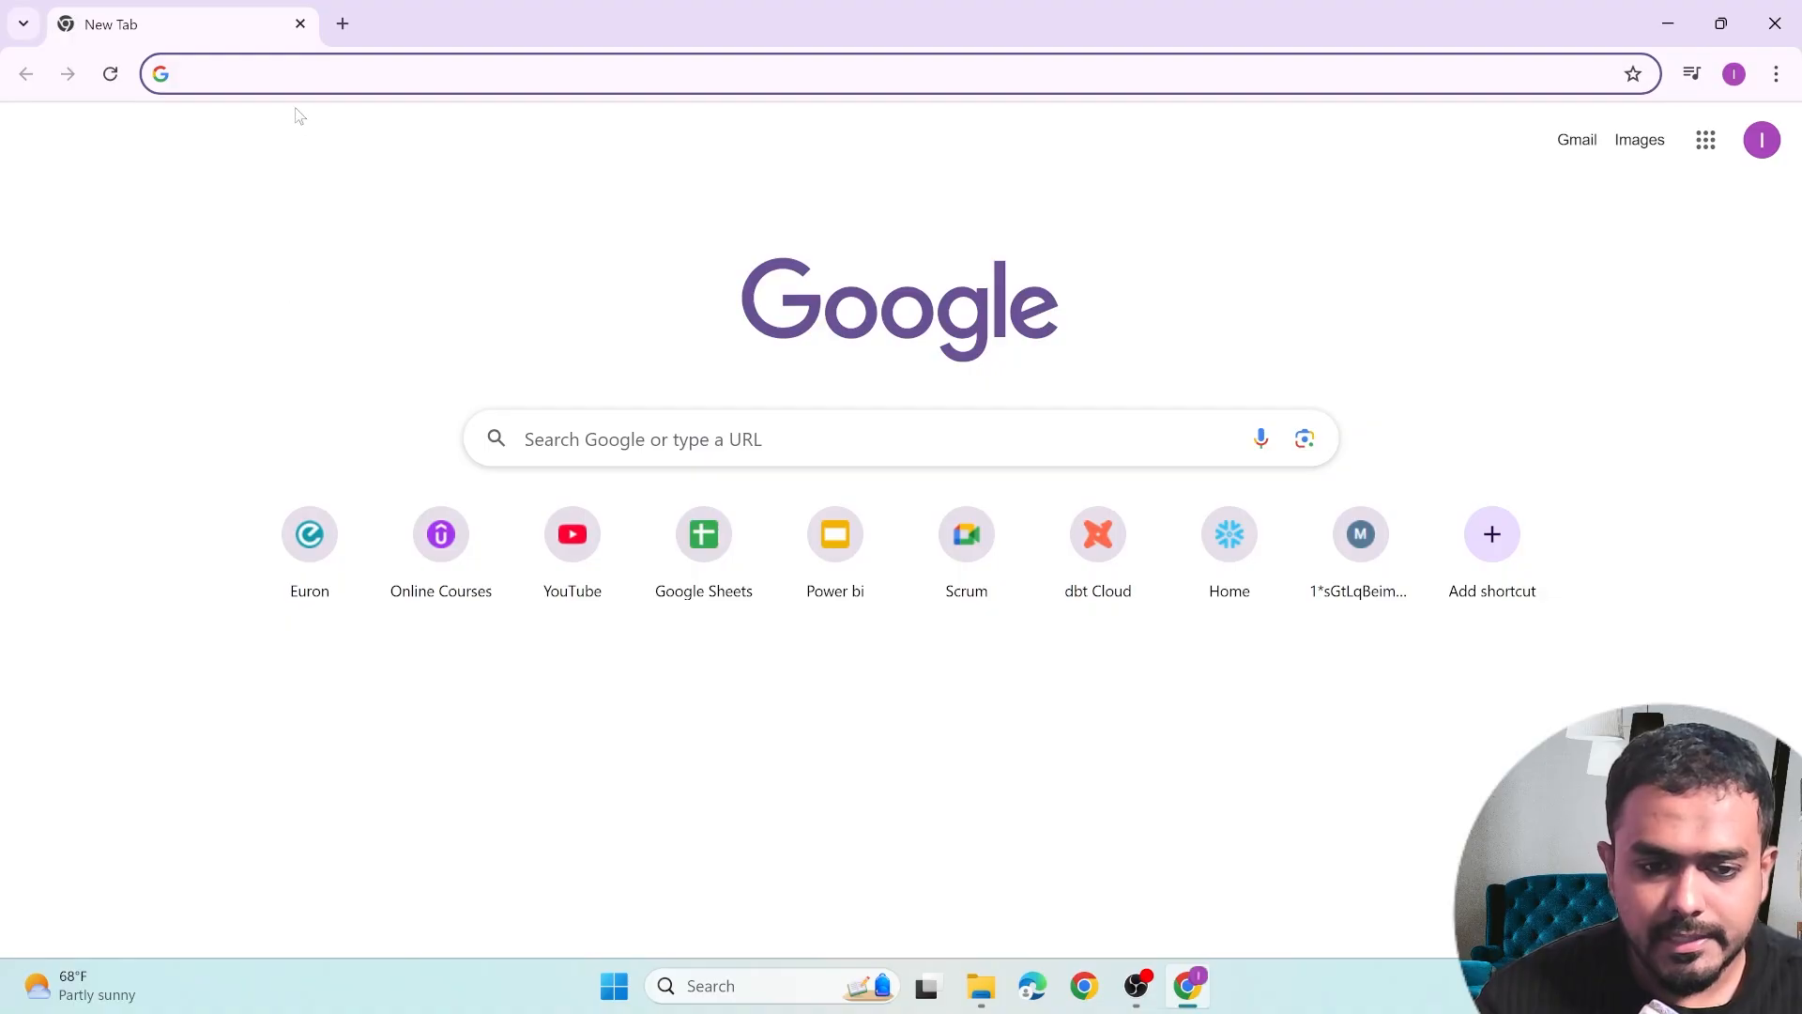
# Search Google for "free azure account" and open Microsoft's "Create Your Free Account Today" result
pyautogui.write('free')
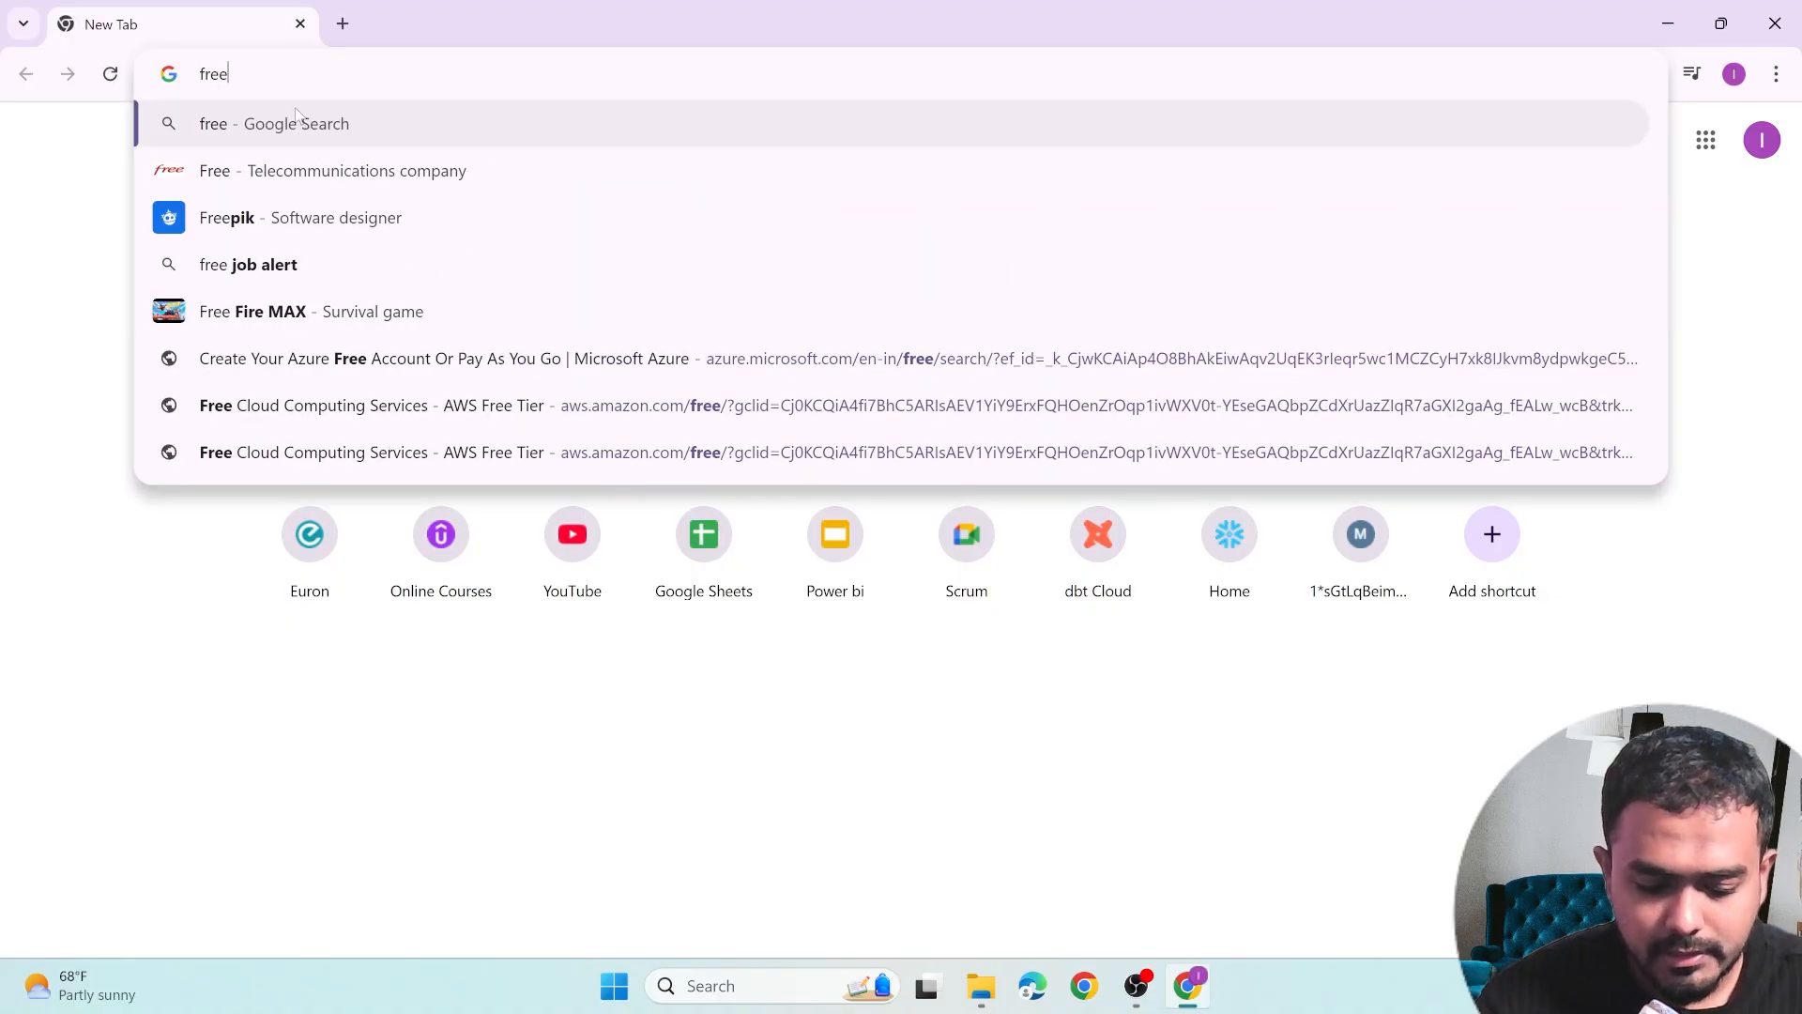
pyautogui.write(' azure')
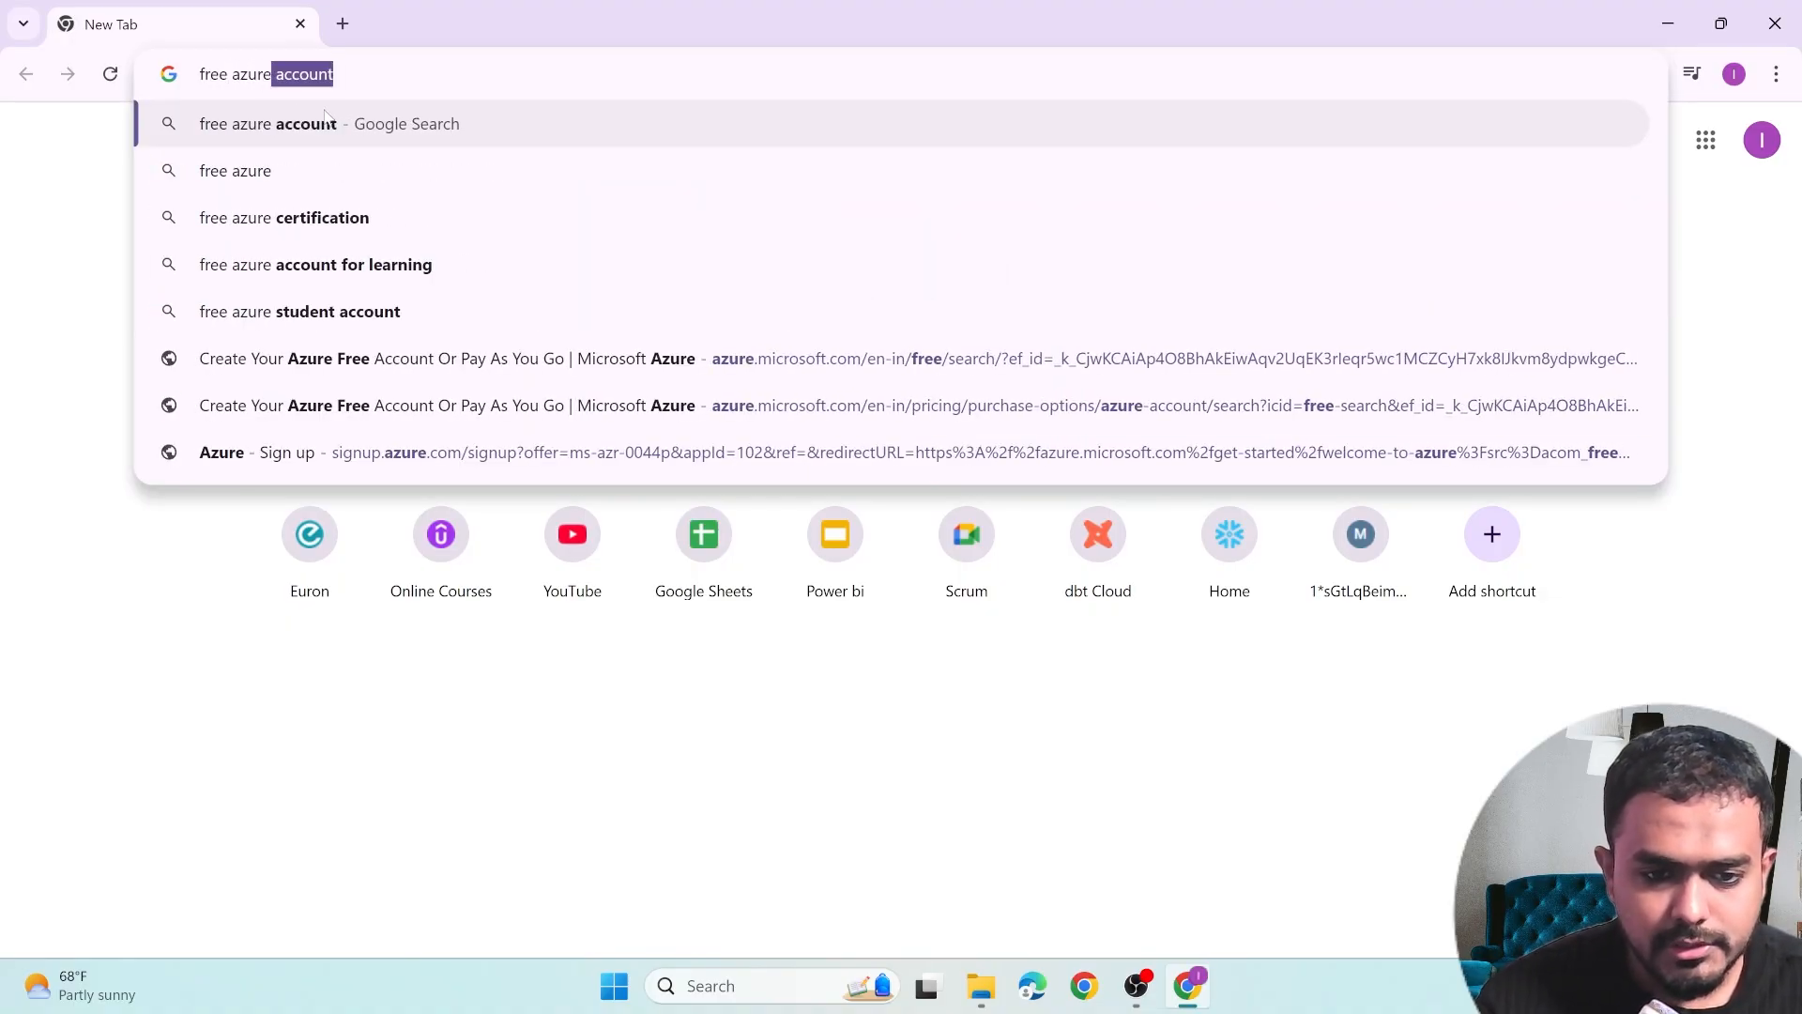
pyautogui.press('Return')
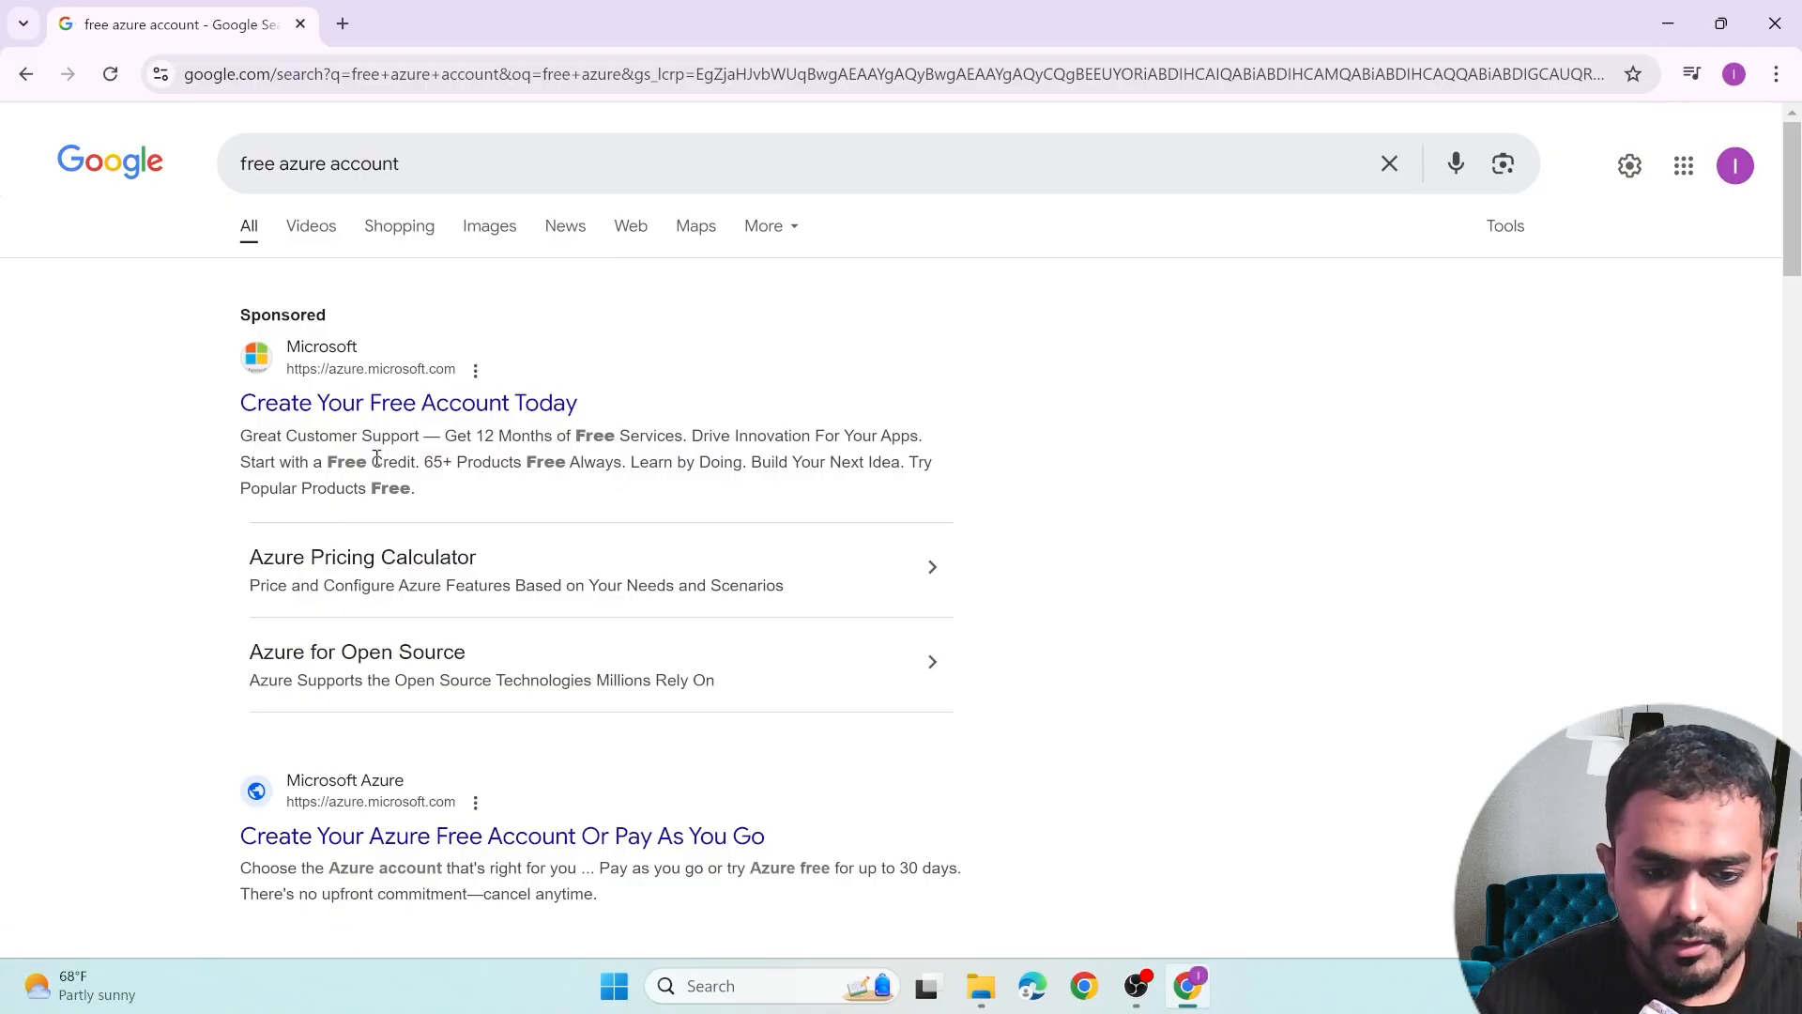
pyautogui.click(331, 406)
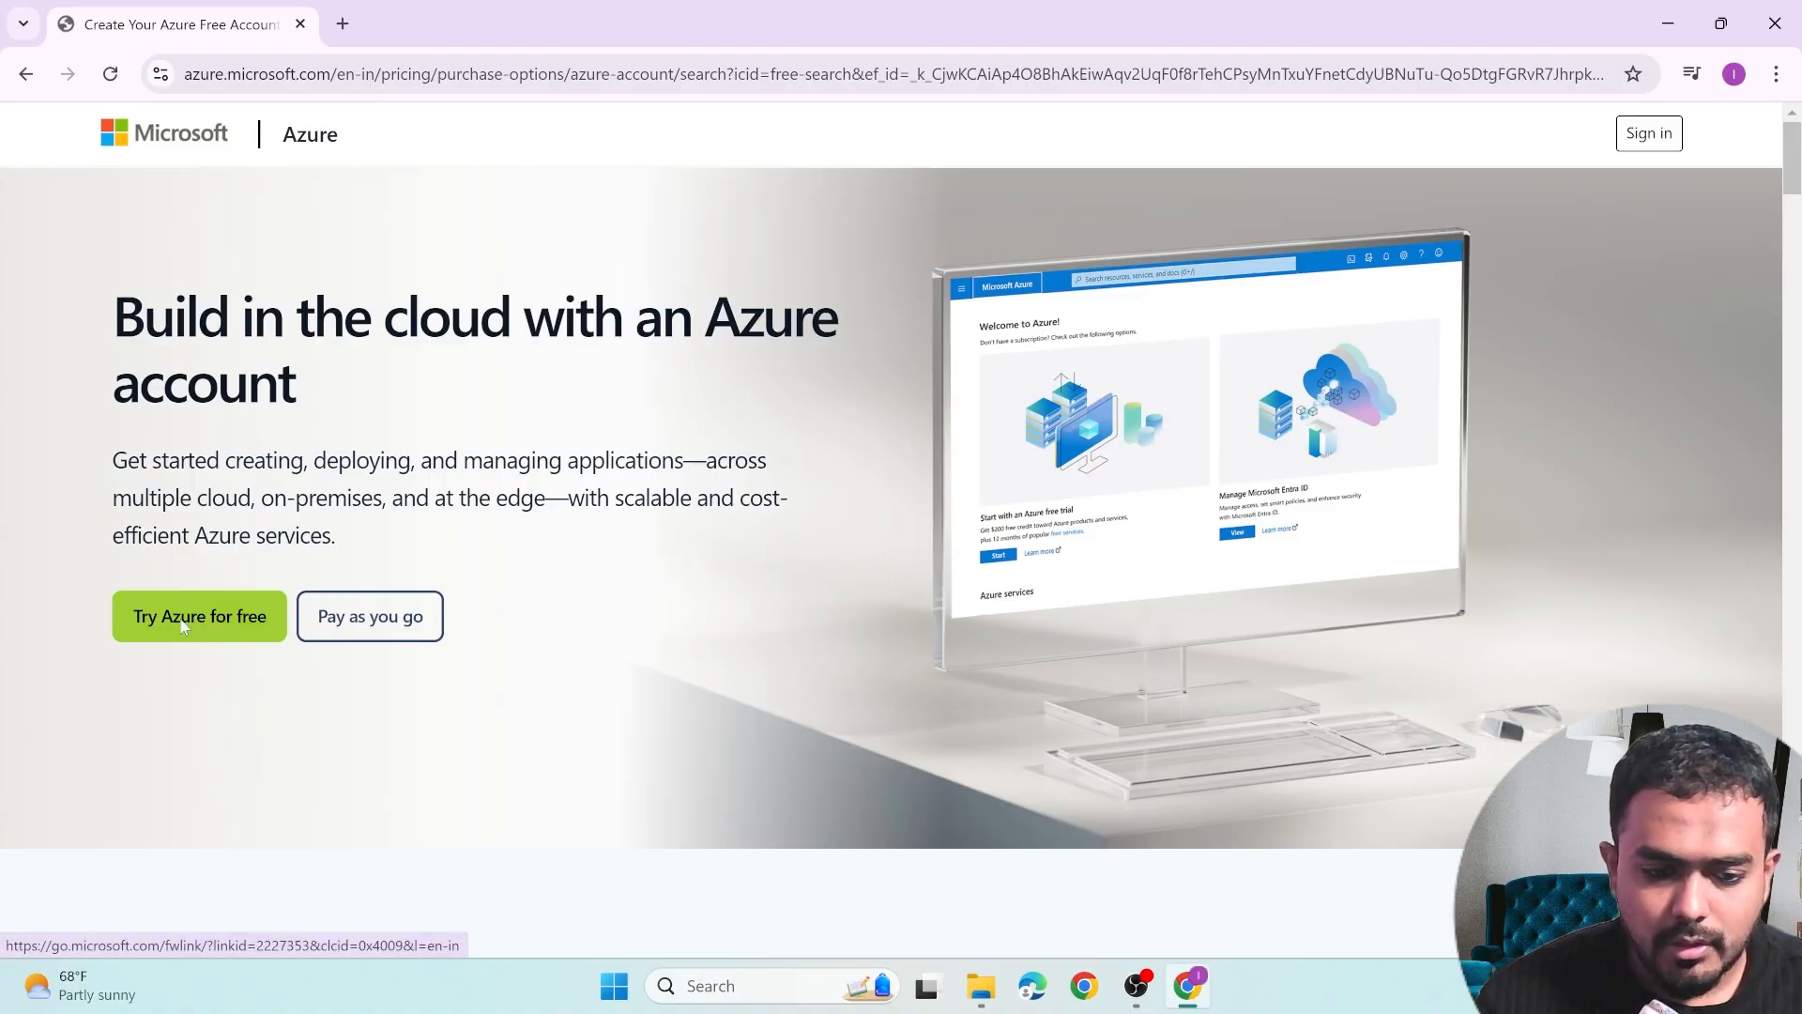
# Start the free Azure trial sign-up, choose to create a new Microsoft account, and submit the account e-mail address
pyautogui.click(155, 620)
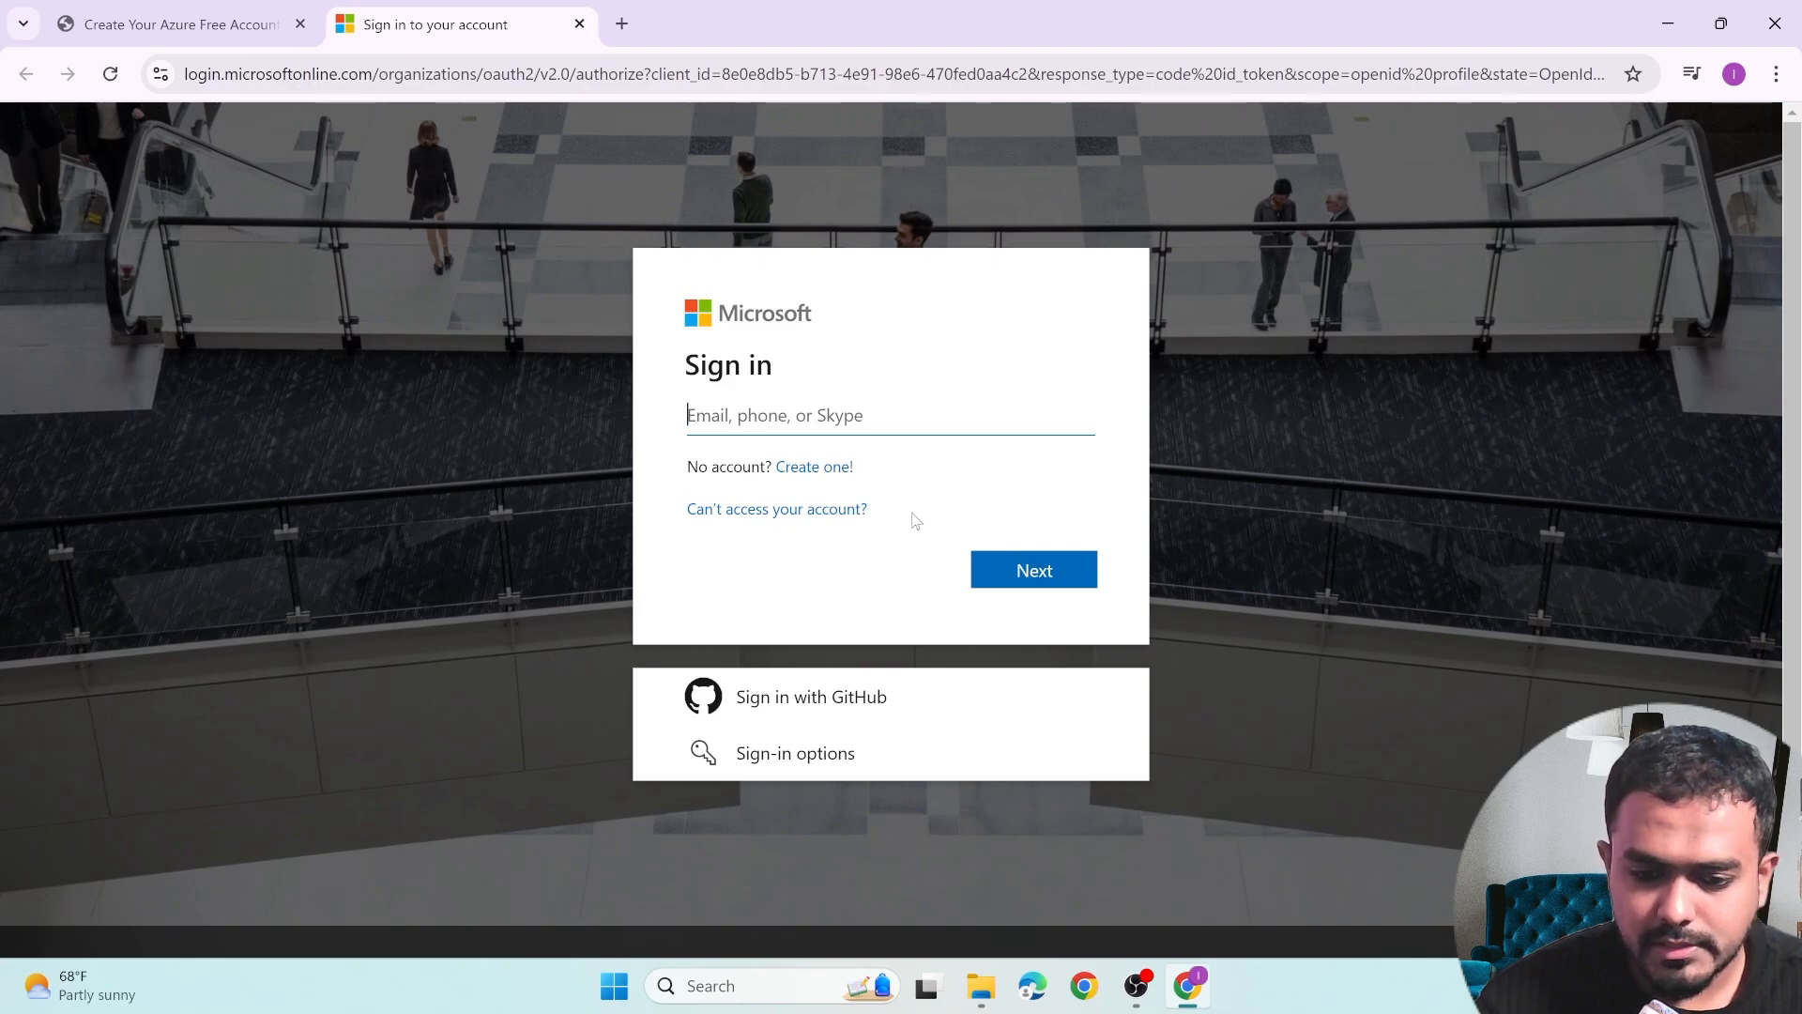
pyautogui.click(798, 468)
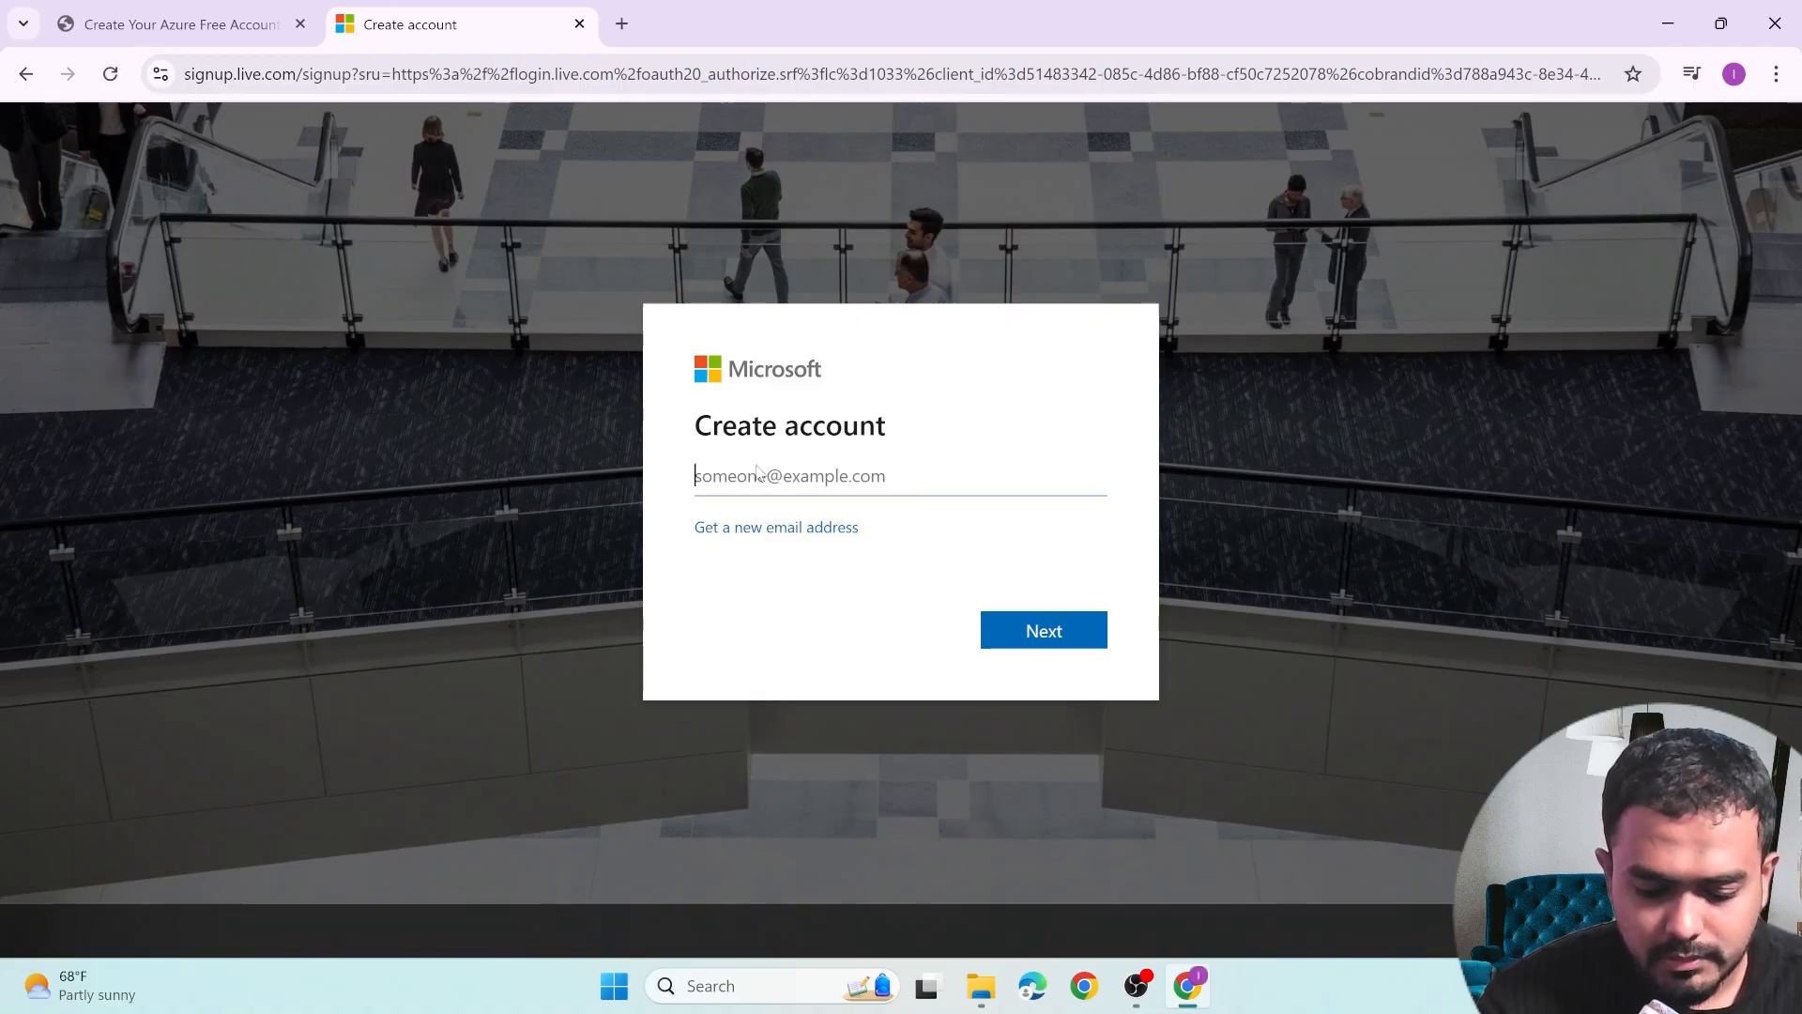
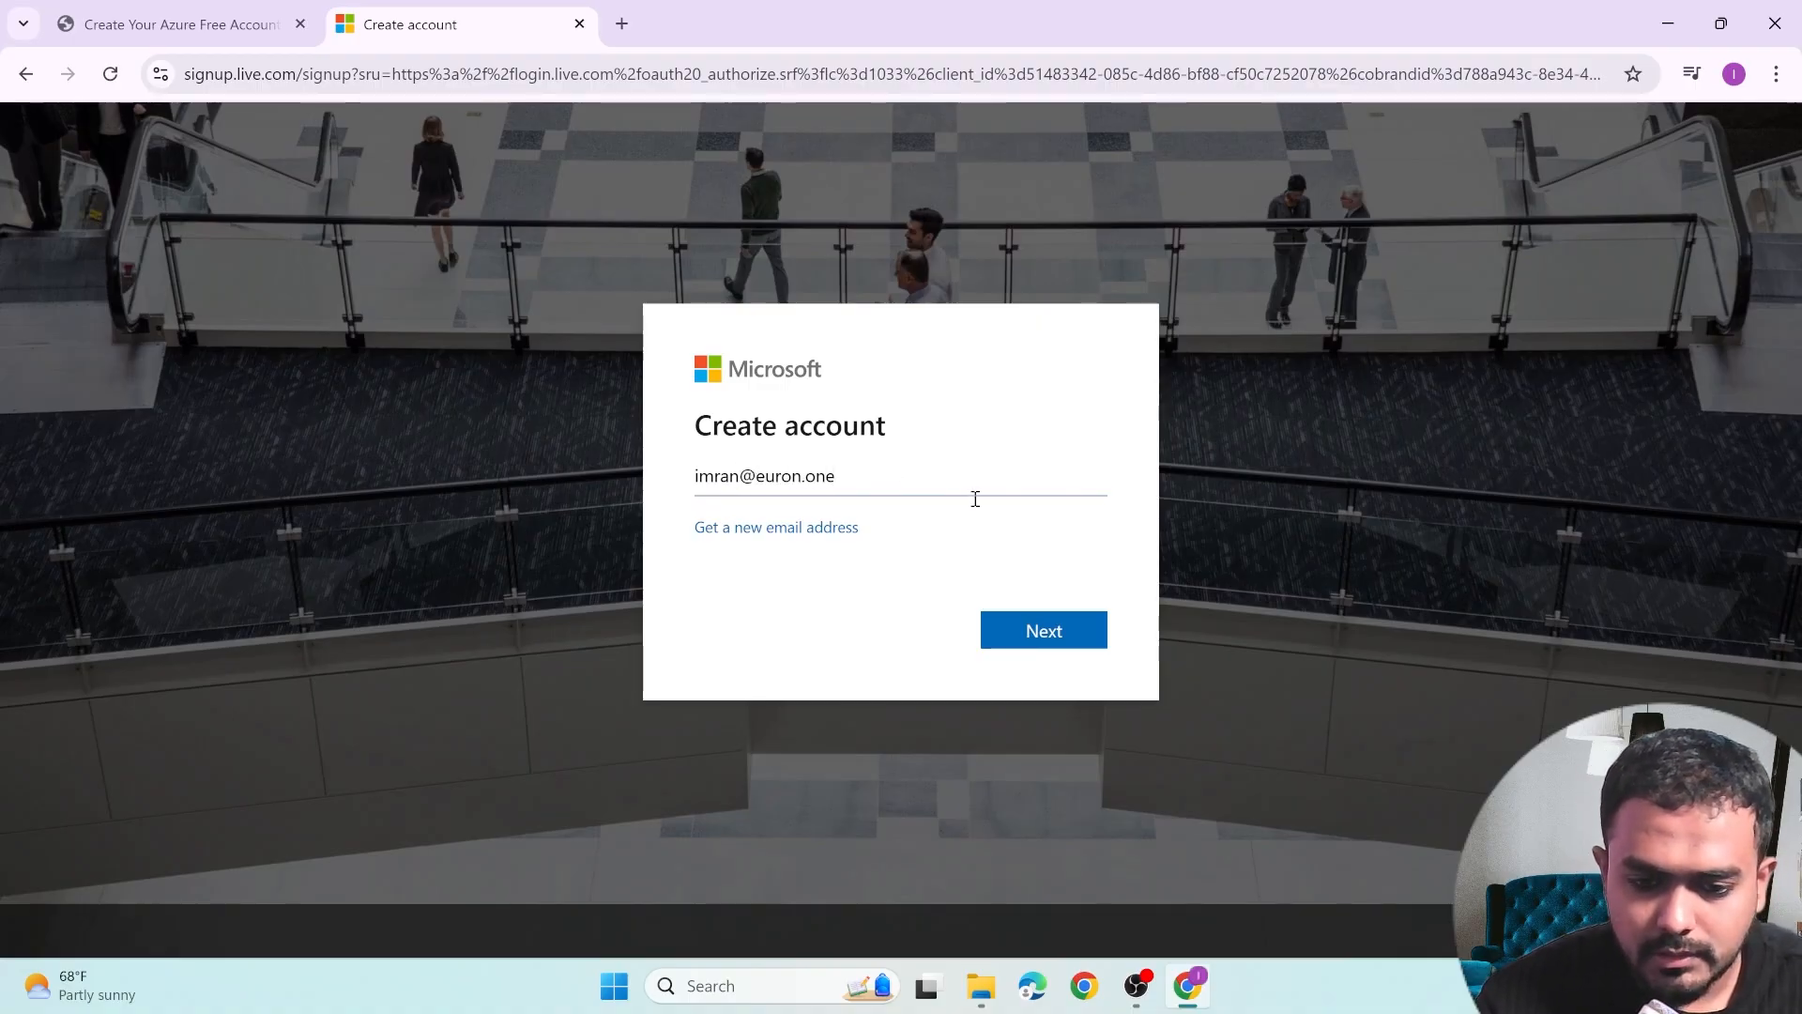
pyautogui.click(1041, 627)
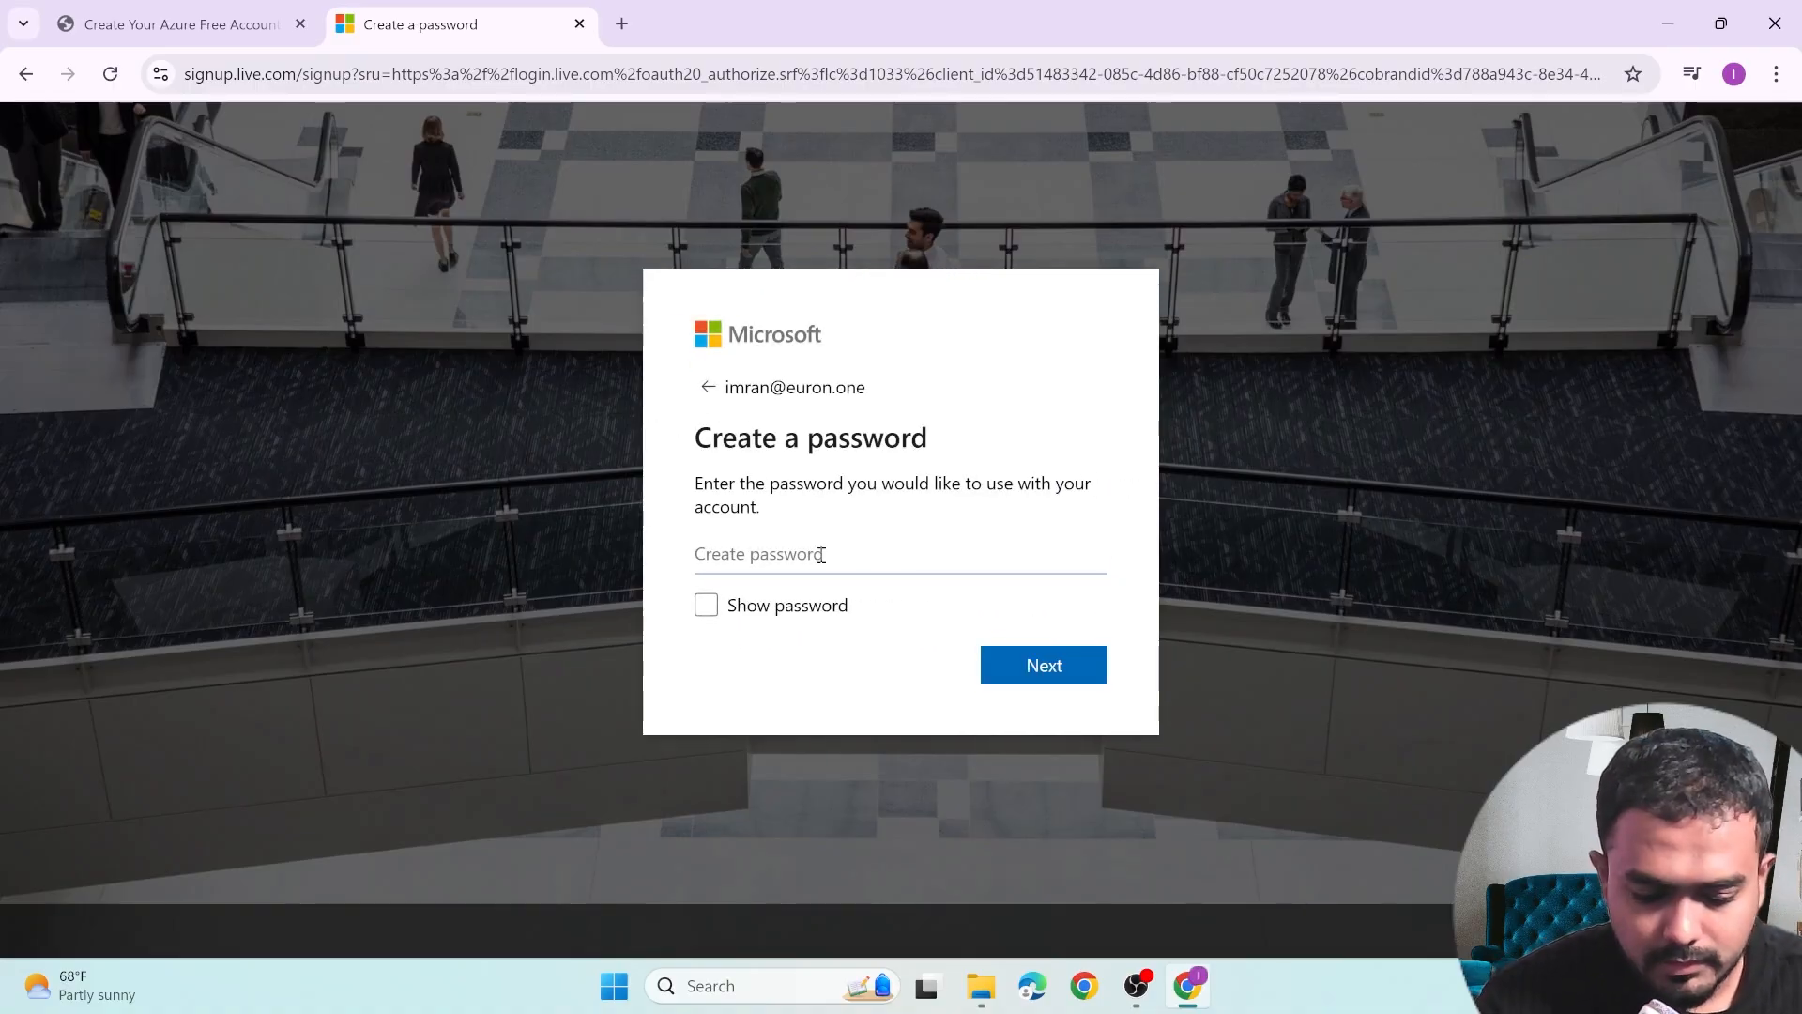
# Create and submit the new account's password, and save it in the browser's password manager
pyautogui.press('capslock')
pyautogui.write('•••')
pyautogui.press('capslock')
pyautogui.write('••')
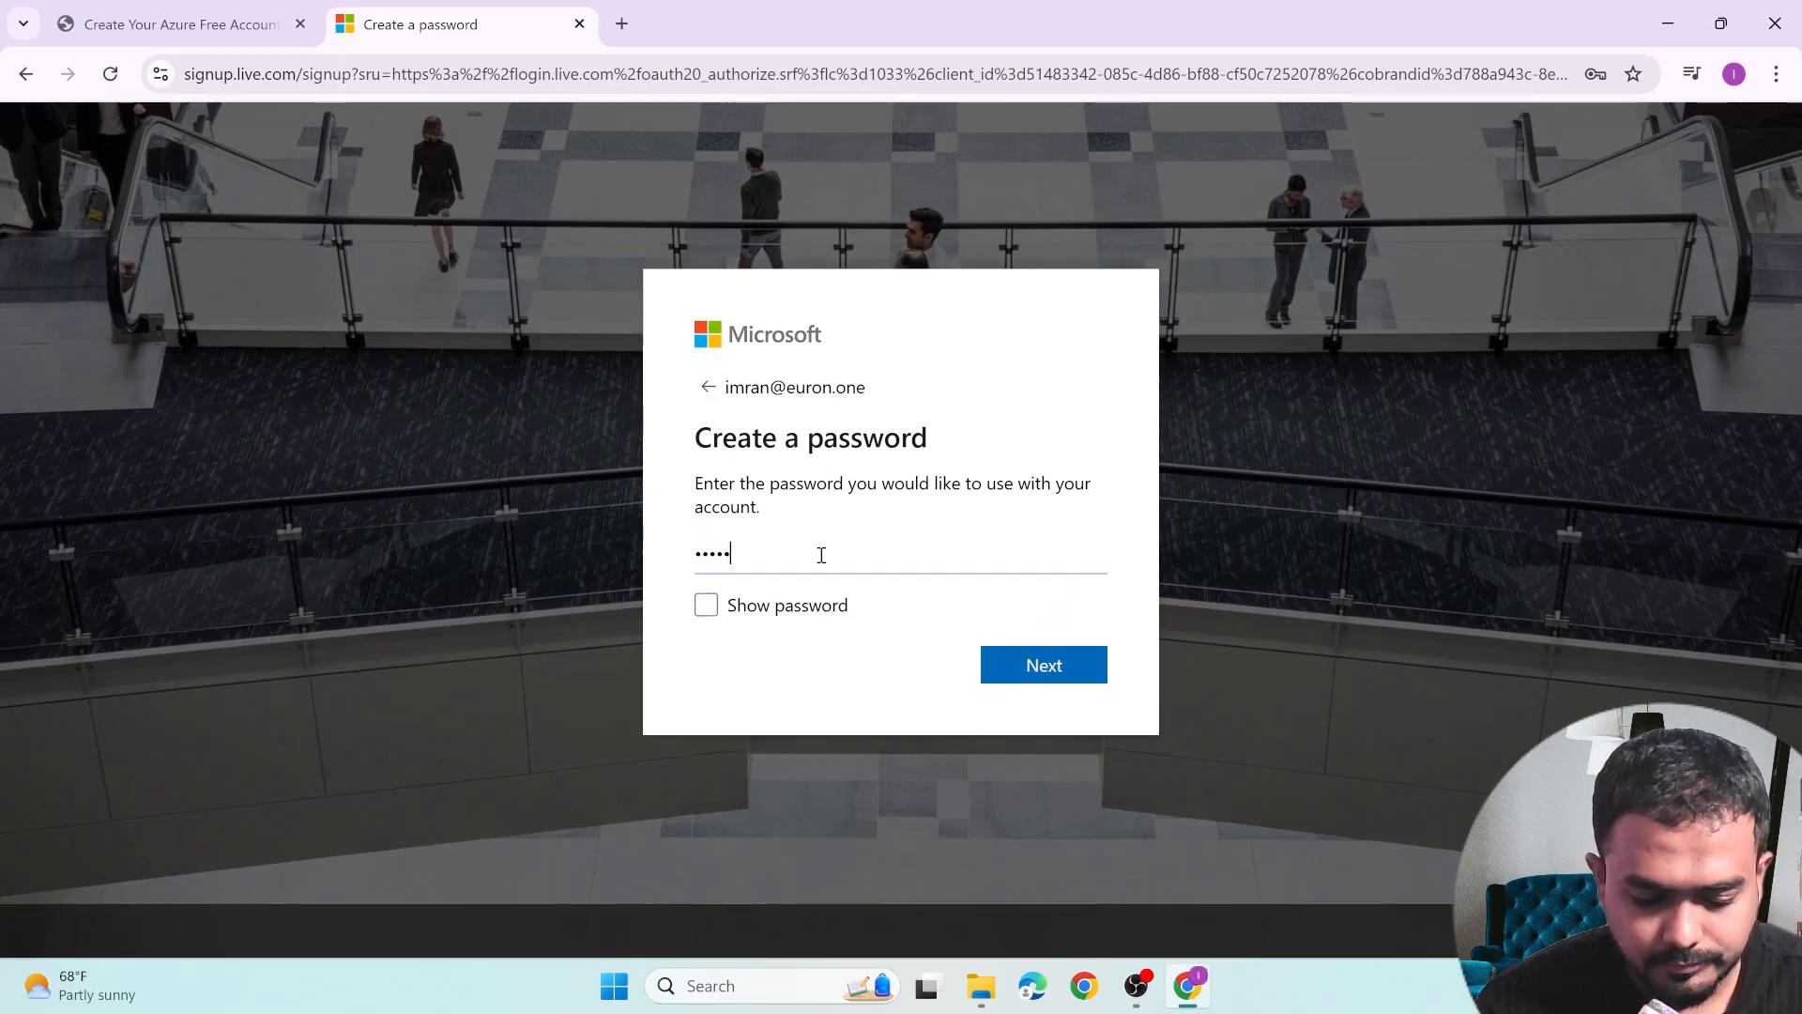
pyautogui.write('•••••')
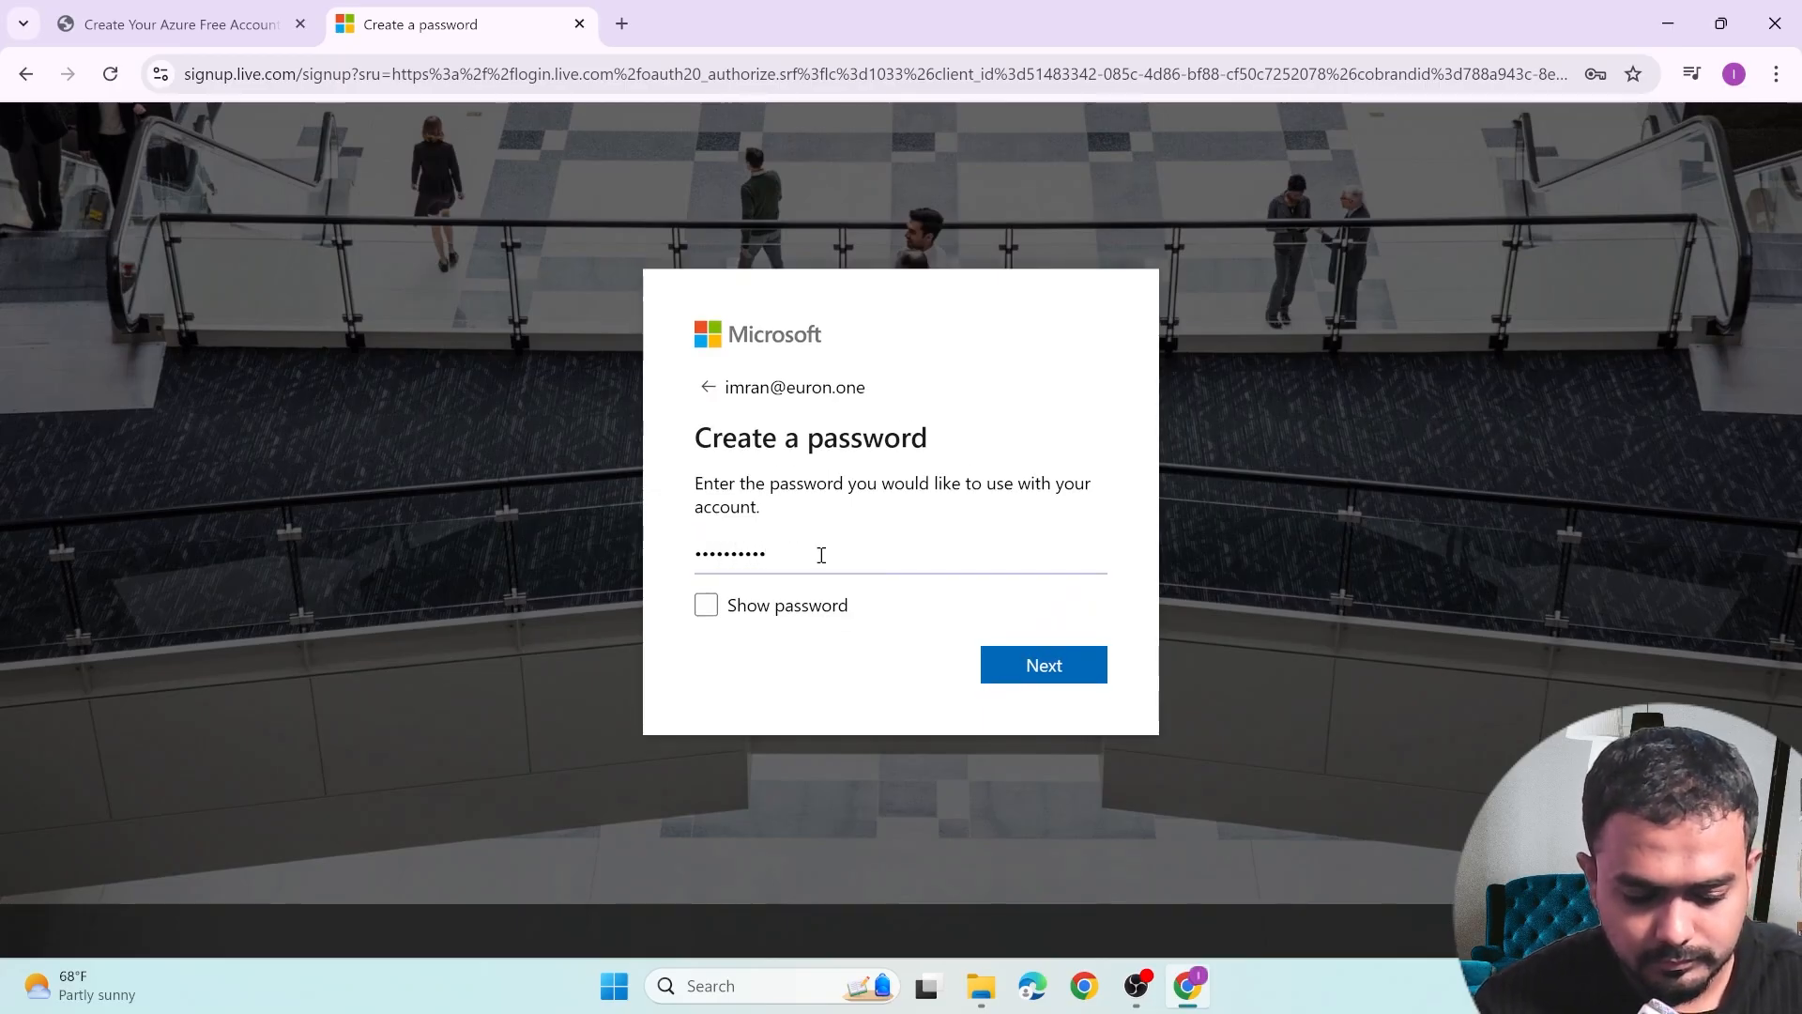
pyautogui.press('capslock')
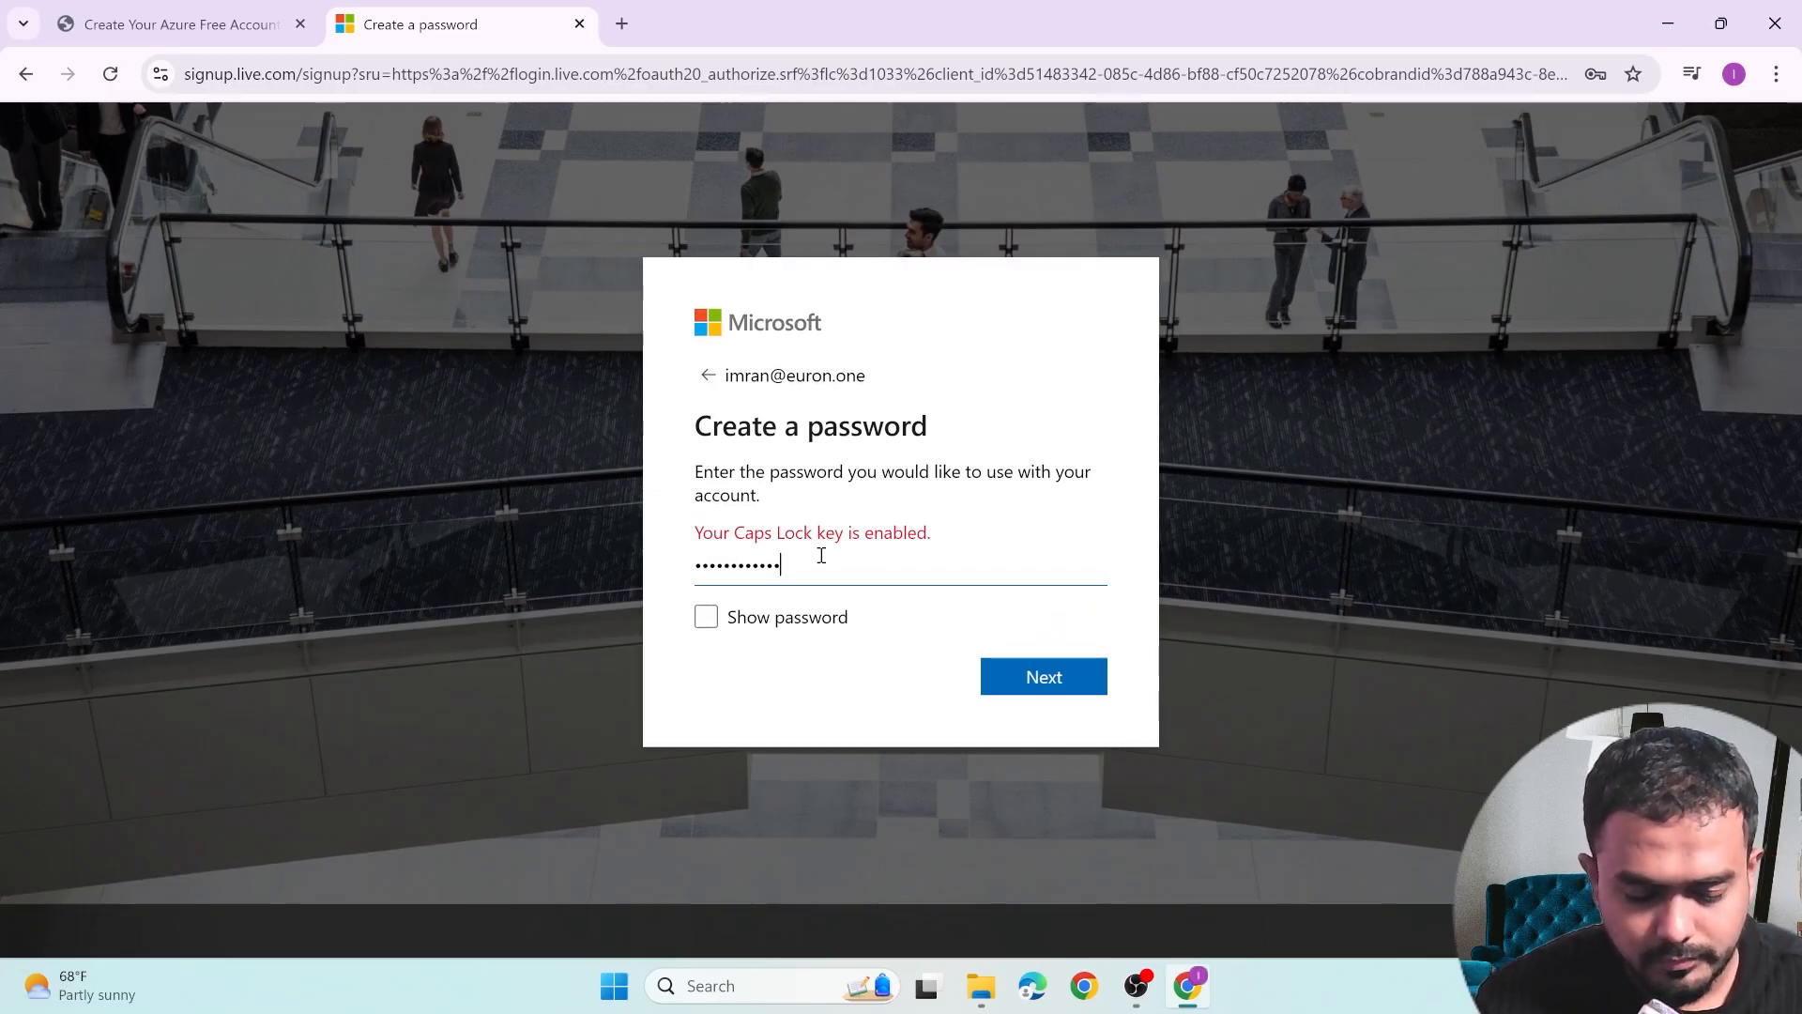
pyautogui.press('capslock')
pyautogui.click(1032, 665)
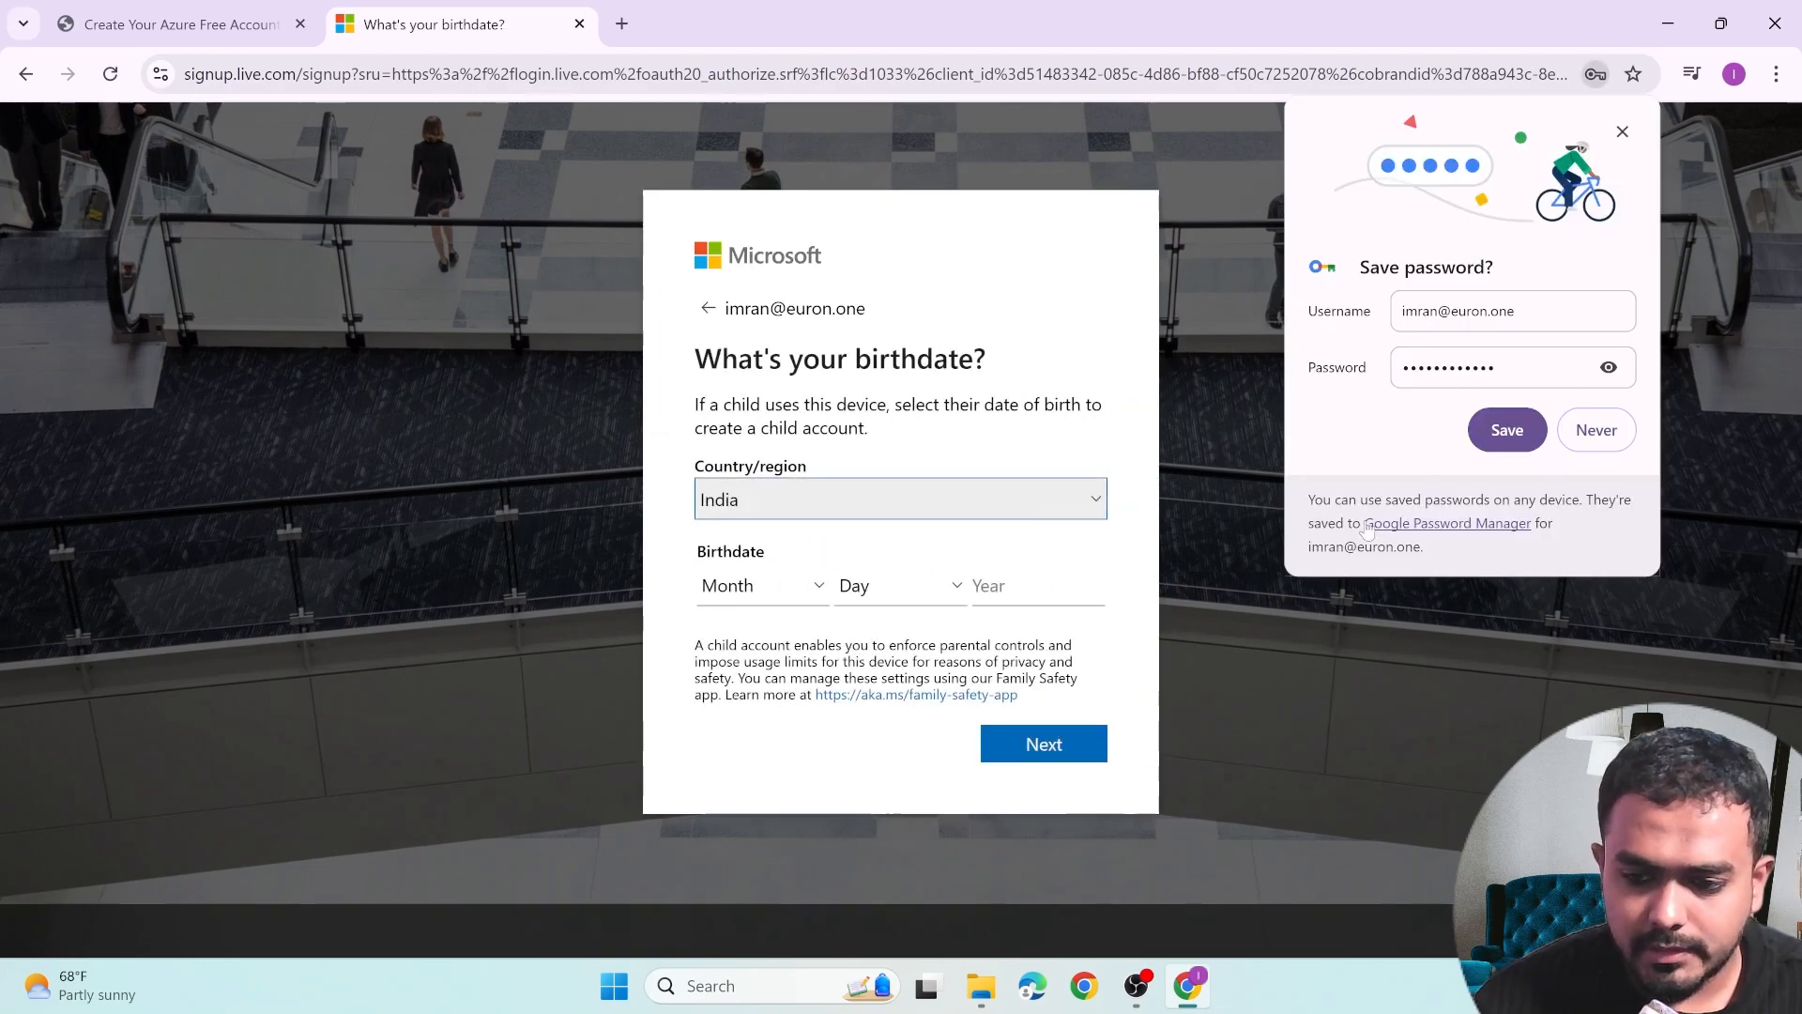
pyautogui.click(1504, 430)
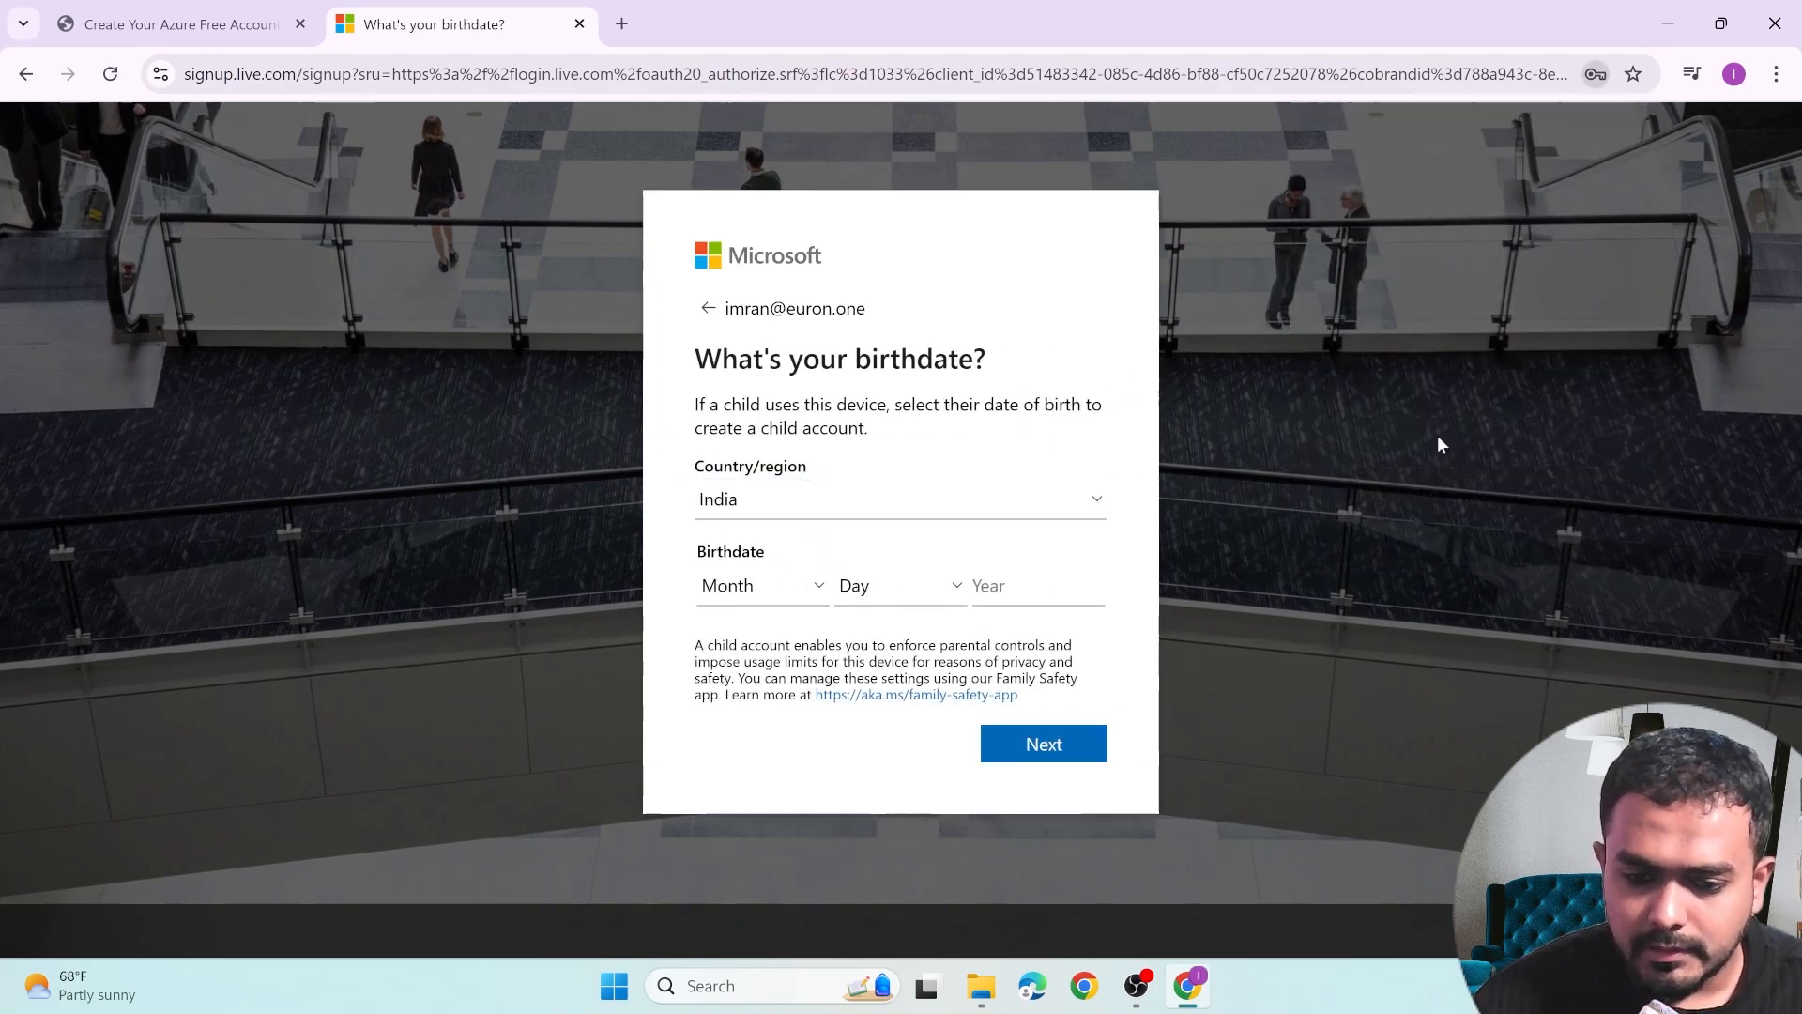
# Fill in the account holder's birth month, day and year, keeping India as the country, and submit the birthdate
pyautogui.click(746, 590)
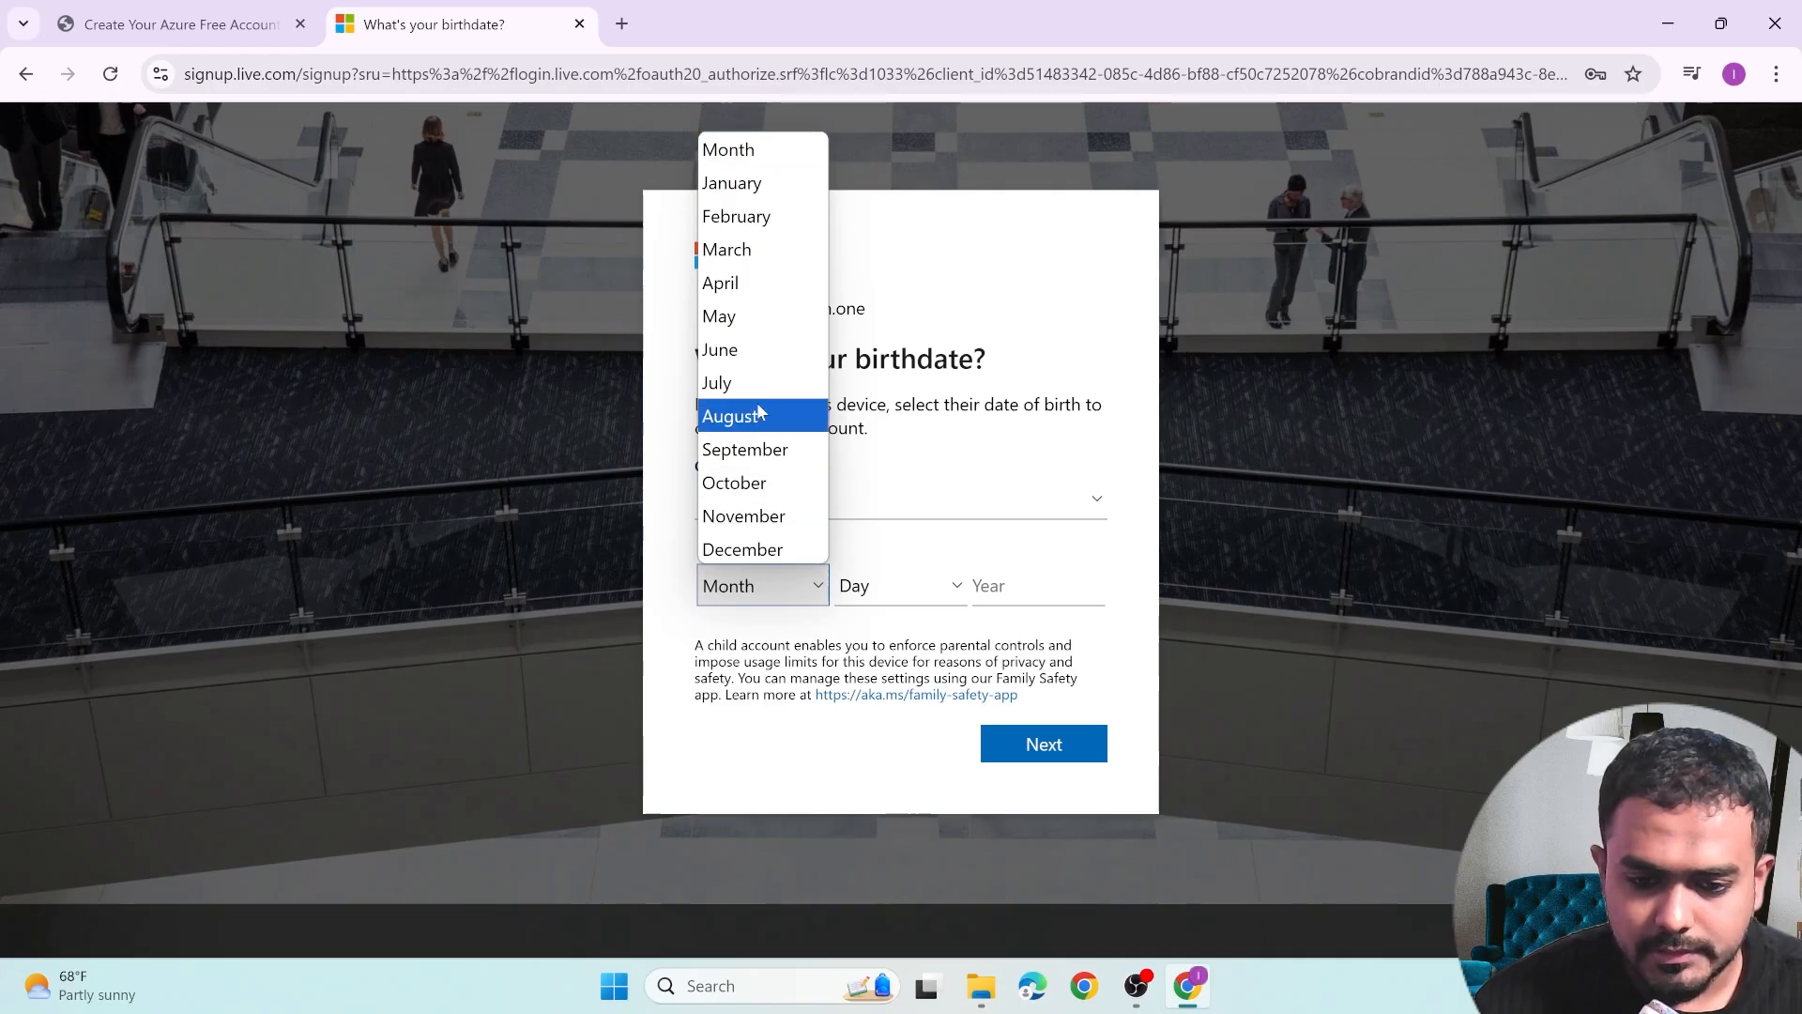
pyautogui.click(751, 185)
pyautogui.click(884, 587)
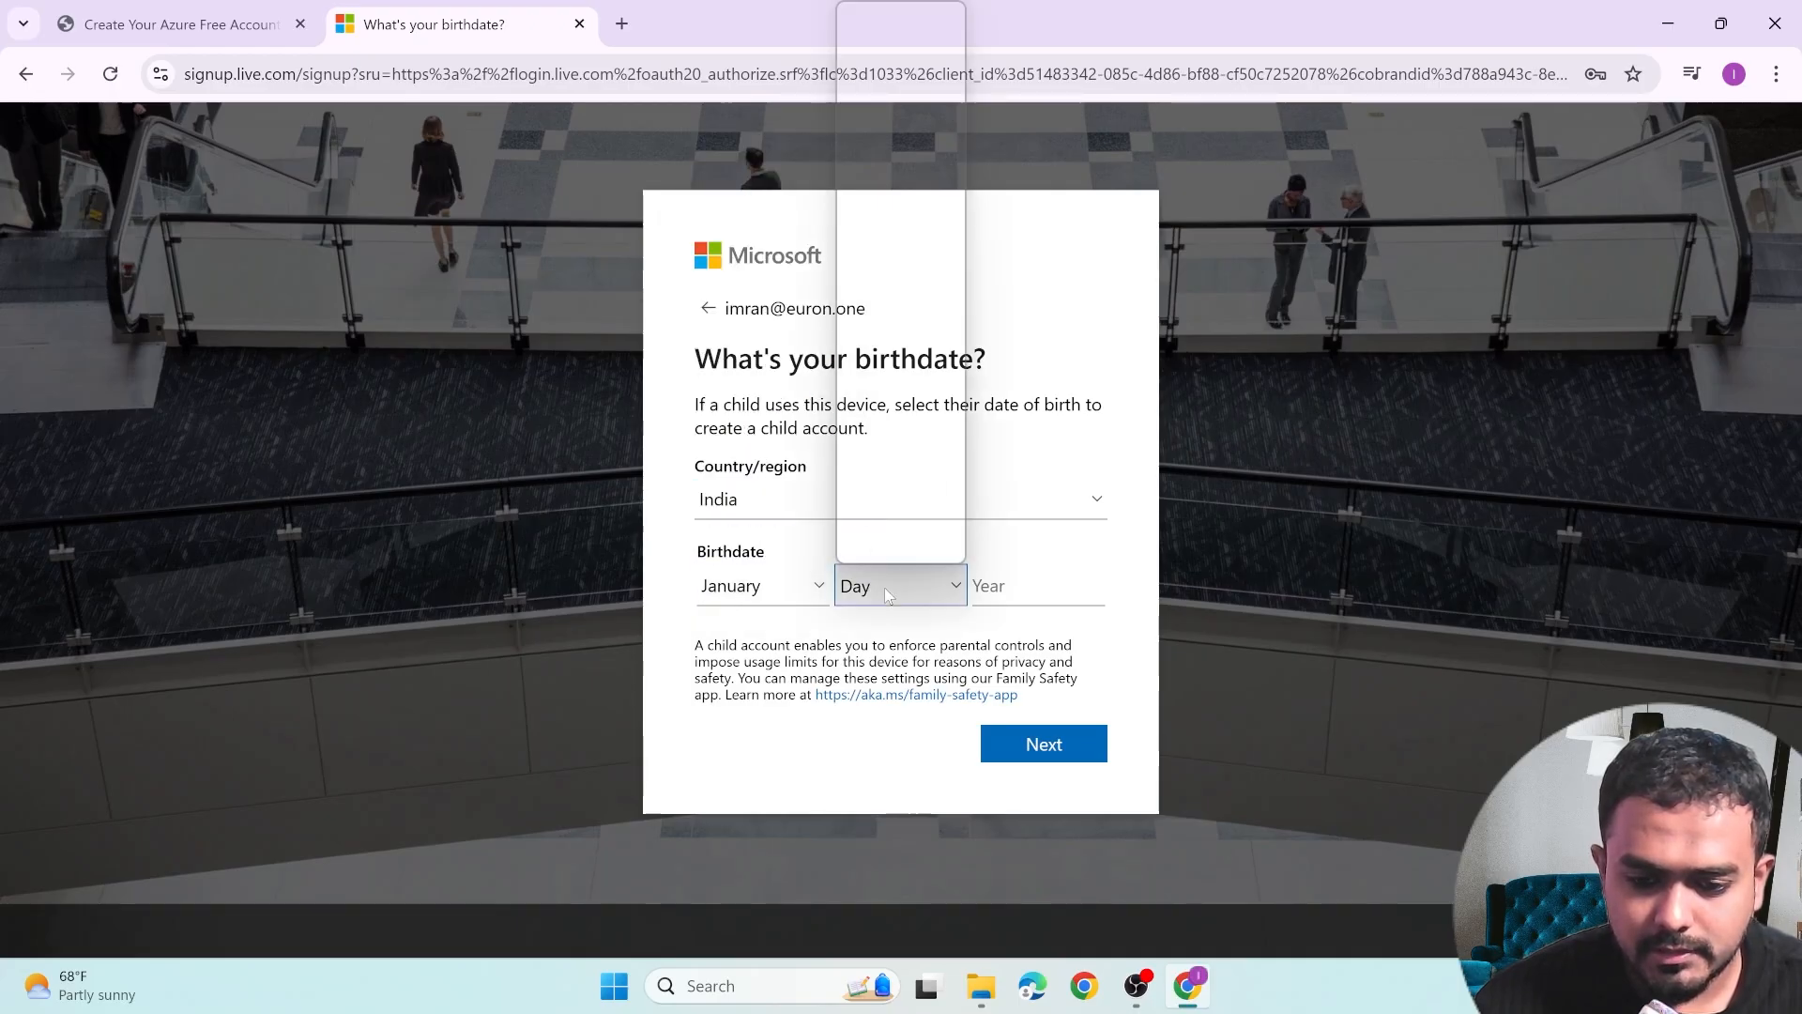
pyautogui.scroll(-5, 888, 385)
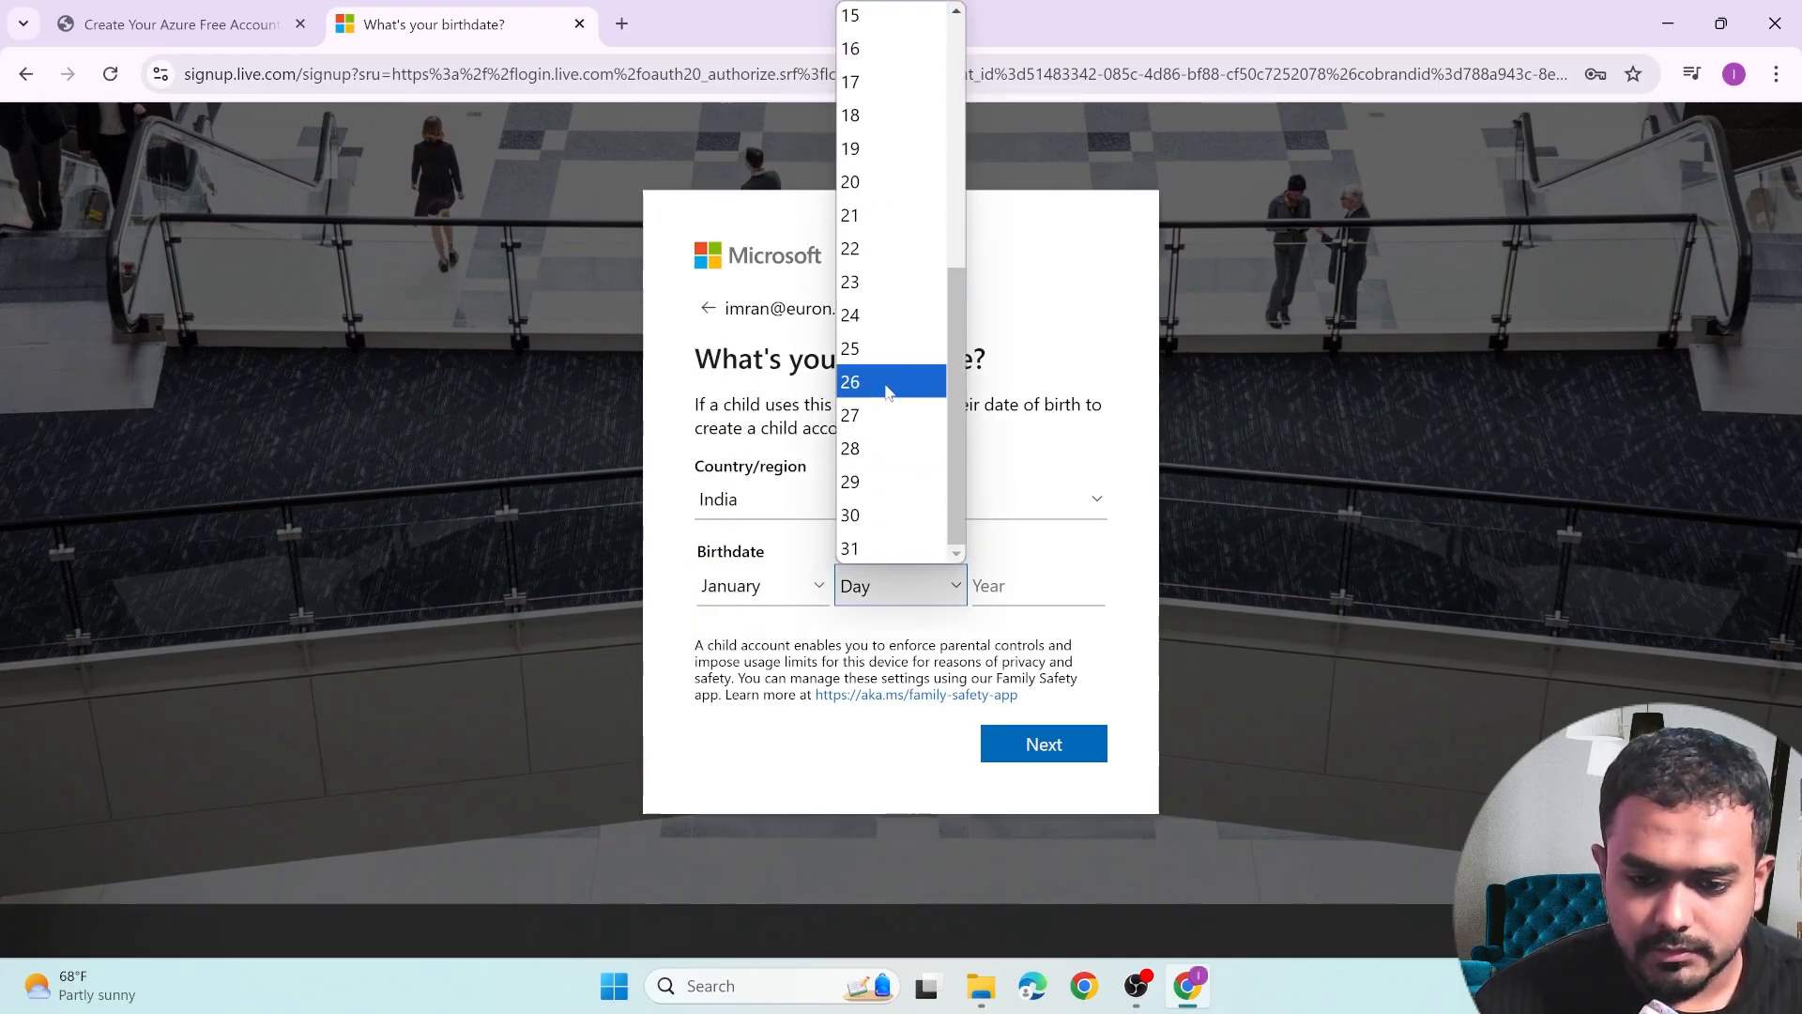
pyautogui.click(881, 192)
pyautogui.click(1022, 599)
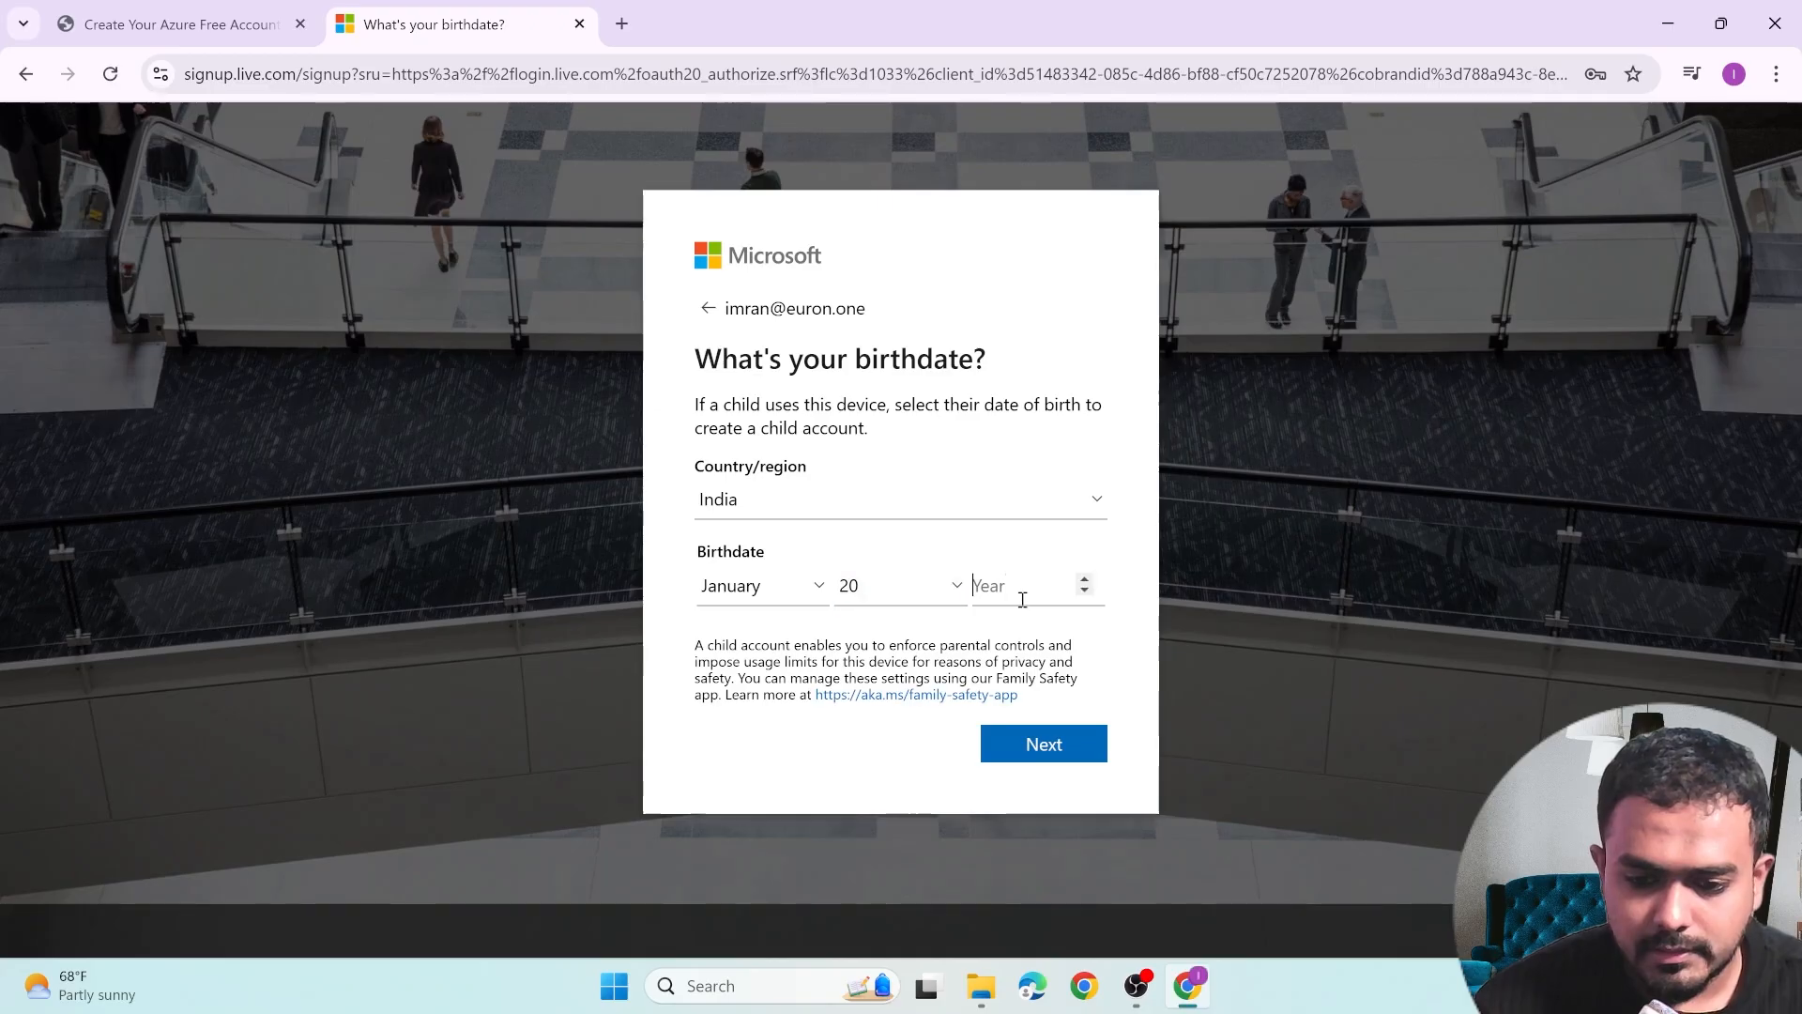
pyautogui.write('1993')
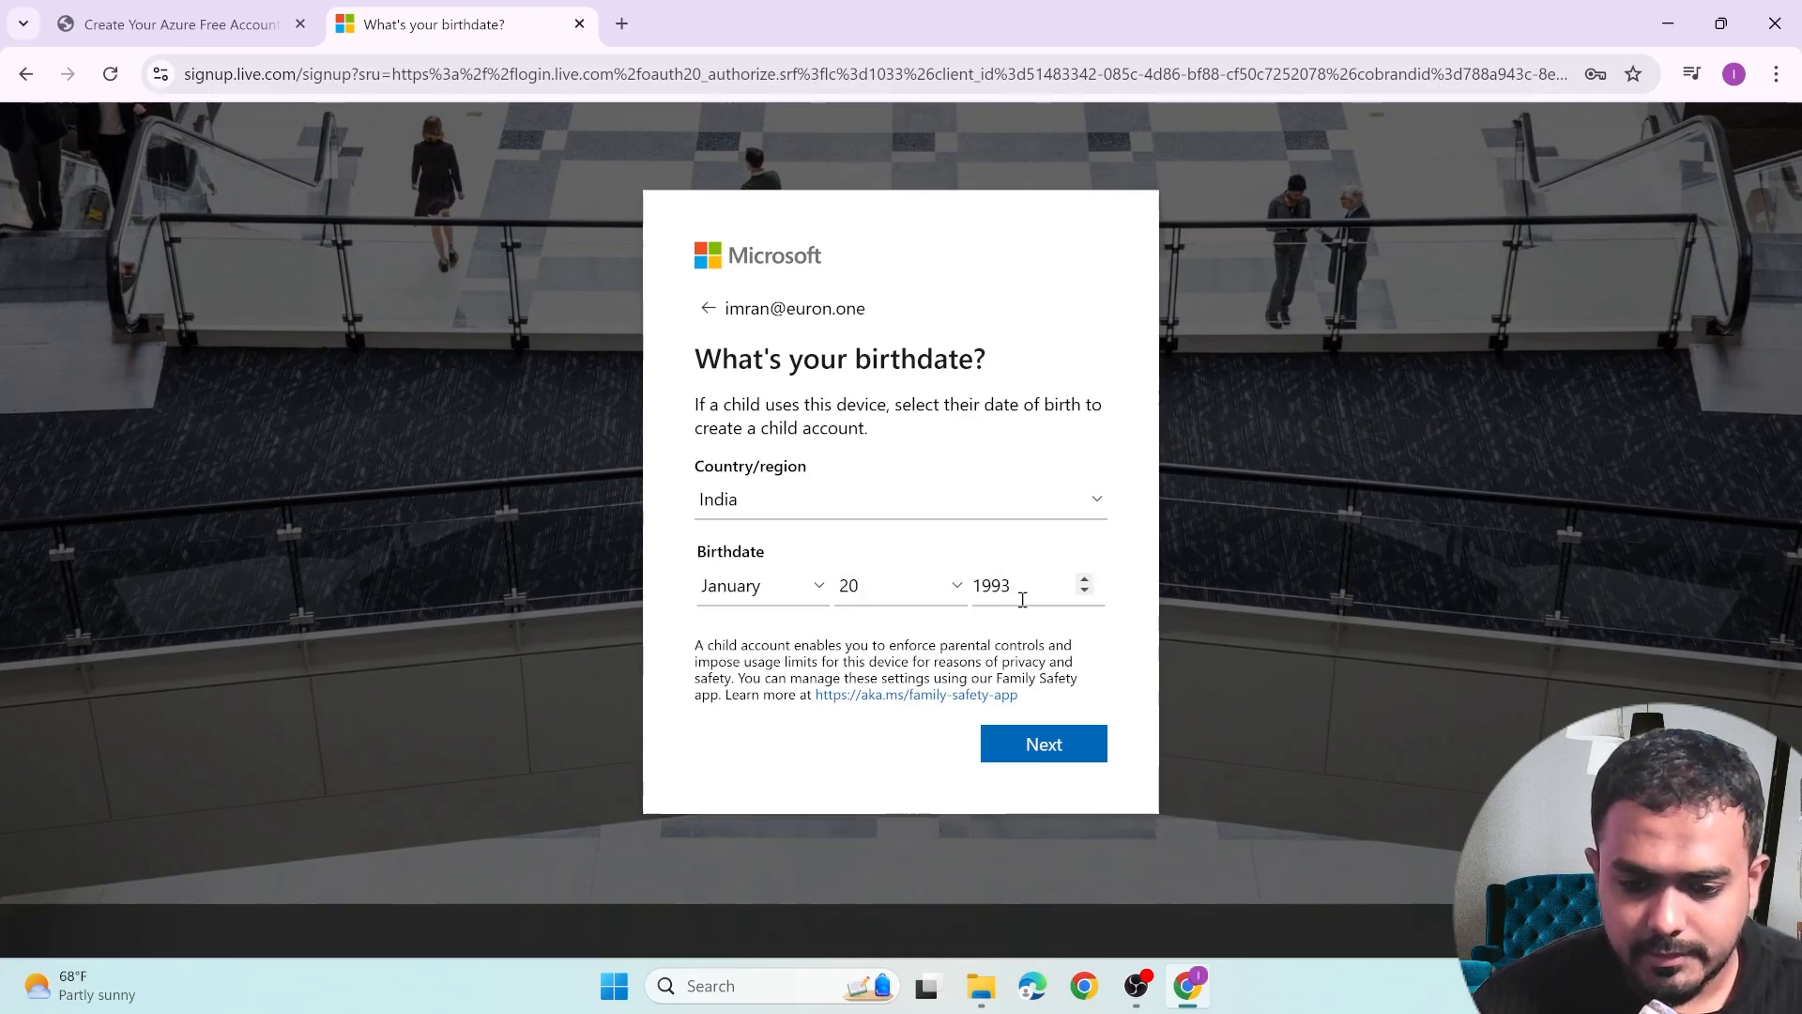
pyautogui.click(1047, 746)
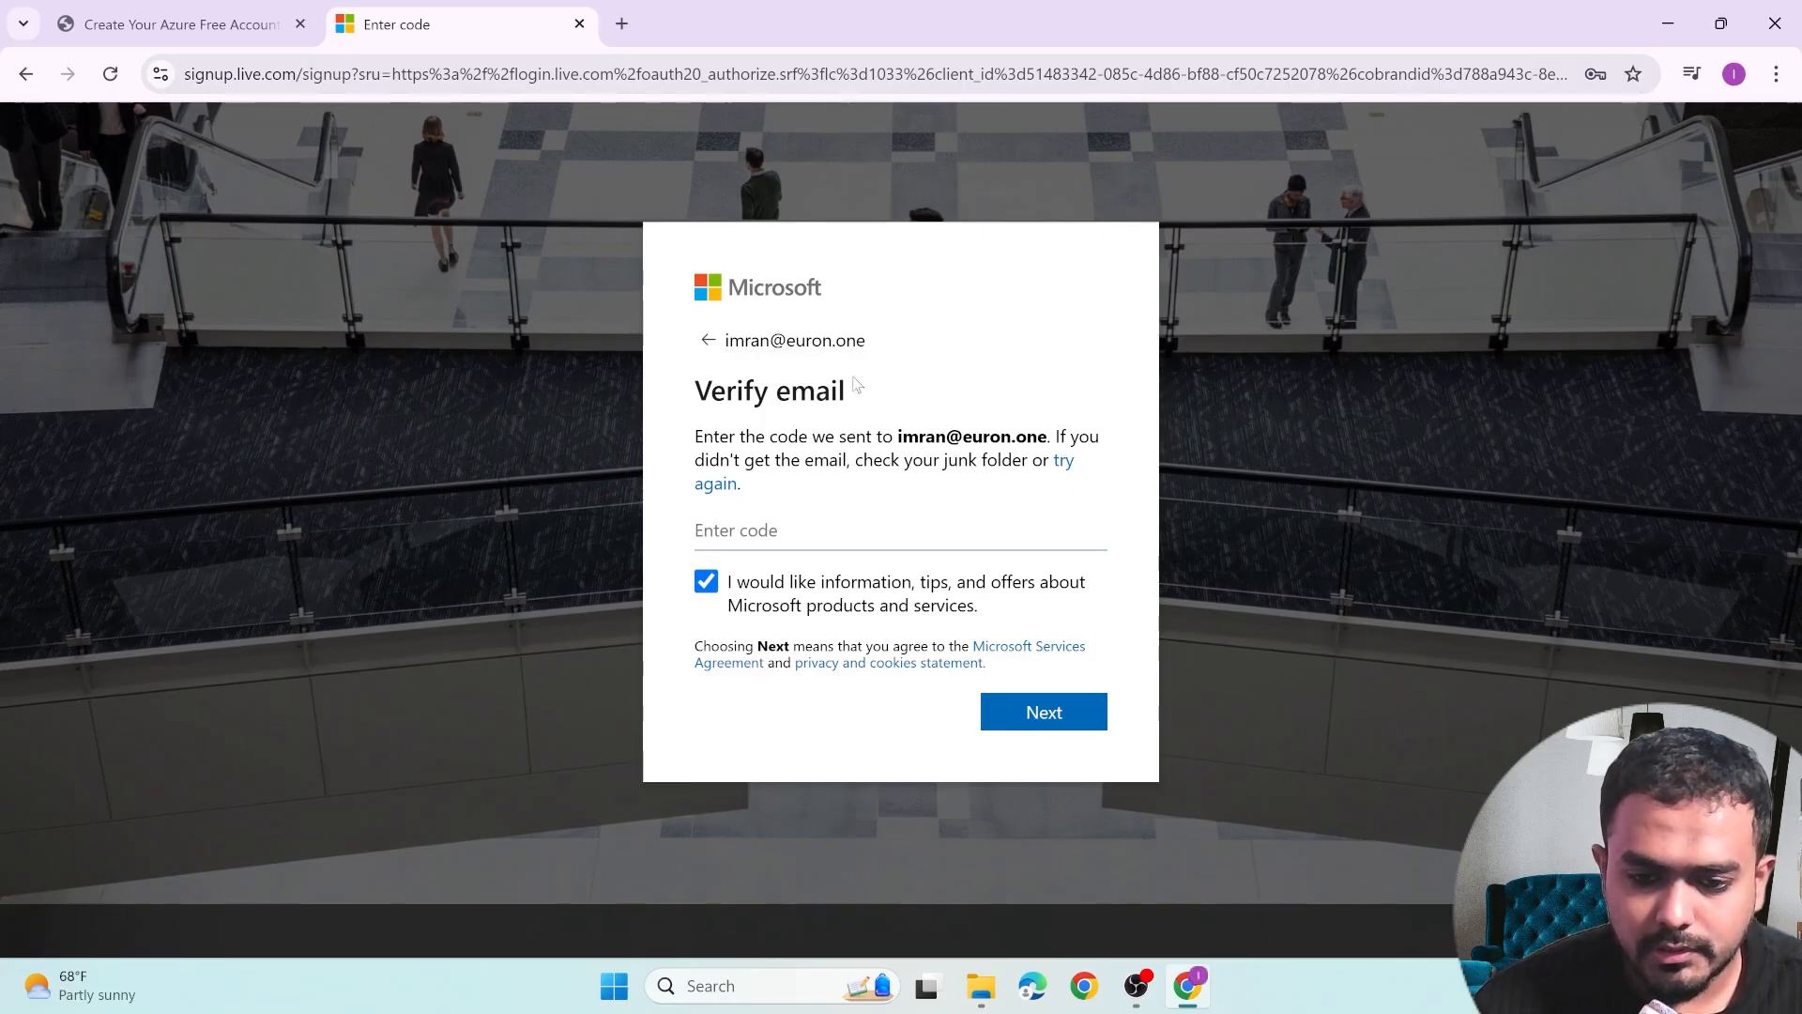
# Enter the verification code sent to the account e-mail and submit it
pyautogui.click(621, 25)
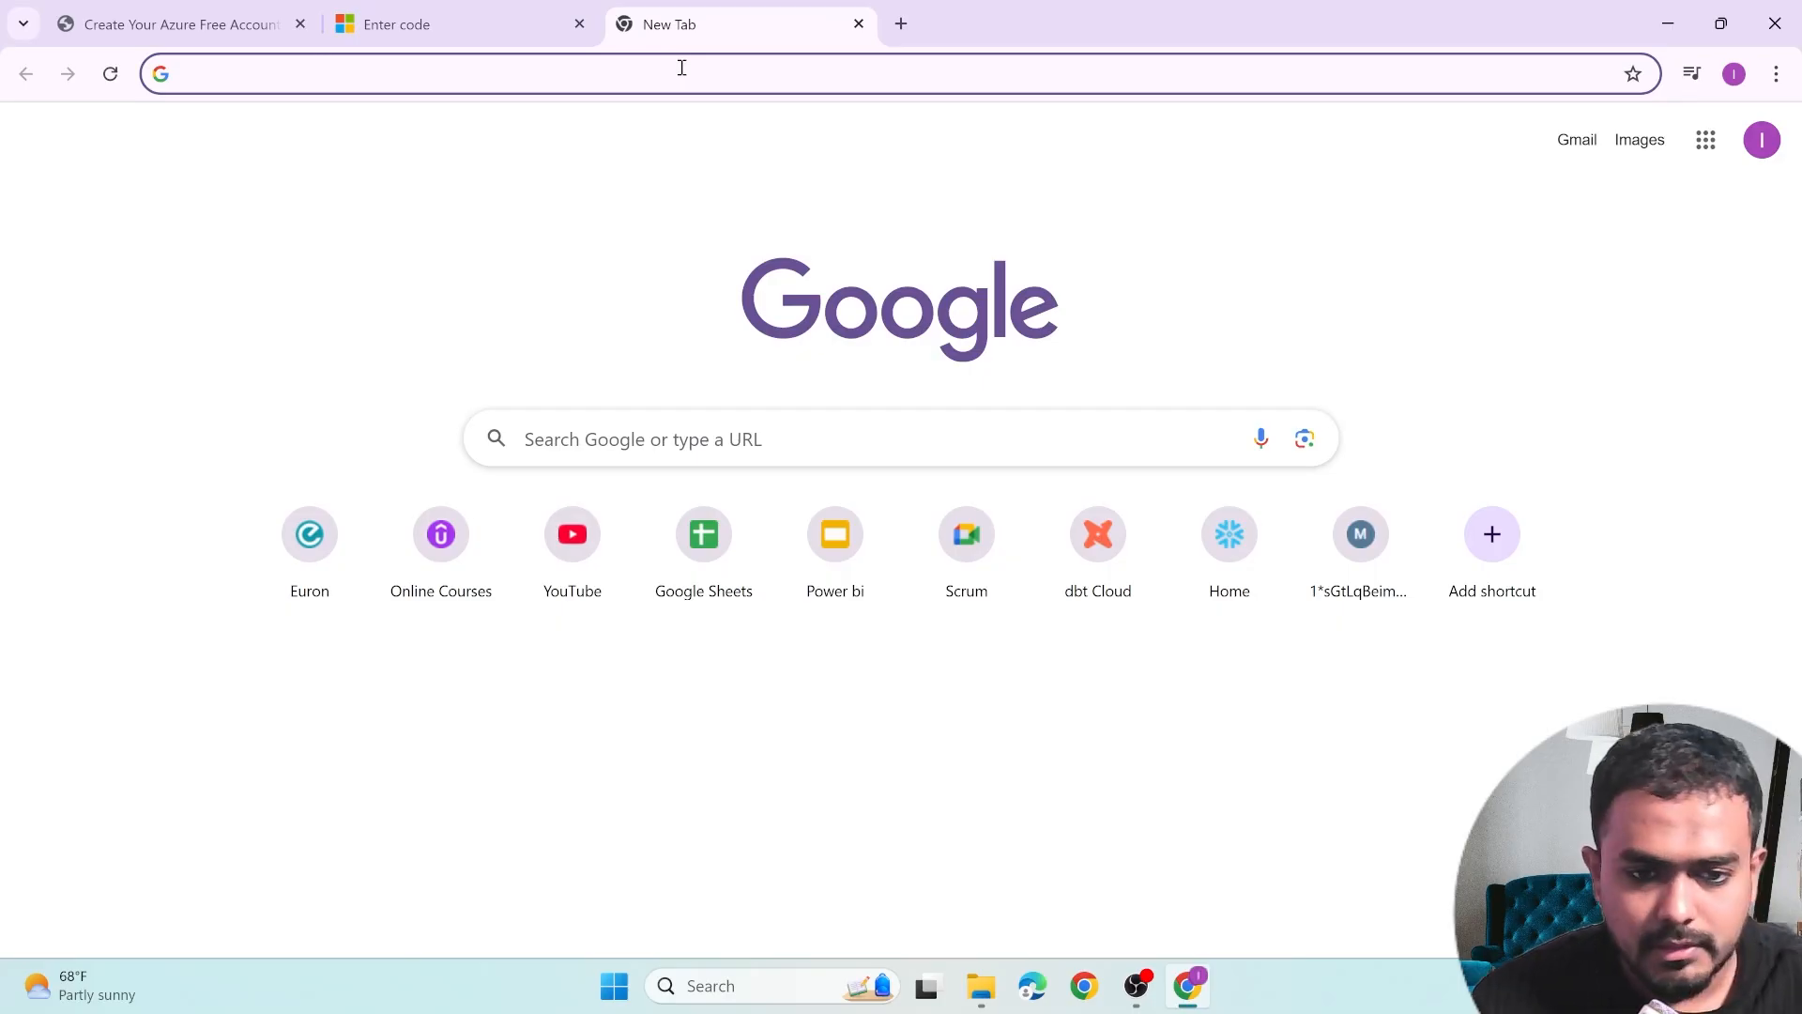
pyautogui.click(394, 26)
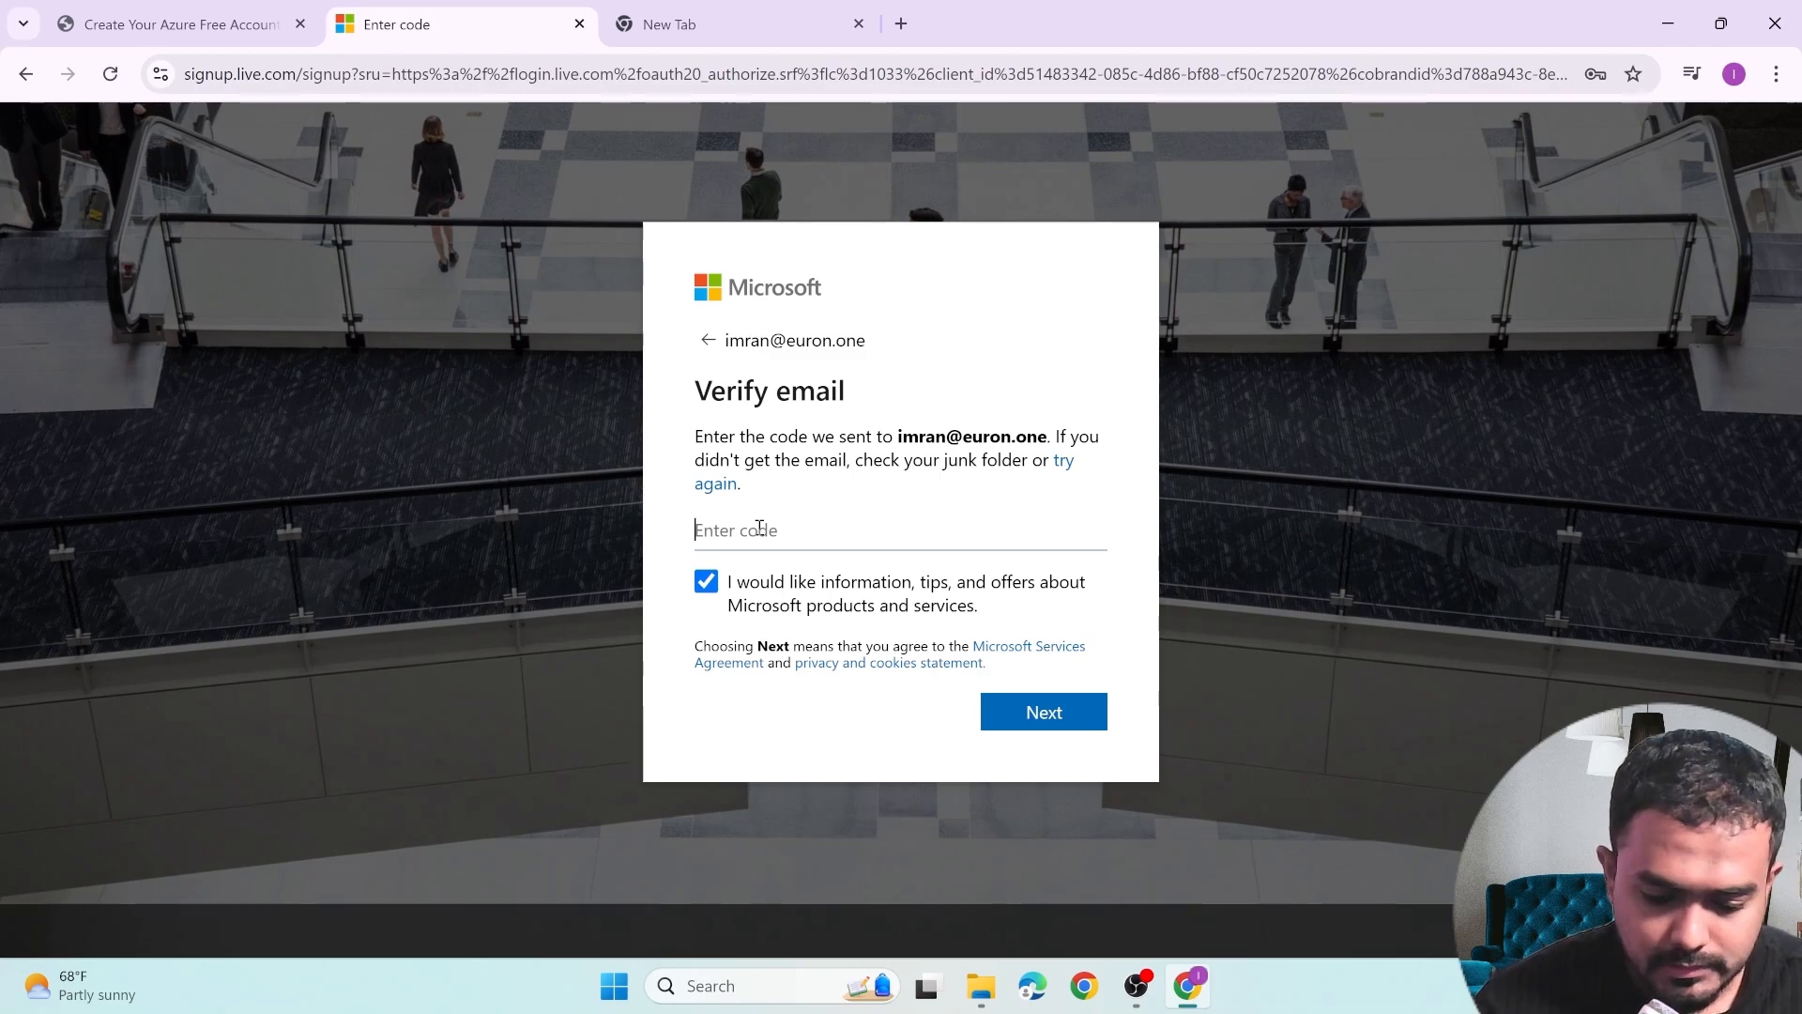
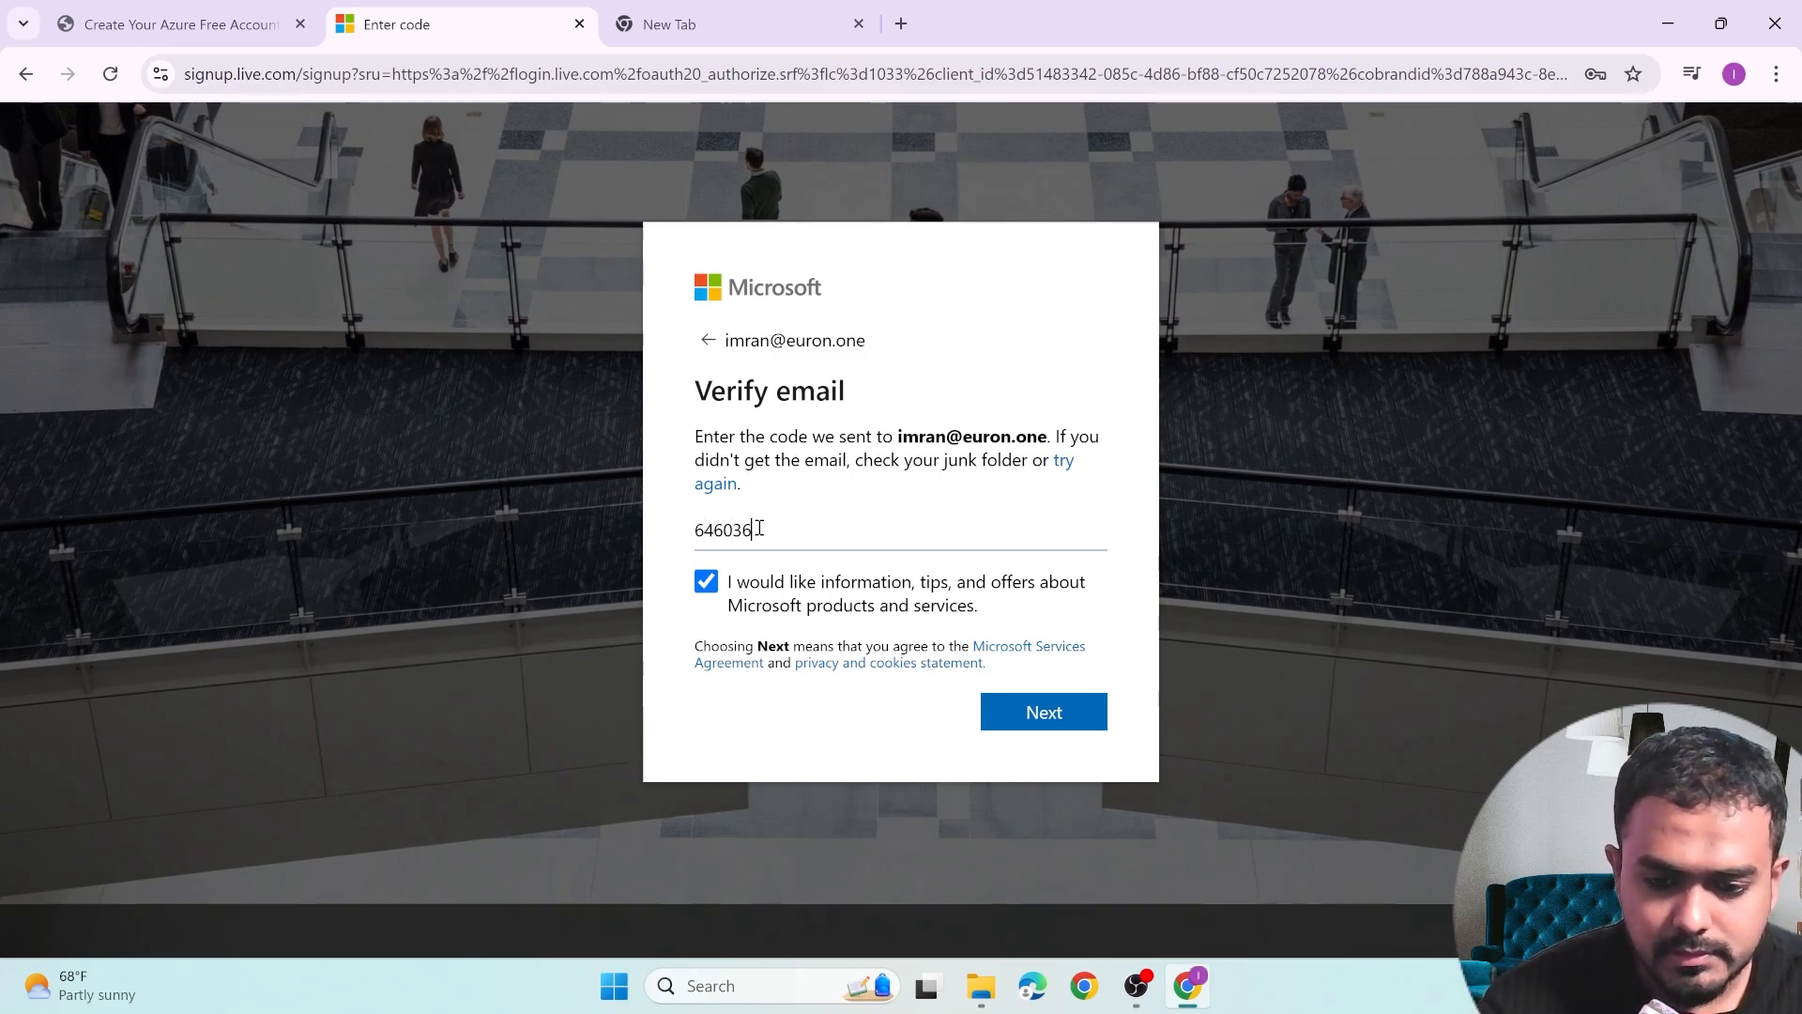
pyautogui.click(1052, 721)
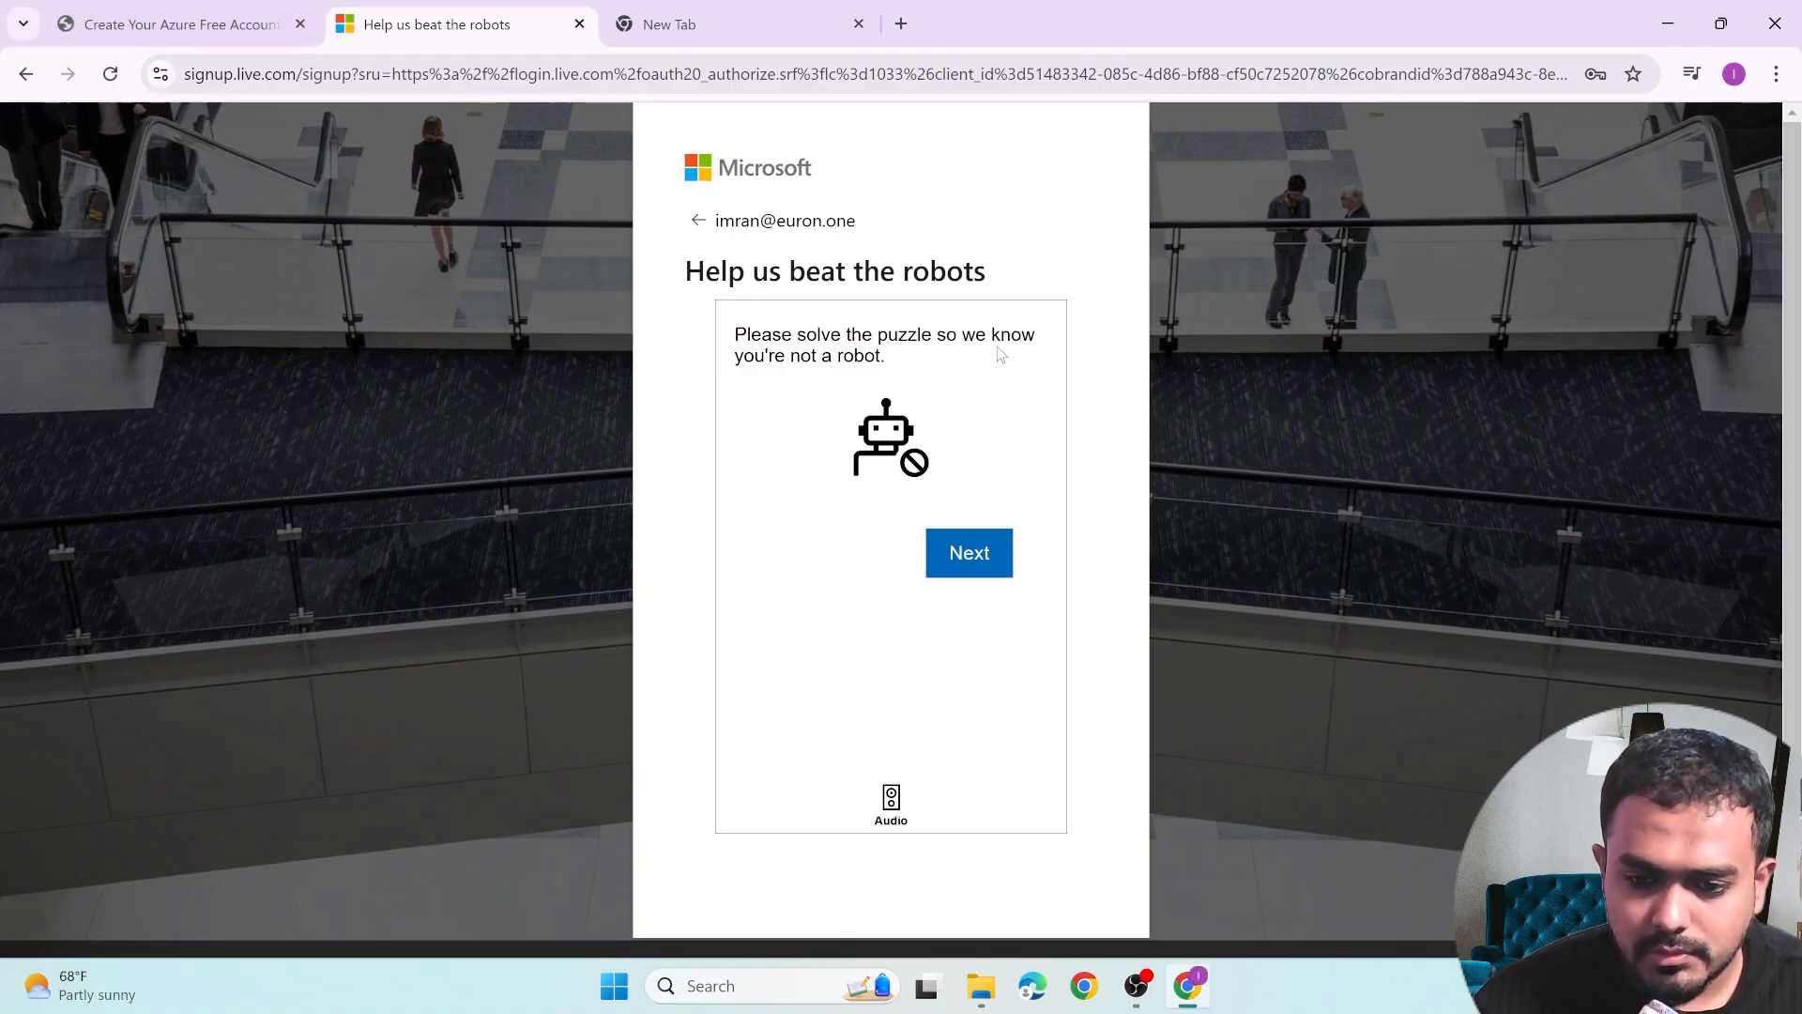
# Solve the robot-check puzzle by rotating the object to face the hand's direction, and submit the answer
pyautogui.click(970, 561)
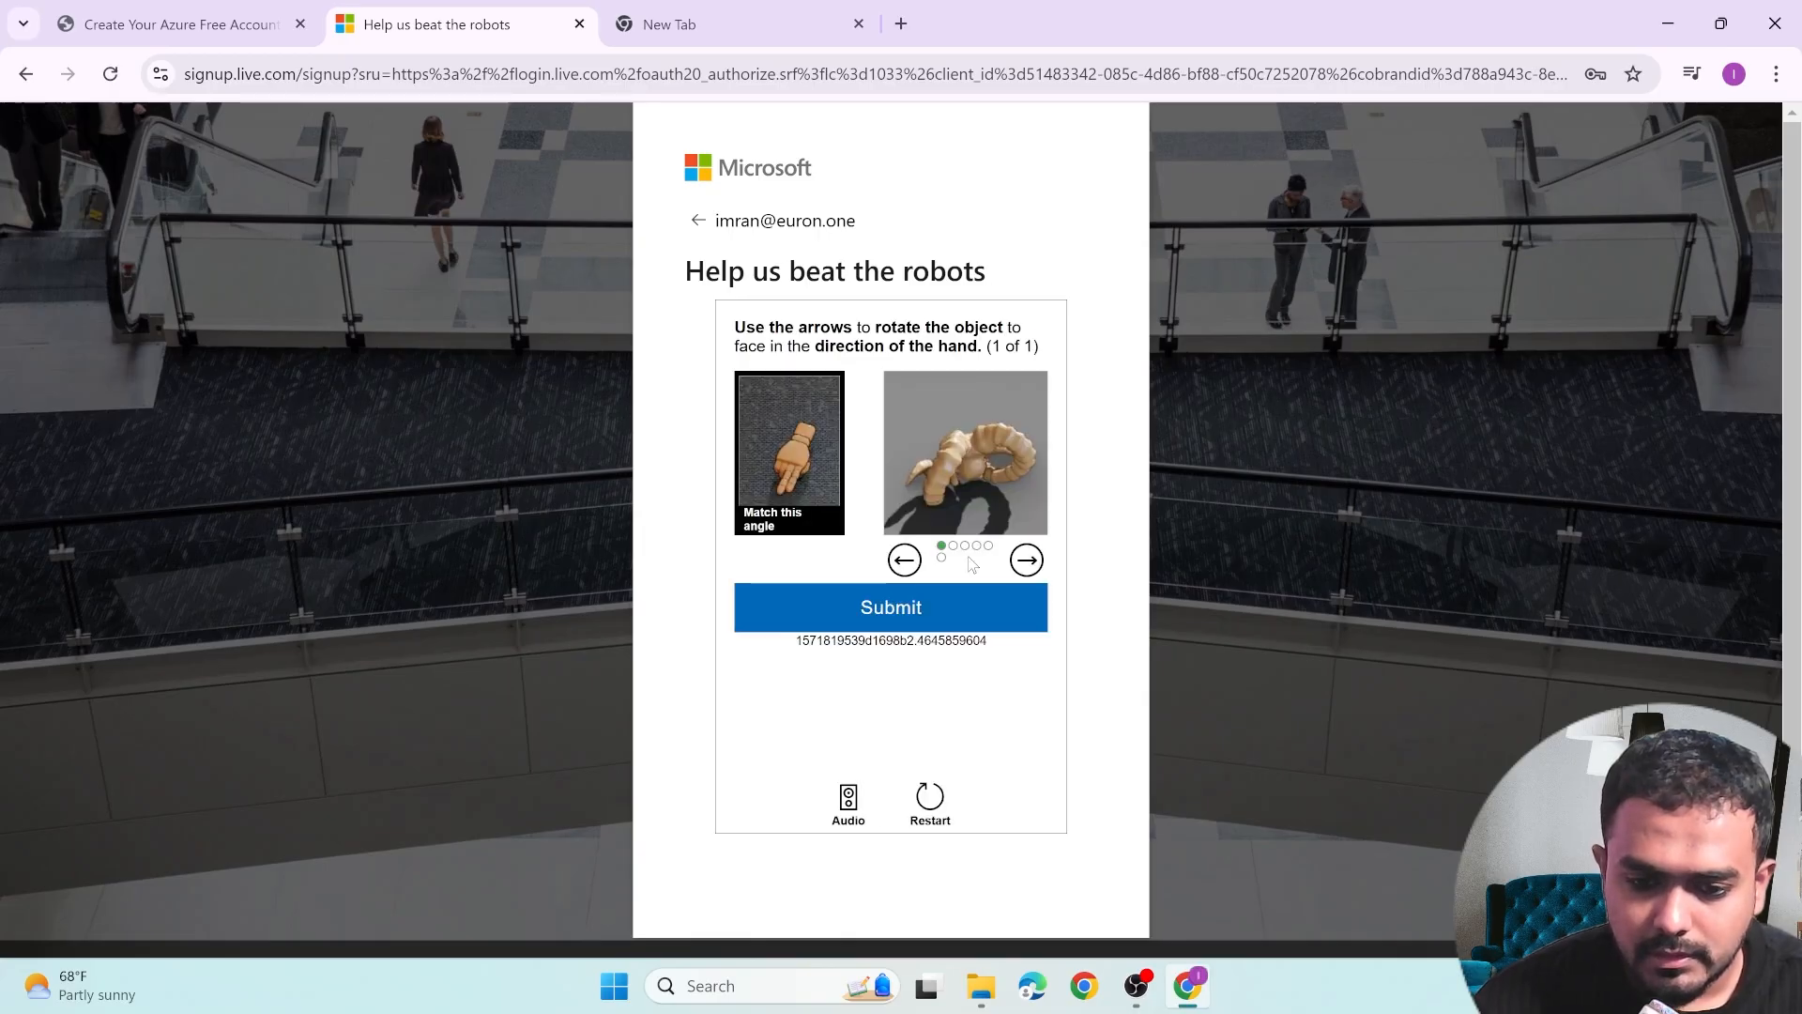
pyautogui.click(1028, 562)
pyautogui.click(1027, 562)
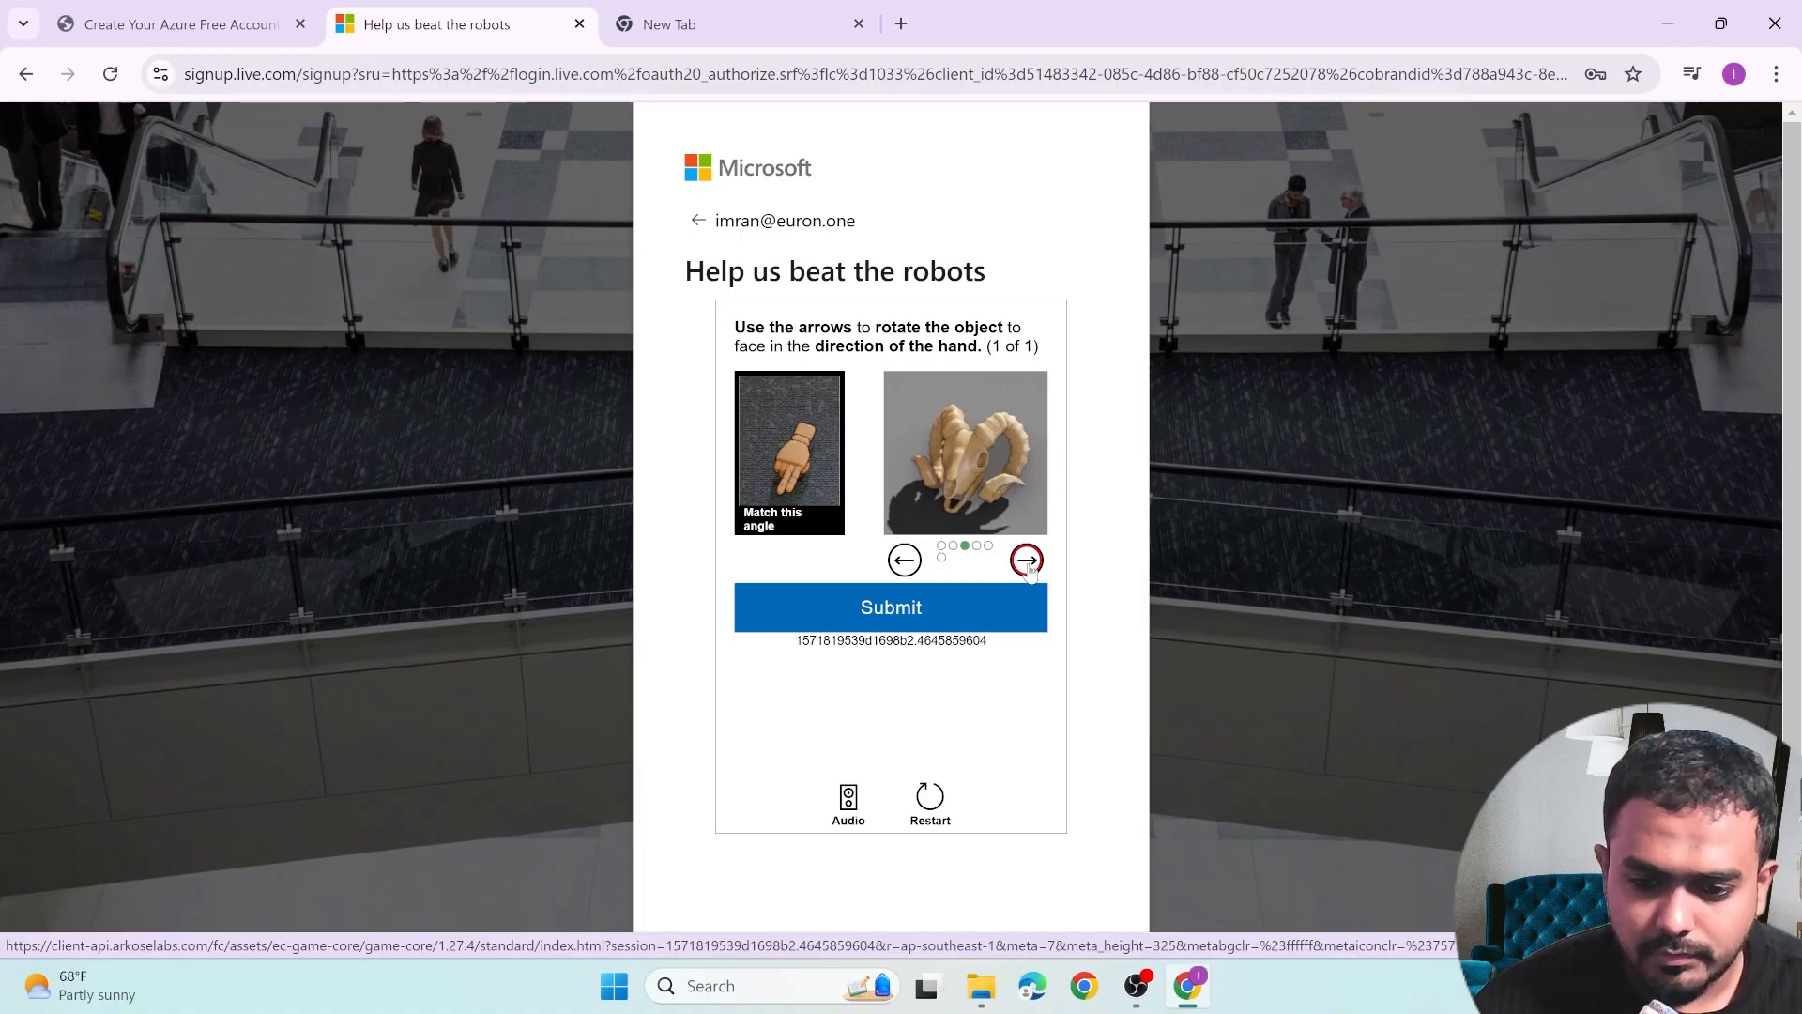
pyautogui.click(907, 608)
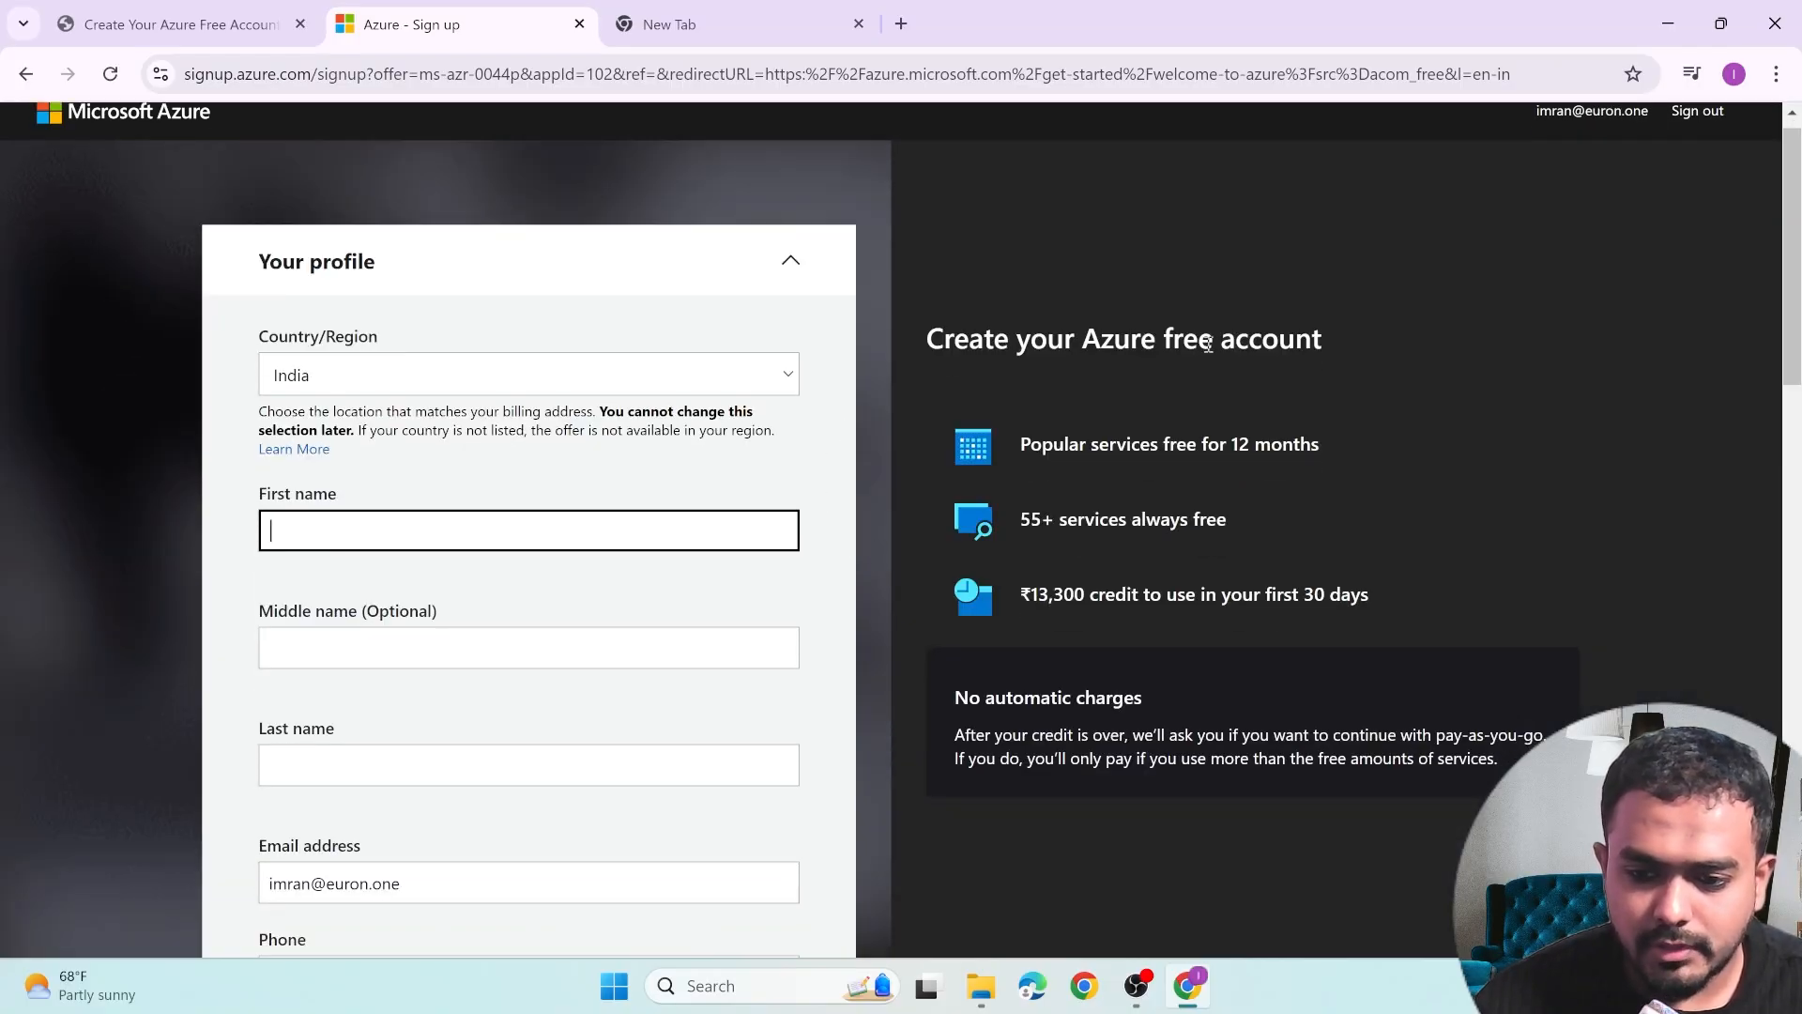
pyautogui.click(178, 25)
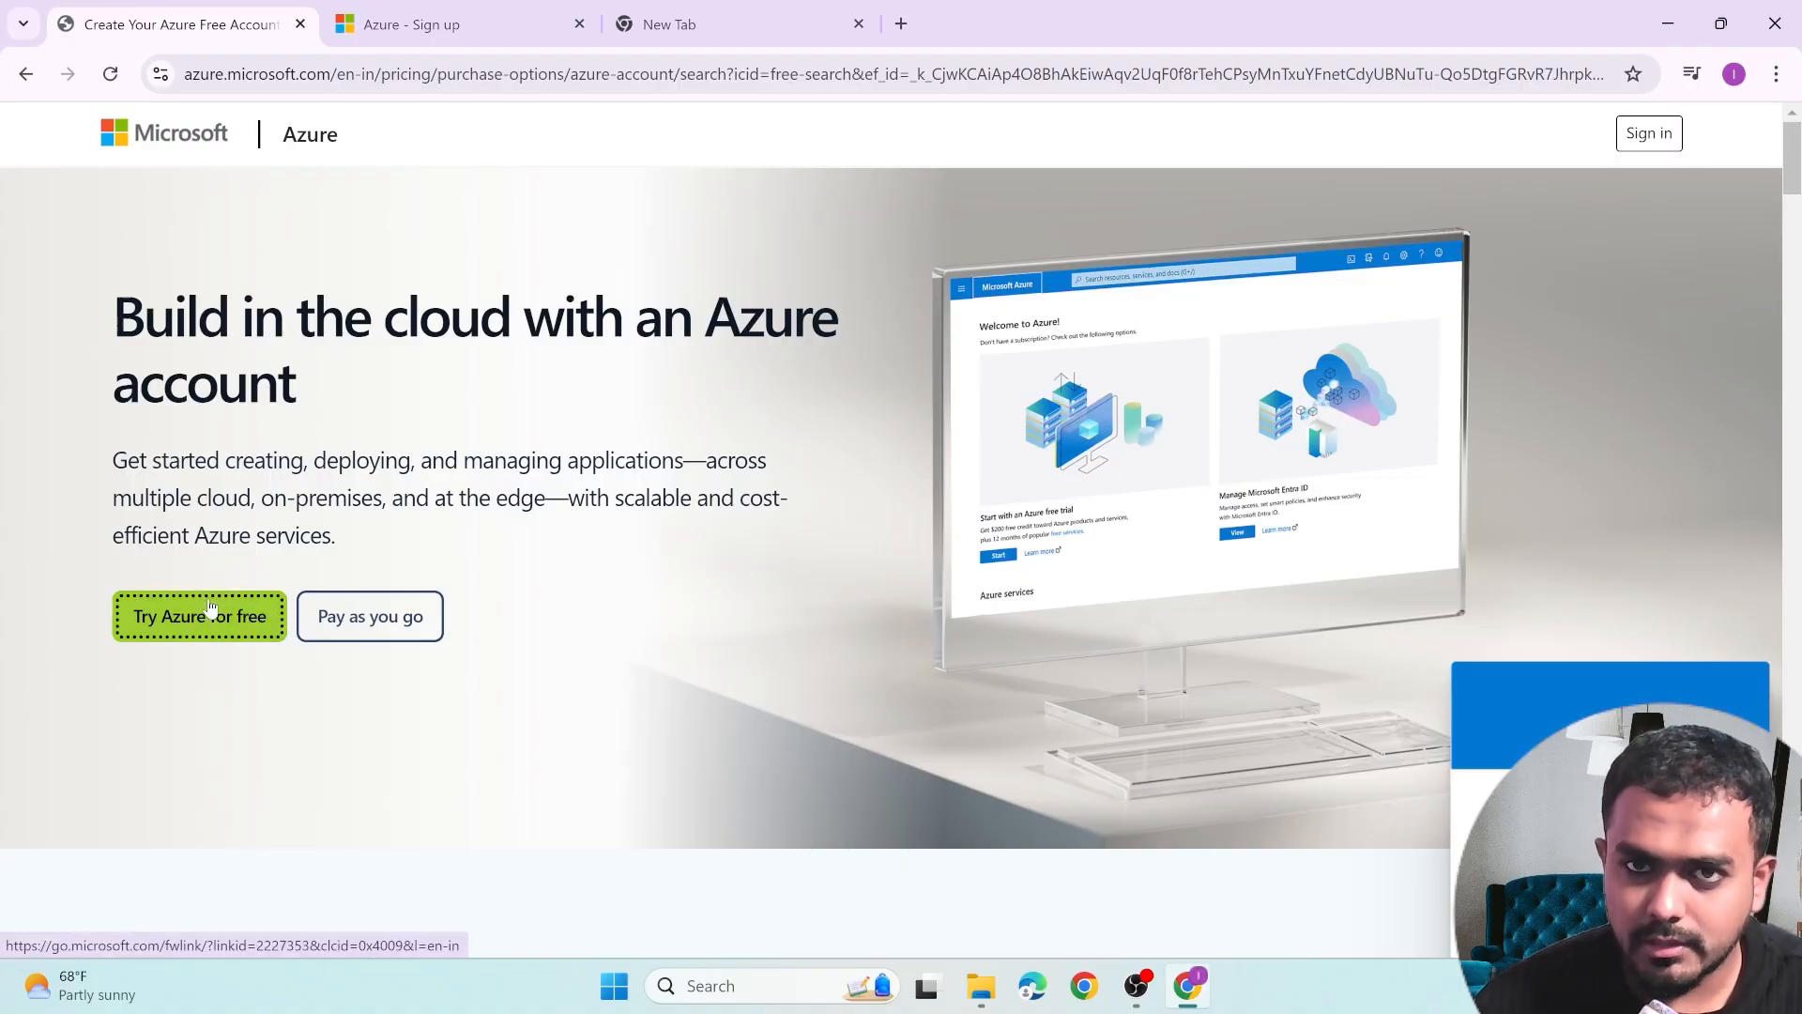
pyautogui.click(439, 13)
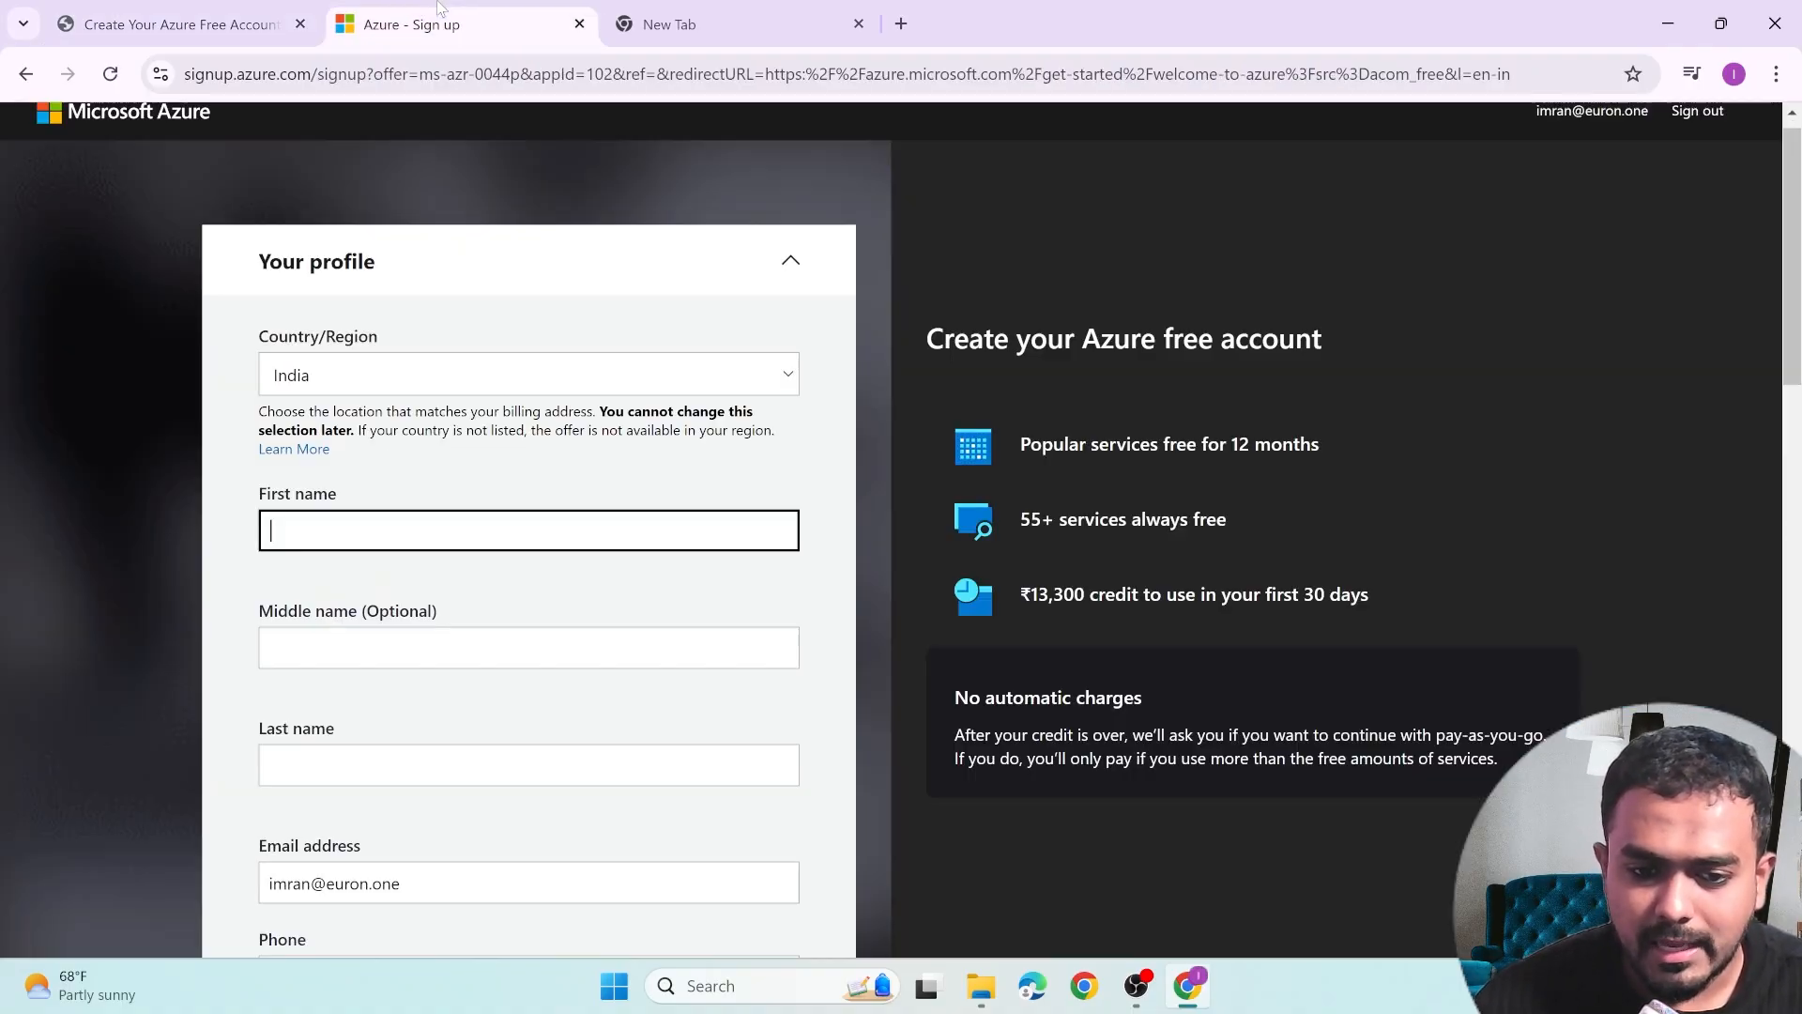
# Fill in the account holder's first, middle and last names in the Azure sign-up profile
pyautogui.scroll(-1, 551, 611)
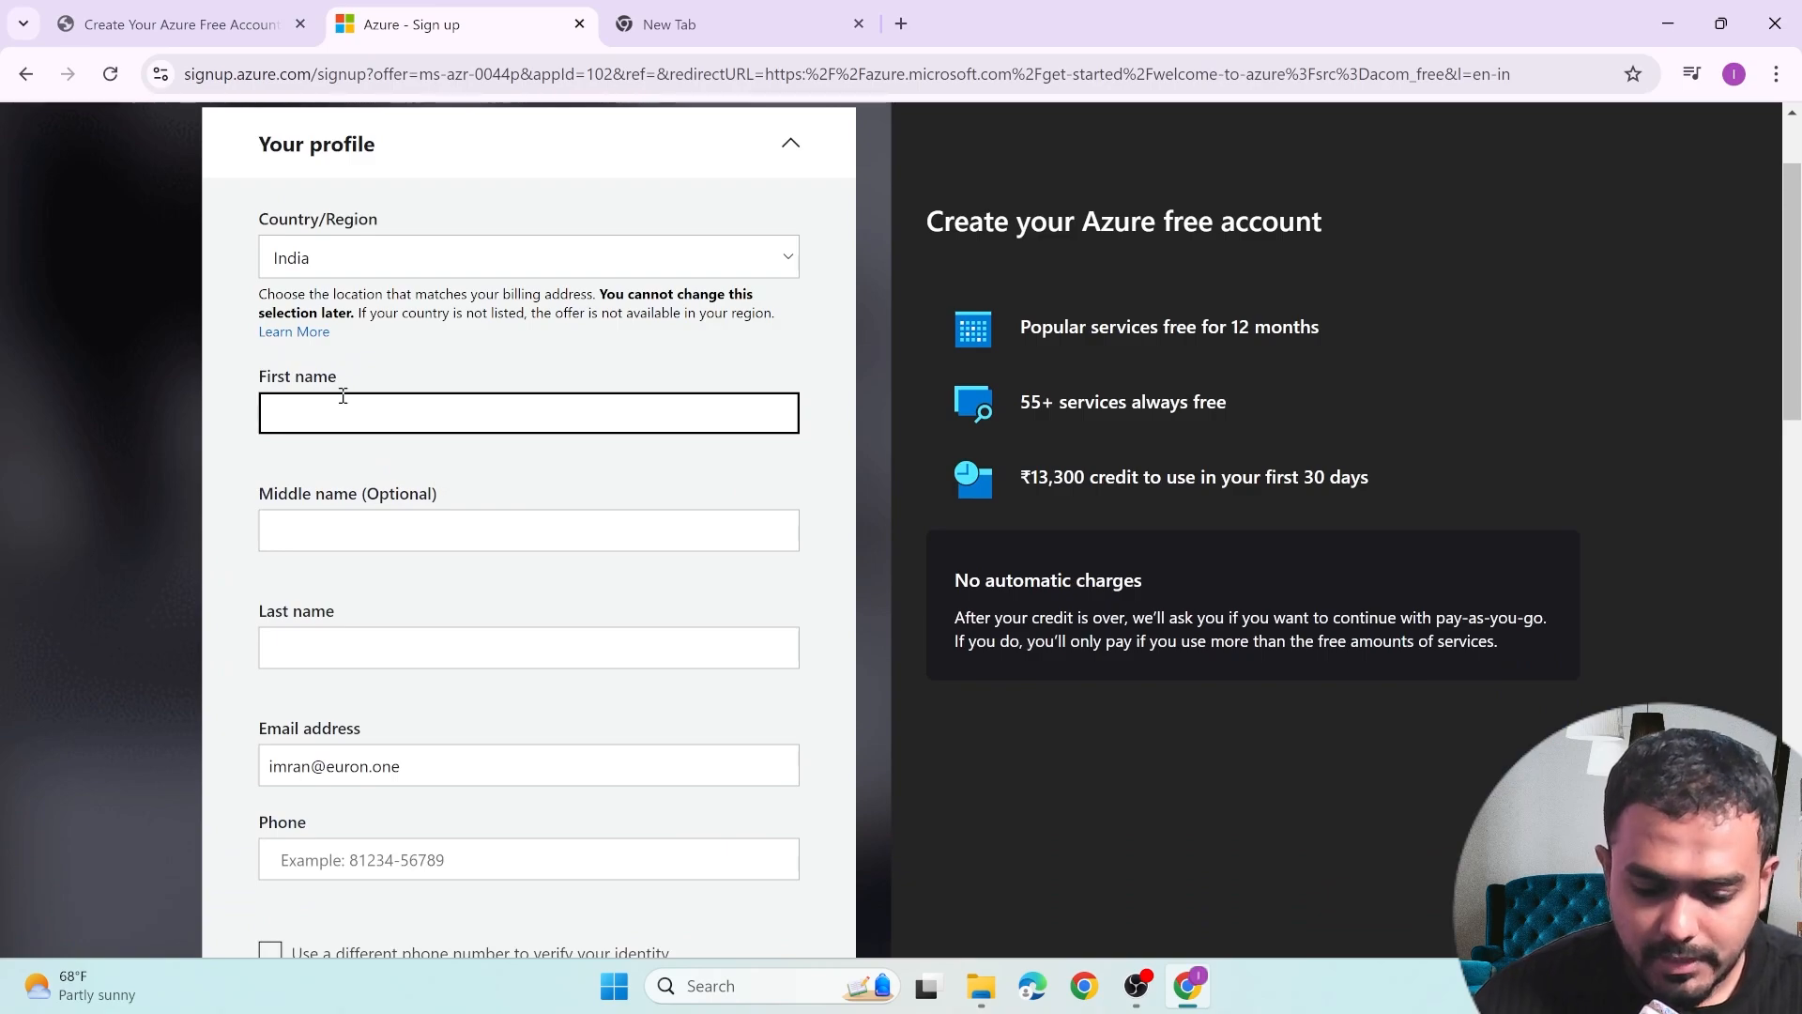
pyautogui.write('md')
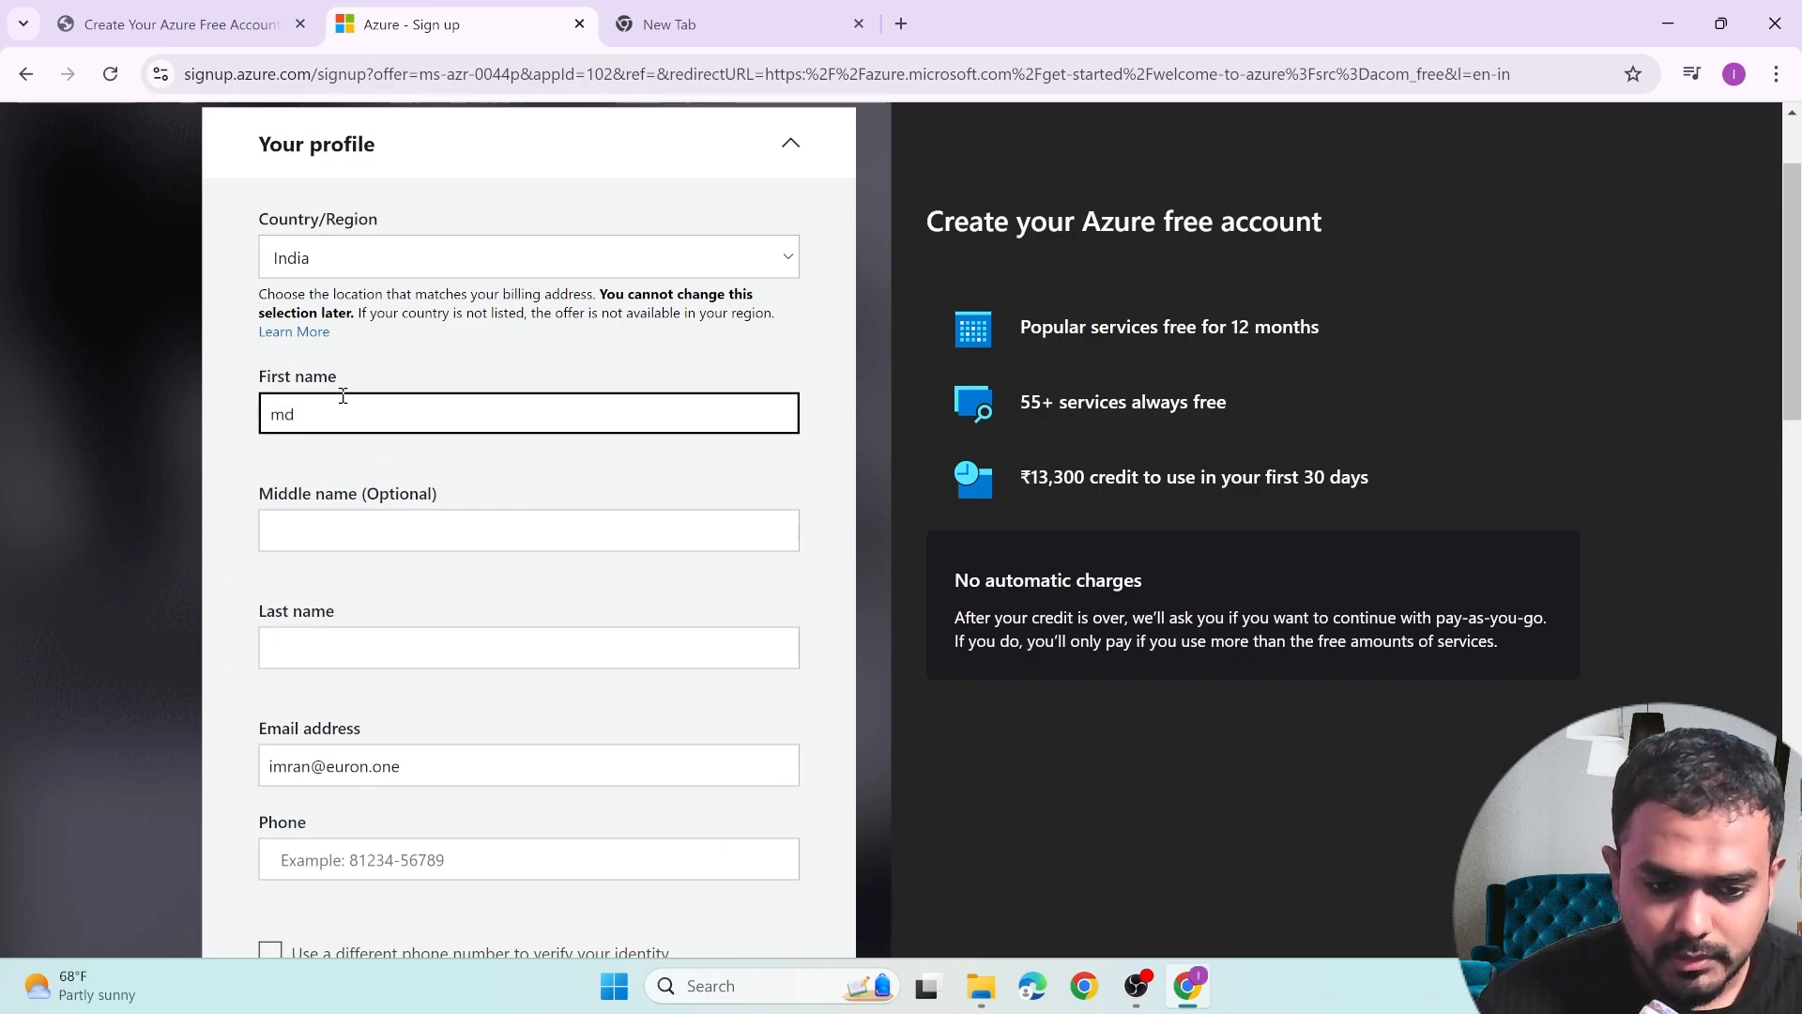
pyautogui.click(306, 527)
pyautogui.write('imran')
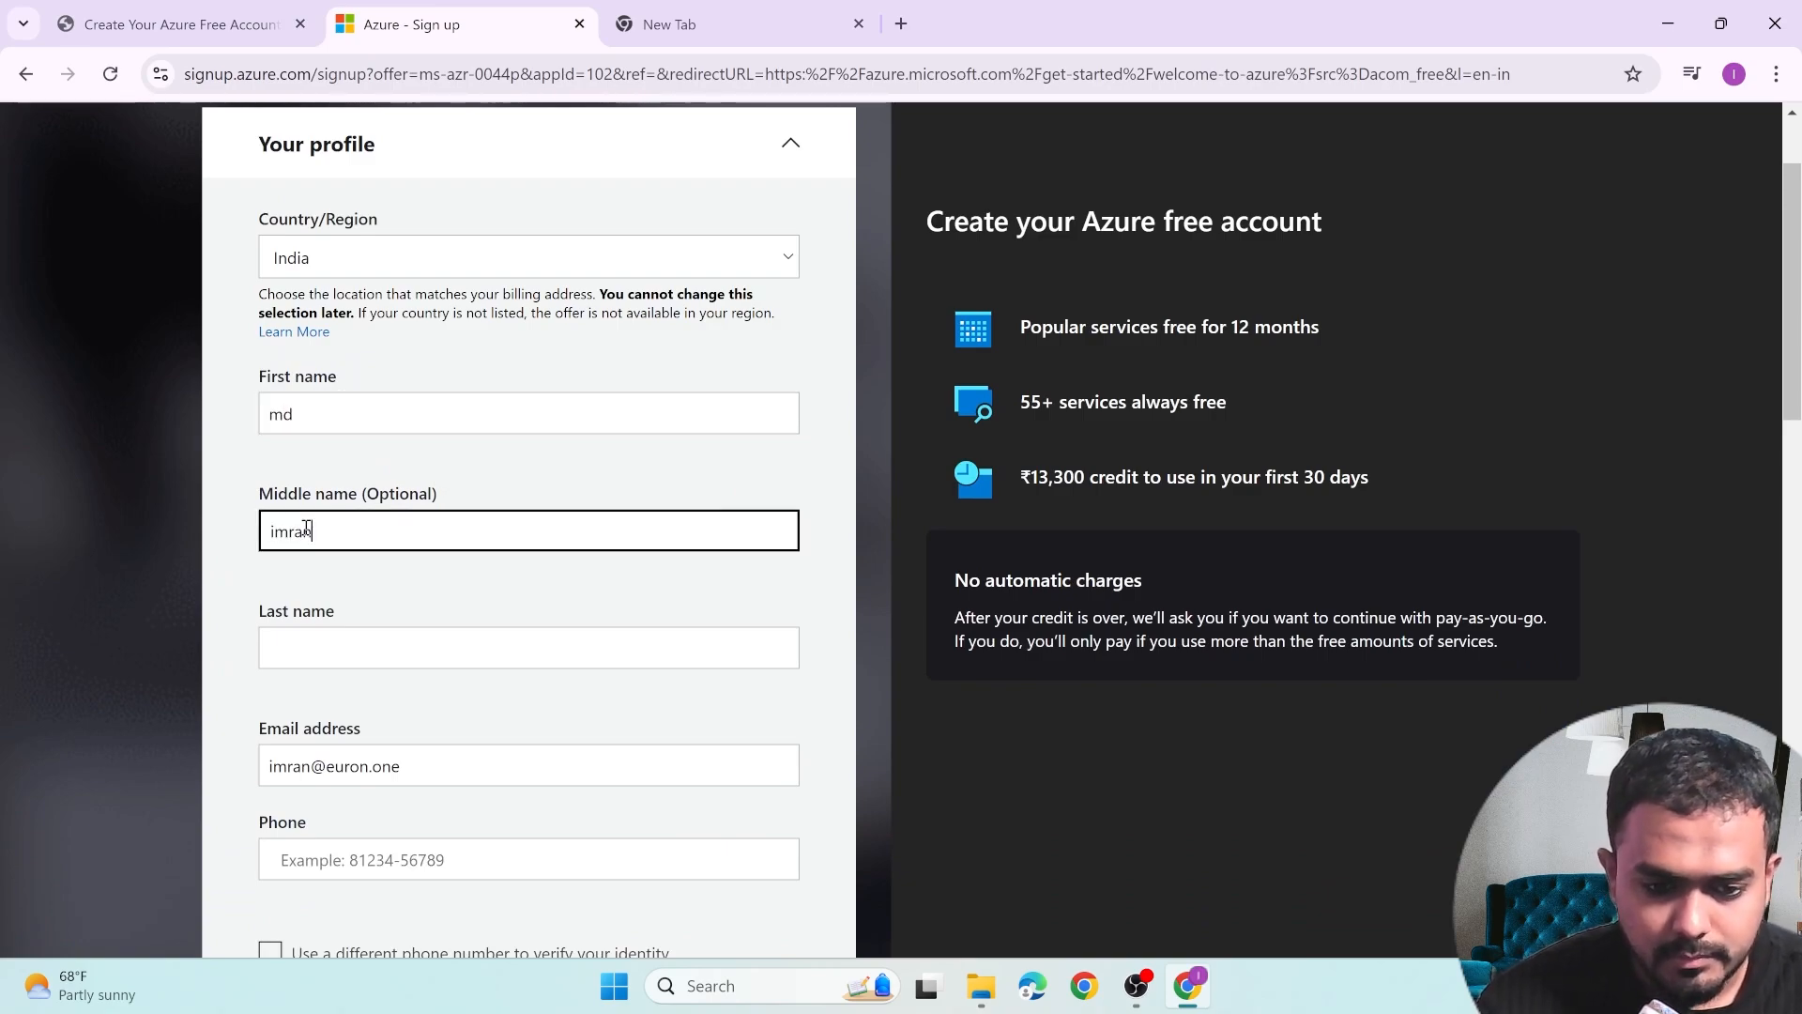
pyautogui.click(354, 655)
pyautogui.write('a')
# Enter the account holder's phone number without the country code and request a verification code by text message
pyautogui.scroll(-3, 347, 689)
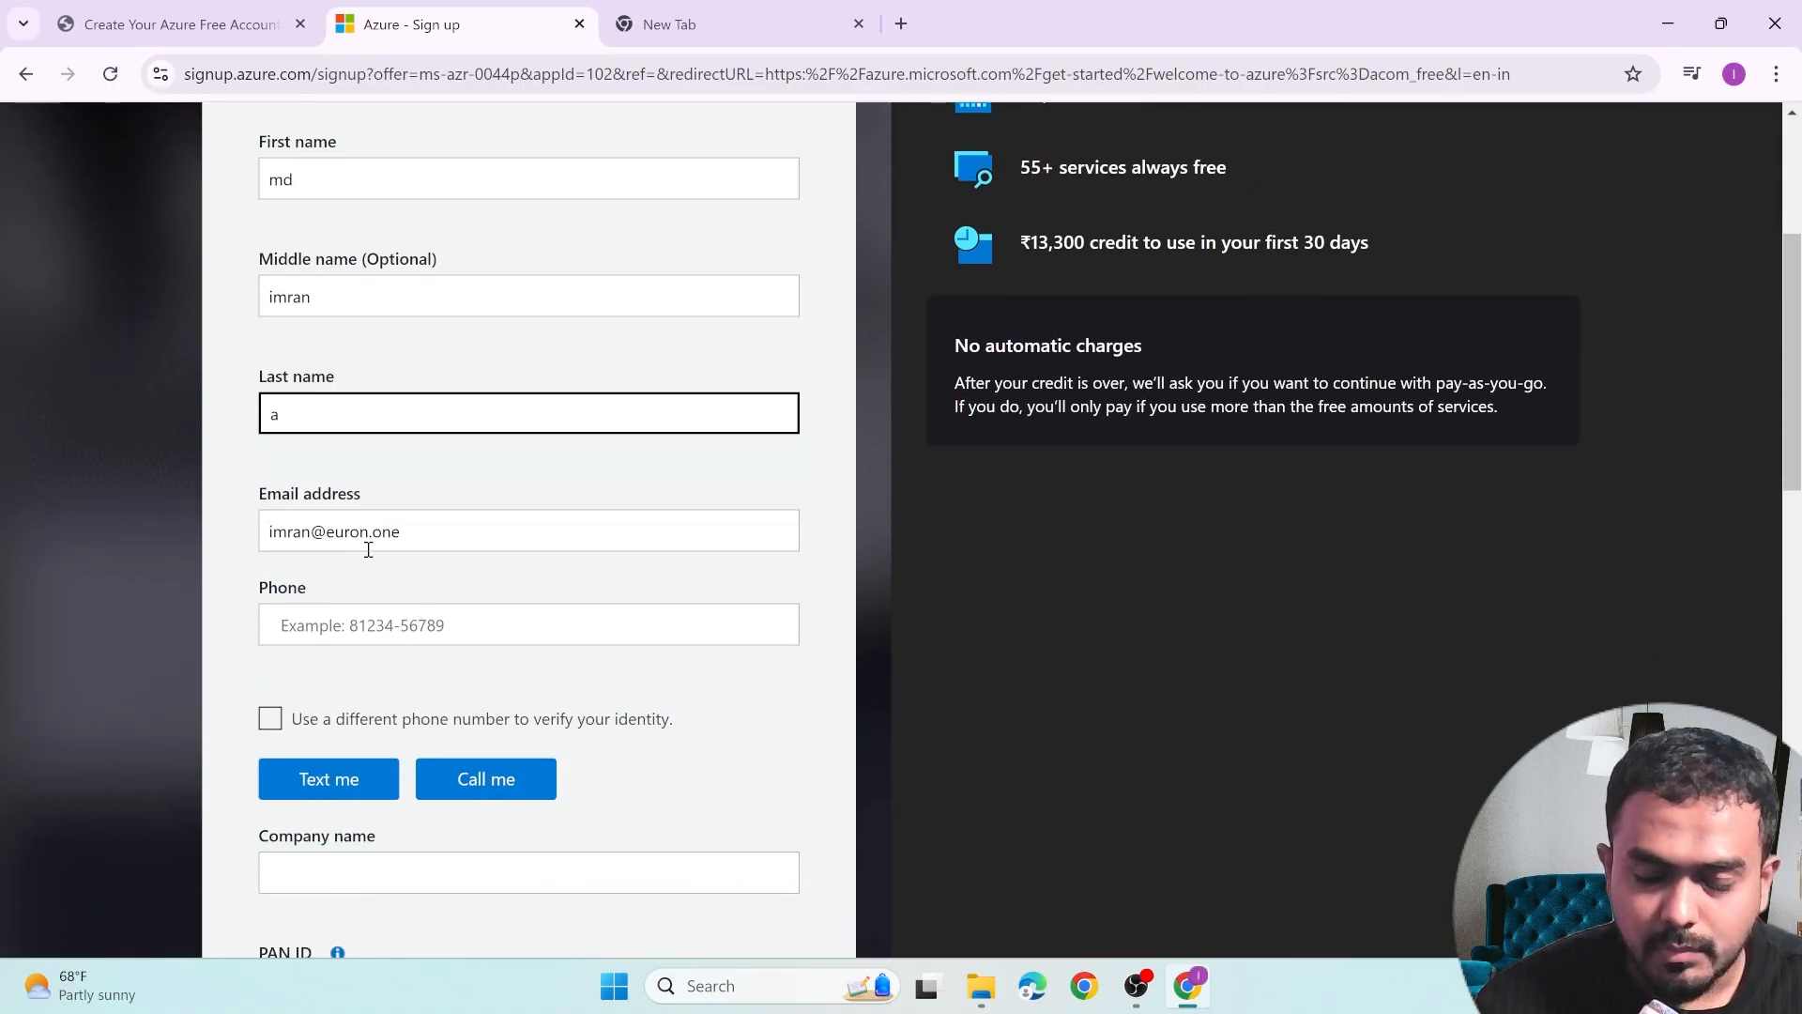
pyautogui.click(344, 635)
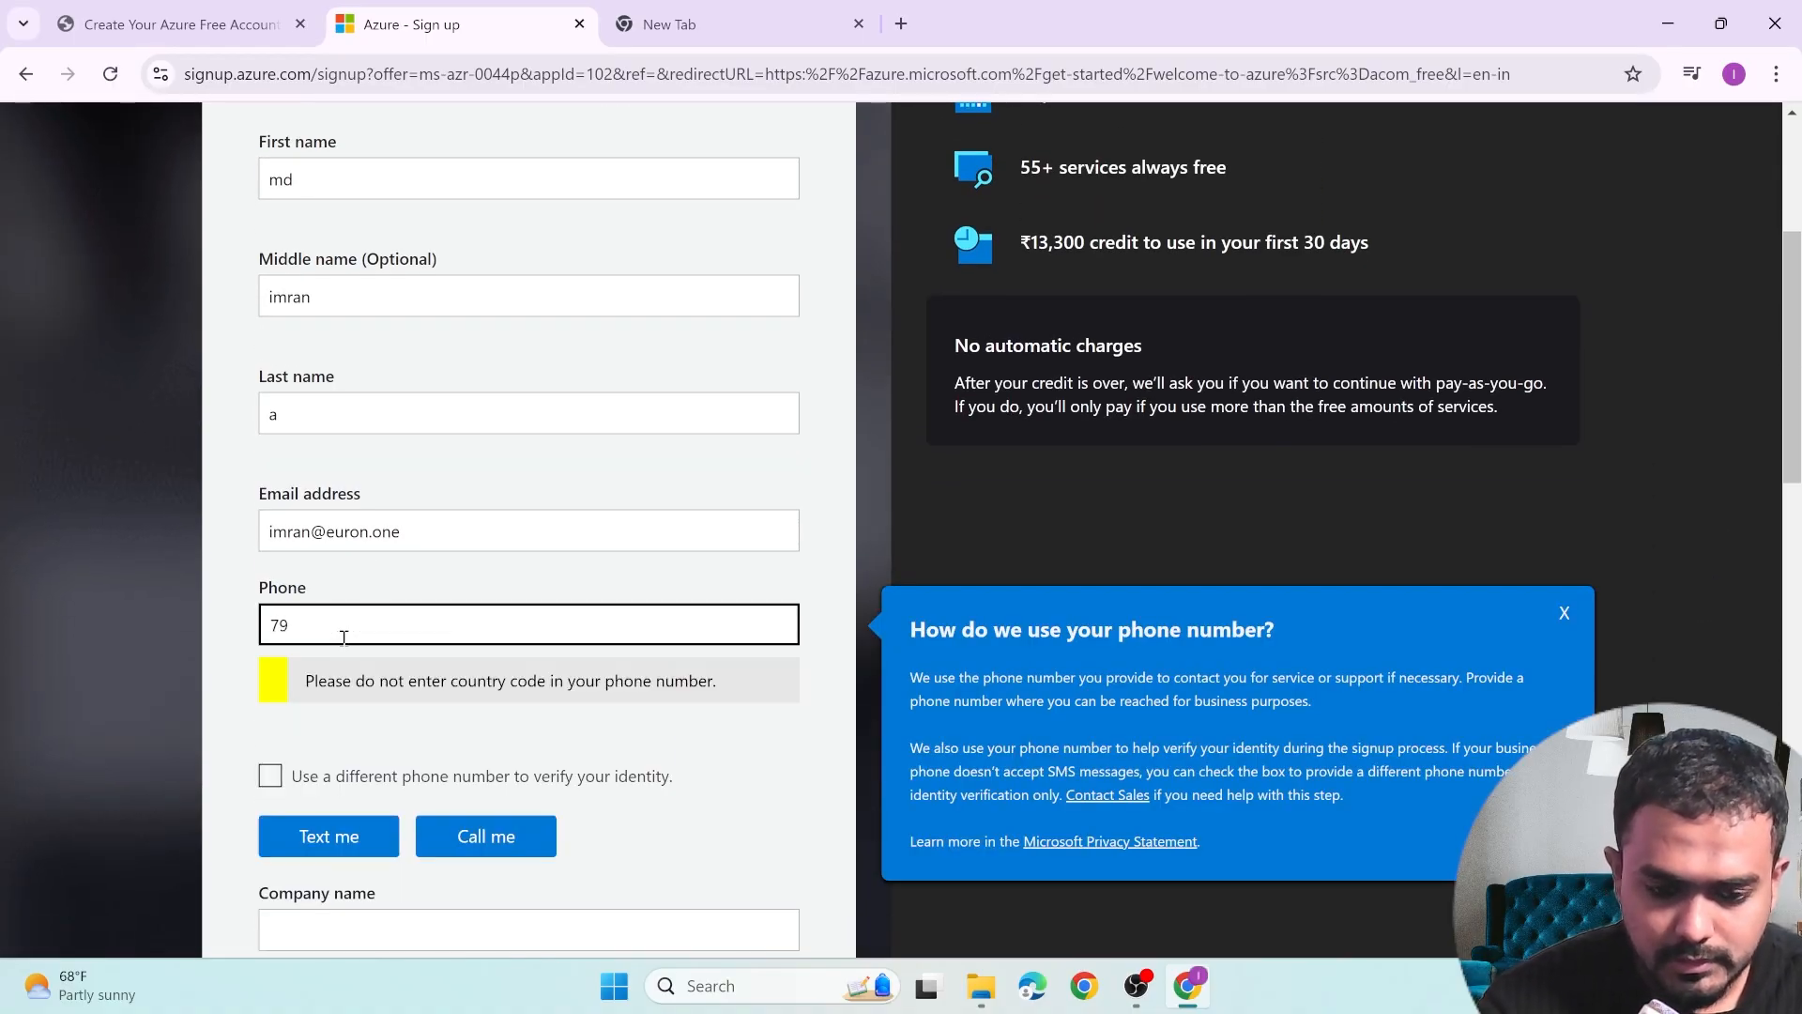
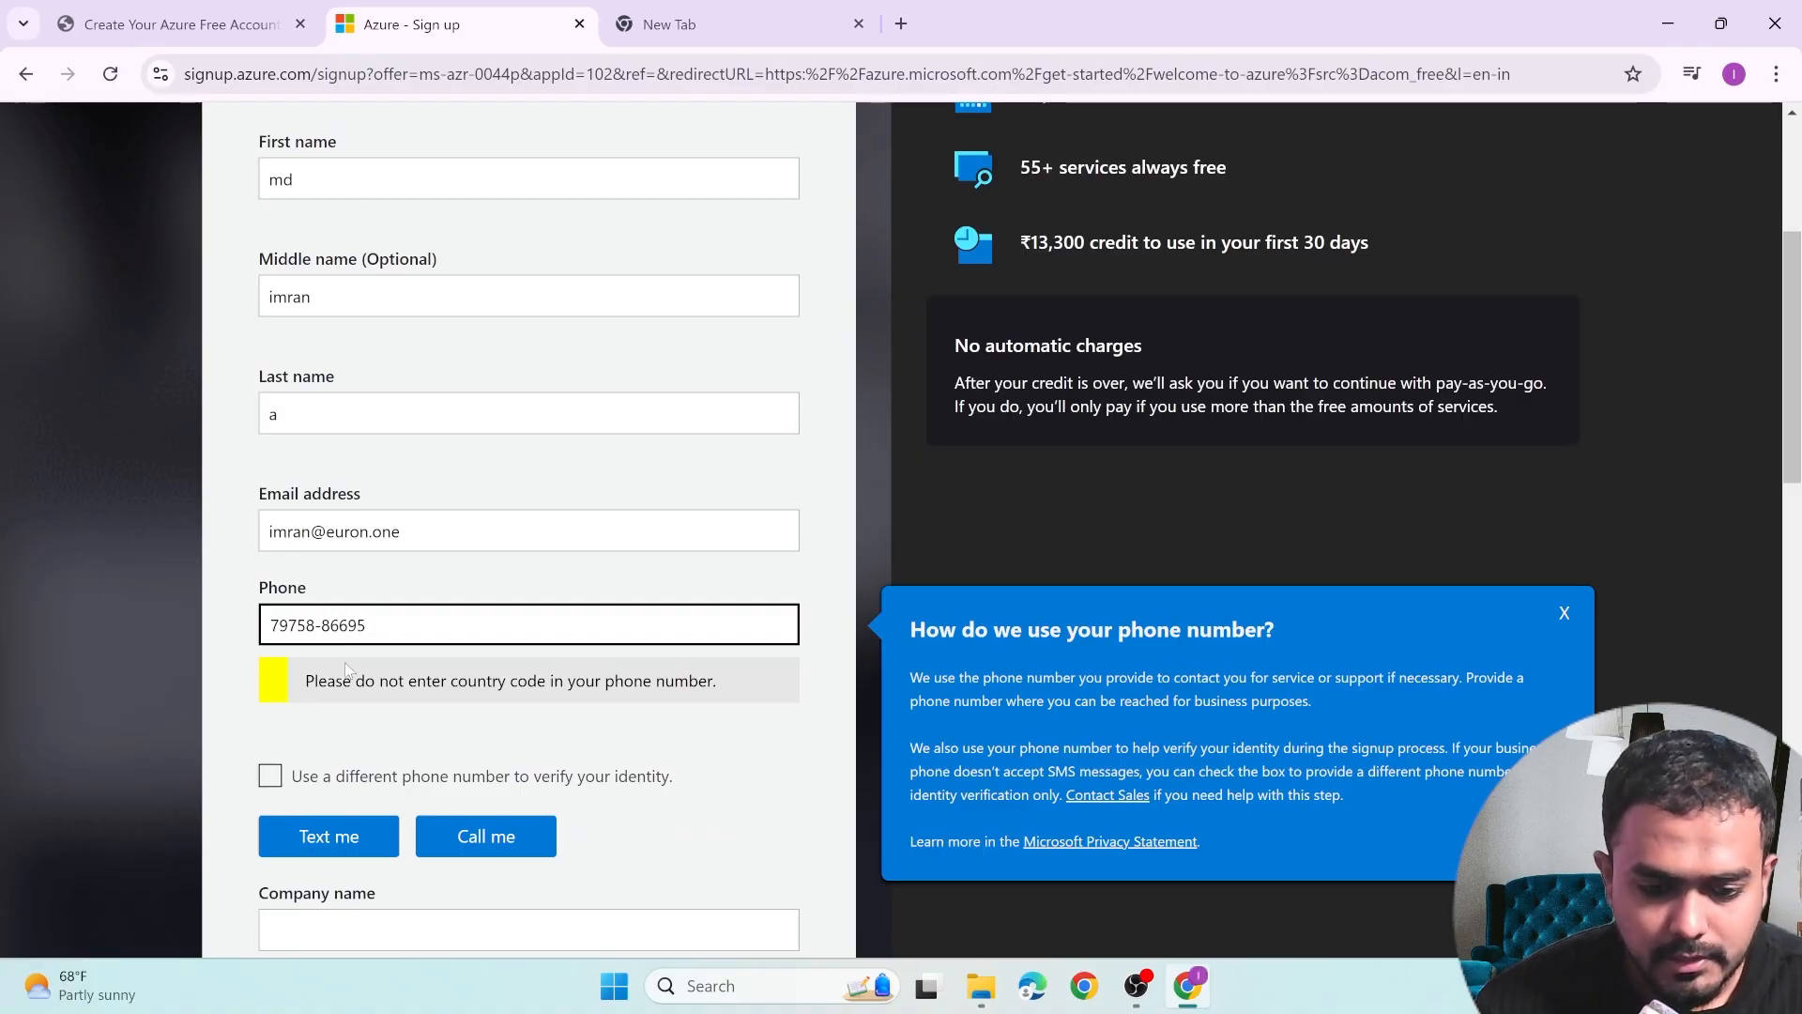
pyautogui.scroll(-1, 346, 662)
pyautogui.click(330, 735)
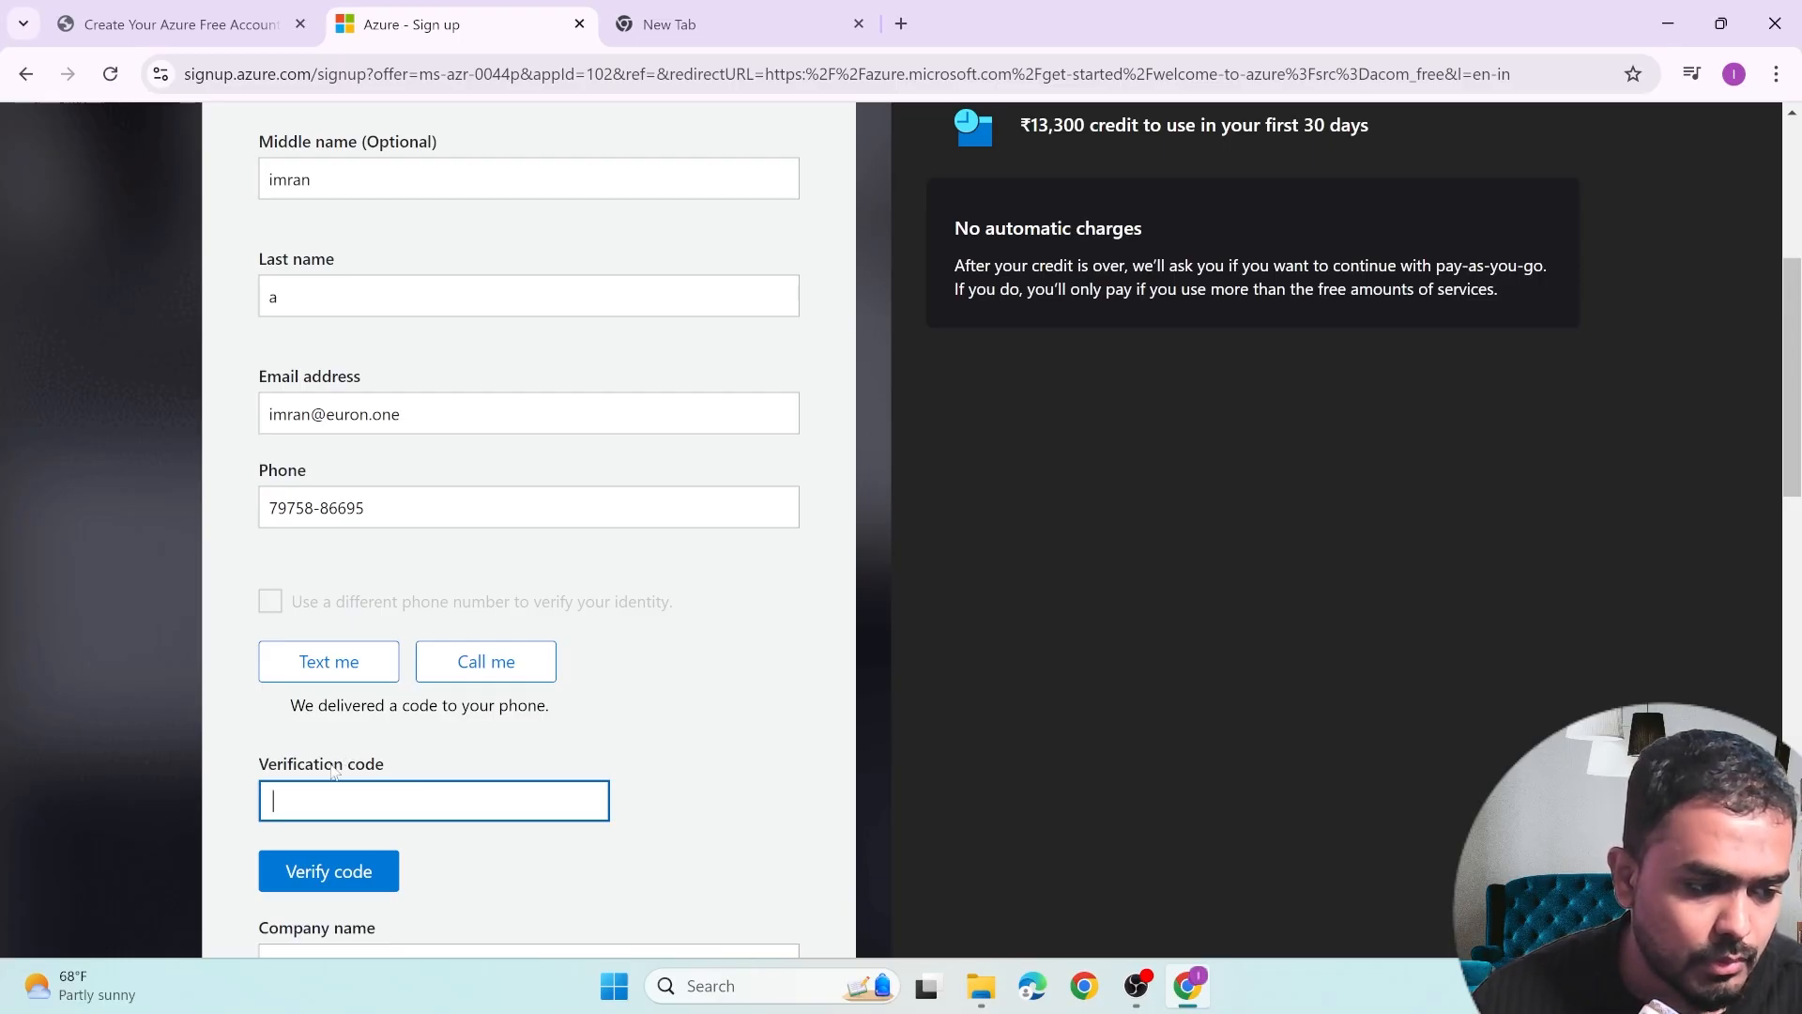
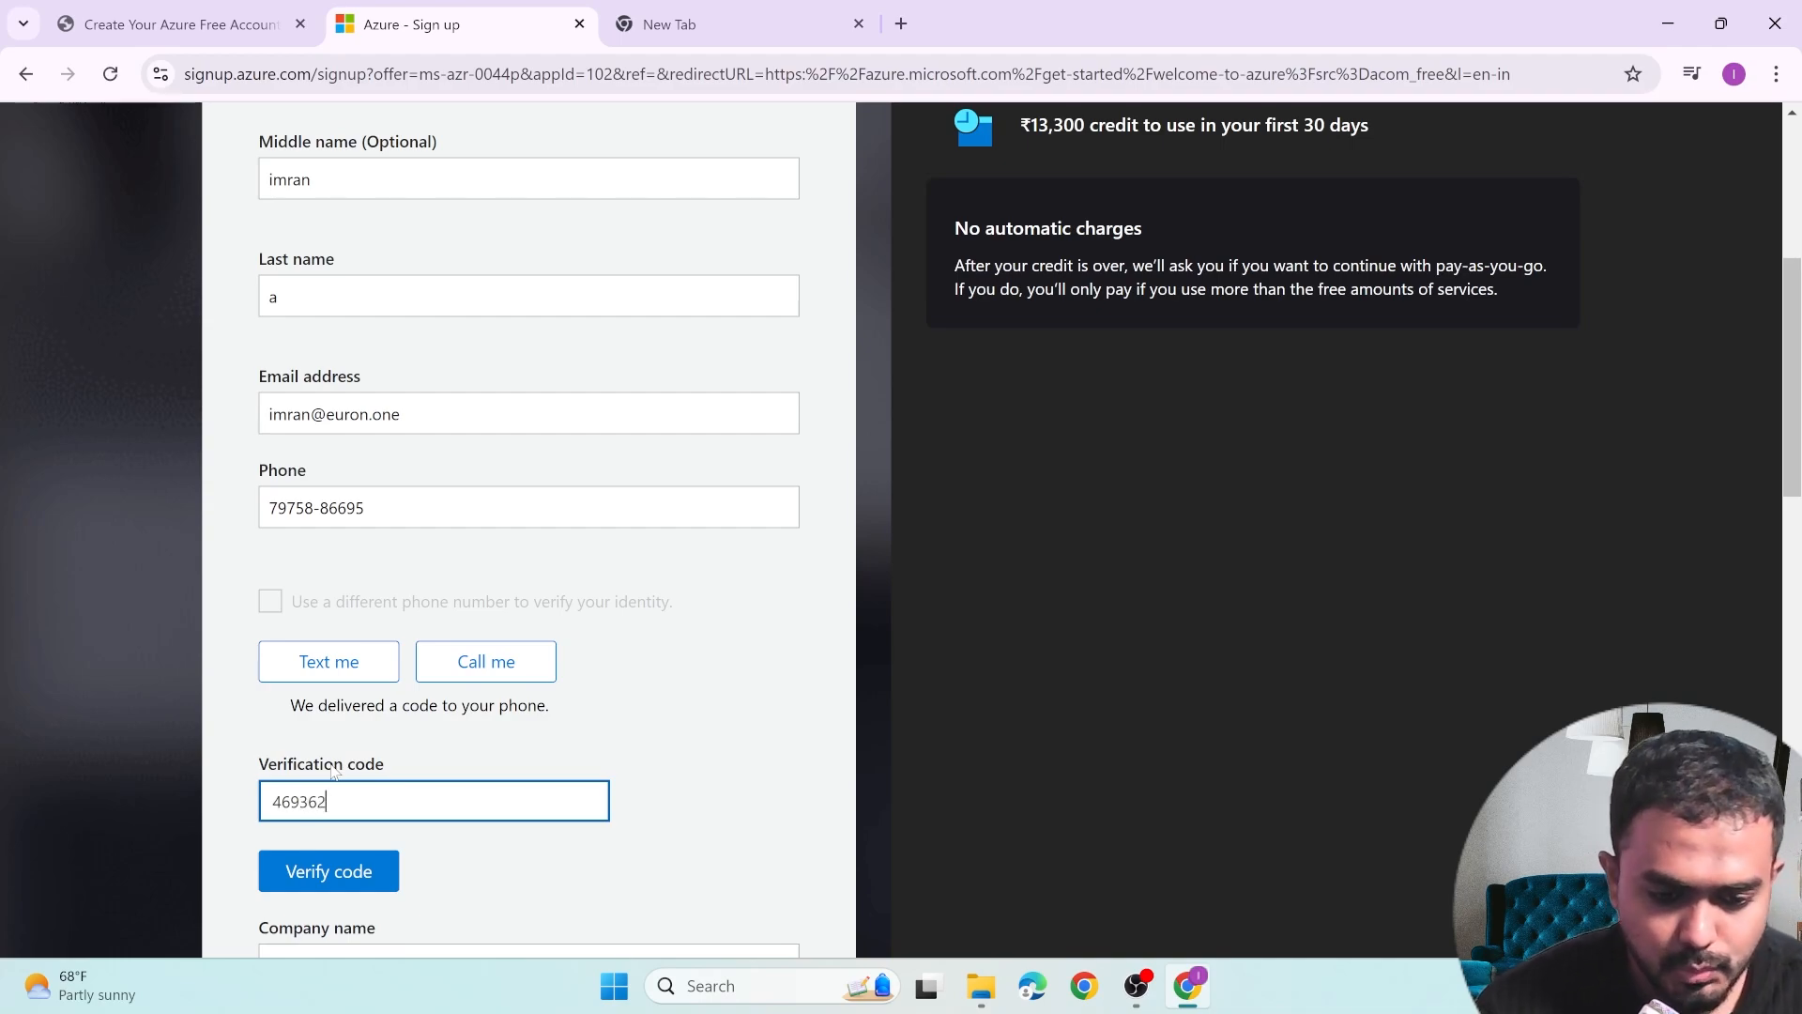
# Enter the verification code sent to the phone and verify it
pyautogui.click(328, 871)
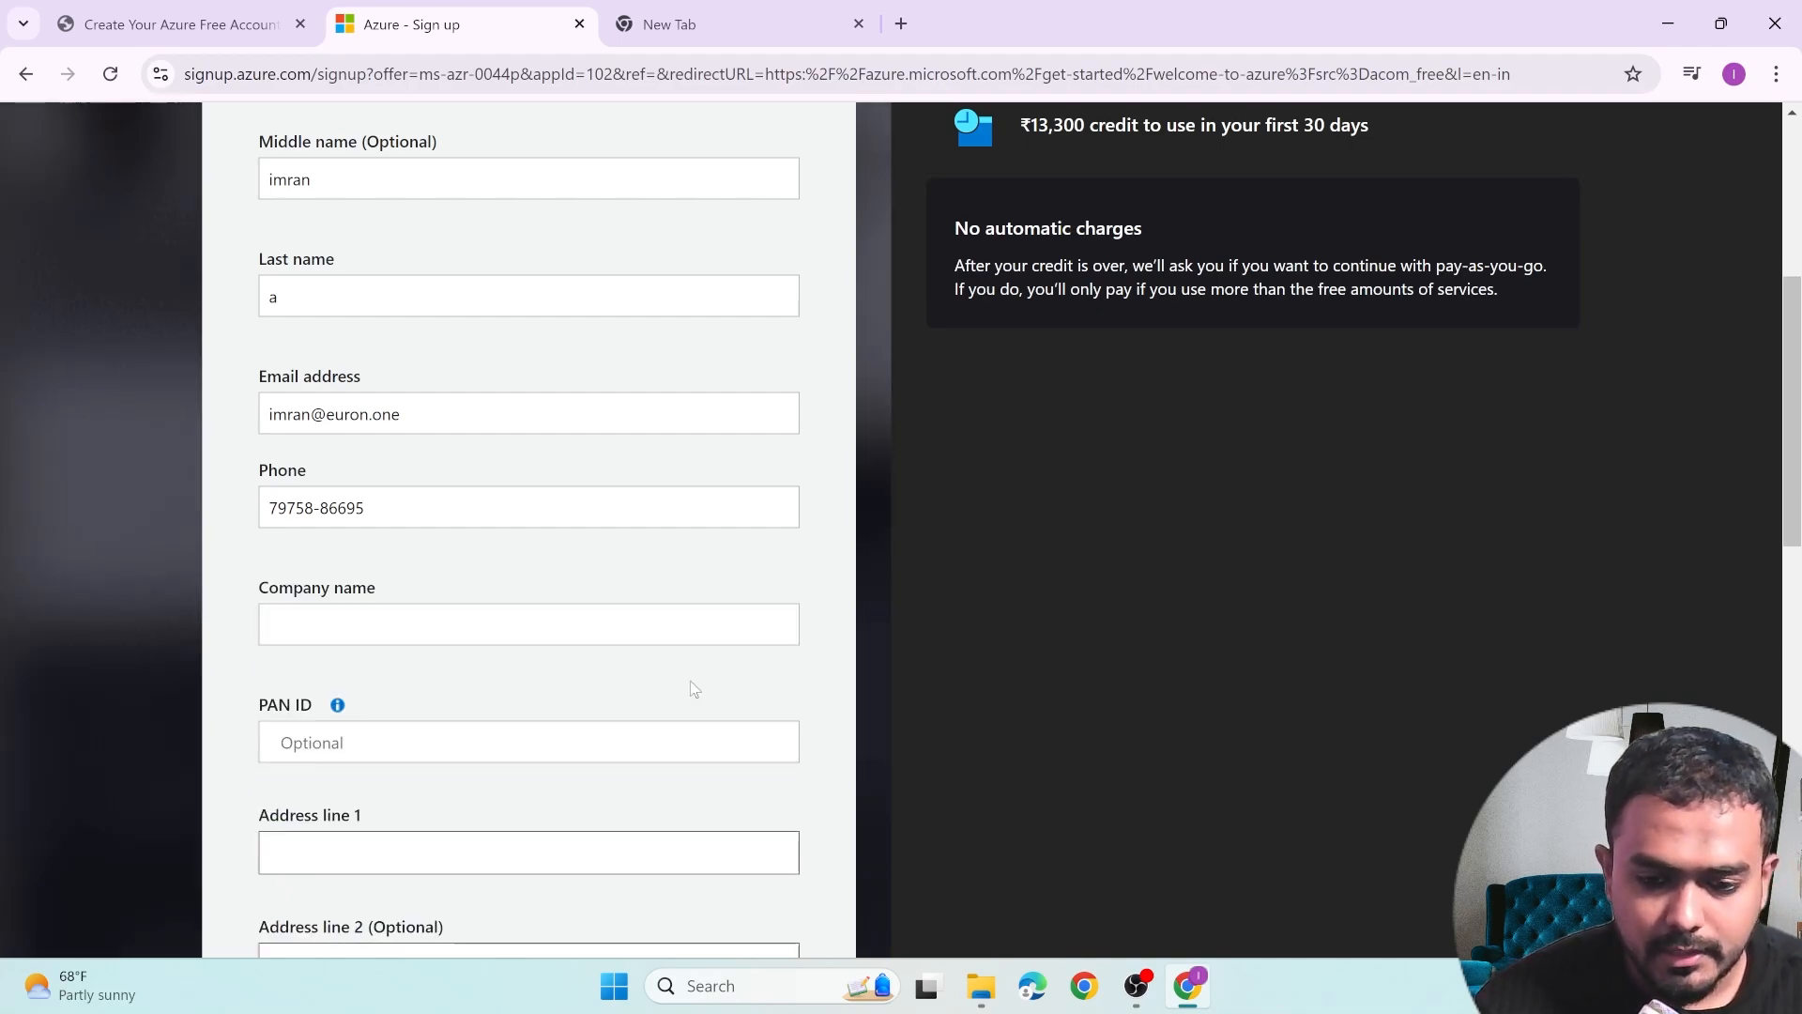
# Fill in the company name as euron, leaving the optional PAN ID empty
pyautogui.scroll(-2, 694, 692)
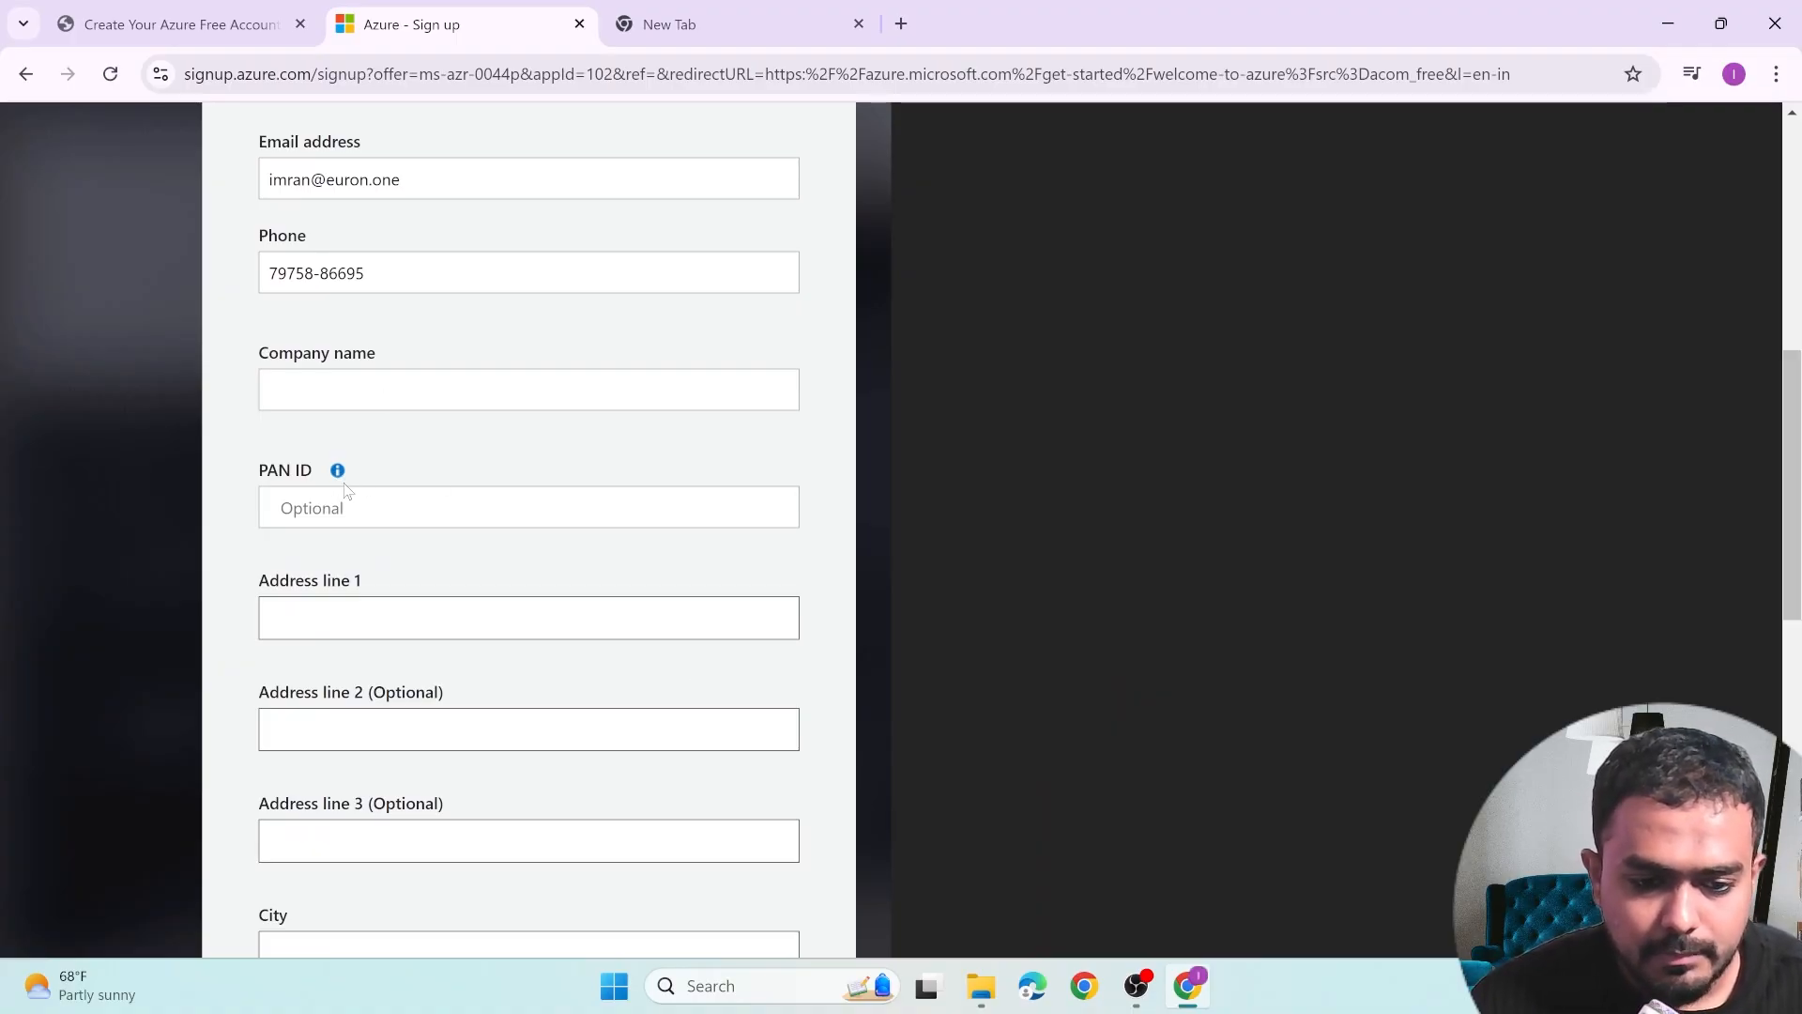
pyautogui.scroll(-1, 448, 615)
pyautogui.scroll(4, 441, 600)
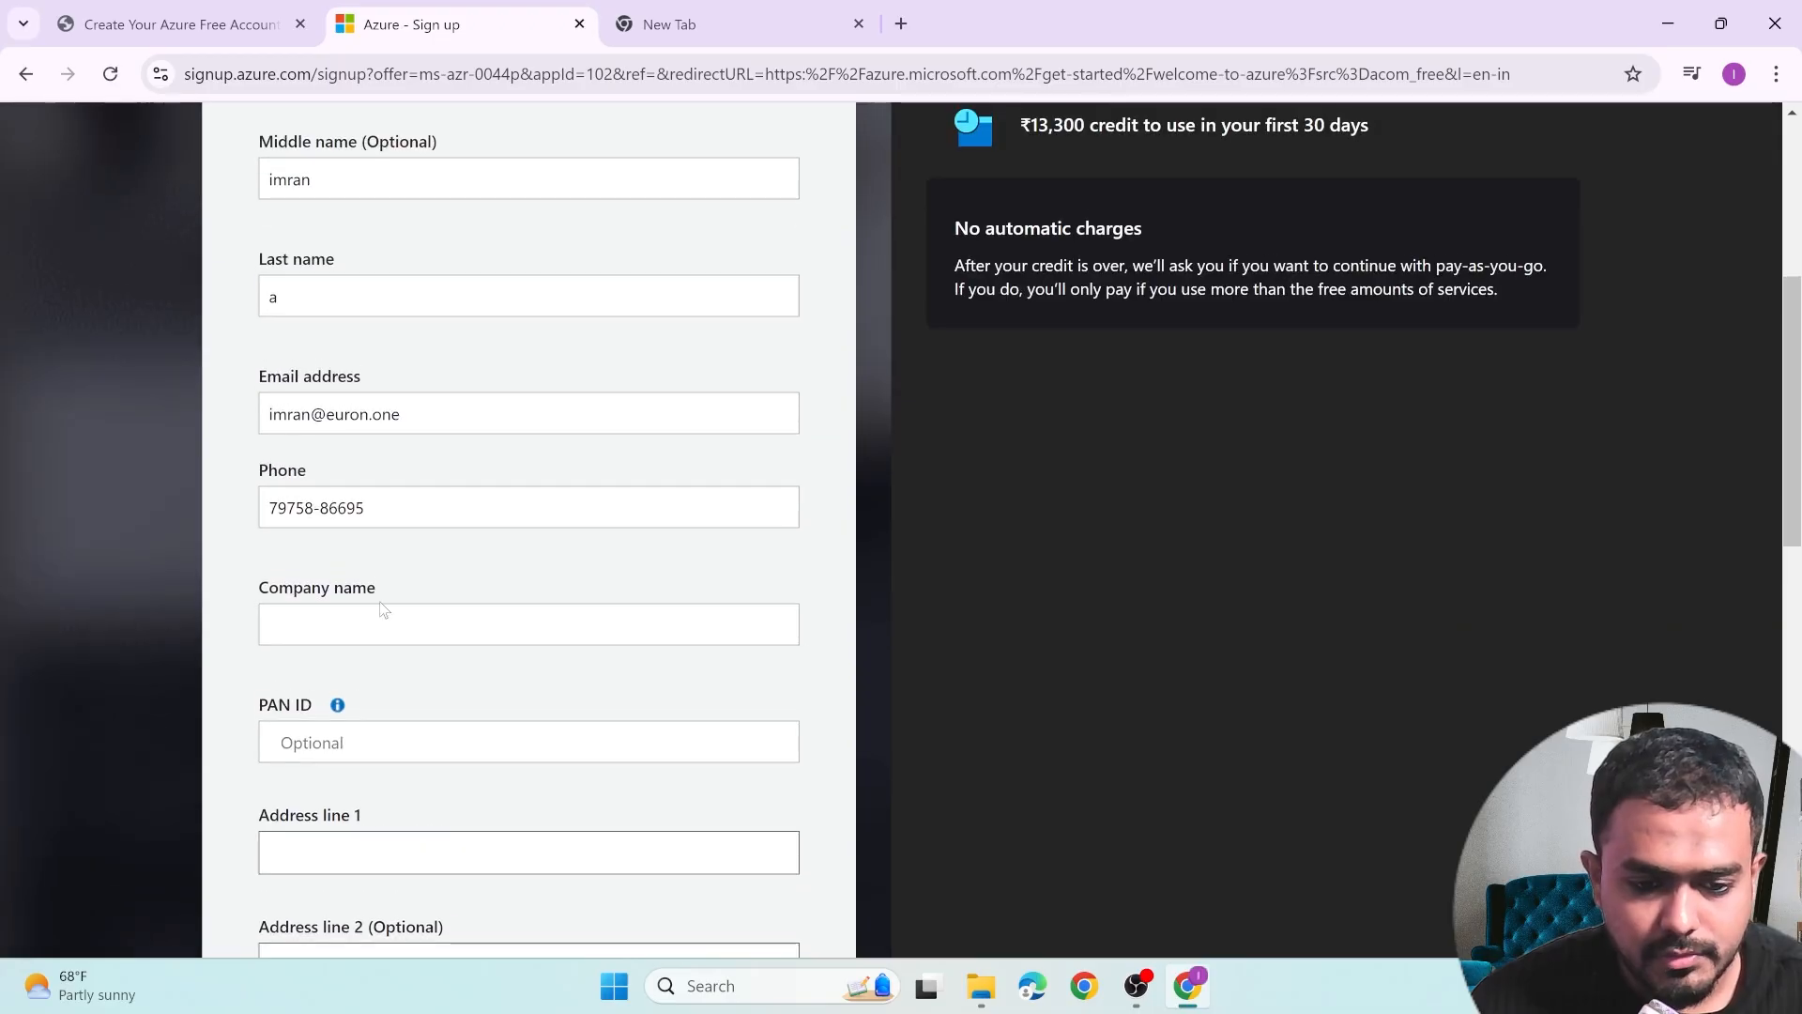
pyautogui.click(376, 615)
pyautogui.write('euron')
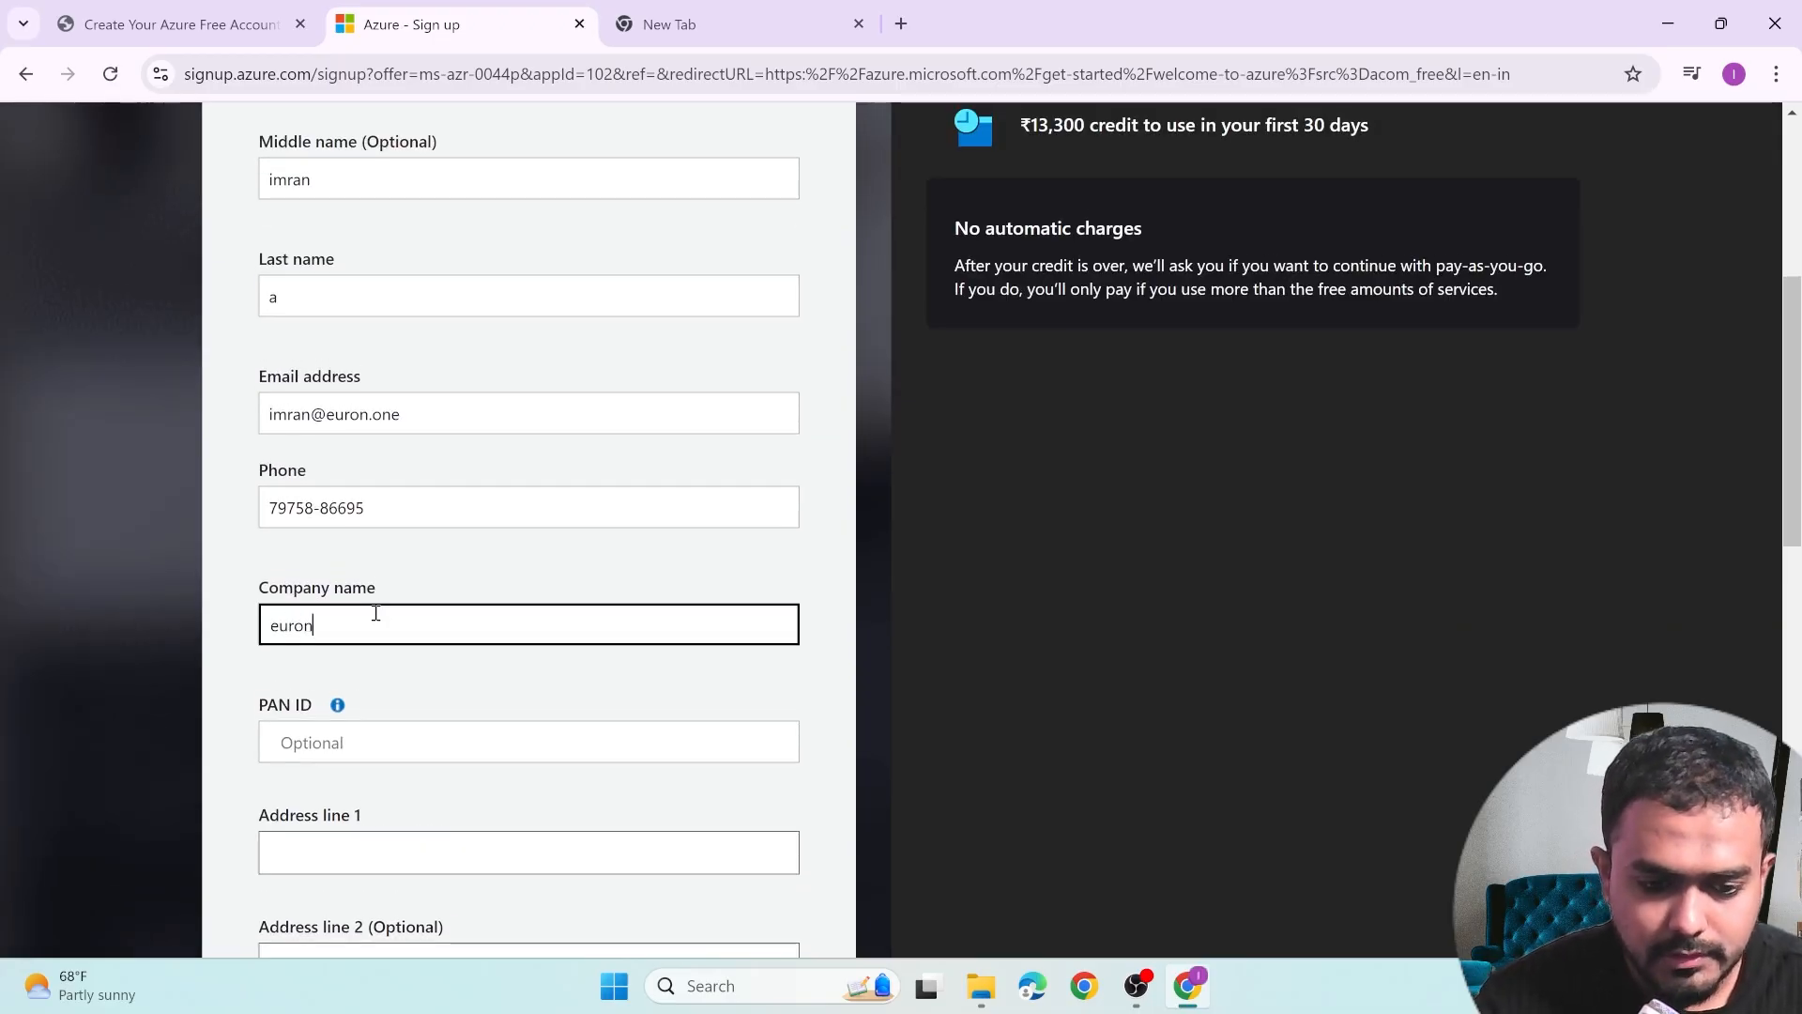
# Fill in the first address line with the account holder's street address
pyautogui.scroll(-3, 370, 612)
pyautogui.scroll(-1, 392, 619)
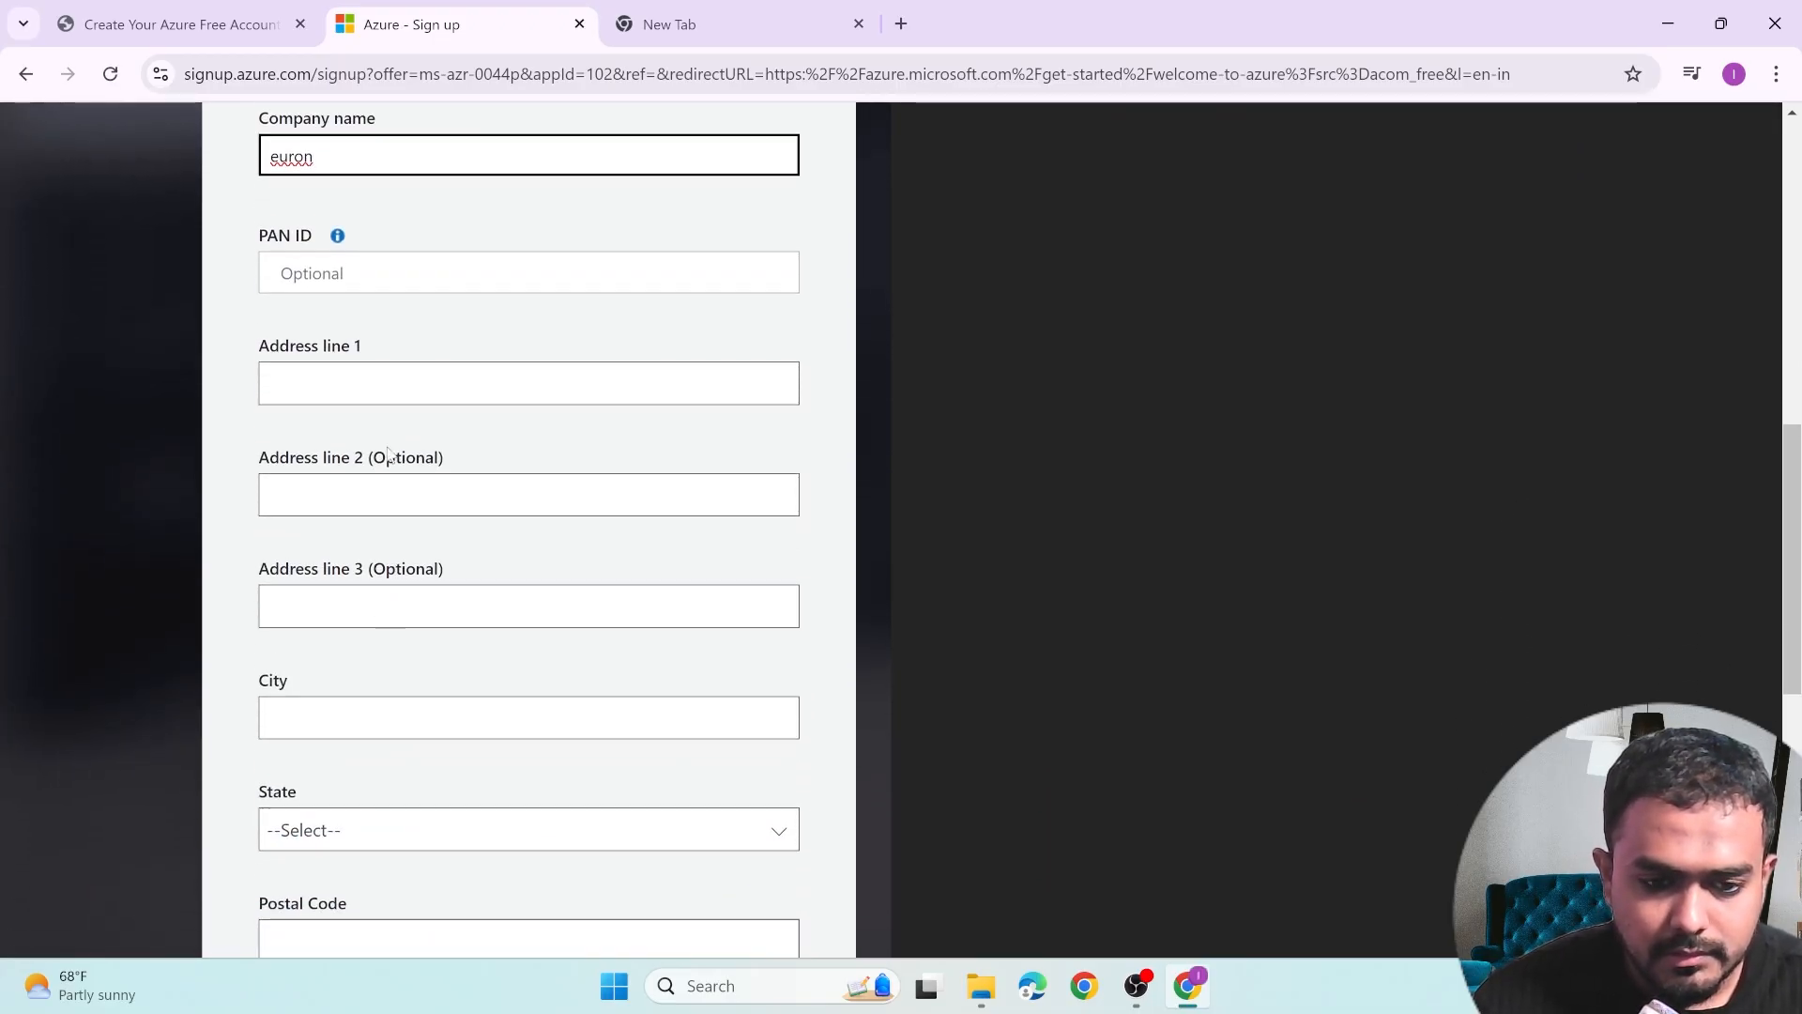
pyautogui.click(344, 388)
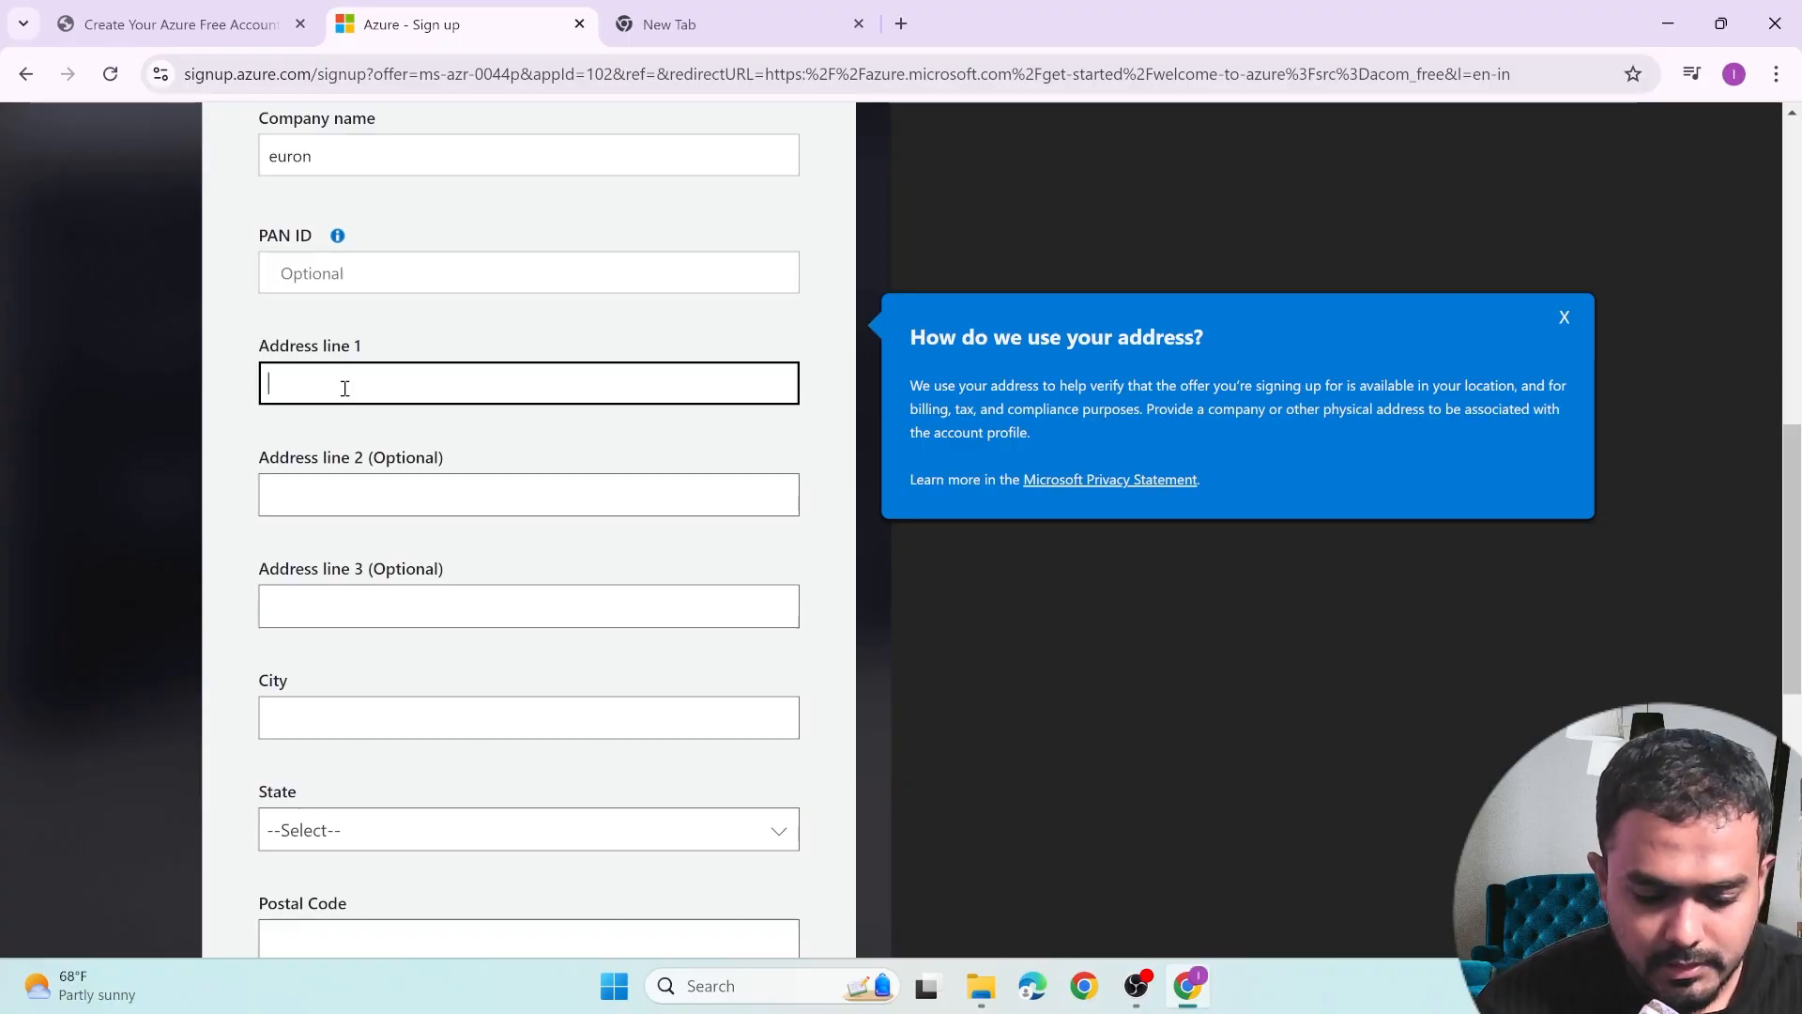
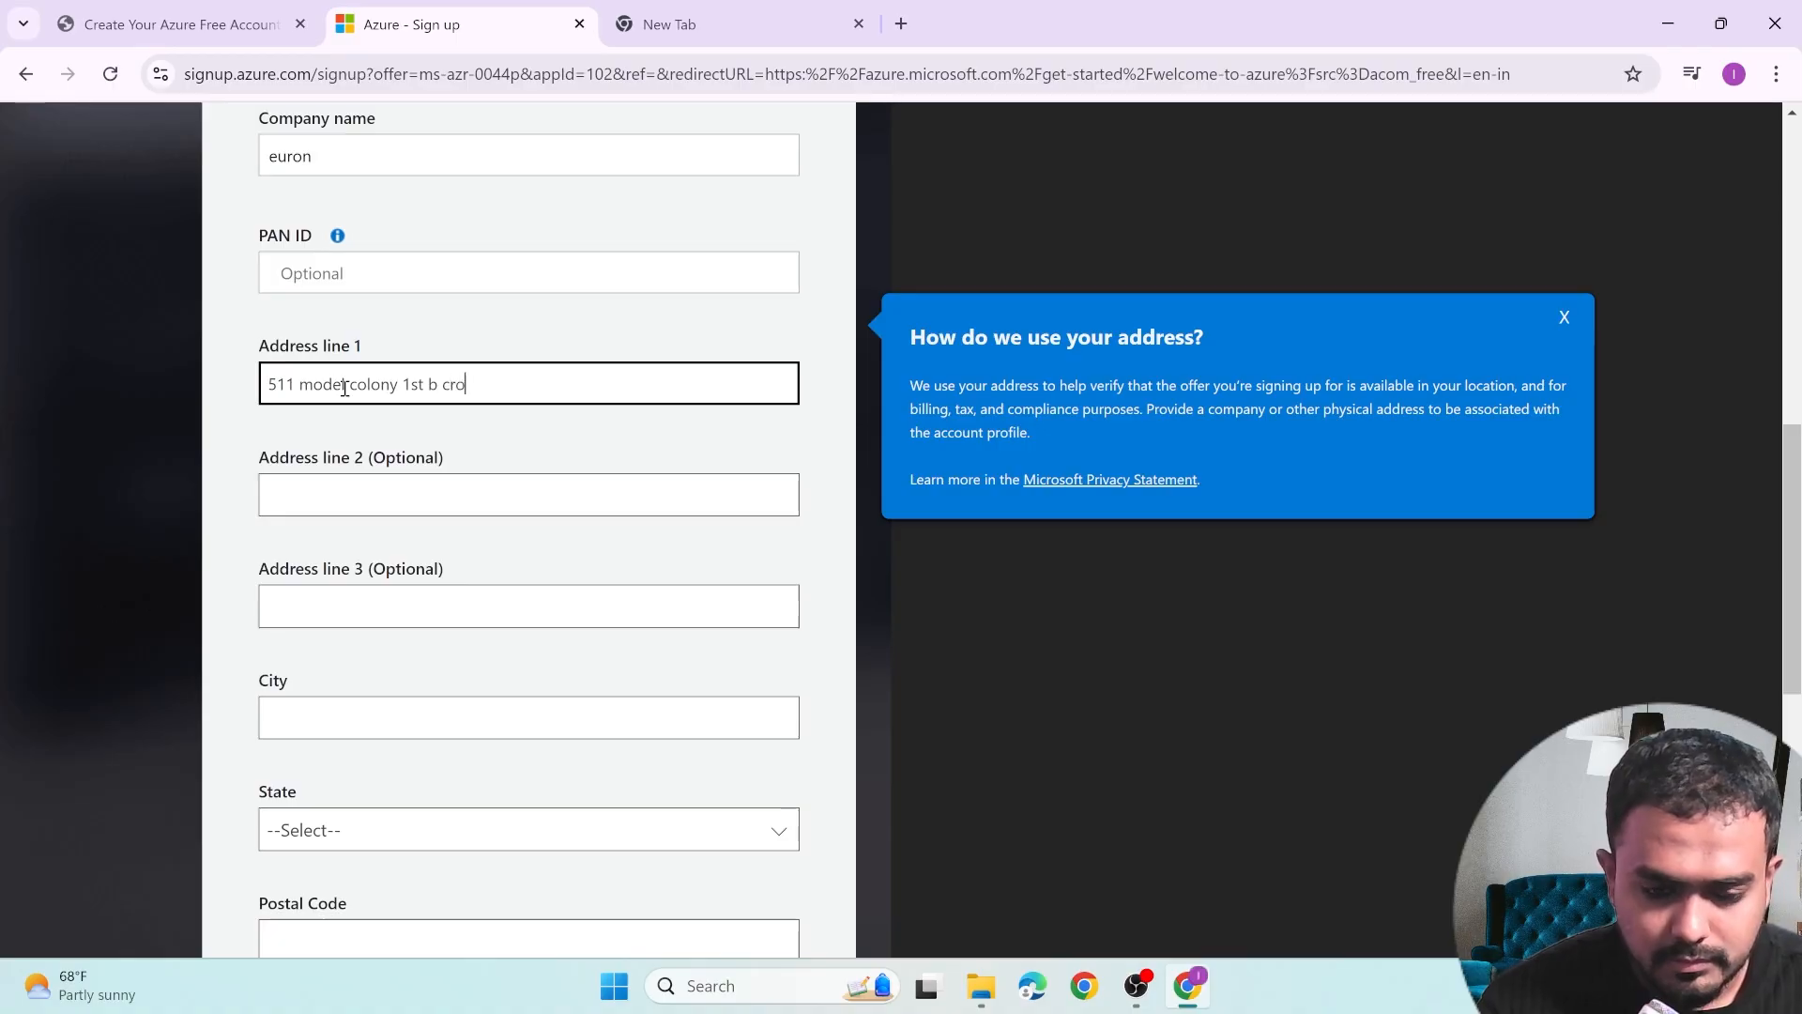
# Fill in the second address line with the account holder's locality and city
pyautogui.click(365, 499)
pyautogui.write('yester')
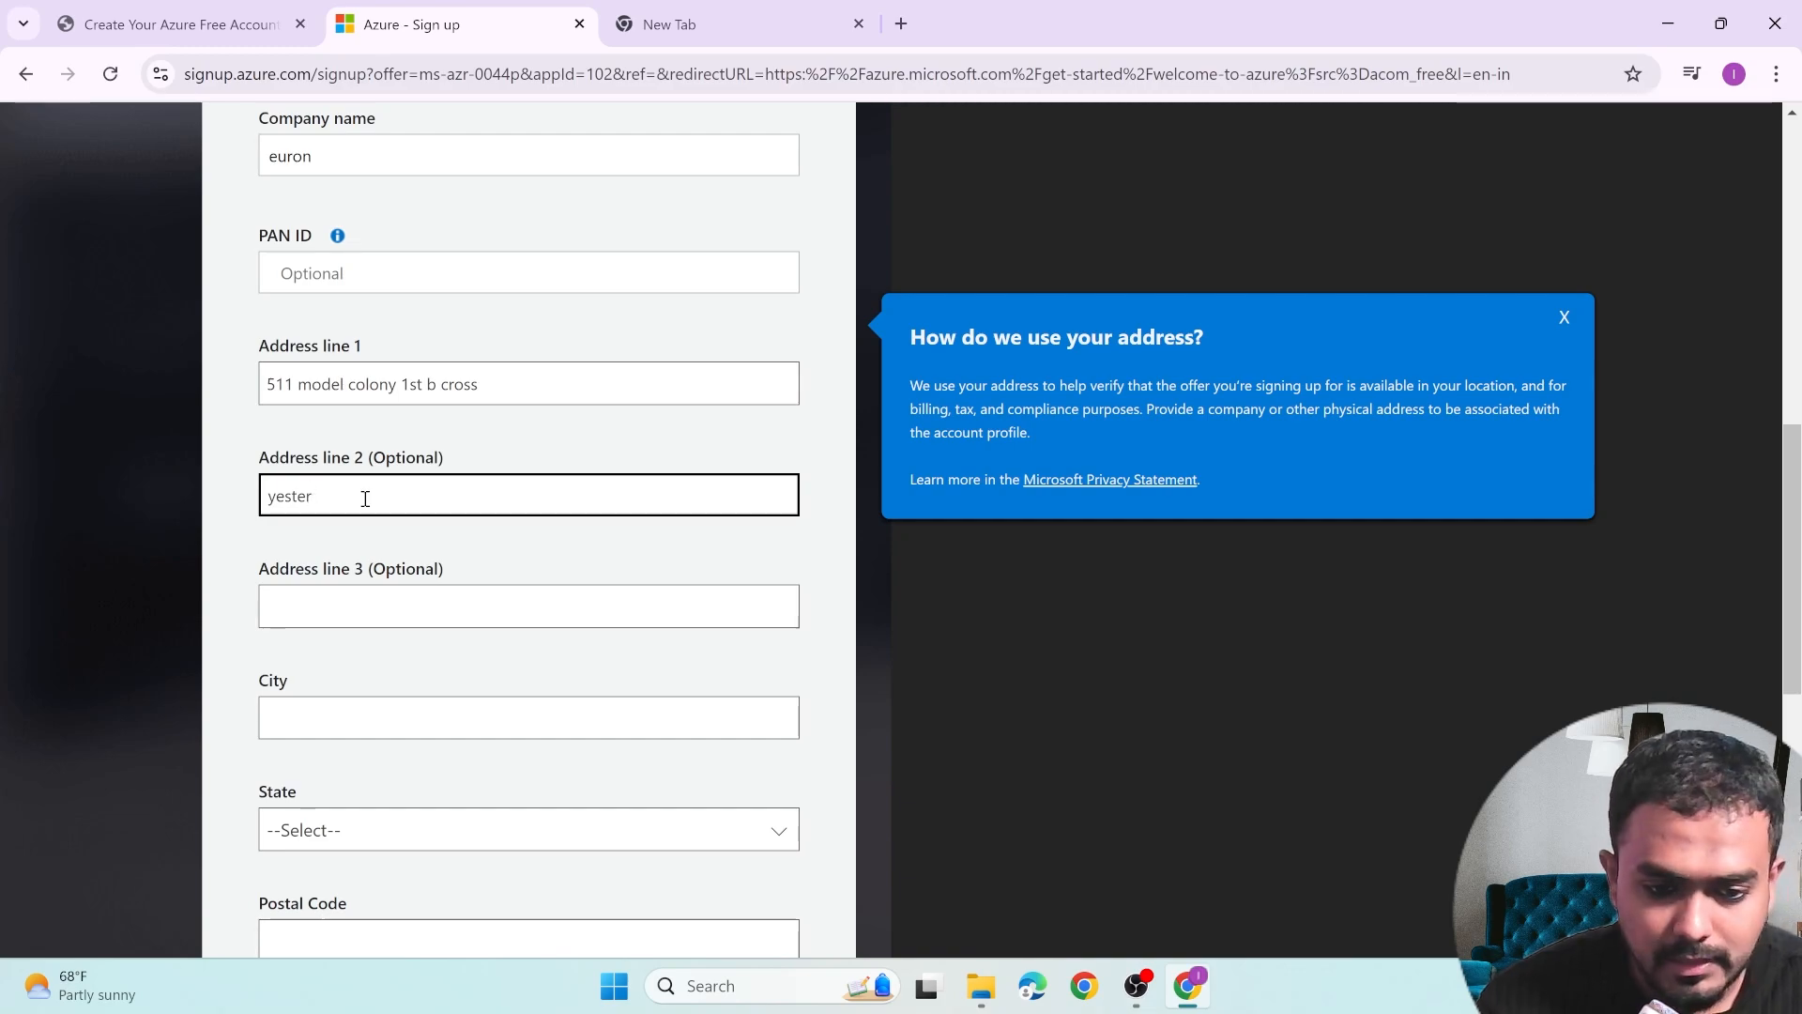
pyautogui.press('BackSpace')
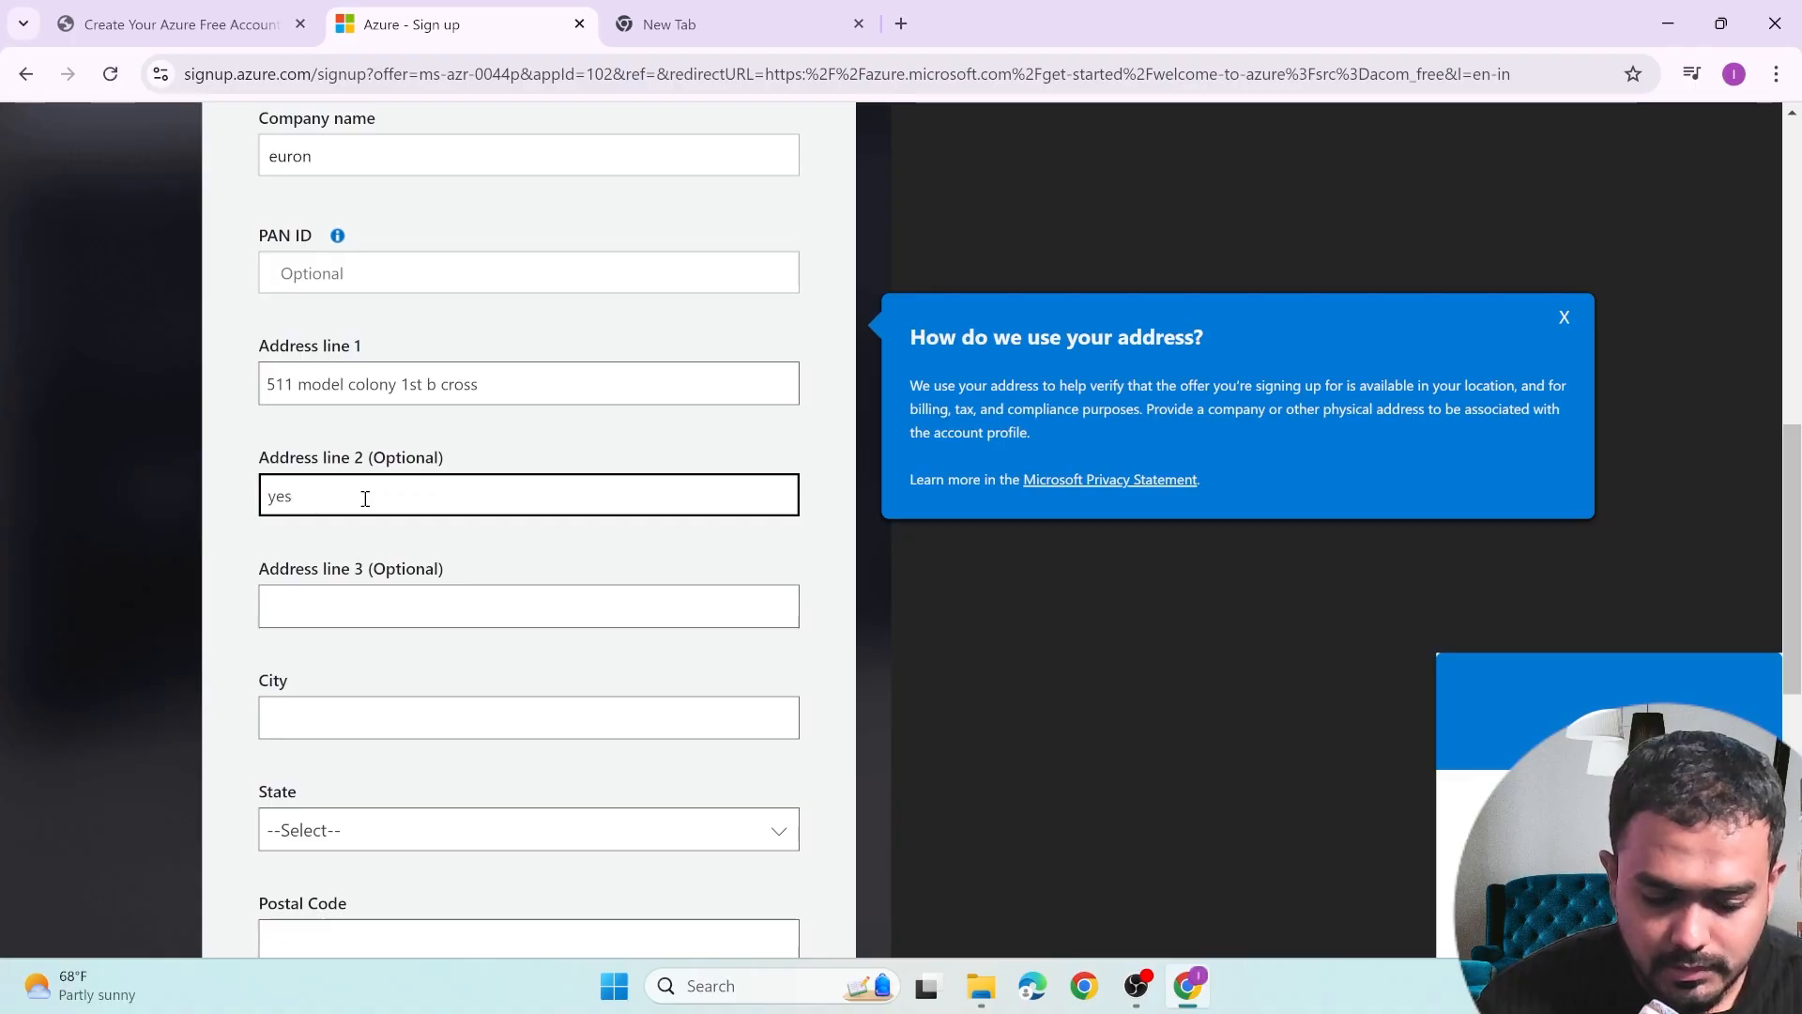
pyautogui.write('wanthyput')
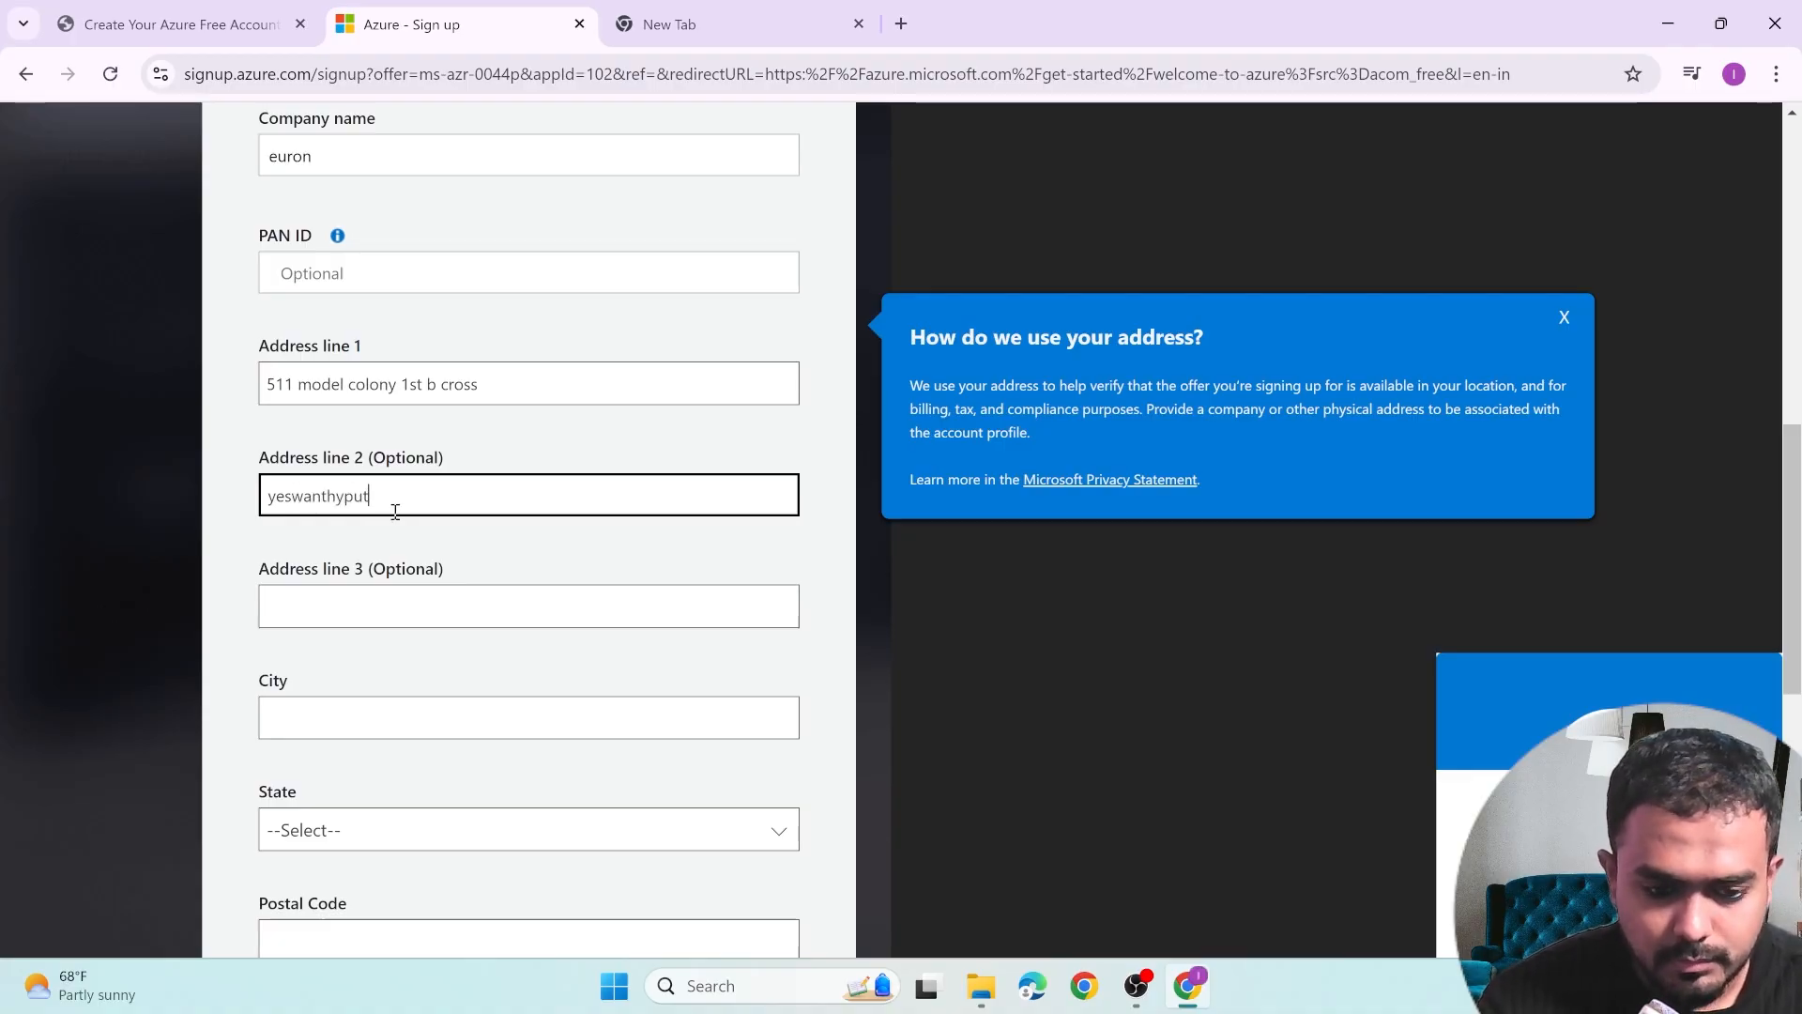
pyautogui.press('BackSpace')
pyautogui.write('r ')
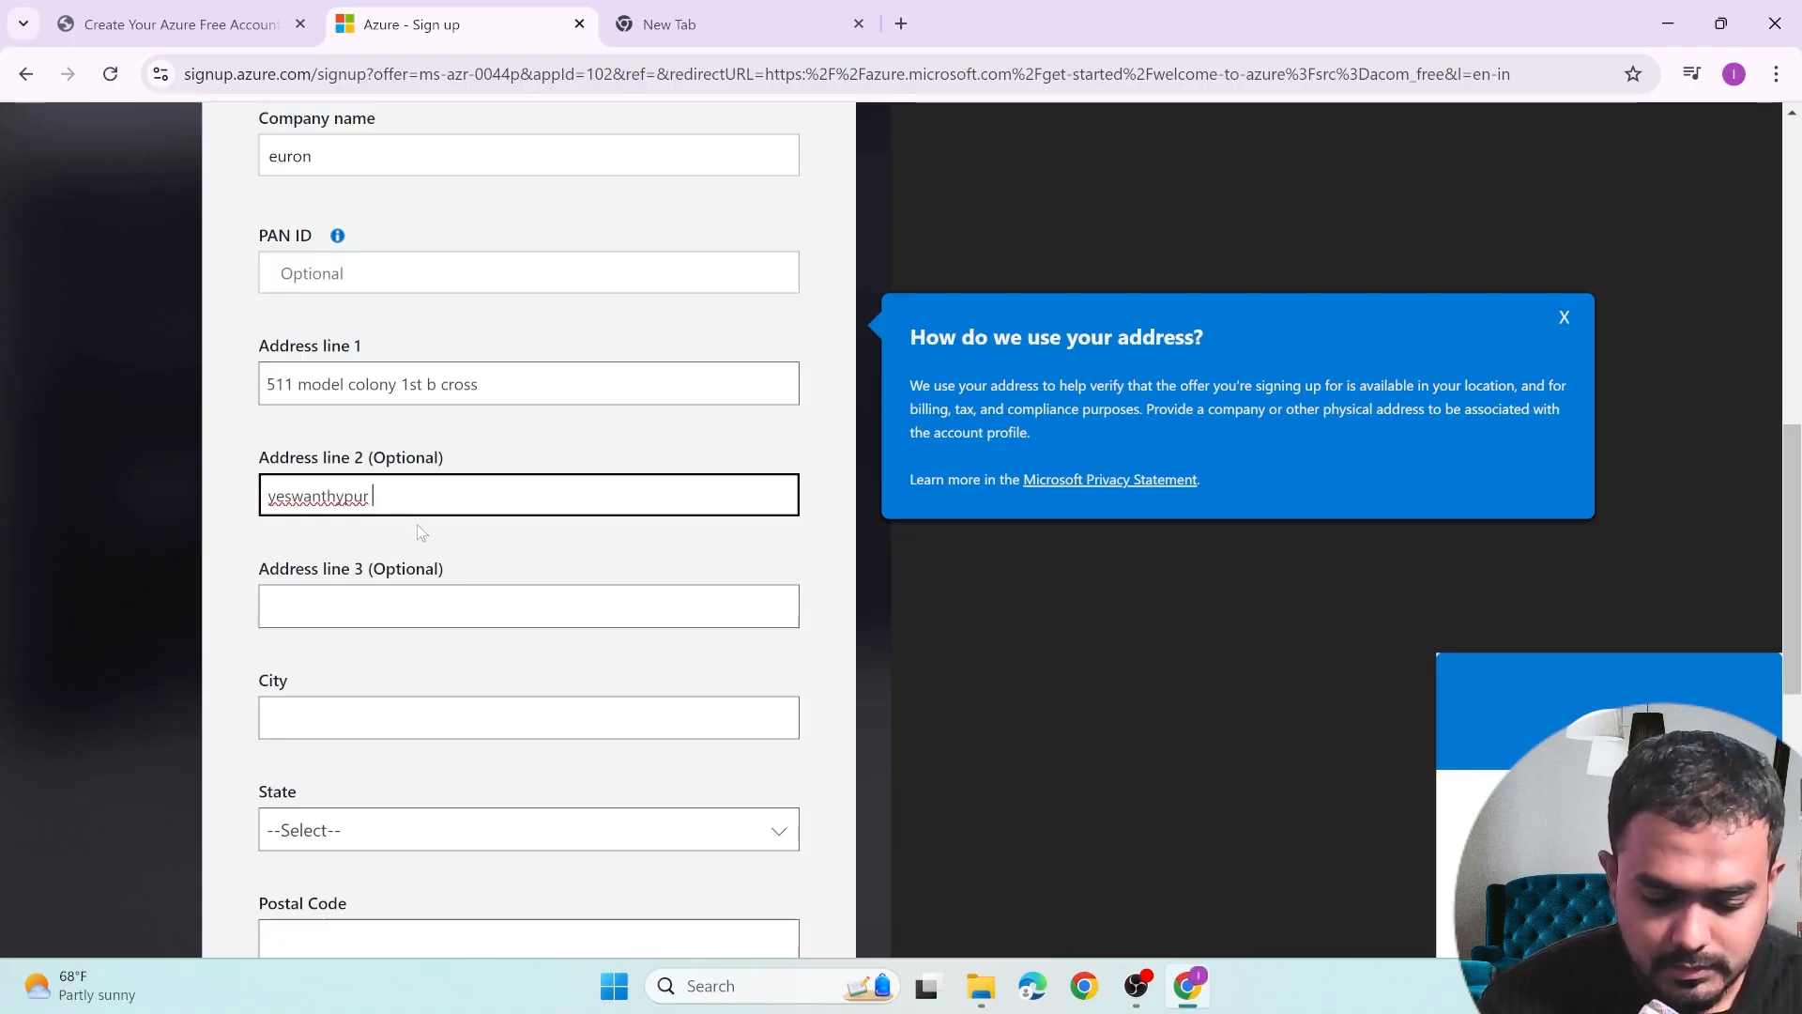
pyautogui.write('banaglore')
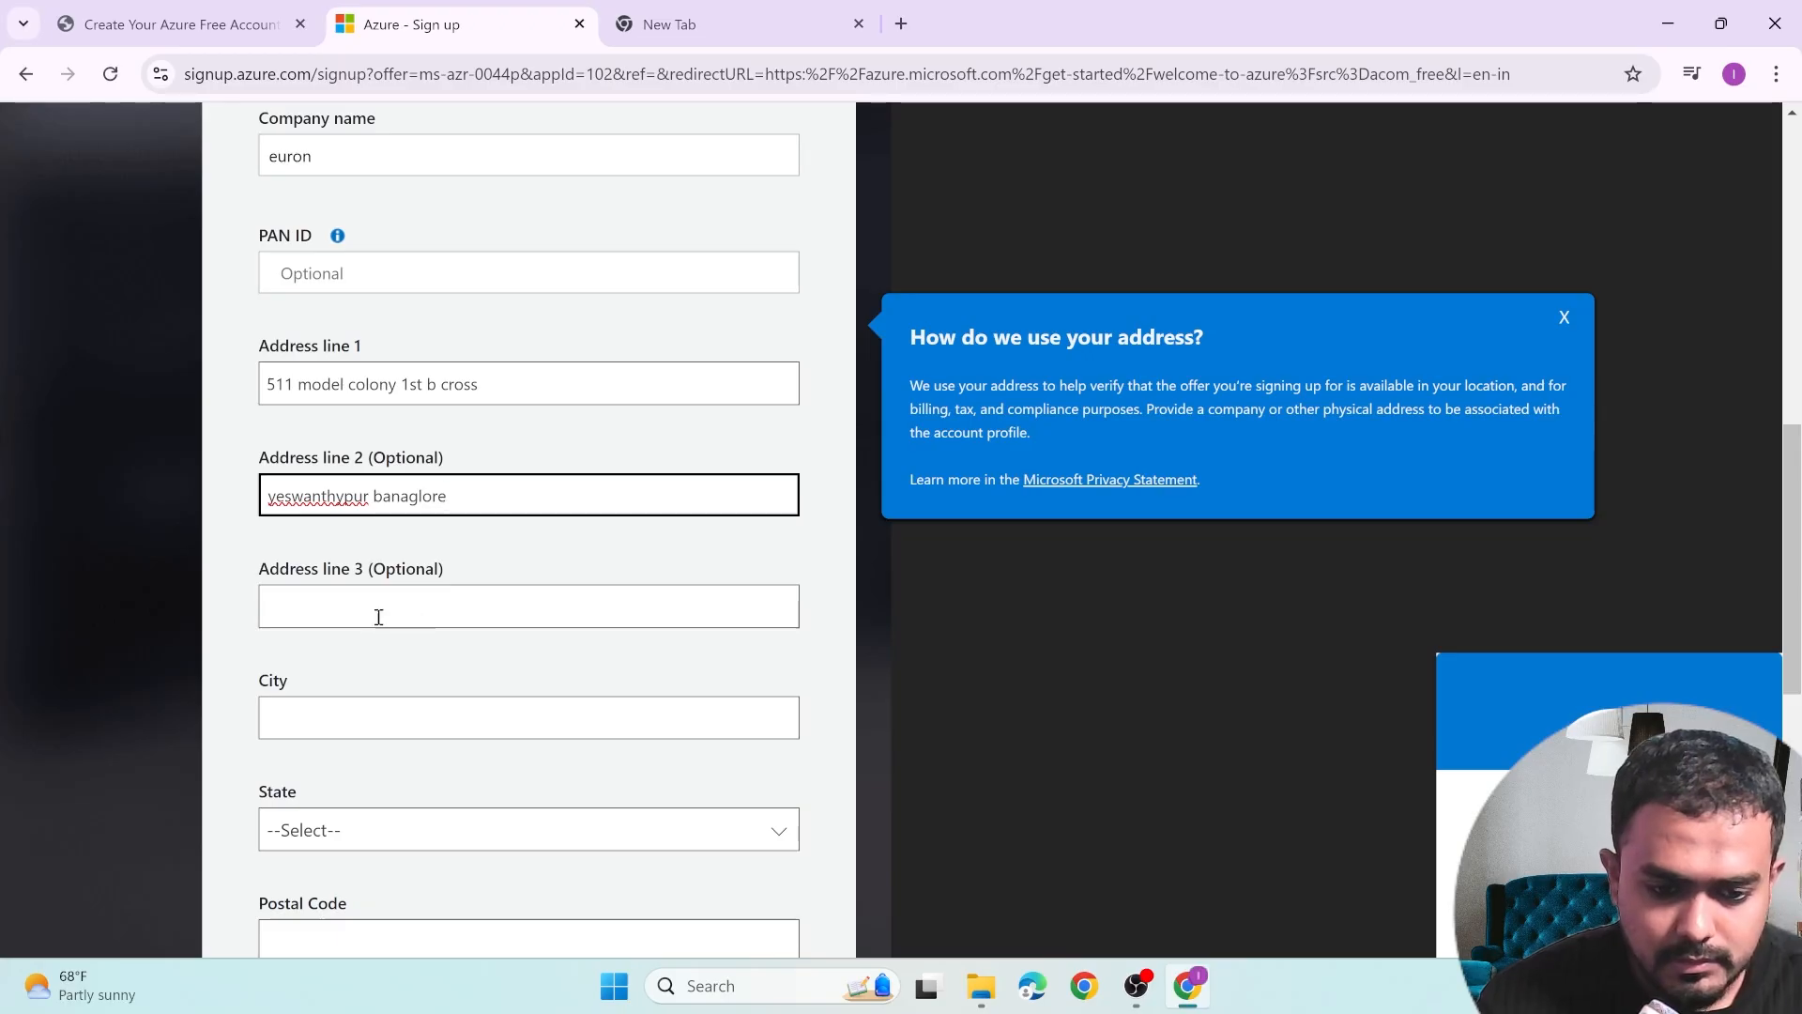
# Complete the address with the account holder's city, state and postal code, leaving the third address line empty
pyautogui.click(297, 721)
pyautogui.write('bangalore')
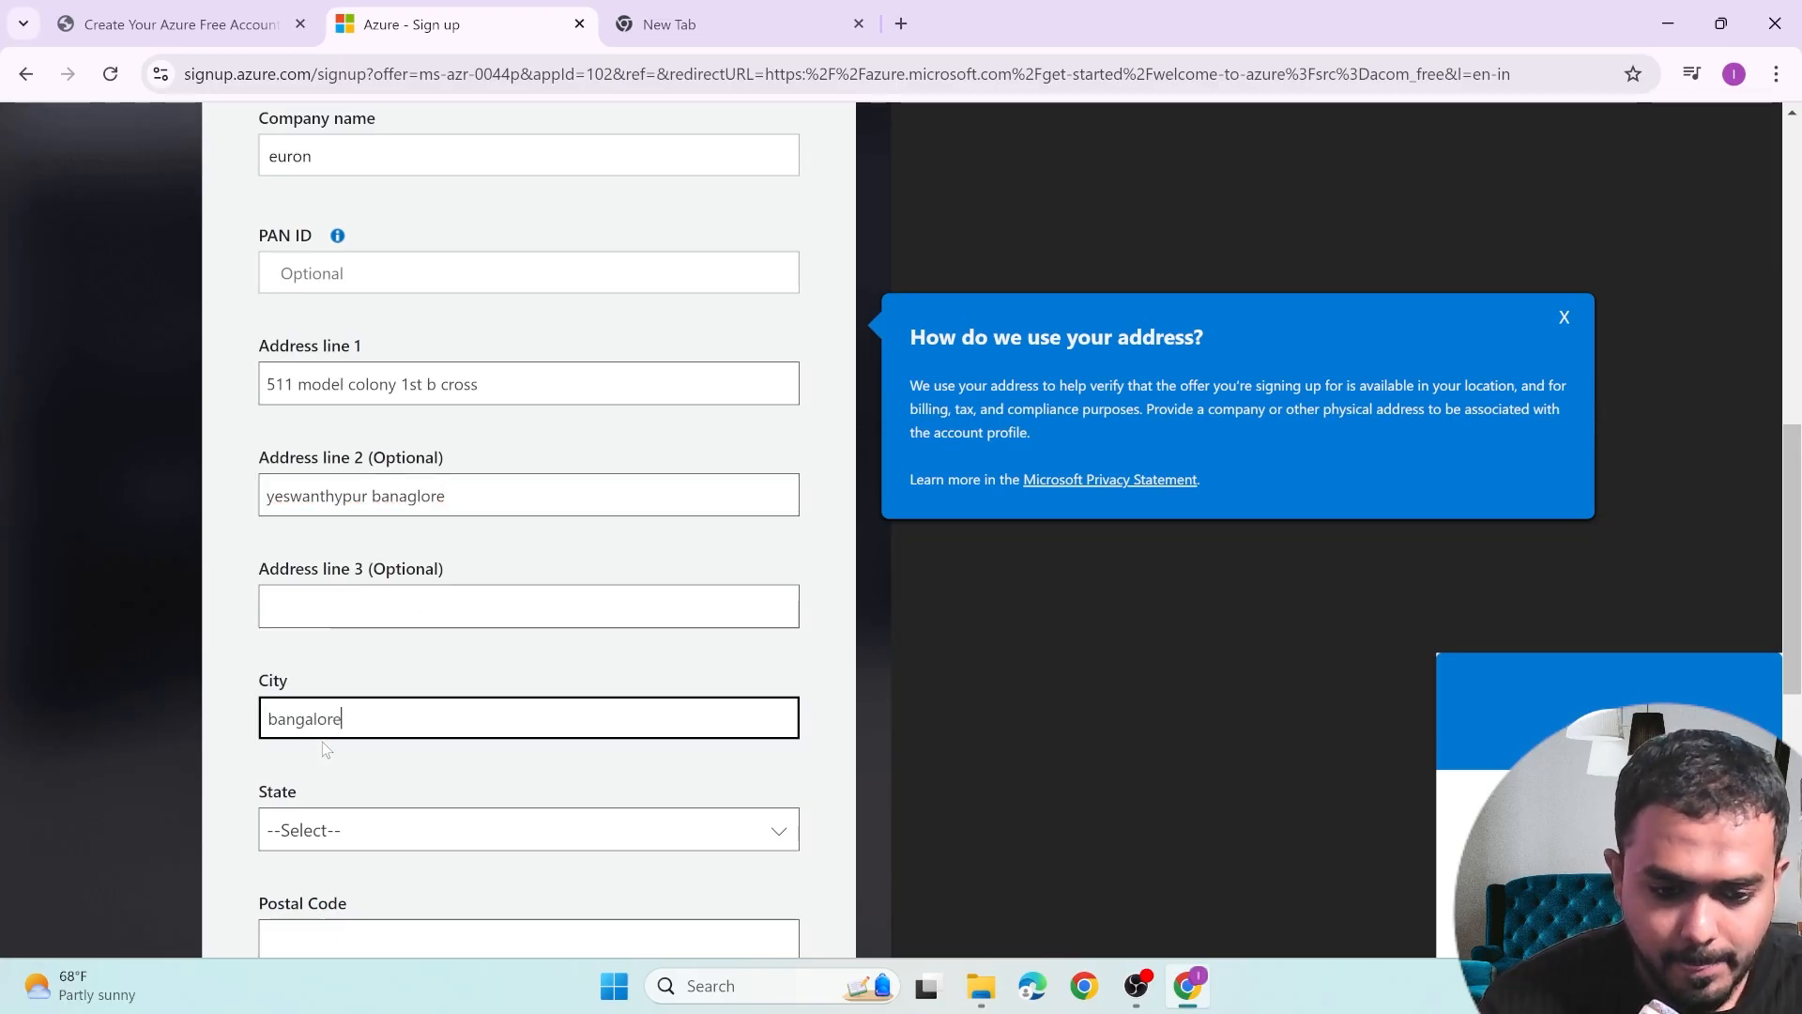
pyautogui.scroll(-2, 323, 741)
pyautogui.click(340, 713)
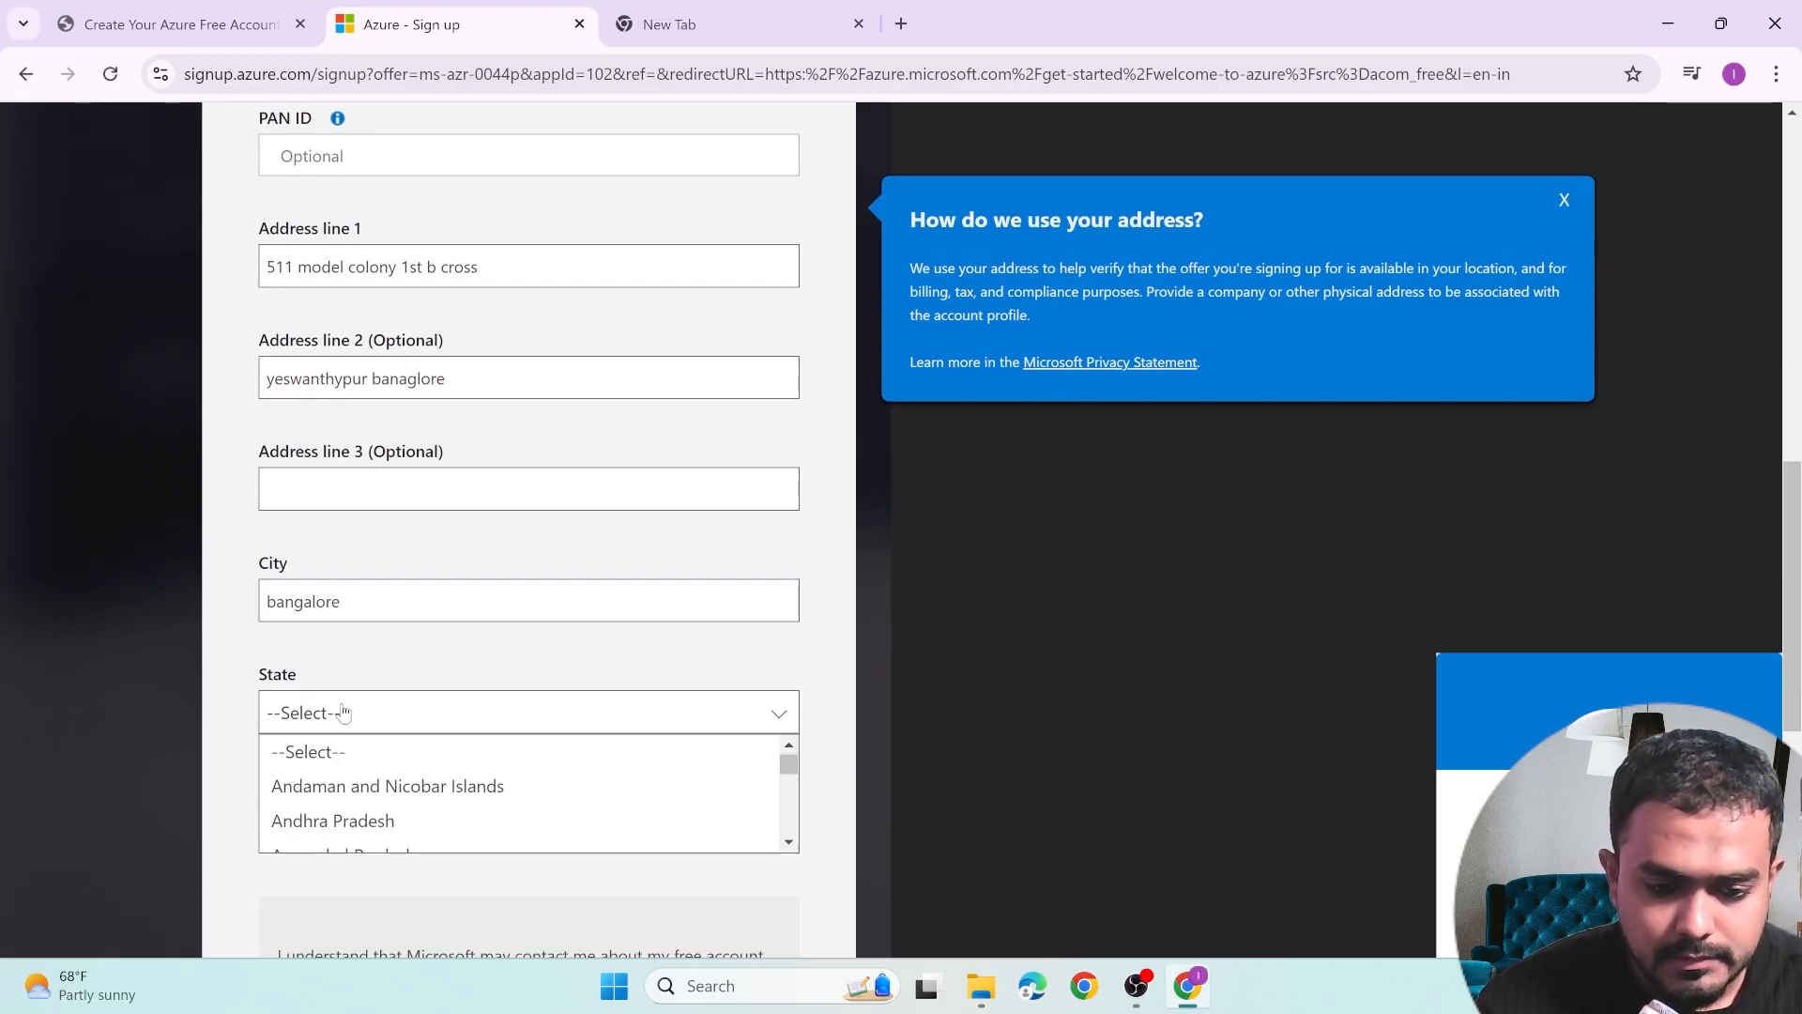
pyautogui.scroll(-1, 371, 788)
pyautogui.press('k')
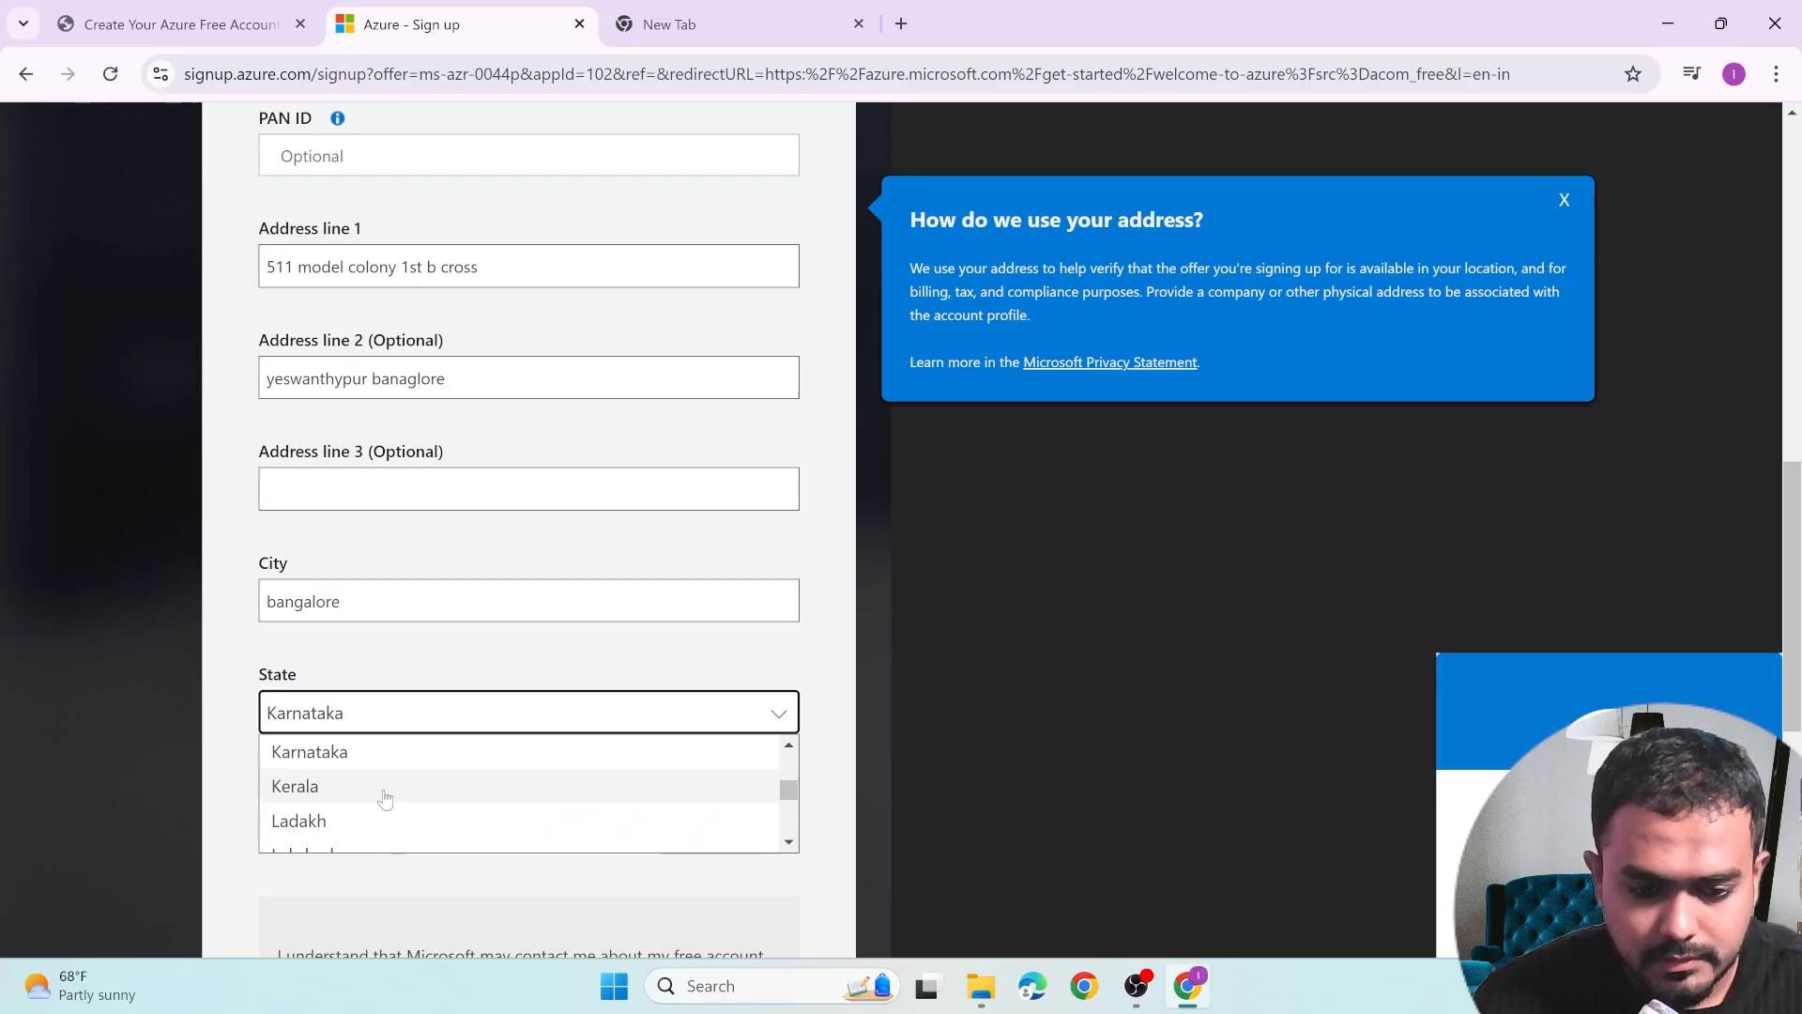
pyautogui.click(348, 762)
pyautogui.scroll(-2, 376, 704)
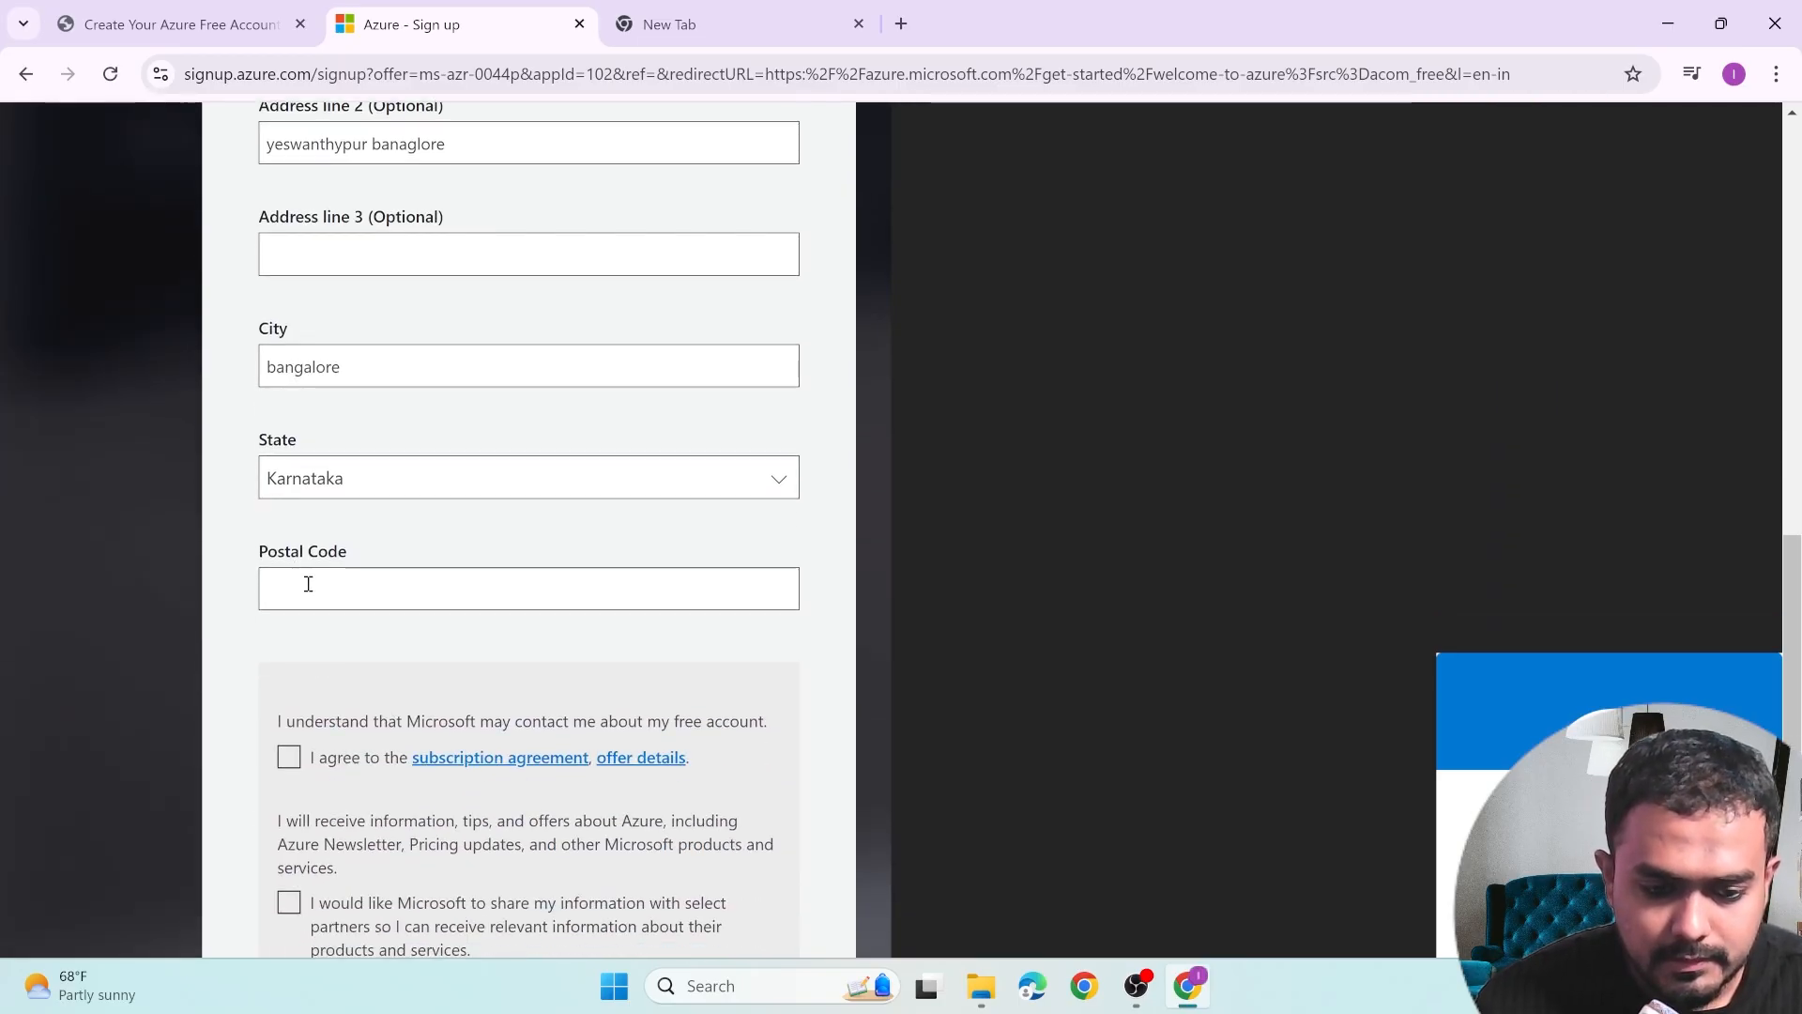
pyautogui.click(310, 586)
pyautogui.write('560022')
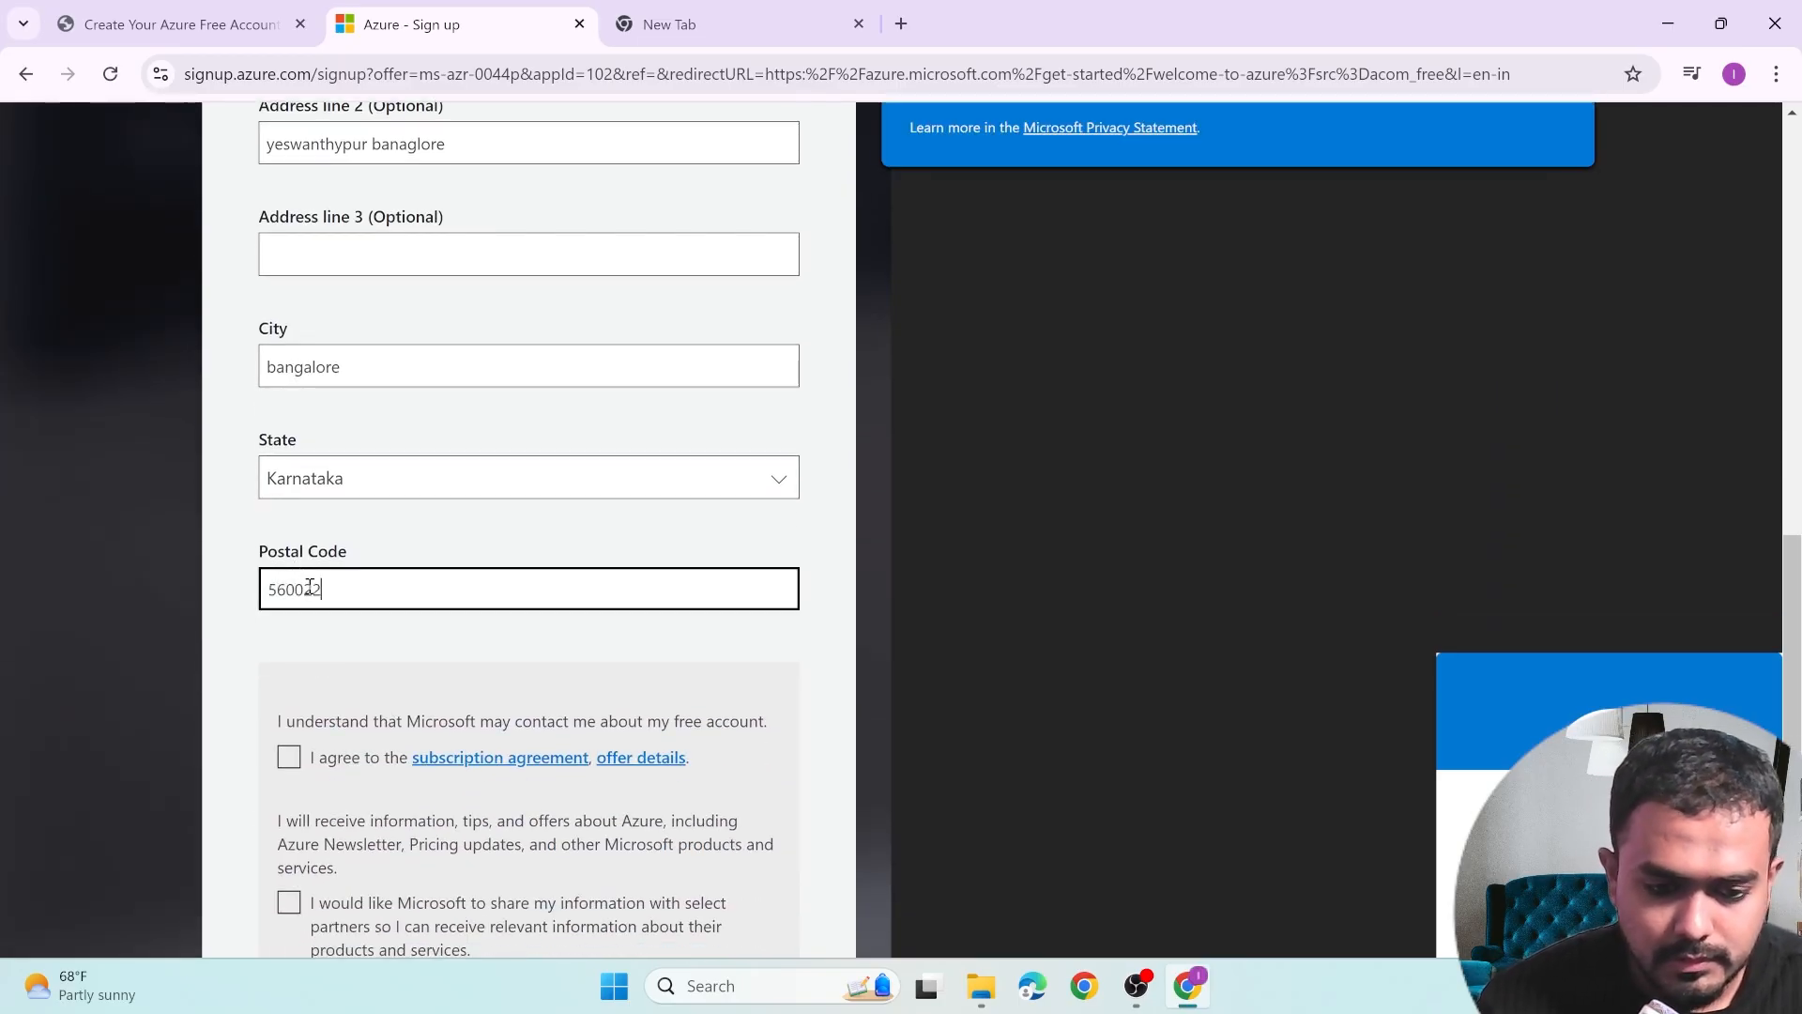
# Agree to the subscription agreement and to sharing information with select partners, and submit the profile to proceed to card verification
pyautogui.scroll(-2, 309, 585)
pyautogui.click(289, 523)
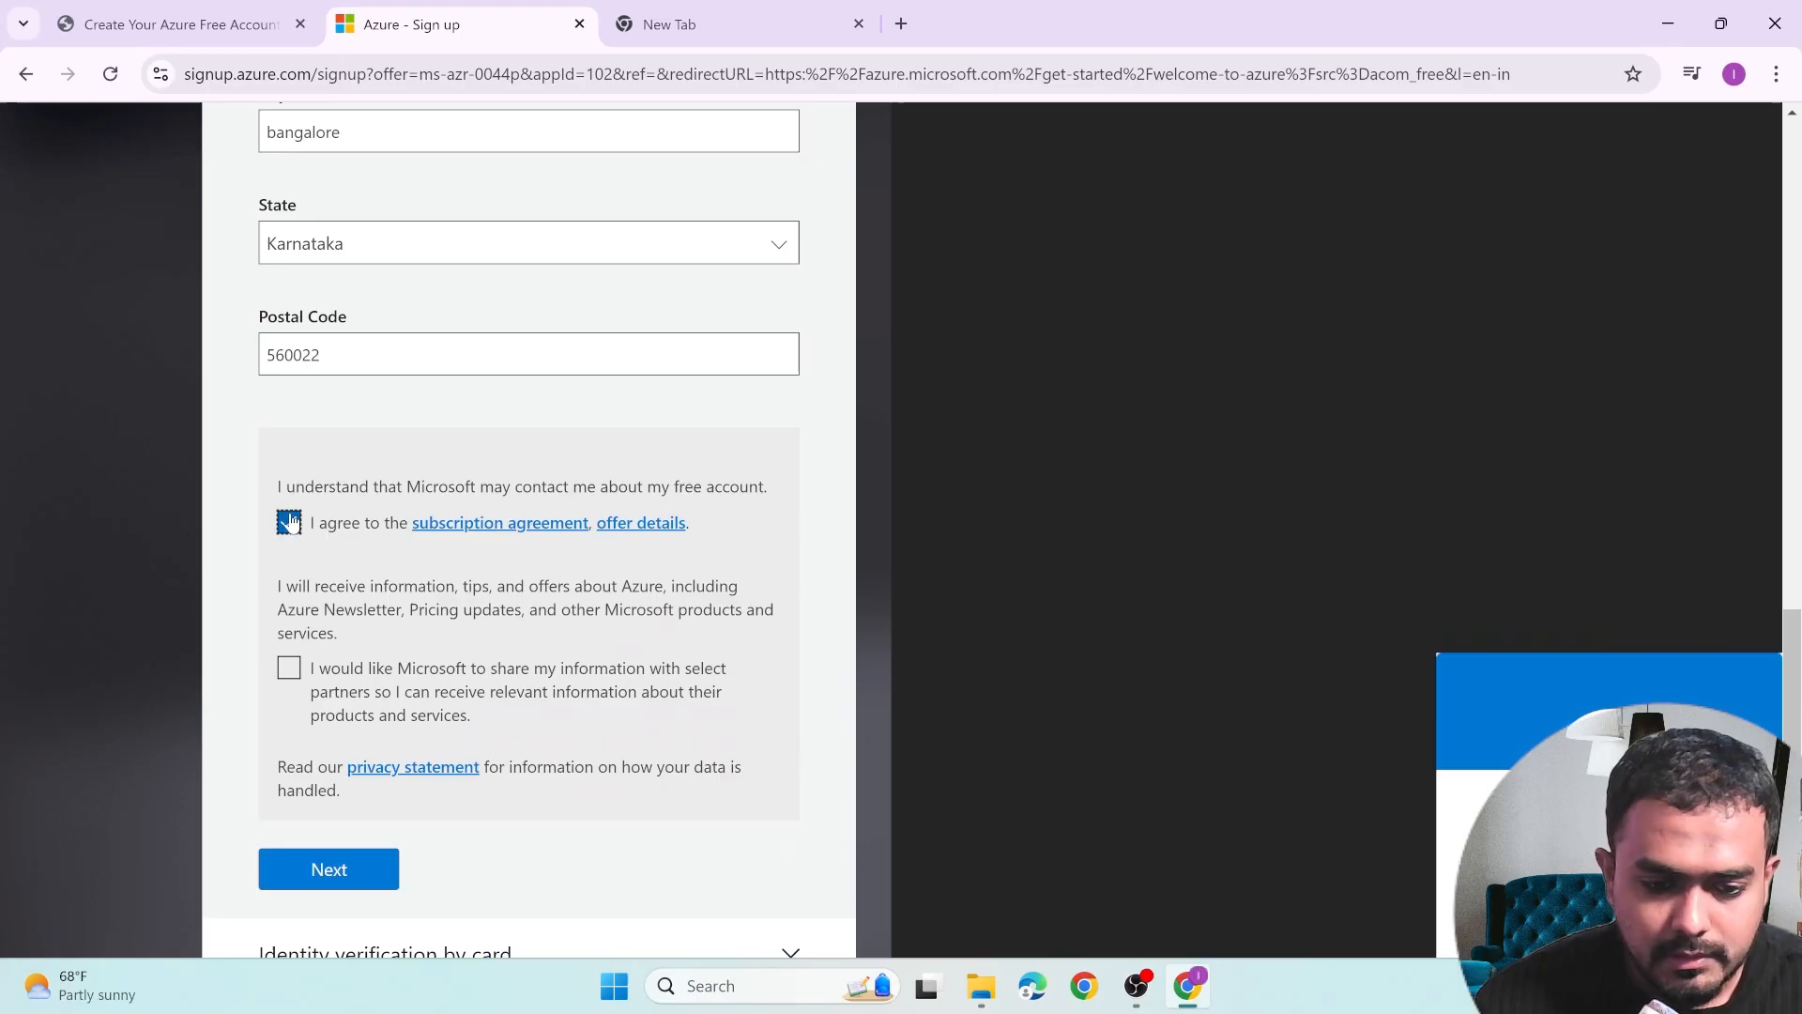
pyautogui.click(288, 668)
pyautogui.click(336, 880)
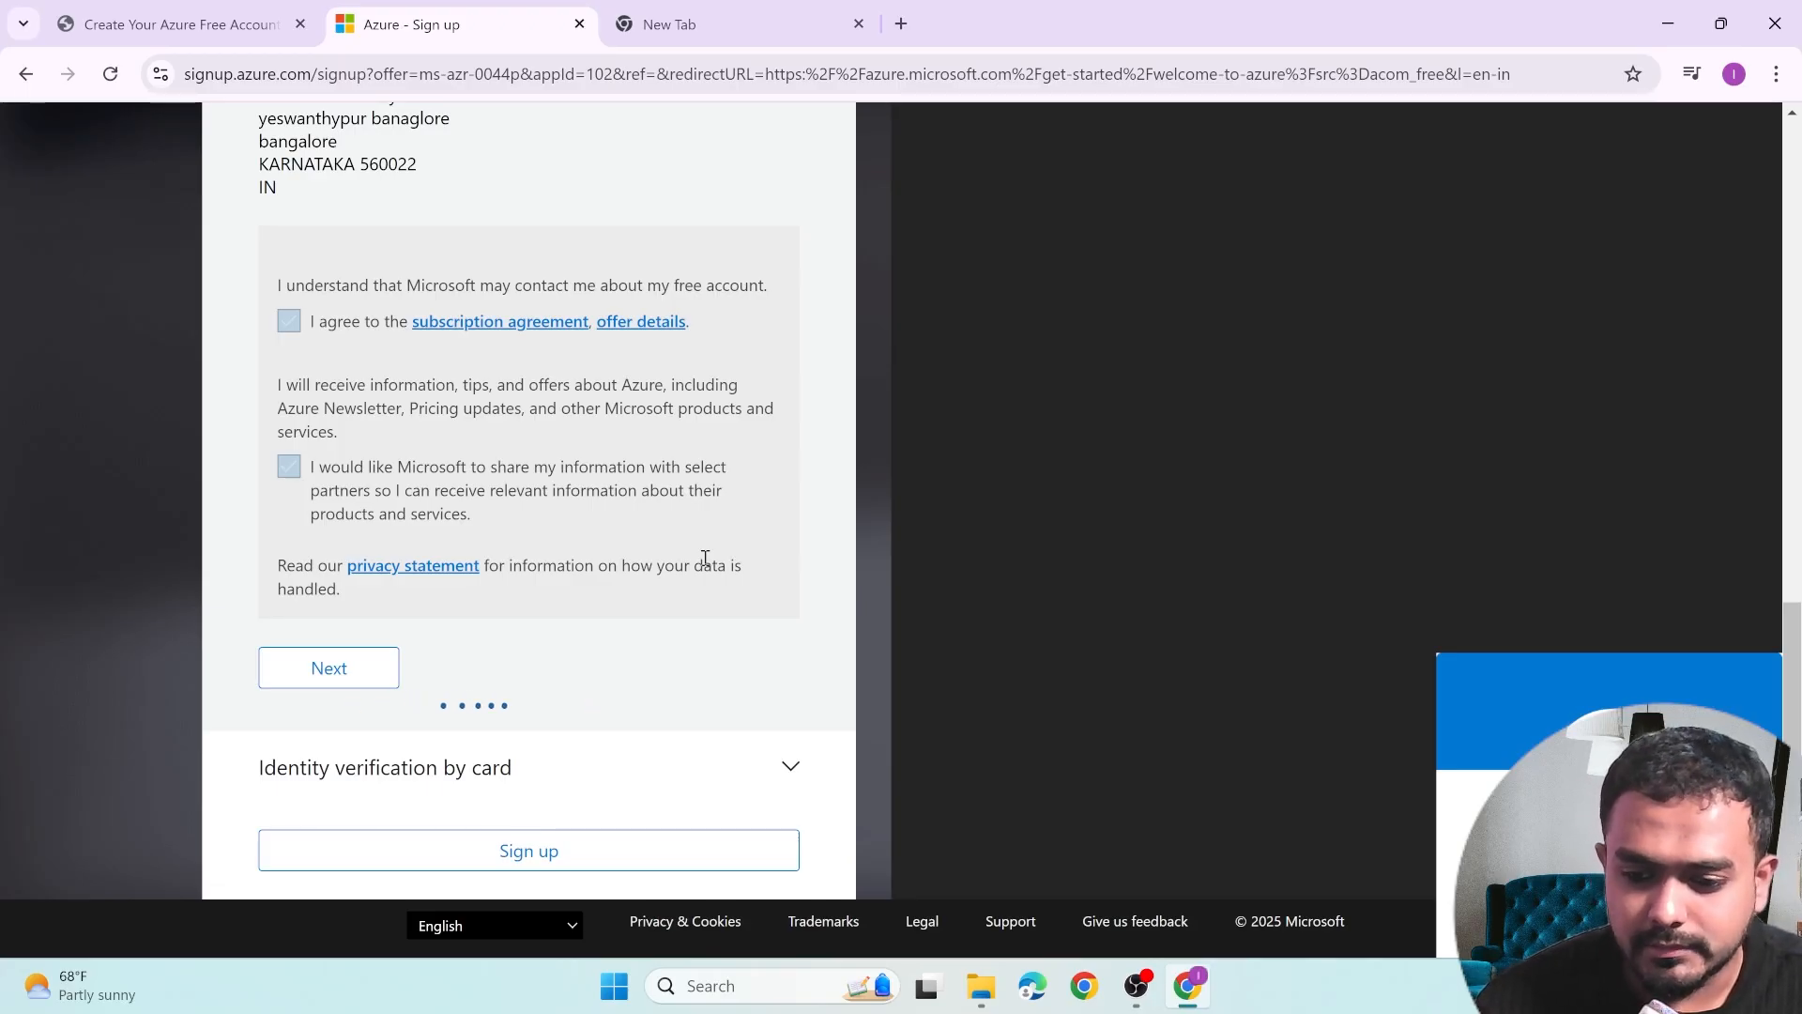
pyautogui.scroll(4, 702, 591)
pyautogui.scroll(-4, 702, 629)
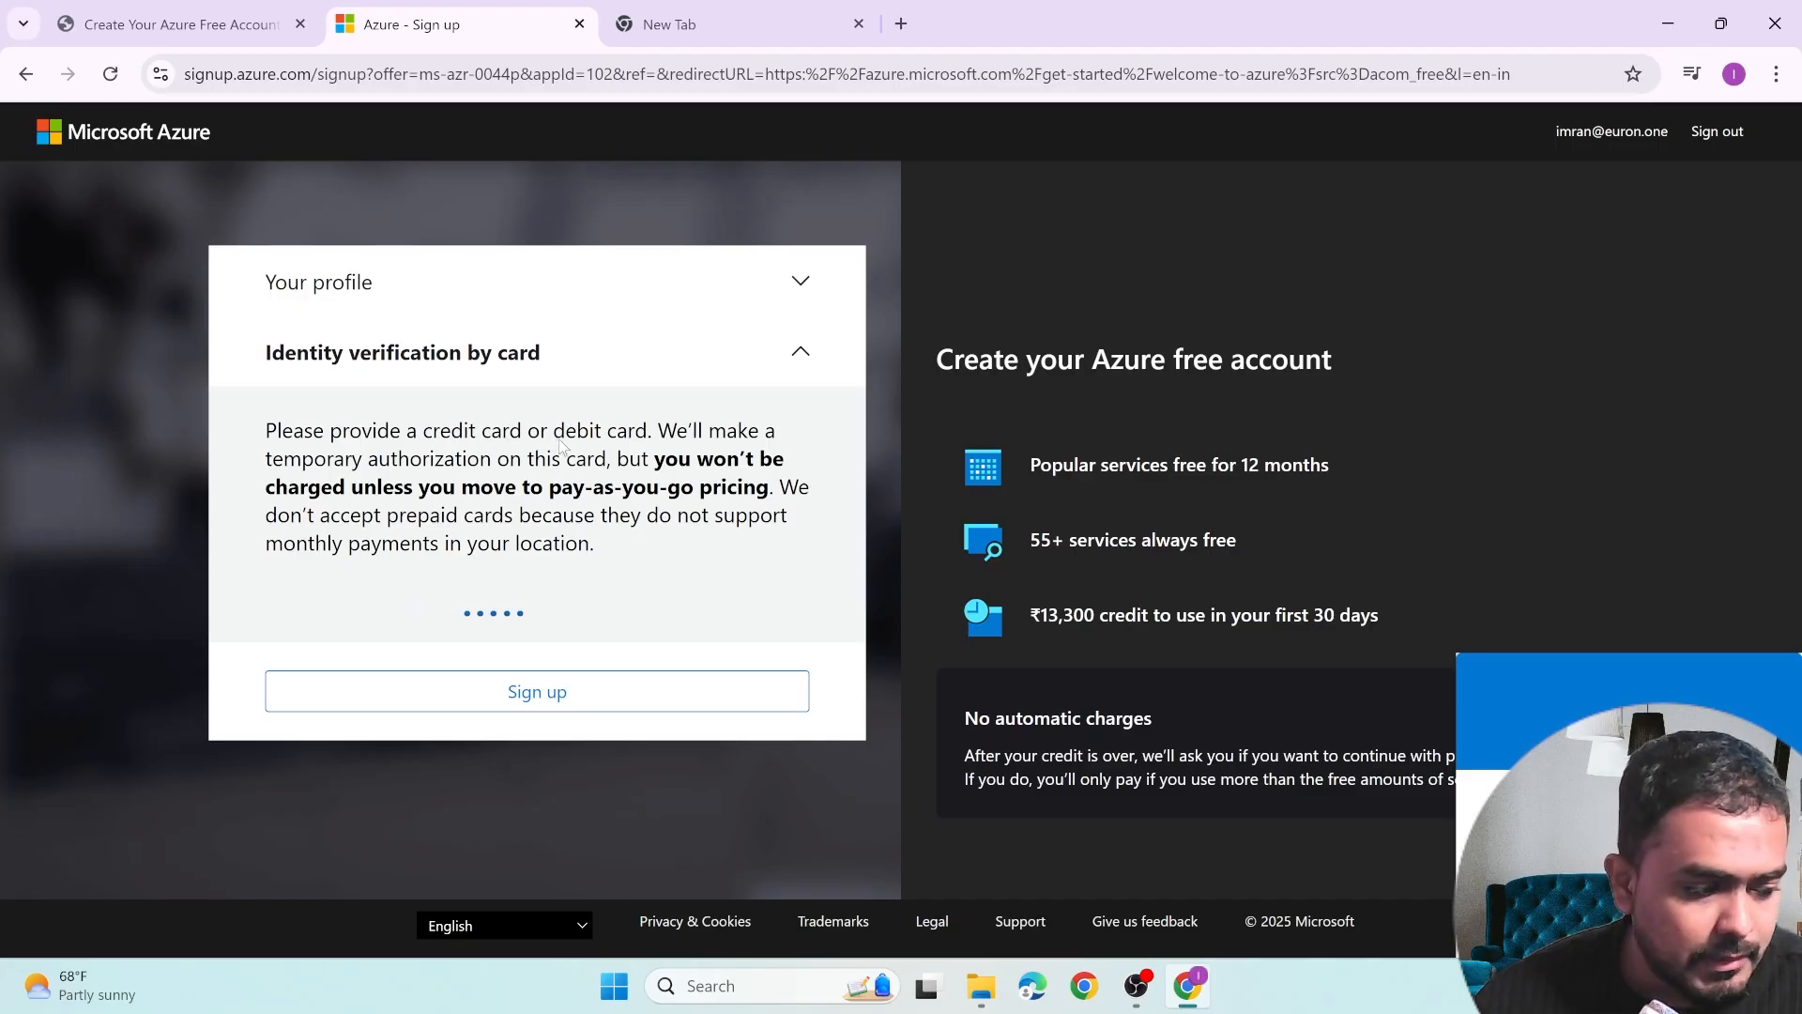
# Enter the payment card number in the Cardholder Name field of the card verification form
pyautogui.scroll(-3, 531, 466)
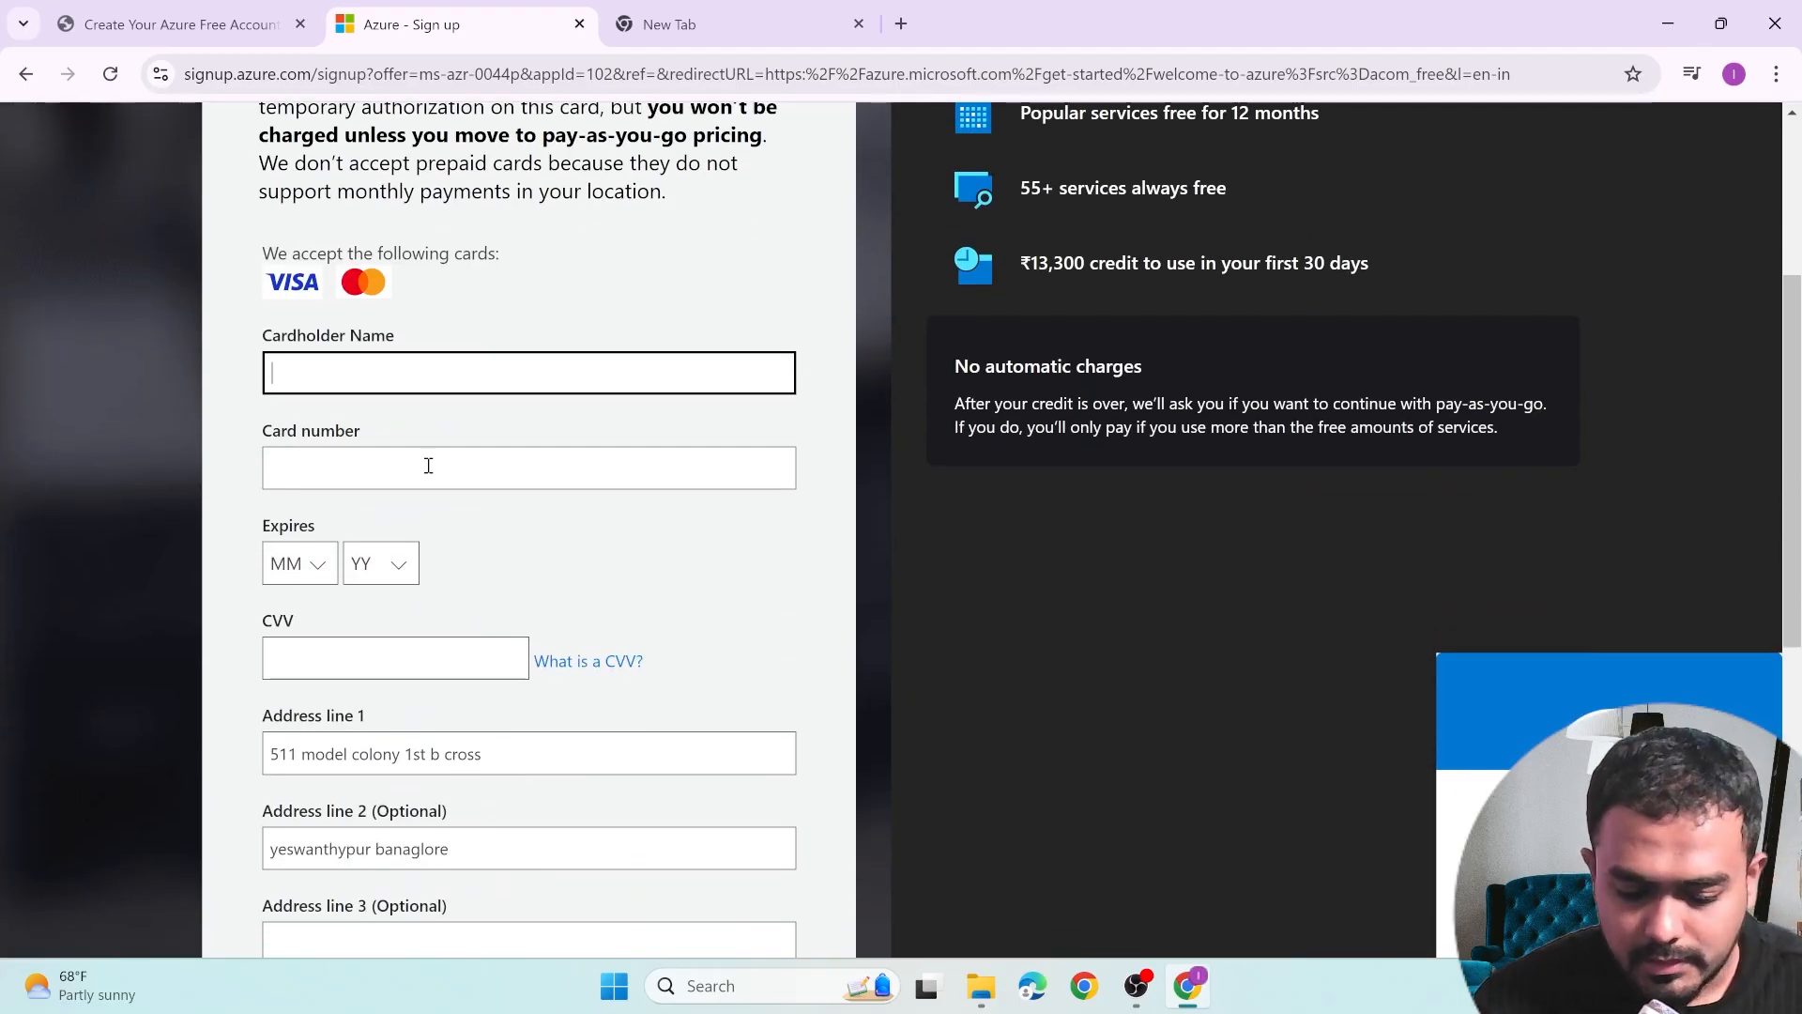
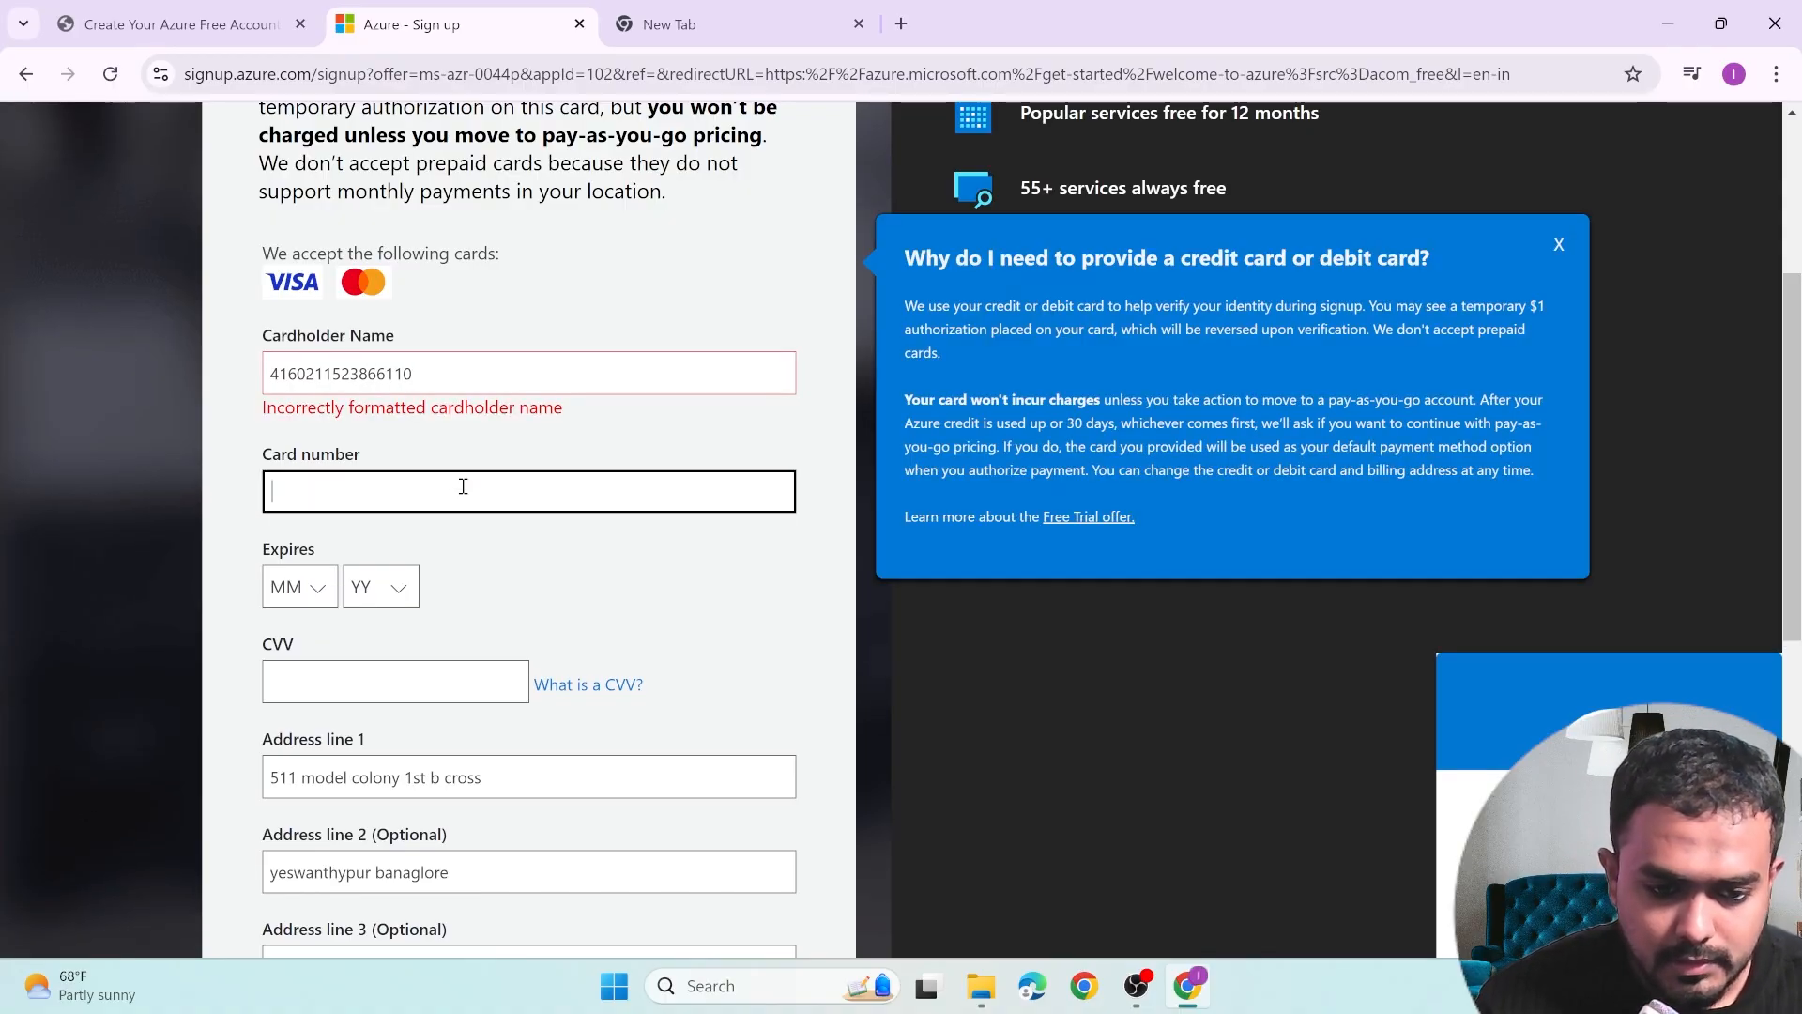
# Move the card number out of the Cardholder Name field and into the Card number field
pyautogui.click(462, 485)
pyautogui.click(495, 377)
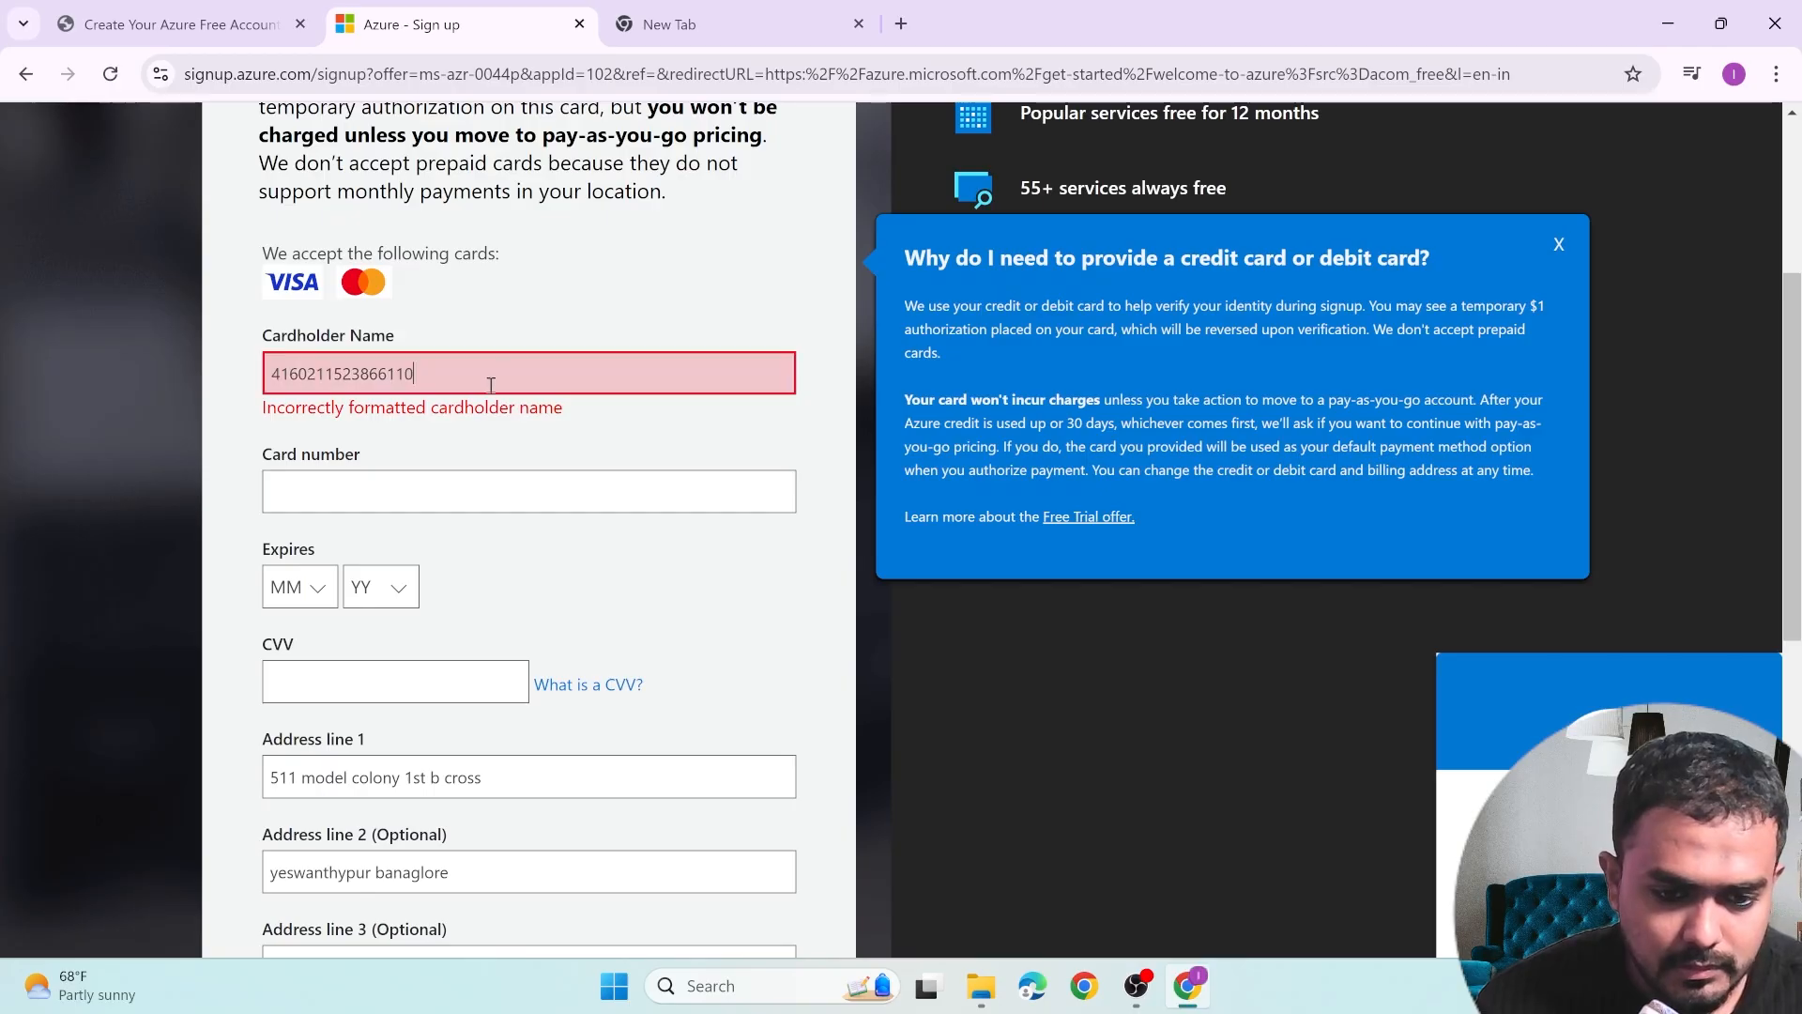
pyautogui.moveTo(468, 377); pyautogui.dragTo(228, 384)
pyautogui.hotkey('ctrl', 'c')
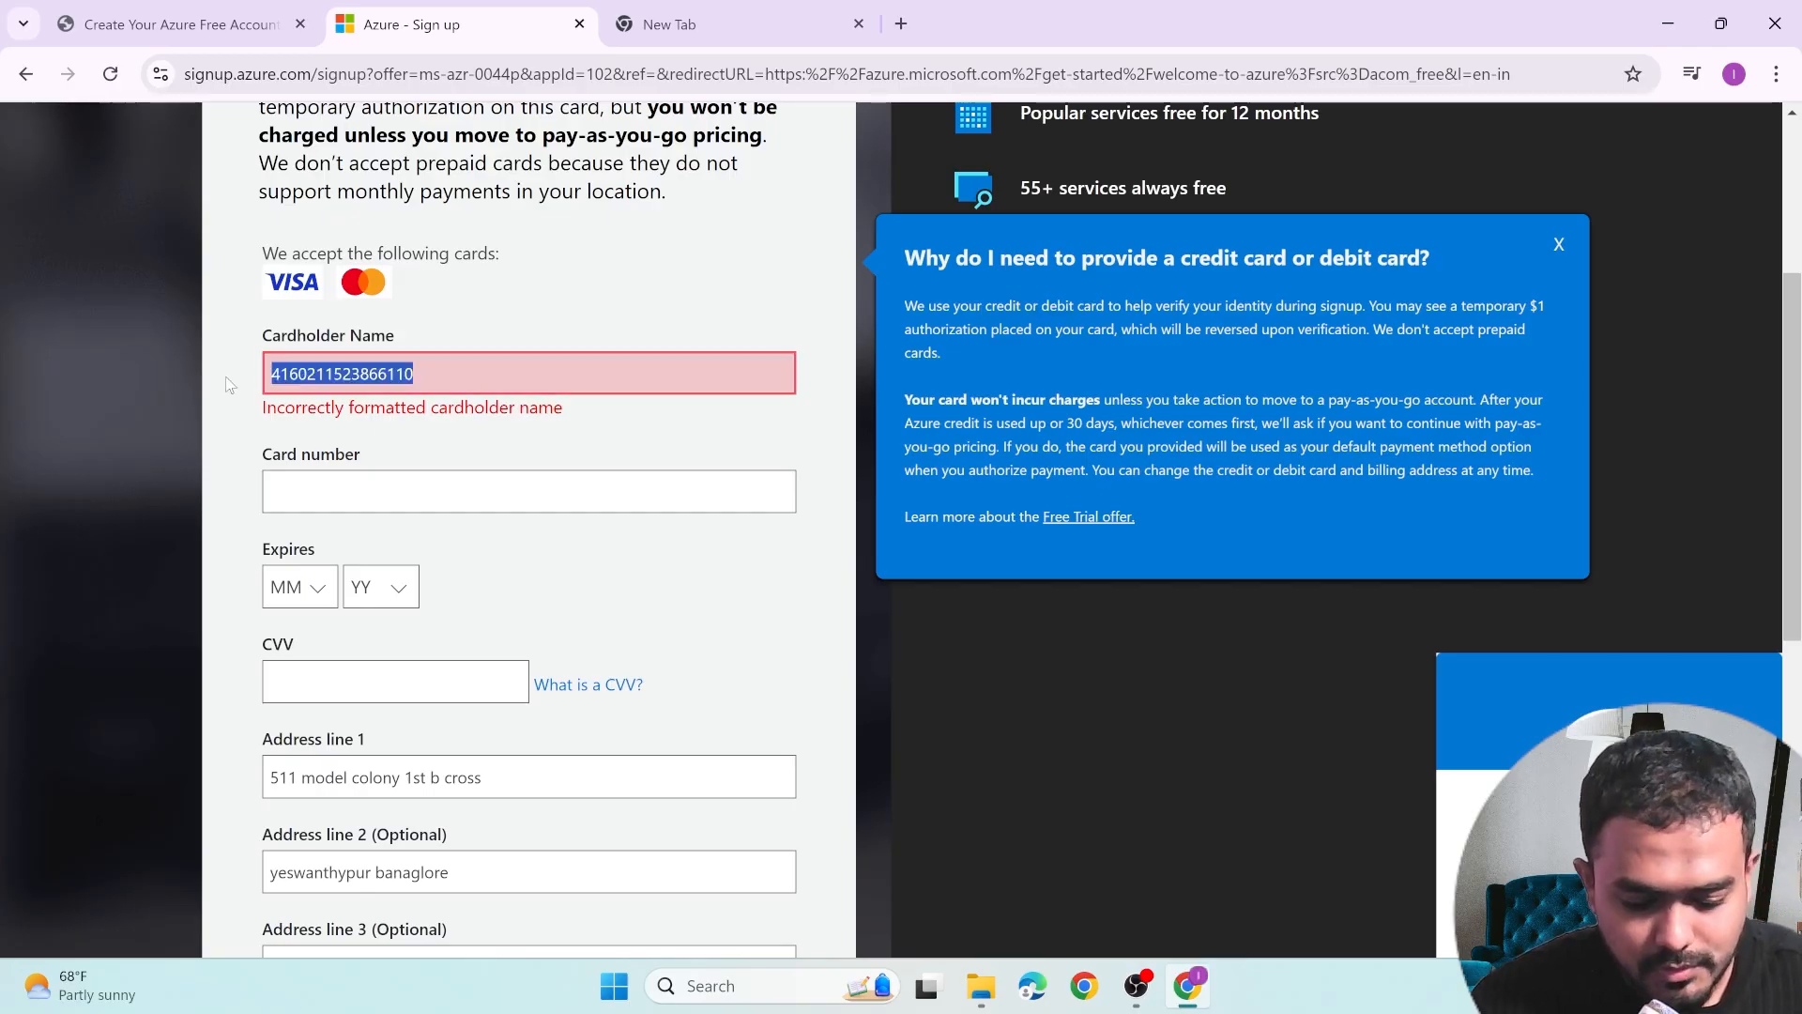
pyautogui.press('BackSpace')
pyautogui.click(304, 498)
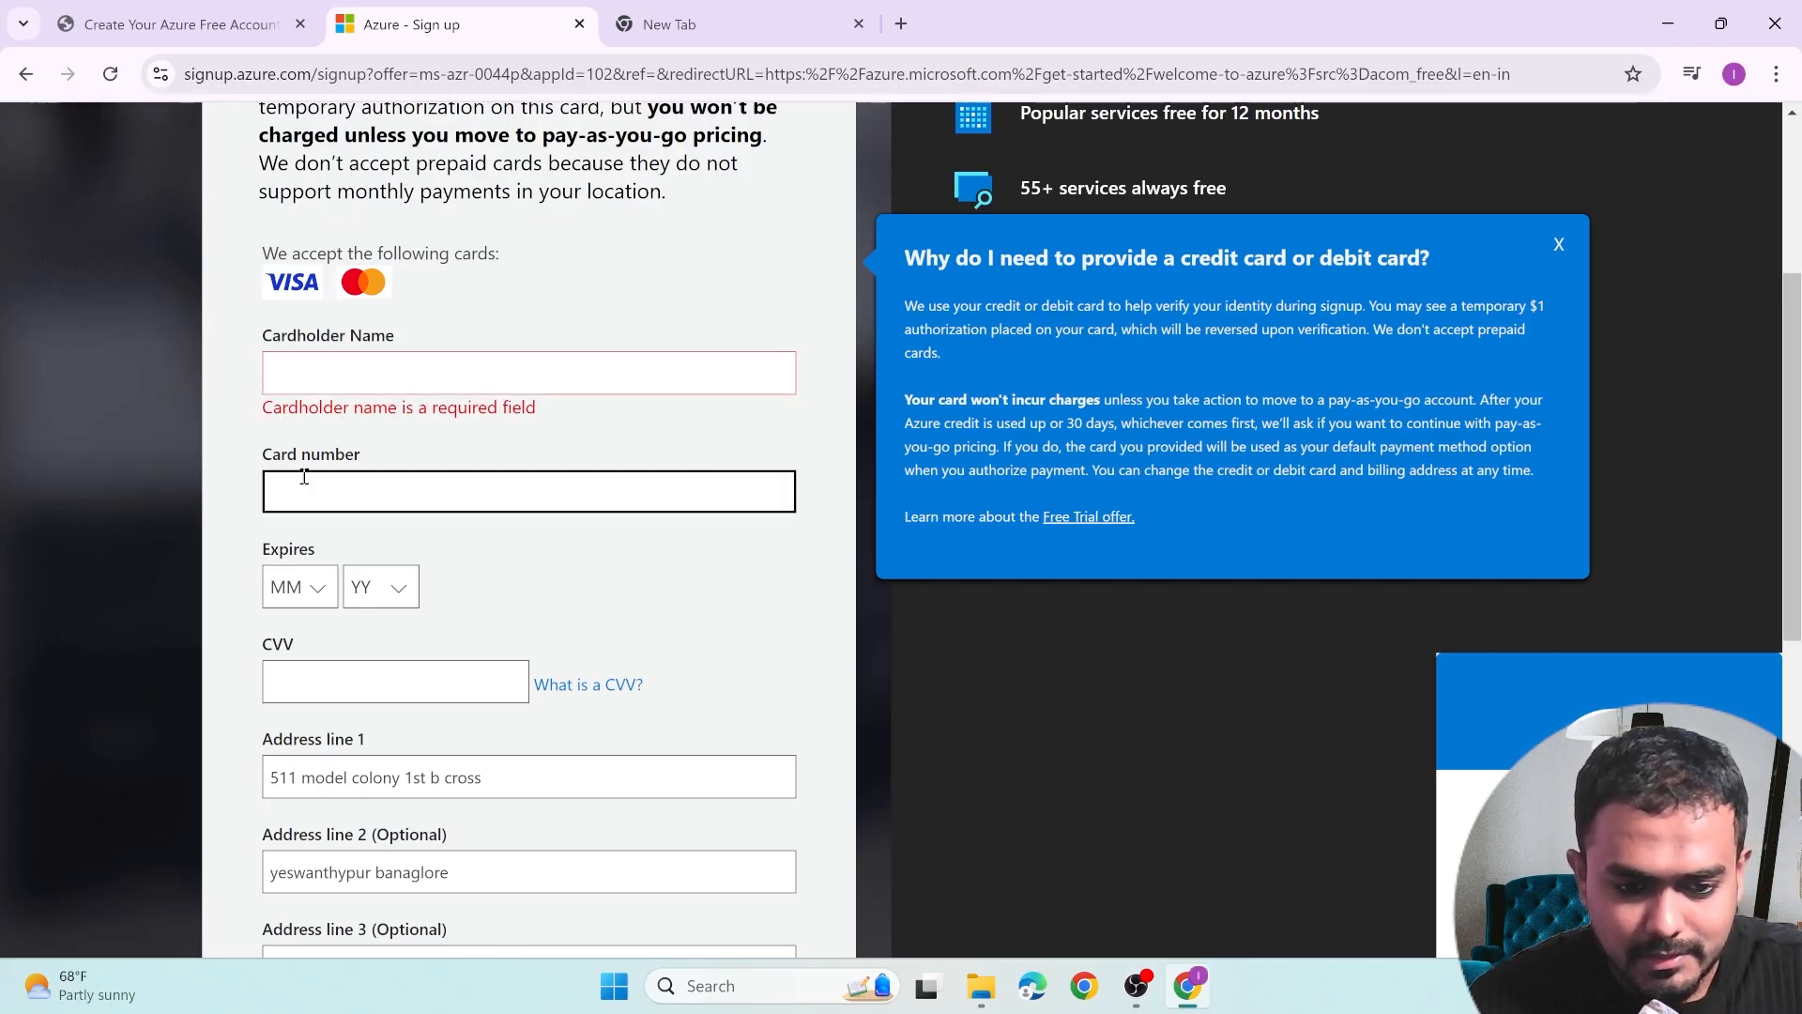
pyautogui.hotkey('ctrl', 'v')
# Fill in the Cardholder Name field with the cardholder's name
pyautogui.click(305, 378)
pyautogui.write('md imr')
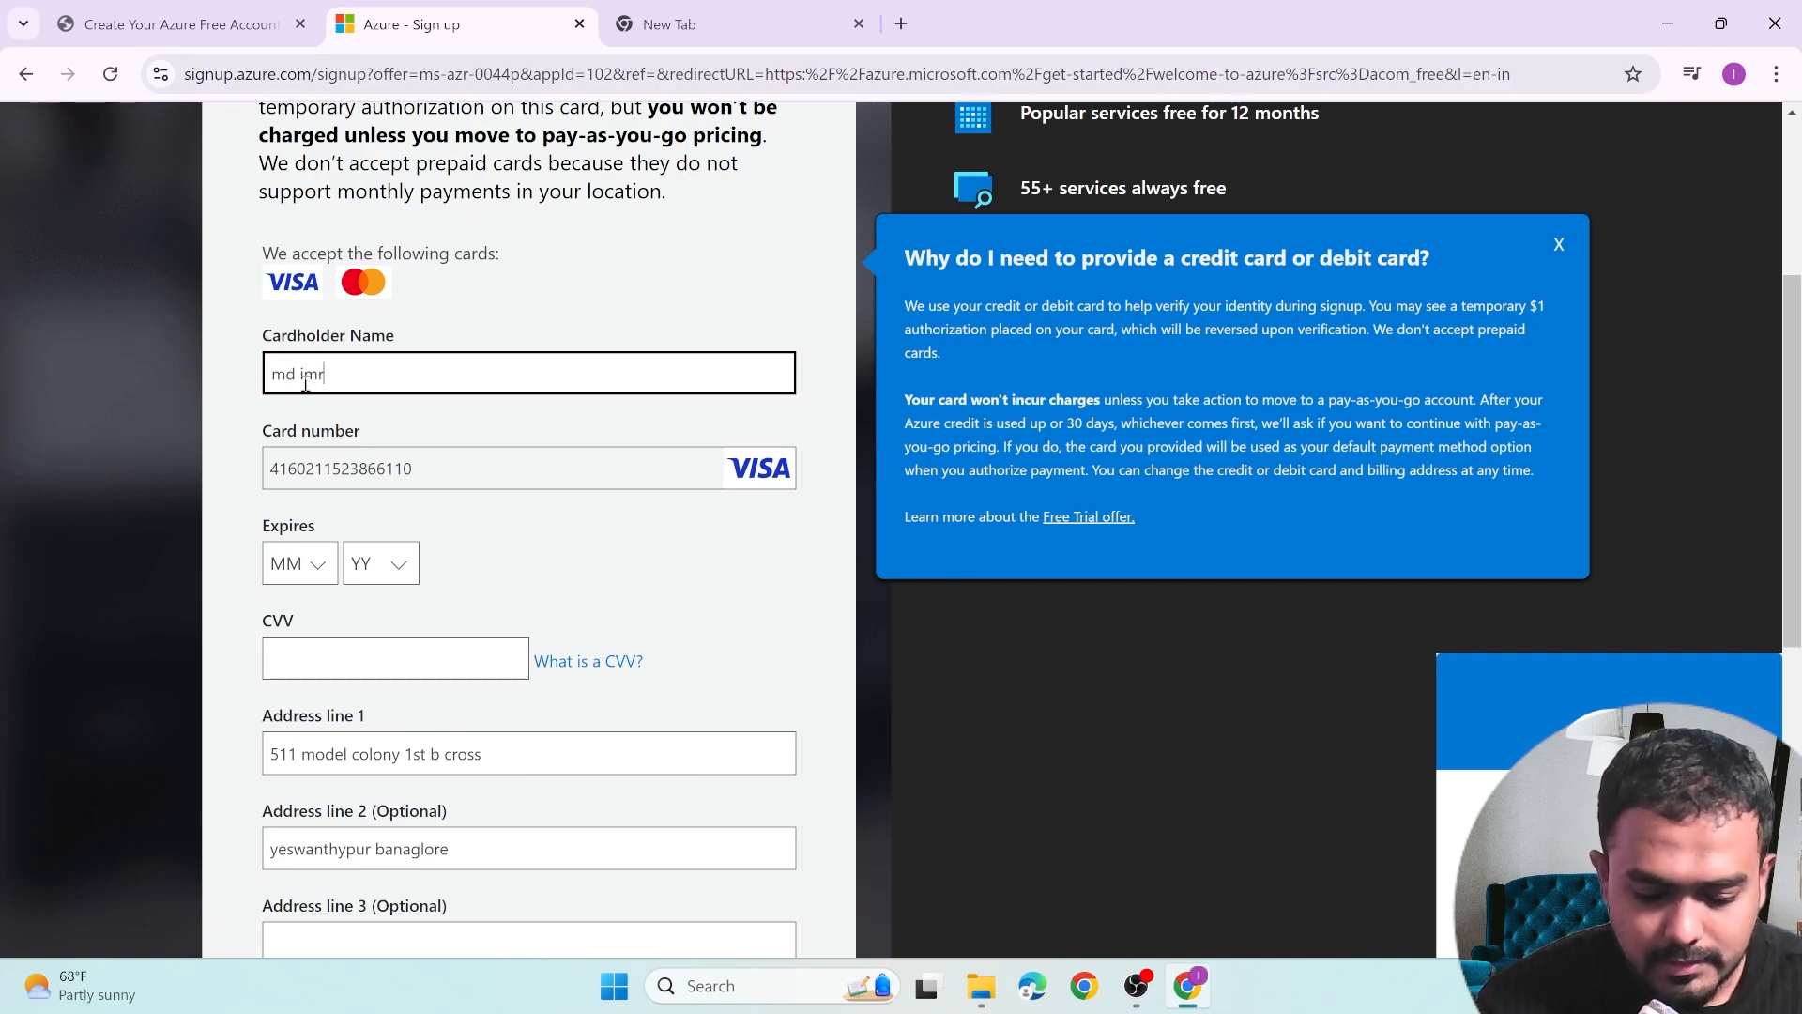
pyautogui.write('an a')
# Set the card's expiry month and year and enter its CVV
pyautogui.scroll(-2, 305, 383)
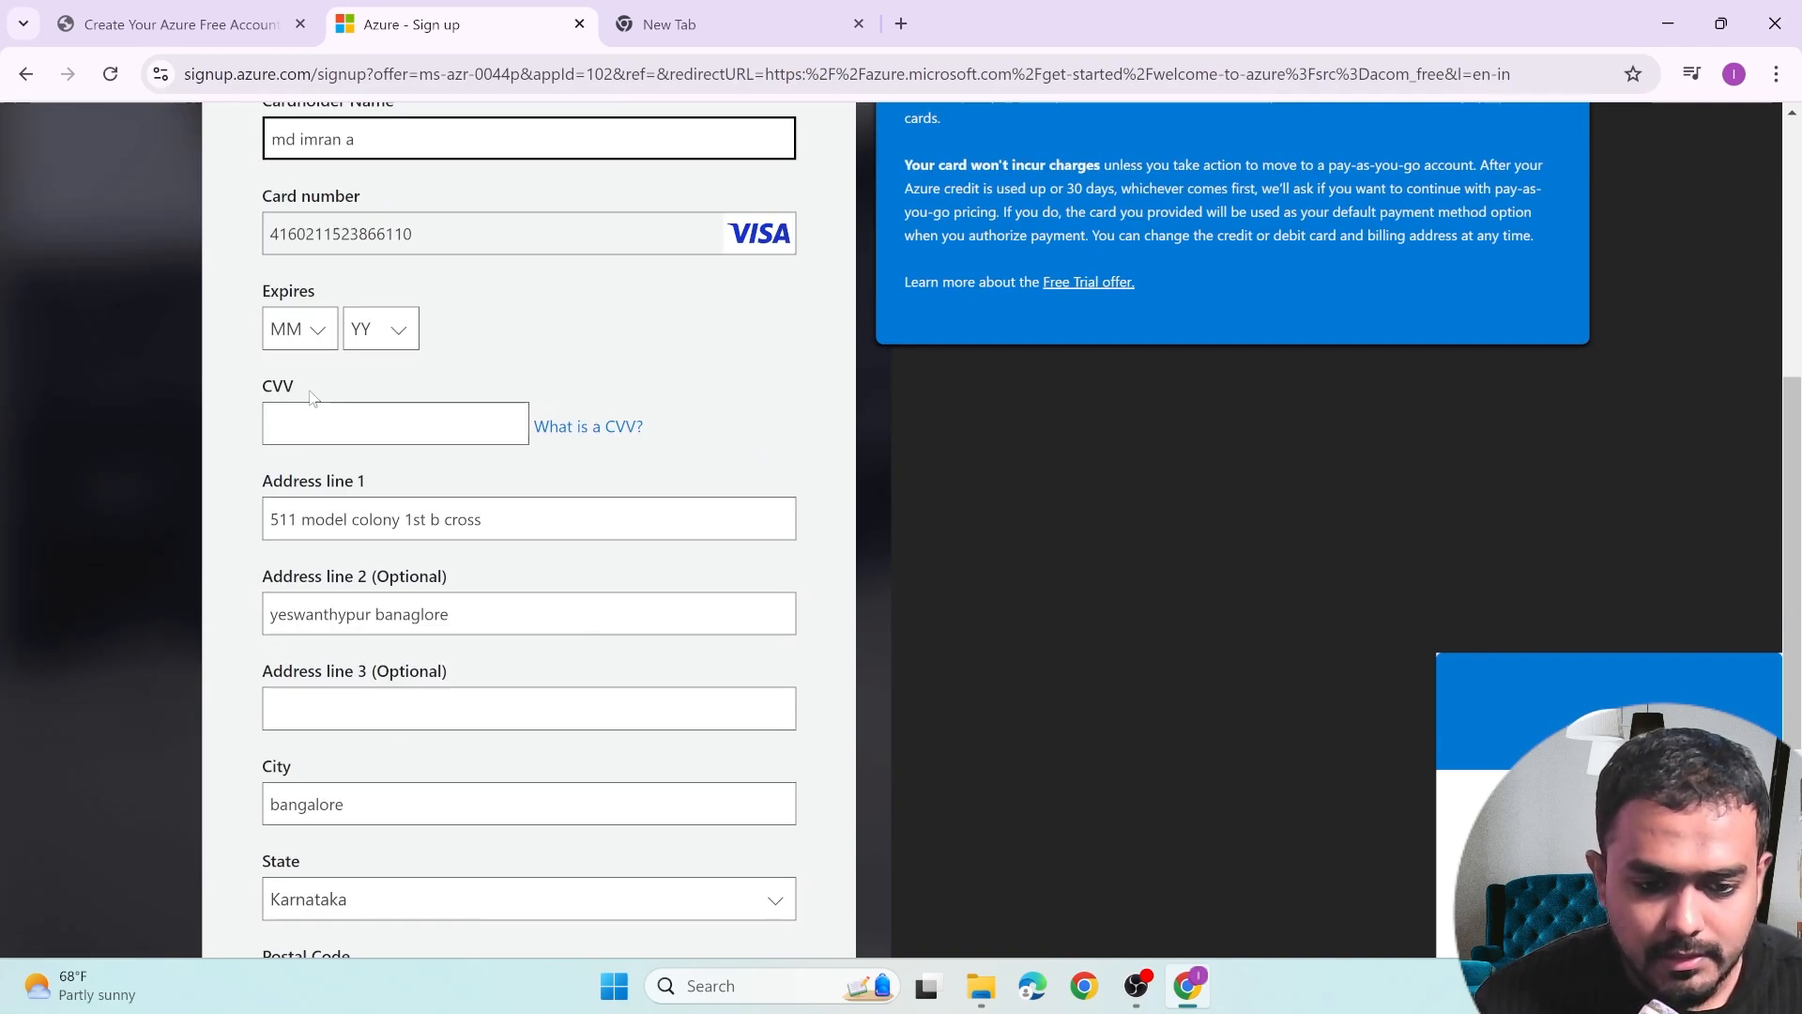
pyautogui.click(299, 324)
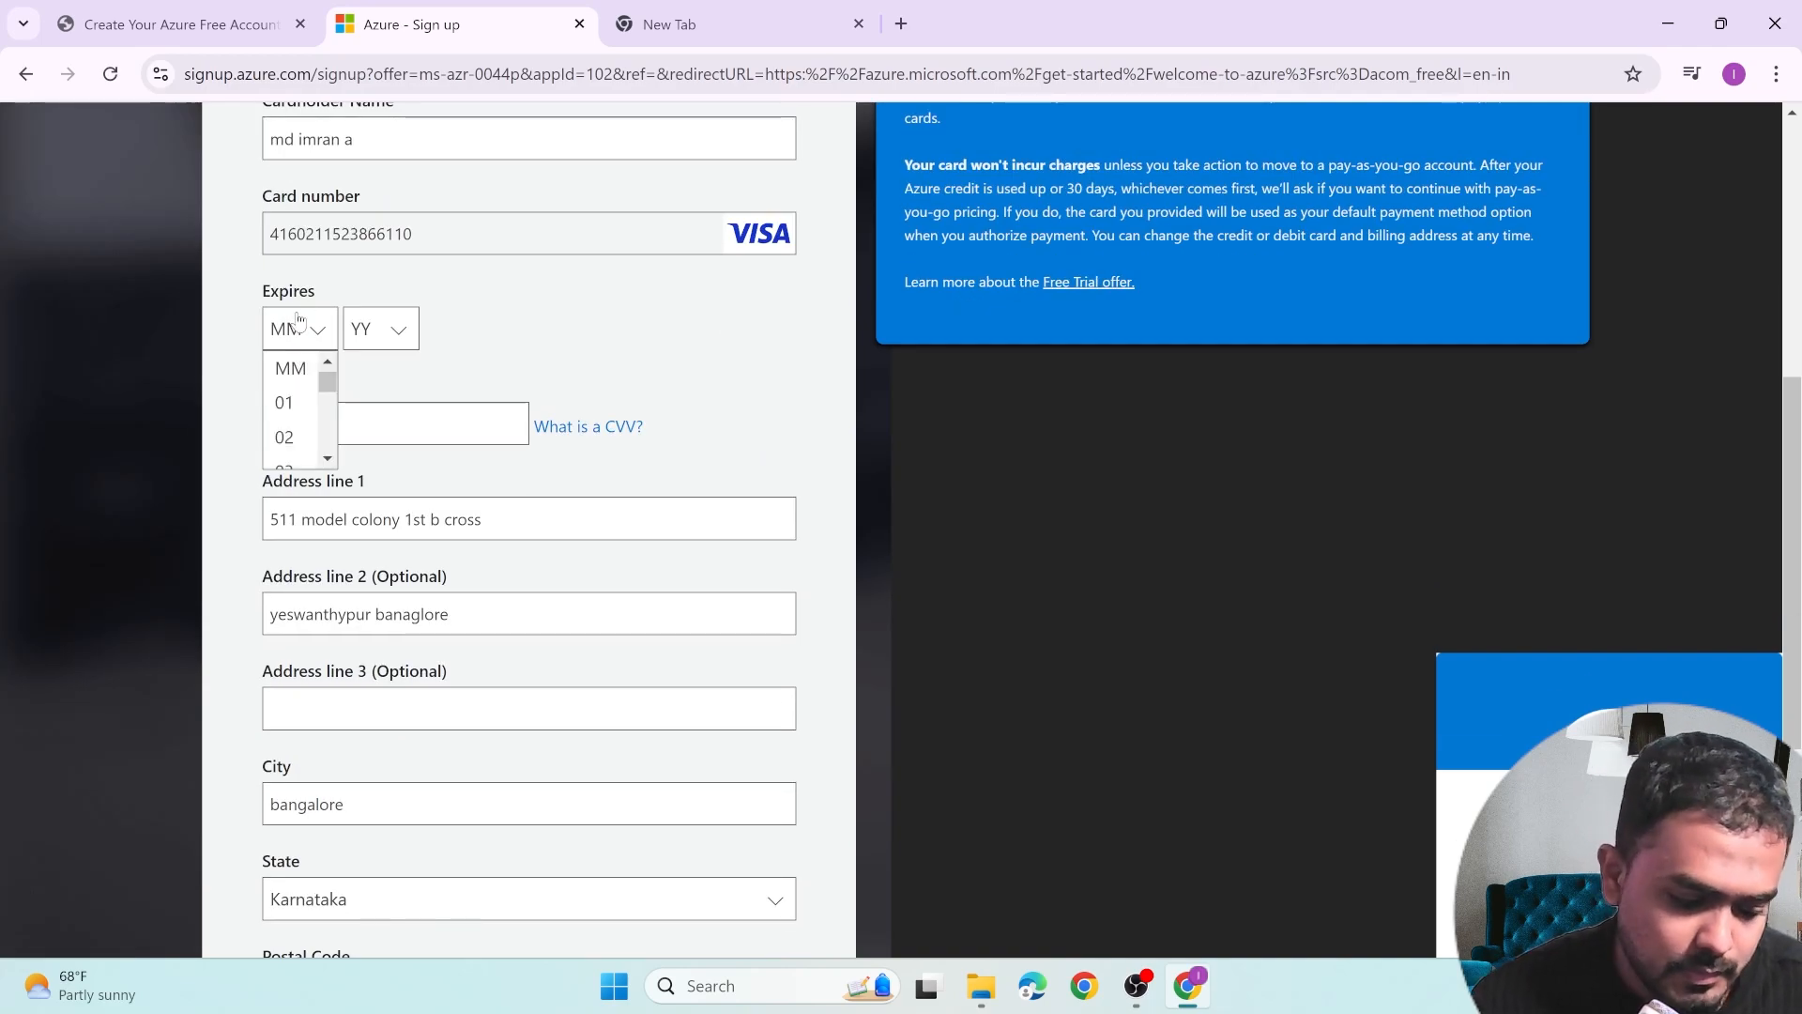
pyautogui.write('10')
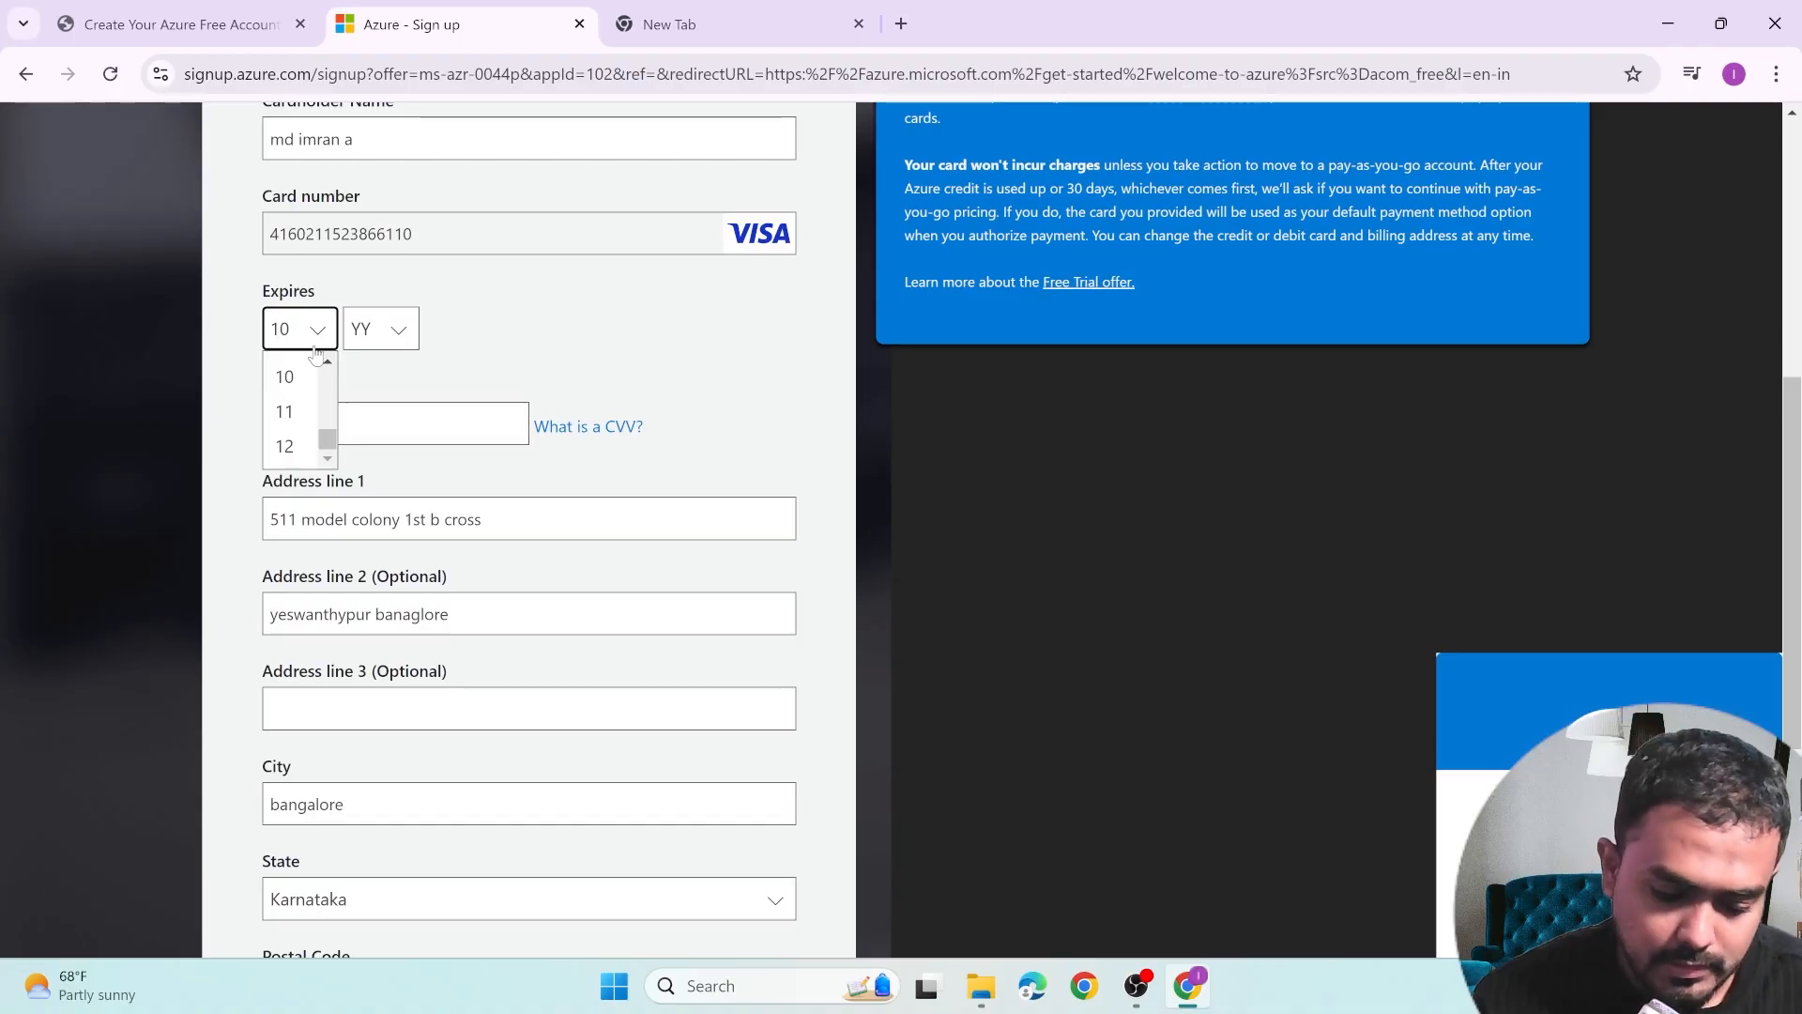
pyautogui.press('Return')
pyautogui.click(374, 340)
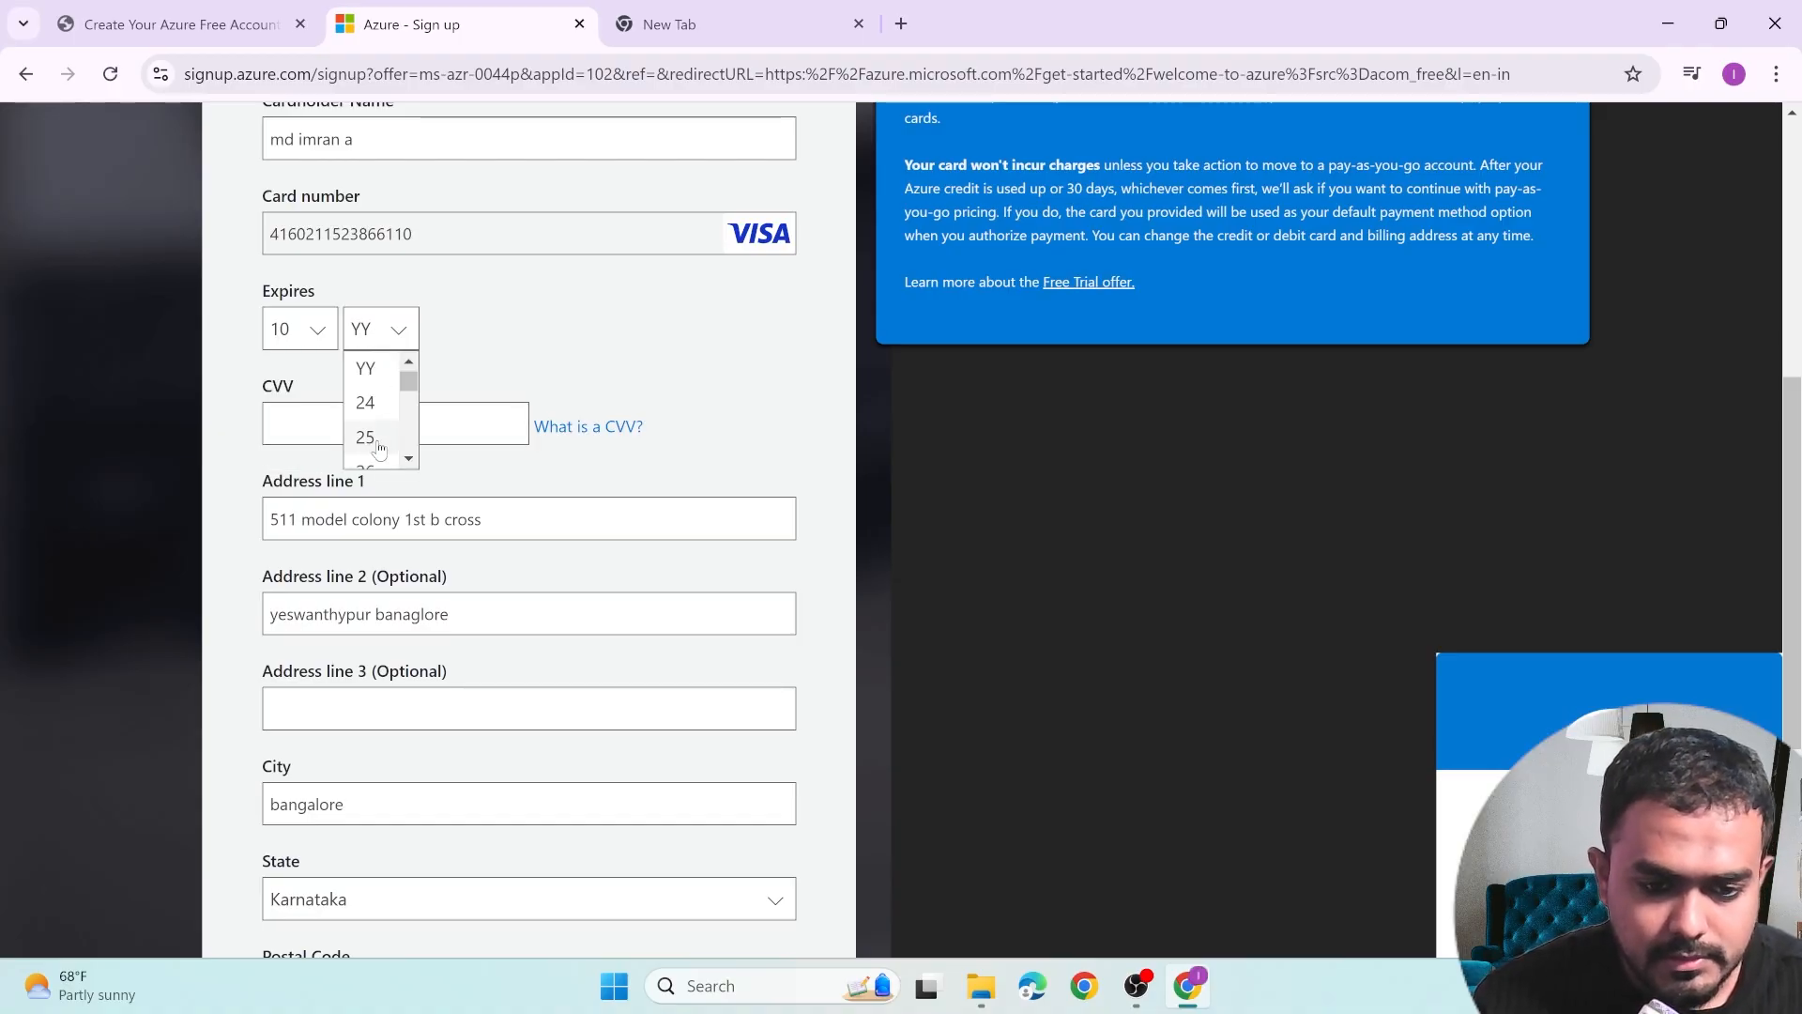
pyautogui.scroll(-1, 372, 375)
pyautogui.click(370, 364)
pyautogui.click(314, 431)
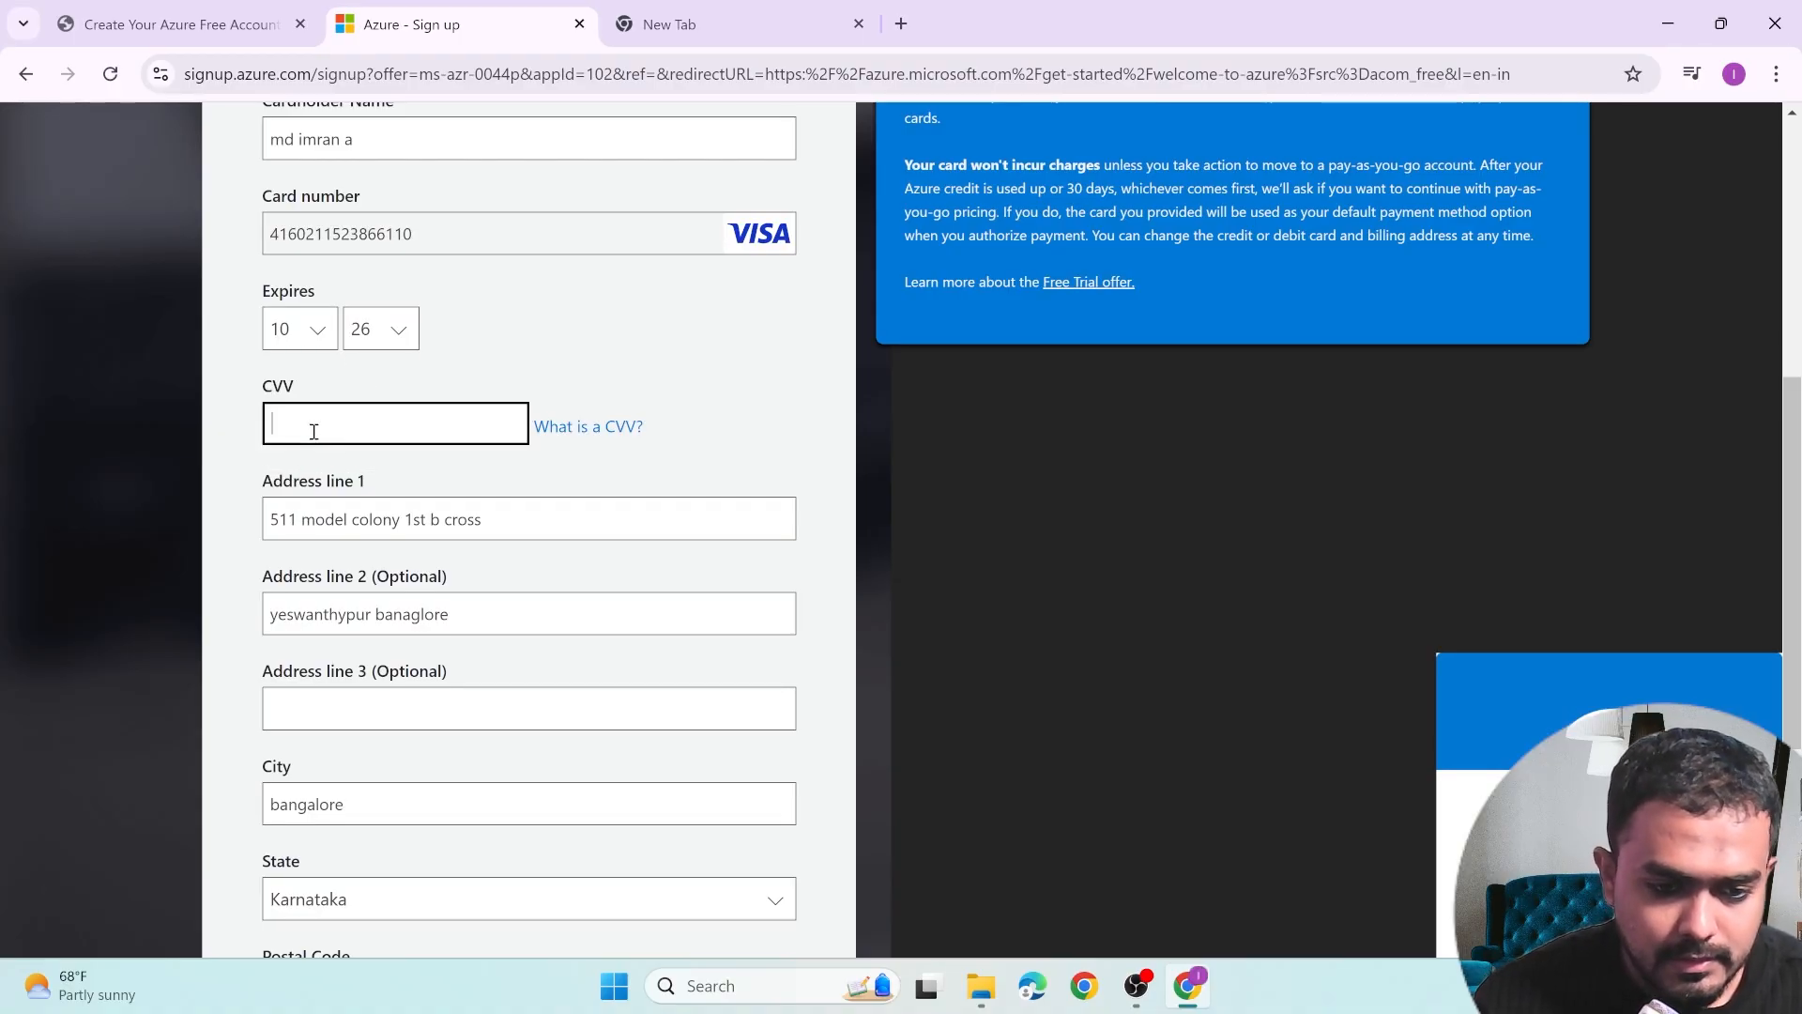
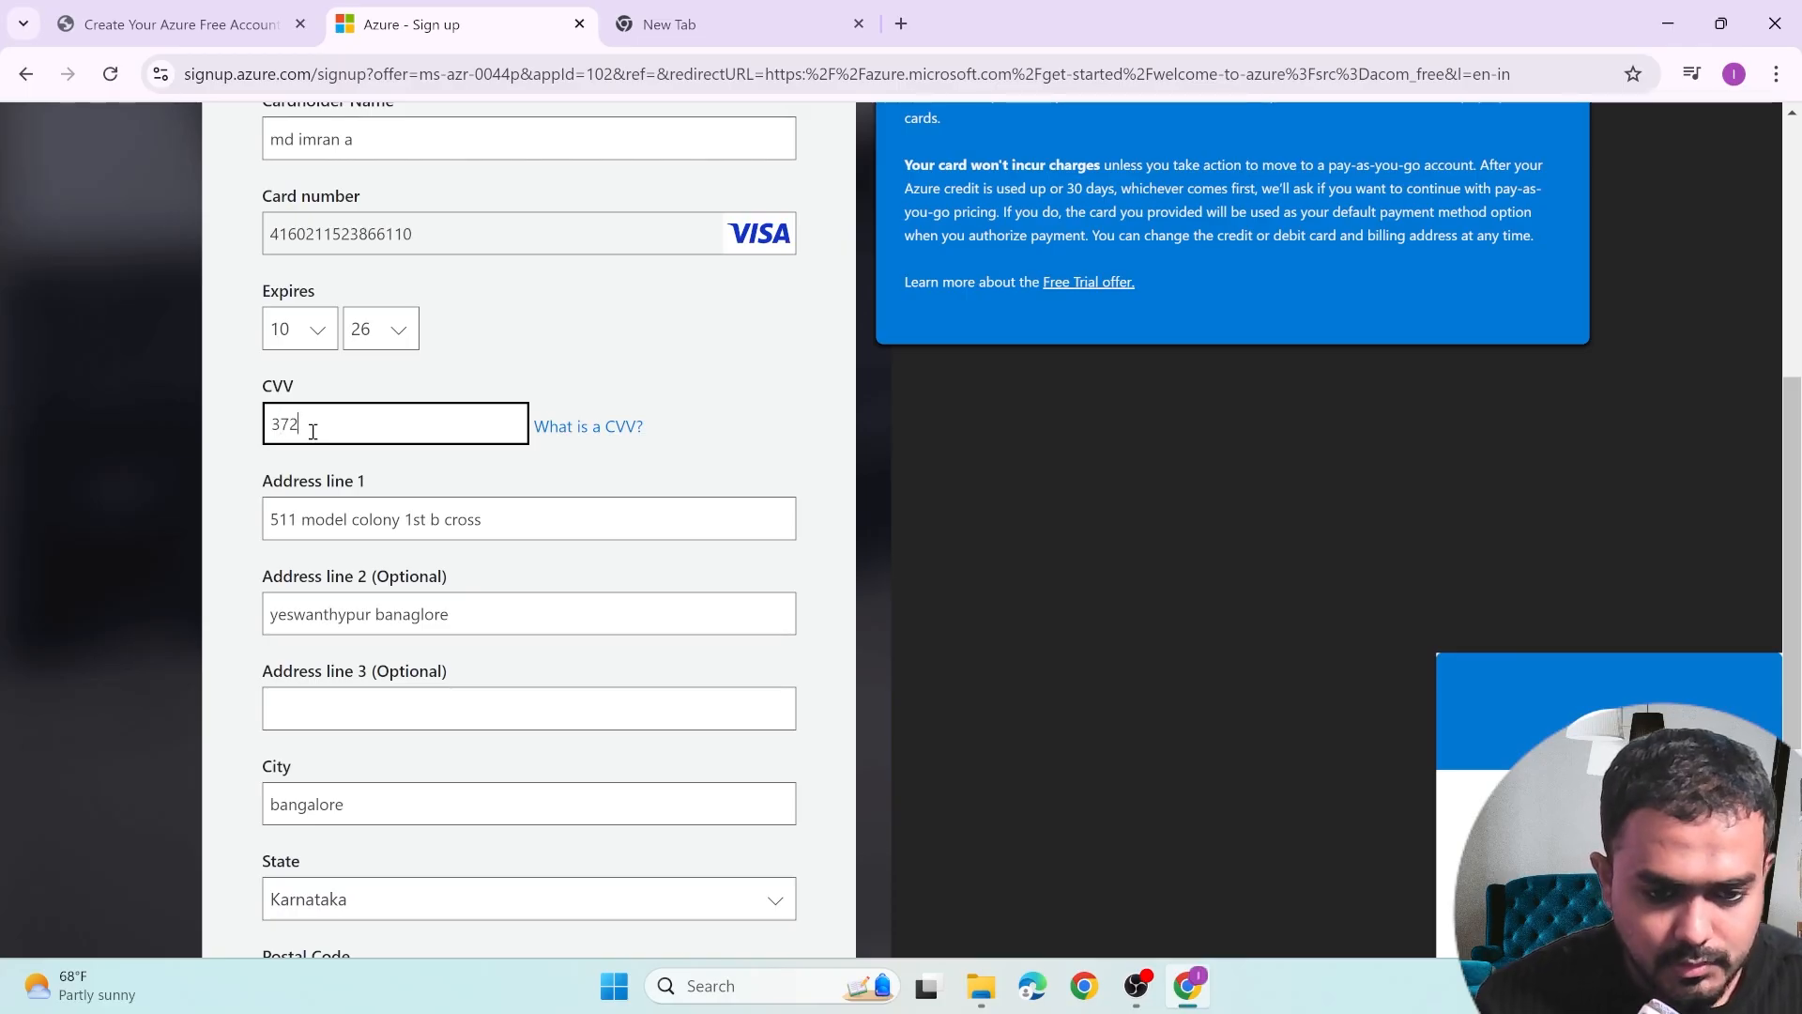
# Keep the prefilled billing address and submit the card details to sign up and proceed to bank verification
pyautogui.click(340, 523)
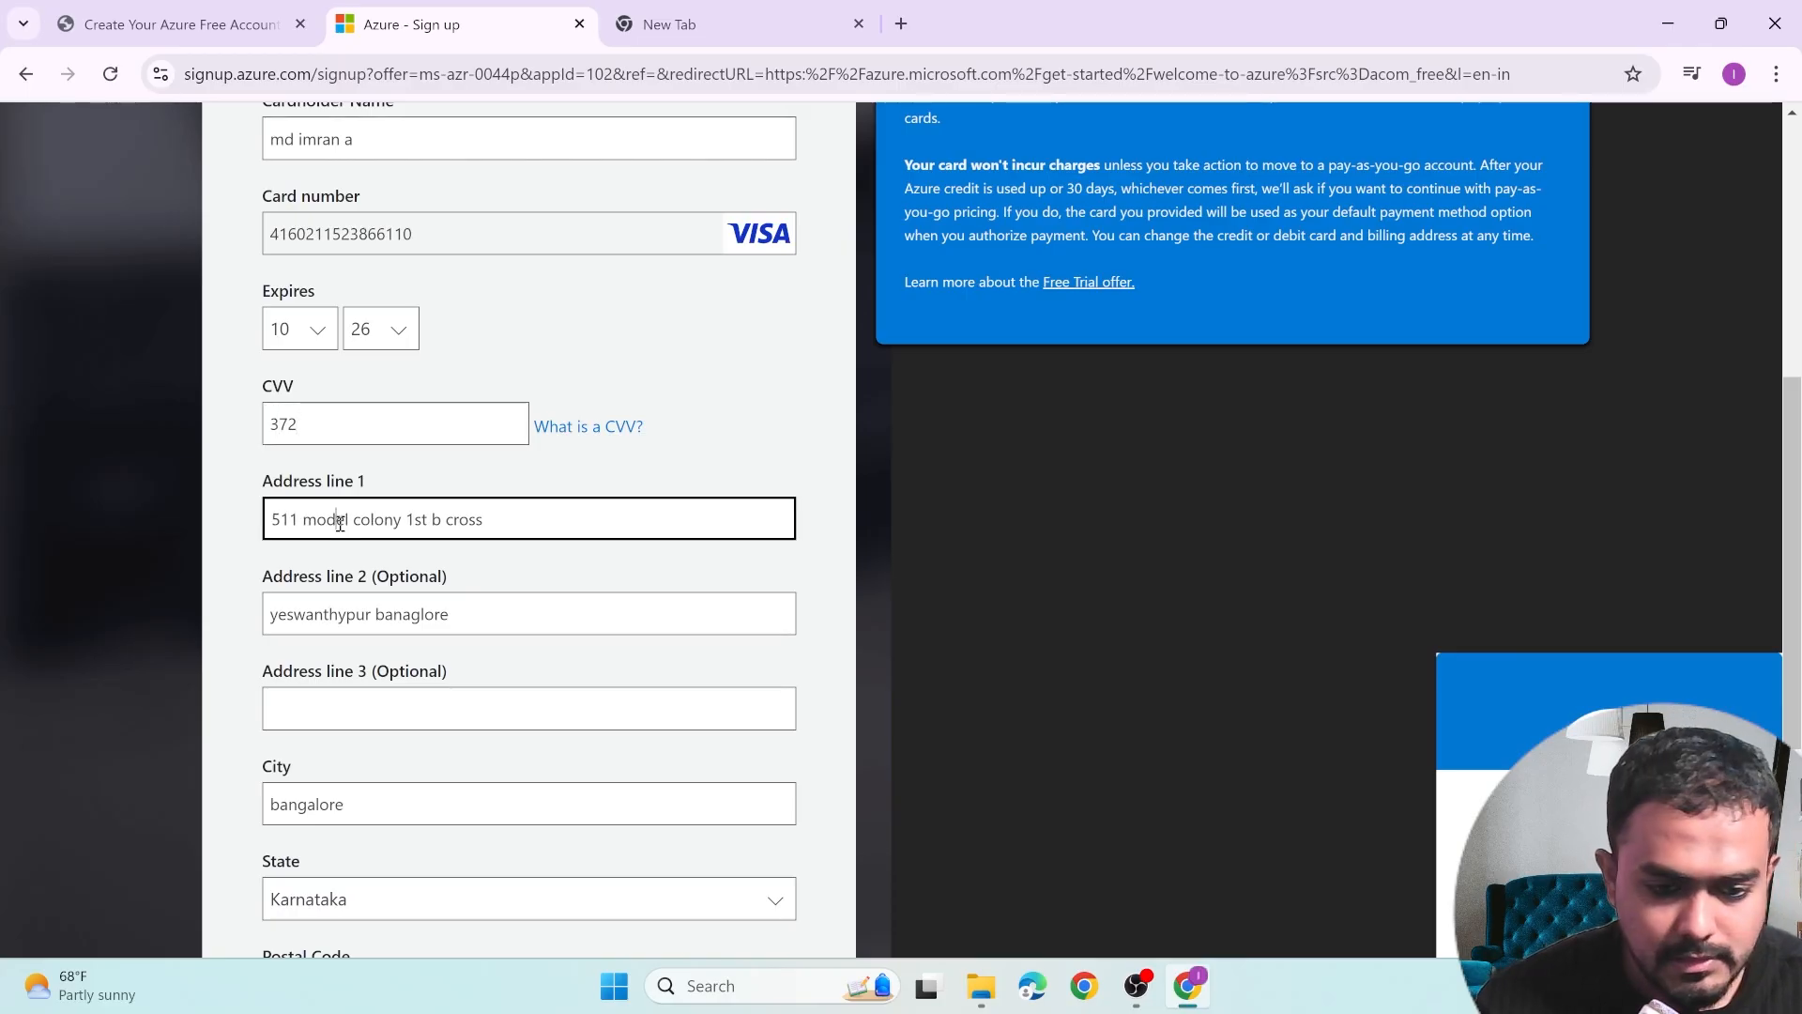
pyautogui.scroll(-2, 385, 679)
pyautogui.scroll(-2, 382, 666)
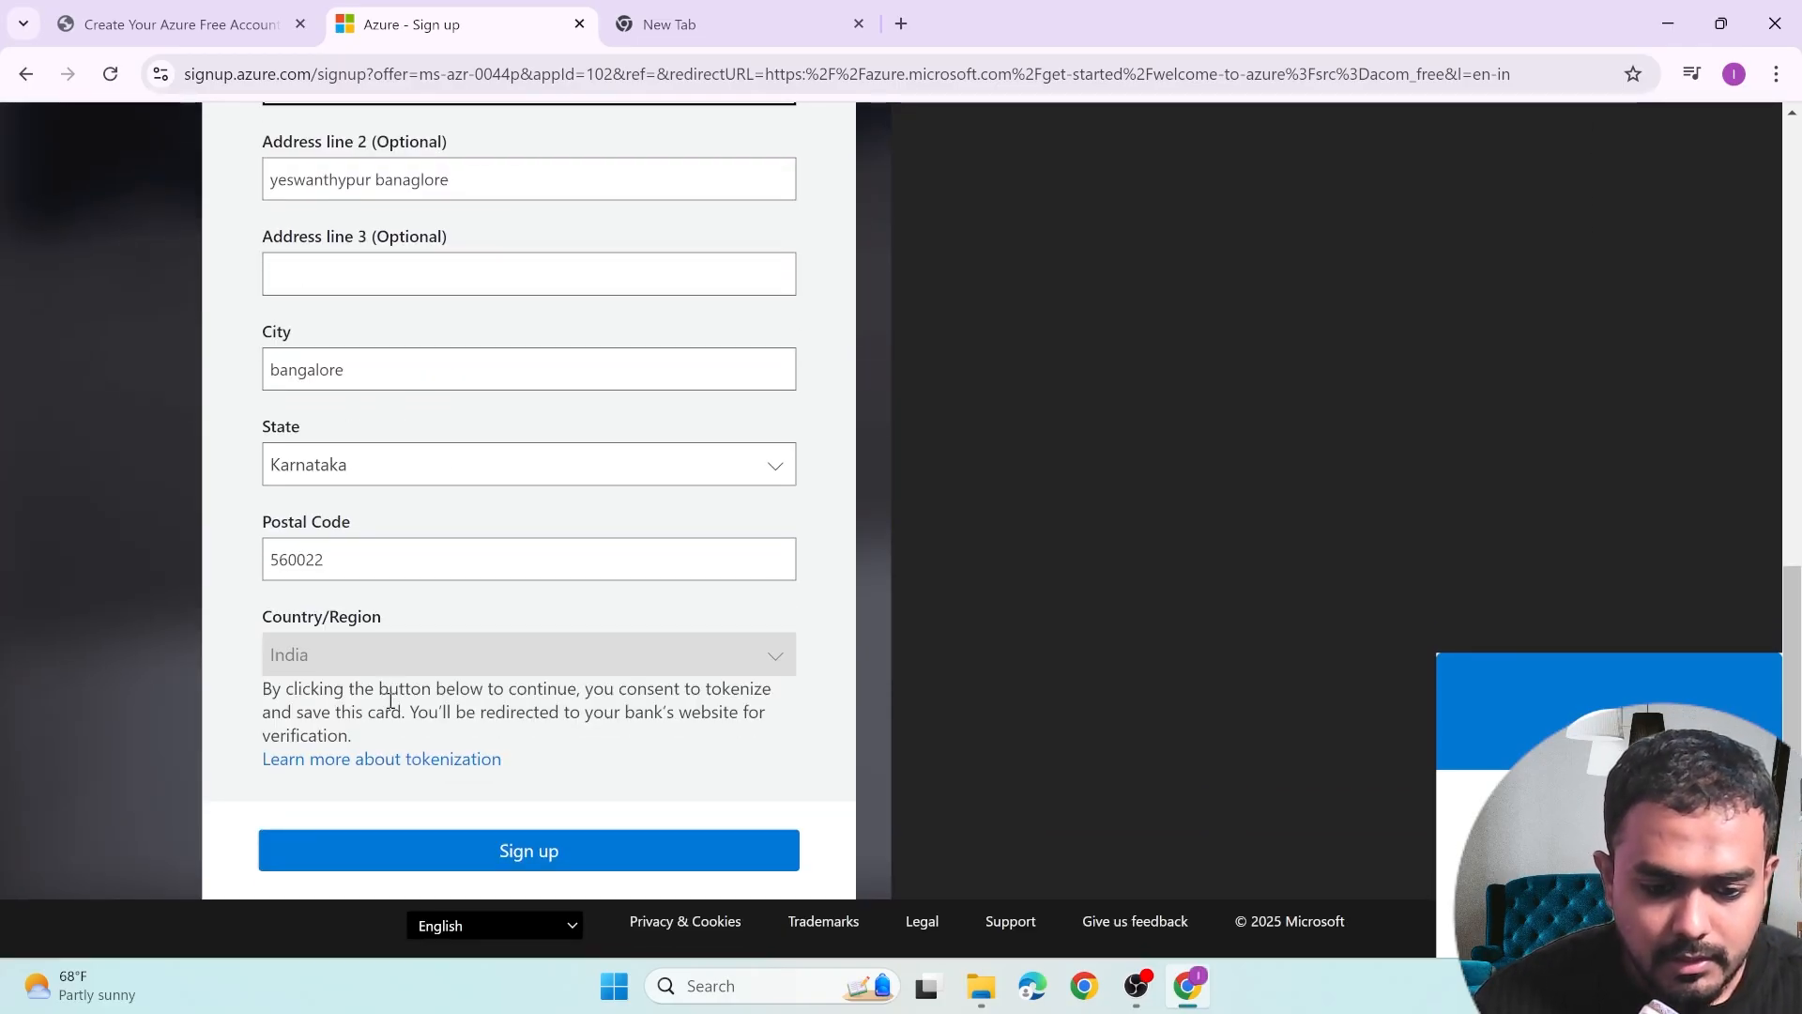
pyautogui.click(566, 861)
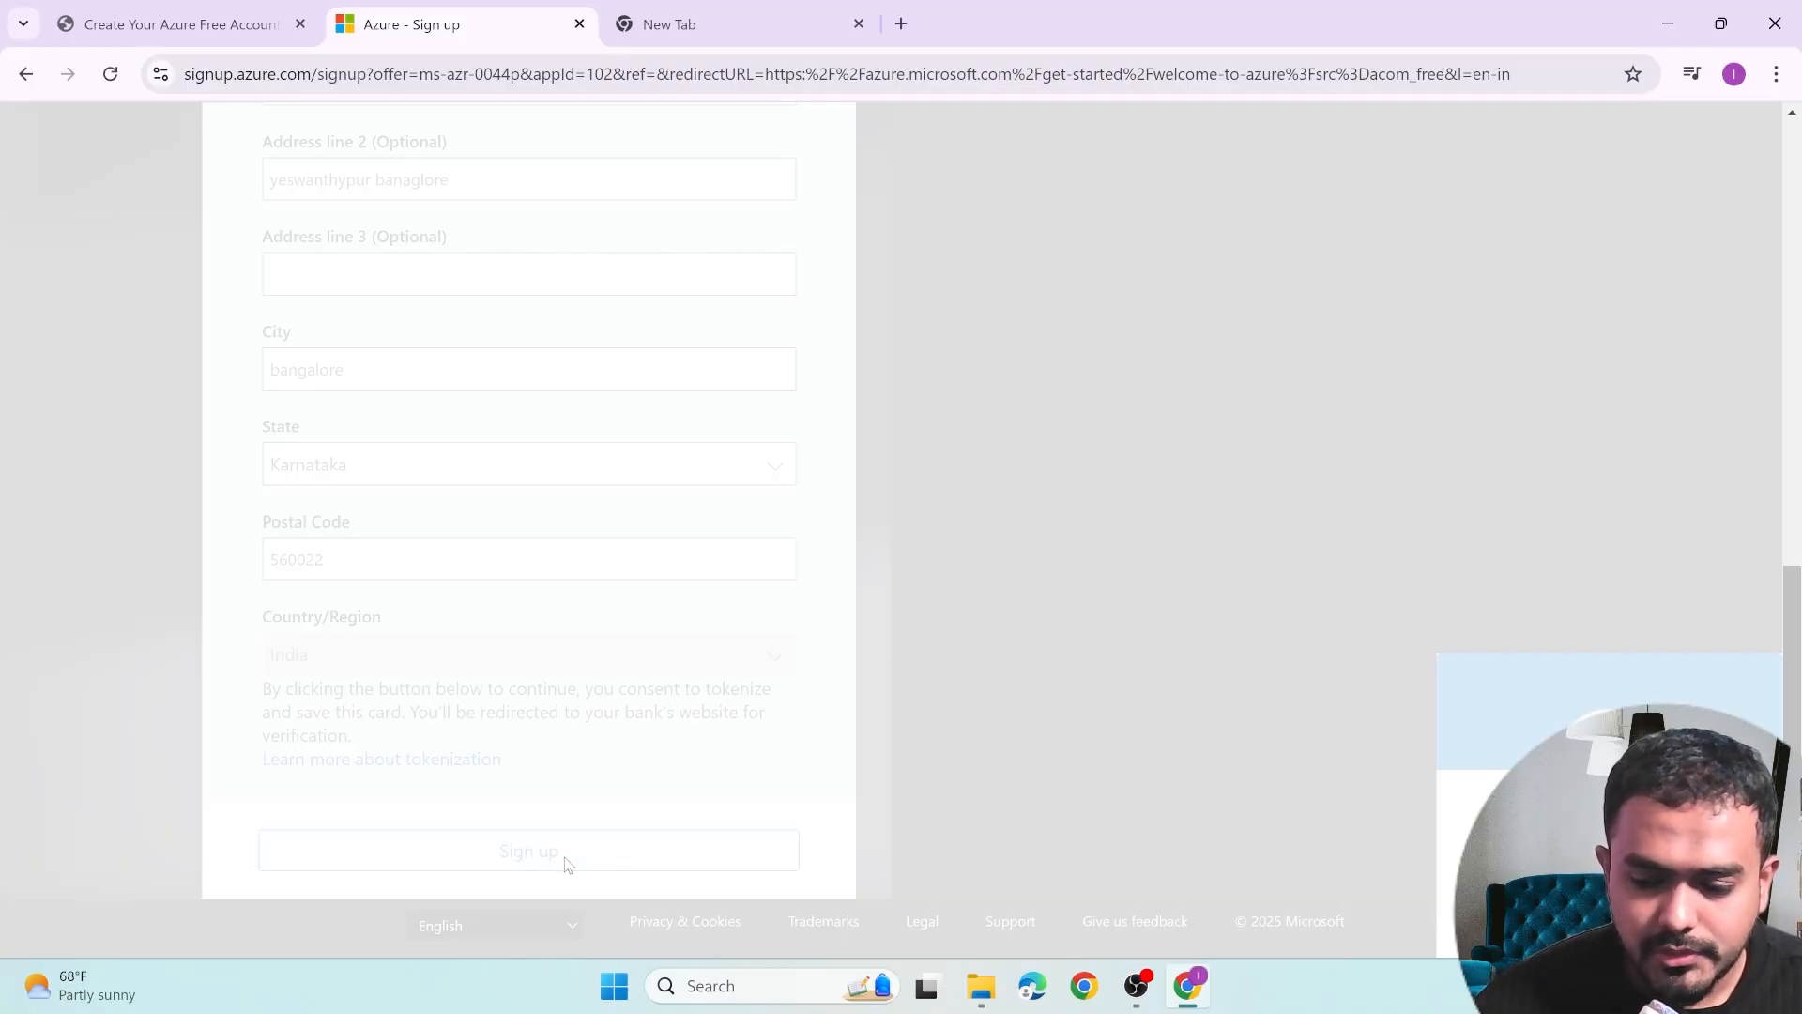
pyautogui.scroll(5, 657, 655)
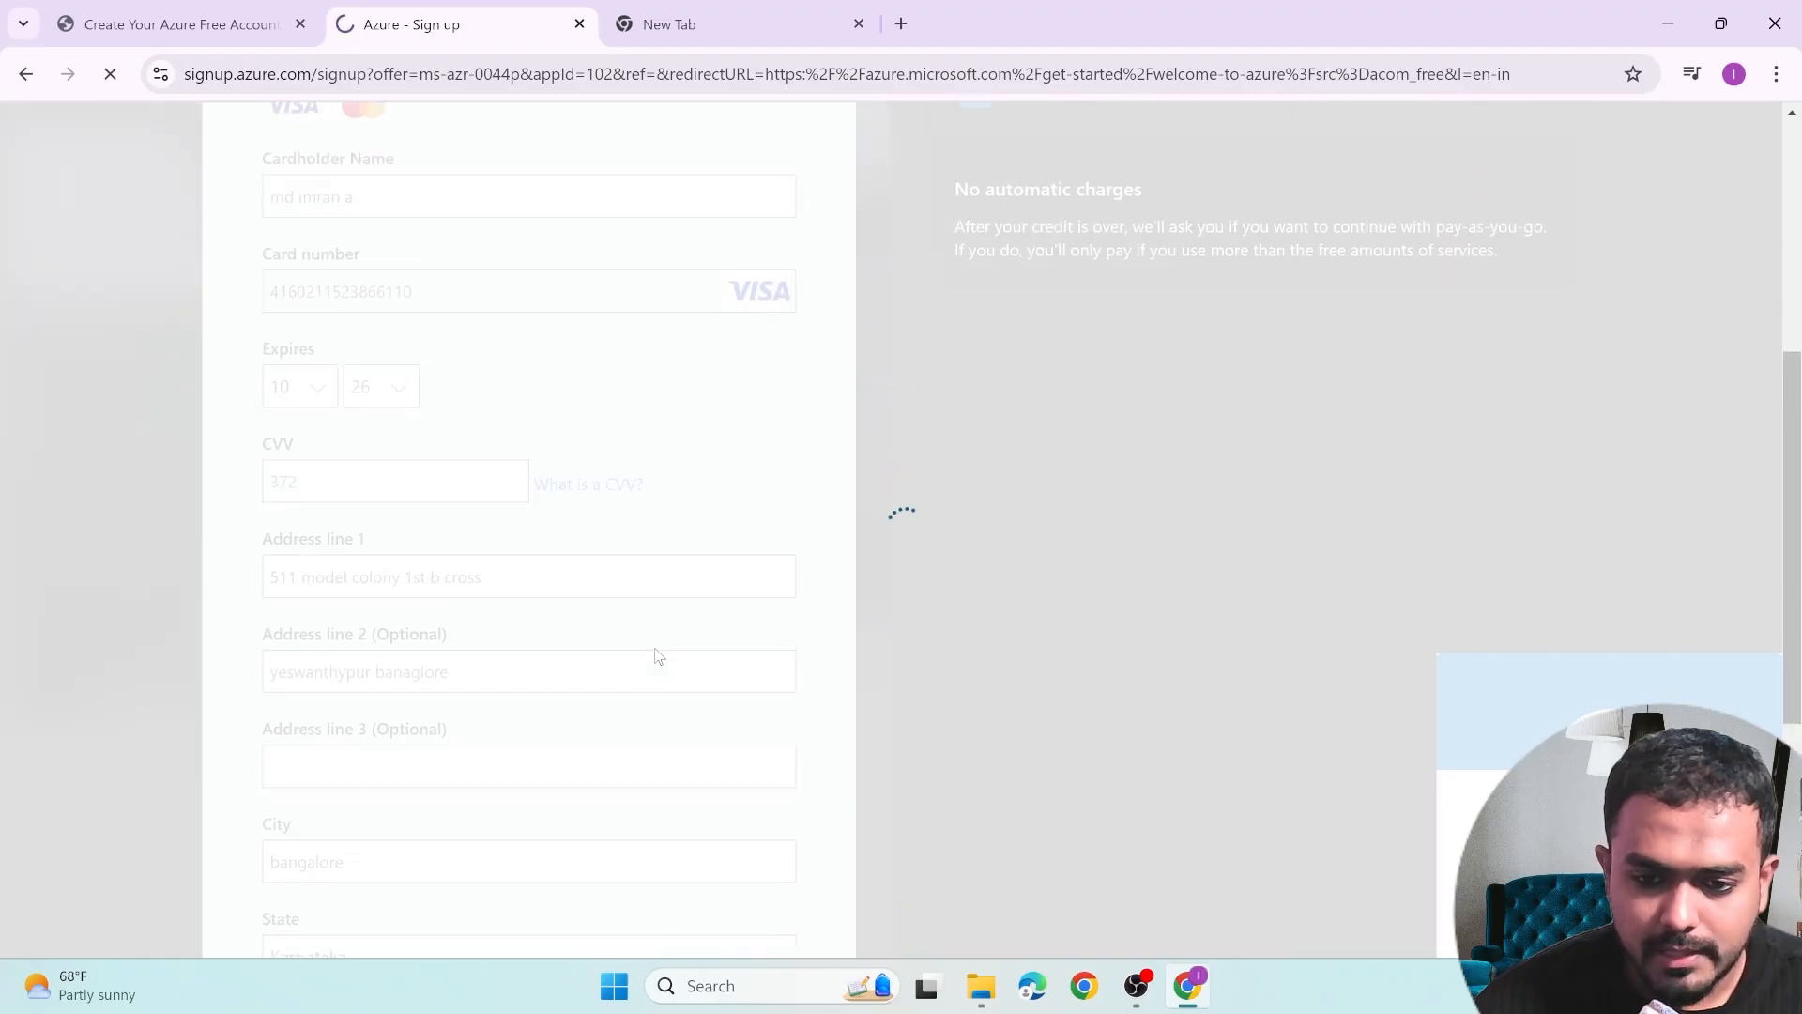
pyautogui.scroll(2, 657, 655)
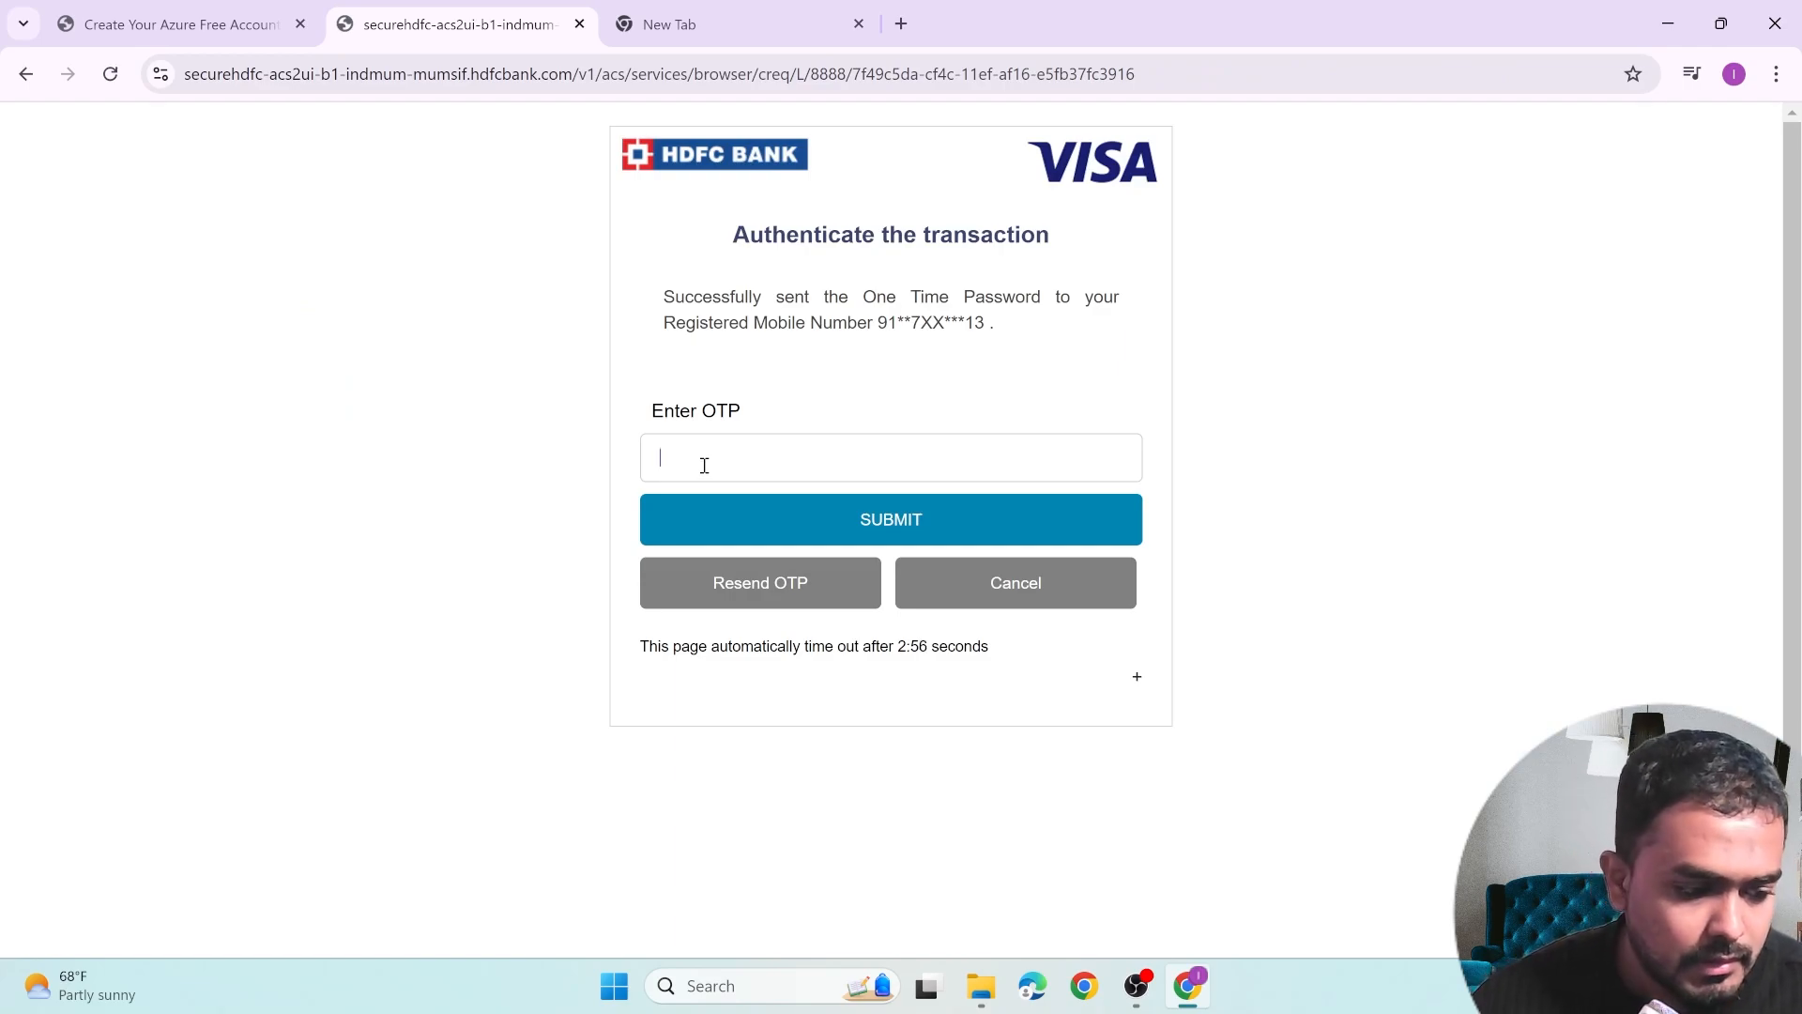
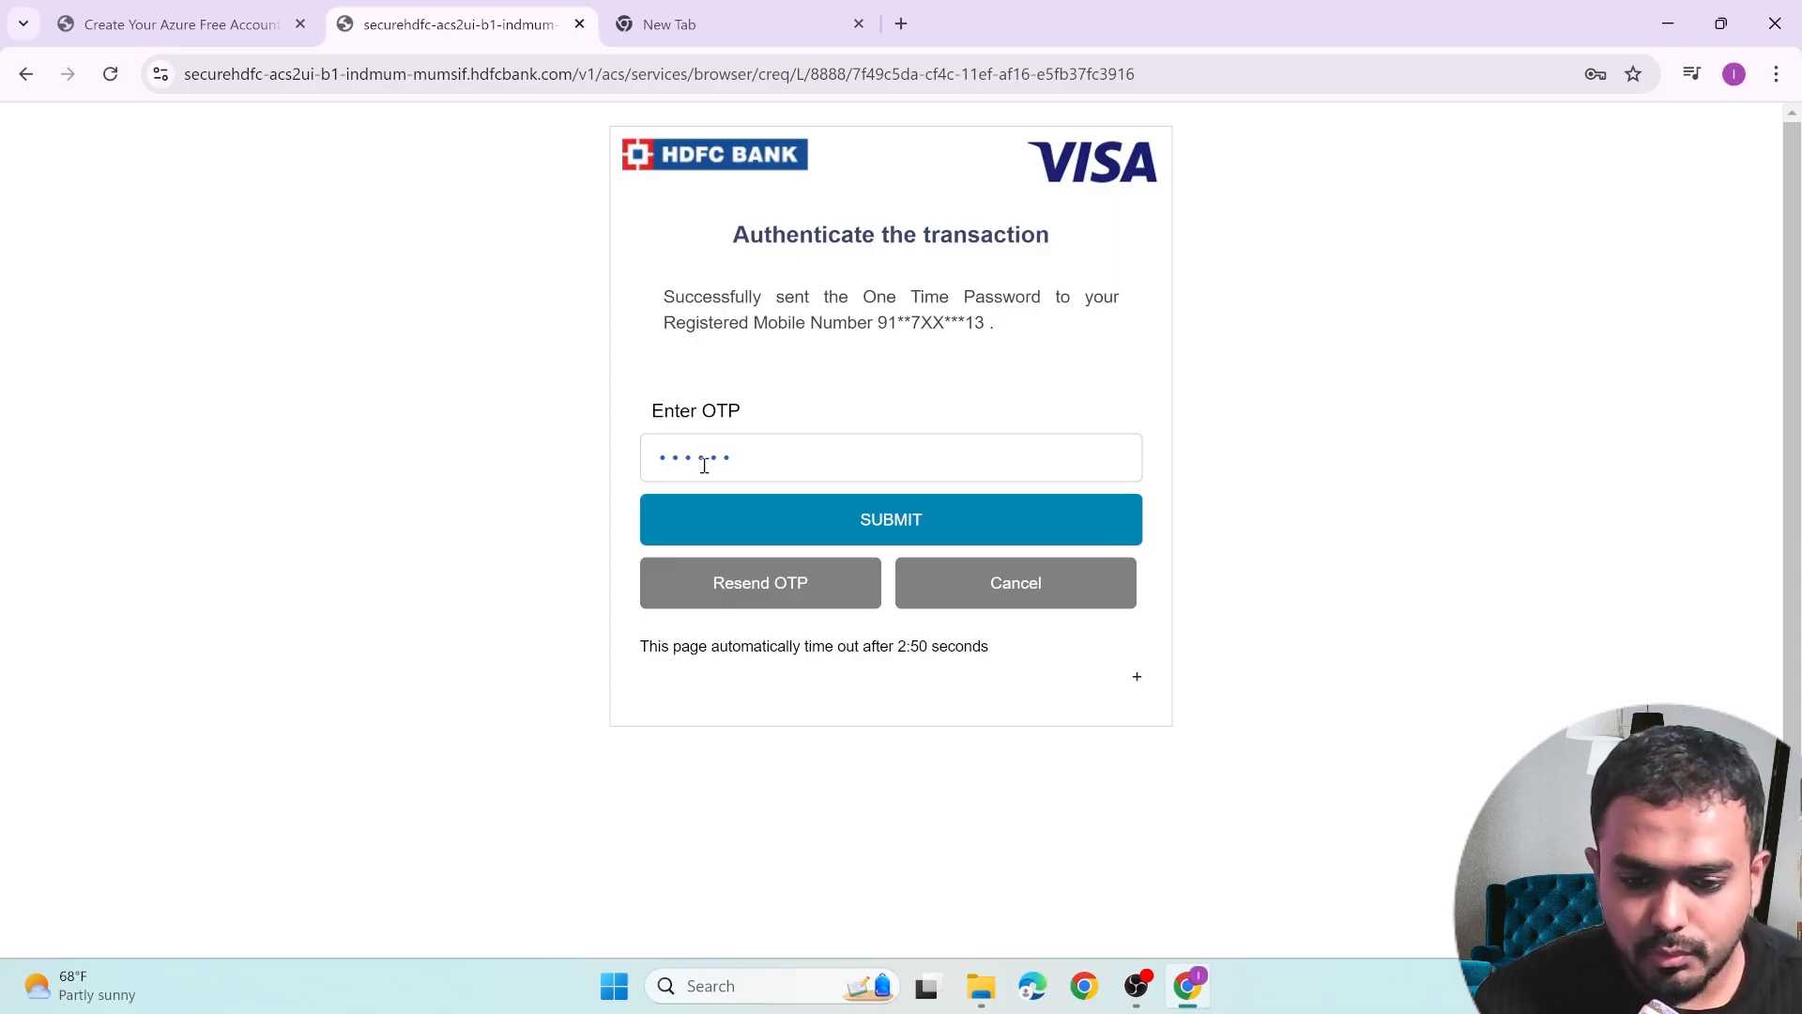
# Enter the one-time password on the HDFC Bank page and submit it to authenticate the transaction
pyautogui.click(793, 519)
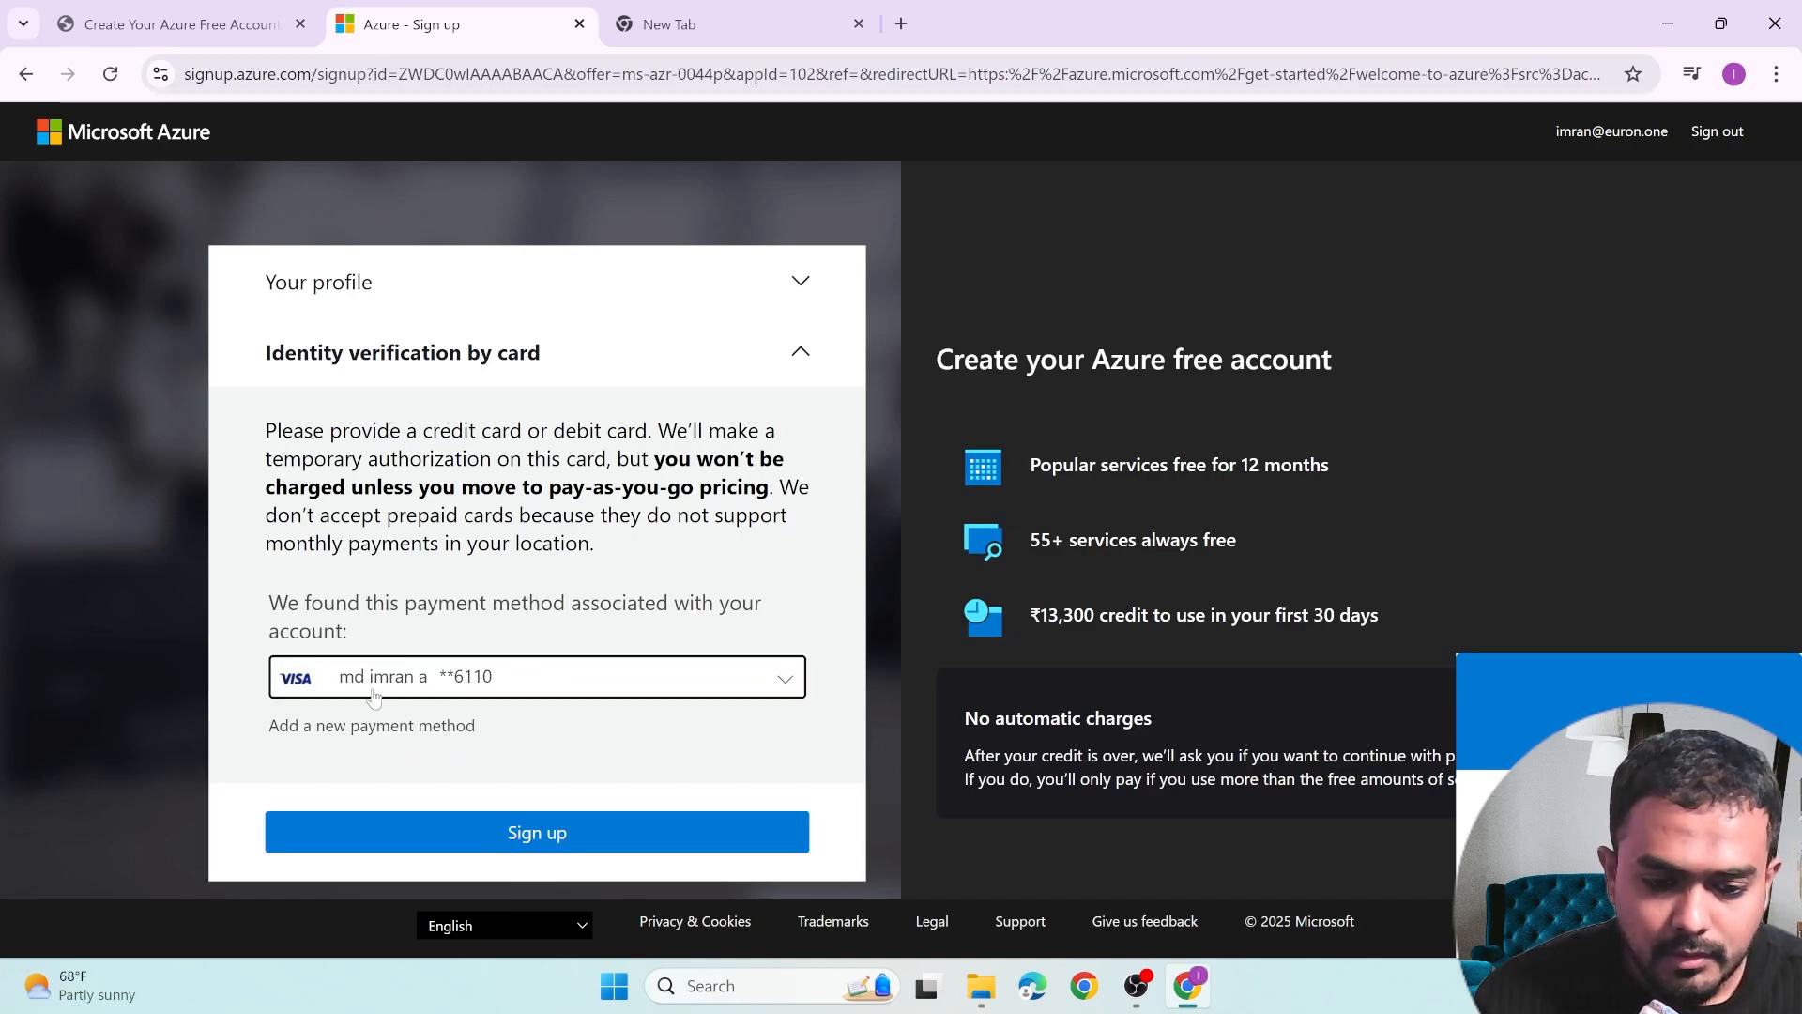
# Sign up with the saved Visa card and request an emailed verification code to protect the account
pyautogui.click(532, 832)
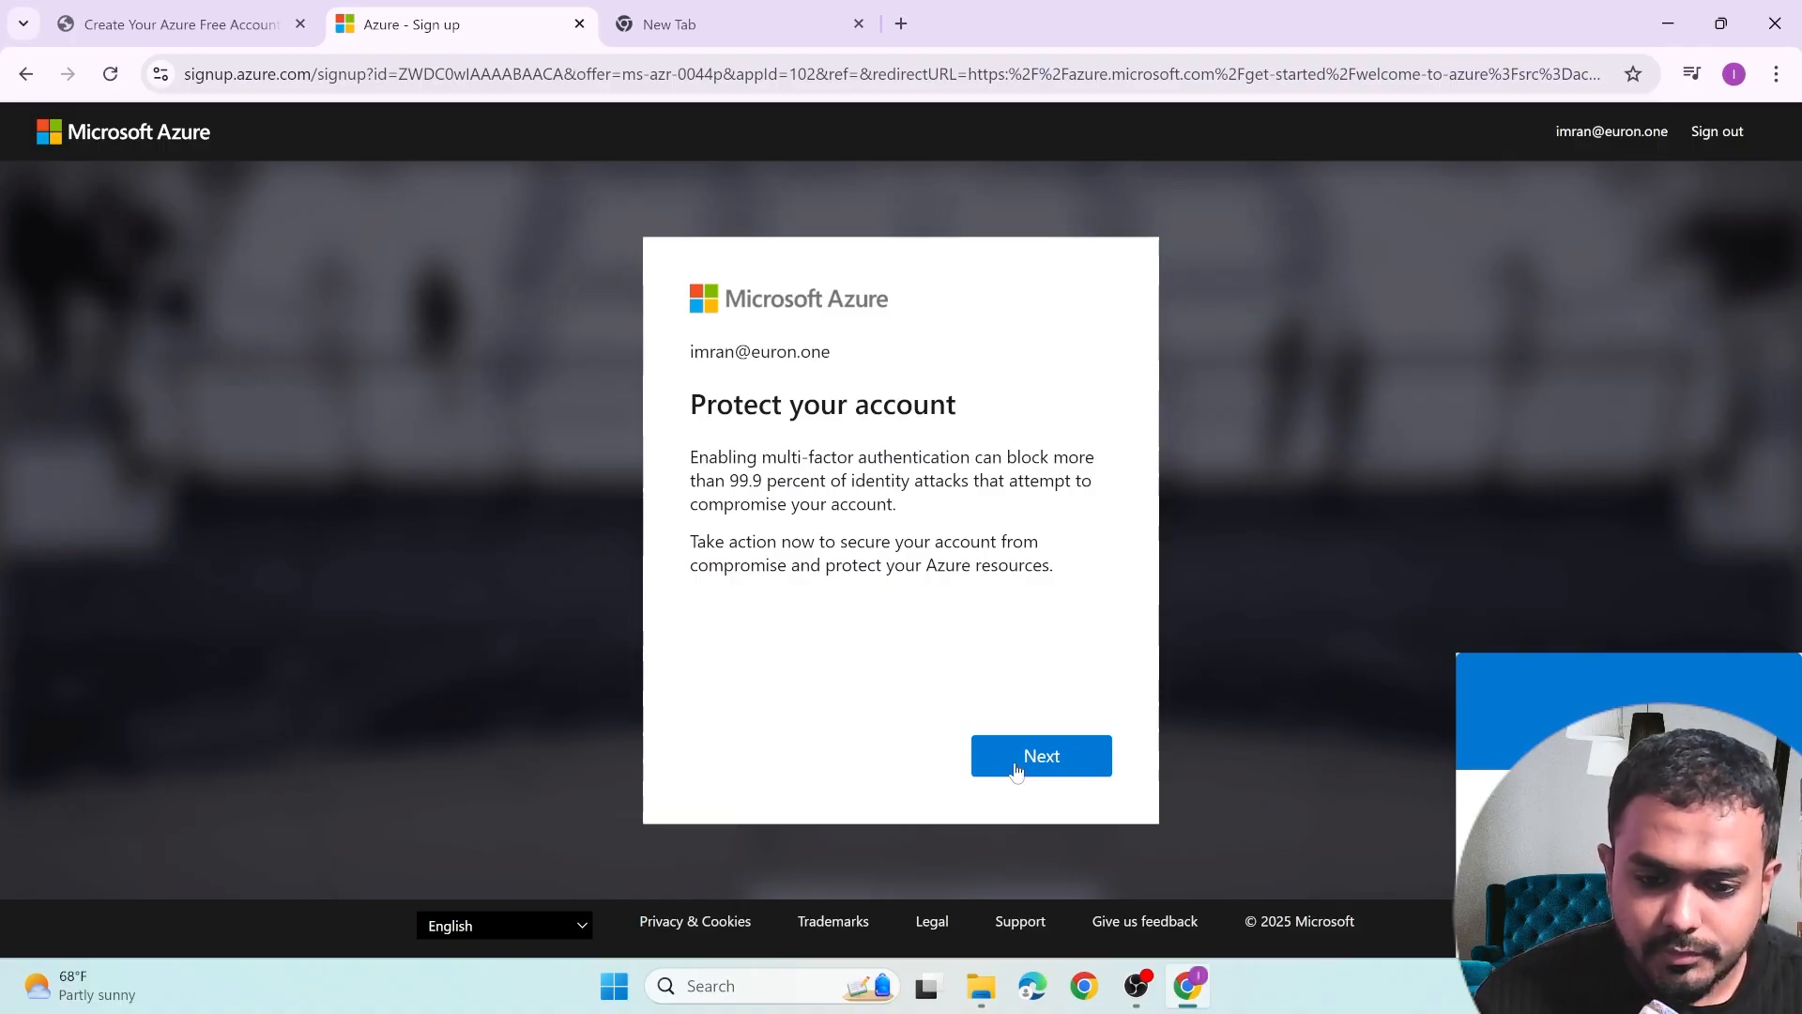
pyautogui.click(1051, 762)
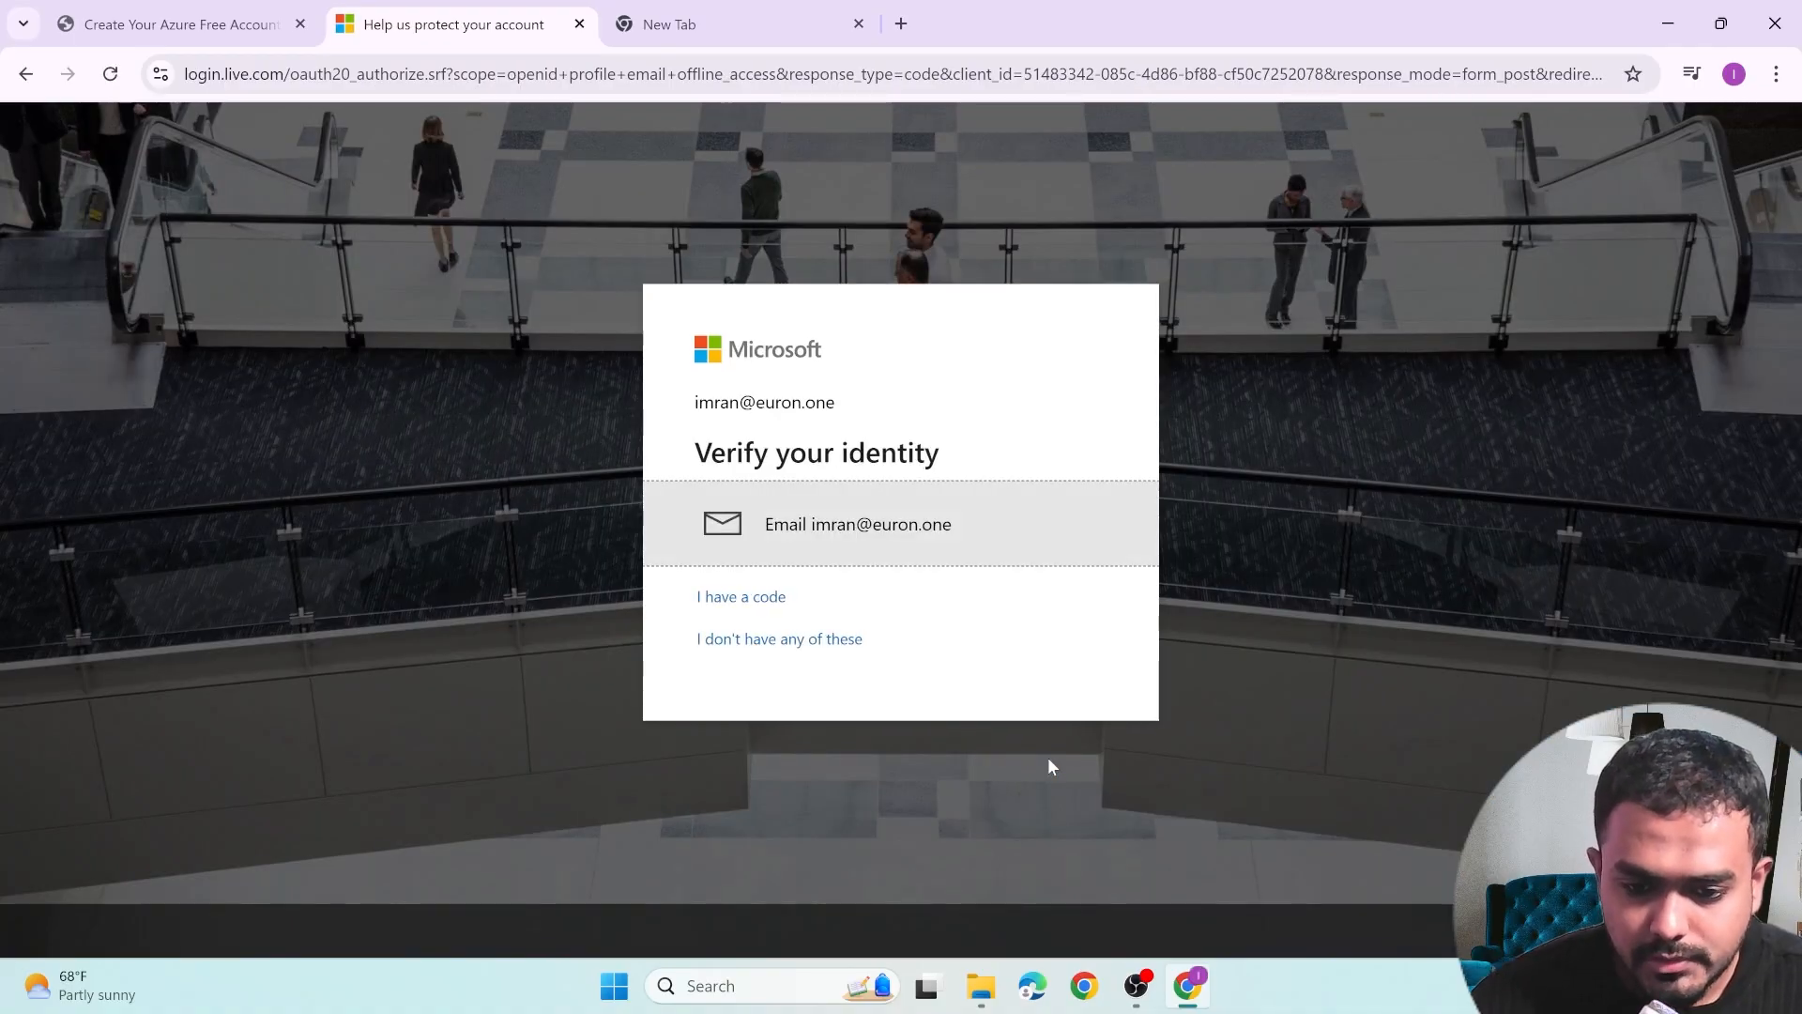
pyautogui.click(873, 531)
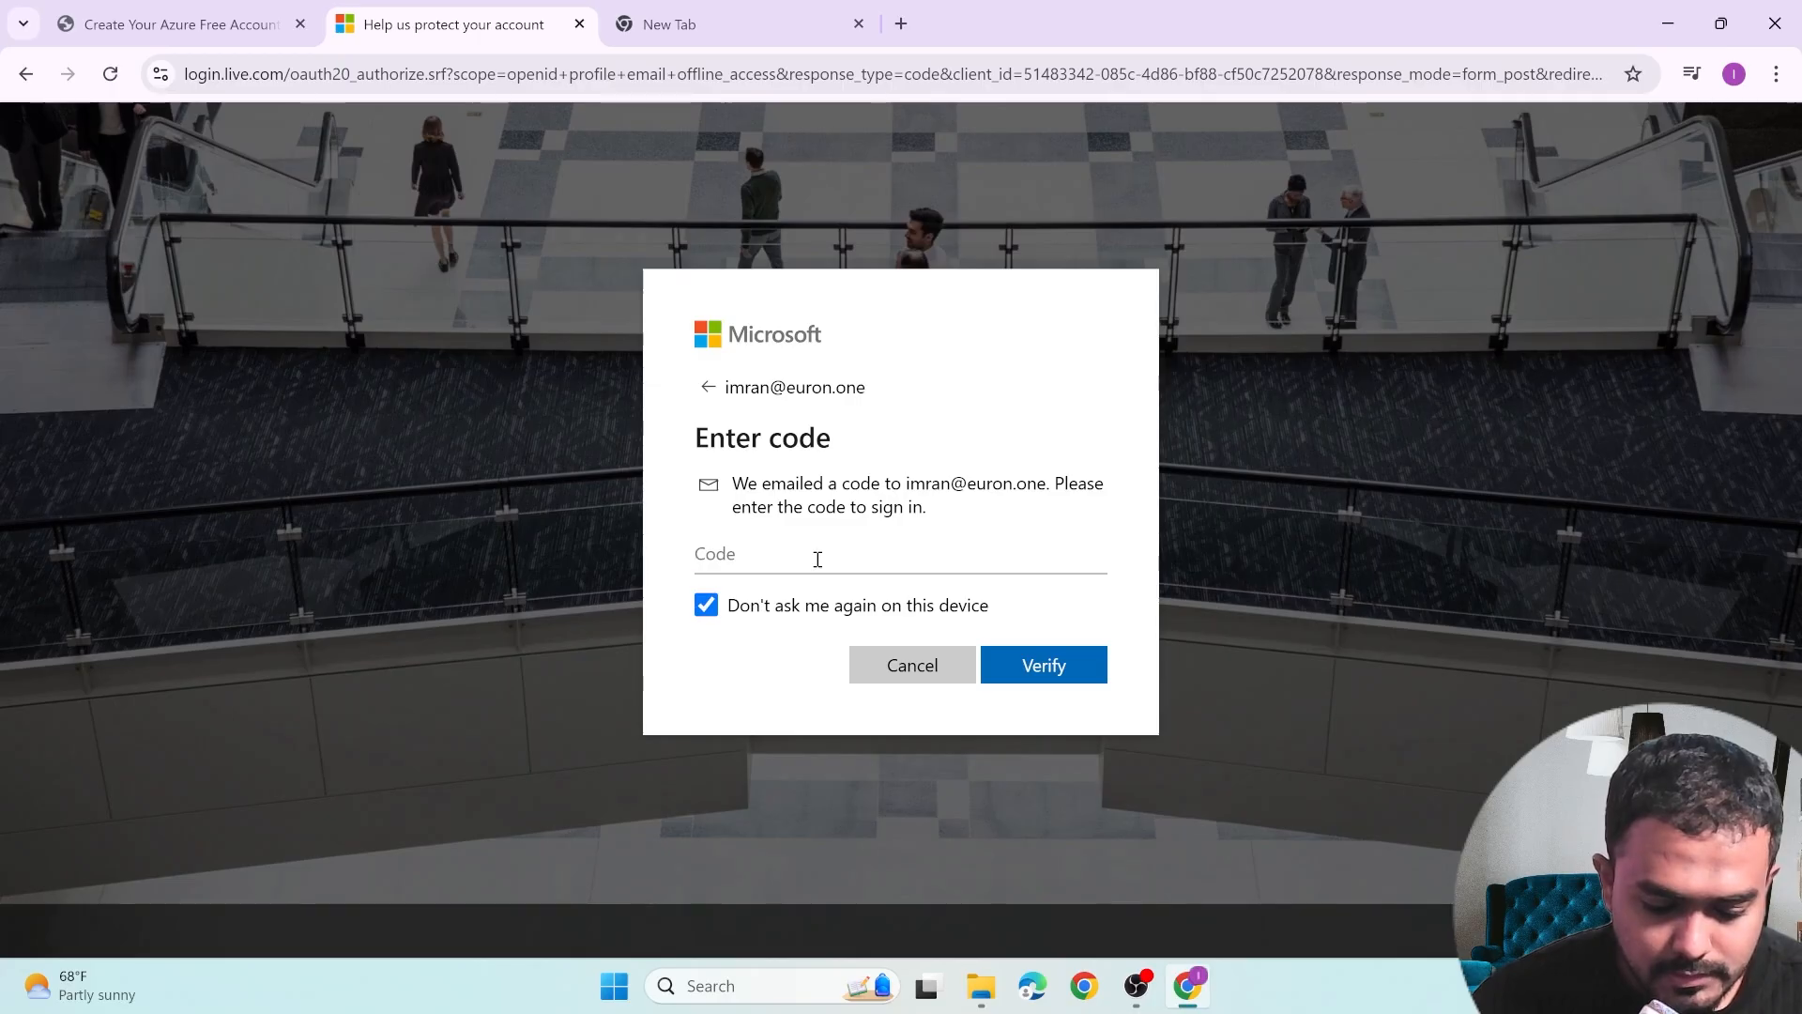
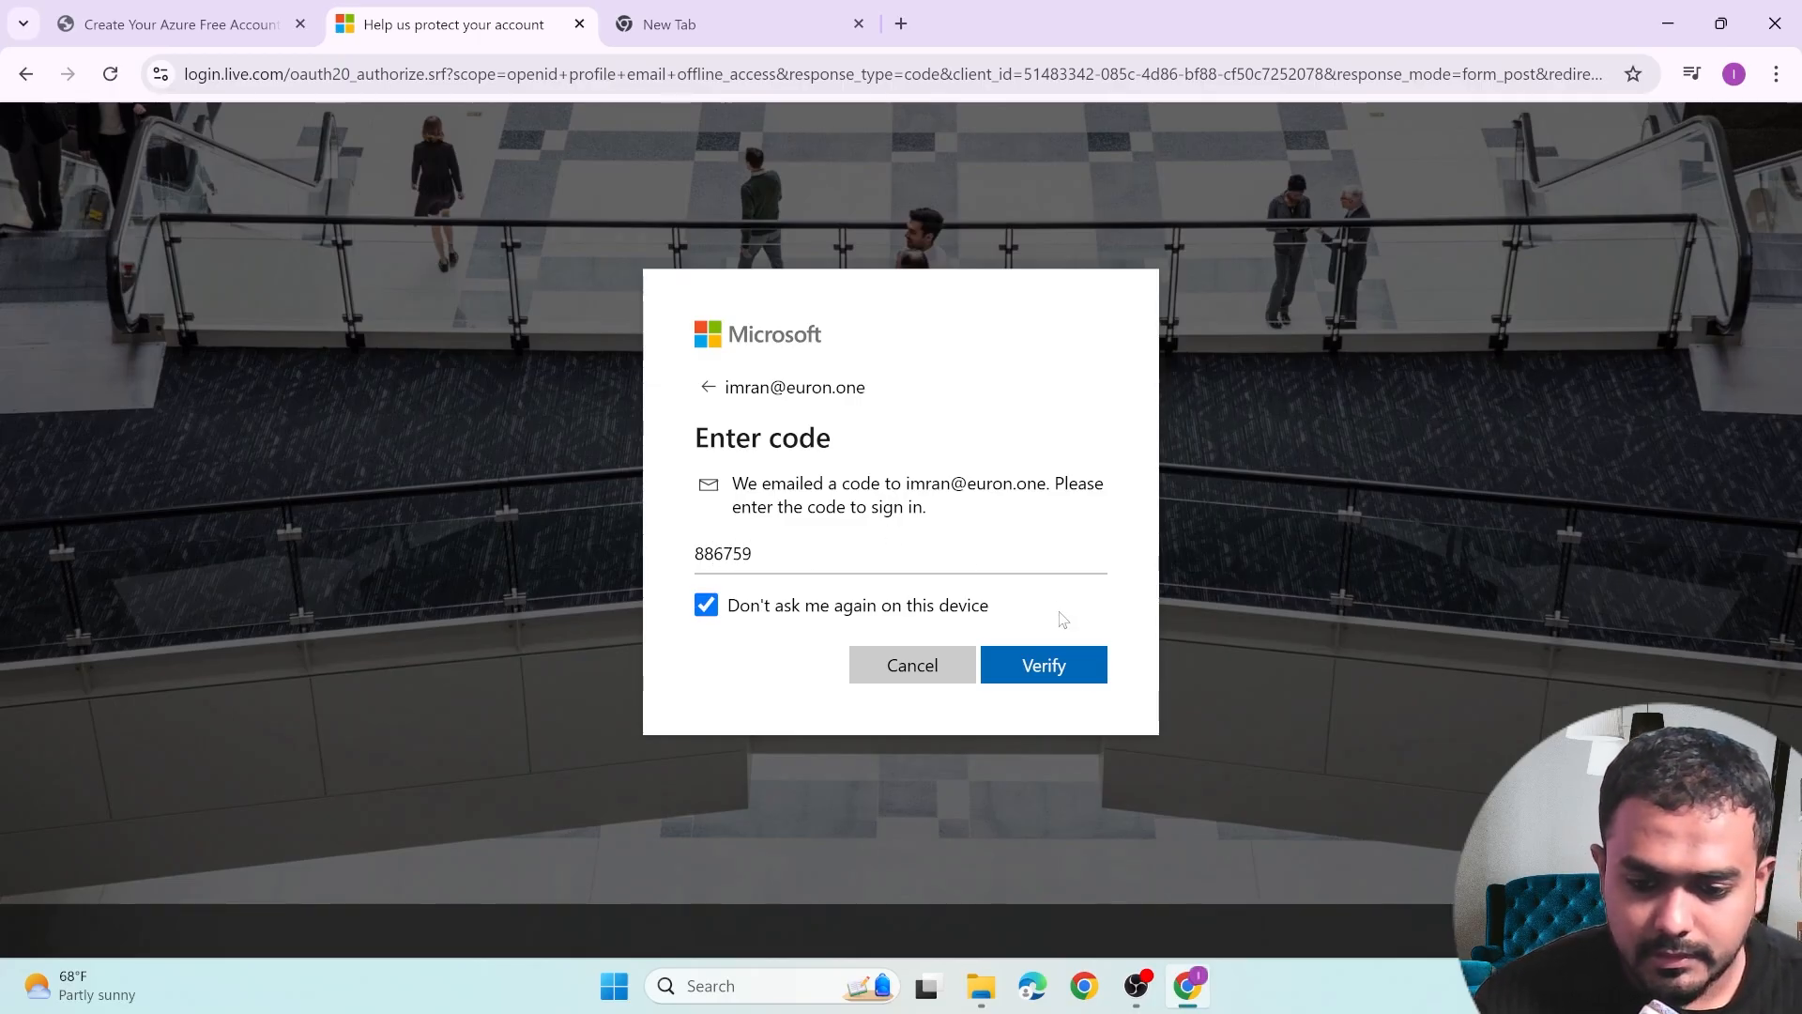
# Enter the emailed verification code and verify it, keeping the option not to be asked again on this device
pyautogui.click(1087, 680)
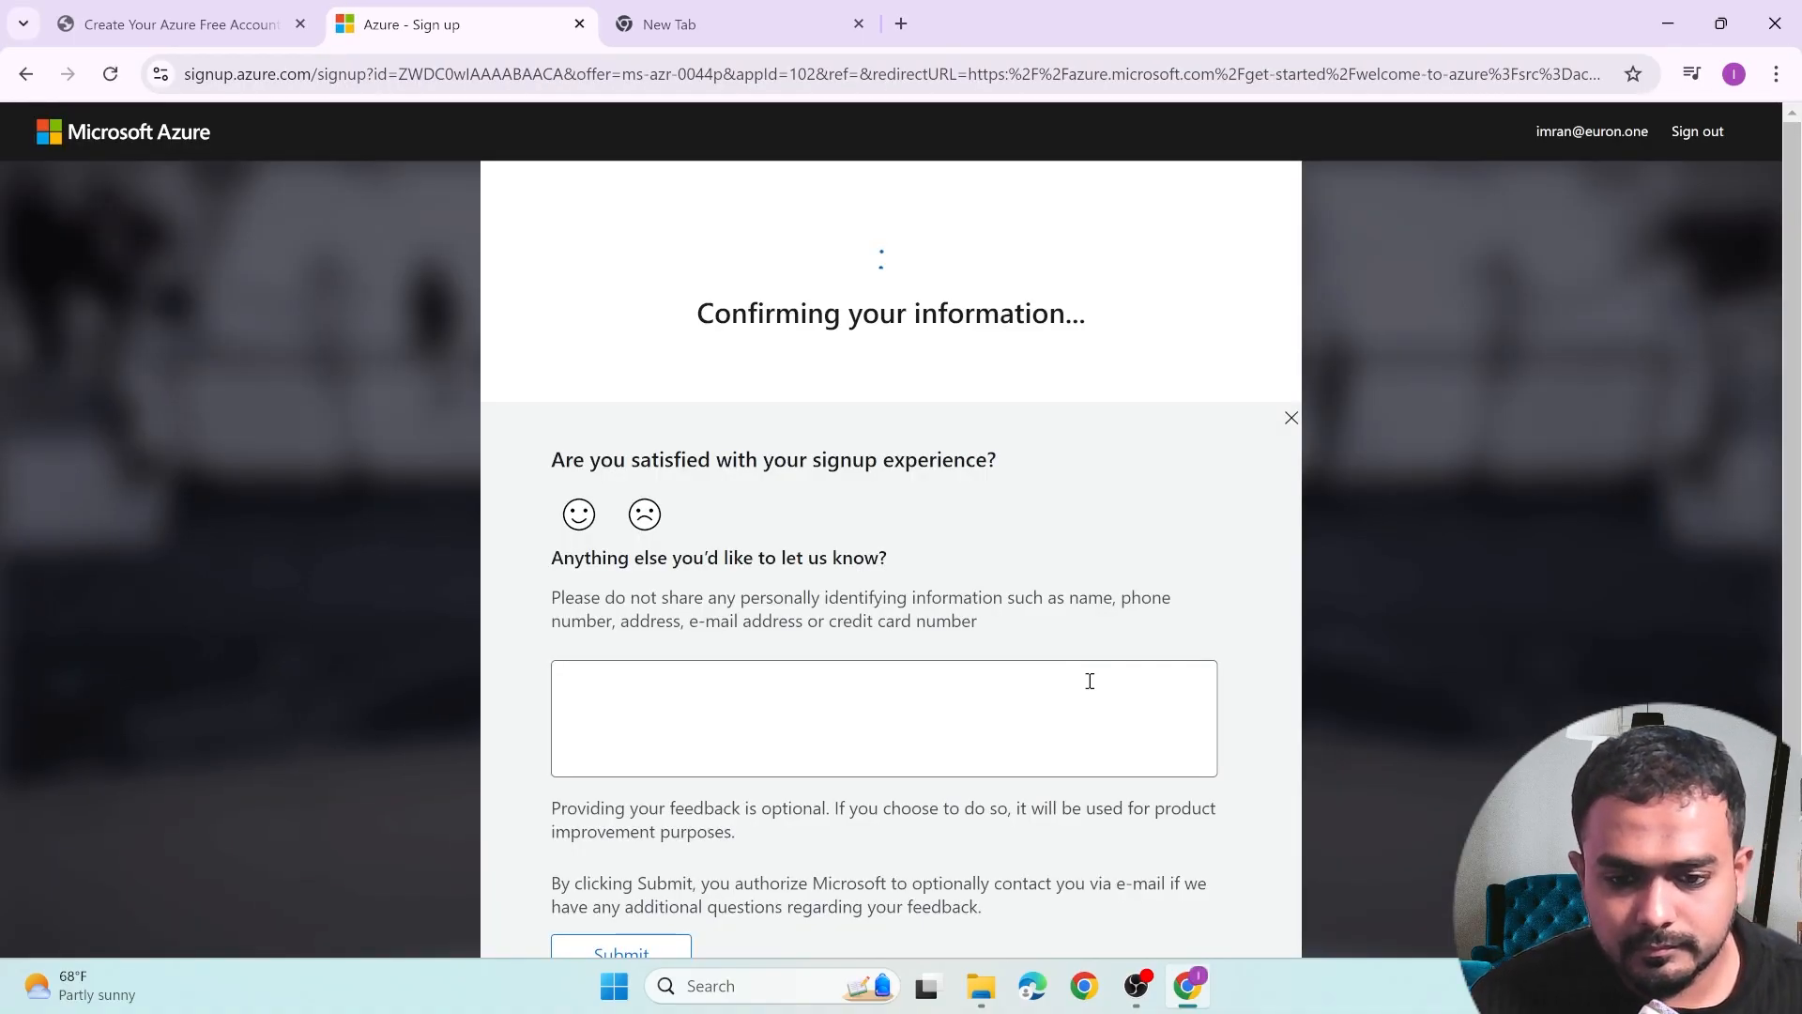
# Submit the signup feedback as satisfied without a comment, and go to the Azure portal
pyautogui.scroll(-2, 907, 569)
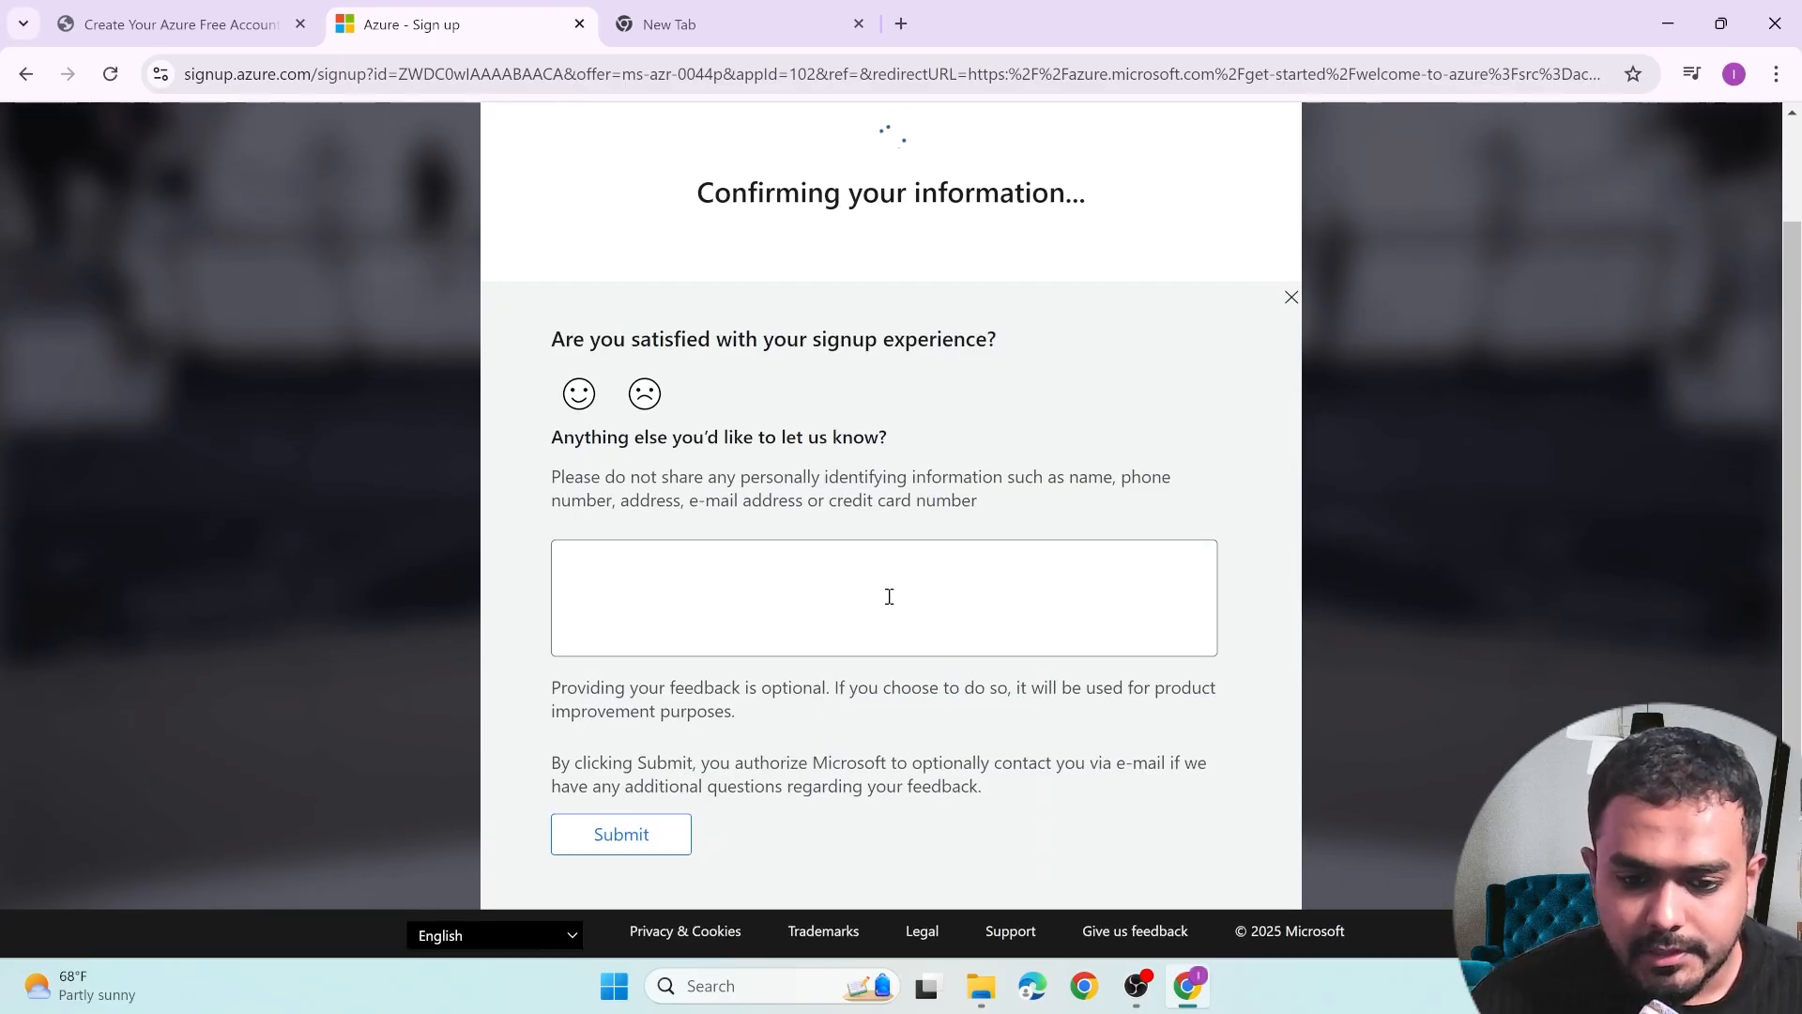
pyautogui.scroll(2, 889, 597)
pyautogui.click(579, 510)
pyautogui.scroll(-2, 708, 635)
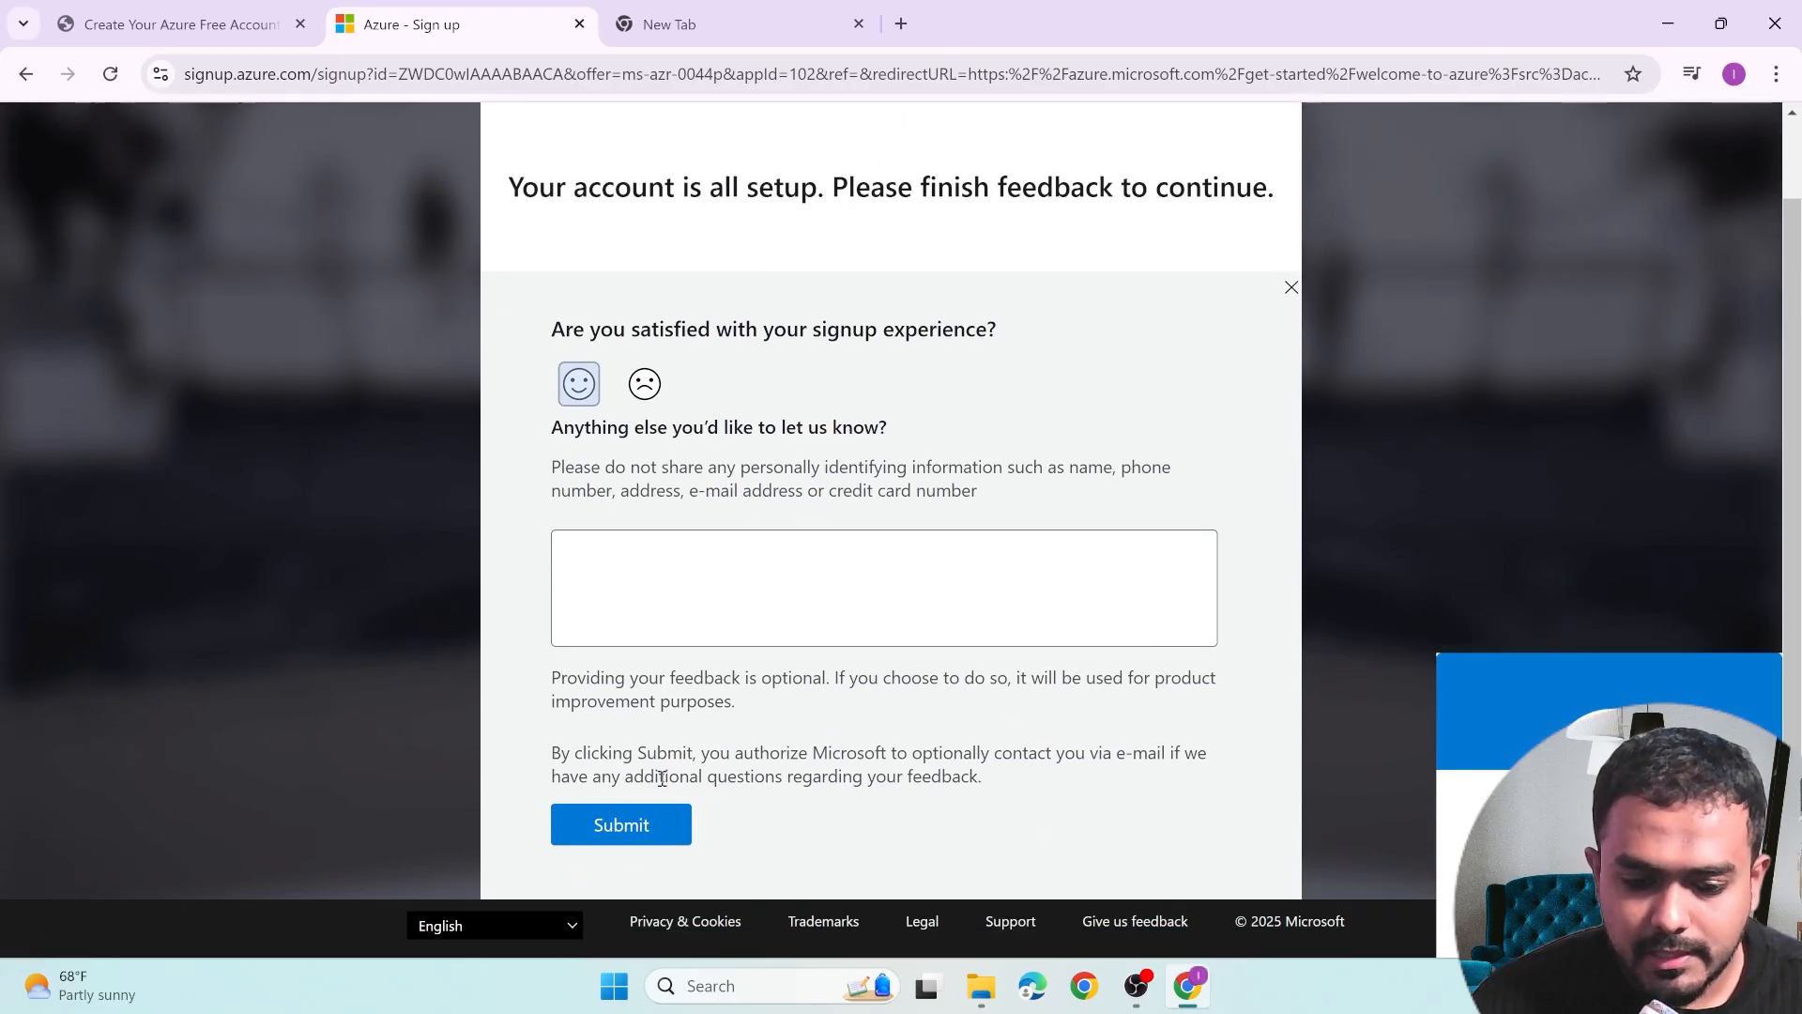
pyautogui.click(650, 824)
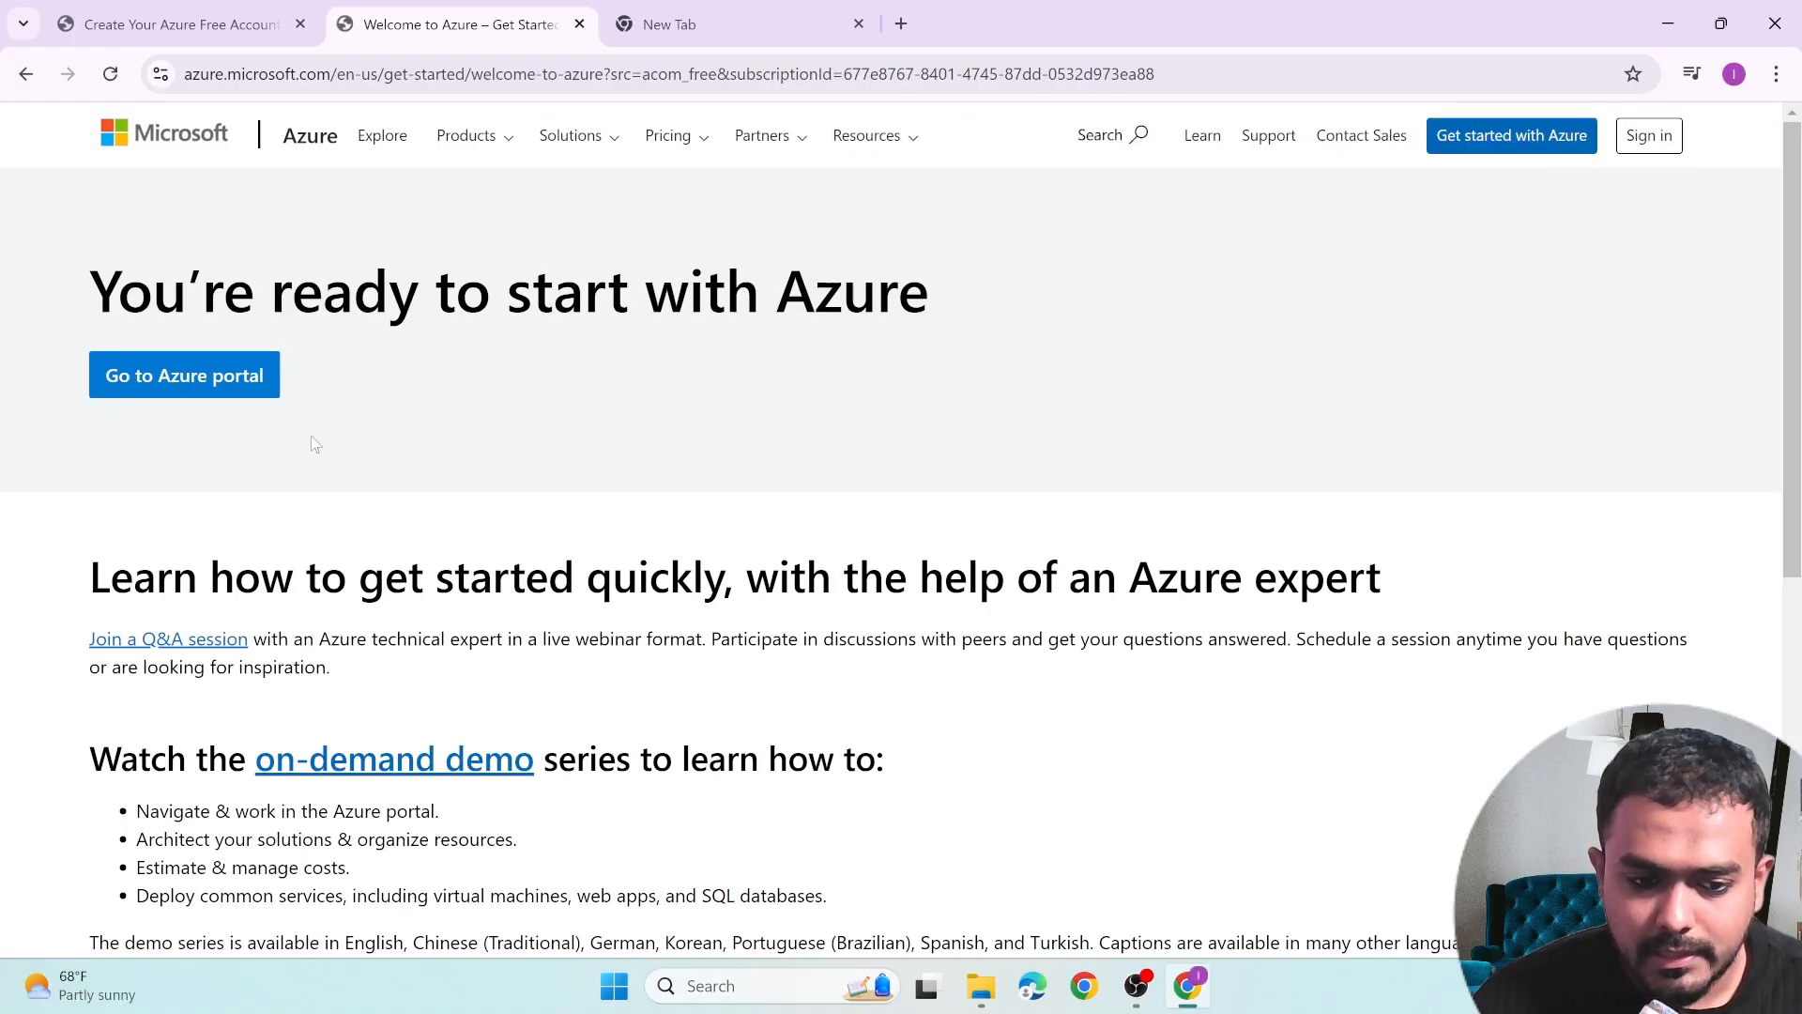
pyautogui.click(169, 385)
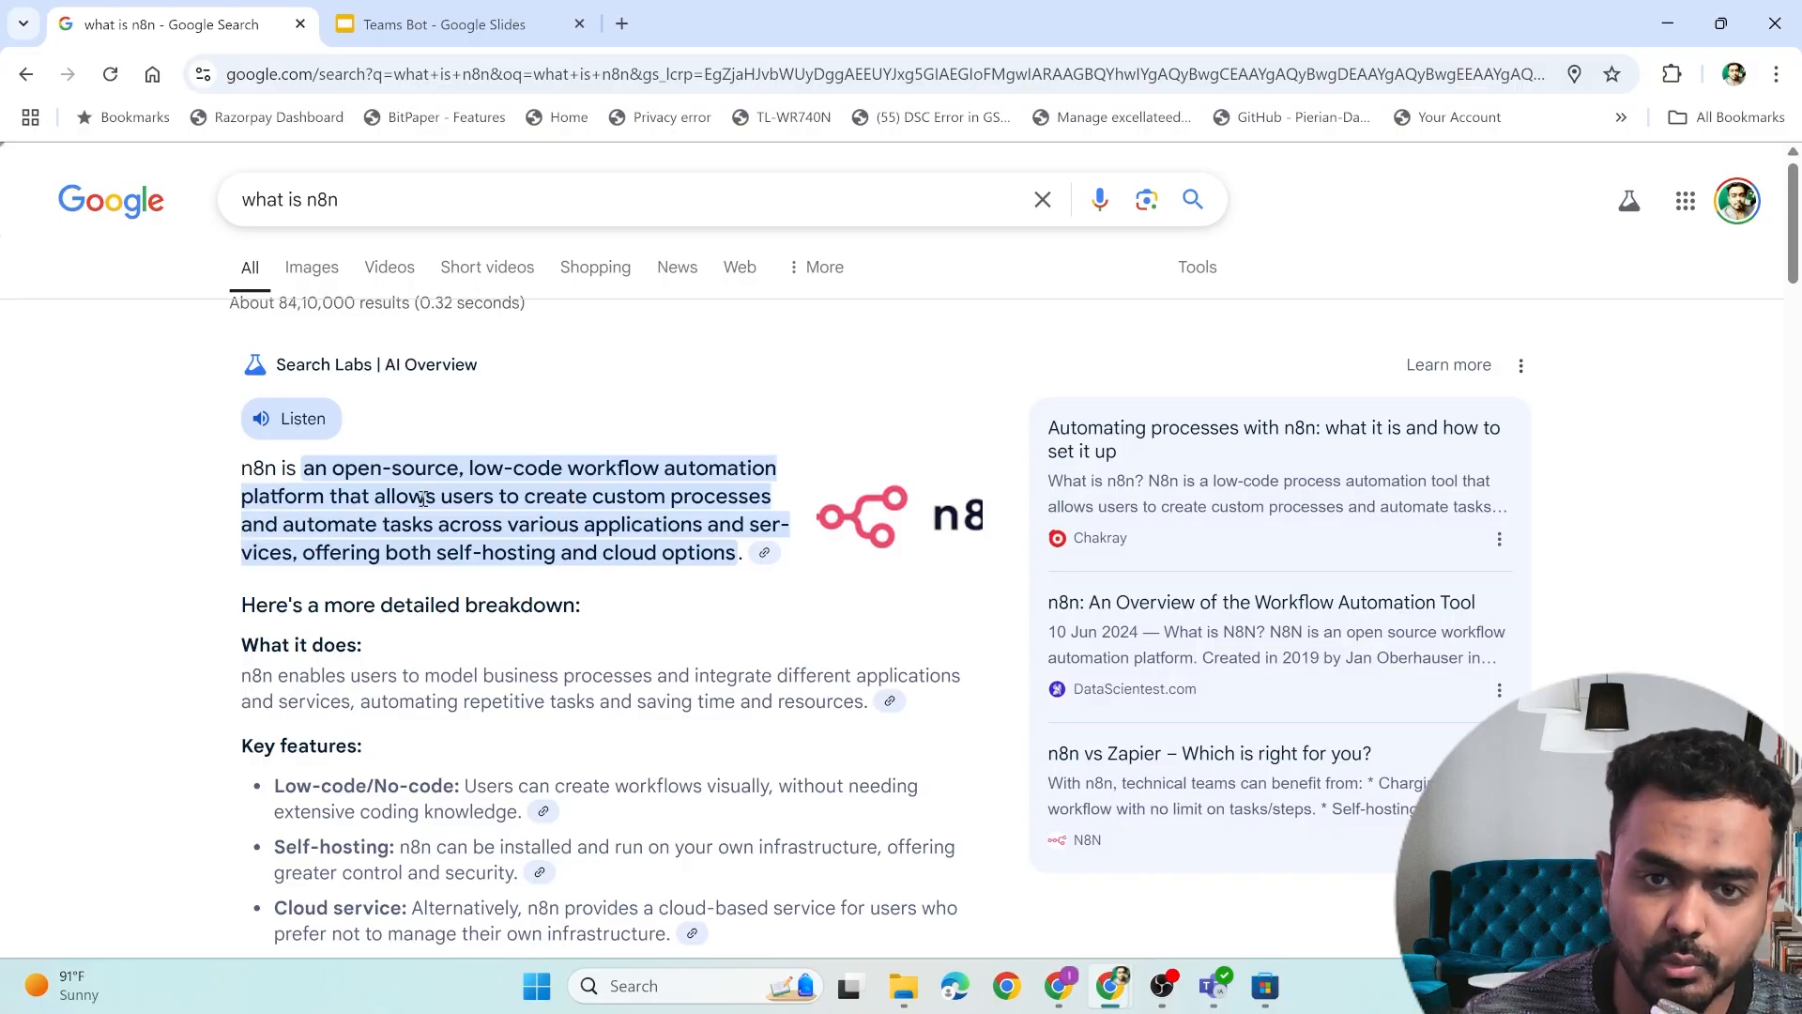
# Read the n8n description in the search results, and open the registration form from the official n8n.io site
pyautogui.moveTo(344, 467); pyautogui.dragTo(735, 464)
pyautogui.moveTo(253, 495); pyautogui.dragTo(741, 498)
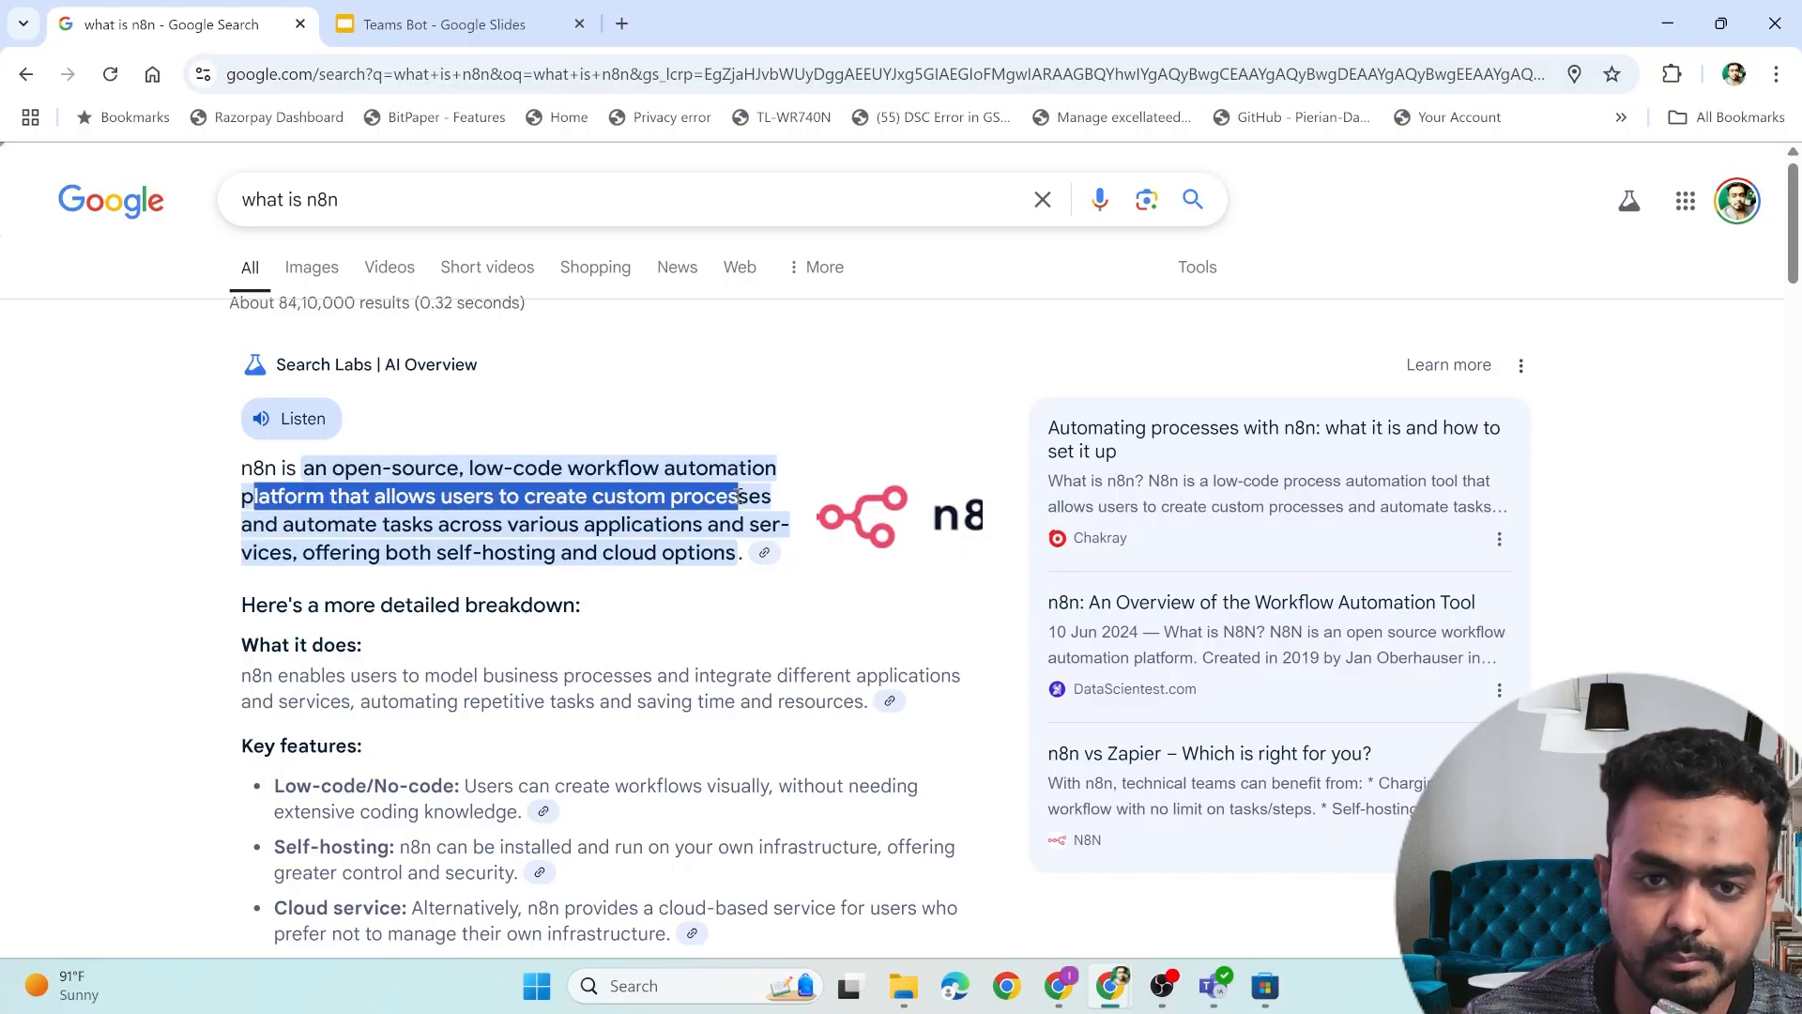
pyautogui.moveTo(254, 522); pyautogui.dragTo(301, 559)
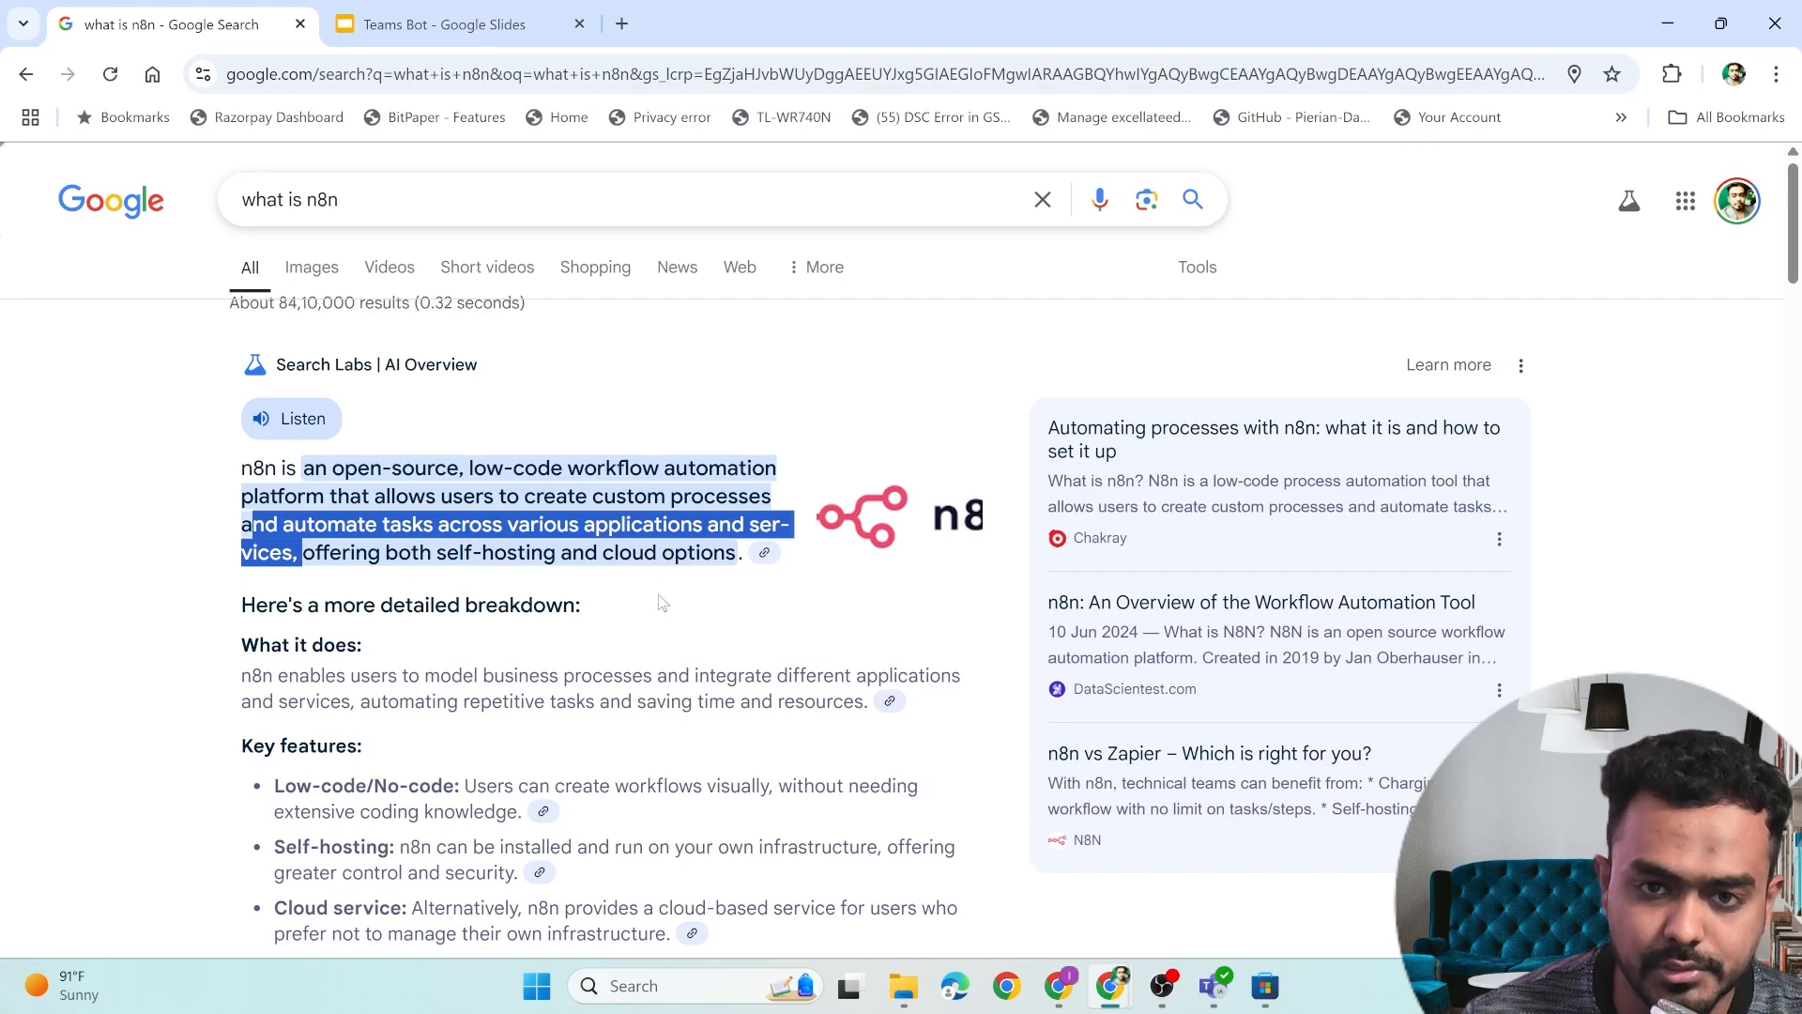
pyautogui.scroll(-8, 662, 602)
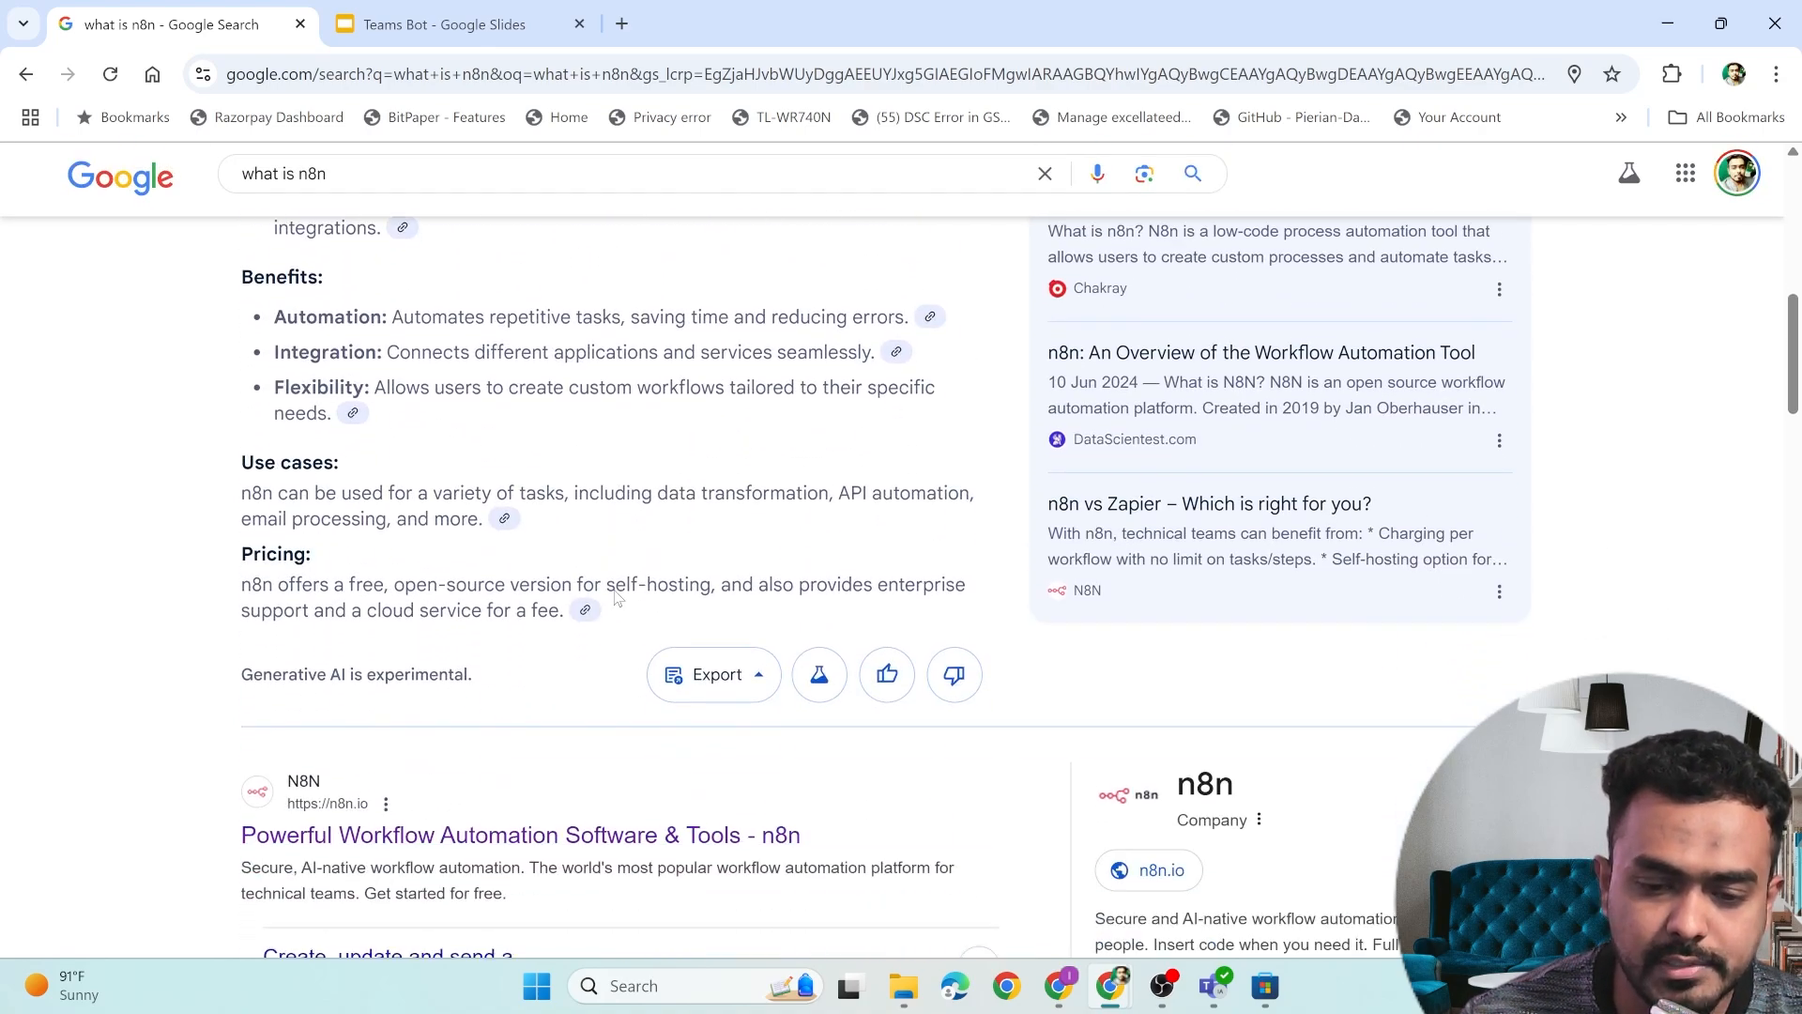
pyautogui.scroll(-3, 616, 598)
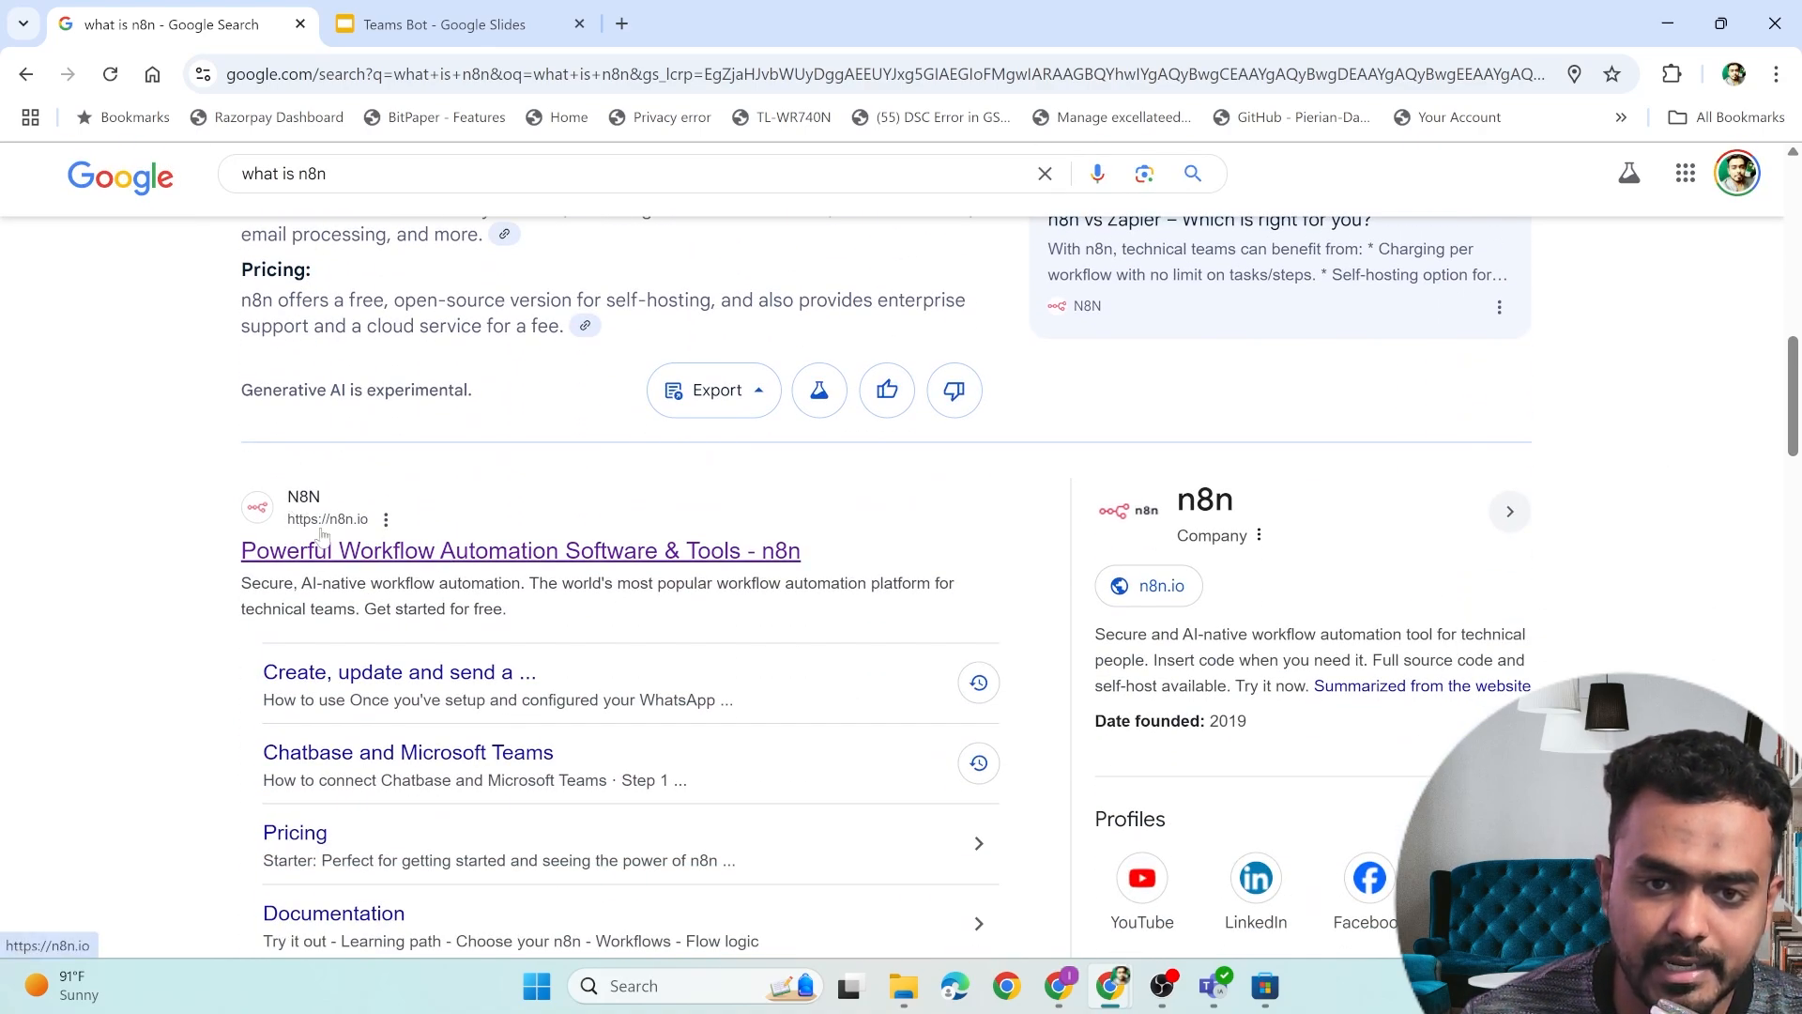
pyautogui.click(432, 558)
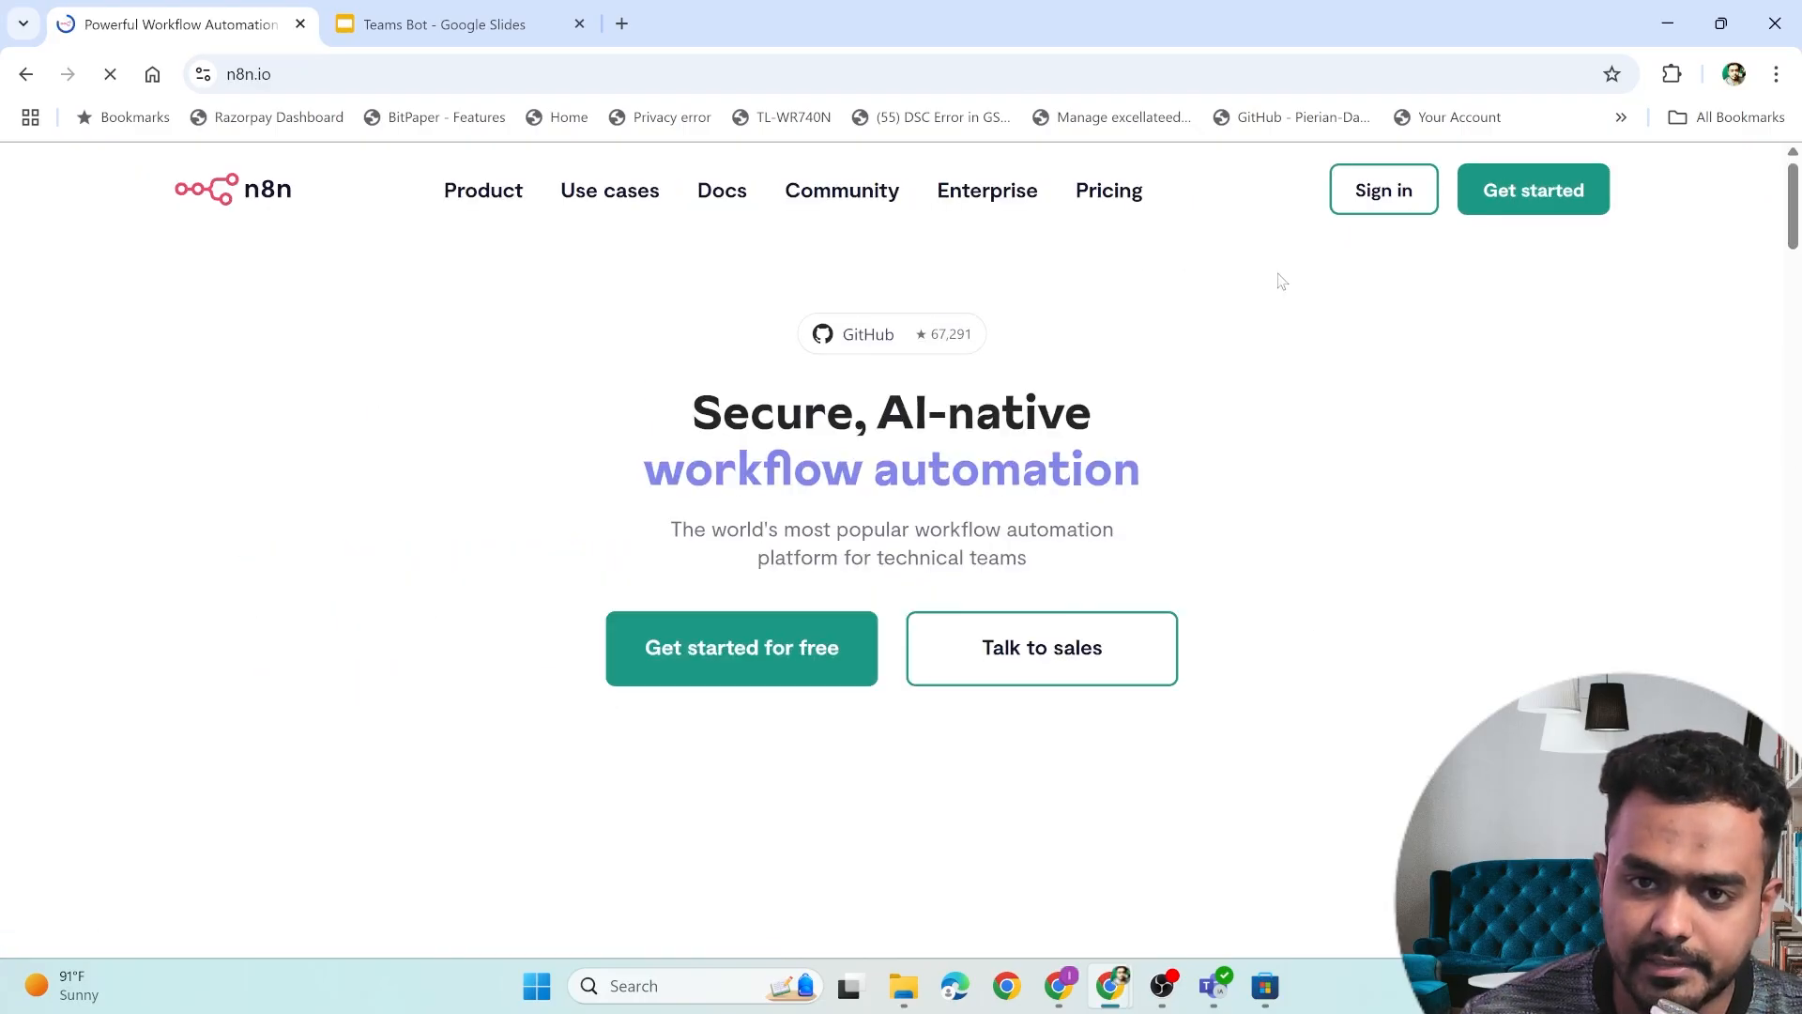
pyautogui.click(1541, 191)
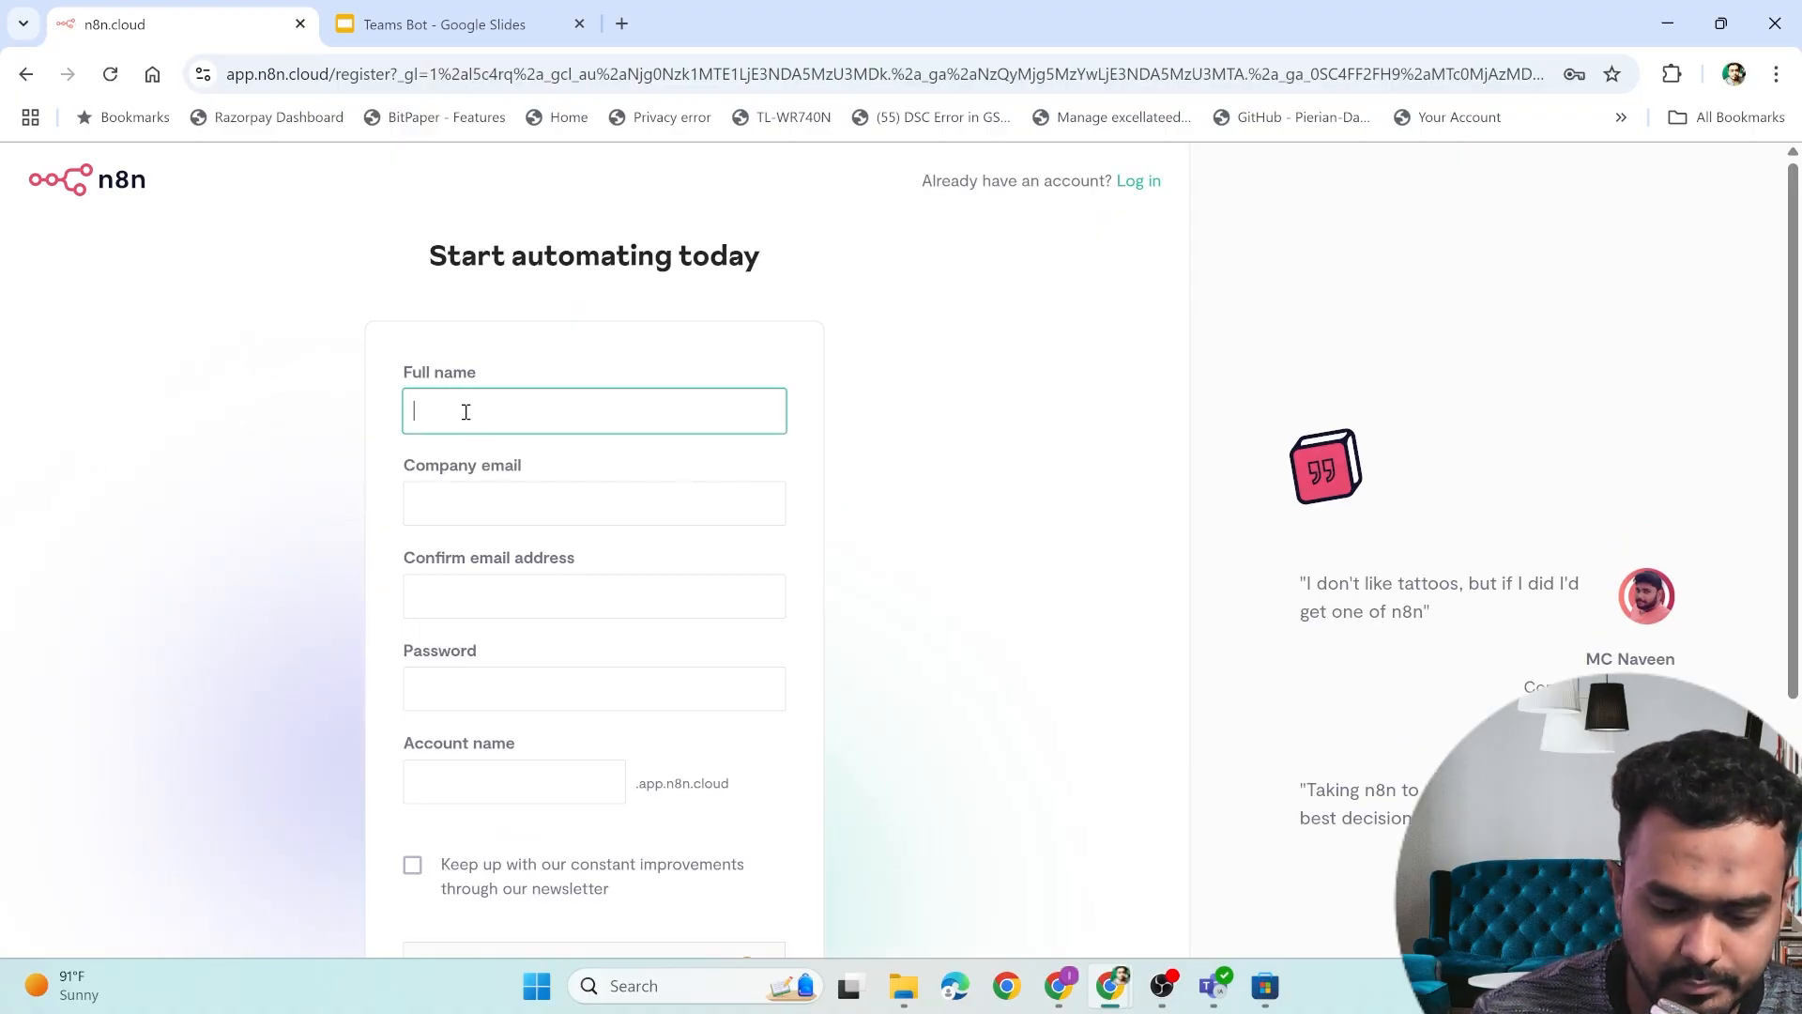
# Enter the full name and the company email in the n8n registration form
pyautogui.click(519, 515)
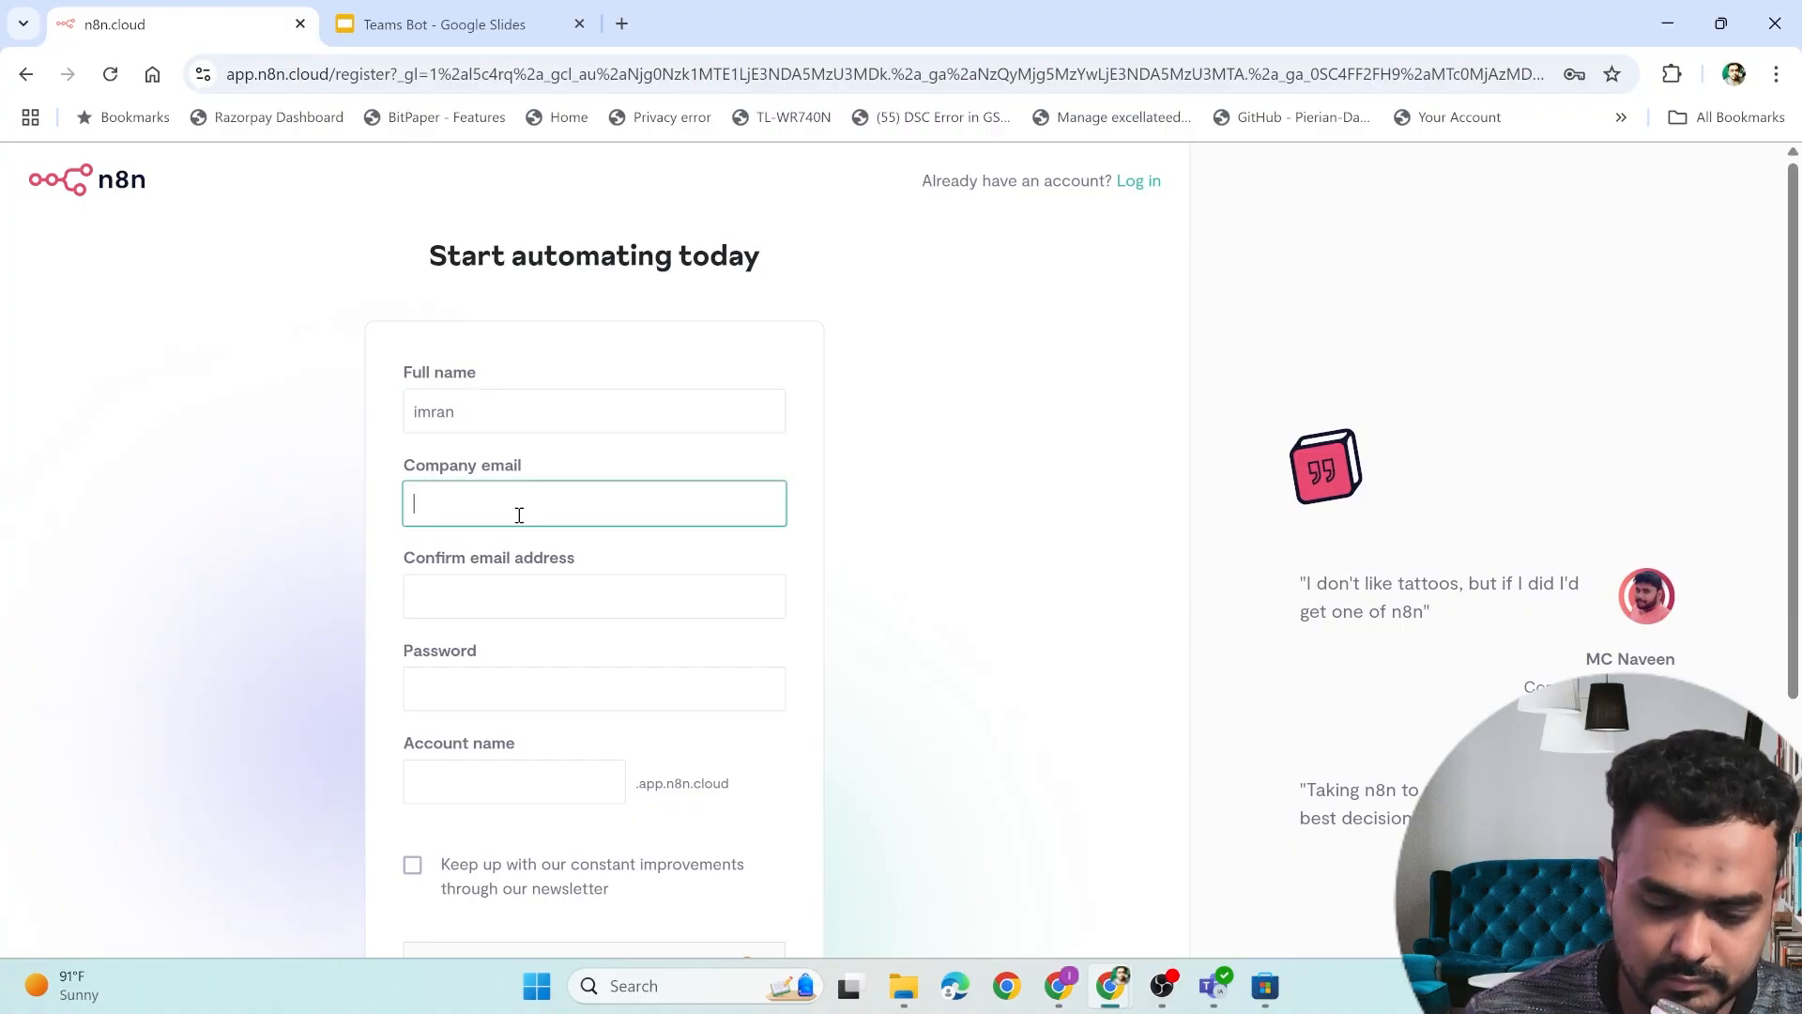
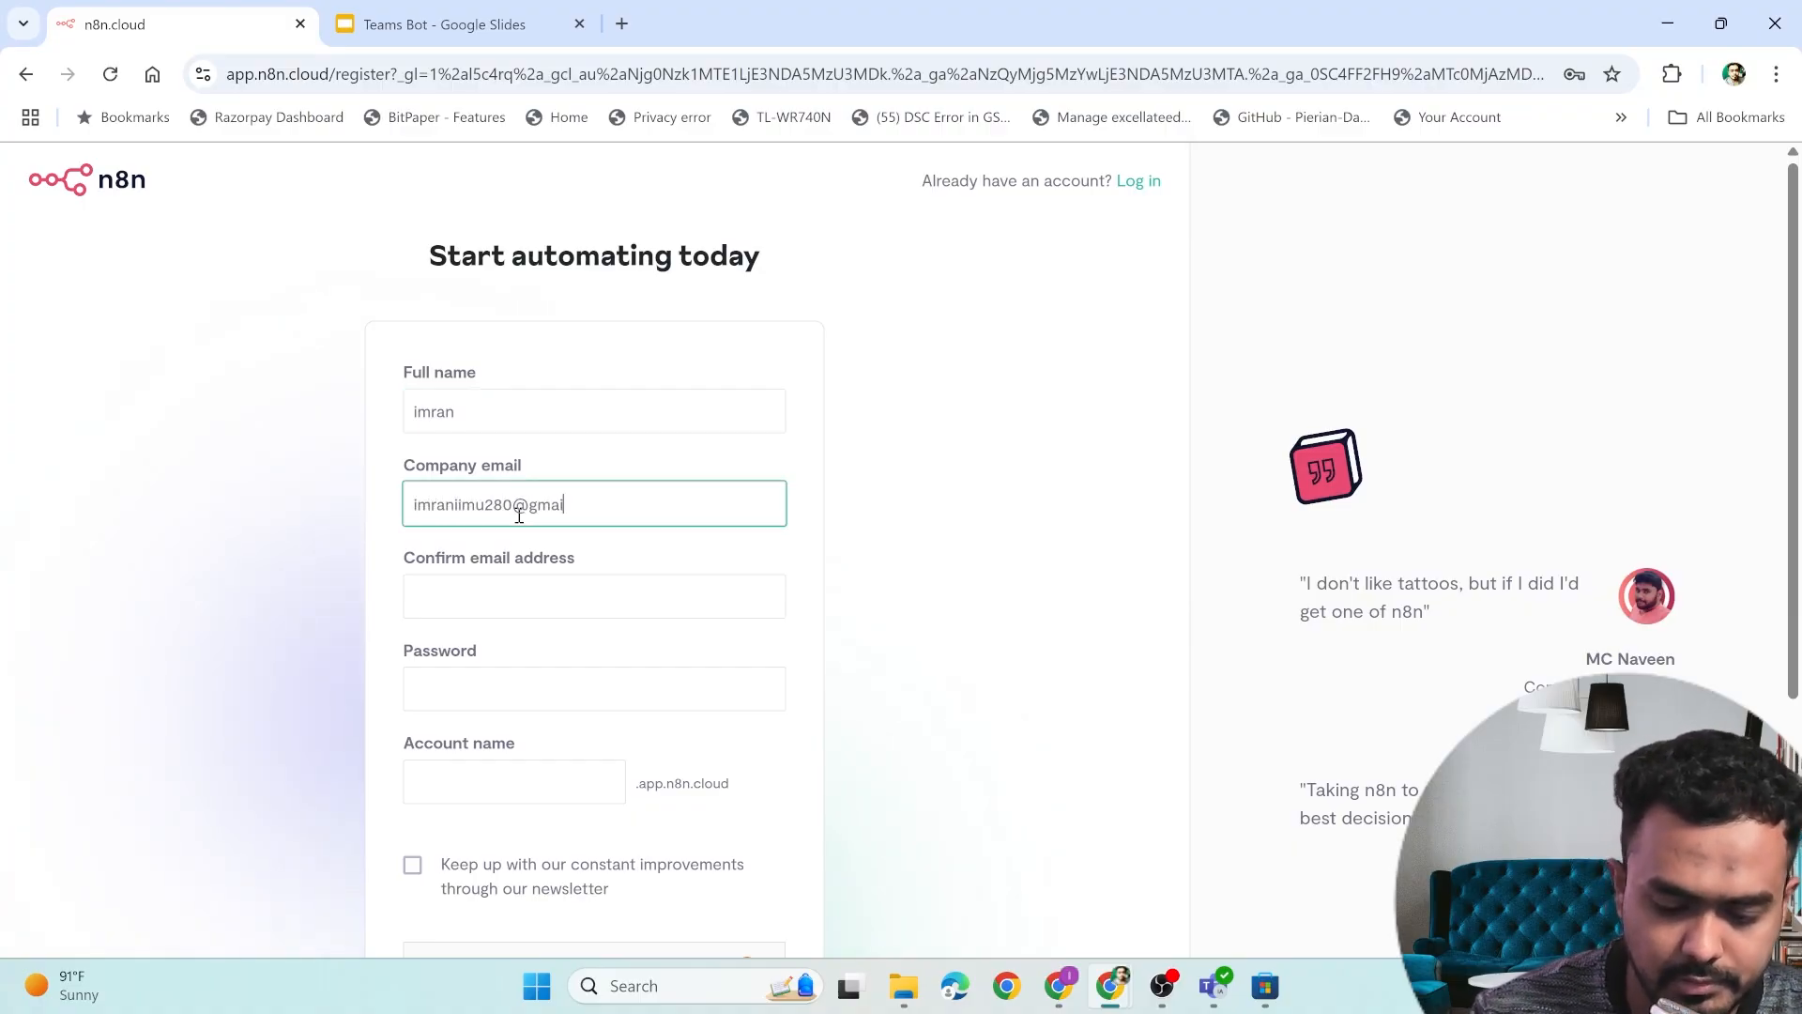
# Correct the spelling of the company email and enter the address in the confirmation field
pyautogui.click(500, 597)
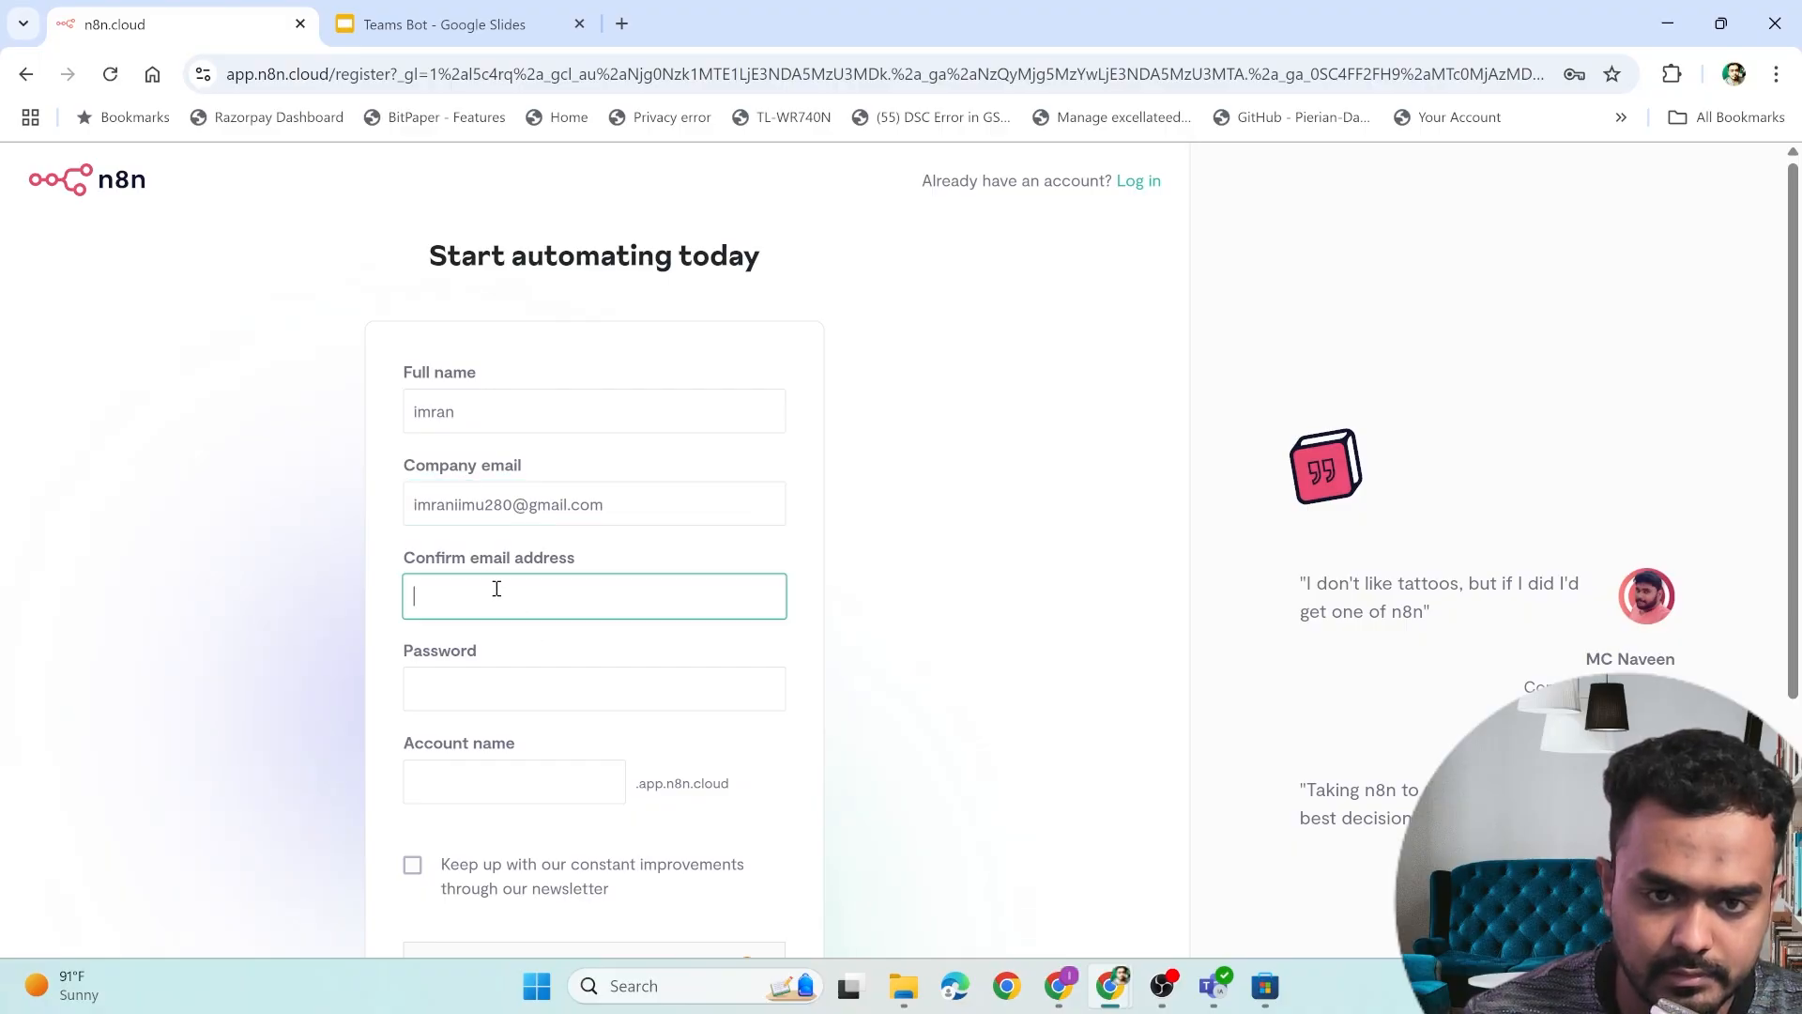
pyautogui.click(466, 512)
pyautogui.press('BackSpace')
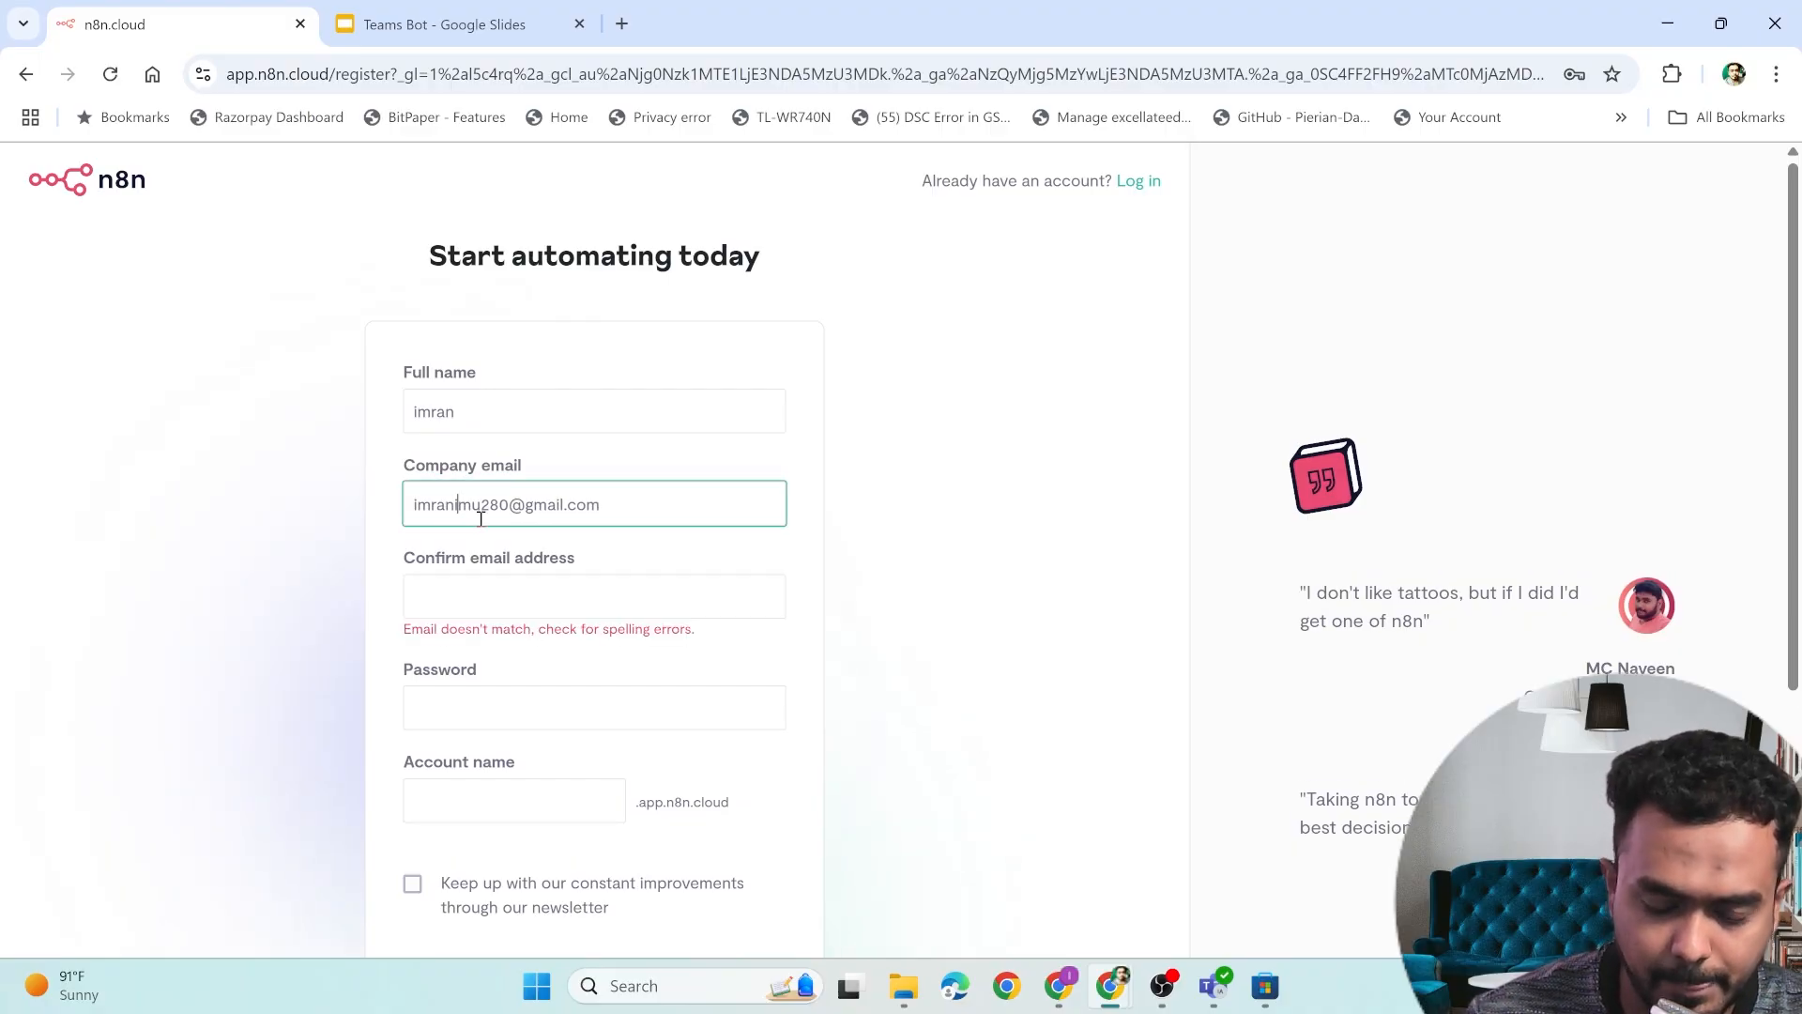
pyautogui.write('m')
pyautogui.click(488, 599)
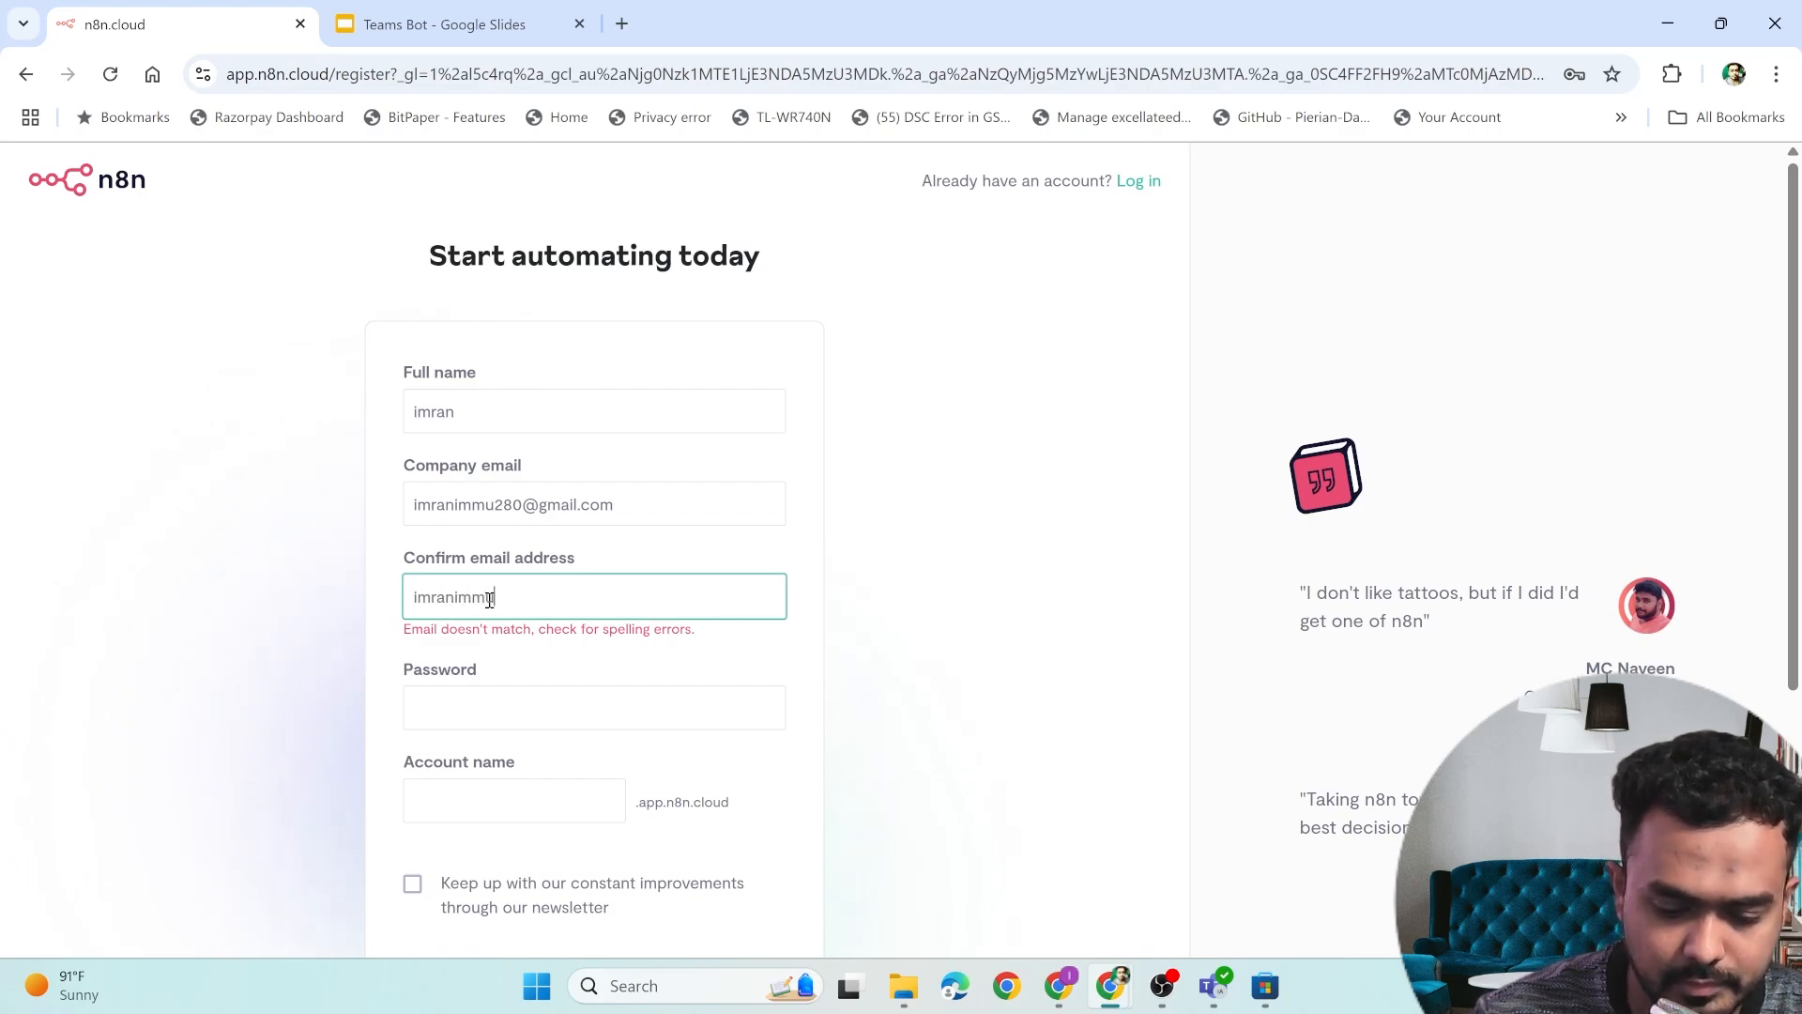
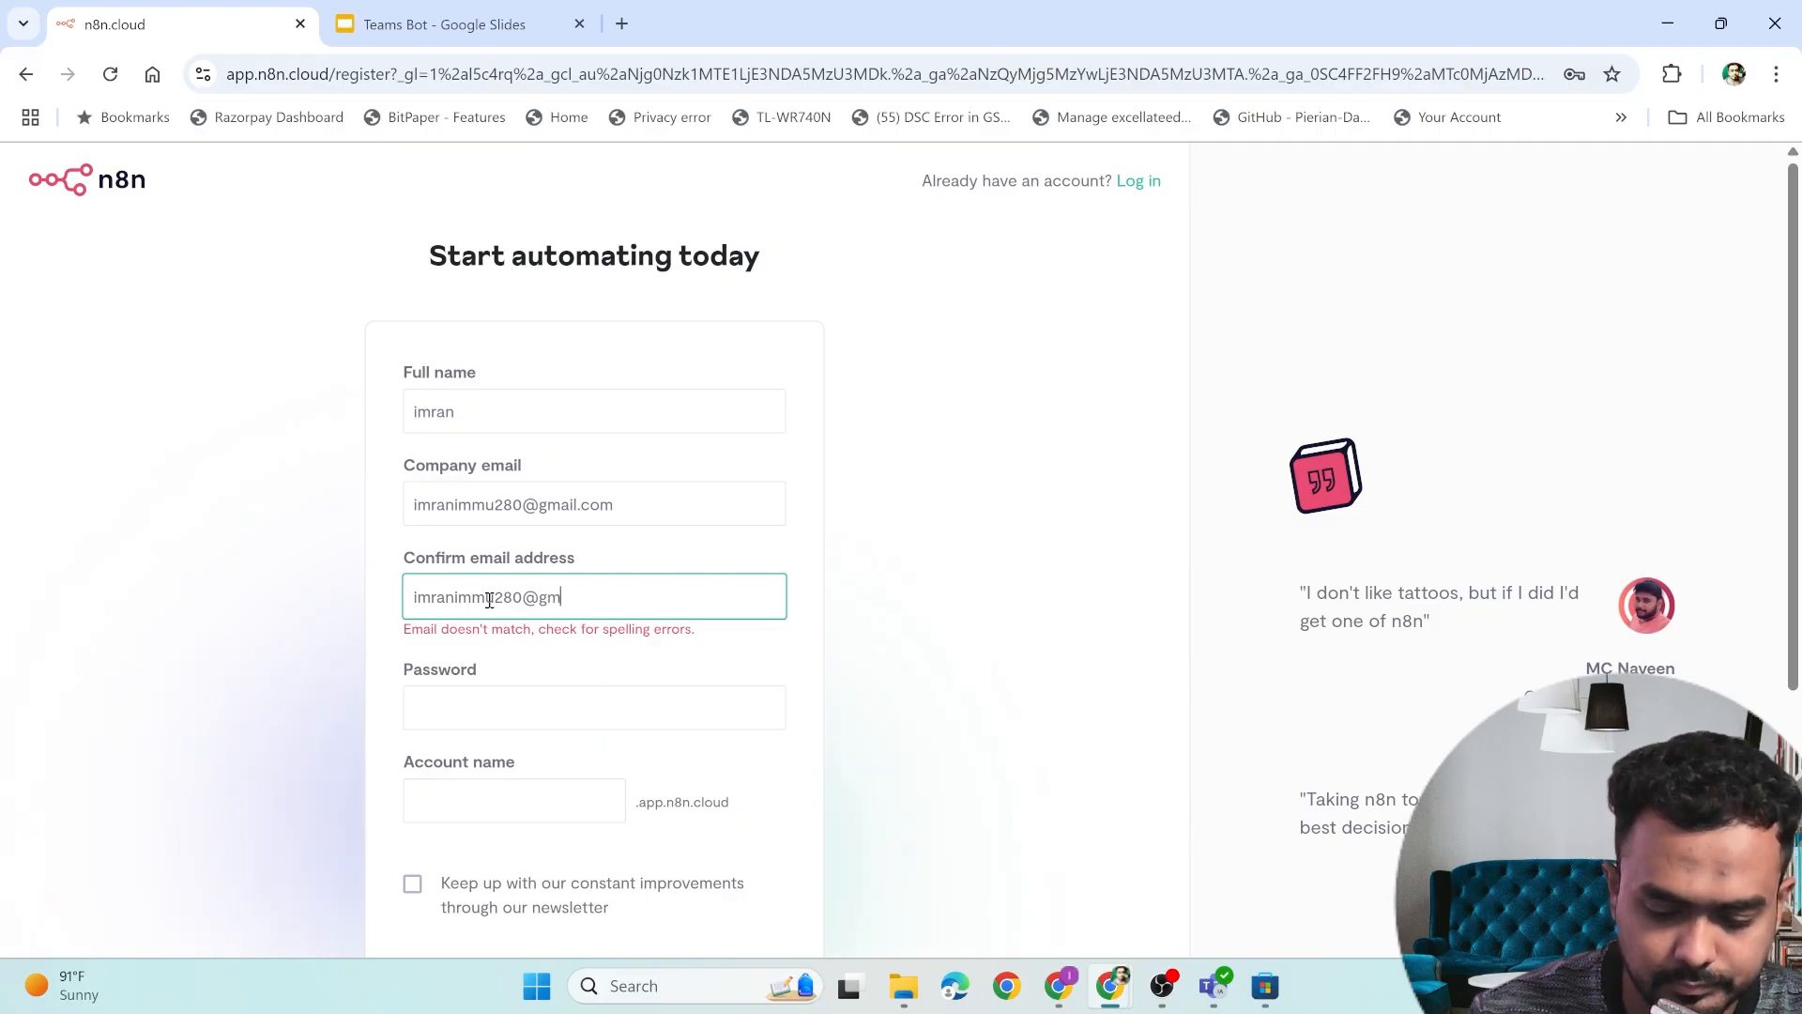
# Enter the account password and the account name for the n8n cloud workspace
pyautogui.click(450, 713)
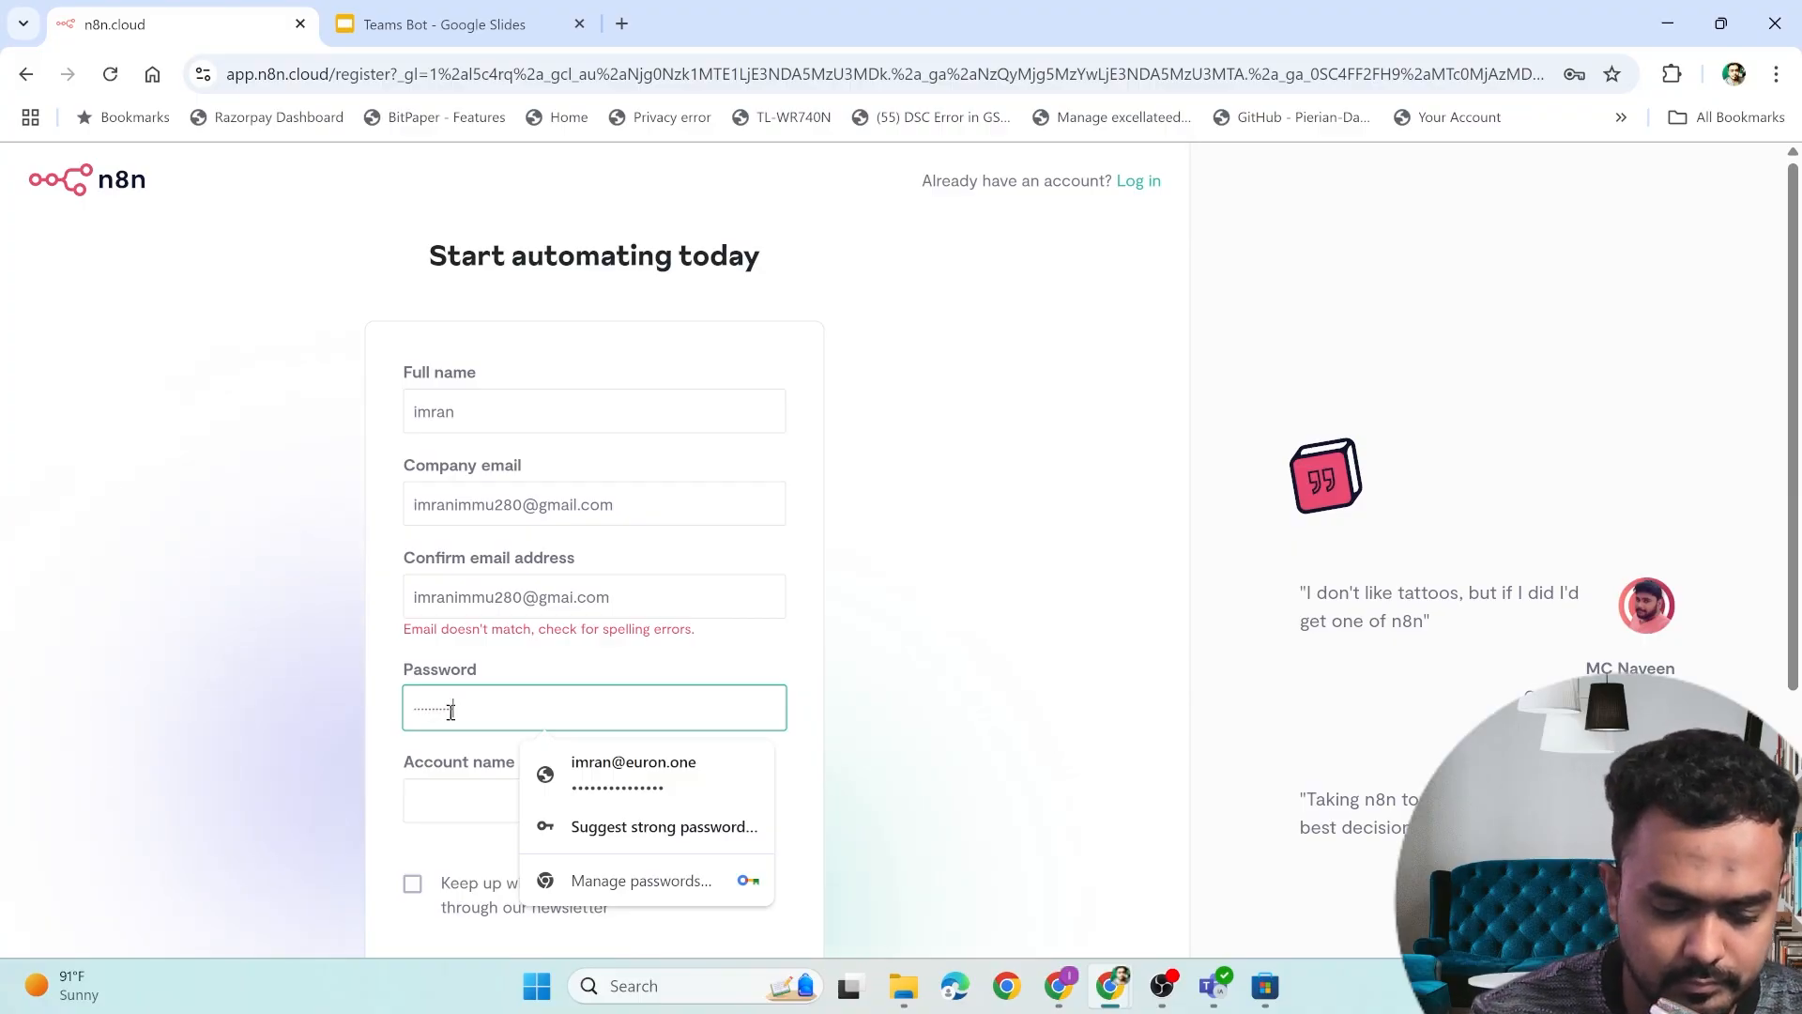
pyautogui.click(466, 801)
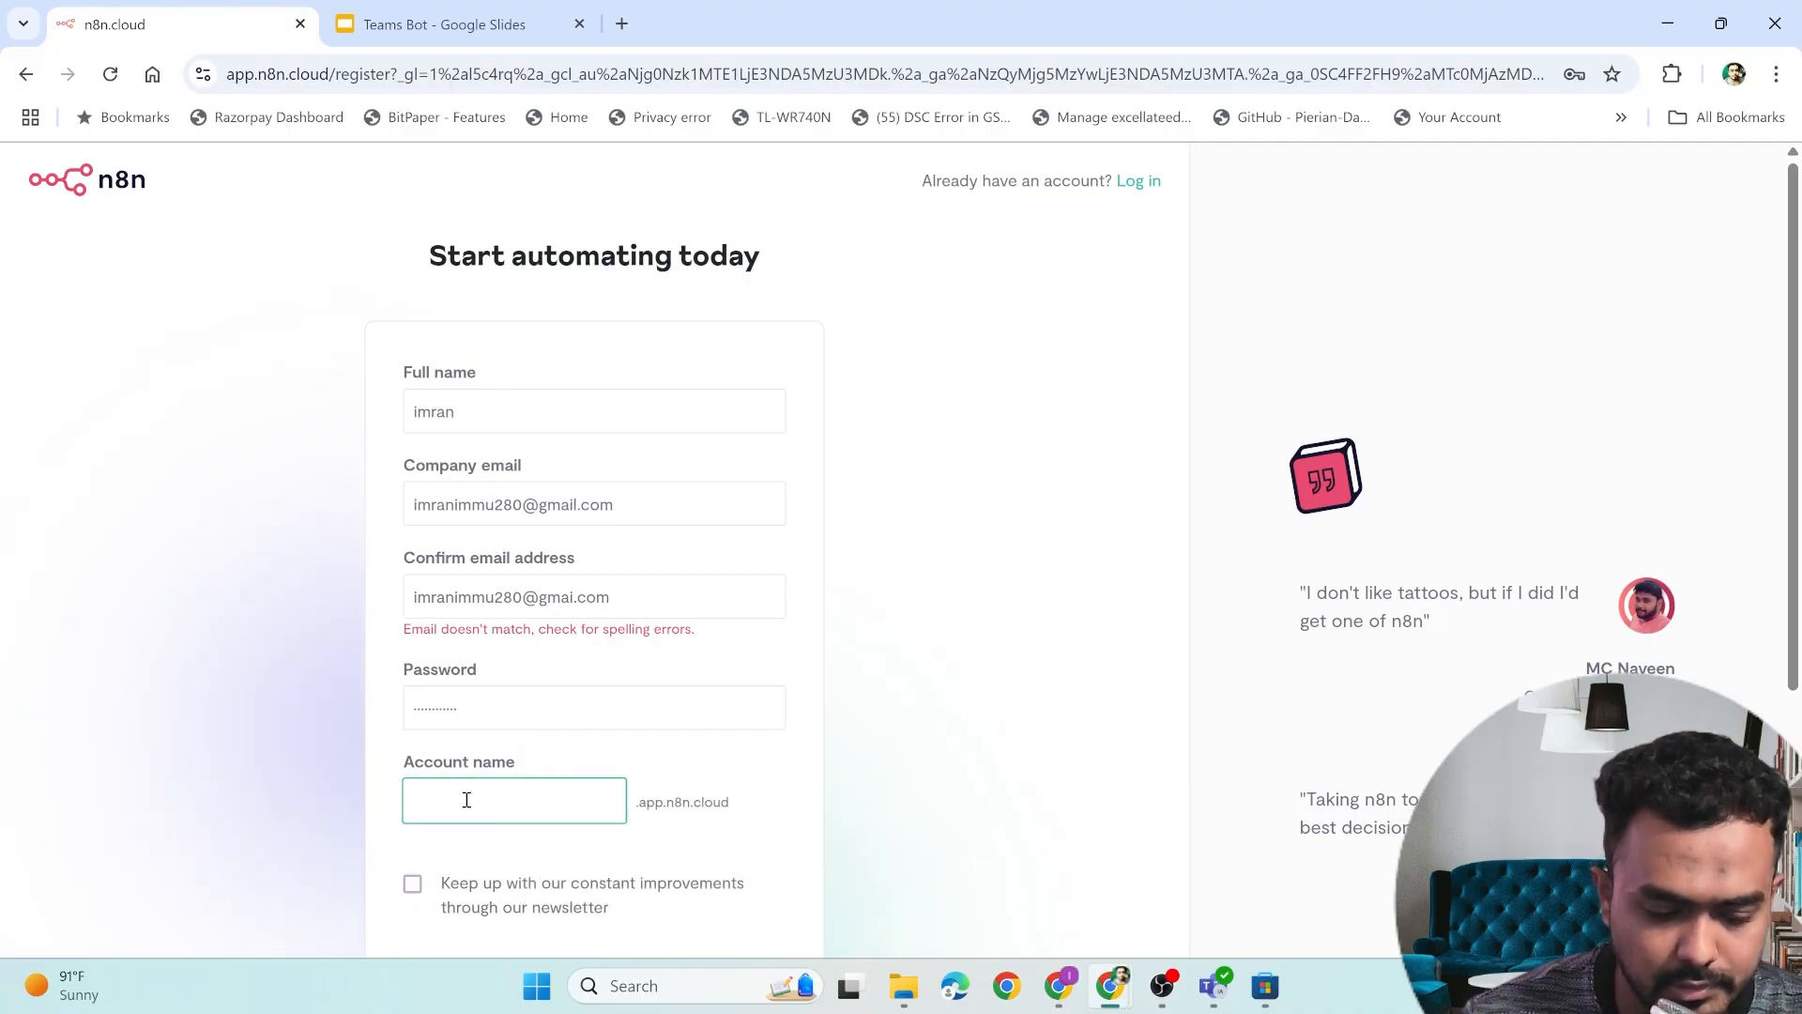
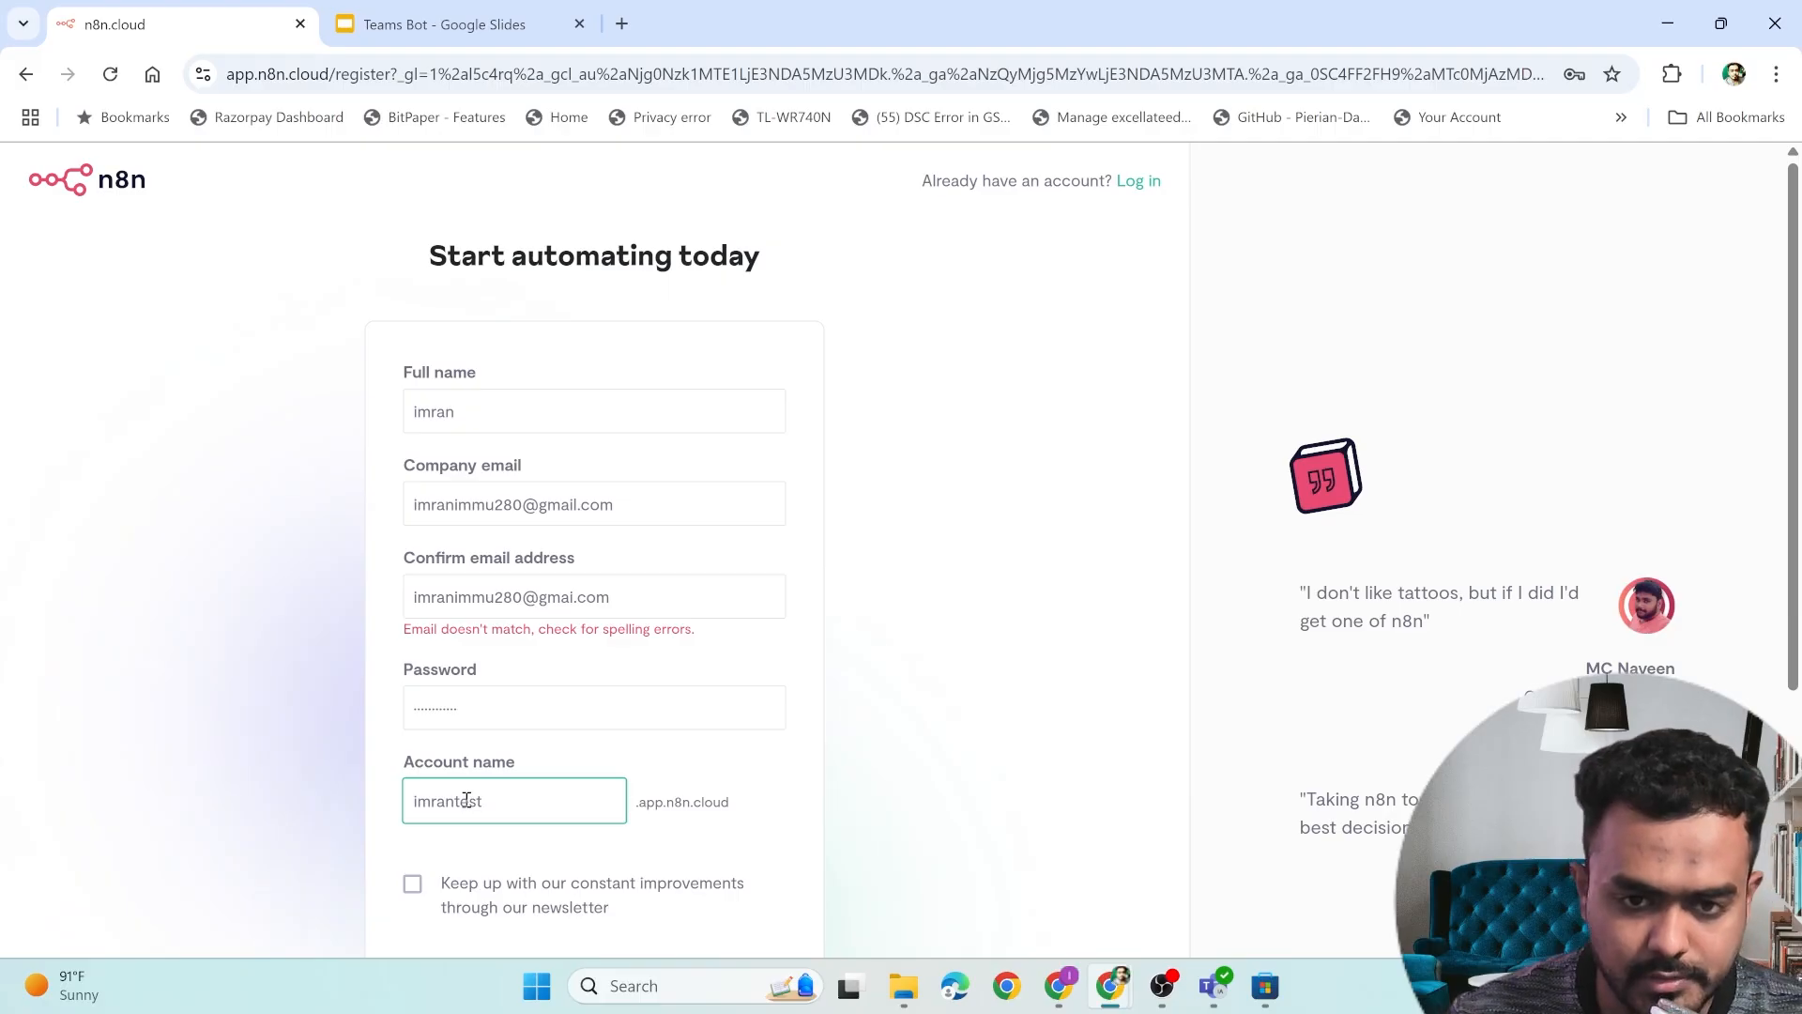
pyautogui.click(932, 726)
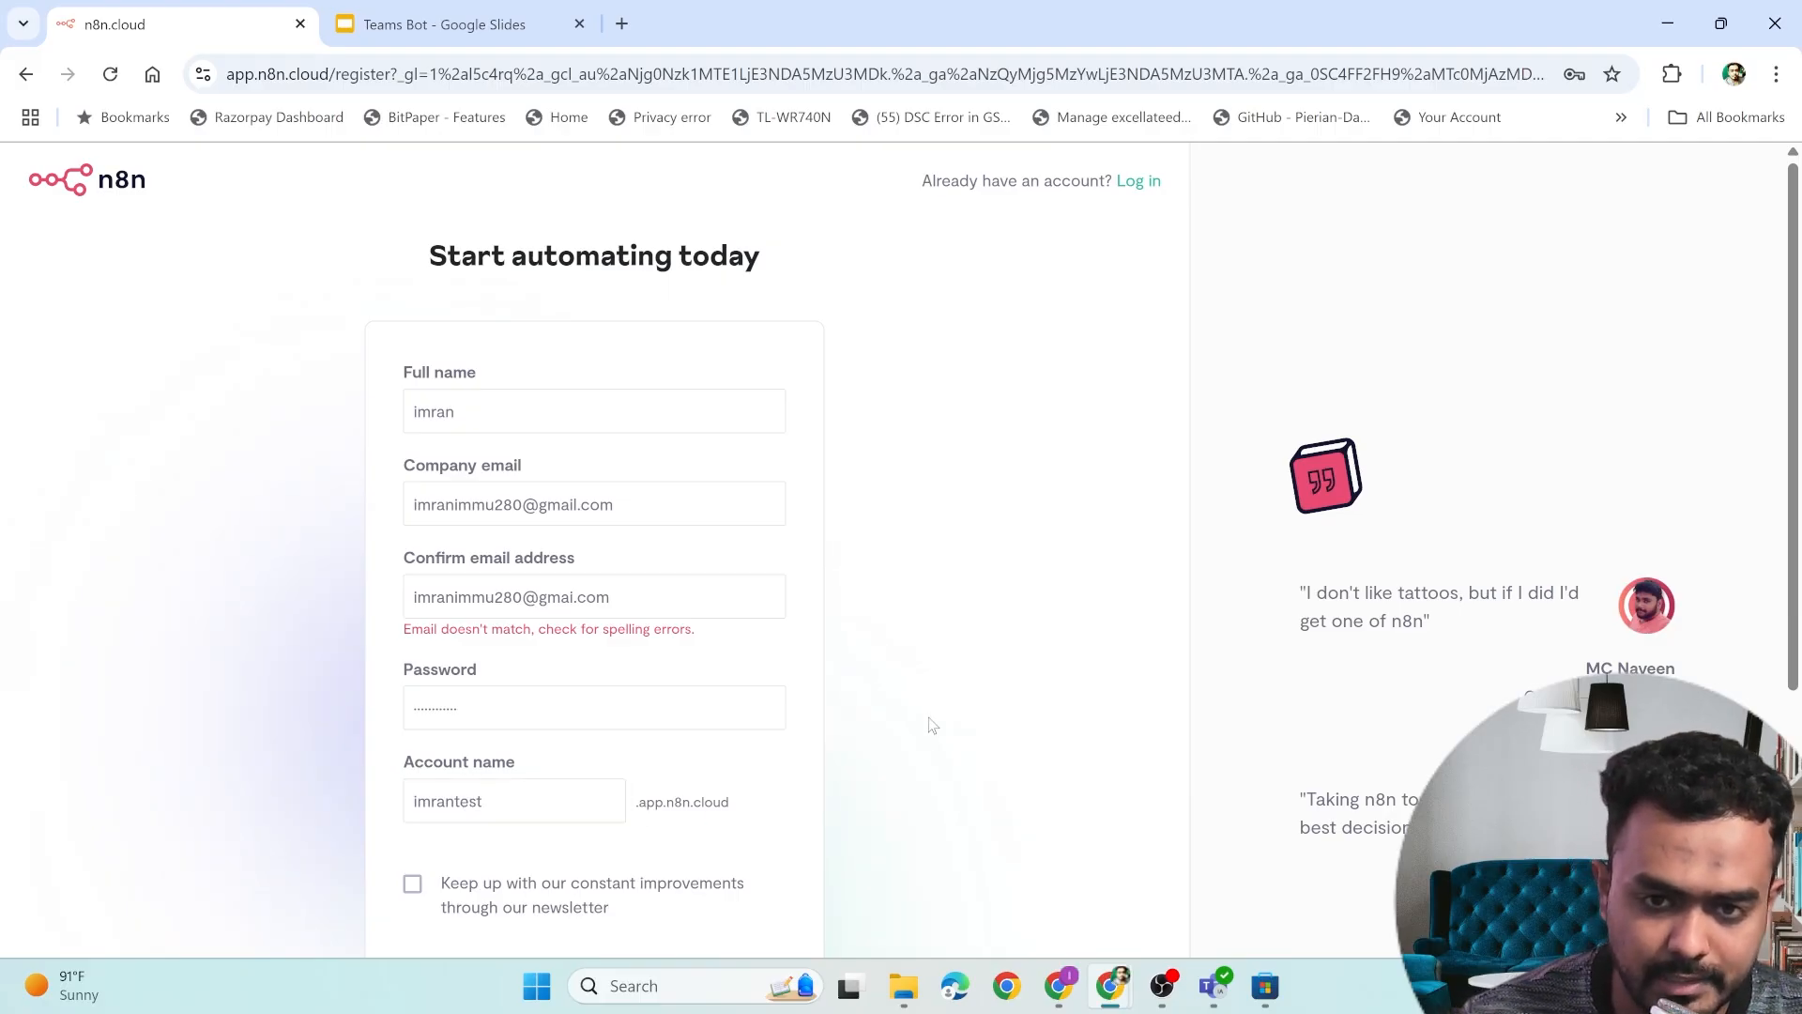
# Opt in to the newsletter and try to start the free 14-day trial
pyautogui.scroll(-4, 932, 725)
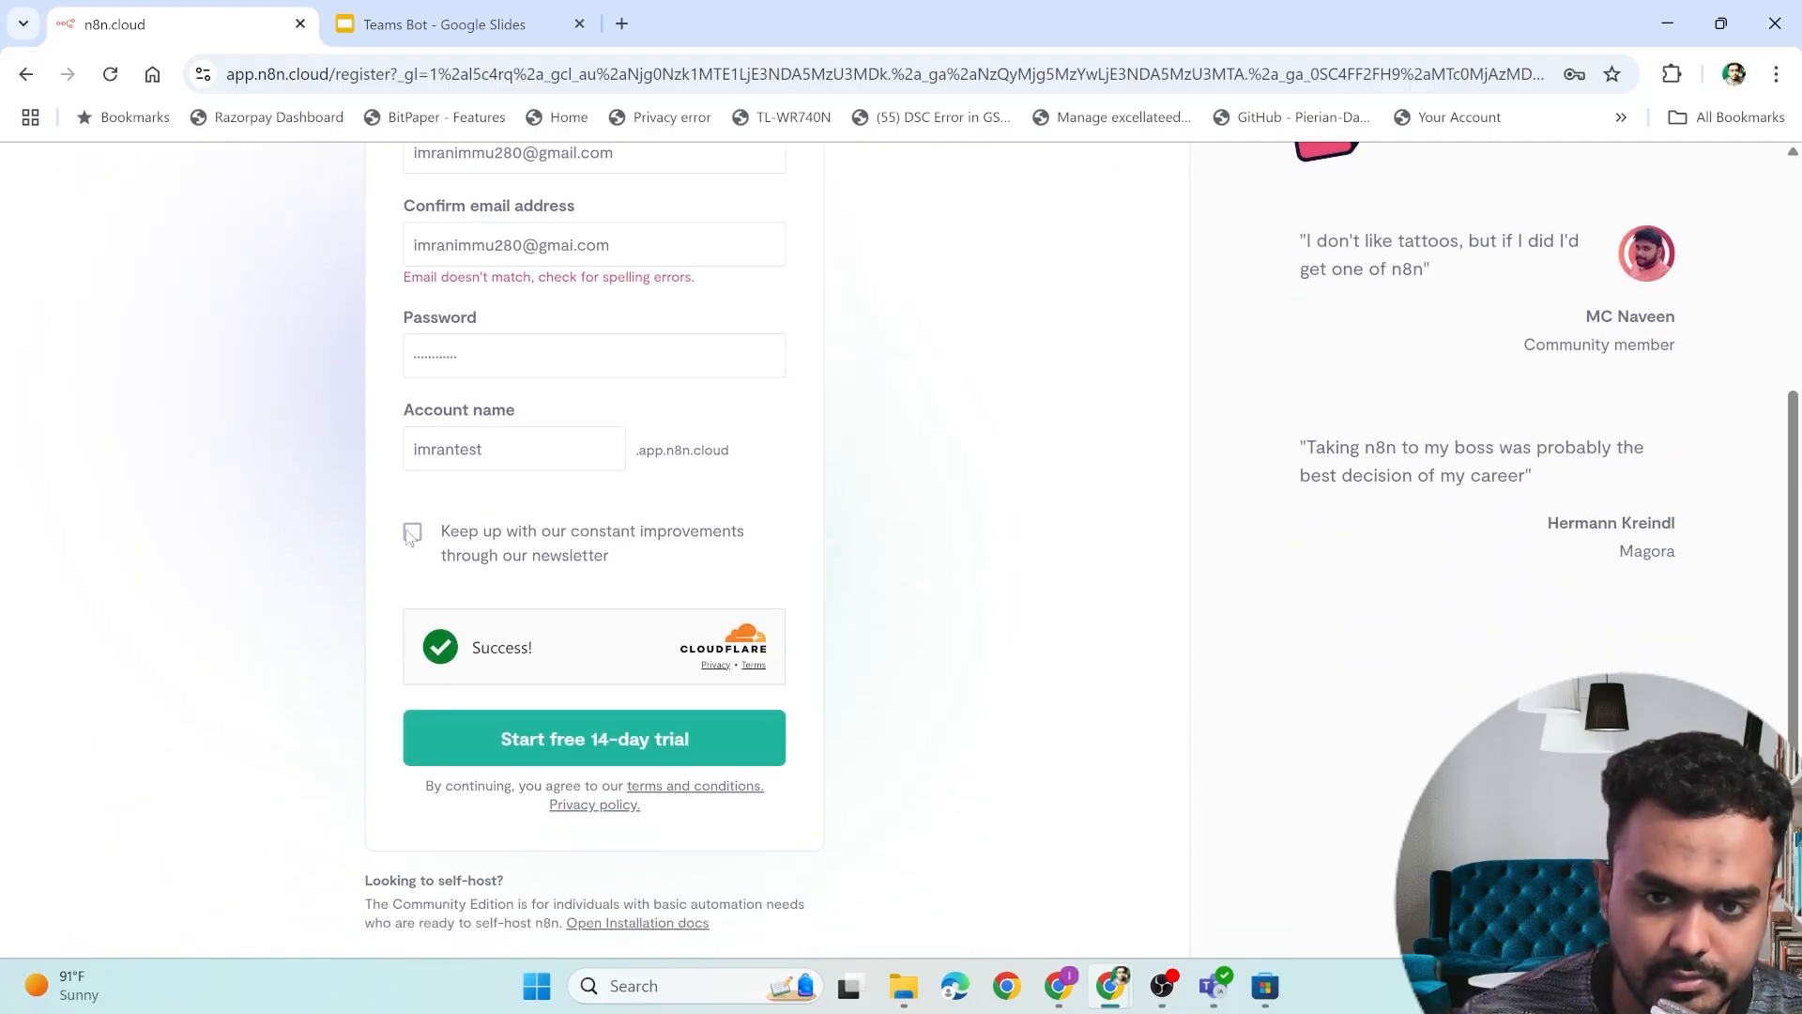
pyautogui.click(411, 533)
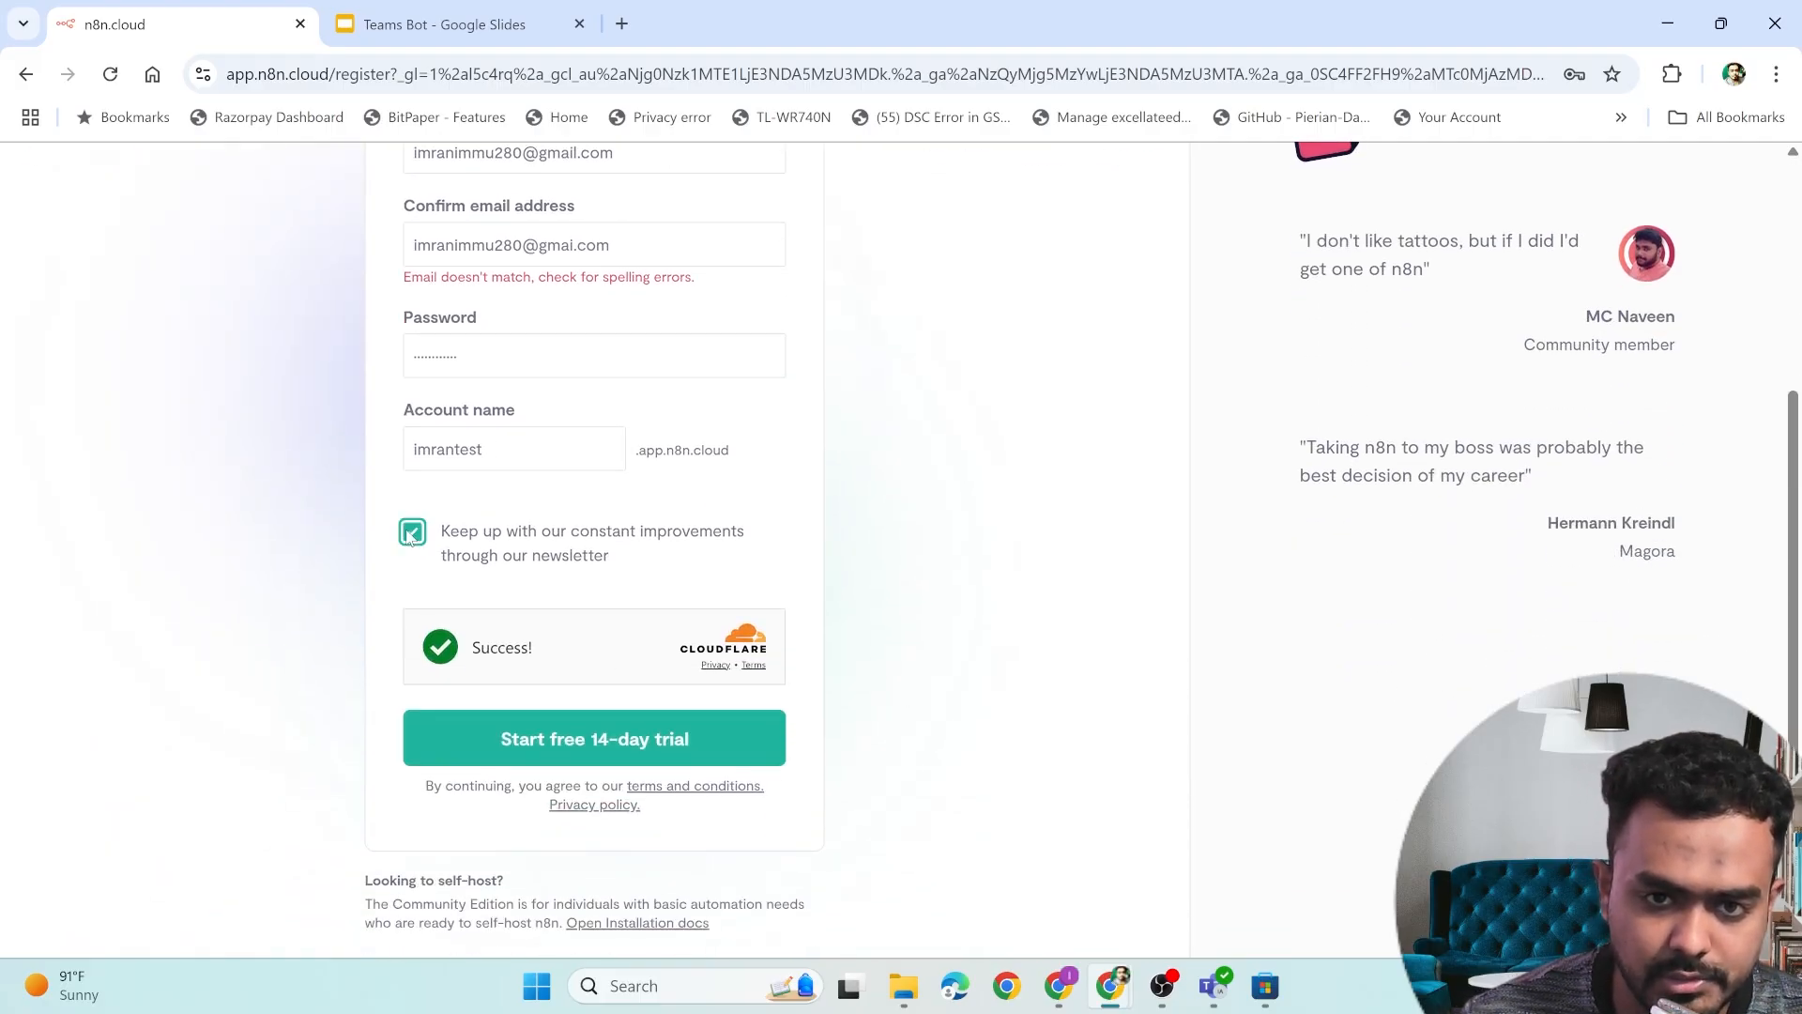
pyautogui.click(584, 740)
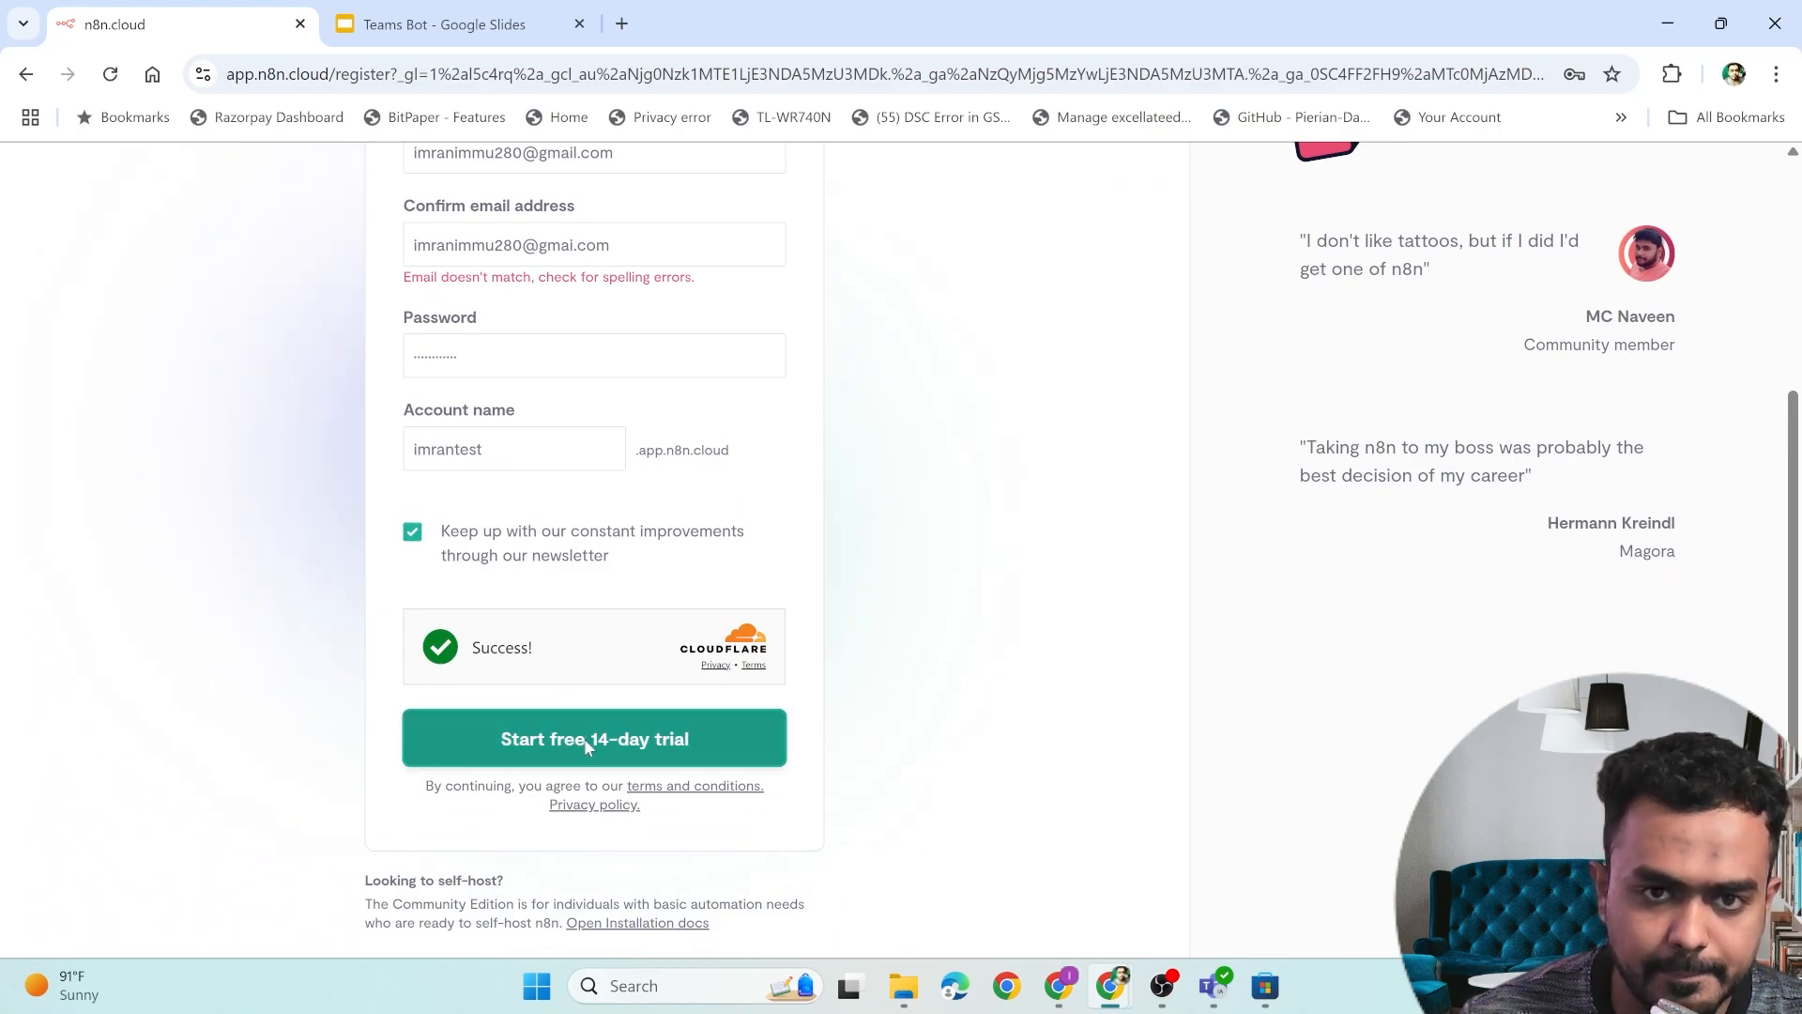
# Correct the domain spelling in the confirmation email so that it matches the company email
pyautogui.scroll(4, 595, 734)
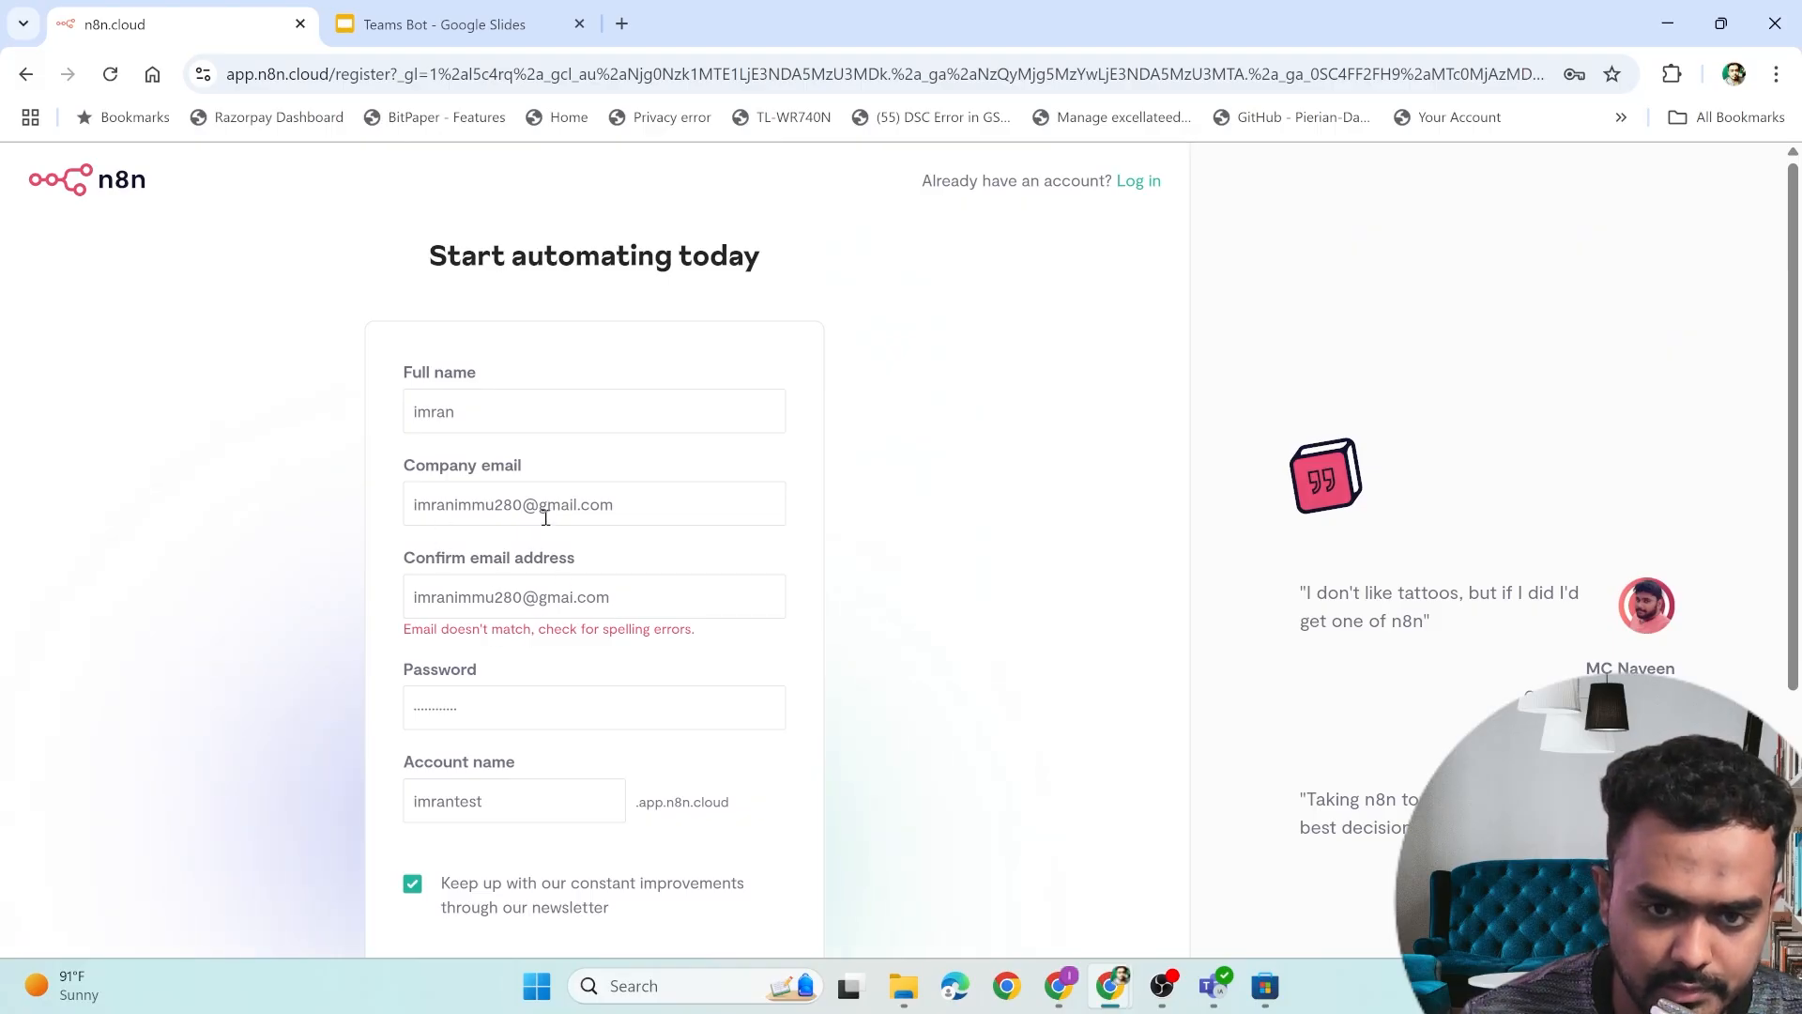
pyautogui.click(574, 596)
pyautogui.press('BackSpace')
pyautogui.press('BackSpace')
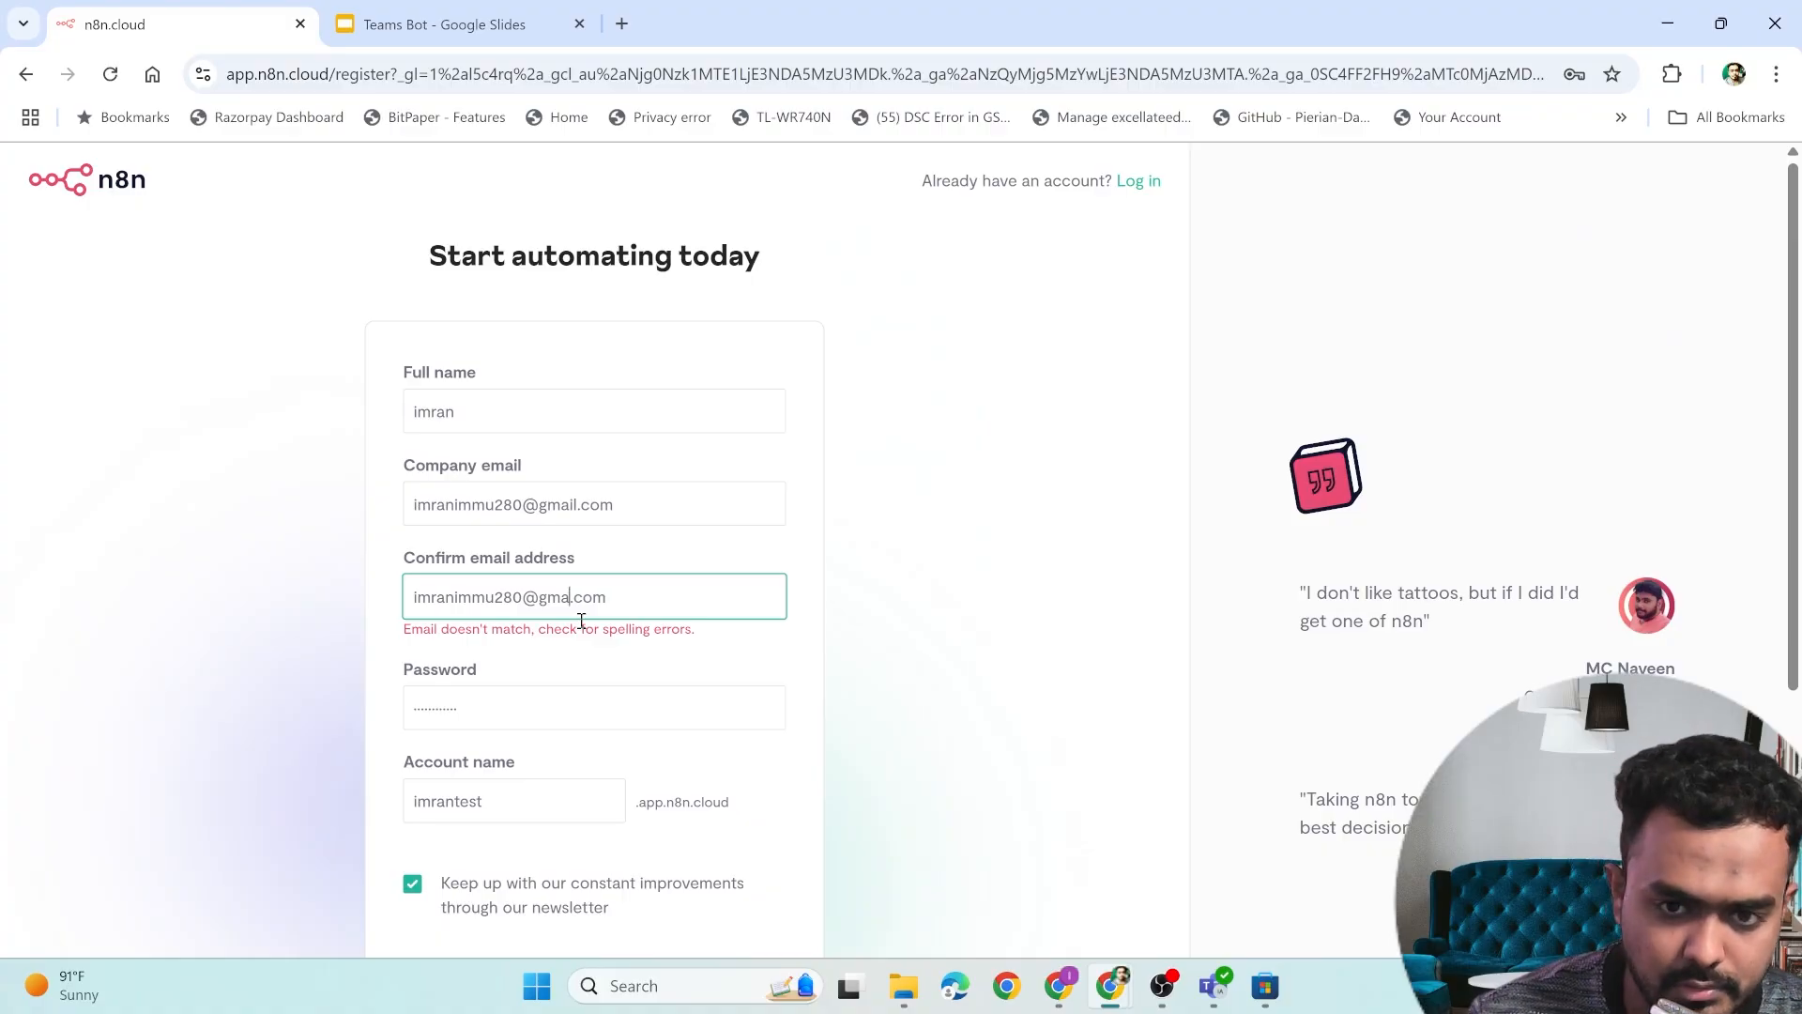
pyautogui.write('il')
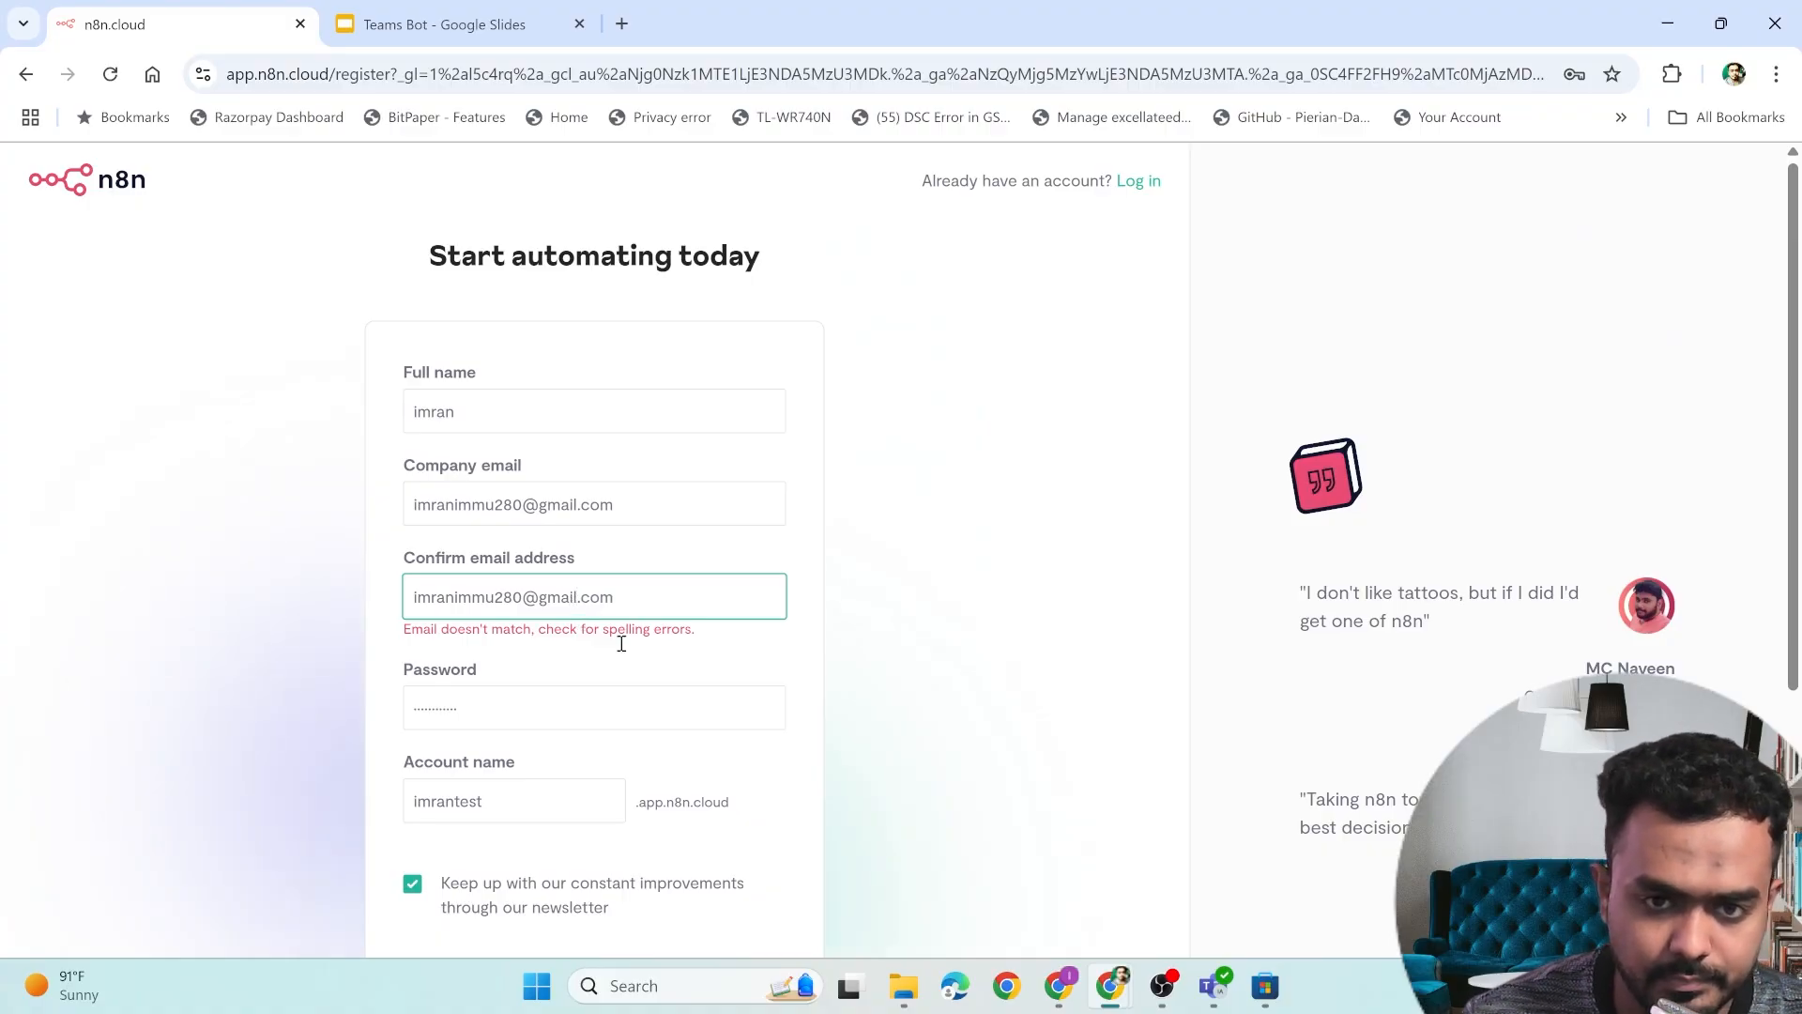
pyautogui.click(681, 591)
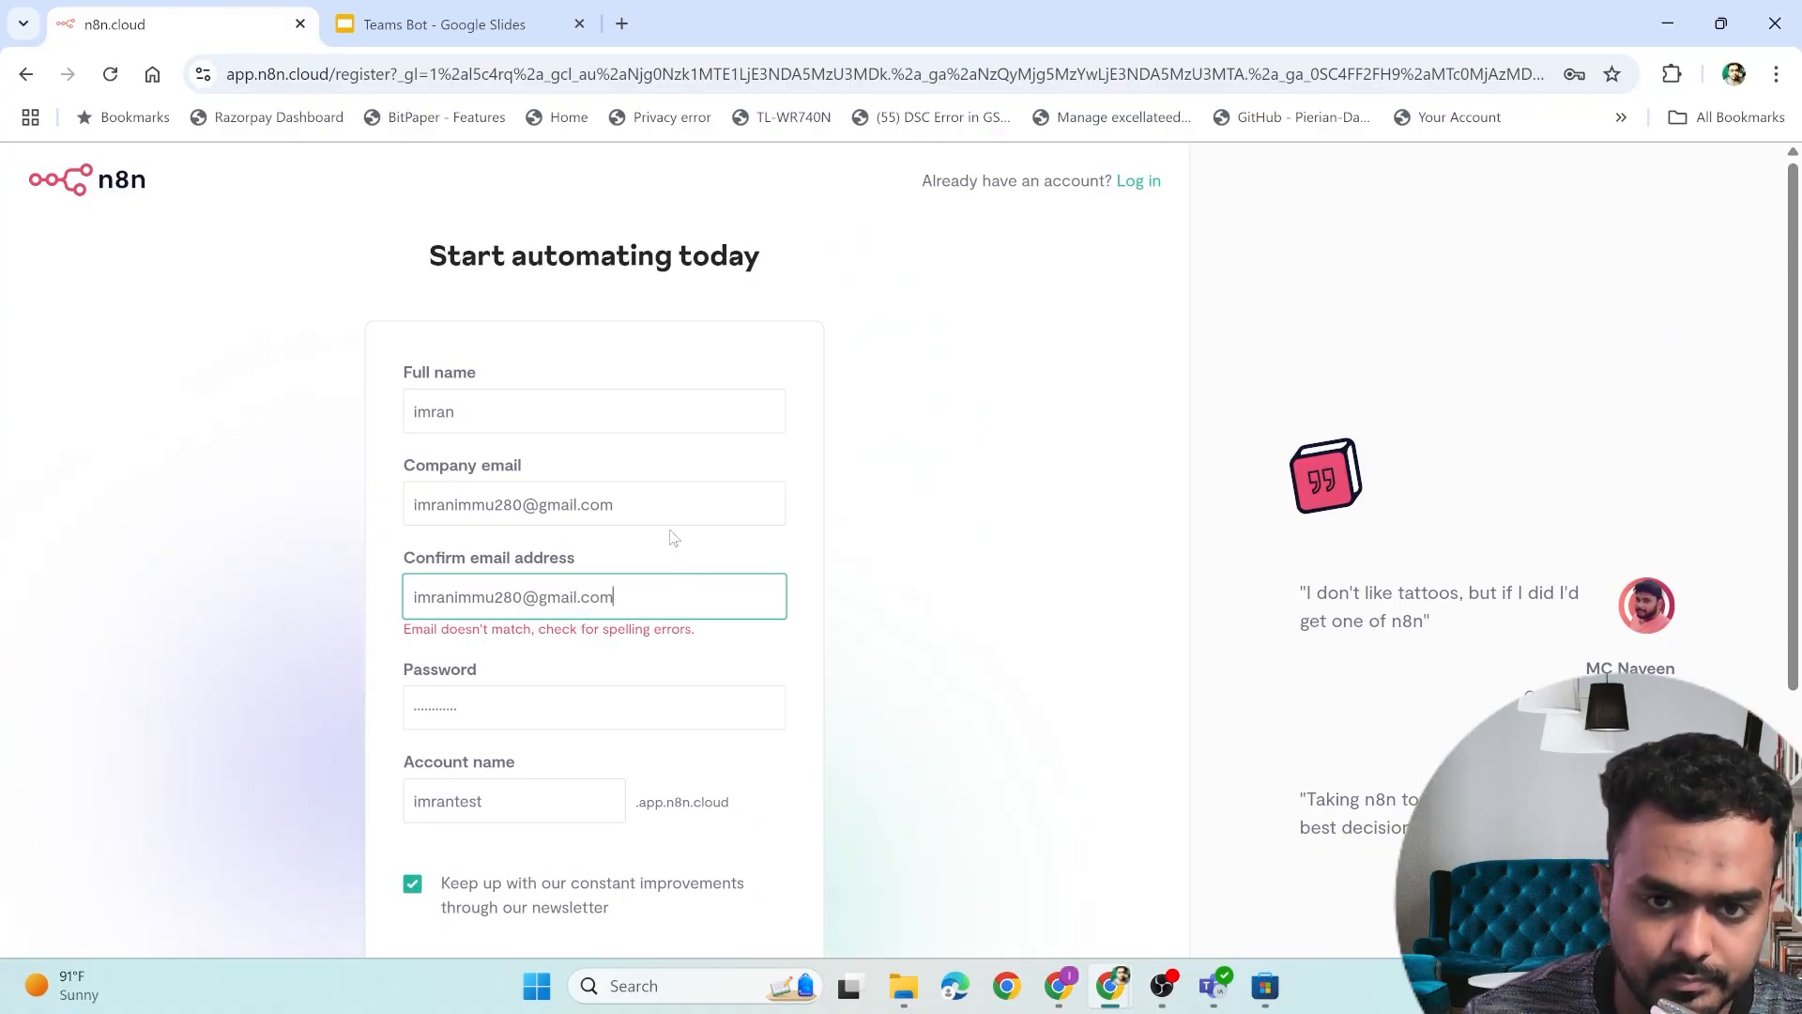
pyautogui.click(674, 537)
# Start the free 14-day trial and save the login password in the browser
pyautogui.scroll(-4, 655, 611)
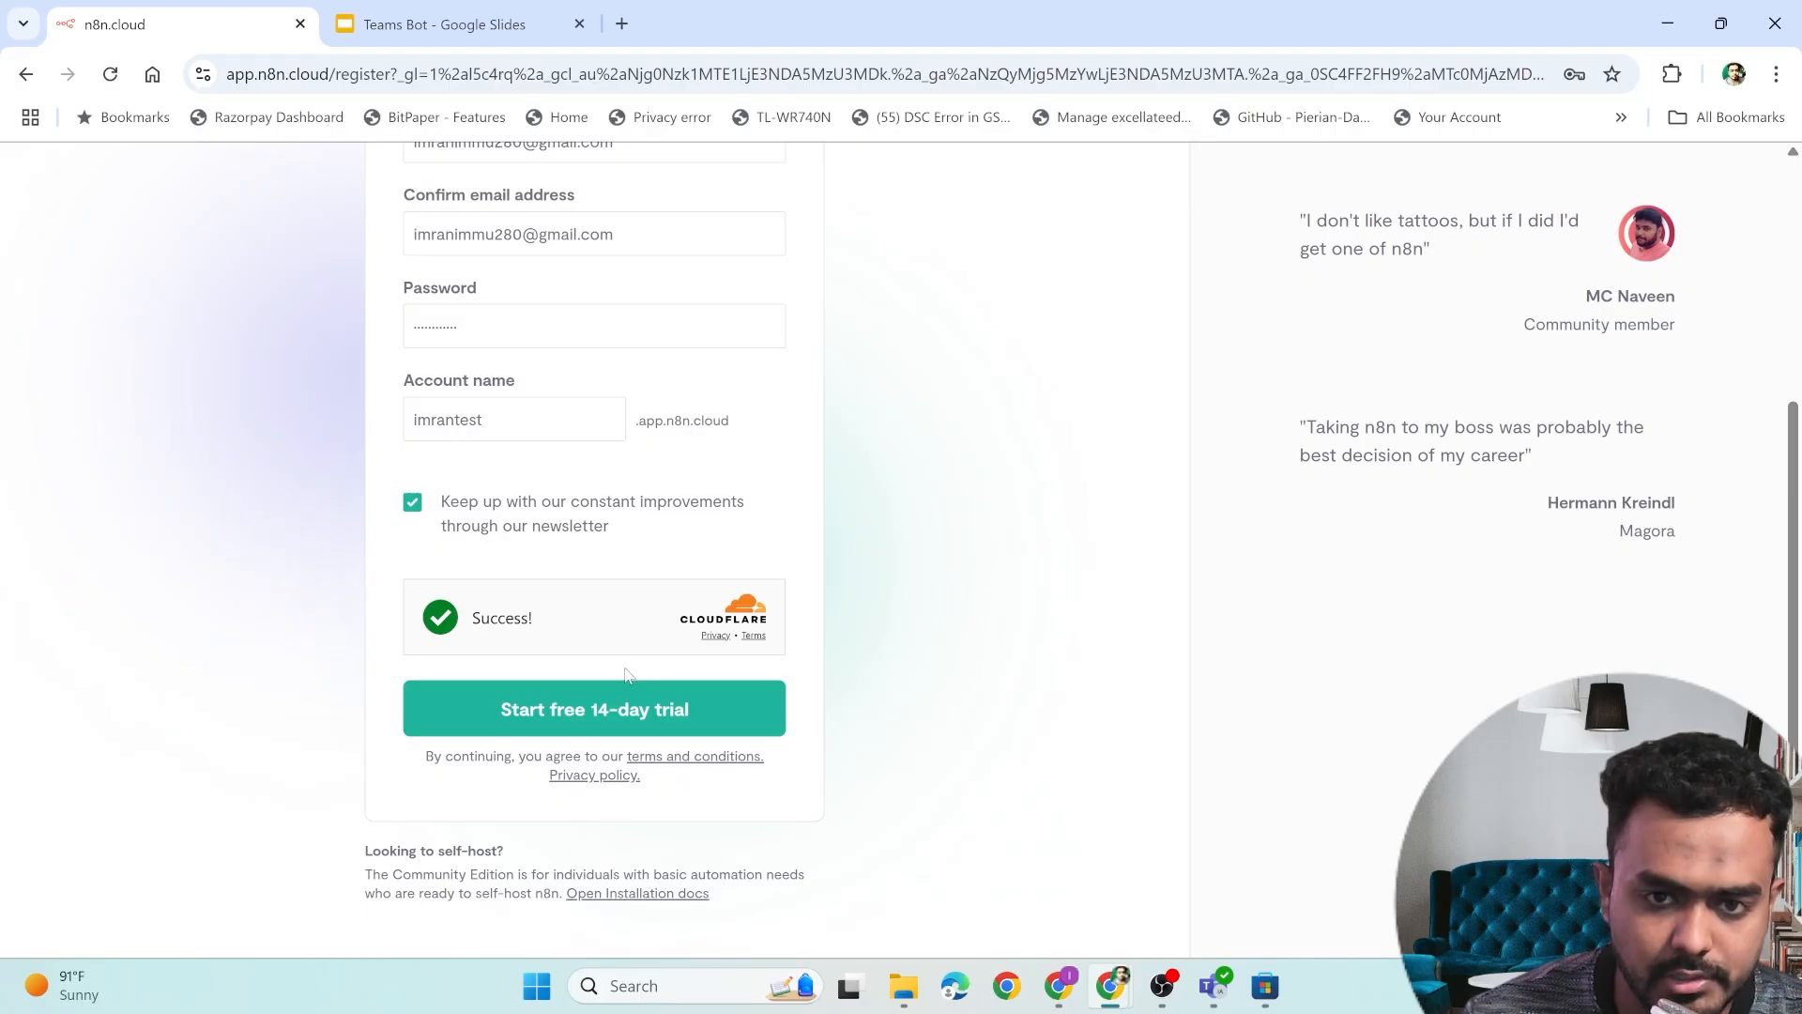
pyautogui.click(577, 711)
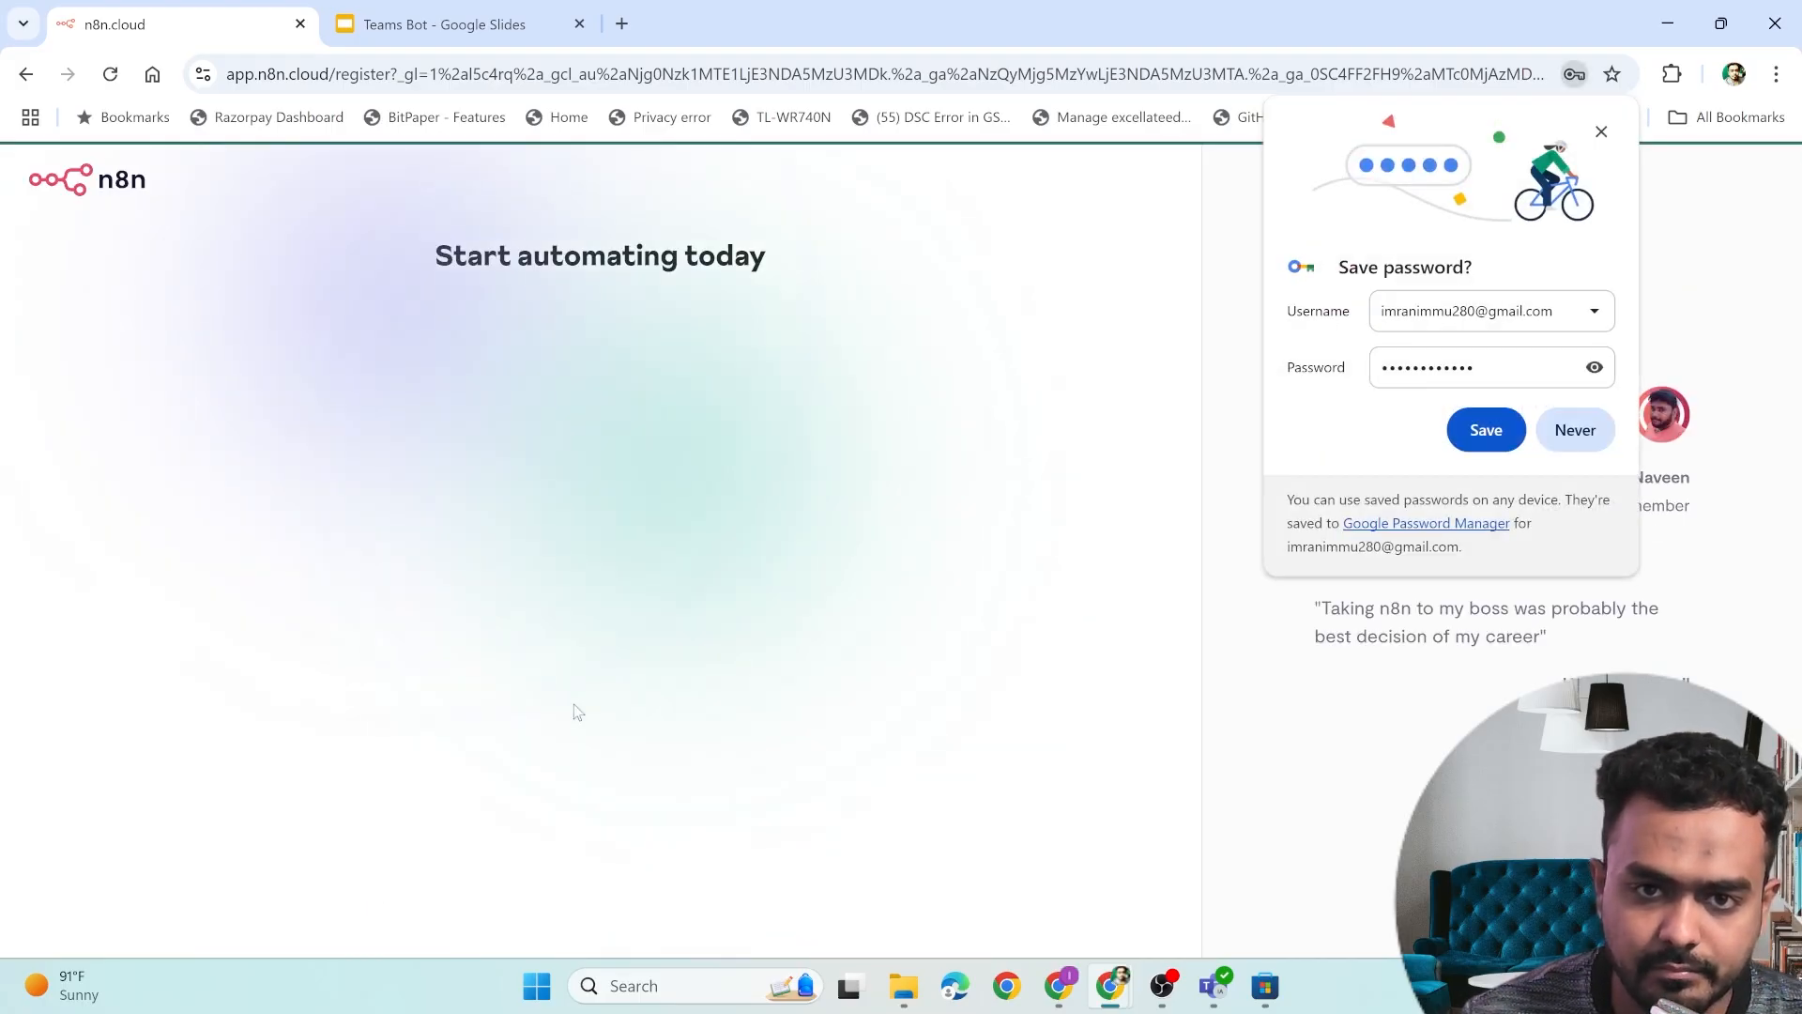
pyautogui.click(1484, 429)
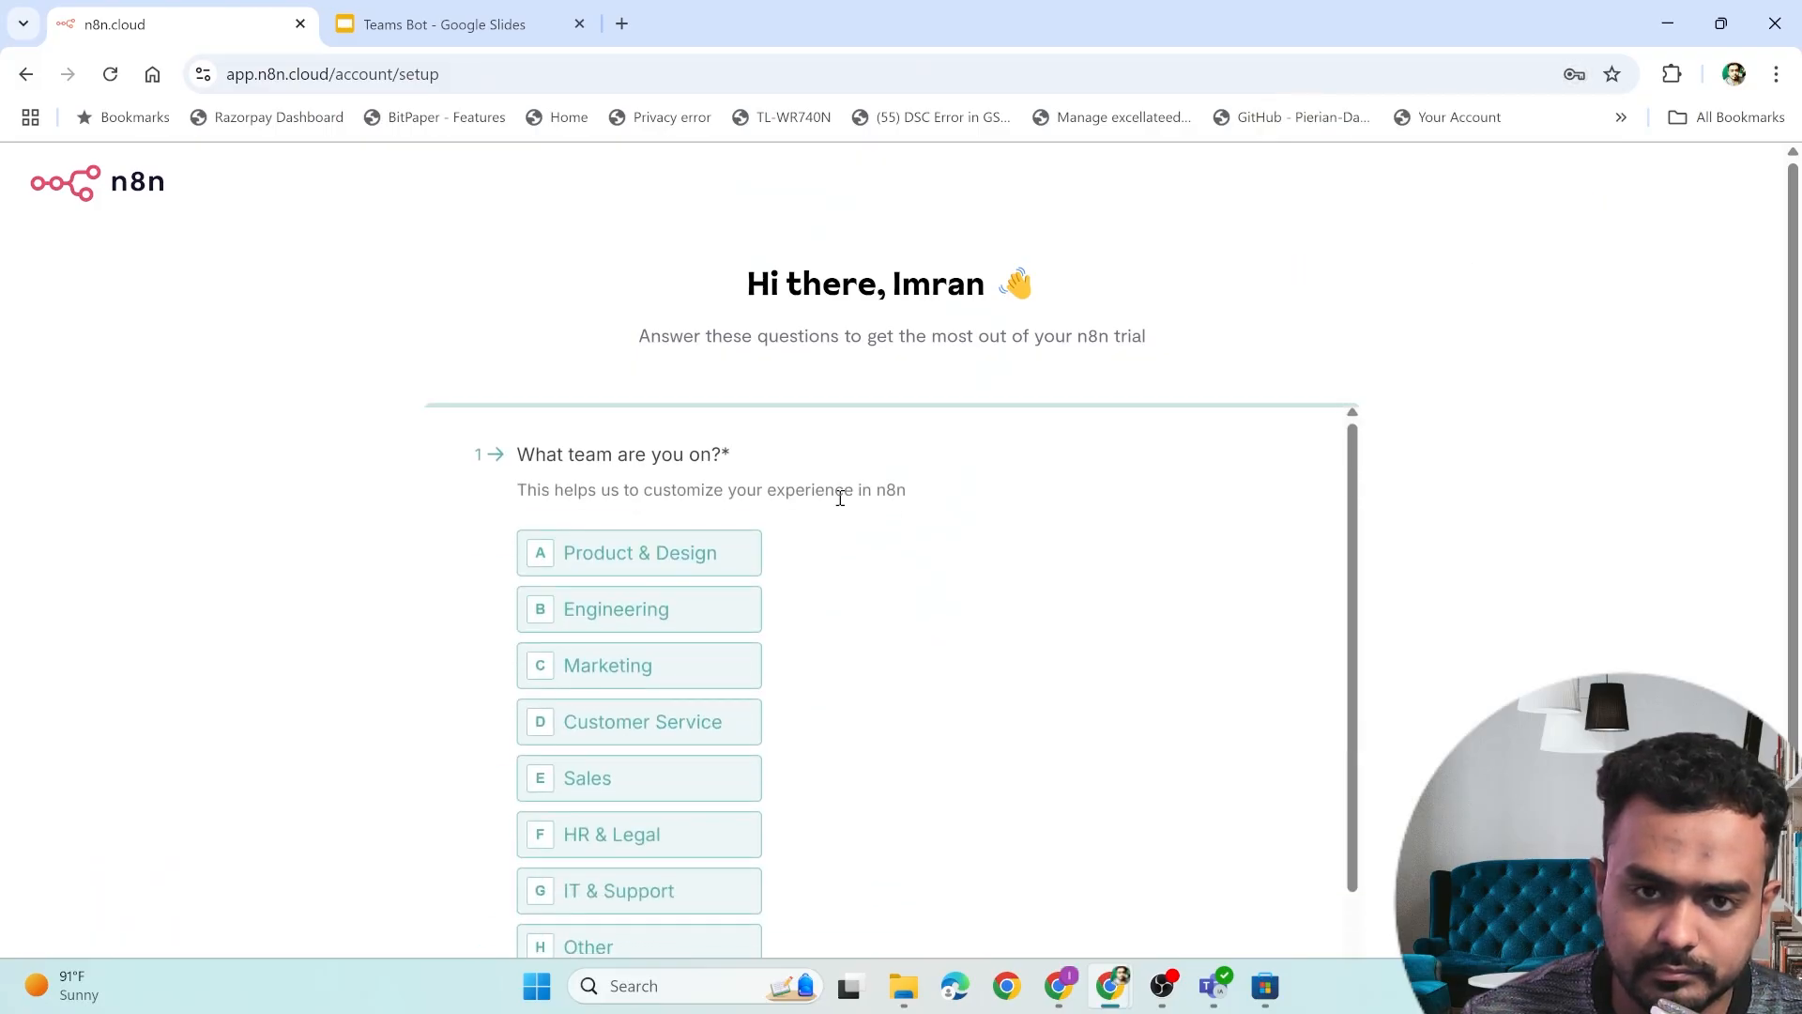
# Submit the setup survey with team Engineering, company size <20, Zapier as a previously used tool, and LinkedIn as the referral source
pyautogui.scroll(-3, 840, 497)
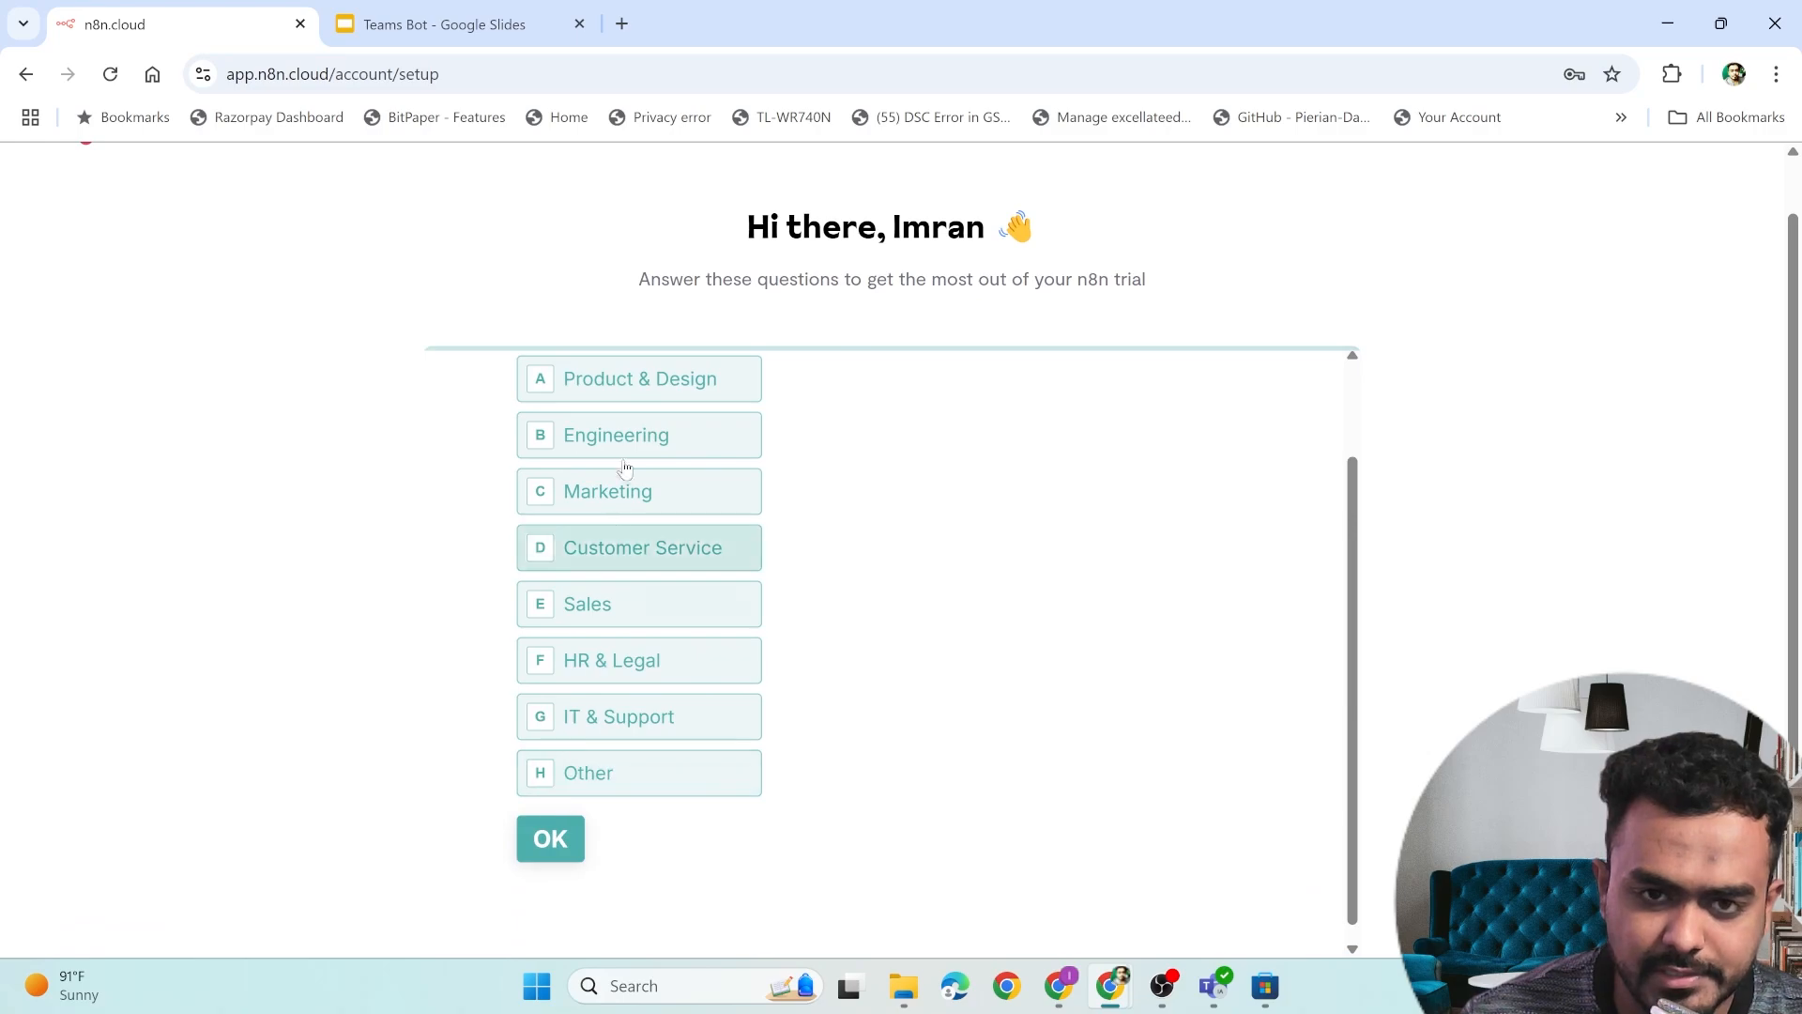
pyautogui.click(625, 450)
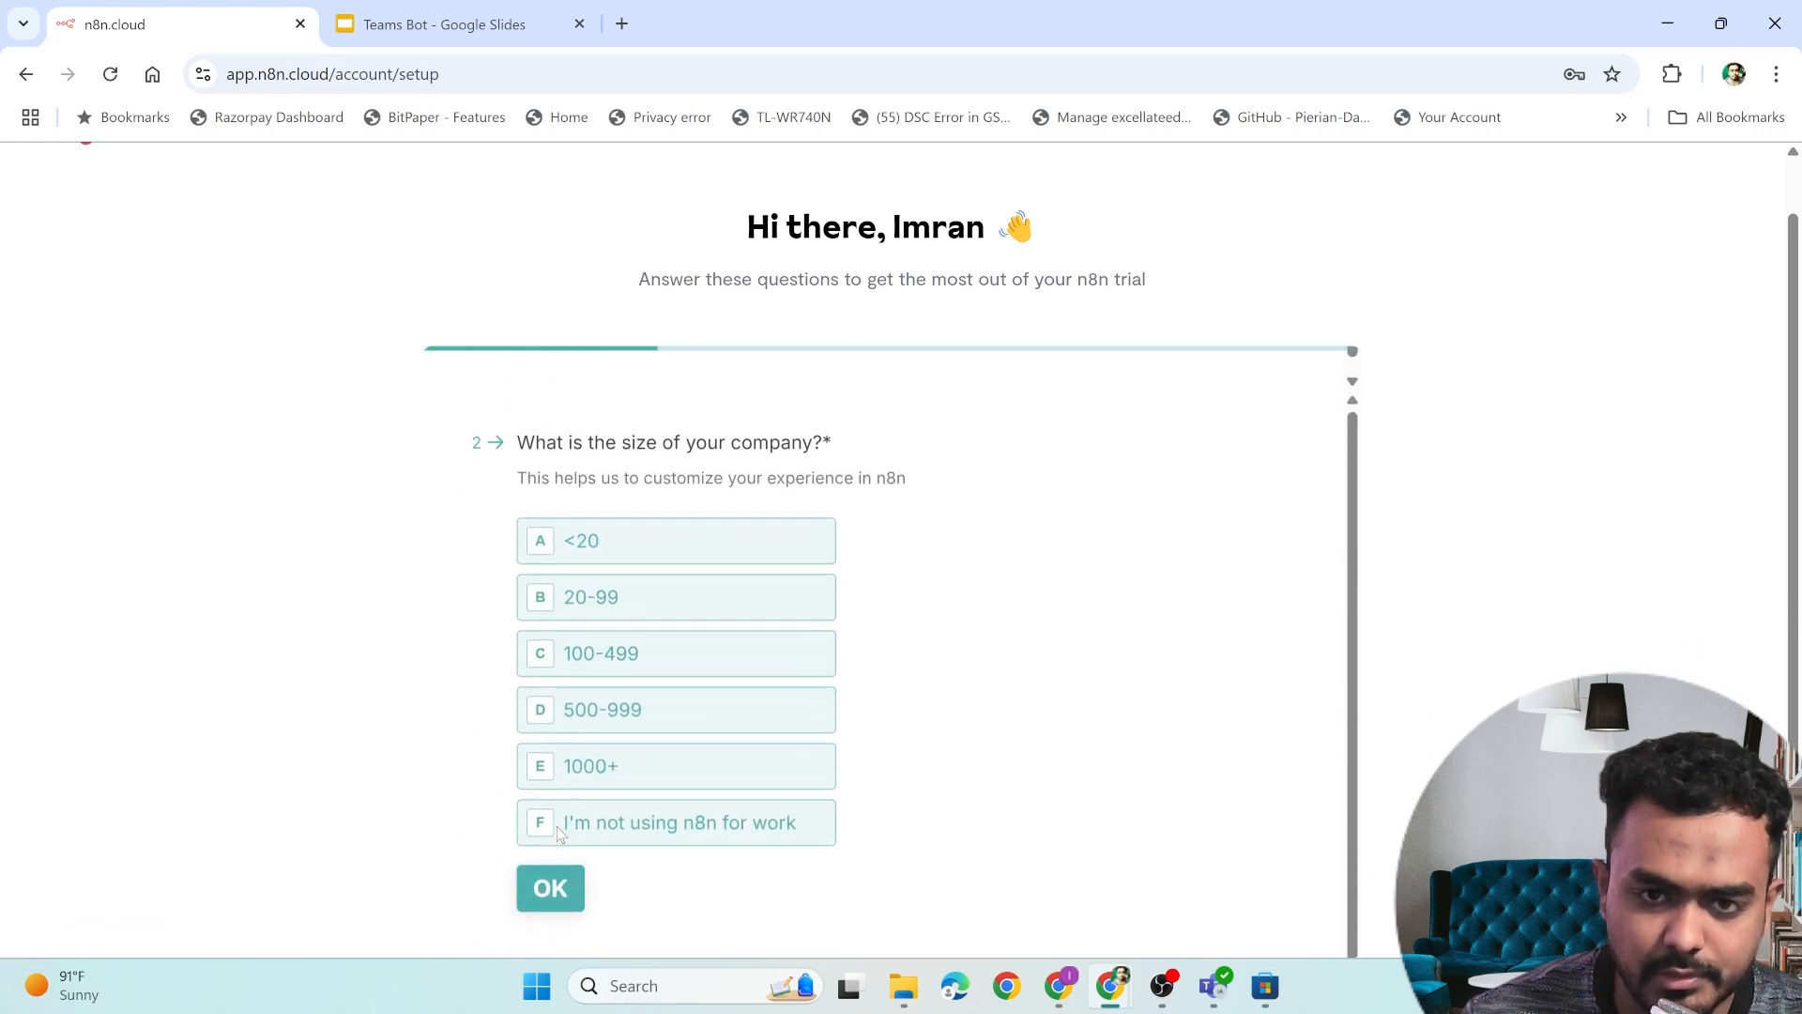
pyautogui.click(644, 495)
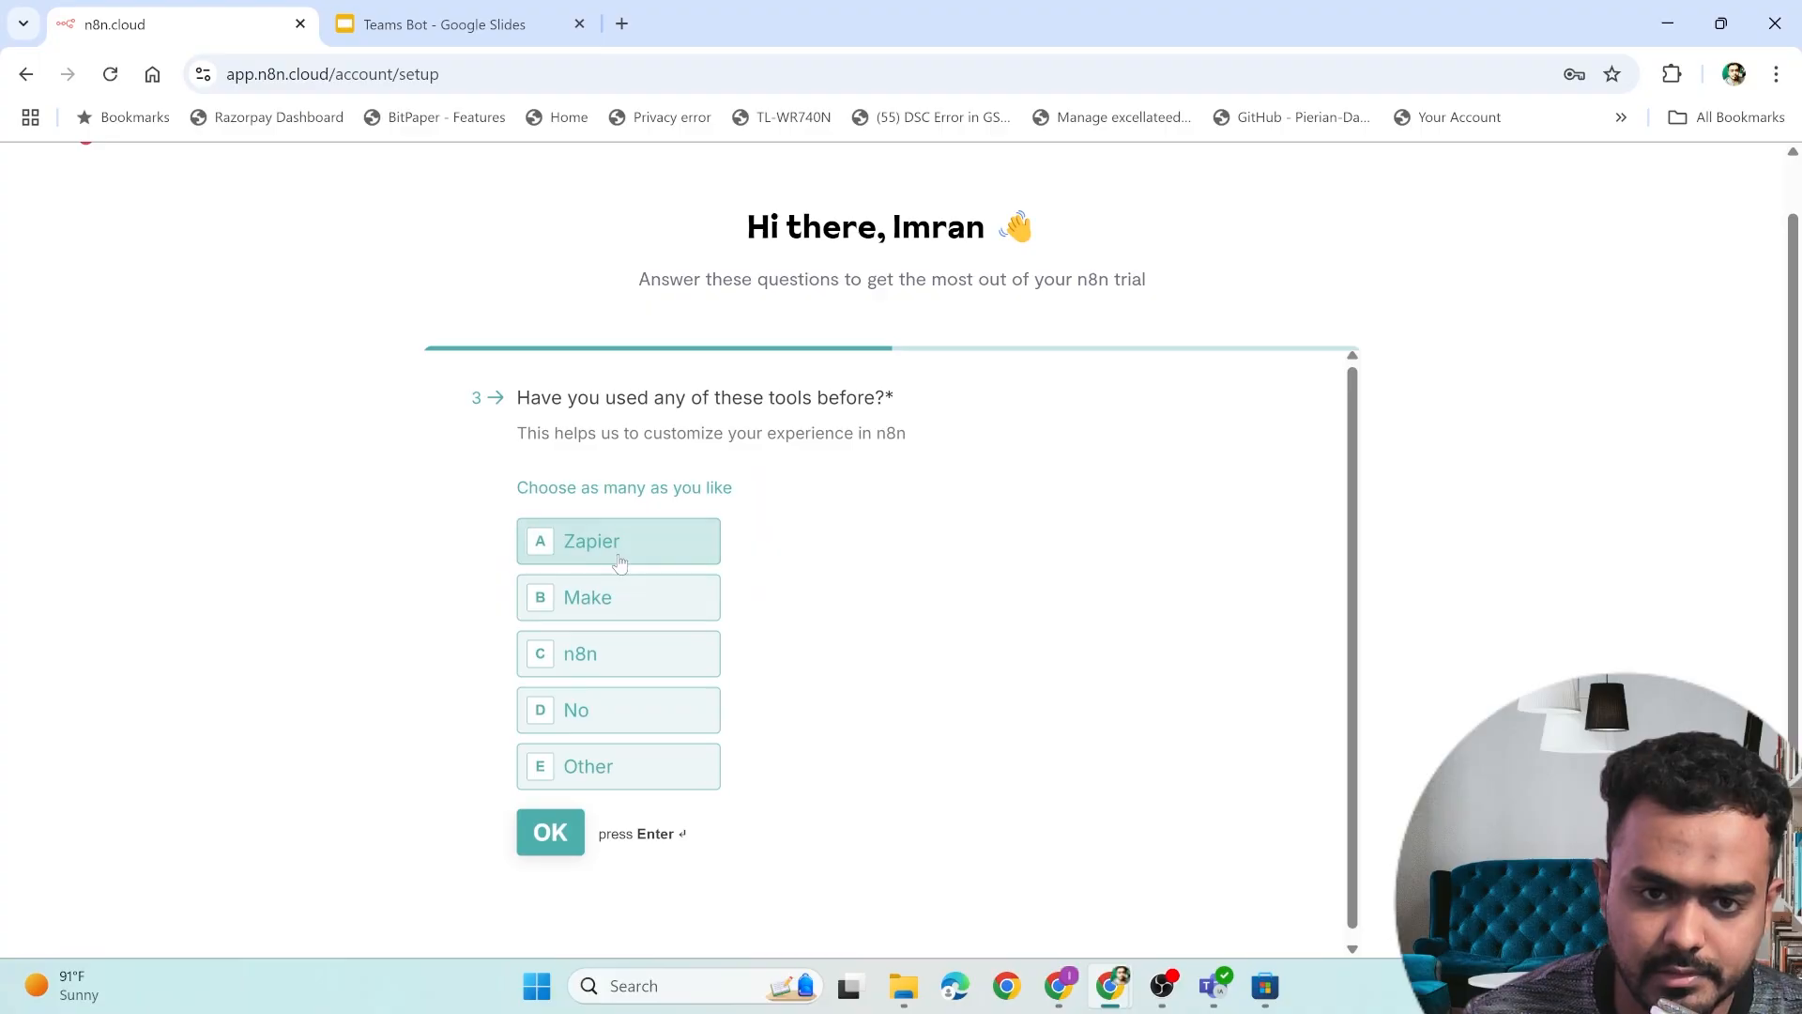
pyautogui.click(619, 562)
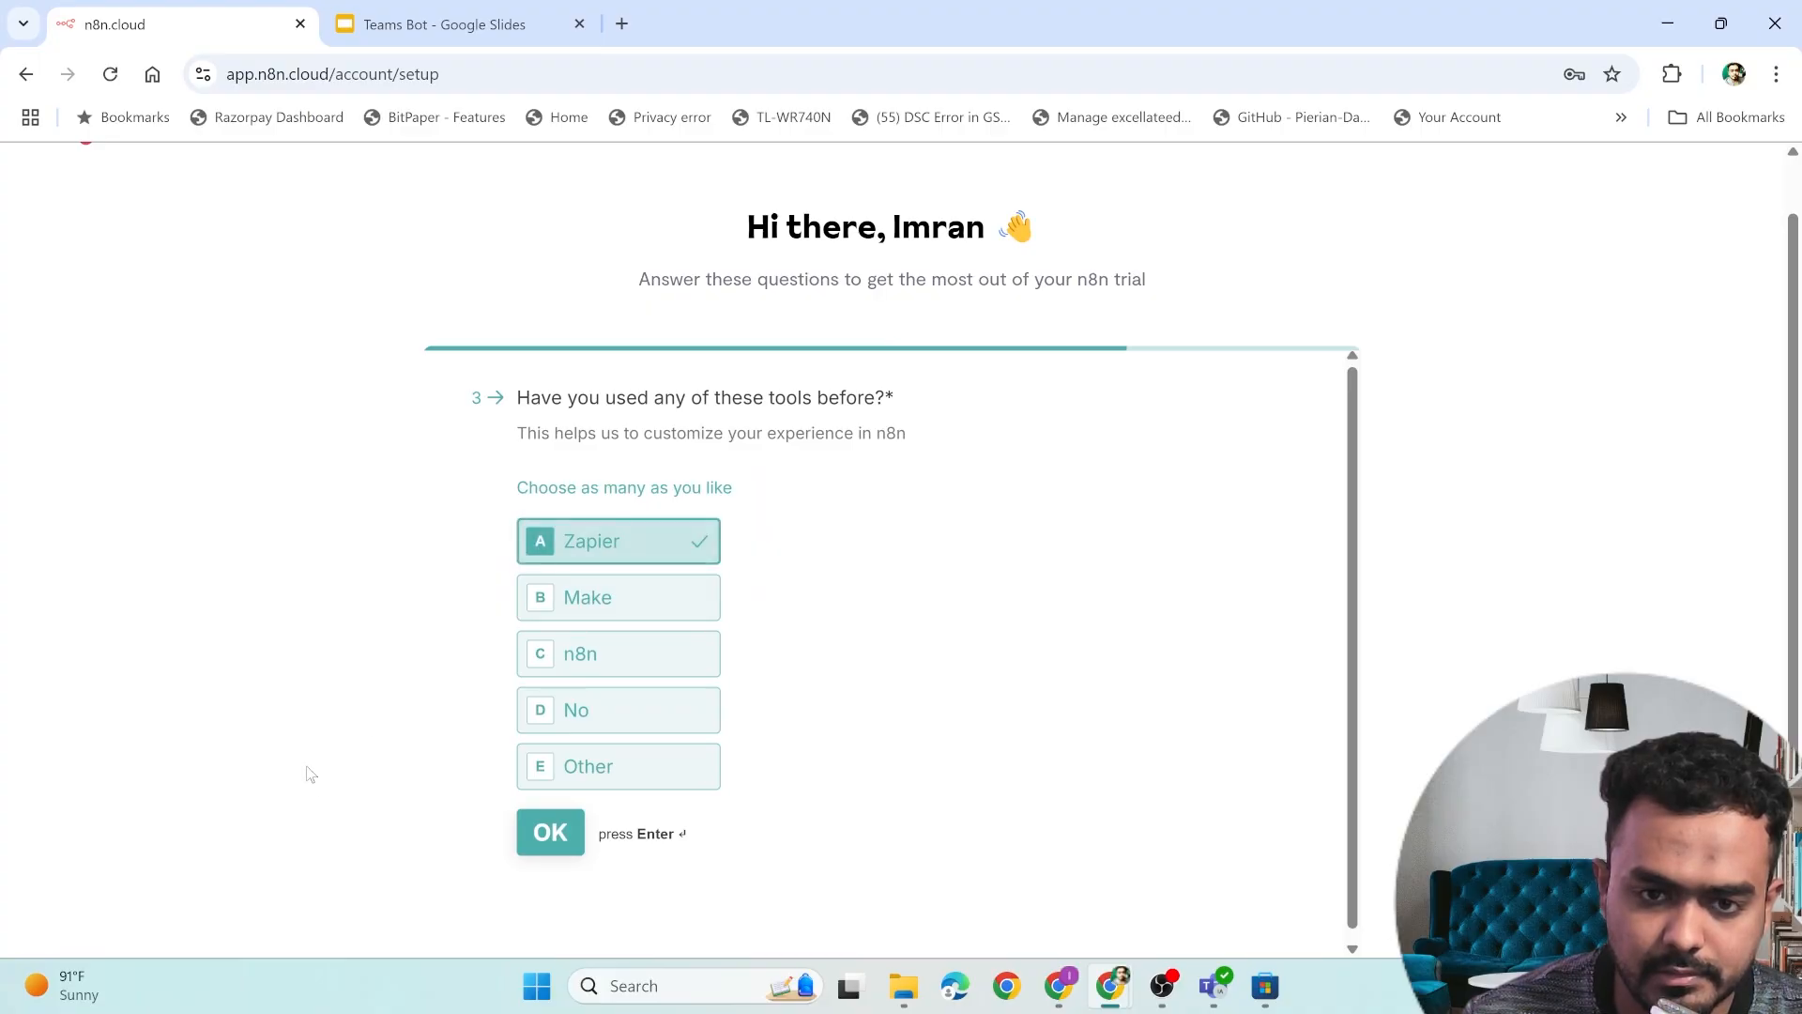
pyautogui.click(554, 845)
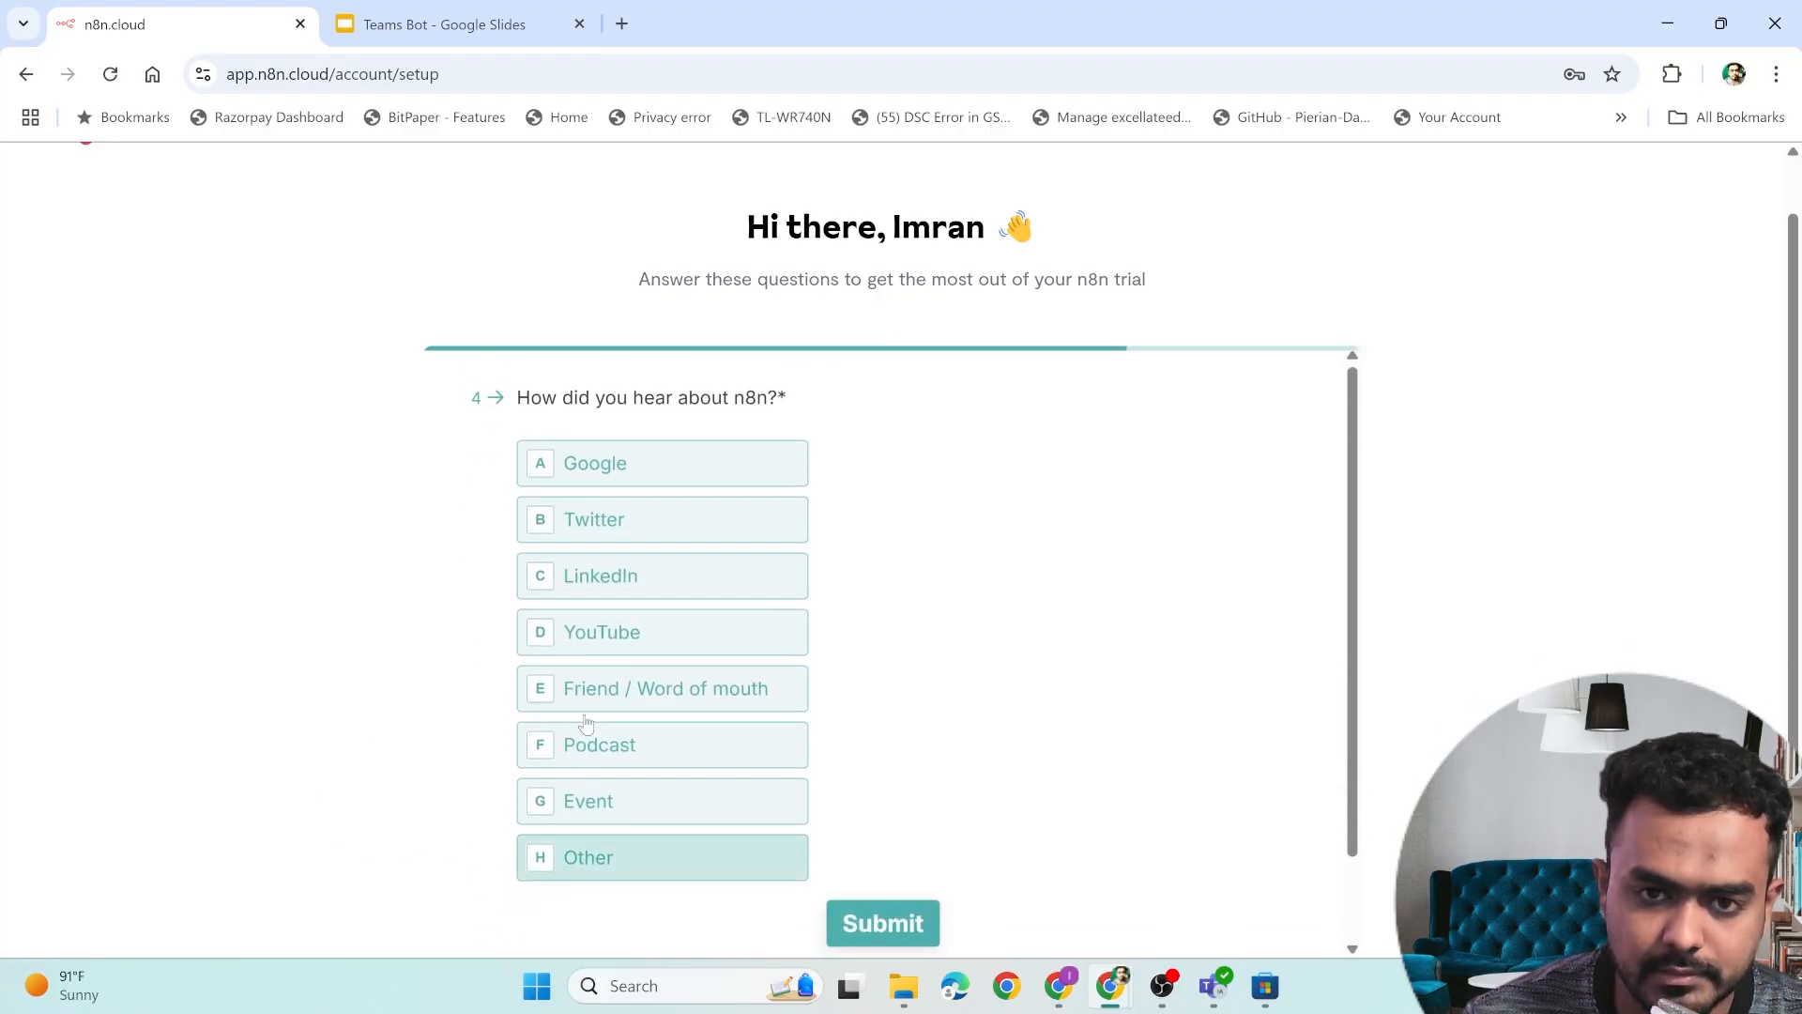
pyautogui.click(644, 575)
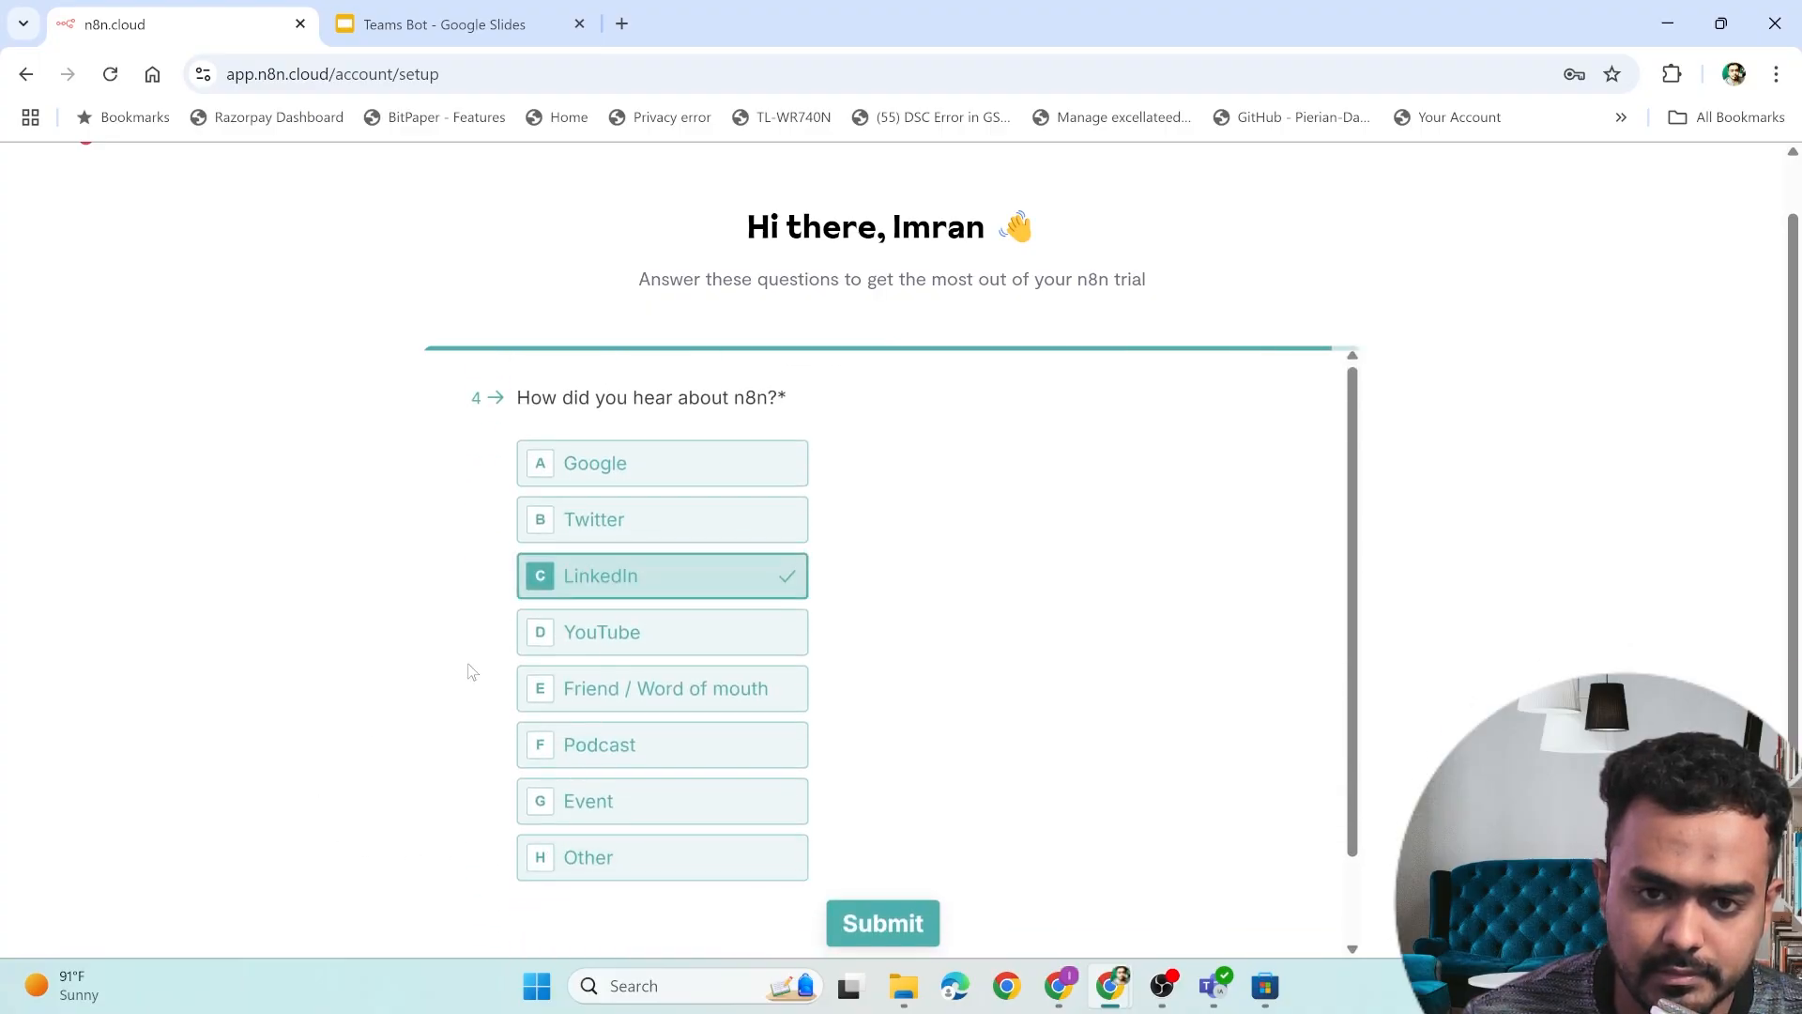
pyautogui.click(906, 919)
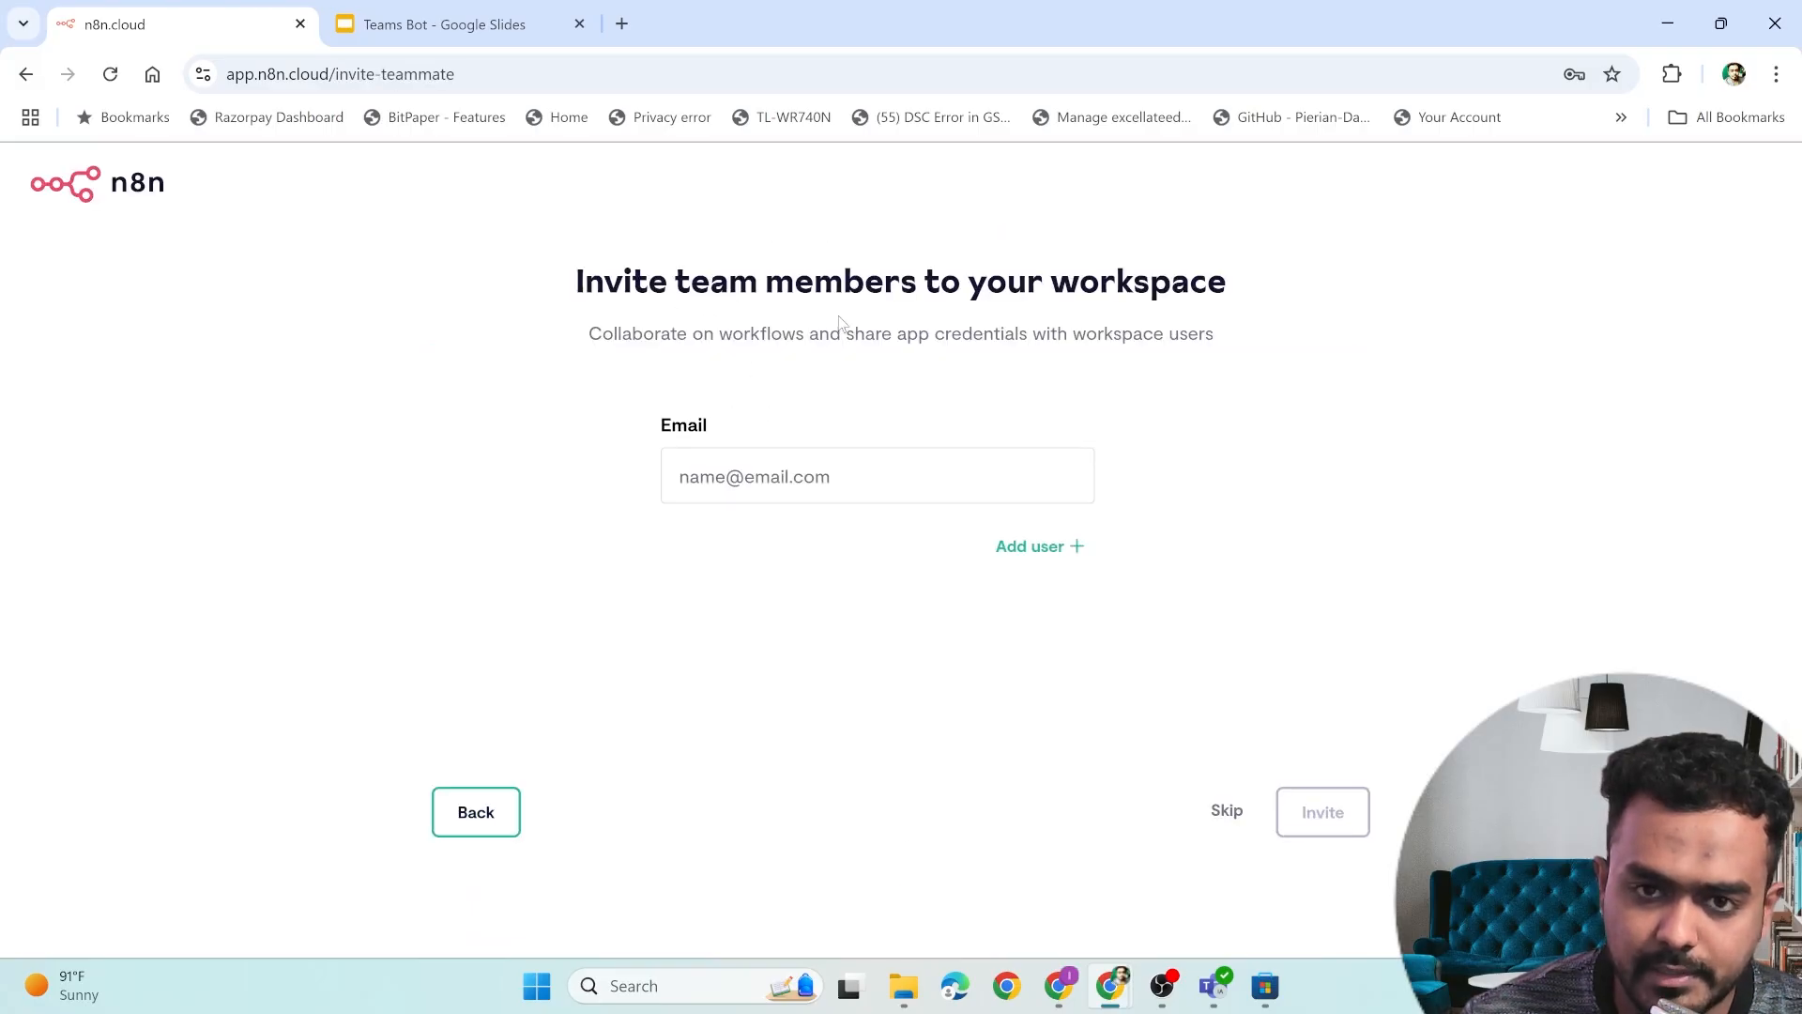
# Skip inviting team members and enter the newly created workspace
pyautogui.click(1231, 813)
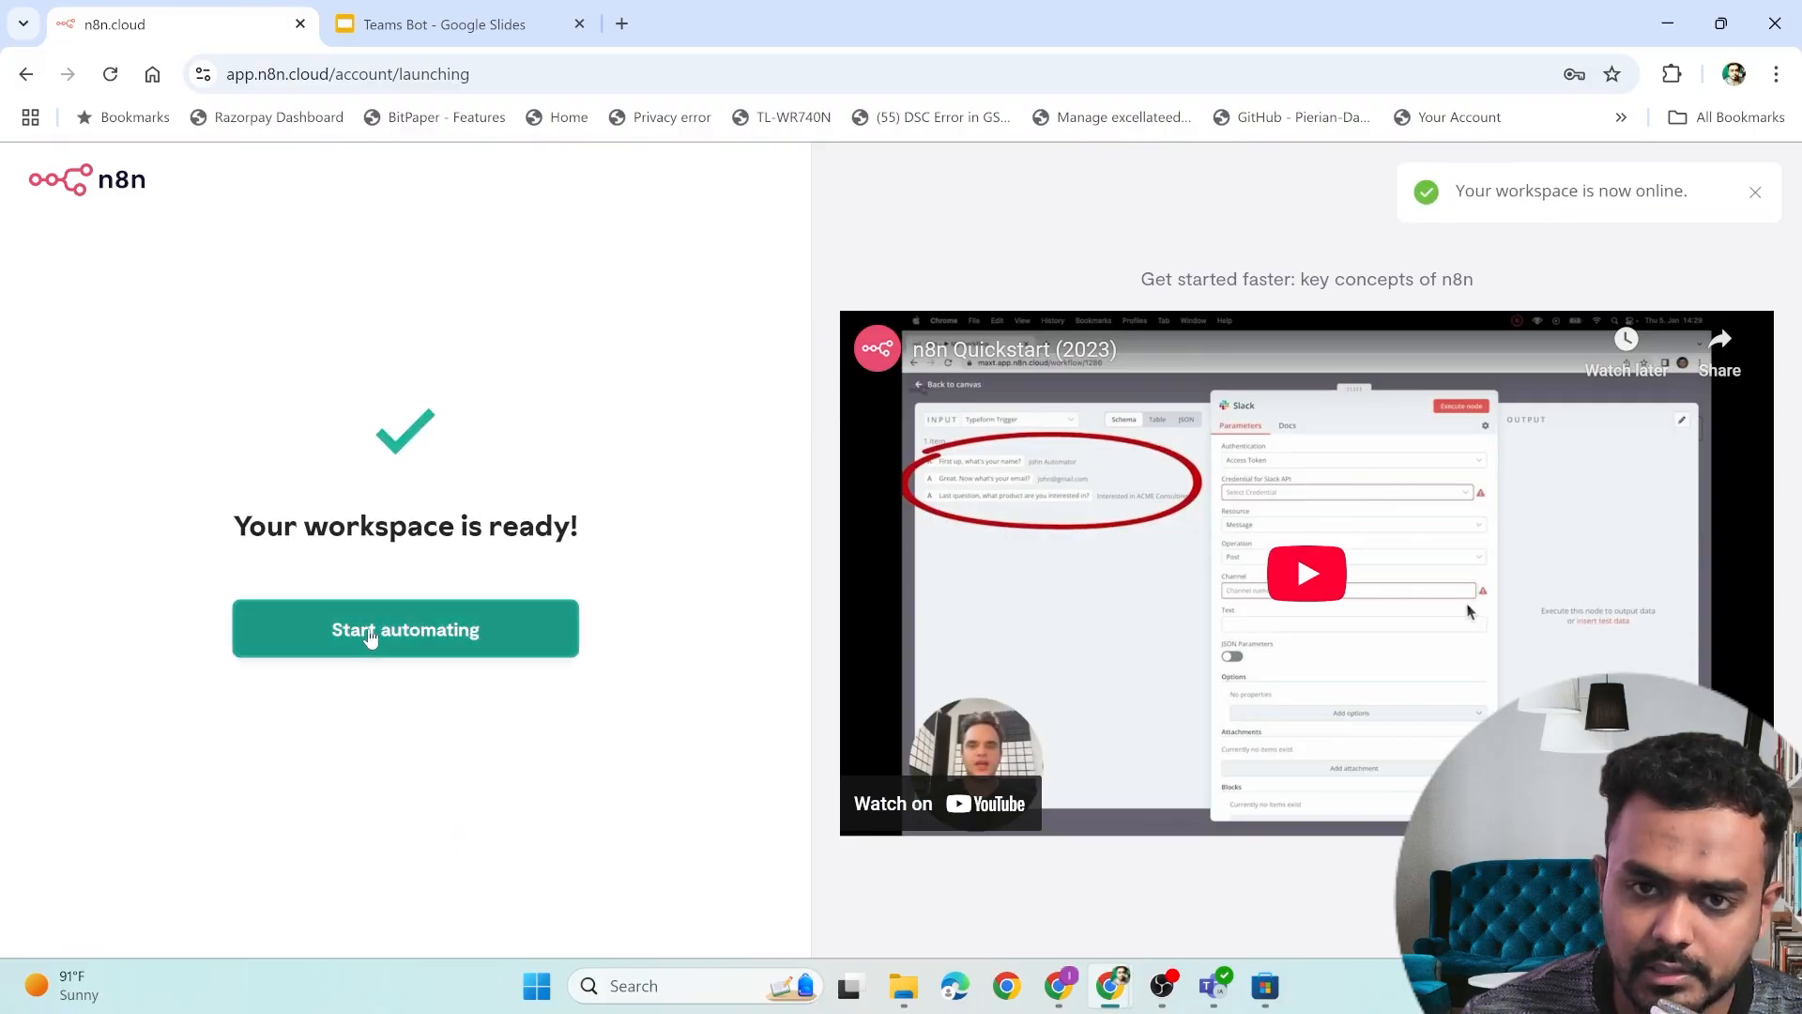
pyautogui.click(369, 634)
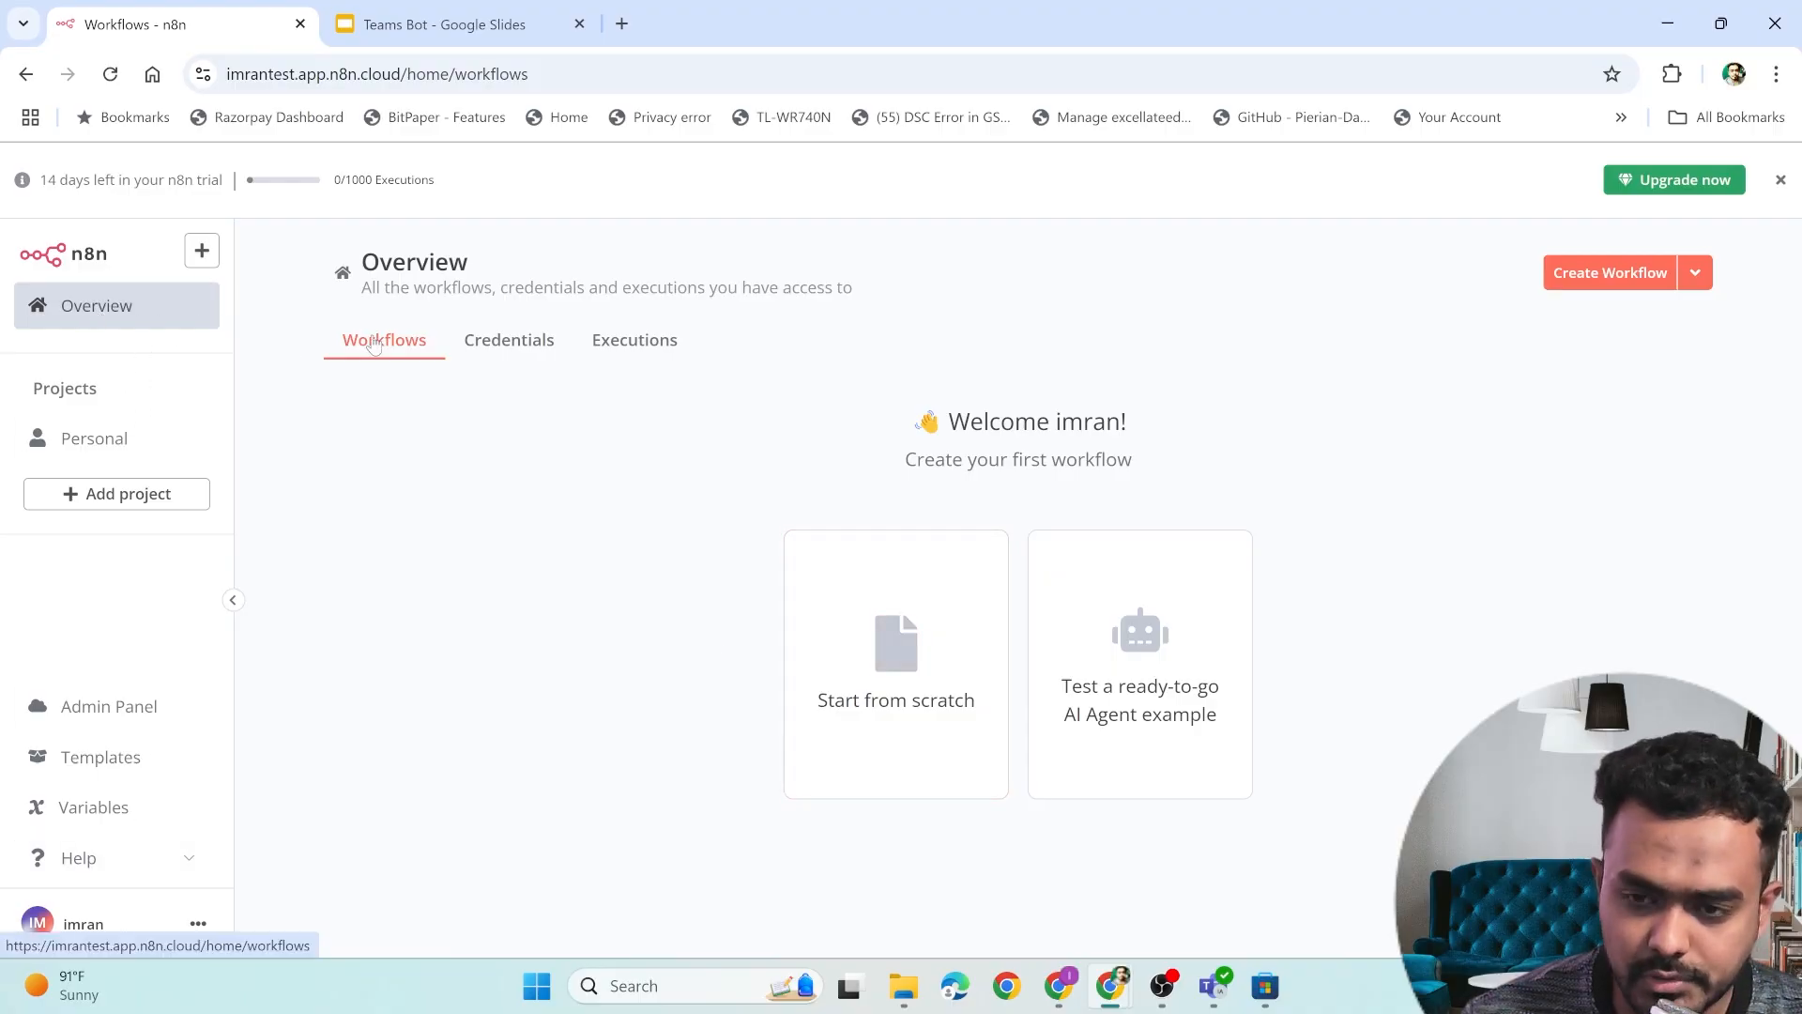
# Examine the workspace overview's credentials, executions and workflows lists
pyautogui.click(522, 348)
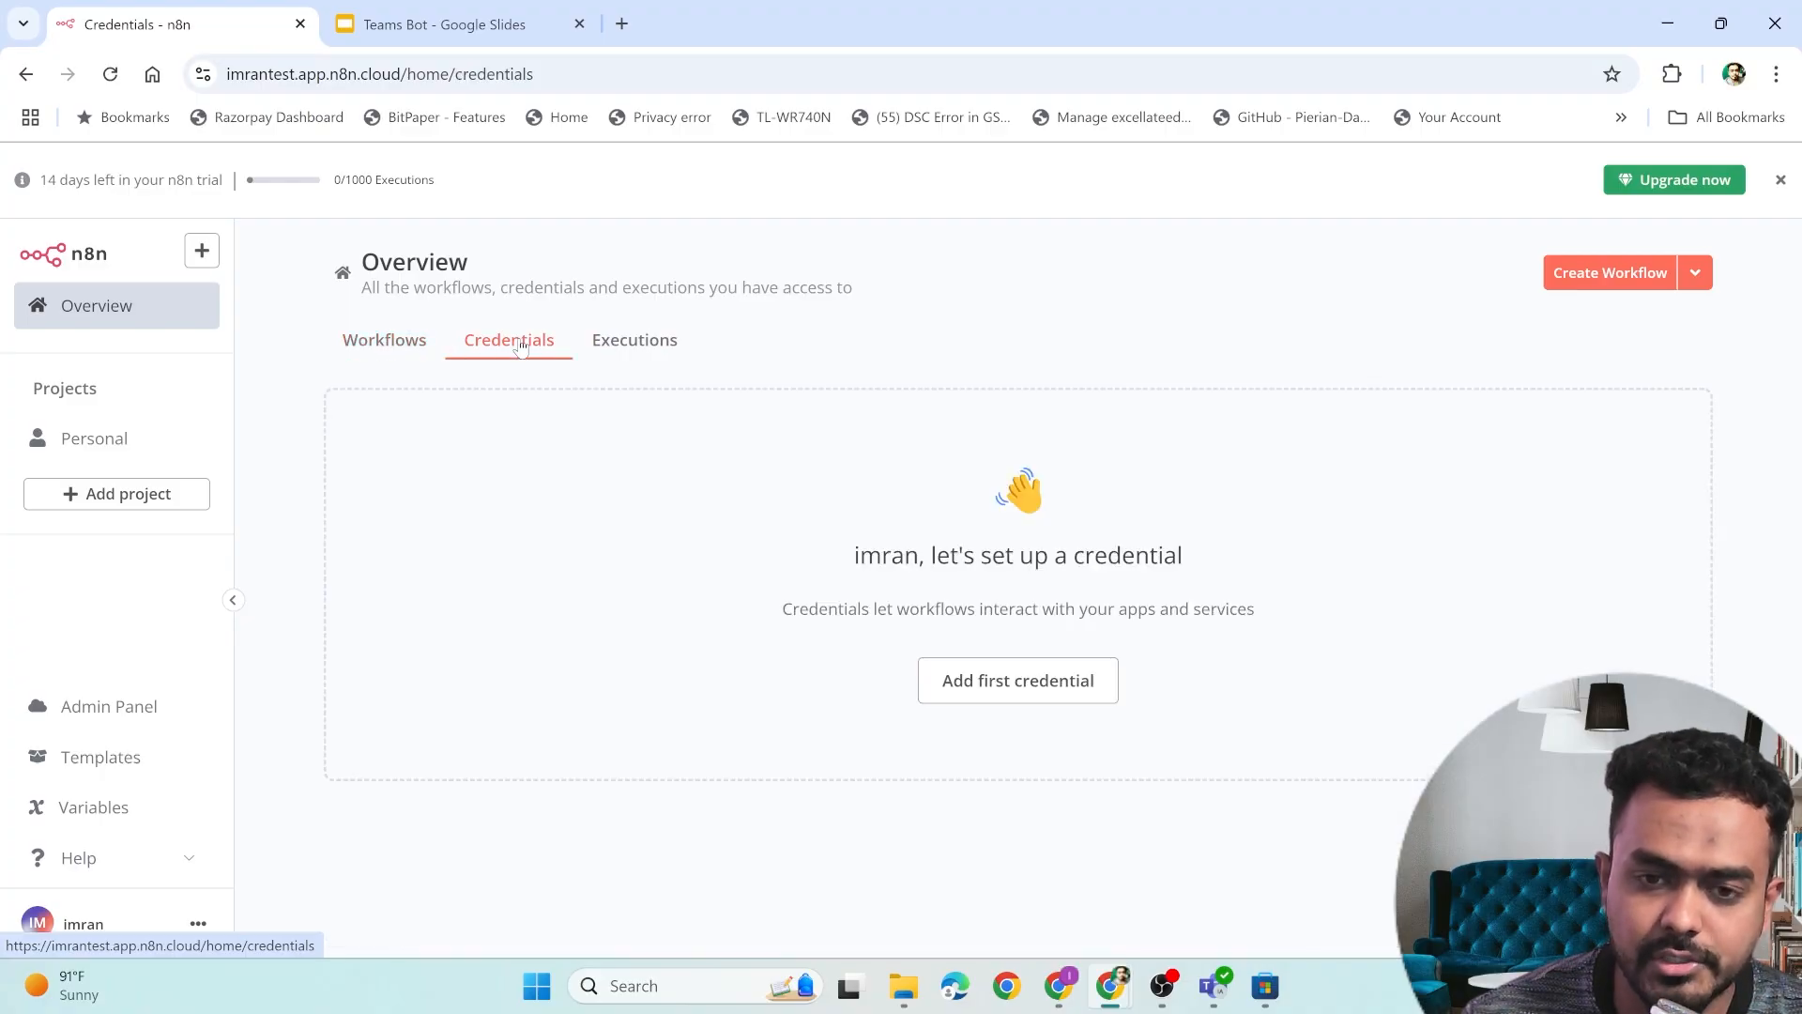
pyautogui.click(633, 345)
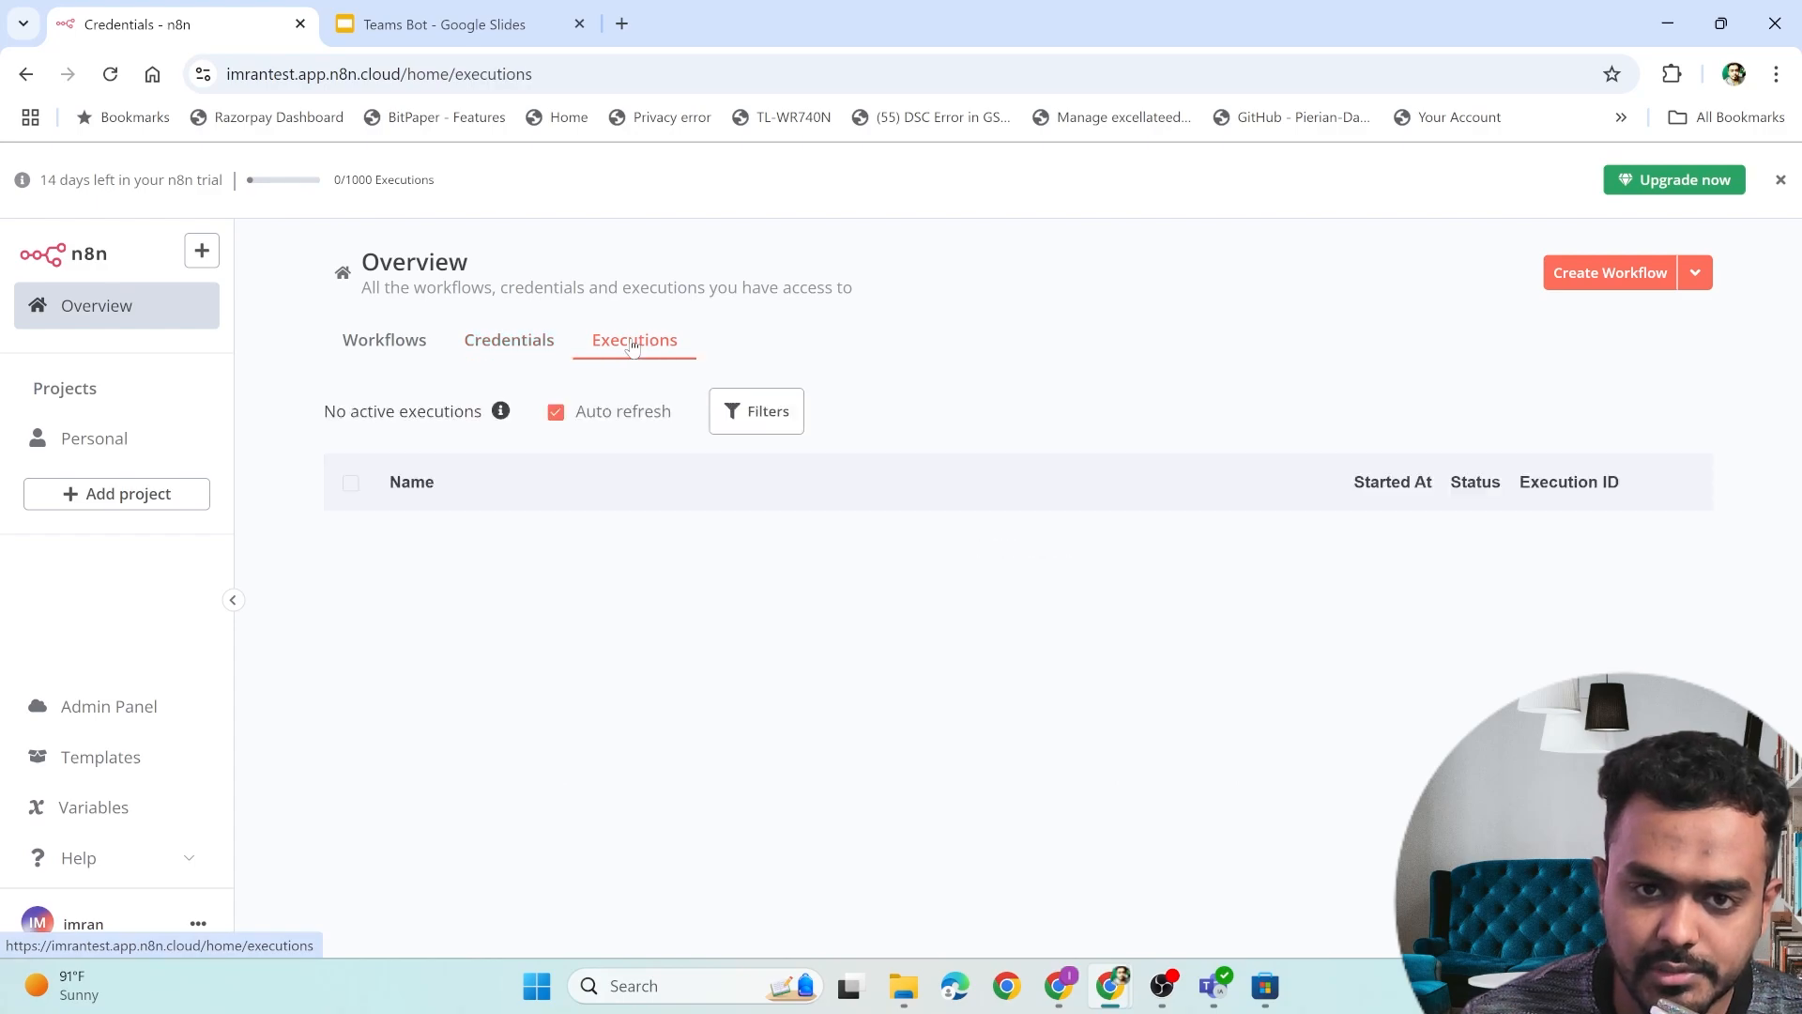
pyautogui.click(125, 315)
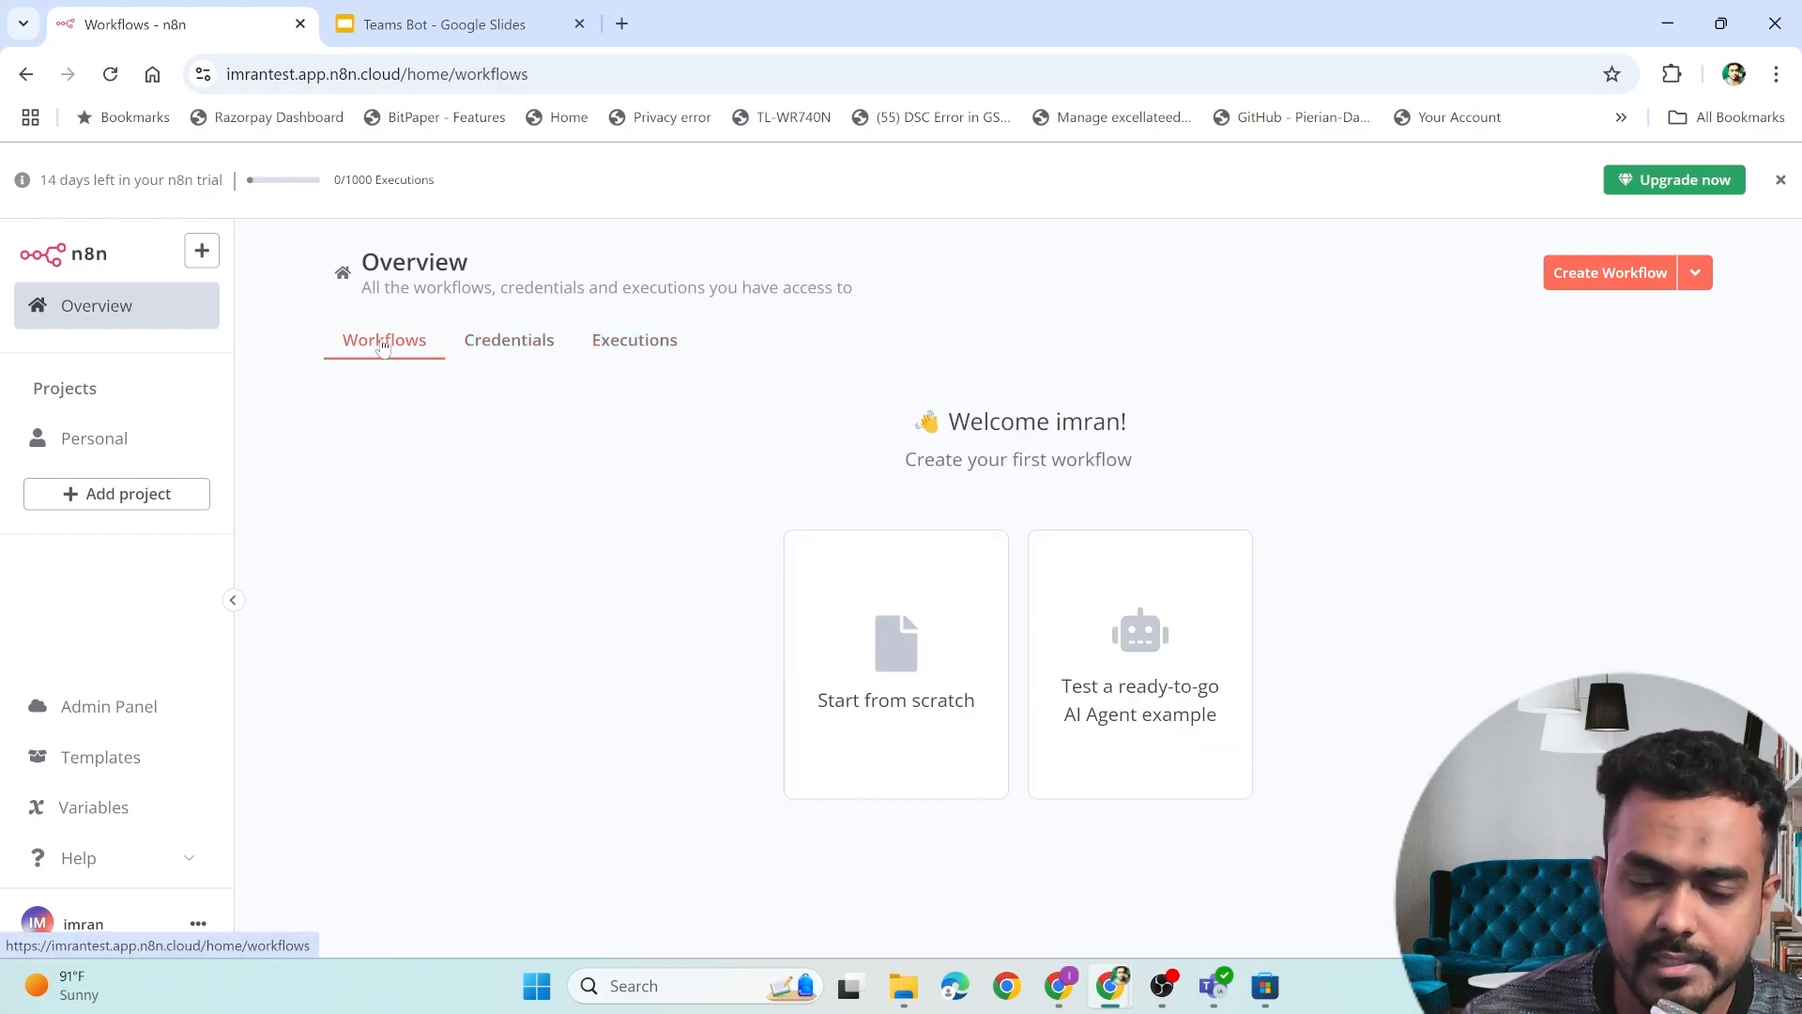
pyautogui.click(509, 344)
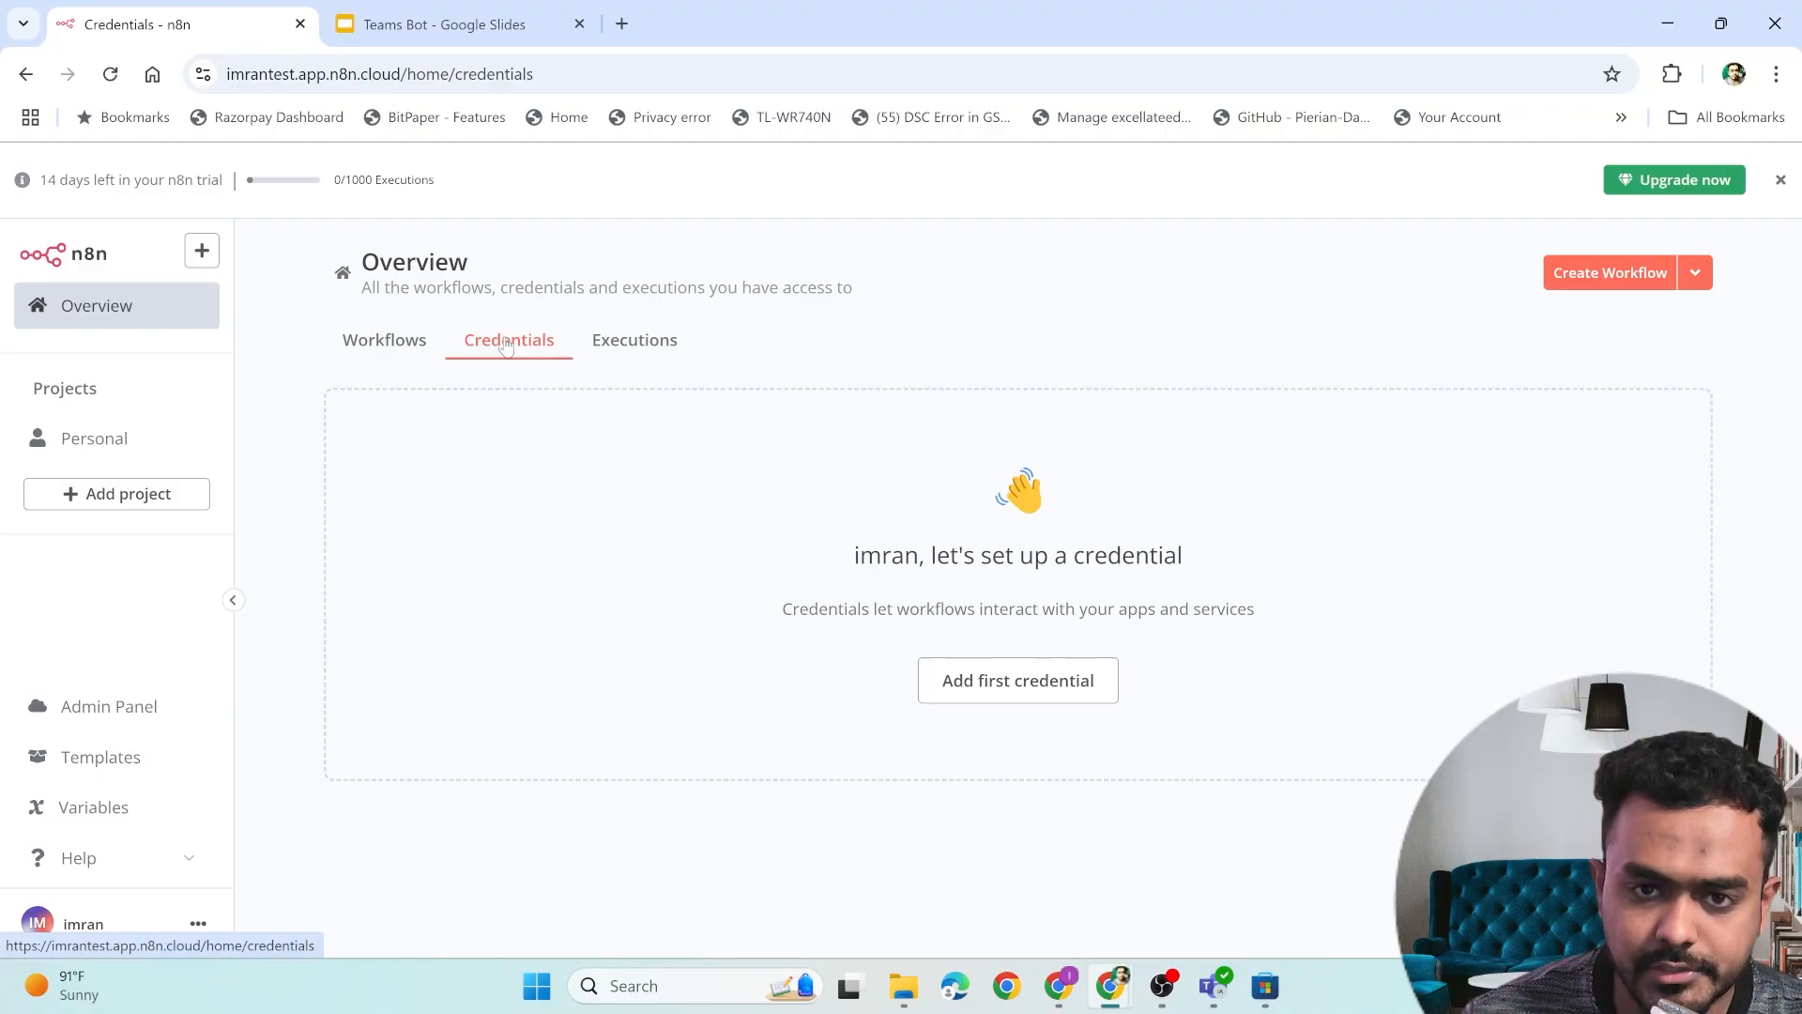
pyautogui.click(641, 345)
pyautogui.click(392, 344)
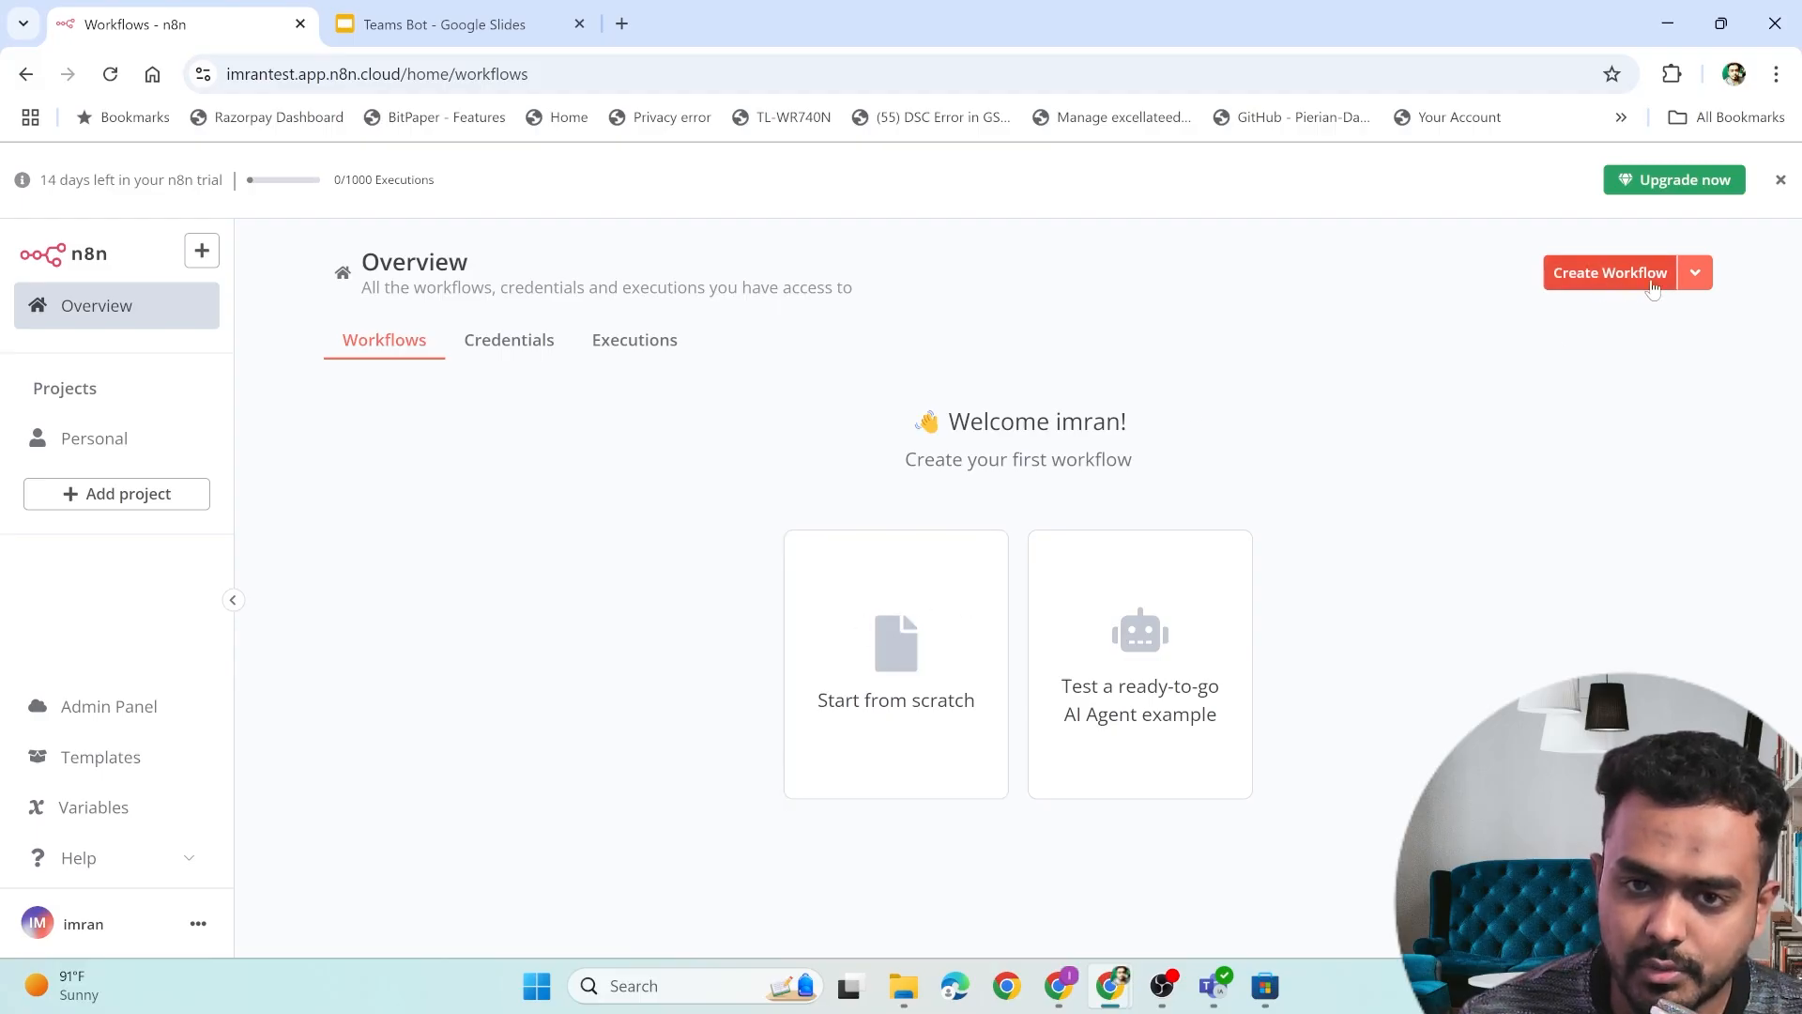
# Create a new workflow, view its executions page and return to the editor
pyautogui.click(1699, 277)
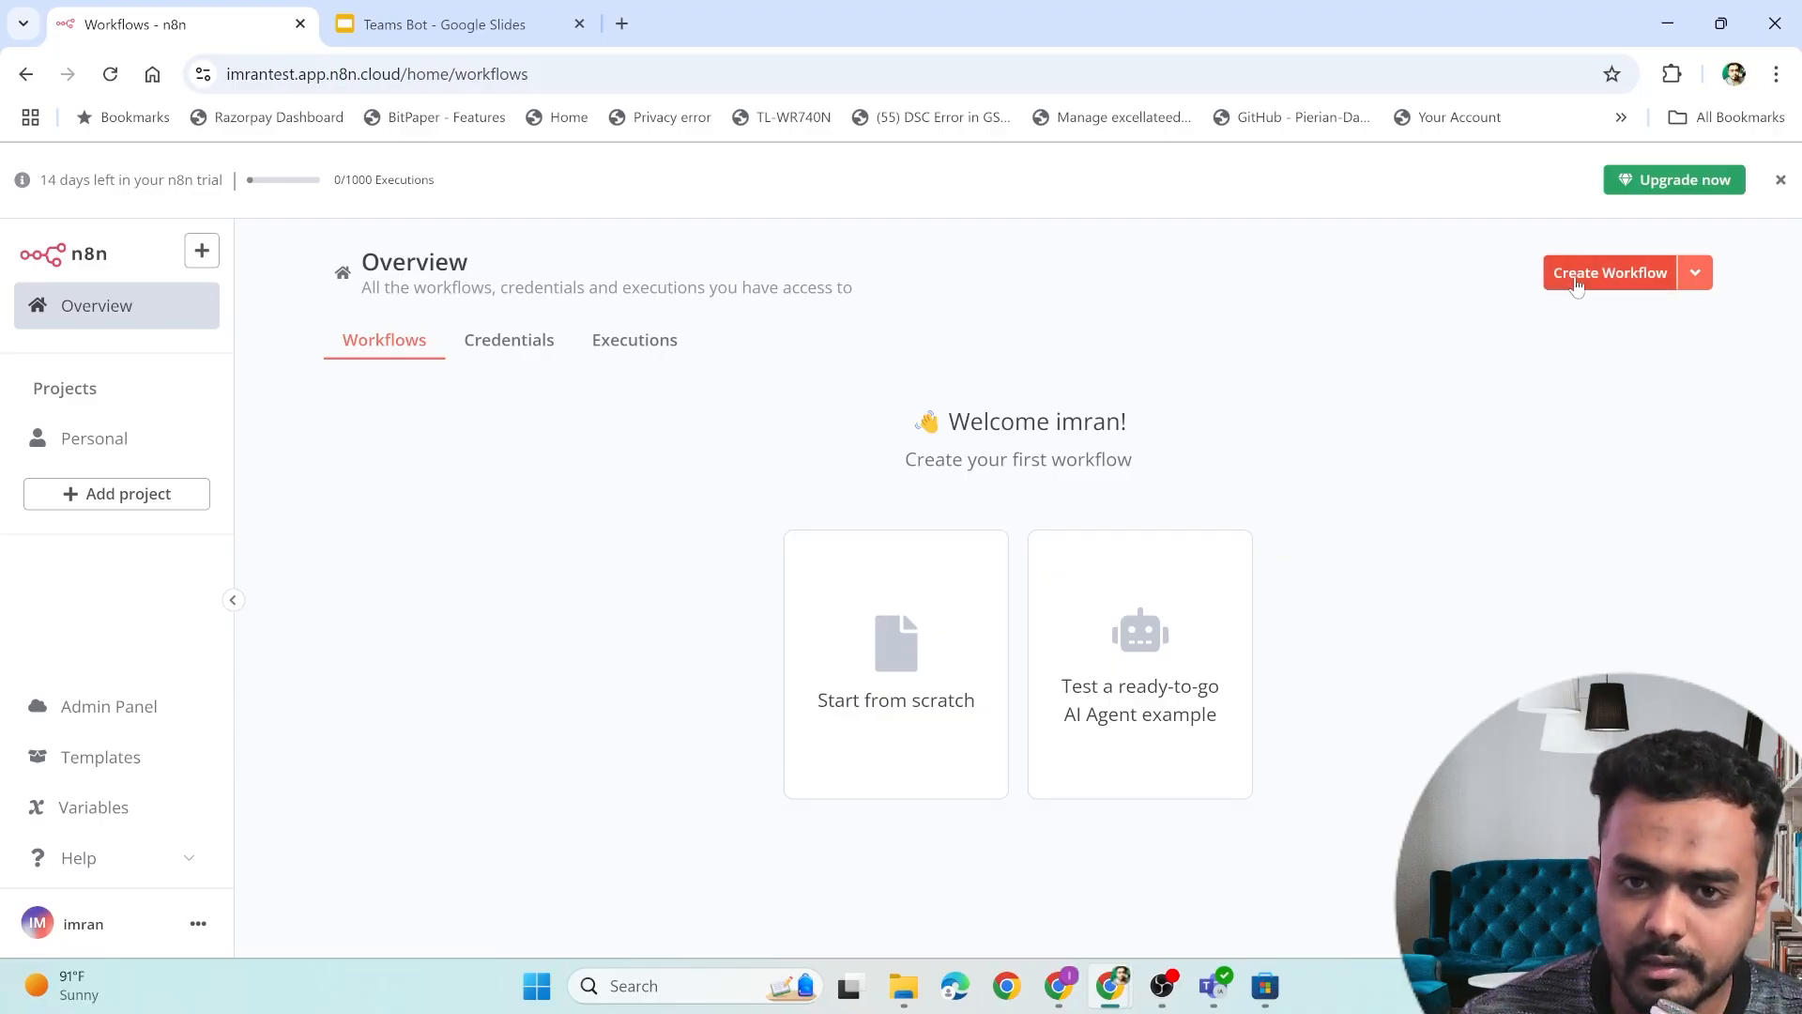
pyautogui.click(1610, 272)
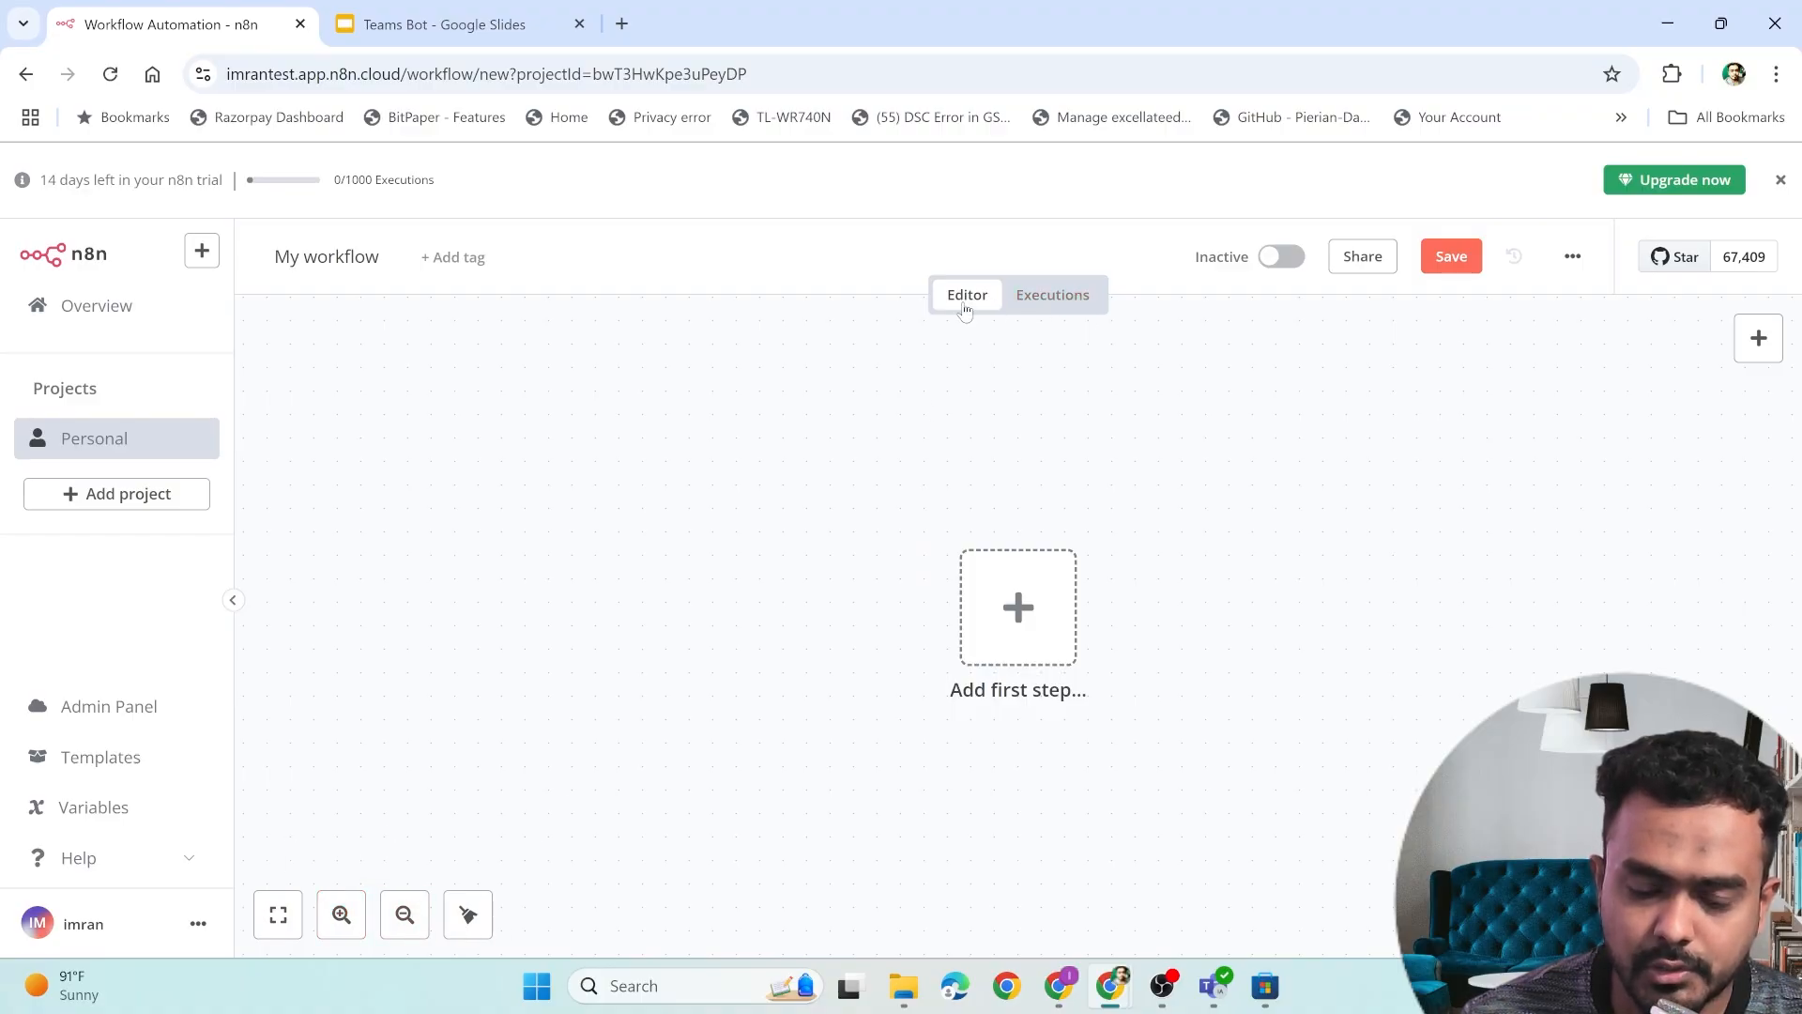
pyautogui.click(1053, 297)
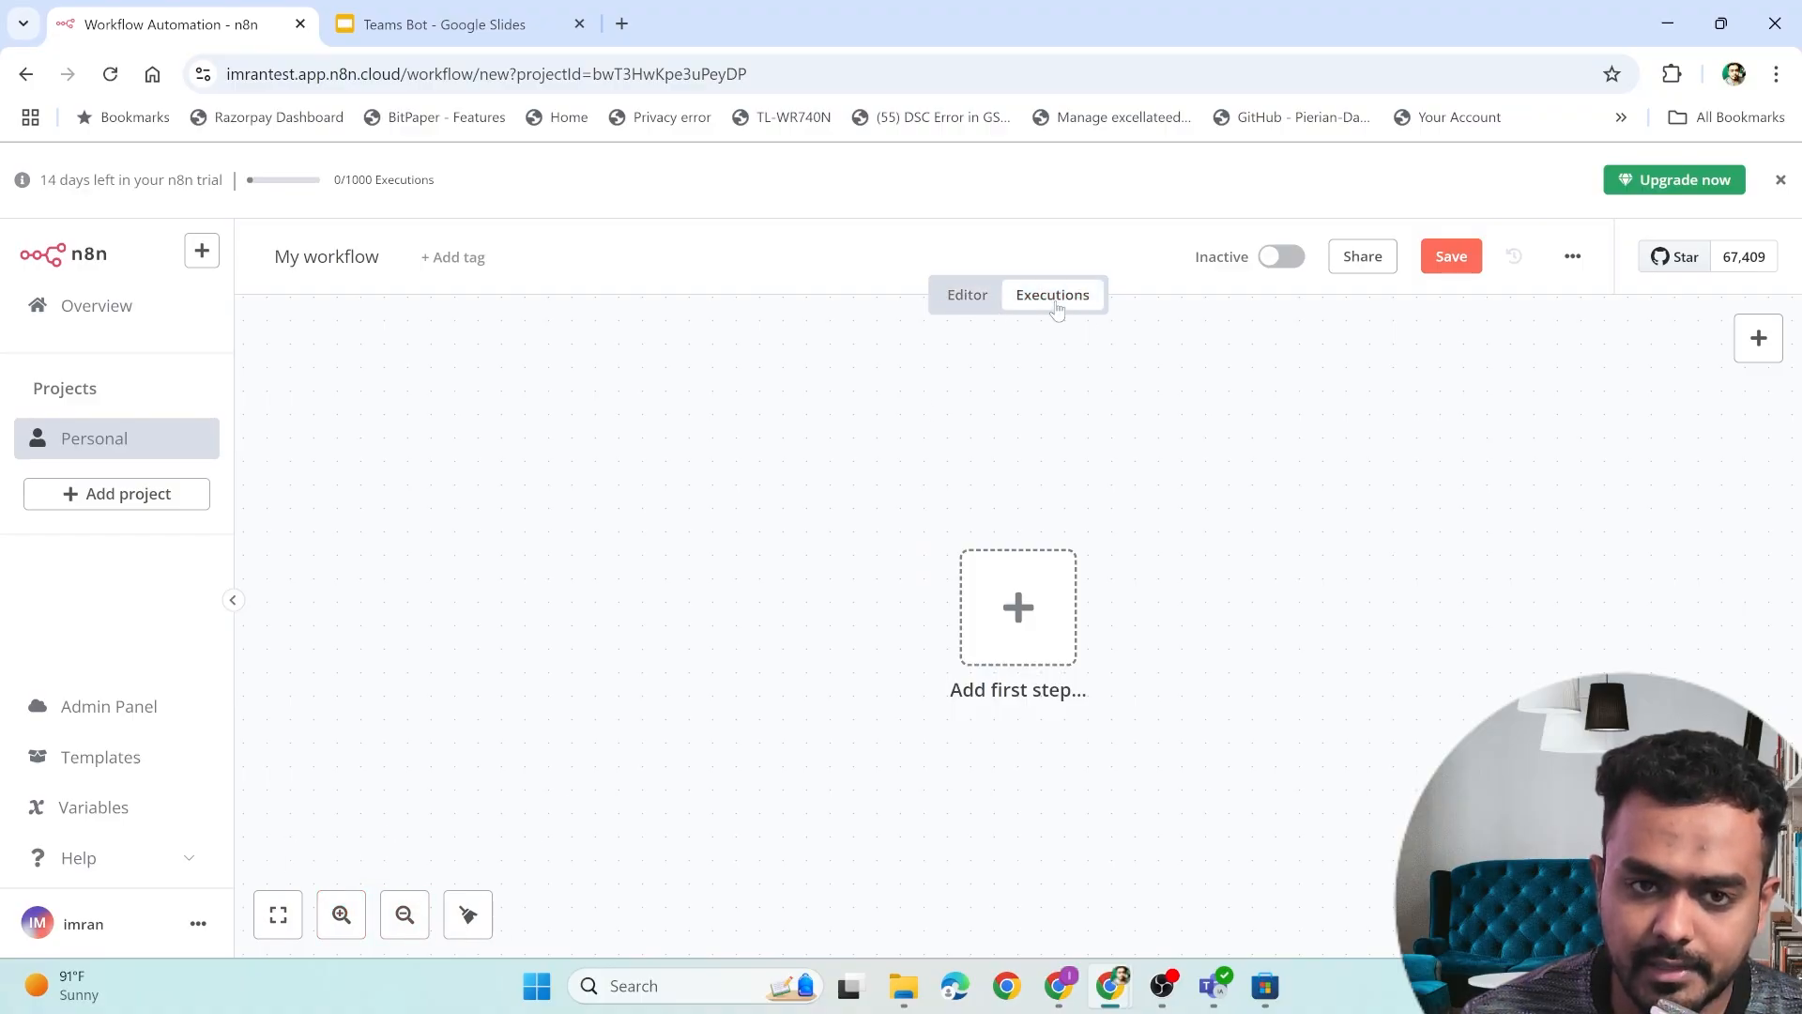
pyautogui.click(969, 299)
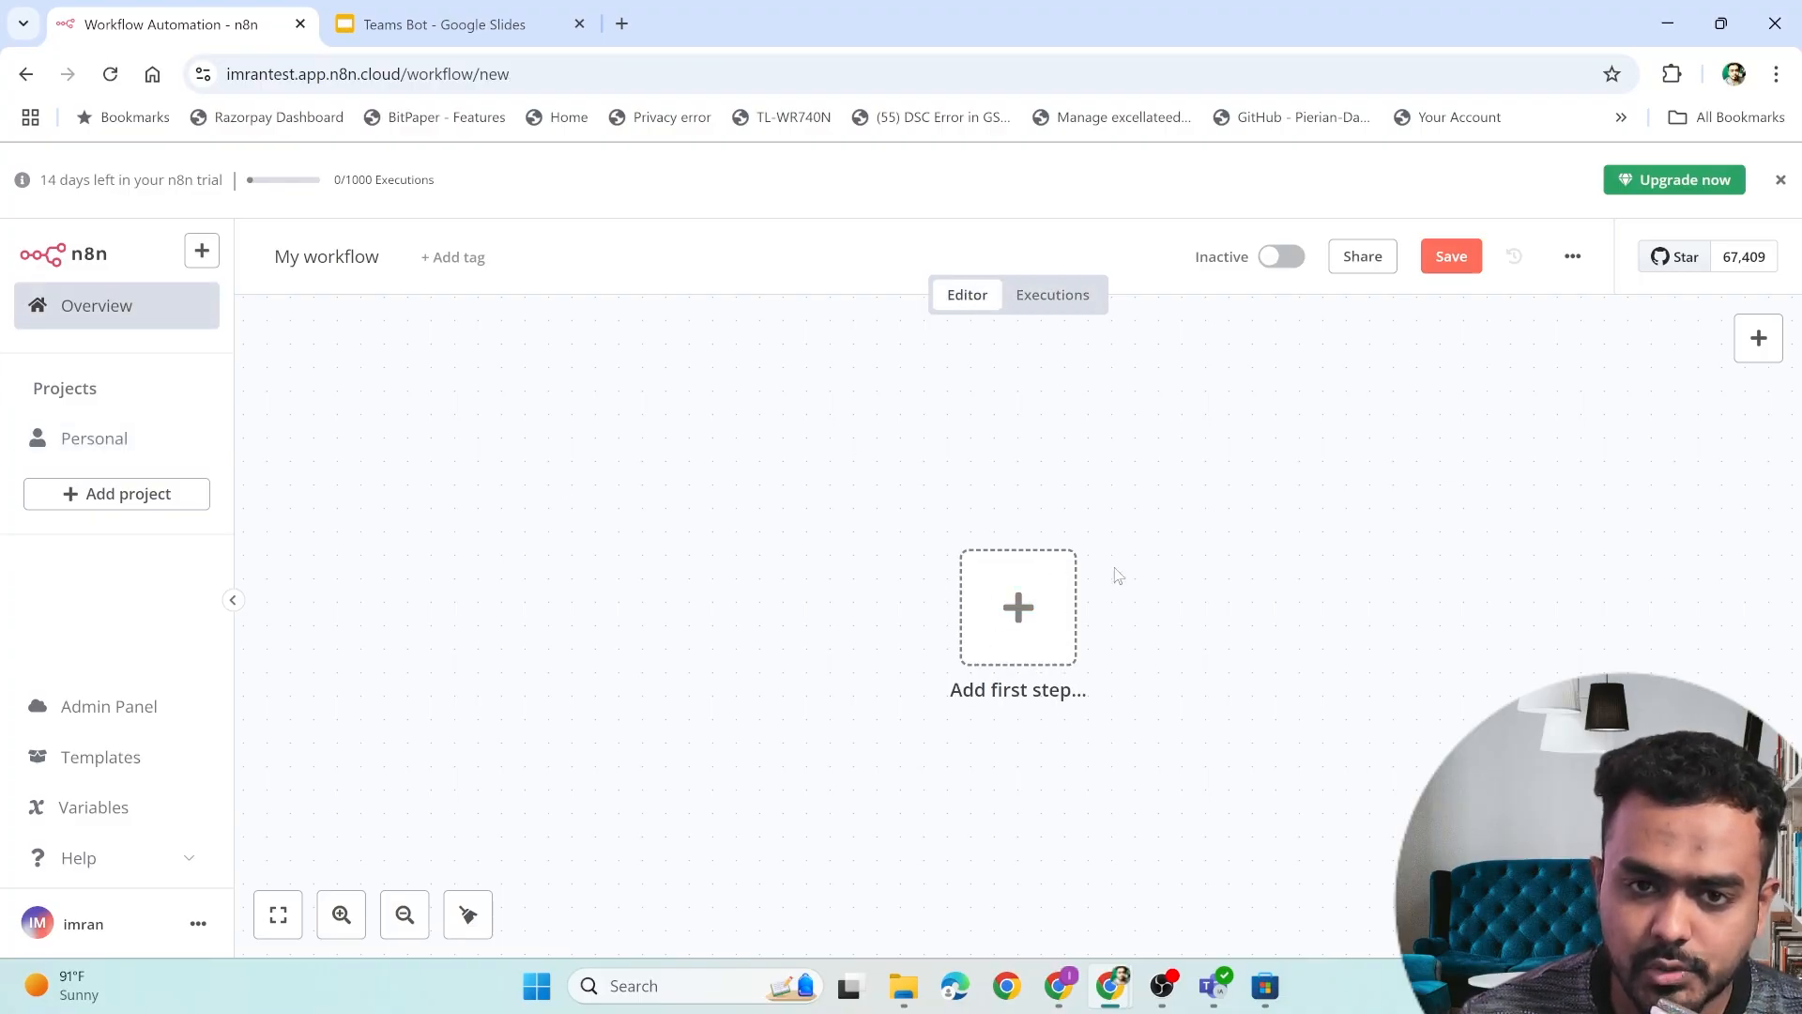
# Examine the trigger types offered for the workflow's first step, including the apps available for app-event triggers
pyautogui.click(1004, 629)
pyautogui.scroll(-3, 1550, 622)
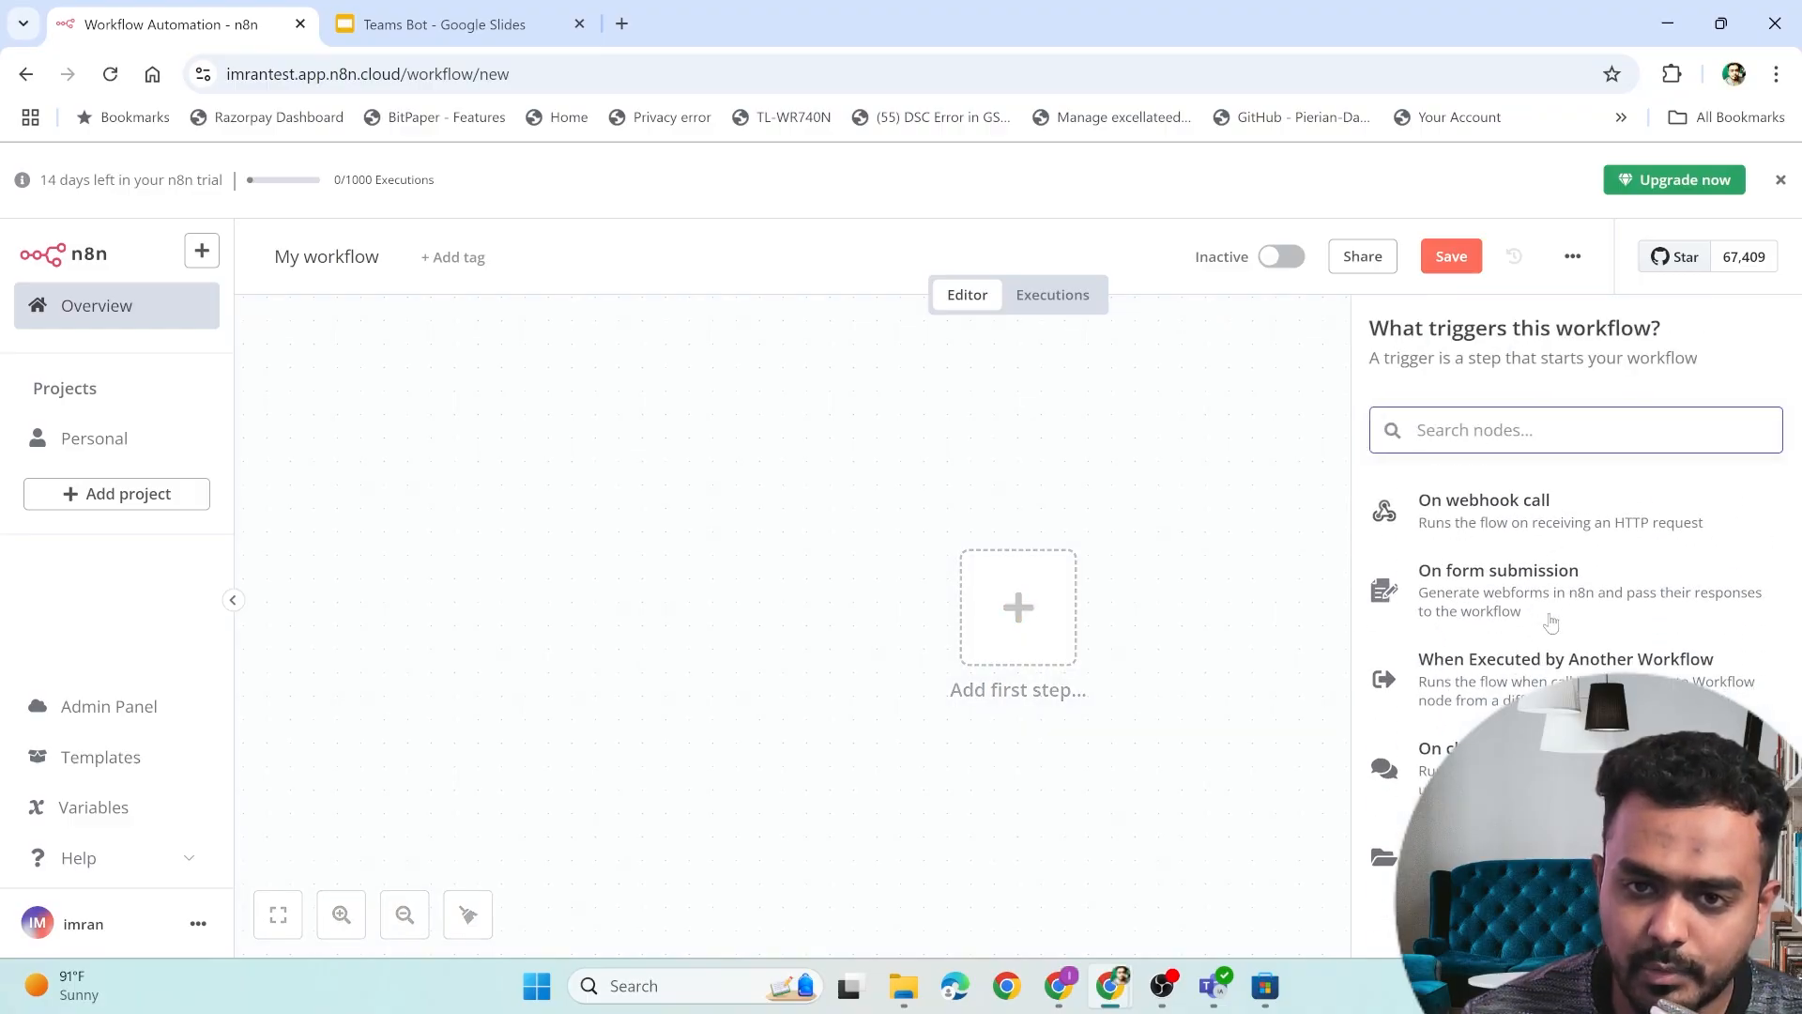
pyautogui.scroll(3, 1548, 601)
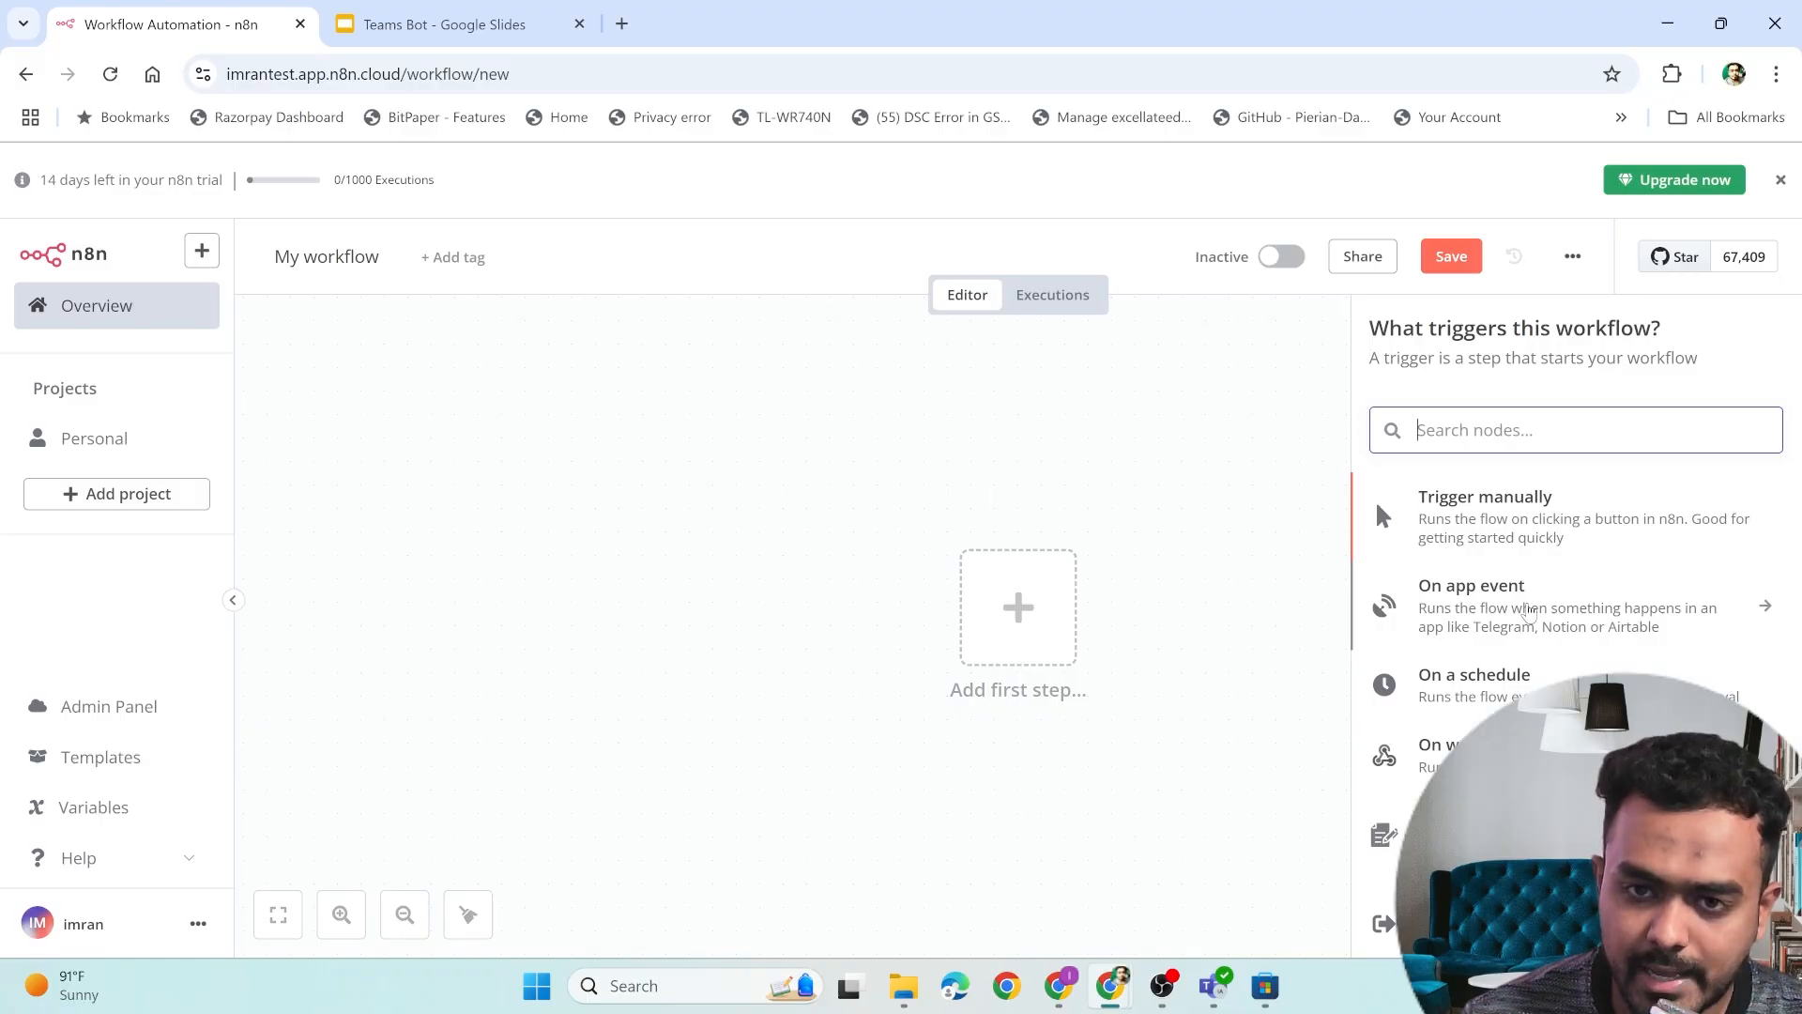
pyautogui.click(1761, 614)
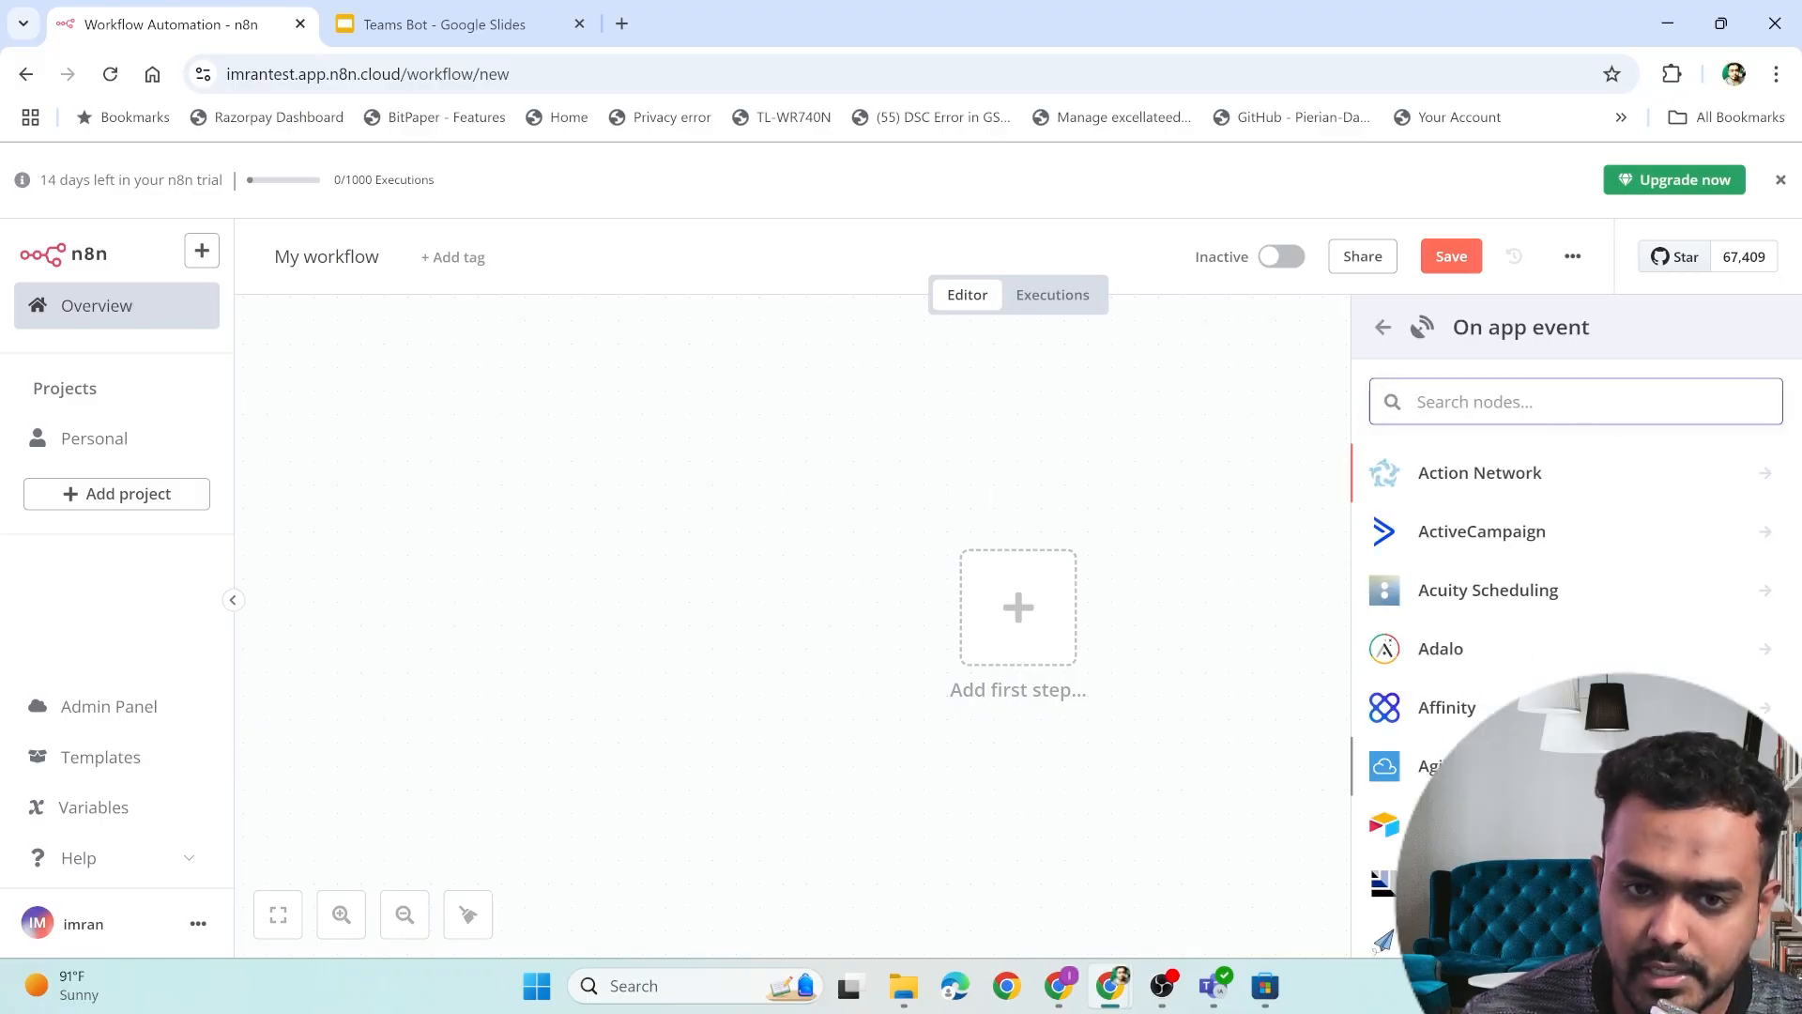
pyautogui.scroll(-12, 1479, 605)
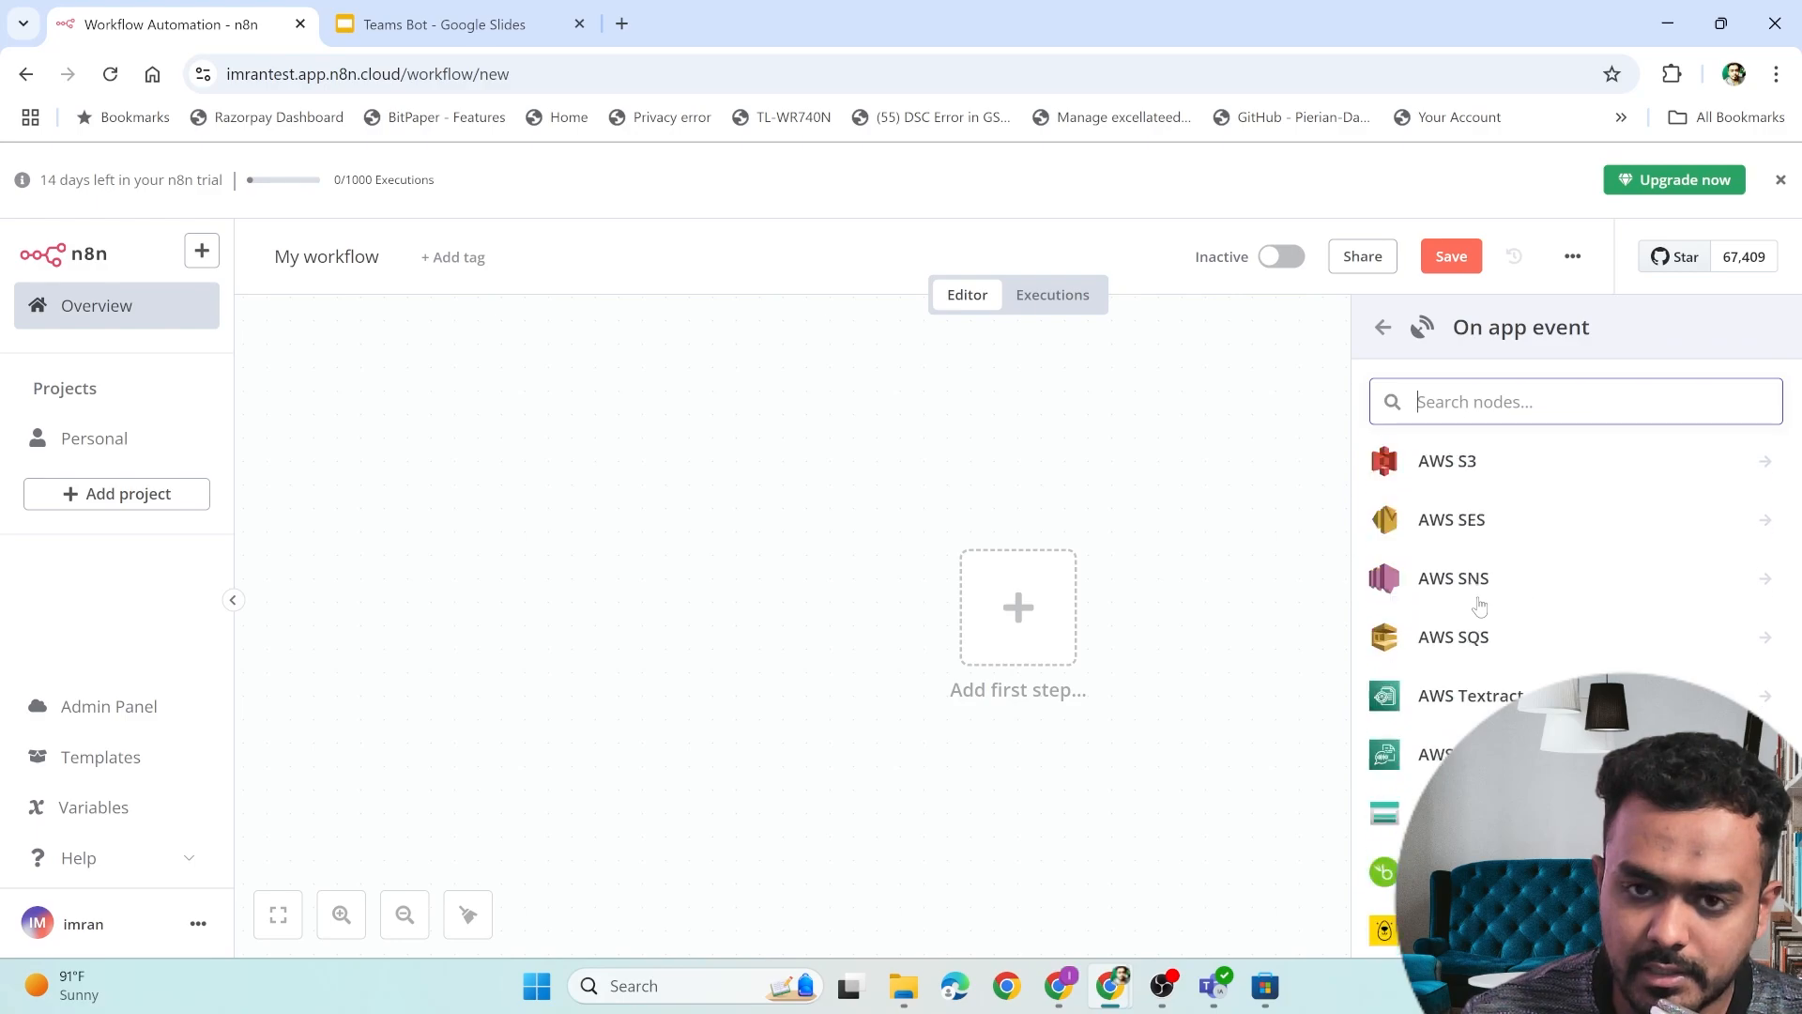
pyautogui.scroll(-15, 1480, 605)
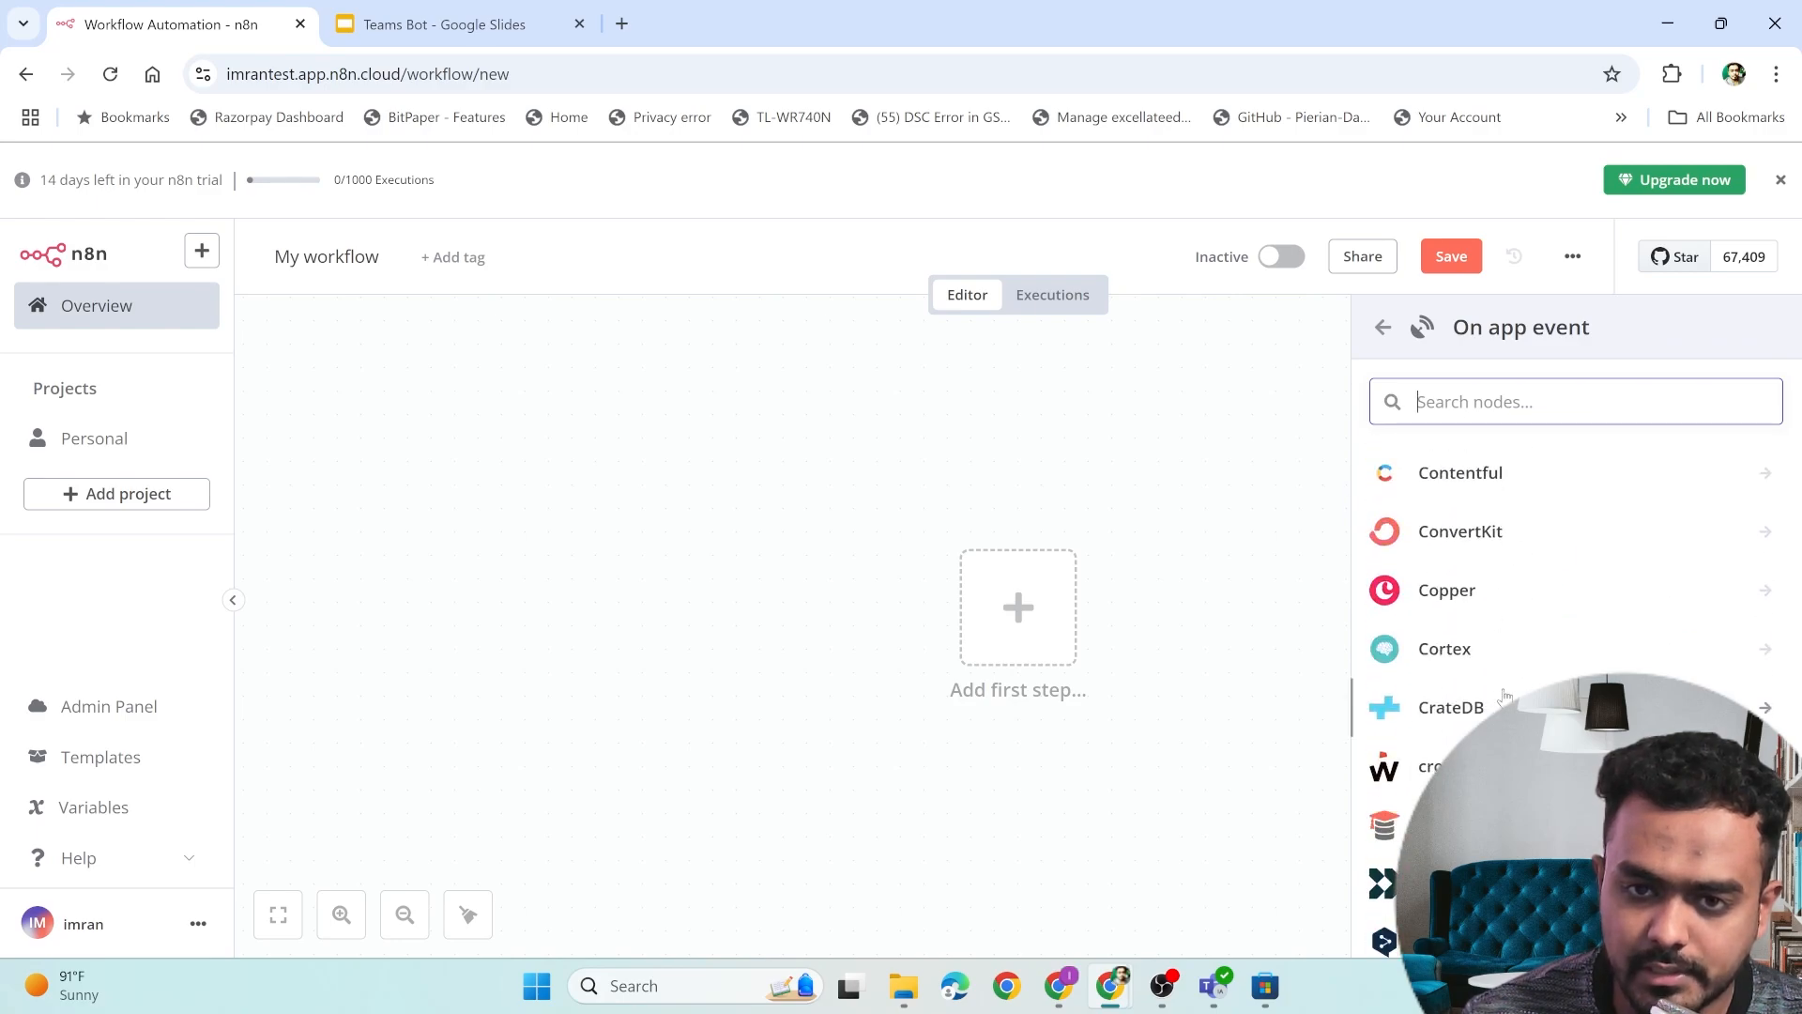
pyautogui.scroll(-15, 1505, 695)
pyautogui.click(1380, 330)
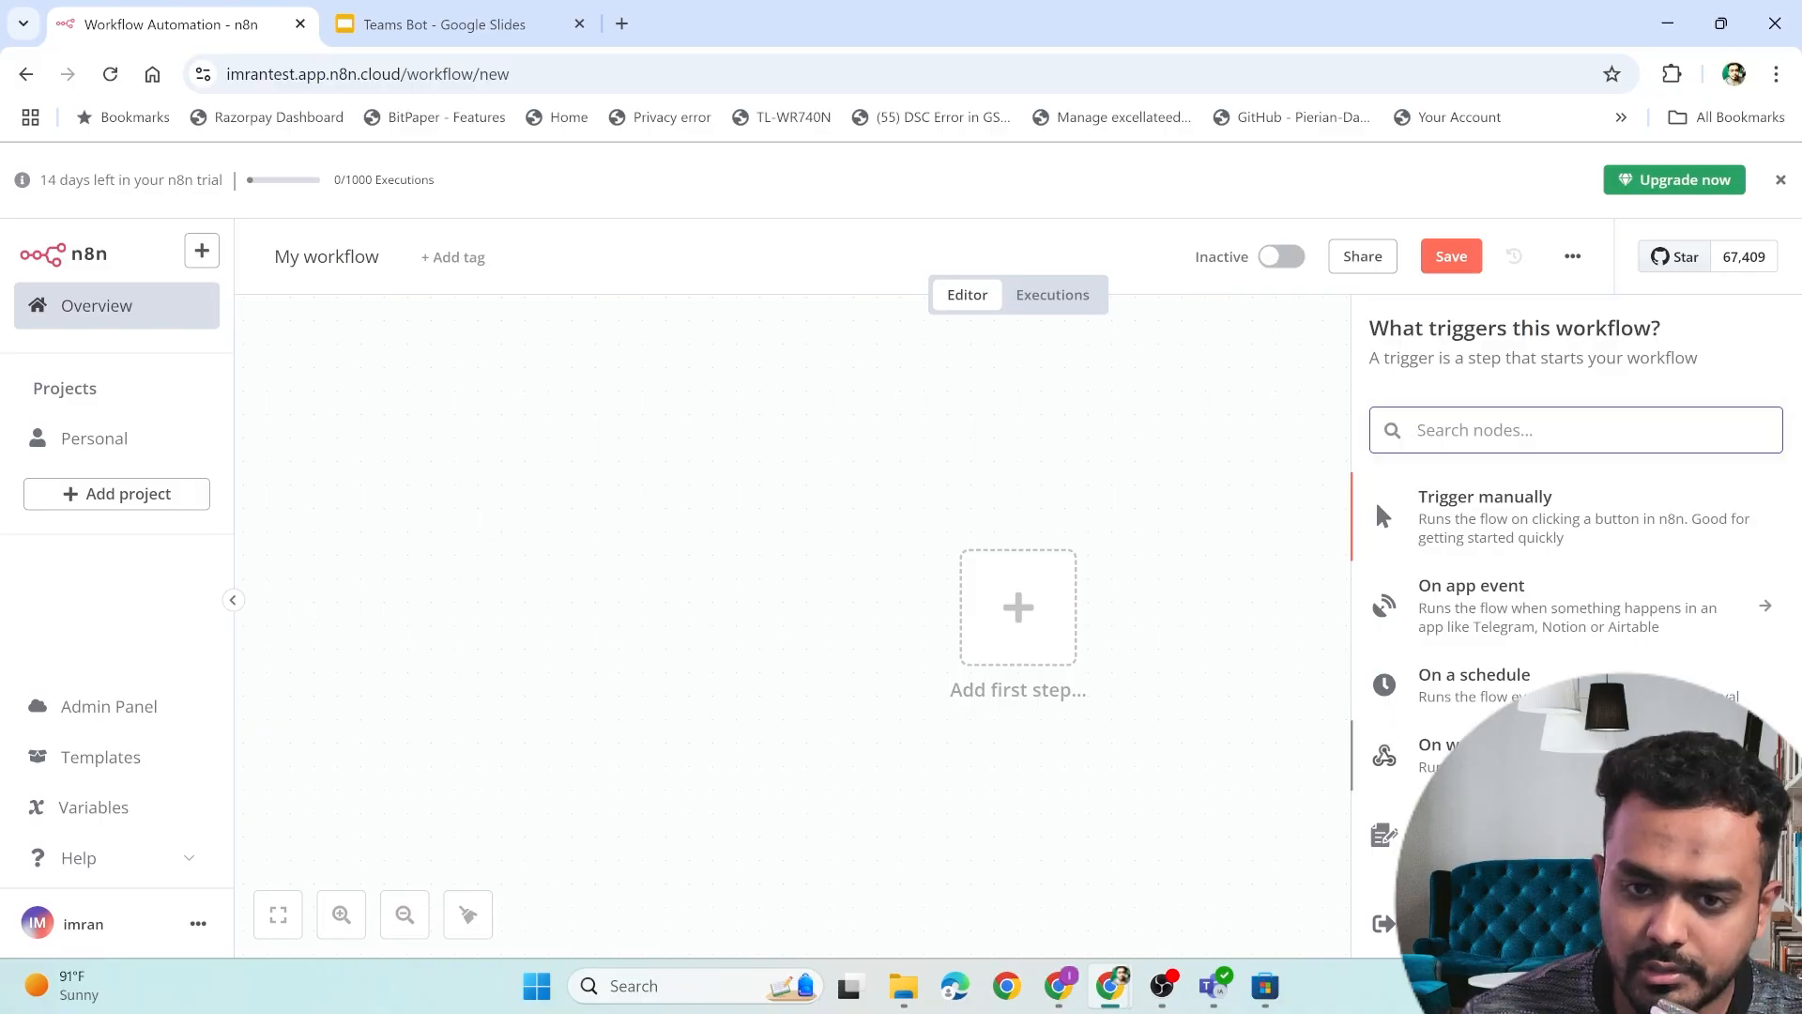
pyautogui.scroll(-3, 1567, 657)
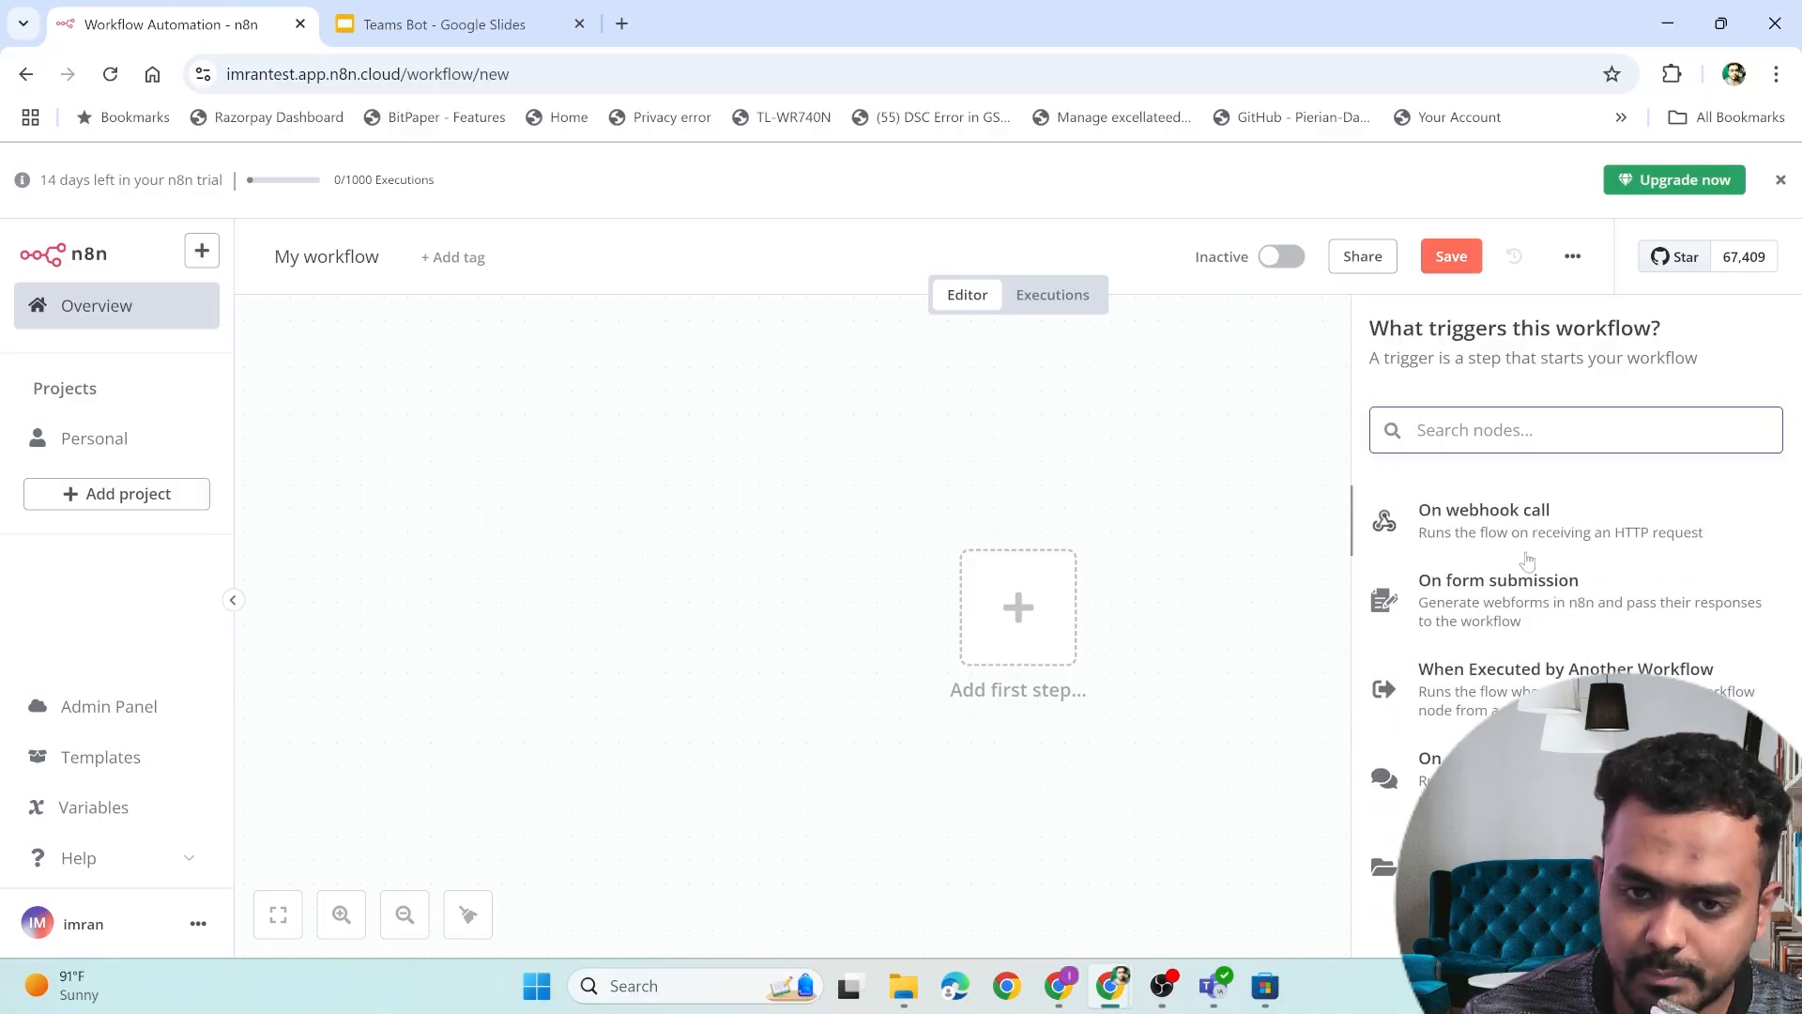
pyautogui.scroll(3, 1568, 657)
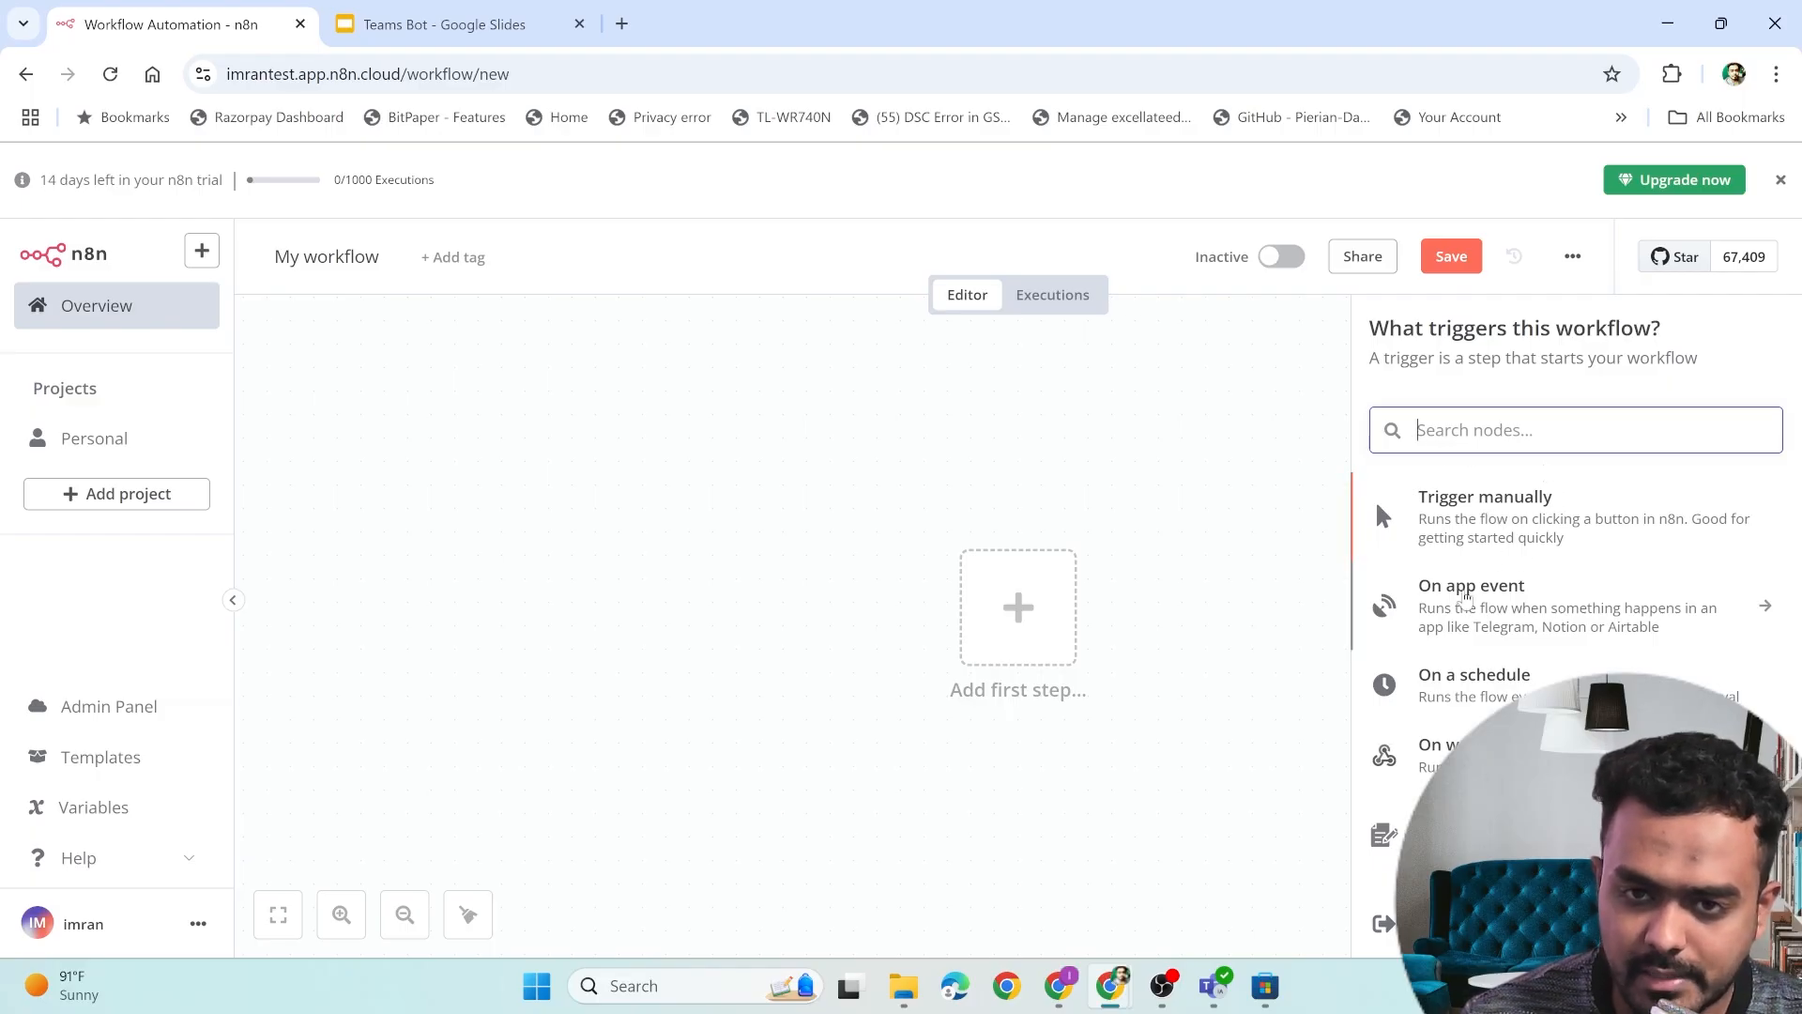
# Search the triggers for "web", add the Webhook trigger, and reposition its node to the left on the canvas
pyautogui.write('web')
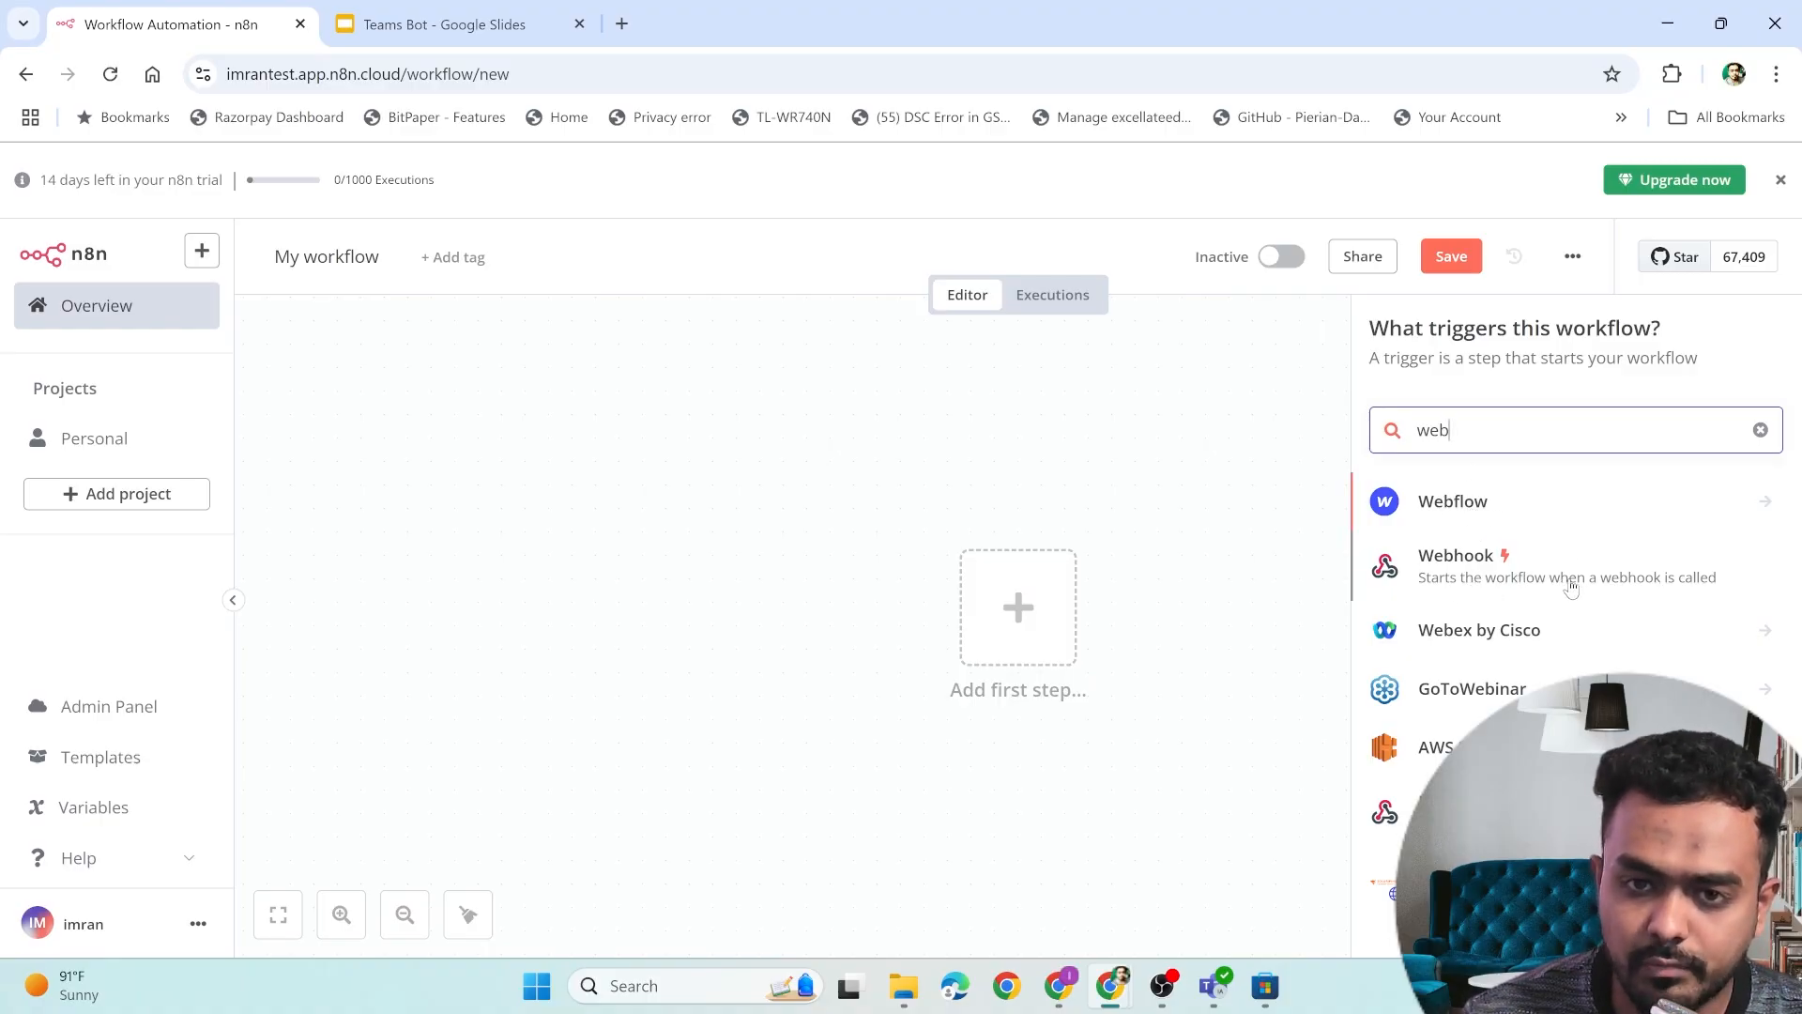
pyautogui.click(1488, 573)
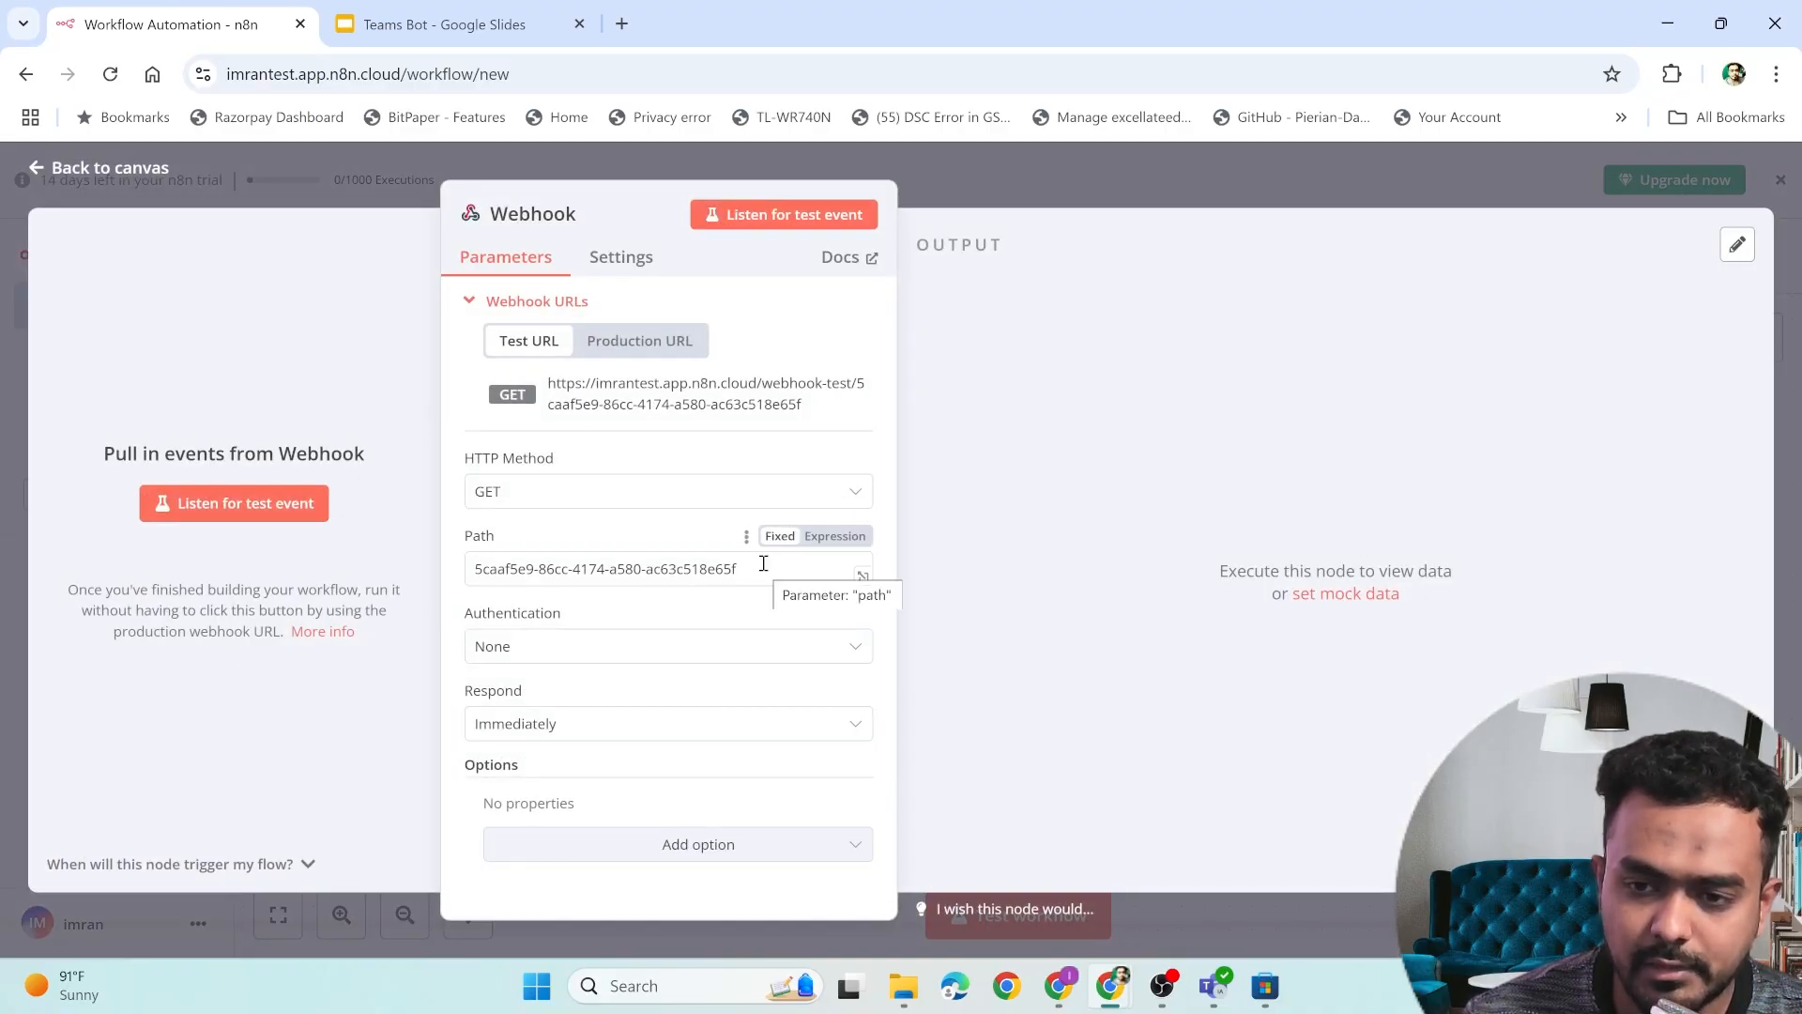
pyautogui.click(110, 167)
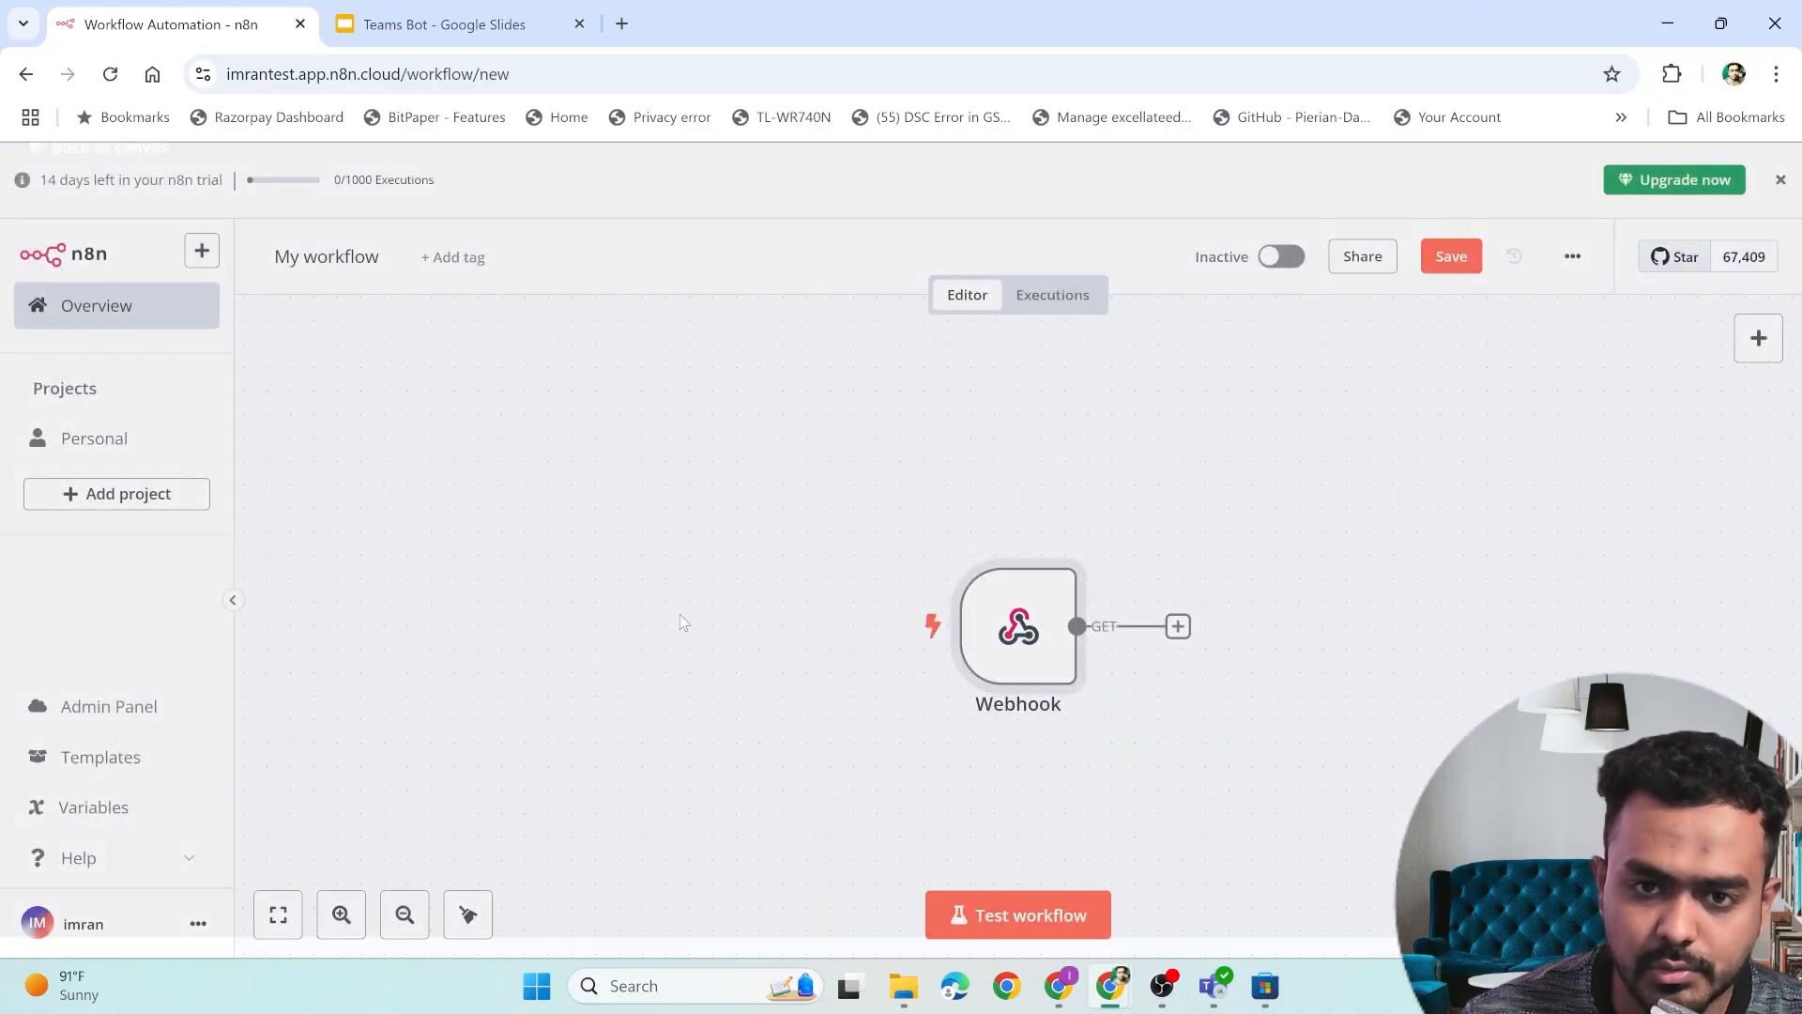
pyautogui.moveTo(994, 600); pyautogui.dragTo(760, 579)
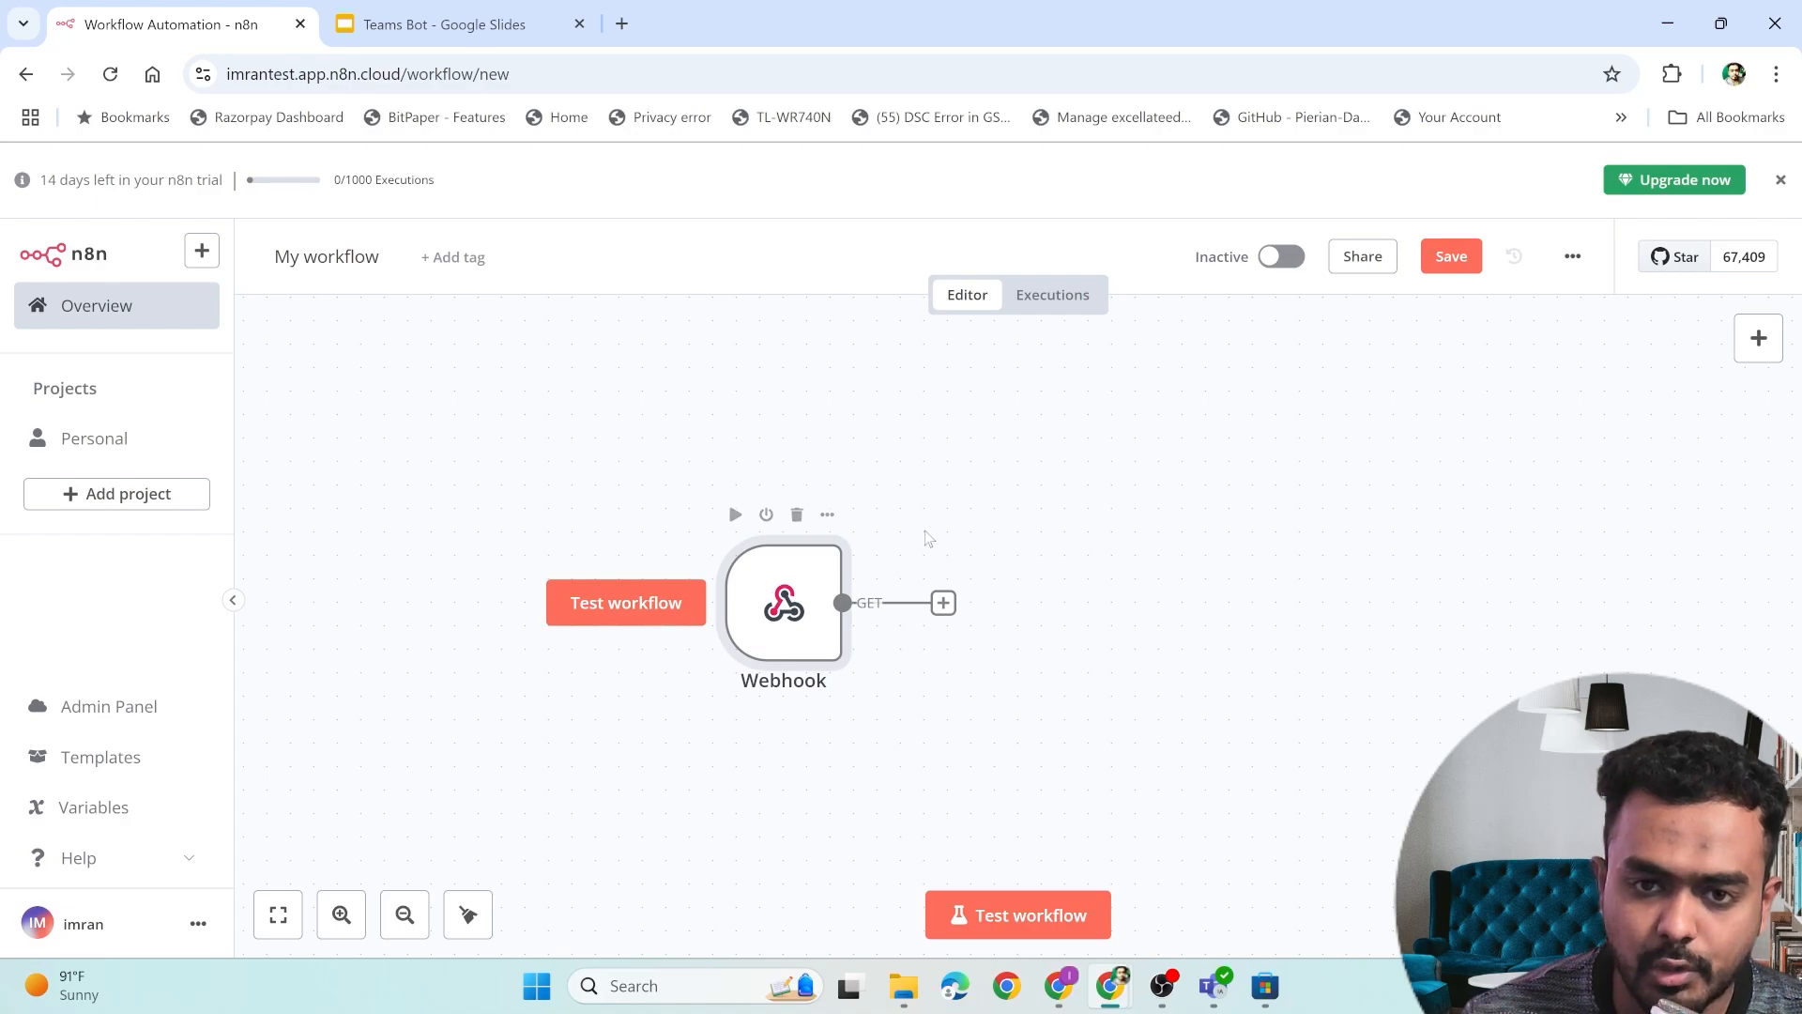
# Review the Webhook node's parameters and settings, and return to the canvas
pyautogui.doubleClick(777, 598)
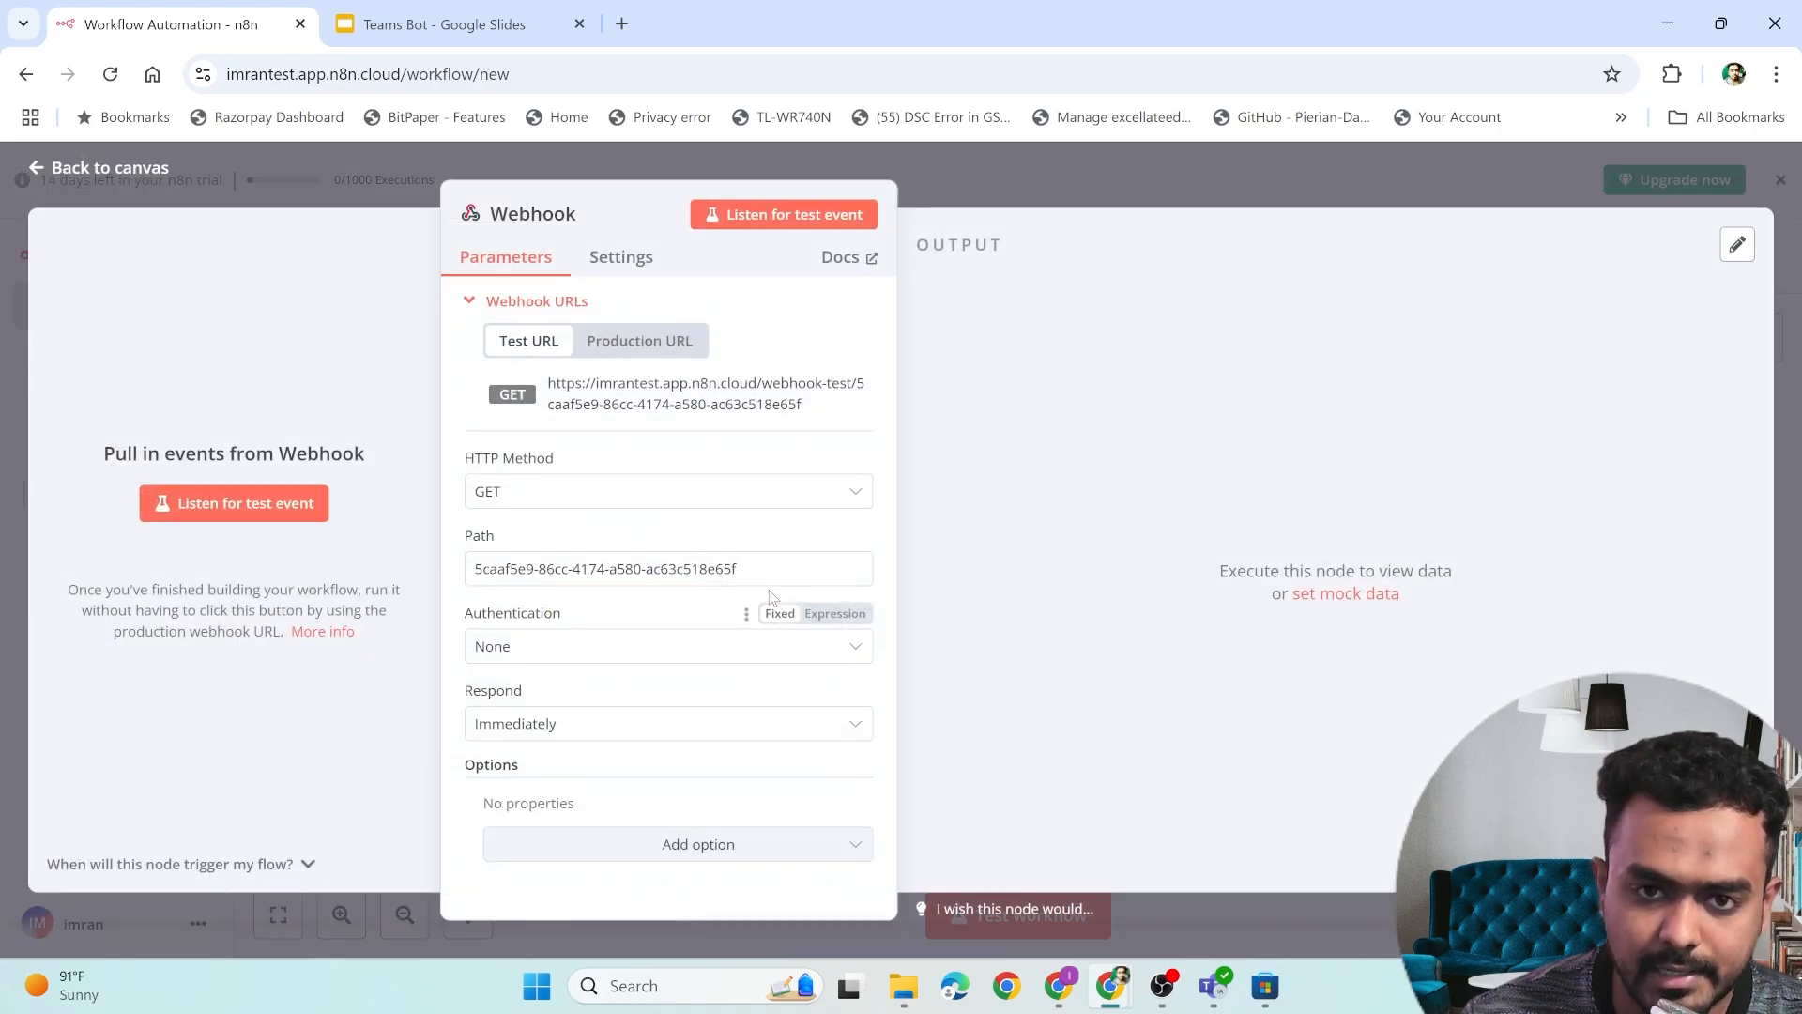
pyautogui.click(622, 258)
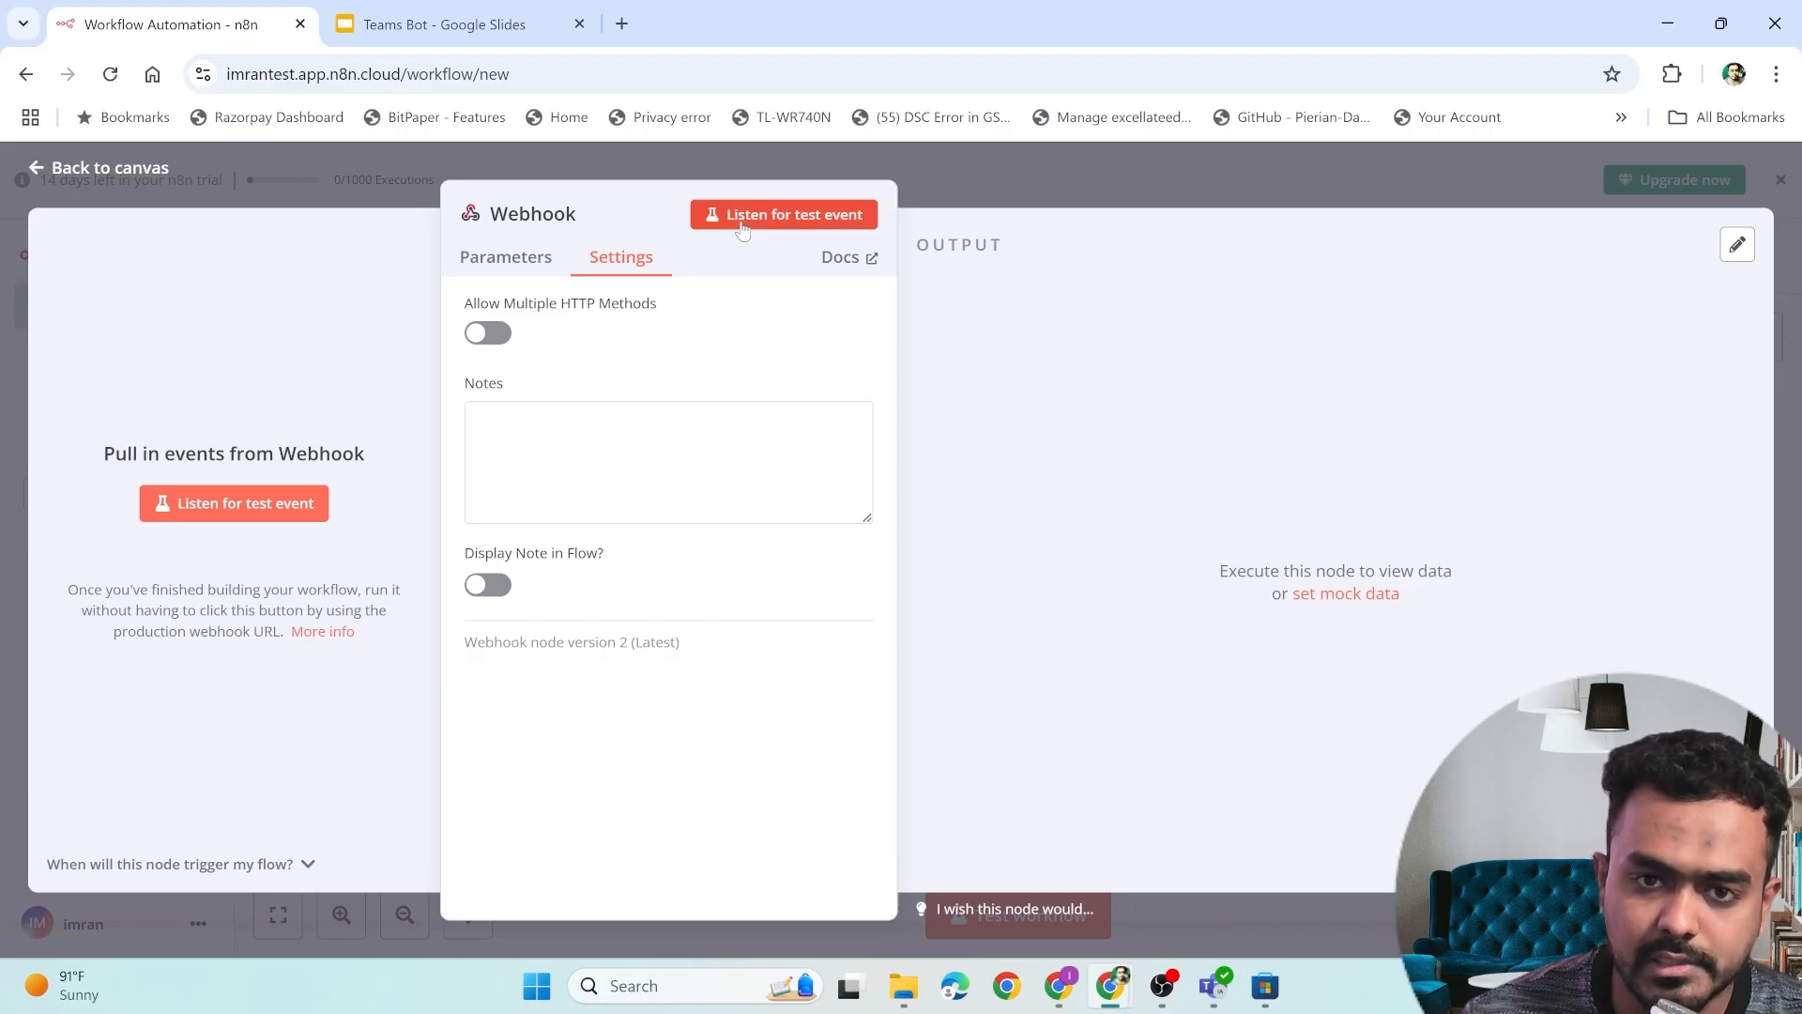
pyautogui.click(132, 171)
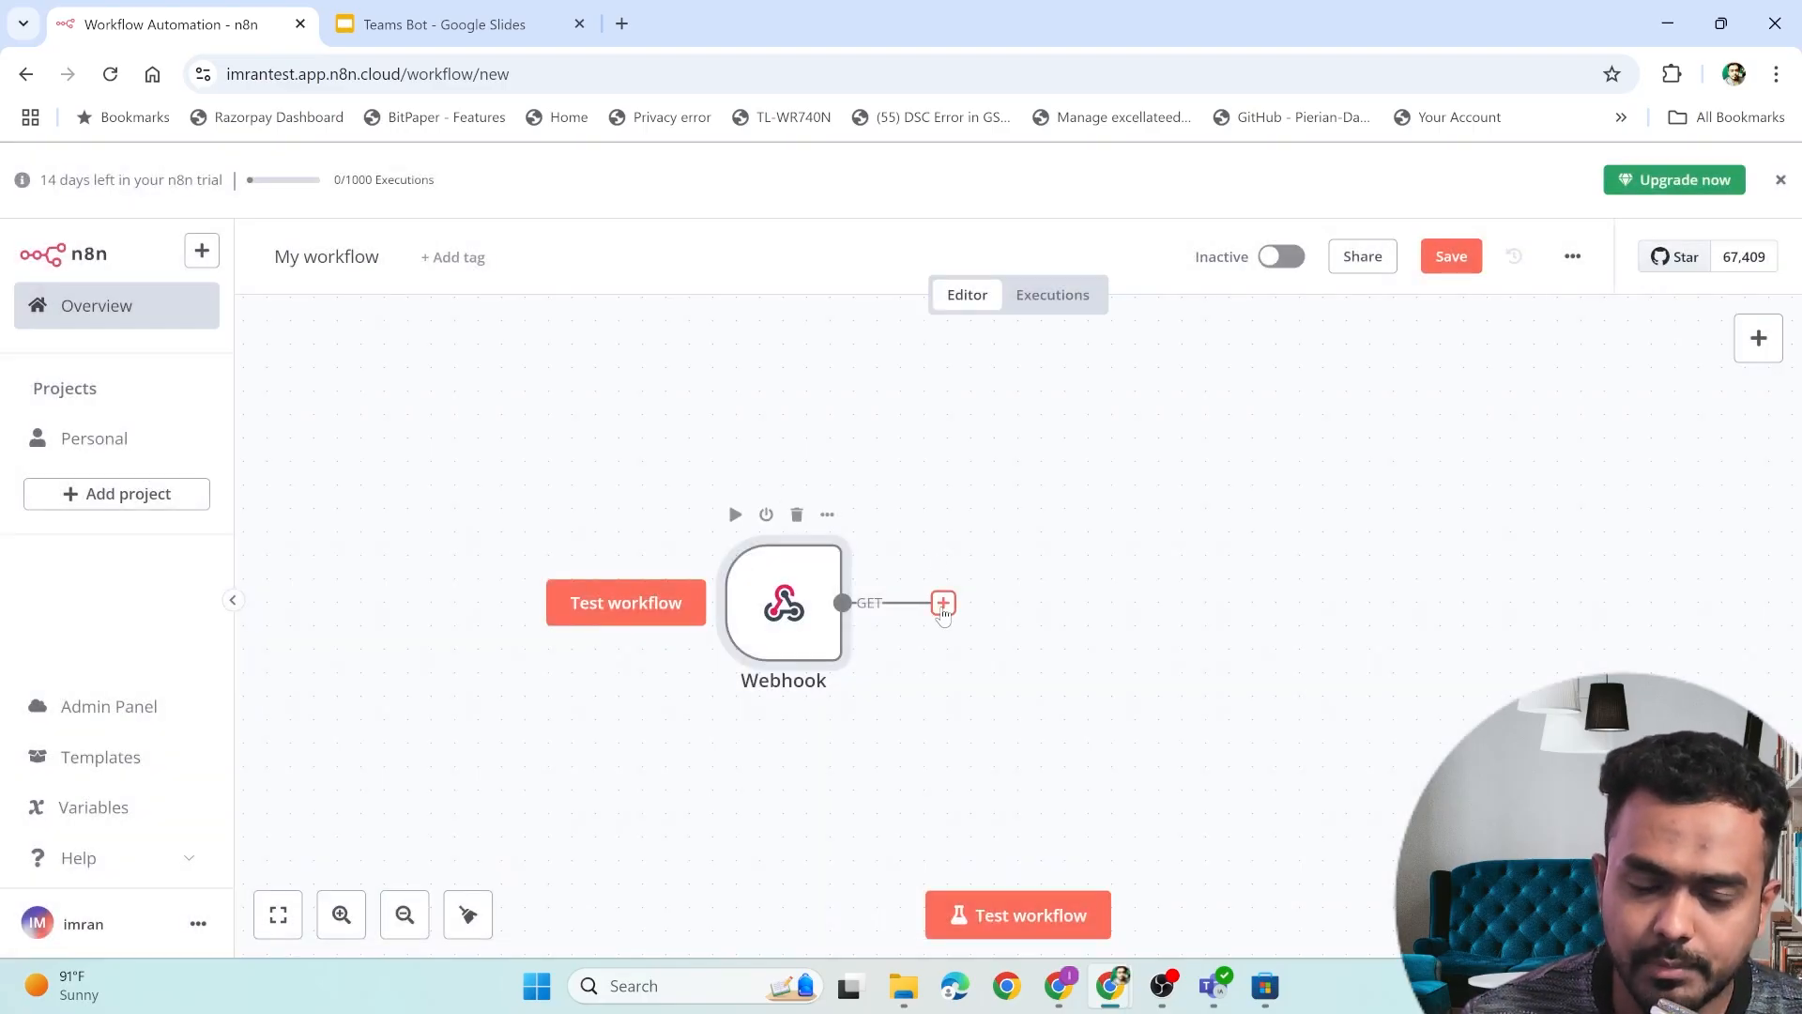
# Search for "micro" and add a Microsoft Teams node after the Webhook with the action for creating a channel message
pyautogui.click(943, 604)
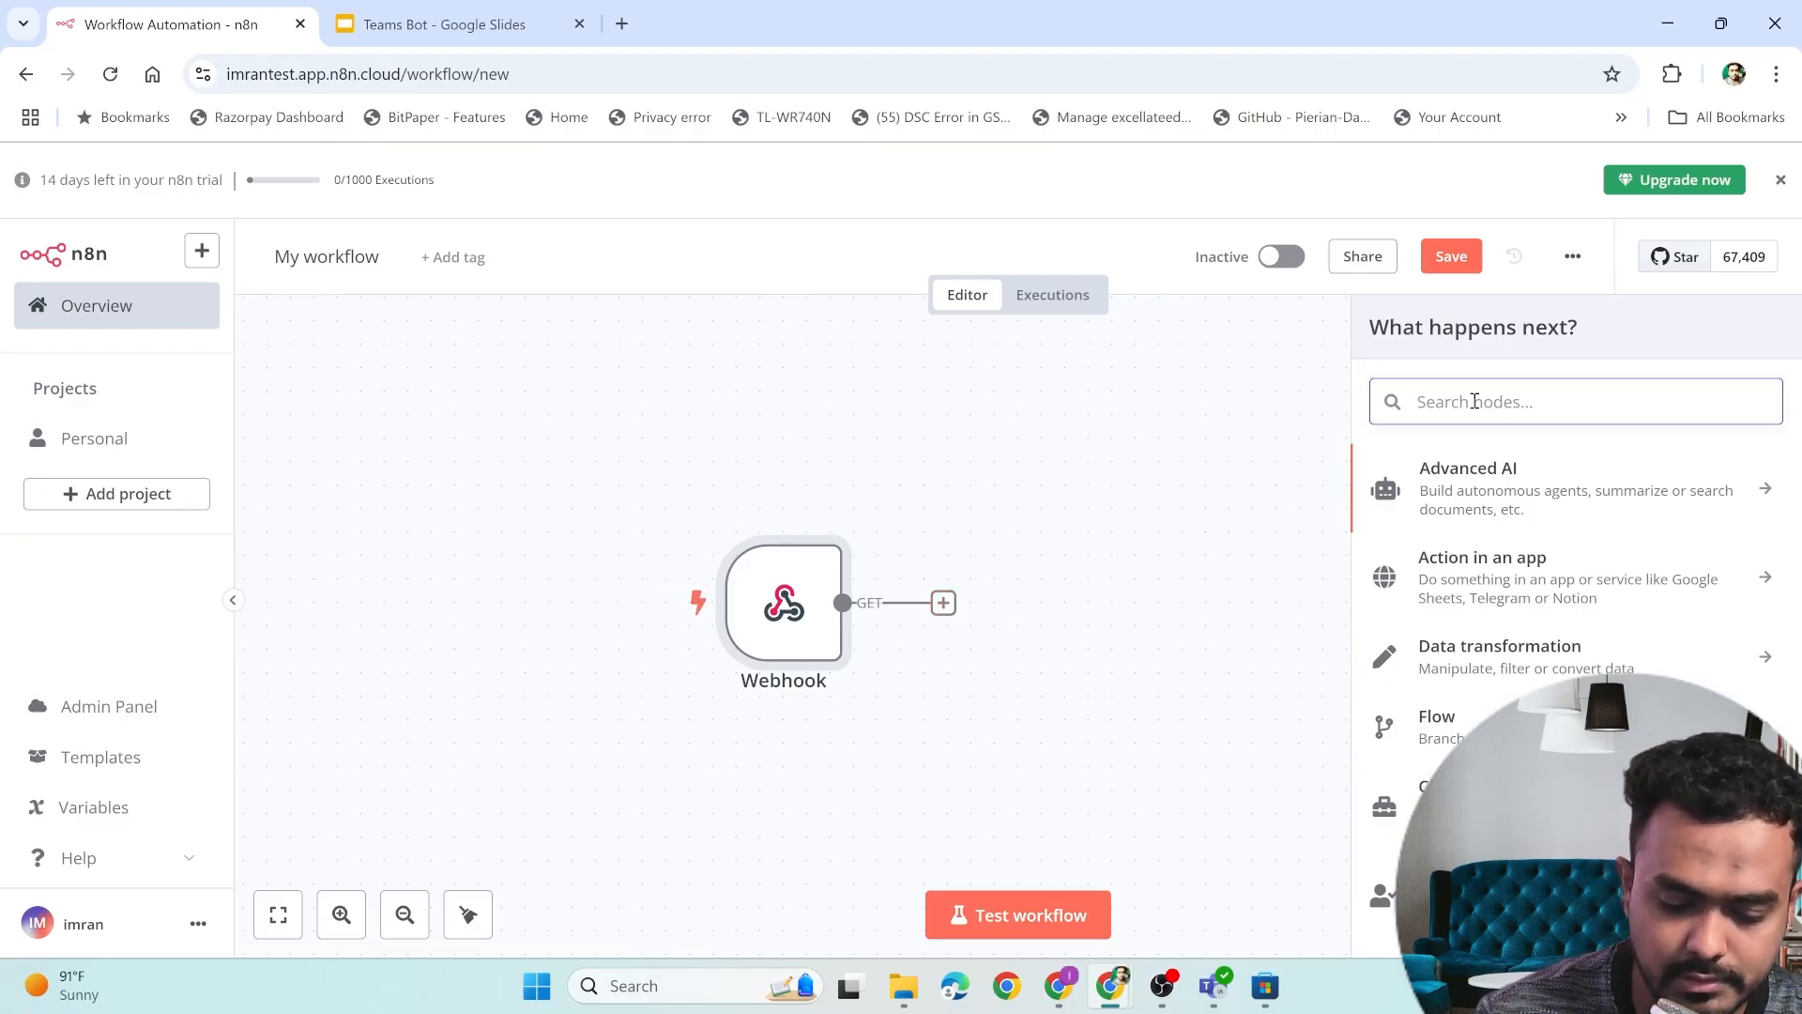
pyautogui.write('micro')
pyautogui.click(1519, 531)
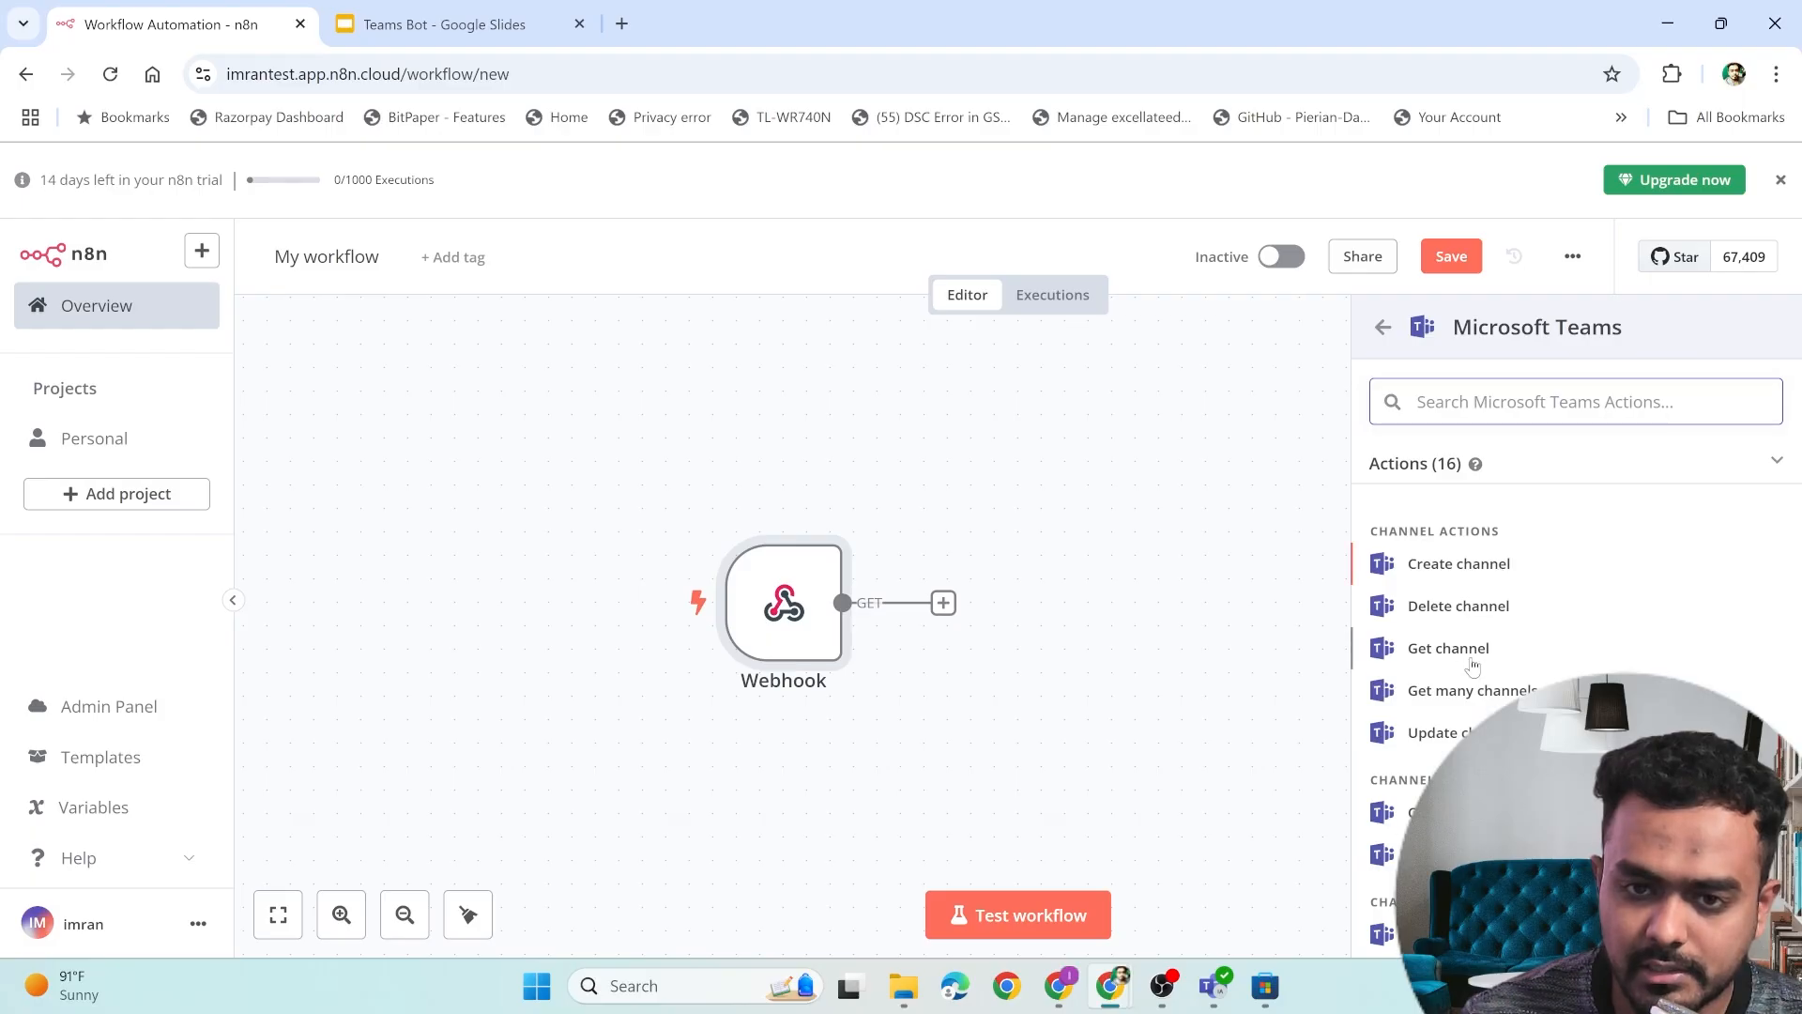
pyautogui.click(1464, 812)
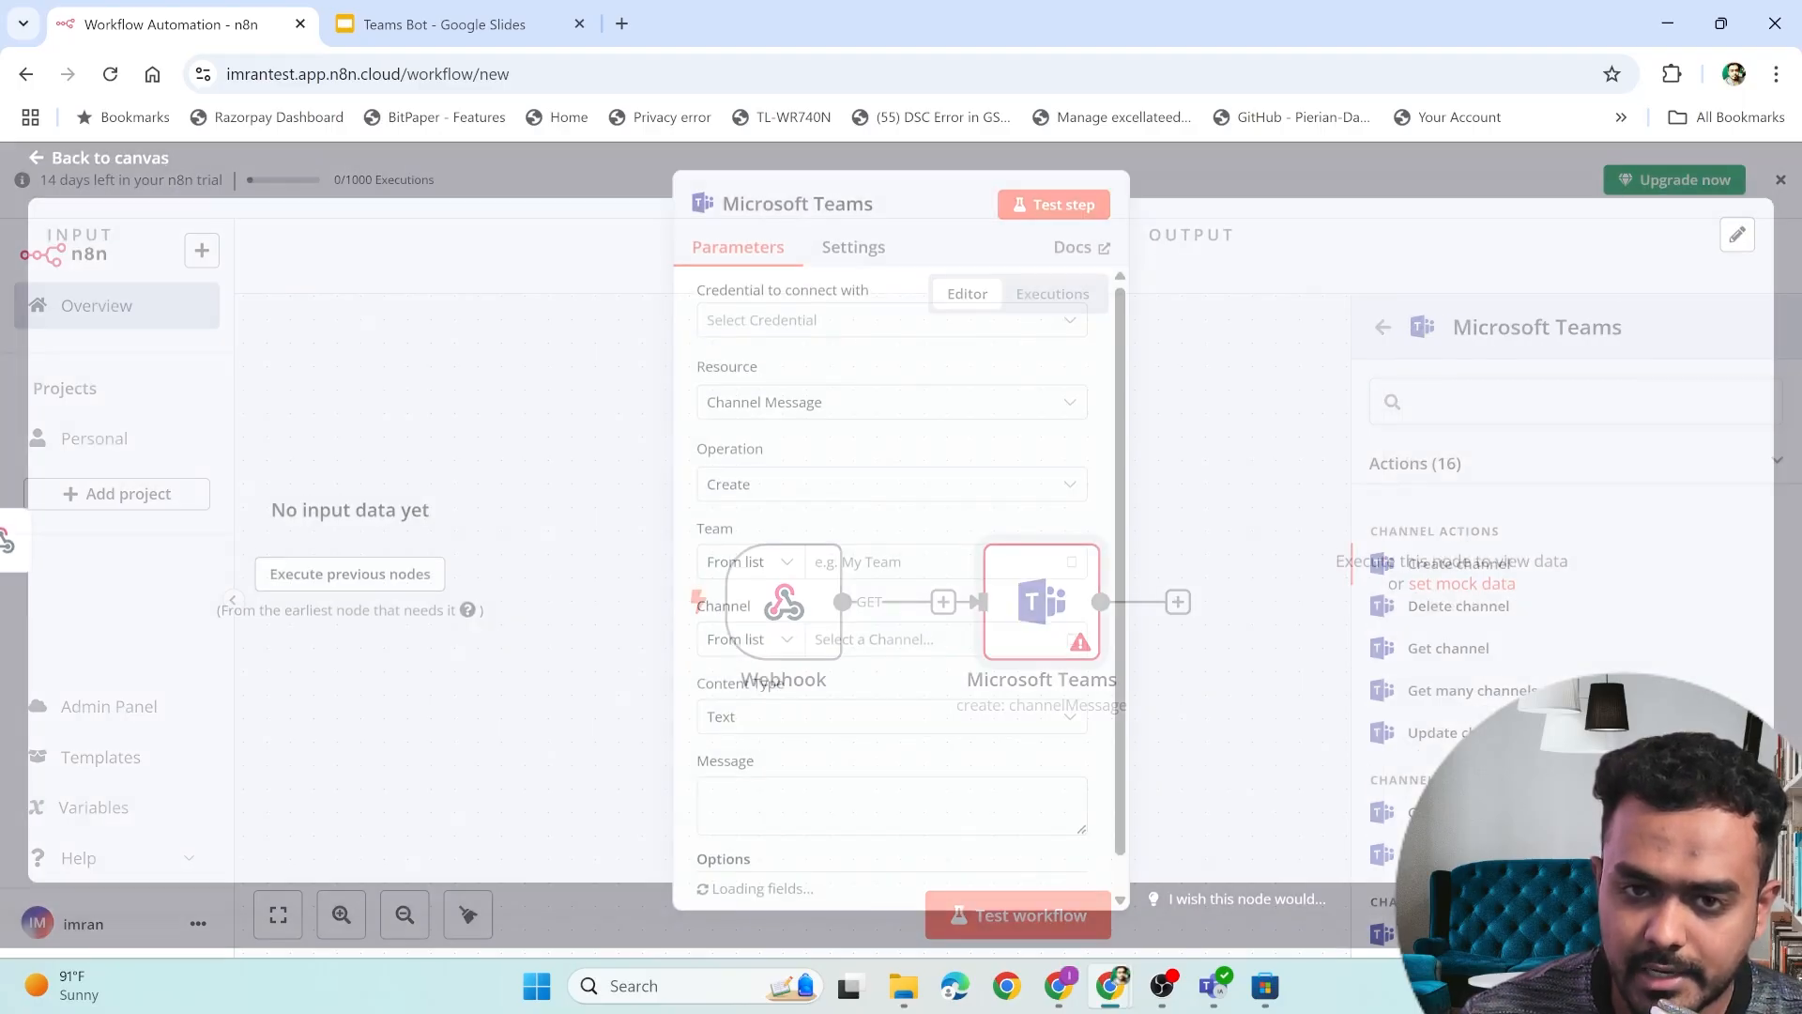
pyautogui.click(111, 169)
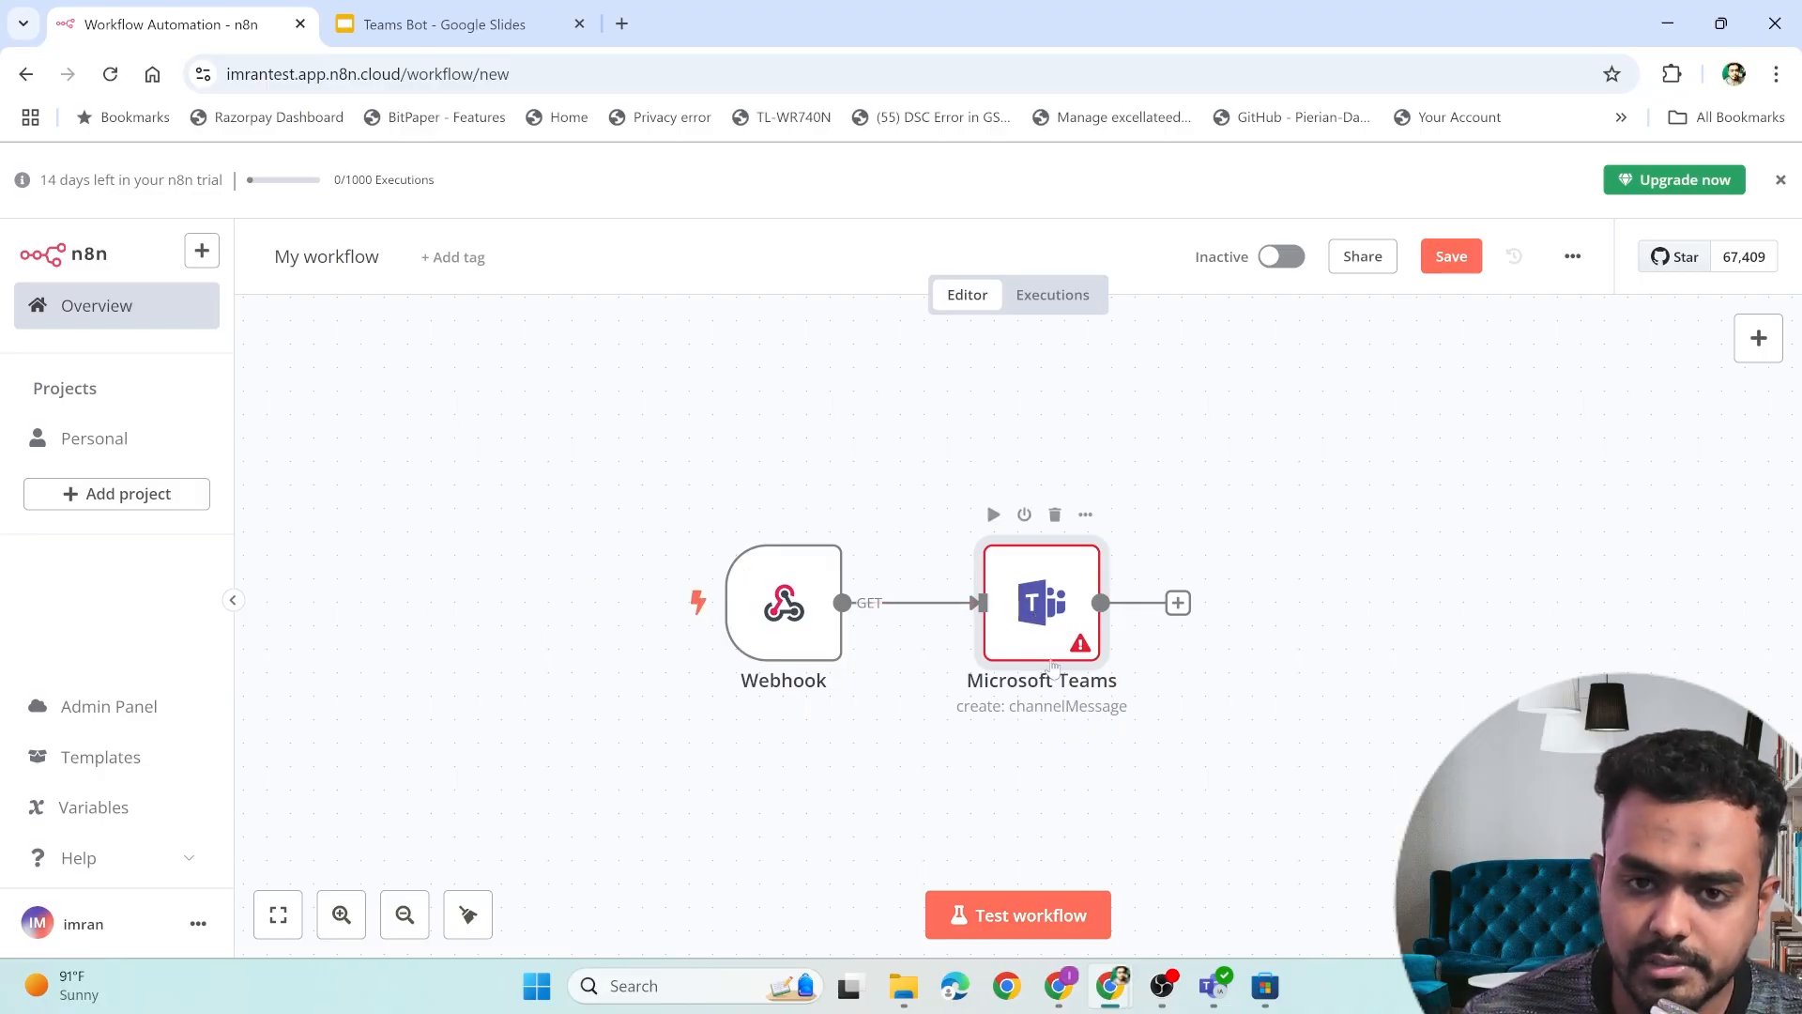
# Review the parameters of the Microsoft Teams and Webhook nodes, ending with the Microsoft Teams node open
pyautogui.doubleClick(1037, 603)
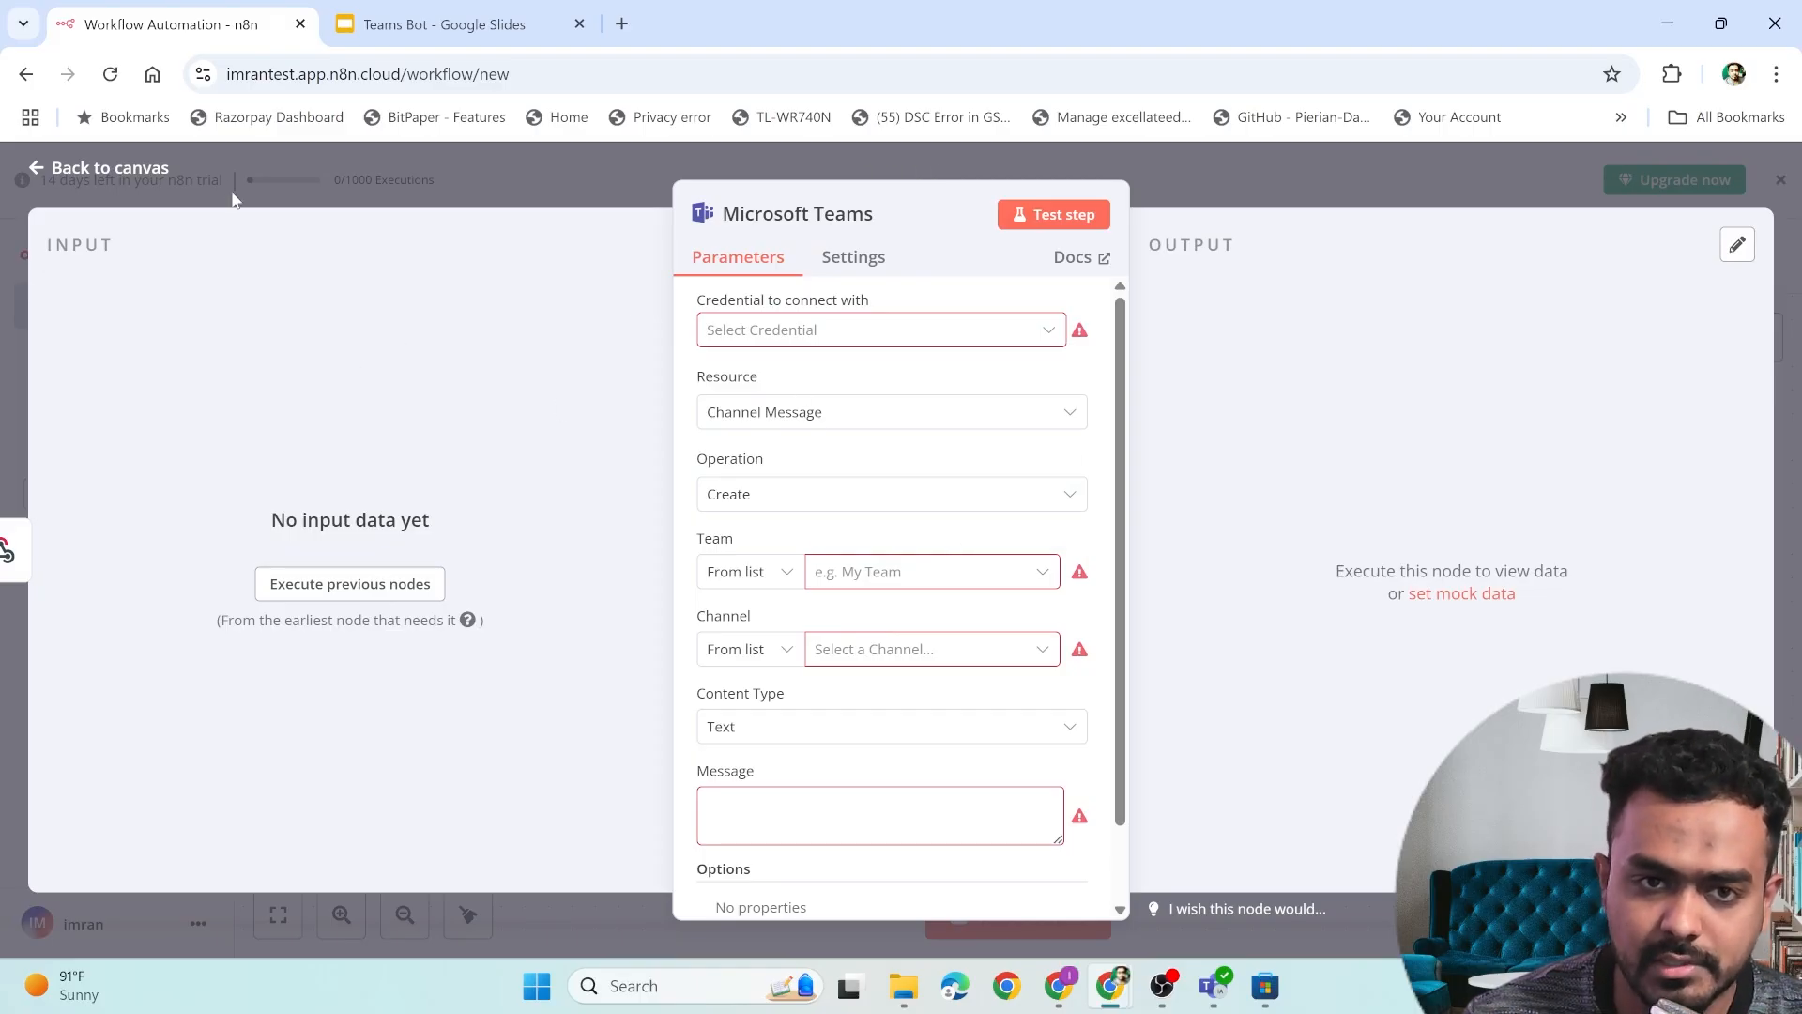
pyautogui.click(139, 166)
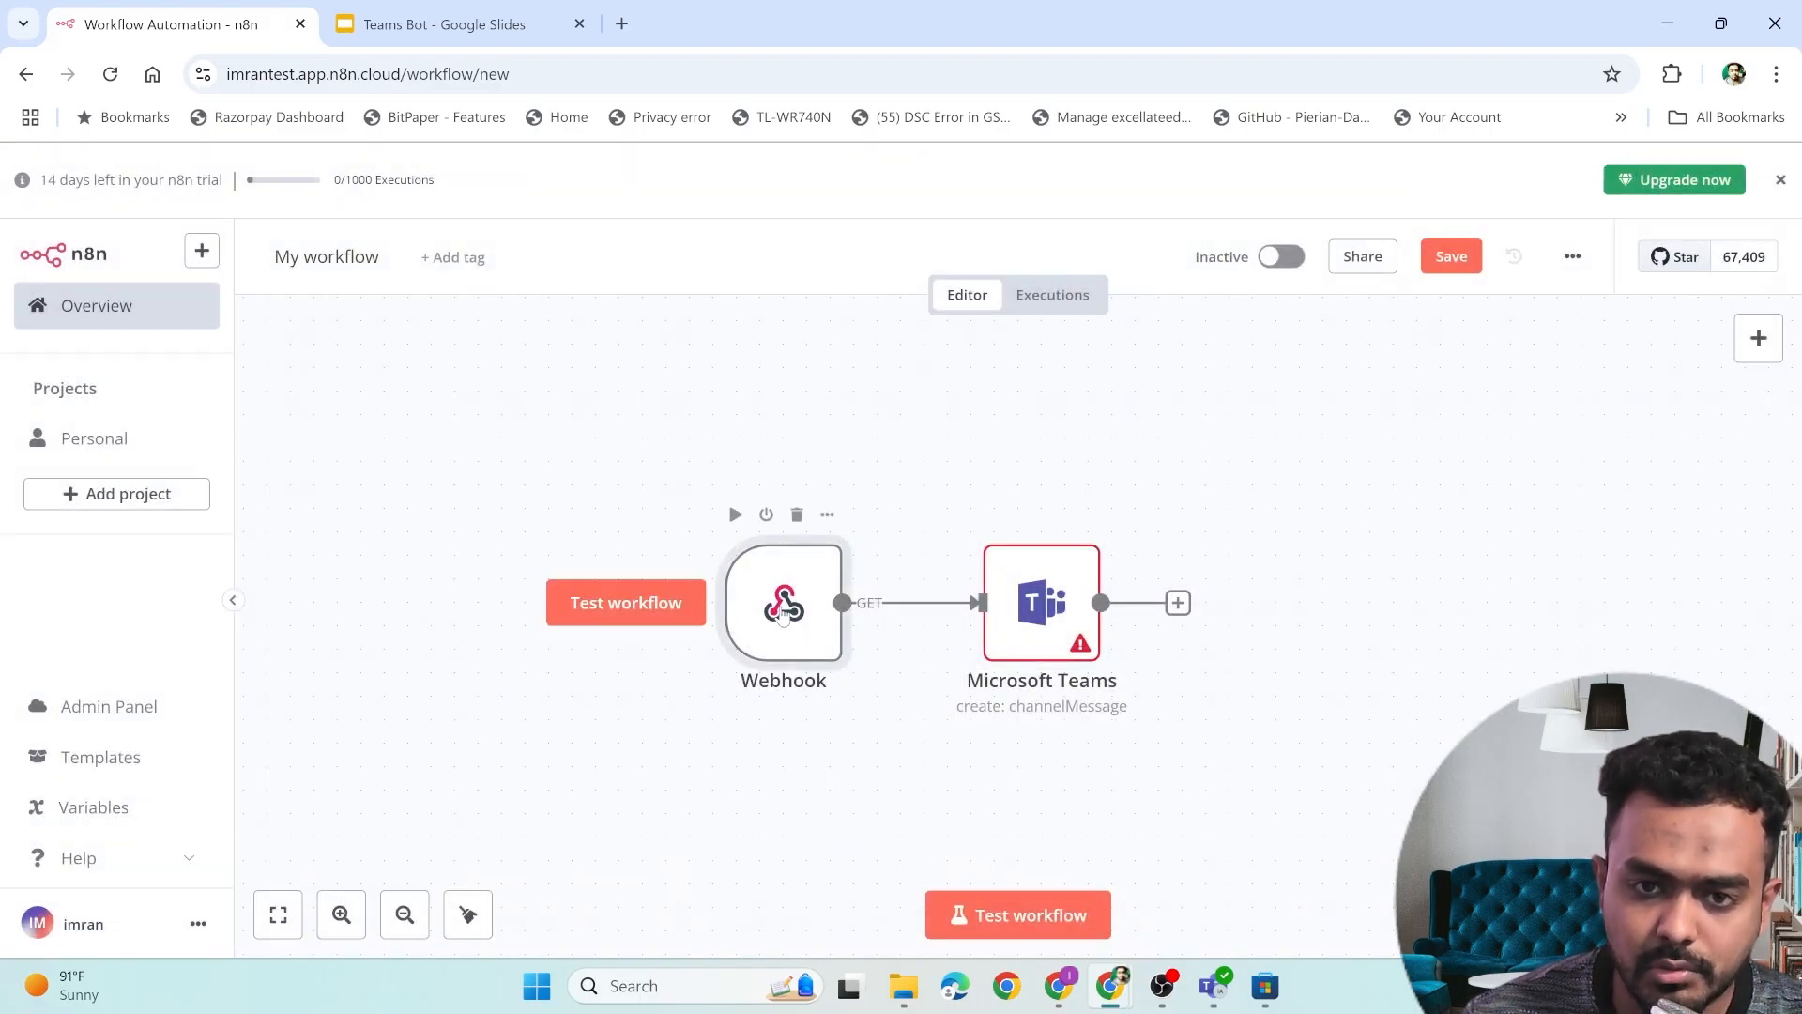
pyautogui.doubleClick(784, 604)
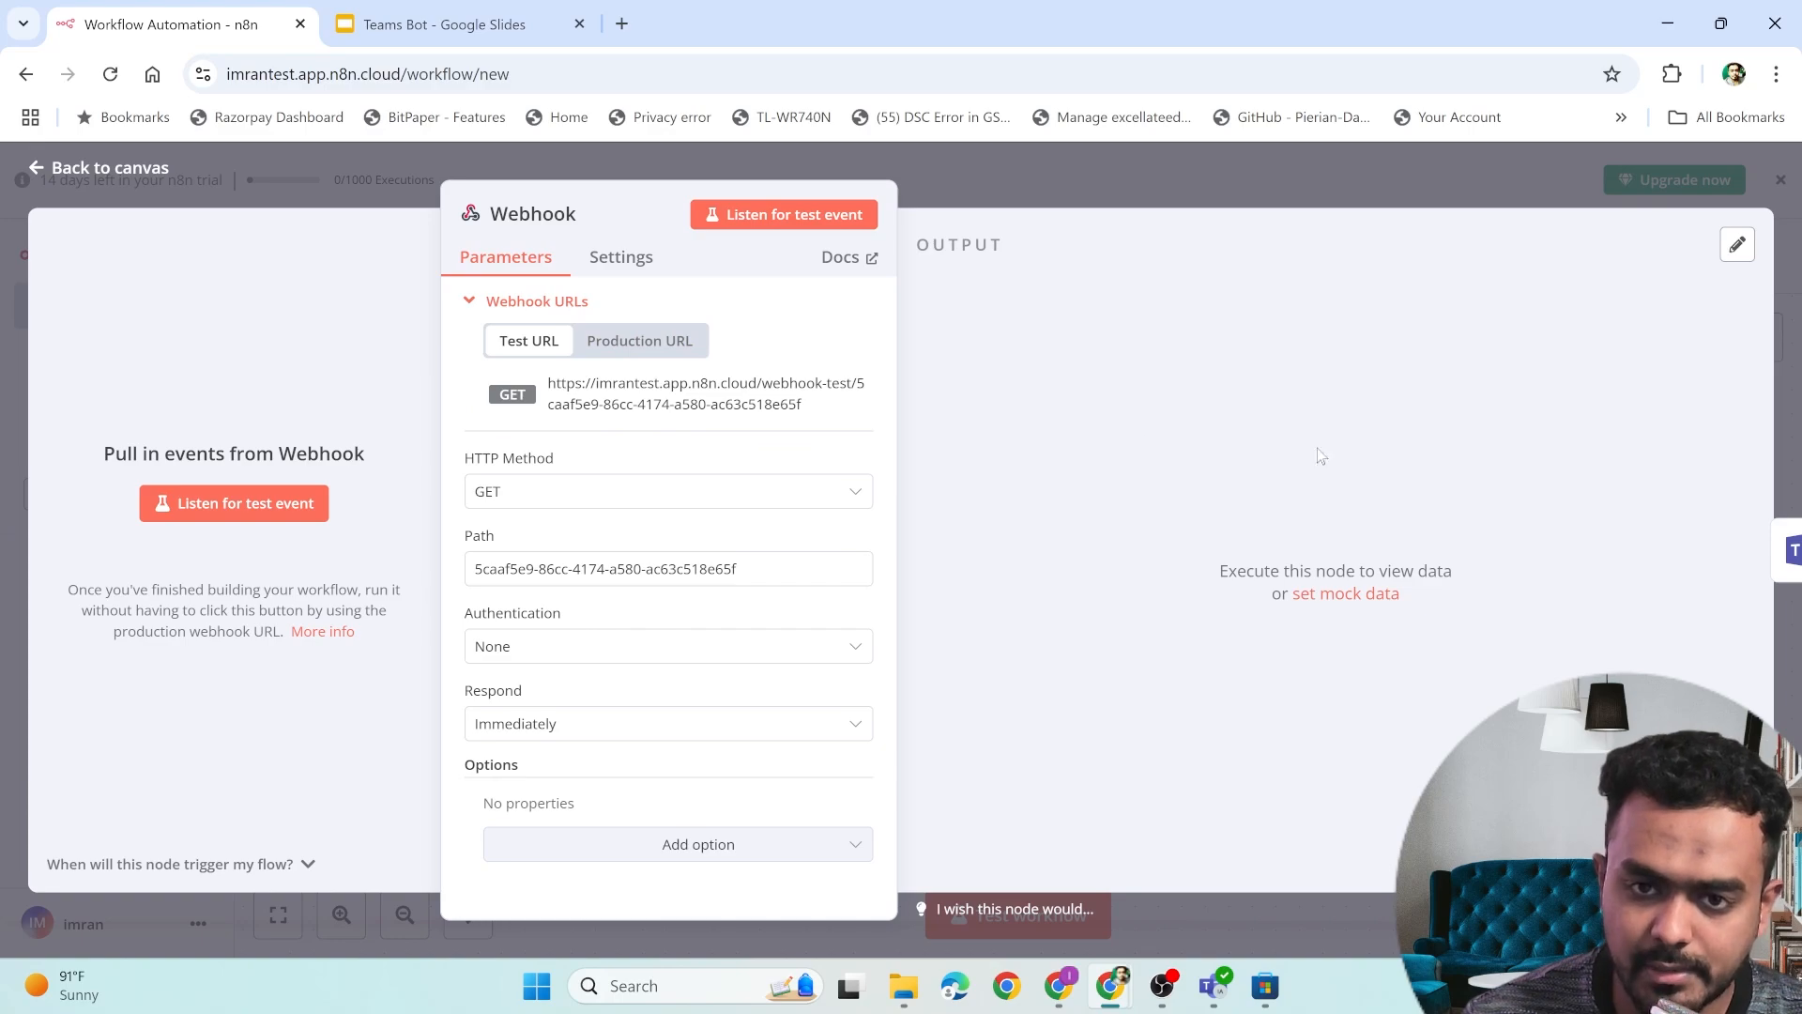
pyautogui.click(150, 168)
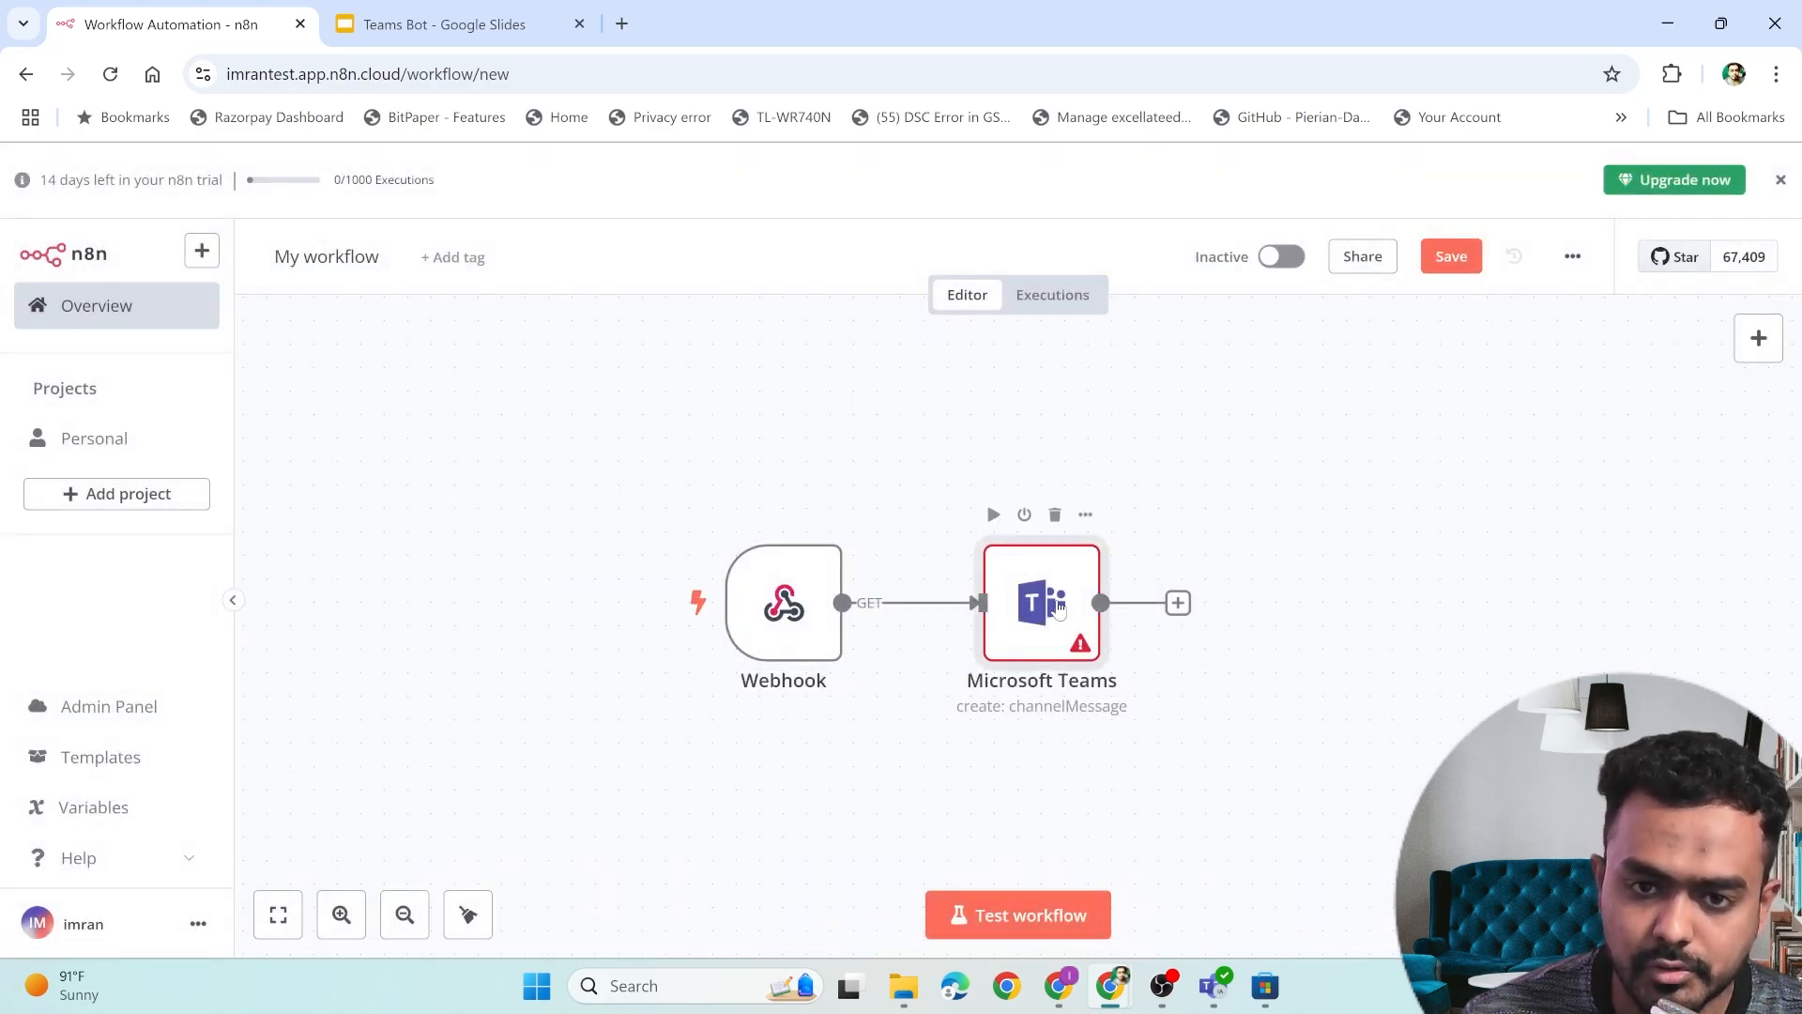
pyautogui.doubleClick(1059, 609)
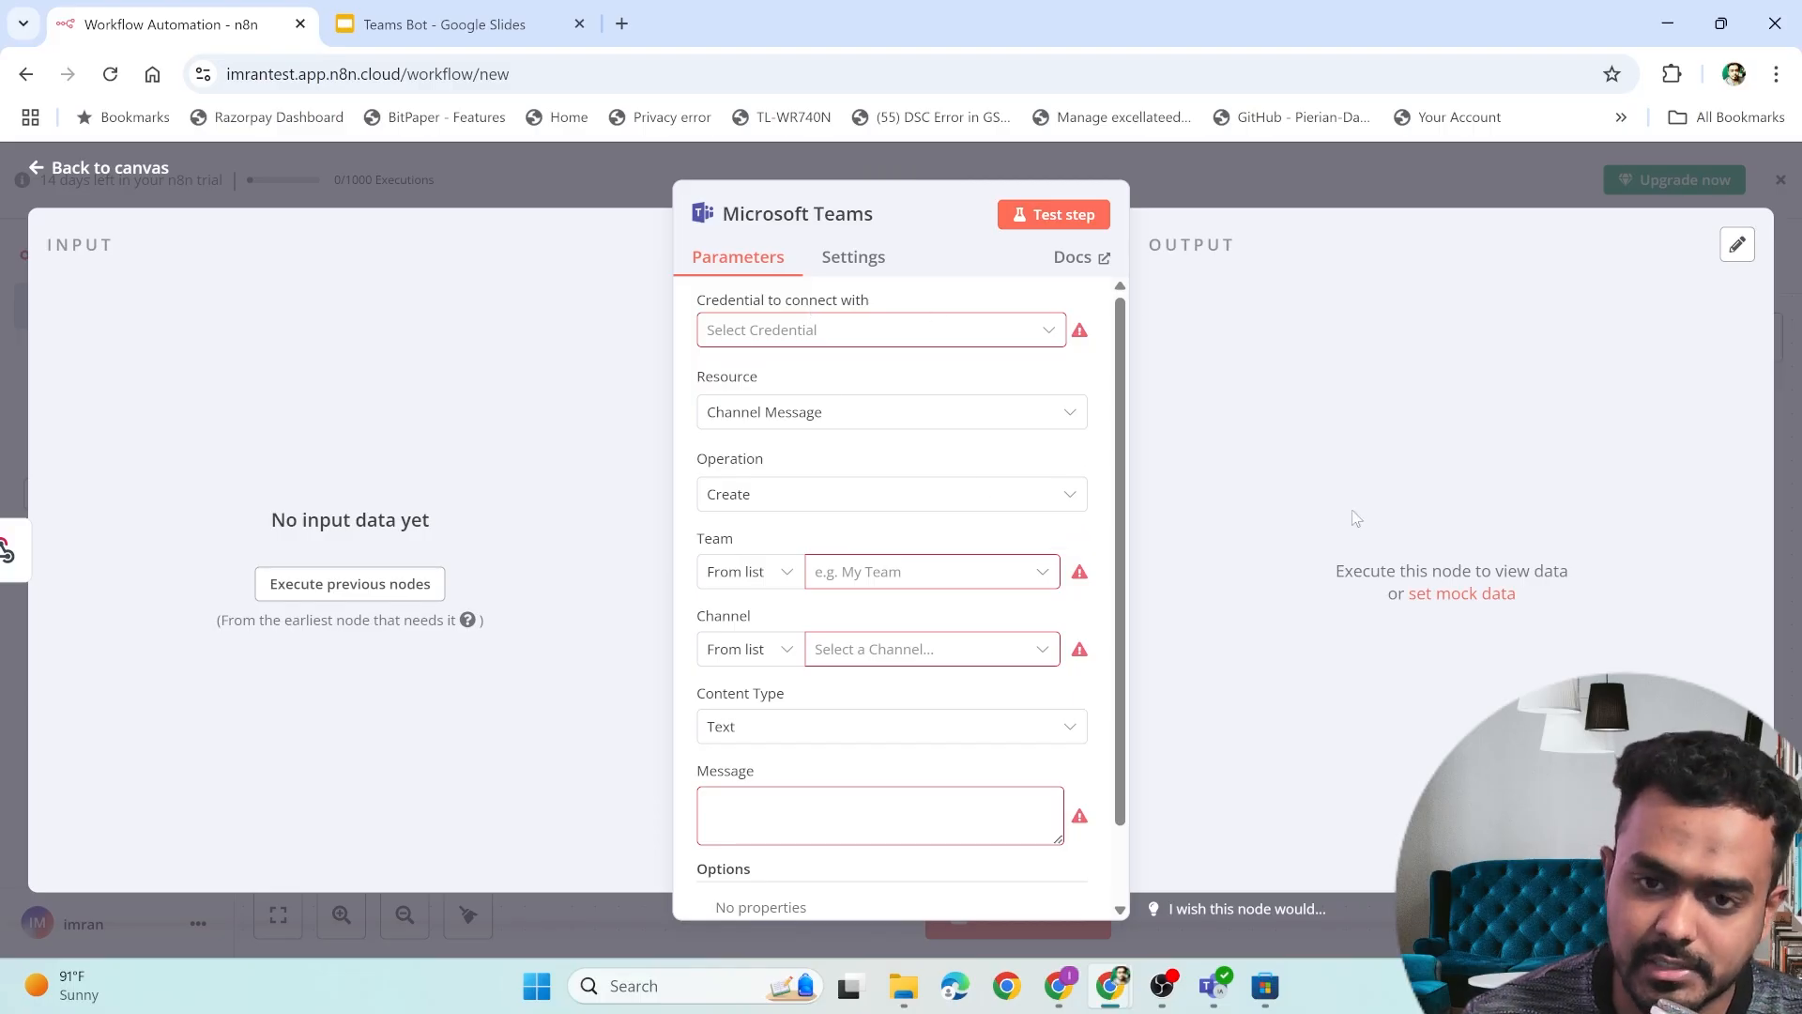
# Return to the canvas and view the workflow's sharing options
pyautogui.click(165, 172)
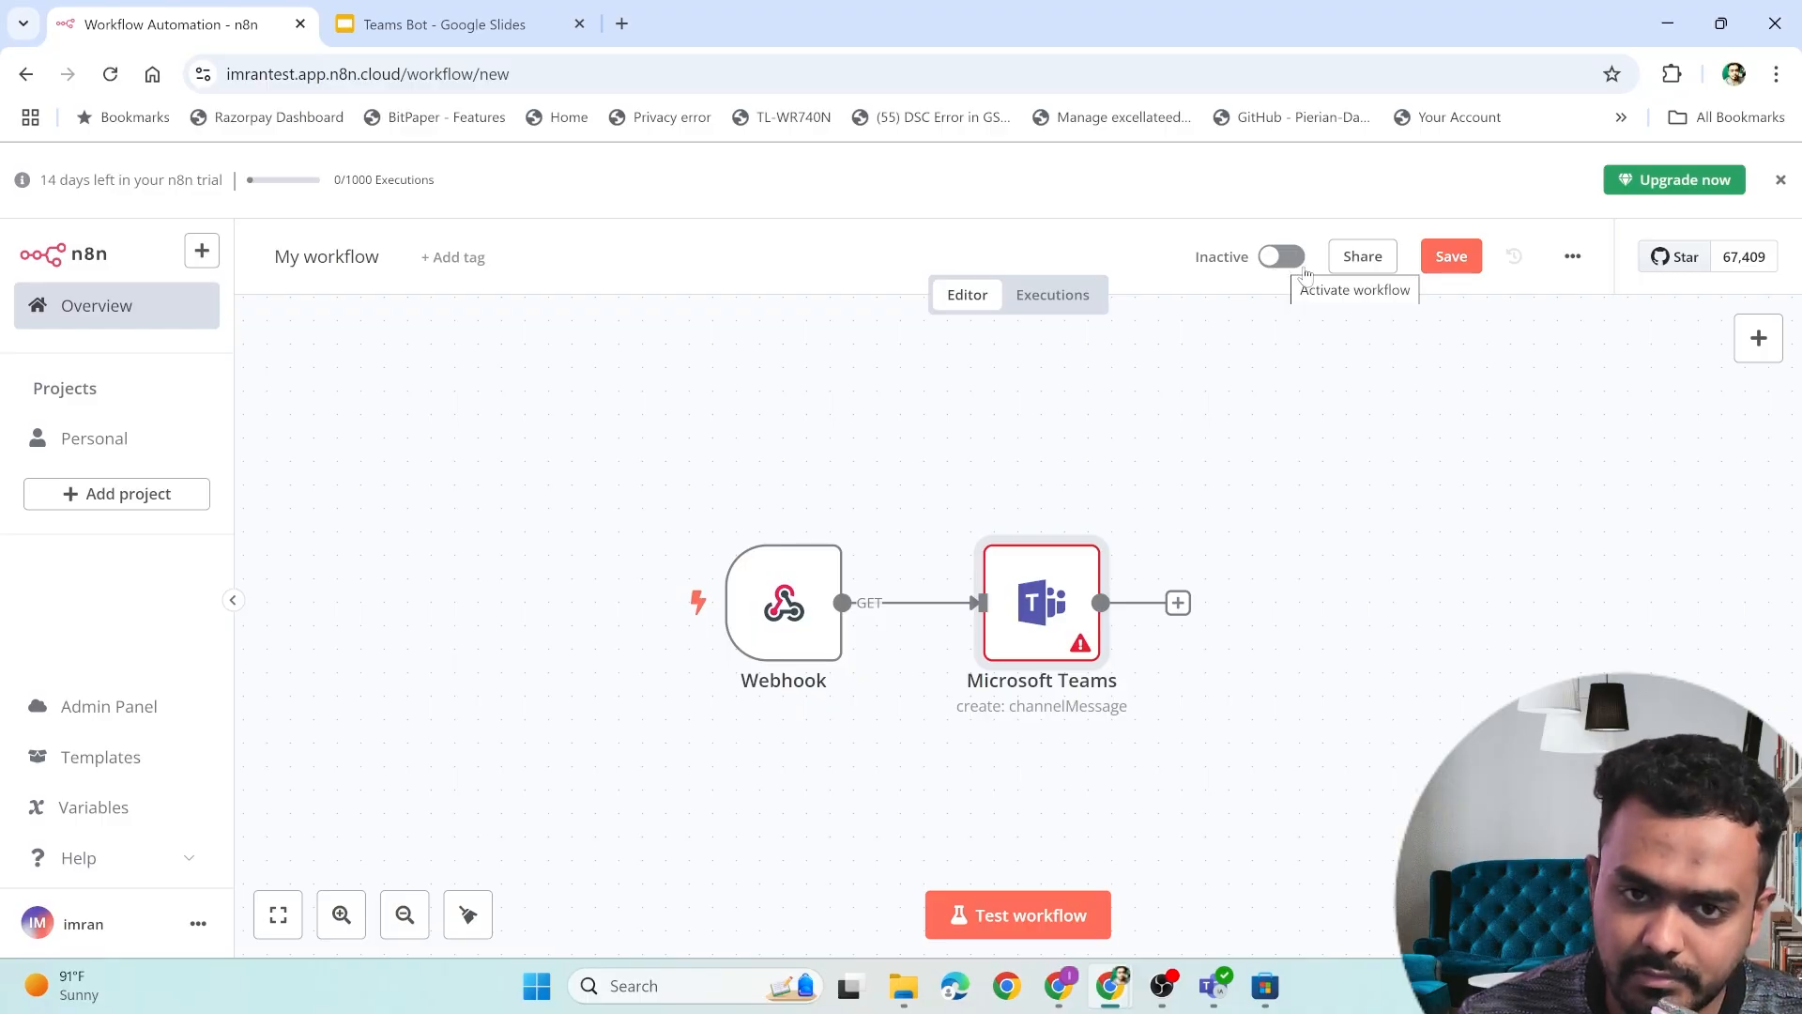
pyautogui.click(1363, 260)
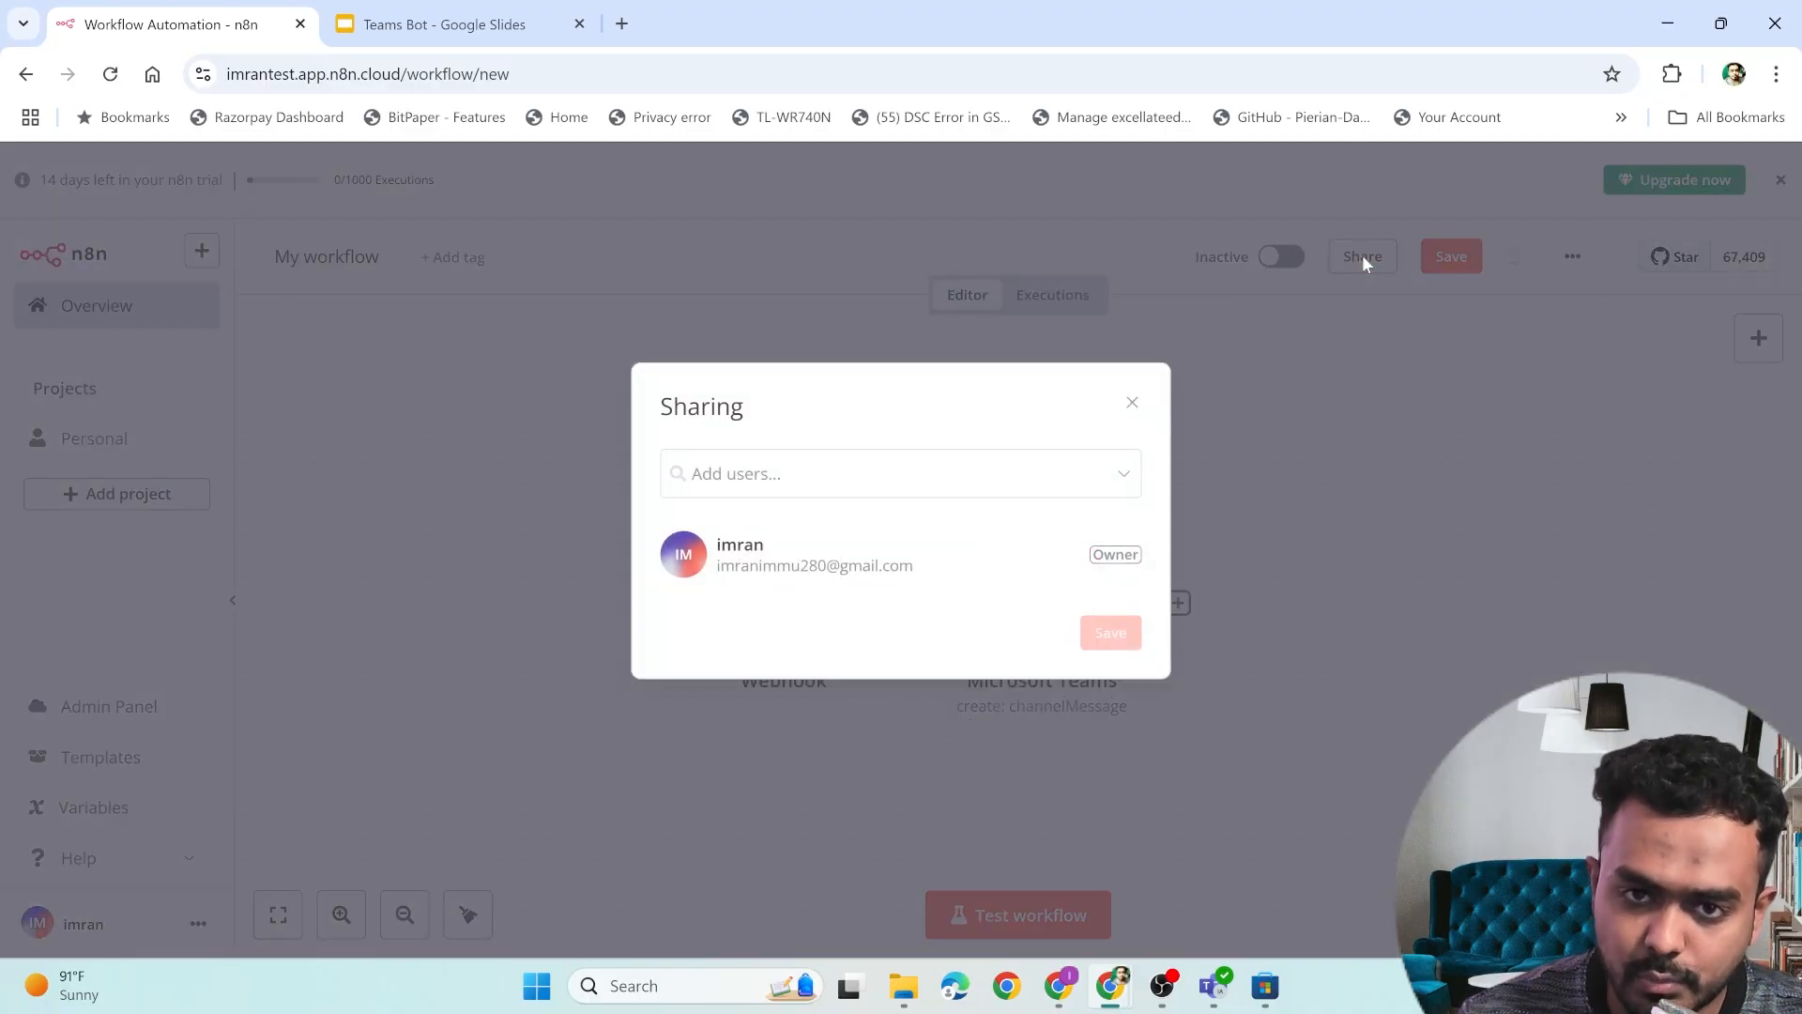
pyautogui.click(1255, 438)
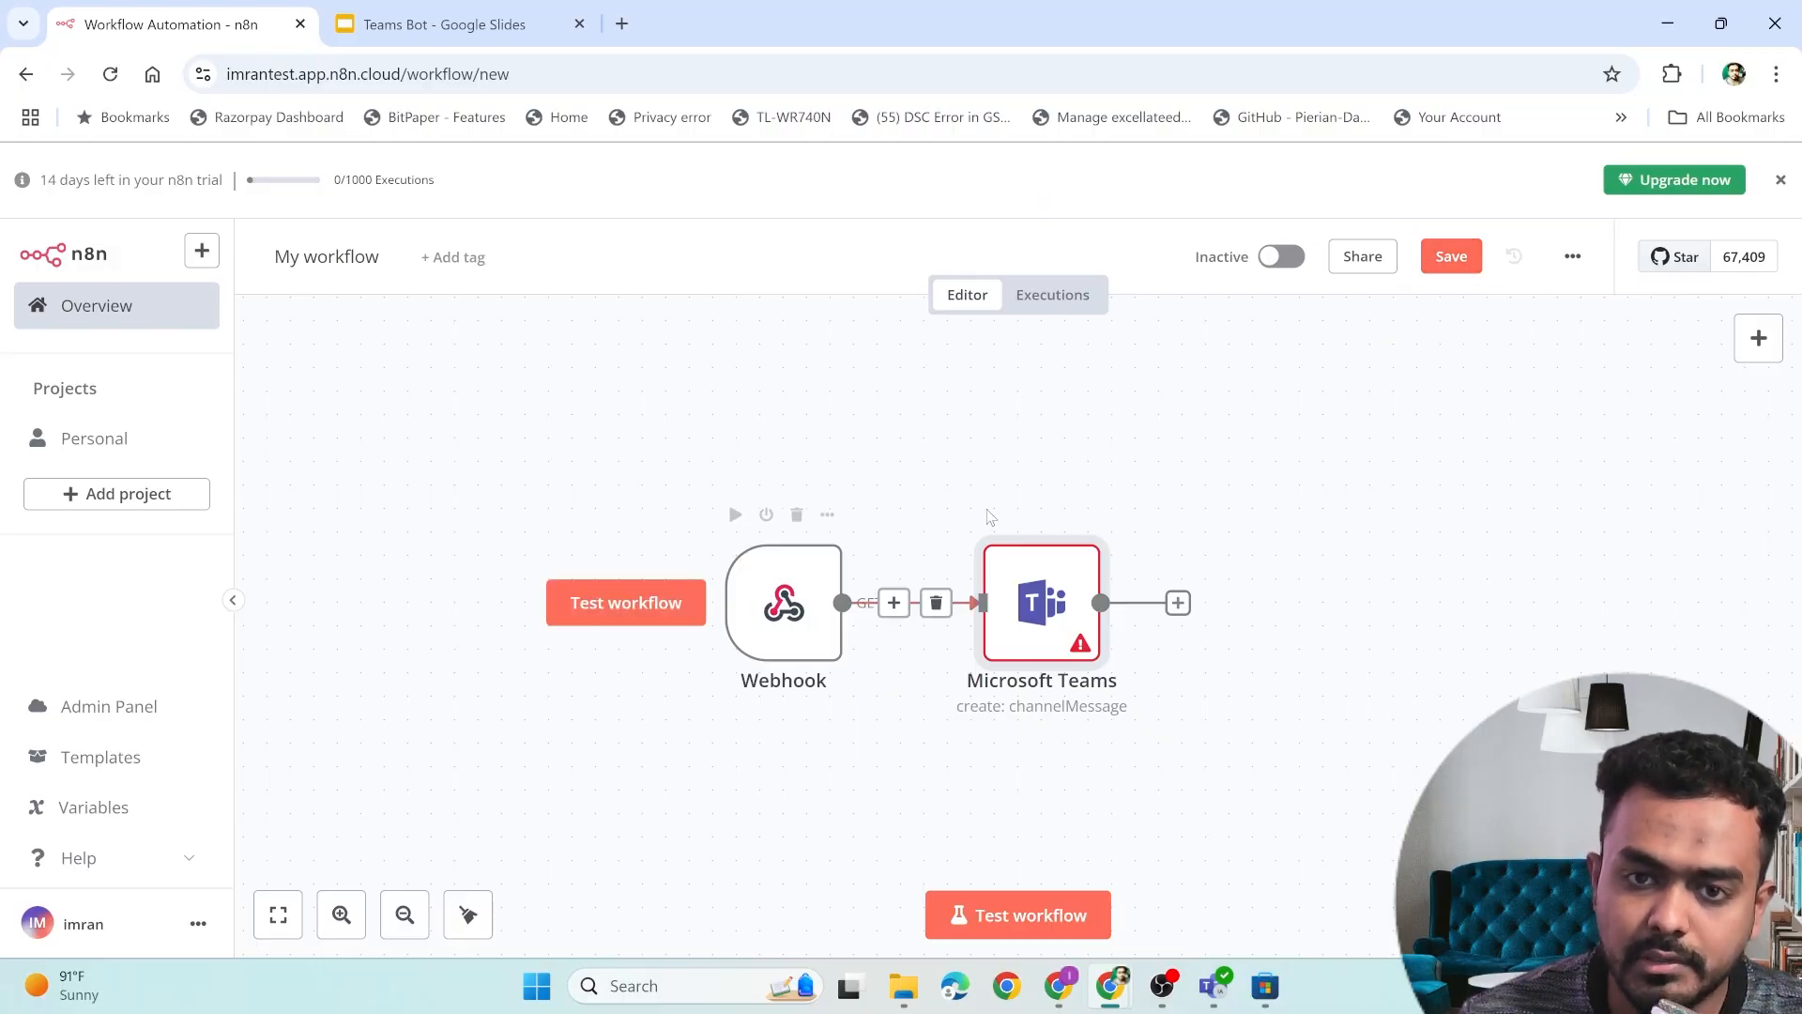
# Move the Webhook and Microsoft Teams nodes left into a level row and view the additional workflow options
pyautogui.moveTo(729, 612); pyautogui.dragTo(495, 588)
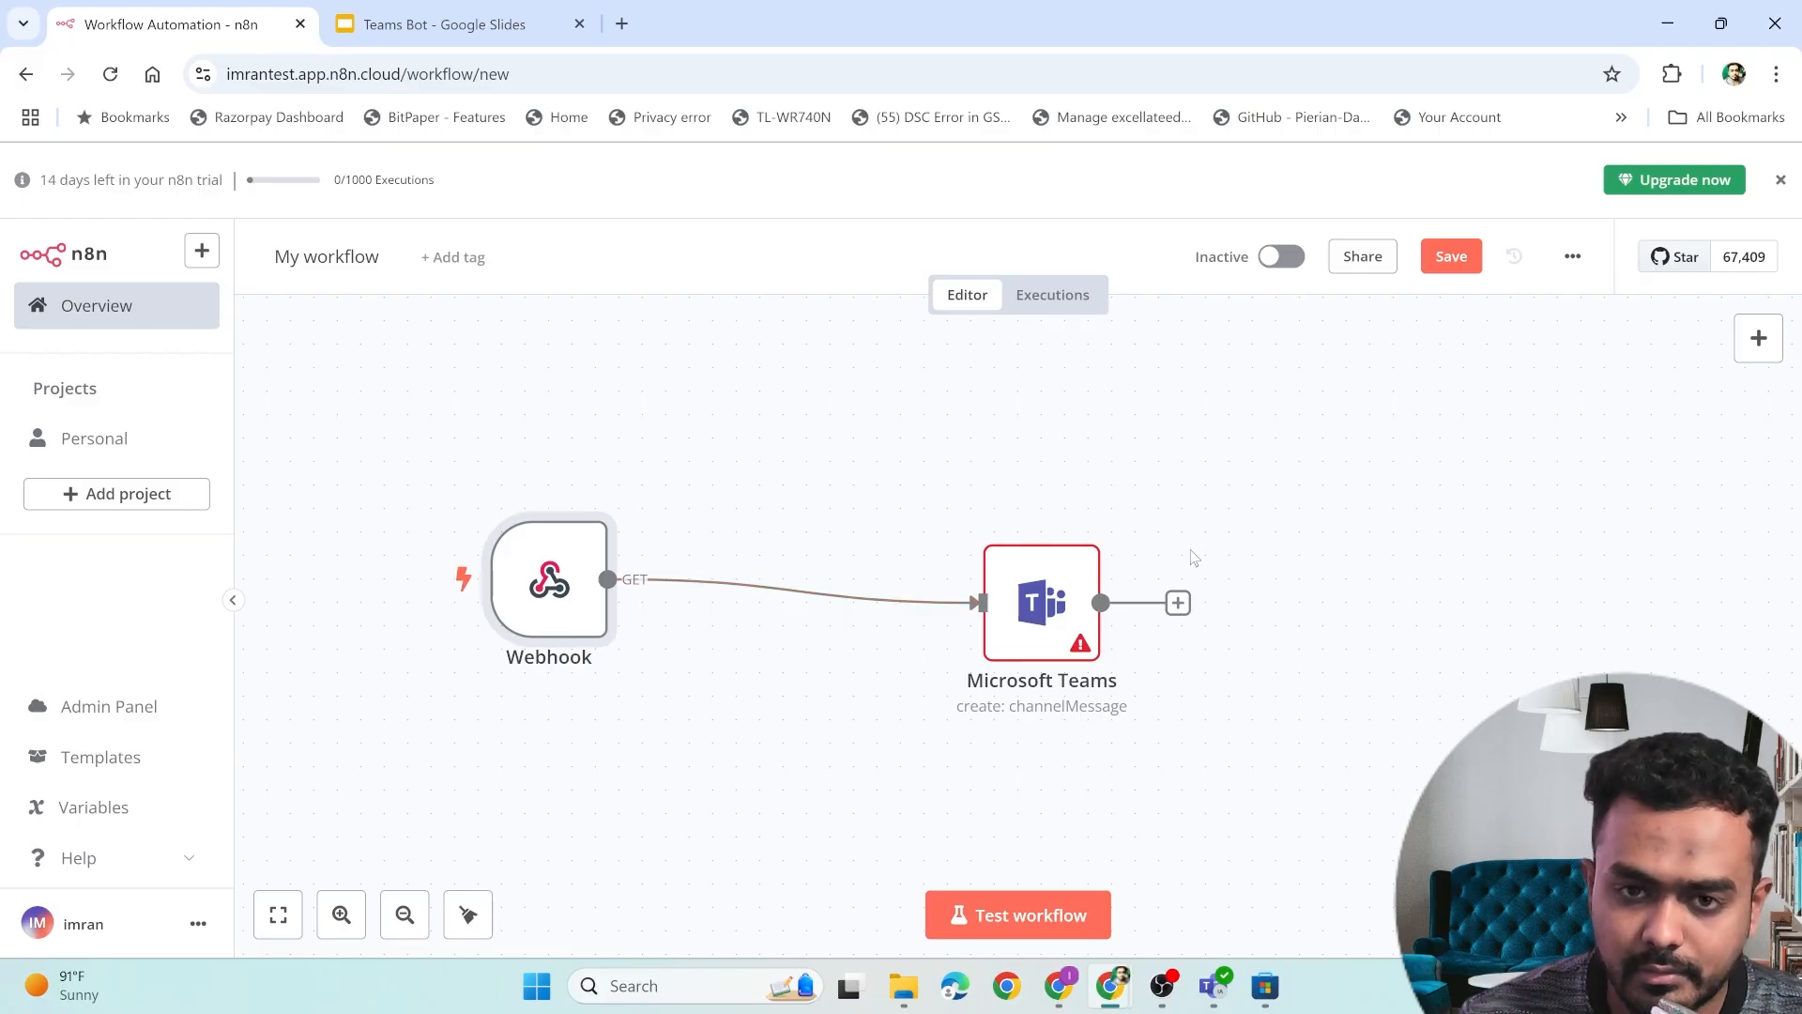
pyautogui.moveTo(1011, 620); pyautogui.dragTo(870, 597)
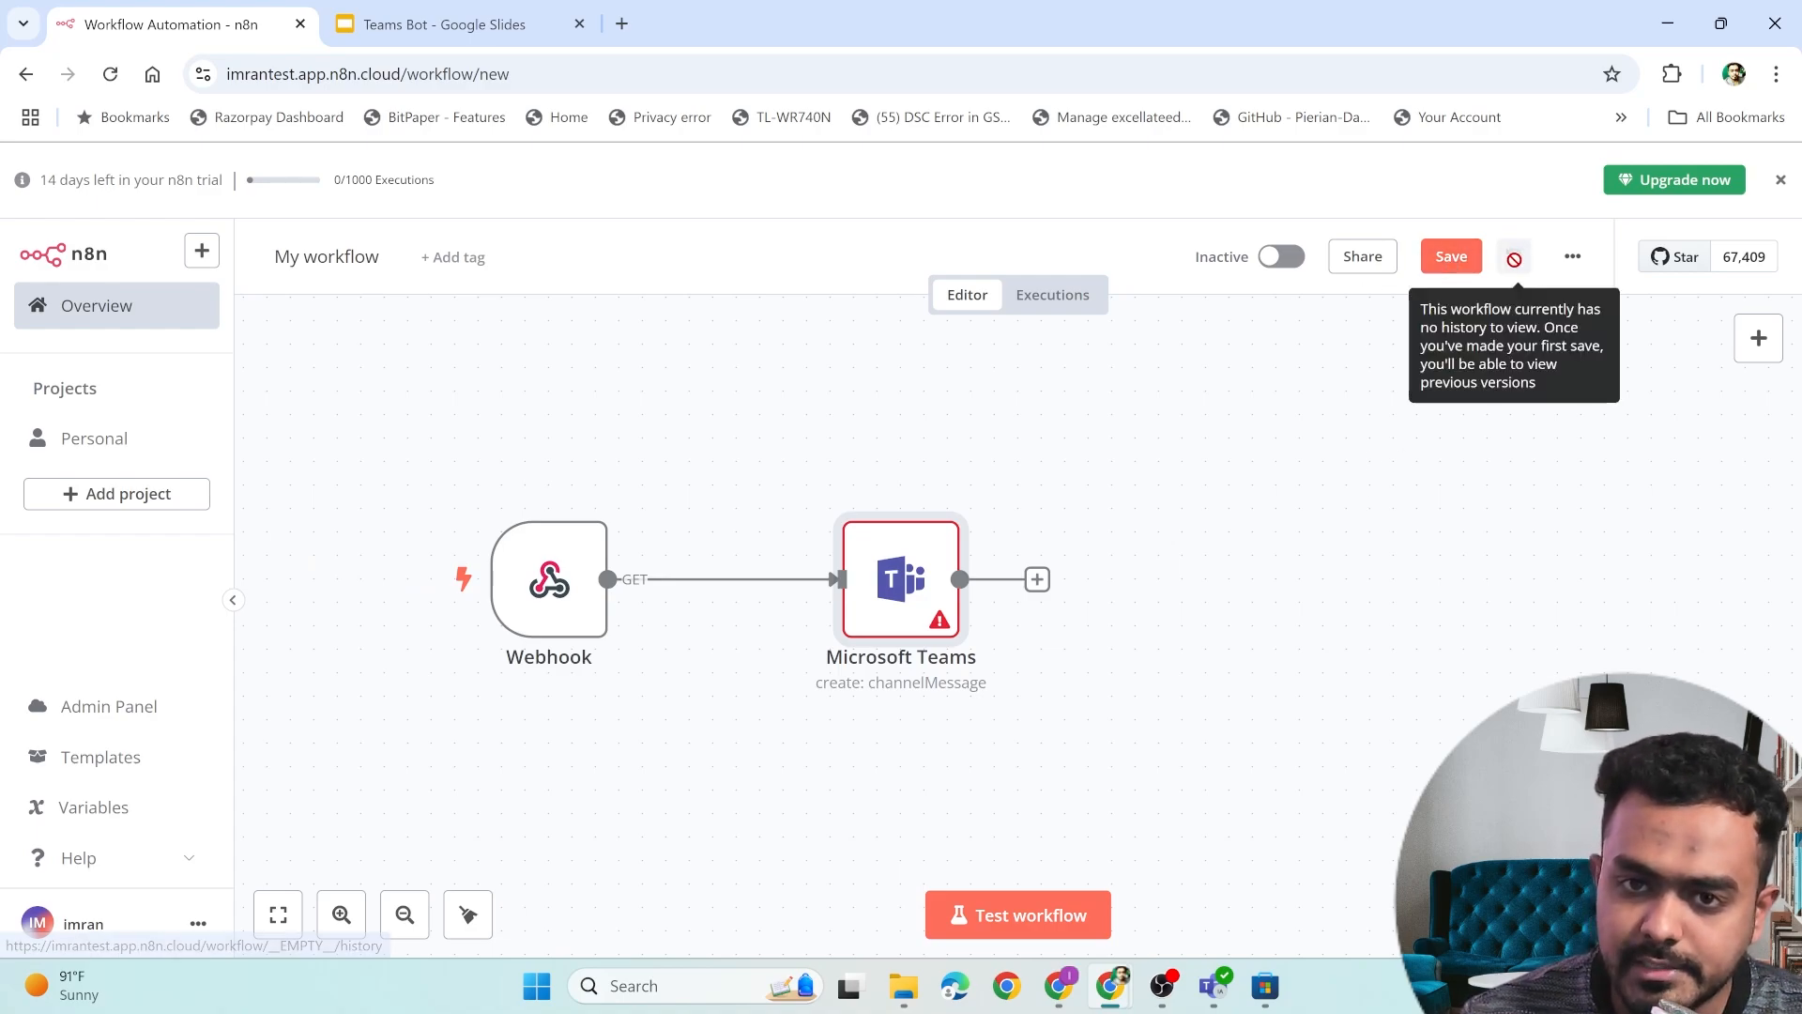
pyautogui.click(1572, 259)
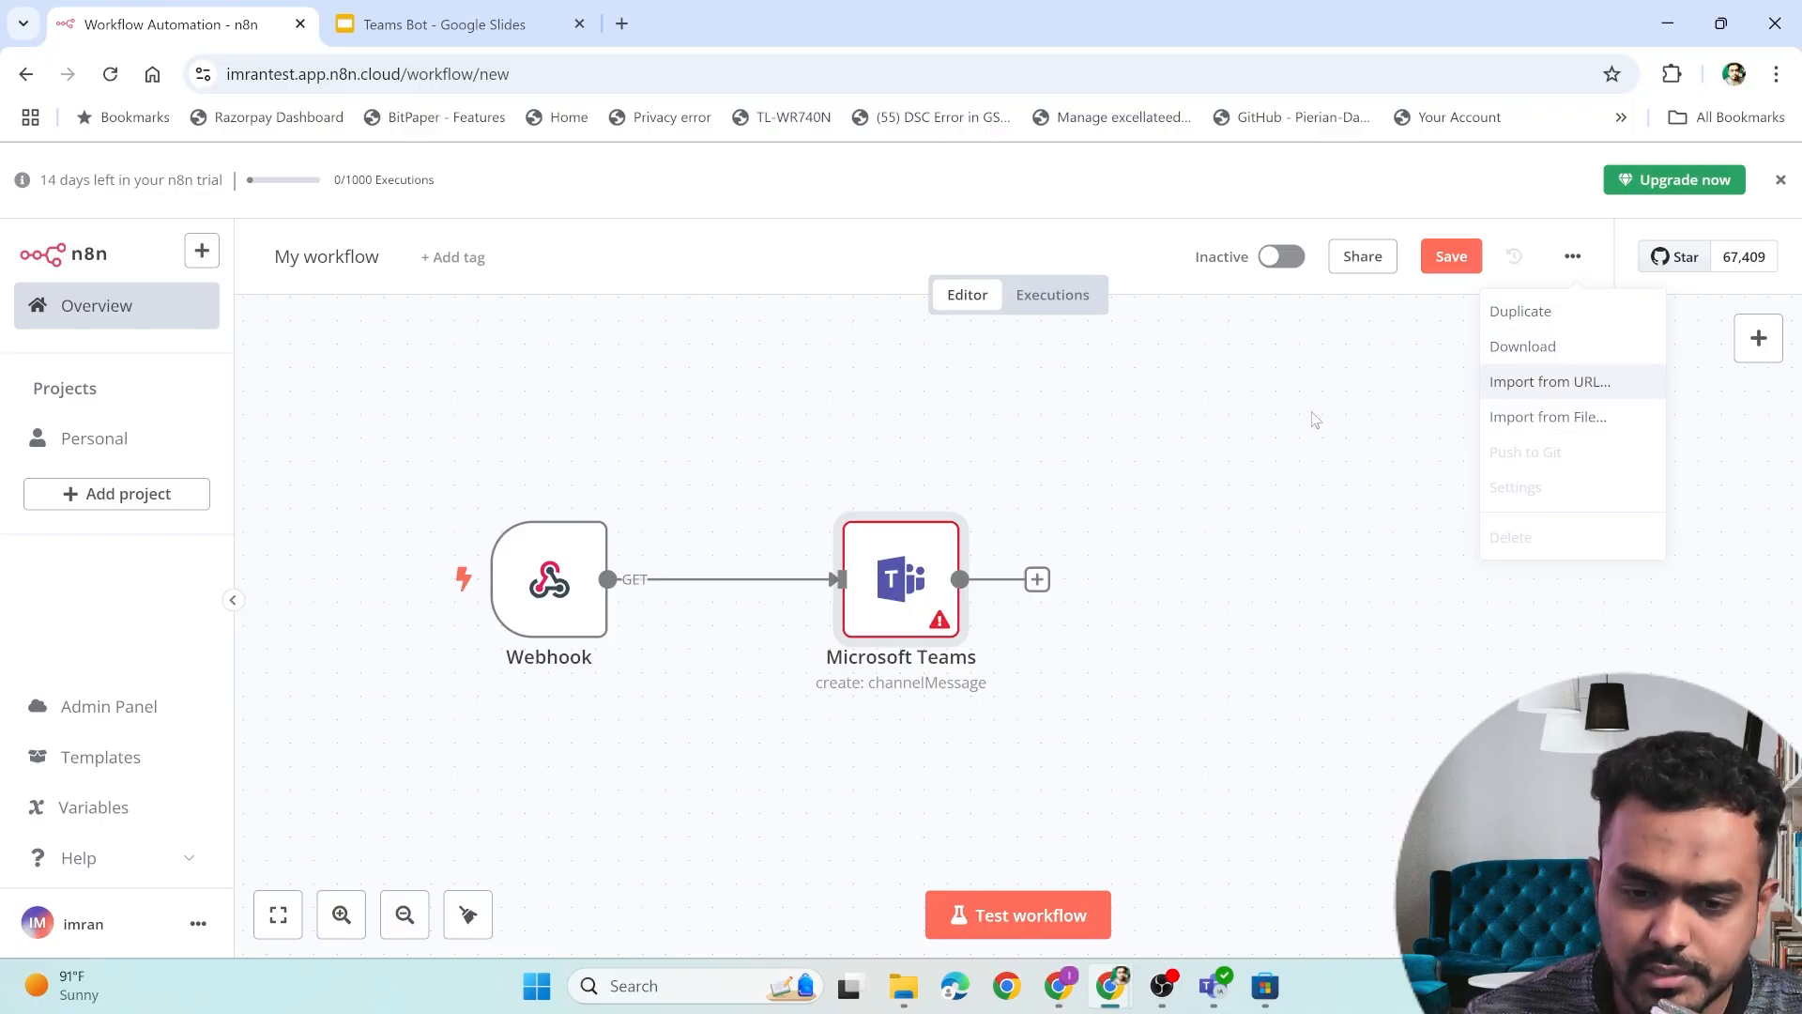
pyautogui.click(1377, 421)
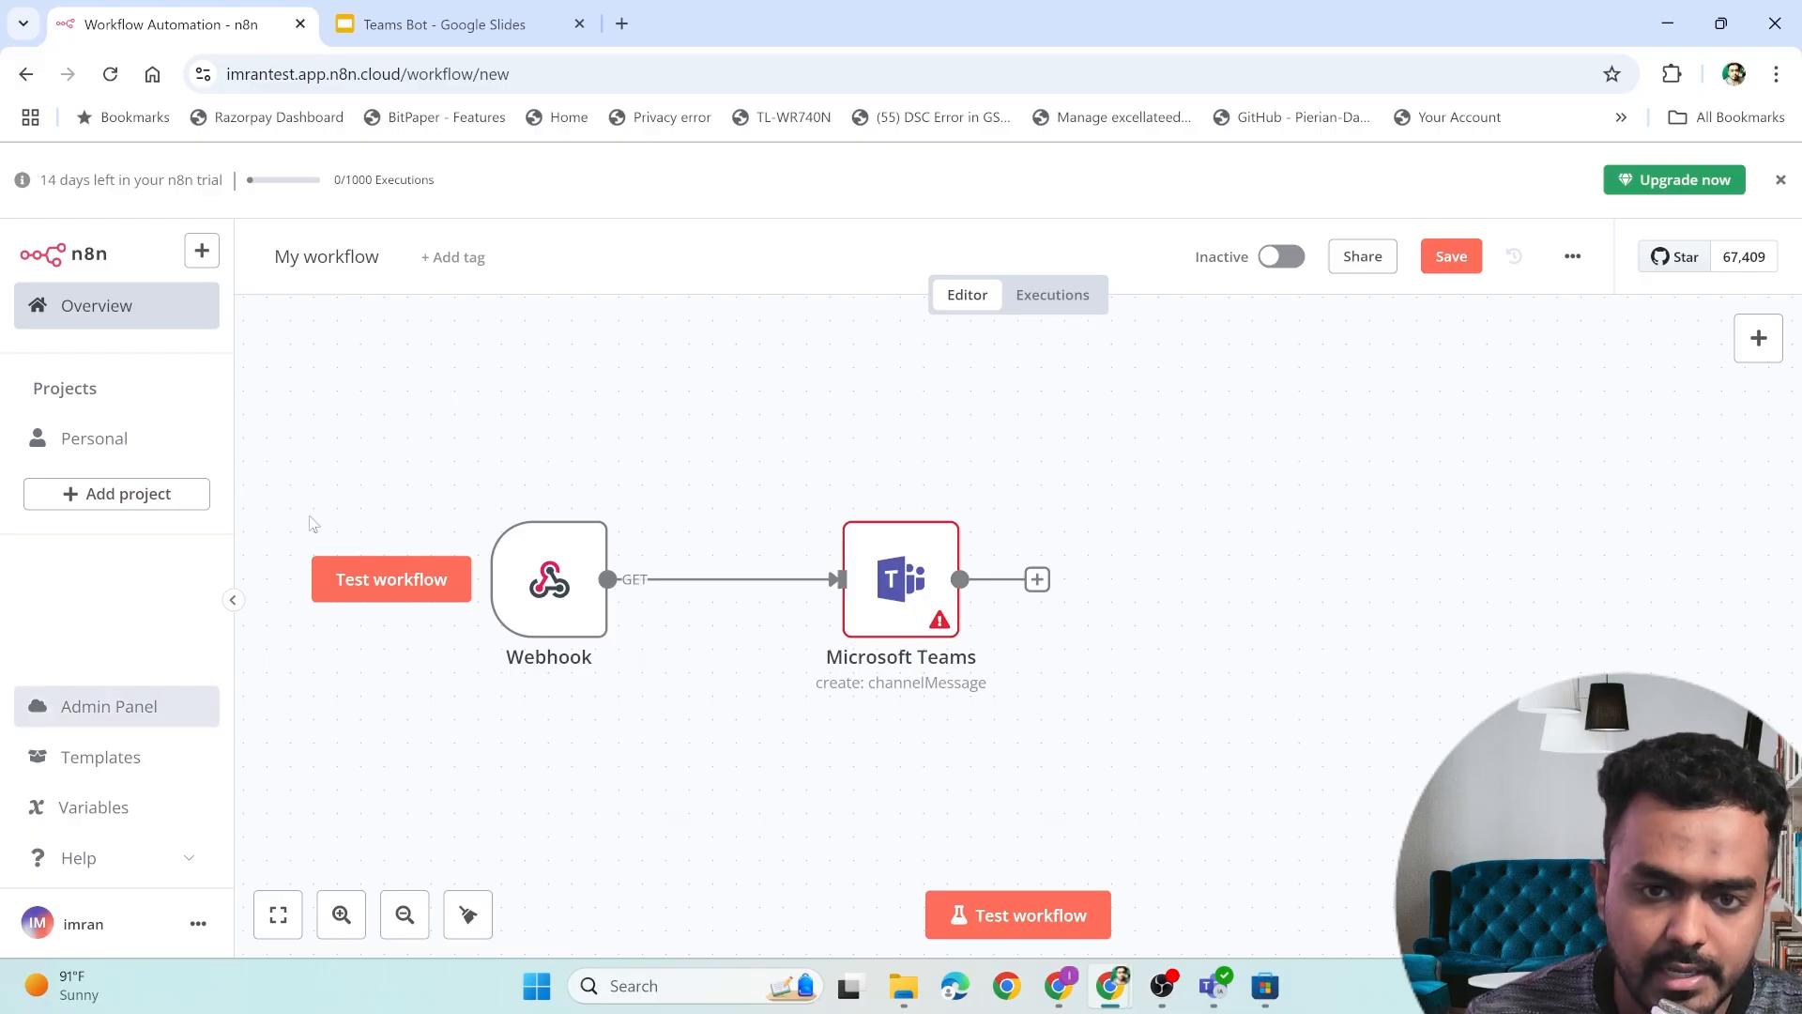
# Leave the unsaved workflow for the Admin Panel and reopen the workspace from its dashboard
pyautogui.click(112, 716)
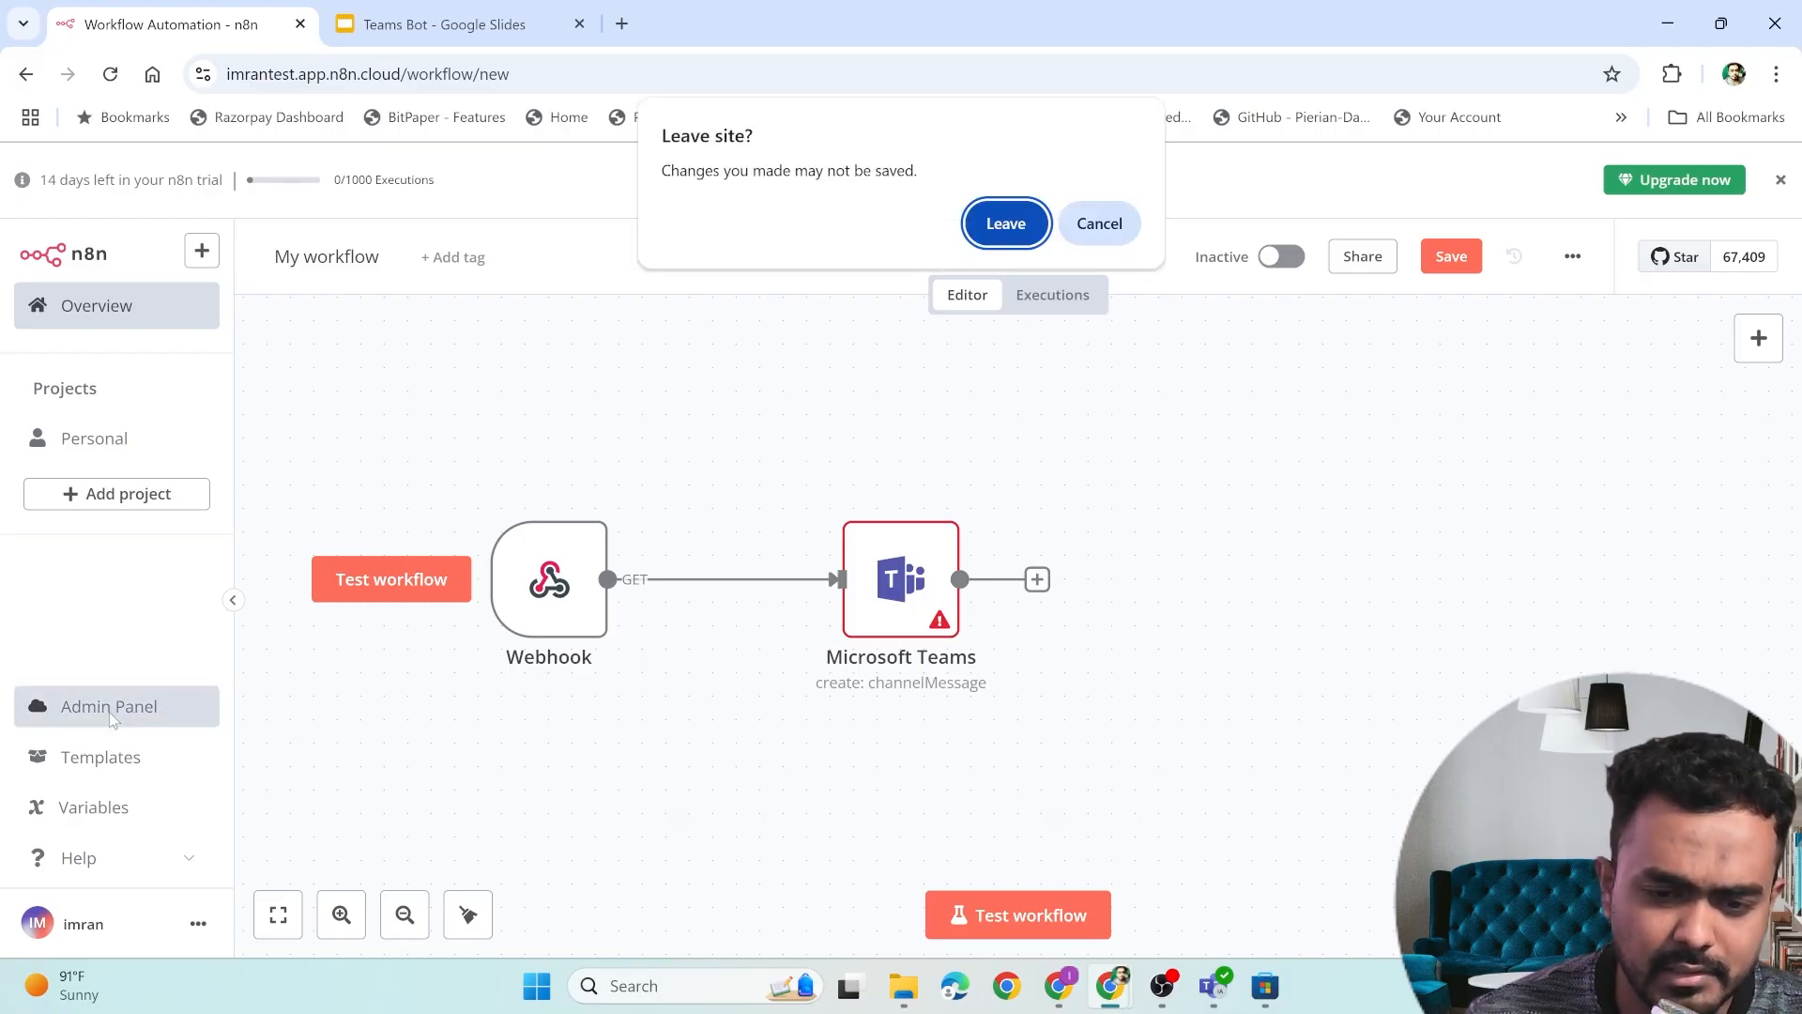
pyautogui.click(1005, 223)
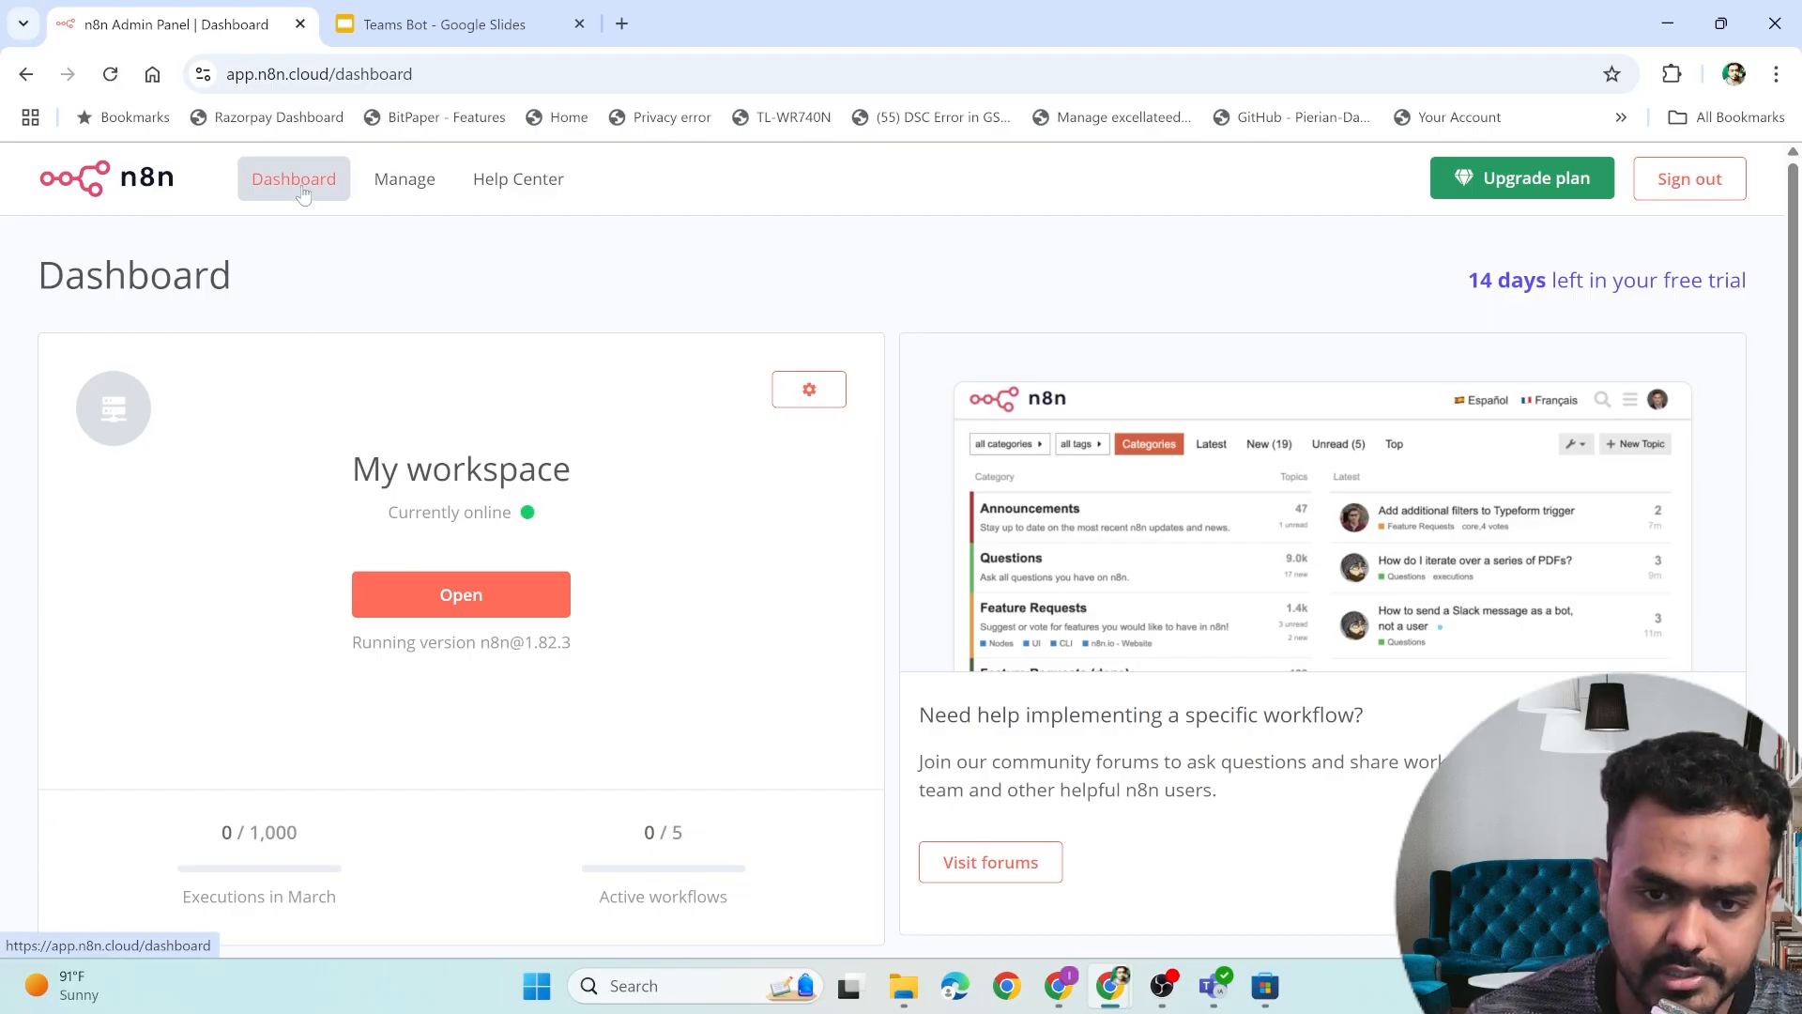
pyautogui.click(25, 73)
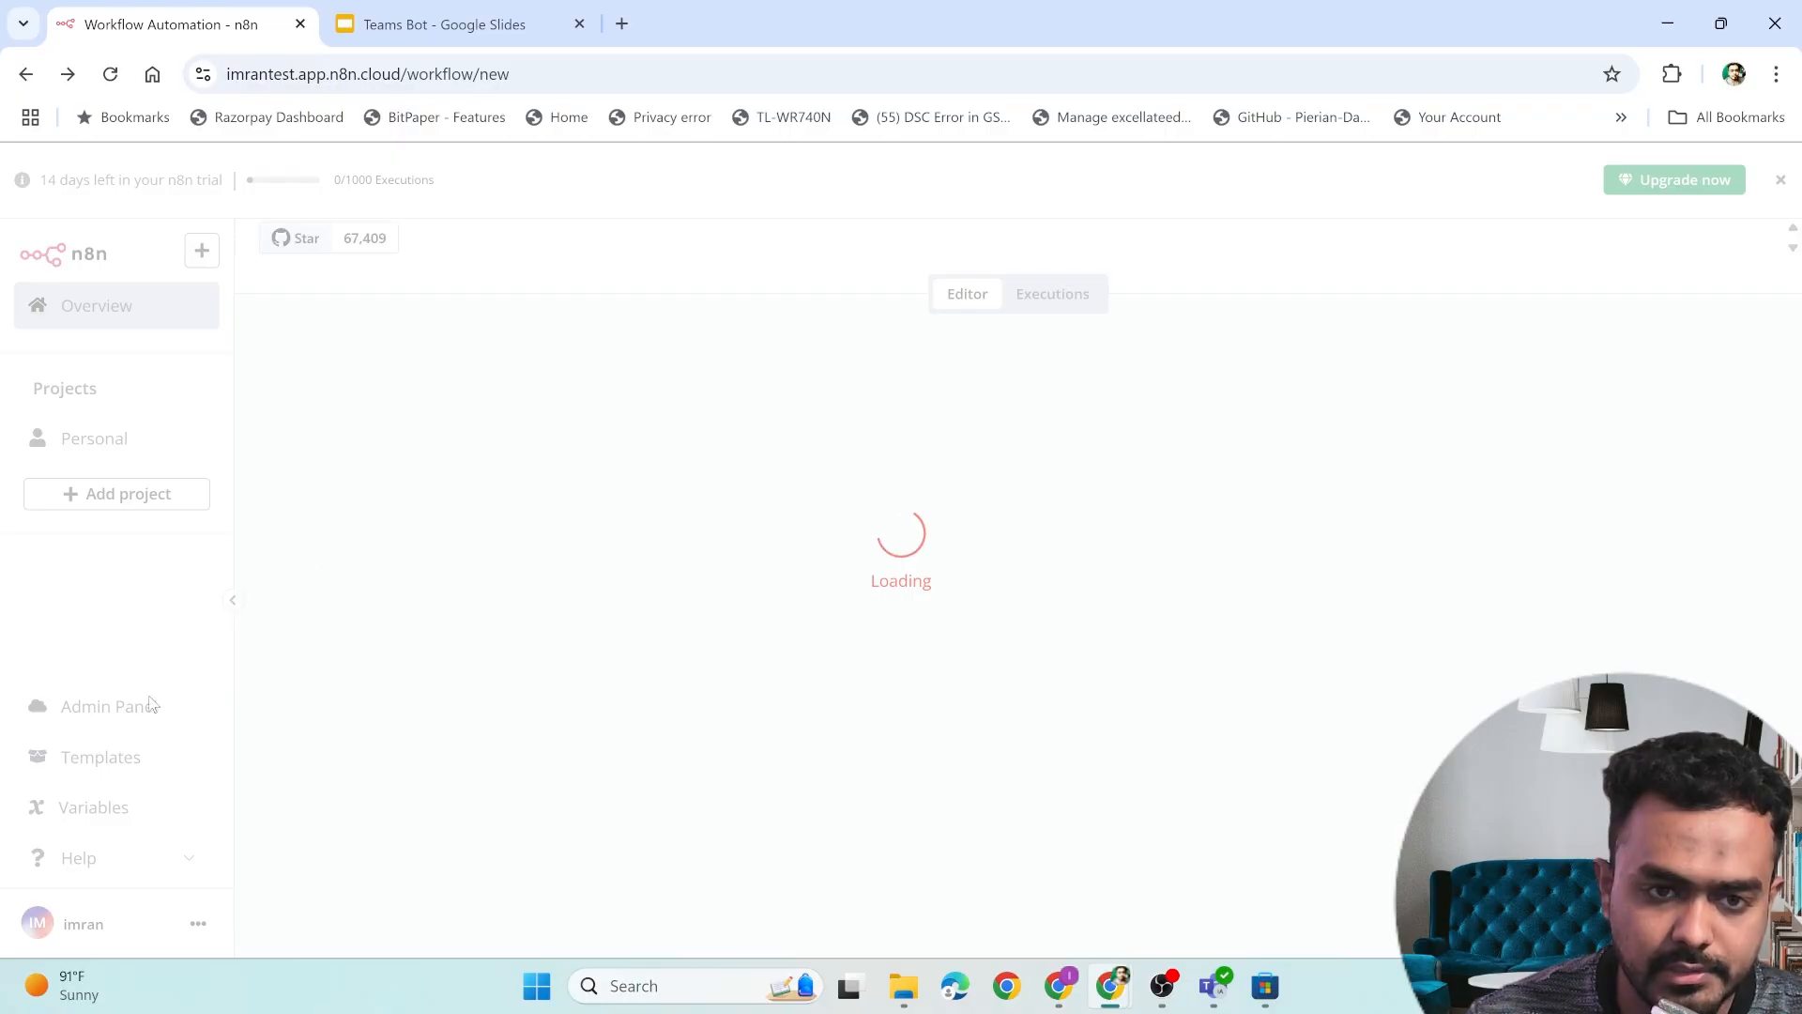
pyautogui.click(107, 712)
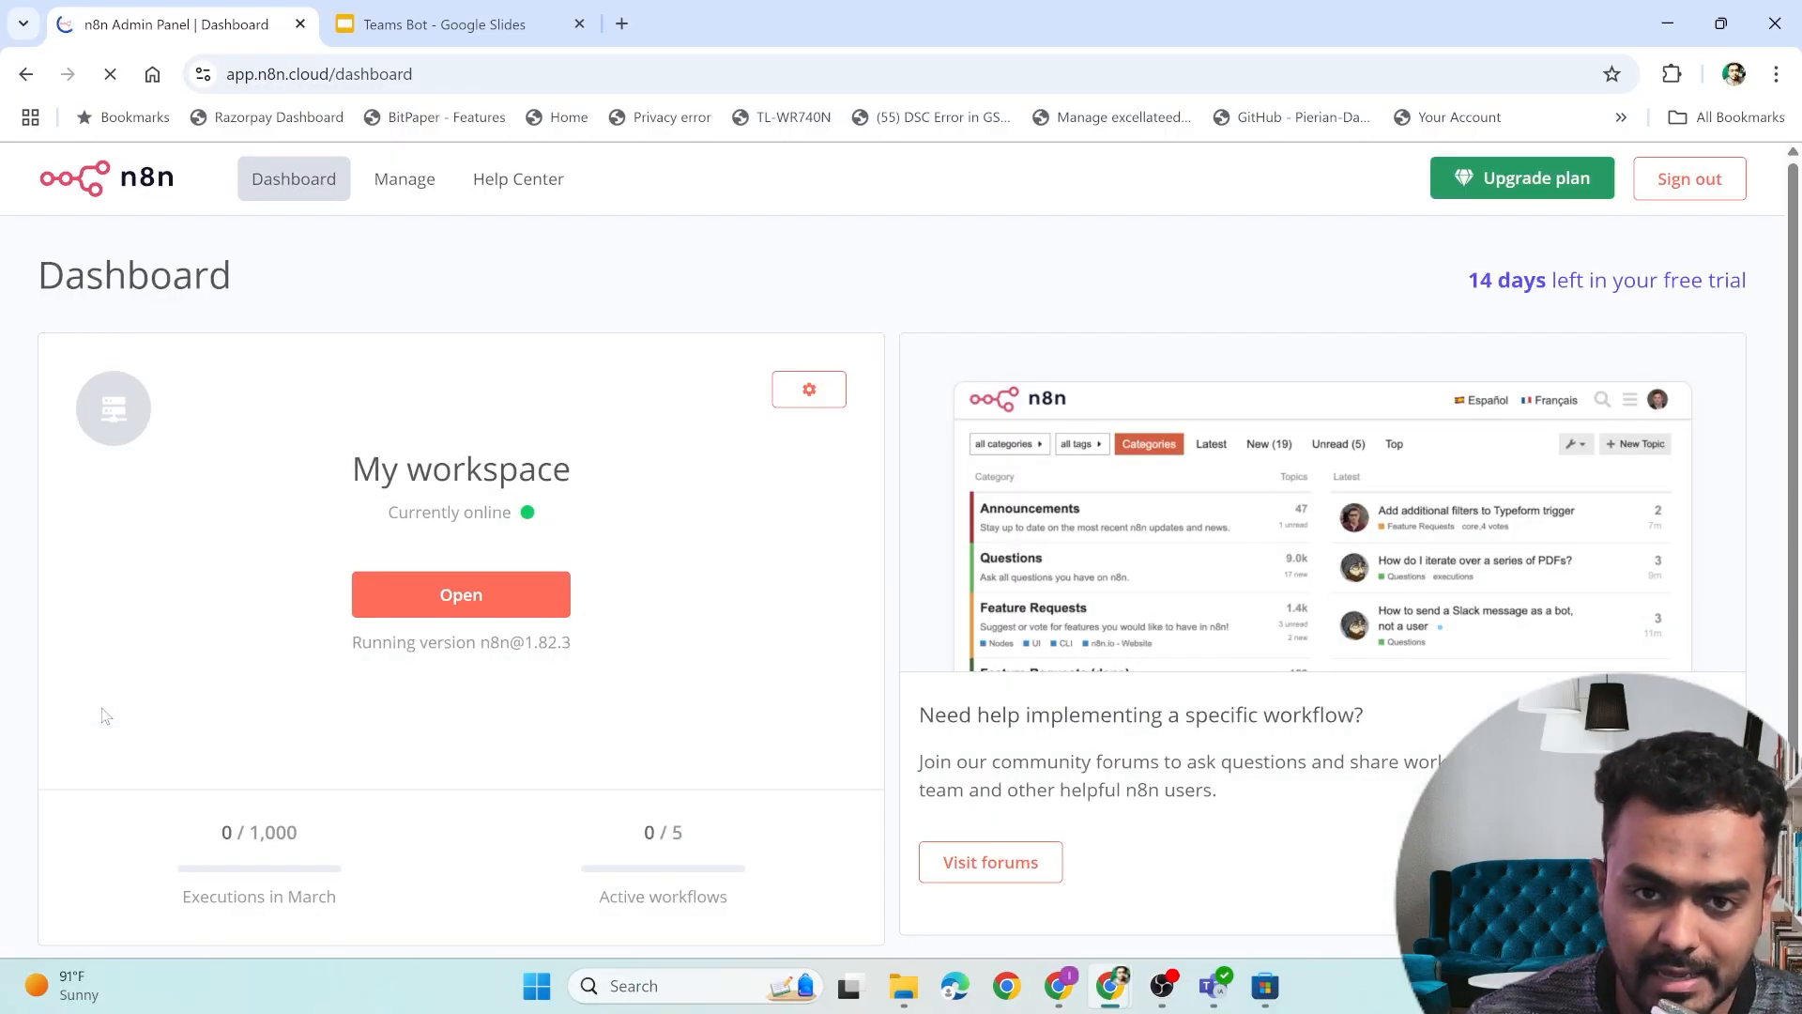
pyautogui.click(456, 606)
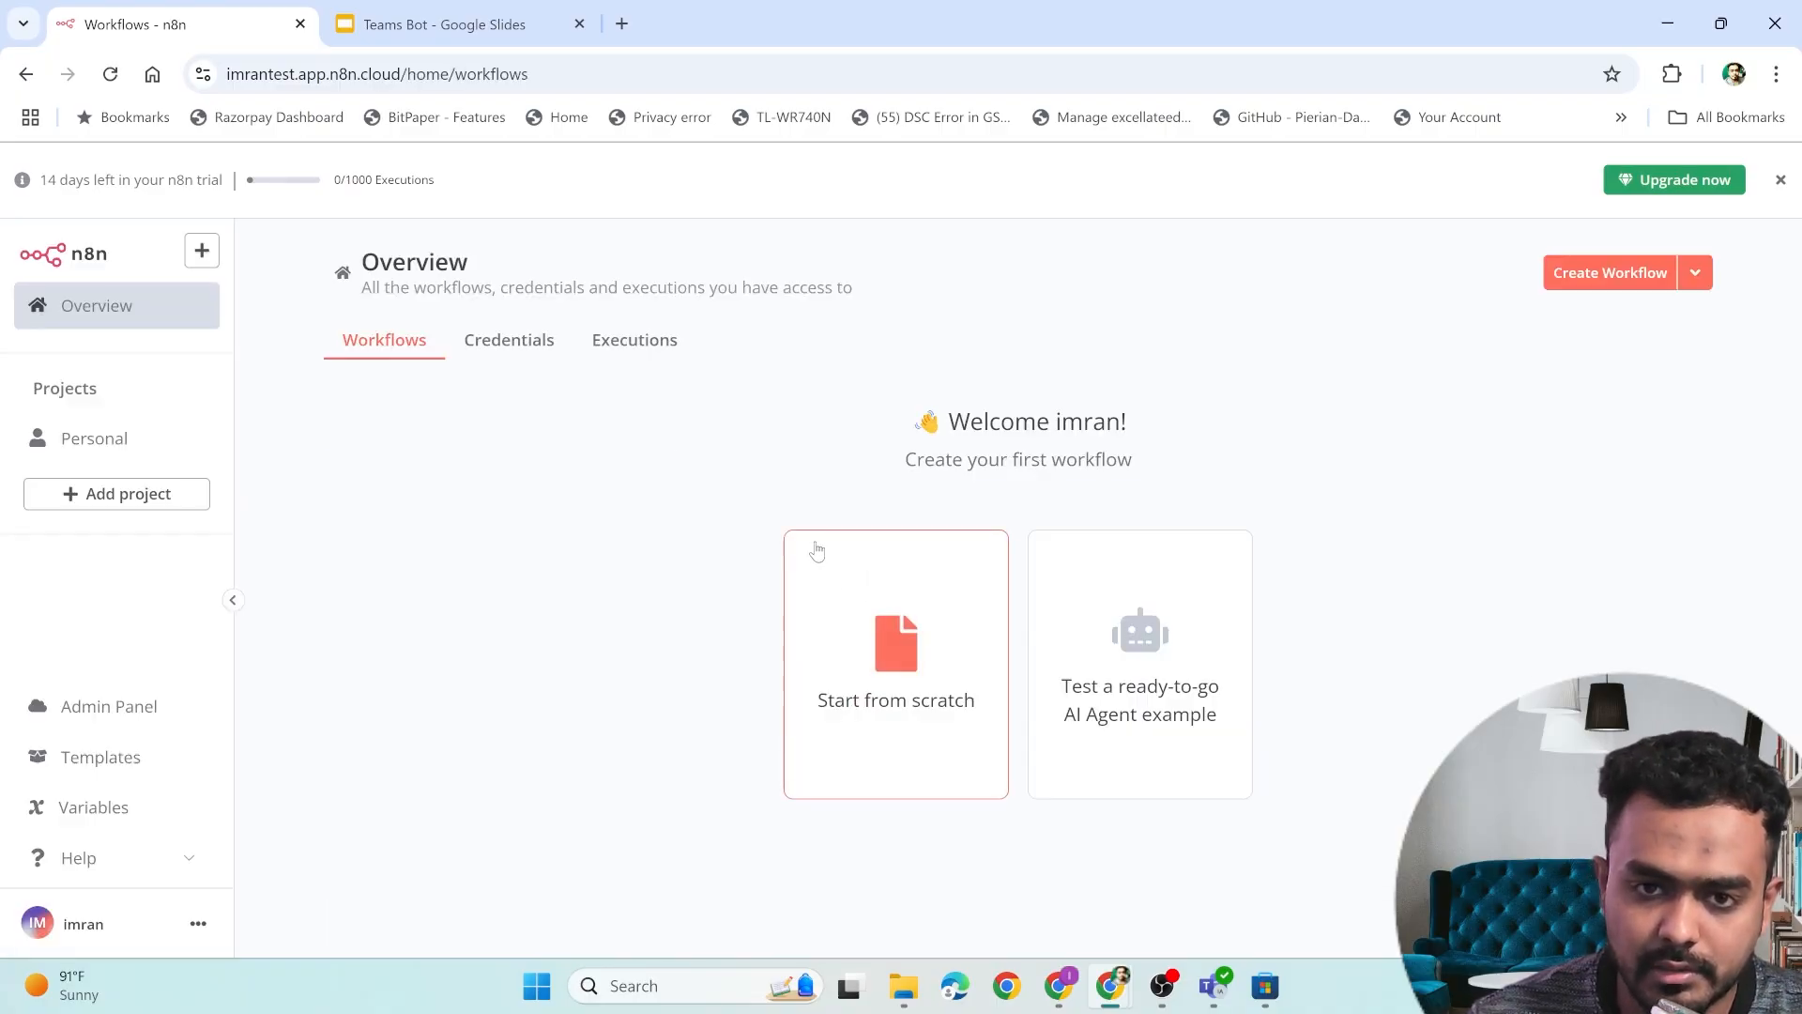
# Examine the Admin Panel dashboard's usage figures and remaining trial period, and return to the workspace
pyautogui.click(104, 712)
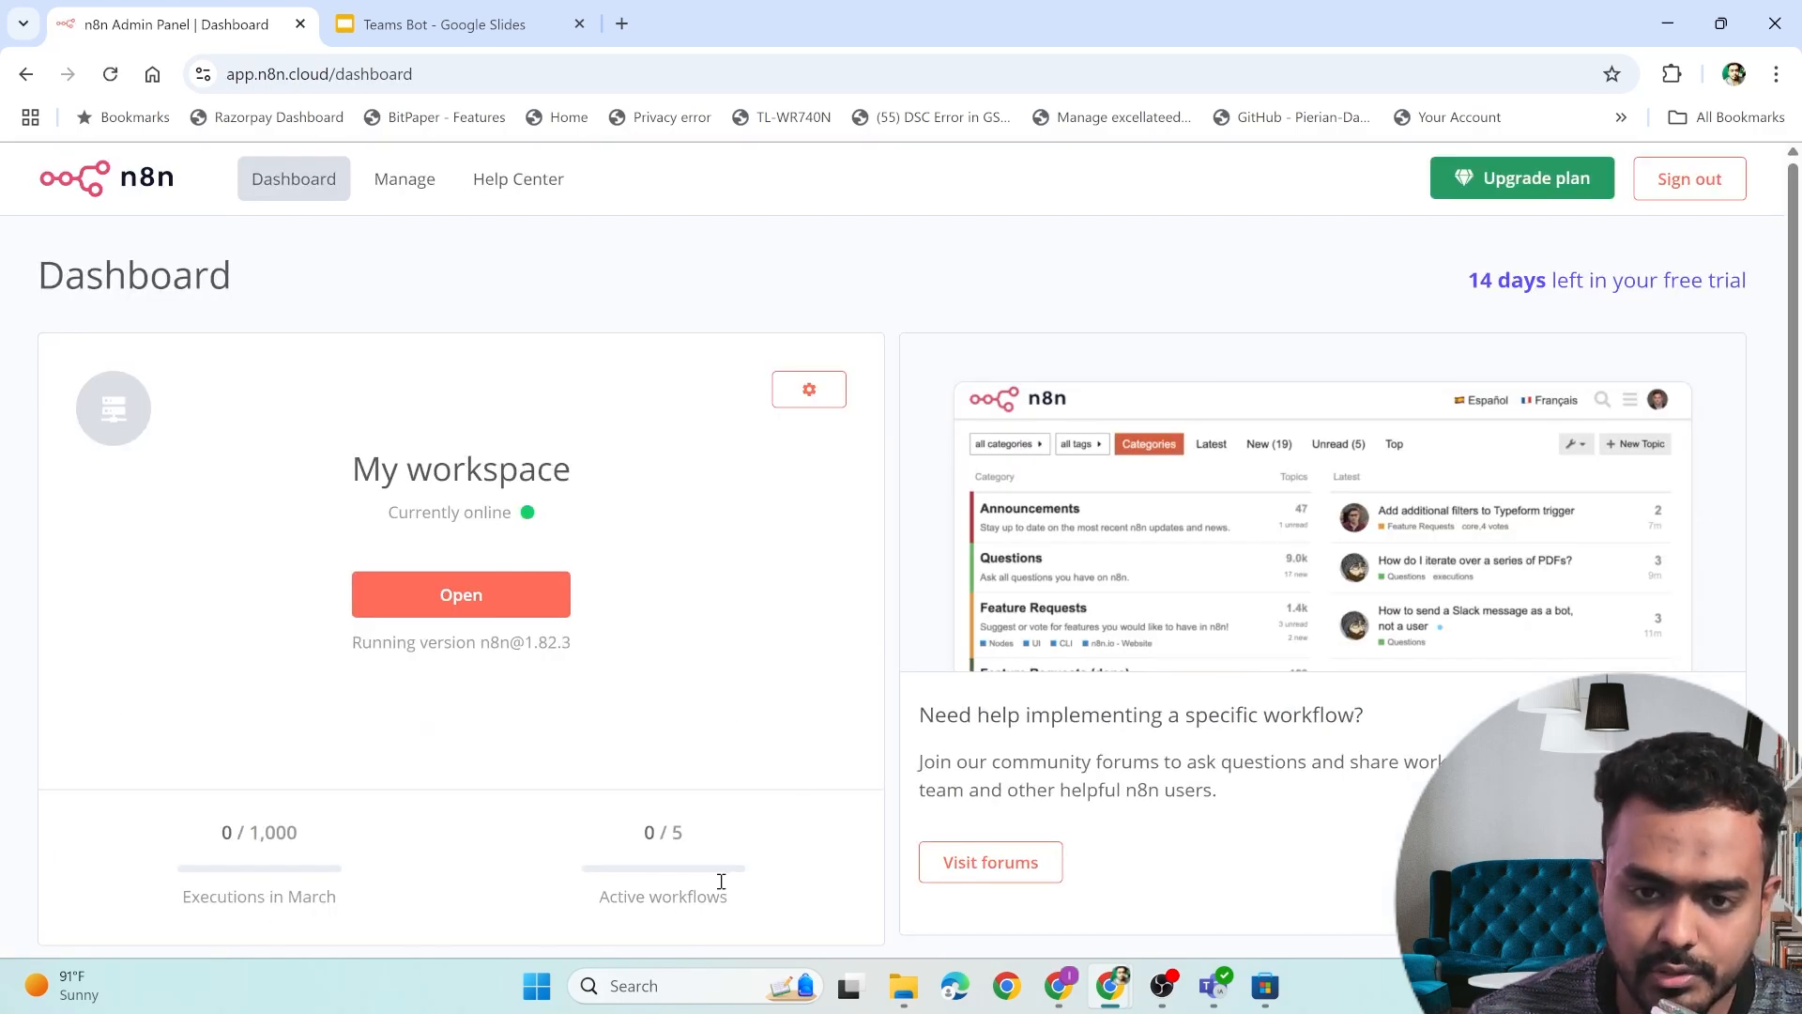
pyautogui.scroll(-3, 800, 768)
pyautogui.scroll(3, 857, 760)
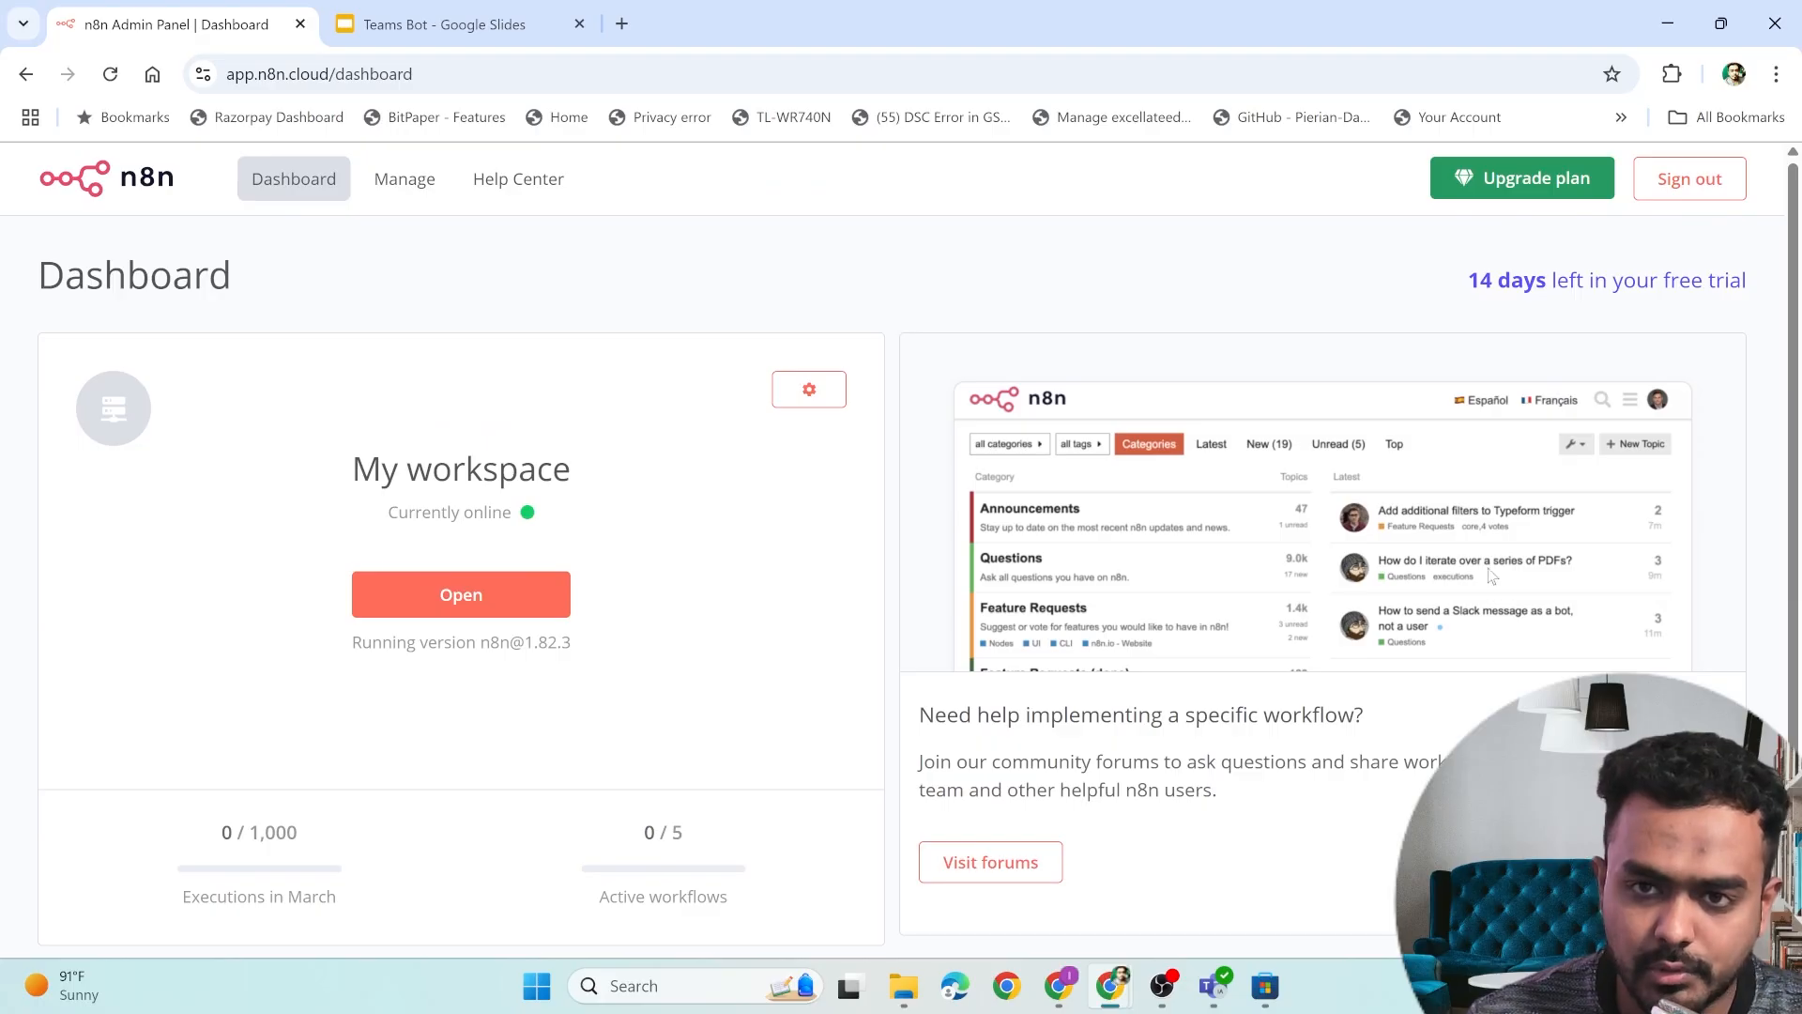
pyautogui.moveTo(1467, 284); pyautogui.dragTo(1691, 278)
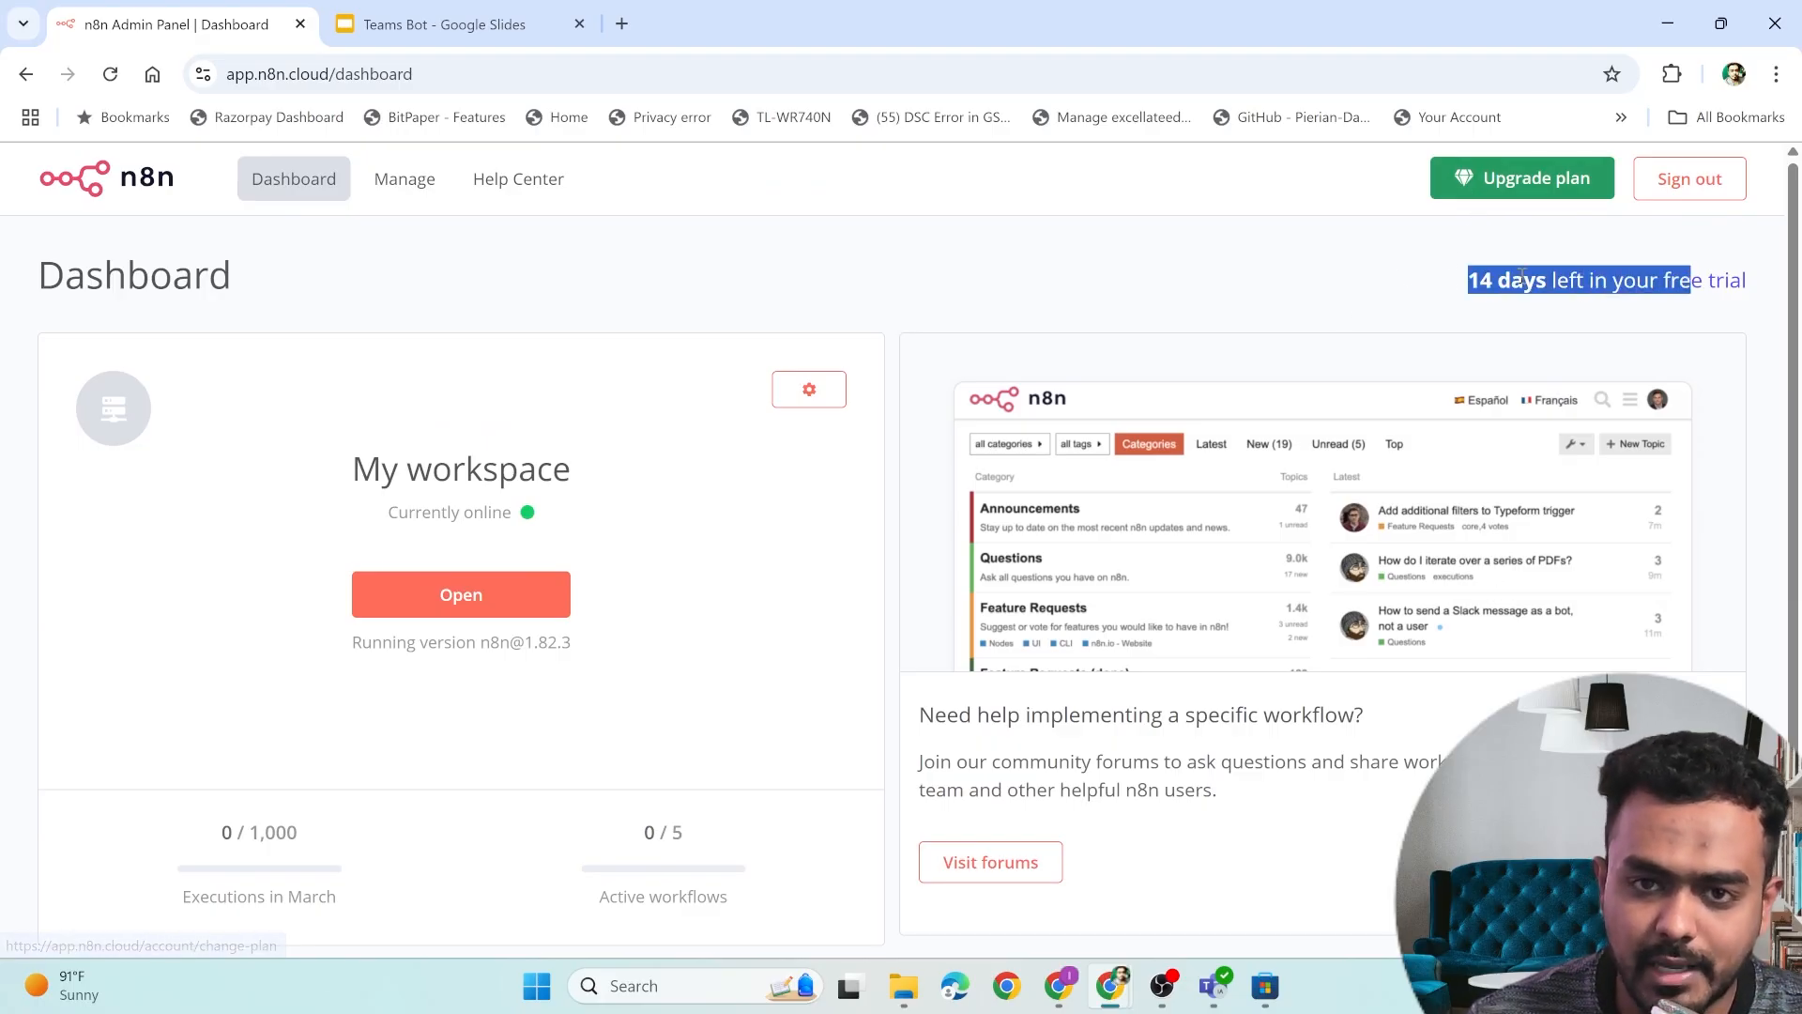
pyautogui.click(474, 593)
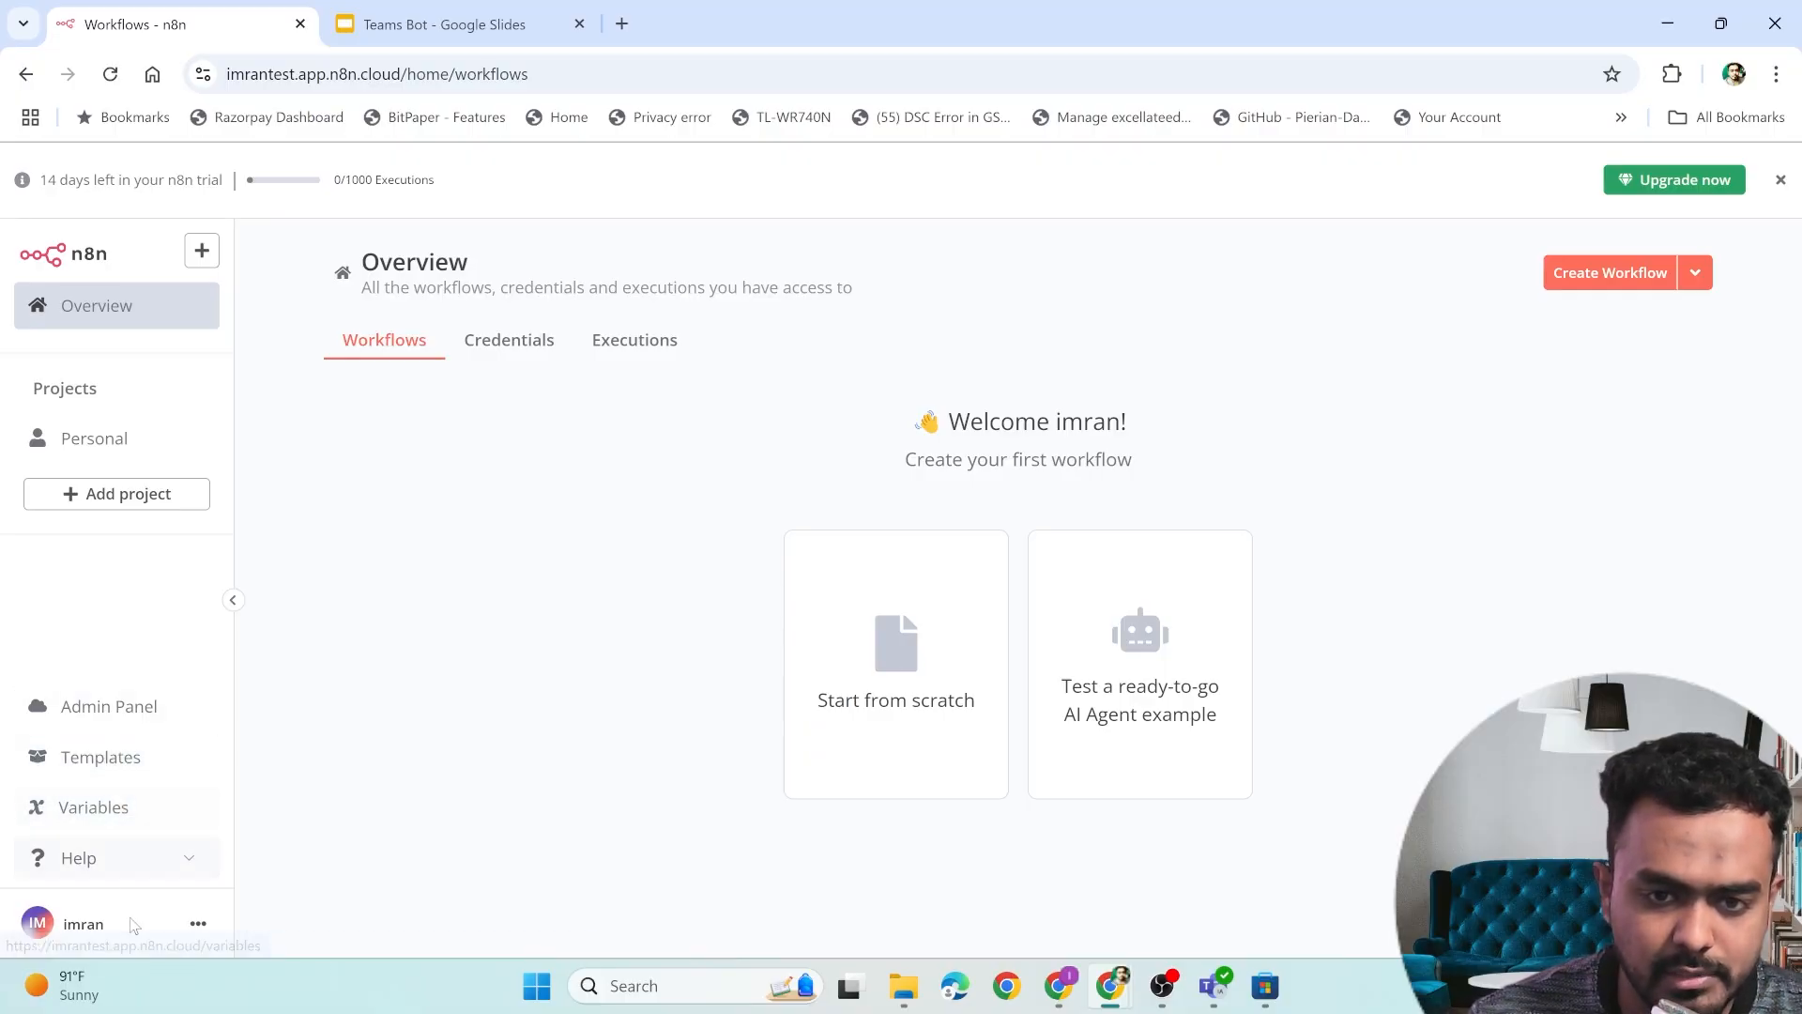
# Browse the n8n workflow template library, including the Engineering category, and return to the Workflows page
pyautogui.click(116, 760)
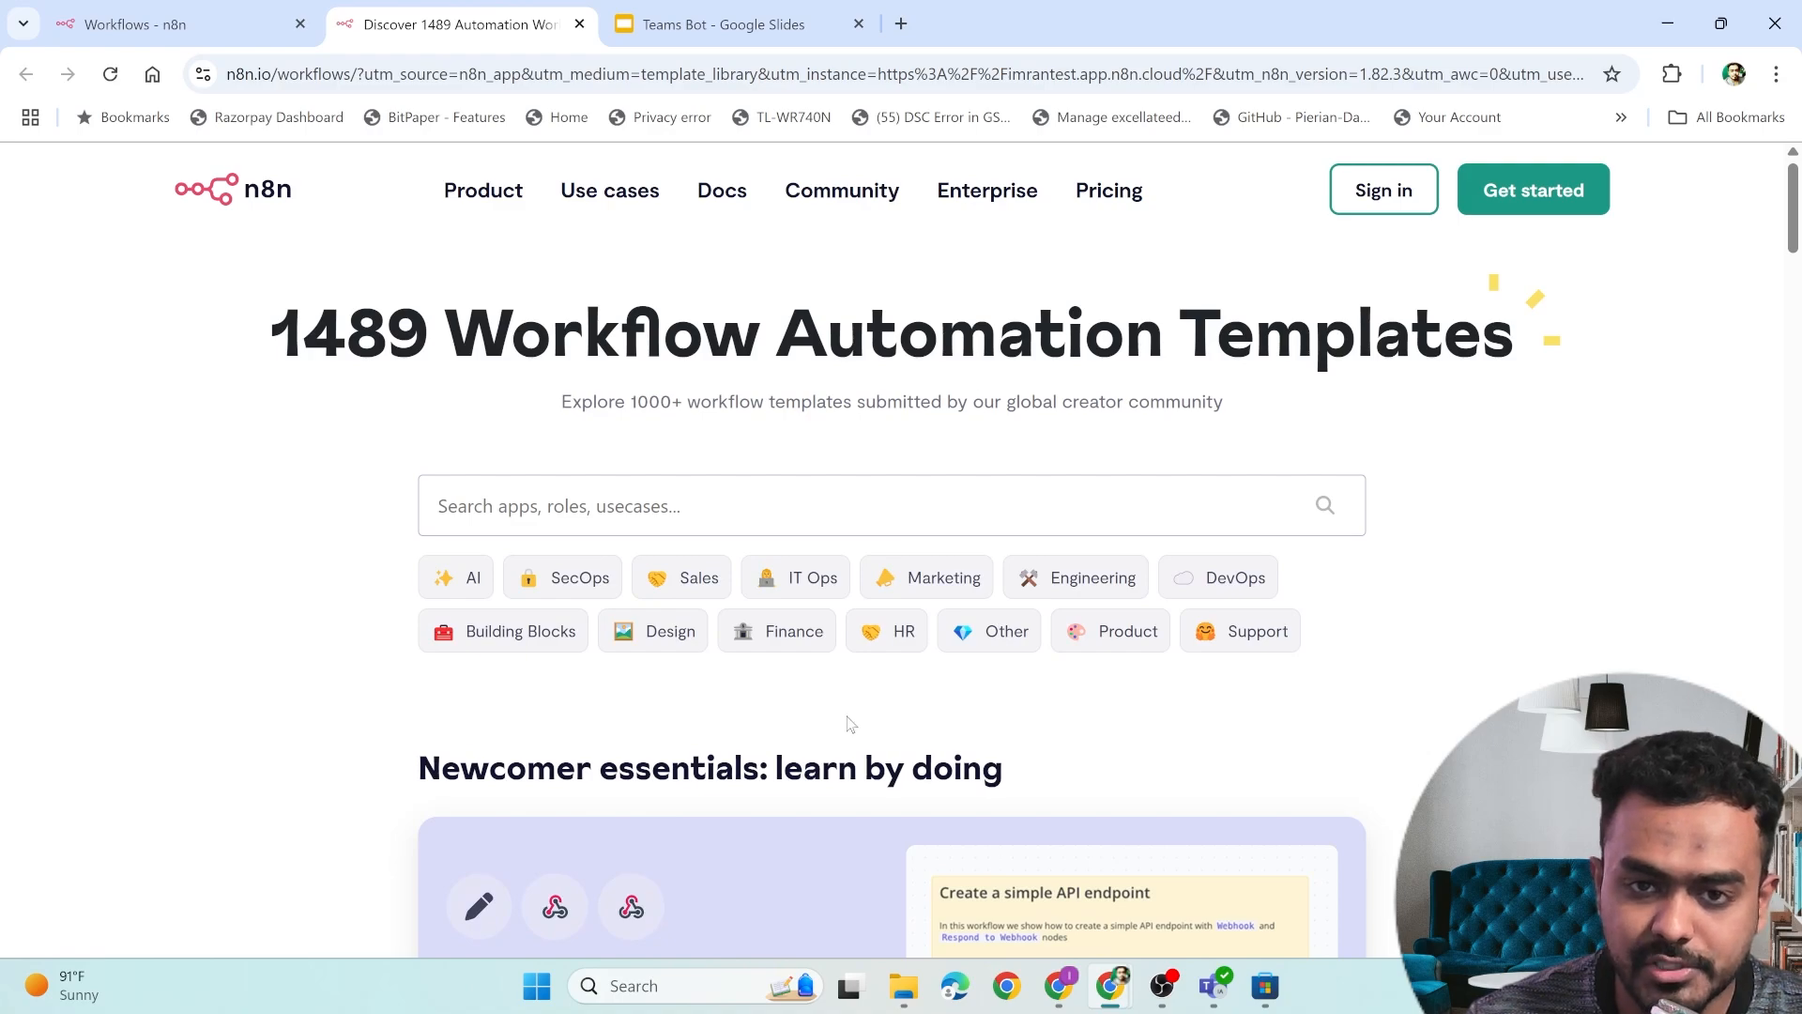
pyautogui.scroll(-1, 849, 725)
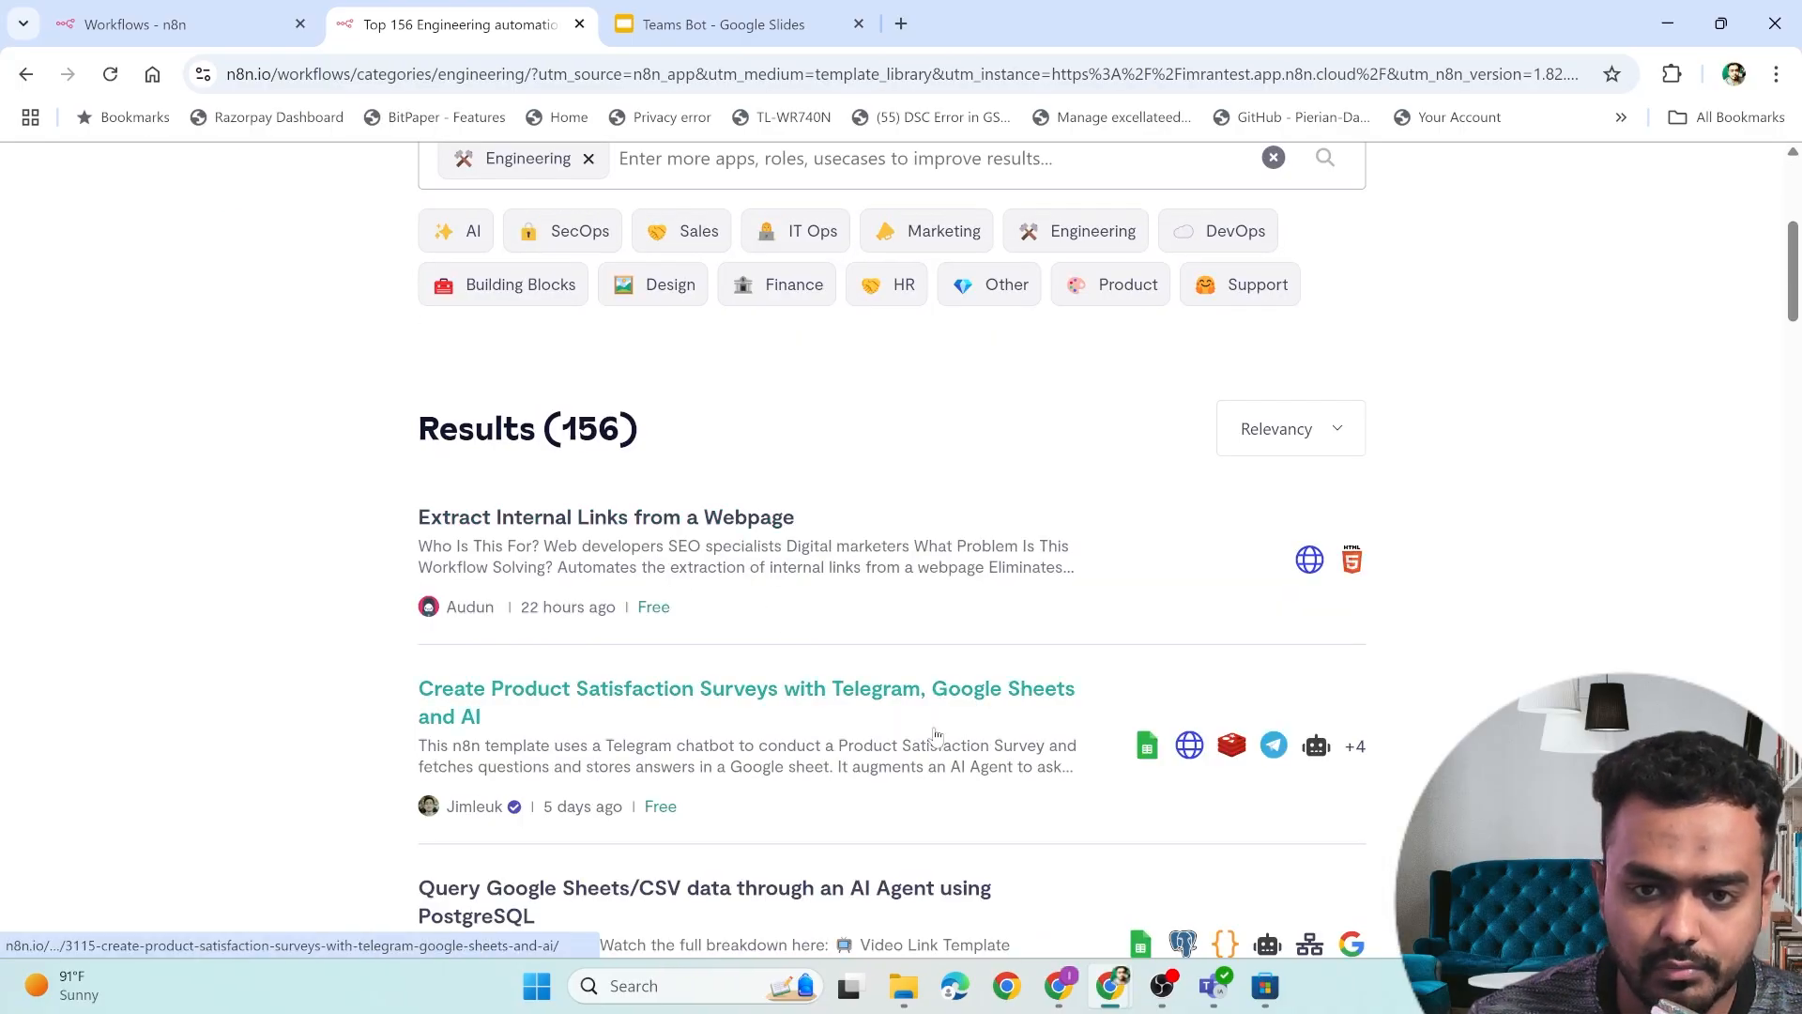
pyautogui.scroll(5, 619, 582)
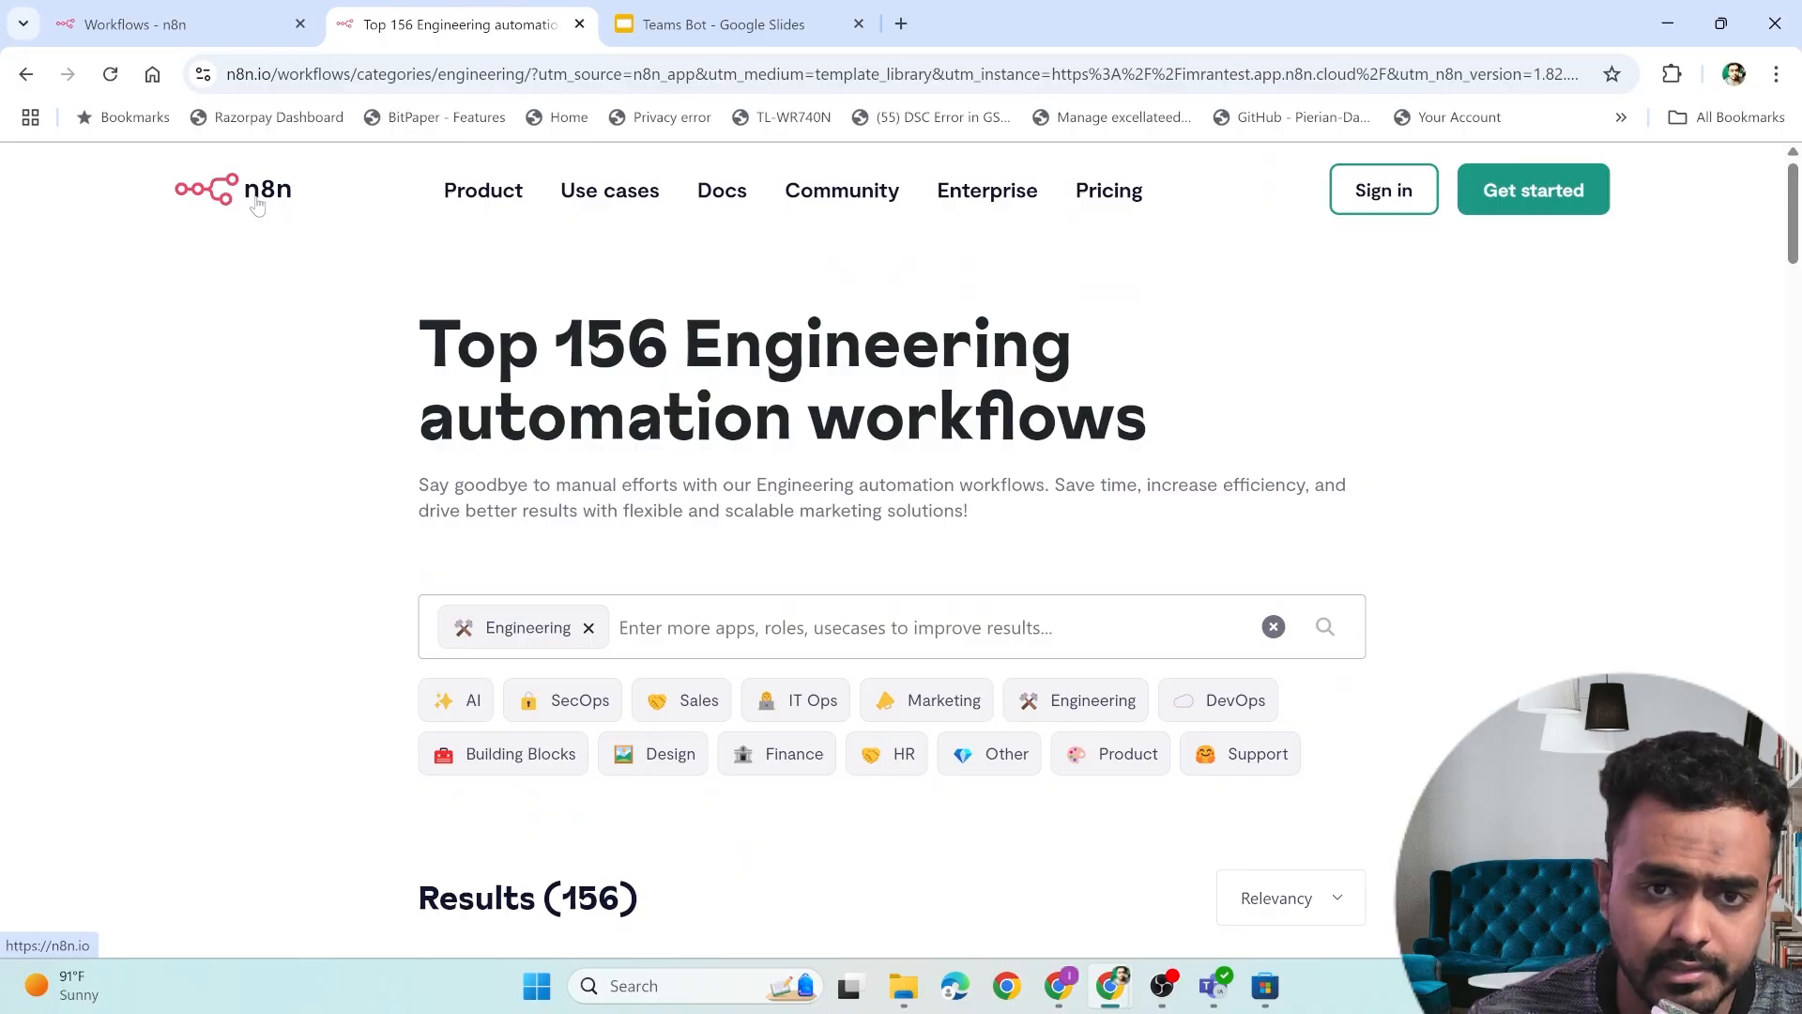
pyautogui.click(257, 204)
pyautogui.click(188, 26)
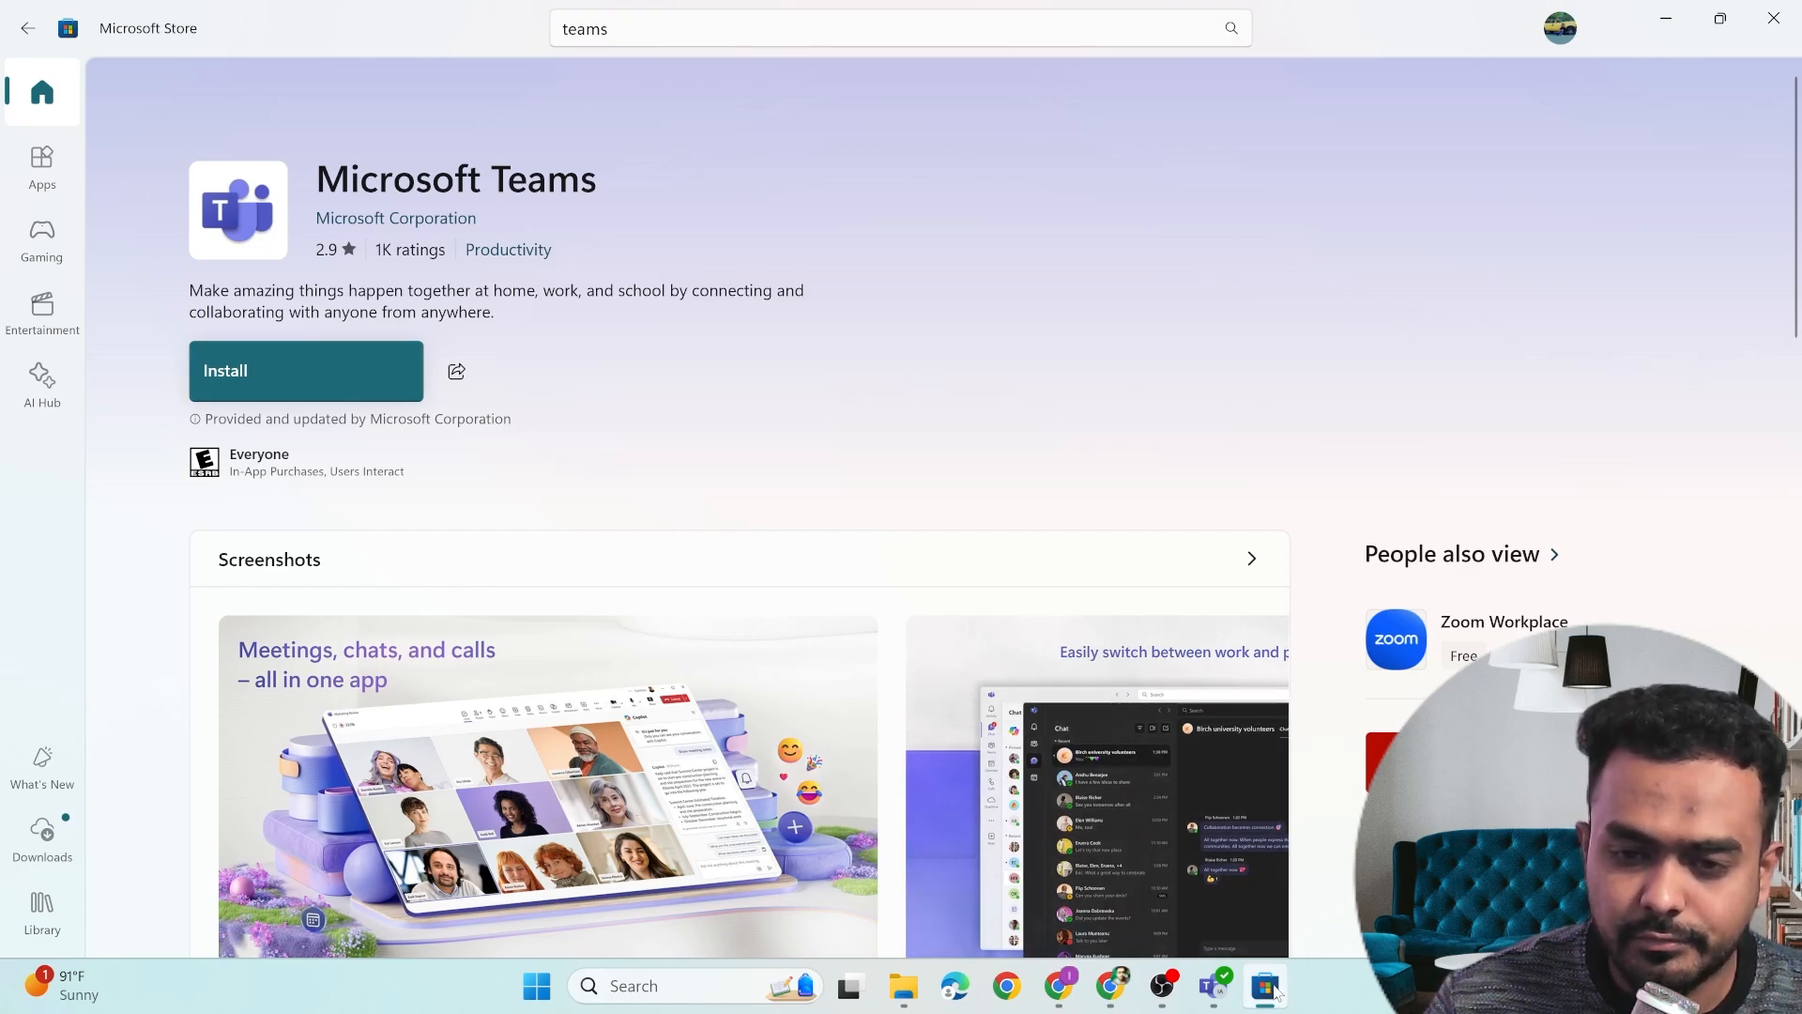
# Switch to the Microsoft Teams desktop app and review the euron team's General channel and the options for creating channels and teams
pyautogui.click(1213, 988)
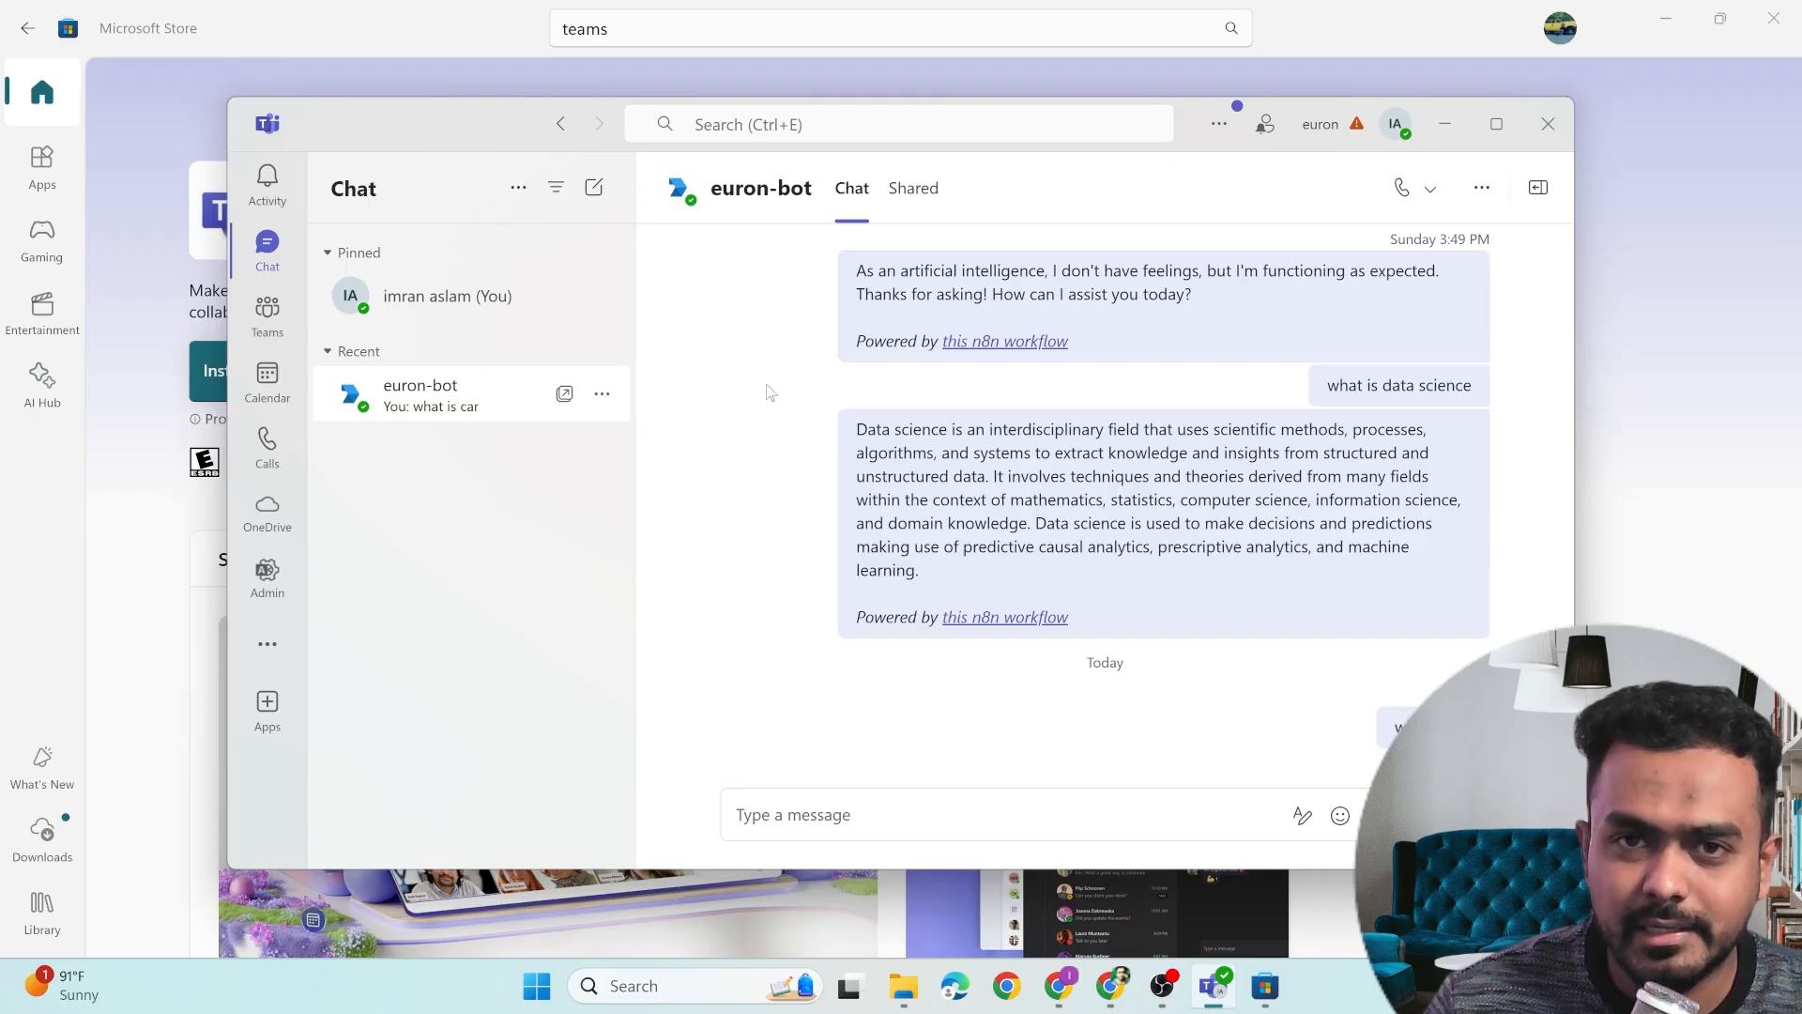
pyautogui.click(279, 322)
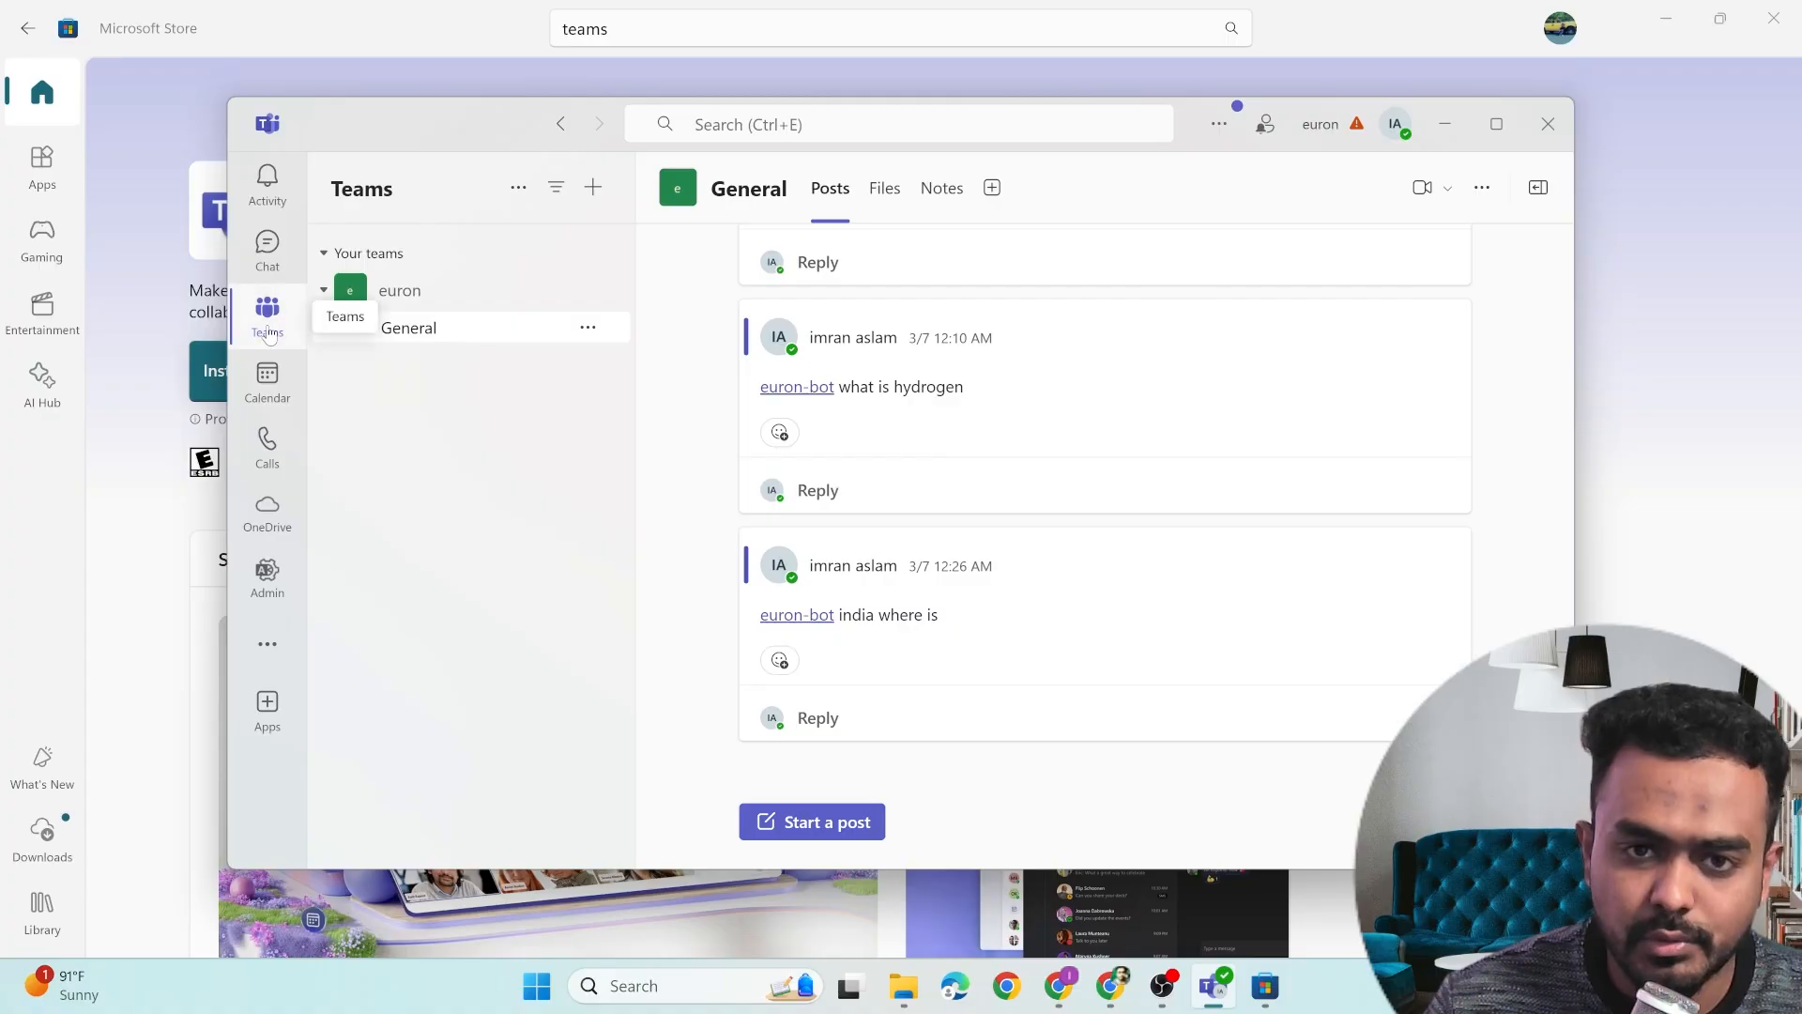
pyautogui.click(592, 186)
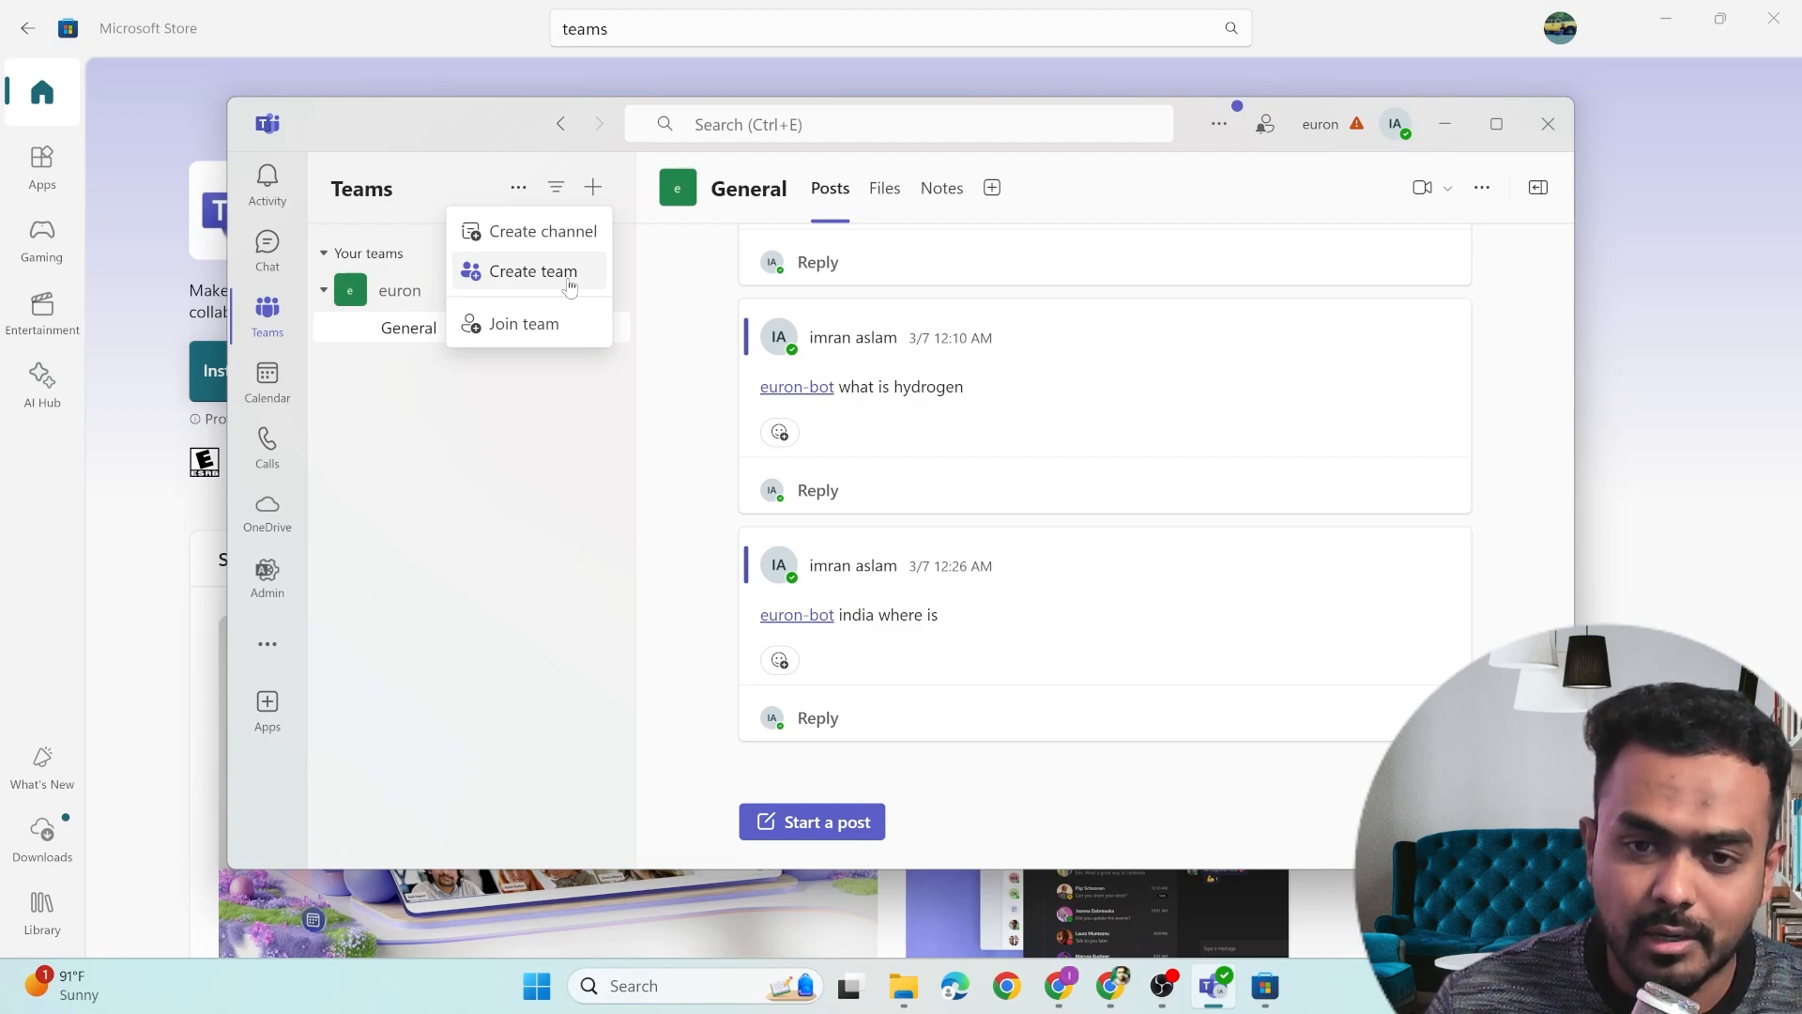
pyautogui.click(531, 471)
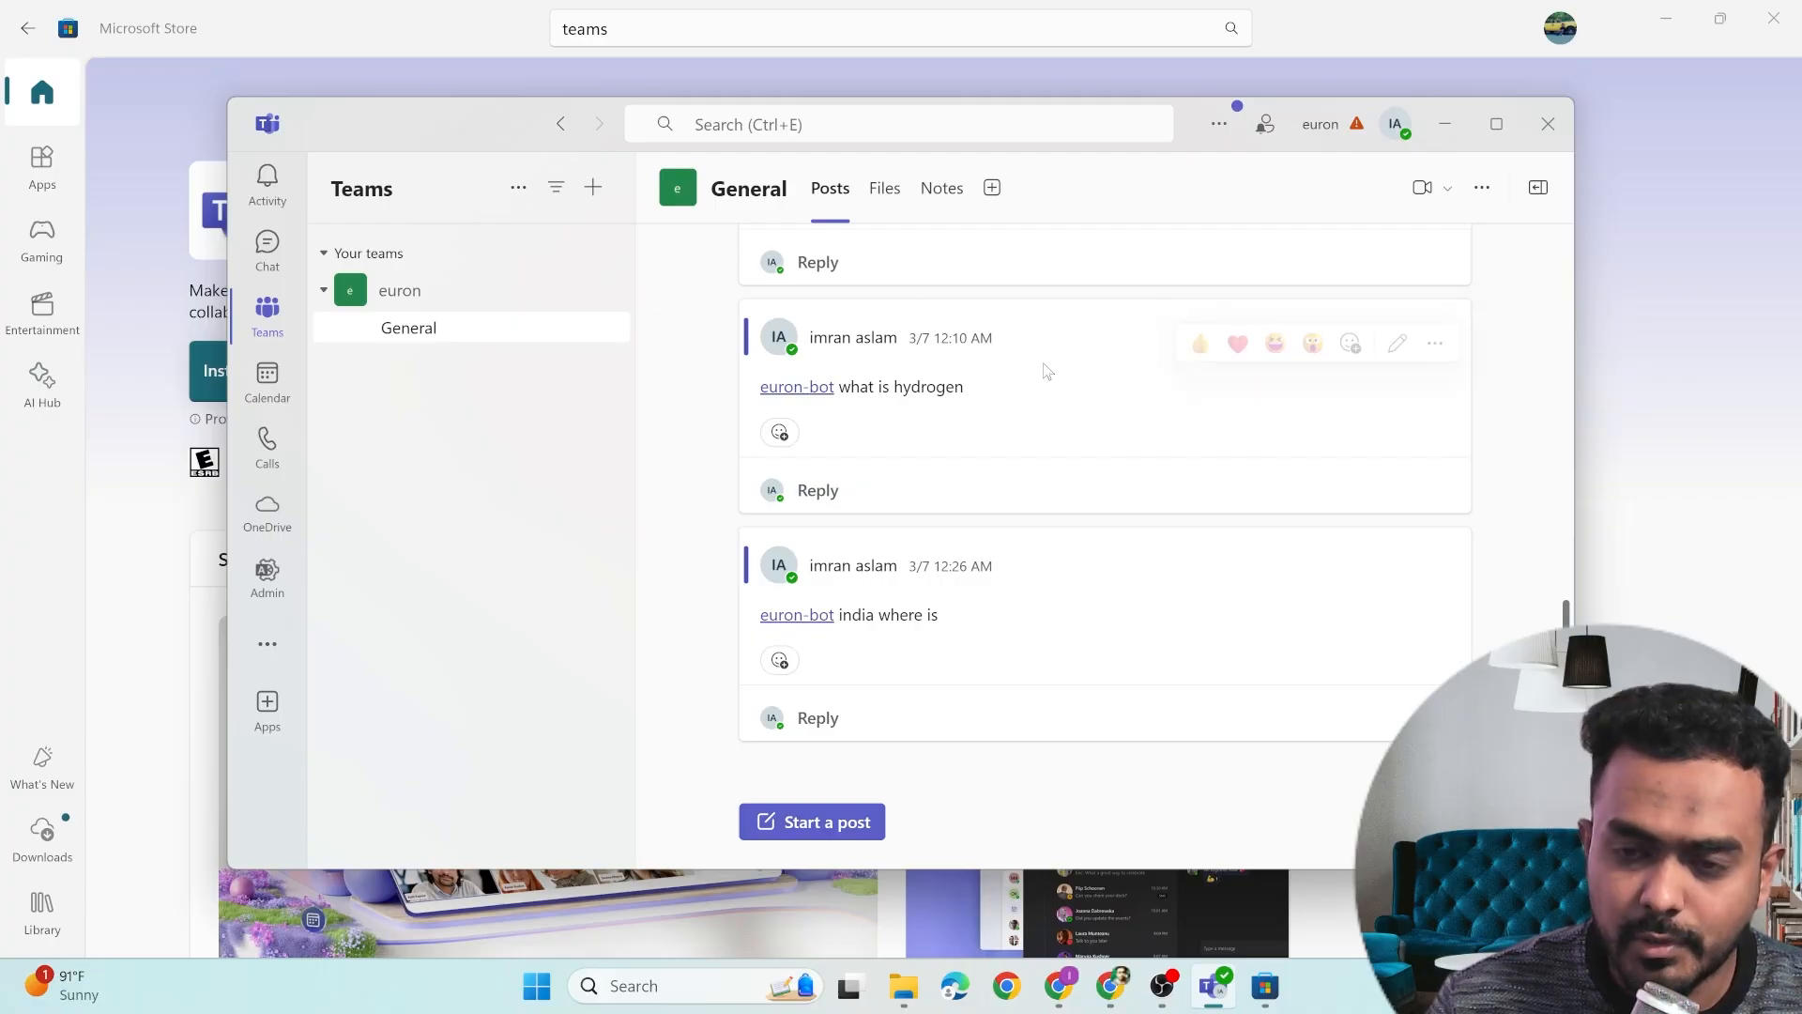
pyautogui.scroll(1, 1047, 371)
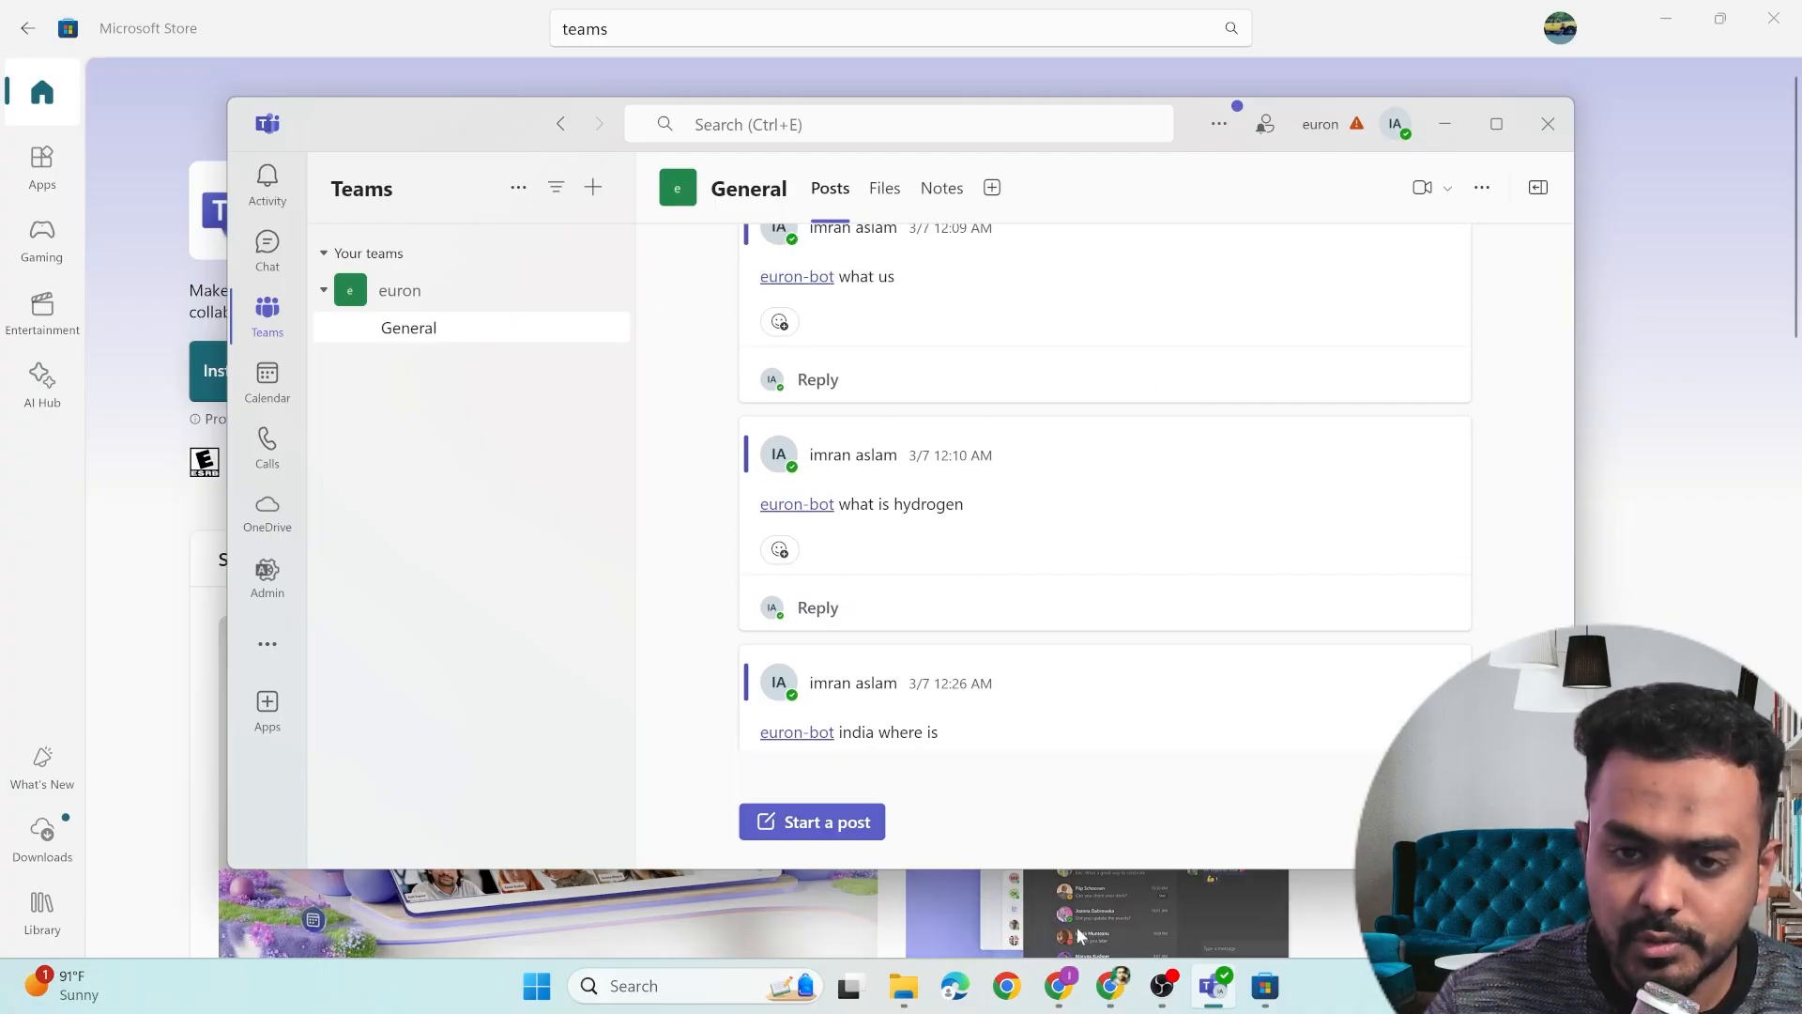
# Switch to Microsoft Teams in the browser and check the signed-in account and the options for creating a channel or team
pyautogui.click(1154, 844)
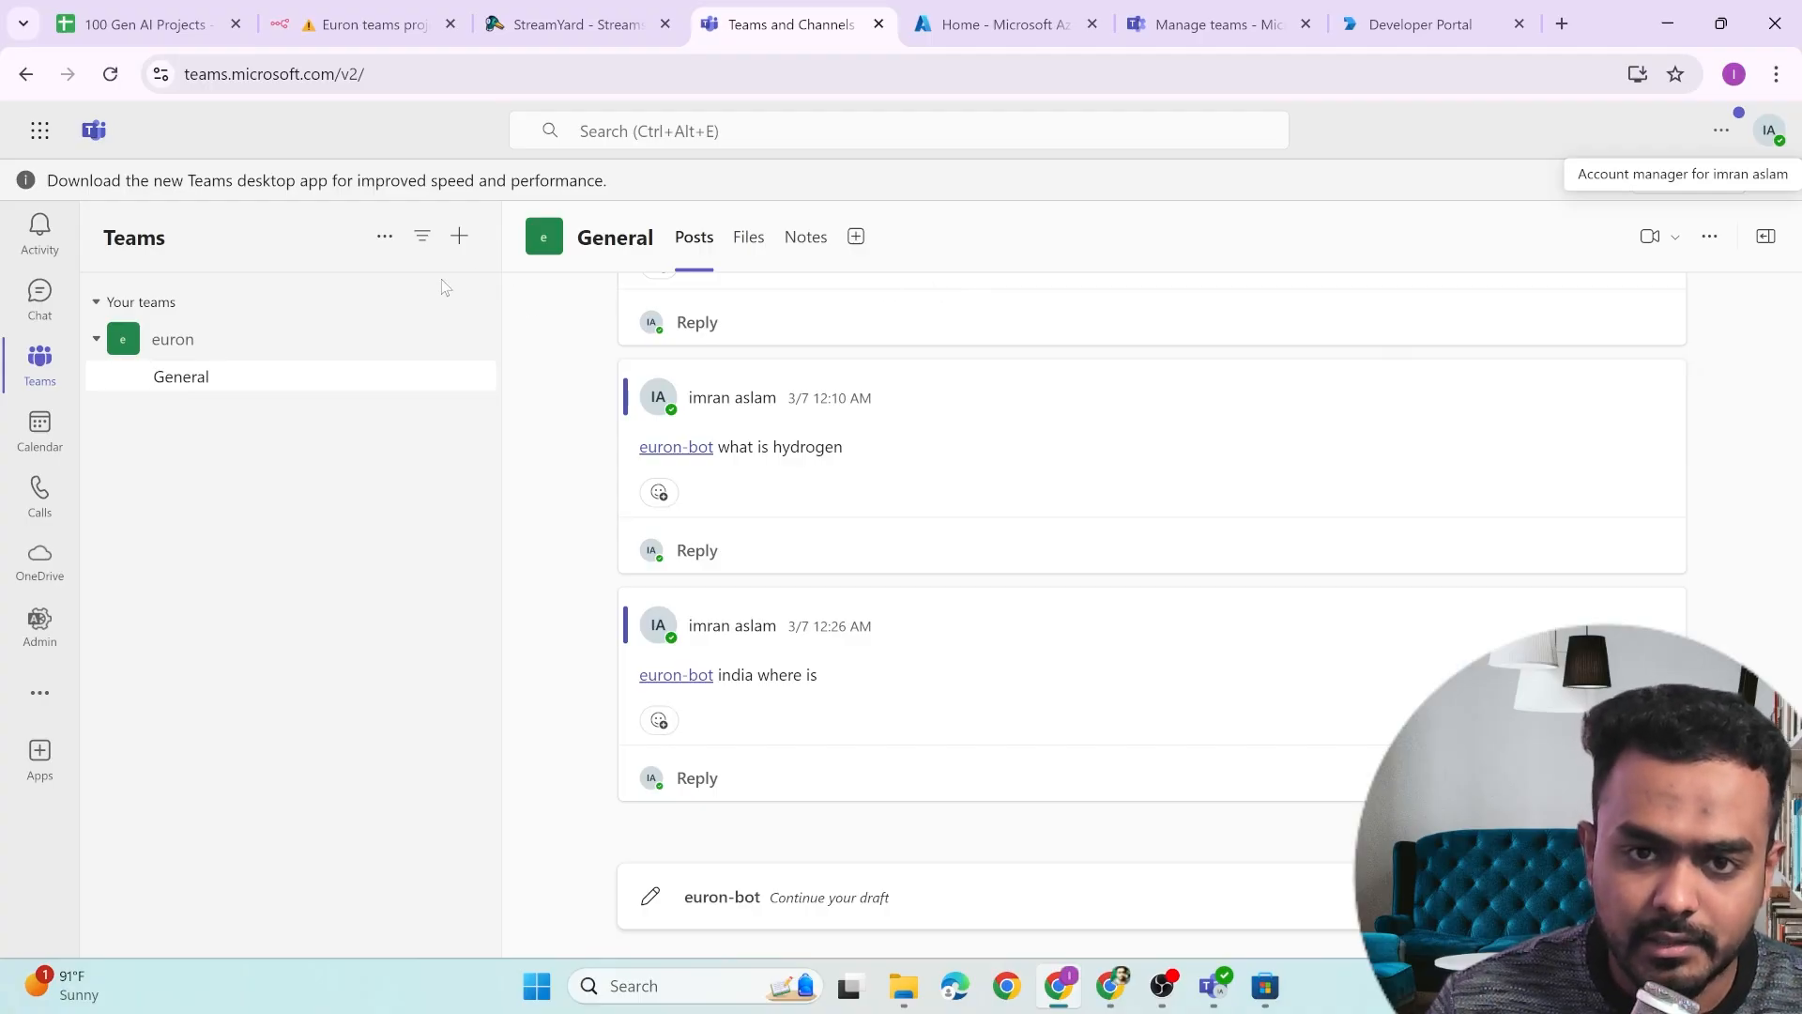
pyautogui.click(1769, 130)
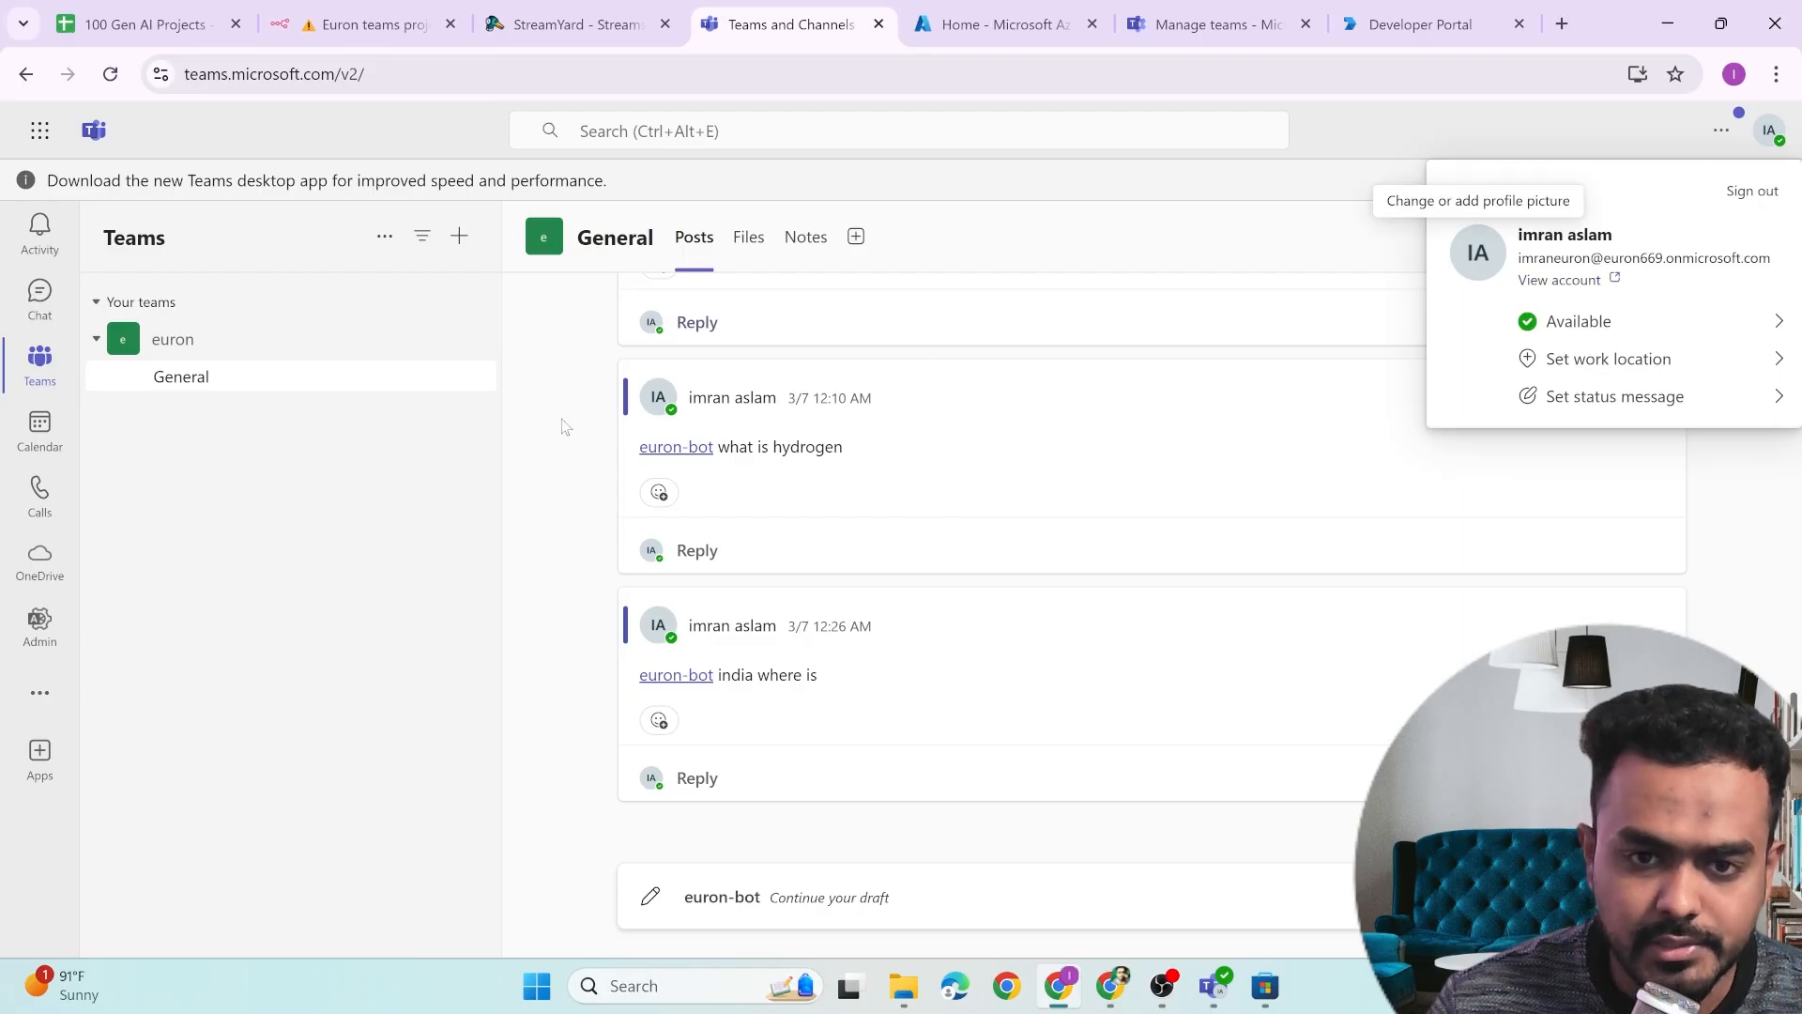
pyautogui.click(1769, 129)
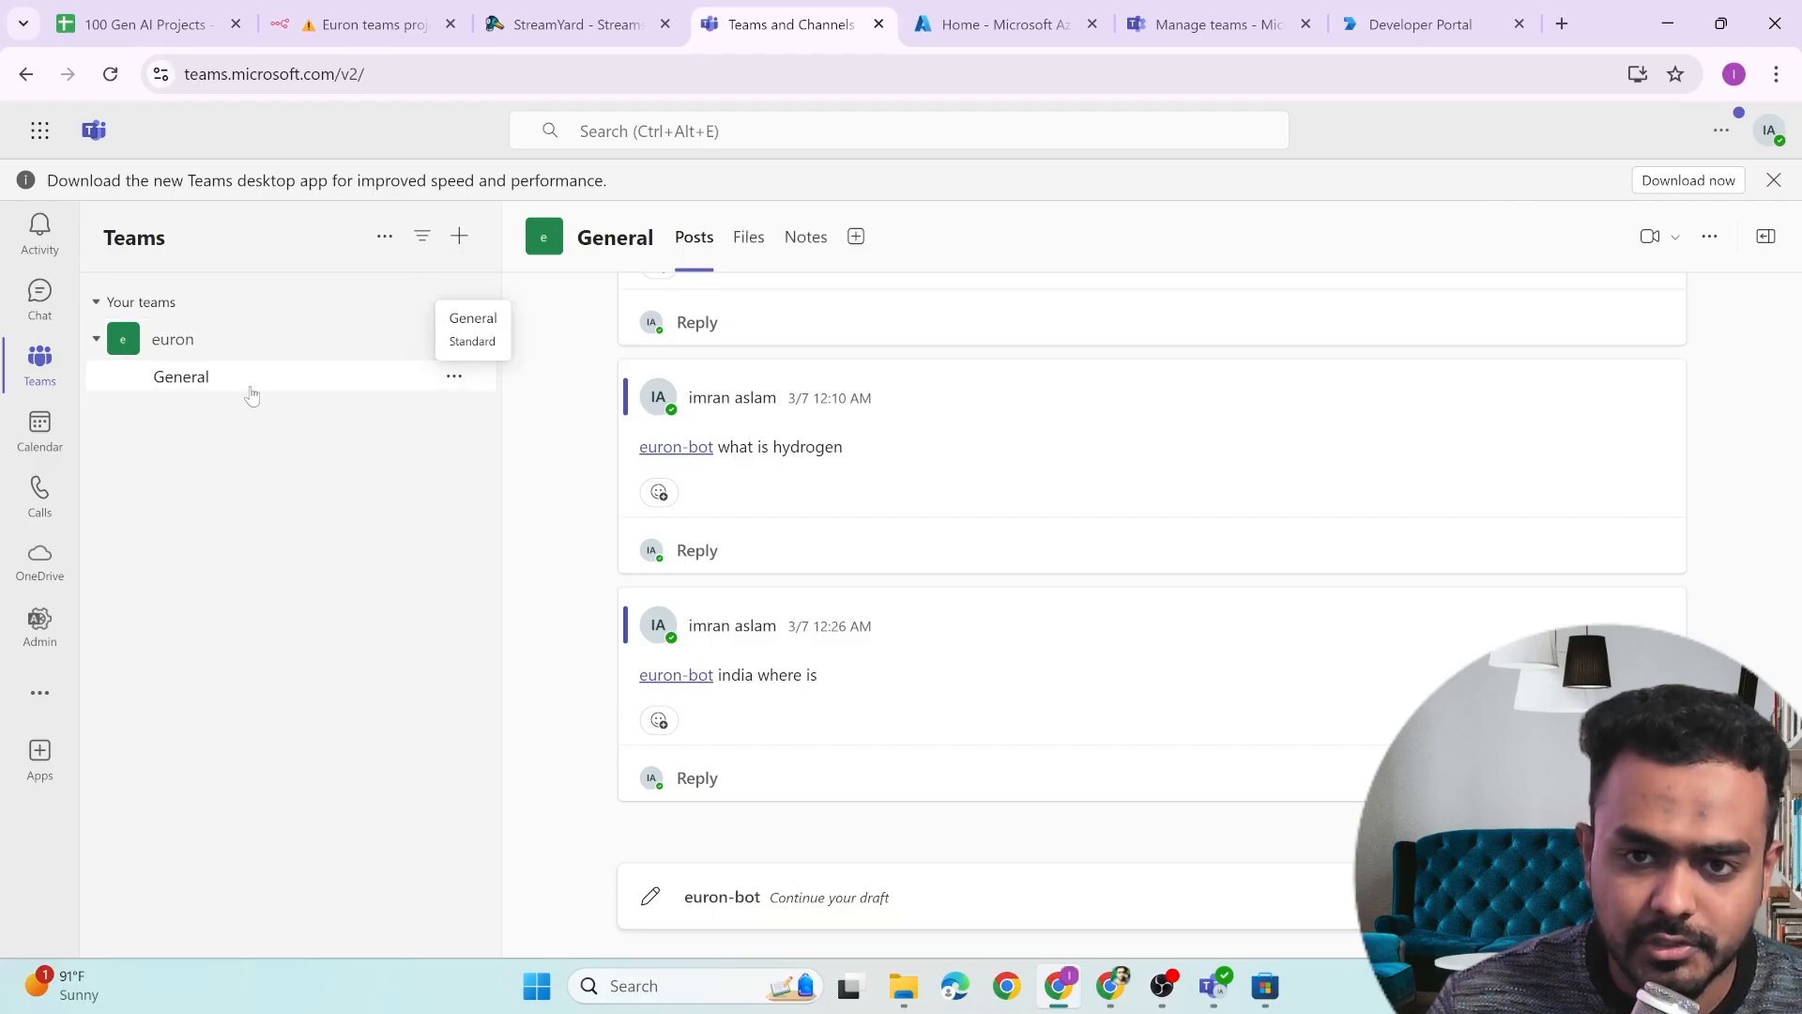
pyautogui.click(459, 235)
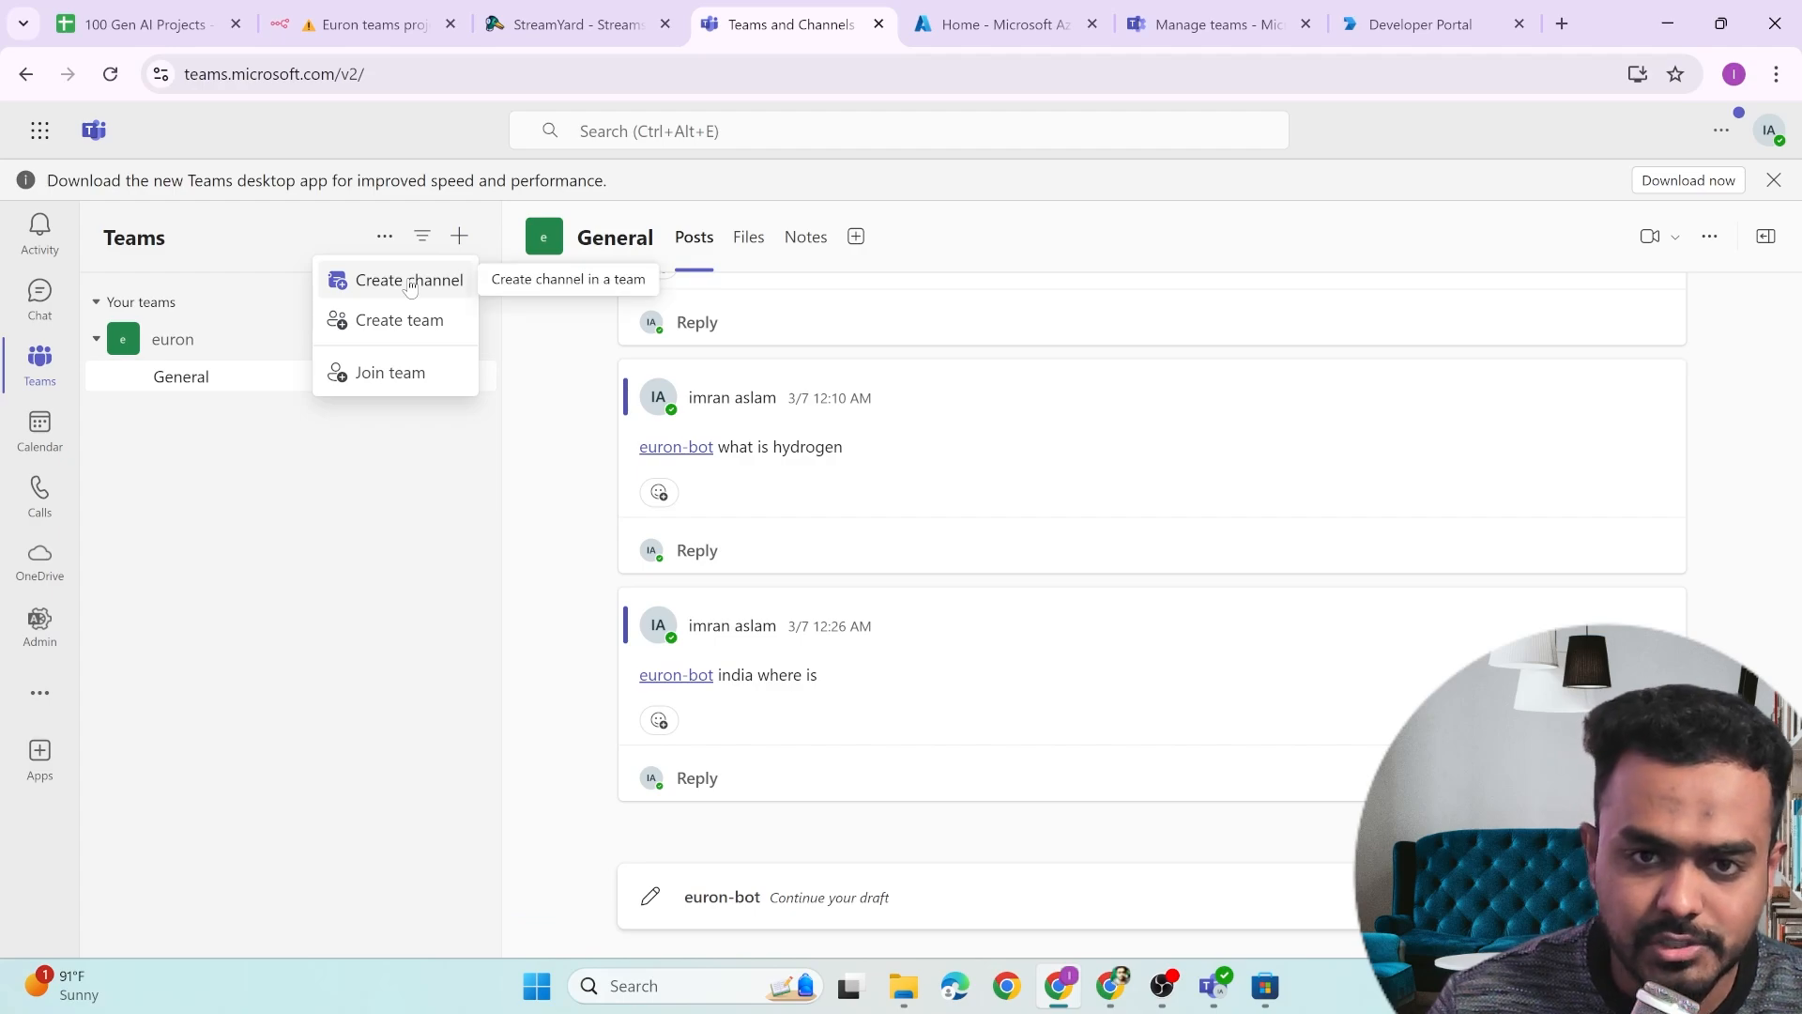
pyautogui.click(248, 475)
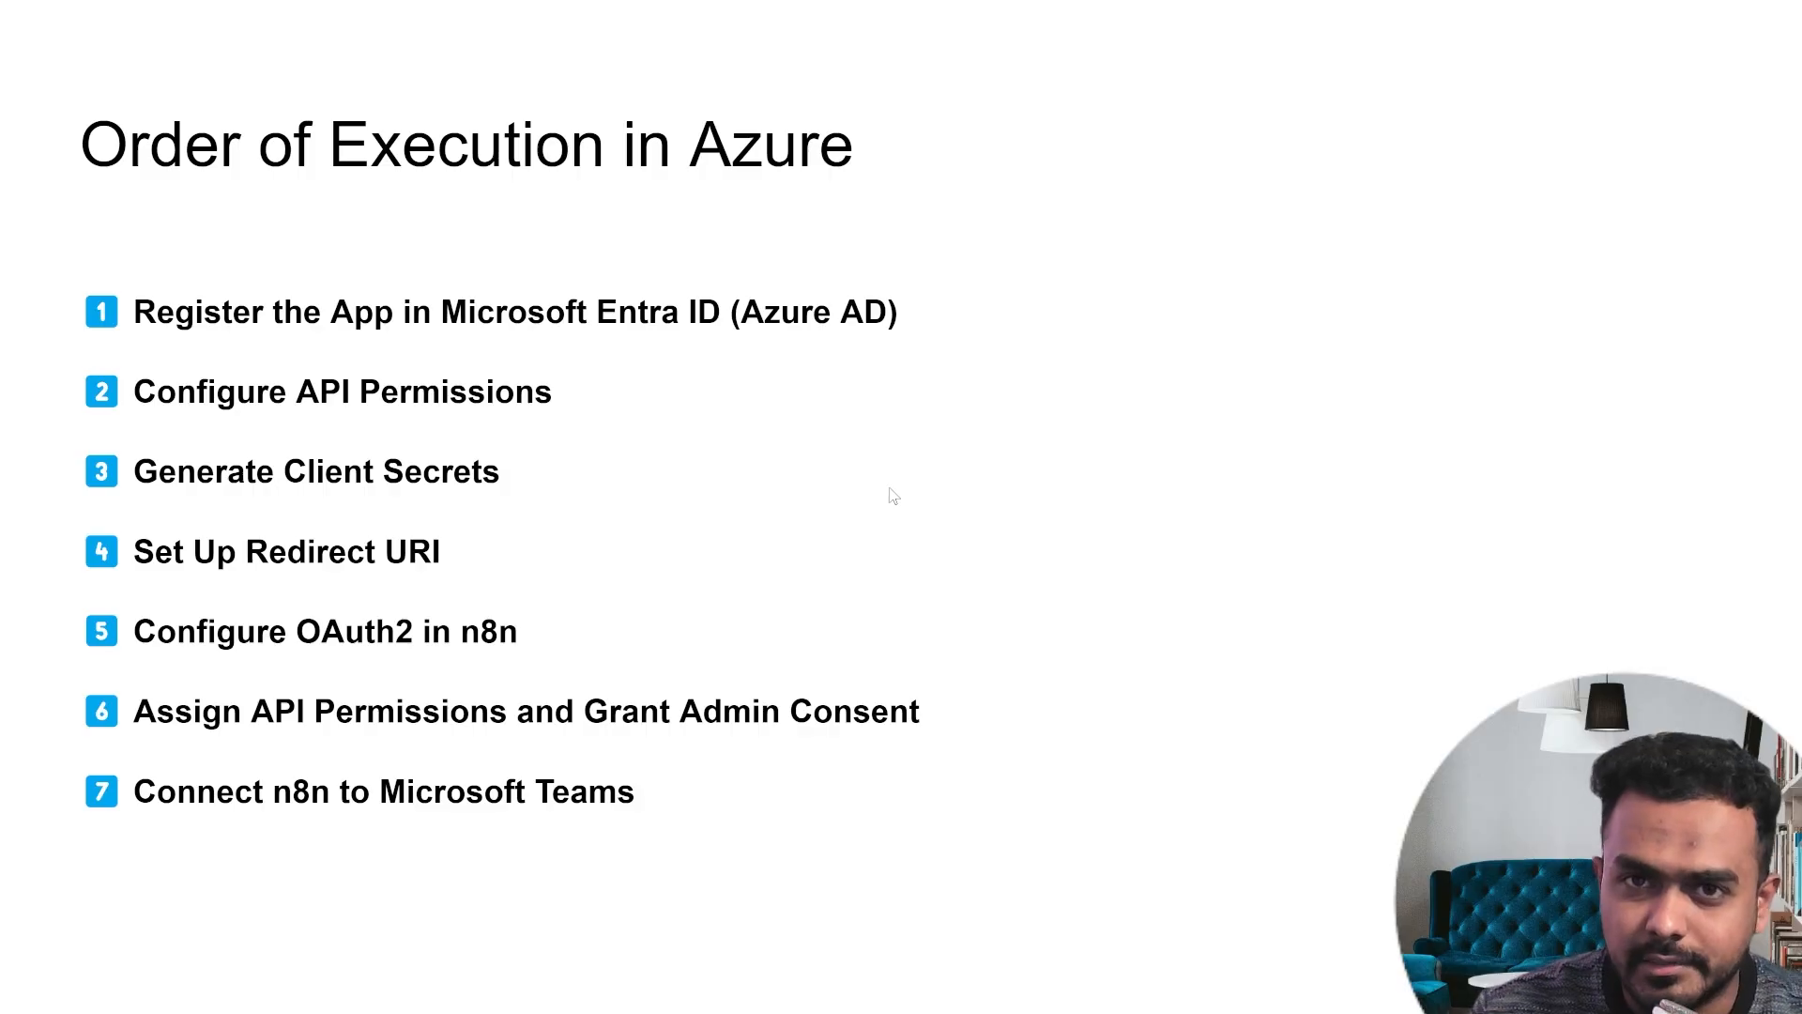
# Leave the slideshow, check the Developer Portal, and review the Order of Execution in Azure slide in Google Slides
pyautogui.hotkey('alt', 'Tab')
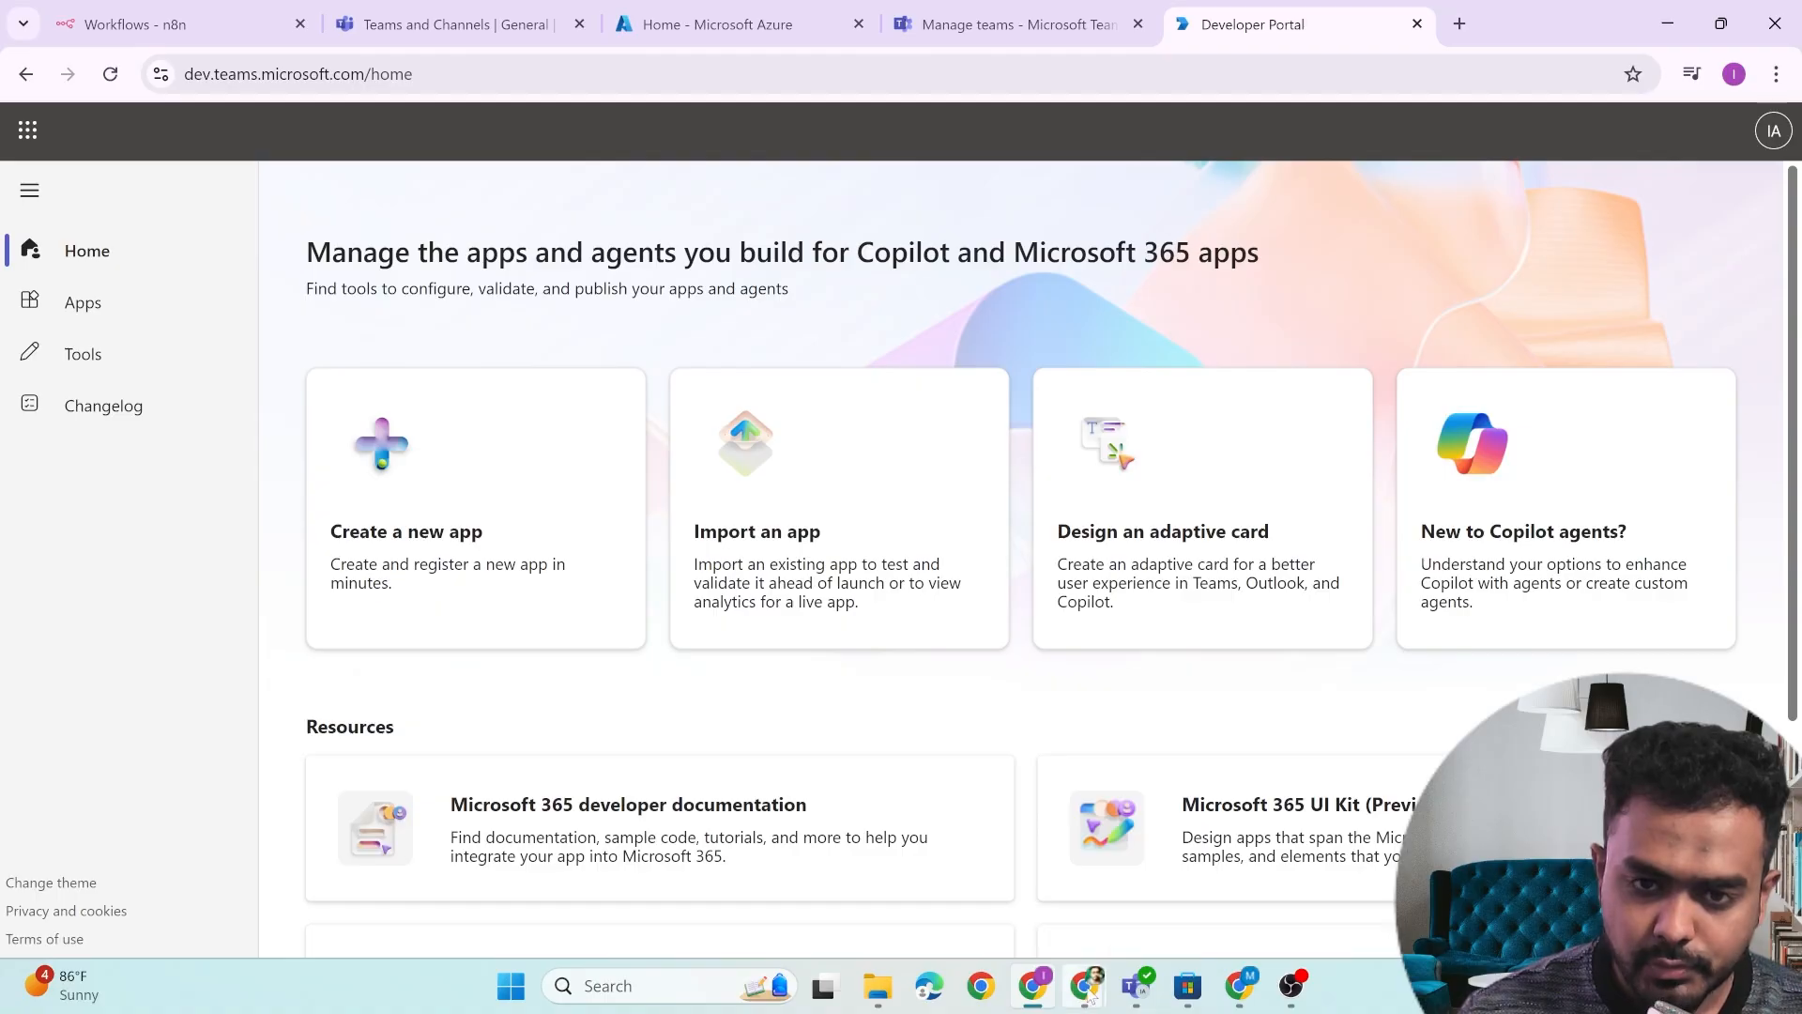
pyautogui.moveTo(1089, 993)
pyautogui.click(1078, 887)
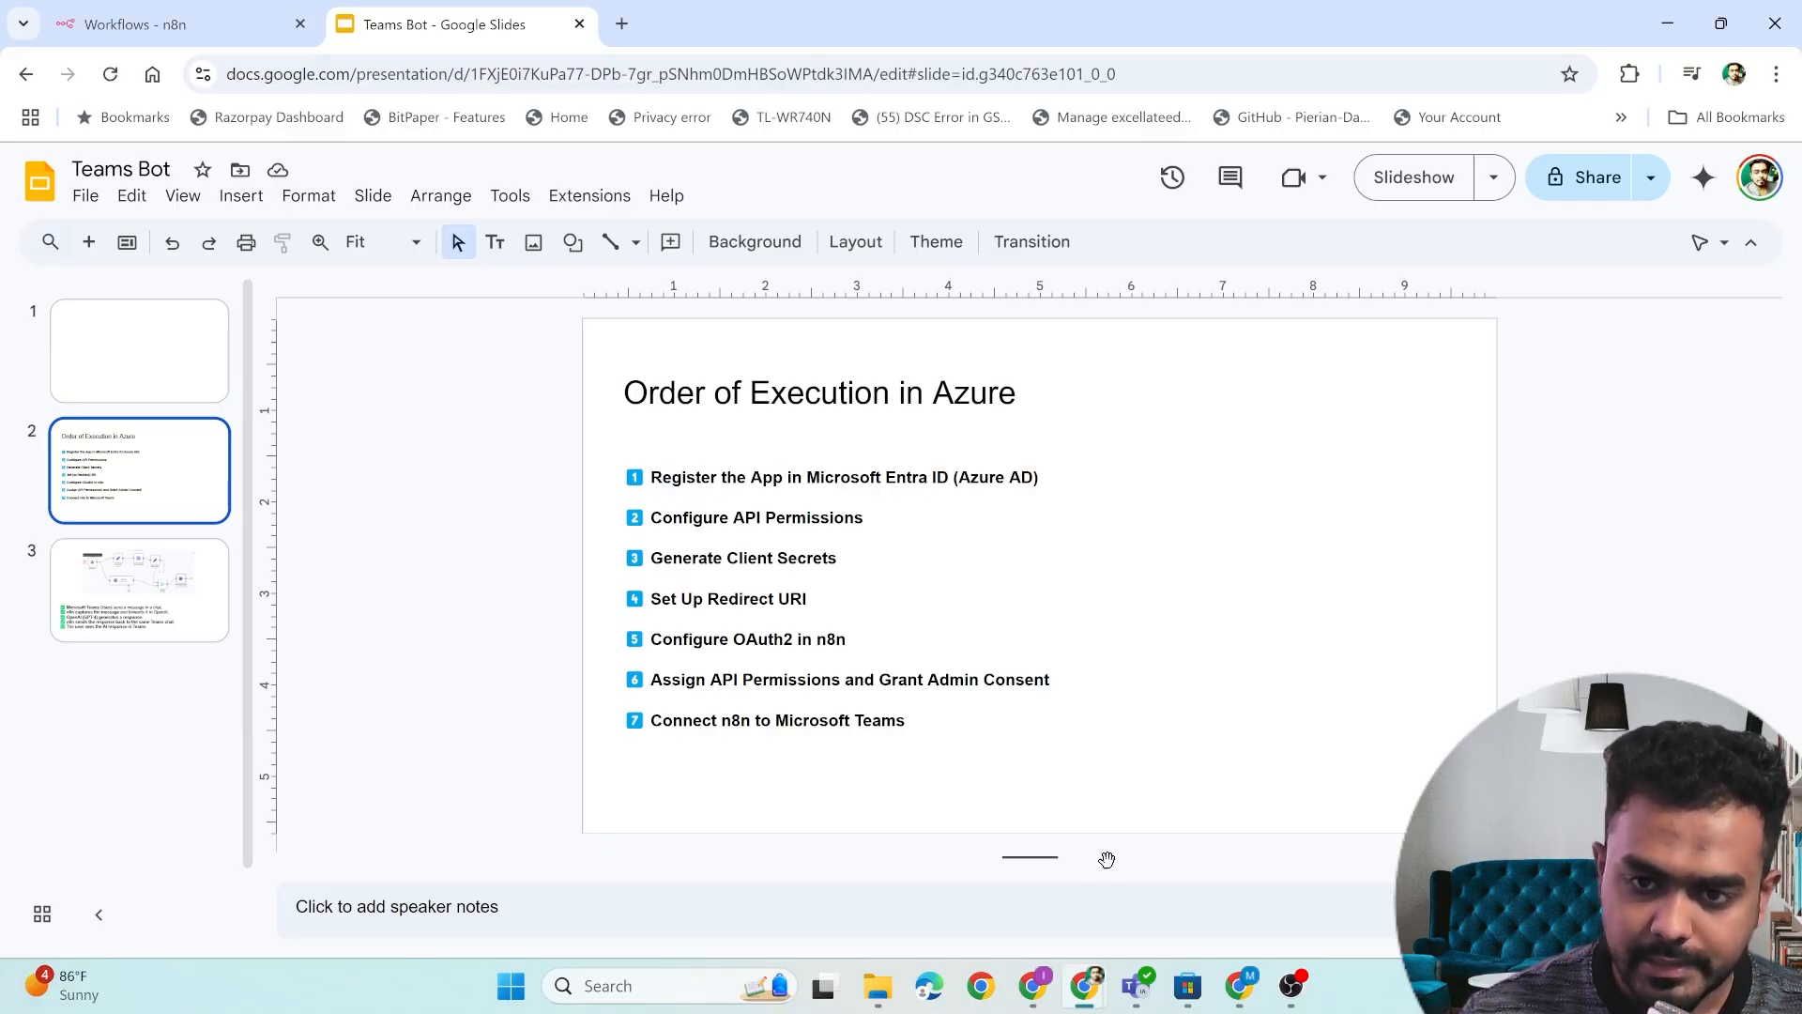
# Switch to the n8n Workflows page in the other browser window and create a new blank workflow
pyautogui.click(1033, 983)
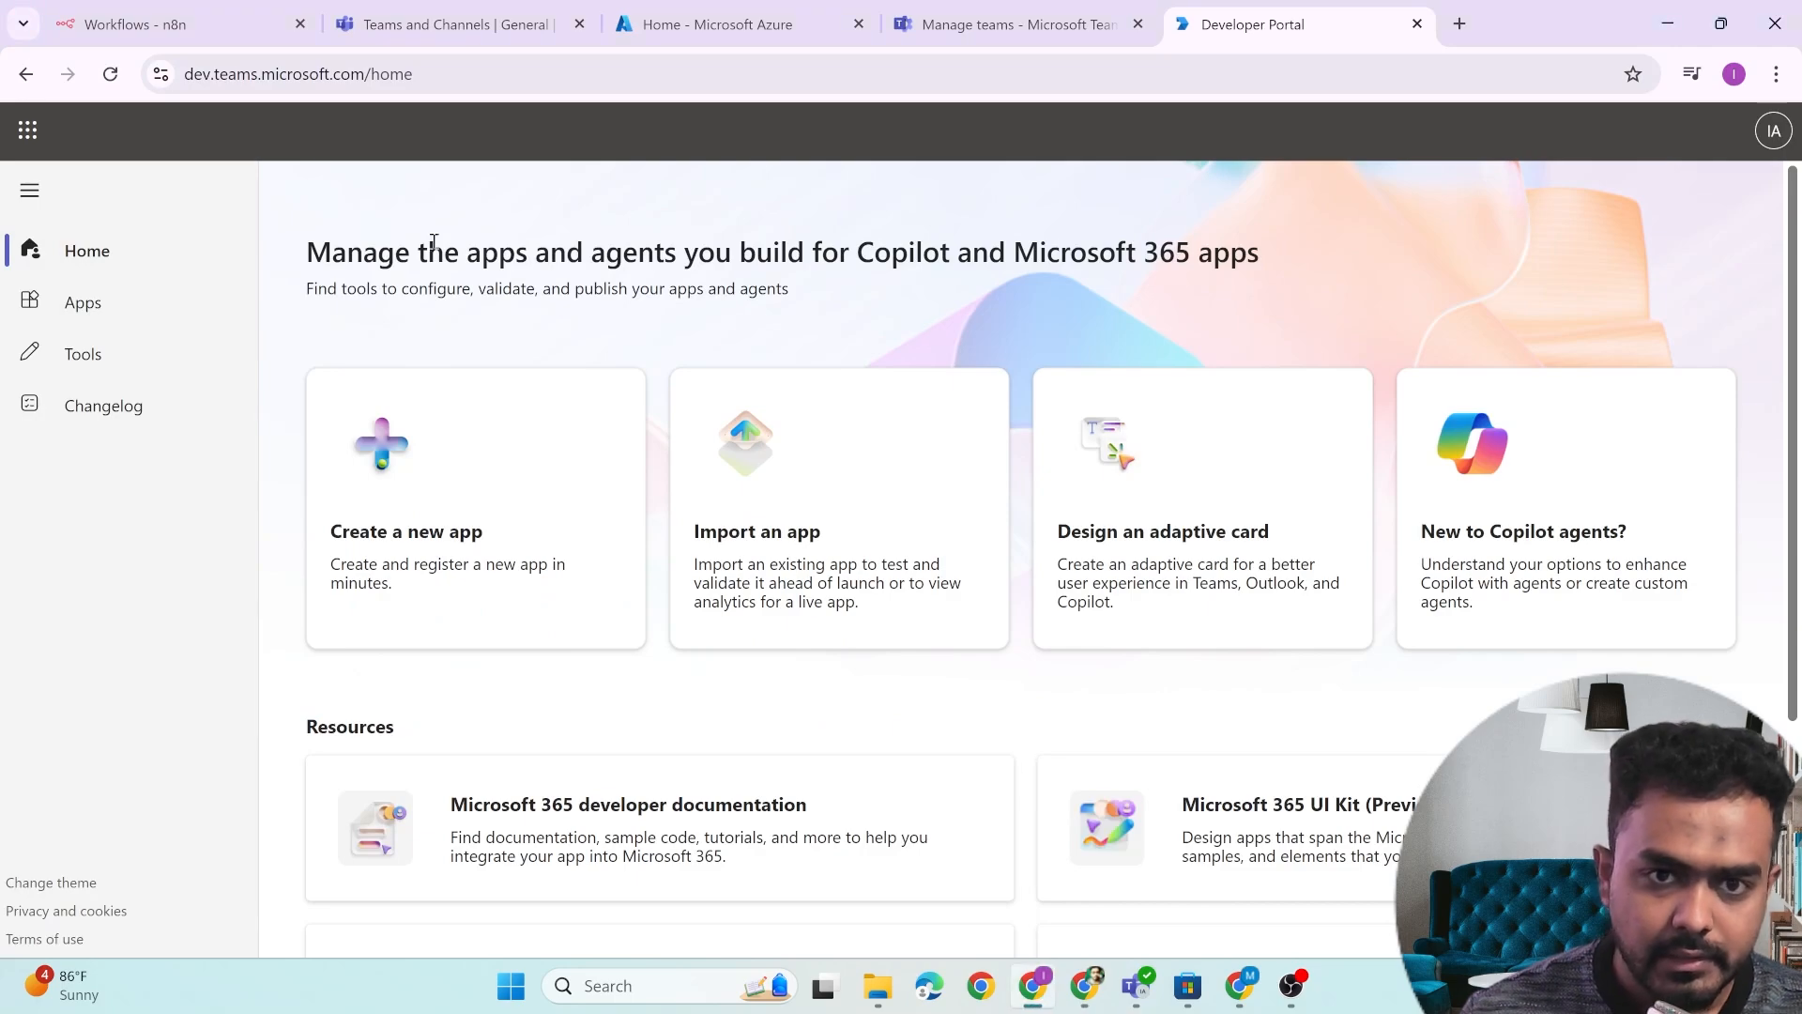
pyautogui.click(210, 26)
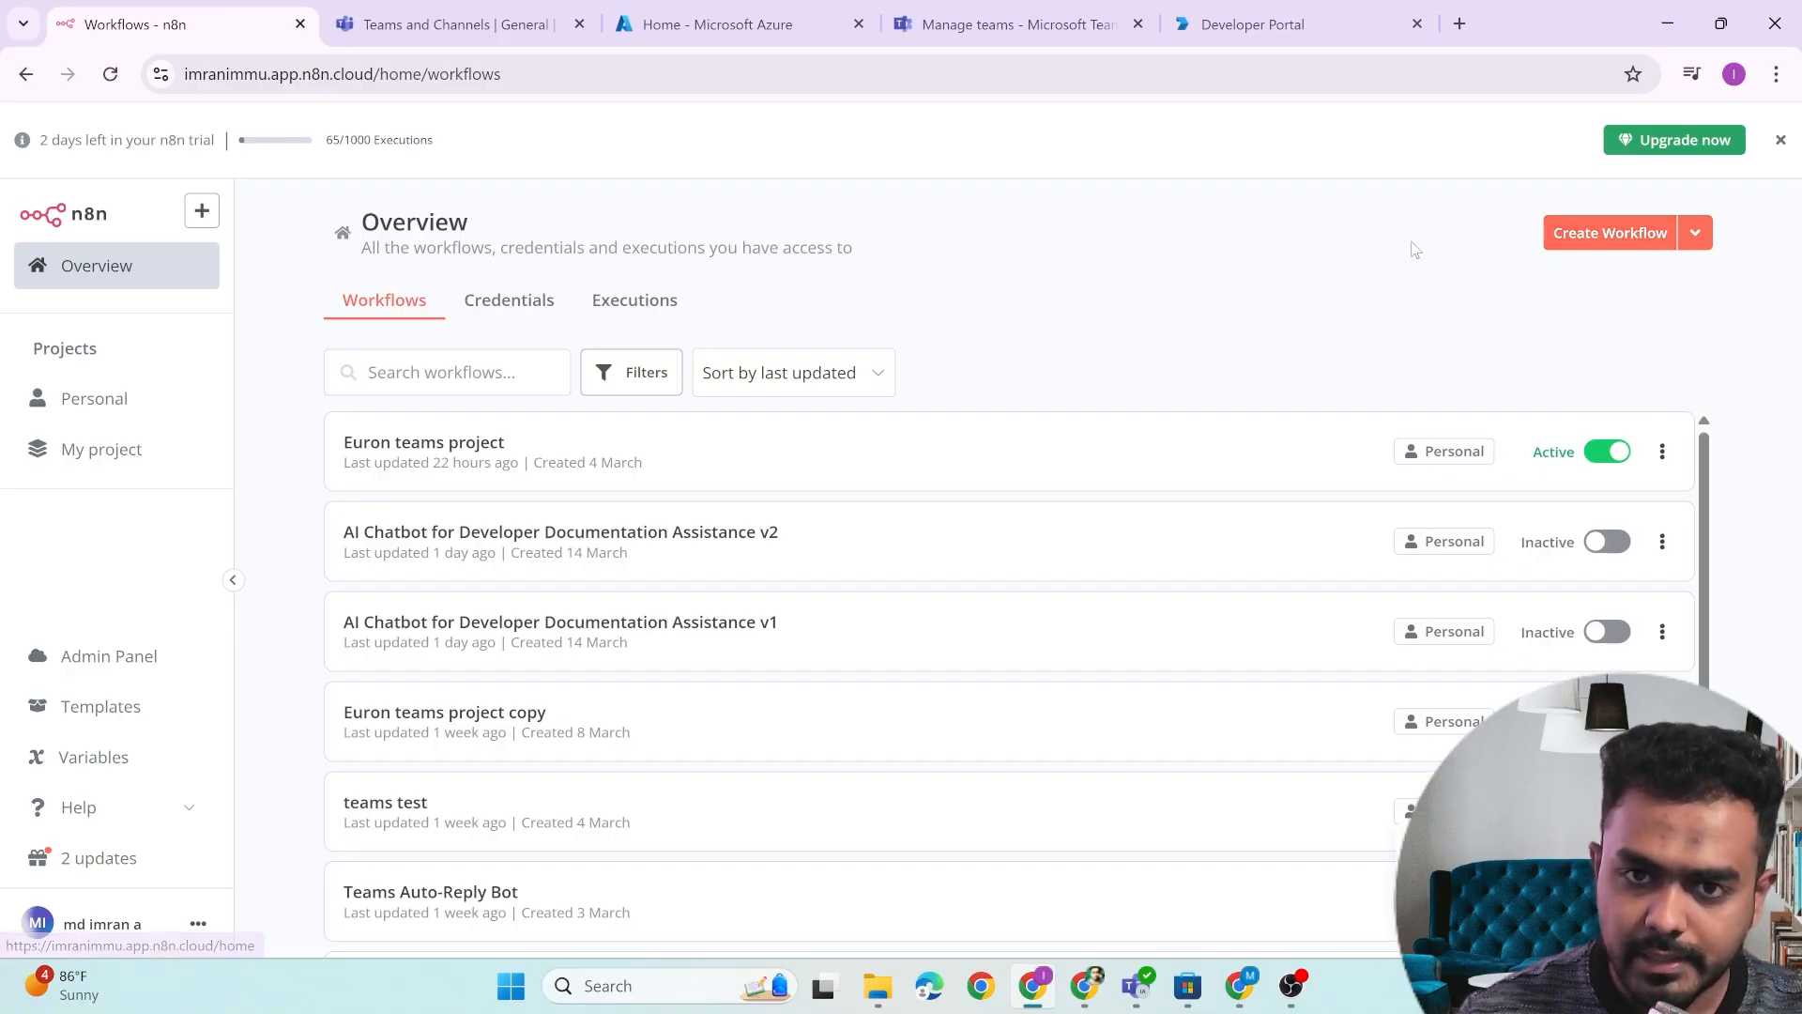
pyautogui.click(1584, 239)
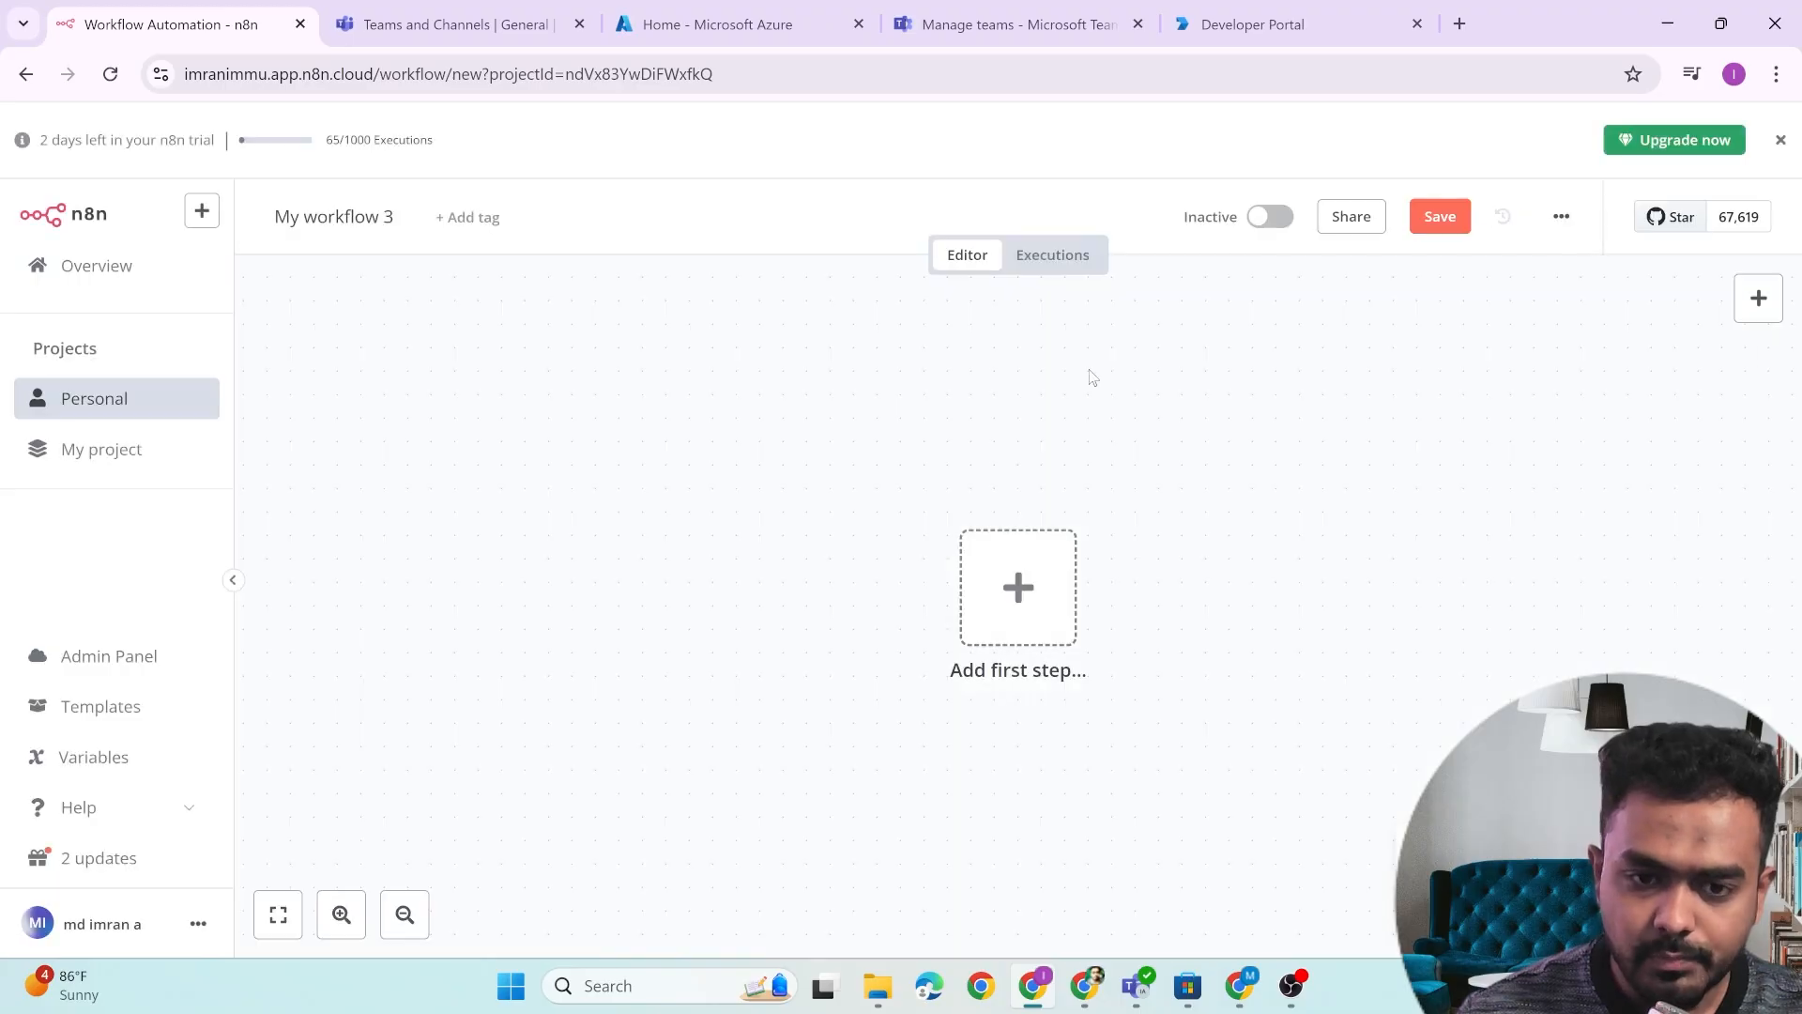
# Rename the new workflow as "euronplus teams project"
pyautogui.click(382, 212)
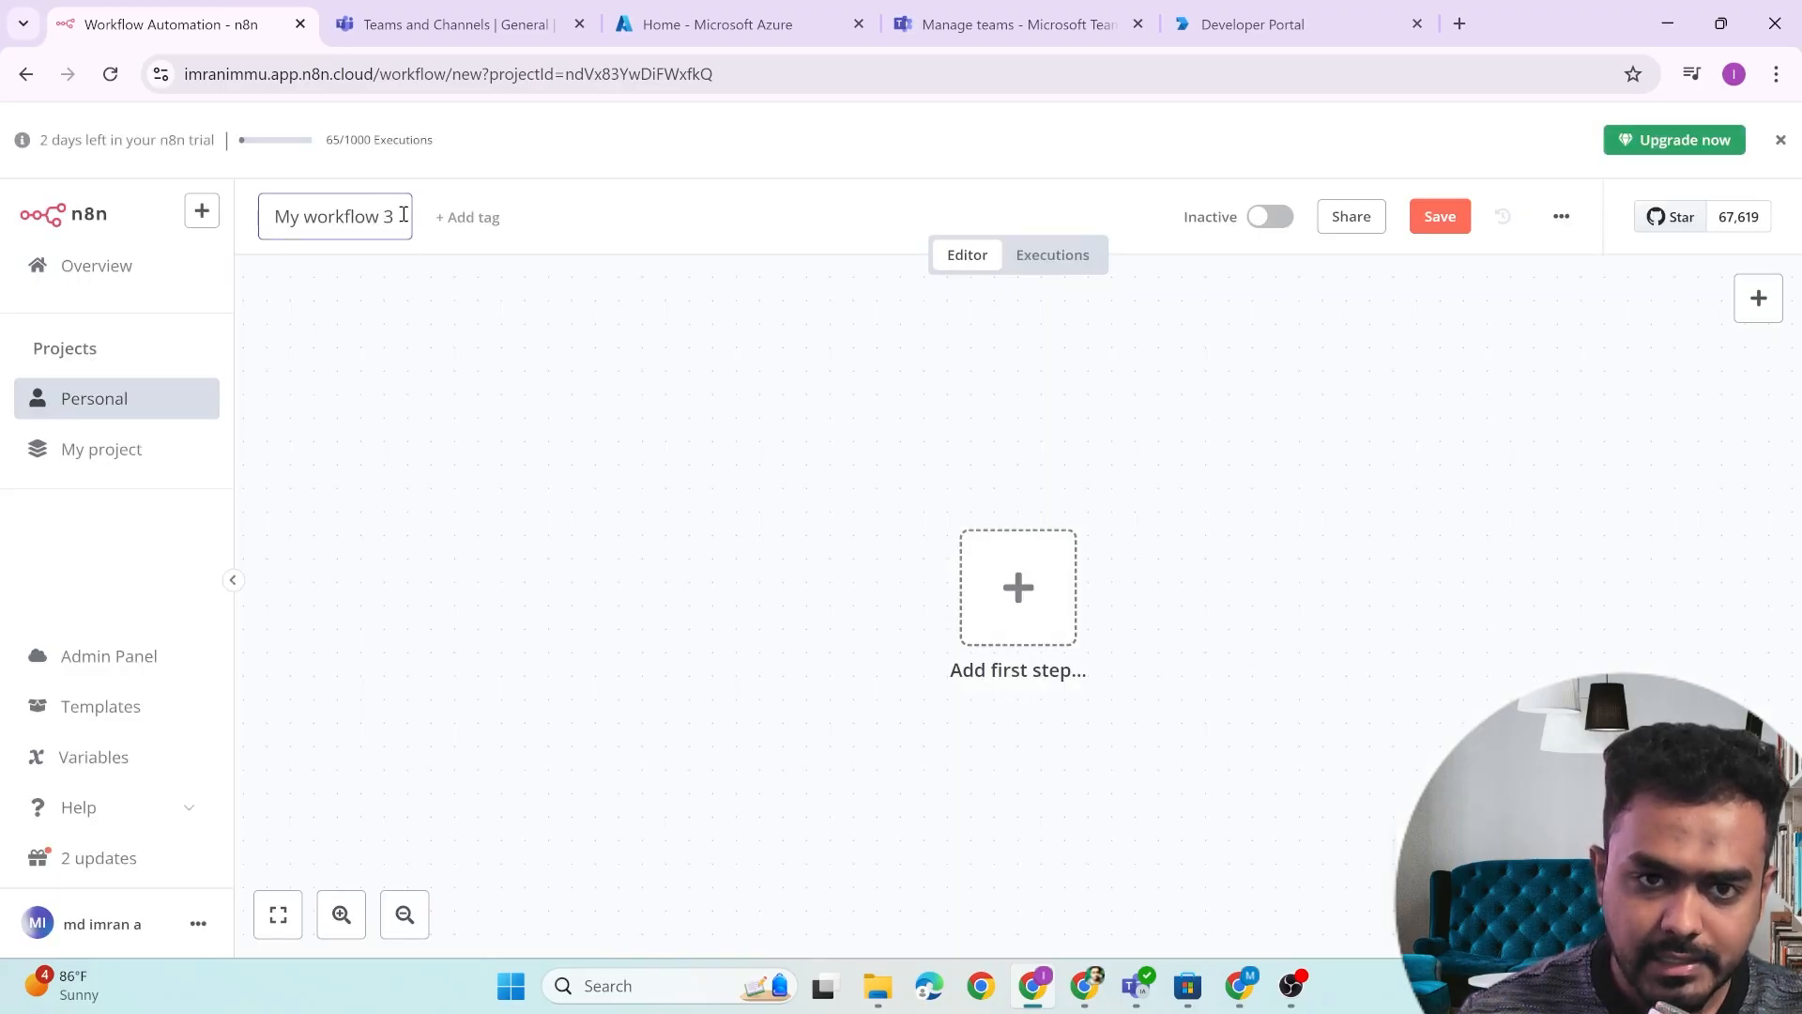
pyautogui.moveTo(394, 216); pyautogui.dragTo(259, 218)
pyautogui.press('BackSpace')
pyautogui.write('euron')
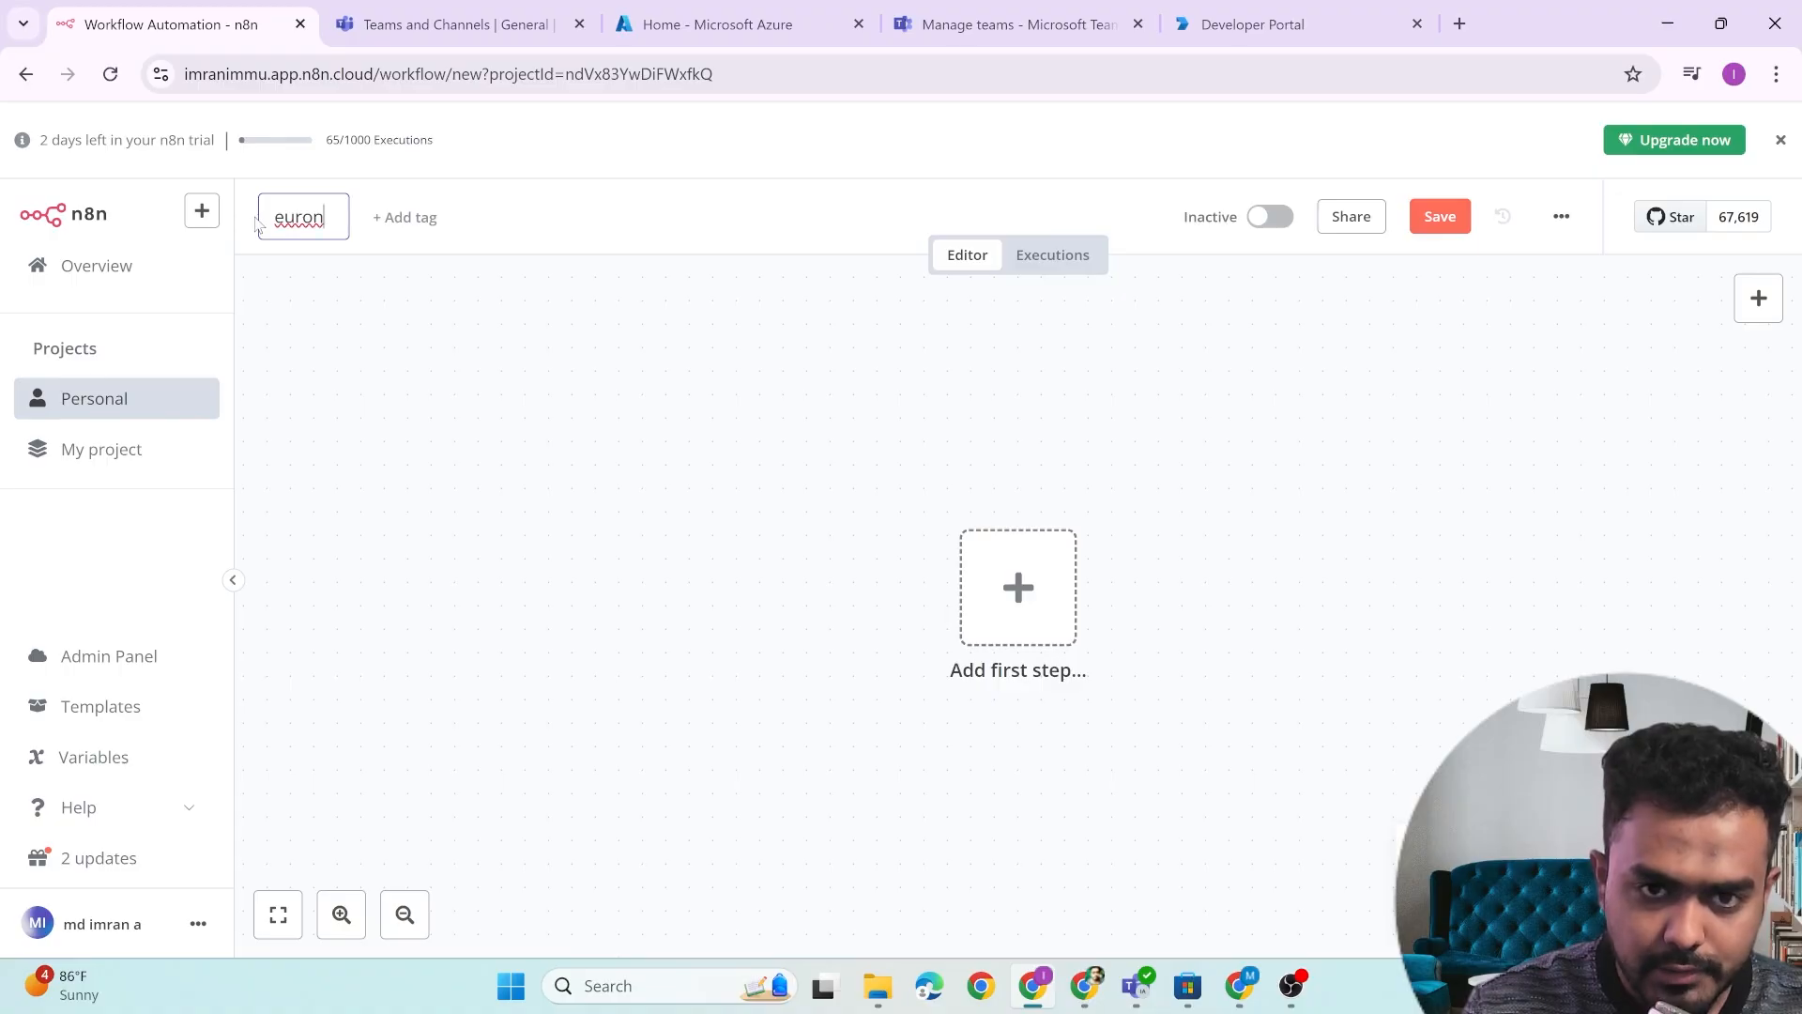
pyautogui.write('plus')
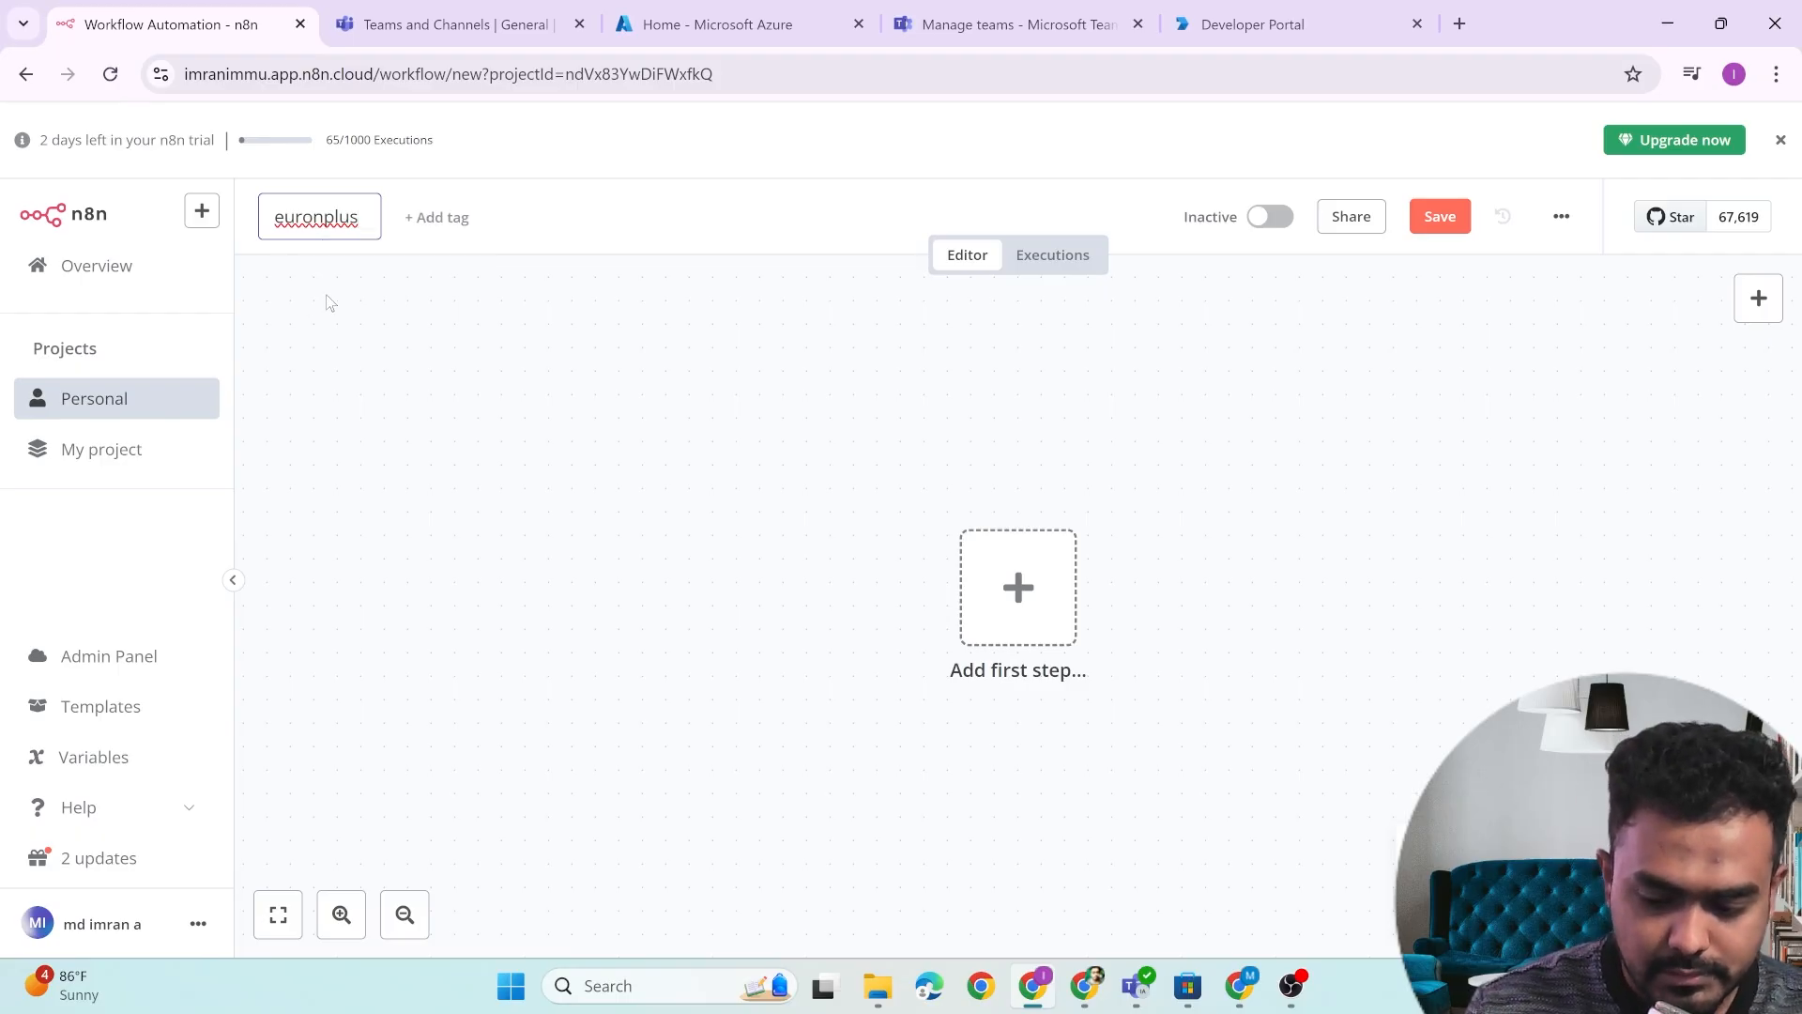
pyautogui.write('te')
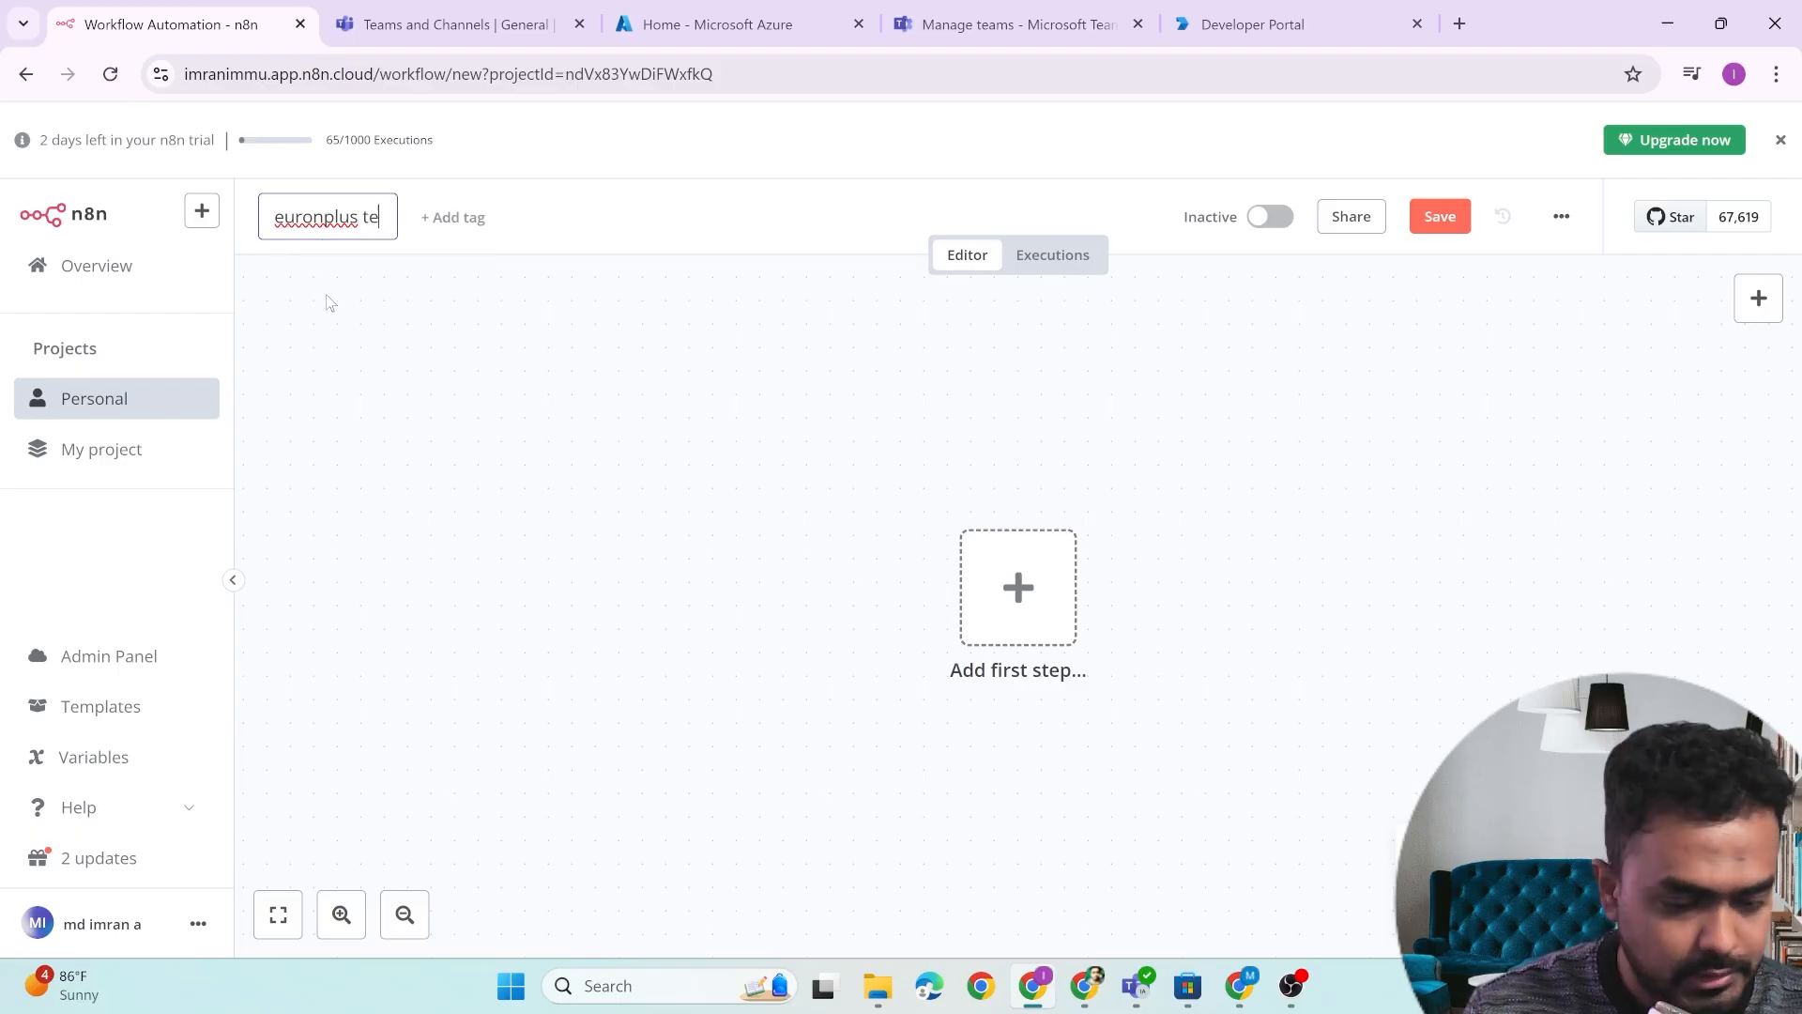
pyautogui.write('ams ')
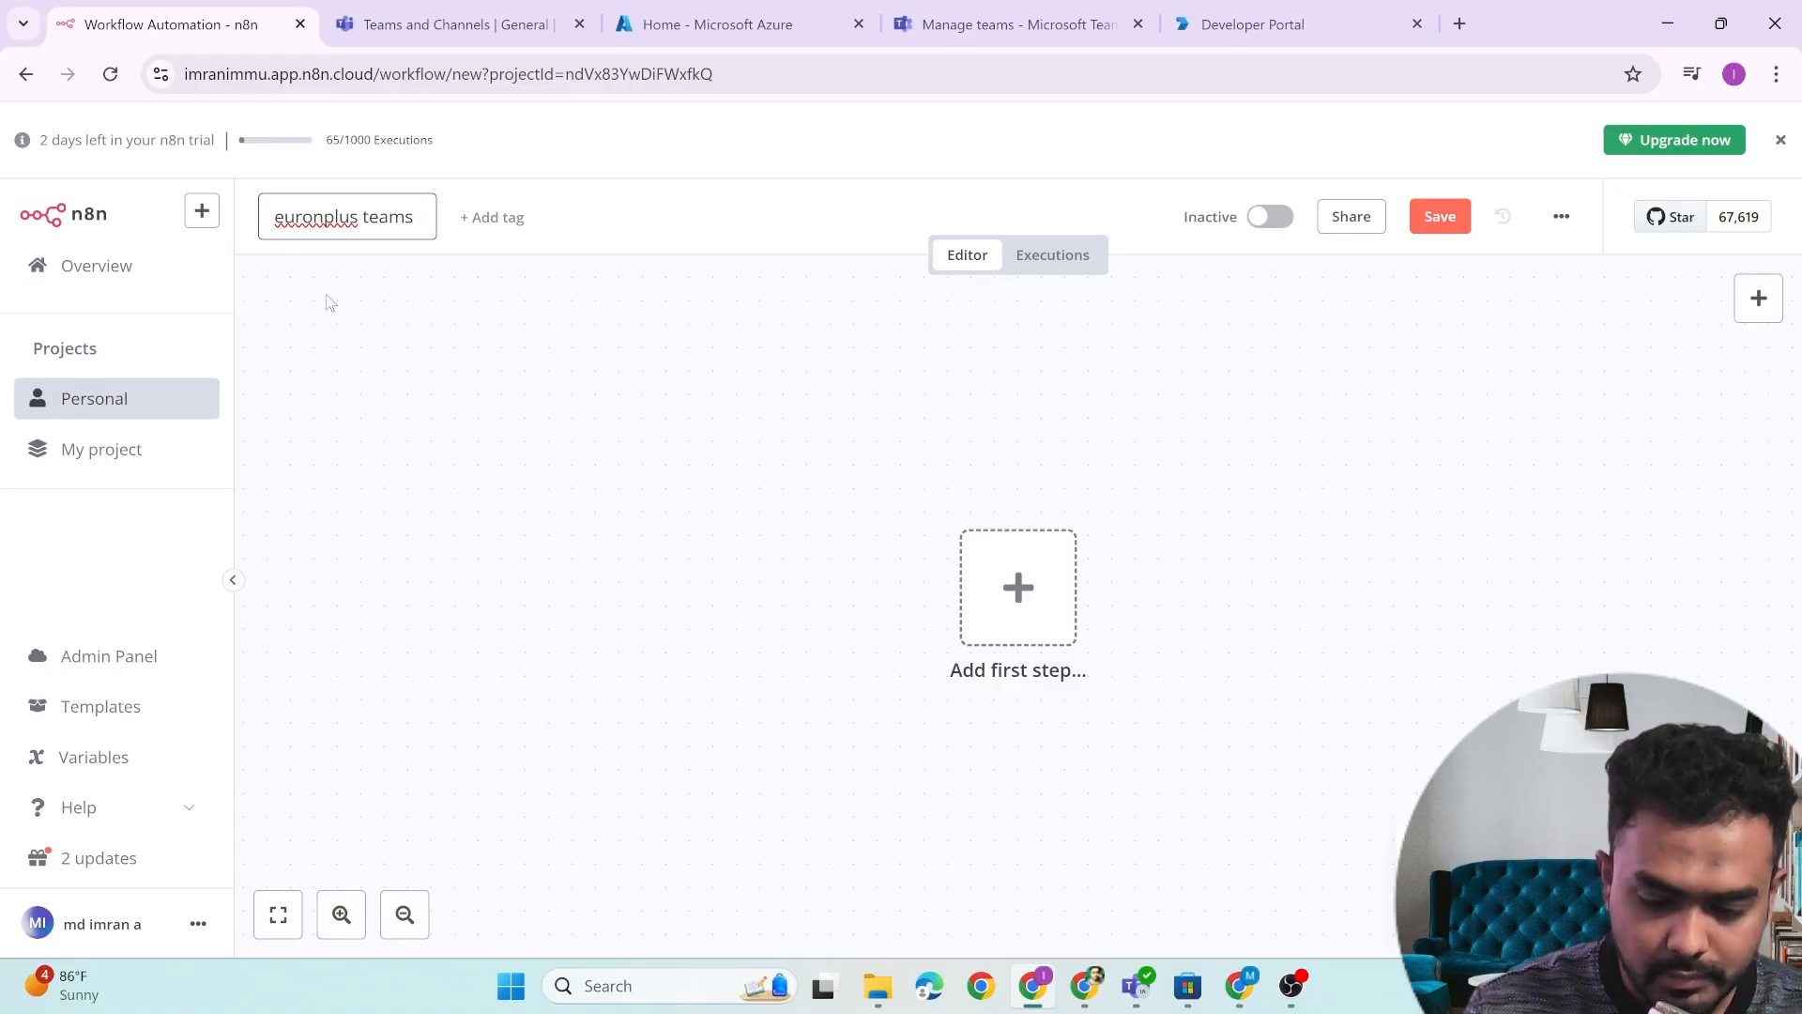
pyautogui.write('project')
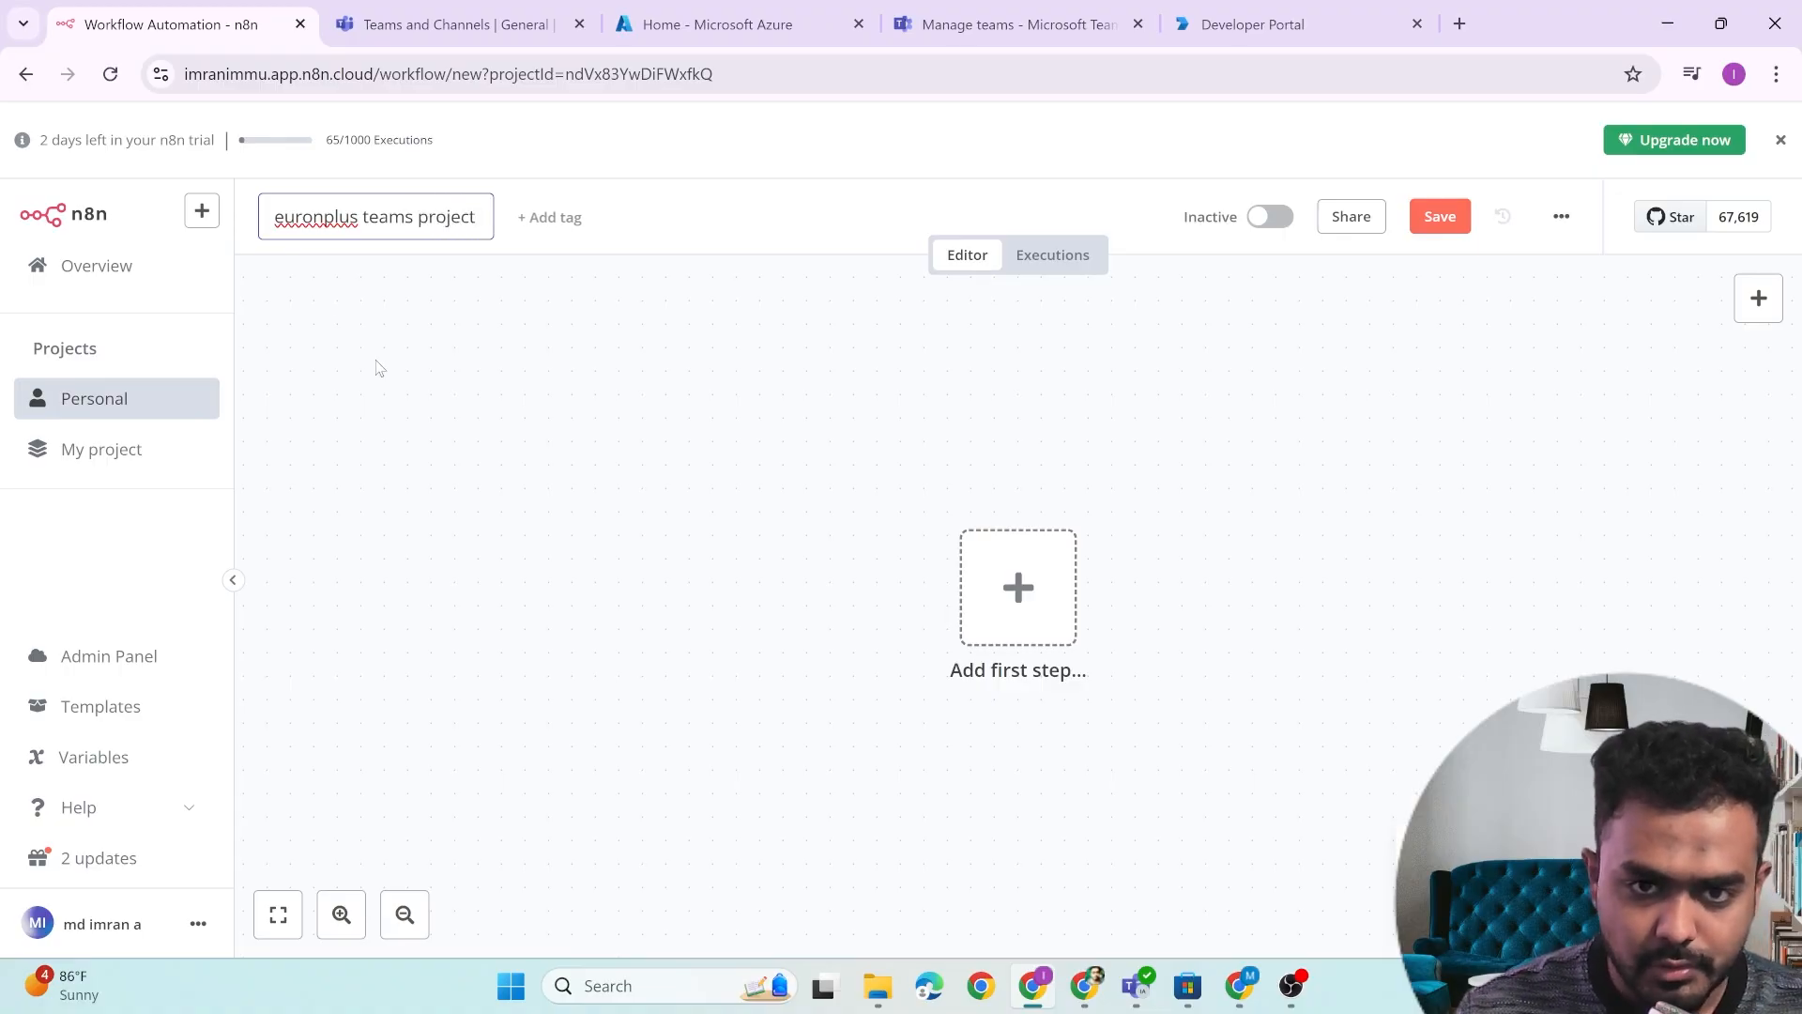
pyautogui.press('Return')
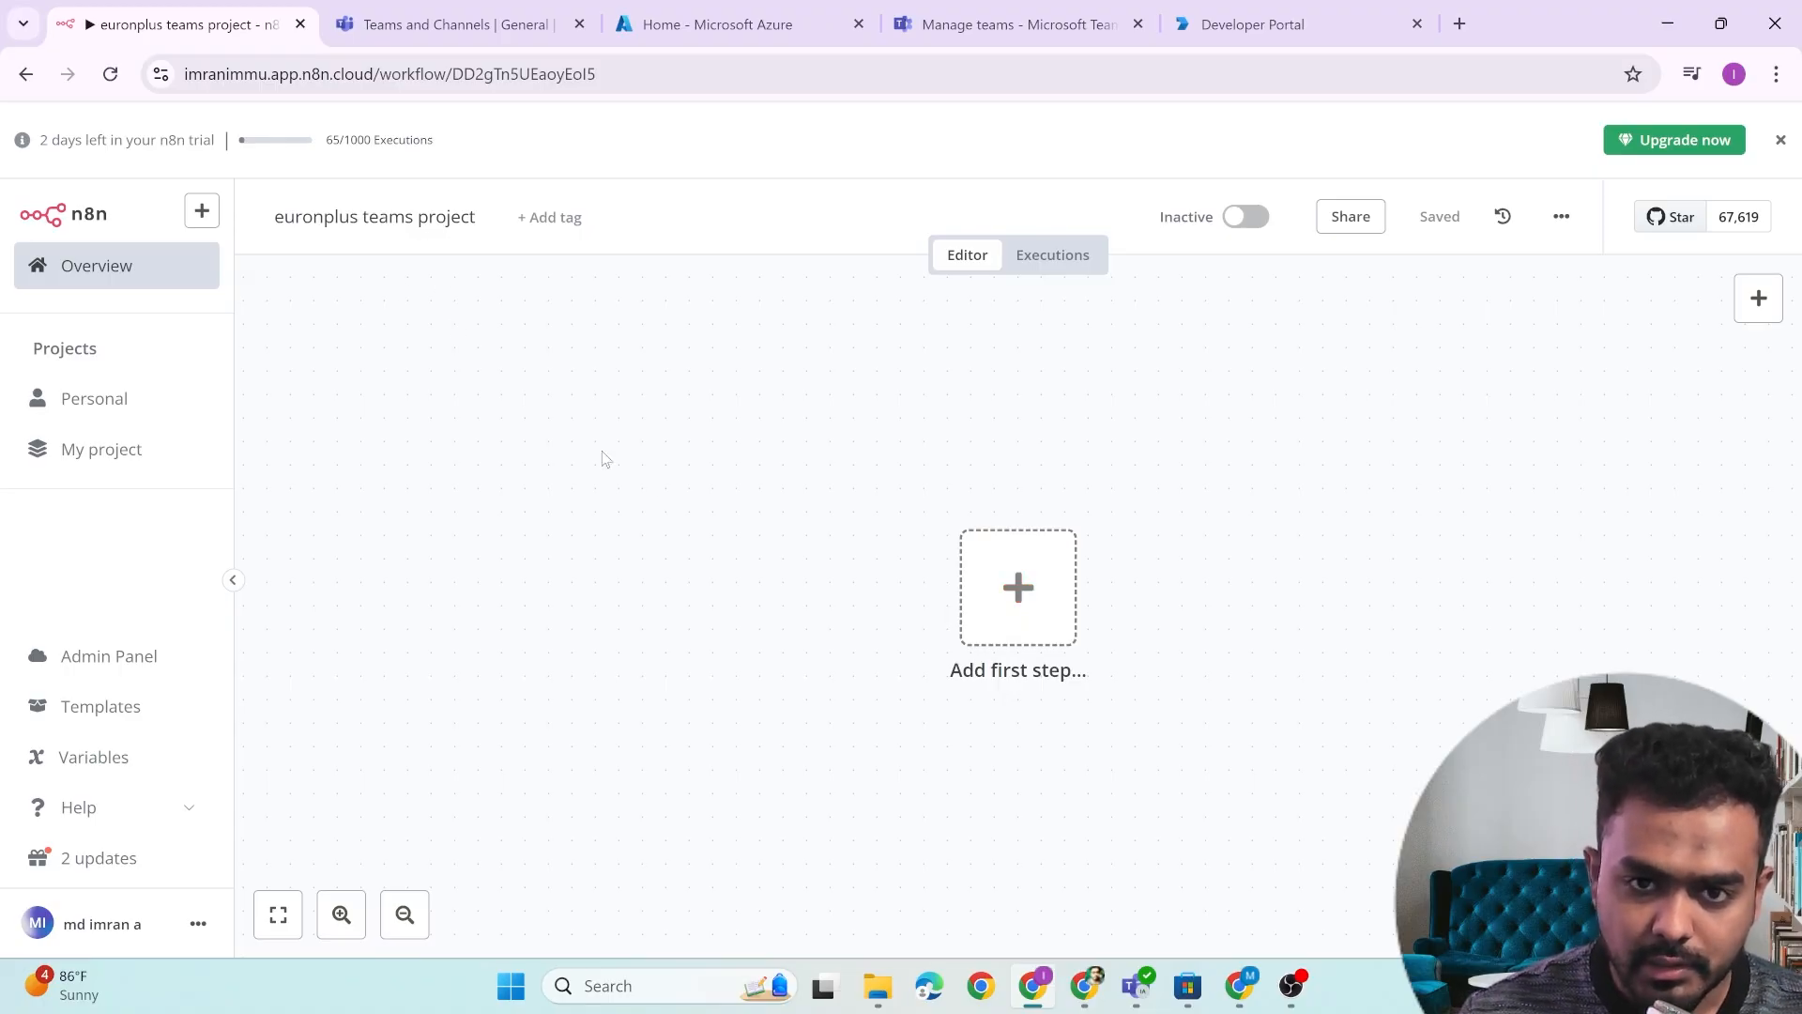
# Add a Webhook trigger as the workflow's first node and move it toward the left side of the canvas
pyautogui.click(1009, 596)
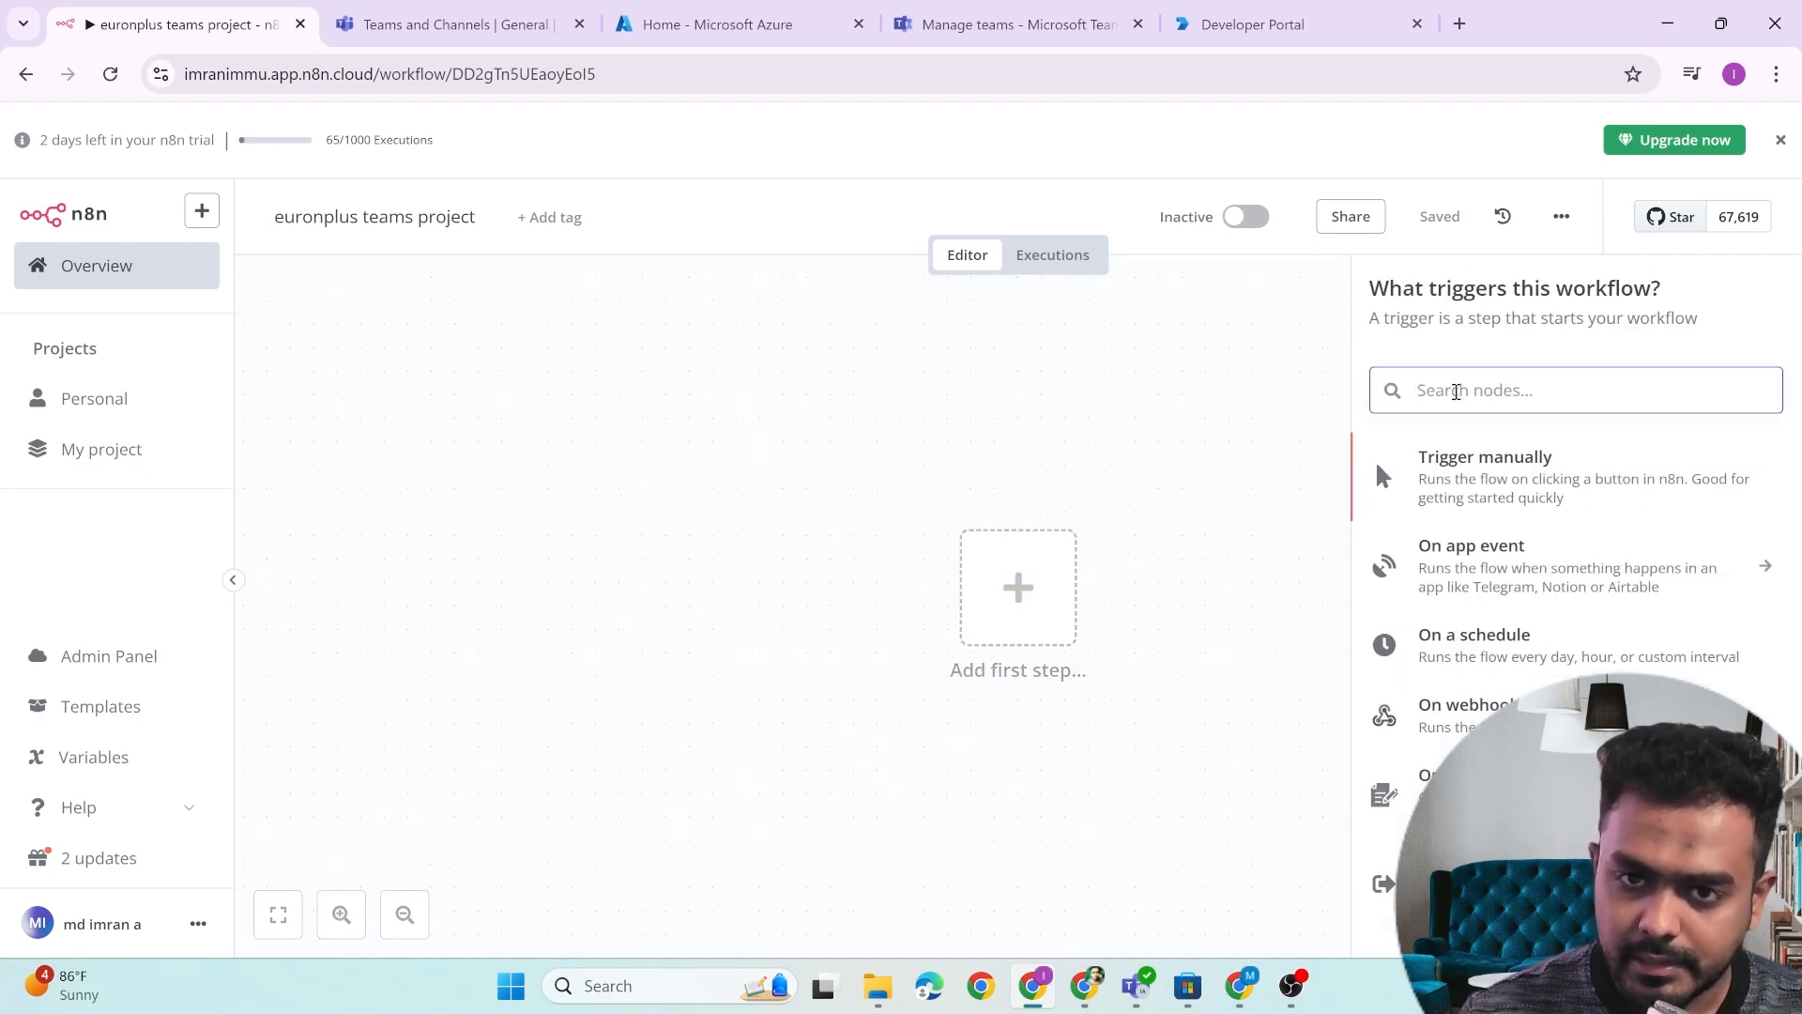
pyautogui.write('web')
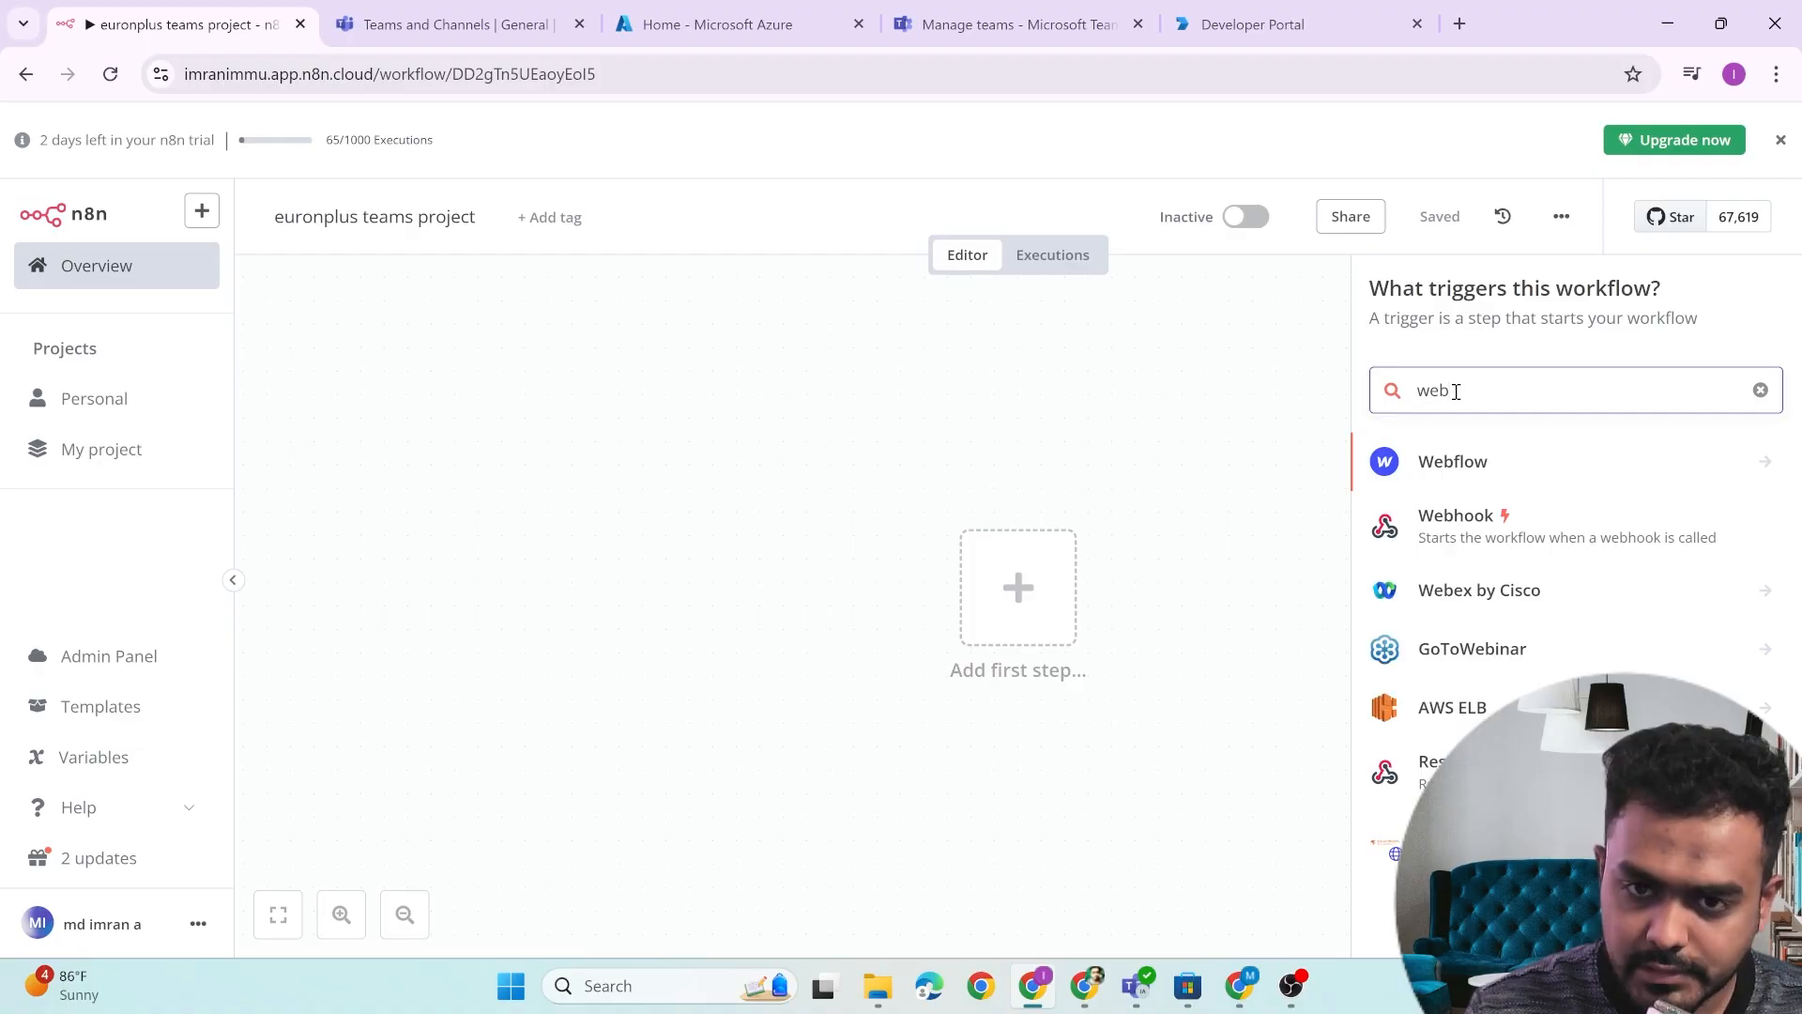
pyautogui.click(1495, 527)
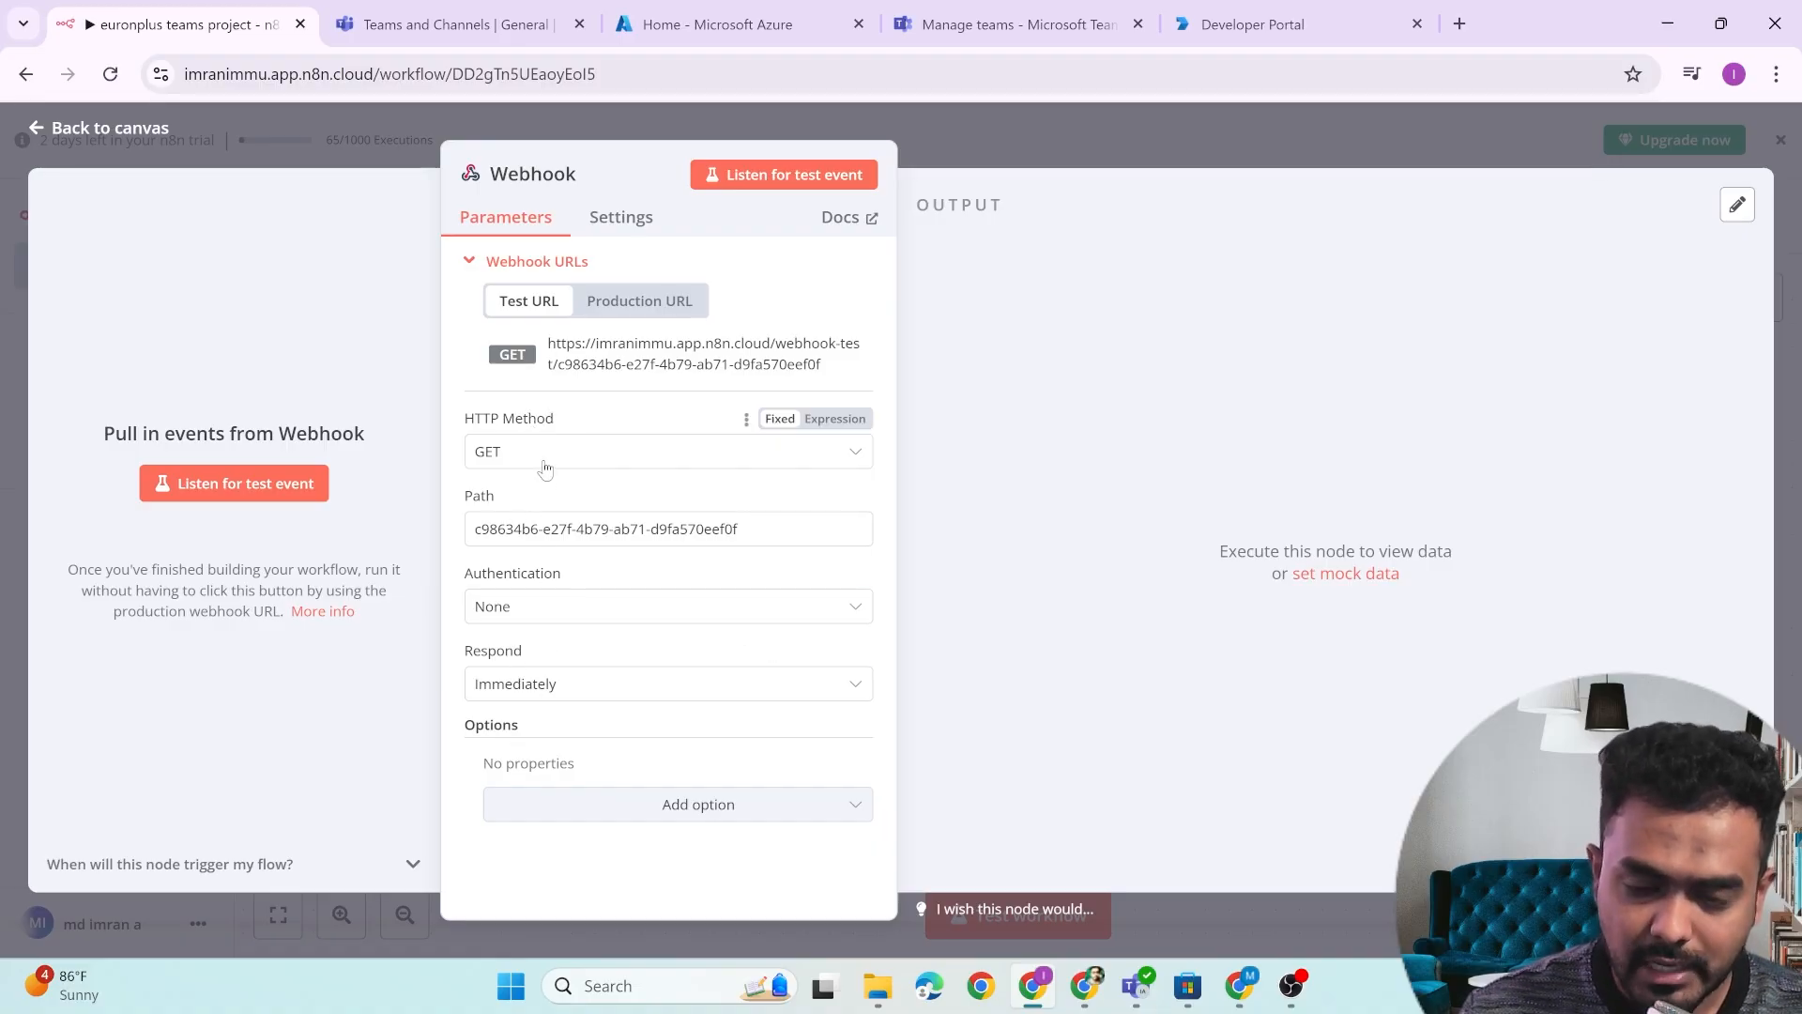
pyautogui.moveTo(567, 421)
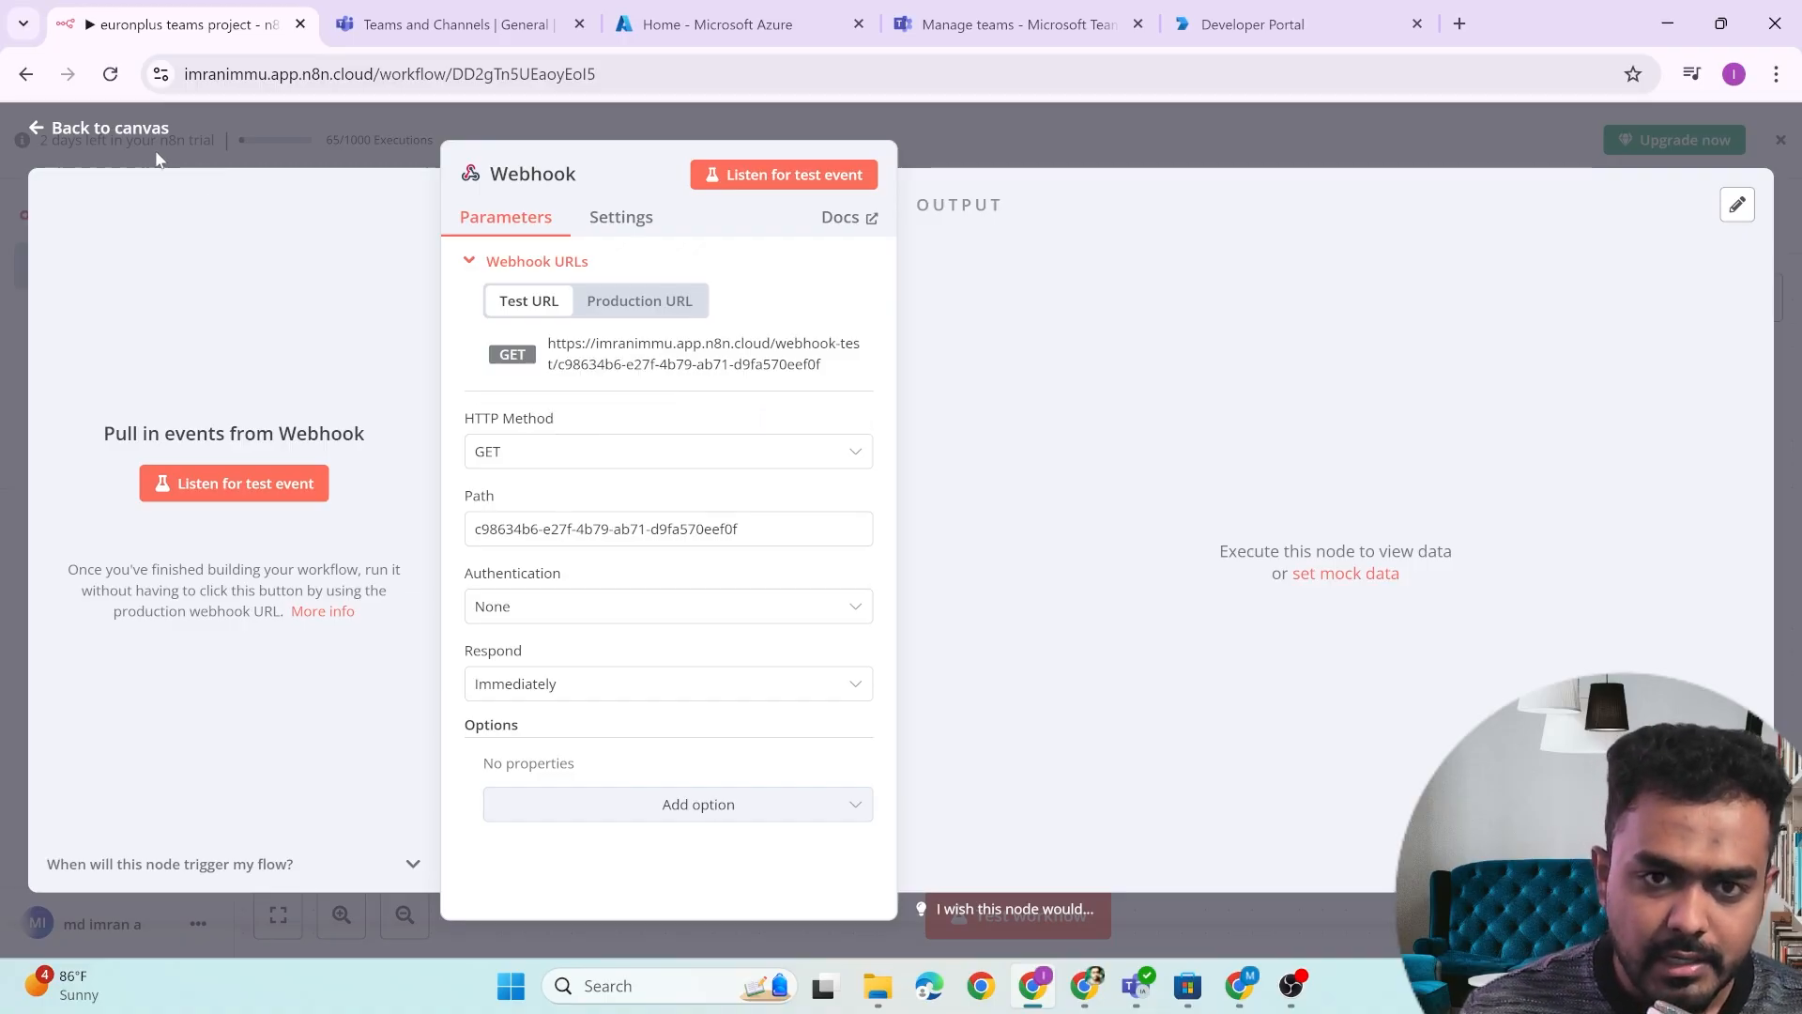
pyautogui.click(110, 128)
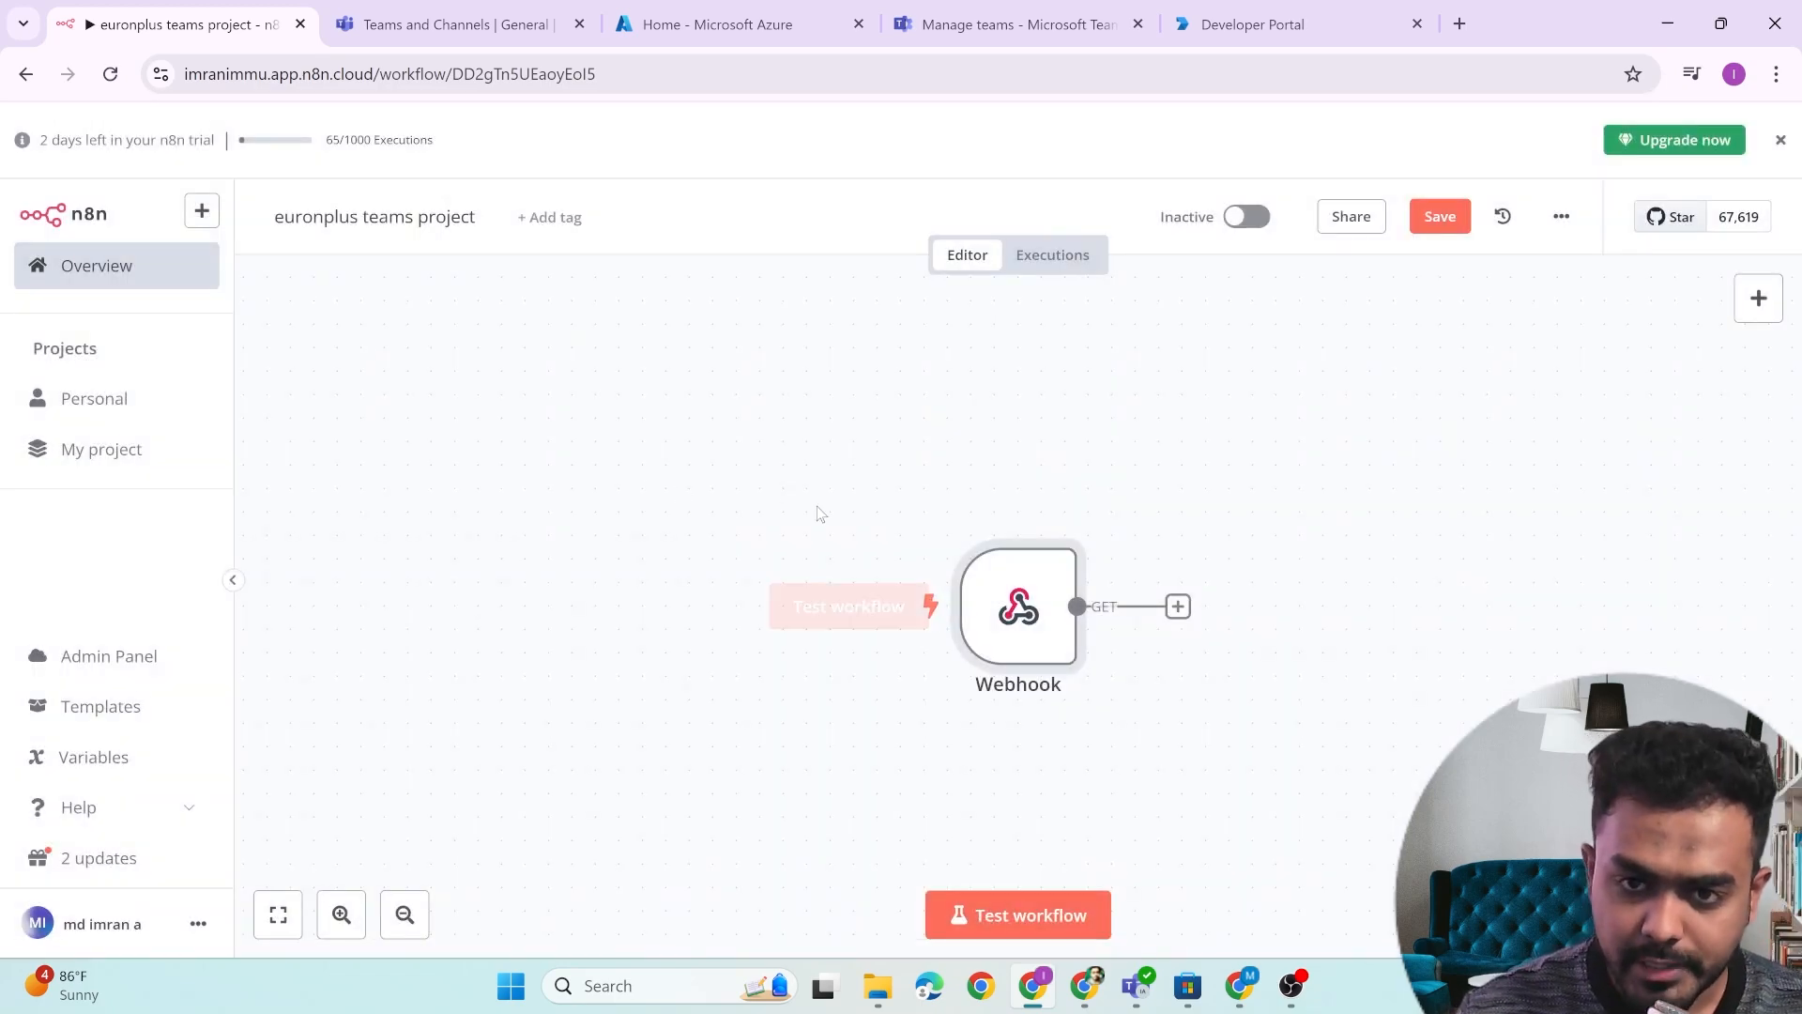
pyautogui.moveTo(1016, 613); pyautogui.dragTo(617, 542)
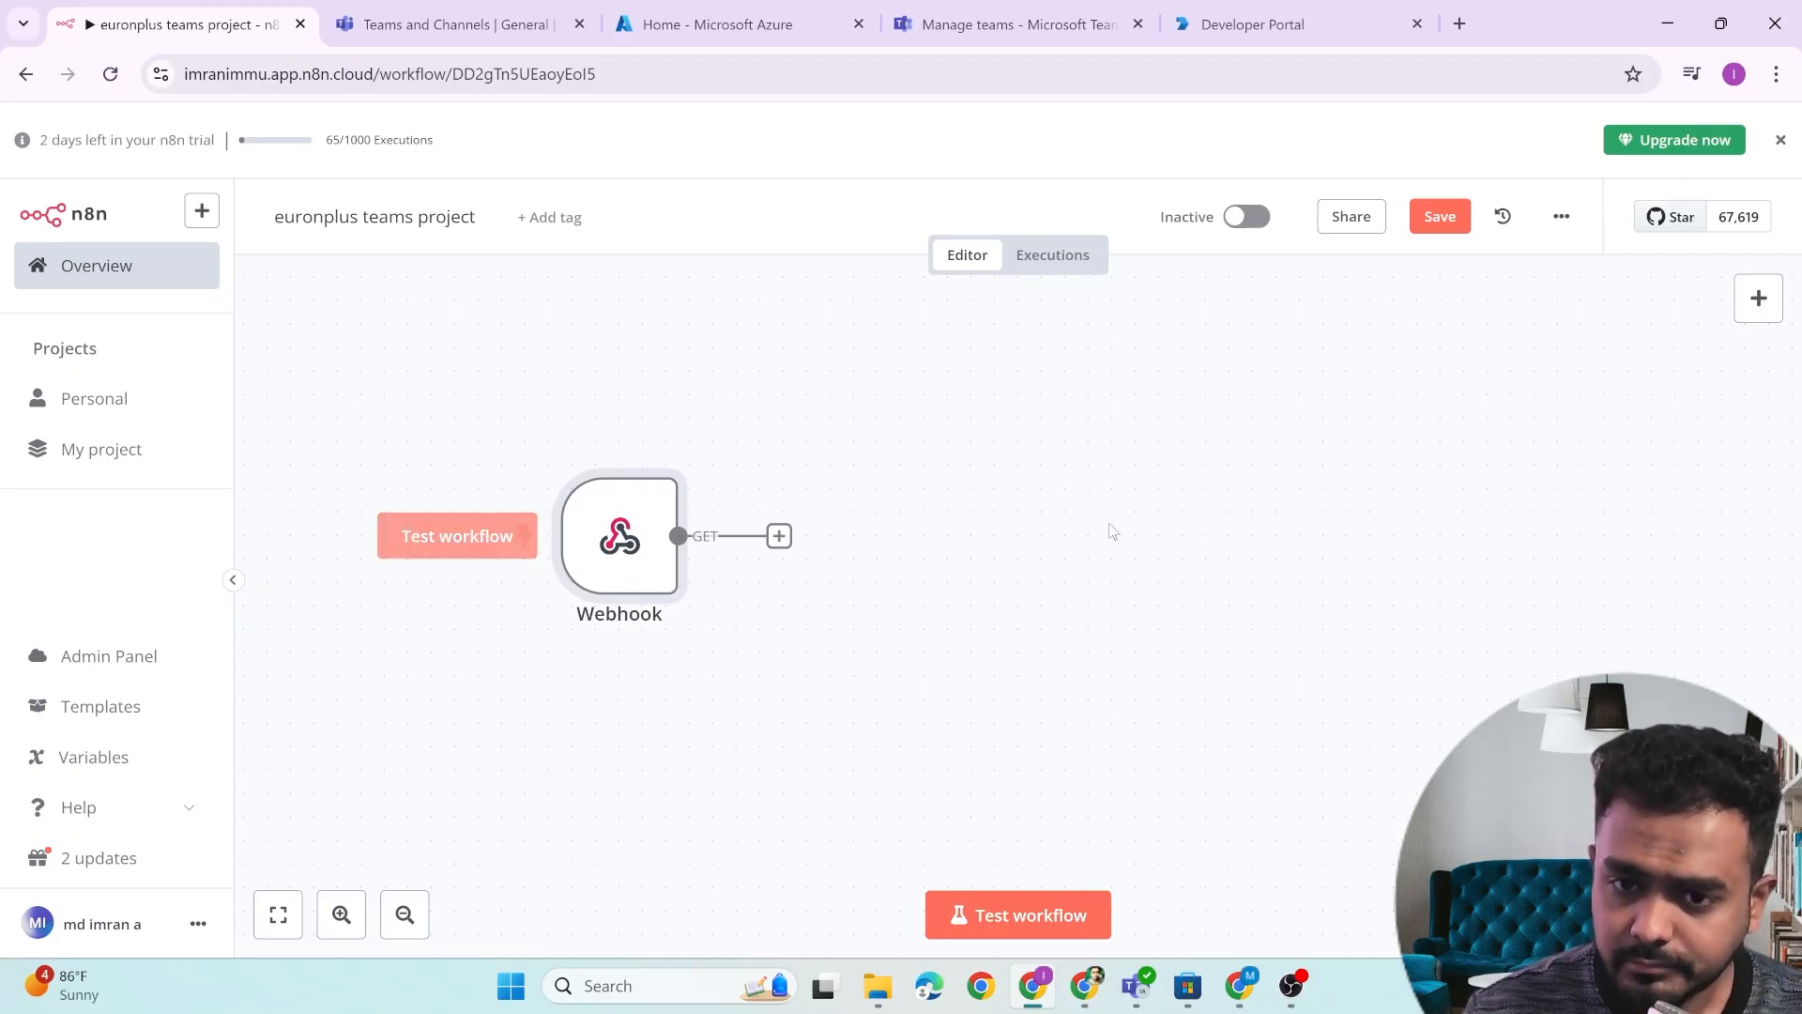
# Open Google Docs in a new browser tab and create a blank document
pyautogui.click(1458, 23)
pyautogui.click(1704, 179)
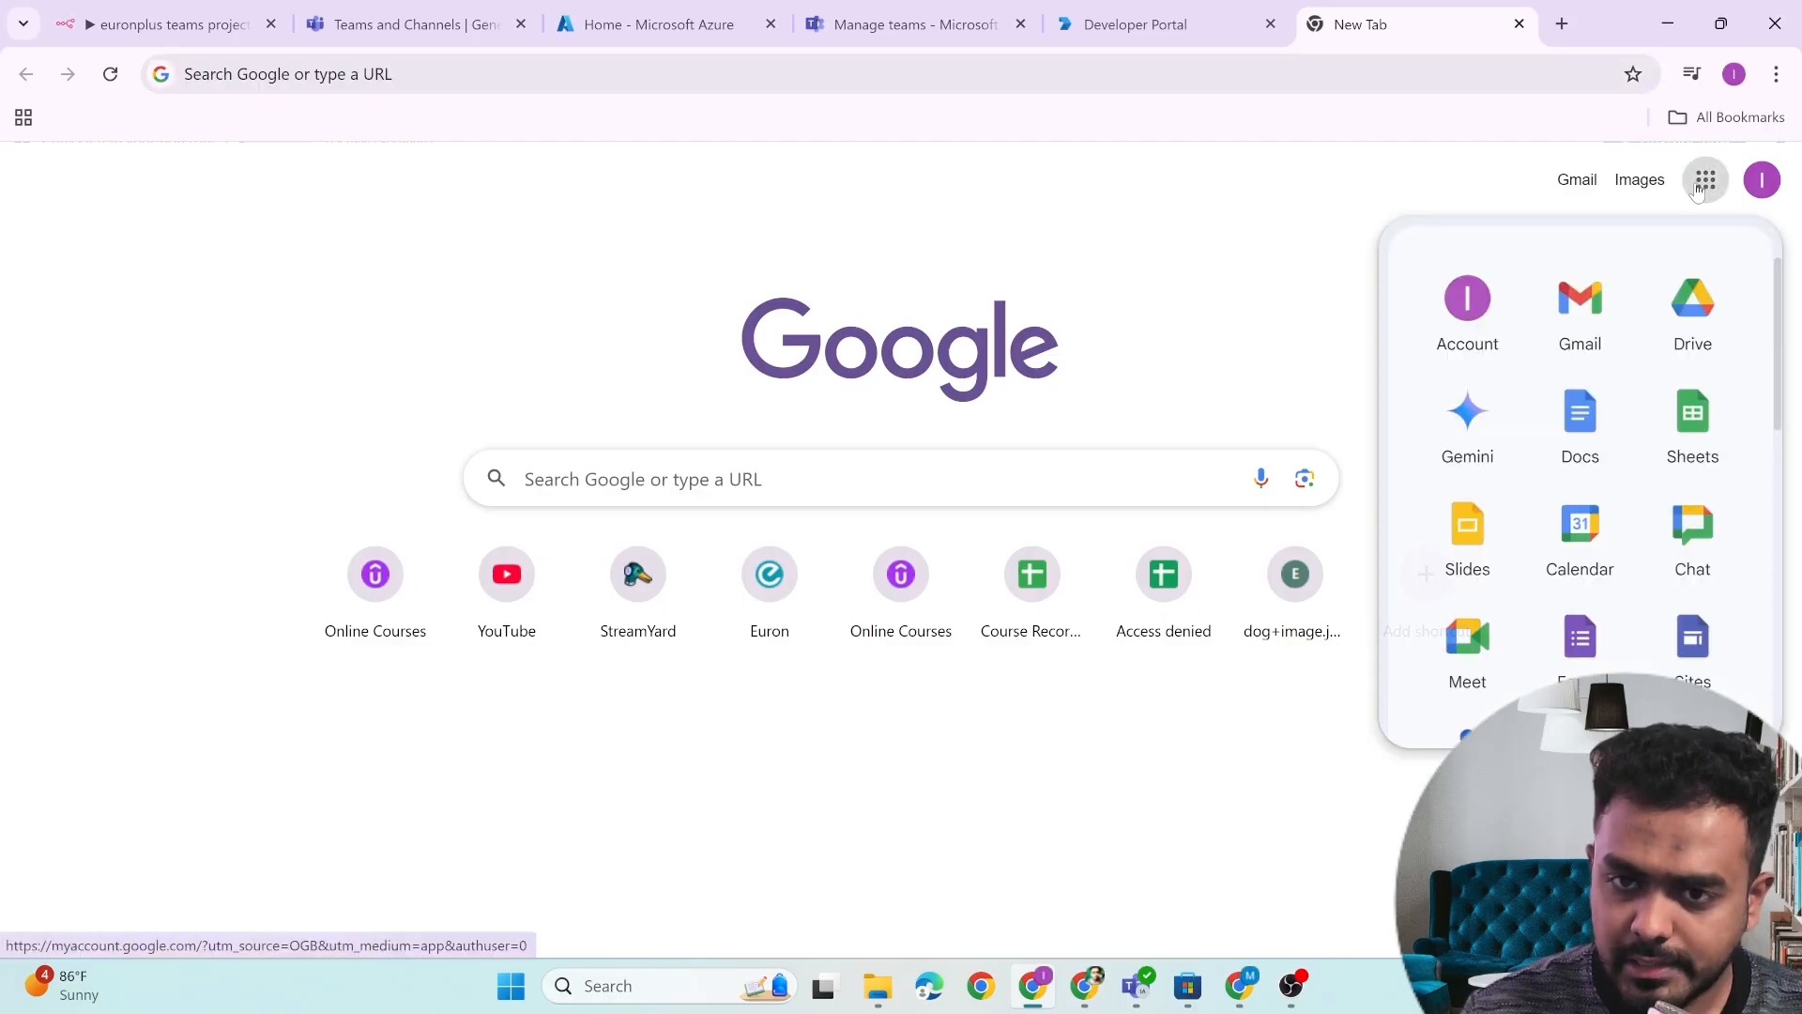
pyautogui.click(1595, 428)
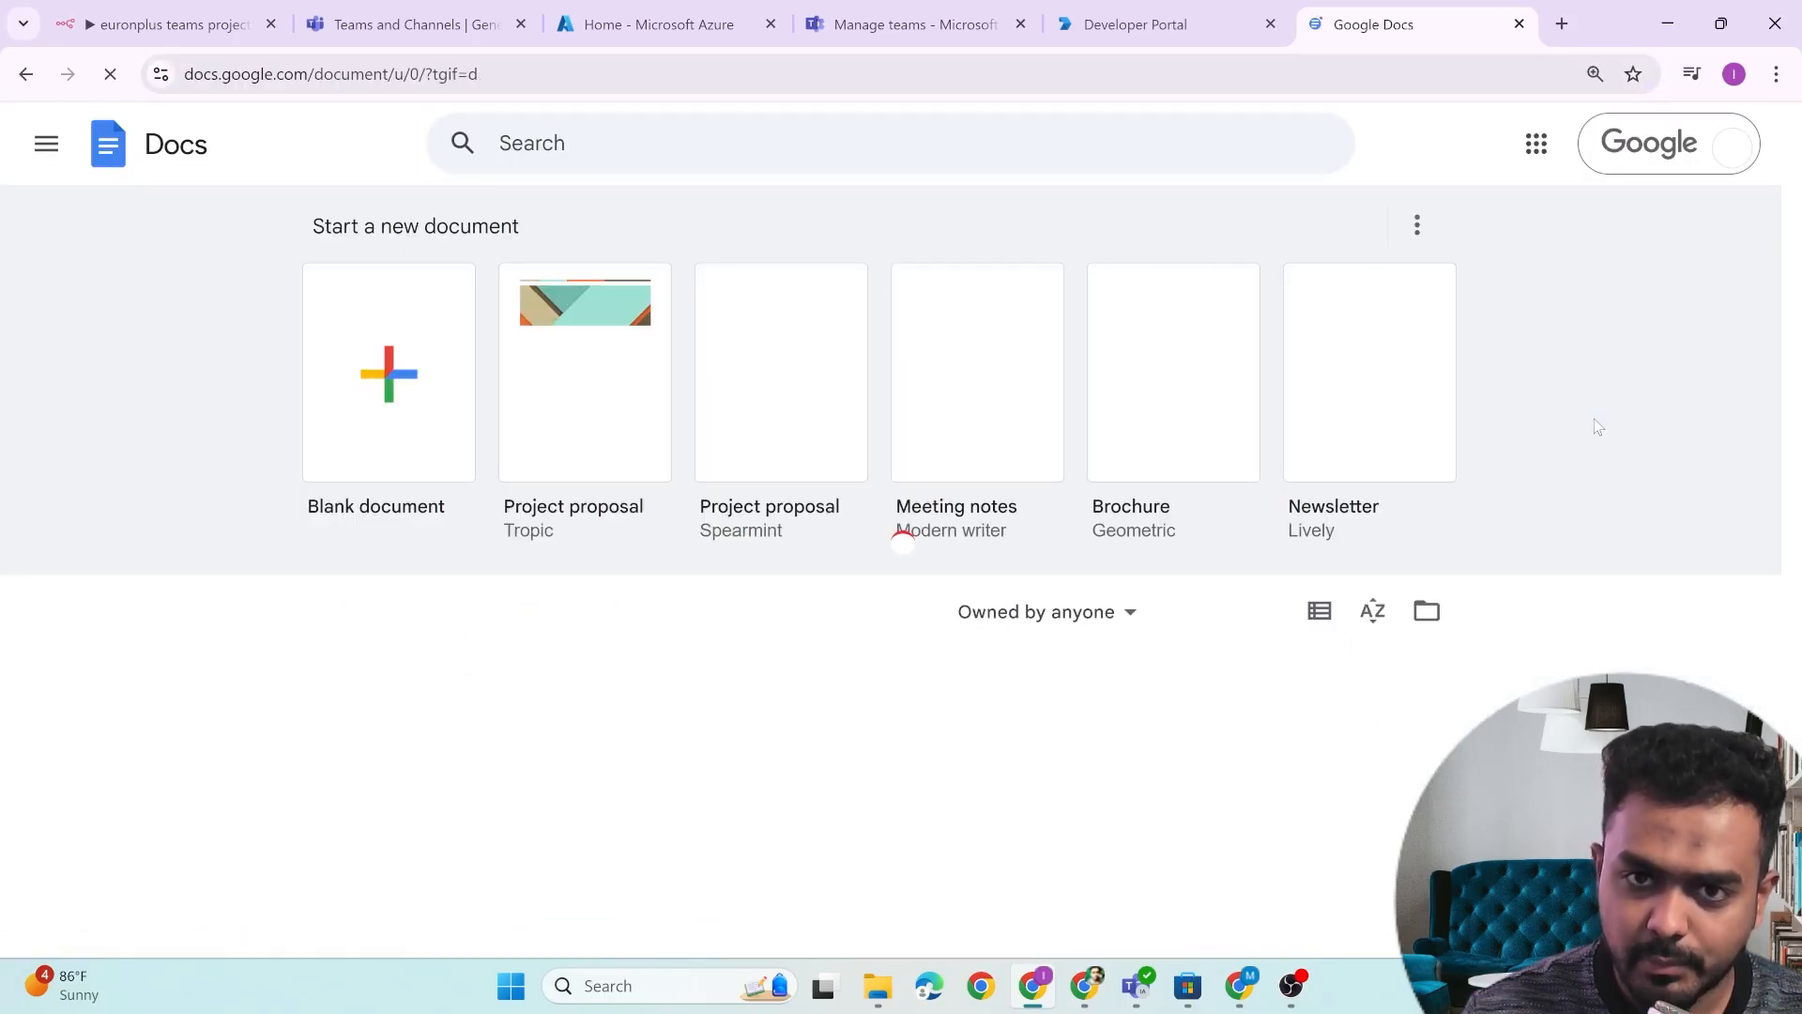
pyautogui.click(409, 401)
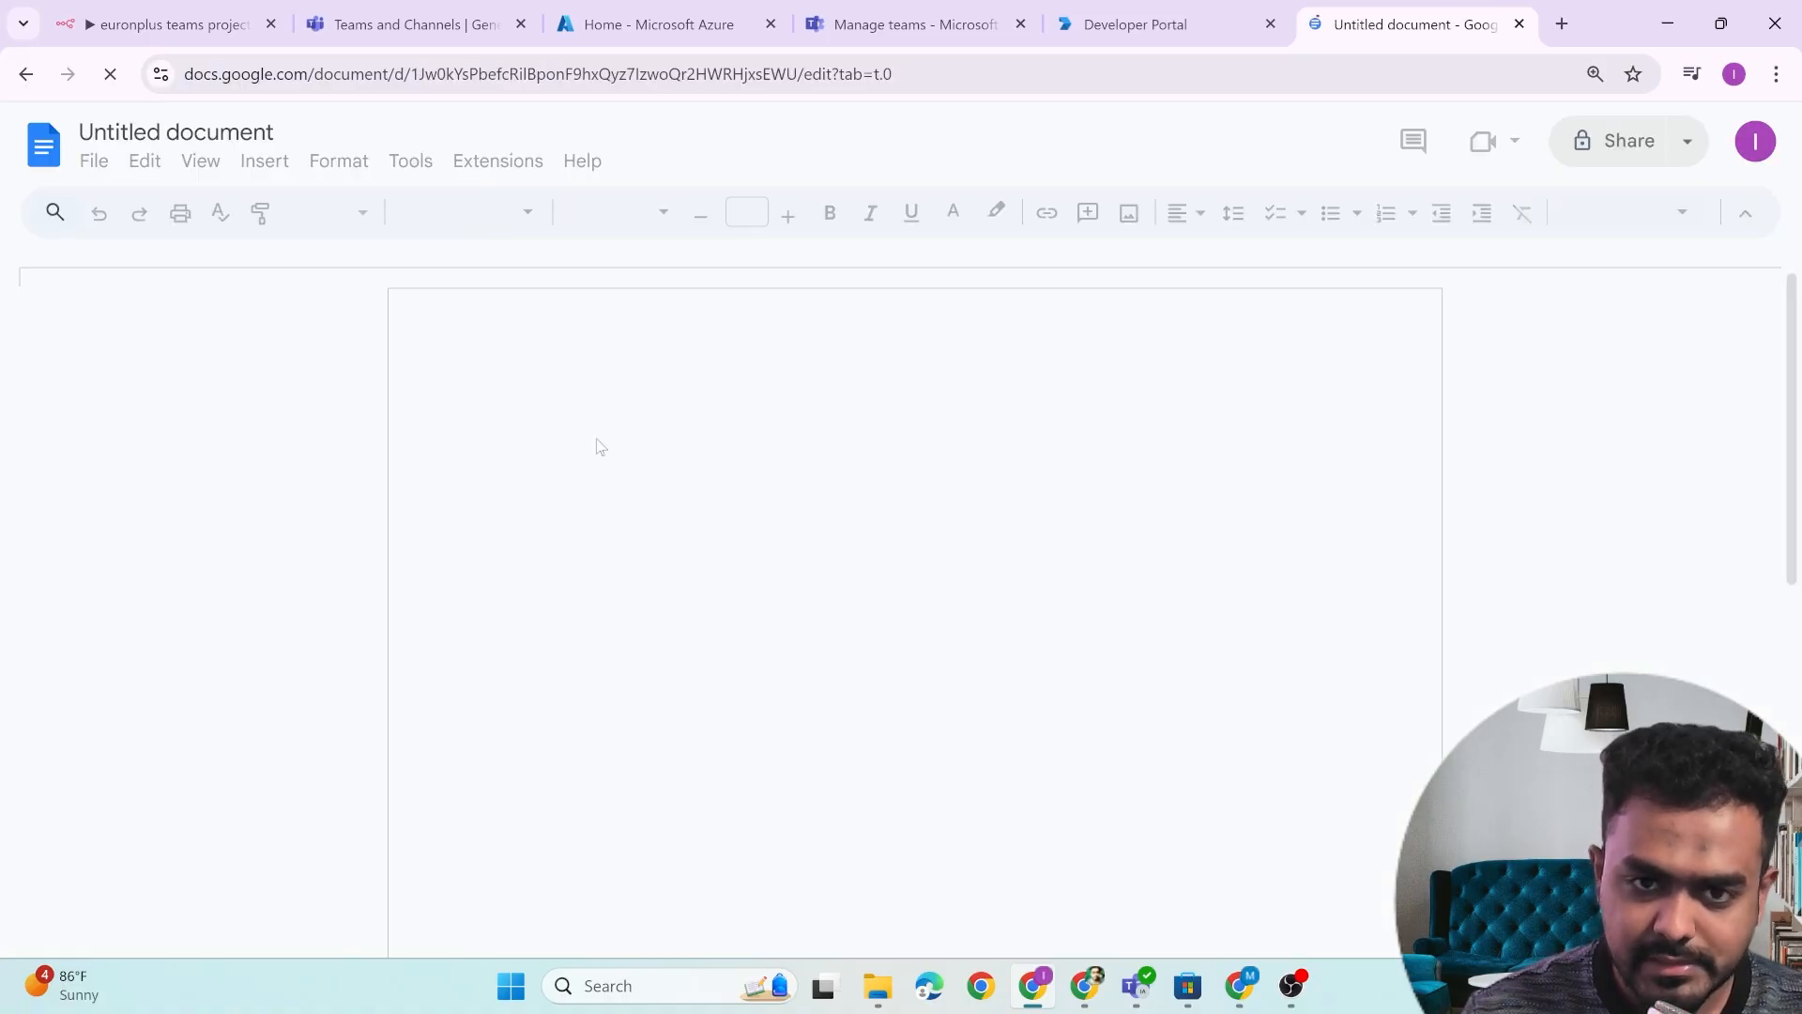
# Title the document "euron plus teams proejct" and add two empty lines to its body
pyautogui.click(264, 129)
pyautogui.write('e')
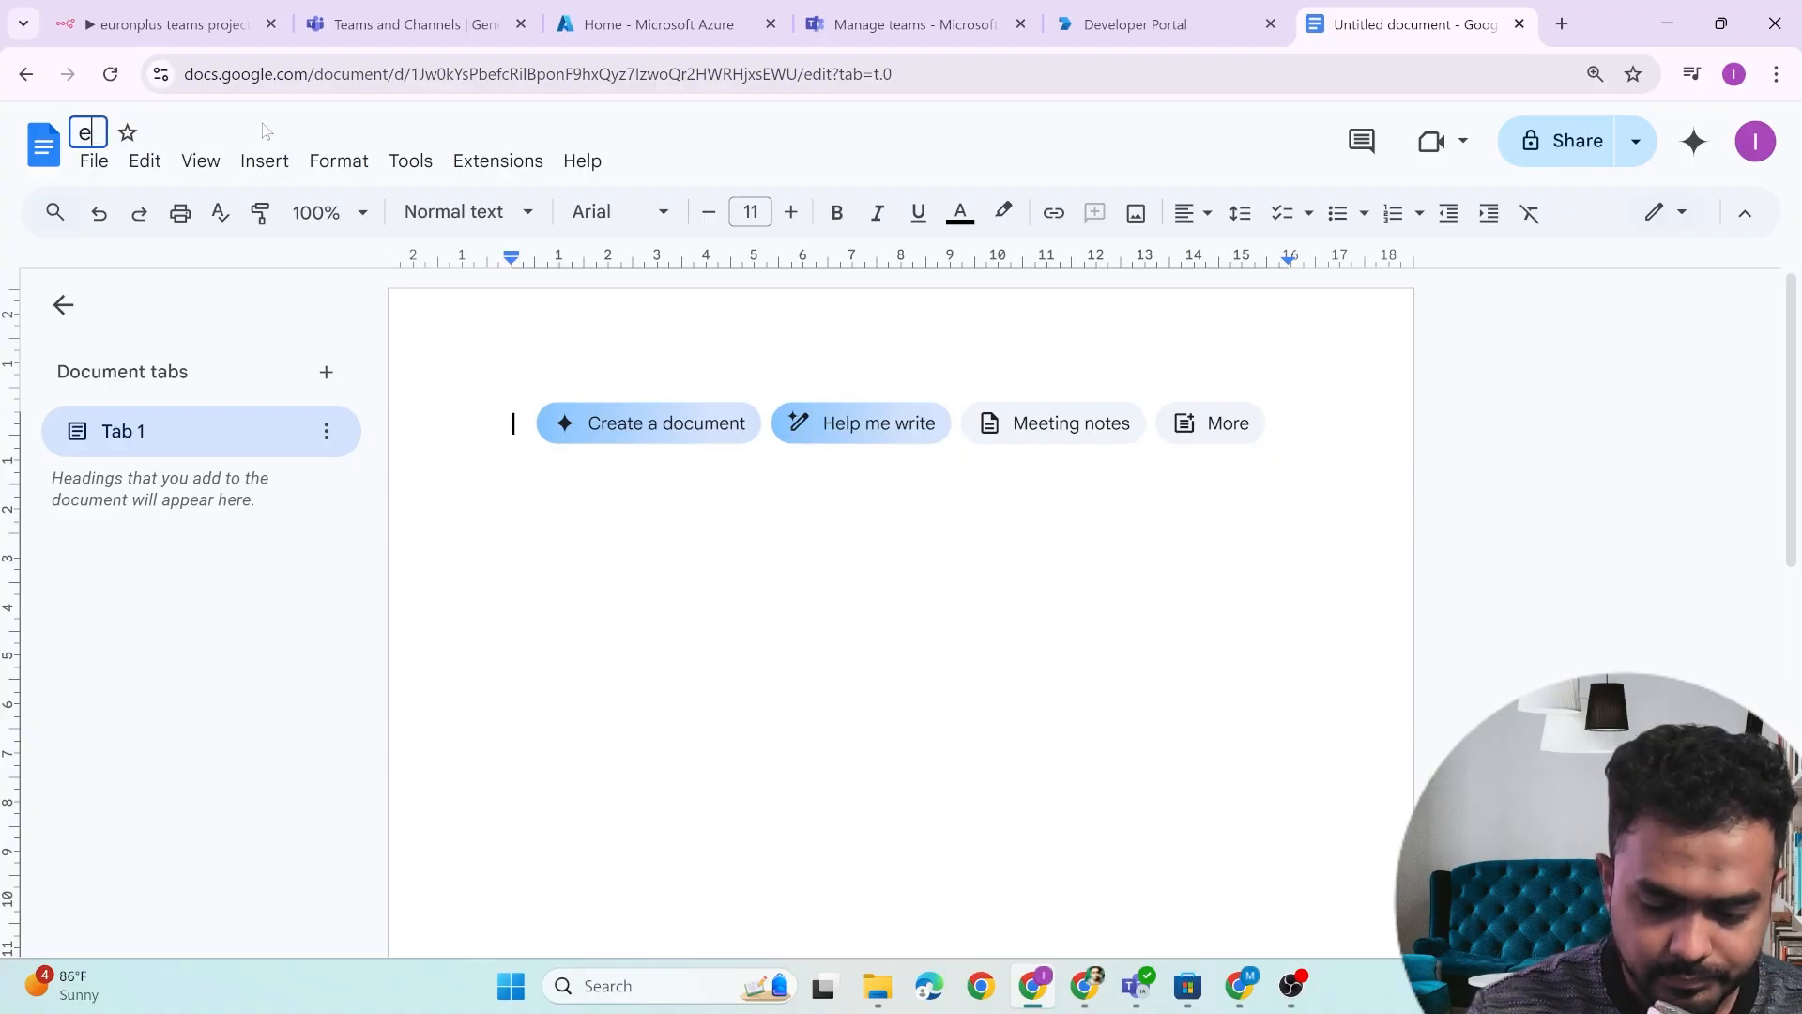
pyautogui.write('uron pl')
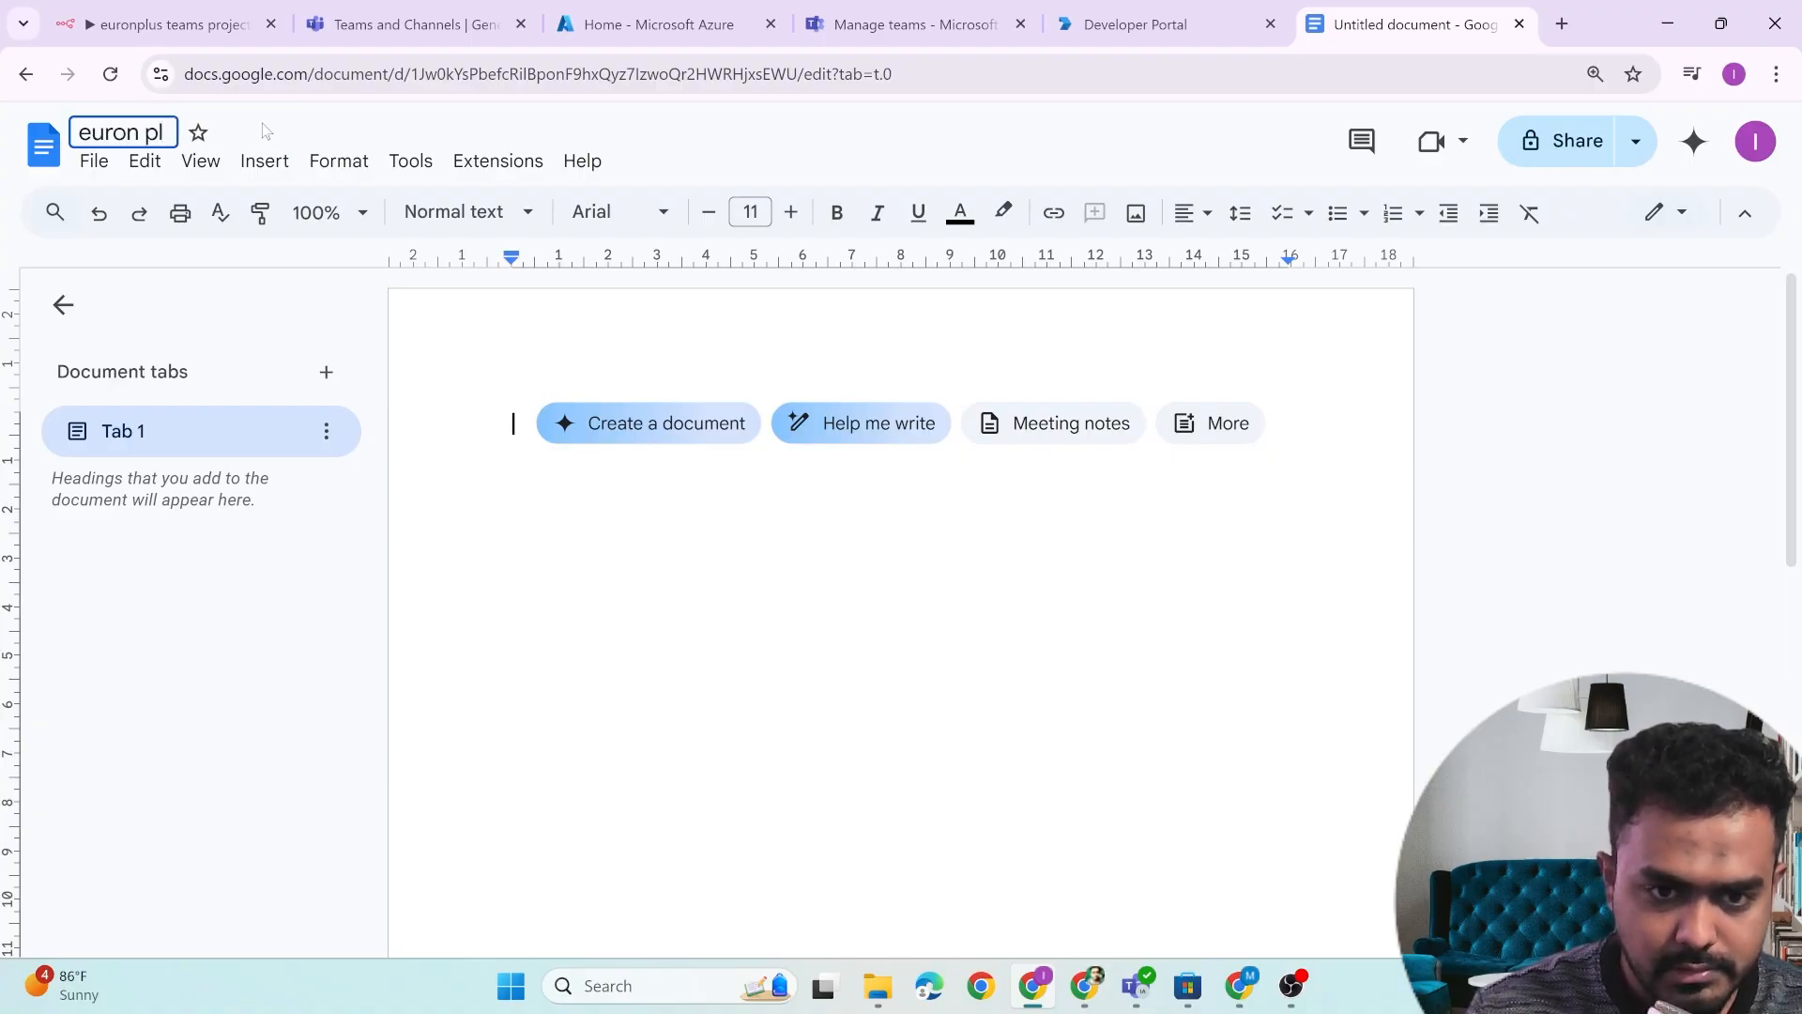
pyautogui.write('us team')
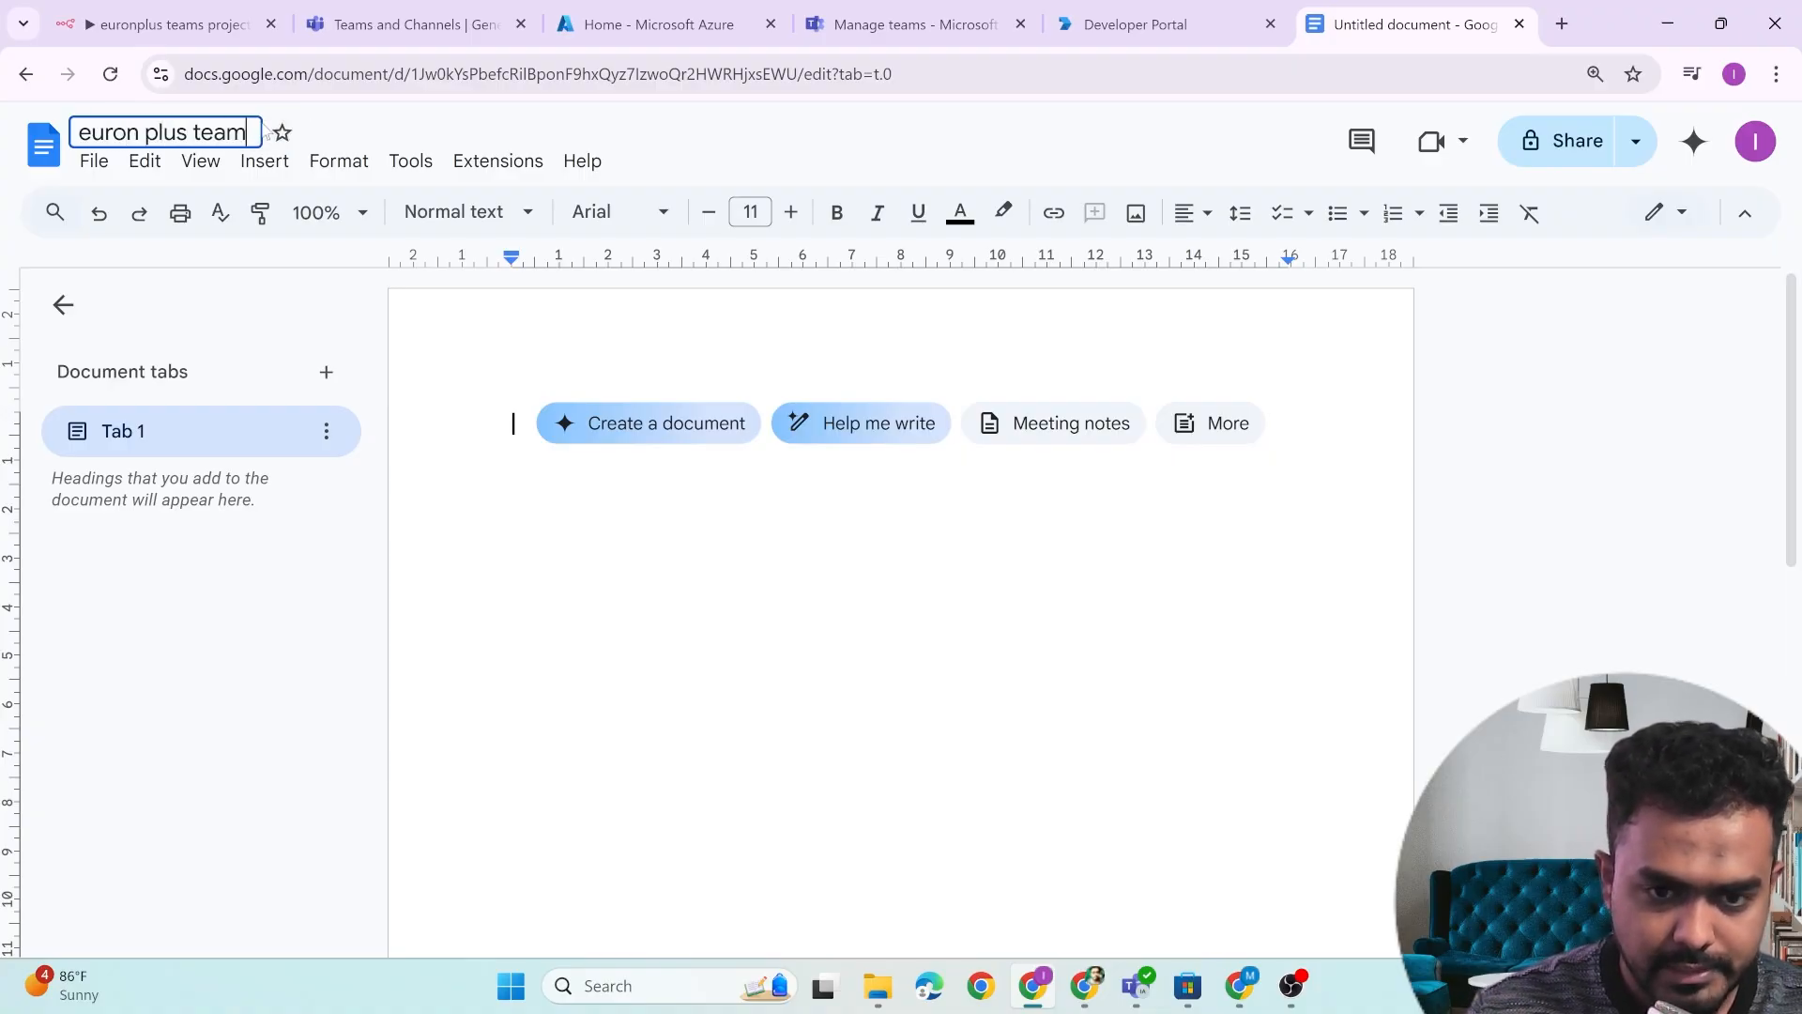
pyautogui.write('s proejct')
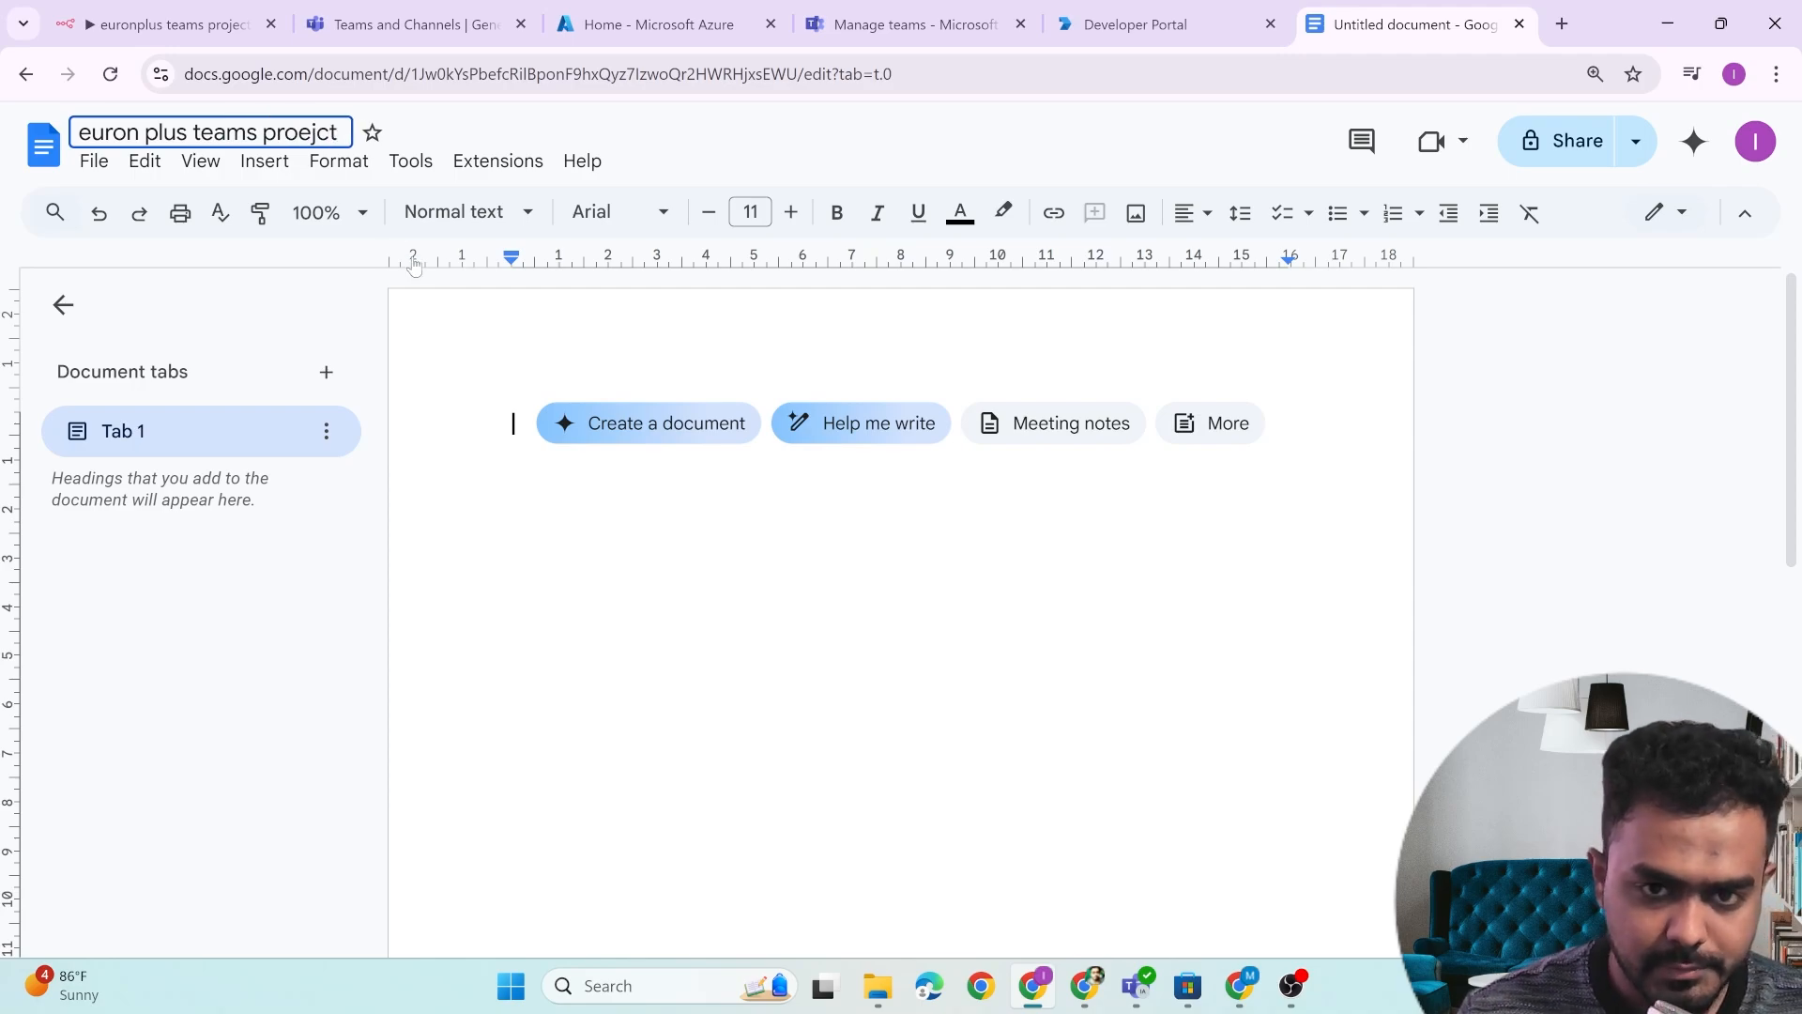
pyautogui.click(507, 431)
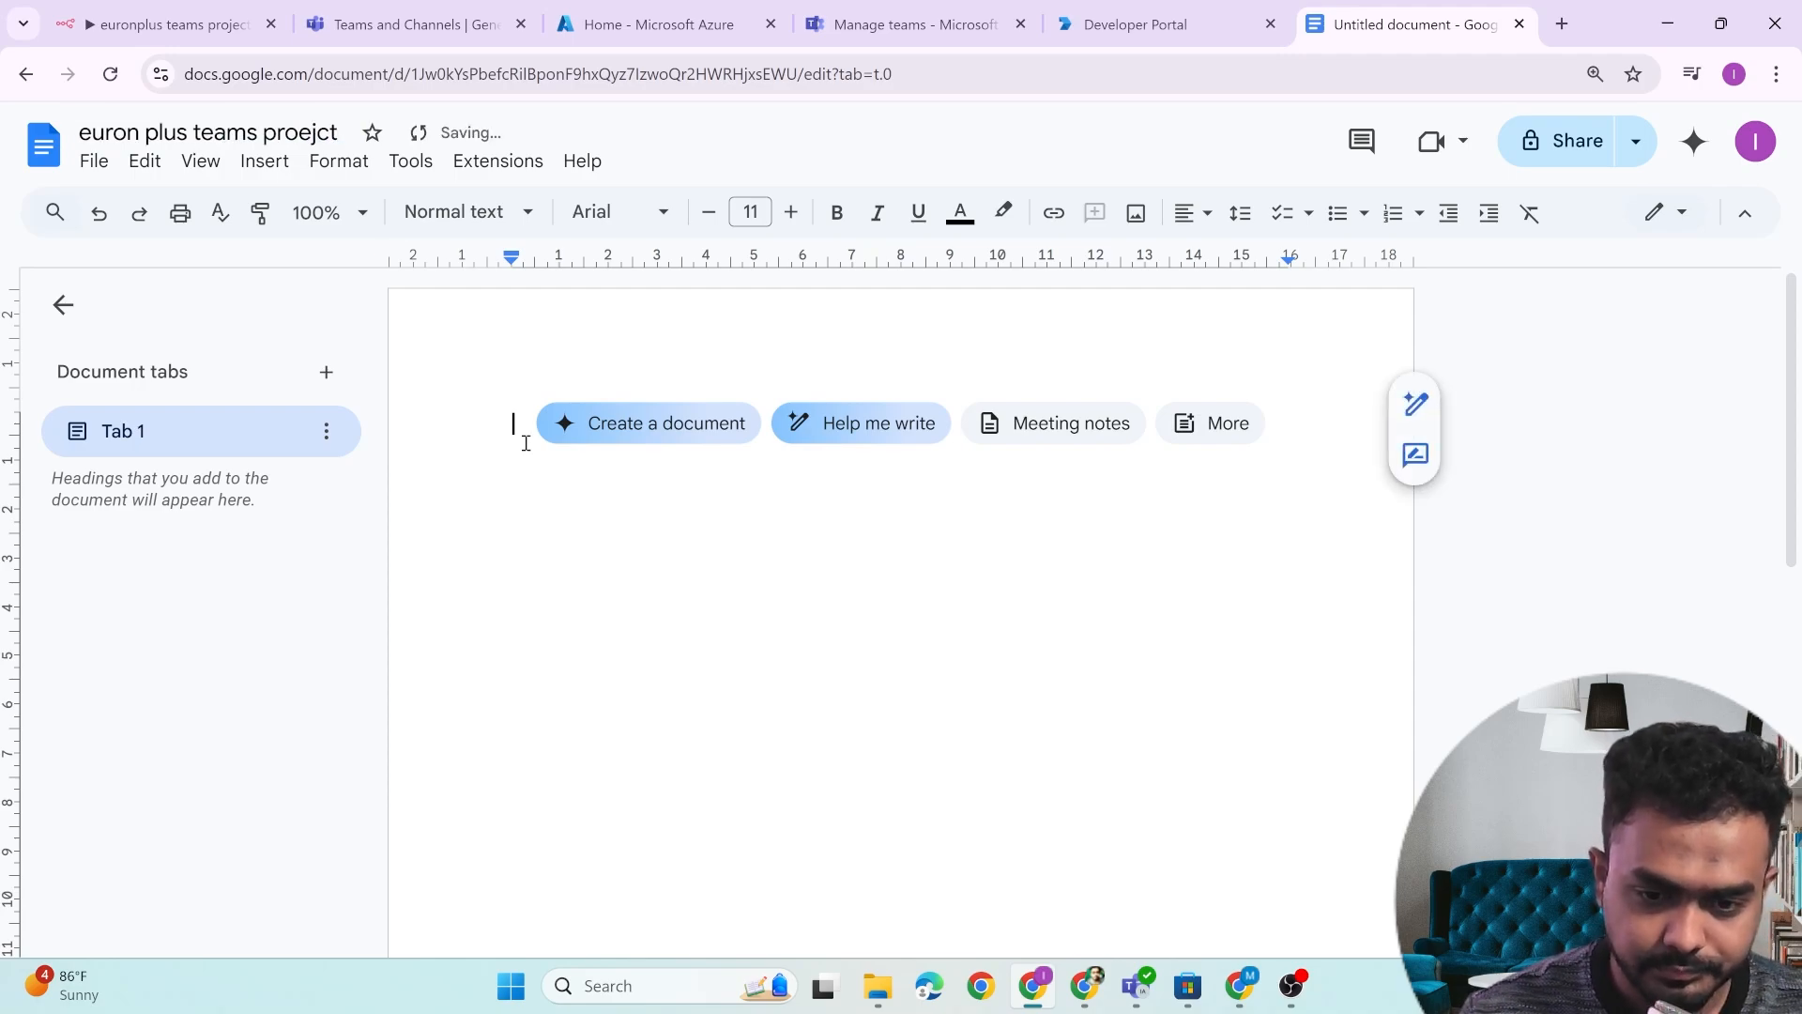
pyautogui.press('Return')
pyautogui.press('Return')
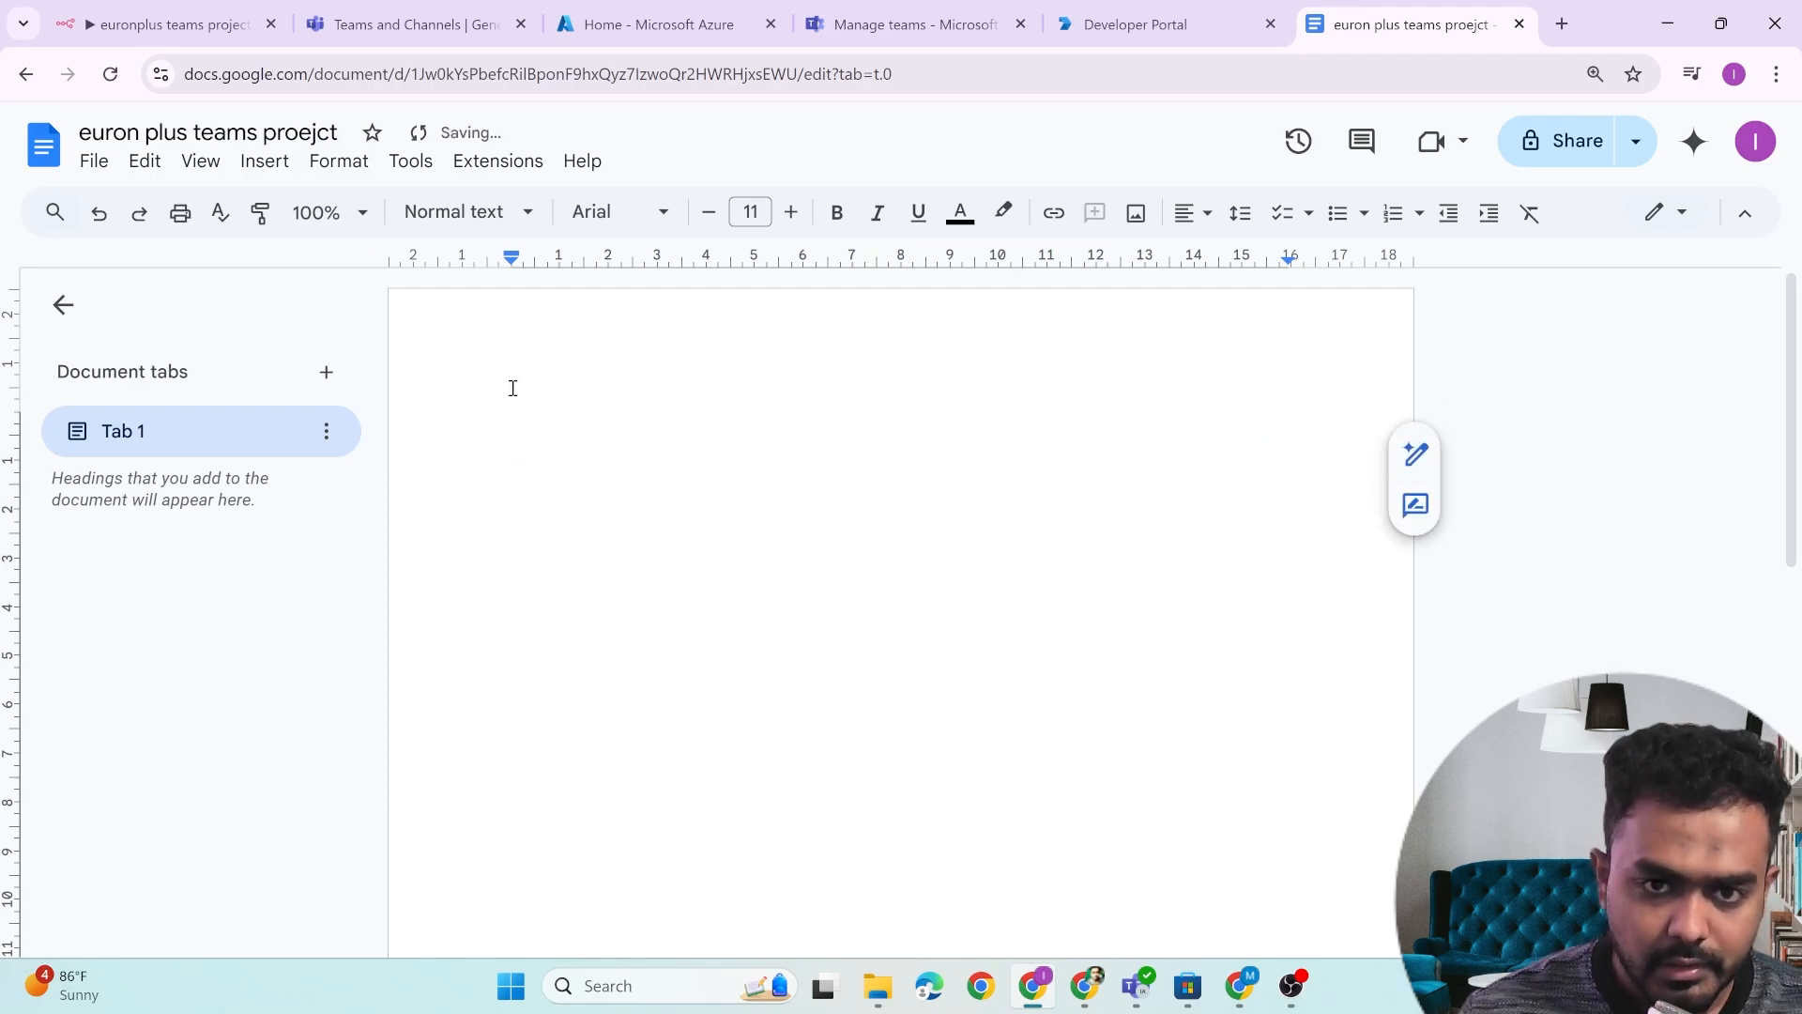
# Switch back to the n8n workflow, compare the Webhook node's production and test URLs, and set its HTTP method to POST
pyautogui.click(188, 25)
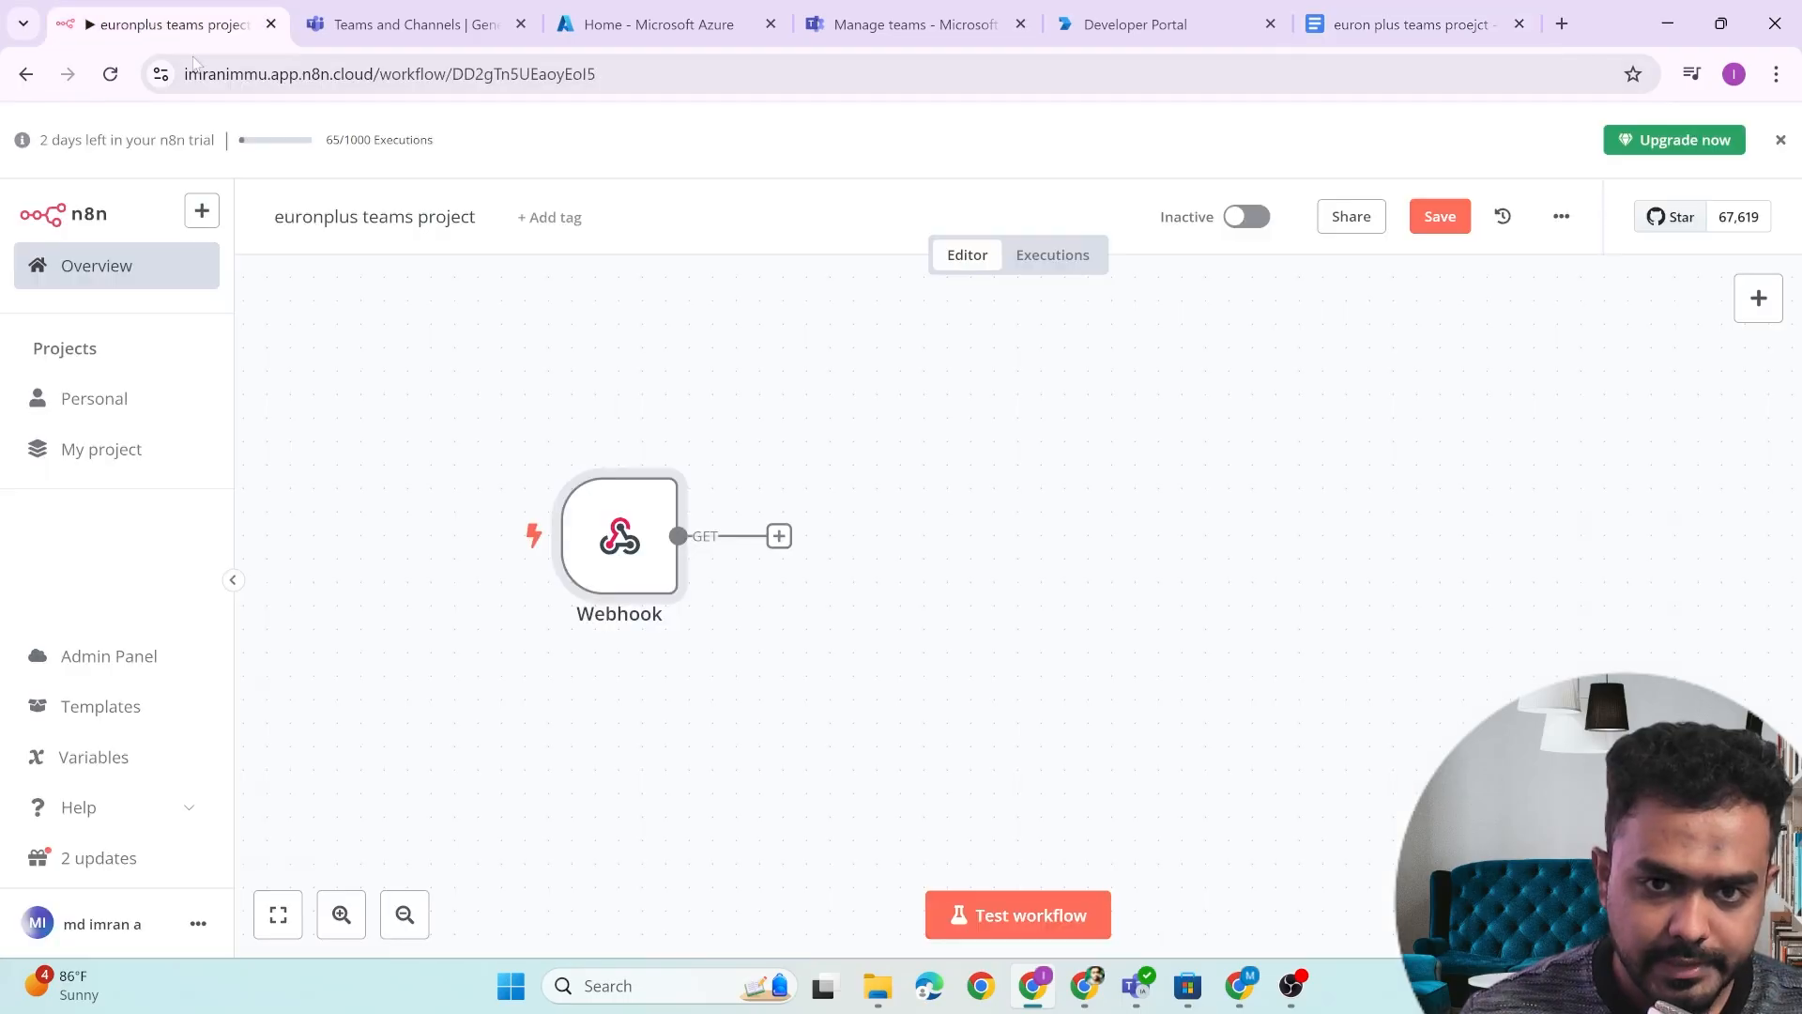
pyautogui.doubleClick(617, 545)
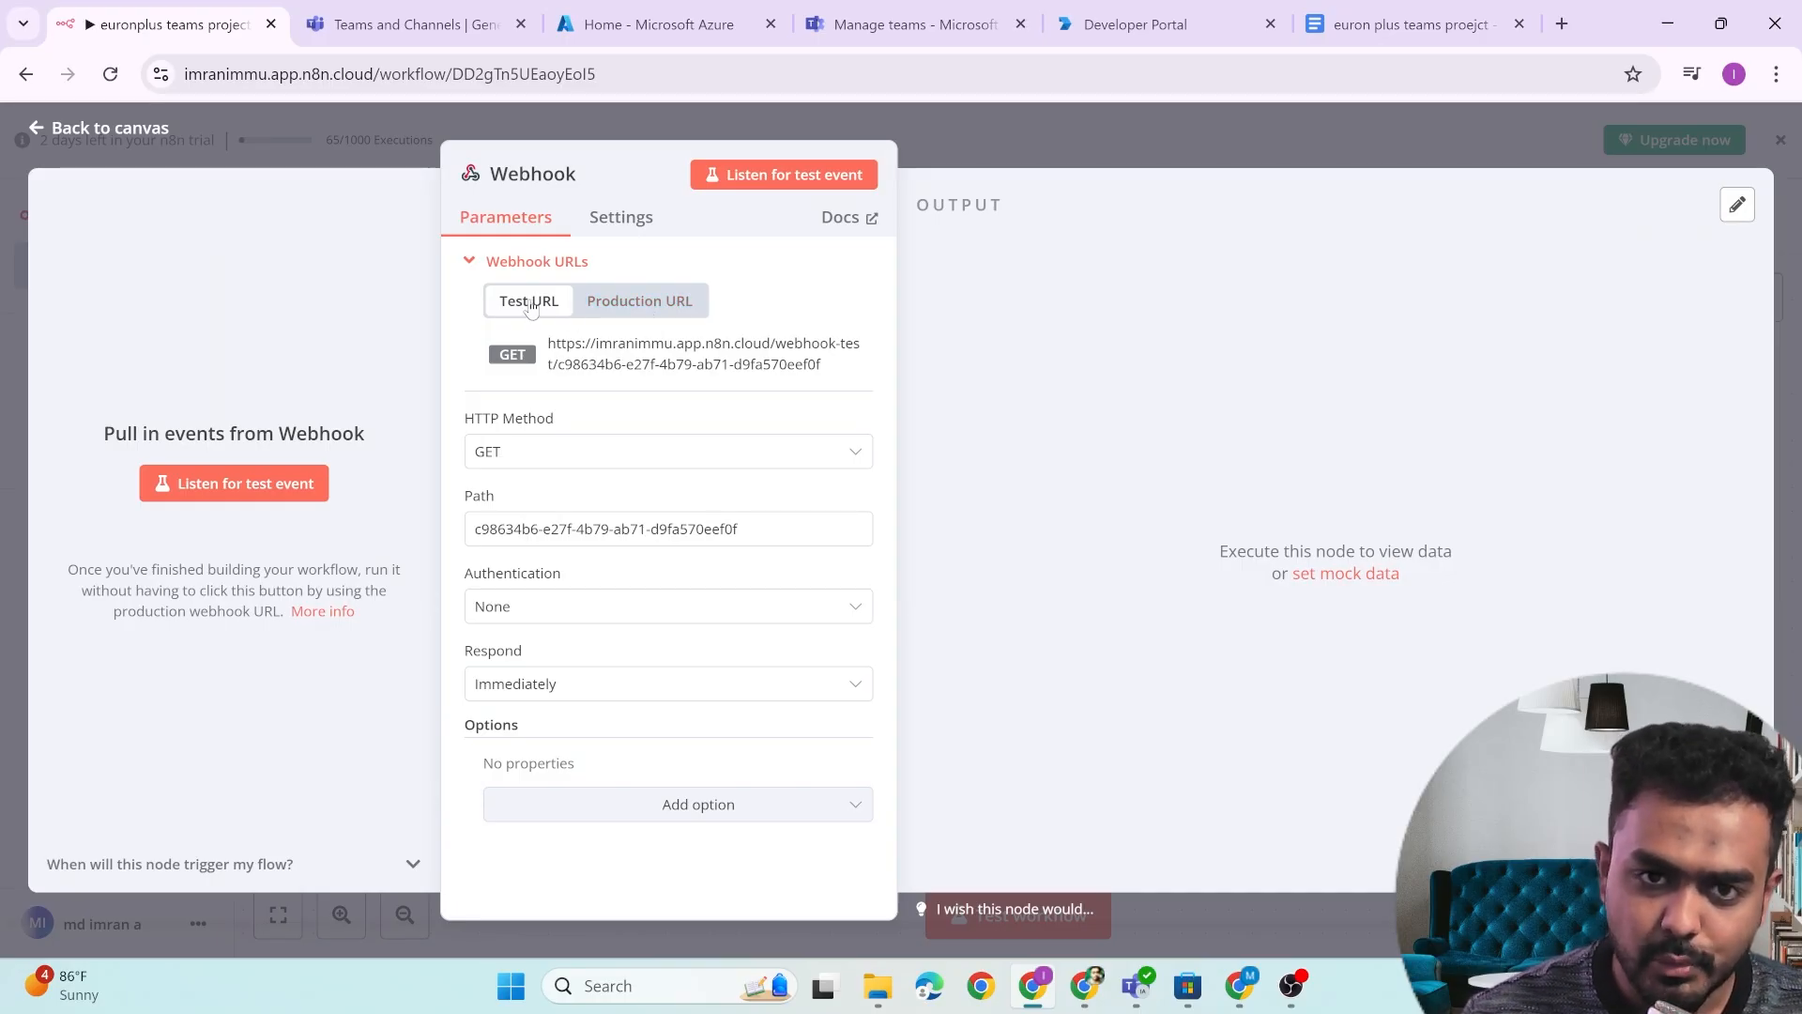
pyautogui.click(629, 304)
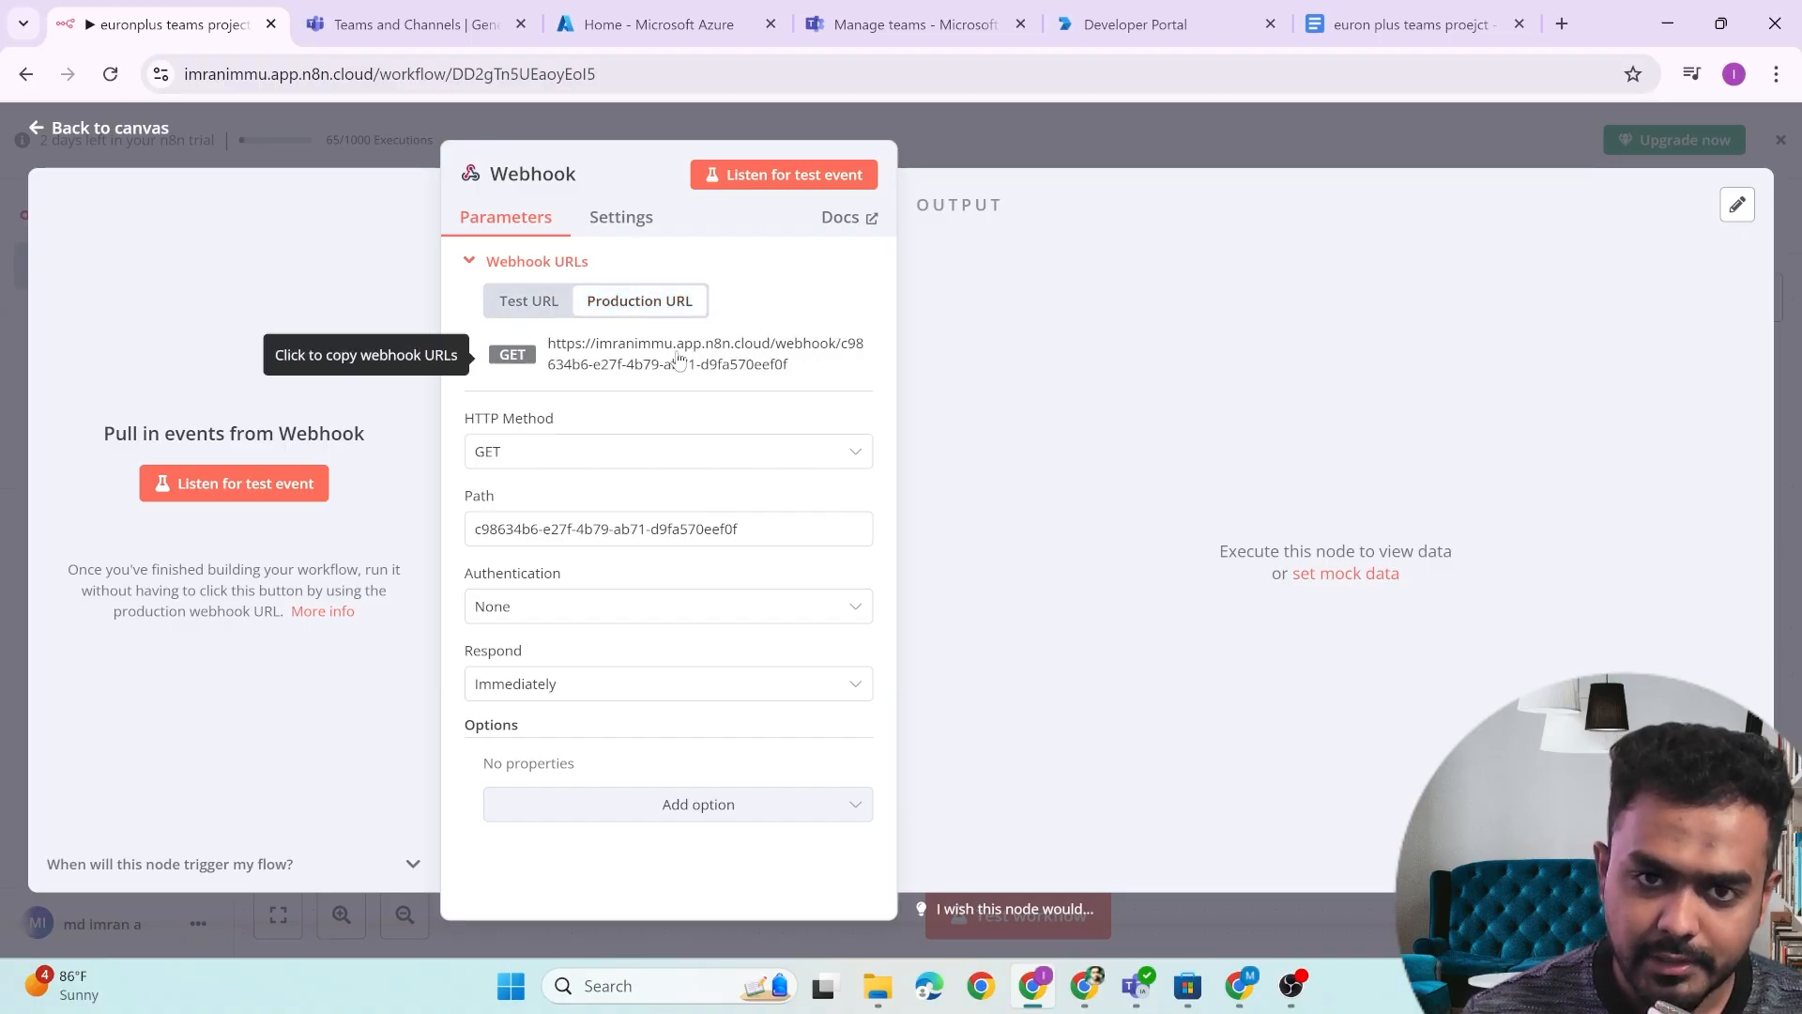
pyautogui.click(524, 306)
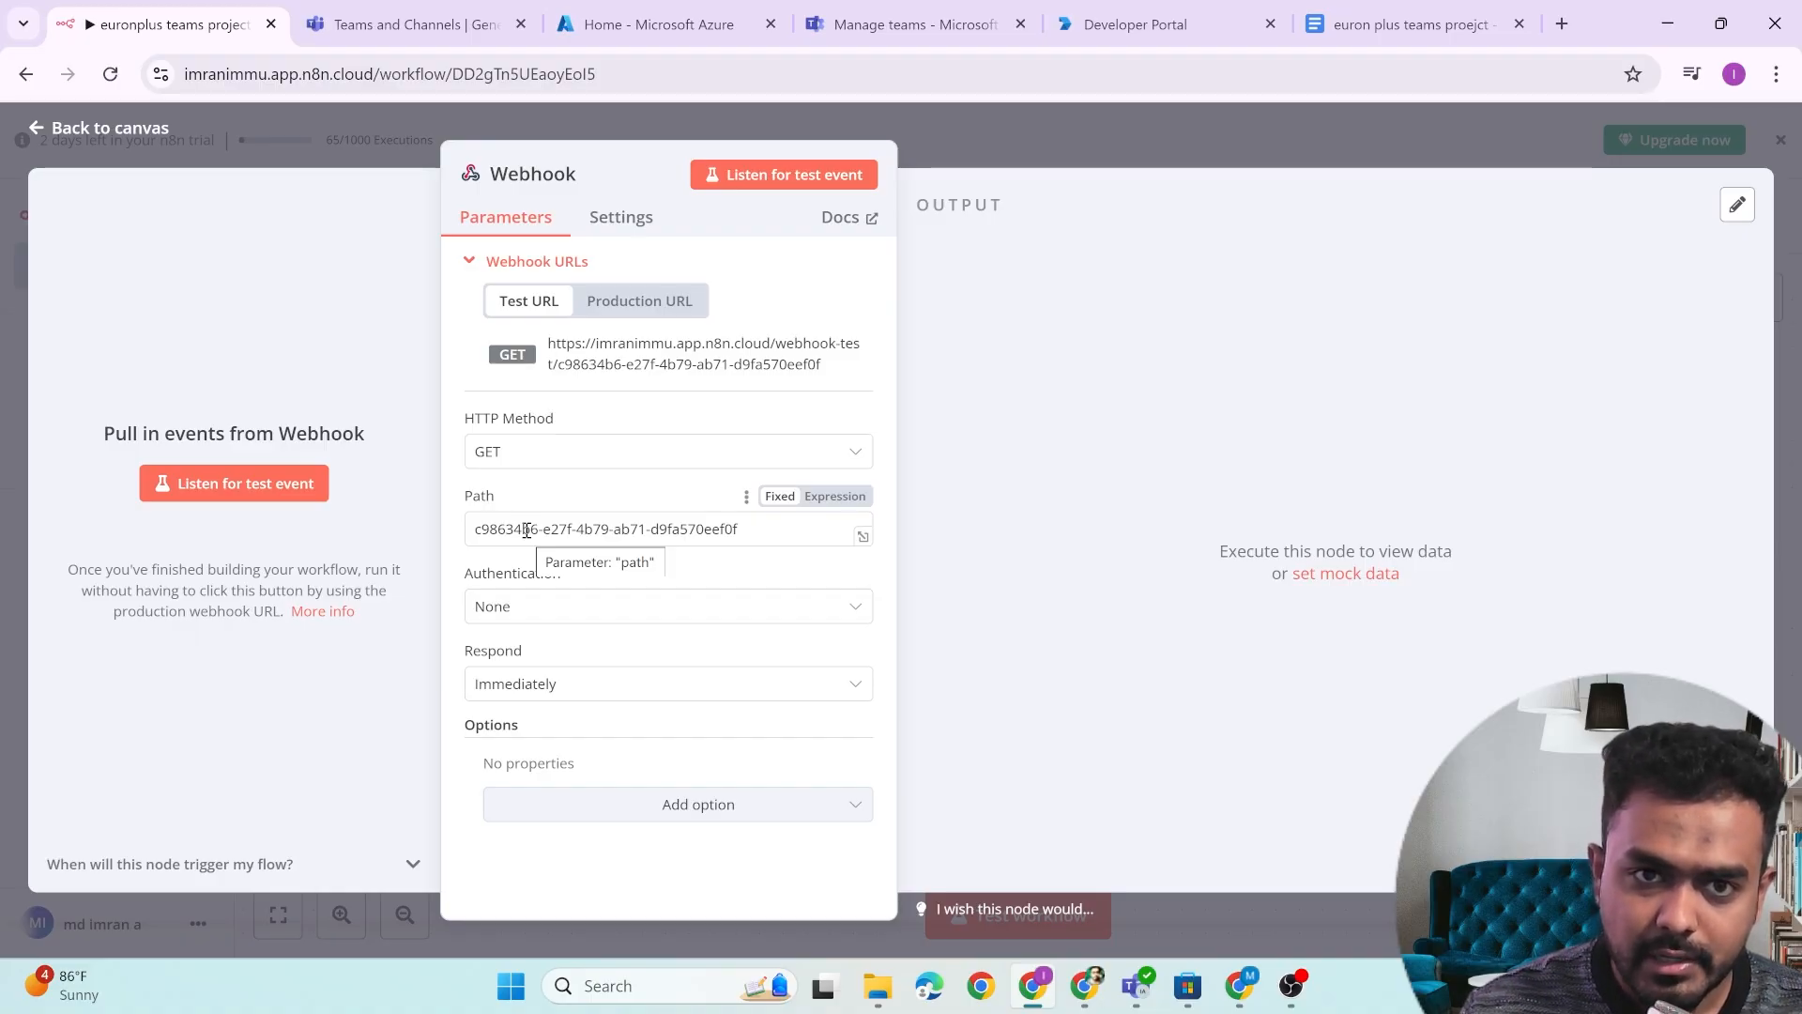
pyautogui.click(536, 465)
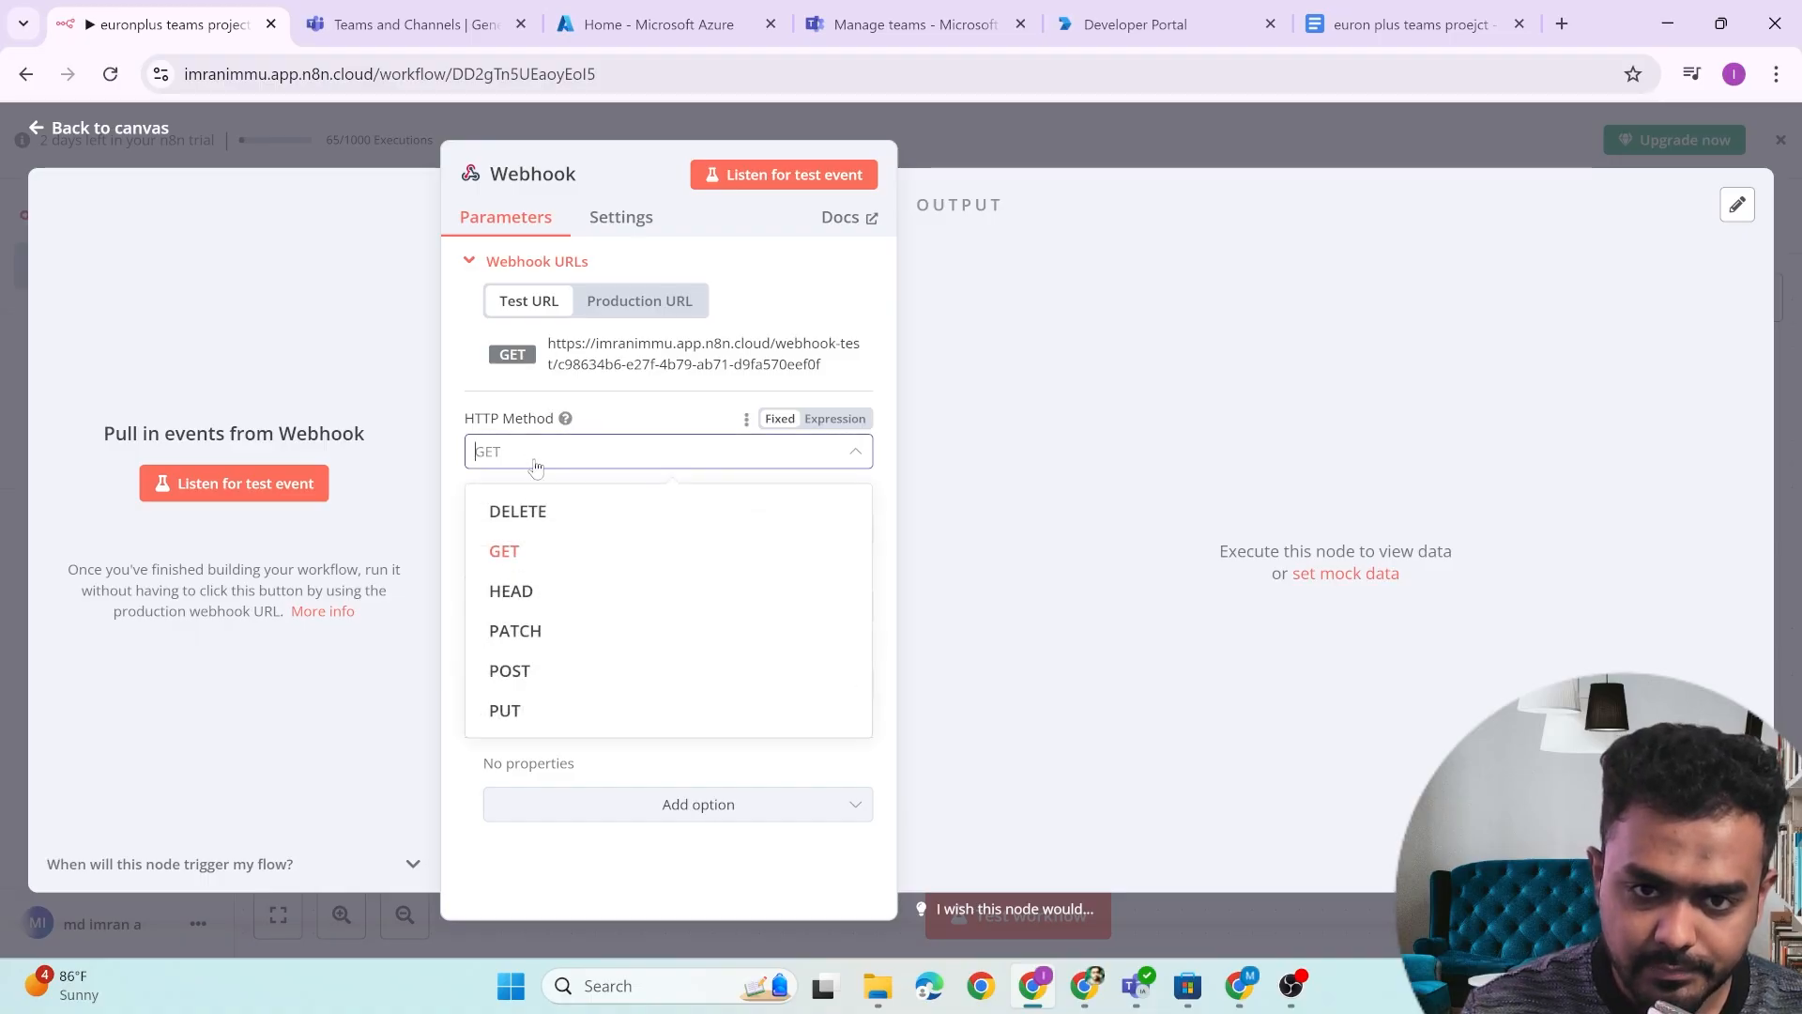
pyautogui.click(552, 670)
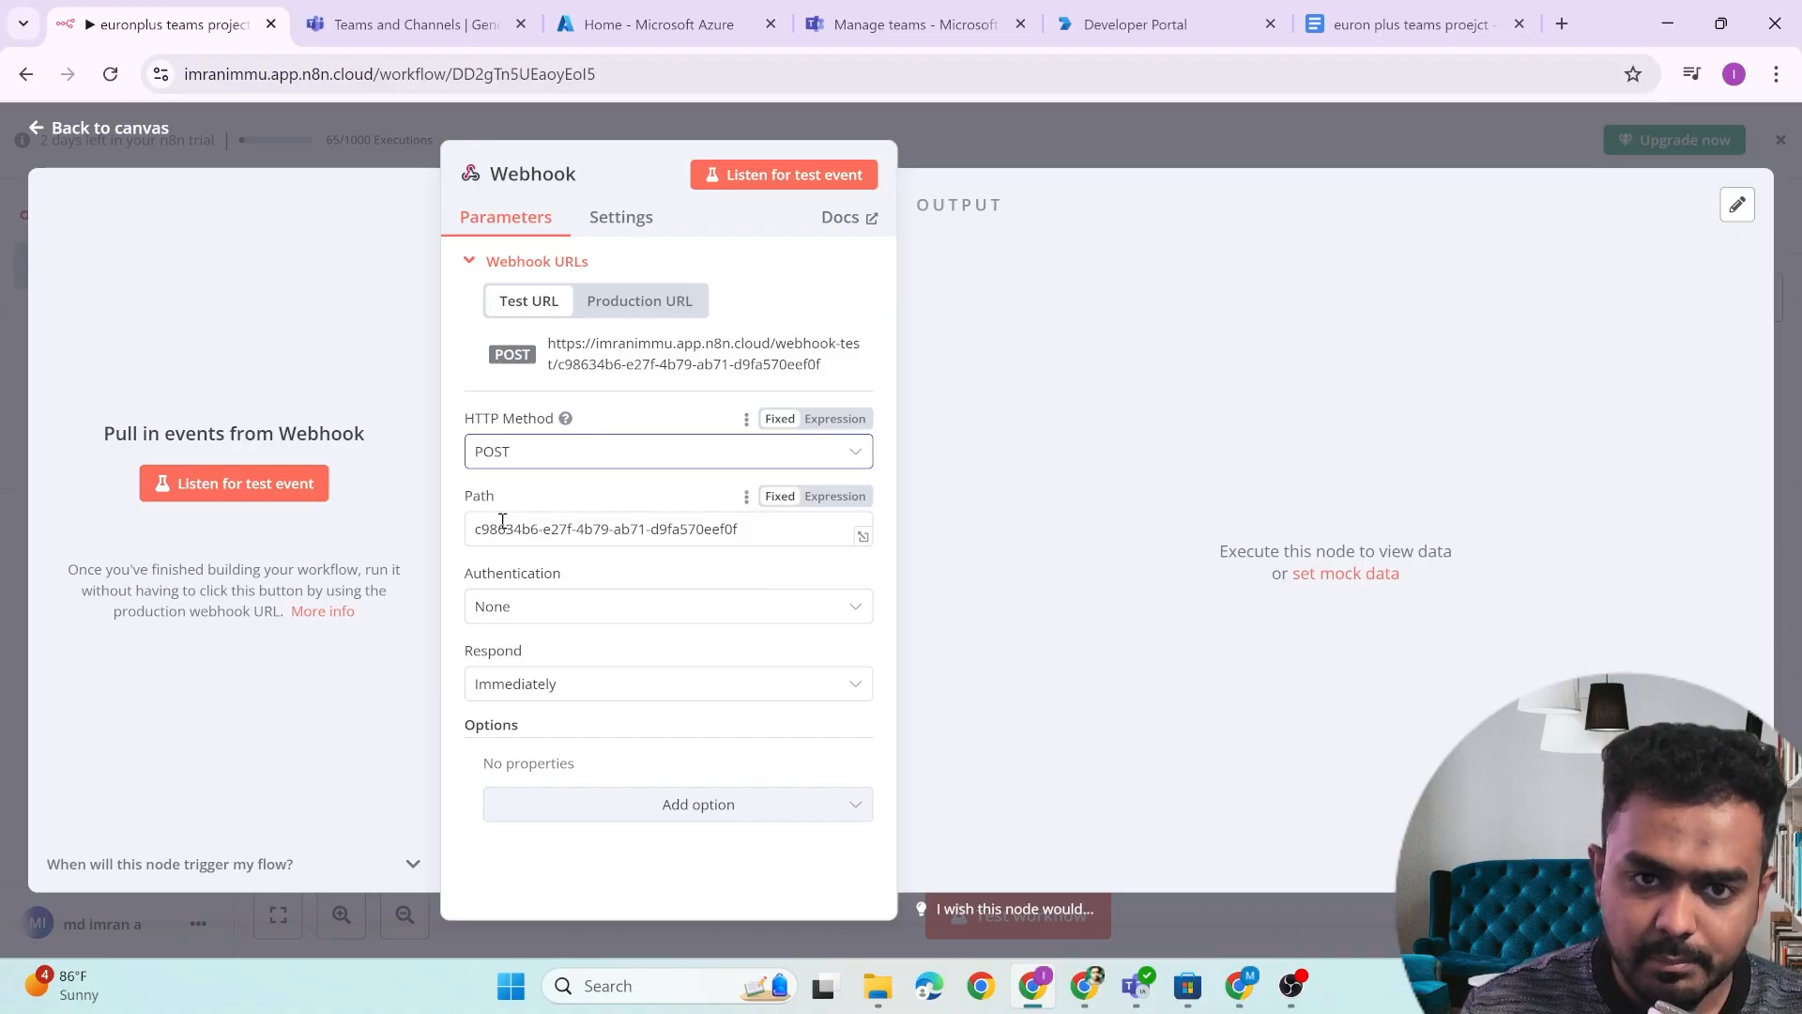
# Replace the Webhook node's path with euronplus and open the node's settings
pyautogui.moveTo(783, 530); pyautogui.dragTo(469, 530)
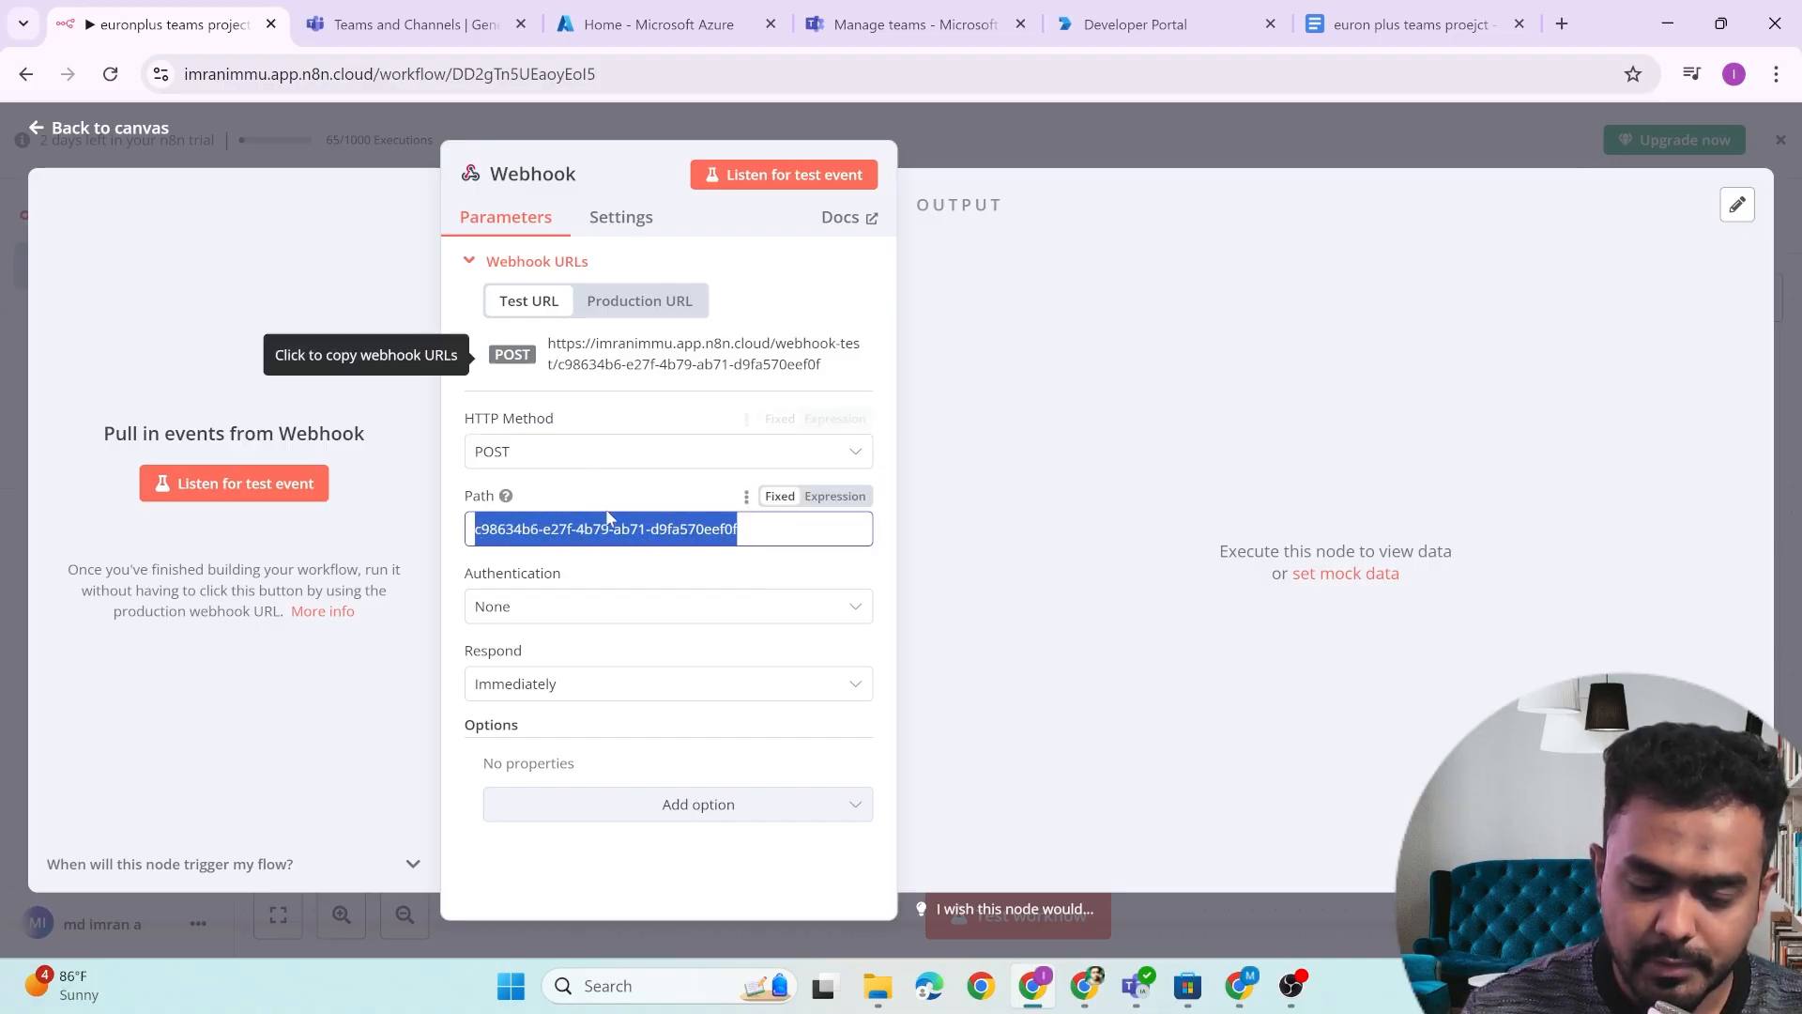
pyautogui.press('BackSpace')
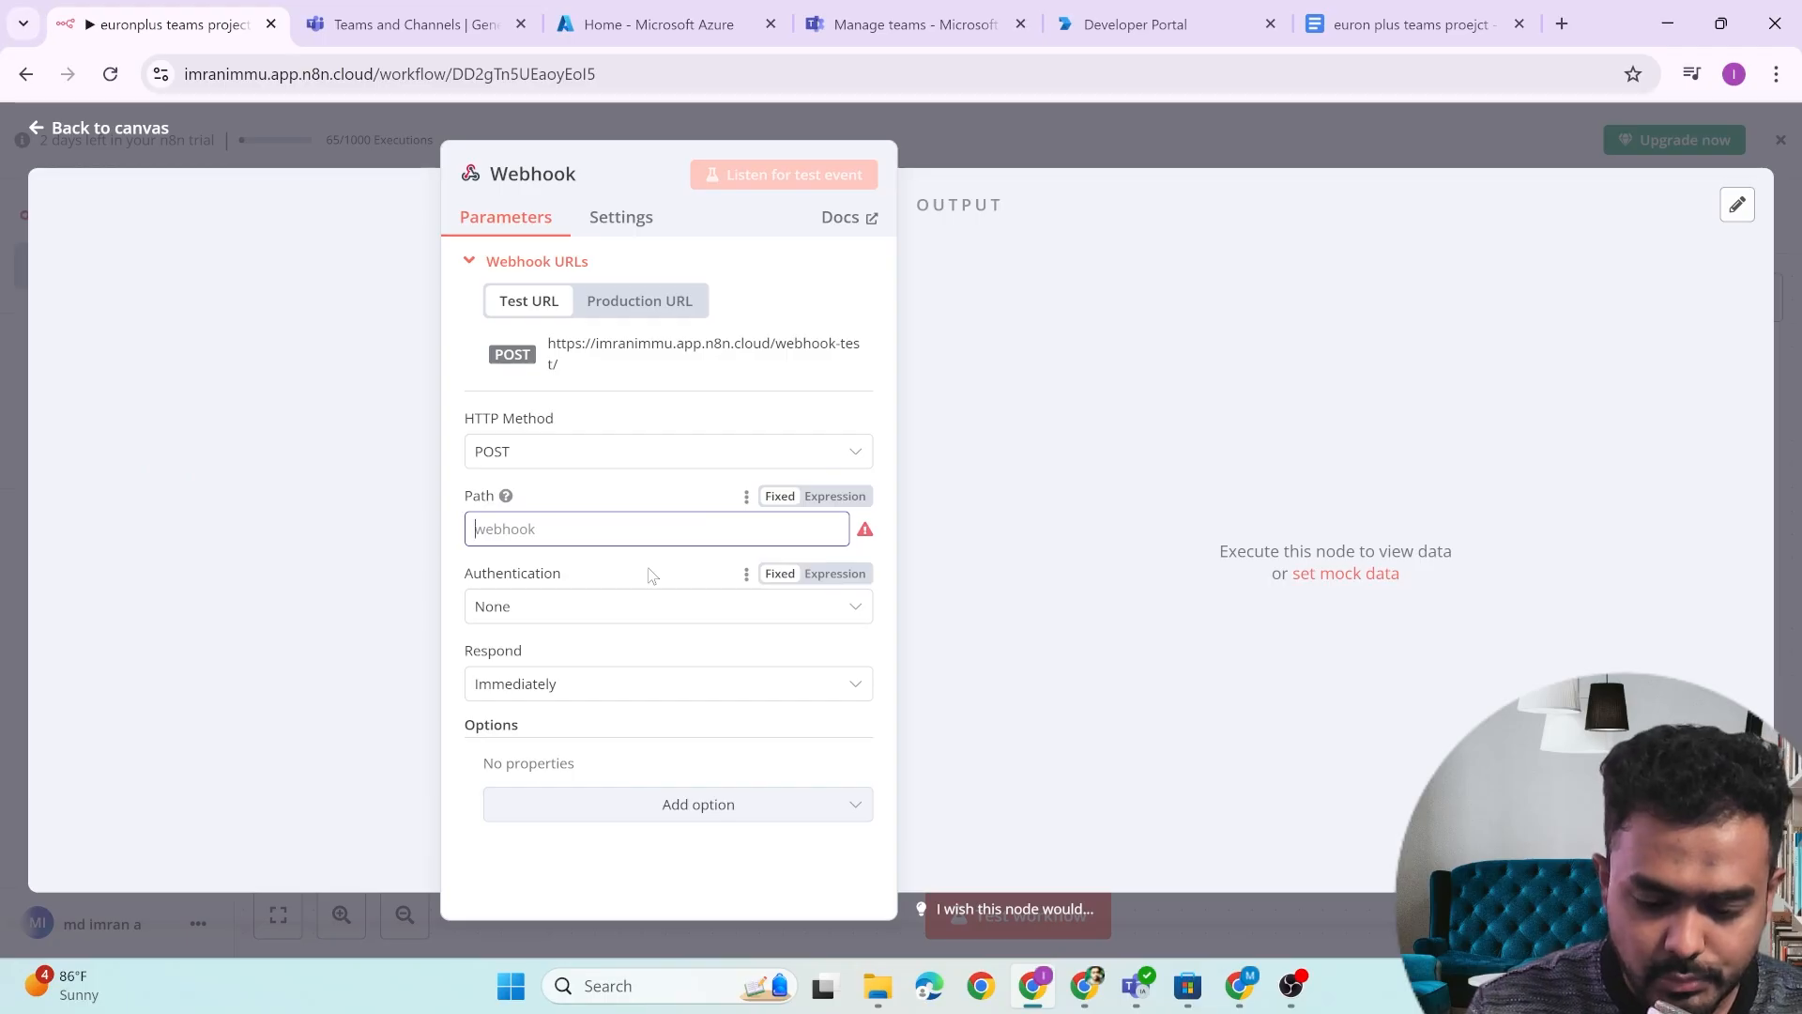
pyautogui.write('euron')
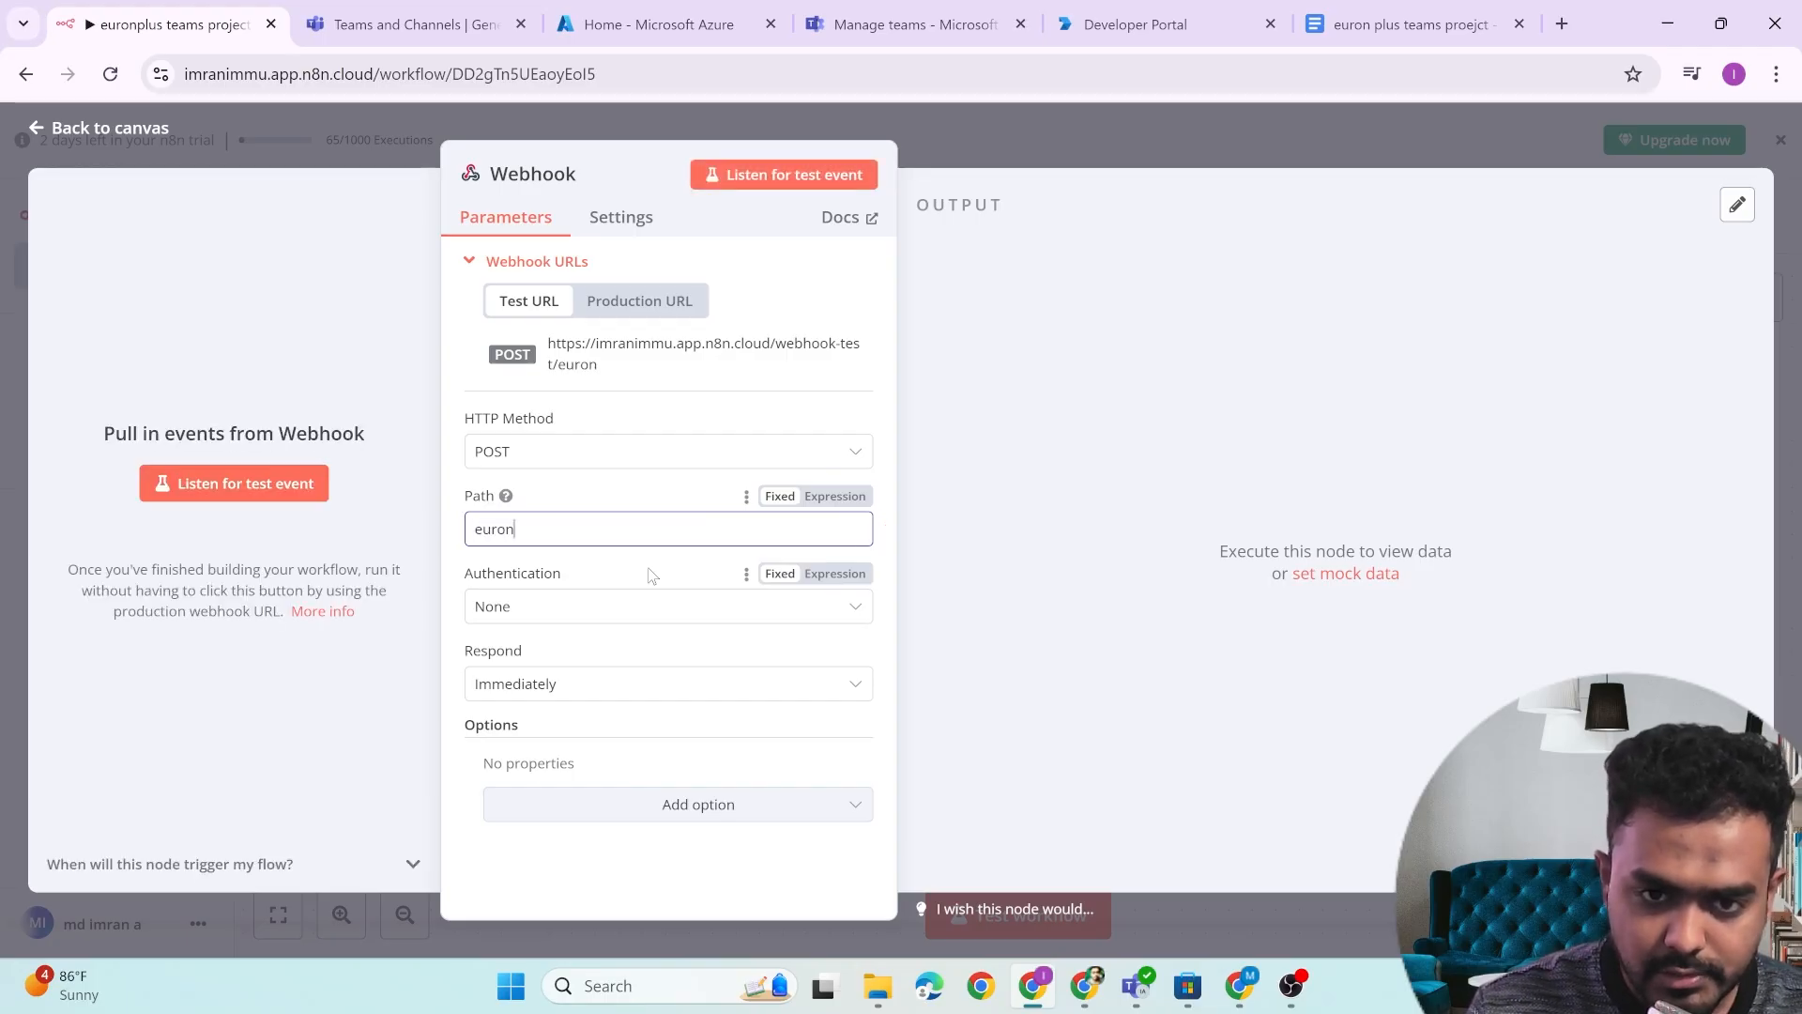
pyautogui.write('plus')
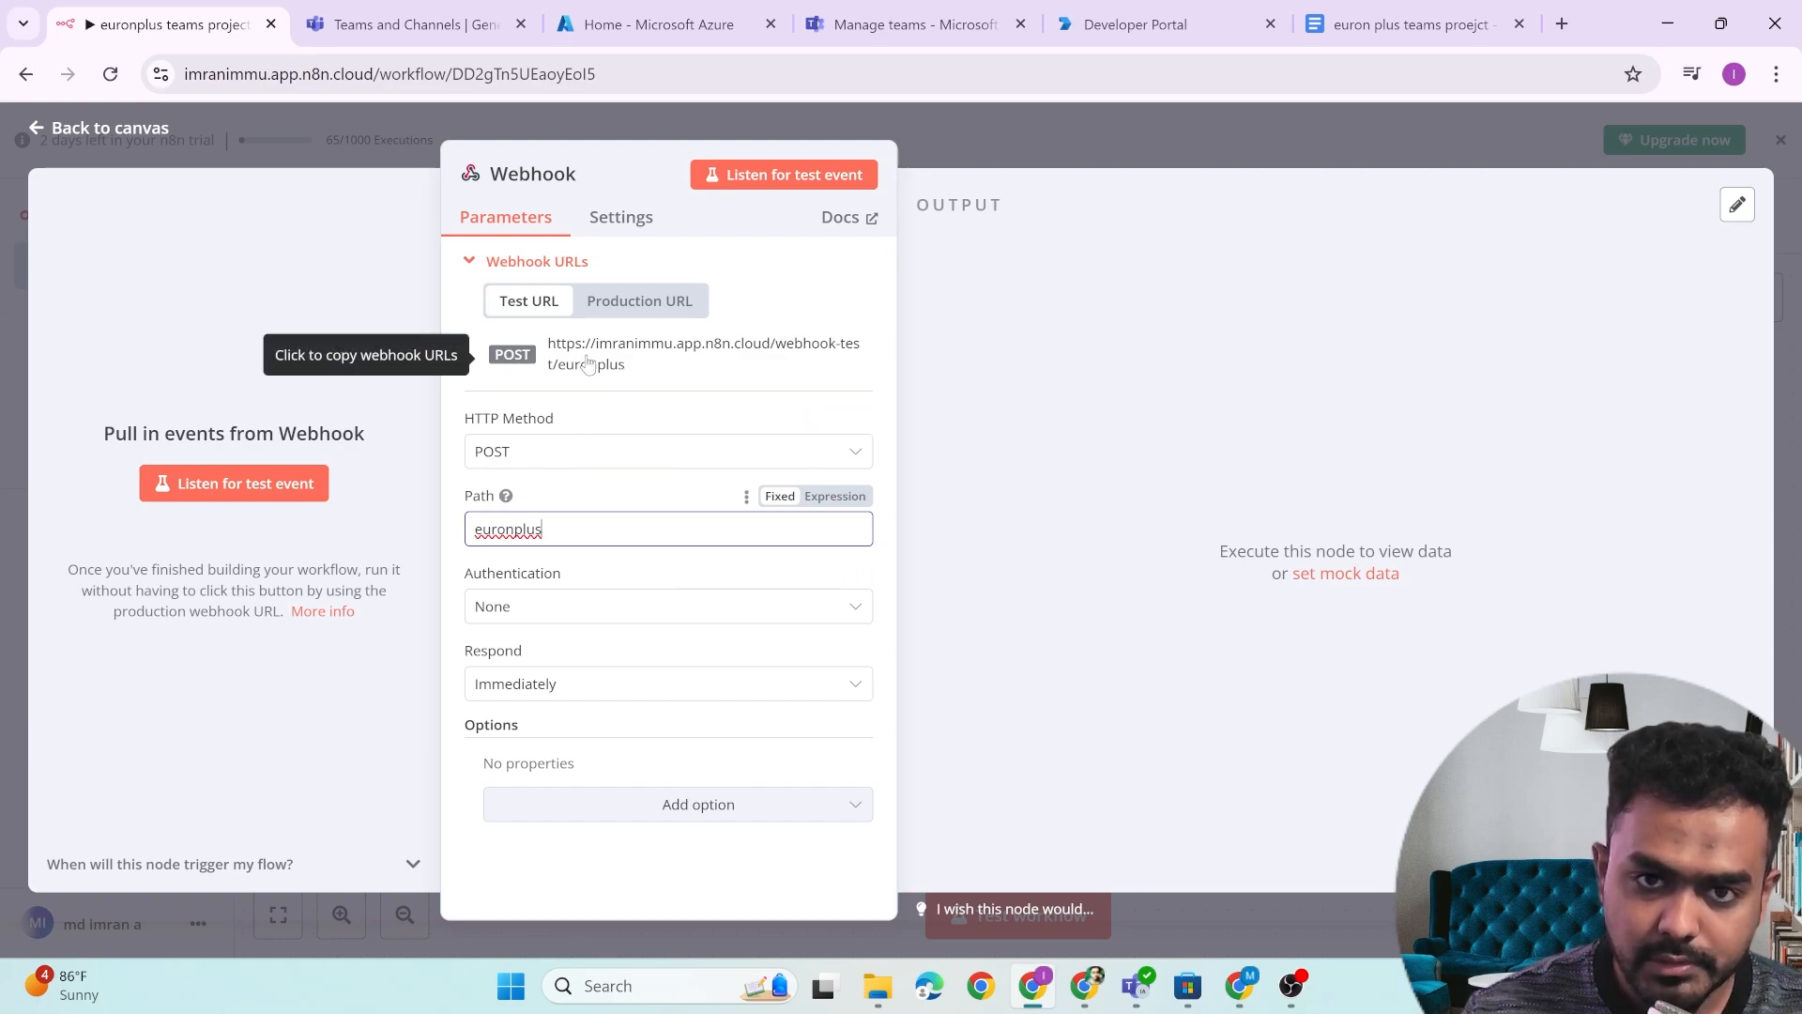
pyautogui.click(457, 568)
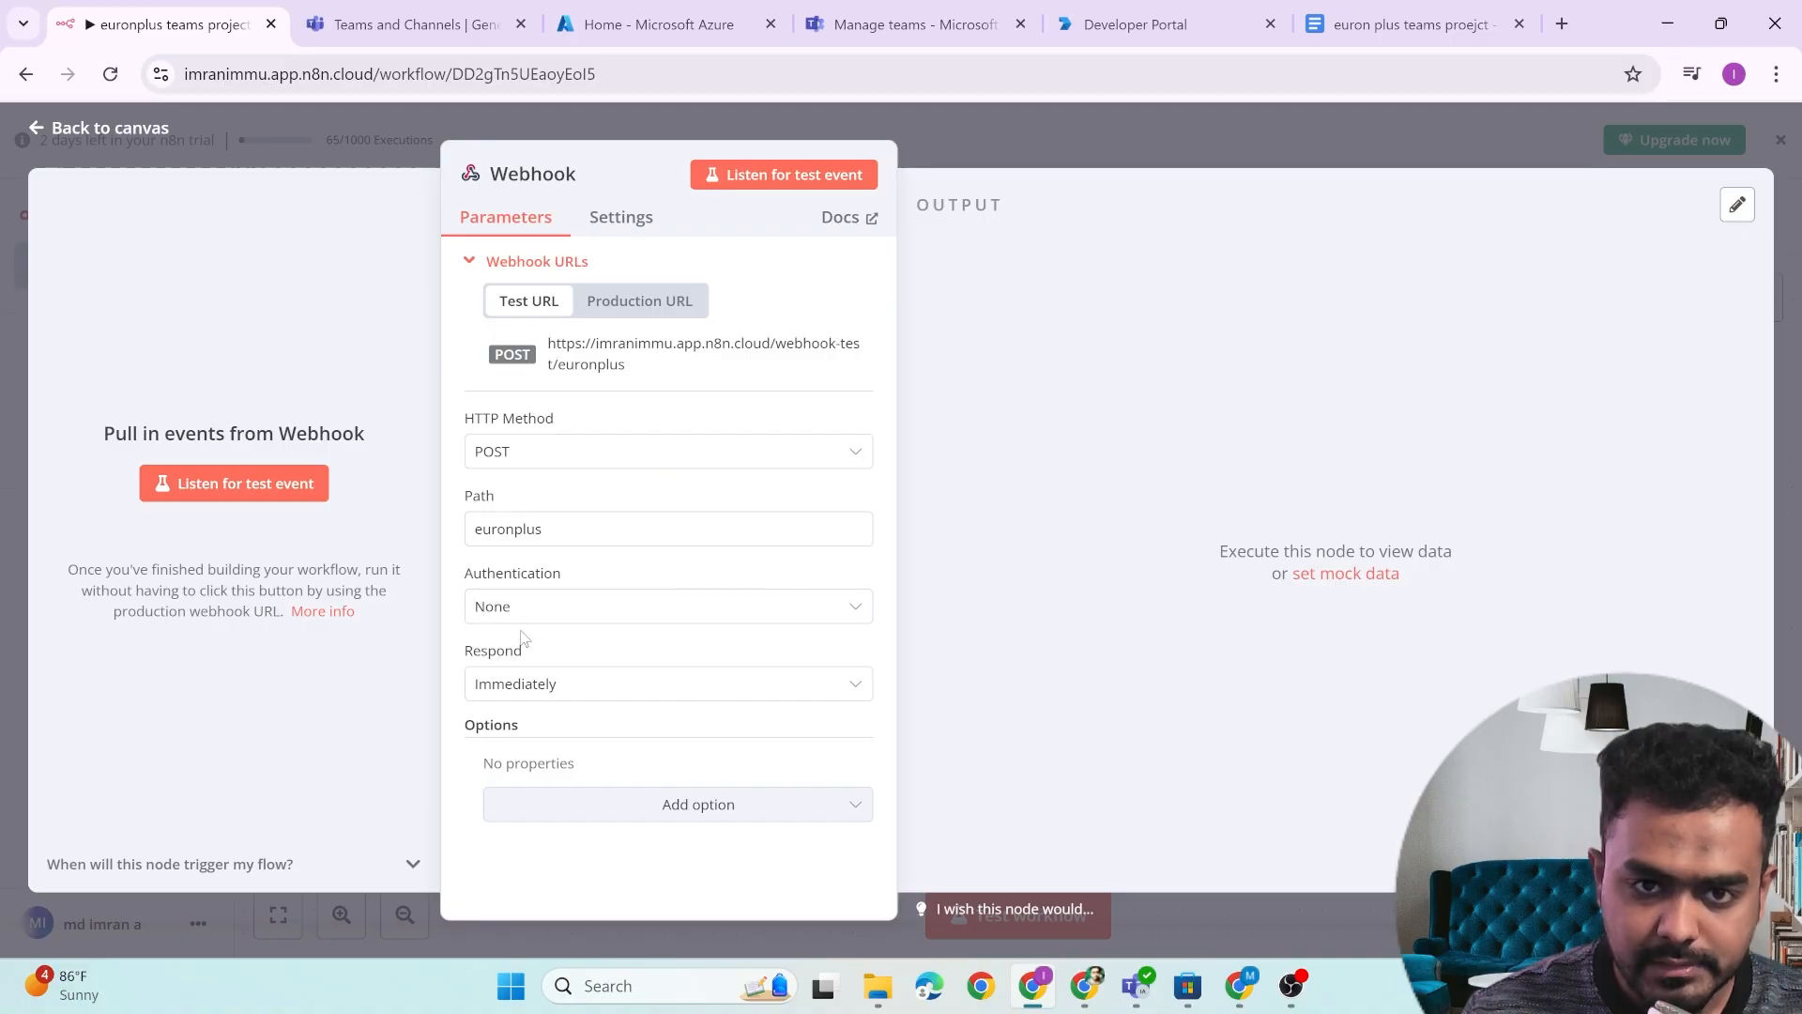
pyautogui.moveTo(534, 653)
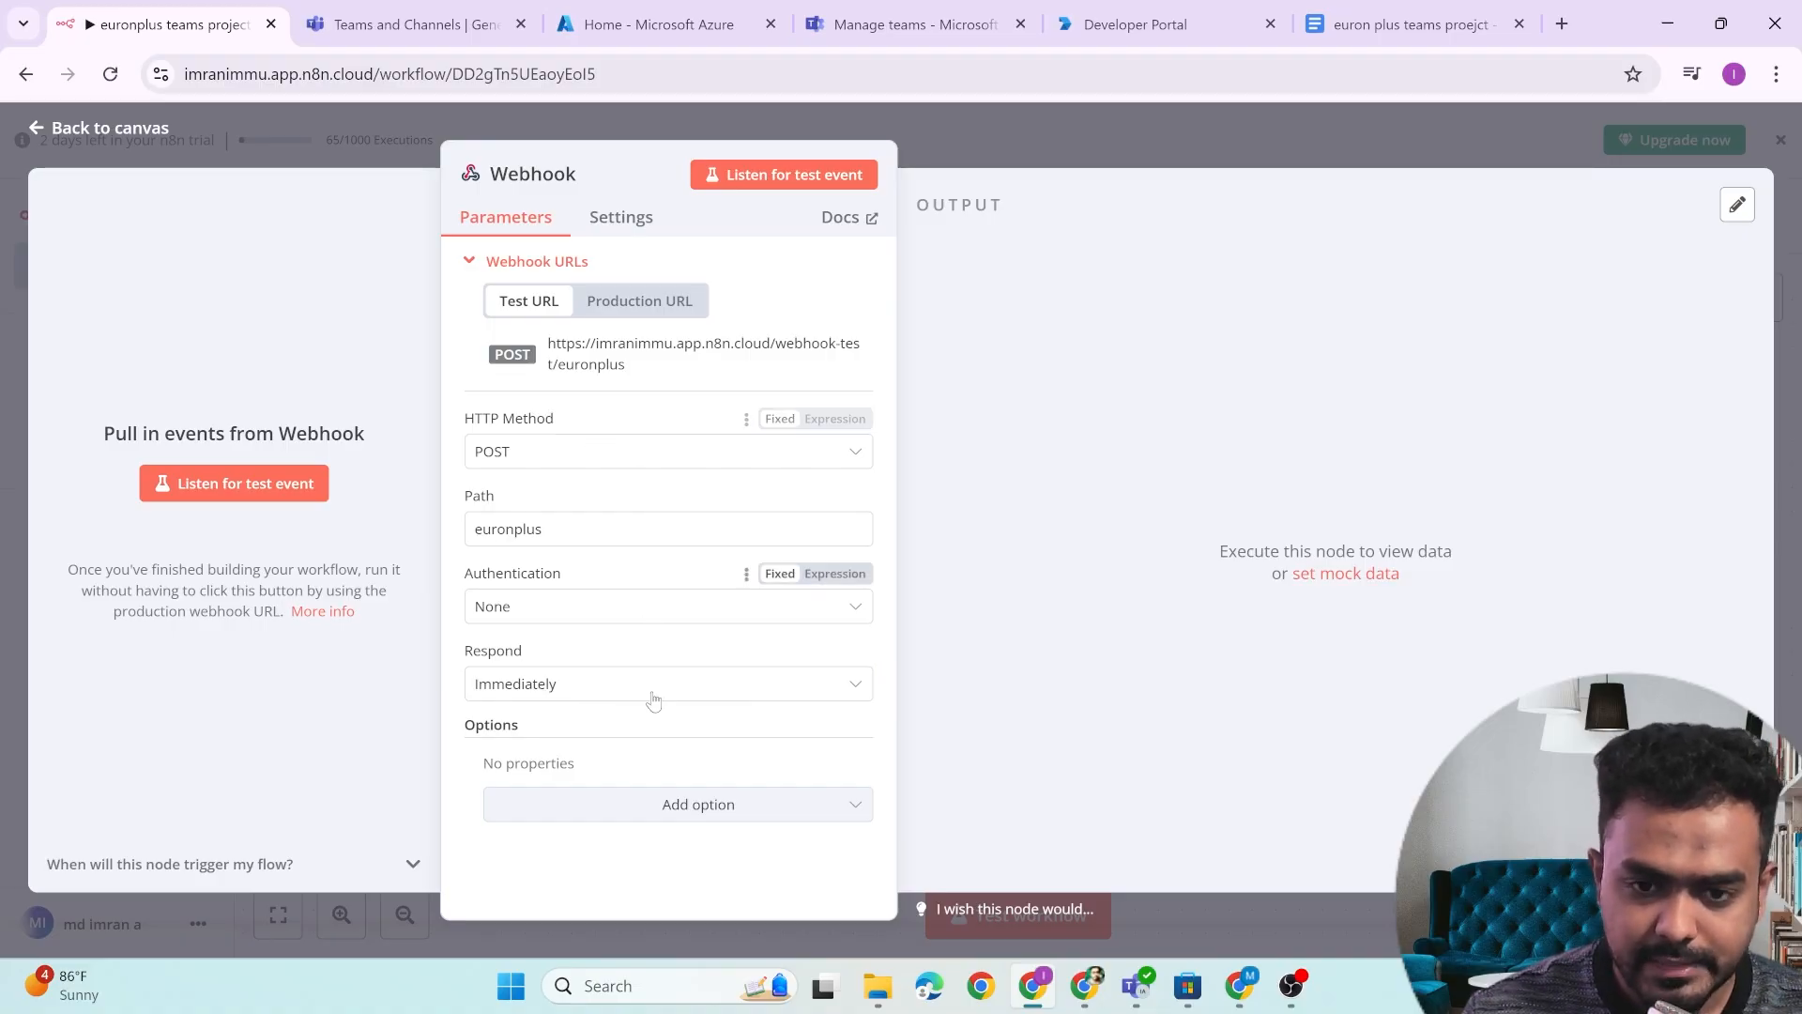
pyautogui.click(622, 222)
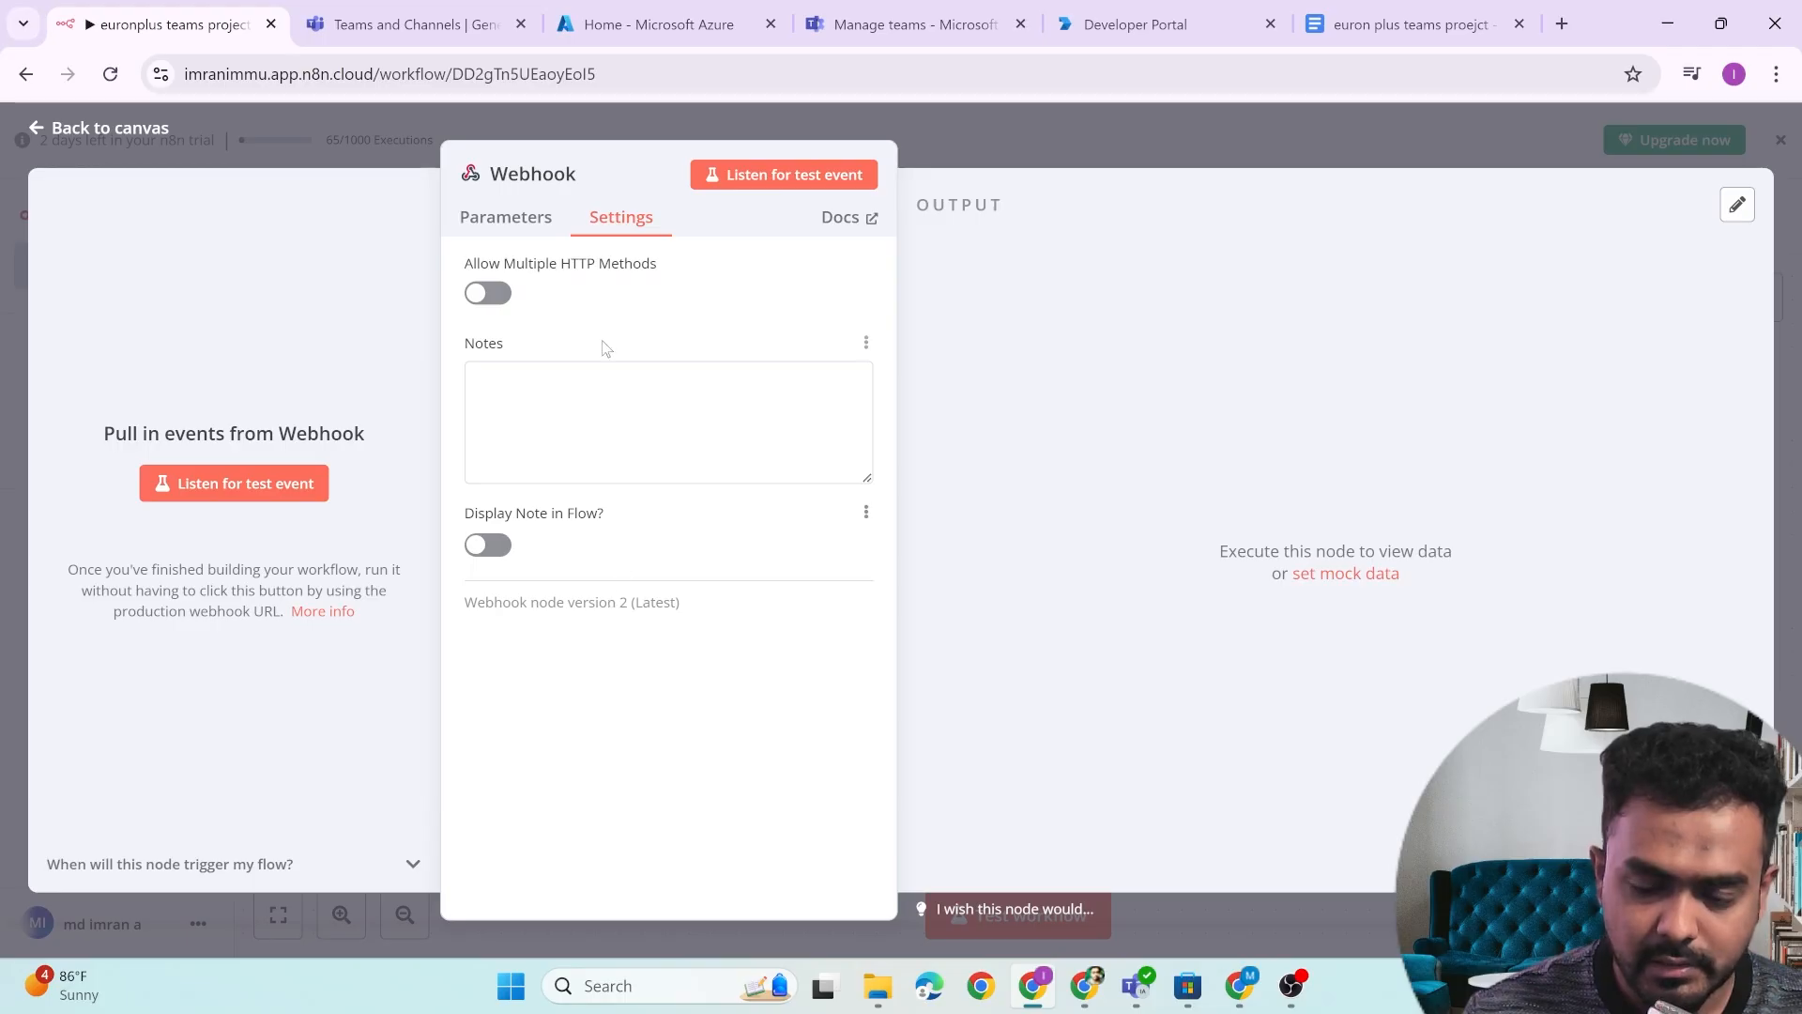
# Copy the Webhook node's test URL from its parameters and add the heading "Webhook post url:" to the Google Docs document
pyautogui.click(511, 223)
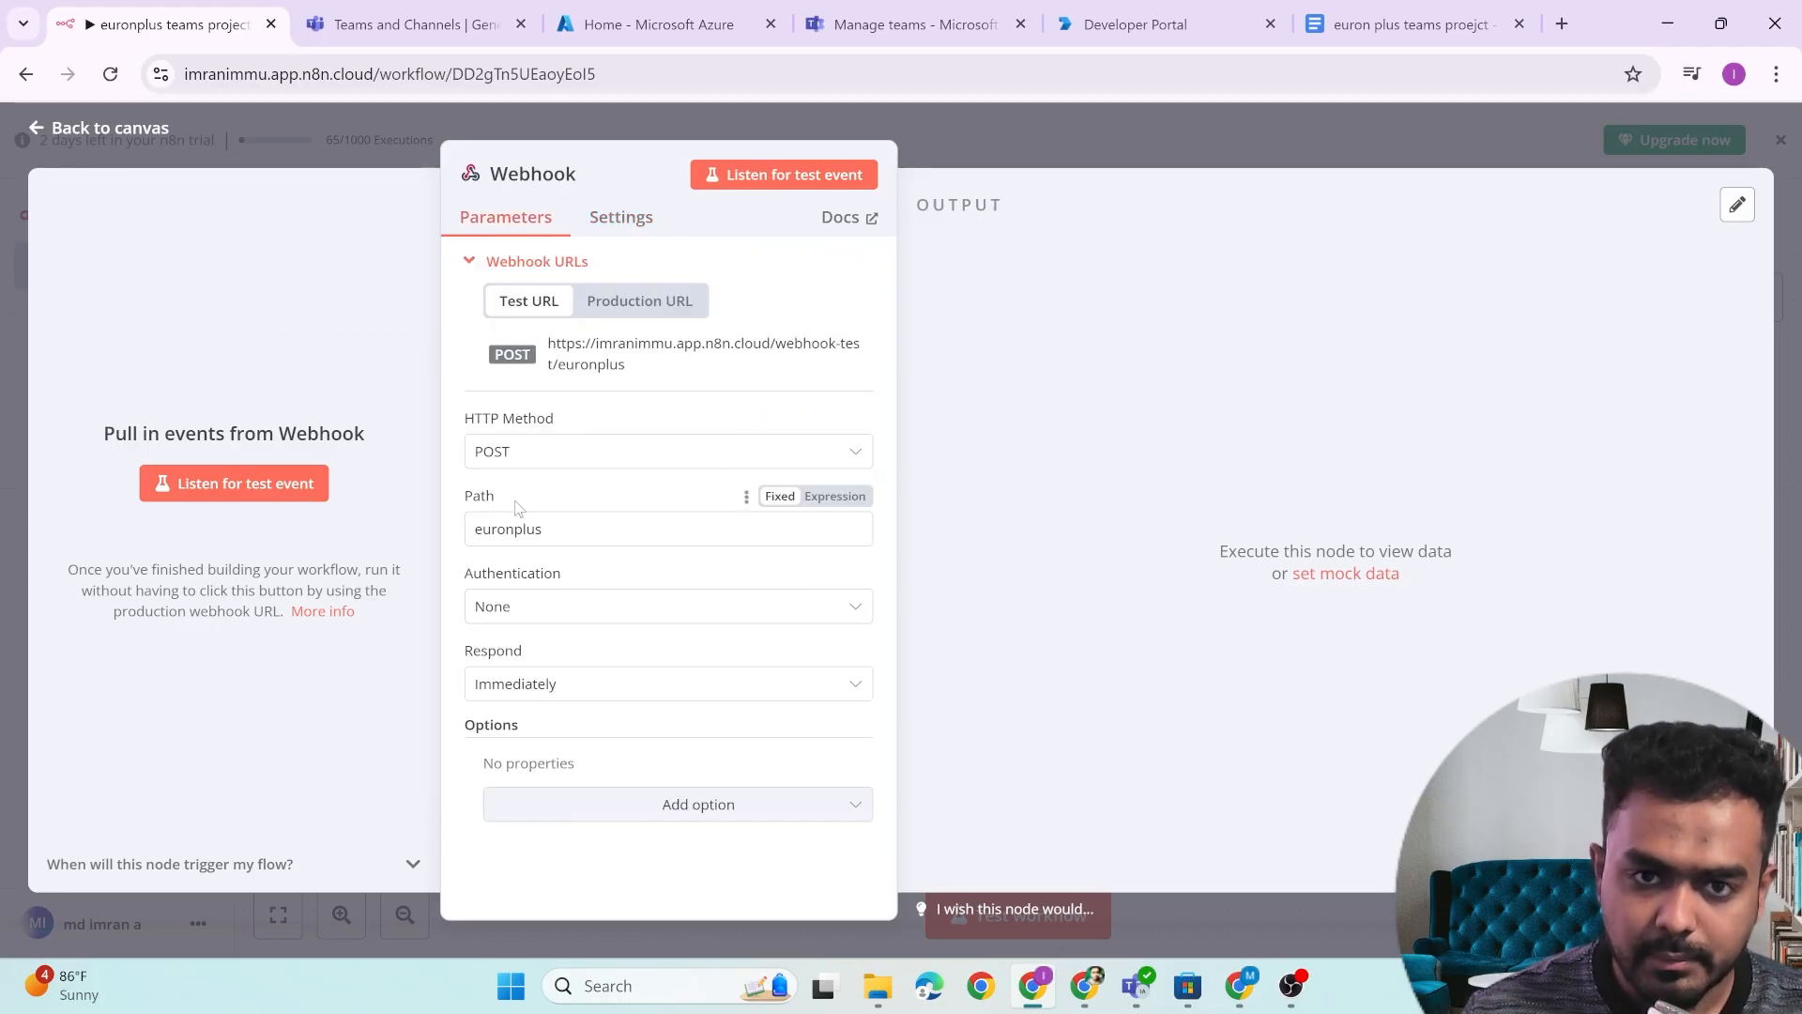
pyautogui.moveTo(510, 507)
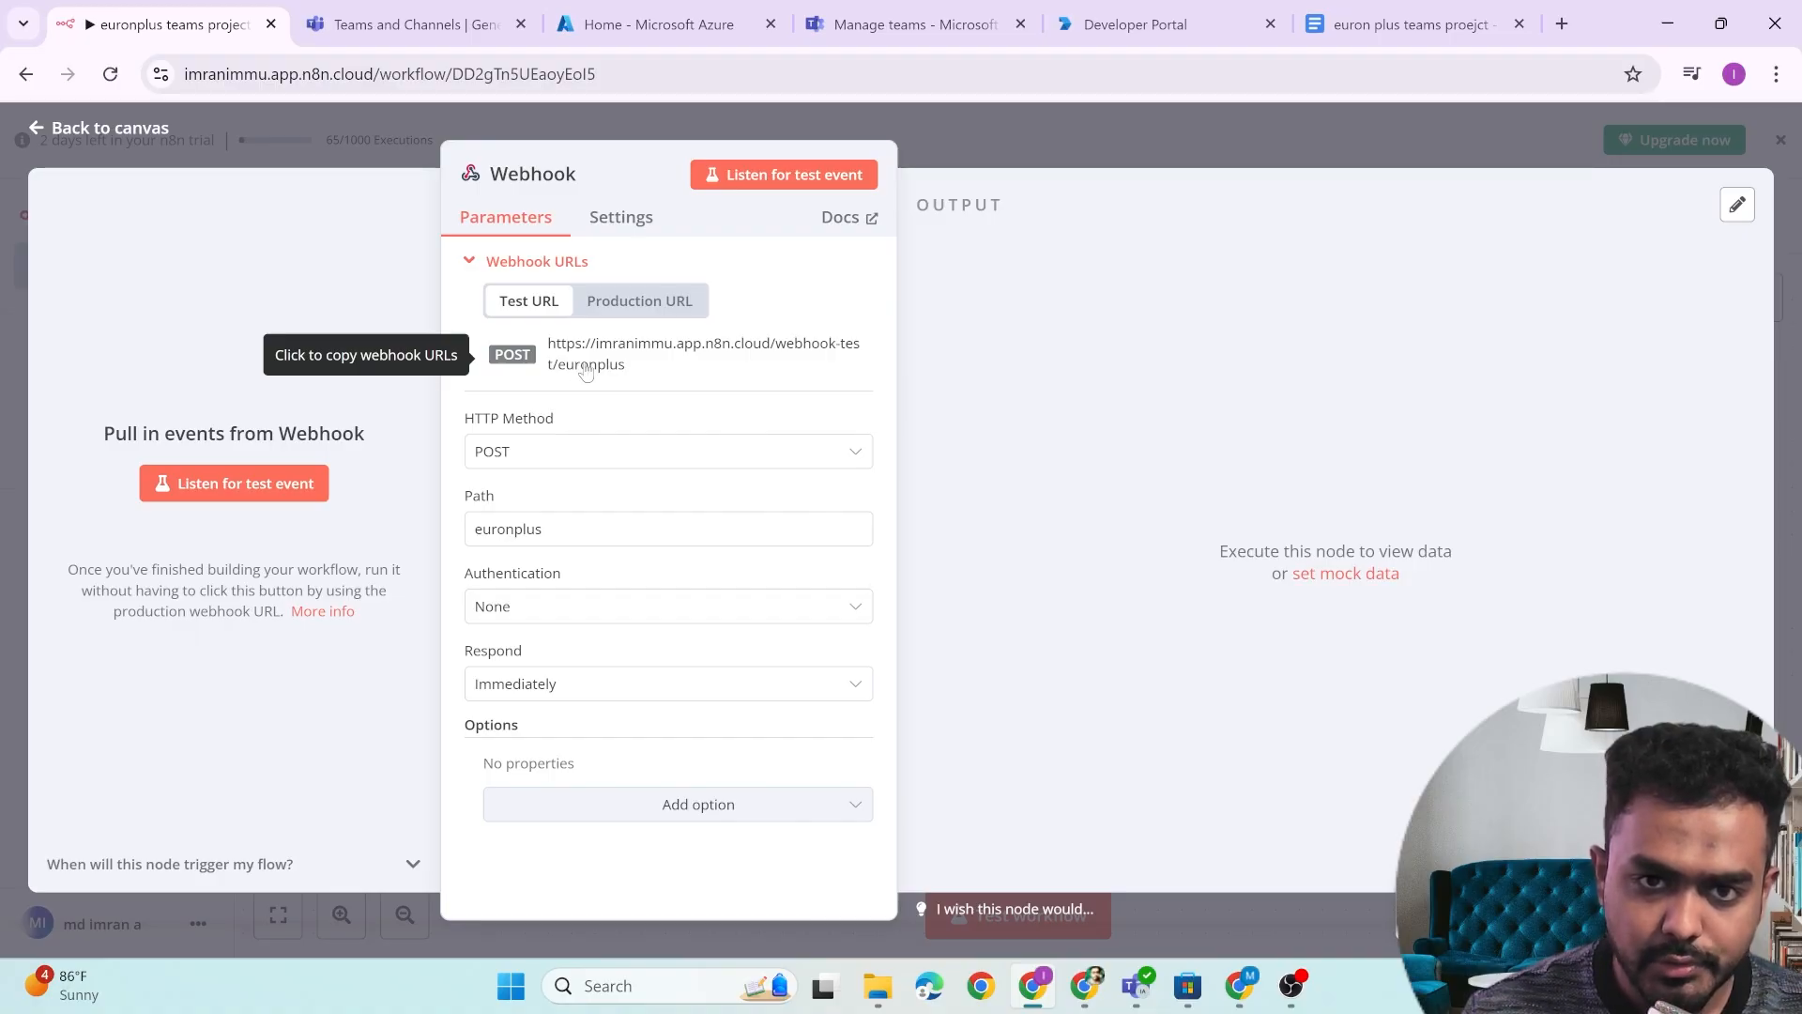
pyautogui.click(1395, 26)
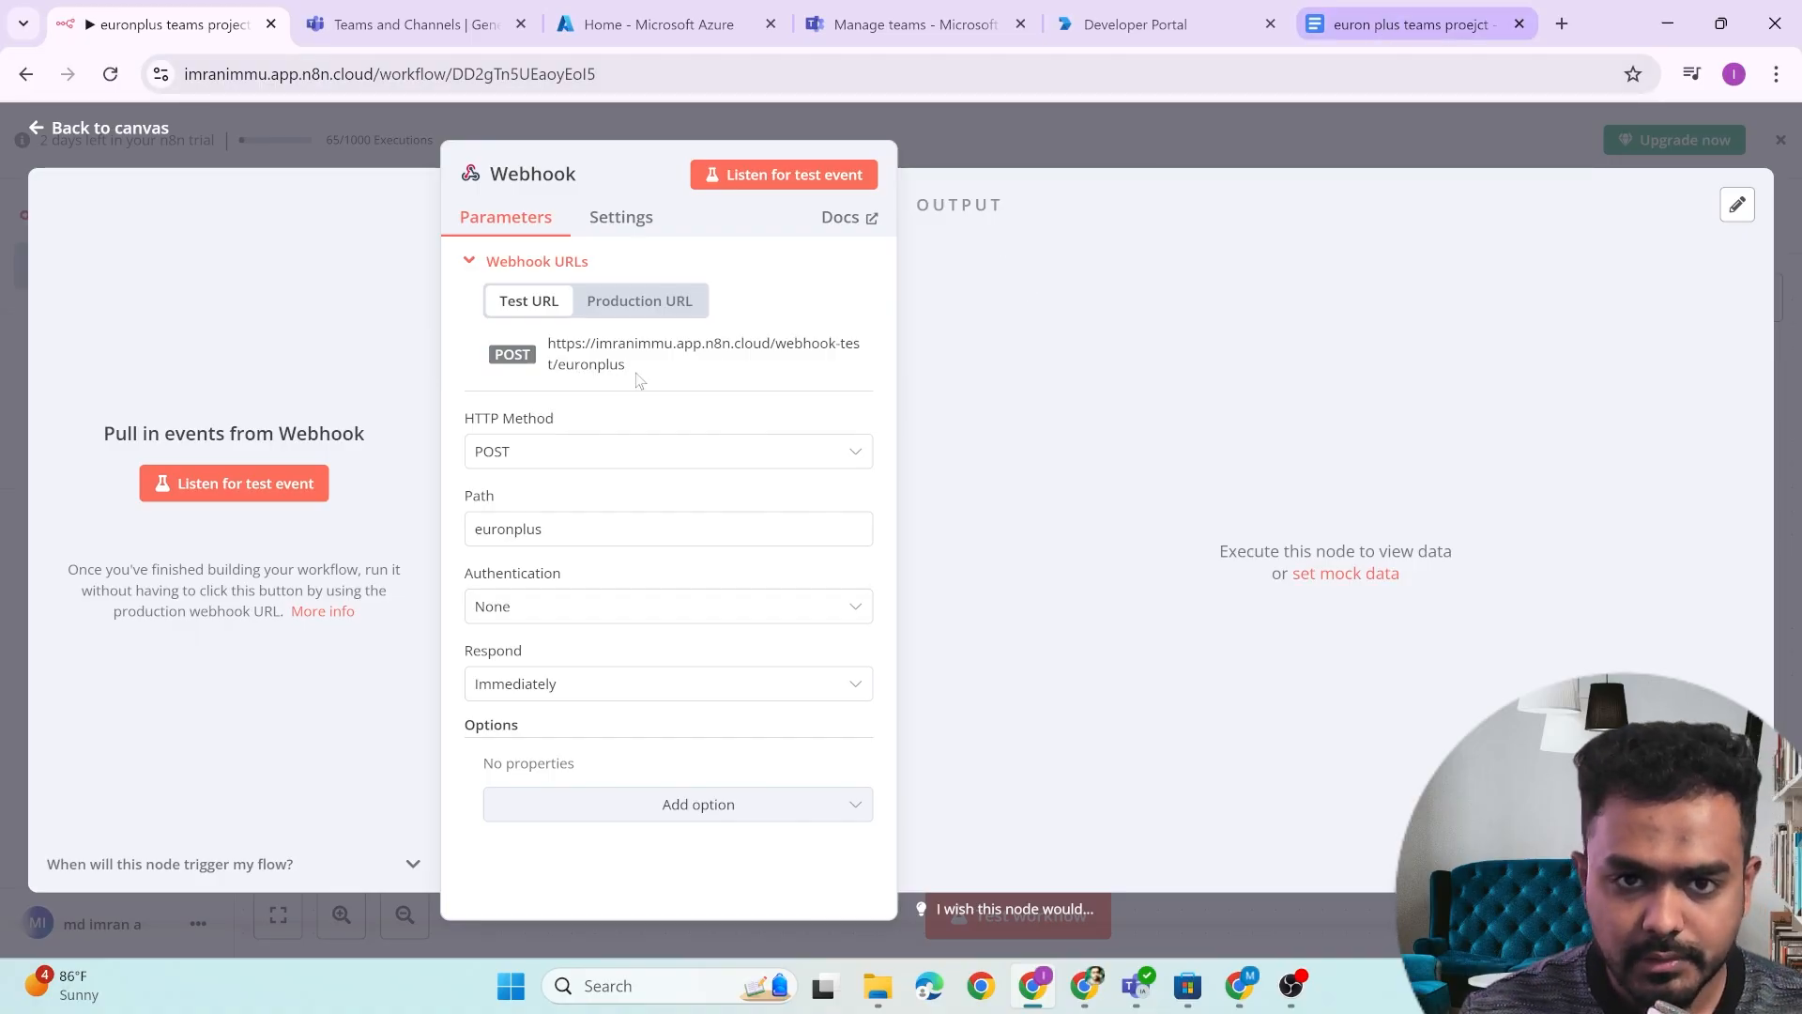
pyautogui.click(538, 429)
pyautogui.write('w')
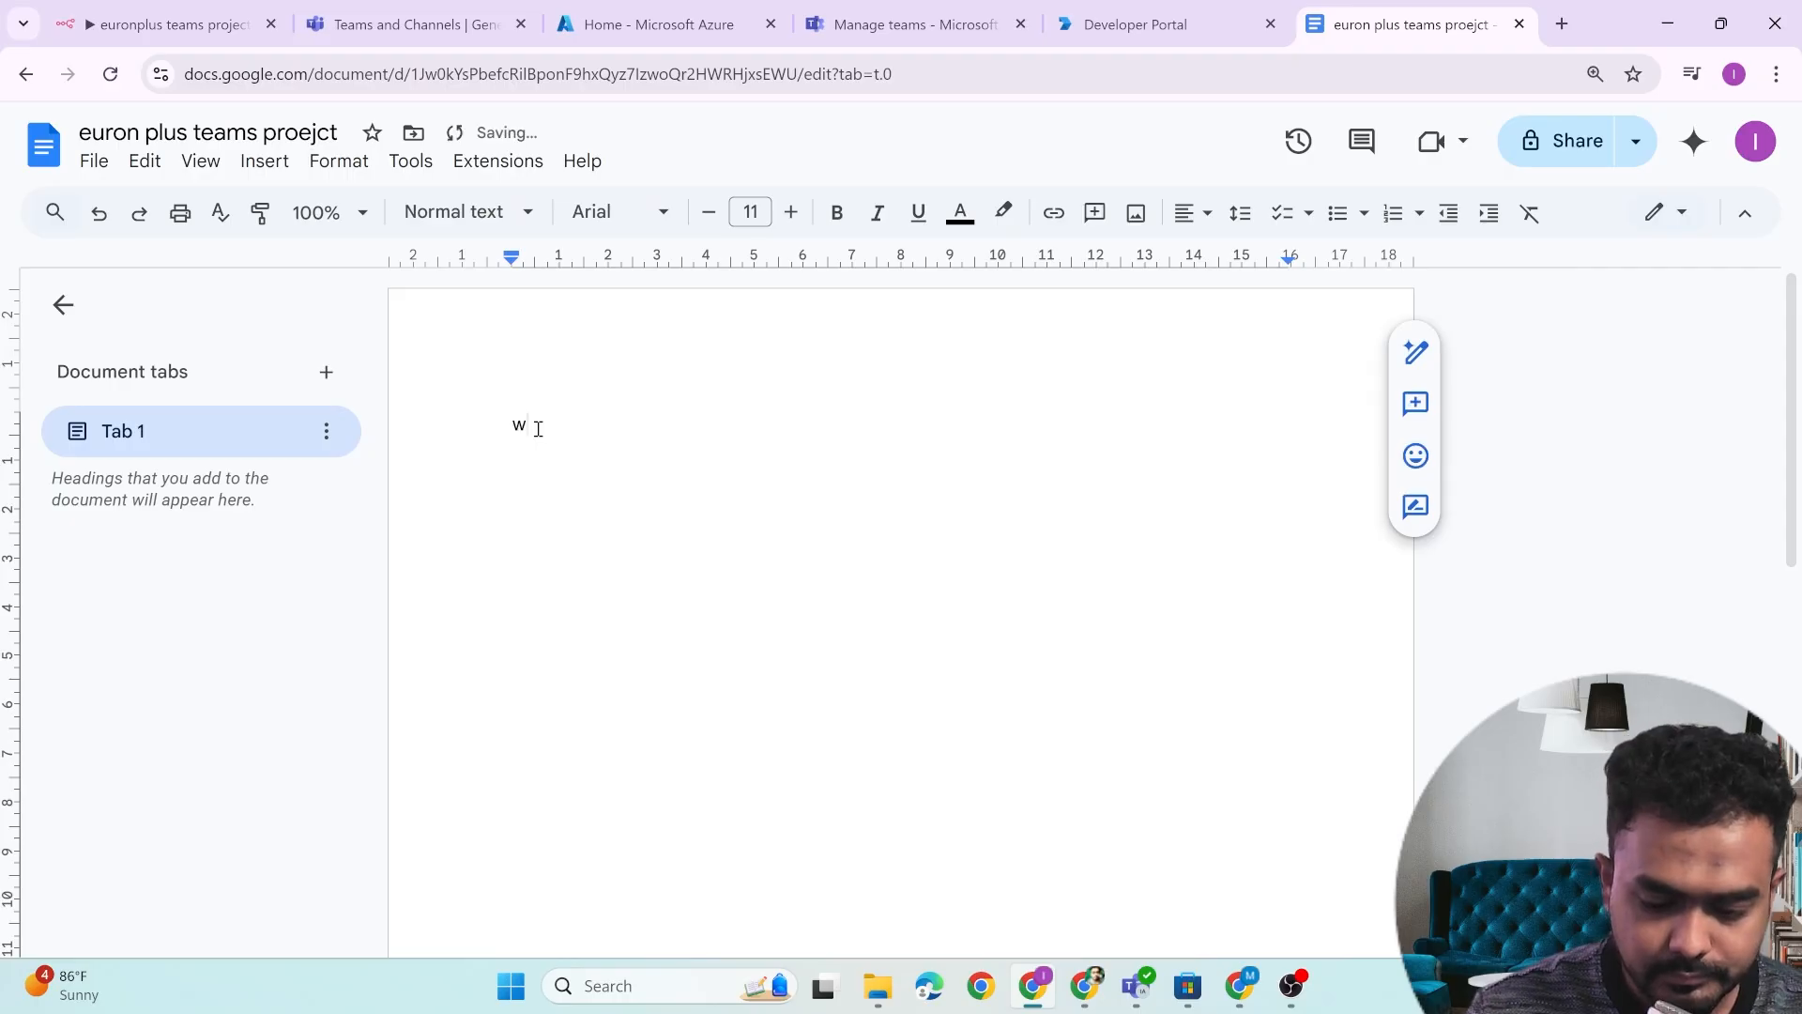
pyautogui.write('ebh')
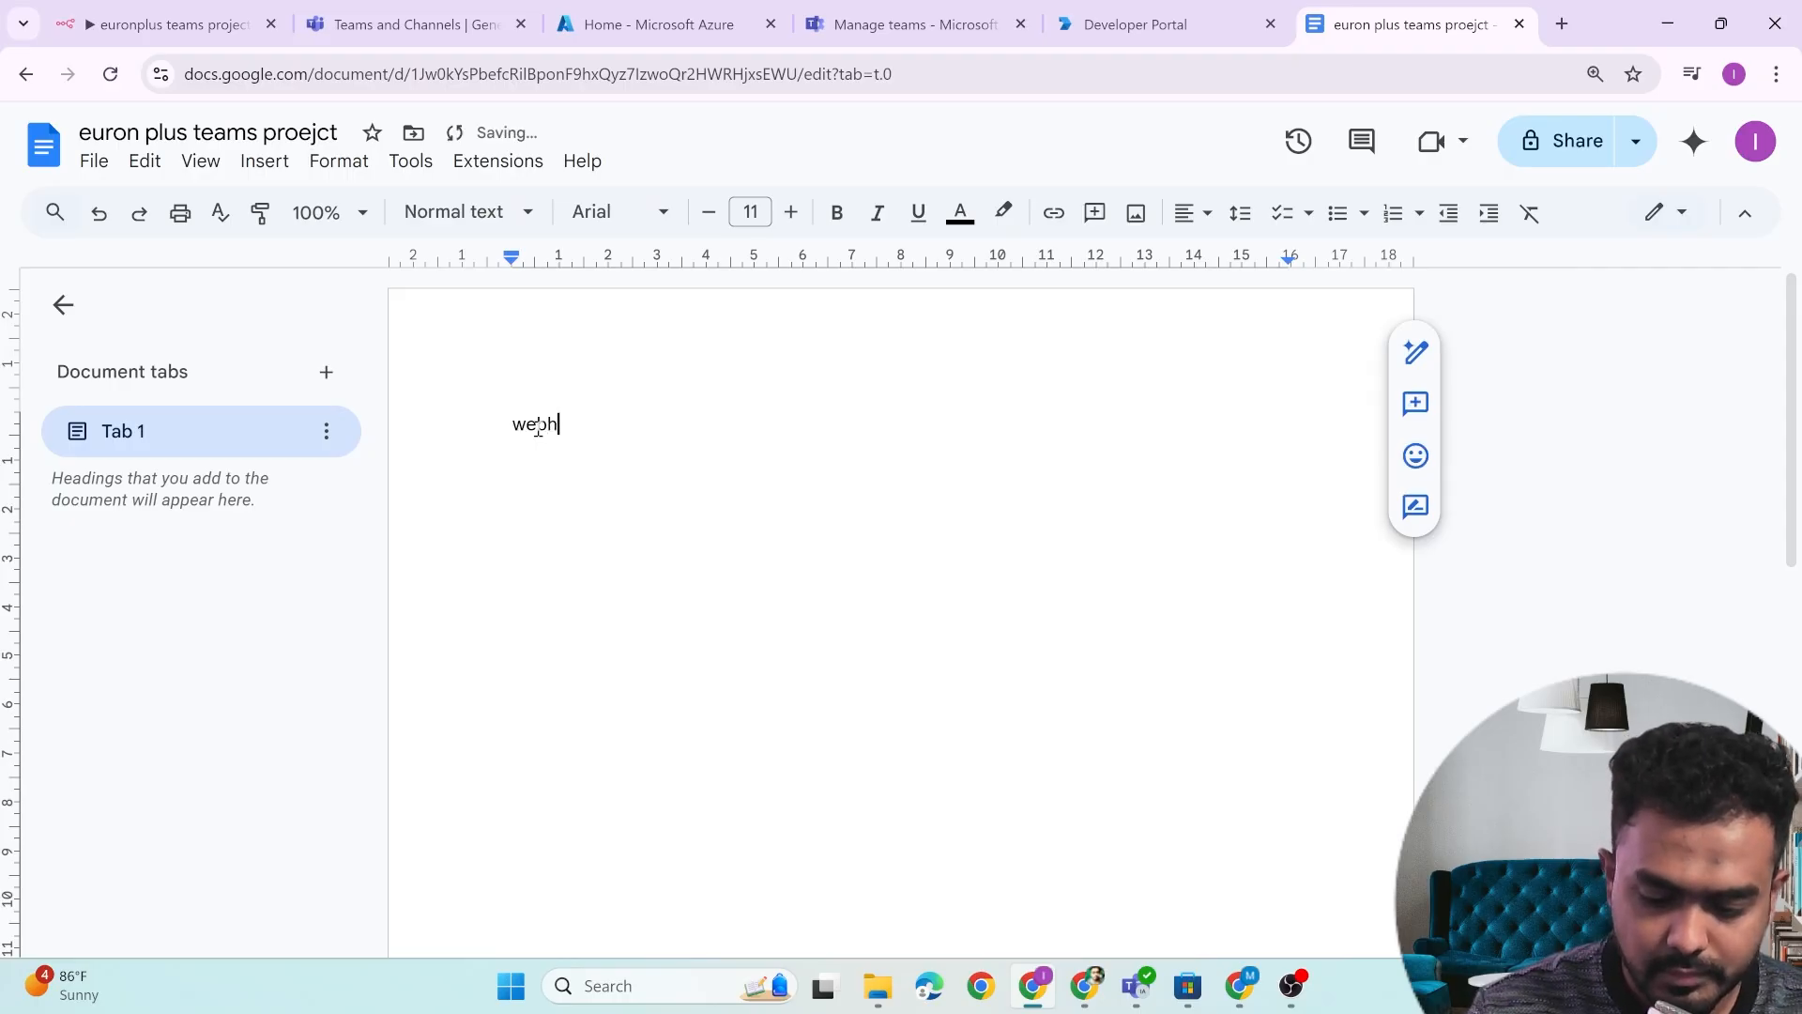
pyautogui.write('ook p')
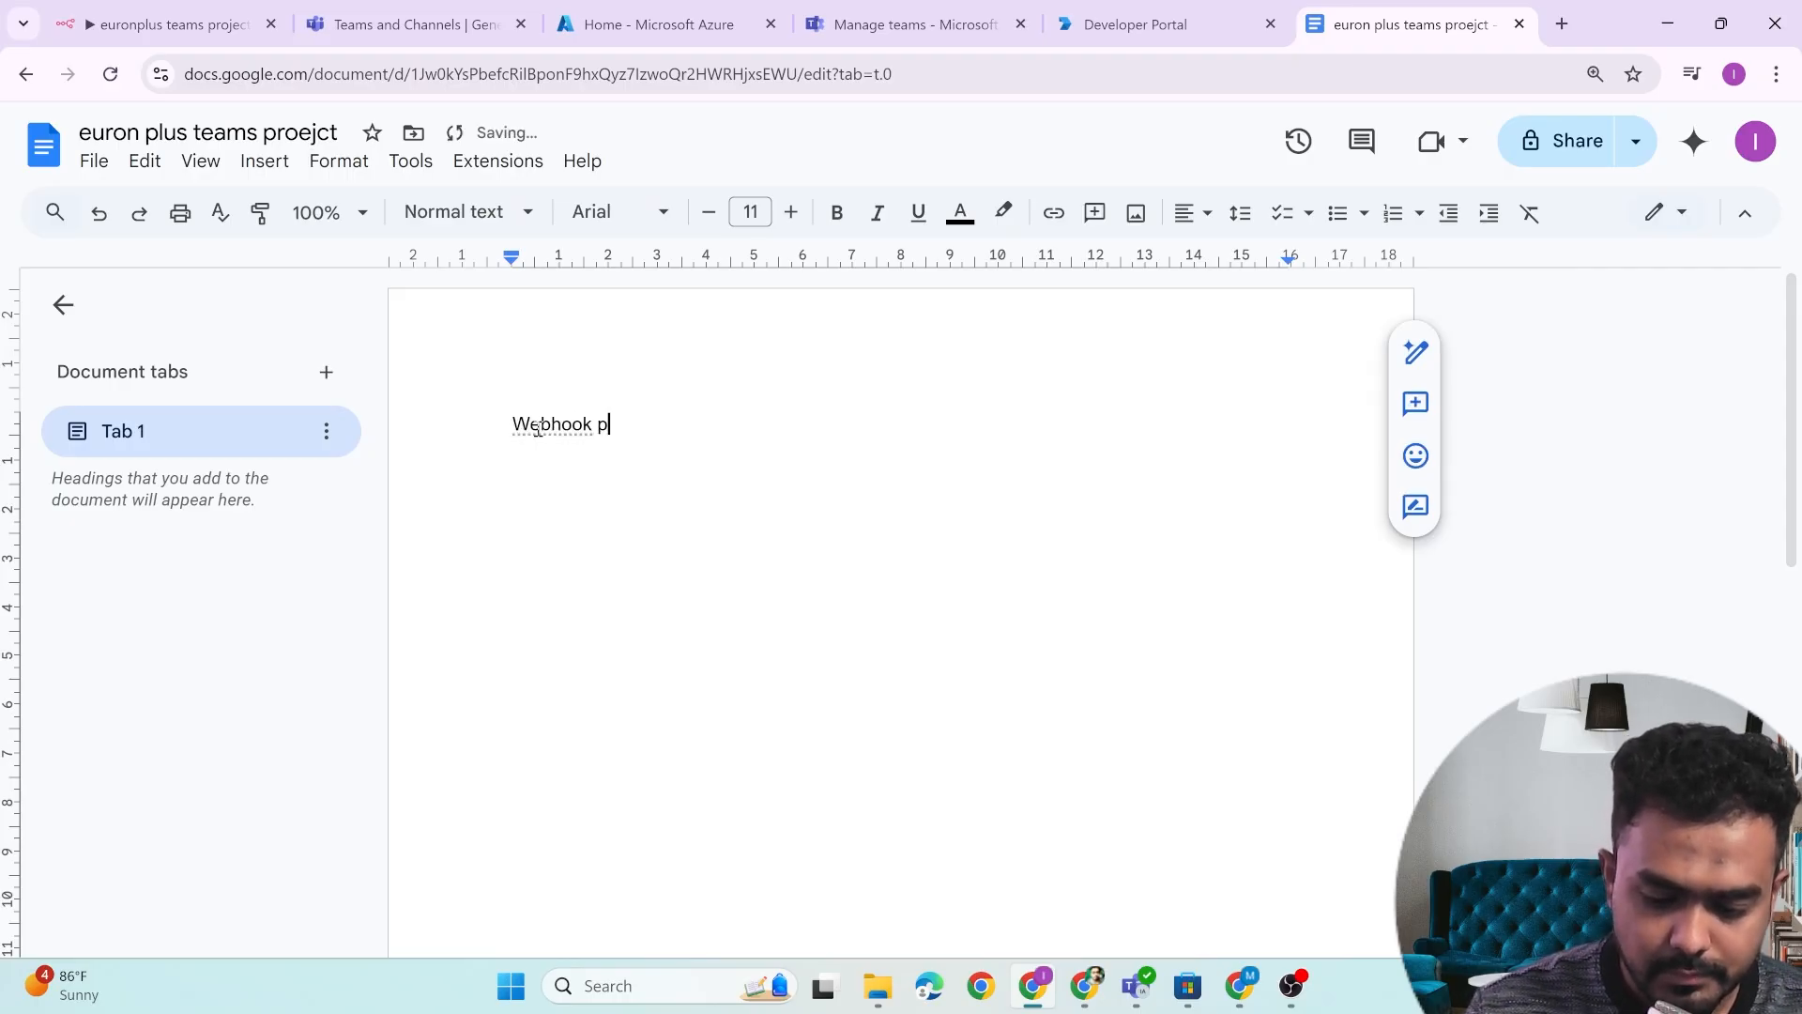
pyautogui.write('ost url')
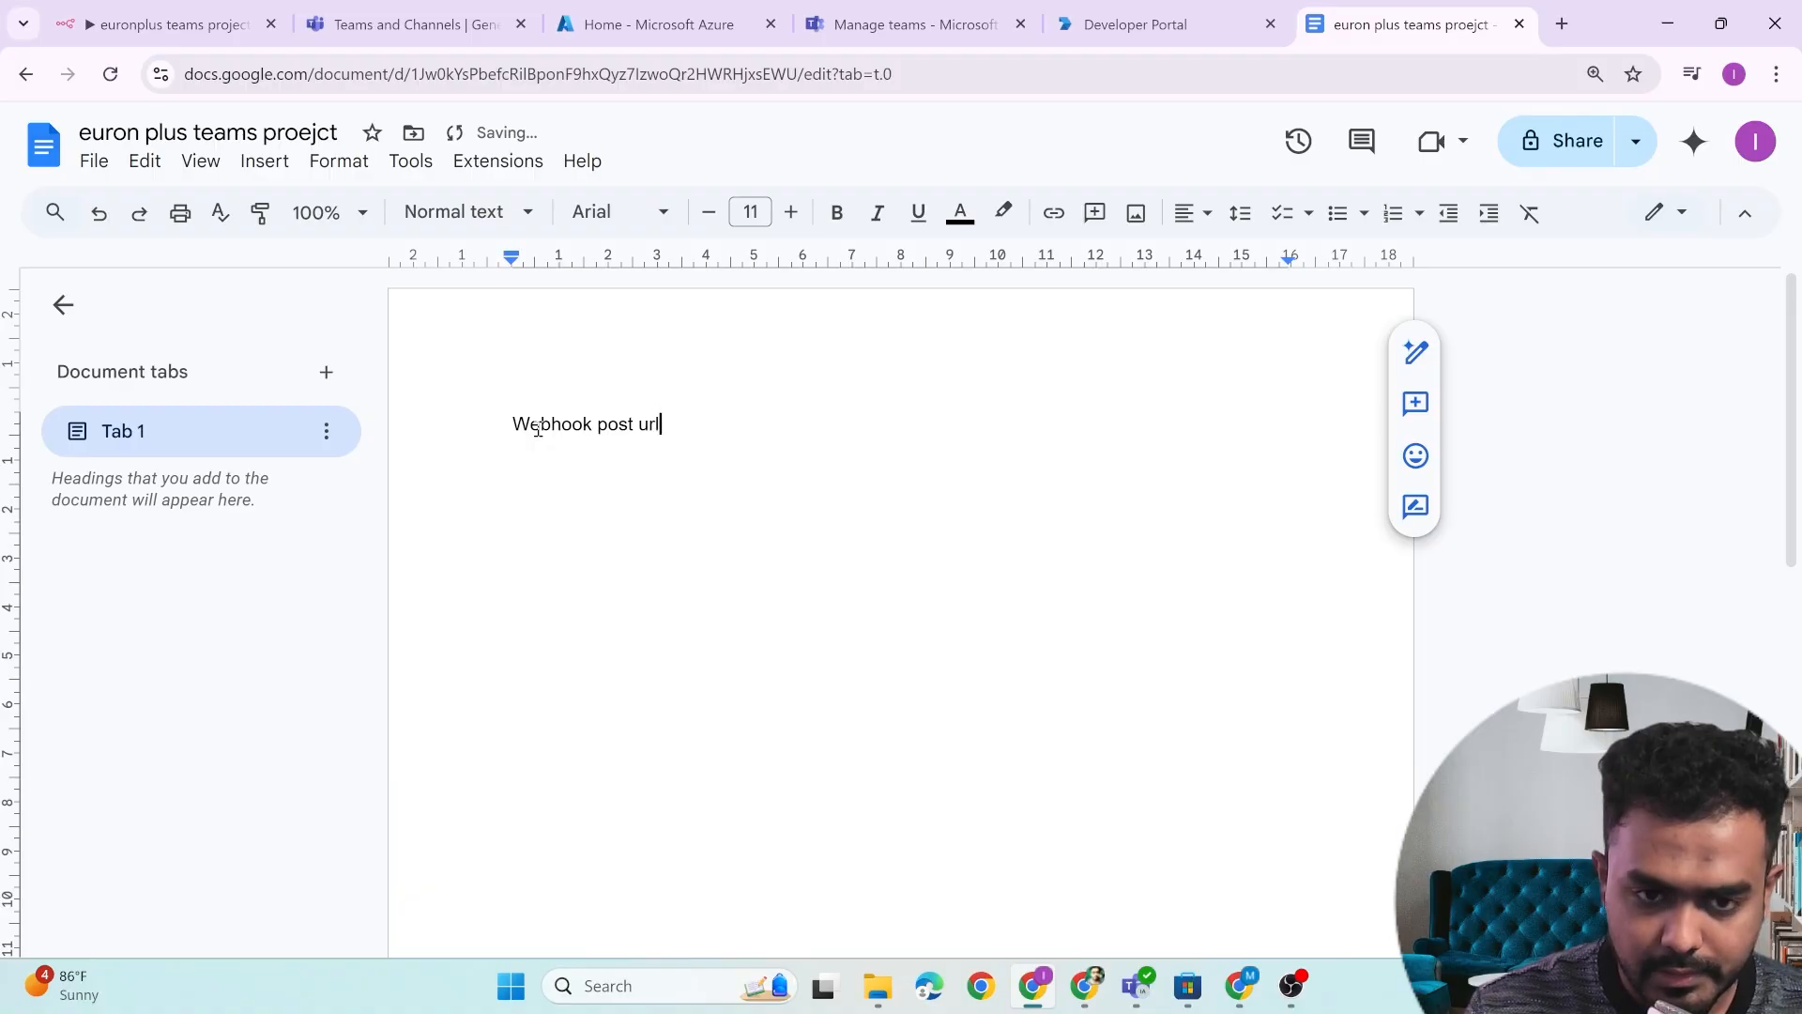
pyautogui.write(':')
pyautogui.press('Return')
pyautogui.press('Return')
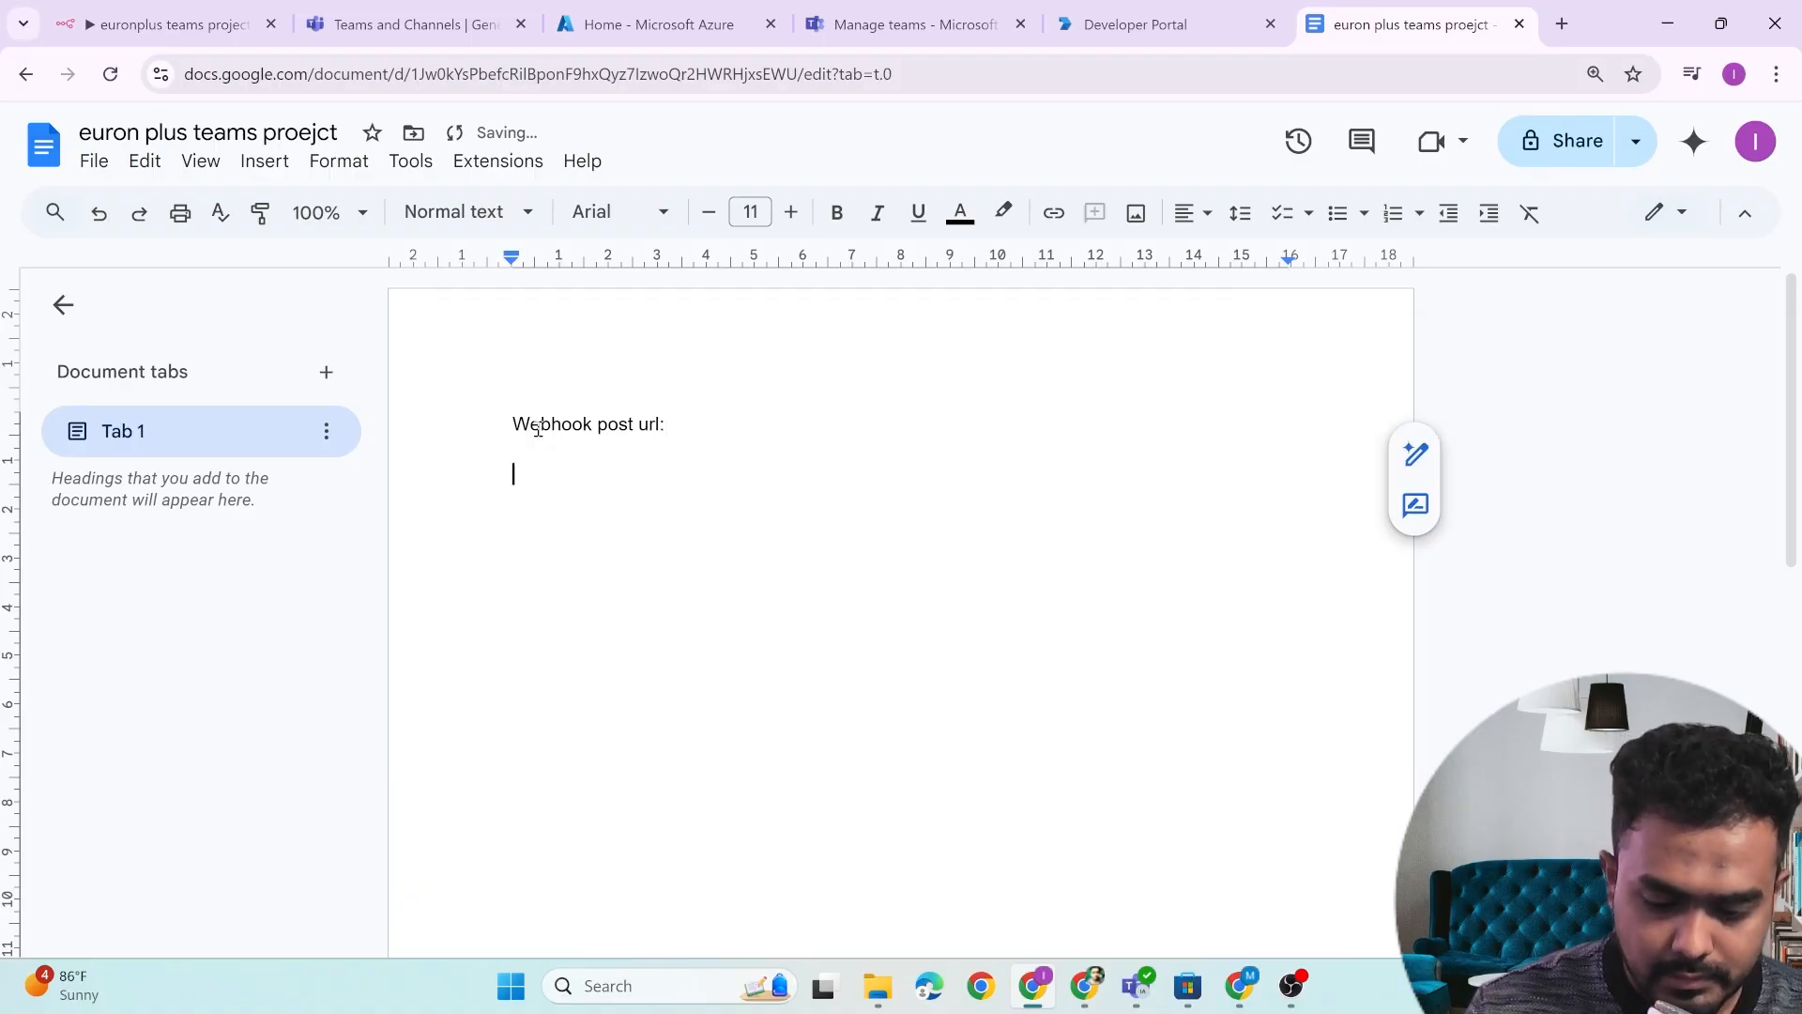
# Paste the webhook test URL below the heading and insert a horizontal line beneath it
pyautogui.press('Return')
pyautogui.press('Return')
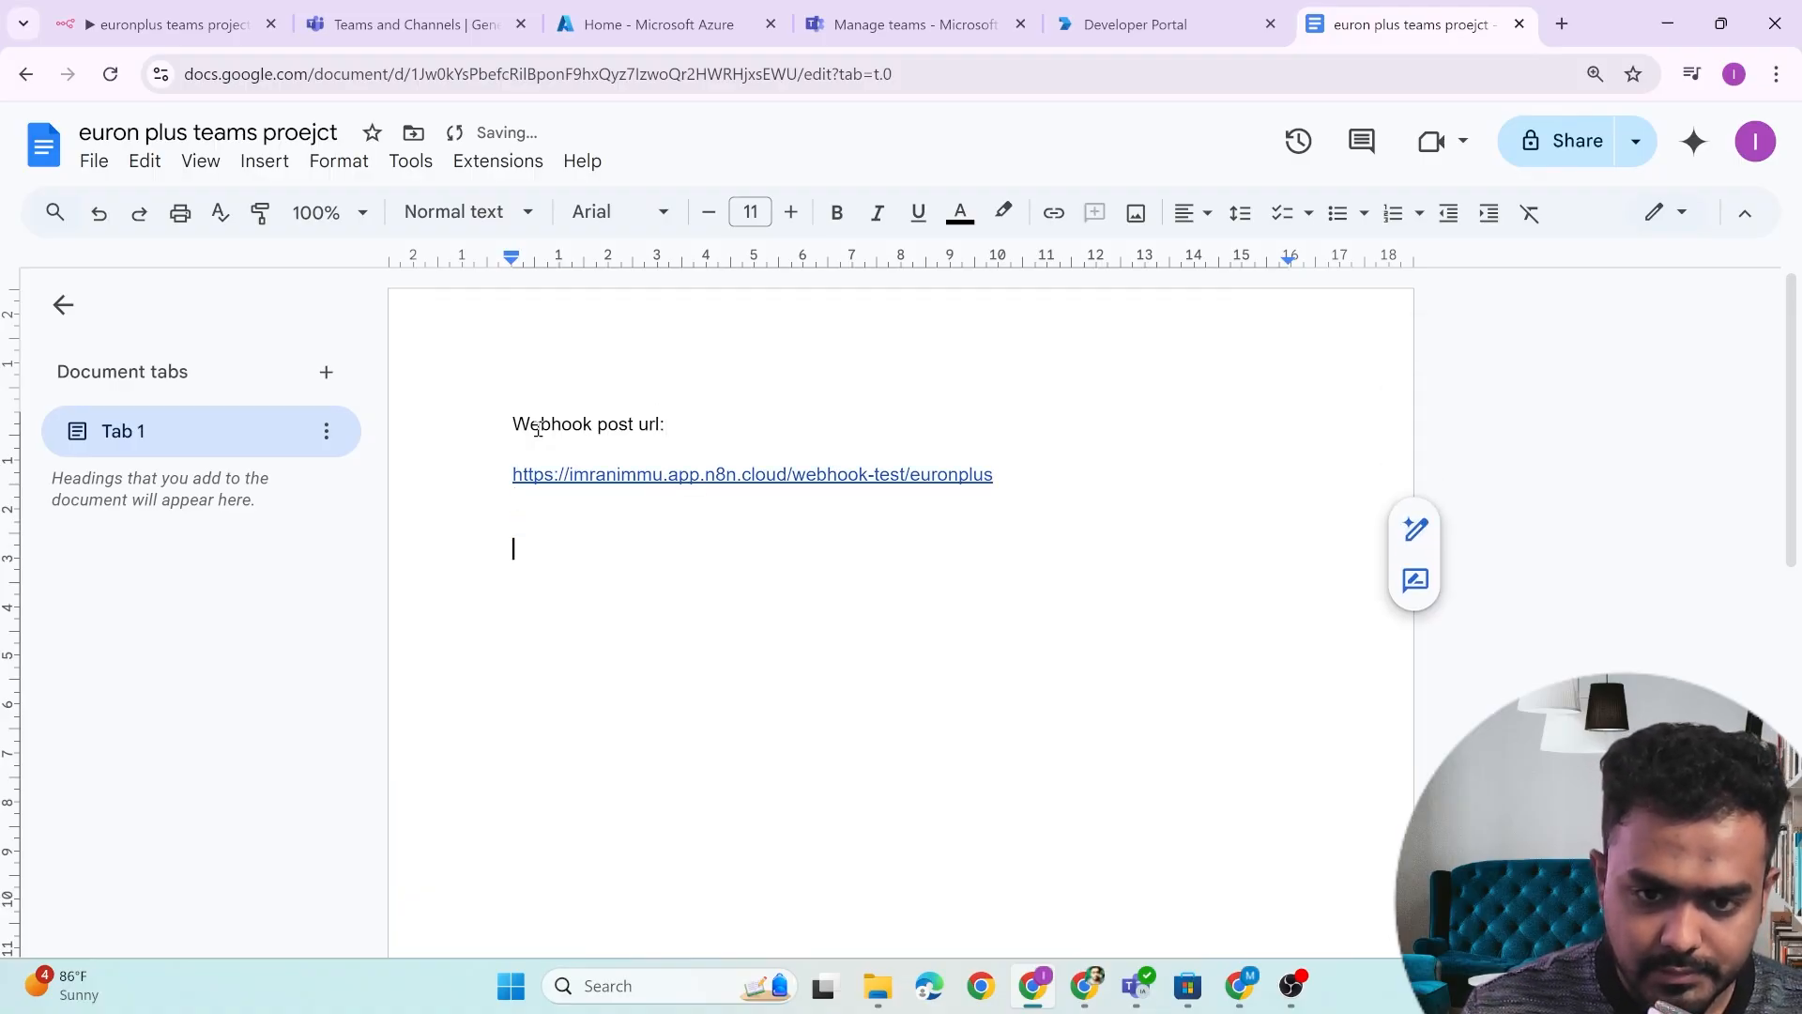
pyautogui.click(264, 161)
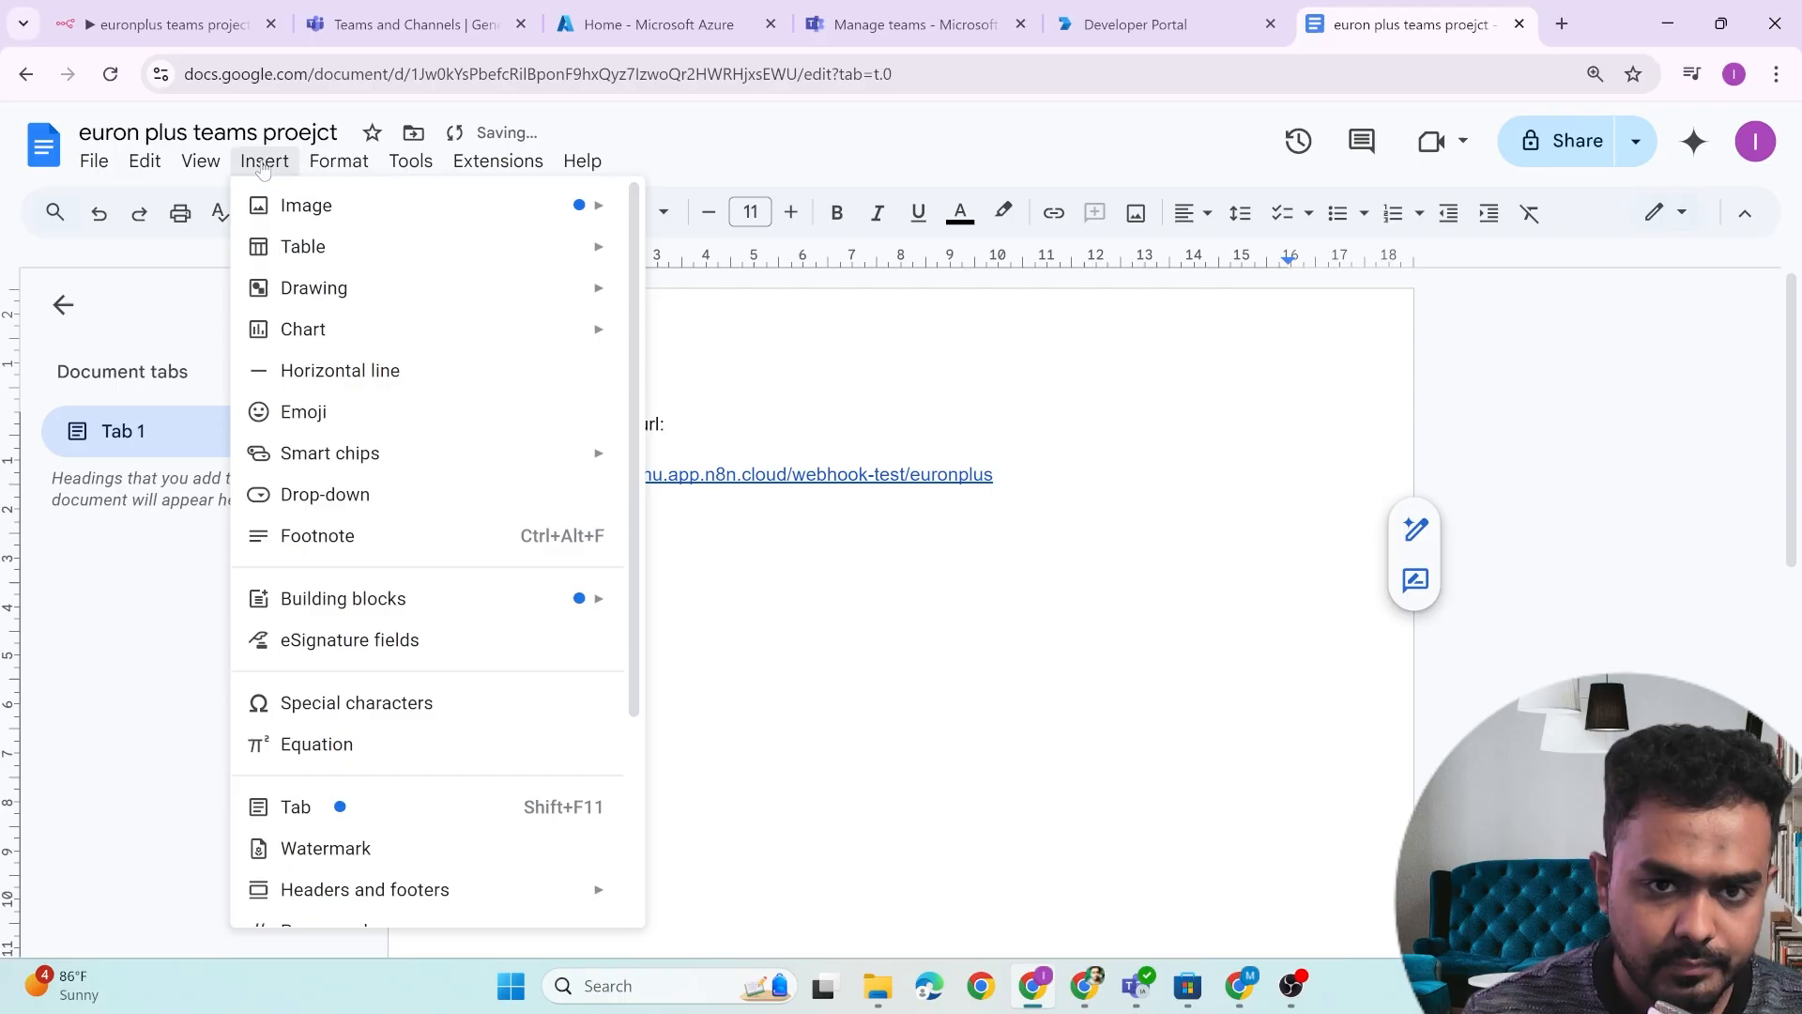
pyautogui.click(339, 367)
pyautogui.press('Return')
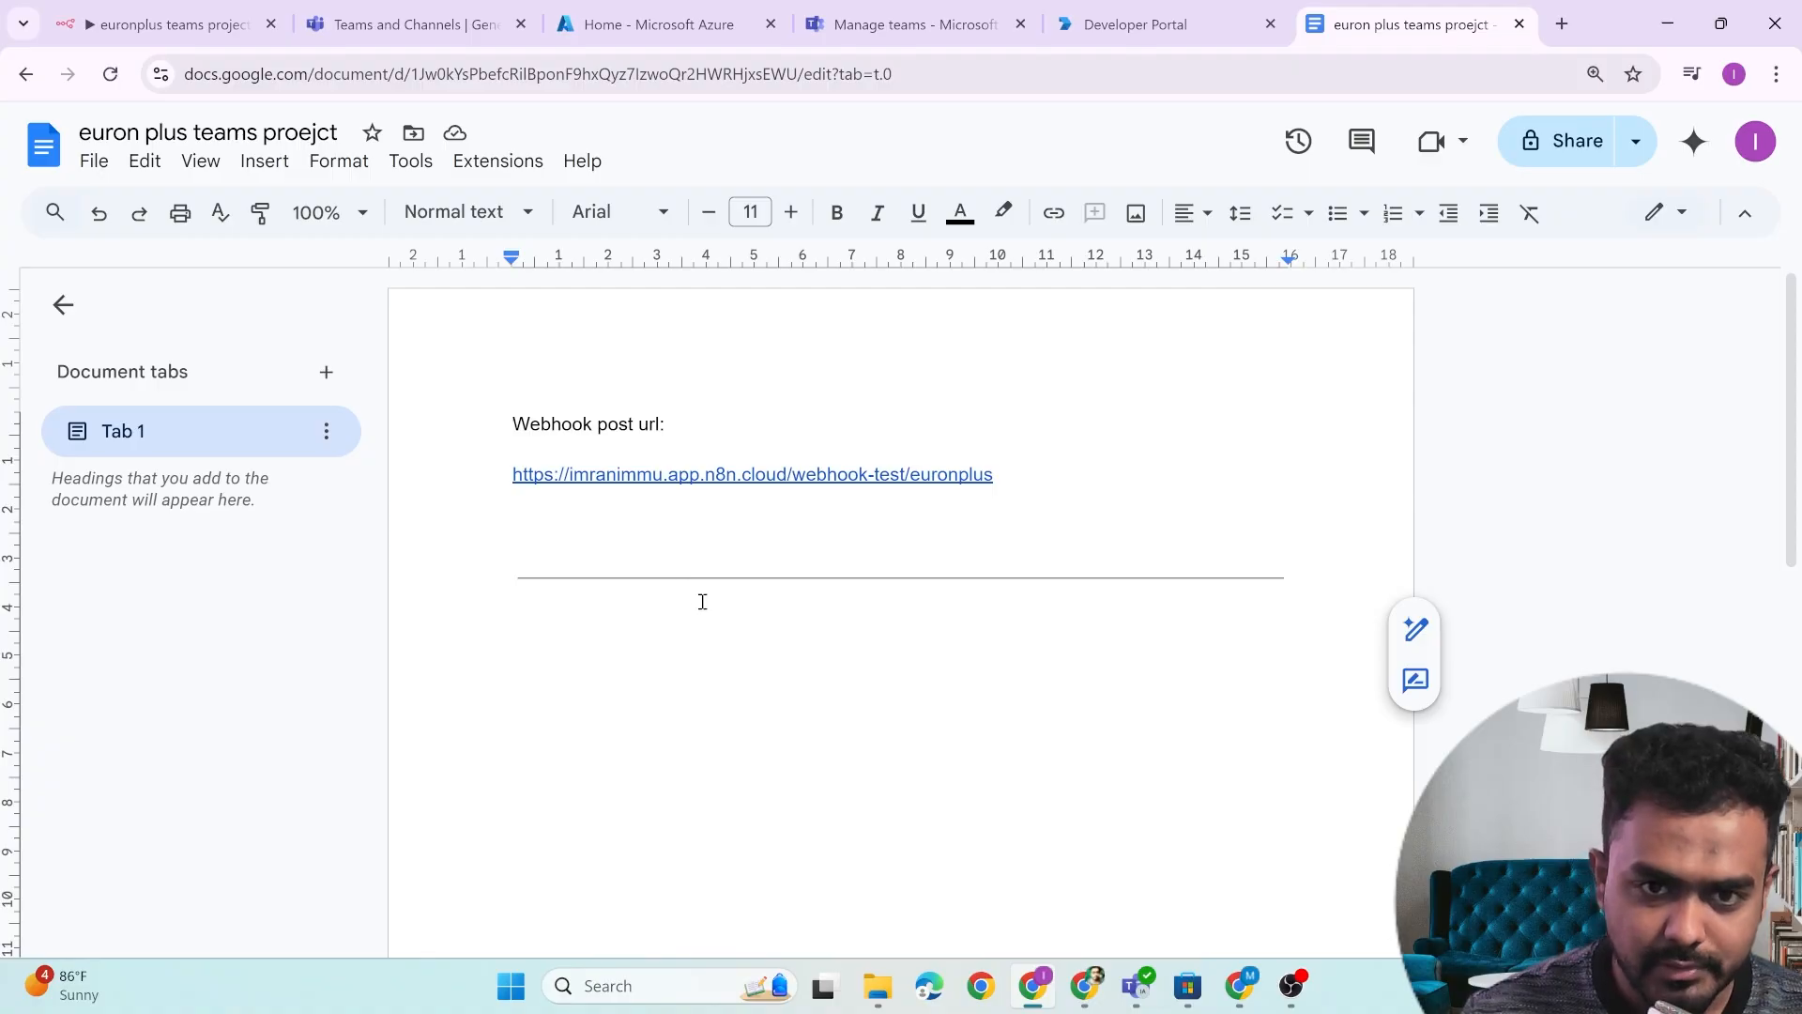
# Return to the n8n workflow canvas and check the "Order of Execution in Azure" slide in the Teams Bot presentation
pyautogui.click(169, 24)
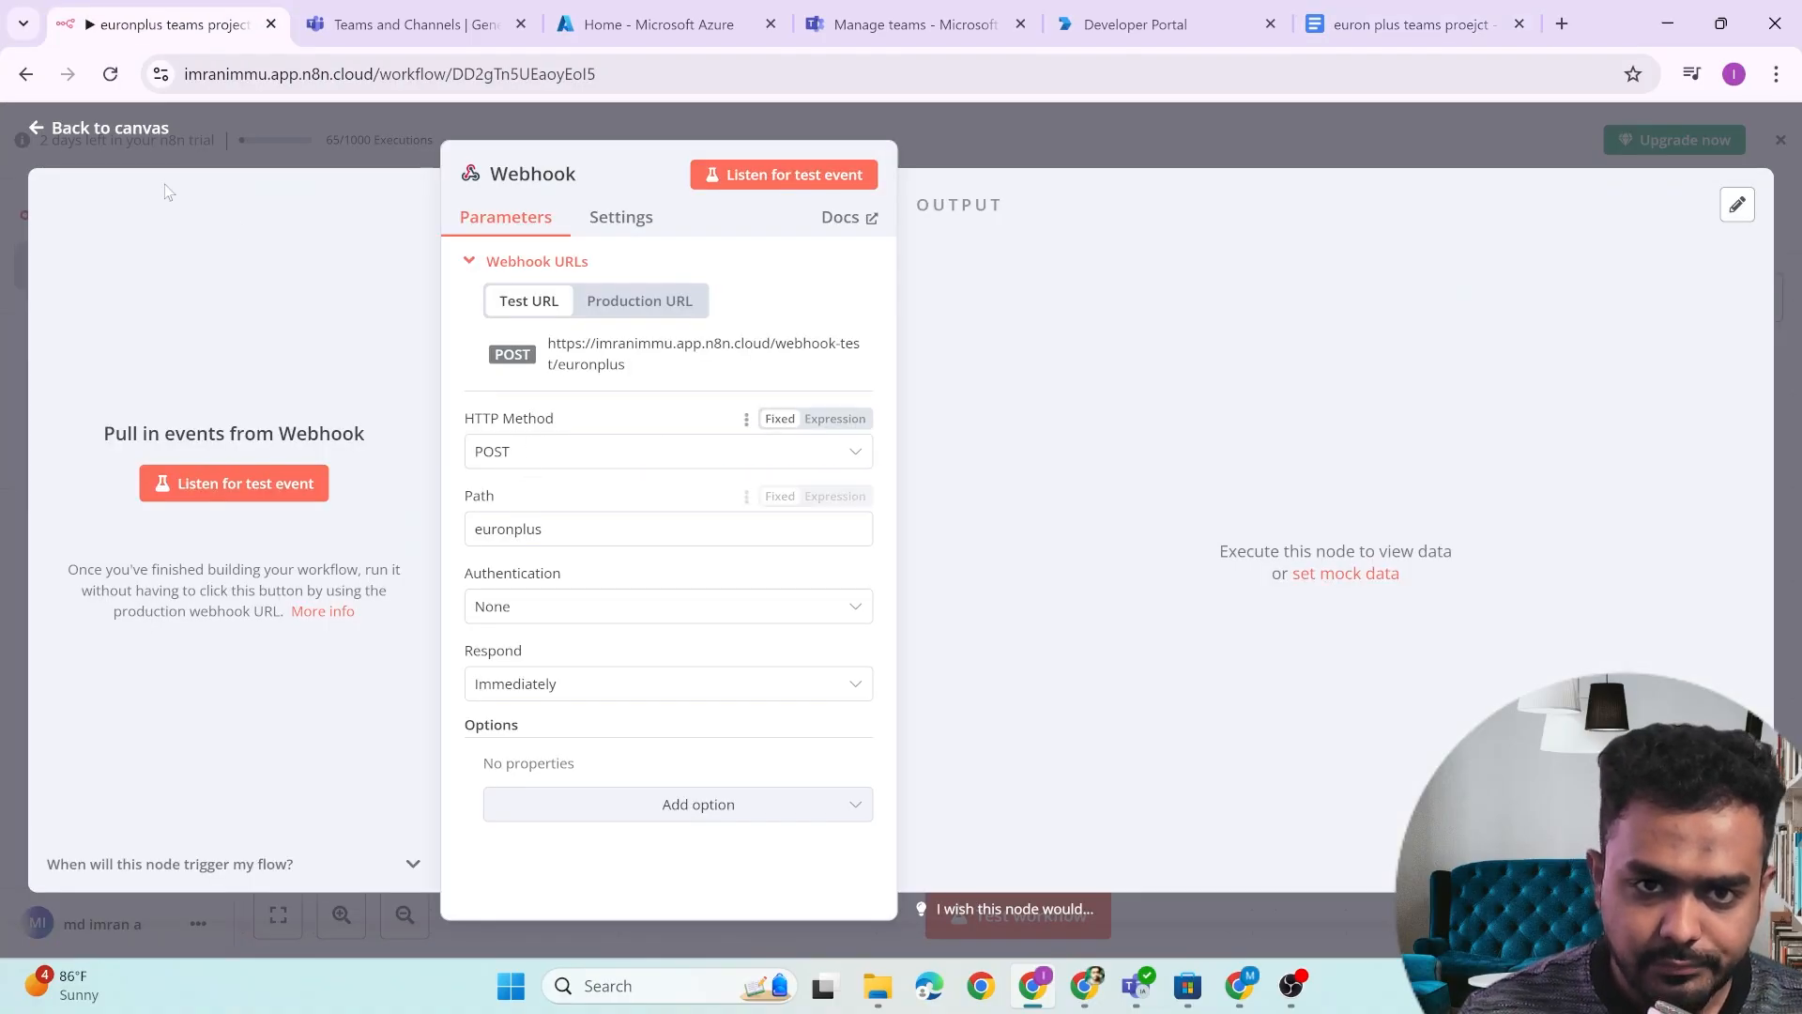
pyautogui.click(131, 137)
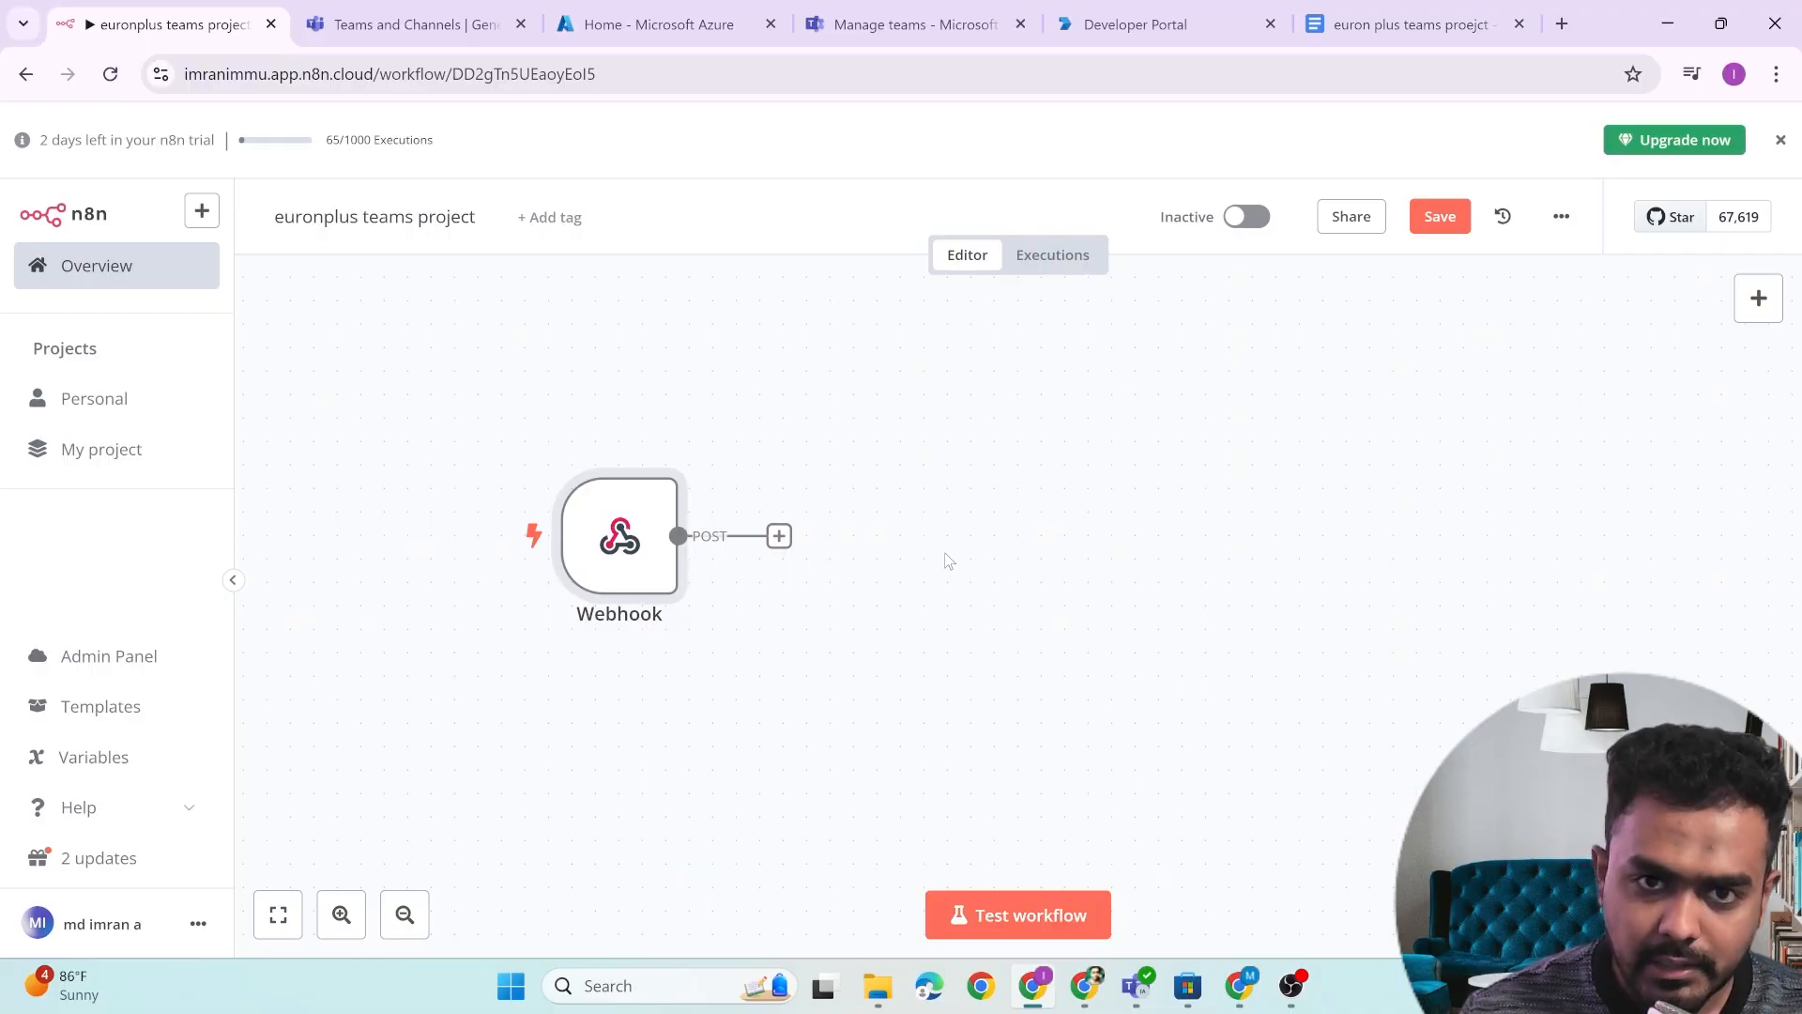
pyautogui.moveTo(1090, 999)
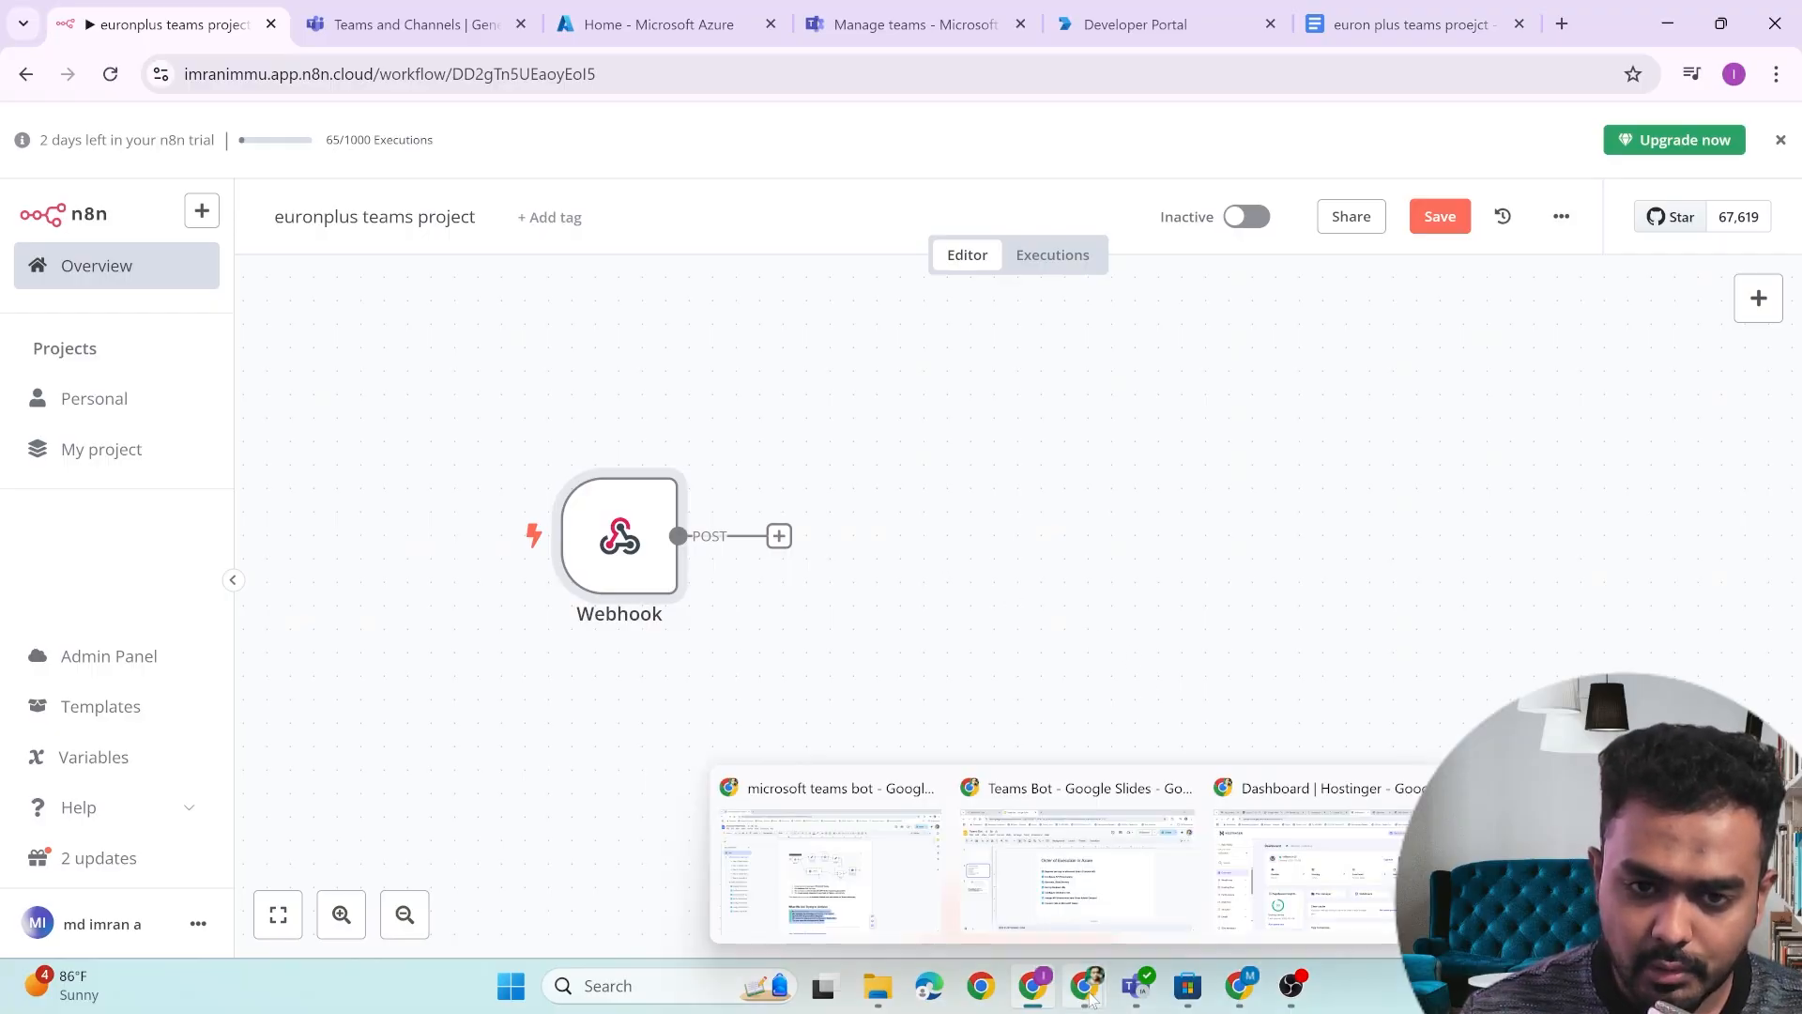
pyautogui.click(1077, 887)
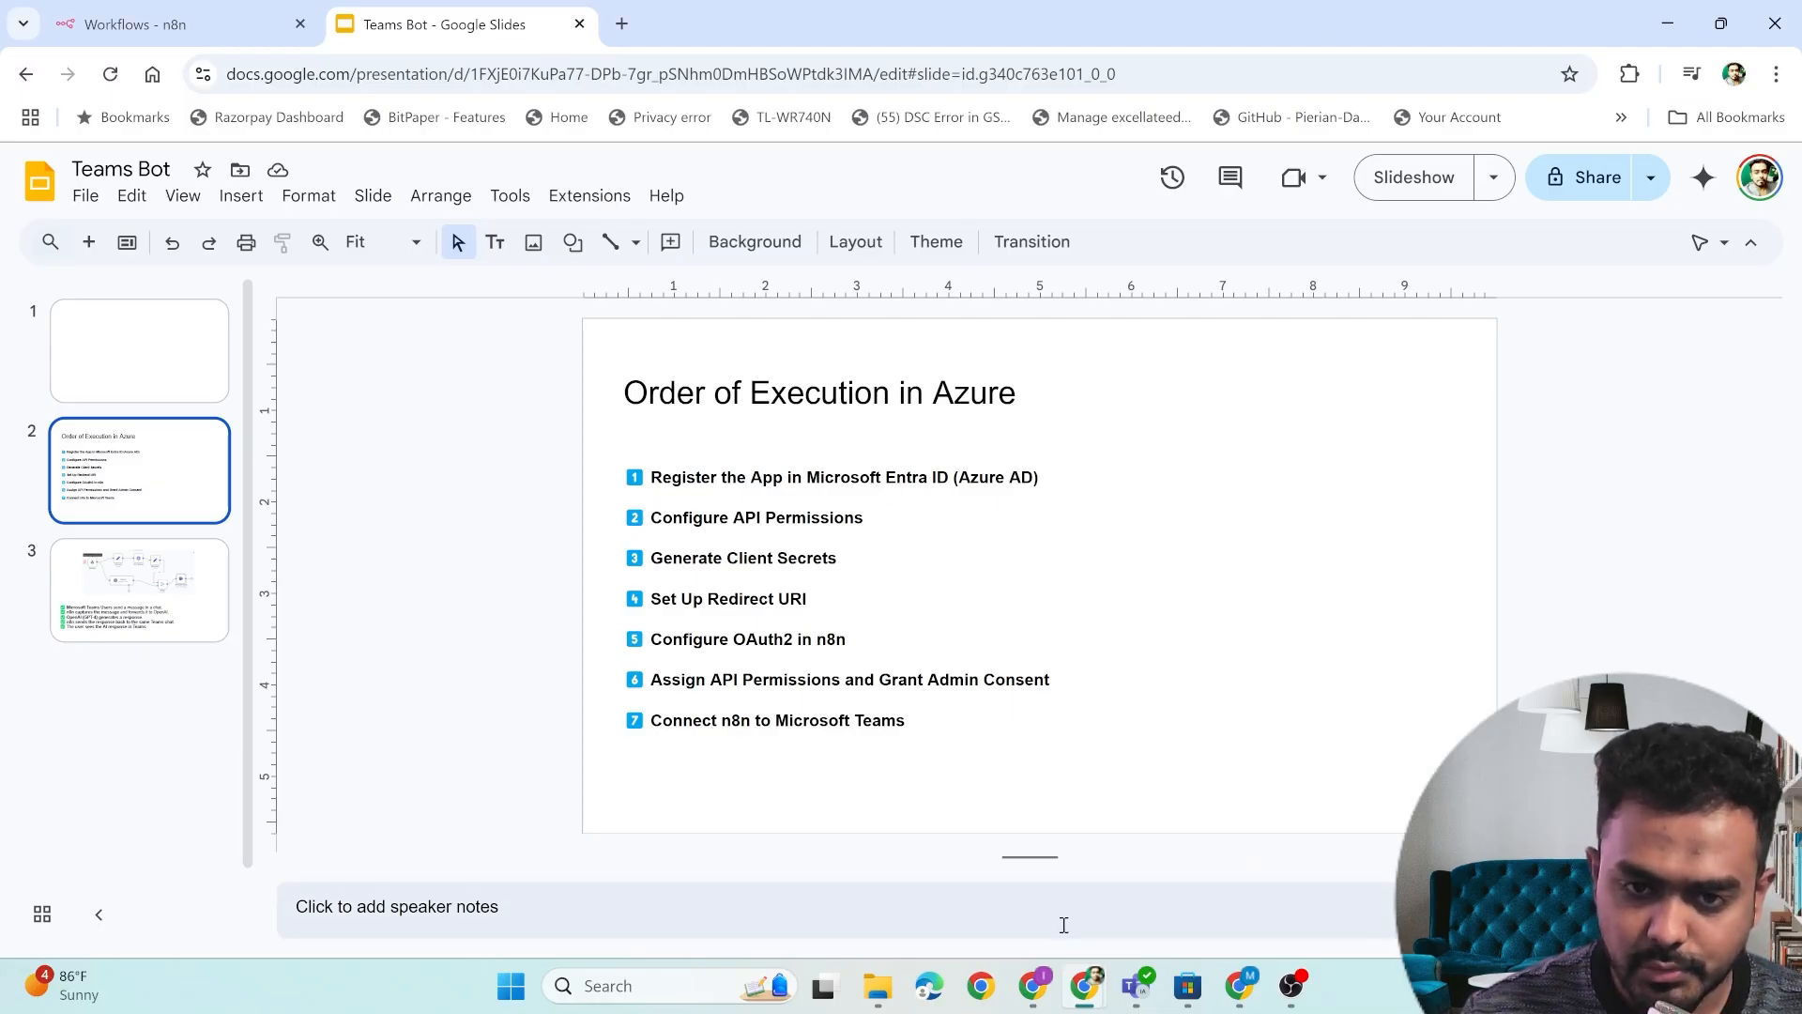
pyautogui.moveTo(1056, 959)
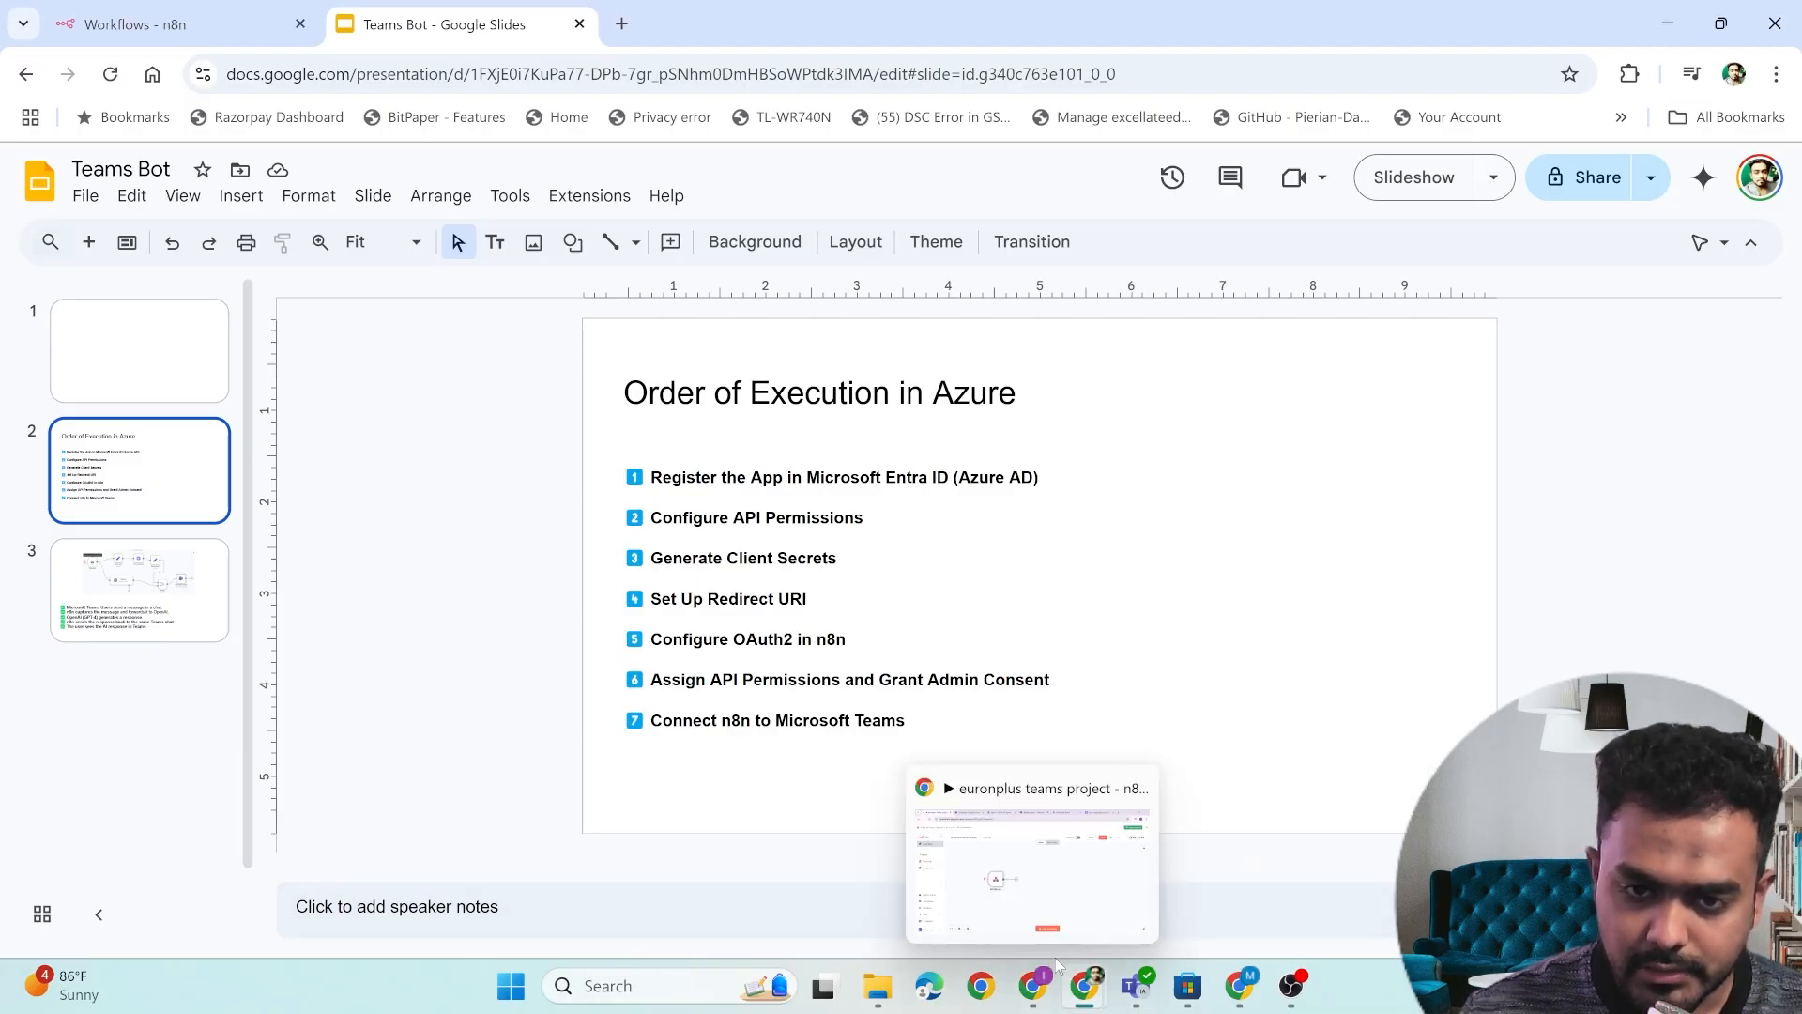
pyautogui.click(1043, 997)
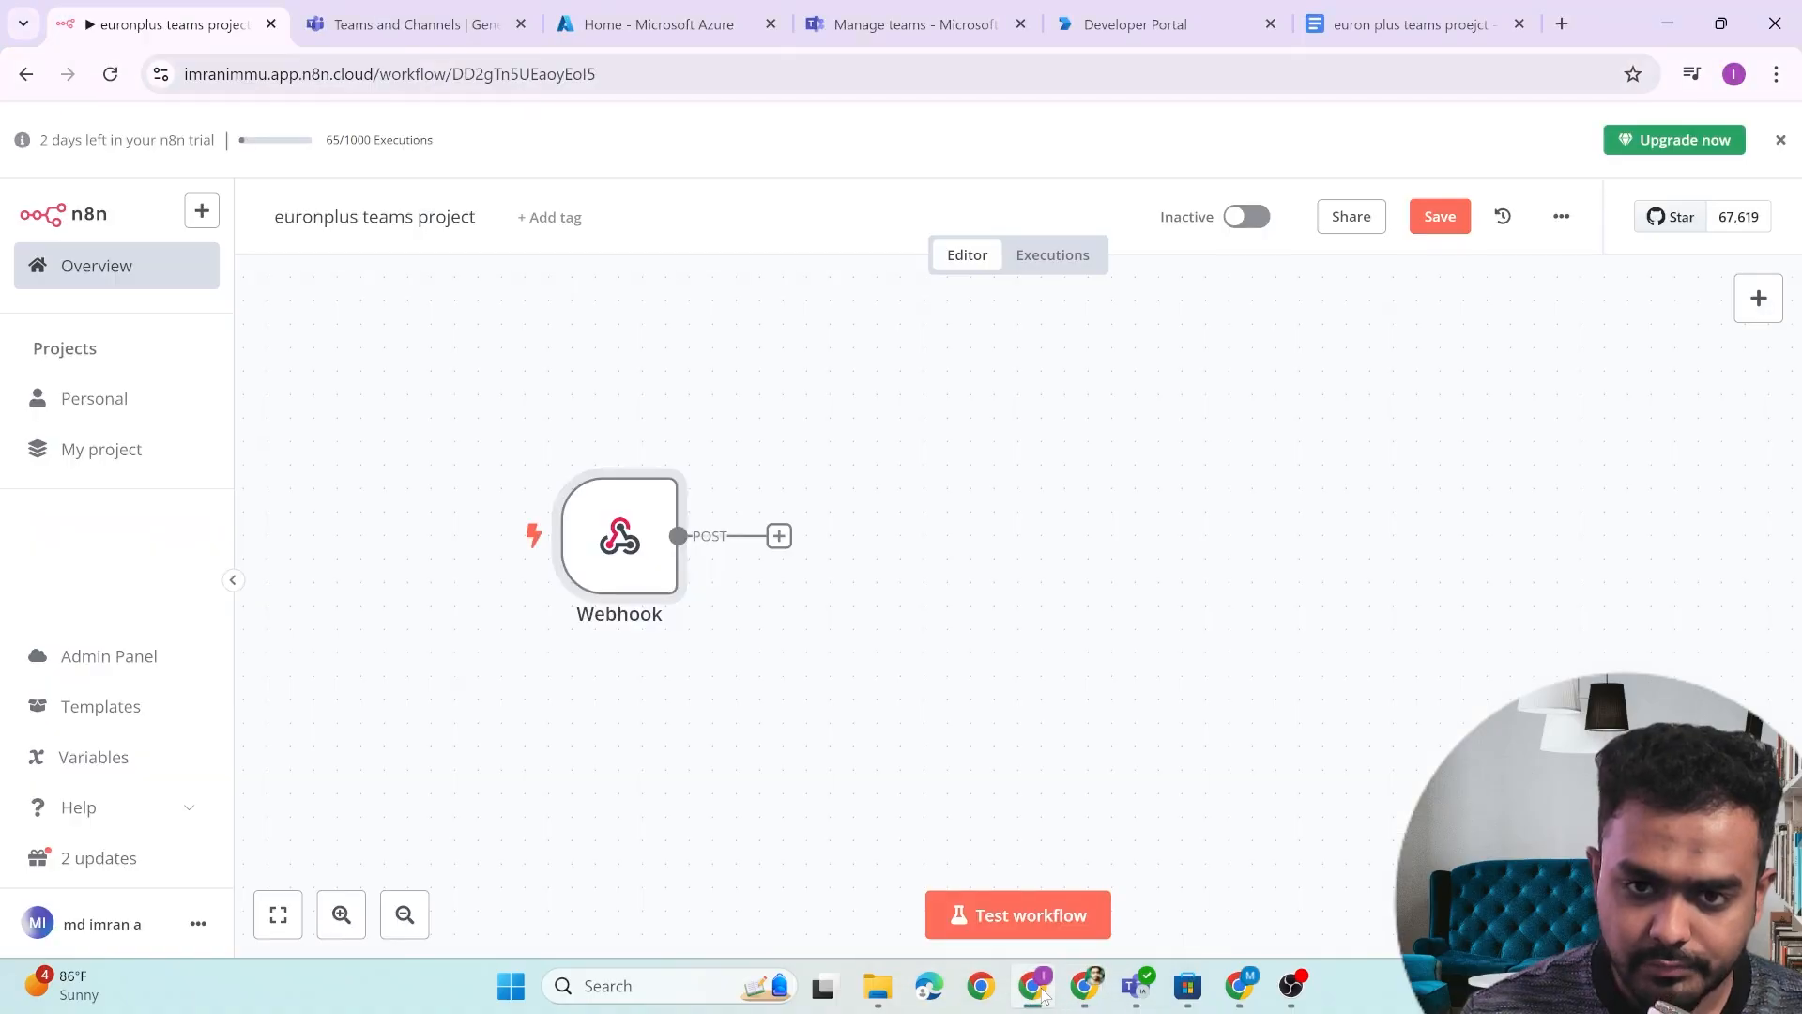
# Switch to the Azure portal, search for "microsoft entr", and open App registrations within Microsoft Entra ID
pyautogui.click(663, 28)
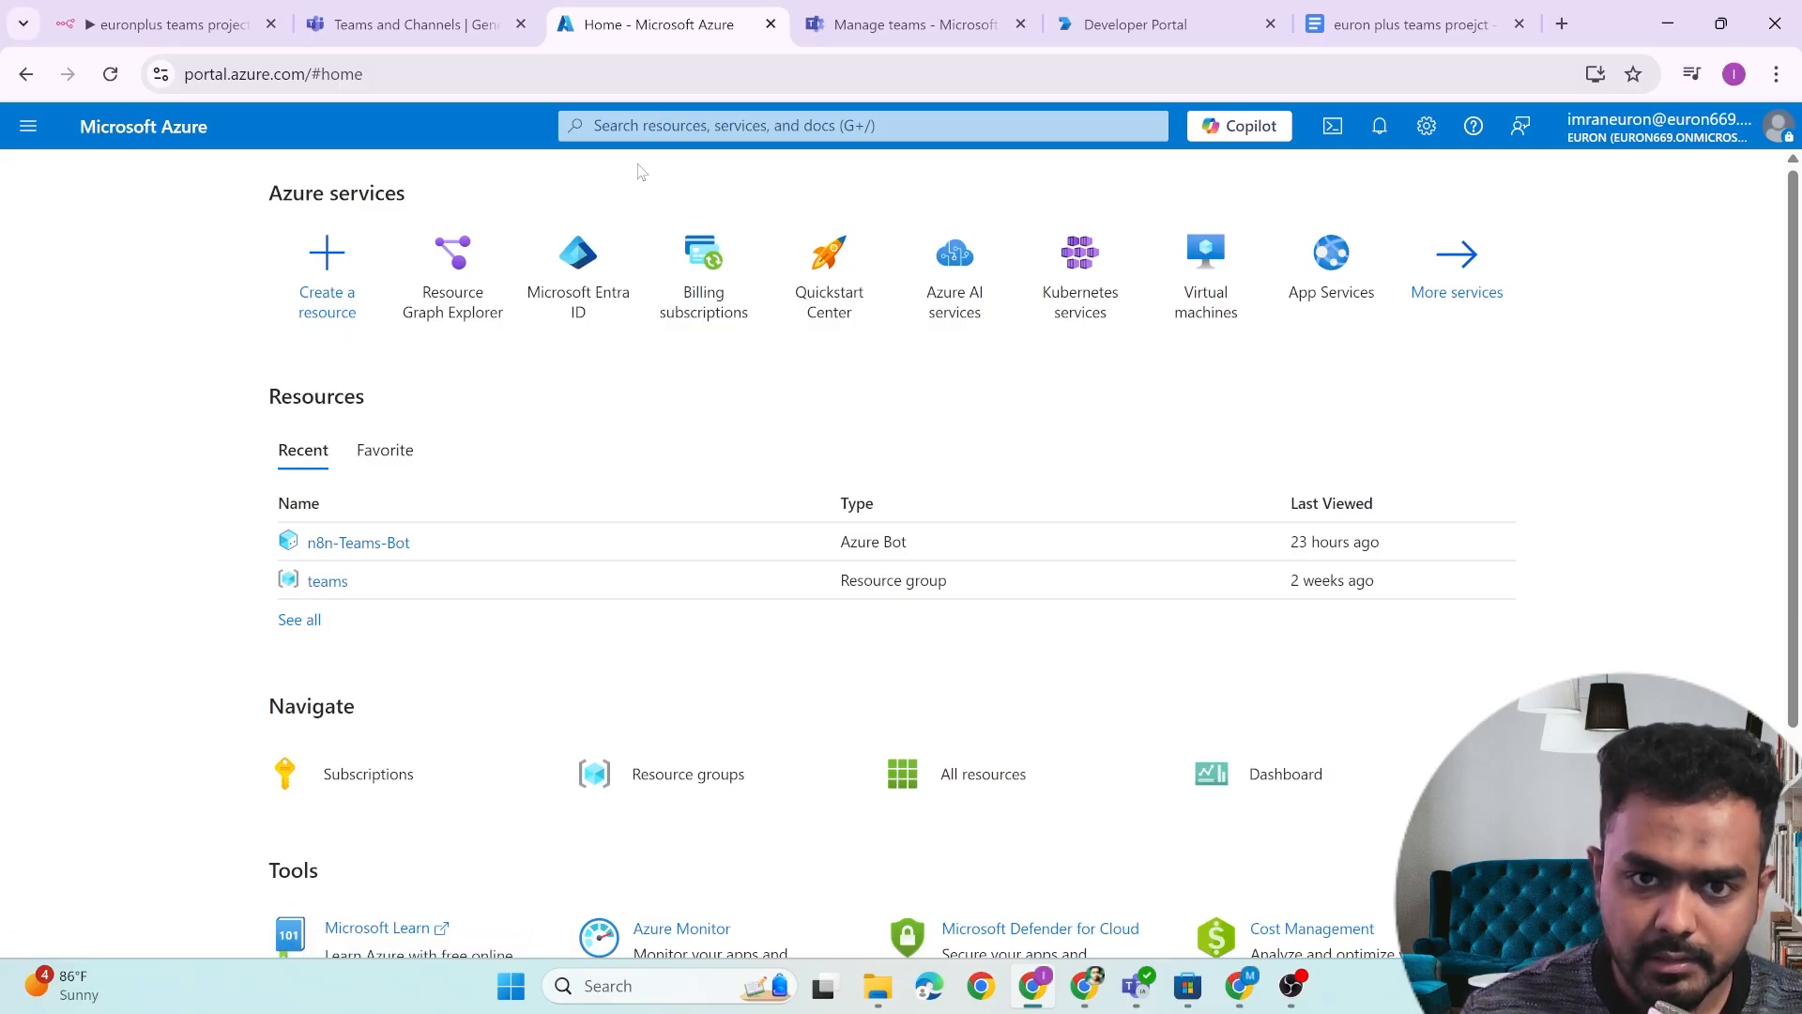
pyautogui.click(664, 127)
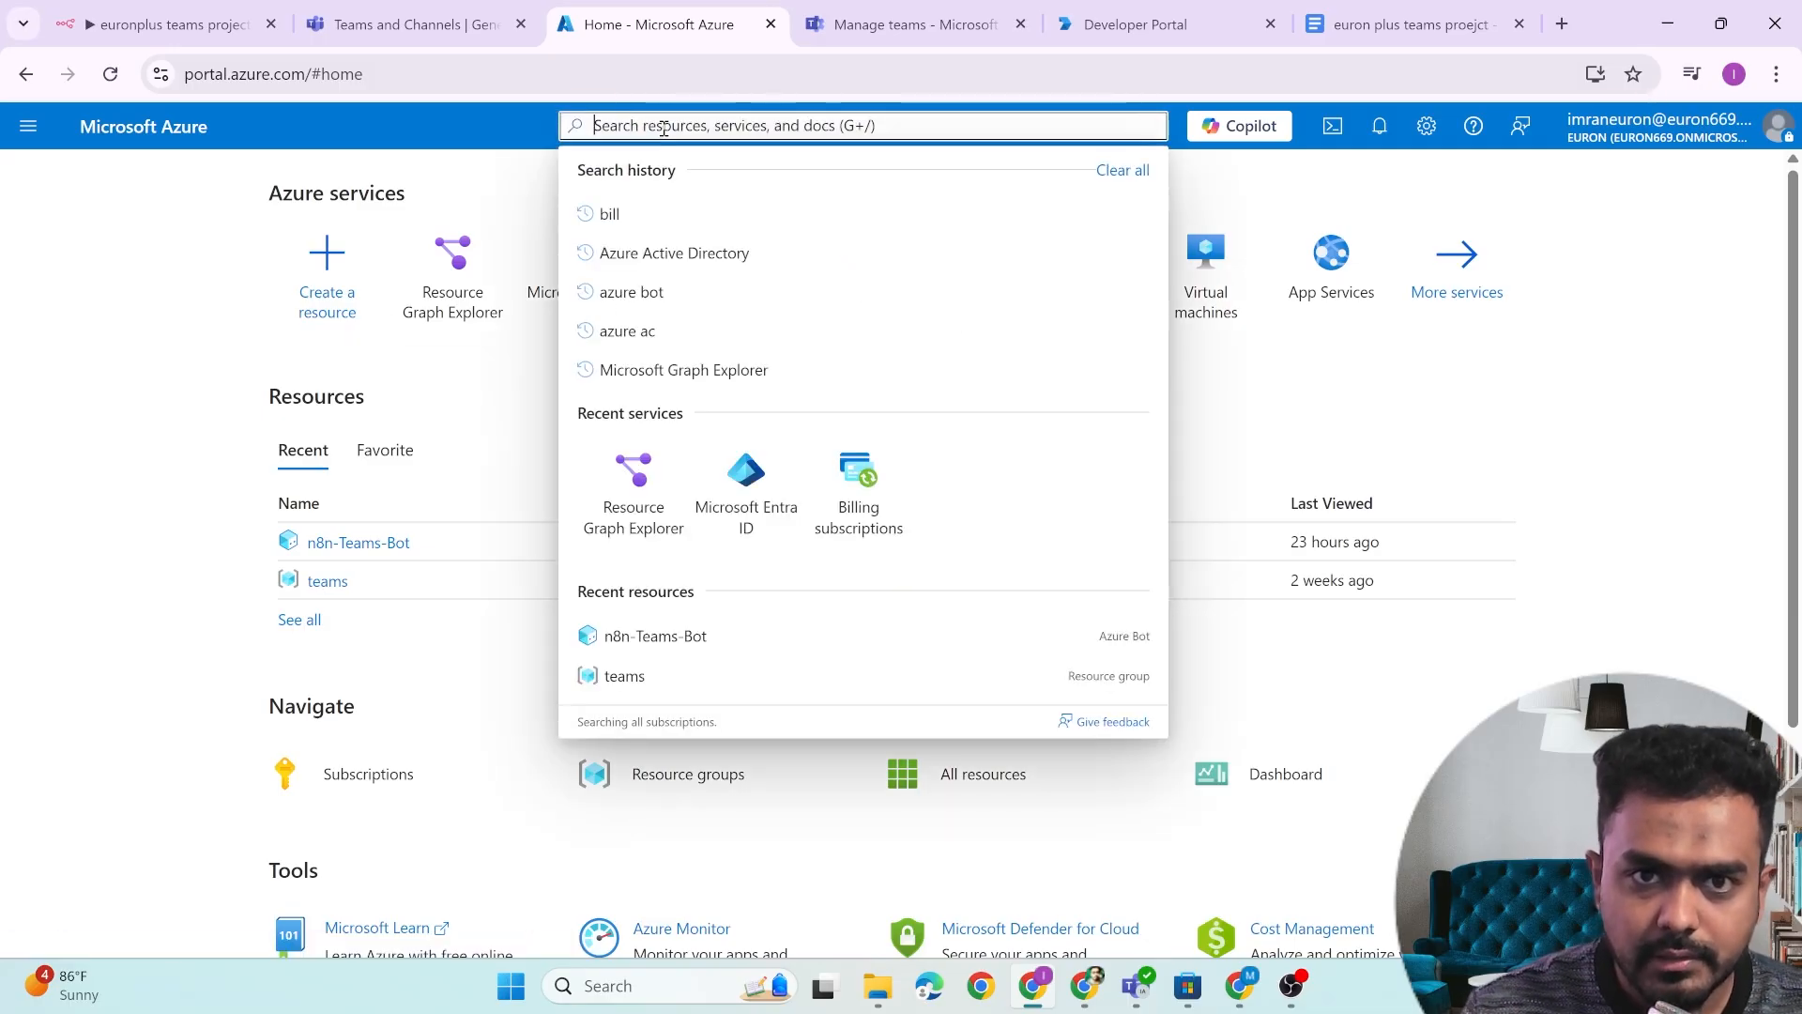
pyautogui.write('mi')
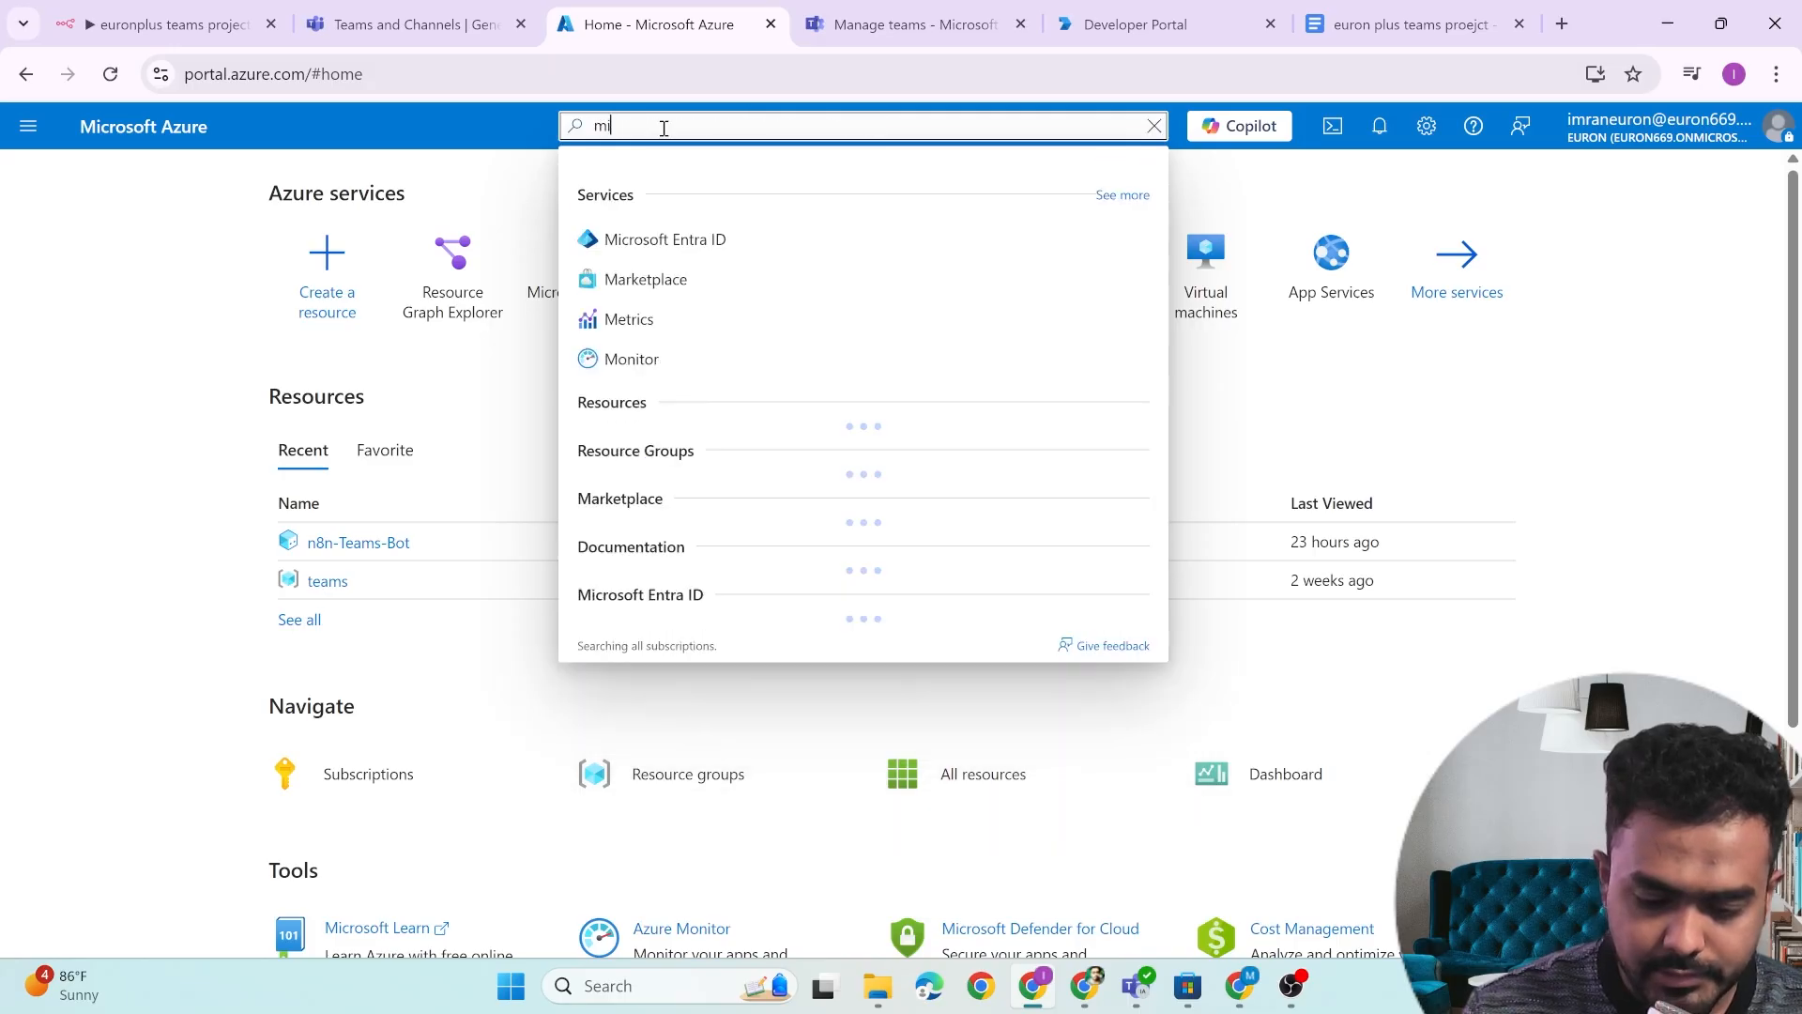
pyautogui.write('cro')
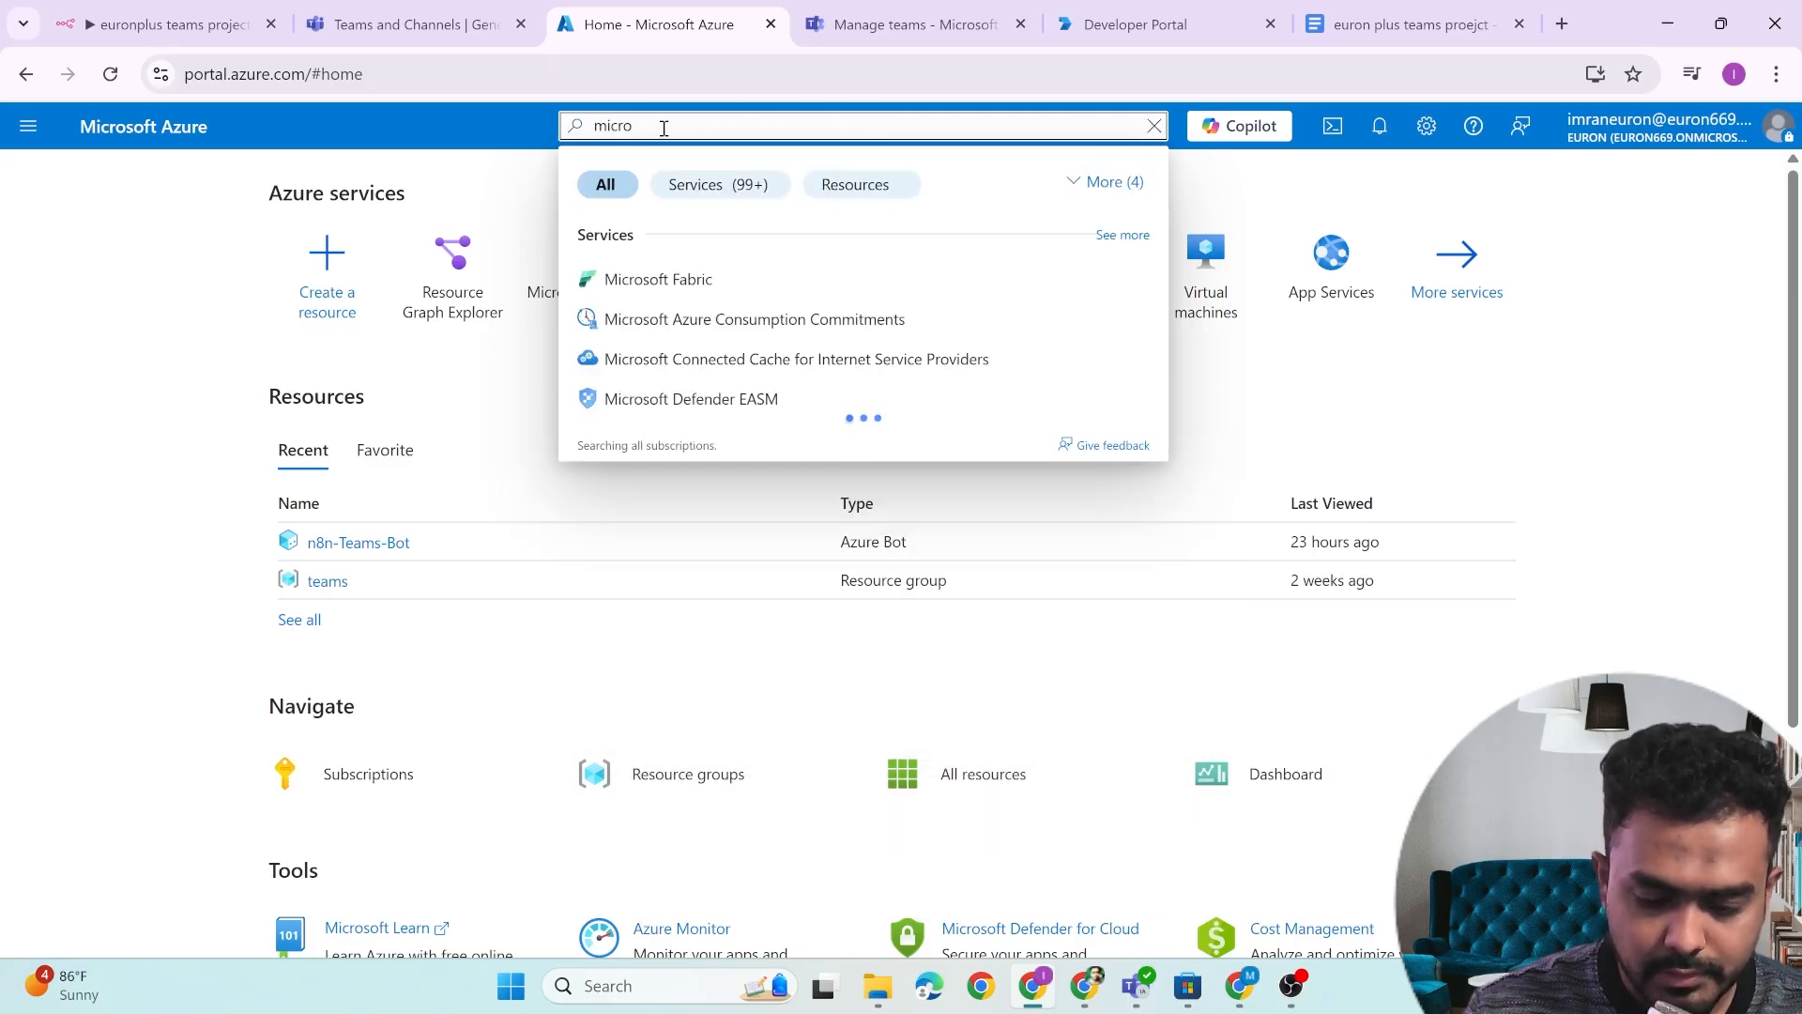
pyautogui.write('soft t')
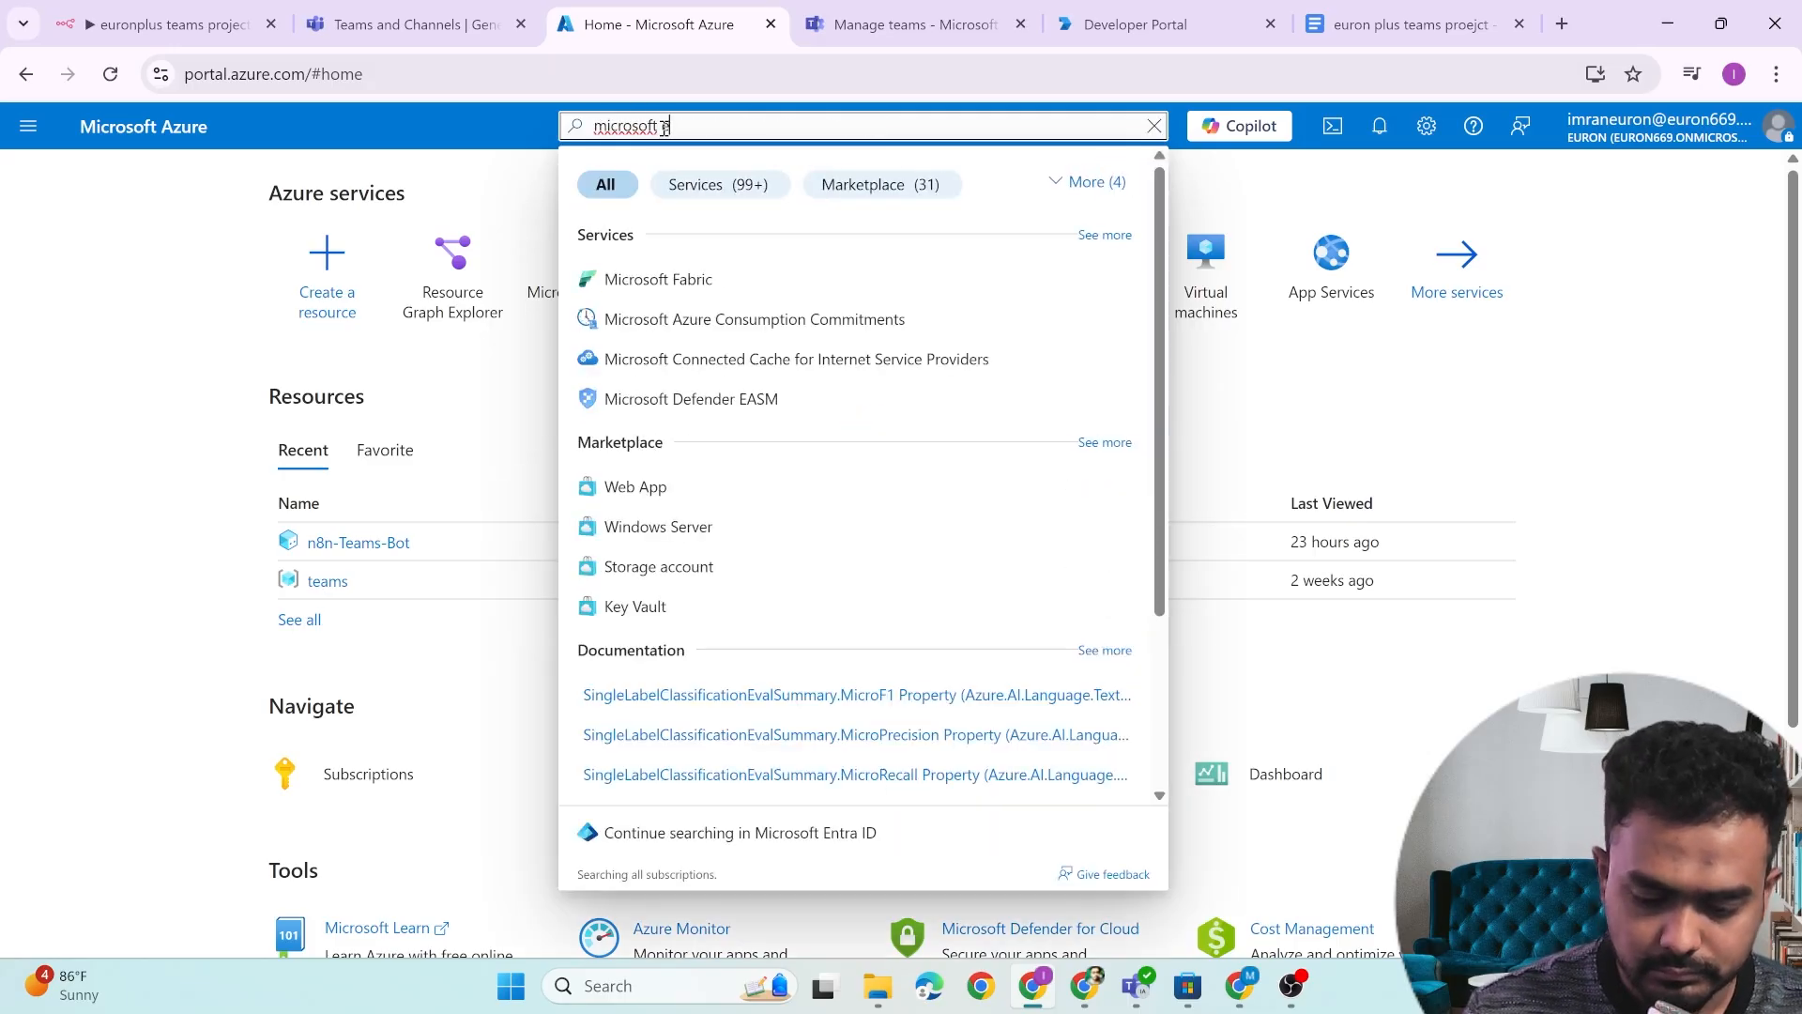
pyautogui.write('ntr')
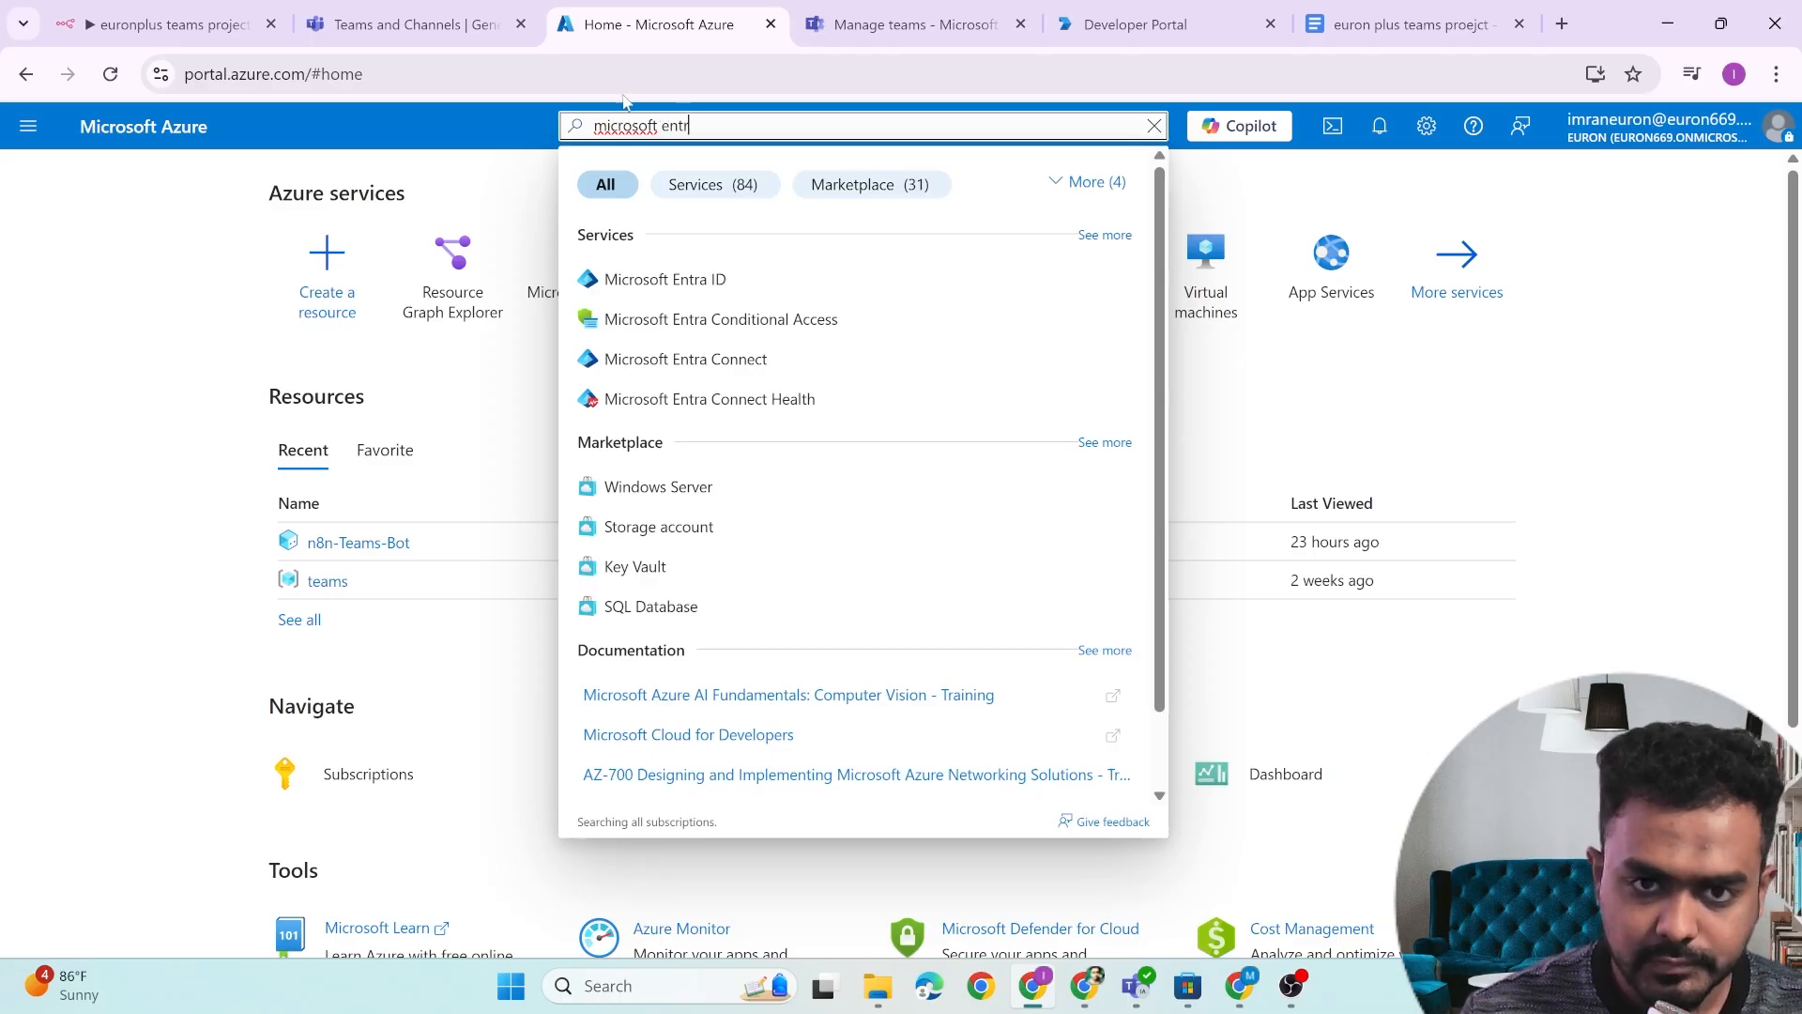
pyautogui.click(706, 280)
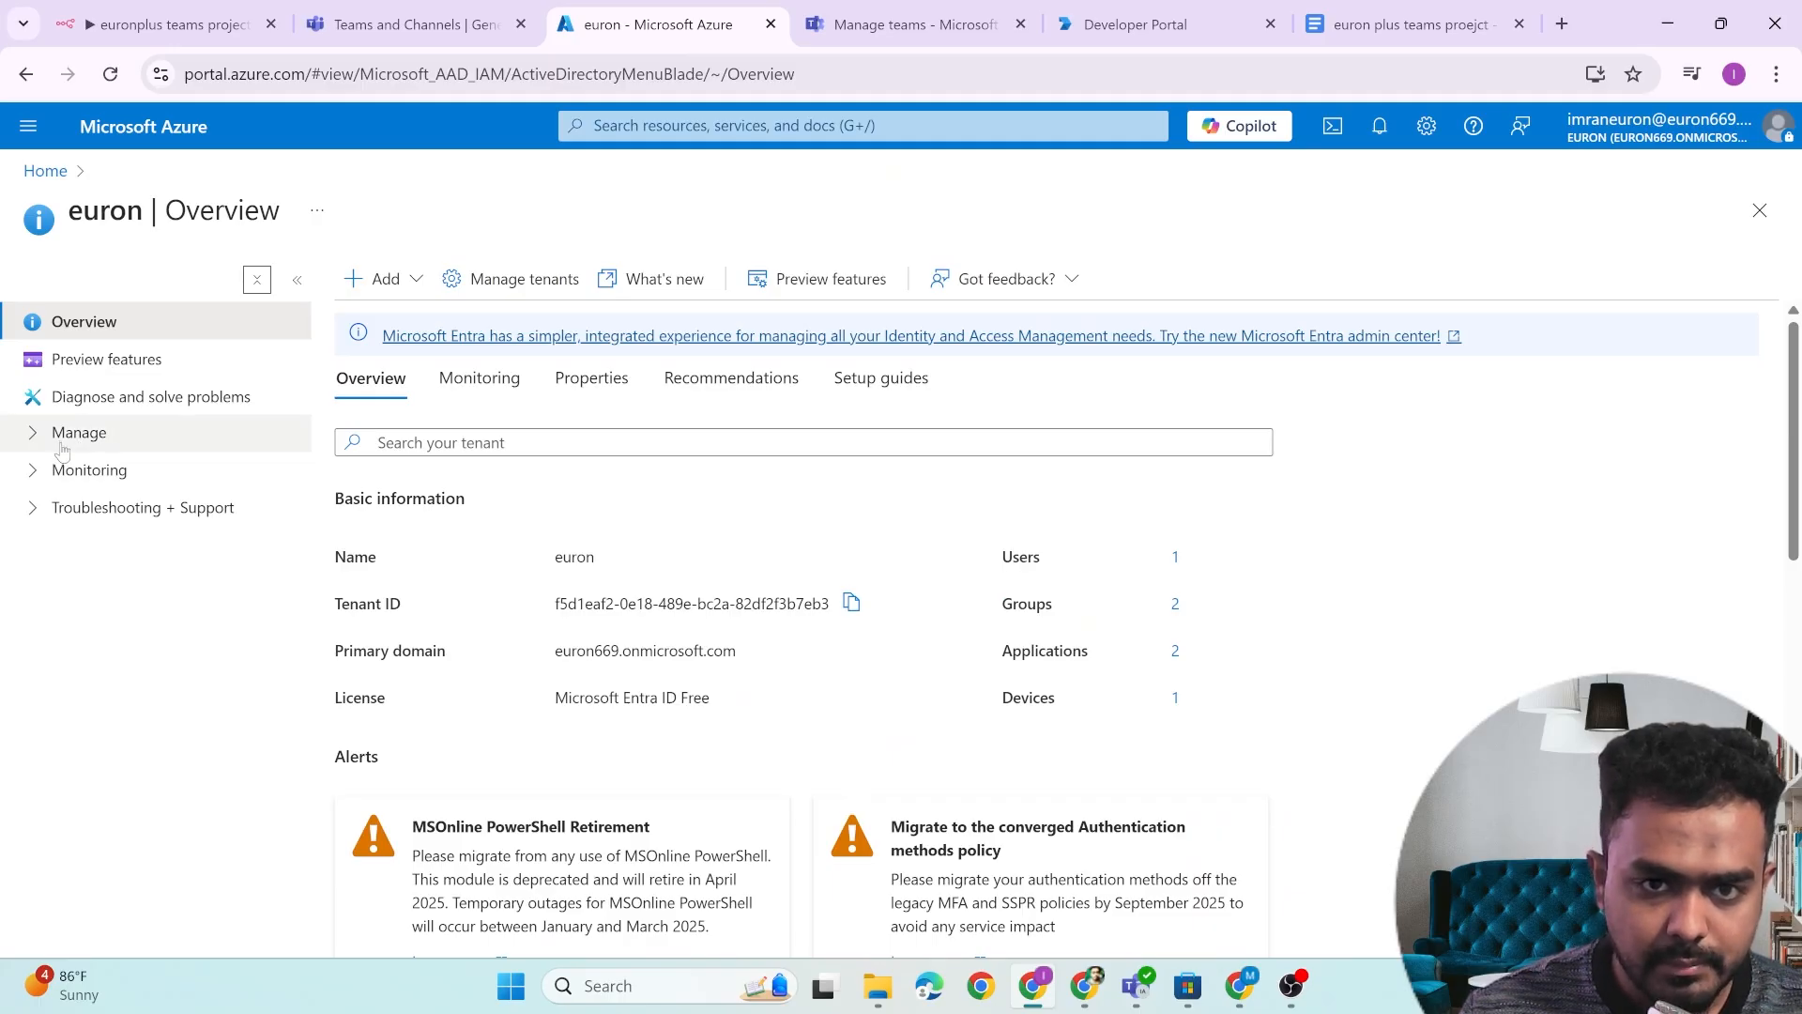
pyautogui.click(62, 439)
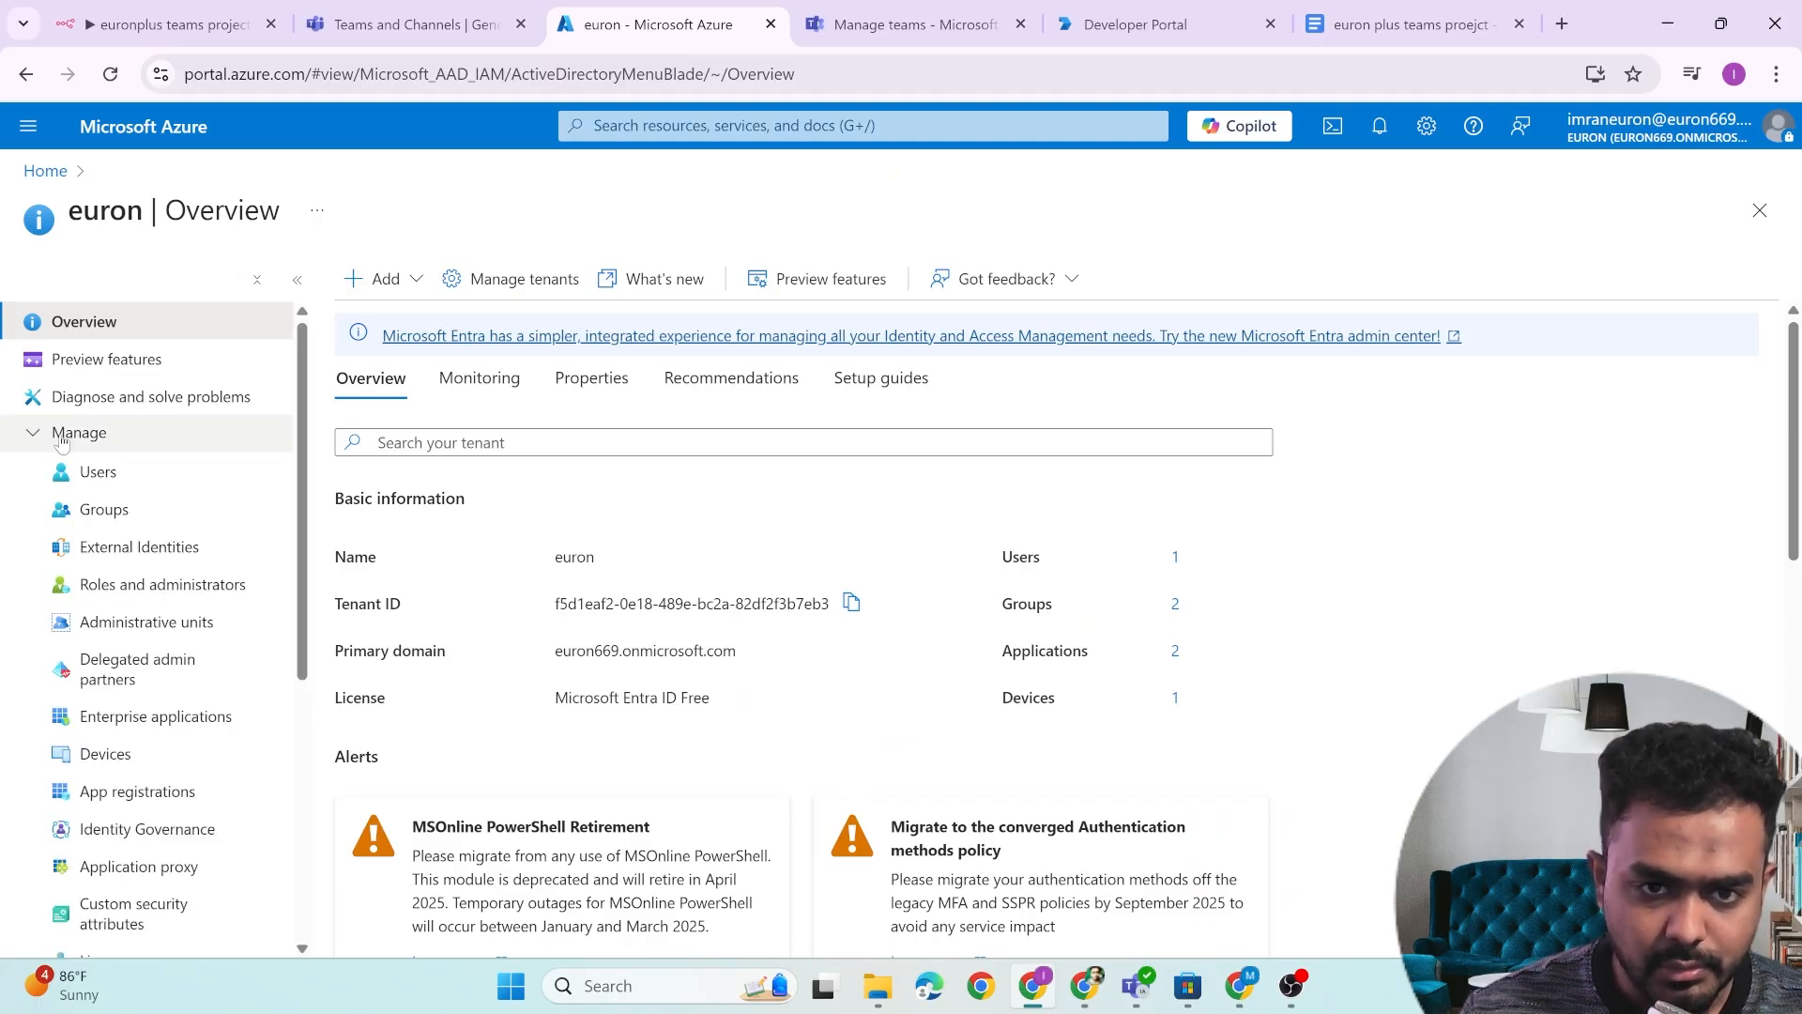
pyautogui.click(106, 798)
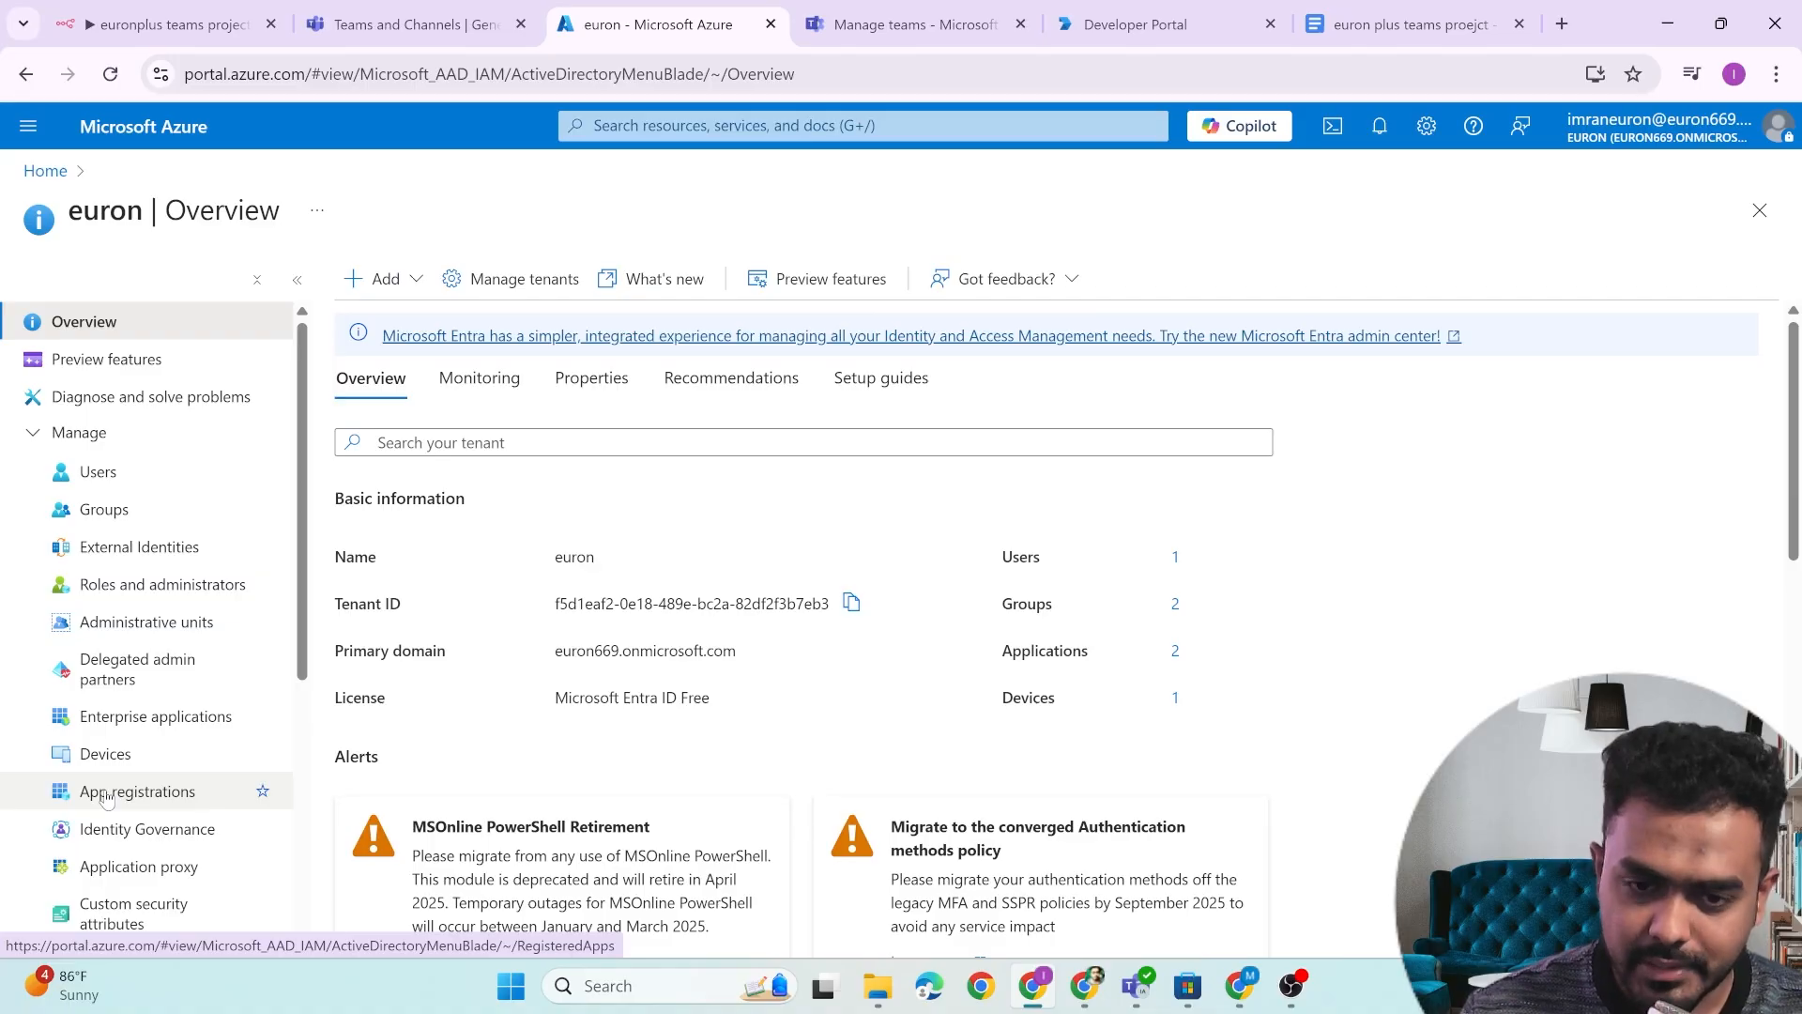
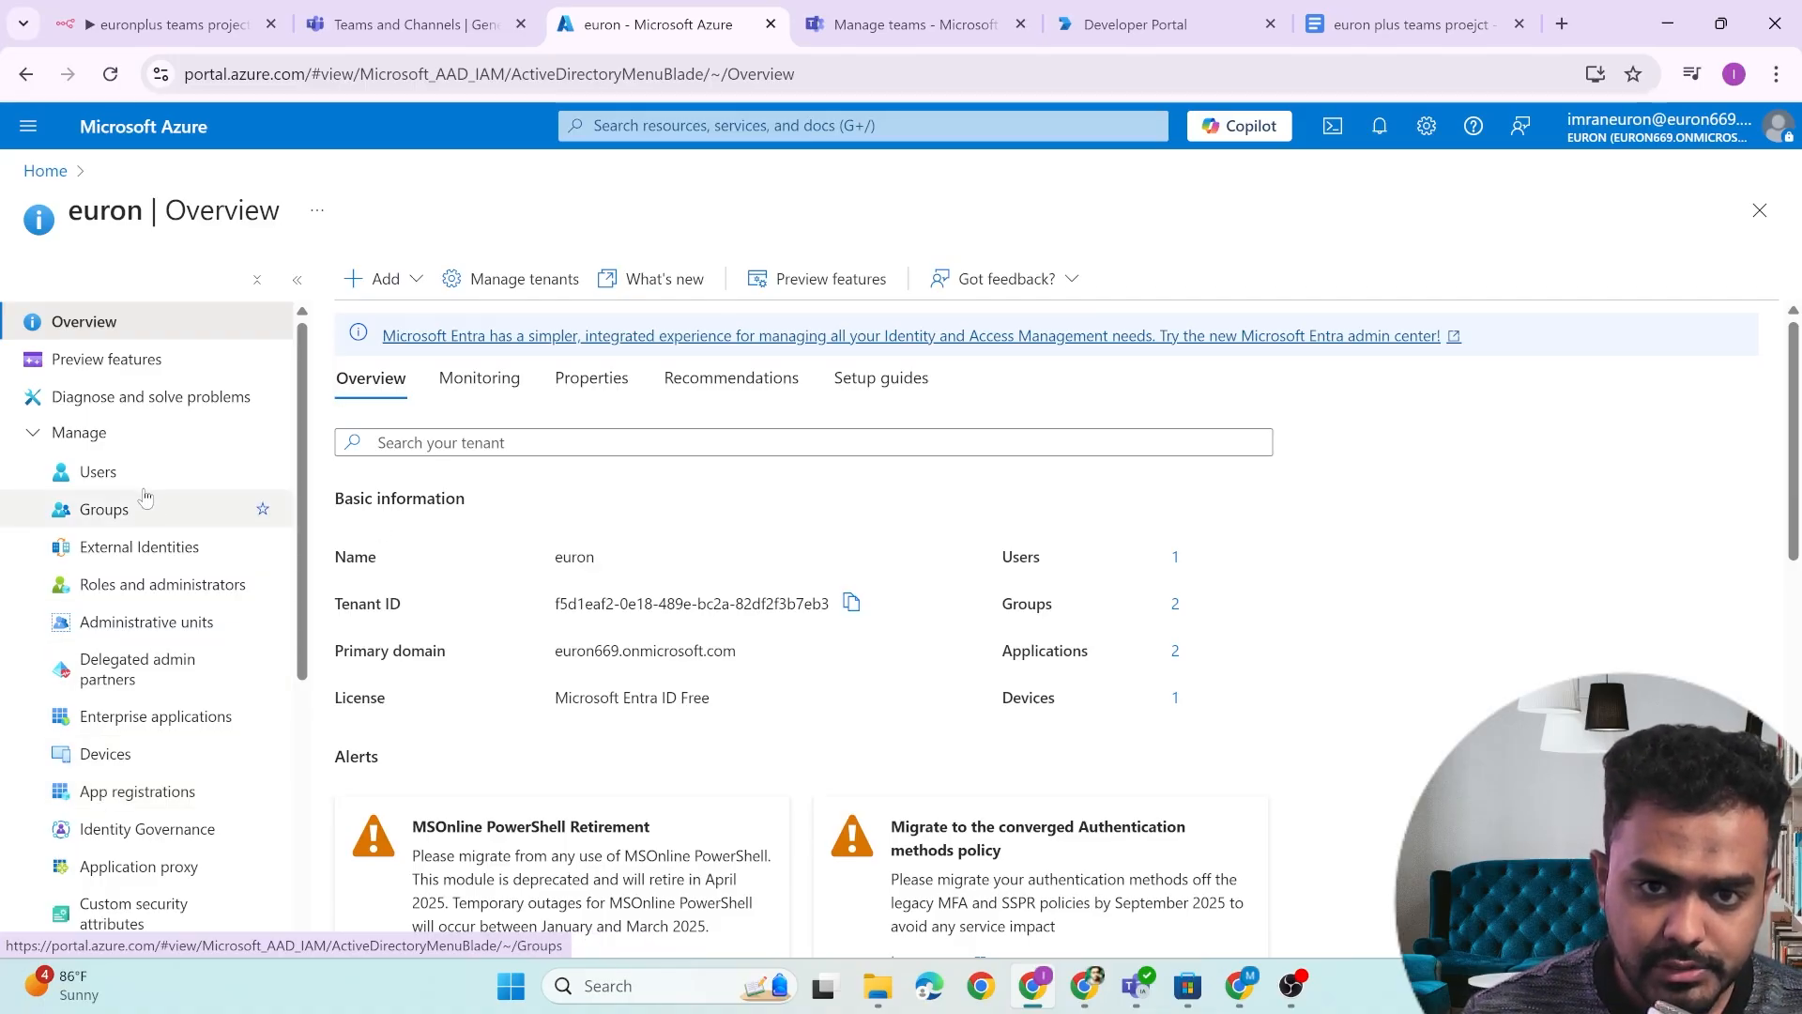
# List all app registrations in Microsoft Entra ID and start a new registration named euronplusapp
pyautogui.click(139, 793)
pyautogui.click(549, 458)
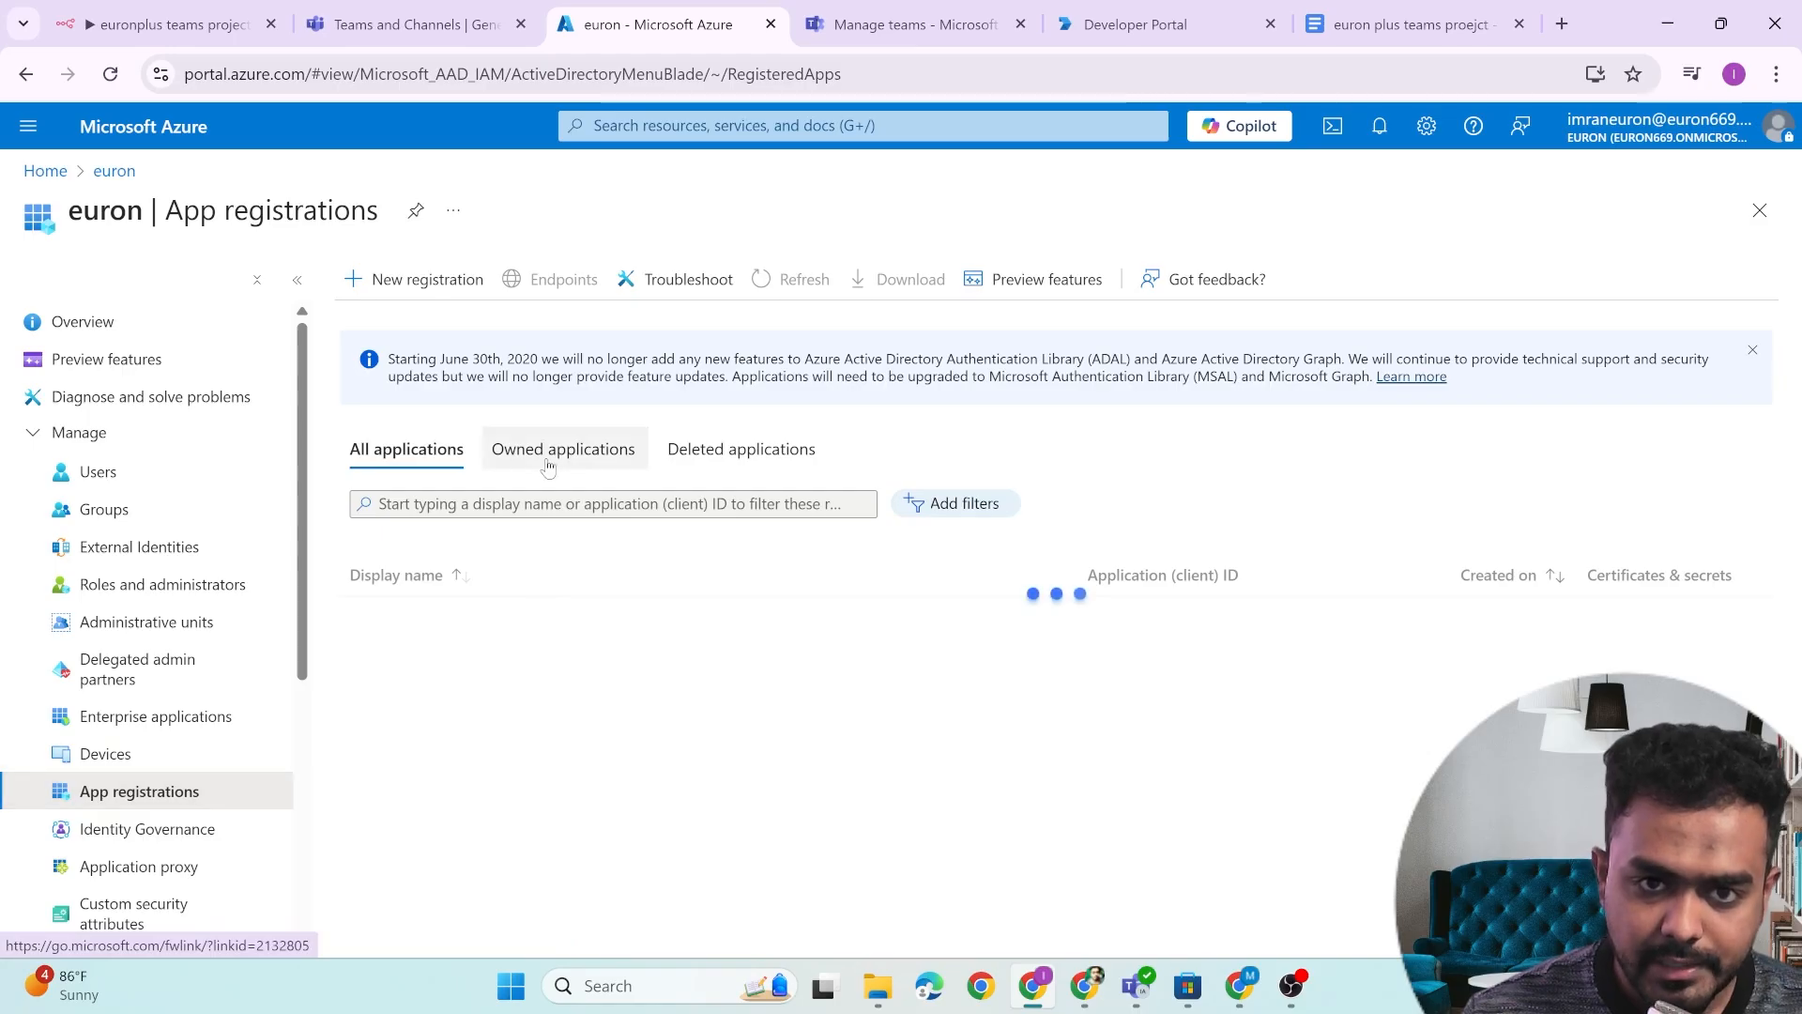
pyautogui.click(395, 451)
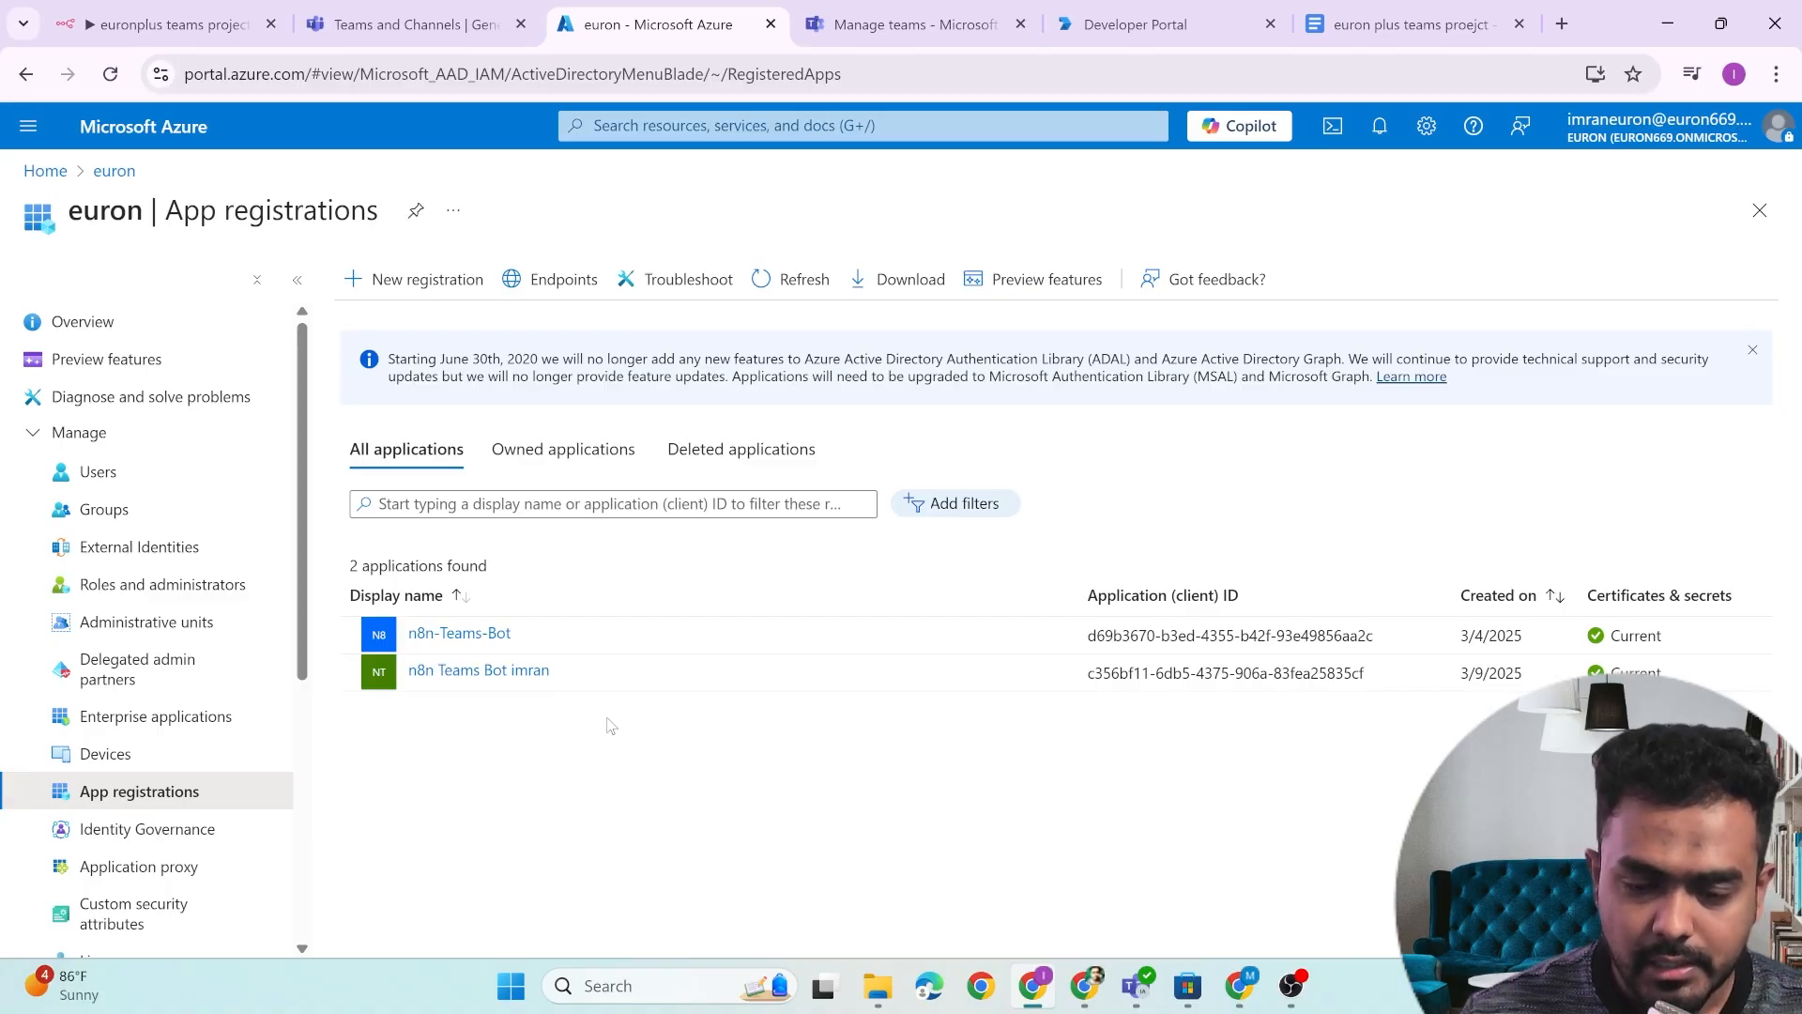
pyautogui.click(413, 279)
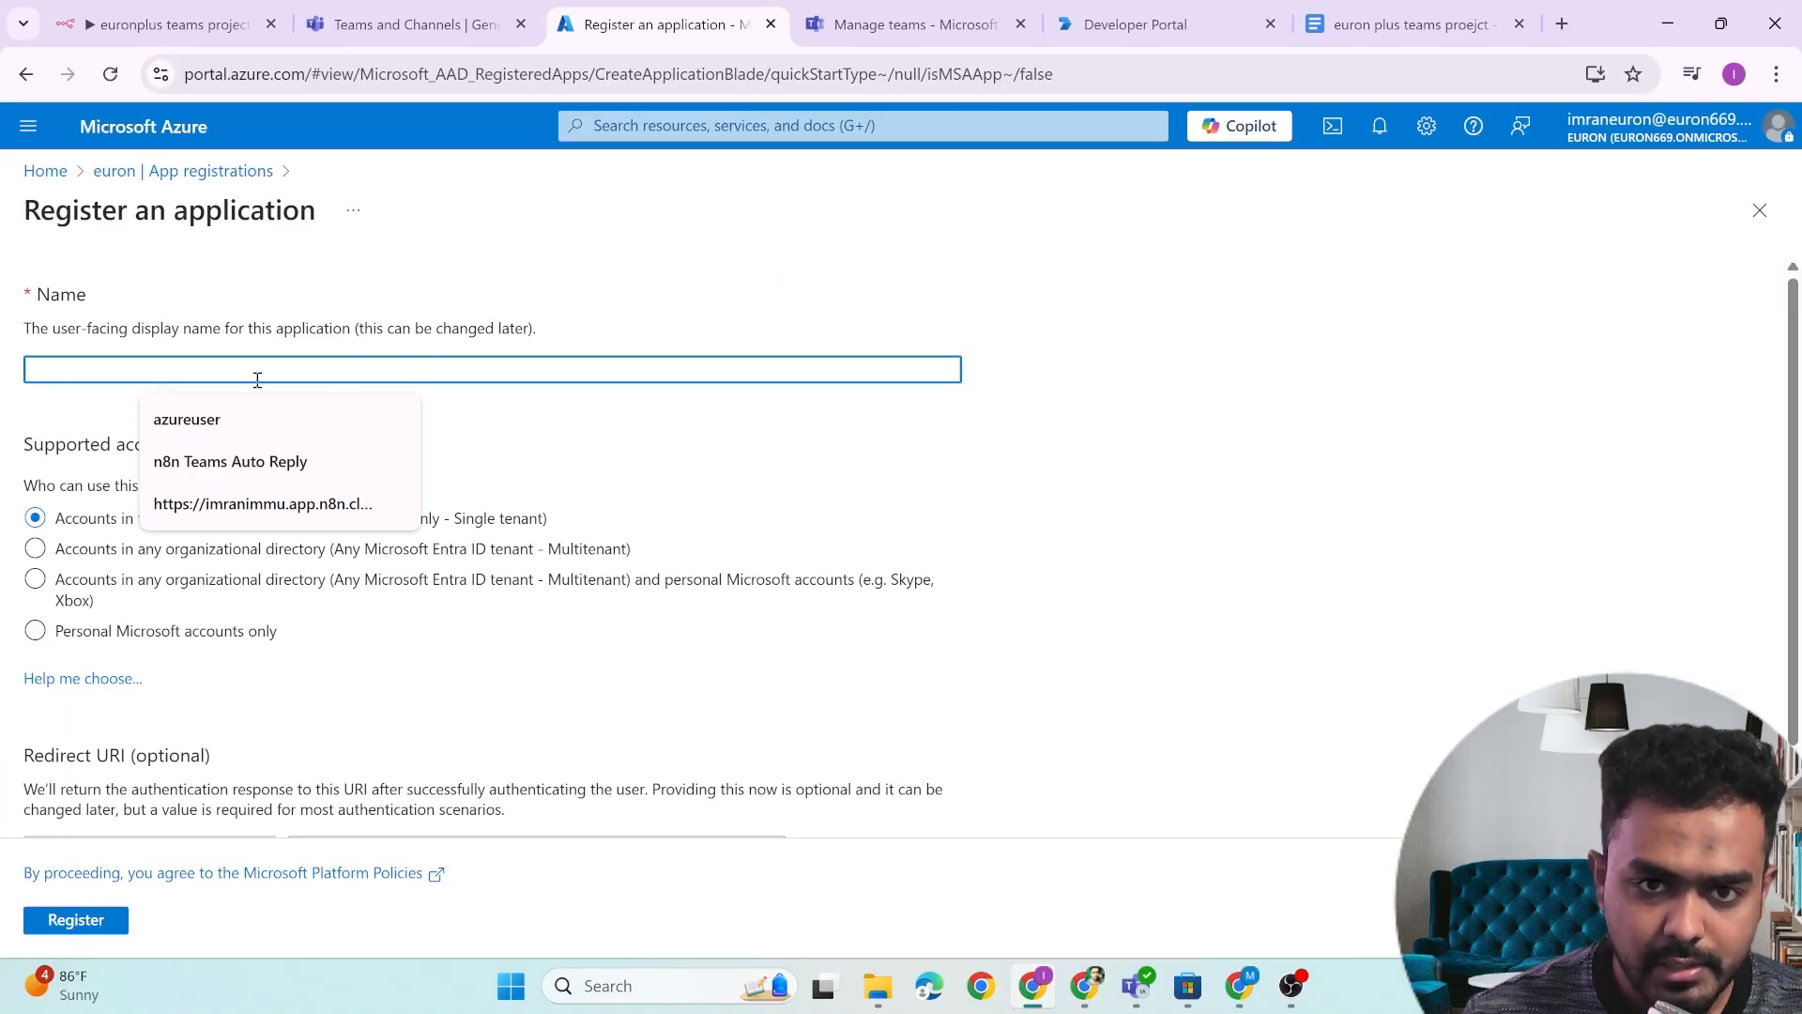
pyautogui.write('eur')
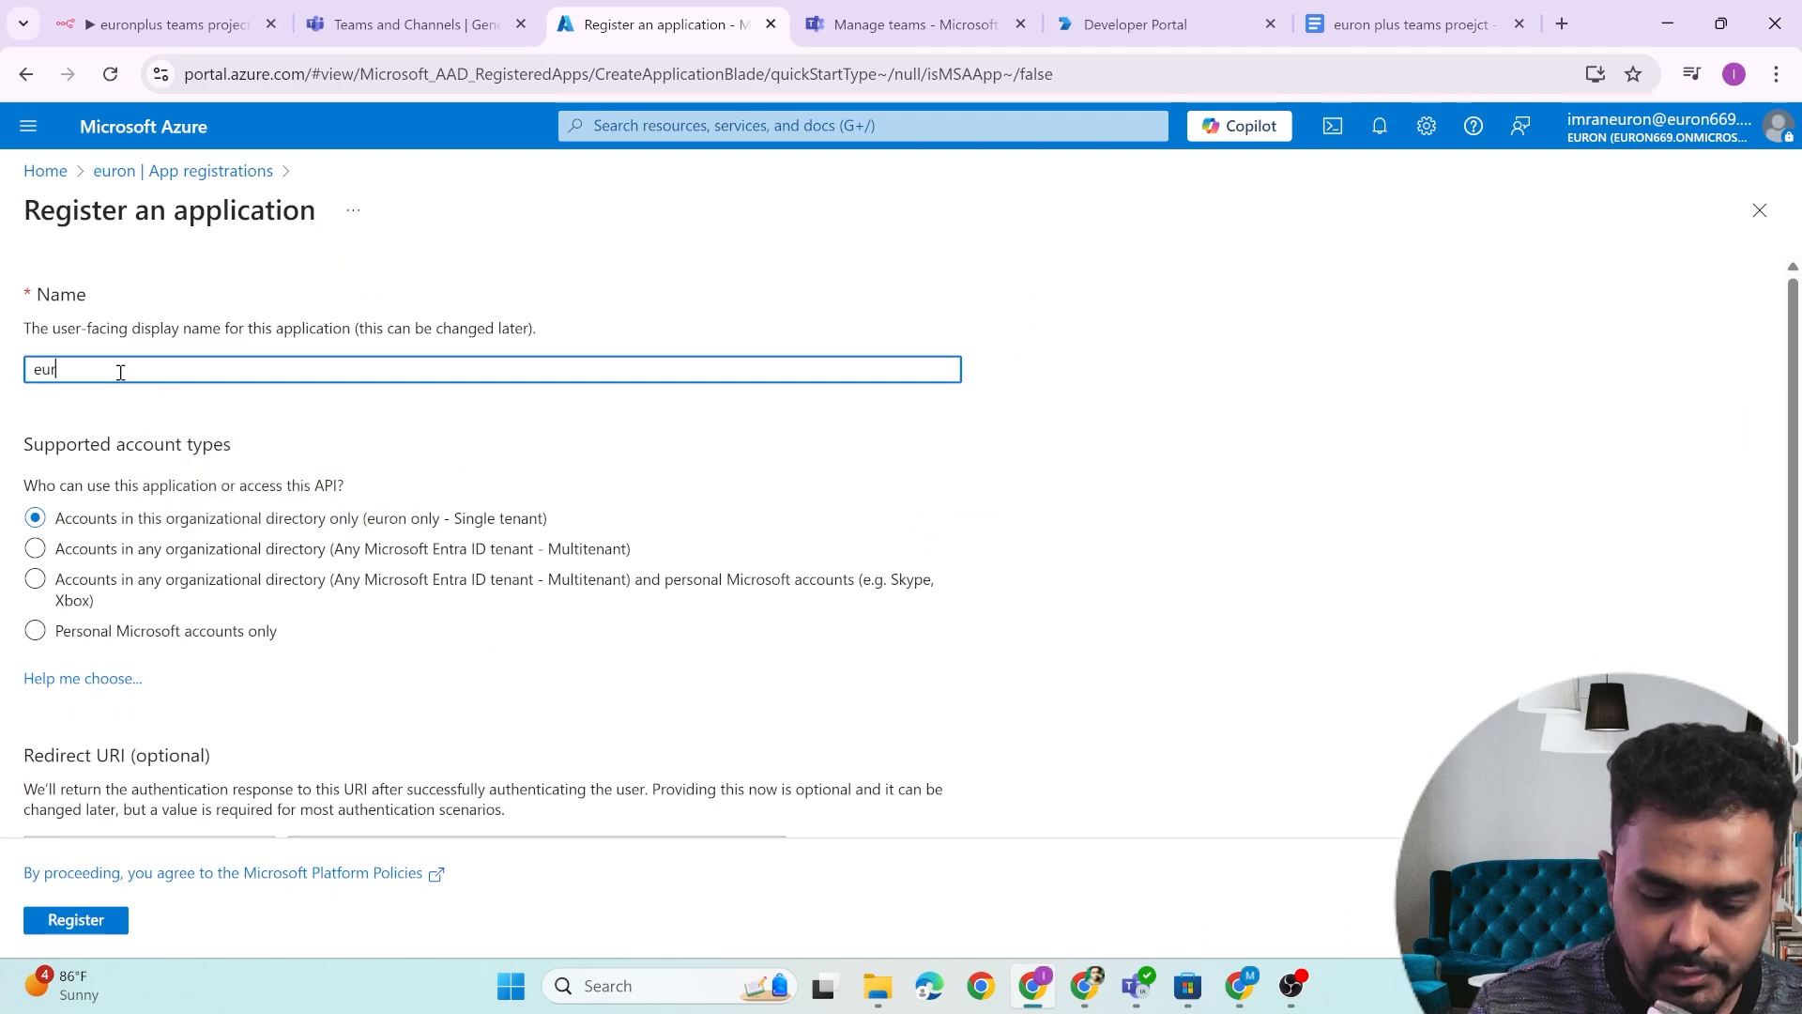
pyautogui.write('onplus')
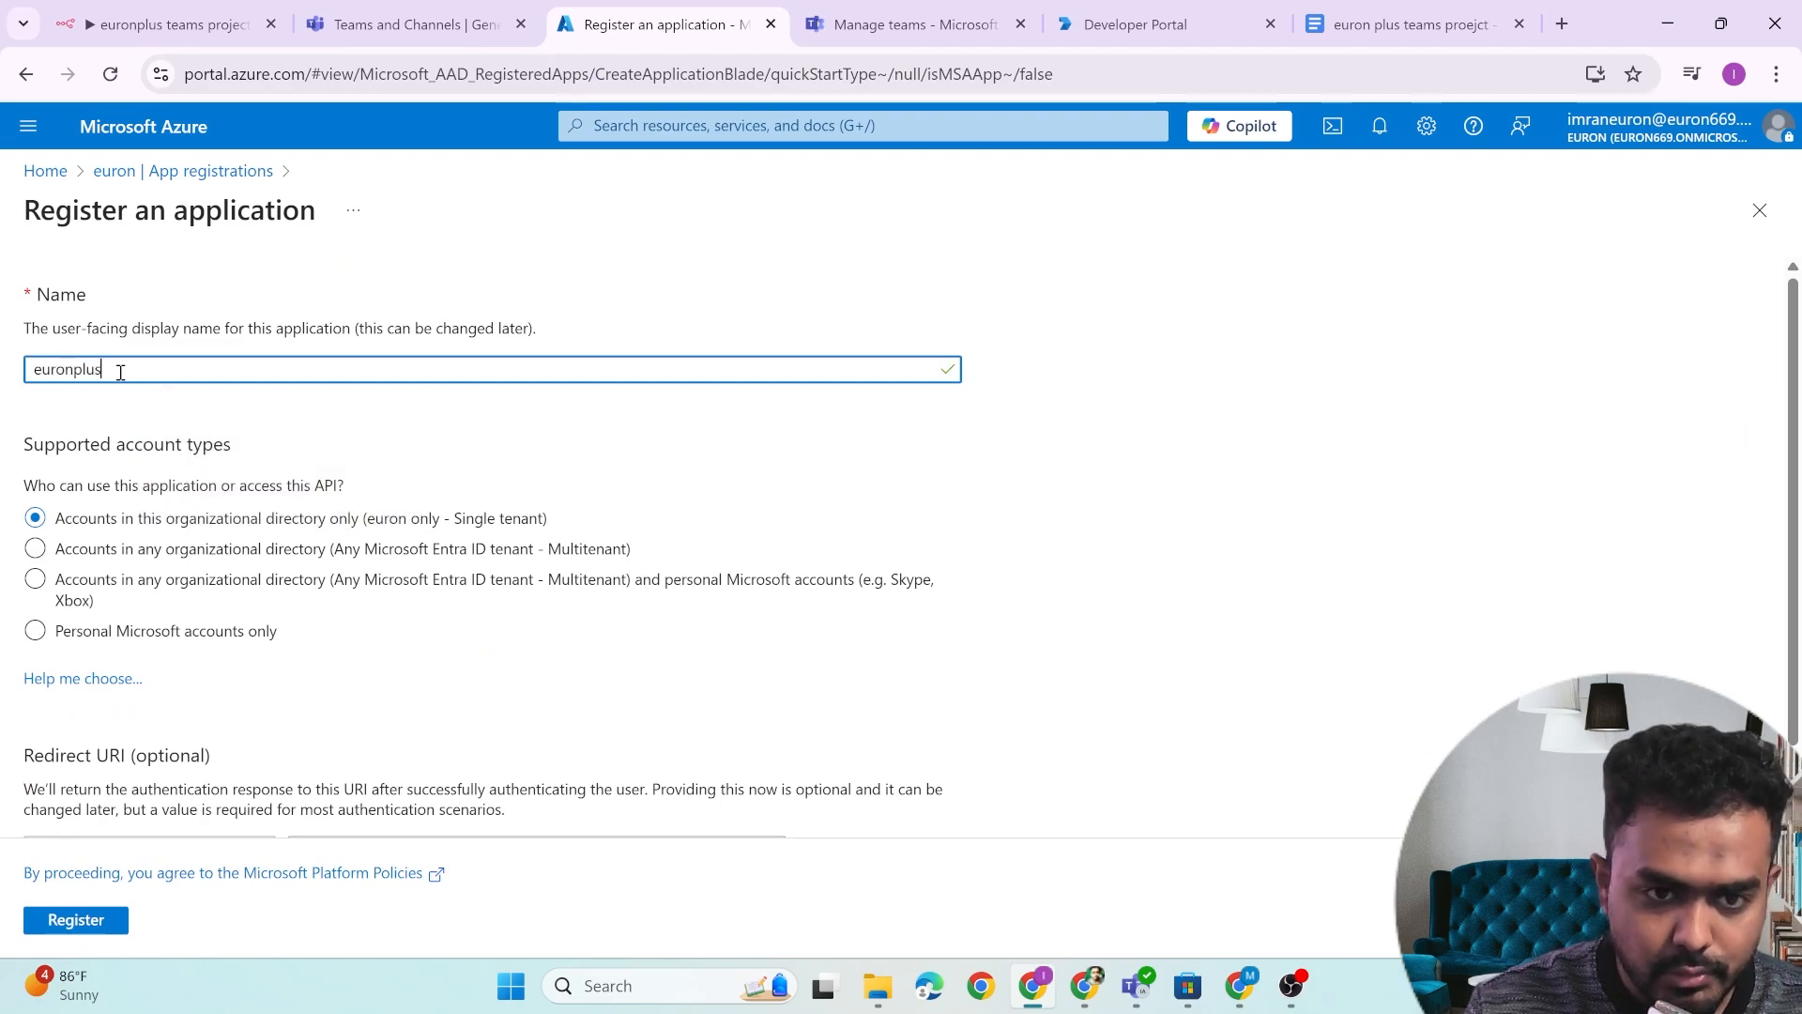
pyautogui.write('app')
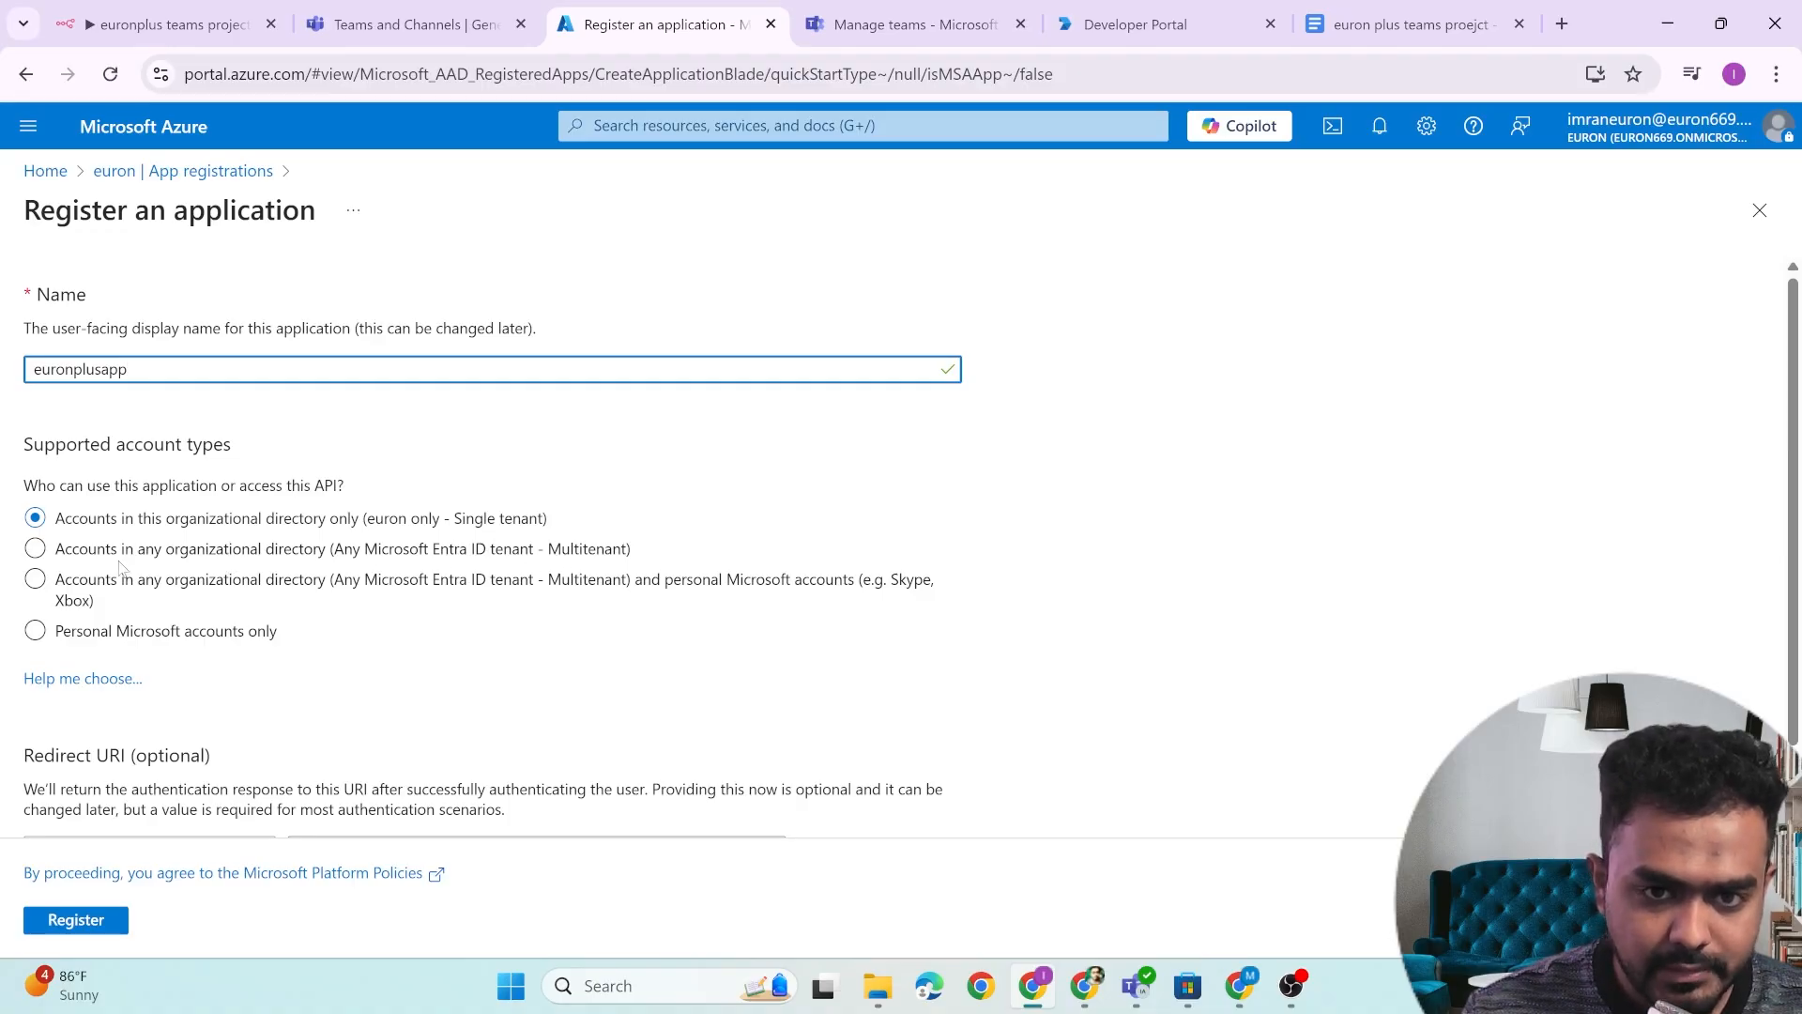
# Set the supported account types to any organizational directory (Multitenant) and choose Web as the redirect URI platform
pyautogui.click(36, 550)
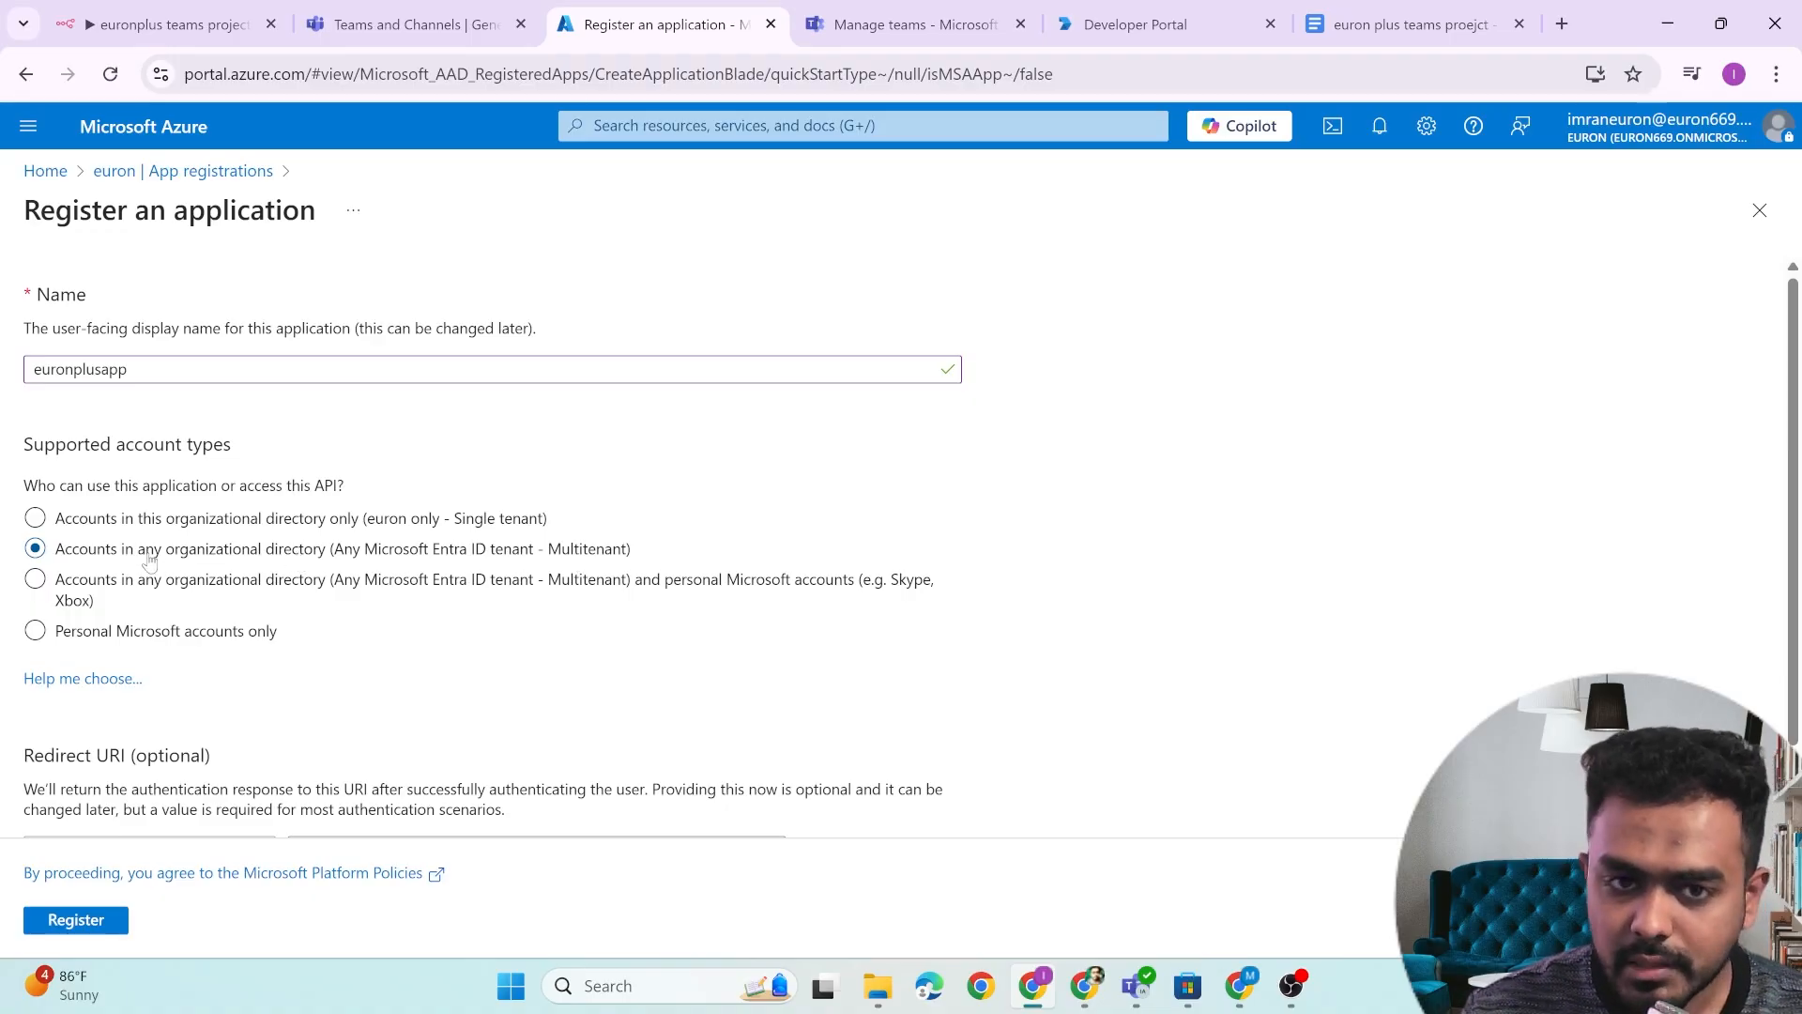
pyautogui.scroll(-1, 344, 611)
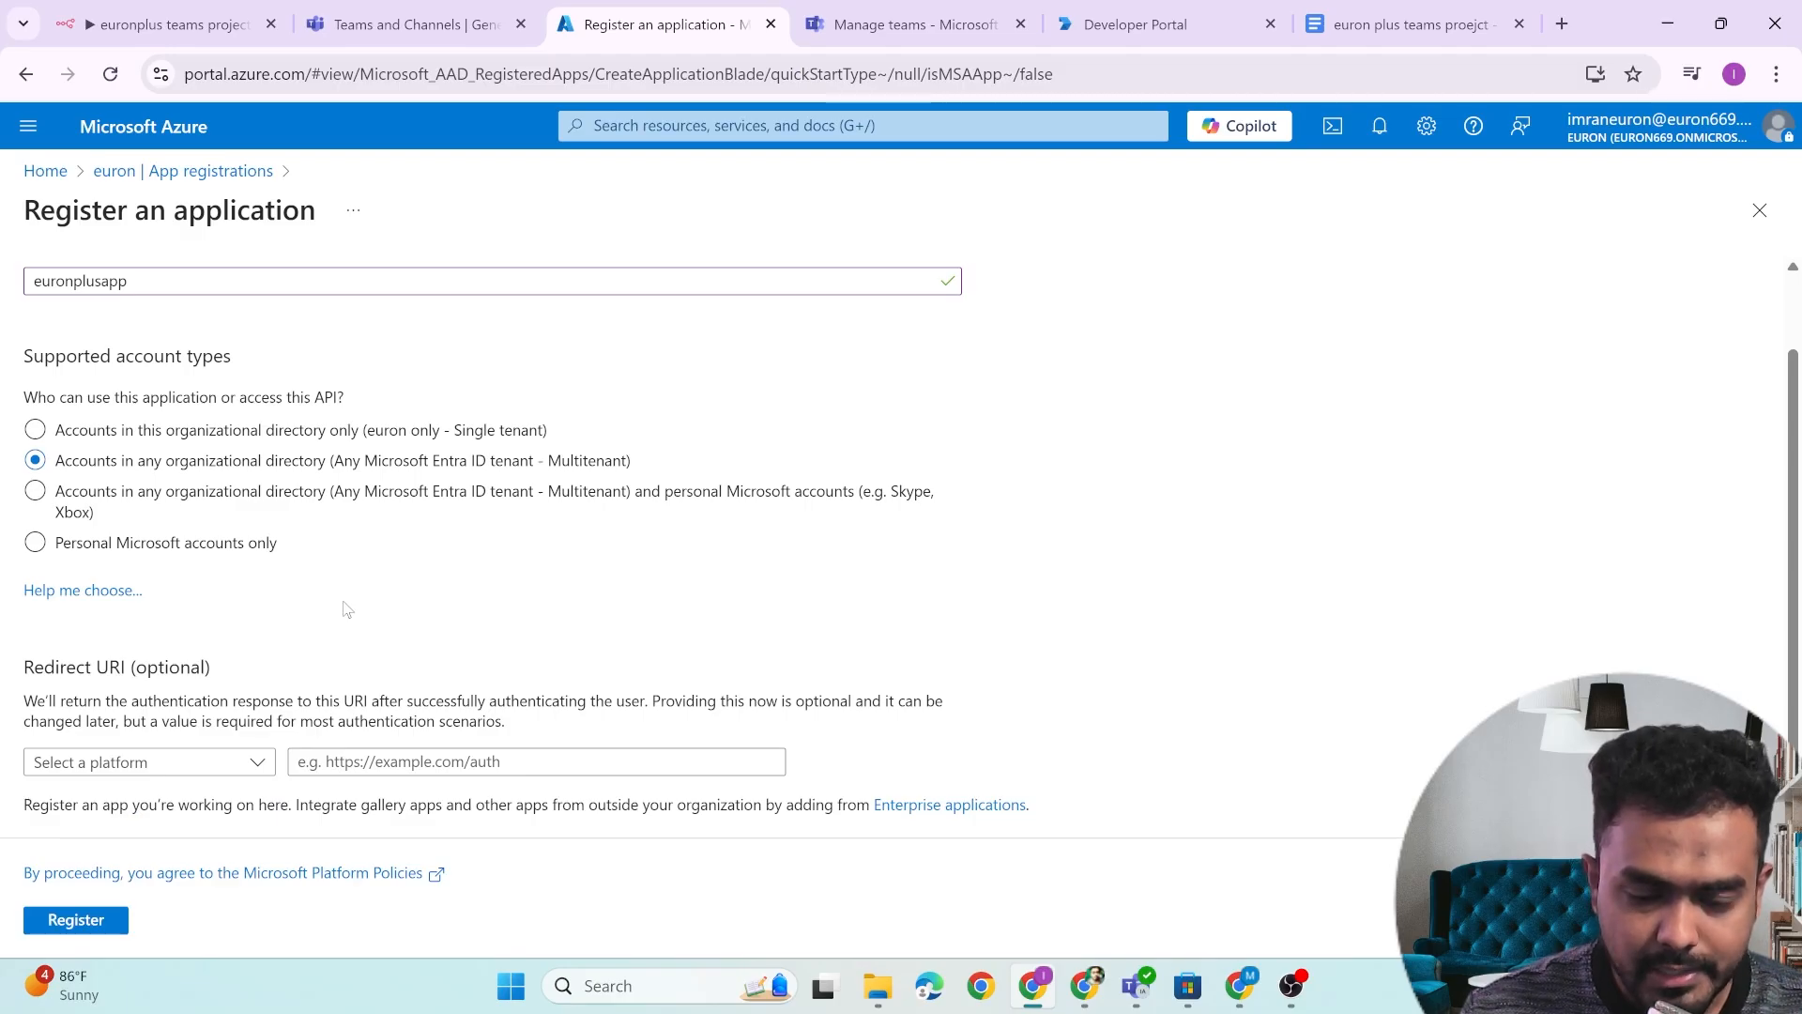
pyautogui.click(155, 762)
pyautogui.click(130, 836)
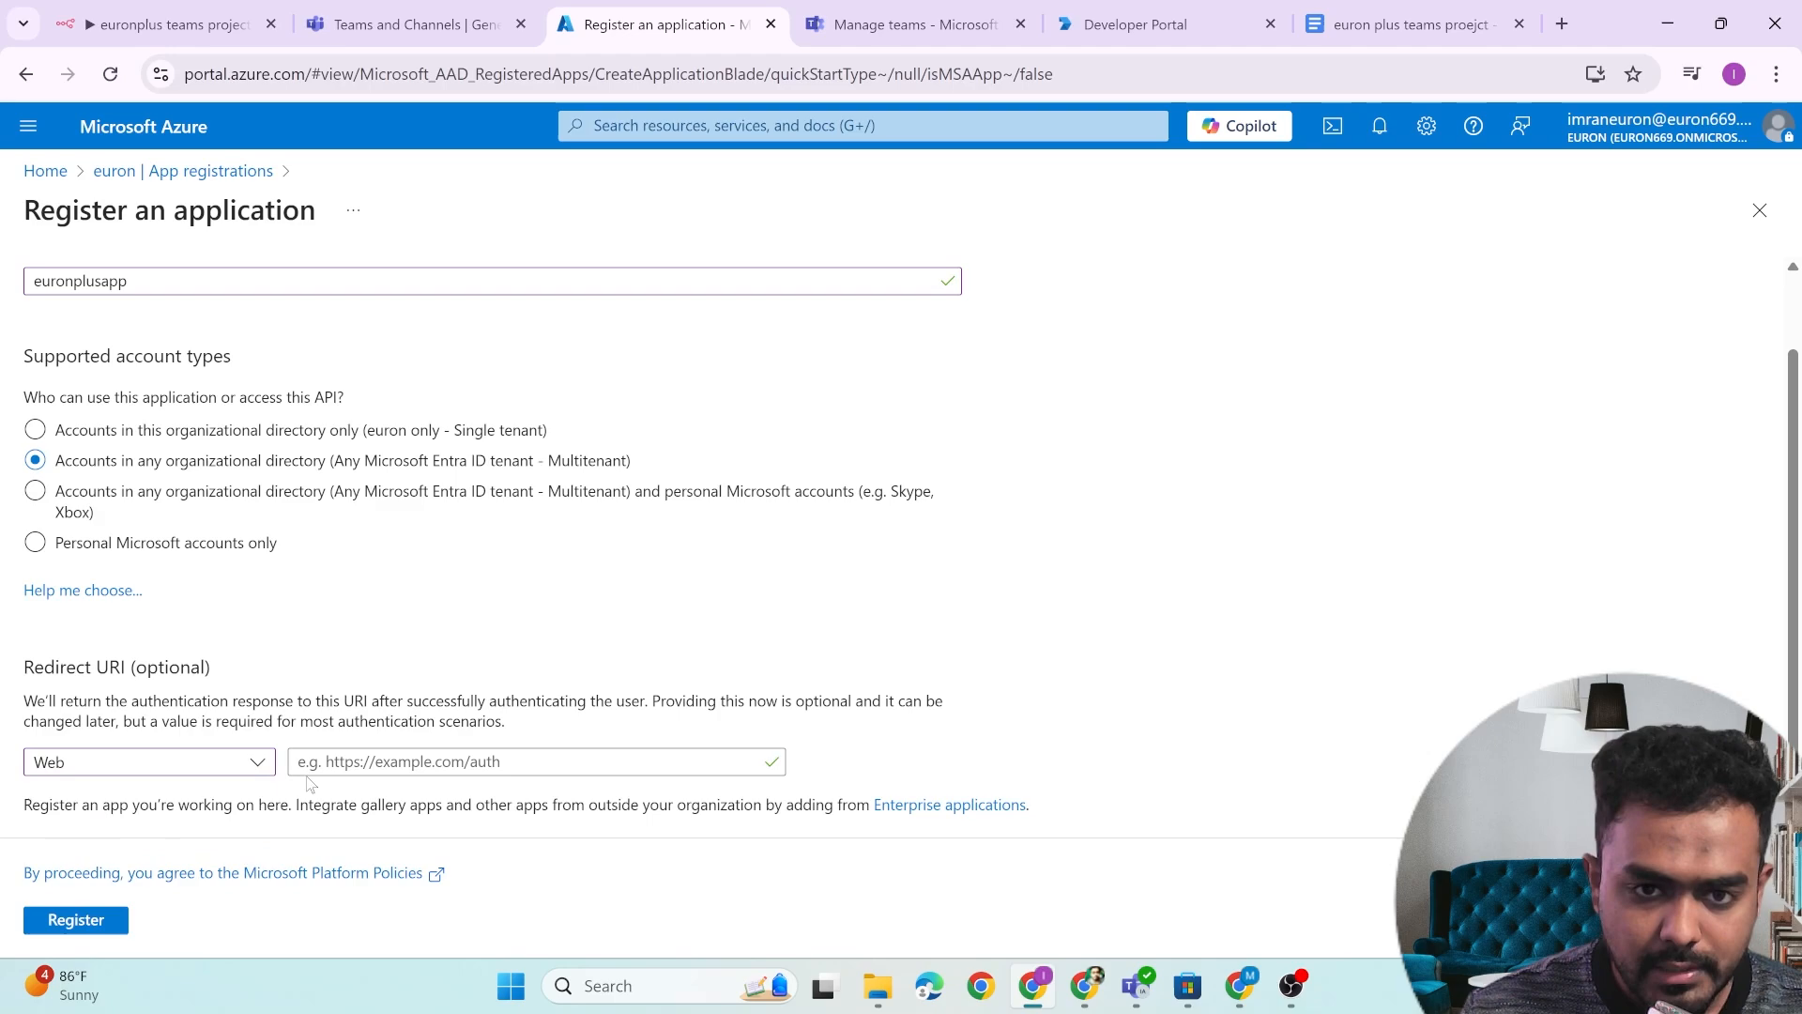
pyautogui.click(362, 760)
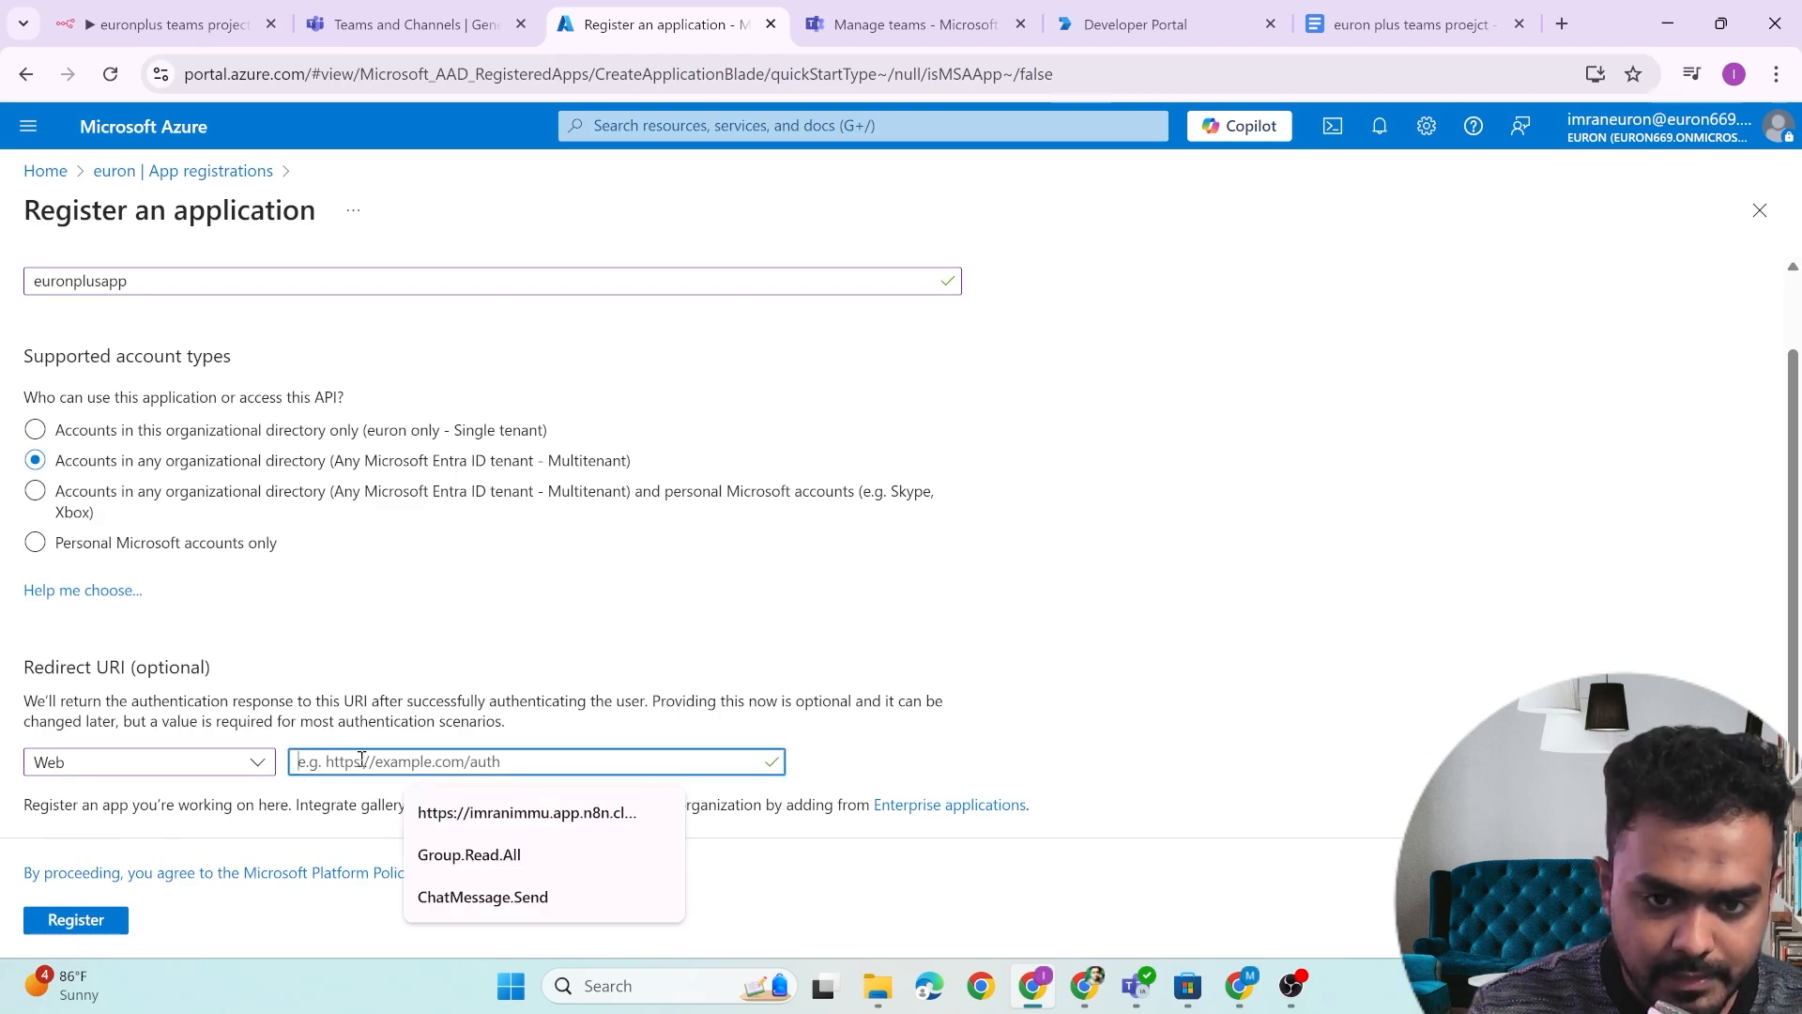
pyautogui.write('h')
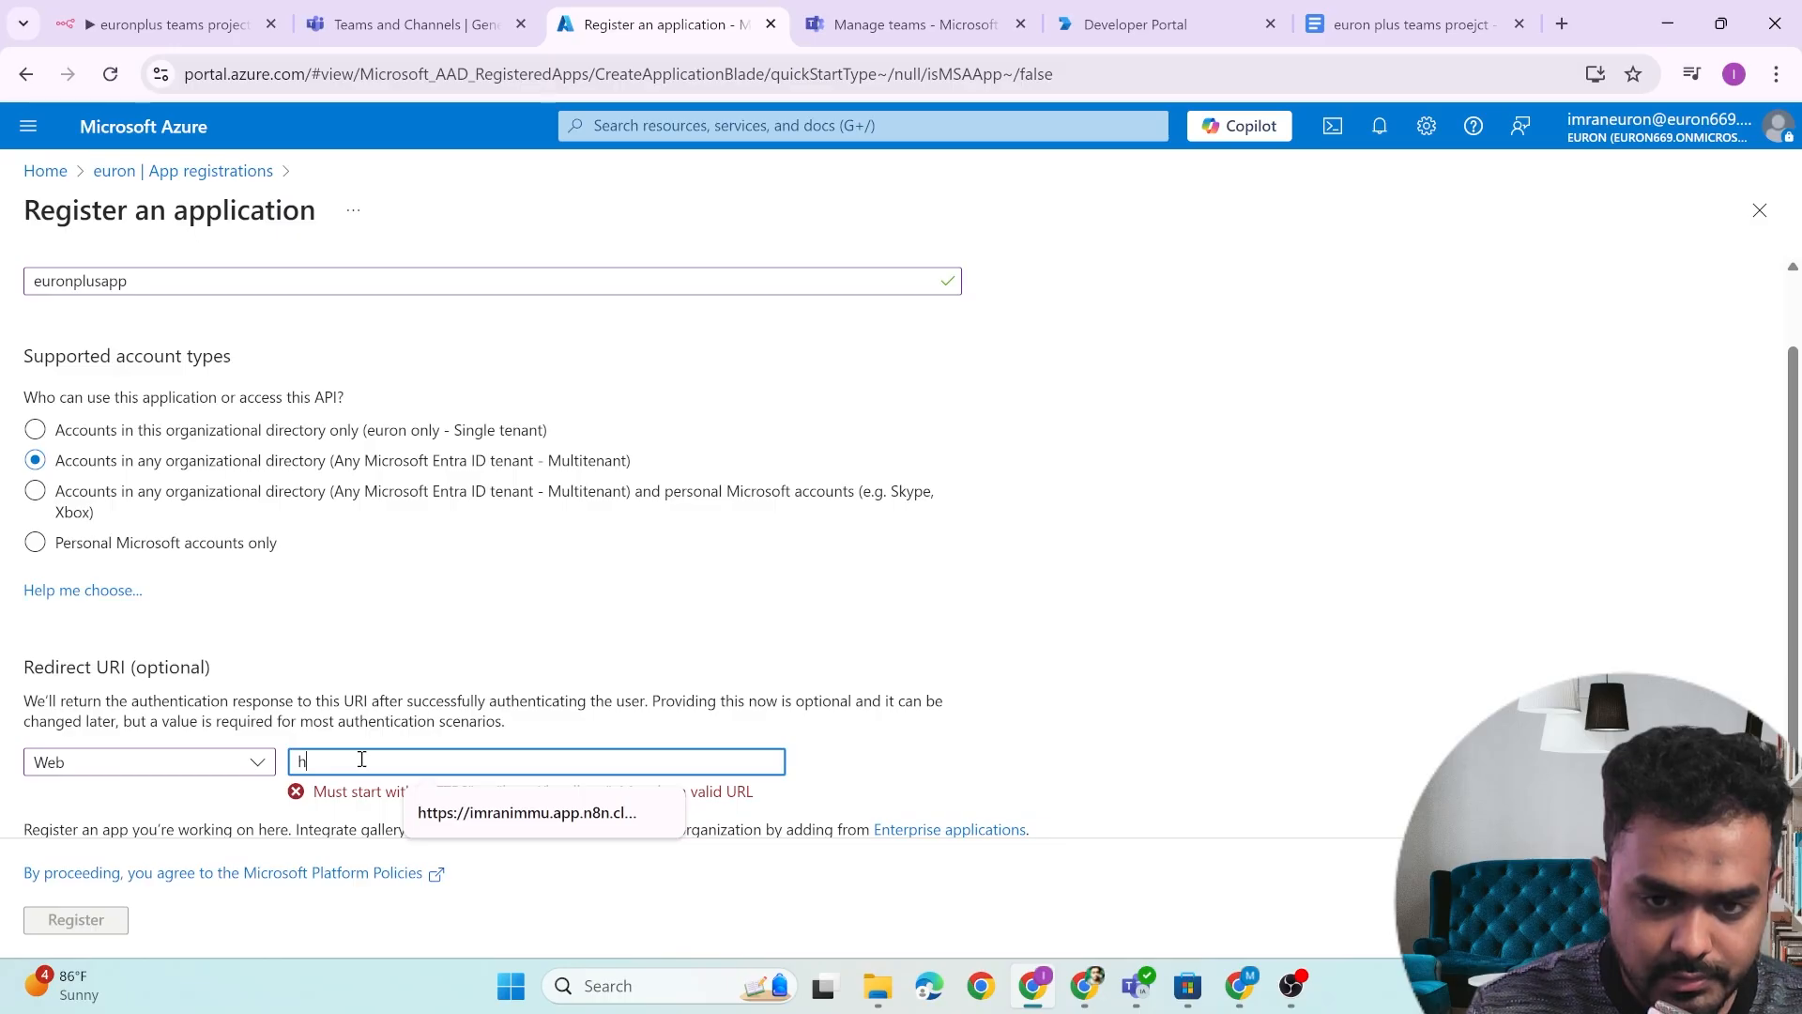
pyautogui.write('ttps')
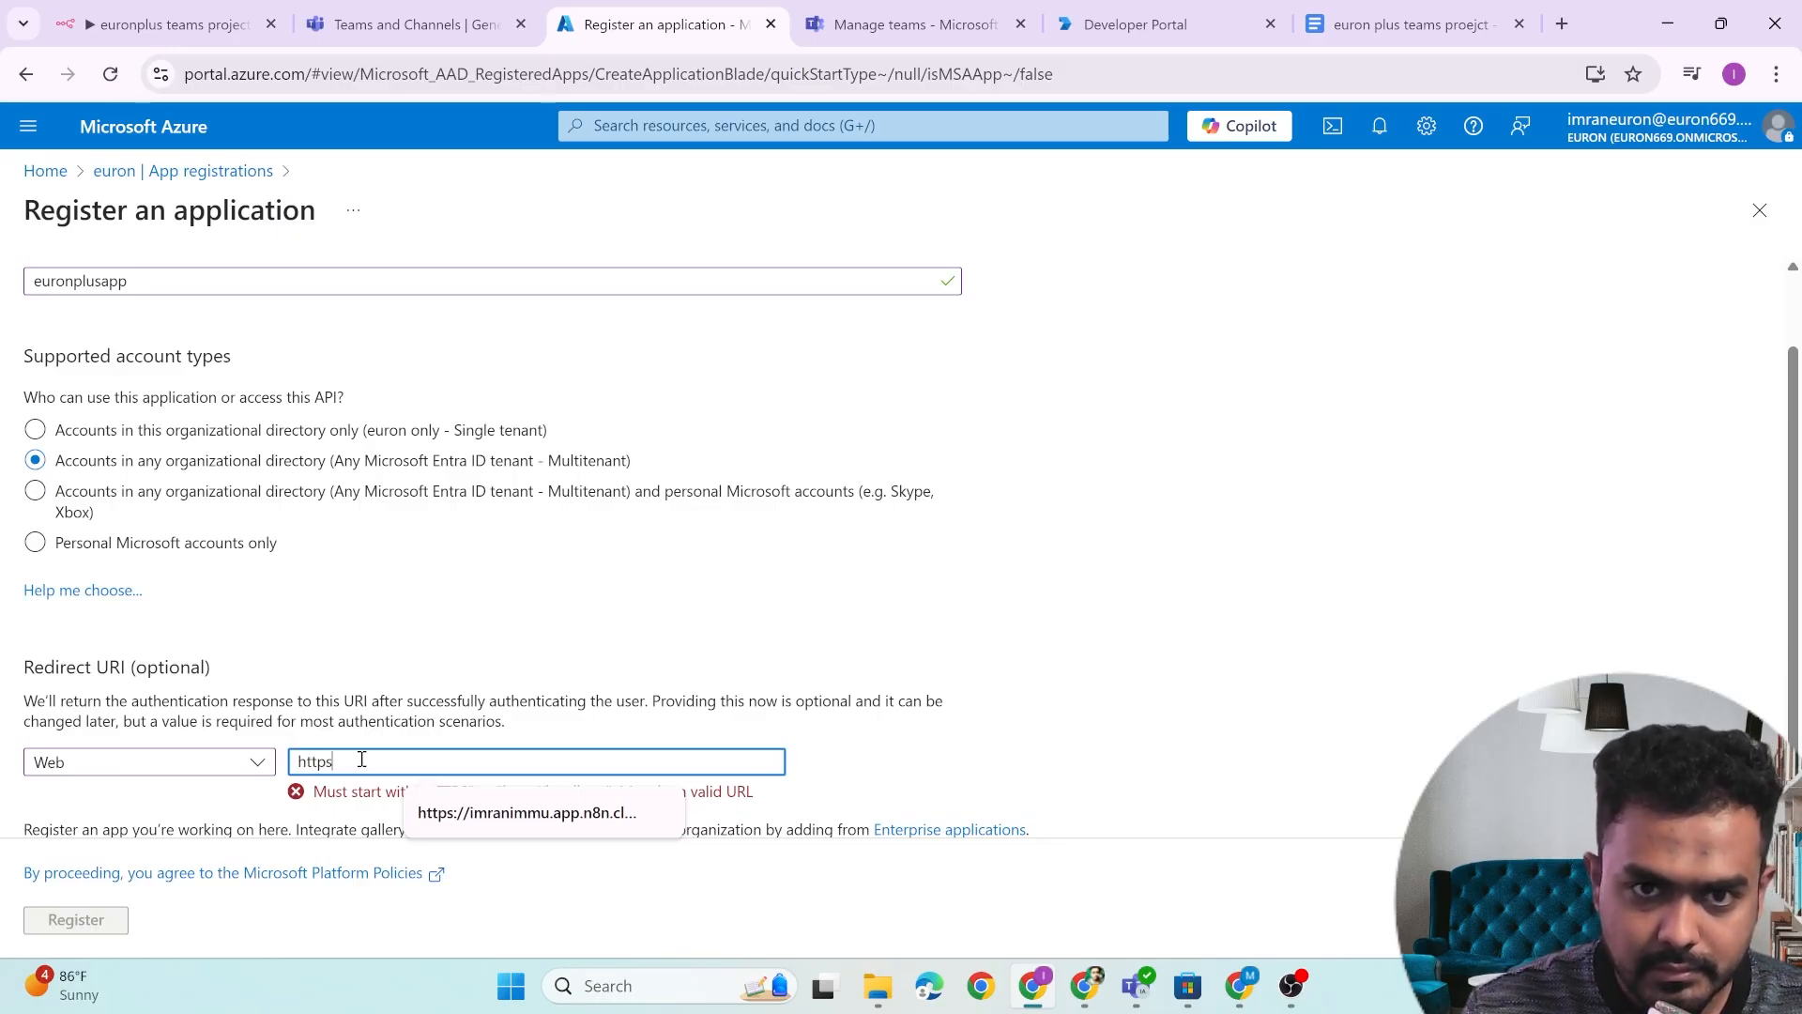
pyautogui.write(':')
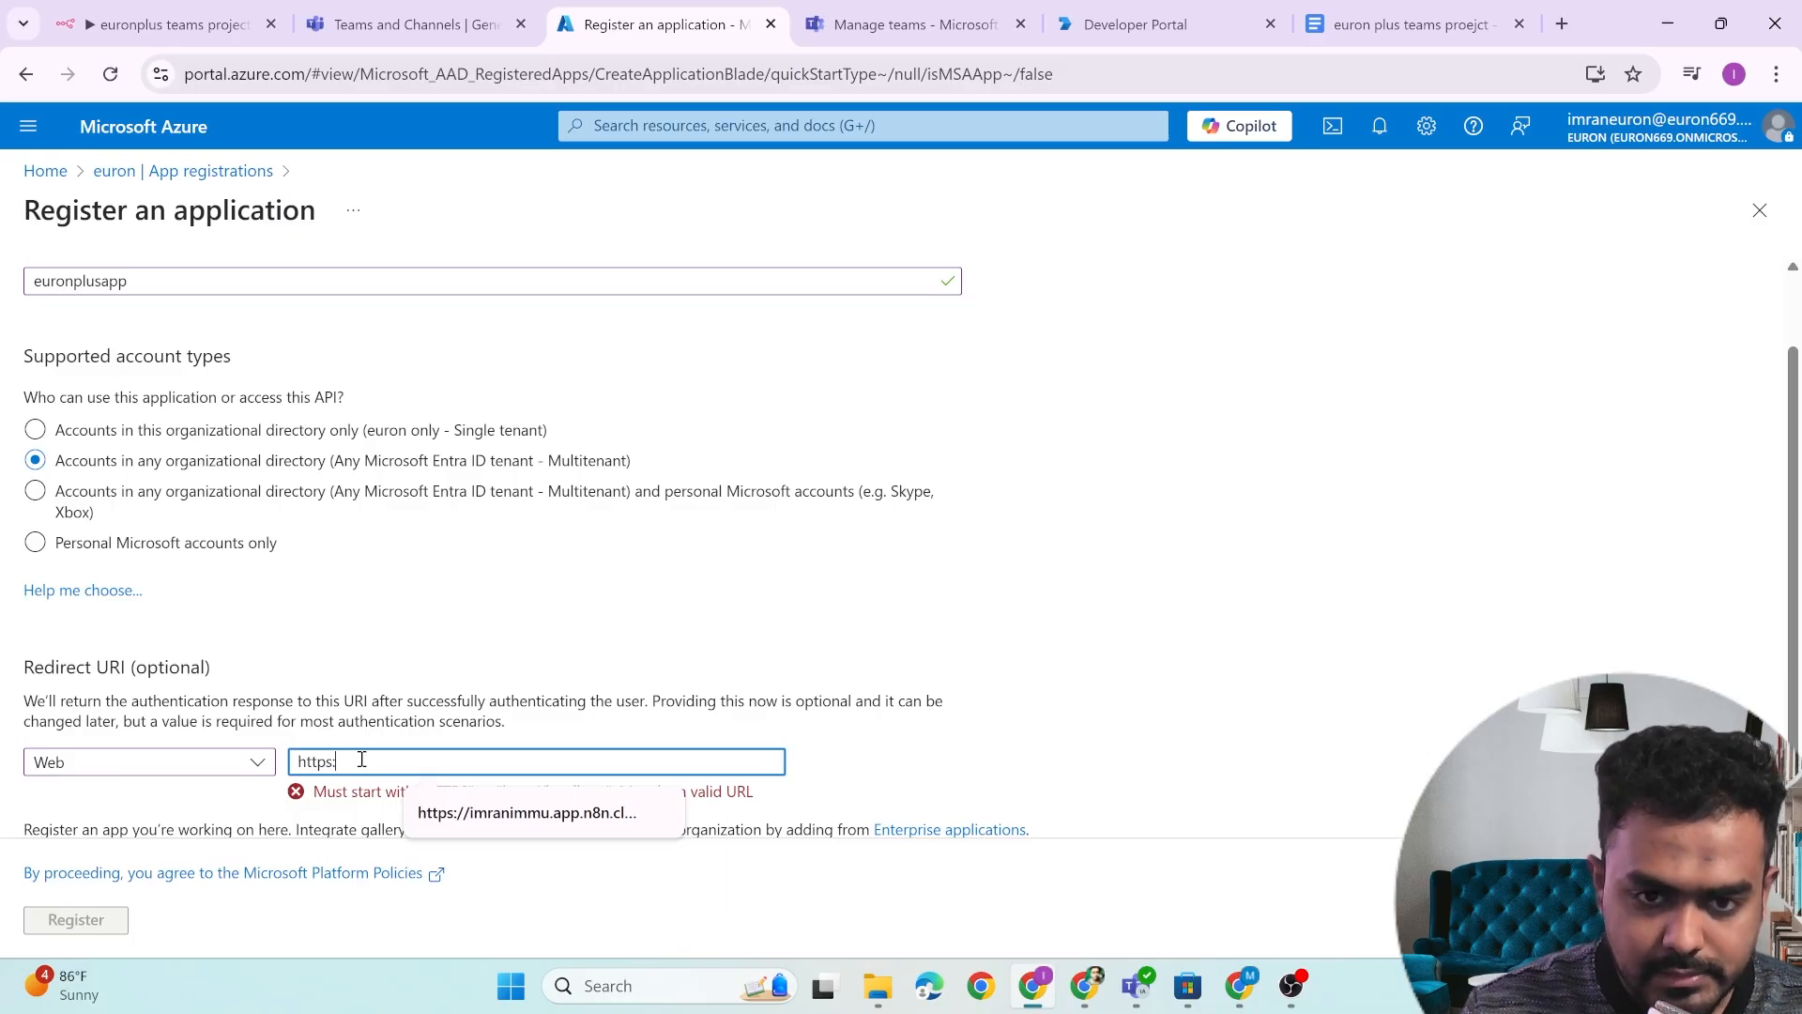
pyautogui.write('//')
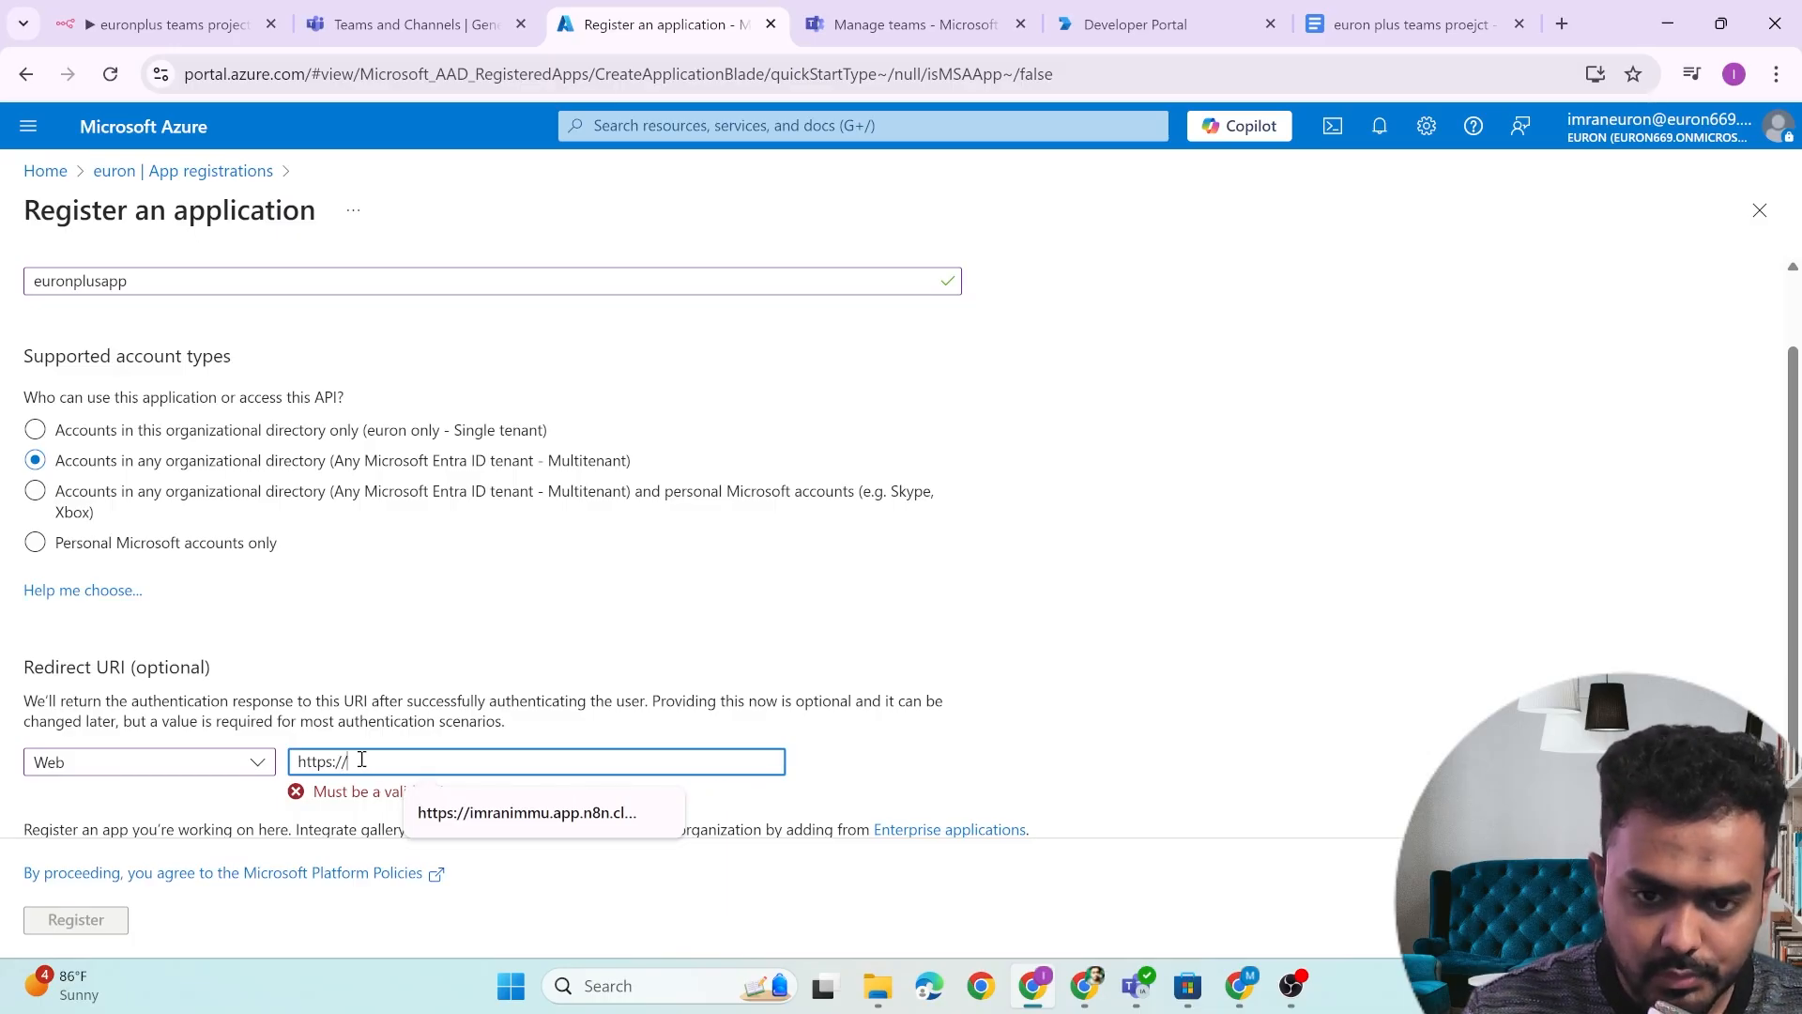
pyautogui.write('oauth')
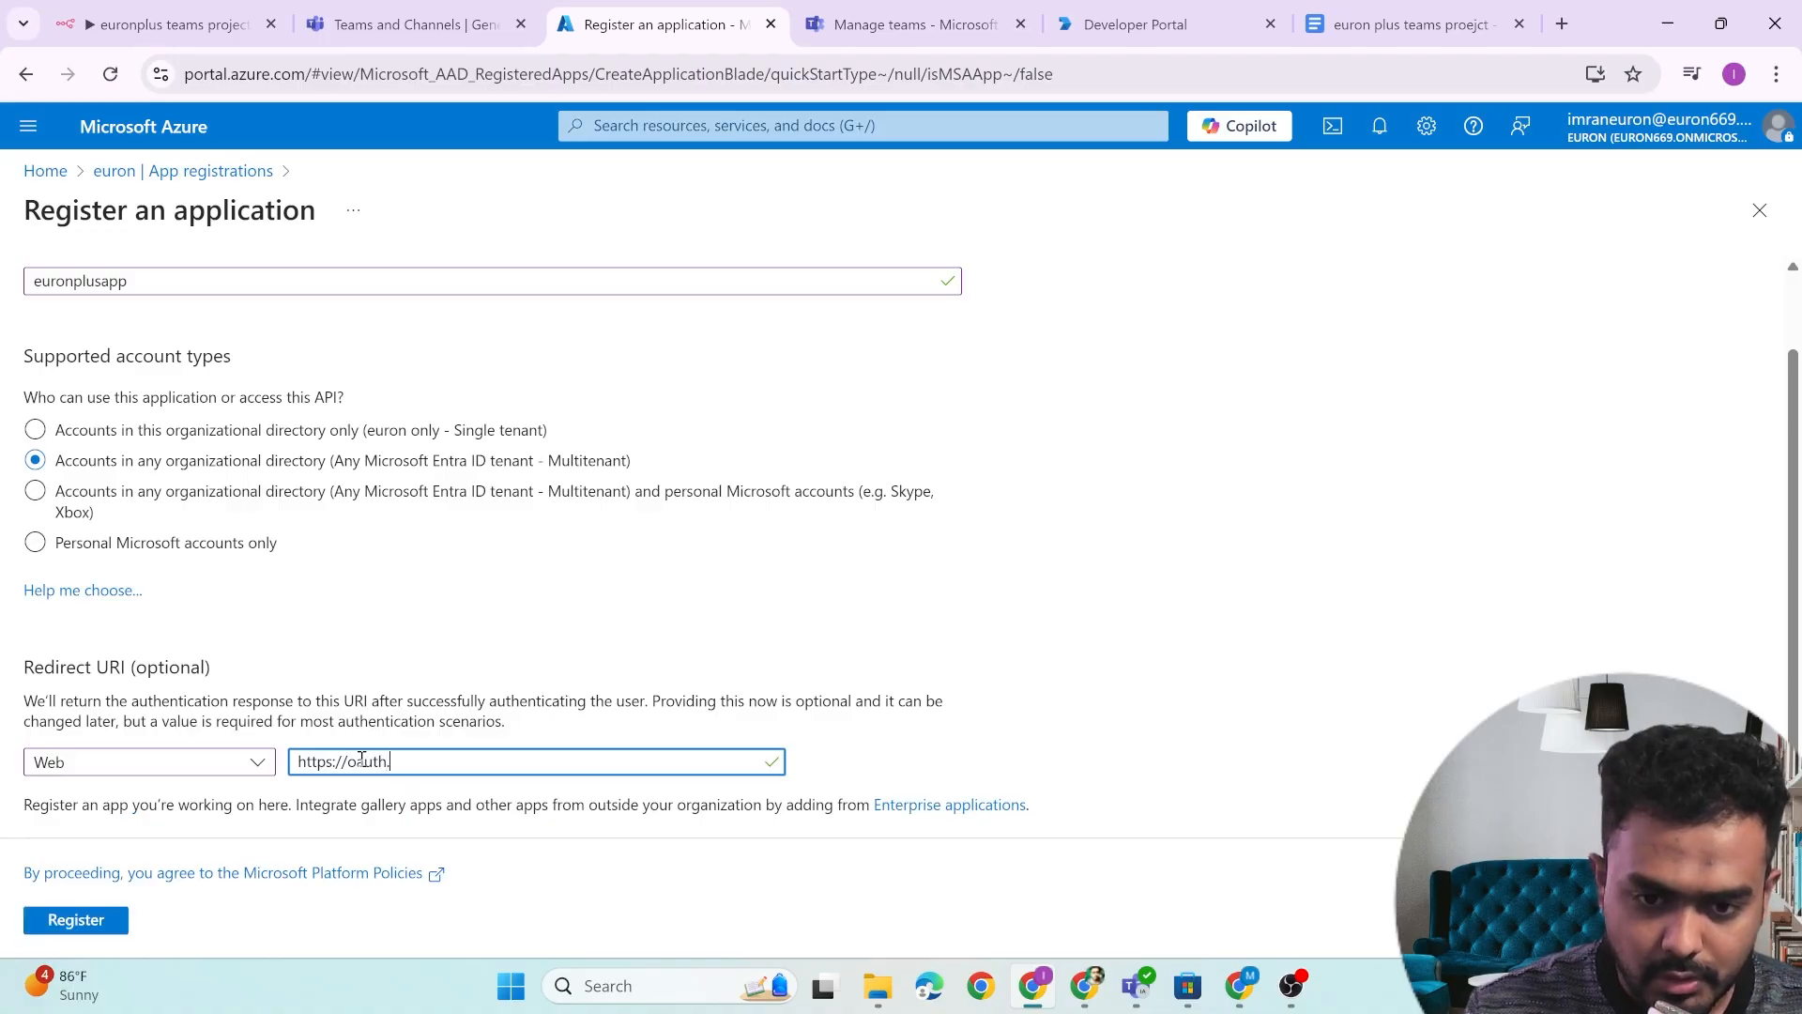
pyautogui.write('.')
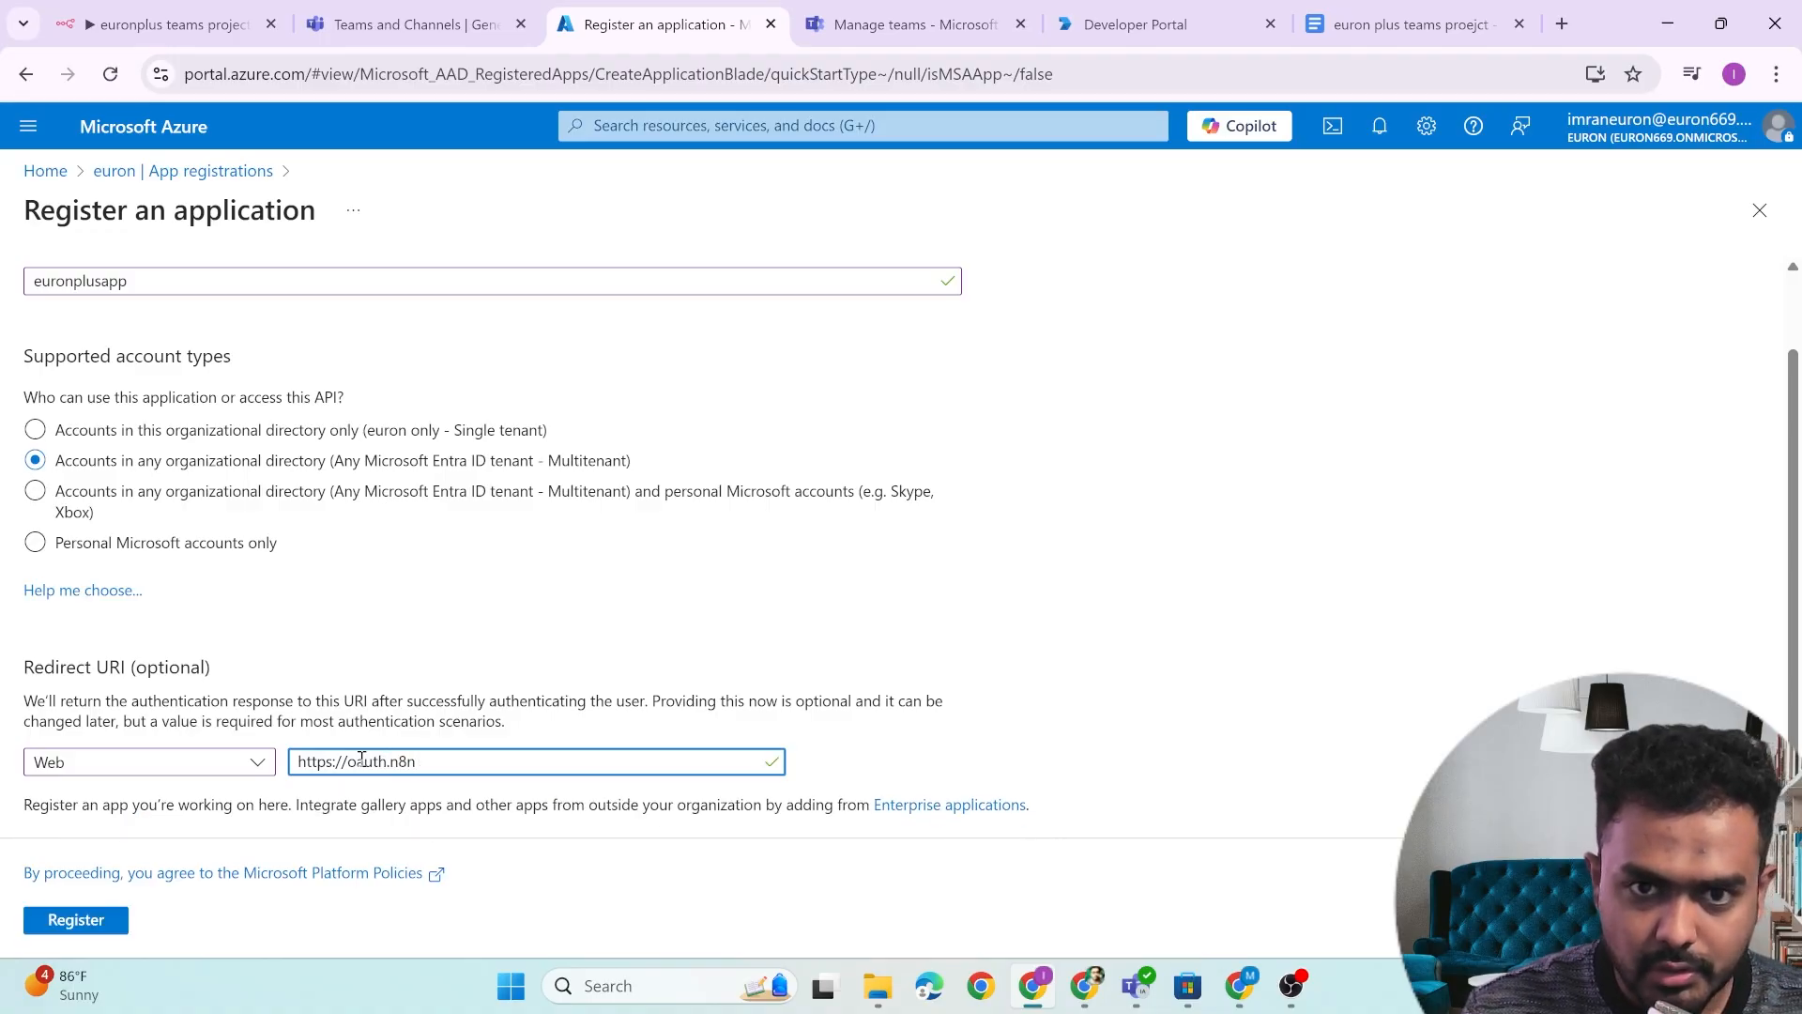
pyautogui.write('.cloud/o')
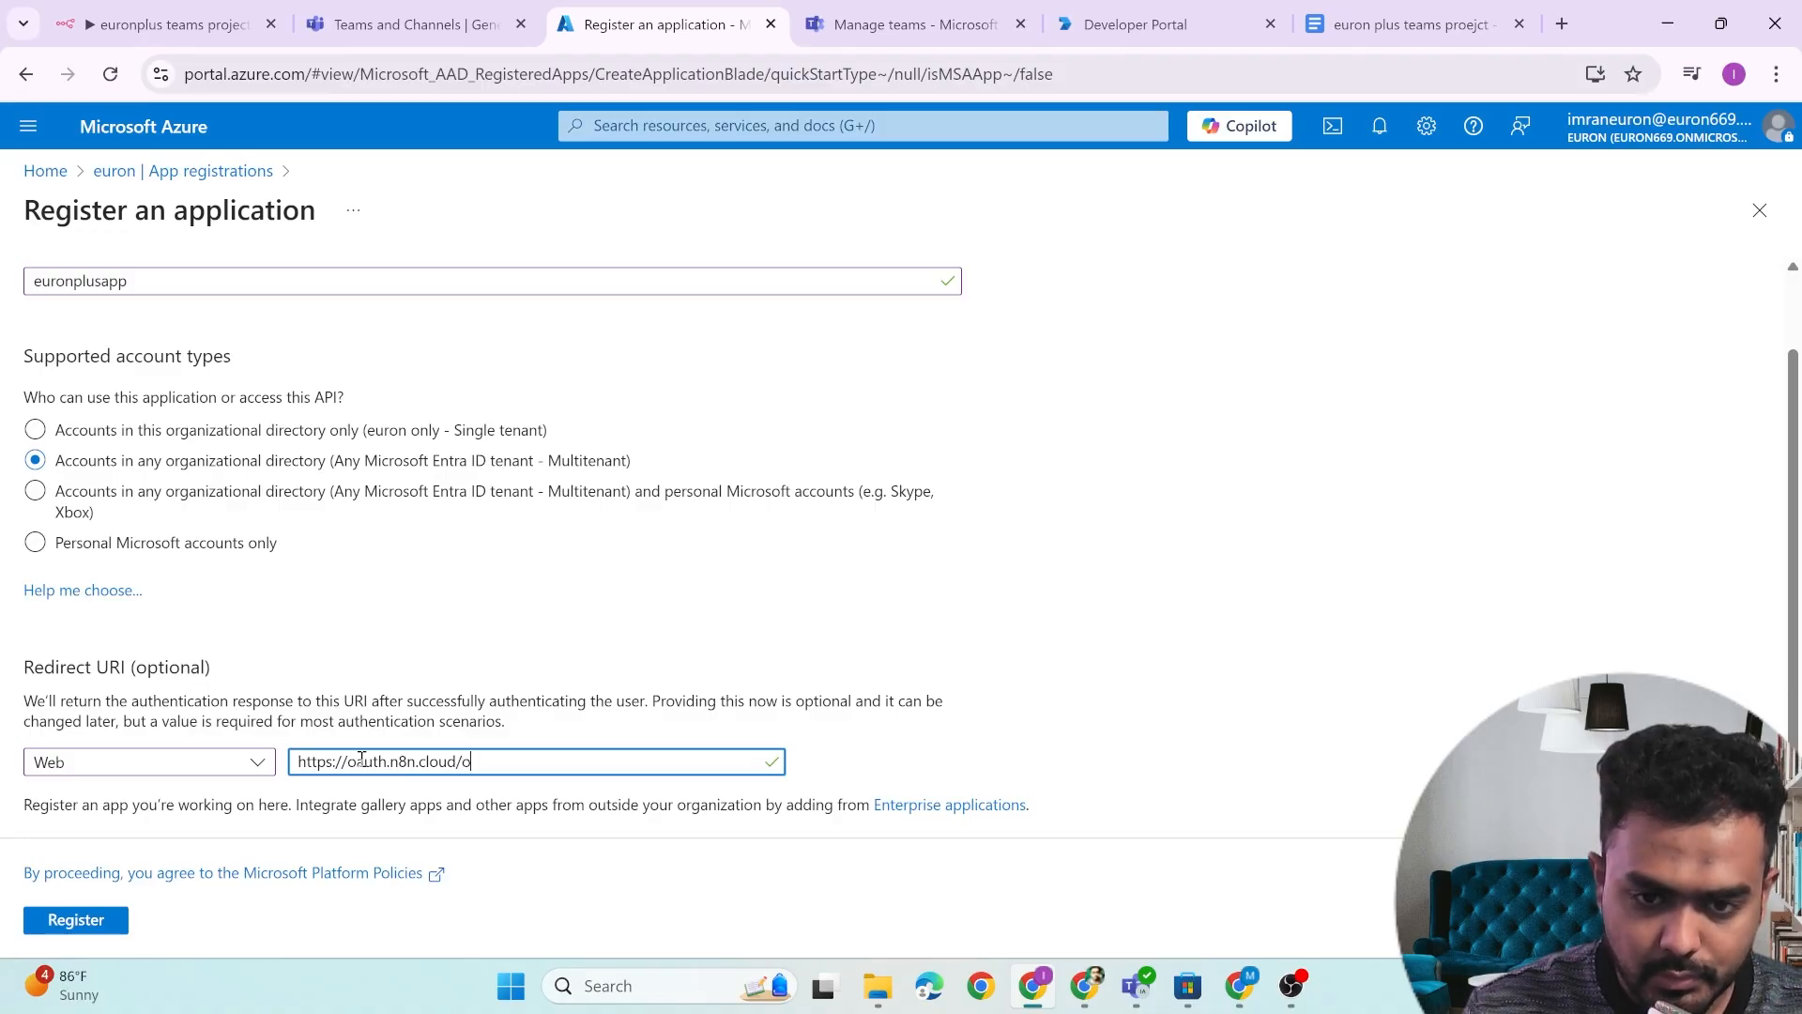
pyautogui.write('aut')
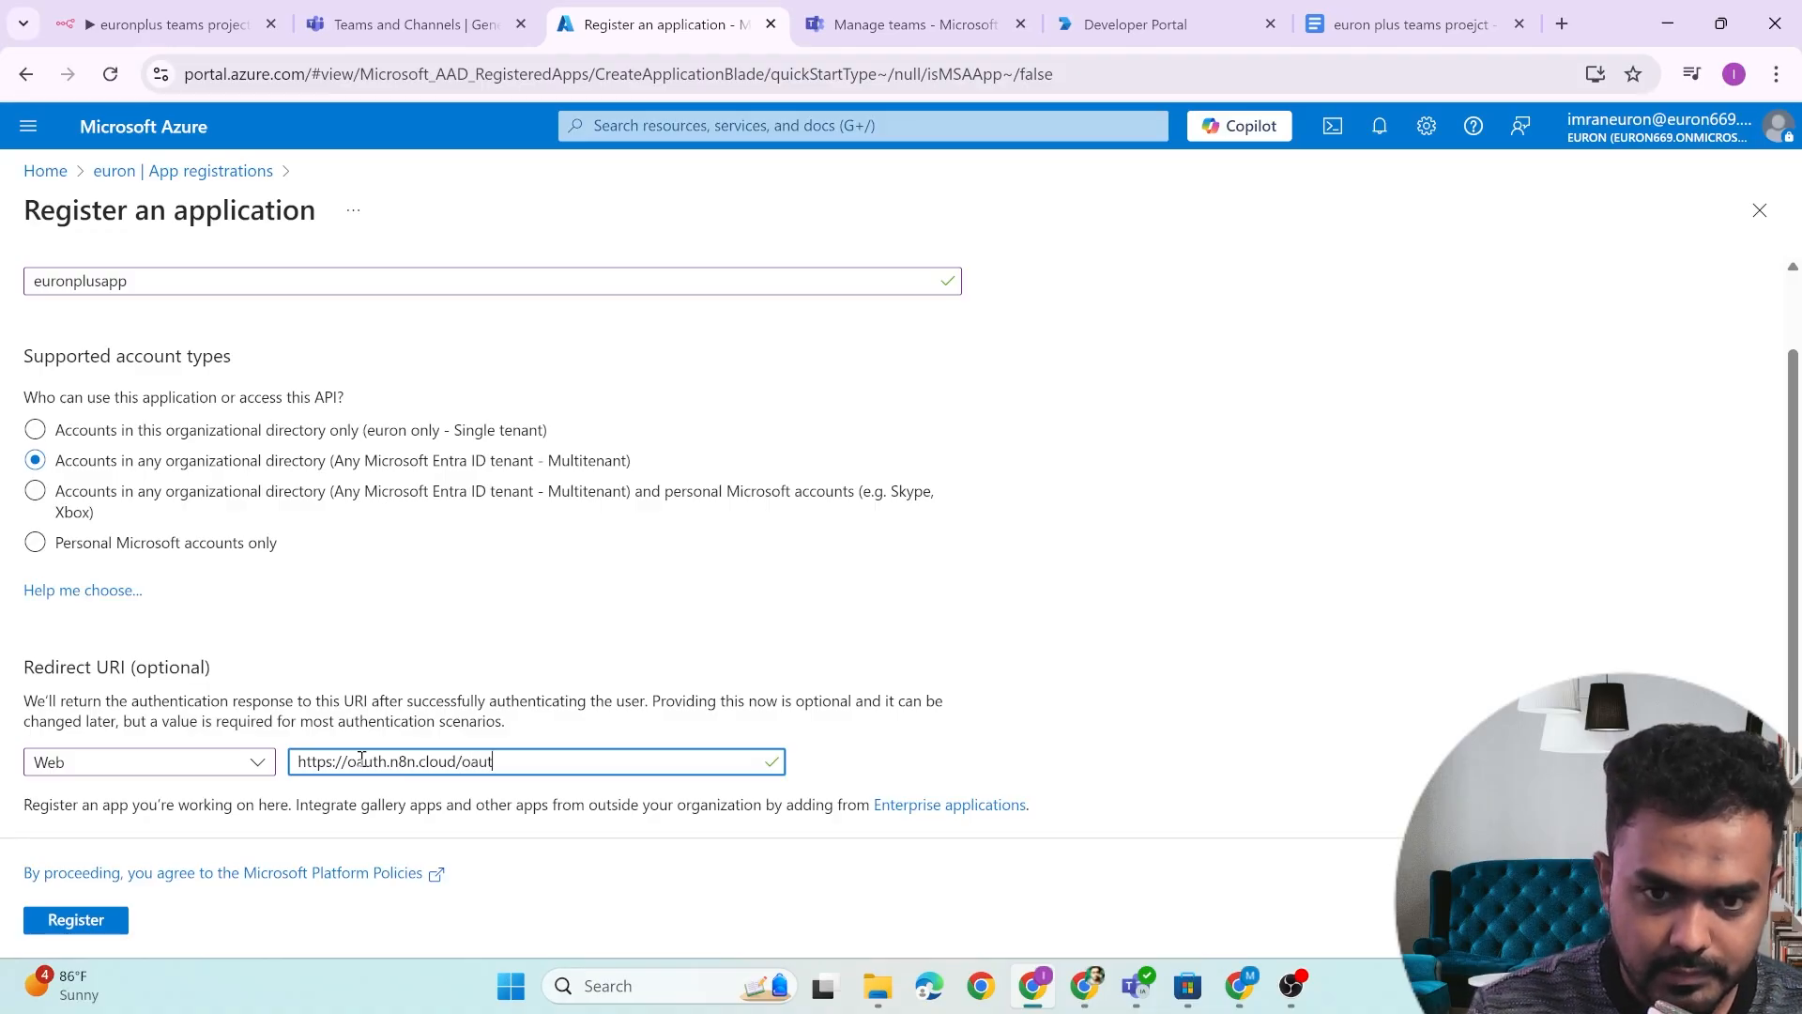
pyautogui.write('h2/ca')
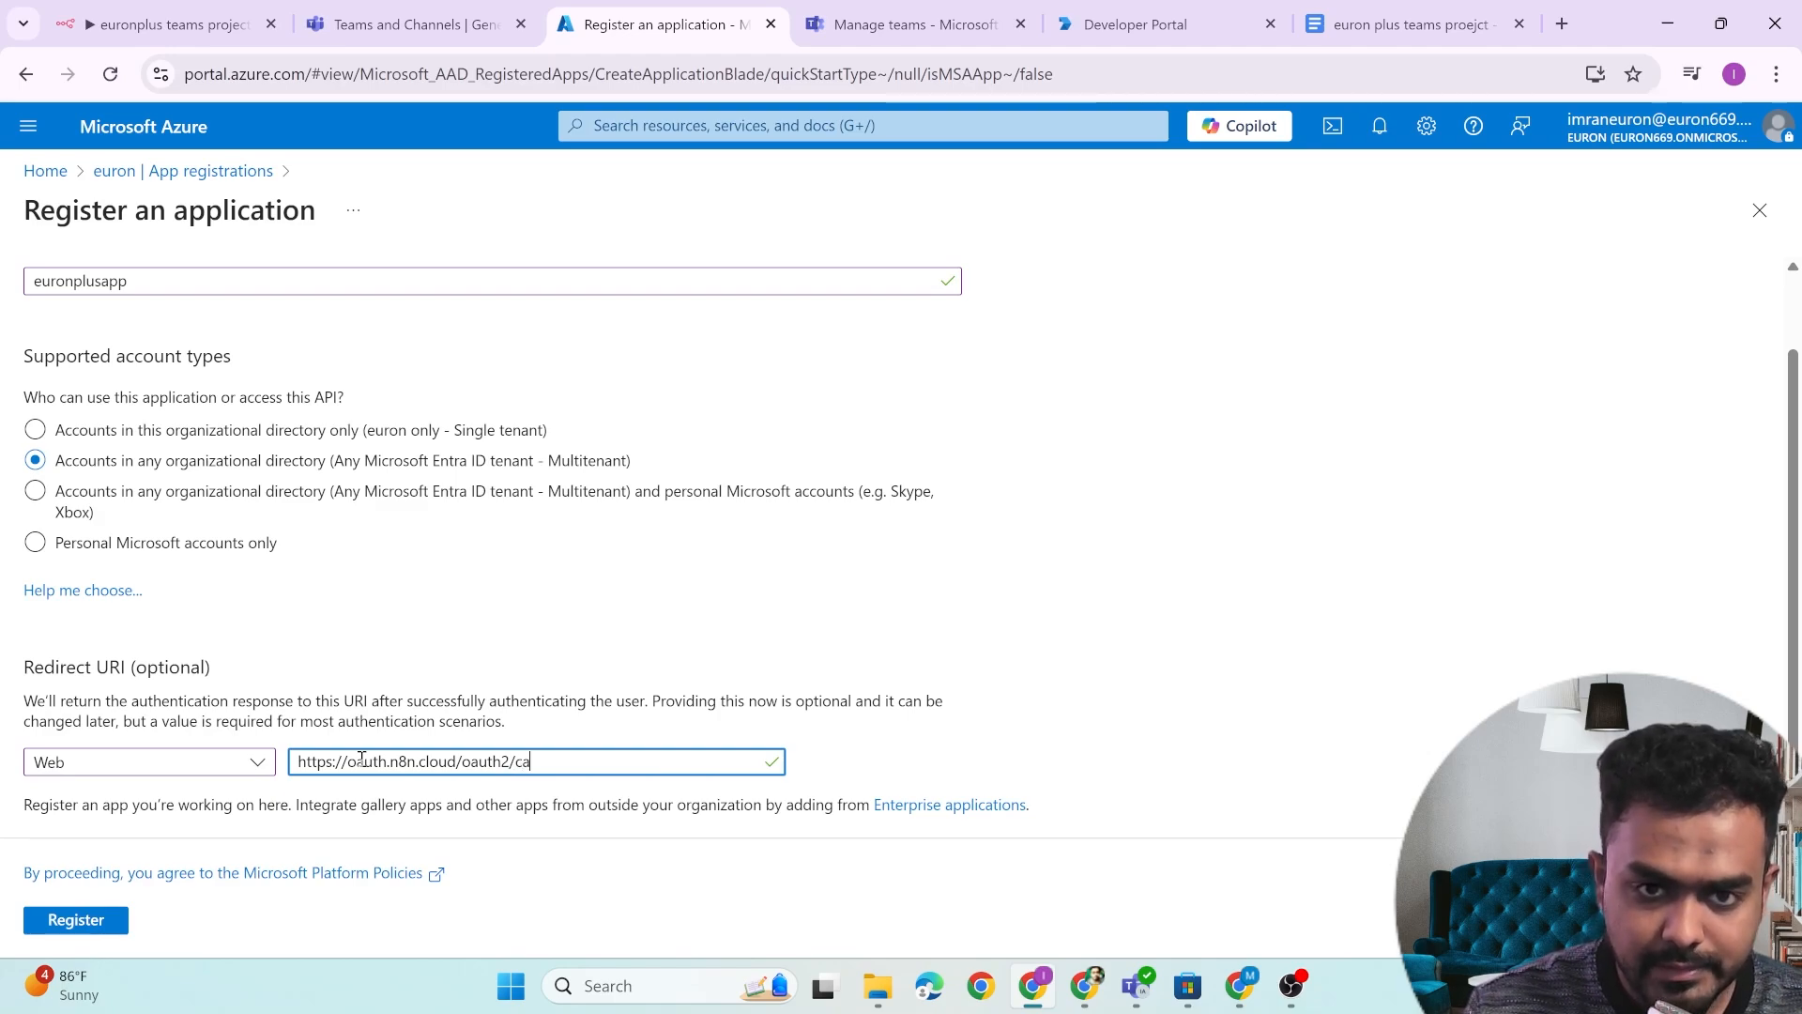
pyautogui.write('l')
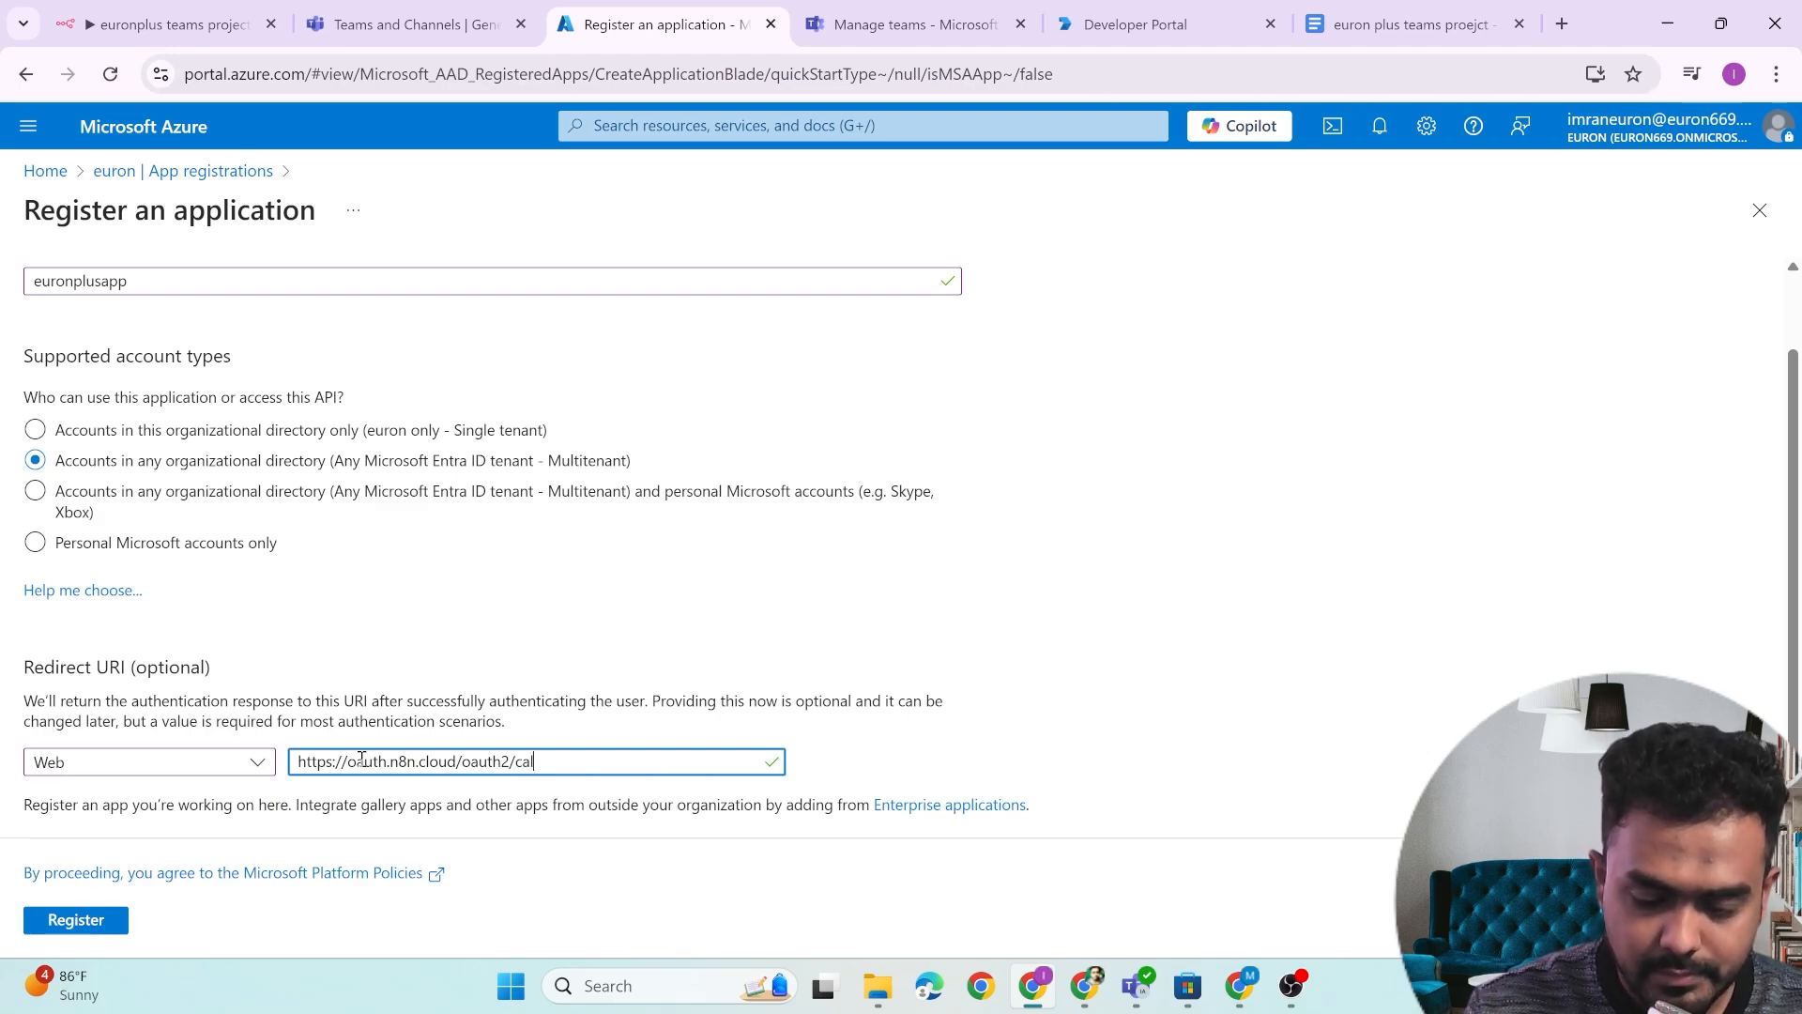
pyautogui.write('lback')
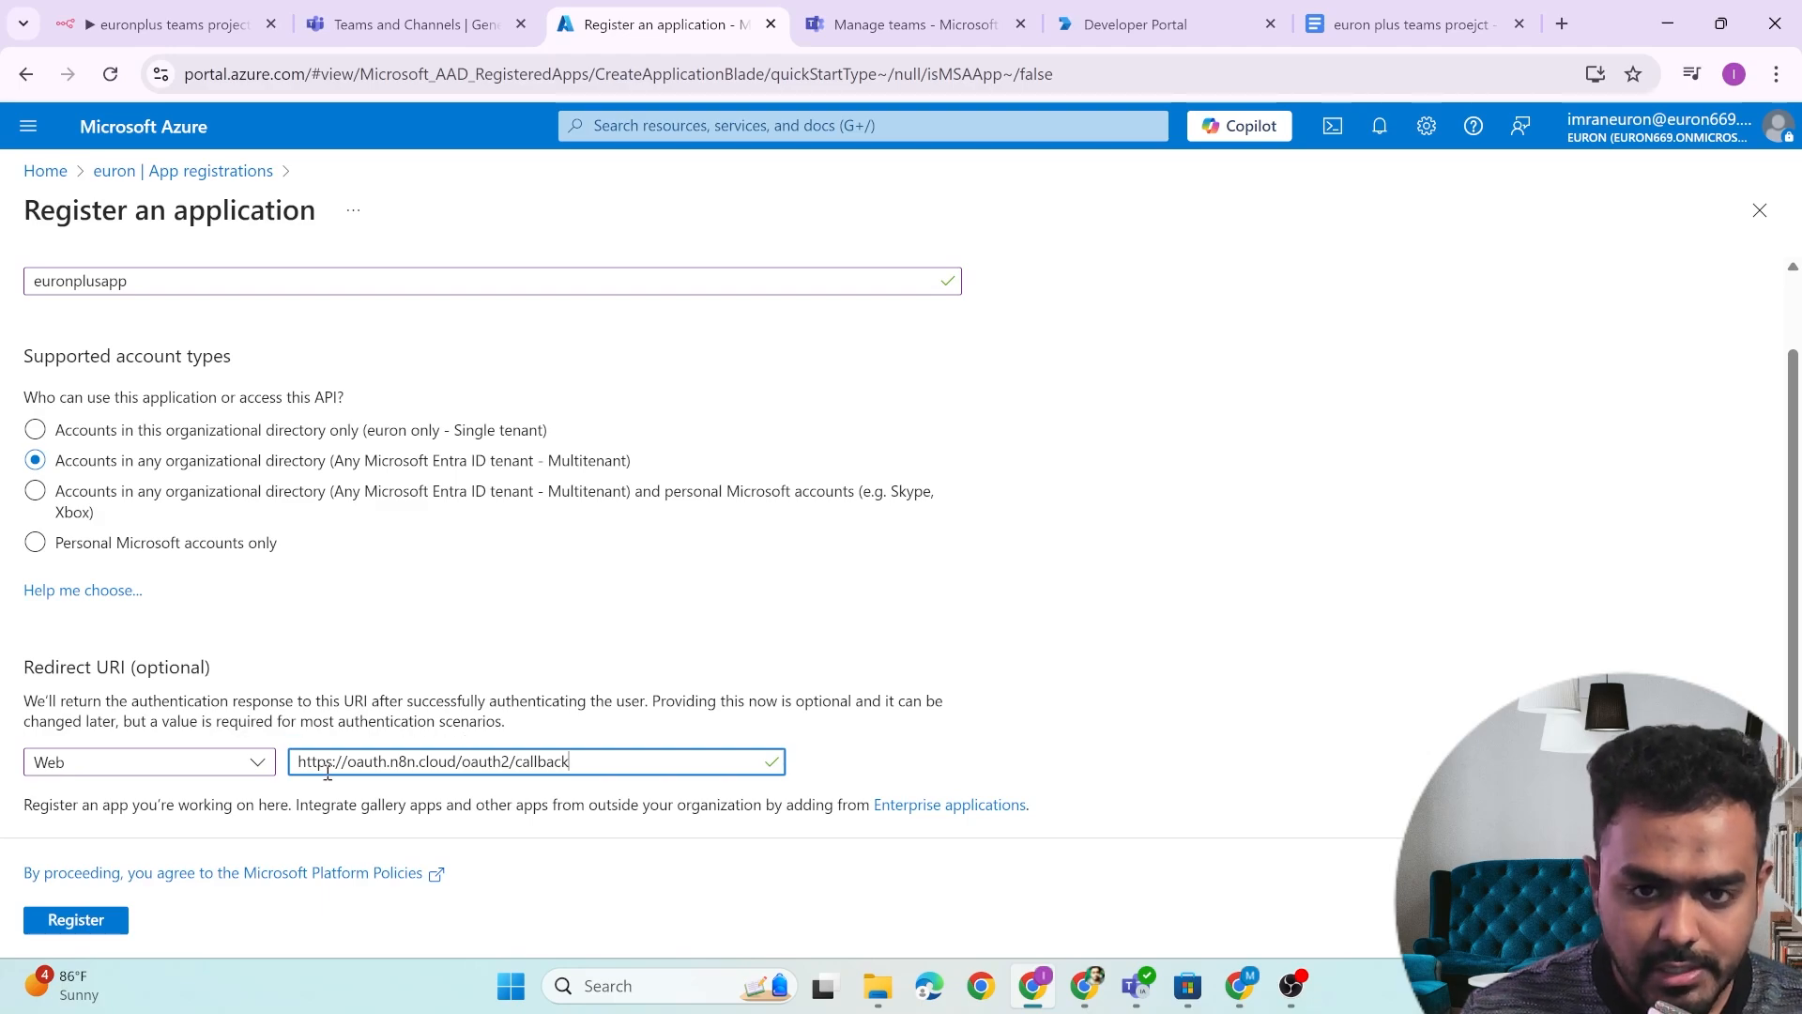
# Review the registration form's entries and register the euronplusapp application
pyautogui.scroll(1, 266, 771)
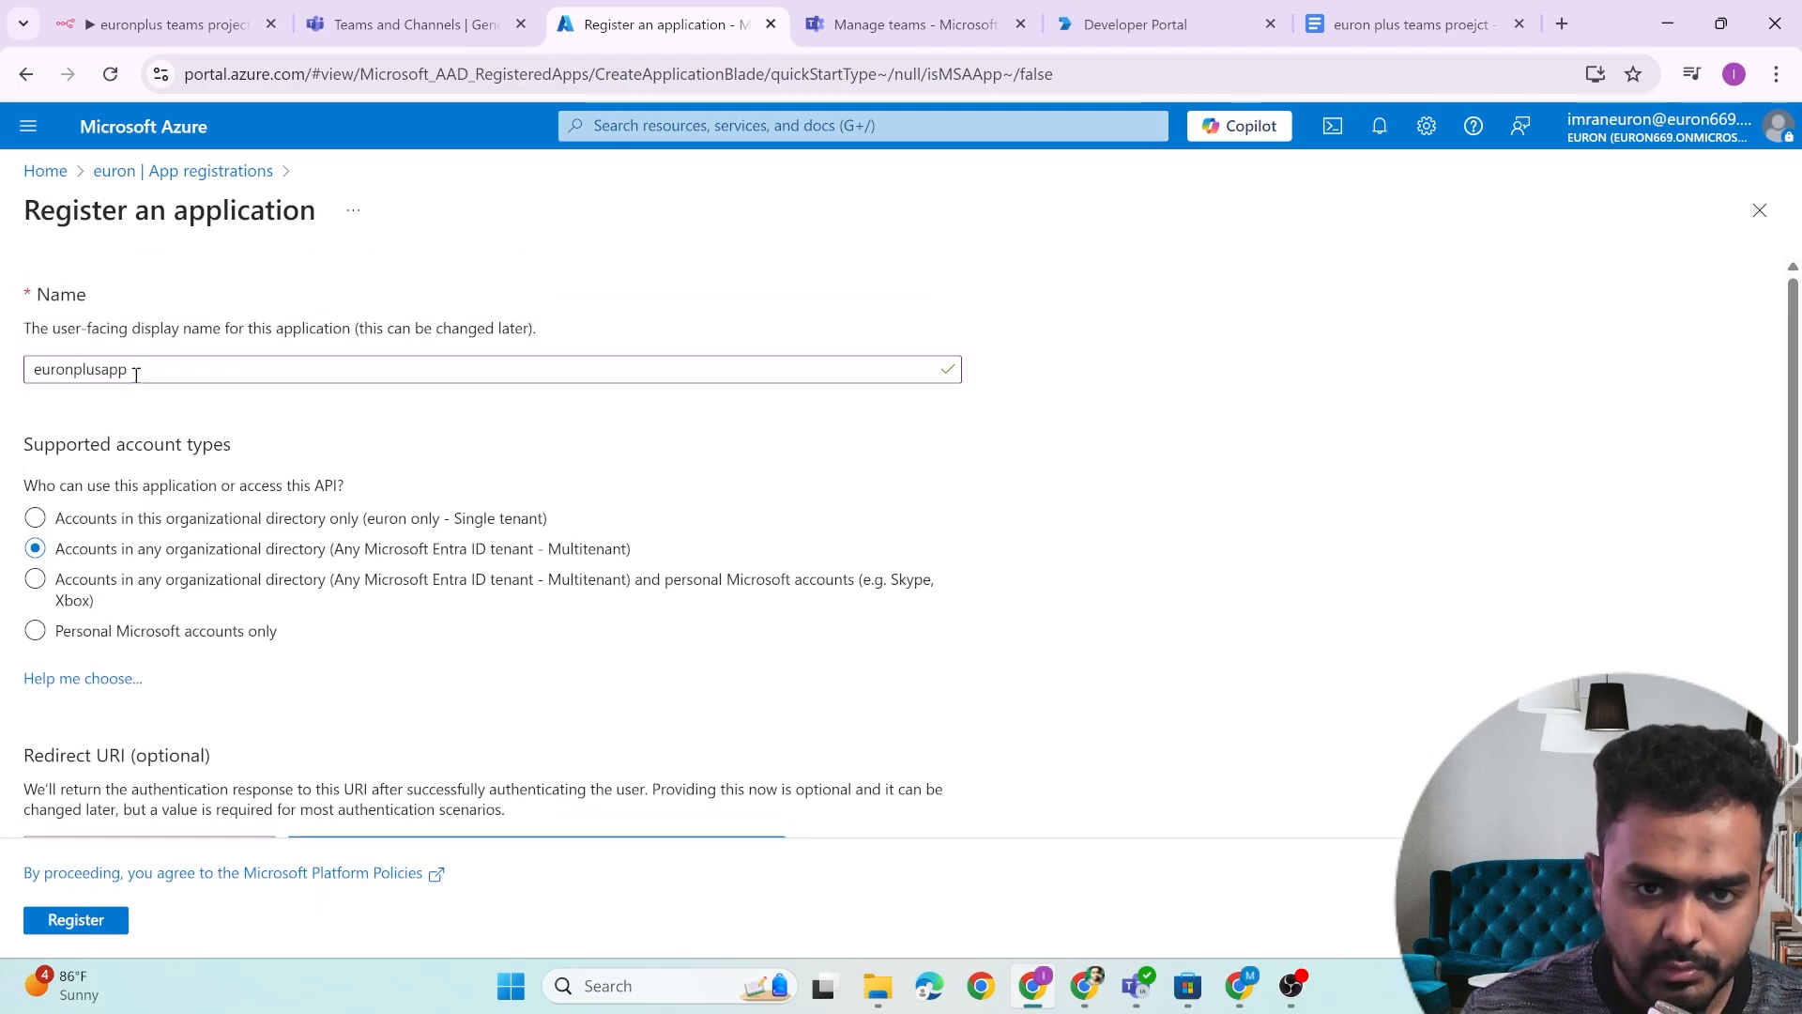
pyautogui.scroll(-1, 98, 568)
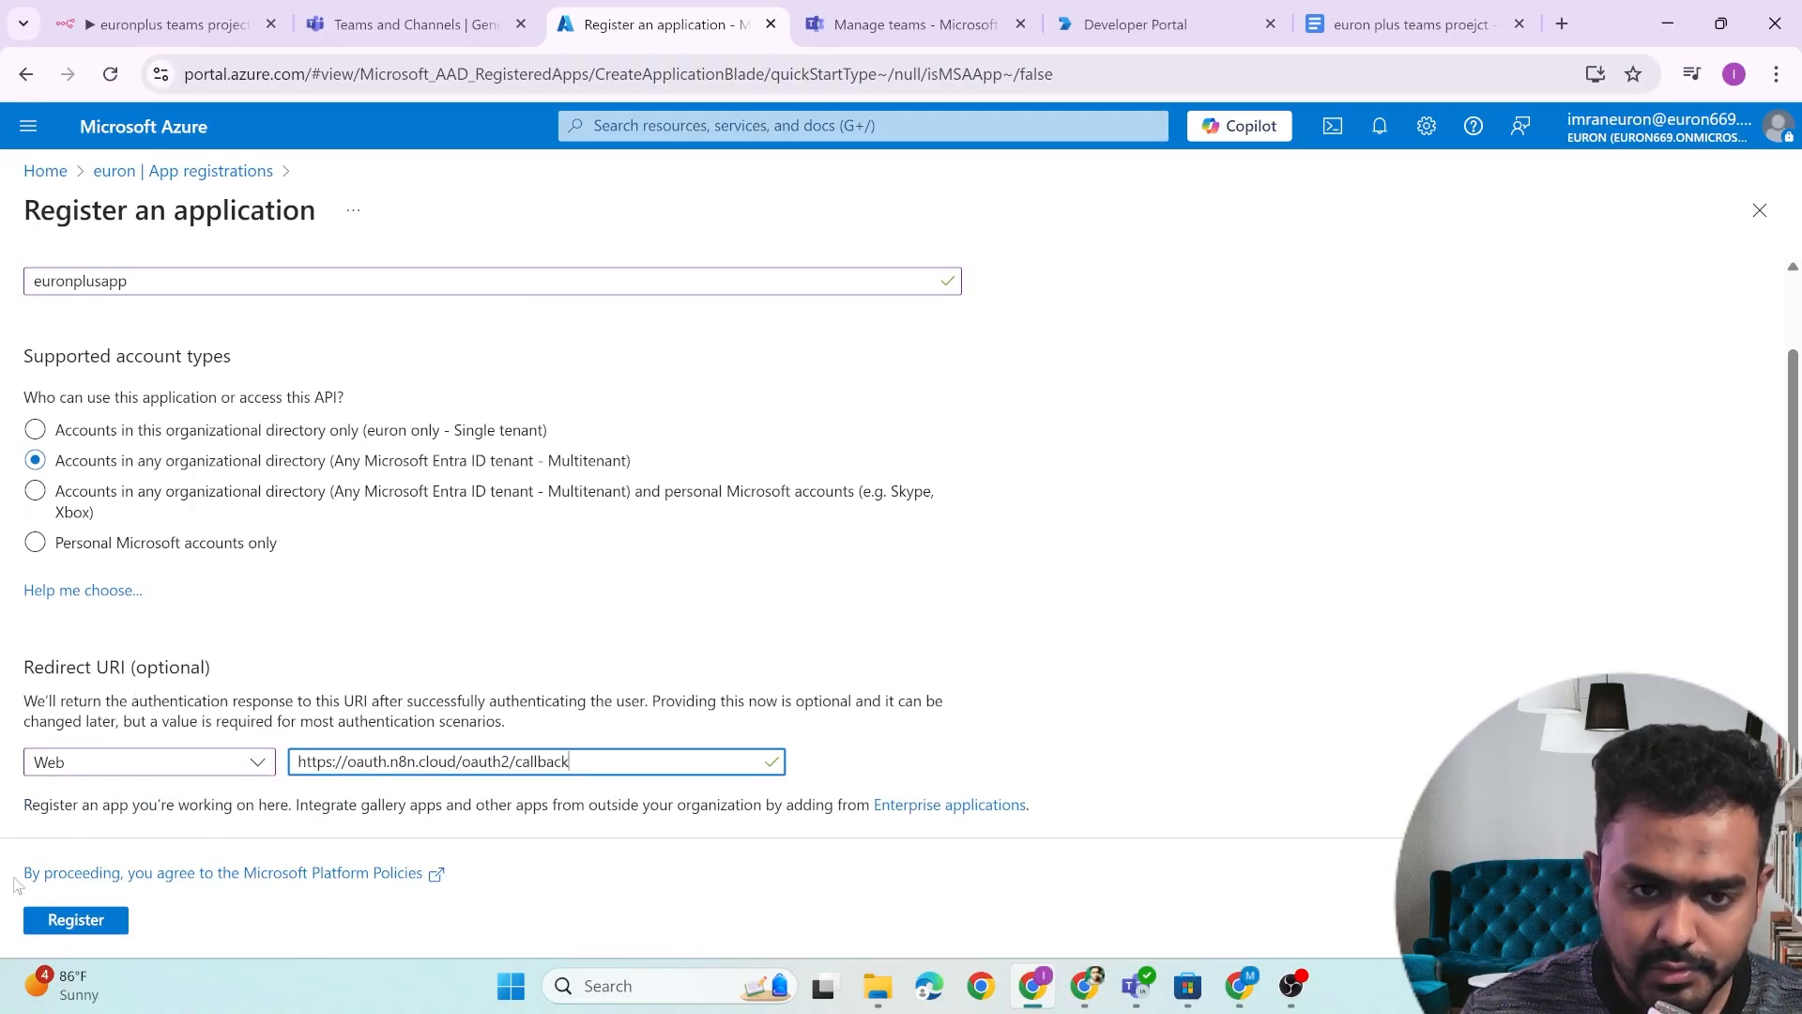
pyautogui.click(71, 923)
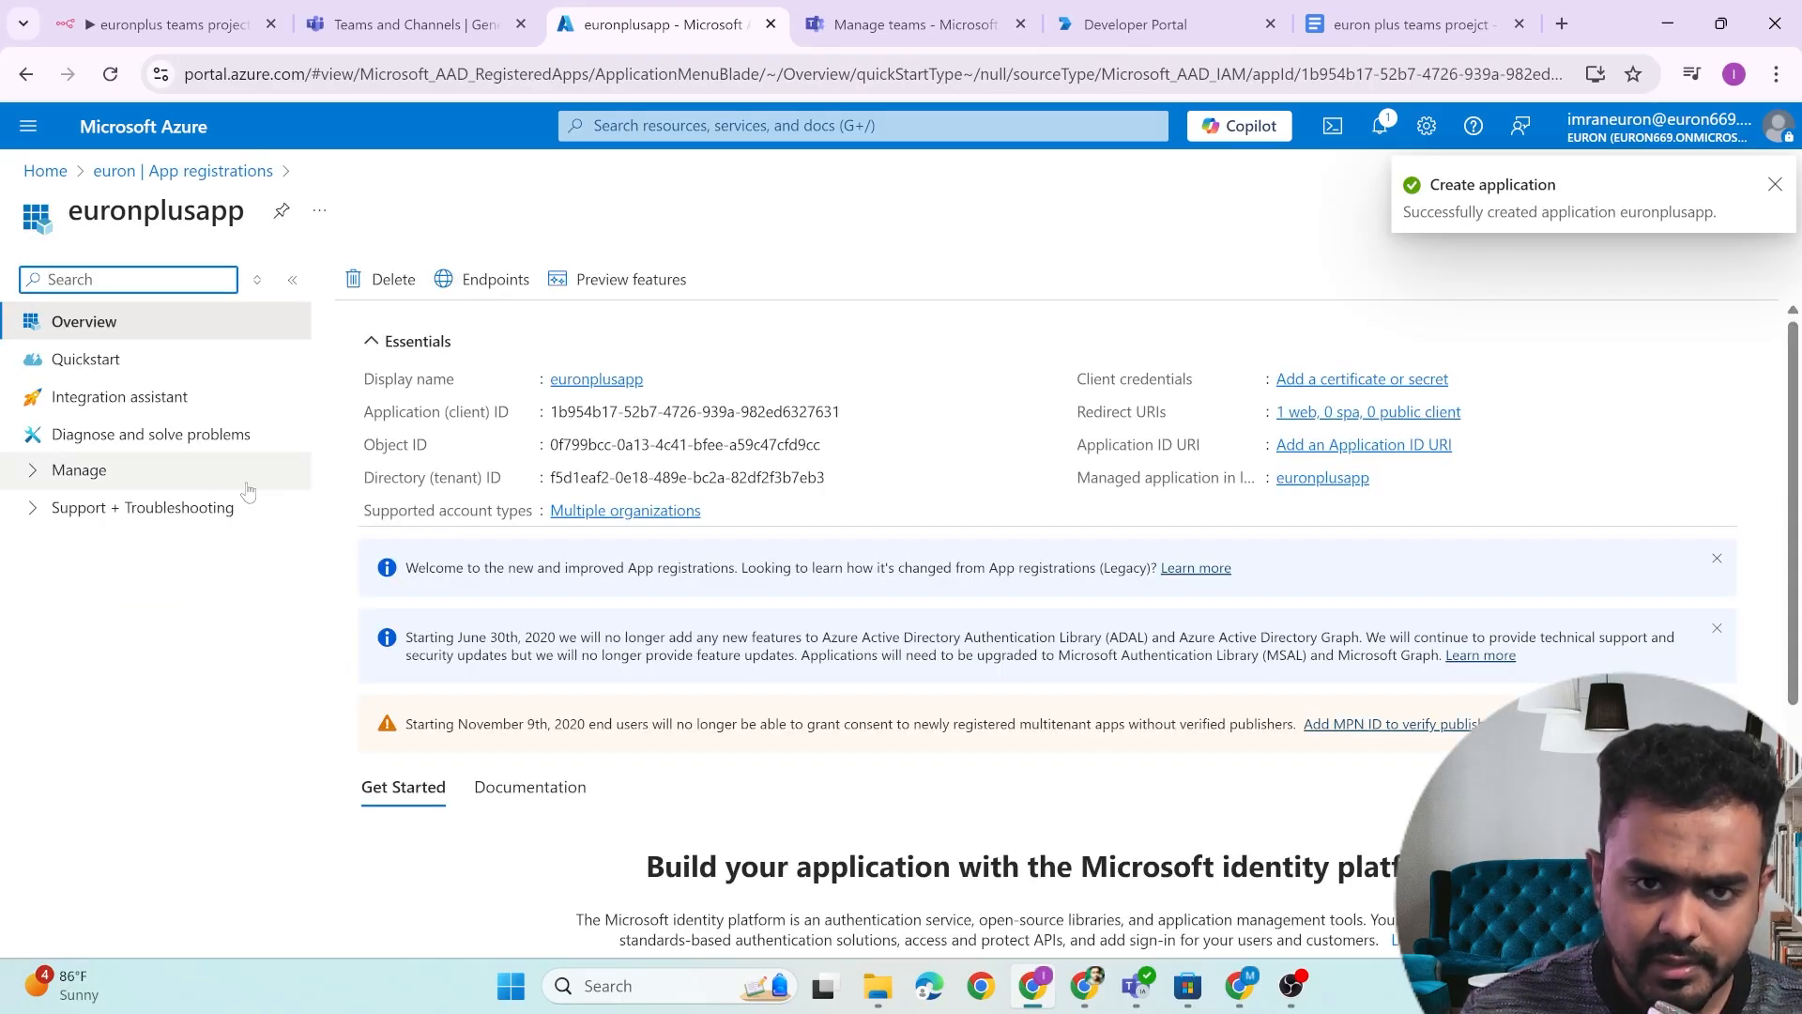
# Return to Microsoft Entra ID from the Azure home page and list all applications under App registrations
pyautogui.click(187, 125)
pyautogui.click(670, 129)
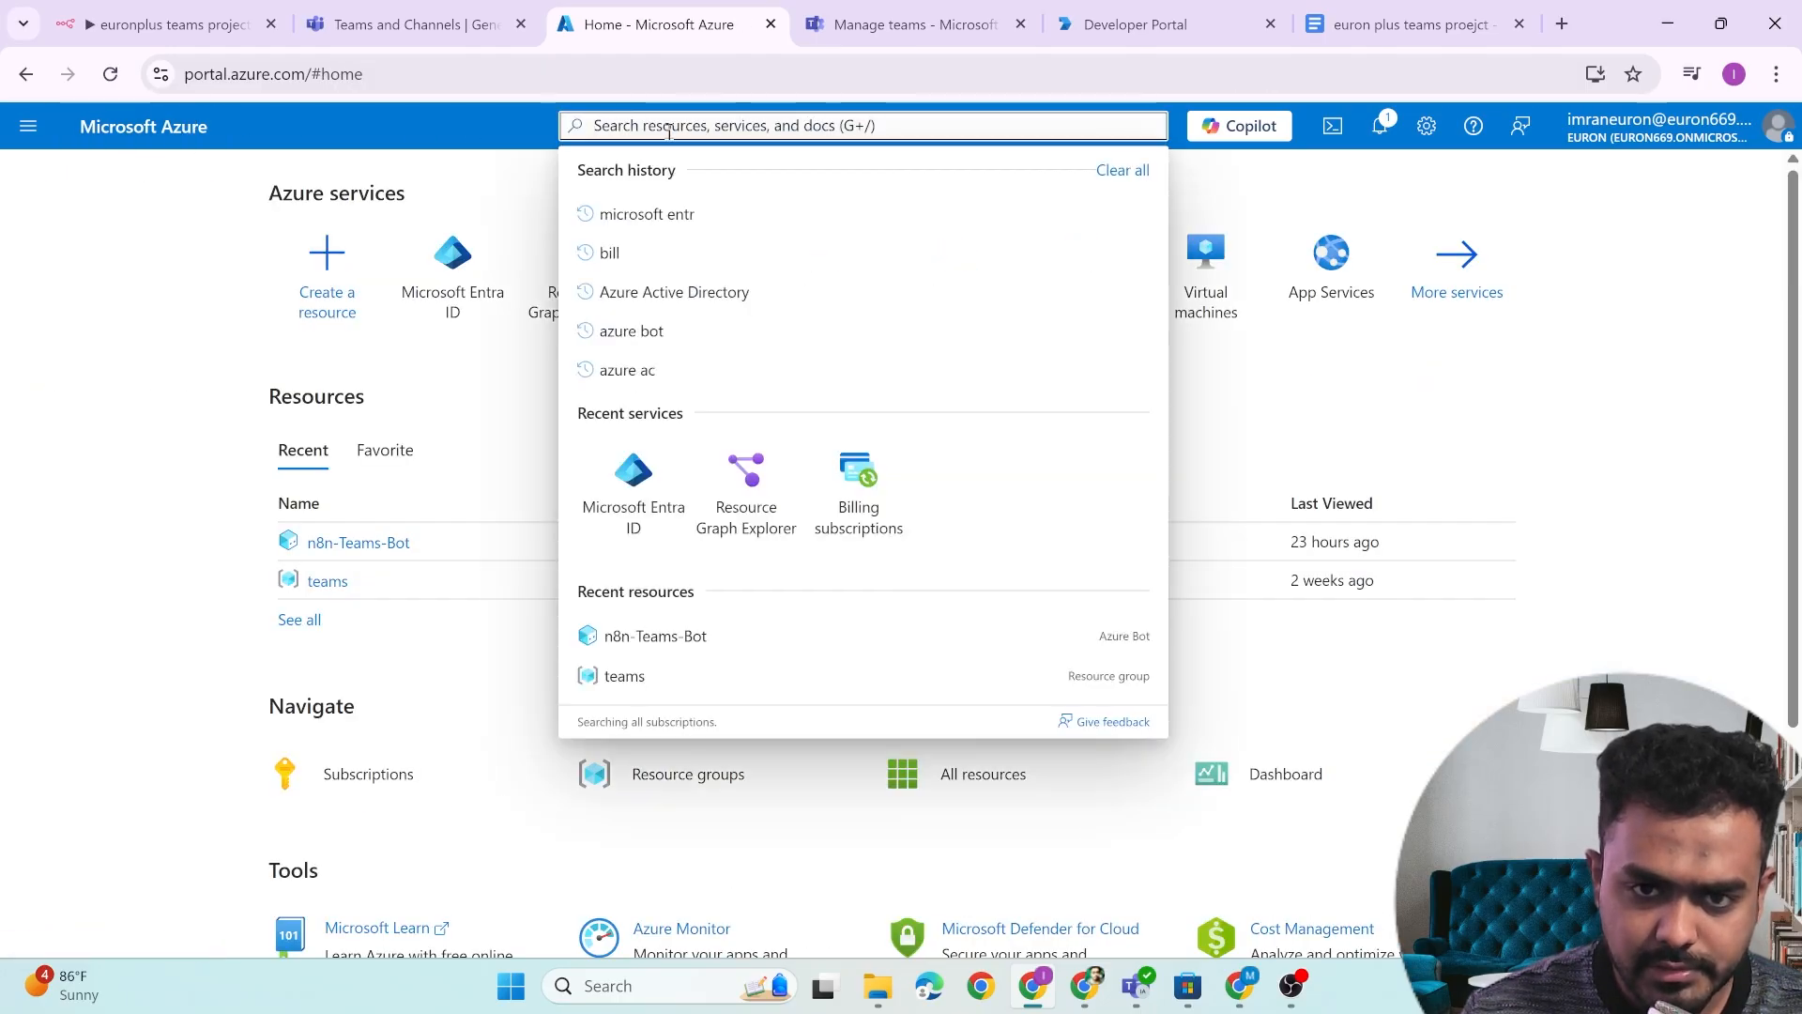
pyautogui.click(655, 511)
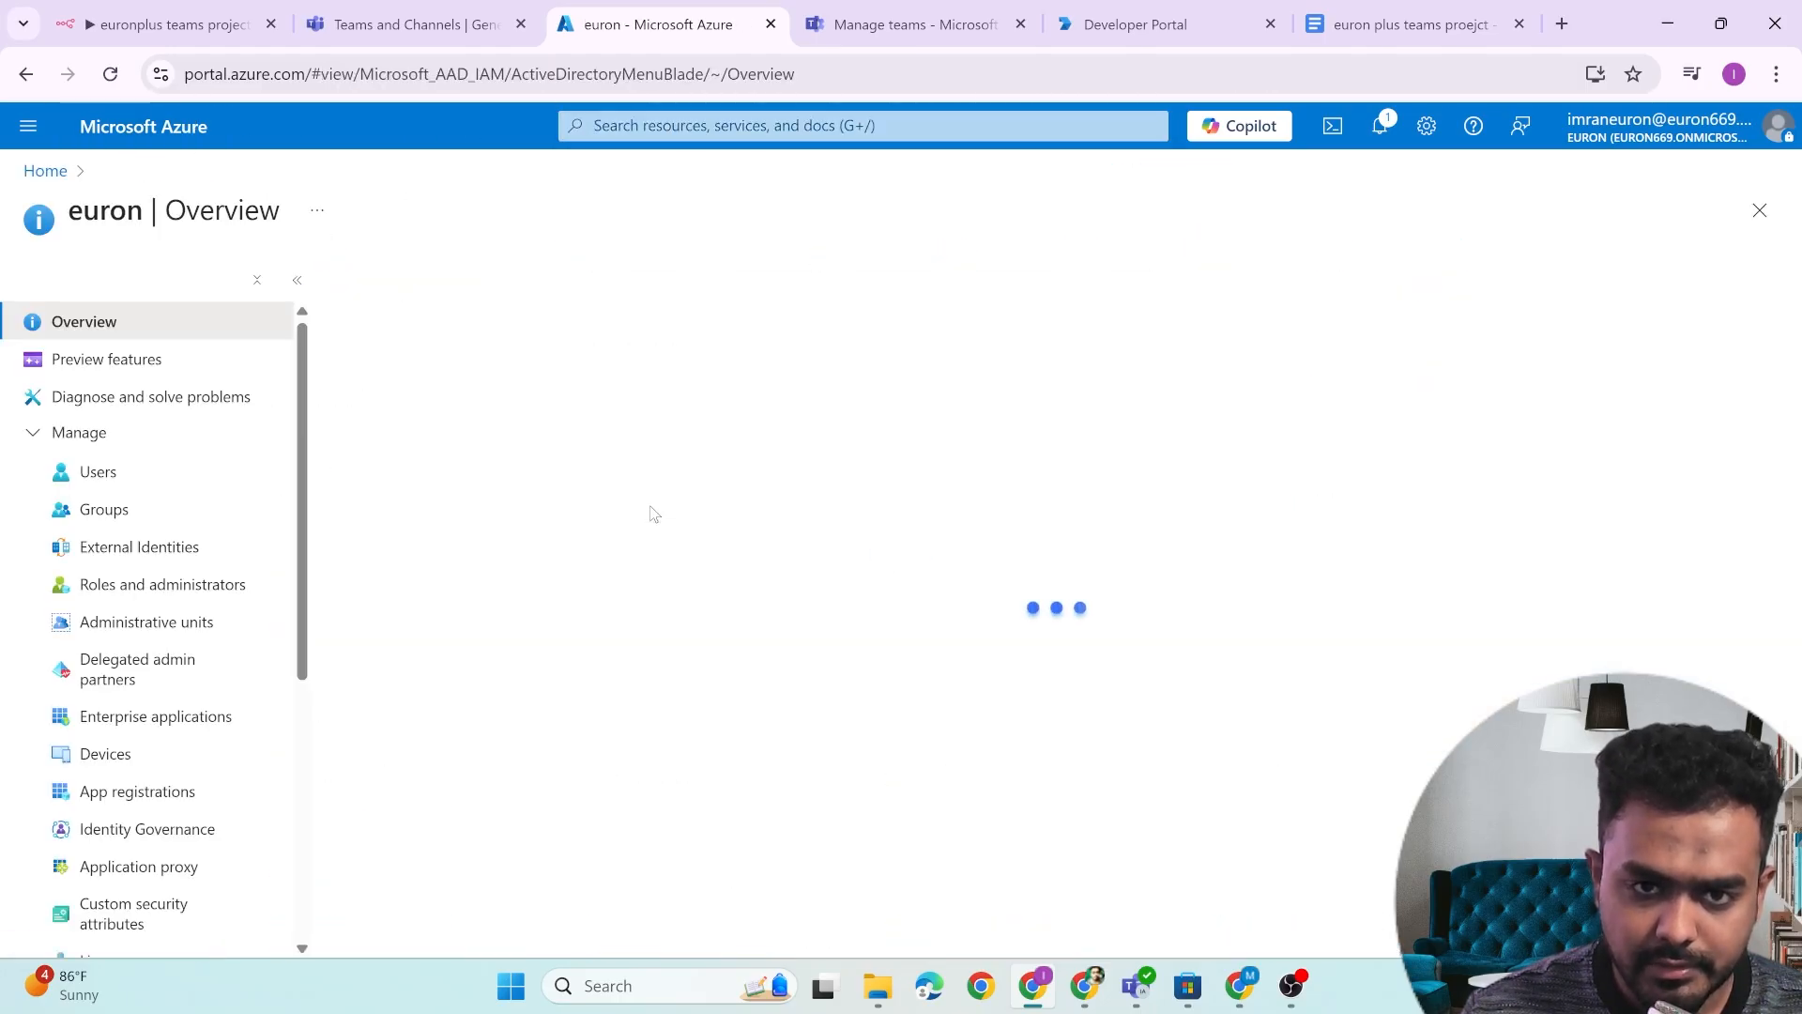
pyautogui.click(136, 798)
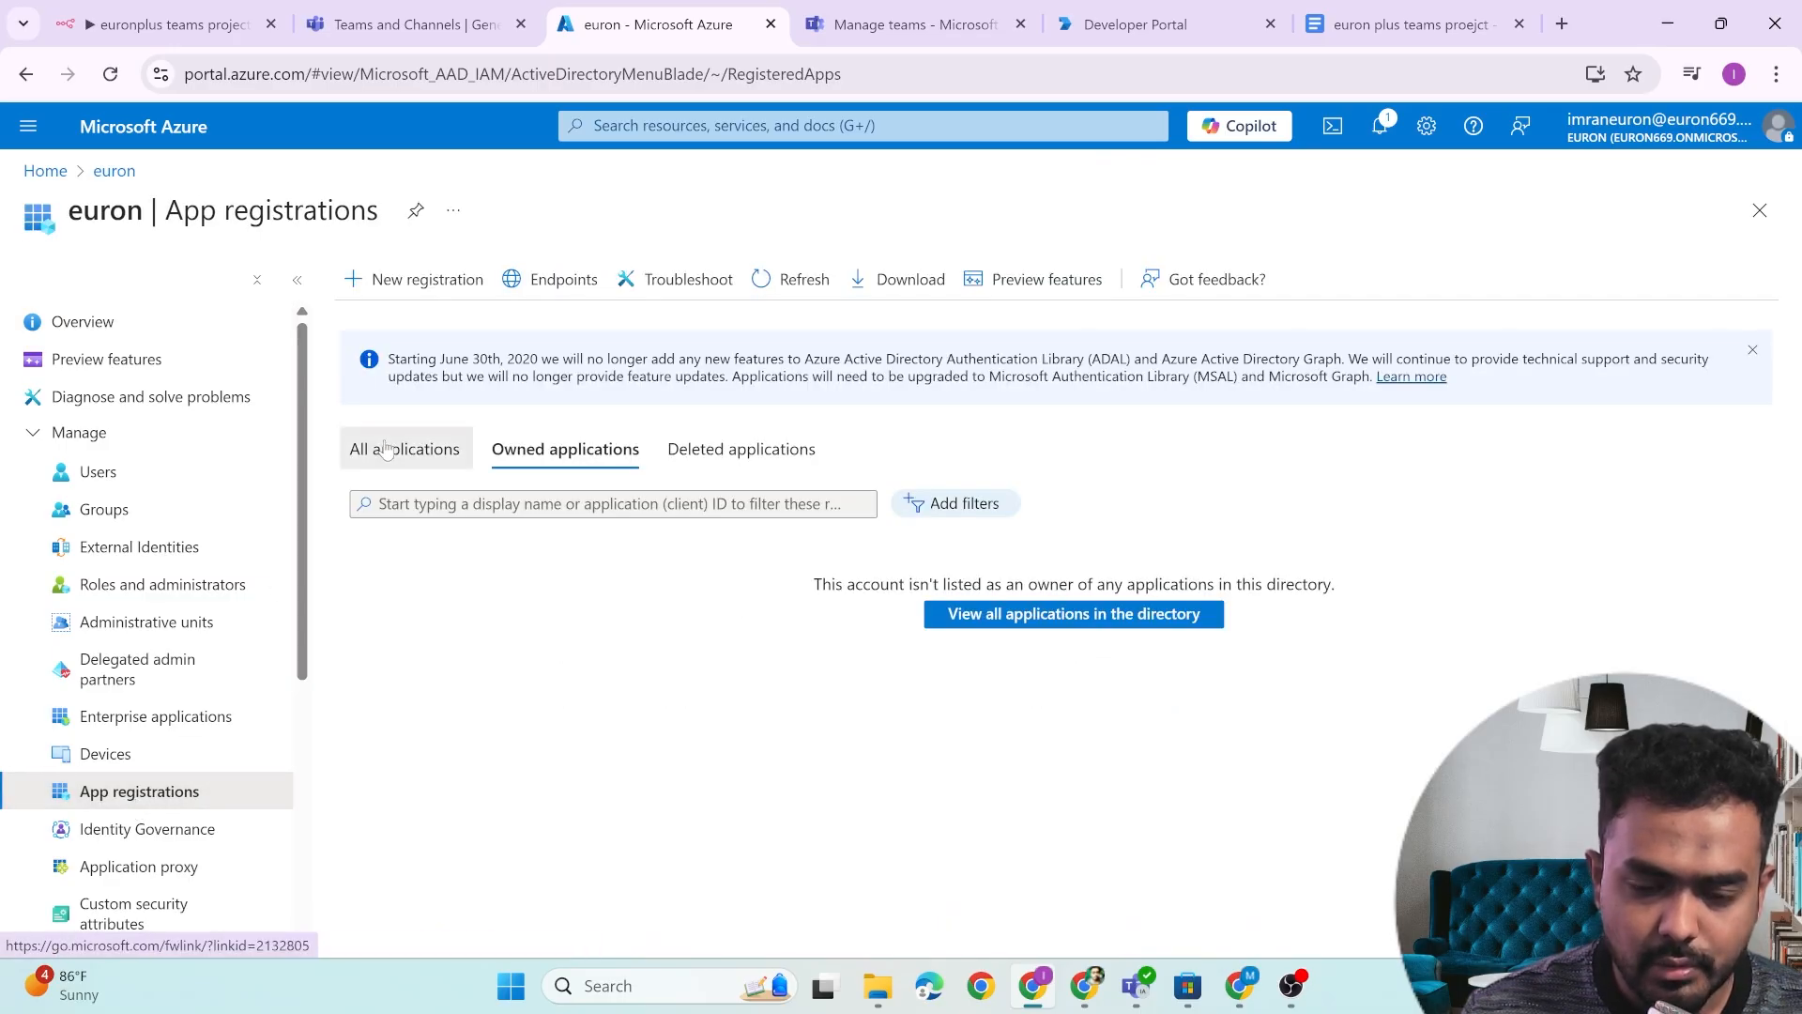
pyautogui.click(388, 450)
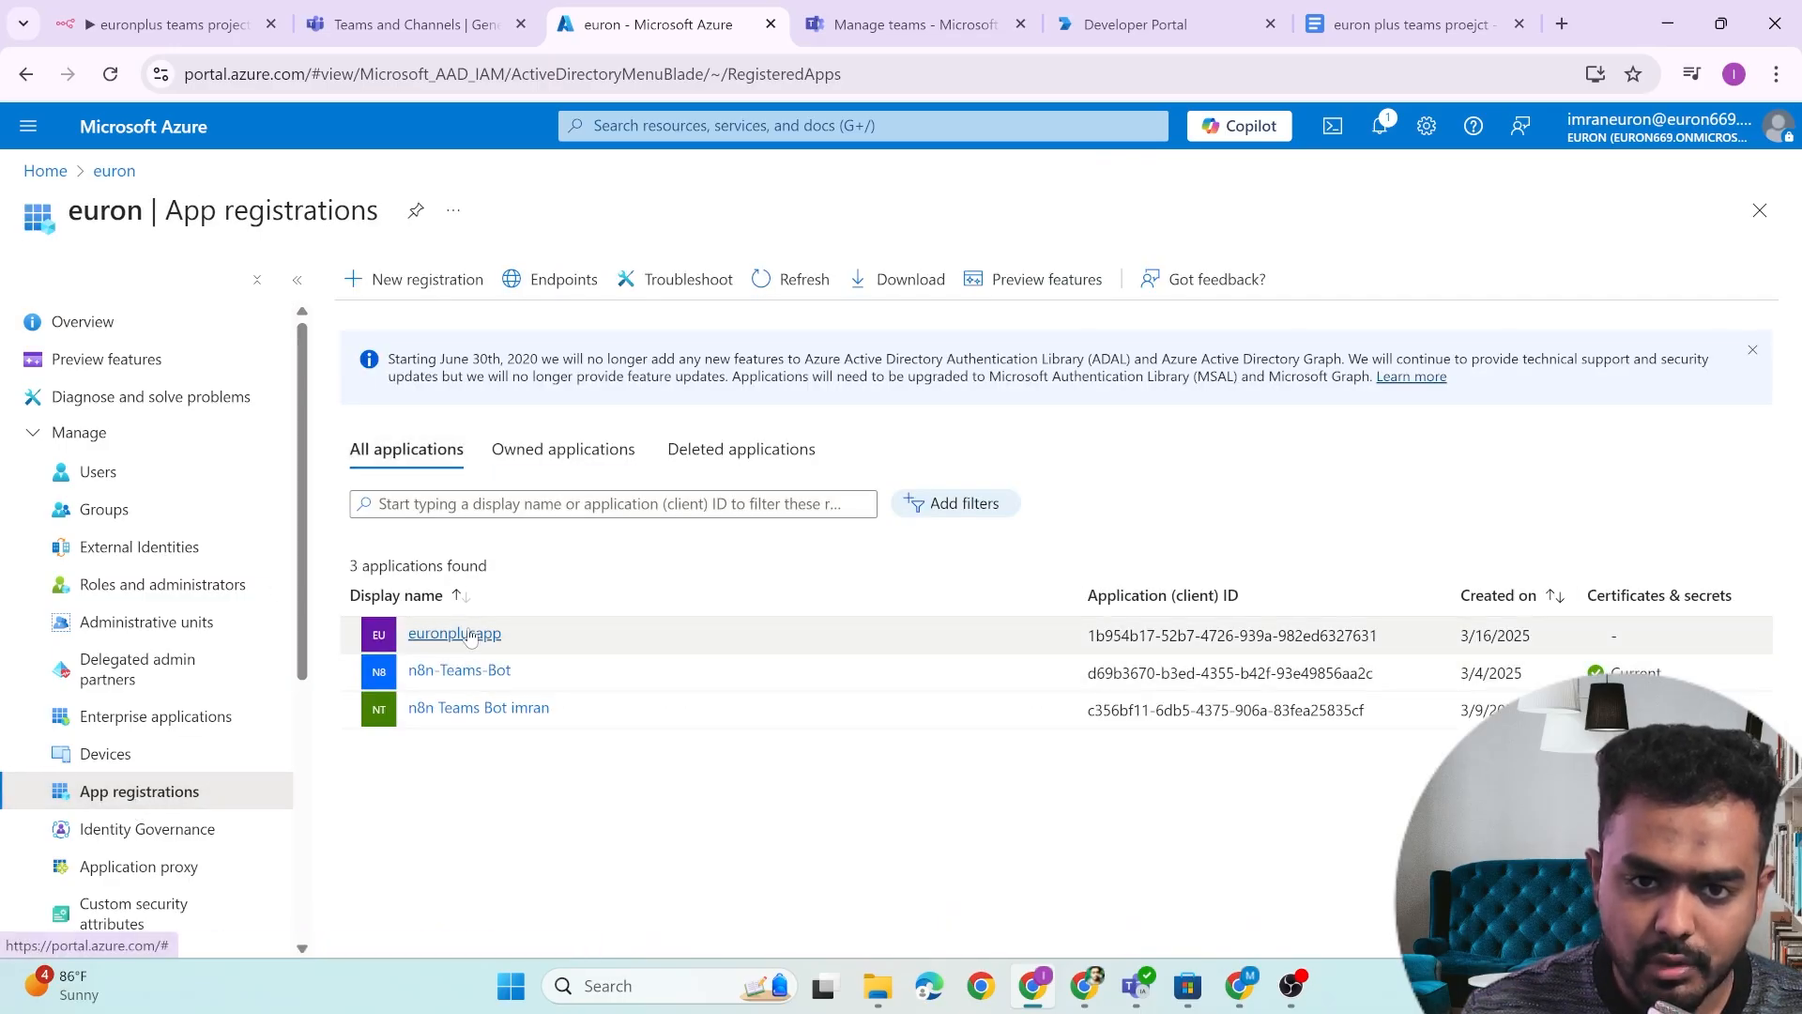
# Examine the n8n-Teams-Bot registration's overview and endpoints, and return to the list of app registrations
pyautogui.click(459, 670)
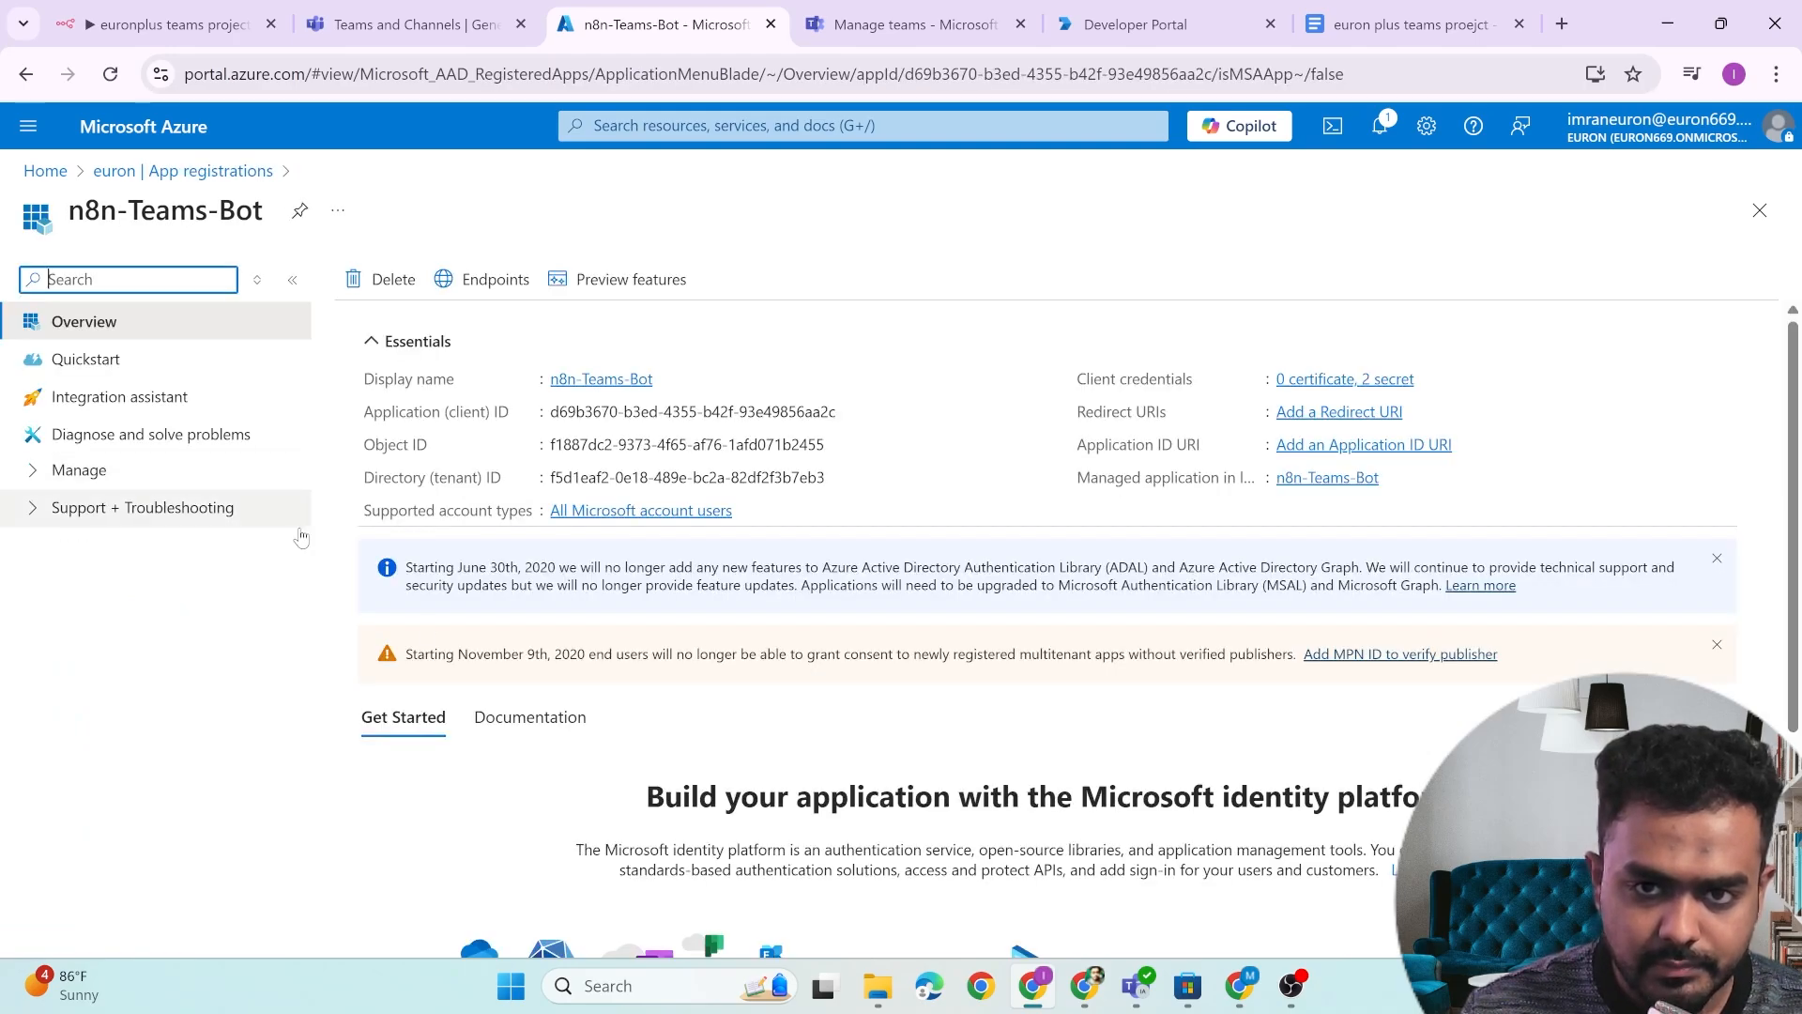
pyautogui.scroll(-2, 702, 819)
pyautogui.scroll(2, 635, 685)
pyautogui.scroll(-4, 648, 680)
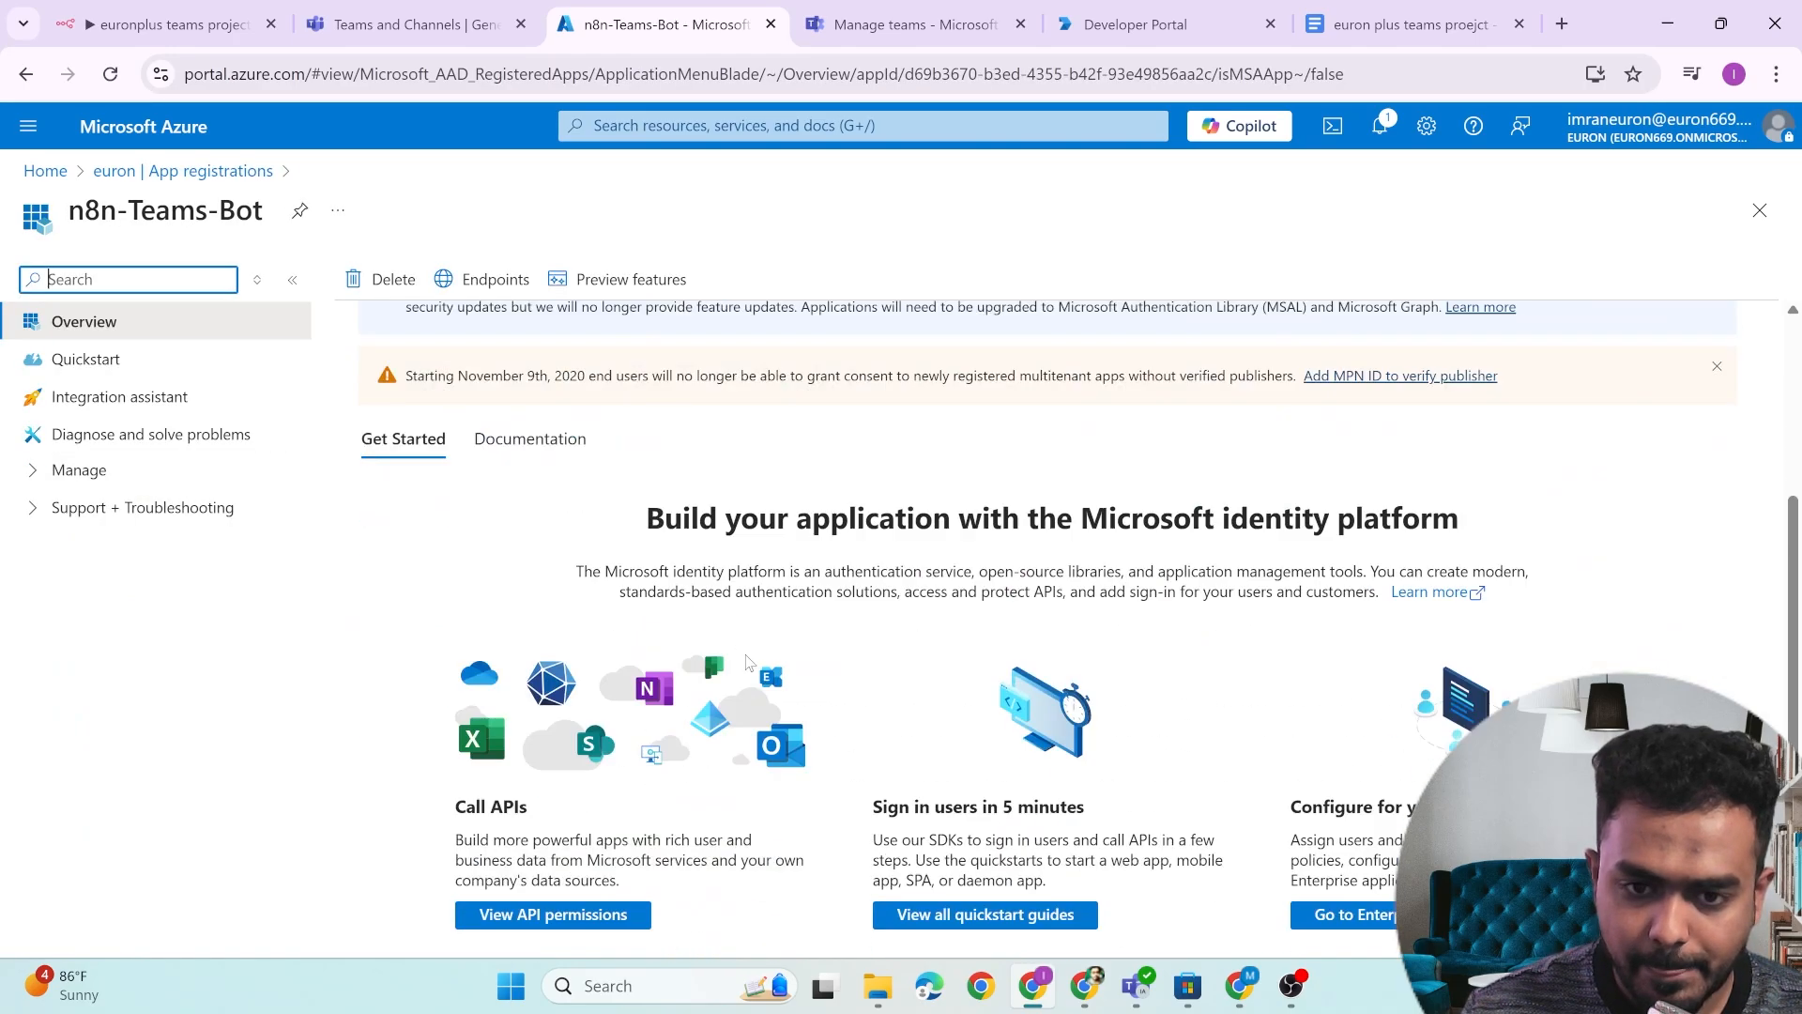
pyautogui.scroll(4, 714, 671)
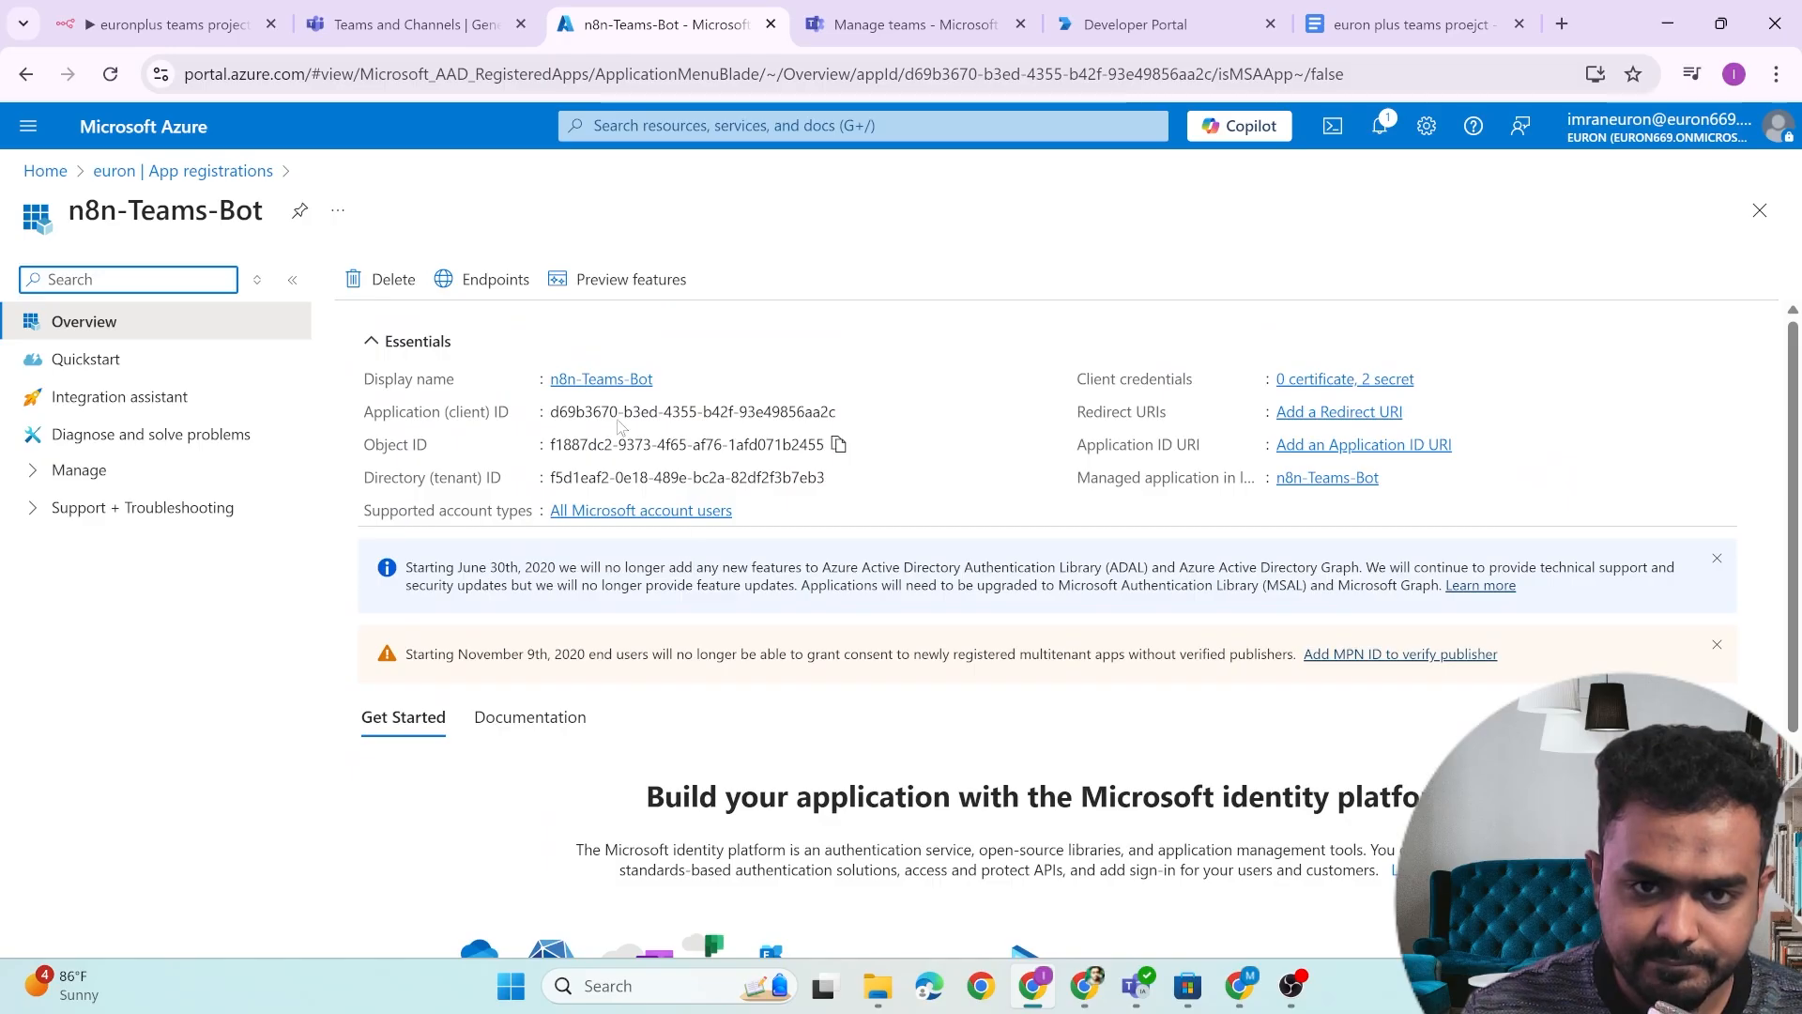
pyautogui.click(514, 281)
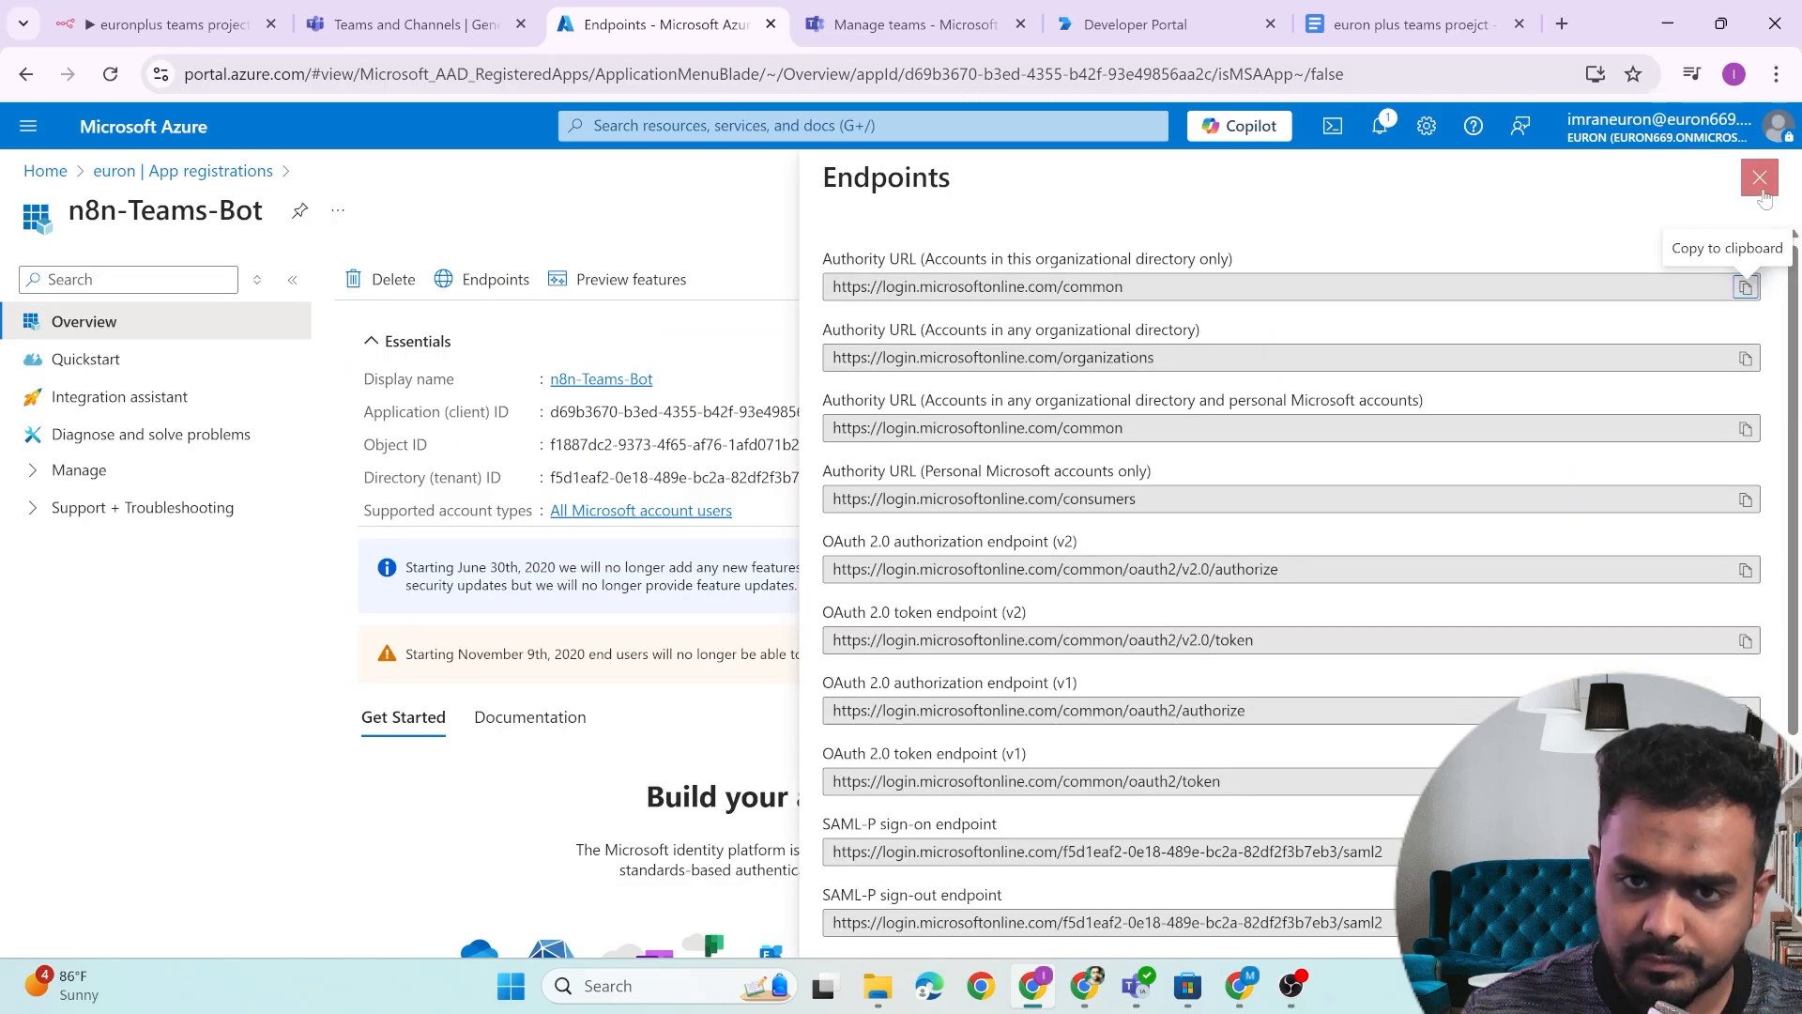
pyautogui.click(1759, 177)
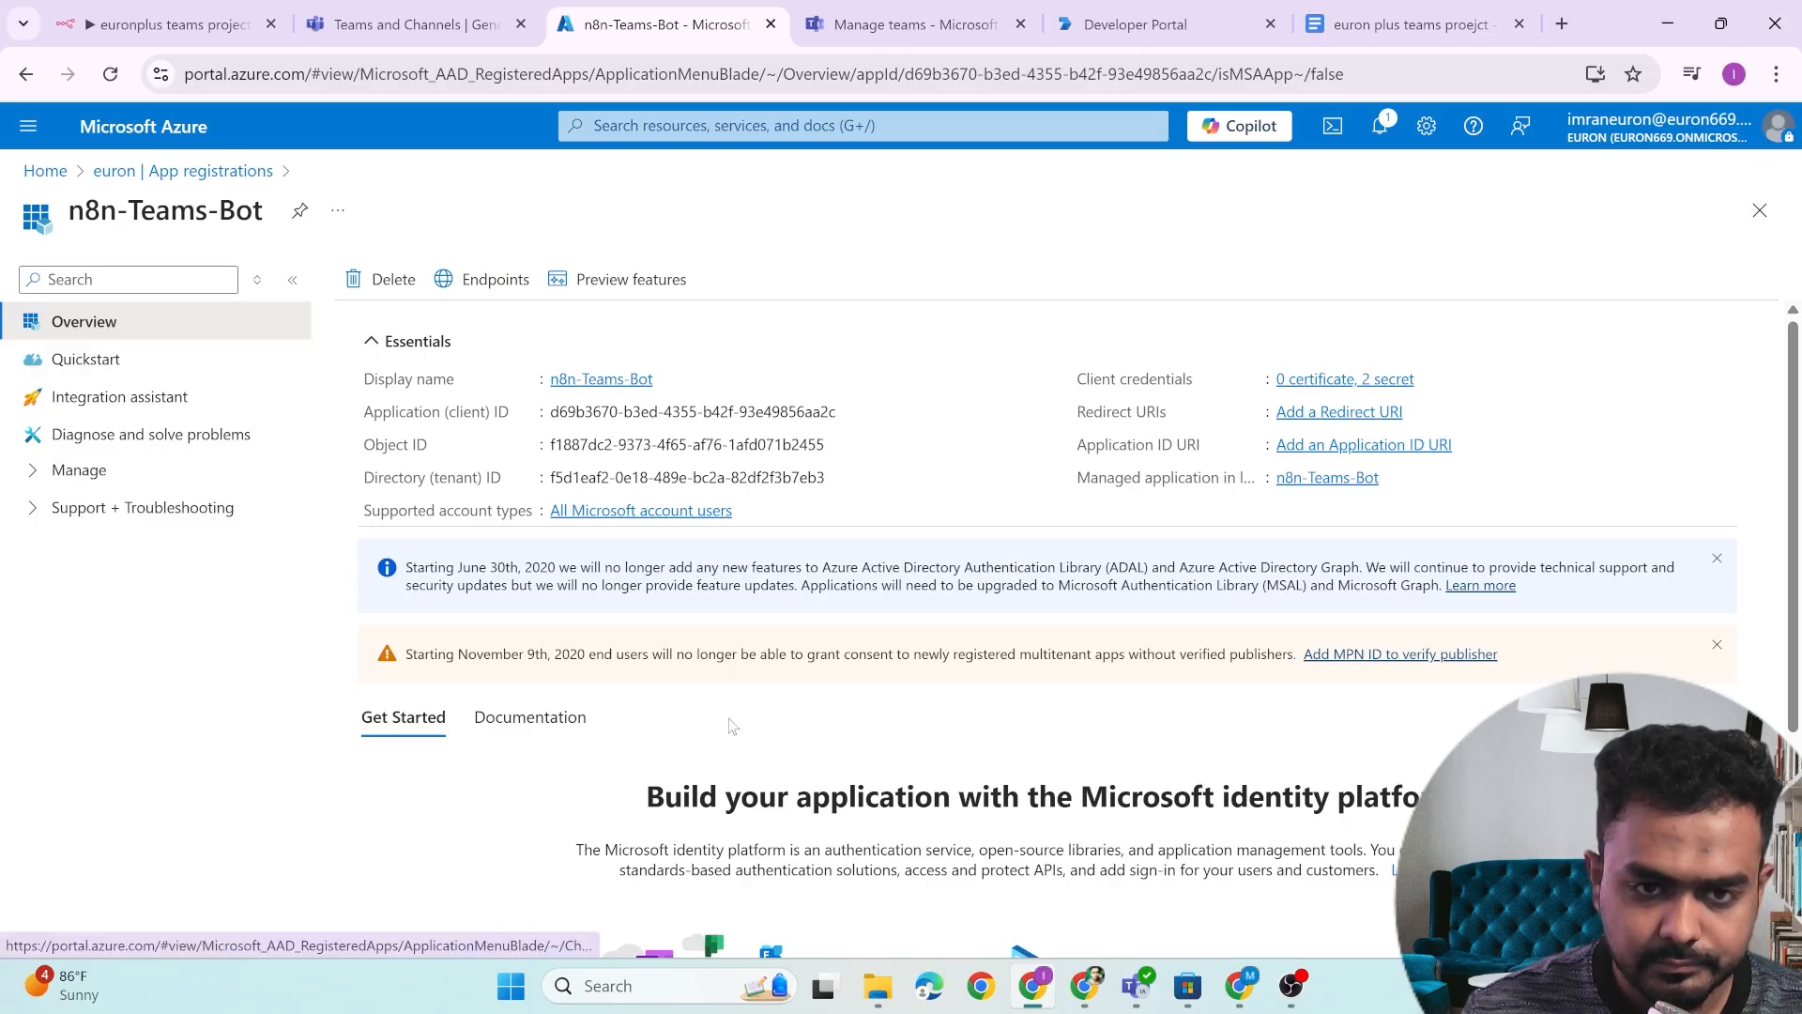
pyautogui.scroll(-3, 729, 719)
pyautogui.scroll(3, 729, 719)
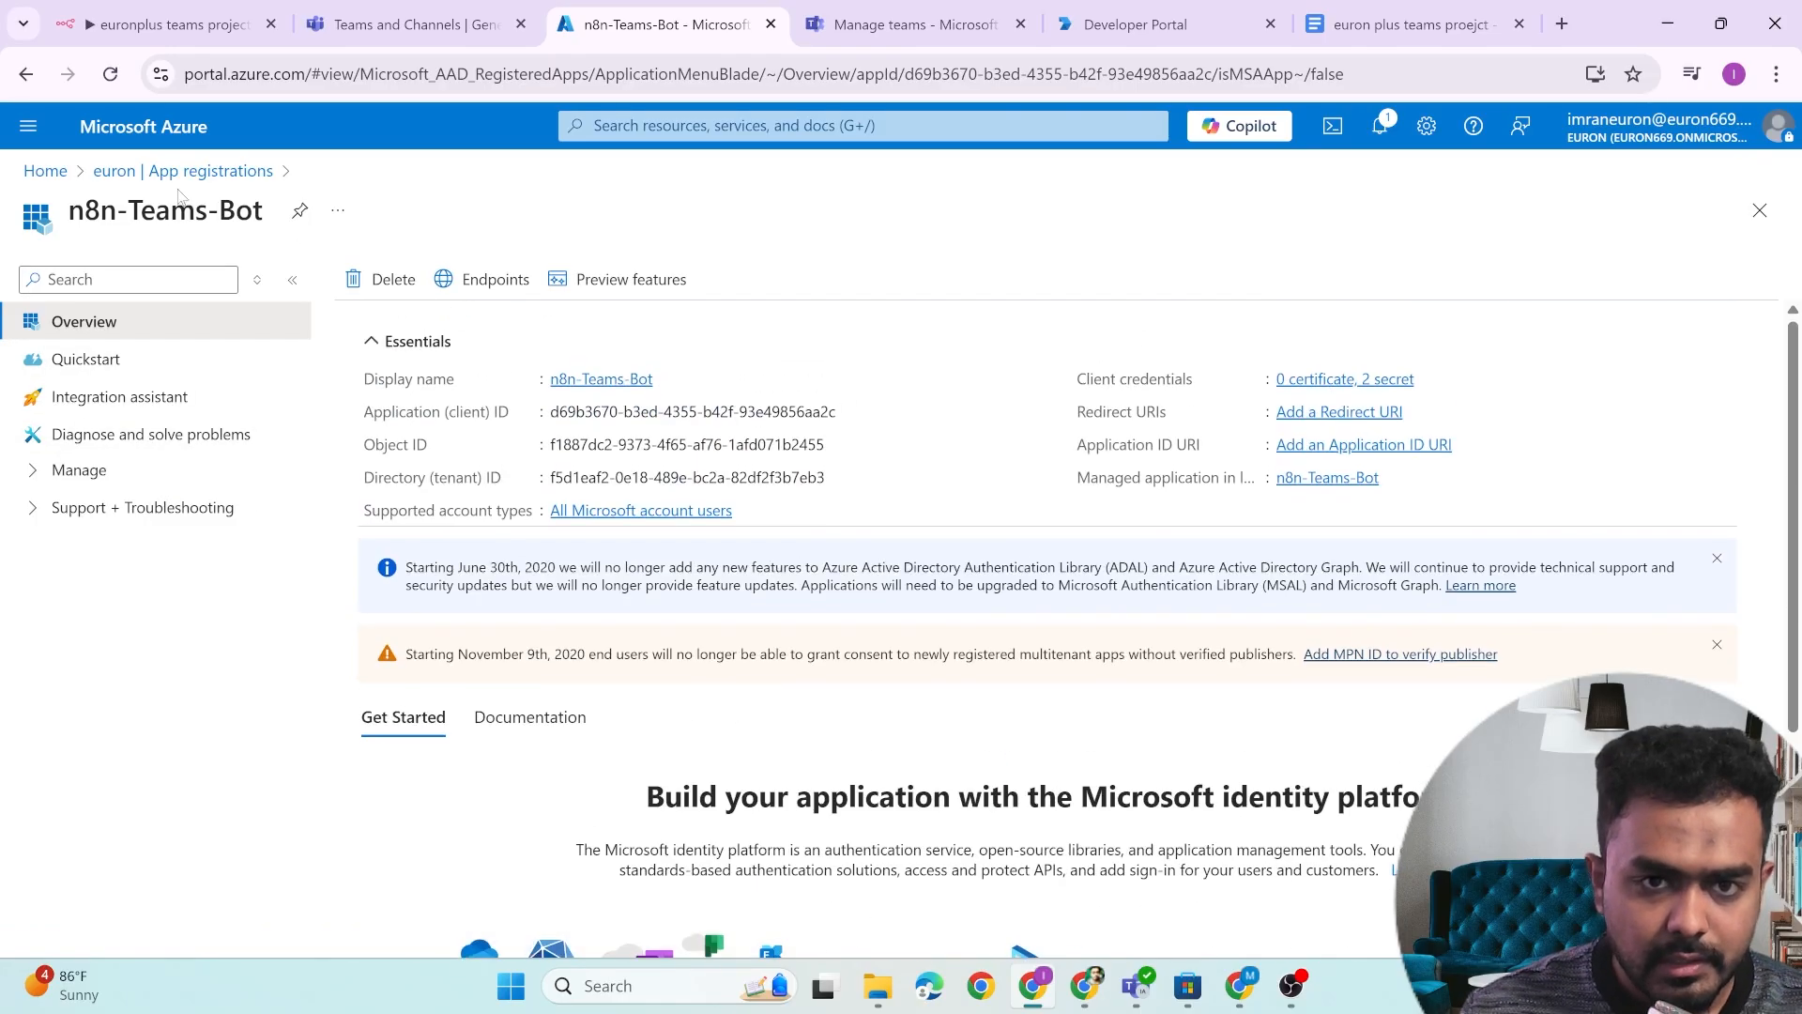
pyautogui.click(136, 174)
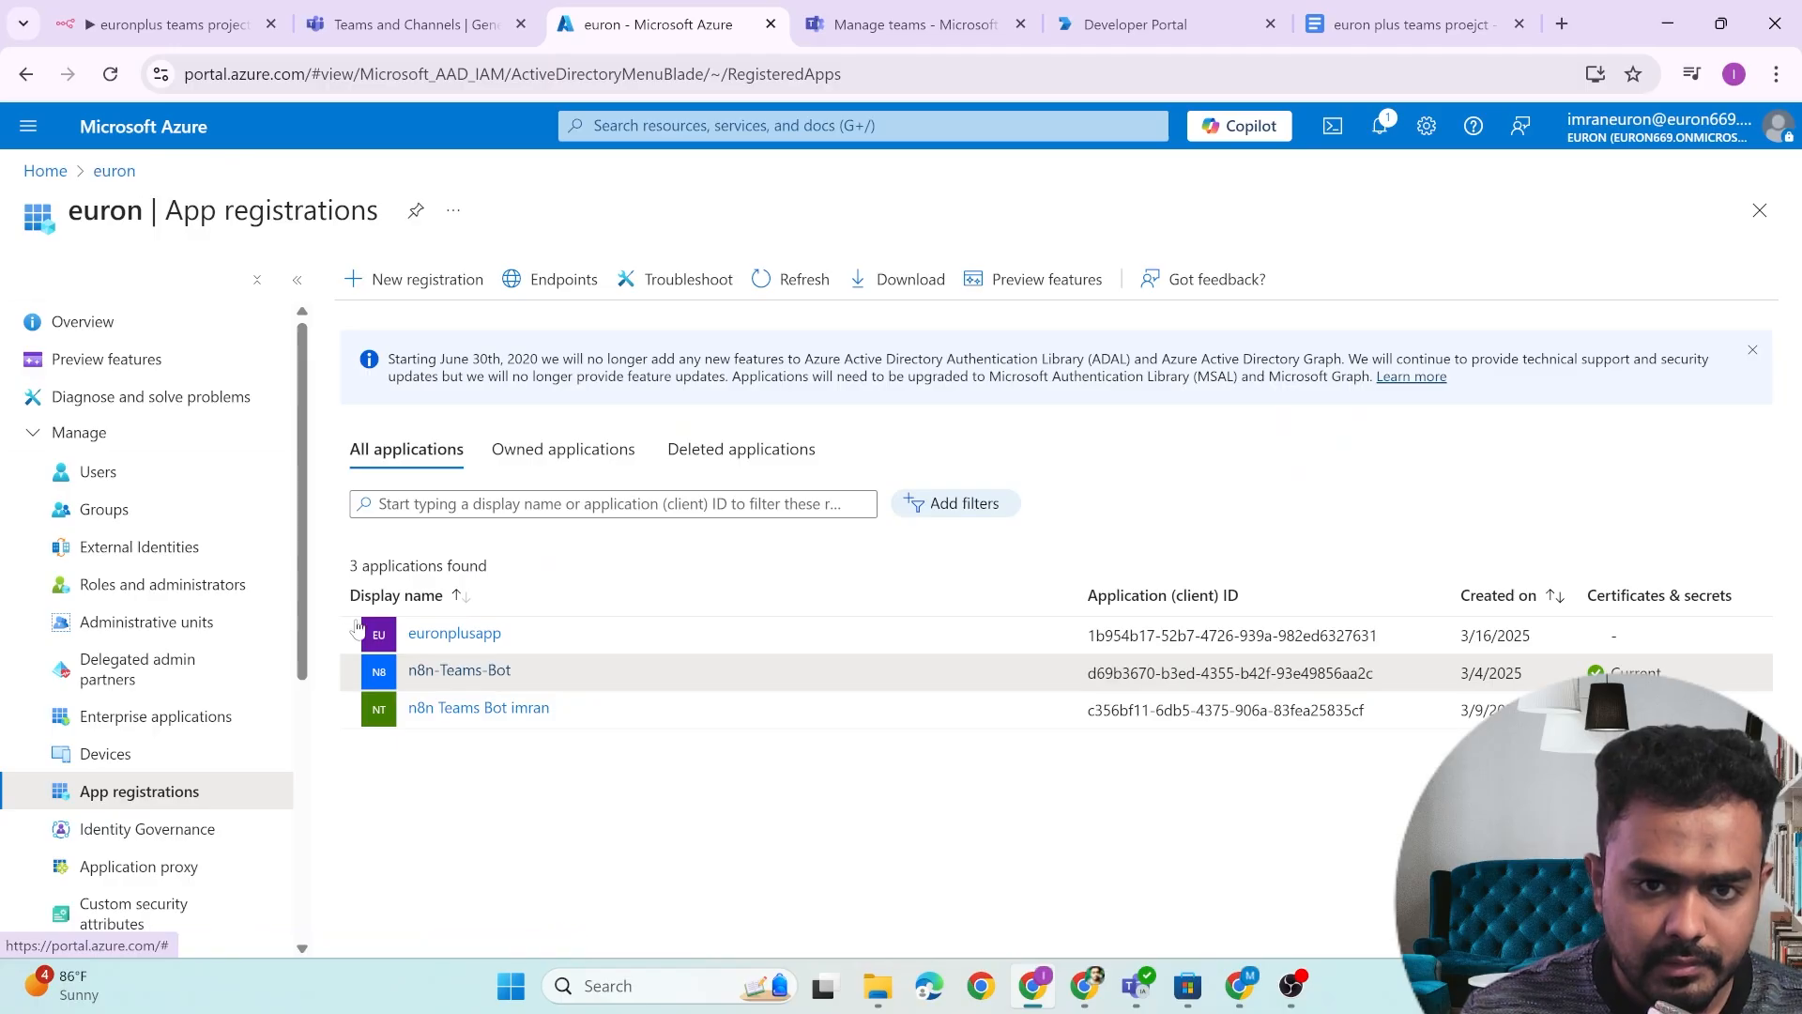
# Open the euronplusapp registration and consult the Order of Execution in Azure slide in Google Slides before returning to Azure
pyautogui.click(455, 635)
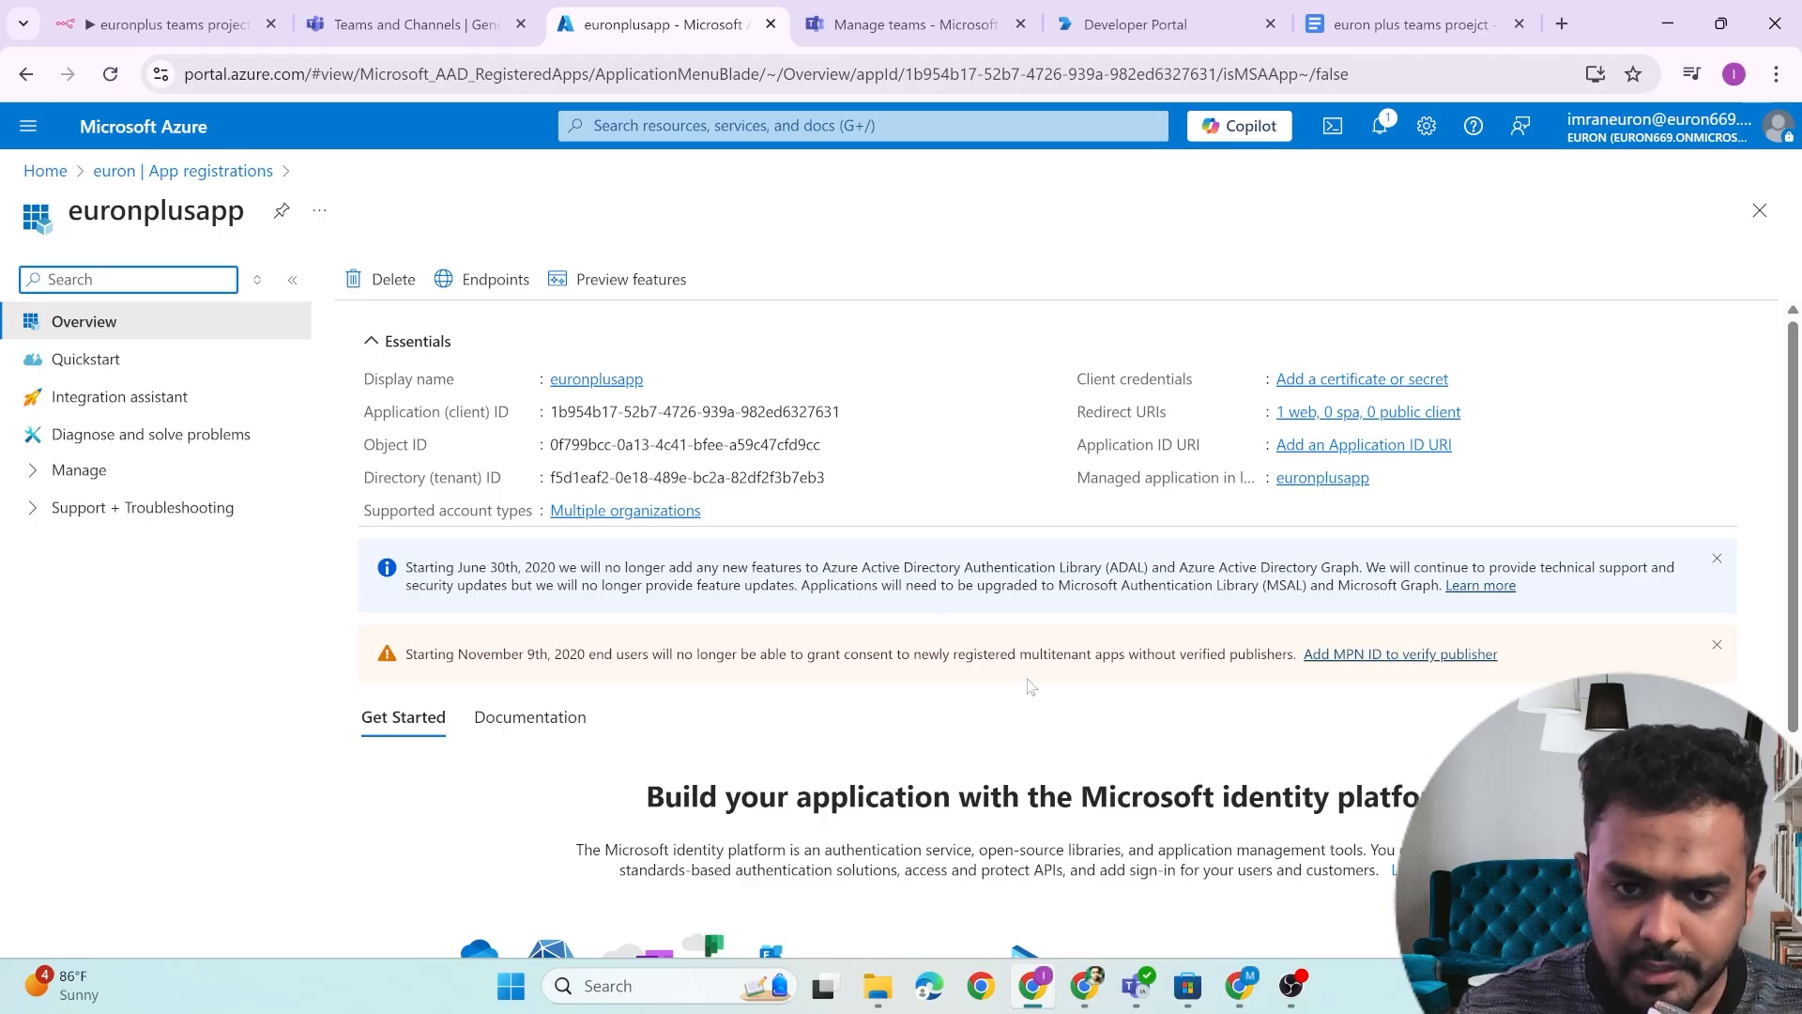
pyautogui.moveTo(1084, 980)
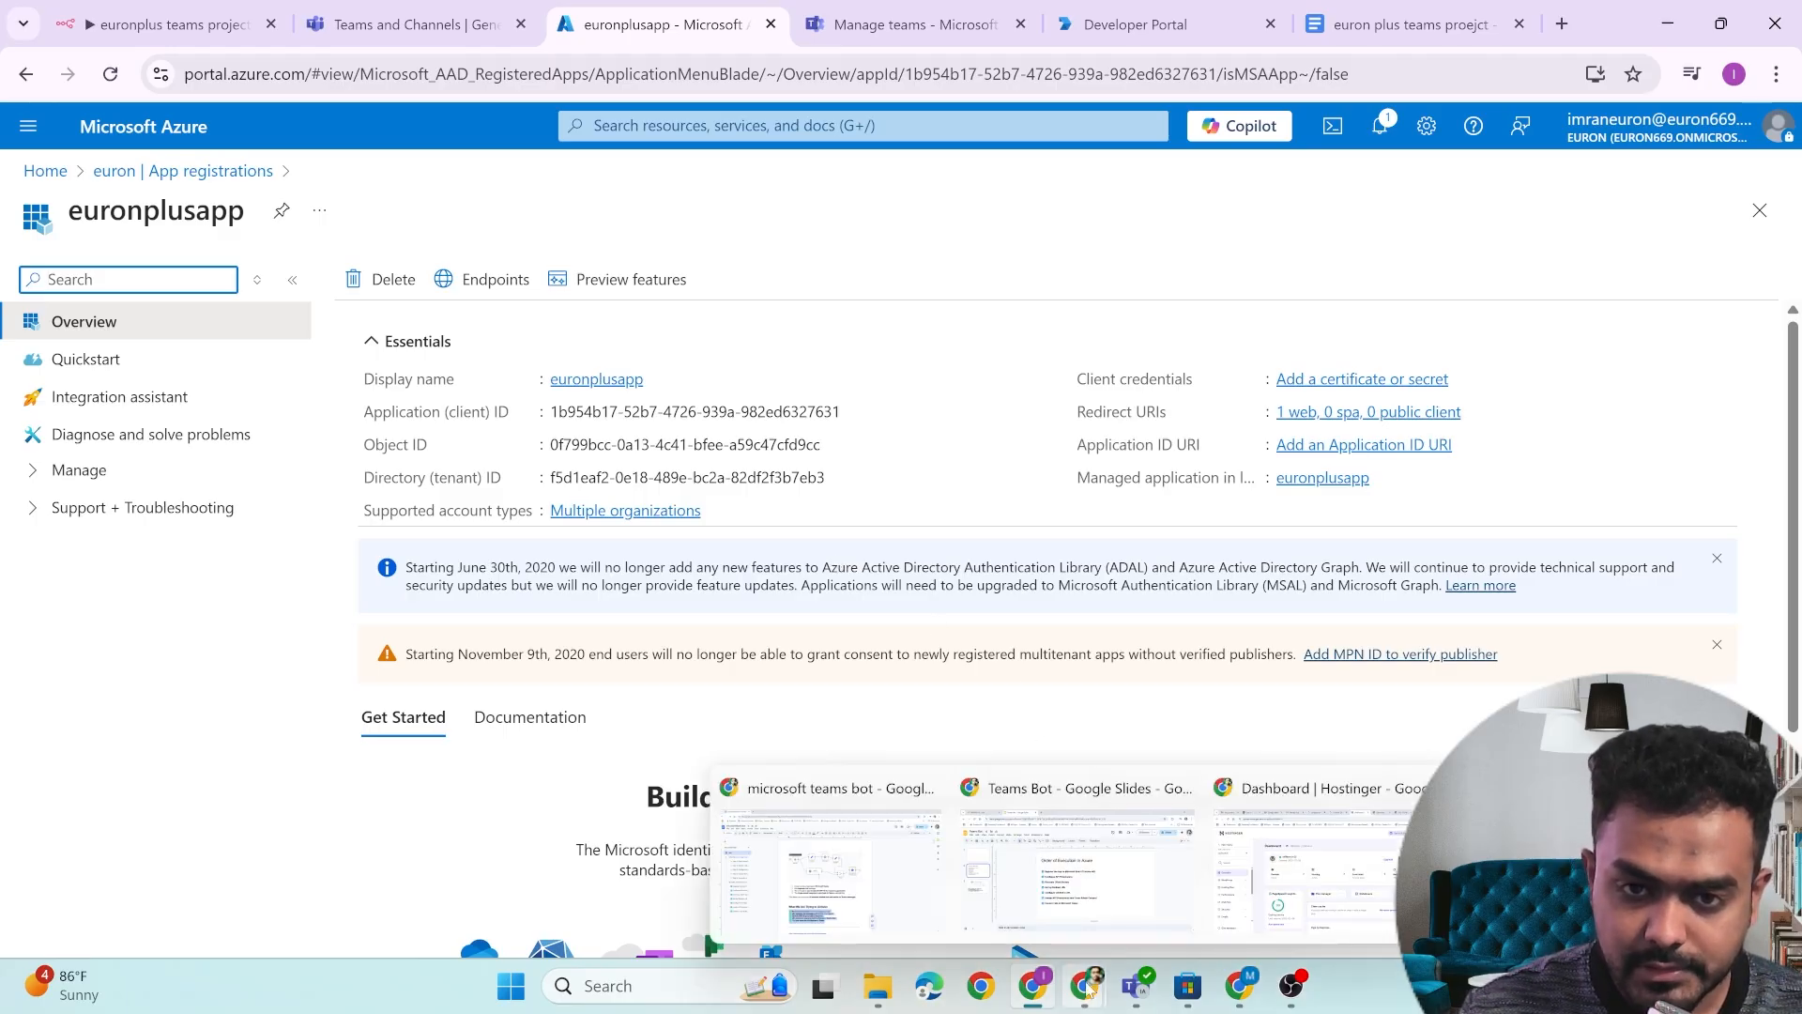
pyautogui.click(1051, 826)
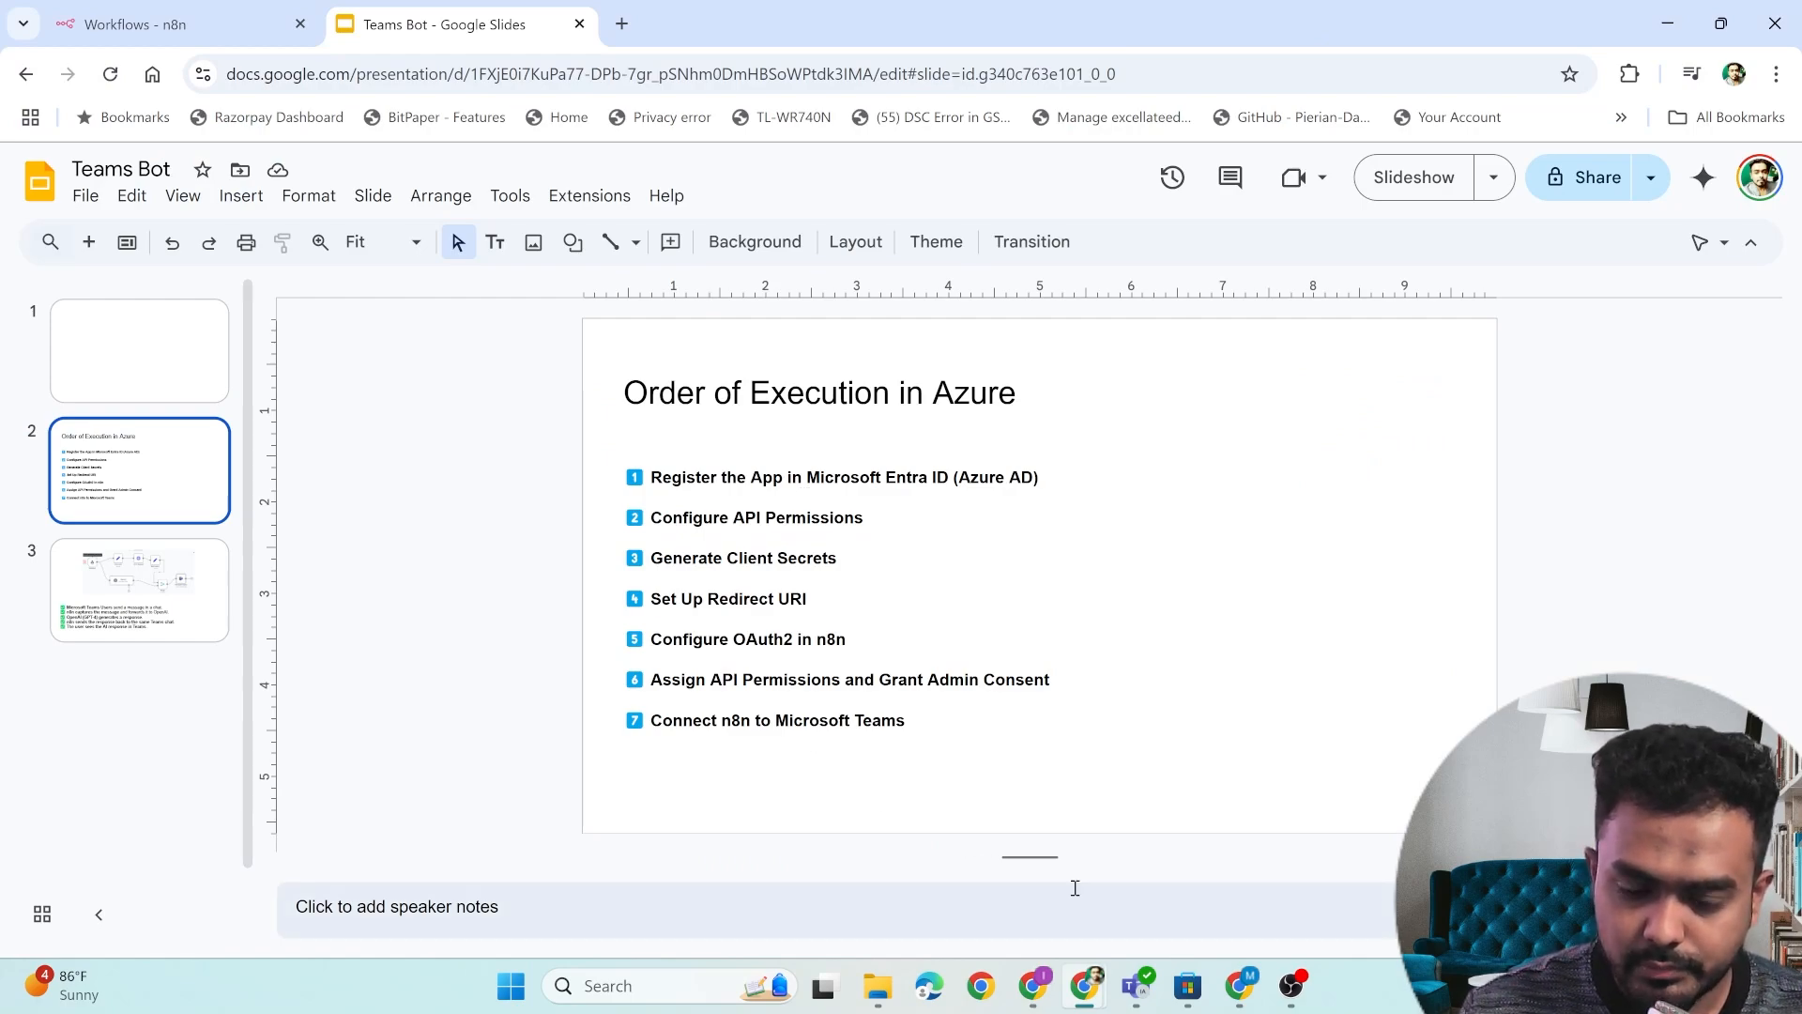
pyautogui.click(1030, 992)
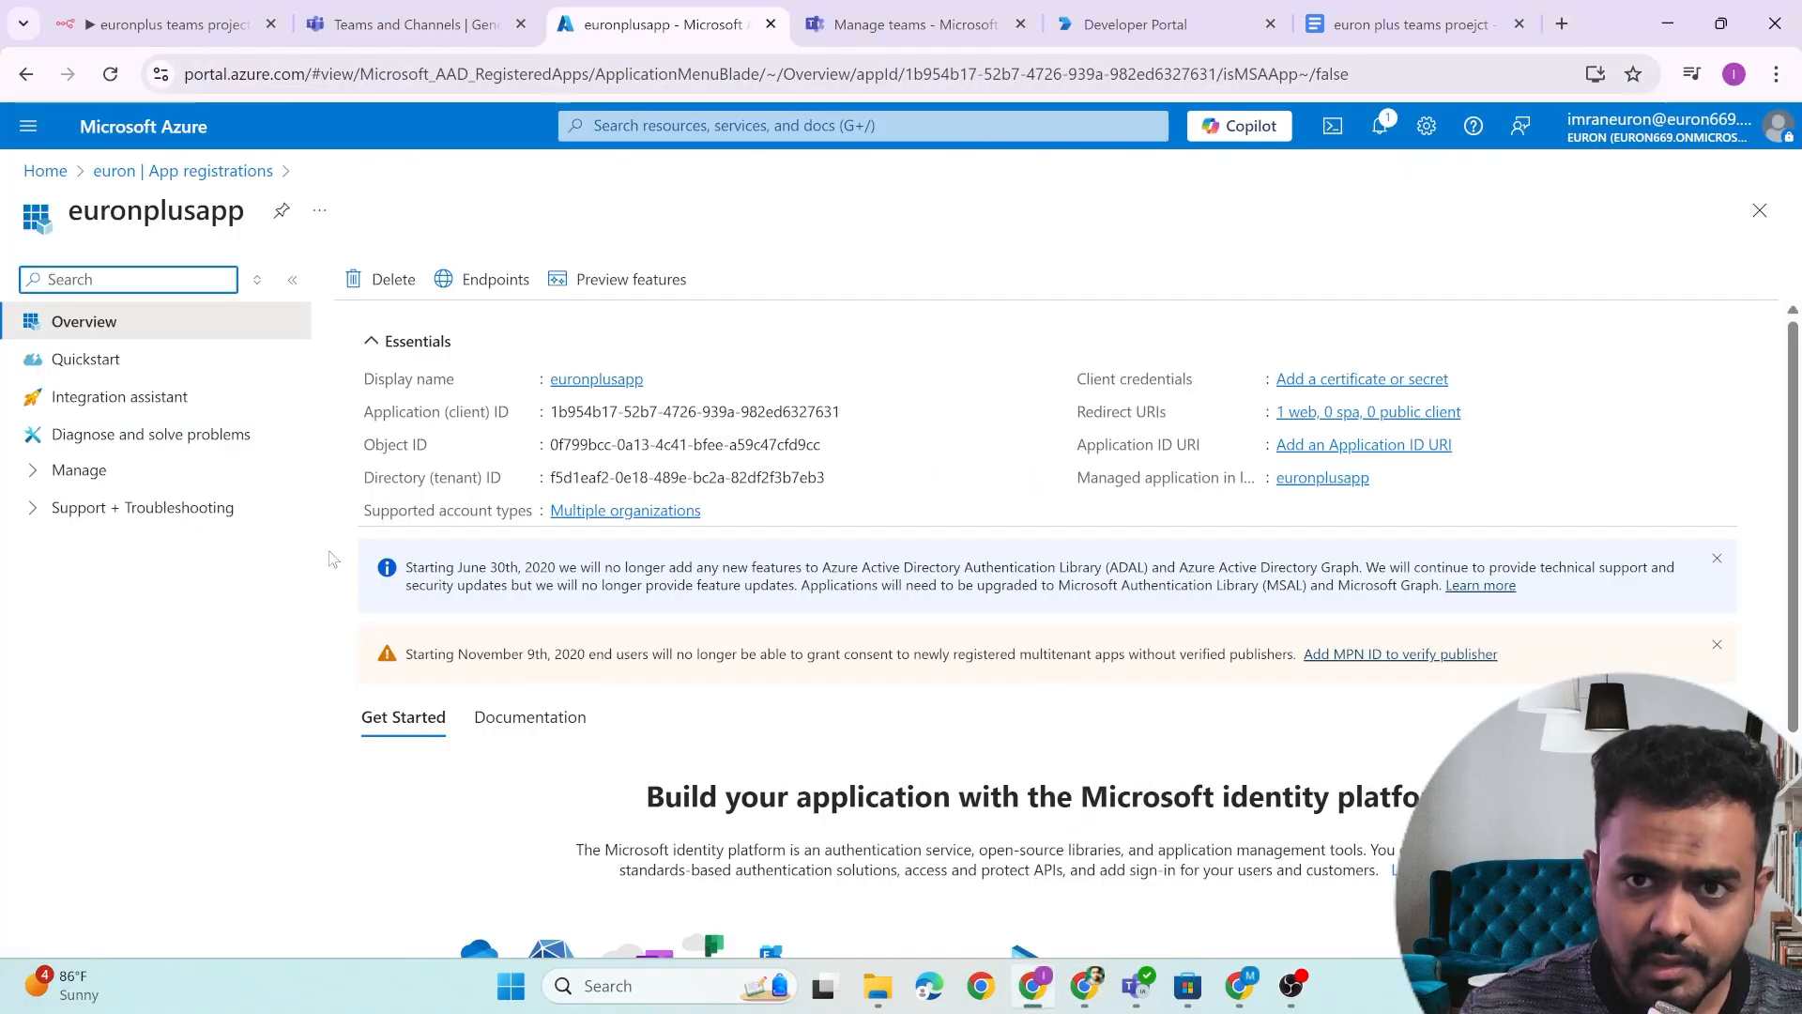
# Start a new API permission request for euronplusapp, choosing Microsoft Graph and delegated permissions
pyautogui.click(81, 469)
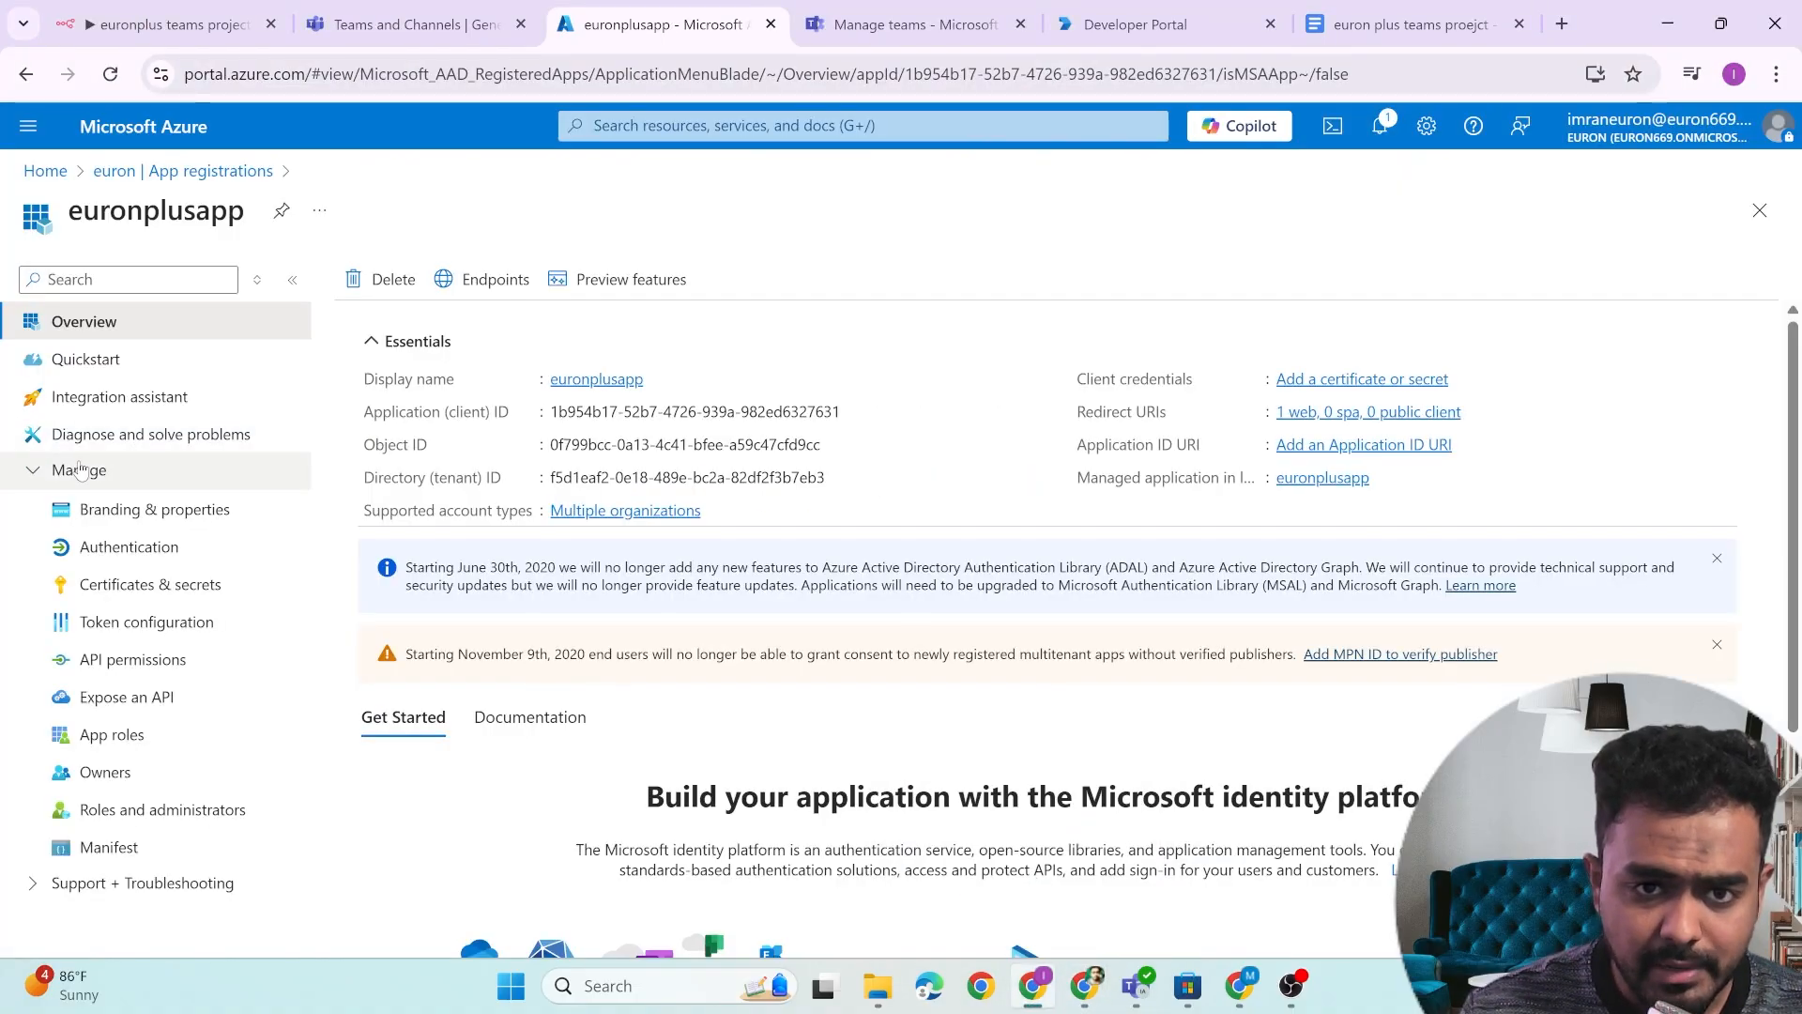
pyautogui.click(131, 669)
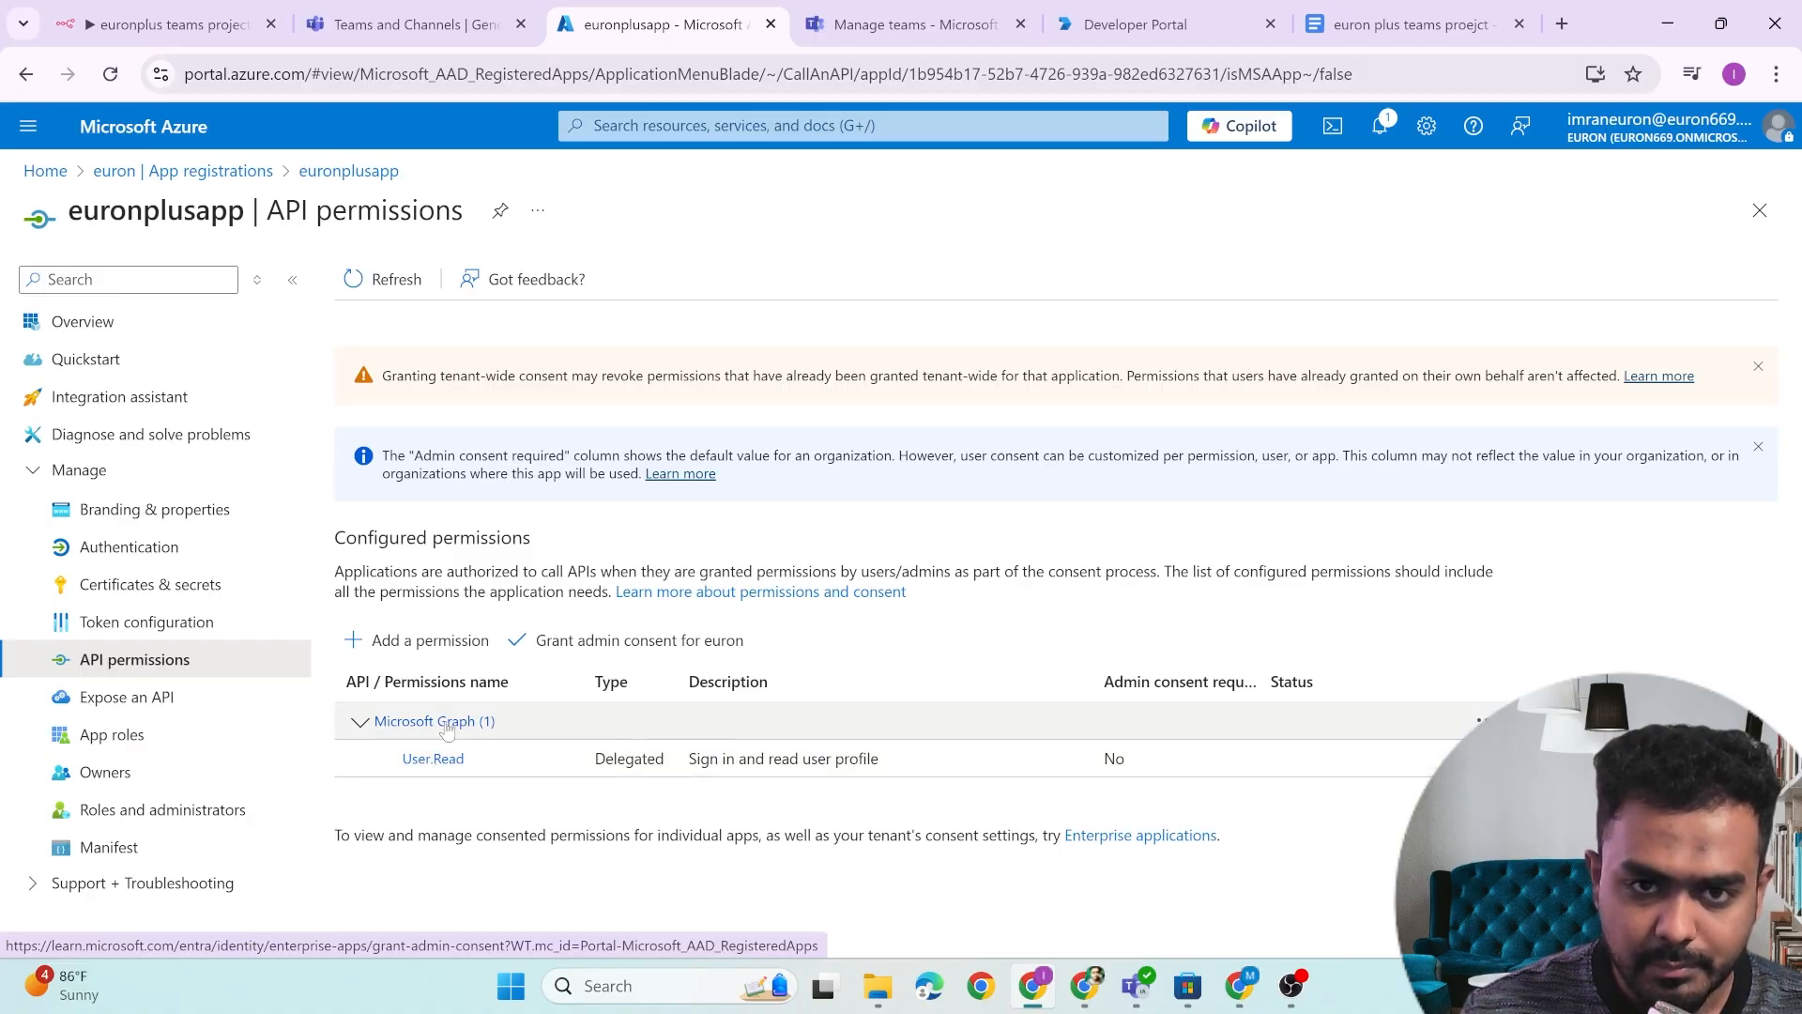
pyautogui.click(402, 646)
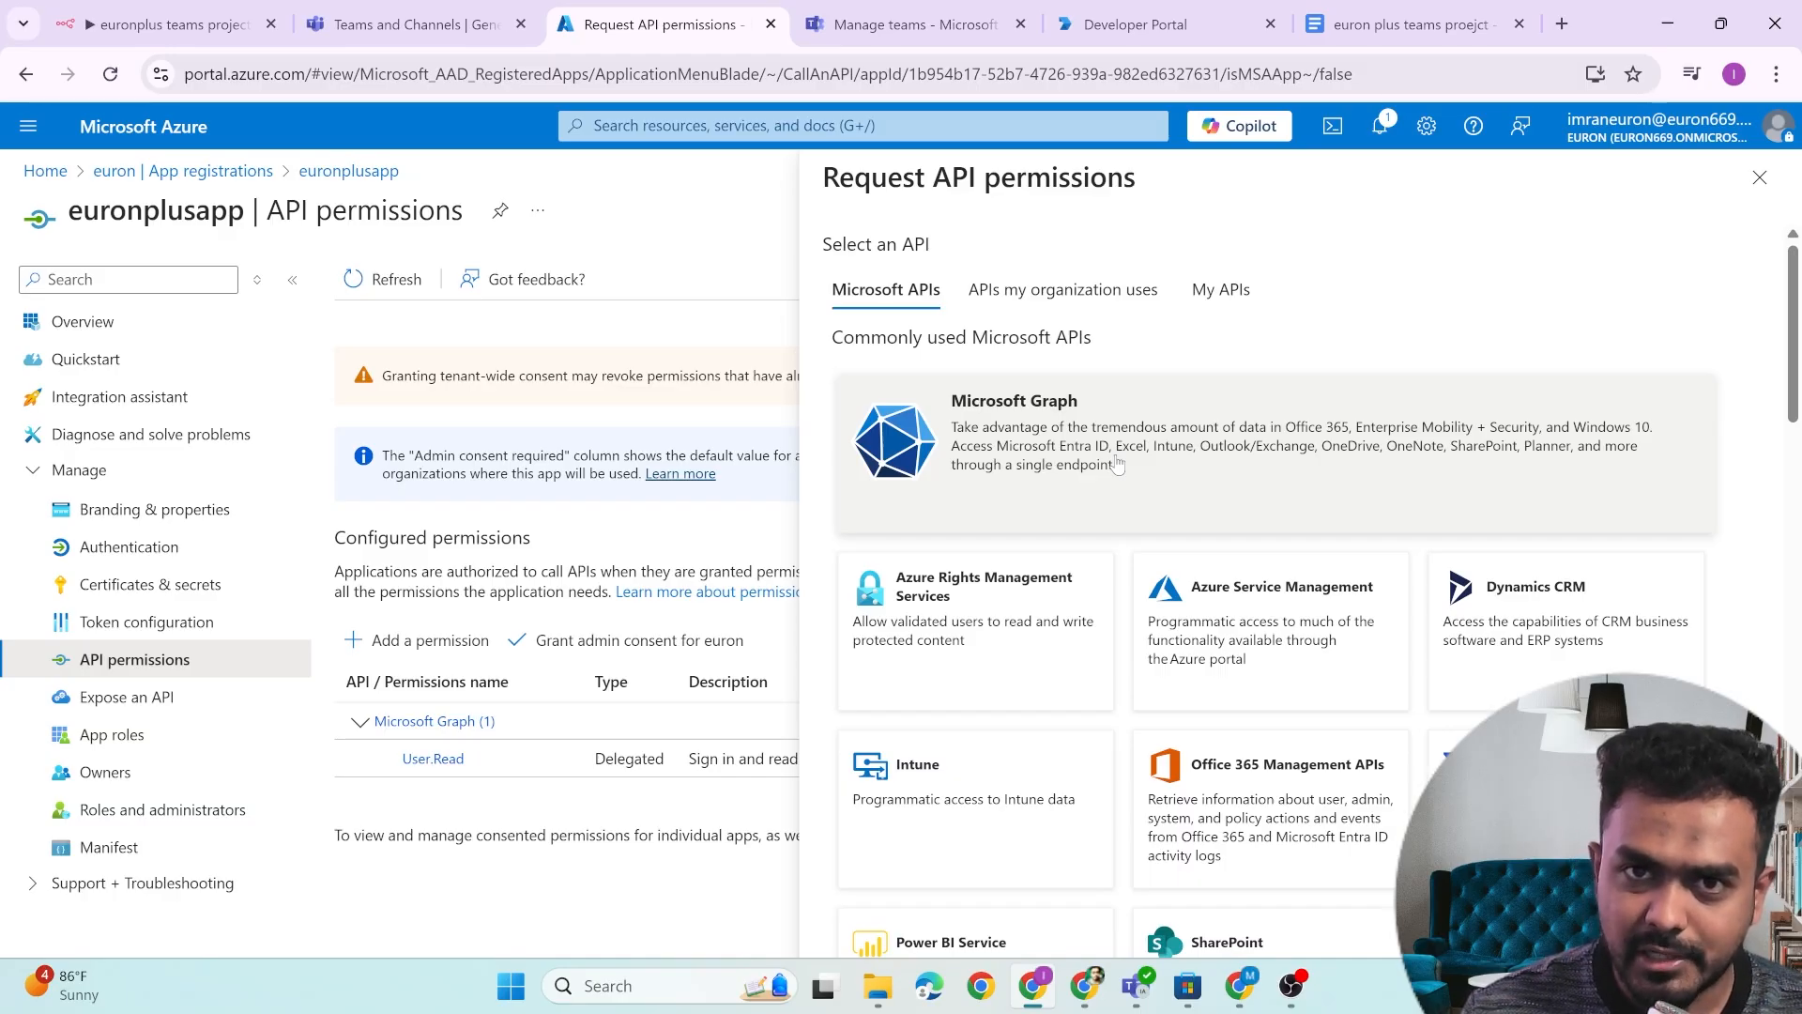
pyautogui.click(999, 411)
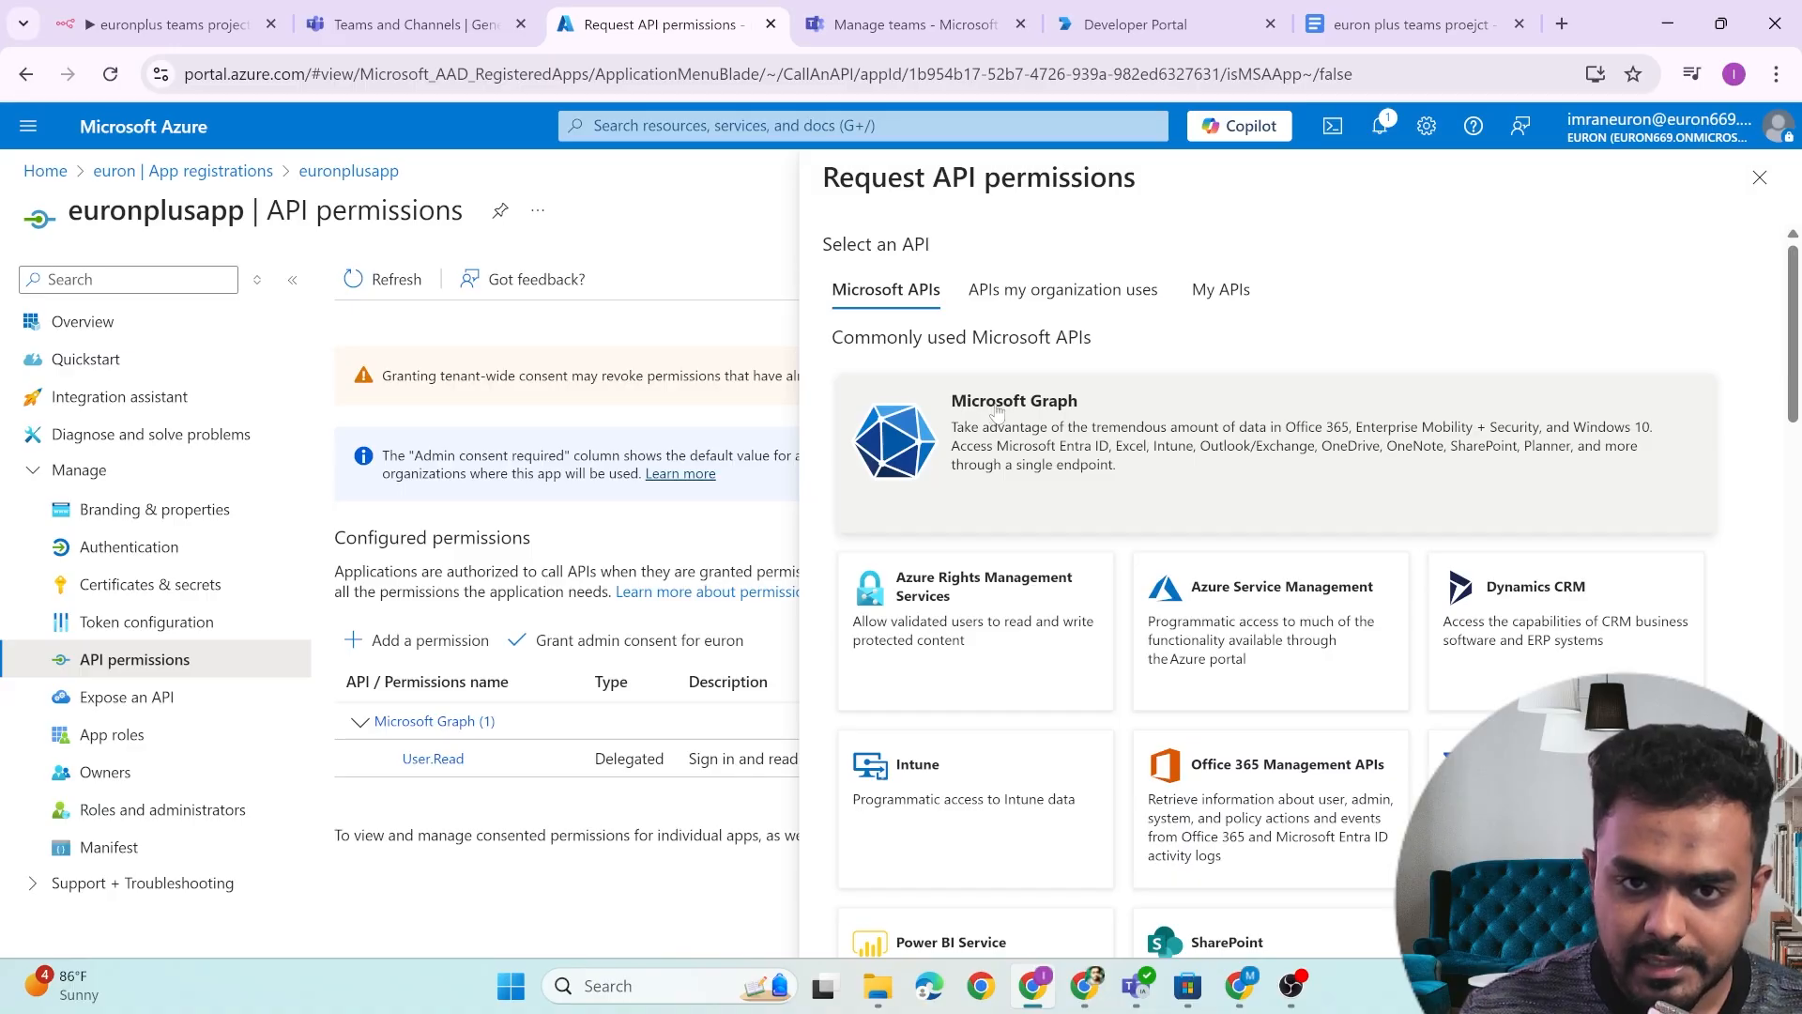
pyautogui.click(1098, 440)
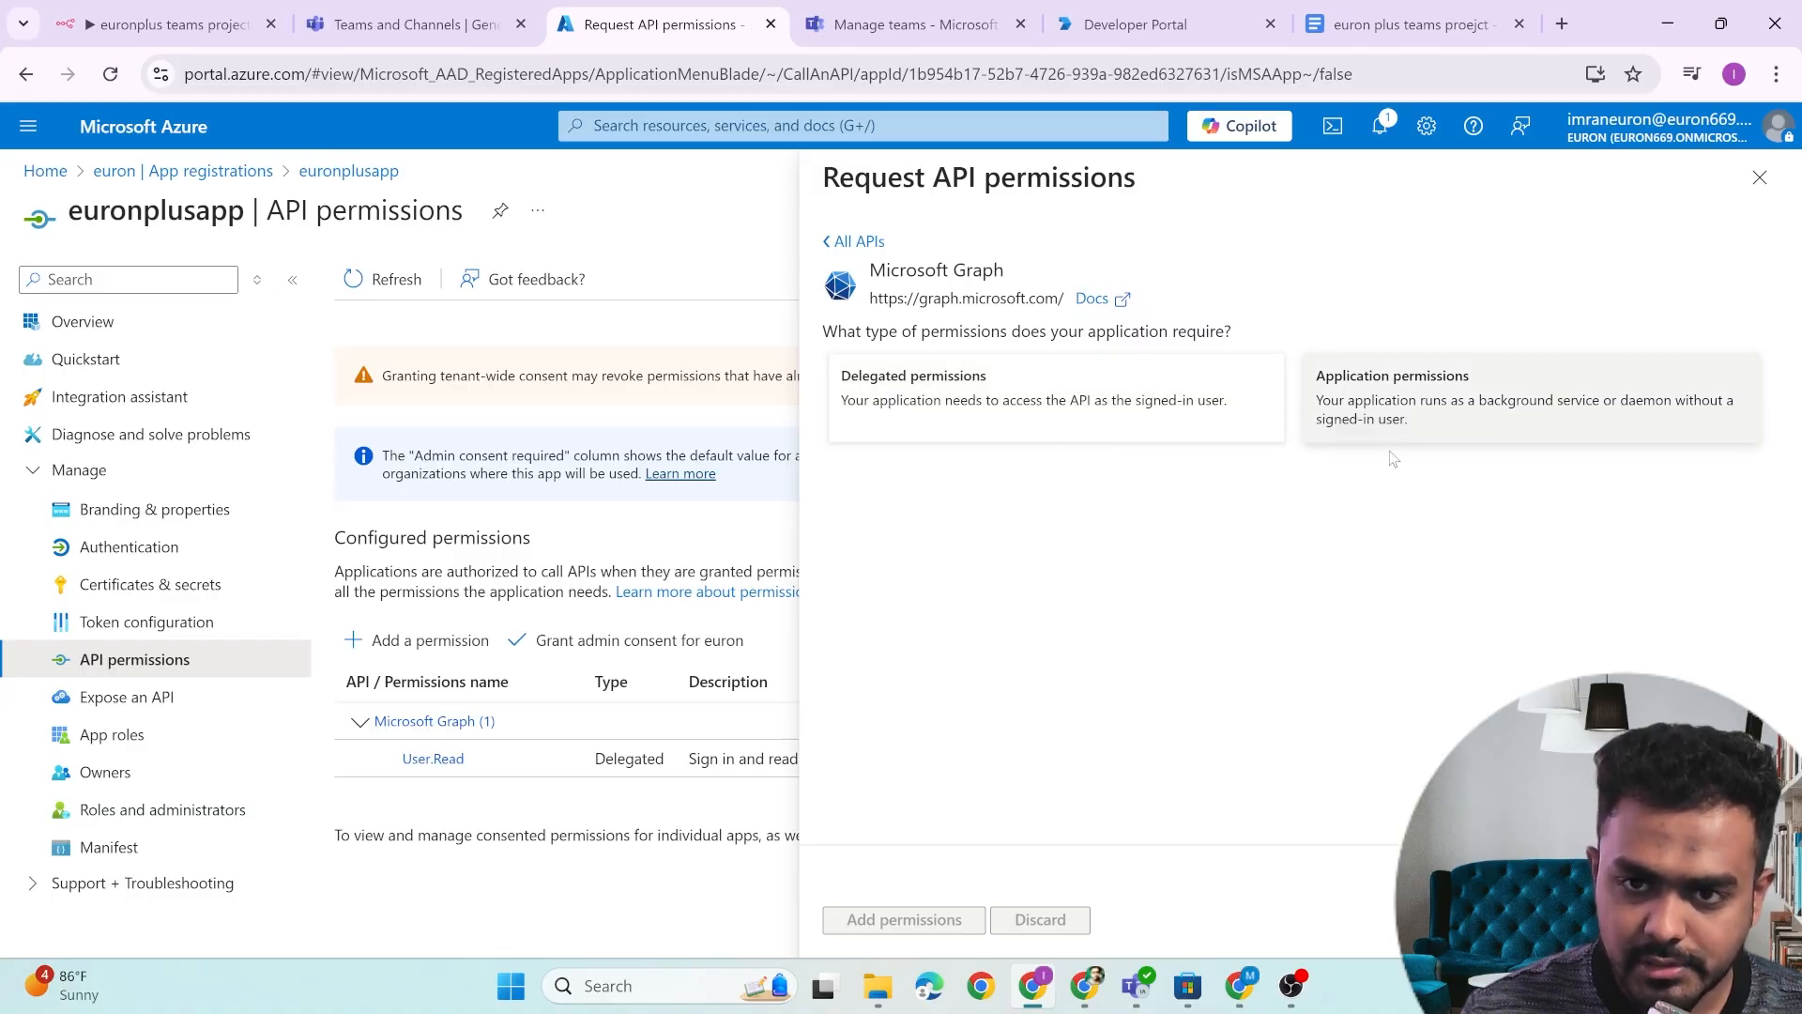
pyautogui.click(1026, 428)
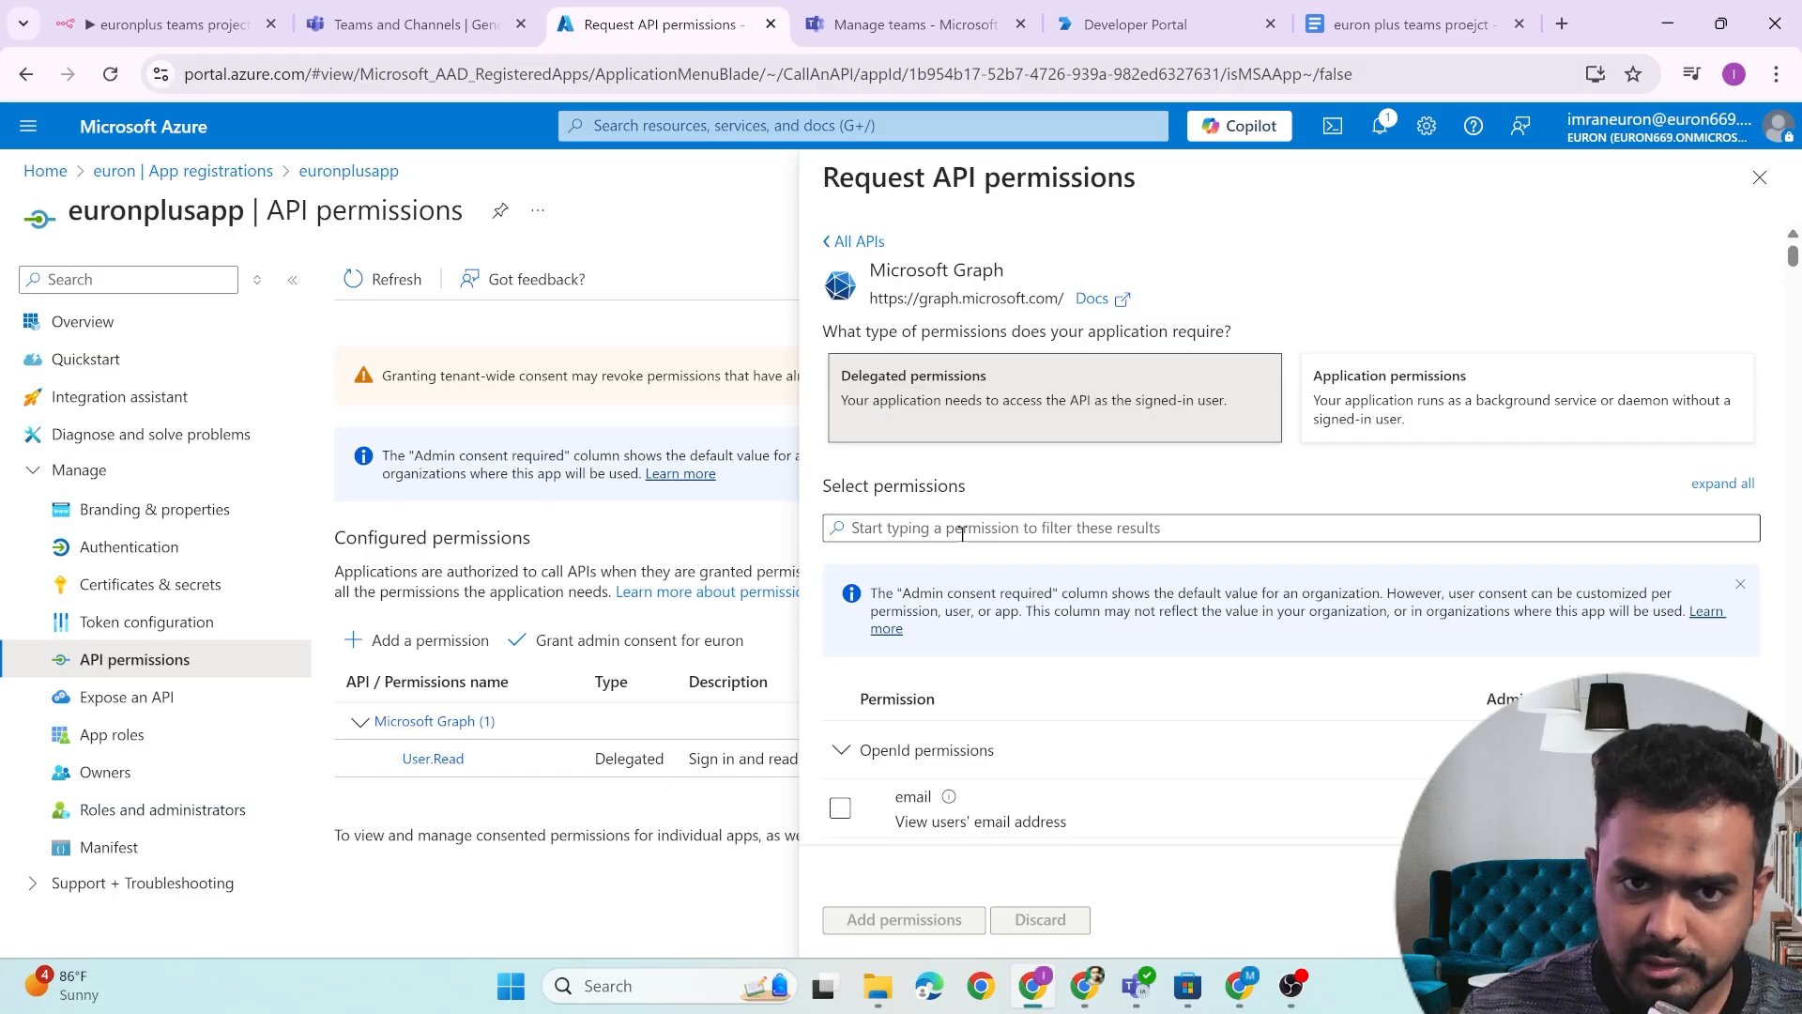
# Filter the delegated permissions by chat.ReadWrite and select Chat.ReadWrite in the Chat group
pyautogui.click(962, 533)
pyautogui.write('chat')
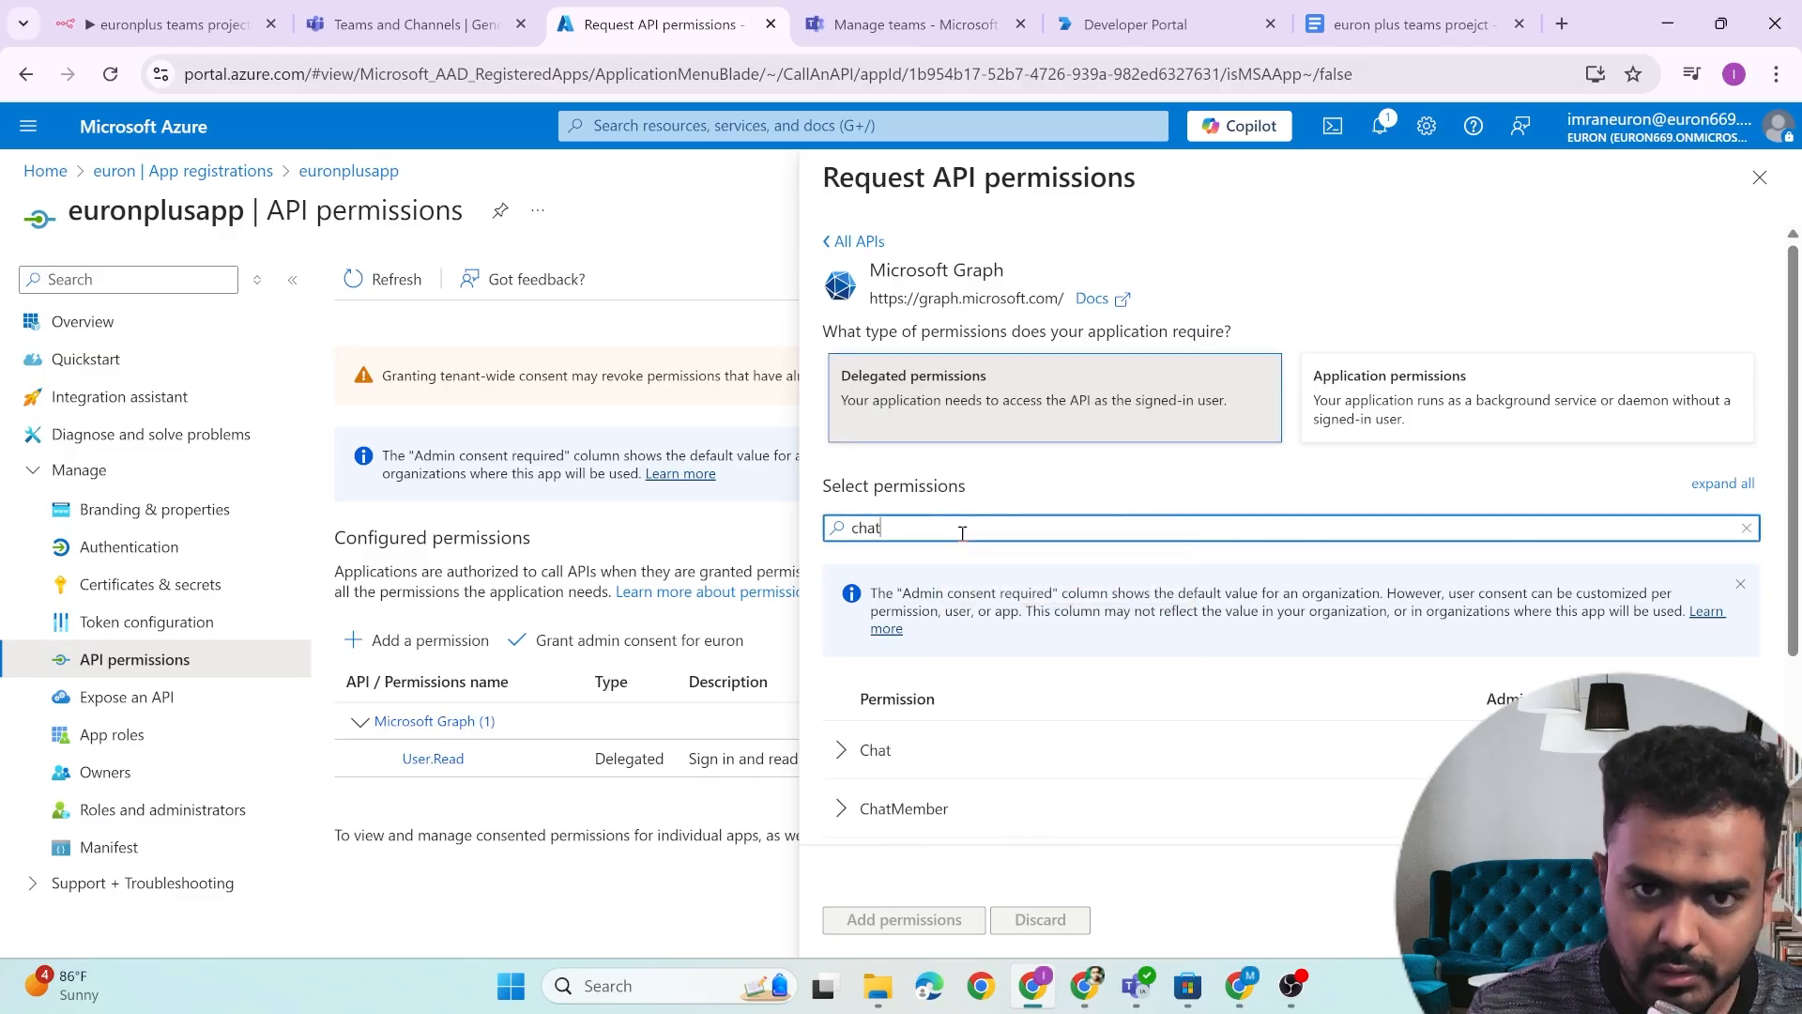
pyautogui.write('.')
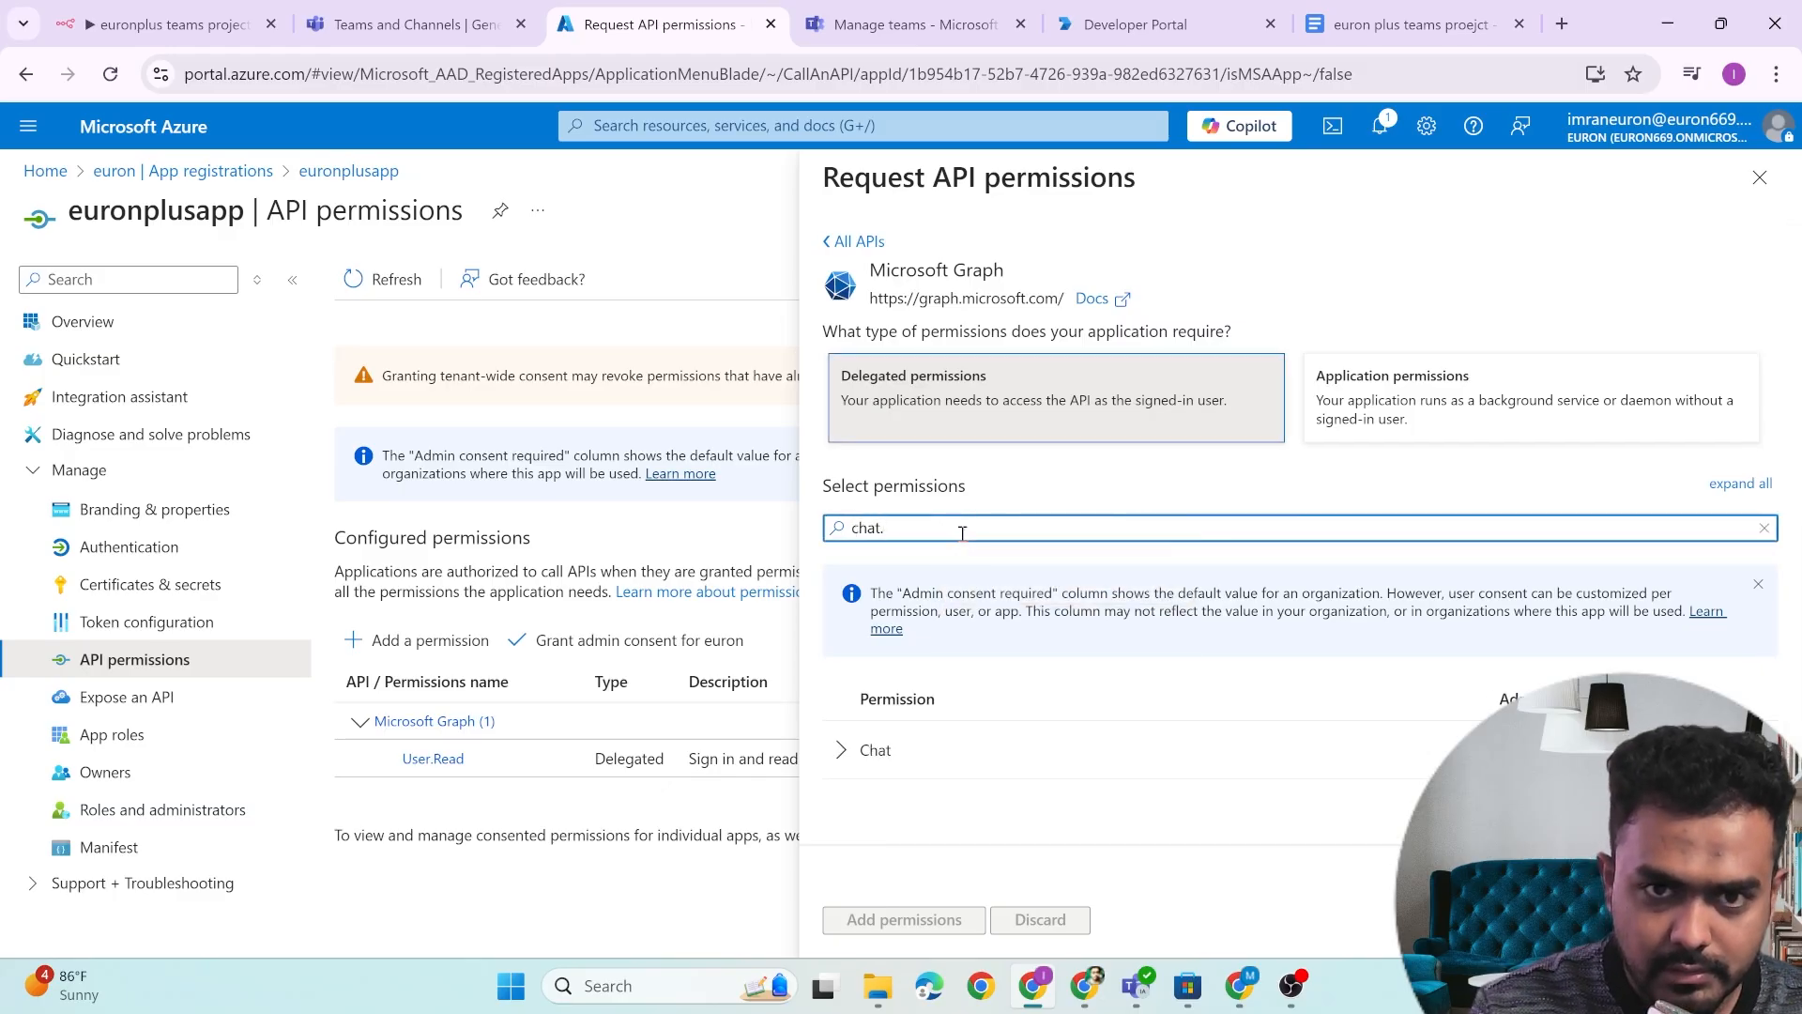
pyautogui.write('ReadW')
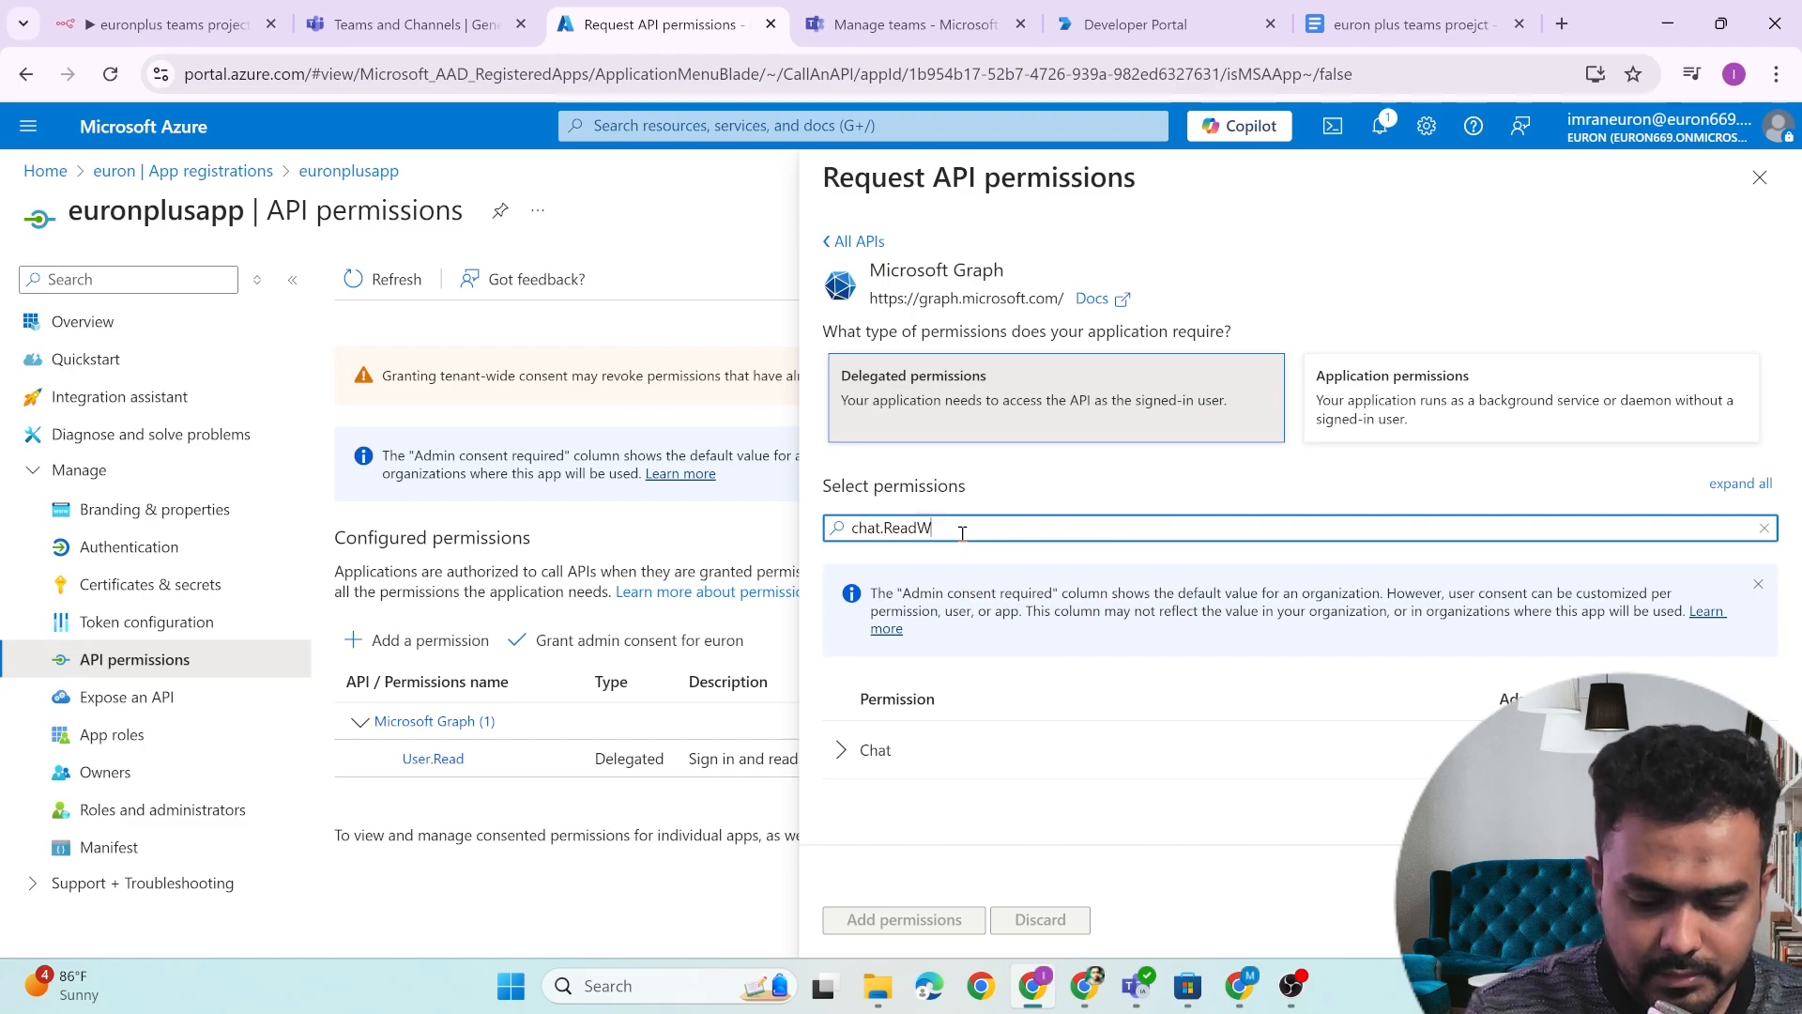
pyautogui.write('rite')
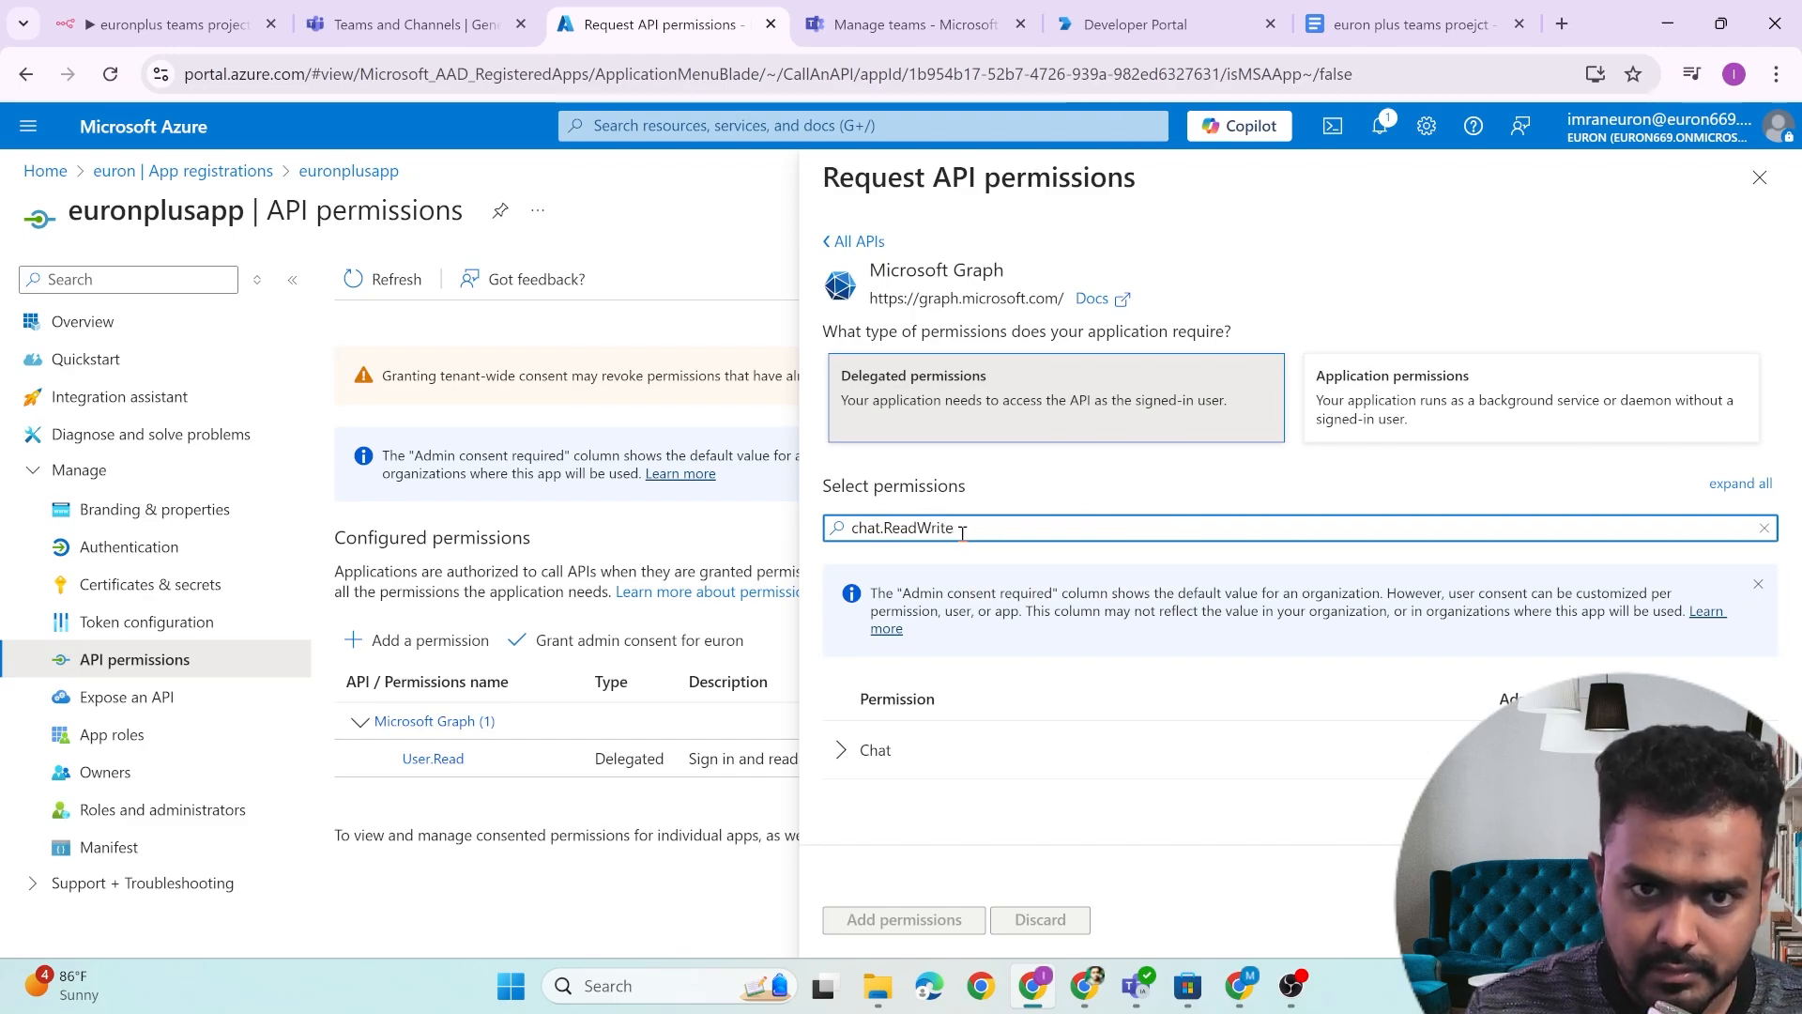
pyautogui.click(840, 751)
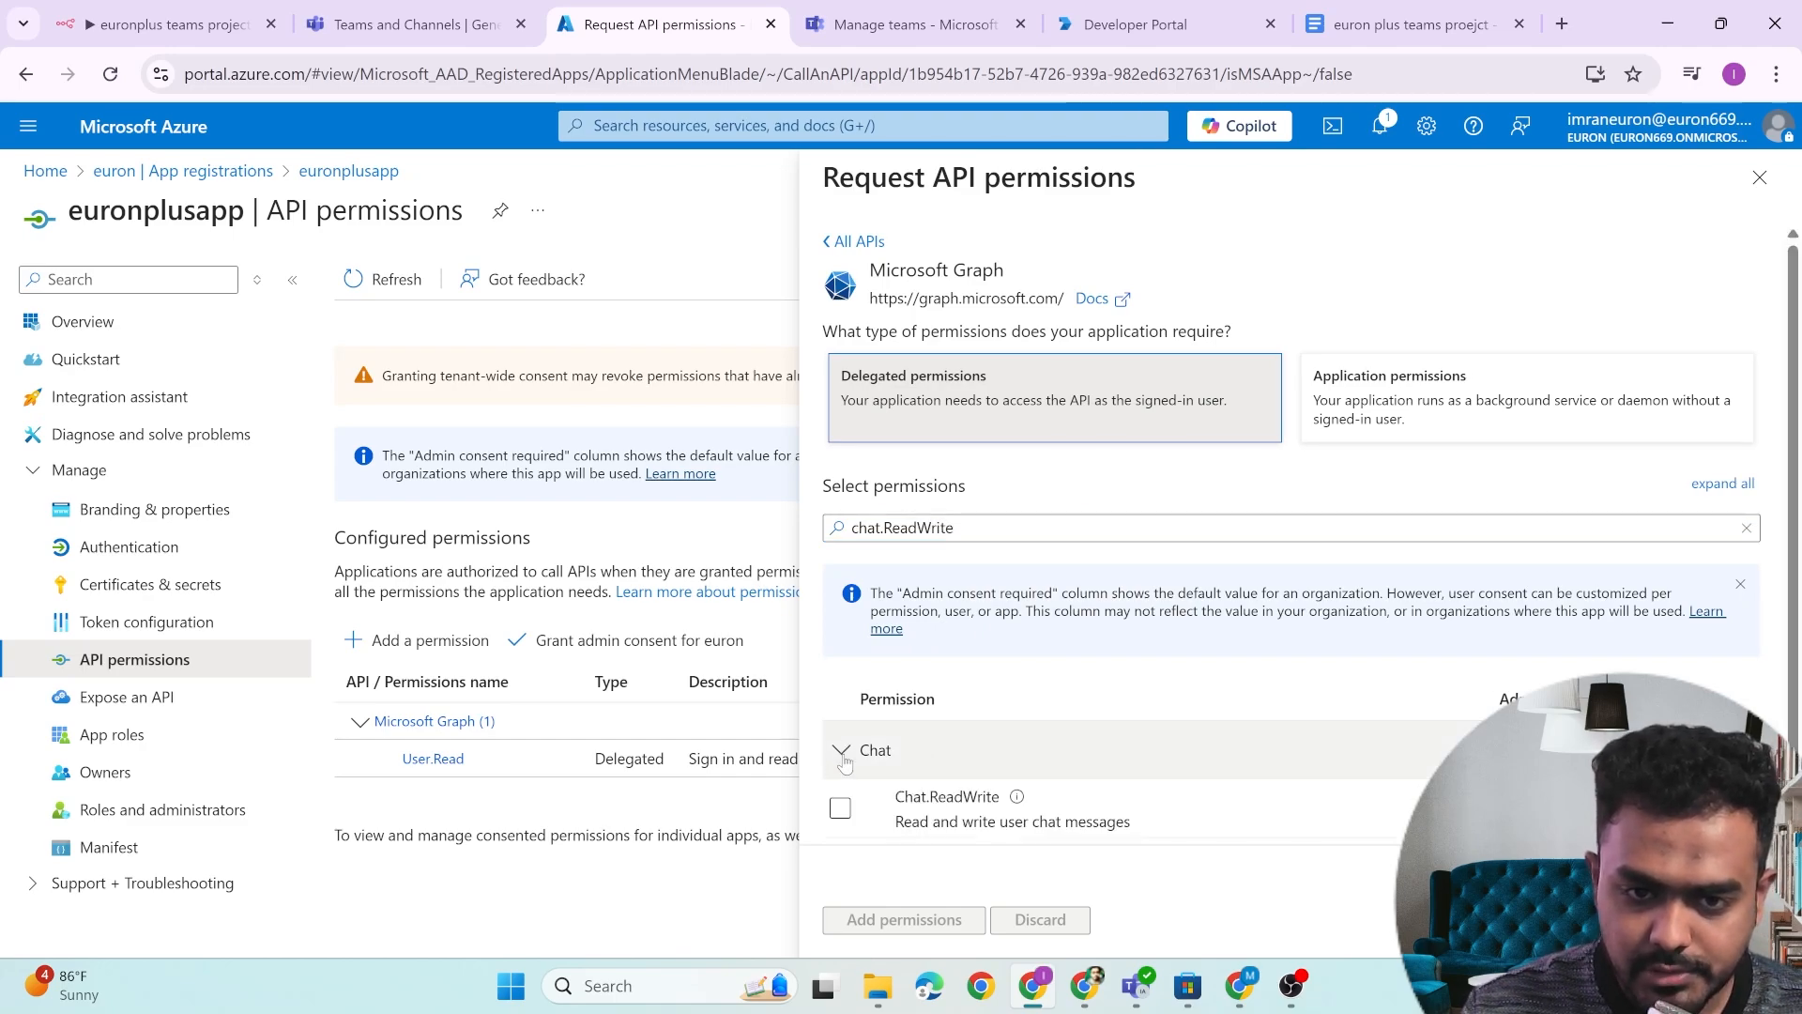
pyautogui.click(840, 809)
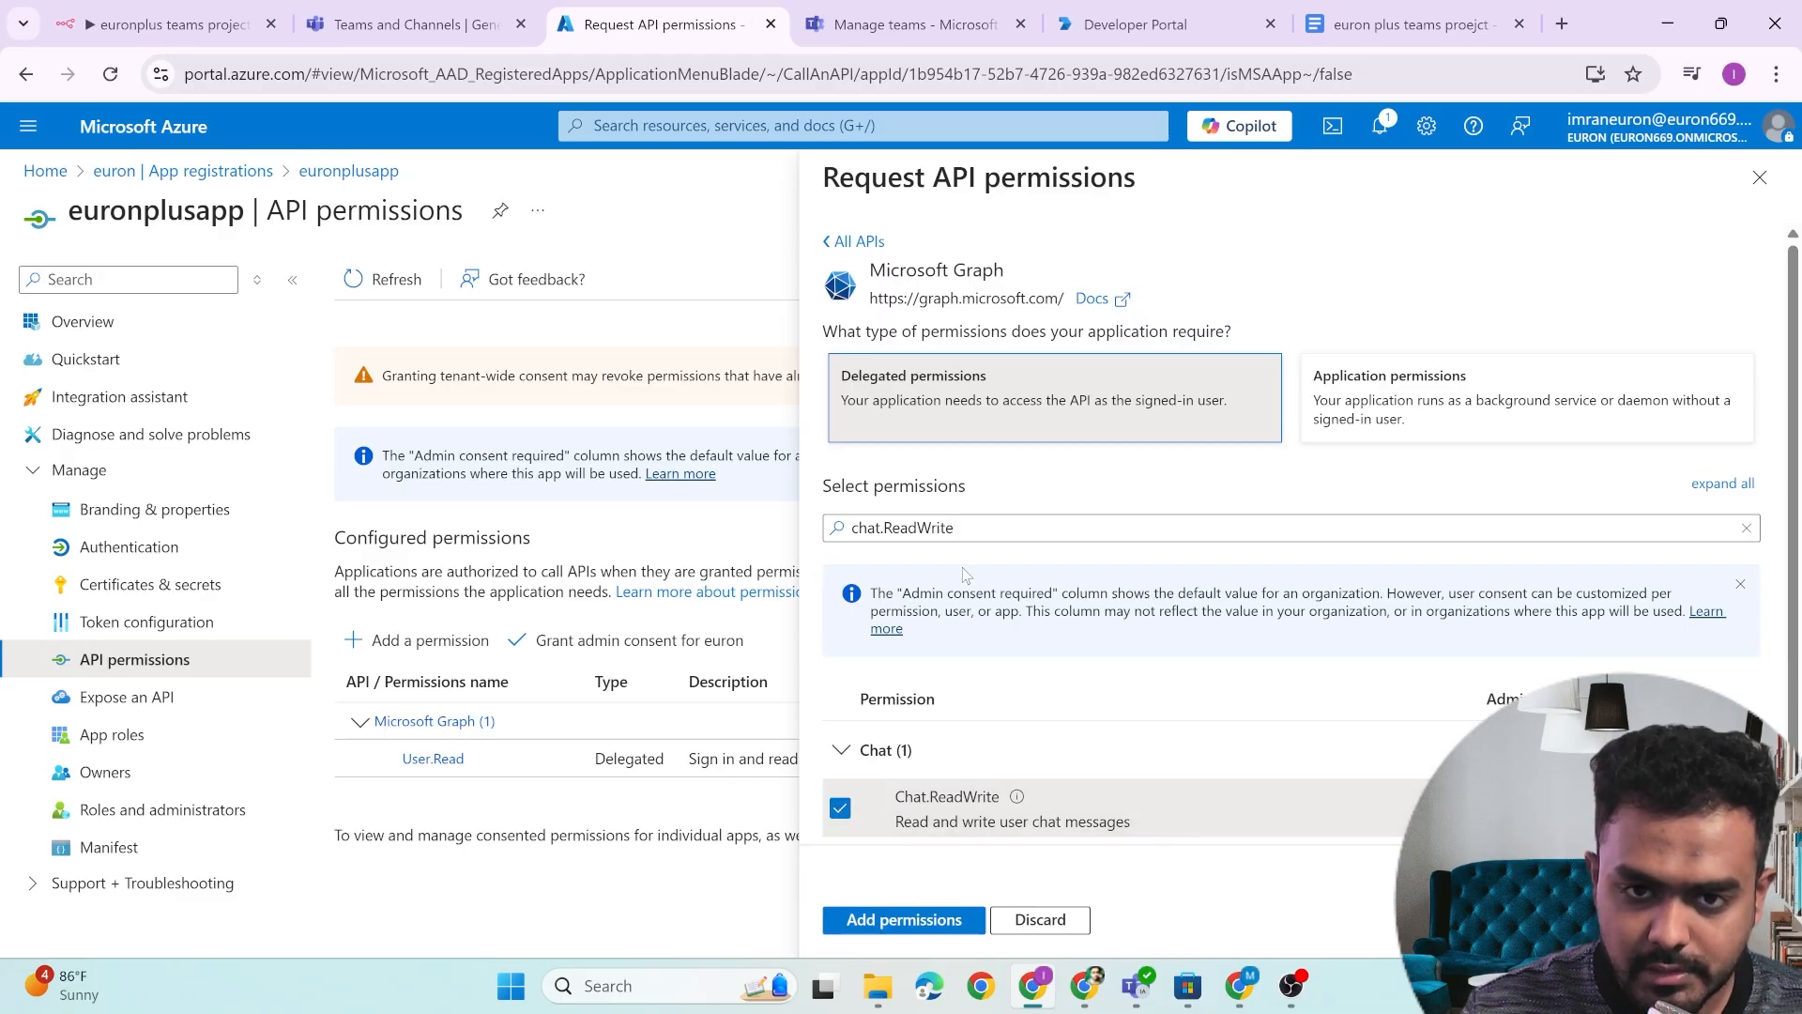
# Filter the delegated permissions by chatMessage.Send and select ChatMessage.Send in the ChatMessage group
pyautogui.moveTo(982, 535); pyautogui.dragTo(830, 531)
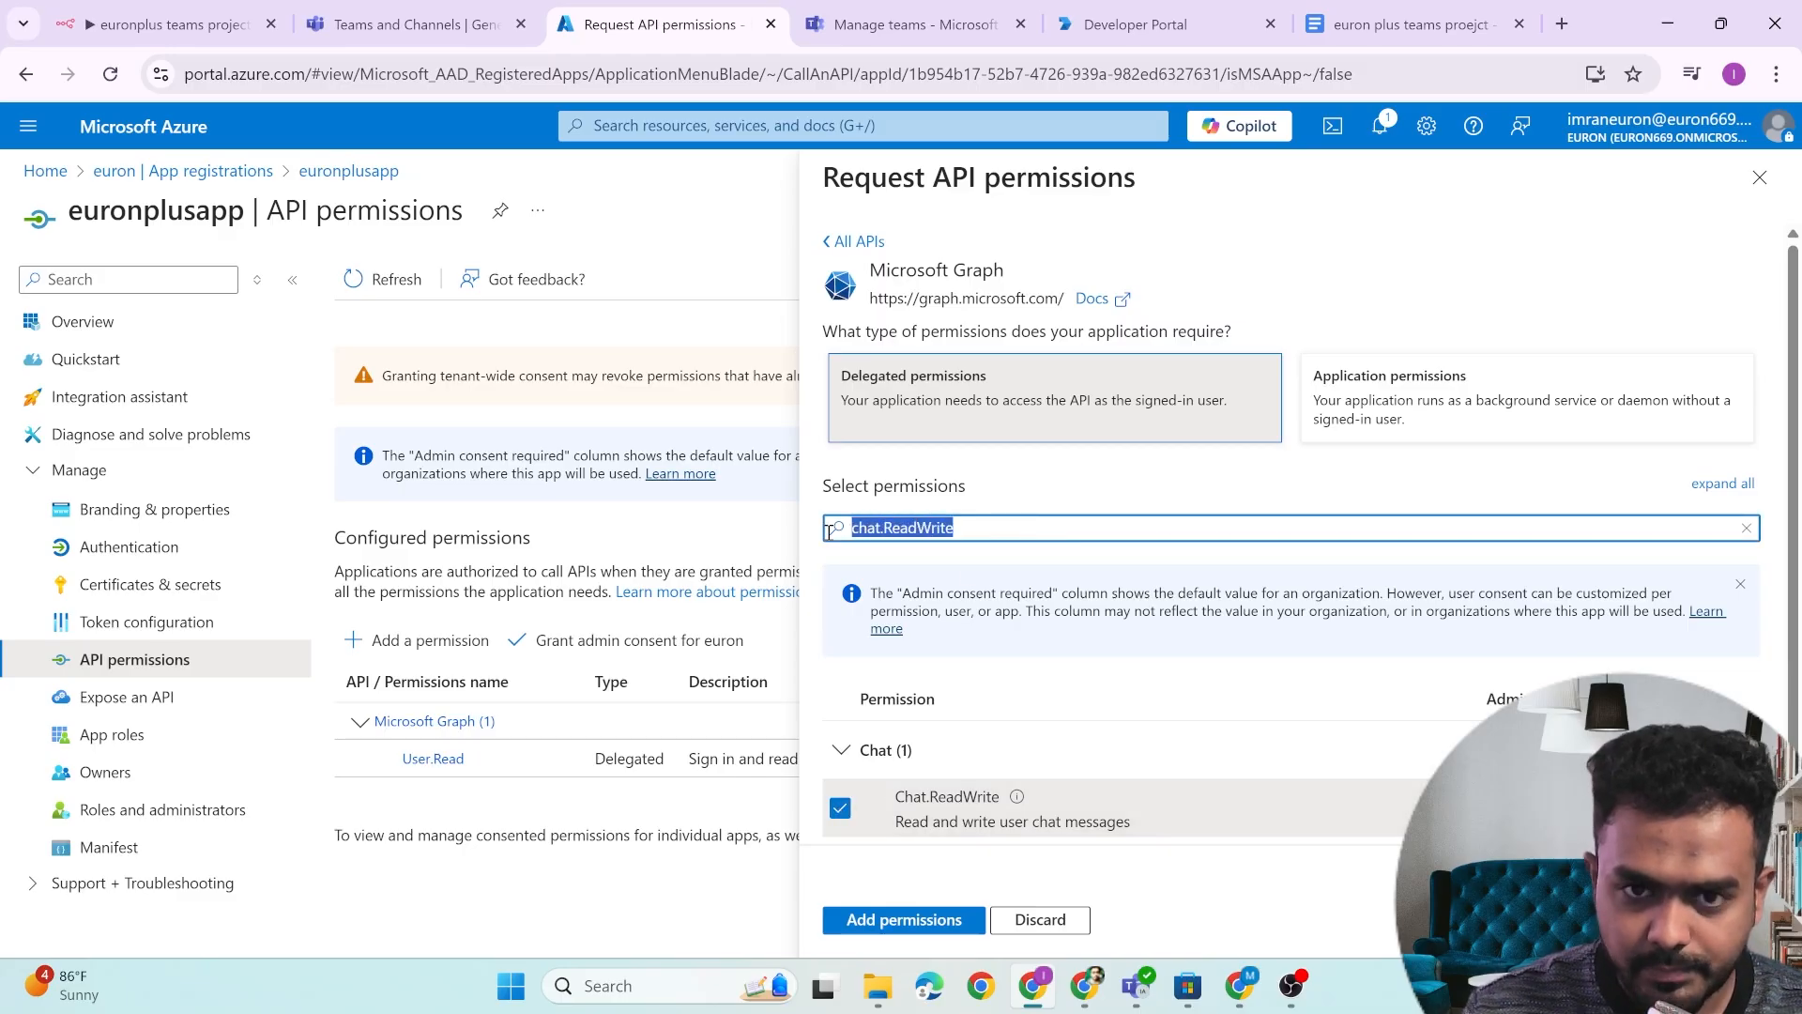
pyautogui.press('BackSpace')
pyautogui.write('chat')
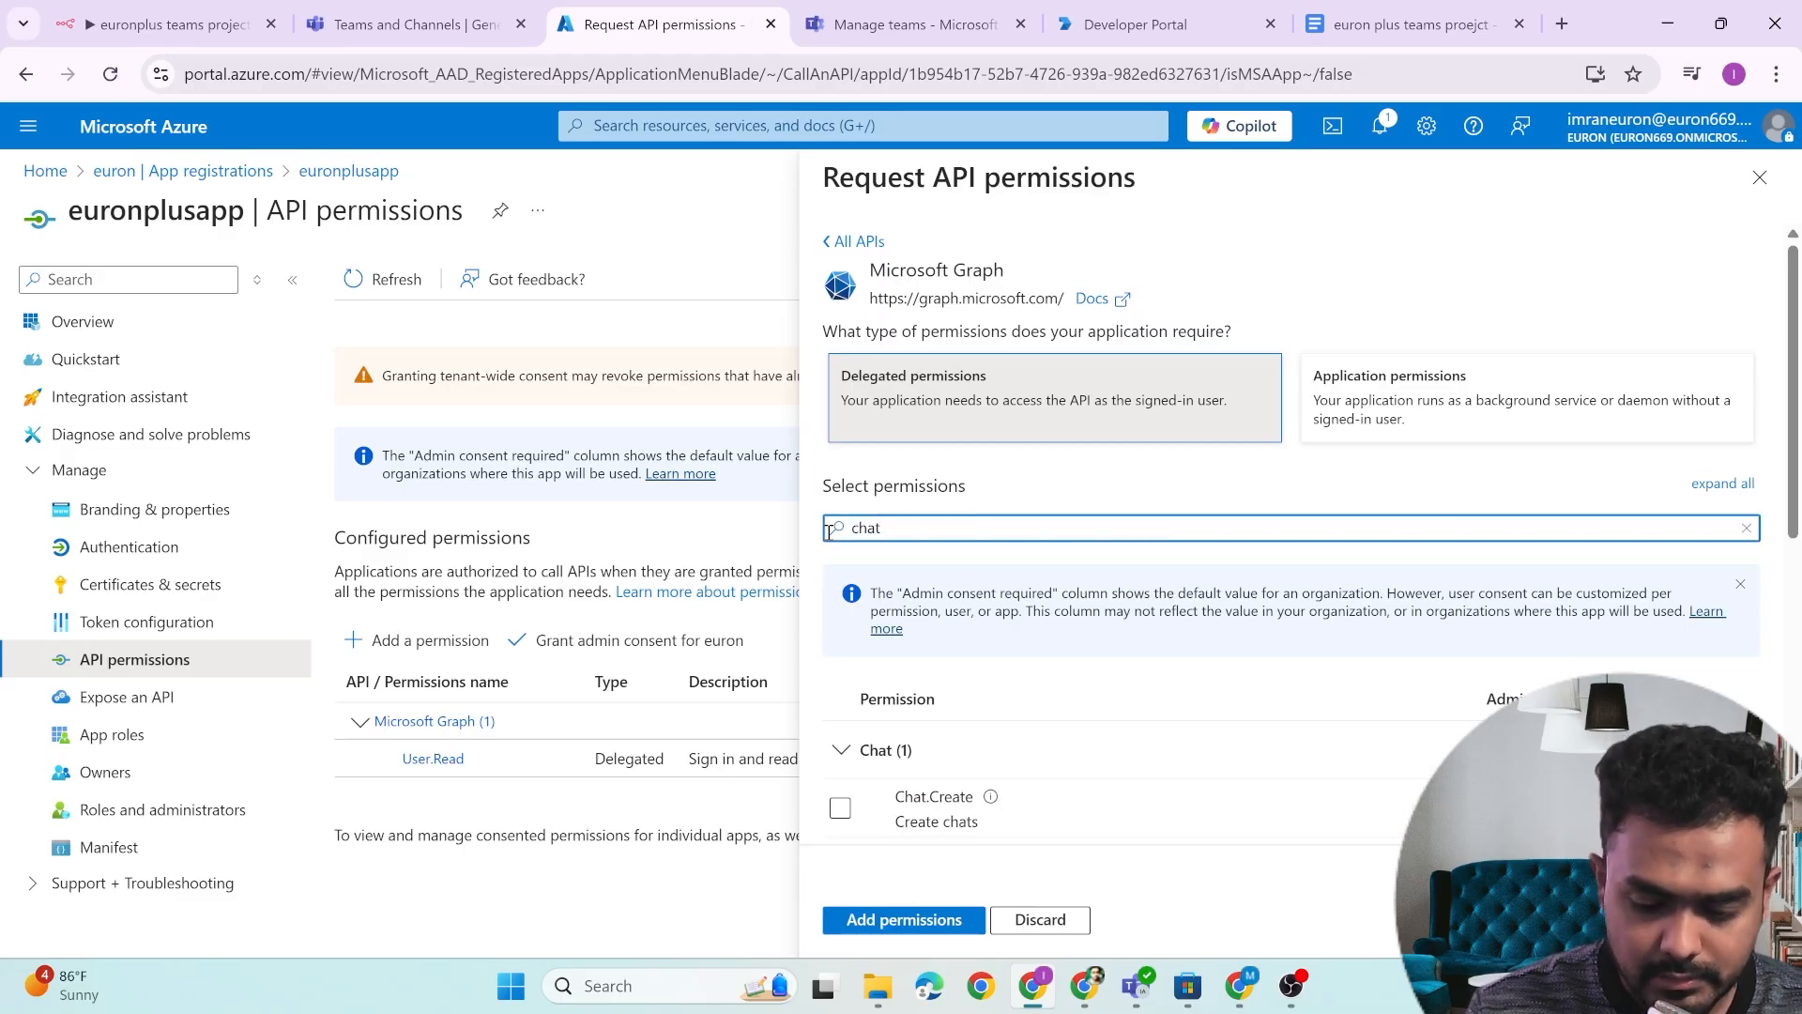
pyautogui.write('Message.Send')
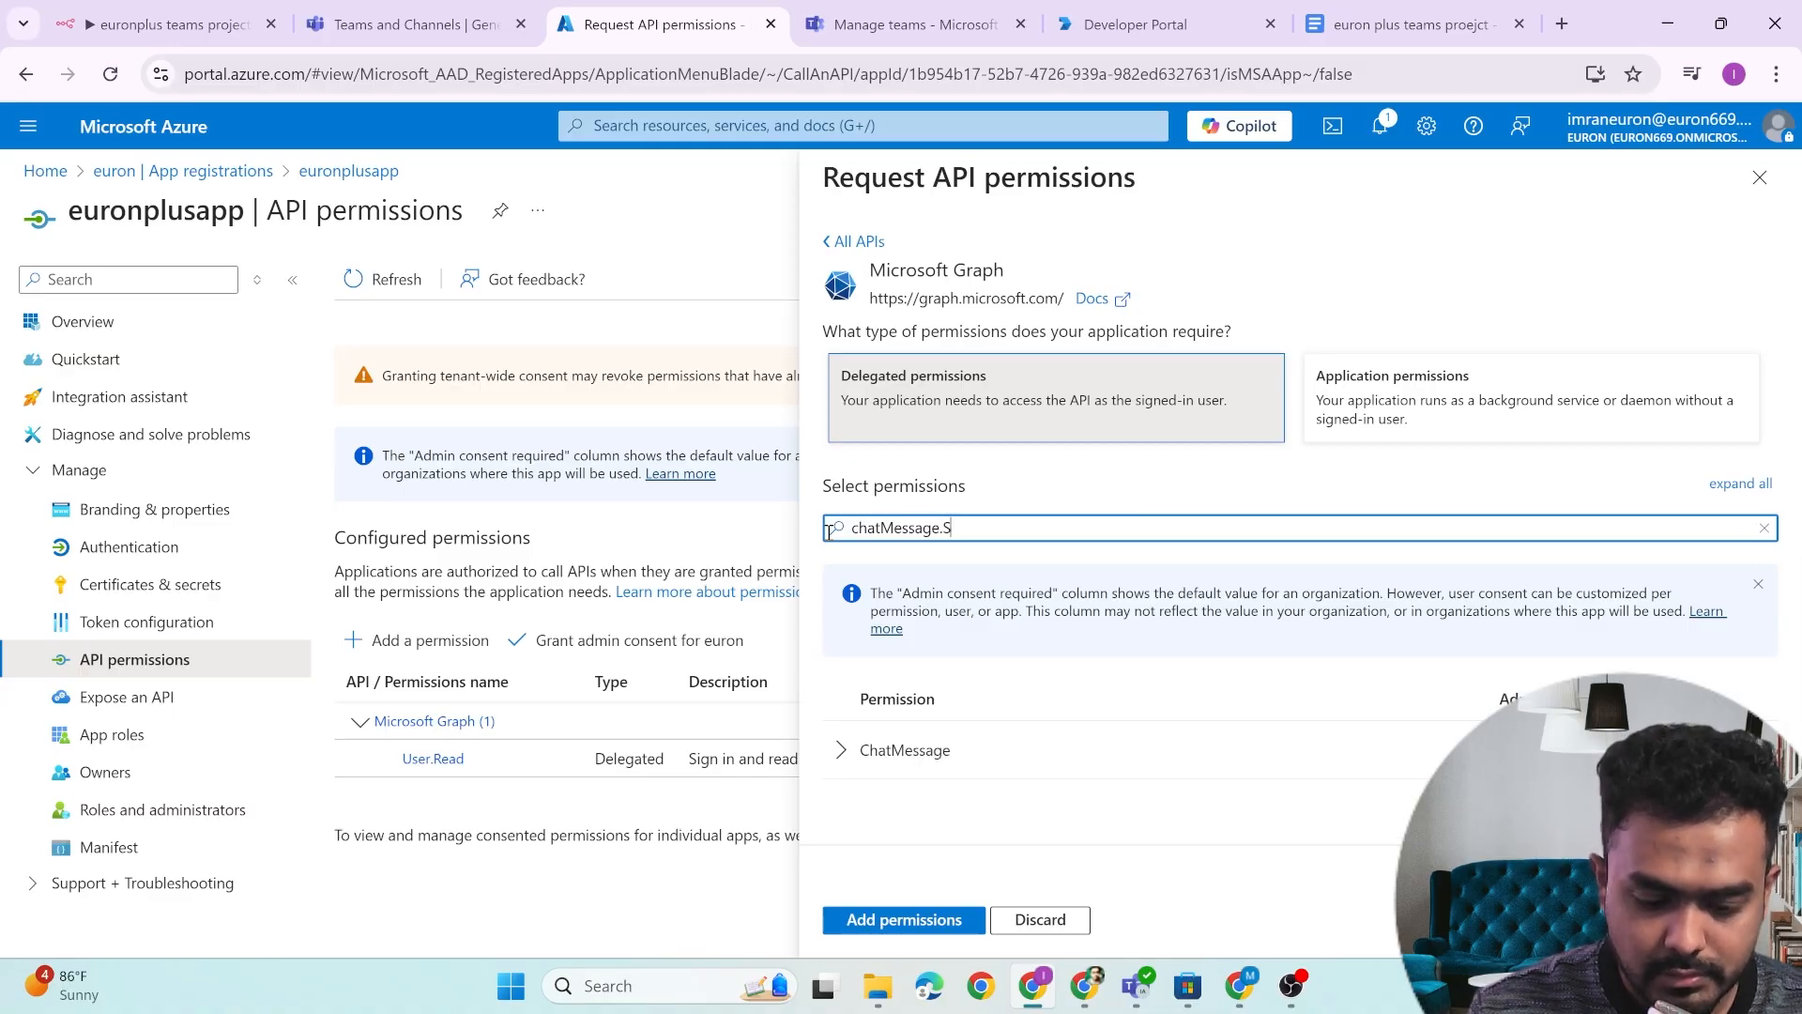
pyautogui.click(841, 750)
pyautogui.click(841, 808)
# Filter the delegated permissions by user.Read and collapse the User group
pyautogui.click(1014, 531)
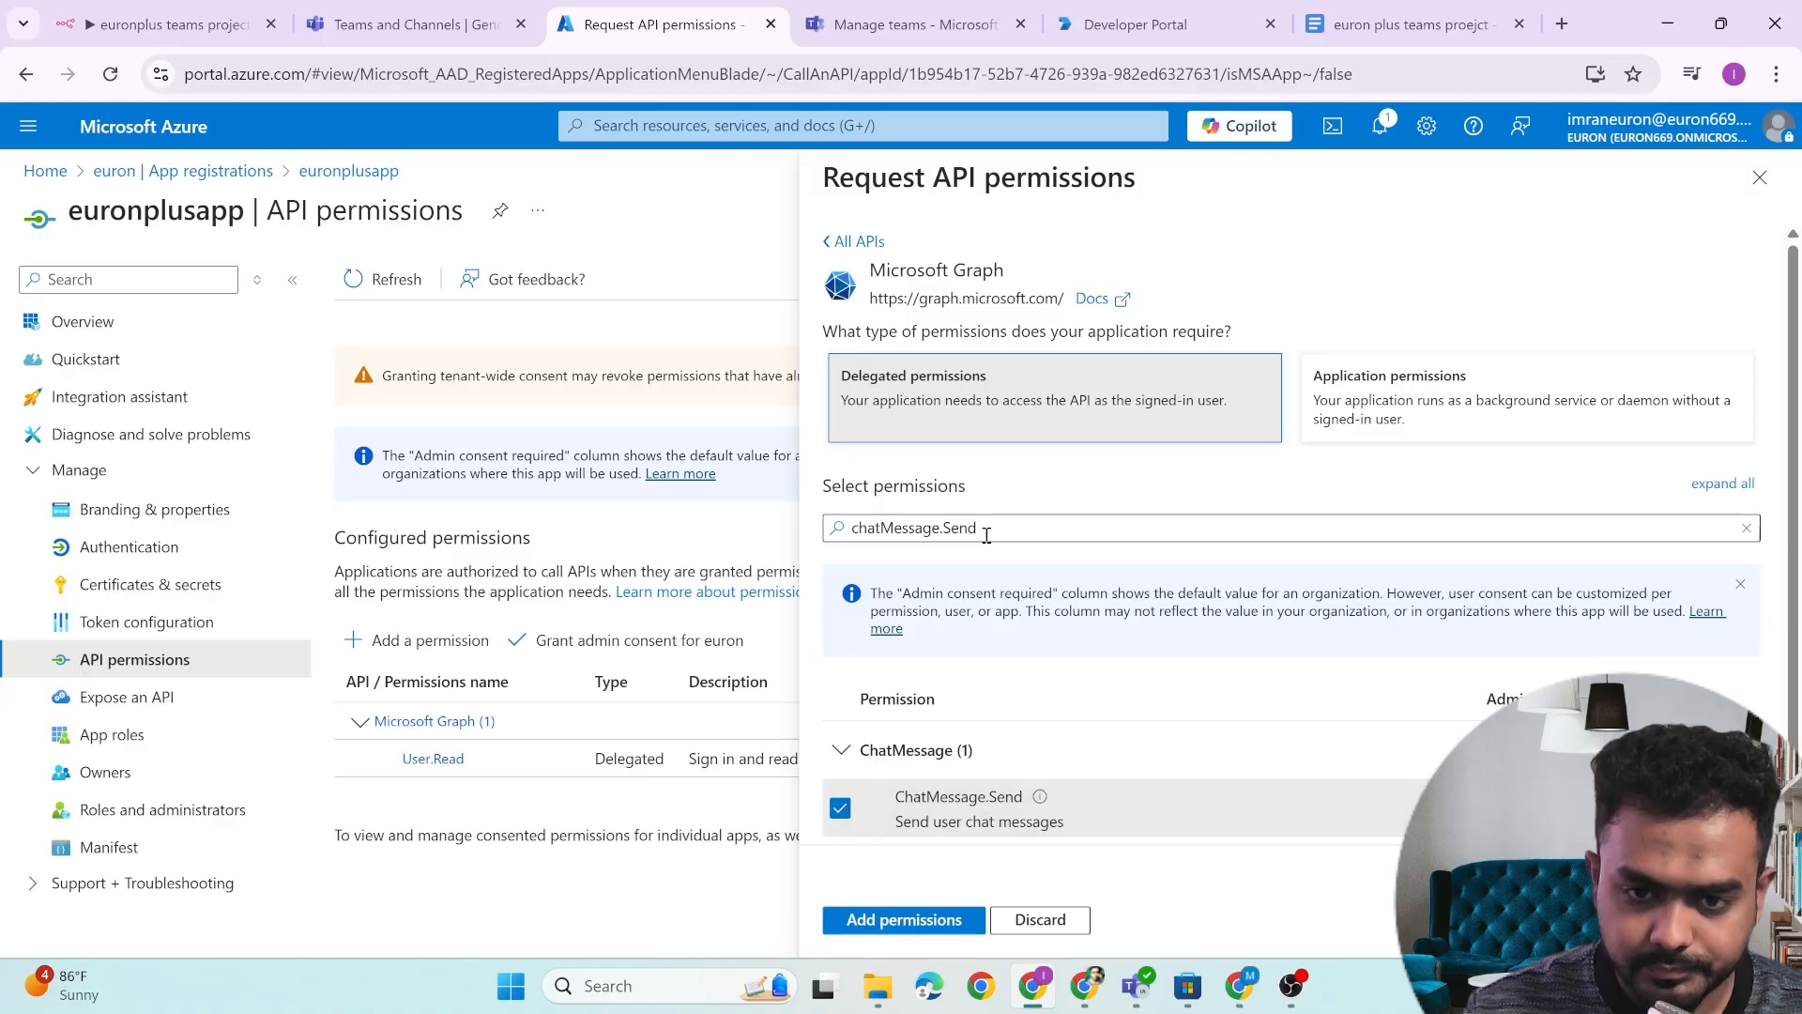
pyautogui.moveTo(976, 528); pyautogui.dragTo(838, 538)
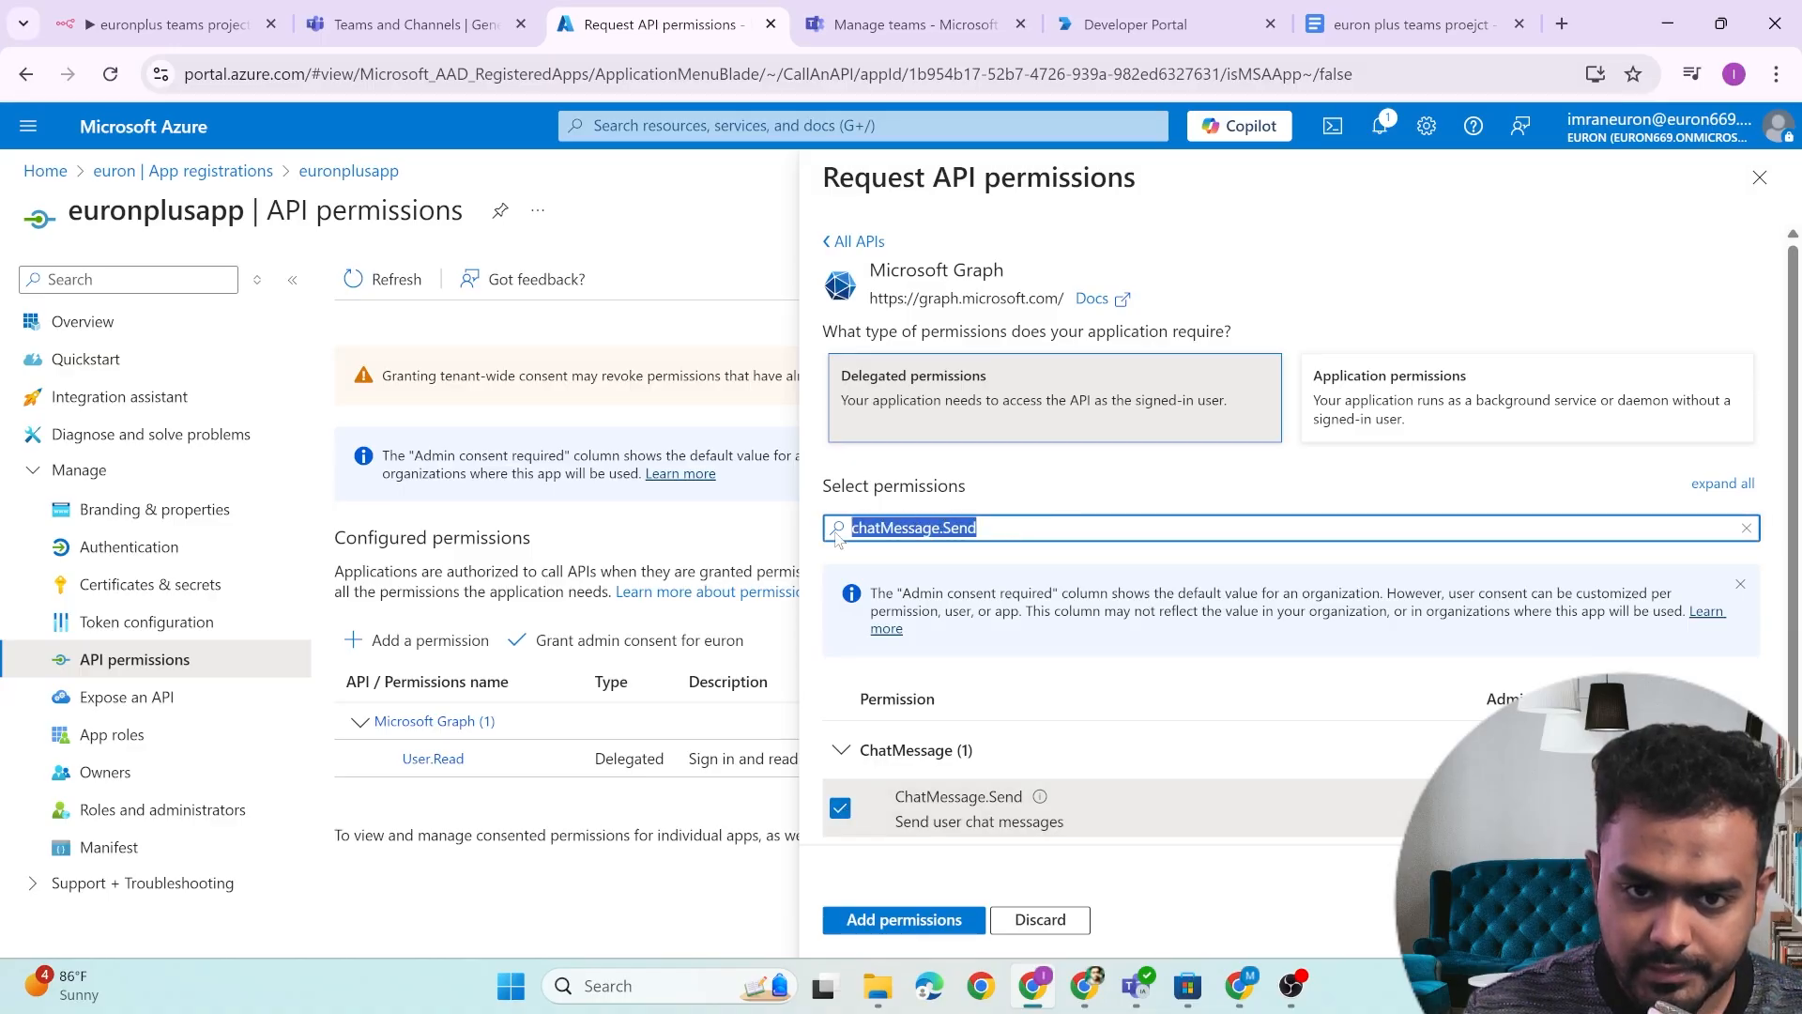
pyautogui.press('BackSpace')
pyautogui.write('us')
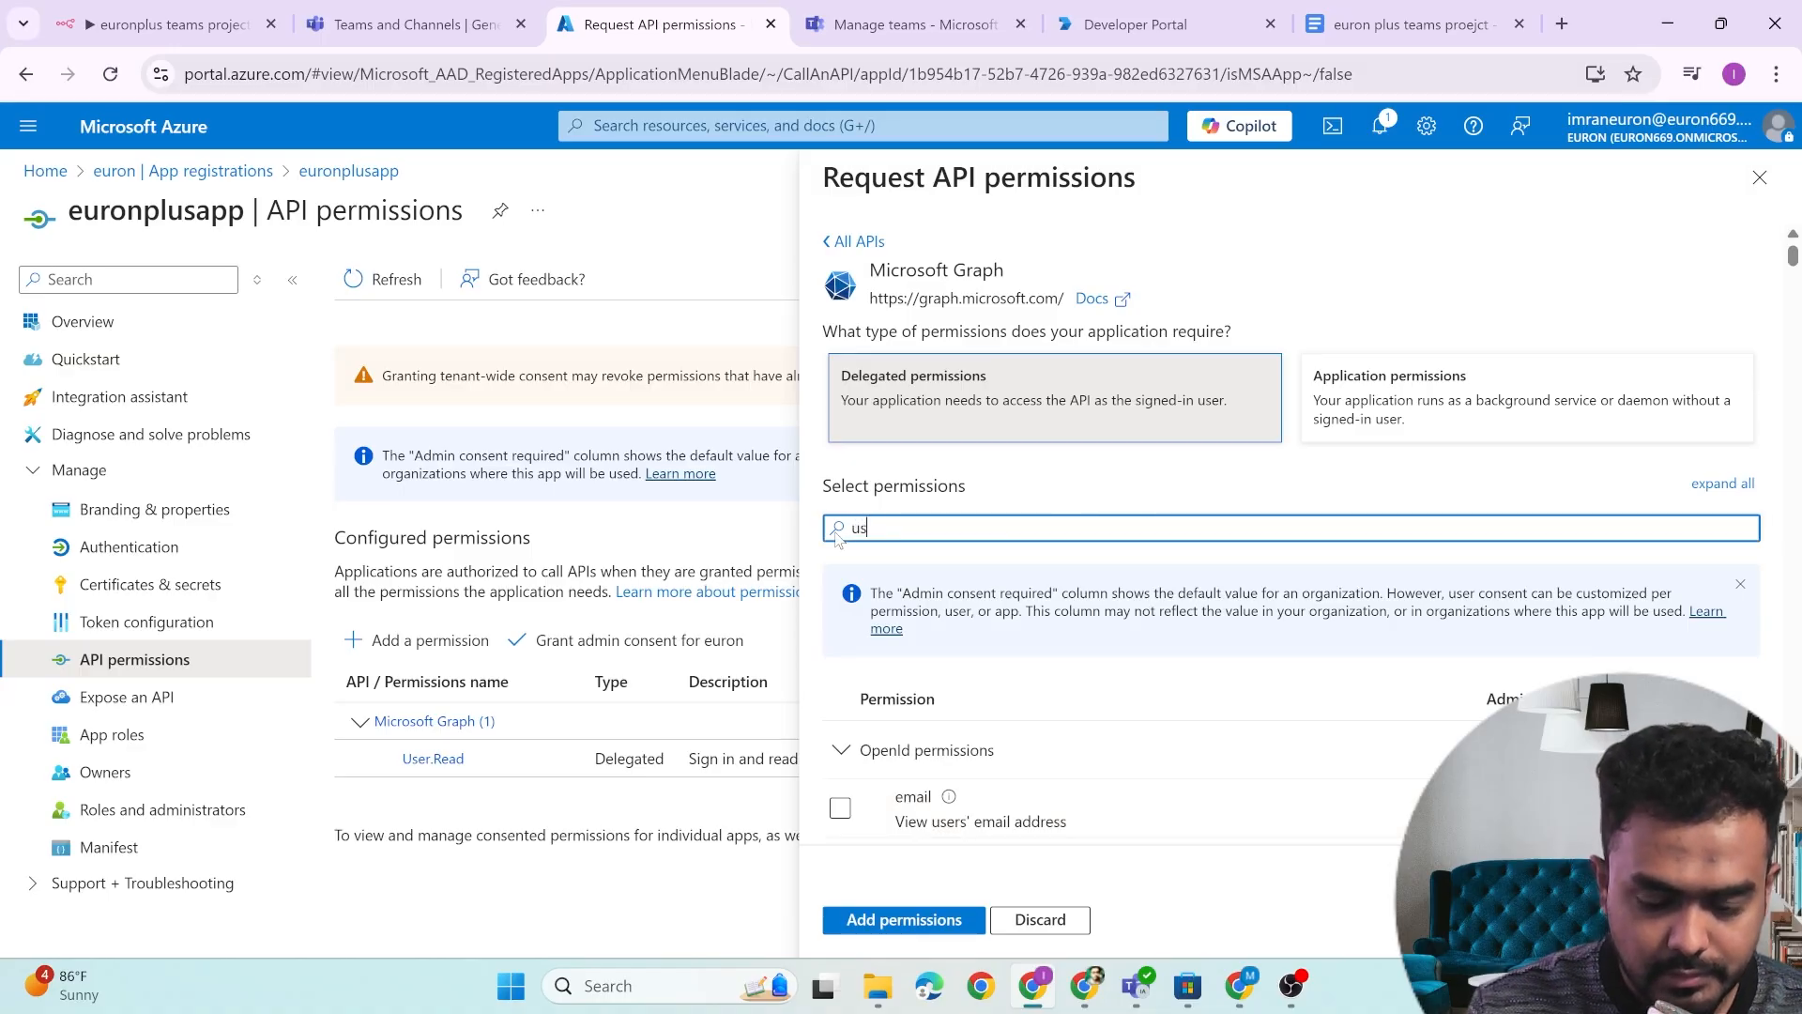
pyautogui.write('er.Read')
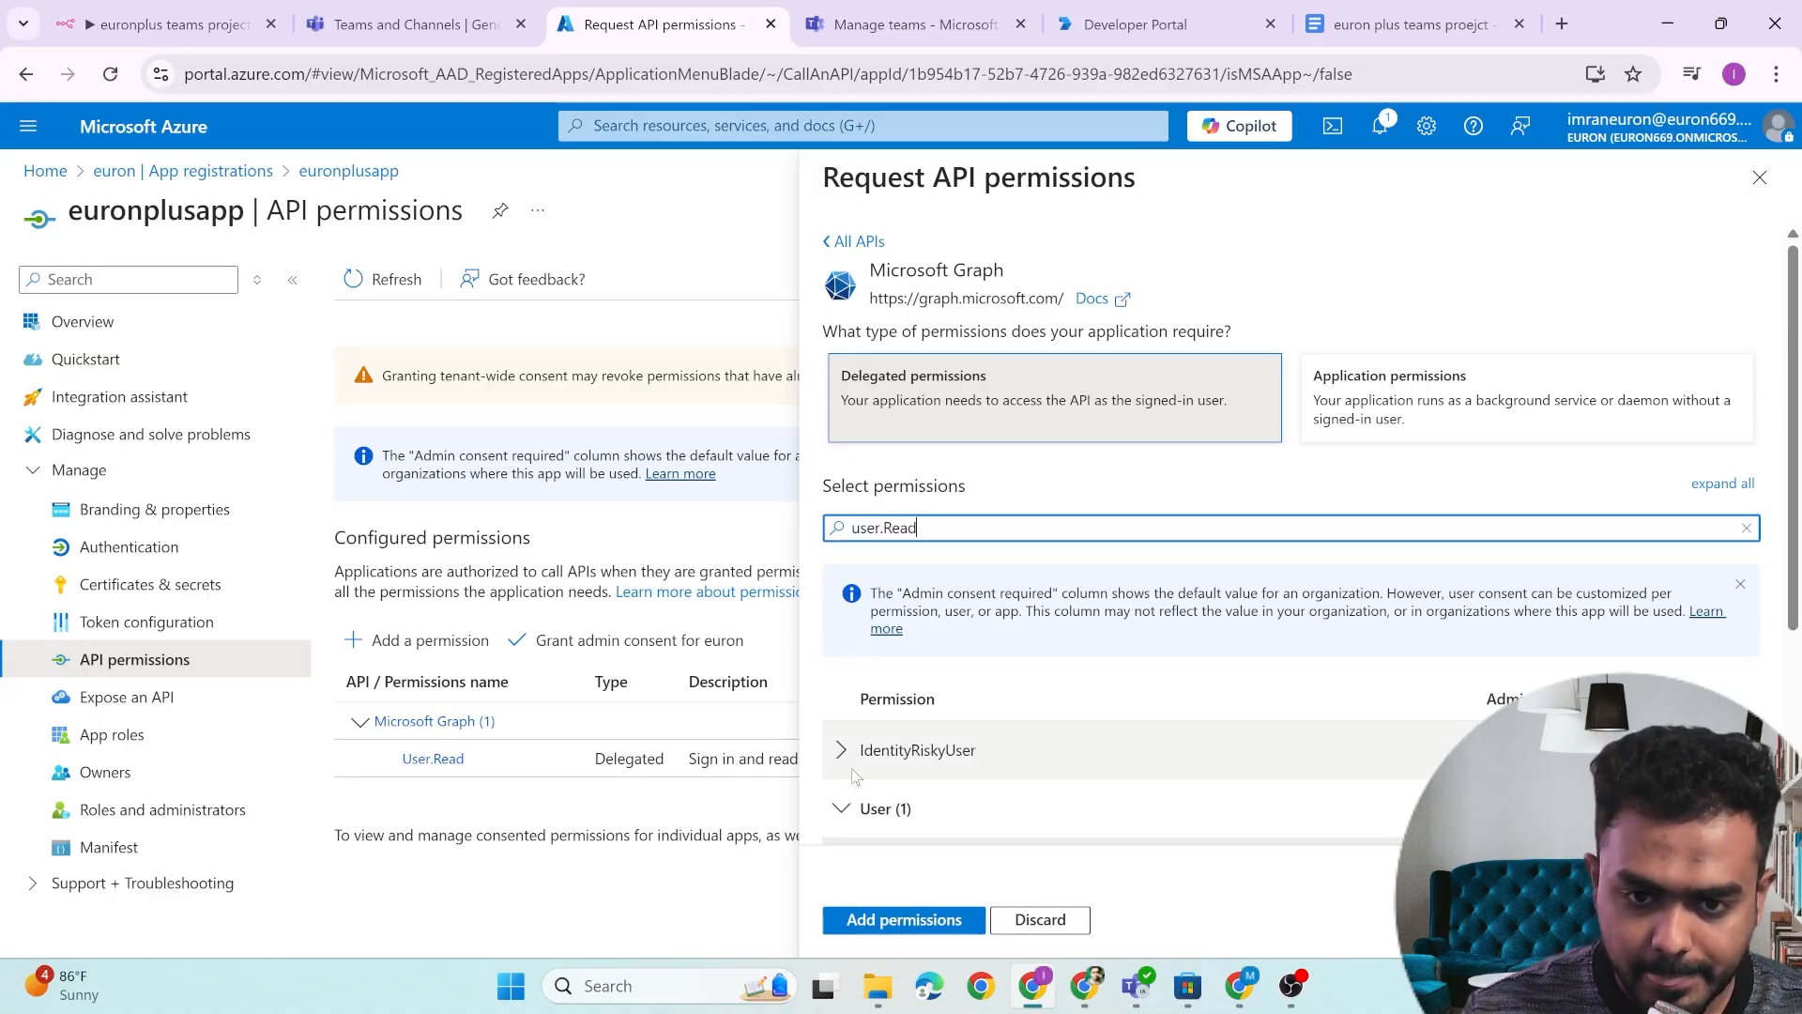
pyautogui.click(844, 807)
pyautogui.scroll(-1, 1000, 791)
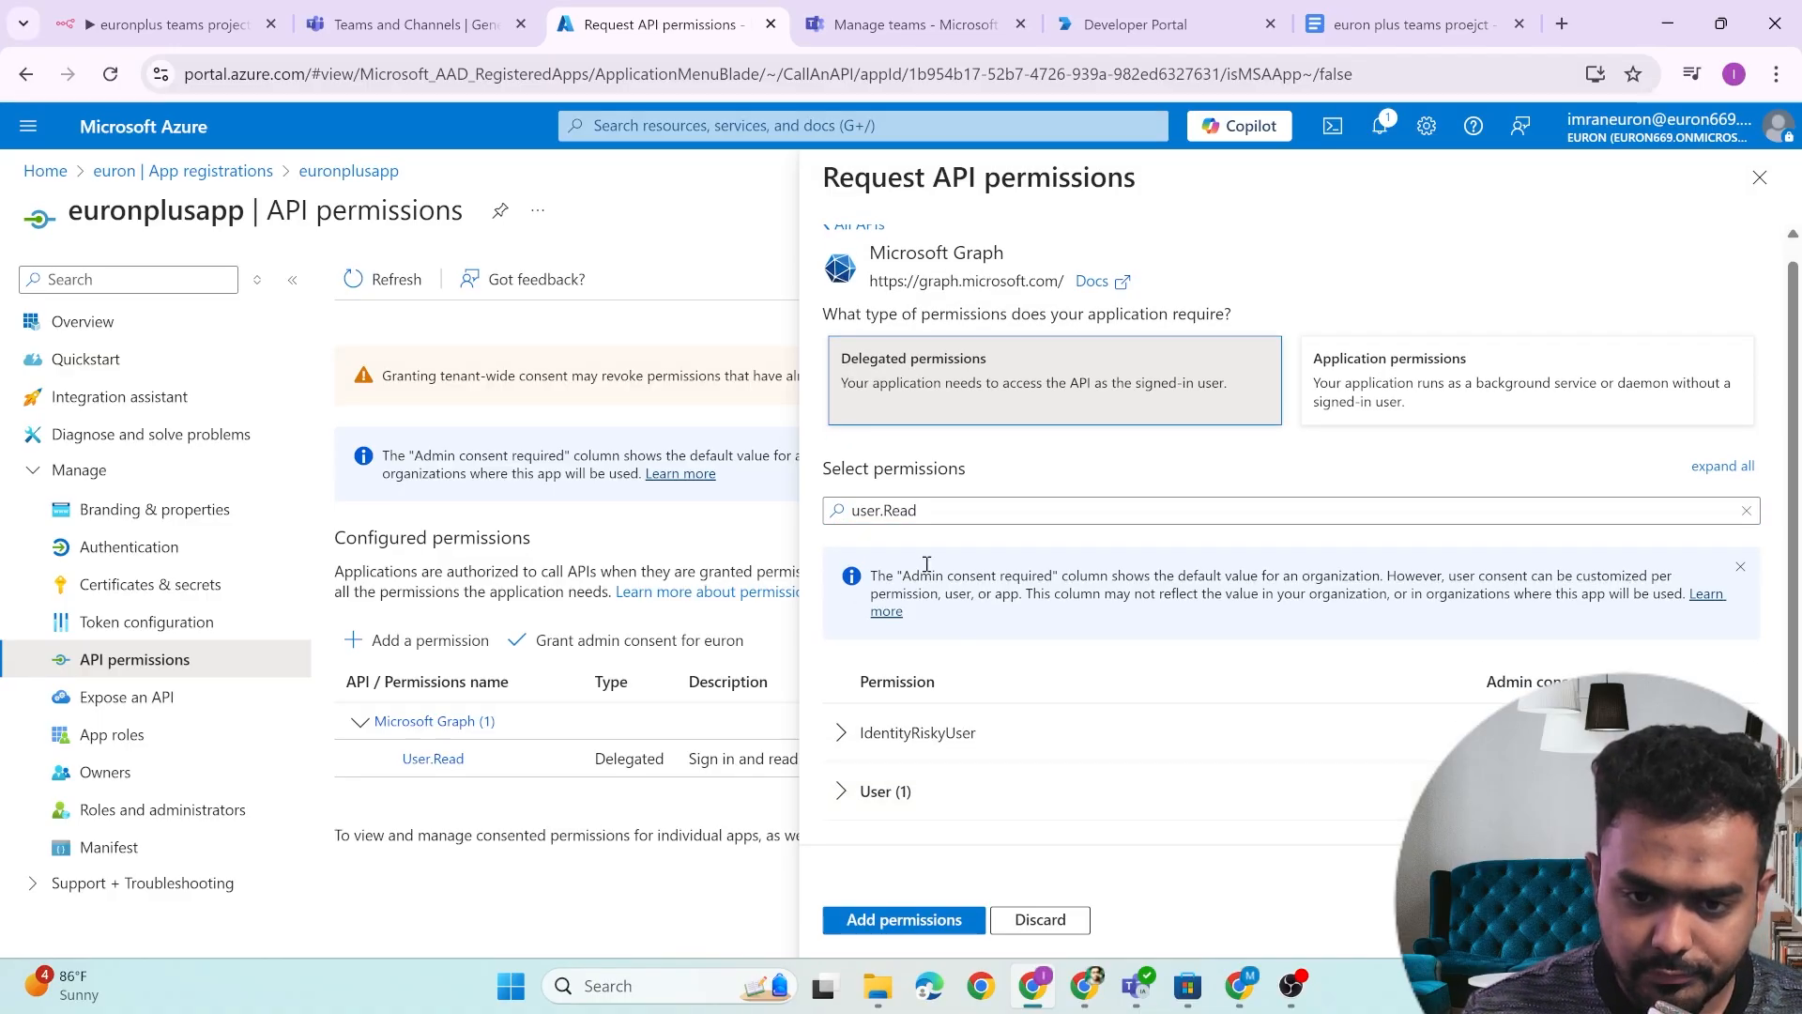
# Browse the Microsoft Graph application permissions, and return to the delegated permissions to examine the OpenId group
pyautogui.click(1387, 402)
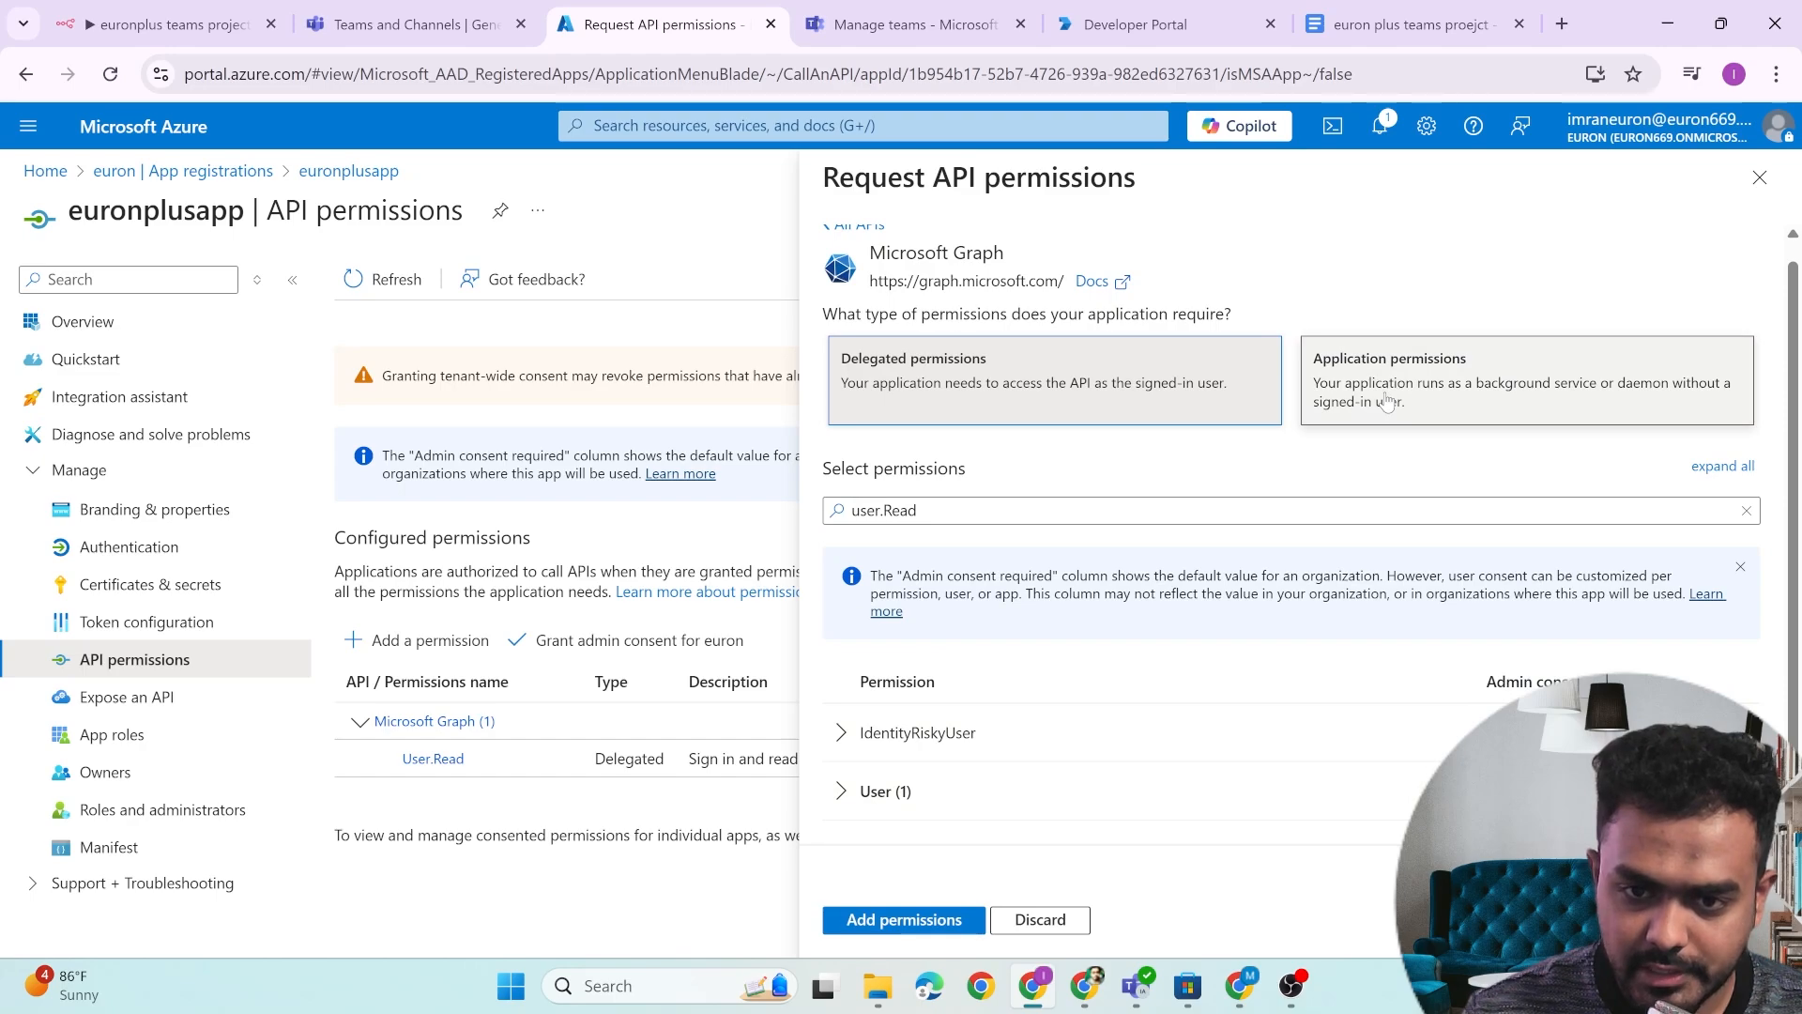
pyautogui.click(987, 512)
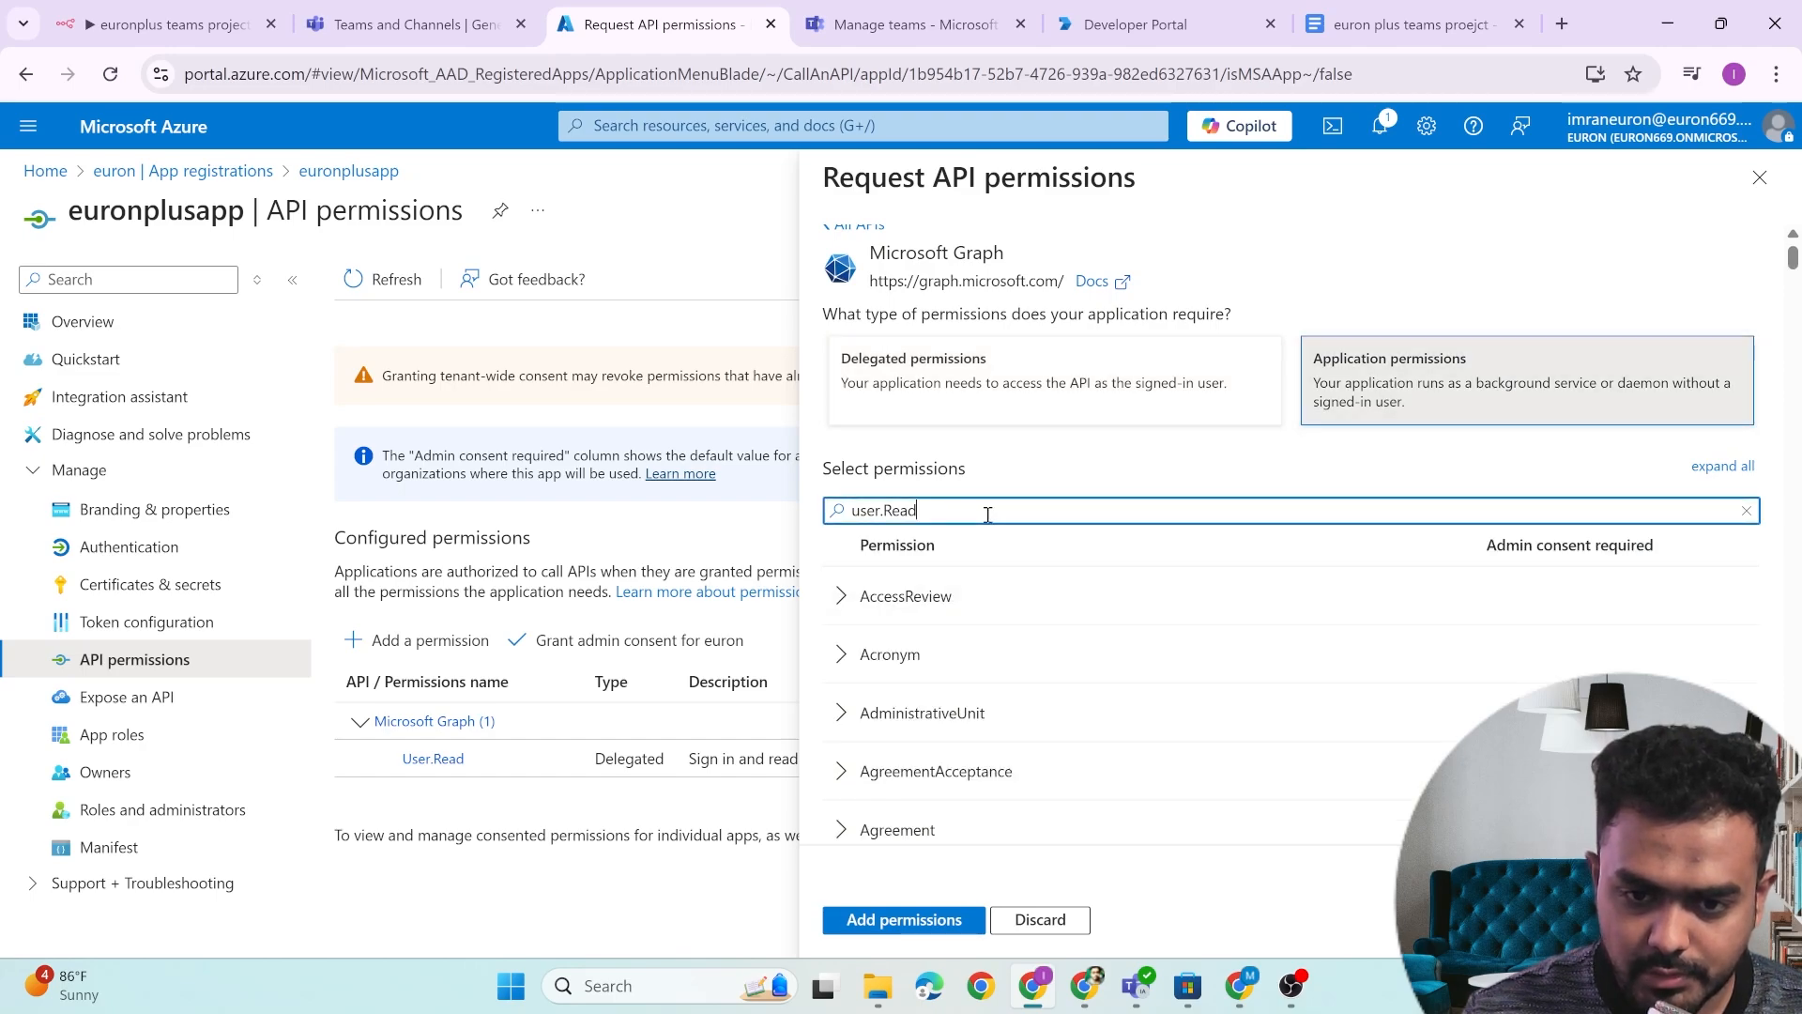
pyautogui.scroll(-4, 987, 515)
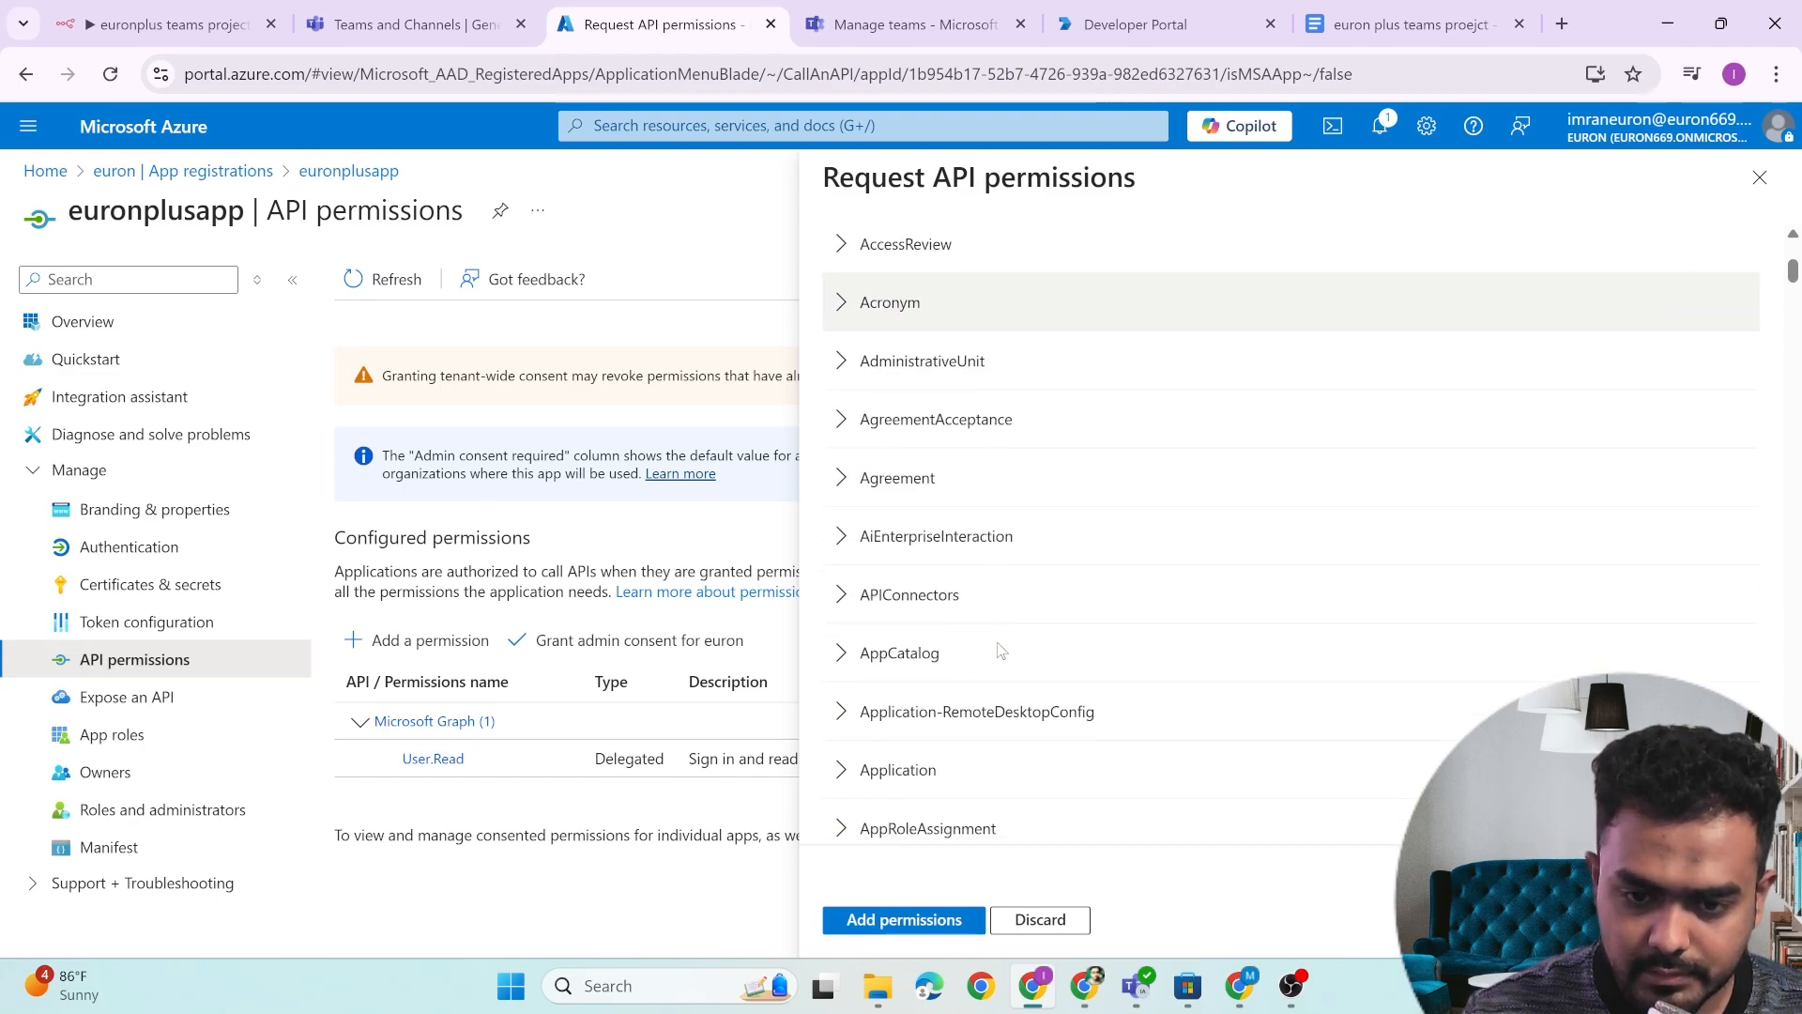
pyautogui.scroll(4, 998, 652)
pyautogui.click(1007, 424)
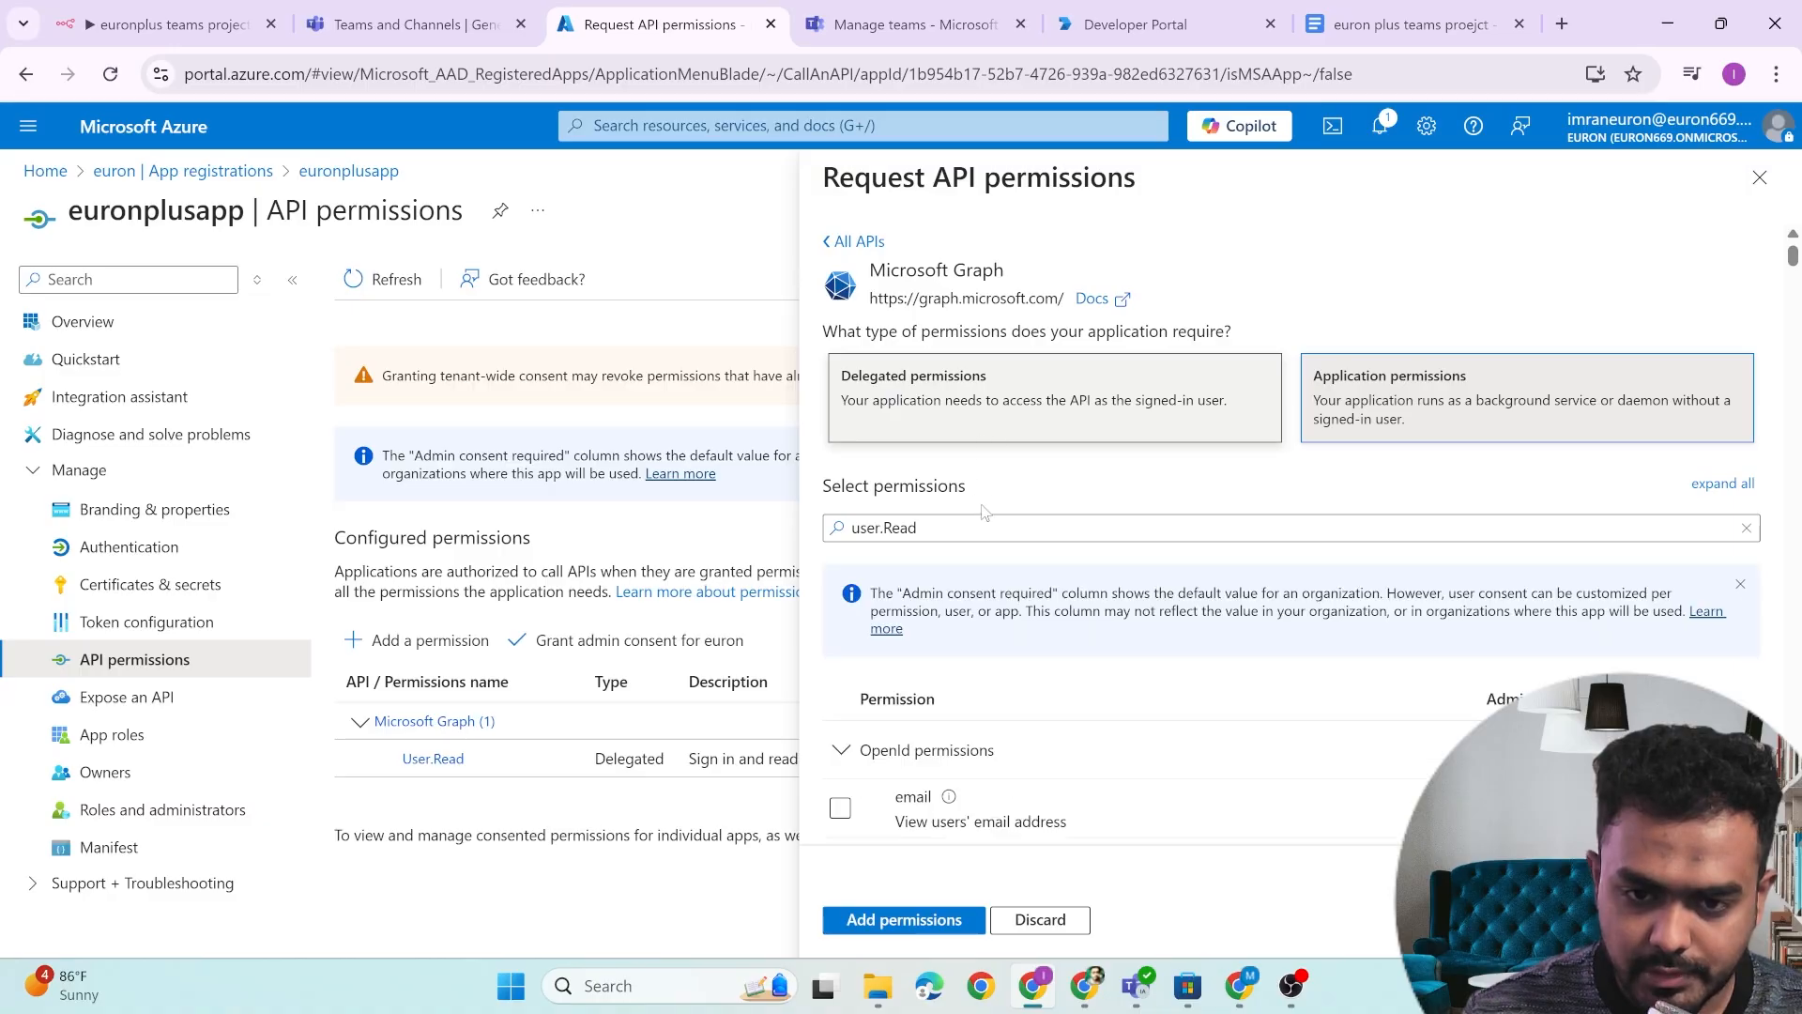
pyautogui.scroll(-2, 1025, 785)
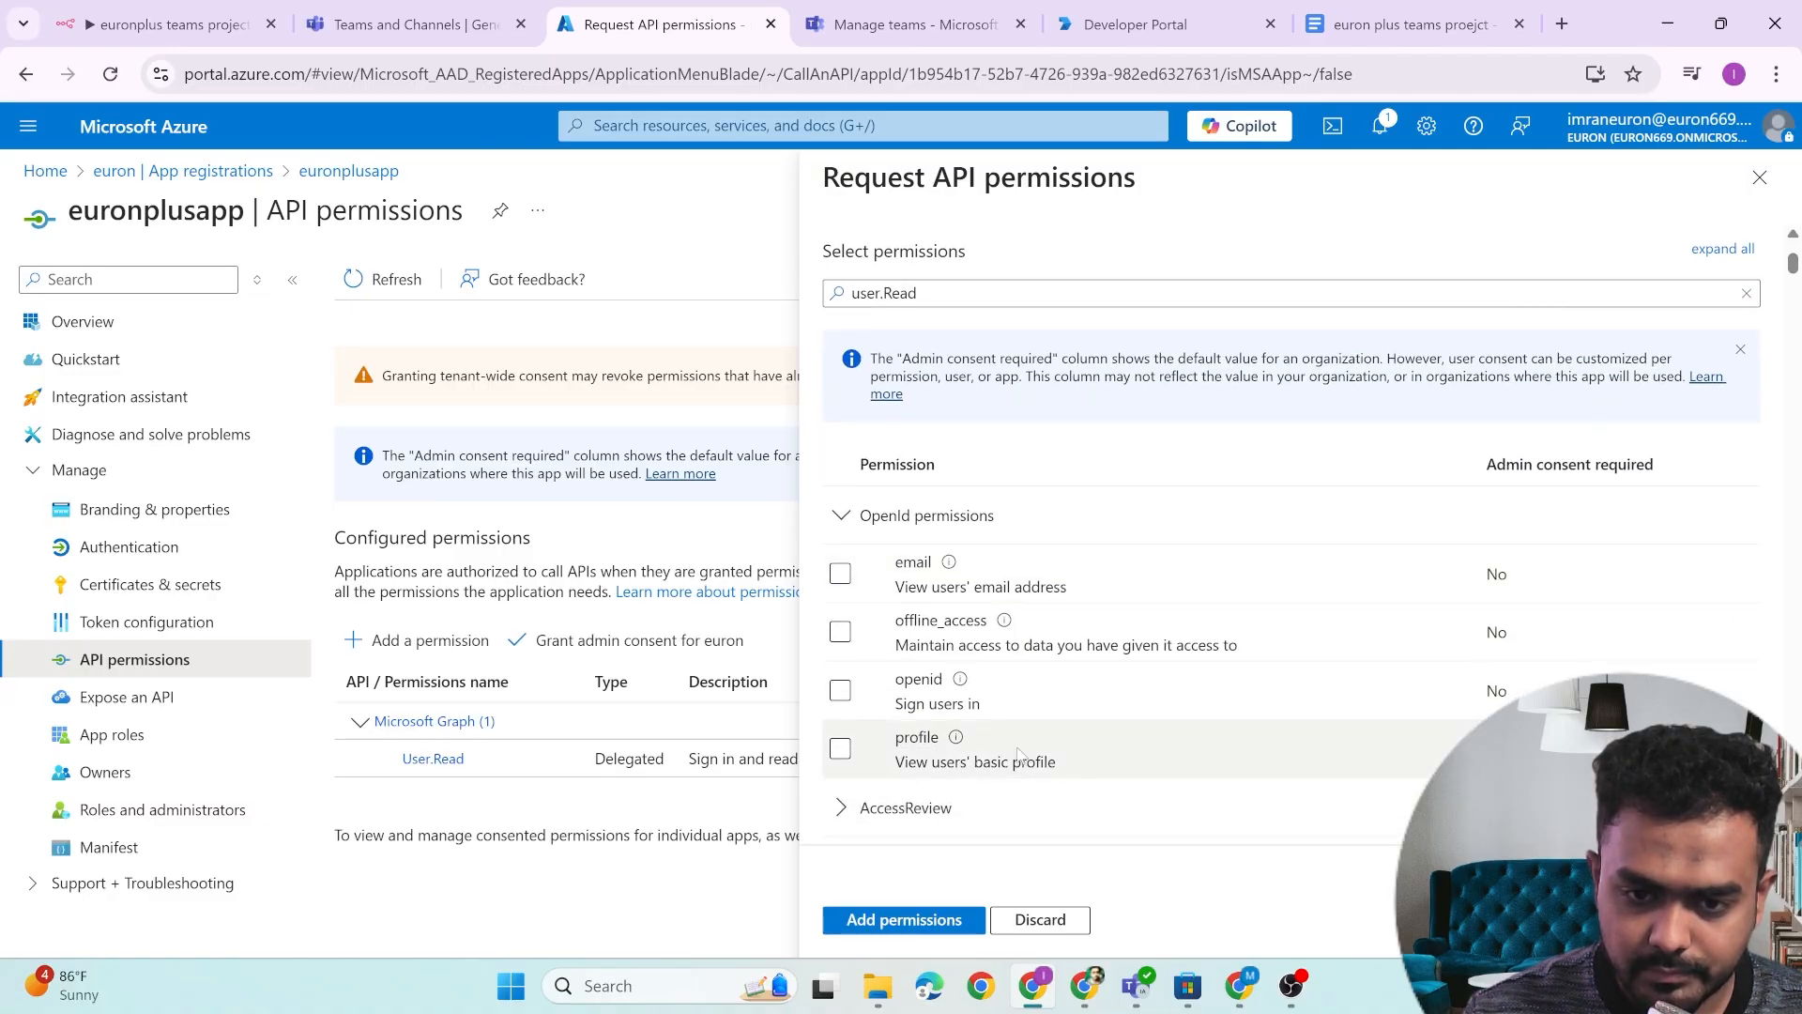
pyautogui.scroll(1, 1080, 741)
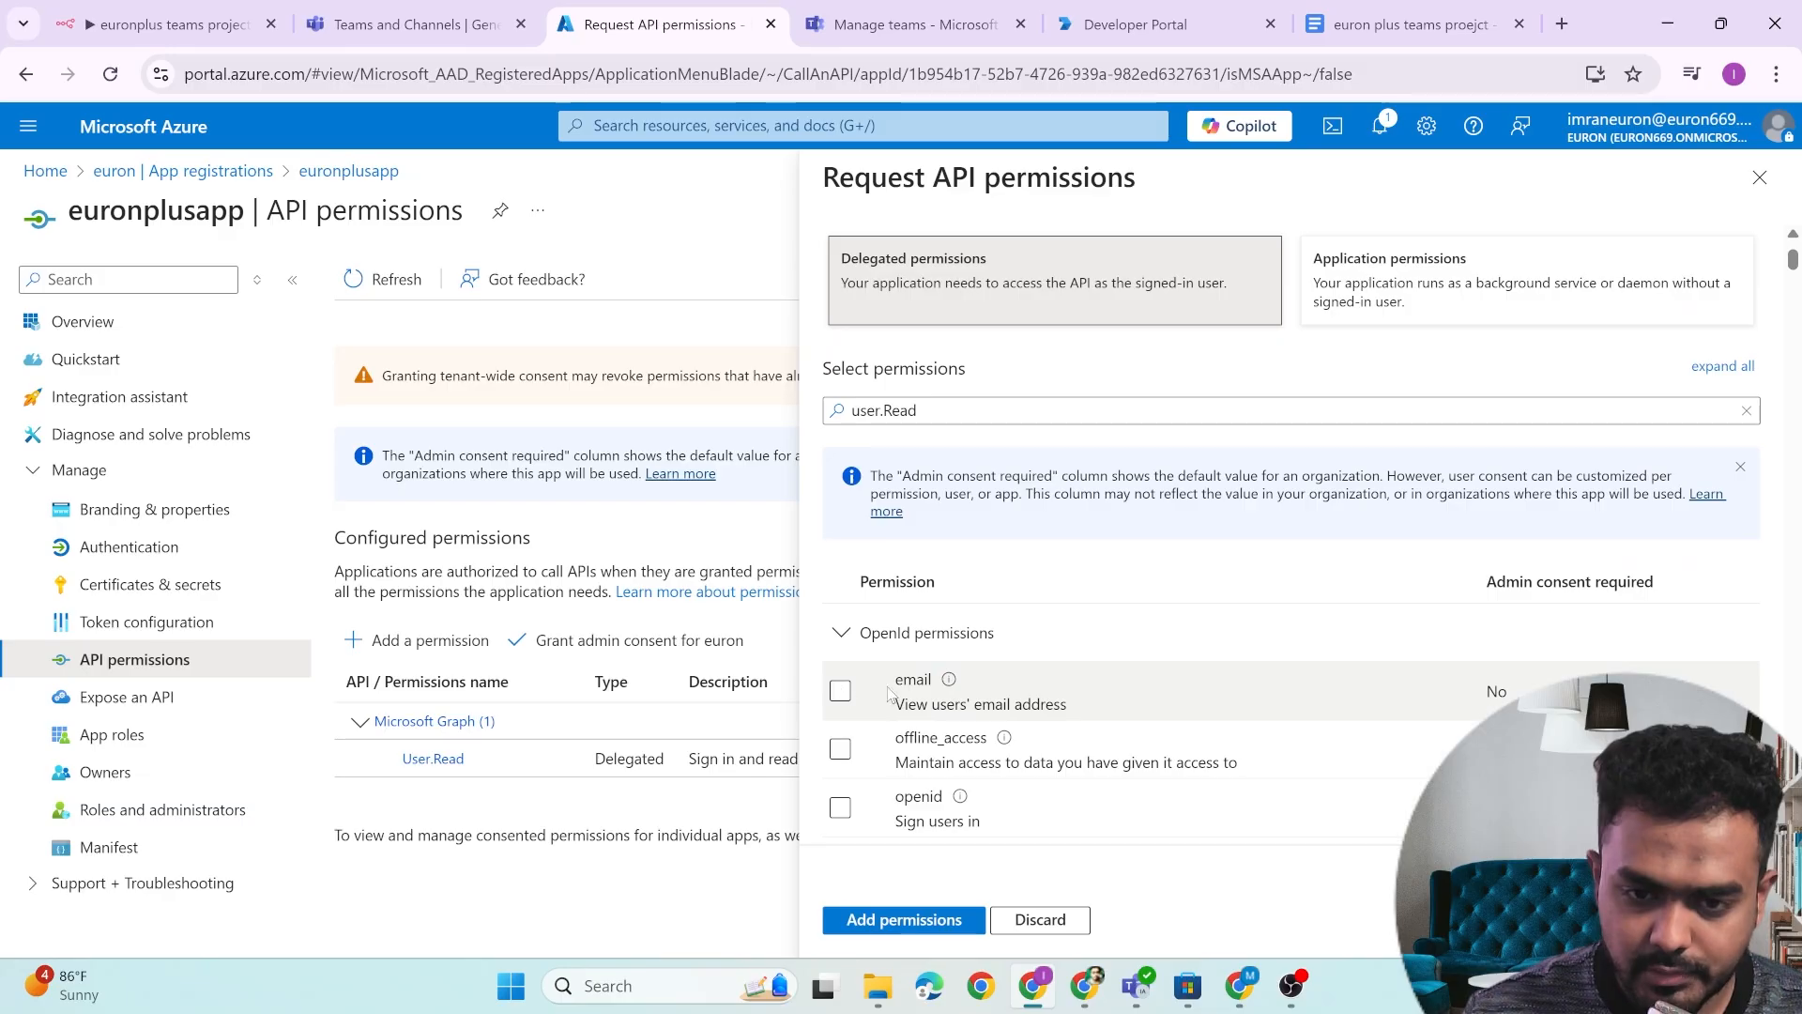
pyautogui.scroll(-2, 938, 685)
pyautogui.scroll(3, 1146, 707)
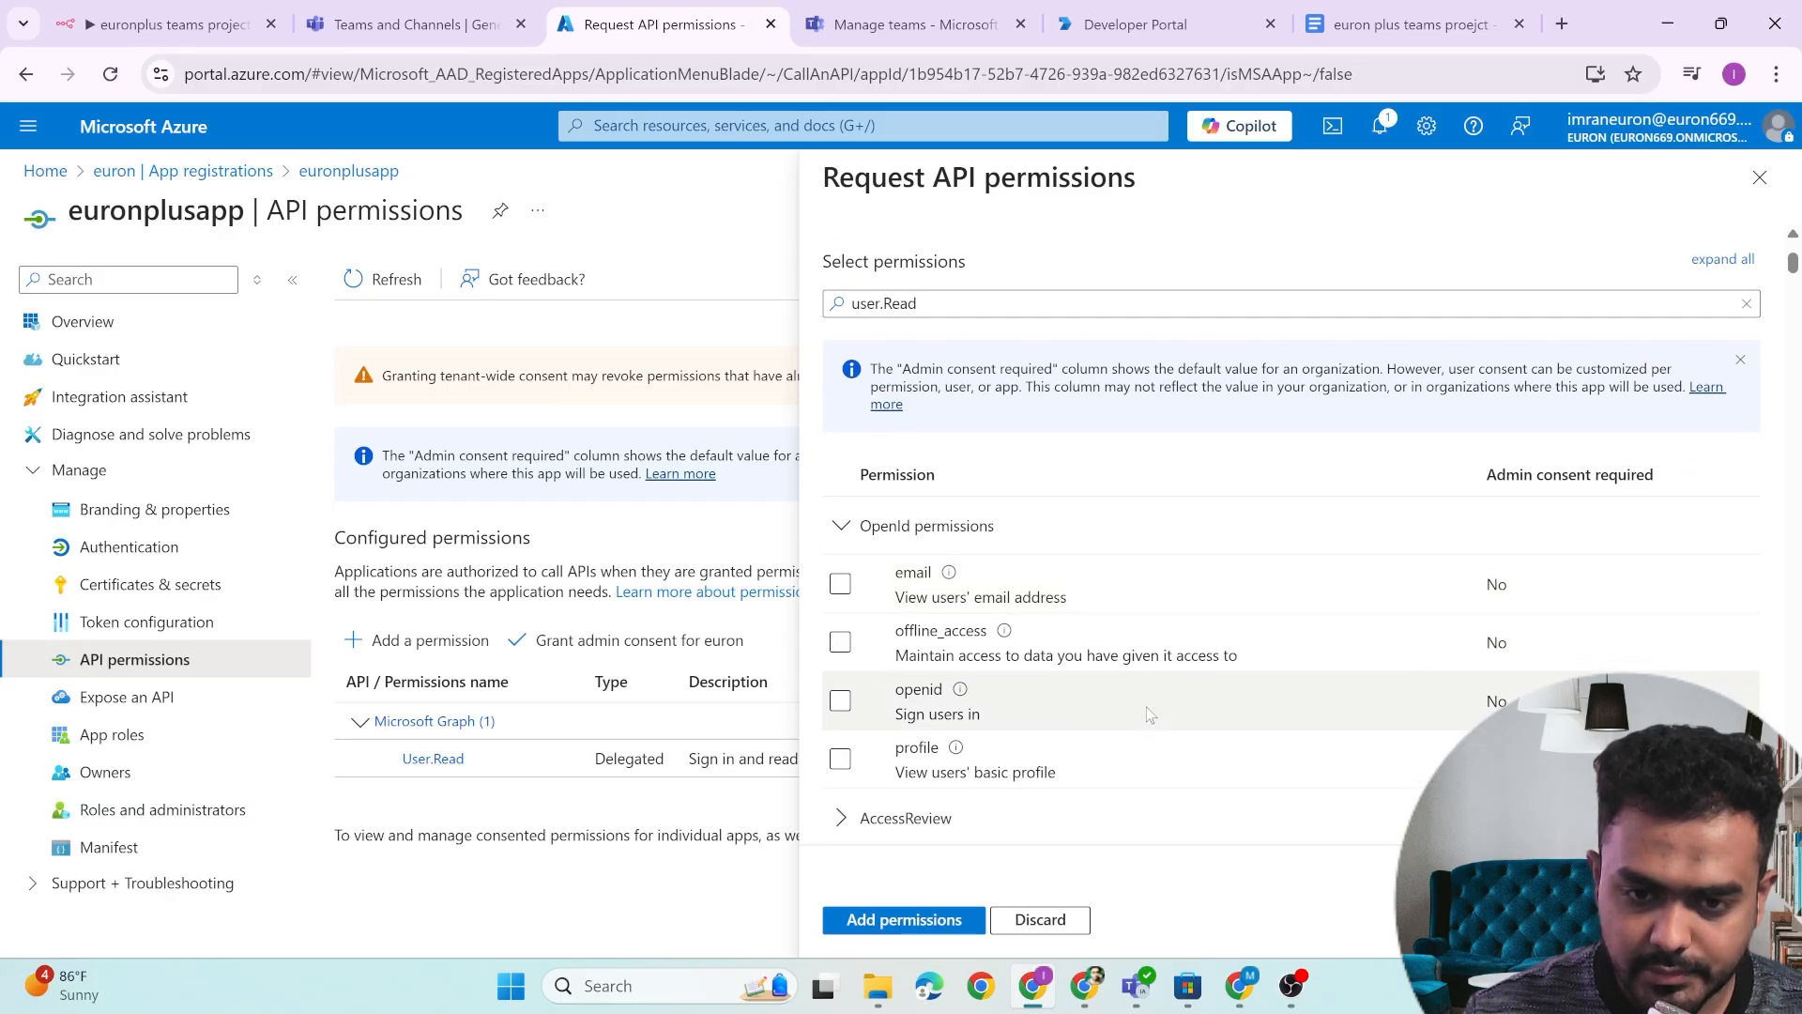
# Reapply the user.Read filter to the delegated permissions and check the selection of User.Read in the User group
pyautogui.click(987, 529)
pyautogui.write('user.Rea')
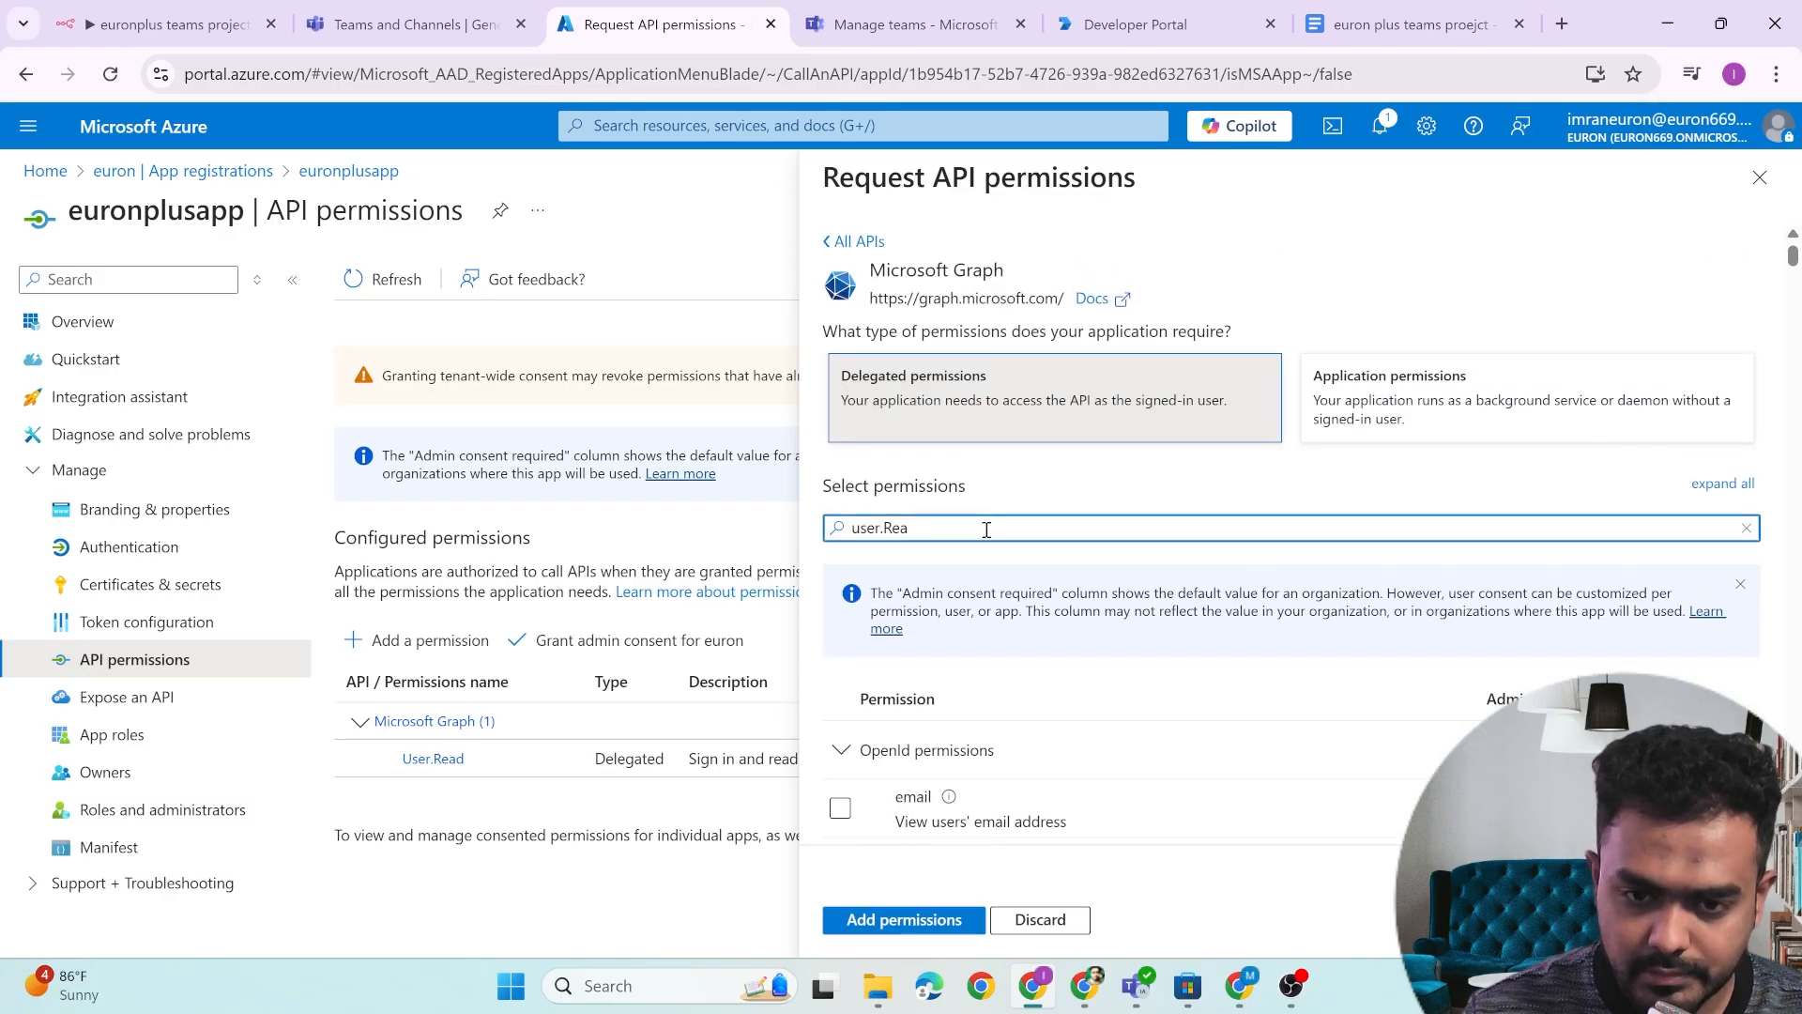
pyautogui.write('d')
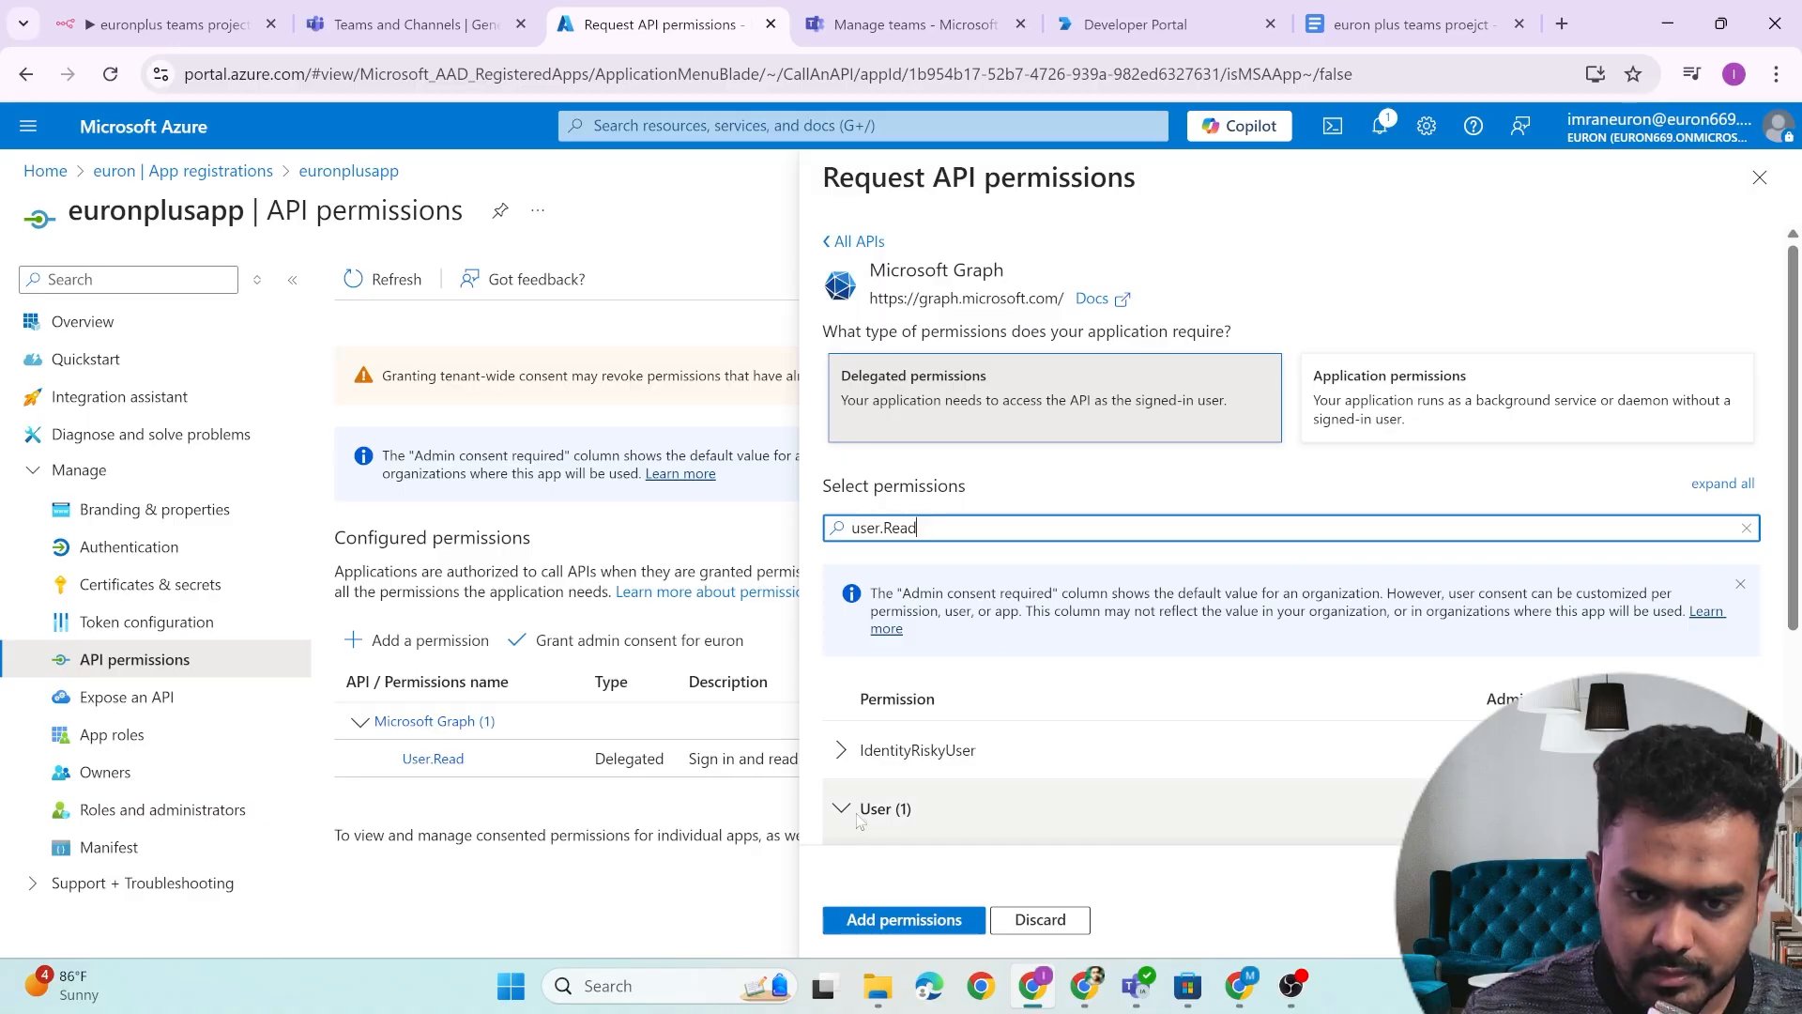
pyautogui.scroll(-3, 1085, 767)
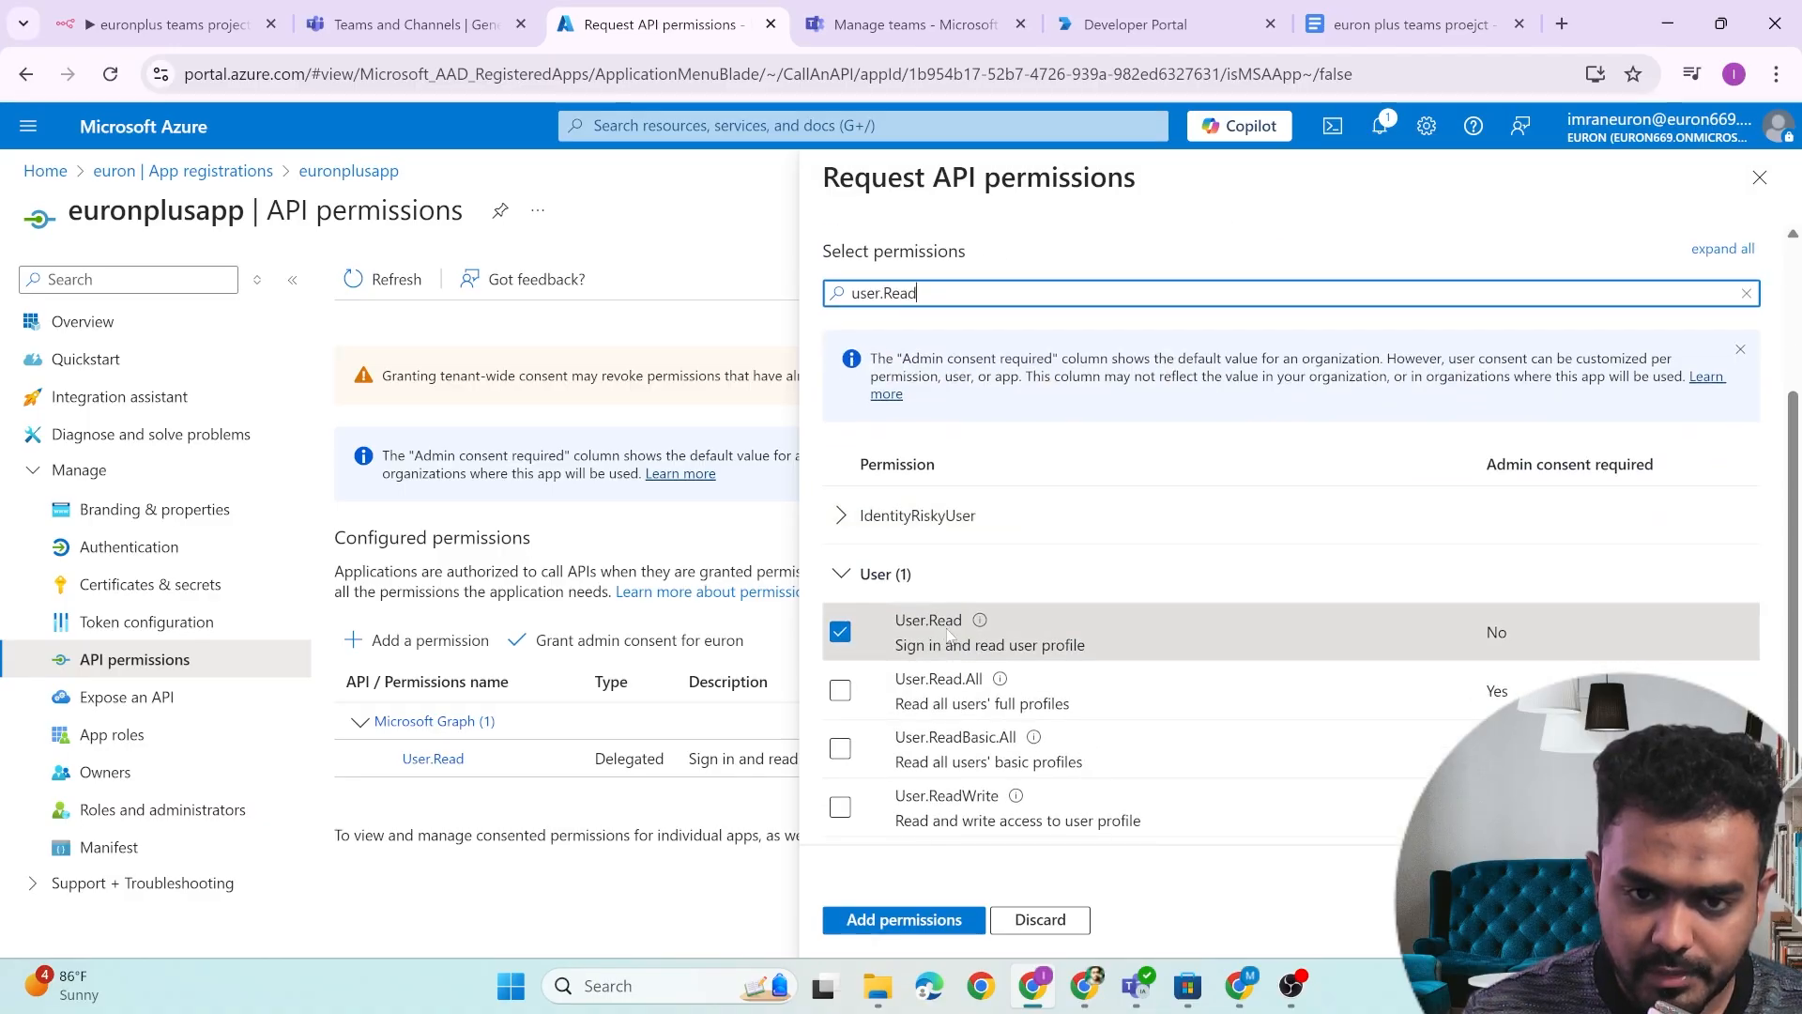
pyautogui.scroll(3, 966, 619)
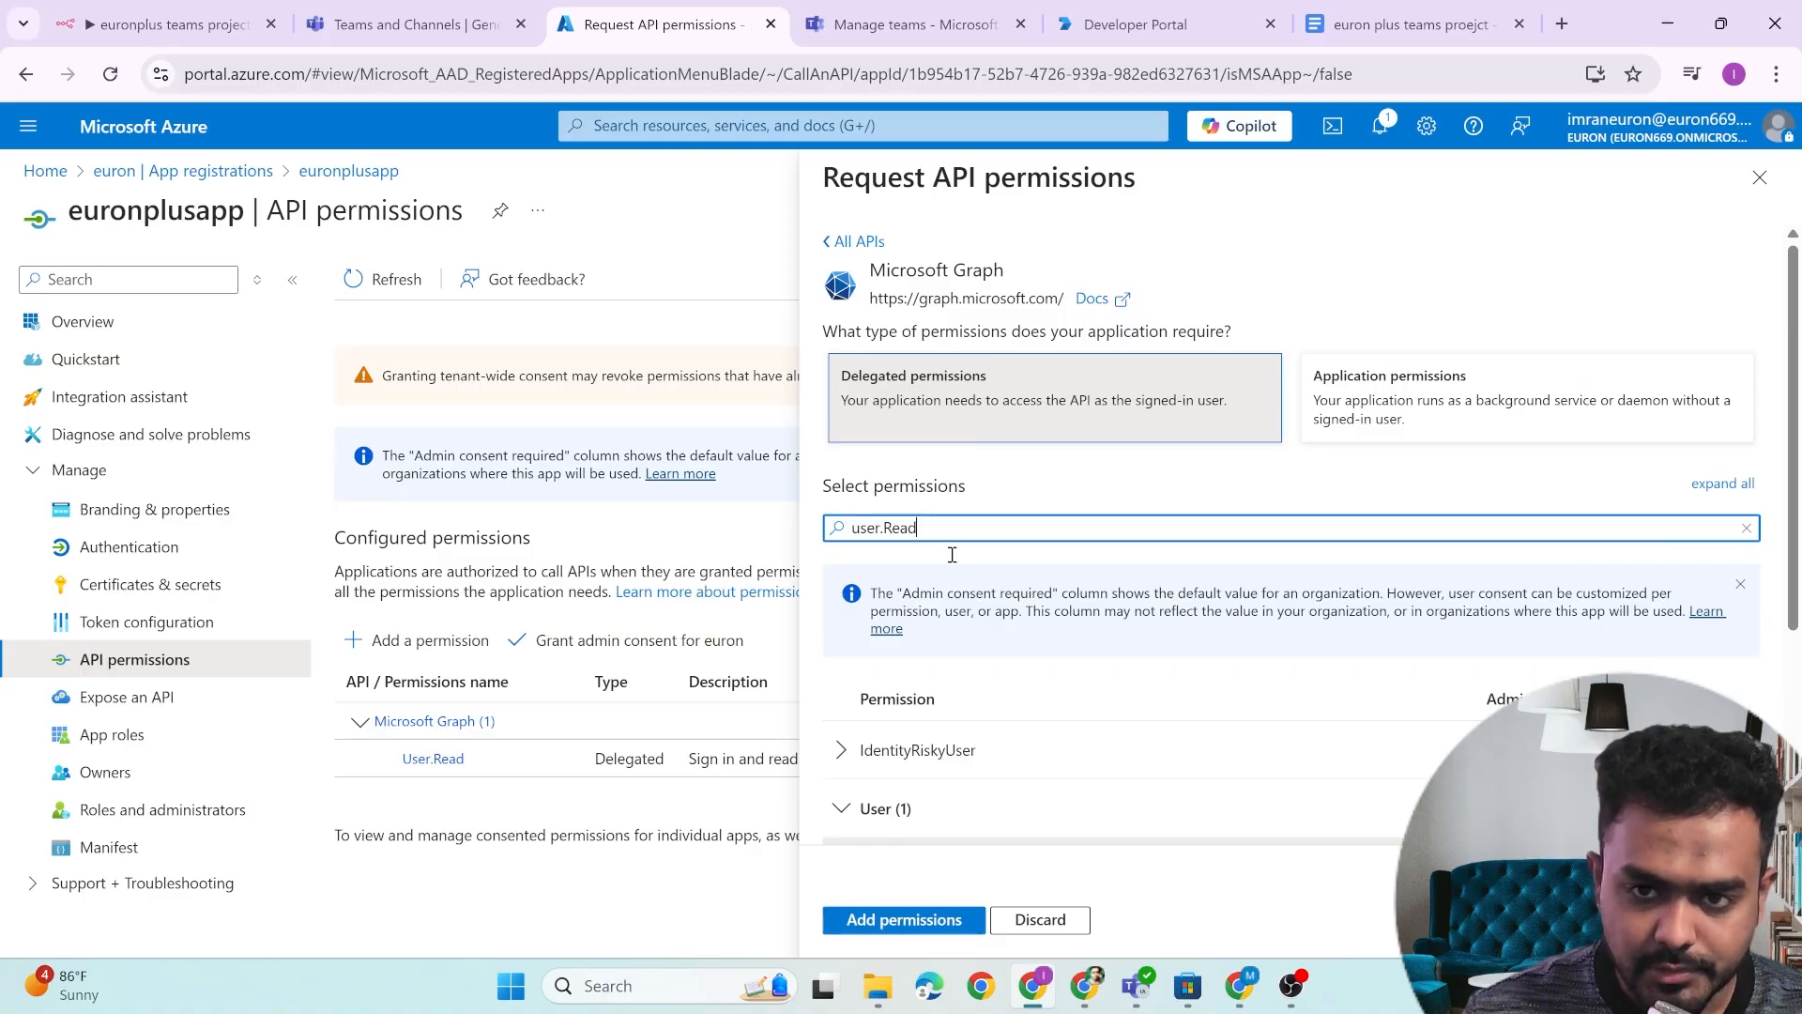
# Add the selected Microsoft Graph permissions to euronplusapp and grant admin consent for euron
pyautogui.click(904, 919)
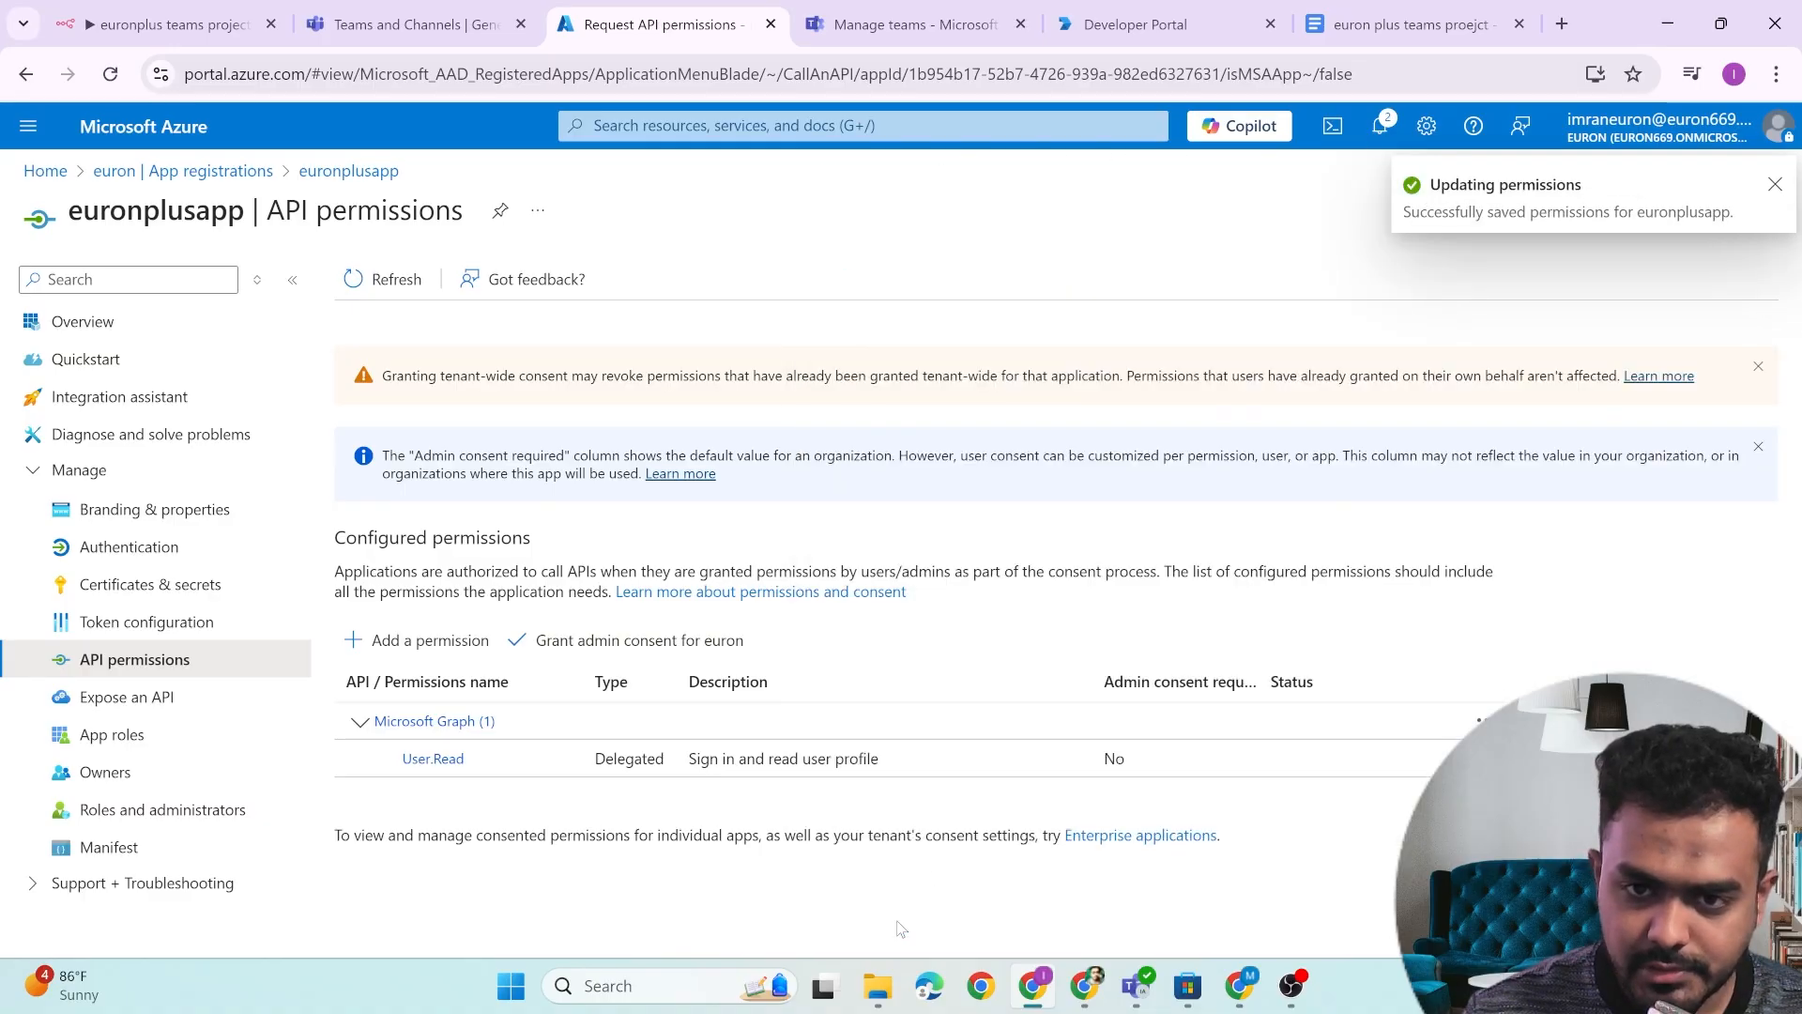
pyautogui.scroll(-1, 657, 720)
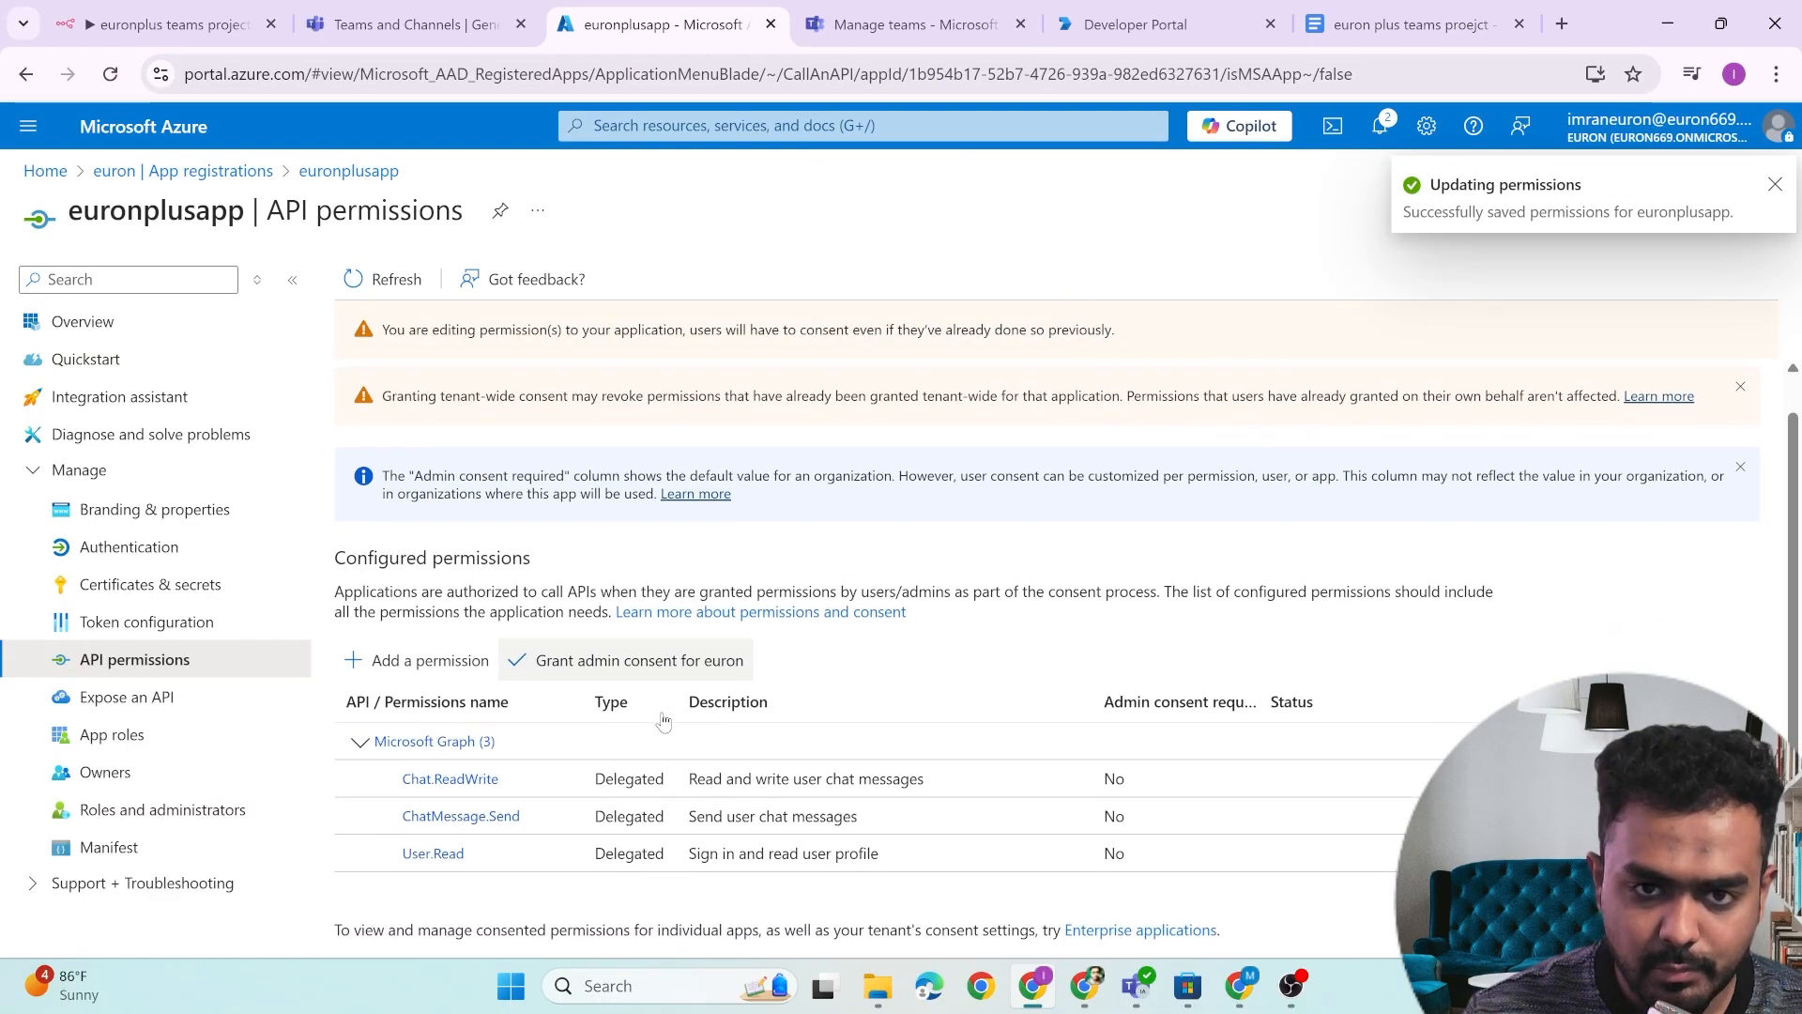
pyautogui.click(583, 659)
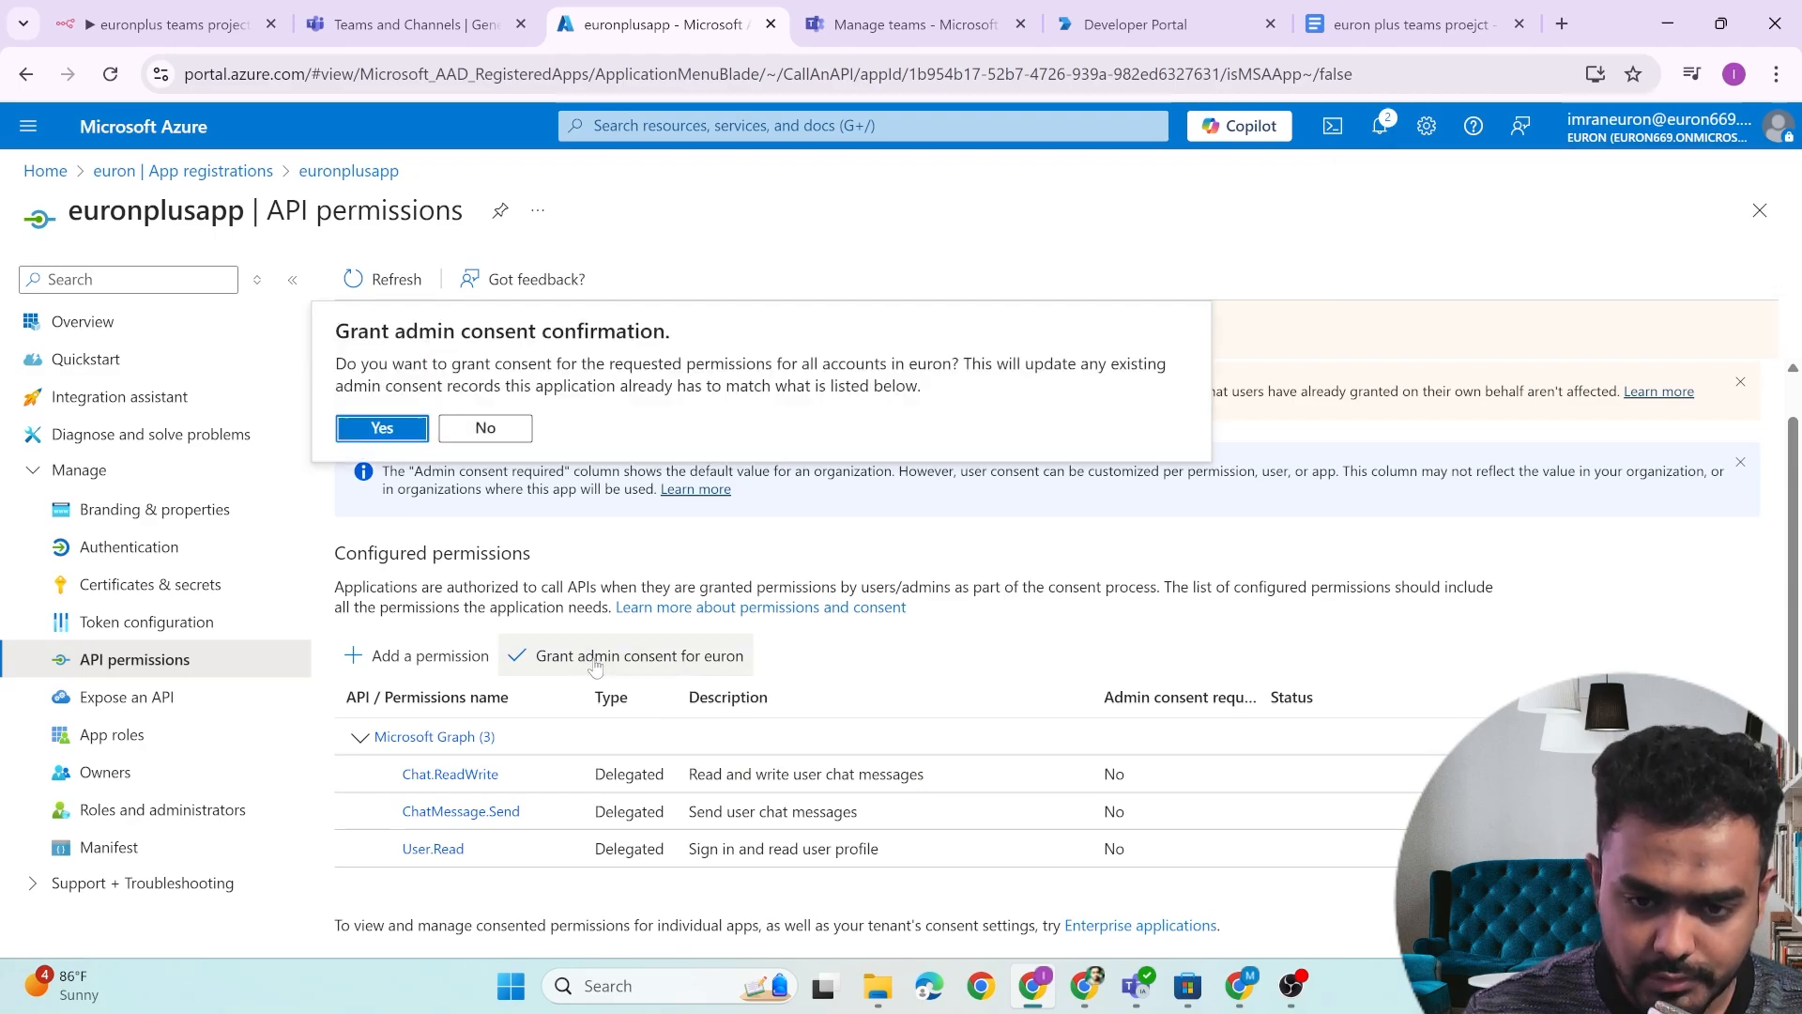
pyautogui.click(370, 427)
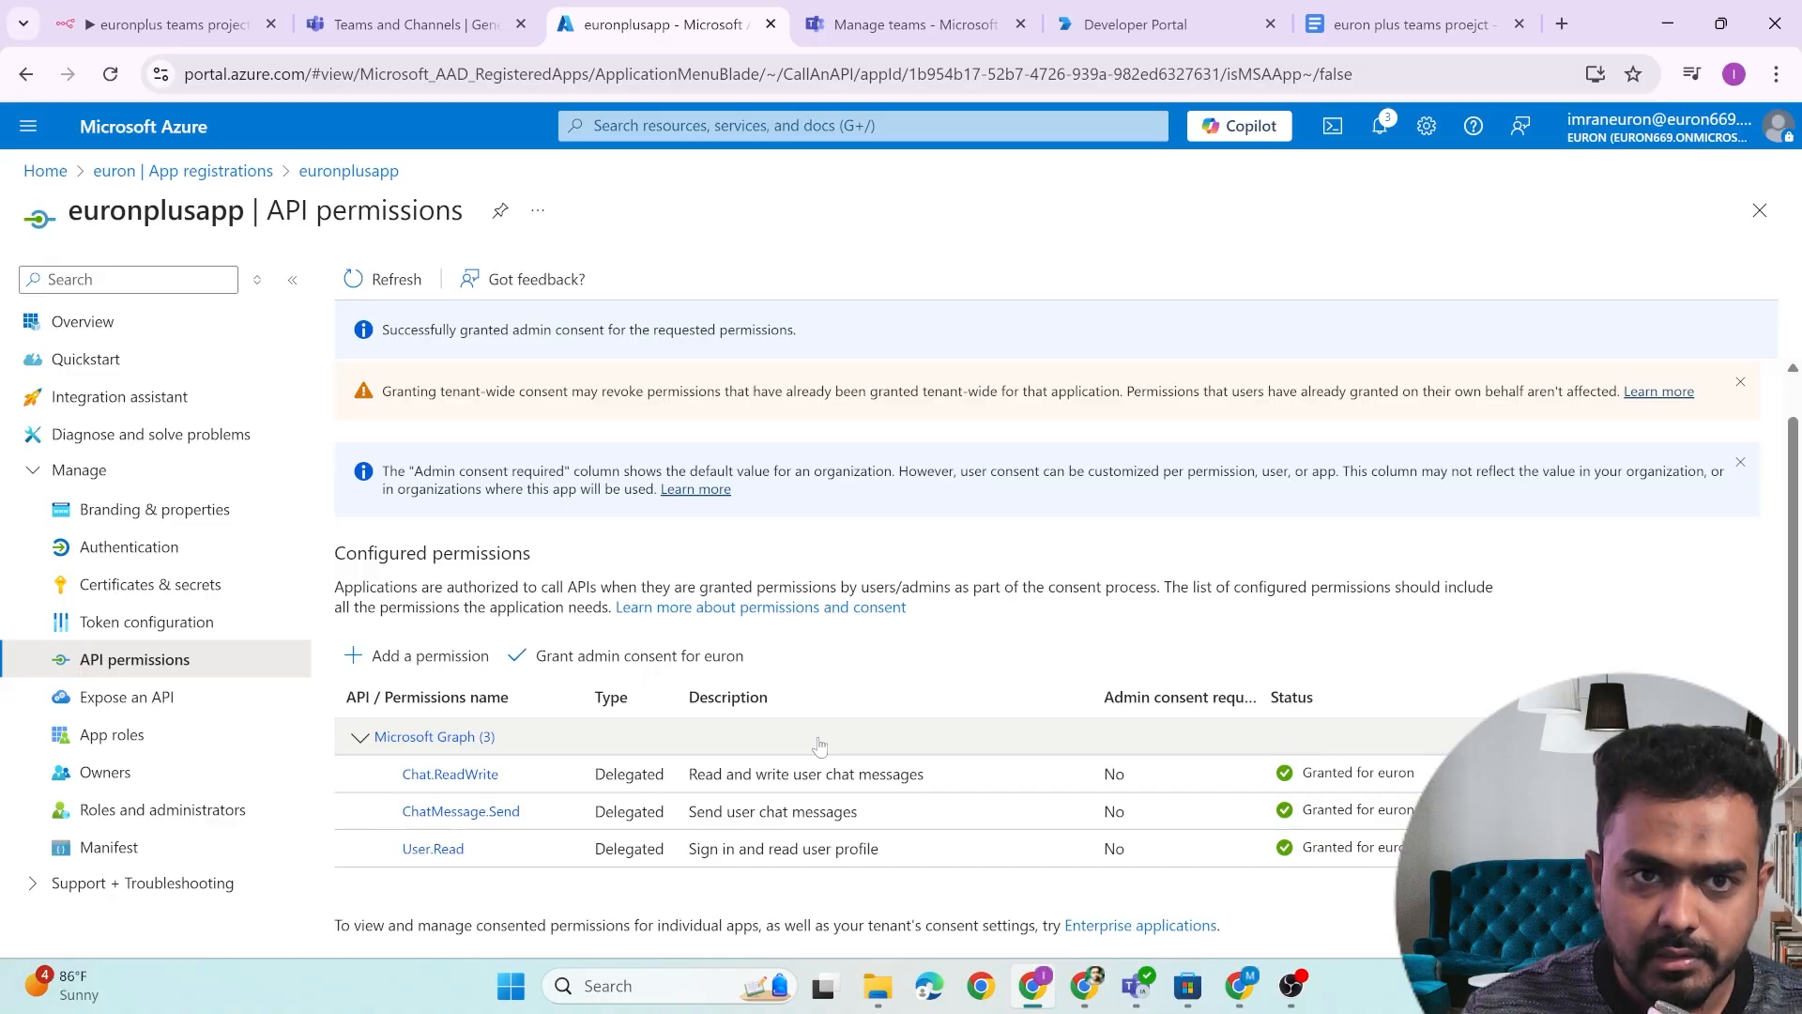
# Start a new Microsoft Graph delegated permission request, filter it by channel.readbas and select Channel.ReadBasic.All
pyautogui.click(405, 666)
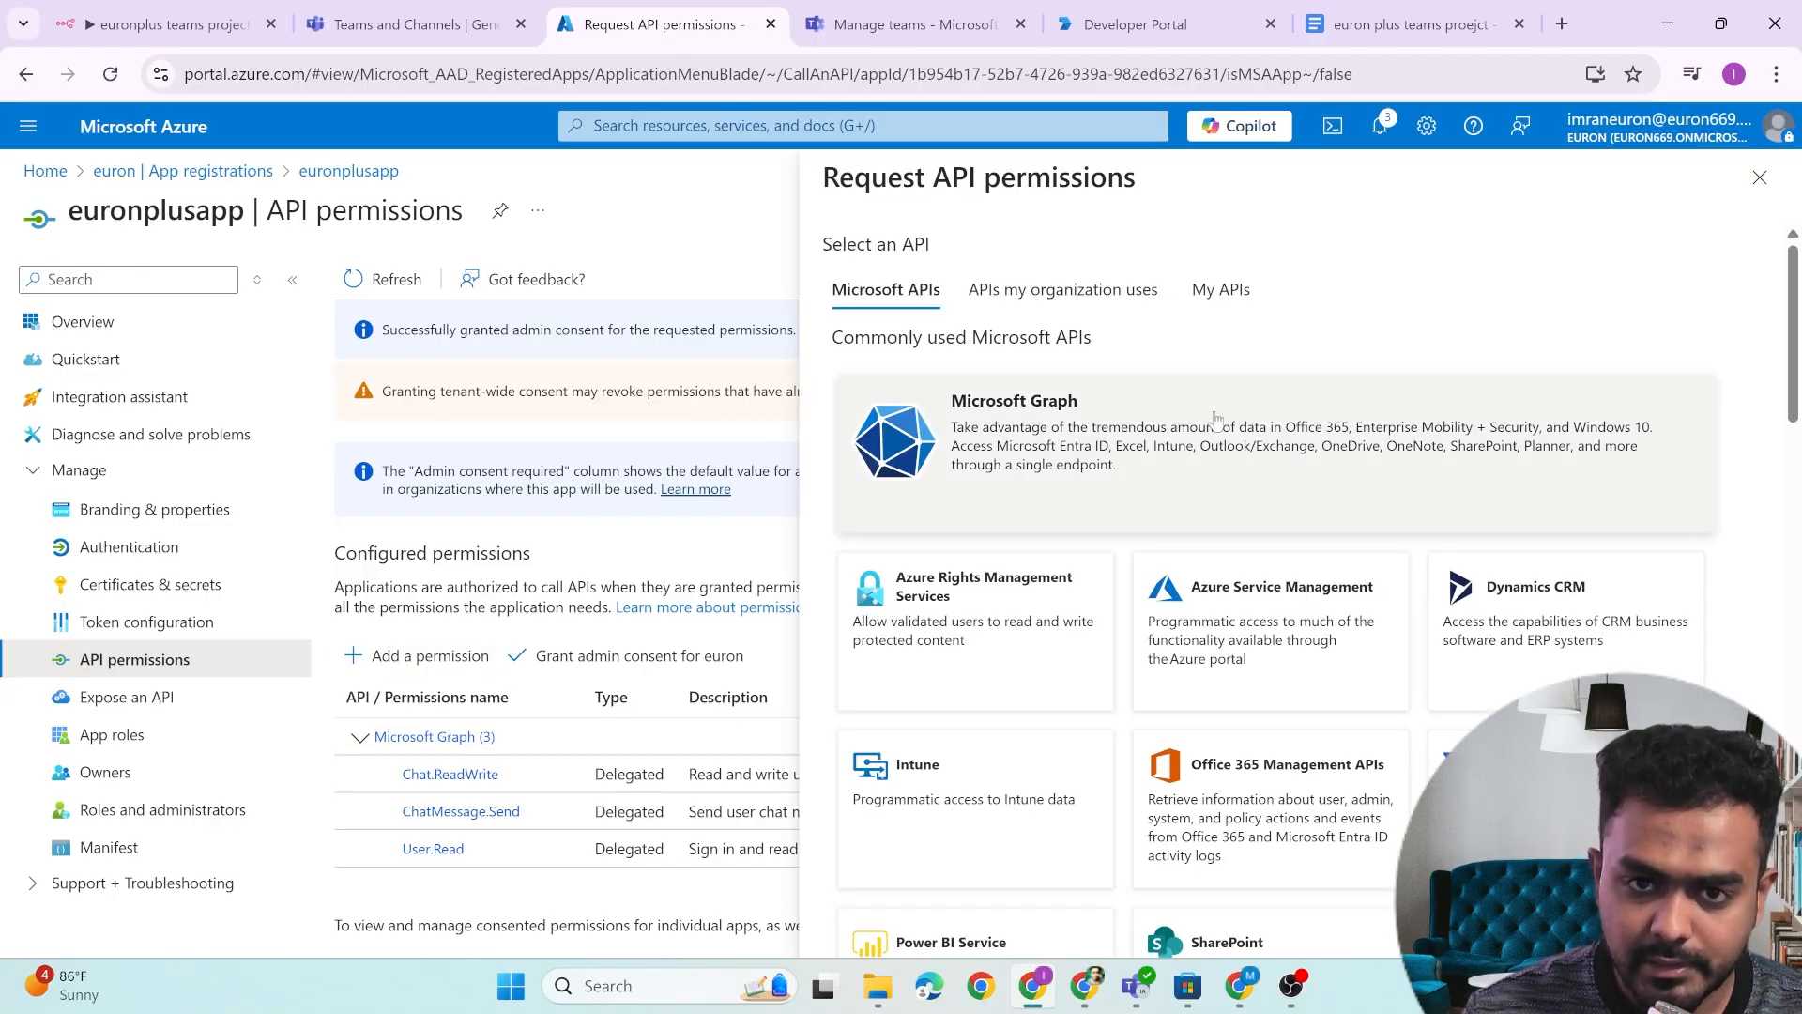
pyautogui.click(1248, 437)
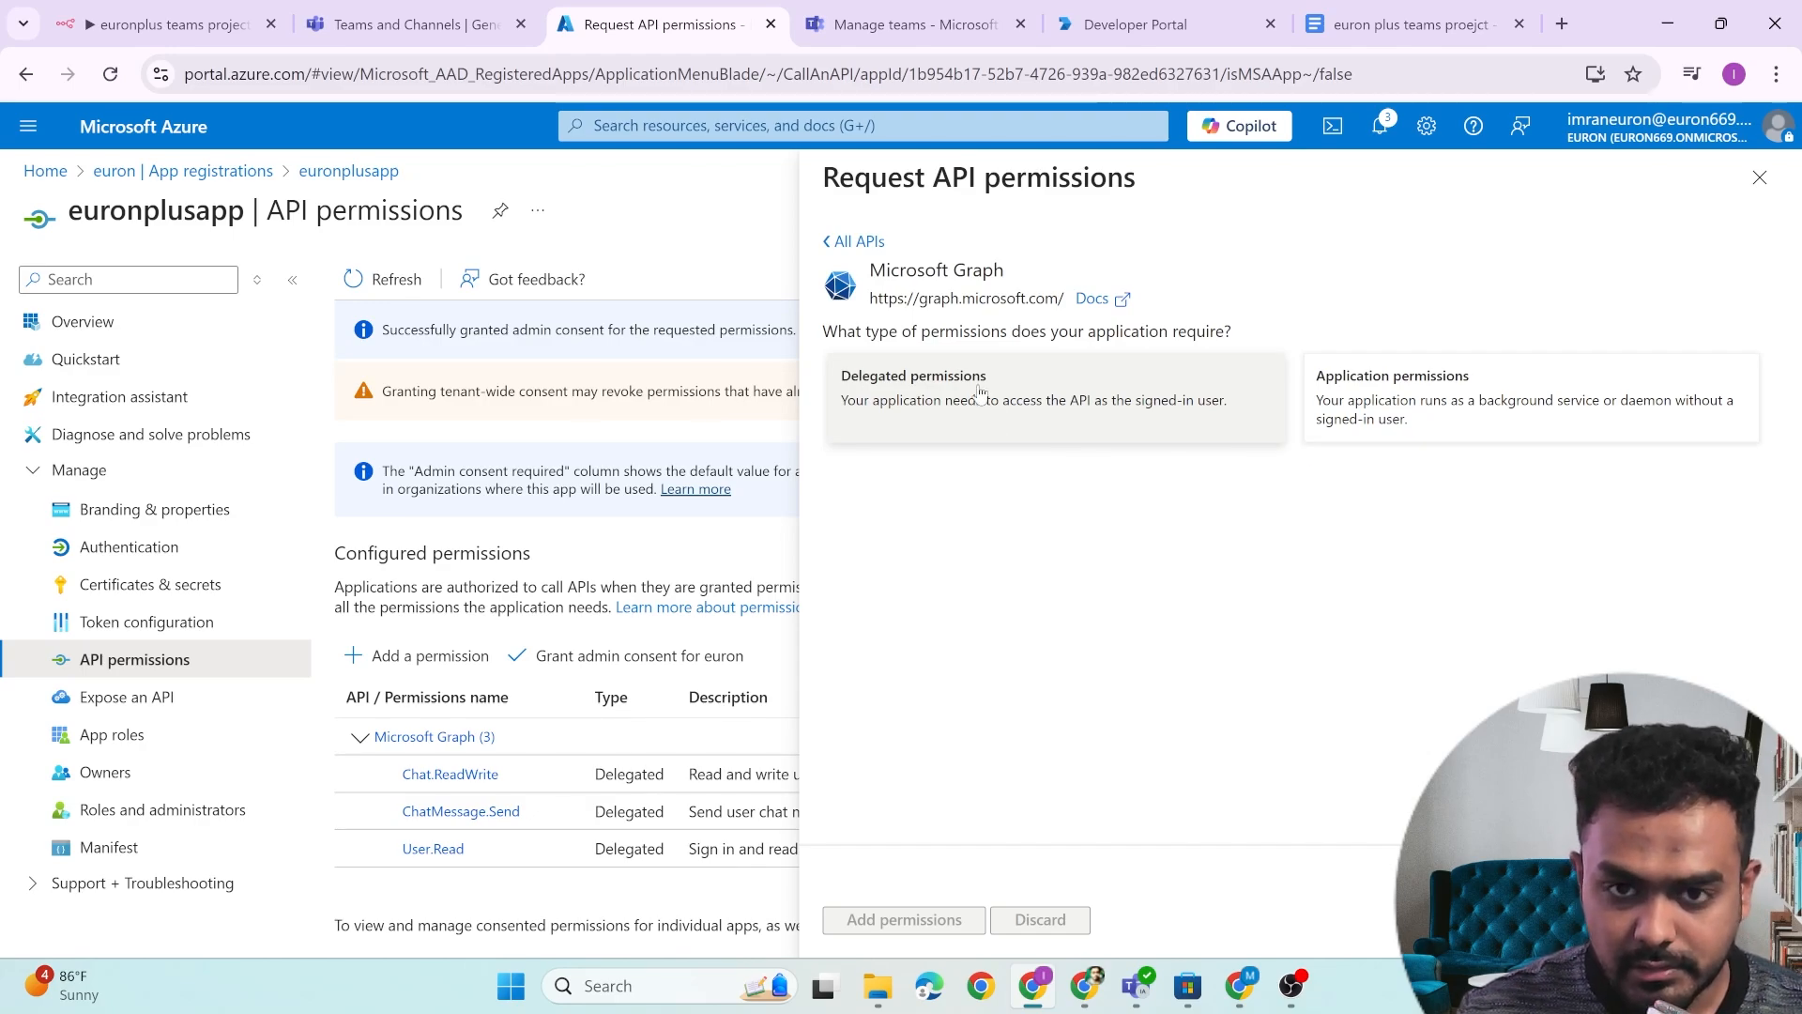
pyautogui.click(1011, 404)
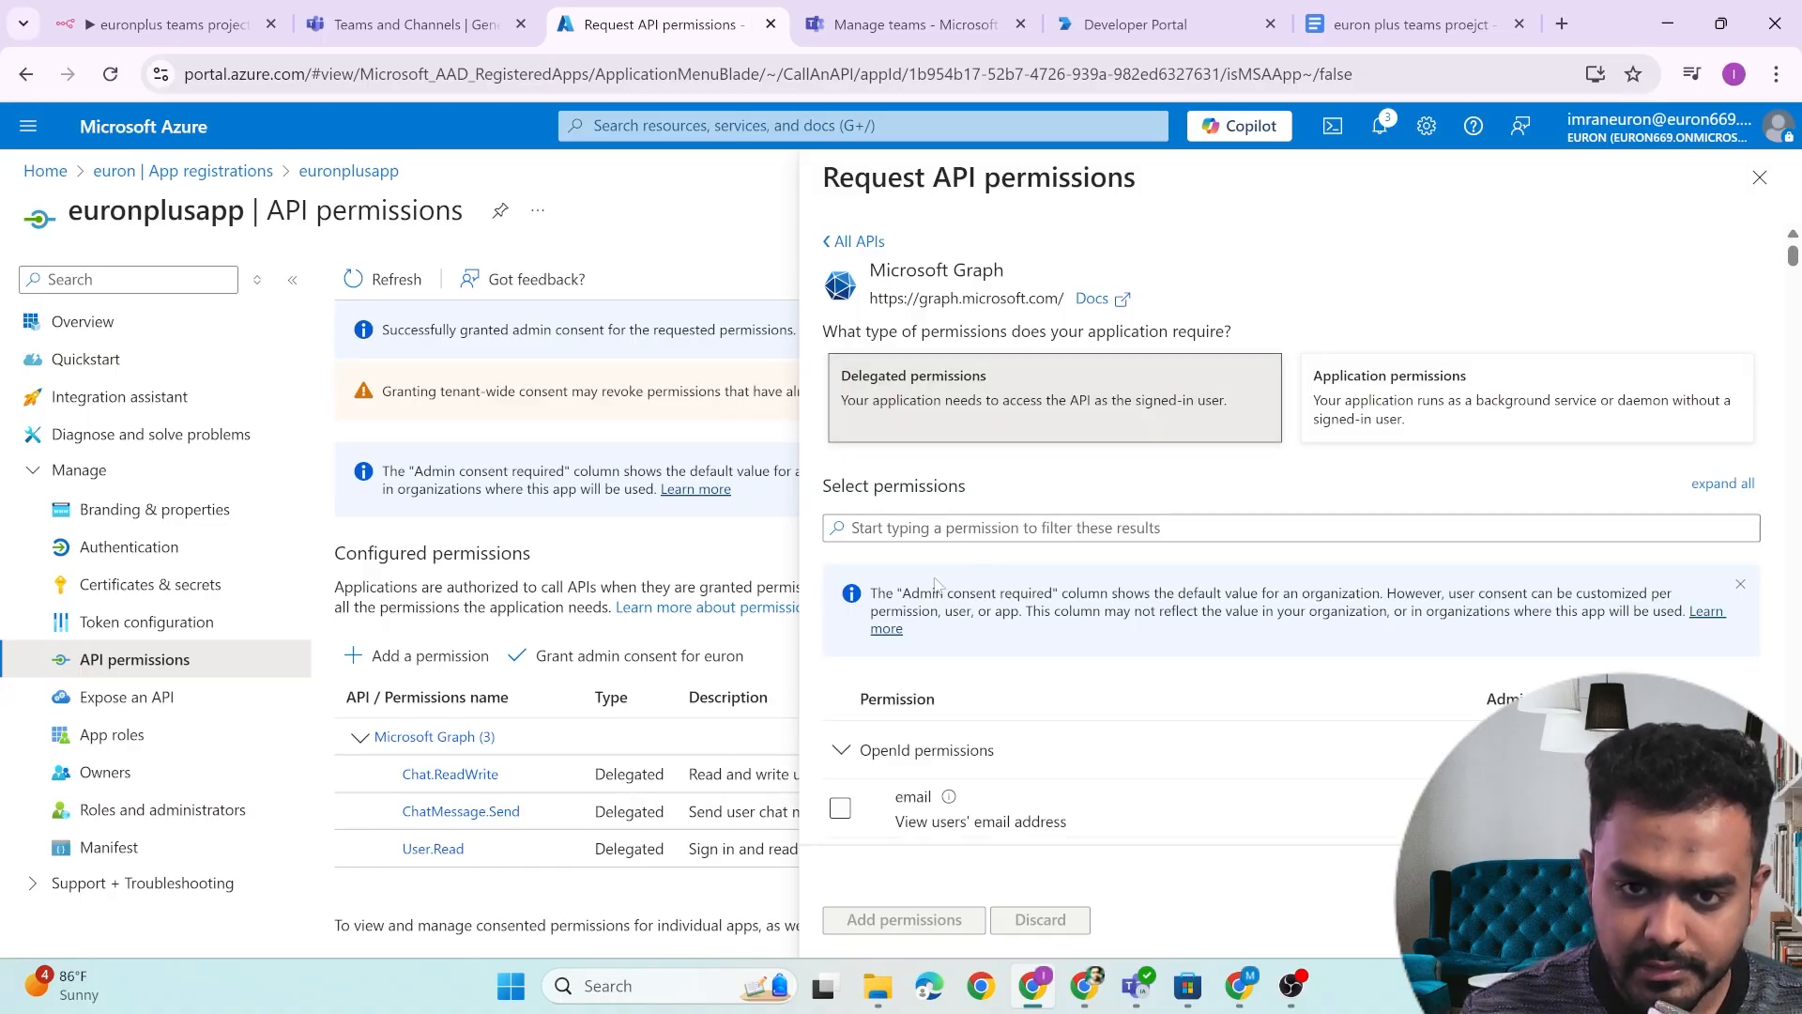
pyautogui.click(951, 532)
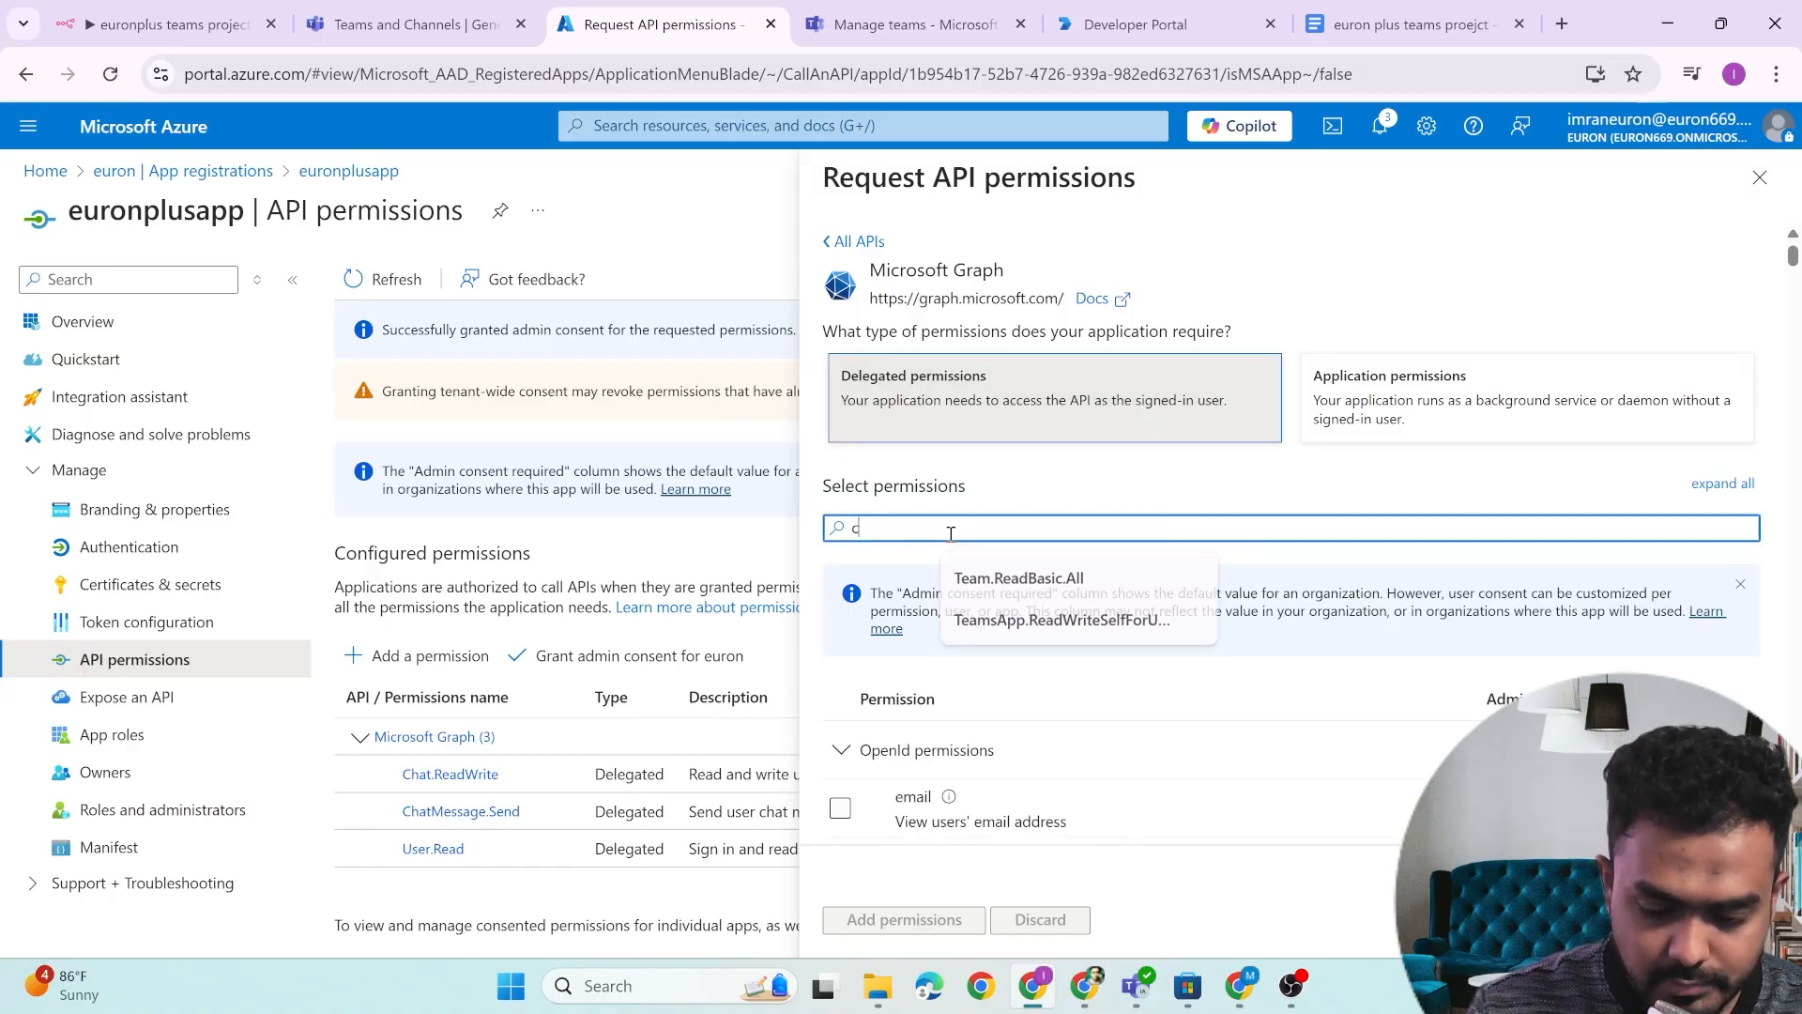
pyautogui.write('chan')
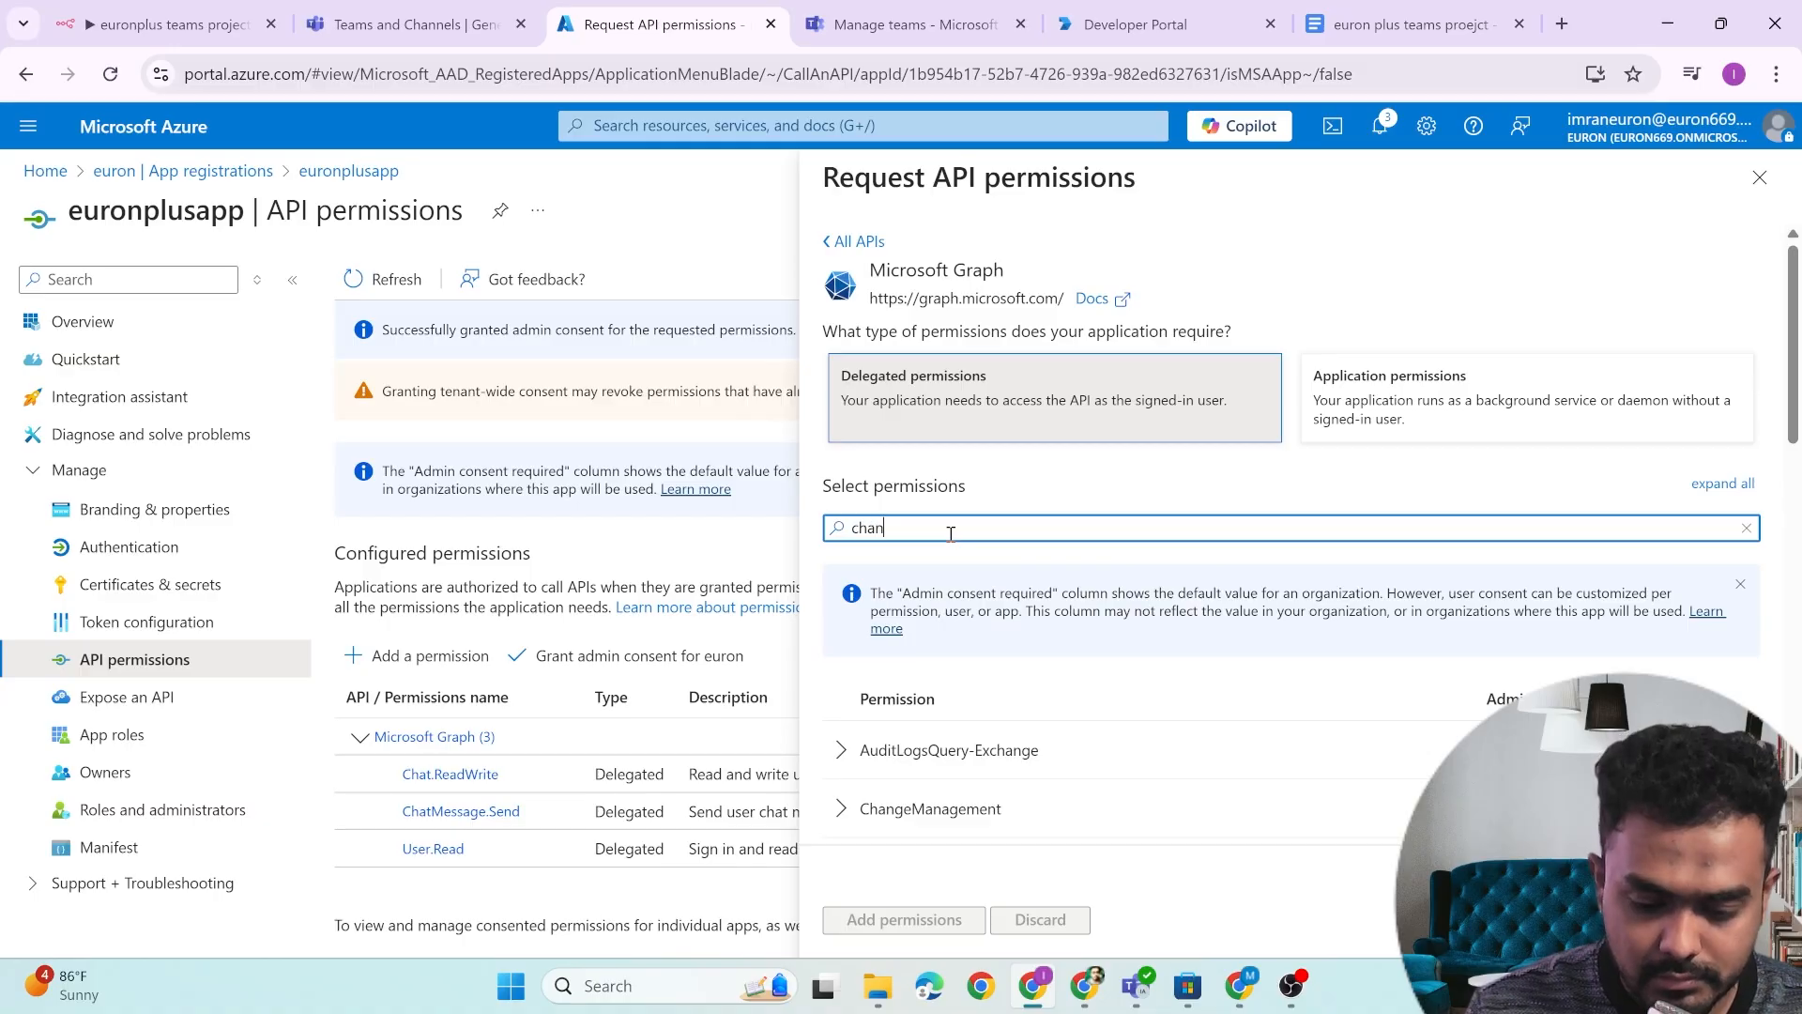
pyautogui.write('nel')
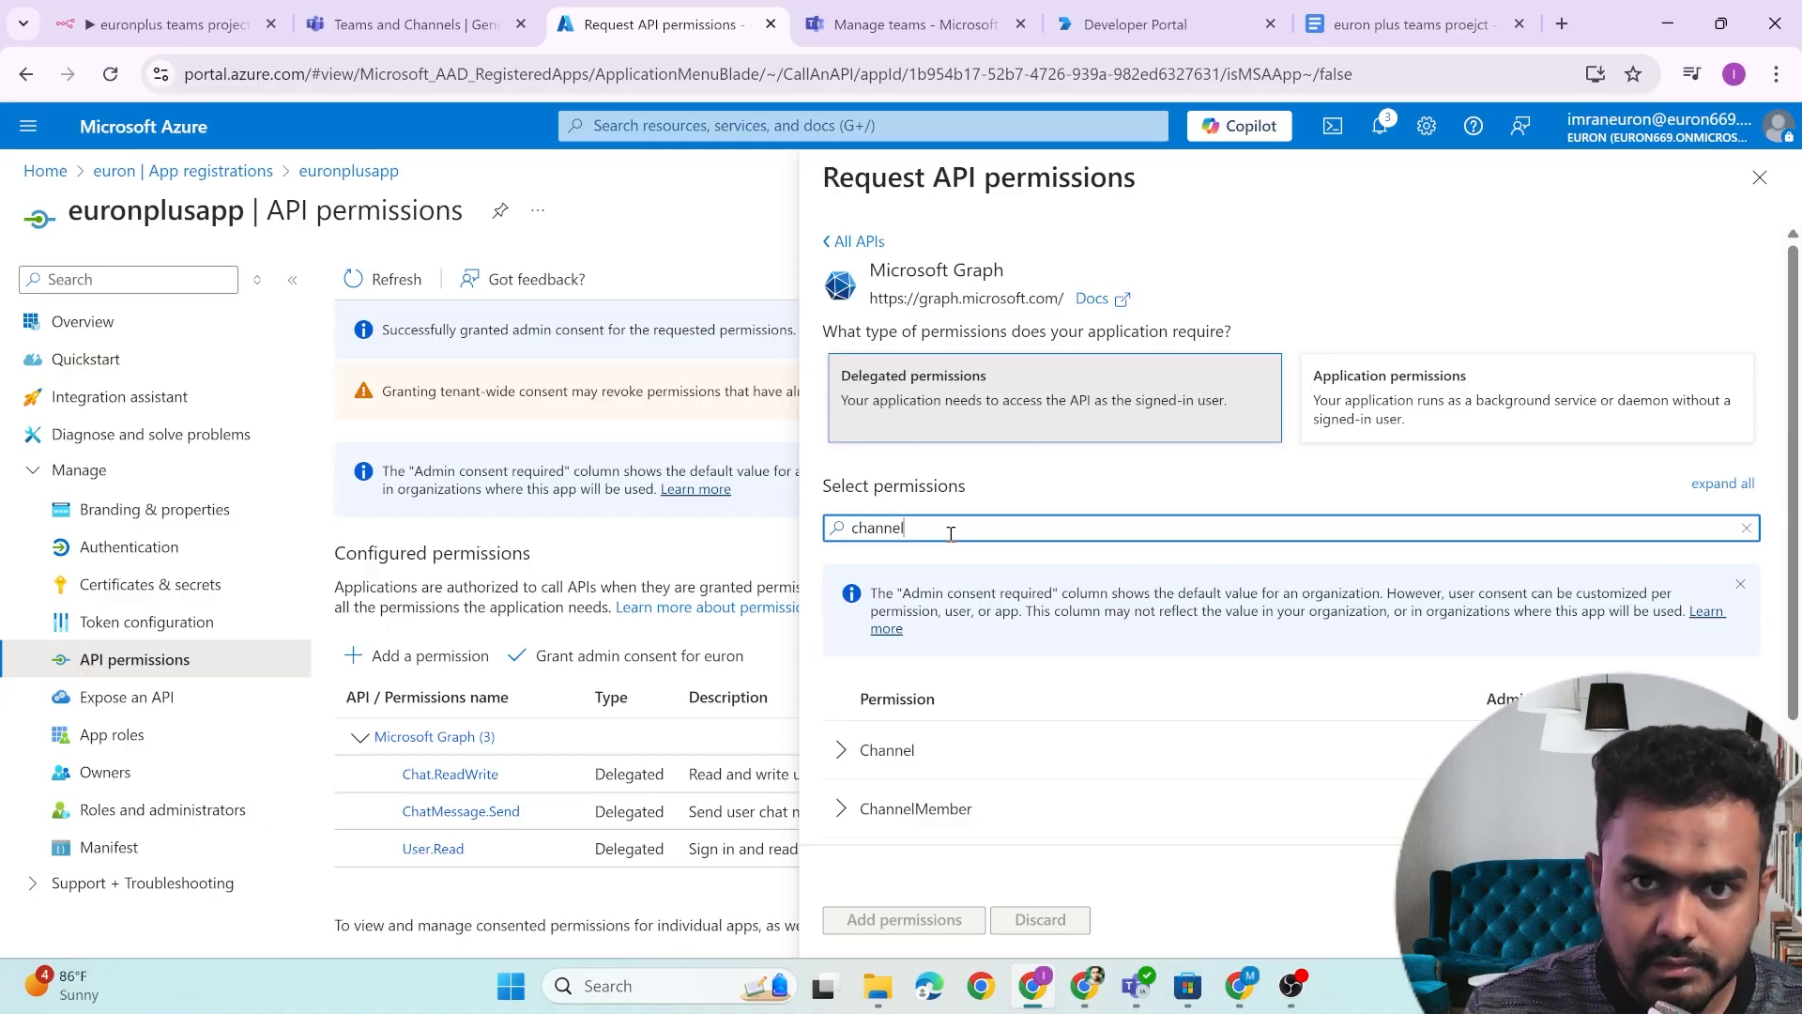
pyautogui.write('.re')
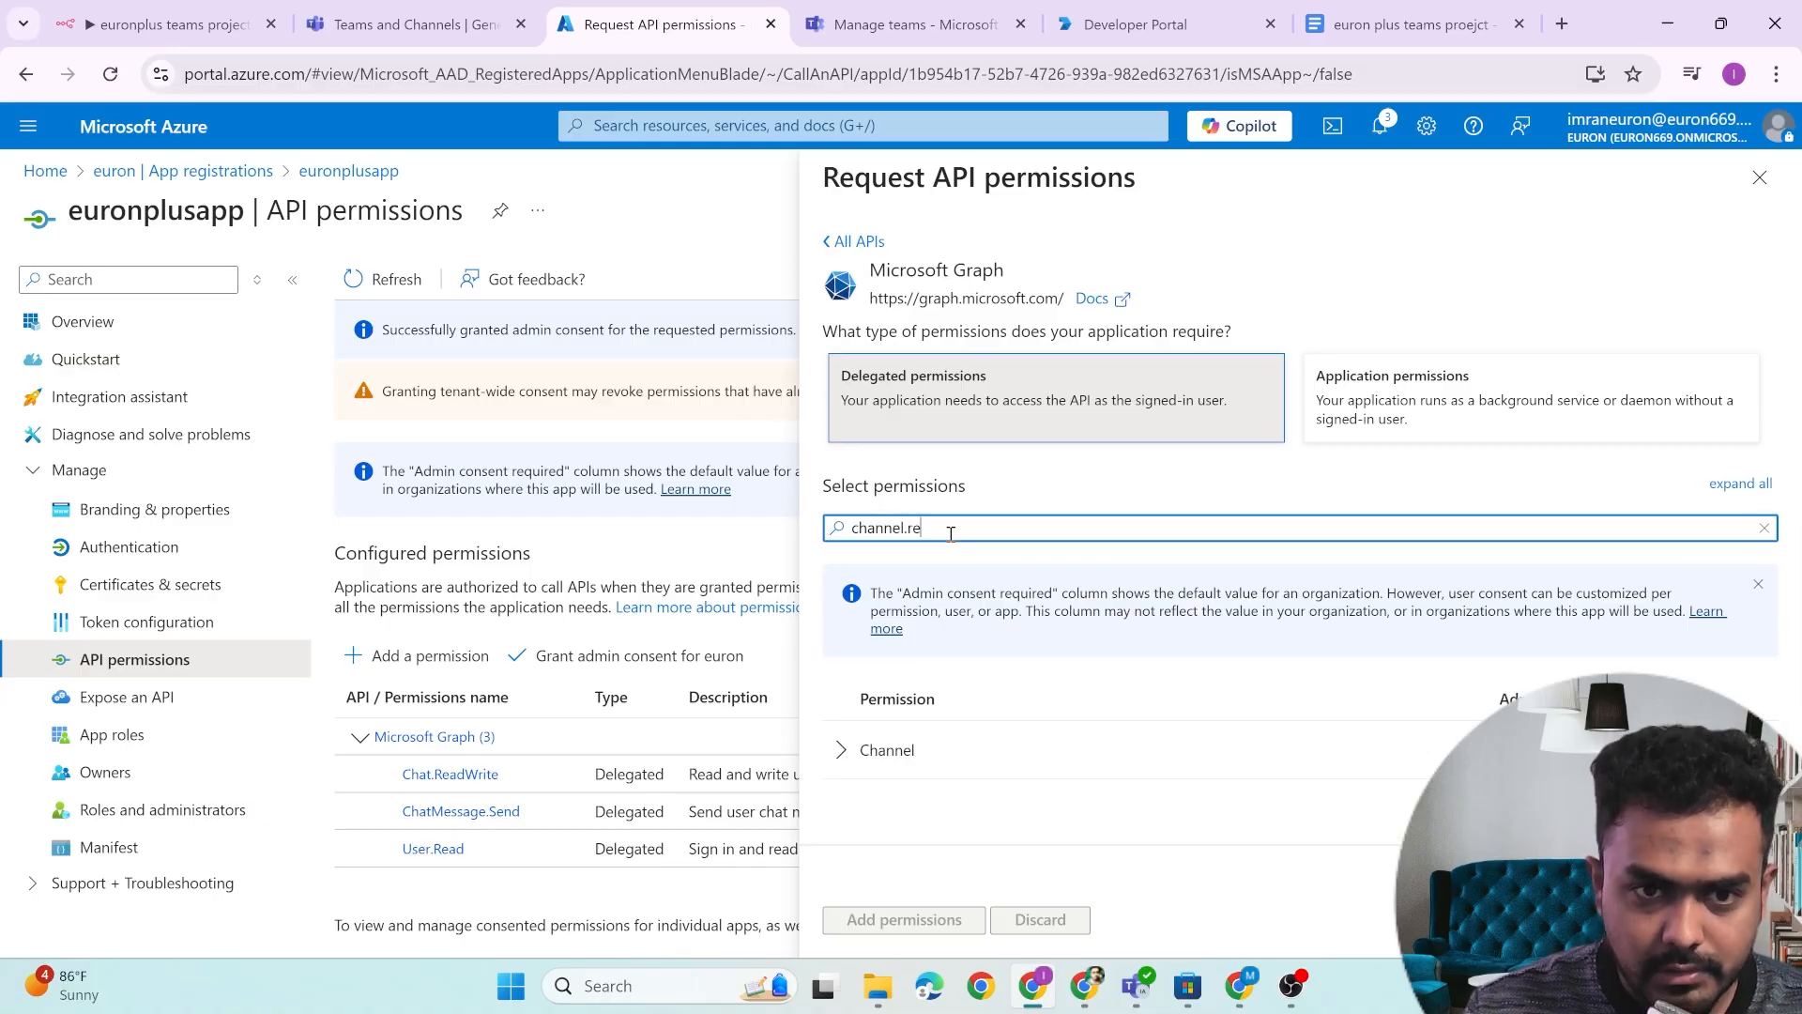
pyautogui.write('adbas')
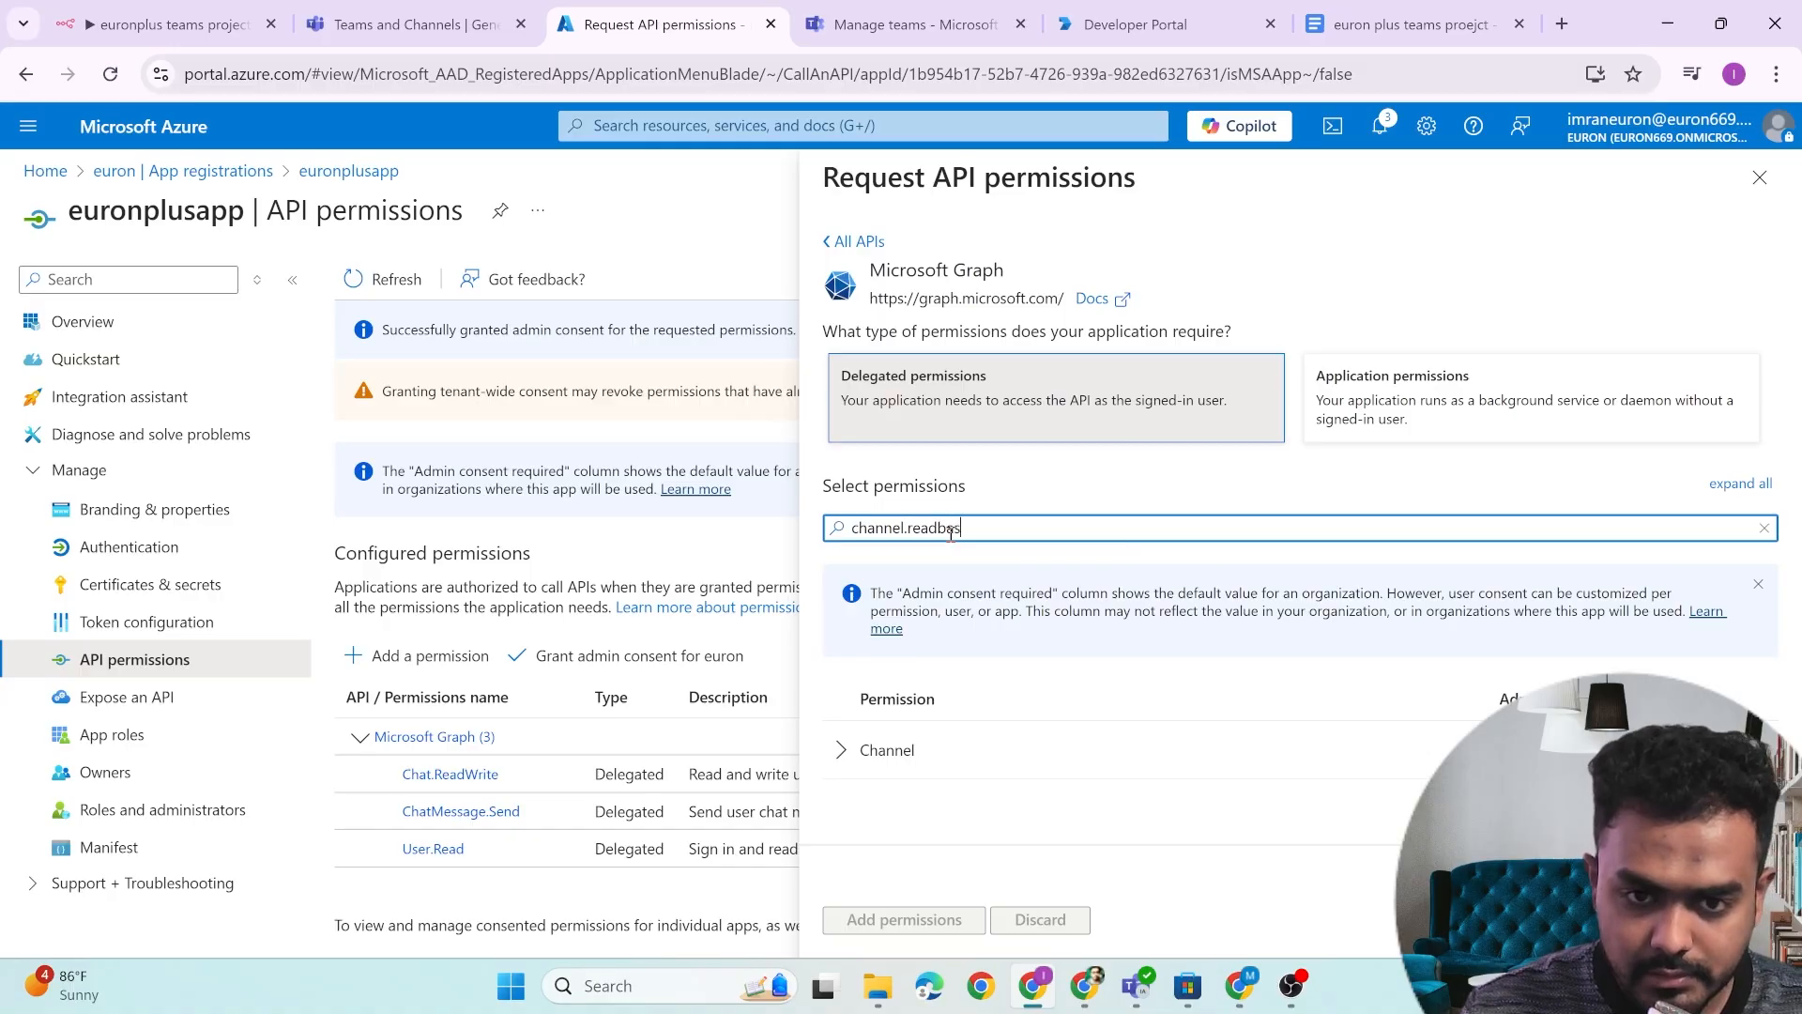
pyautogui.click(892, 749)
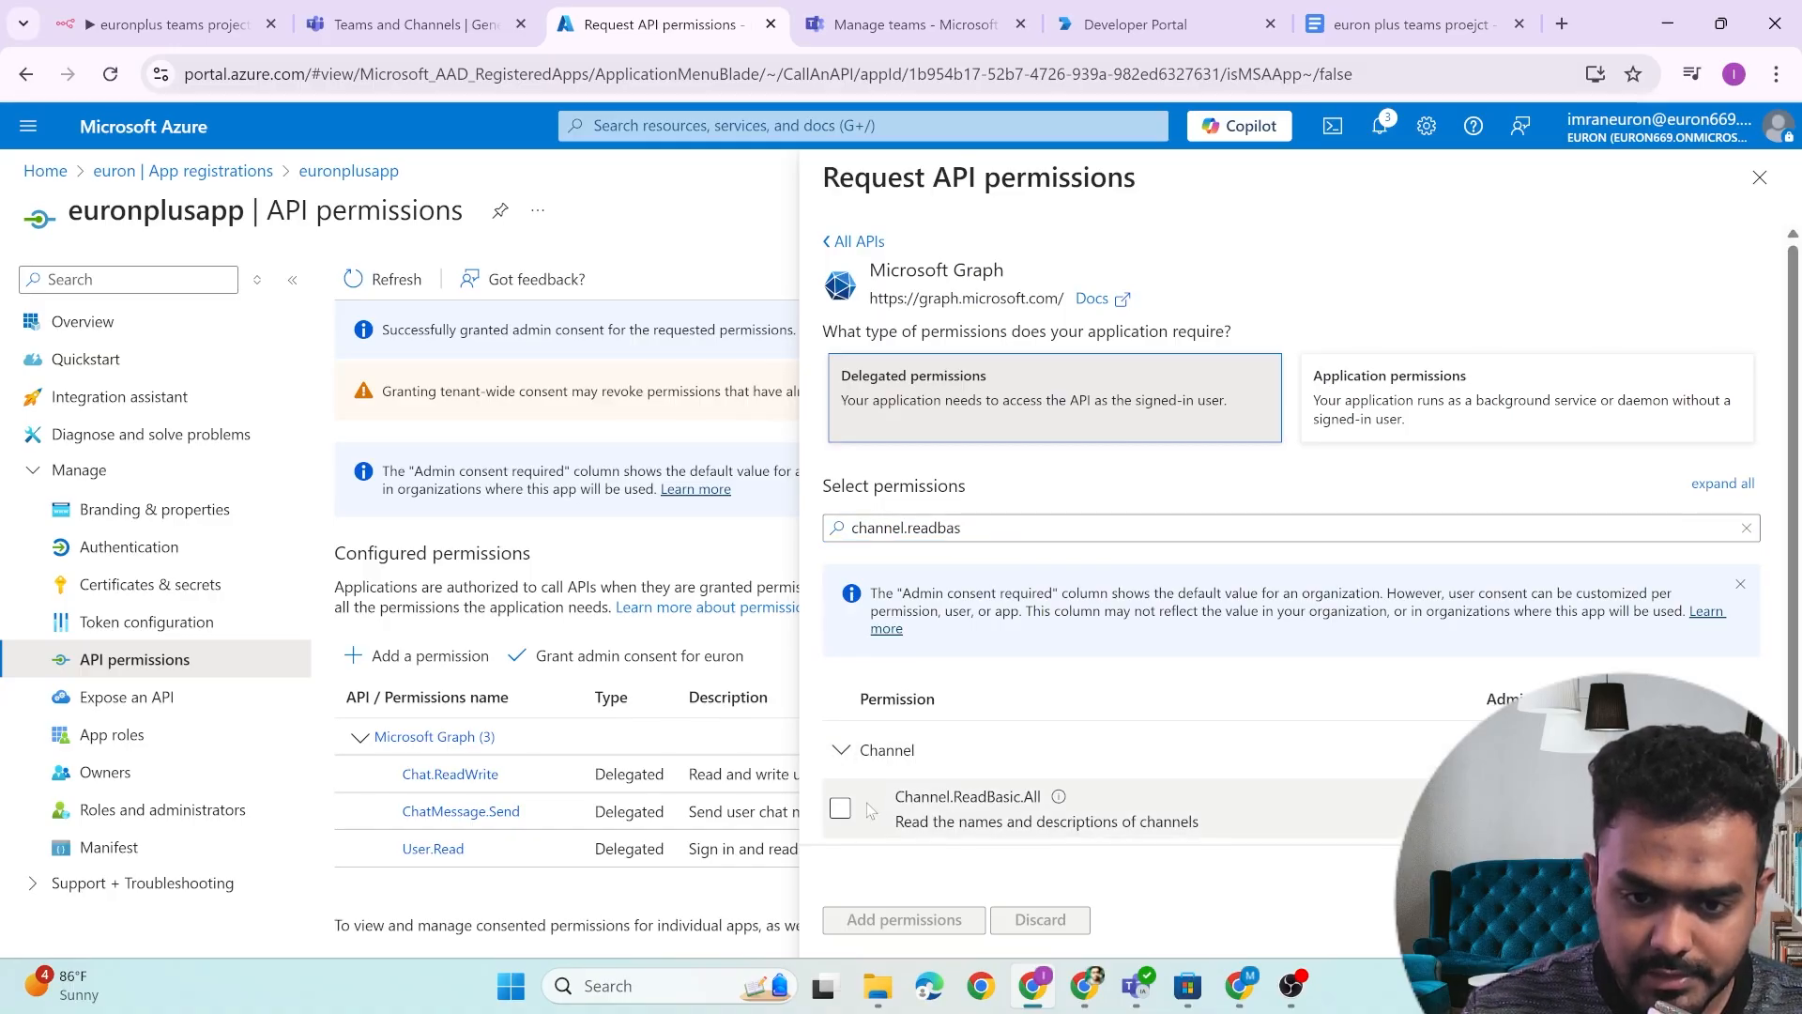
pyautogui.click(840, 808)
# Filter the delegated permissions by channelMe and select ChannelMessage.Send, ChannelMessage.ReadWrite and ChannelMessage.Read.All
pyautogui.moveTo(1067, 528); pyautogui.dragTo(830, 533)
pyautogui.press('BackSpace')
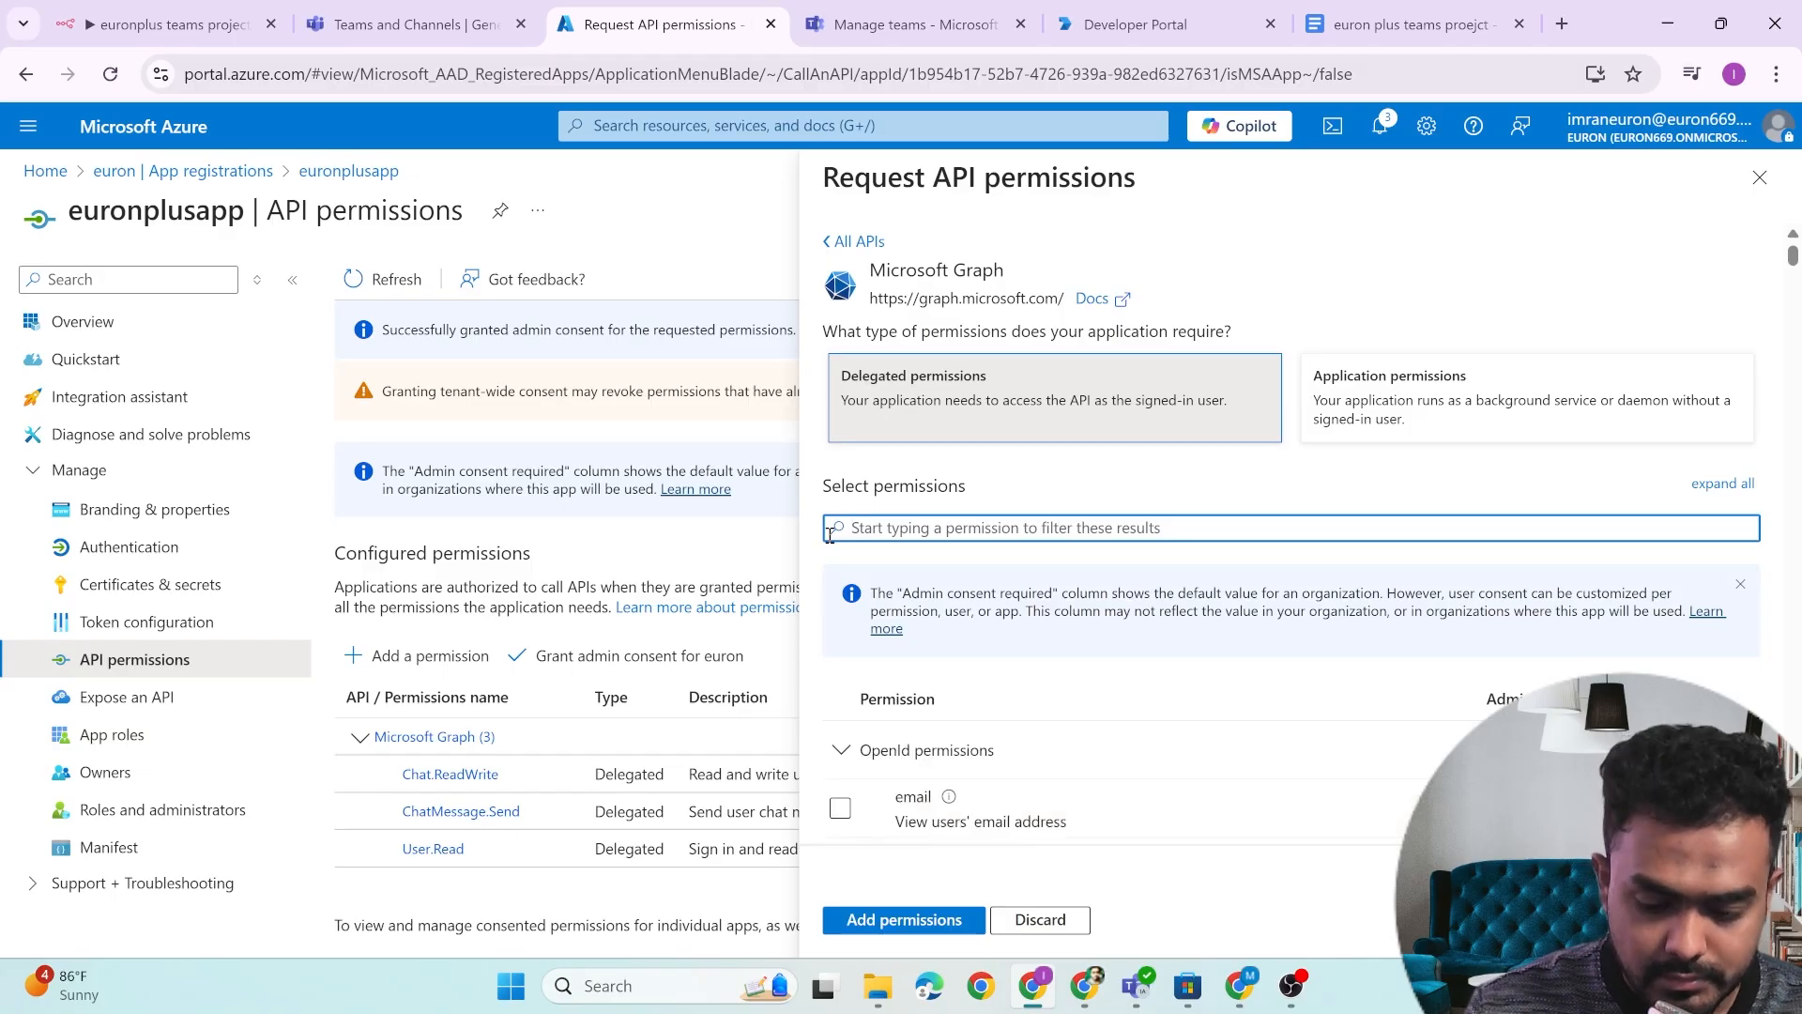
pyautogui.write('channe')
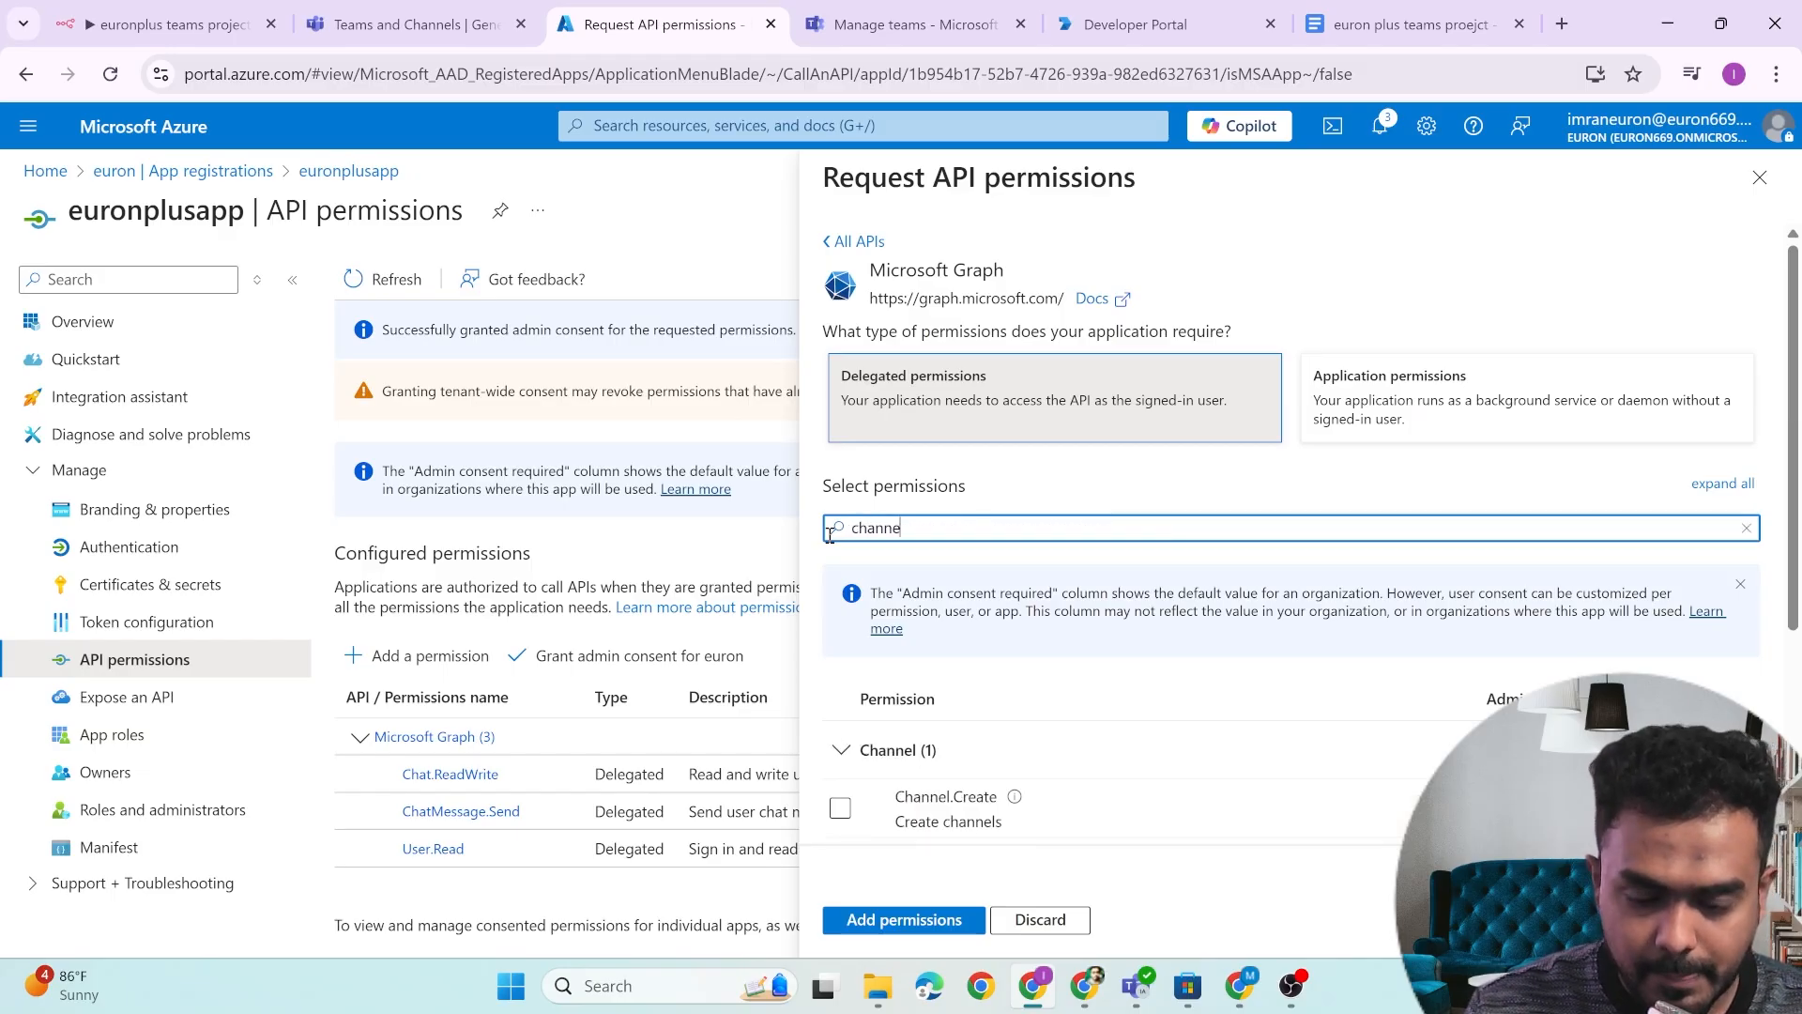
pyautogui.write('lMe')
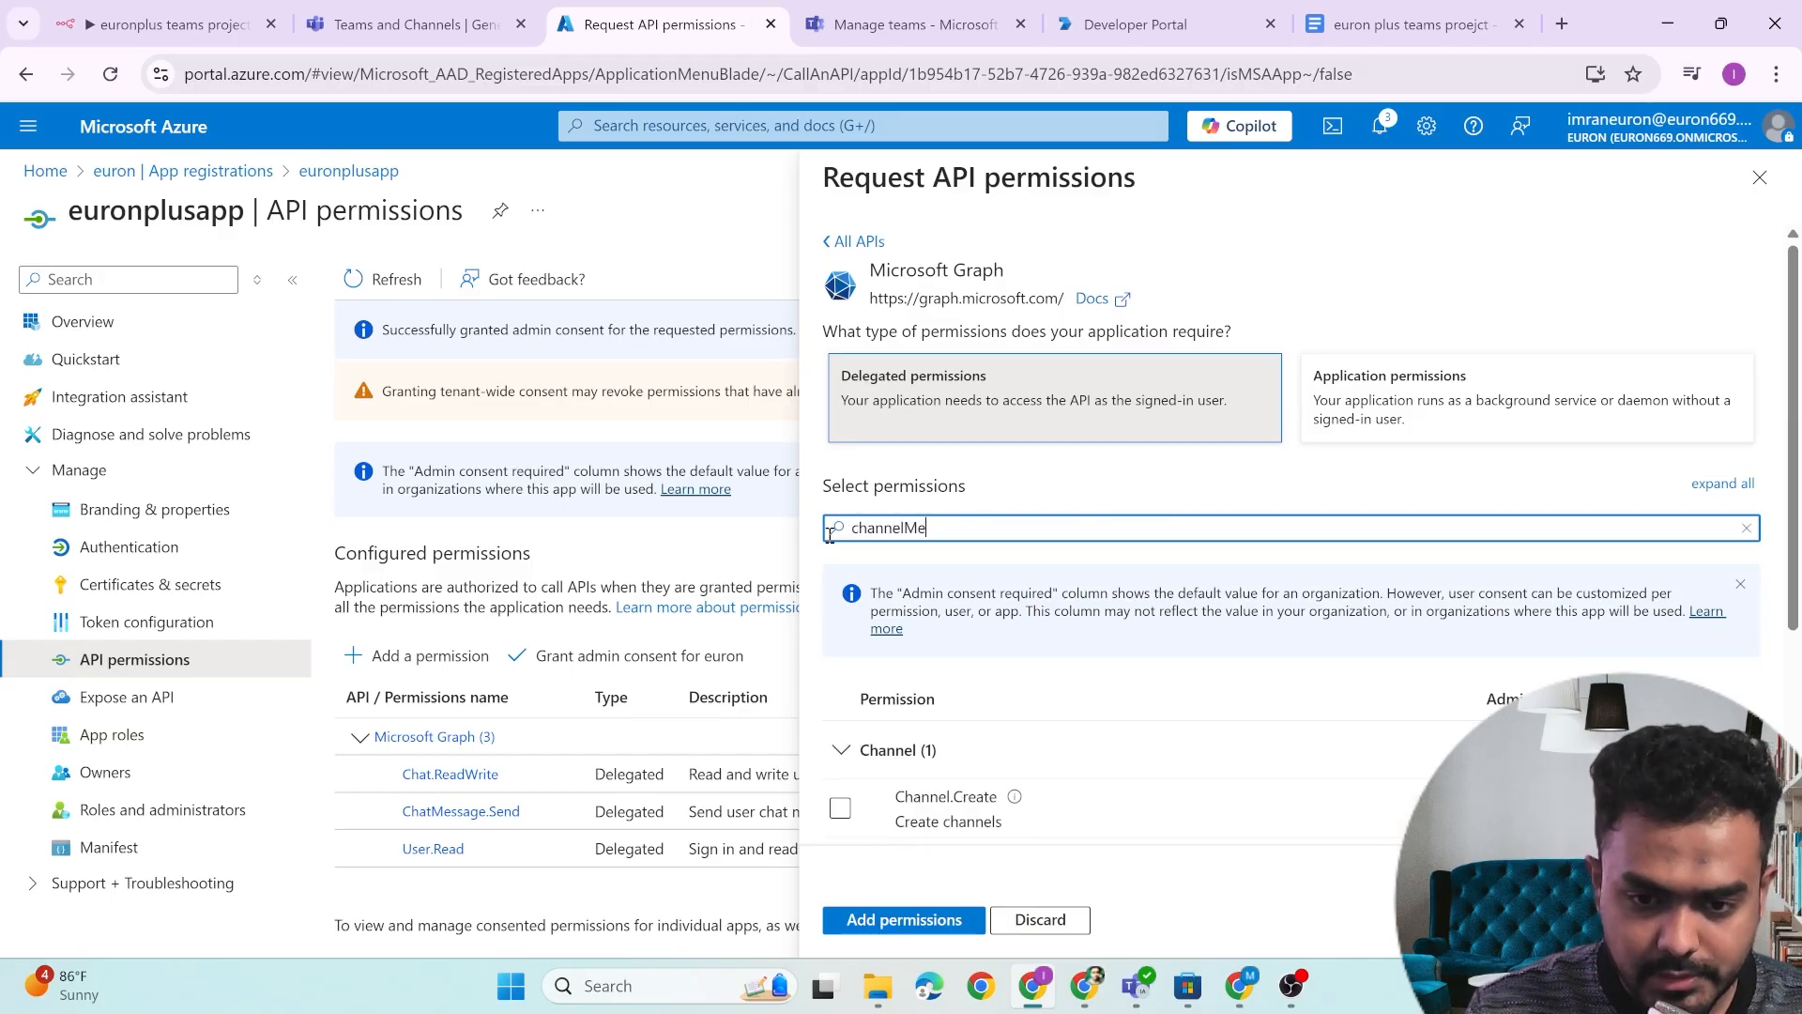
pyautogui.click(842, 815)
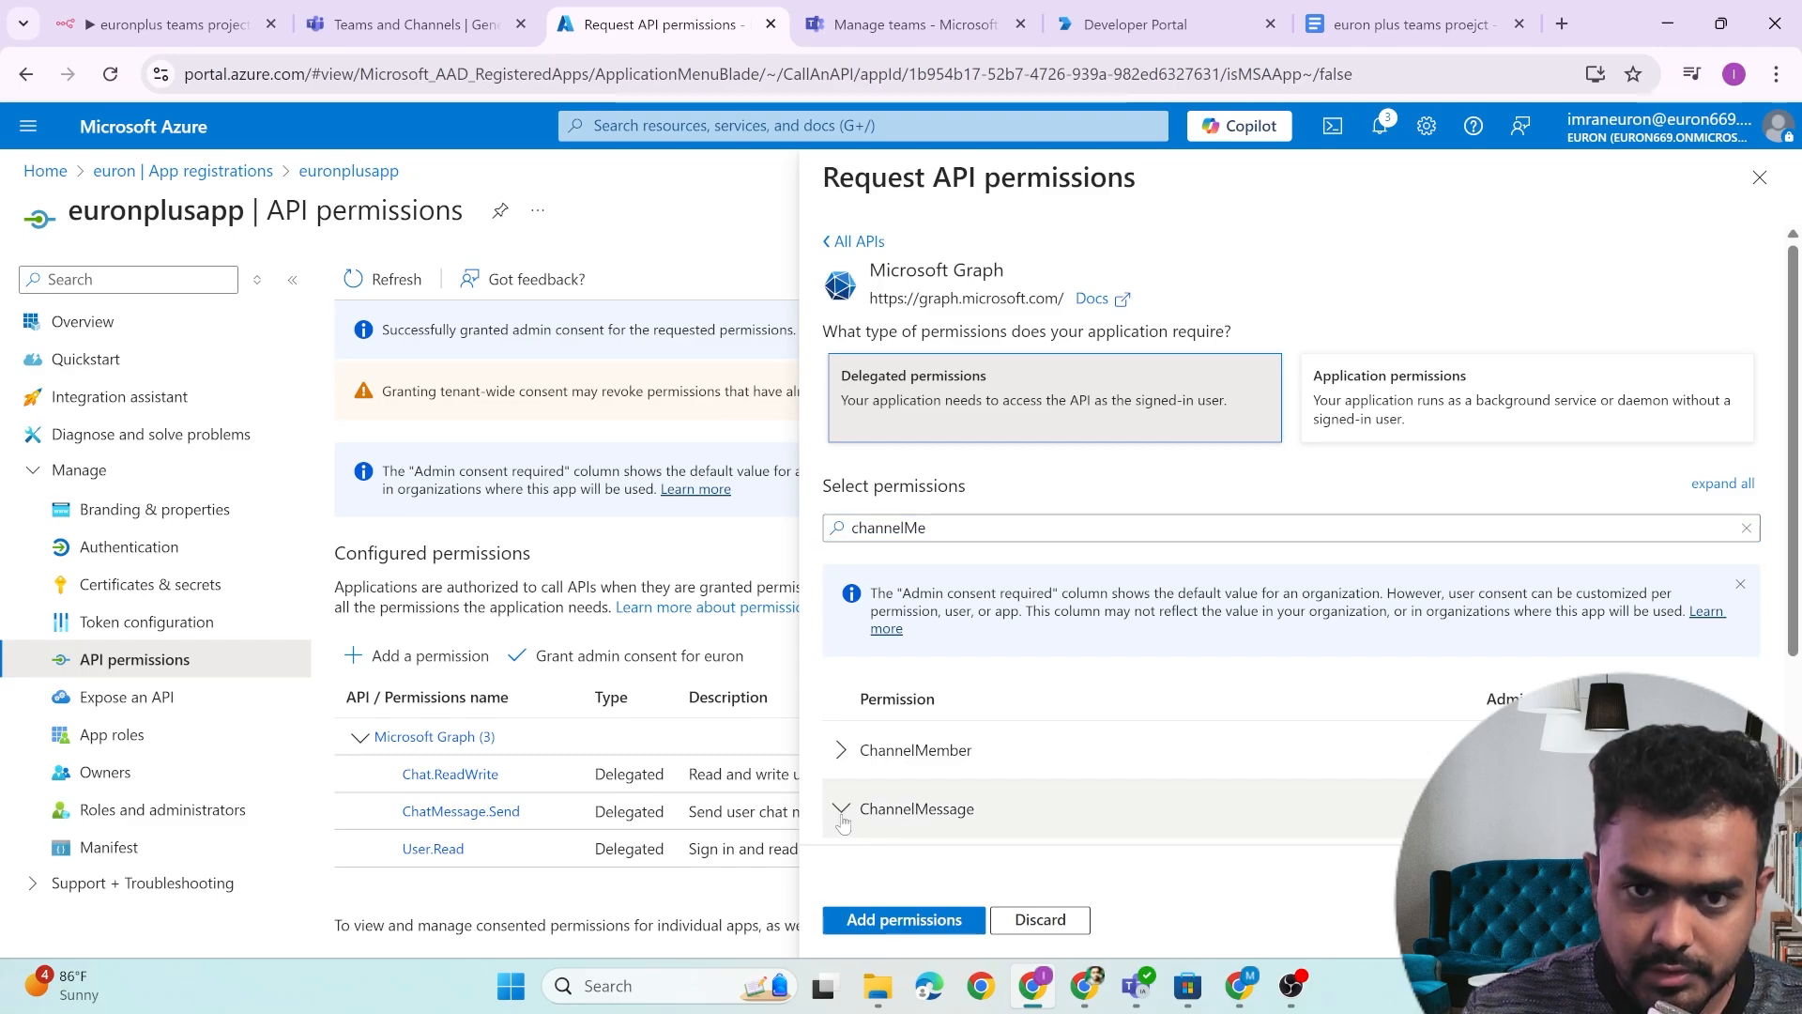
pyautogui.scroll(-3, 976, 748)
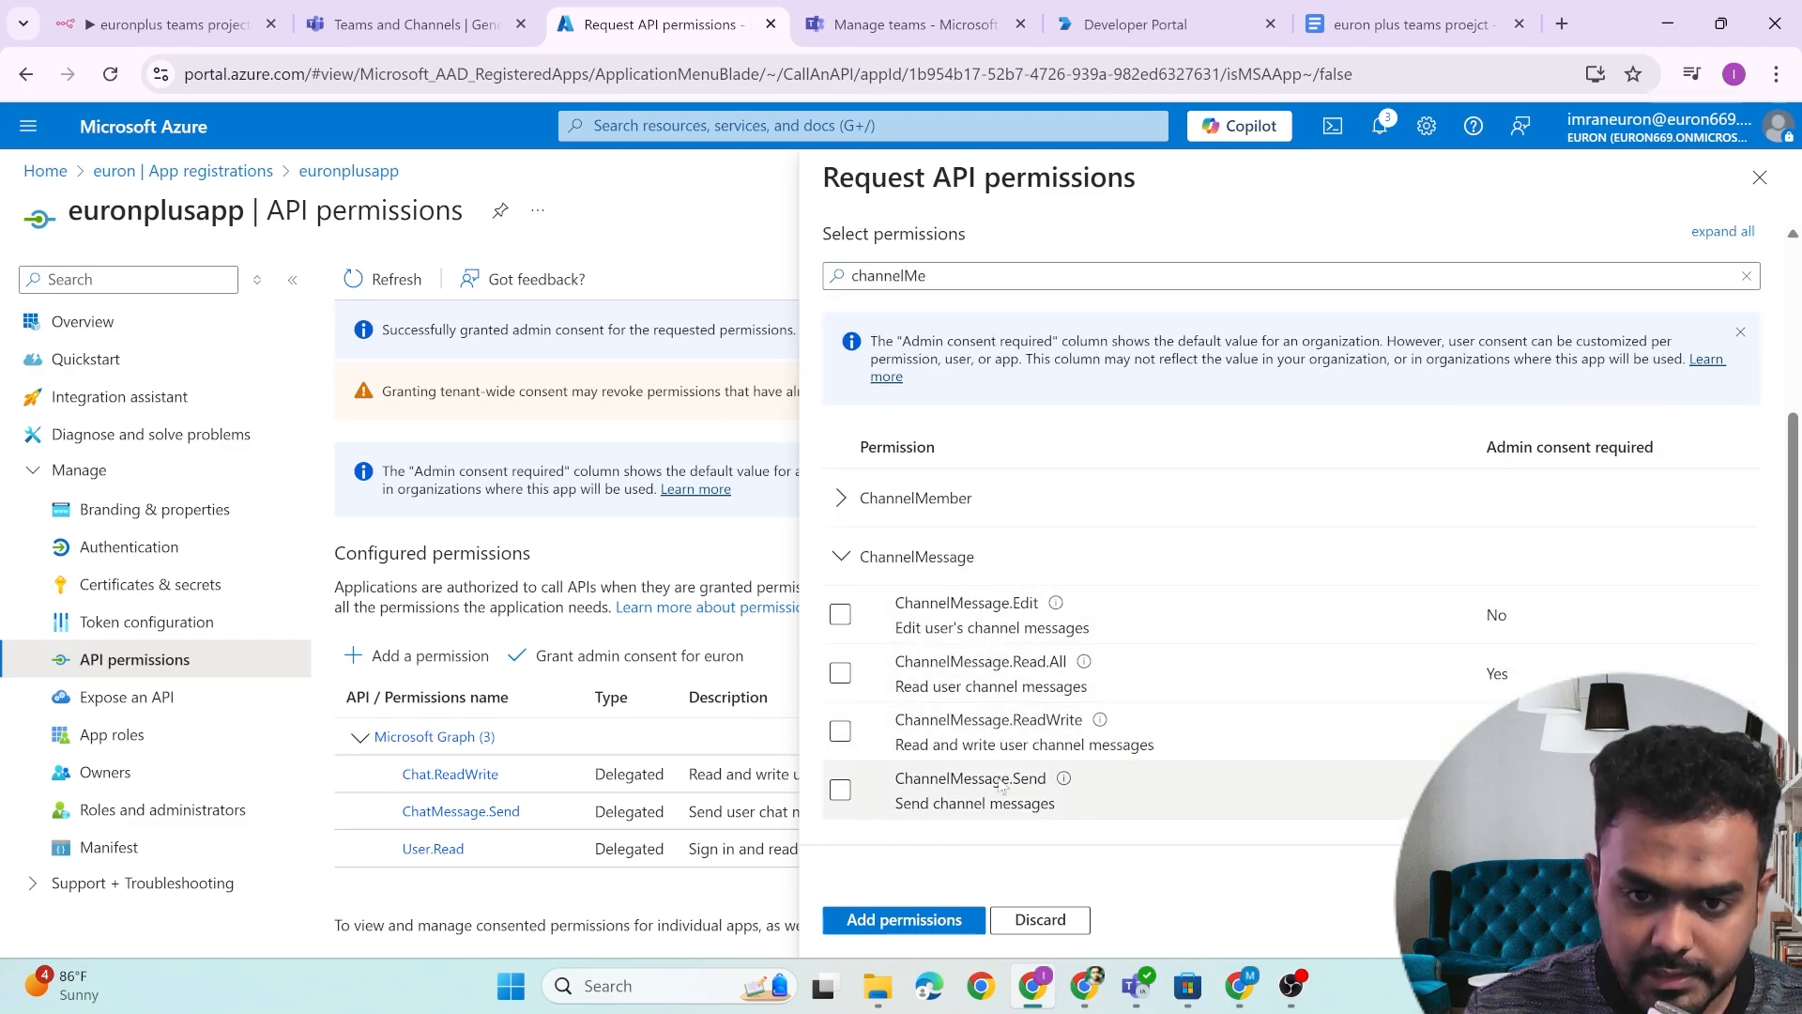
pyautogui.click(841, 792)
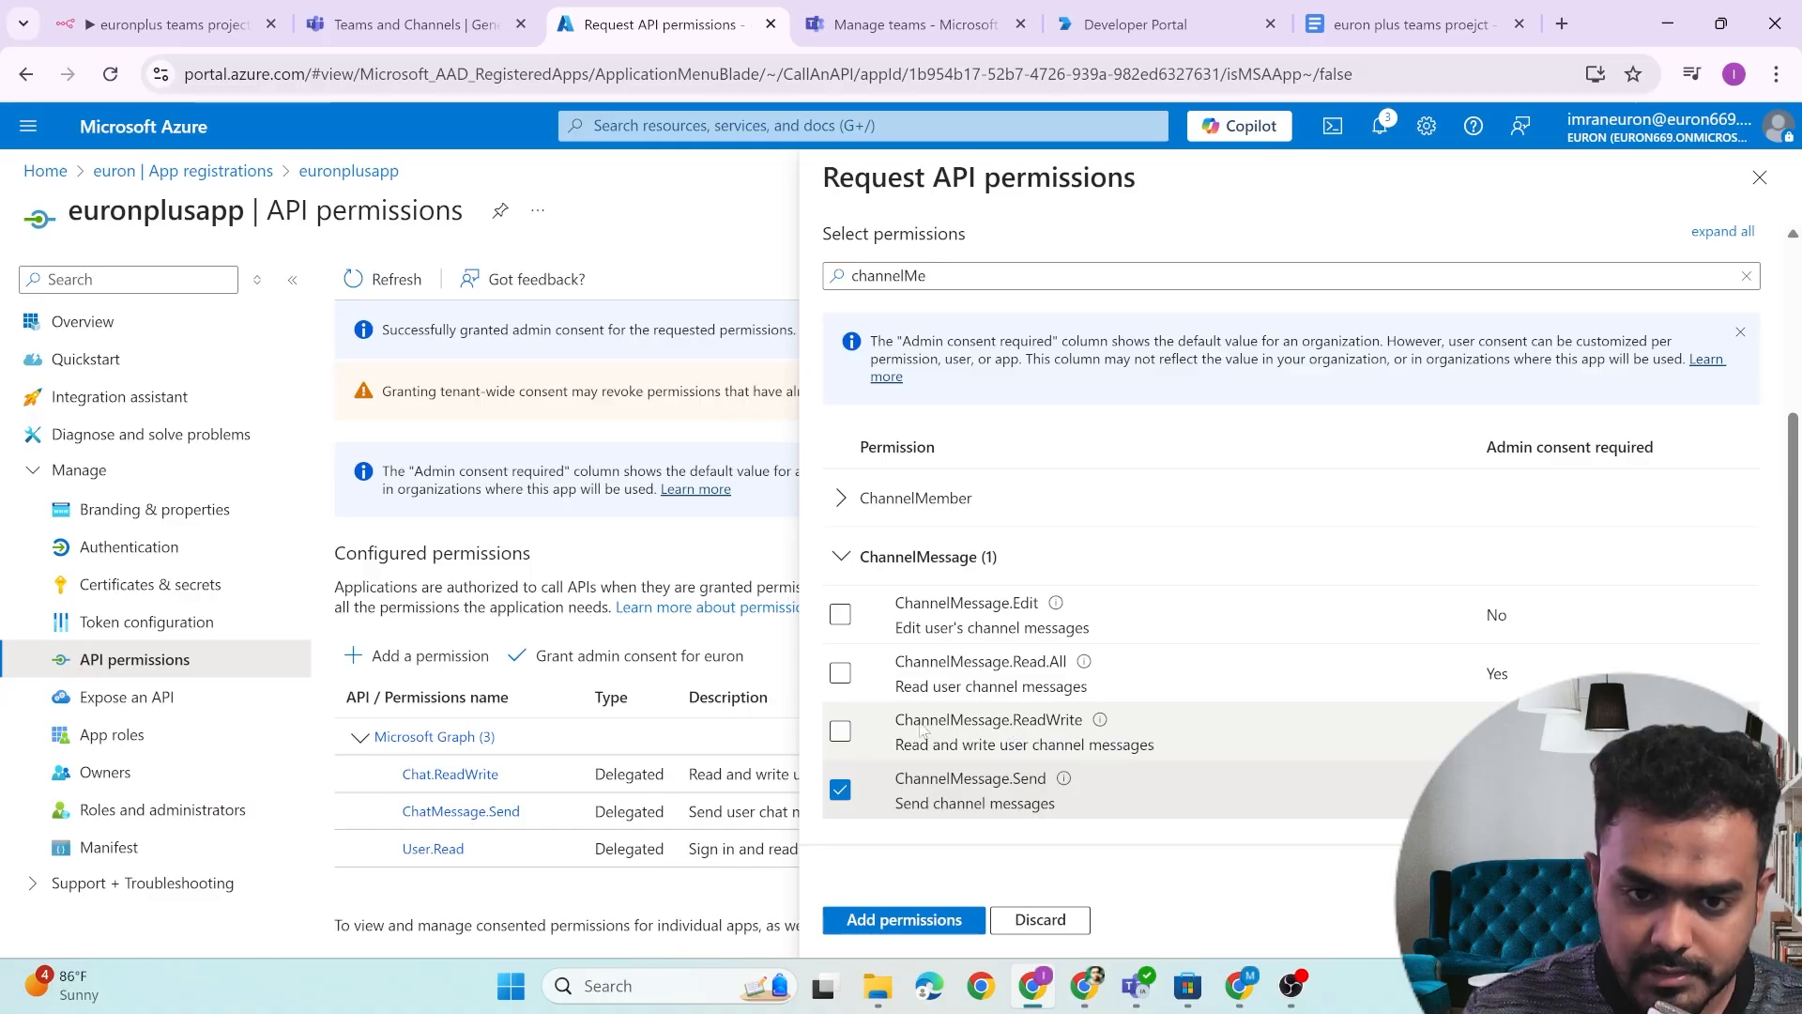
pyautogui.click(841, 732)
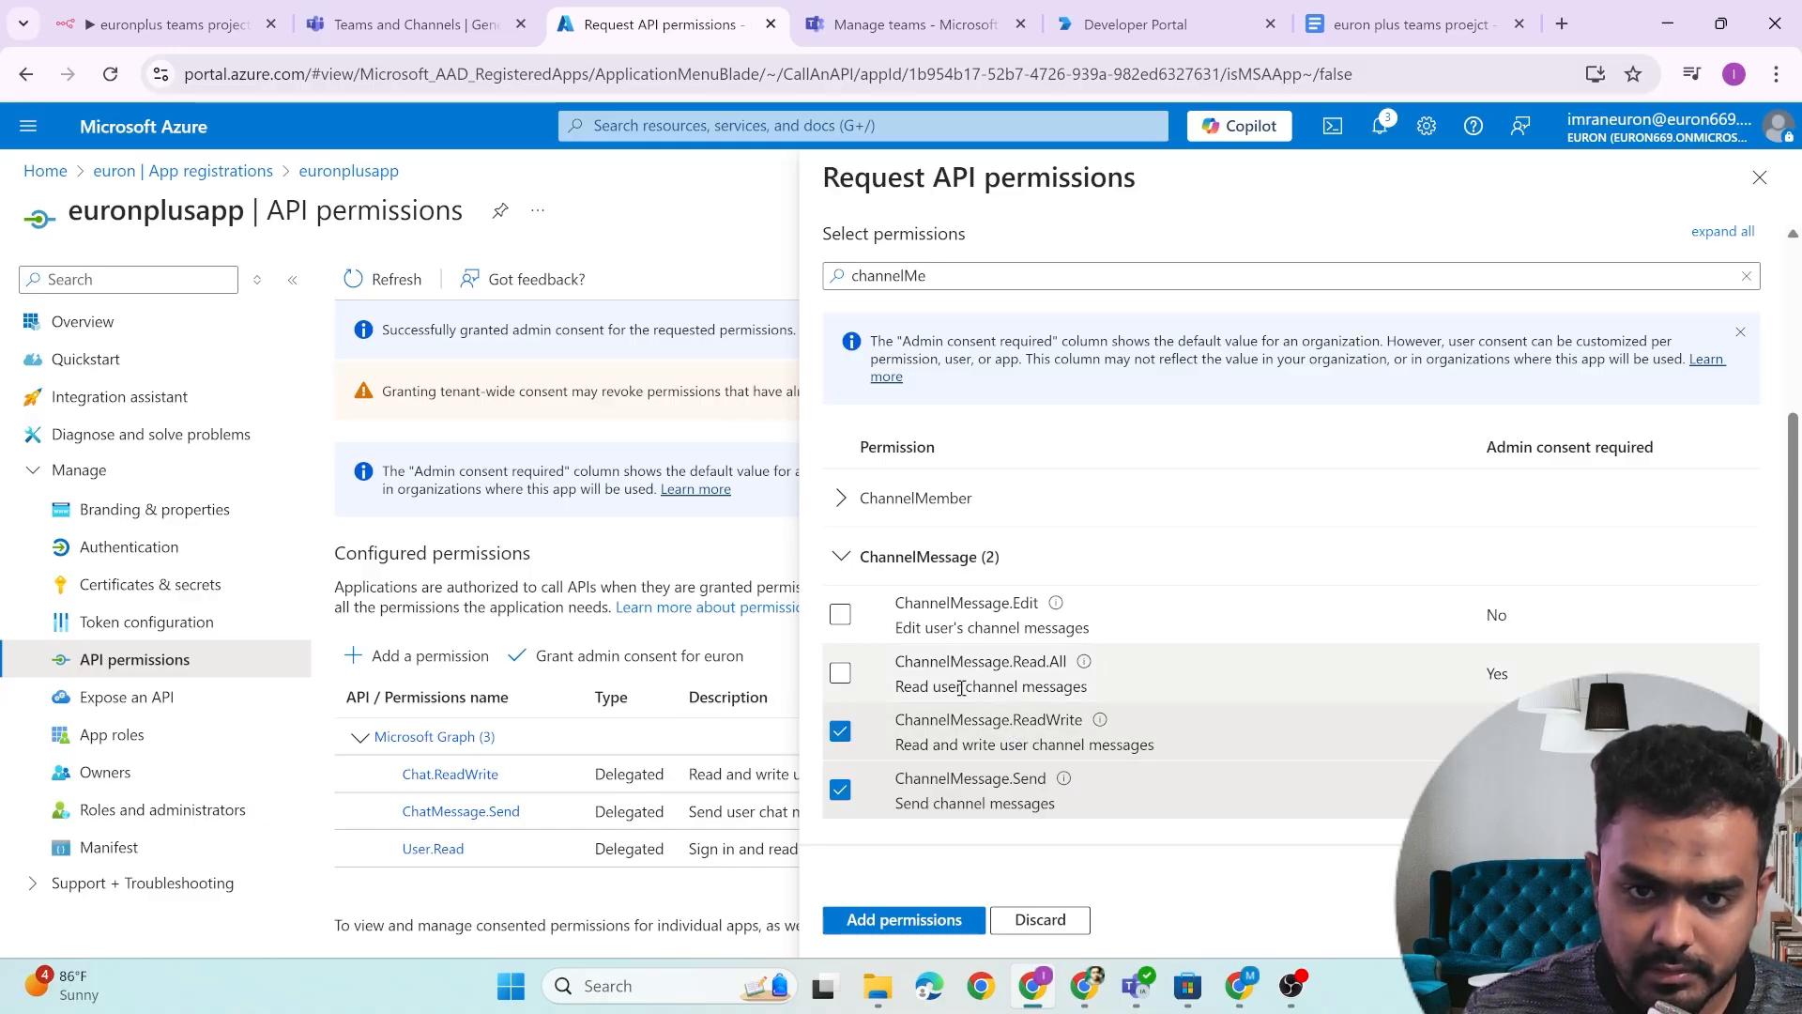
pyautogui.click(840, 674)
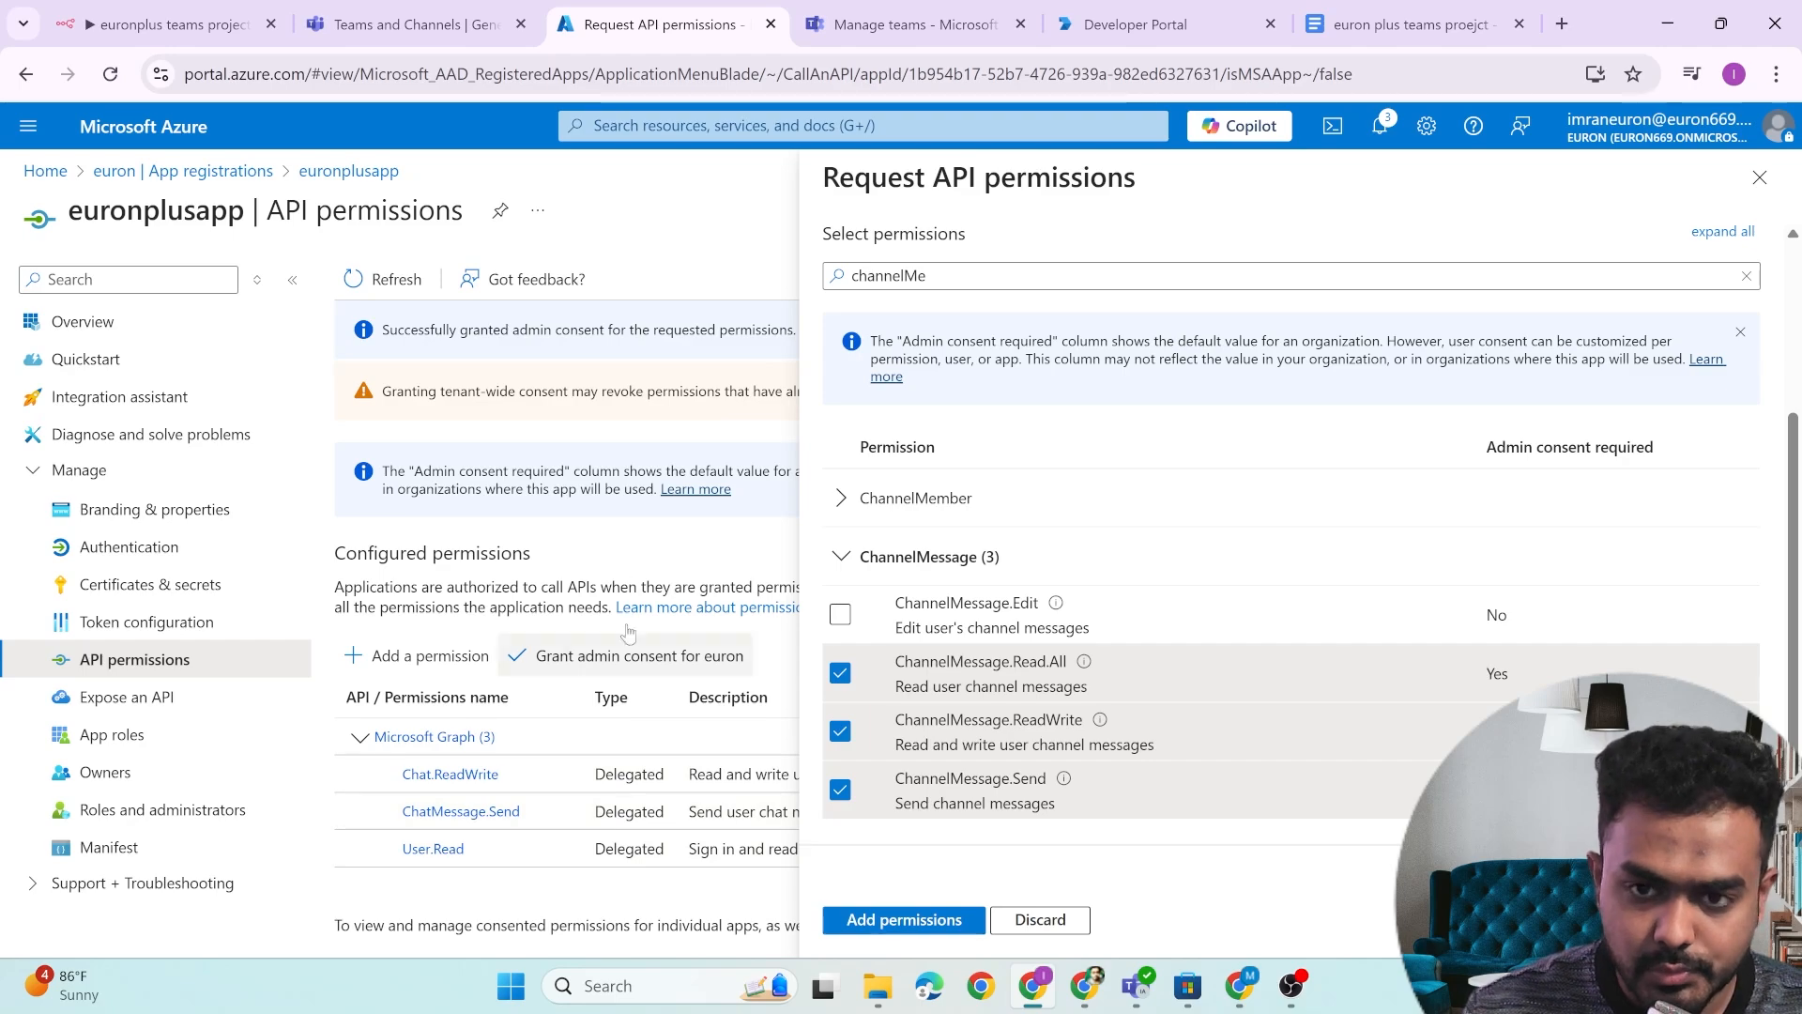
# Filter the delegated permissions by user.read and select User.Read.All and User.ReadBasic.All in the User group
pyautogui.moveTo(927, 276); pyautogui.dragTo(847, 281)
pyautogui.press('BackSpace')
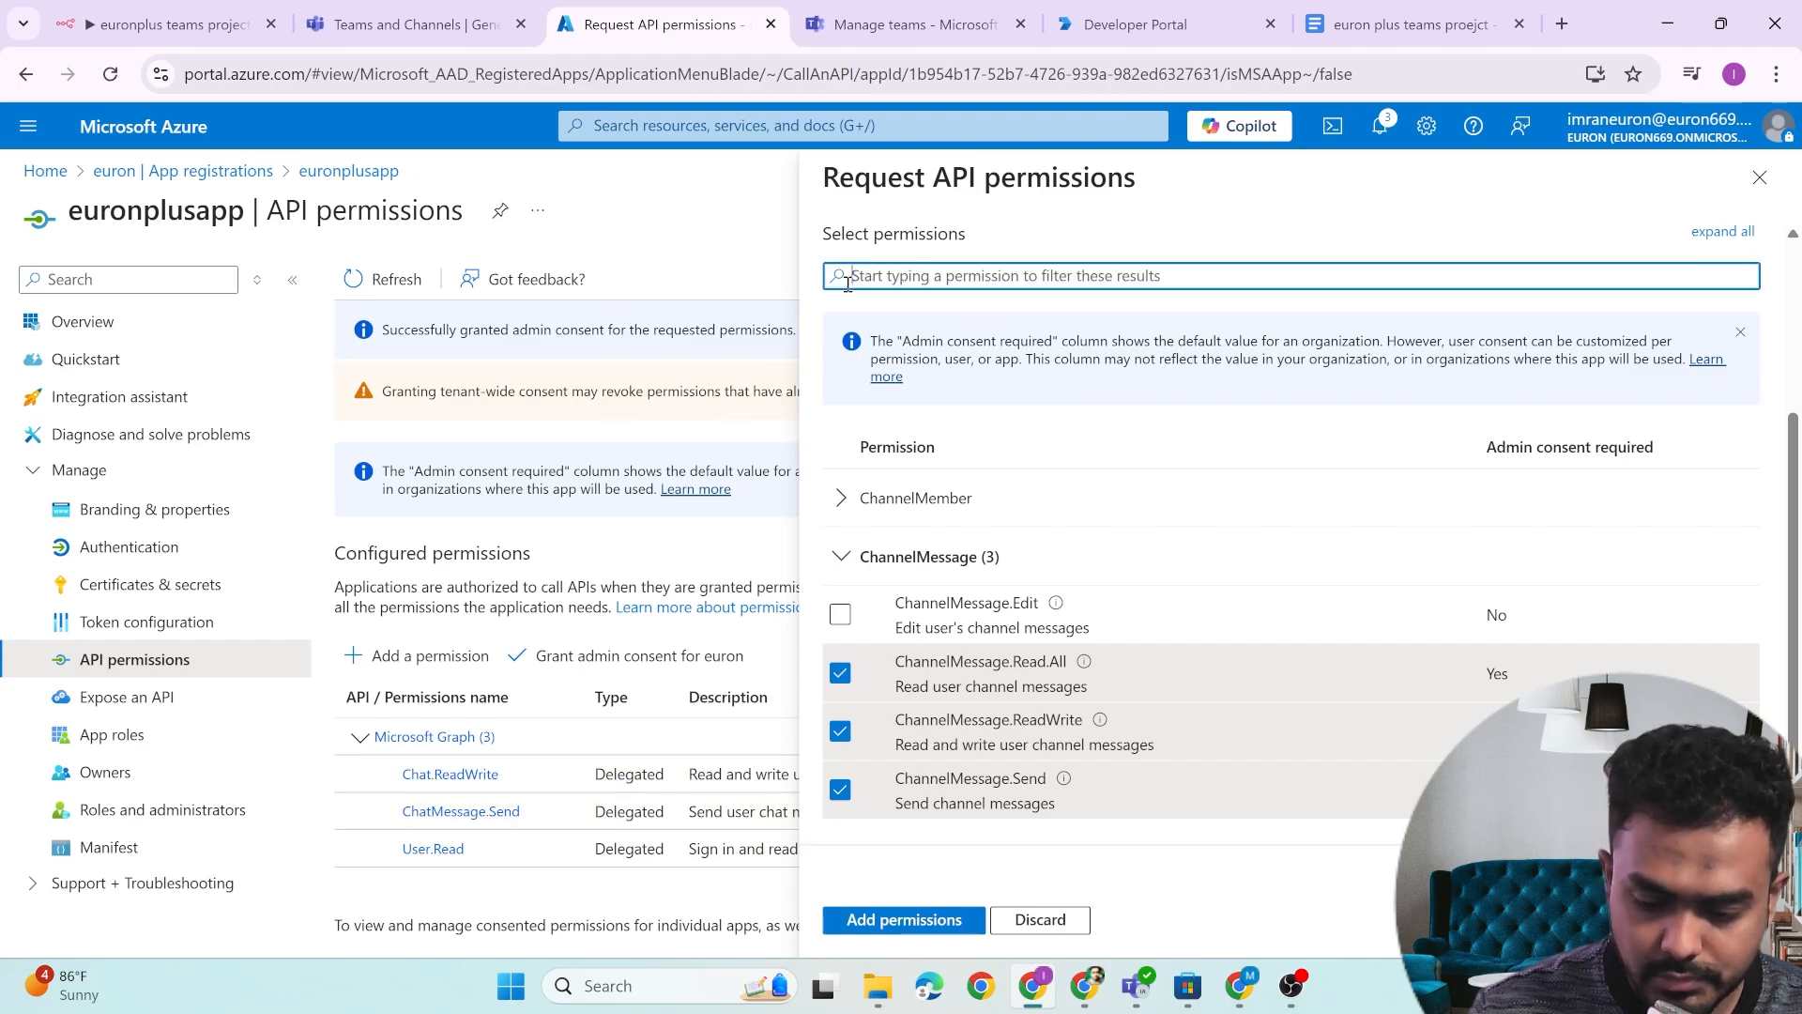
pyautogui.write('user')
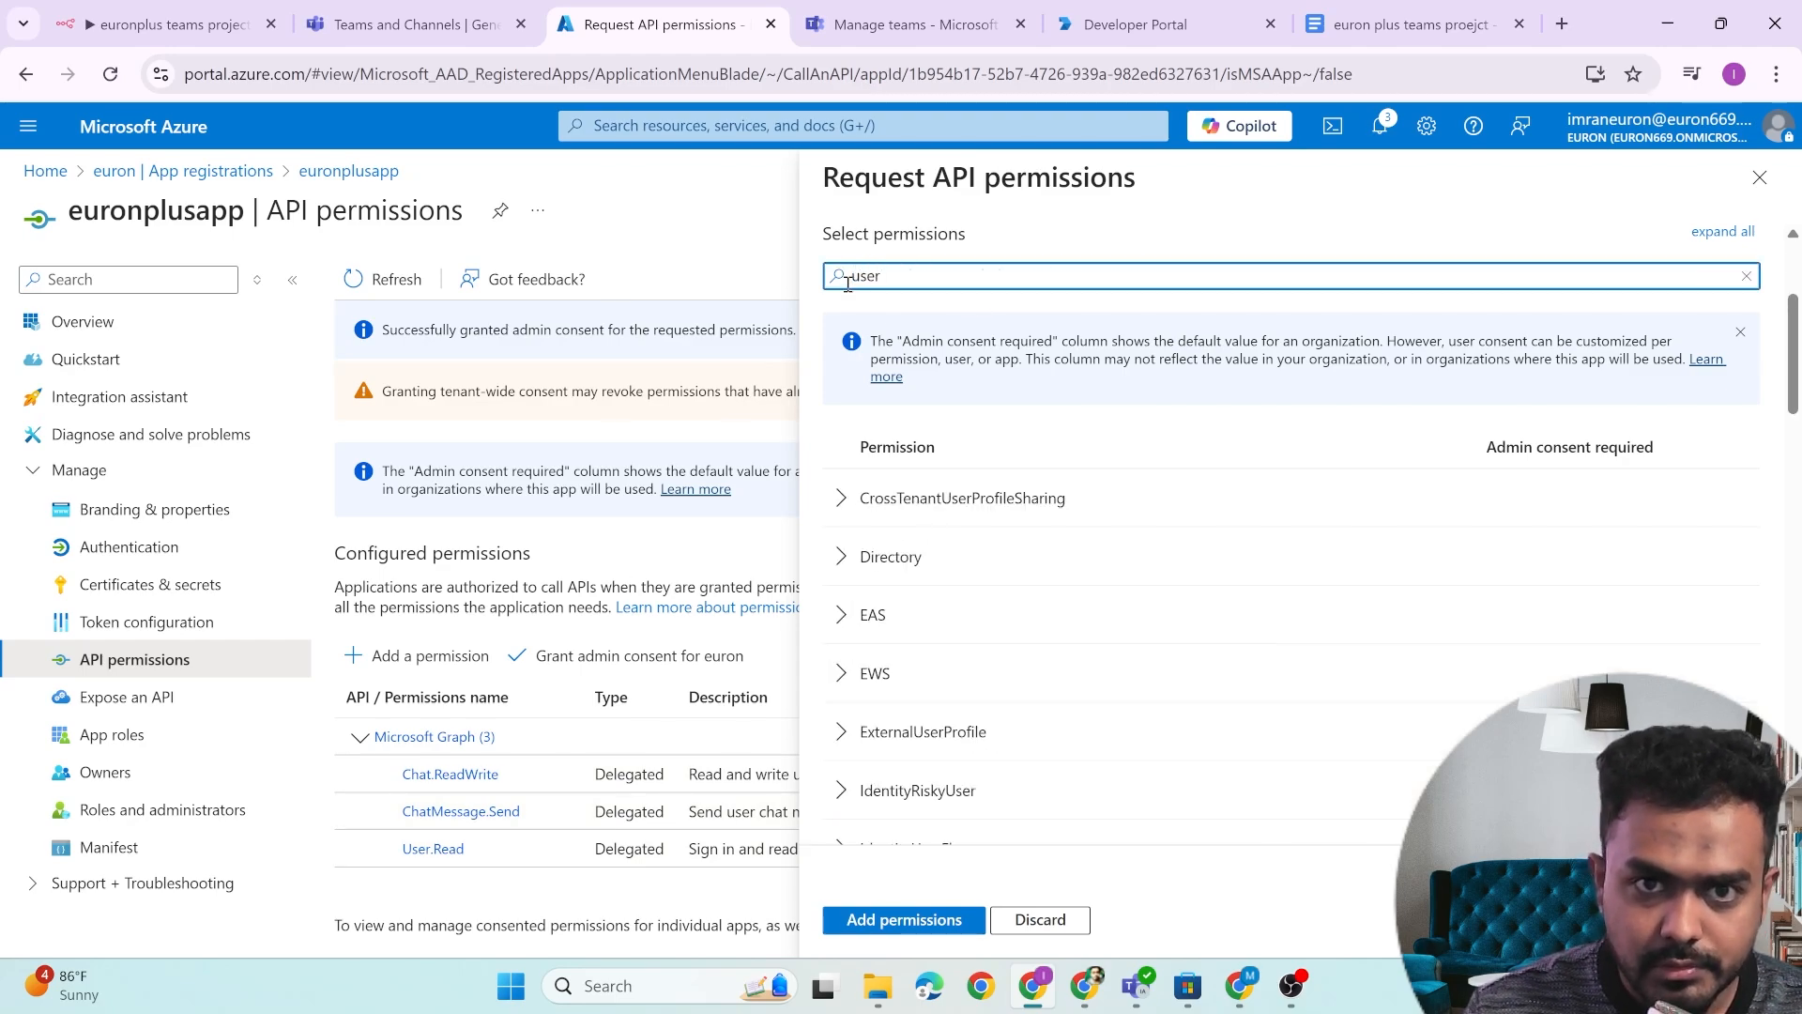
pyautogui.write('.rea')
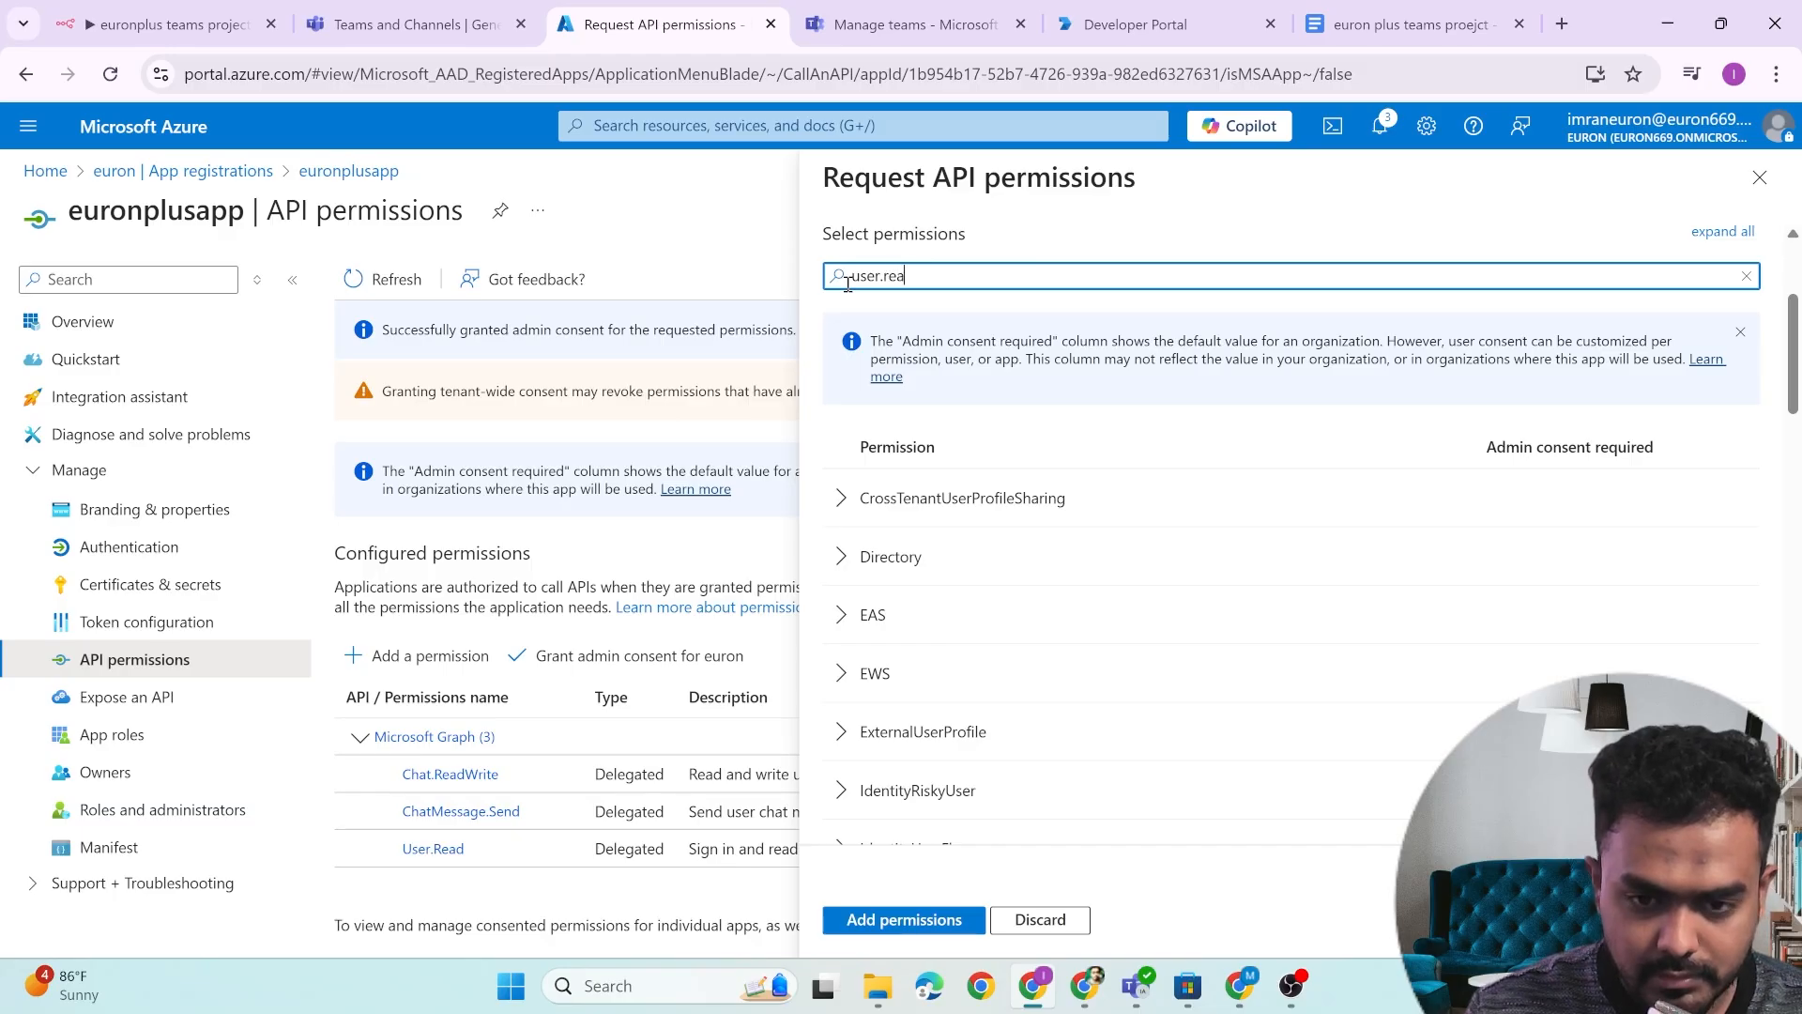
pyautogui.write('d')
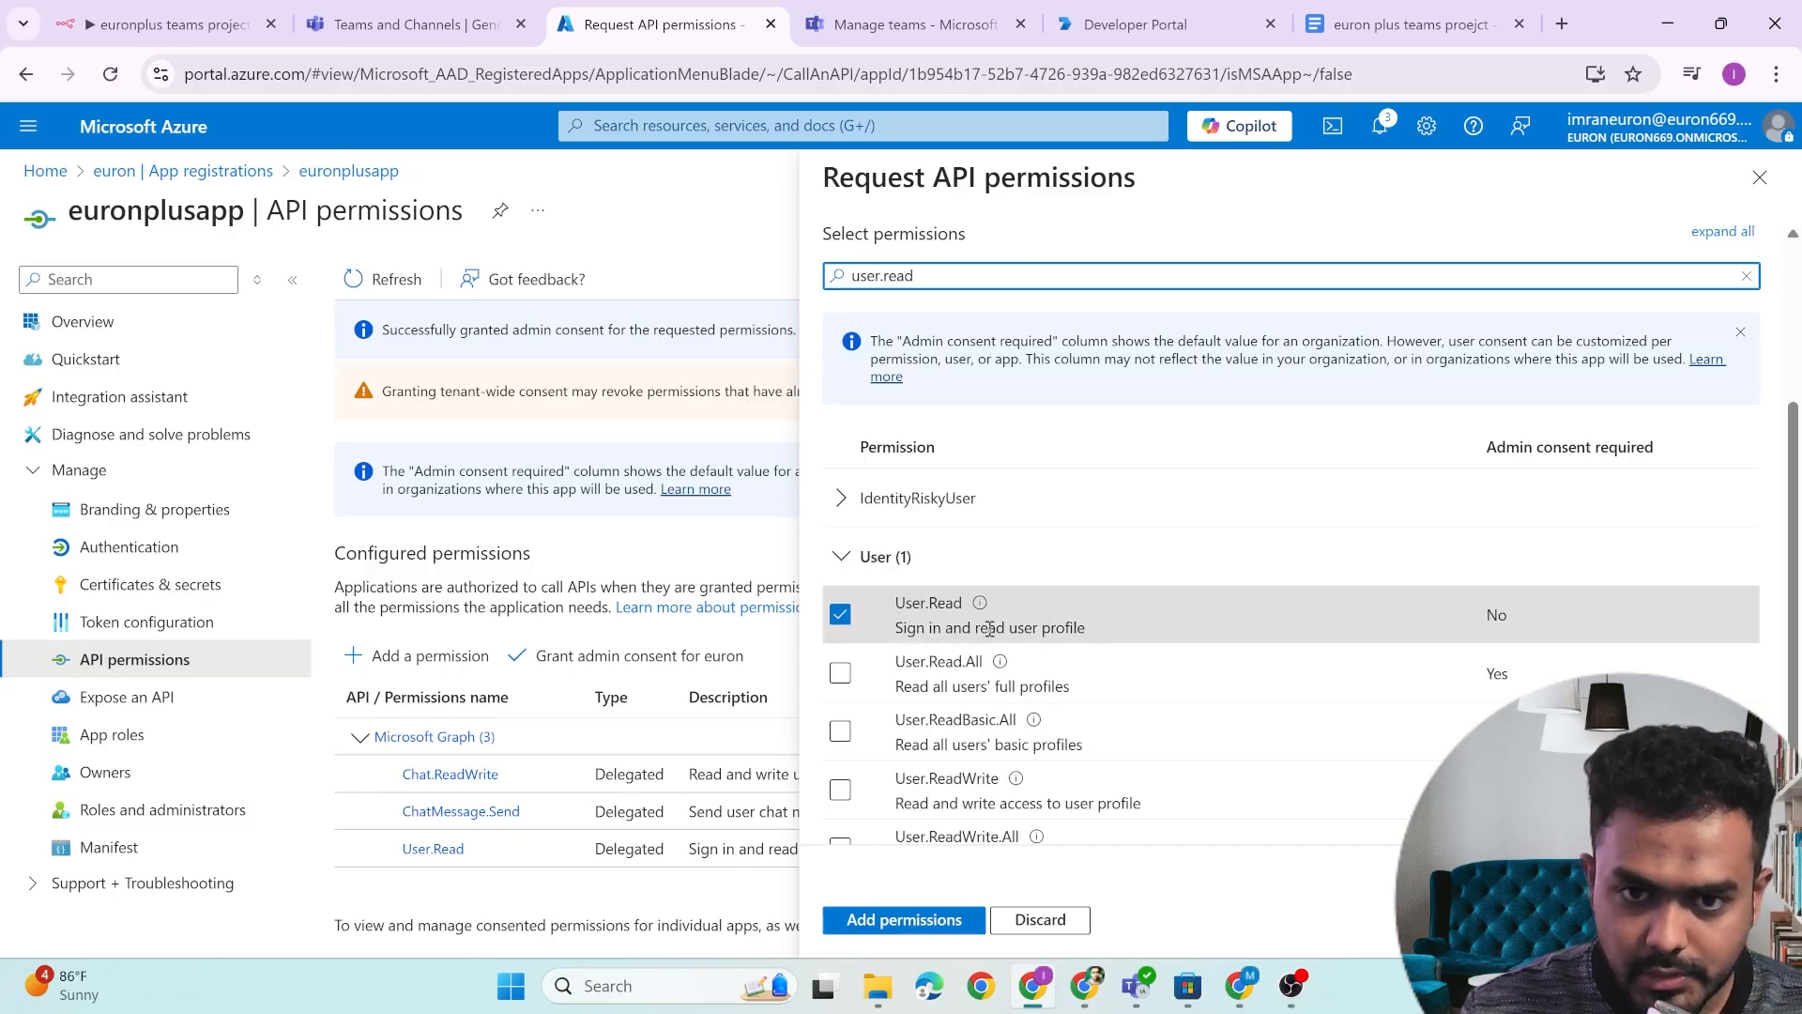
pyautogui.click(843, 674)
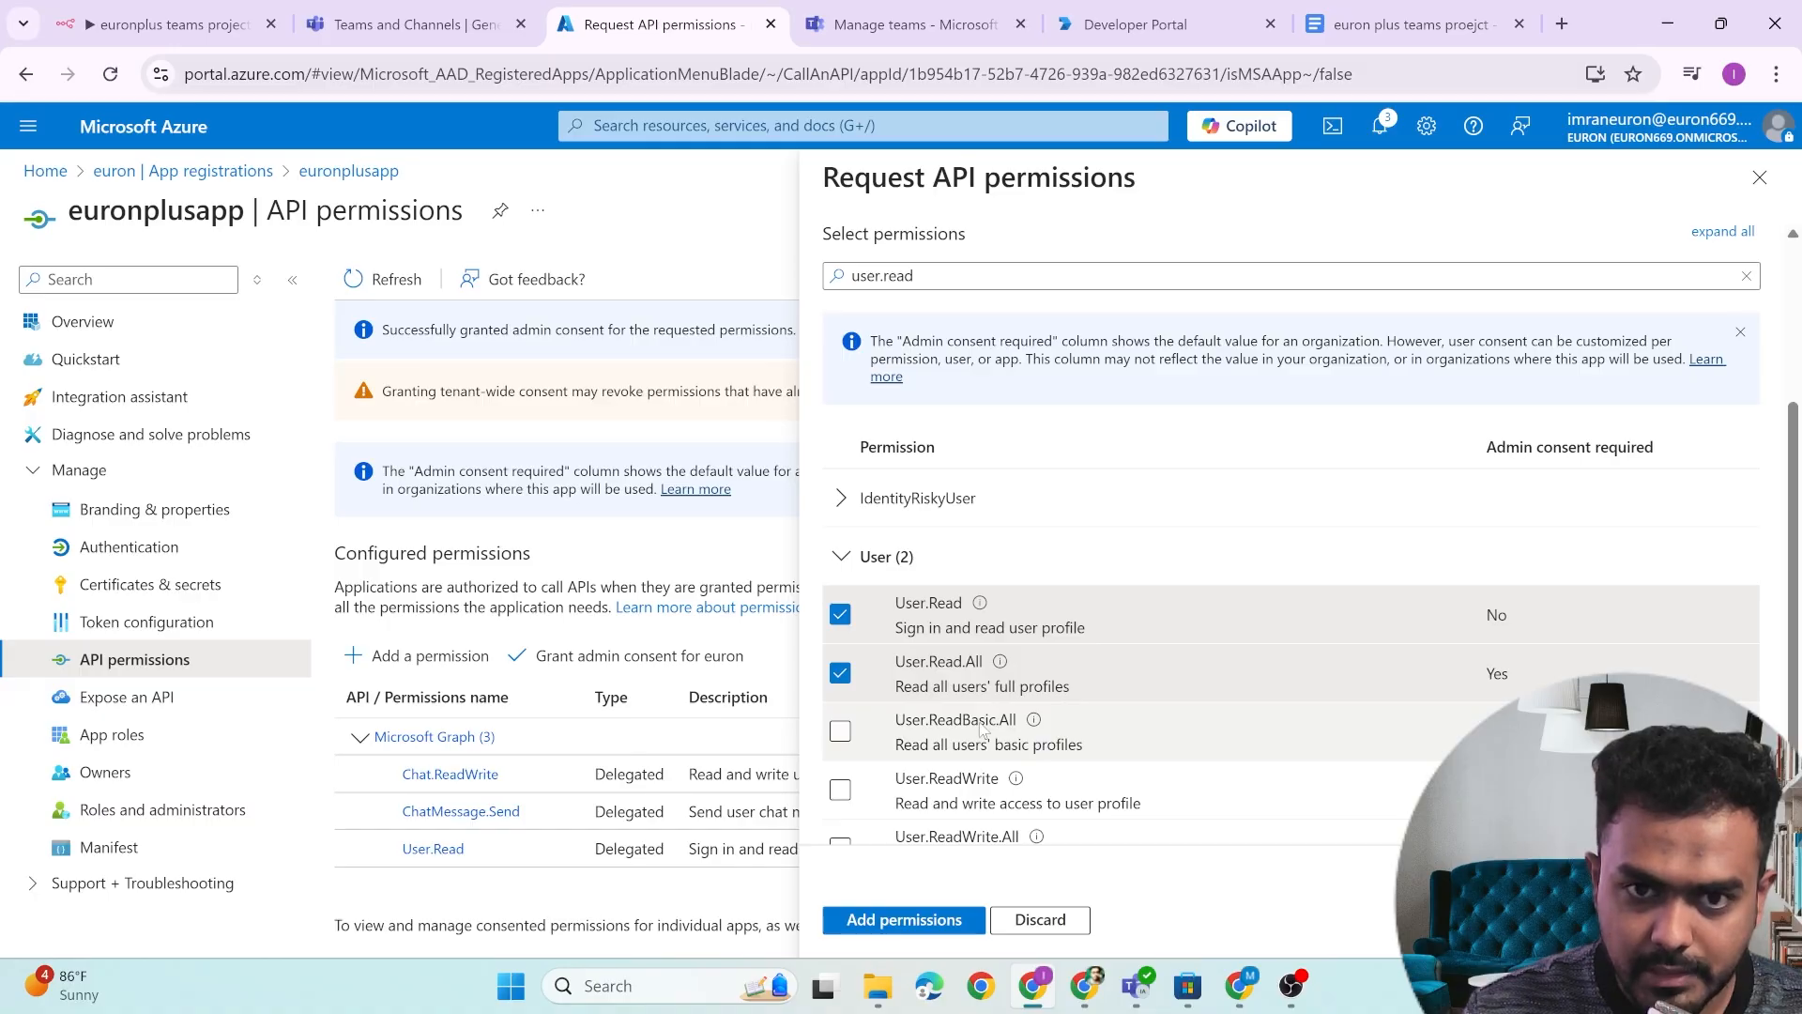
pyautogui.click(840, 736)
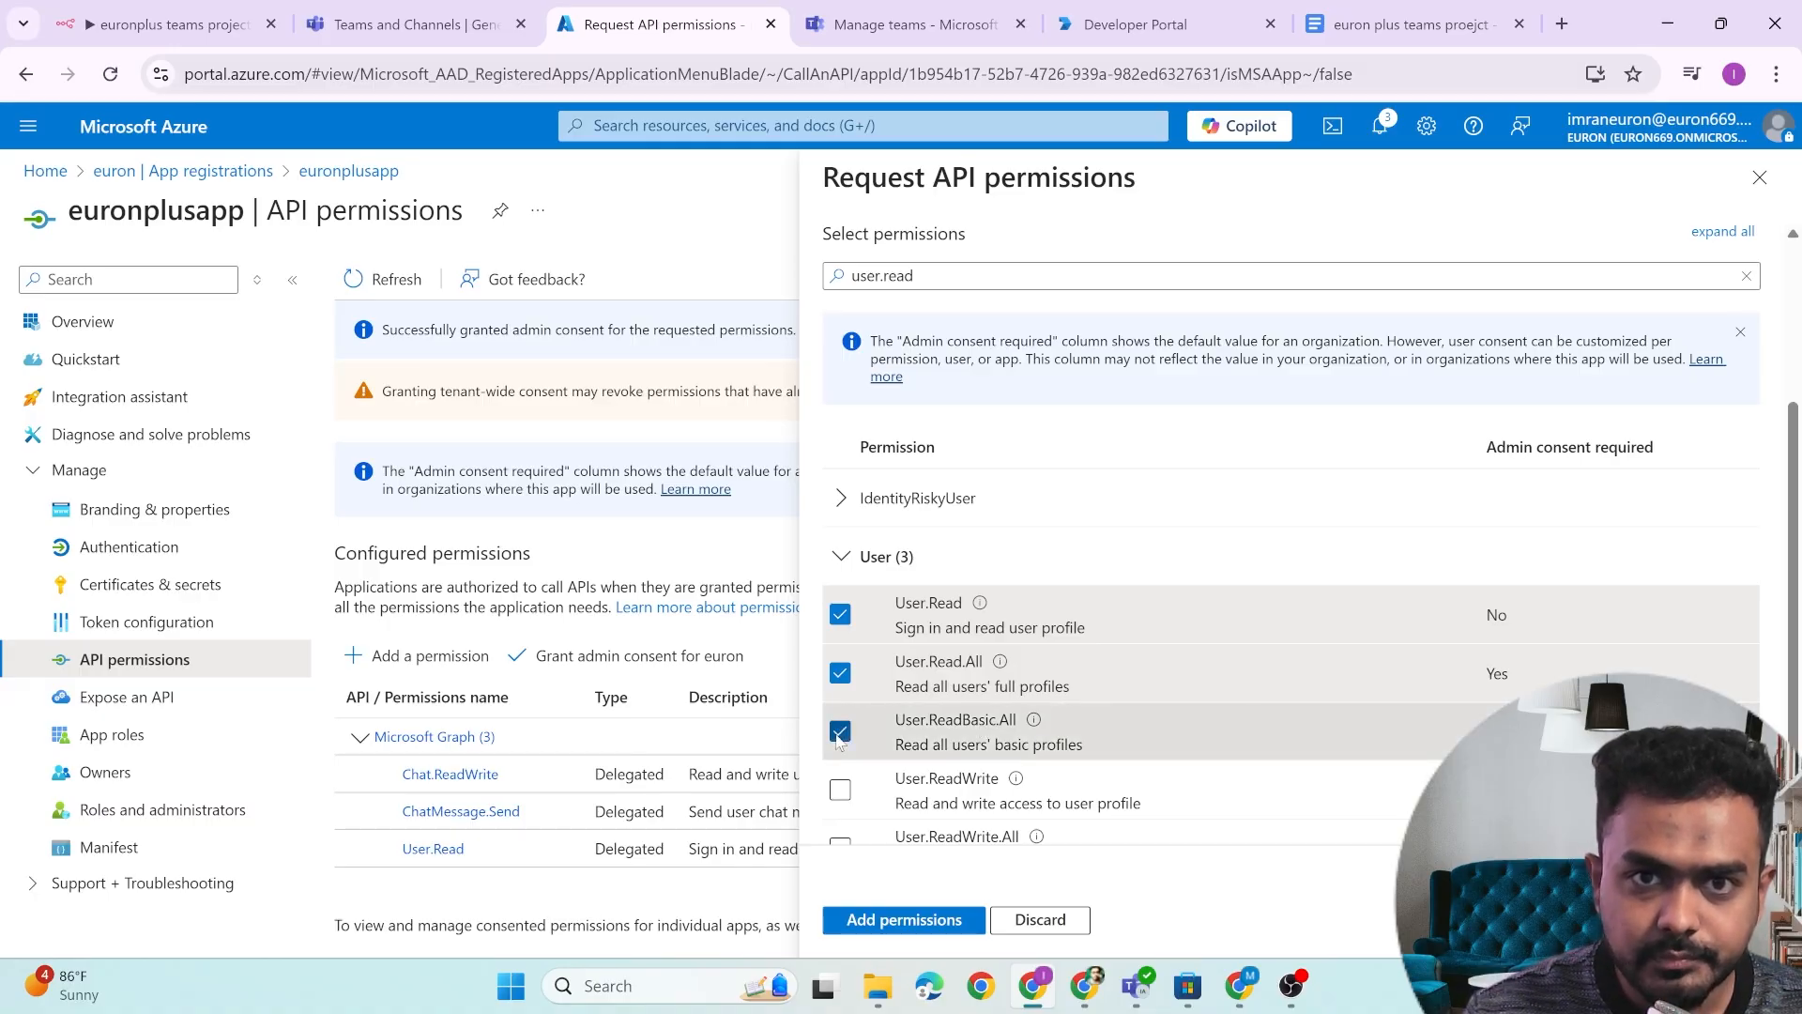
# Filter the delegated permissions by teams.read and expand the ServiceActivity-Teams group
pyautogui.scroll(3, 865, 723)
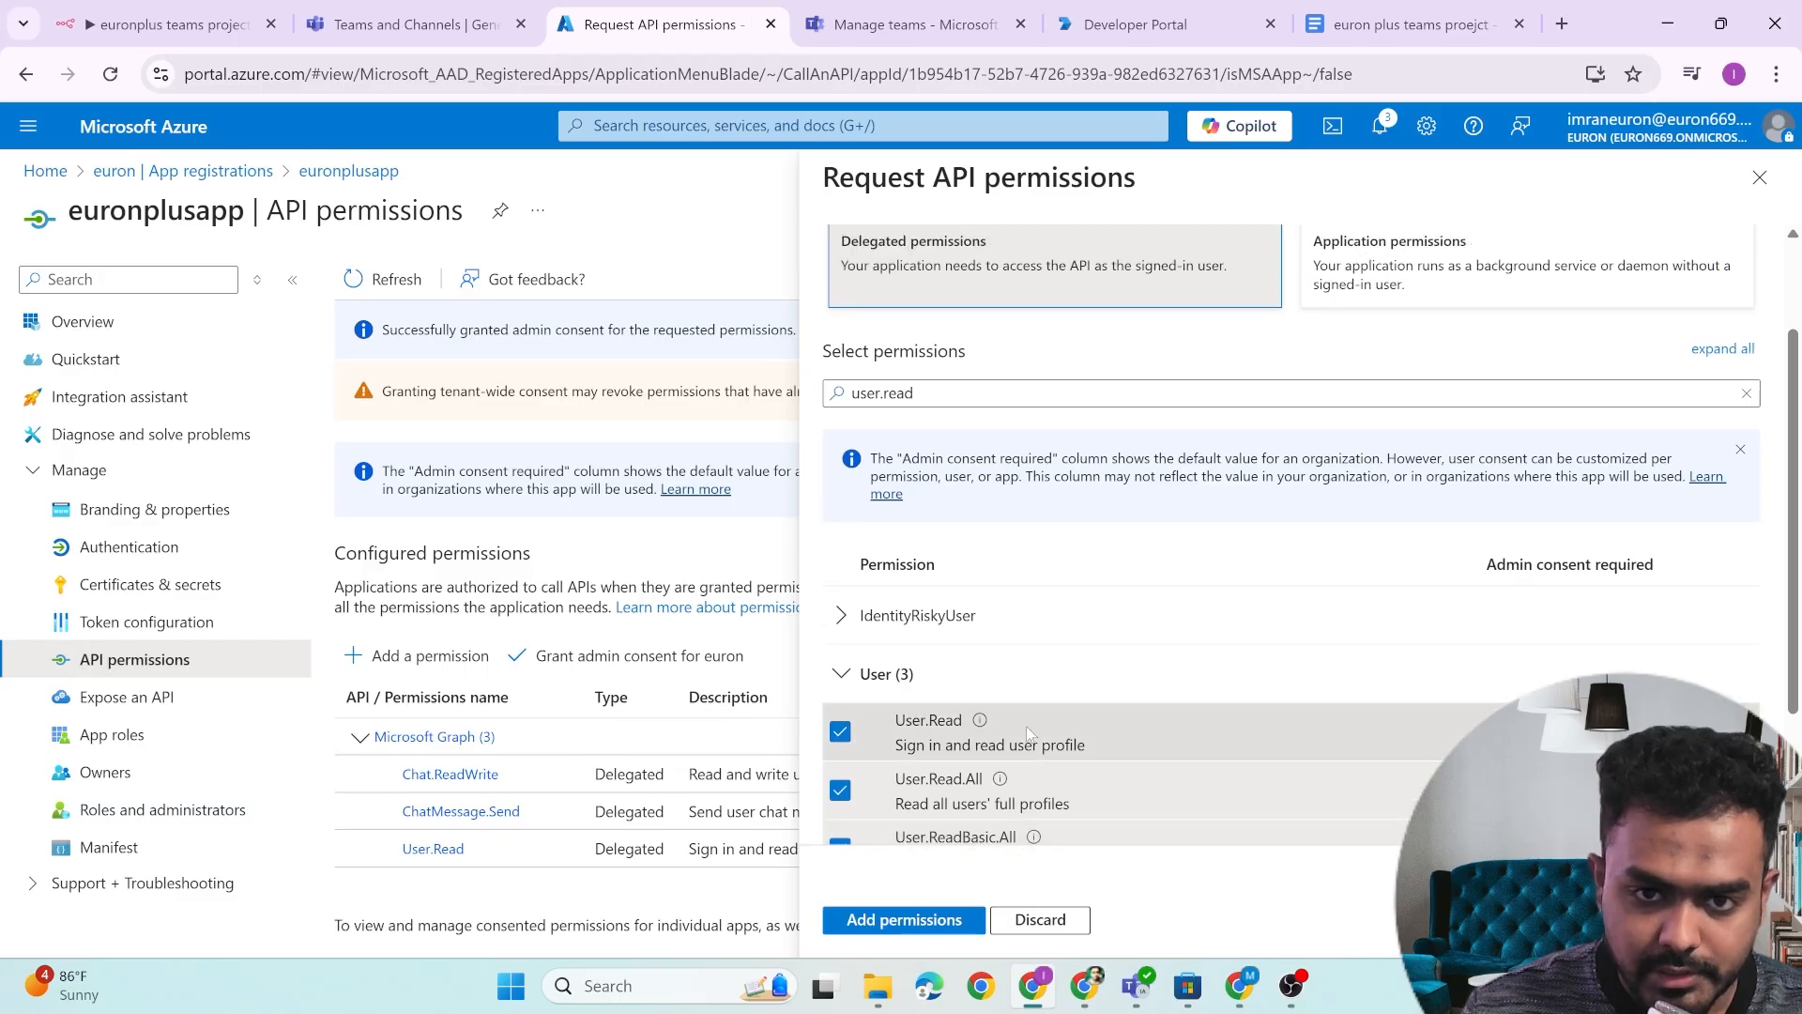
pyautogui.scroll(1, 1030, 733)
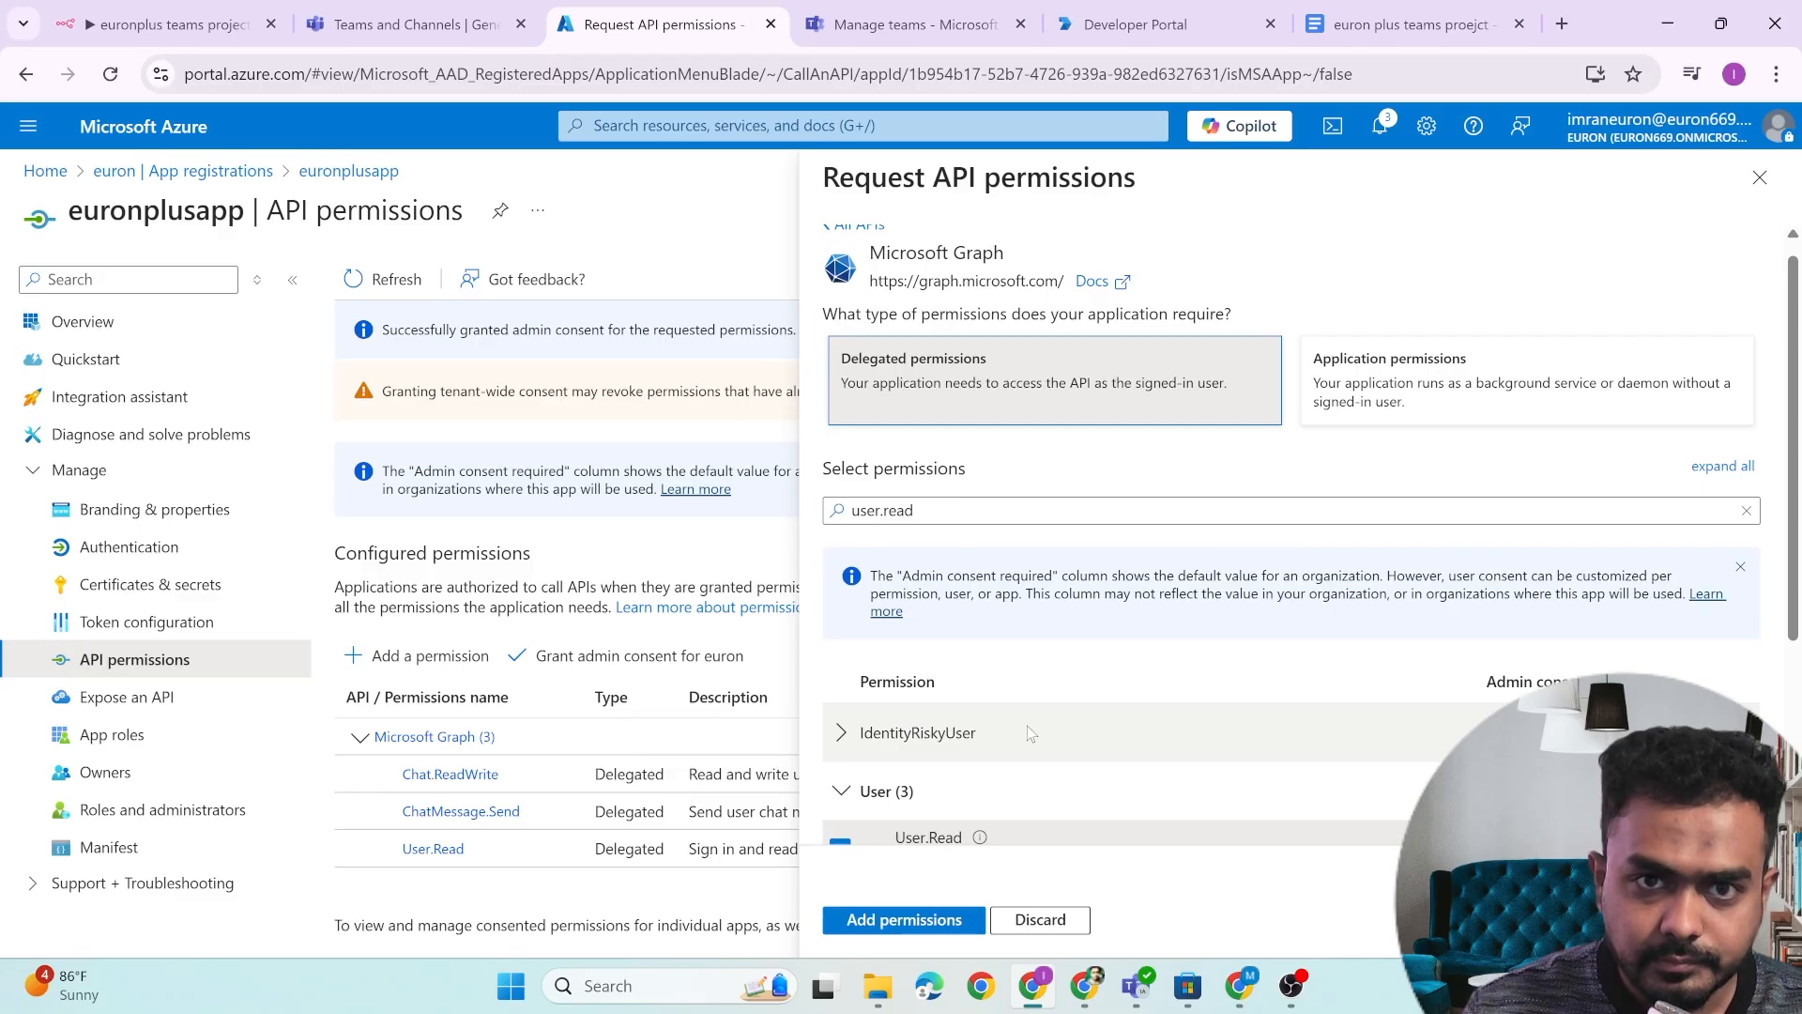
pyautogui.moveTo(947, 512); pyautogui.dragTo(837, 513)
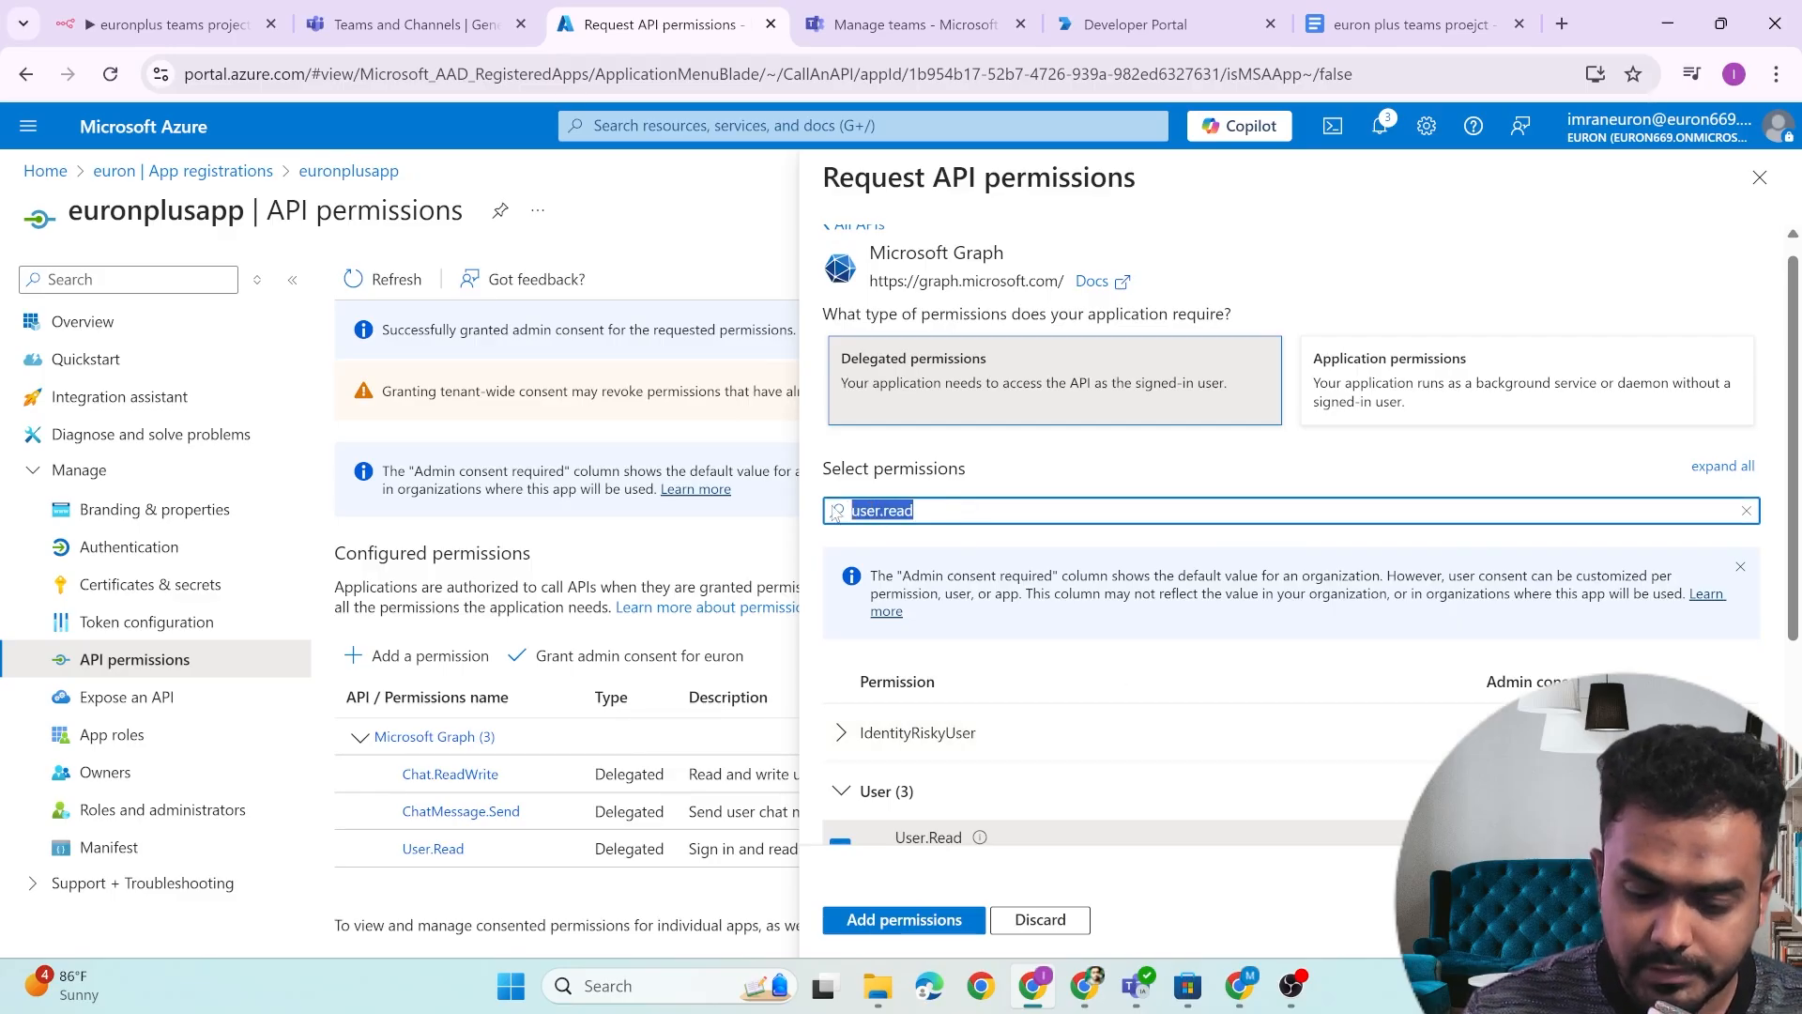
pyautogui.press('BackSpace')
pyautogui.write('teams')
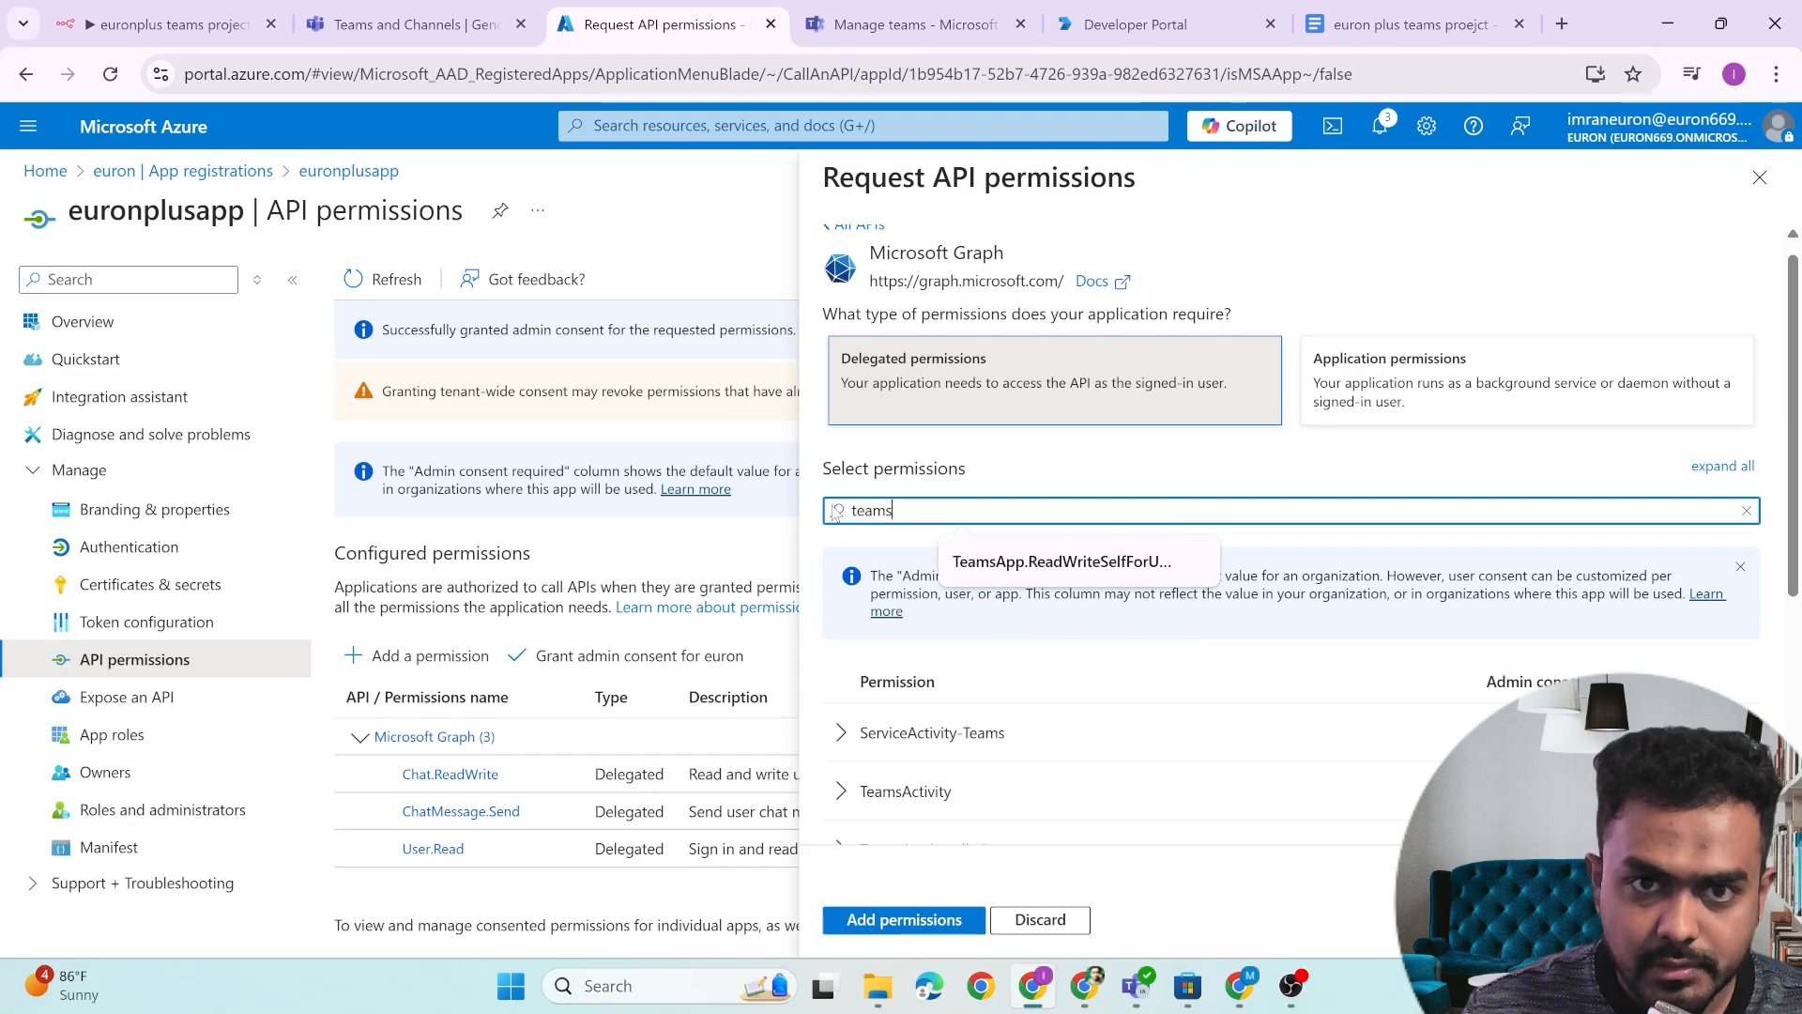
pyautogui.write('.read')
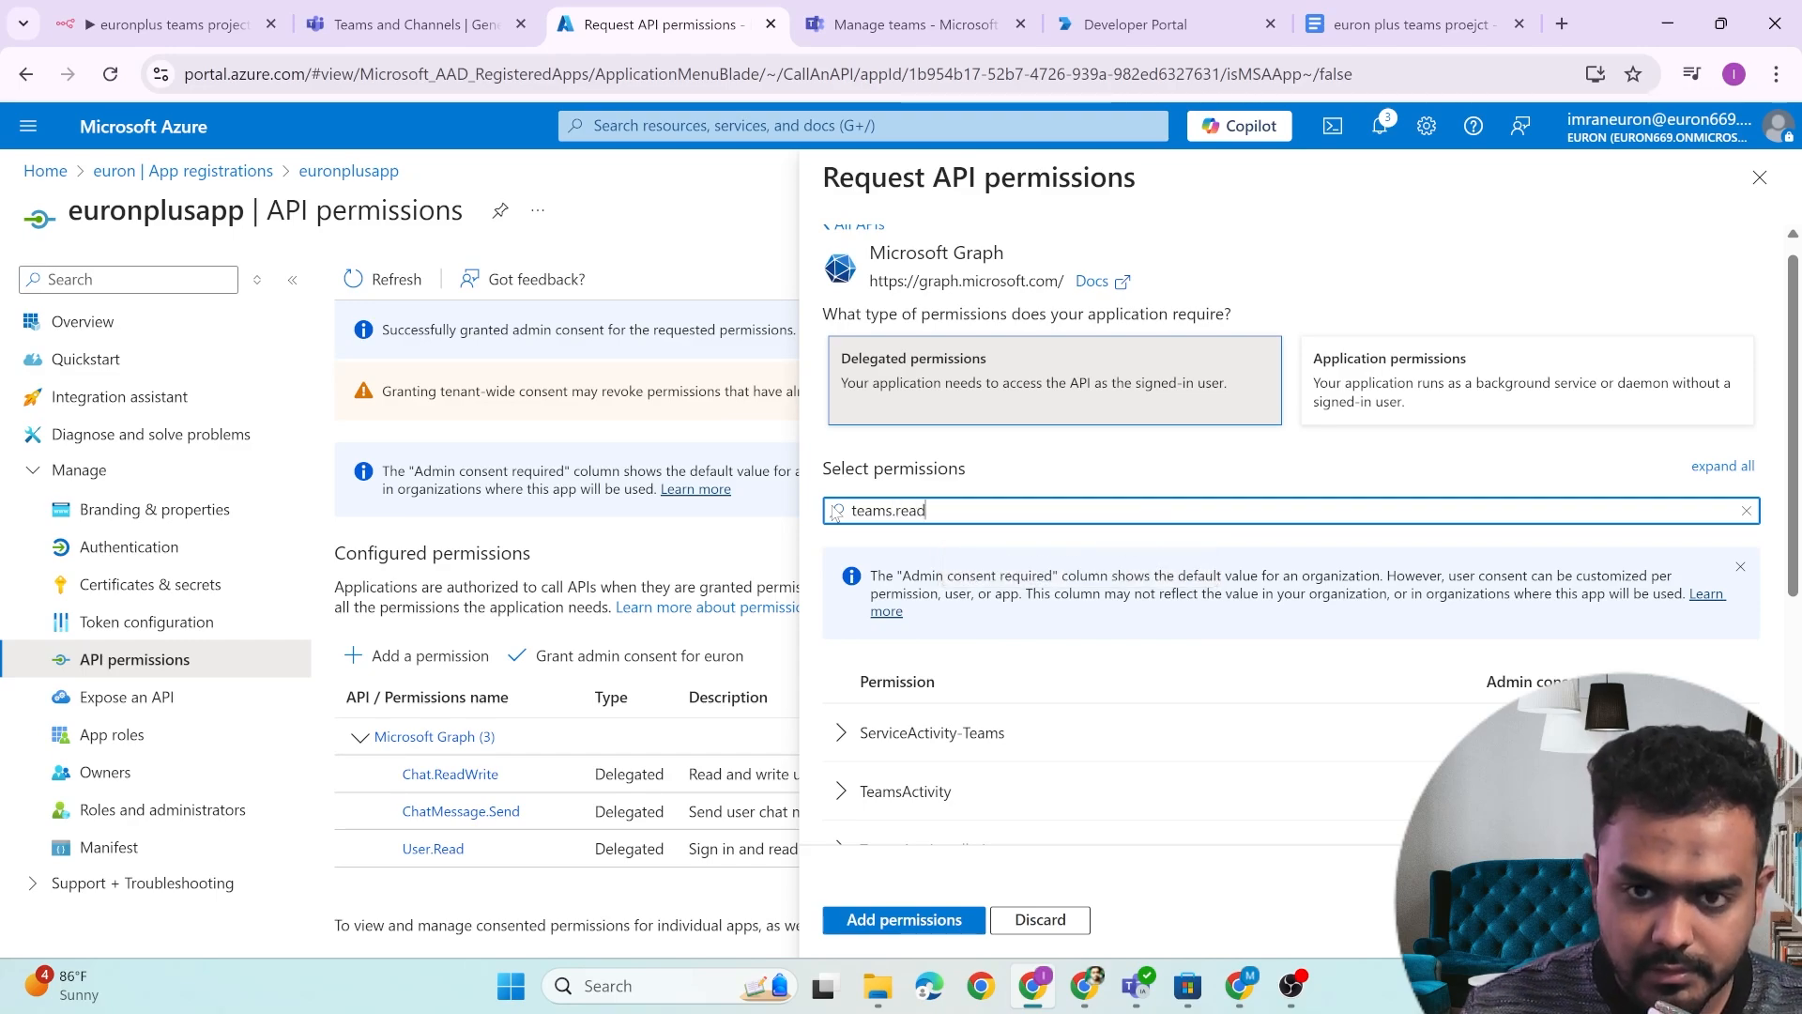
pyautogui.click(842, 751)
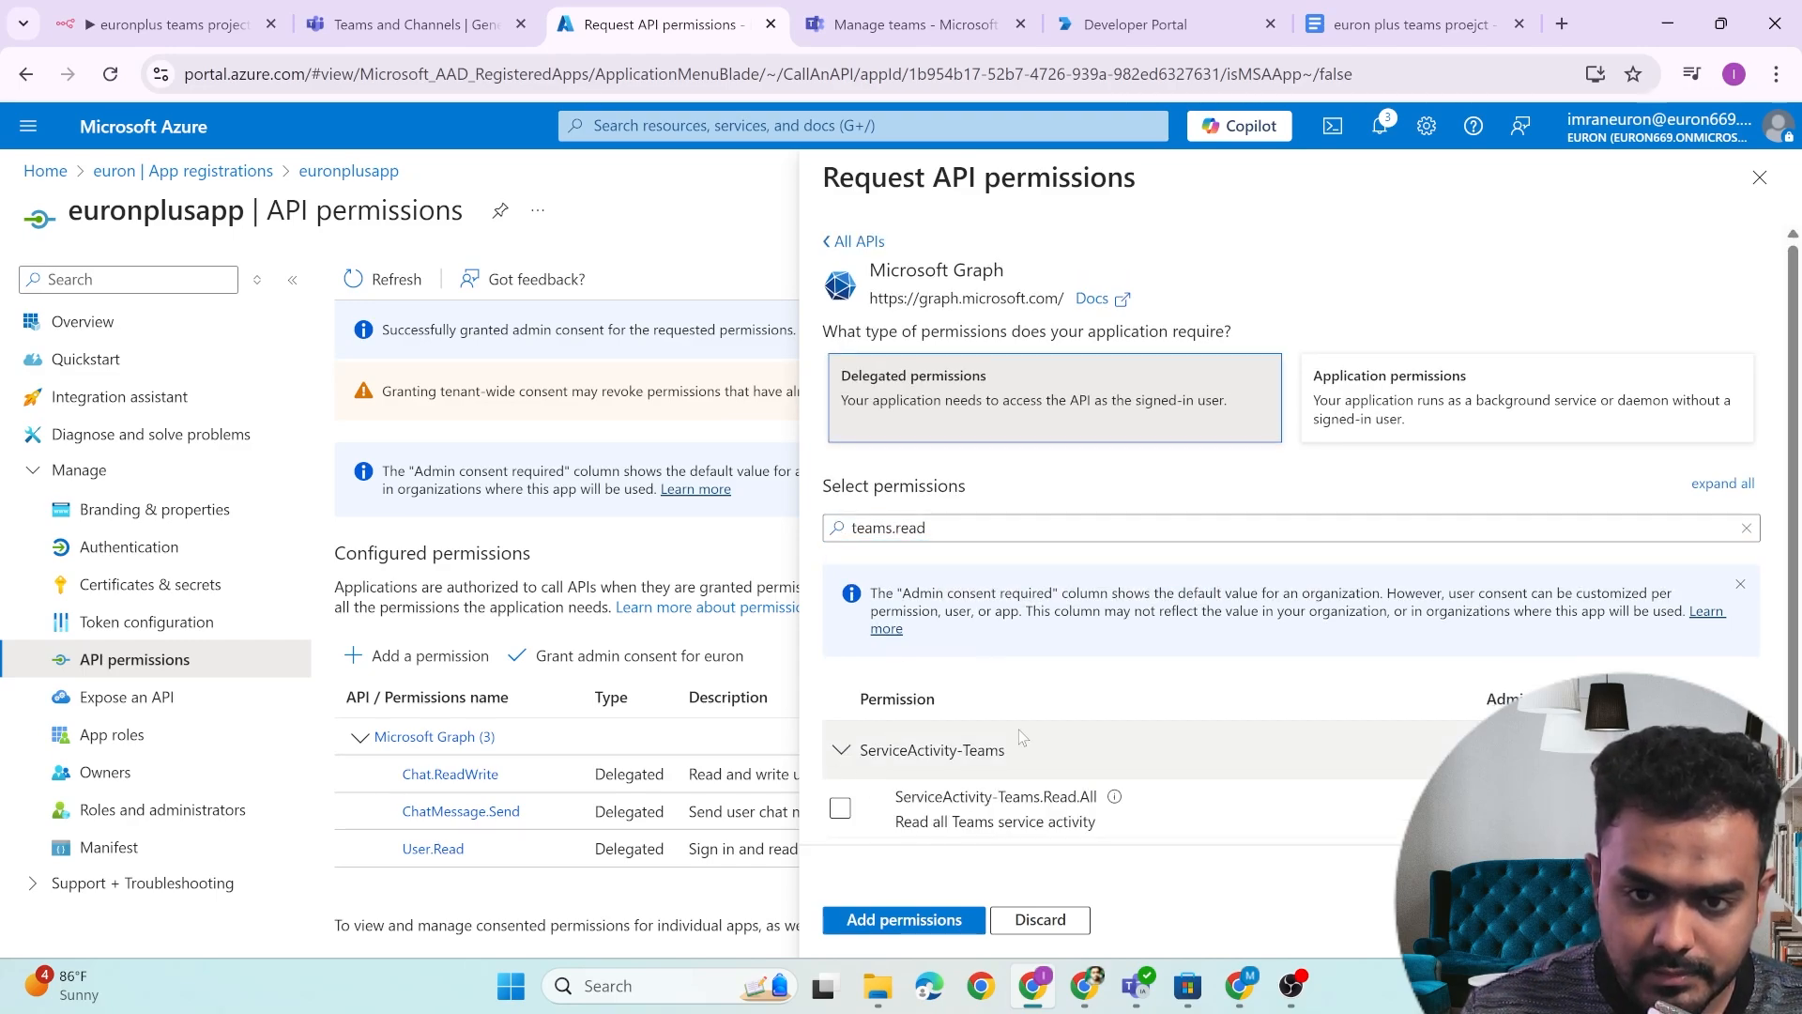
# Filter the delegated permissions by Team.Read and select Team.ReadBasic.All in the Team group
pyautogui.click(974, 512)
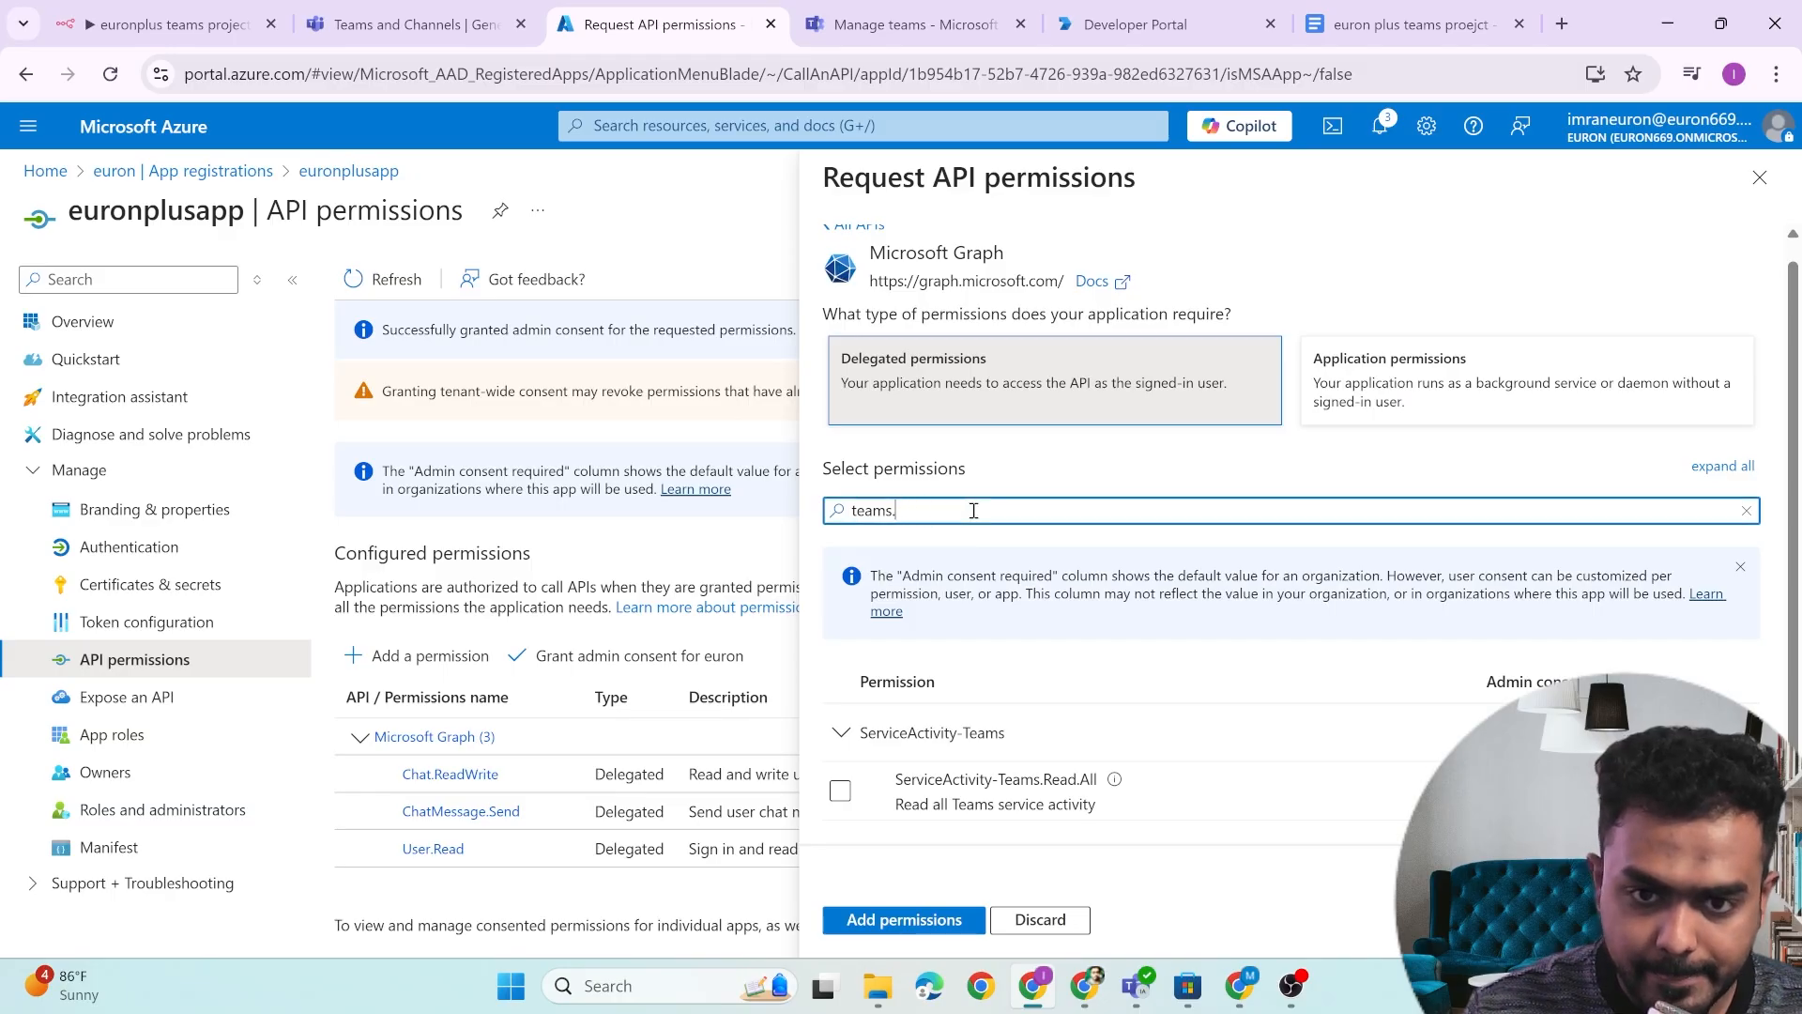
pyautogui.press('BackSpace')
pyautogui.press('BackSpace')
pyautogui.press('BackSpace')
pyautogui.press('BackSpace')
pyautogui.write('Teas')
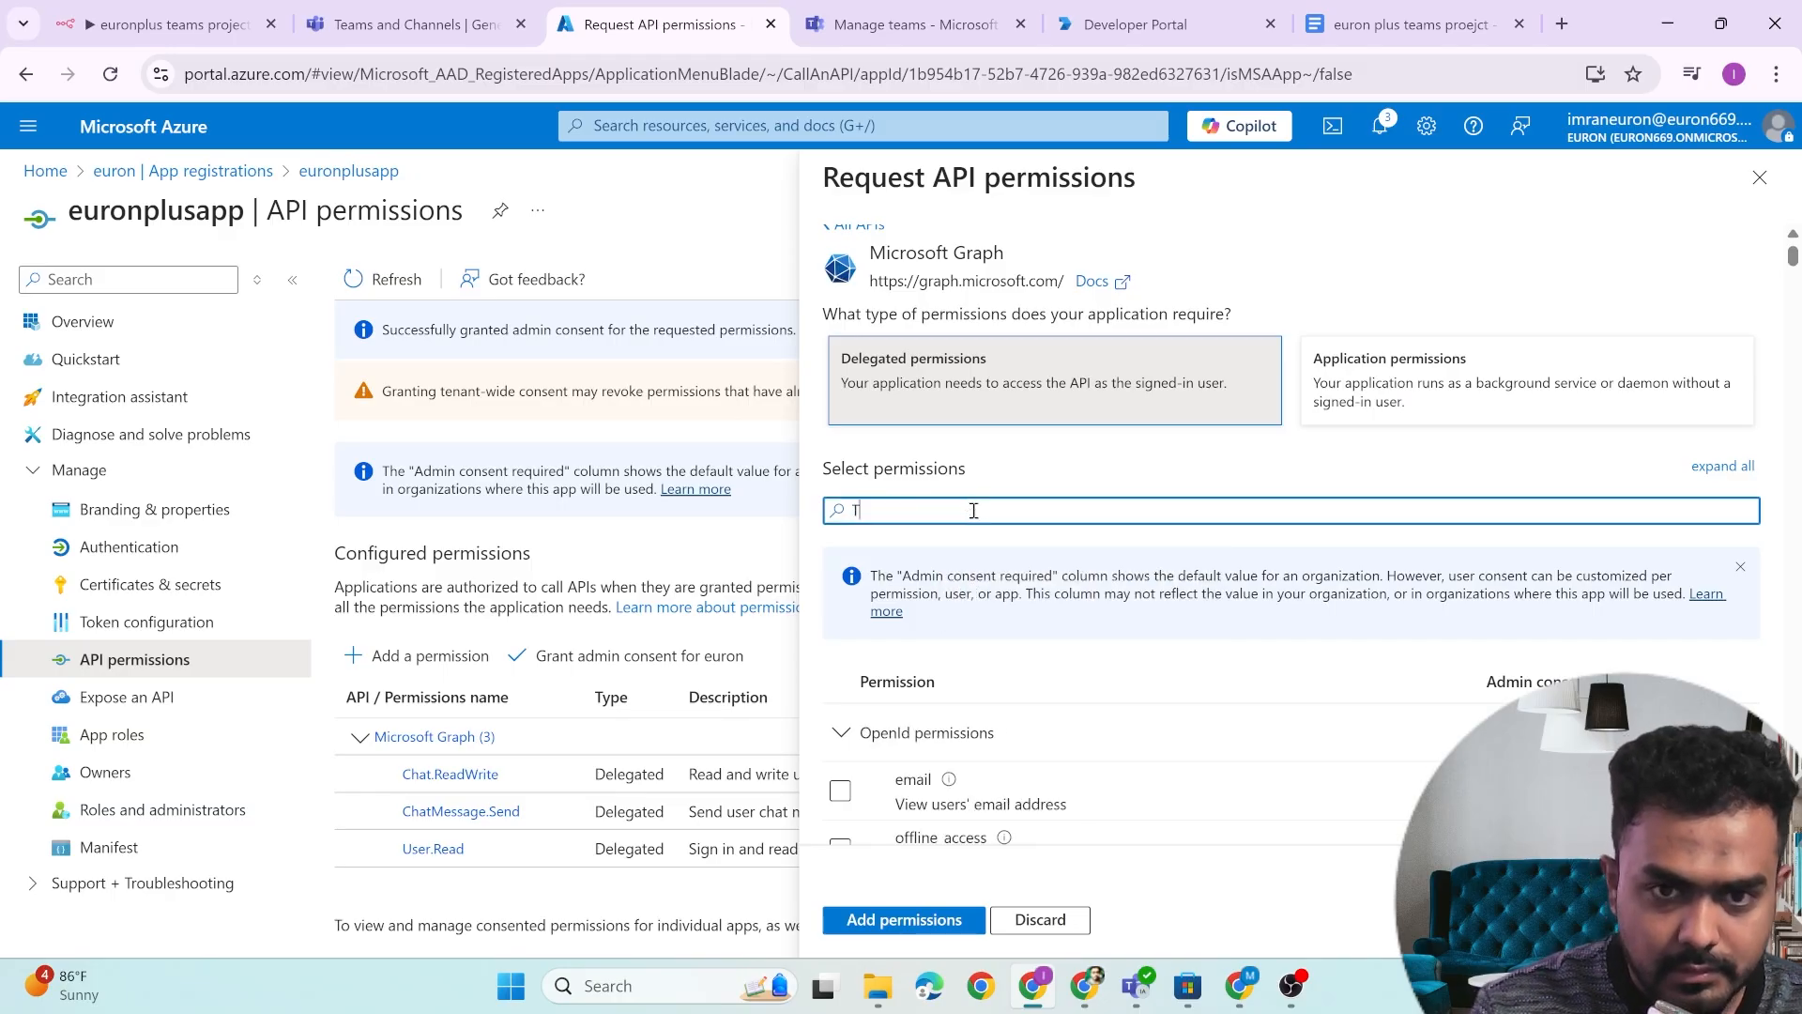
pyautogui.press('BackSpace')
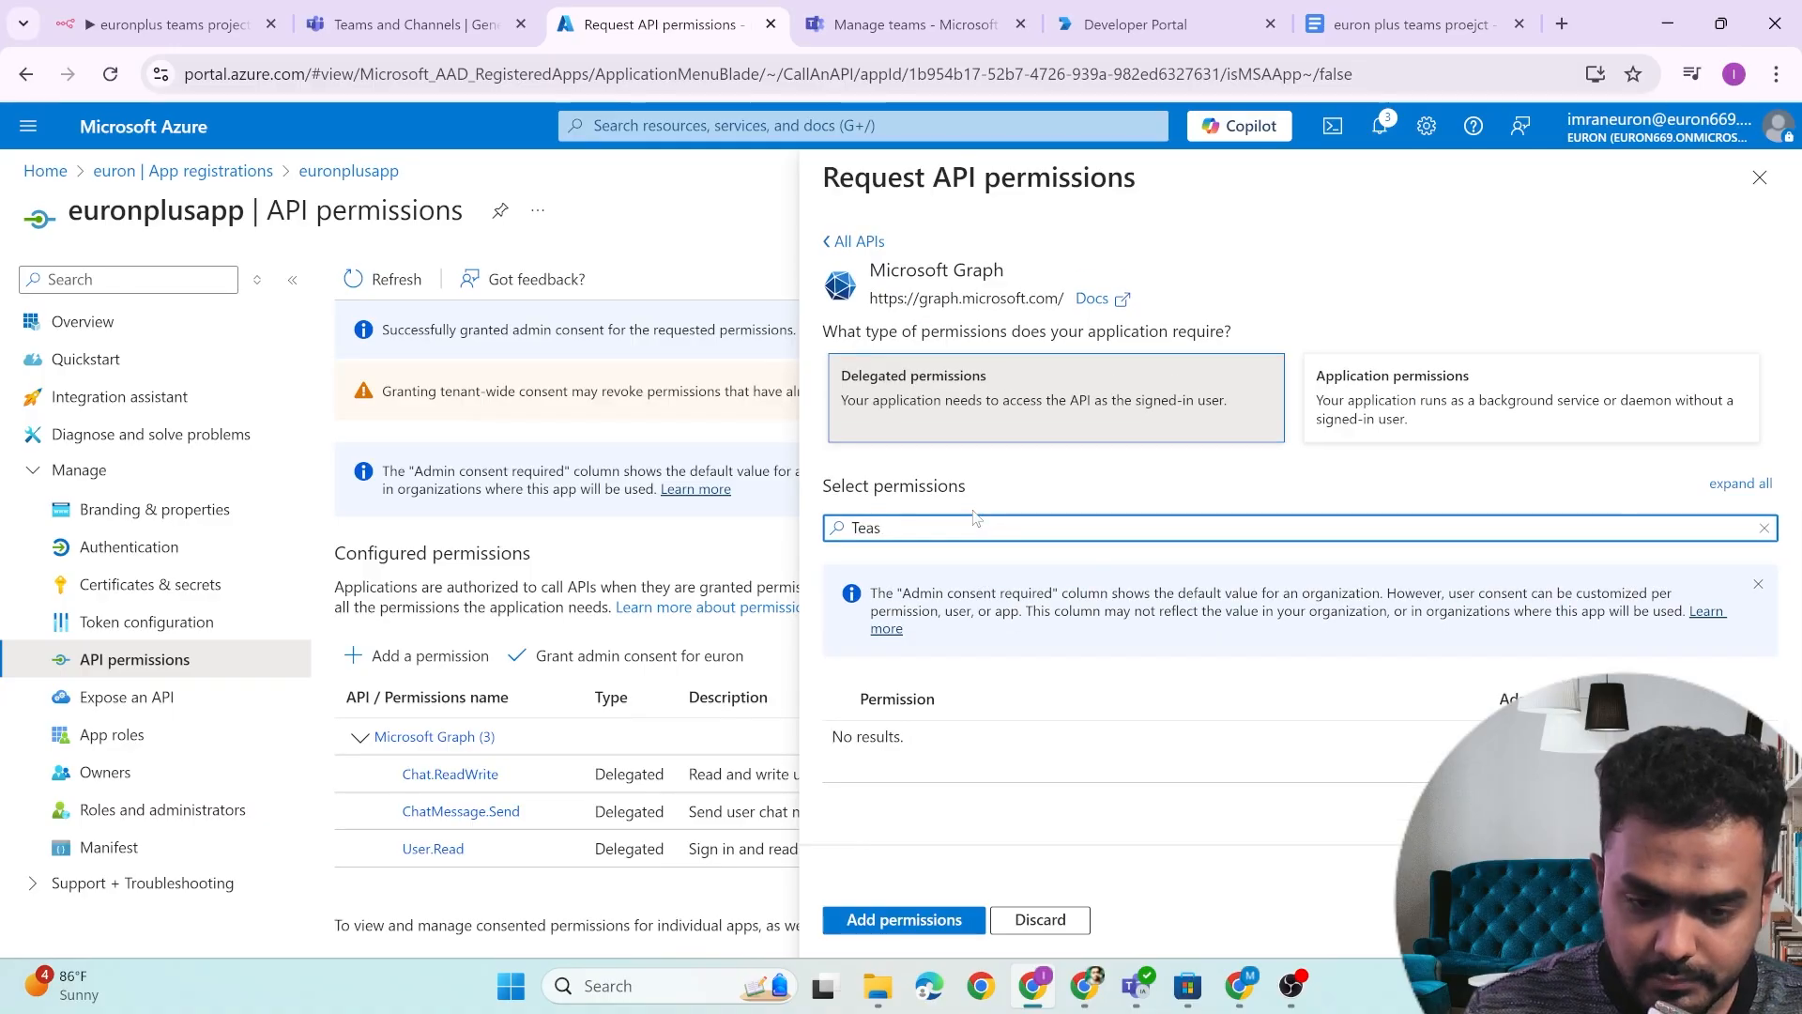
pyautogui.write('m.Read')
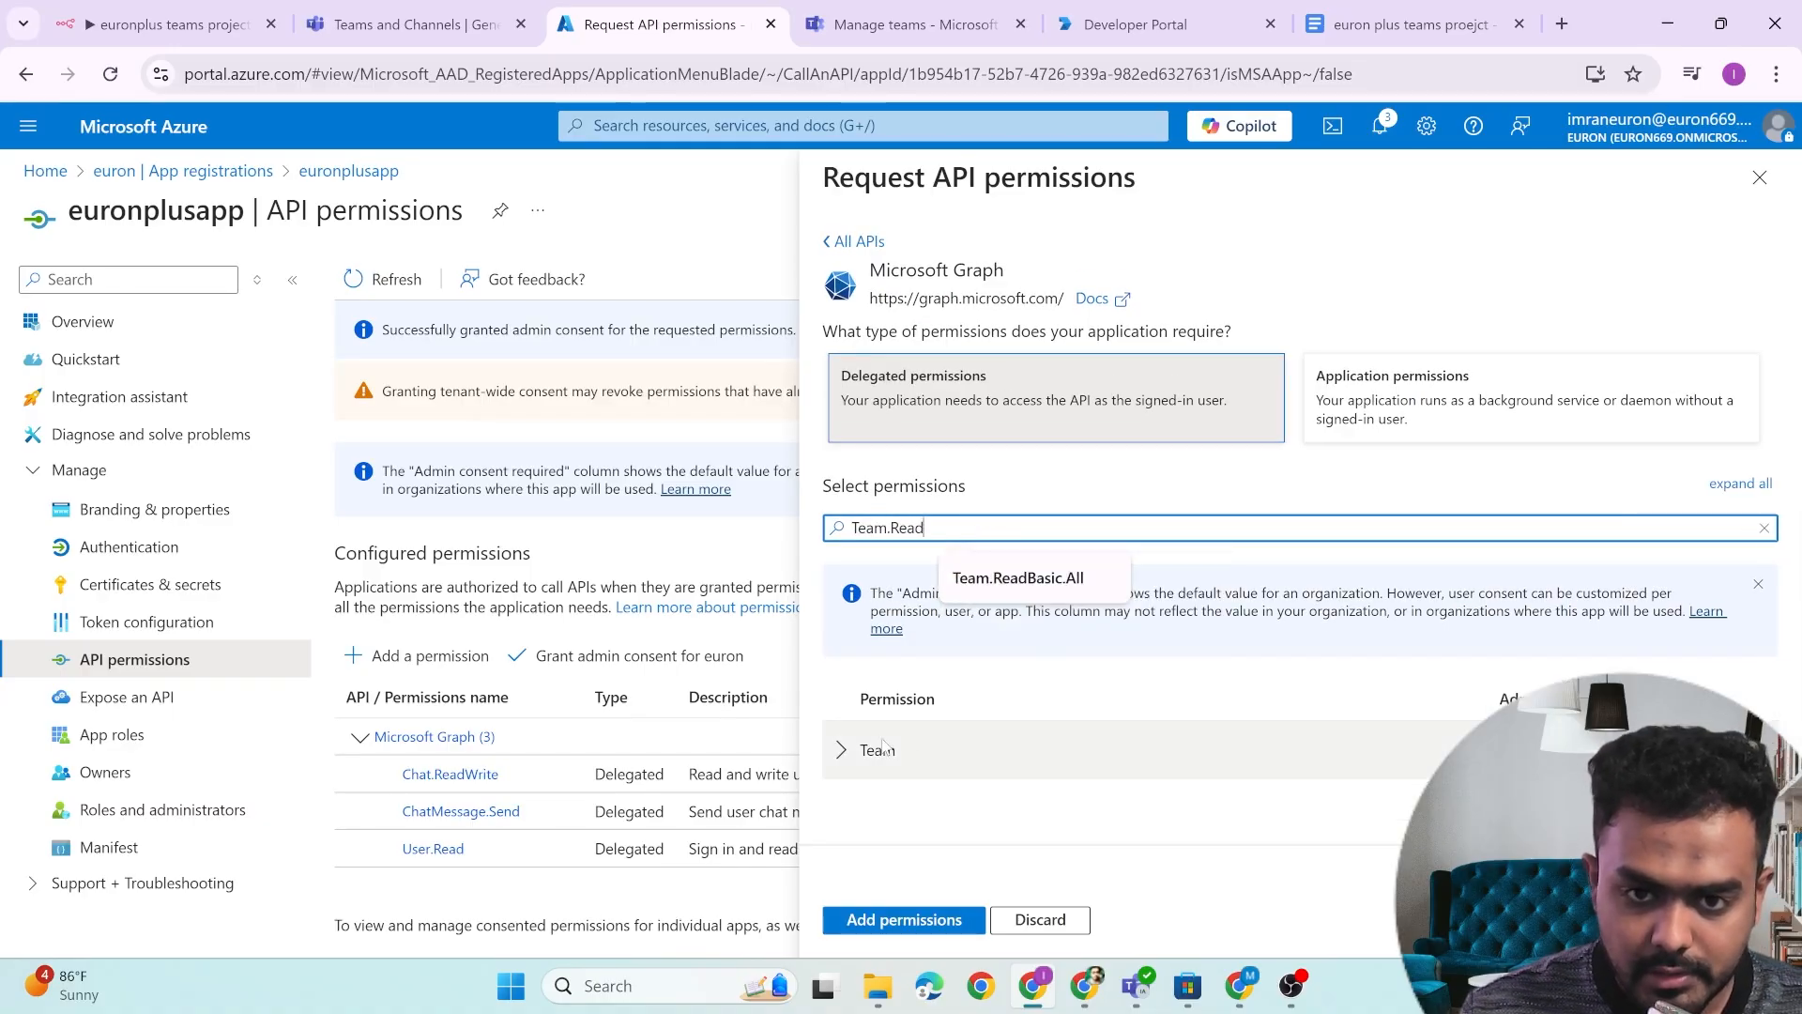
pyautogui.click(981, 748)
pyautogui.scroll(-1, 1014, 725)
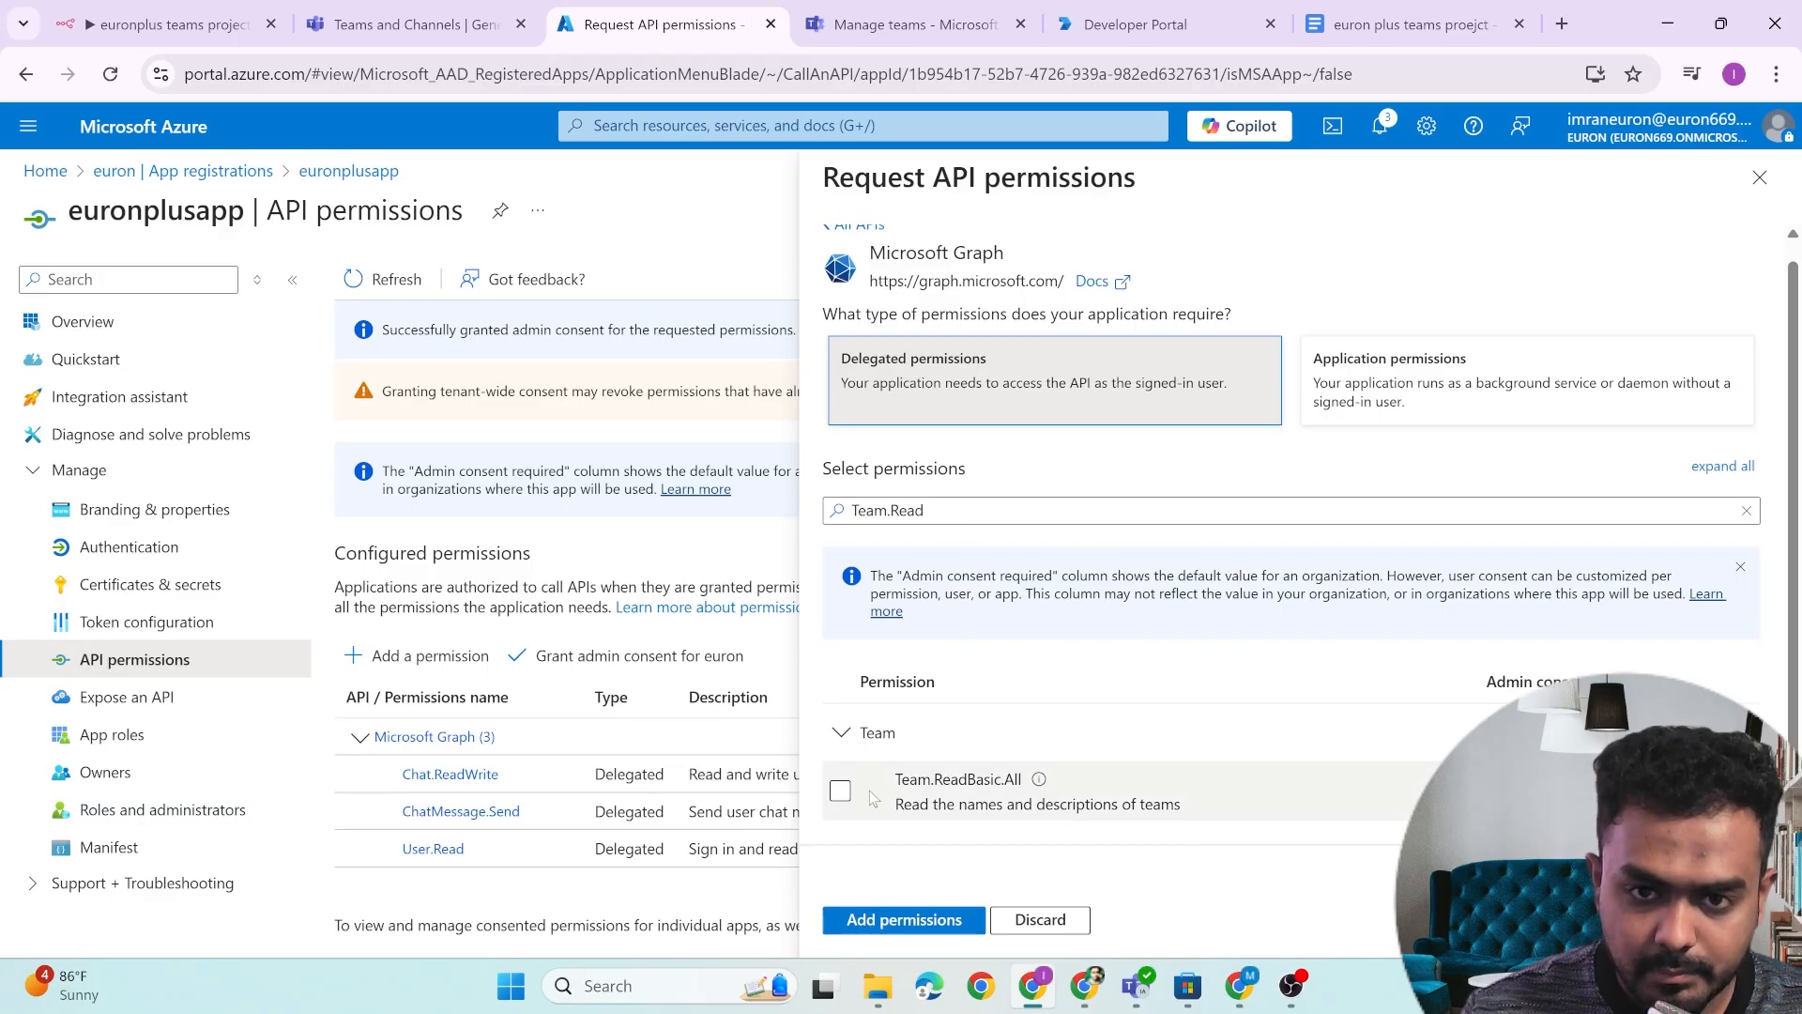
pyautogui.click(841, 792)
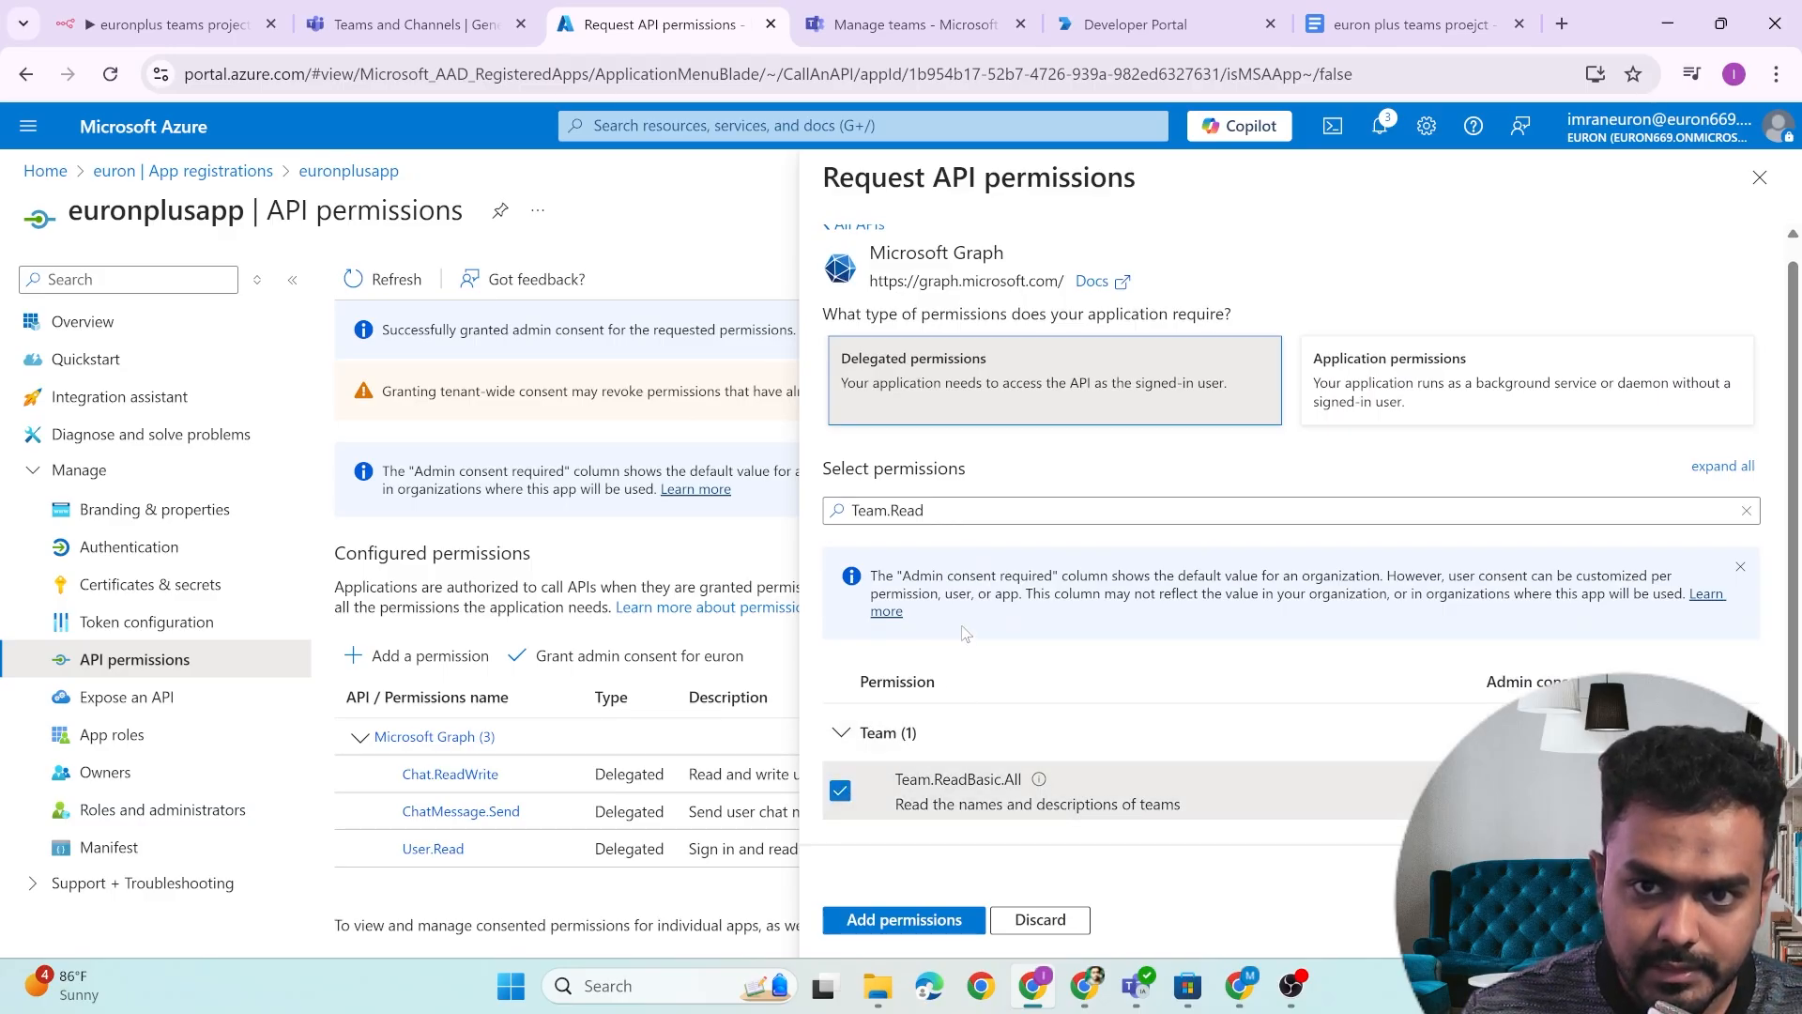
# Filter the delegated permissions by Teams and select TeamsActivity.Read and TeamsActivity.Send in the TeamsActivity group
pyautogui.click(962, 510)
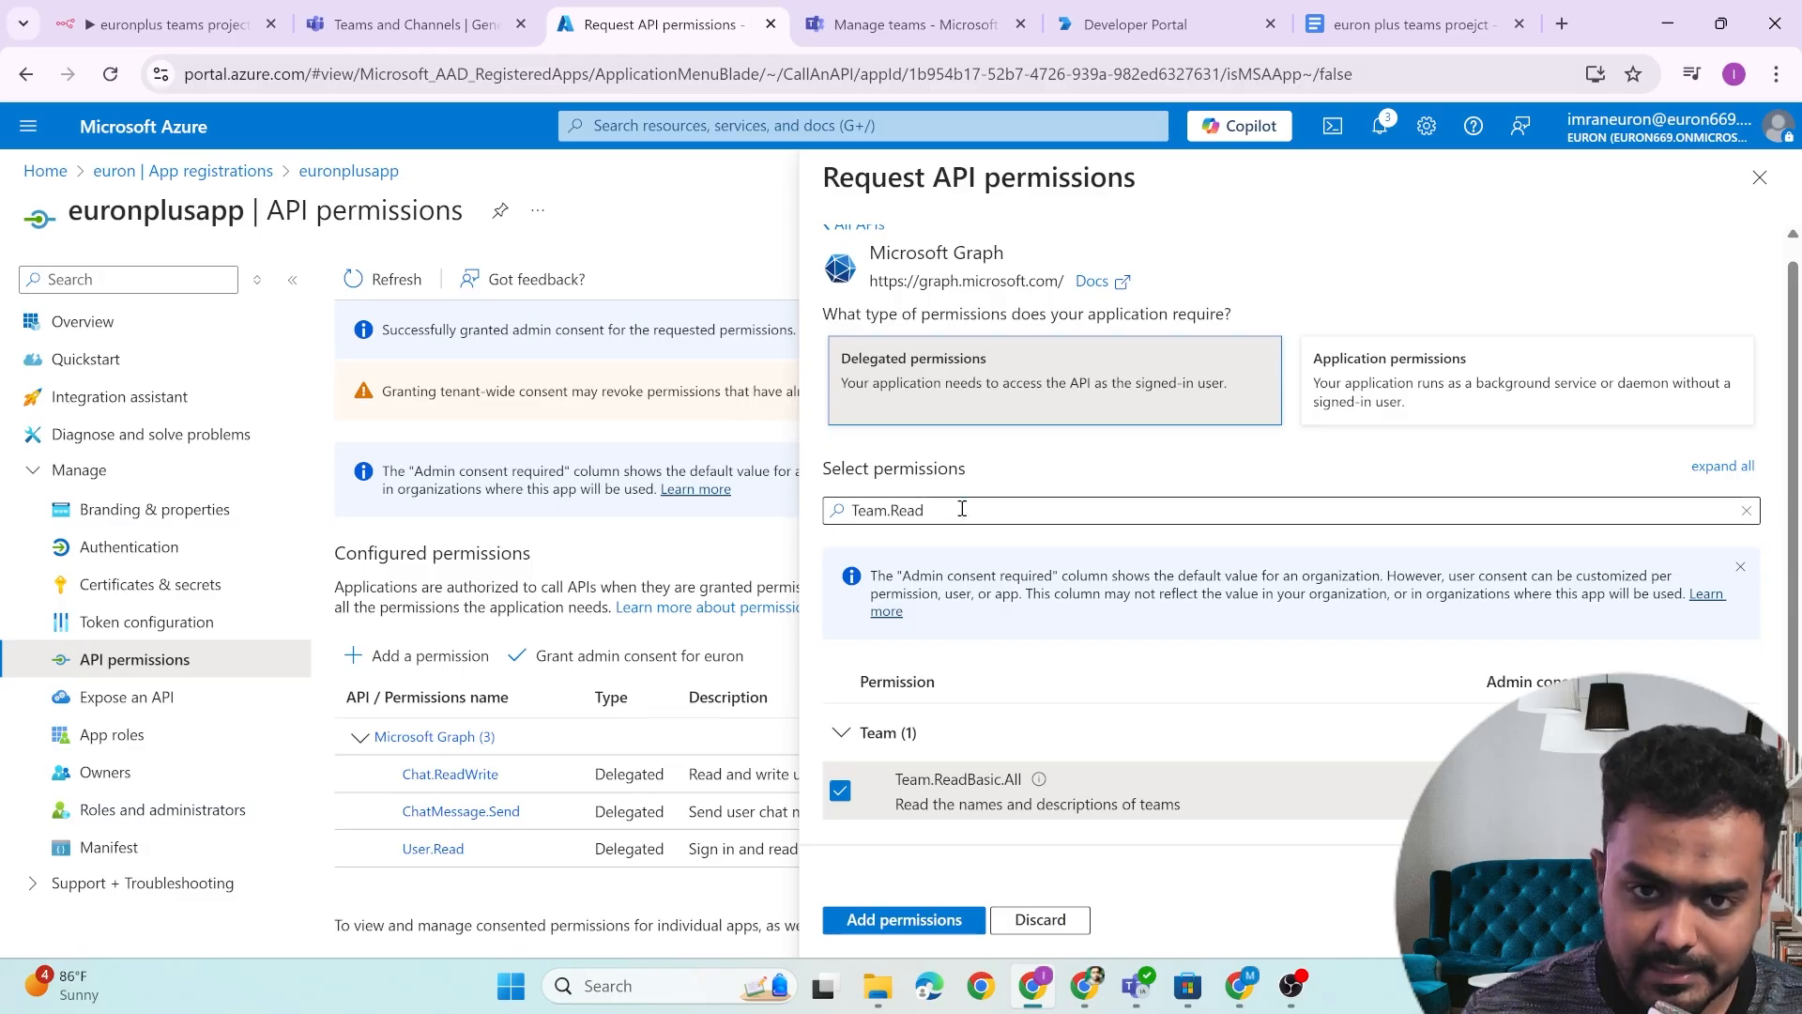
pyautogui.press('BackSpace')
pyautogui.press('BackSpace')
pyautogui.press('BackSpace')
pyautogui.press('BackSpace')
pyautogui.press('BackSpace')
pyautogui.write('s')
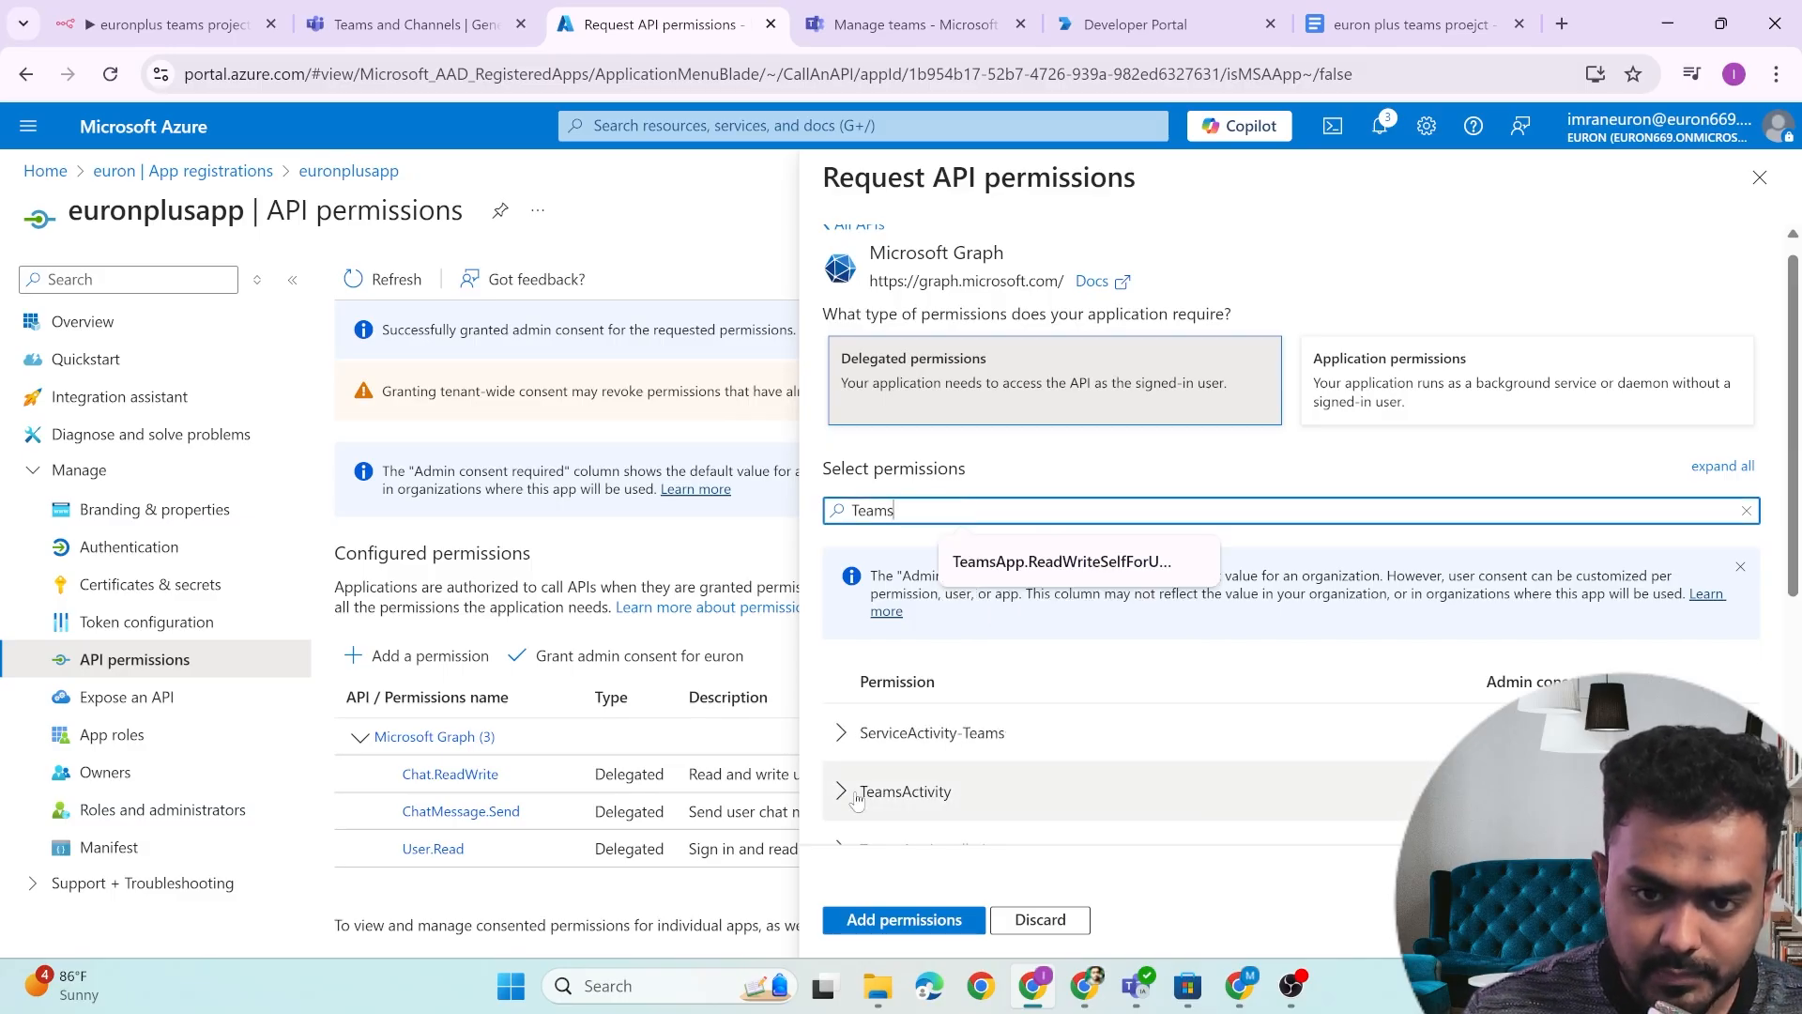
pyautogui.click(962, 791)
pyautogui.scroll(-2, 962, 694)
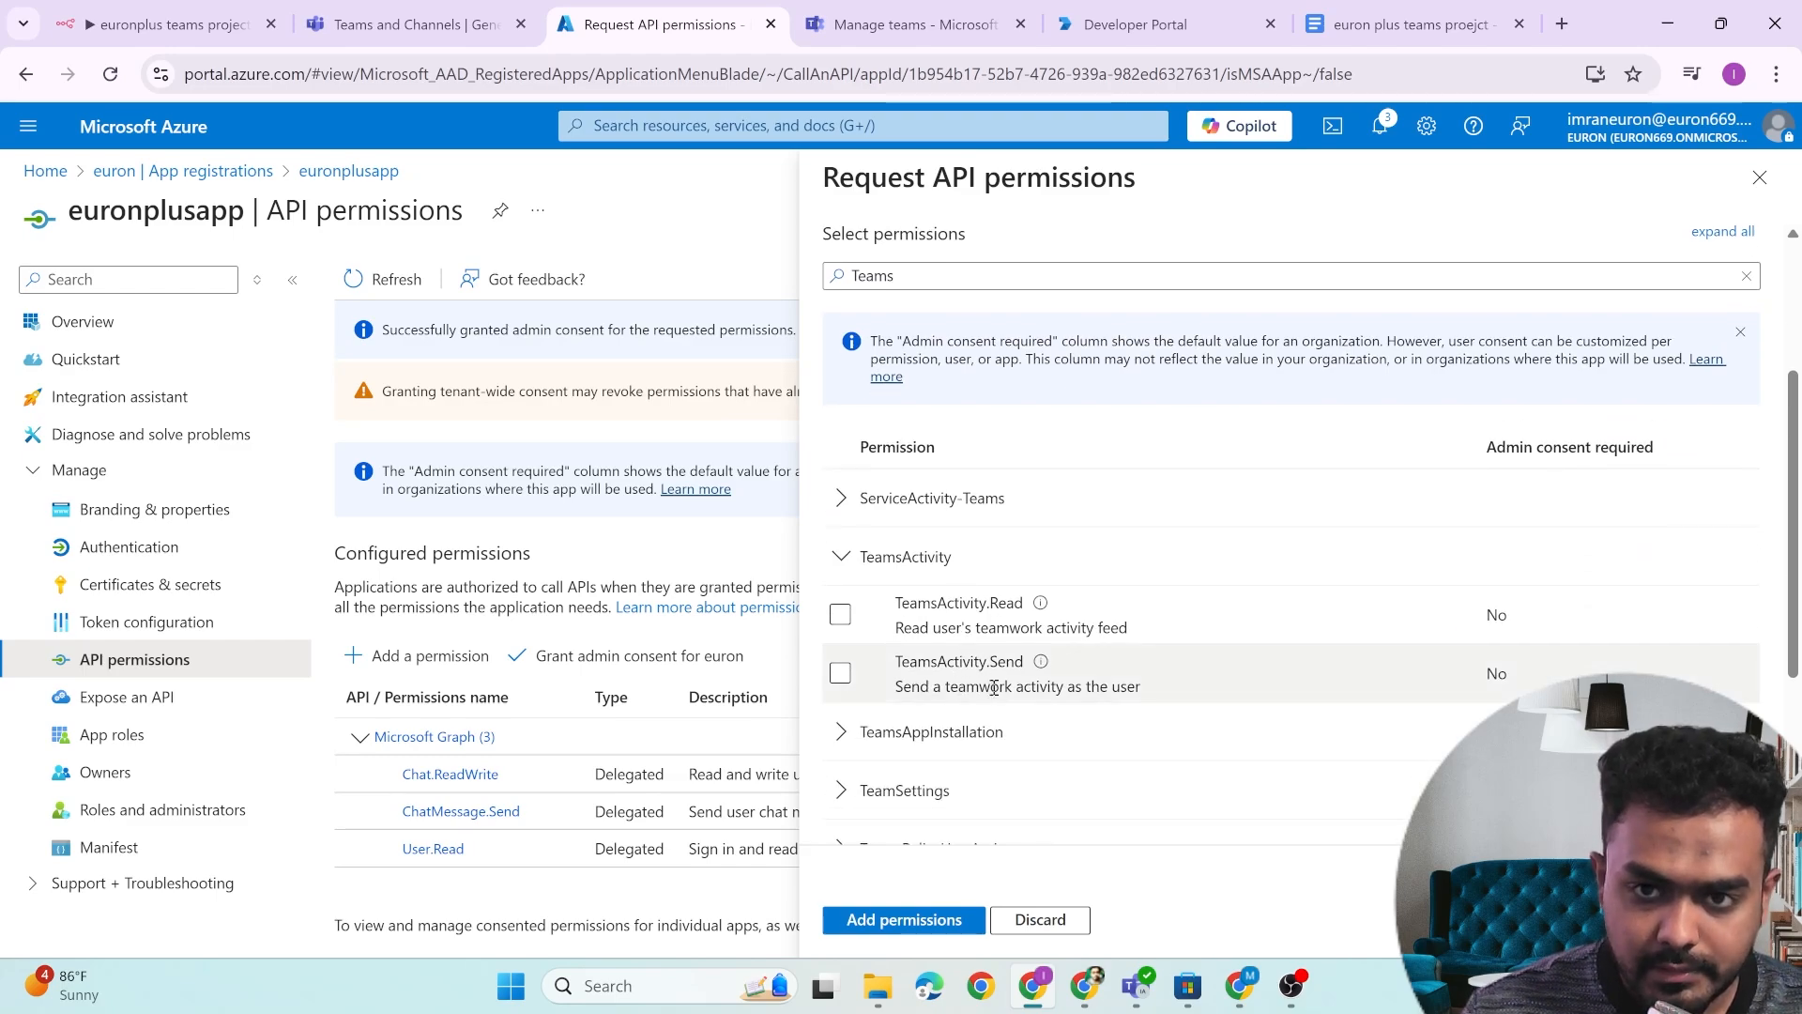
pyautogui.click(840, 615)
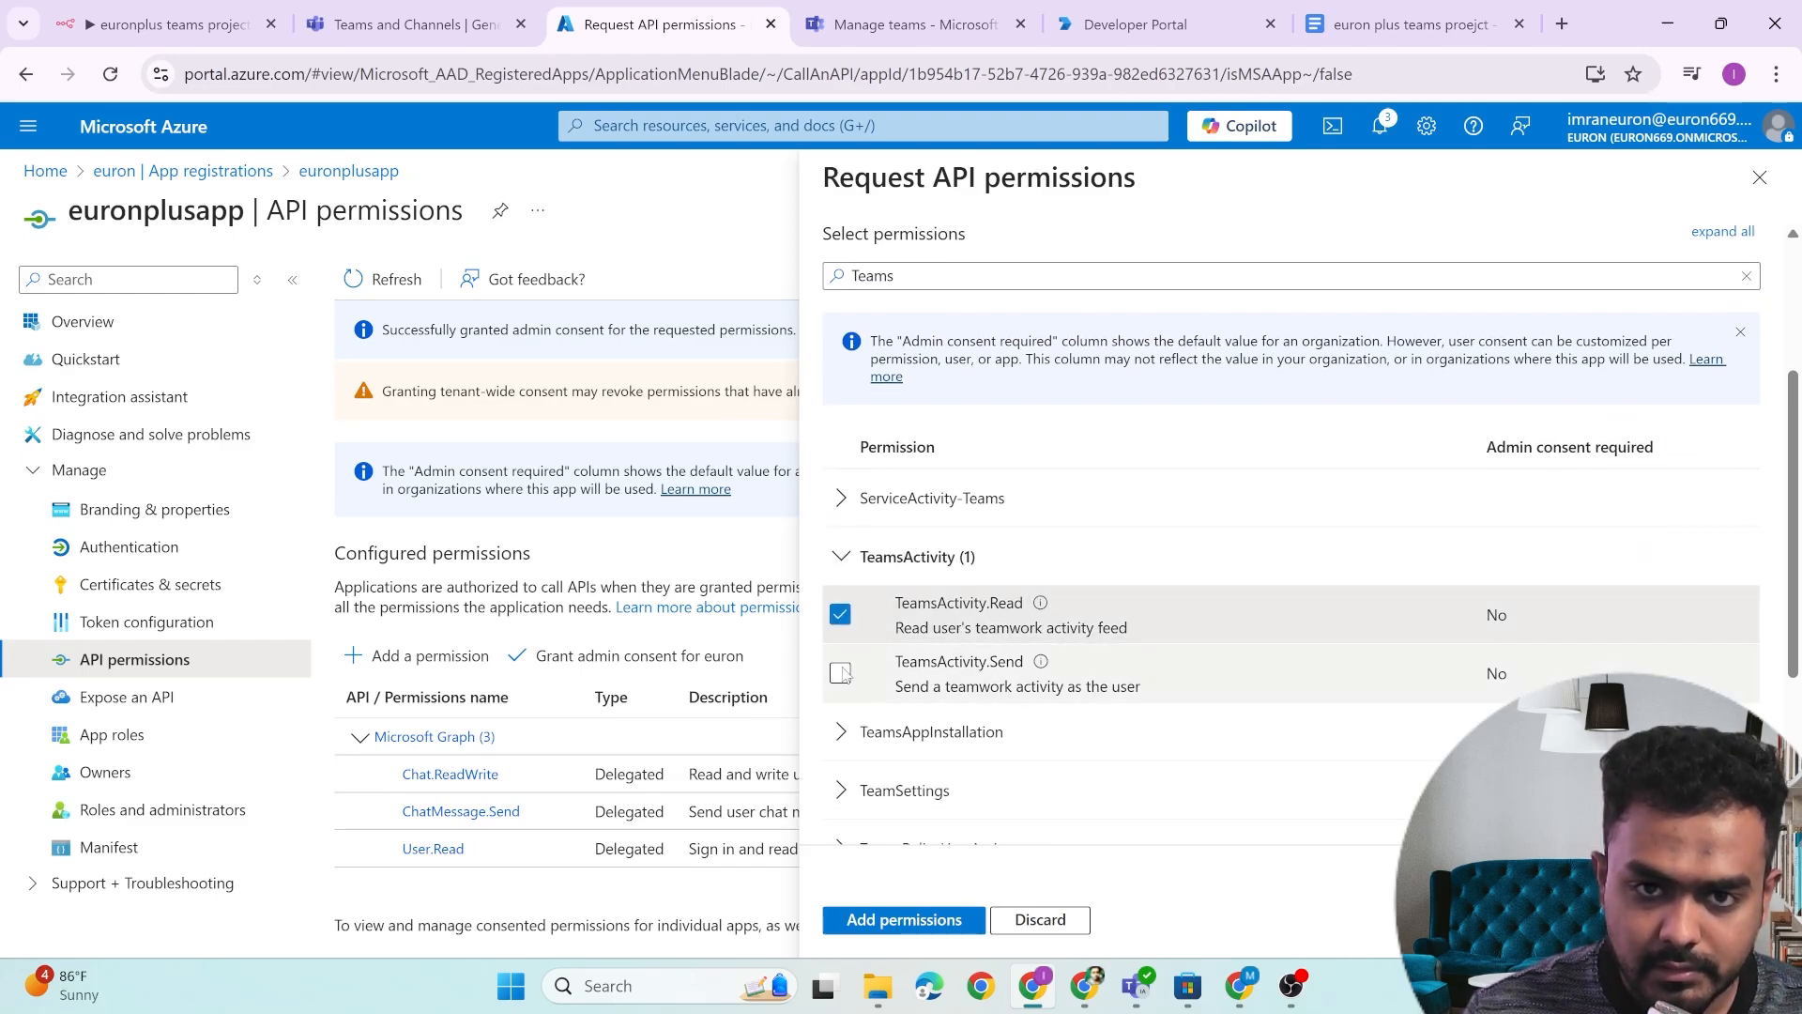
pyautogui.click(840, 673)
pyautogui.scroll(2, 958, 646)
pyautogui.scroll(1, 957, 646)
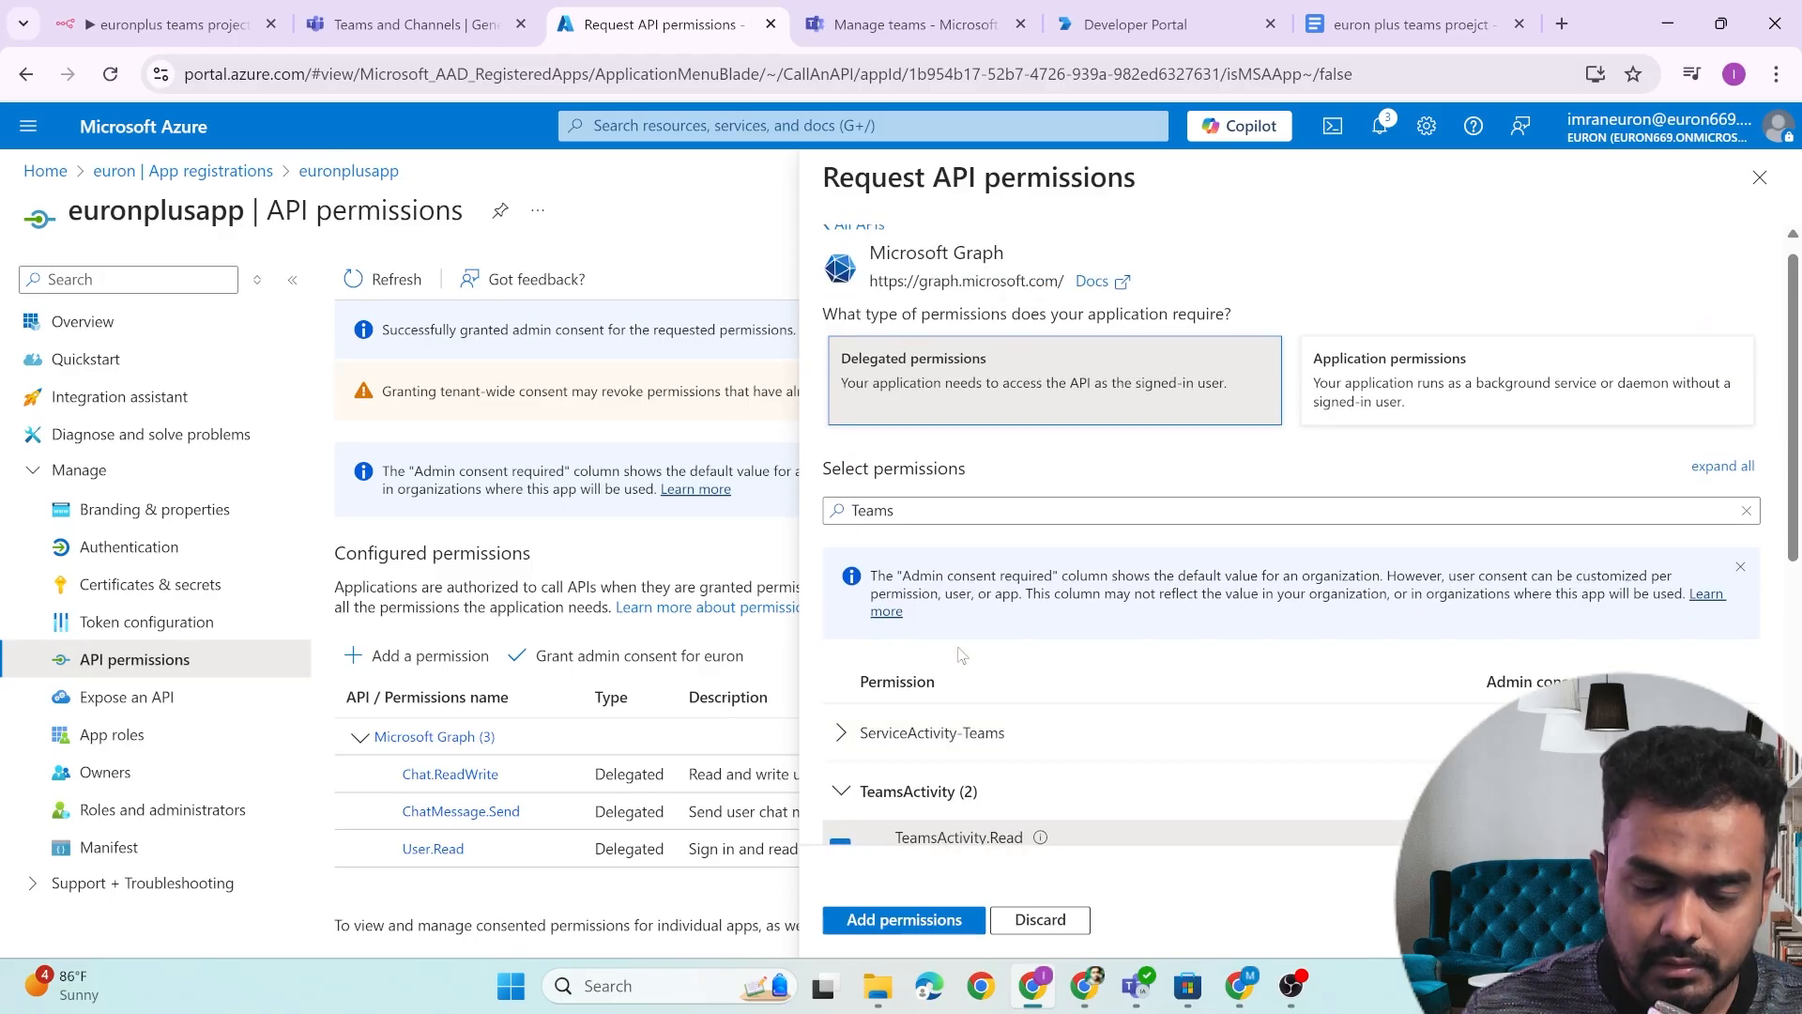
# Try to filter the delegated permissions by Teams.Application
pyautogui.click(946, 508)
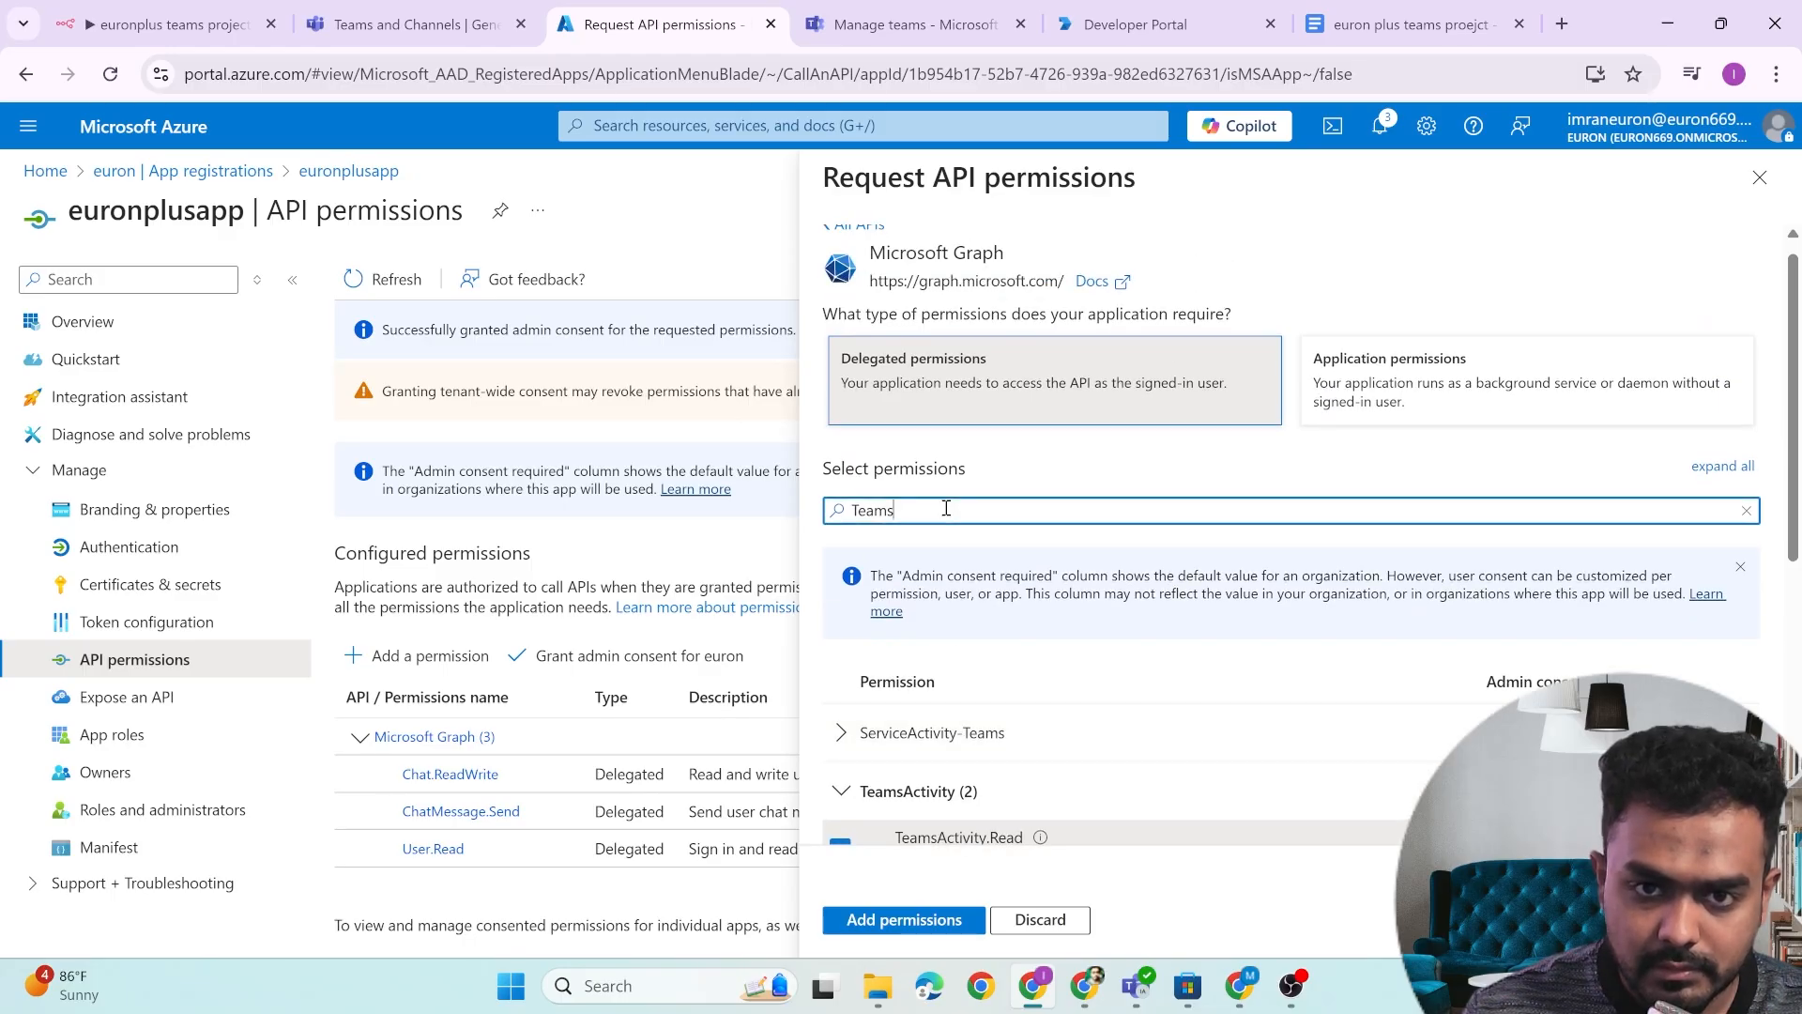
pyautogui.write('.Ap')
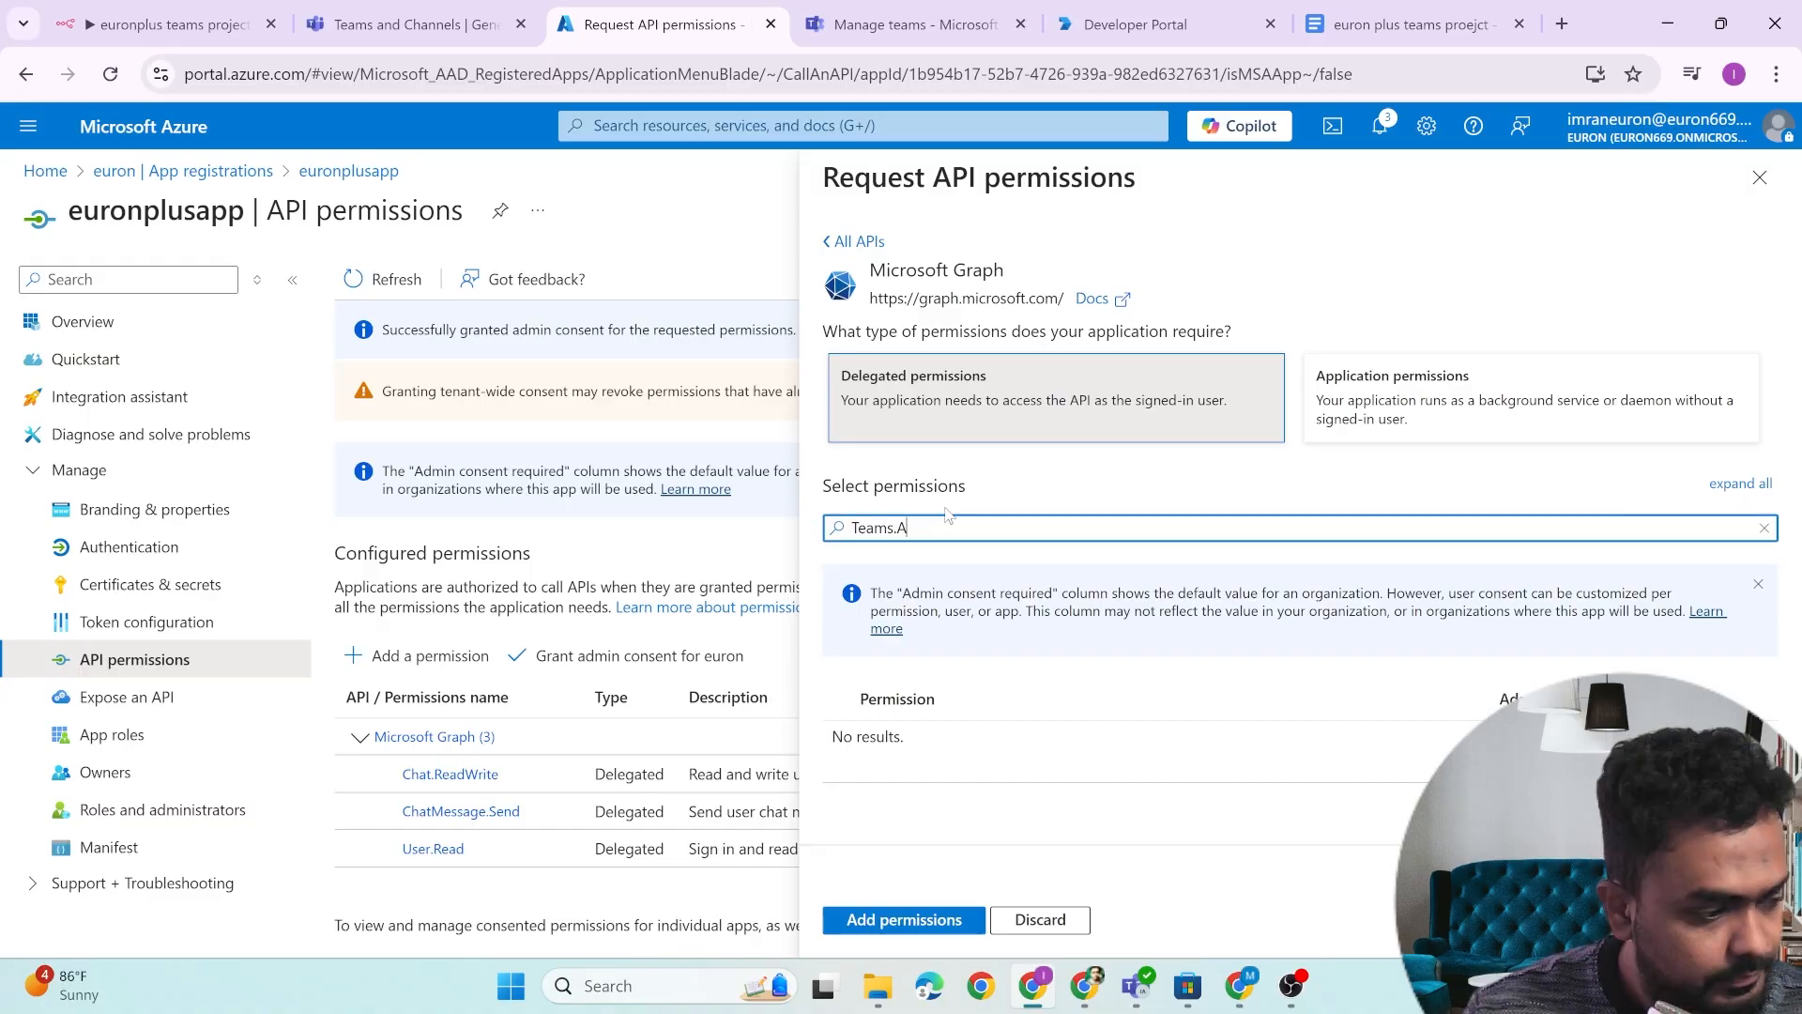
pyautogui.press('BackSpace')
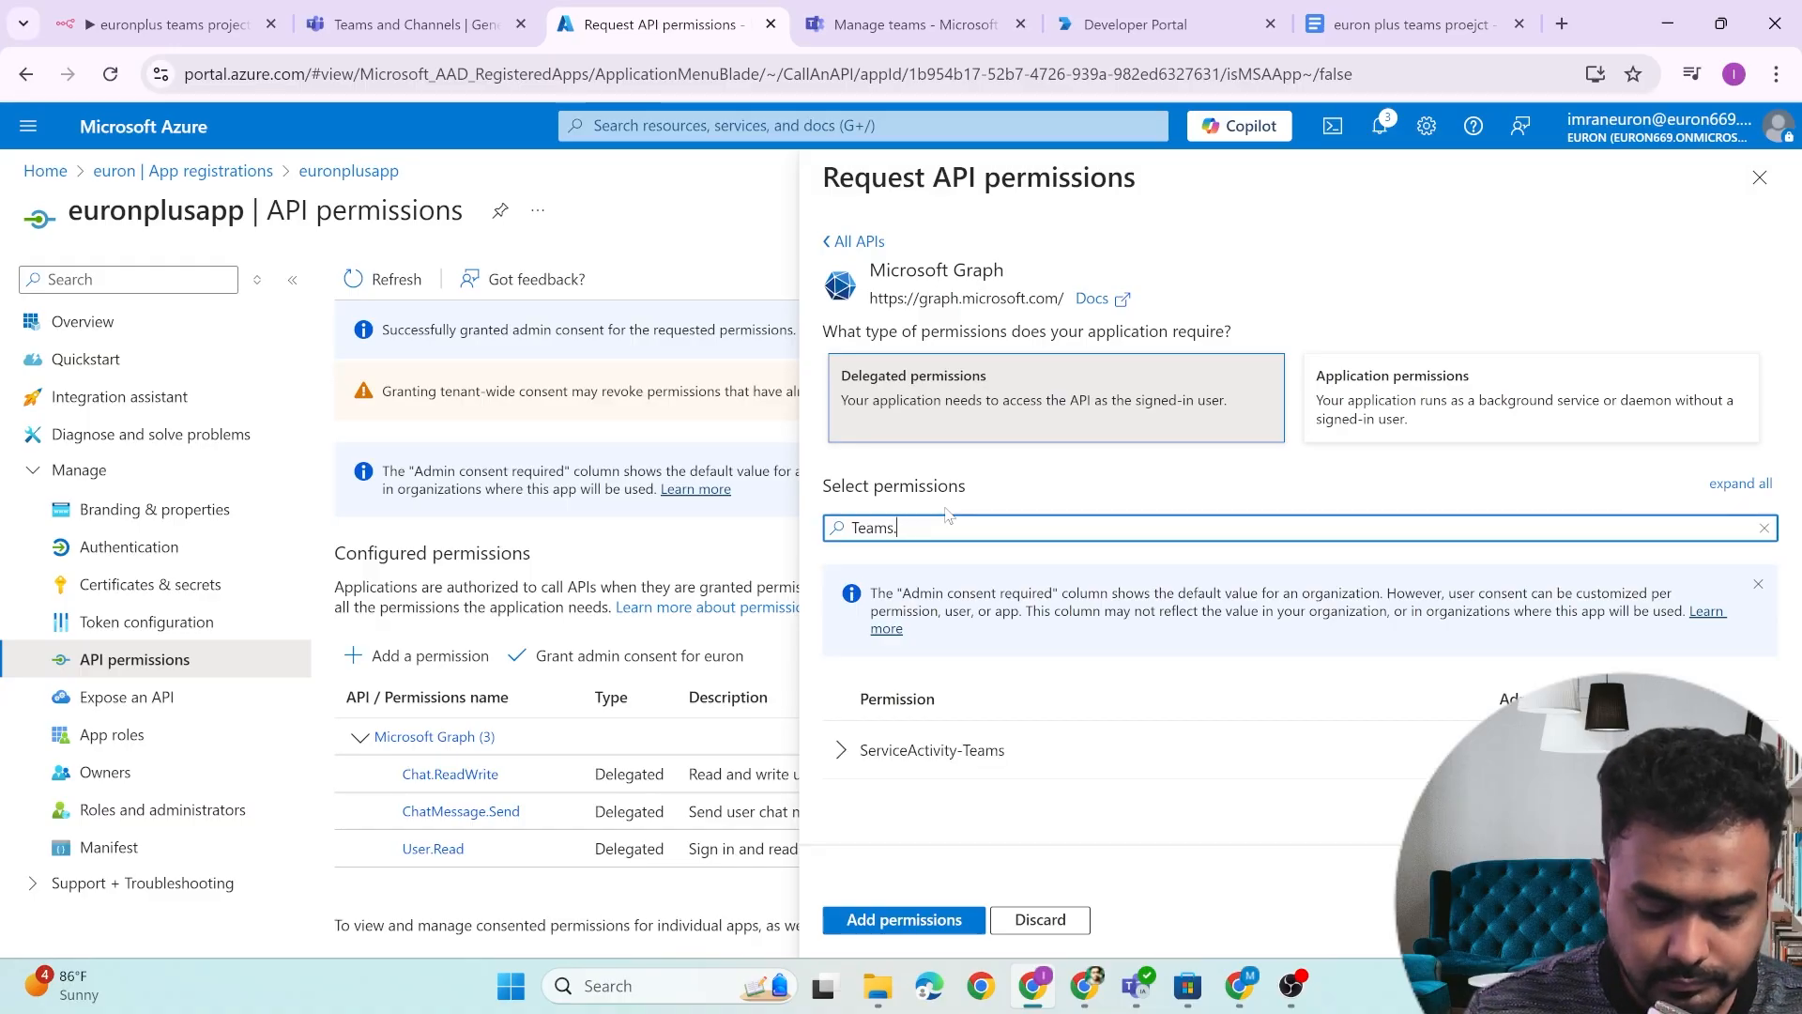
pyautogui.write('App')
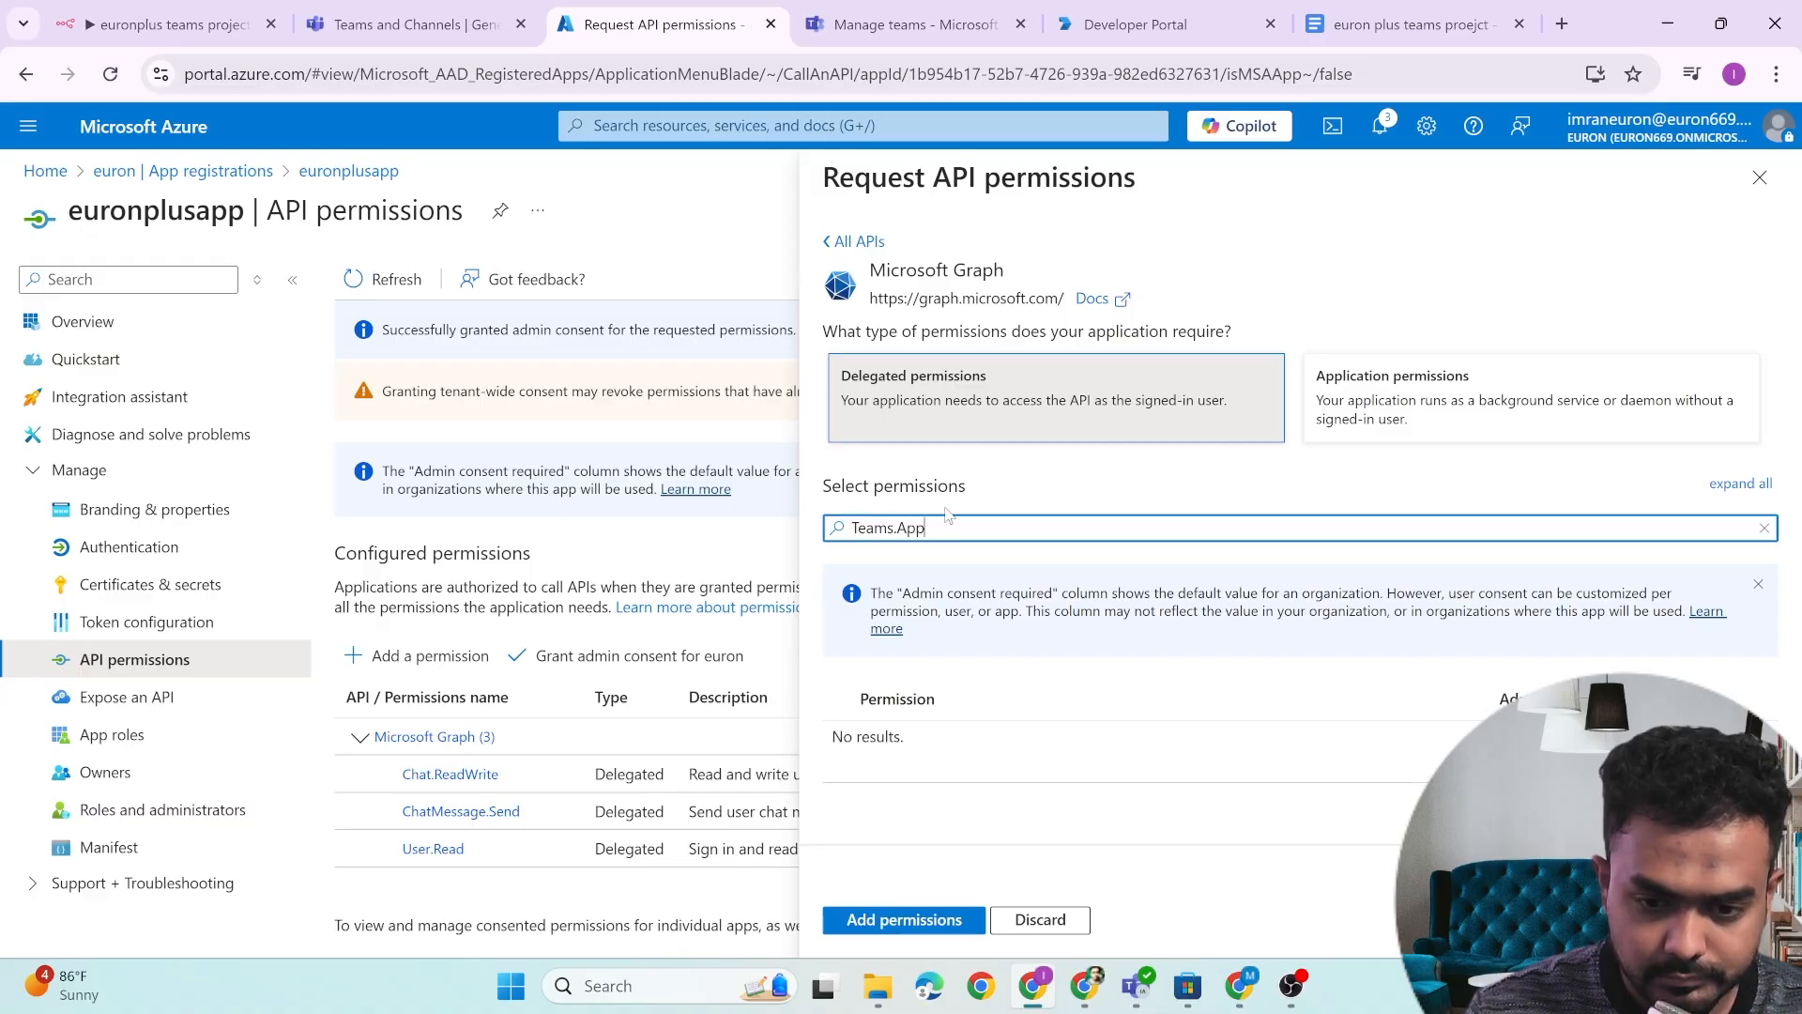
pyautogui.write('lication')
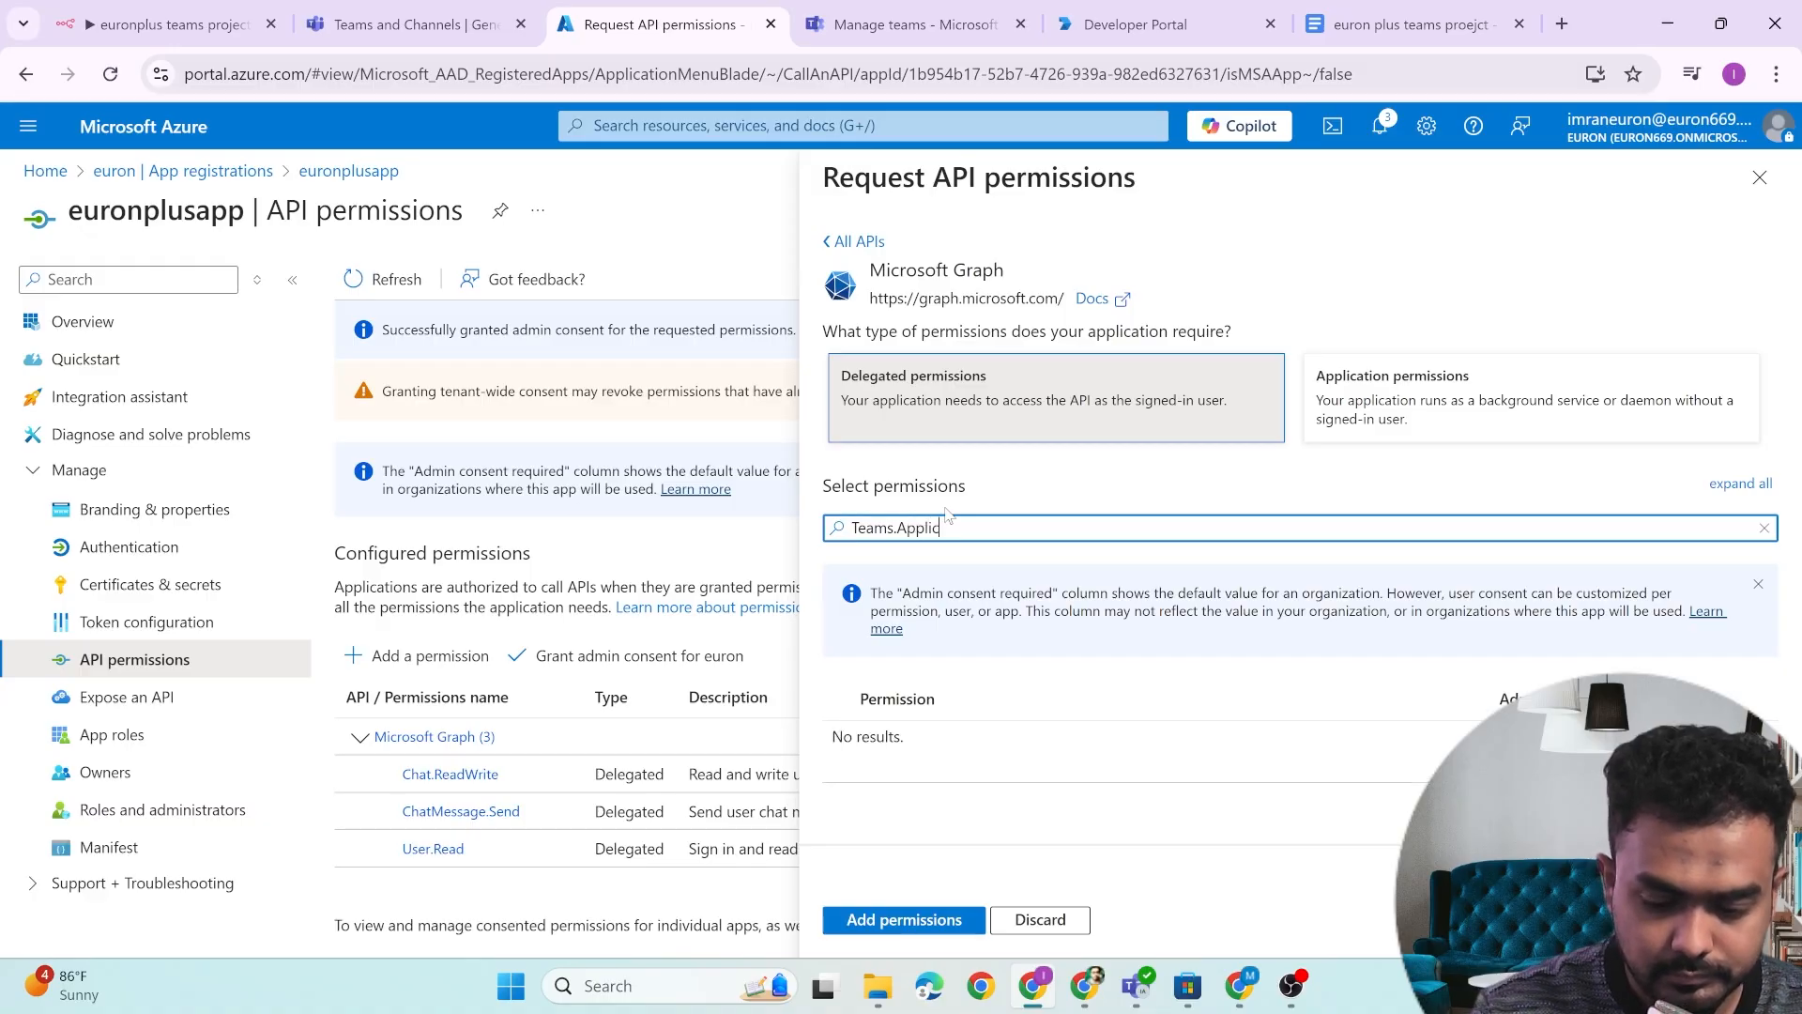
# Switch the request to application permissions, filter them by TeamsApp and expand the TeamsAppInstallation group
pyautogui.click(1489, 423)
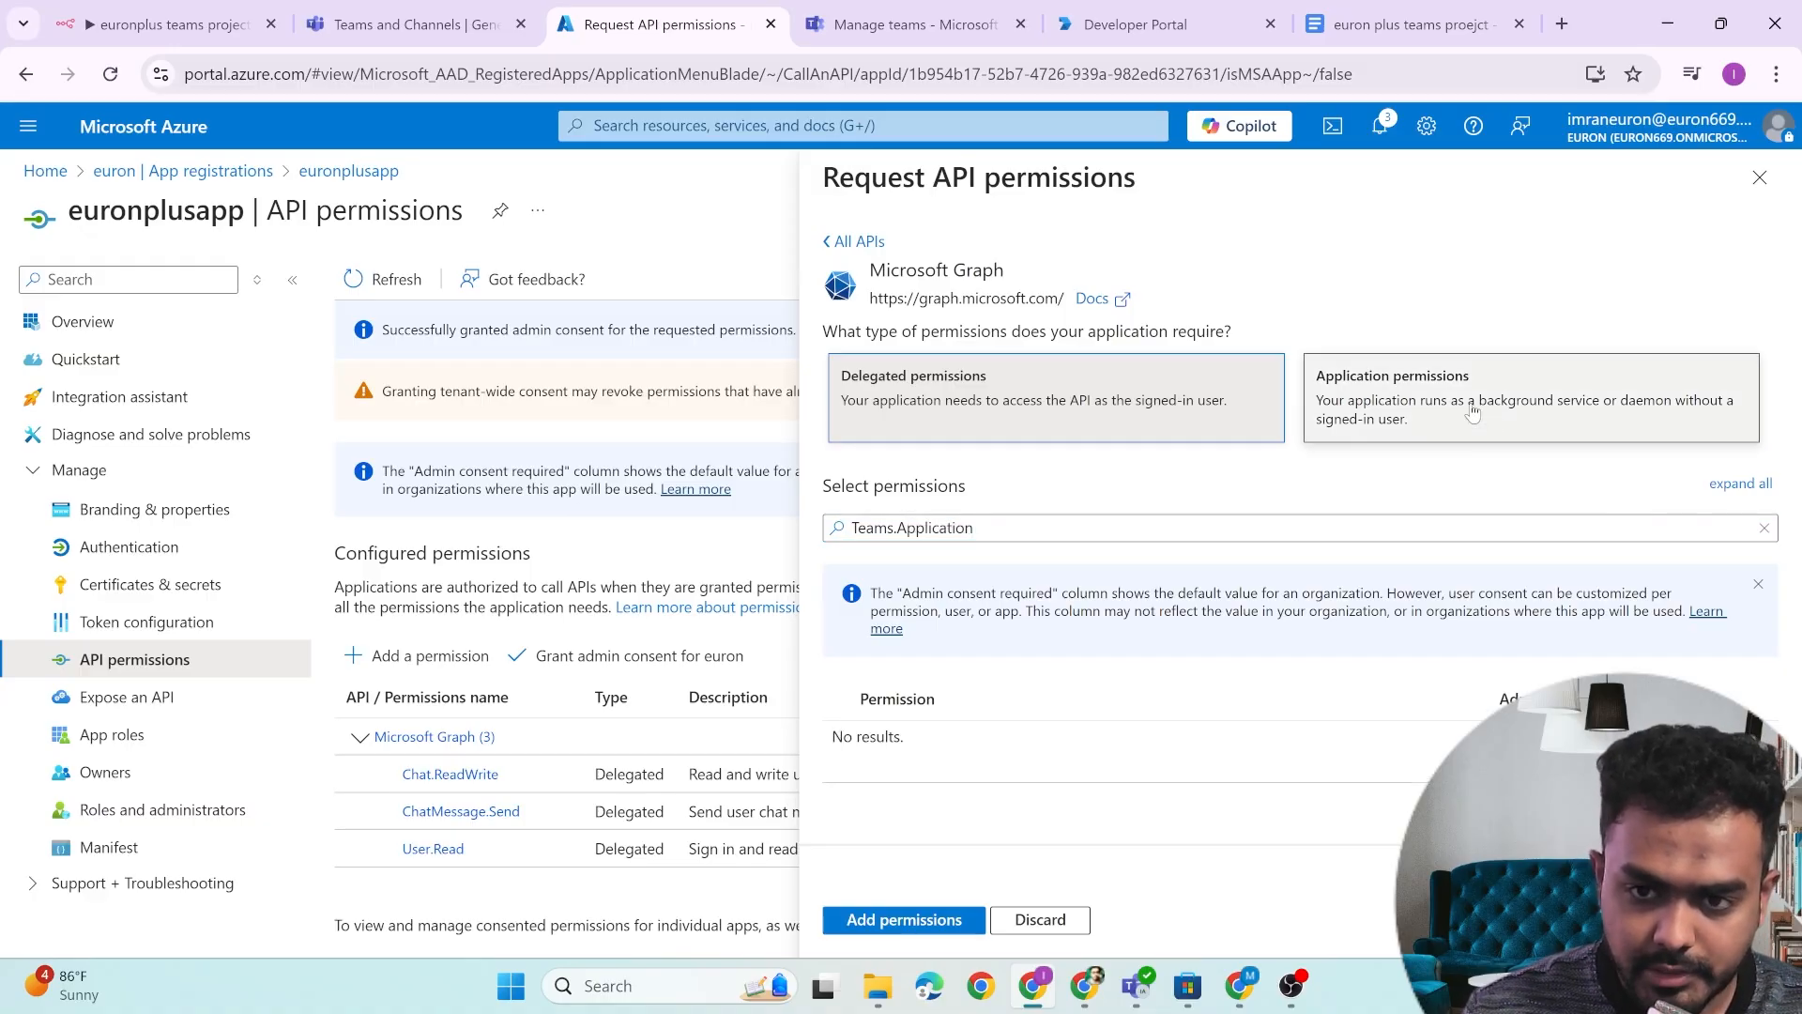
pyautogui.click(1016, 532)
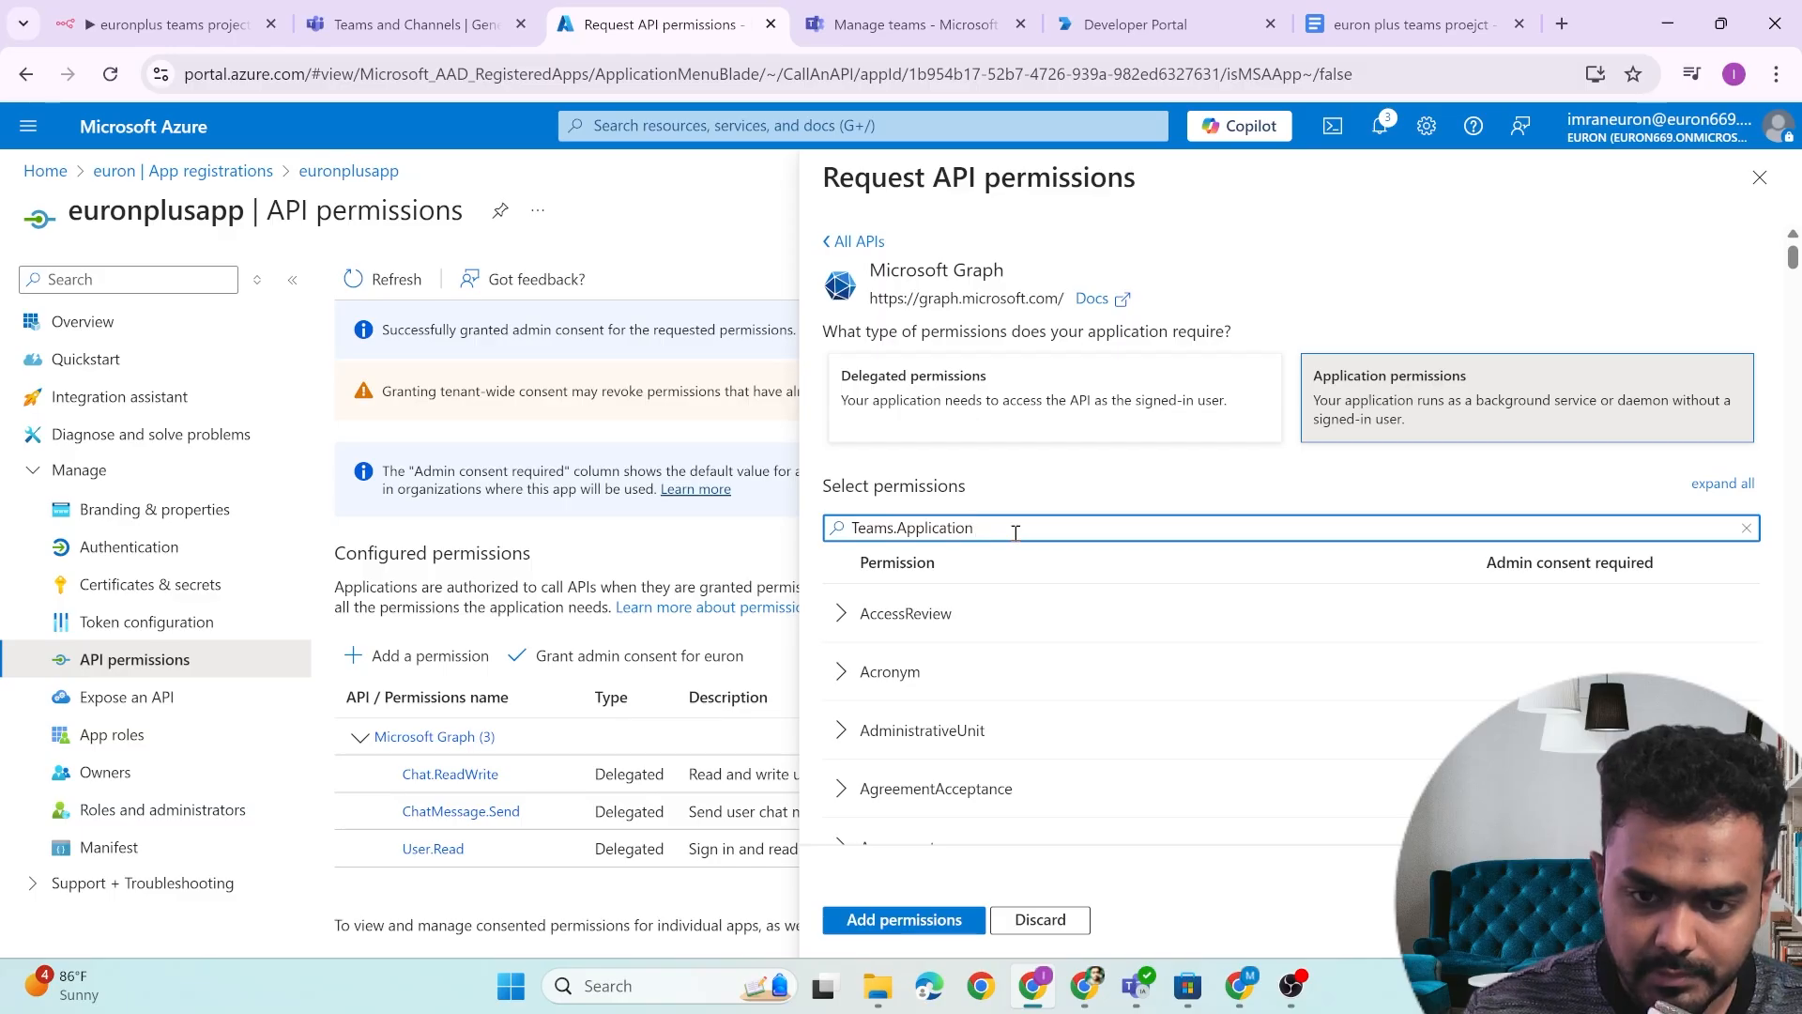
pyautogui.press('BackSpace')
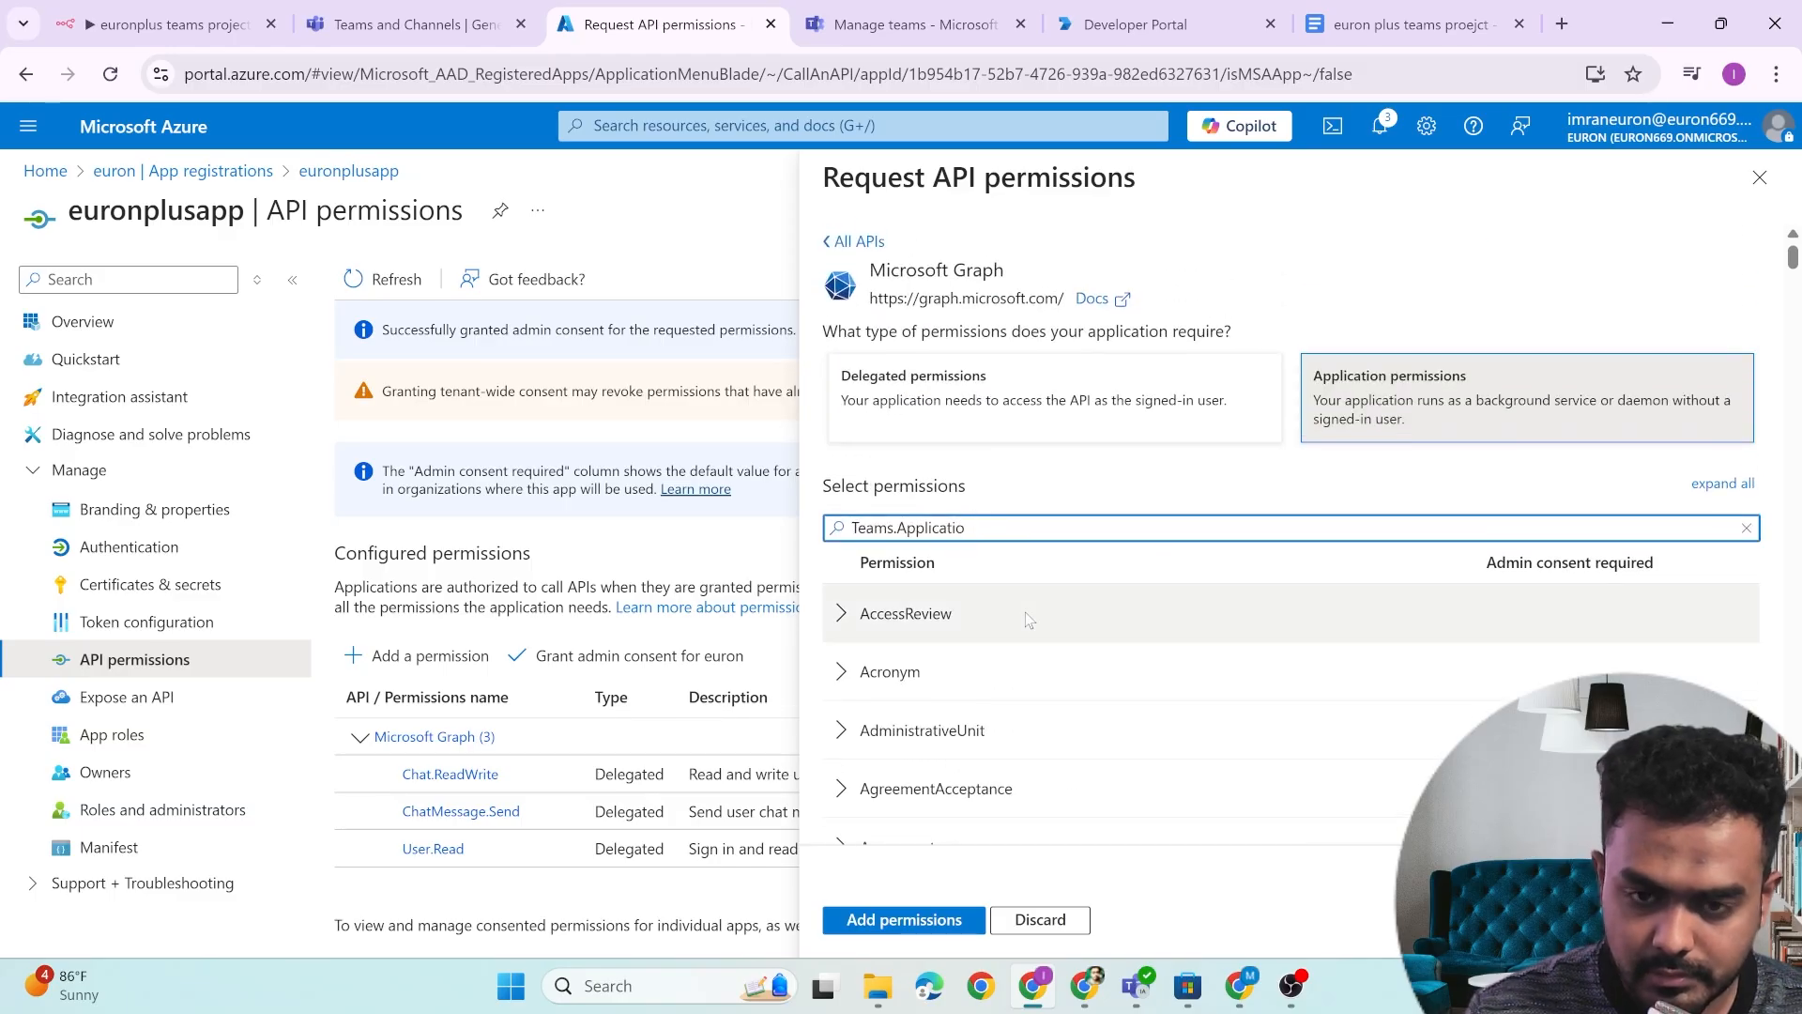
pyautogui.press('BackSpace')
pyautogui.press('BackSpace')
pyautogui.press('BackSpace')
pyautogui.press('BackSpace')
pyautogui.press('BackSpace')
pyautogui.press('BackSpace')
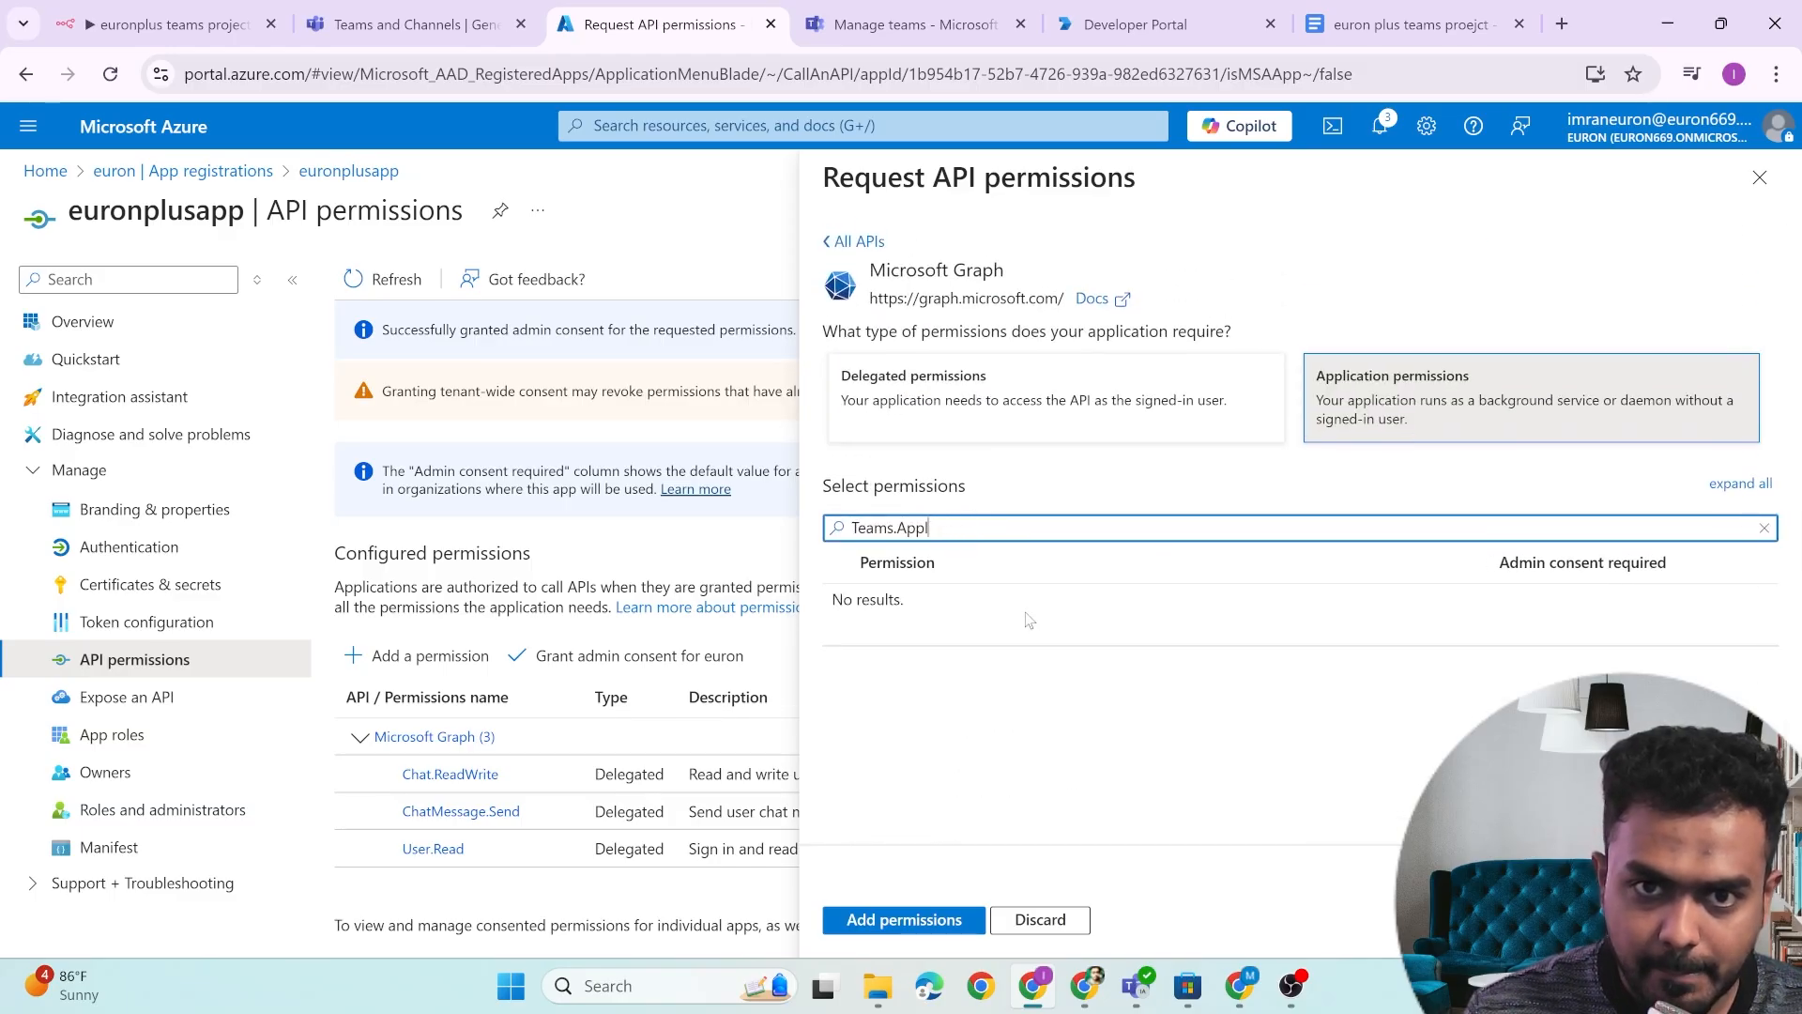
pyautogui.press('BackSpace')
pyautogui.press('BackSpace')
pyautogui.press('BackSpace')
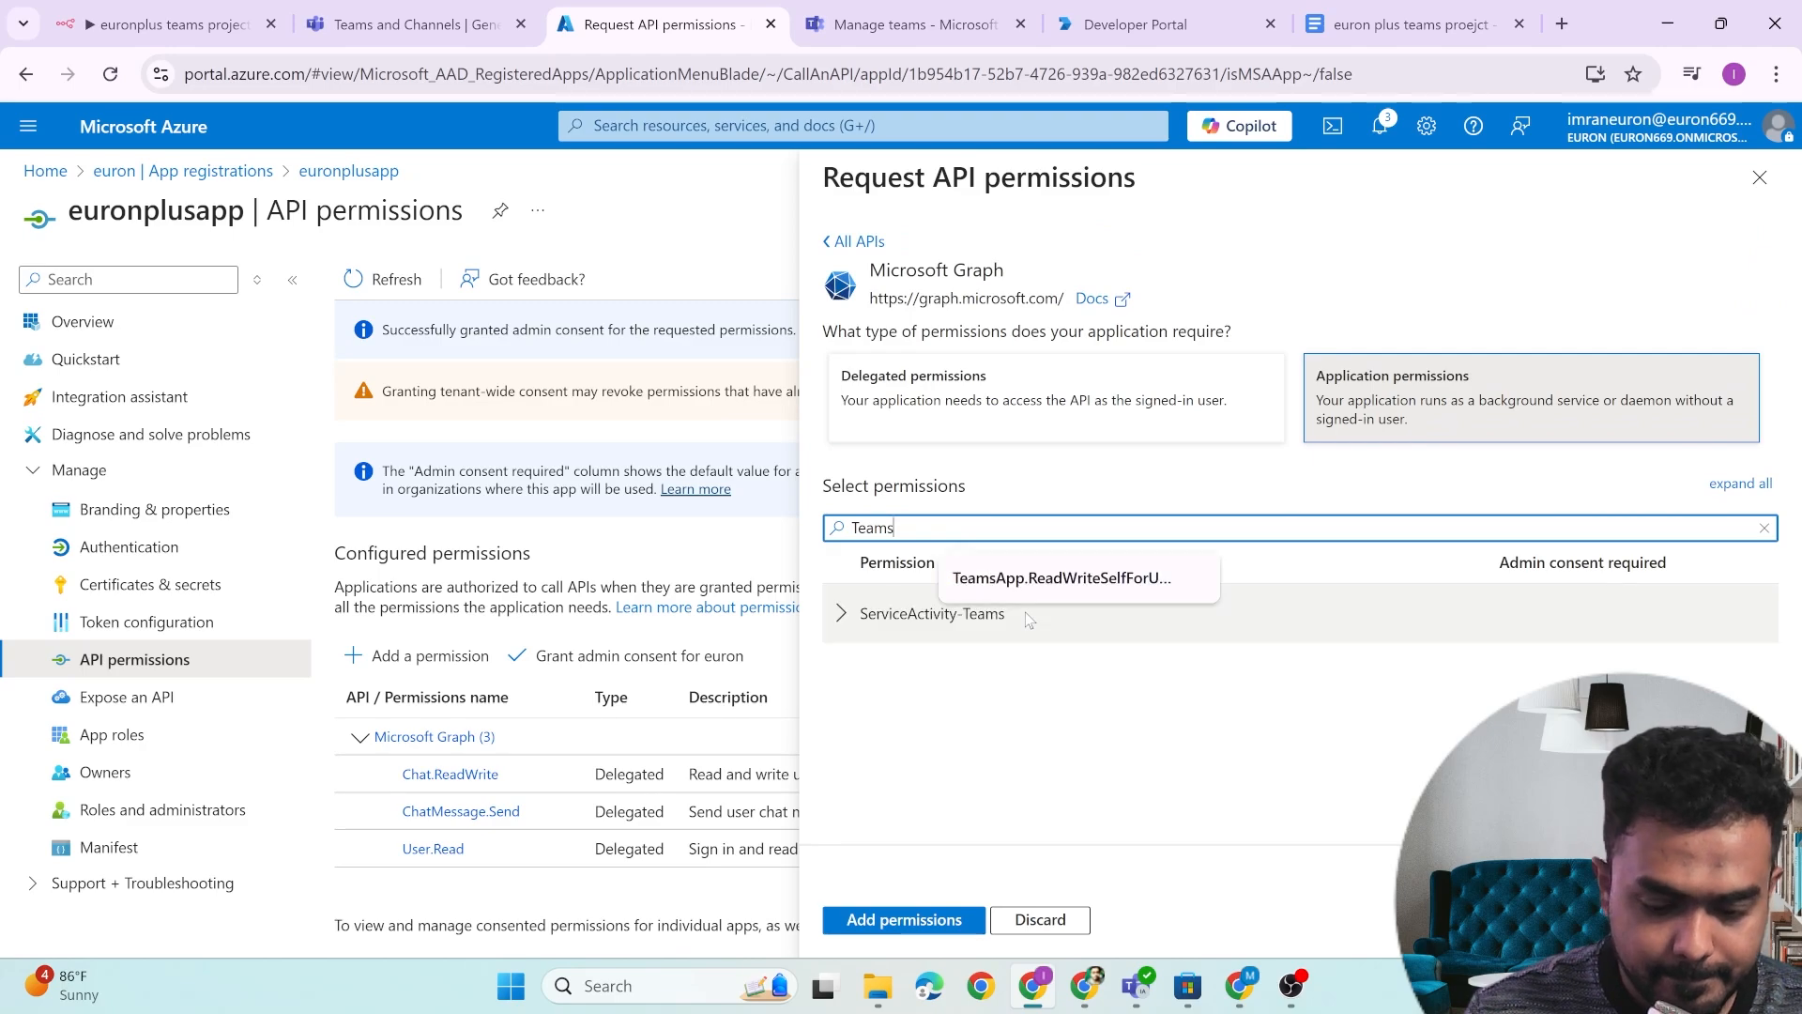
pyautogui.write('A')
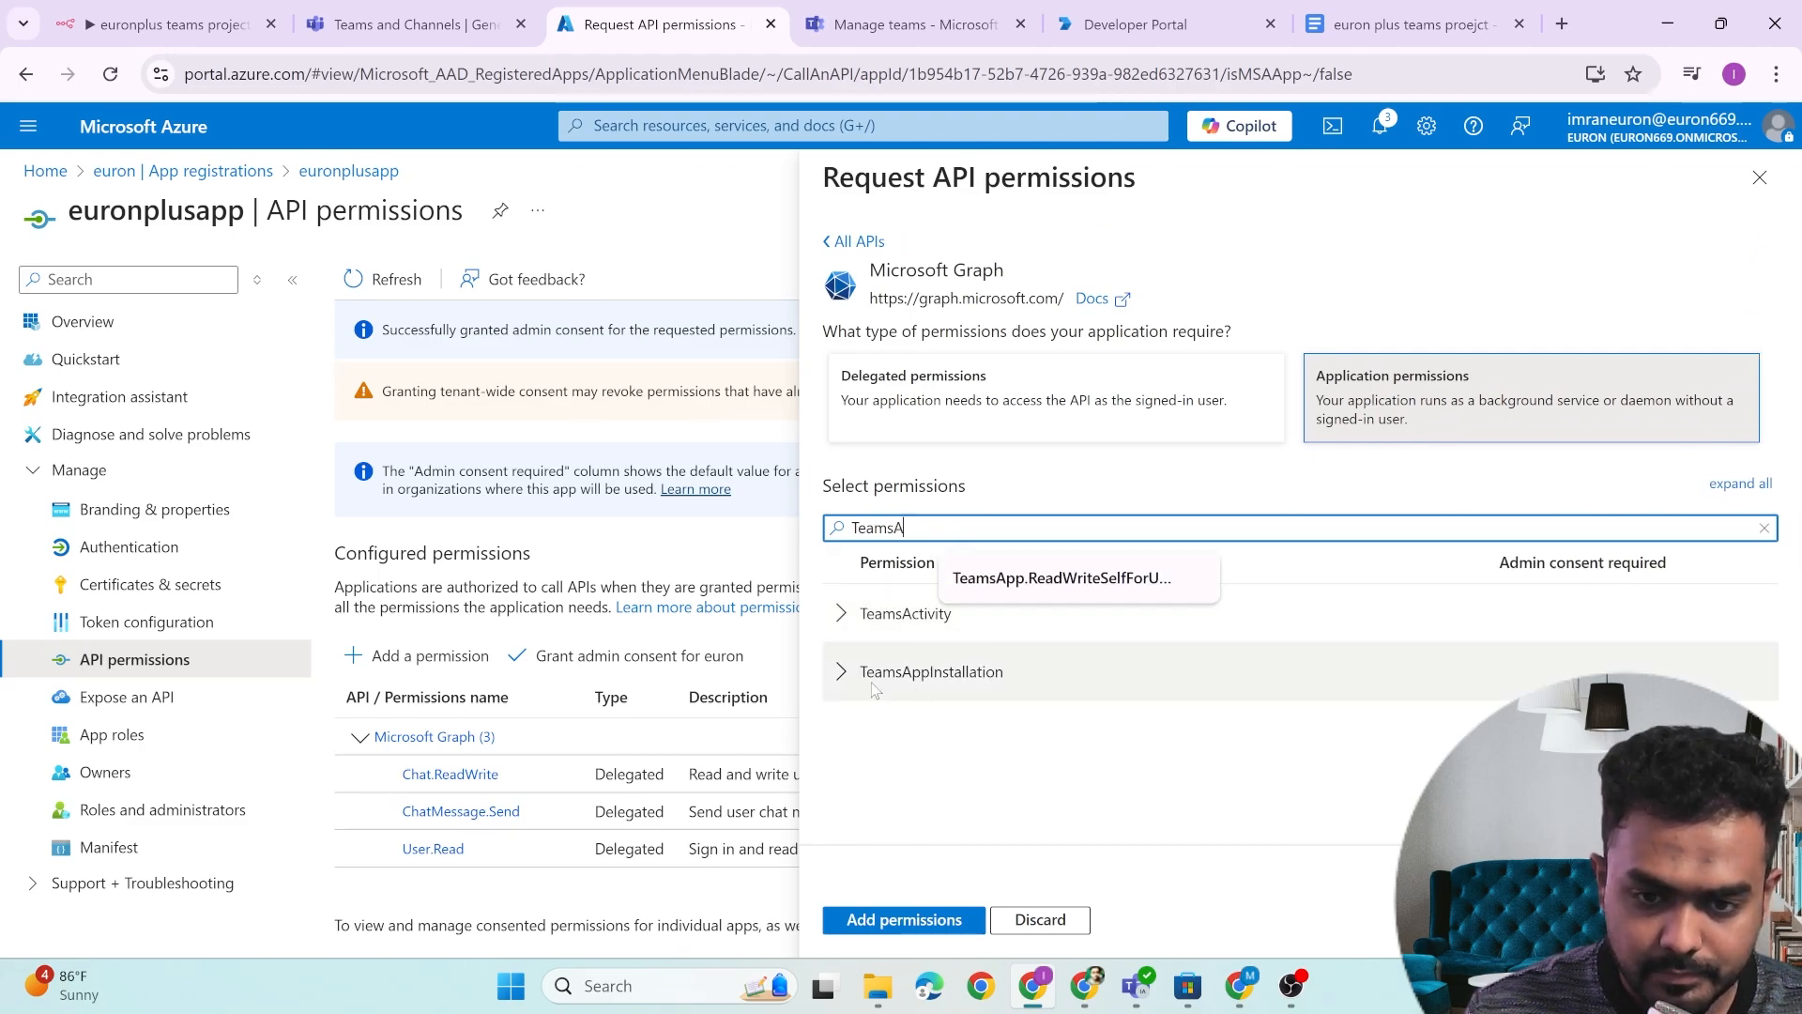
pyautogui.write('pp')
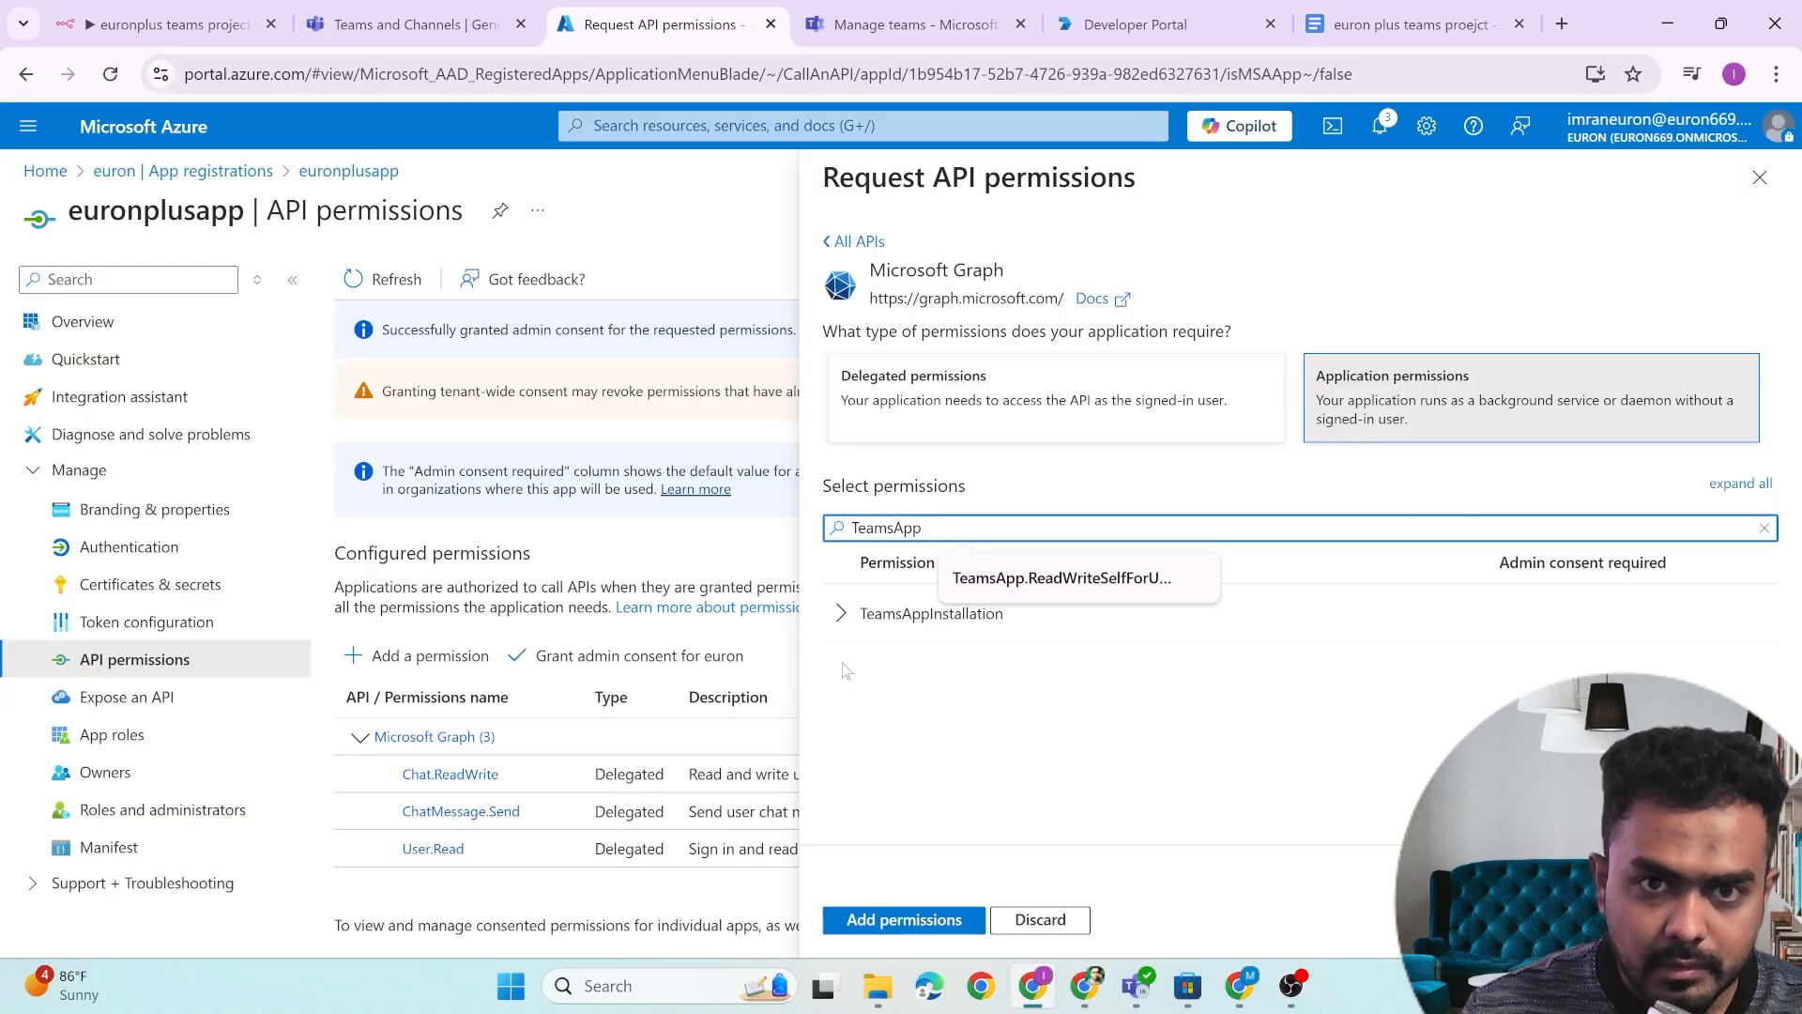
pyautogui.click(843, 615)
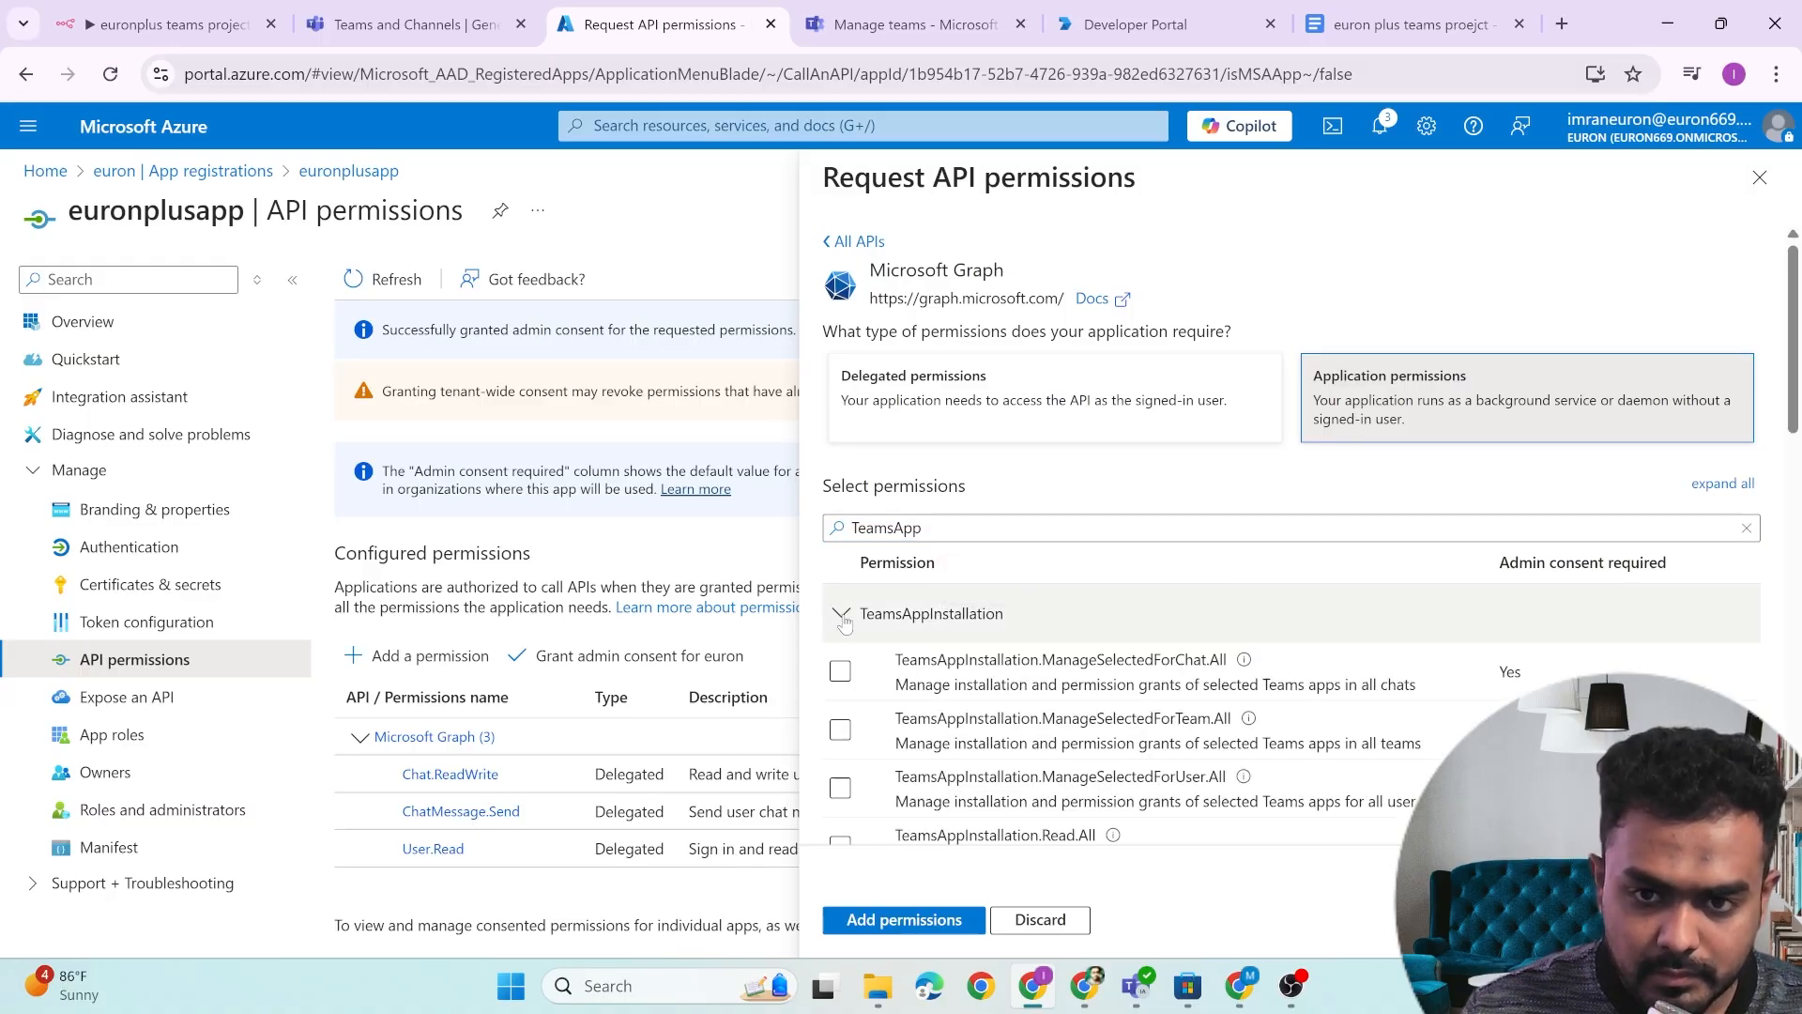
# Select TeamsAppInstallation.Read.All and the ManageSelectedForChat.All, ManageSelectedForTeam.All and ManageSelectedForUser.All permissions of the TeamsAppInstallation group
pyautogui.click(842, 672)
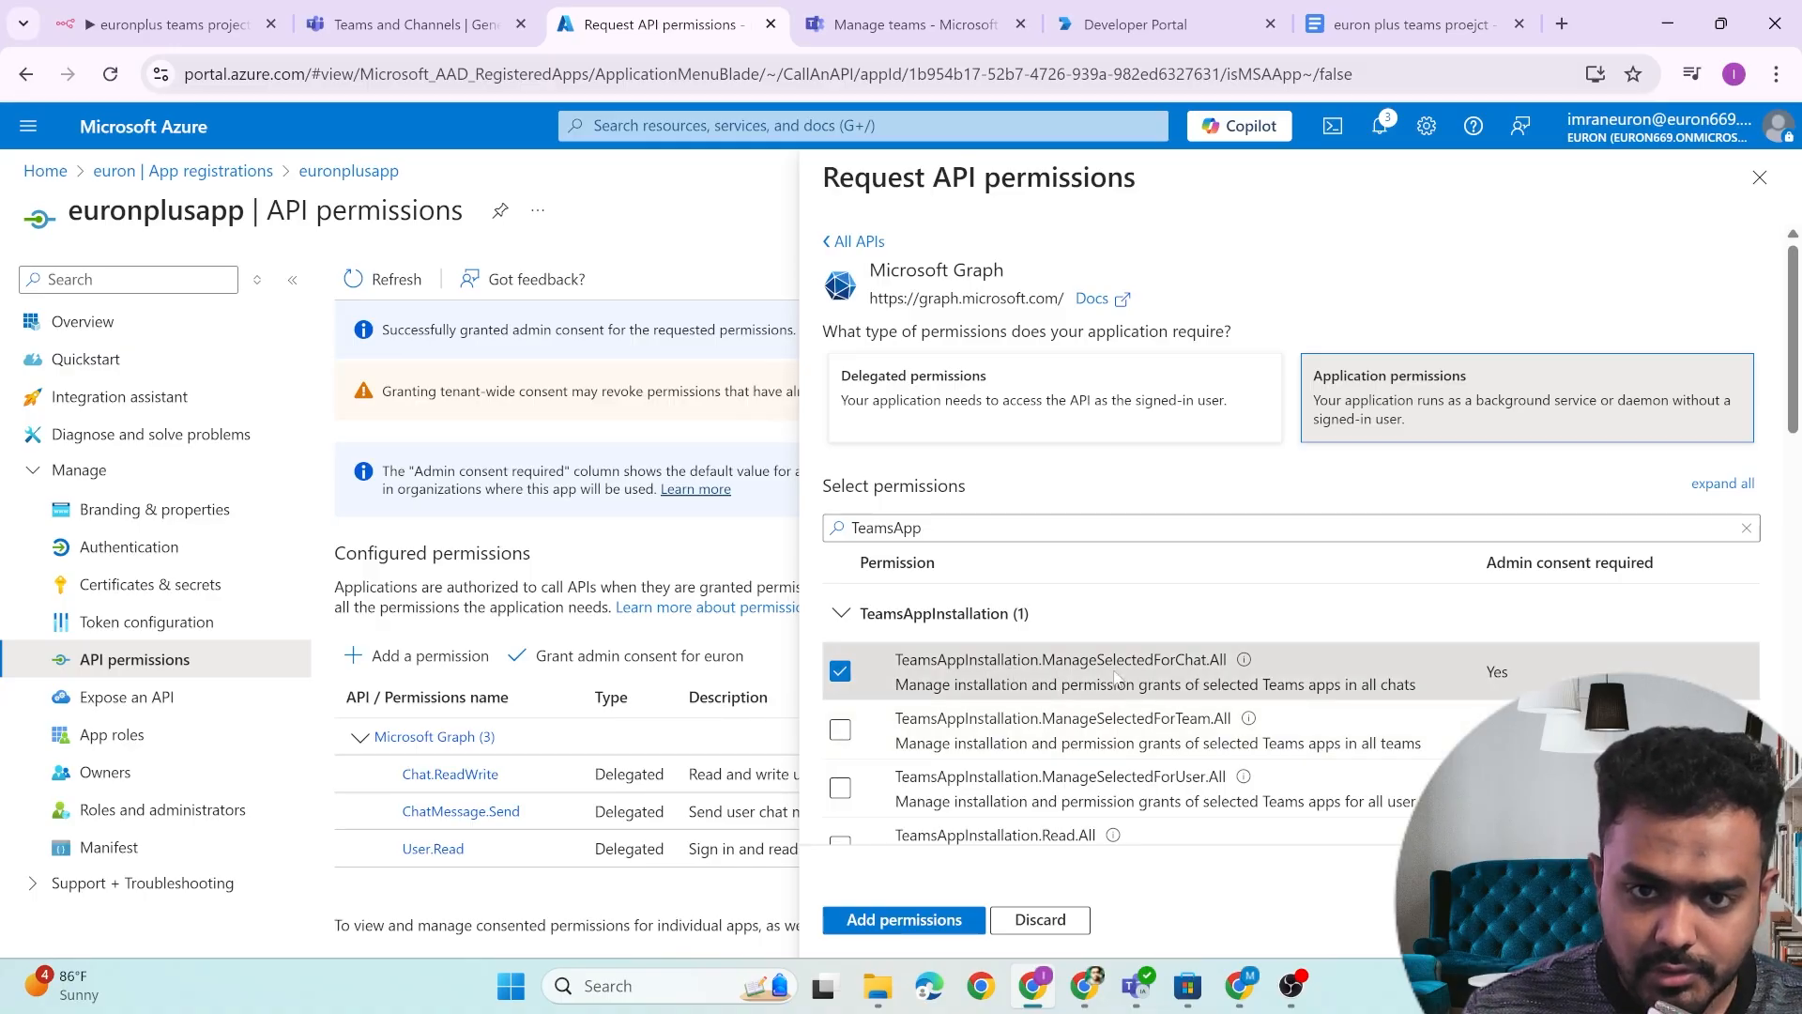
pyautogui.scroll(-1, 1113, 699)
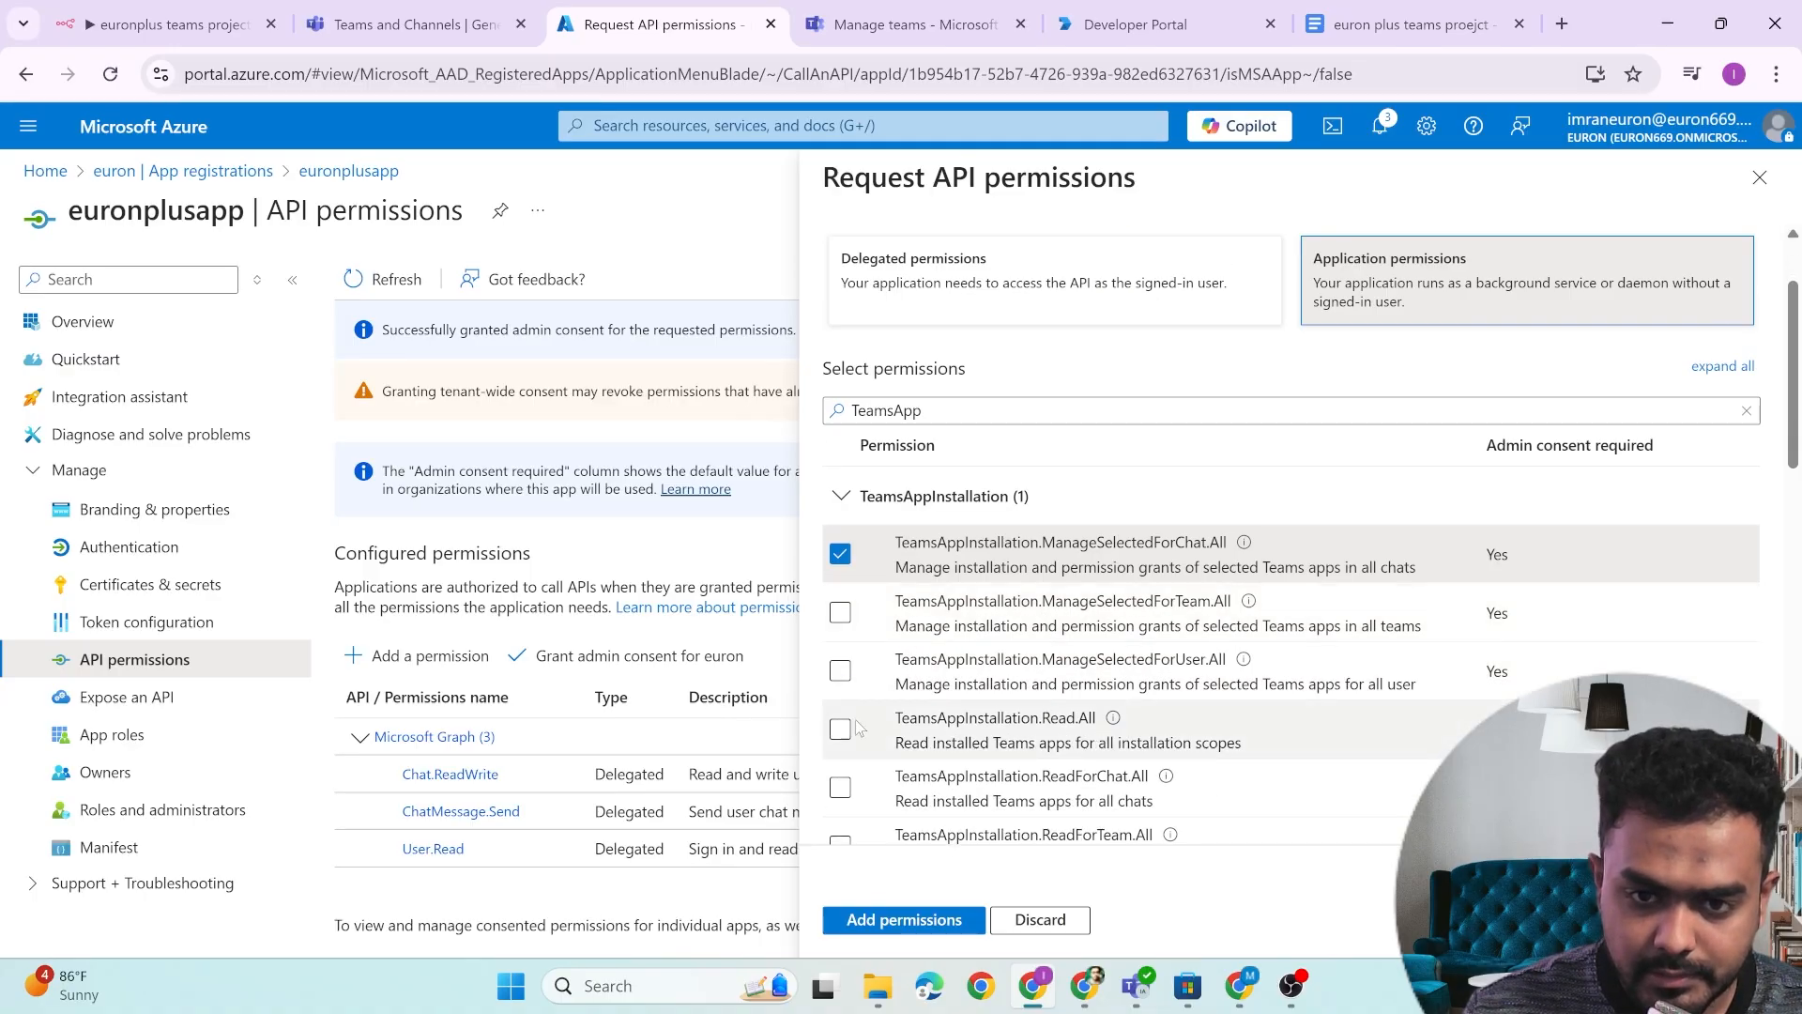
pyautogui.click(841, 729)
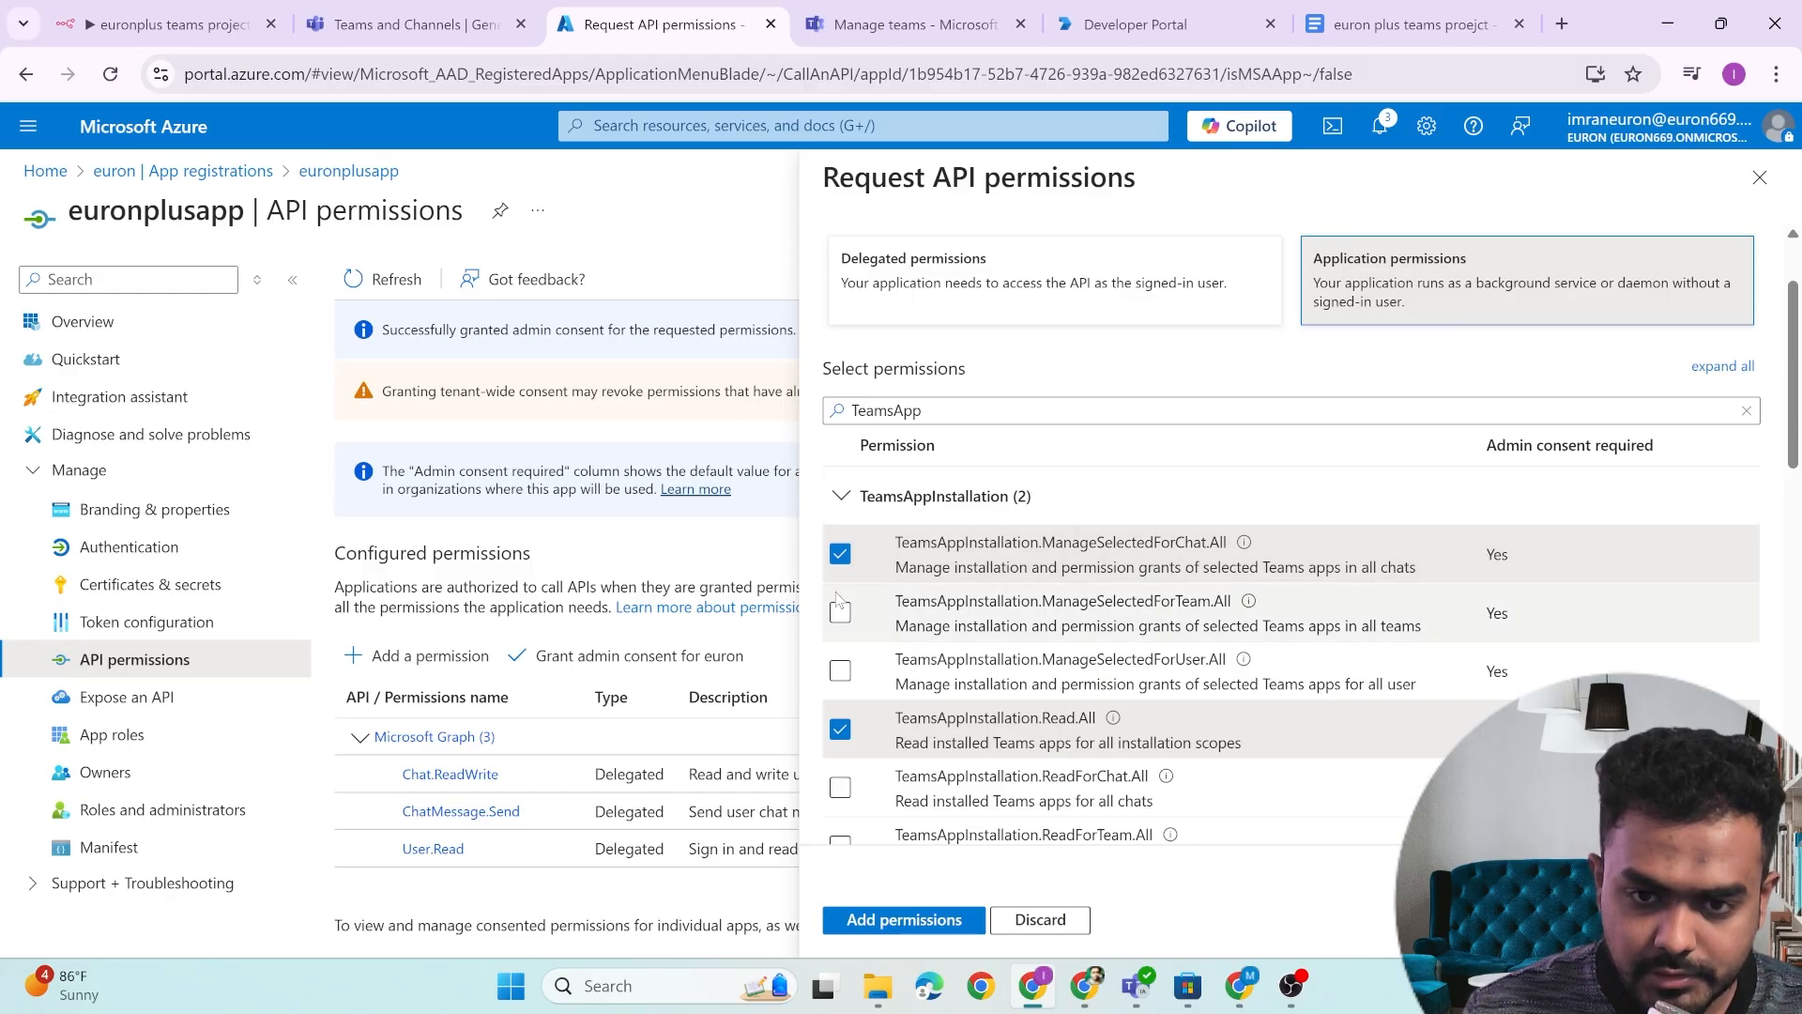
pyautogui.click(840, 612)
pyautogui.click(840, 670)
pyautogui.scroll(-1, 1040, 721)
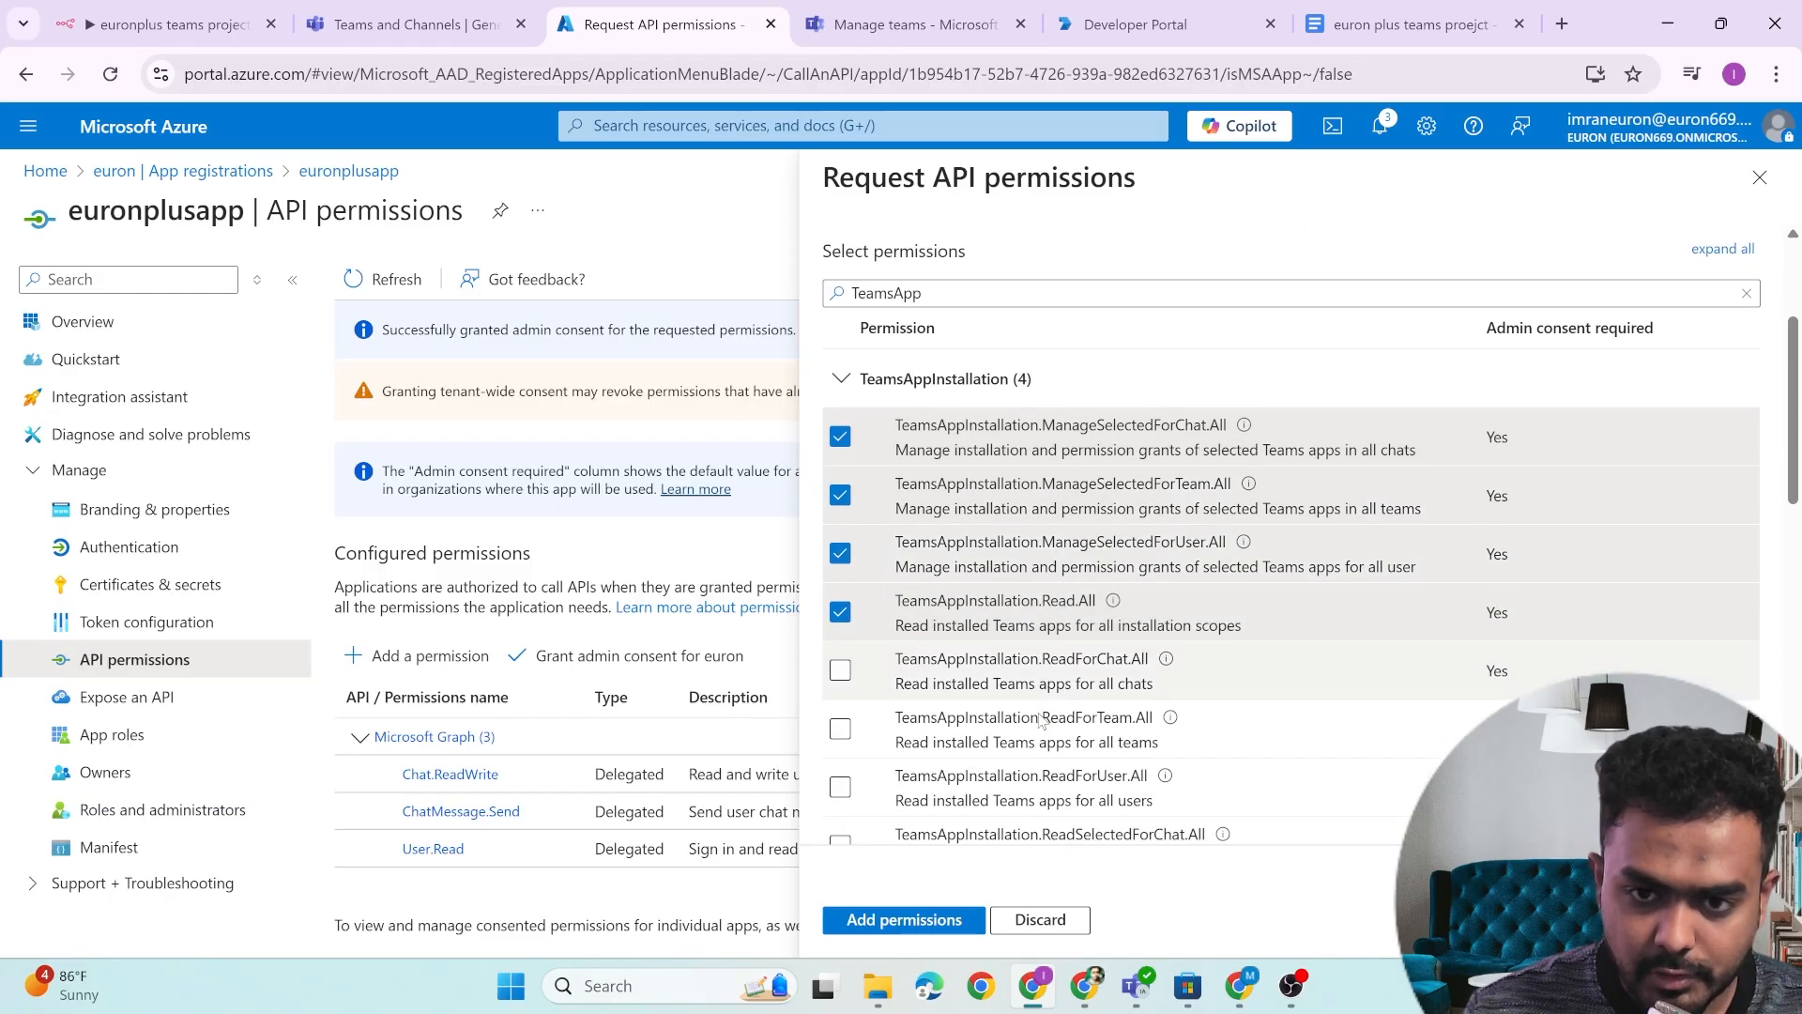
# Select the ReadForChat.All, ReadForTeam.All and ReadForUser.All permissions in the TeamsAppInstallation group
pyautogui.click(840, 670)
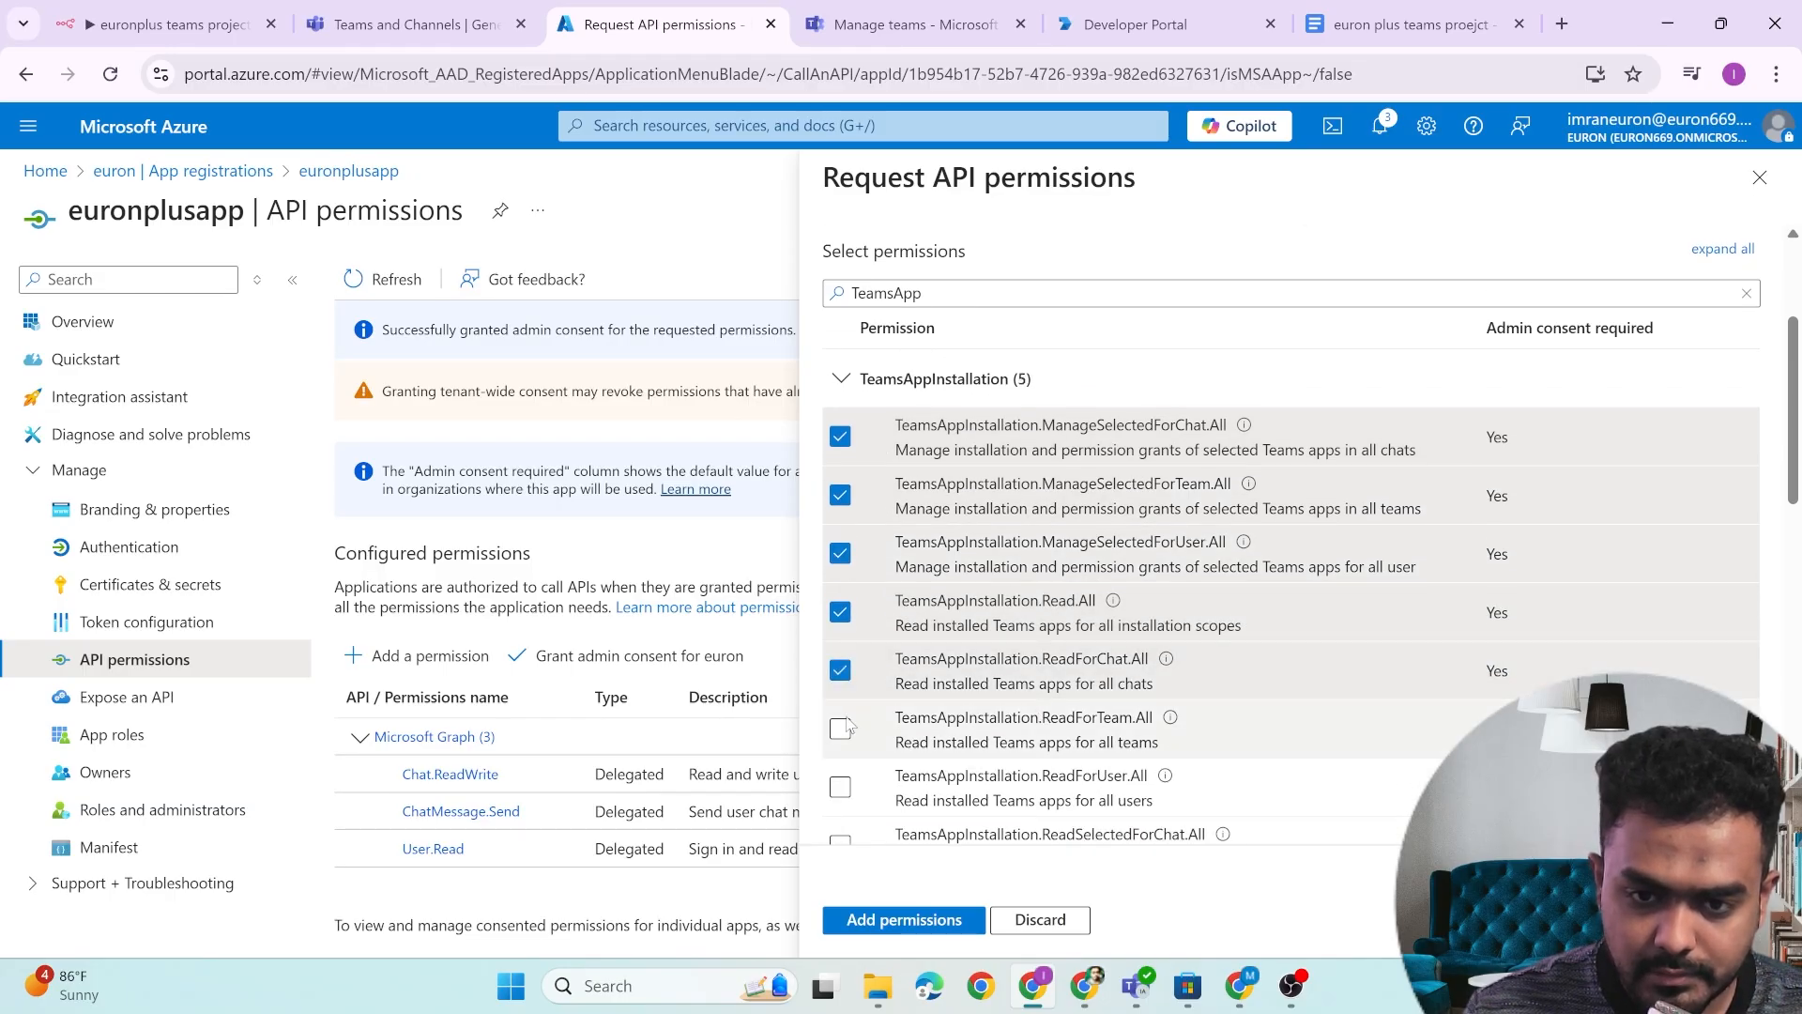
pyautogui.scroll(-2, 851, 507)
pyautogui.click(840, 495)
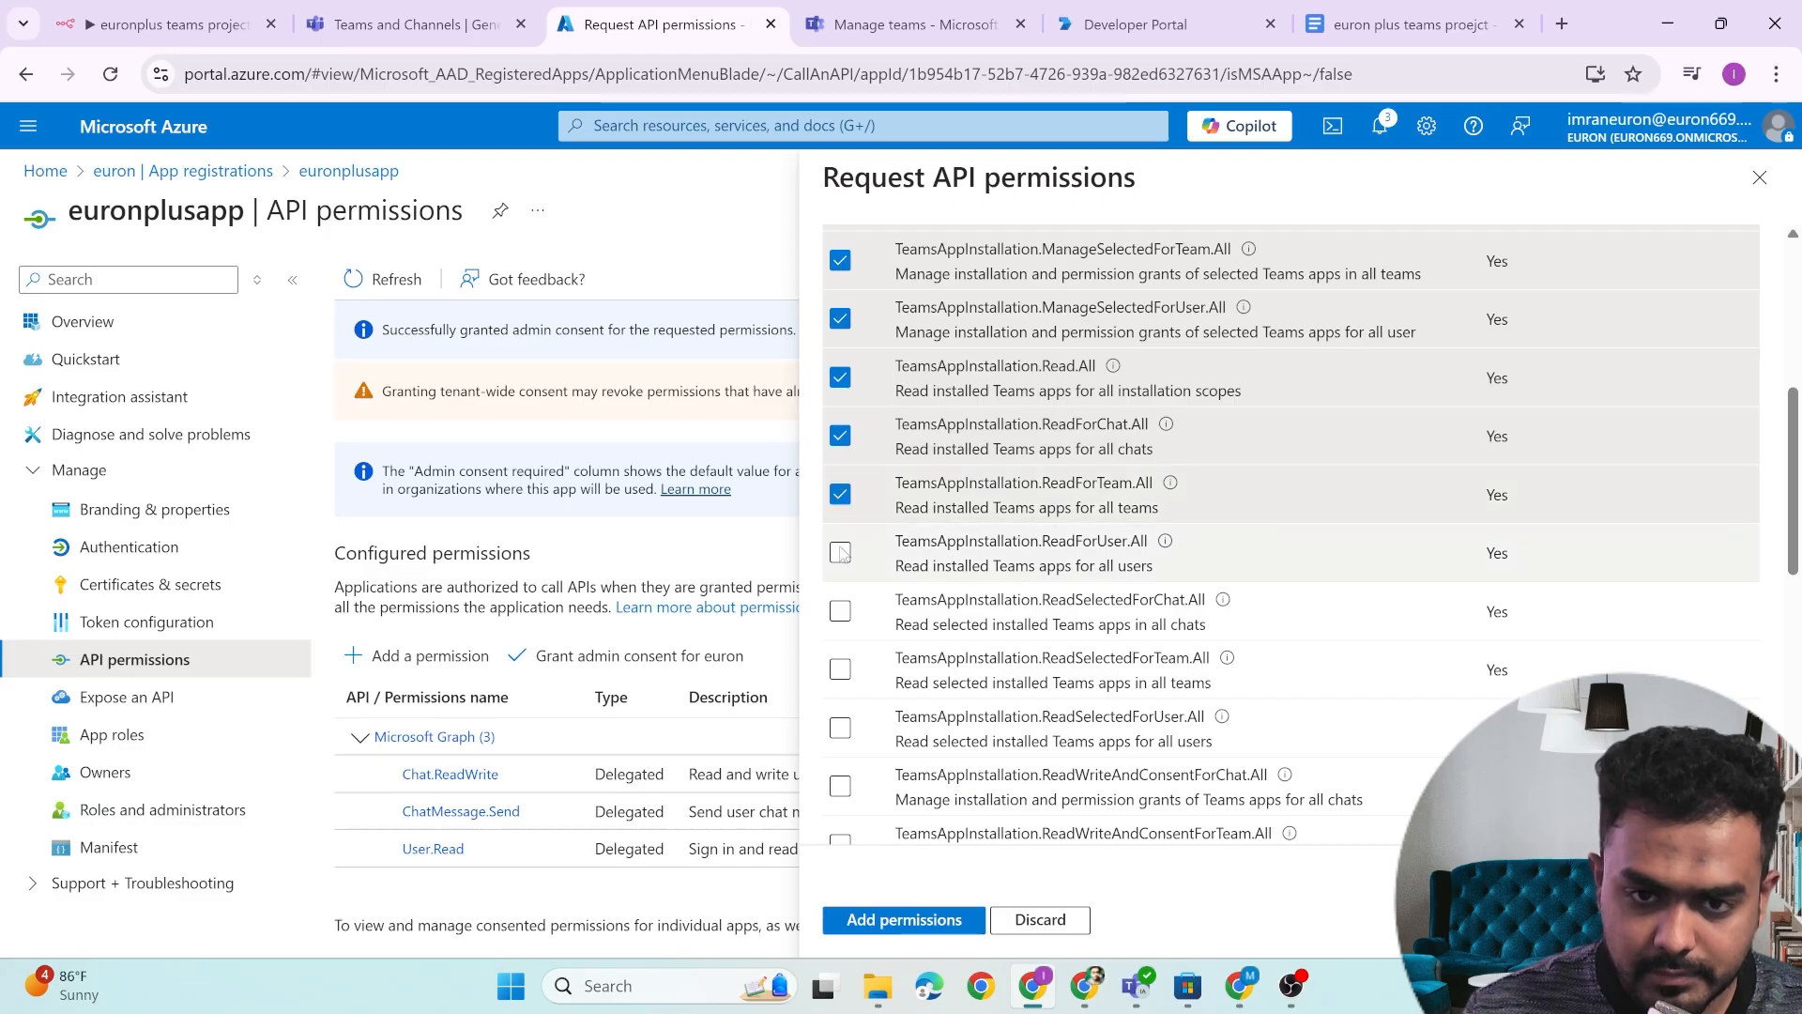
pyautogui.click(840, 553)
# Select the ReadSelectedForChat.All, ReadSelectedForTeam.All and ReadSelectedForUser.All permissions in the TeamsAppInstallation group
pyautogui.click(840, 611)
pyautogui.scroll(-3, 927, 665)
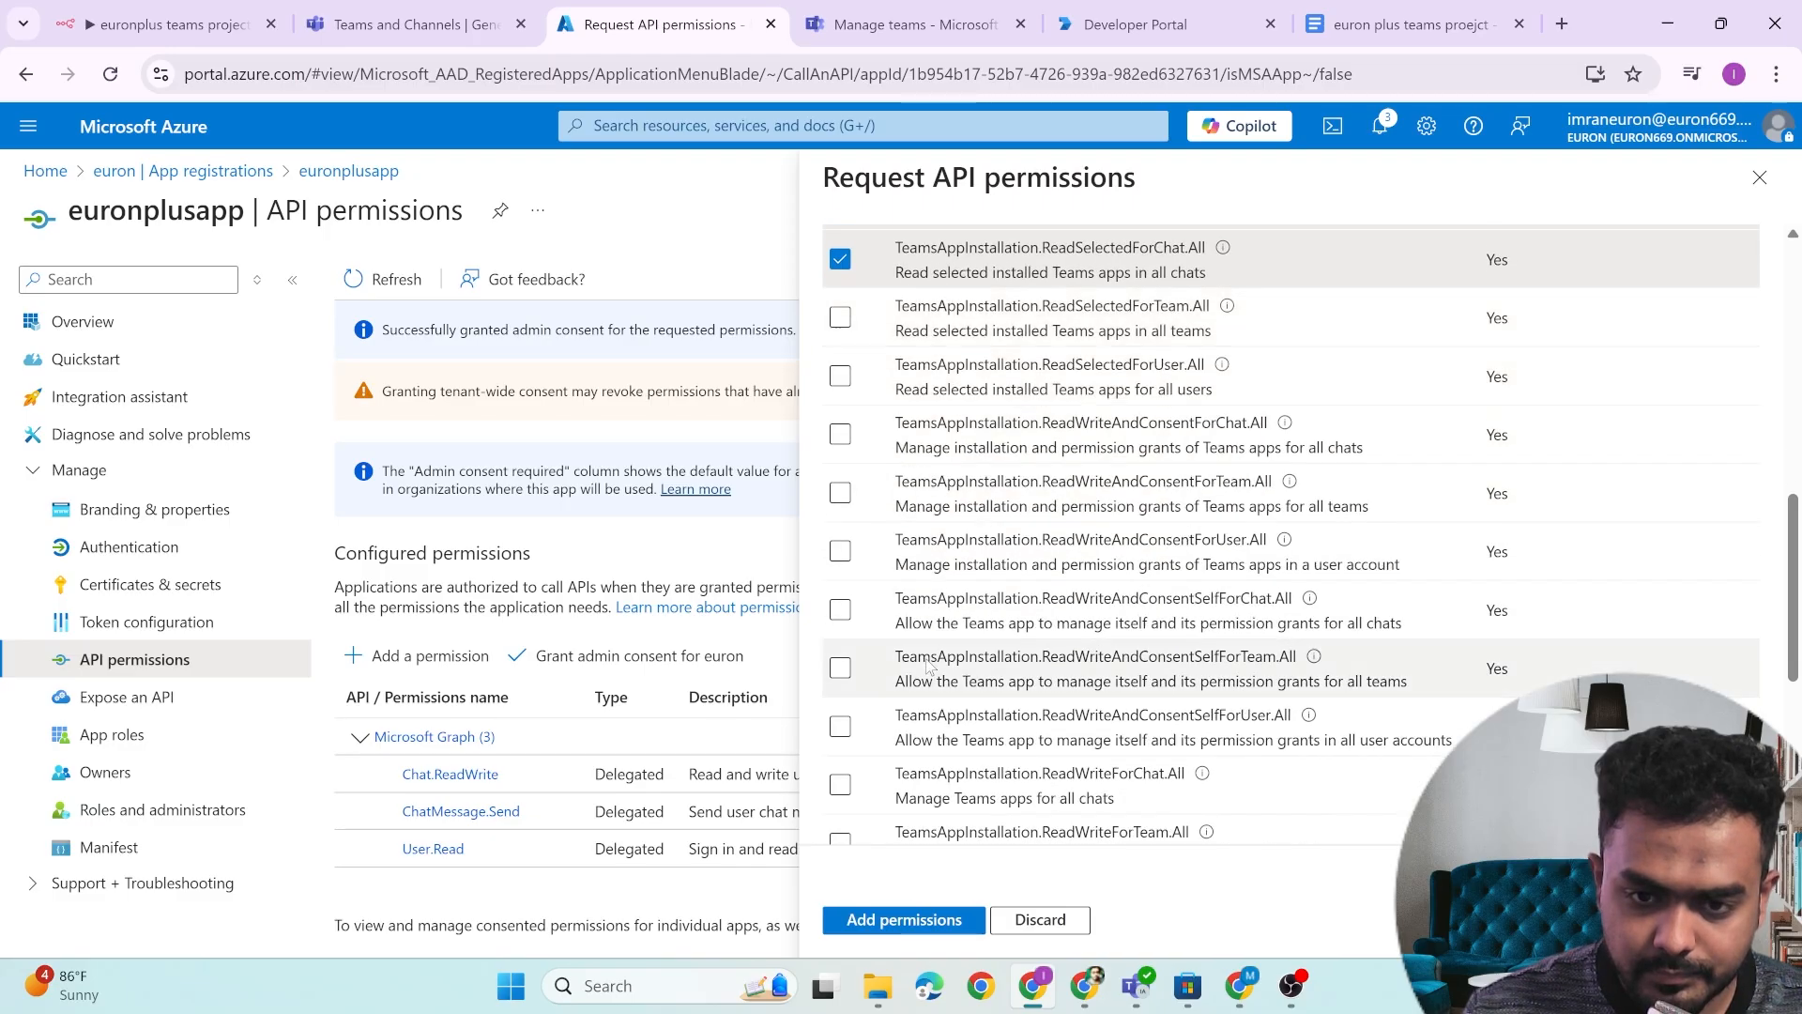
pyautogui.scroll(3, 1095, 676)
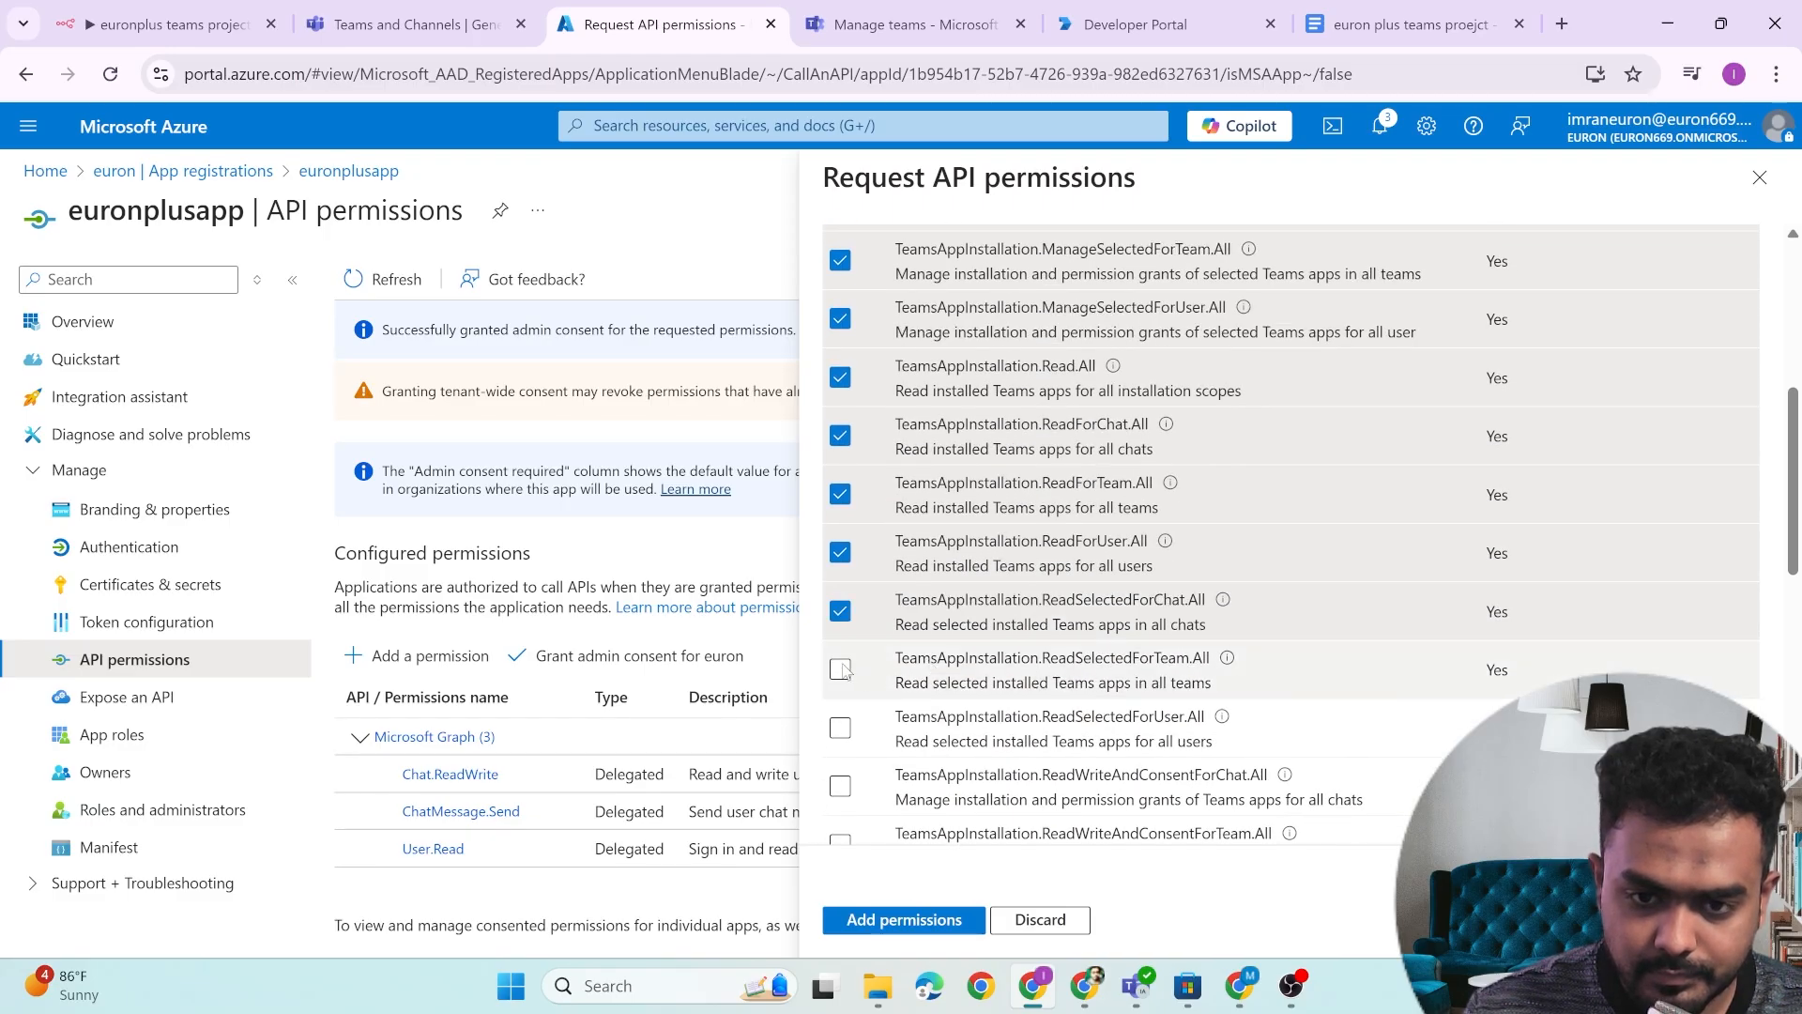
pyautogui.click(840, 670)
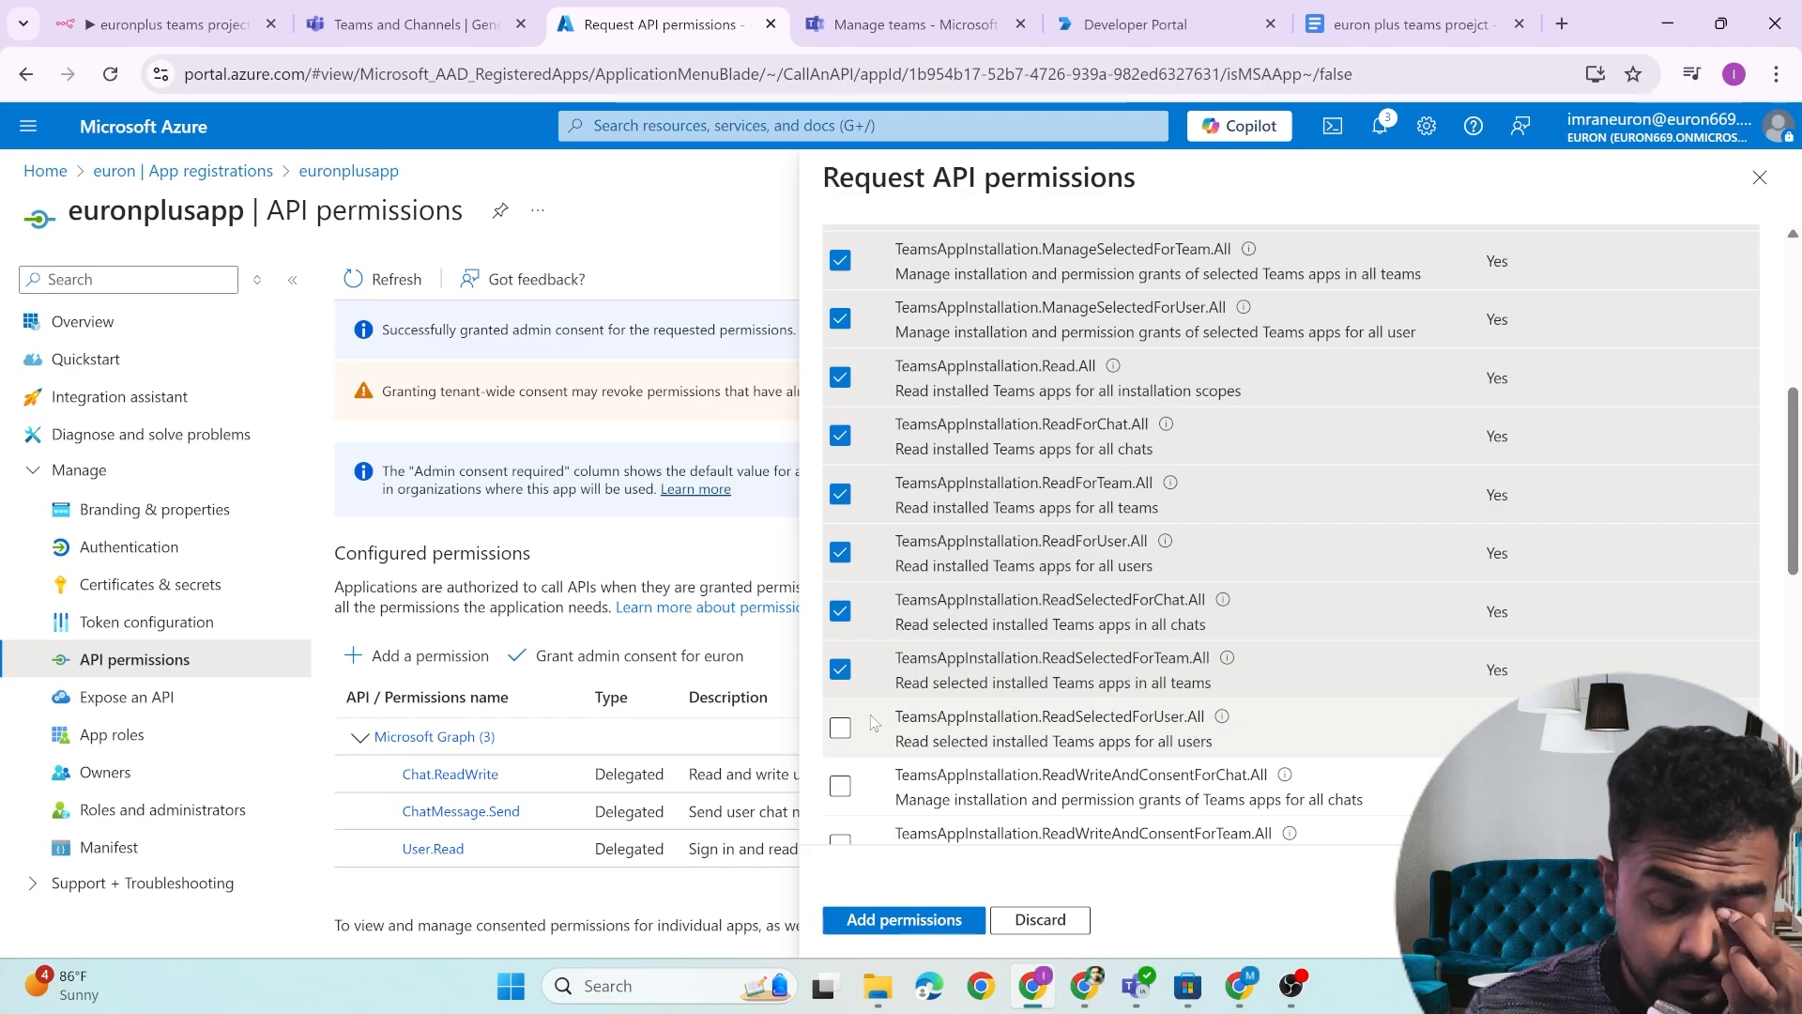
pyautogui.click(840, 729)
pyautogui.scroll(-2, 842, 657)
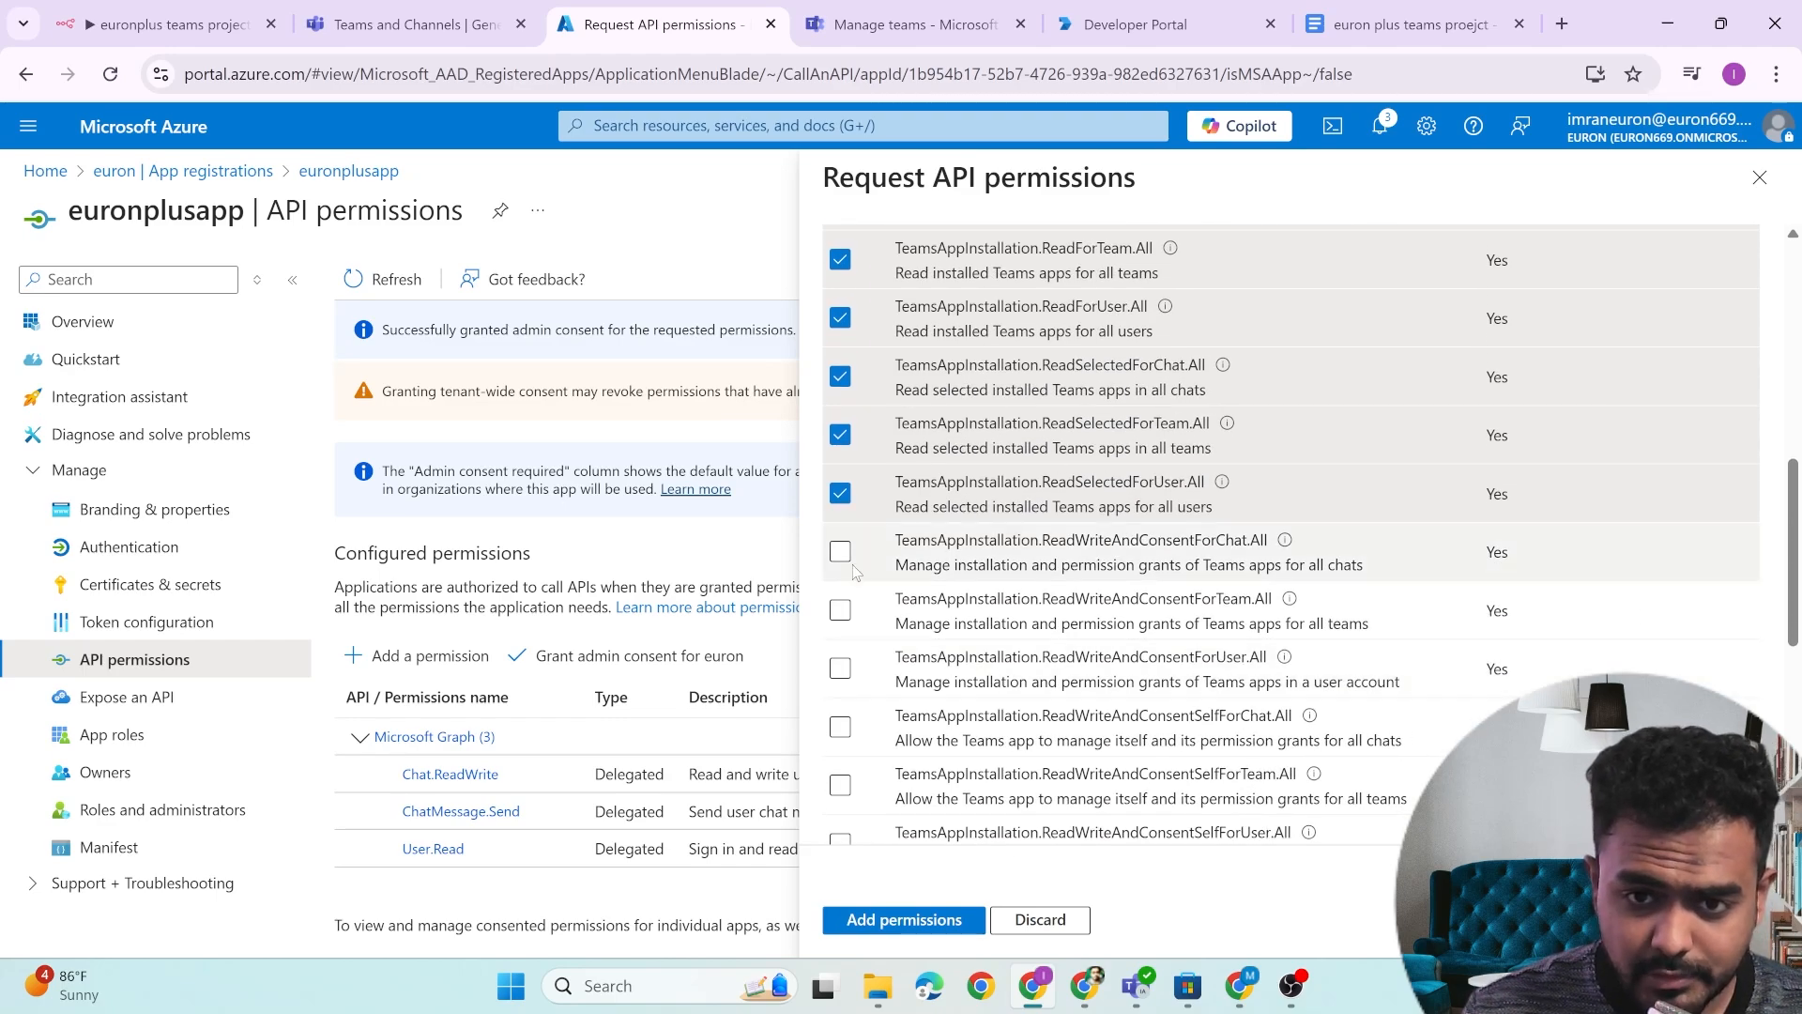
# Select the ReadWriteAndConsentForChat.All, ReadWriteAndConsentForTeam.All and ReadWriteAndConsentForUser.All permissions in the TeamsAppInstallation group
pyautogui.click(841, 554)
pyautogui.click(840, 610)
pyautogui.click(840, 668)
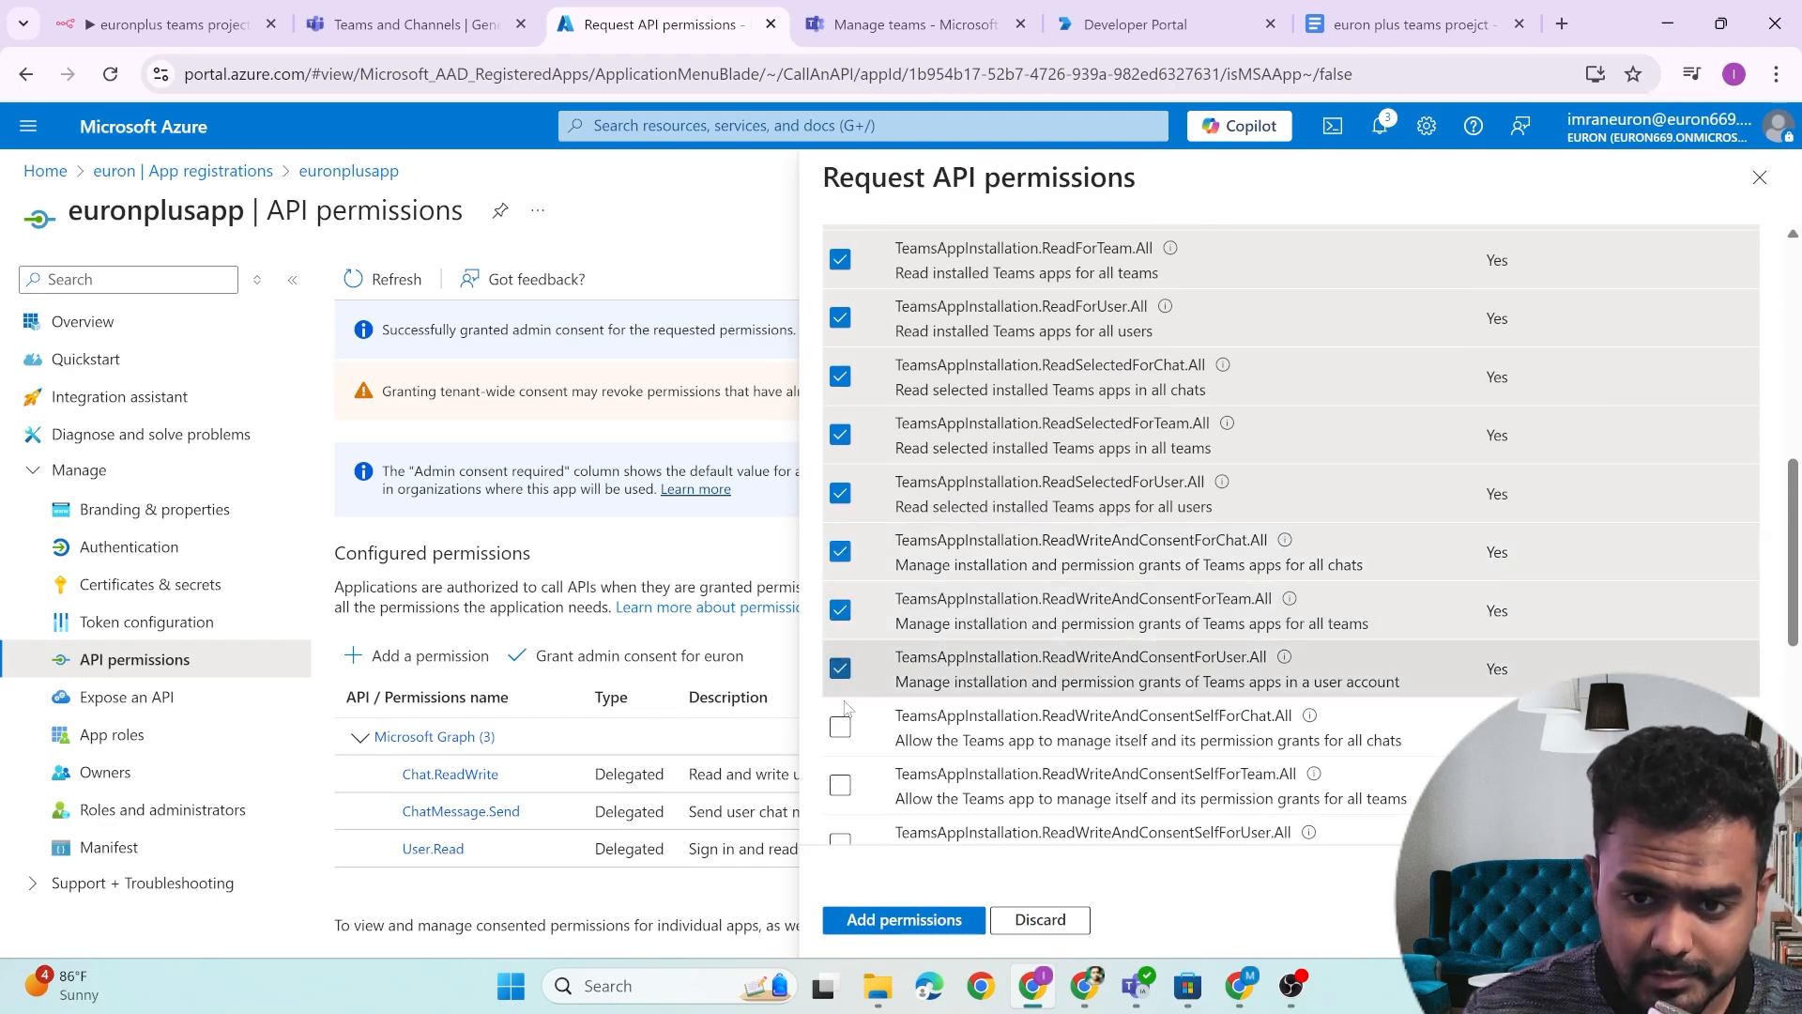
# Select TeamsAppInstallation.ReadWriteForChat.All and the ReadWriteAndConsentSelfForChat.All, ReadWriteAndConsentSelfForTeam.All and ReadWriteAndConsentSelfForUser.All permissions of the same group
pyautogui.click(840, 728)
pyautogui.scroll(-2, 847, 610)
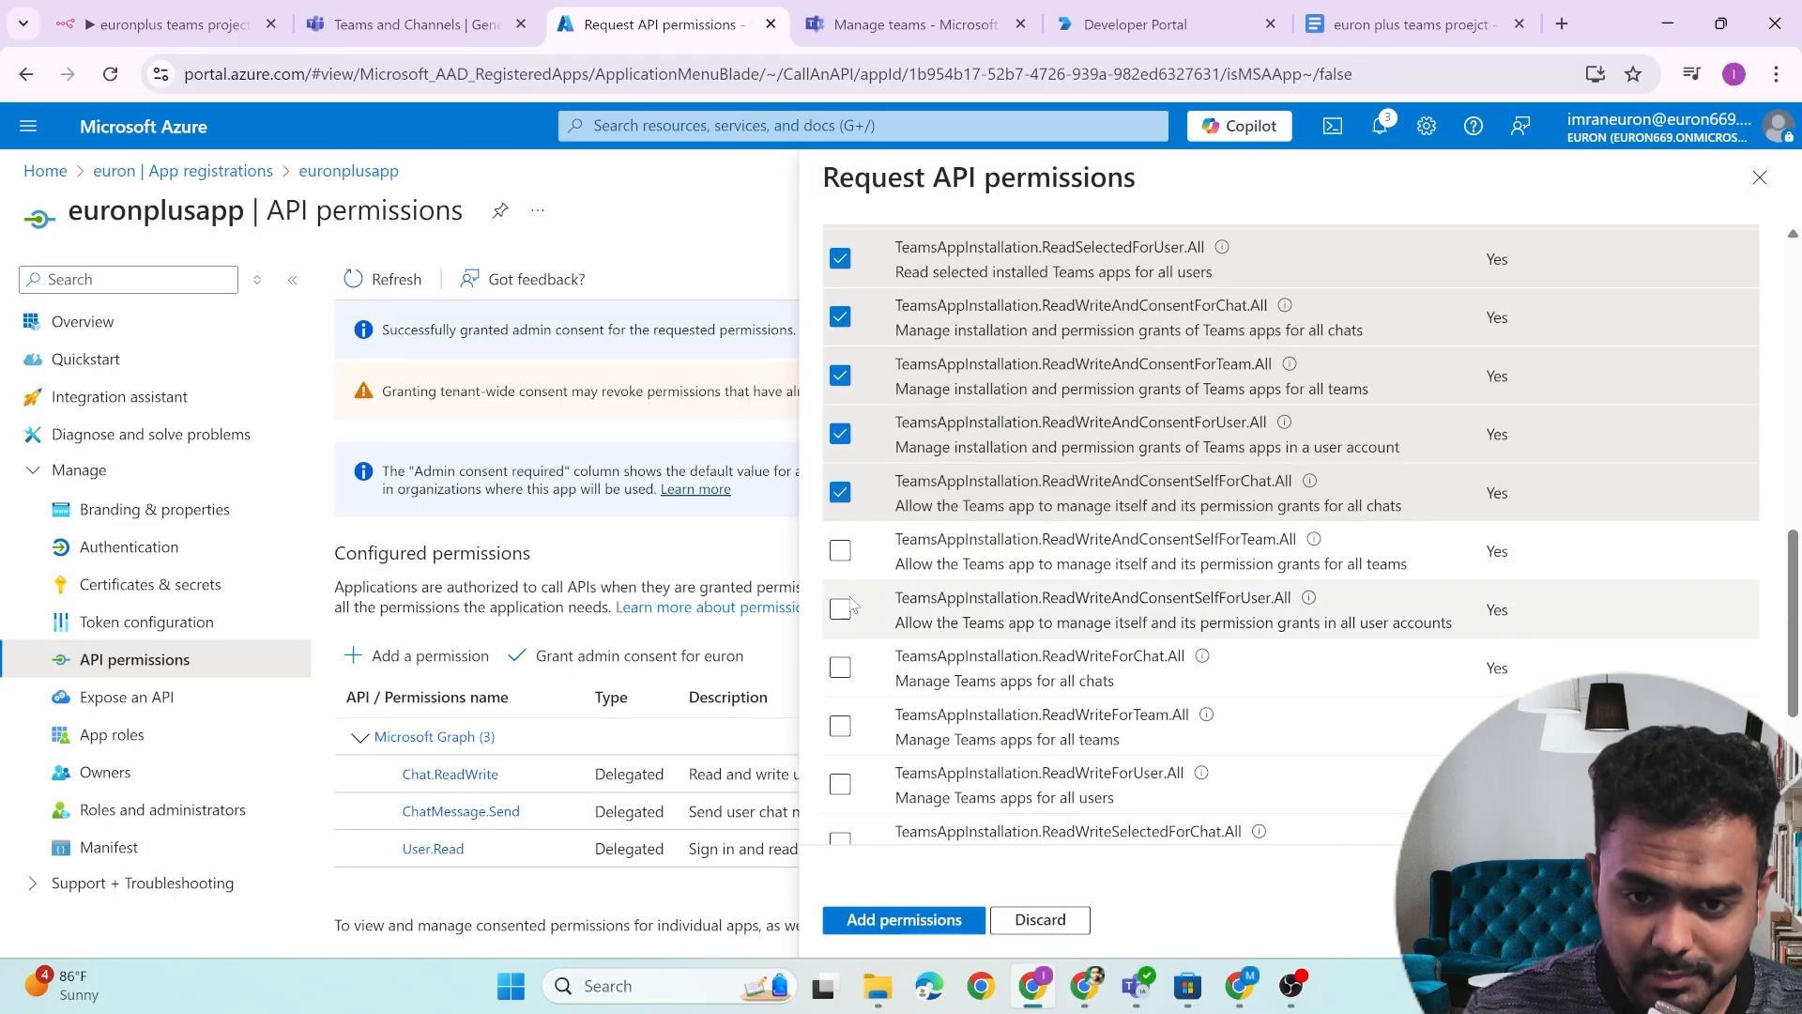
pyautogui.click(841, 552)
pyautogui.click(841, 610)
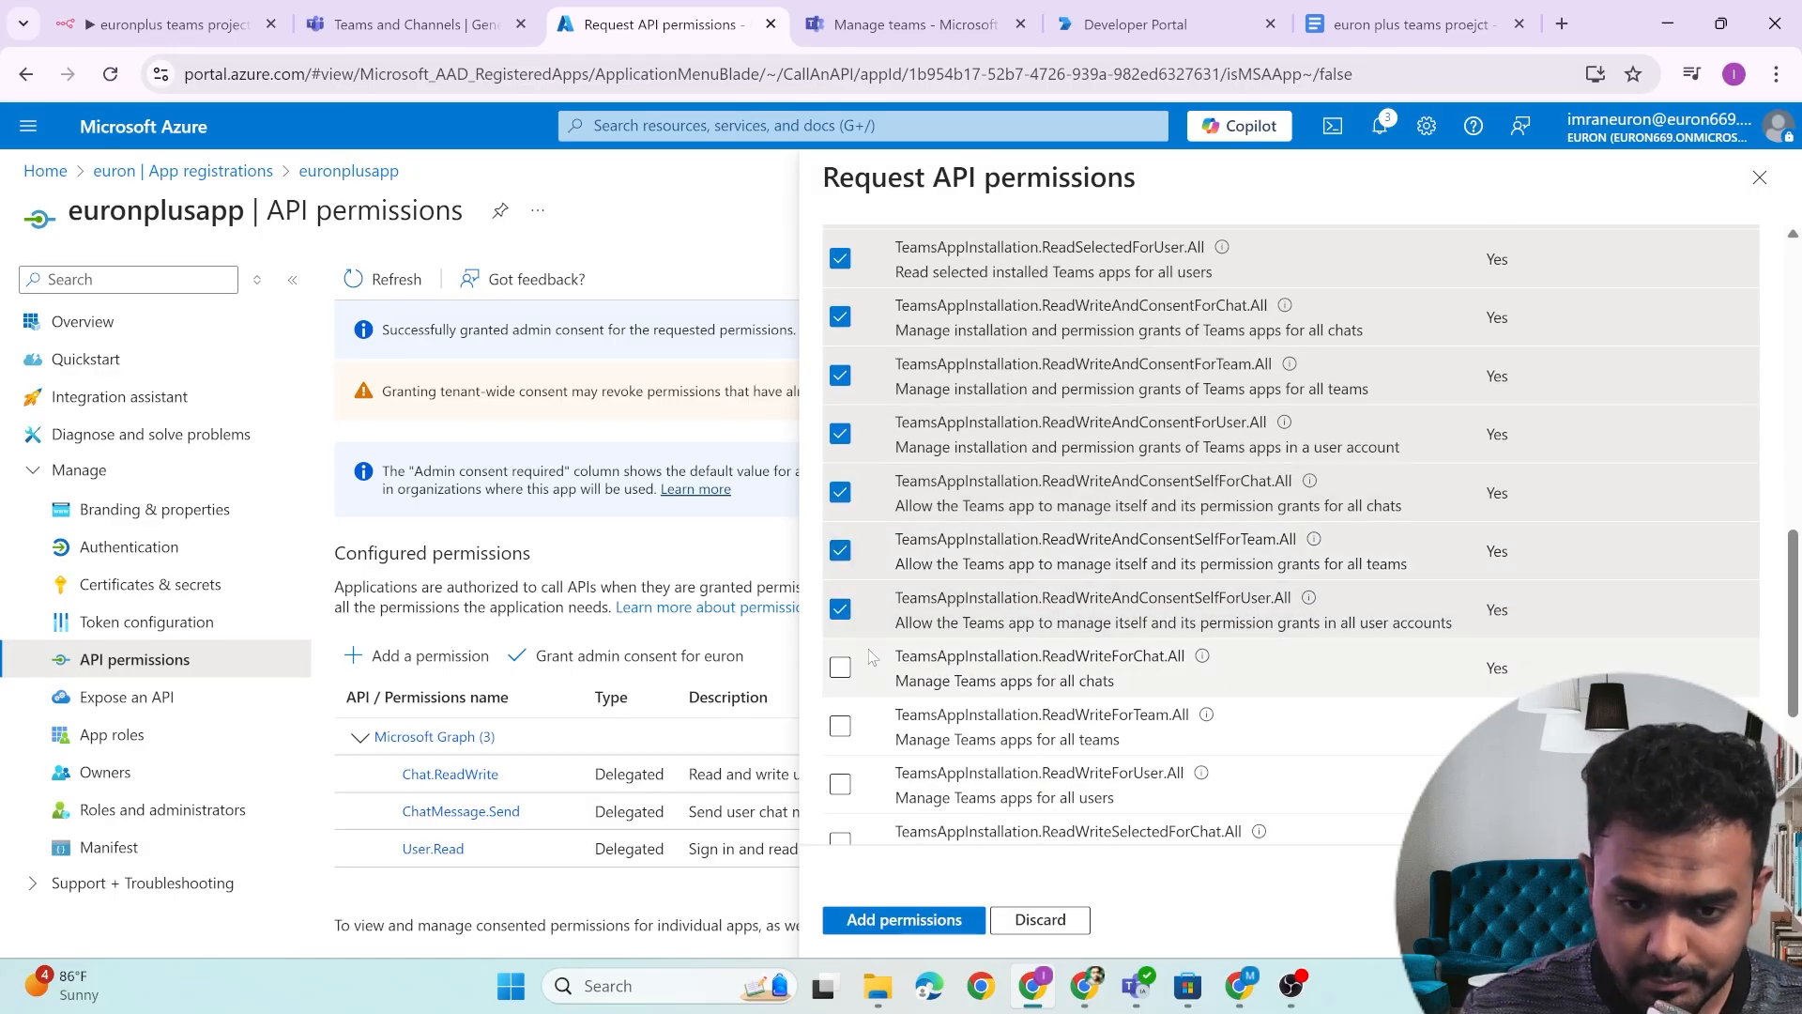
pyautogui.click(841, 667)
pyautogui.scroll(-3, 929, 694)
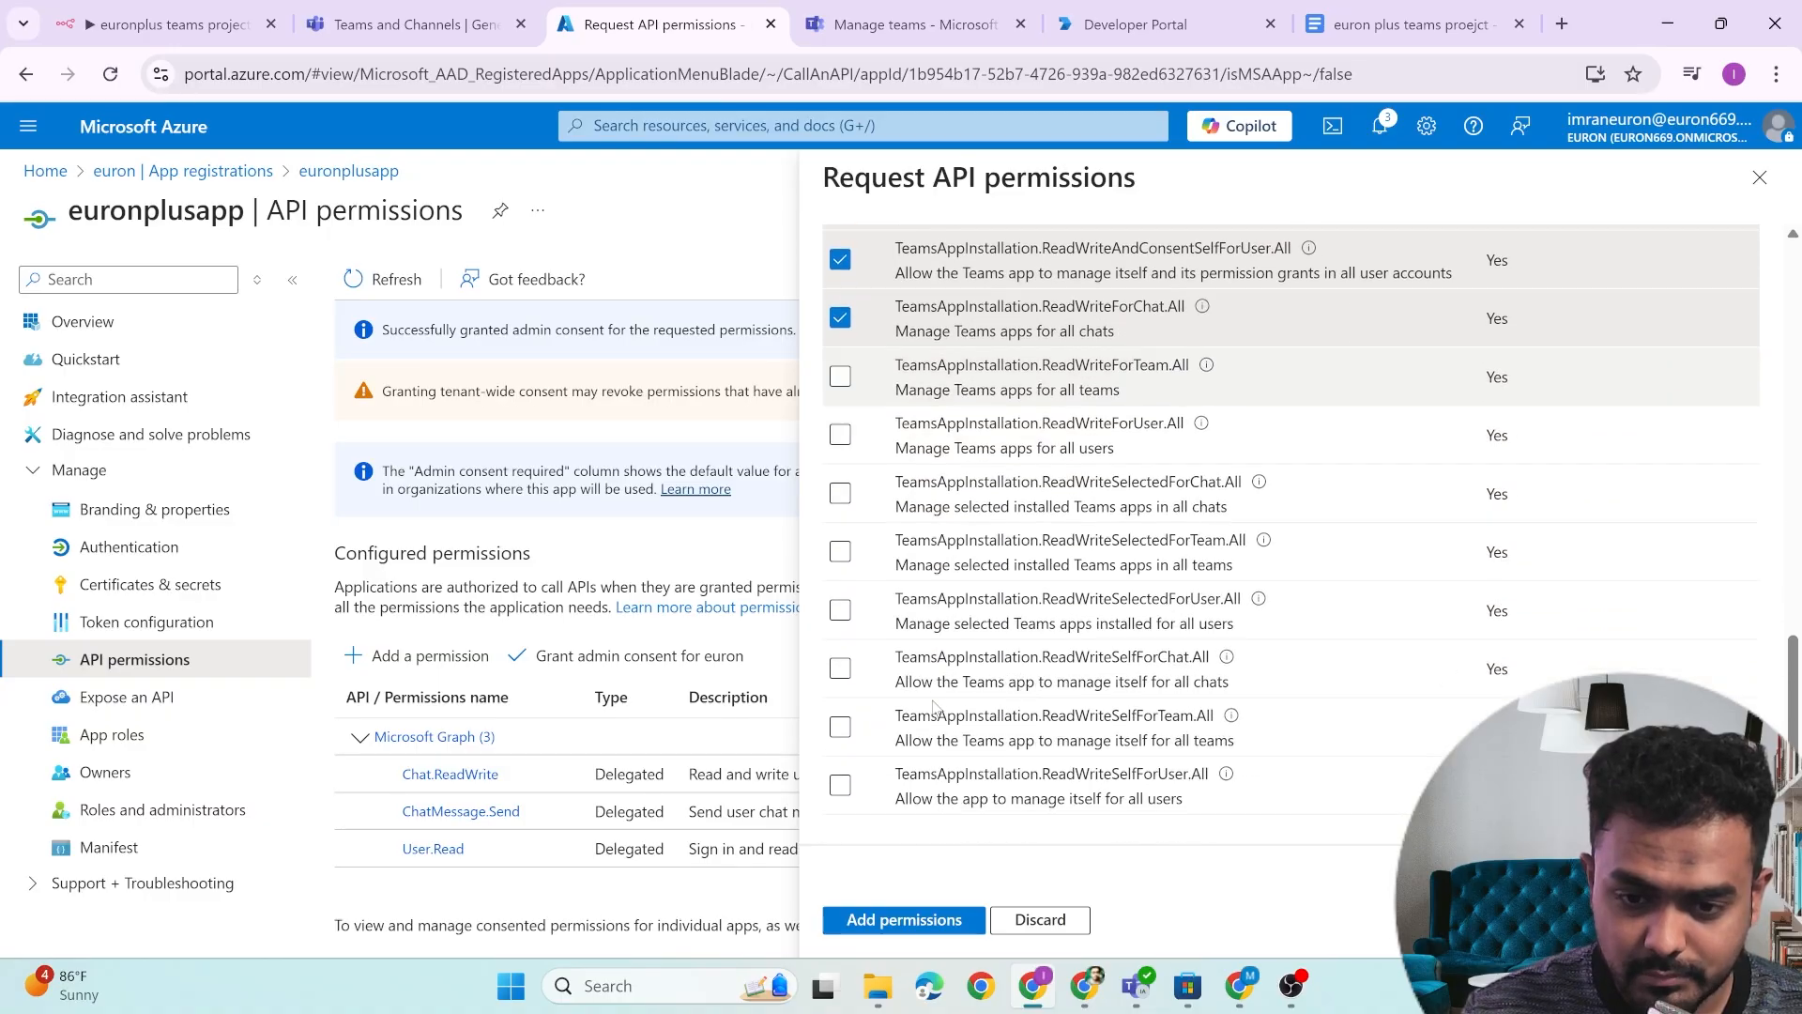
pyautogui.scroll(3, 934, 706)
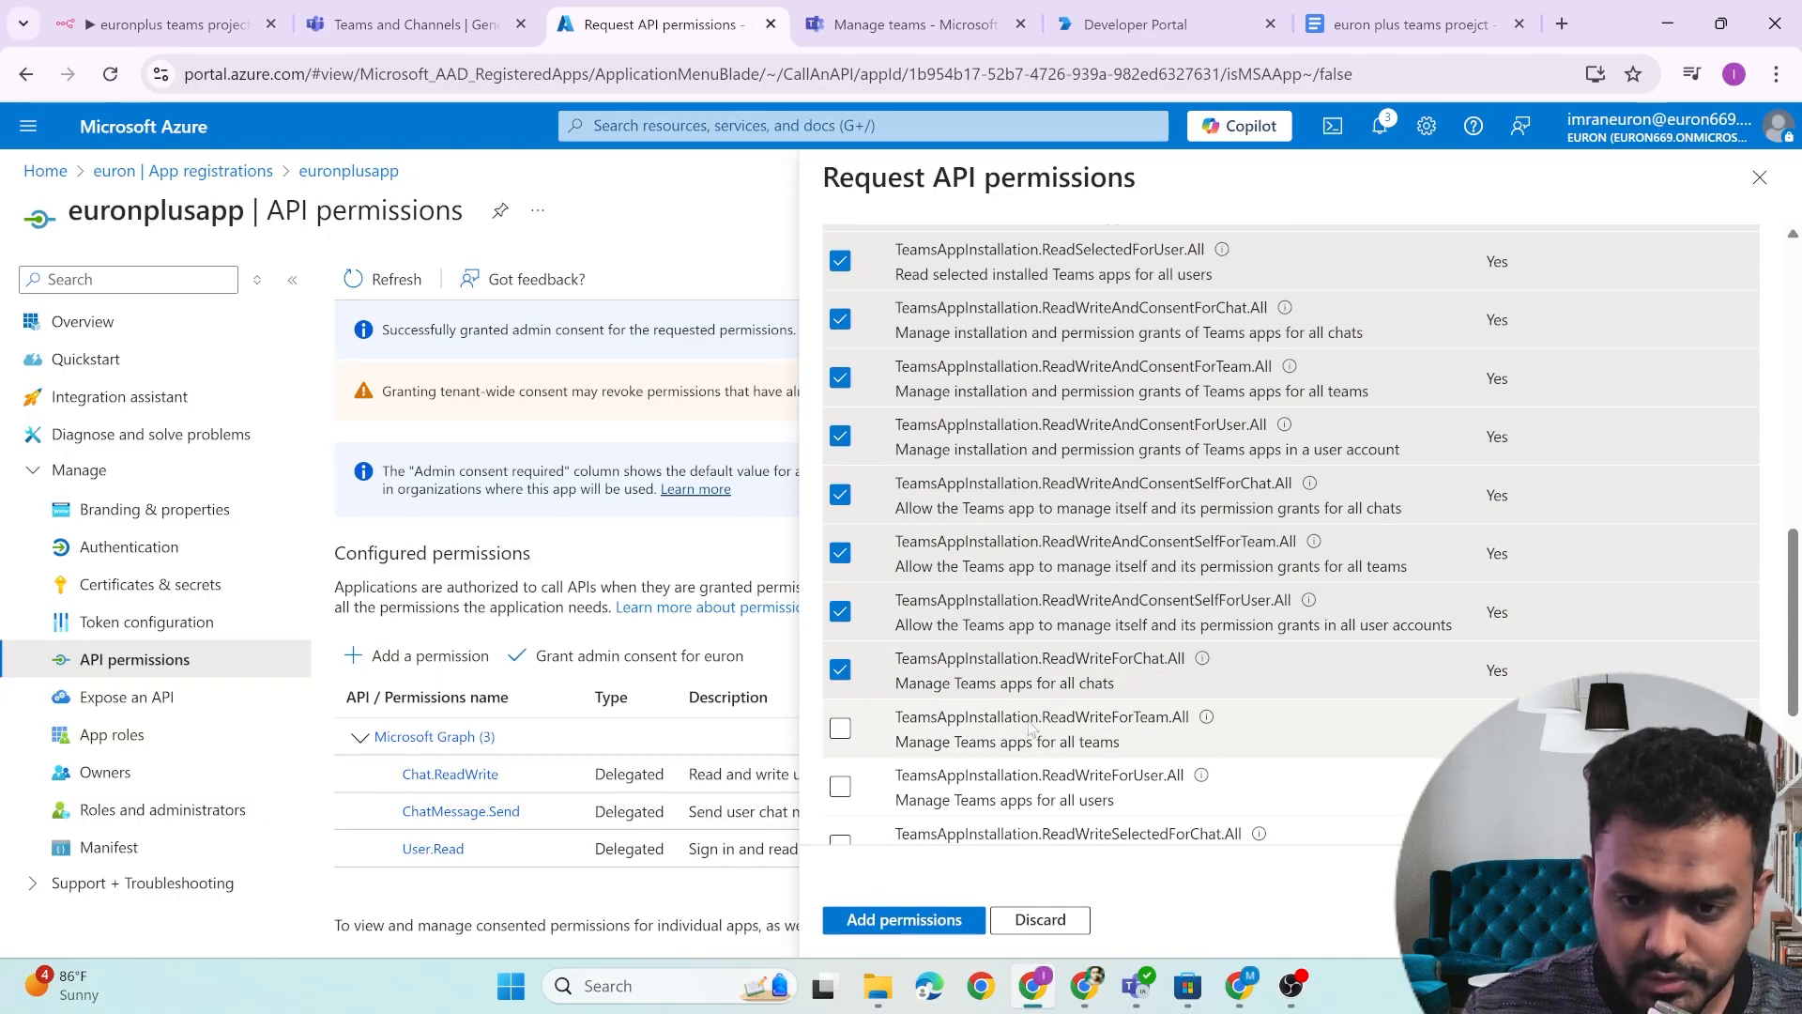
# Add the selected permissions to euronplusapp, grant admin consent for euron and check the status of the configured permissions
pyautogui.click(887, 918)
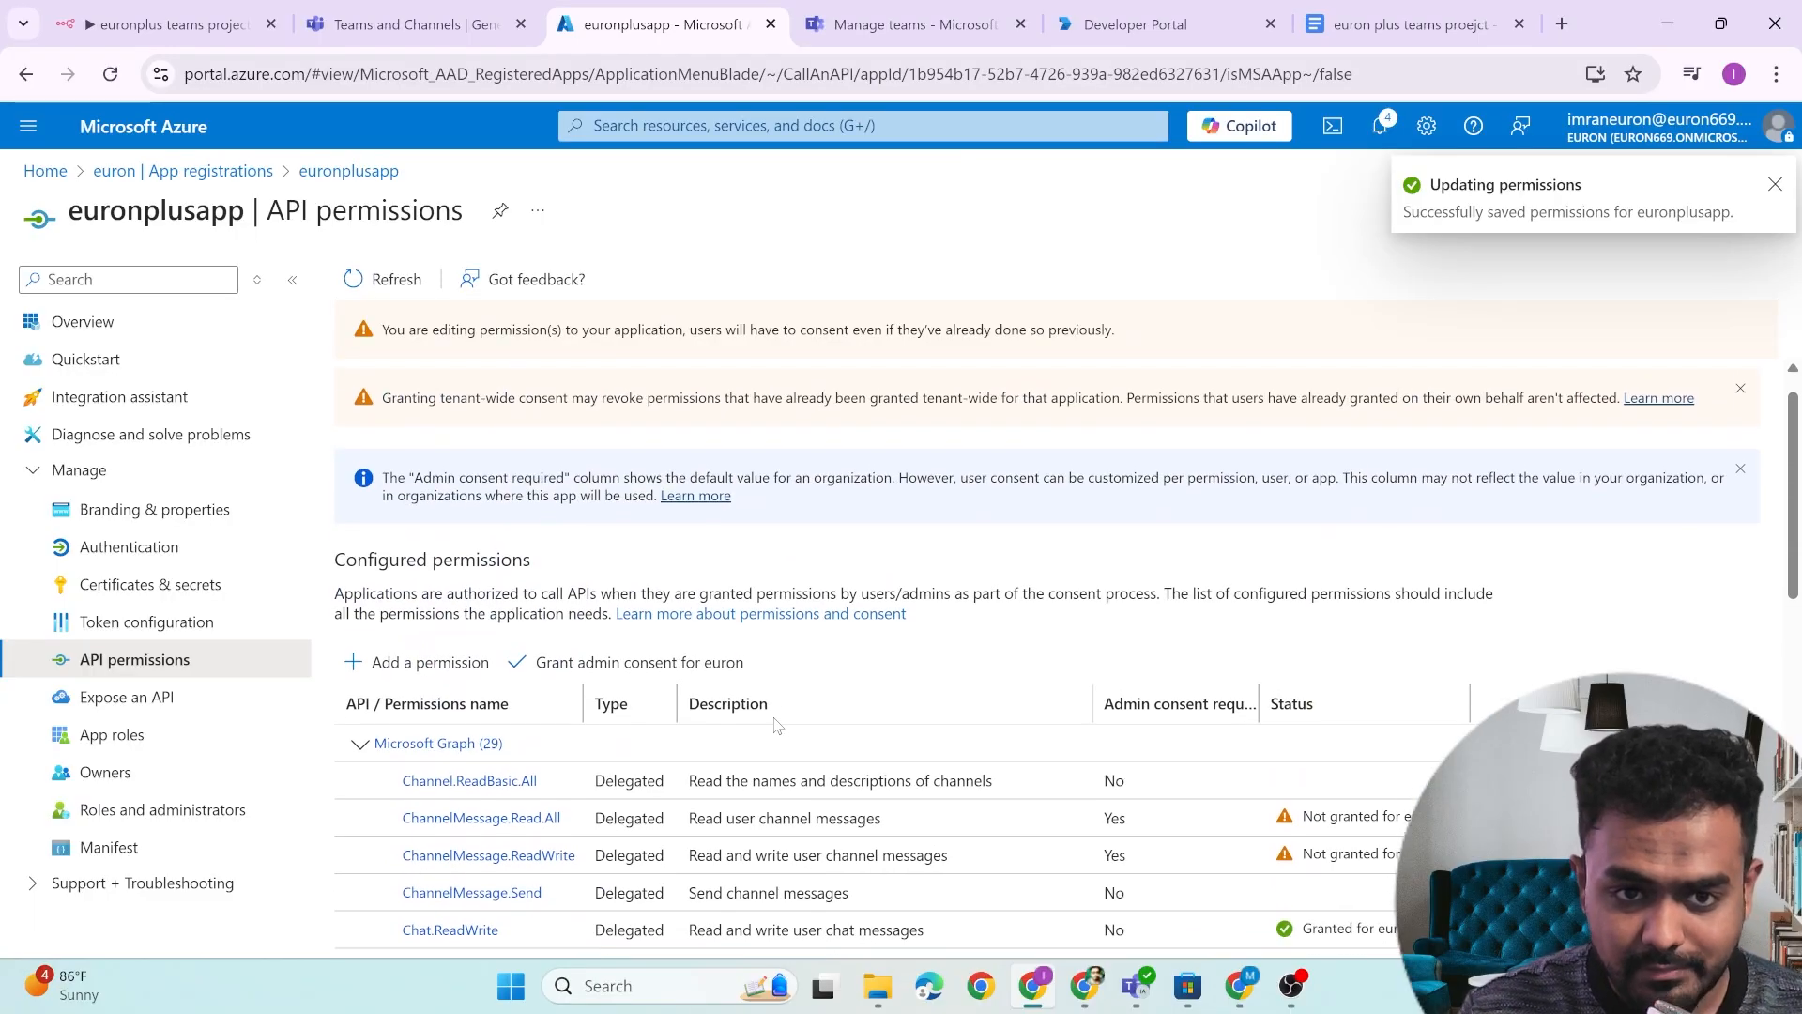
pyautogui.click(606, 698)
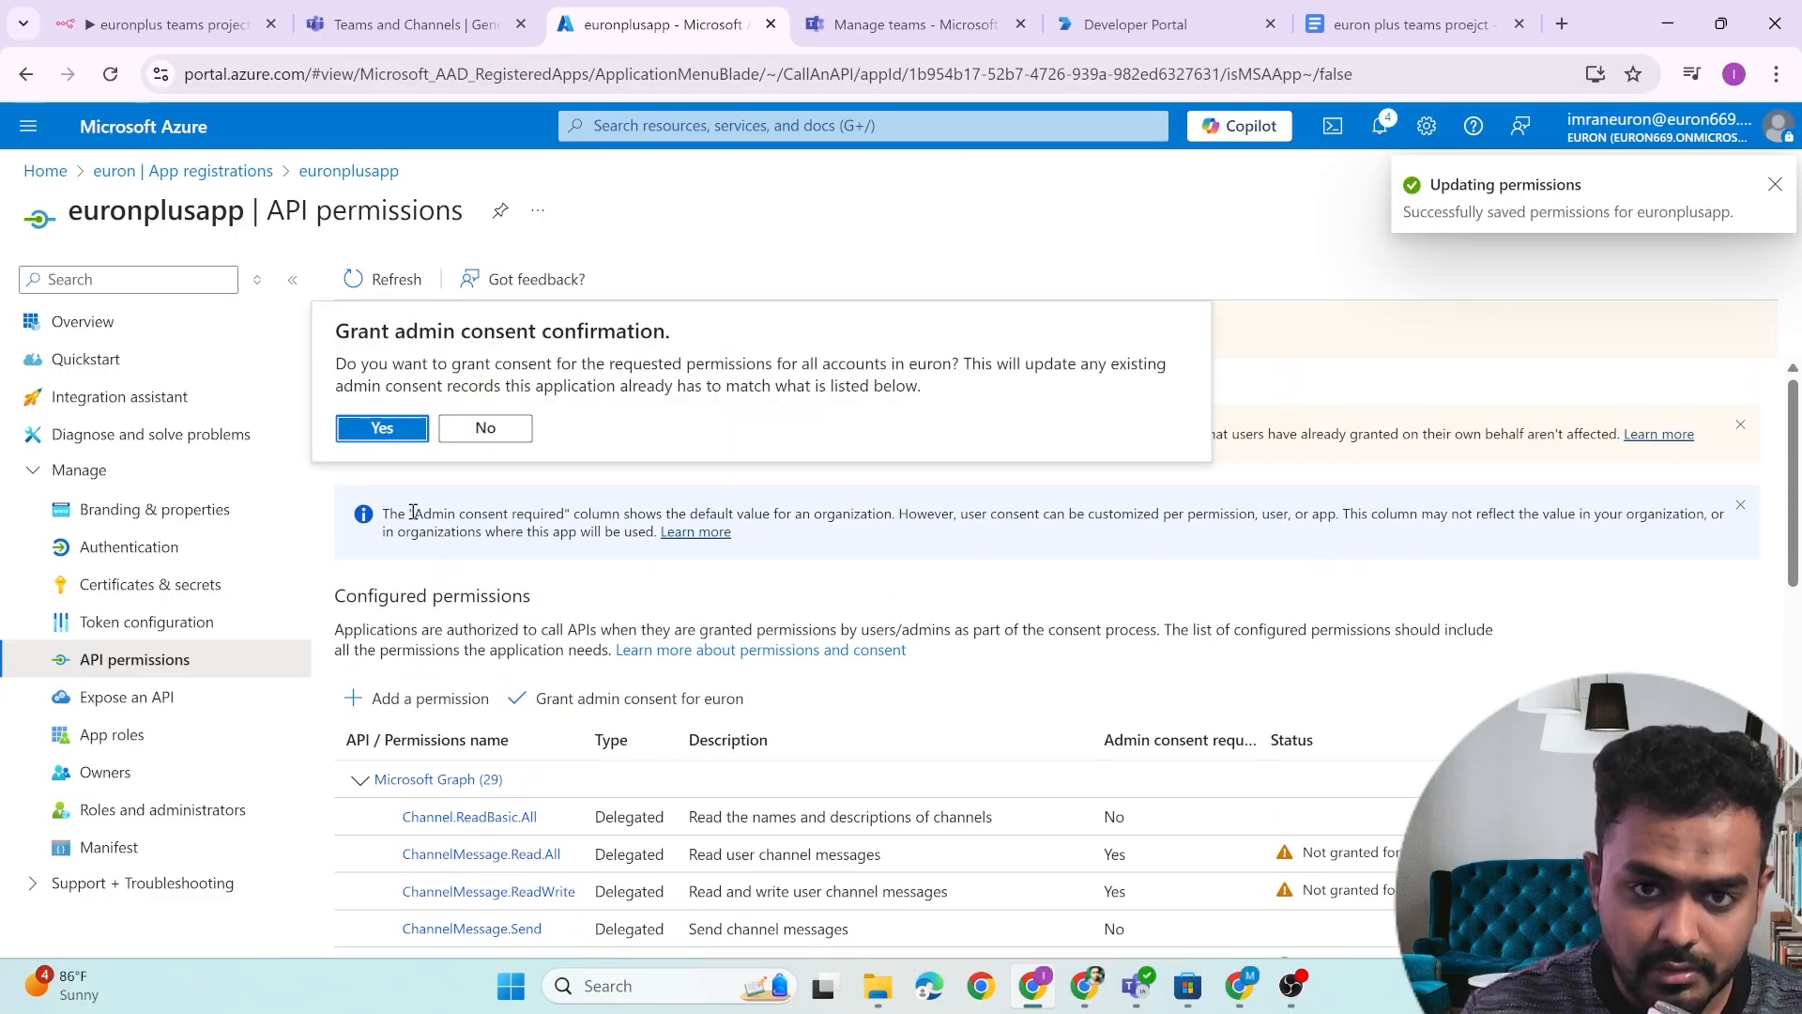
pyautogui.click(381, 429)
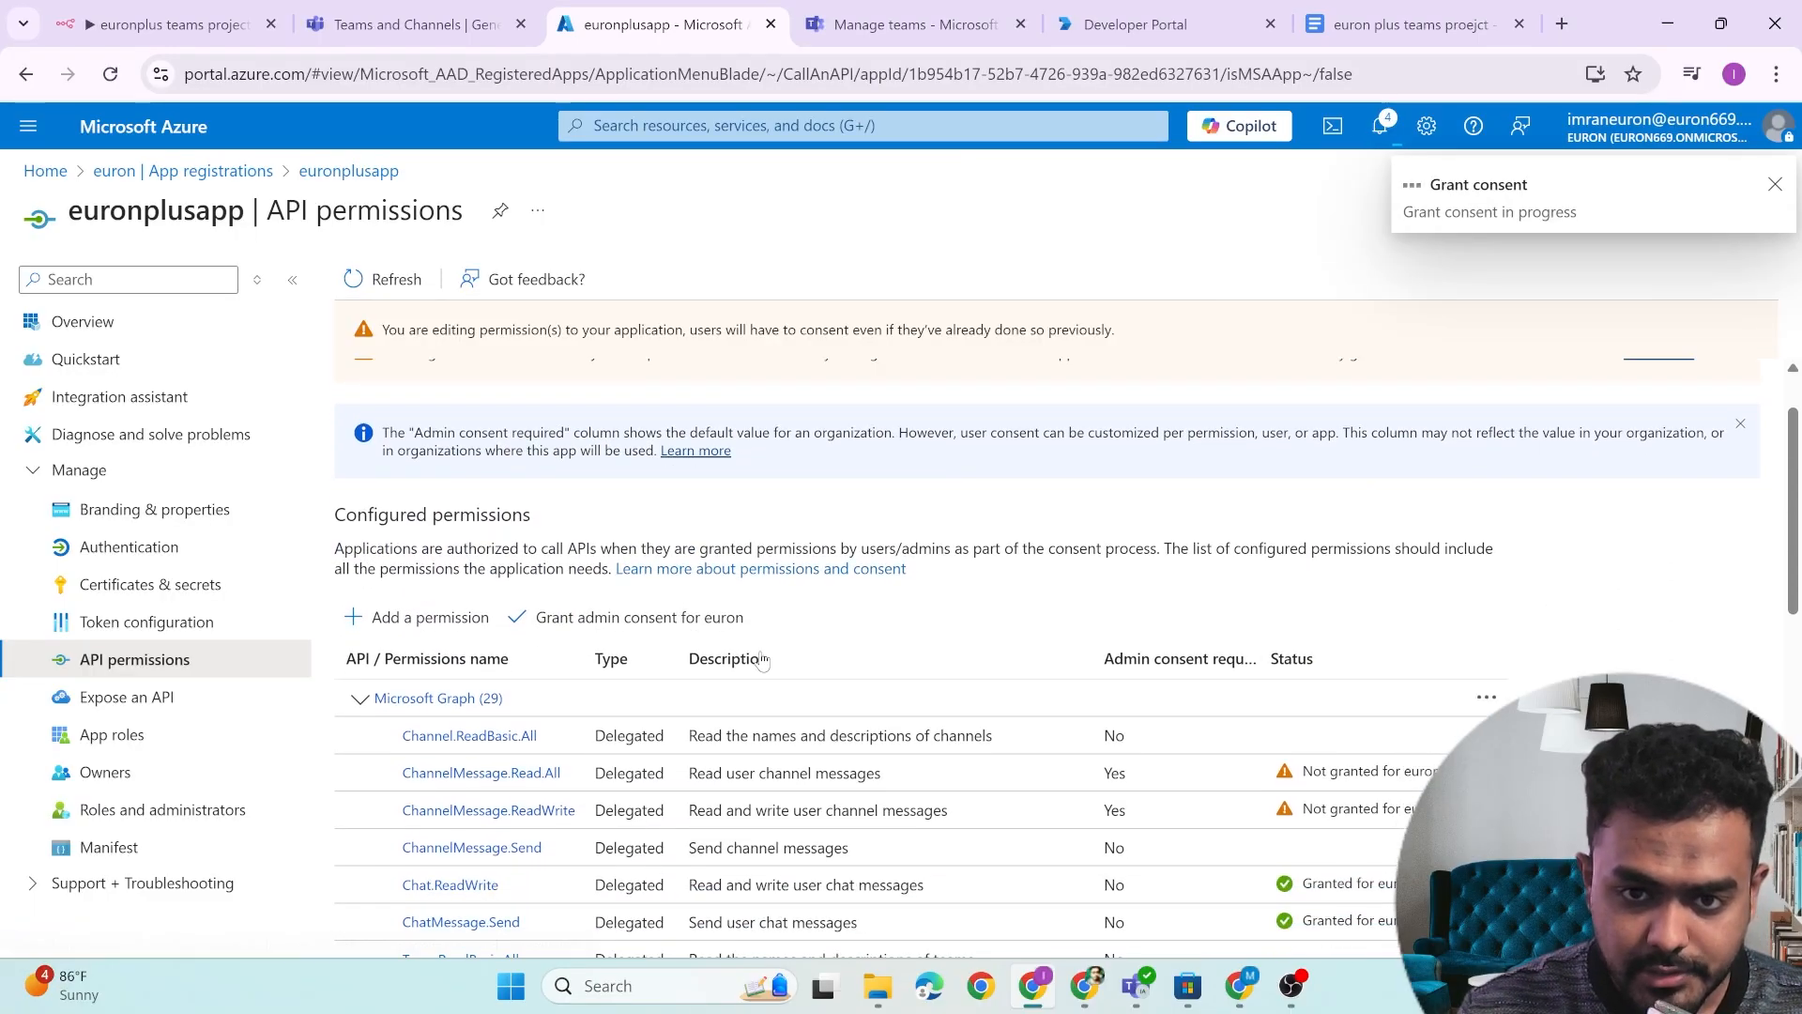
pyautogui.scroll(-2, 762, 662)
pyautogui.scroll(-8, 762, 662)
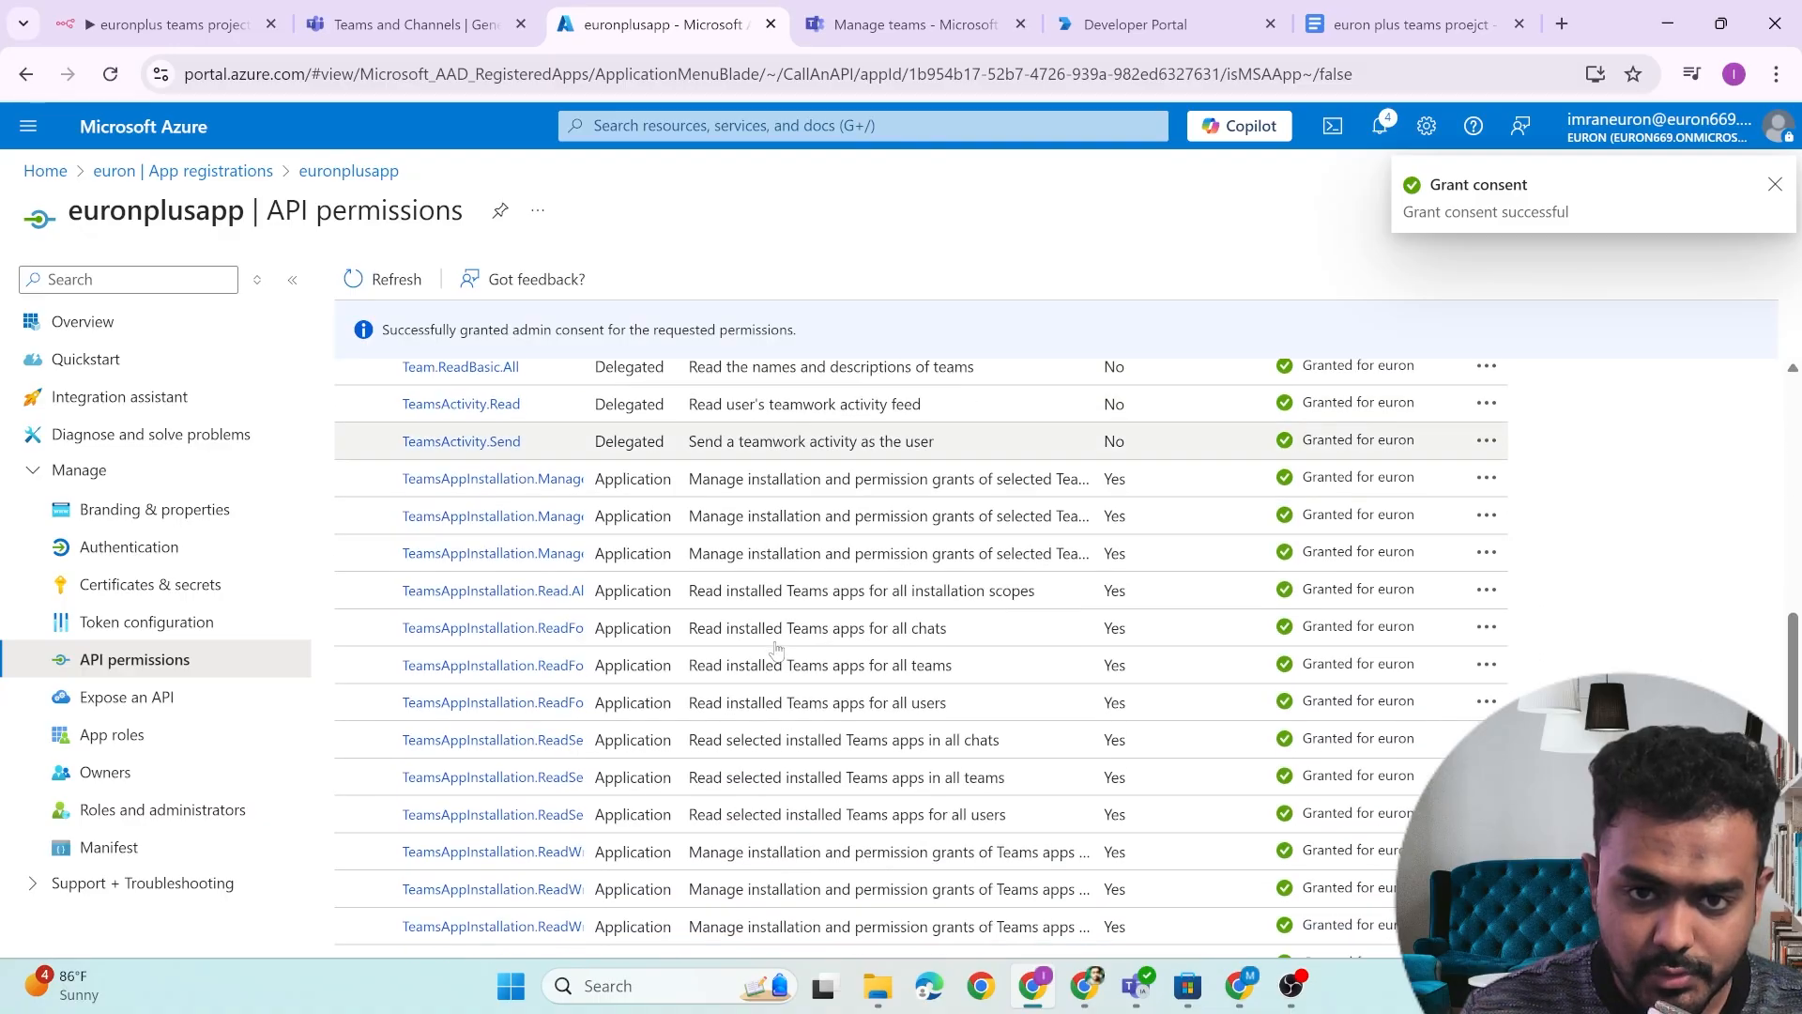
pyautogui.scroll(10, 777, 650)
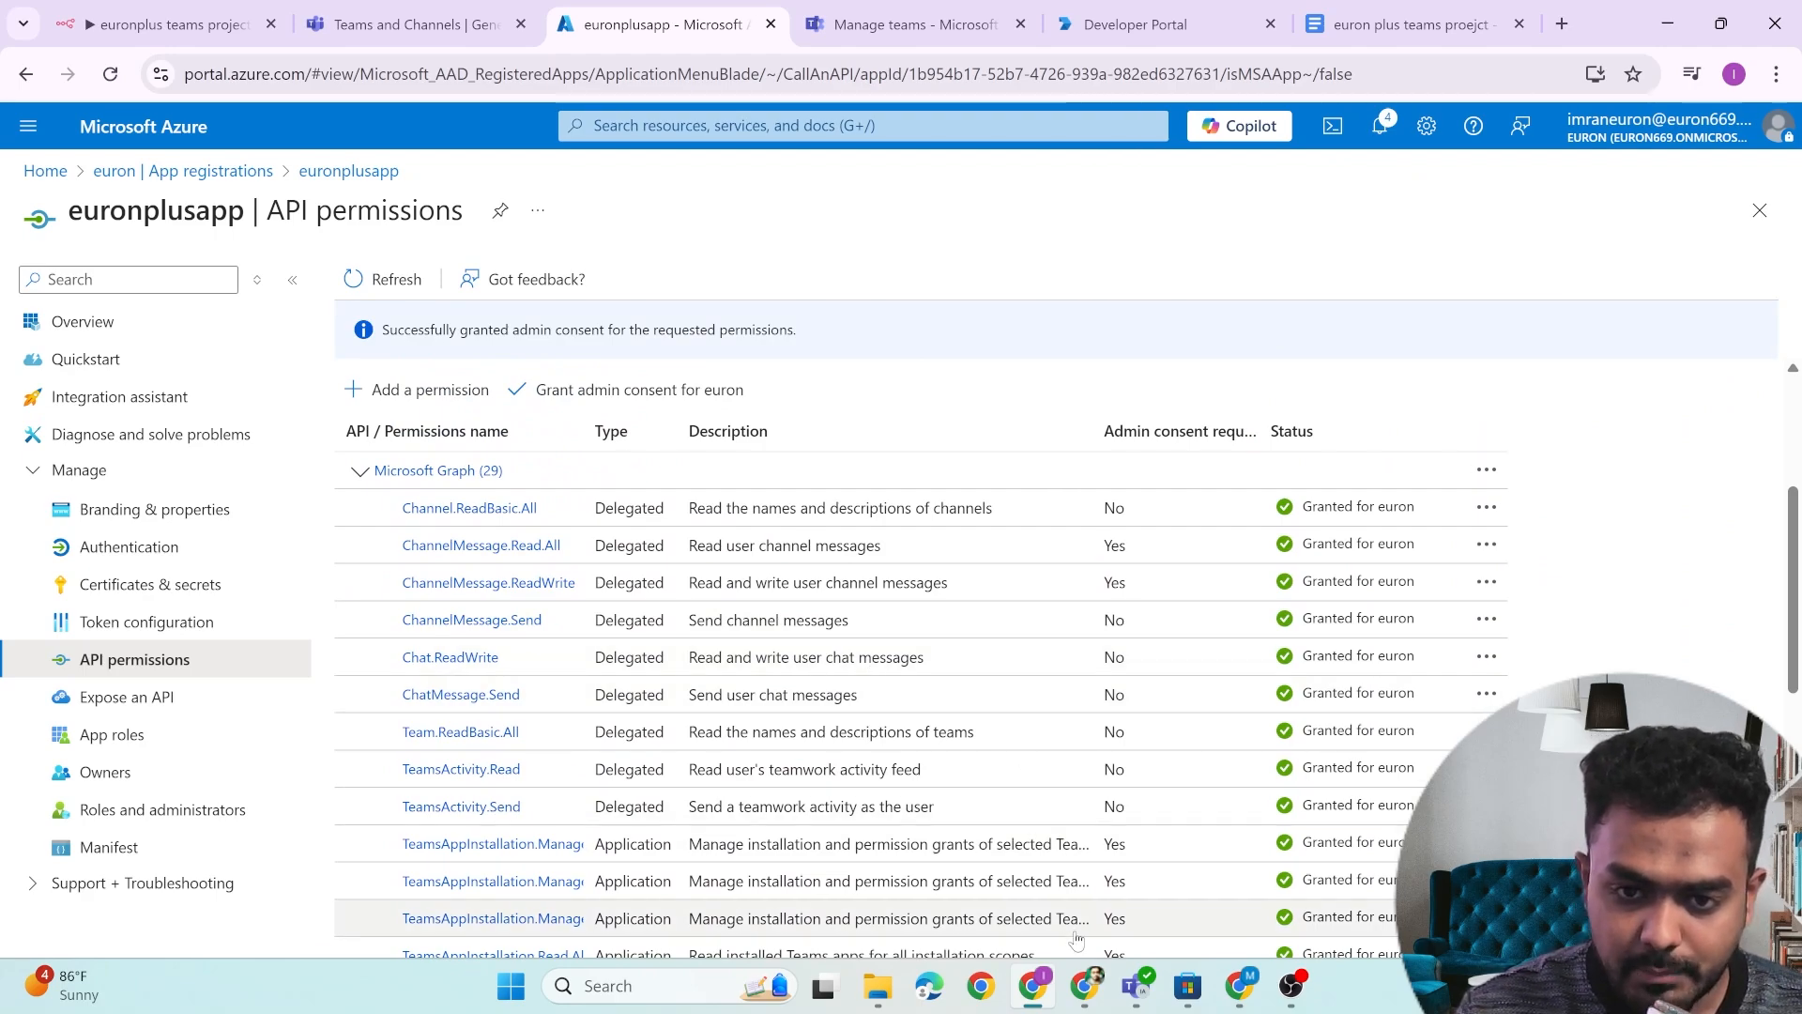
# Check the "Order of Execution in Azure" slide in the Teams Bot Google Slides presentation and return to the Azure portal
pyautogui.moveTo(1084, 986)
pyautogui.click(1061, 882)
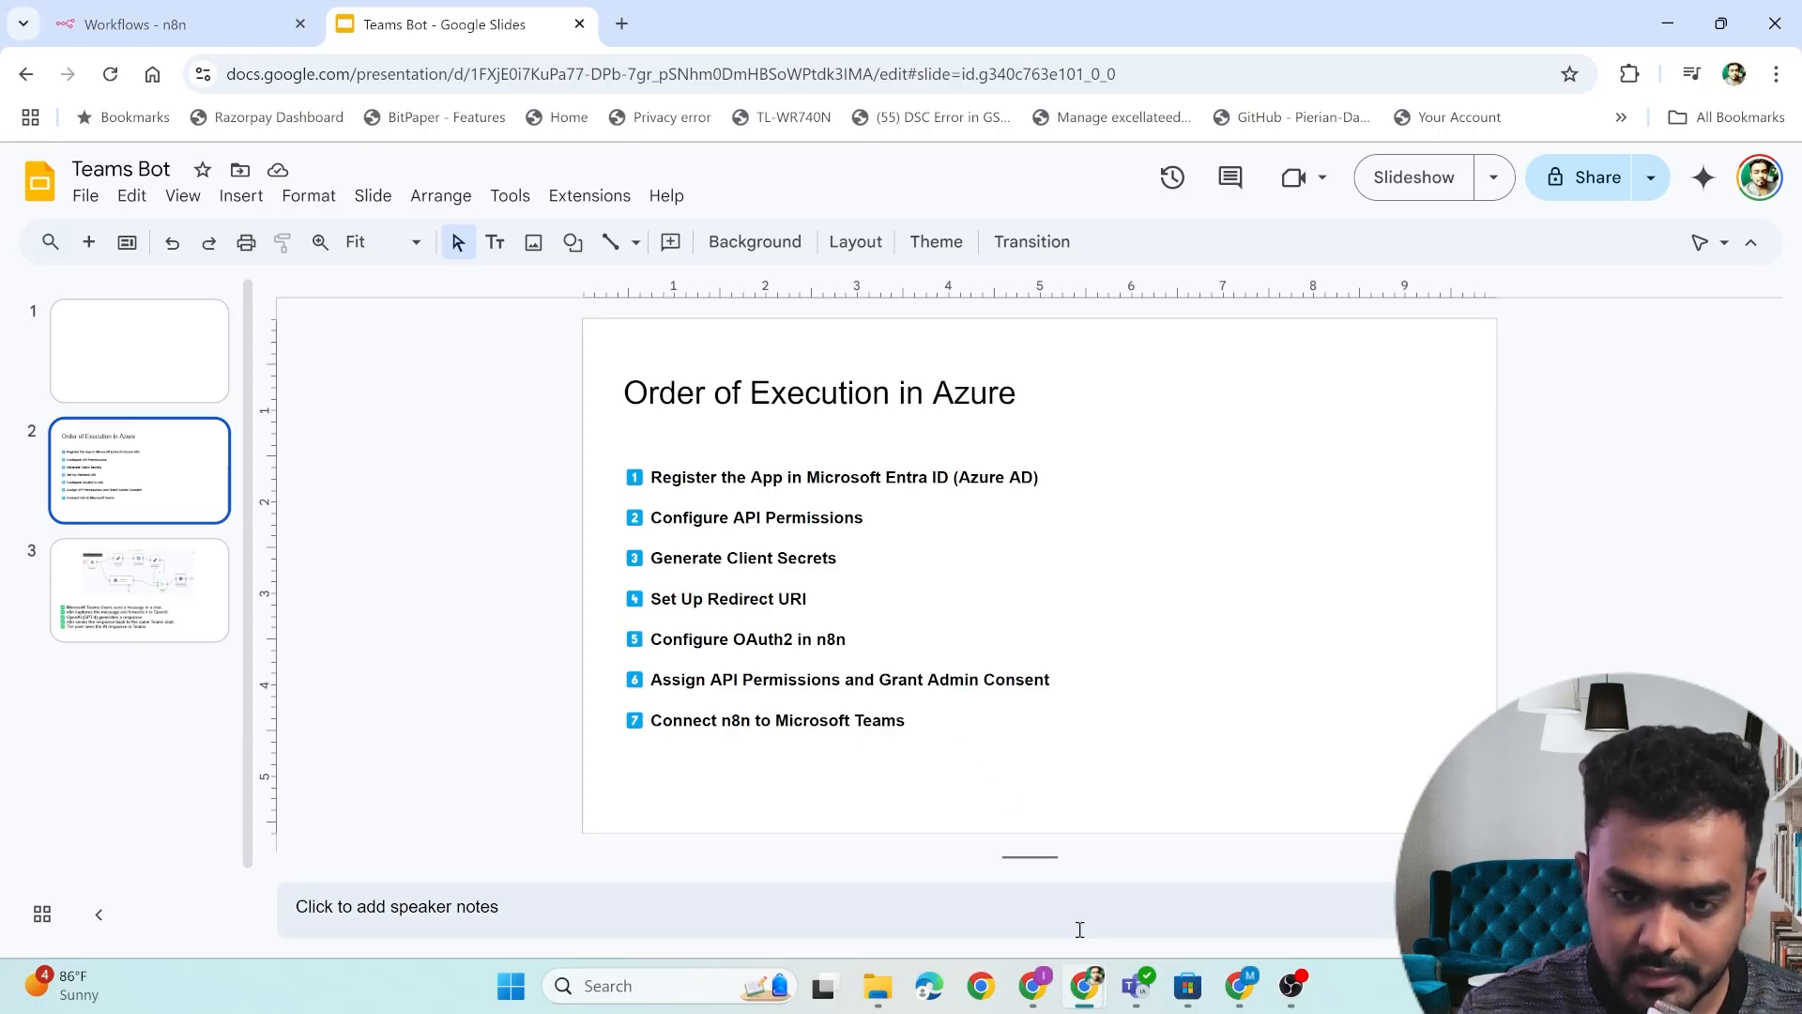
pyautogui.moveTo(1079, 968)
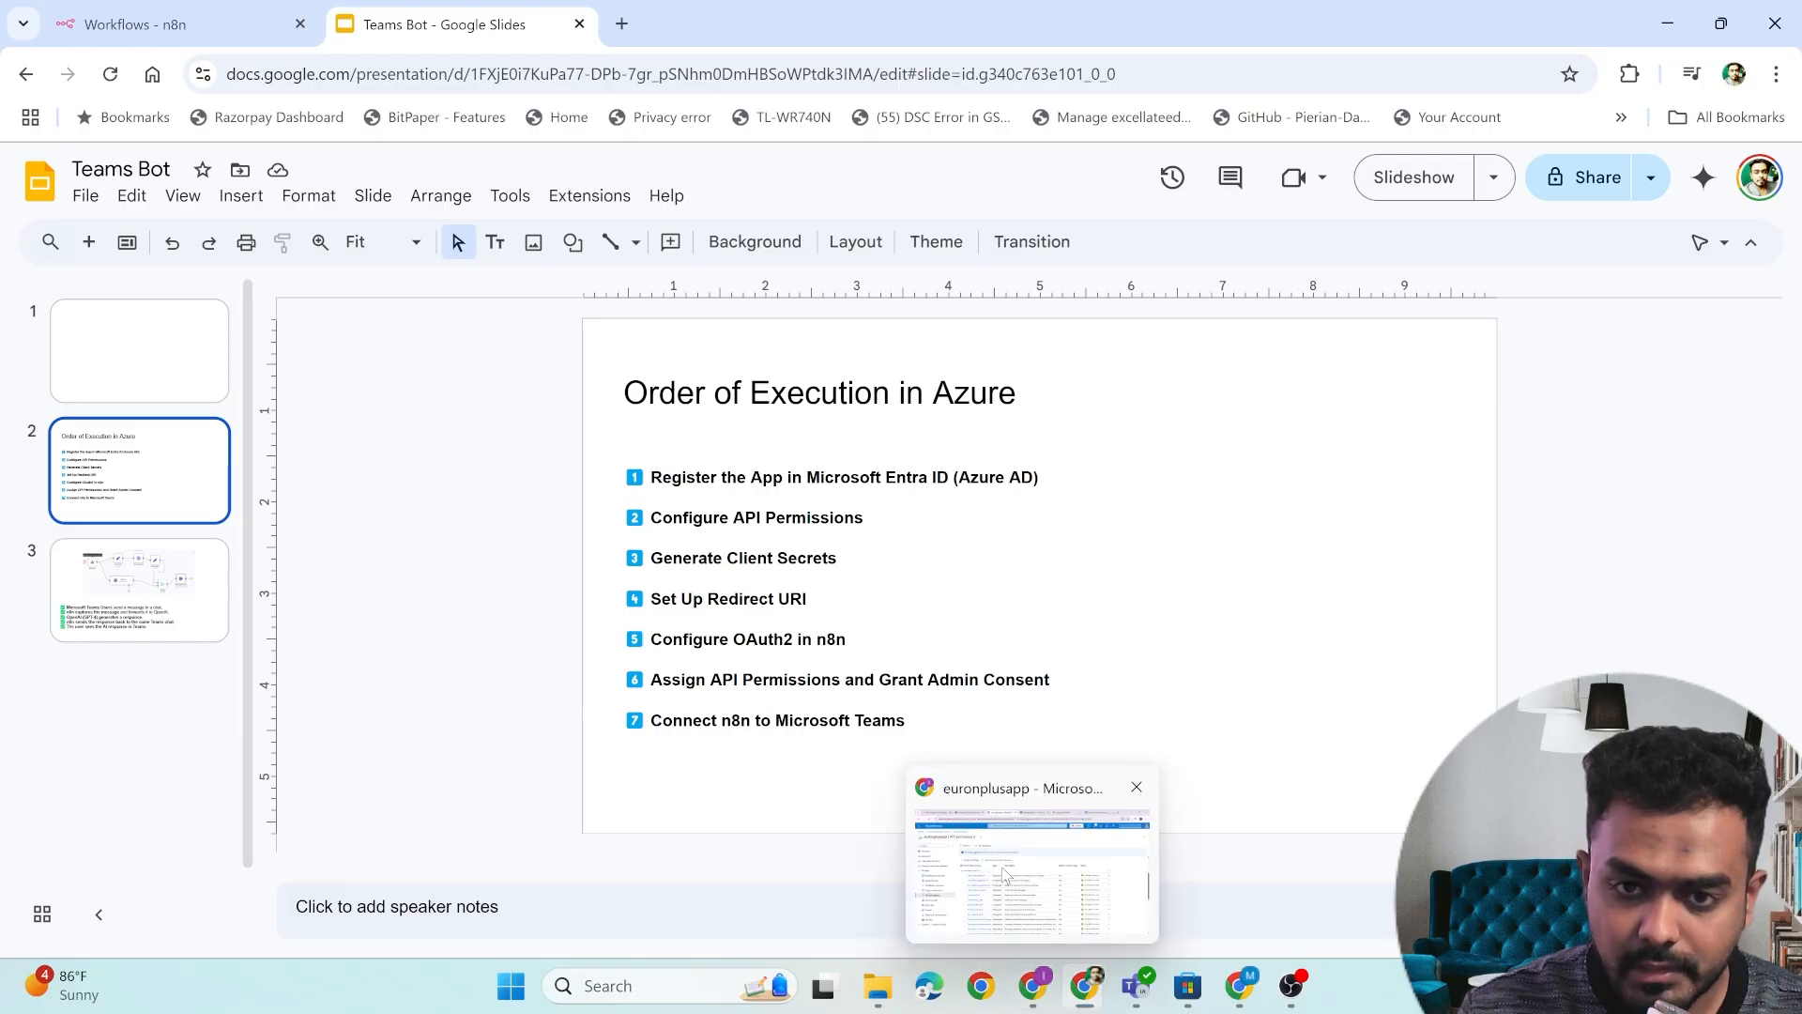
pyautogui.click(938, 838)
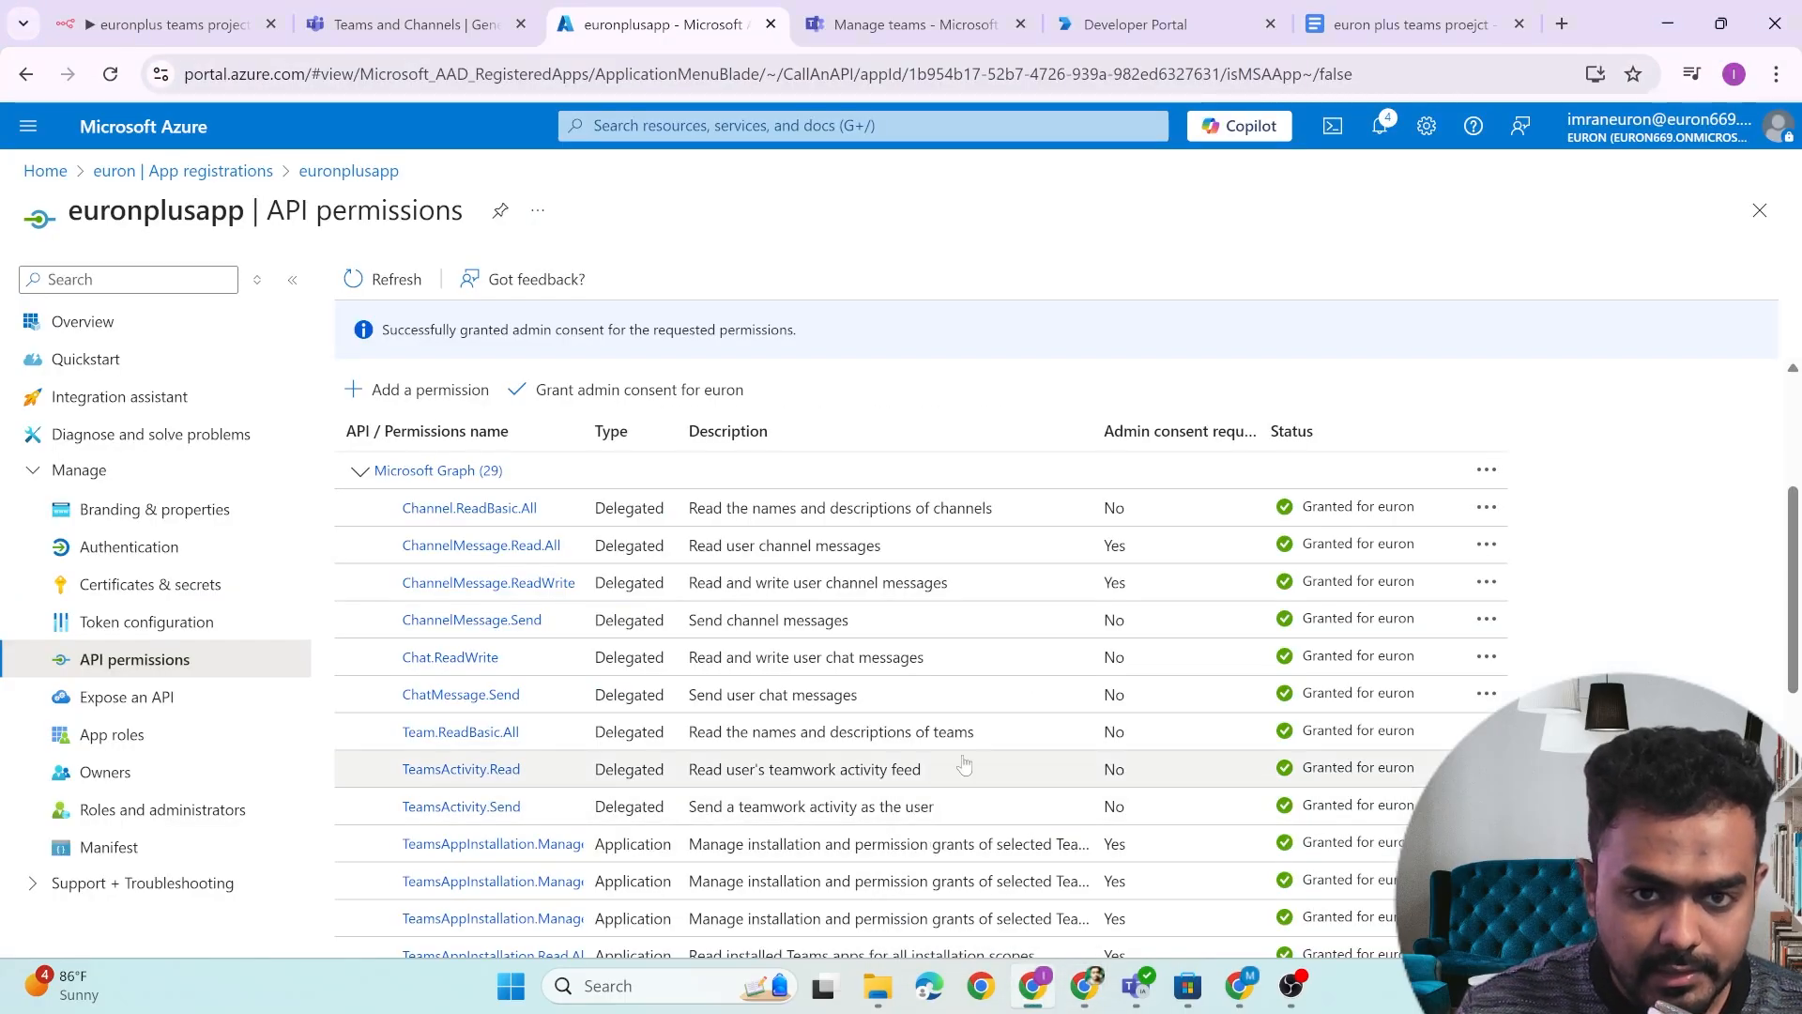
# Create a client secret for euronplusapp with the description "euronplus" and the recommended 180-day expiry
pyautogui.click(115, 589)
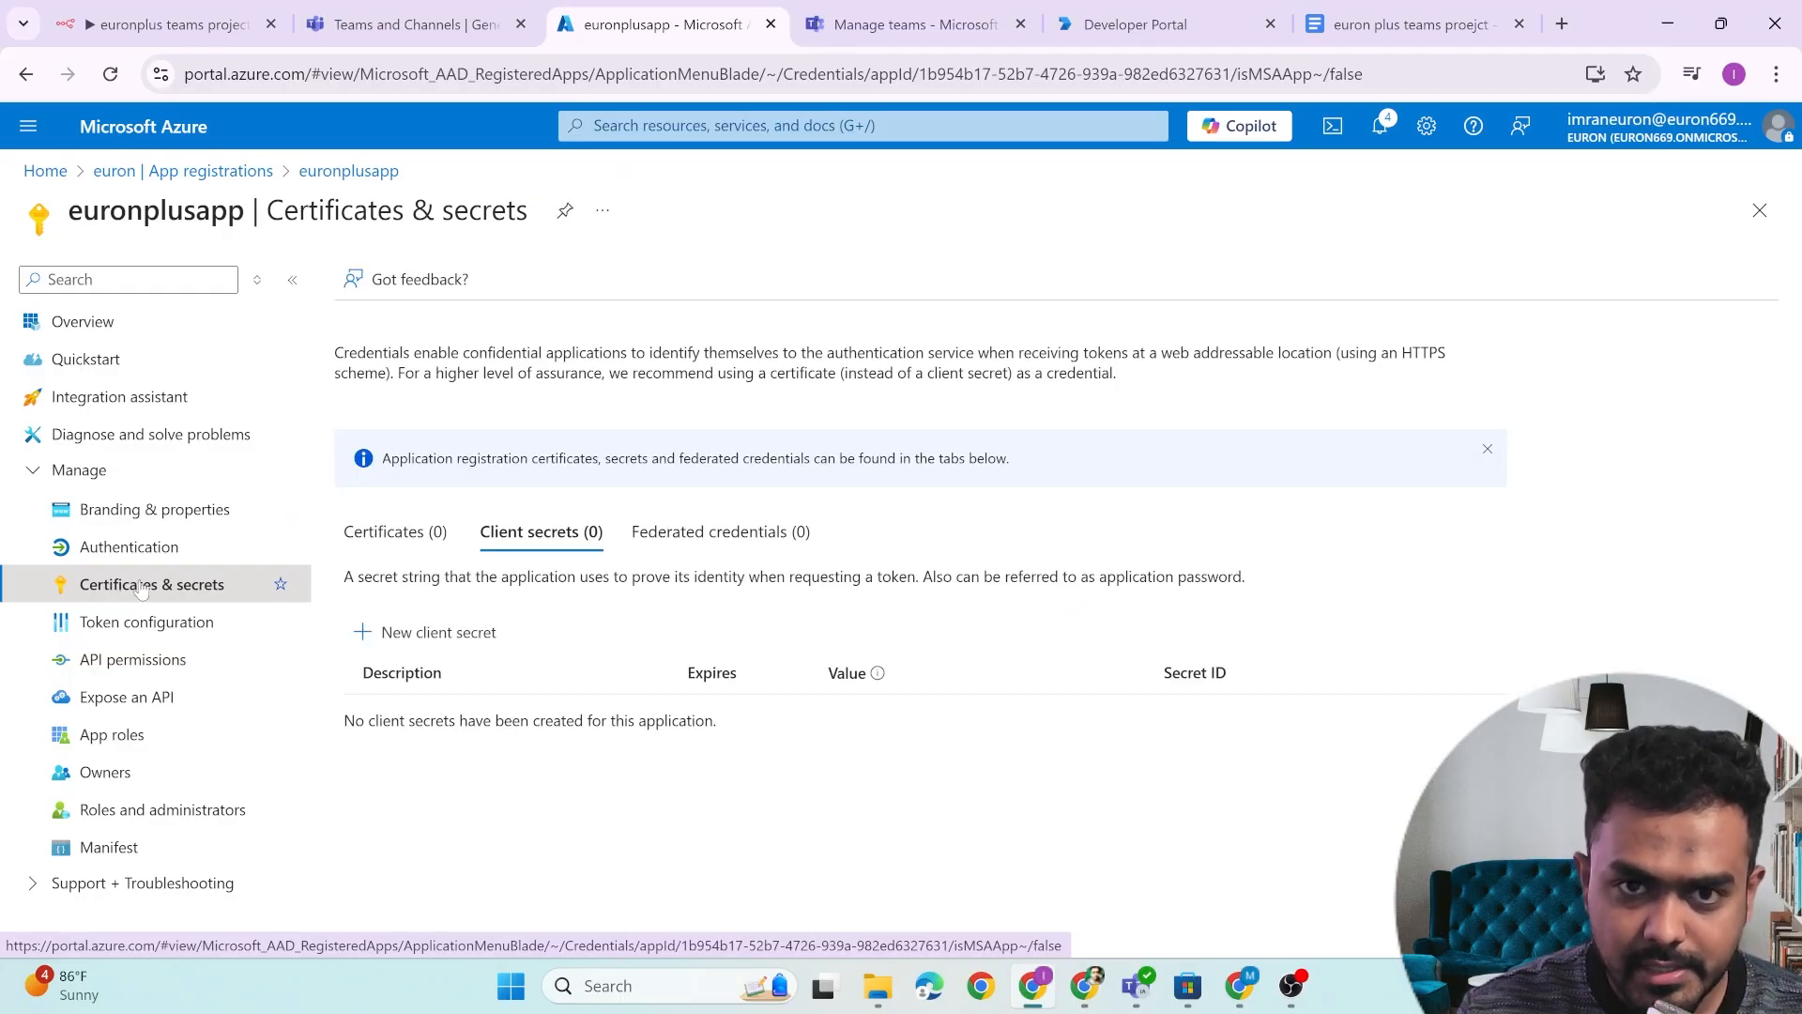
pyautogui.click(406, 632)
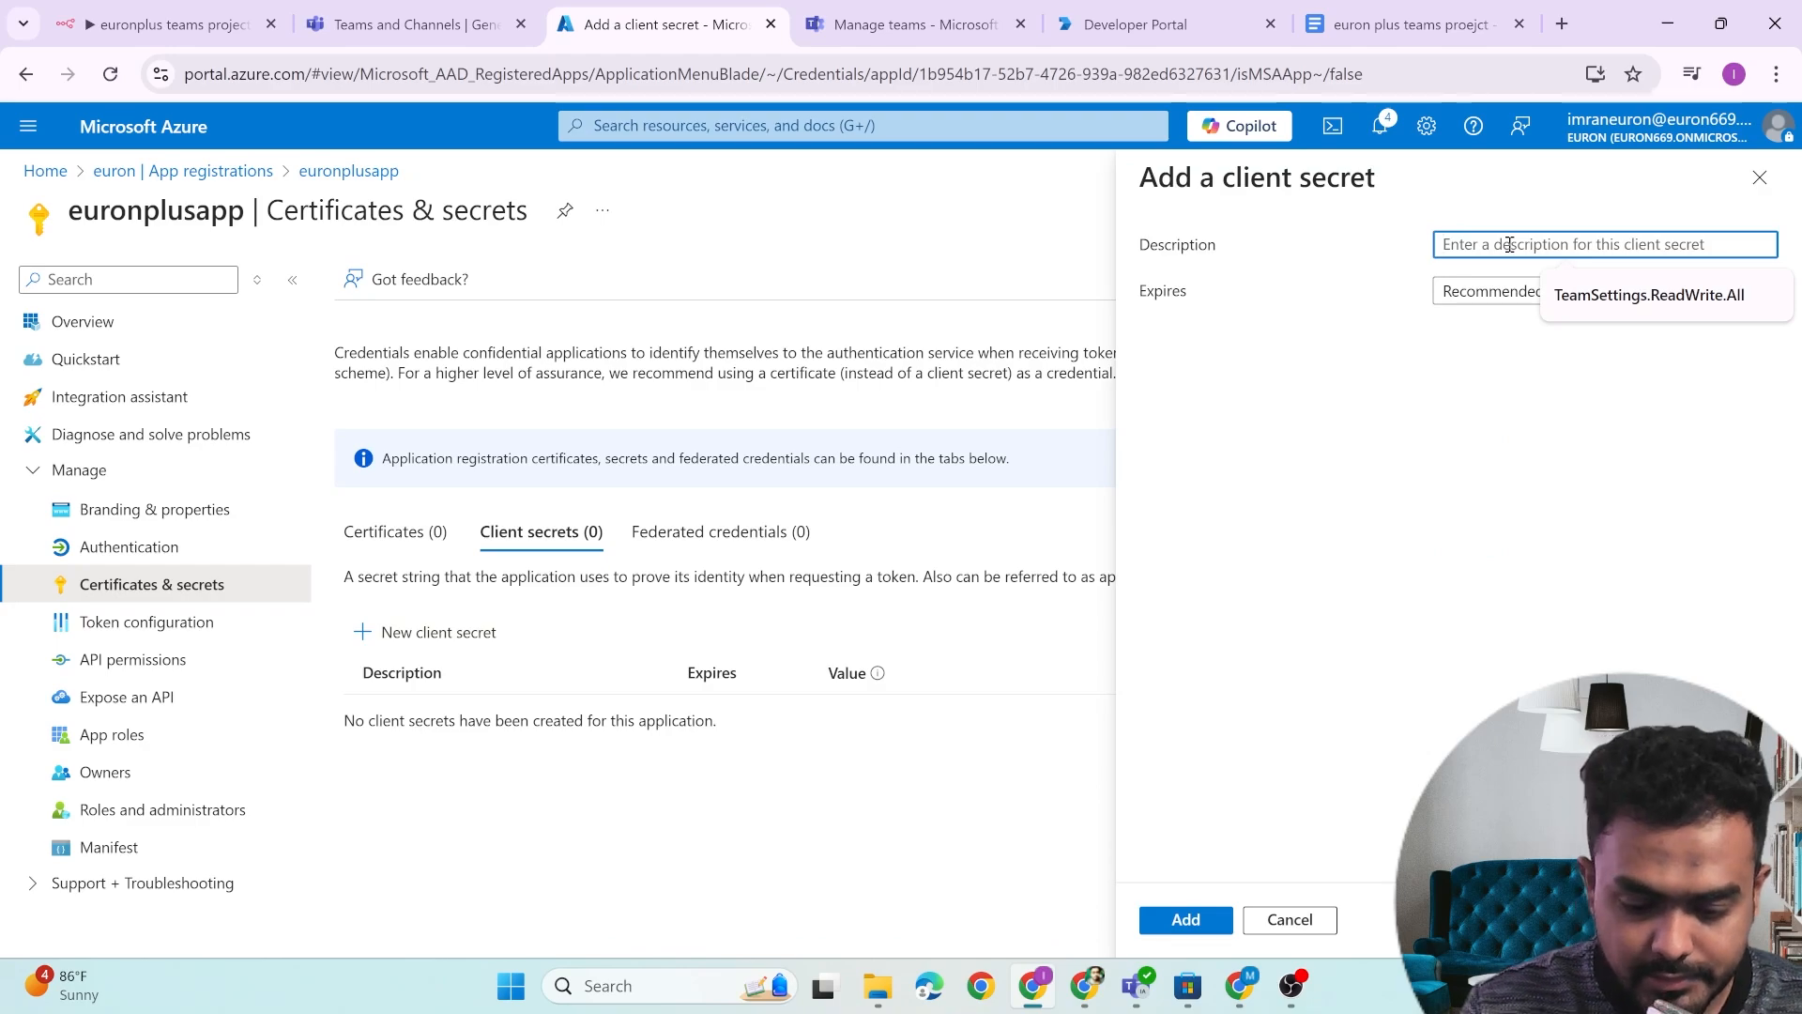
pyautogui.write('euronplus')
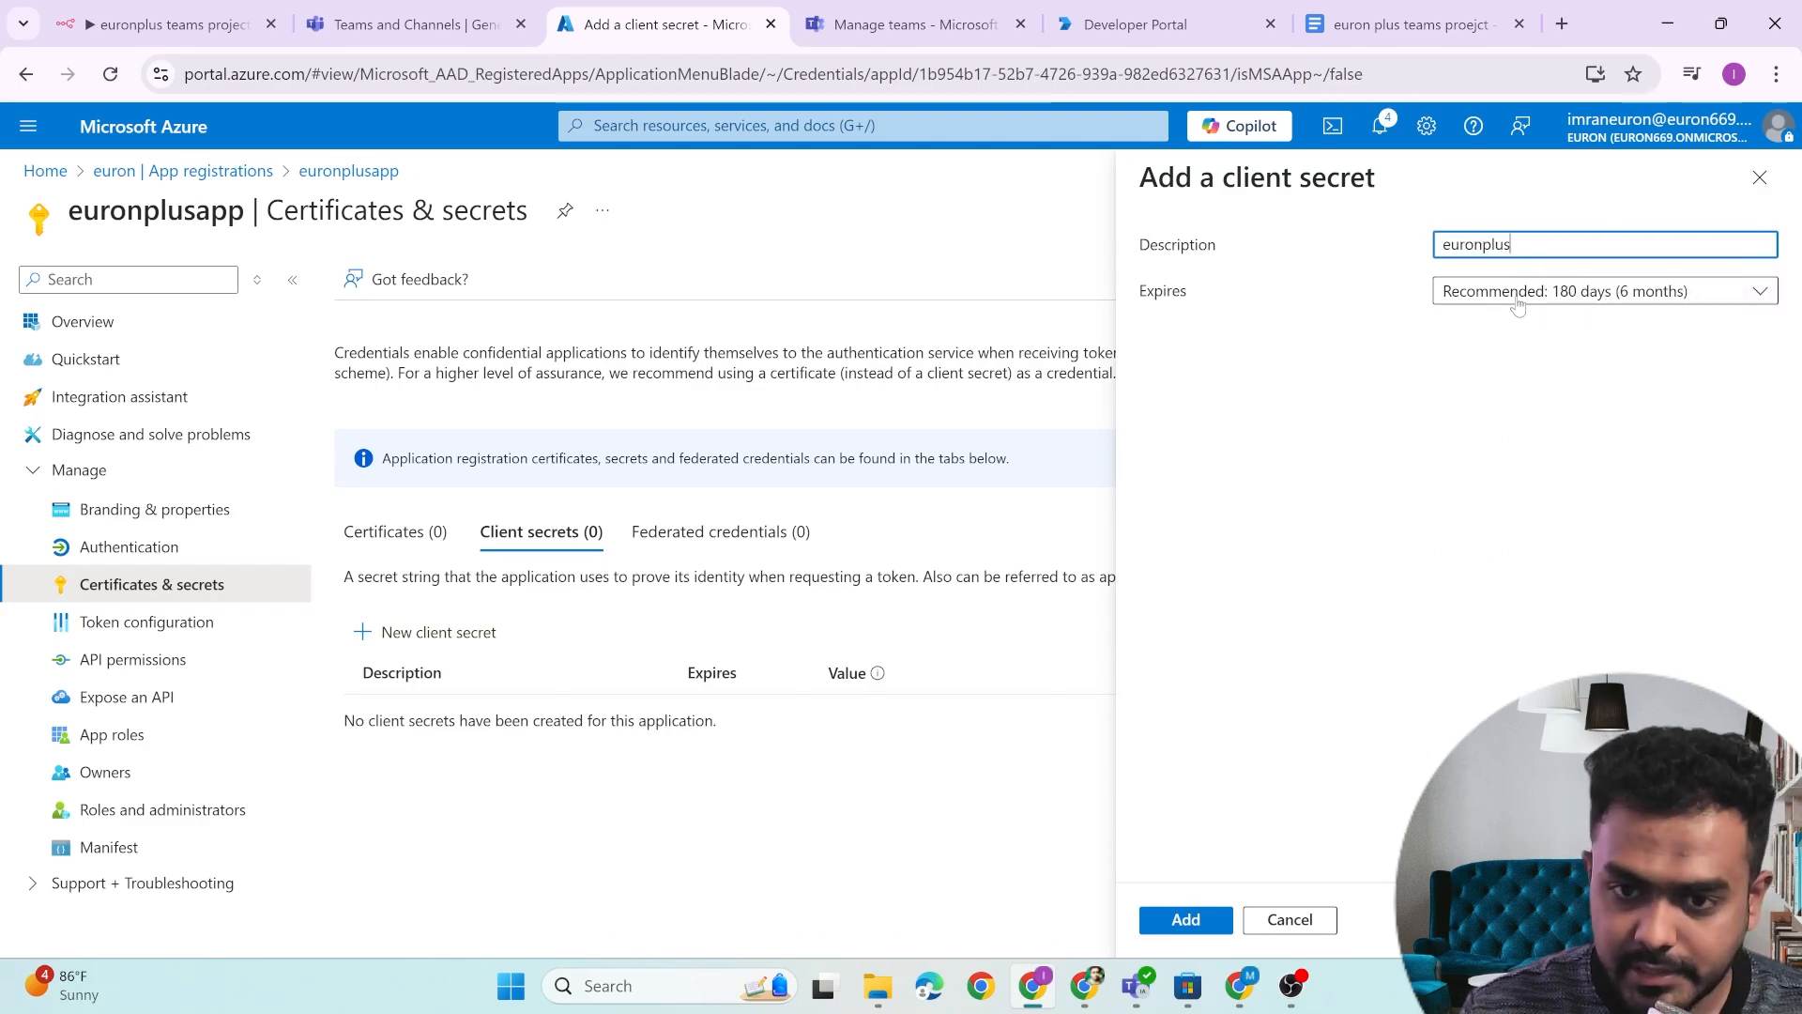
pyautogui.click(1186, 919)
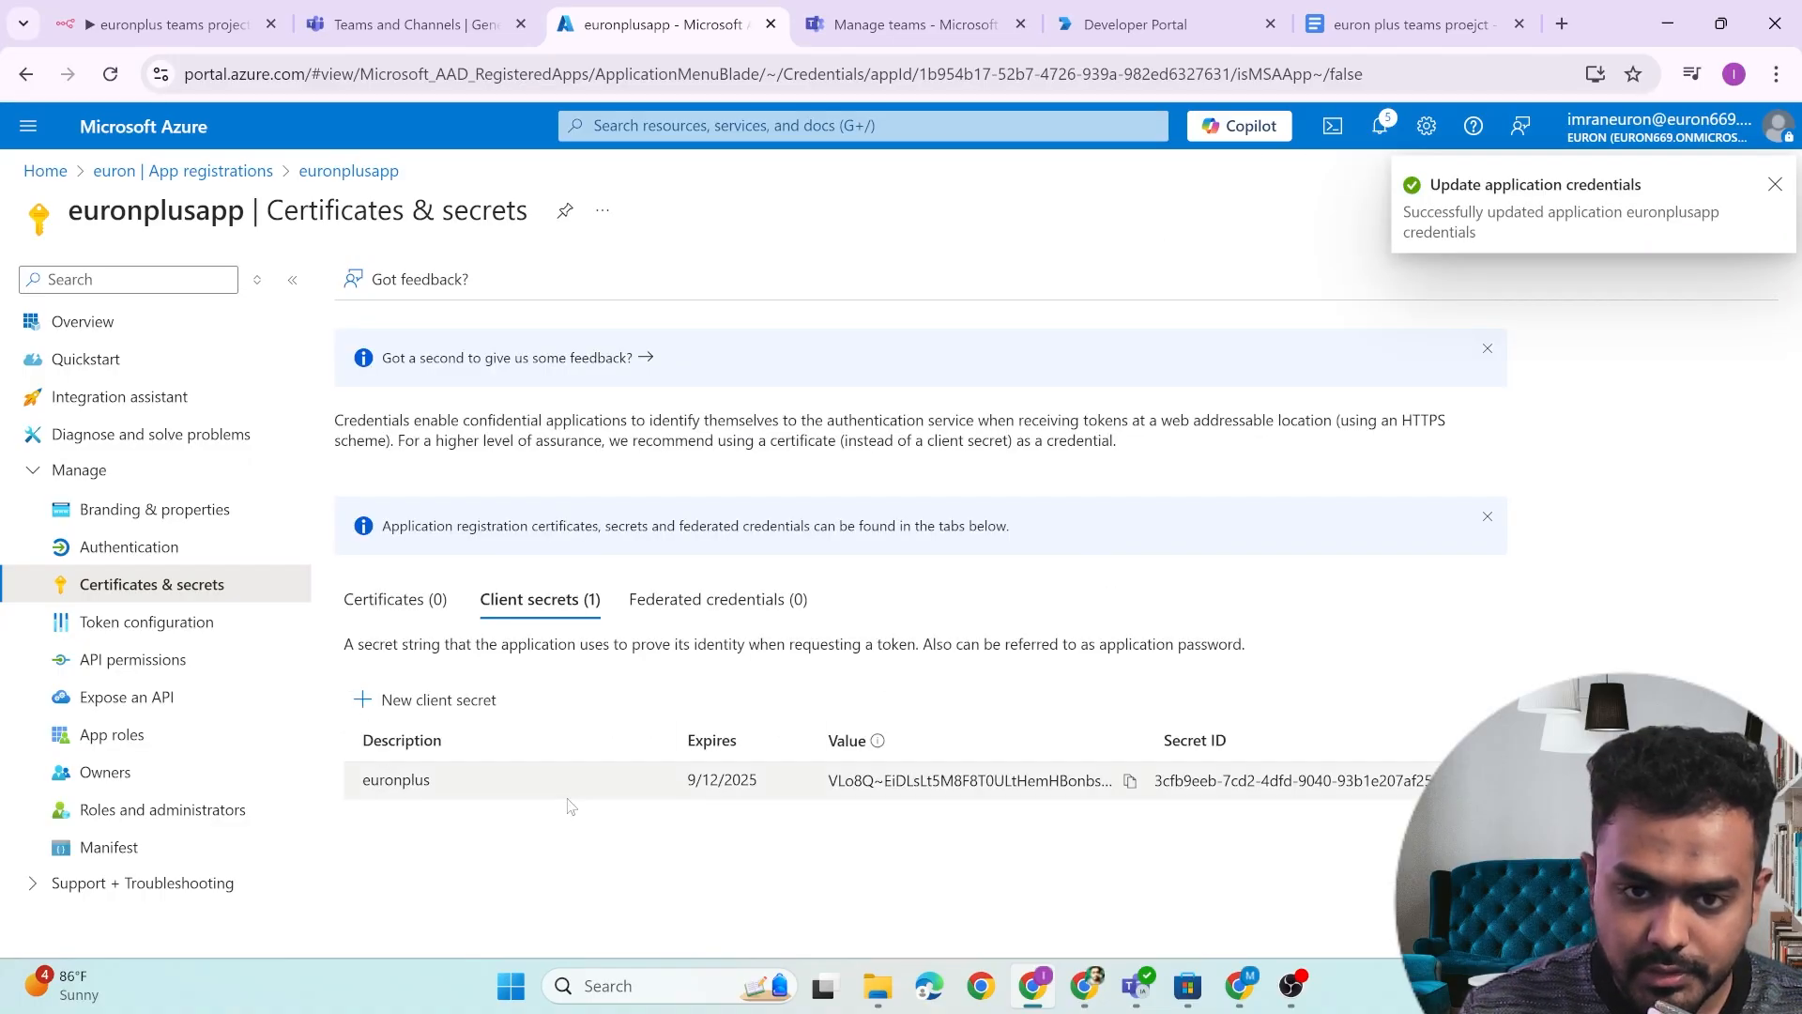
# Copy the euronplus client secret value and paste it under a "Client secret" heading in the Google Docs project document
pyautogui.click(1130, 783)
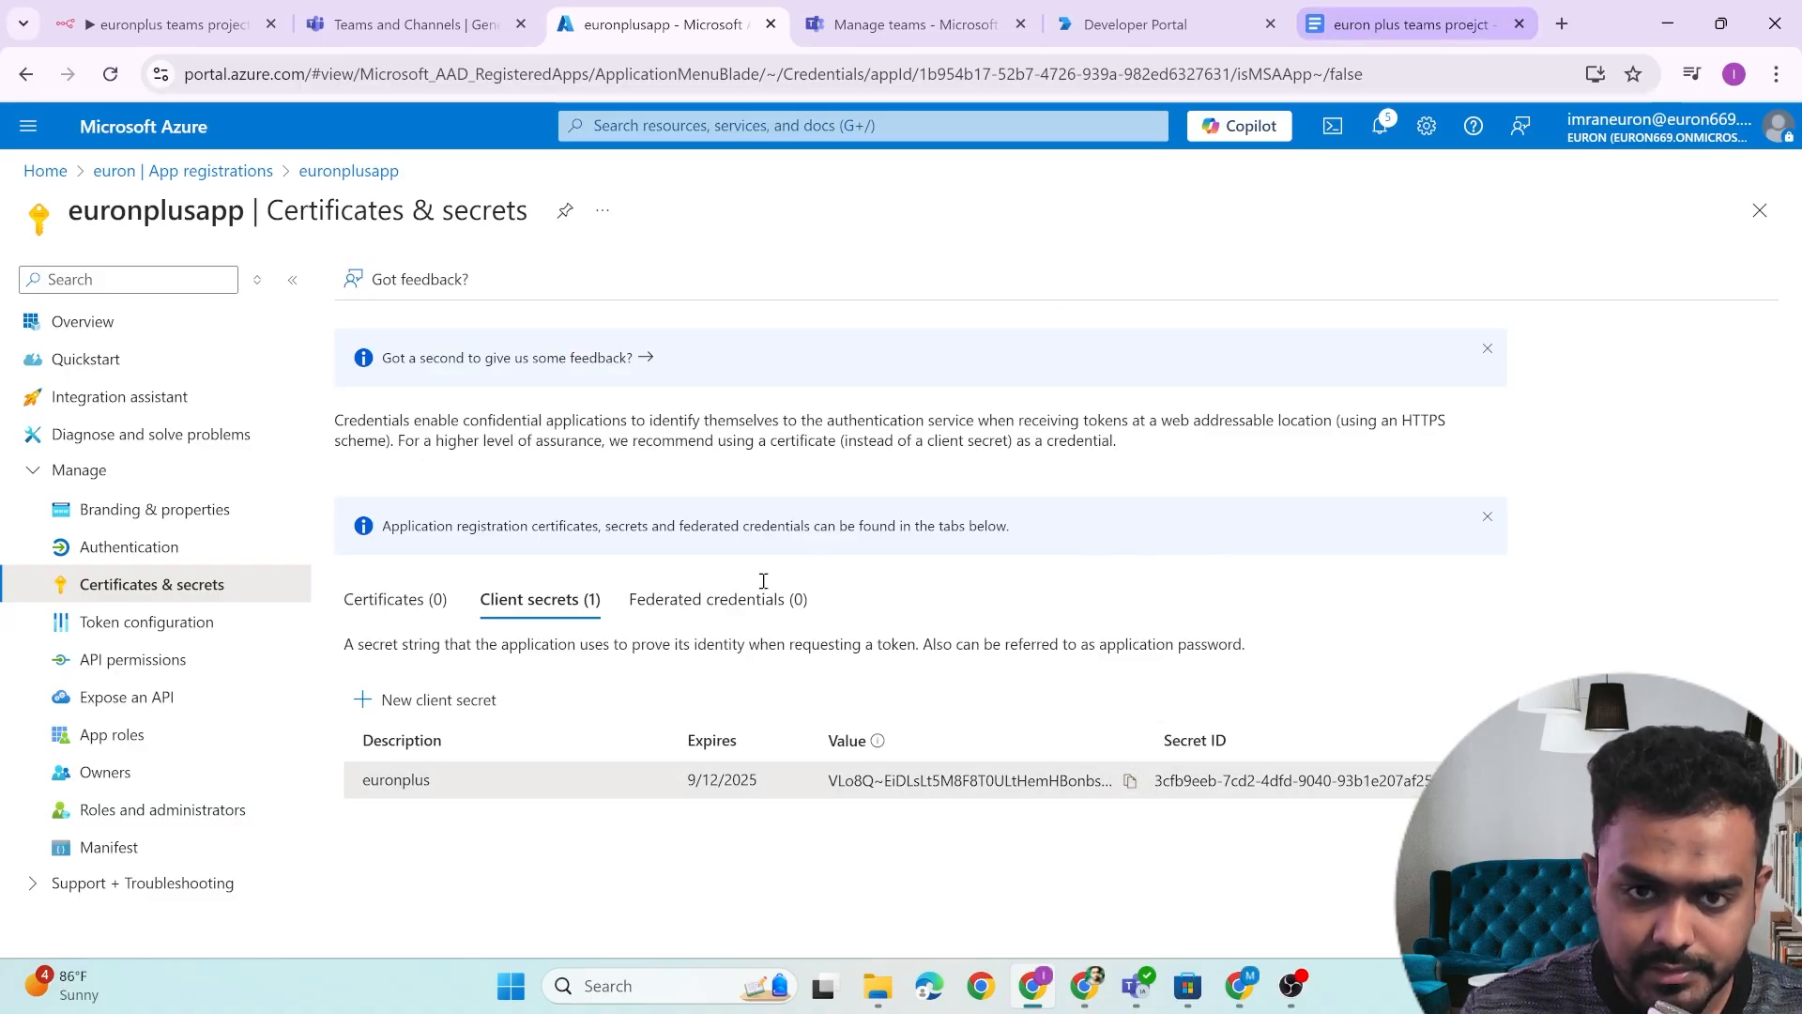
pyautogui.write('Client ')
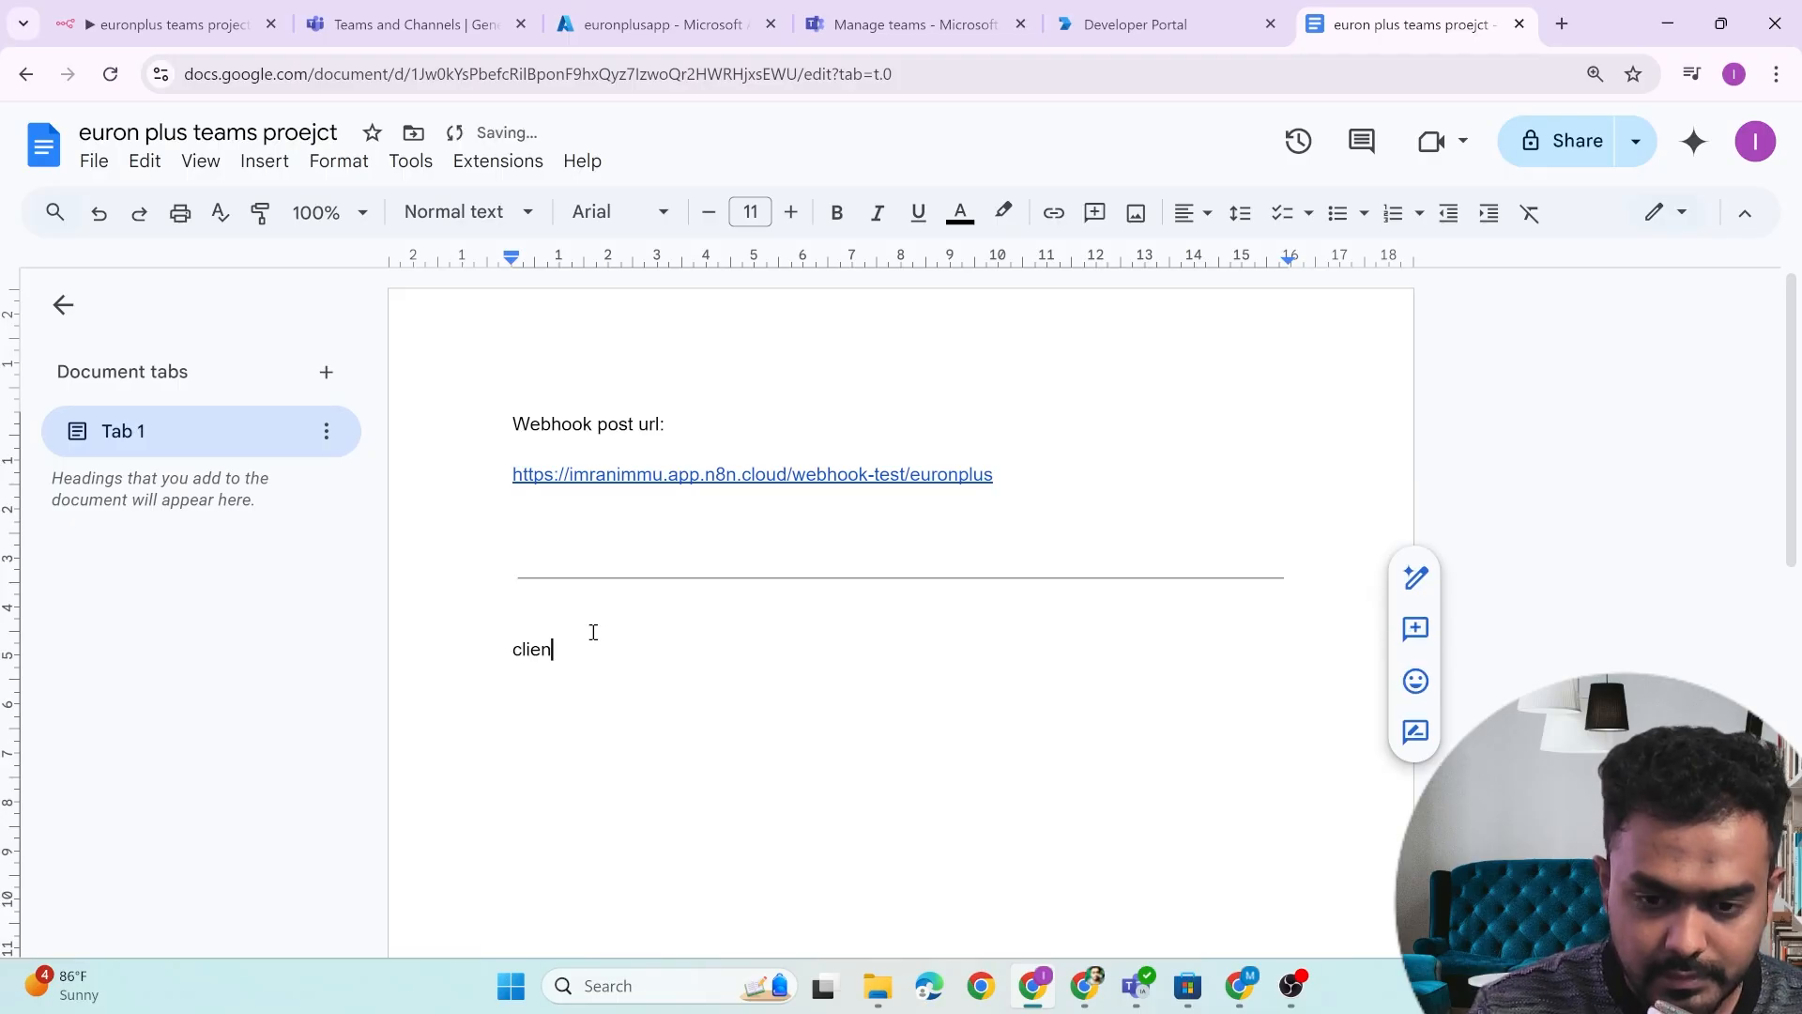
pyautogui.write('se')
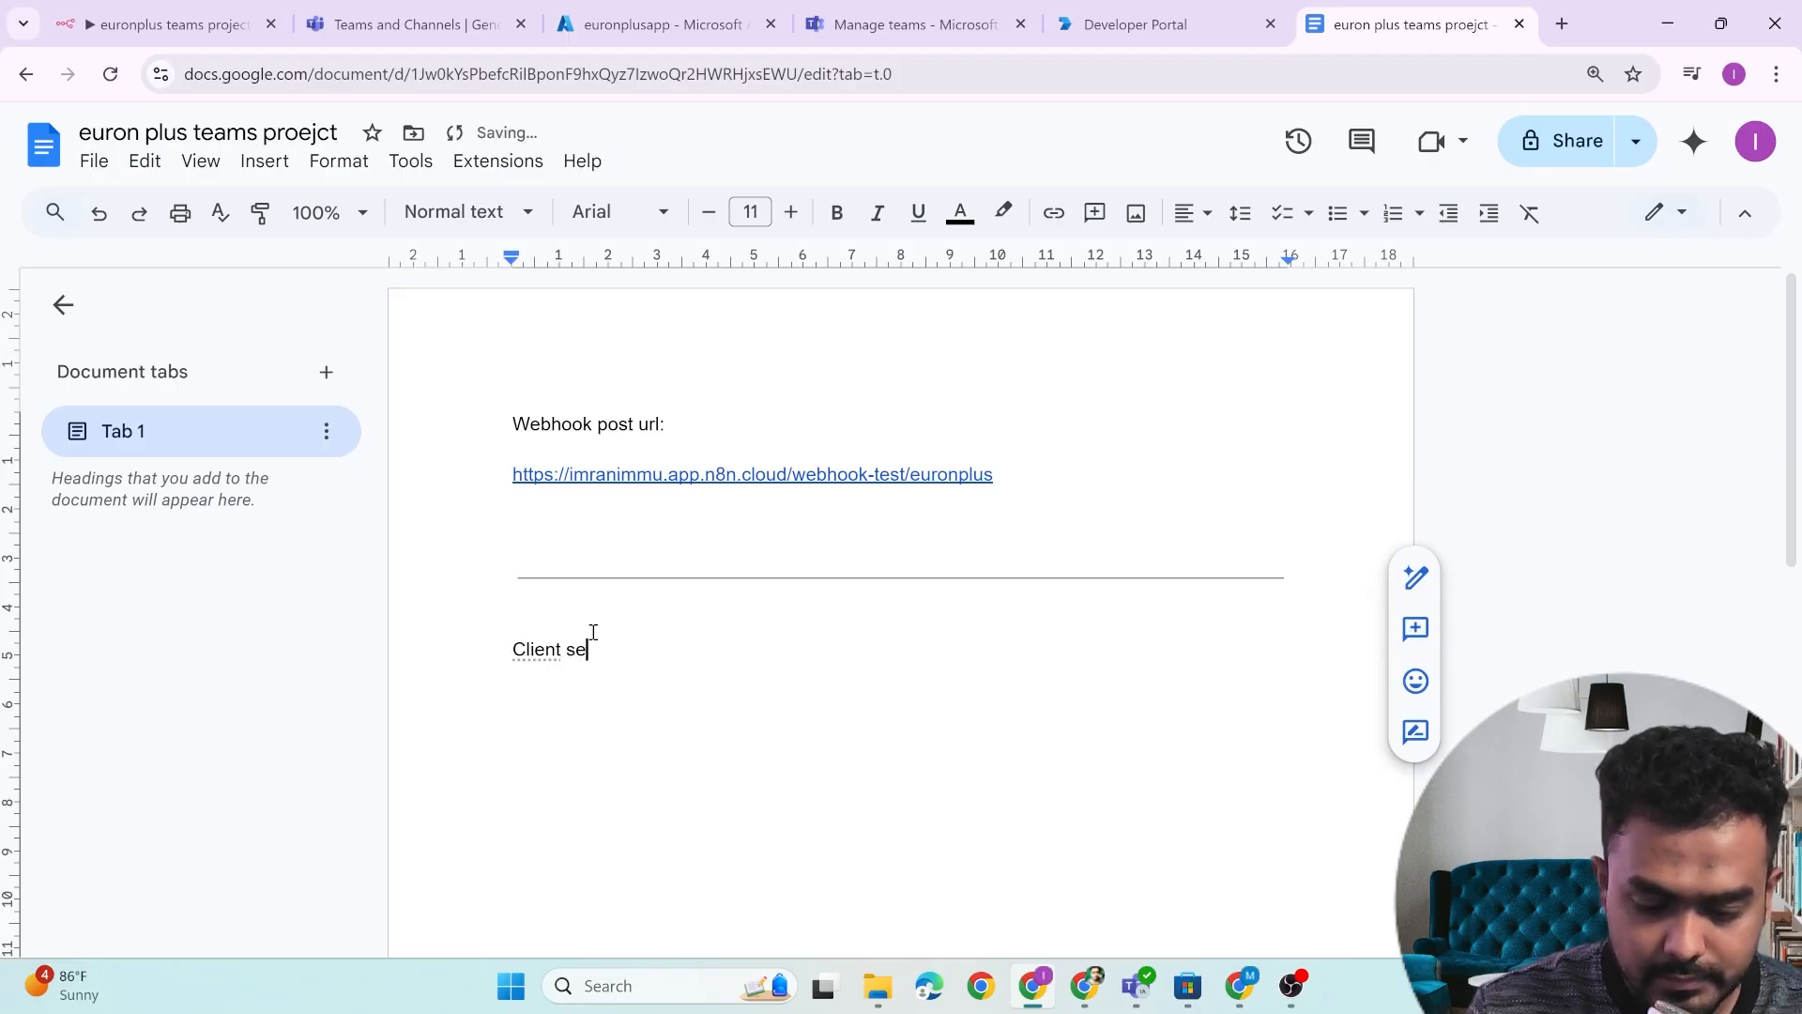
pyautogui.write('cr')
pyautogui.press('BackSpace')
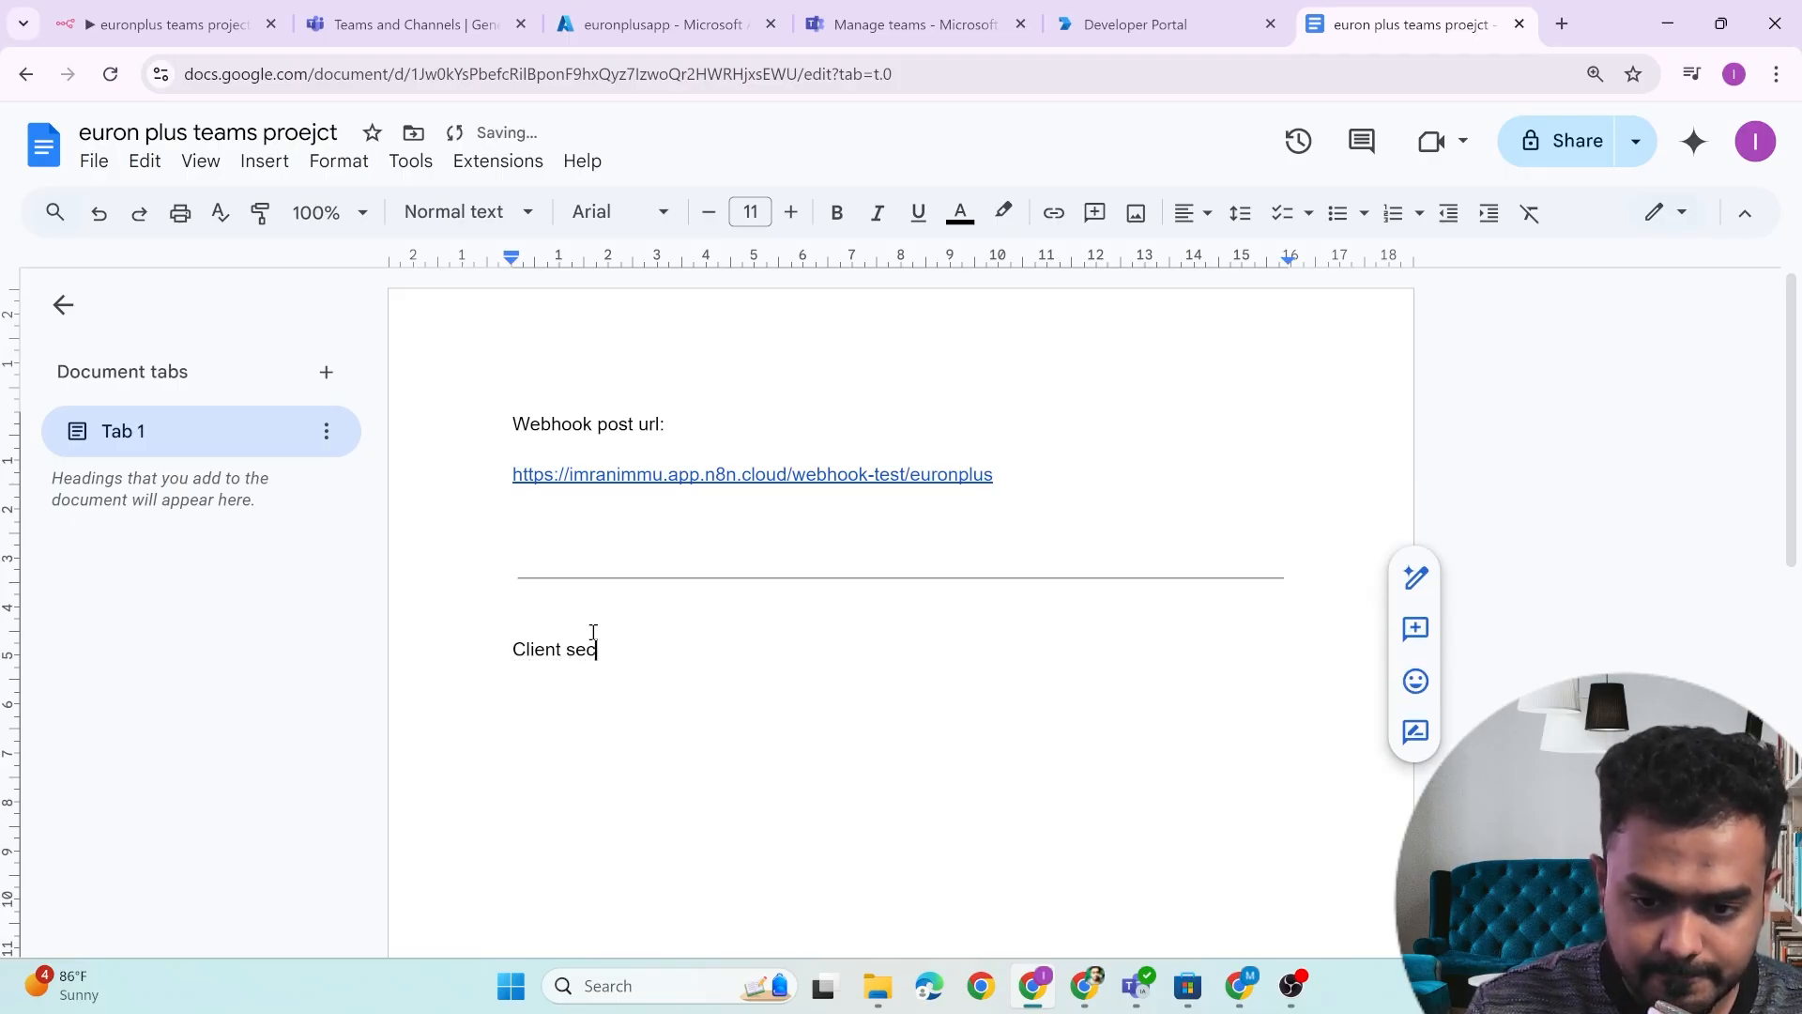
pyautogui.write('ret')
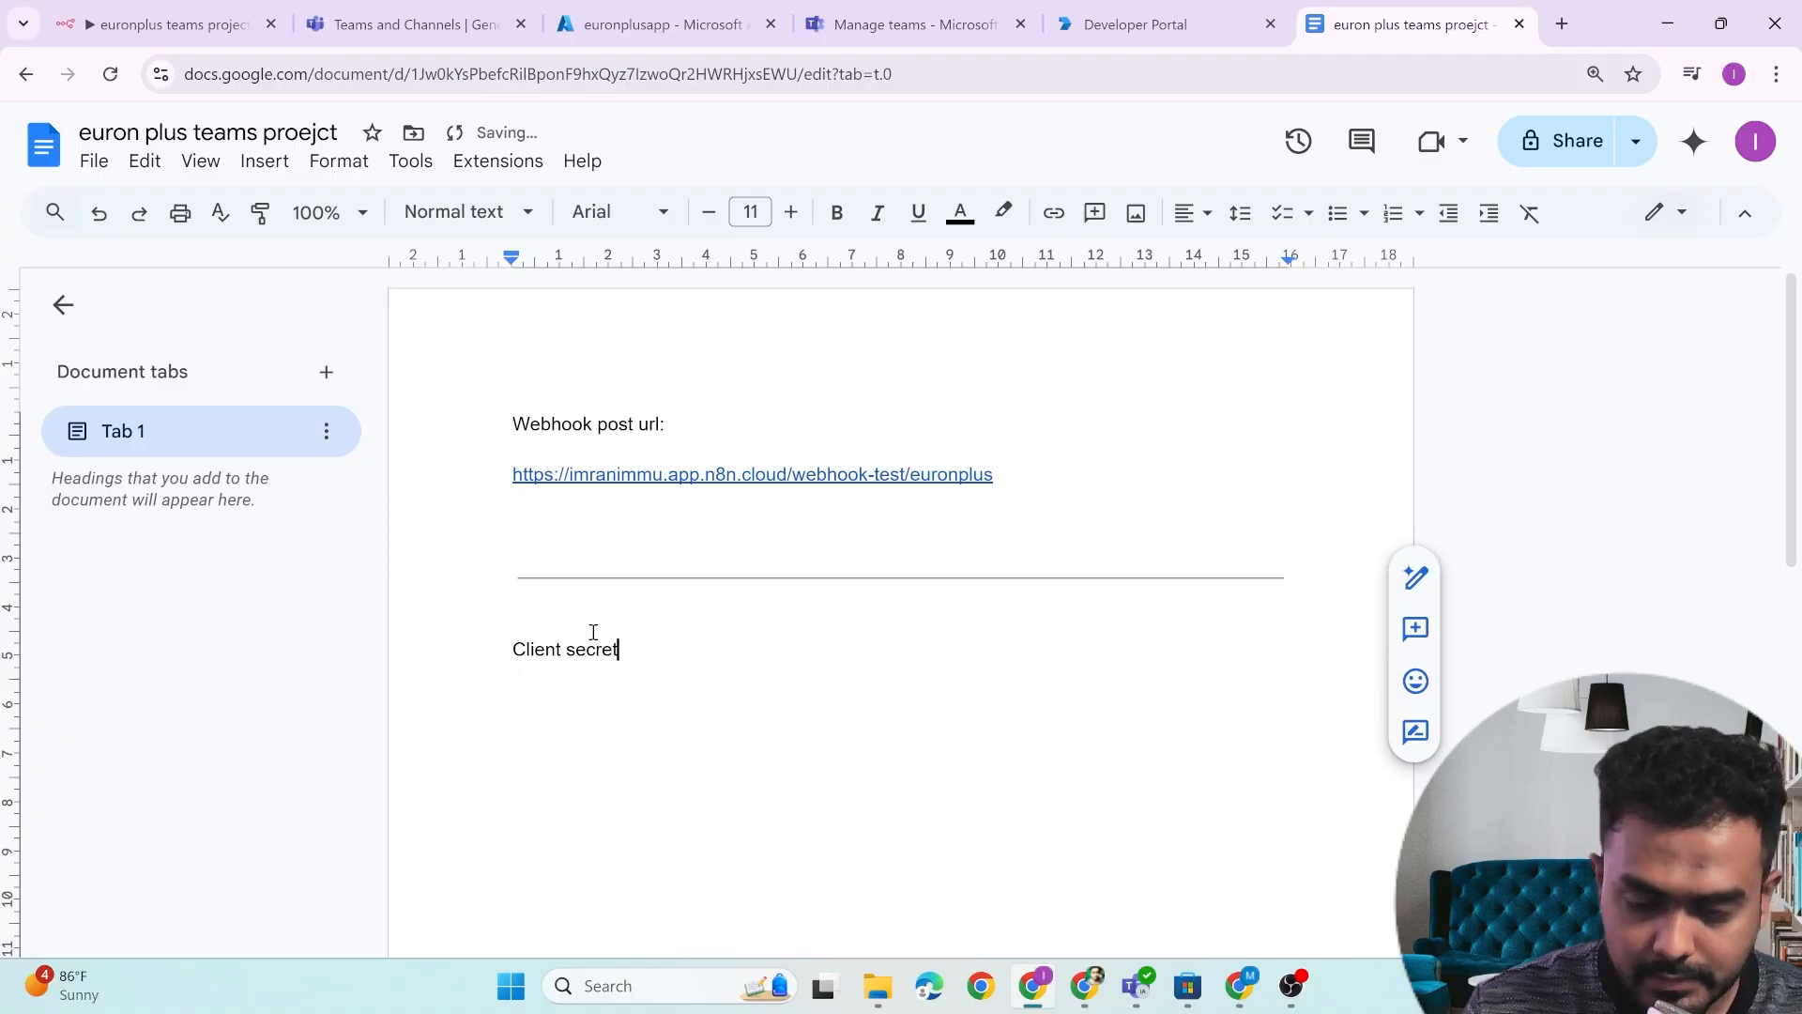
pyautogui.press('Return')
pyautogui.hotkey('ctrl', 'v')
pyautogui.press('Return')
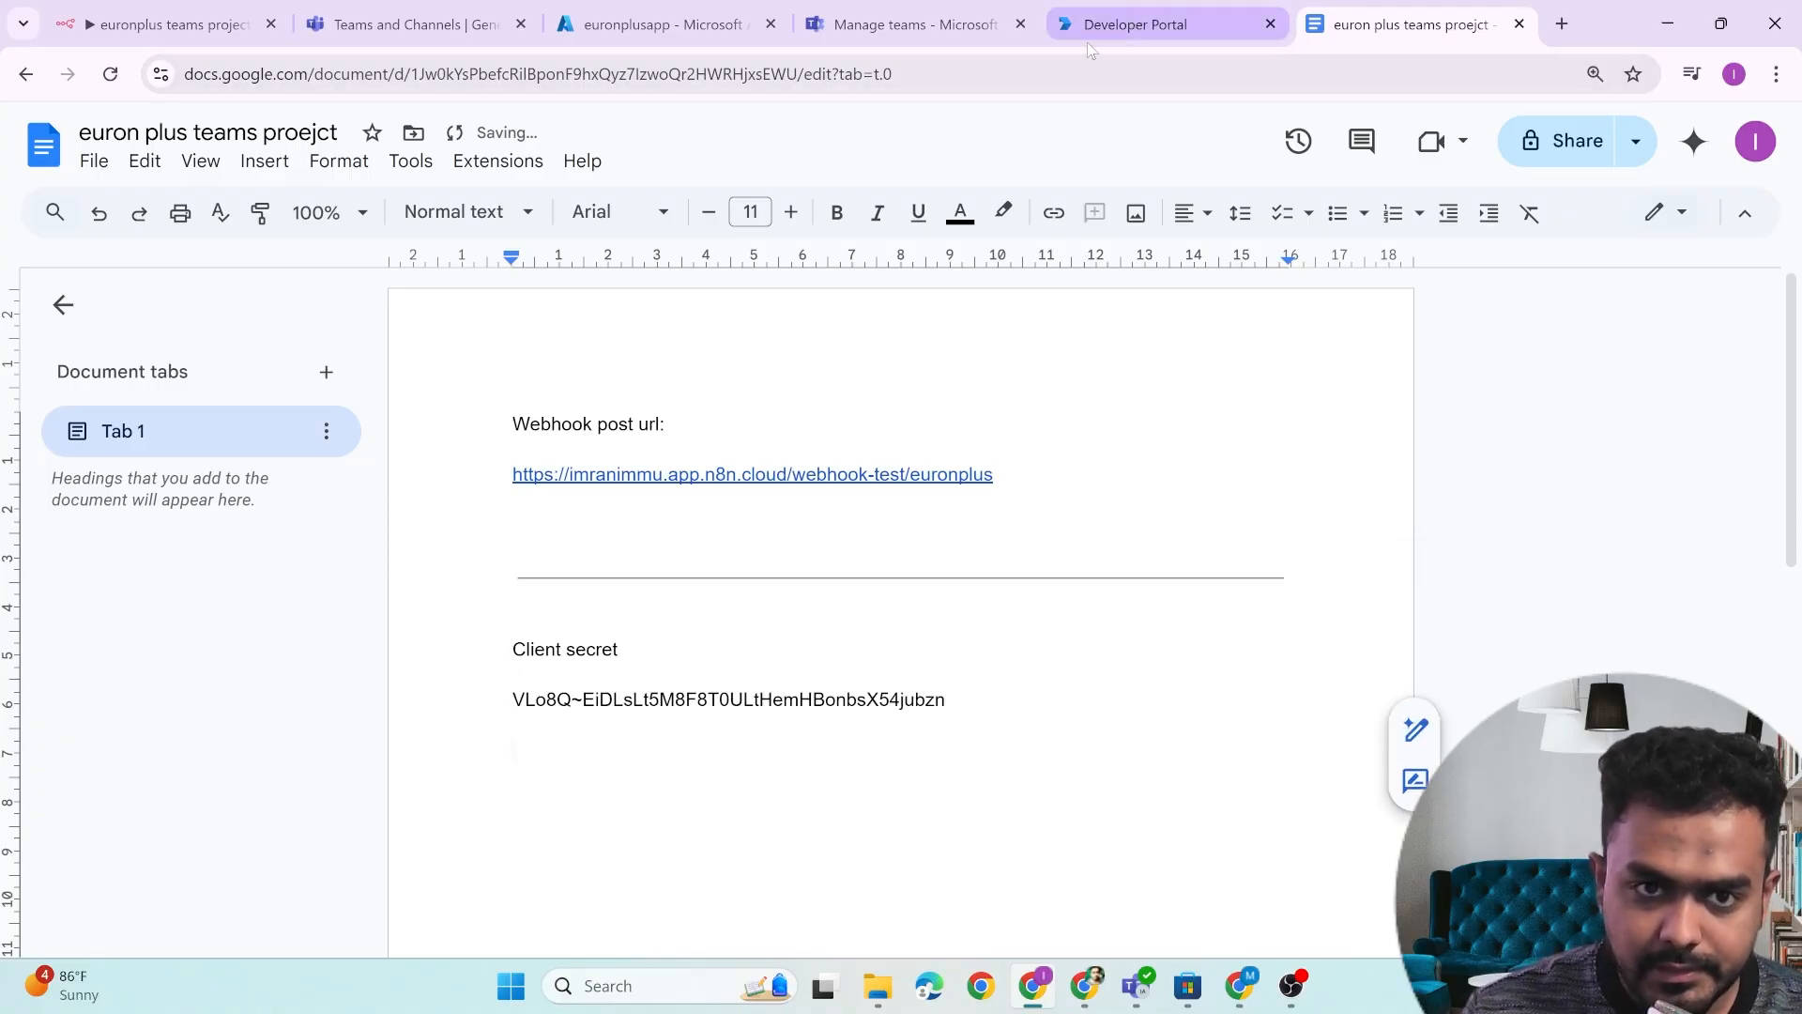
# Copy the Secret ID from Azure and add the label "value" below the "Client secret" heading in the Google Docs document
pyautogui.click(662, 23)
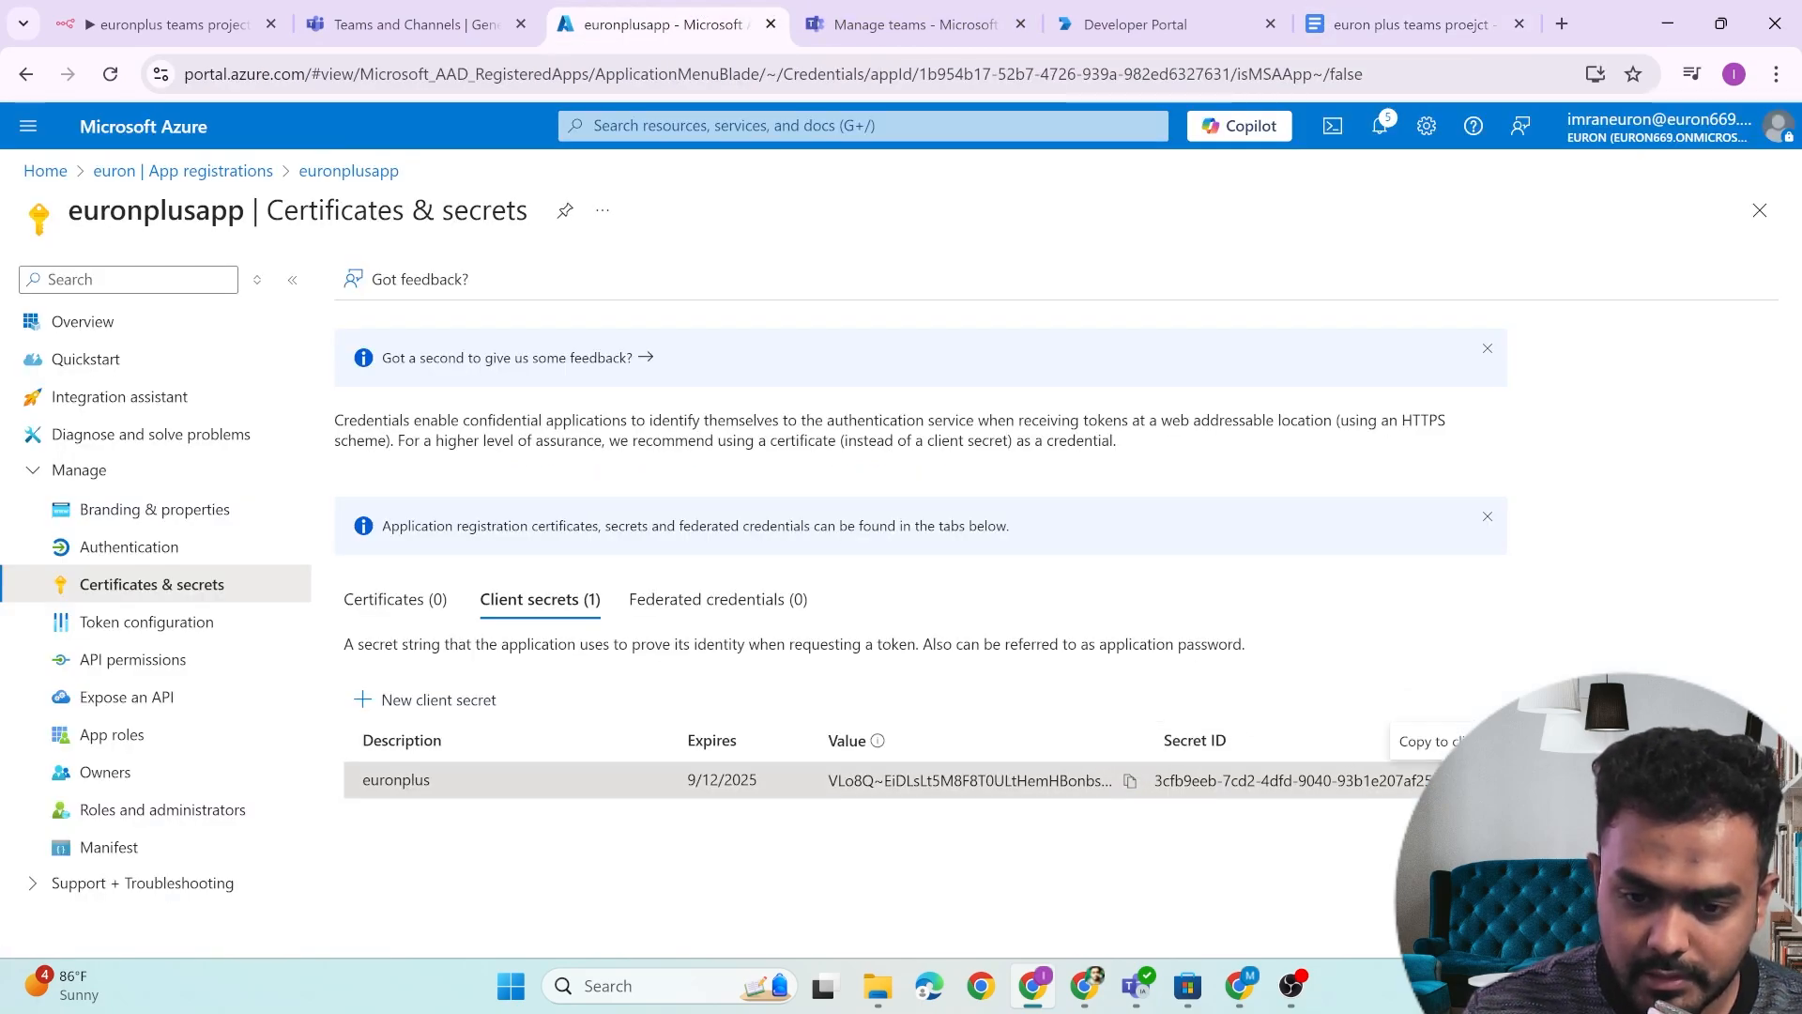
pyautogui.click(1446, 780)
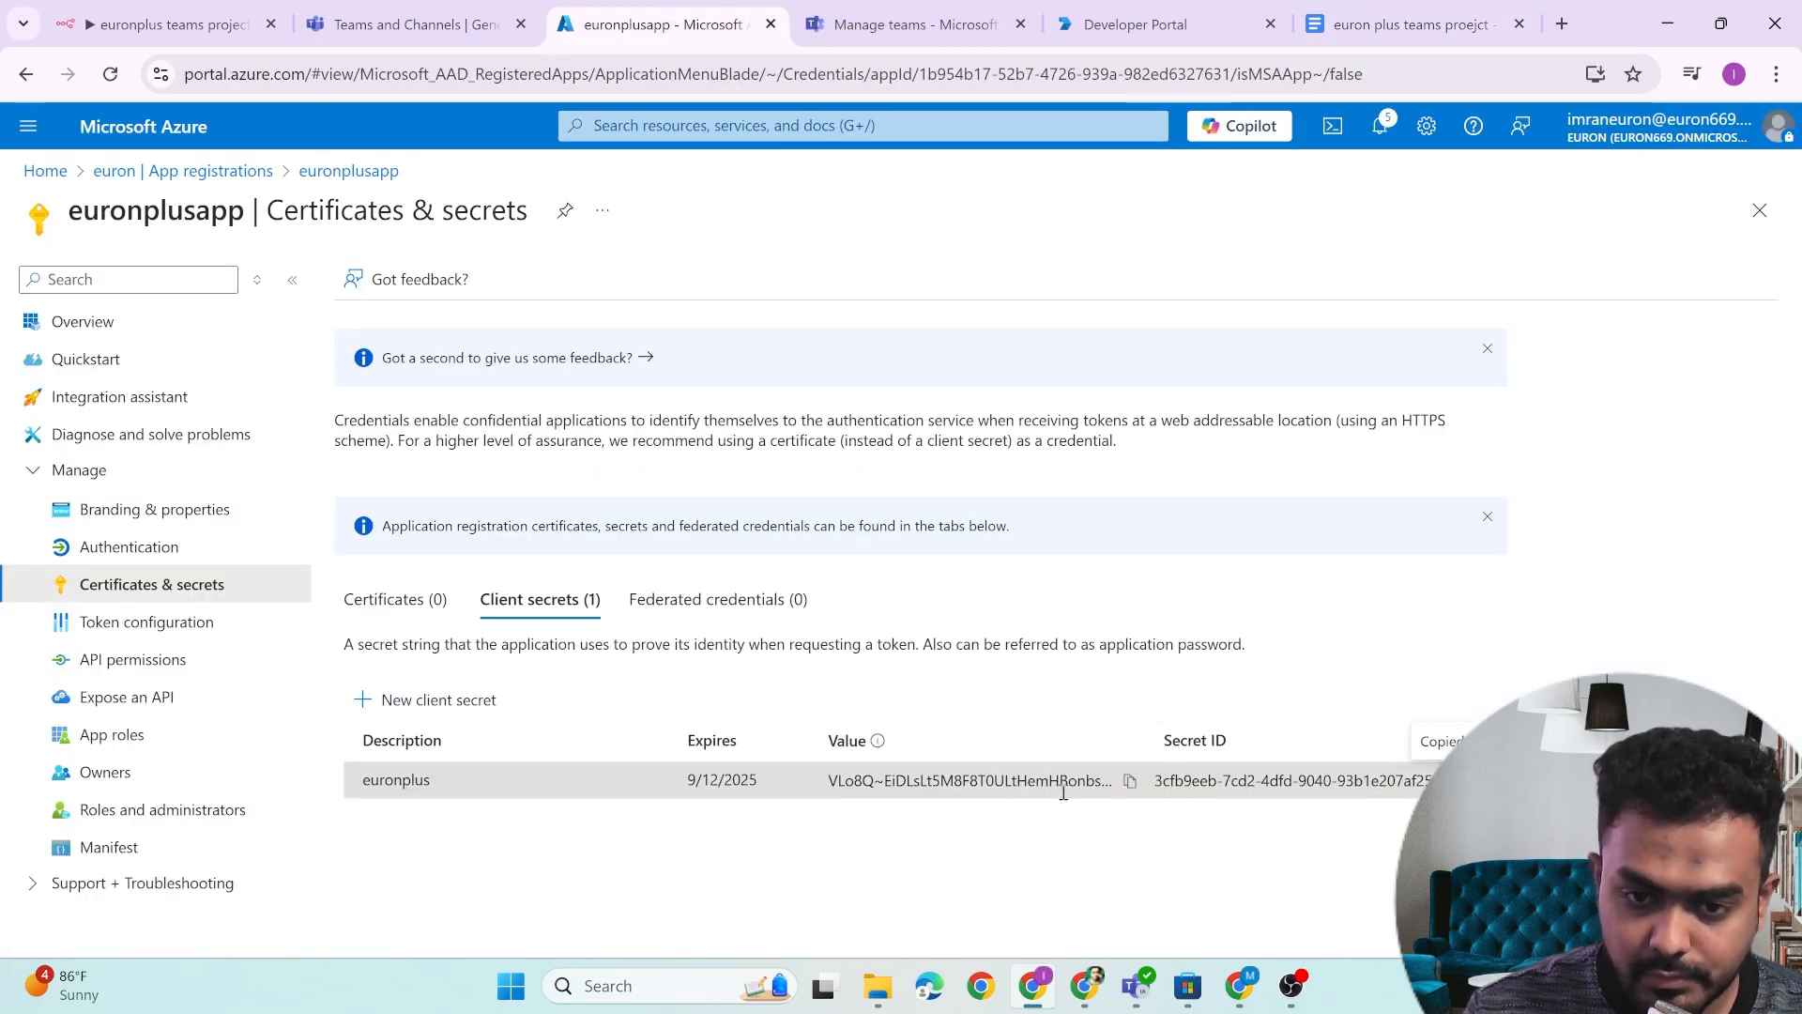
pyautogui.click(1342, 28)
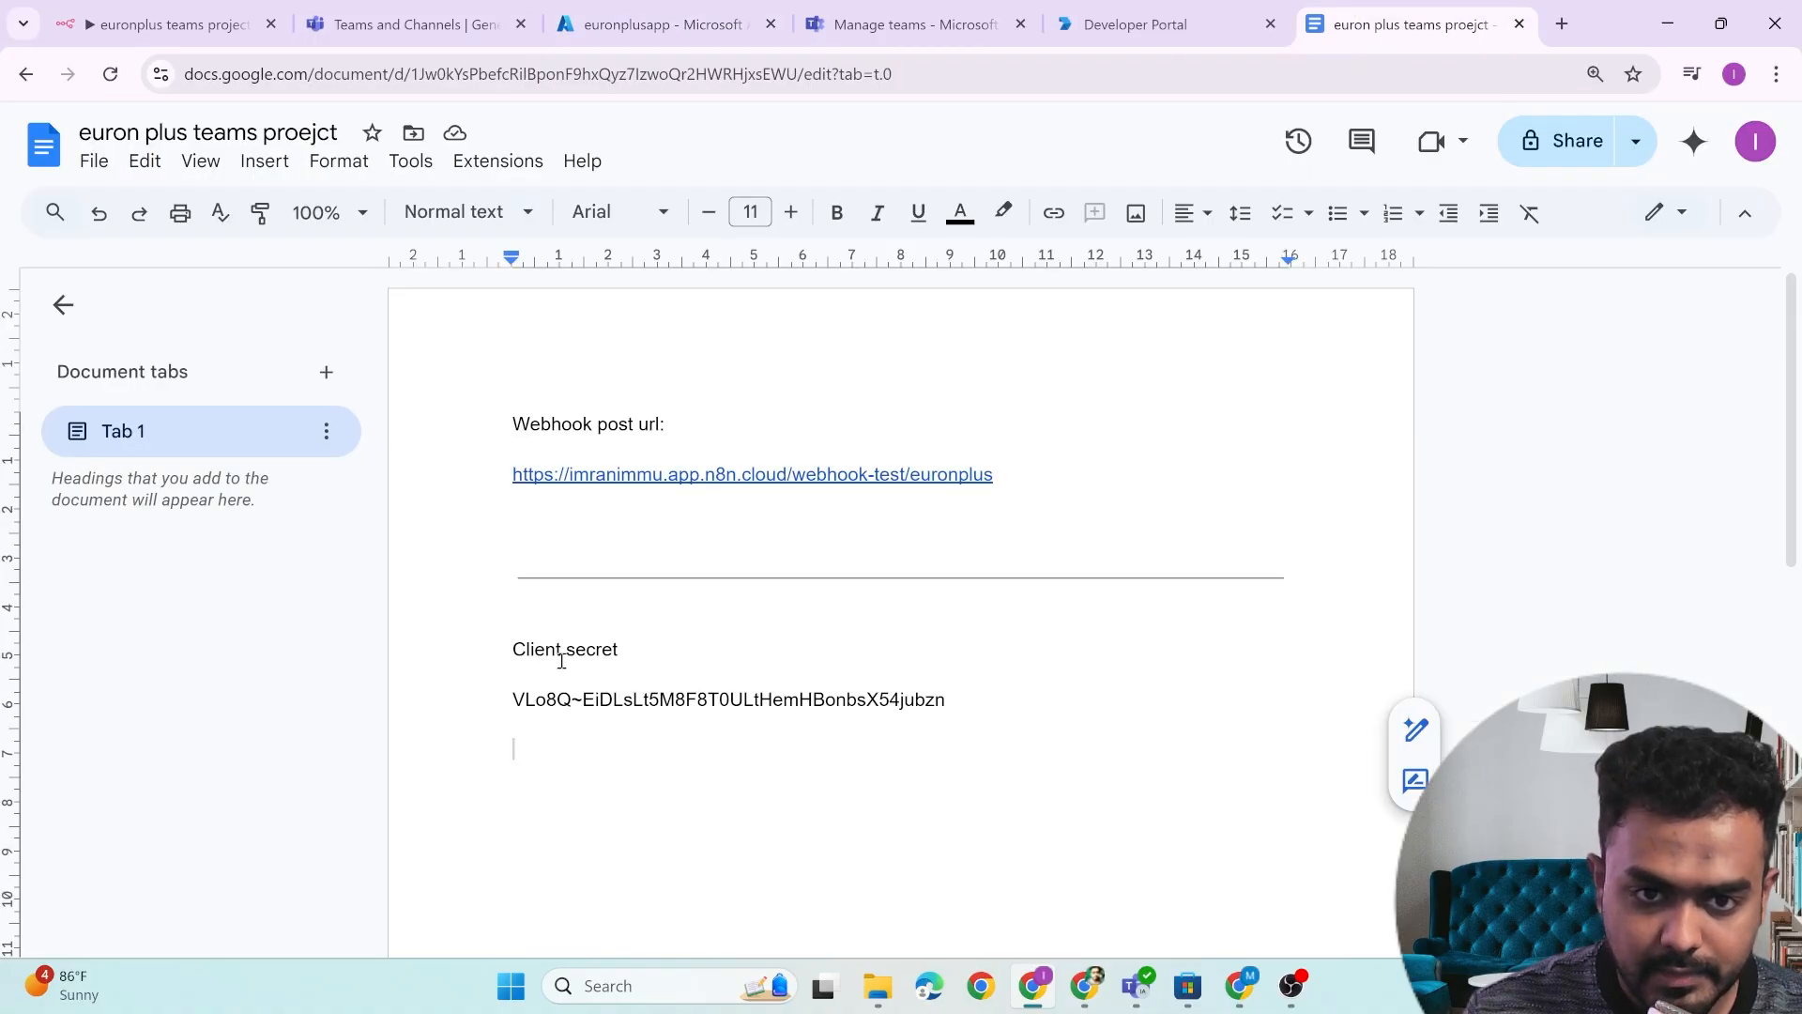
pyautogui.click(654, 648)
pyautogui.press('Return')
pyautogui.press('Return')
pyautogui.write('cl')
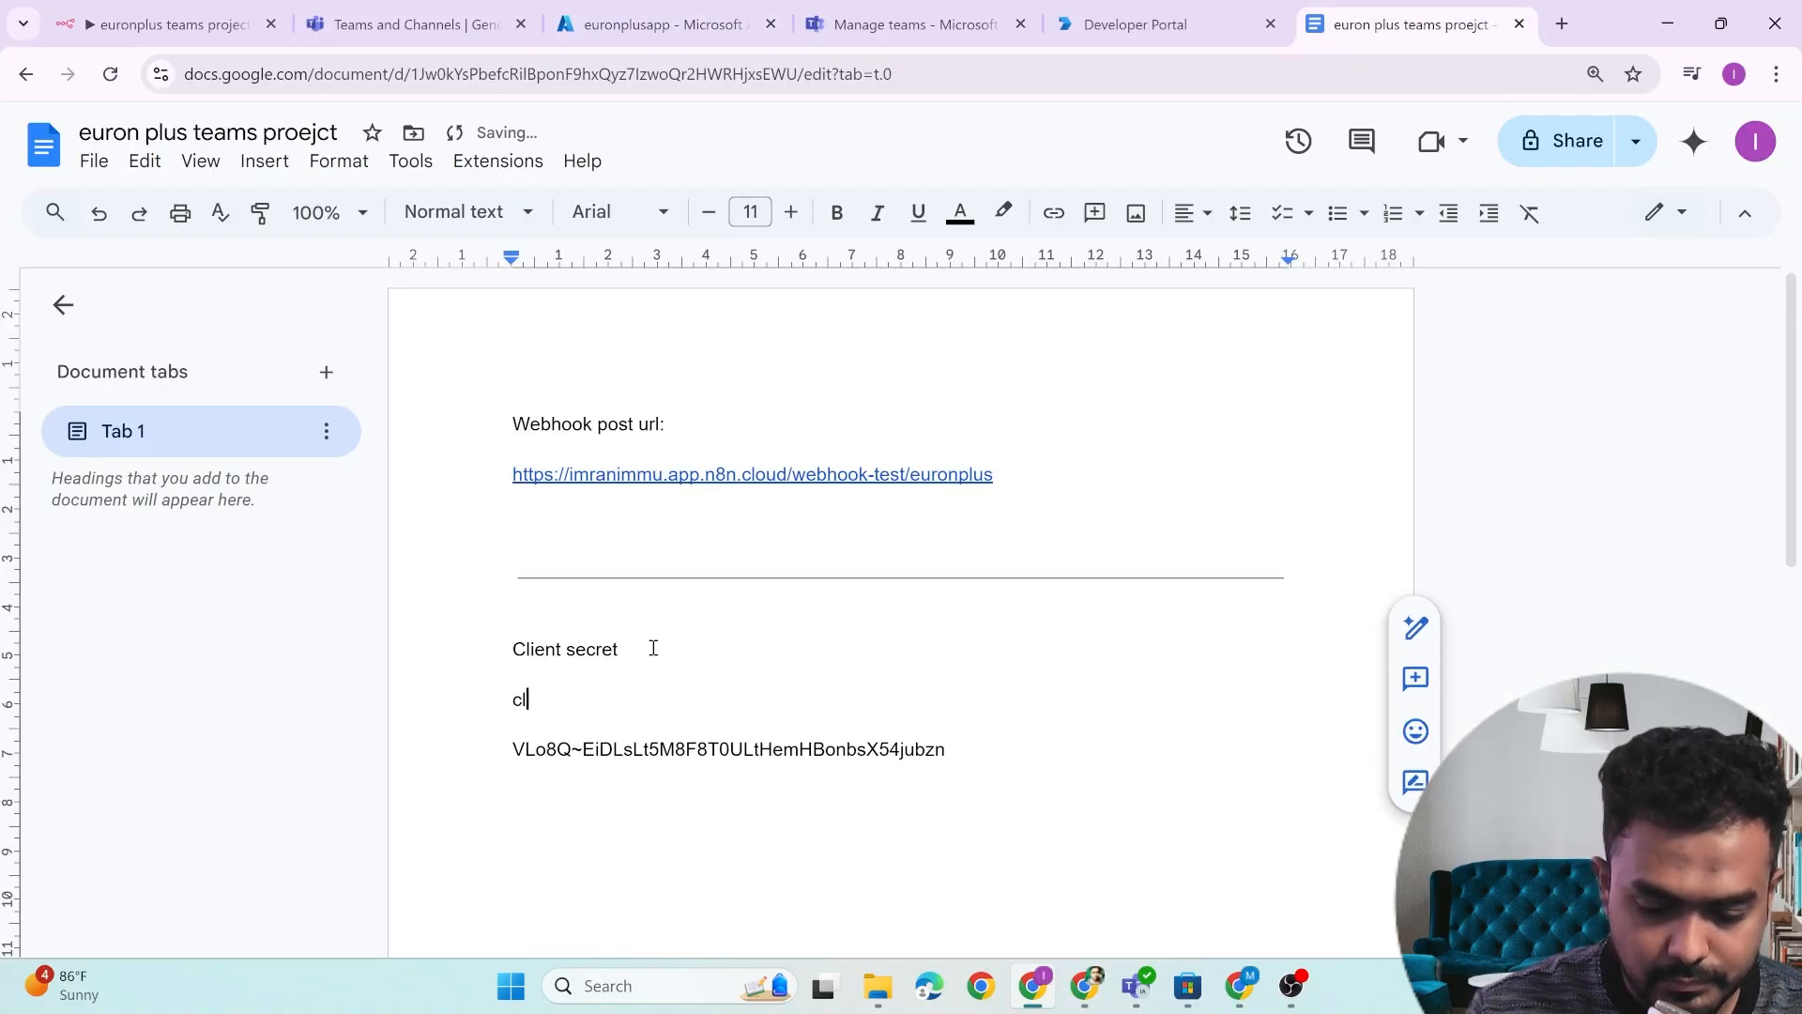
pyautogui.press('BackSpace')
pyautogui.press('BackSpace')
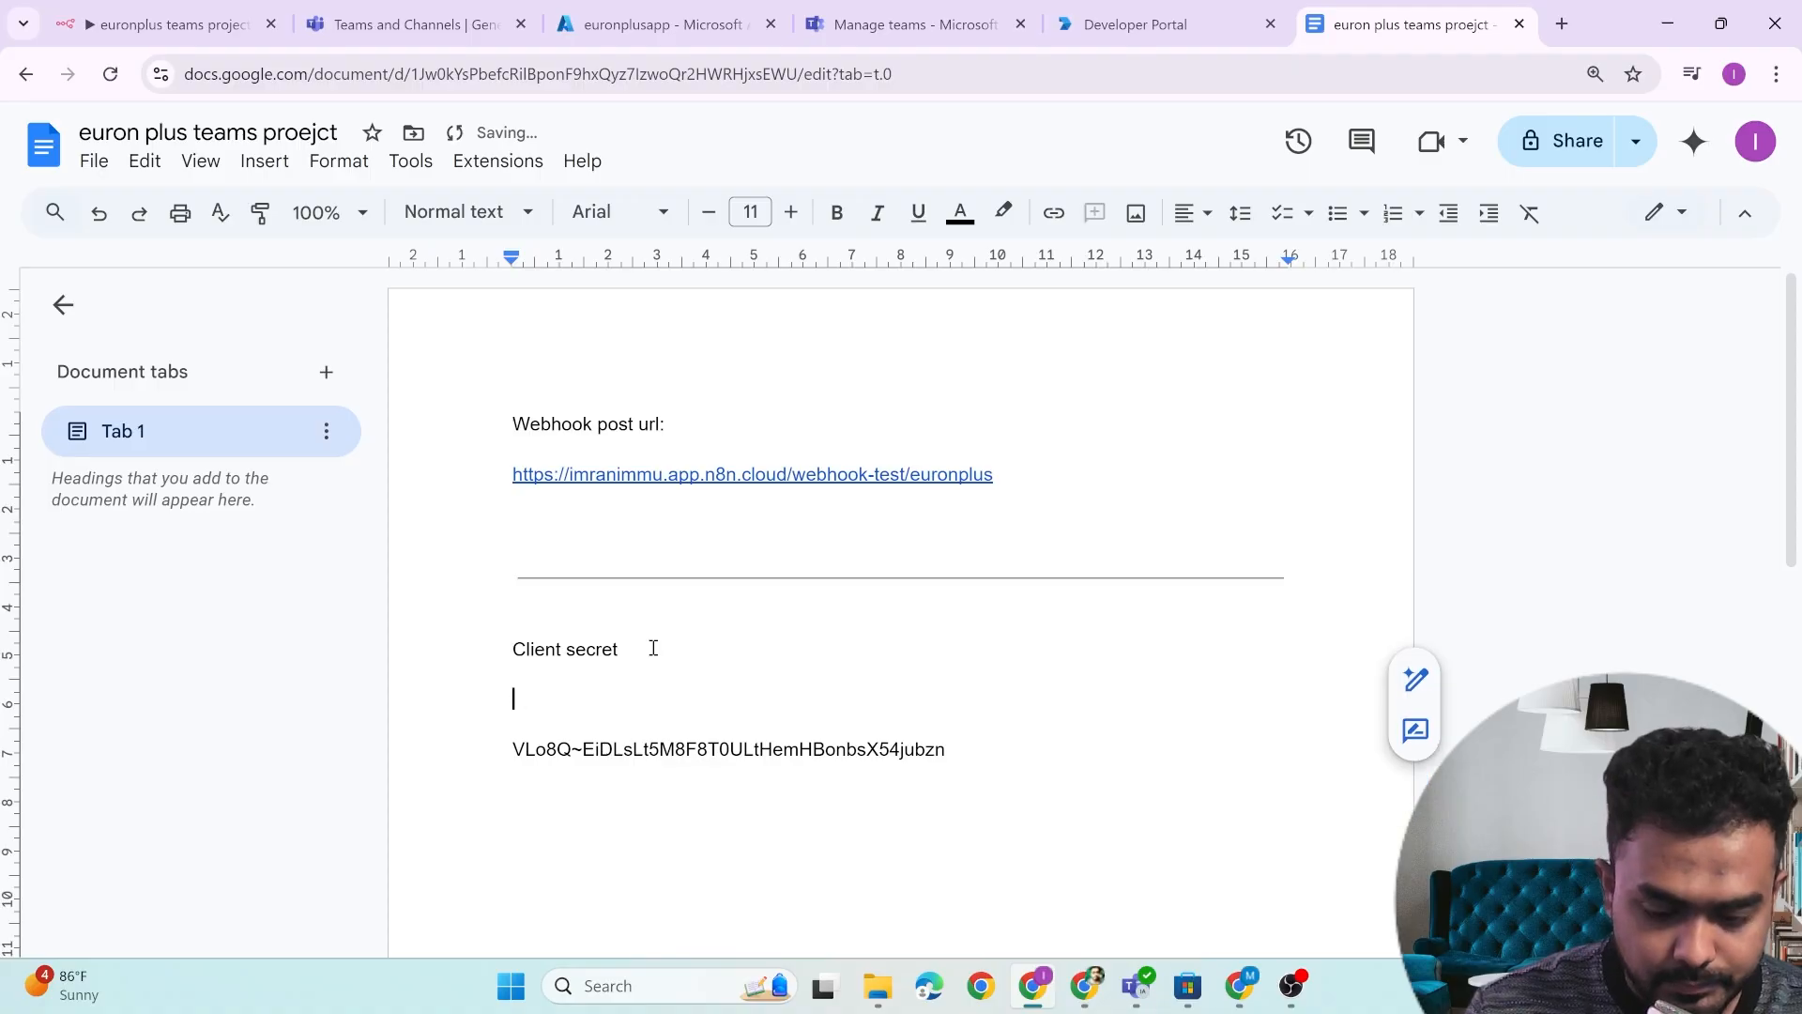
pyautogui.write('value')
# Add the label "Secret id" below the client secret value and paste the copied secret ID under it
pyautogui.click(552, 823)
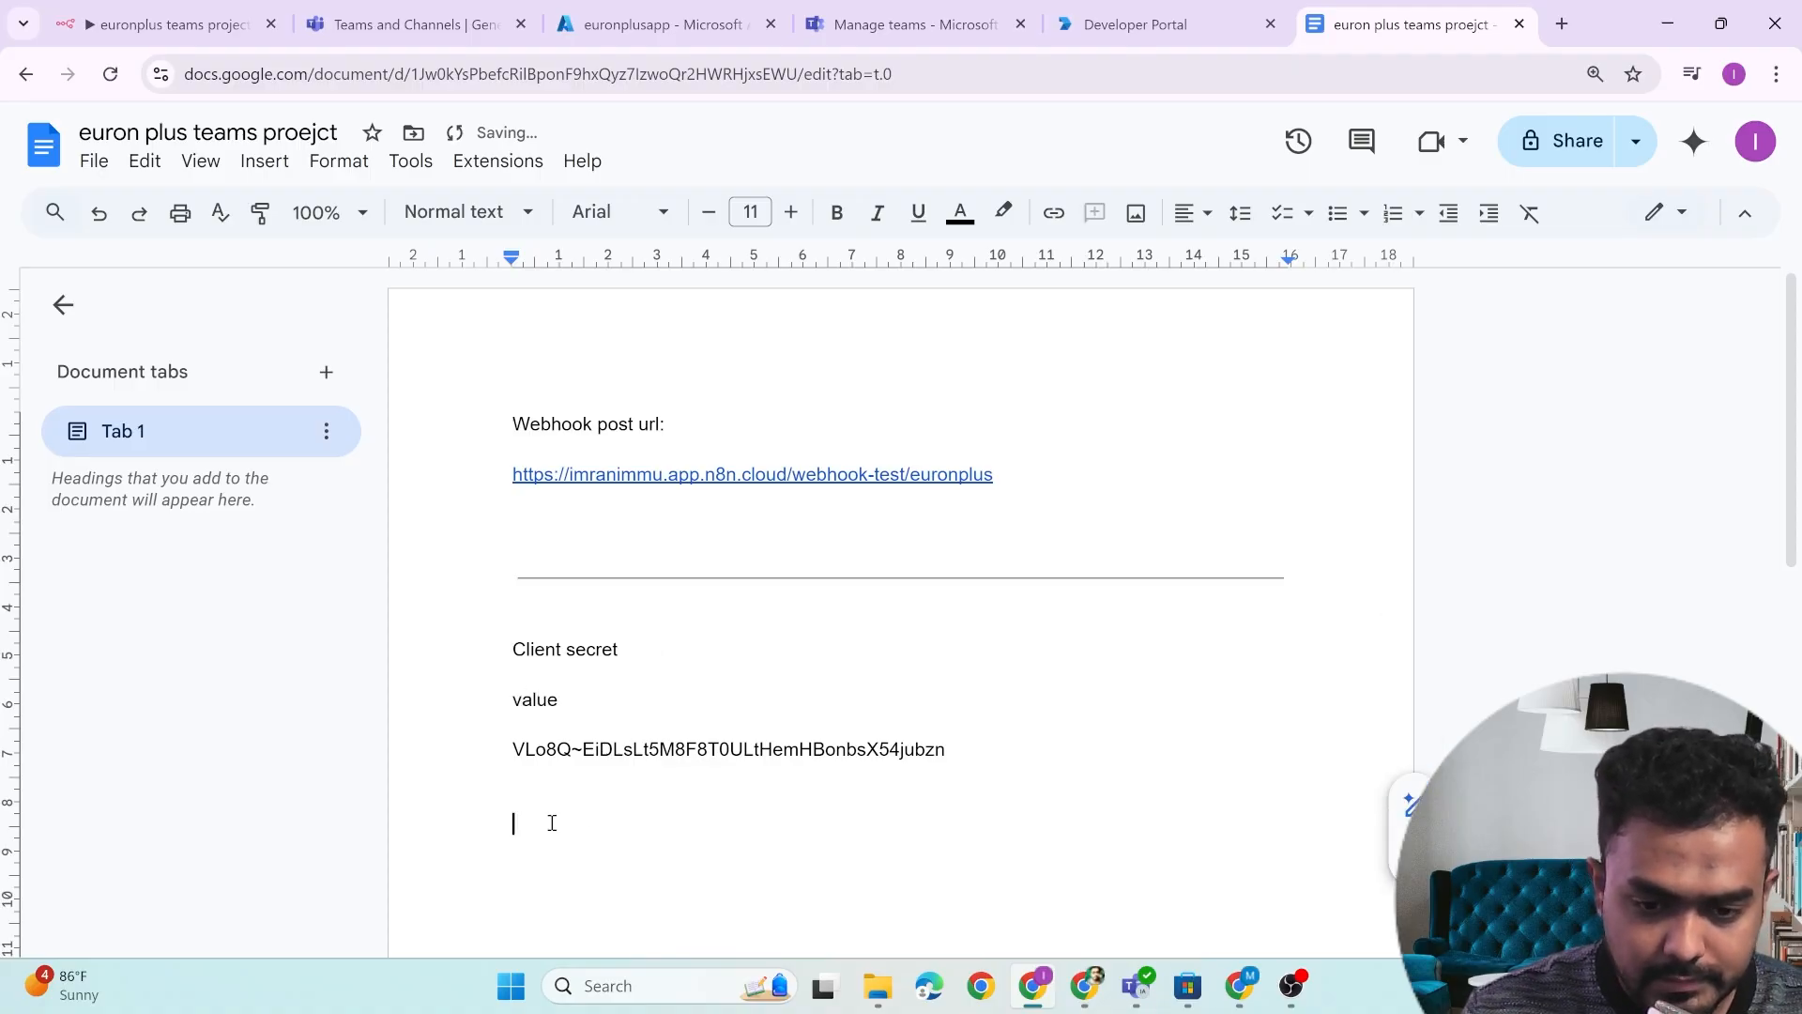
pyautogui.write('secre')
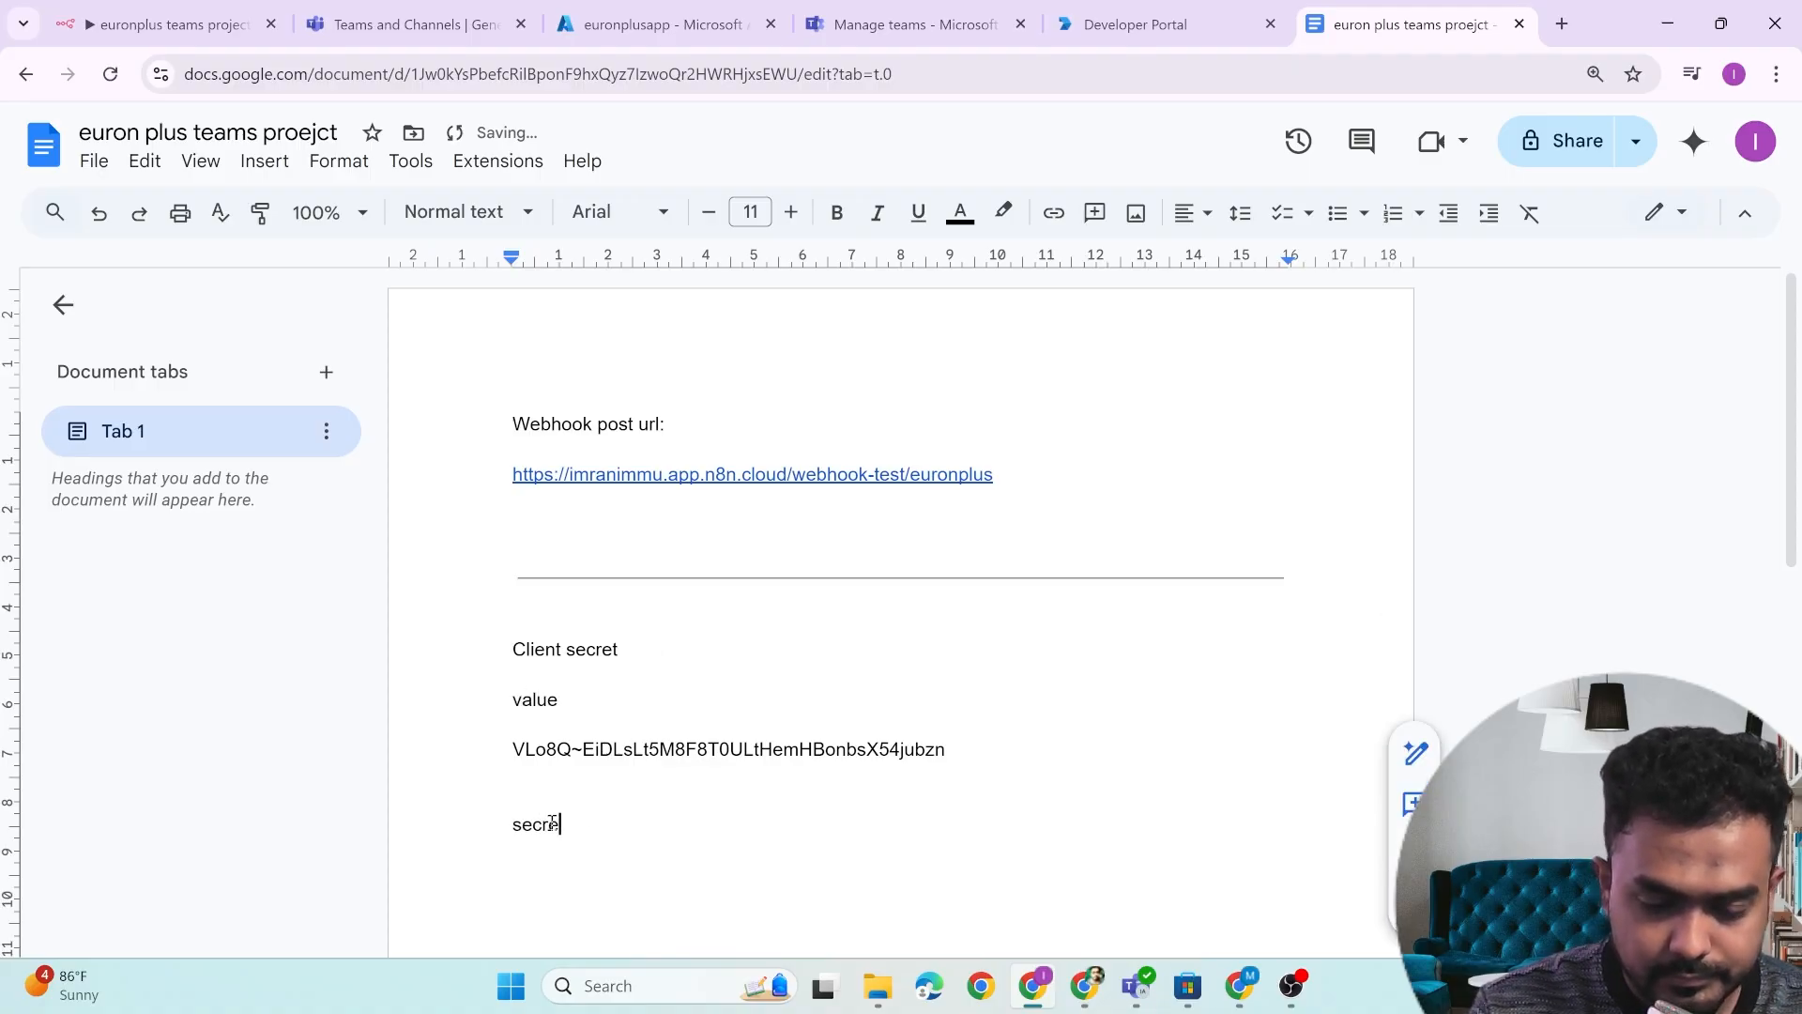
pyautogui.write('t i')
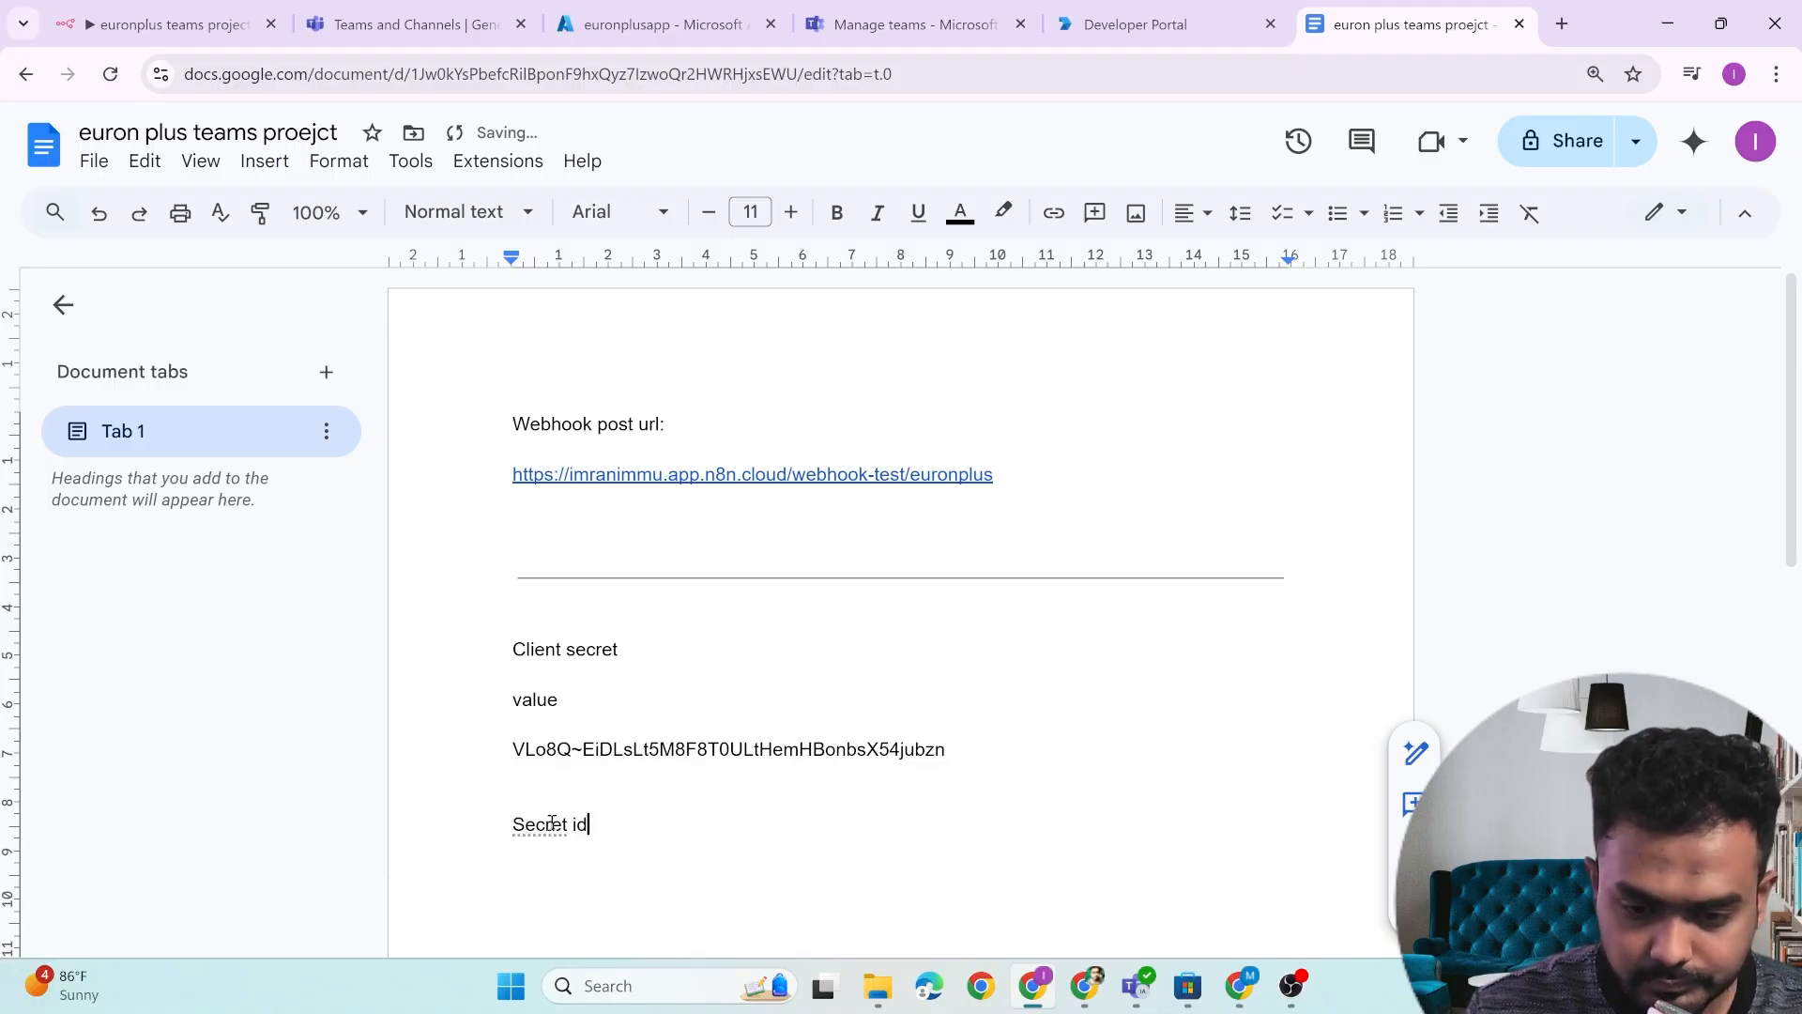
pyautogui.write('d')
pyautogui.press('Return')
pyautogui.hotkey('ctrl', 'v')
pyautogui.press('Return')
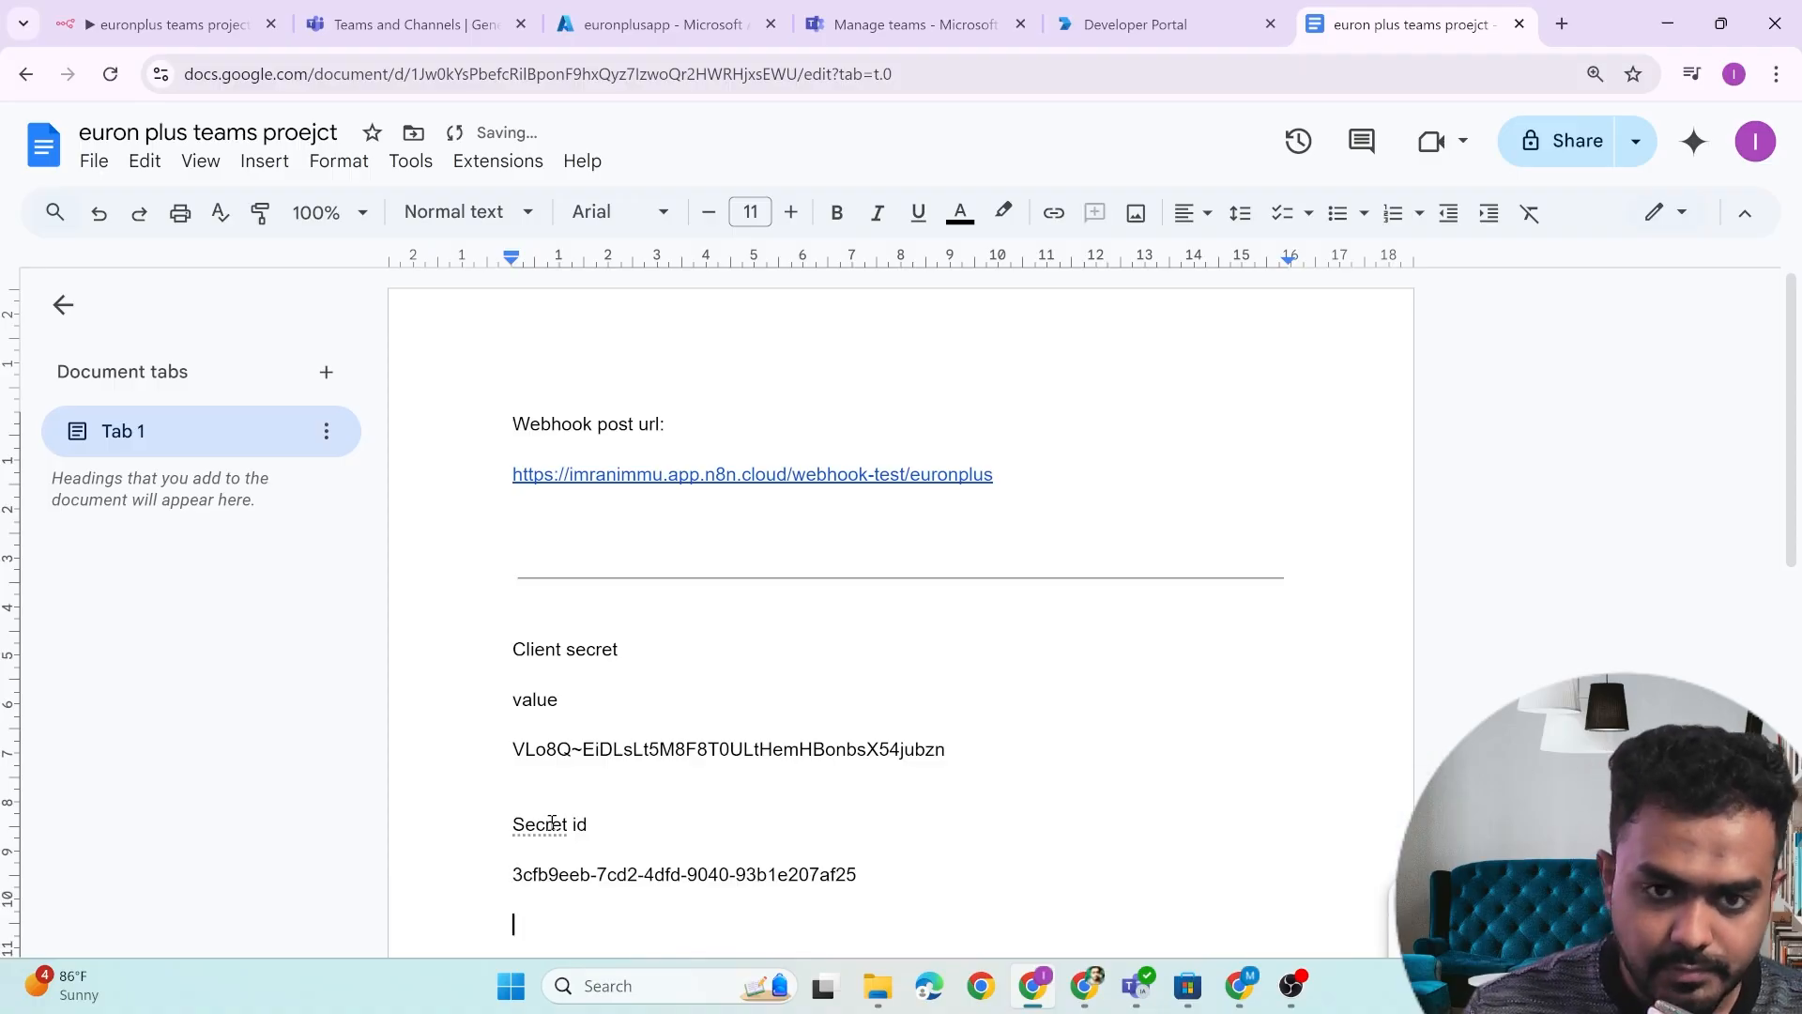
# Insert a horizontal line below the secret ID and return to the euronplusapp certificates and secrets page in Azure
pyautogui.scroll(-3, 552, 822)
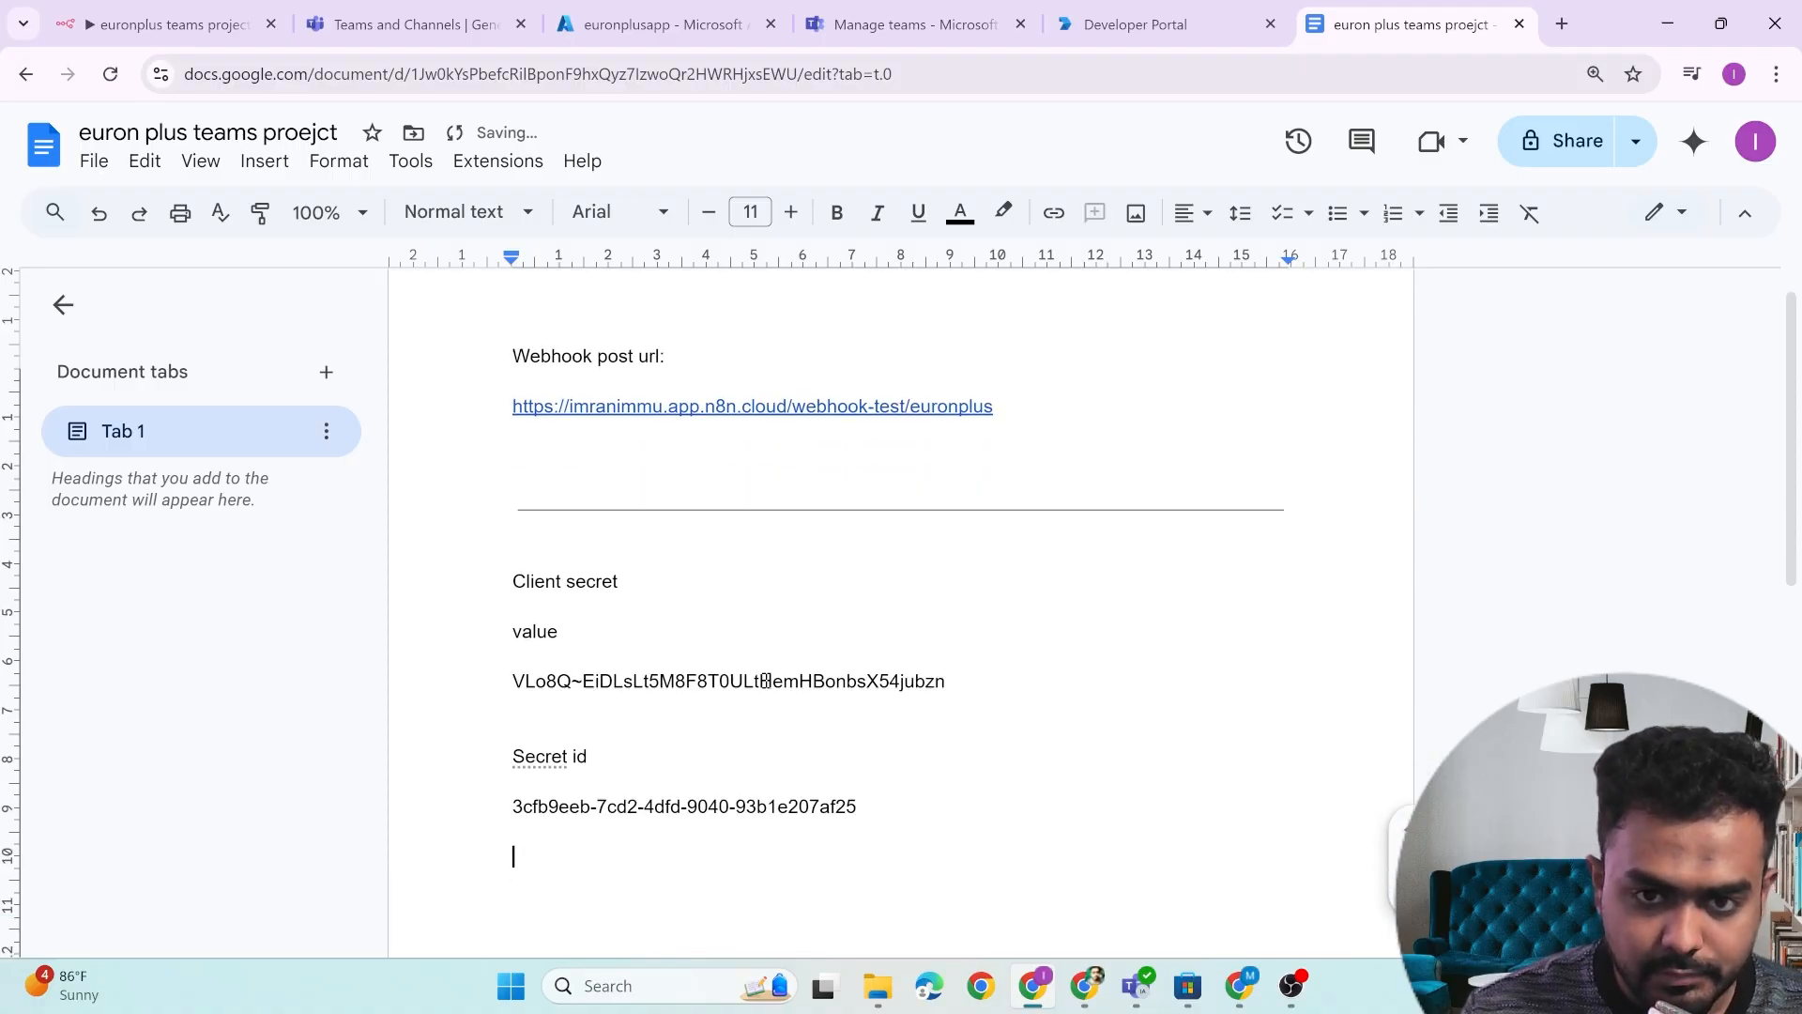
pyautogui.click(252, 162)
pyautogui.click(318, 368)
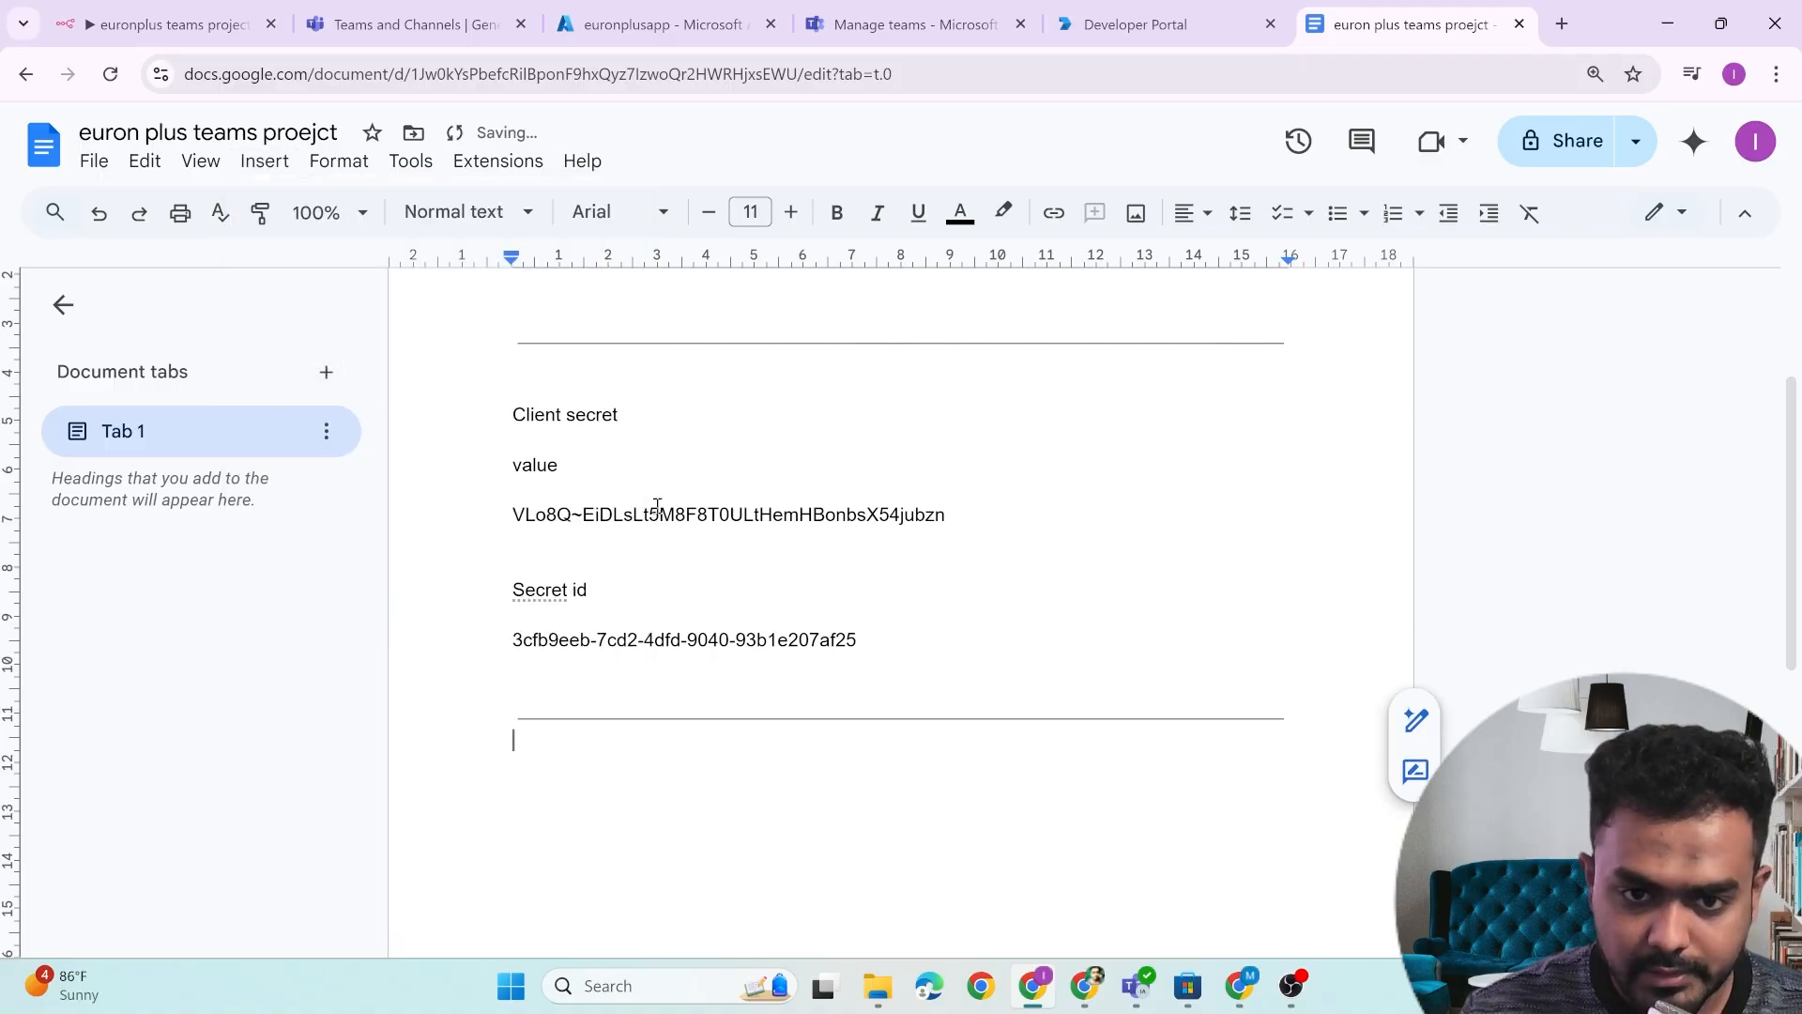
pyautogui.scroll(2, 728, 551)
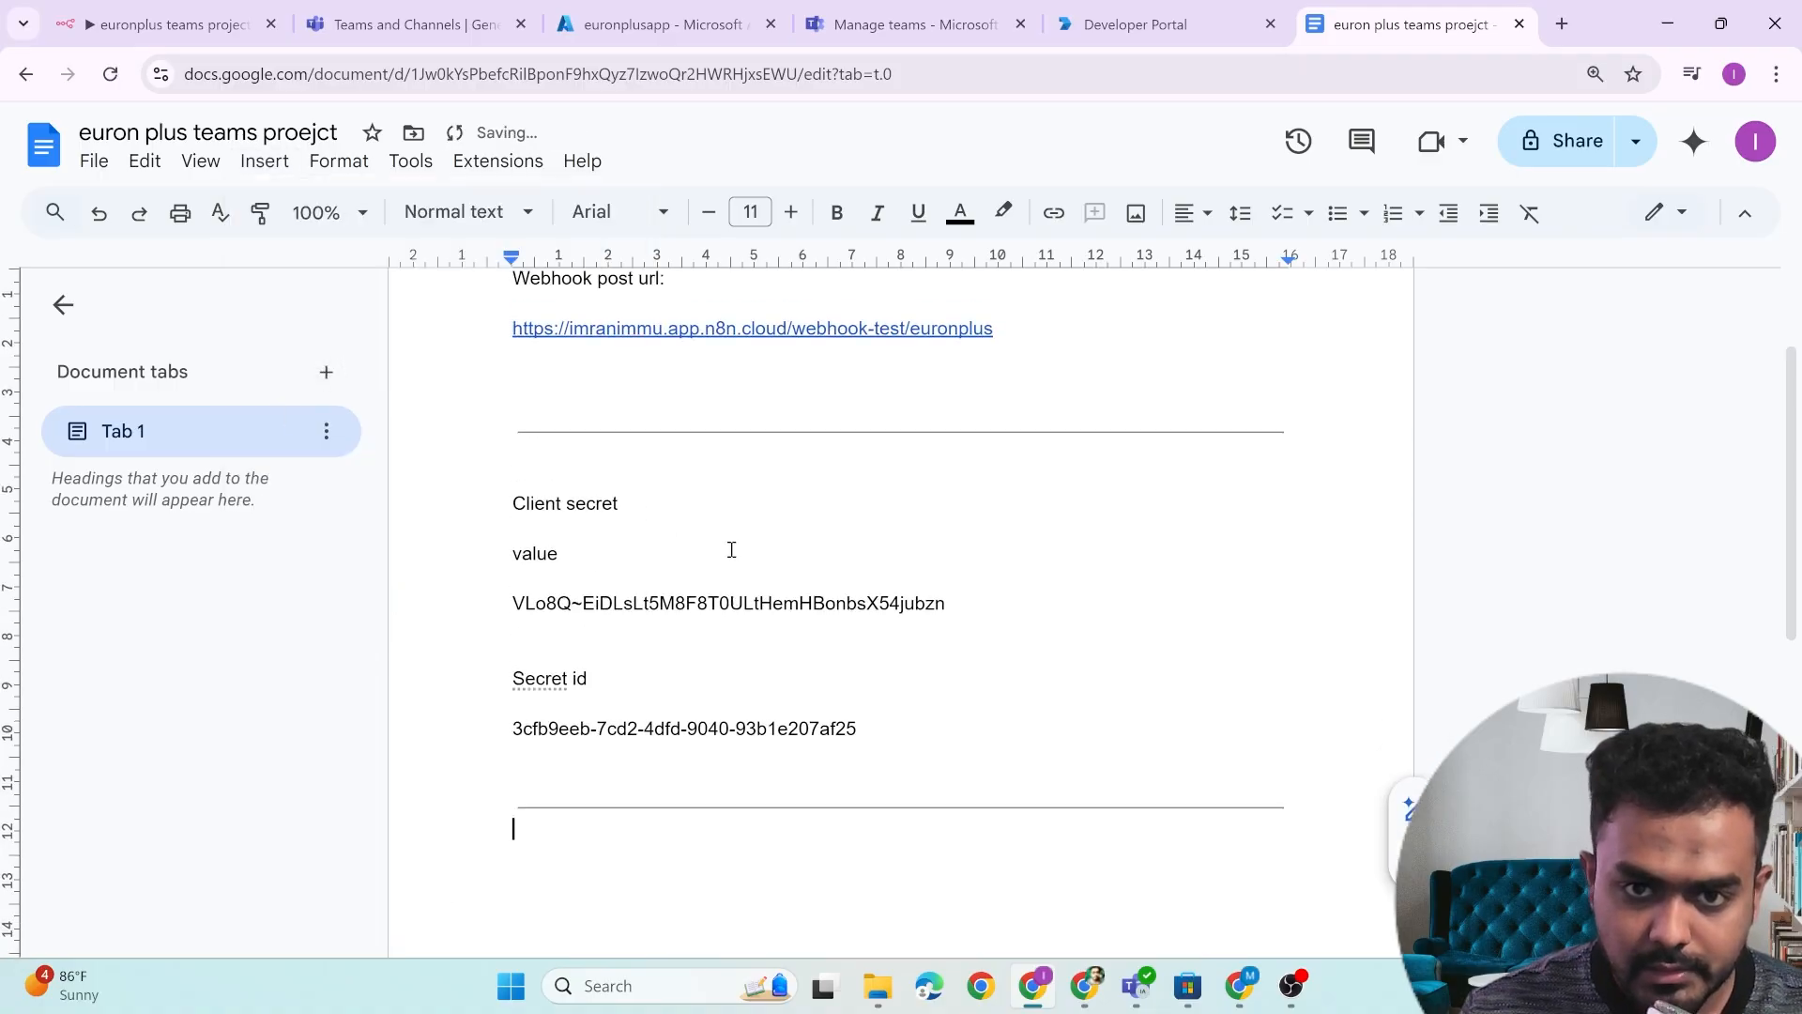
pyautogui.click(647, 11)
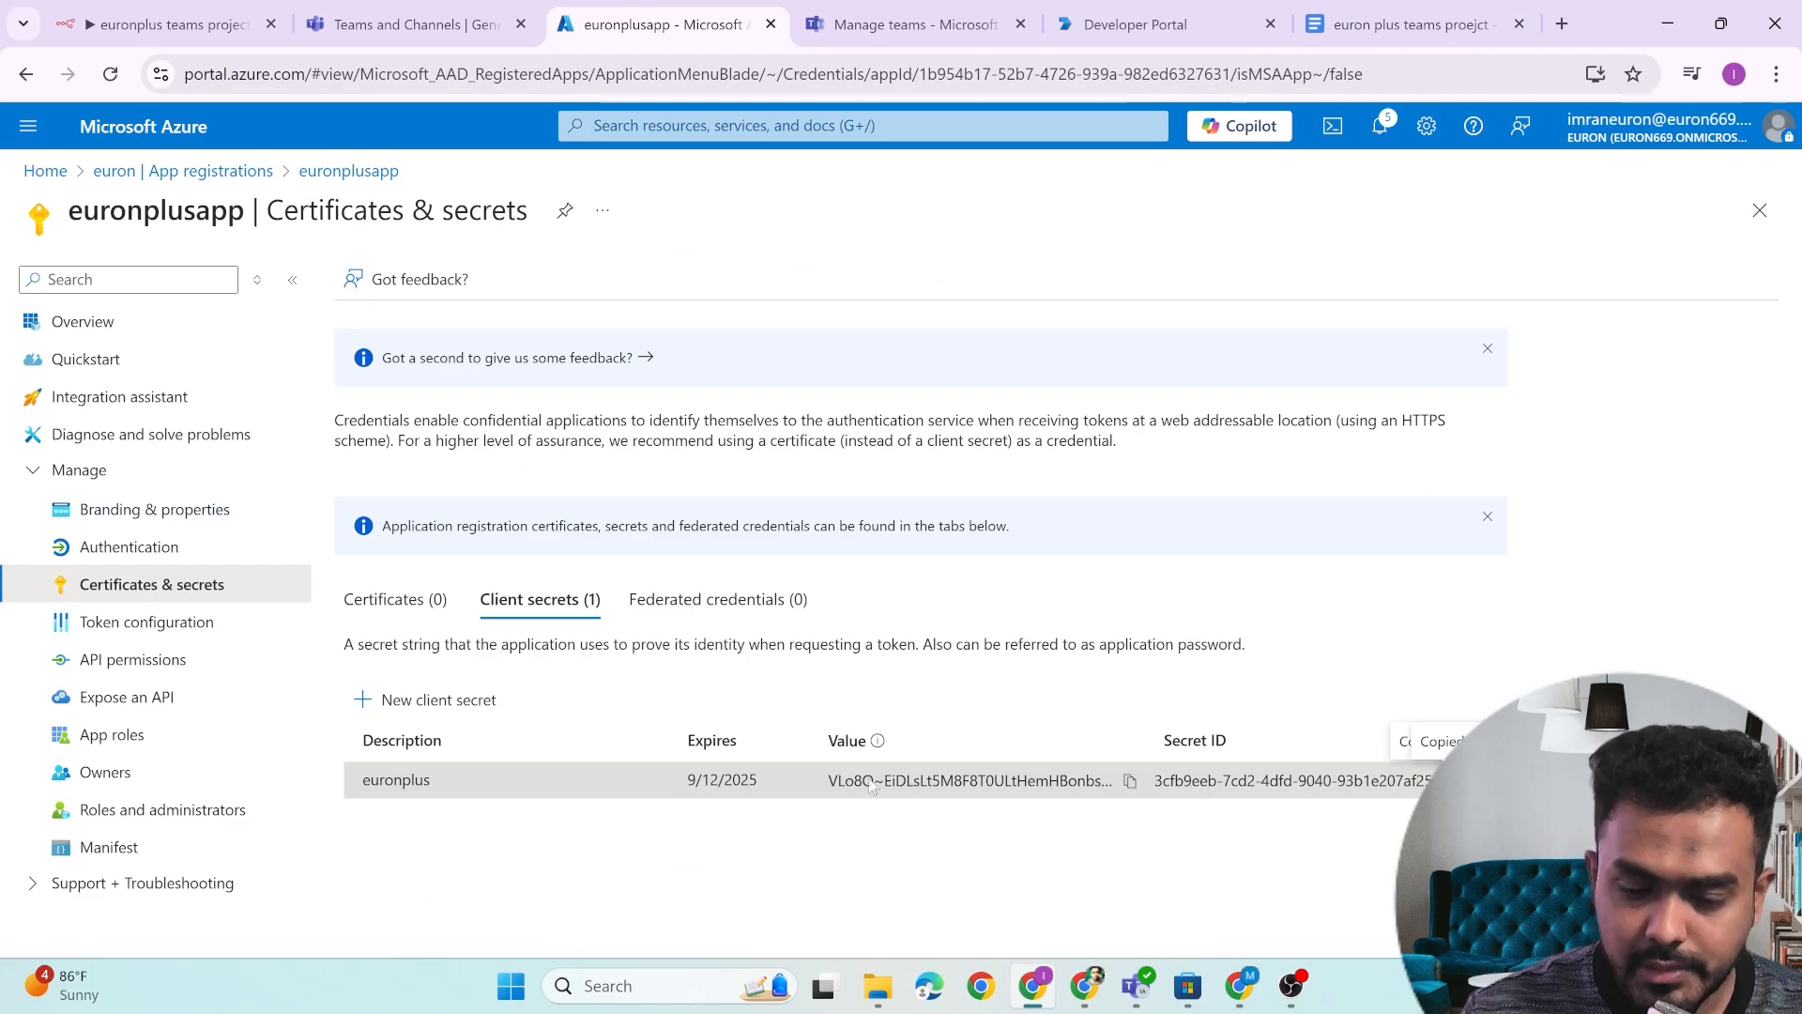
# Check the order of execution in the Teams Bot slides and open the Authentication settings of euronplusapp in Azure
pyautogui.moveTo(1087, 976)
pyautogui.click(1067, 875)
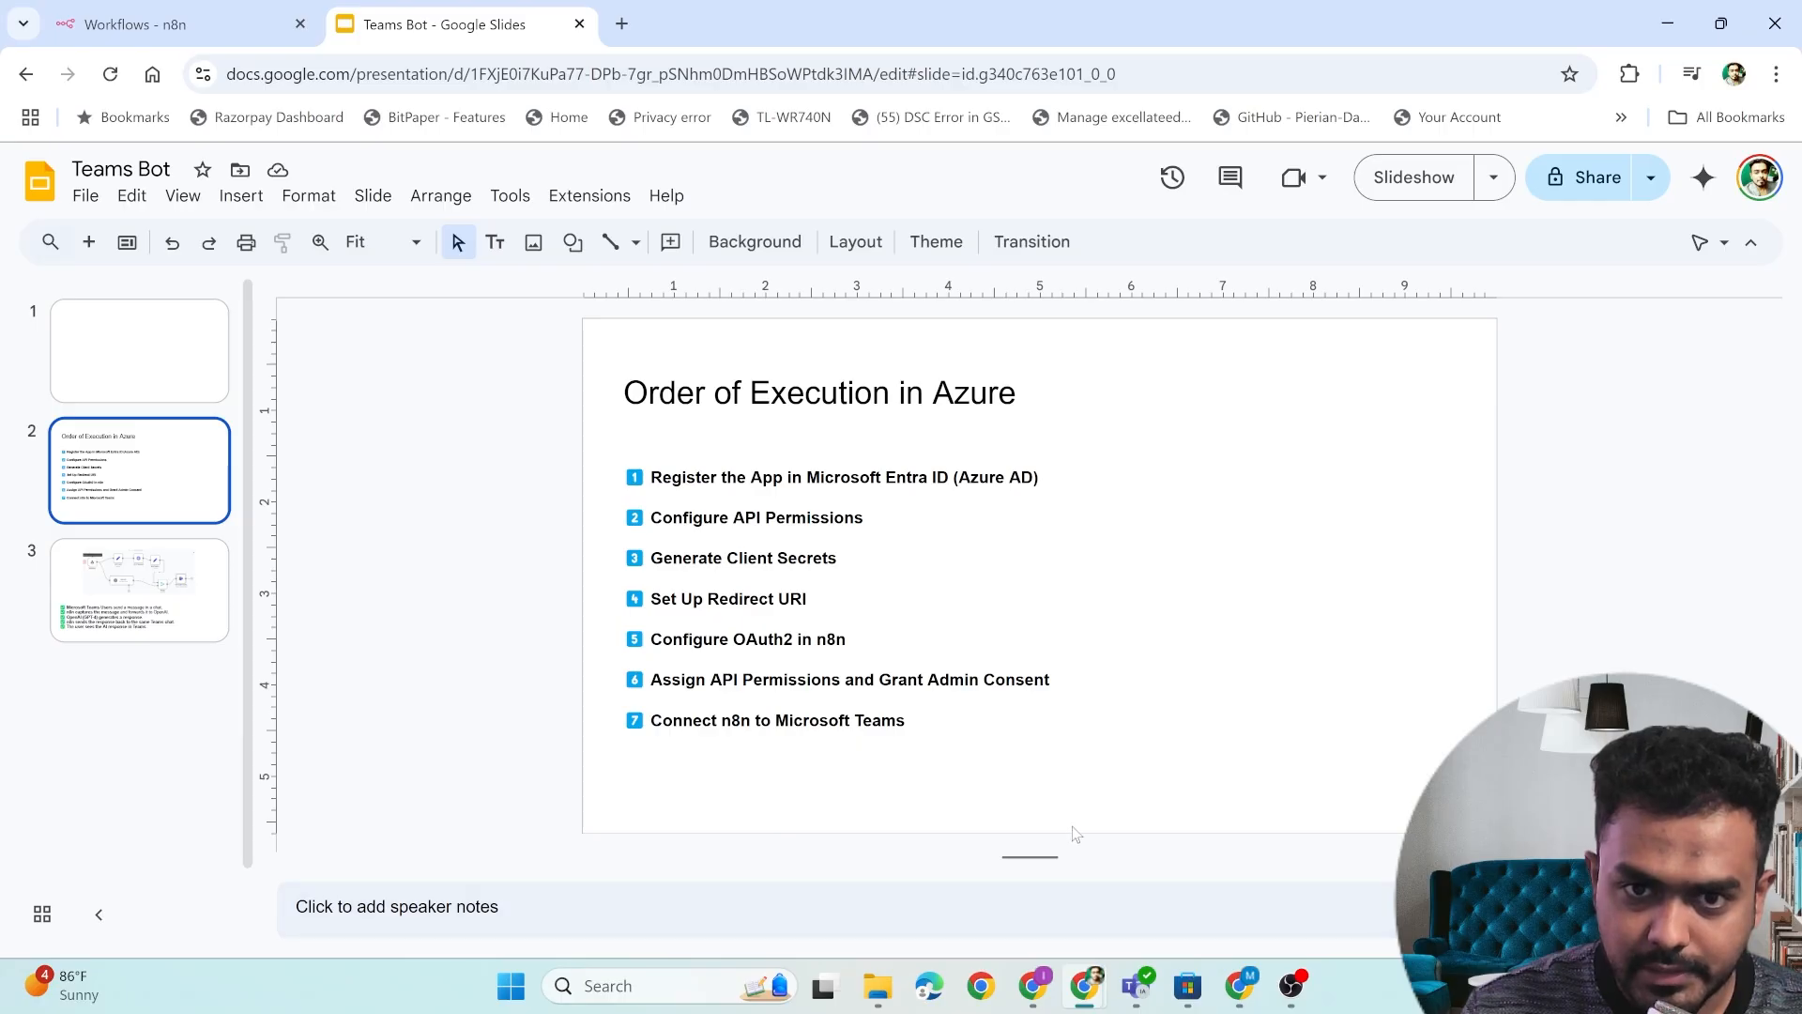
pyautogui.click(1037, 998)
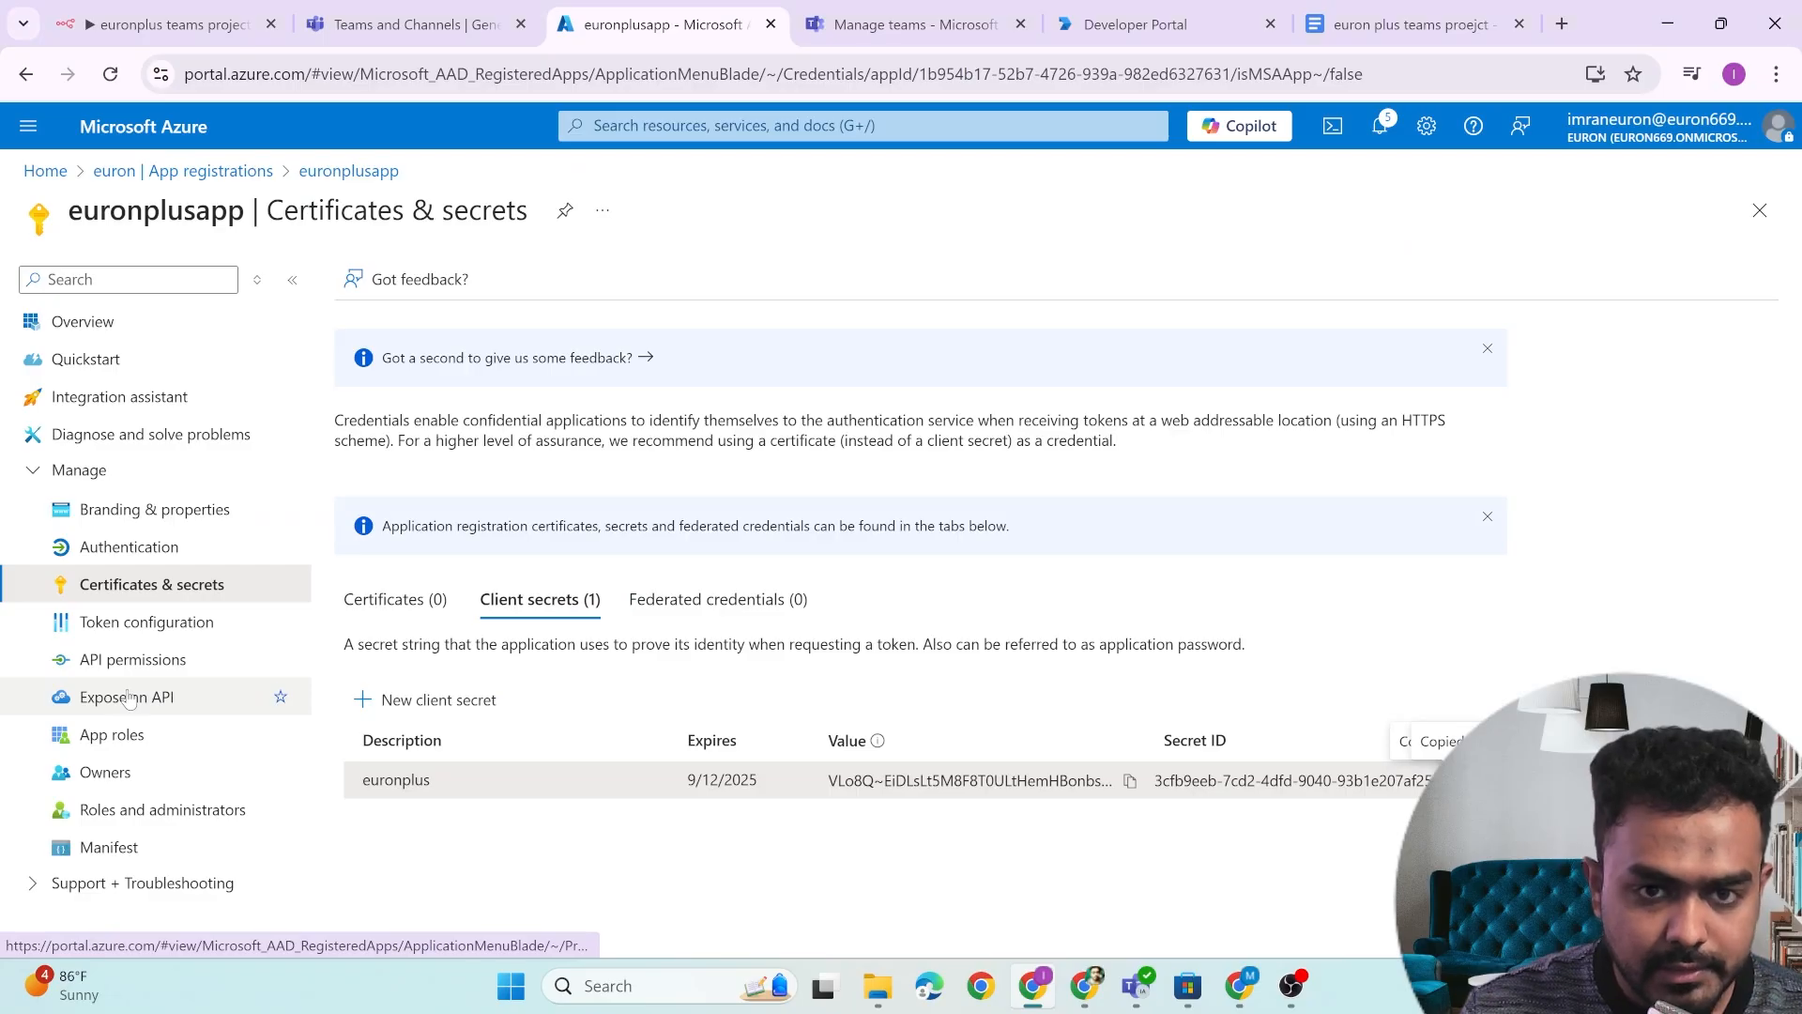
pyautogui.click(130, 548)
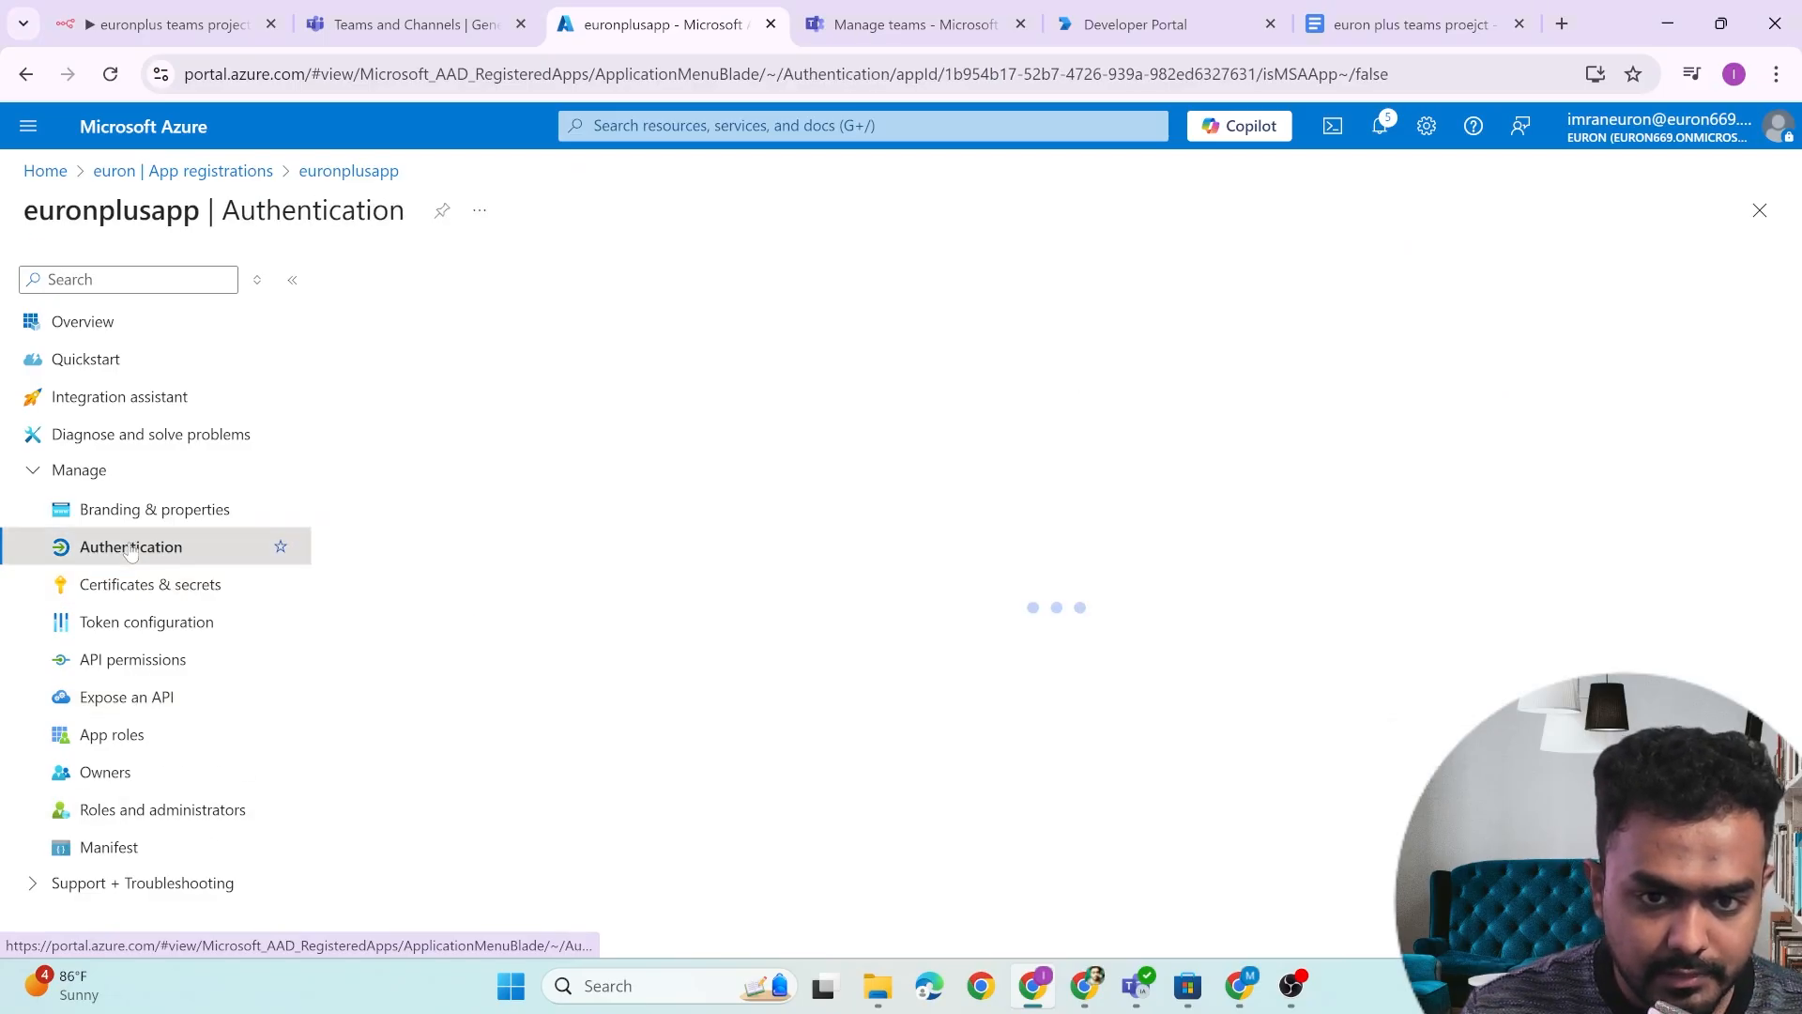
pyautogui.scroll(-4, 807, 514)
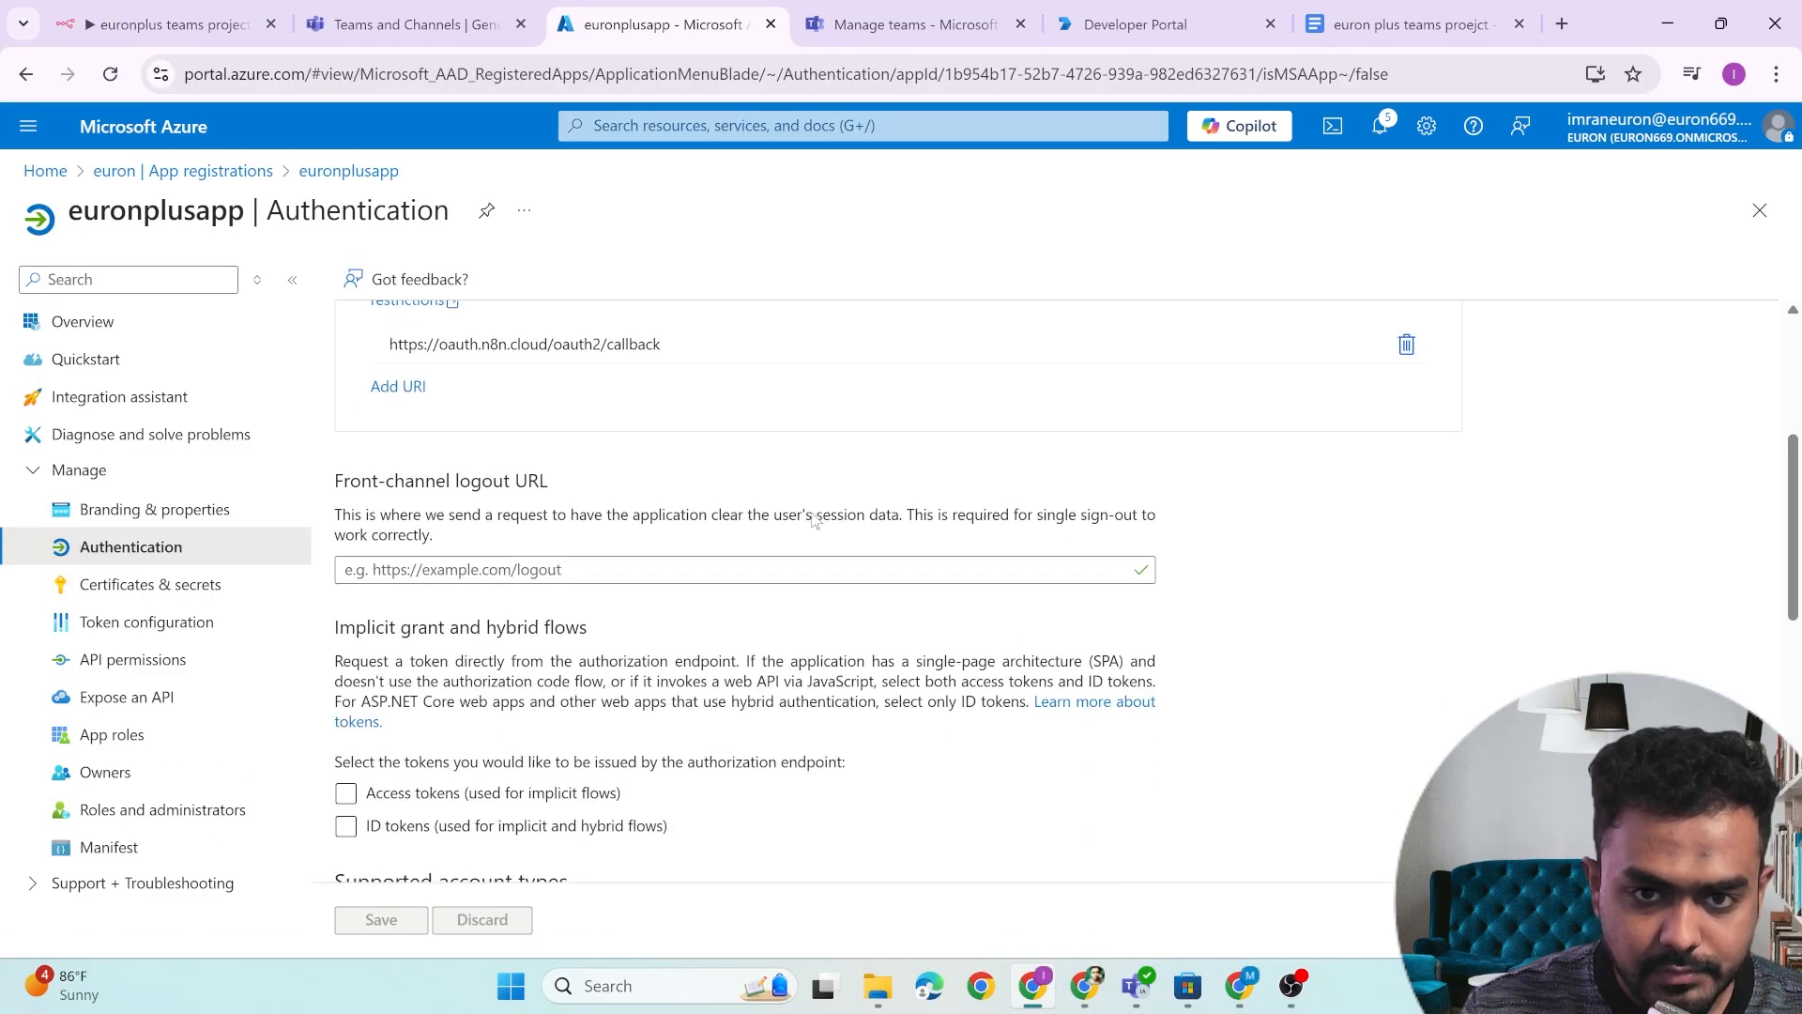
pyautogui.scroll(1, 736, 488)
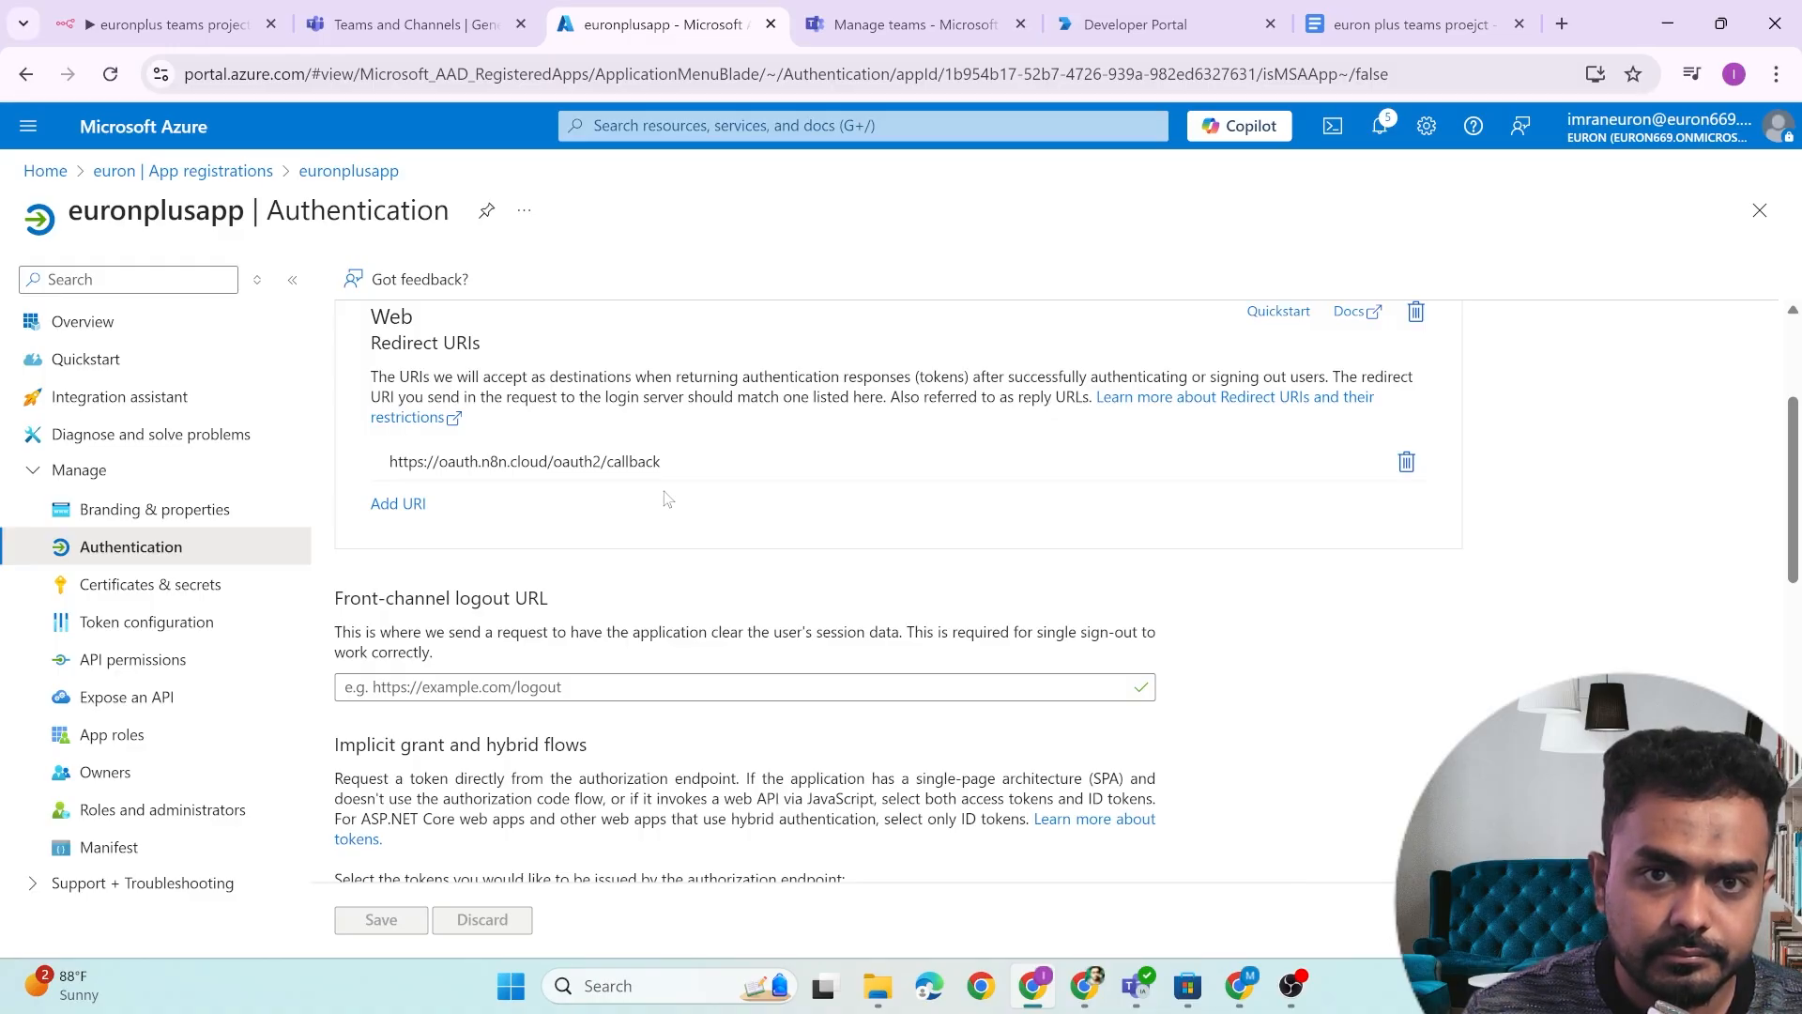
pyautogui.click(476, 470)
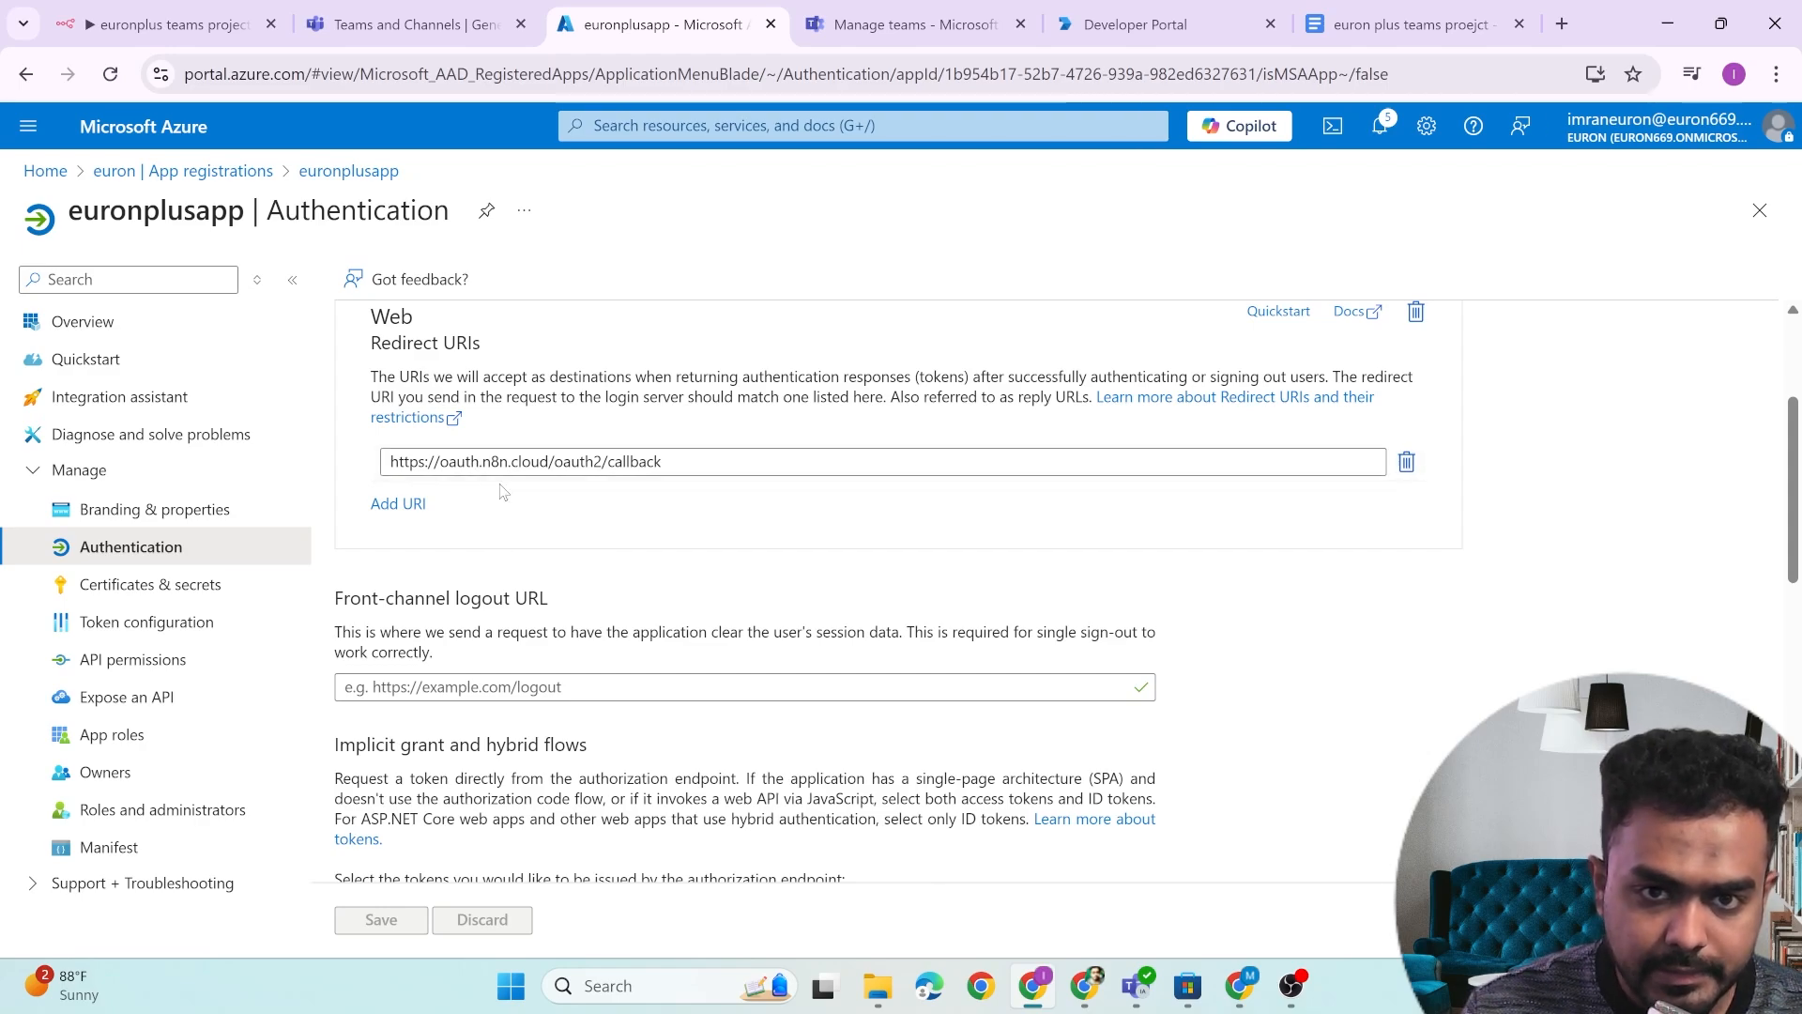
pyautogui.click(398, 504)
pyautogui.click(477, 500)
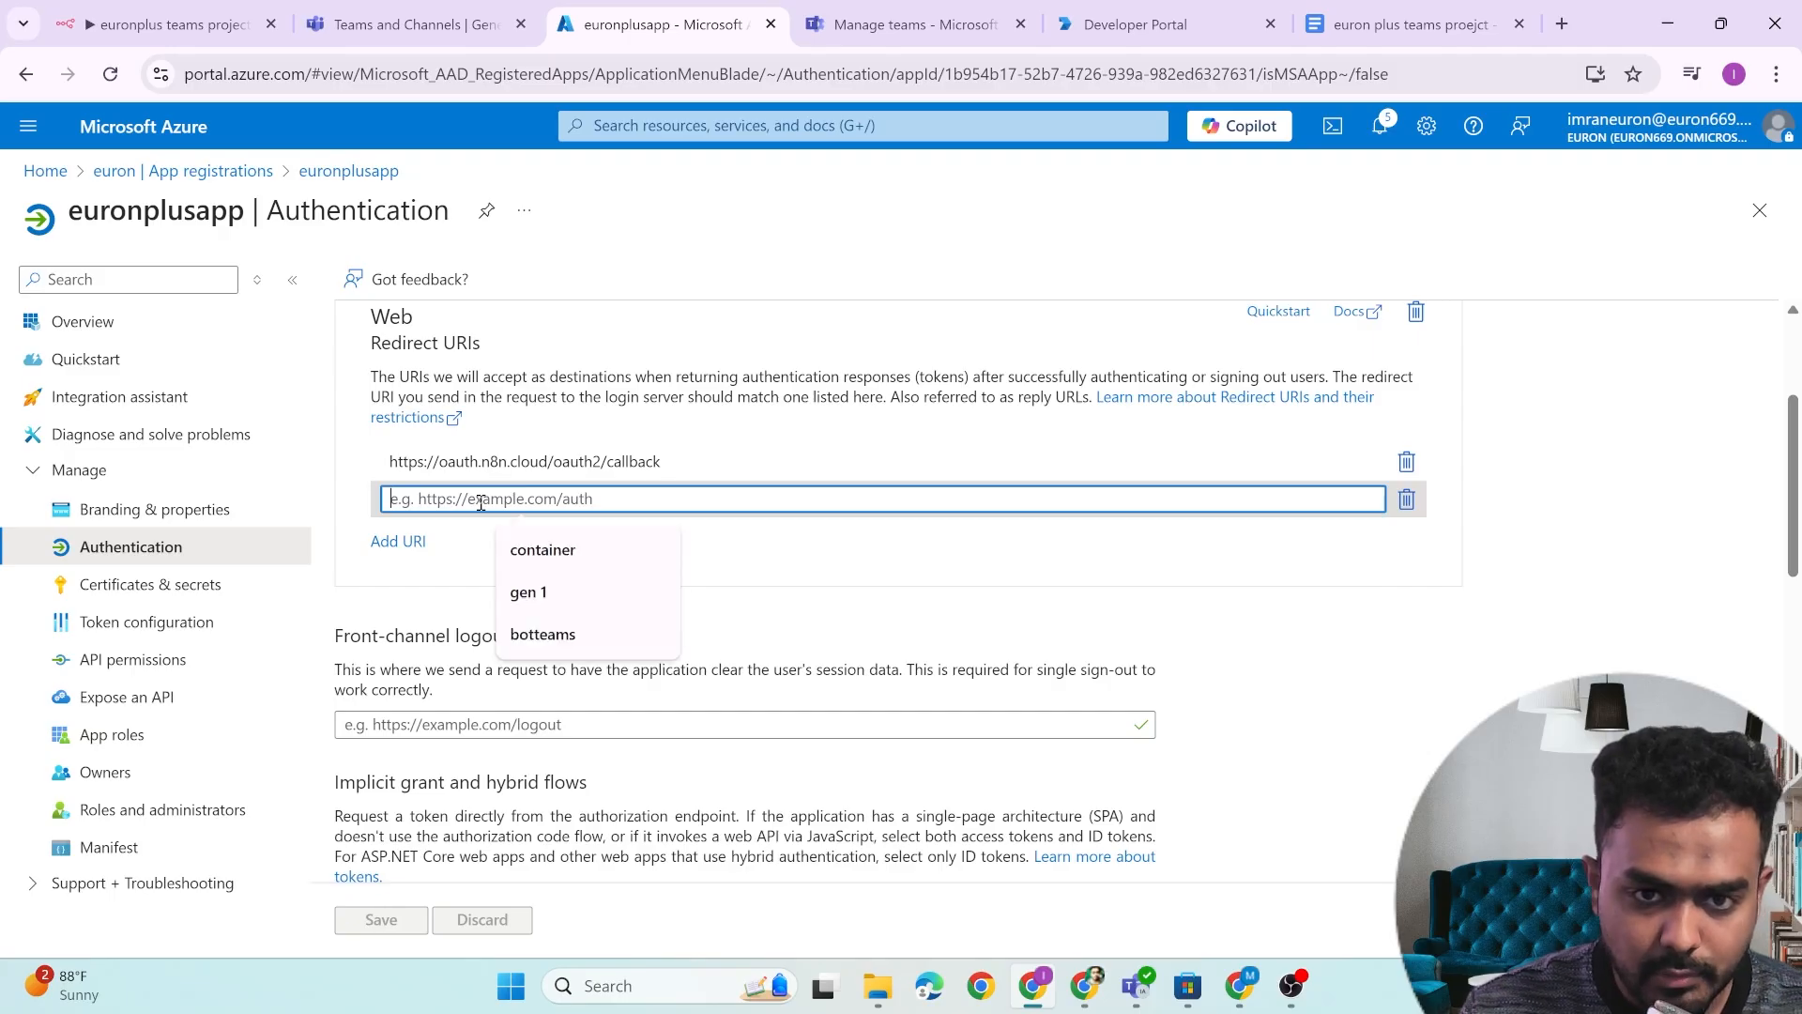
pyautogui.write('https')
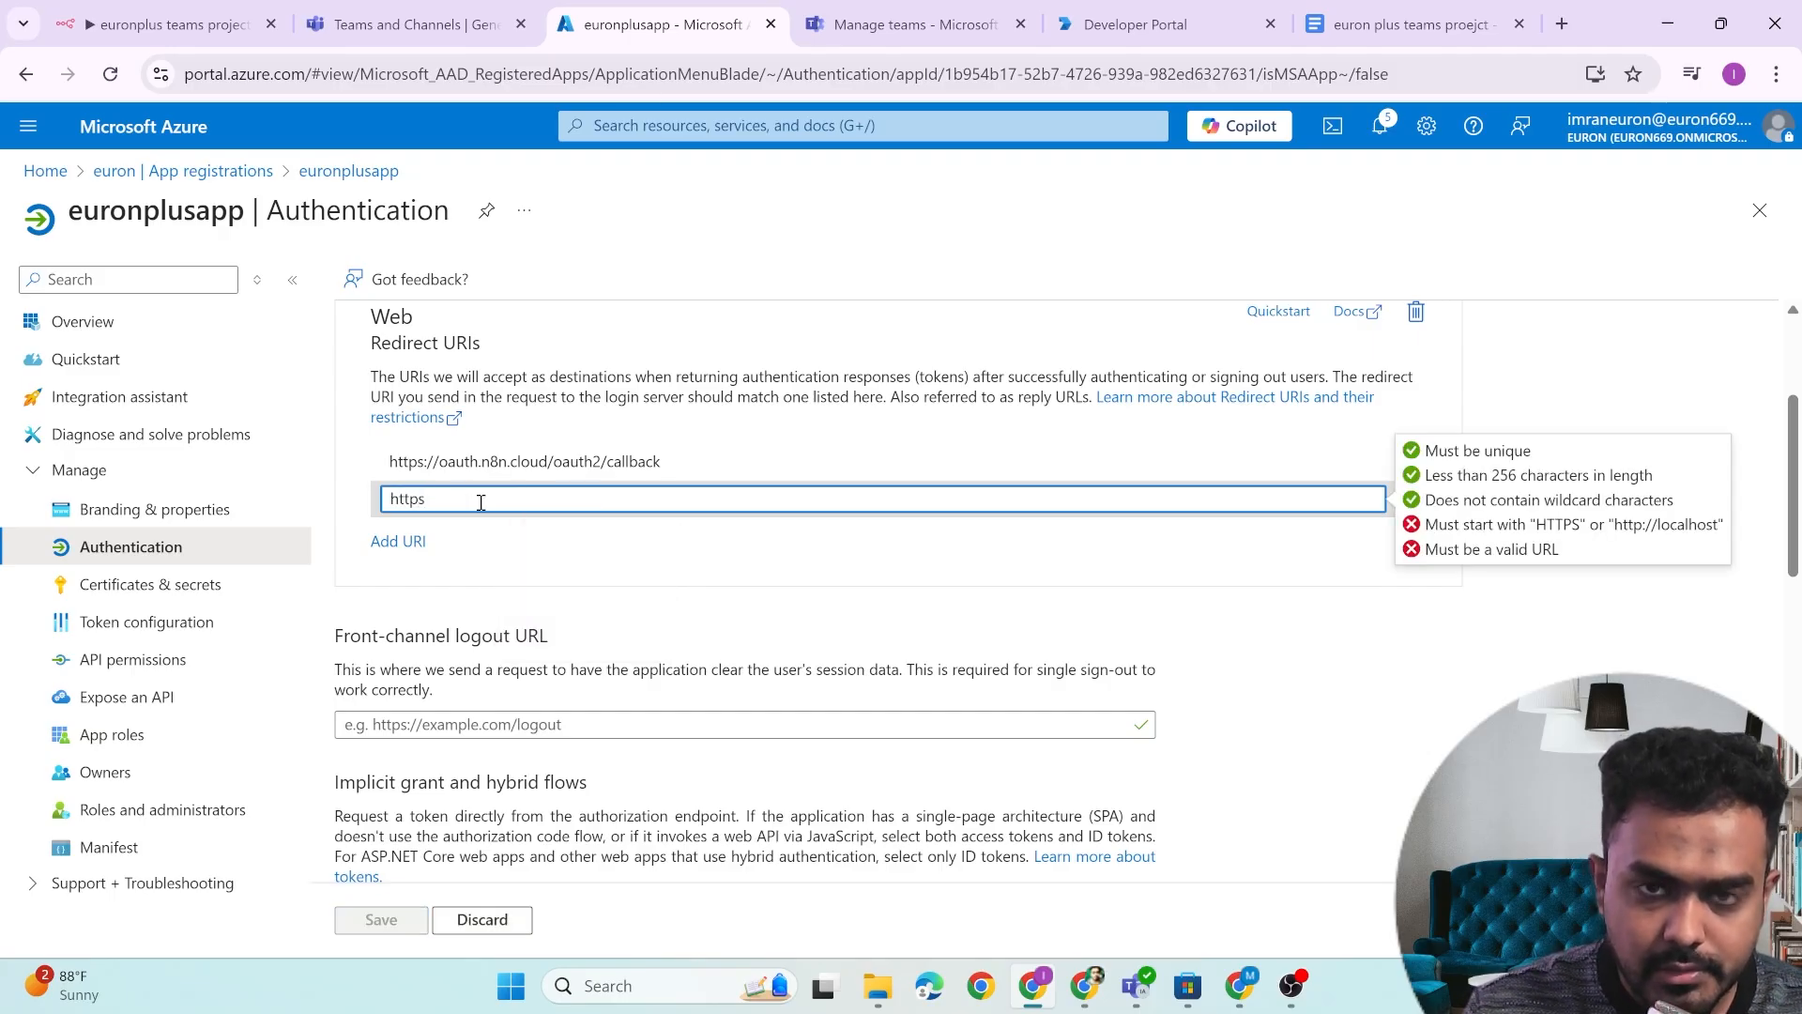
pyautogui.write('://')
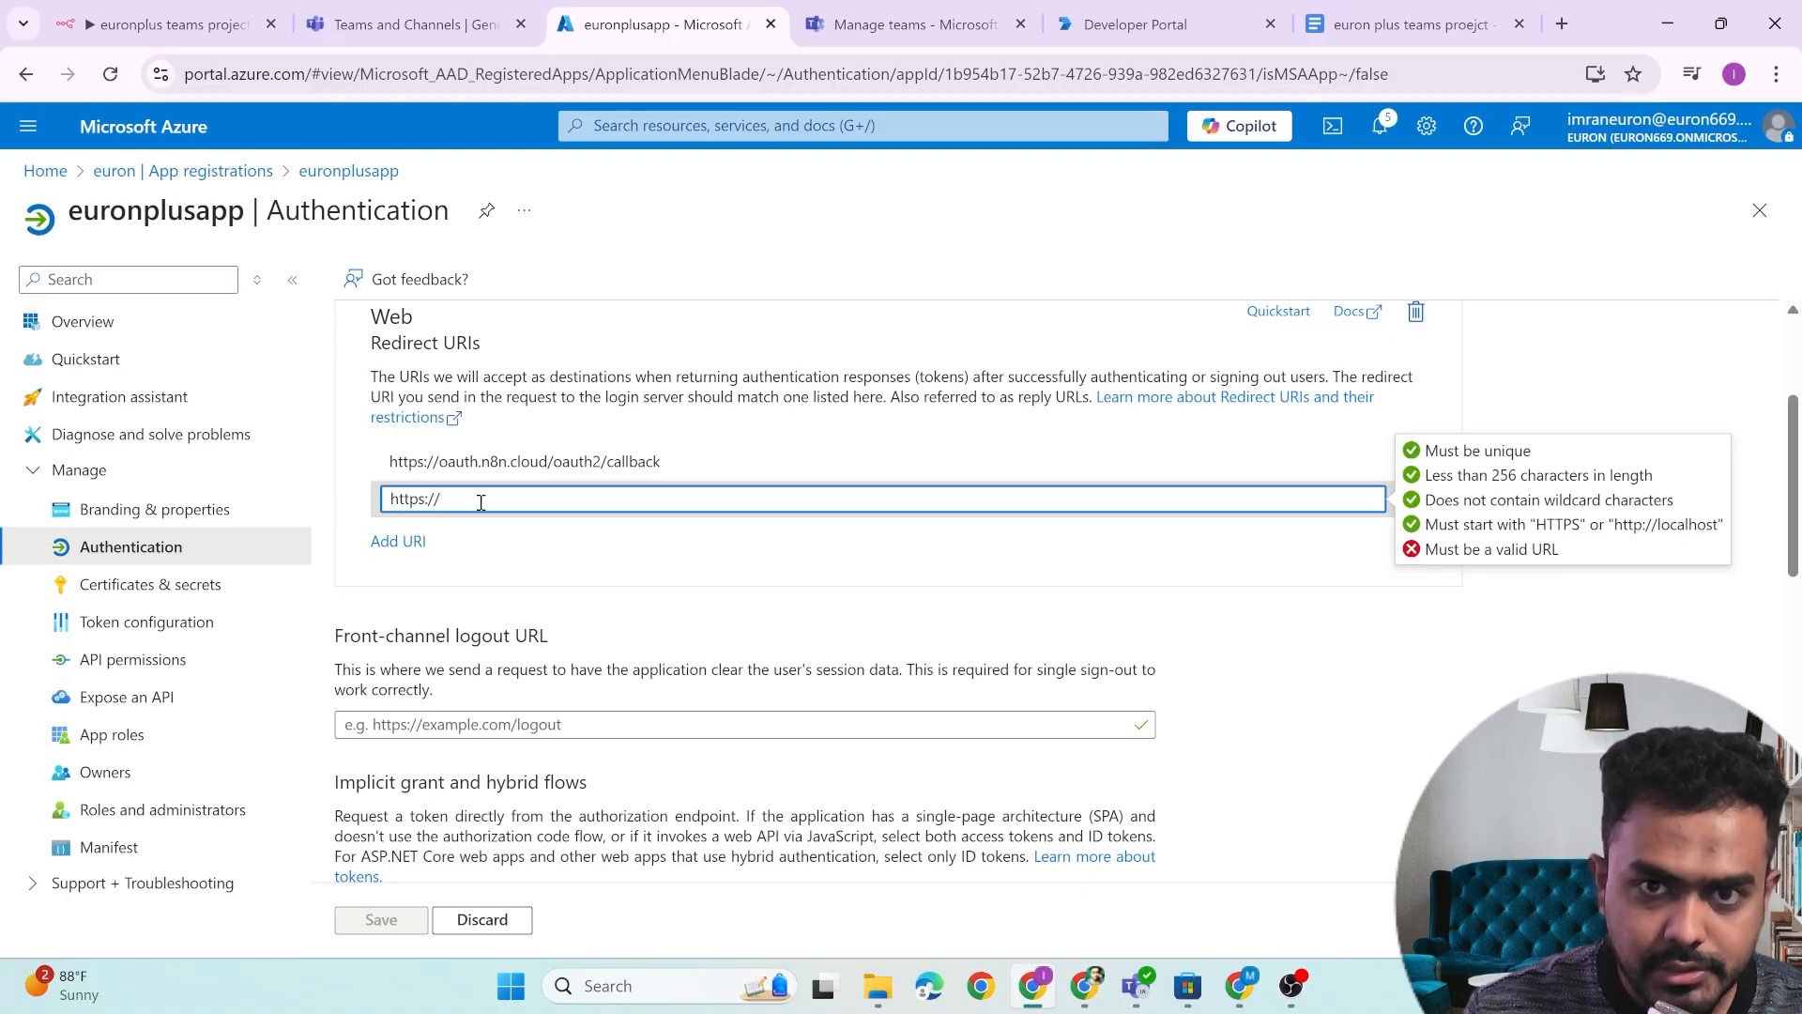
pyautogui.write('n8n')
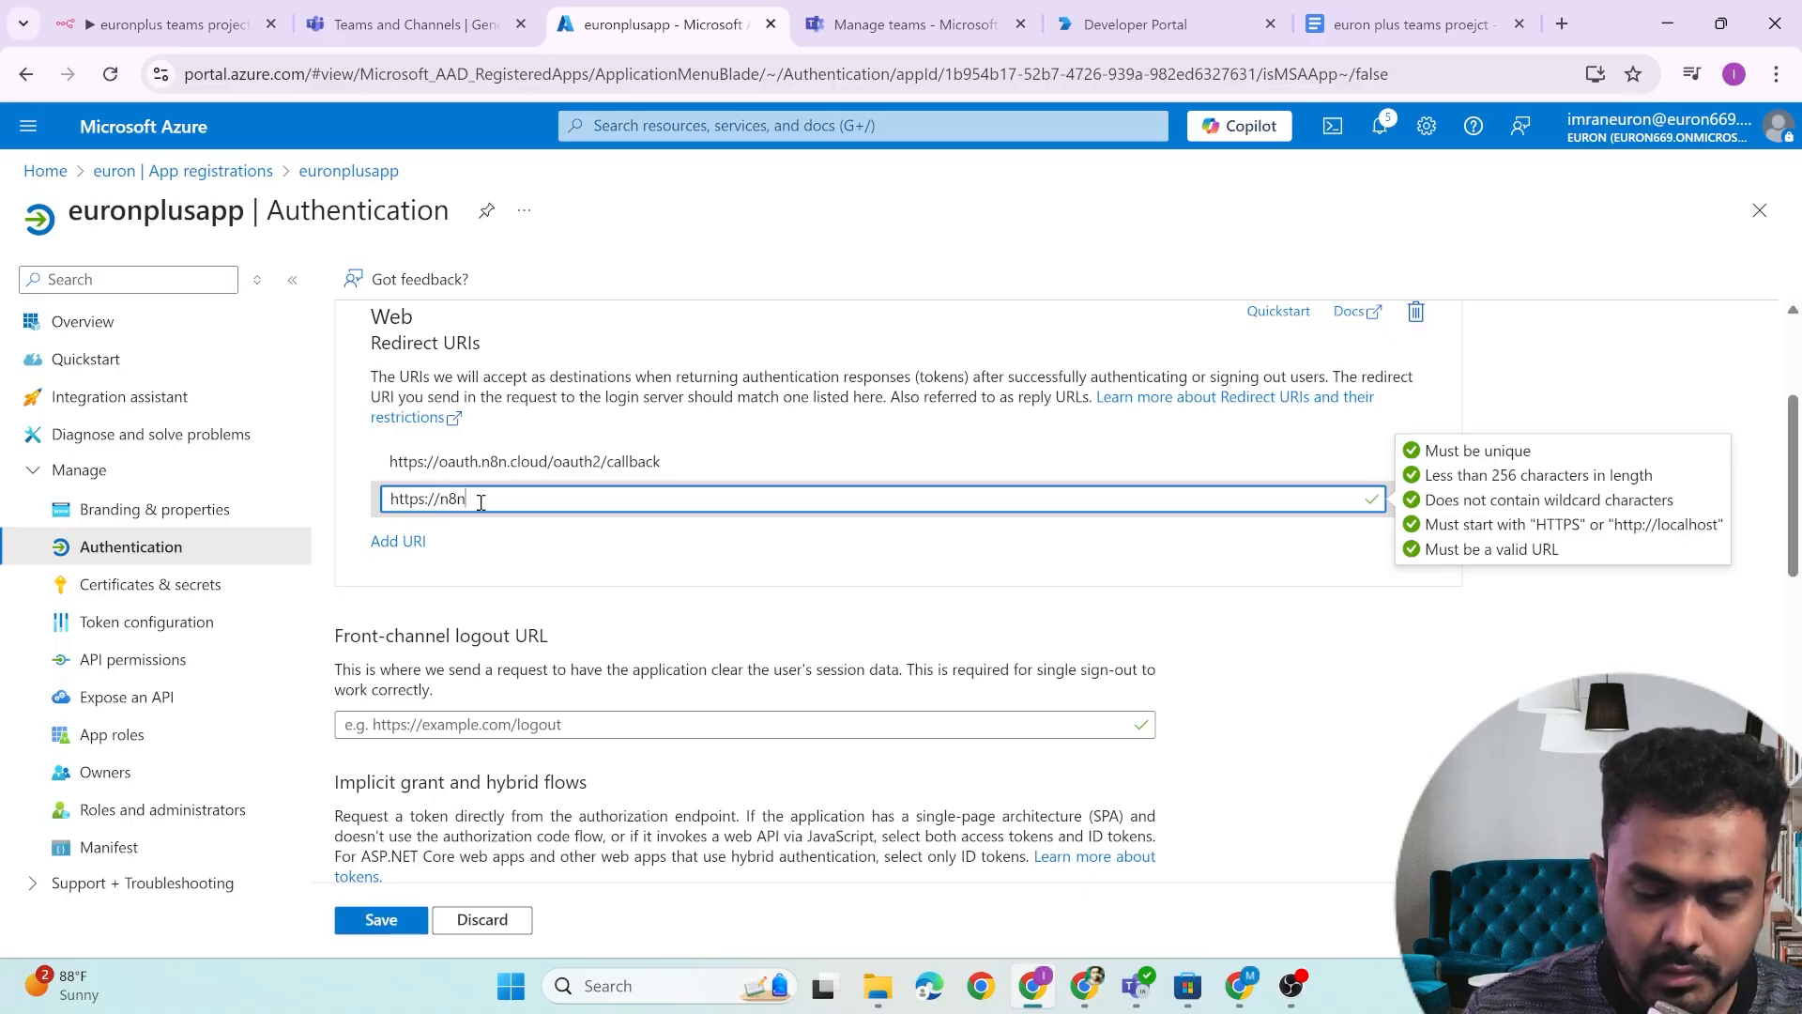
pyautogui.write('.io')
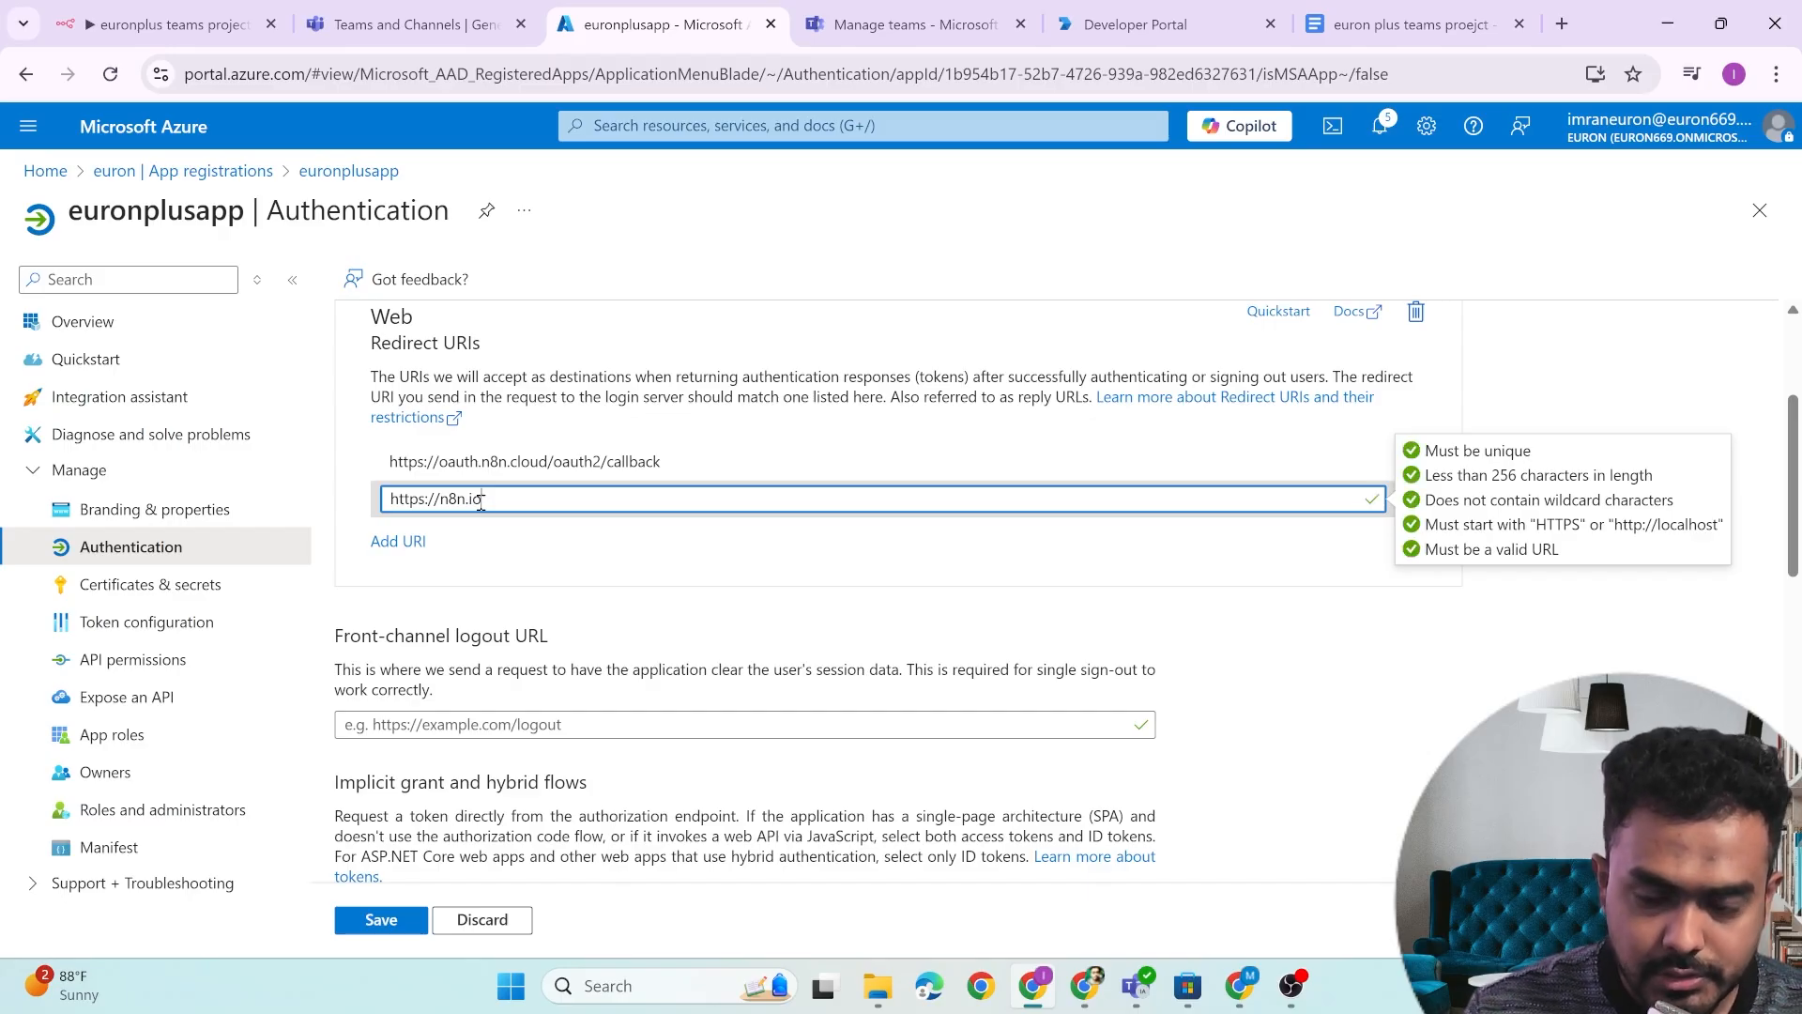
pyautogui.write('/')
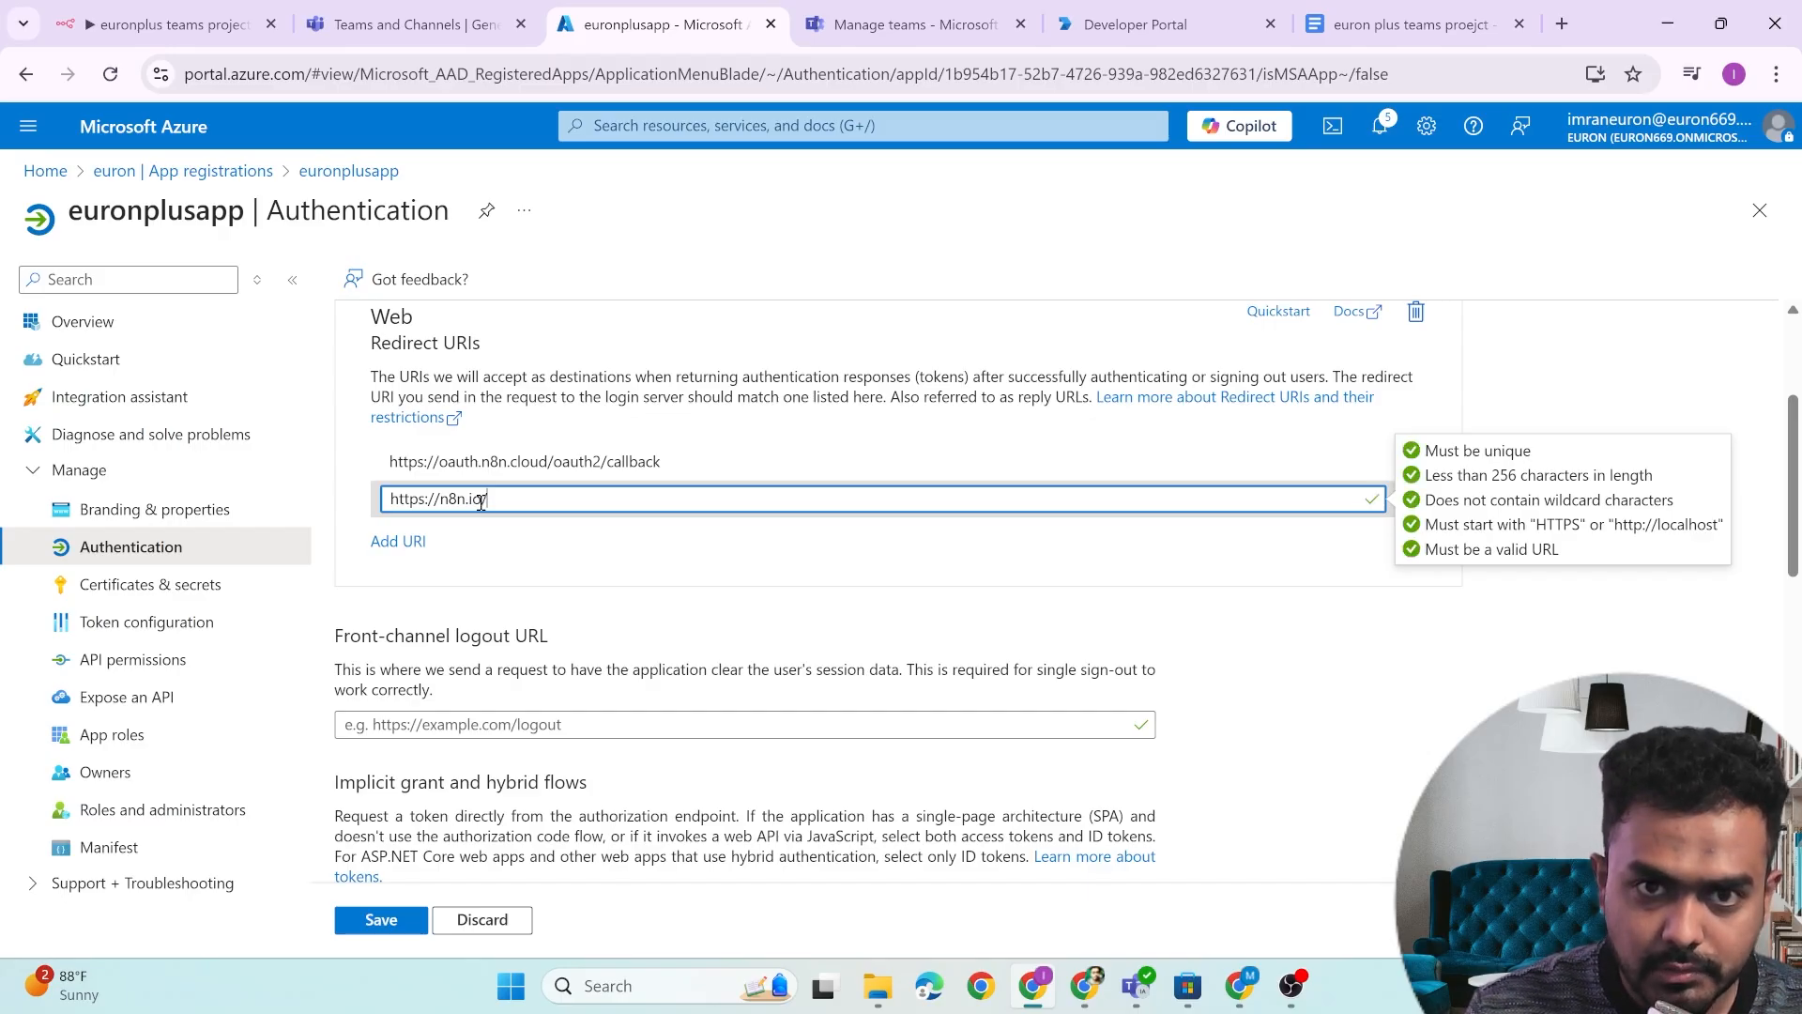
pyautogui.write('oauth')
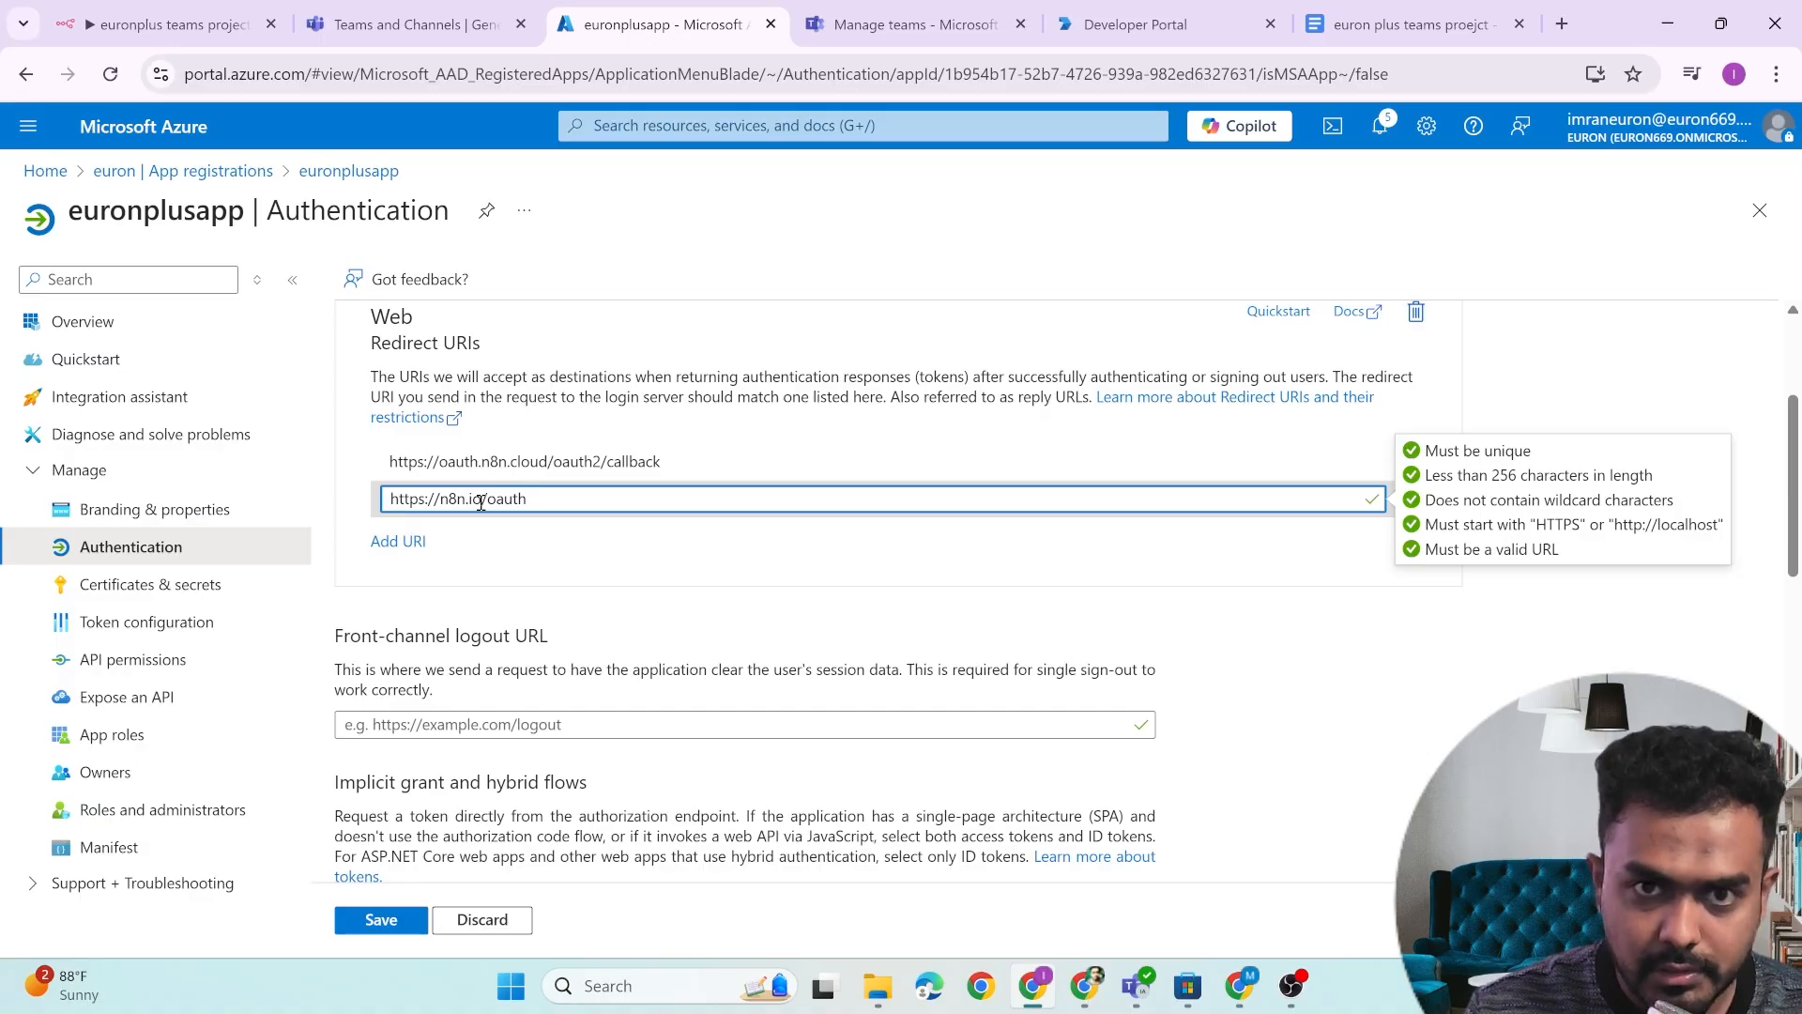
pyautogui.write('2/ca')
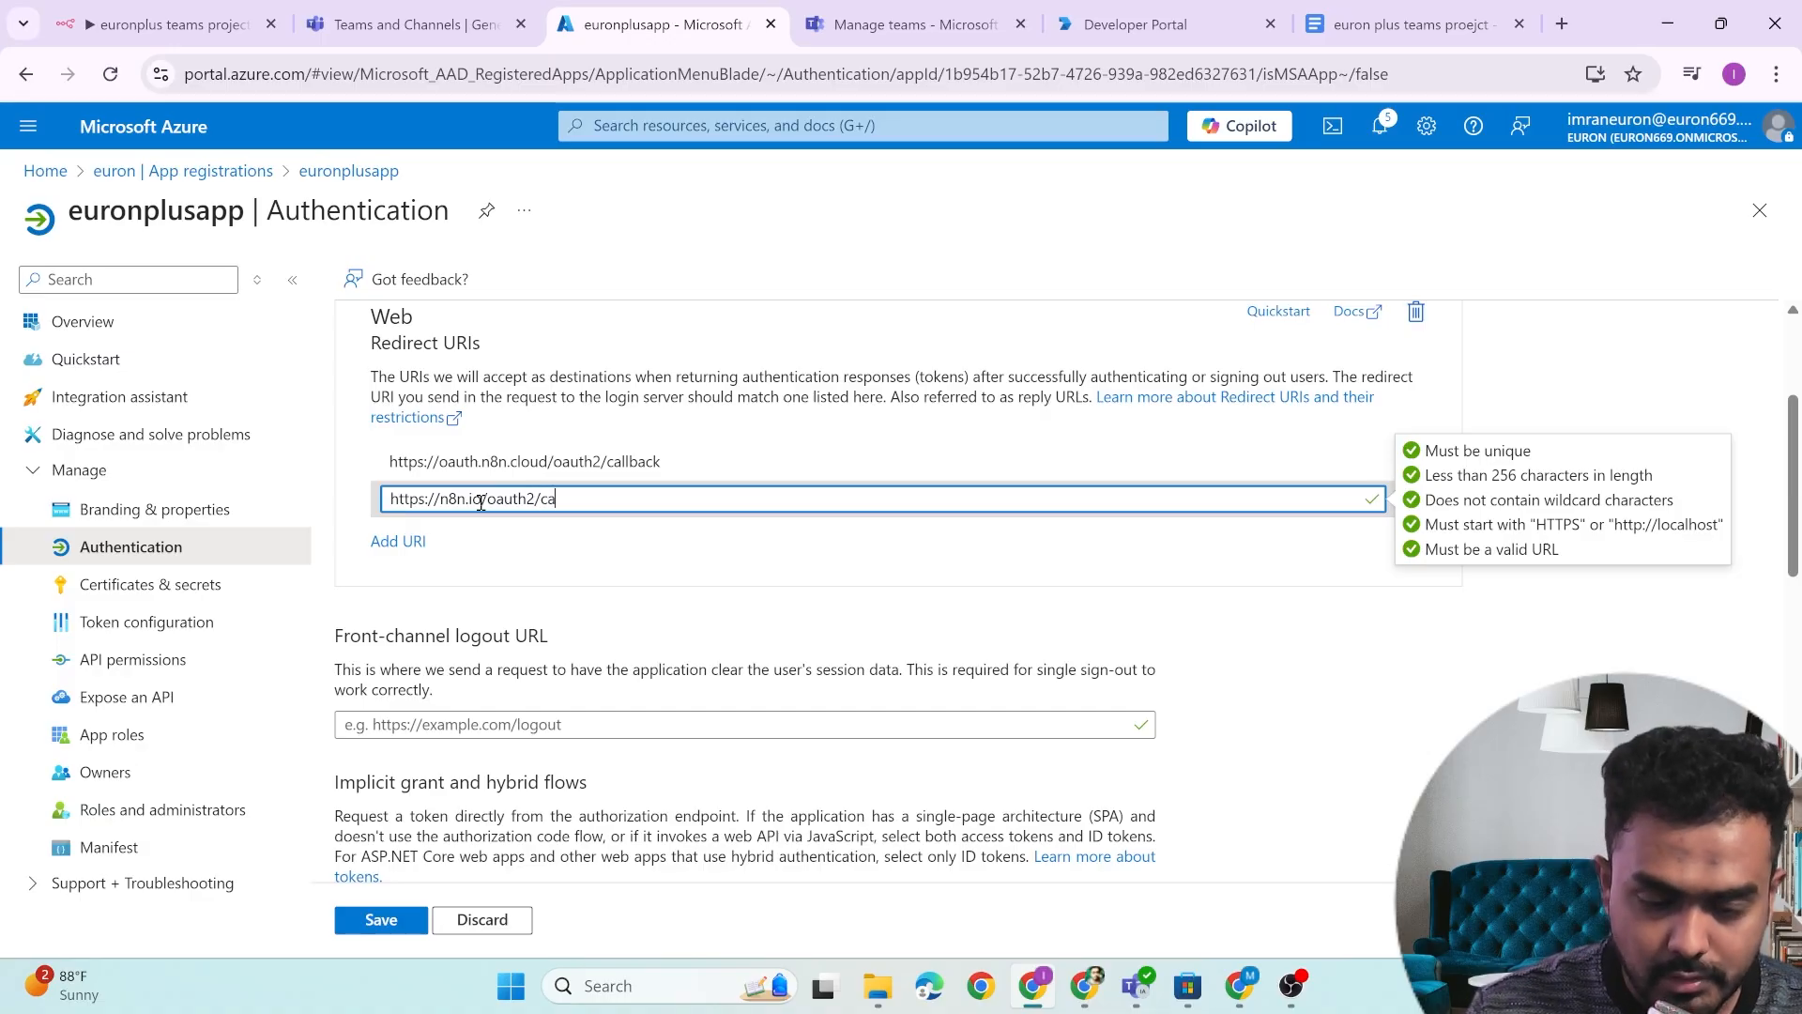
pyautogui.write('llback')
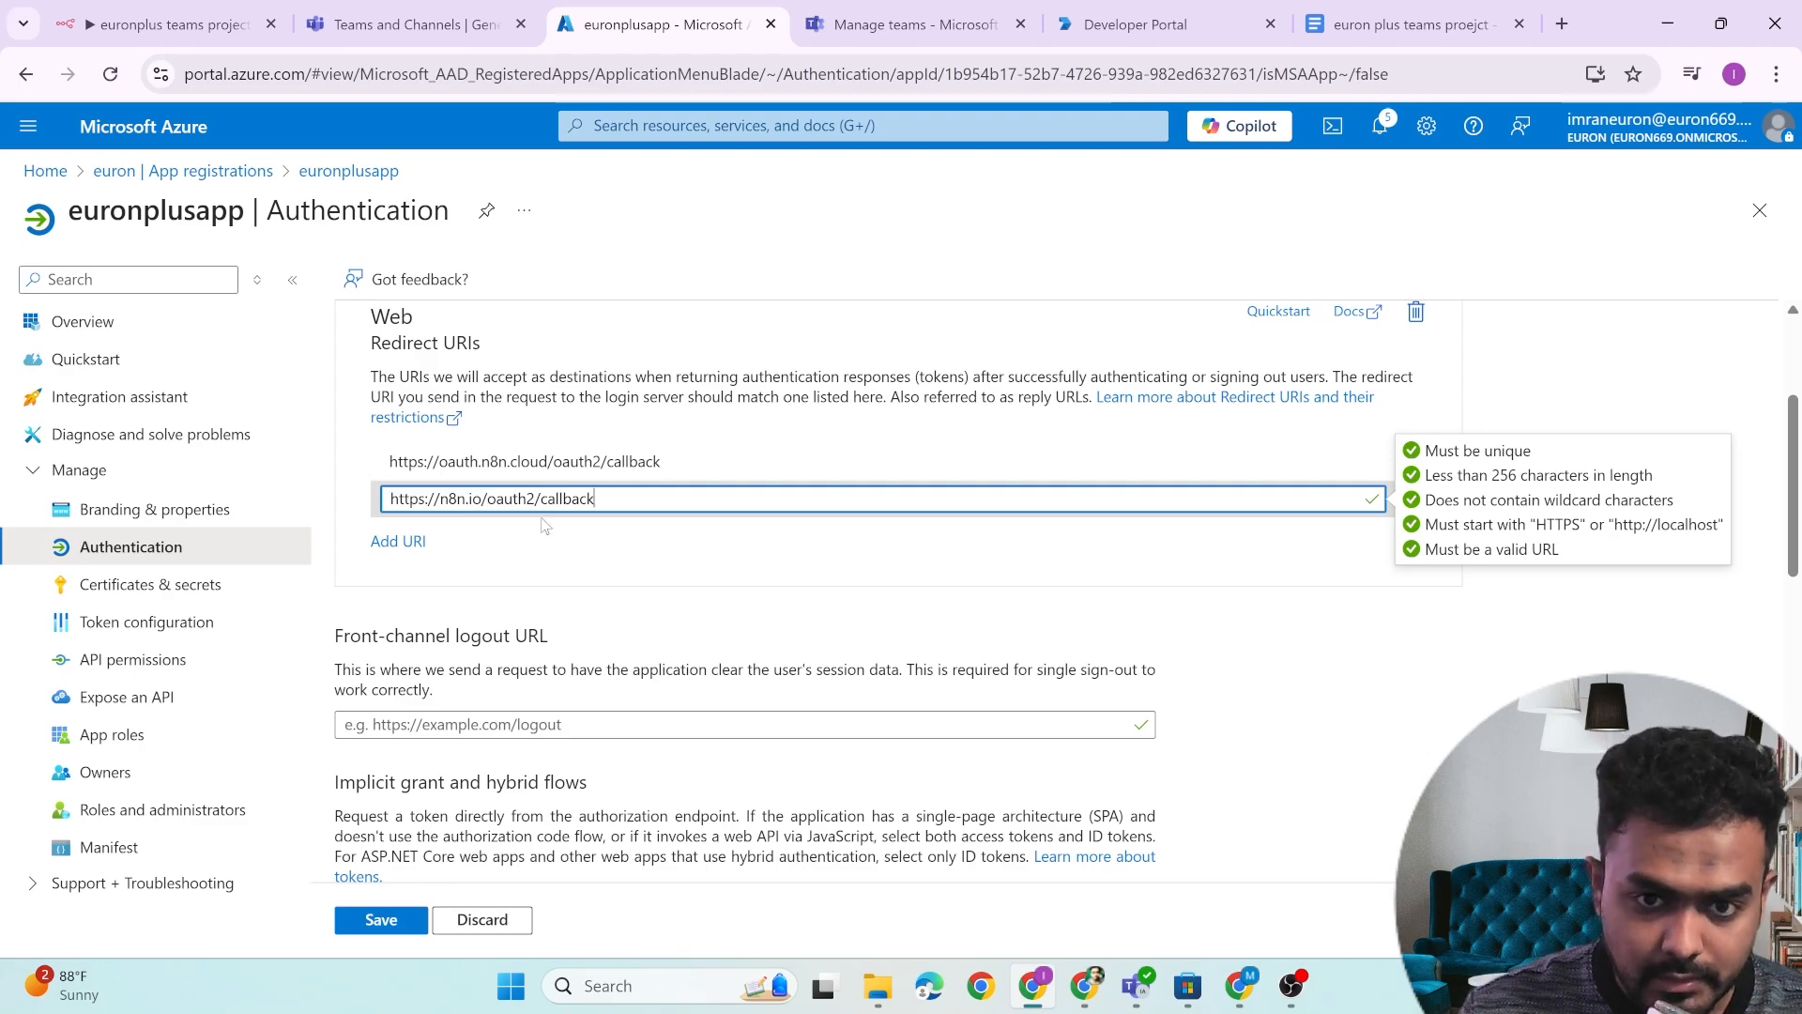
pyautogui.click(559, 591)
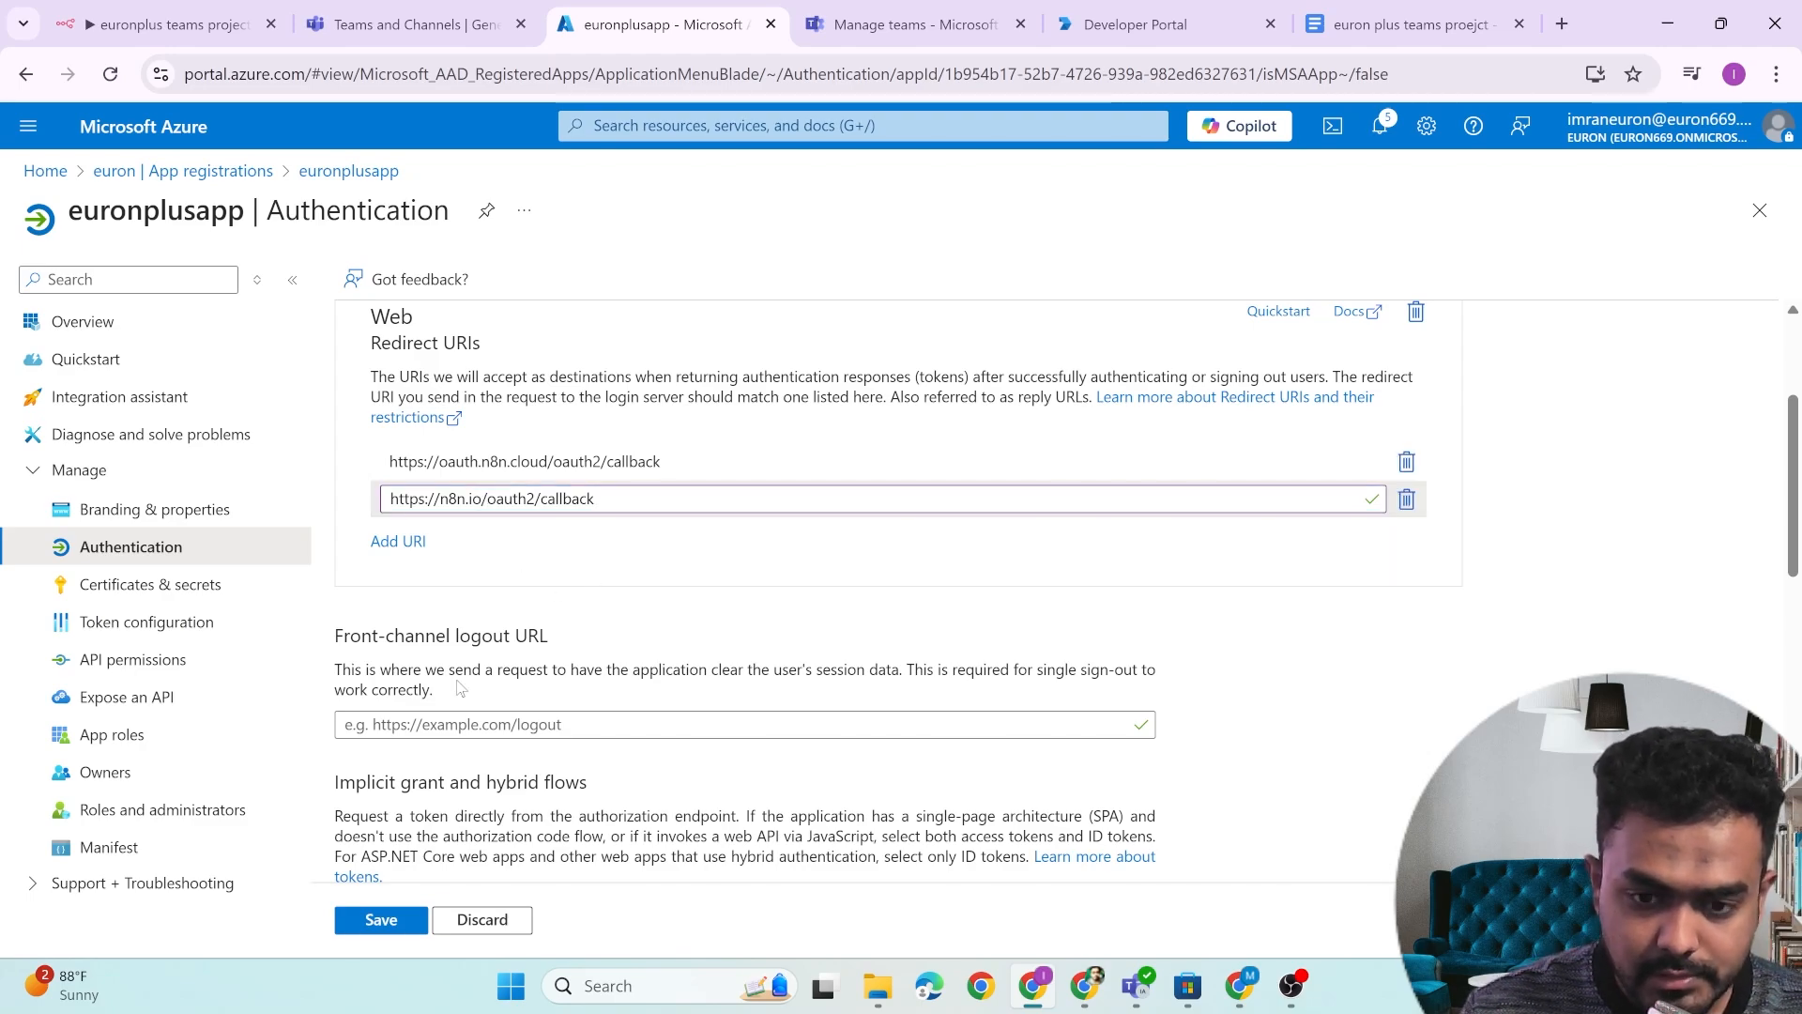
pyautogui.click(377, 926)
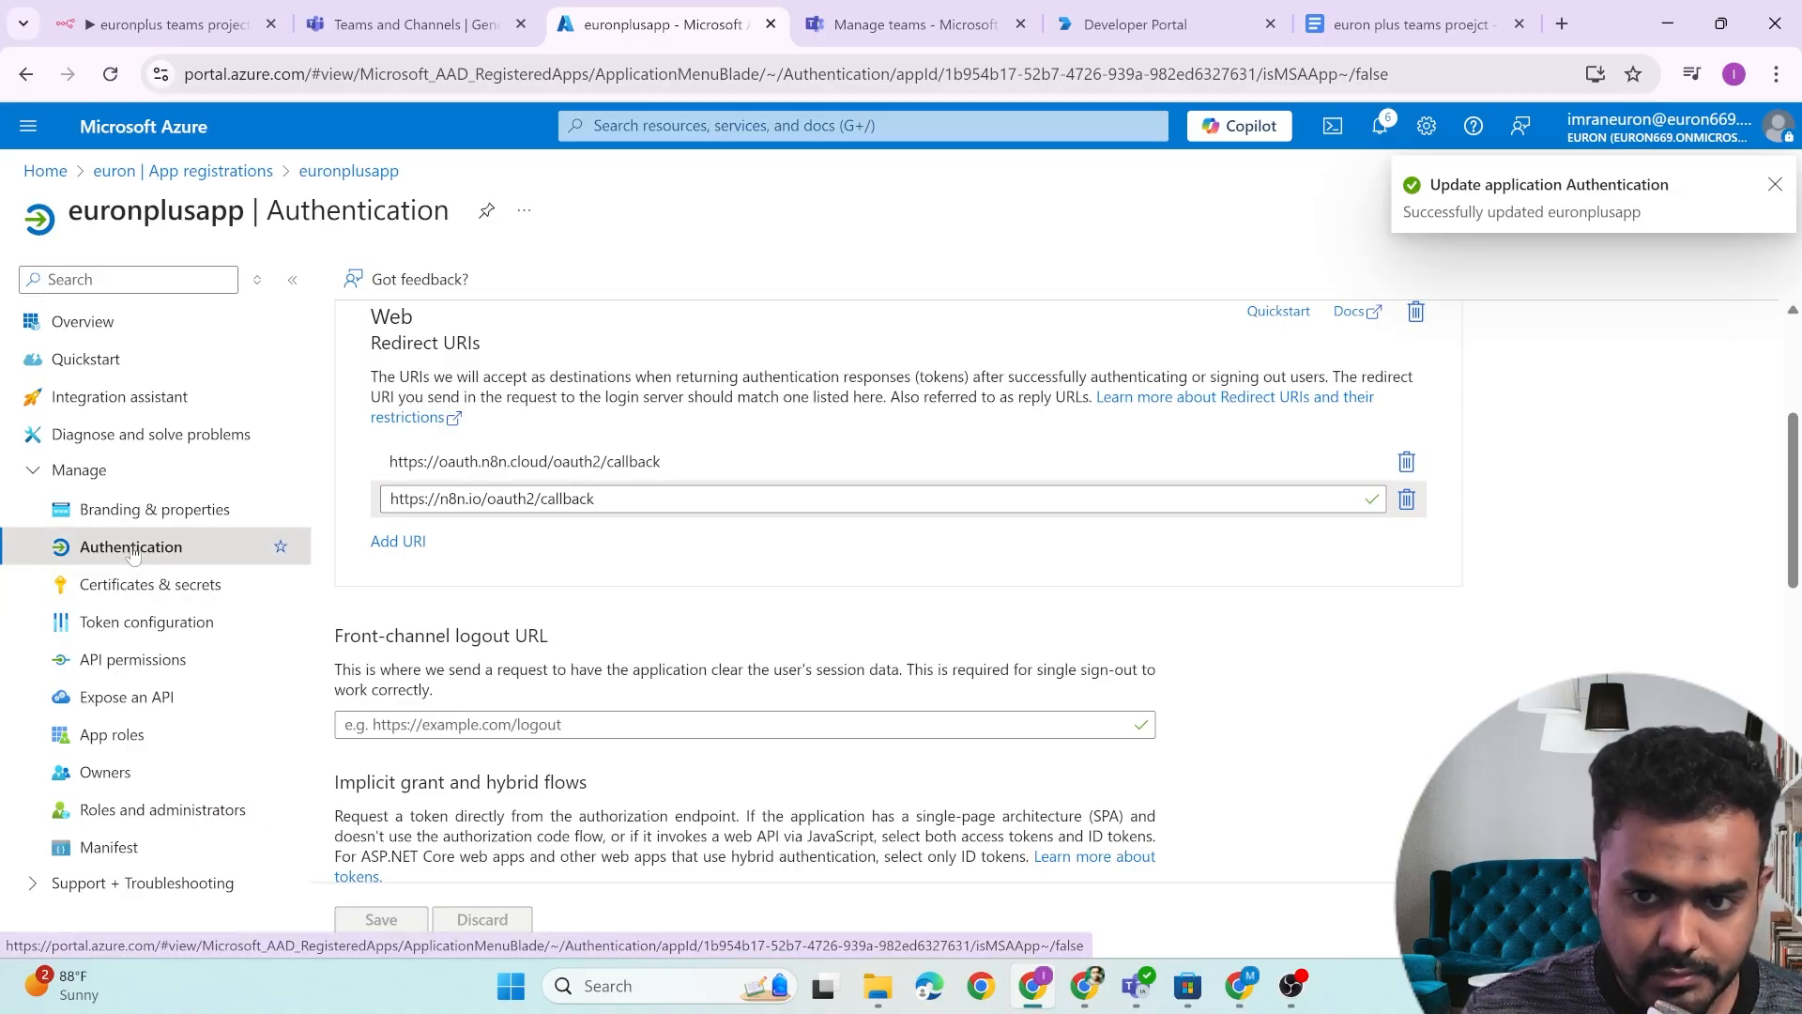
# Review the client secrets and redirect URIs of euronplusapp, and consult the Teams Bot slides in Google Slides
pyautogui.click(131, 583)
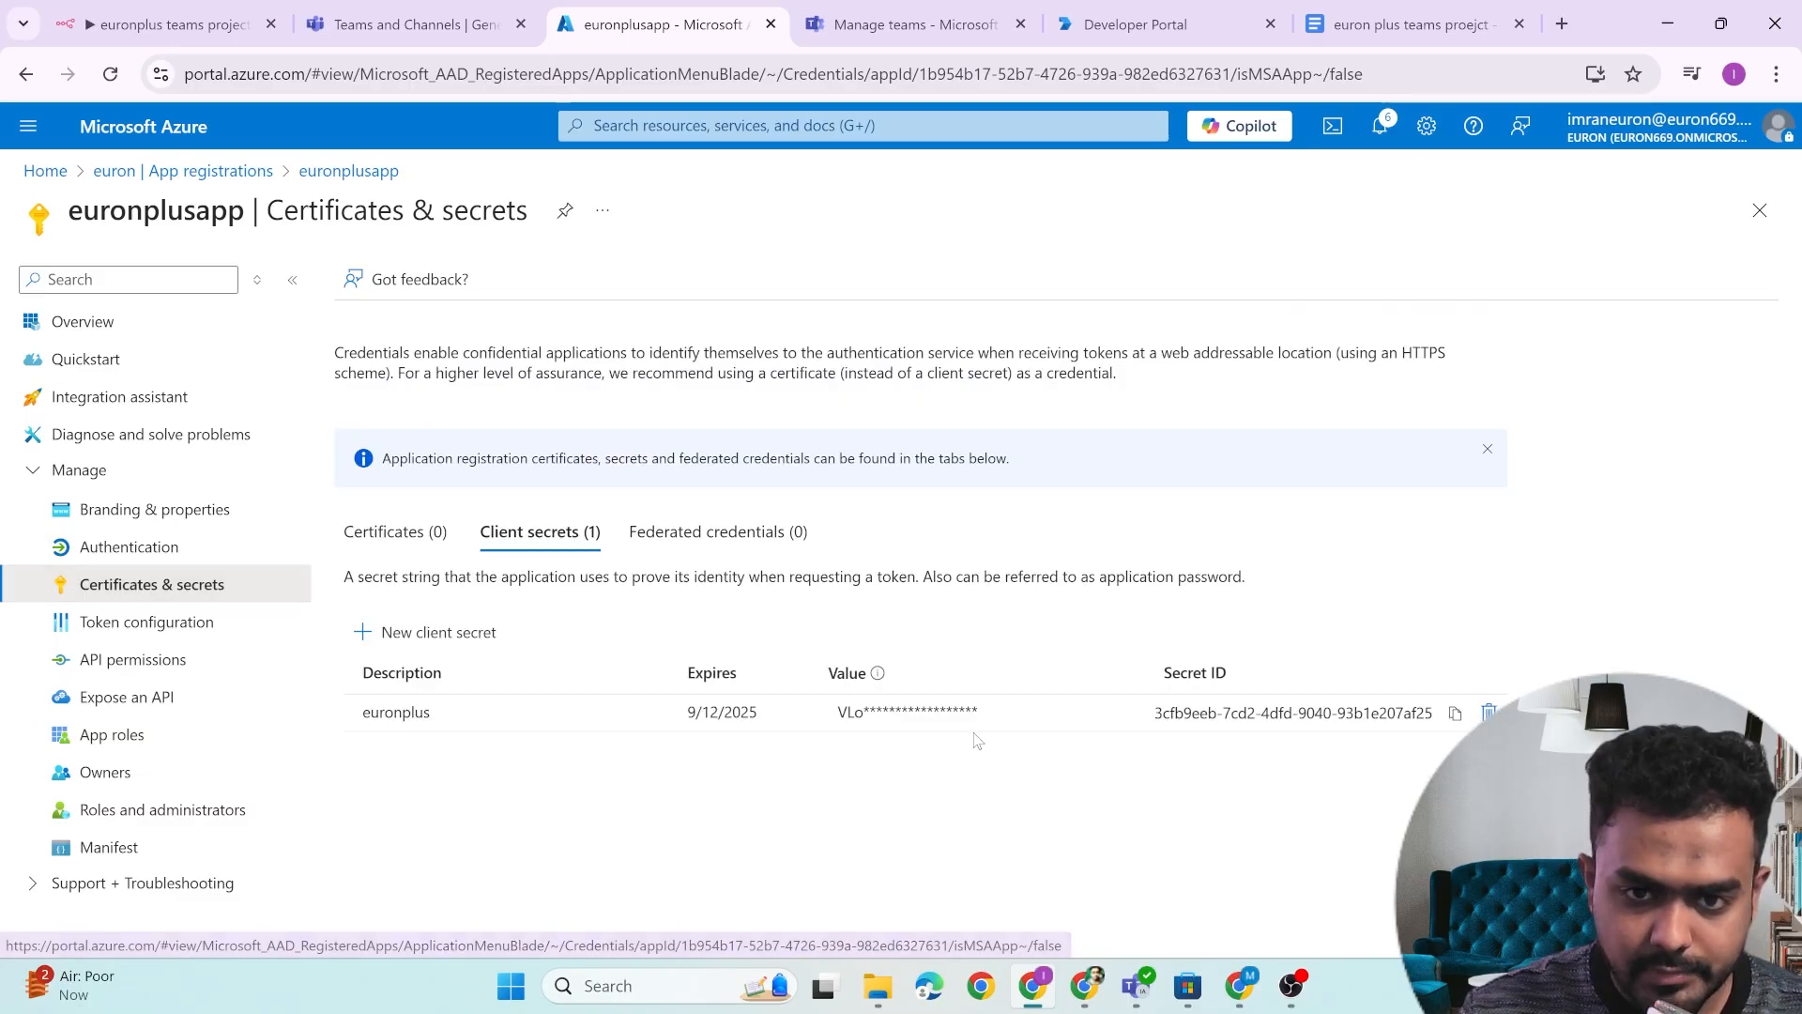
pyautogui.click(138, 554)
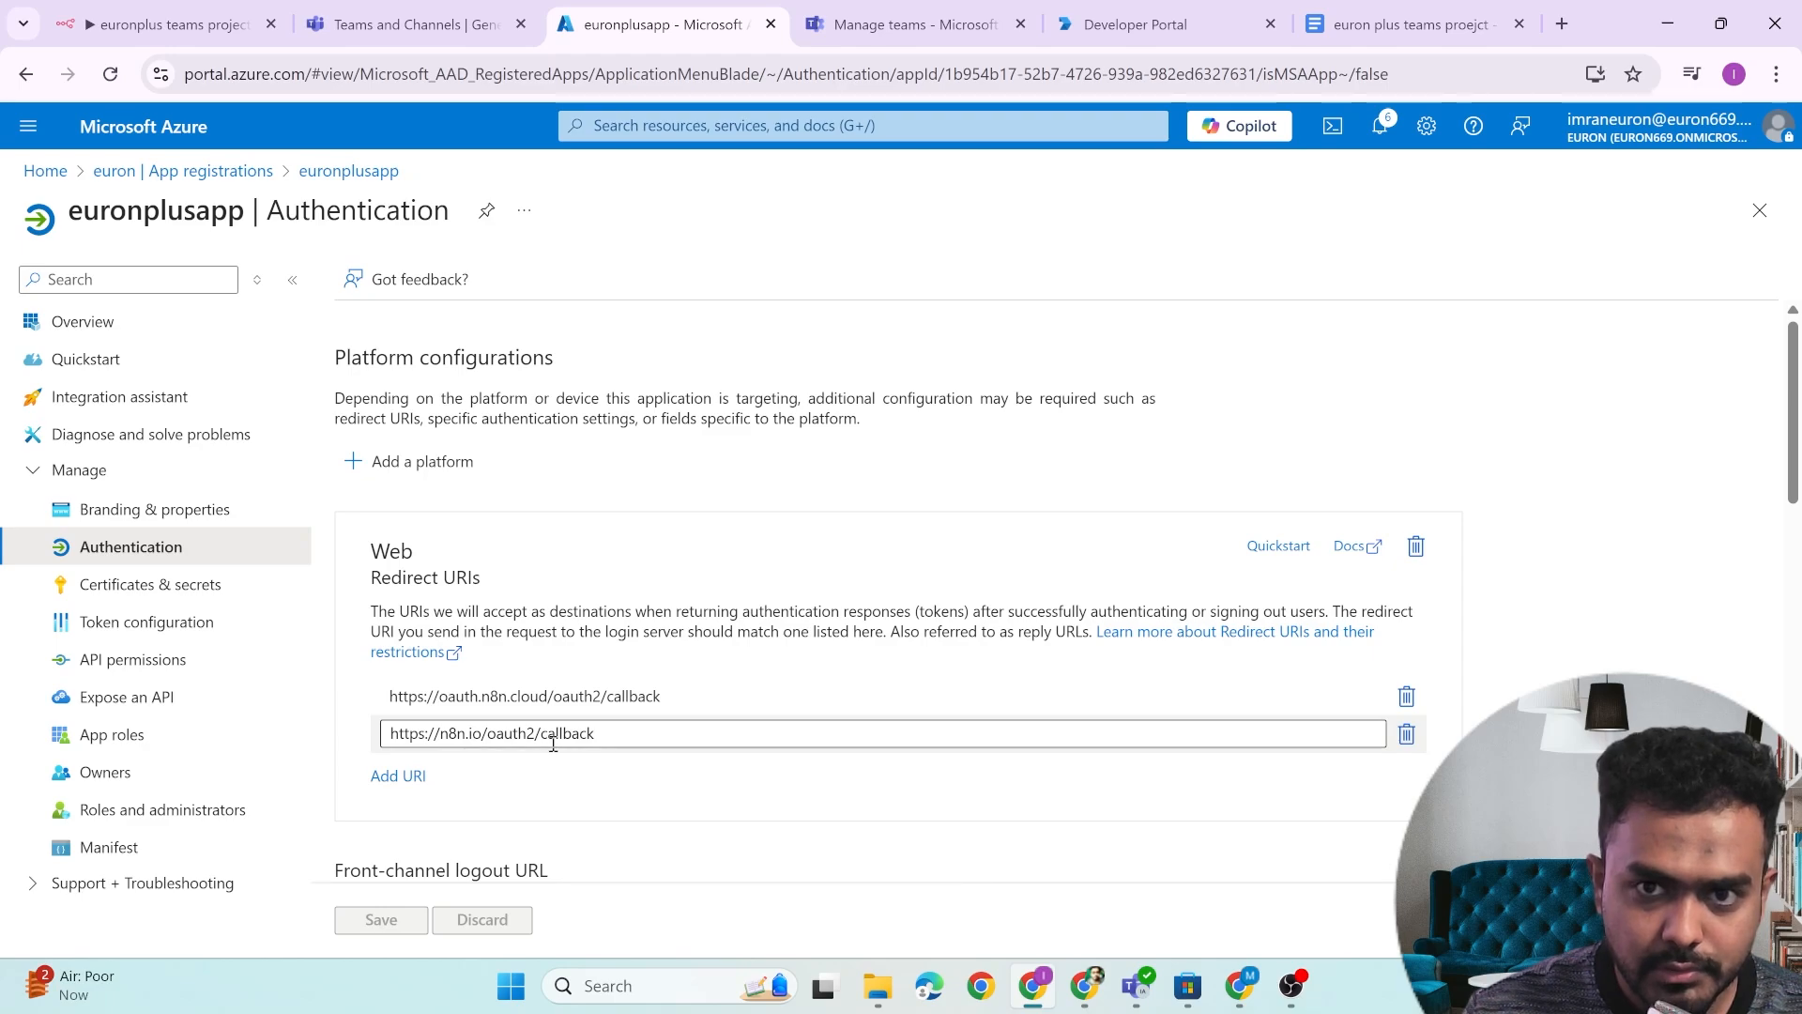
pyautogui.click(719, 713)
pyautogui.scroll(-5, 732, 714)
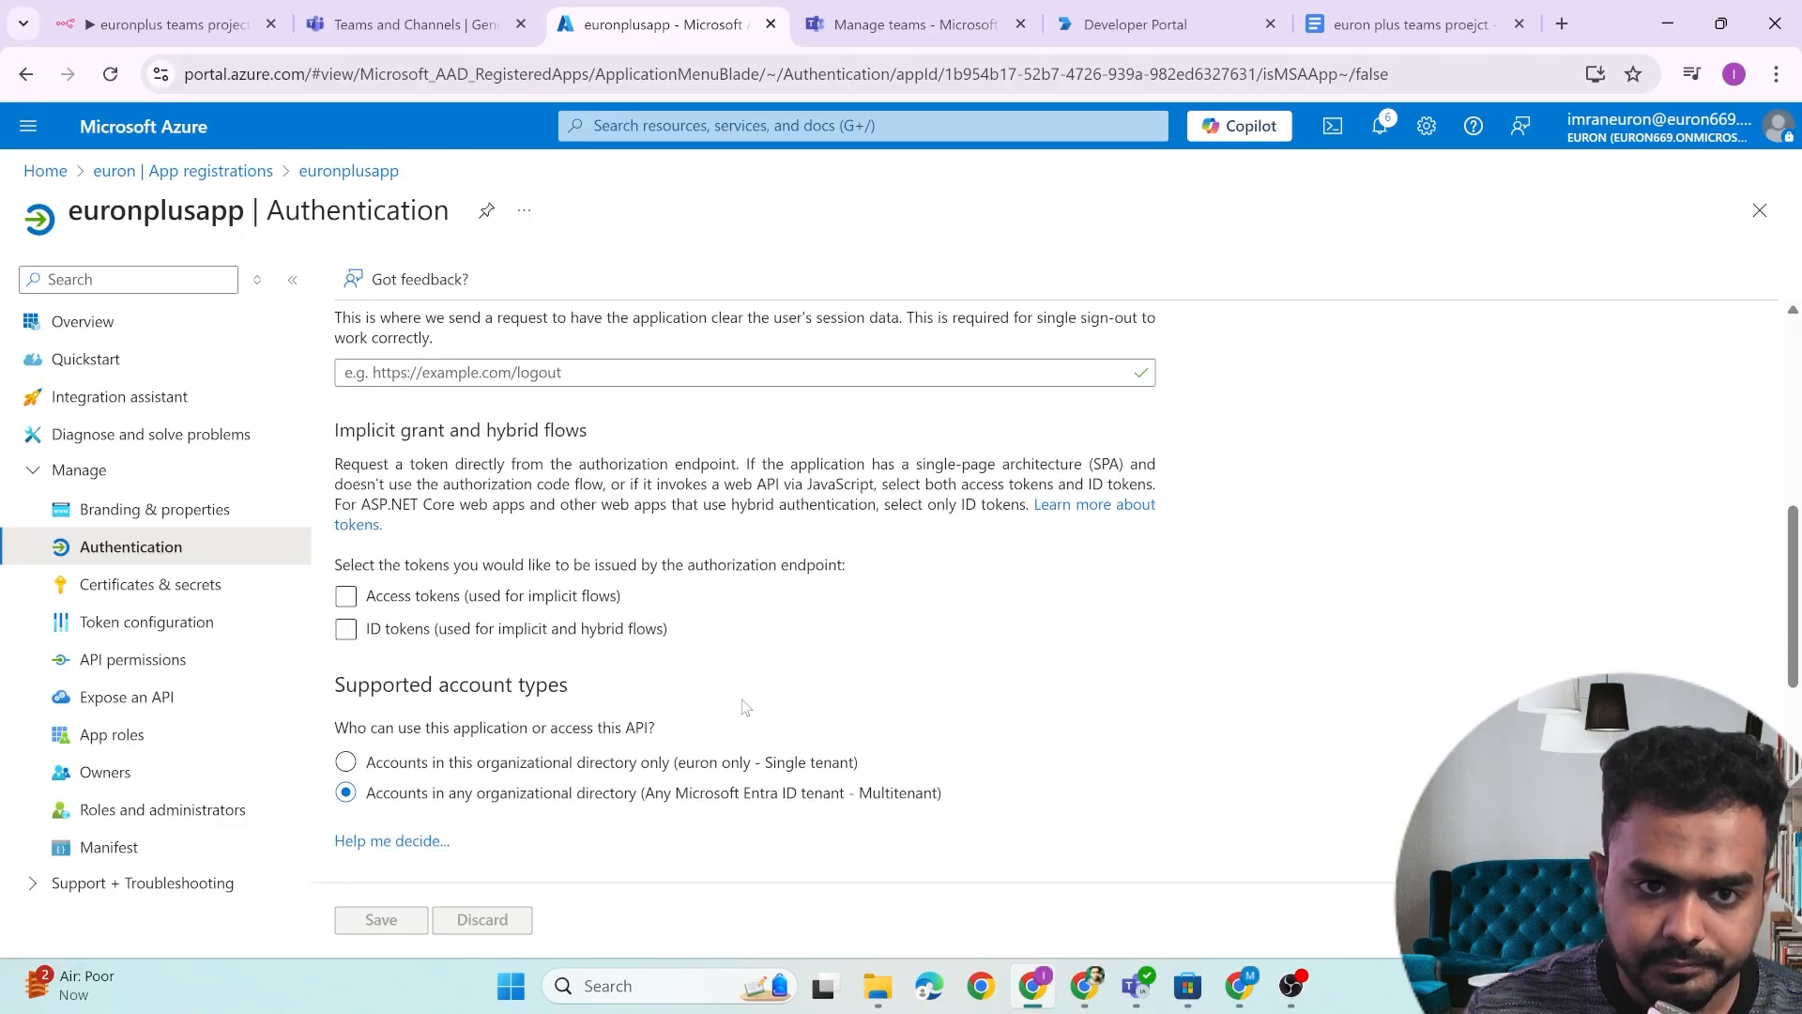
pyautogui.scroll(5, 746, 706)
pyautogui.moveTo(1086, 972)
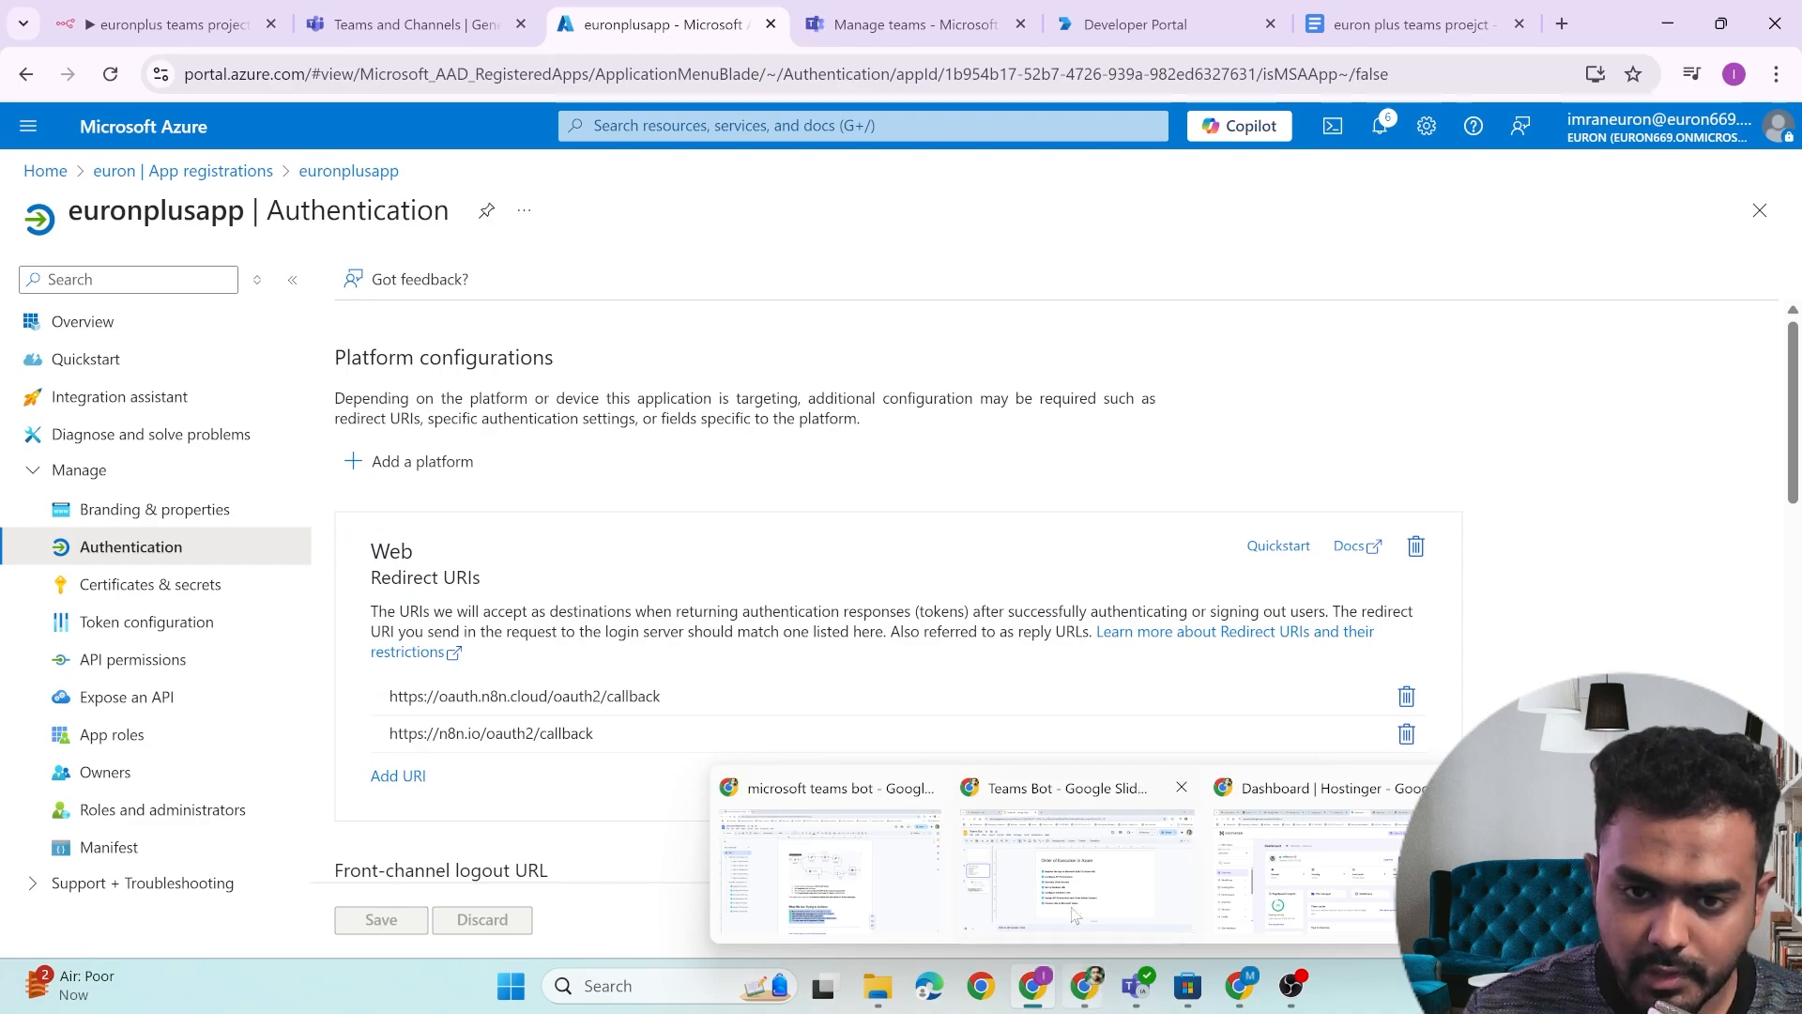
pyautogui.click(1076, 915)
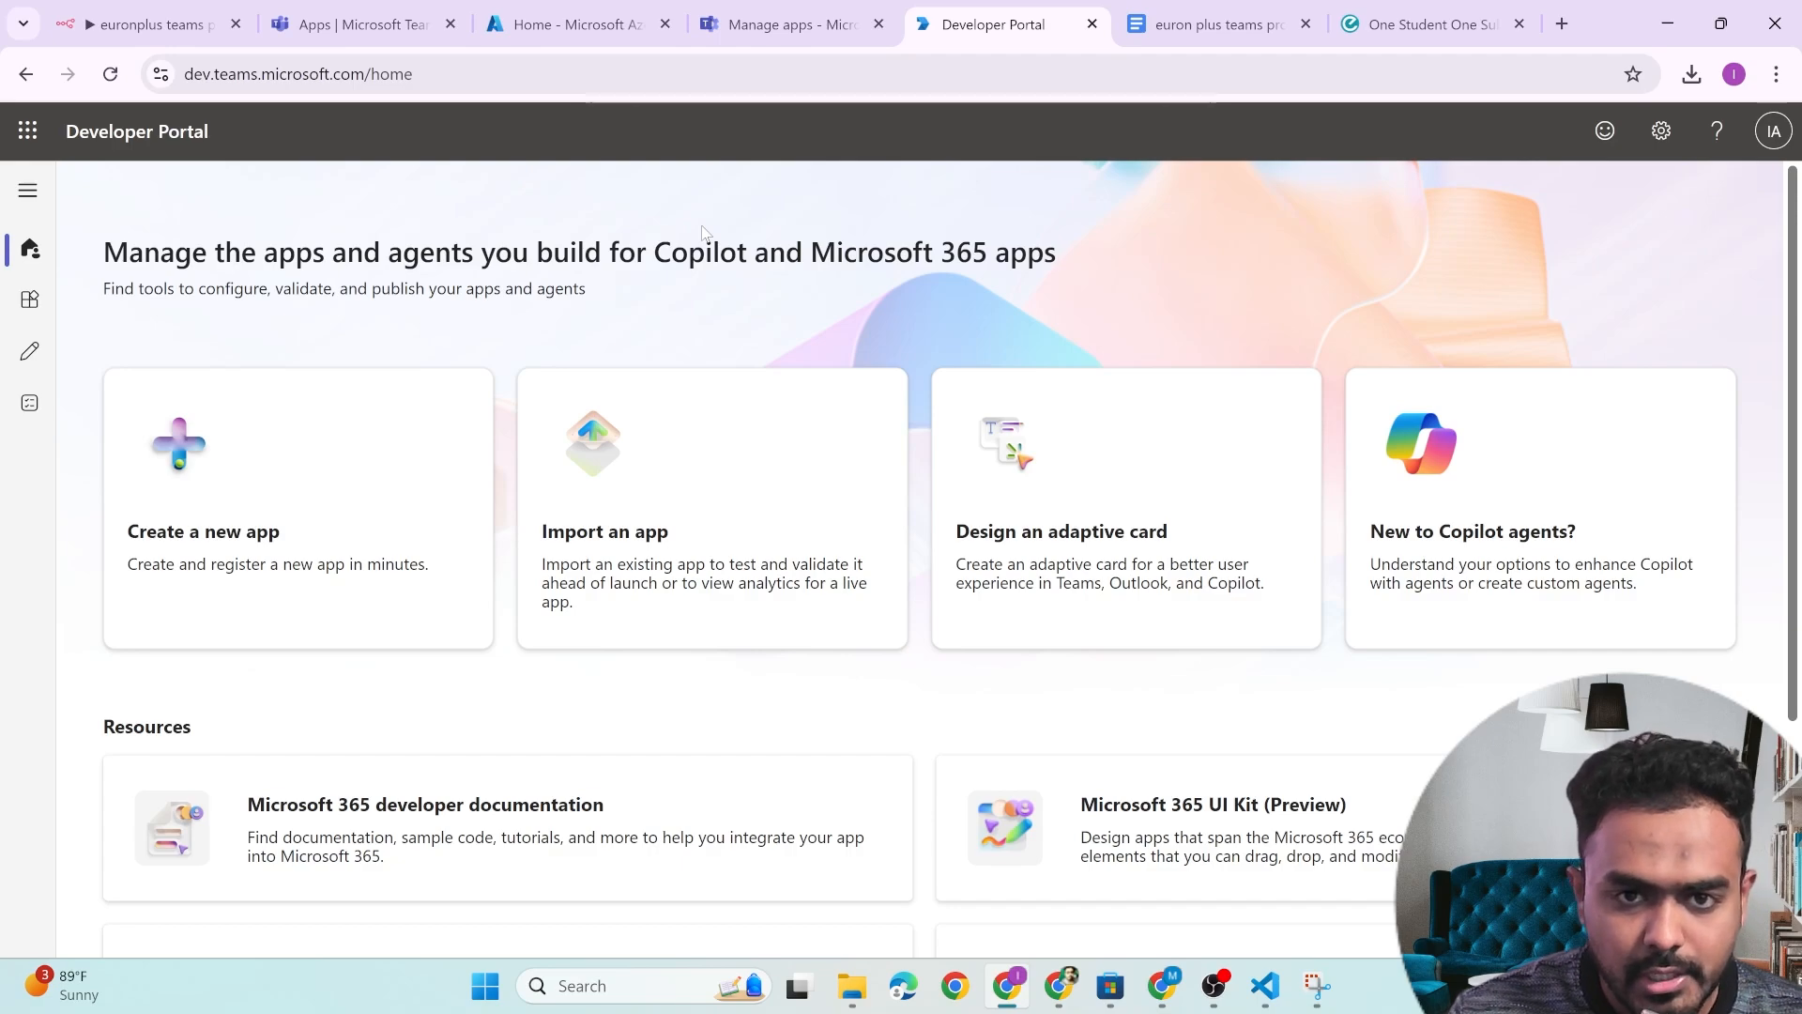
# Create a new app named "euronplus" in the Teams Developer Portal and set its full name to "euronplus chatbot"
pyautogui.click(315, 532)
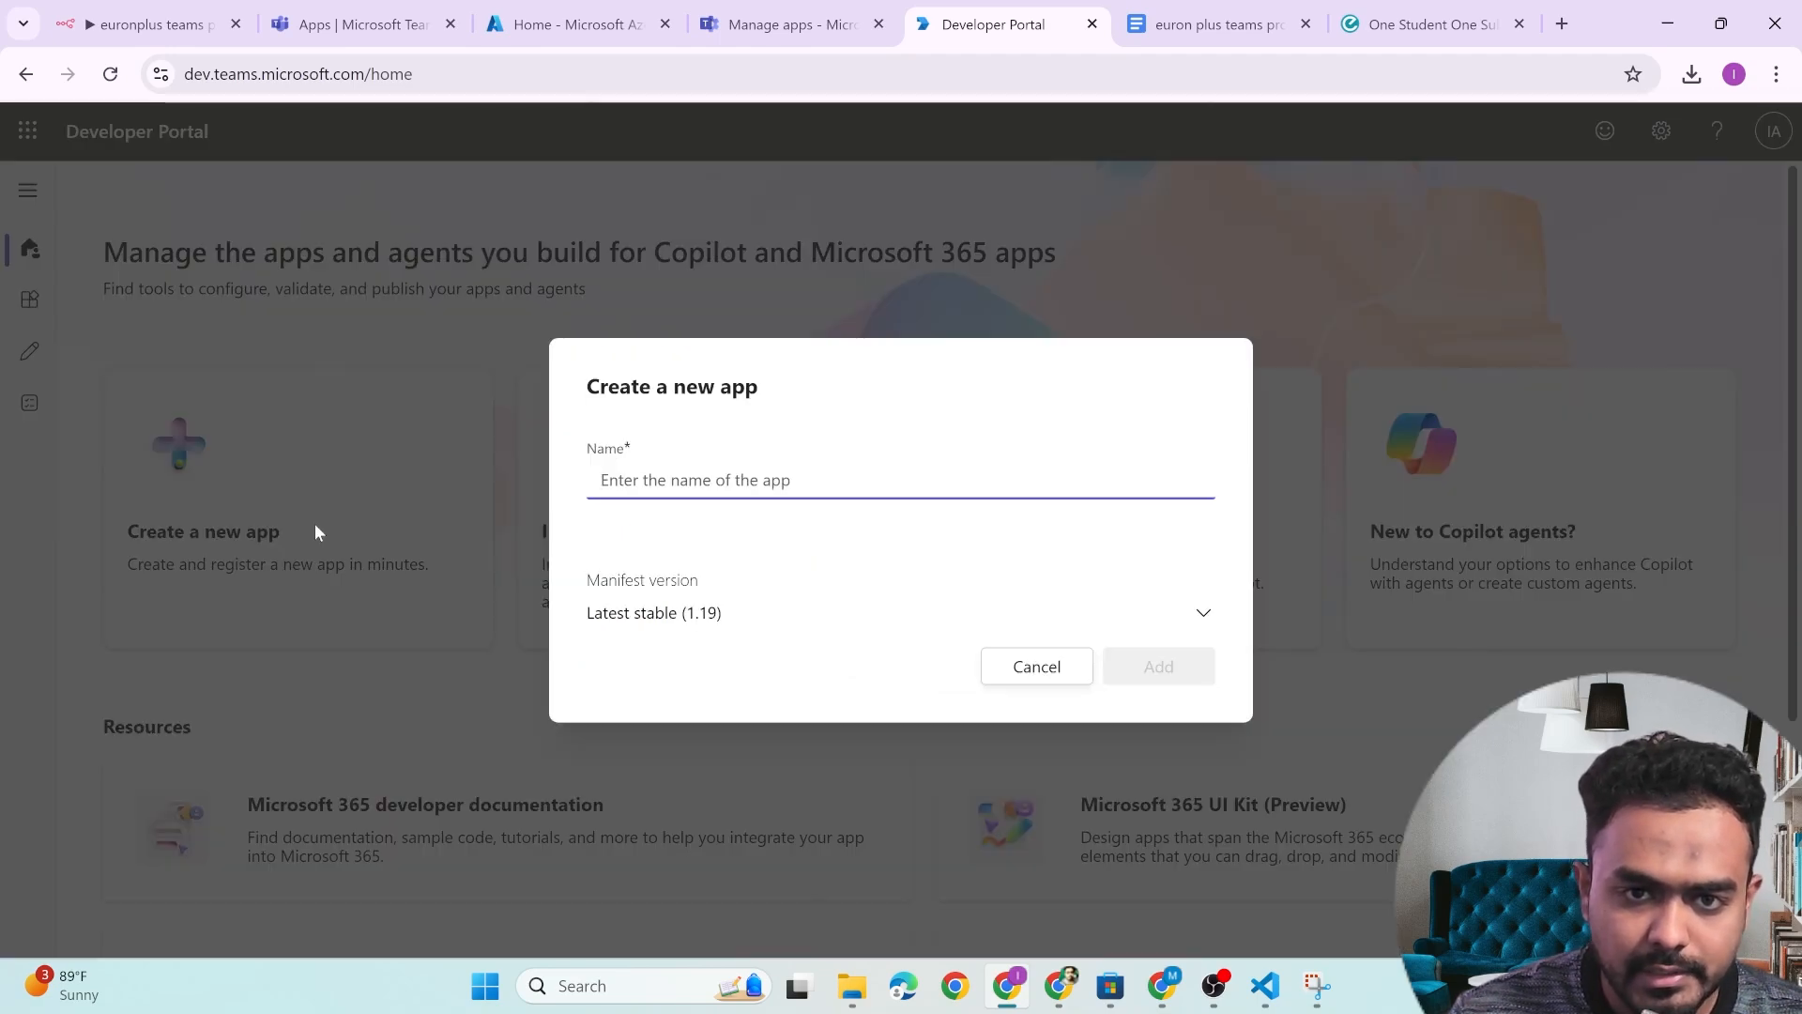
pyautogui.write('euronplus')
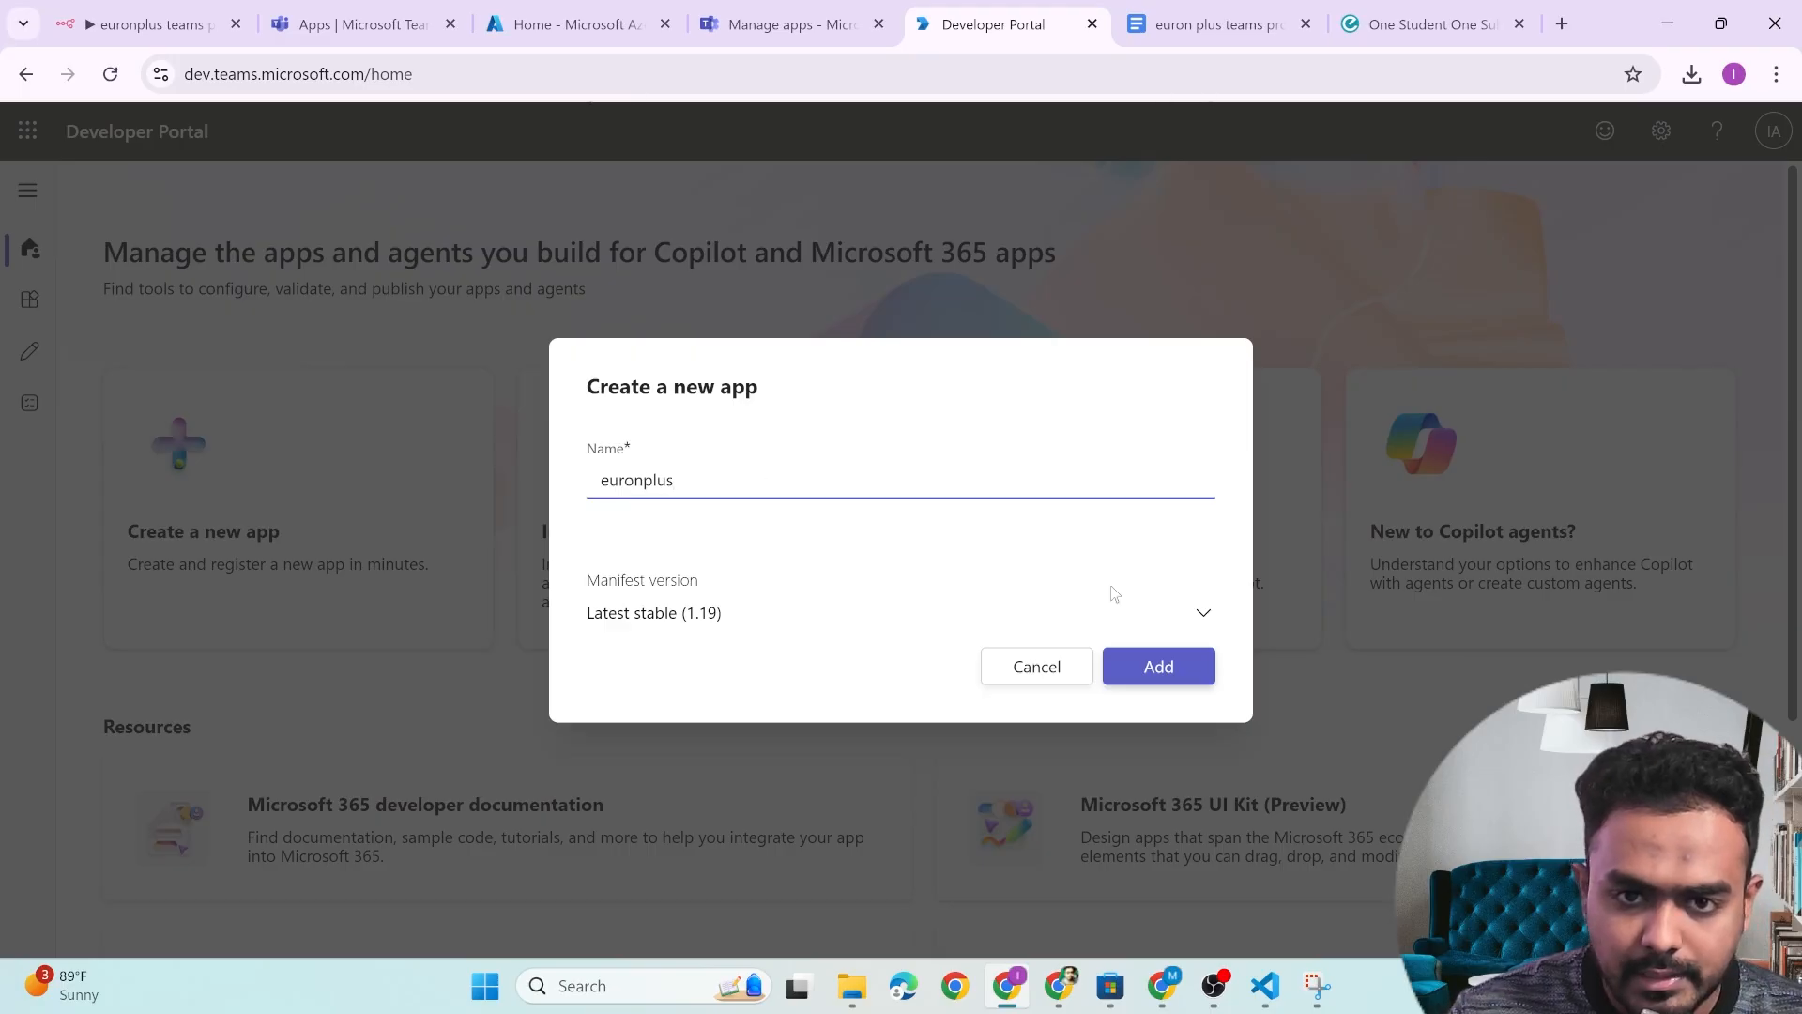
pyautogui.click(1174, 672)
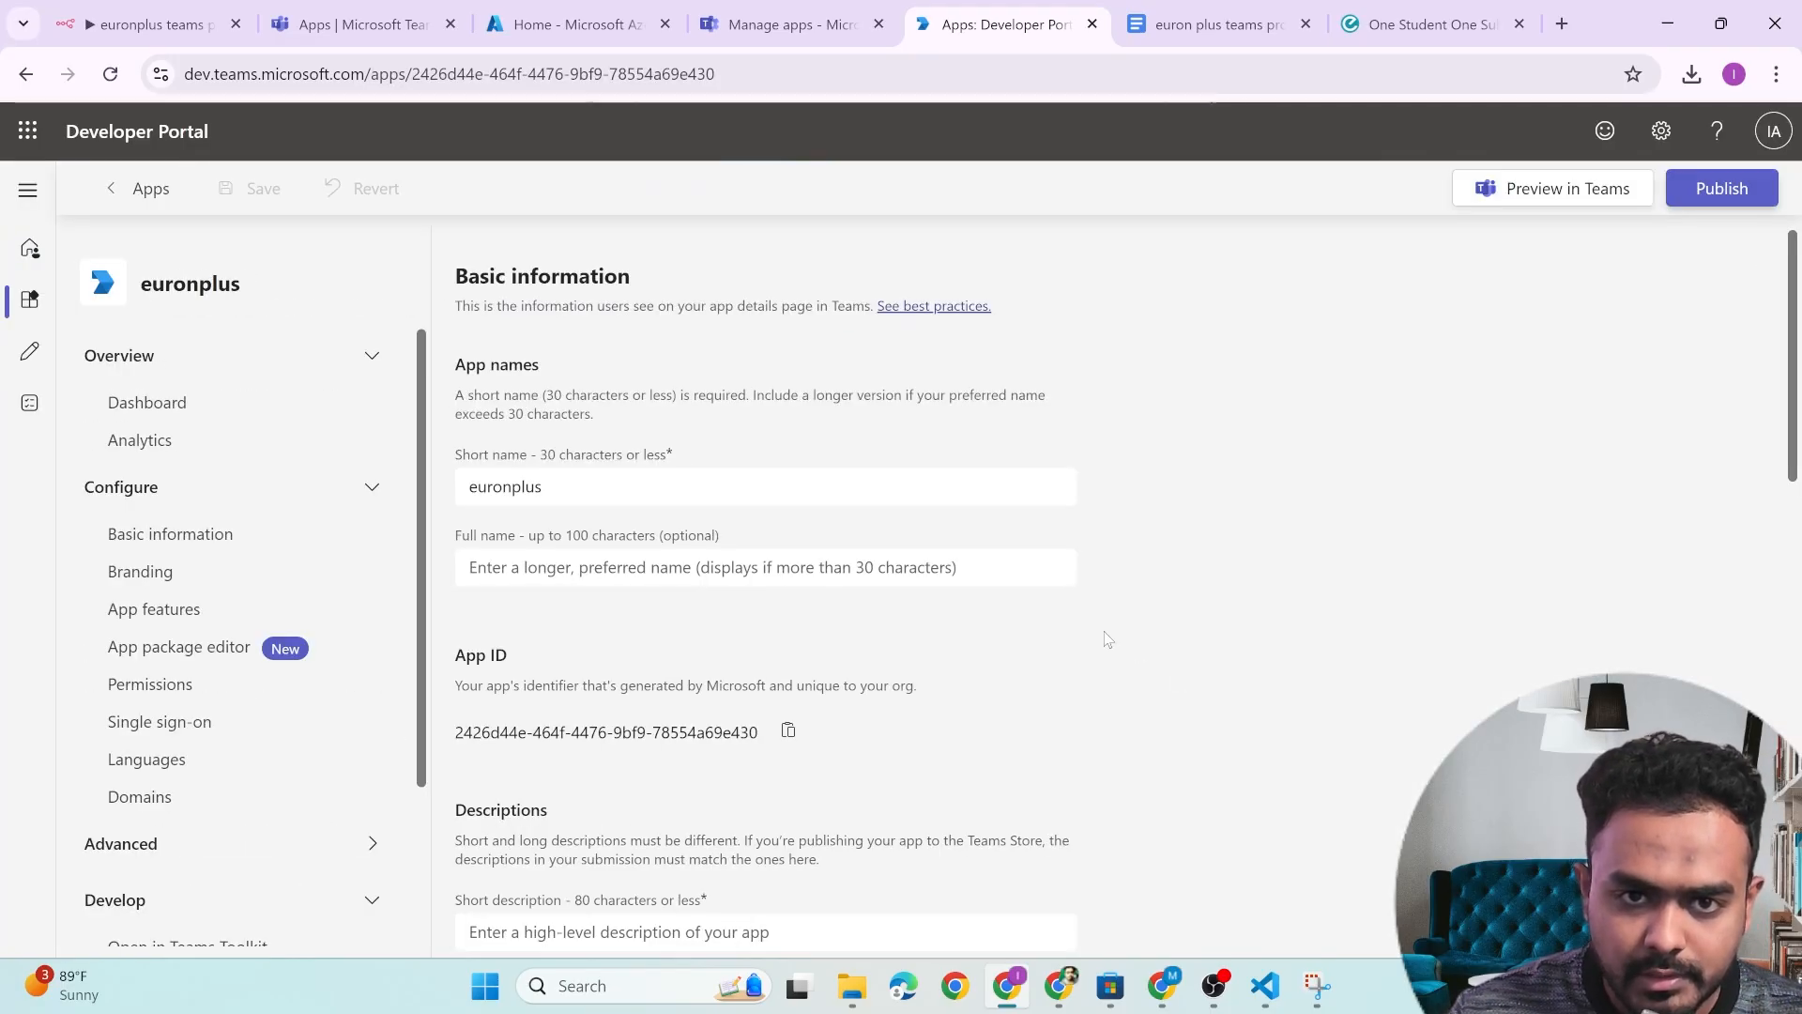
pyautogui.click(523, 569)
pyautogui.press('Down')
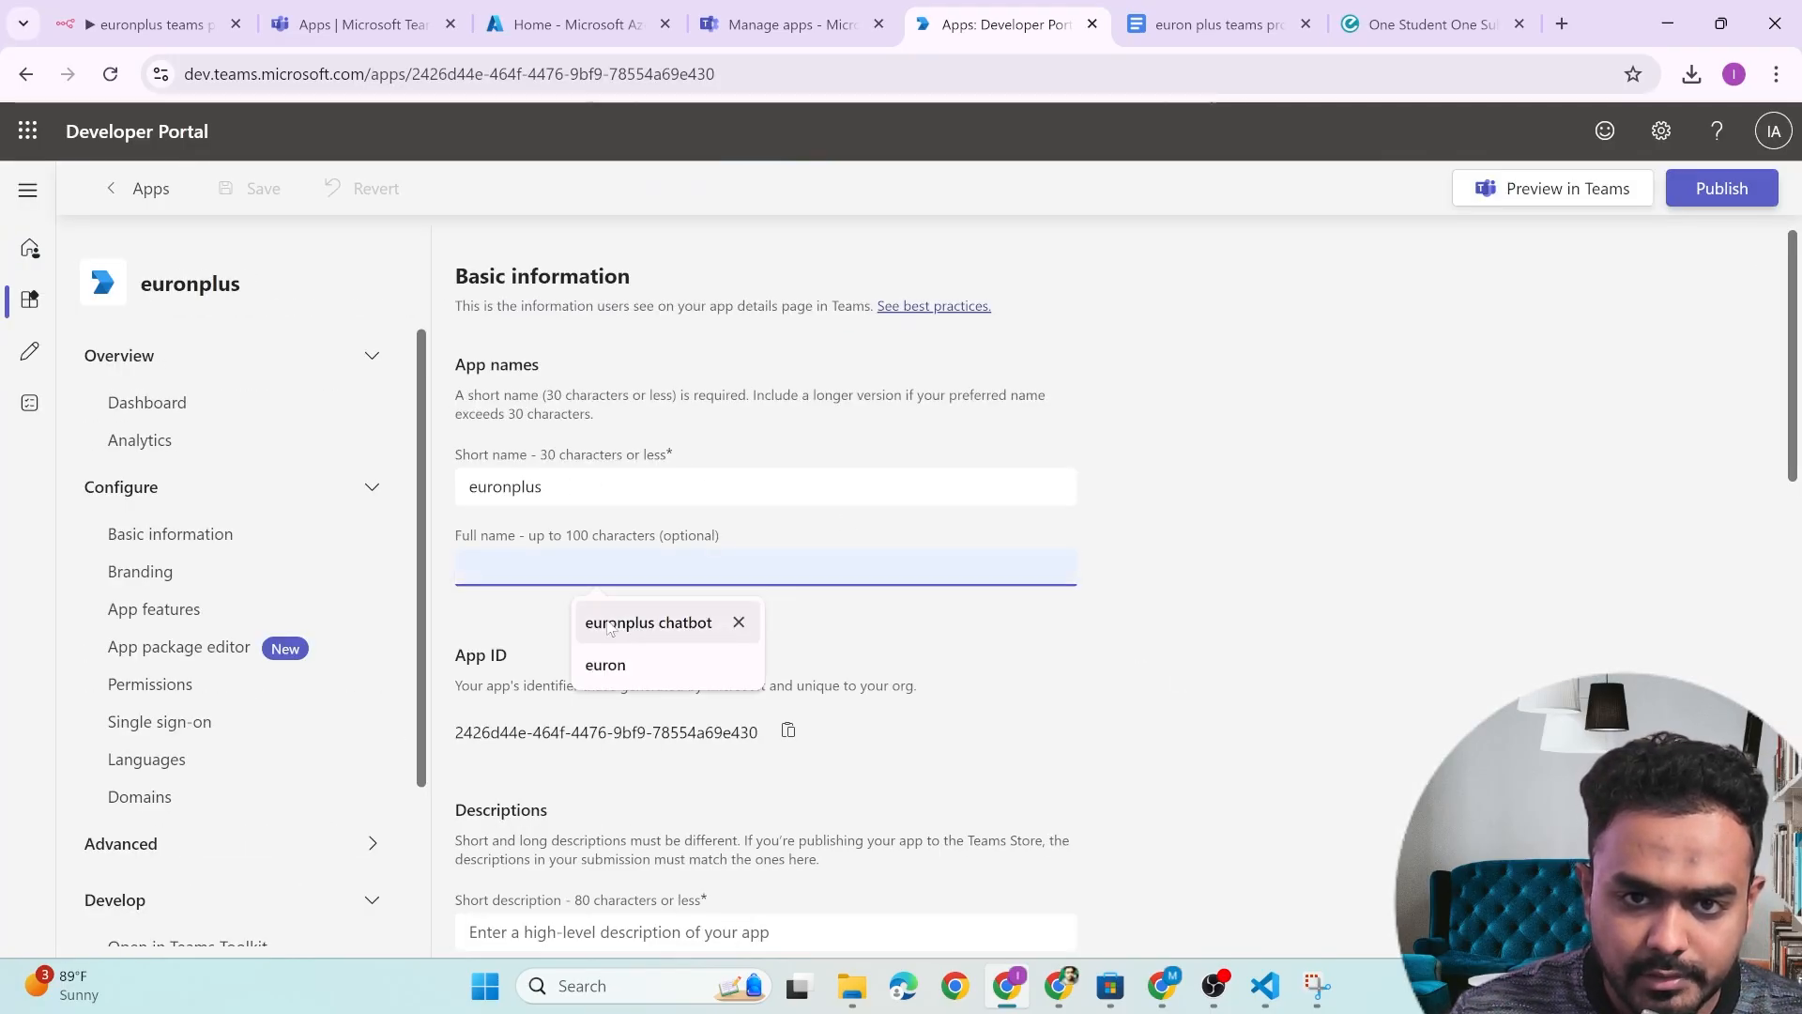
pyautogui.press('Return')
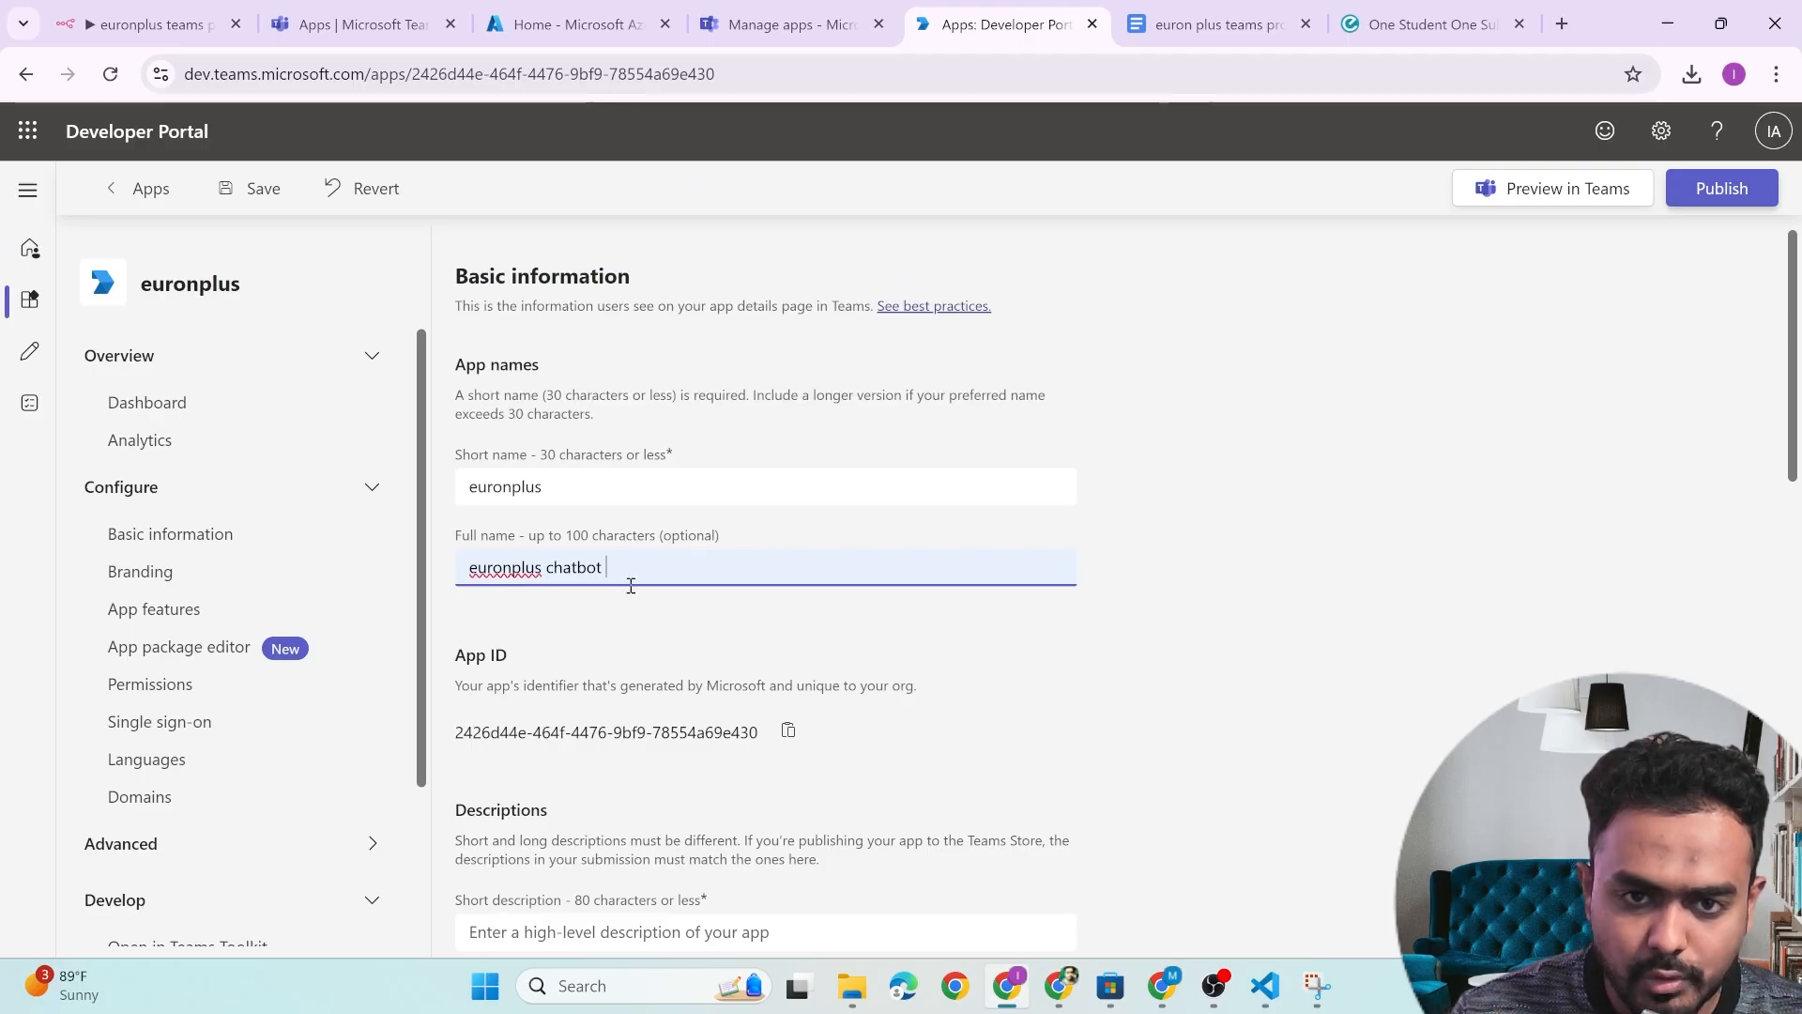
# Set the app's short description to "At Euron, our mission is to democratize education"
pyautogui.scroll(-3, 632, 583)
pyautogui.scroll(-2, 631, 591)
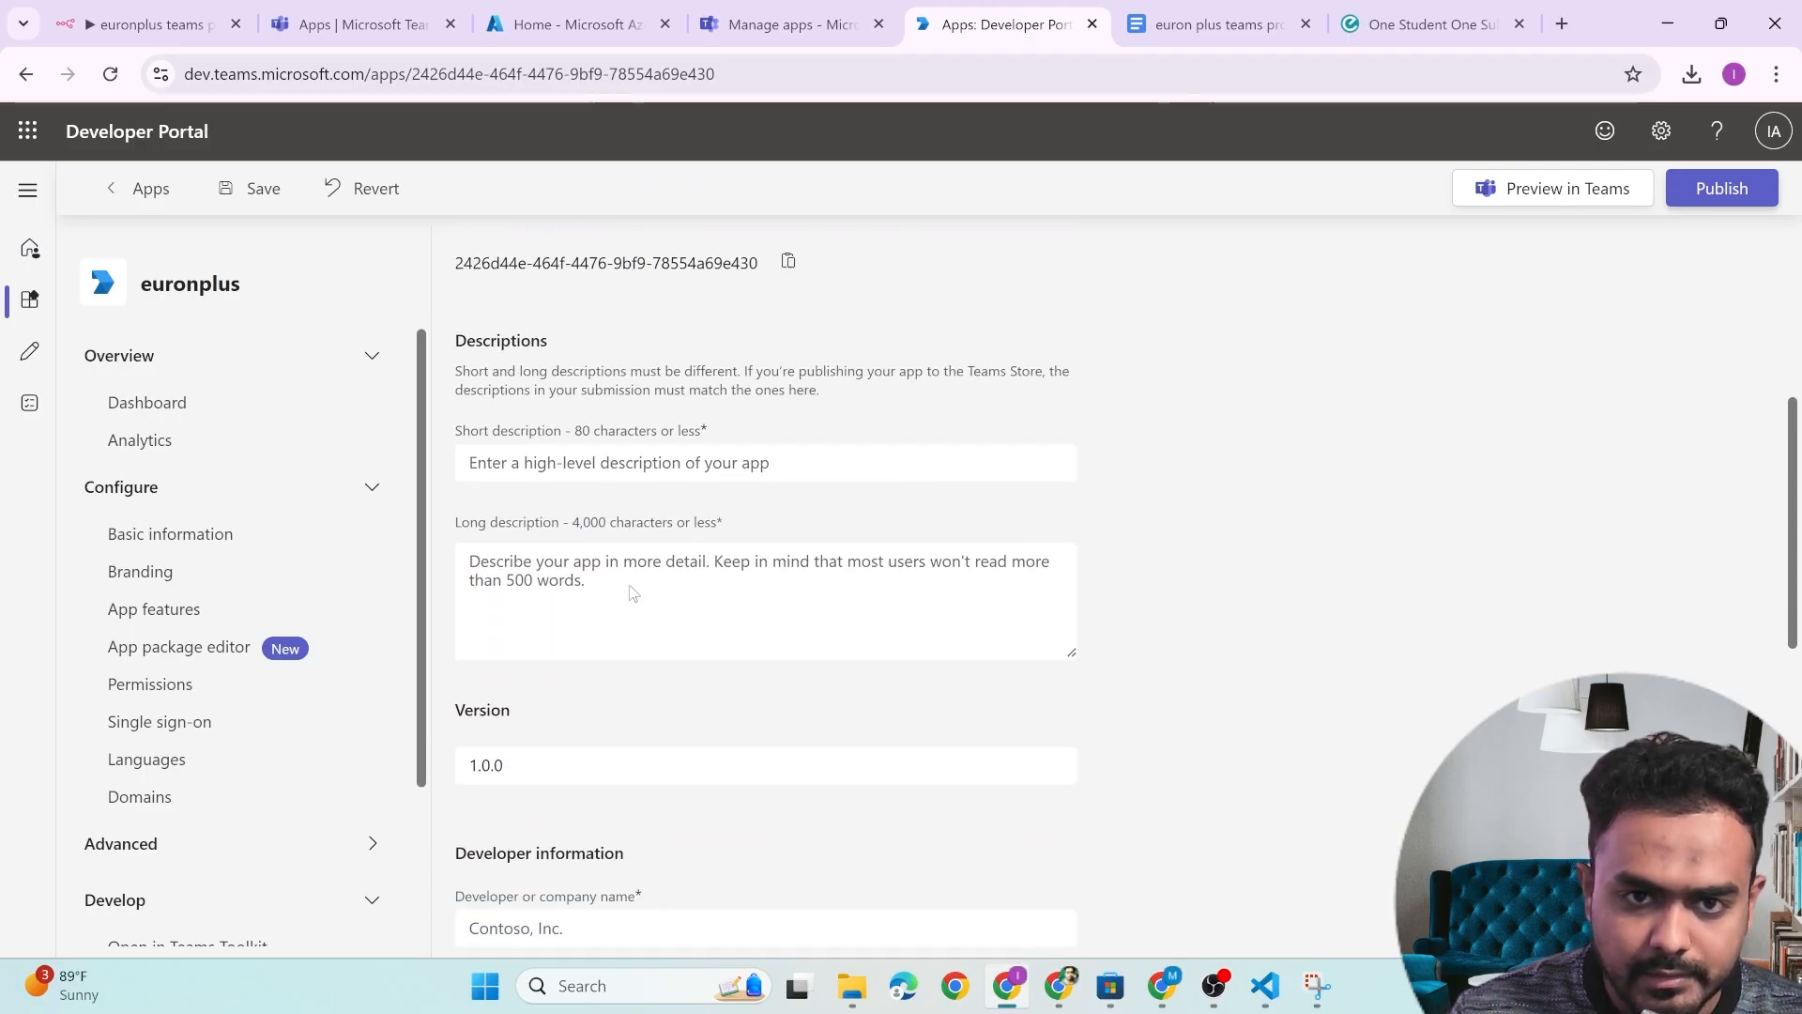
pyautogui.scroll(2, 632, 583)
pyautogui.scroll(-1, 632, 583)
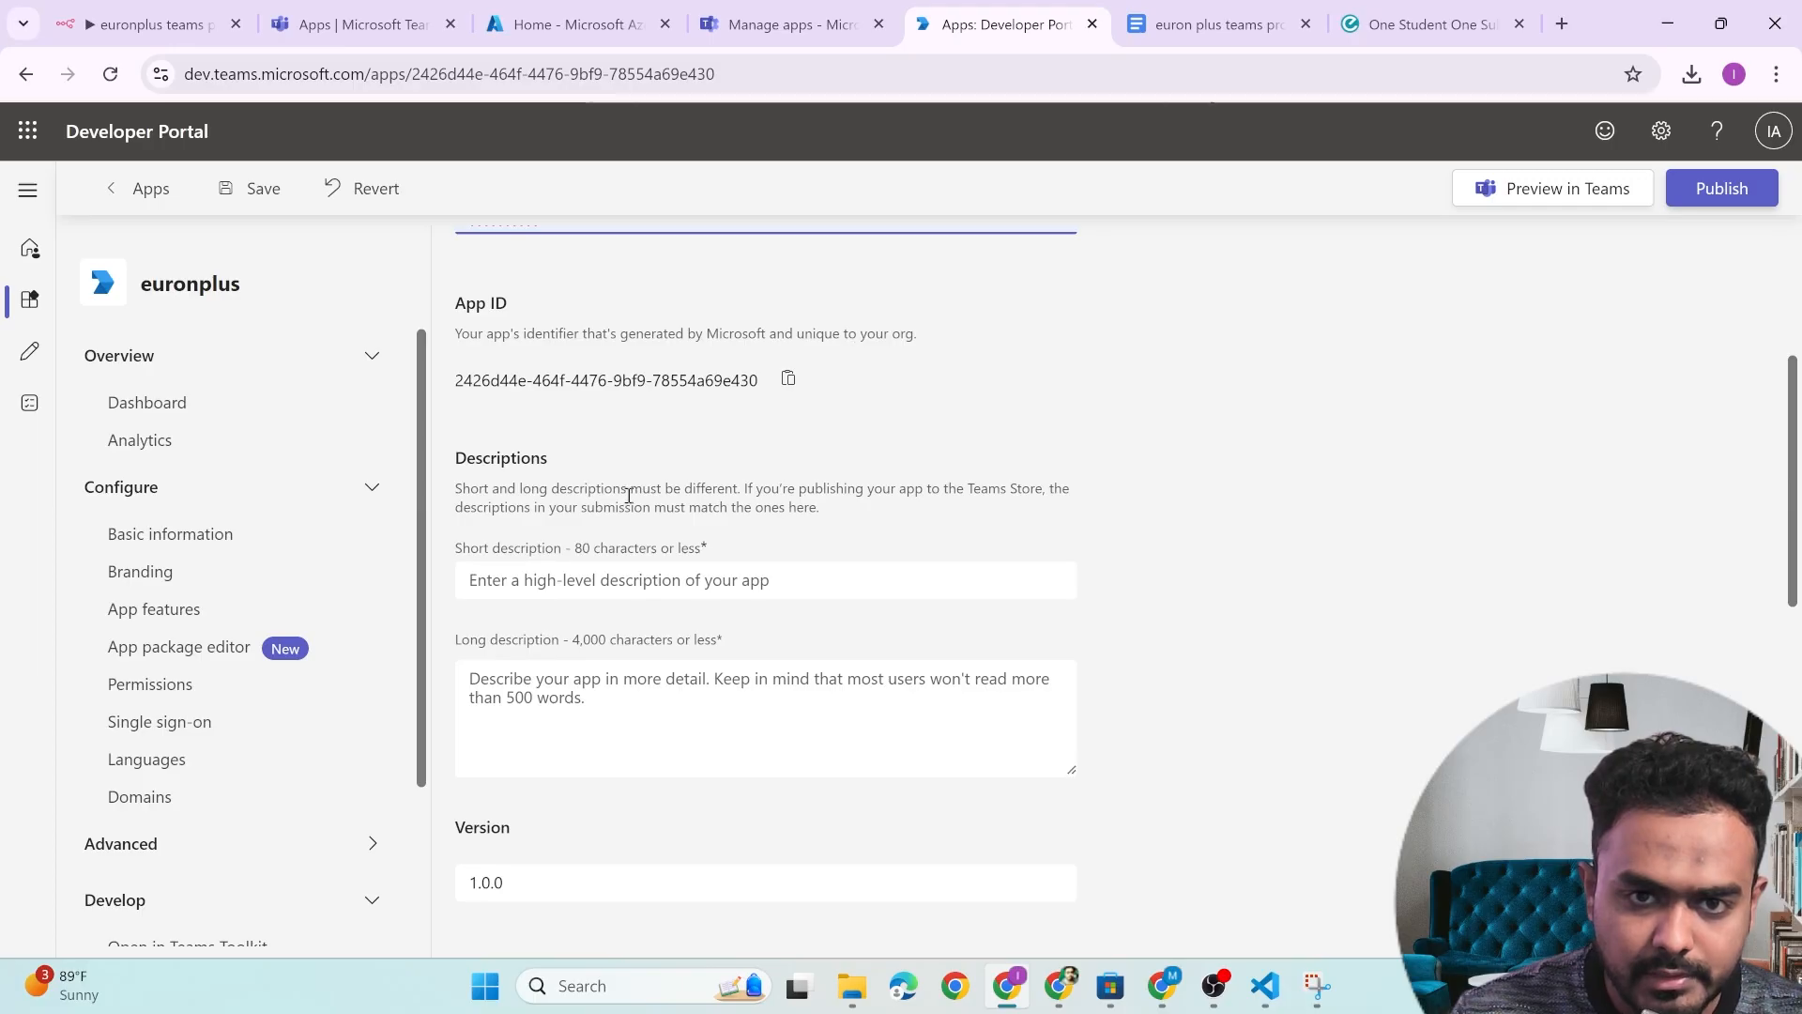
pyautogui.click(510, 584)
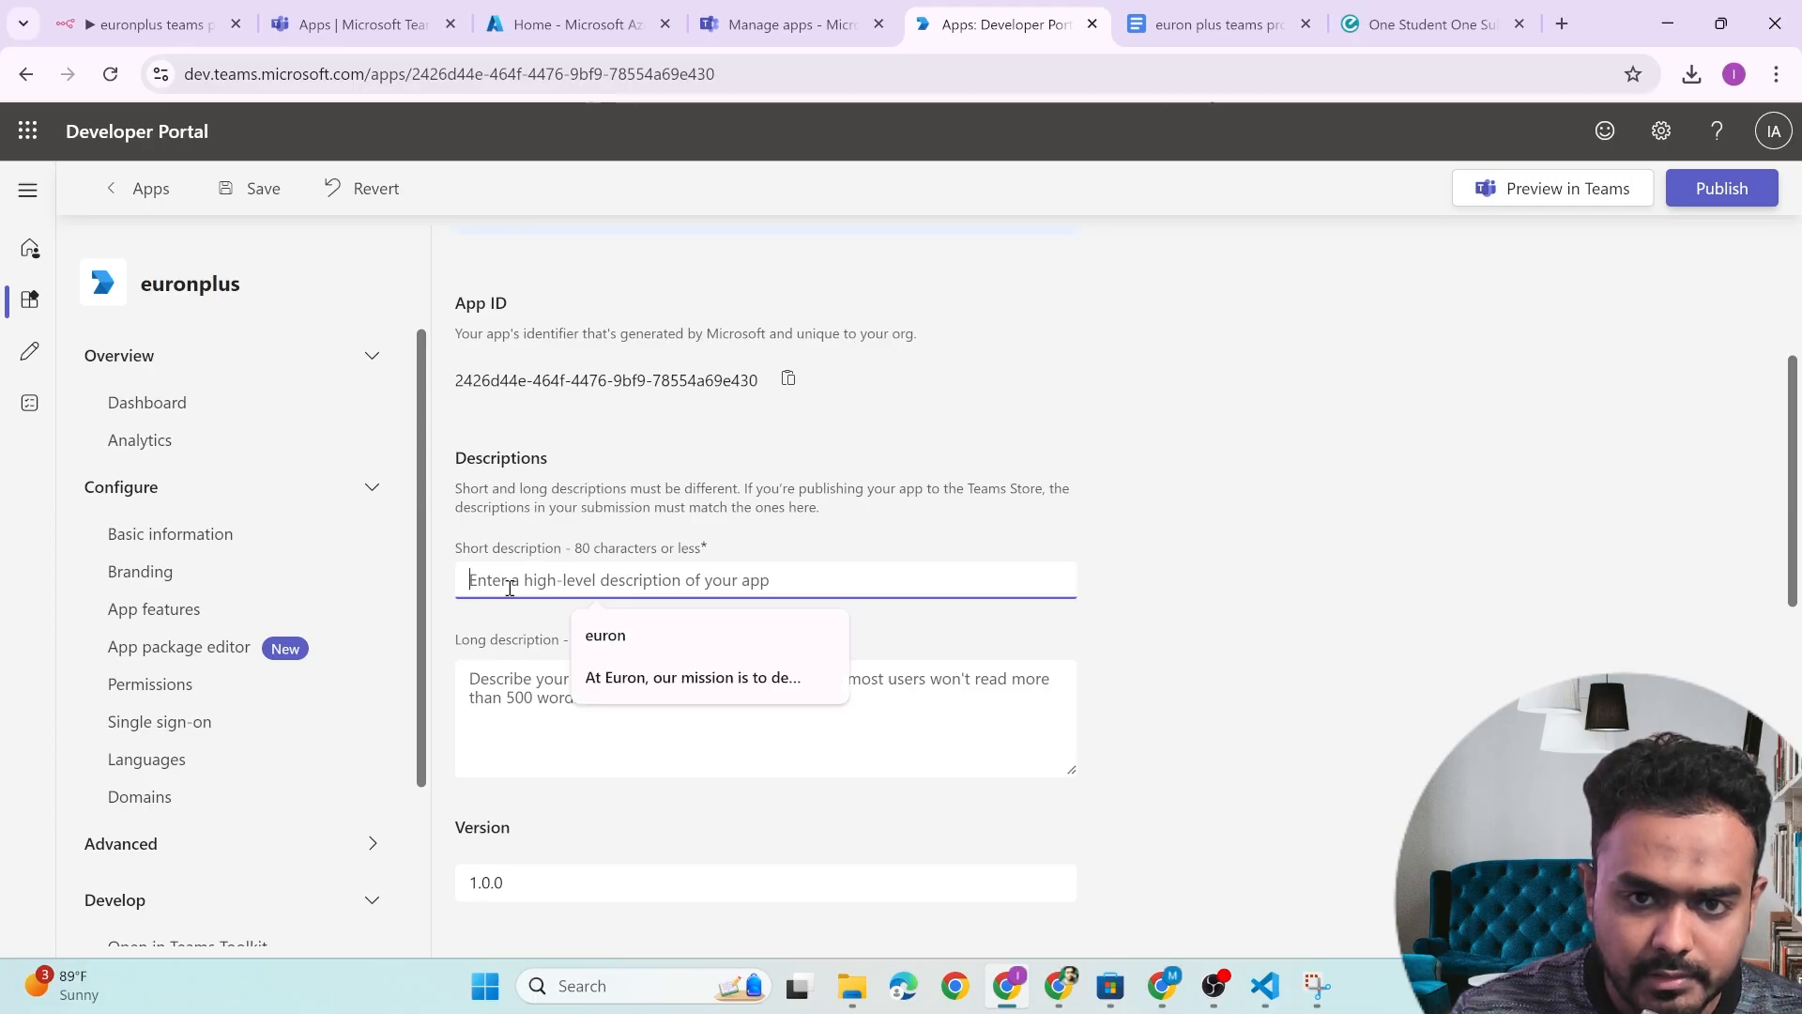
pyautogui.click(633, 674)
# Copy the introductory paragraph from Euron's About Us page and paste it as the app's long description in the Developer Portal
pyautogui.click(537, 716)
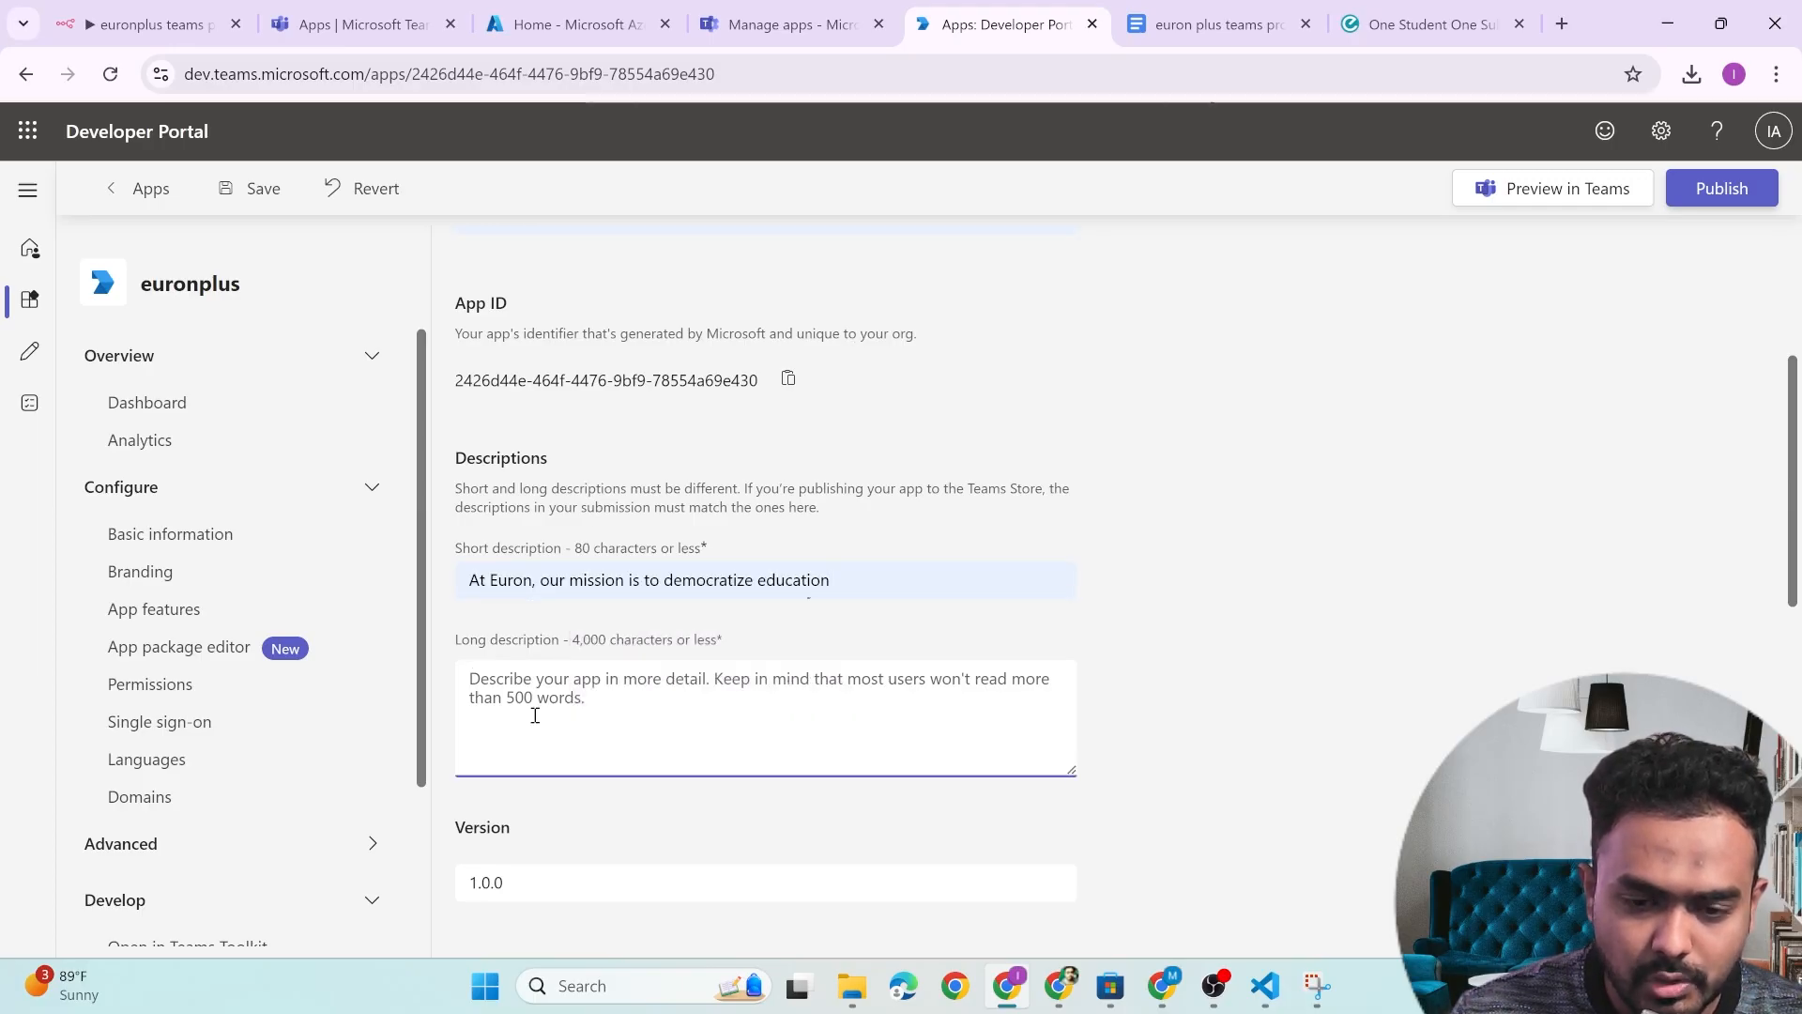
pyautogui.click(1433, 24)
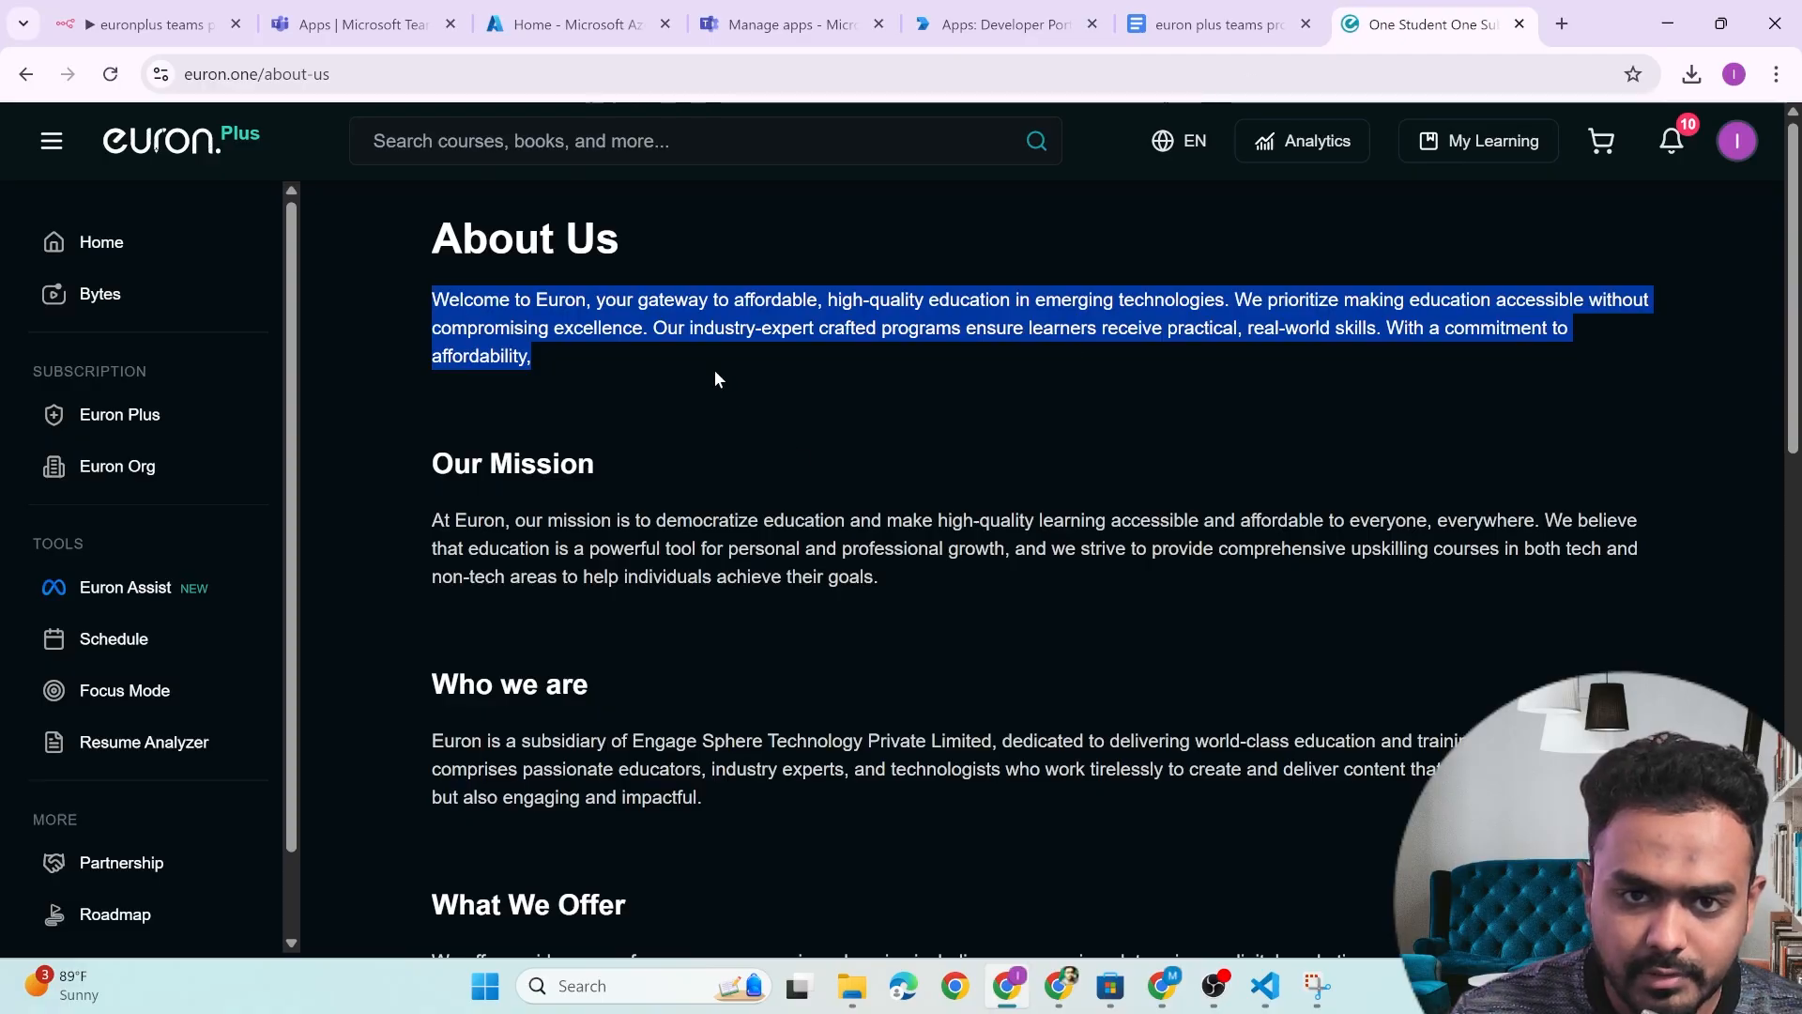
pyautogui.rightClick(684, 319)
pyautogui.click(718, 330)
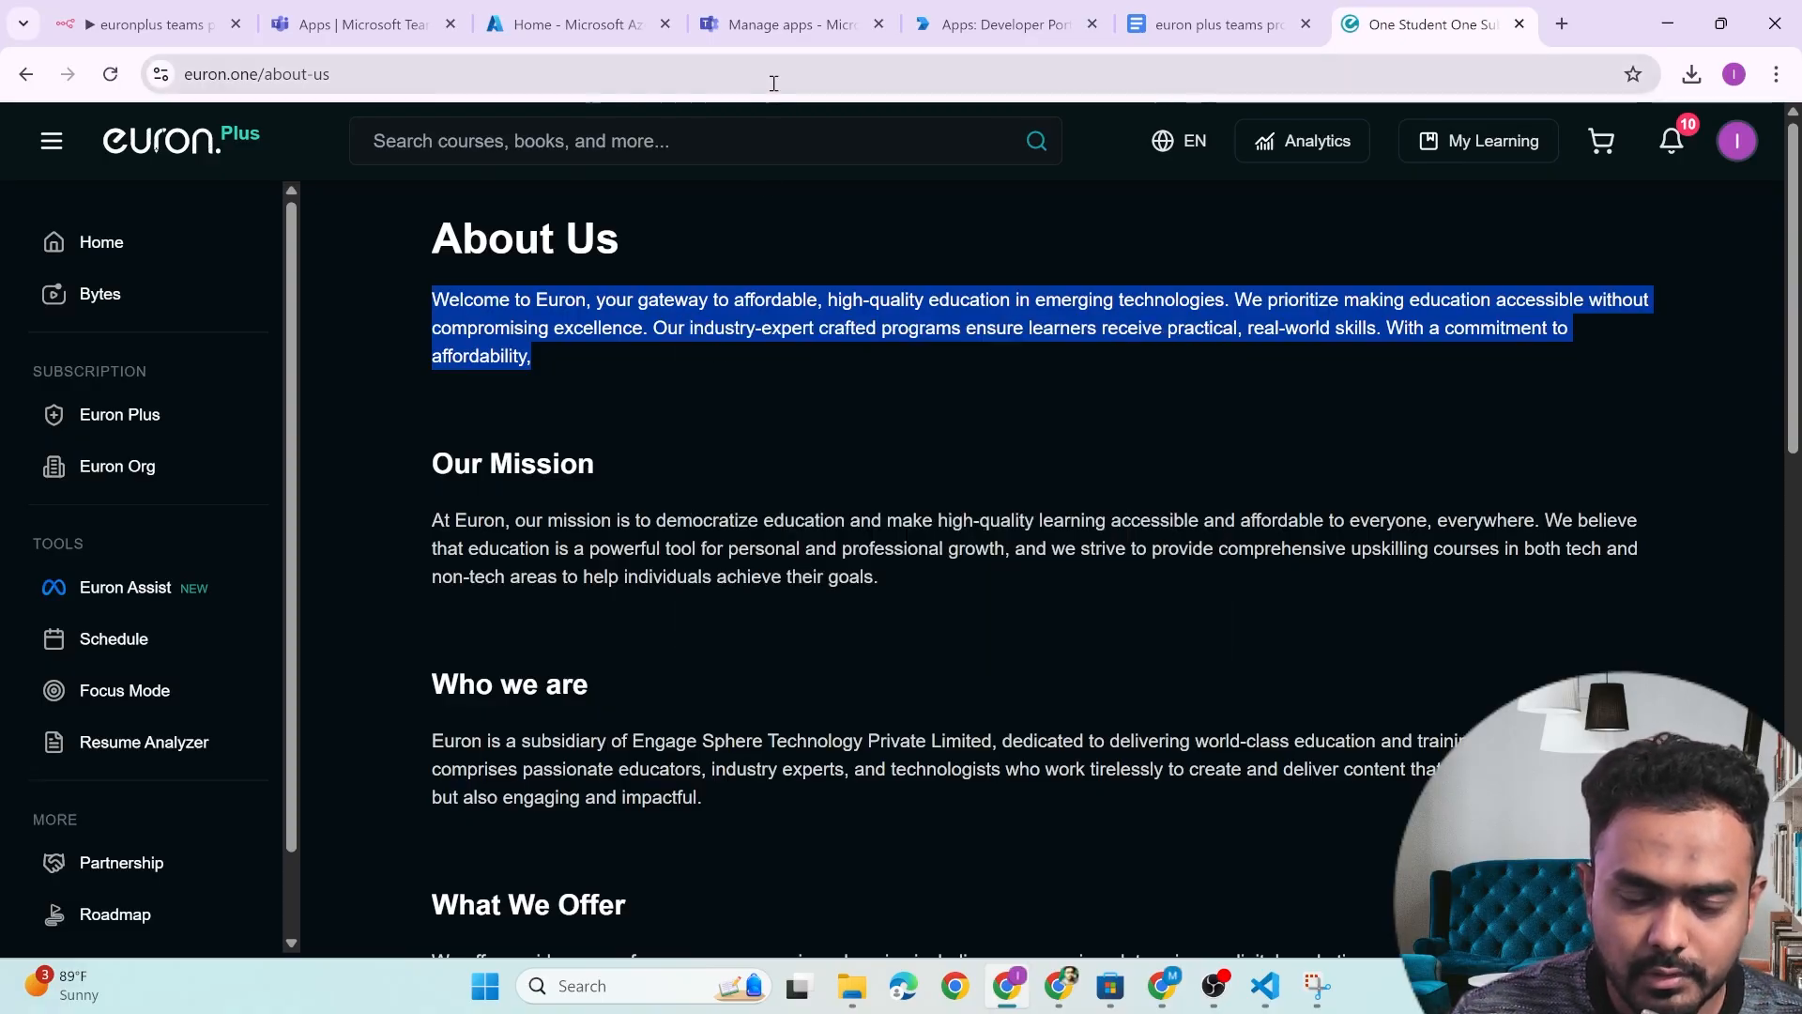
pyautogui.click(1000, 24)
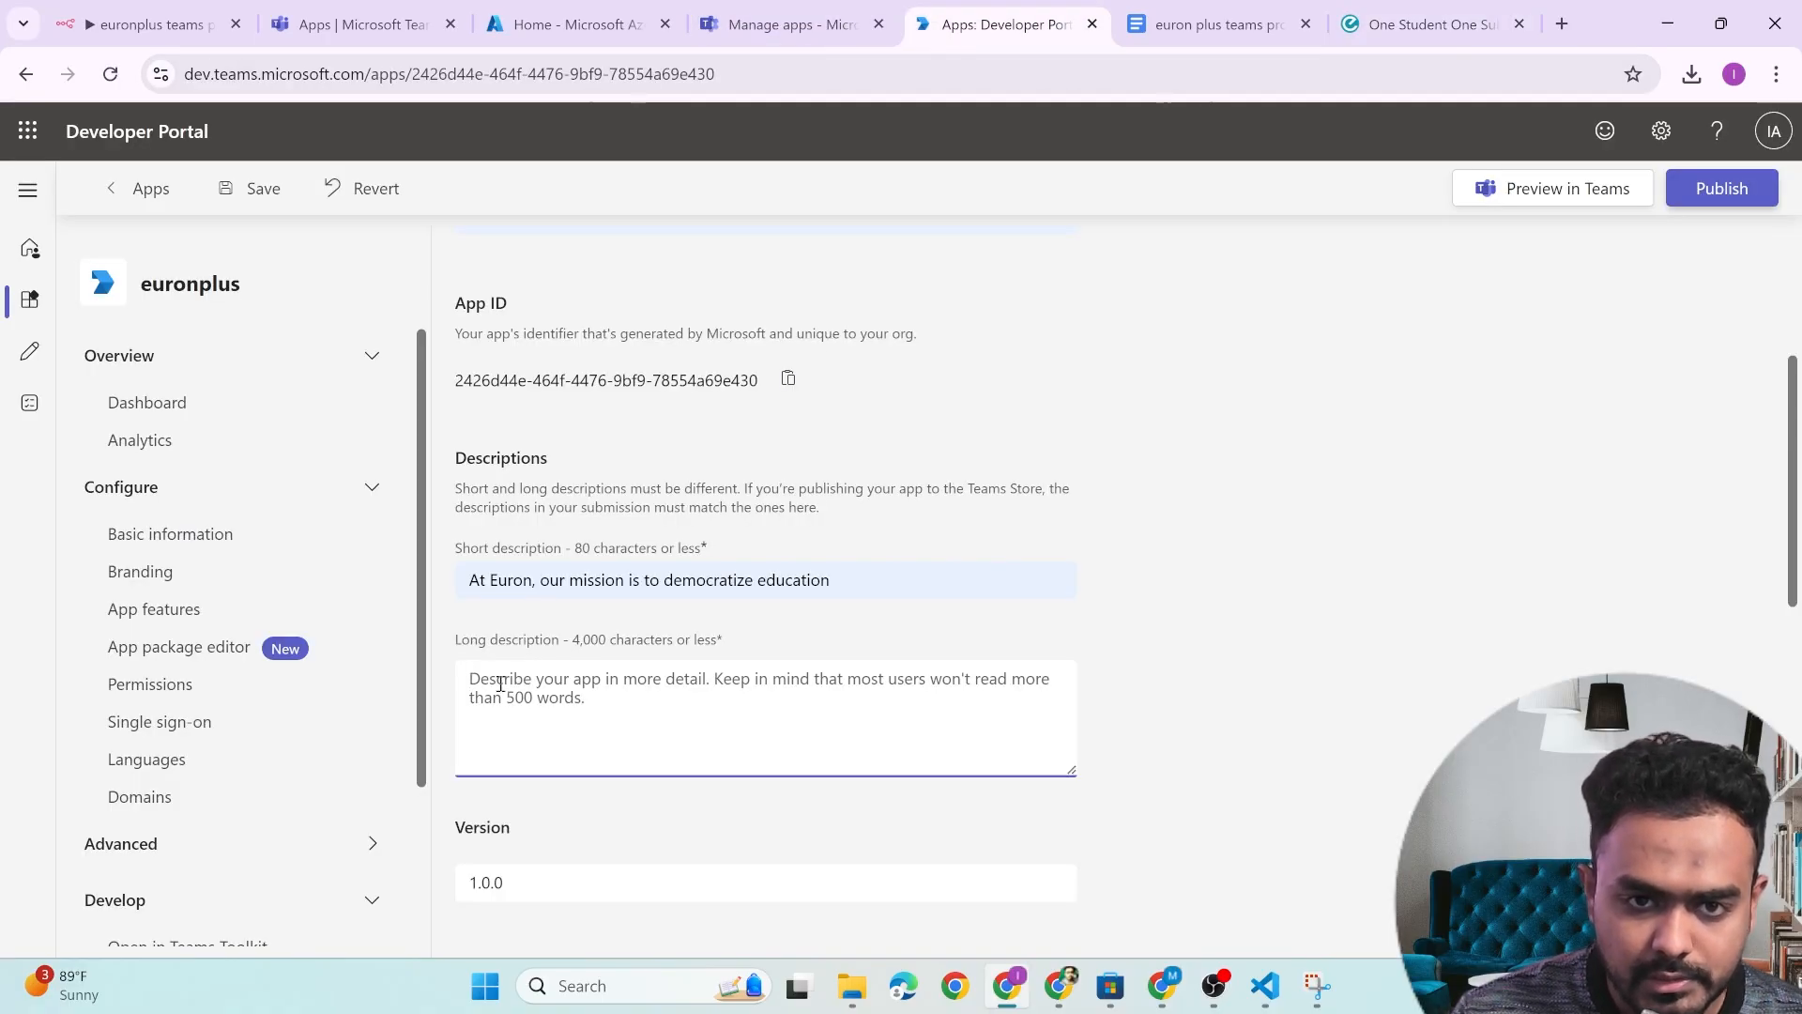
pyautogui.hotkey('ctrl', 'v')
pyautogui.scroll(-5, 547, 657)
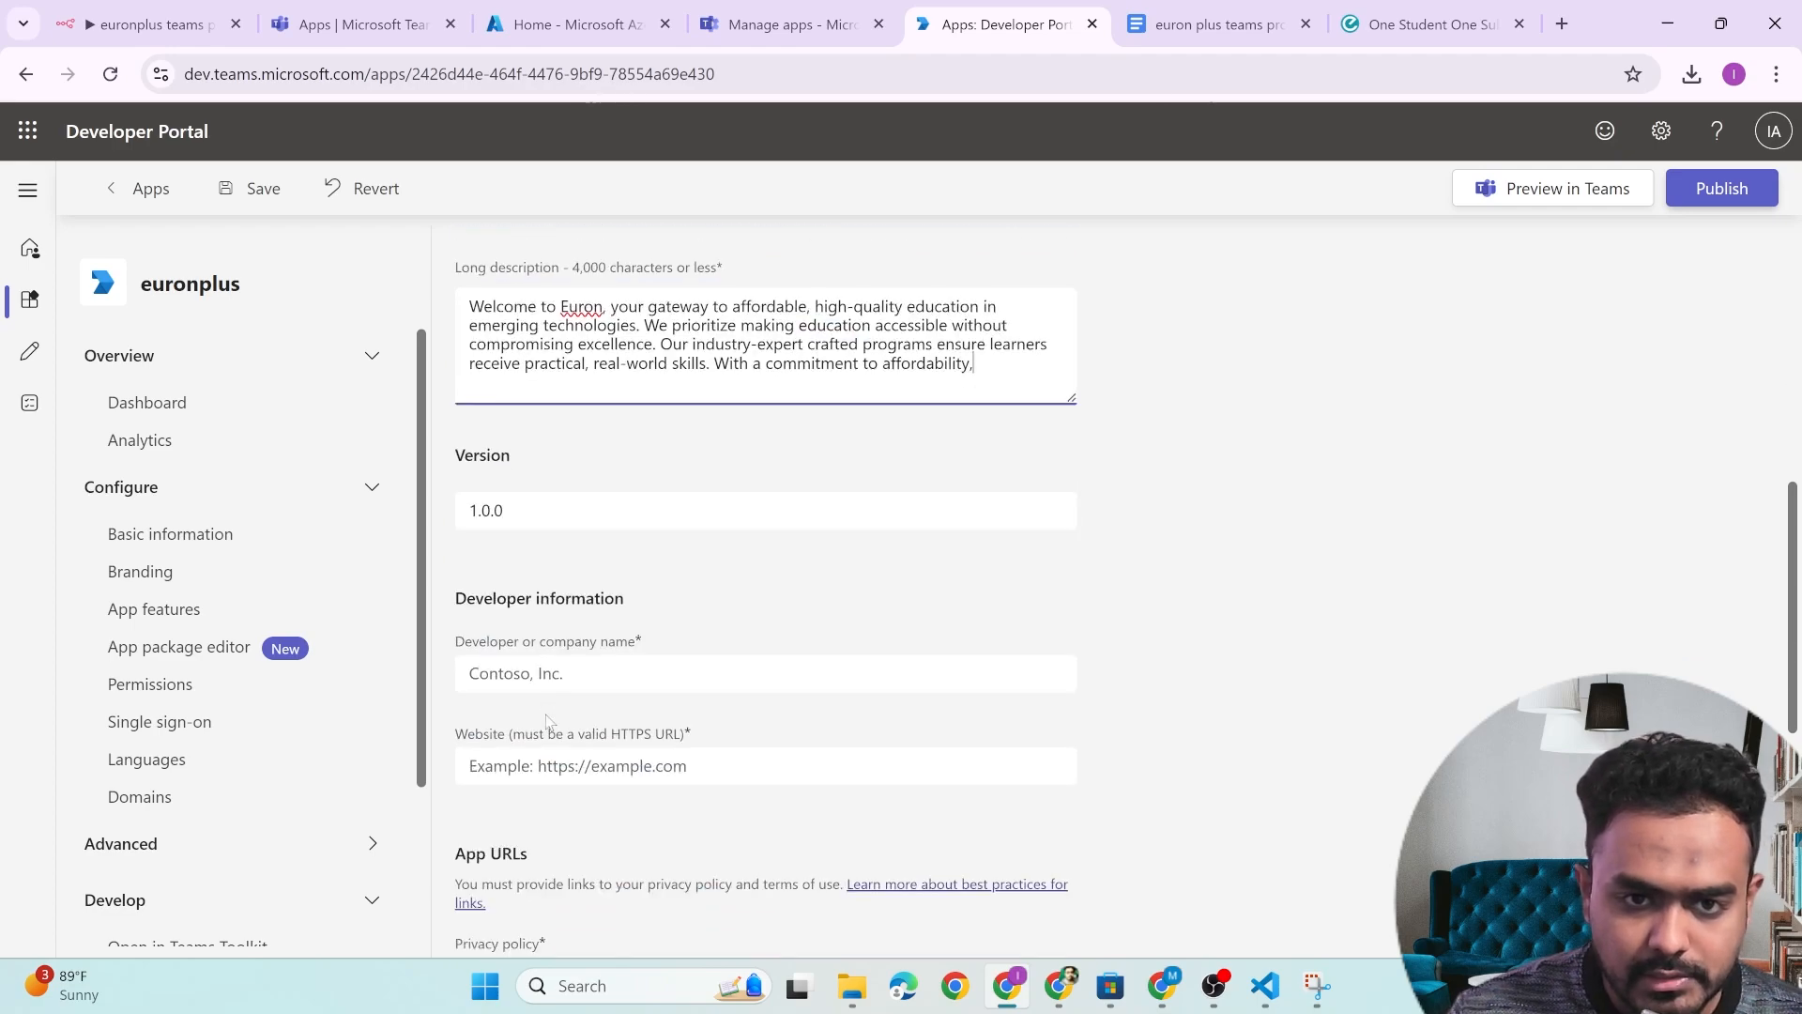
pyautogui.click(552, 577)
pyautogui.click(586, 639)
pyautogui.click(512, 669)
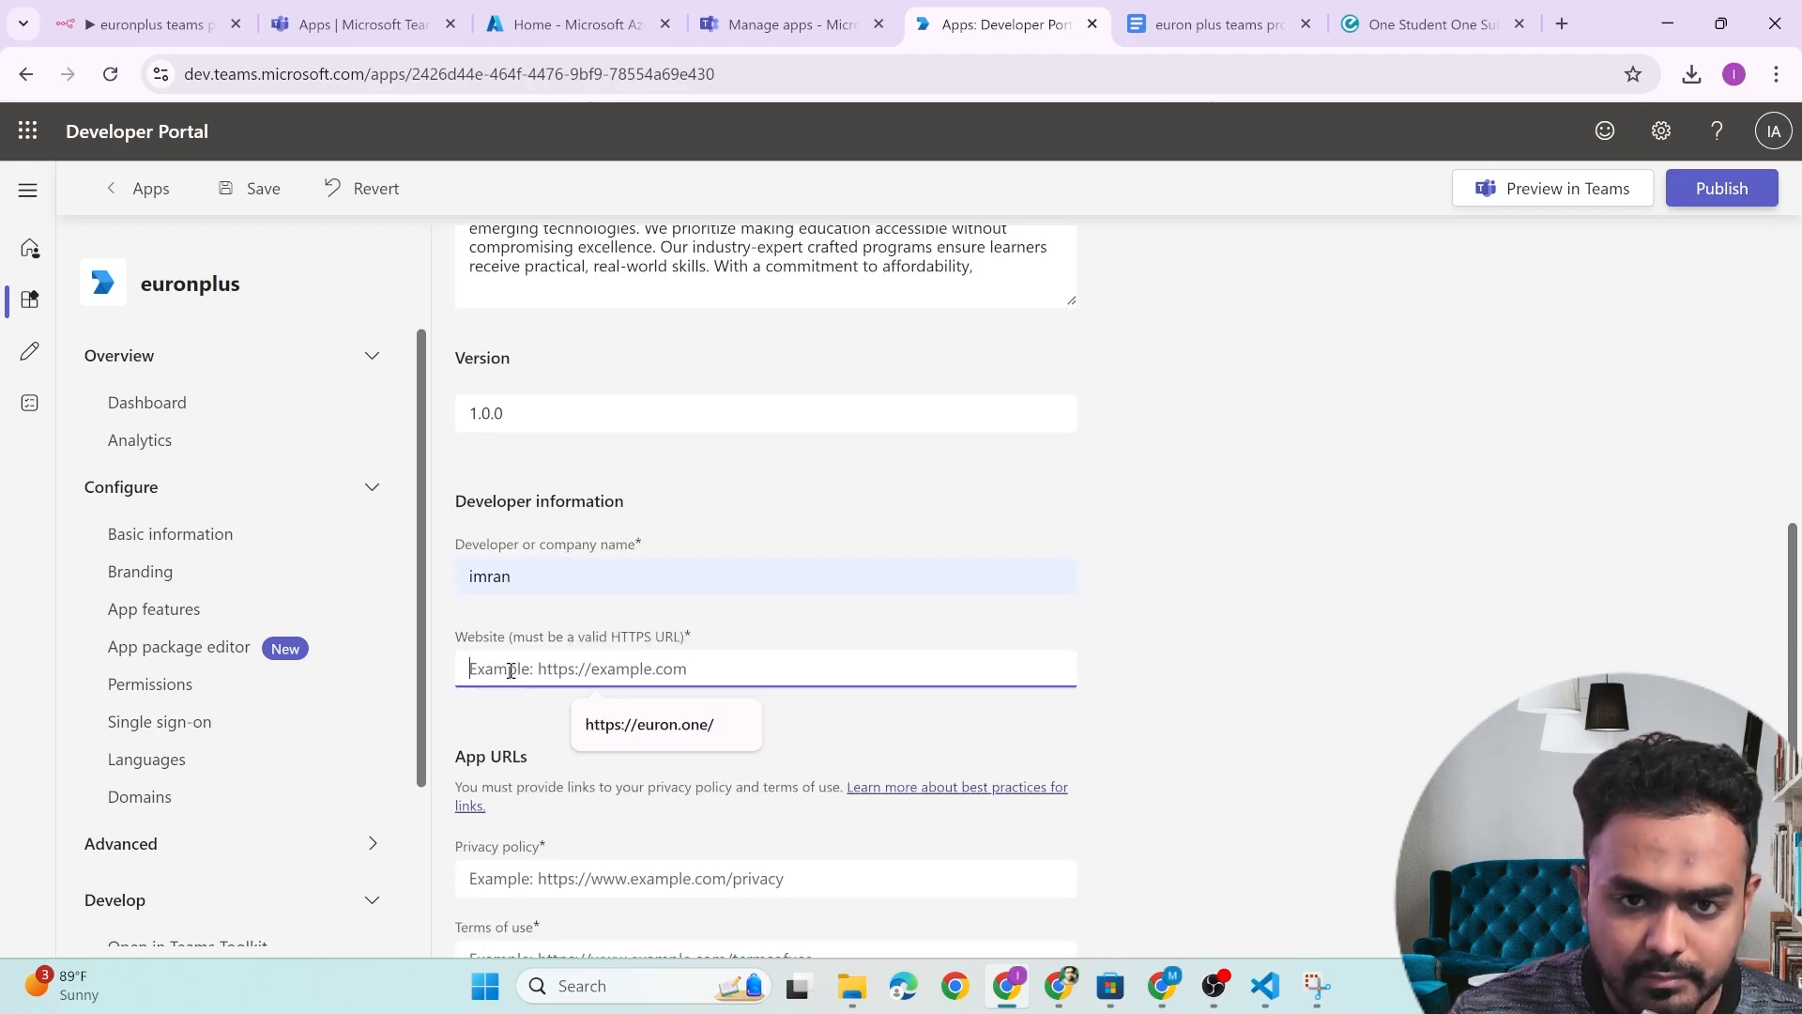
pyautogui.click(635, 724)
pyautogui.scroll(-4, 634, 657)
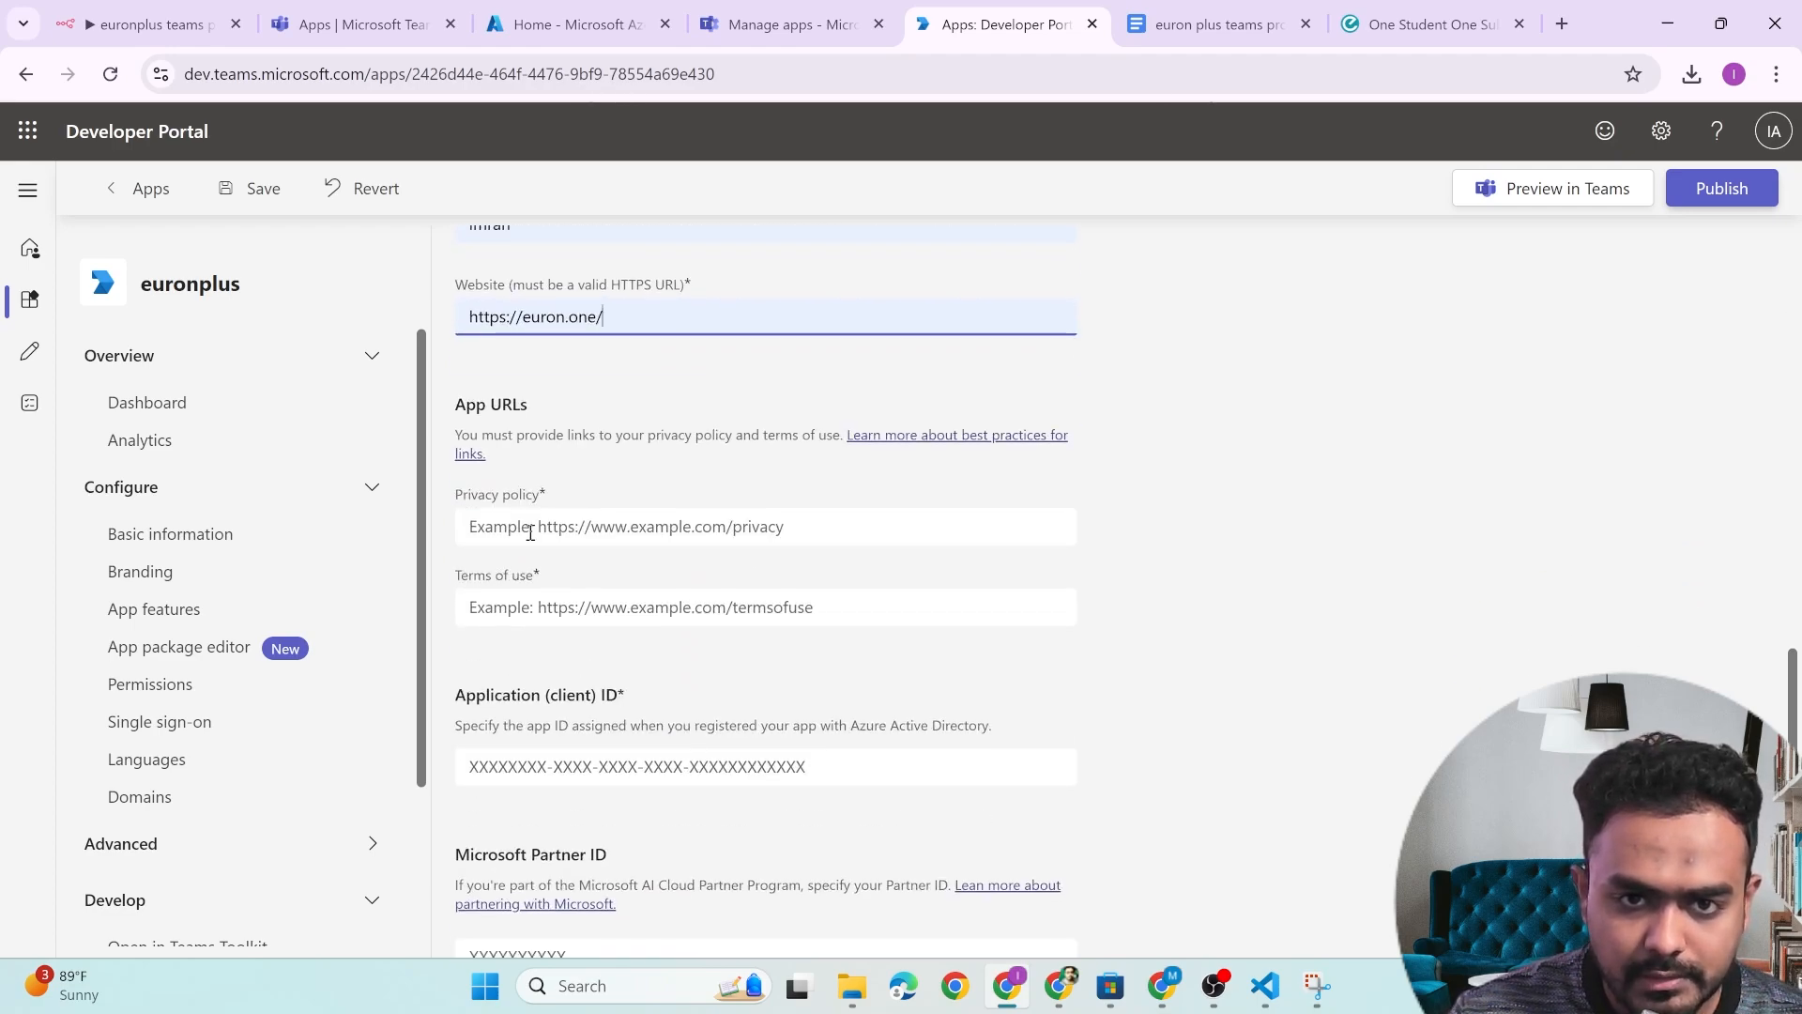
pyautogui.click(526, 525)
pyautogui.click(620, 582)
pyautogui.click(631, 608)
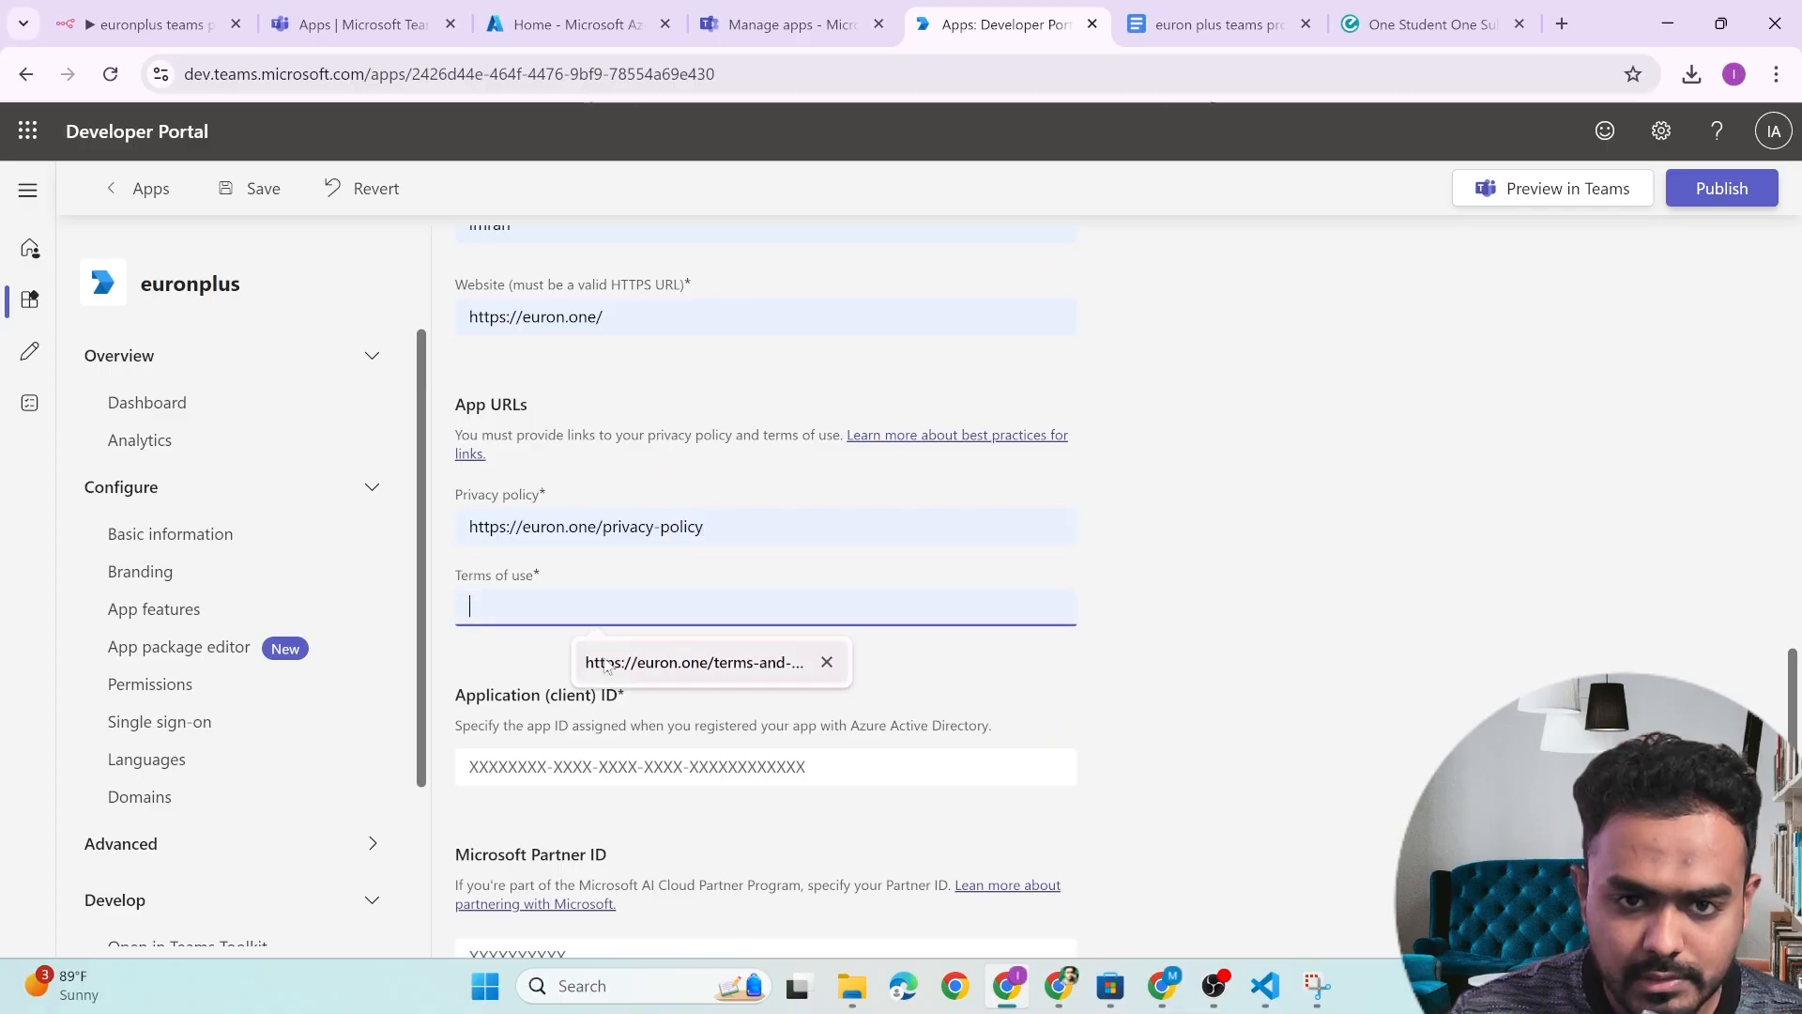
pyautogui.click(633, 666)
pyautogui.scroll(-1, 589, 713)
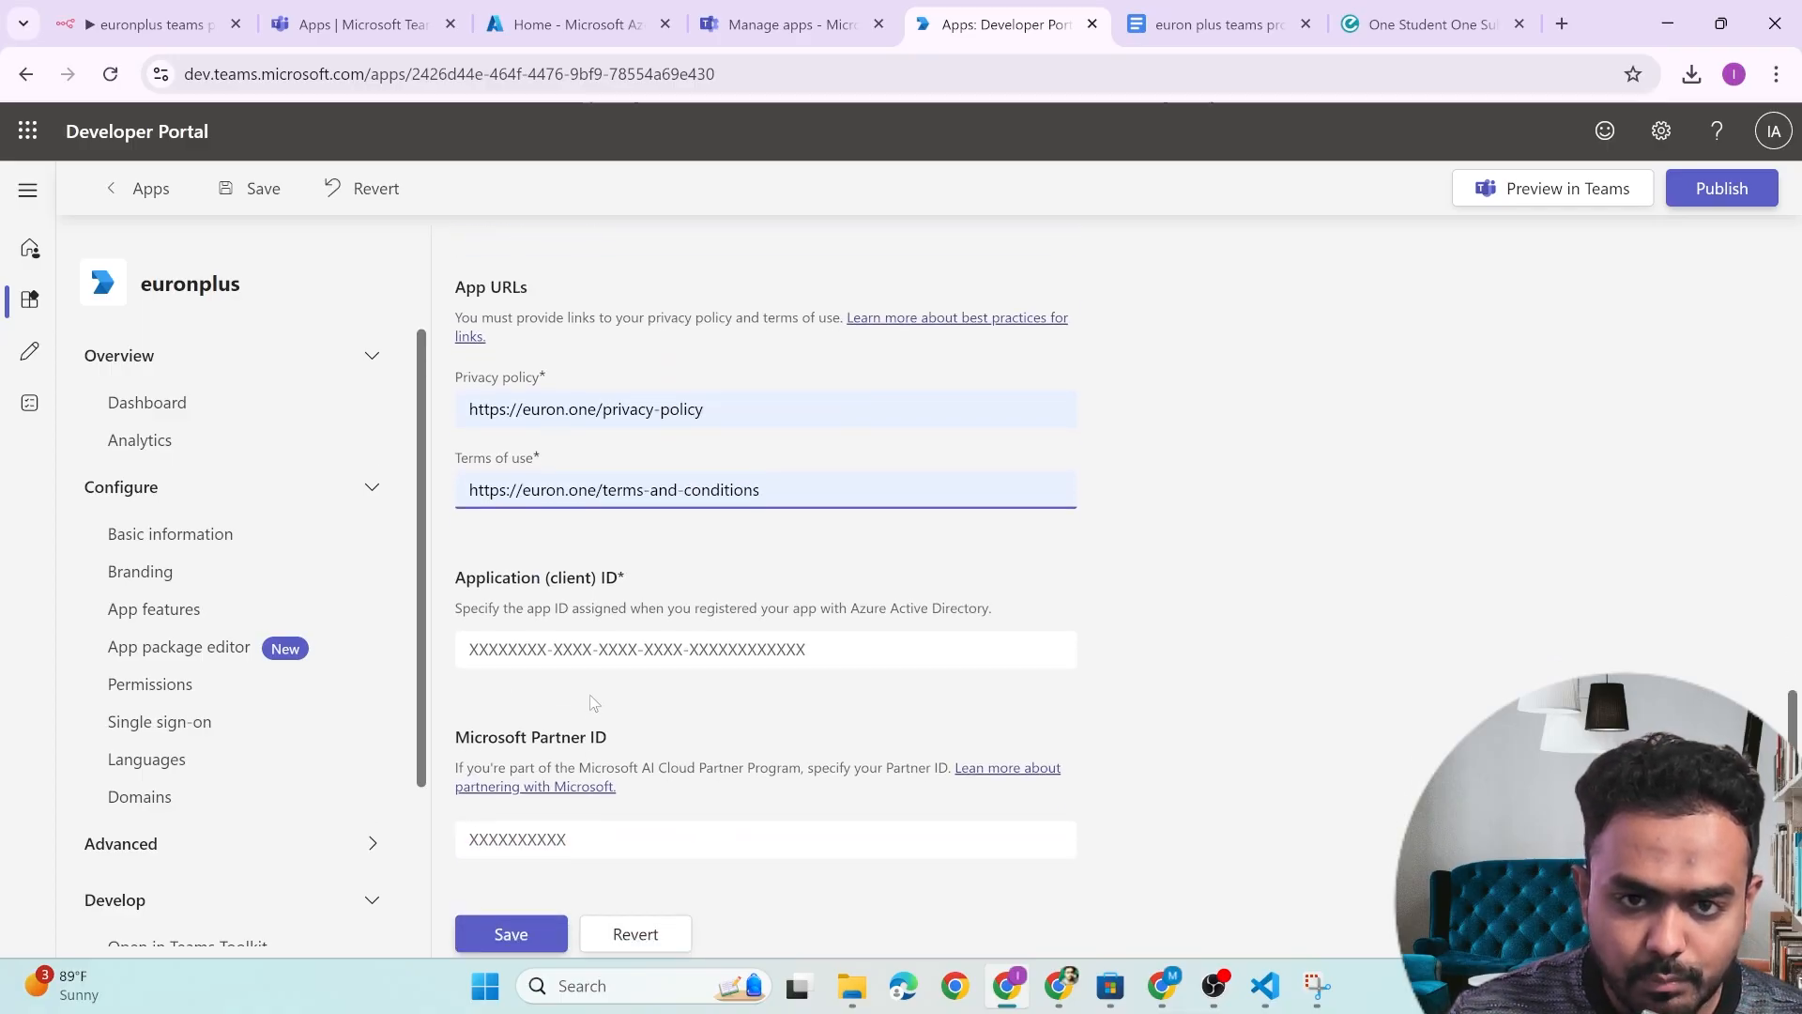
# In the Azure portal, open euronplusapp from all app registrations in Microsoft Entra ID and copy its application (client) ID
pyautogui.click(581, 647)
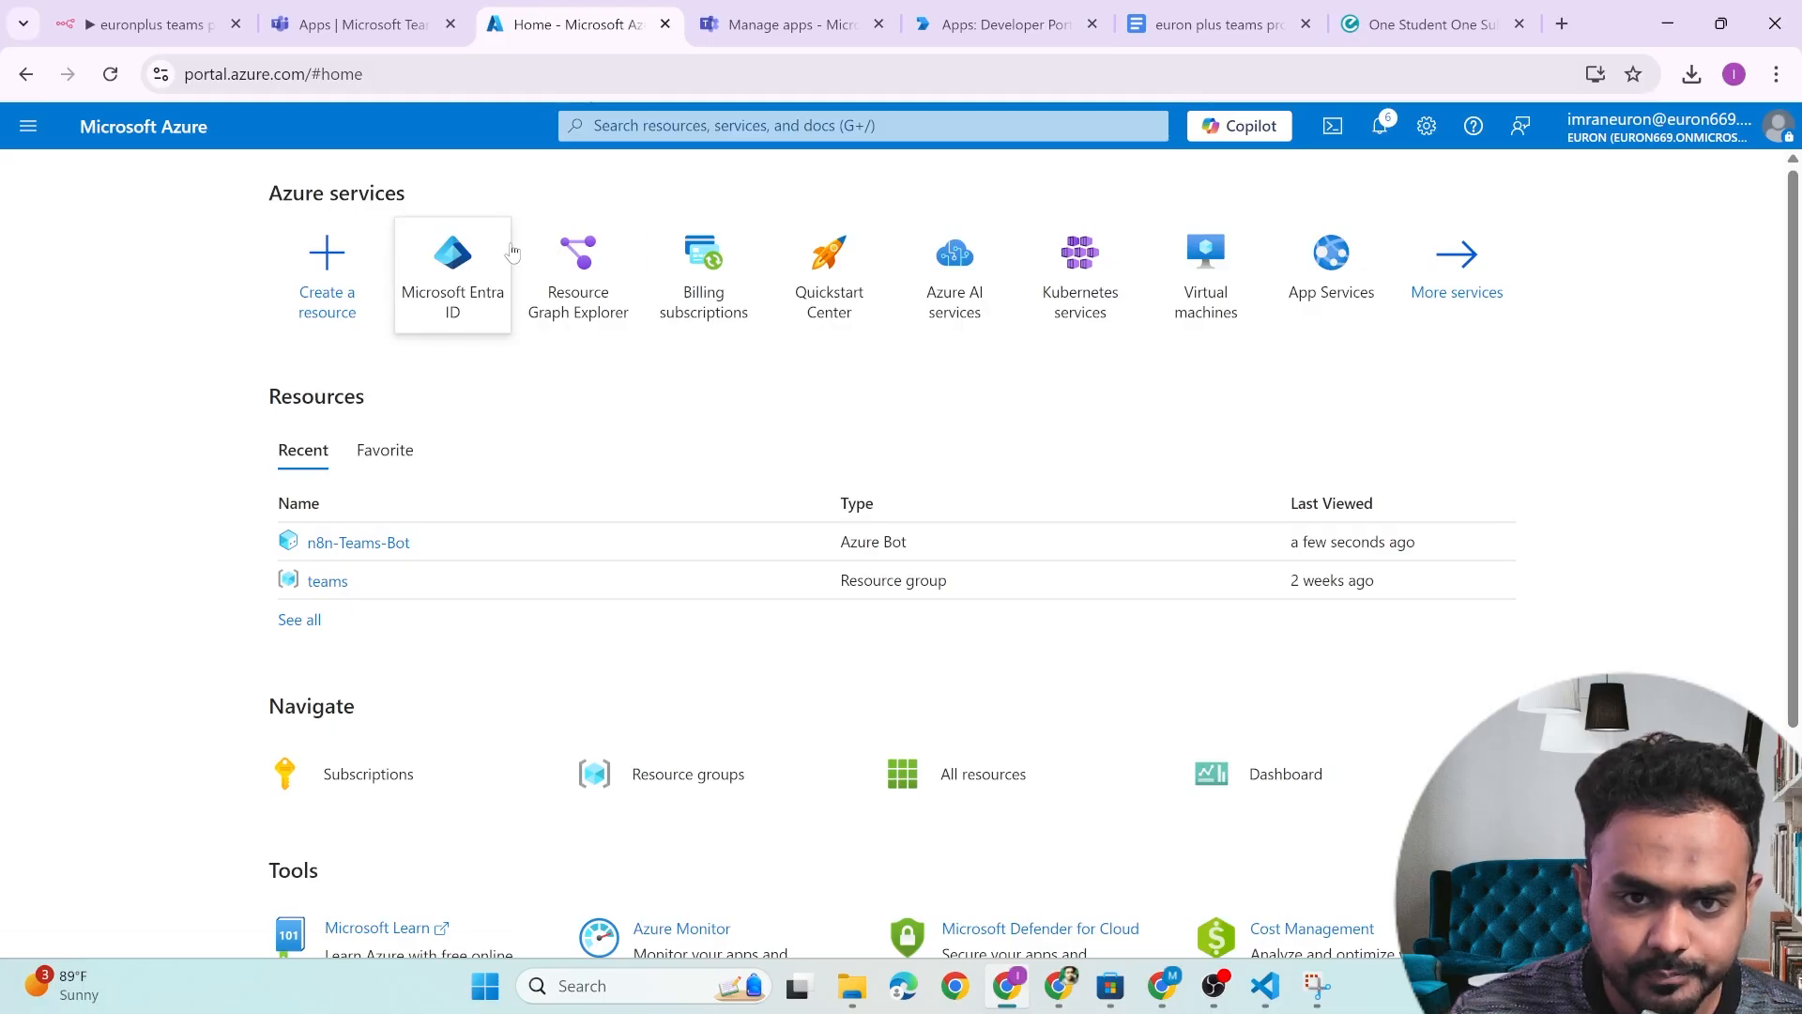
pyautogui.click(450, 272)
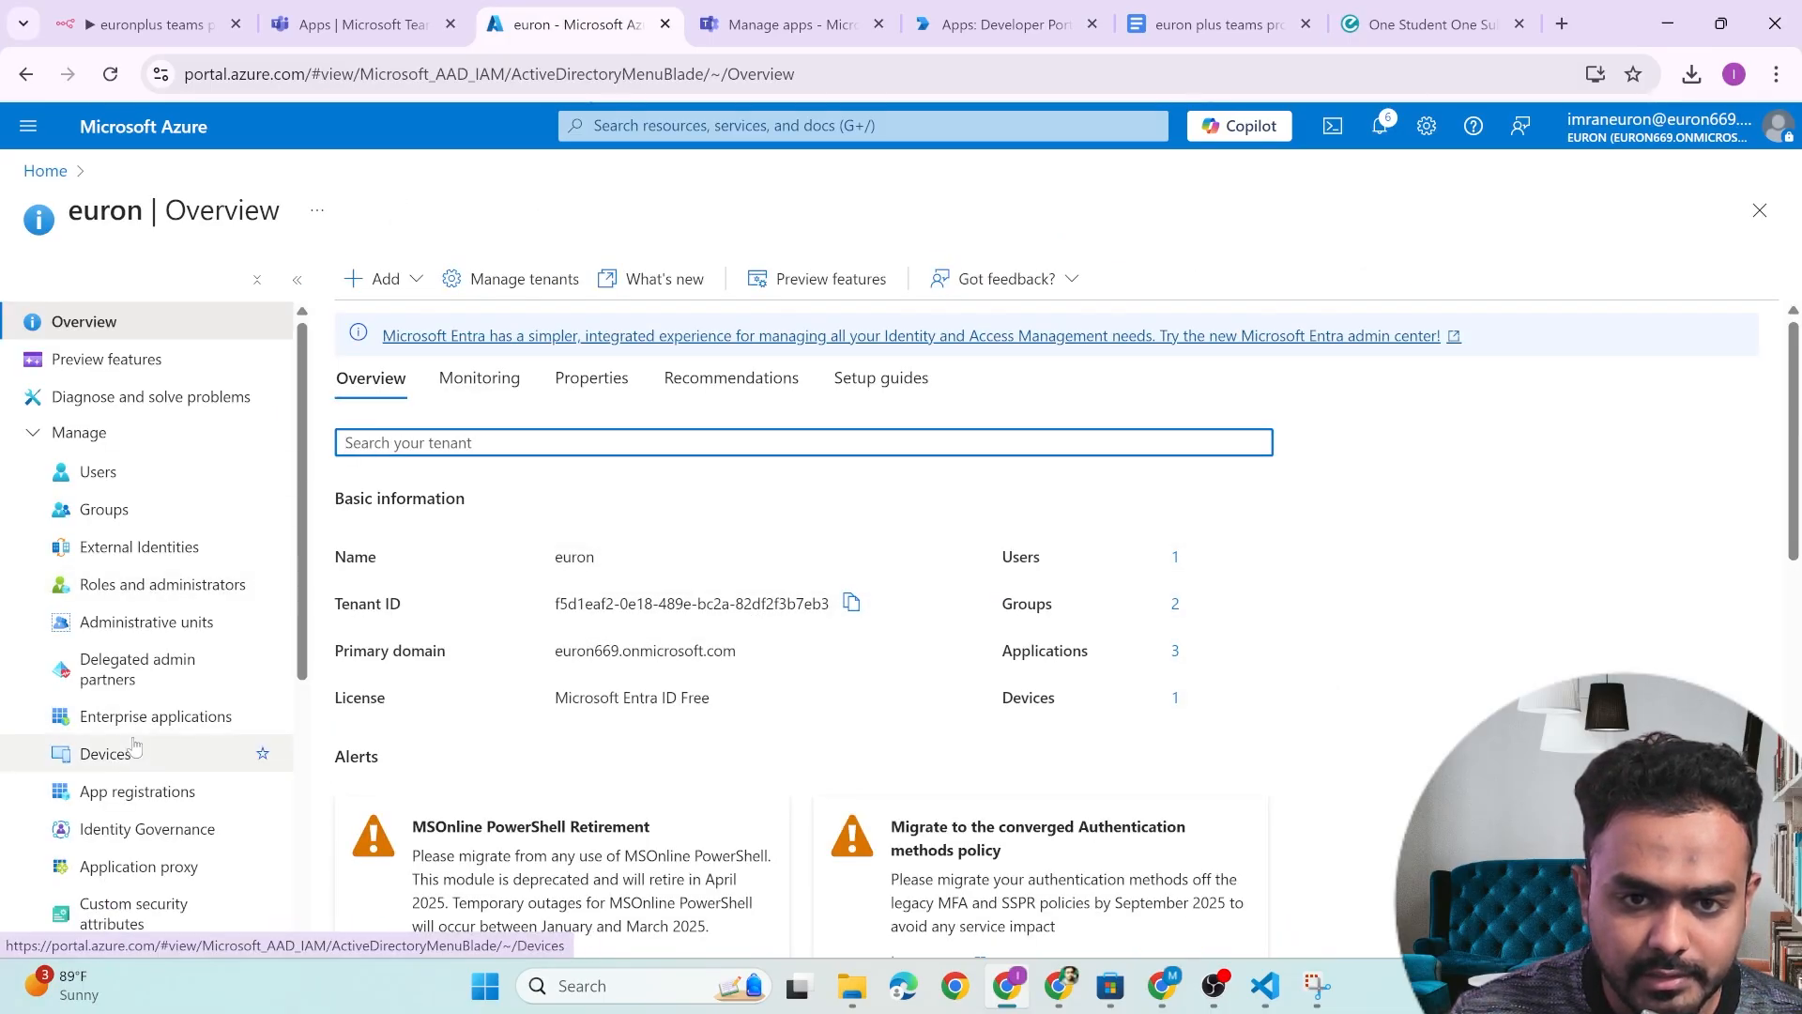
pyautogui.click(138, 791)
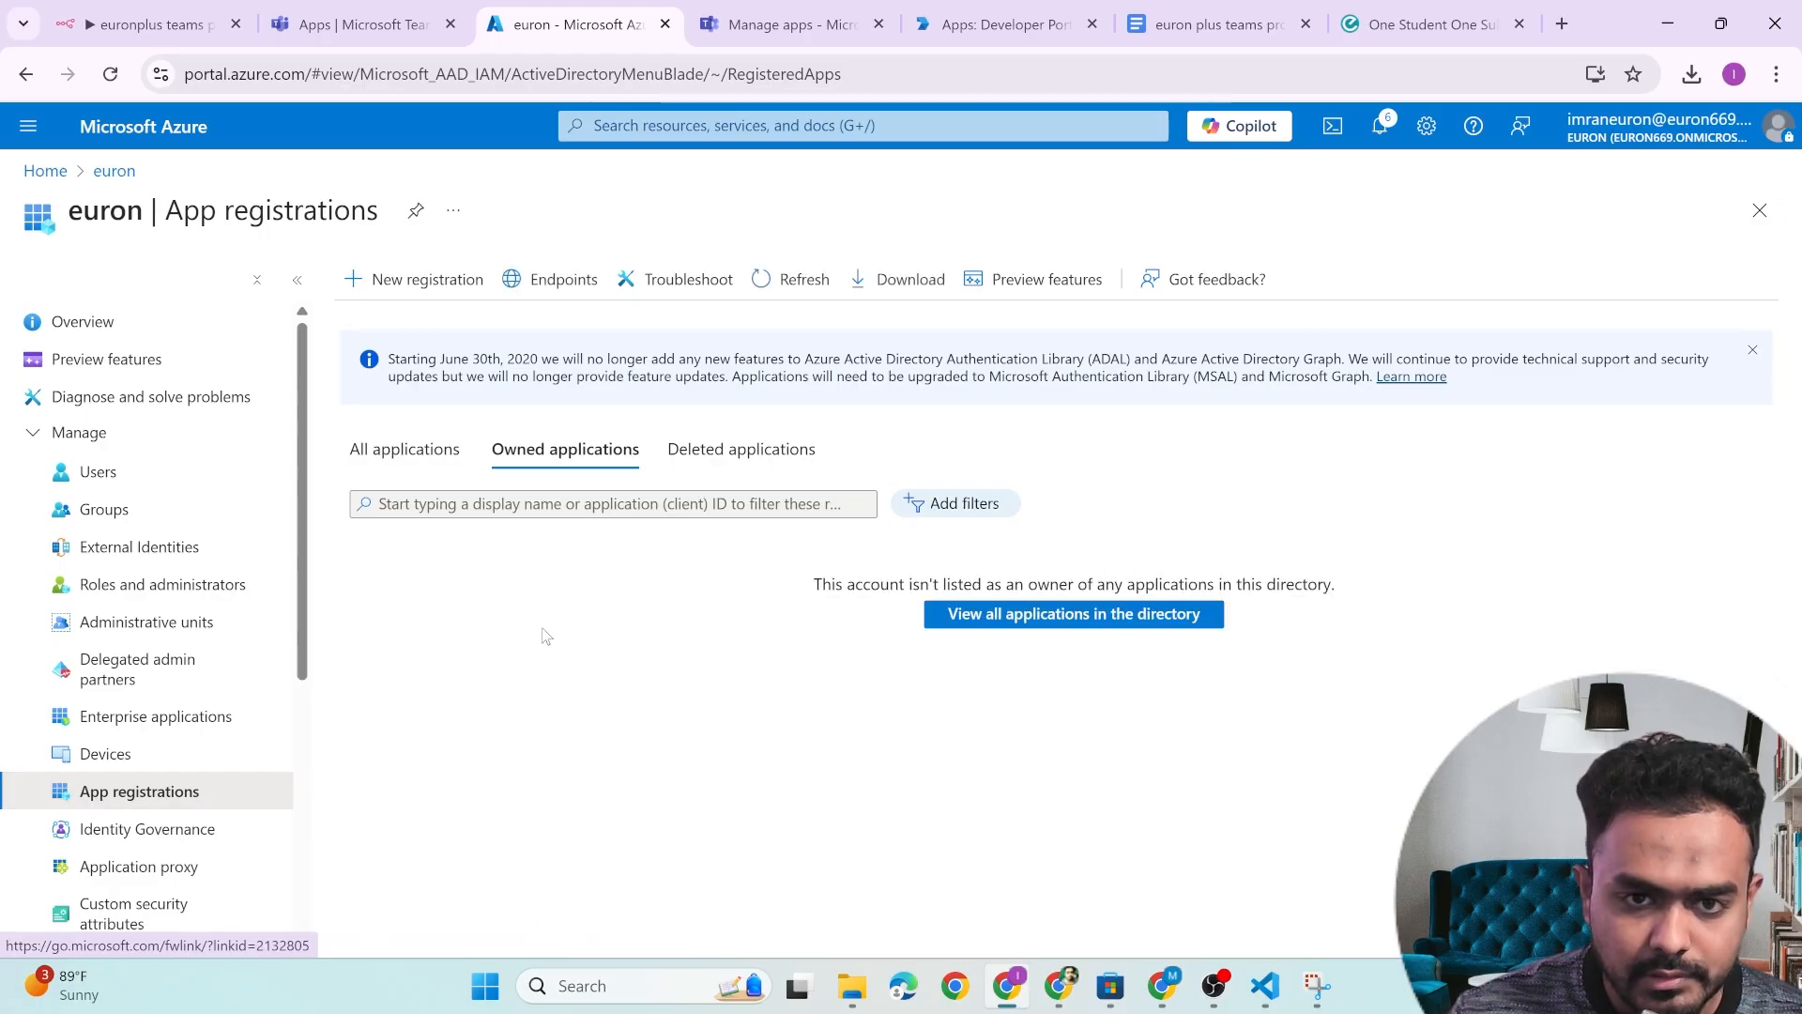
pyautogui.click(405, 448)
pyautogui.click(456, 634)
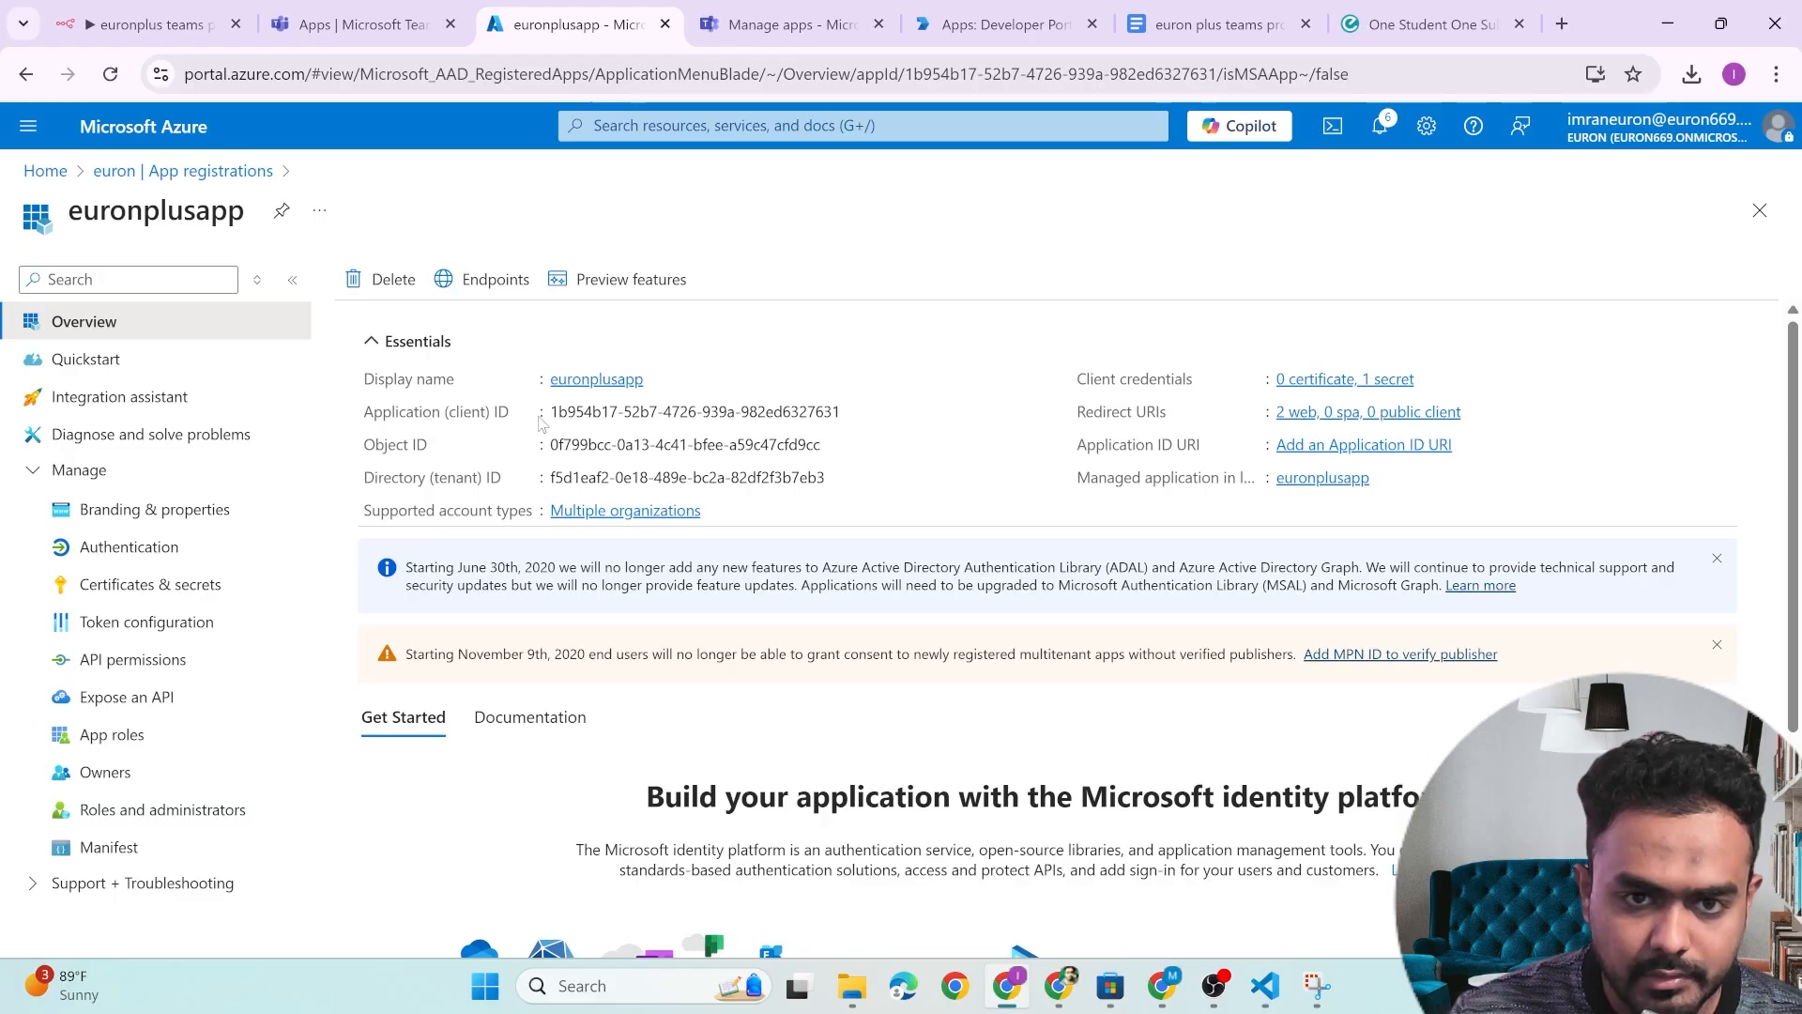
pyautogui.click(855, 413)
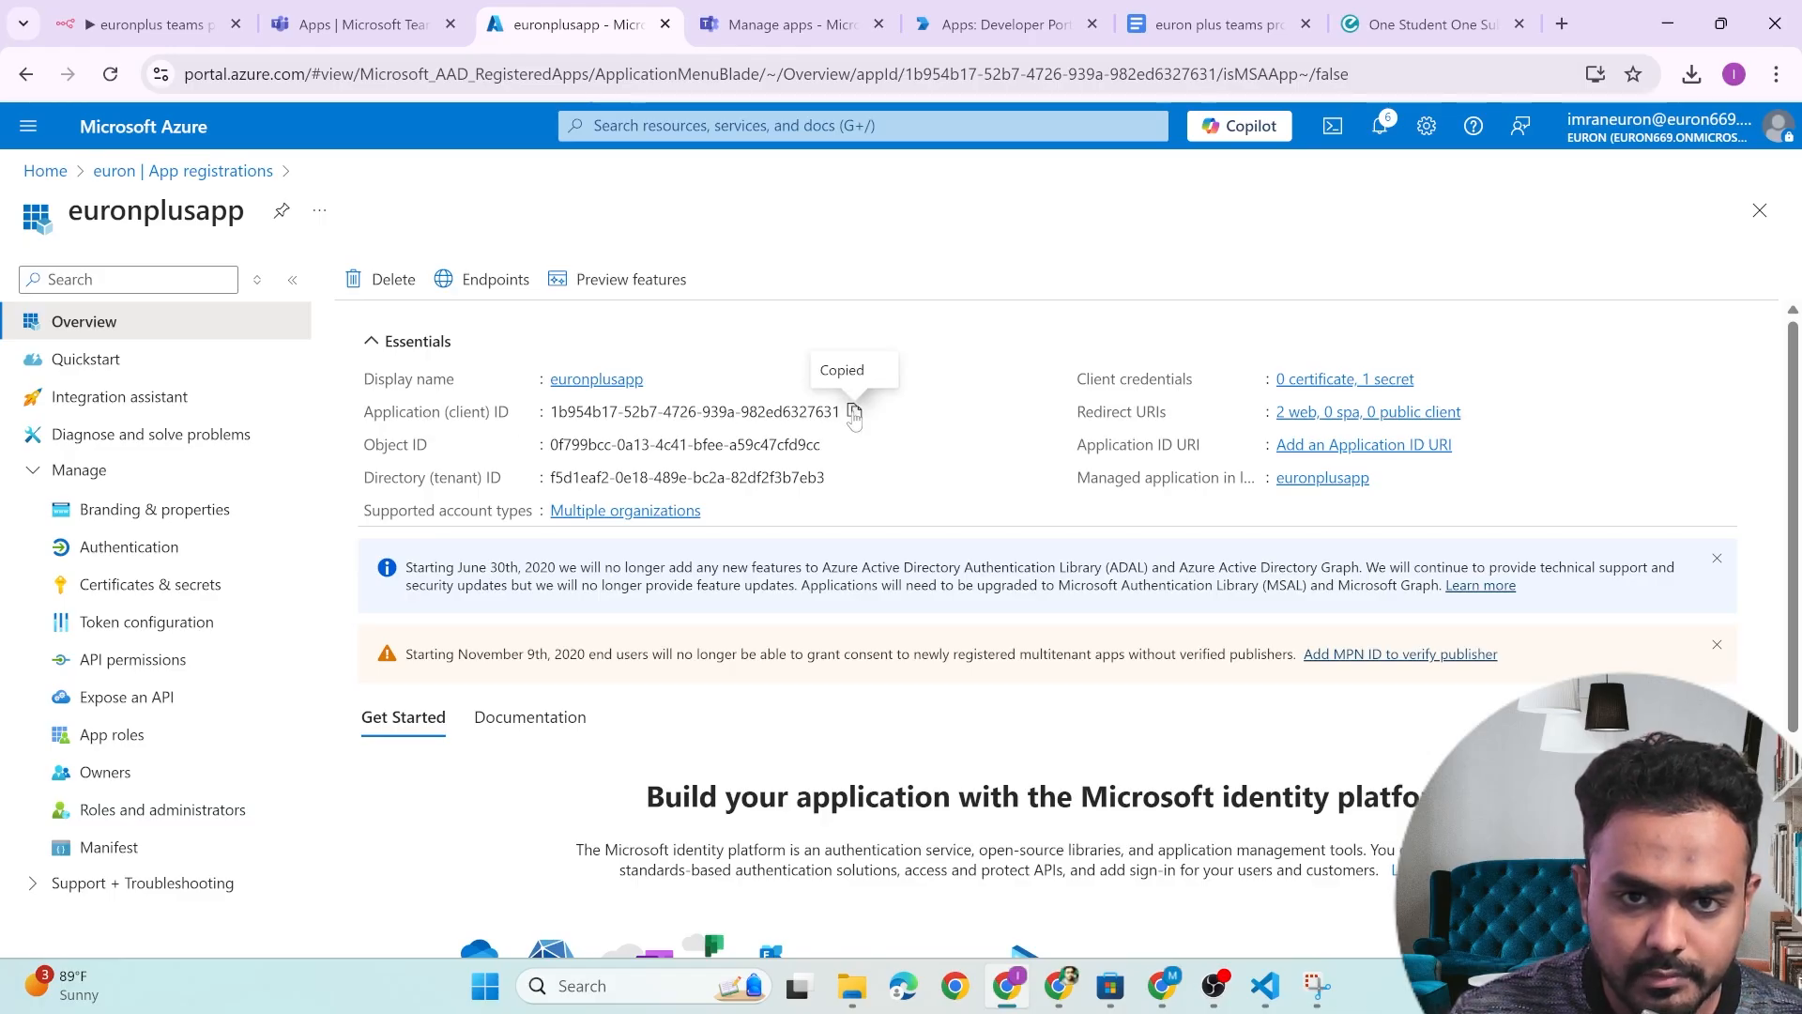
# Back in the Developer Portal, paste the copied ID as the app's Application (client) ID and save the basic information
pyautogui.click(995, 24)
pyautogui.click(554, 647)
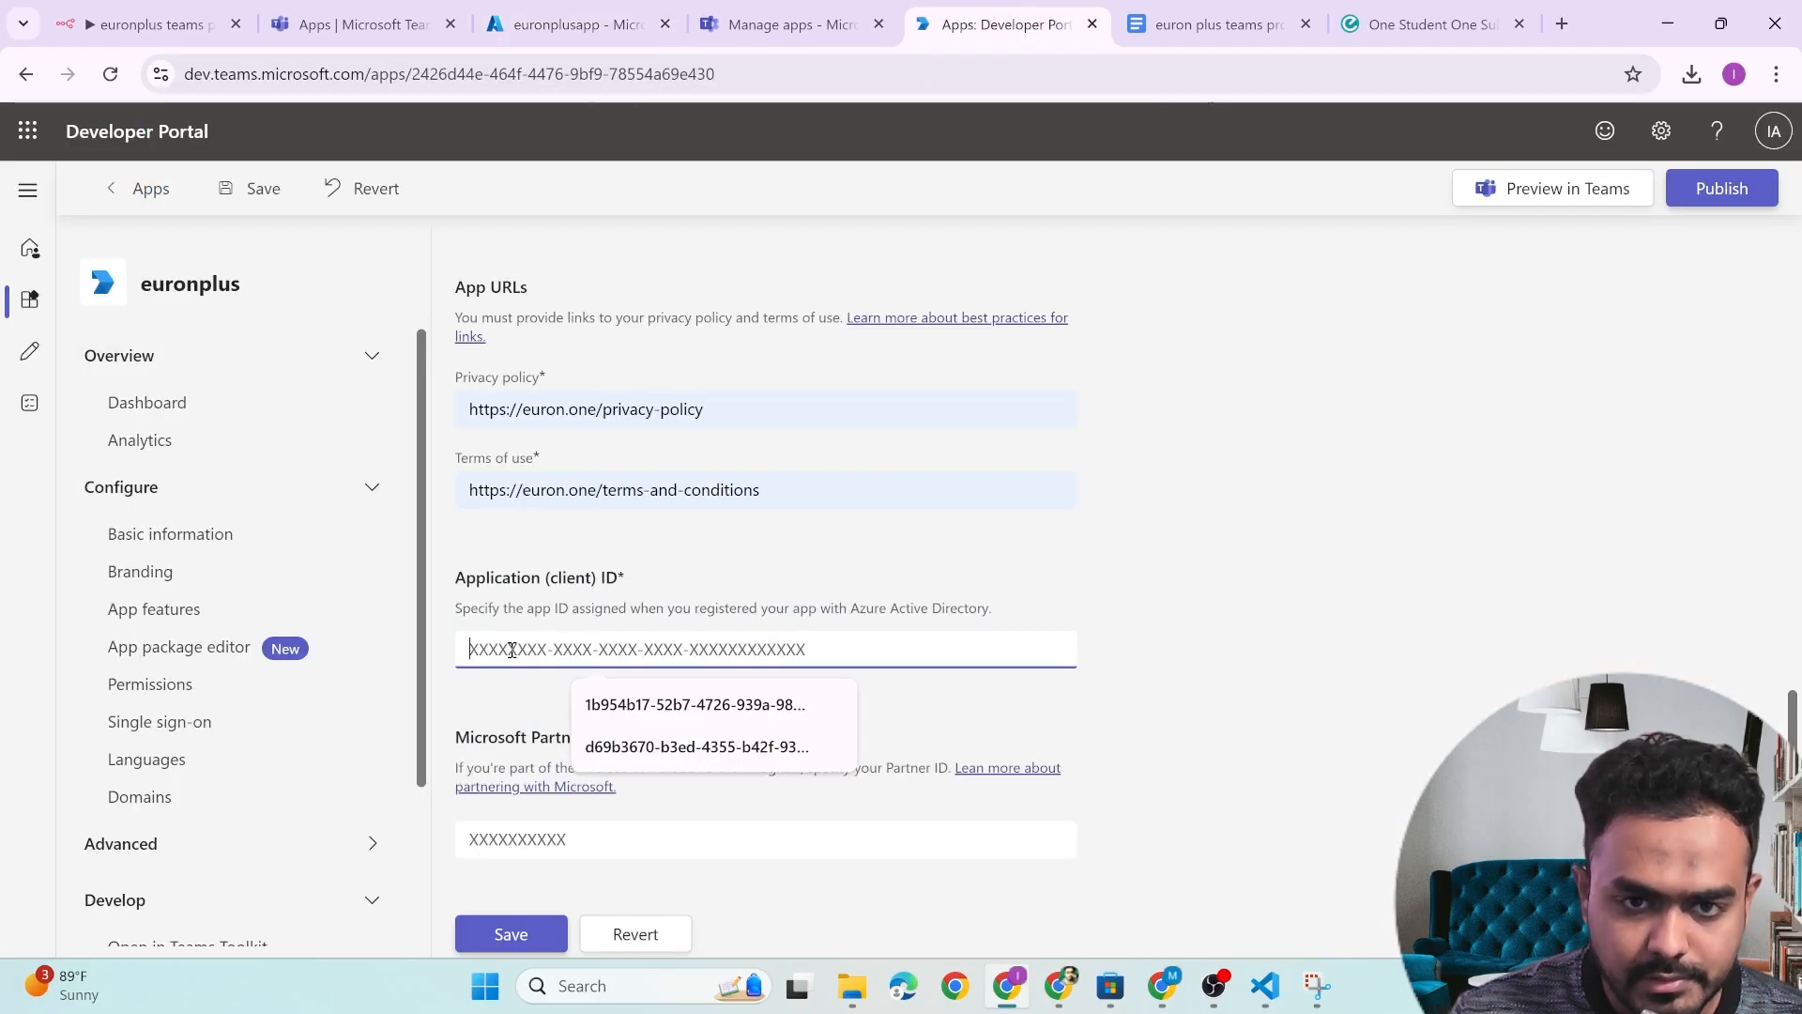
pyautogui.hotkey('ctrl', 'v')
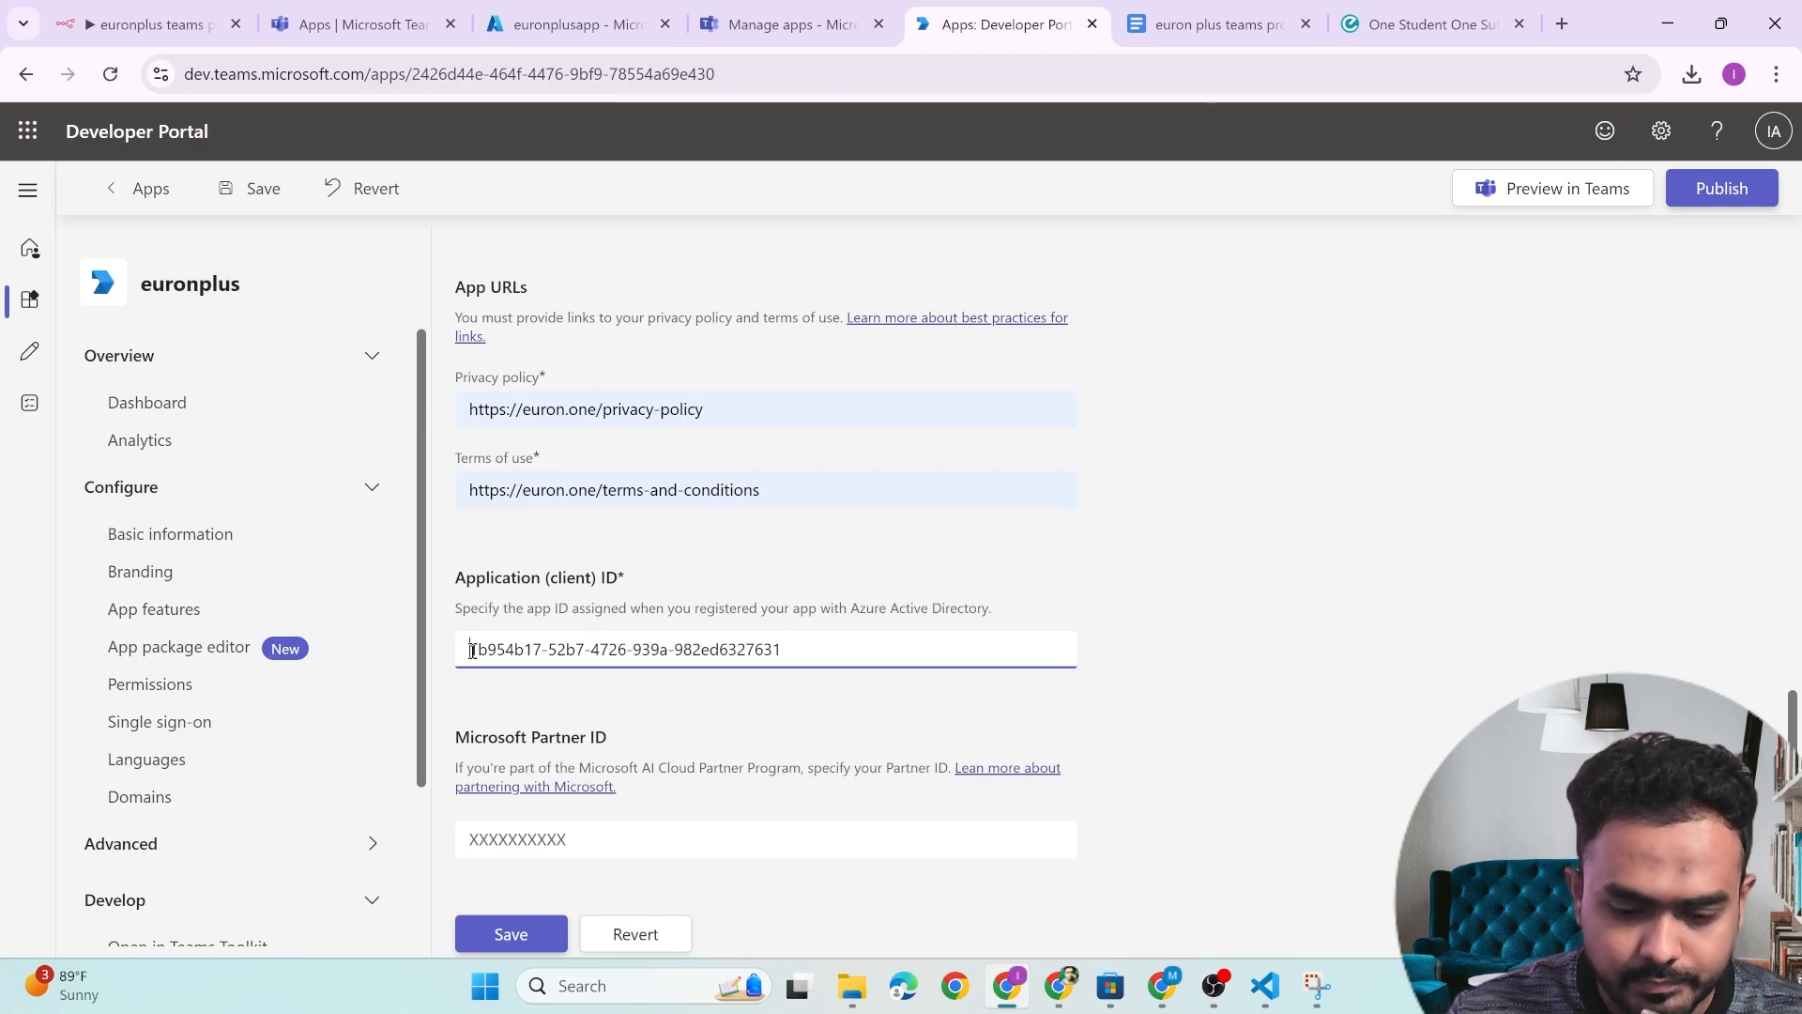
pyautogui.click(1274, 642)
pyautogui.scroll(-1, 1097, 650)
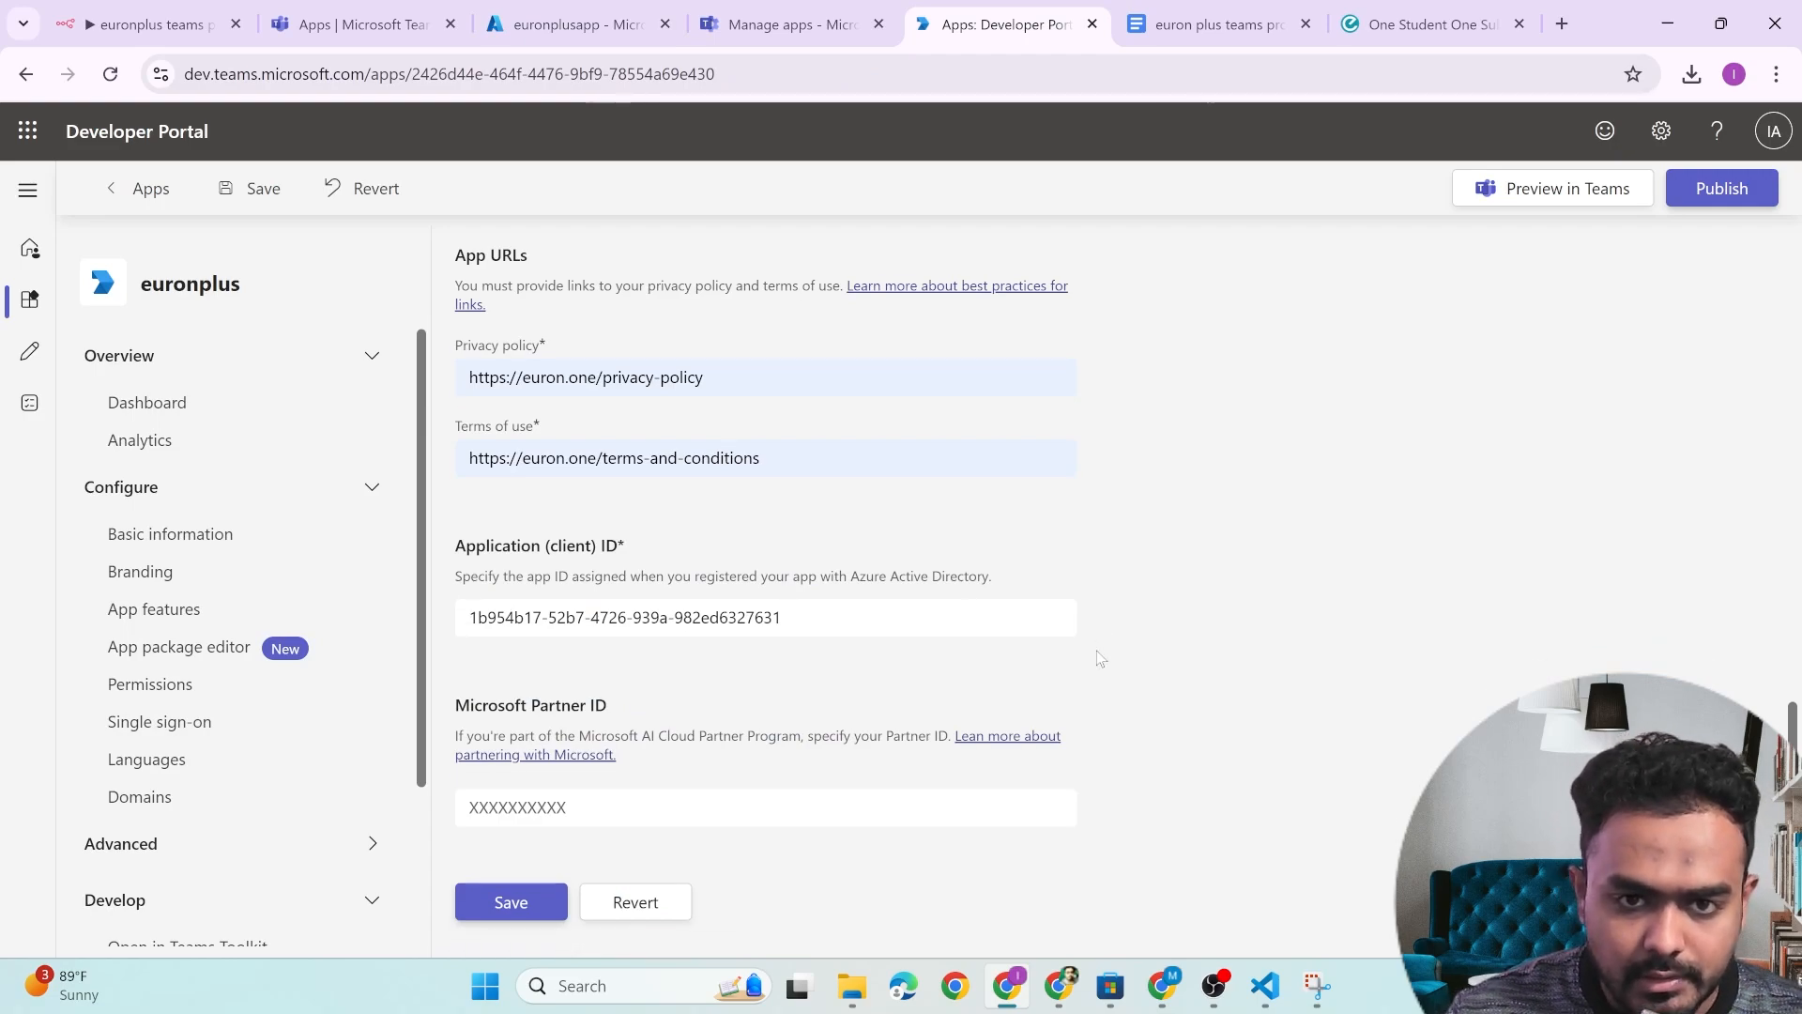
pyautogui.click(495, 906)
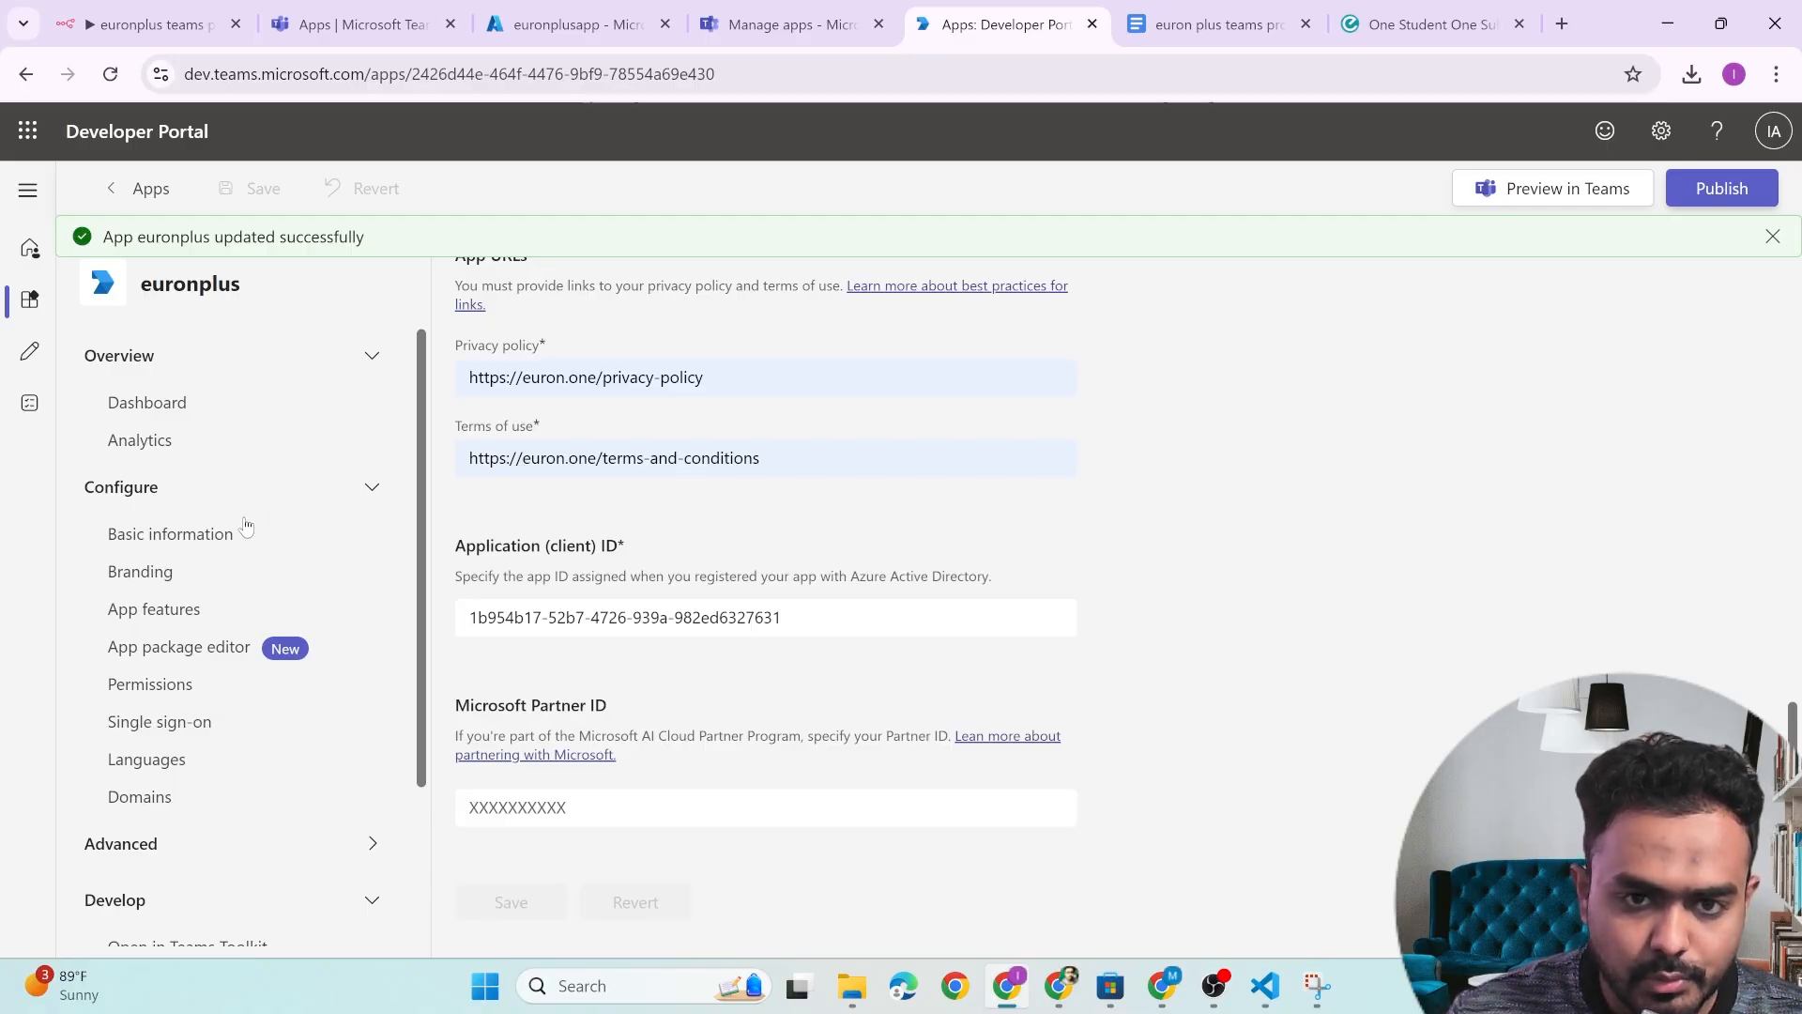
# Open the Bot feature of the euronplus app and choose to identify the bot by entering a bot ID
pyautogui.click(142, 615)
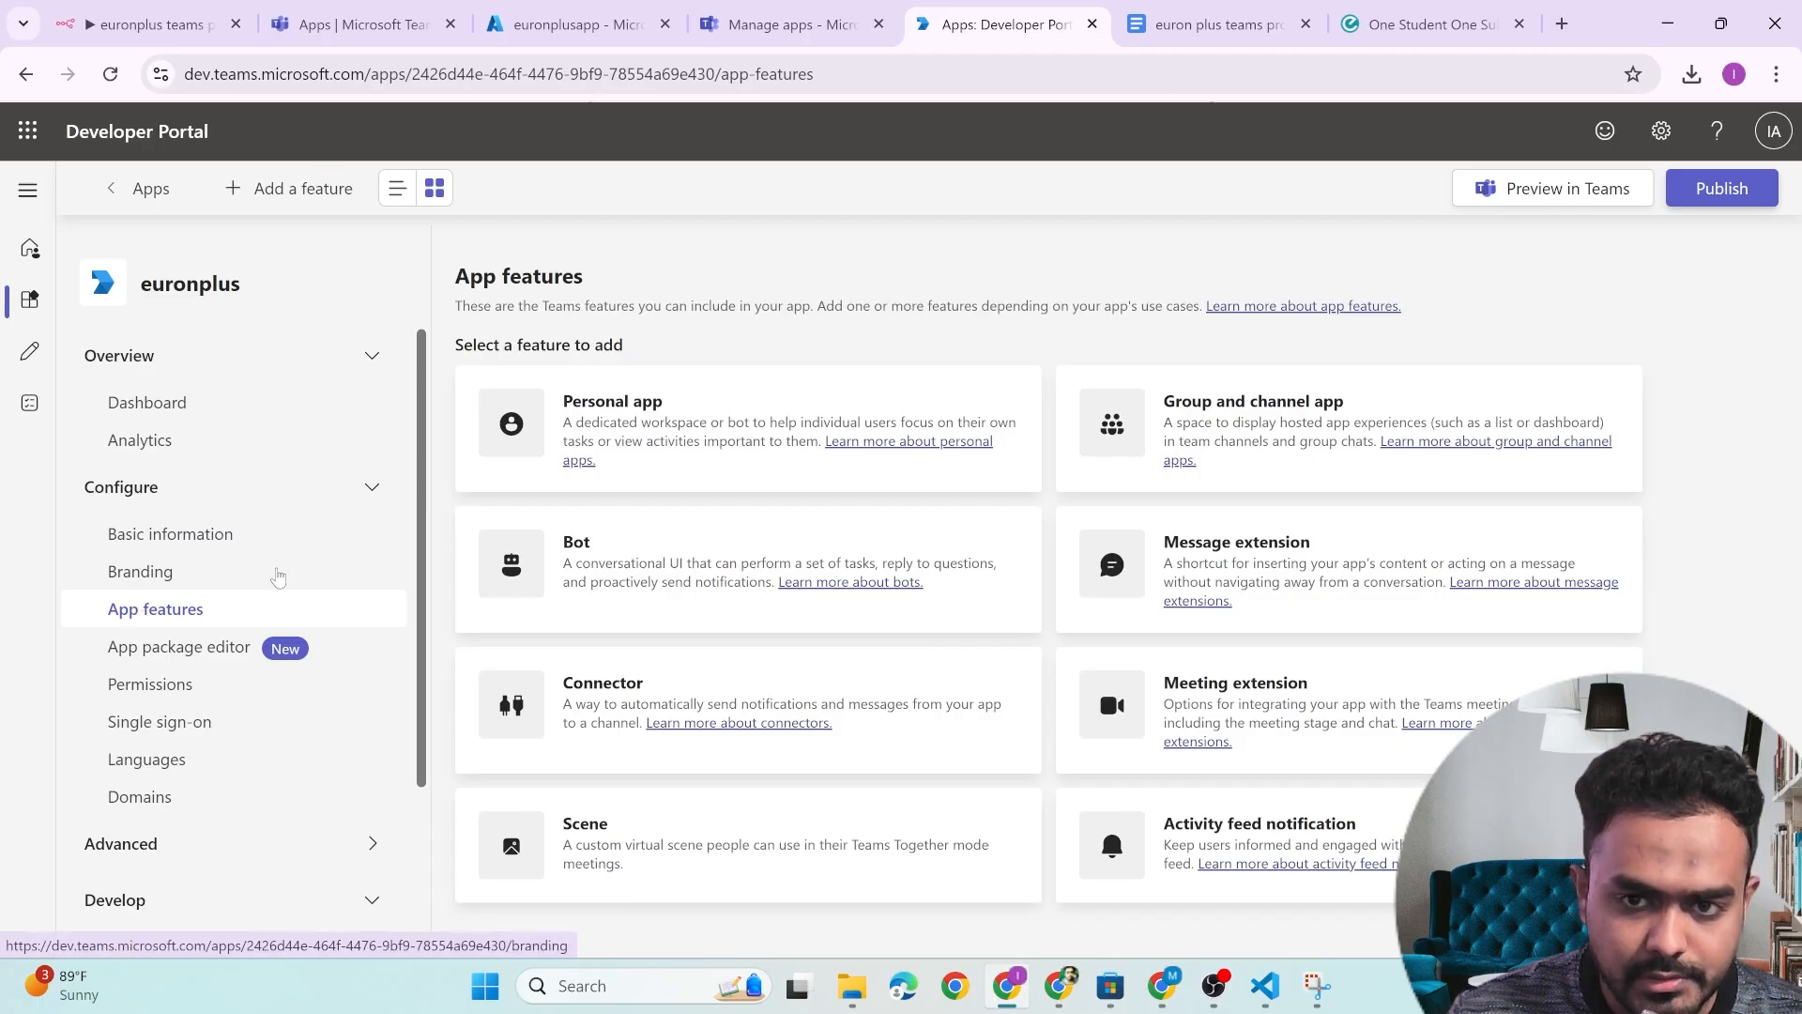
pyautogui.click(644, 562)
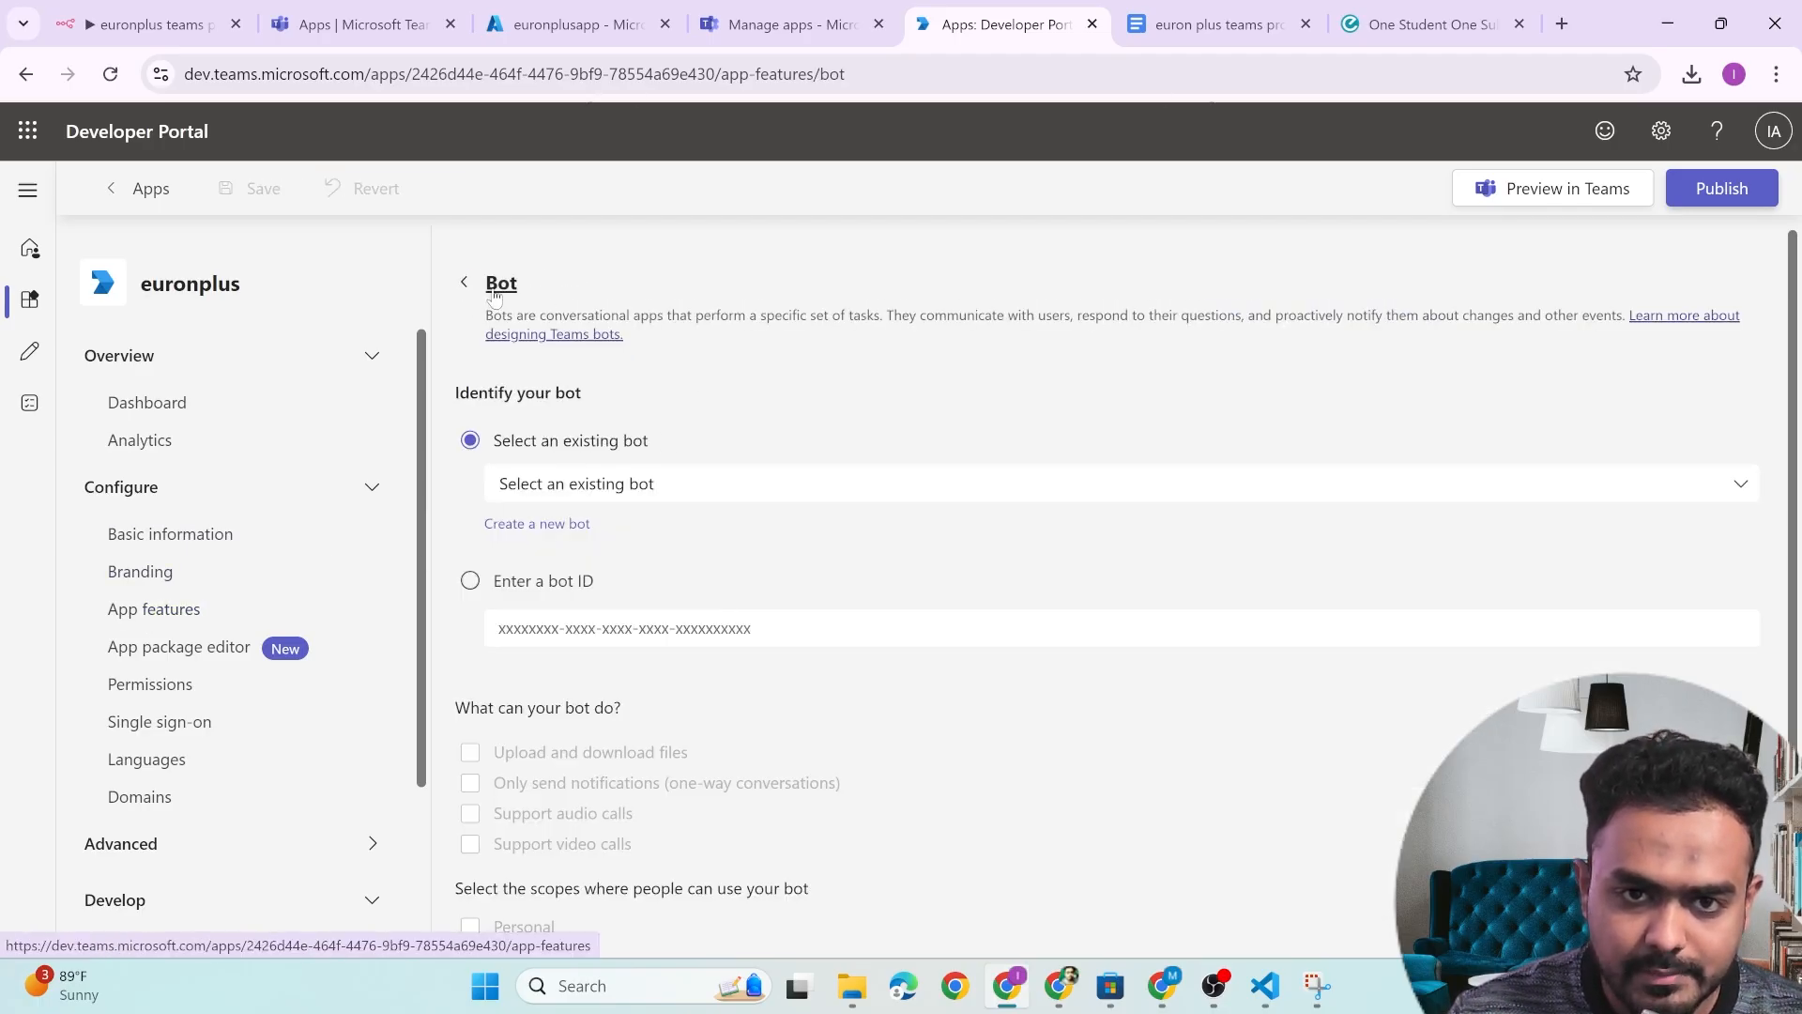
pyautogui.click(471, 582)
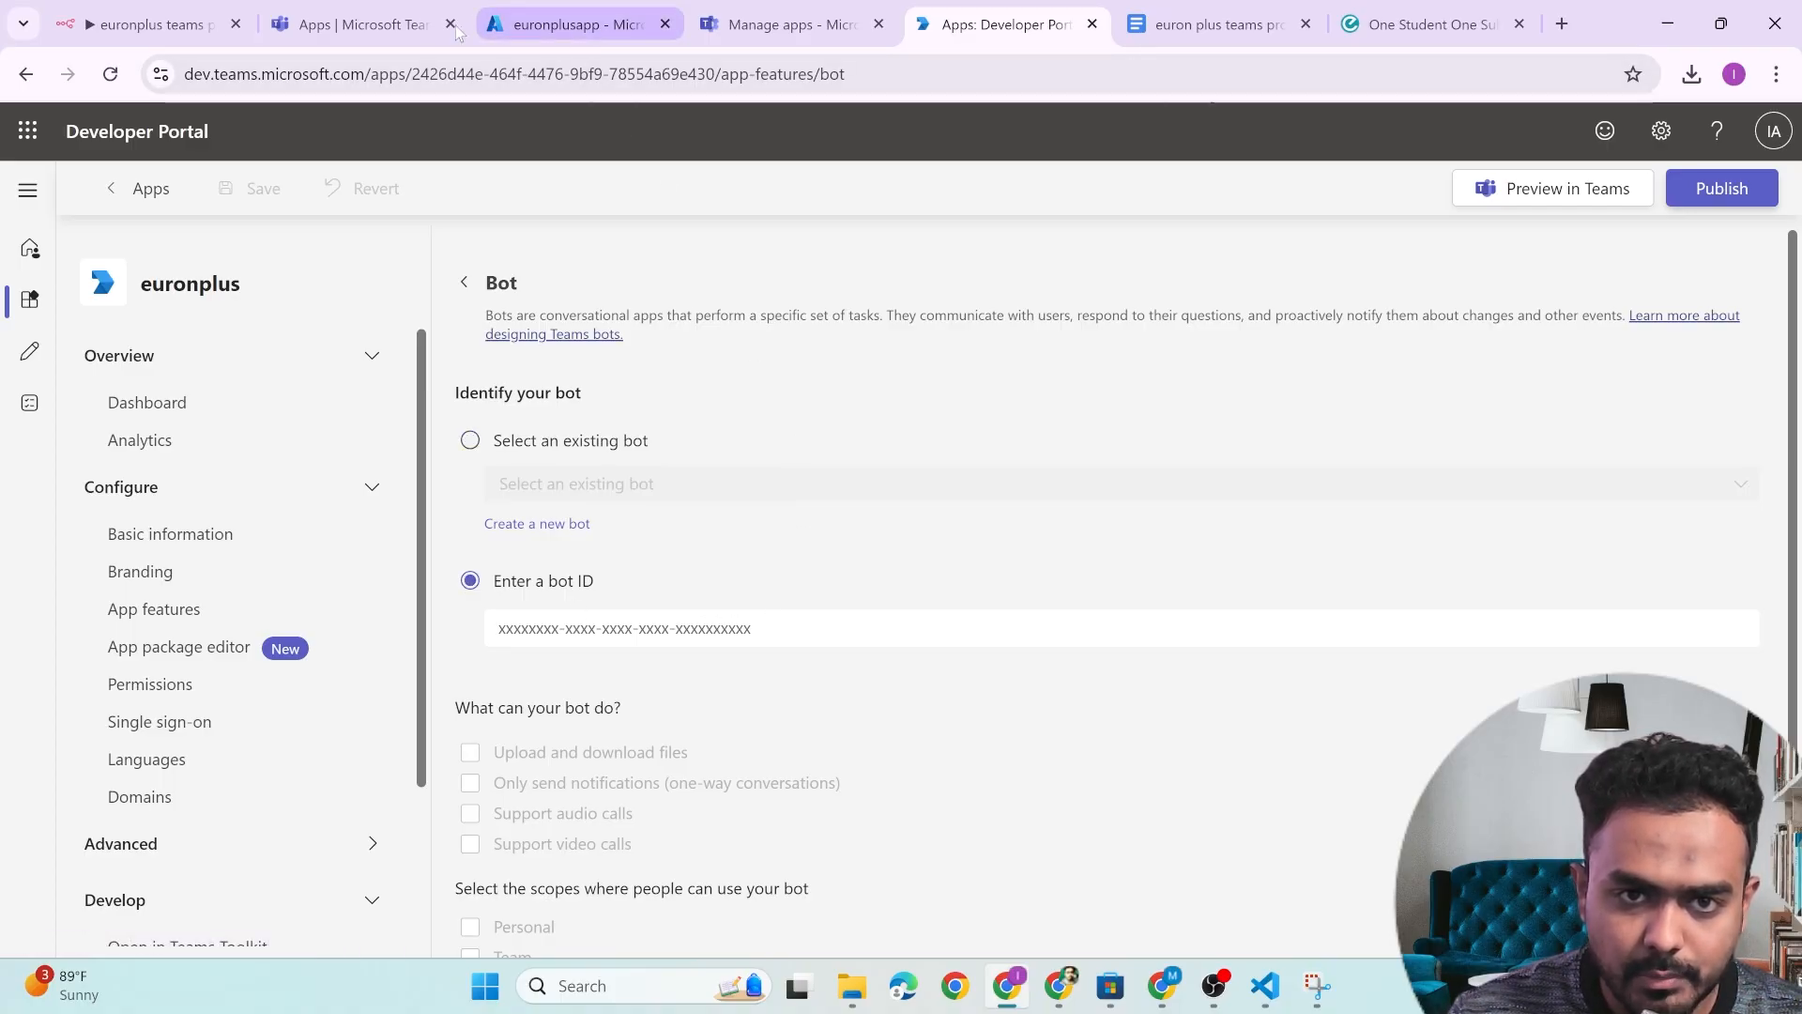
# Copy euronplusapp's application (client) ID from Azure's app registrations and paste it as the bot ID in the Developer Portal
pyautogui.click(371, 25)
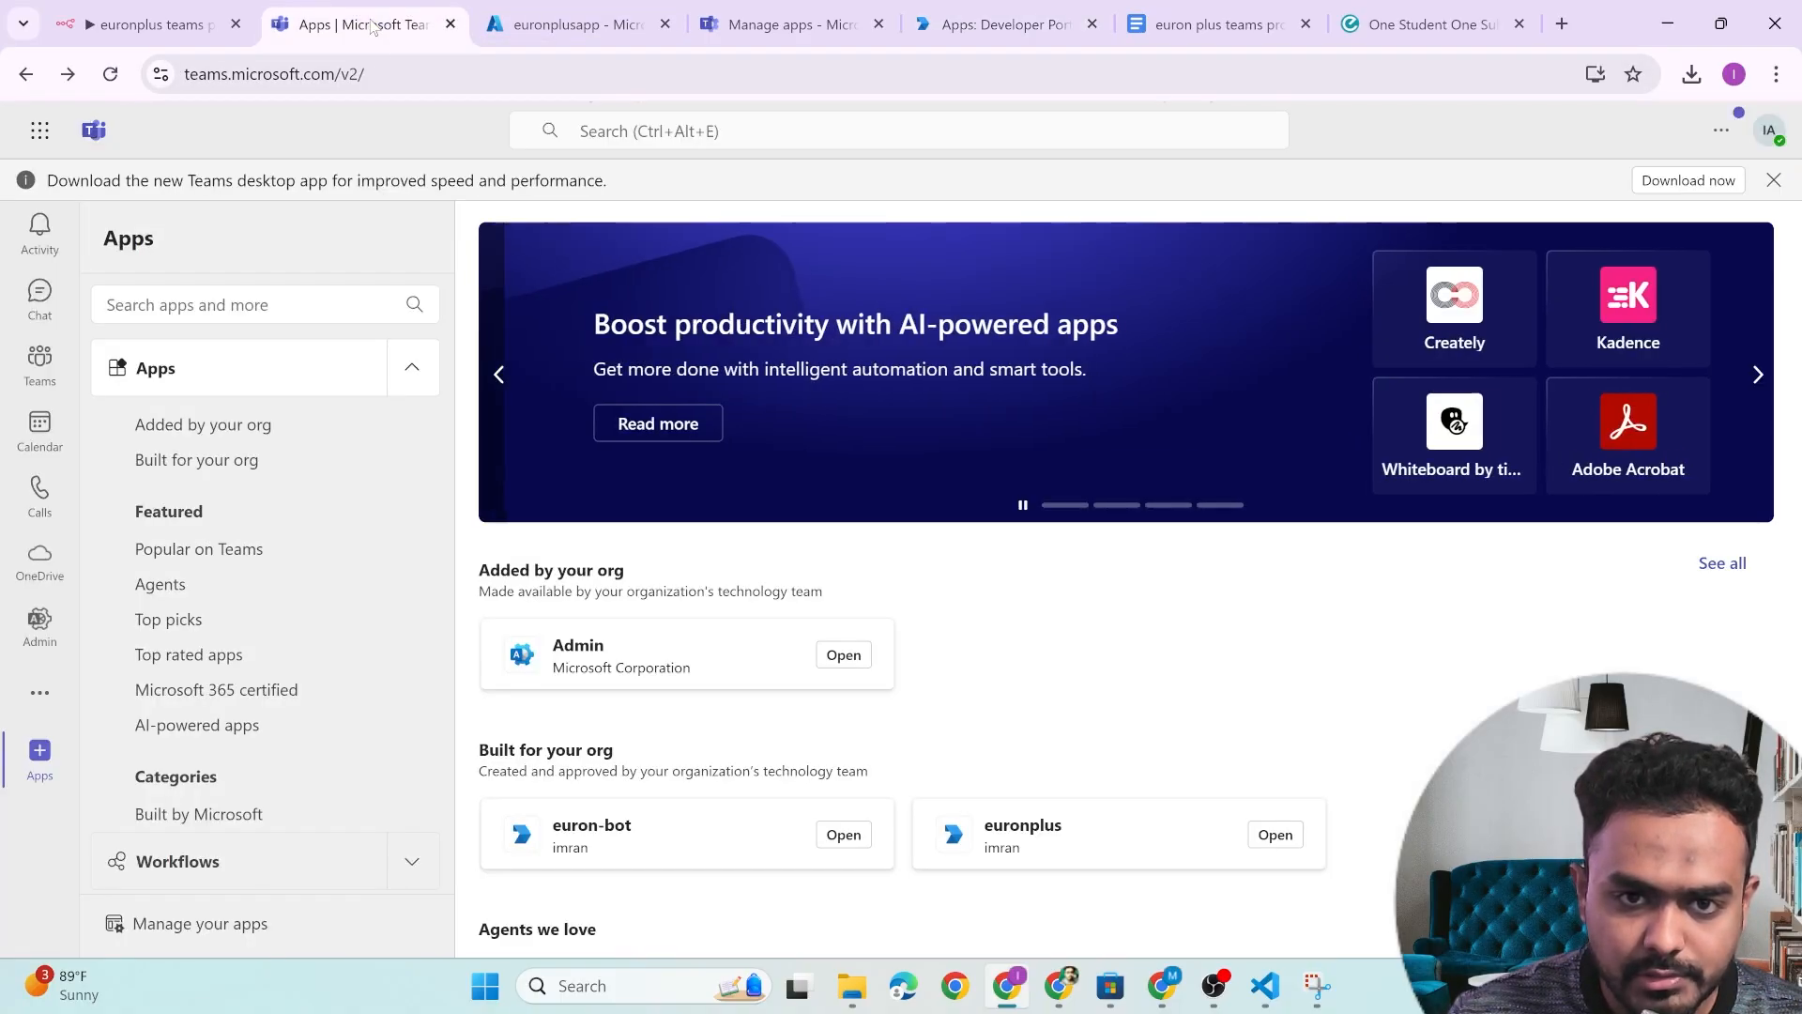
pyautogui.click(582, 38)
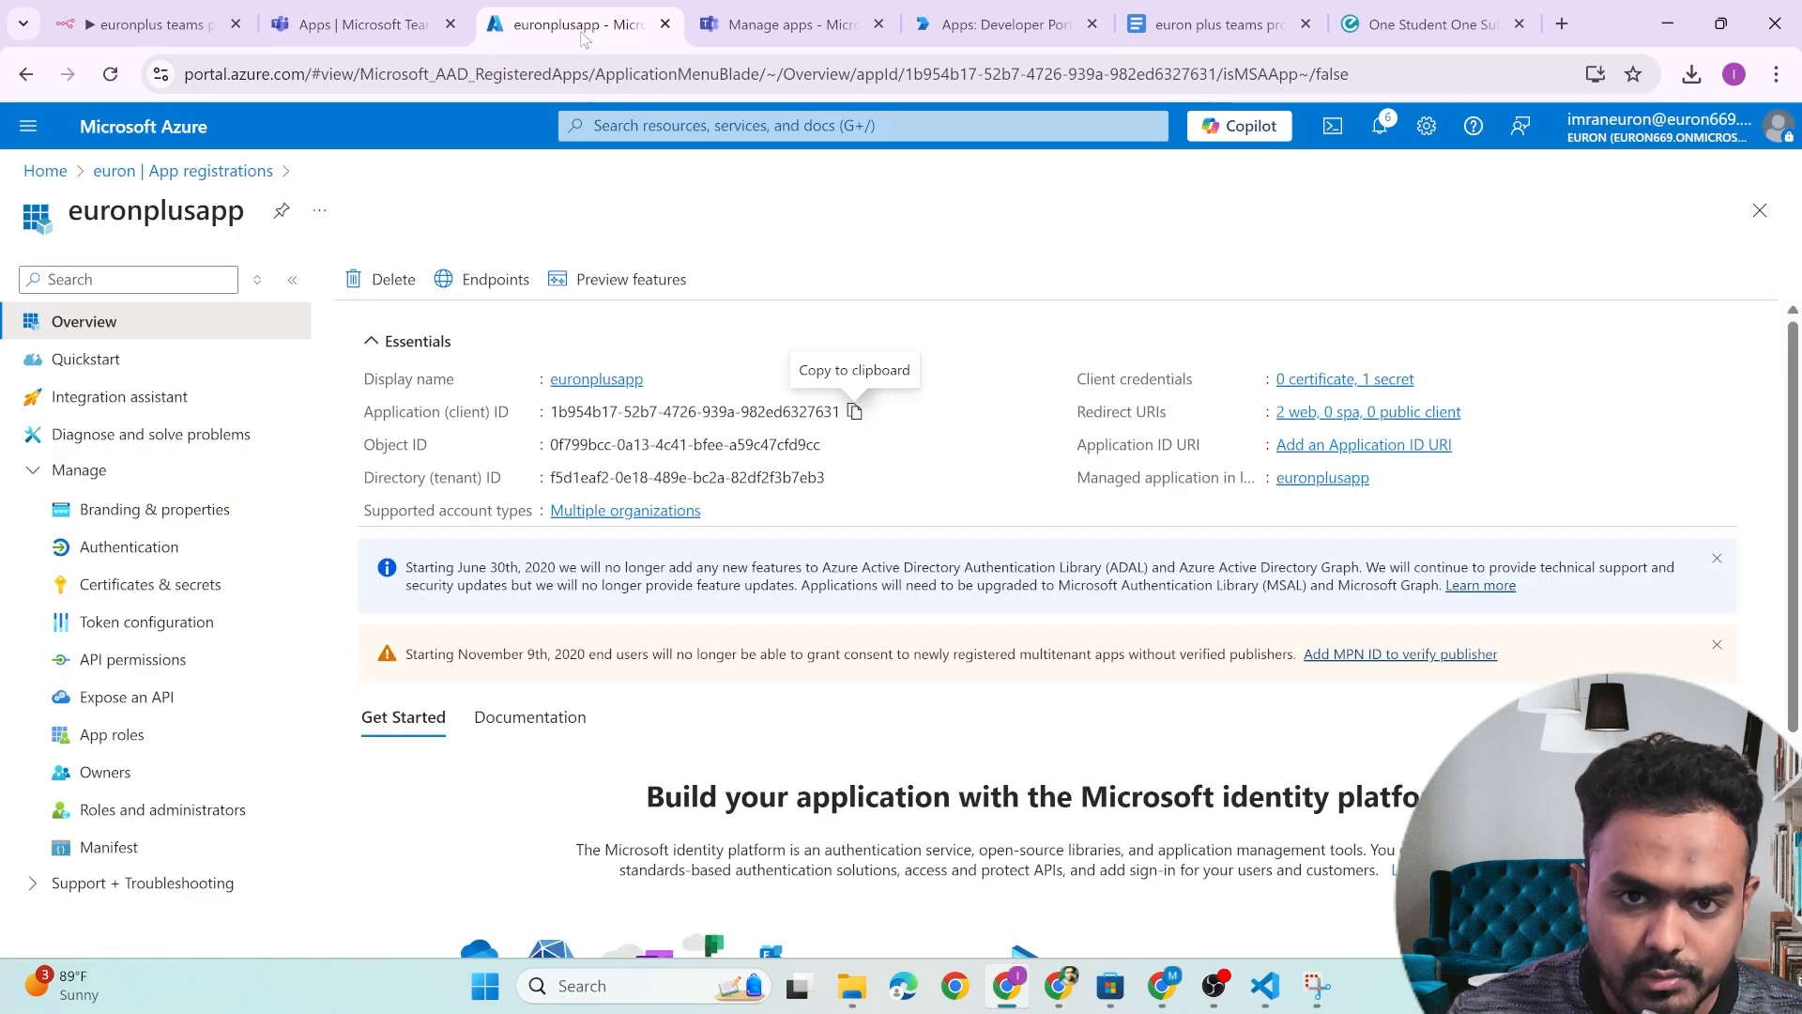
pyautogui.click(193, 175)
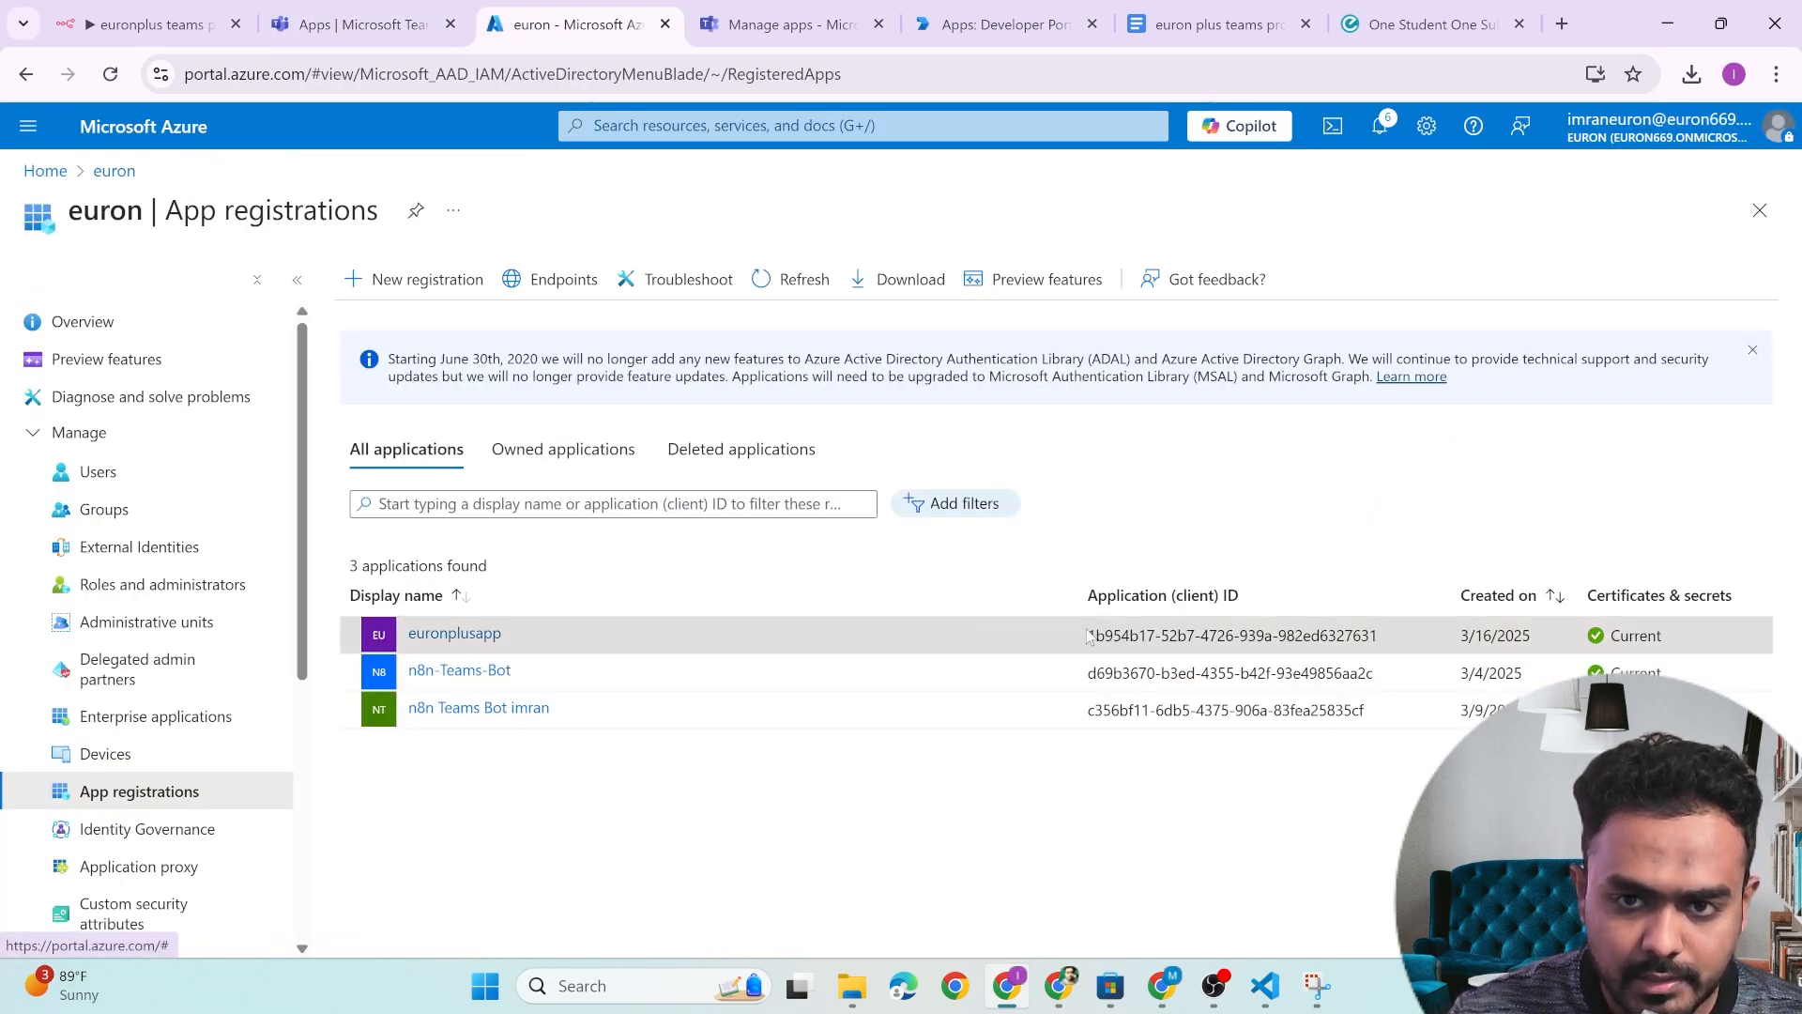
pyautogui.moveTo(1093, 636); pyautogui.dragTo(1372, 635)
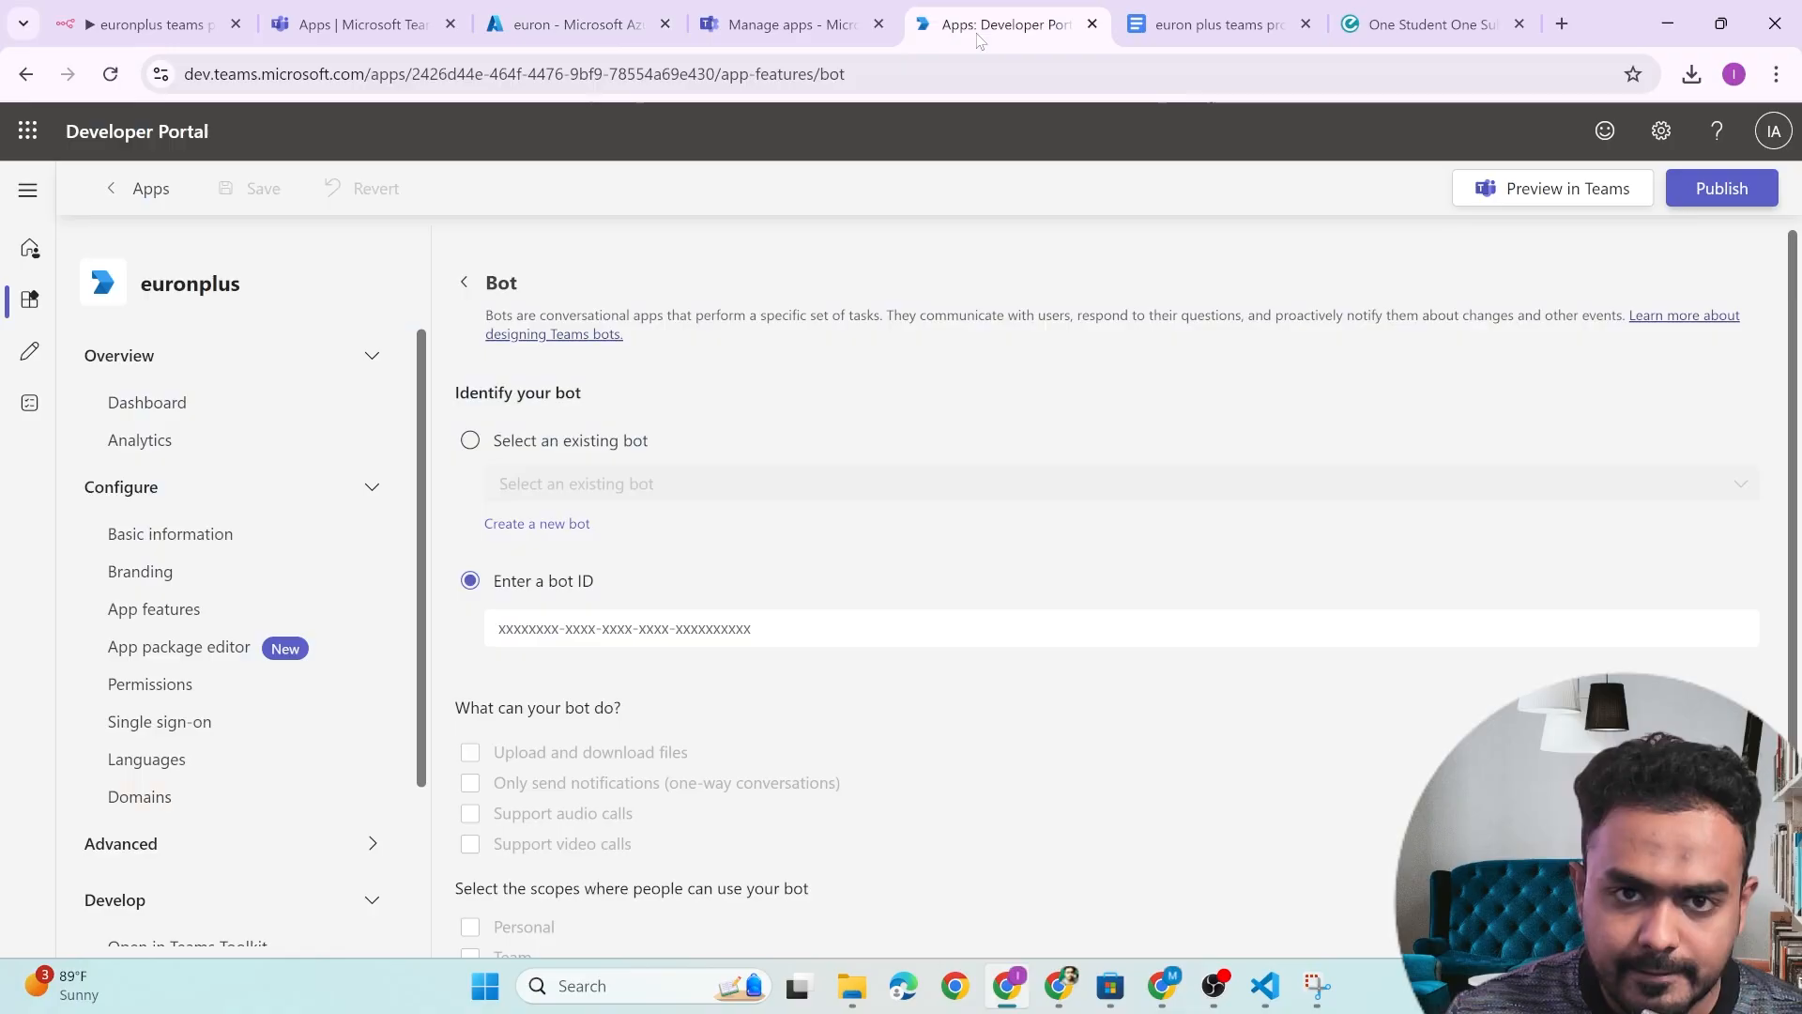
pyautogui.click(995, 23)
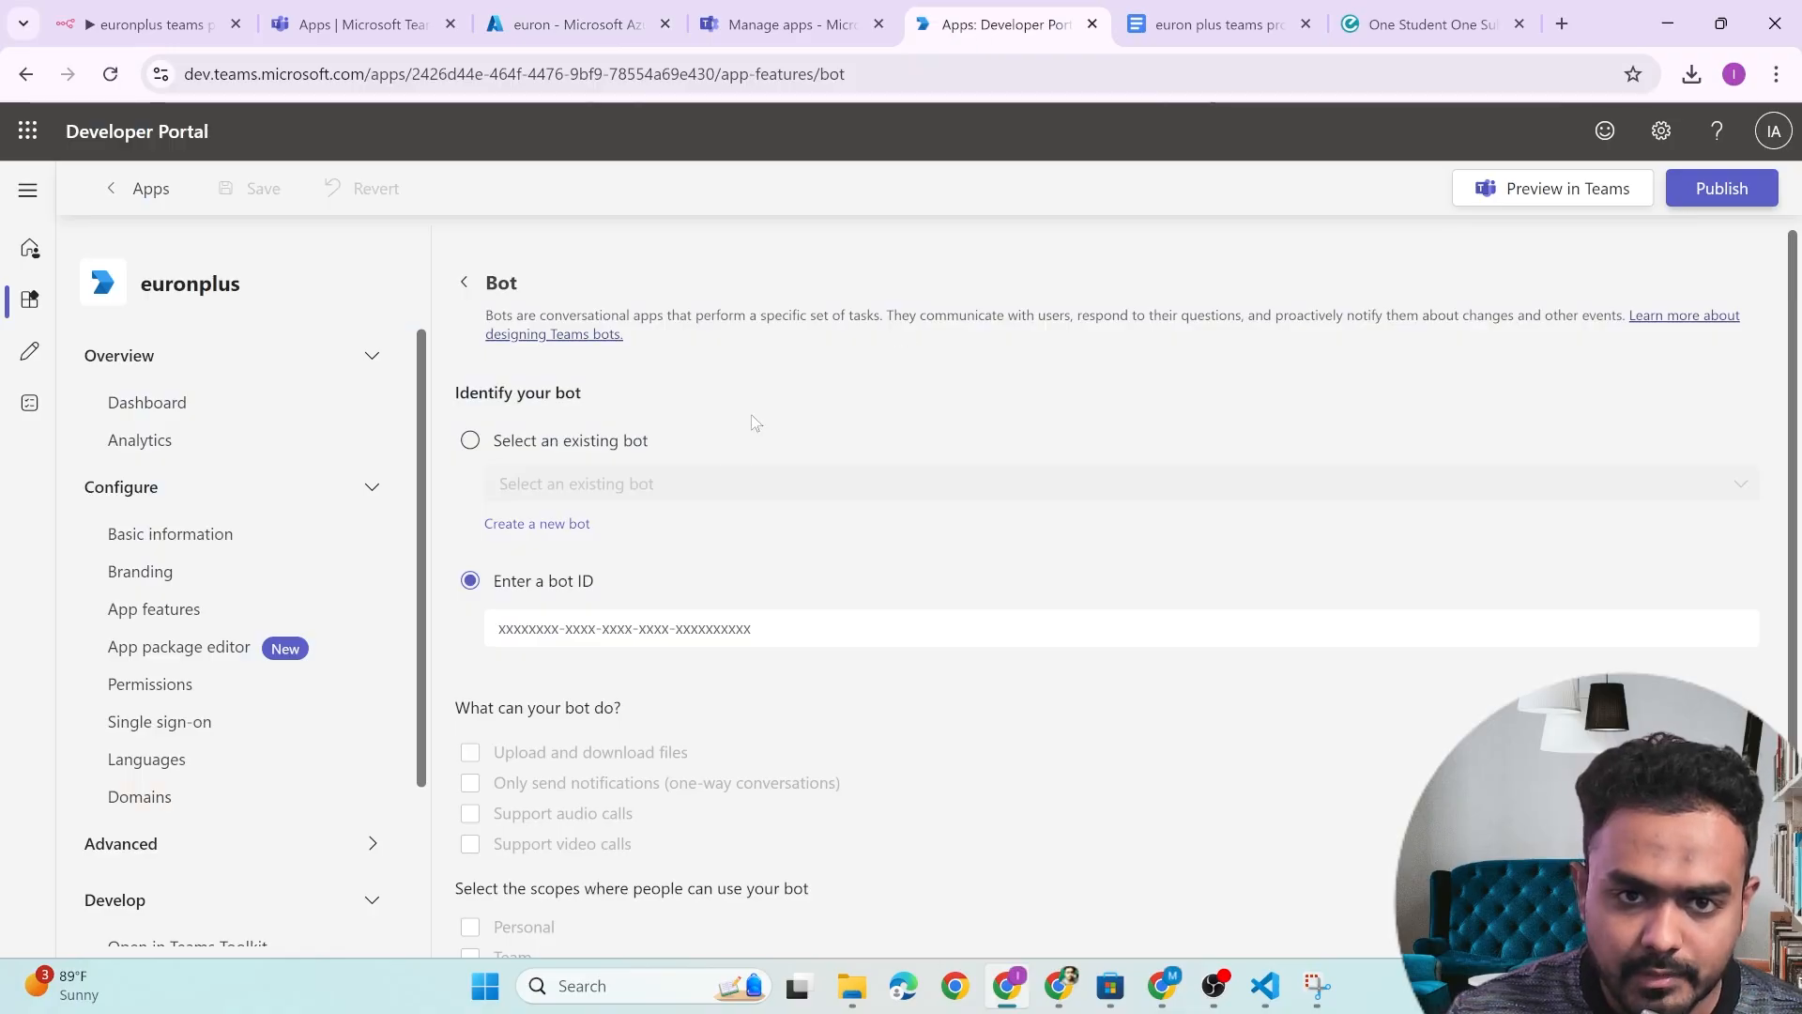
pyautogui.click(497, 628)
pyautogui.hotkey('ctrl', 'v')
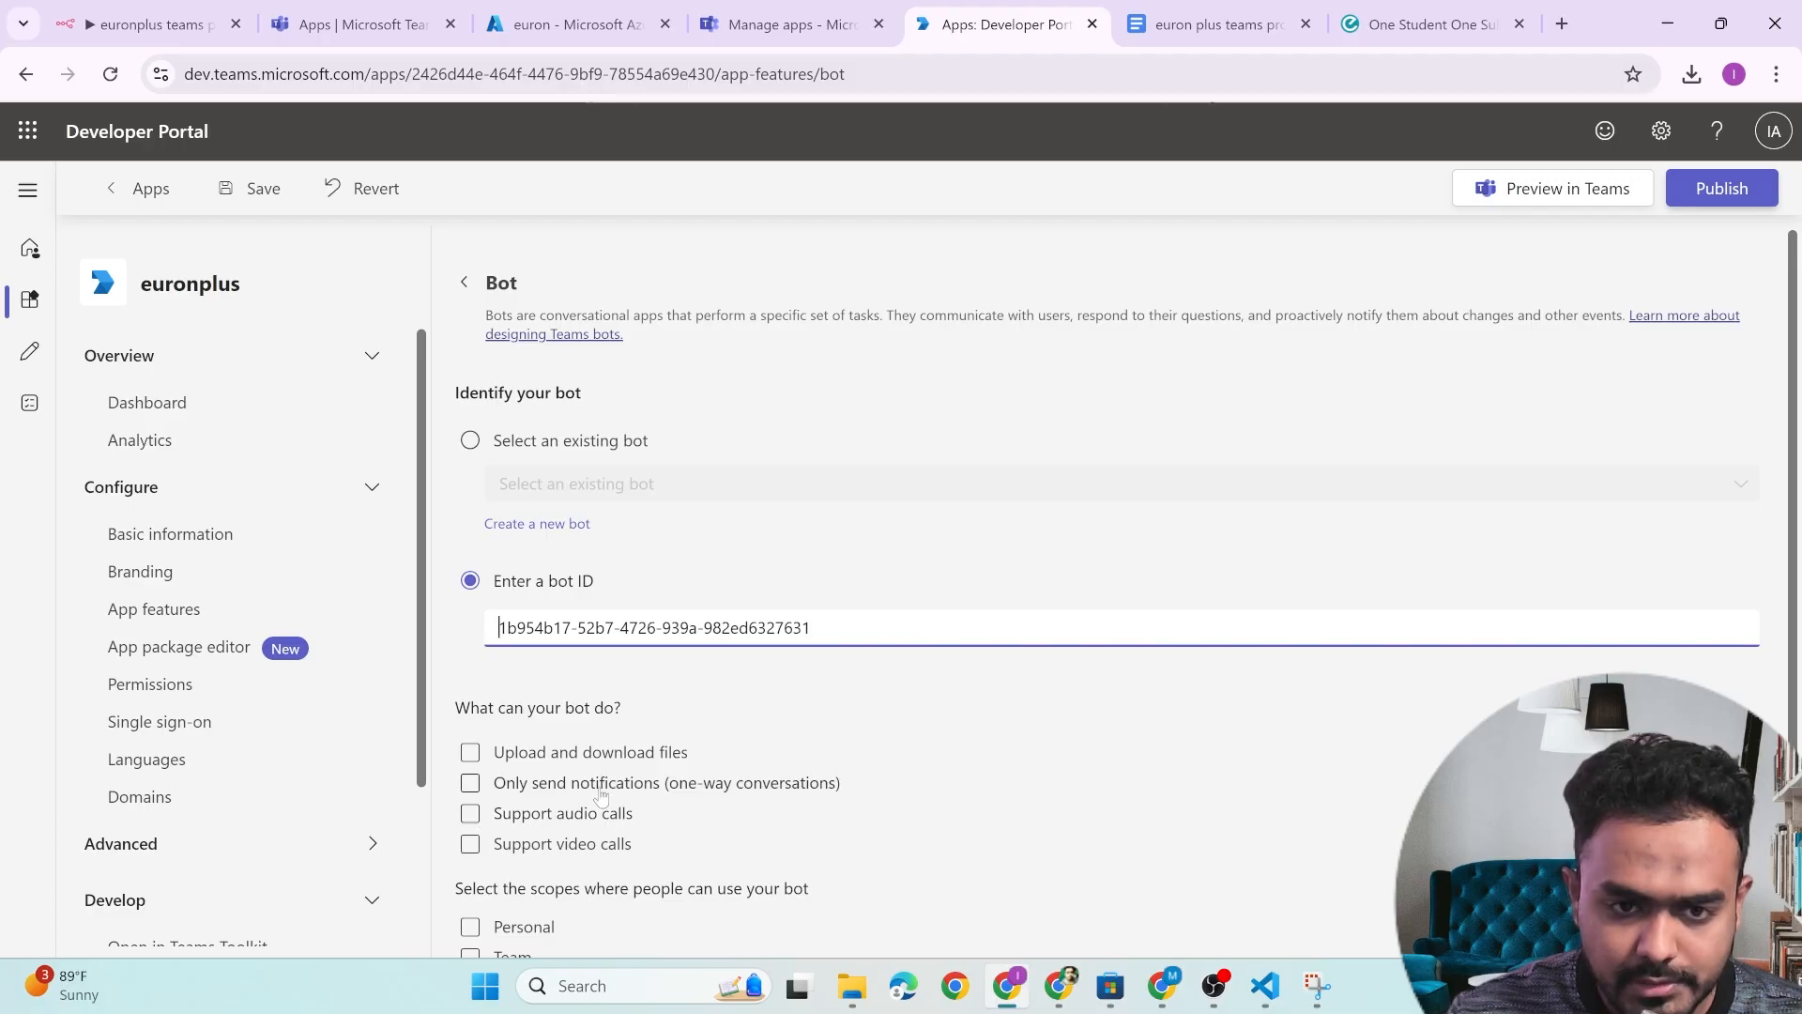
# Enable the Personal, Team and Group Chat scopes plus file transfer, notification-only, audio call and video call options, and save the bot
pyautogui.scroll(-2, 597, 793)
pyautogui.click(470, 752)
pyautogui.click(471, 783)
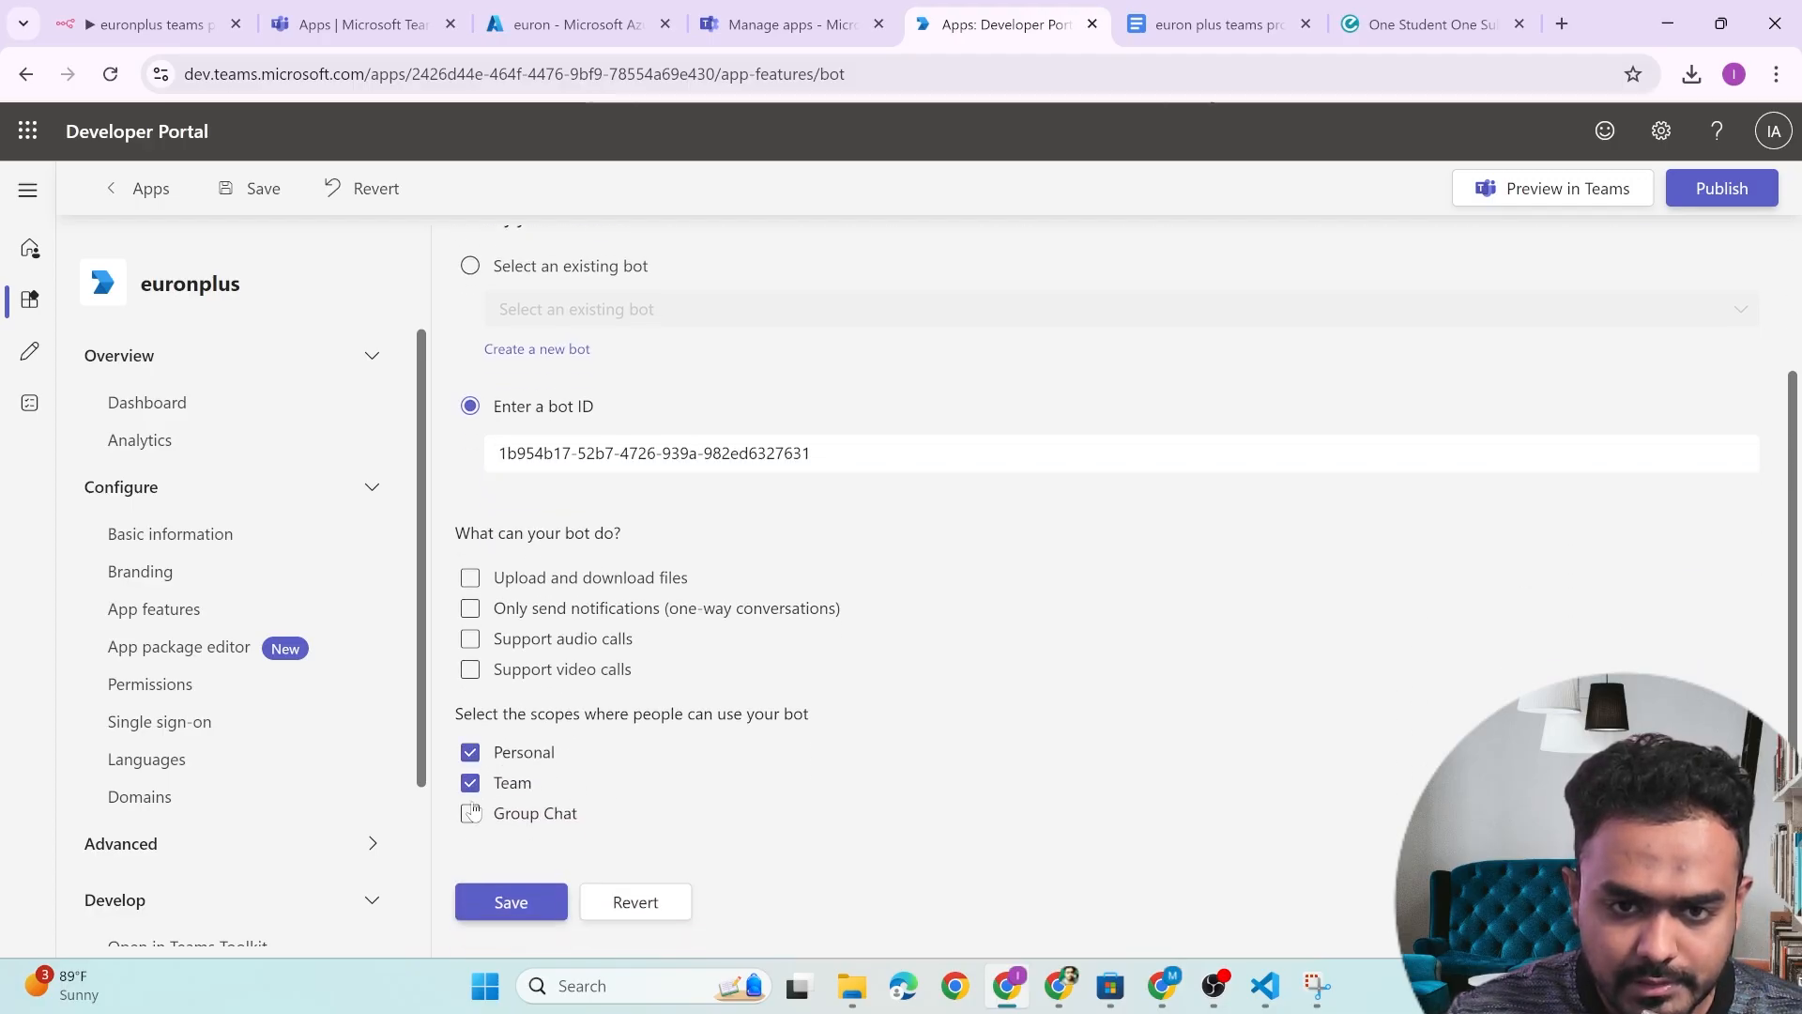
pyautogui.click(470, 814)
pyautogui.click(470, 669)
pyautogui.click(471, 638)
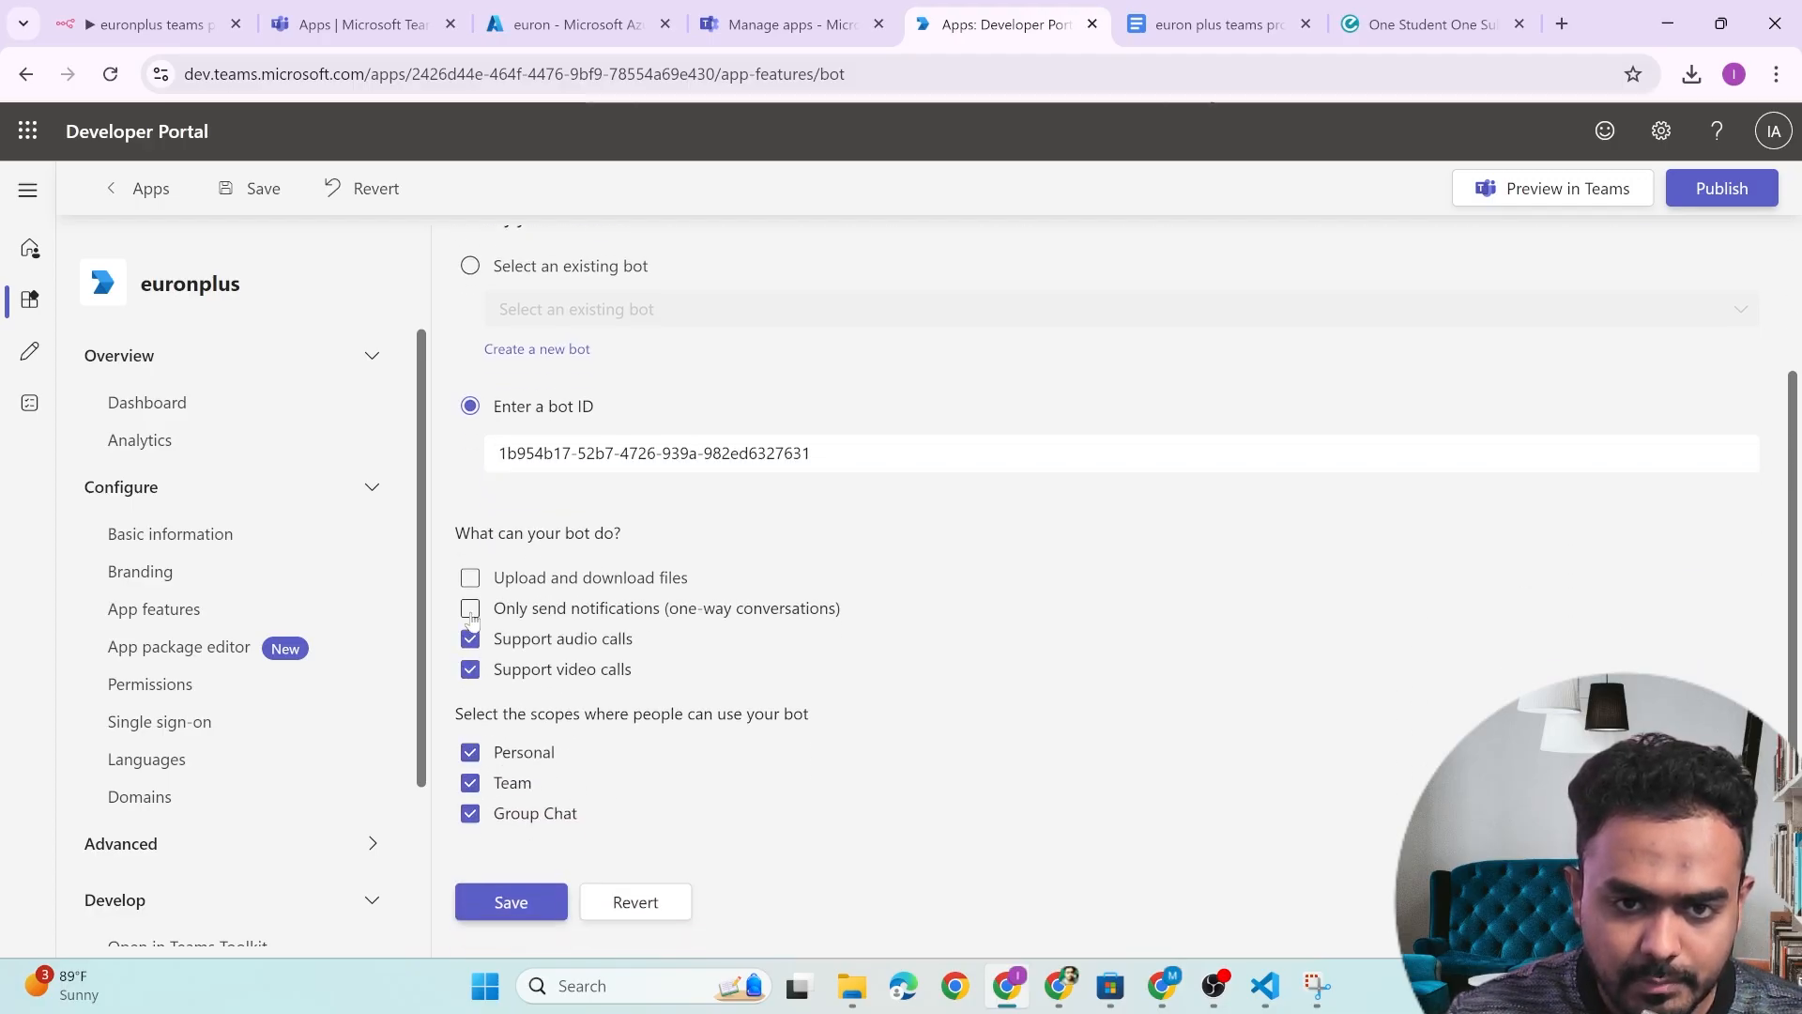
pyautogui.click(471, 608)
pyautogui.click(470, 577)
pyautogui.click(507, 903)
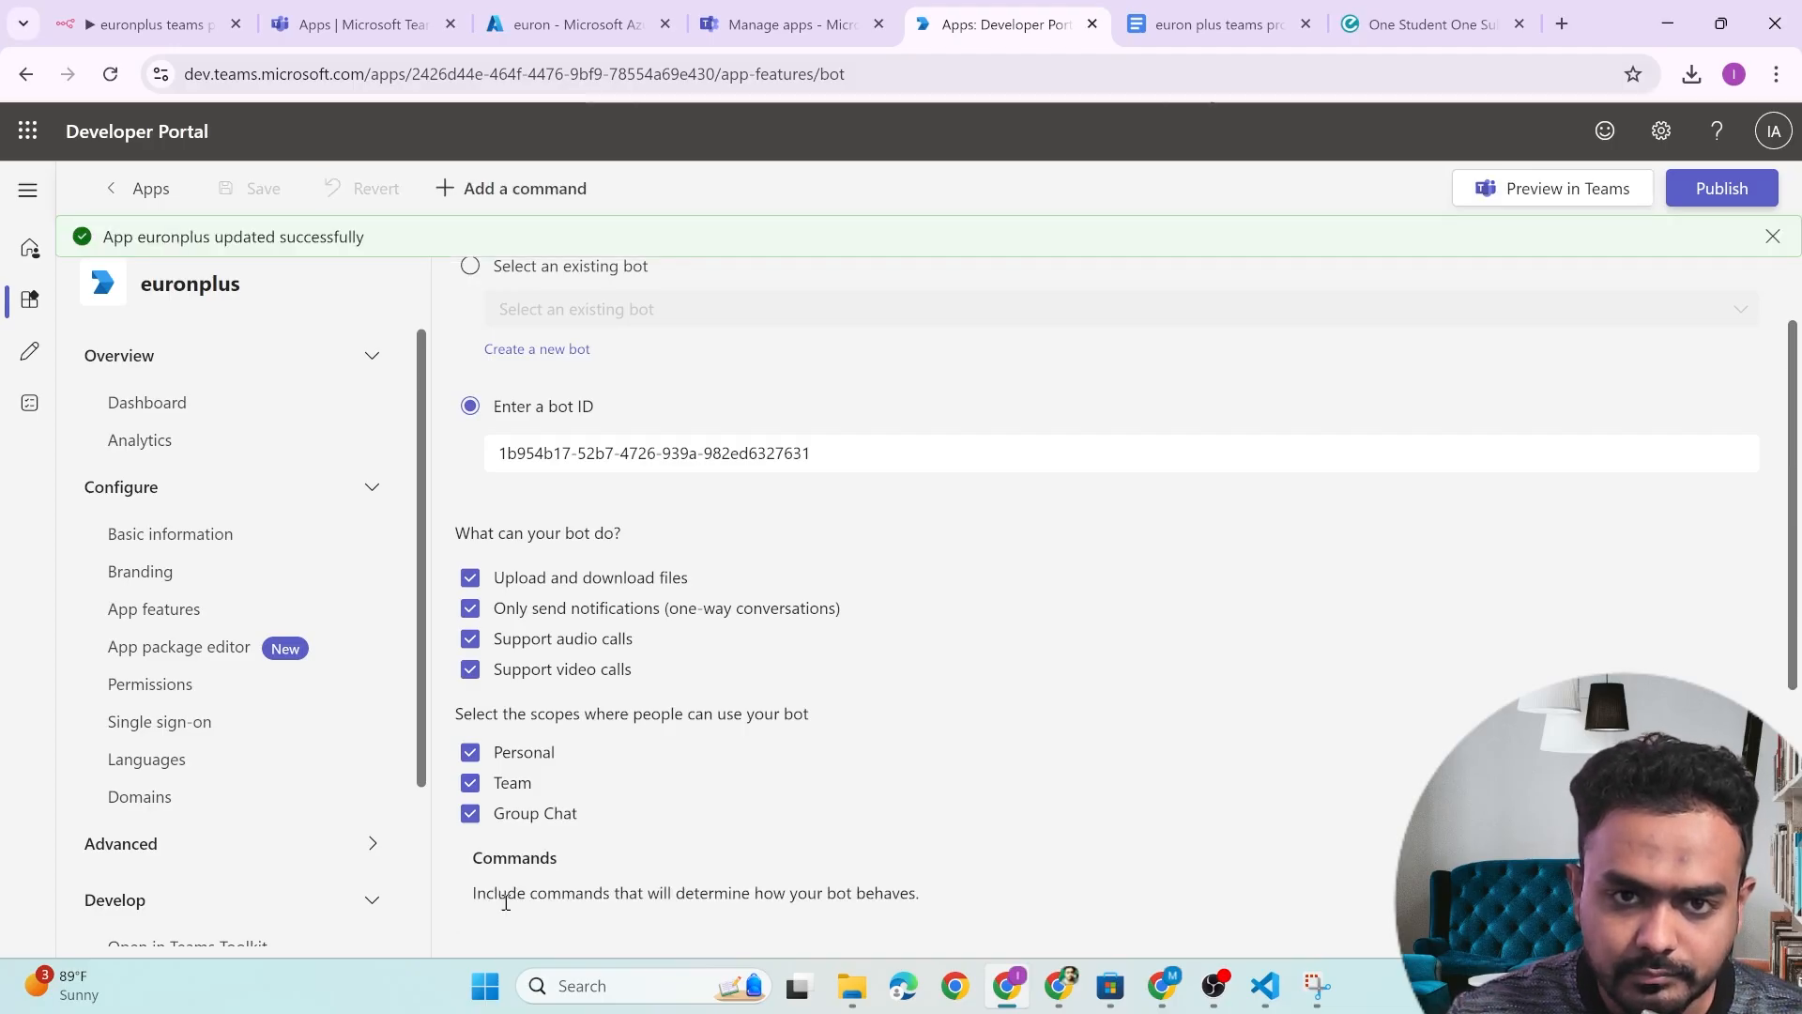
# Look over the euronplus app's branding settings and its app features
pyautogui.scroll(2, 662, 628)
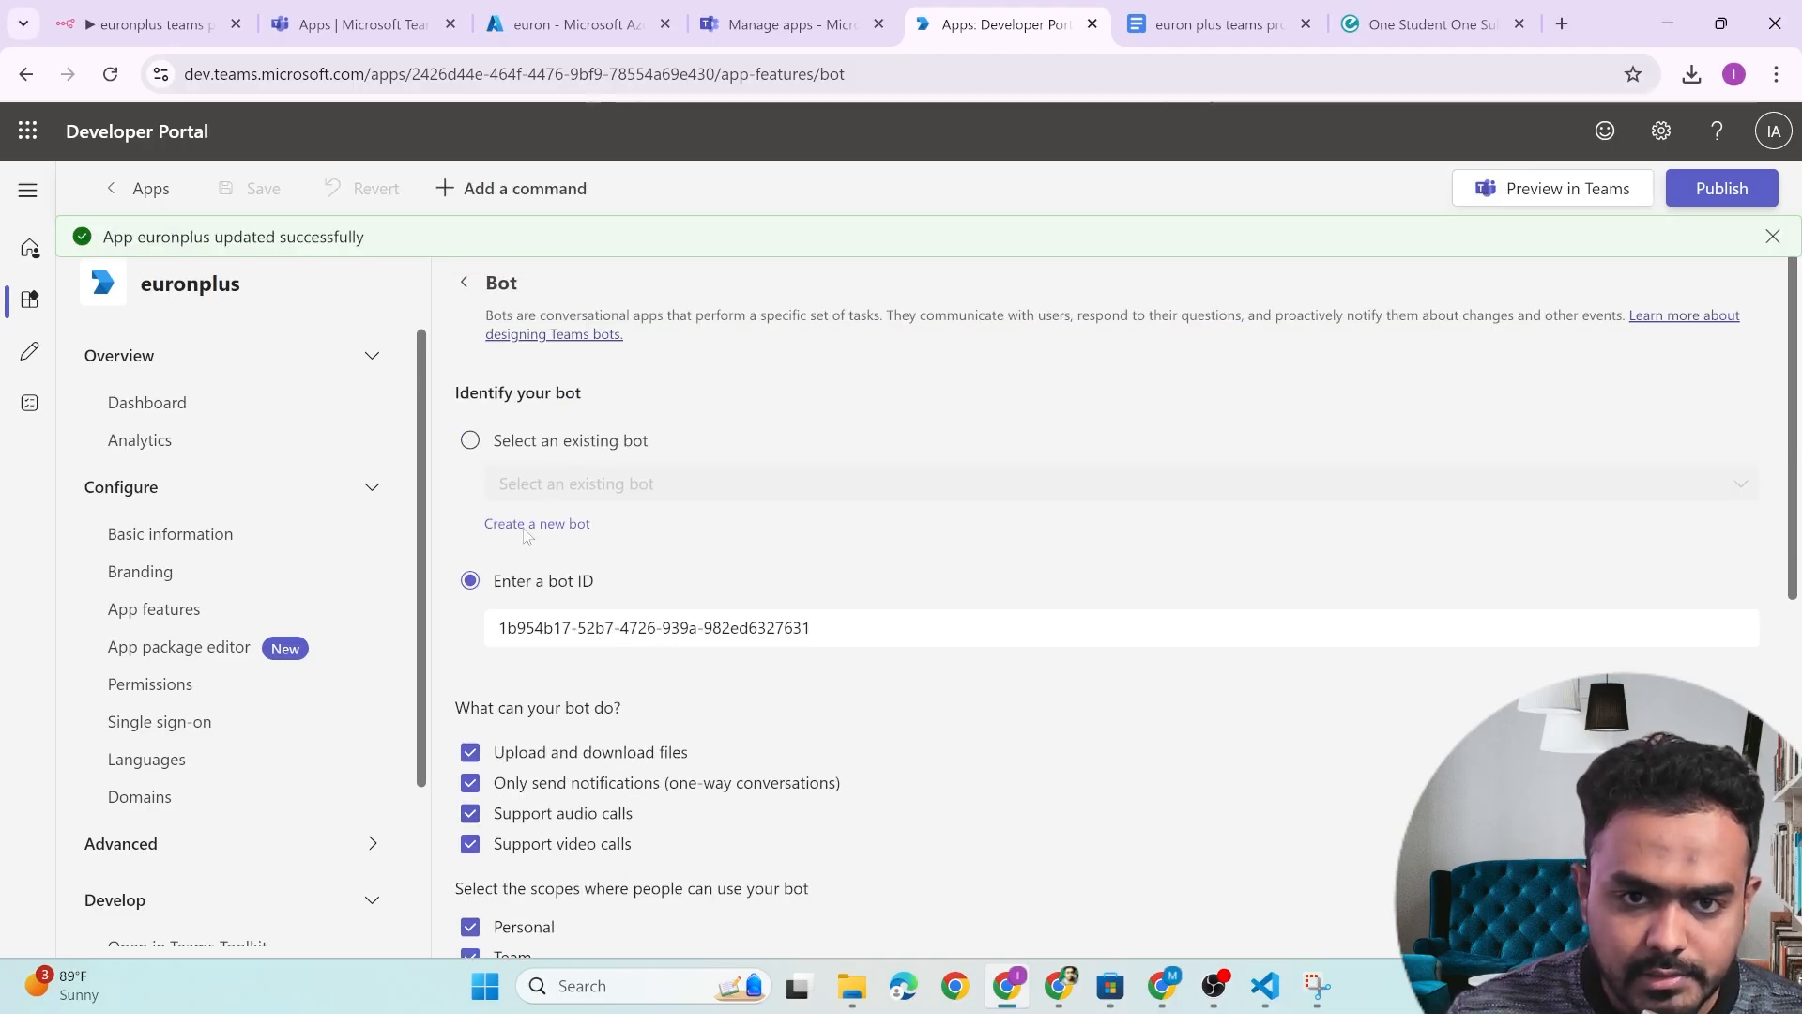
pyautogui.click(159, 543)
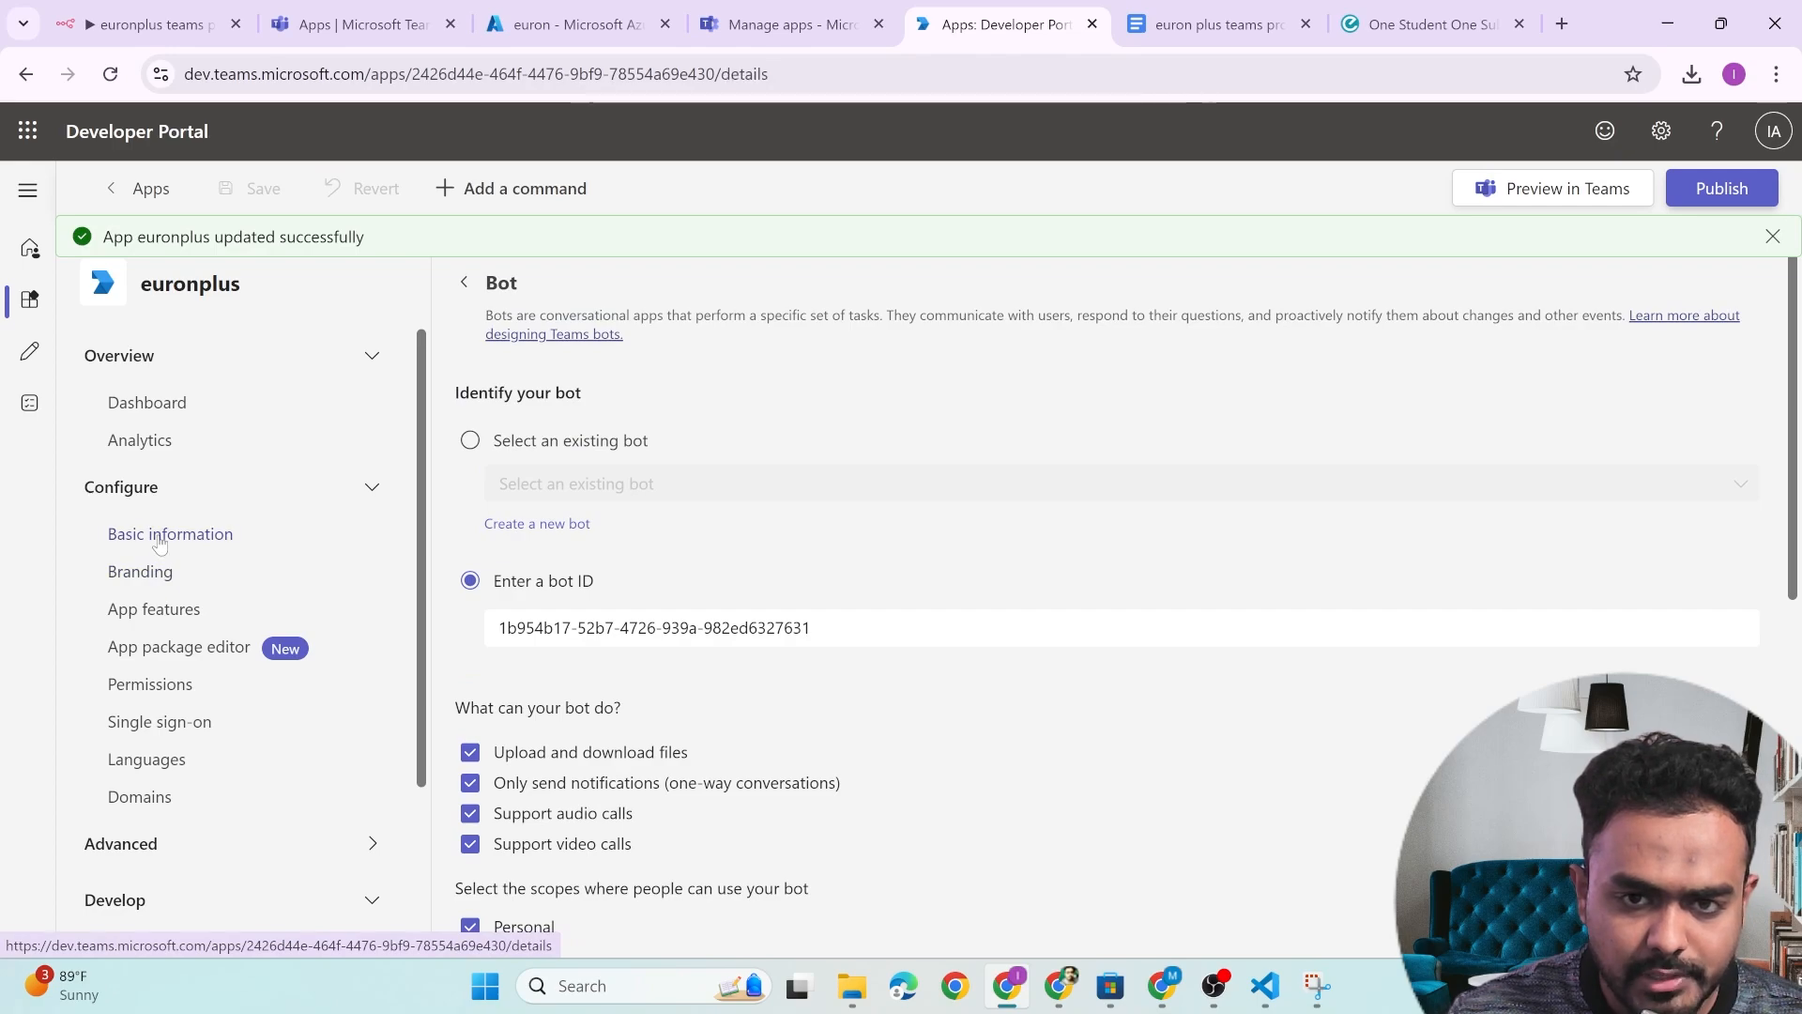
pyautogui.click(155, 572)
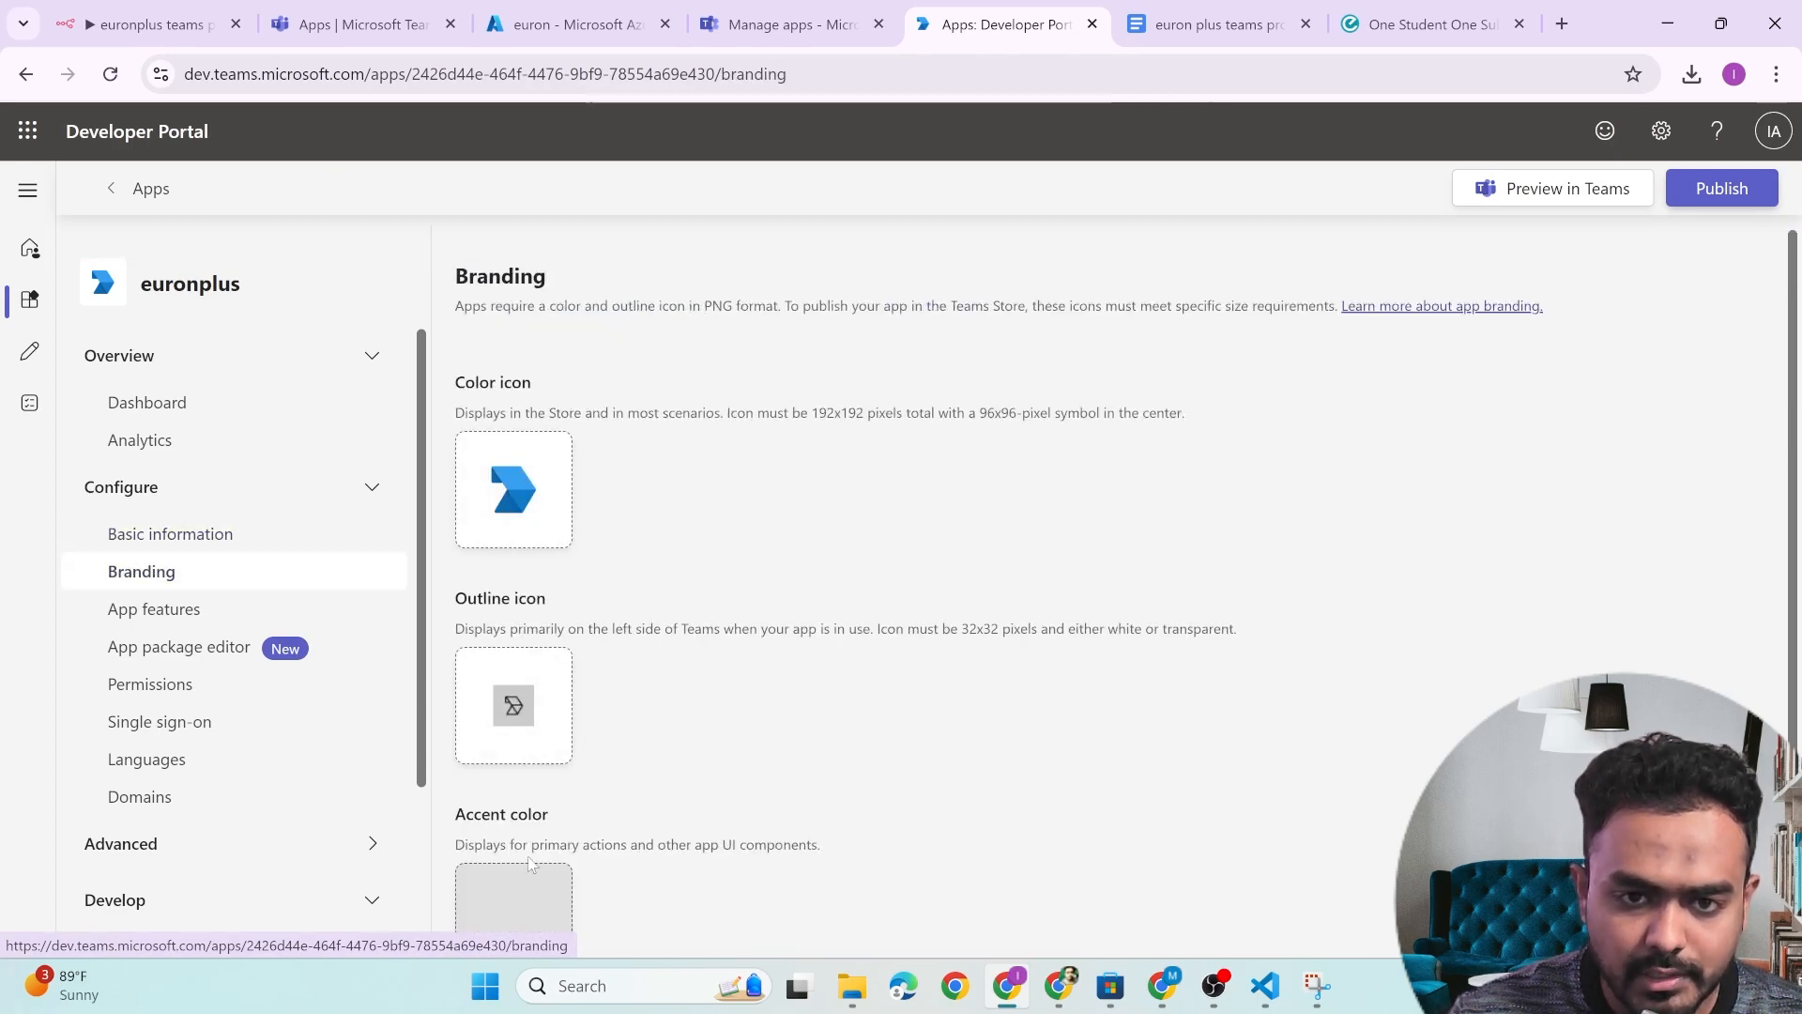
pyautogui.click(155, 612)
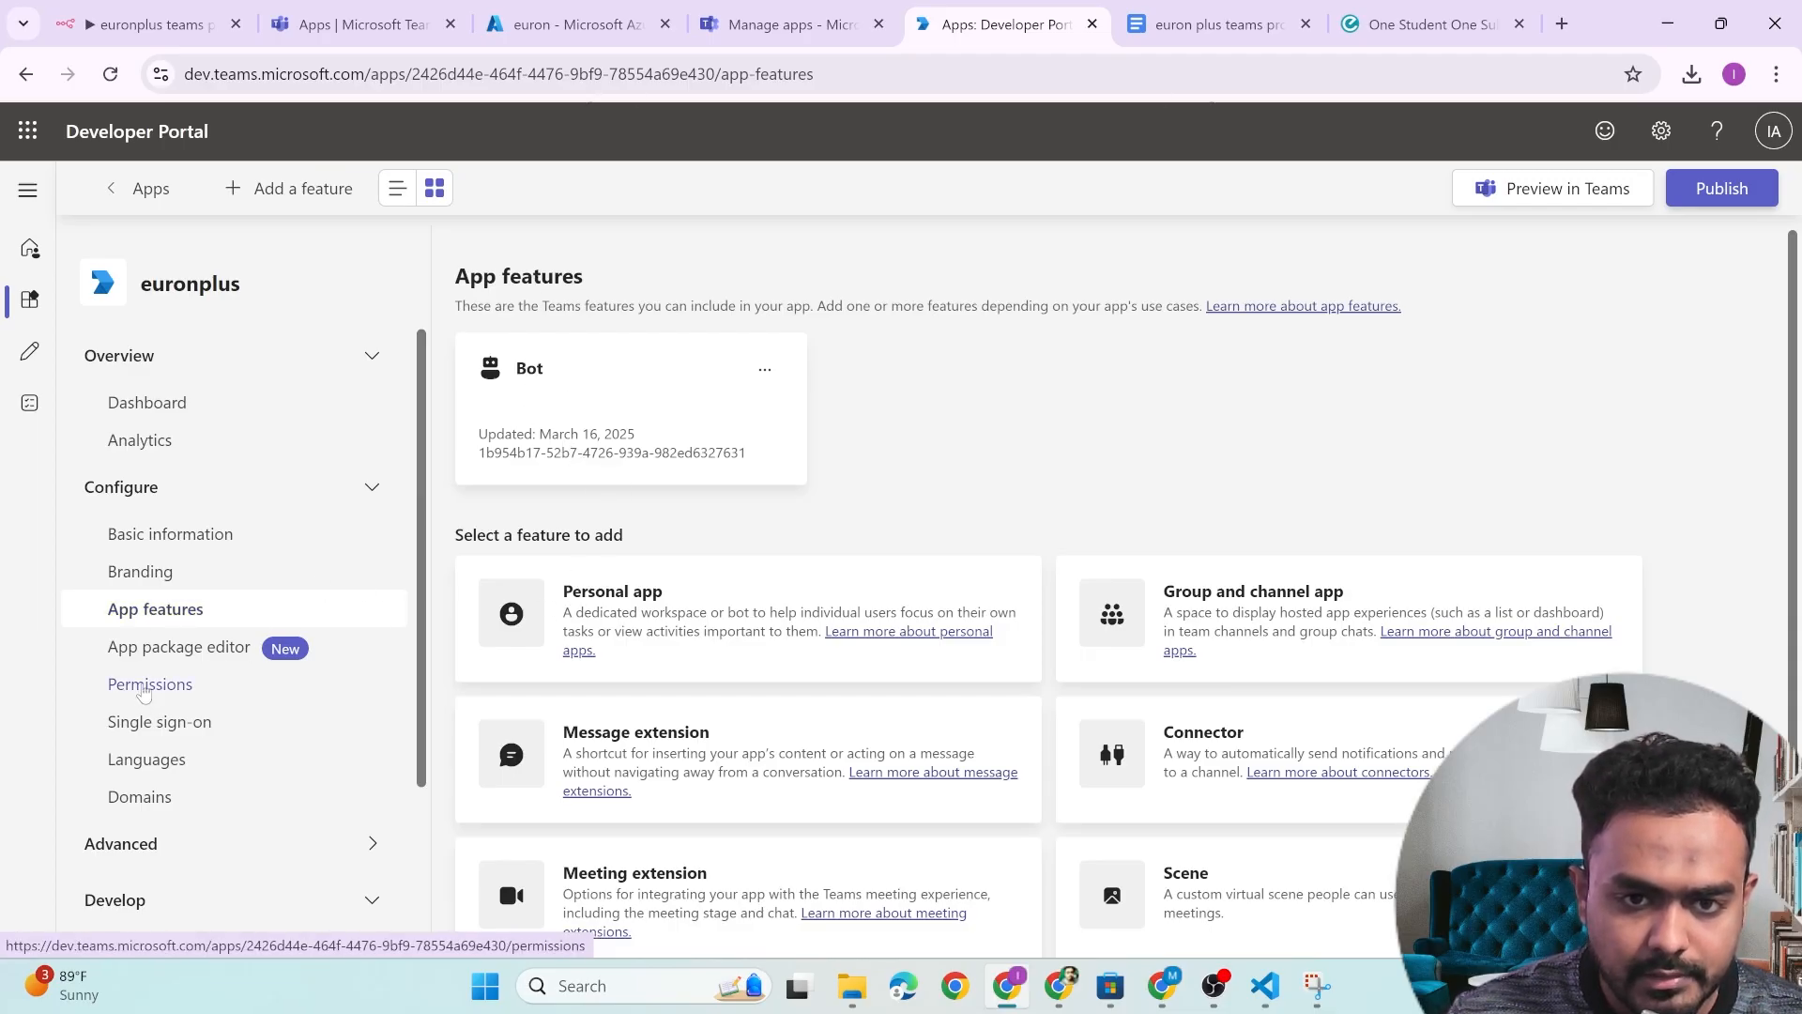
# Open the app's permissions and expand the delegated and application lists under Chat/Meeting Permissions
pyautogui.click(144, 690)
pyautogui.scroll(-3, 629, 617)
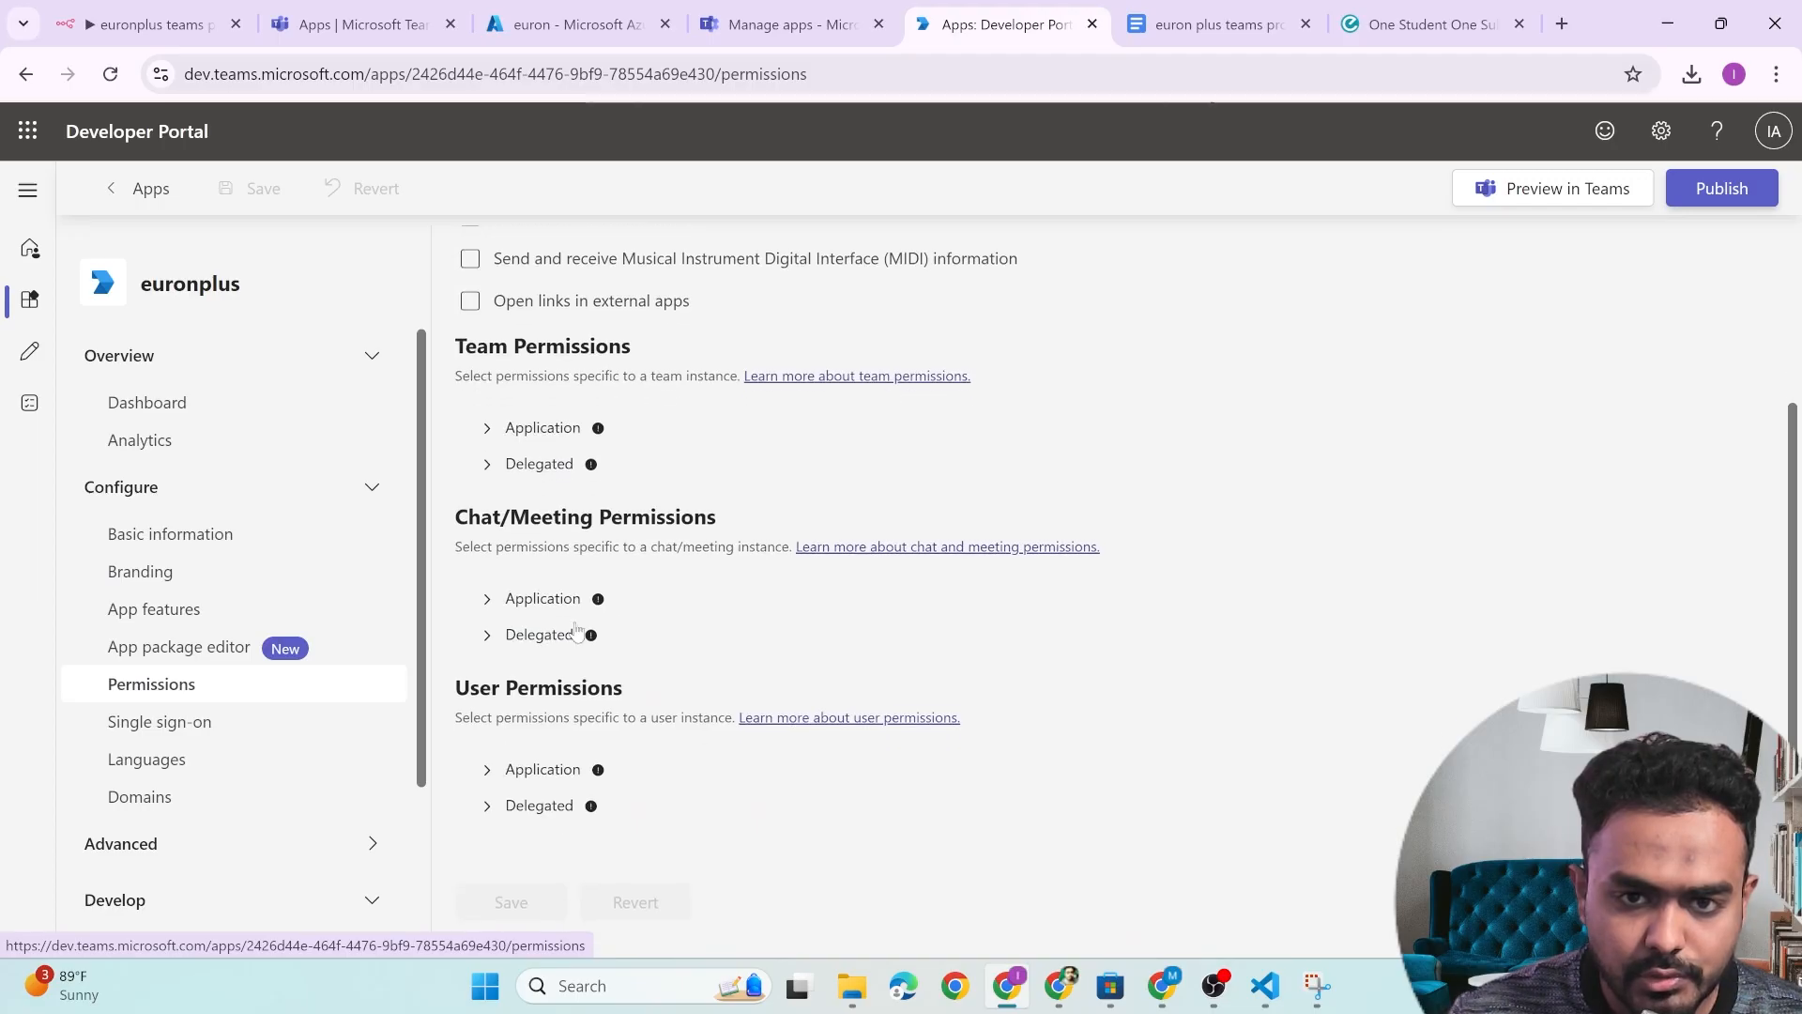
pyautogui.click(486, 635)
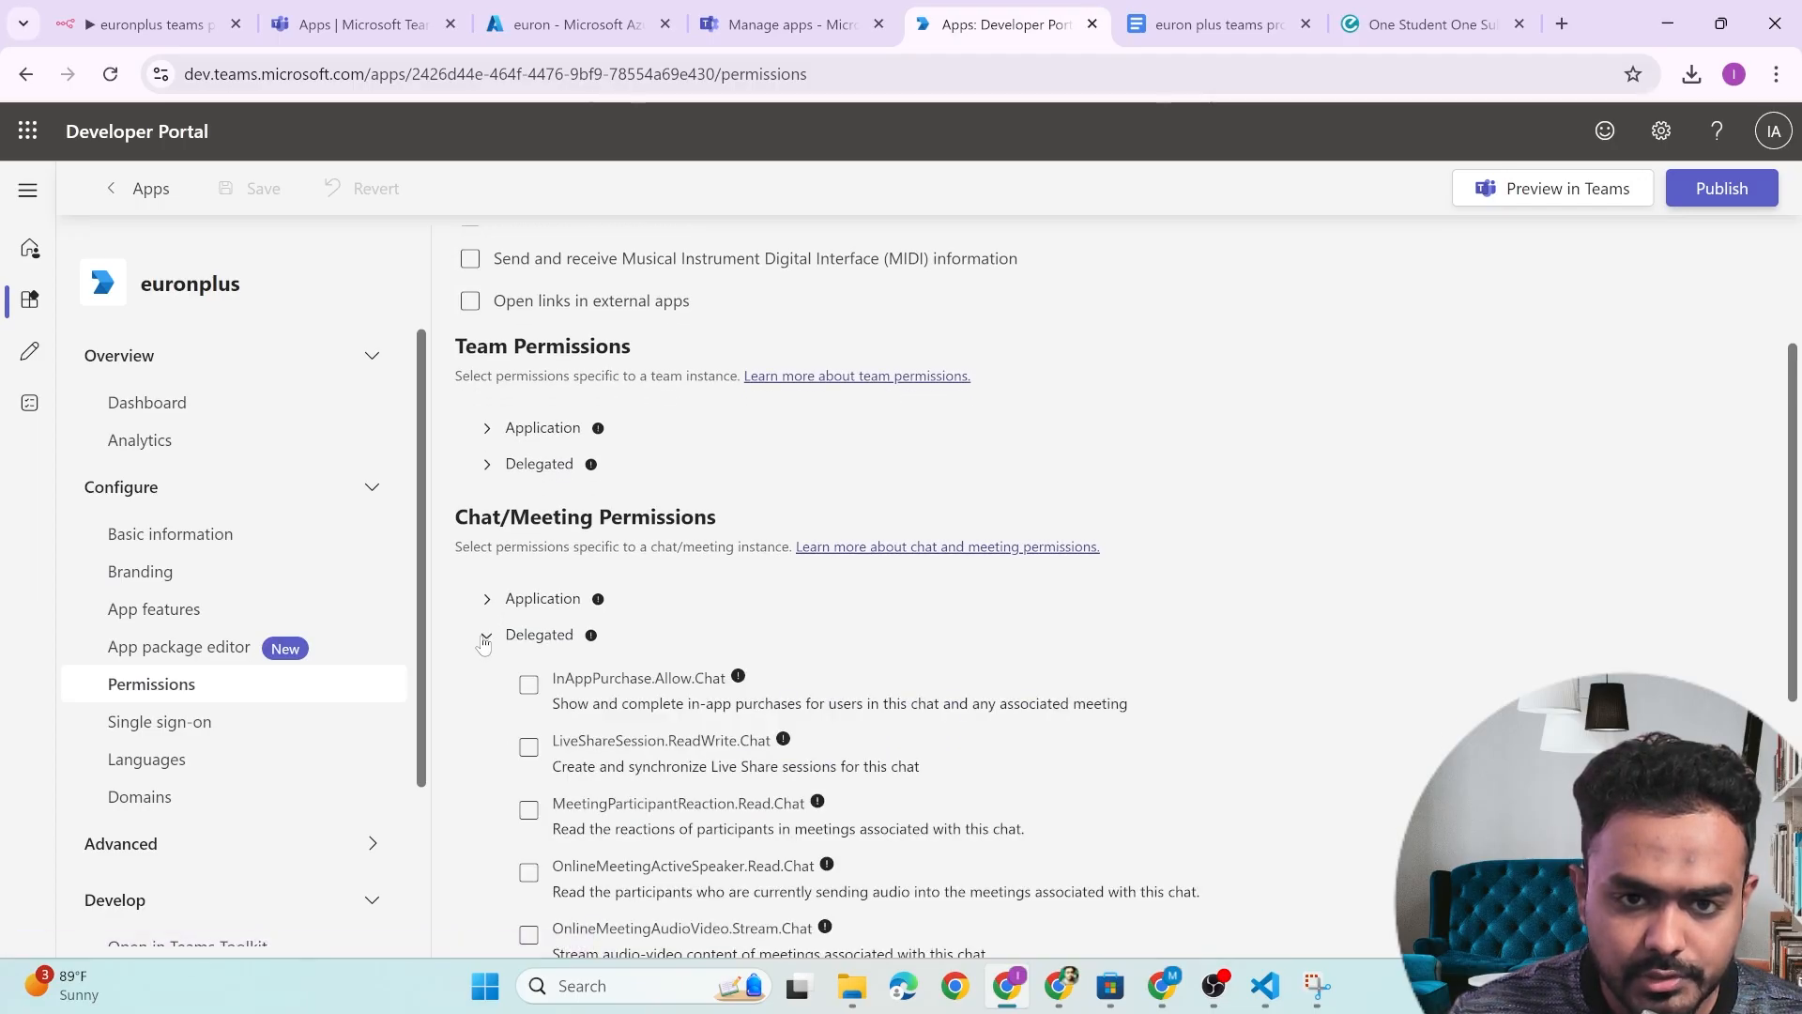
pyautogui.click(492, 600)
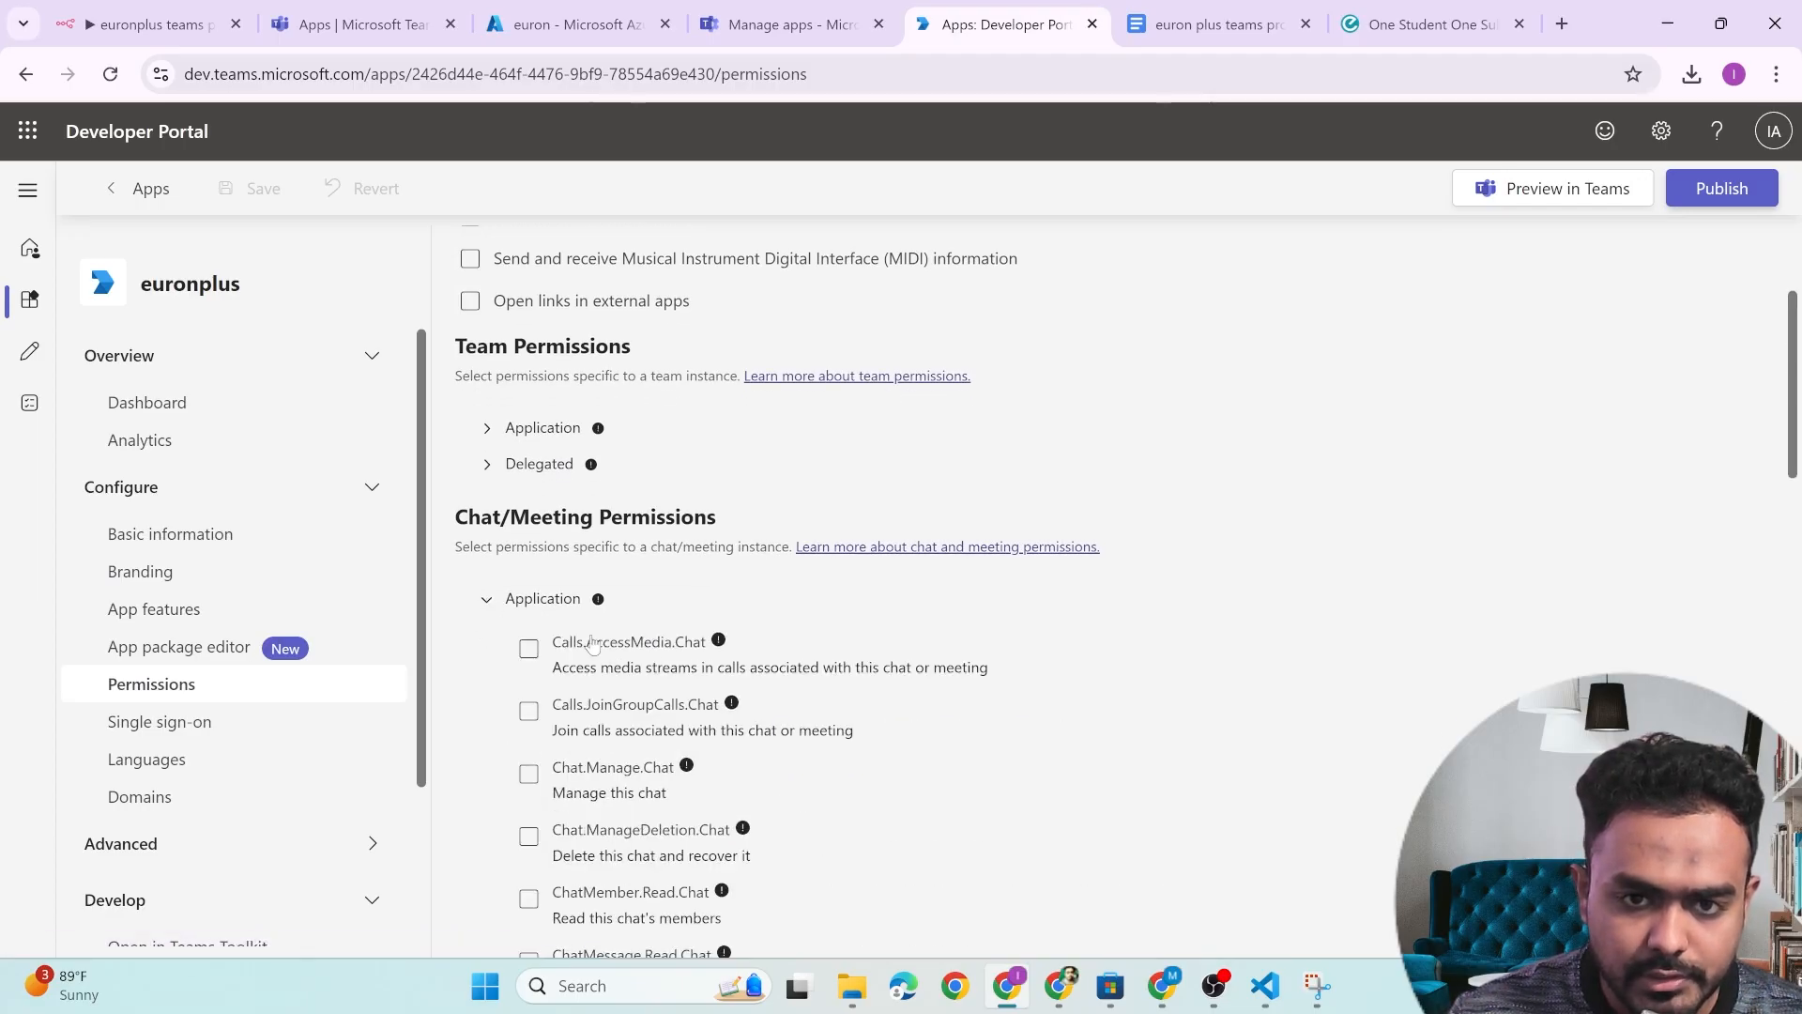
pyautogui.scroll(-1, 563, 657)
pyautogui.click(529, 658)
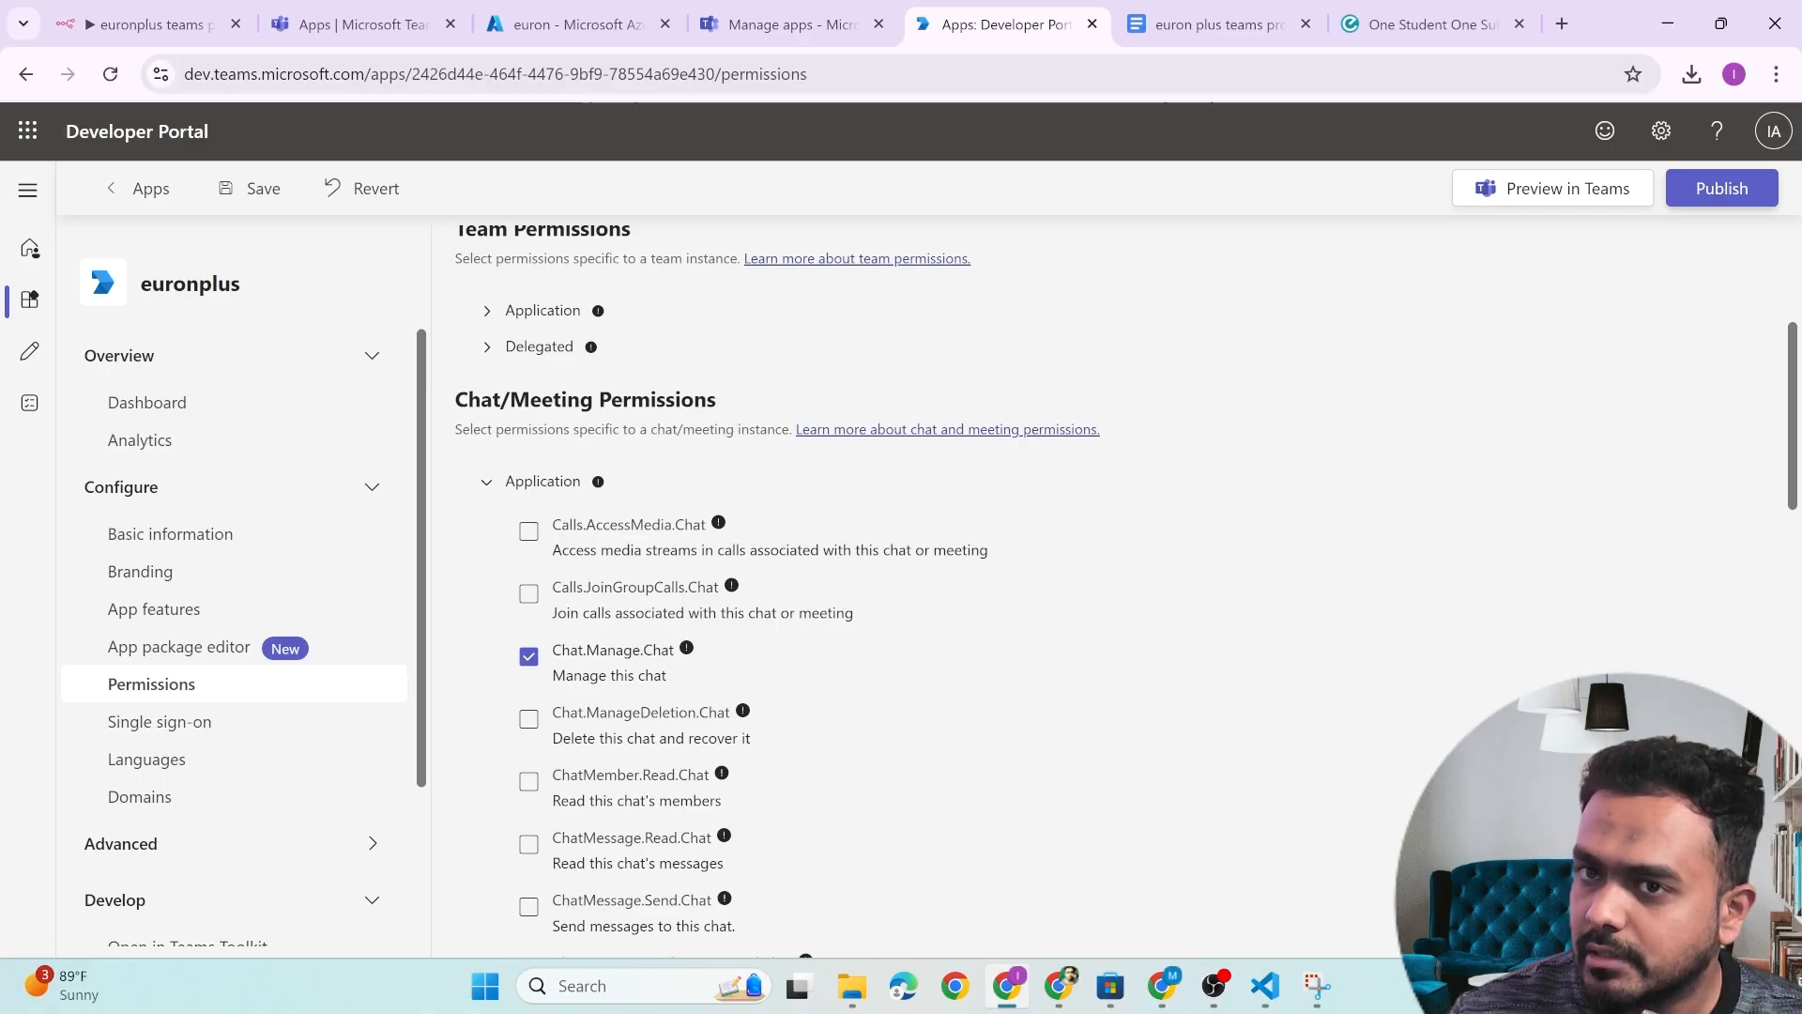
pyautogui.hotkey('alt', 'Tab')
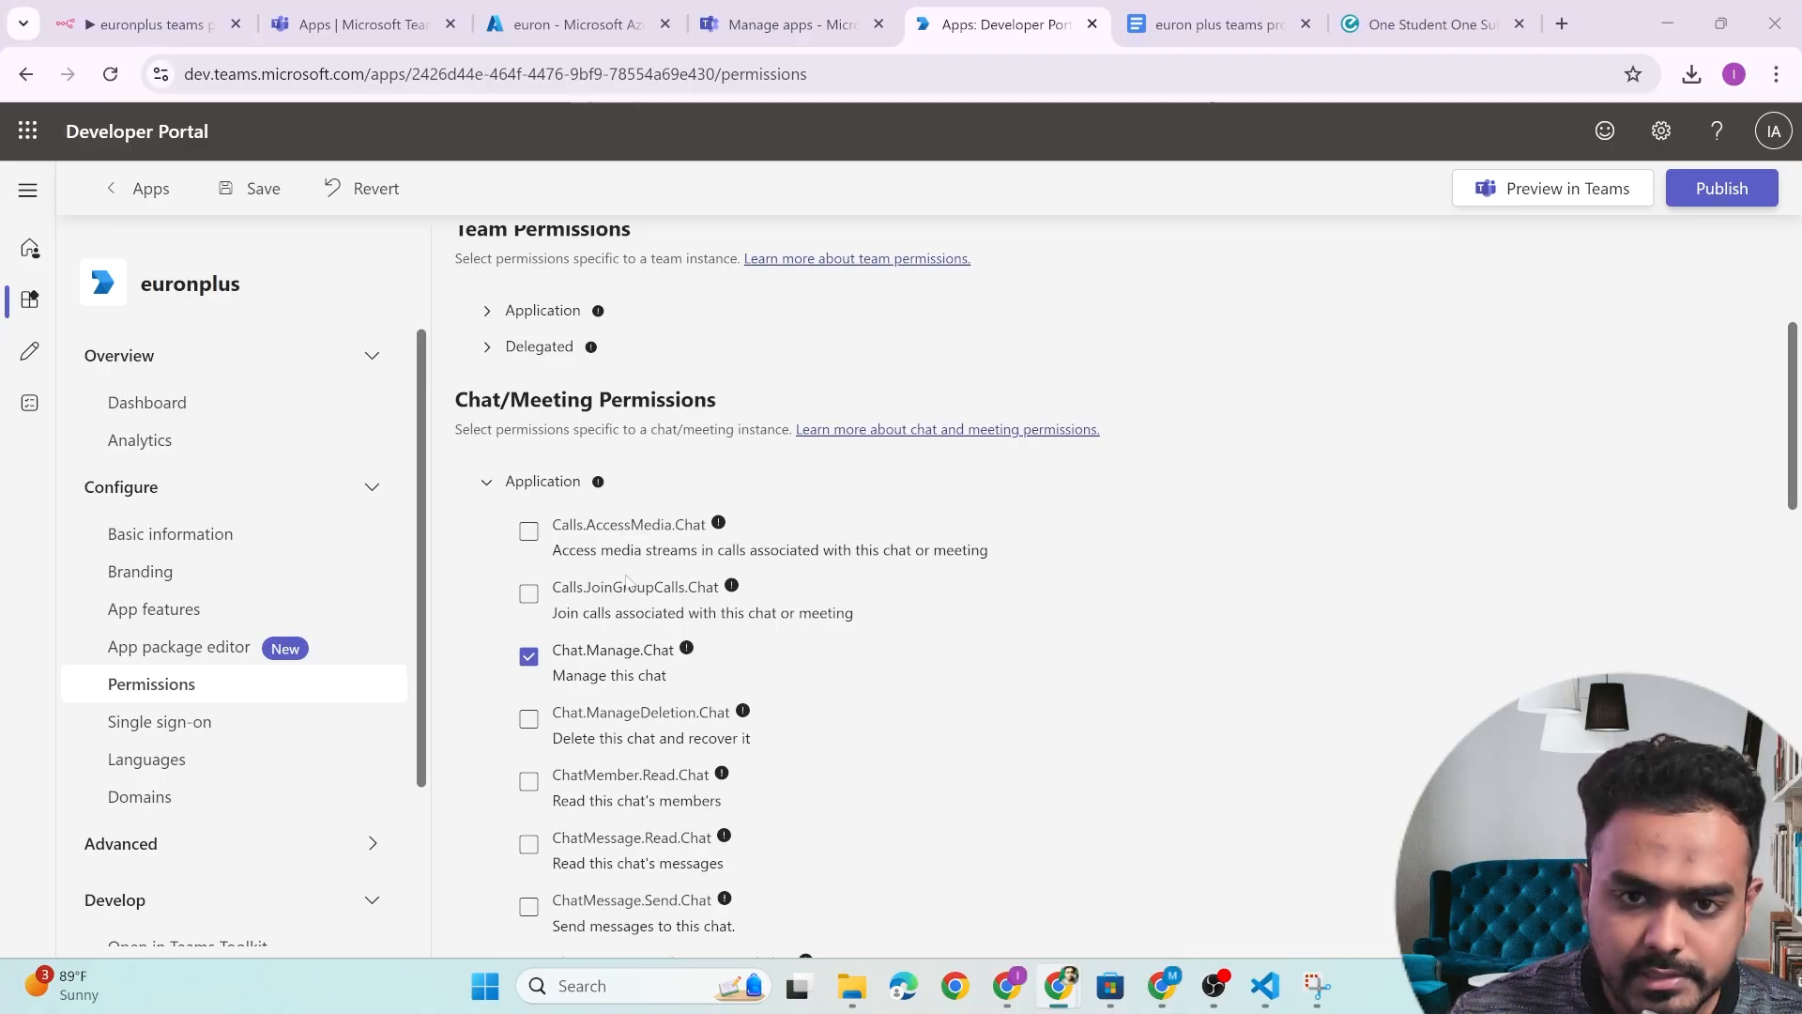
pyautogui.click(528, 656)
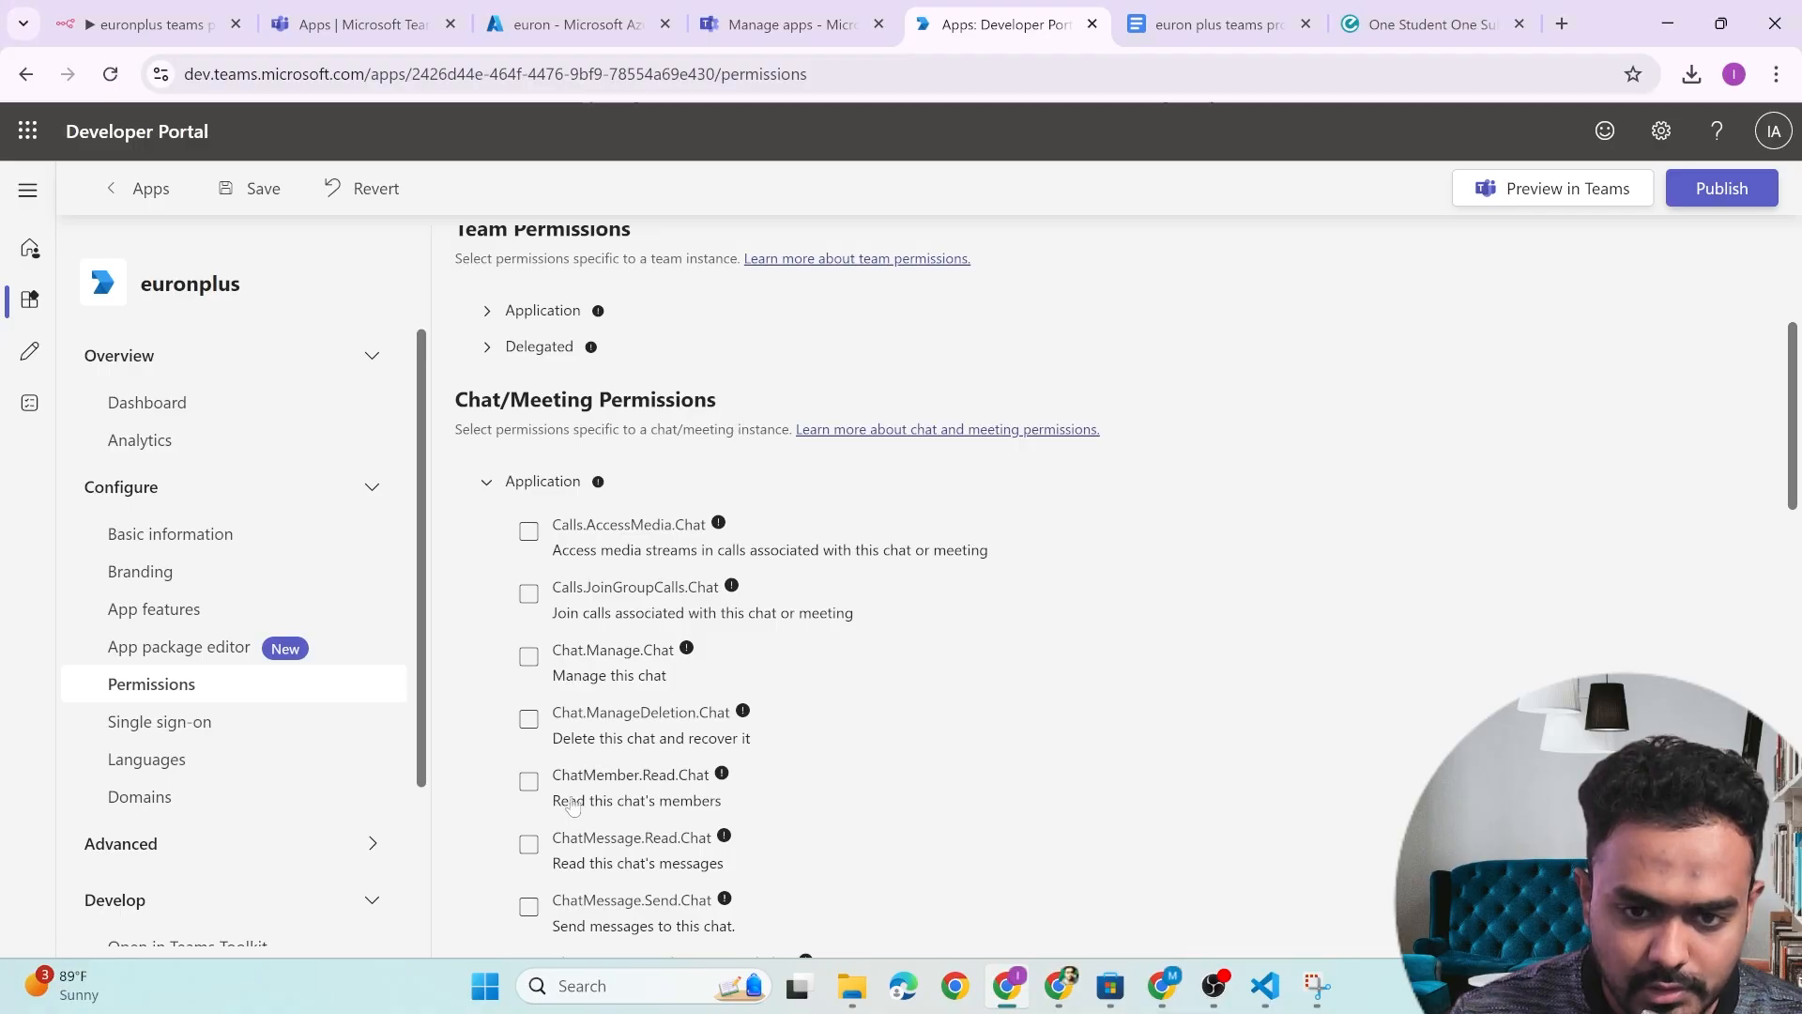
# Grant the ChatMessage.Read.Chat, ChatMessage.Send.Chat and ChatMember.Read.Chat application permissions for chats and meetings, and save the app
pyautogui.click(529, 844)
pyautogui.scroll(-3, 676, 823)
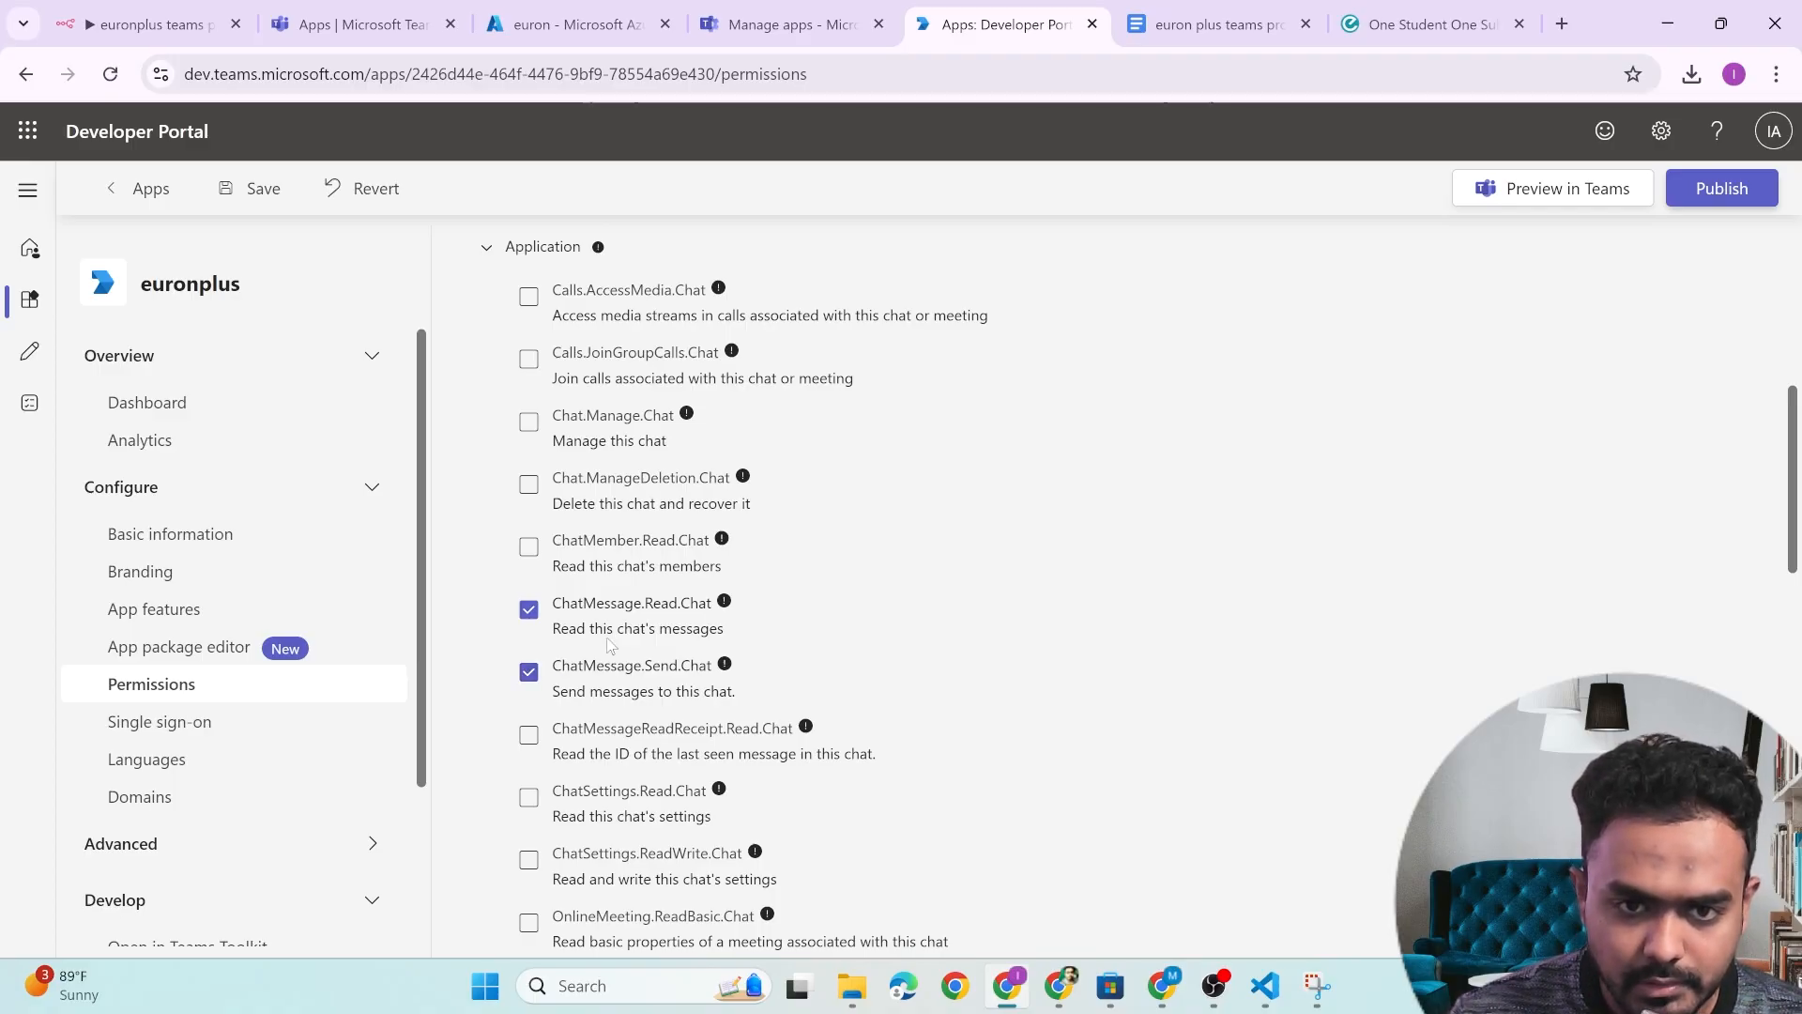
pyautogui.scroll(1, 608, 647)
pyautogui.scroll(-3, 608, 646)
pyautogui.scroll(-5, 629, 708)
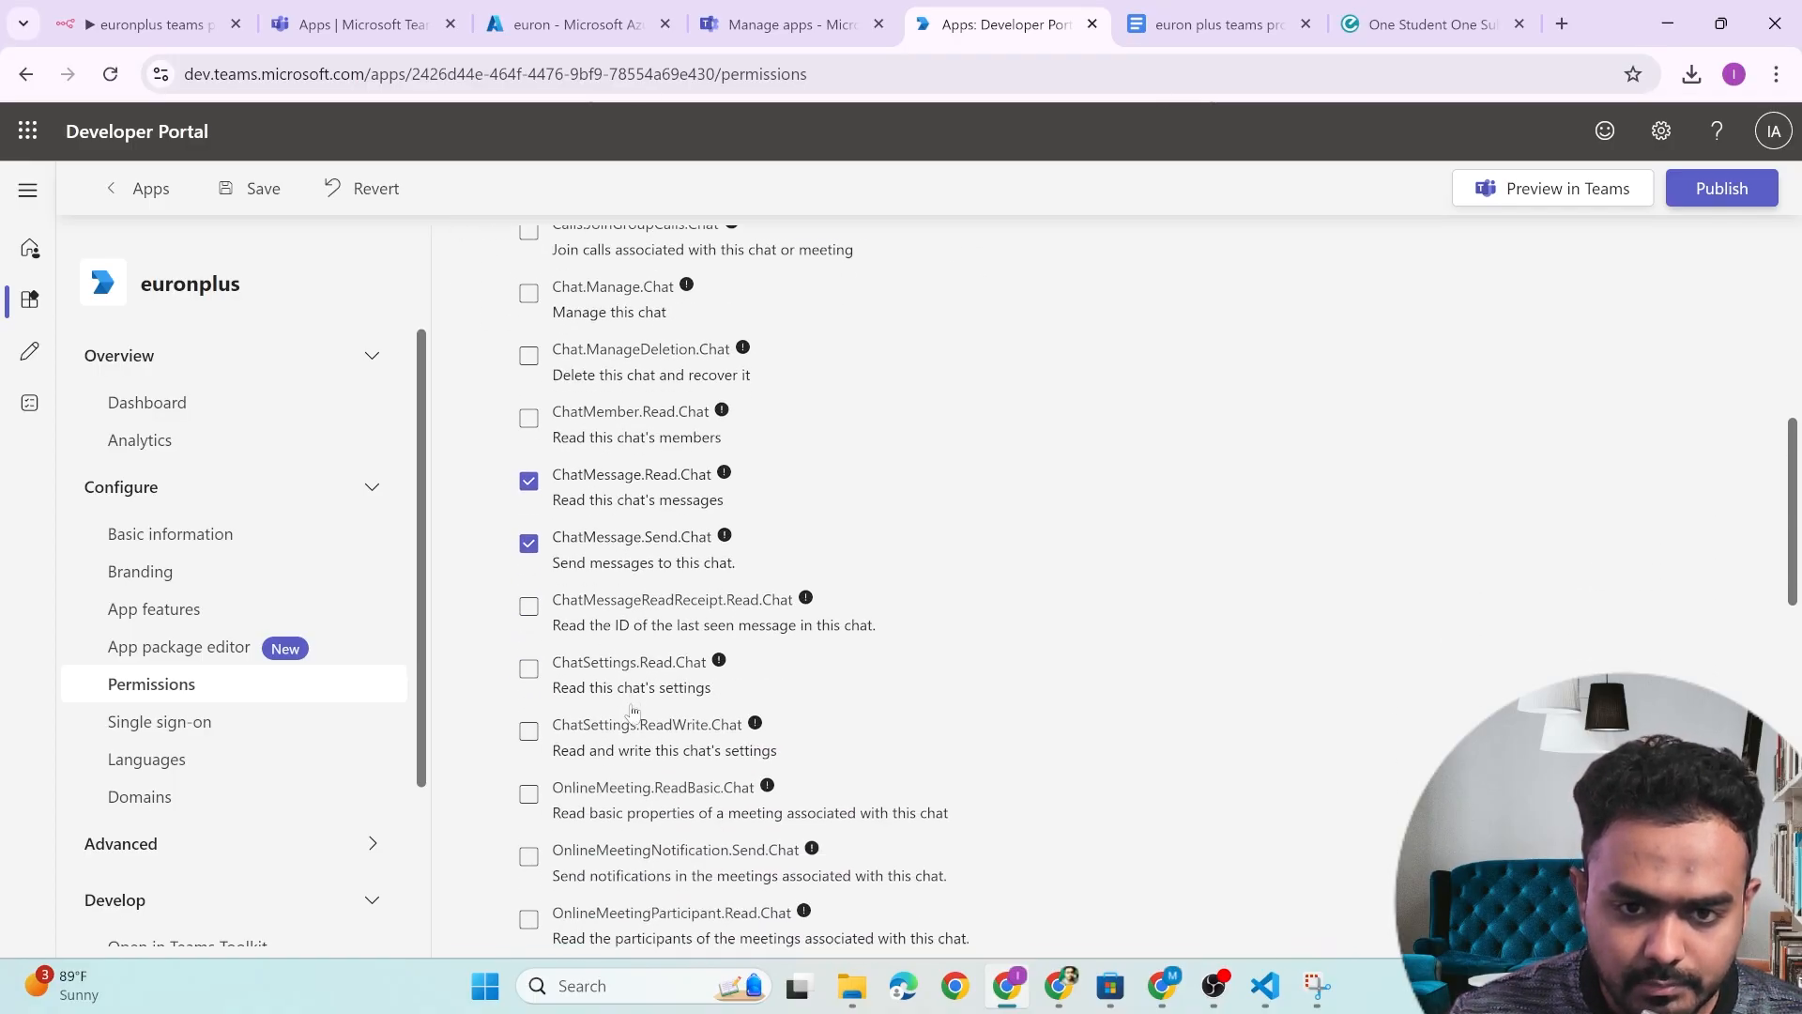
pyautogui.scroll(-2, 633, 712)
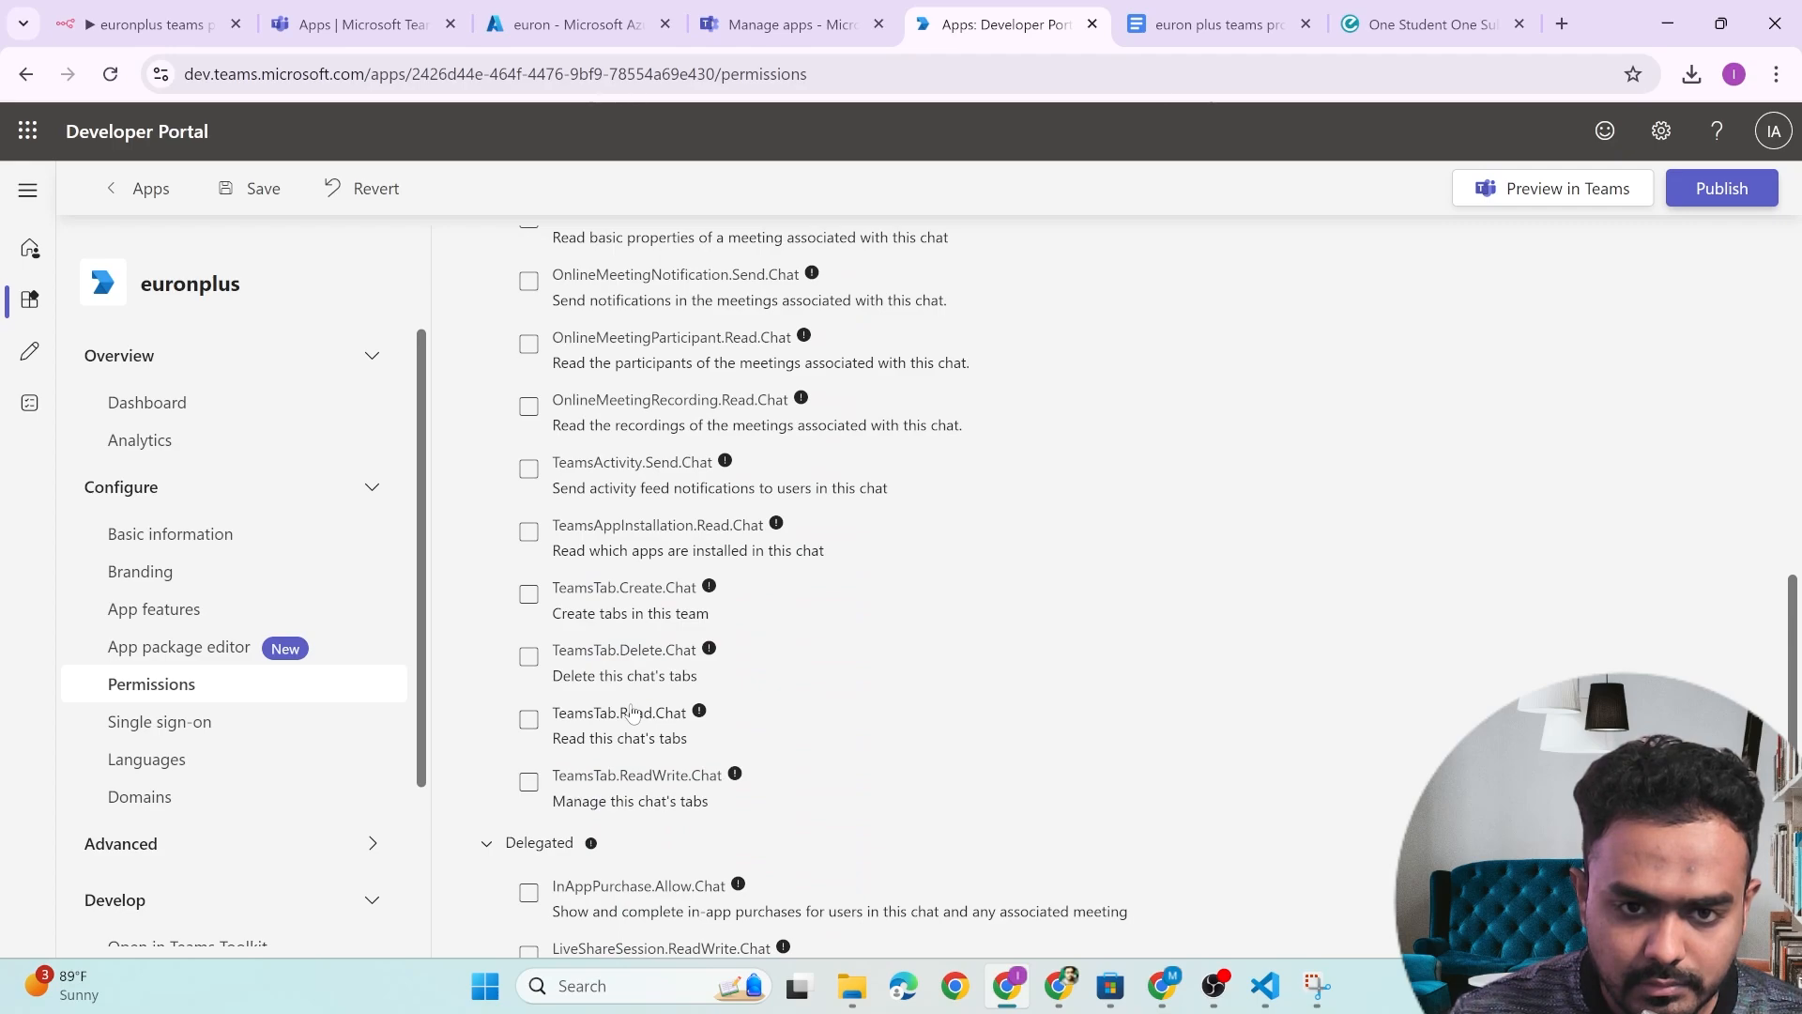
pyautogui.scroll(-4, 632, 713)
pyautogui.scroll(11, 633, 713)
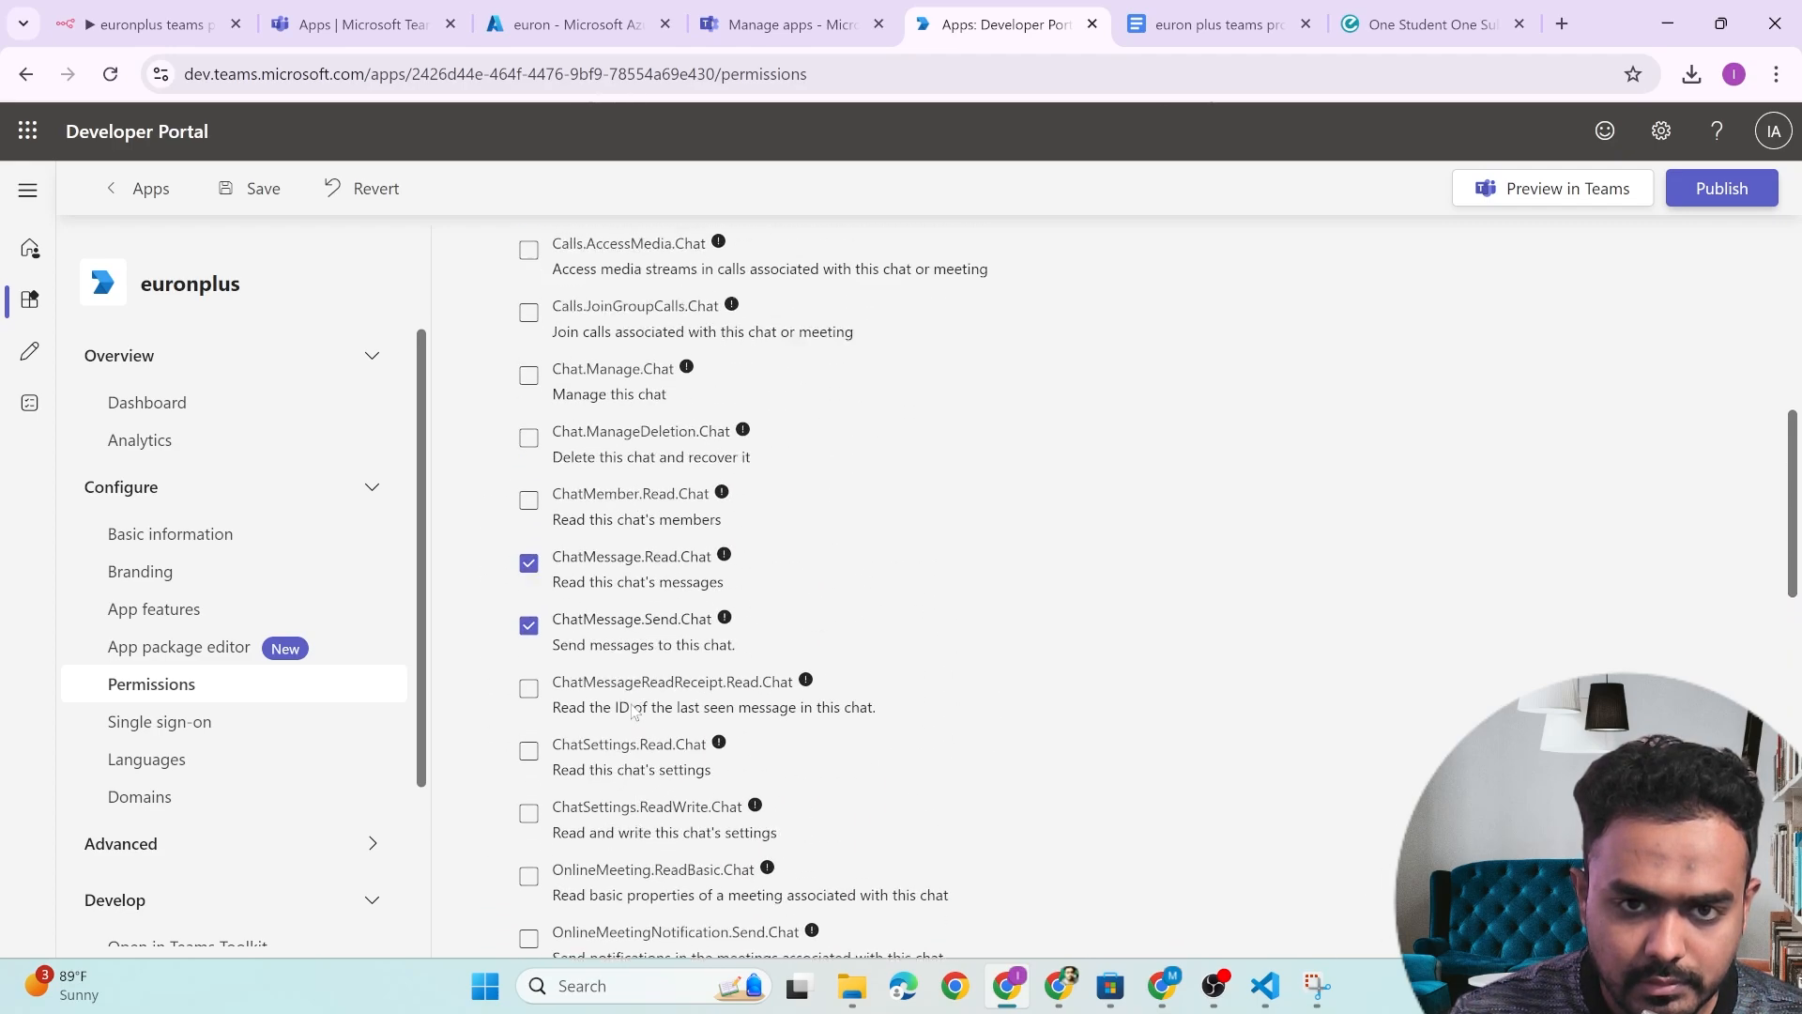
pyautogui.scroll(2, 633, 712)
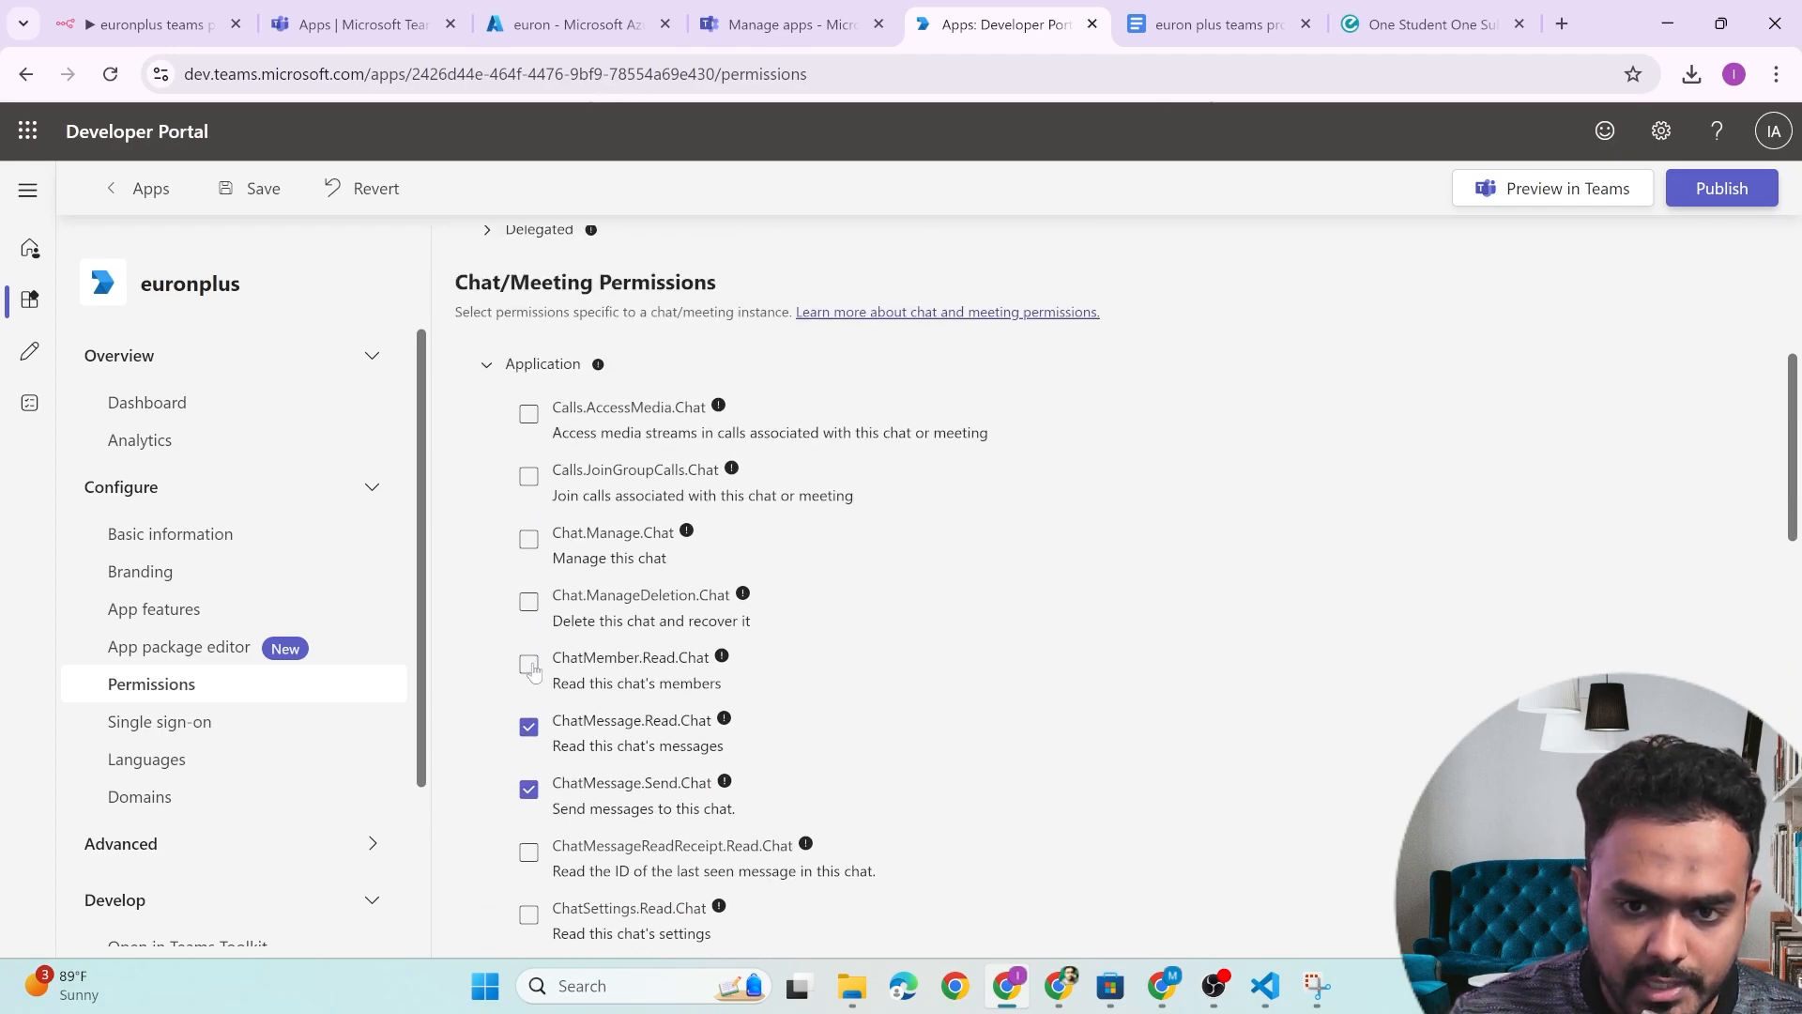
pyautogui.click(529, 665)
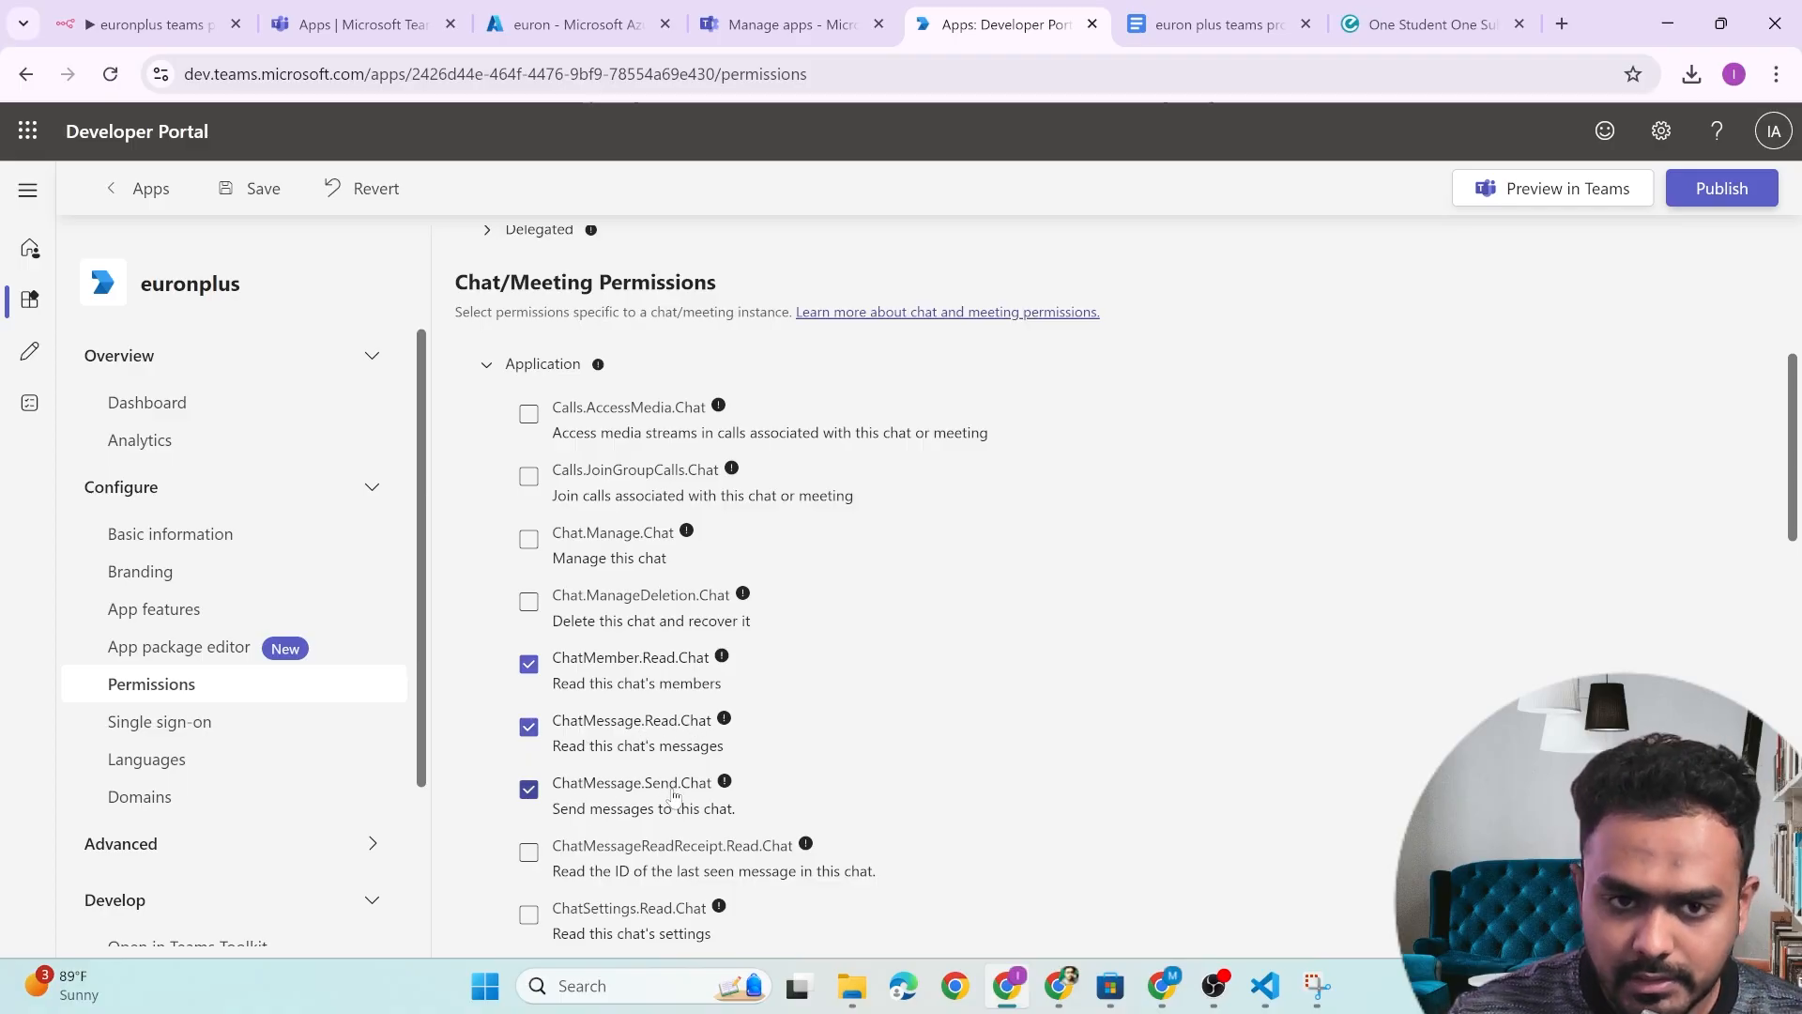
pyautogui.scroll(-10, 662, 793)
pyautogui.scroll(-4, 636, 762)
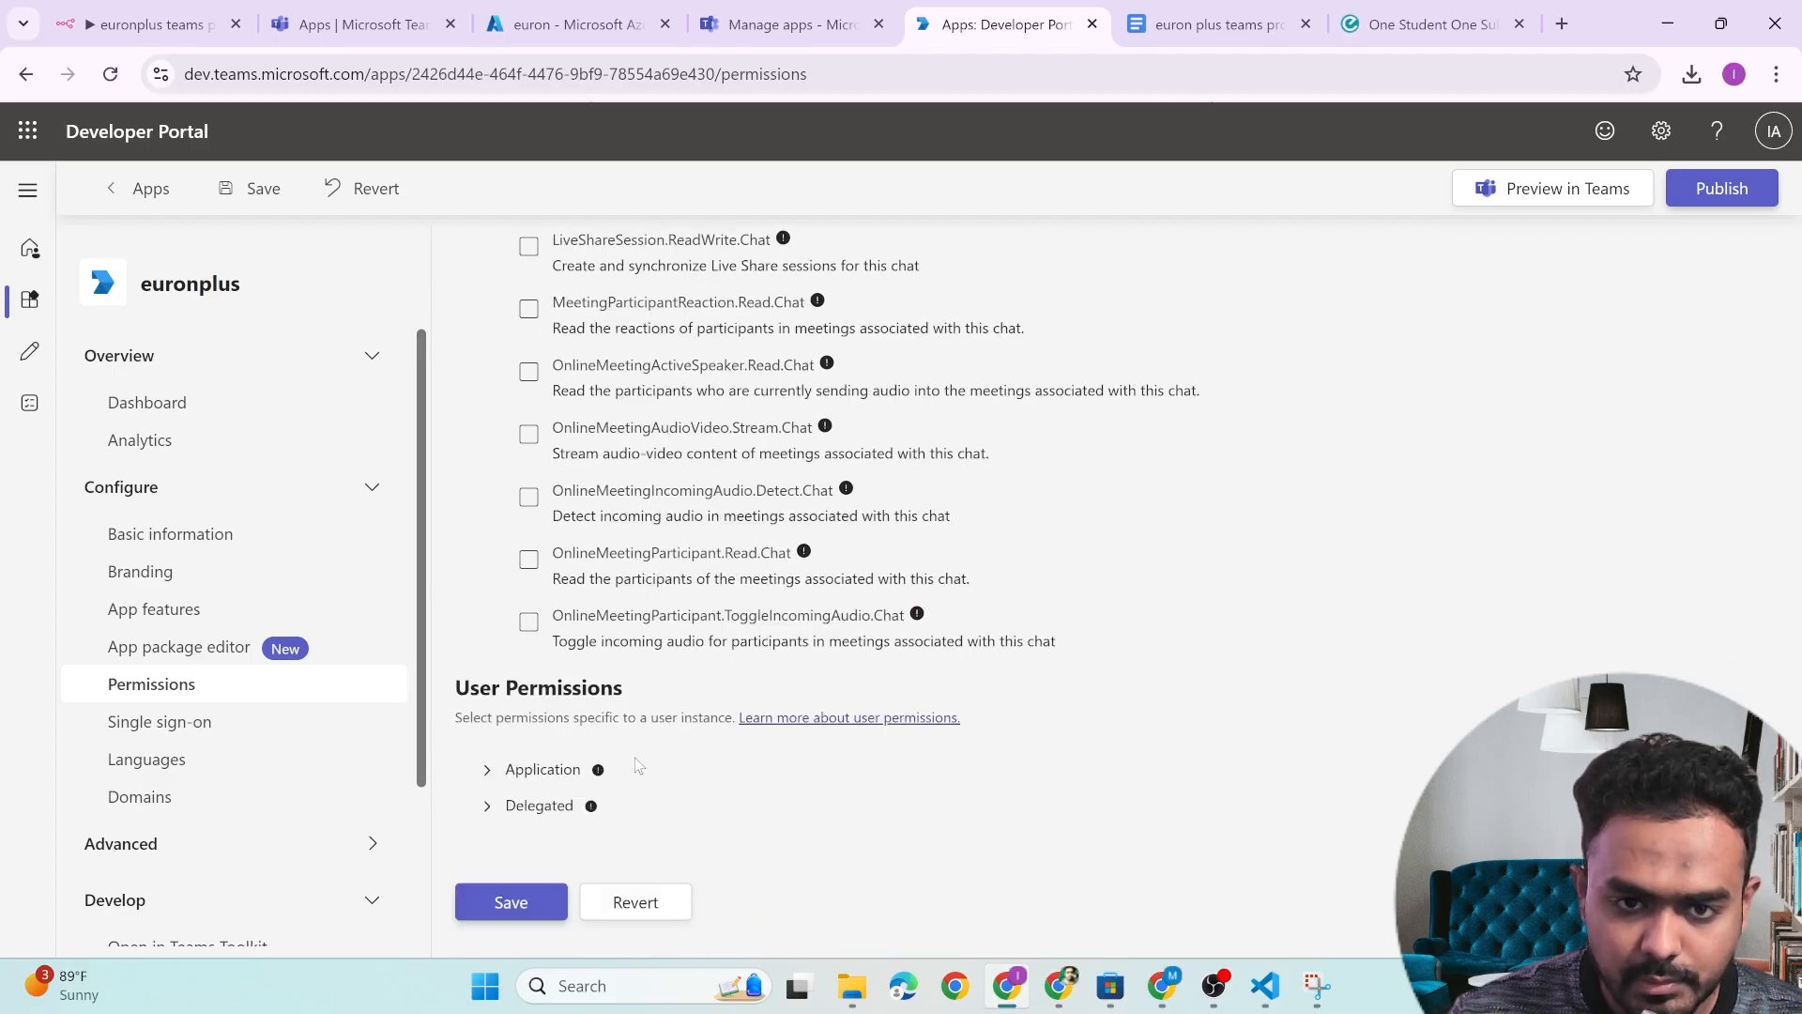
pyautogui.click(506, 899)
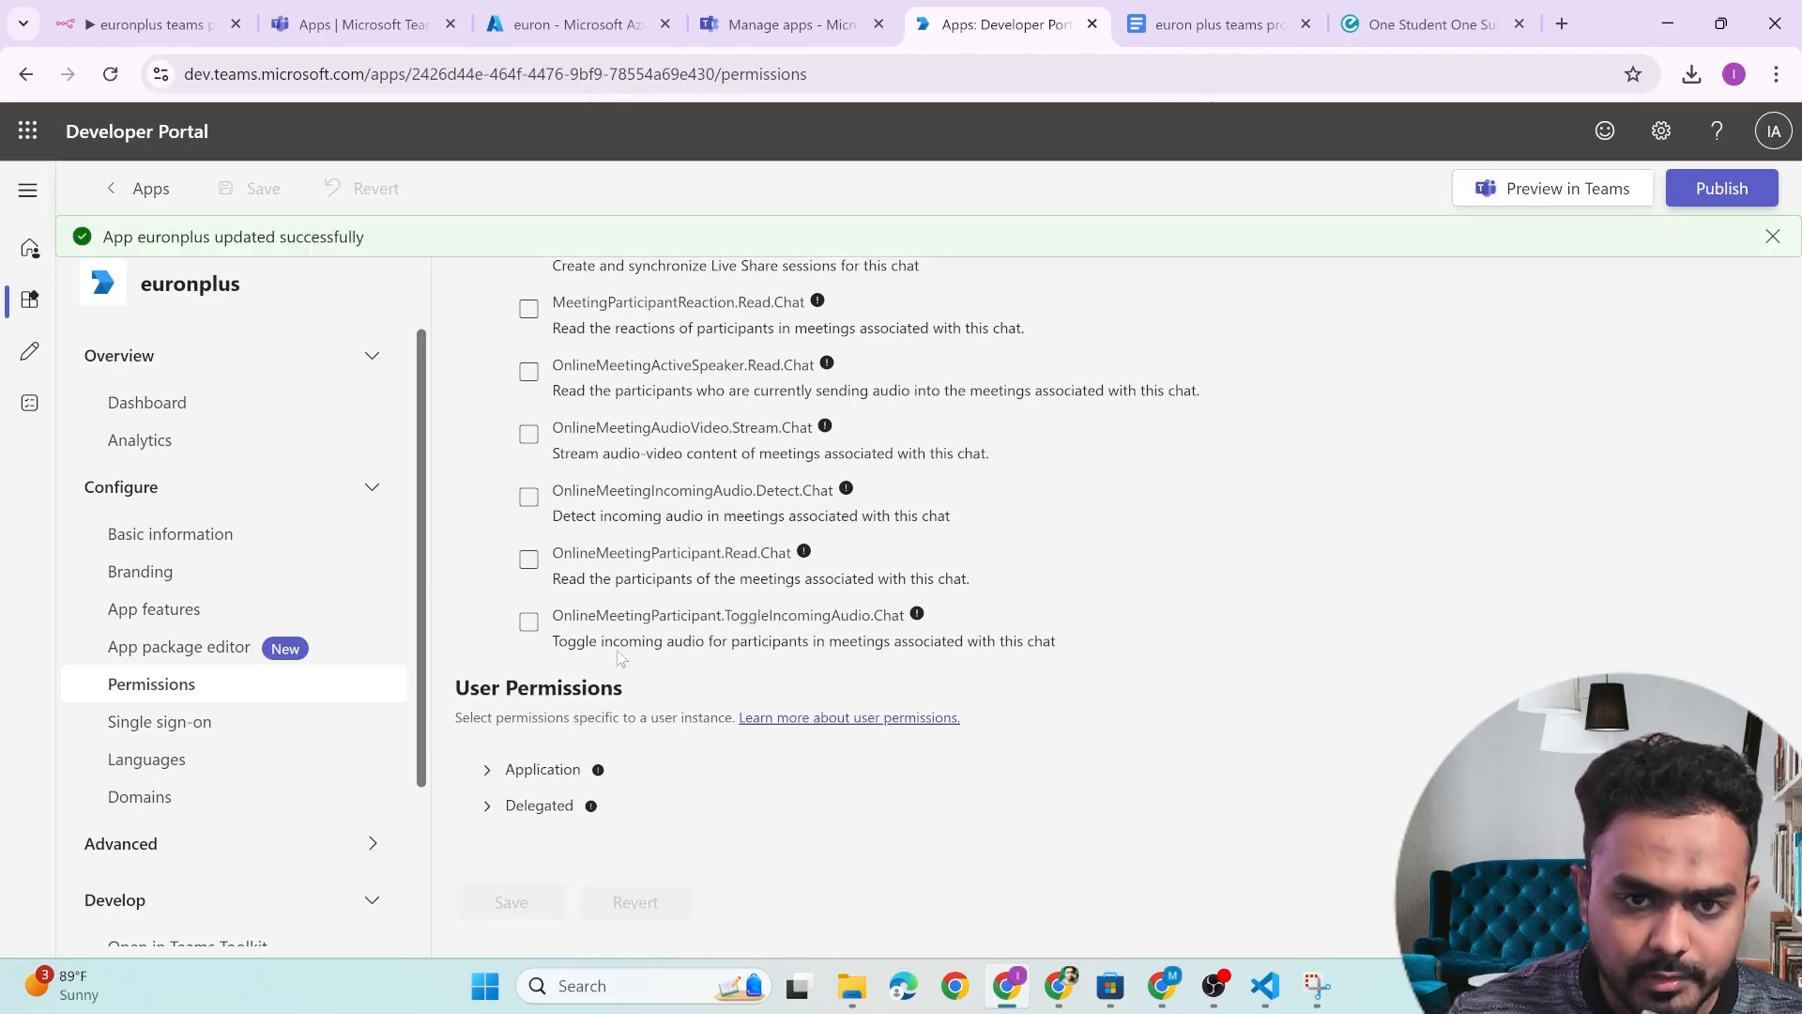
# Start publishing the euronplus app with the Teams Store option
pyautogui.scroll(20, 1329, 533)
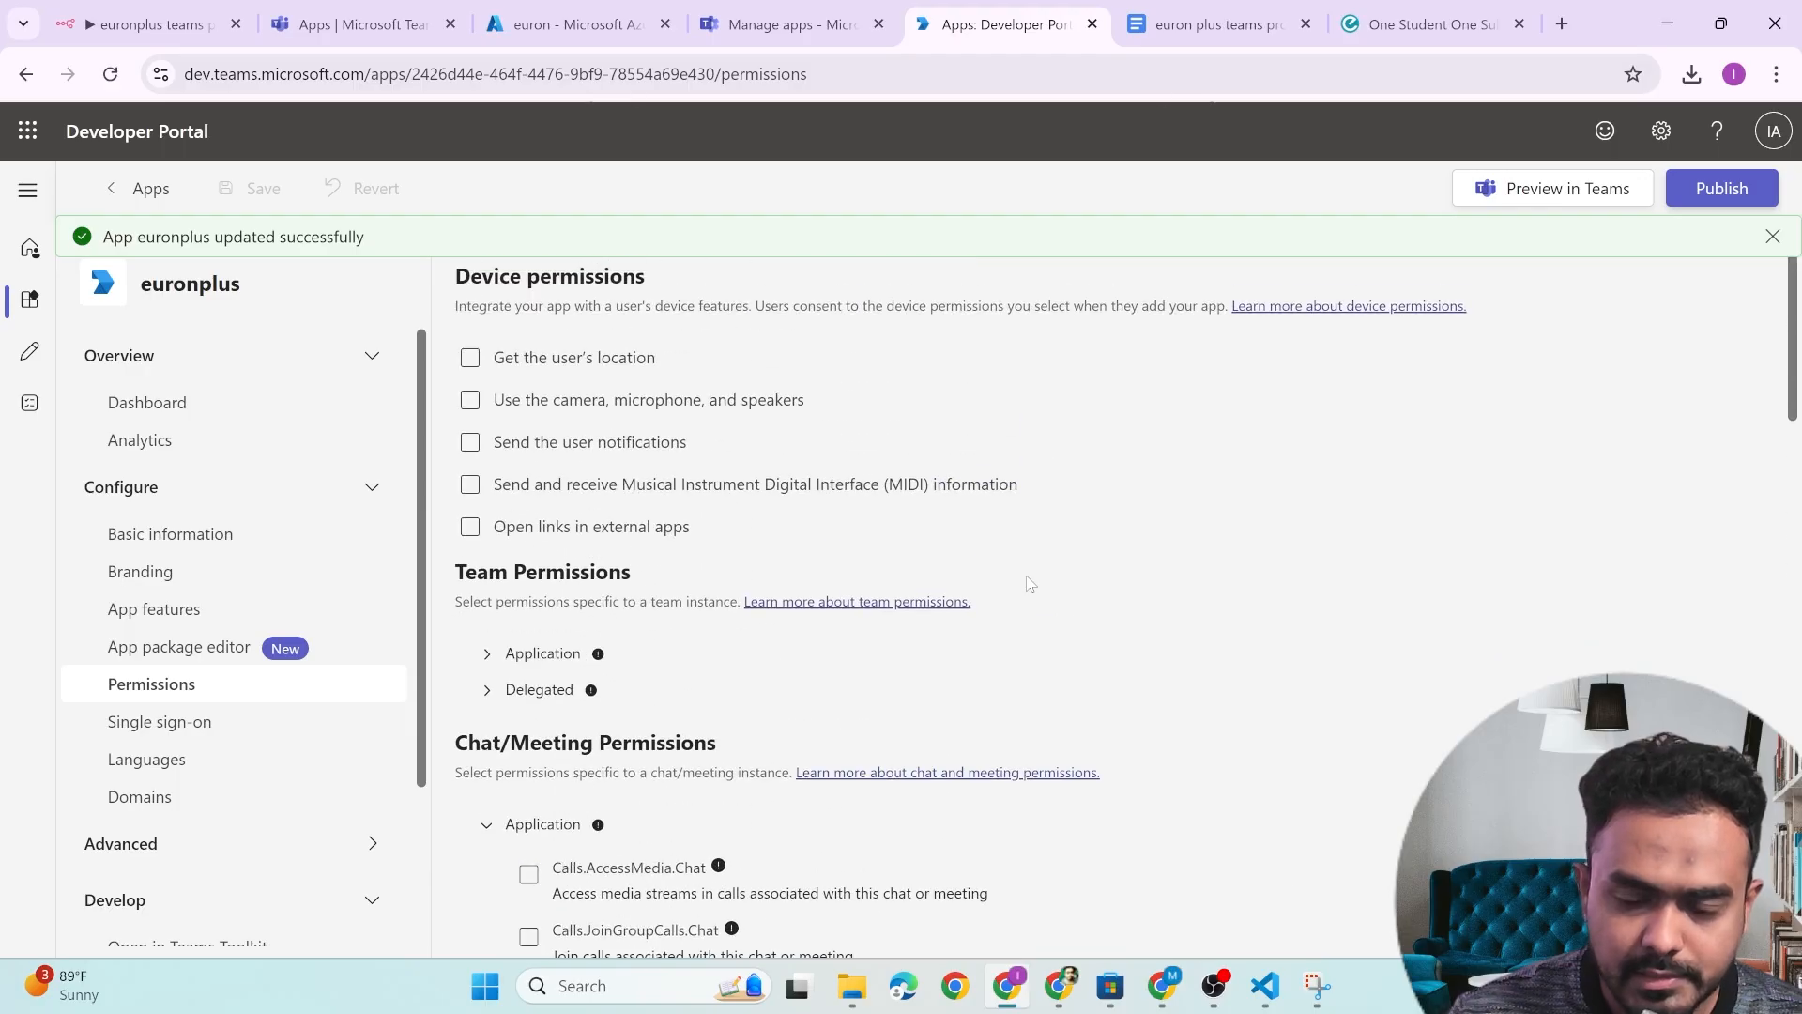
pyautogui.click(1702, 199)
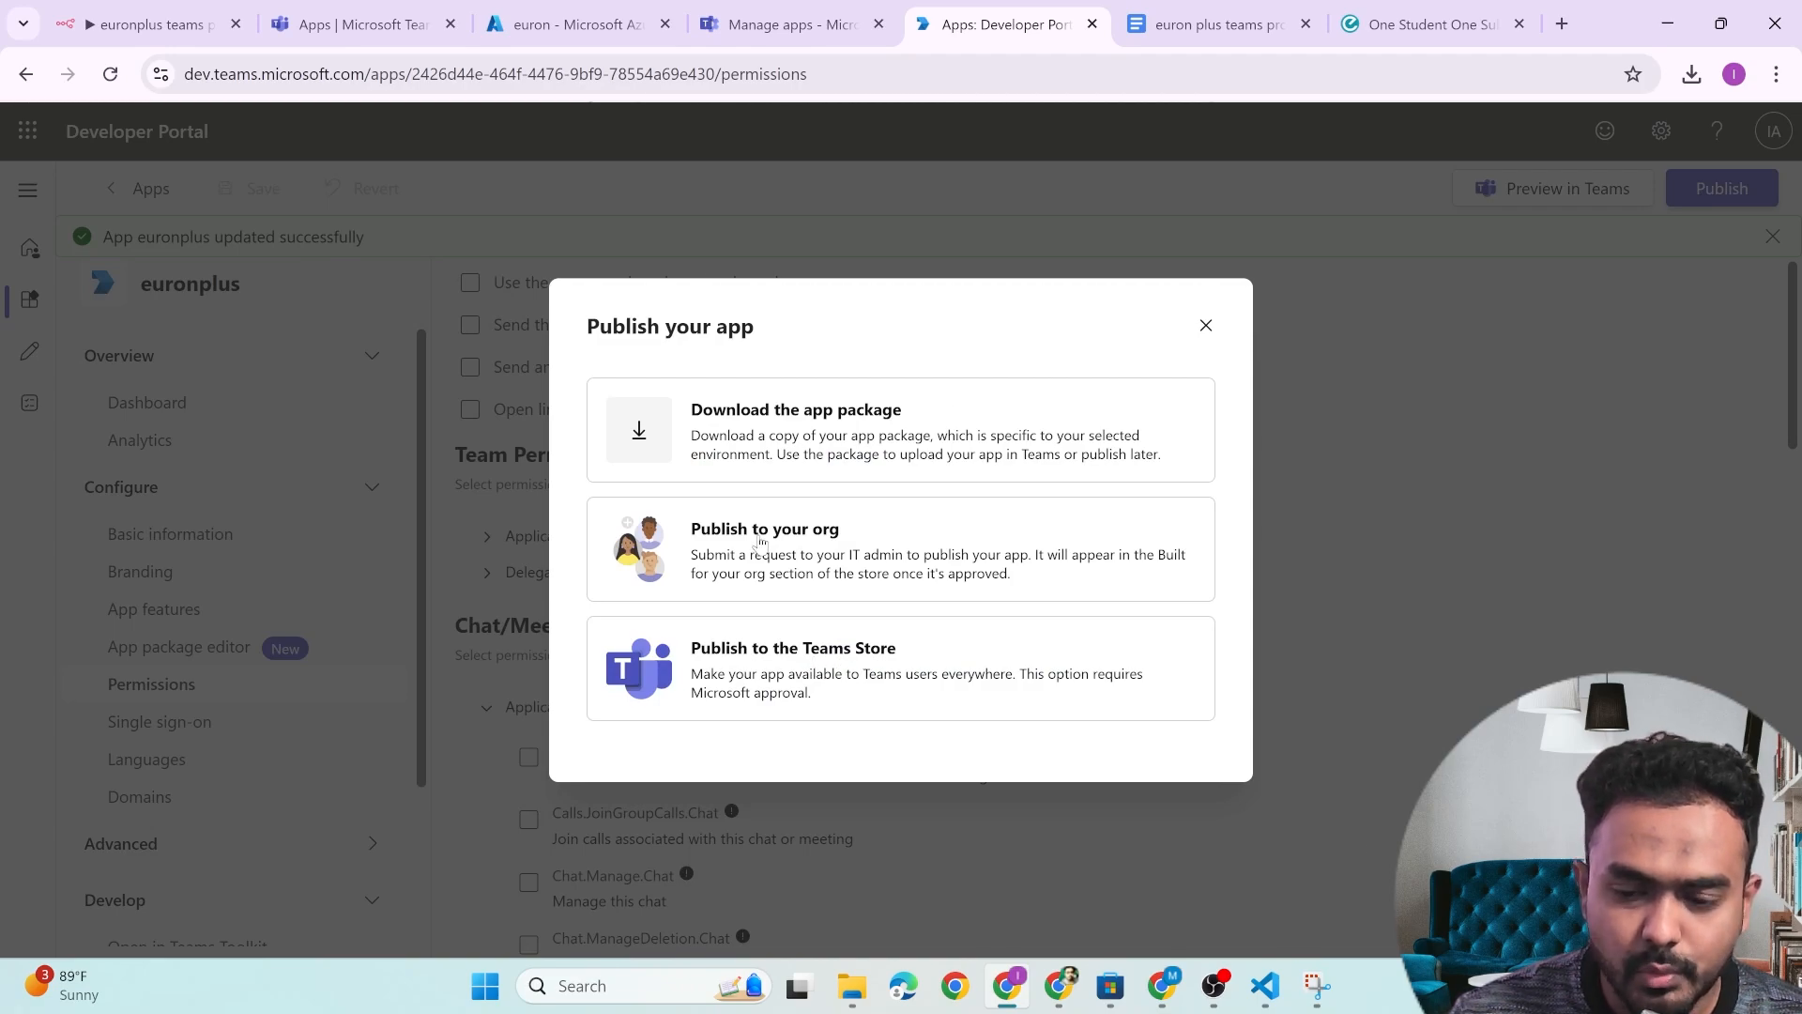
pyautogui.click(851, 663)
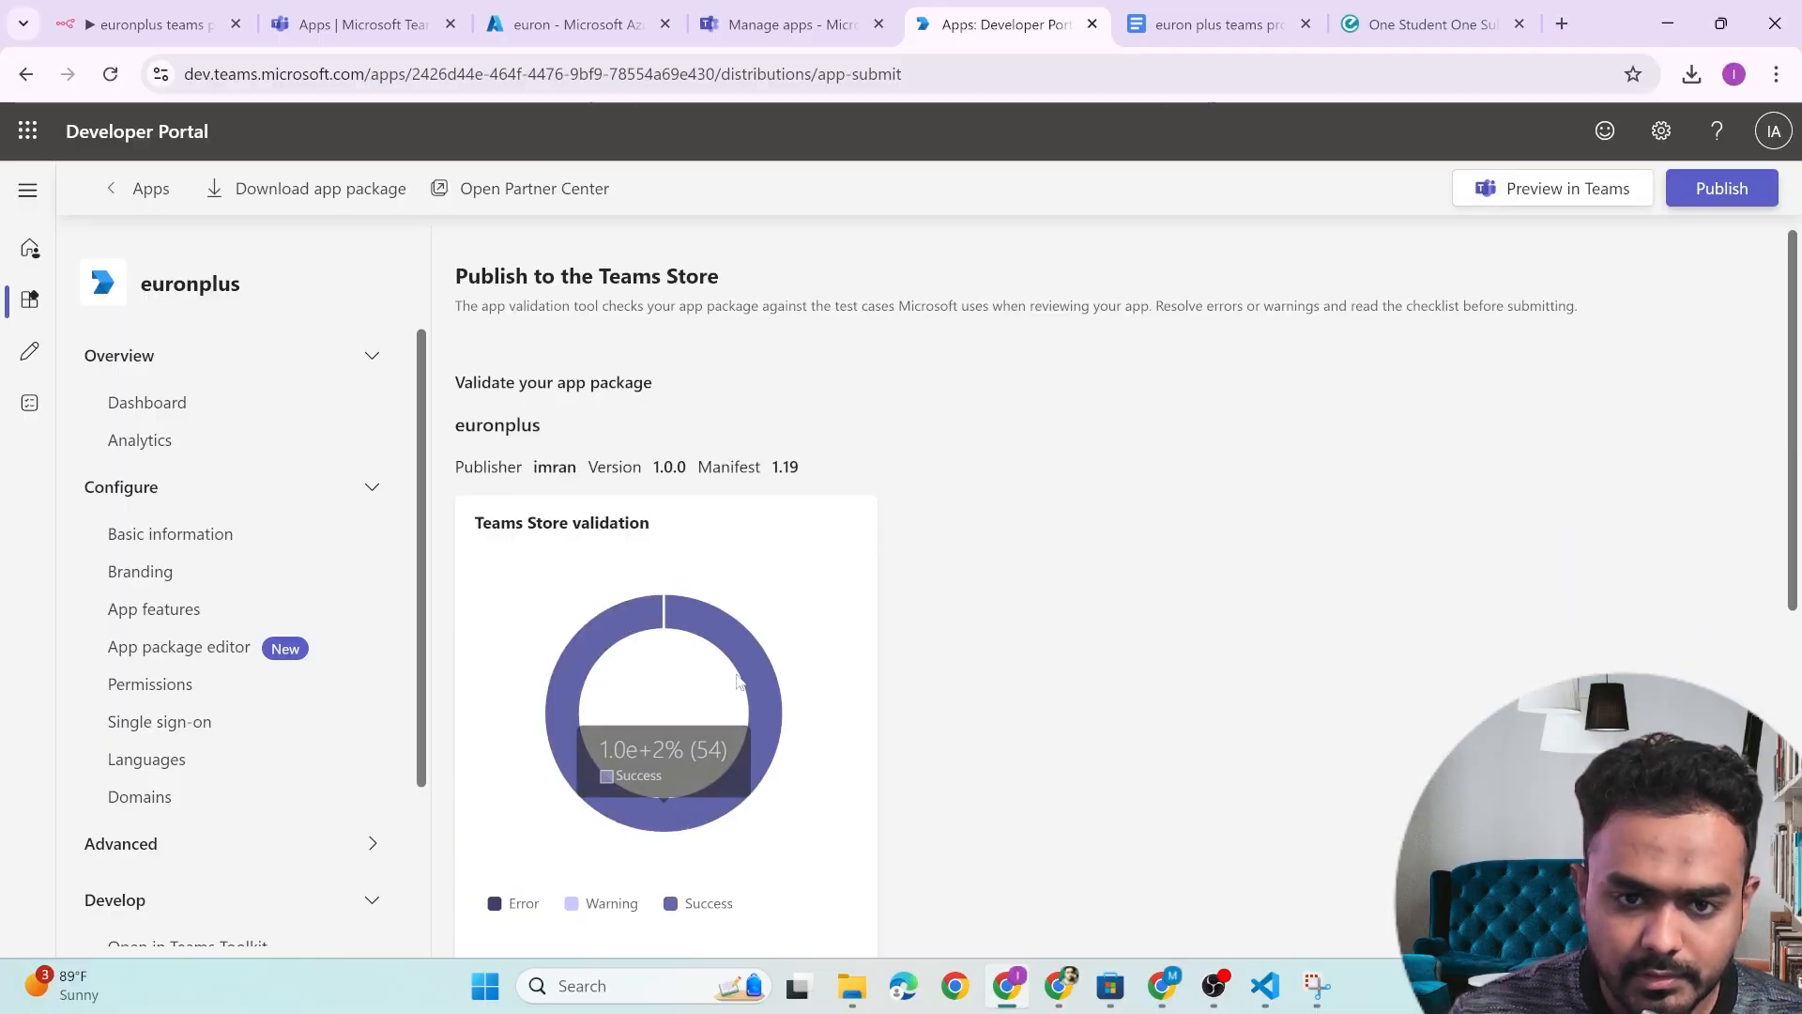
# Check off every item in the app submission checklist, from the bot welcome message through Publisher Attestation
pyautogui.scroll(-2, 741, 684)
pyautogui.scroll(-4, 725, 675)
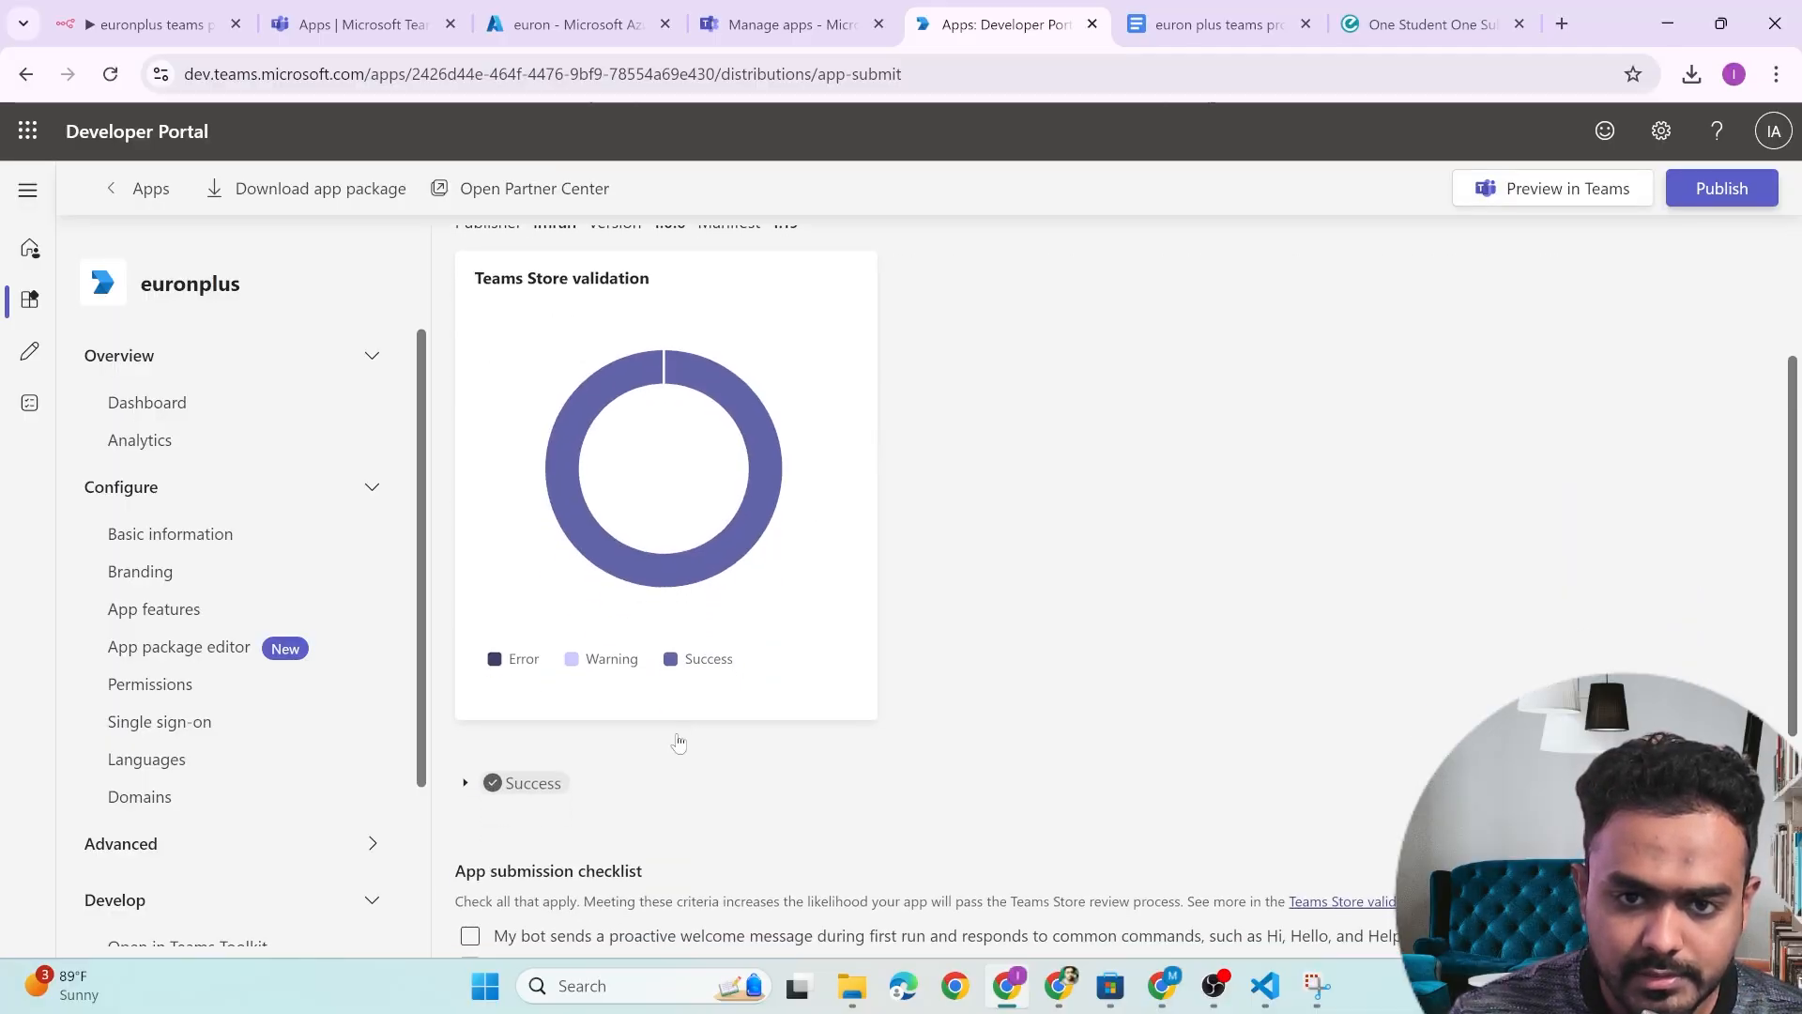
pyautogui.click(469, 537)
pyautogui.click(469, 567)
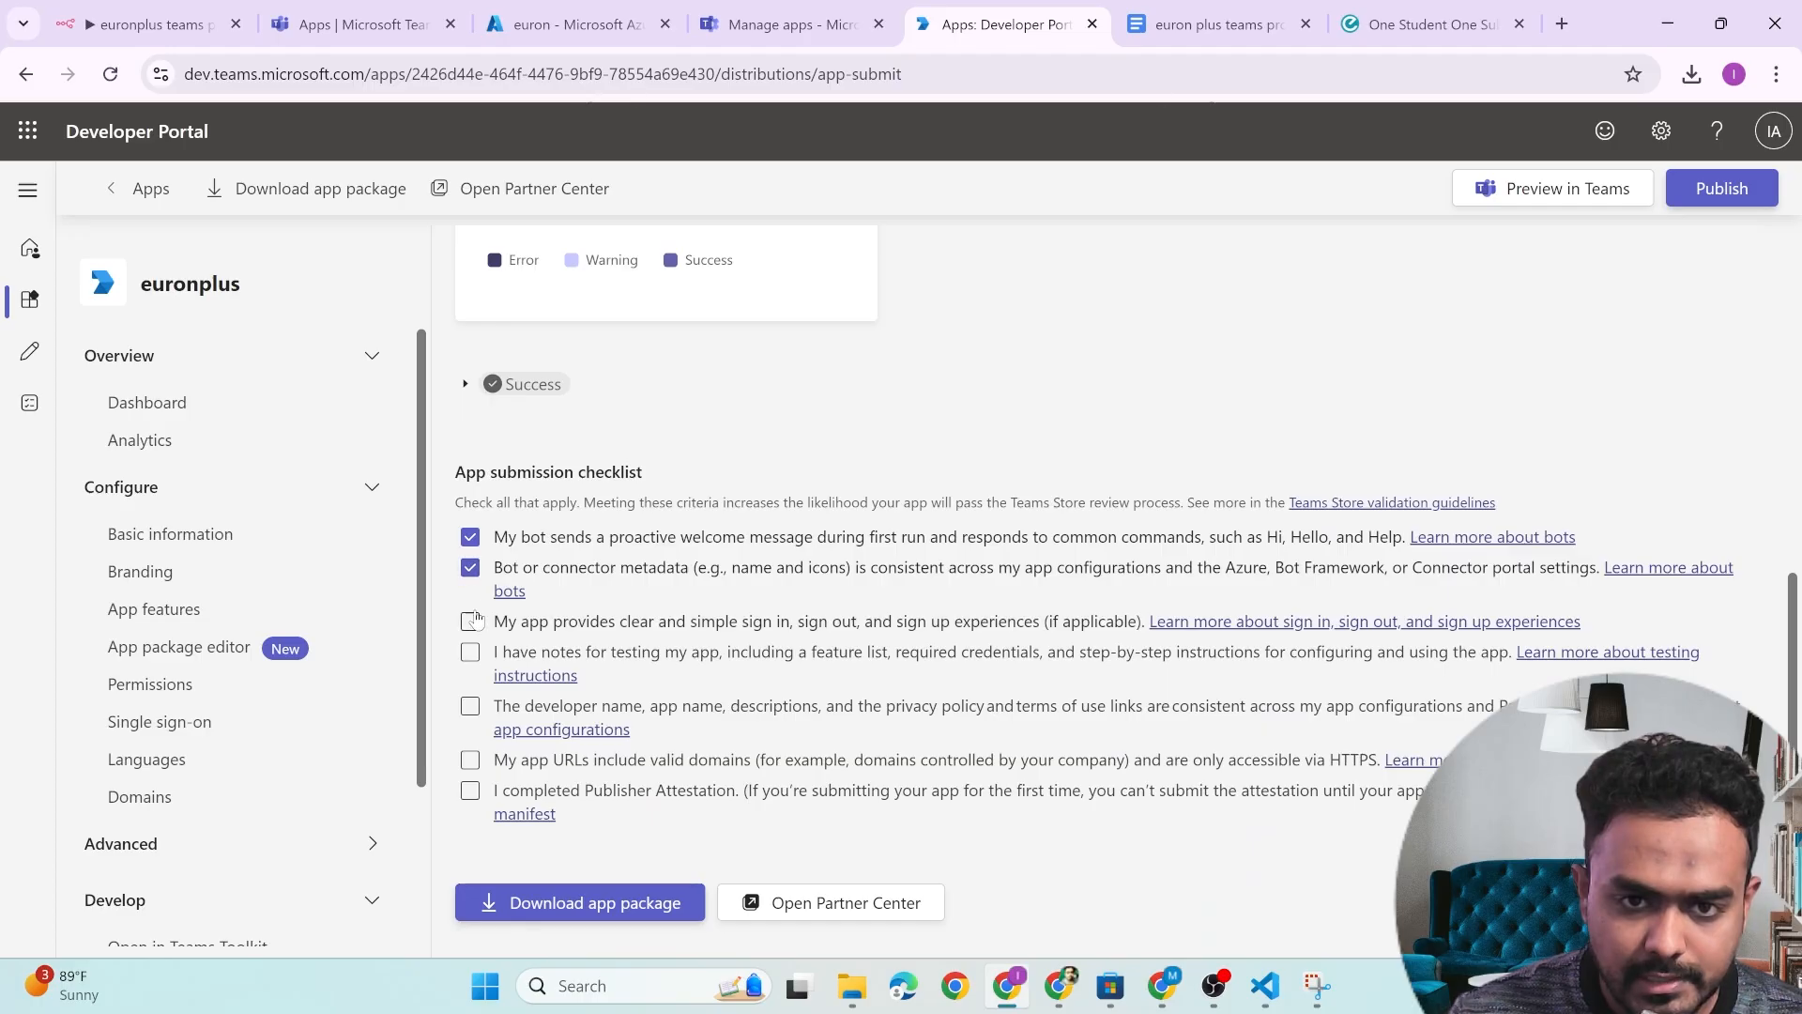
pyautogui.click(469, 621)
pyautogui.click(469, 651)
pyautogui.click(469, 706)
pyautogui.click(470, 760)
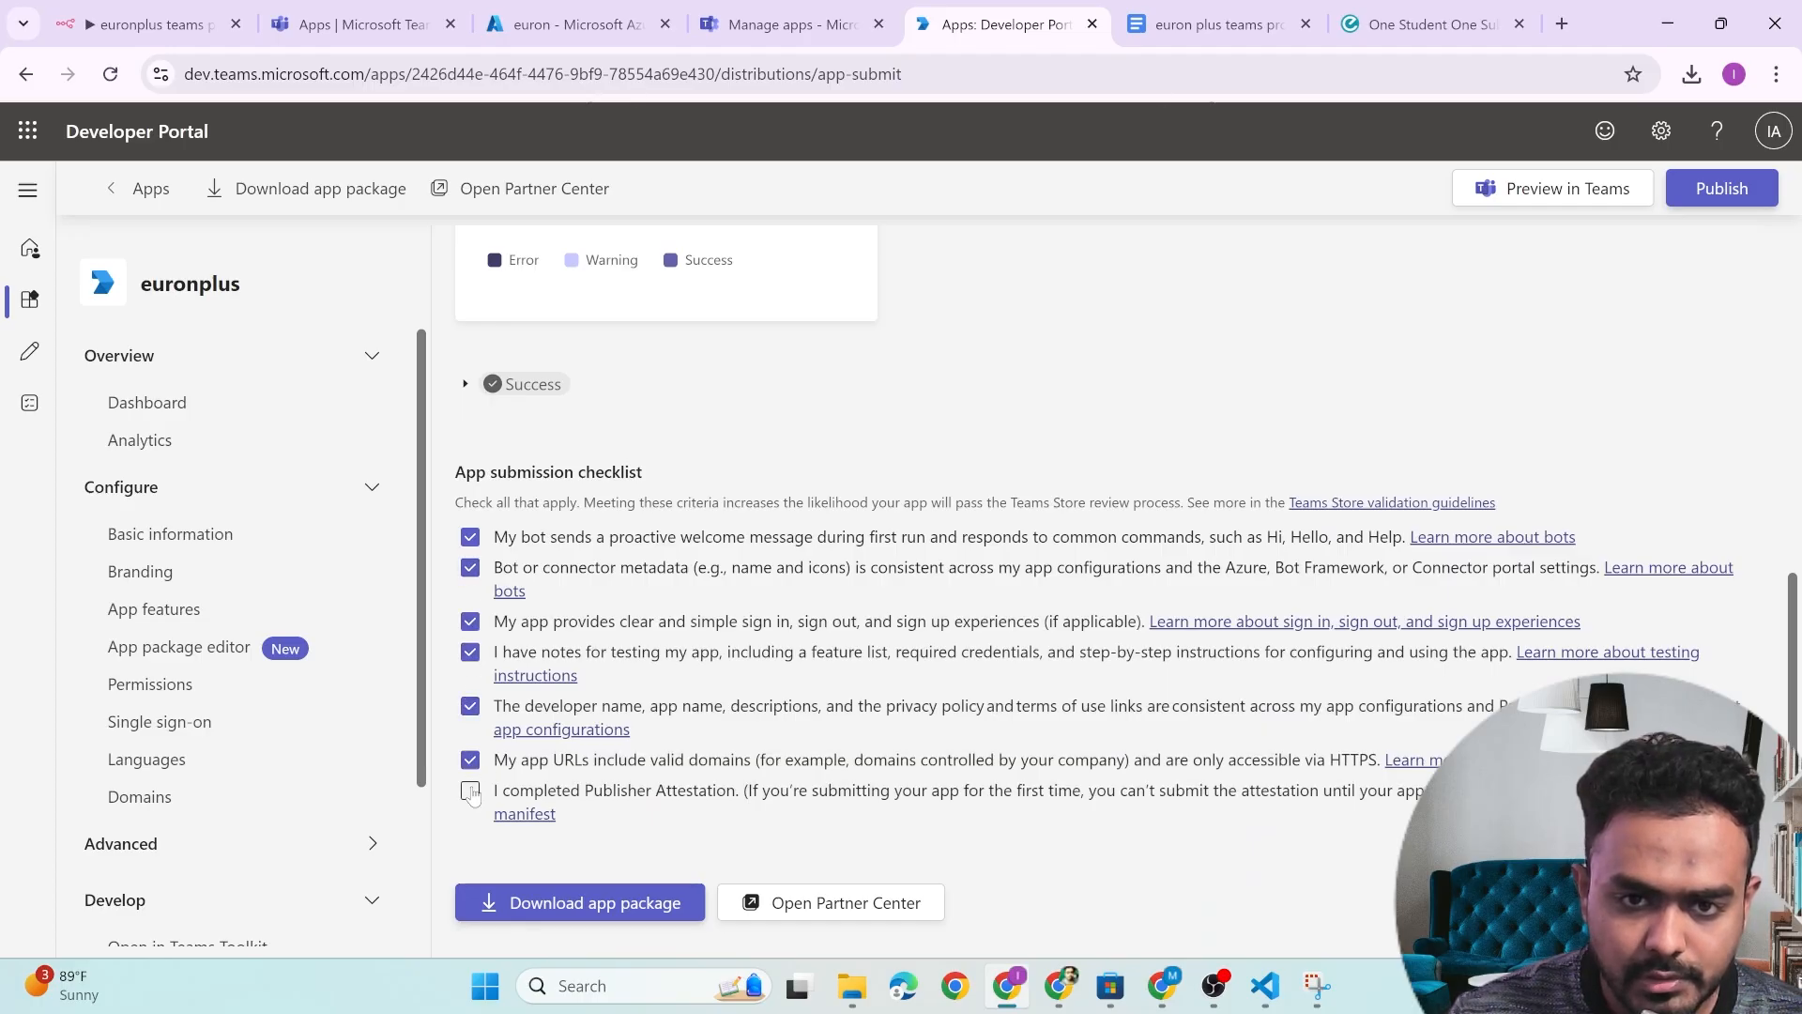
pyautogui.click(469, 790)
# Download the euronplus app package and check for it in the browser's recent downloads
pyautogui.click(611, 896)
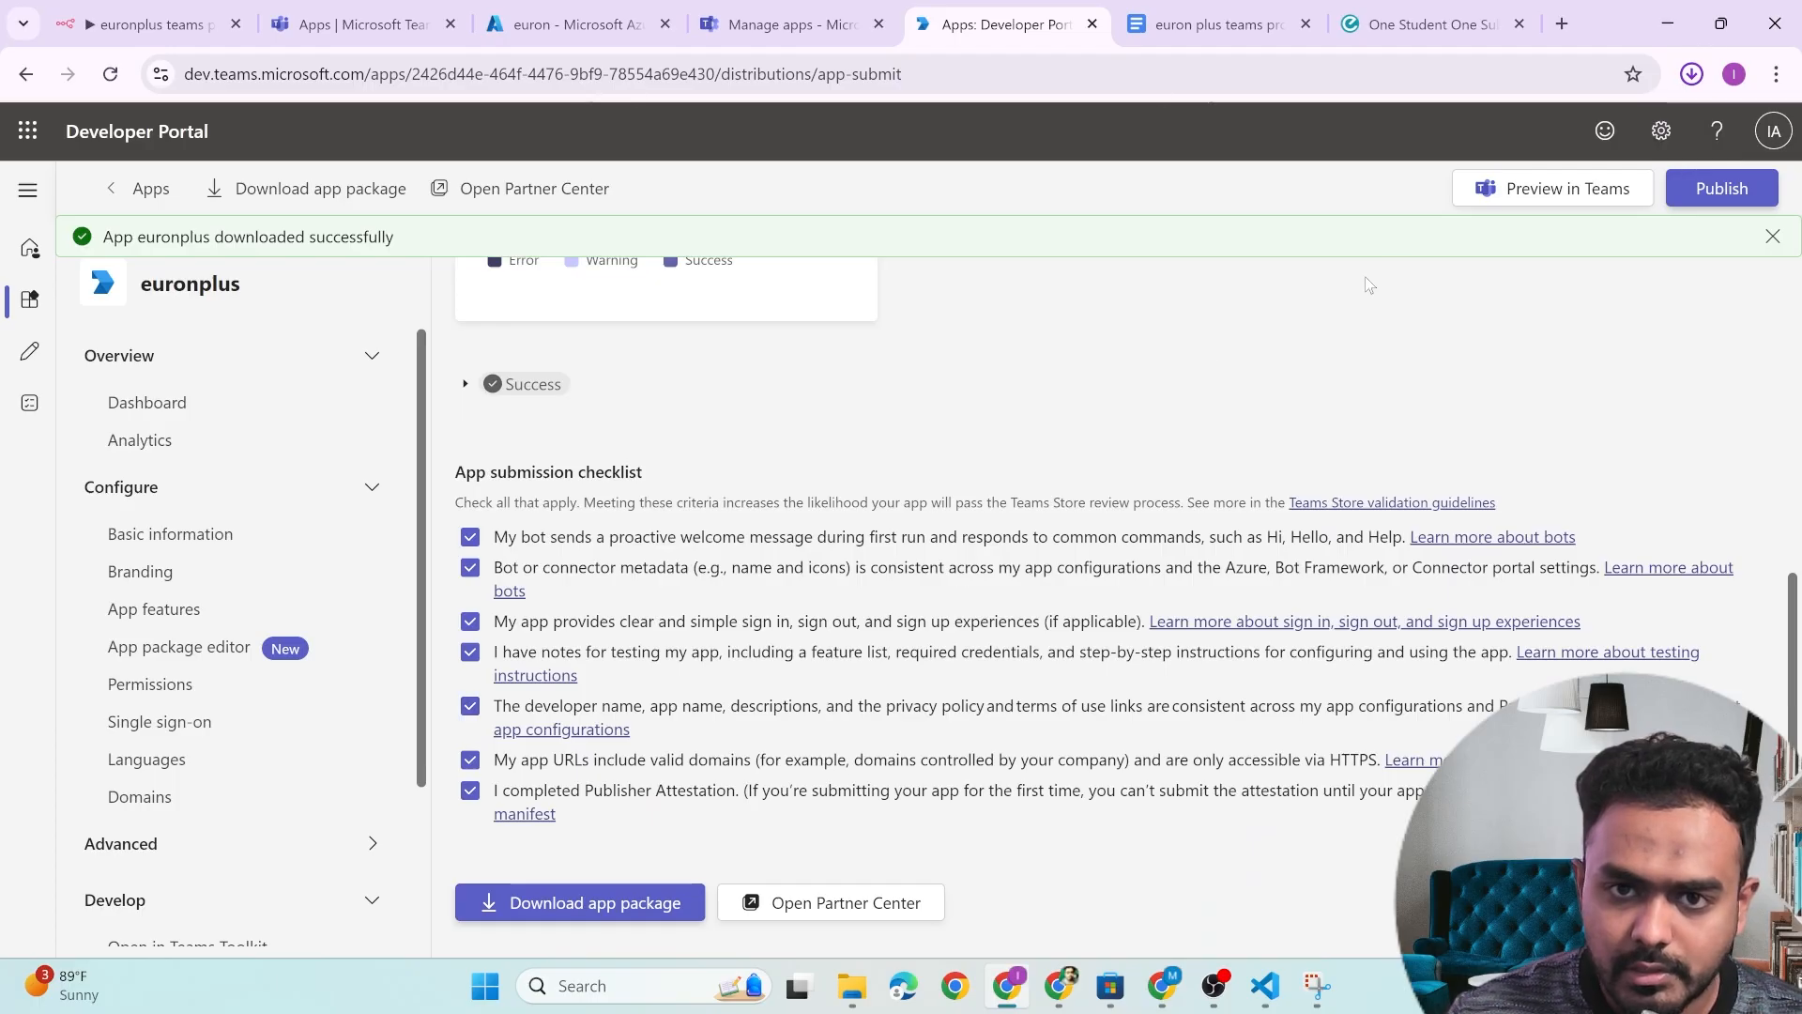
pyautogui.click(1677, 83)
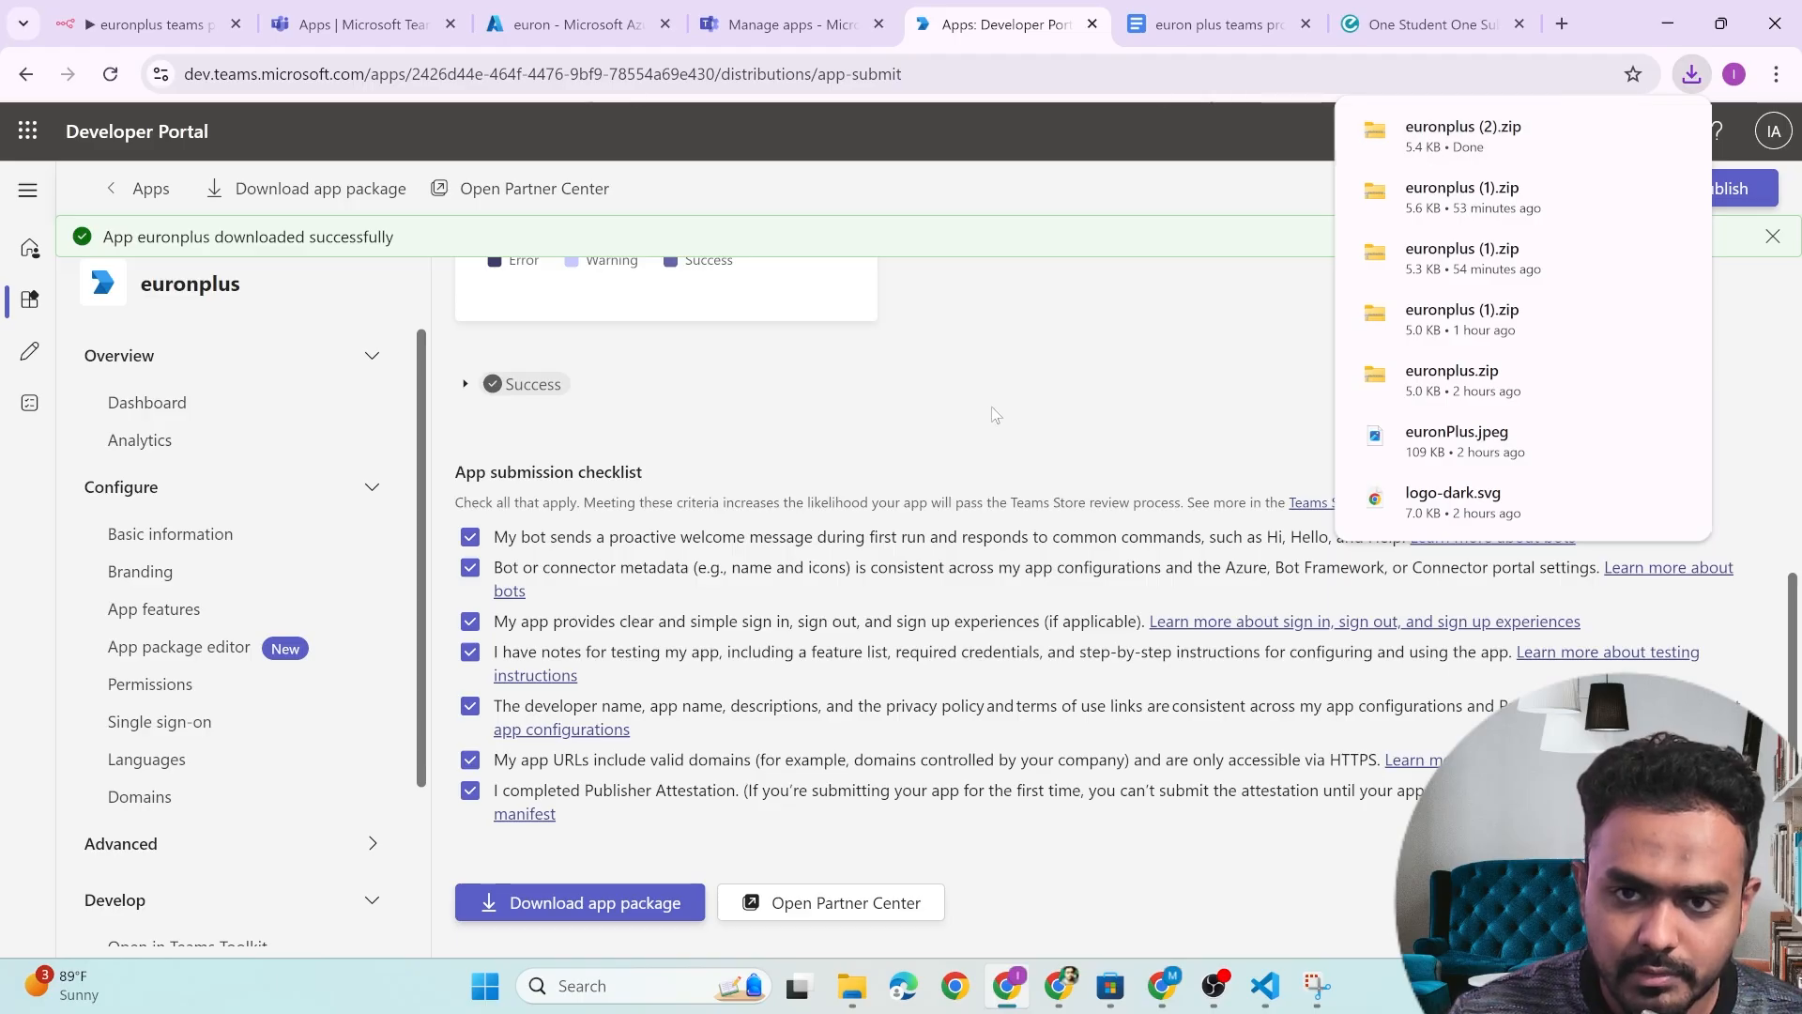
pyautogui.click(945, 436)
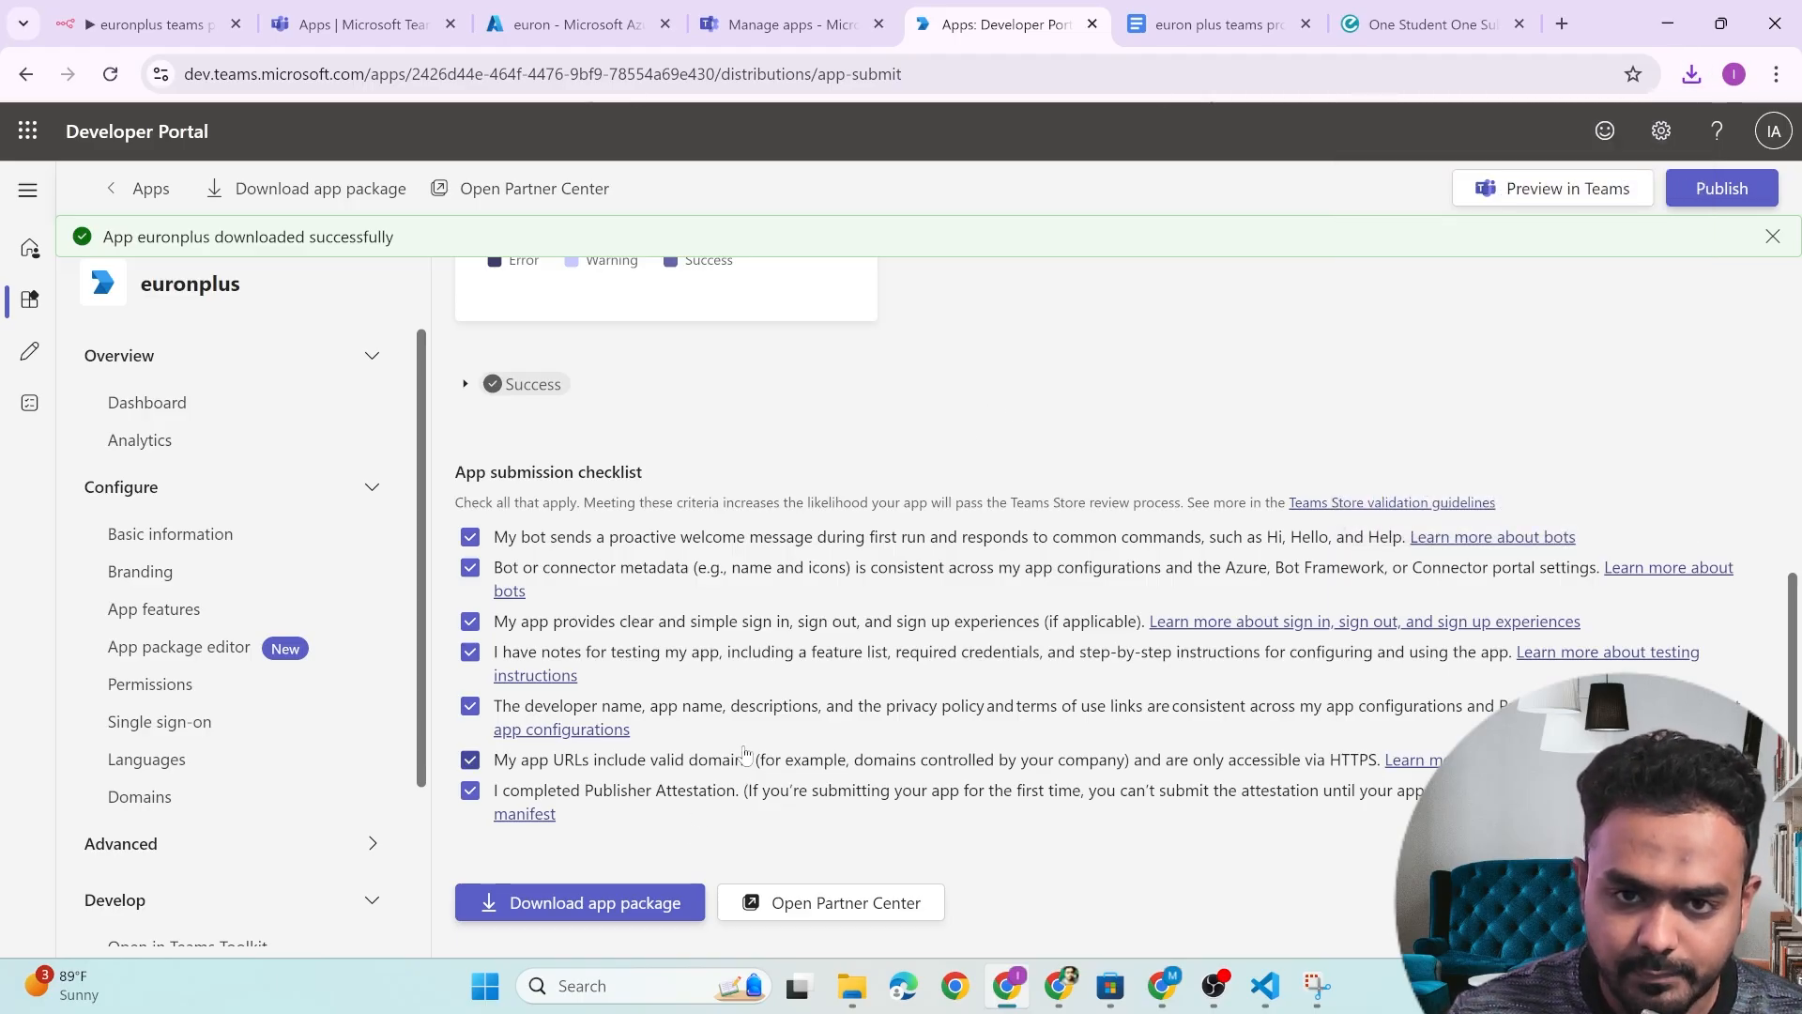
pyautogui.scroll(7, 906, 645)
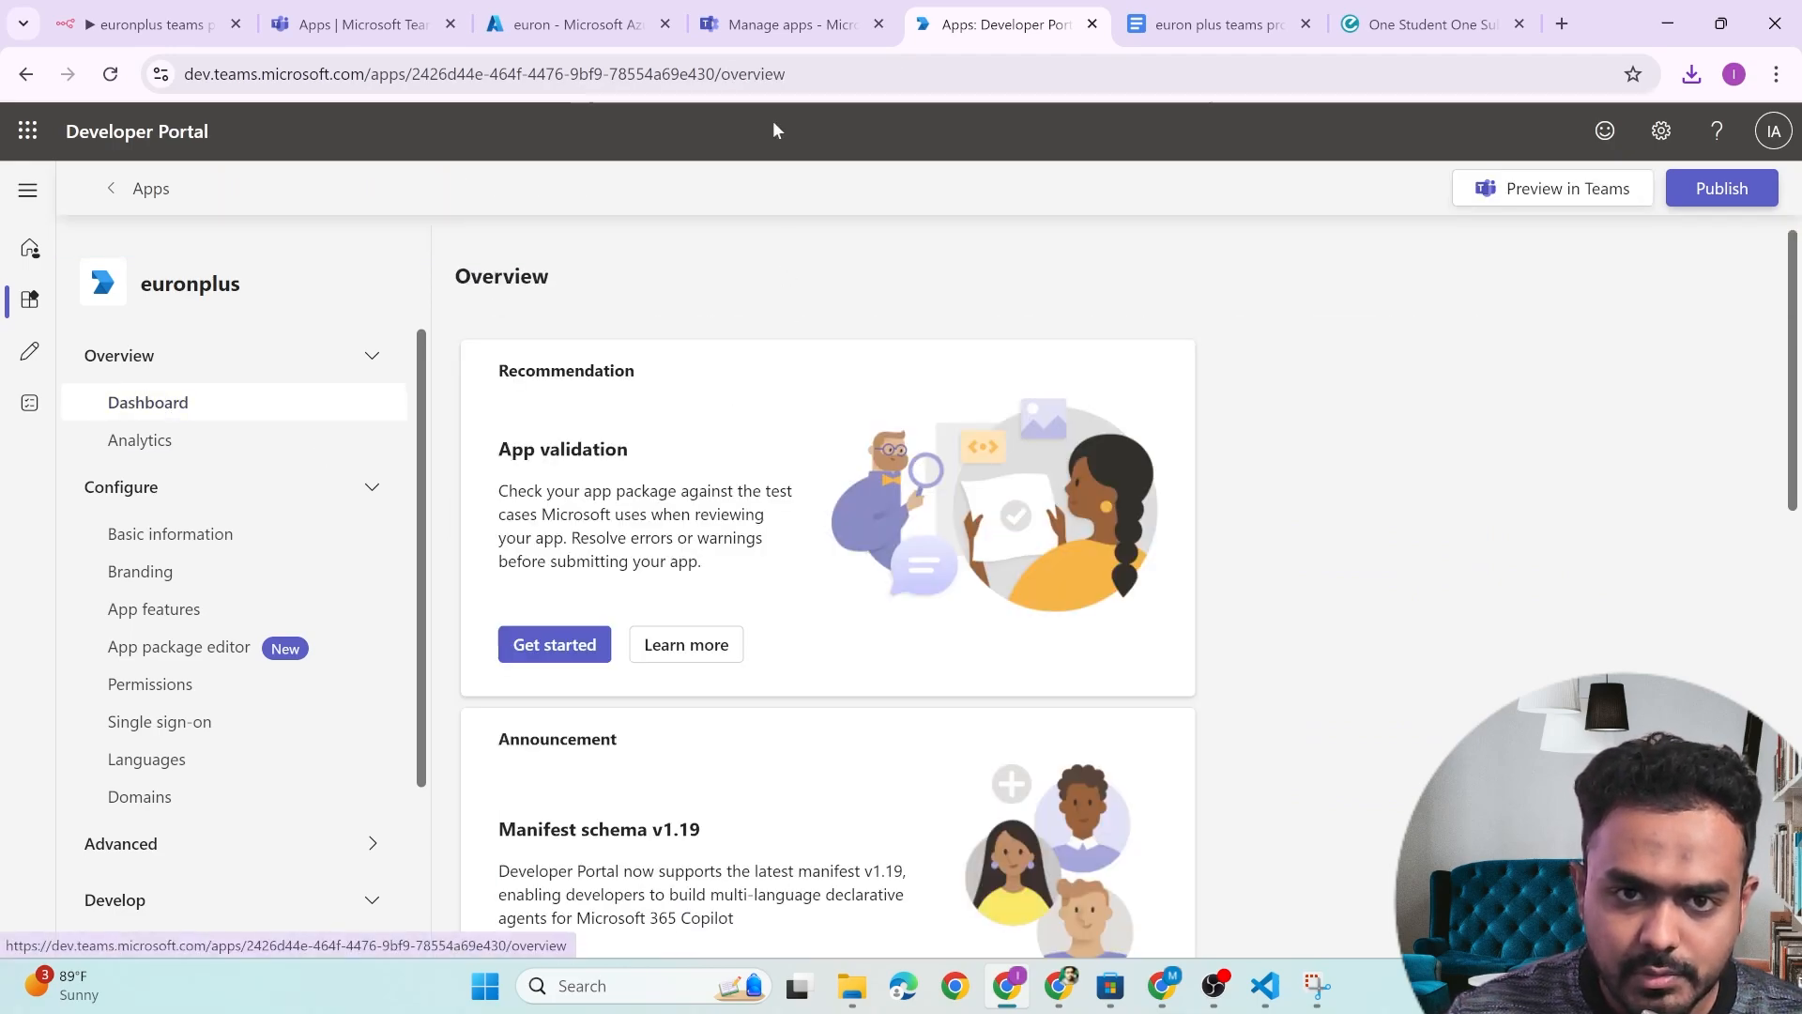
# Switch to the Microsoft Teams admin center, look over its dashboard, and open the page for managing the organization's apps
pyautogui.click(797, 28)
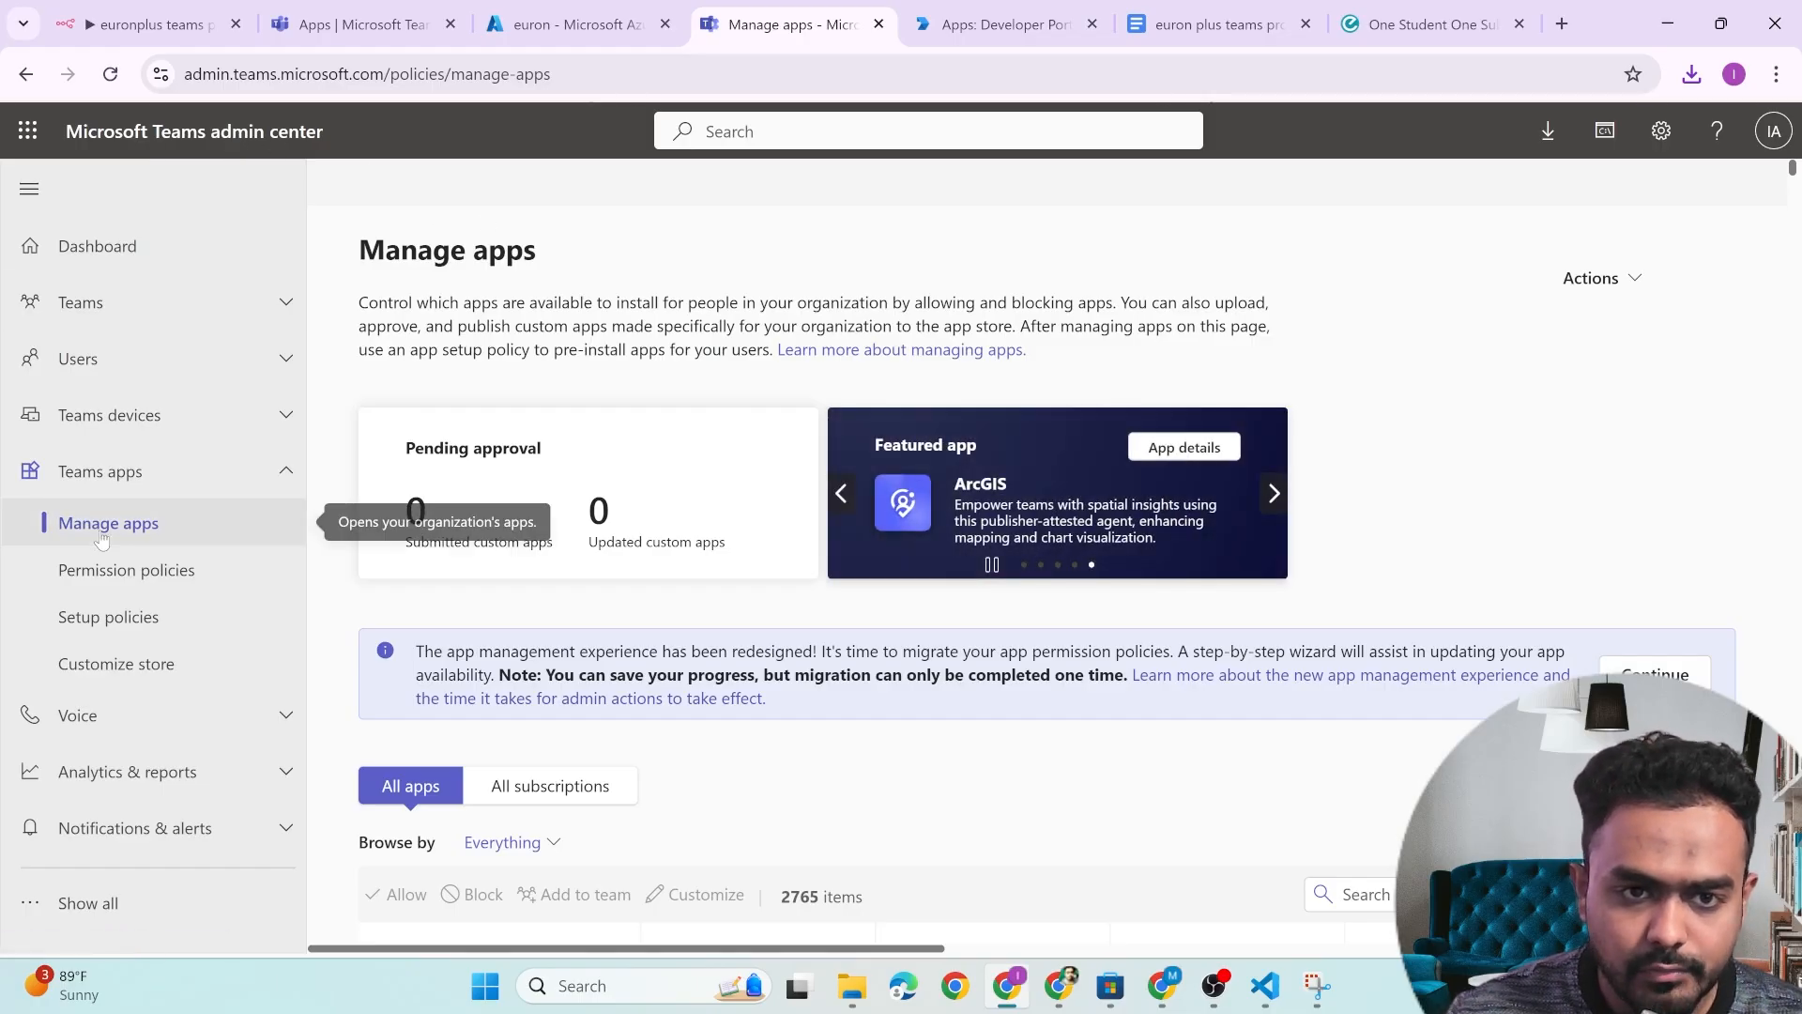
pyautogui.scroll(-3, 727, 796)
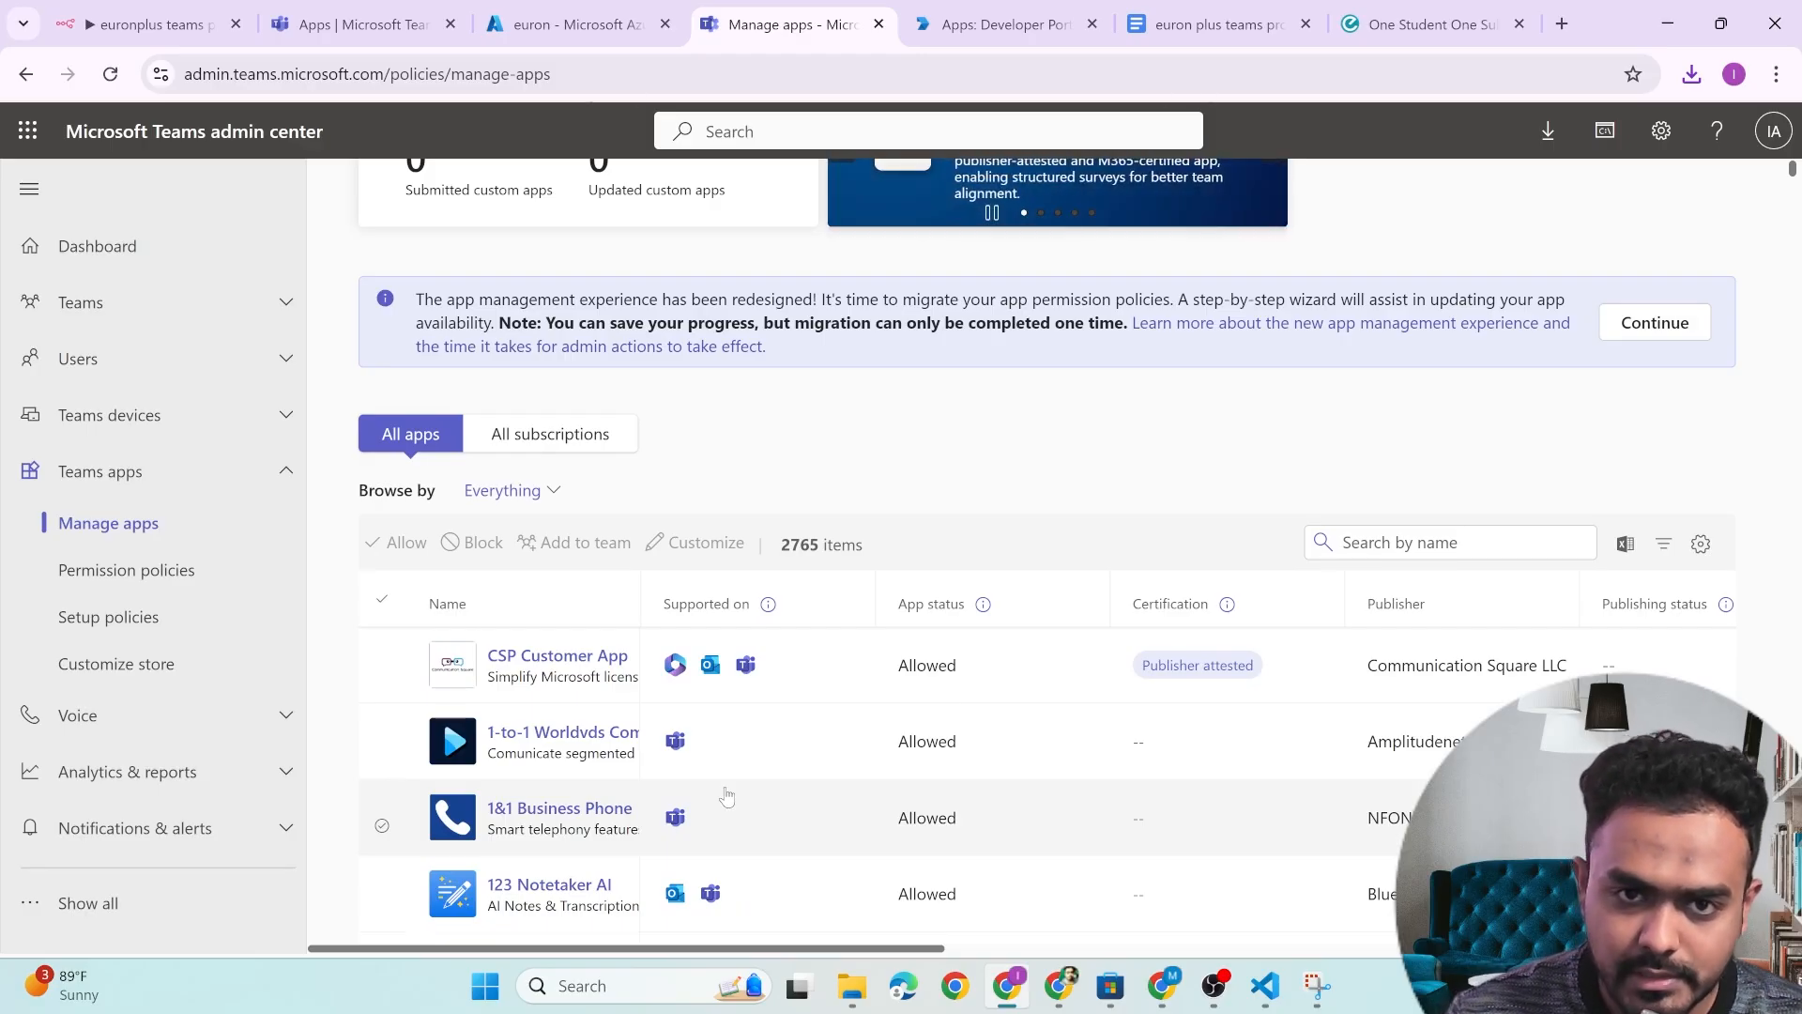
pyautogui.scroll(3, 728, 796)
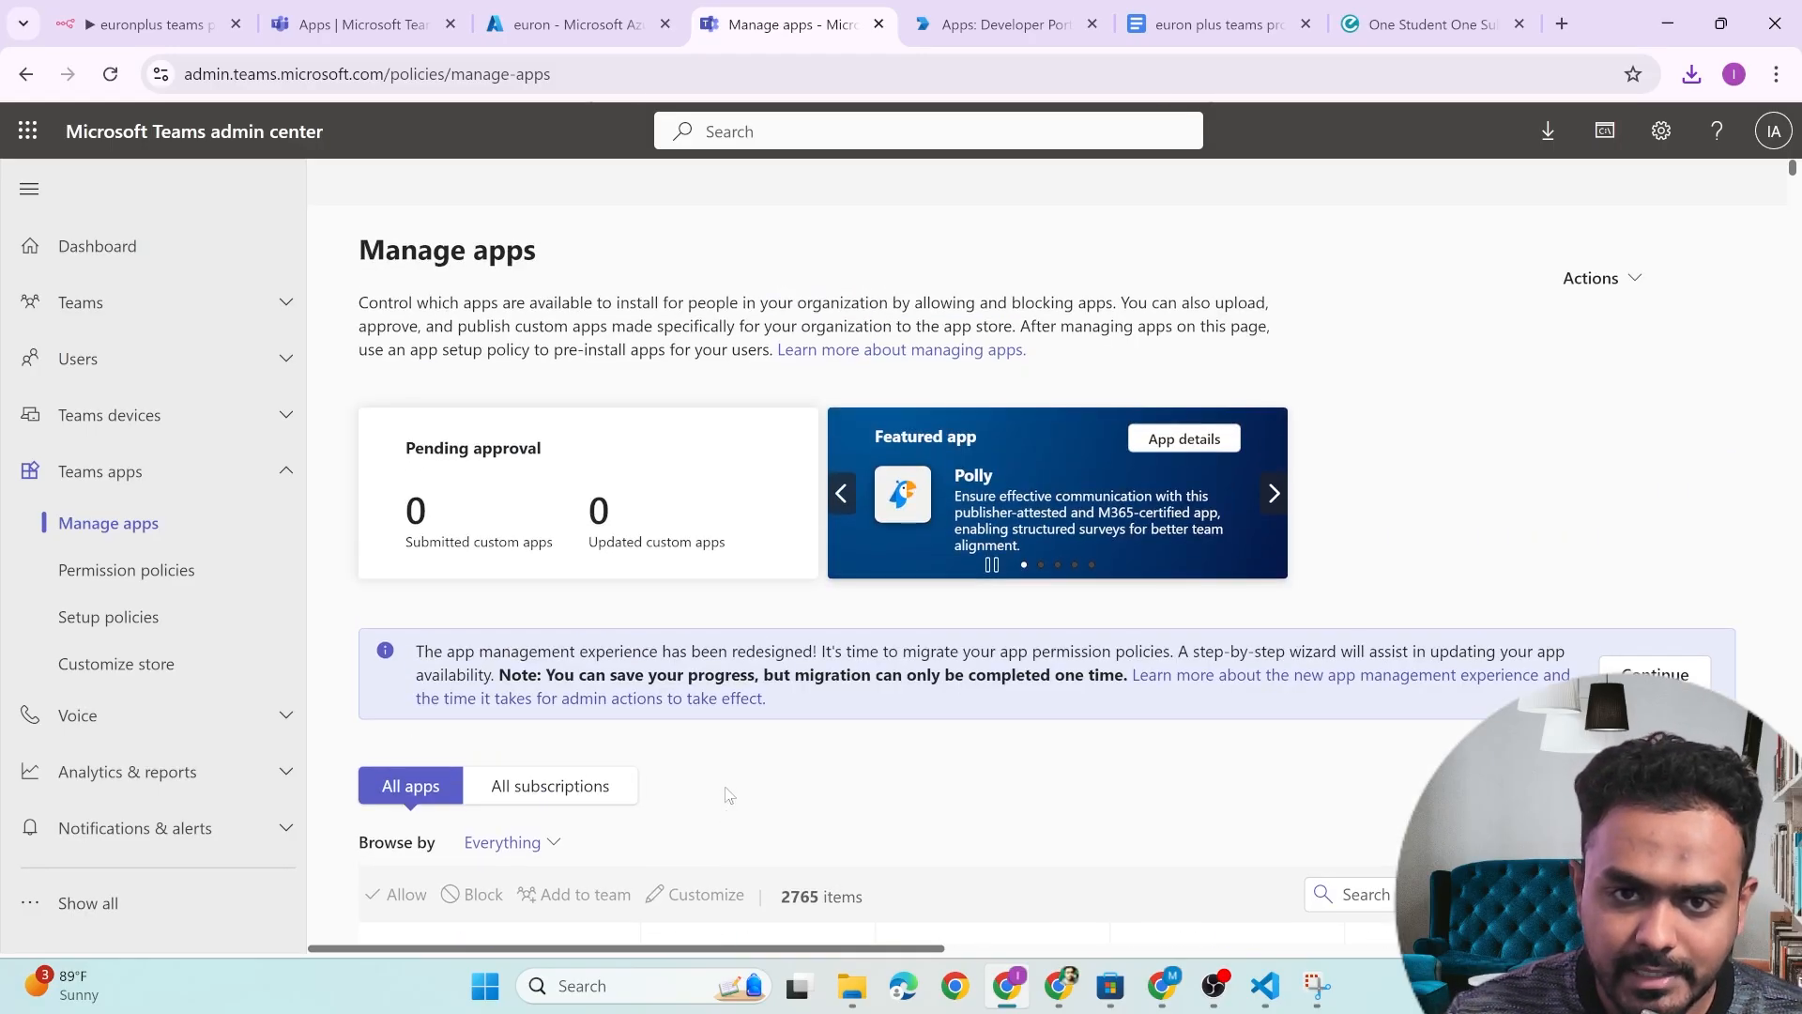
pyautogui.click(130, 541)
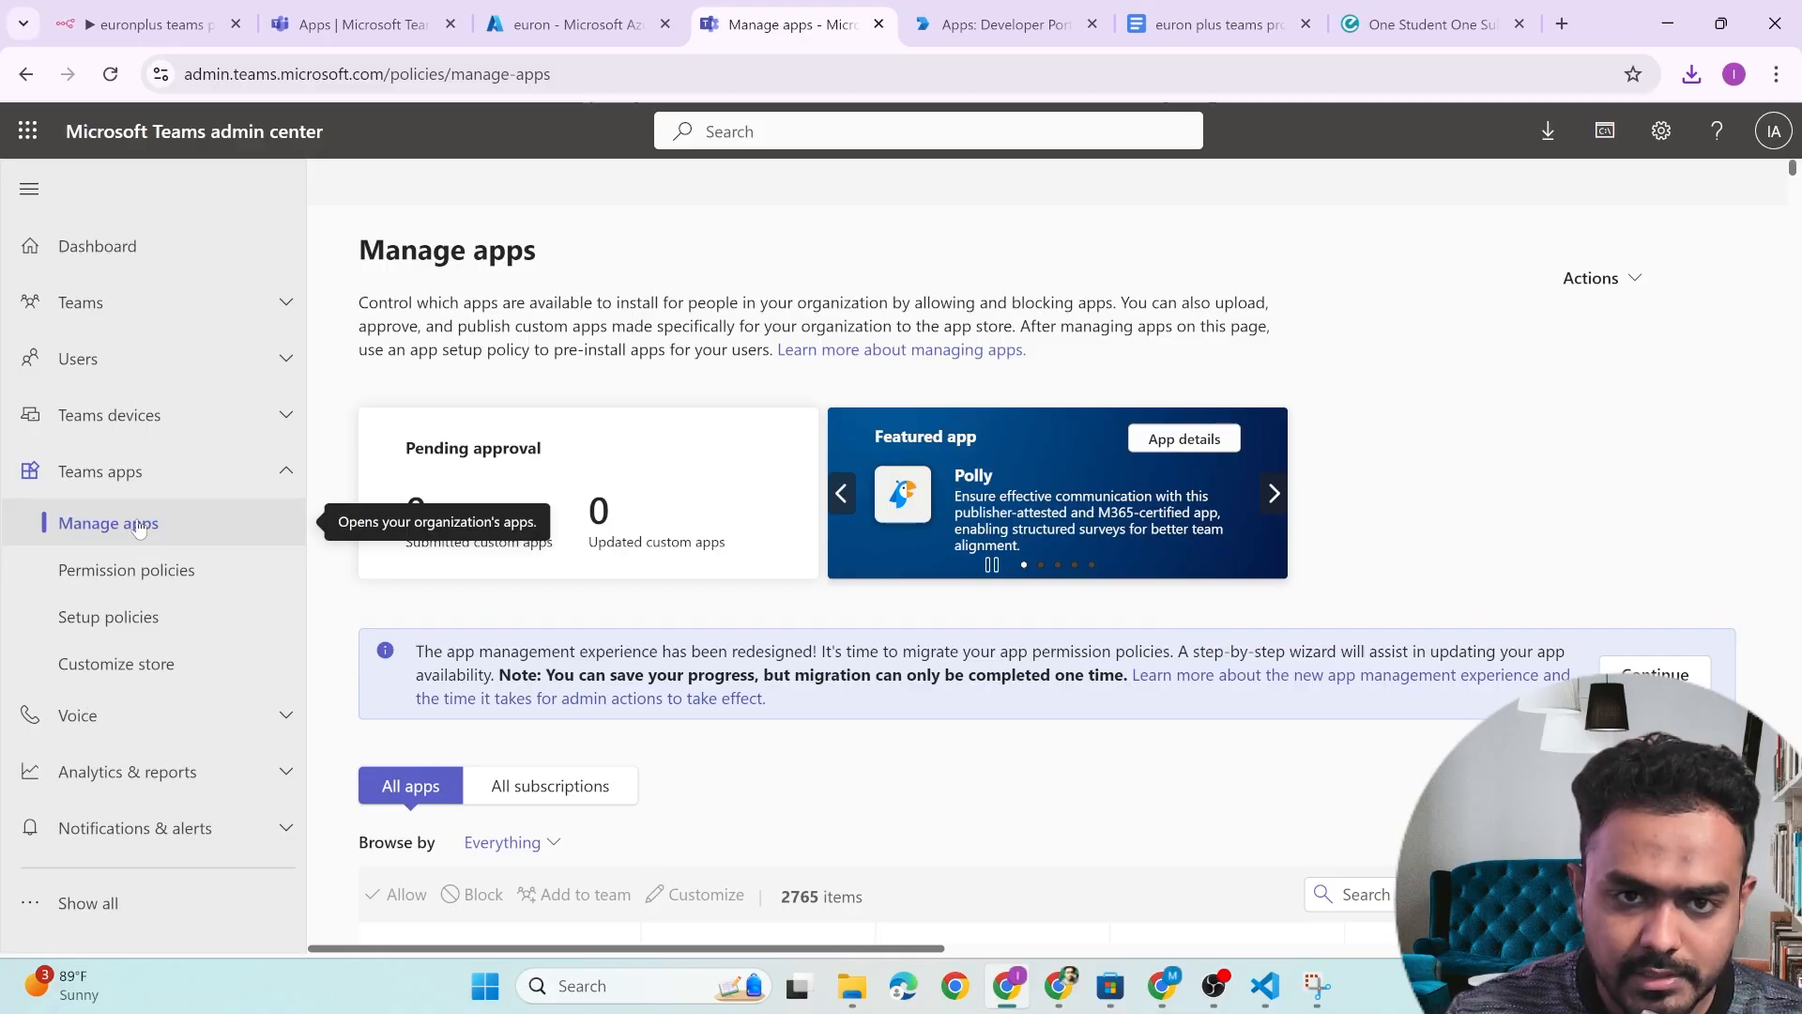
pyautogui.click(143, 249)
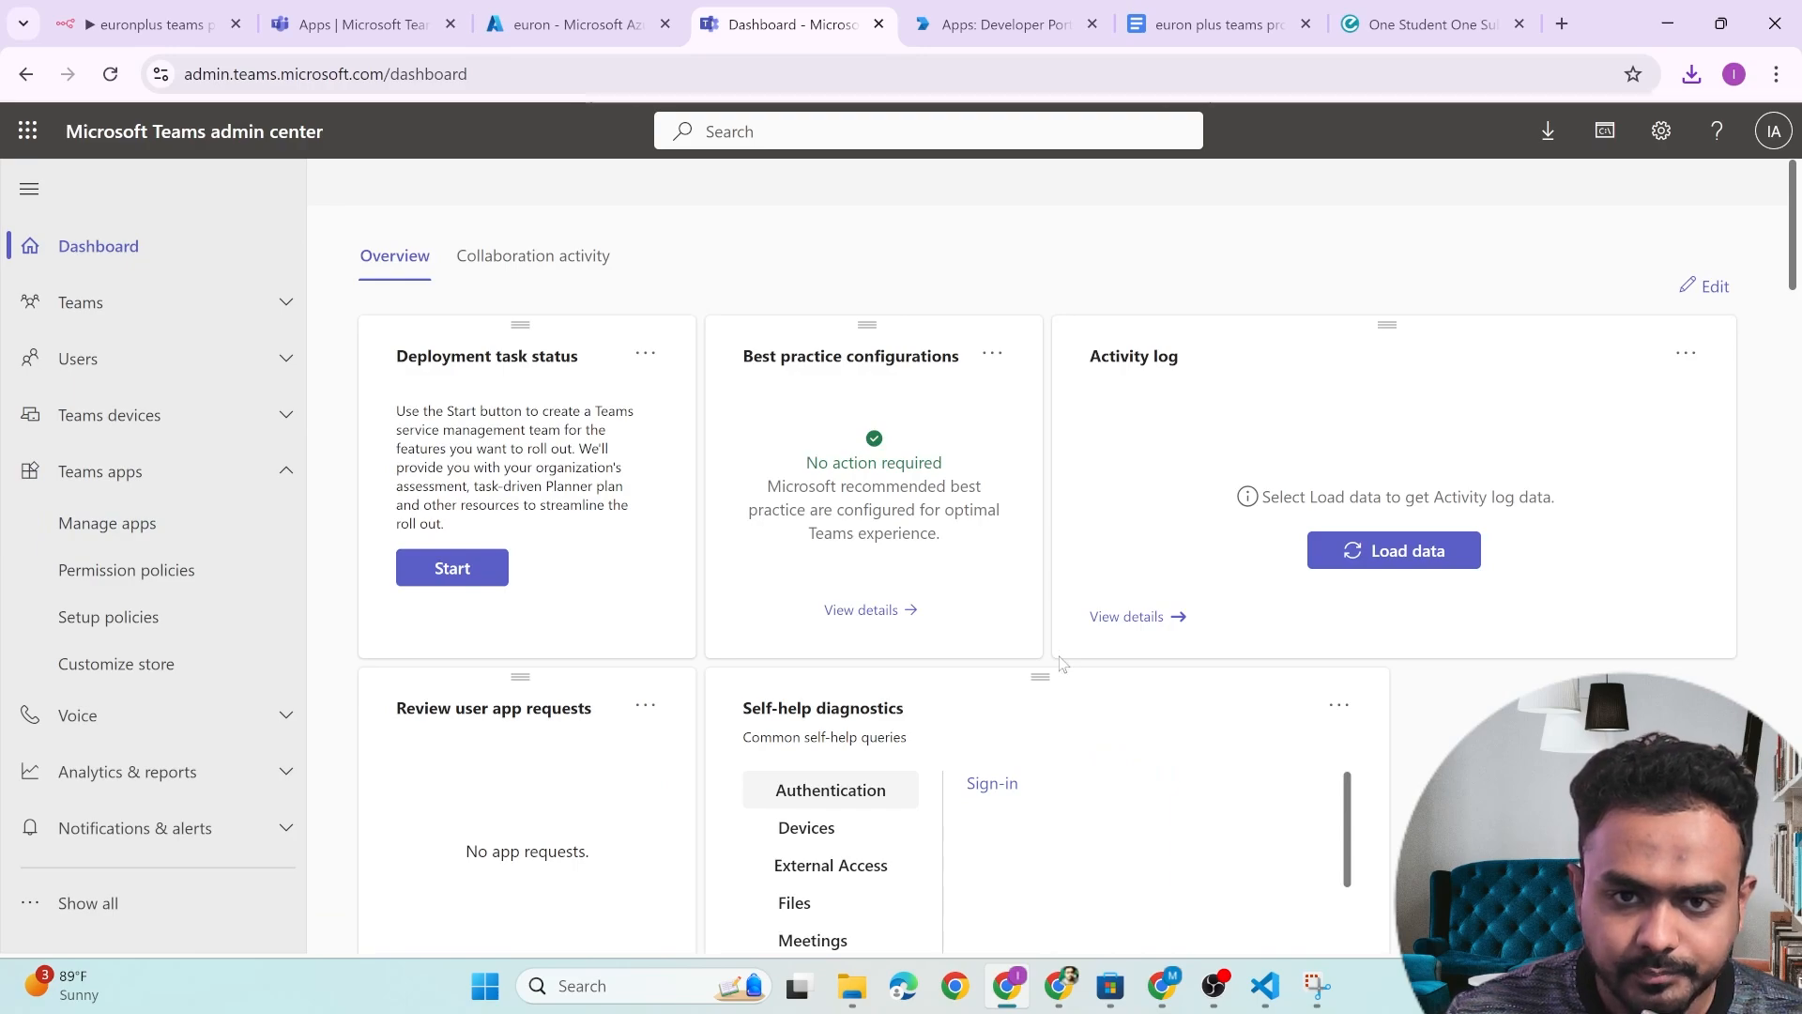
pyautogui.scroll(-3, 1062, 664)
pyautogui.scroll(3, 1061, 664)
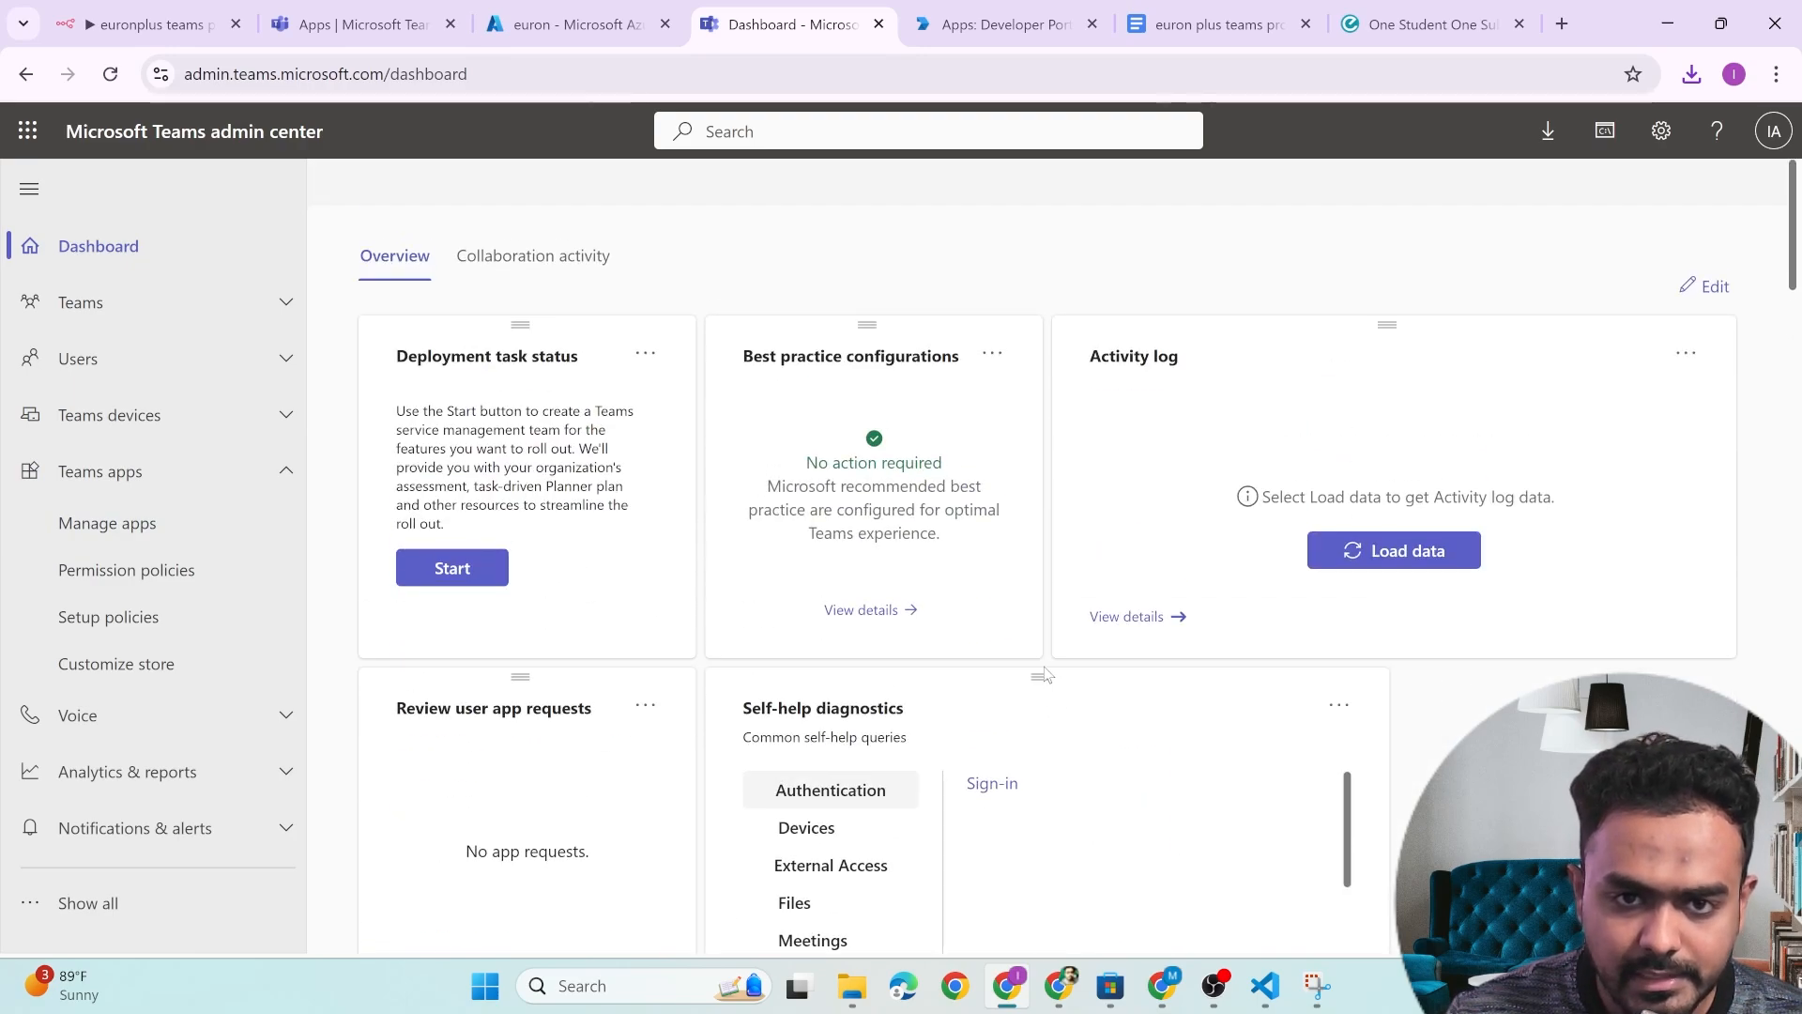
pyautogui.click(103, 531)
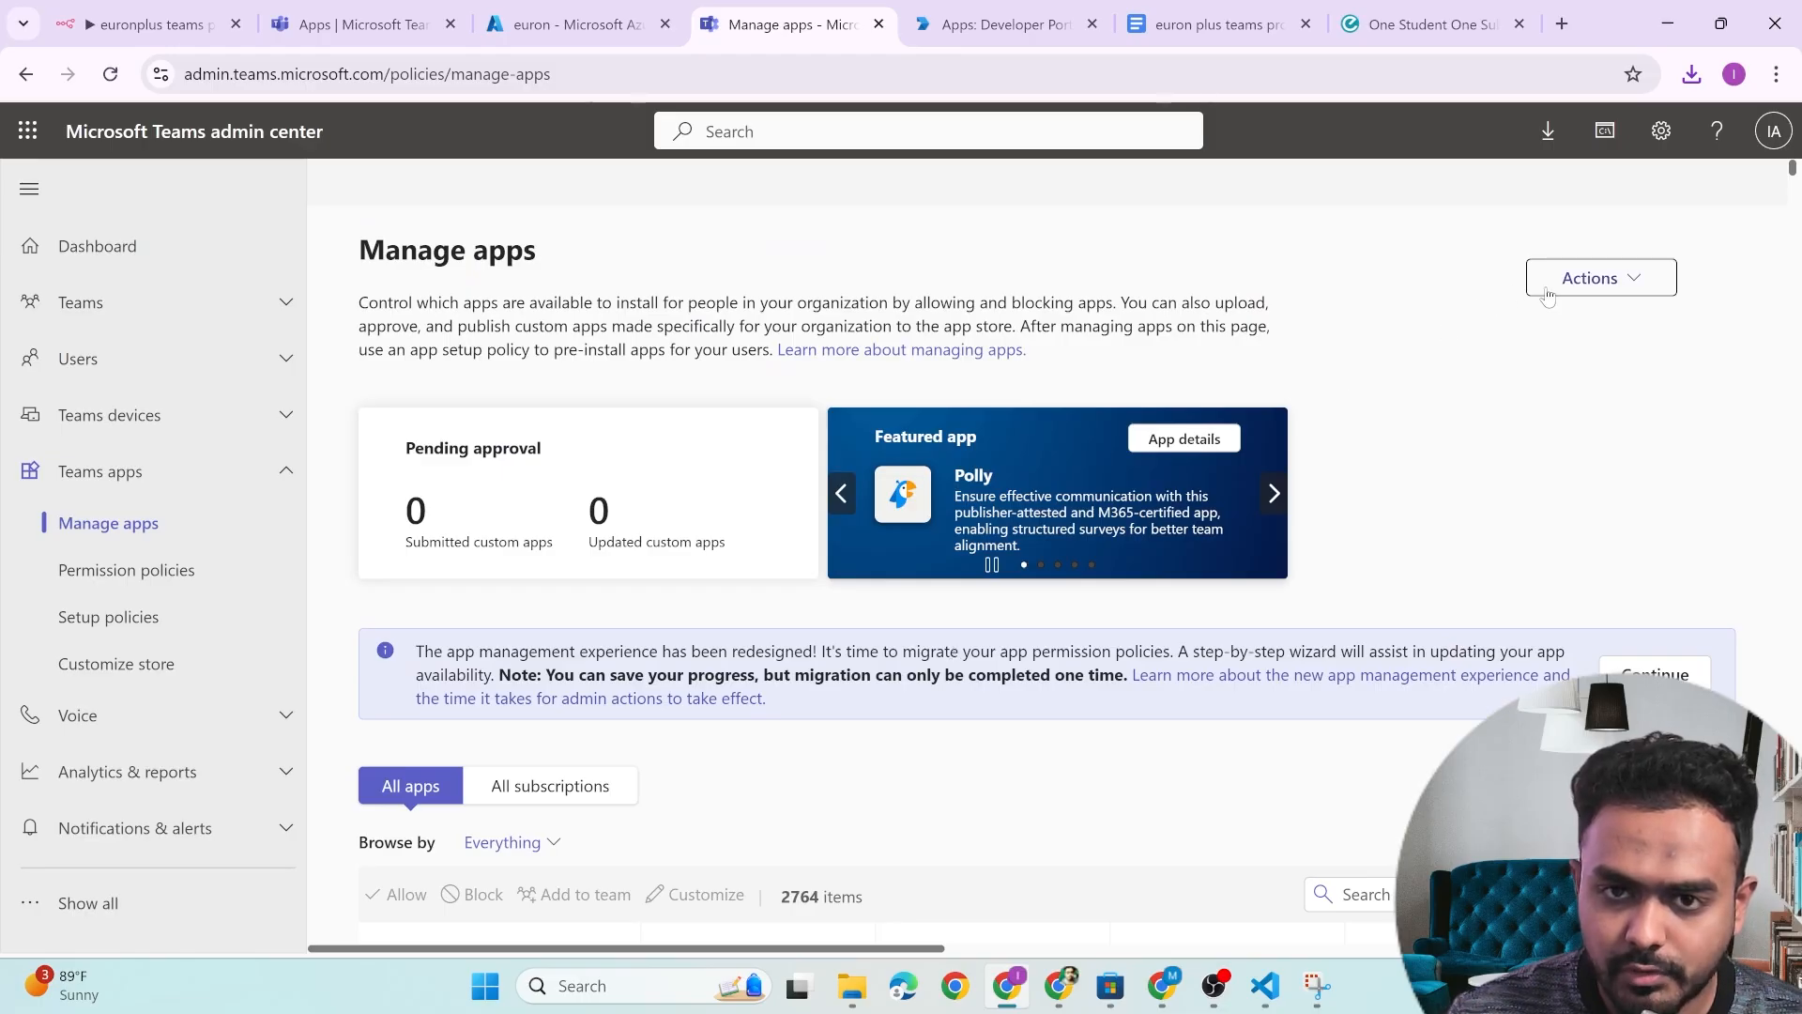
# Upload the euronplus (2) zip package from Downloads as a new custom app
pyautogui.click(1606, 283)
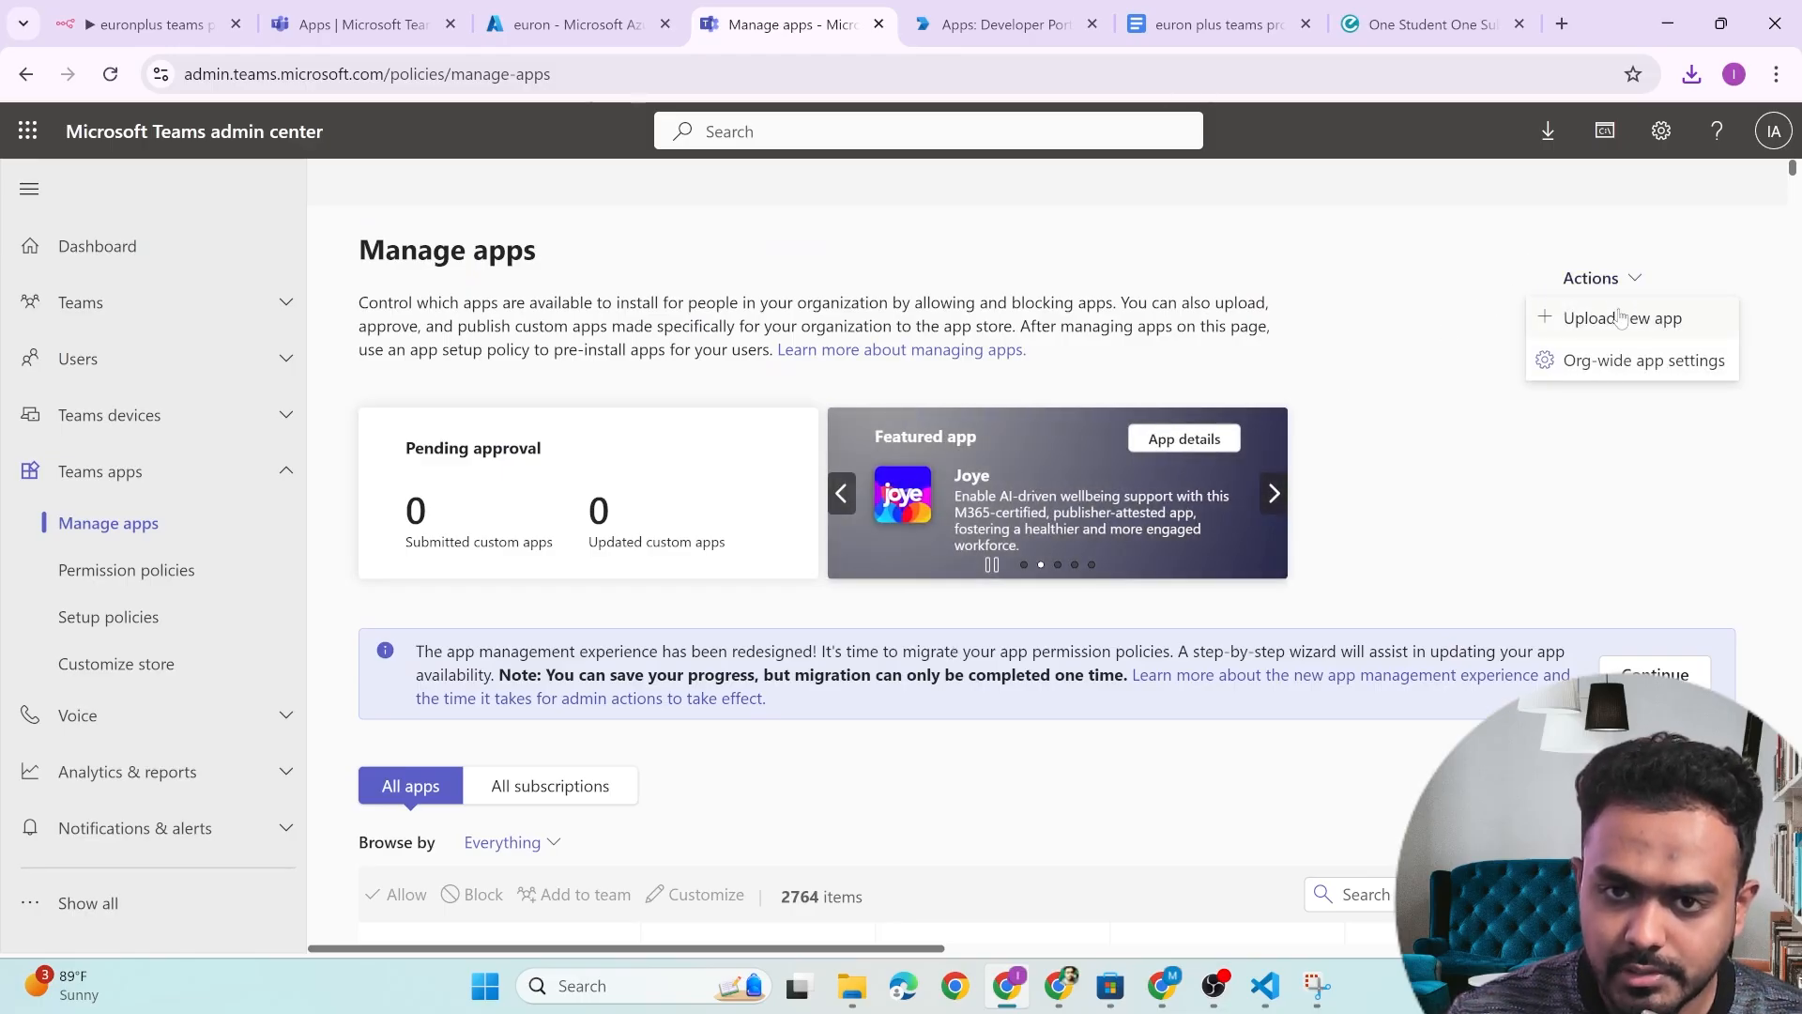
pyautogui.click(1623, 322)
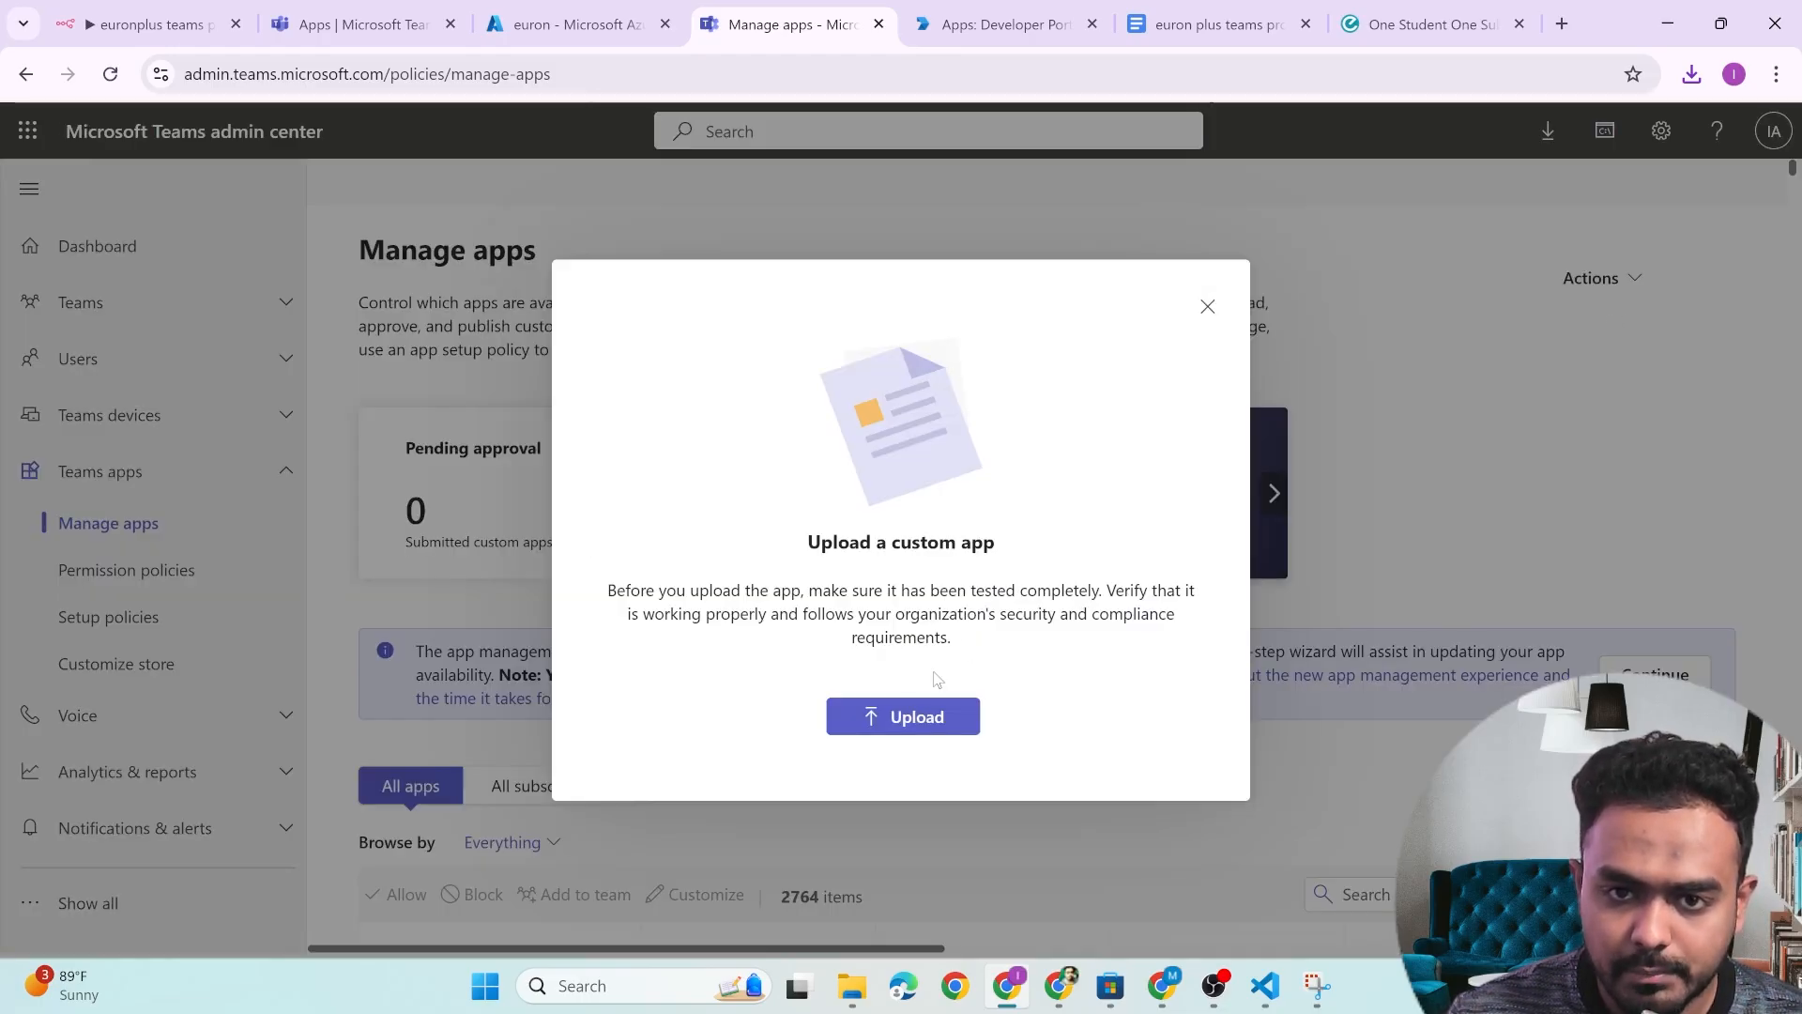
pyautogui.click(907, 717)
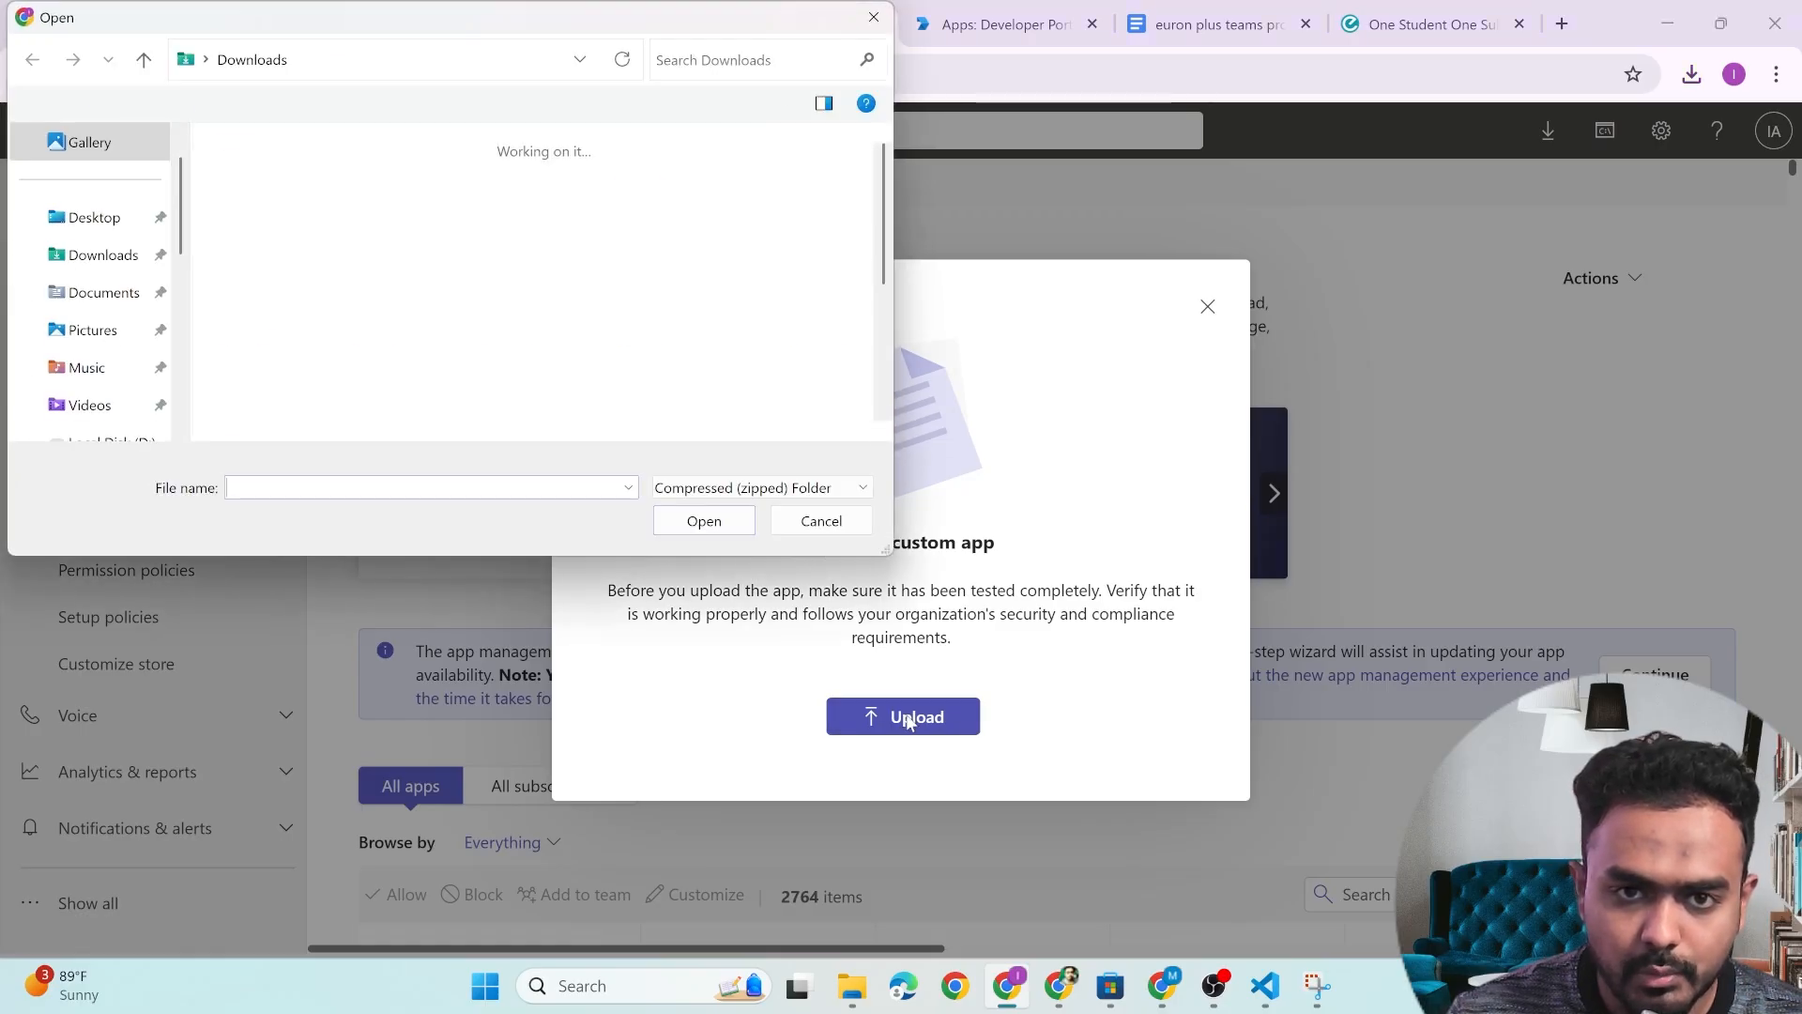
pyautogui.click(268, 249)
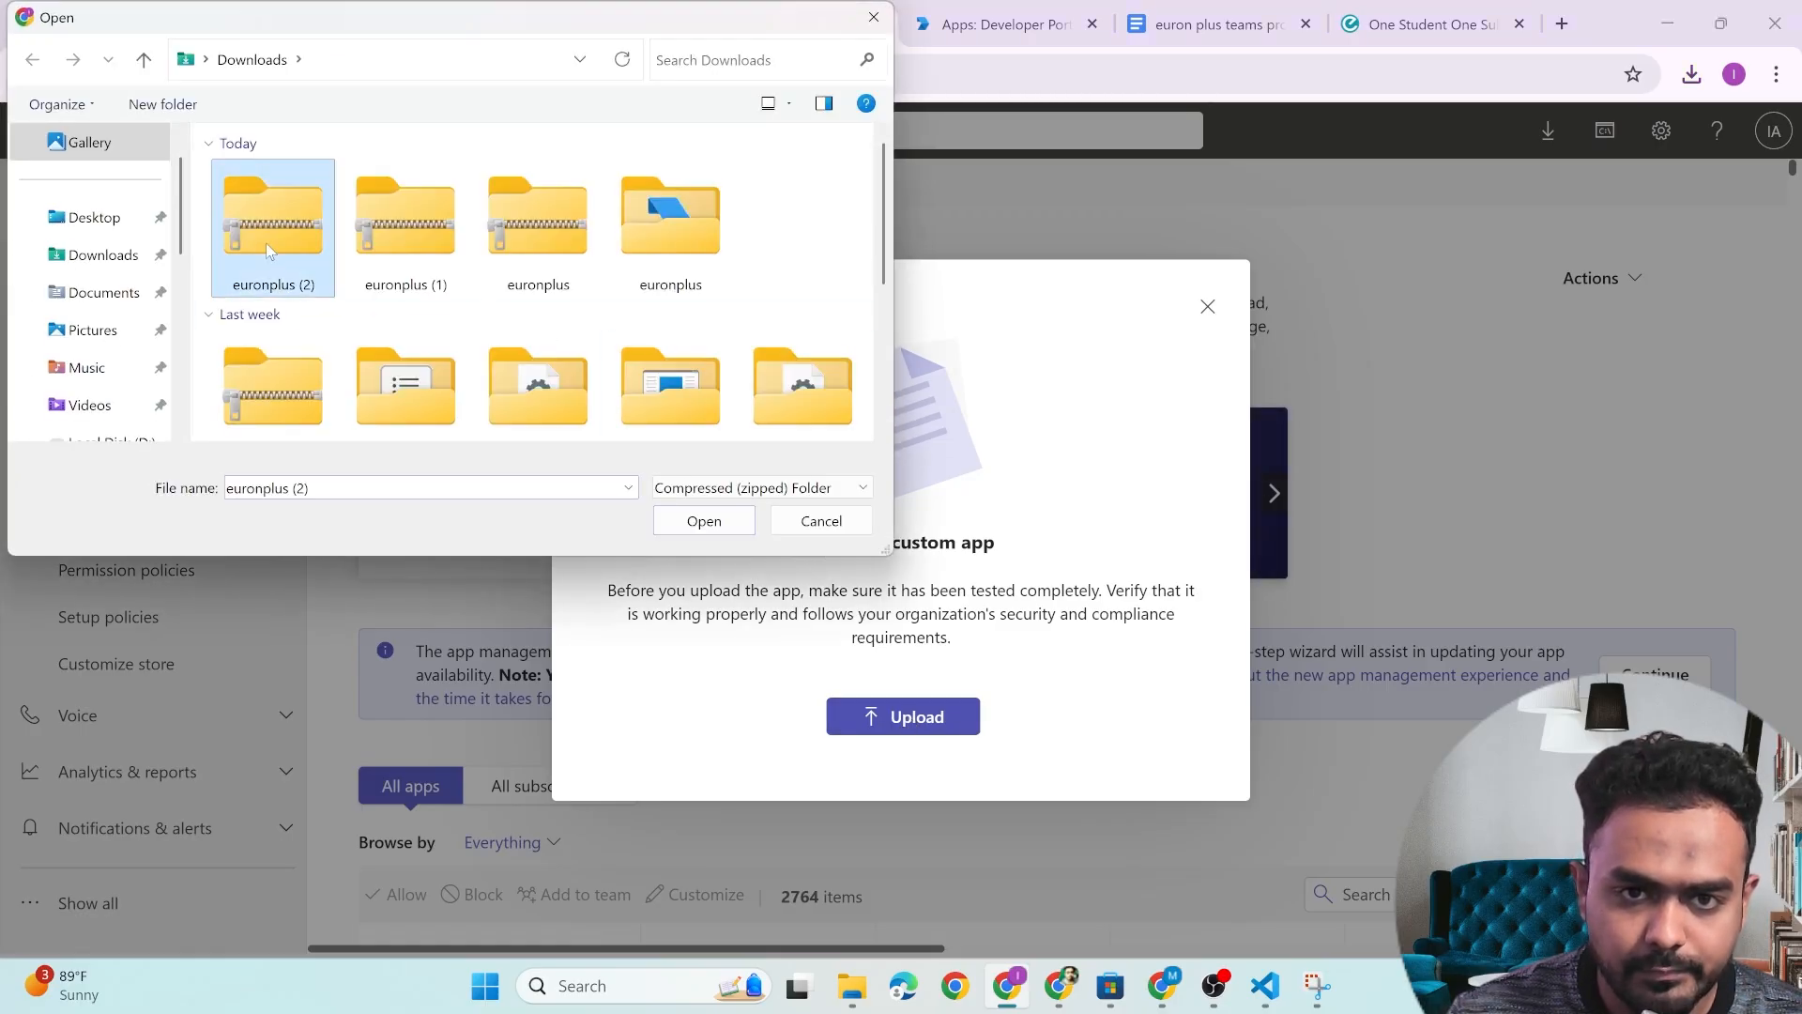
pyautogui.click(700, 524)
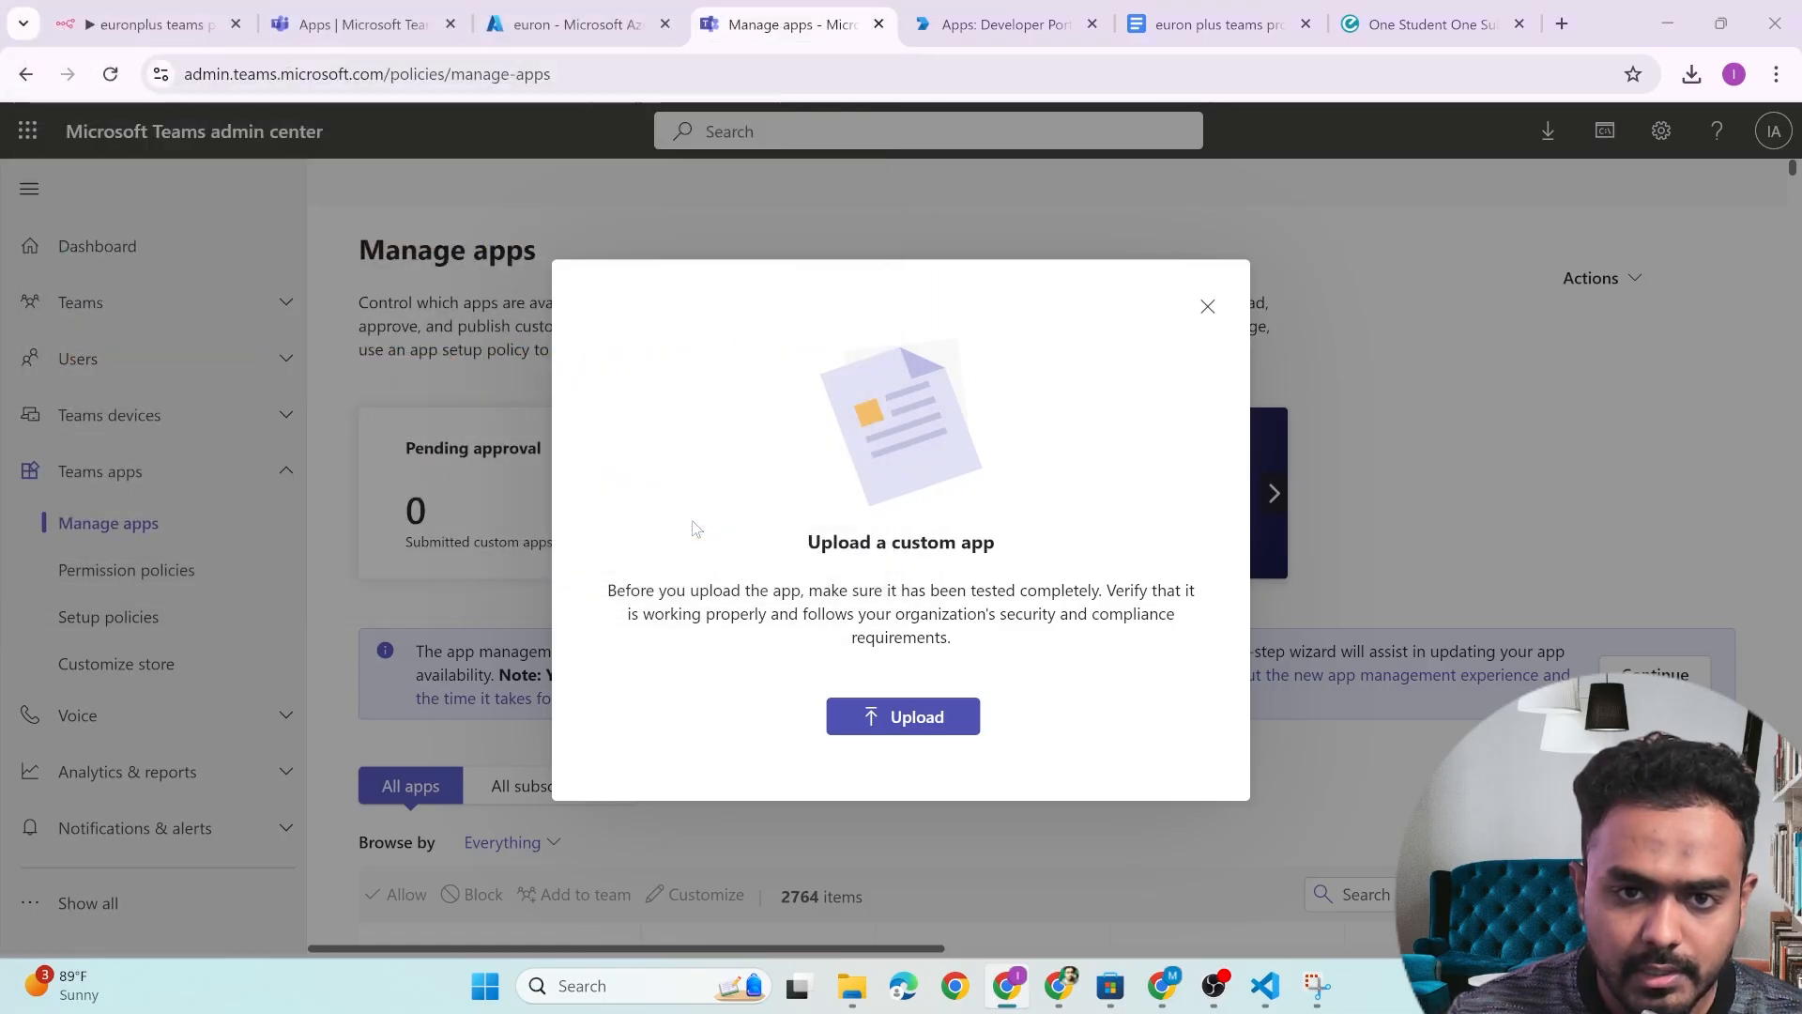
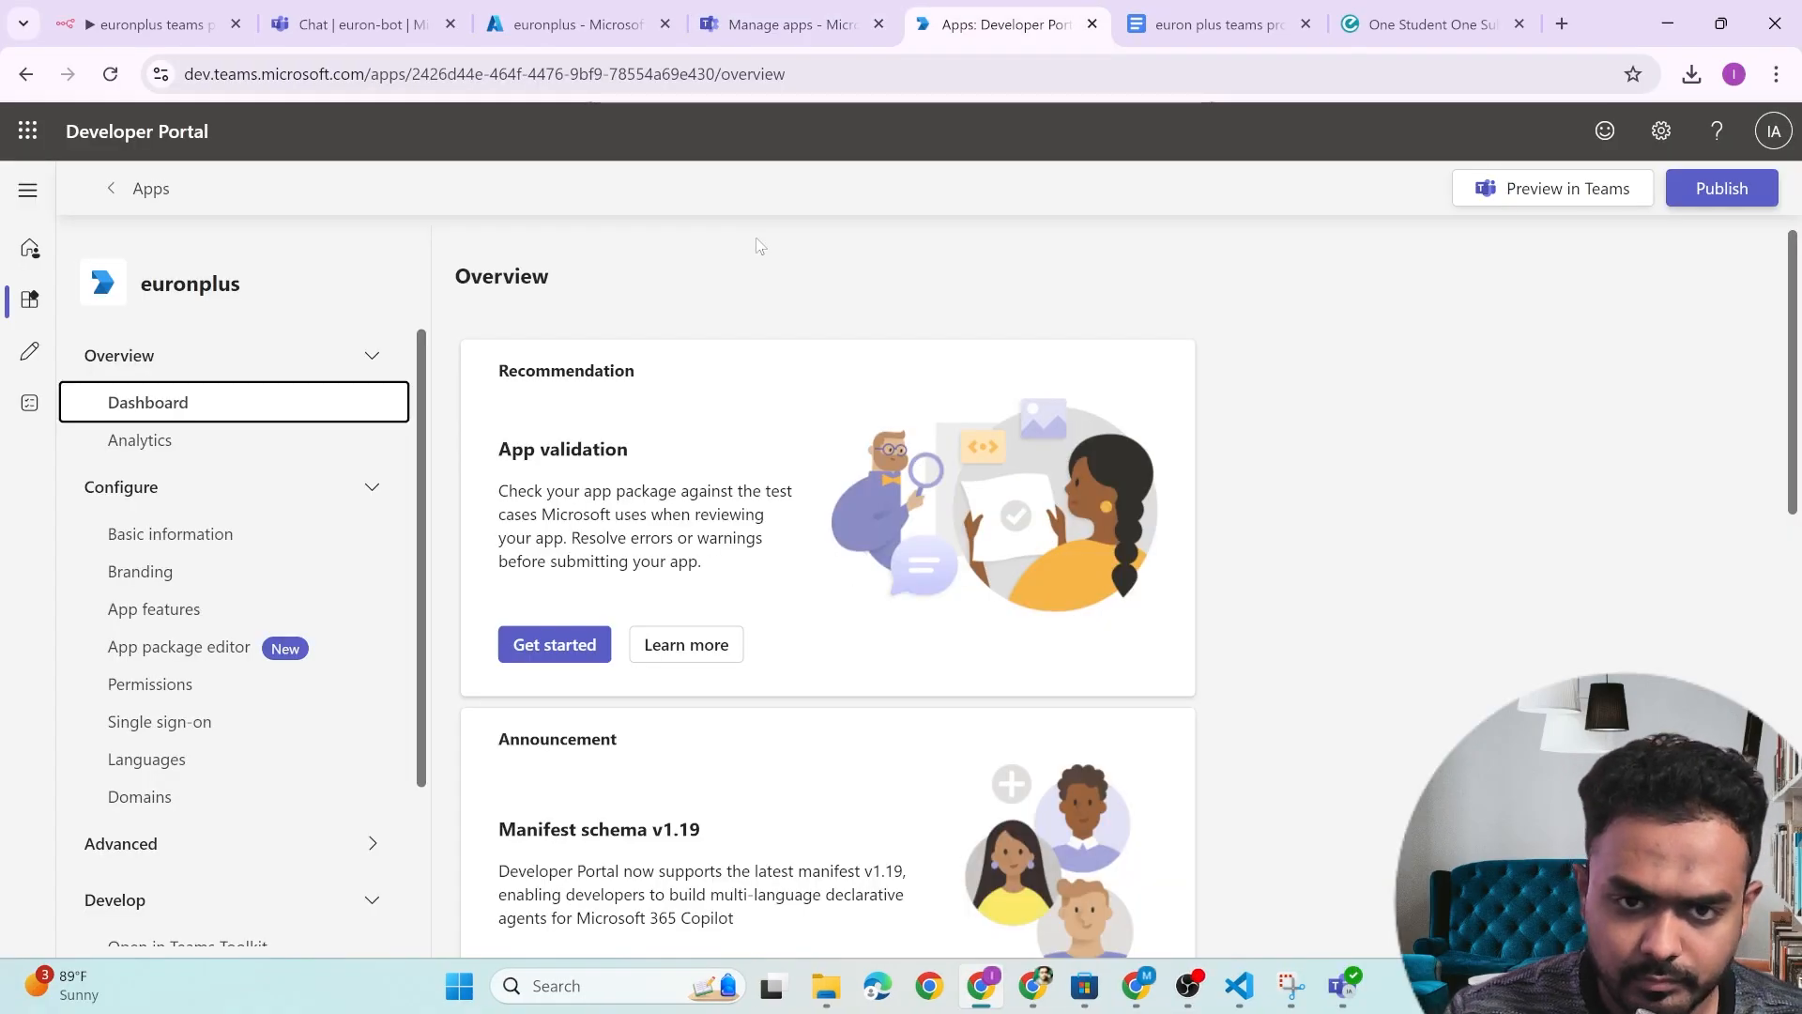
# Search the managed apps in Microsoft Teams admin center for "euron" and open the details page of the euronplus app
pyautogui.click(779, 25)
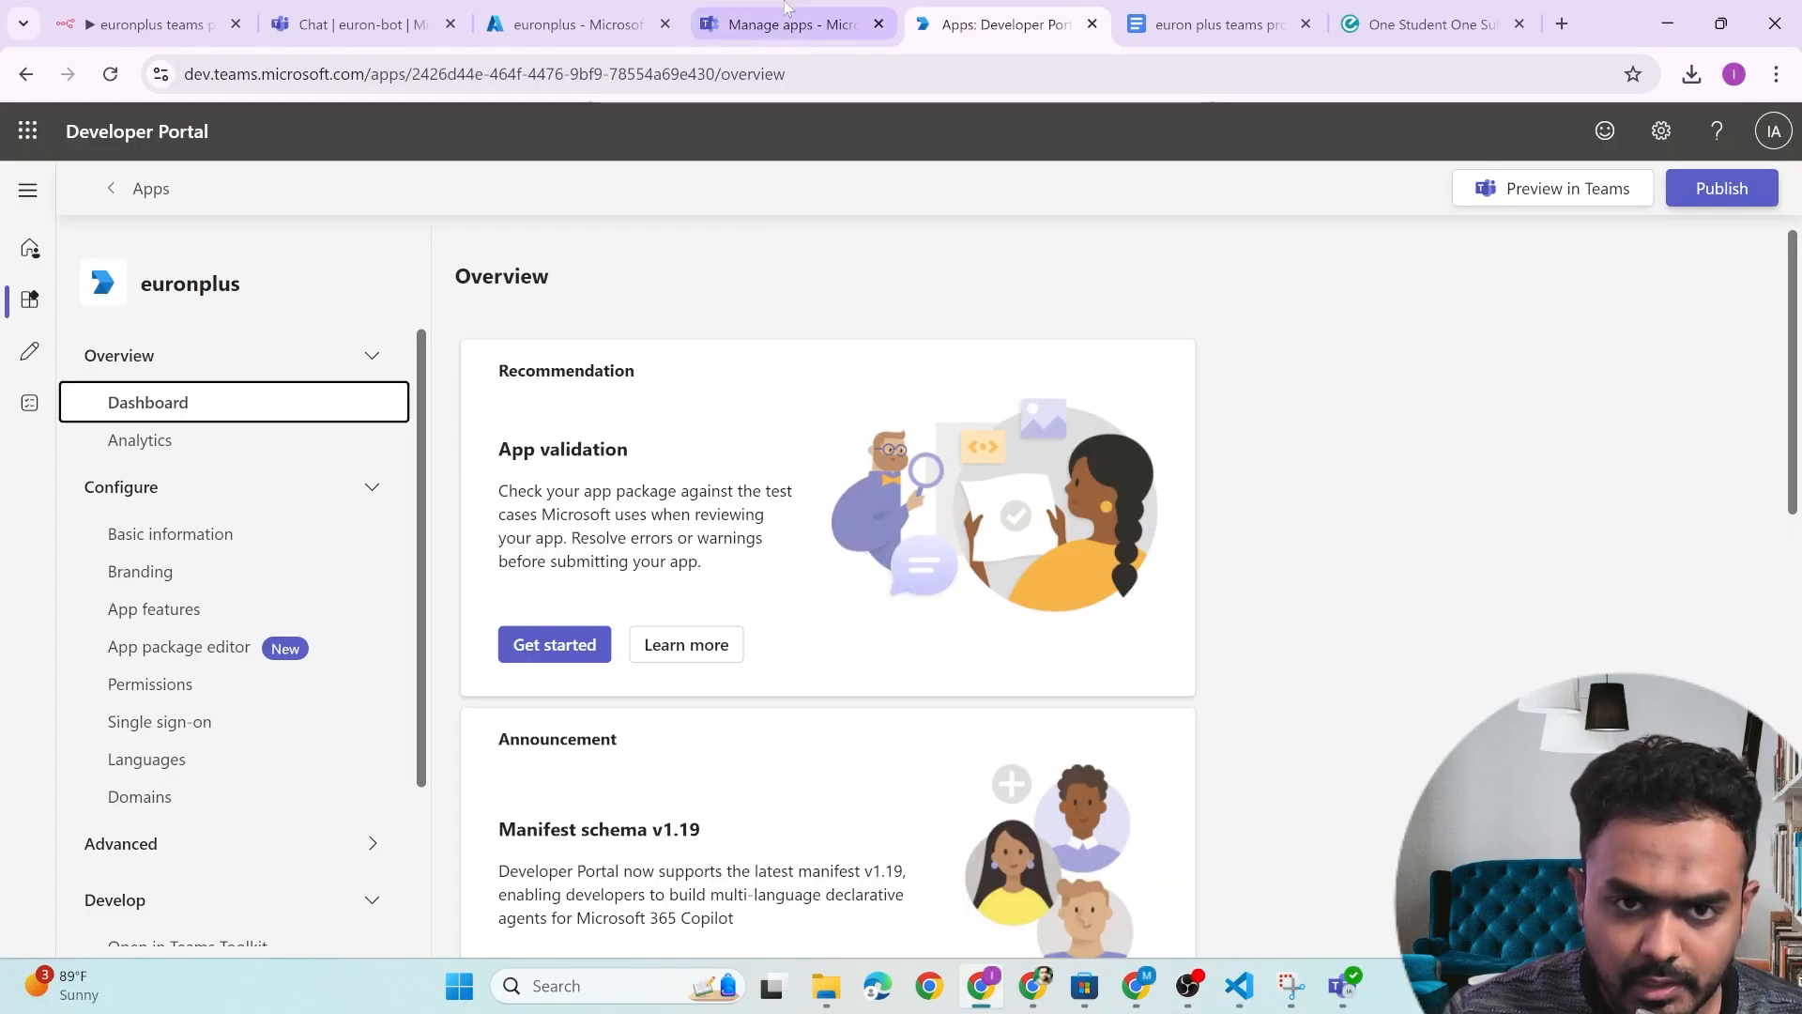
pyautogui.scroll(-6, 849, 645)
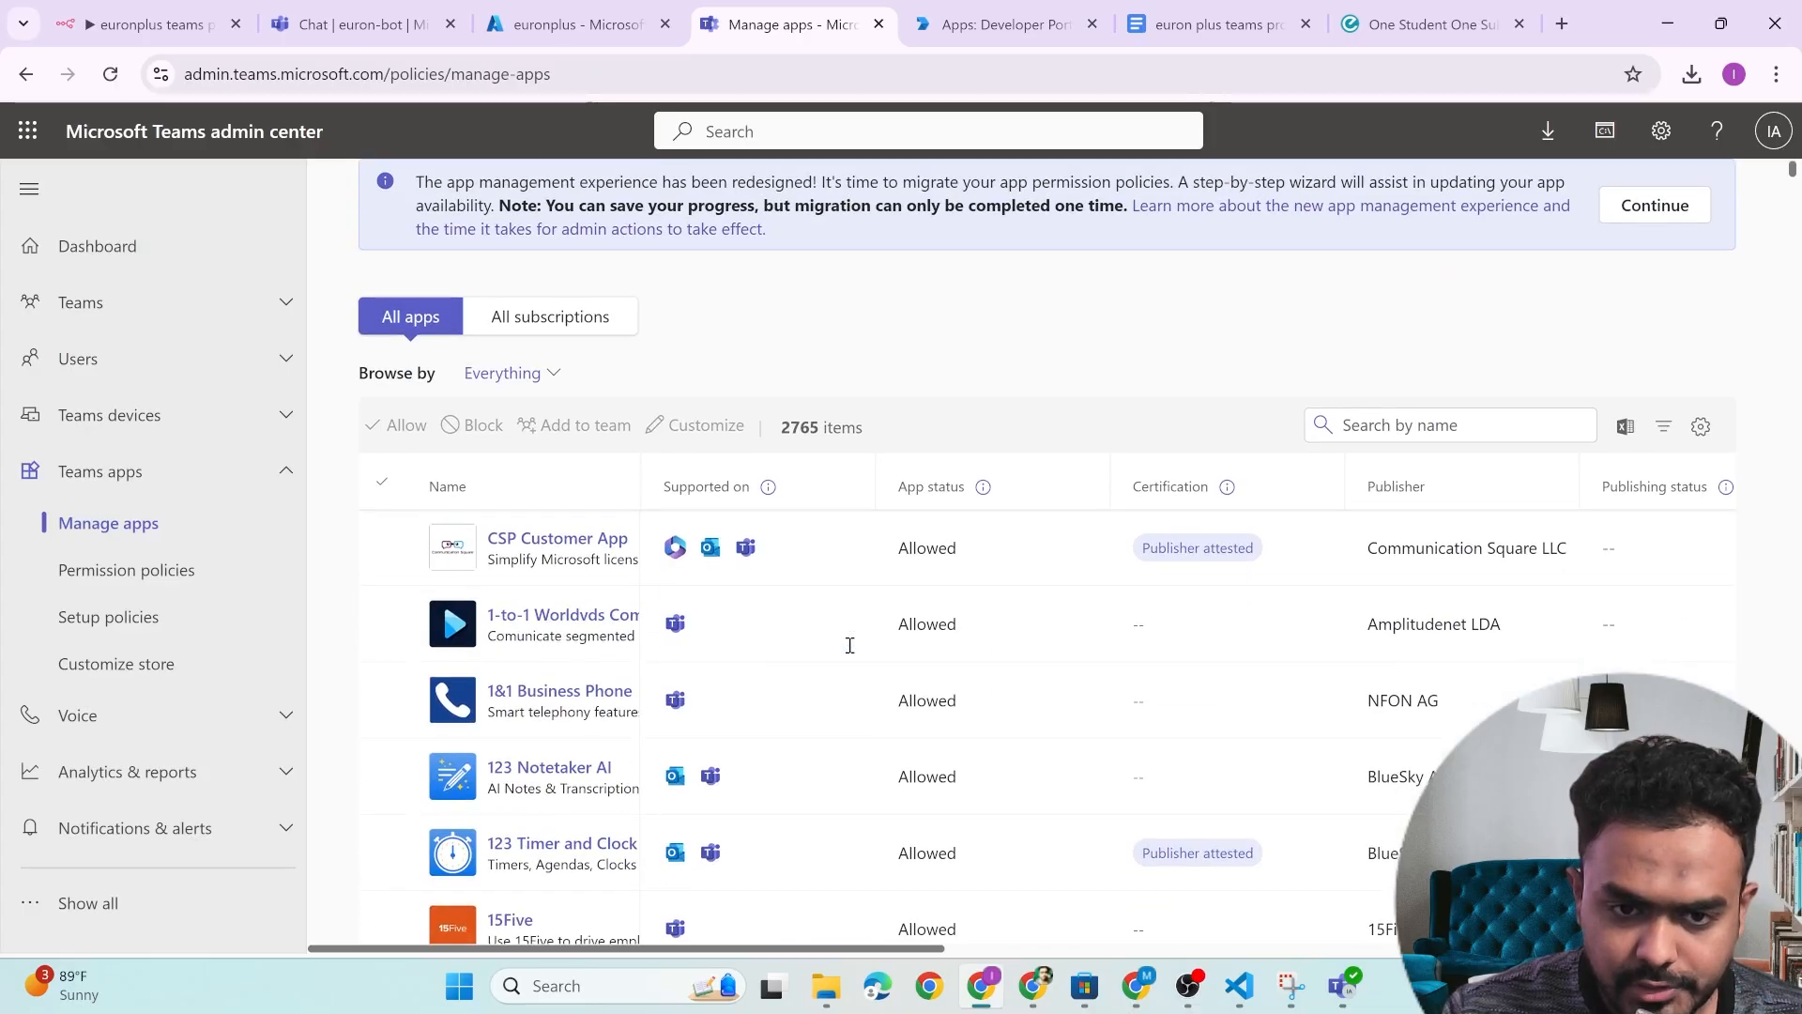
pyautogui.scroll(4, 1322, 704)
pyautogui.click(1385, 665)
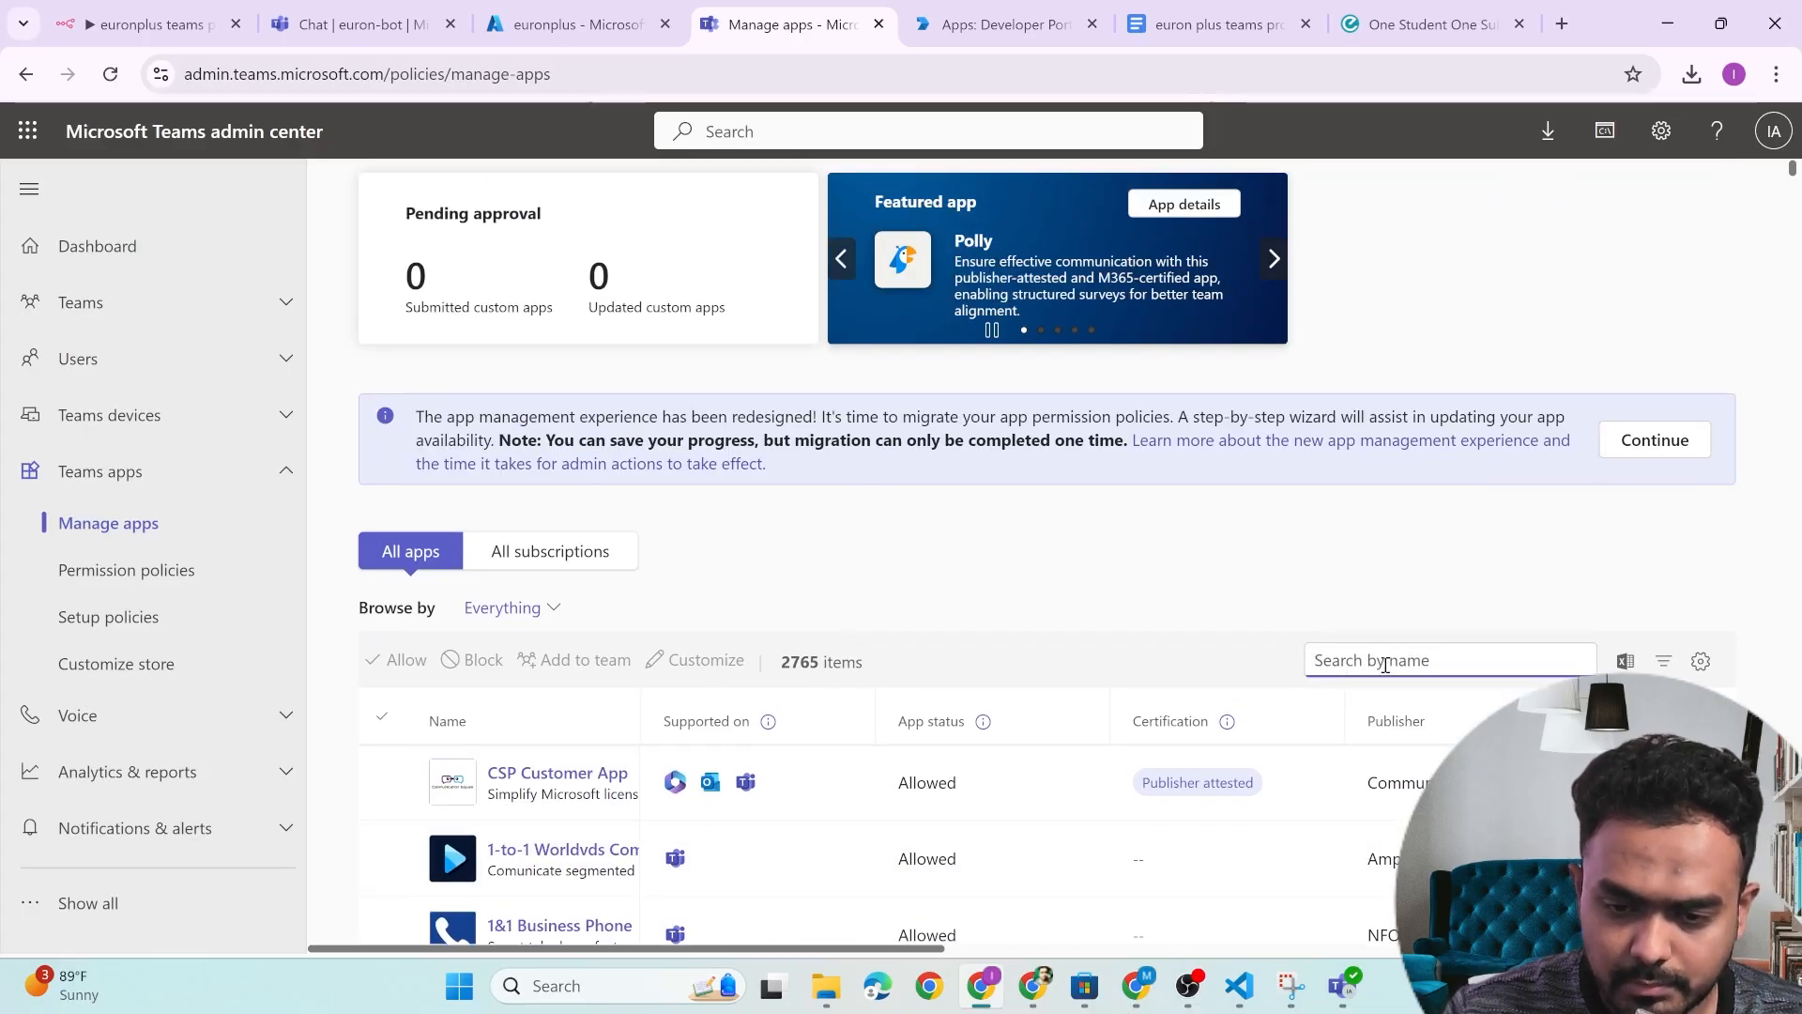
pyautogui.write('euron')
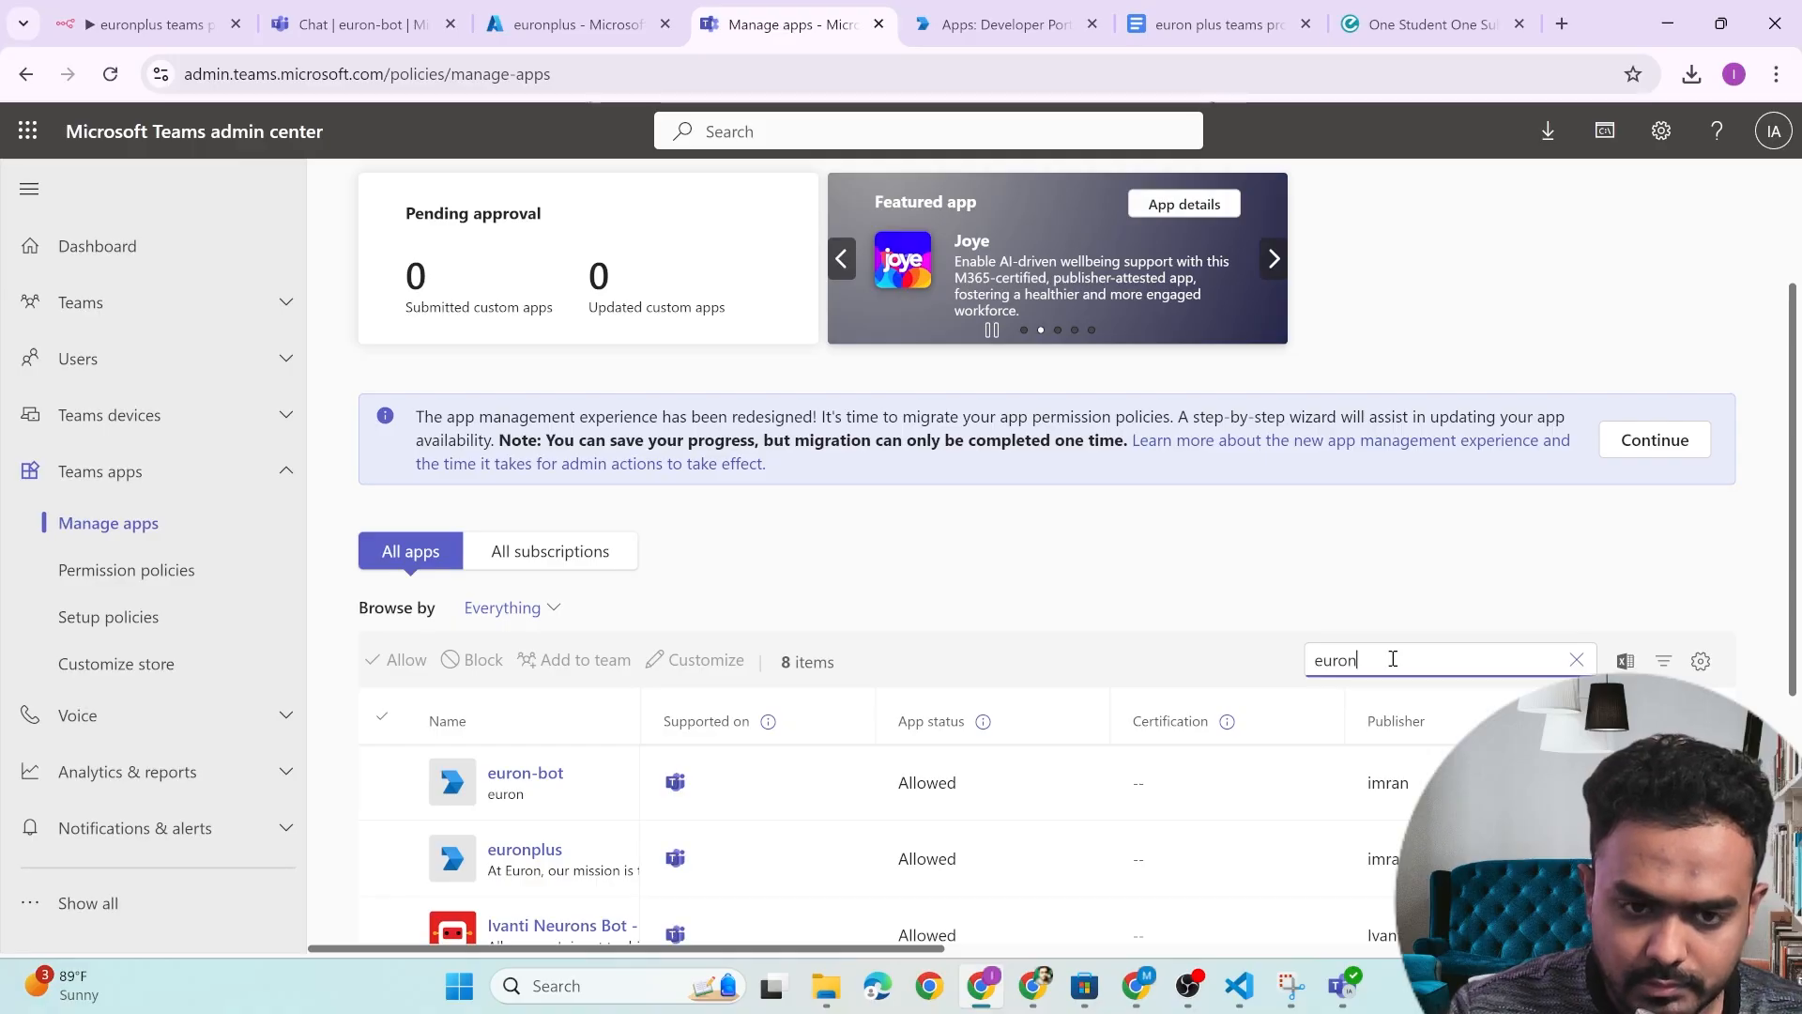
pyautogui.click(547, 850)
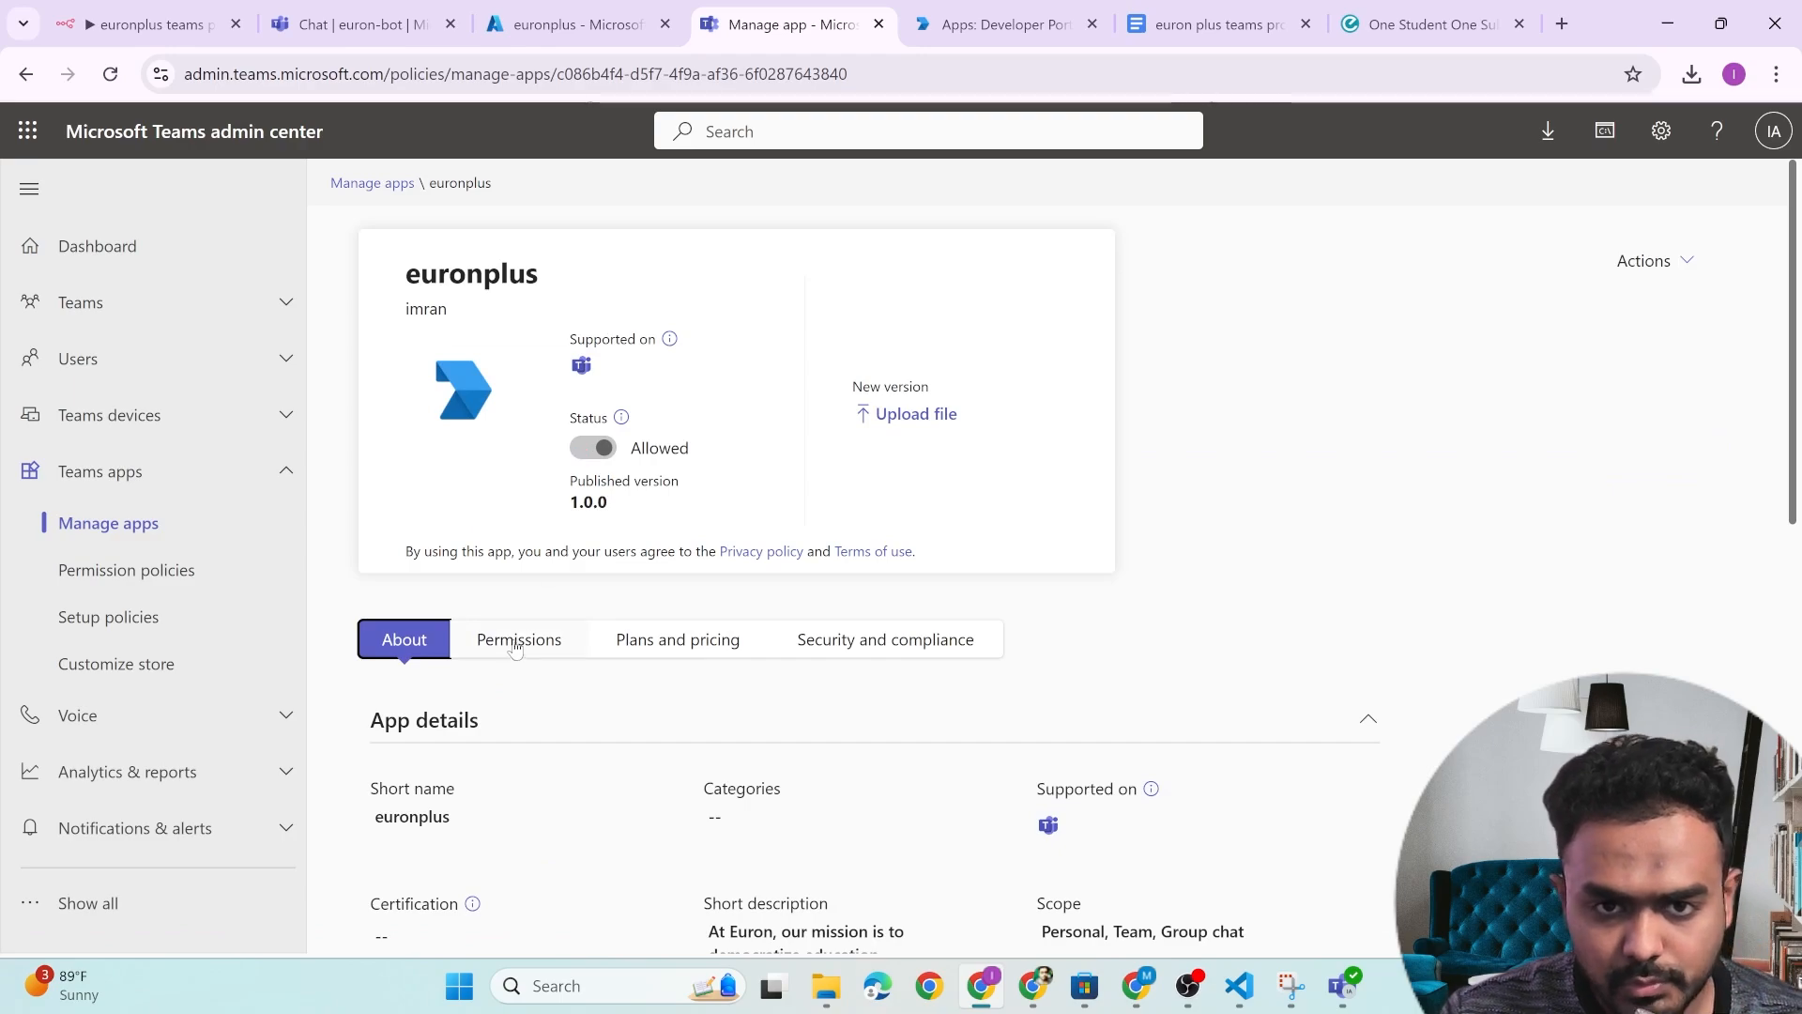
# Review the euronplus app's required permissions and return to its general app details
pyautogui.scroll(-1, 553, 704)
pyautogui.click(542, 532)
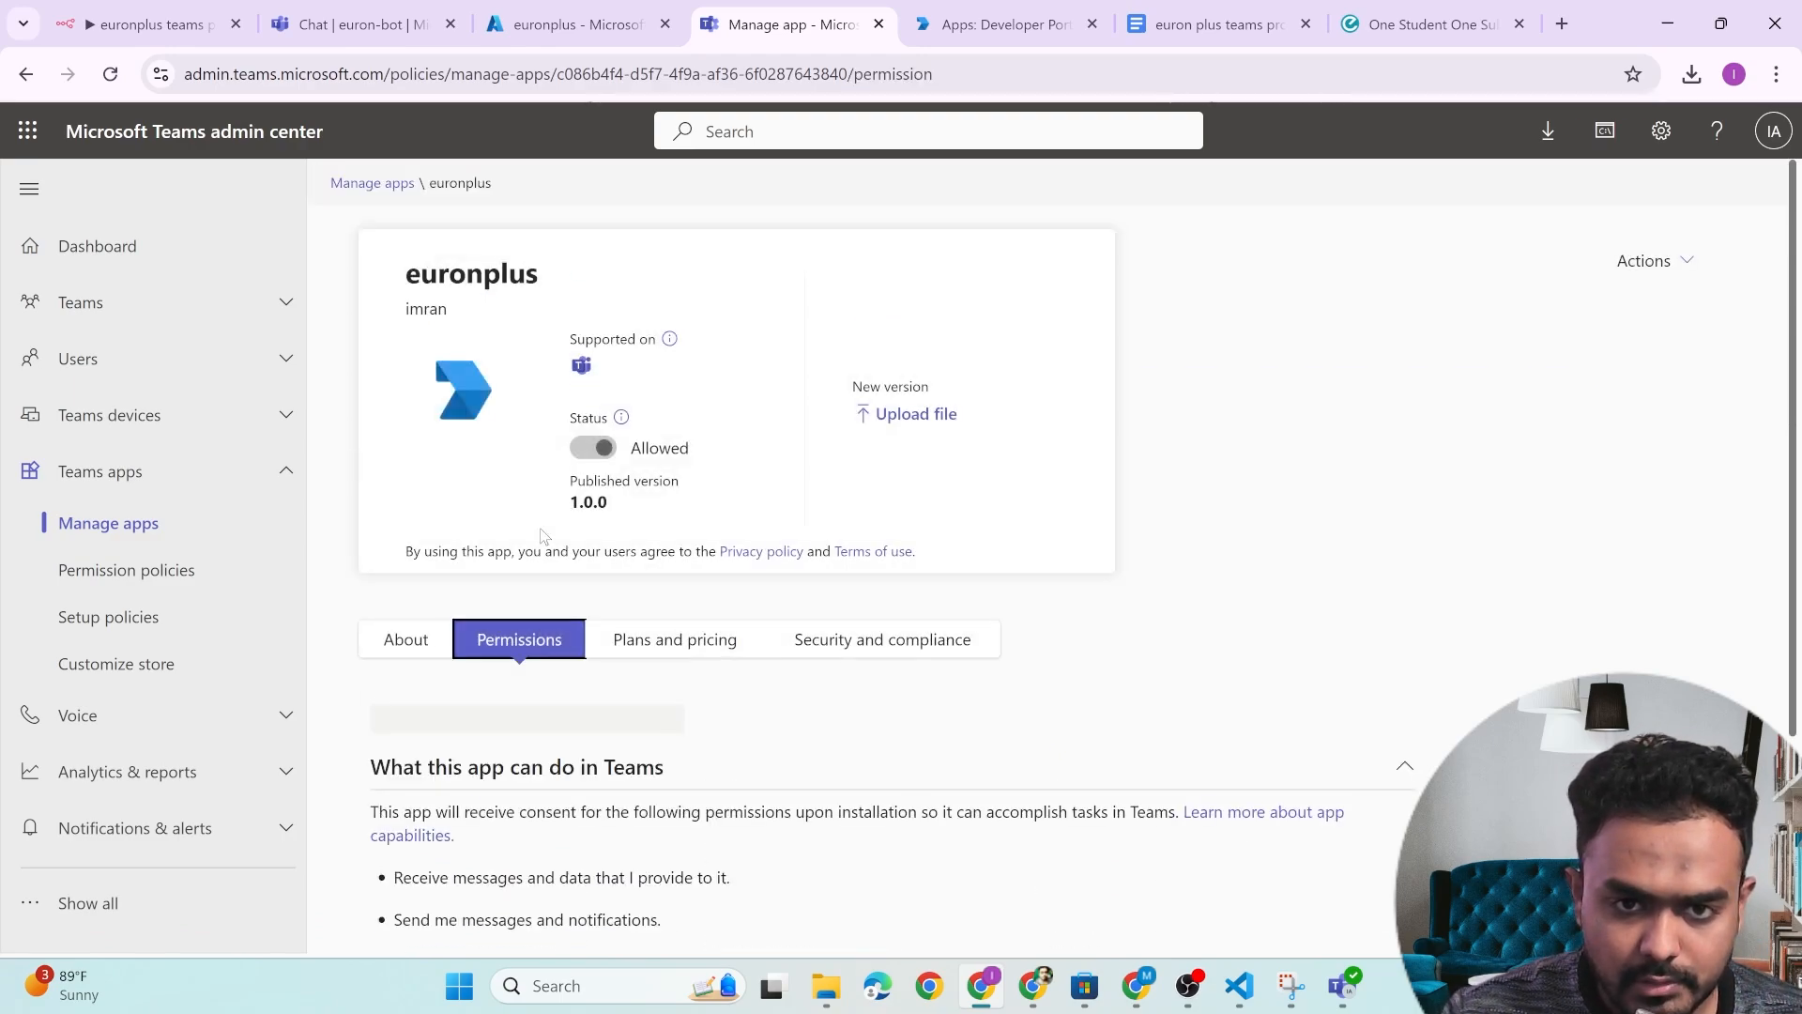
pyautogui.scroll(-3, 589, 805)
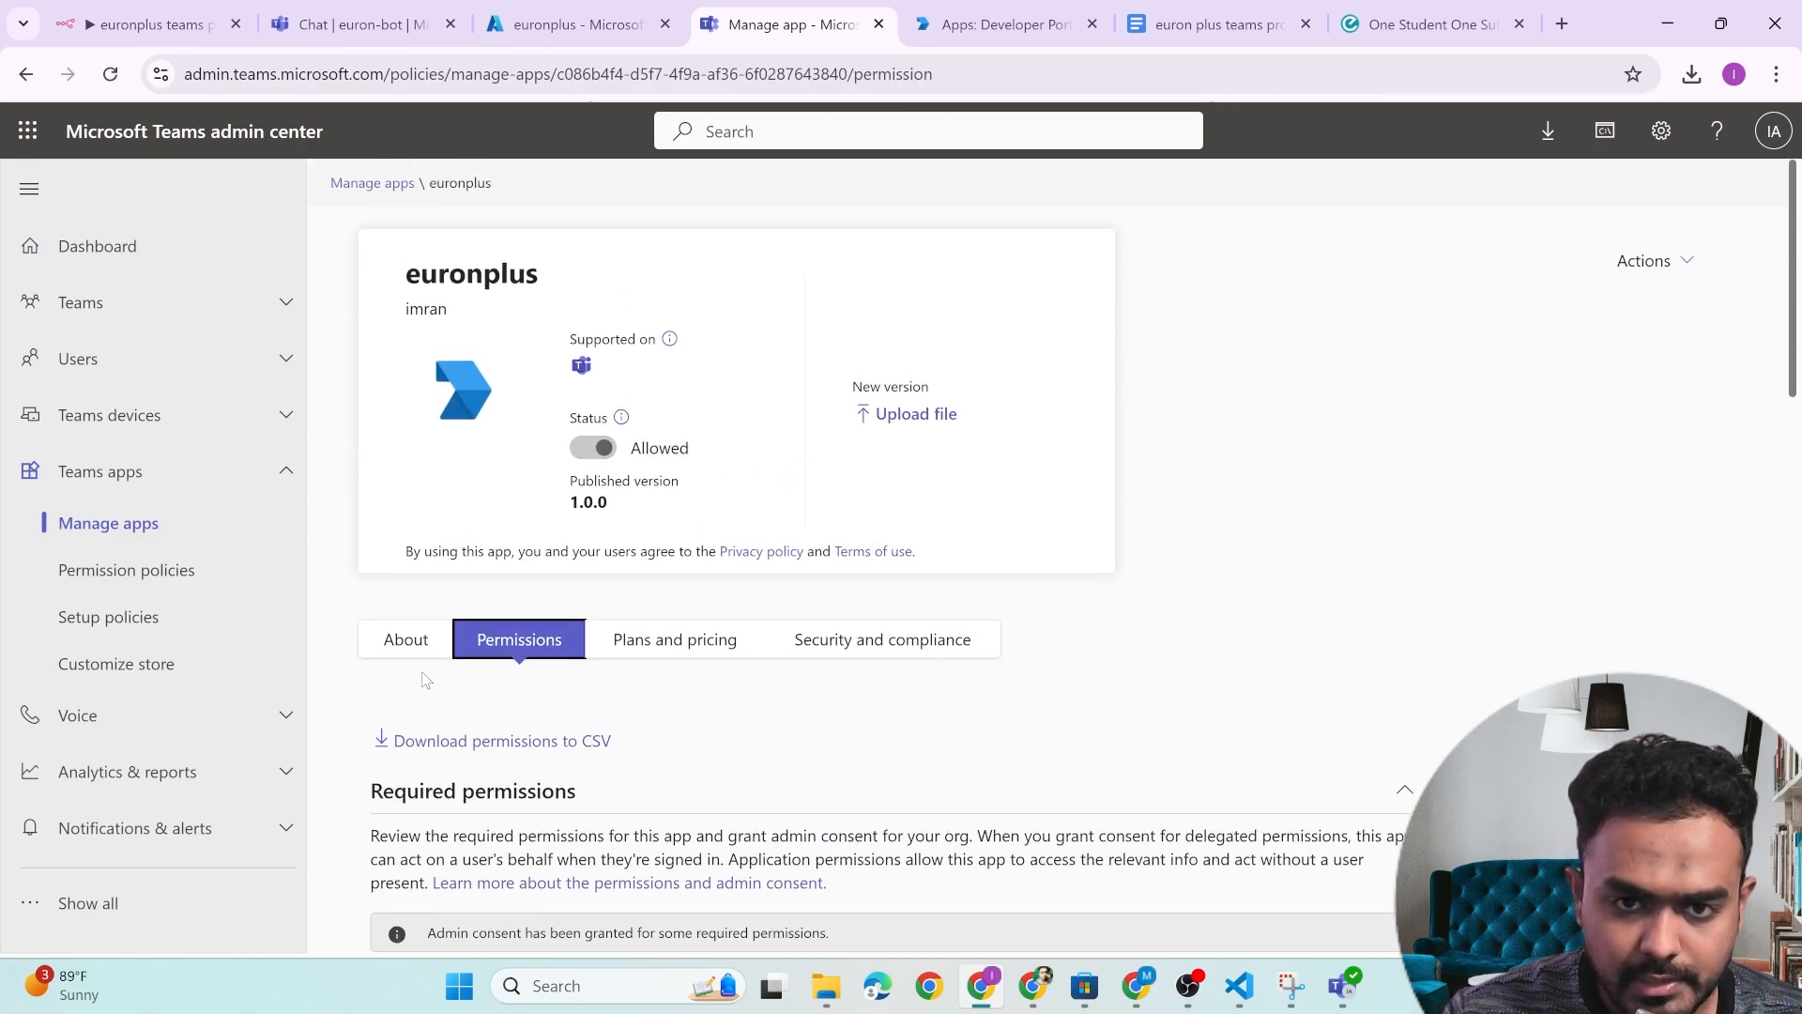
pyautogui.click(404, 660)
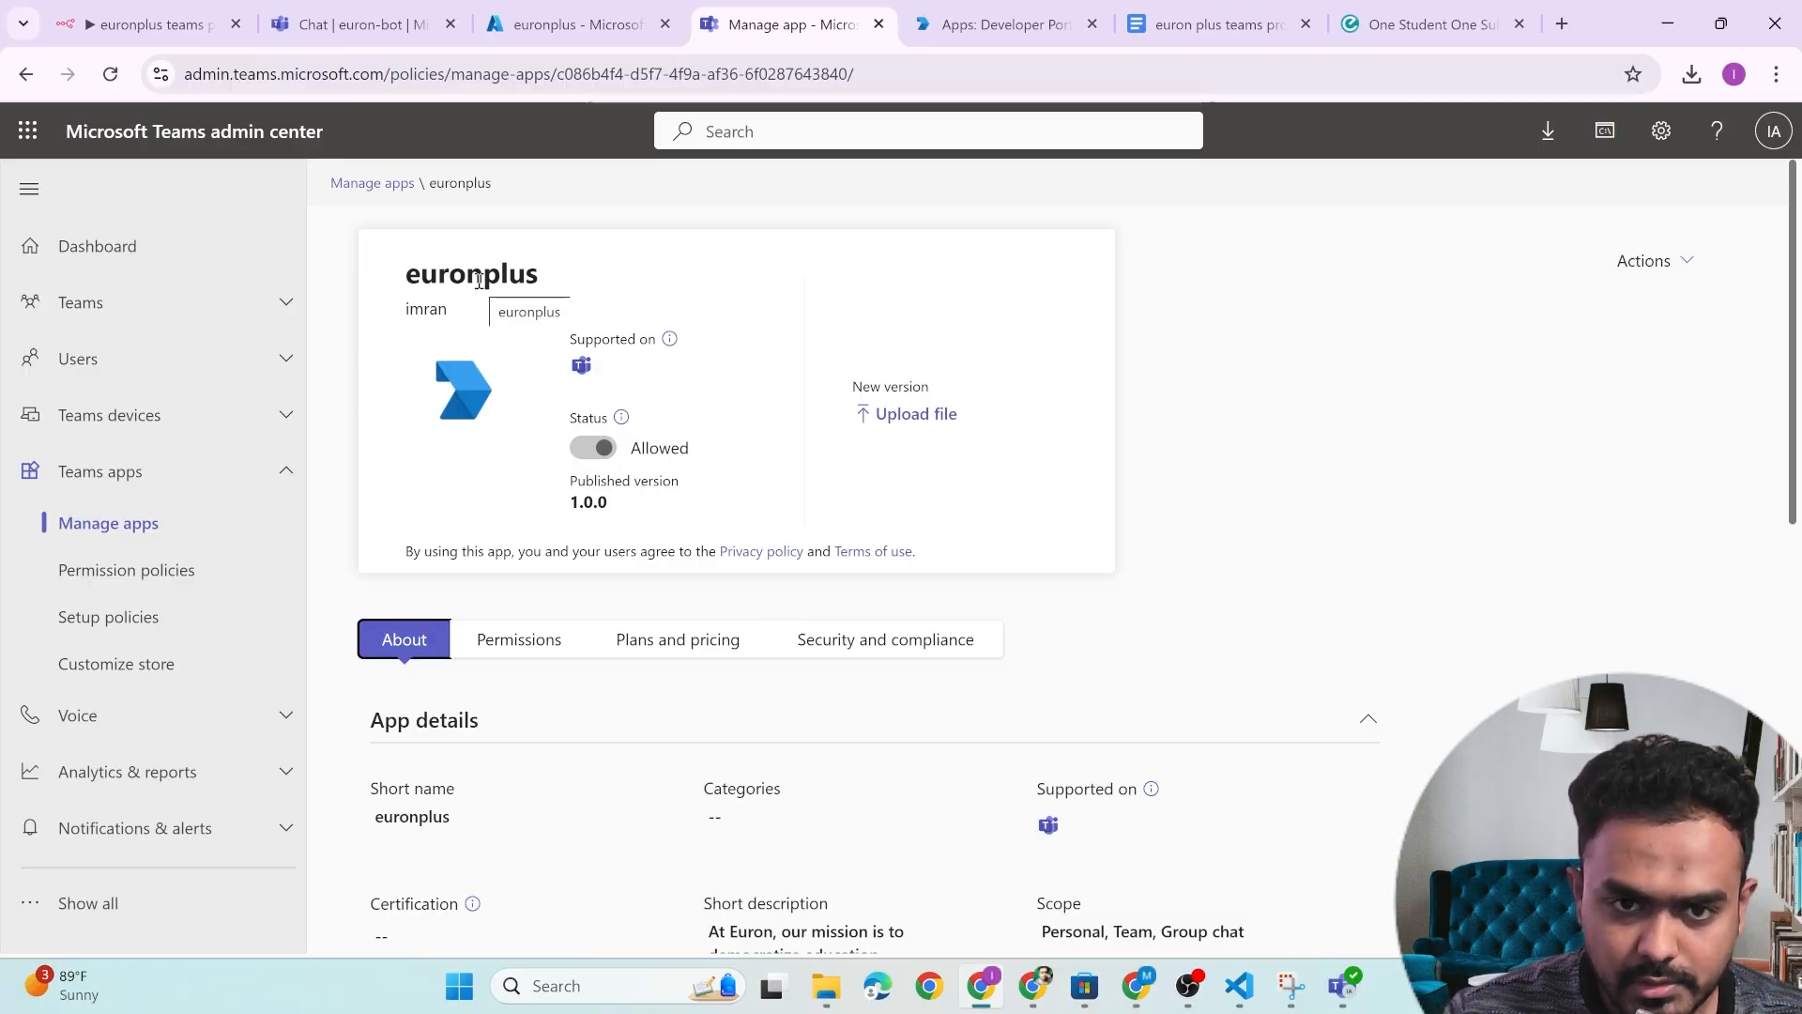
# Switch to Microsoft Teams, browse the apps built for the organization, and search the app catalog for "euronplus"
pyautogui.click(372, 26)
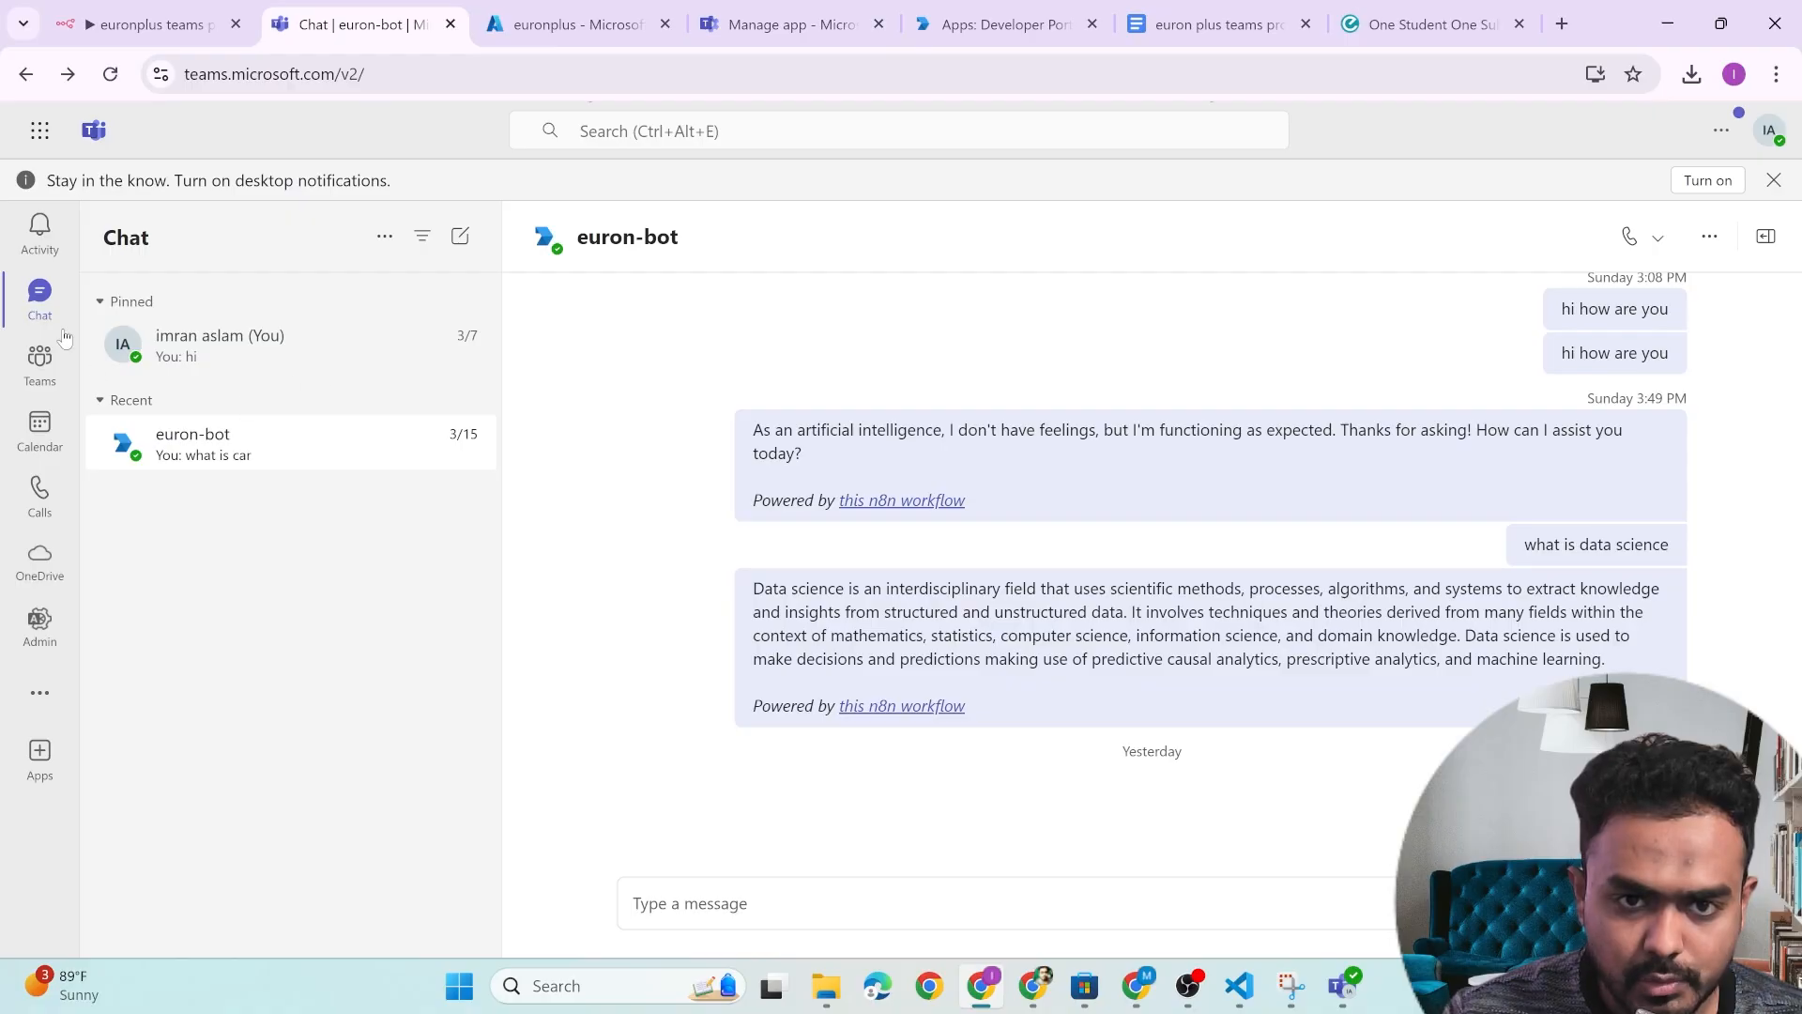
pyautogui.click(44, 768)
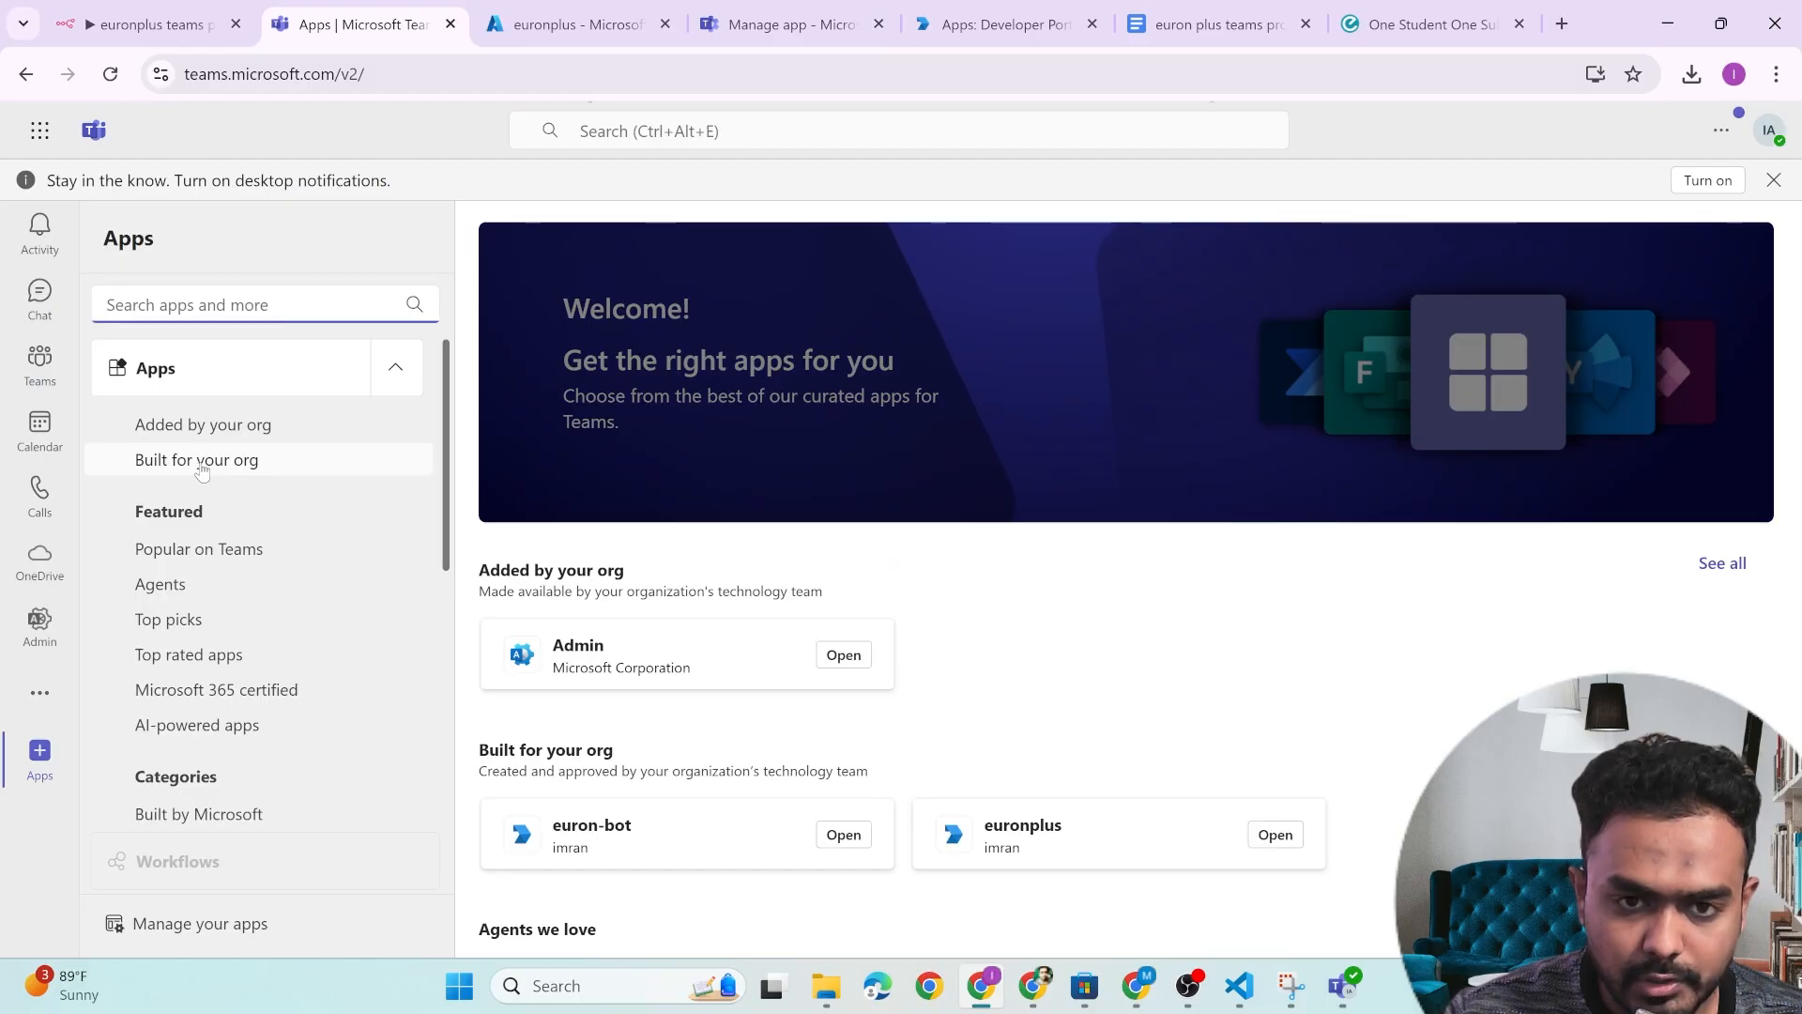
pyautogui.click(202, 463)
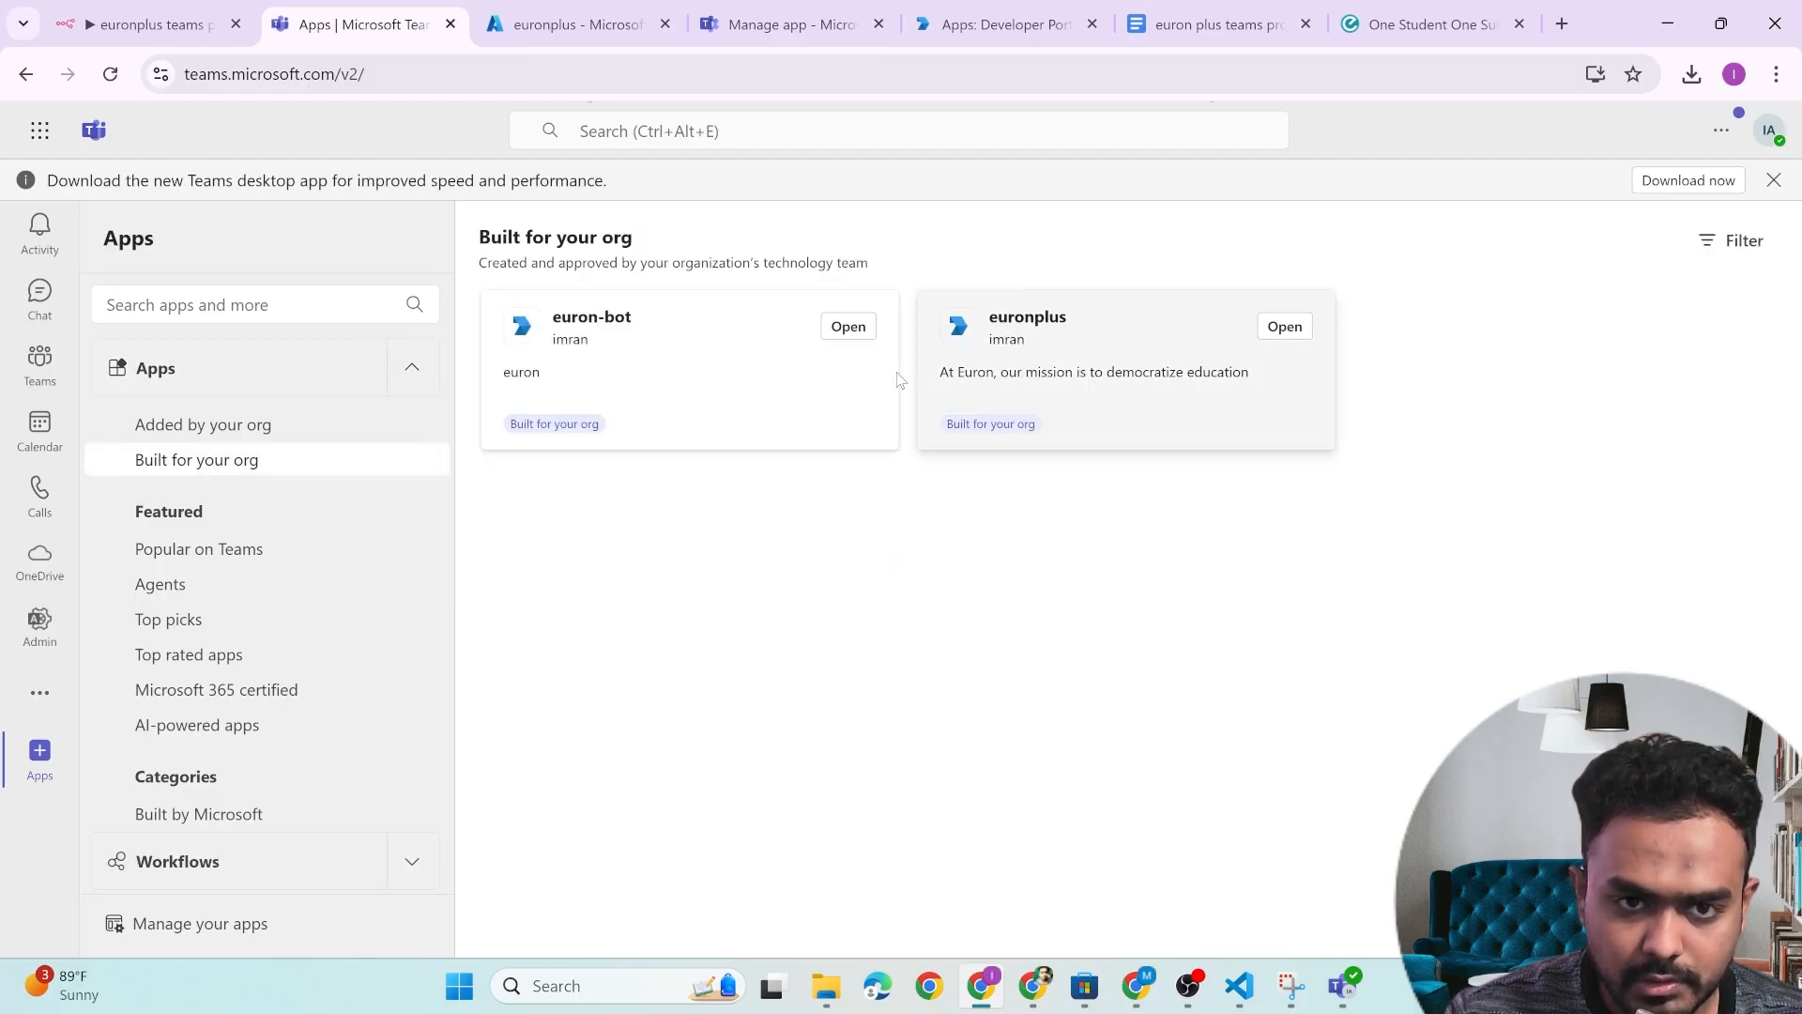
pyautogui.click(183, 311)
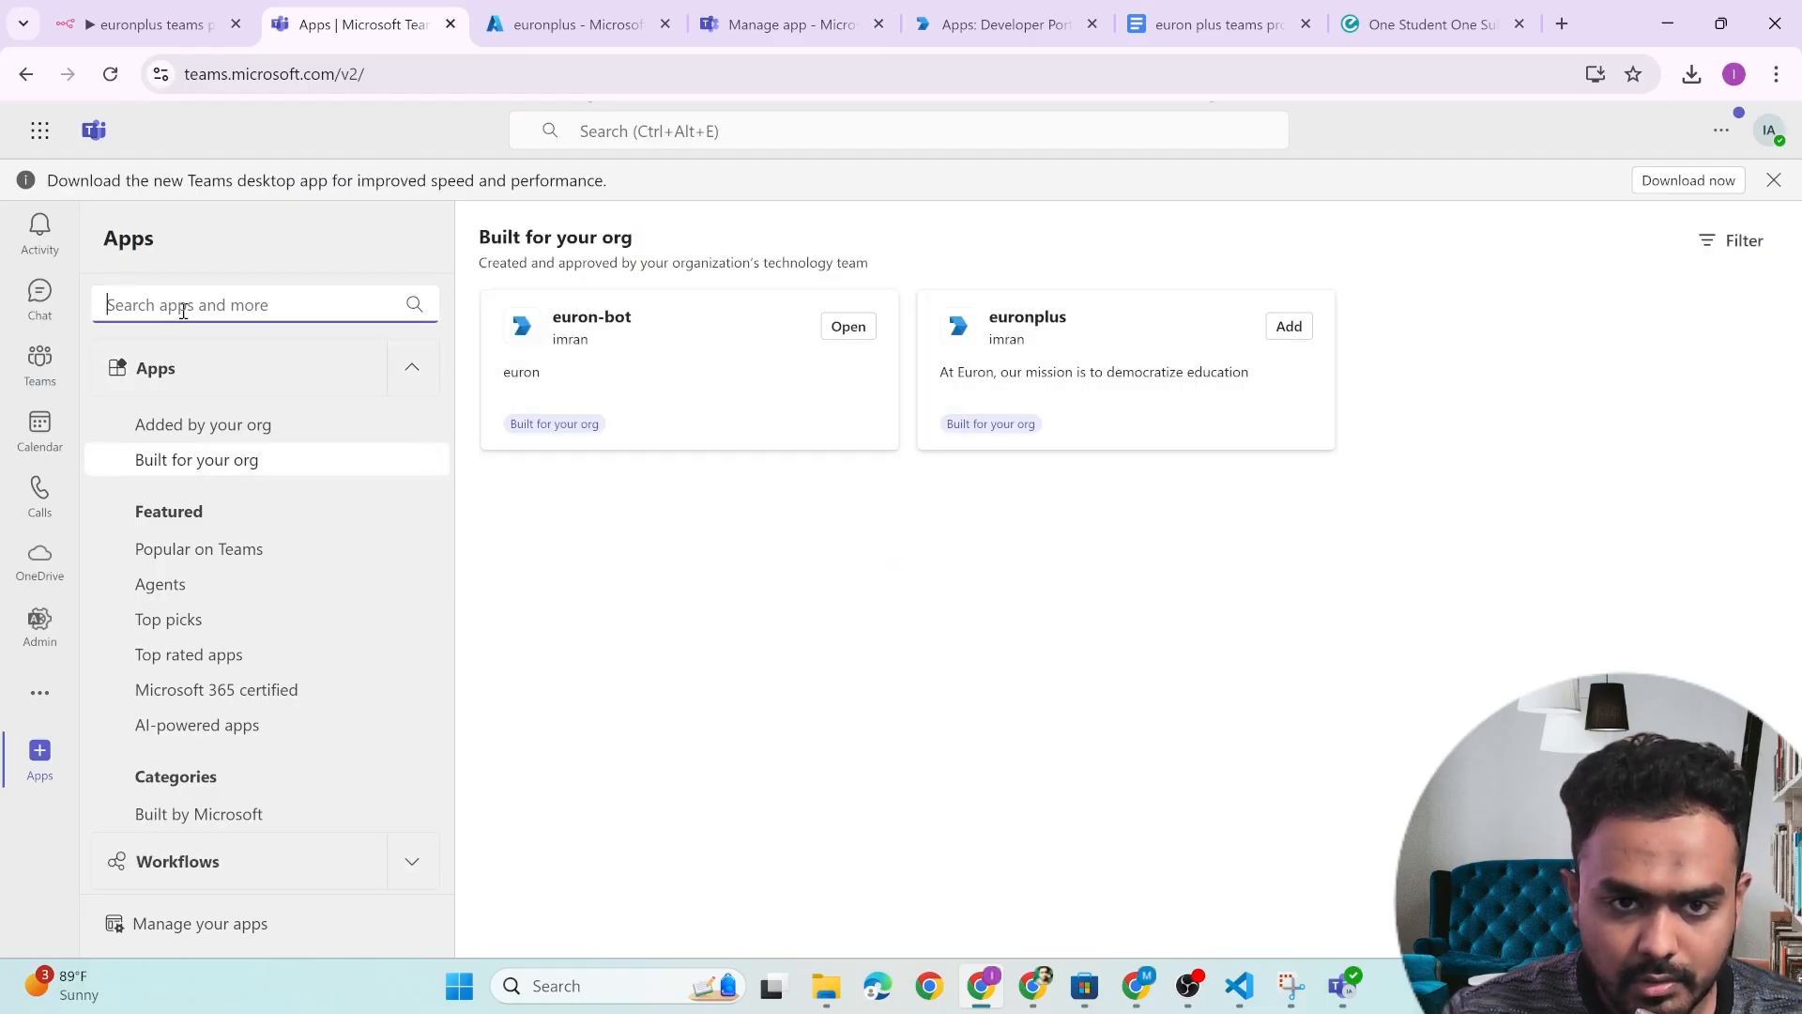
pyautogui.write('euro')
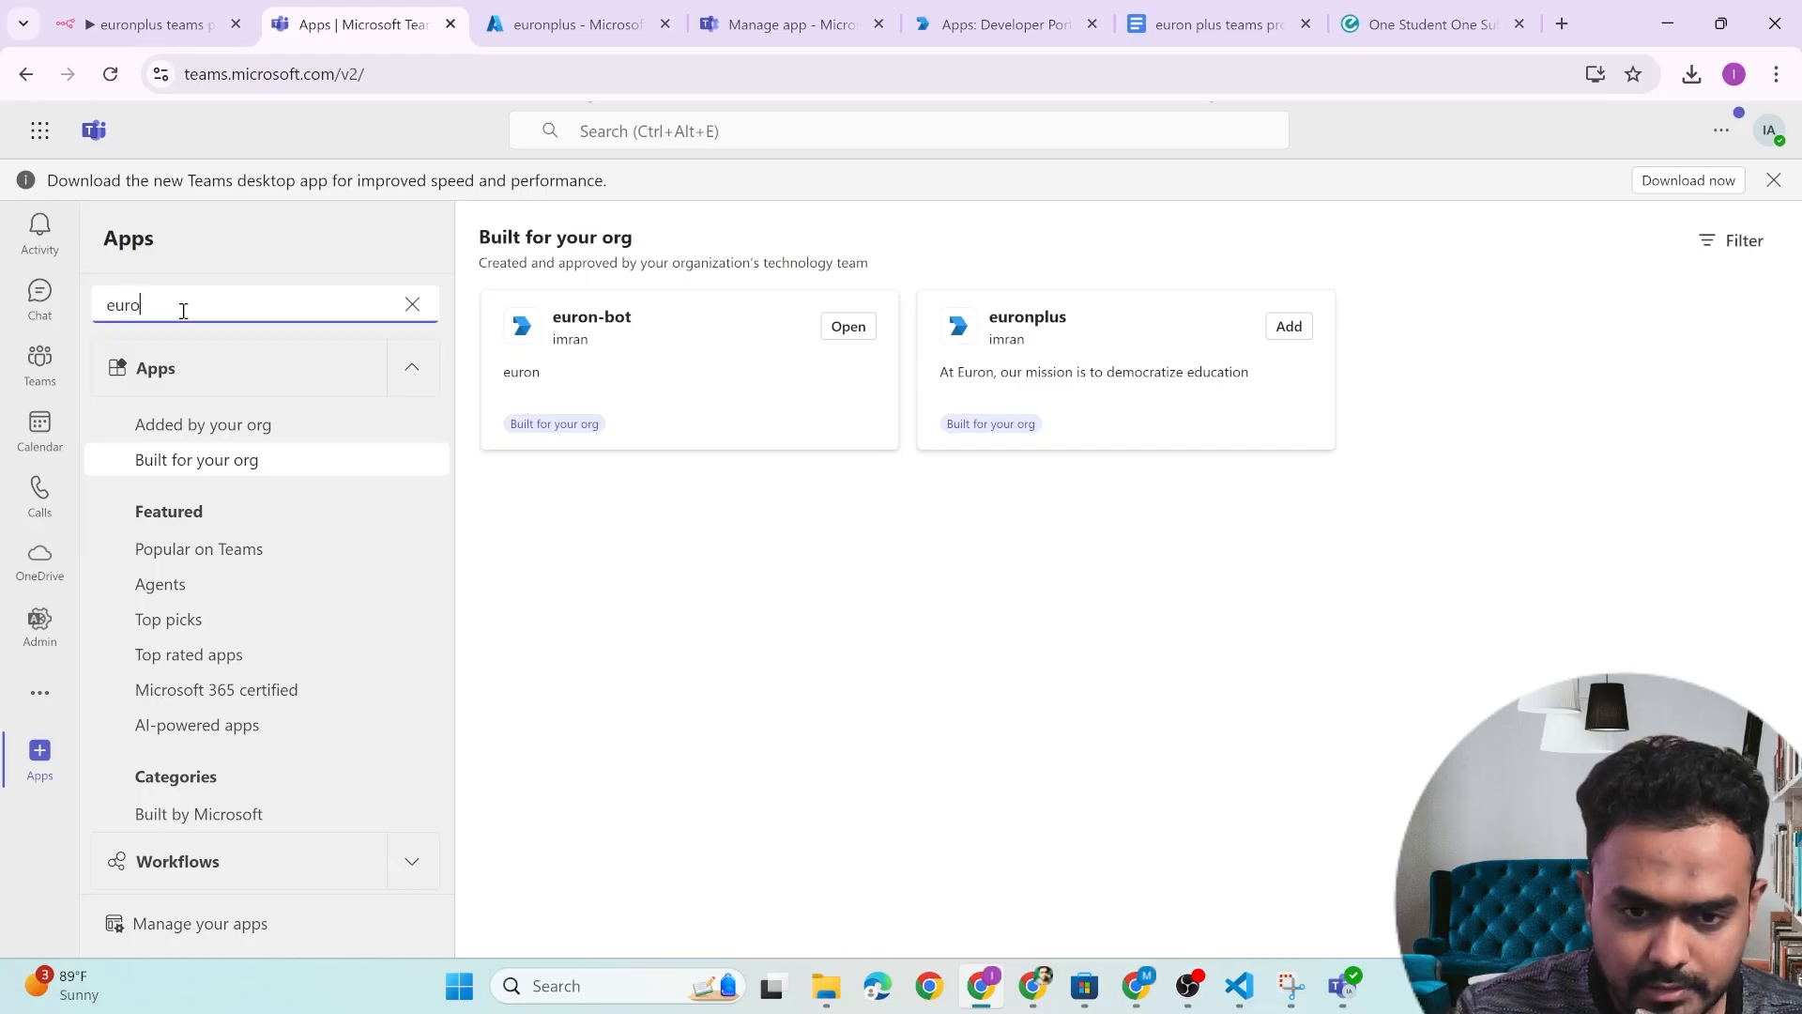
pyautogui.write('nplus')
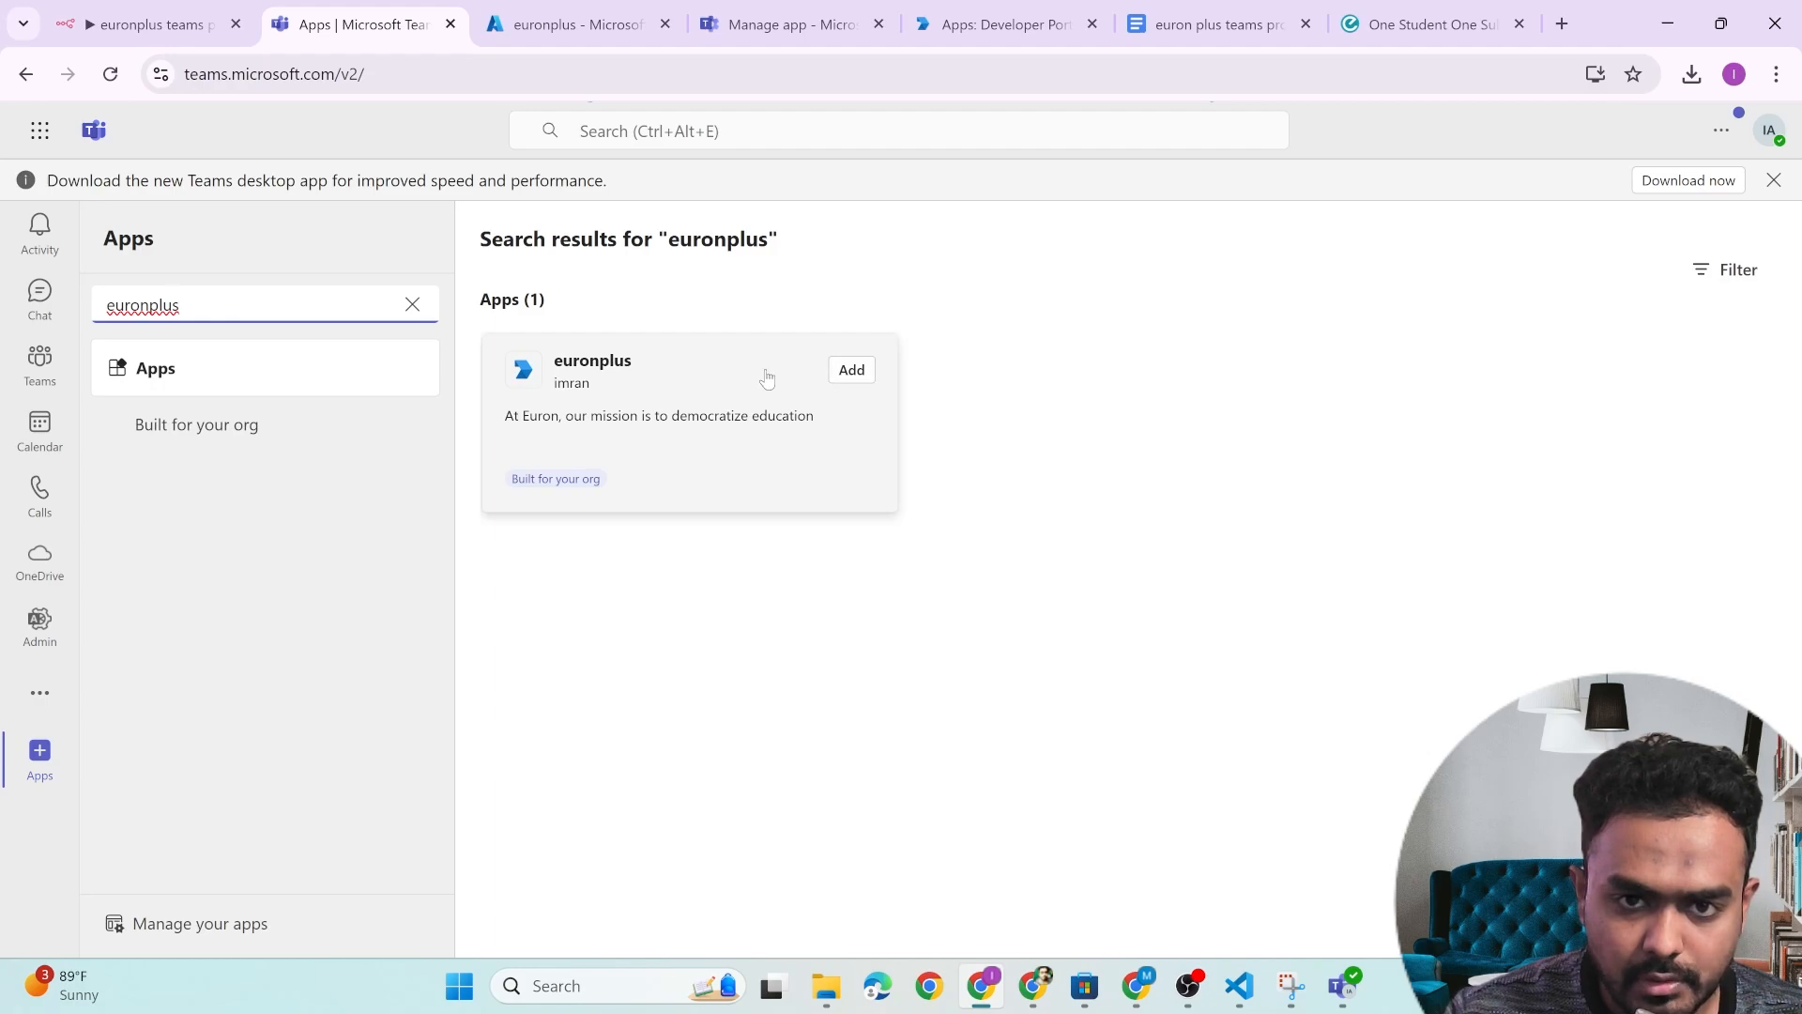
# Review the euronplus app's overview and permissions, add it to Teams, and open it
pyautogui.click(748, 384)
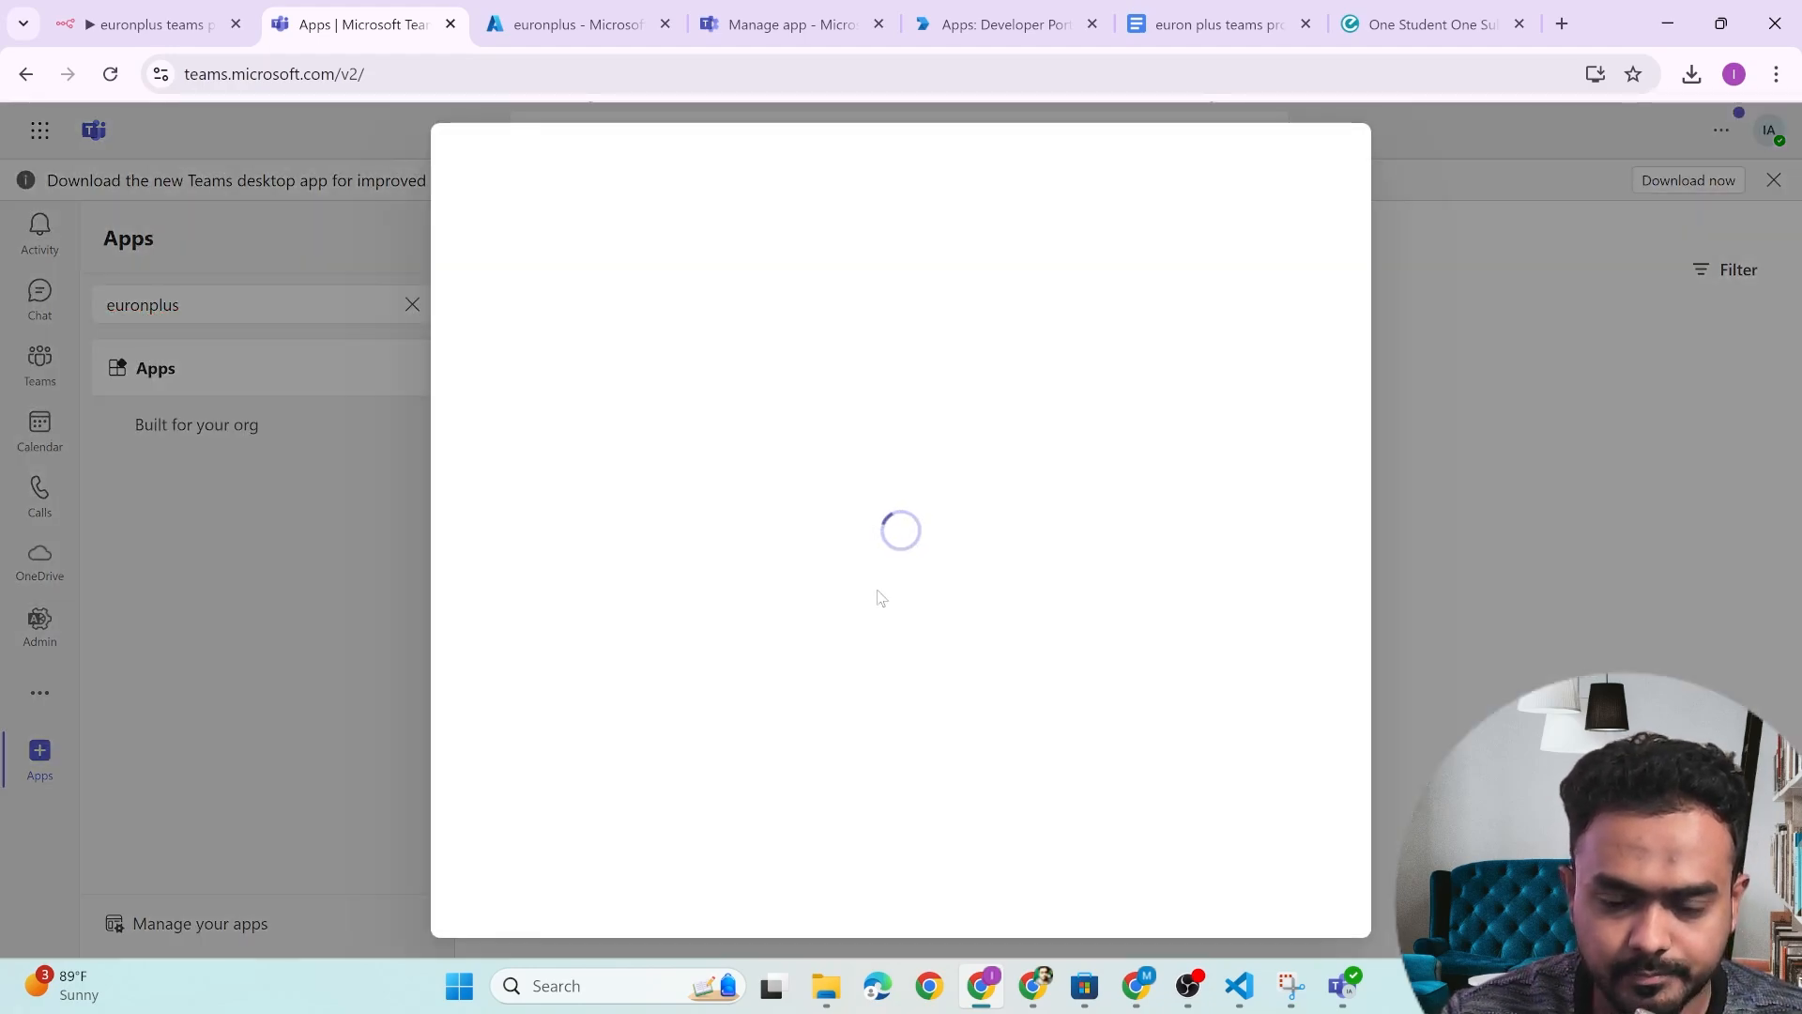
pyautogui.scroll(-3, 877, 591)
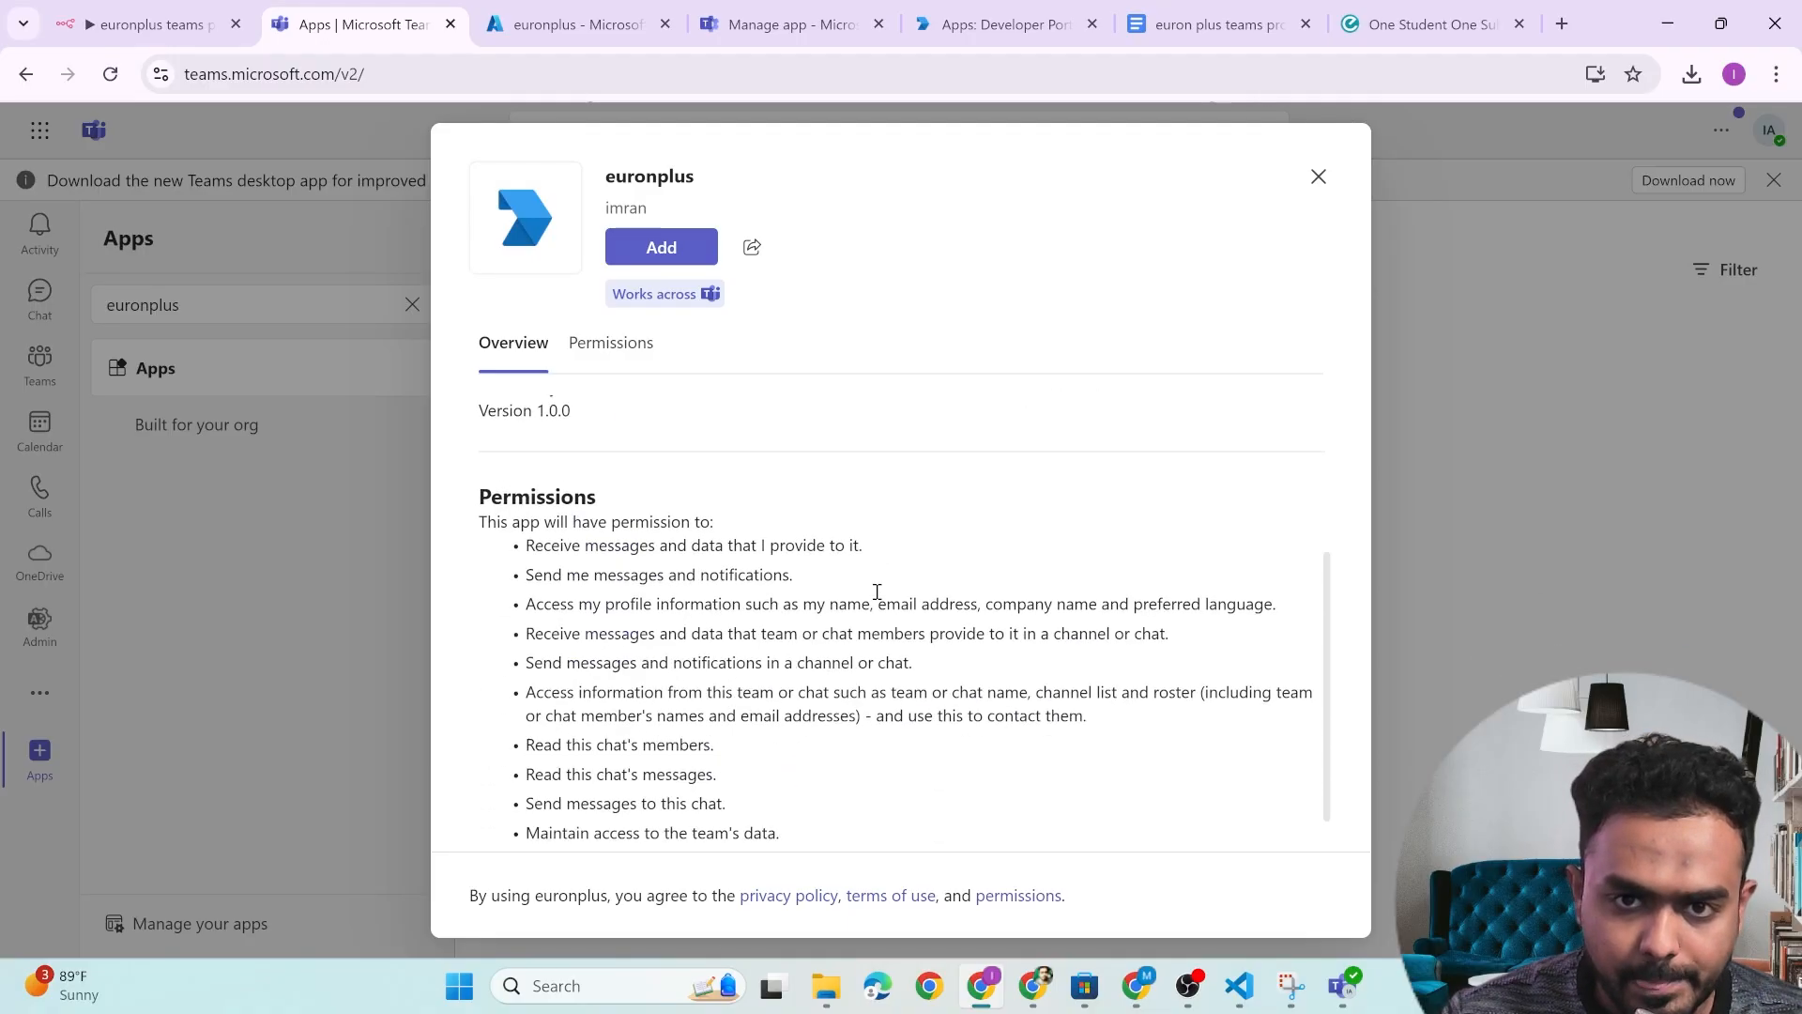
pyautogui.scroll(3, 876, 592)
pyautogui.click(663, 249)
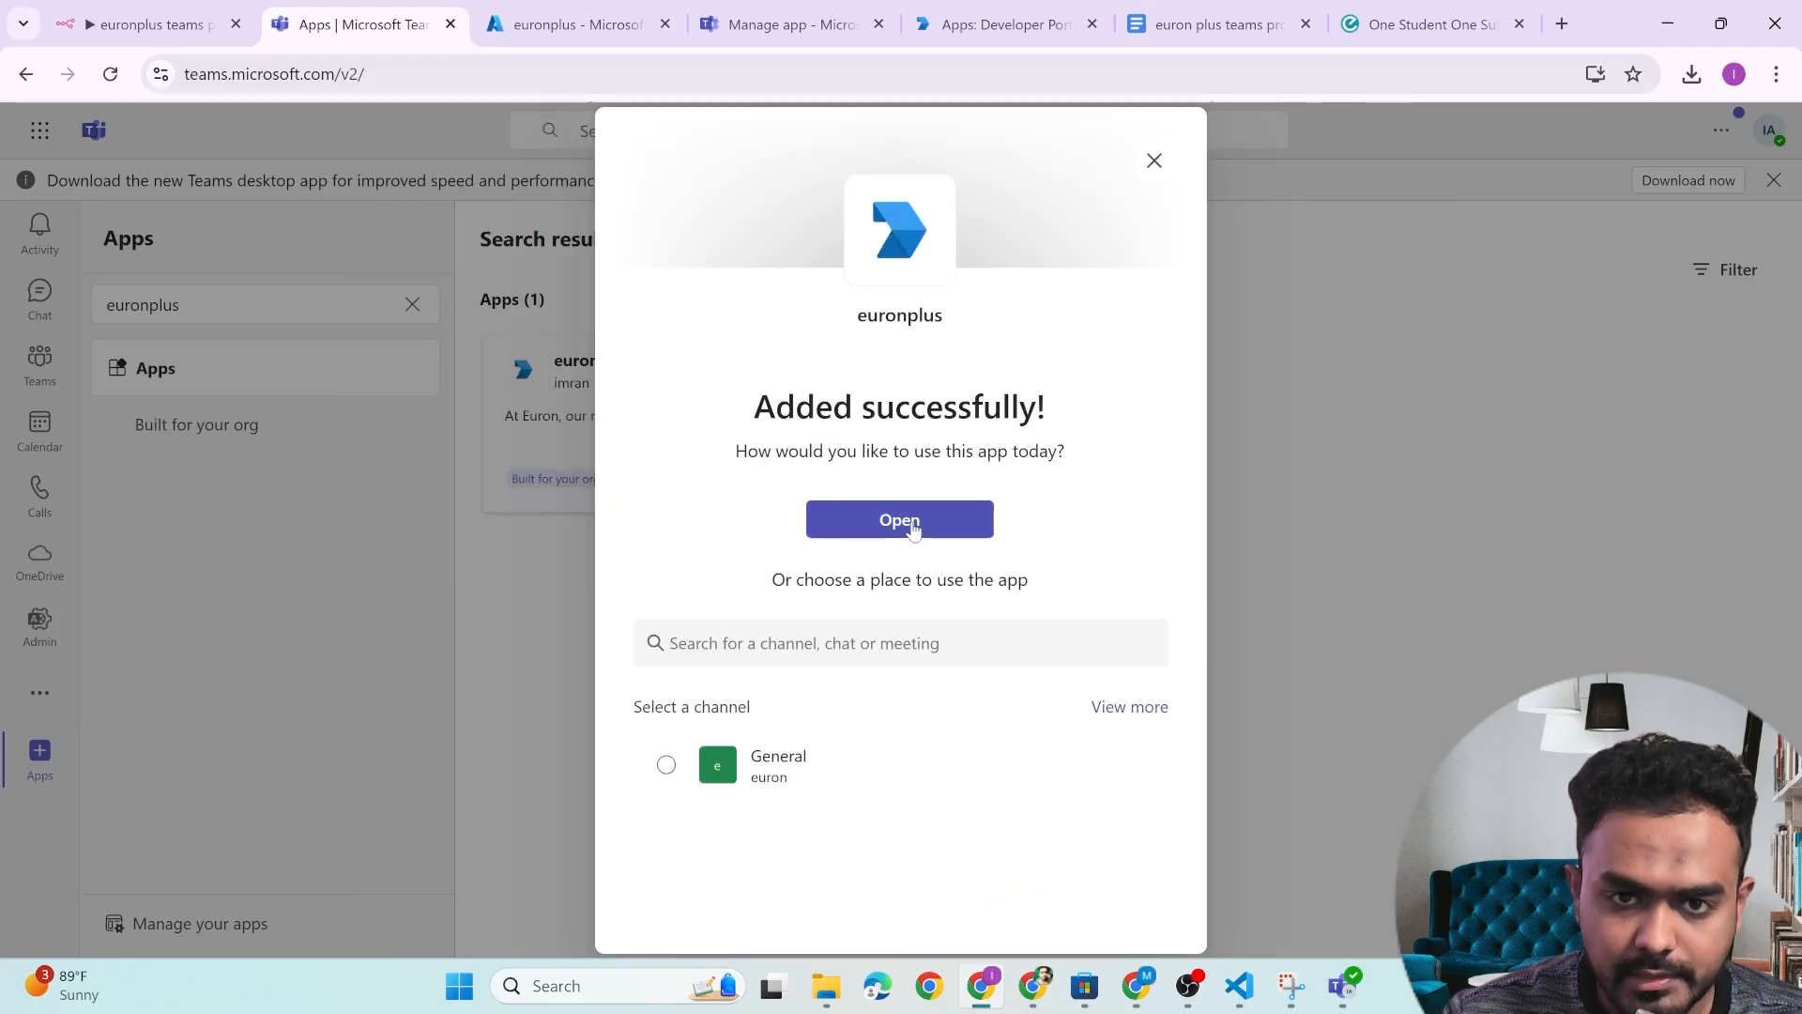
pyautogui.click(913, 531)
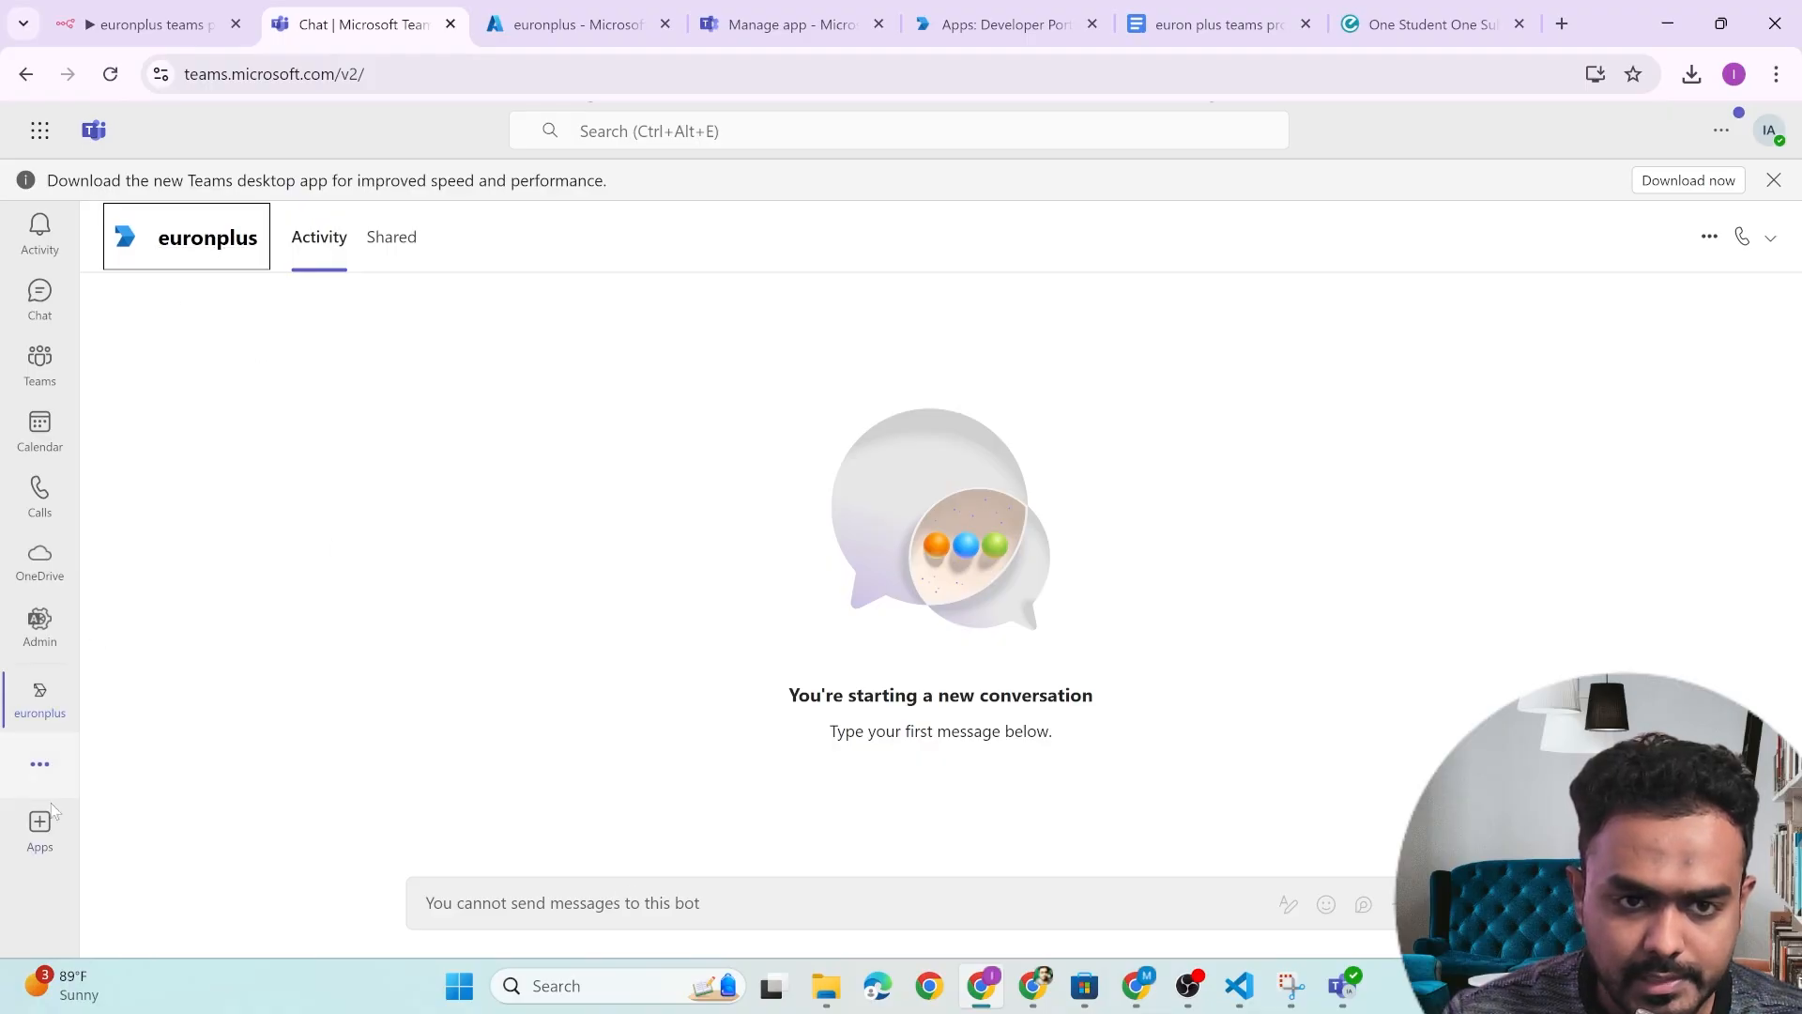
# Inspect the euronplus bot's activity and shared content, reload Teams, and reopen the bot from the additional apps
pyautogui.click(39, 697)
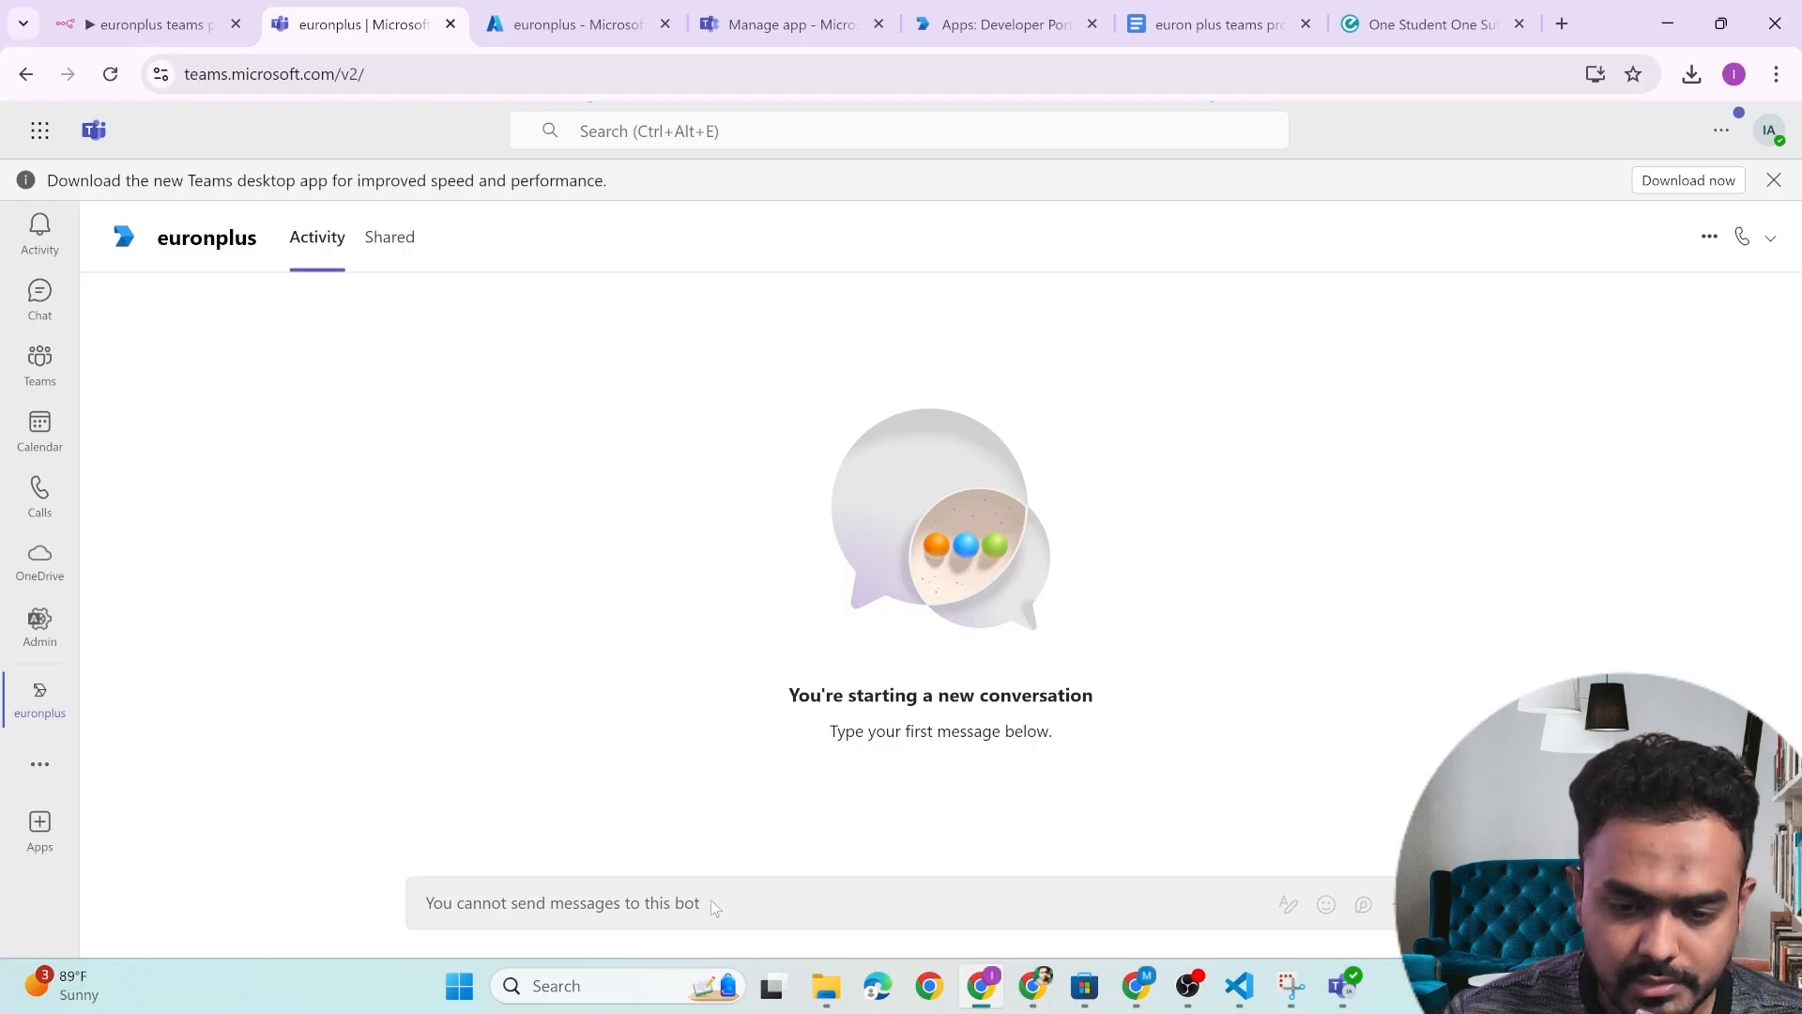
pyautogui.click(411, 245)
pyautogui.click(319, 246)
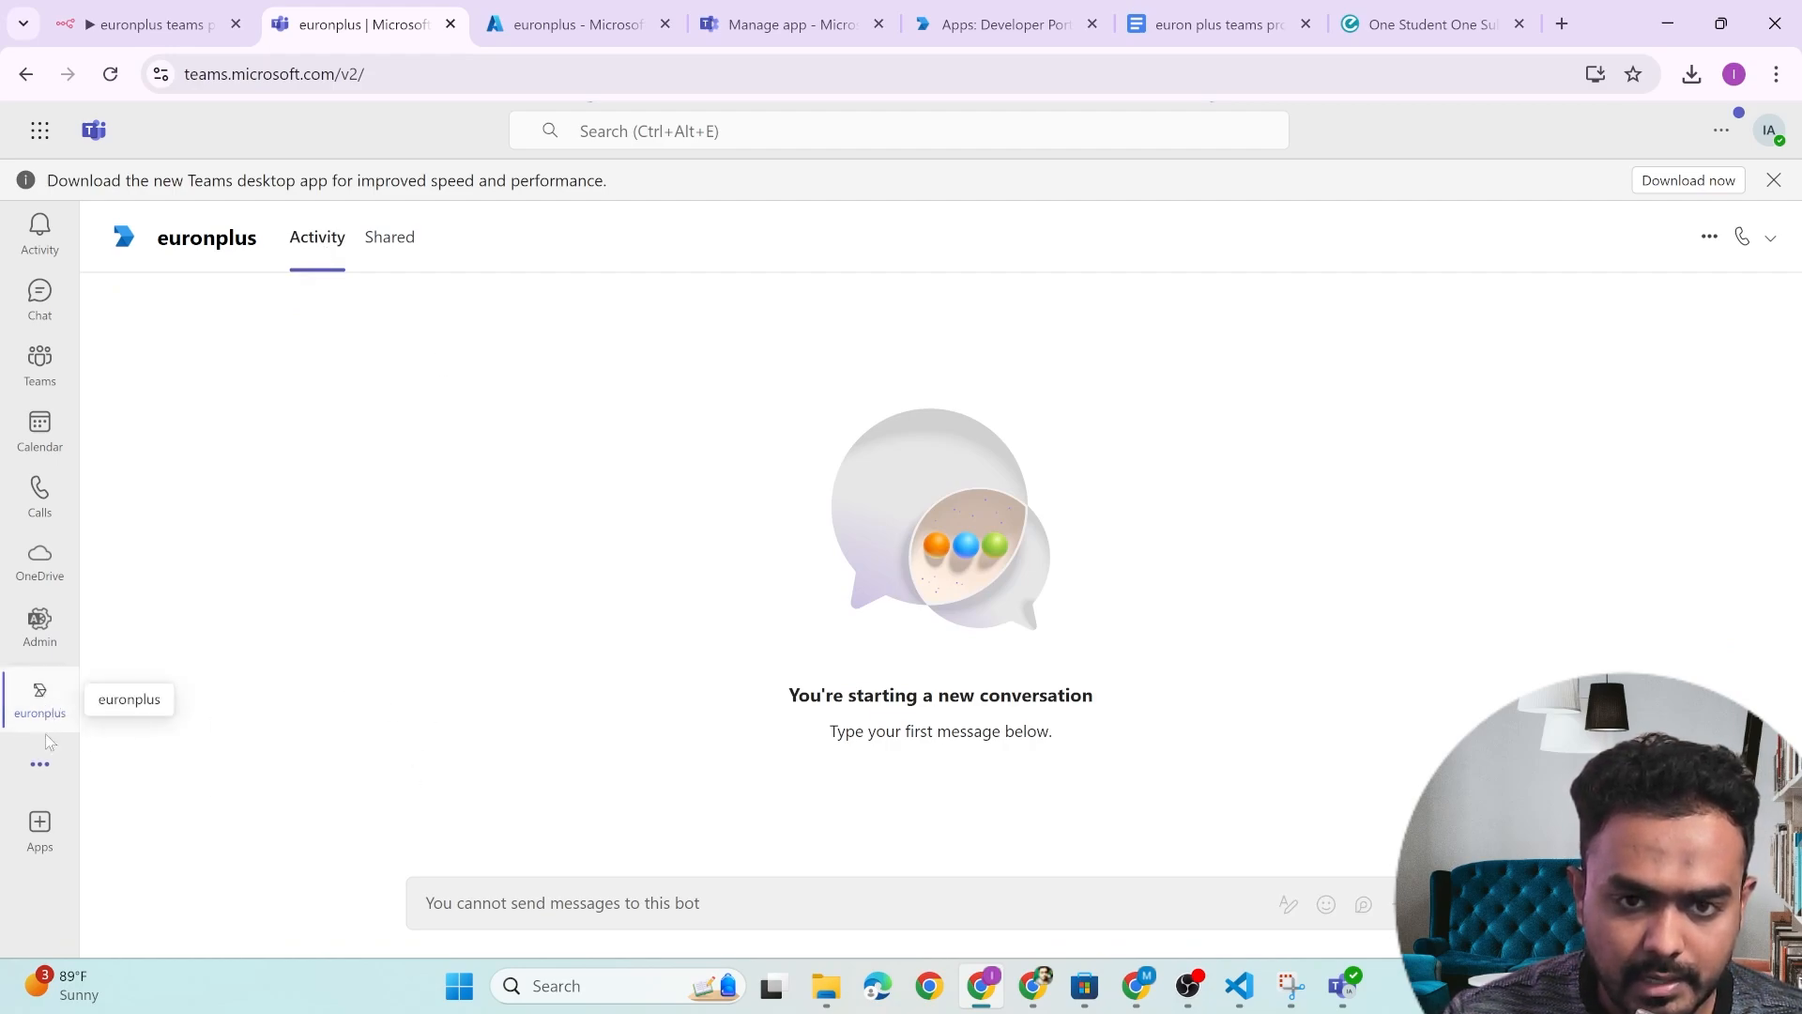
pyautogui.click(109, 73)
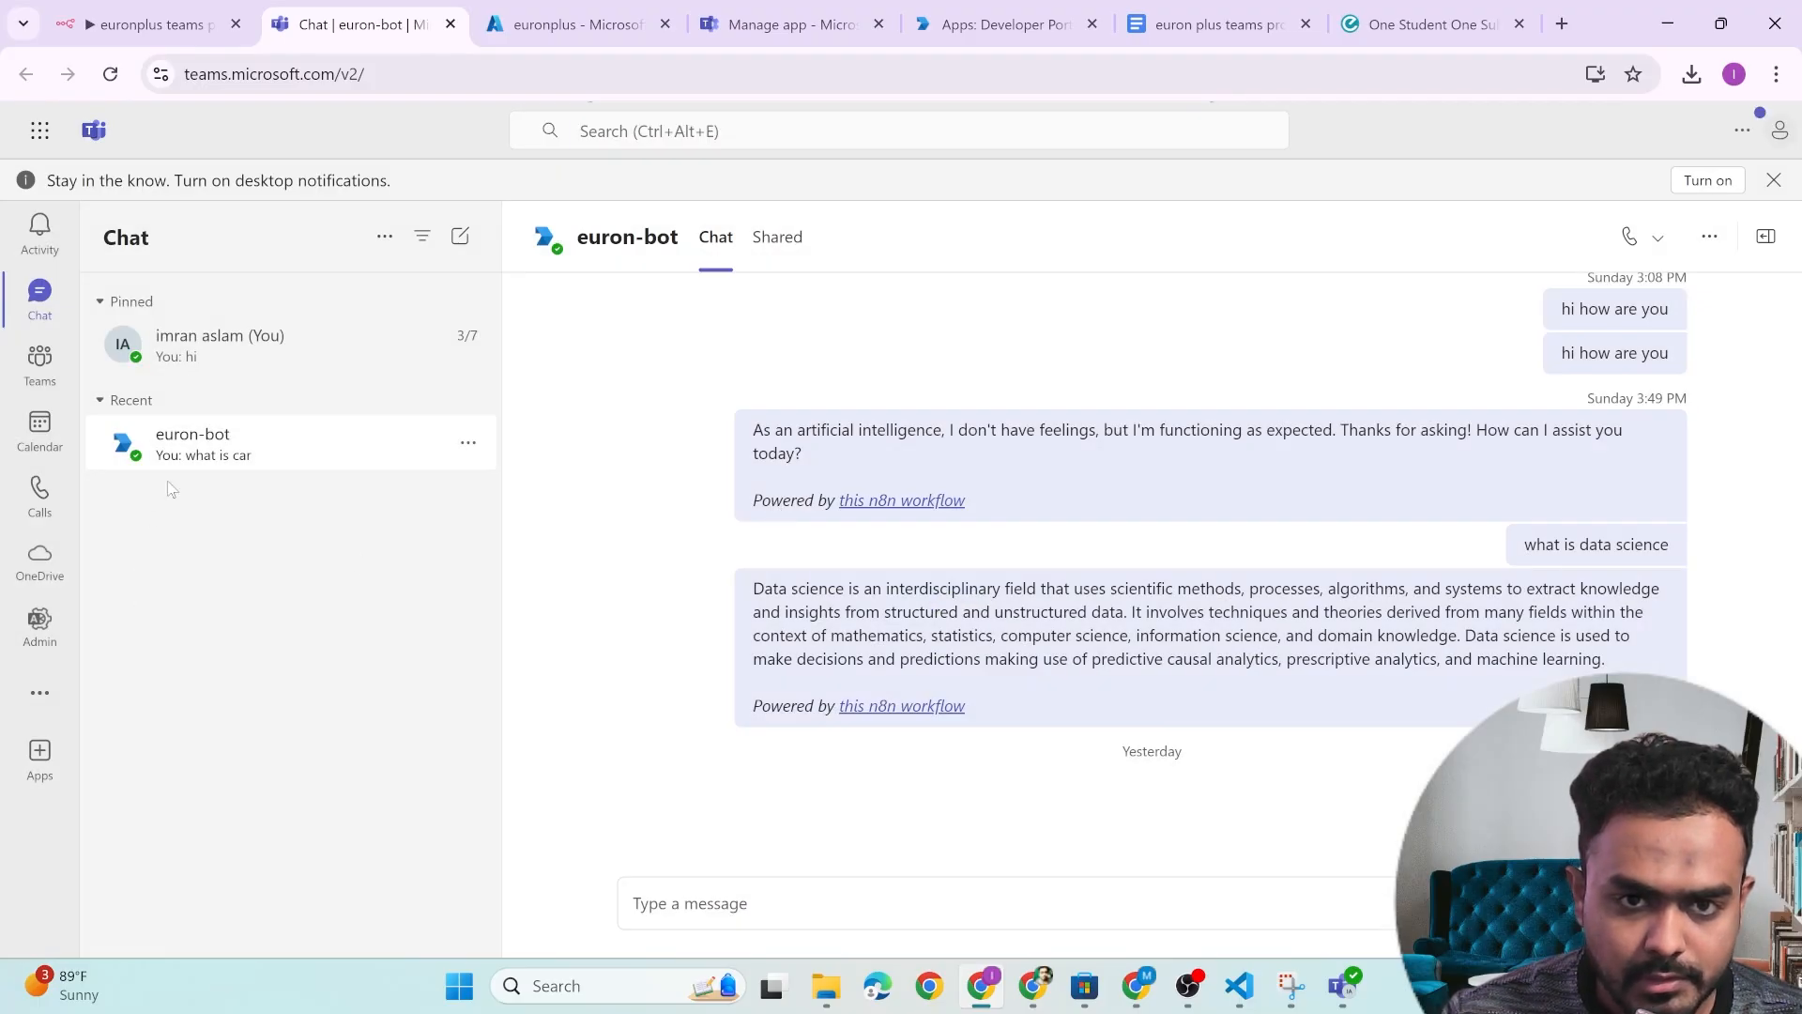
pyautogui.click(41, 711)
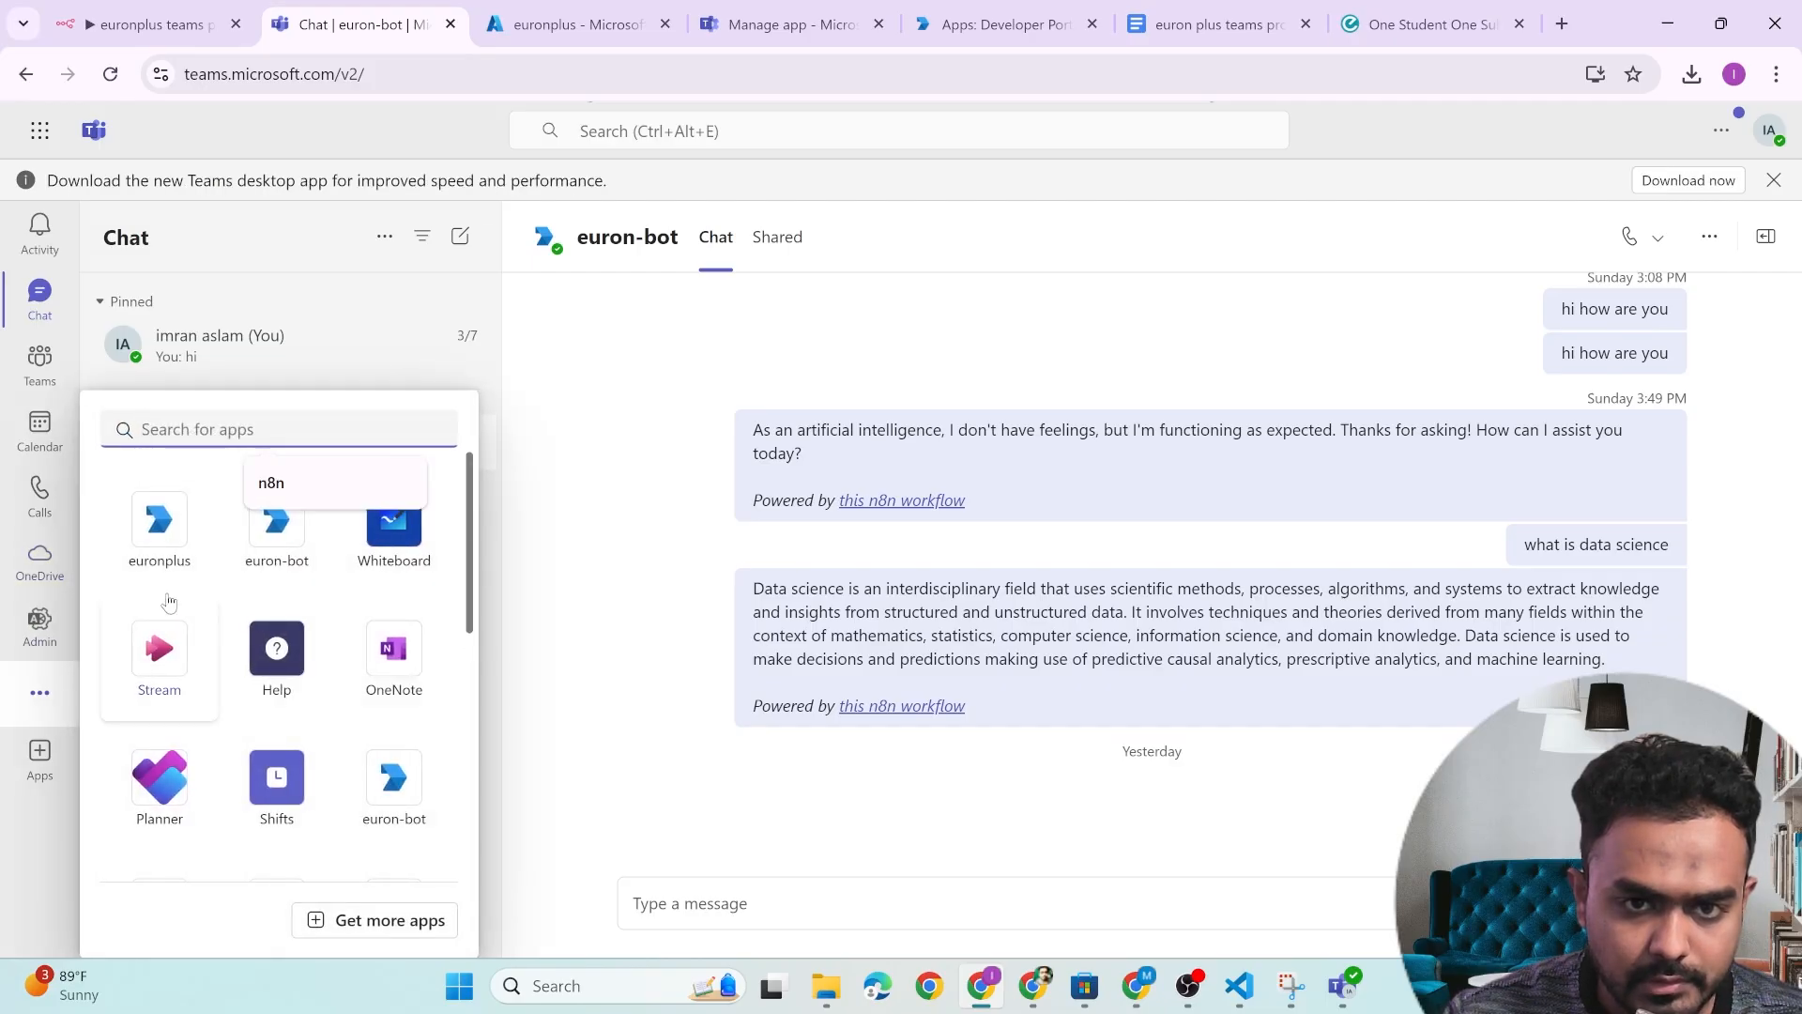
pyautogui.click(169, 525)
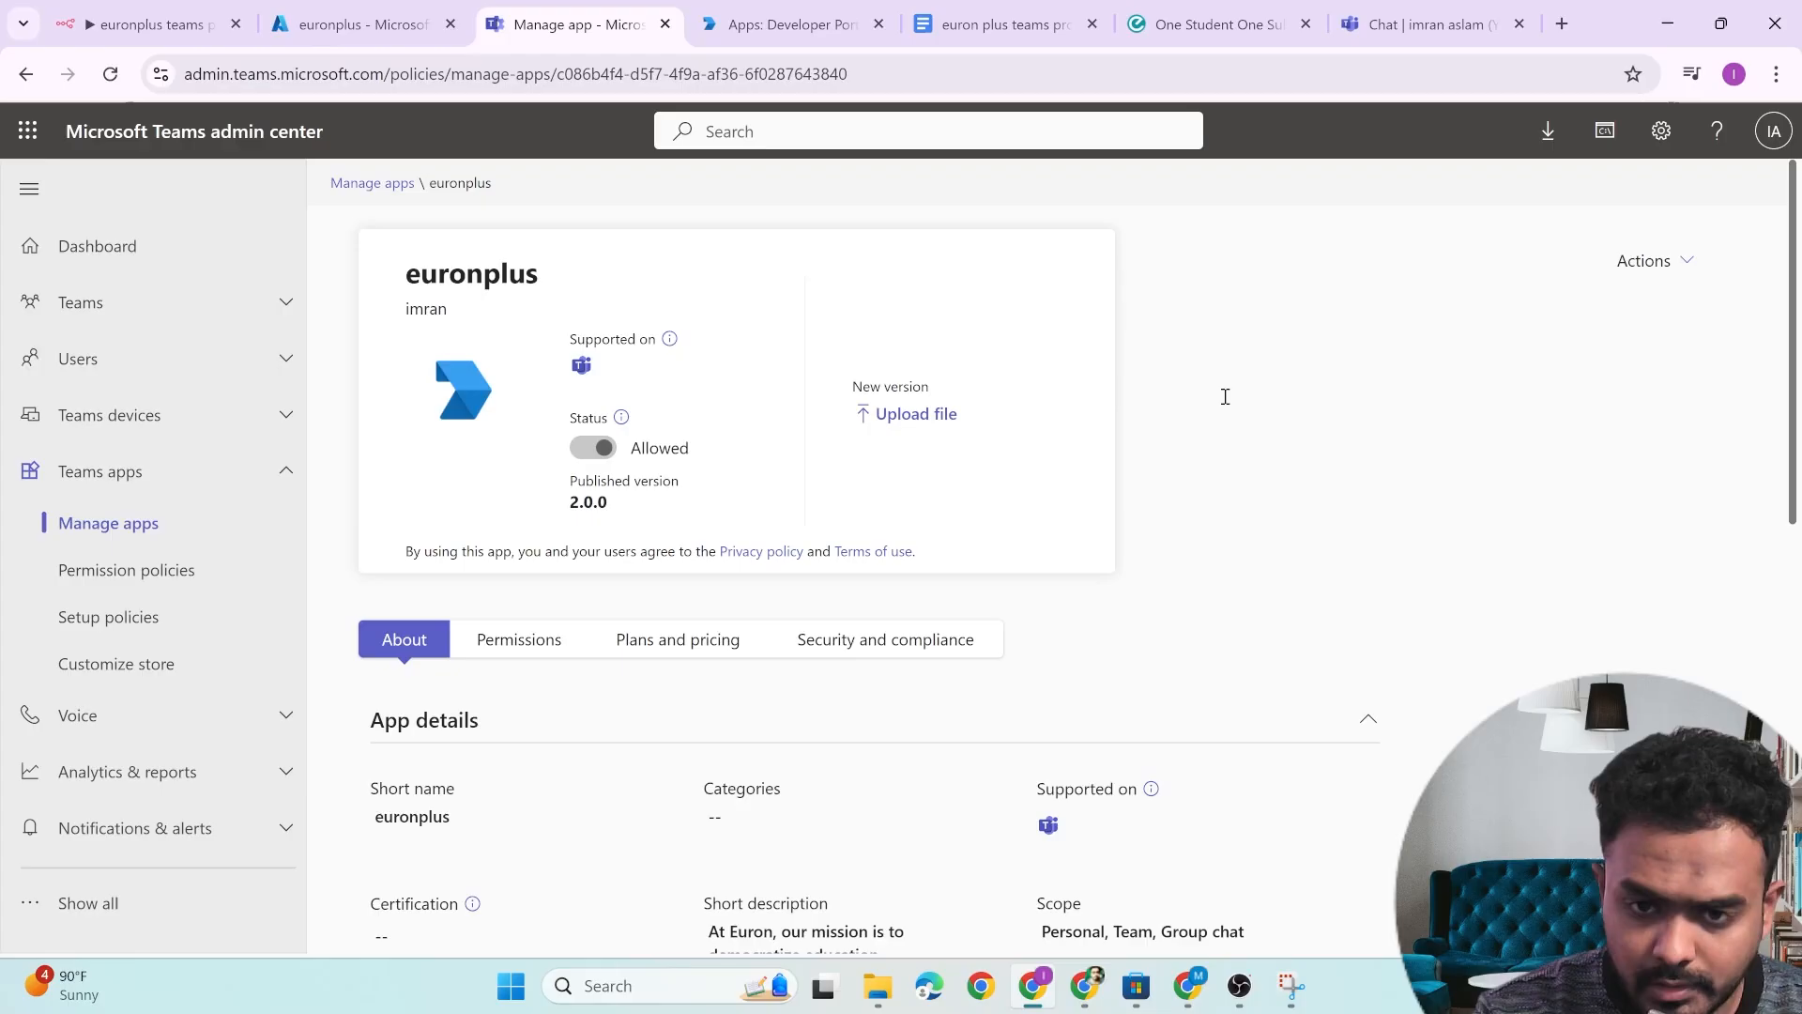
# Check the euronplus app page in Teams admin center and the euronplus bot's channels in the Azure portal
pyautogui.hotkey('ctrl', 'Tab')
pyautogui.hotkey('ctrl', 'Tab')
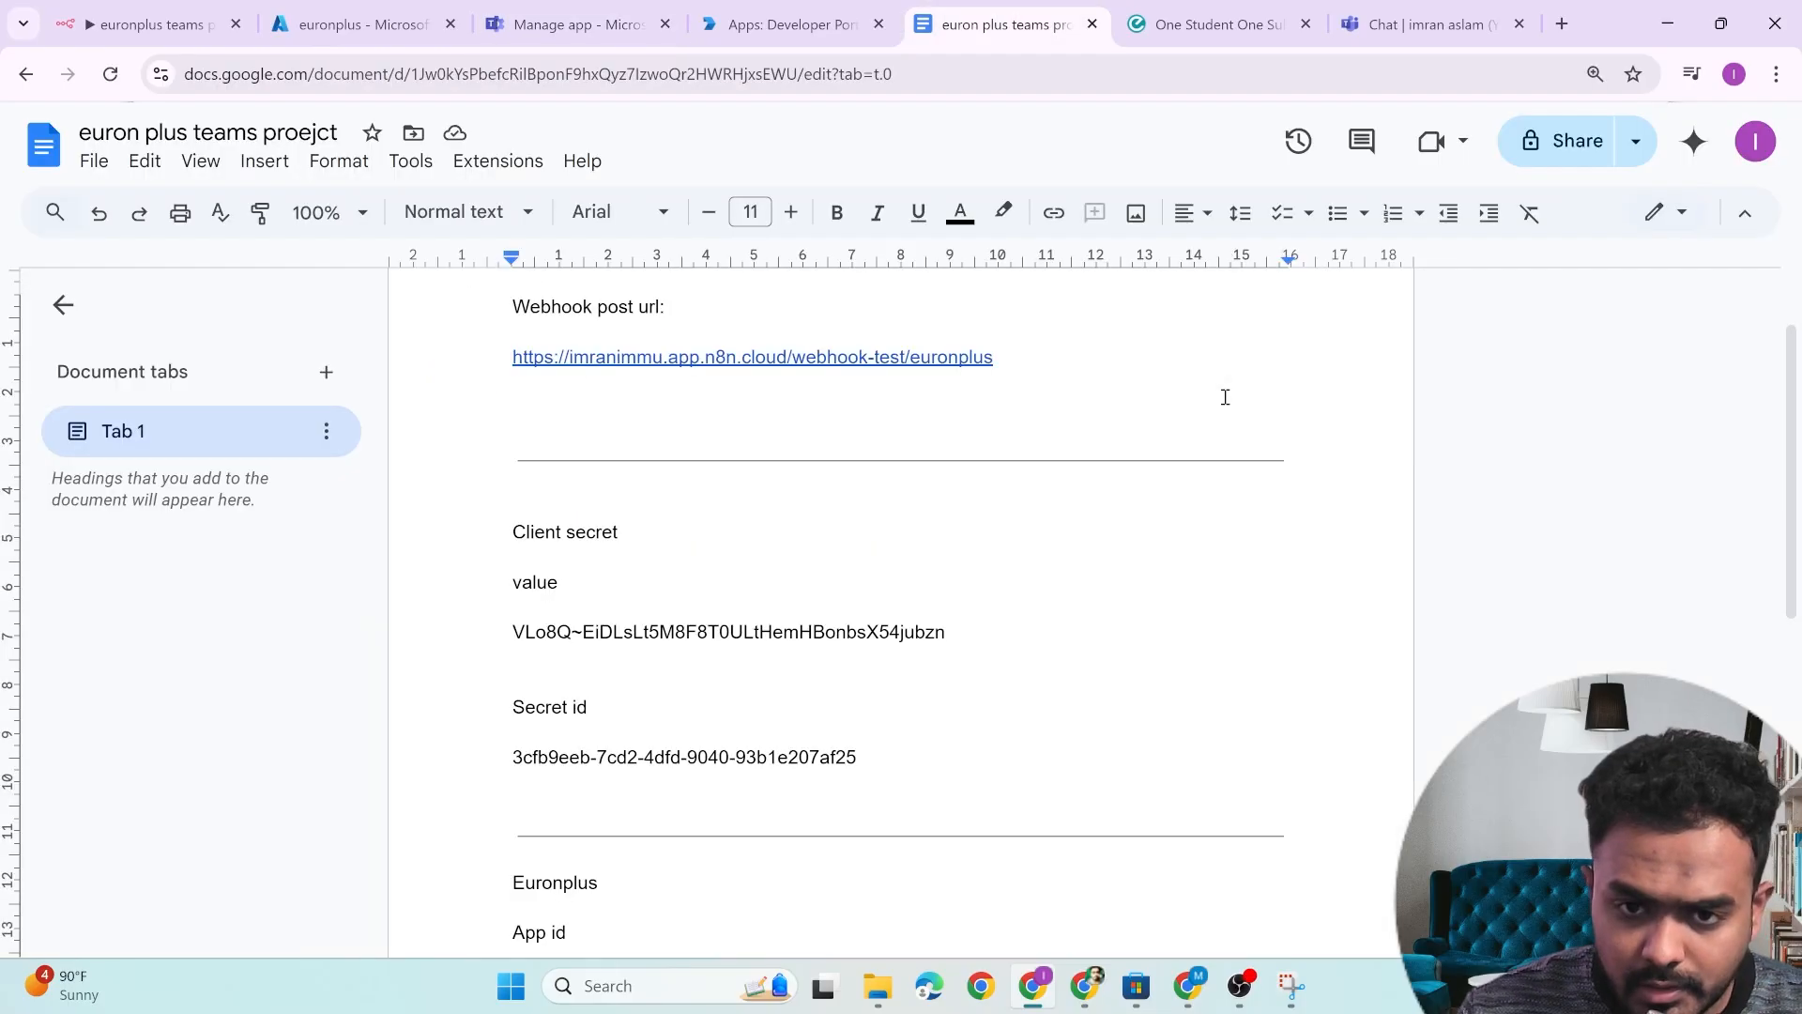
pyautogui.click(564, 24)
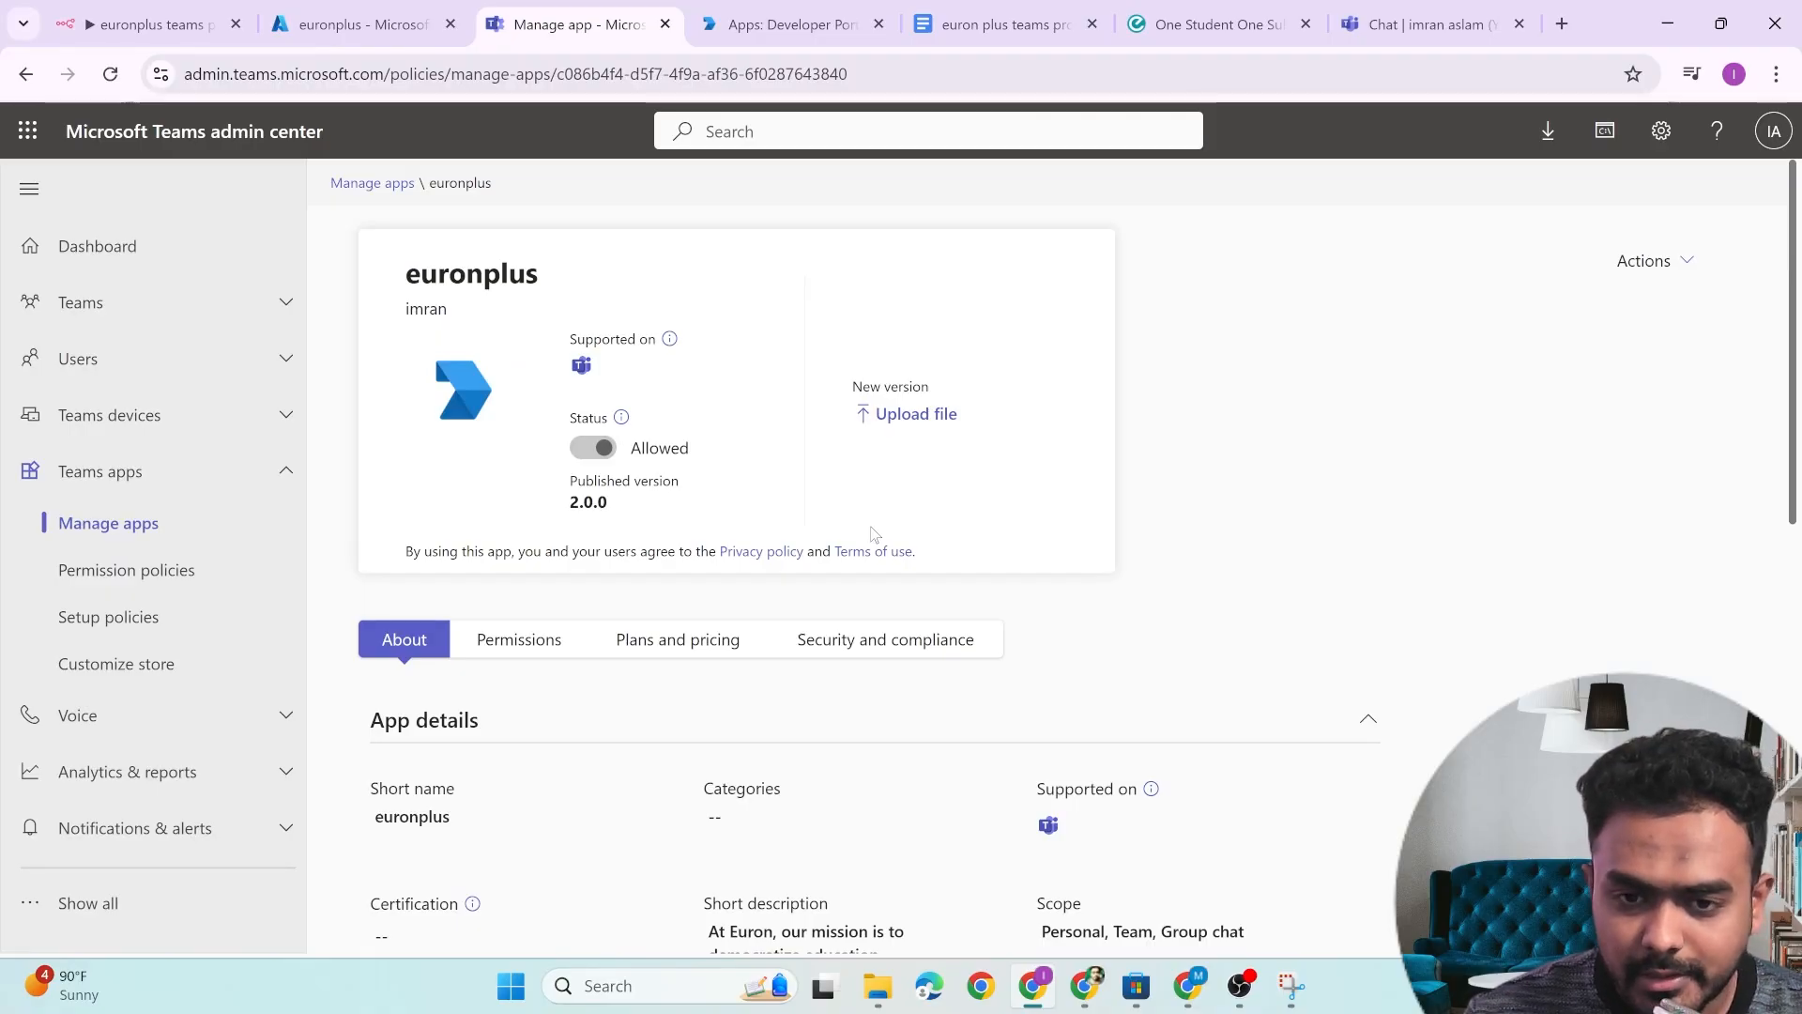
pyautogui.click(361, 34)
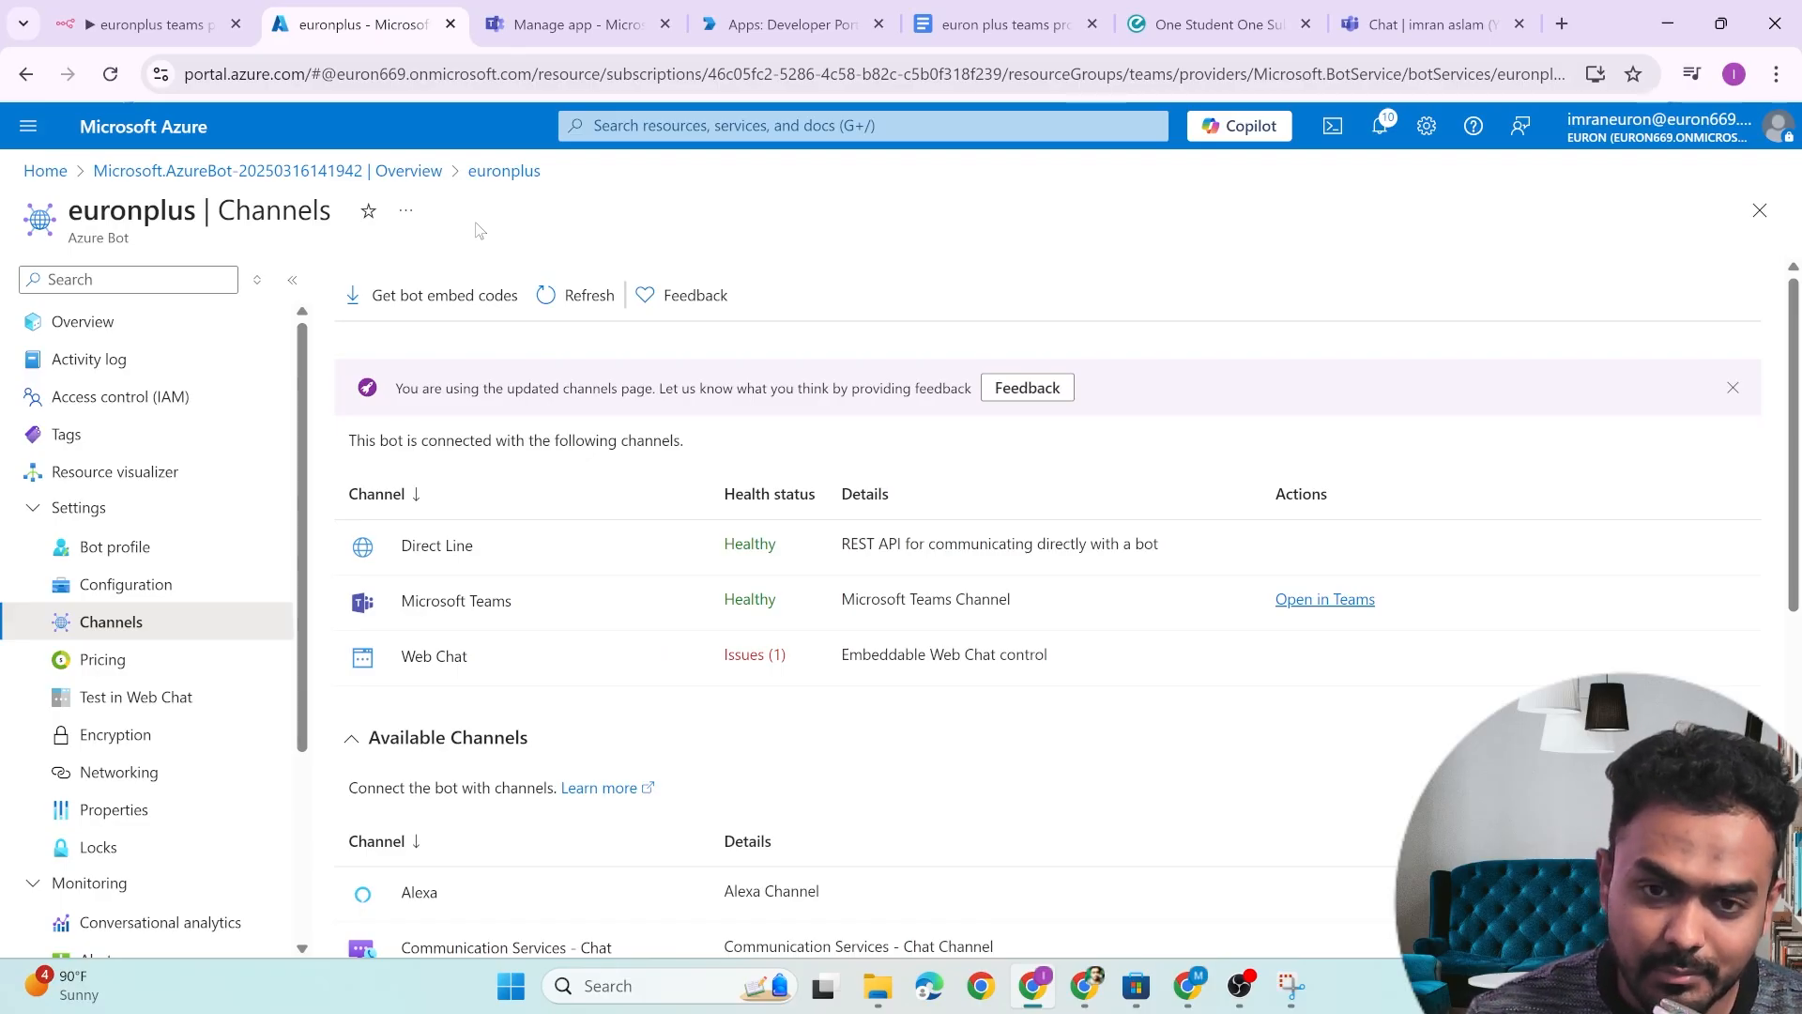
pyautogui.click(563, 25)
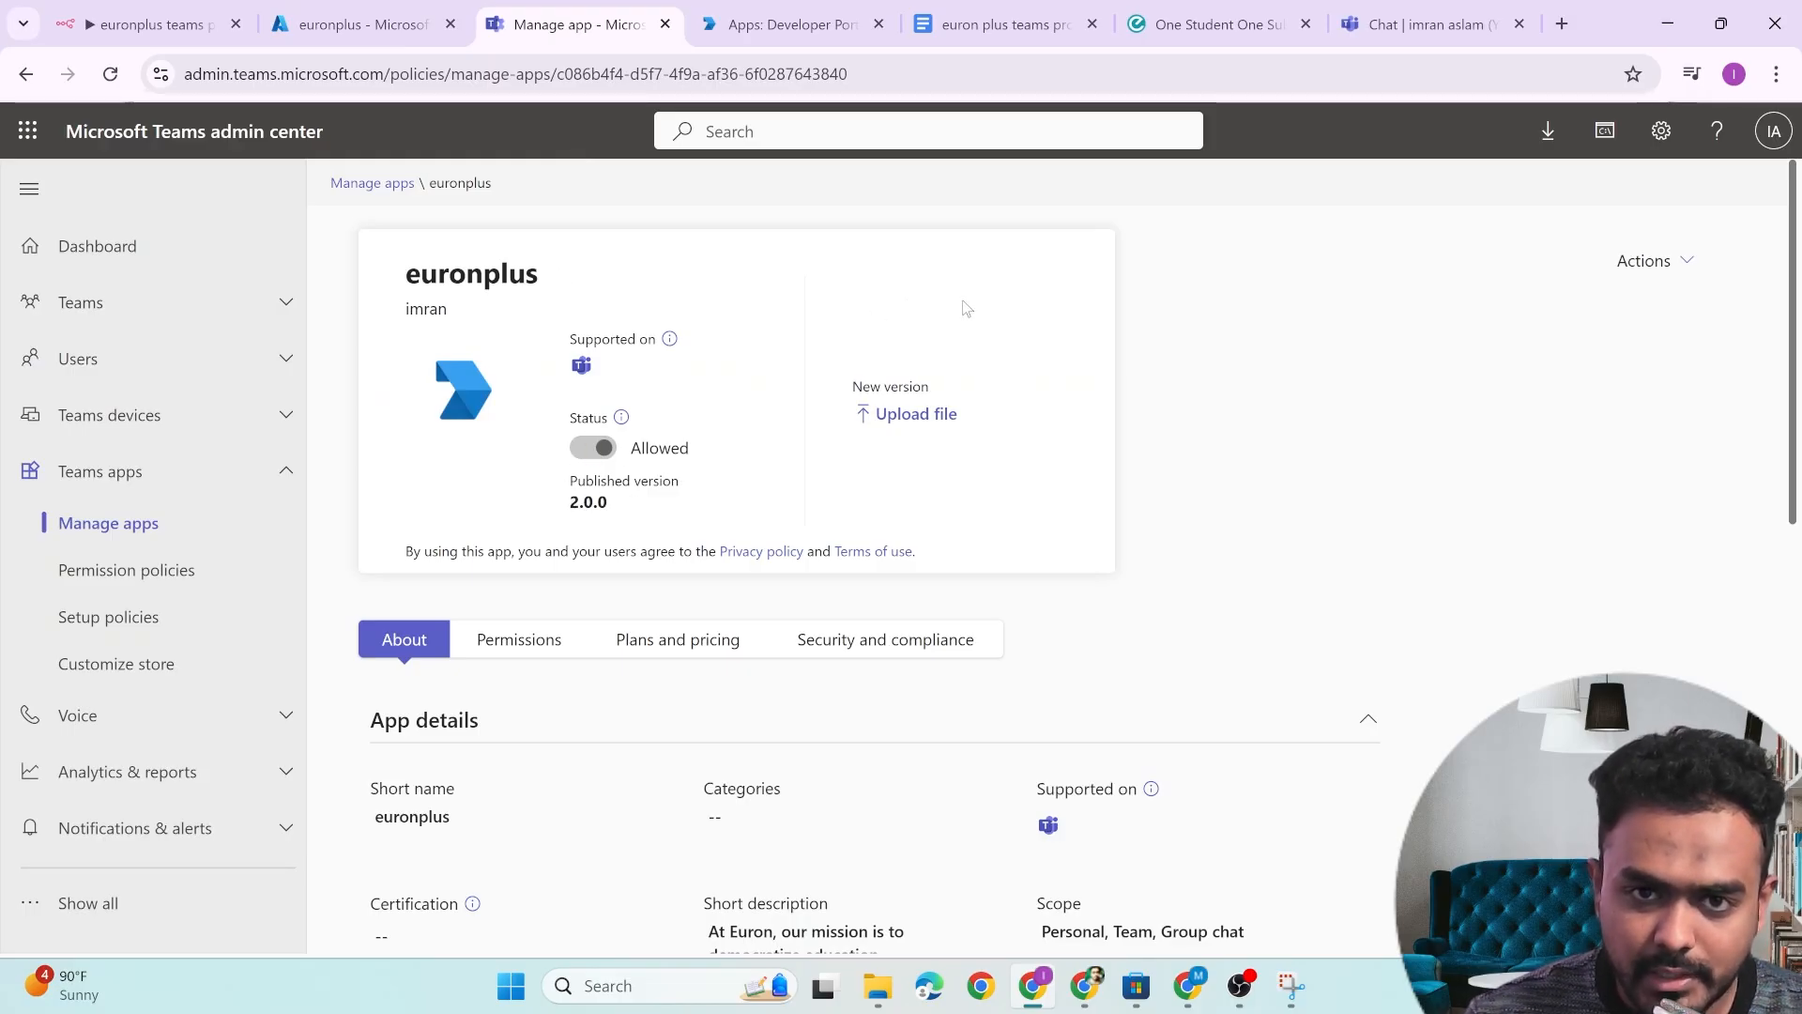
# Switch to Microsoft Teams, go to the app catalog, and search Teams for "euronplus"
pyautogui.click(1442, 9)
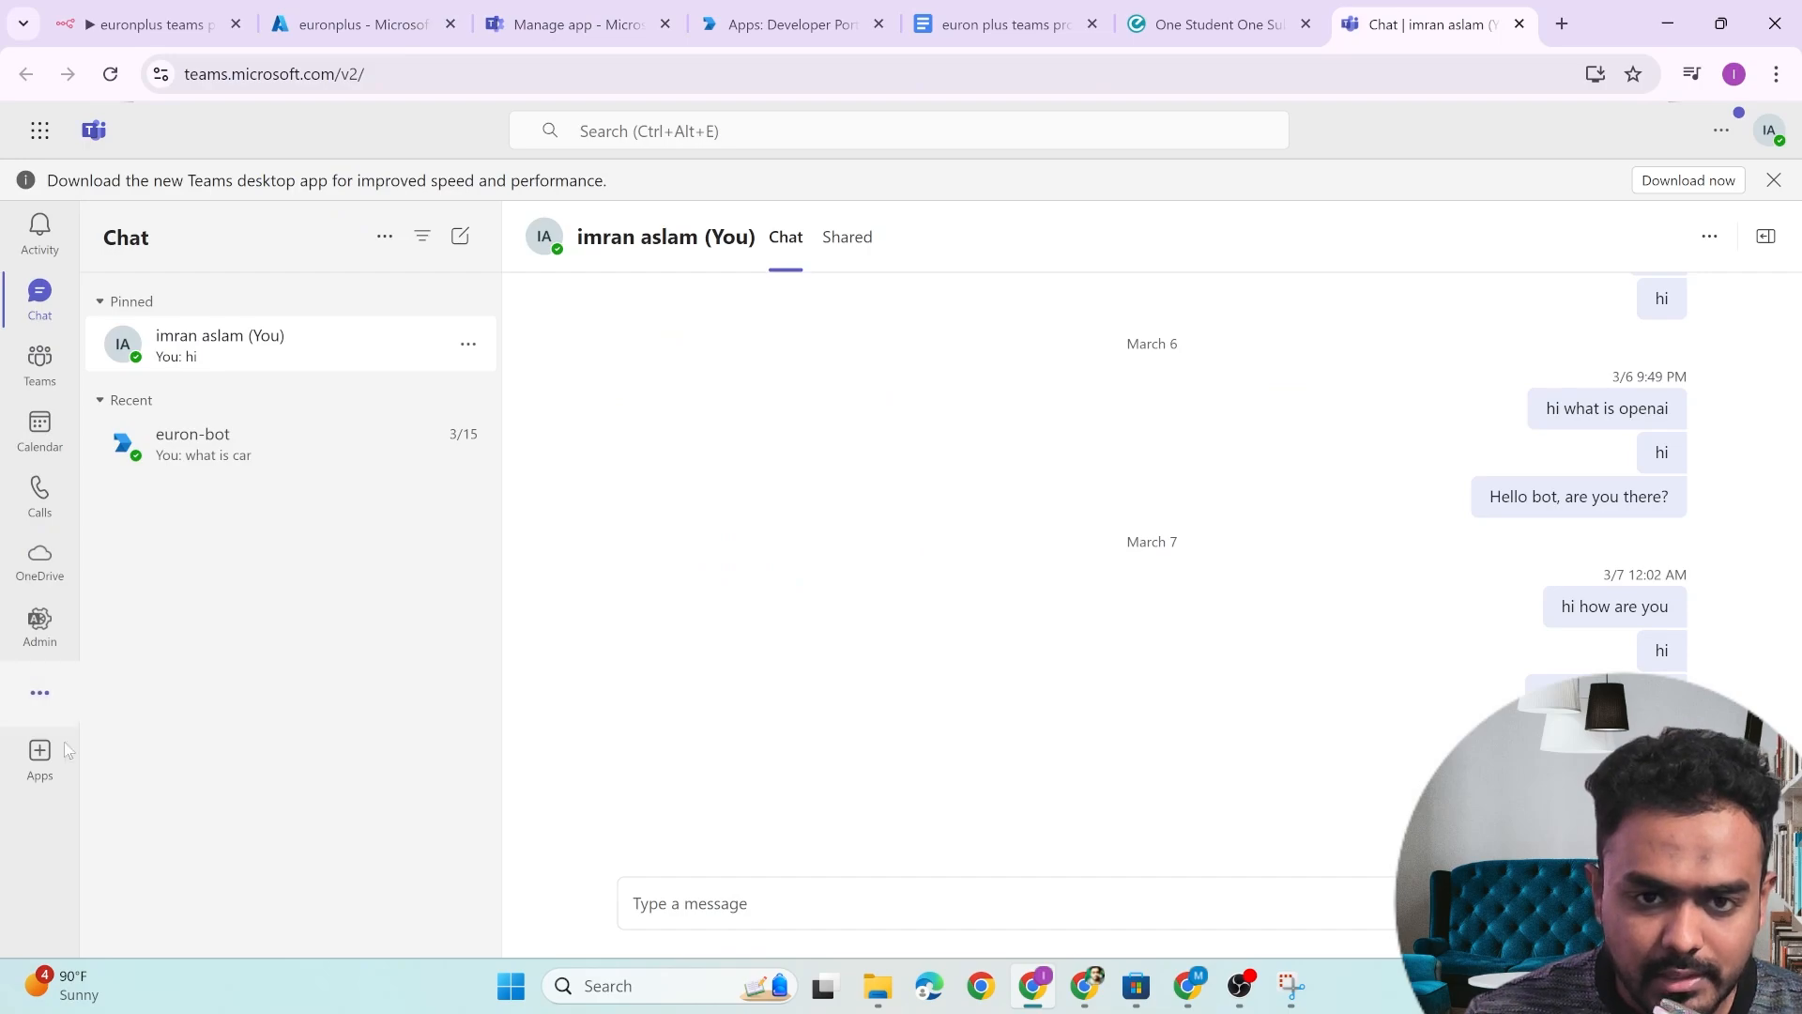
pyautogui.click(41, 768)
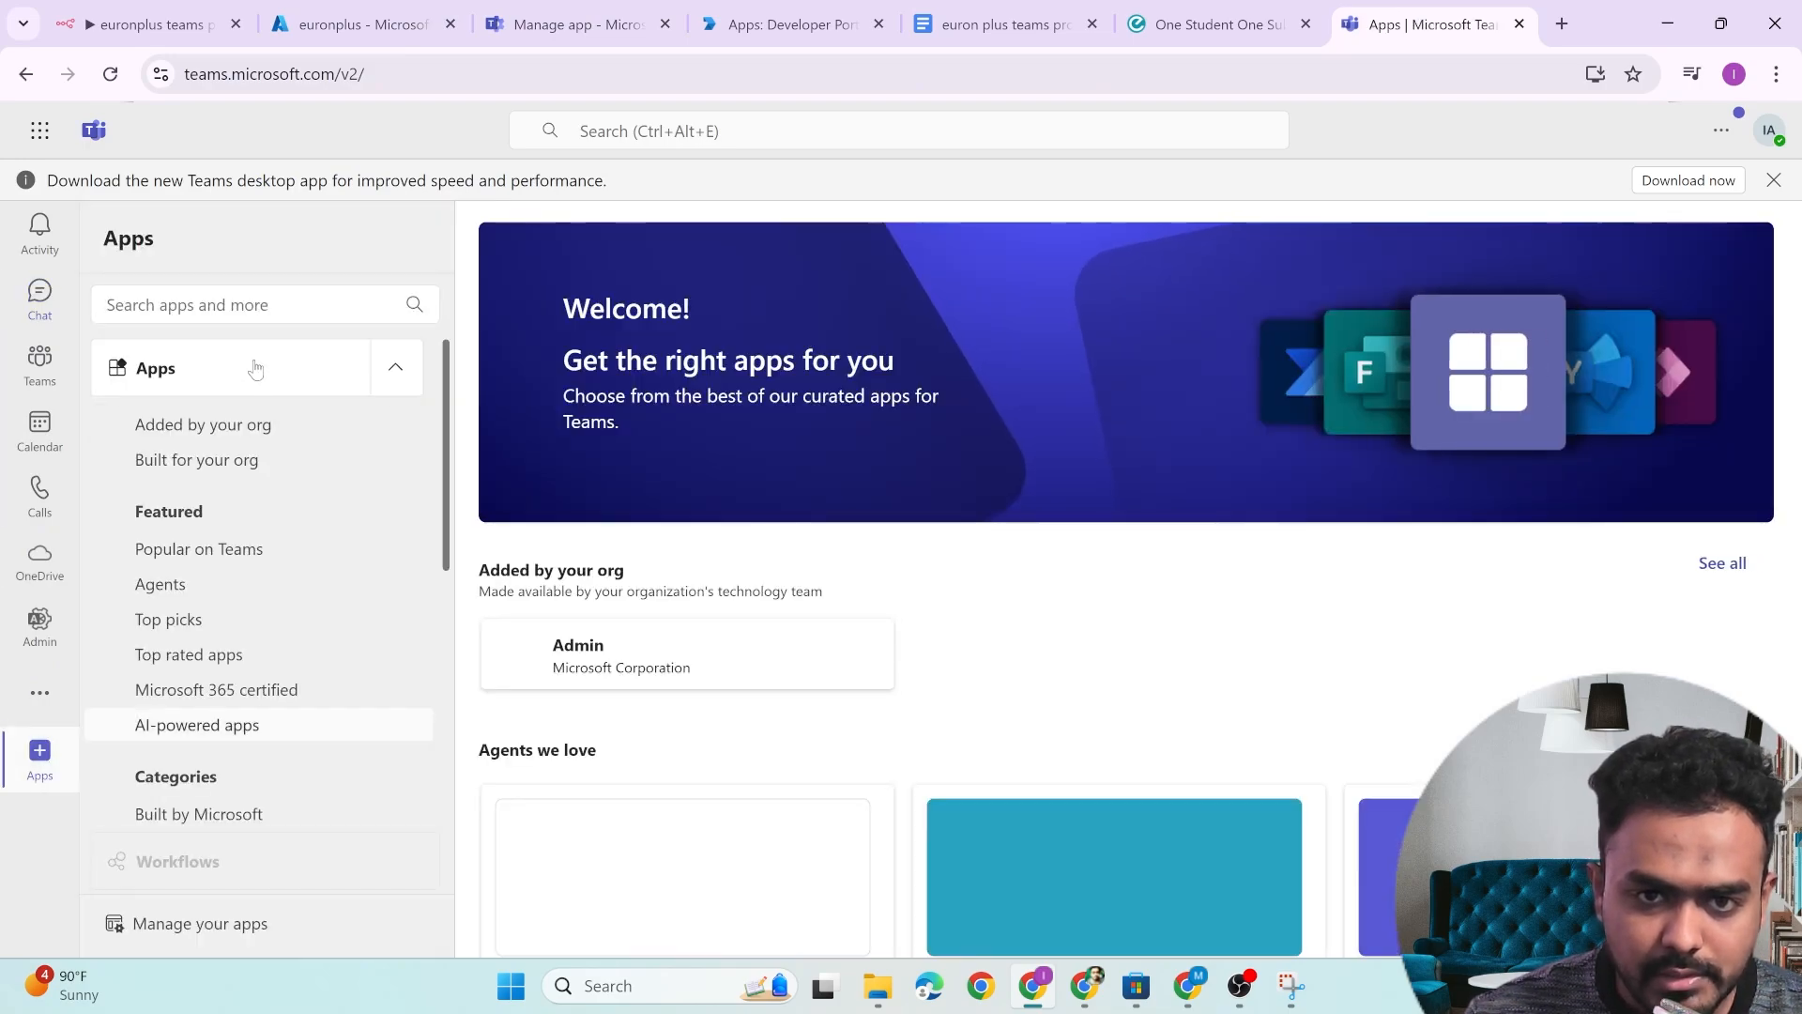
pyautogui.click(253, 307)
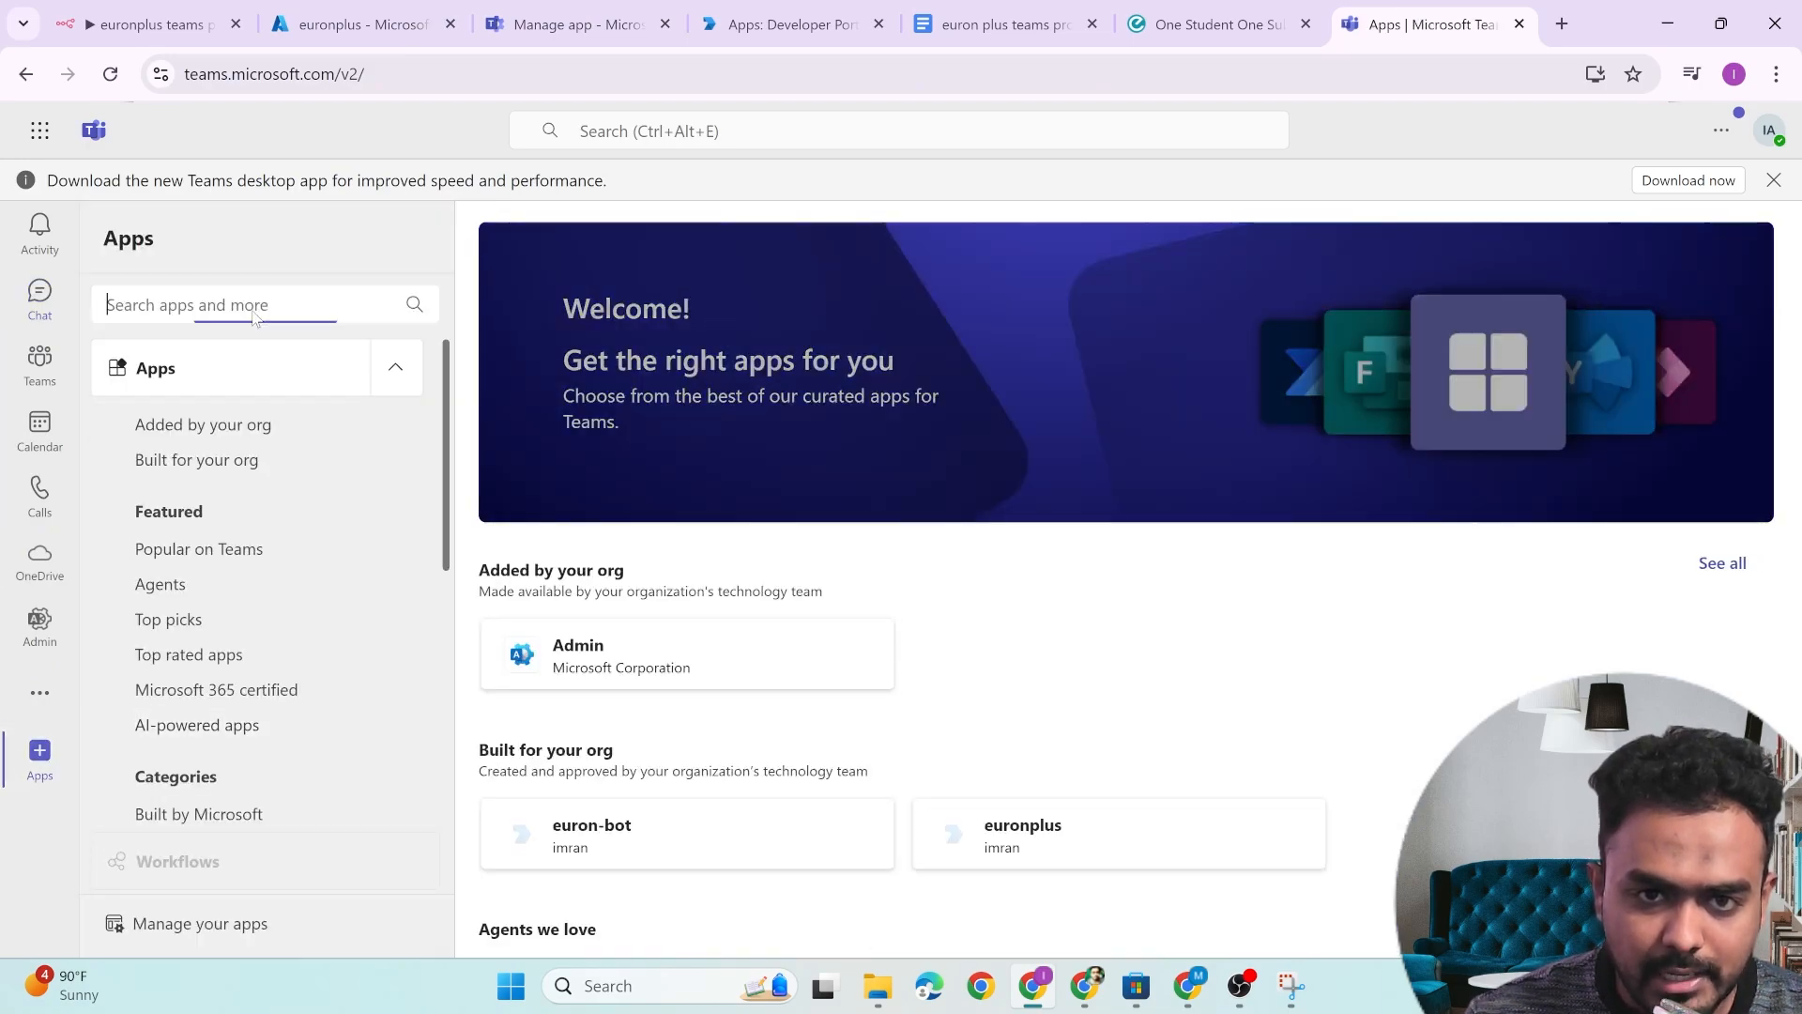
pyautogui.click(684, 130)
pyautogui.write('euronplus')
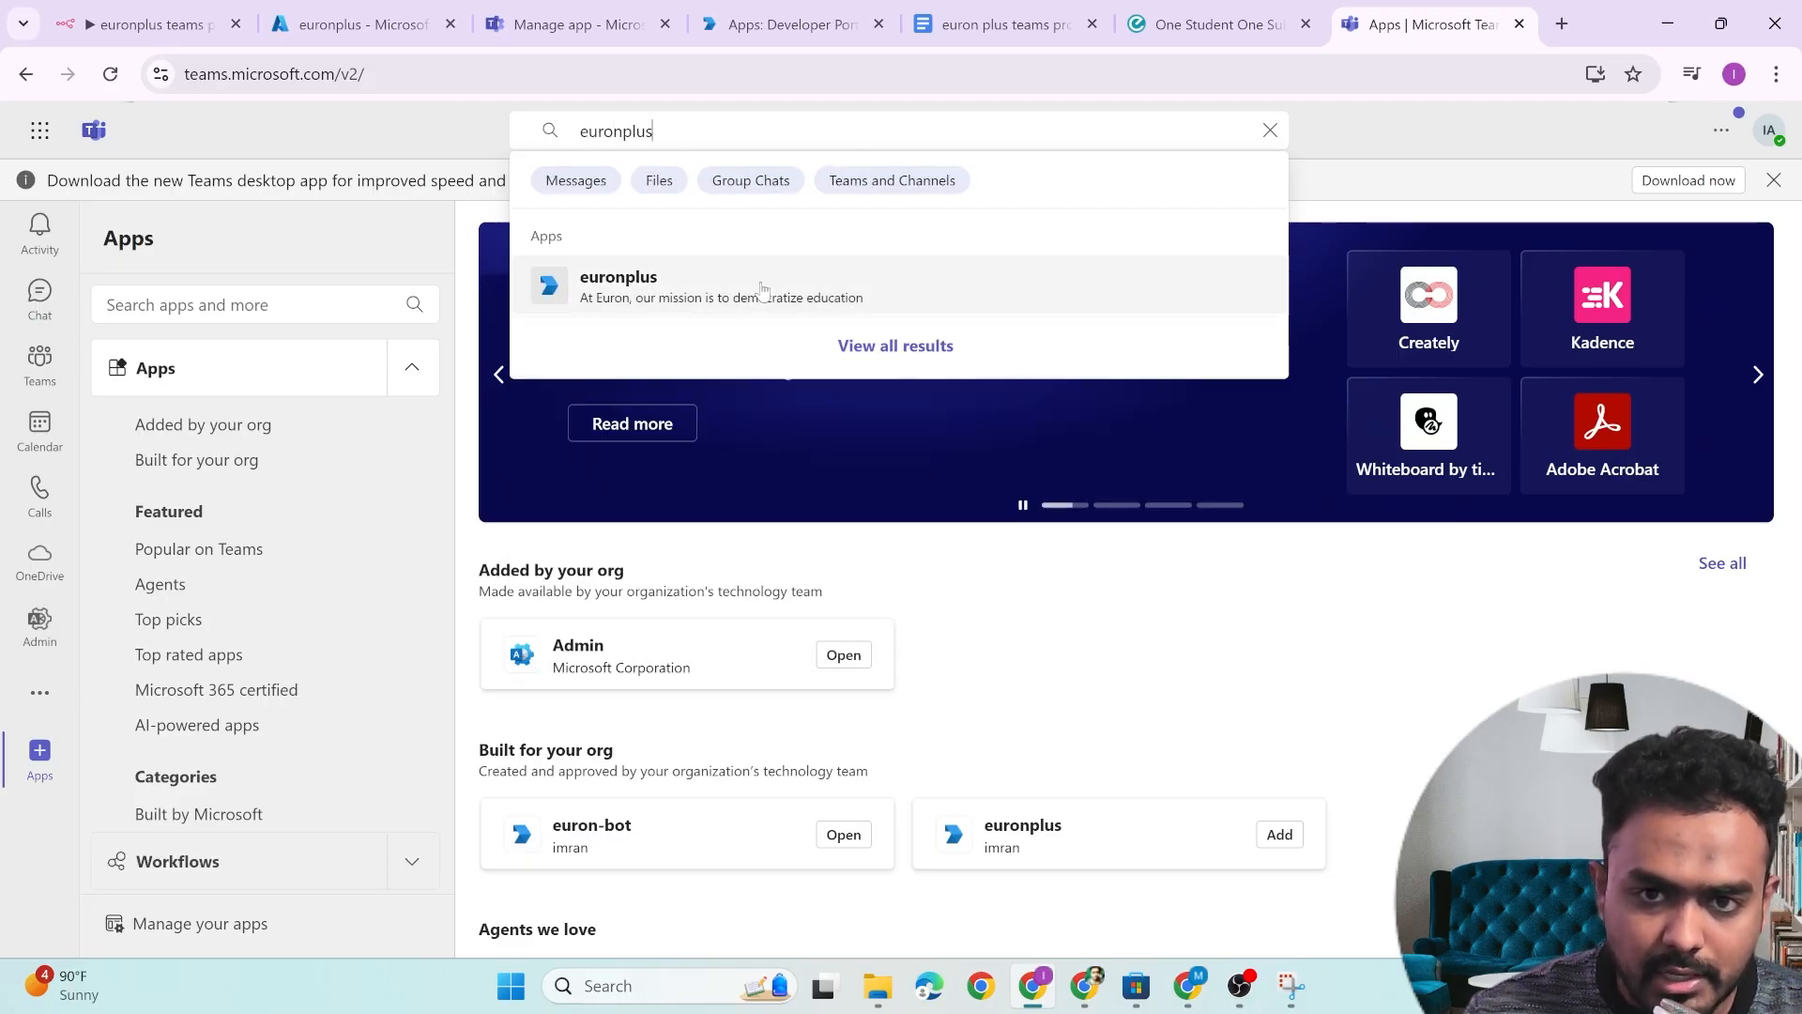
# Open the details of the euronplus app version 2.0.0, add it to Teams, and launch it
pyautogui.click(762, 286)
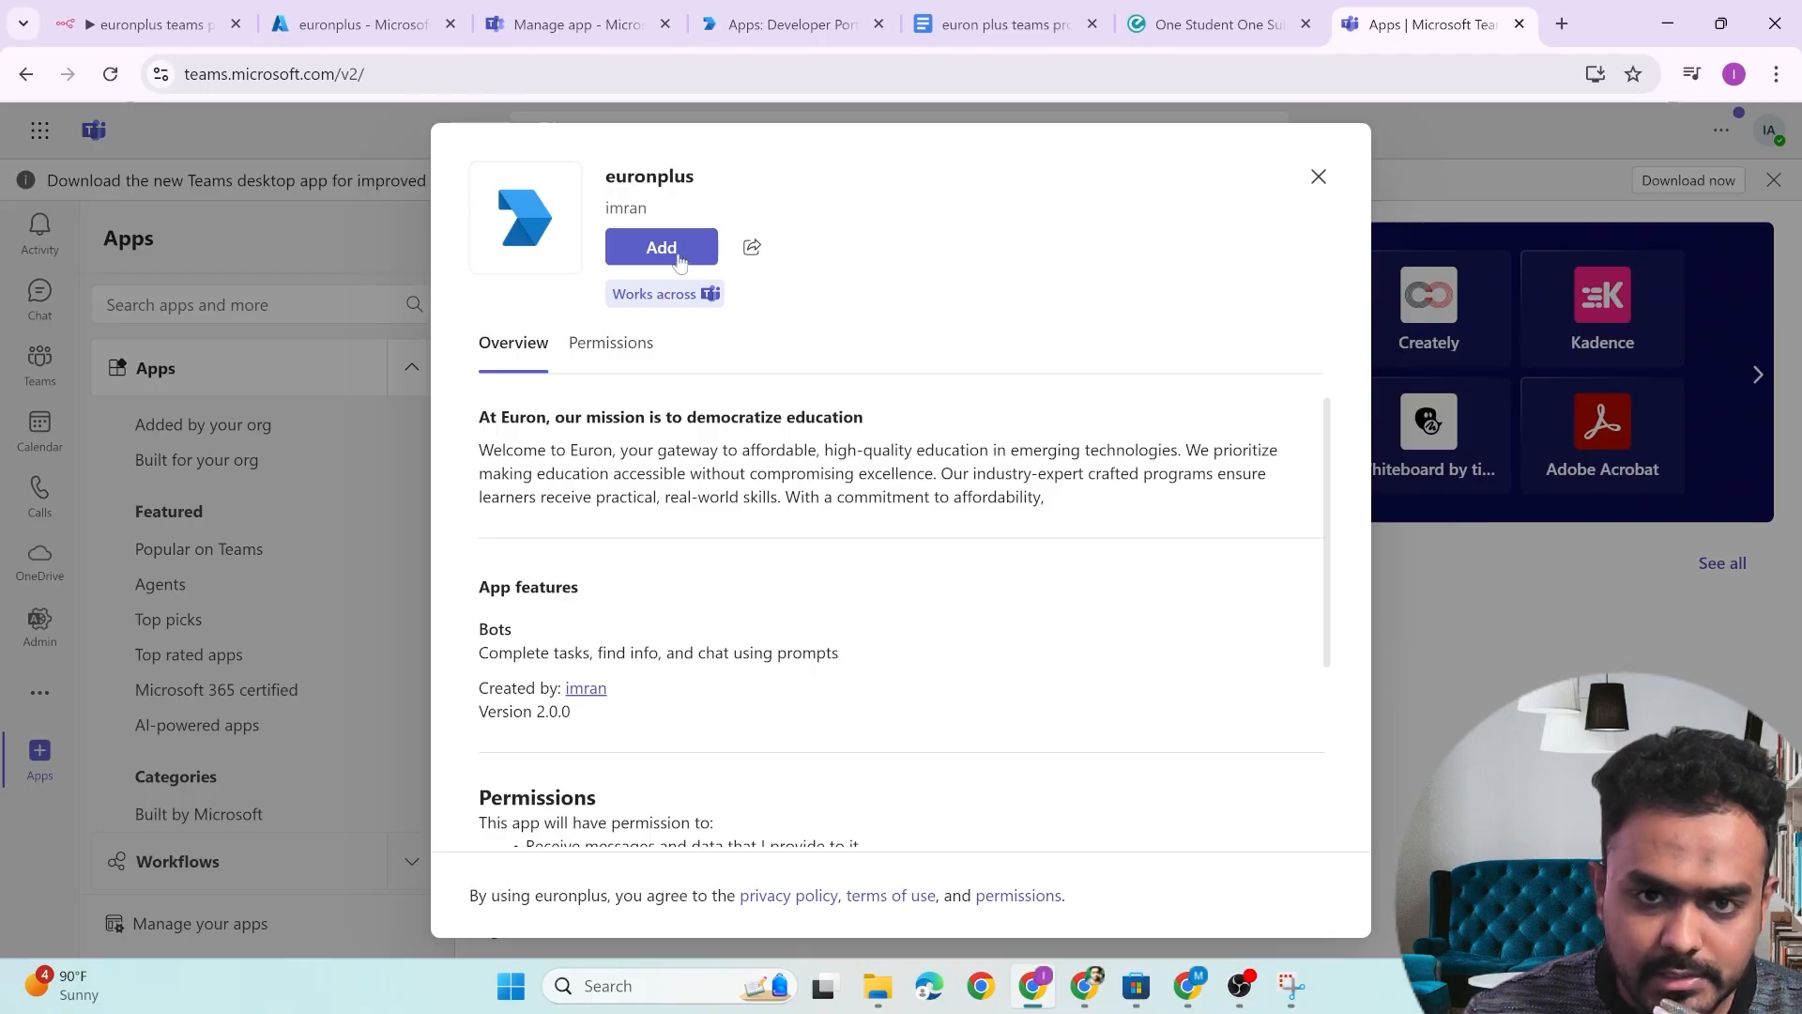
pyautogui.click(662, 248)
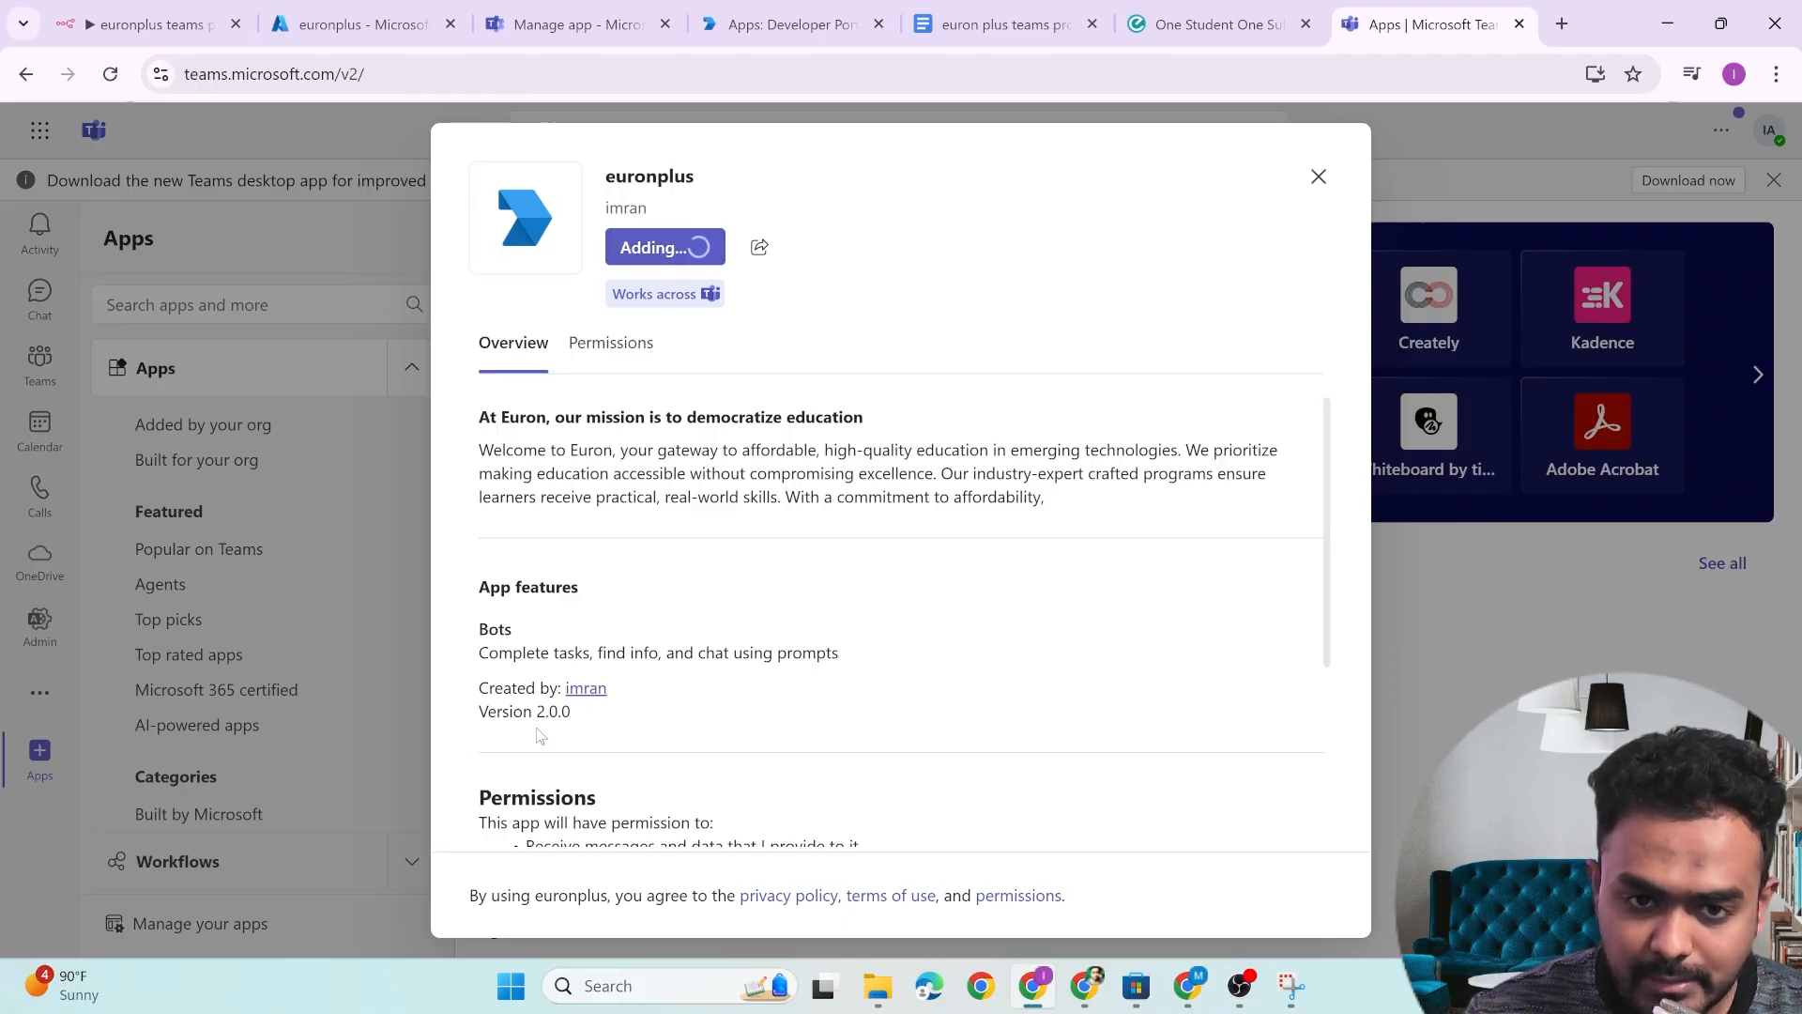
pyautogui.doubleClick(513, 711)
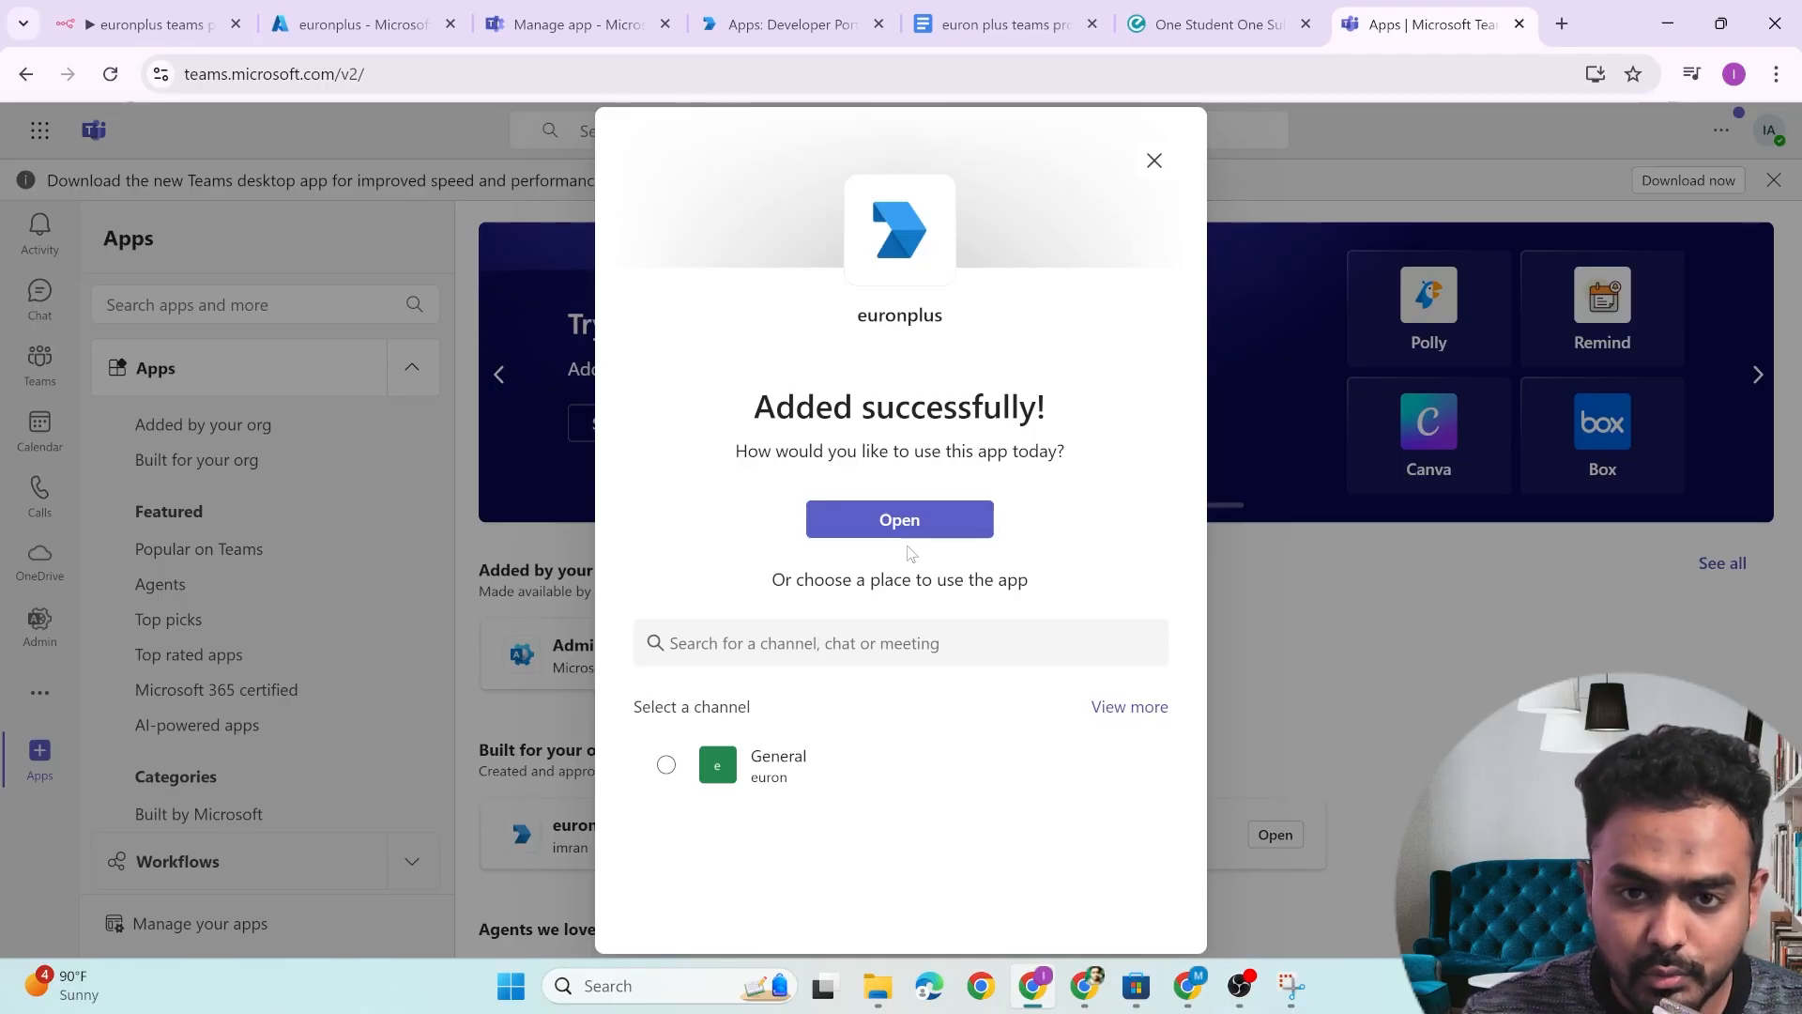
pyautogui.click(905, 521)
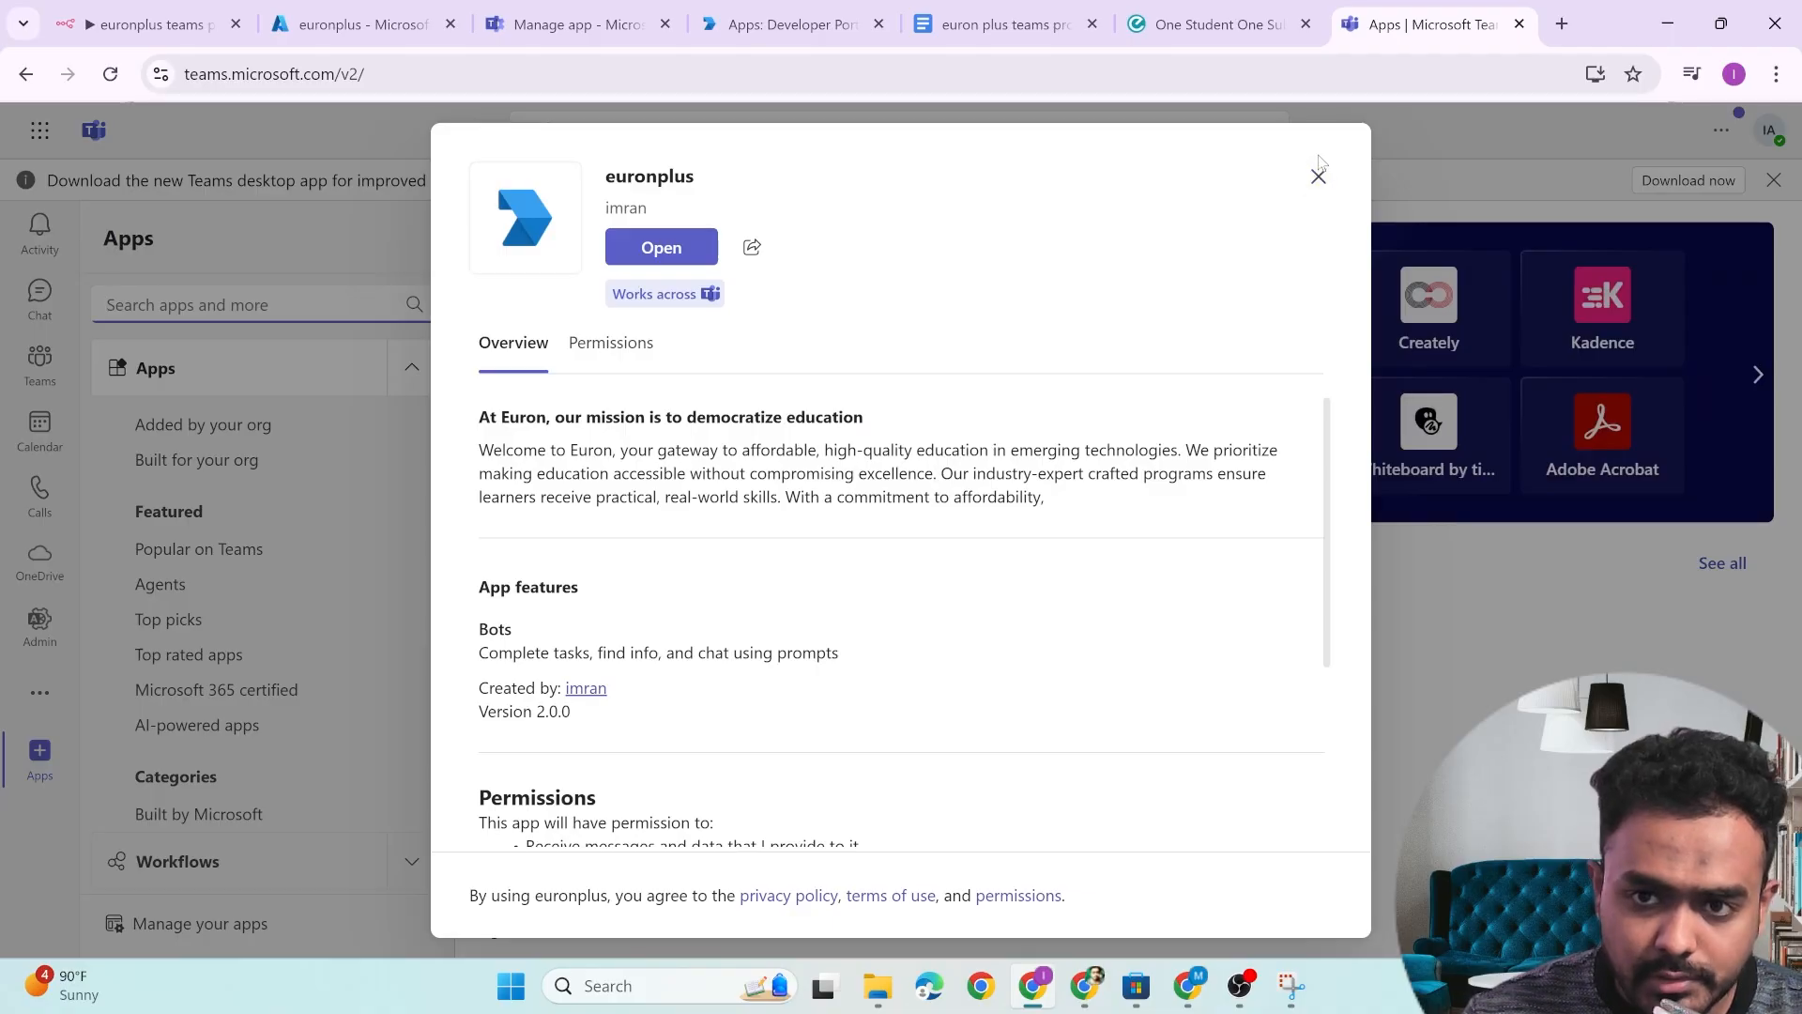
# Close the euronplus app details, try to open euronplus from the additional apps, and reload Teams
pyautogui.click(1318, 176)
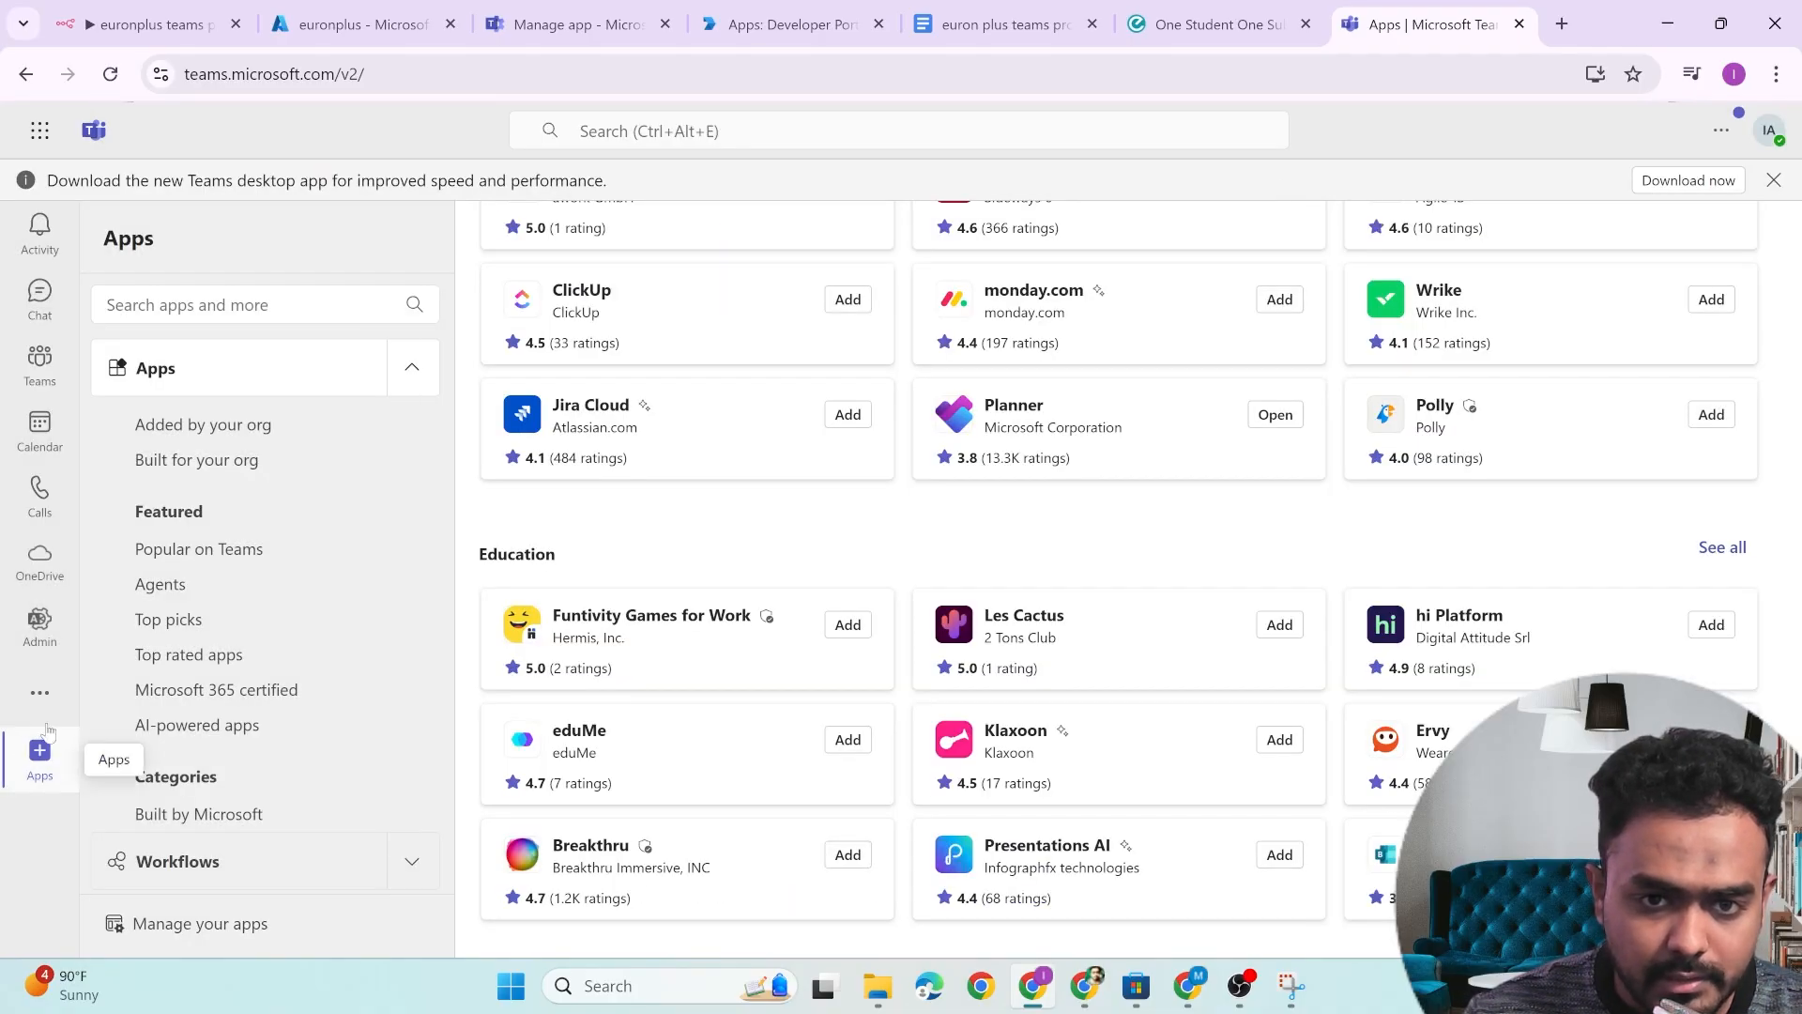
pyautogui.click(39, 693)
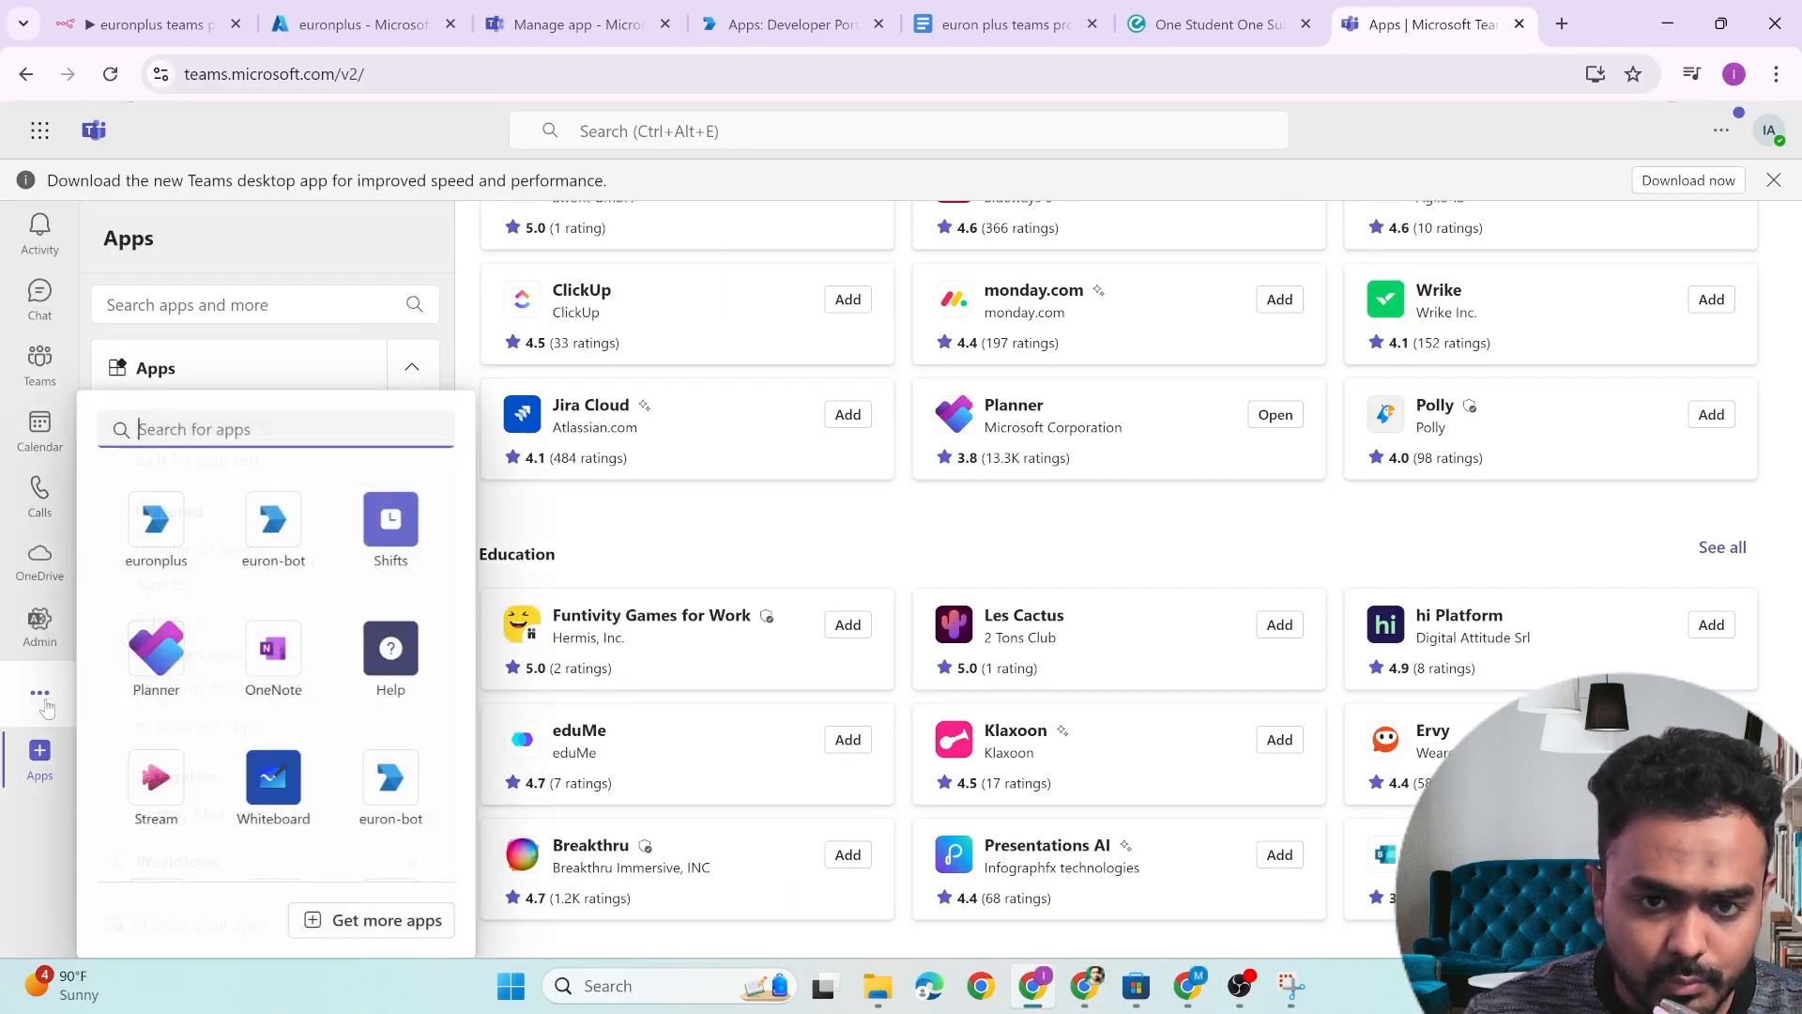
pyautogui.click(162, 530)
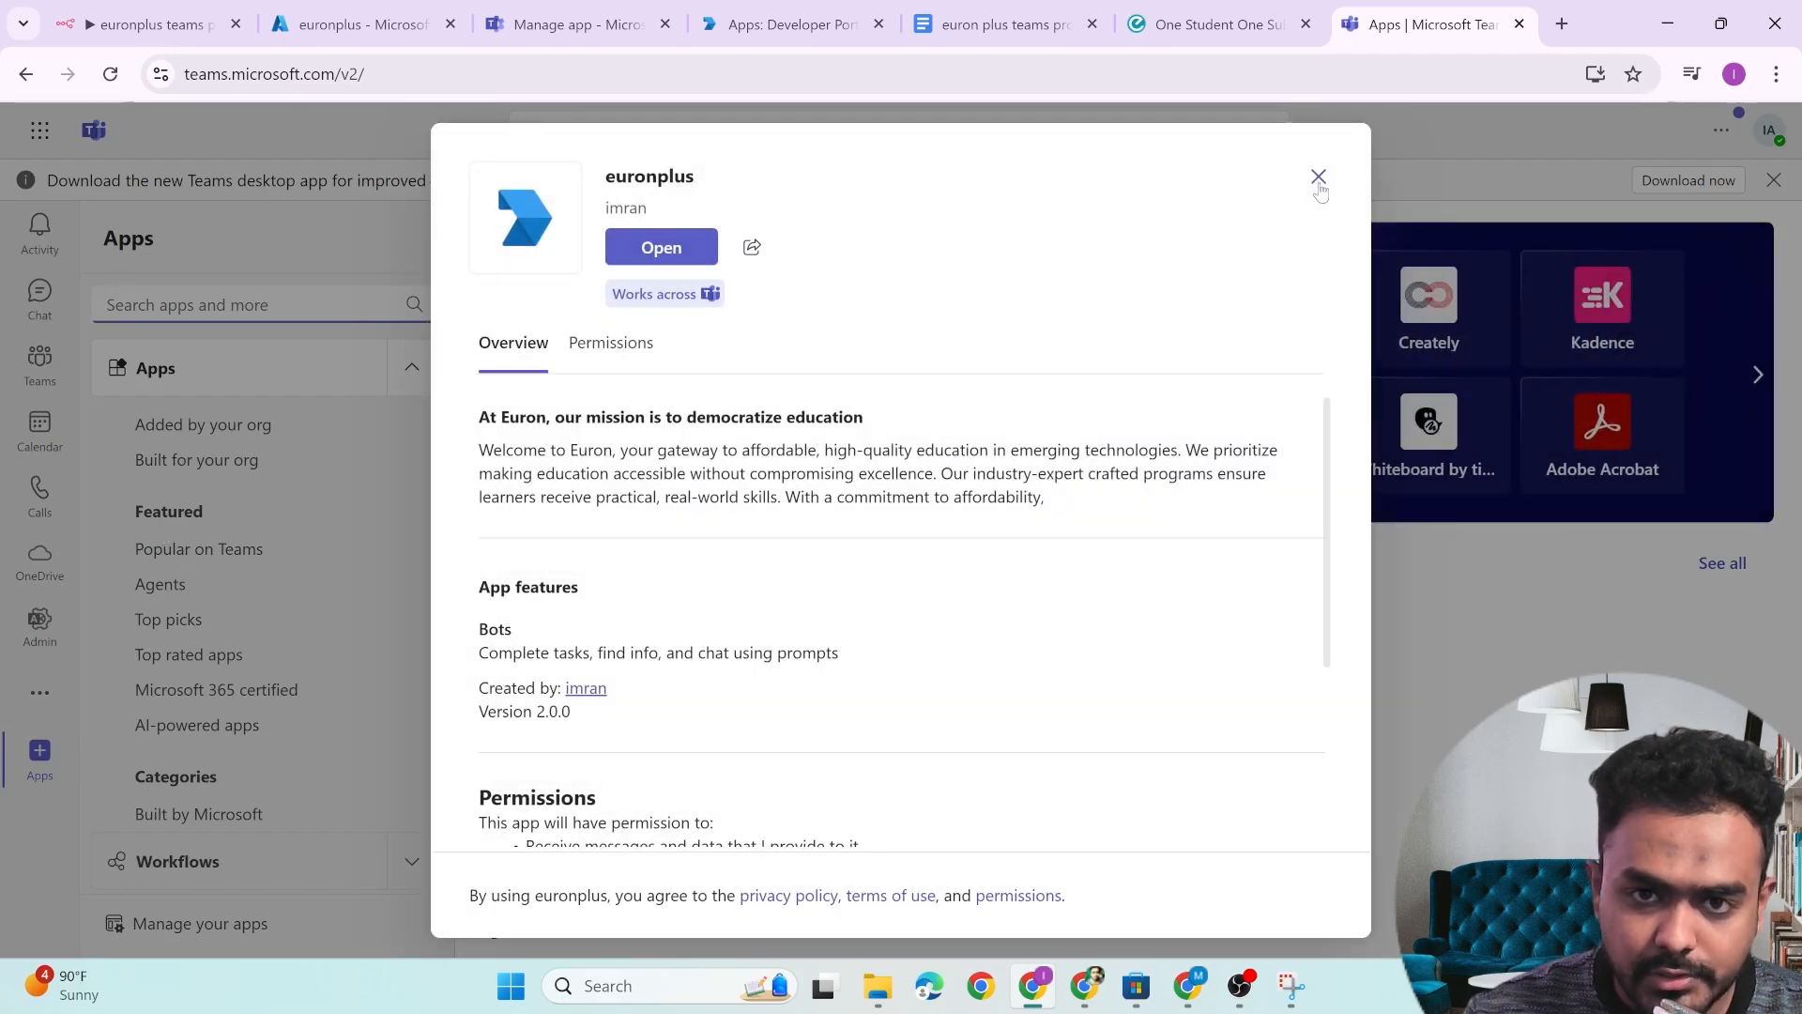
pyautogui.click(1318, 177)
pyautogui.click(110, 84)
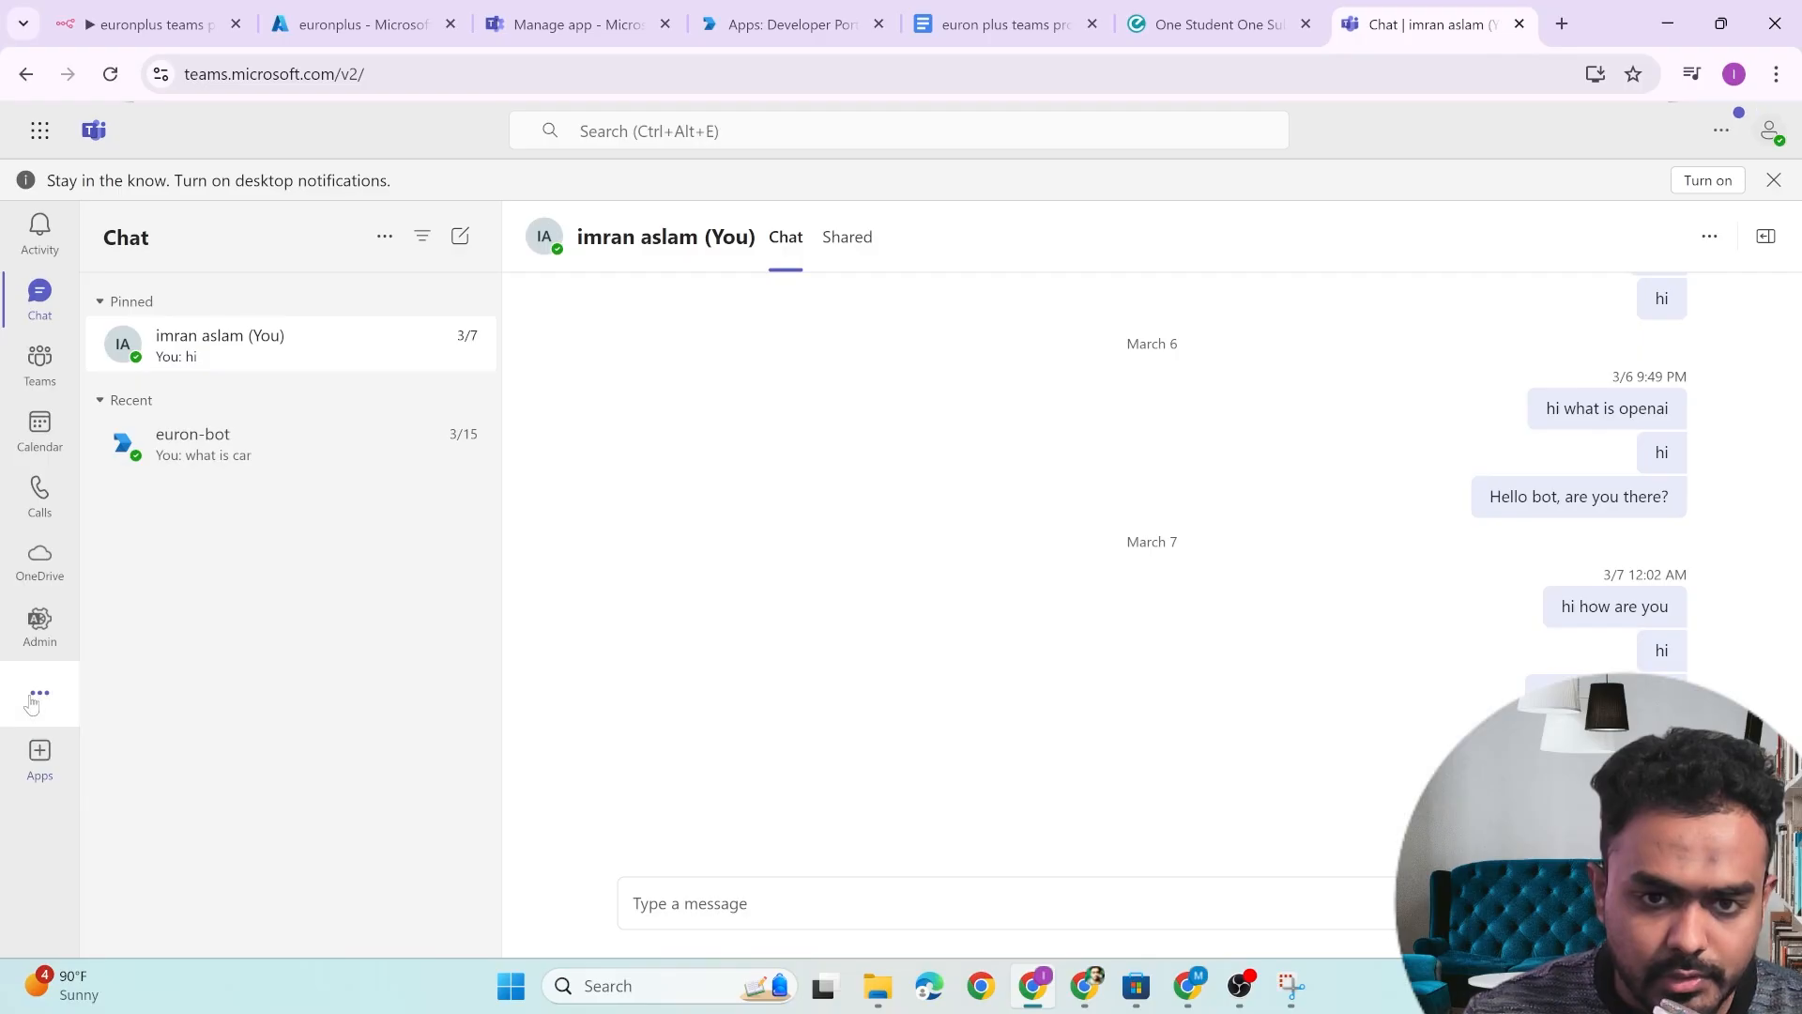
# Open the euronplus bot from the additional apps and send it the message "hi"
pyautogui.click(39, 692)
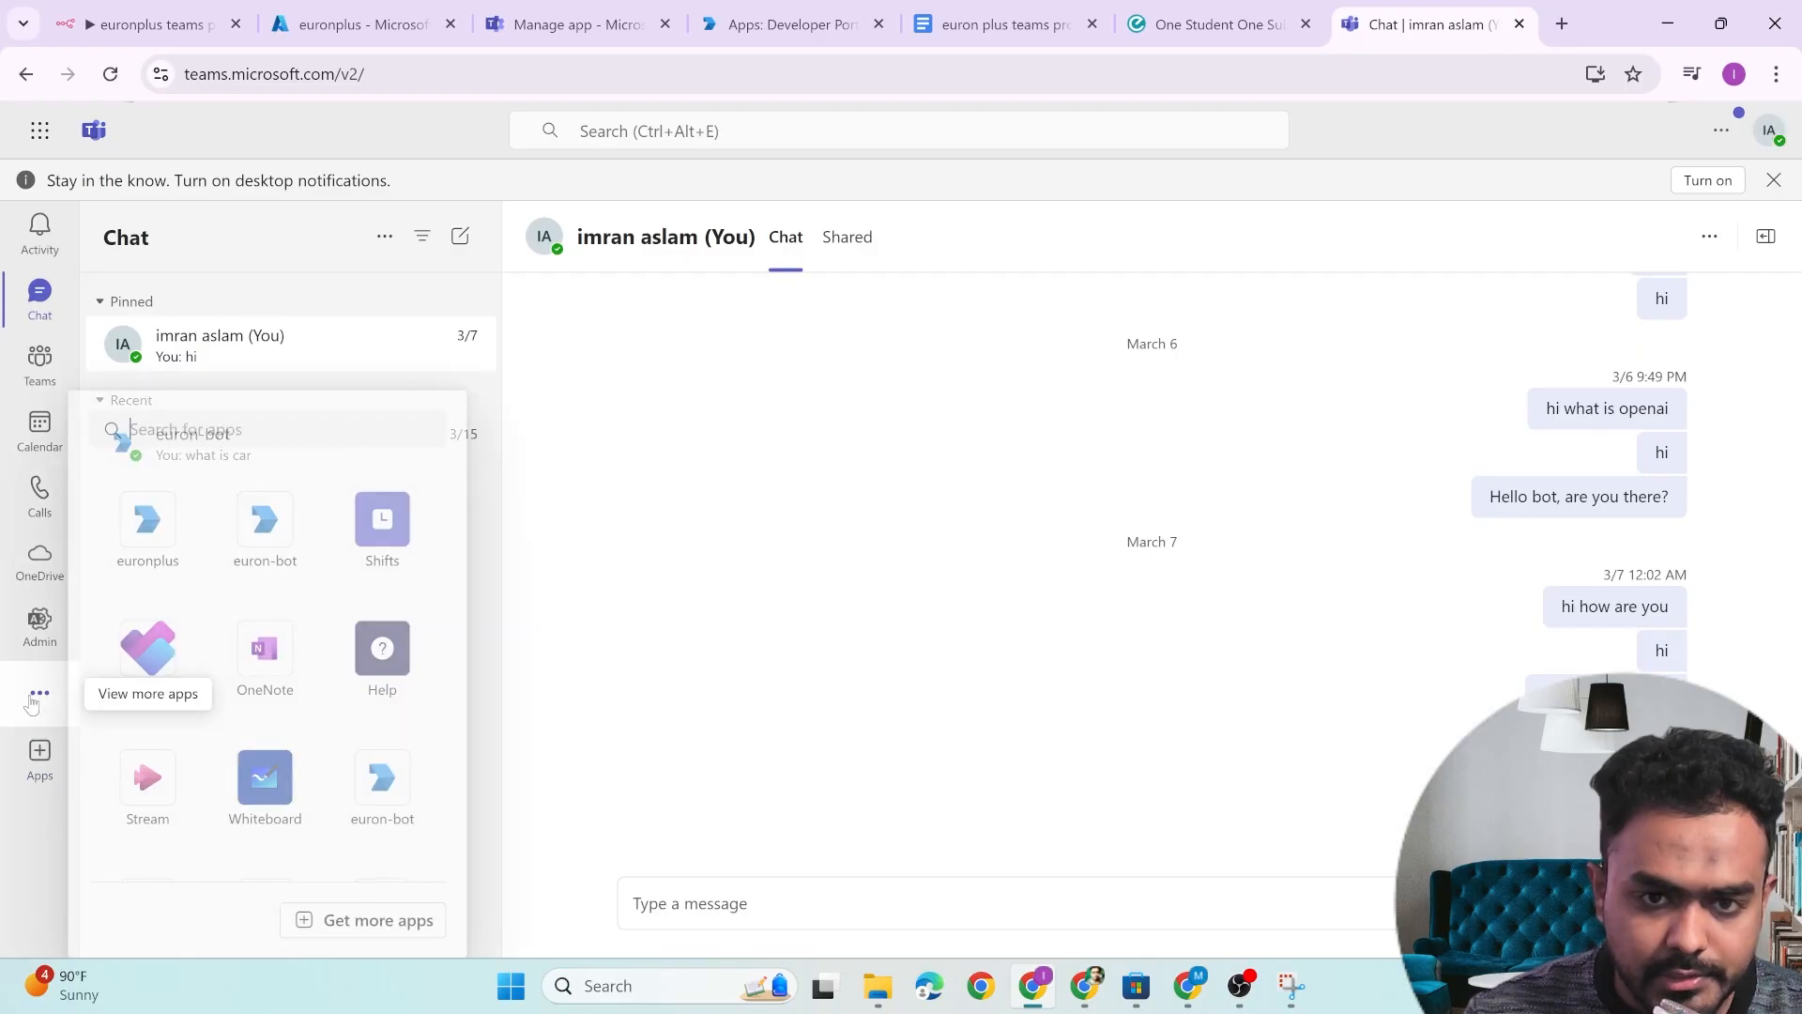
pyautogui.click(160, 521)
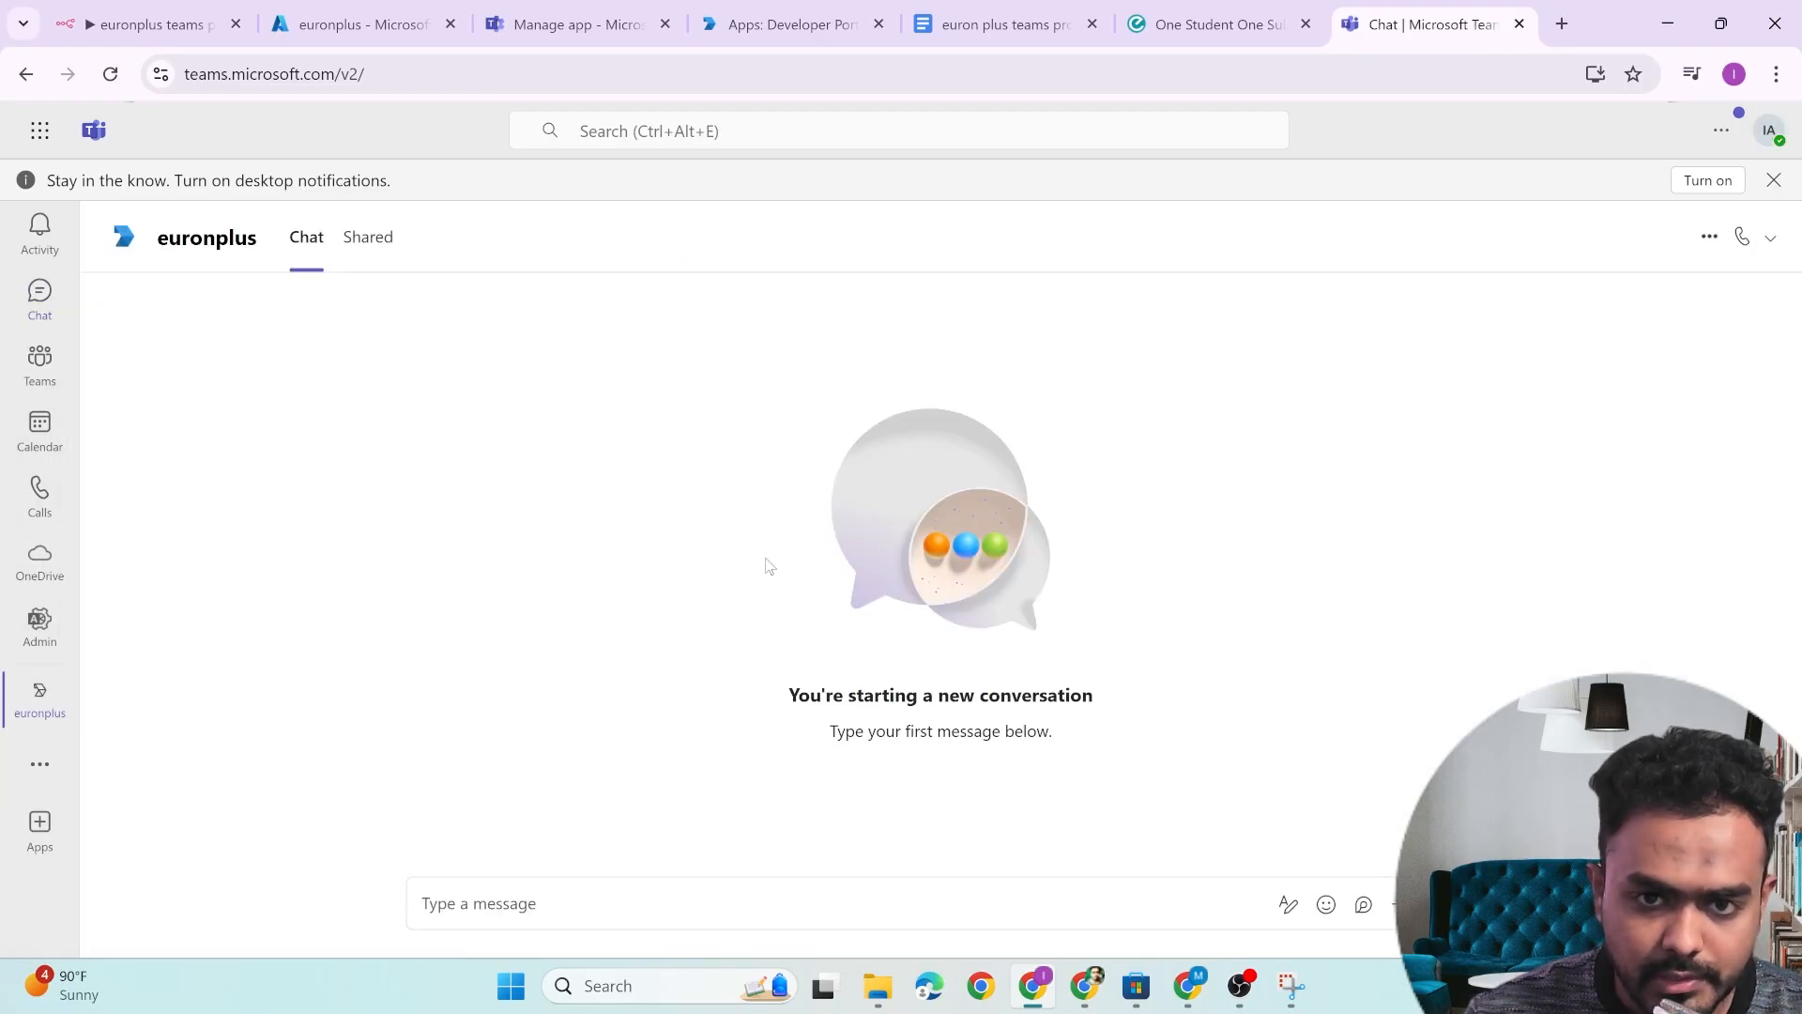
pyautogui.click(507, 896)
pyautogui.write('hi')
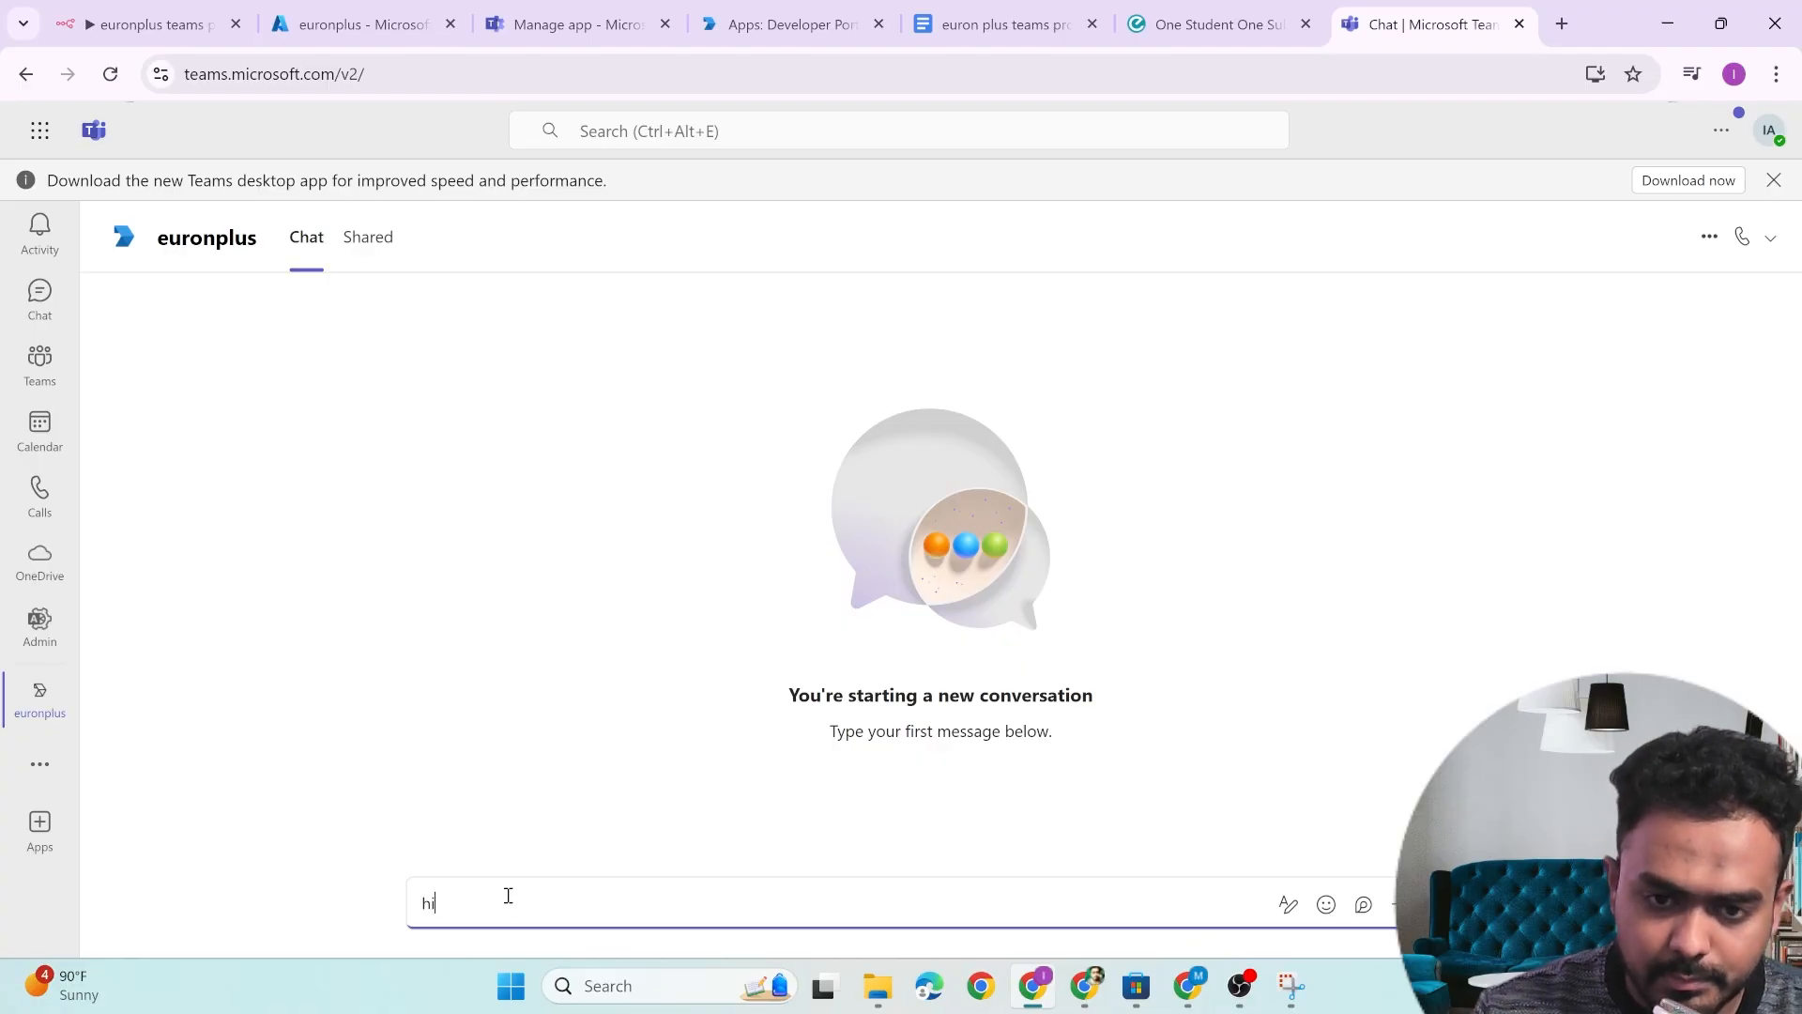
pyautogui.press('Return')
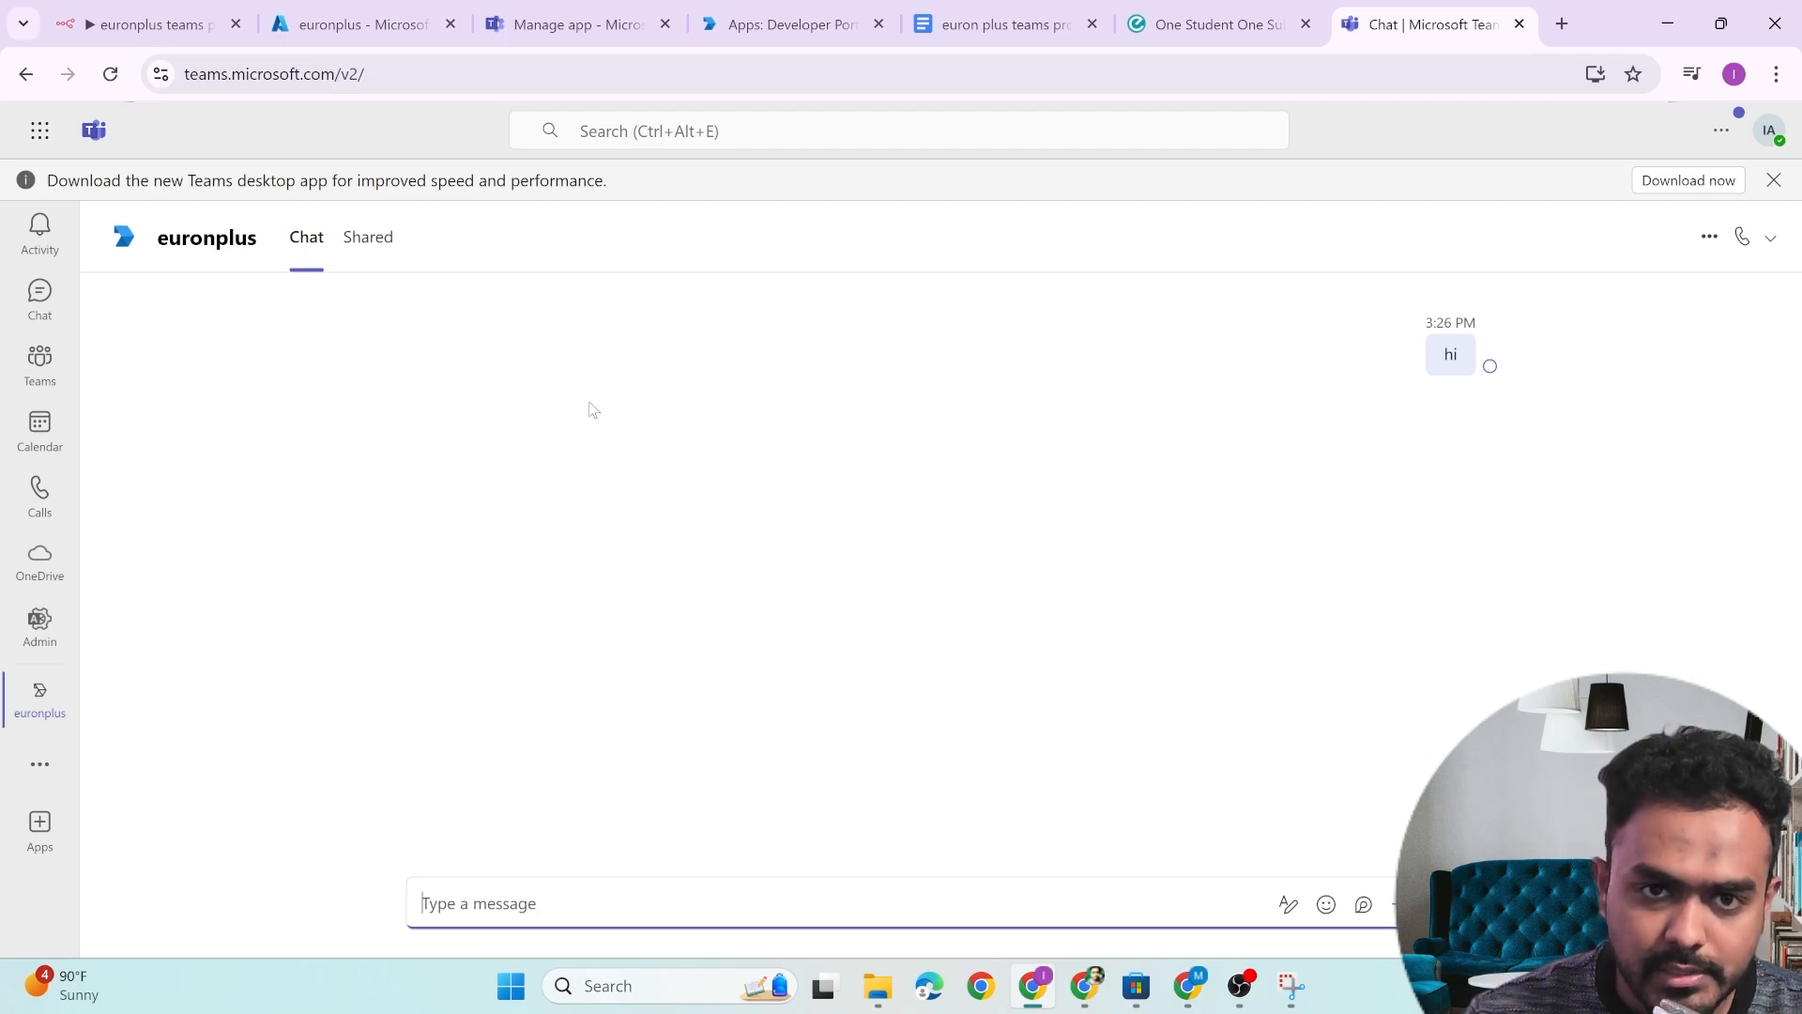
# Switch to the Azure portal and view the euronplusapp registration under all applications in Microsoft Entra ID
pyautogui.click(371, 24)
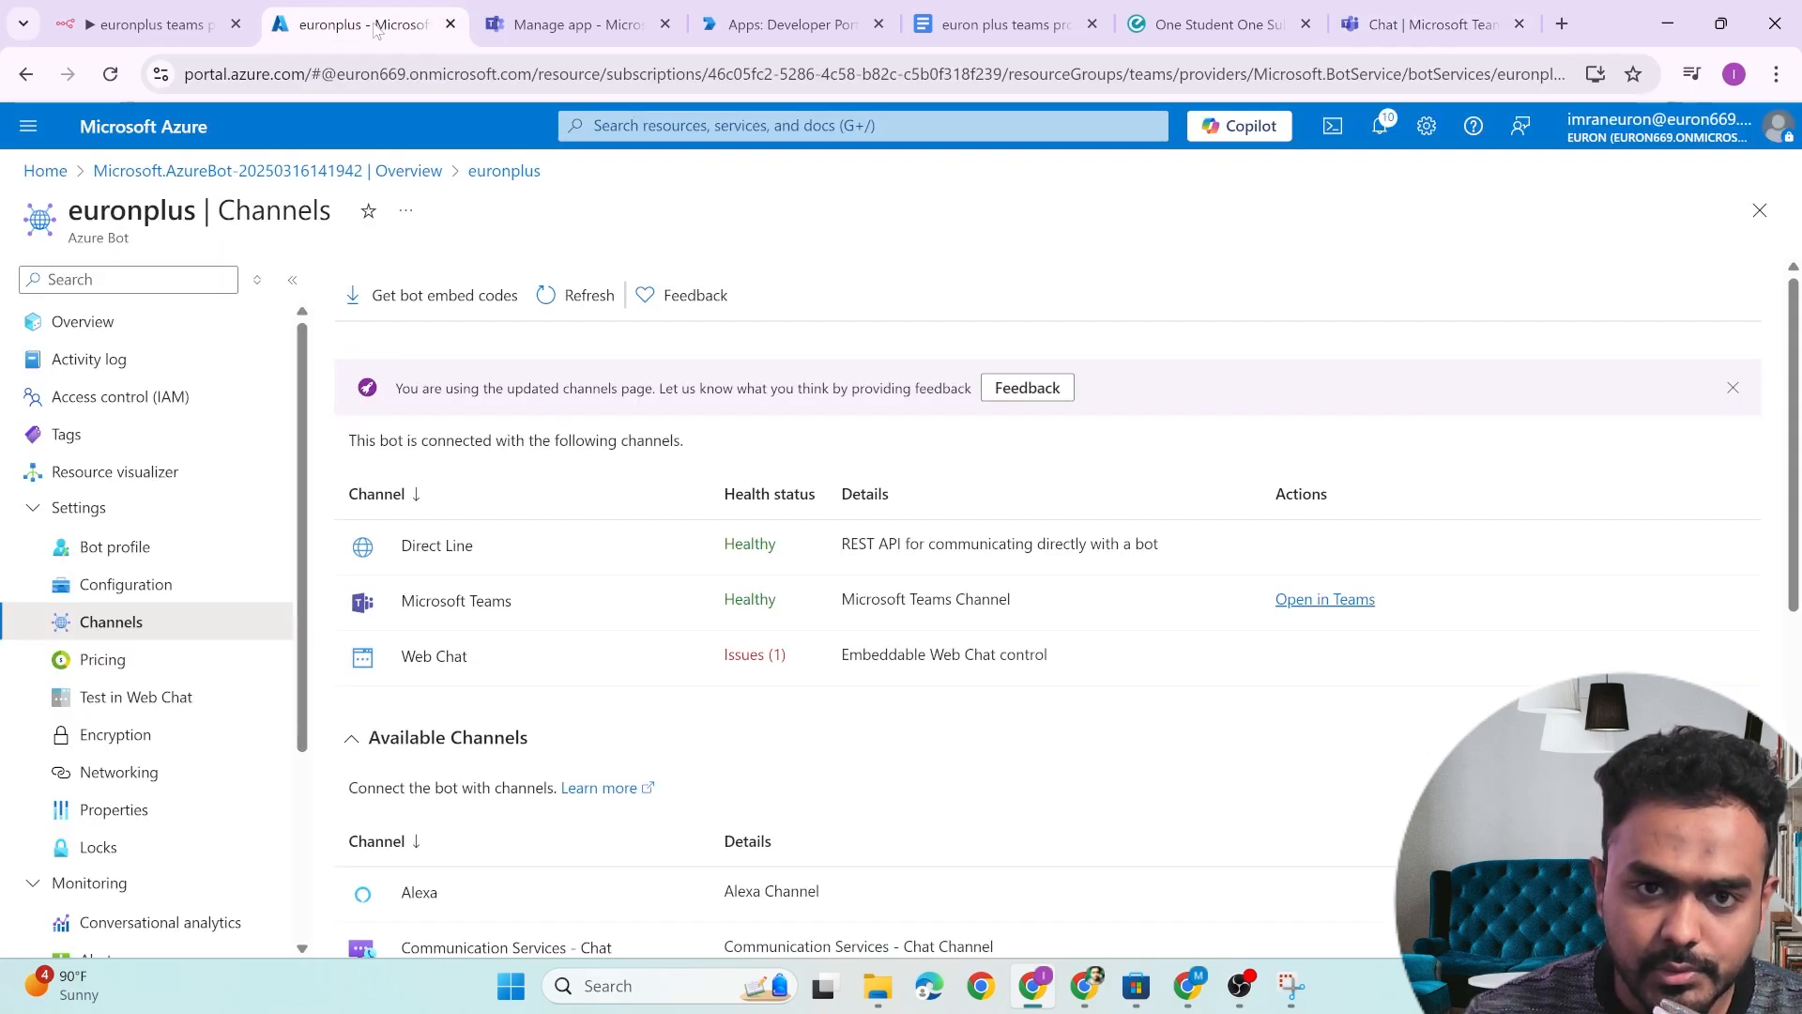
pyautogui.click(671, 131)
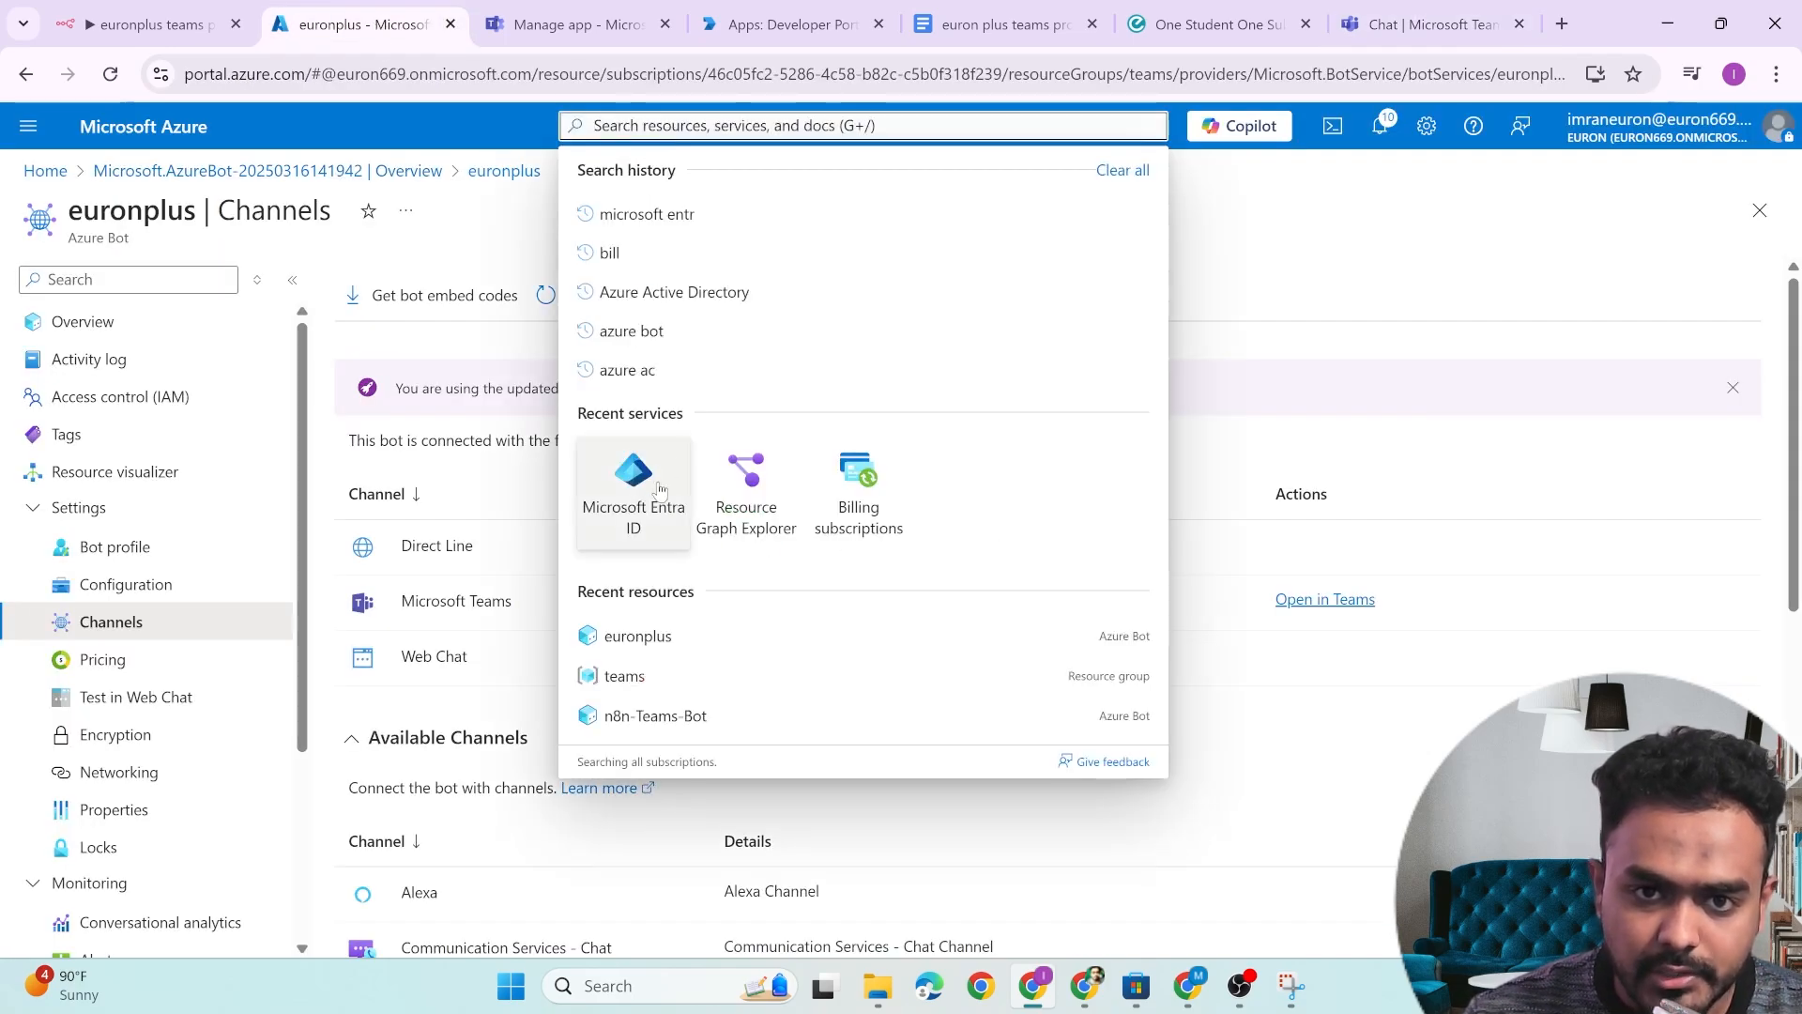
pyautogui.click(648, 511)
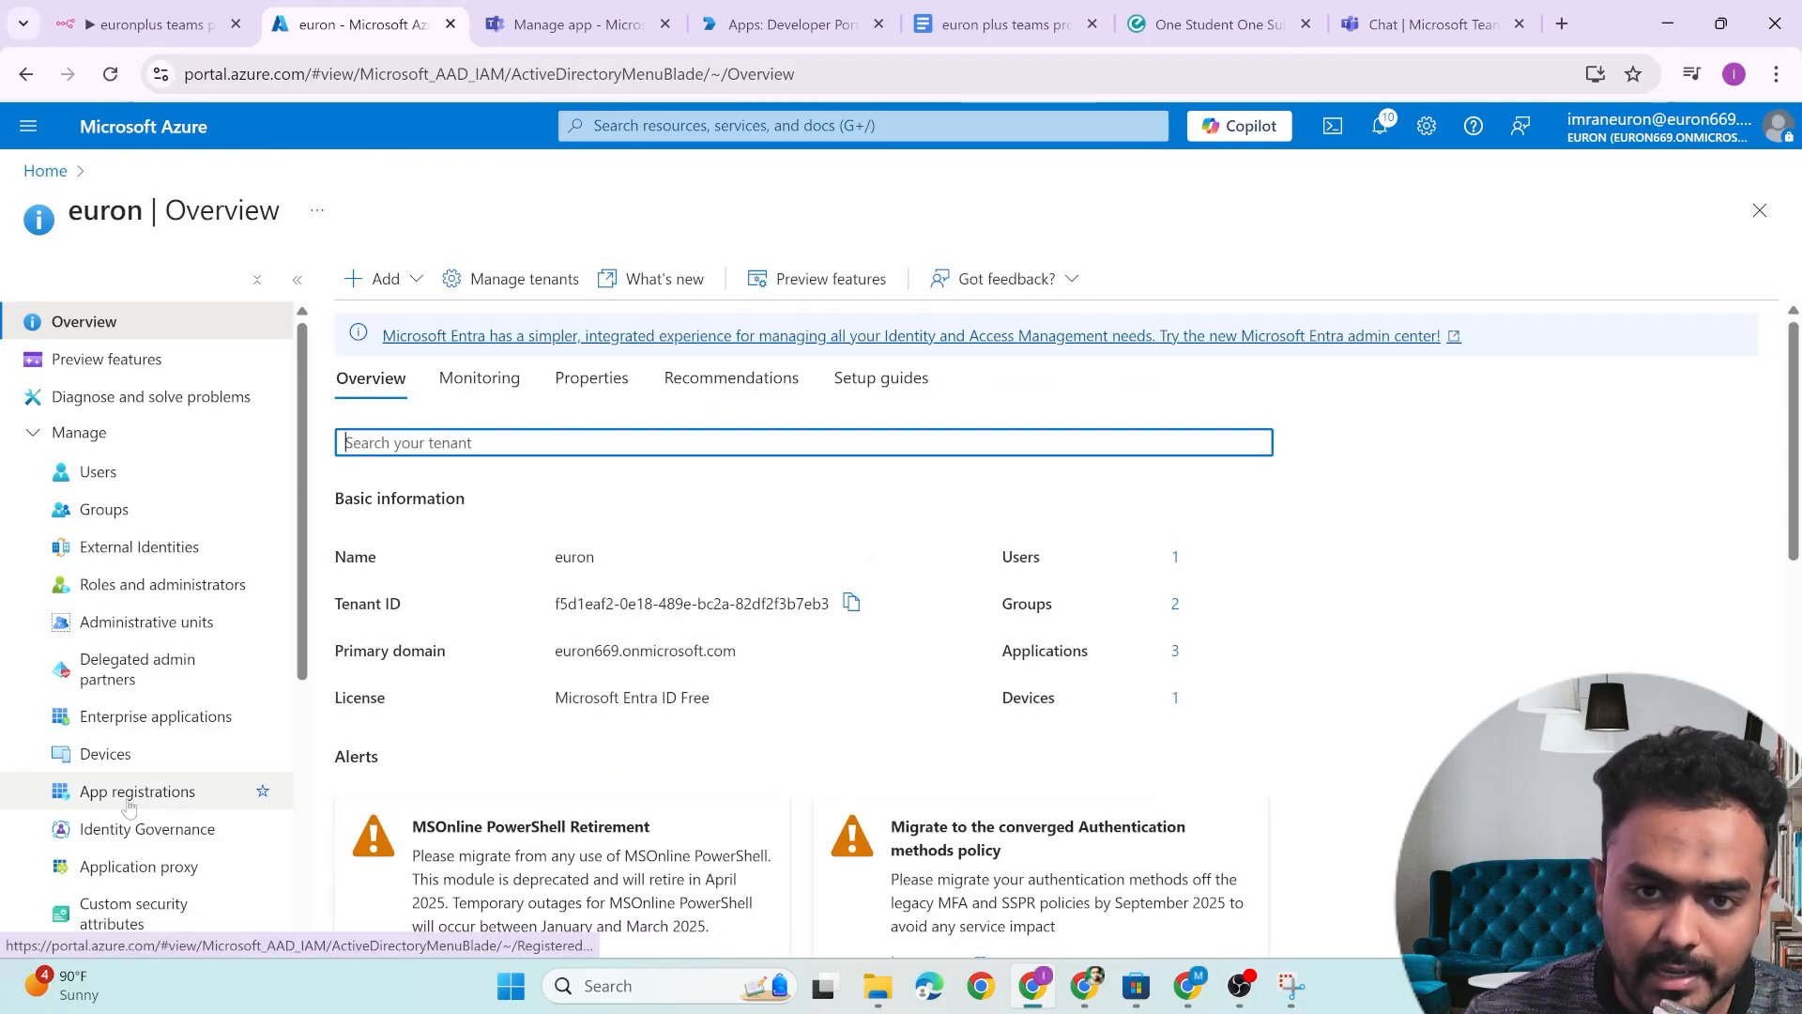
pyautogui.click(188, 793)
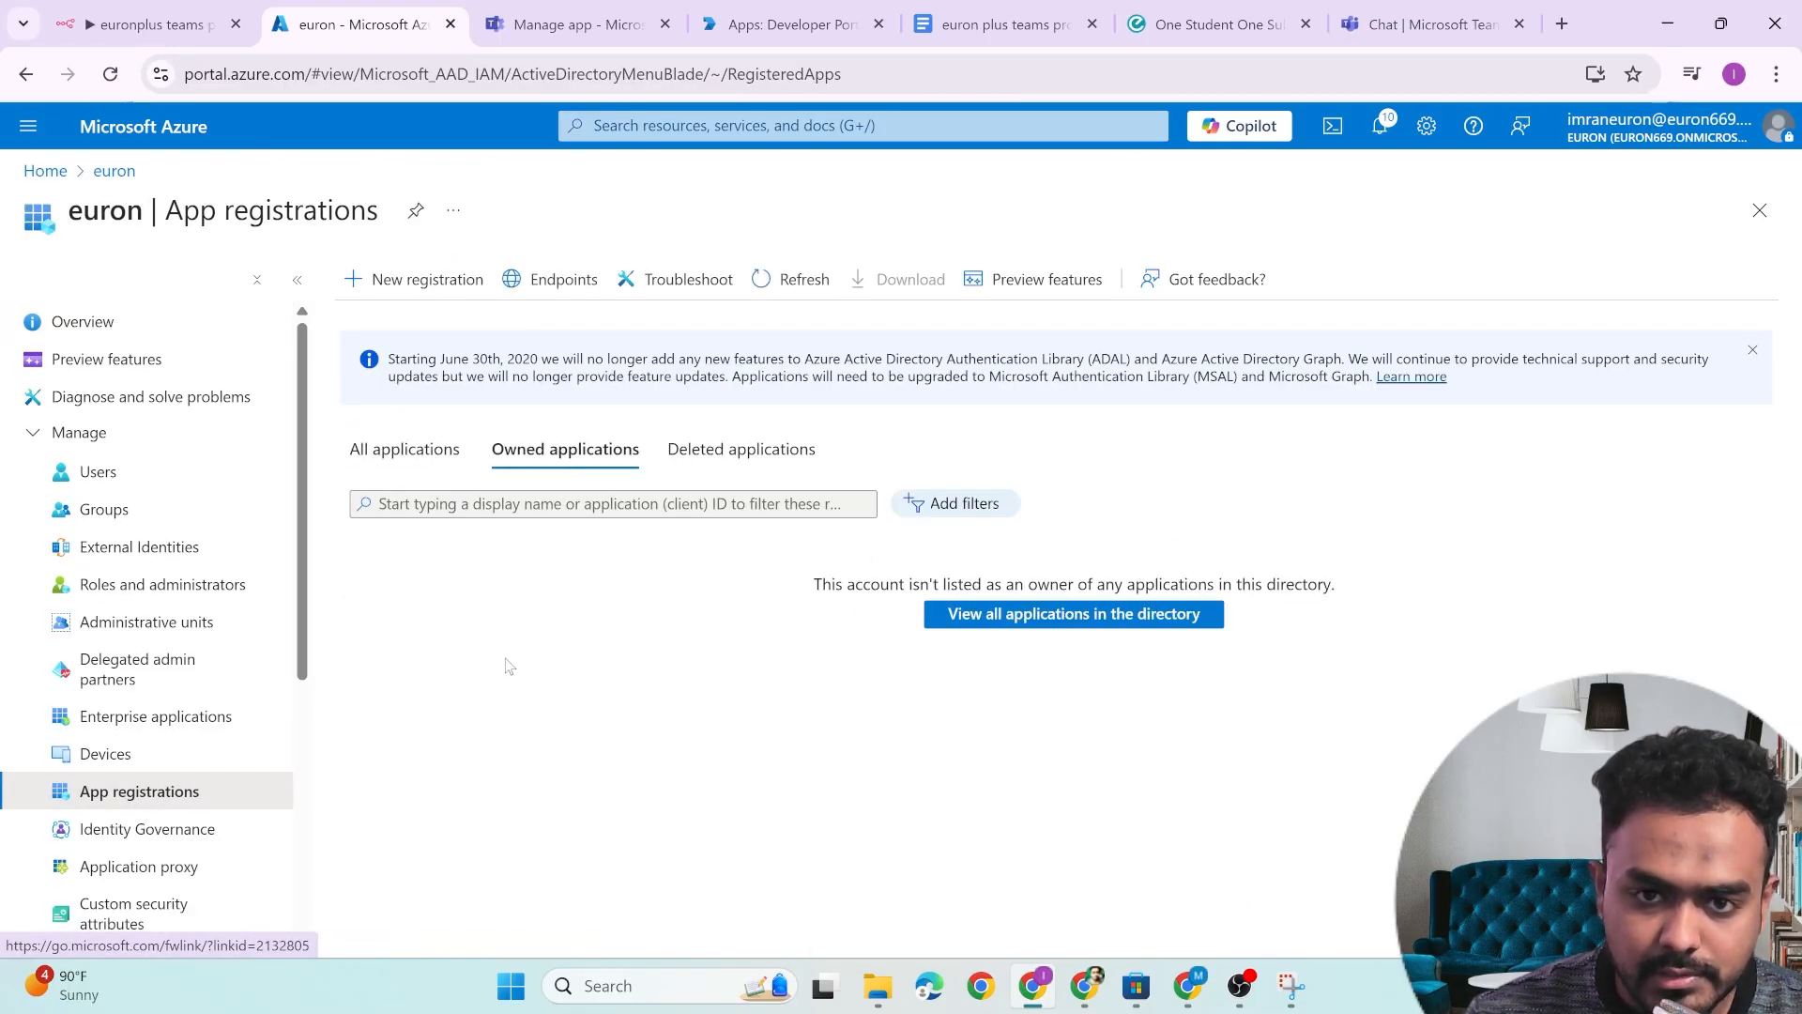
pyautogui.click(384, 457)
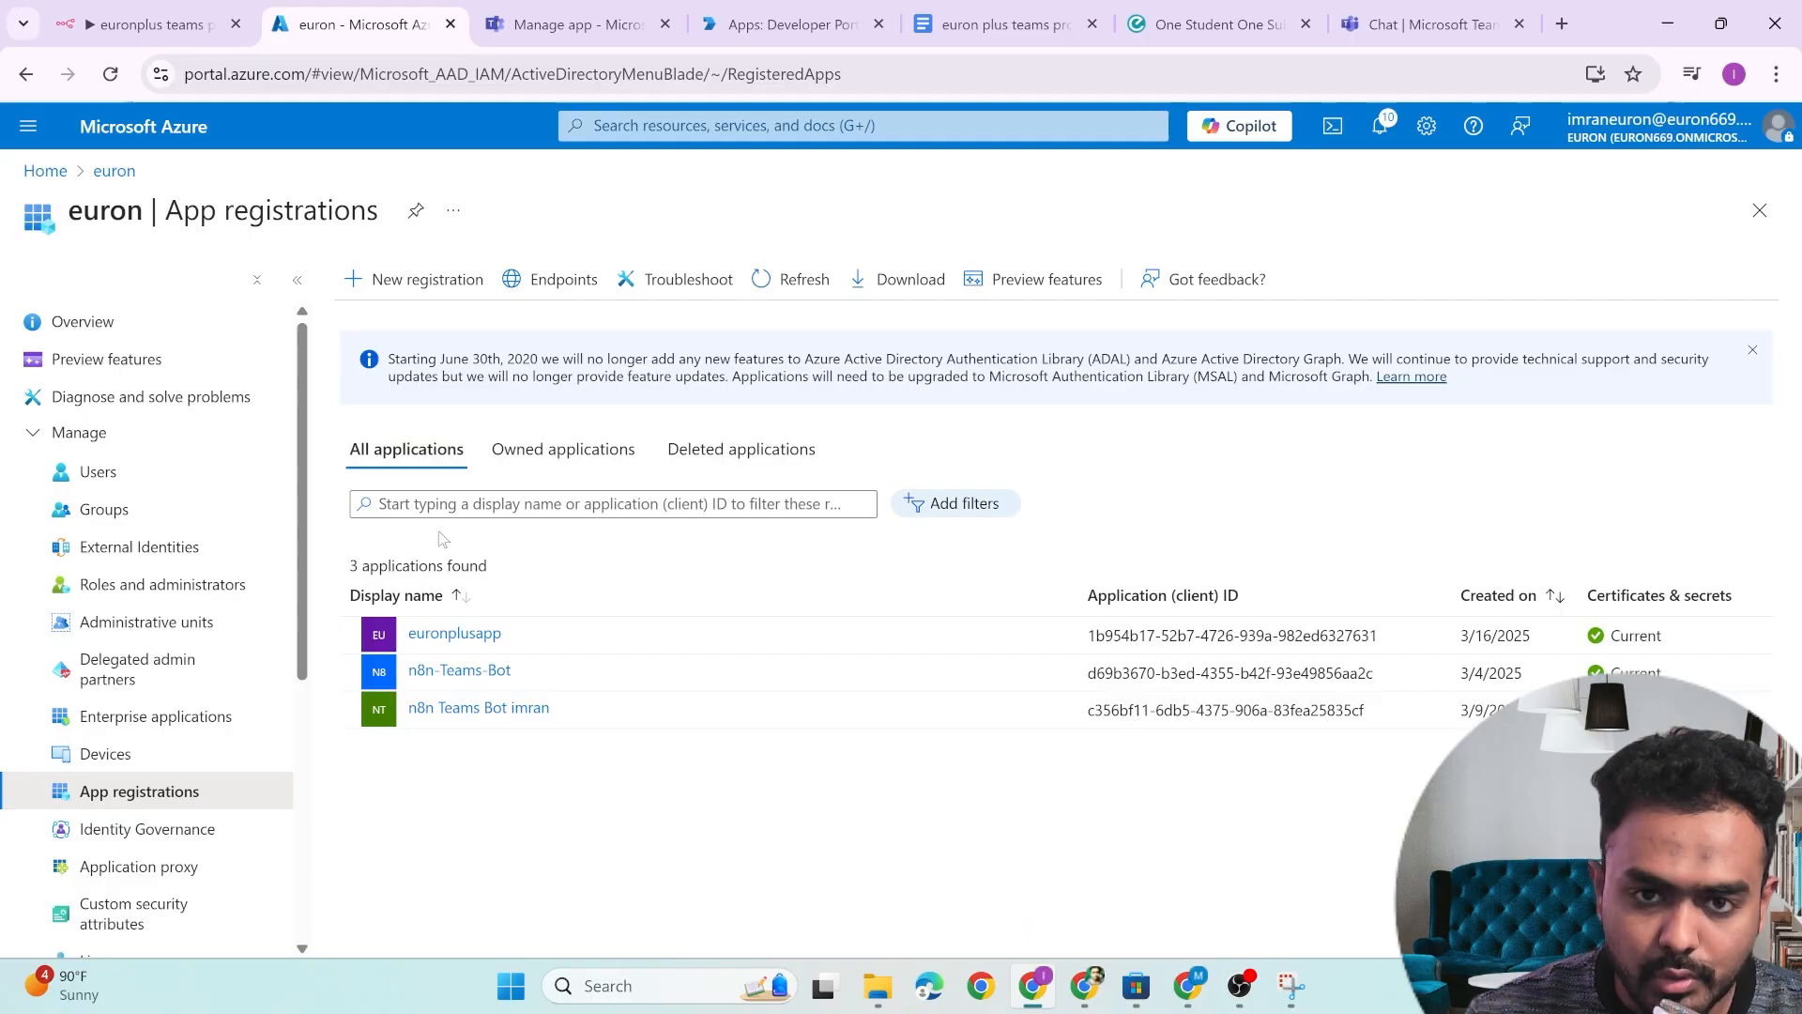
pyautogui.click(469, 631)
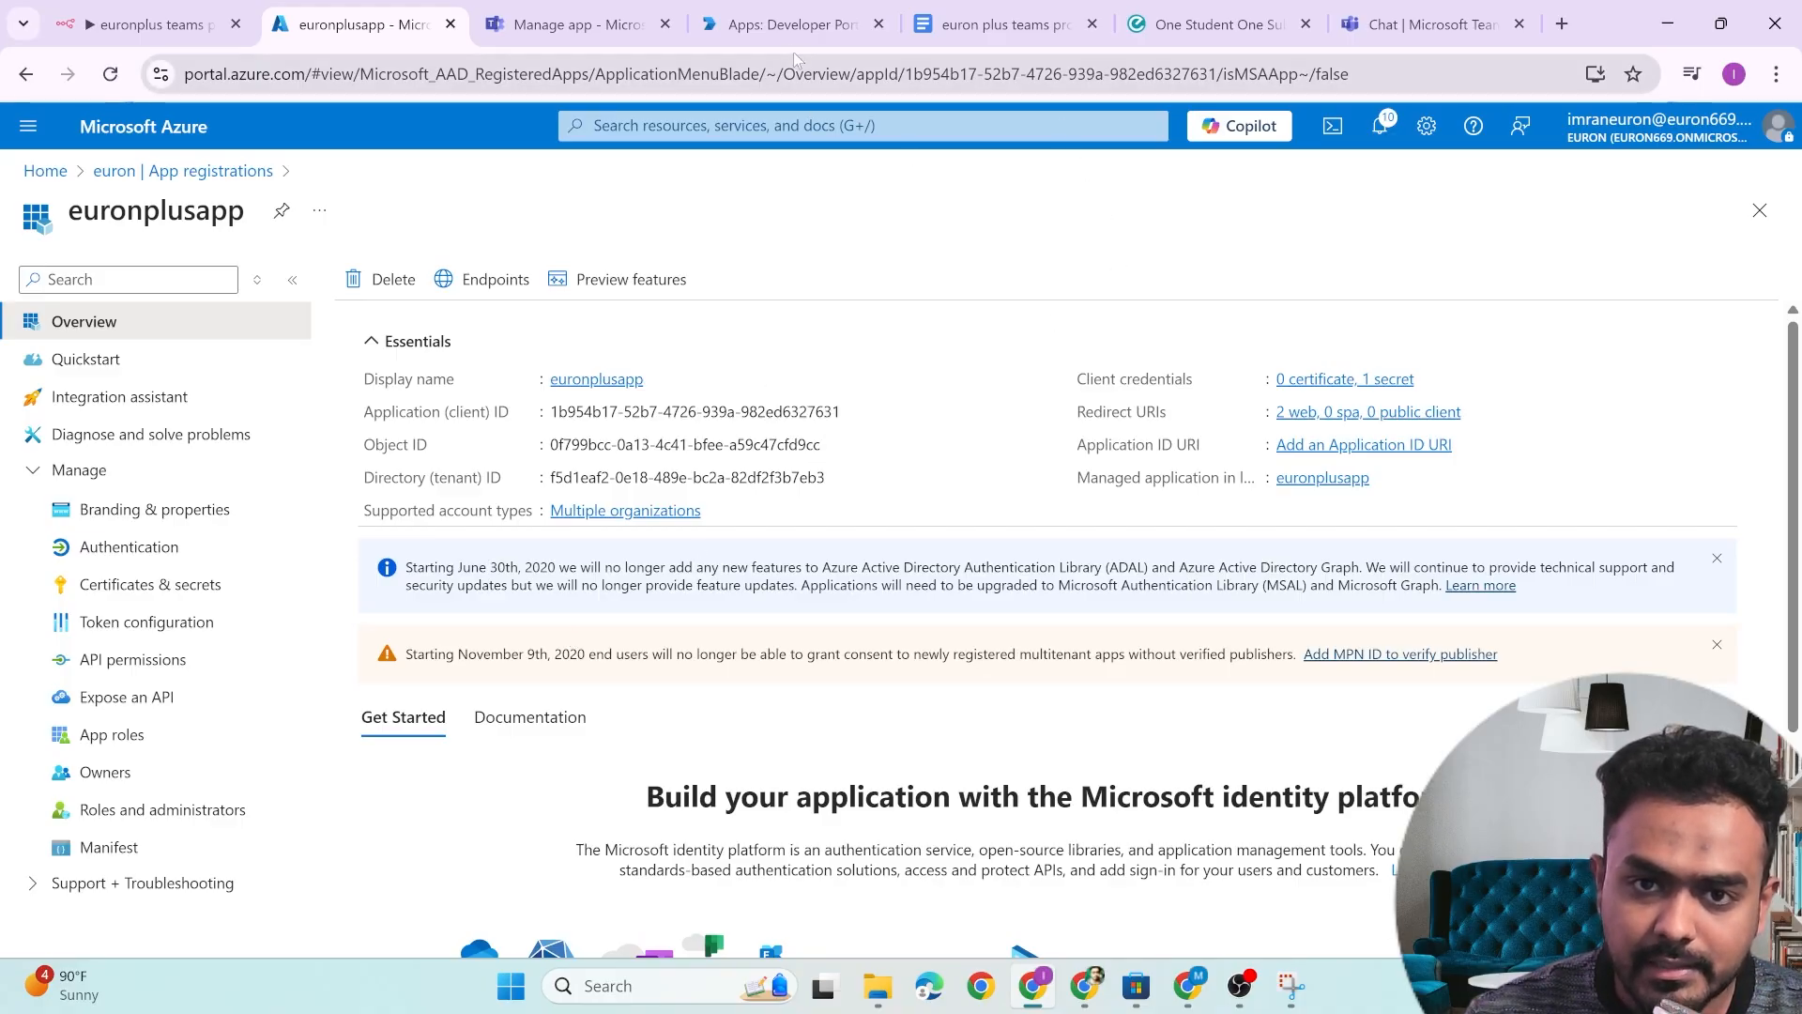
# Check the euronplus app features in Developer Portal, its page in Teams admin center, and the bot chat in Teams
pyautogui.click(786, 28)
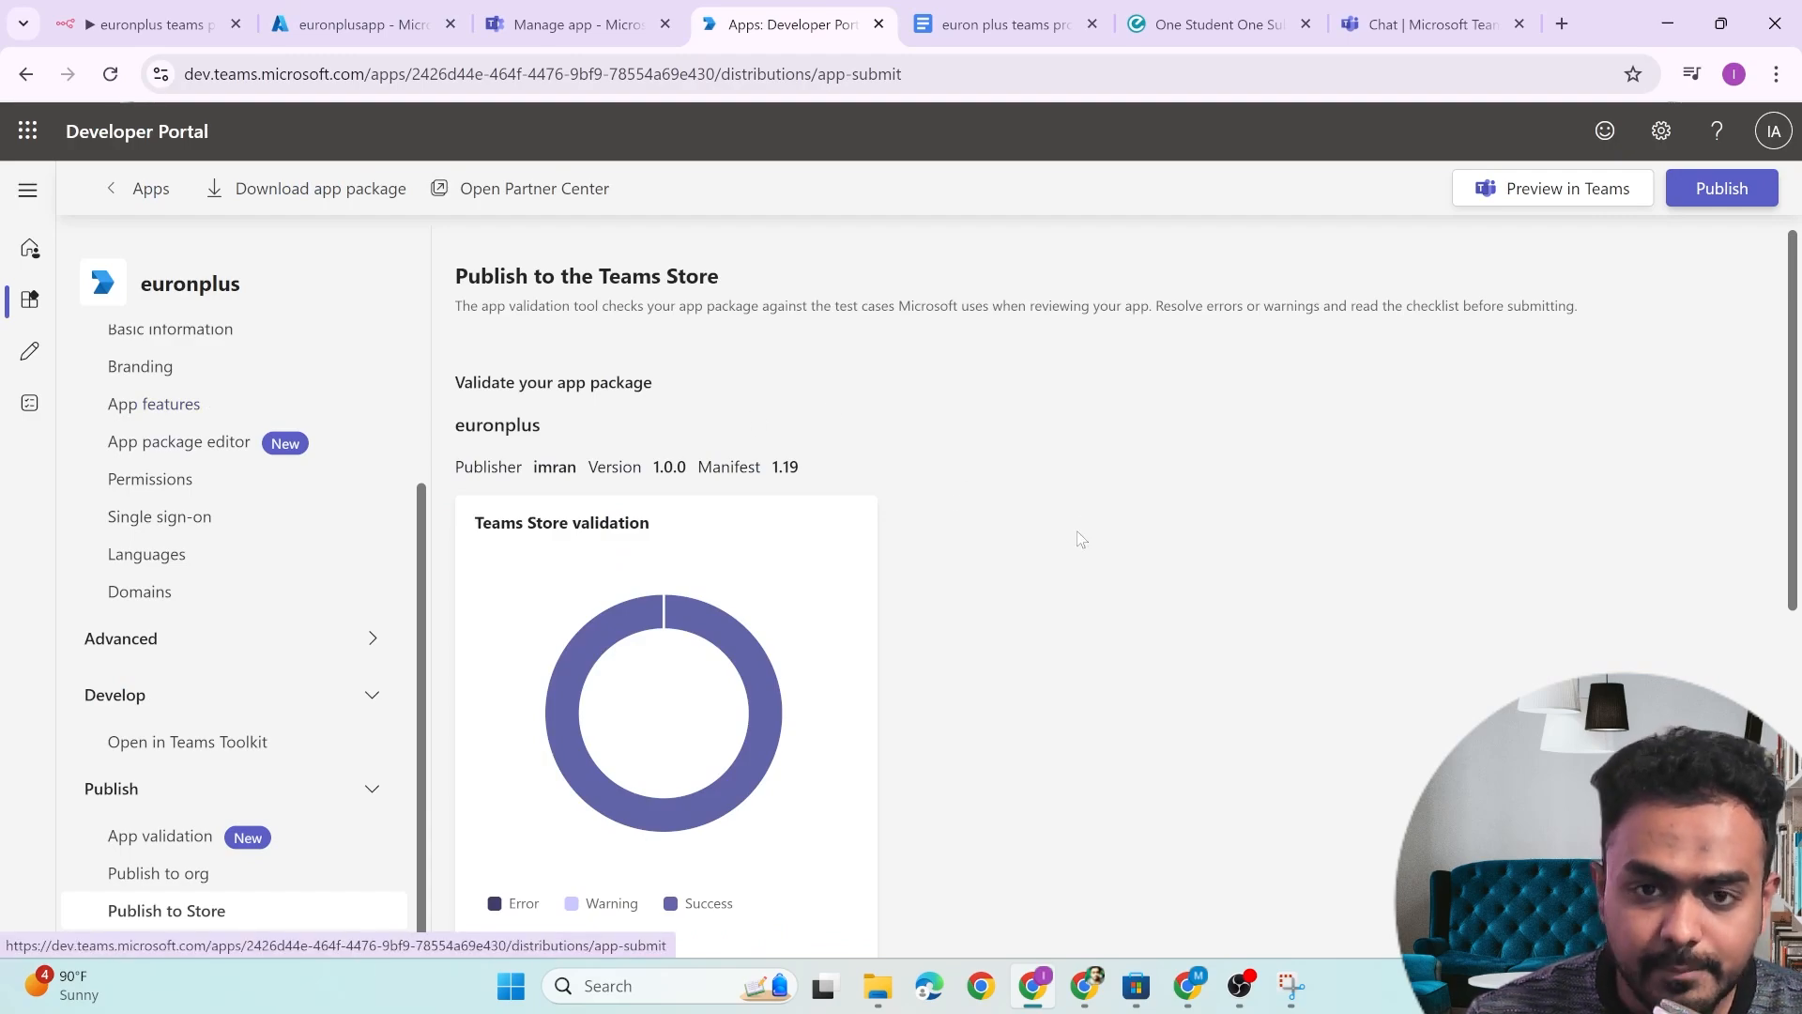
pyautogui.click(149, 413)
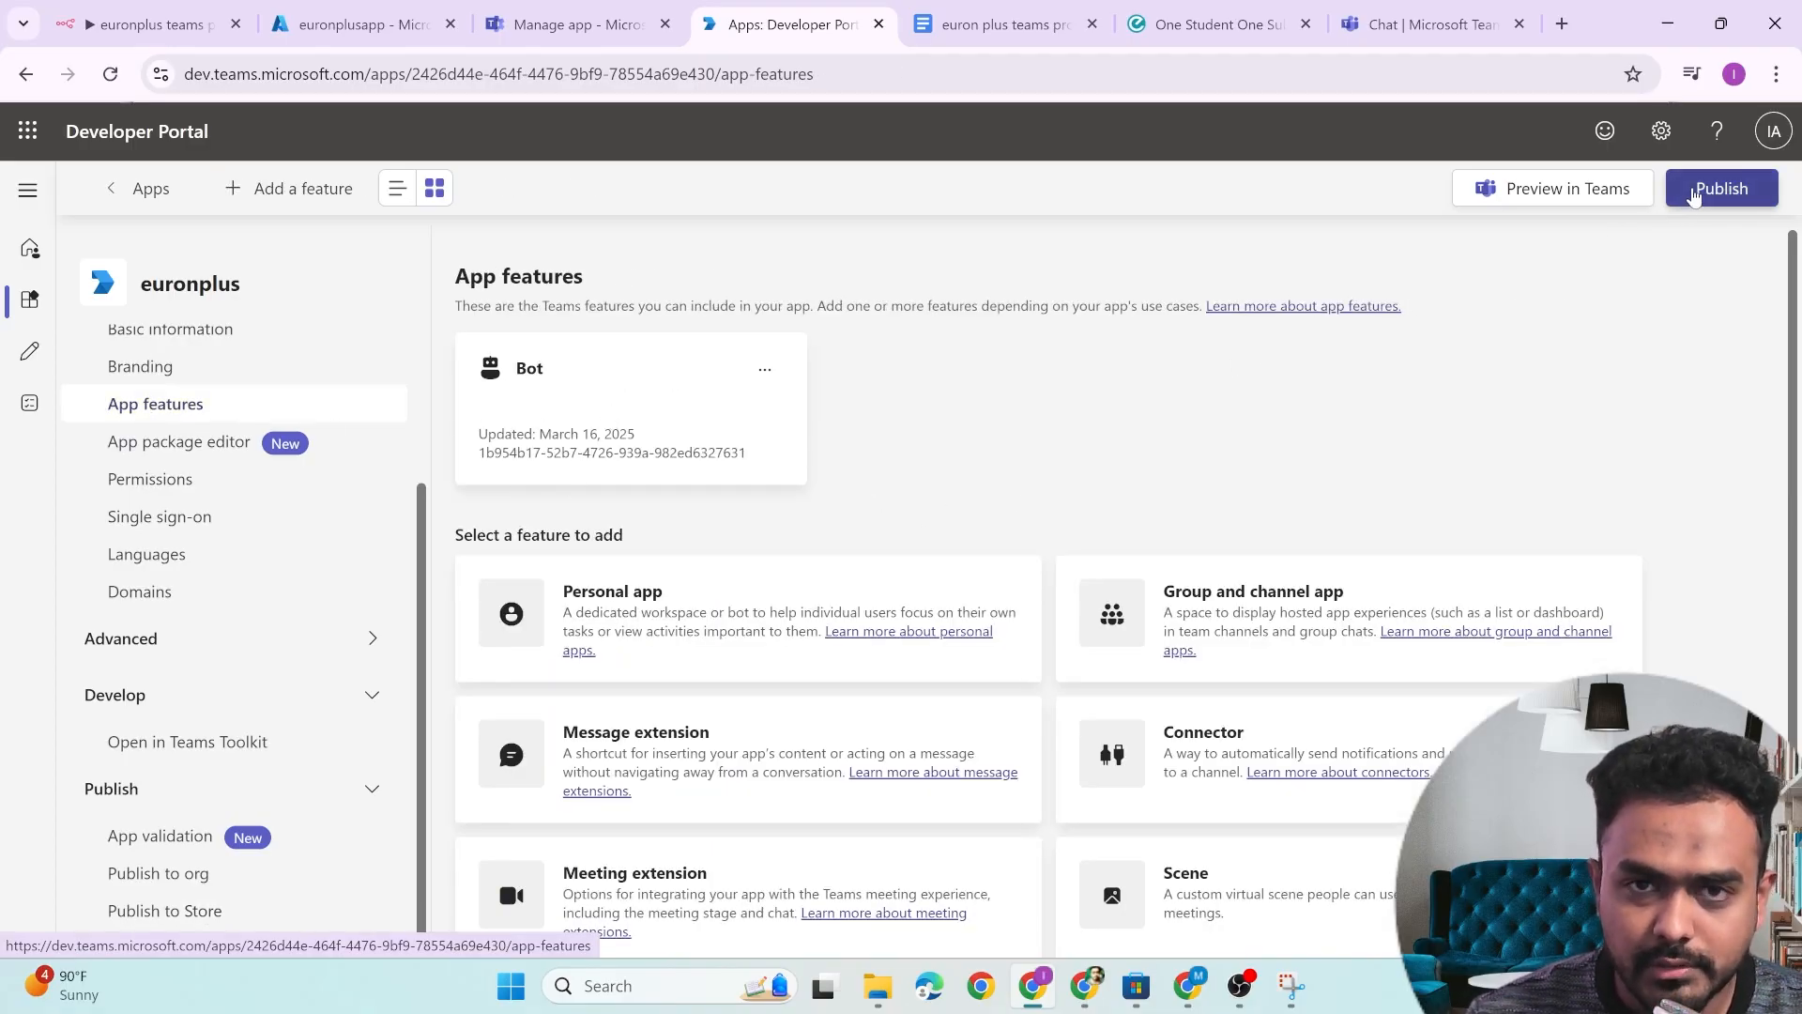
pyautogui.click(554, 28)
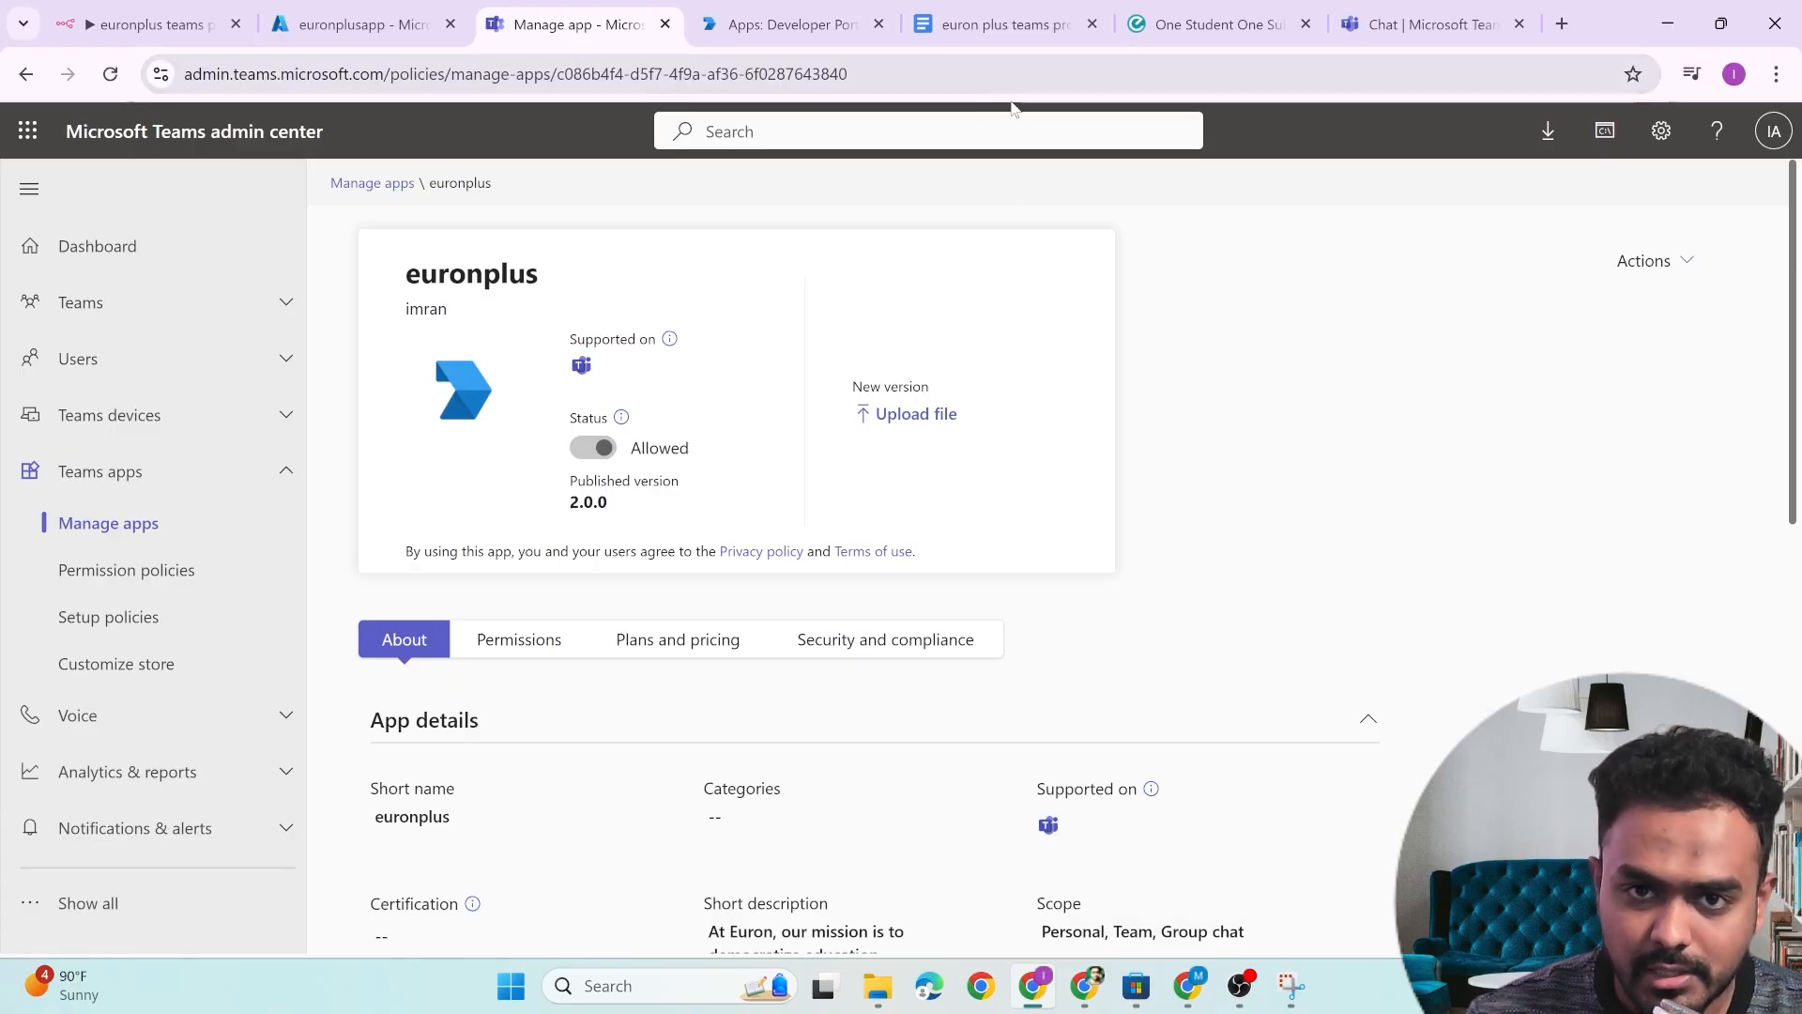
pyautogui.click(1389, 24)
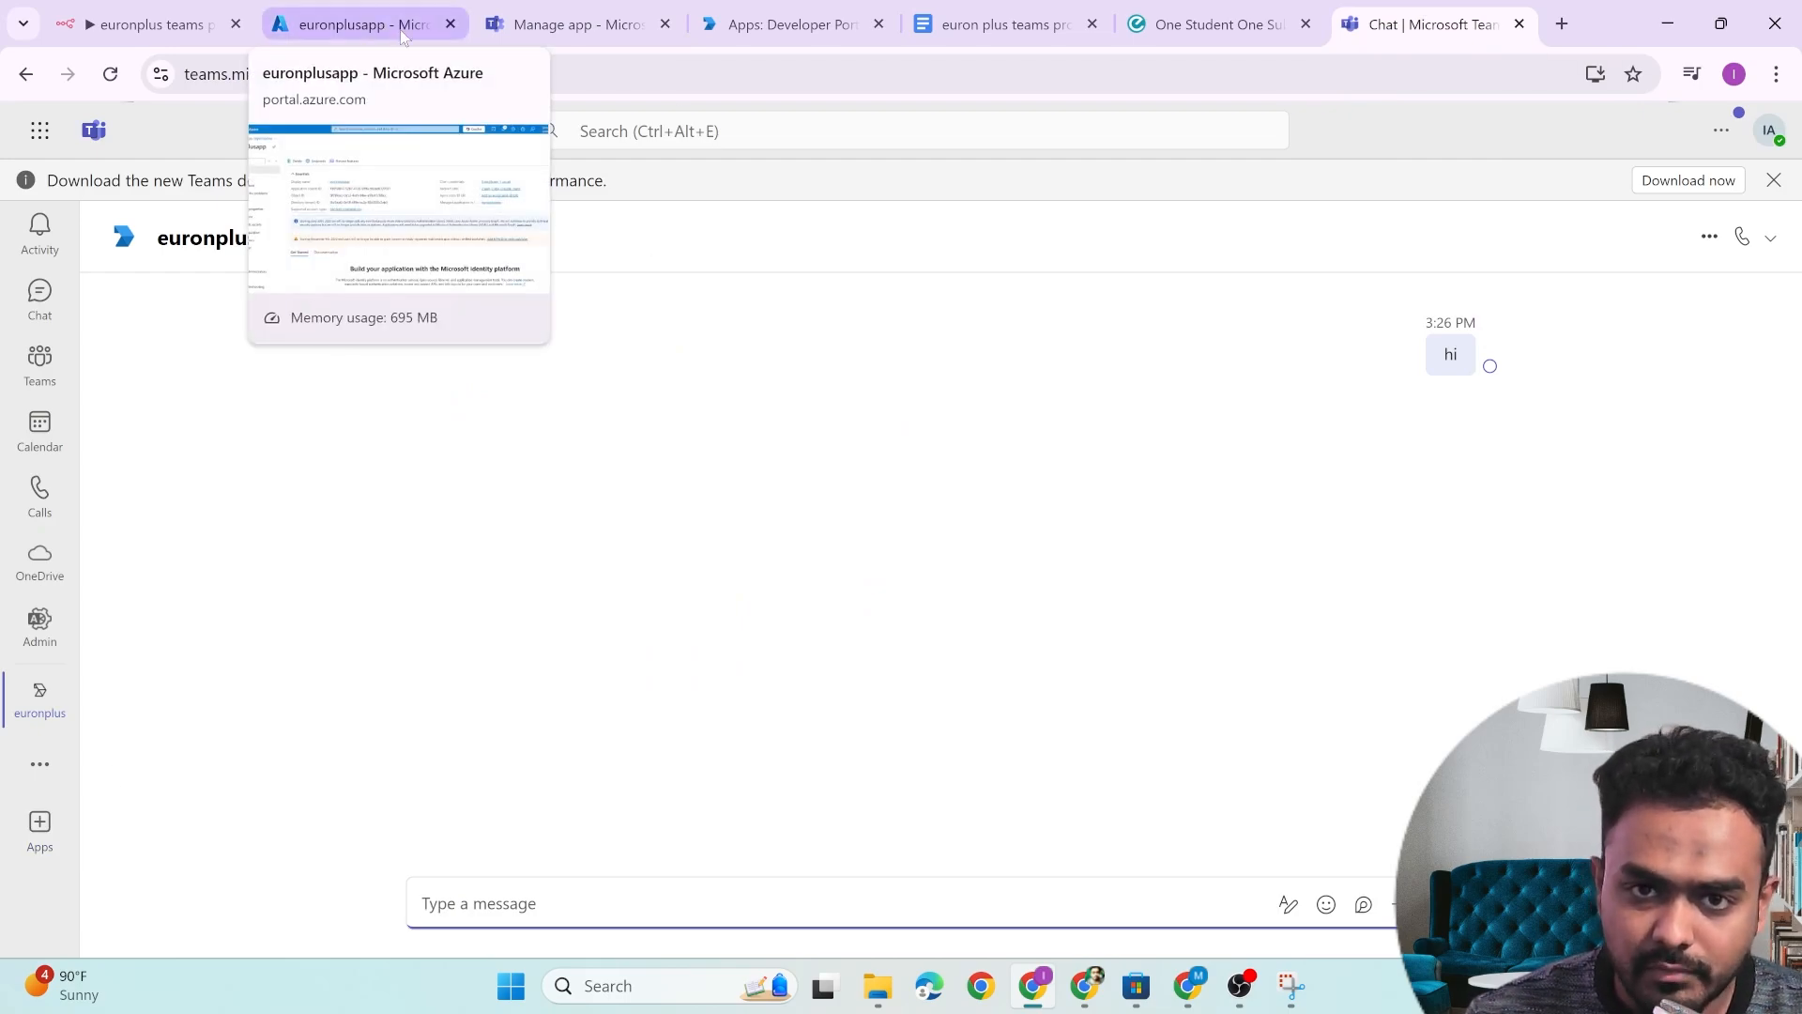
pyautogui.click(765, 34)
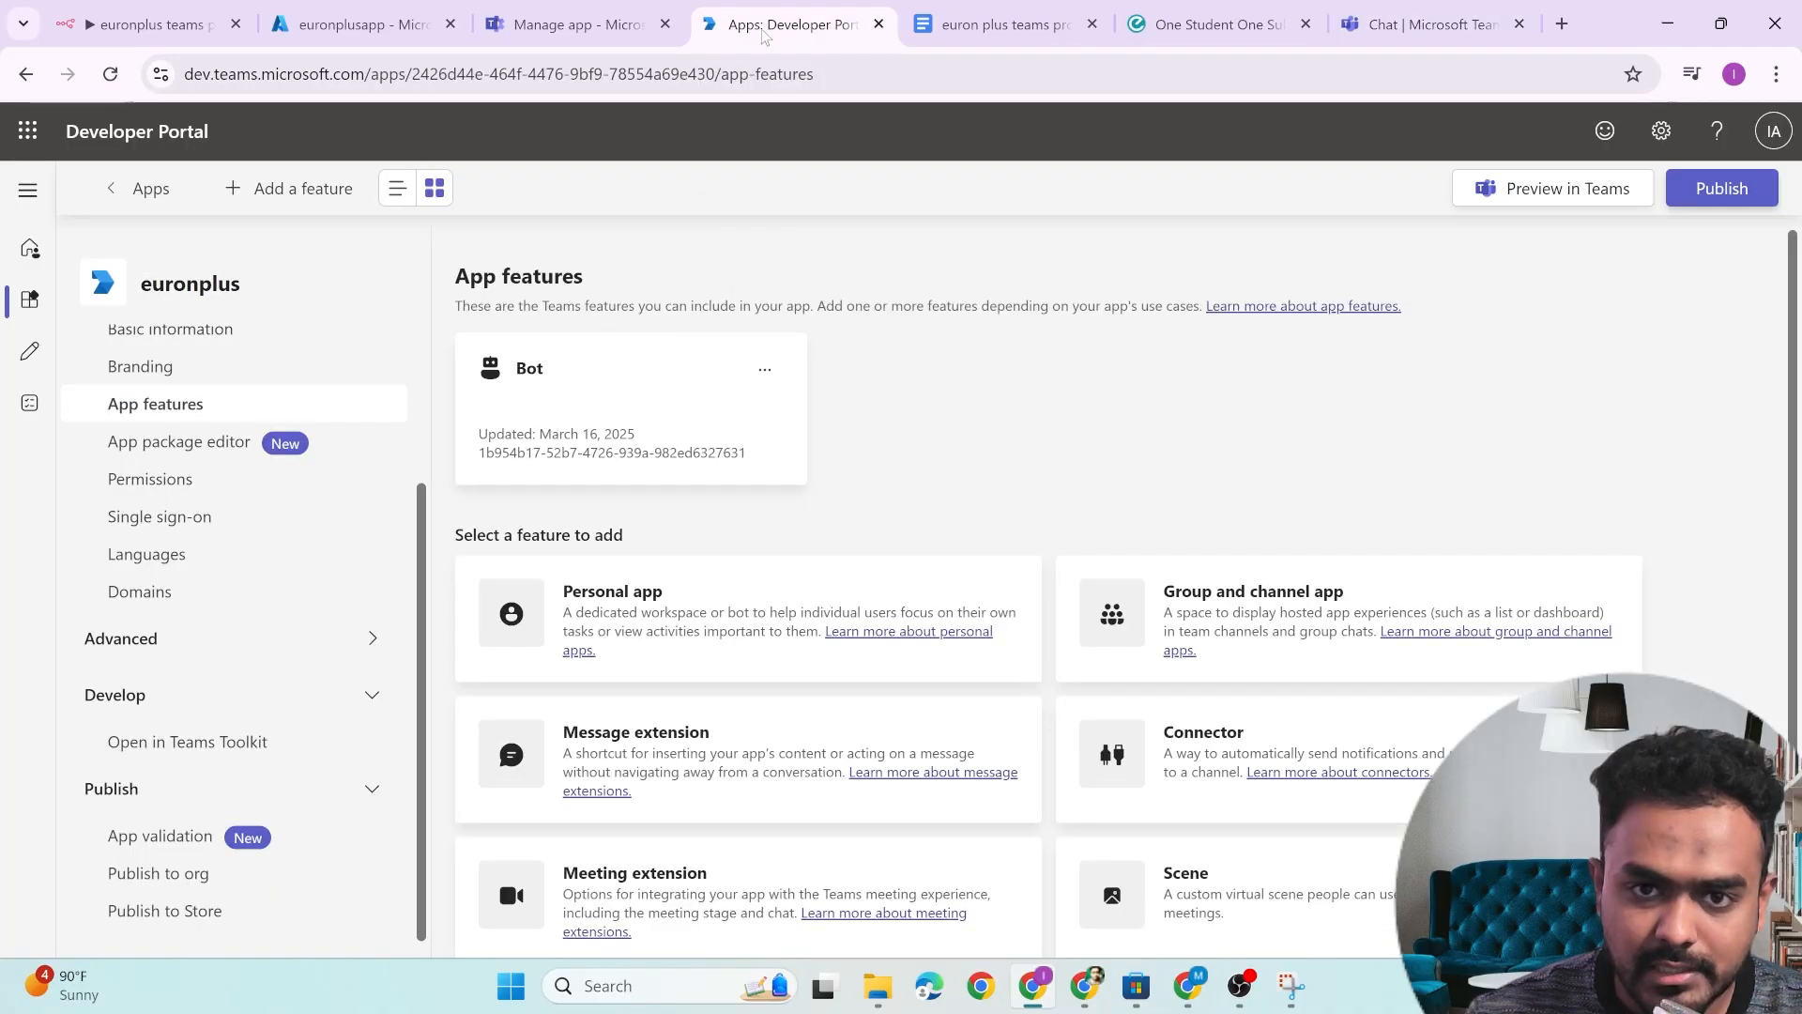
# Switch to the Azure portal, open the euronplus bot resource, and inspect its bot profile and messaging endpoint configuration
pyautogui.click(404, 25)
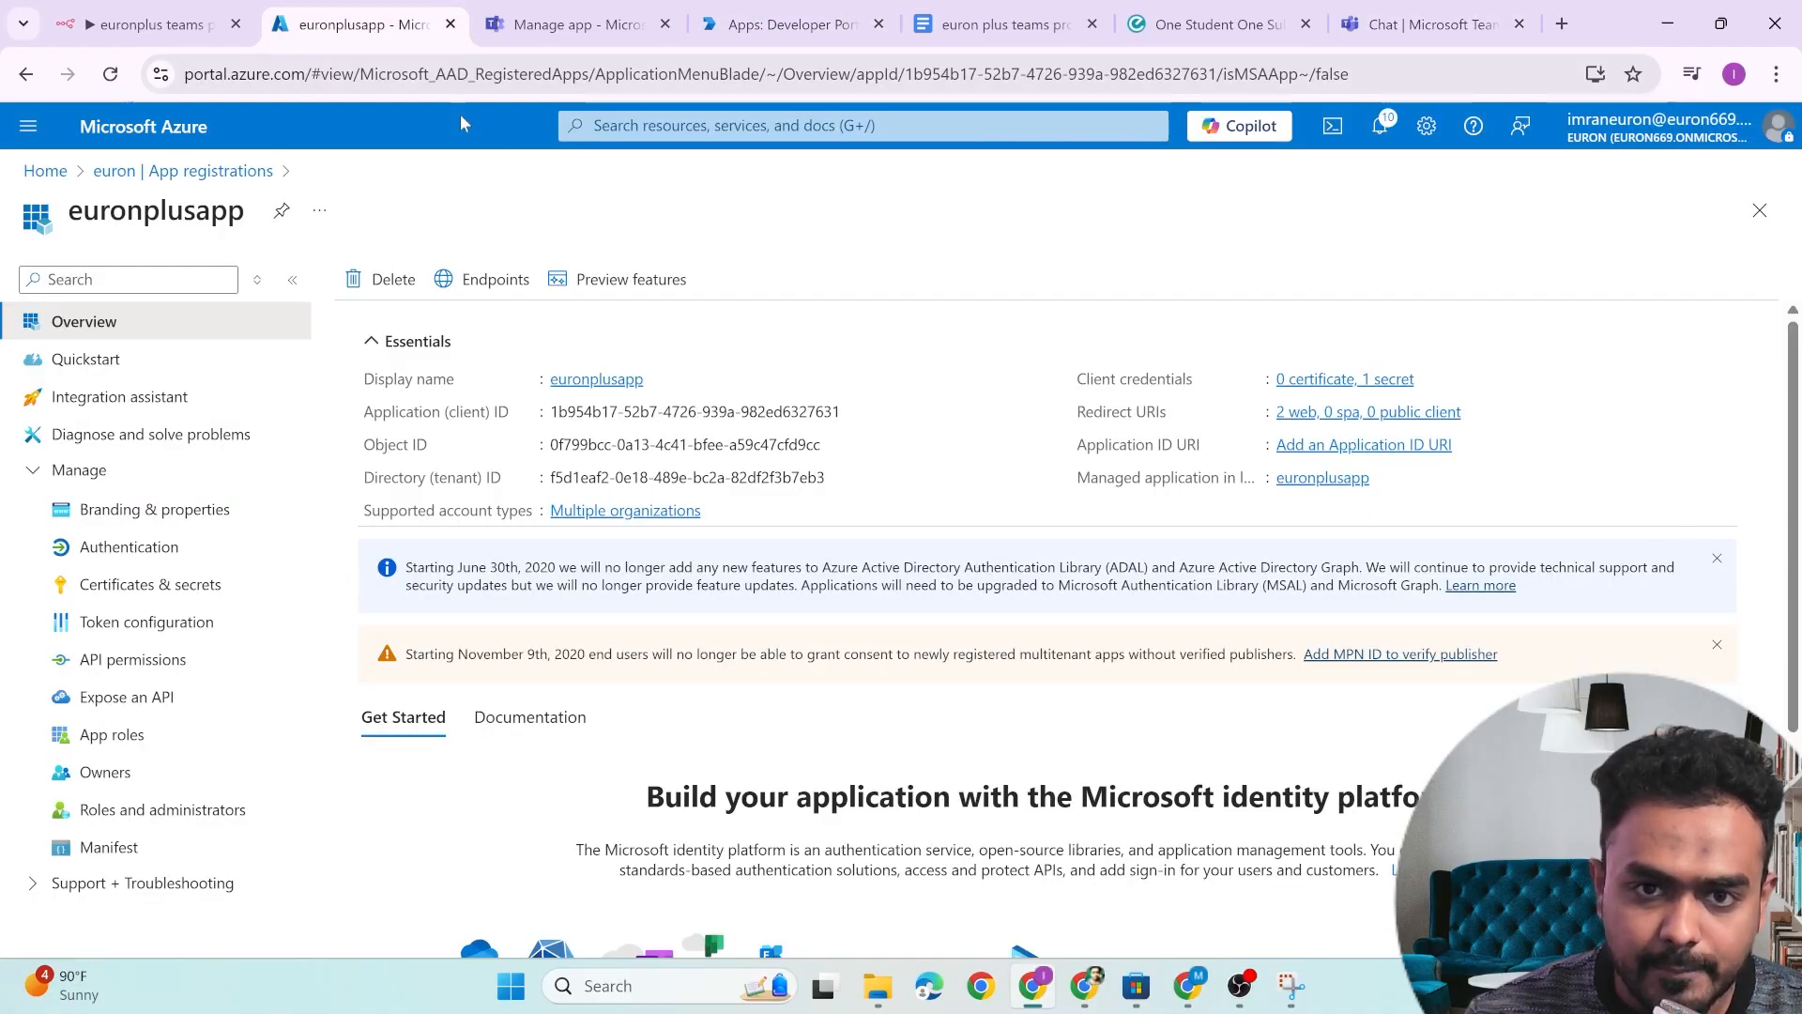
pyautogui.click(675, 124)
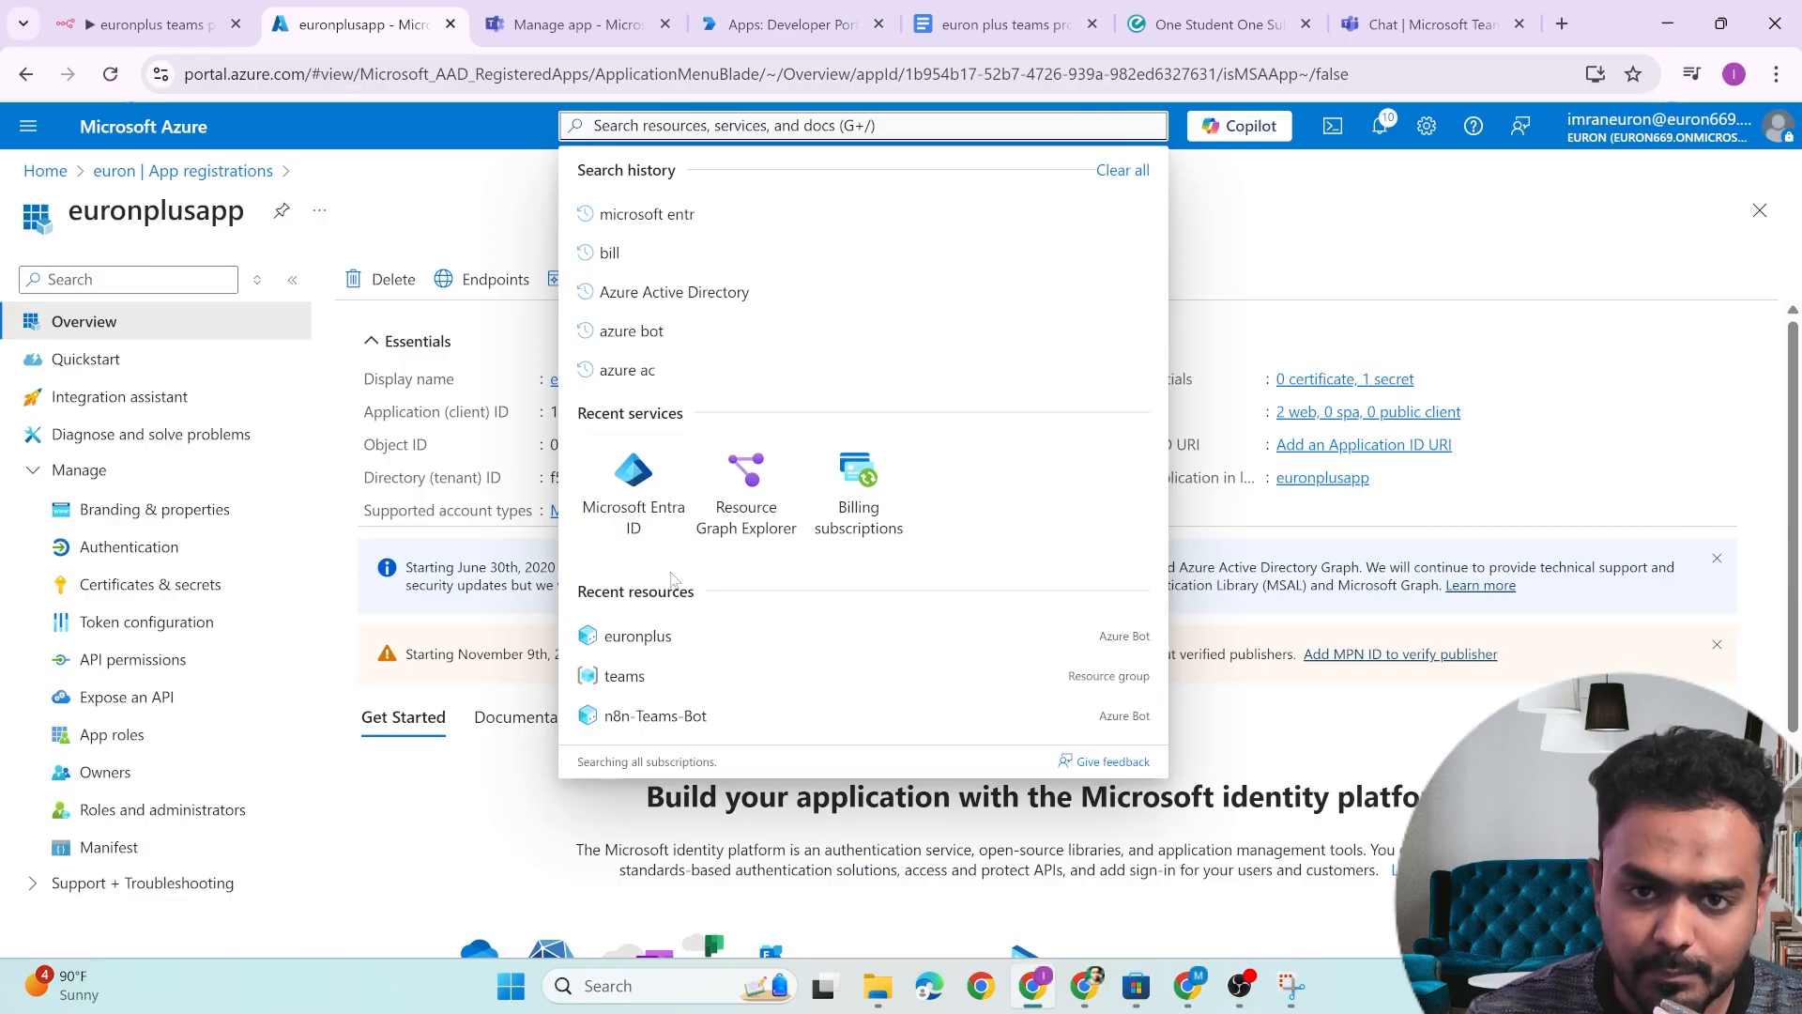
pyautogui.click(685, 642)
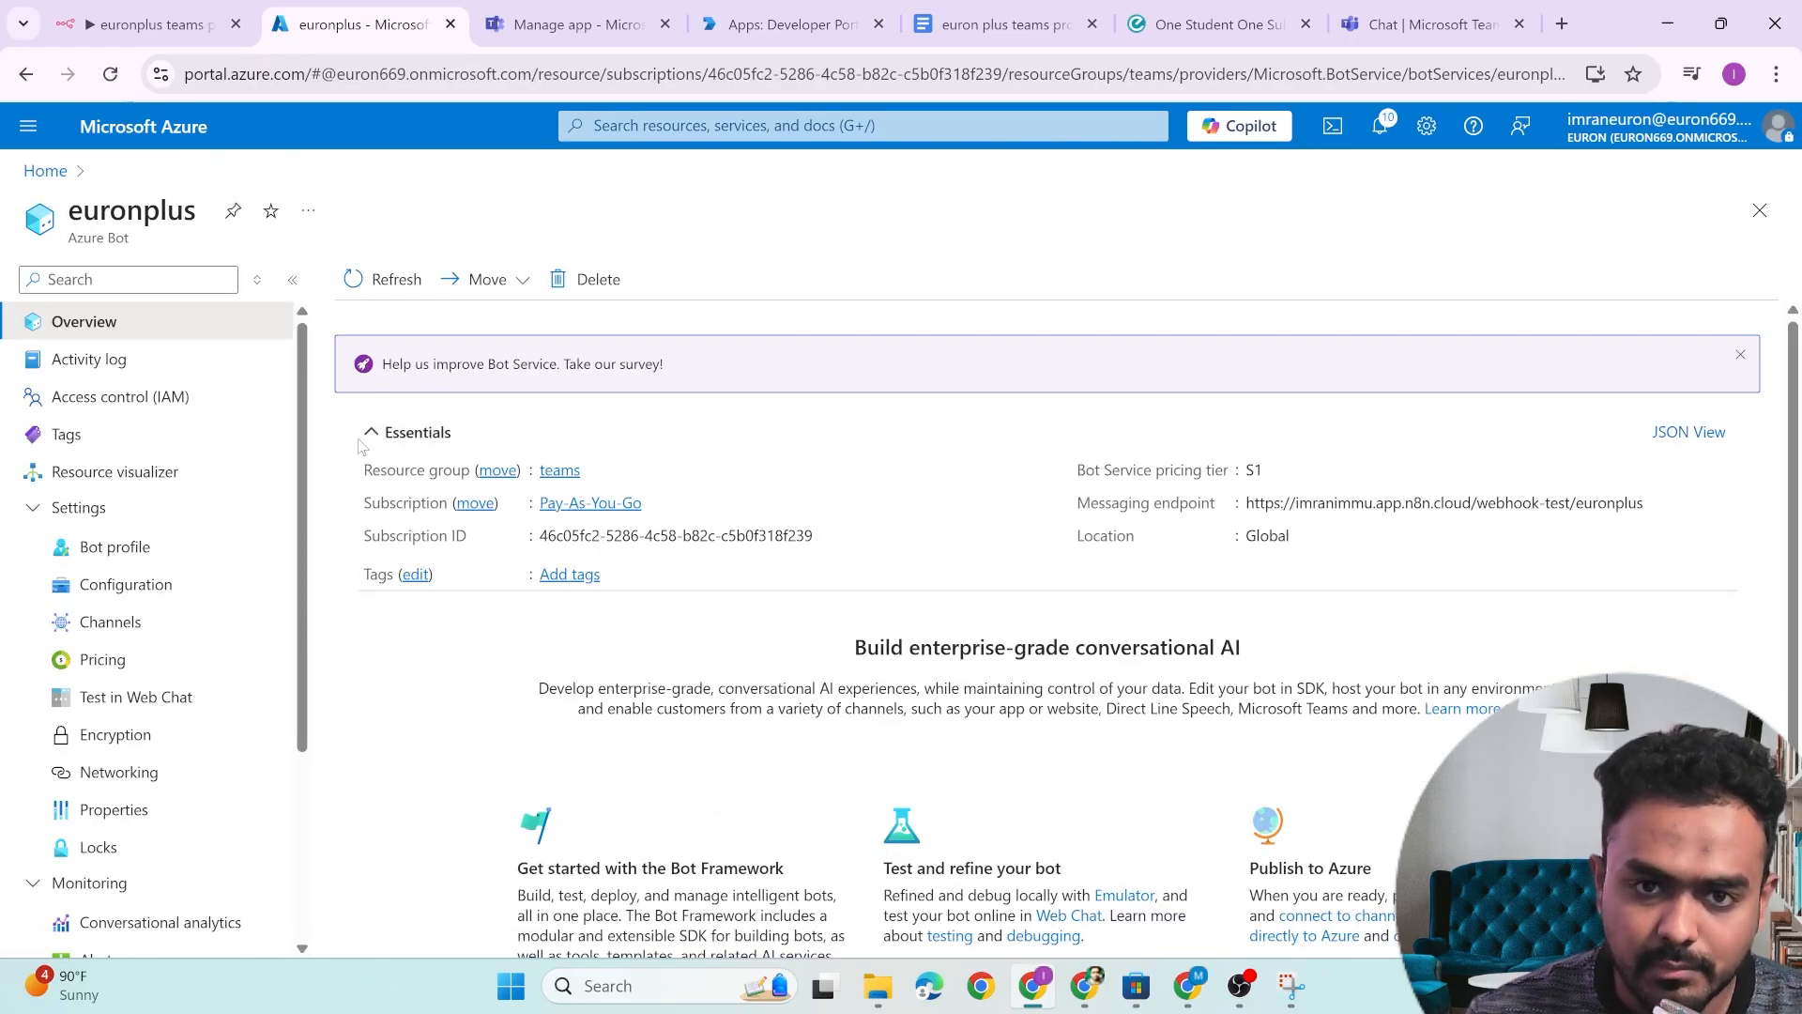
pyautogui.click(120, 554)
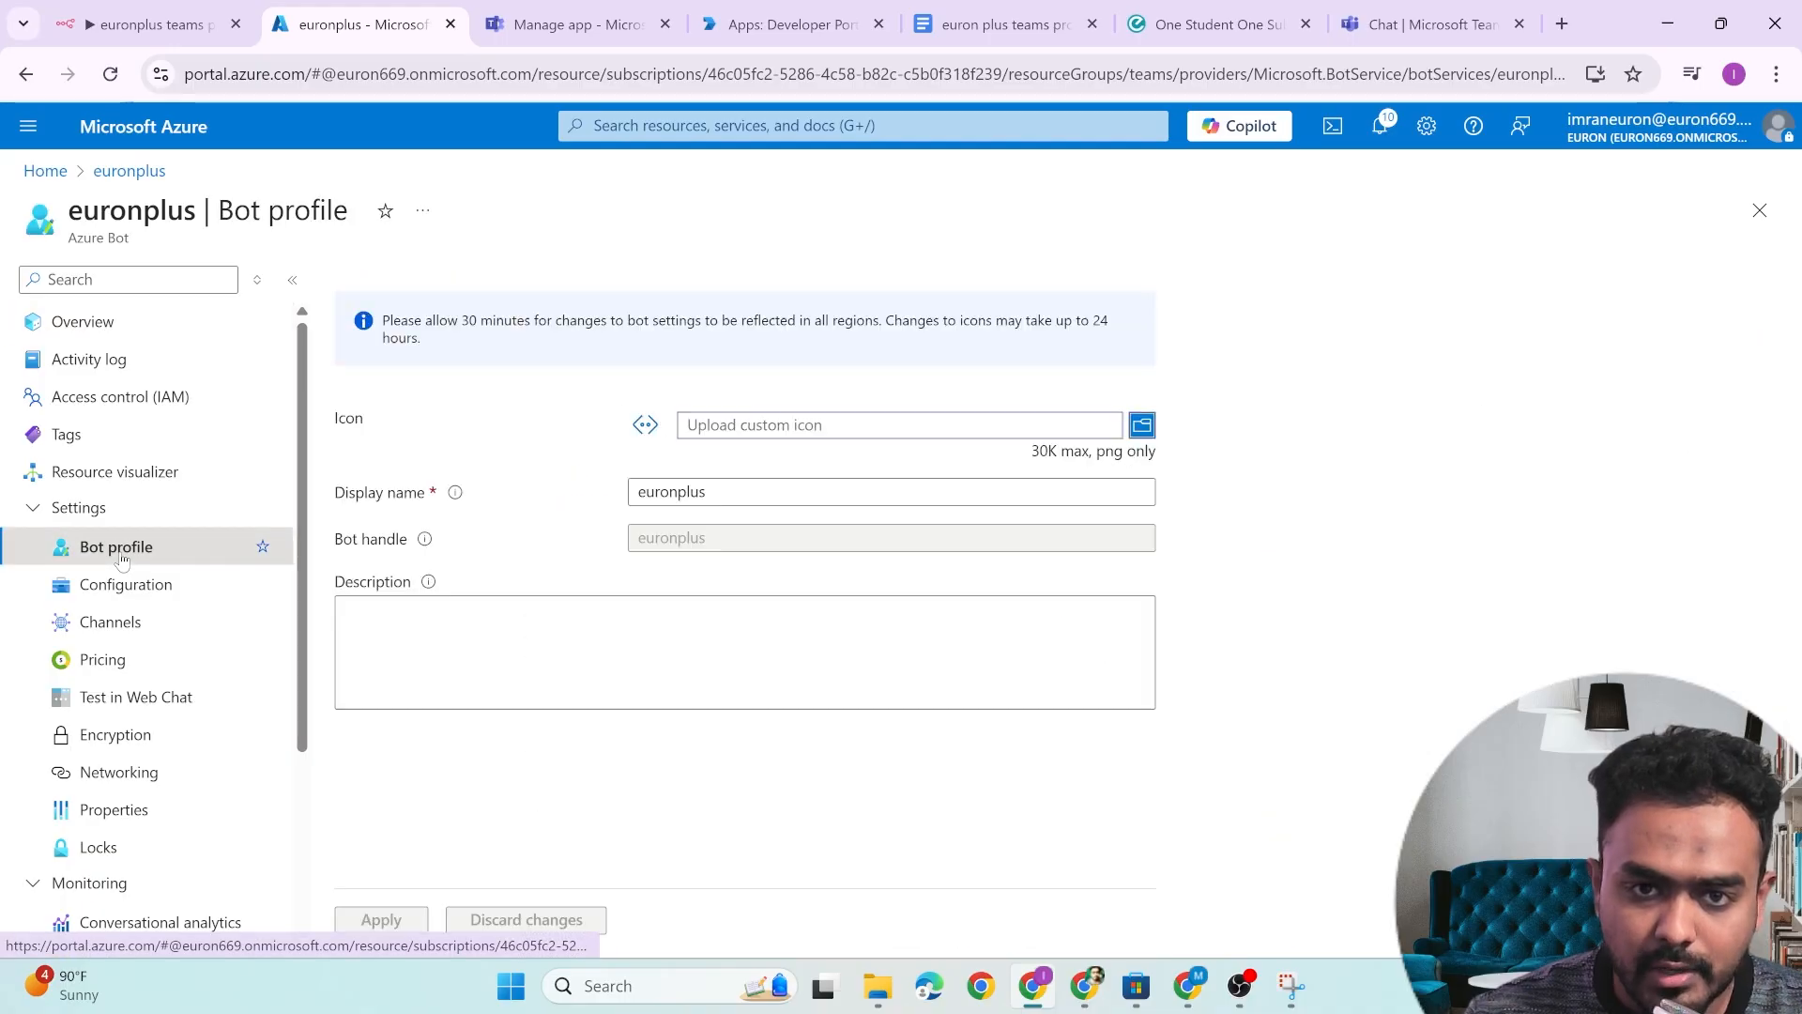
pyautogui.click(133, 589)
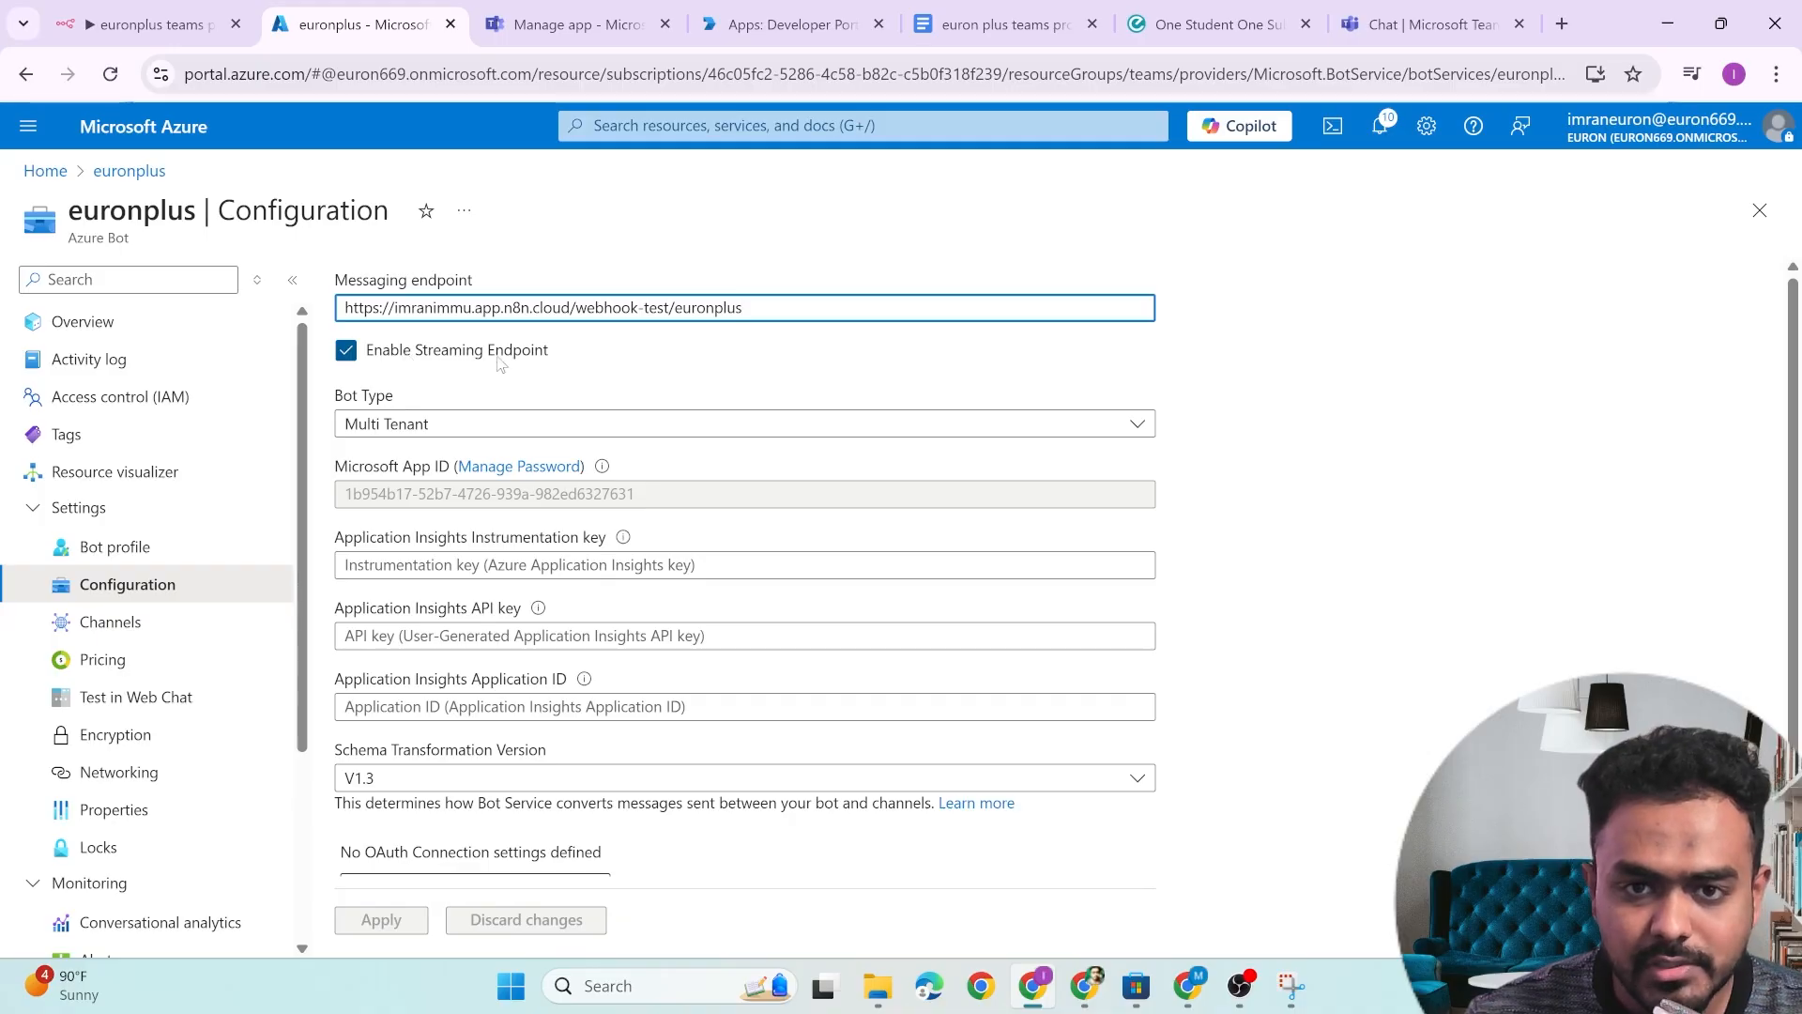
pyautogui.click(1364, 463)
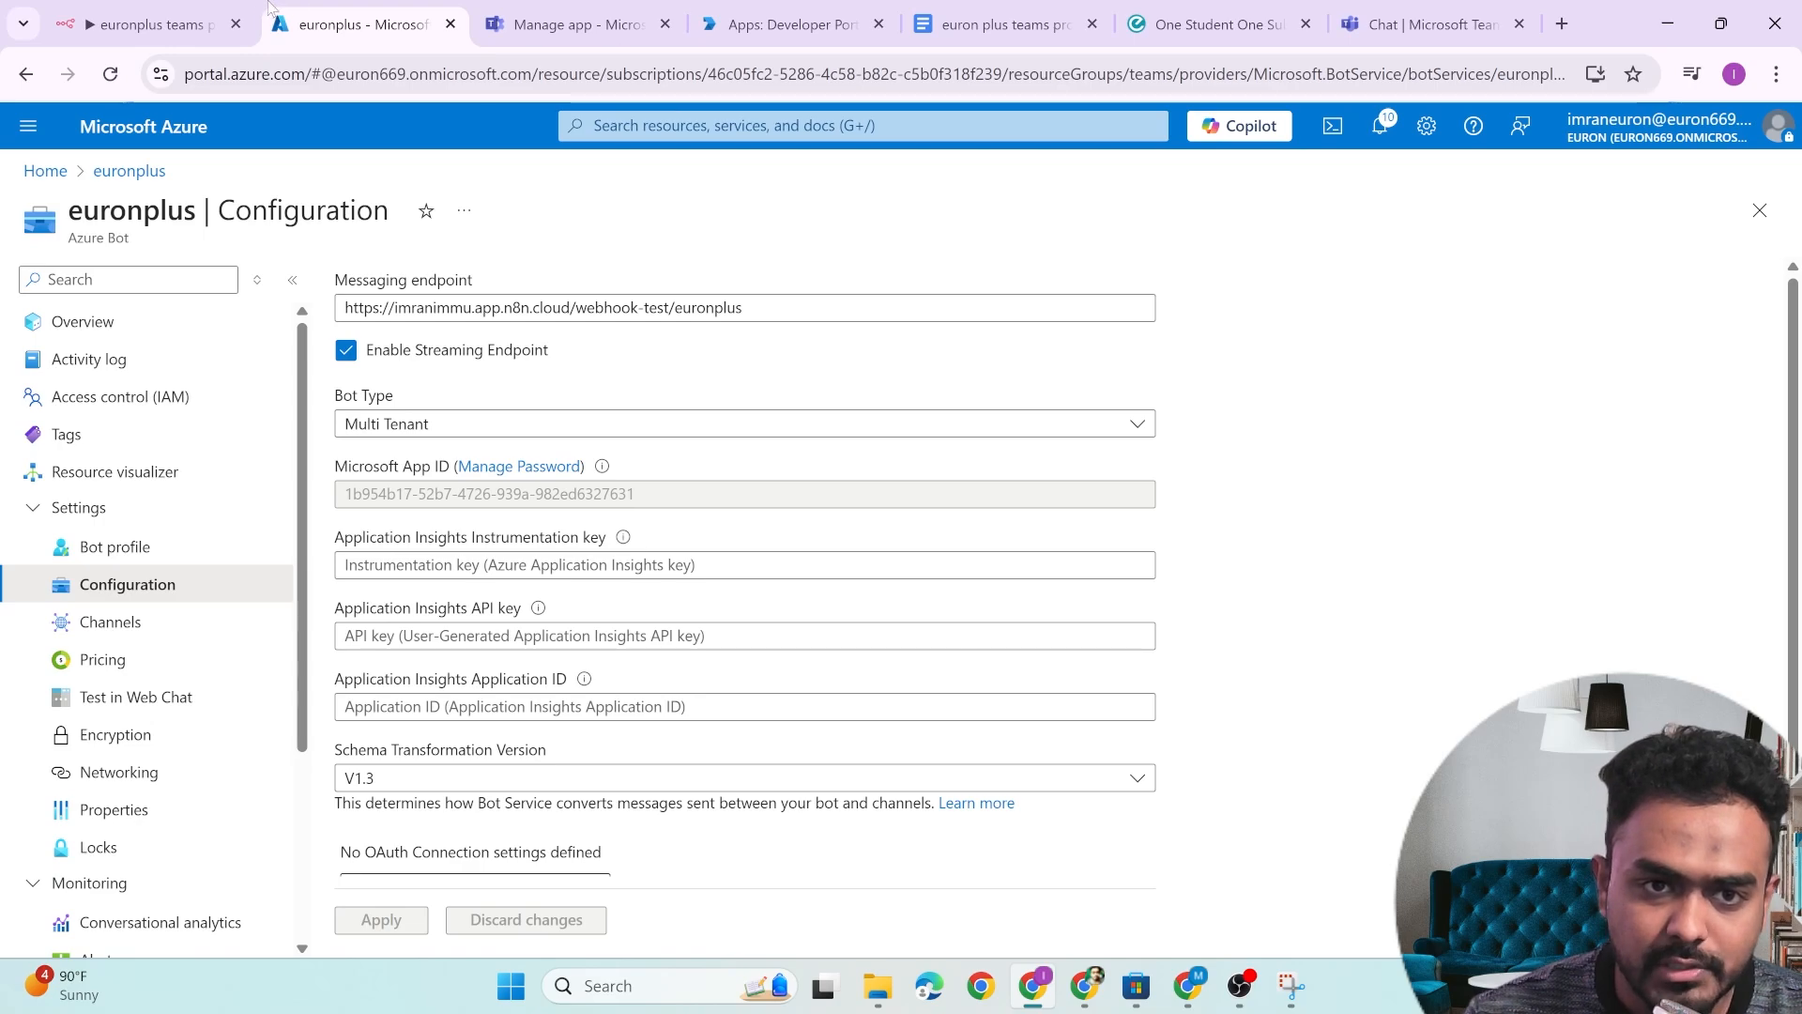
# Switch to n8n to check the Webhook node's test URL, return to the canvas, and view the euronplus bot's activity in Teams
pyautogui.click(175, 12)
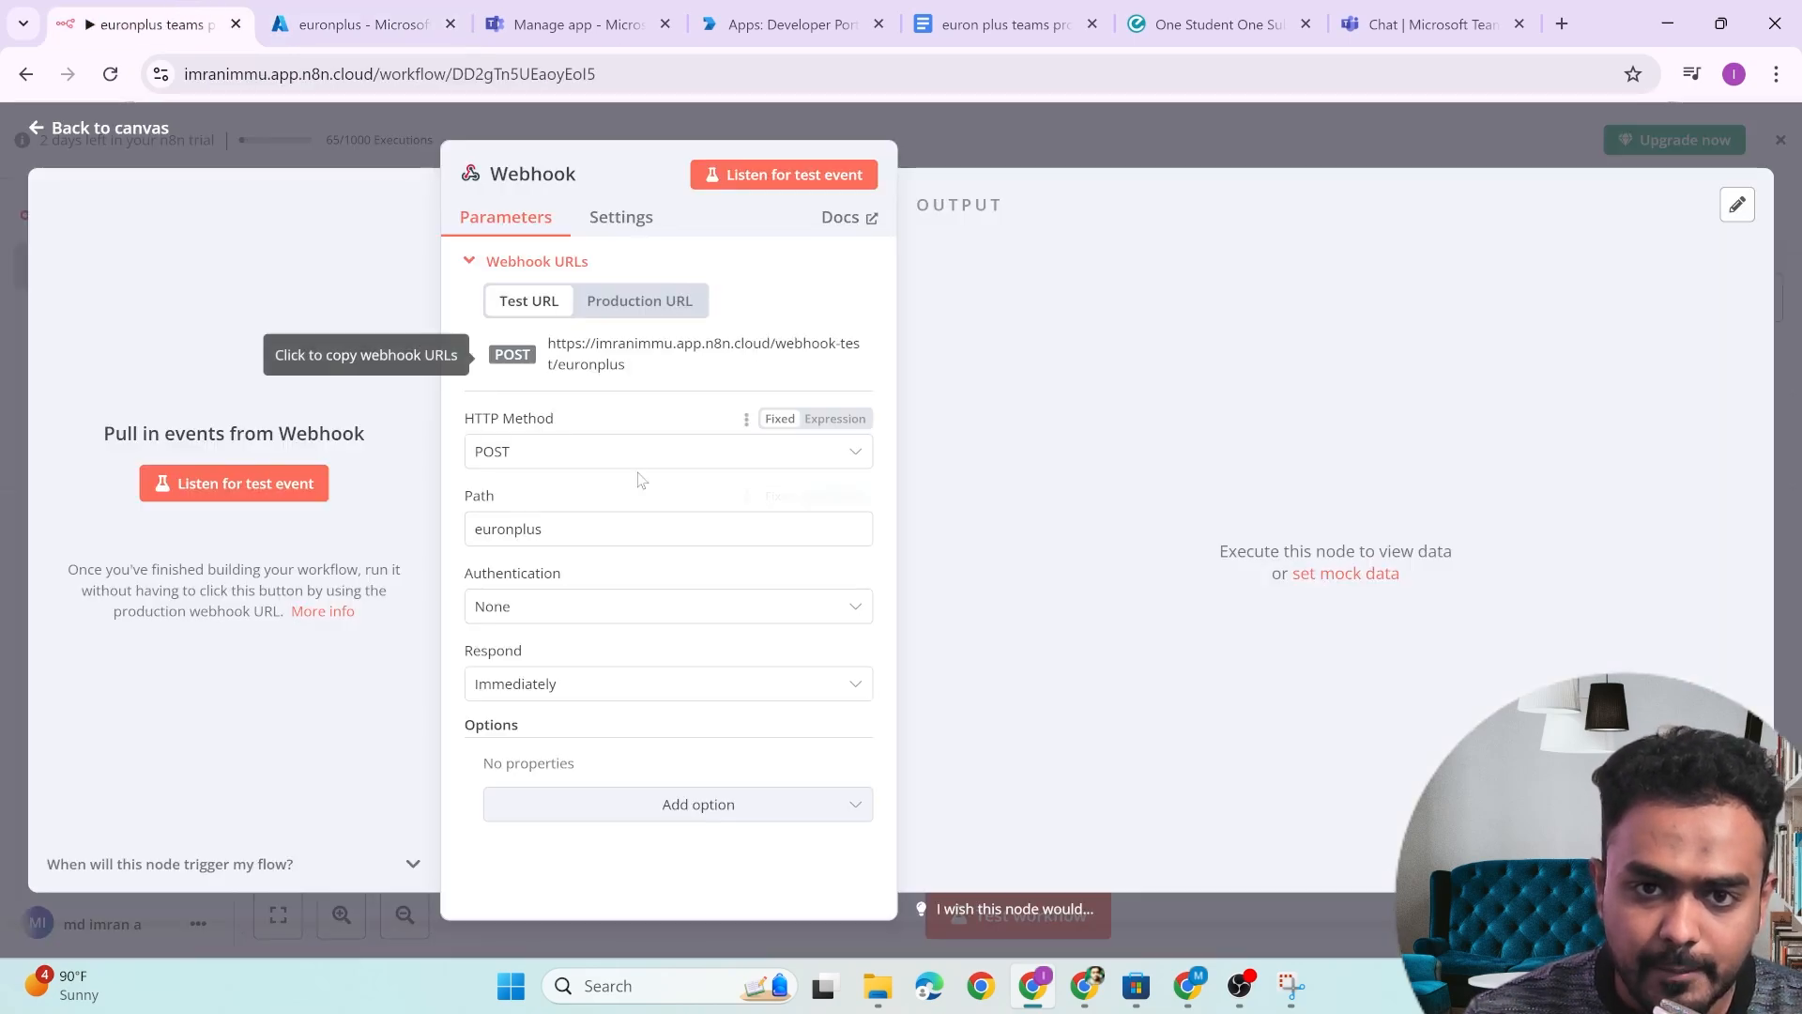
pyautogui.click(105, 134)
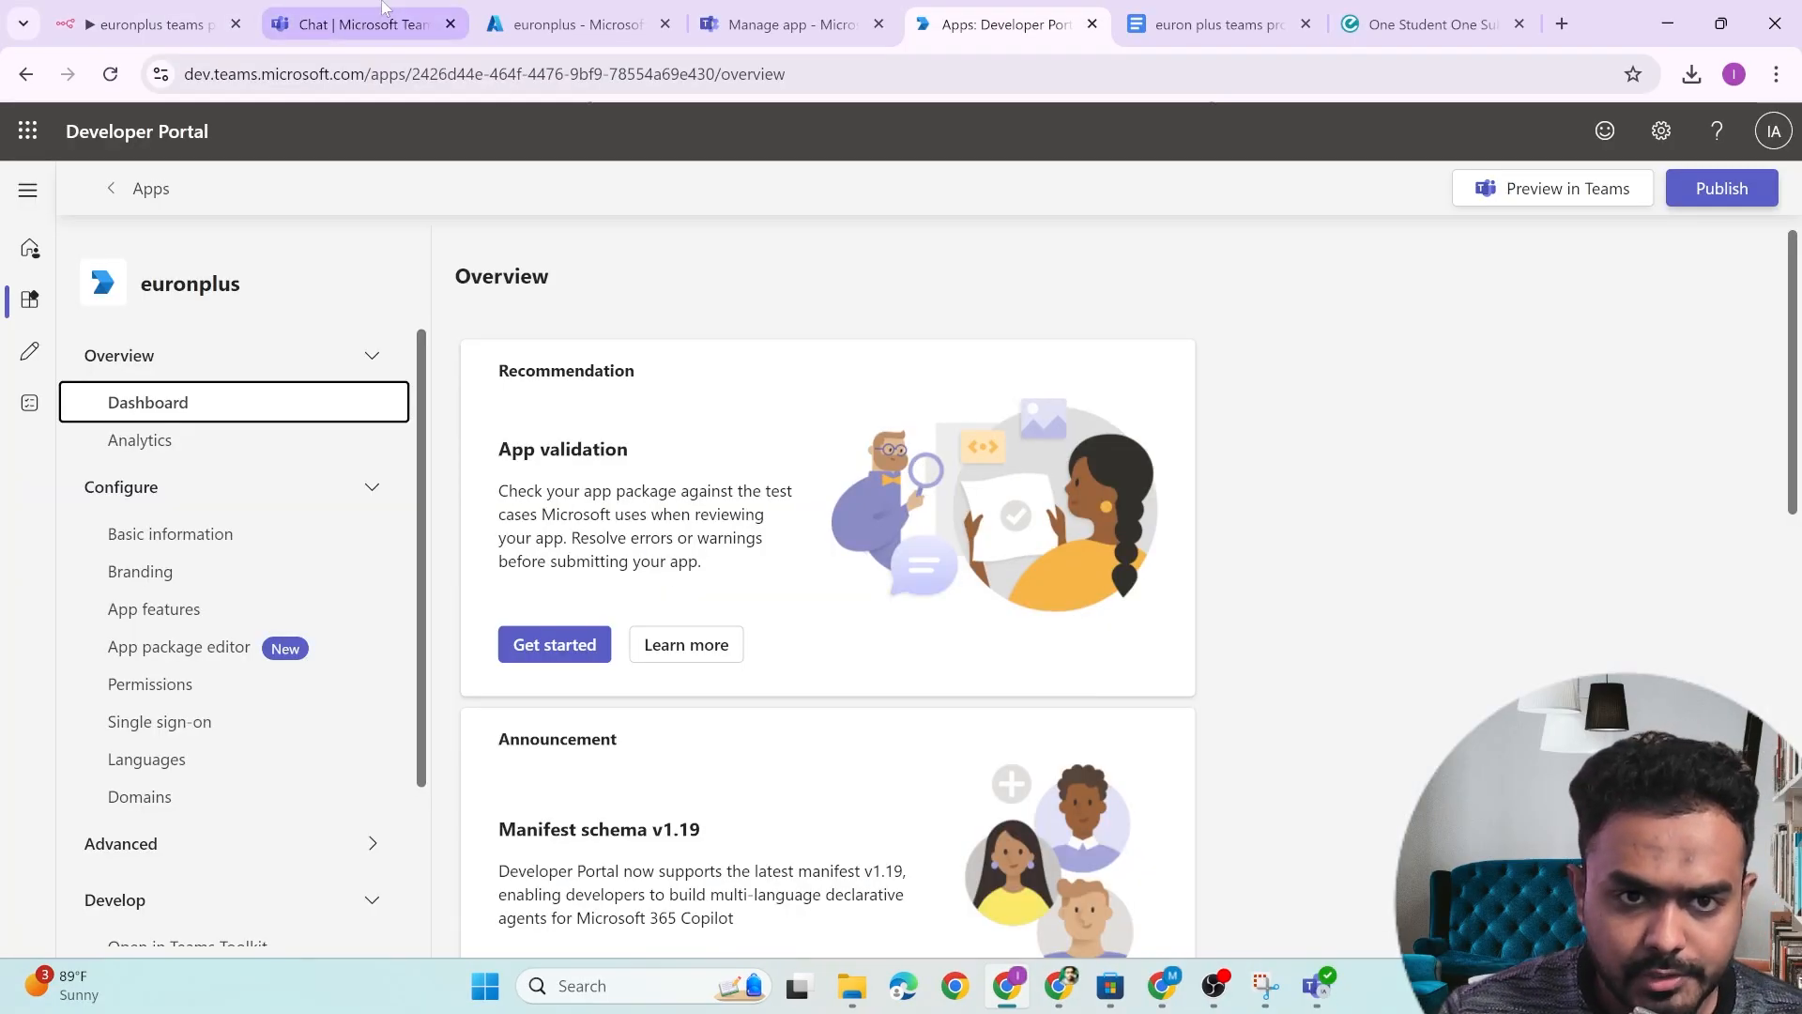
pyautogui.click(383, 11)
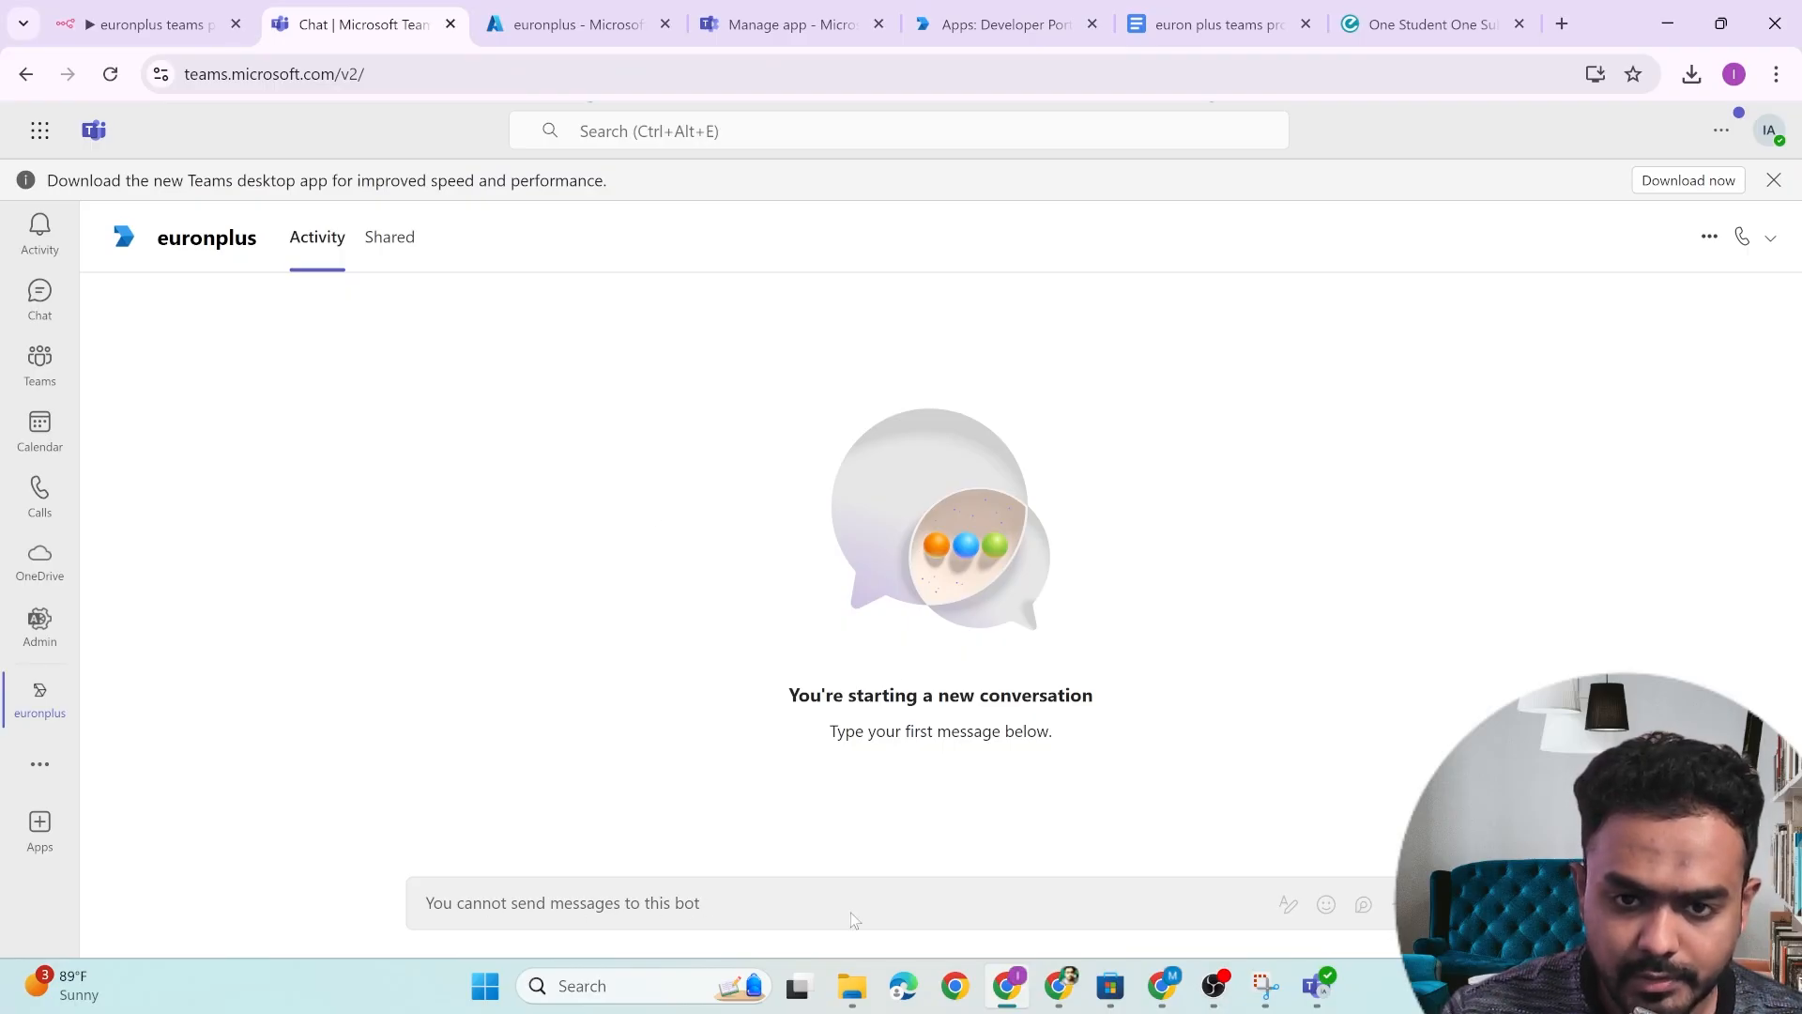
# Extract the euronplus (2) archive from Downloads into its own folder and open the extracted manifest file in Visual Studio Code
pyautogui.moveTo(852, 986)
pyautogui.click(943, 865)
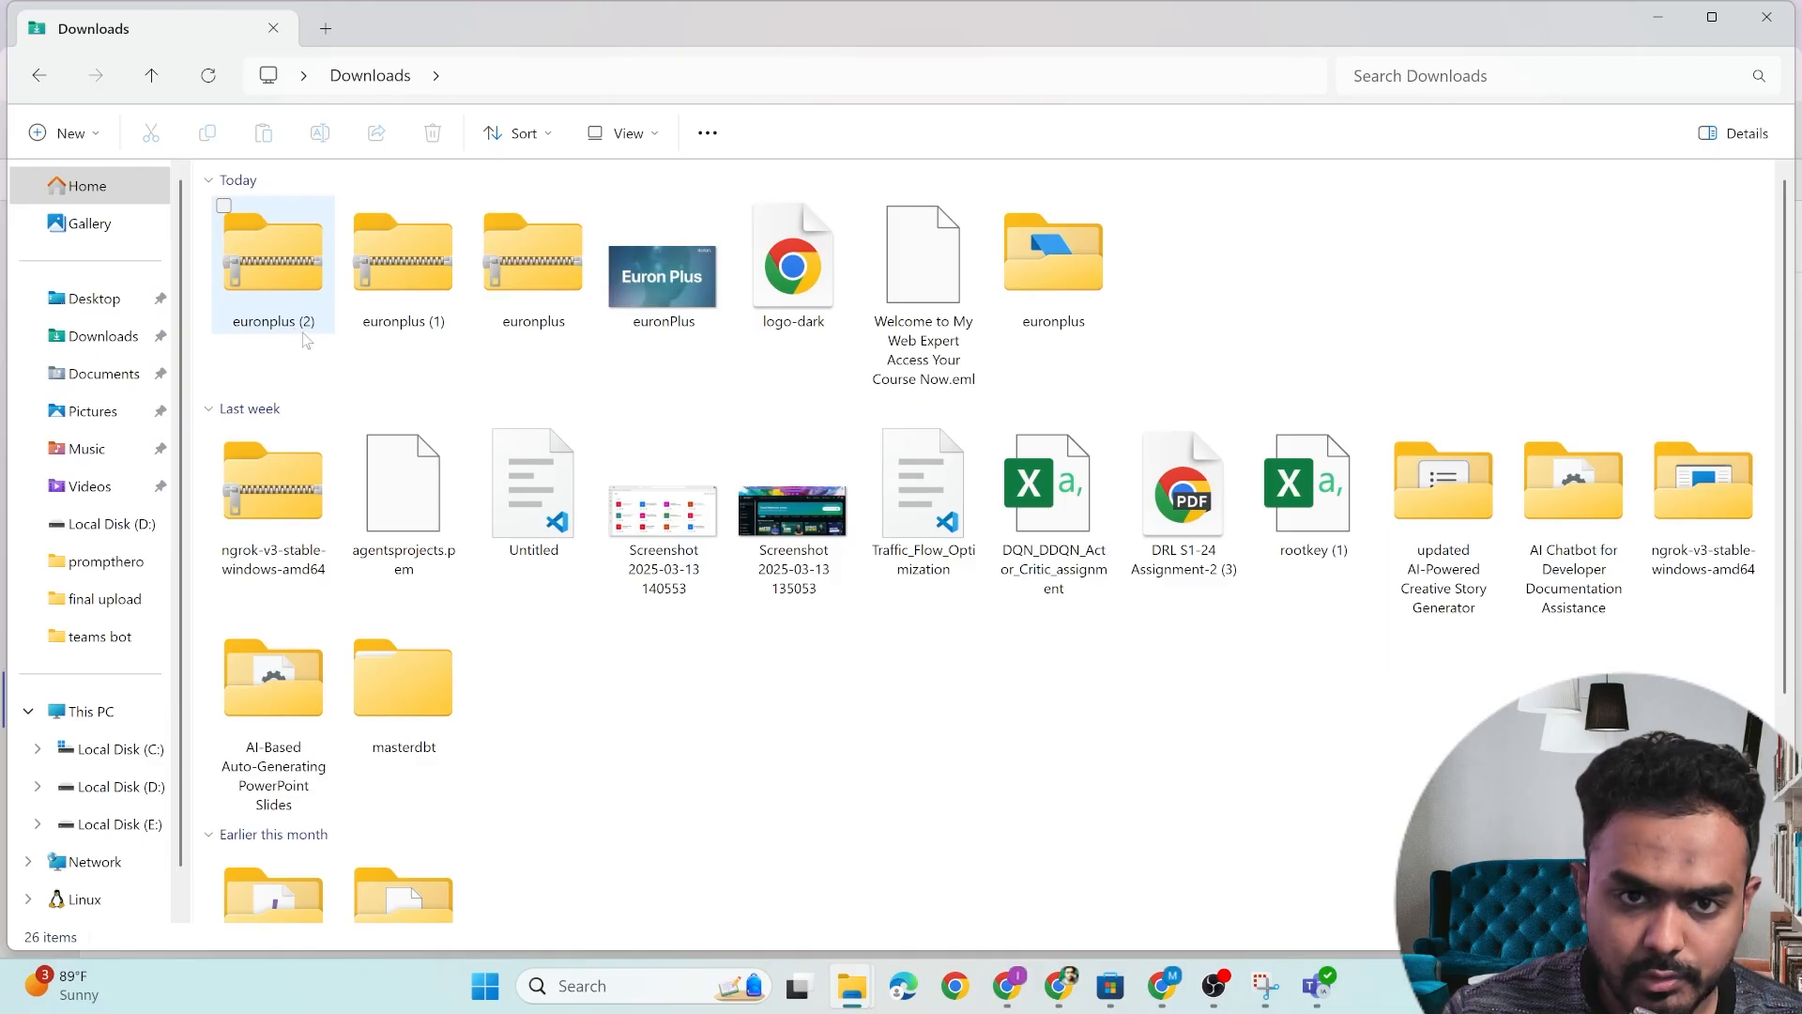
pyautogui.click(277, 317)
pyautogui.rightClick(278, 317)
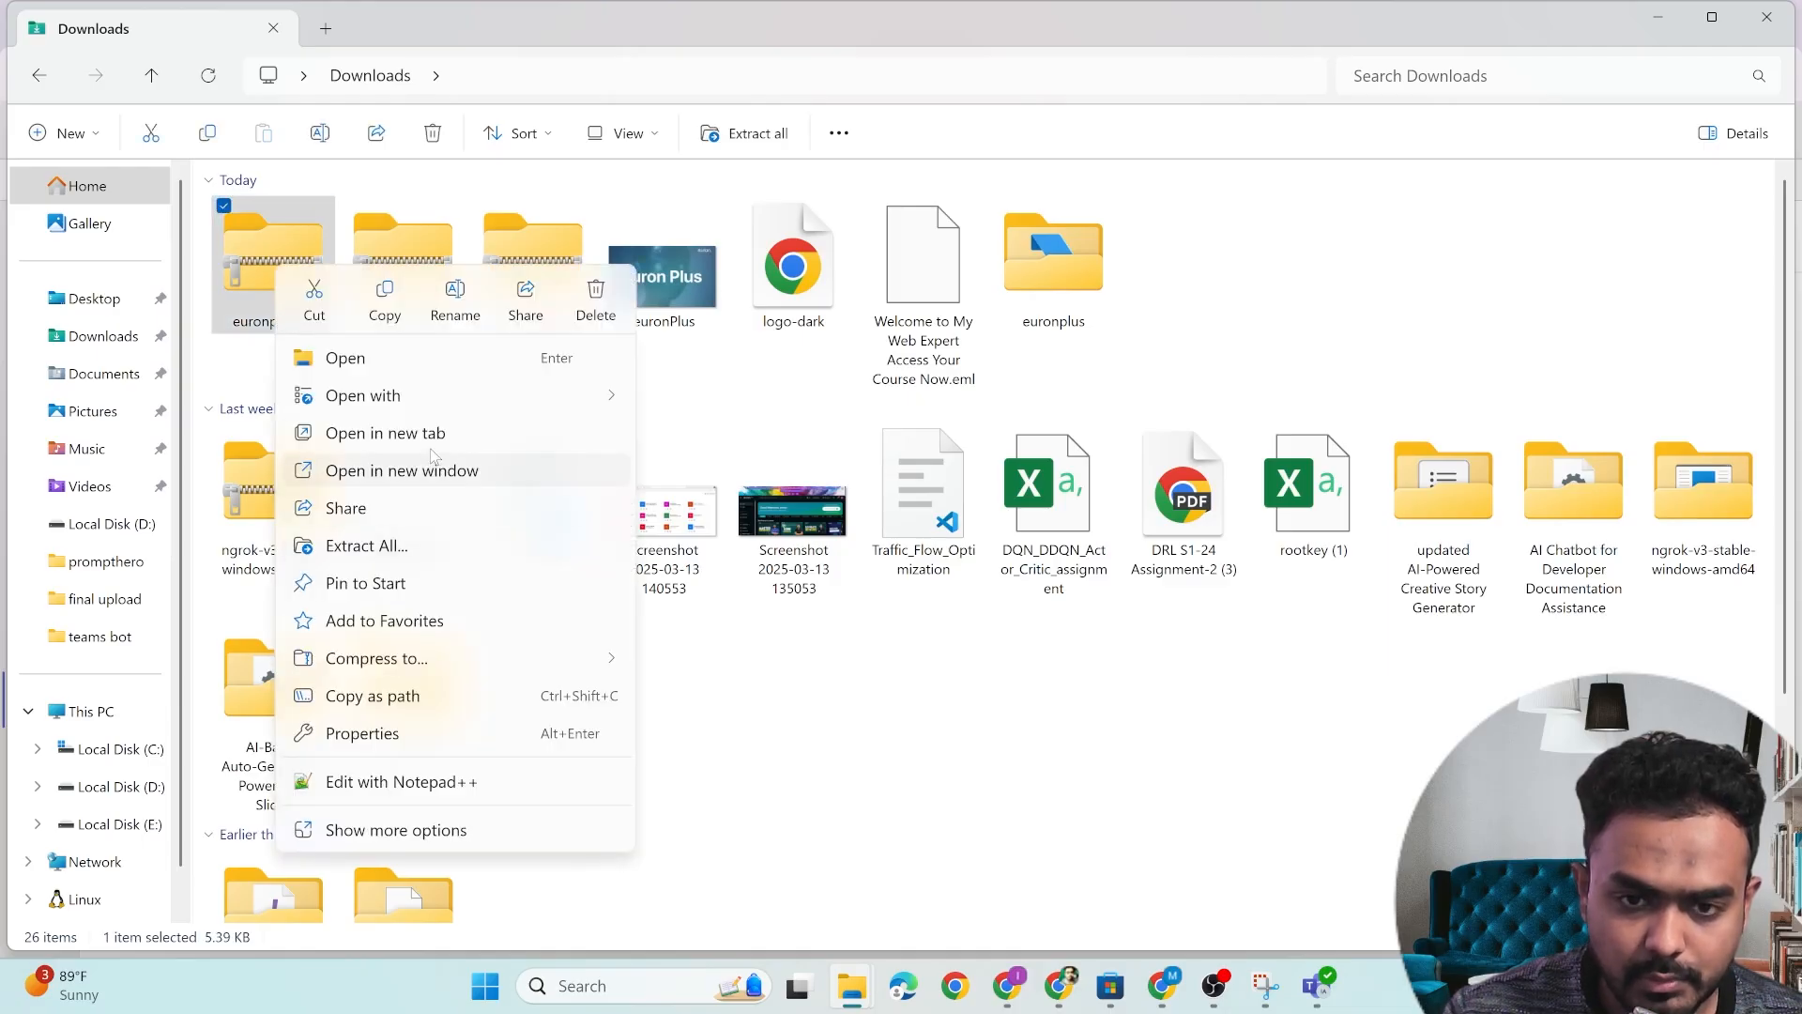
pyautogui.moveTo(460, 410)
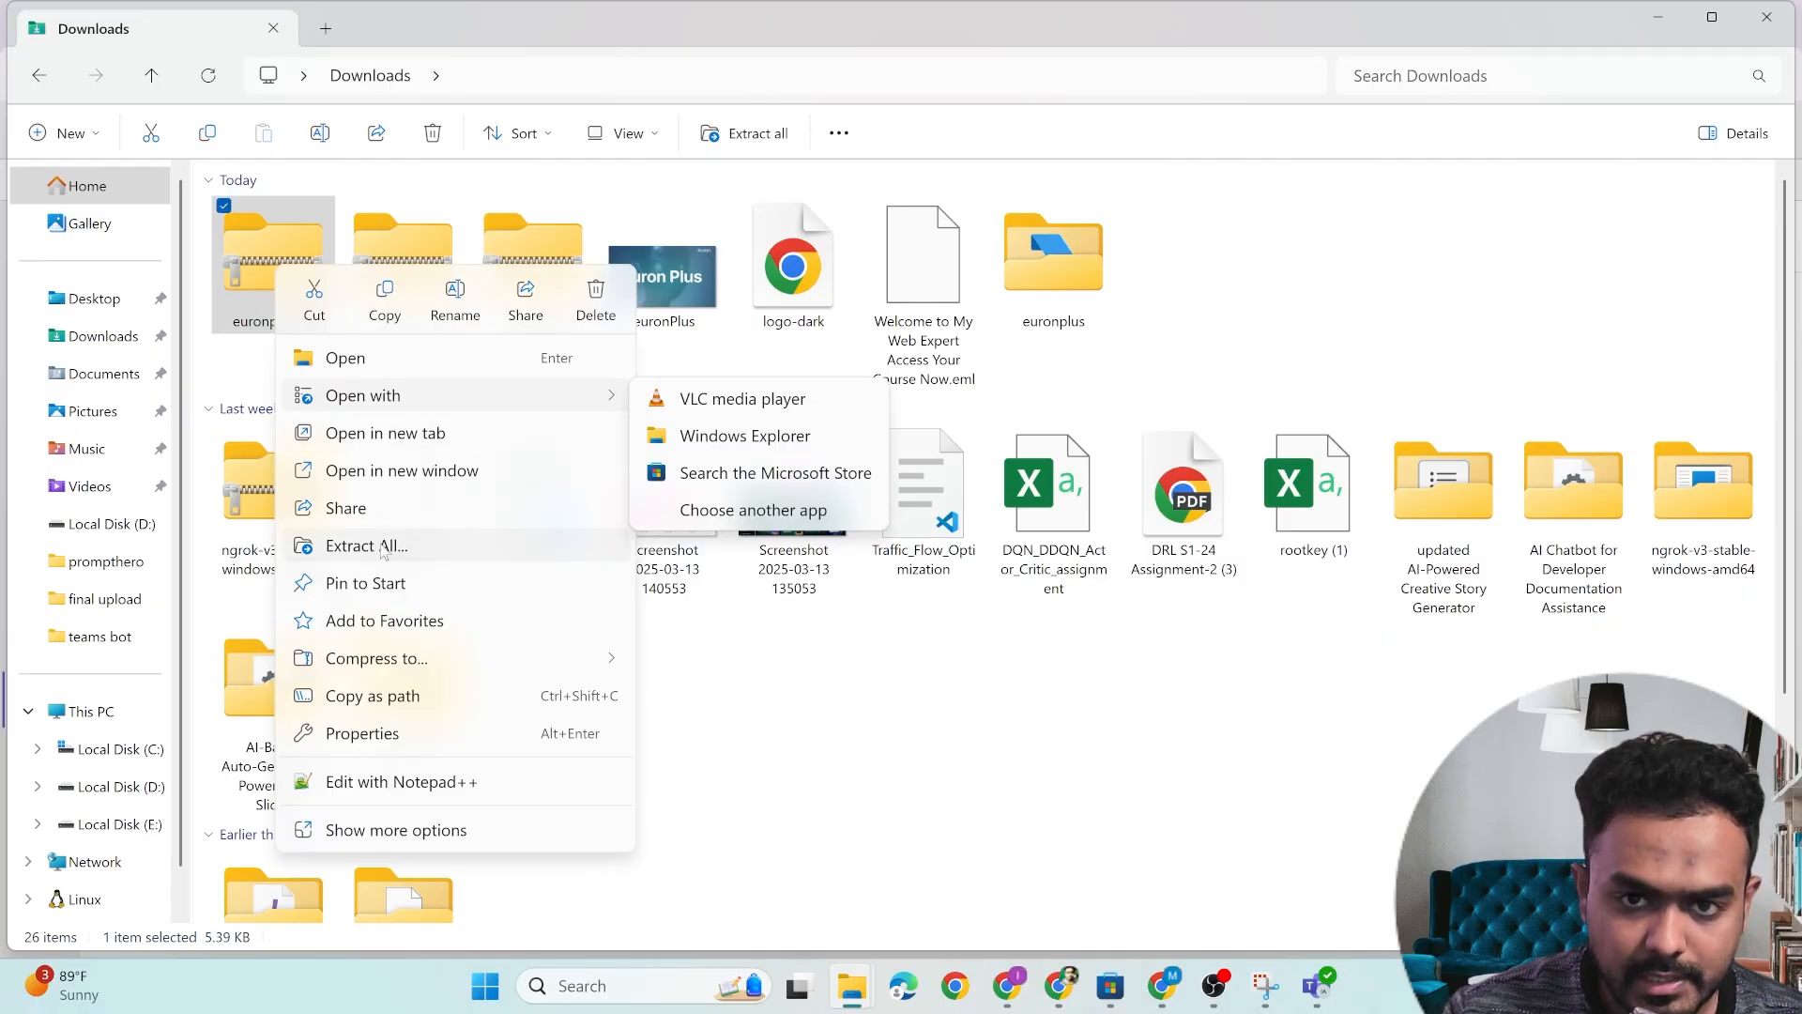
pyautogui.click(523, 553)
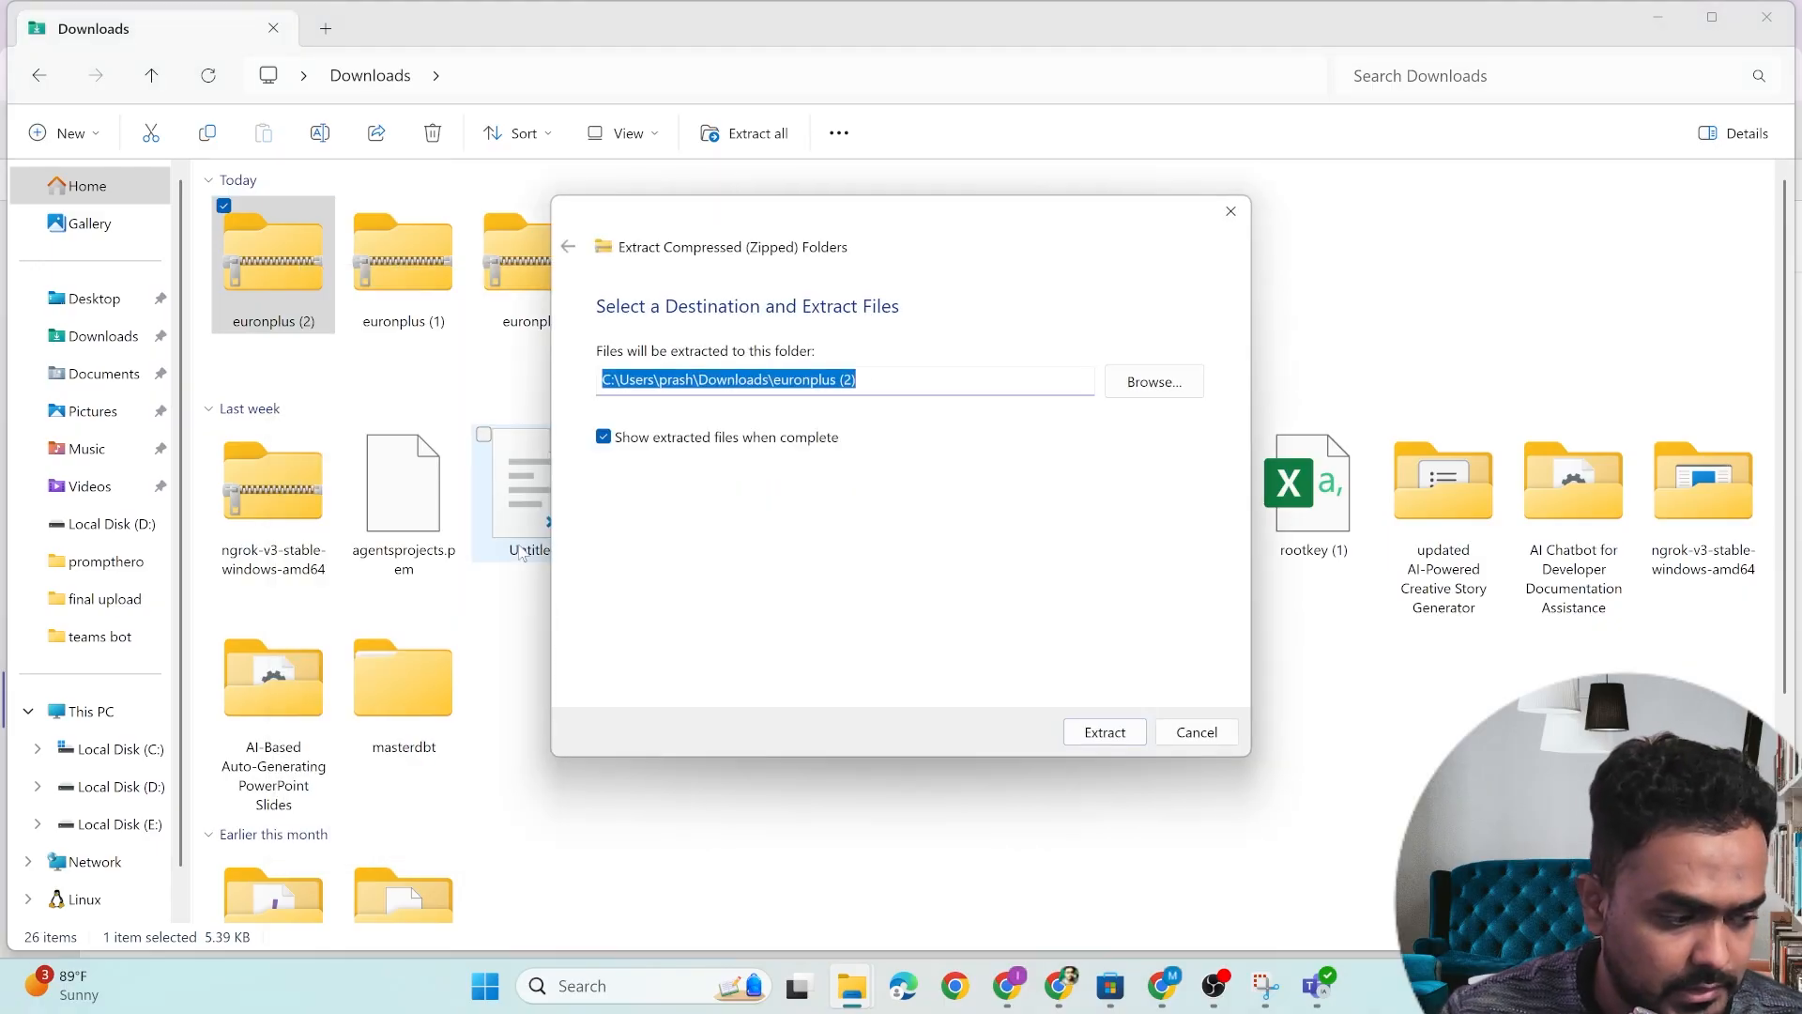
pyautogui.click(1092, 741)
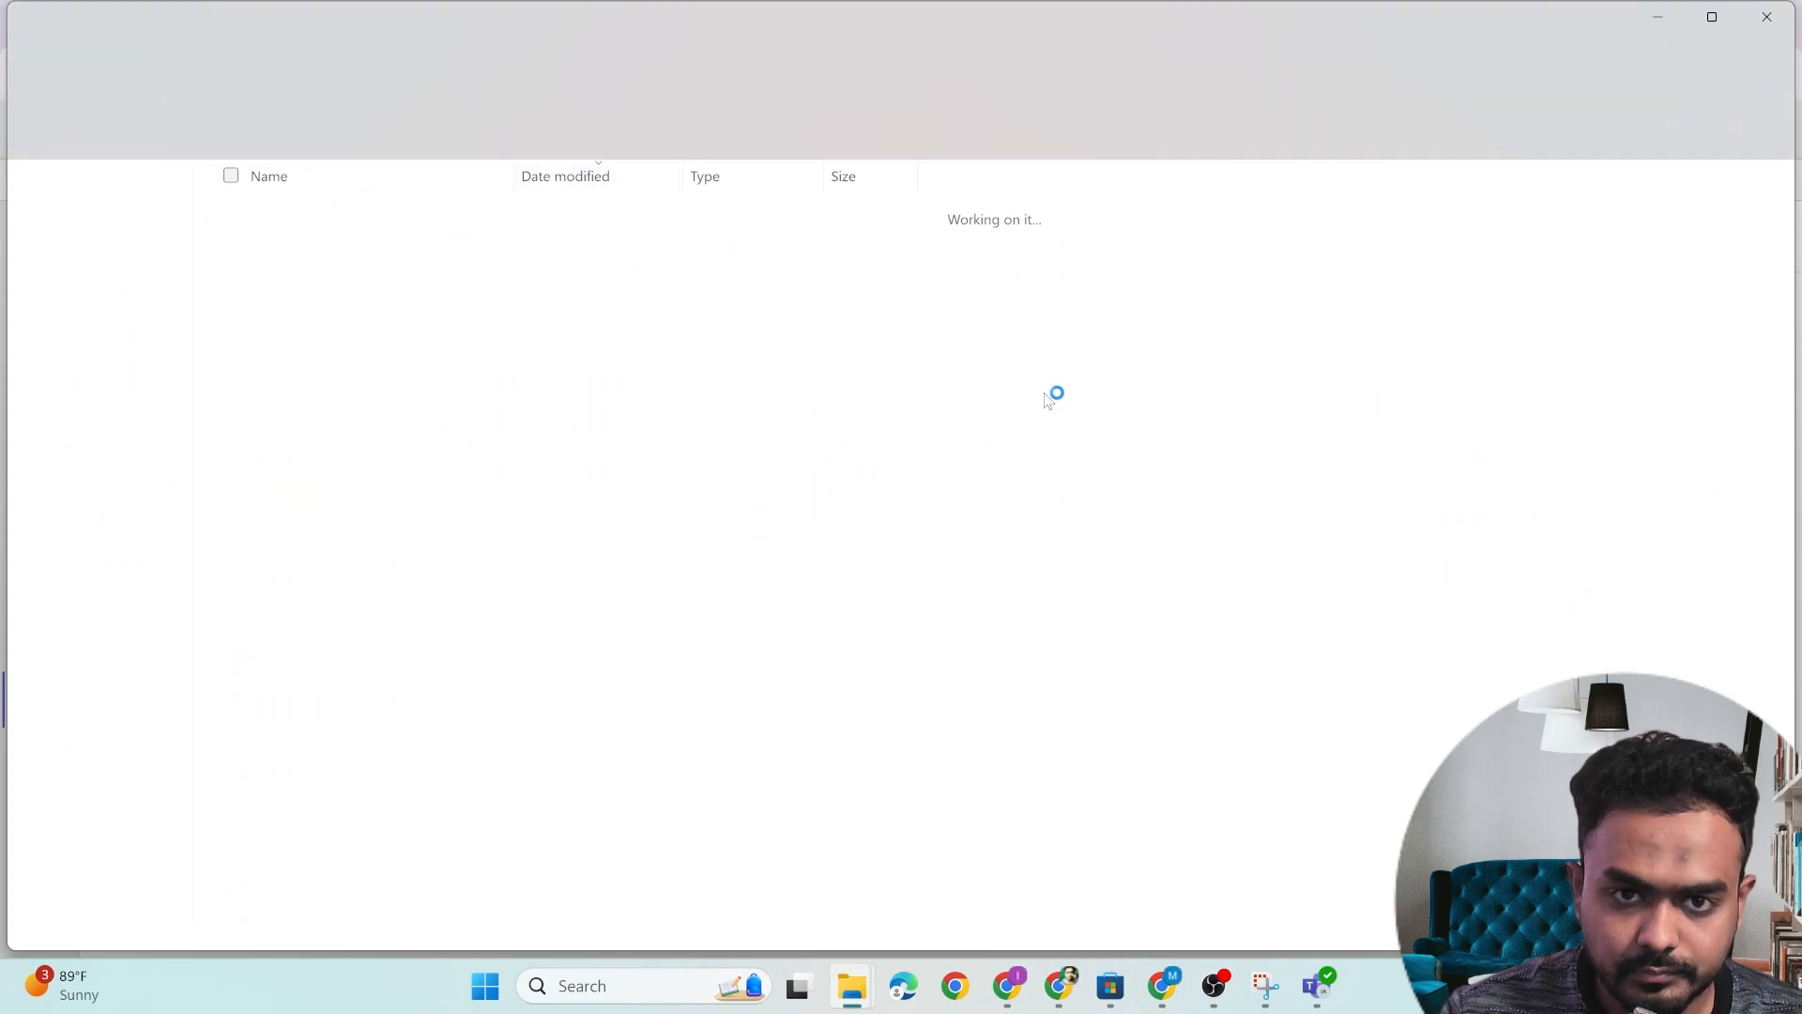
pyautogui.click(407, 282)
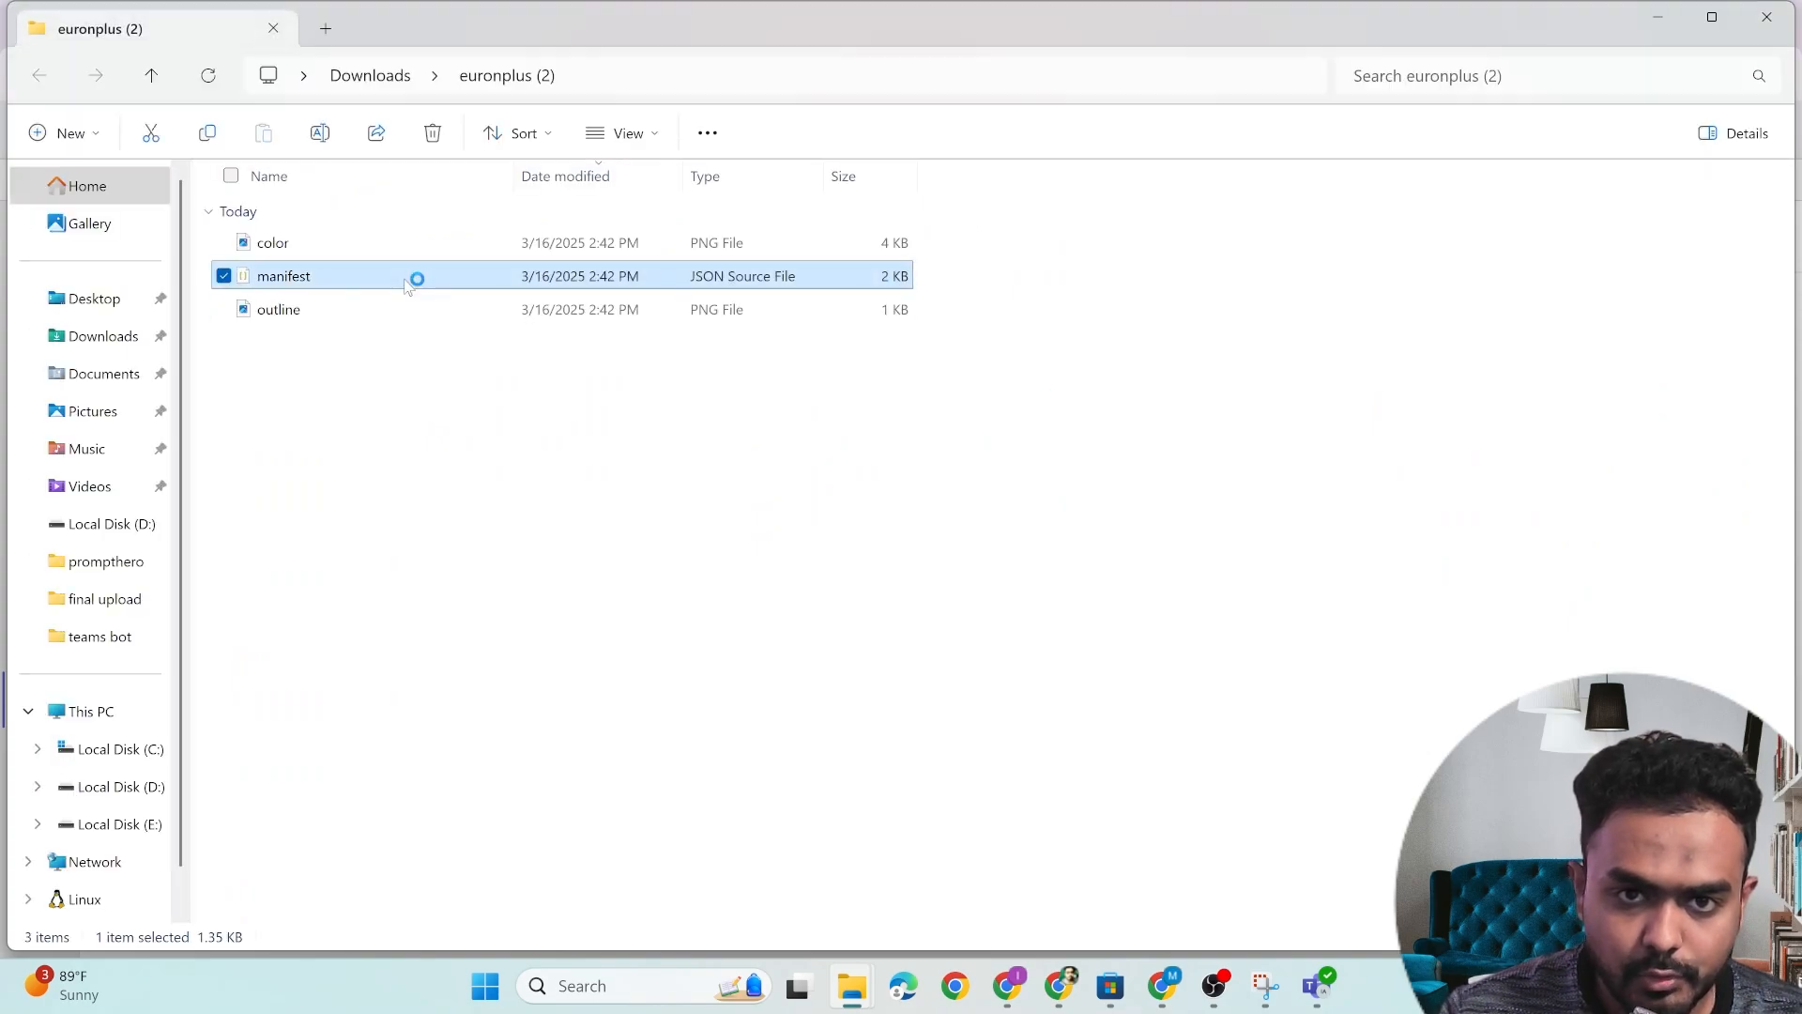
pyautogui.doubleClick(407, 282)
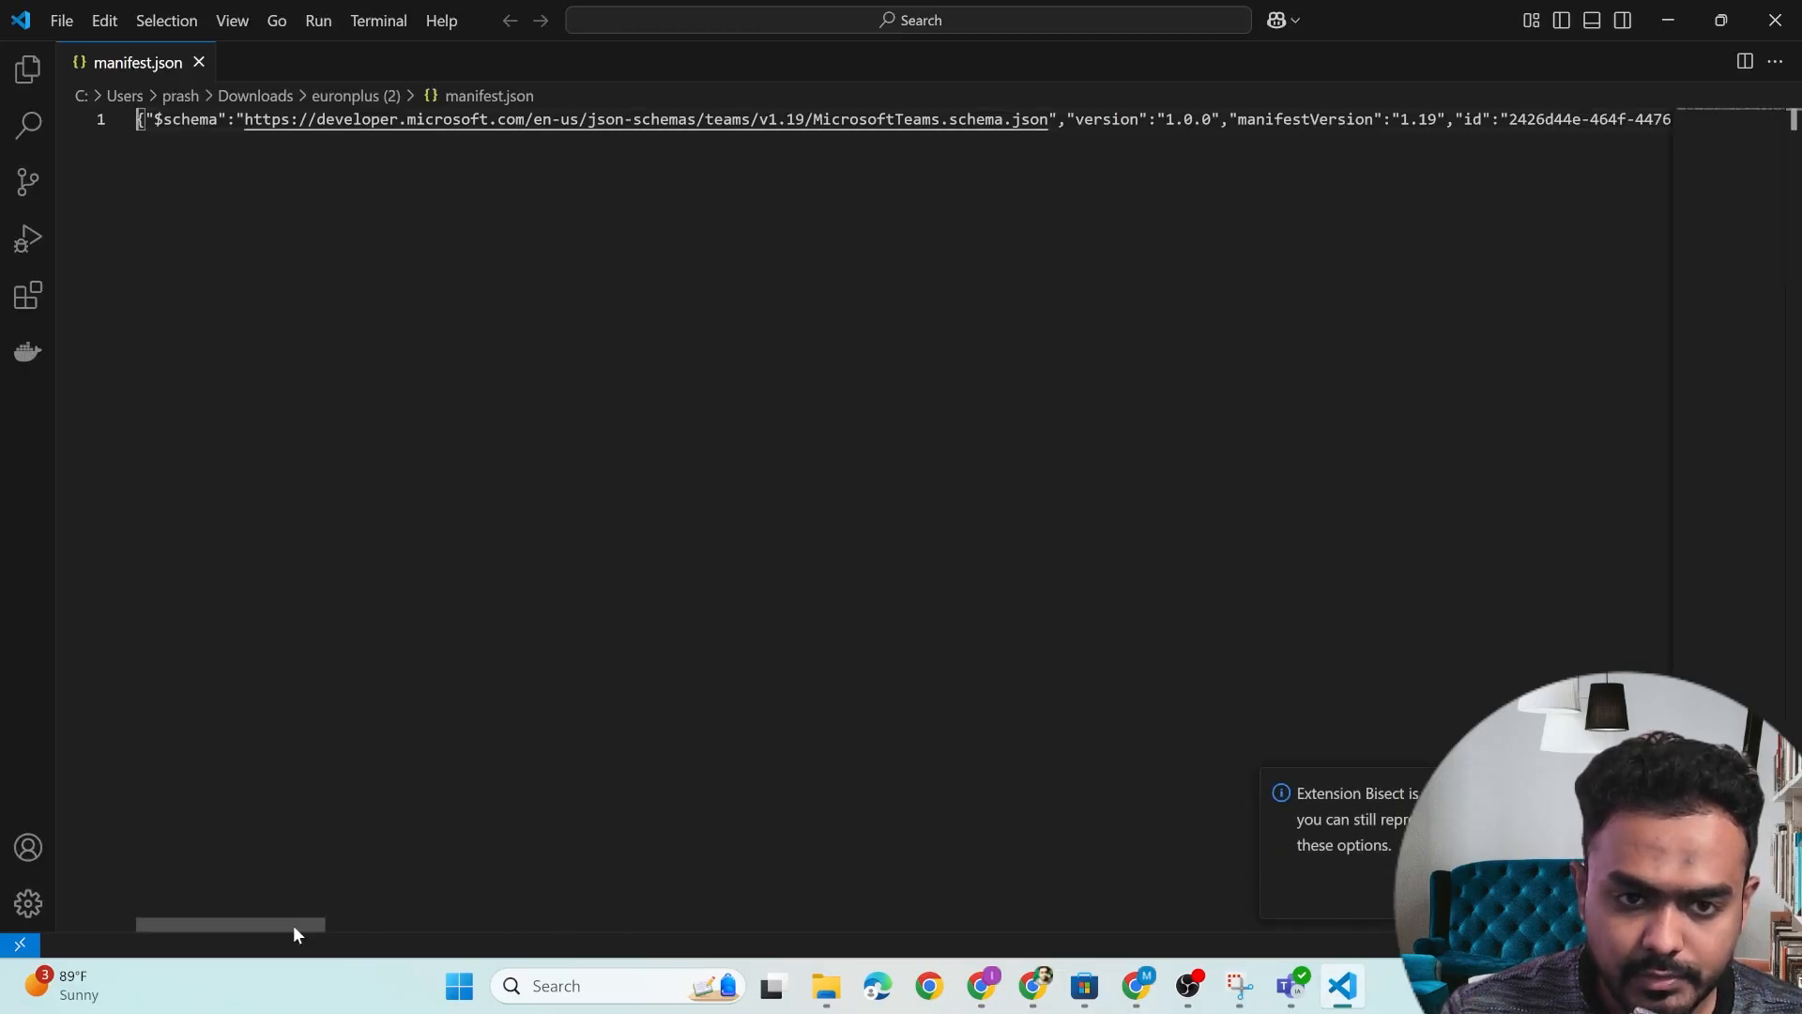
# In the bots section of manifest.json, set isNotificationOnly to false and save the file
pyautogui.moveTo(293, 926); pyautogui.dragTo(1043, 931)
pyautogui.hscroll(5, 1220, 925)
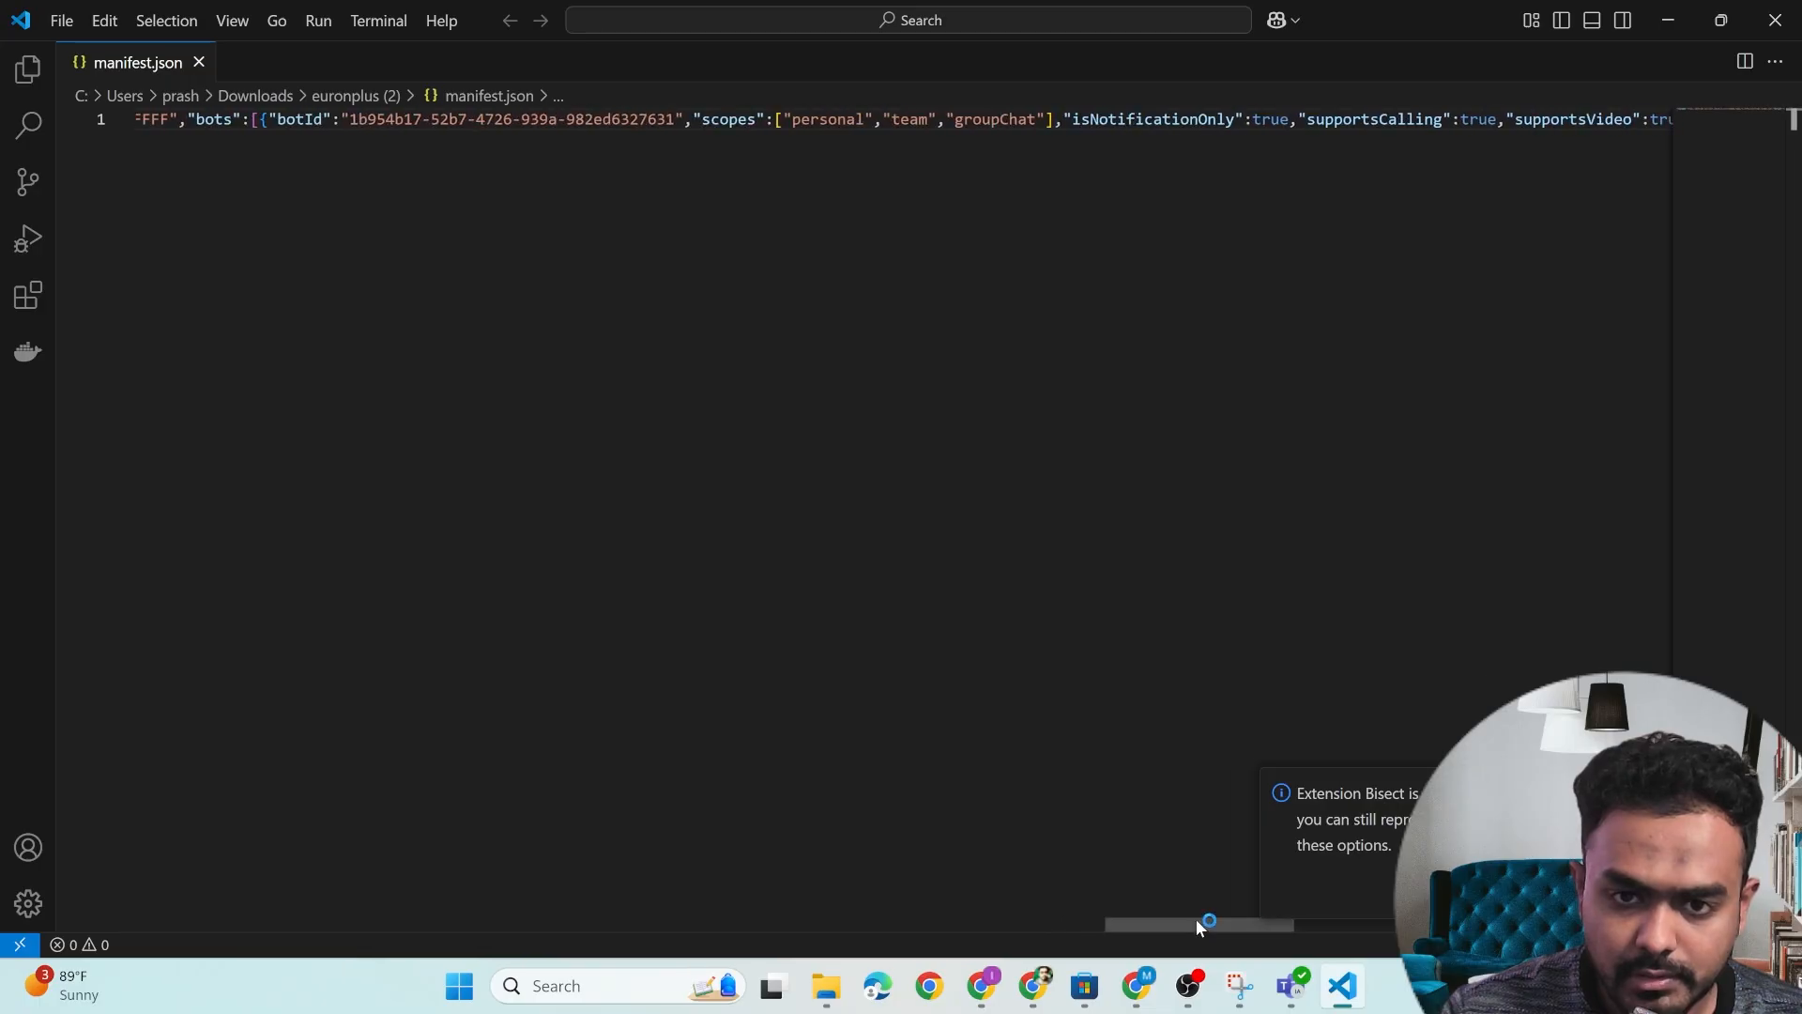
pyautogui.hscroll(3, 1173, 927)
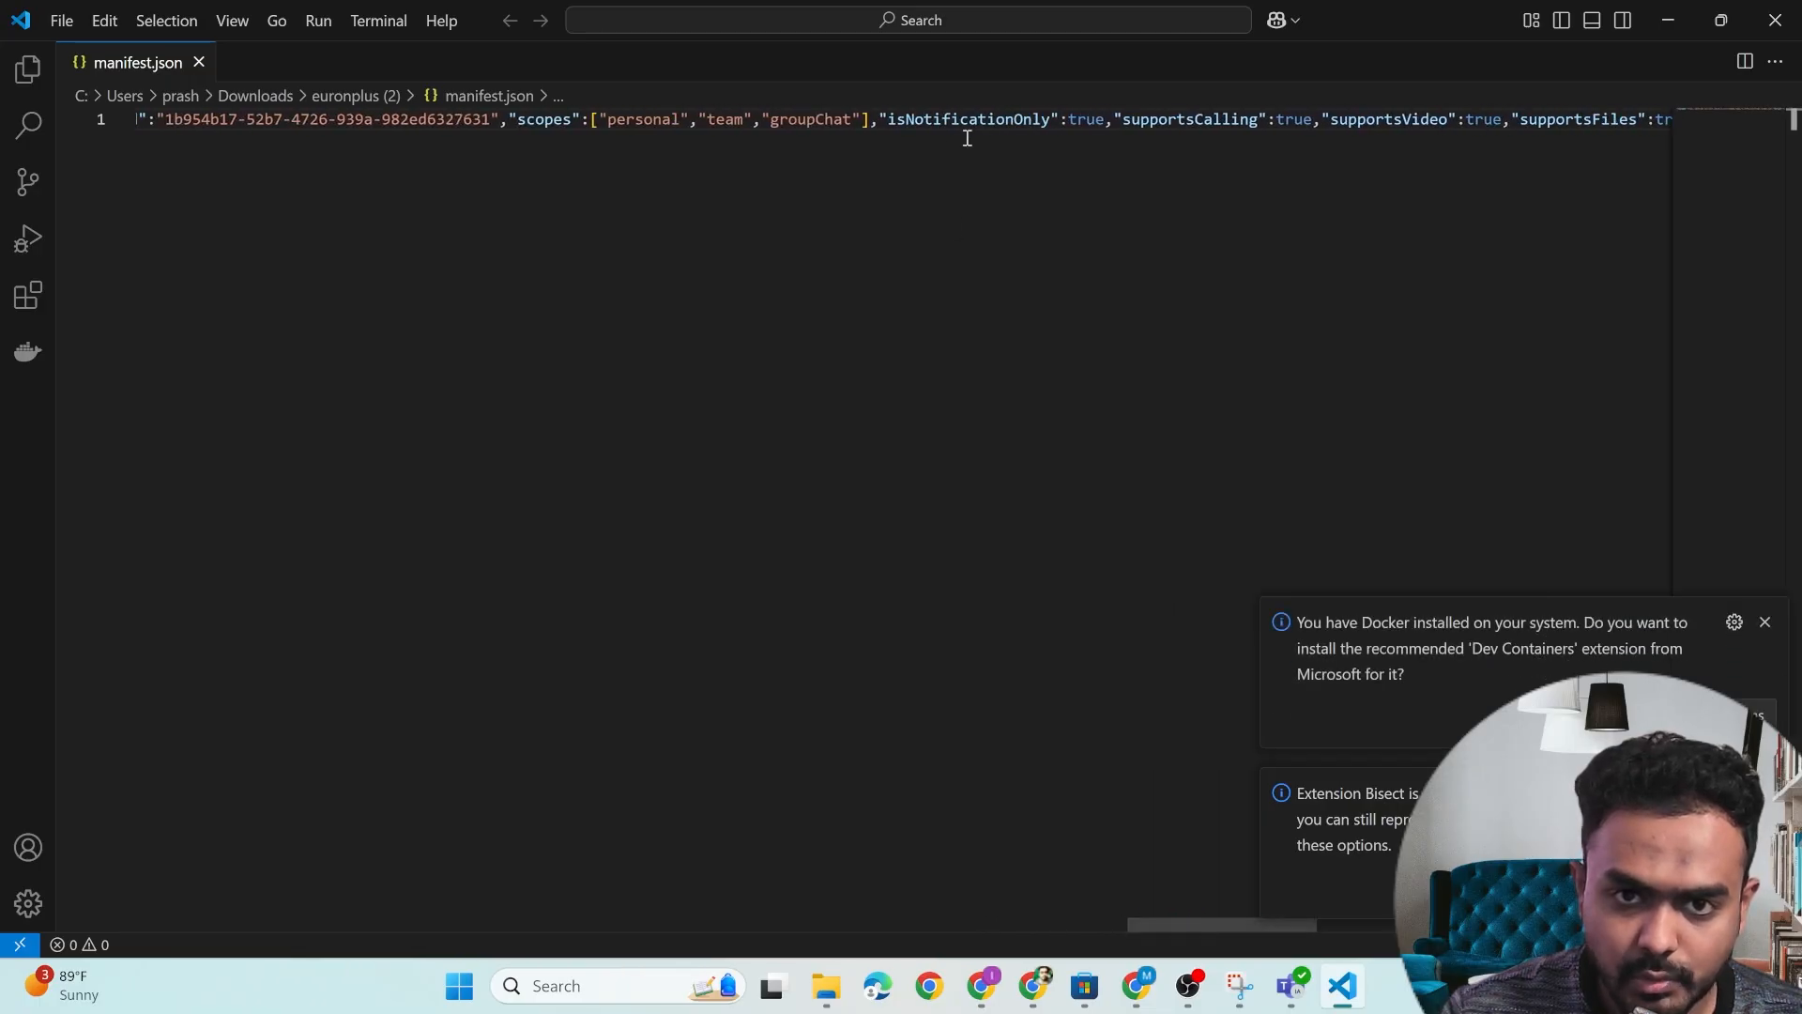
pyautogui.click(1104, 123)
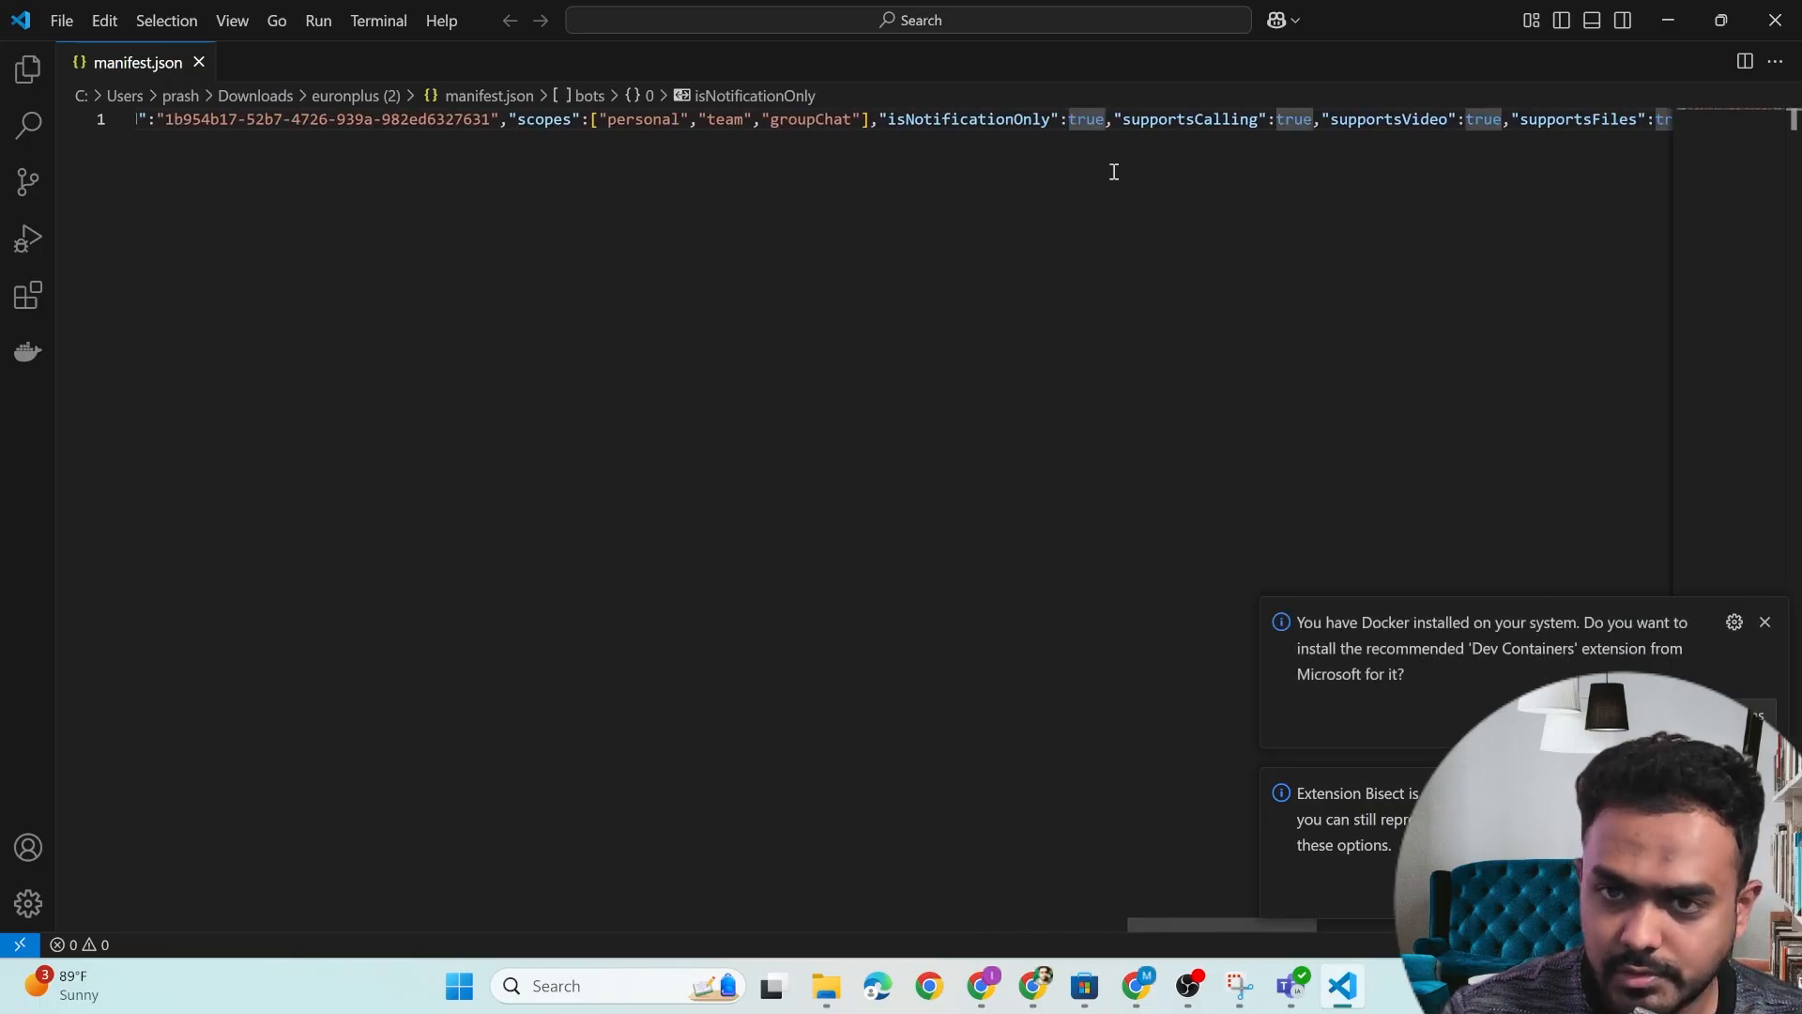
pyautogui.press('BackSpace')
pyautogui.press('BackSpace')
pyautogui.press('BackSpace')
pyautogui.press('BackSpace')
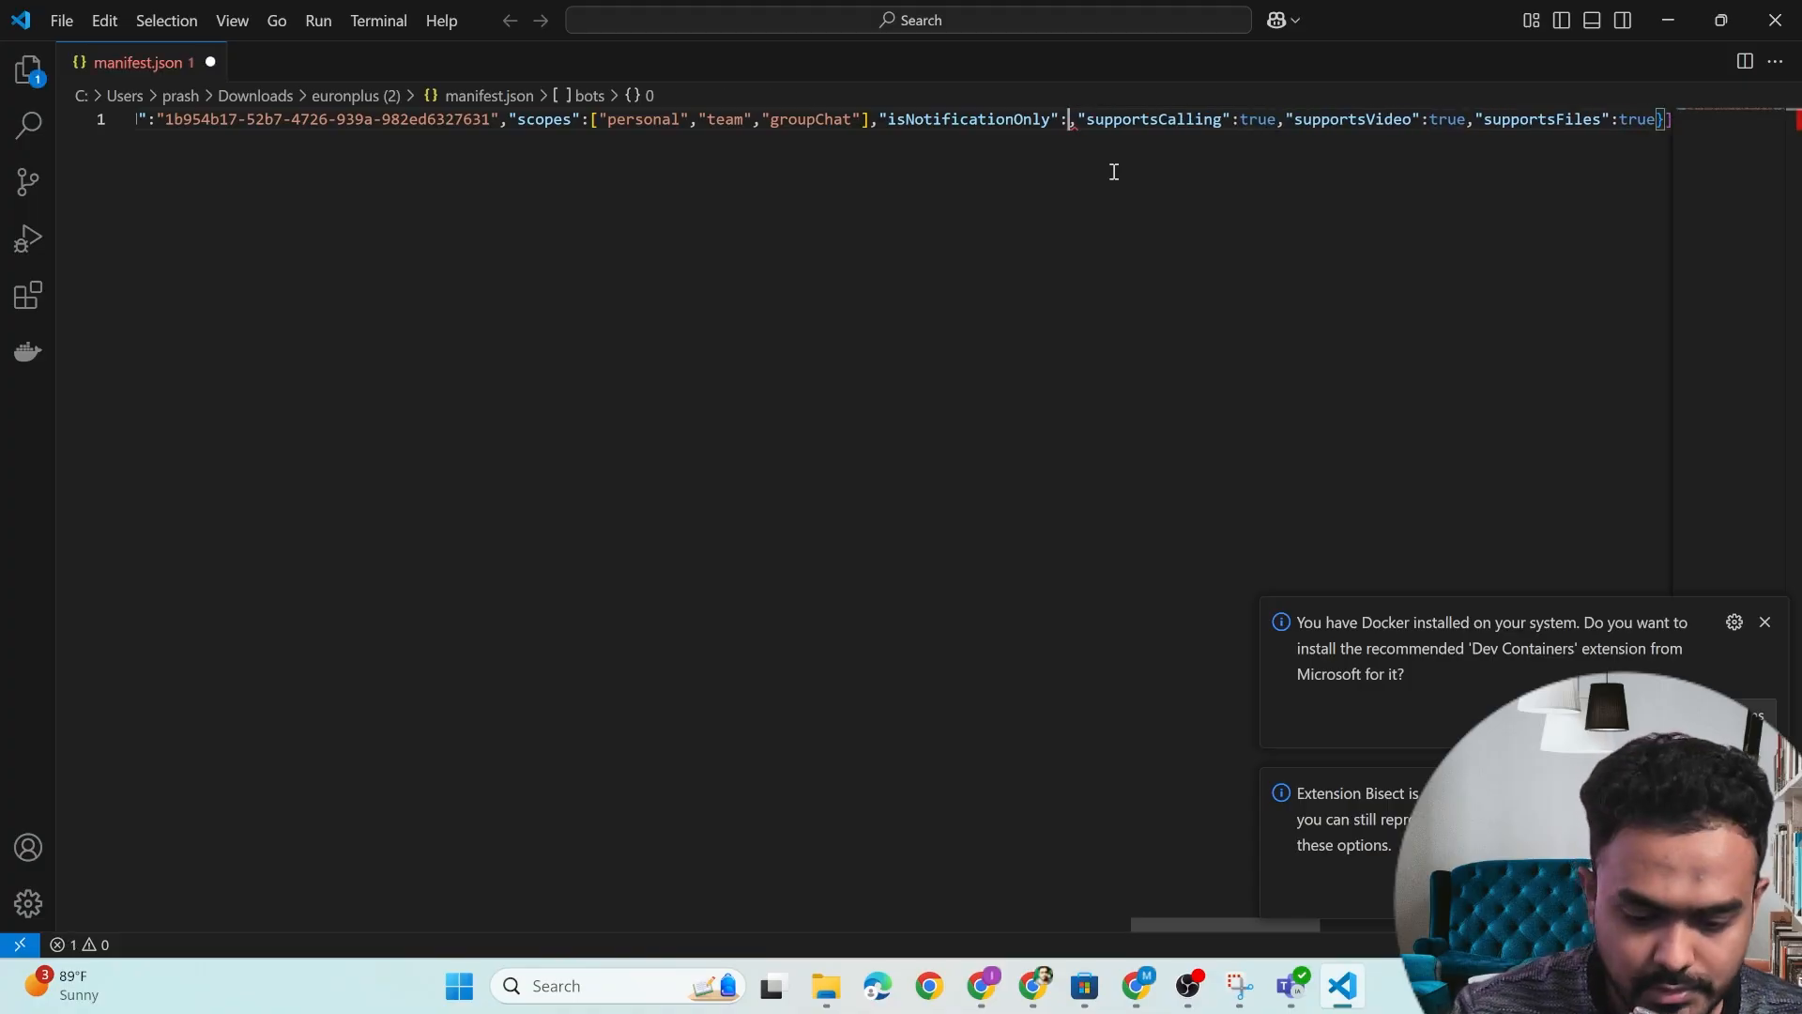
pyautogui.write('false')
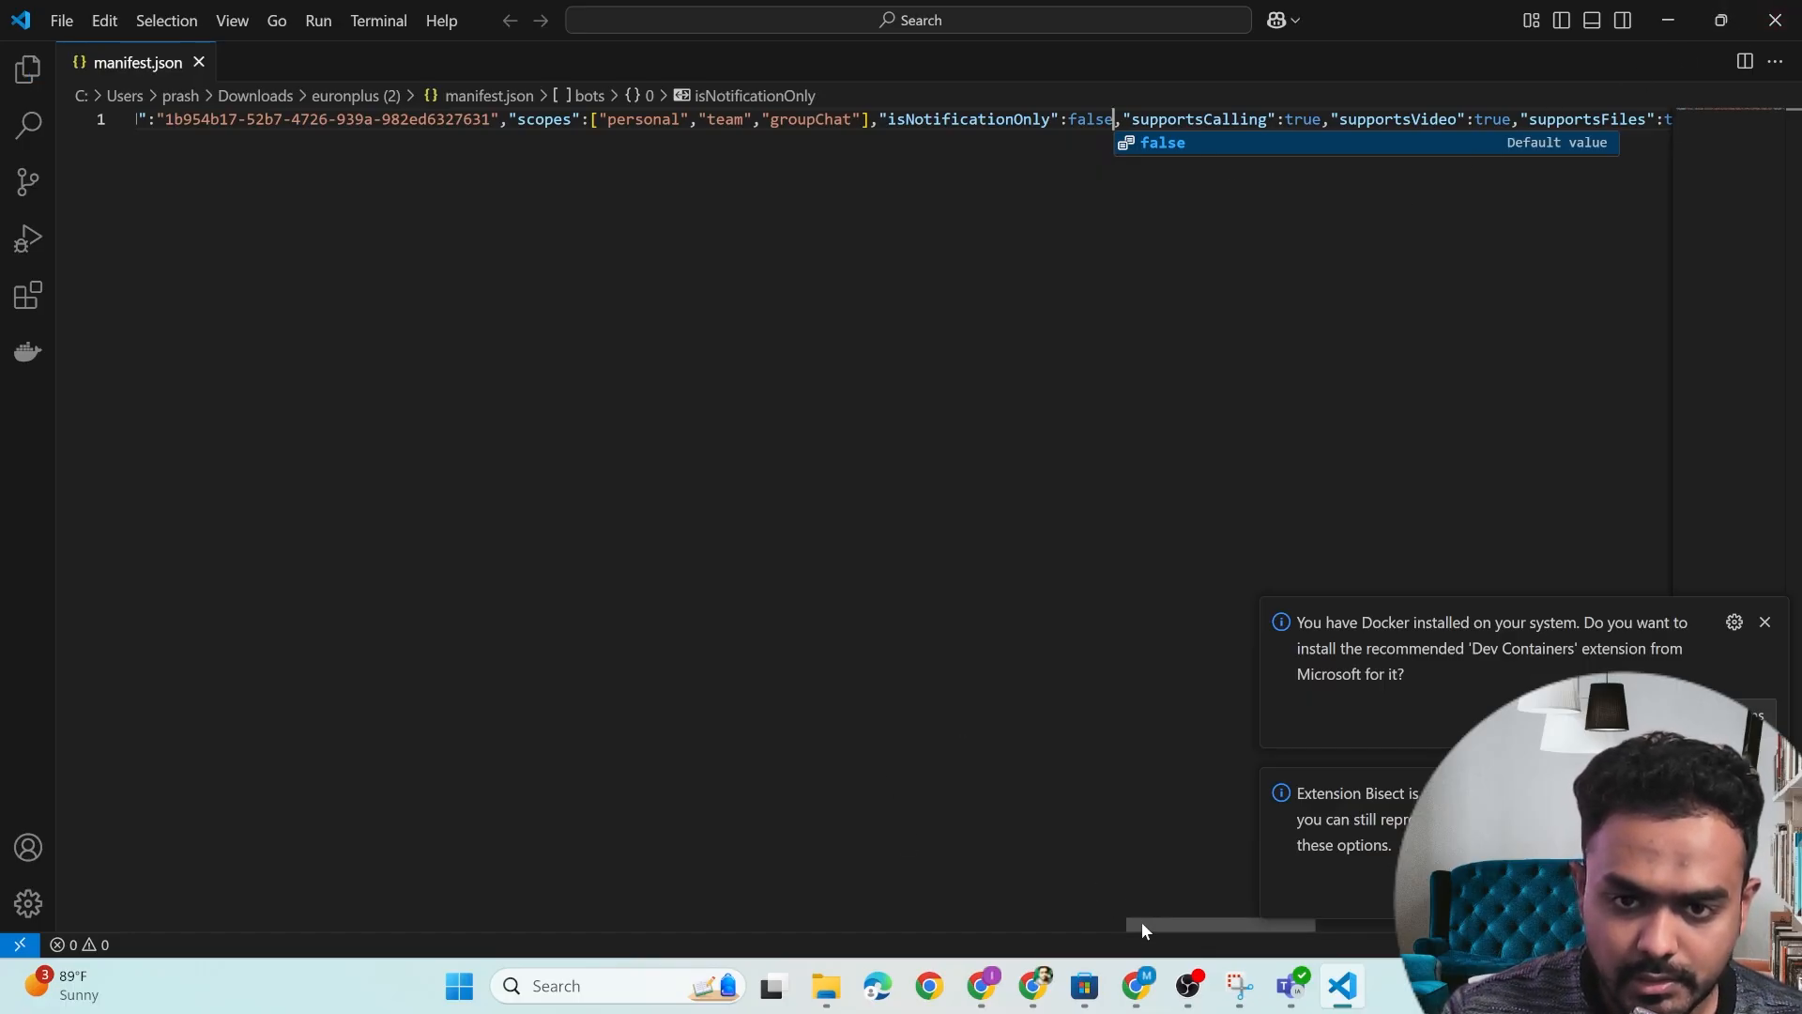
# Set the manifest's version to 2.0.0, save the file and close the editor
pyautogui.moveTo(1140, 923); pyautogui.dragTo(99, 924)
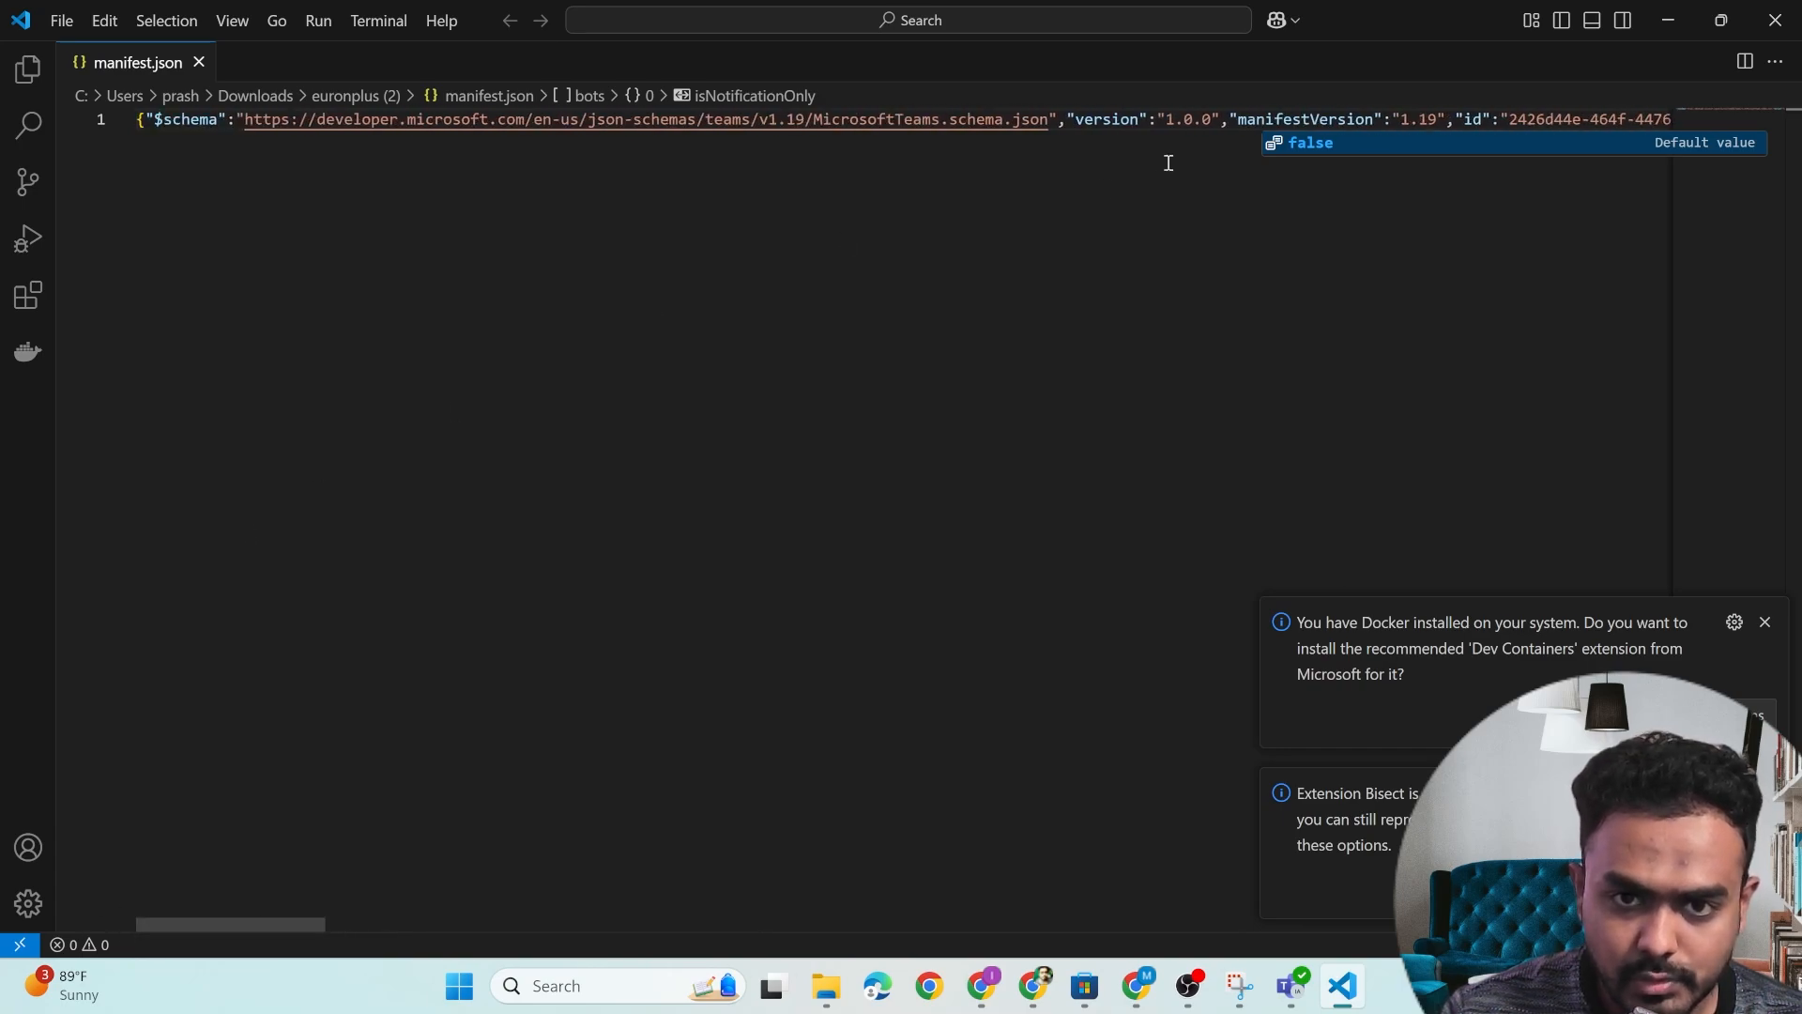
pyautogui.click(1179, 120)
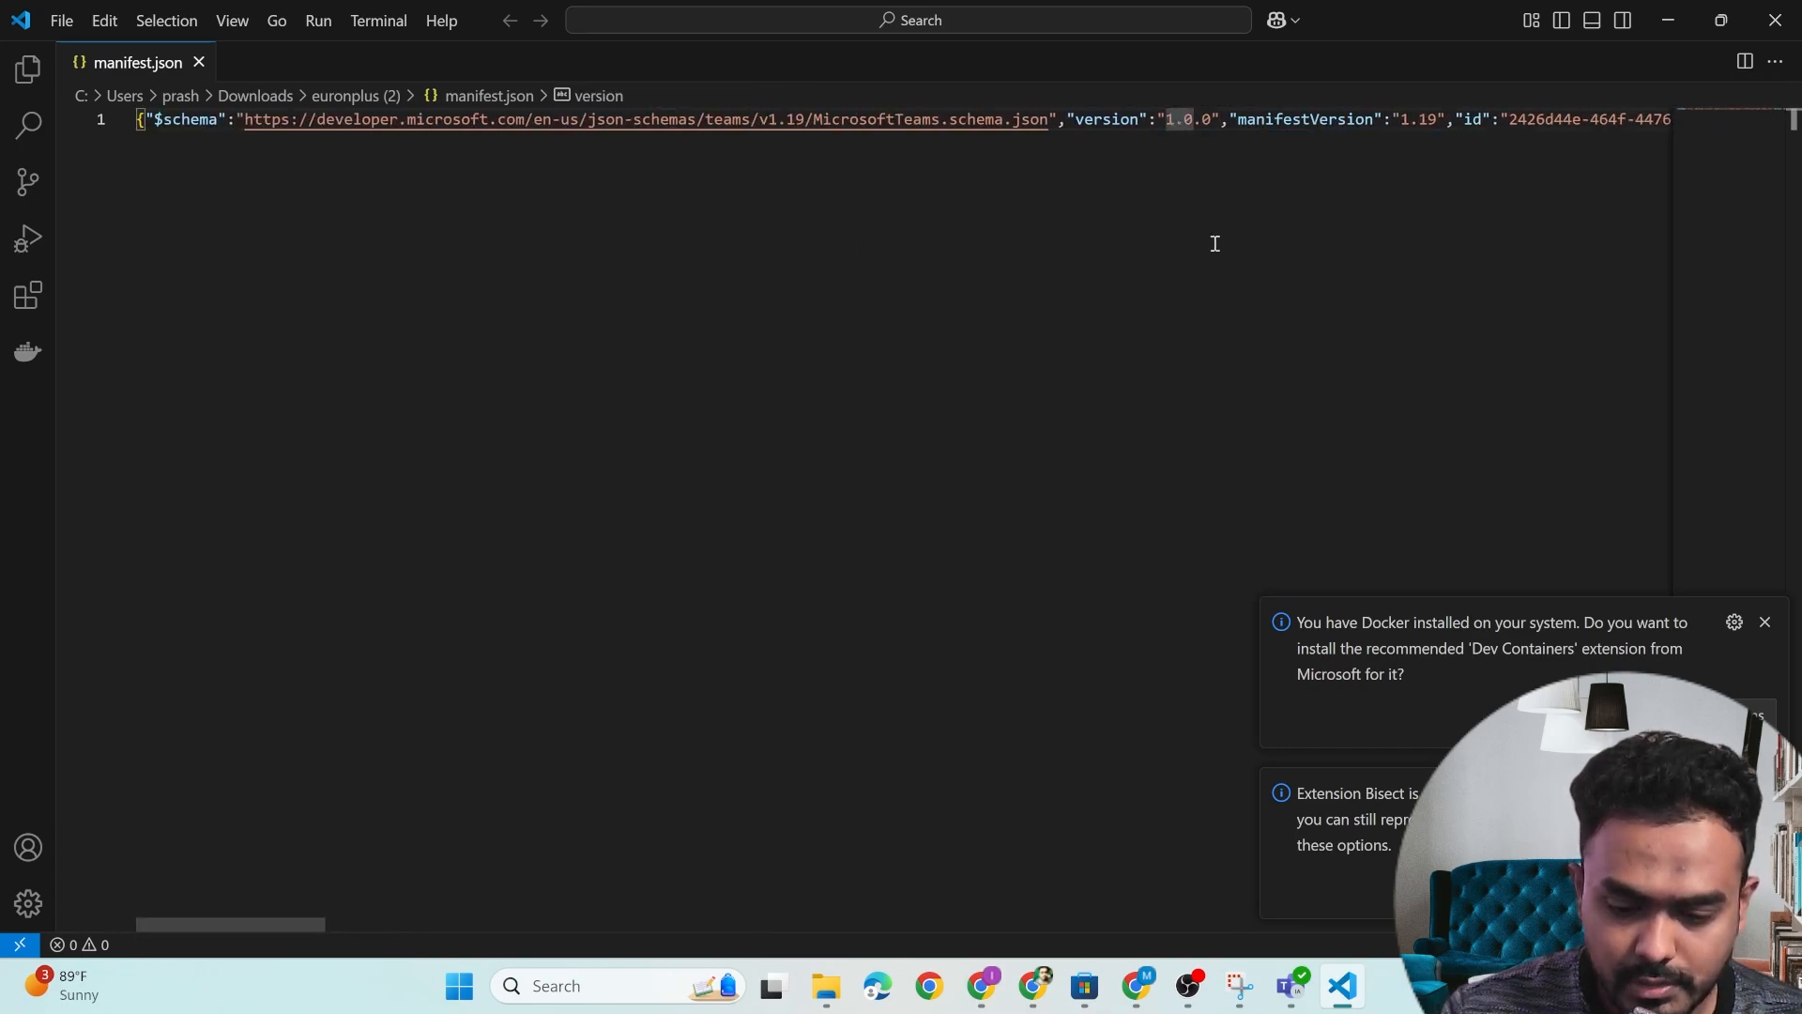
pyautogui.press('BackSpace')
pyautogui.write('2')
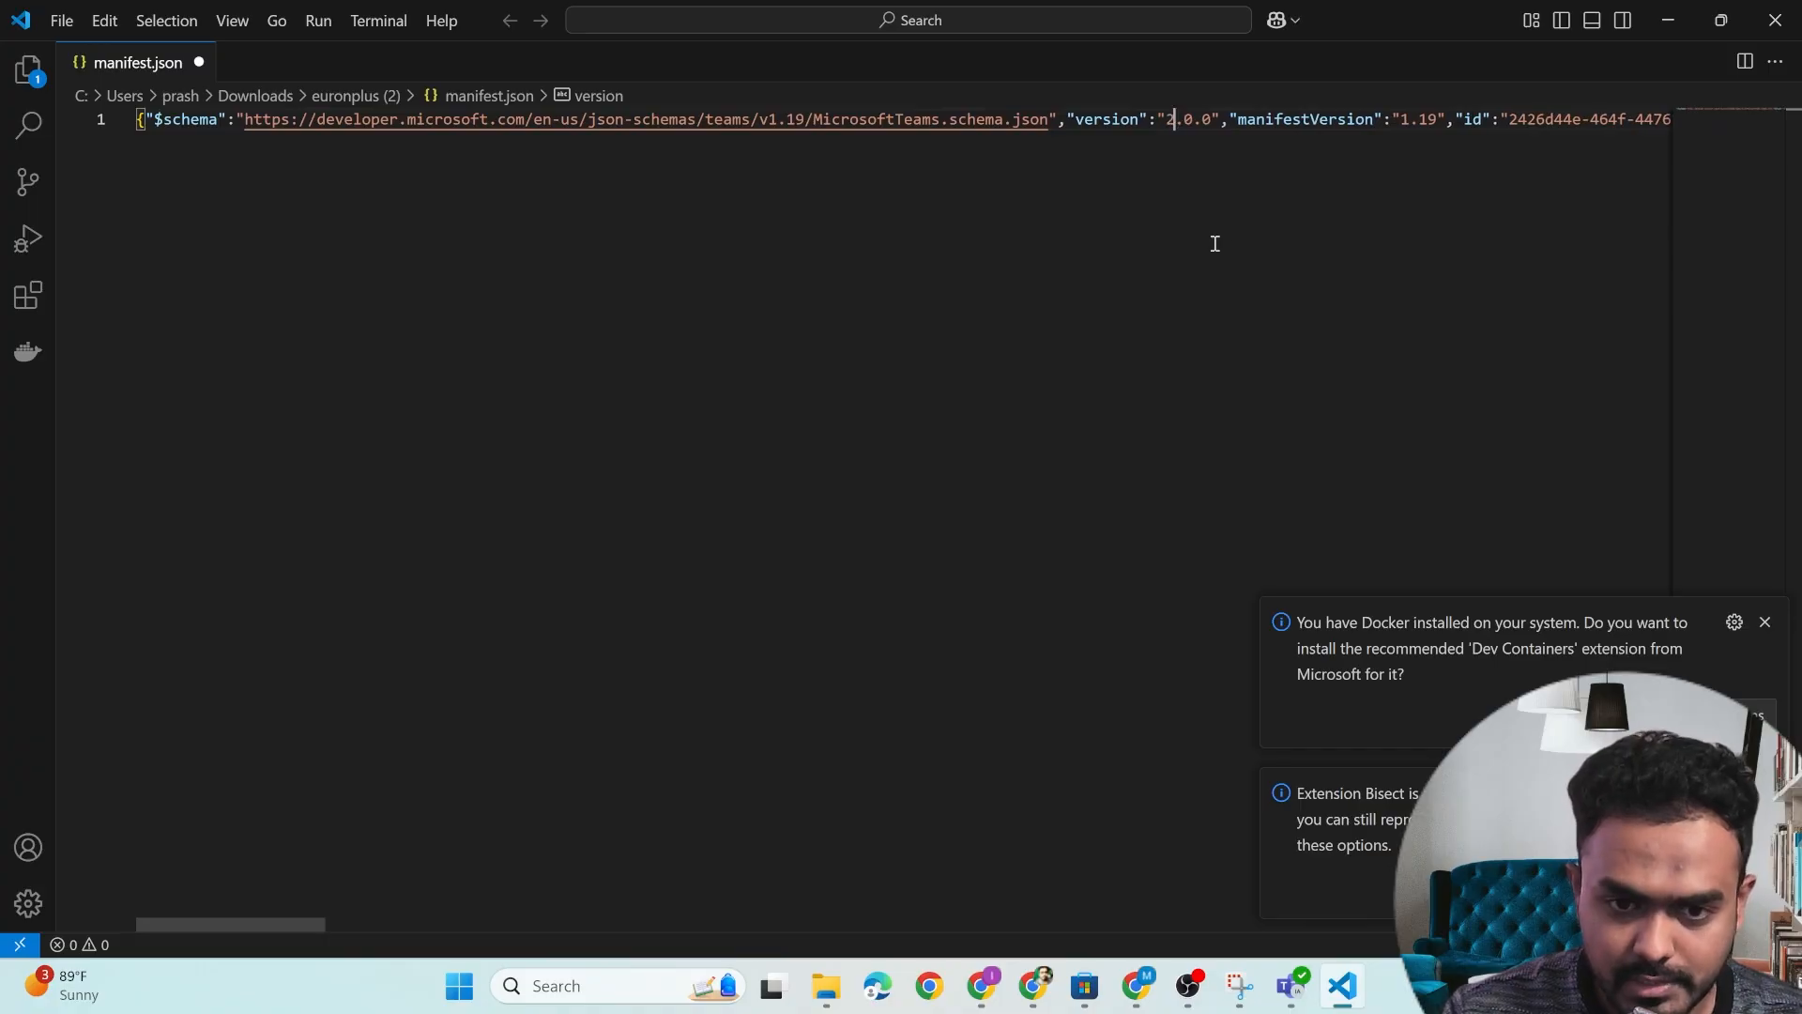
pyautogui.hotkey('ctrl', 's')
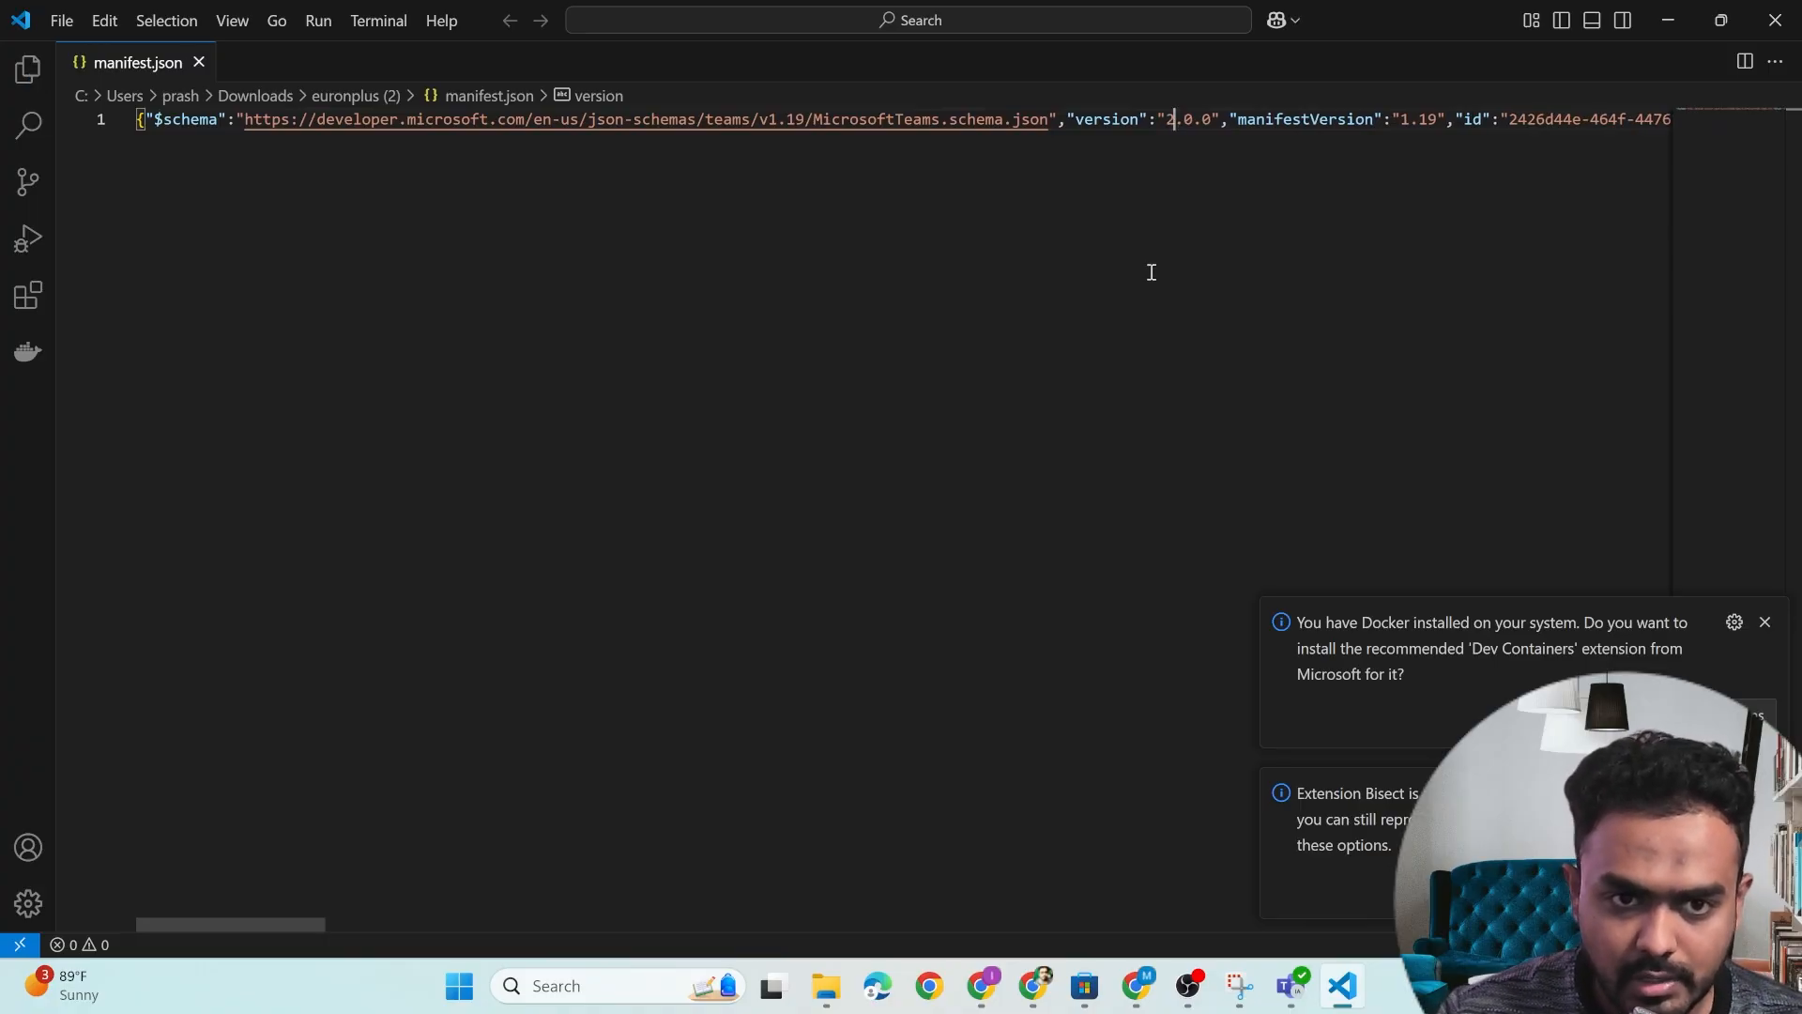
pyautogui.click(1776, 20)
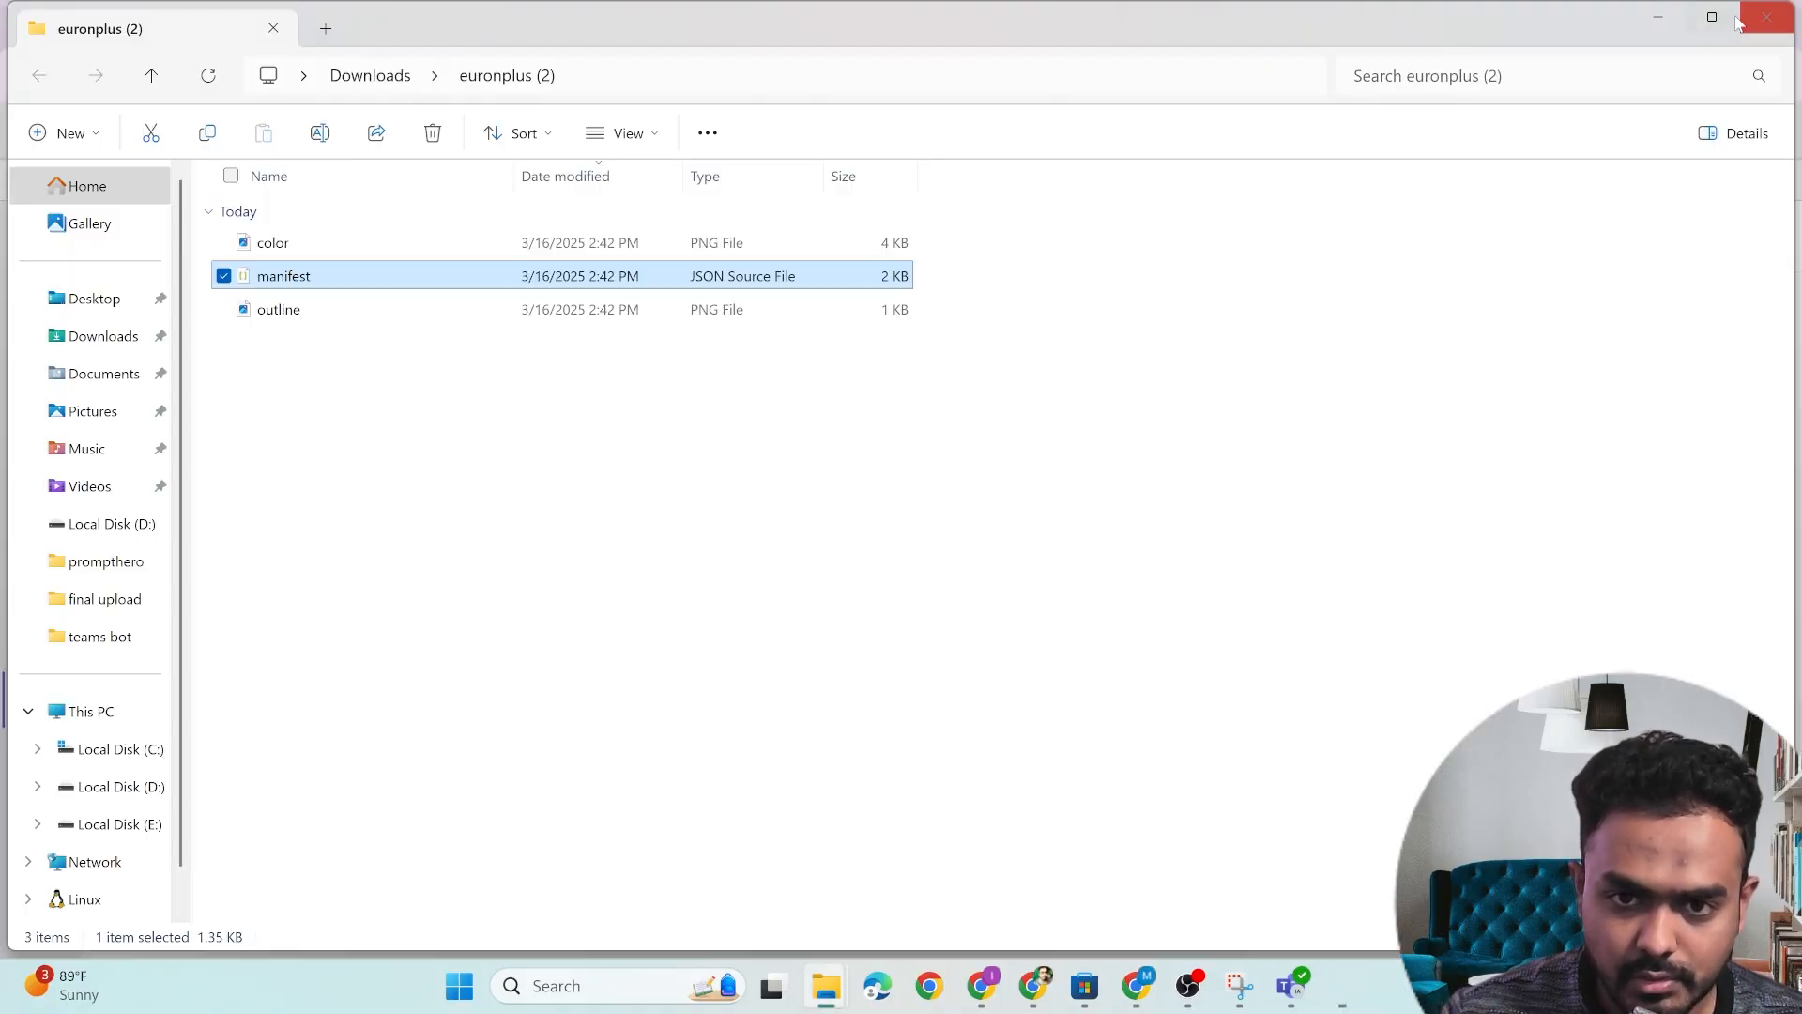
# Reopen the manifest from the euronplus (2) folder, review its version and isNotificationOnly values, and close it
pyautogui.click(405, 82)
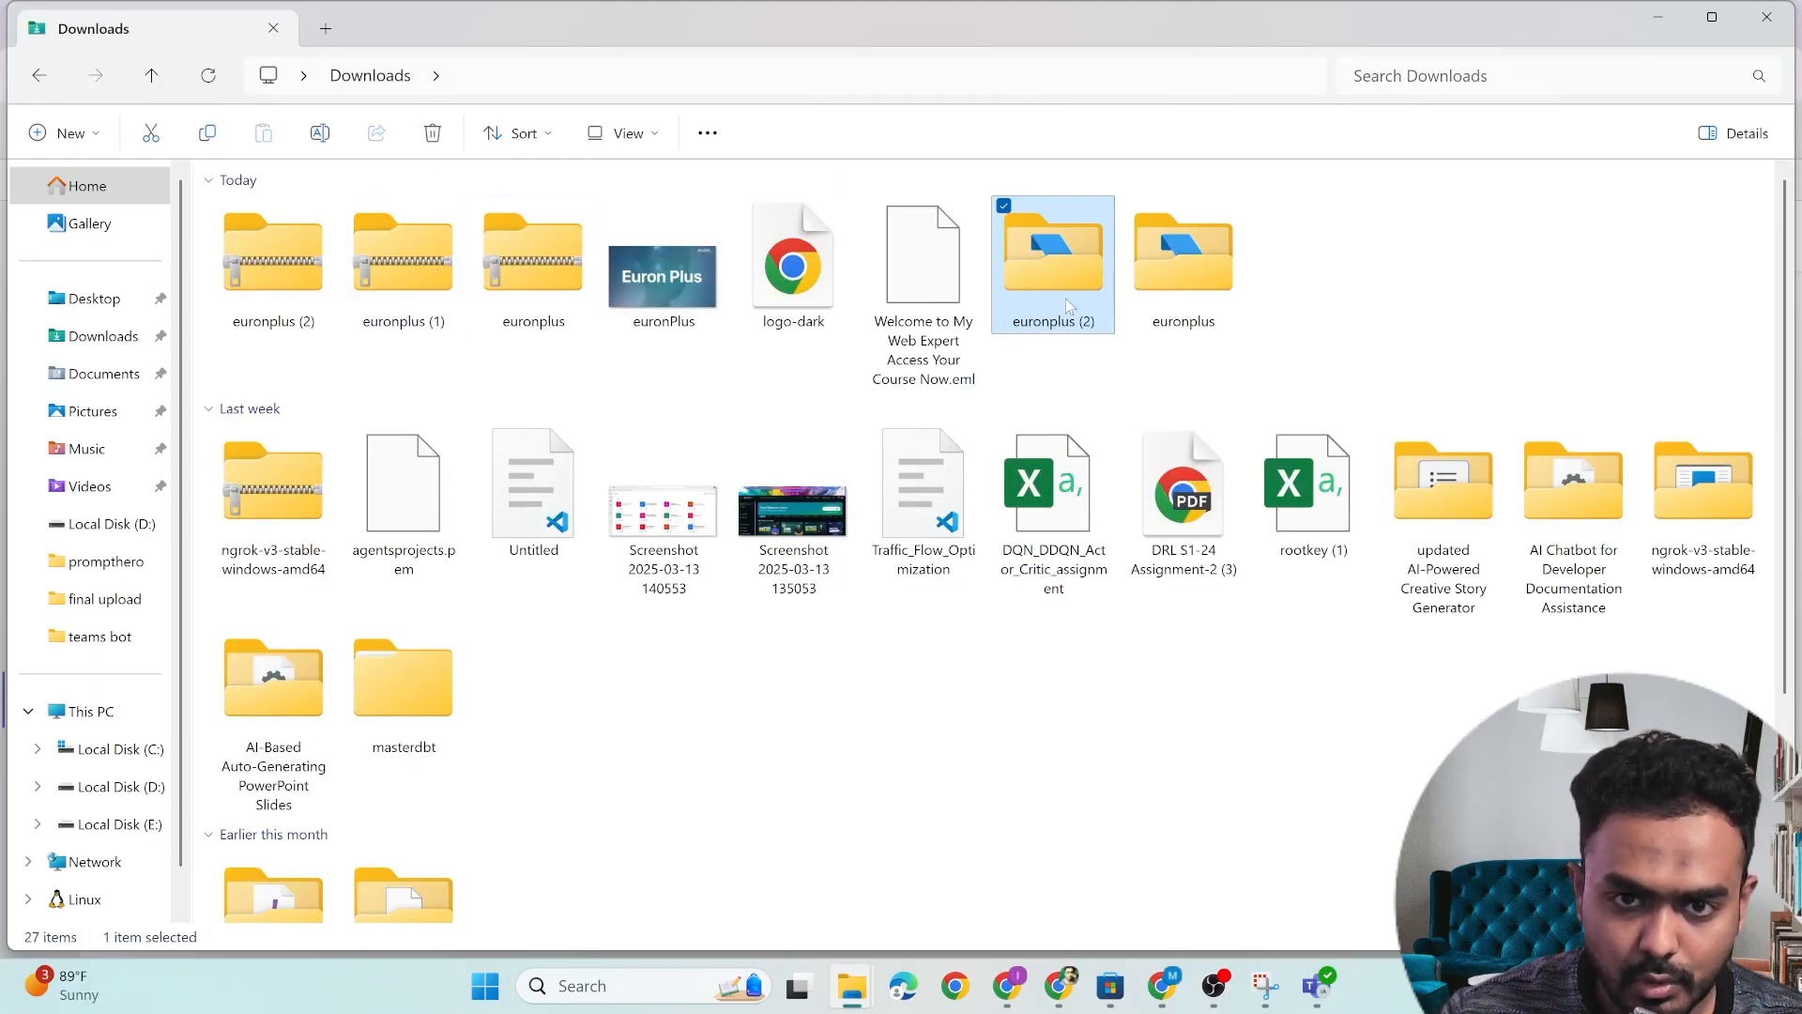
pyautogui.doubleClick(1065, 299)
pyautogui.click(391, 246)
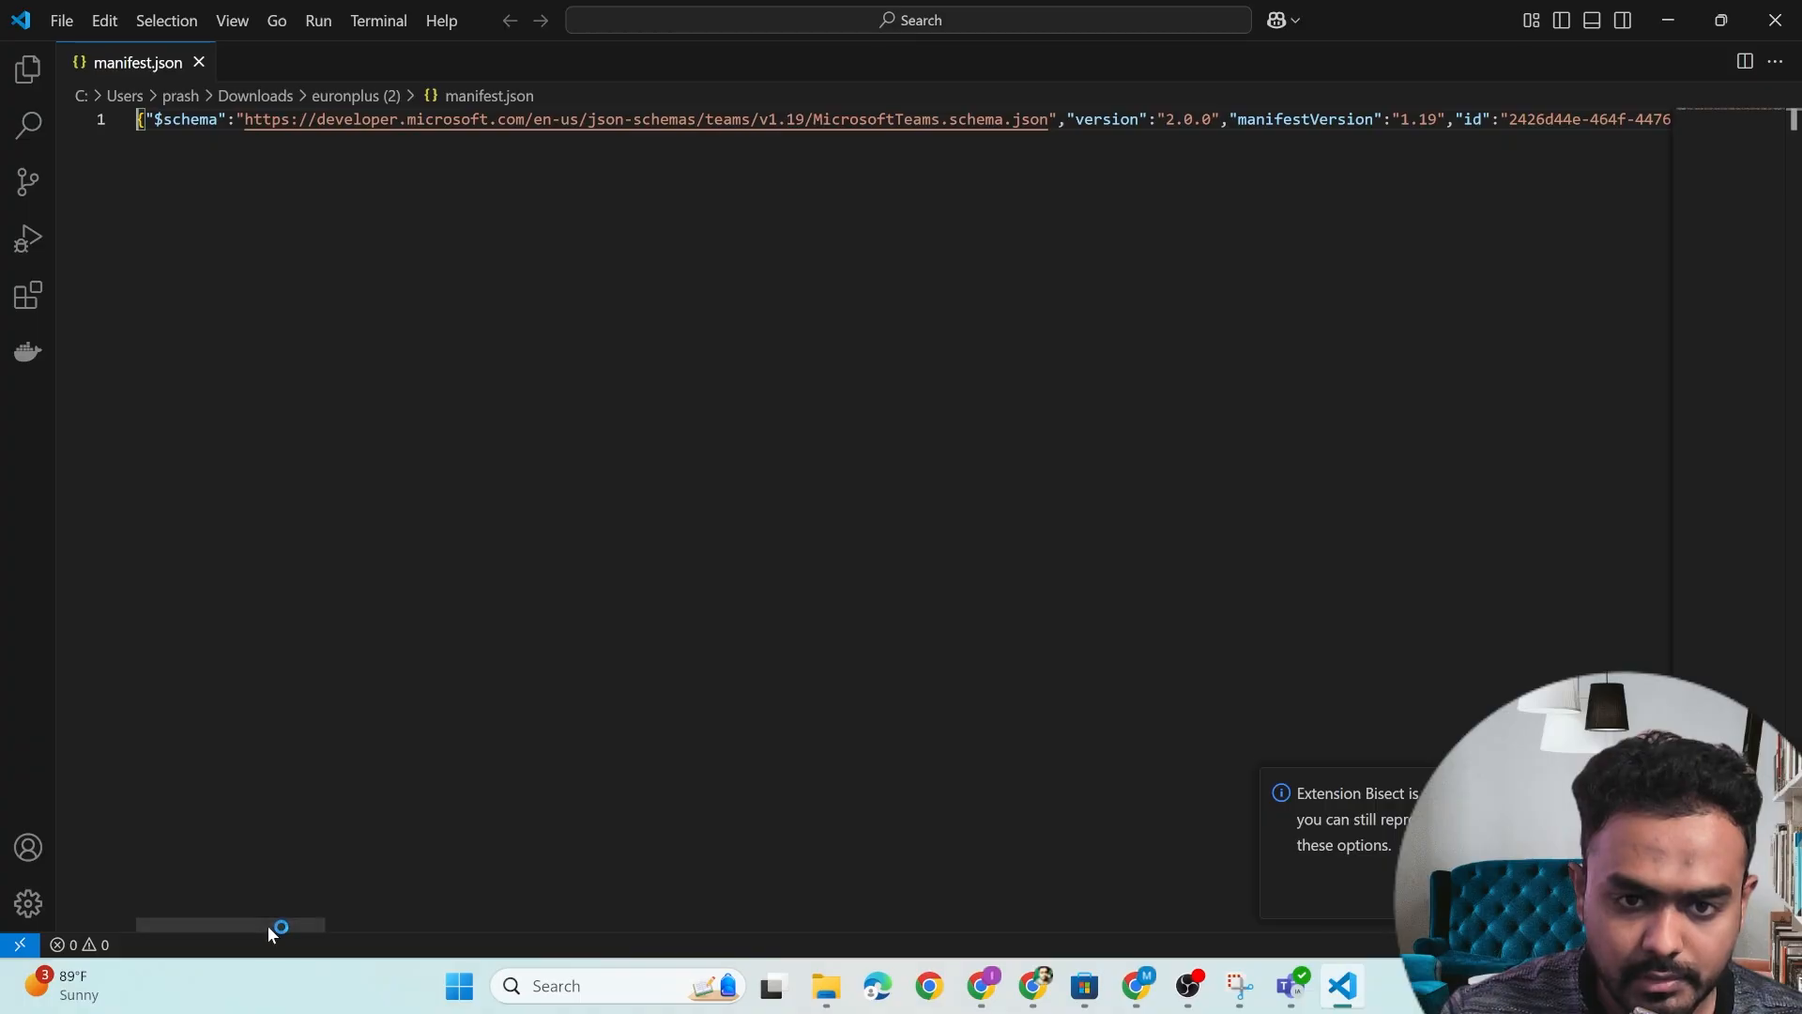
pyautogui.moveTo(272, 926); pyautogui.dragTo(1227, 905)
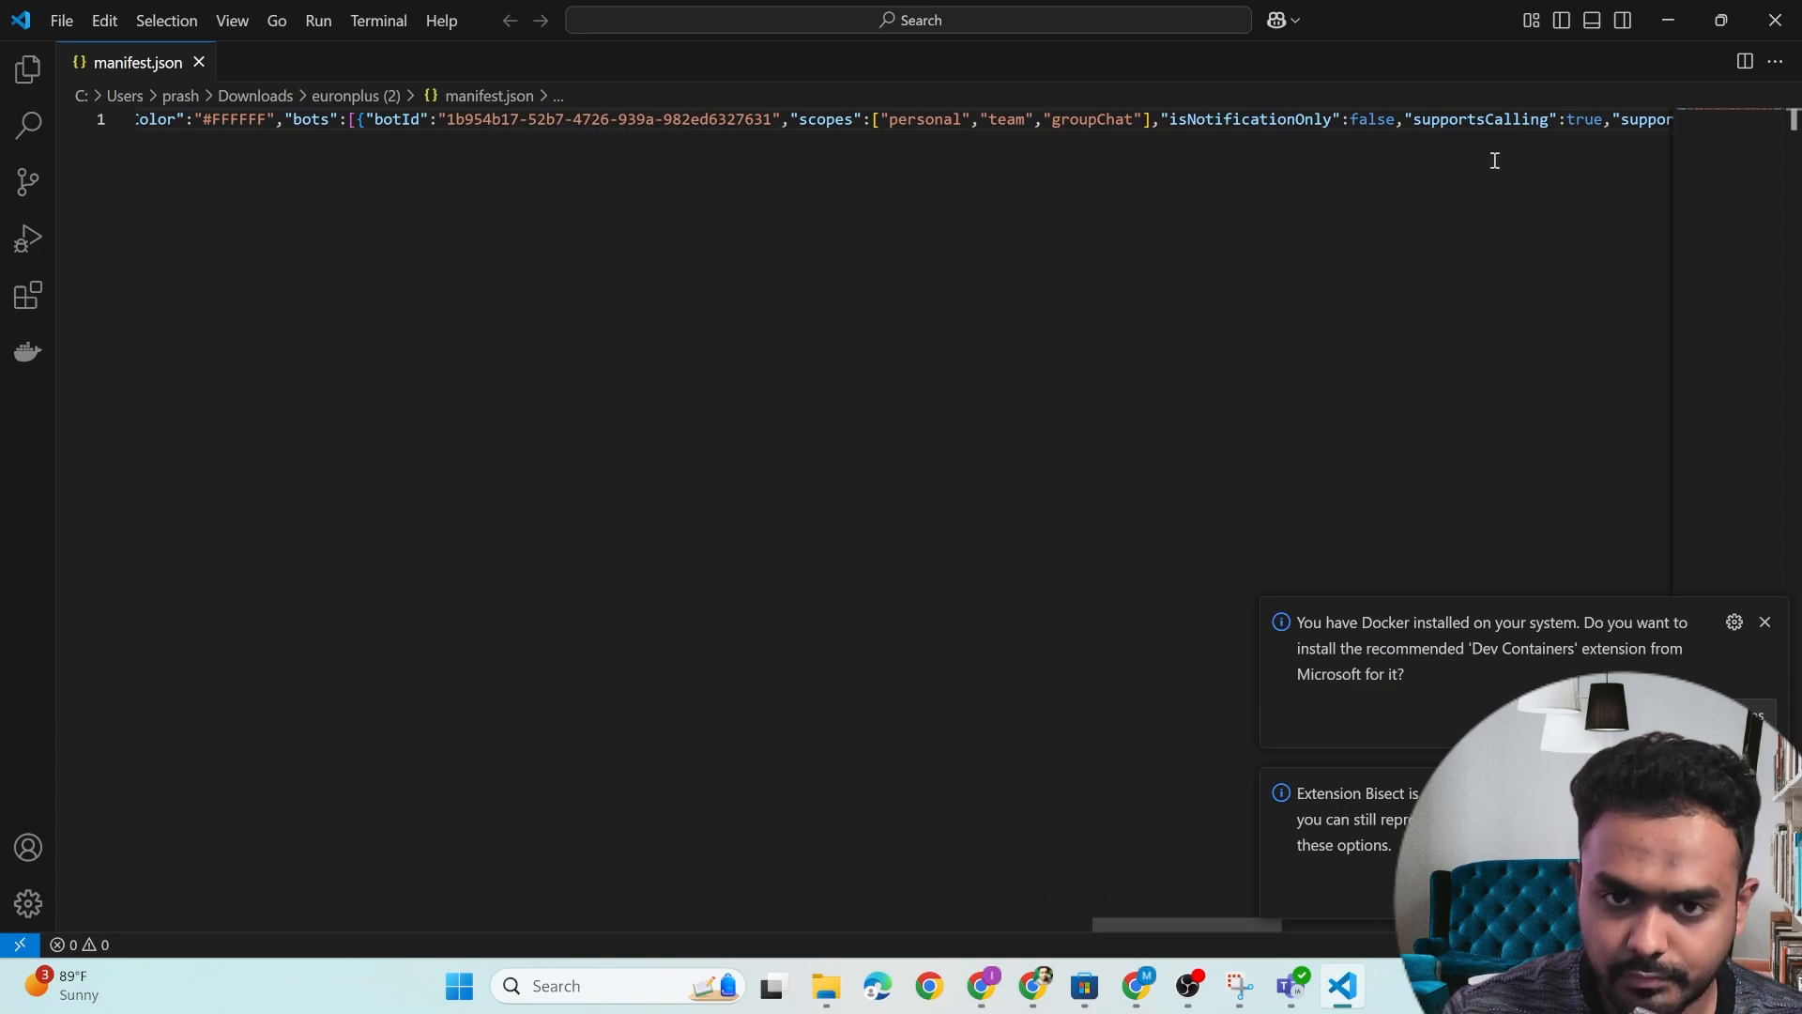
pyautogui.click(1775, 20)
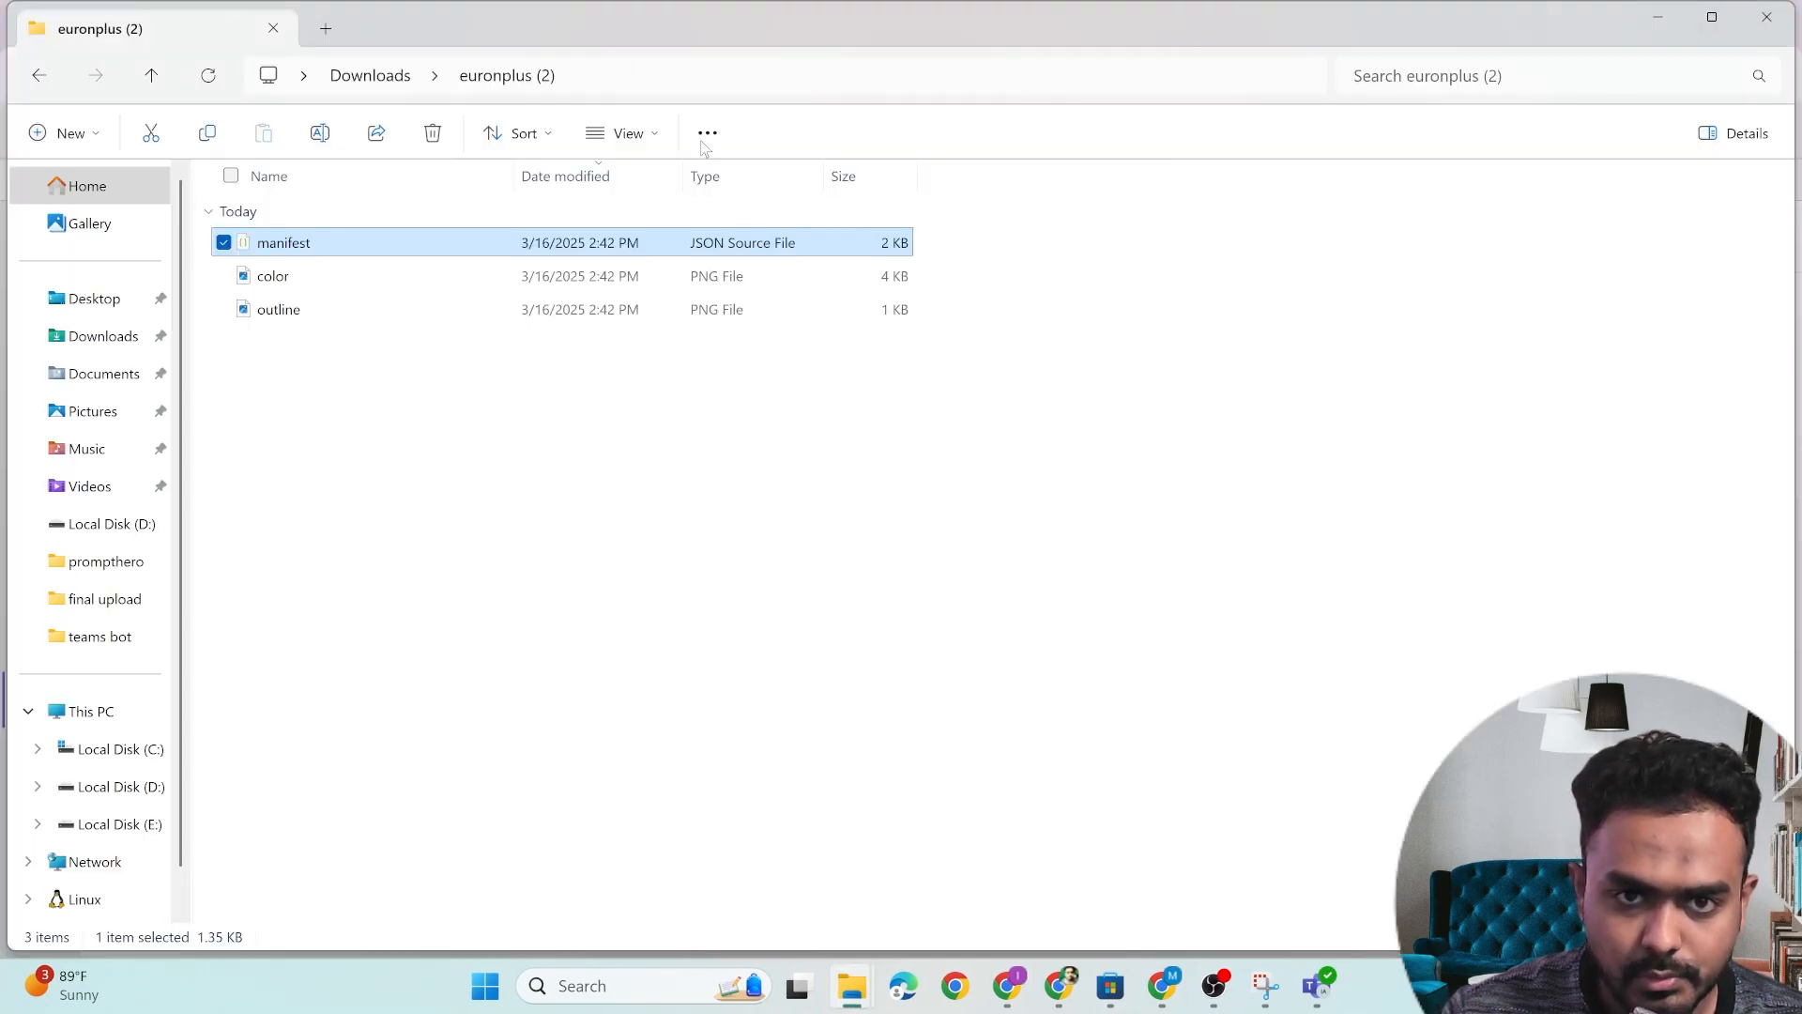
# Rename the extracted euronplus (2) folder in Downloads to "euronplus final"
pyautogui.click(394, 77)
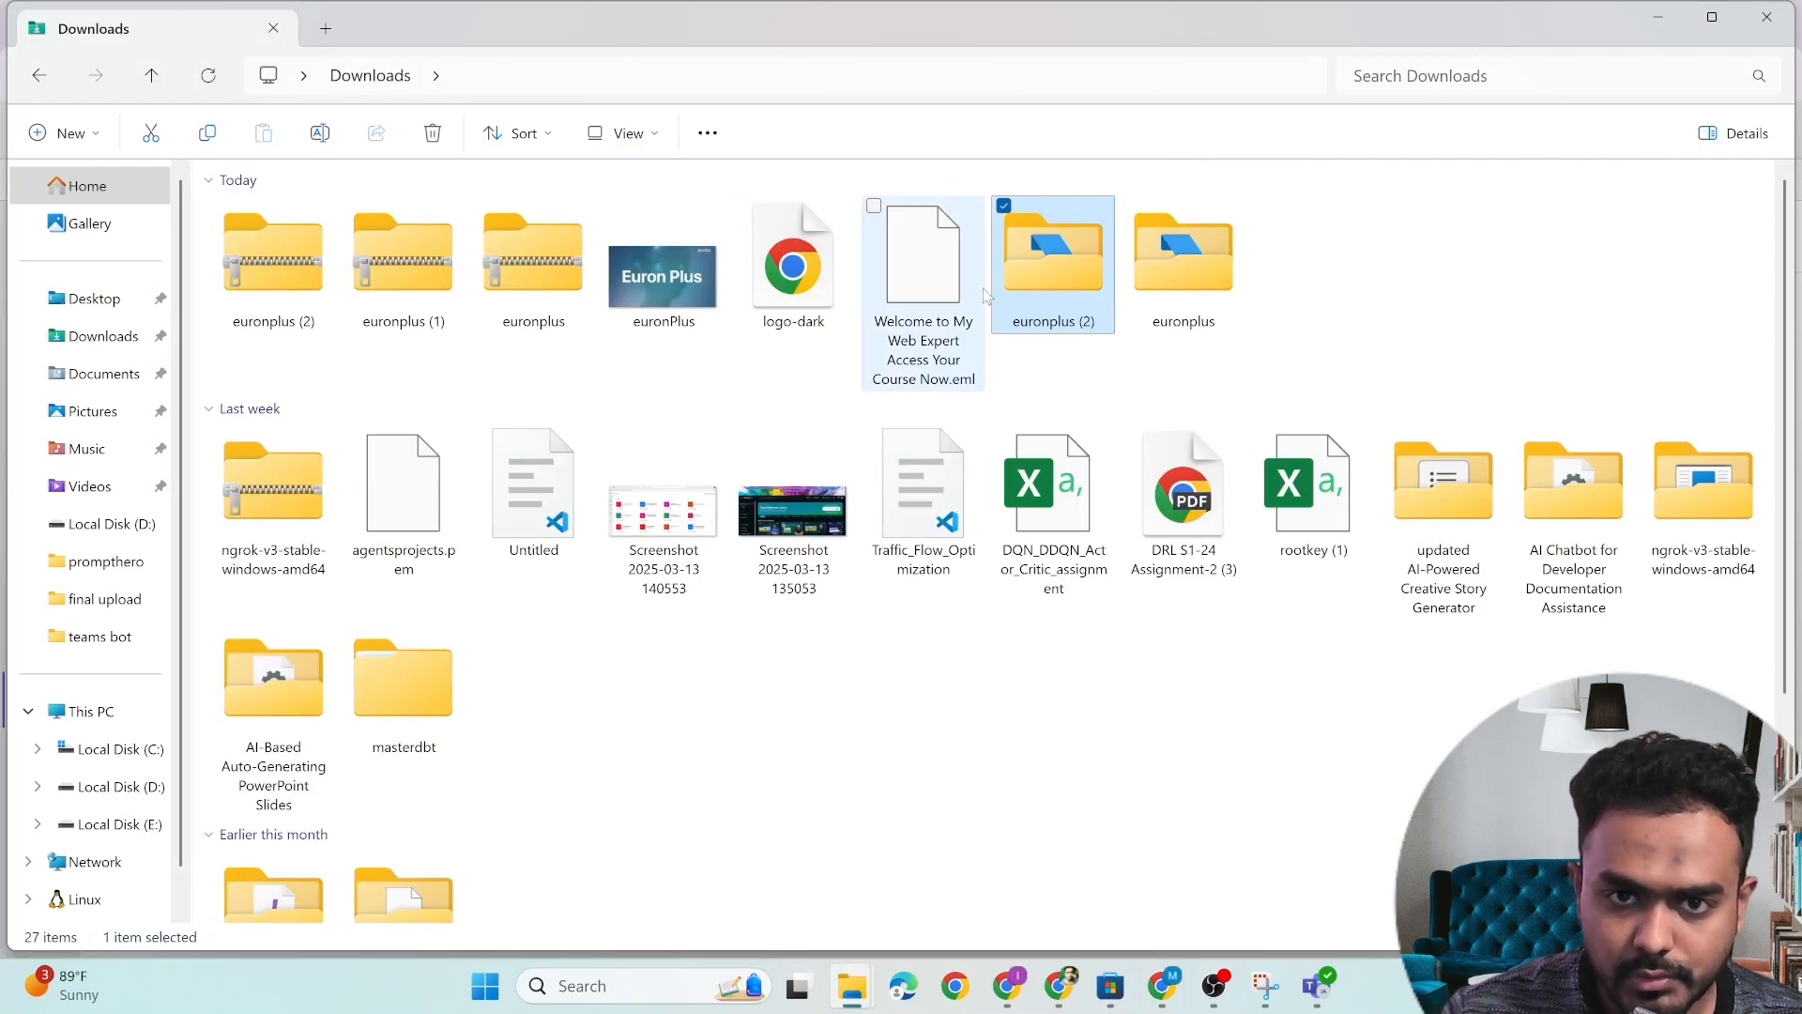
pyautogui.rightClick(1048, 314)
pyautogui.click(1215, 365)
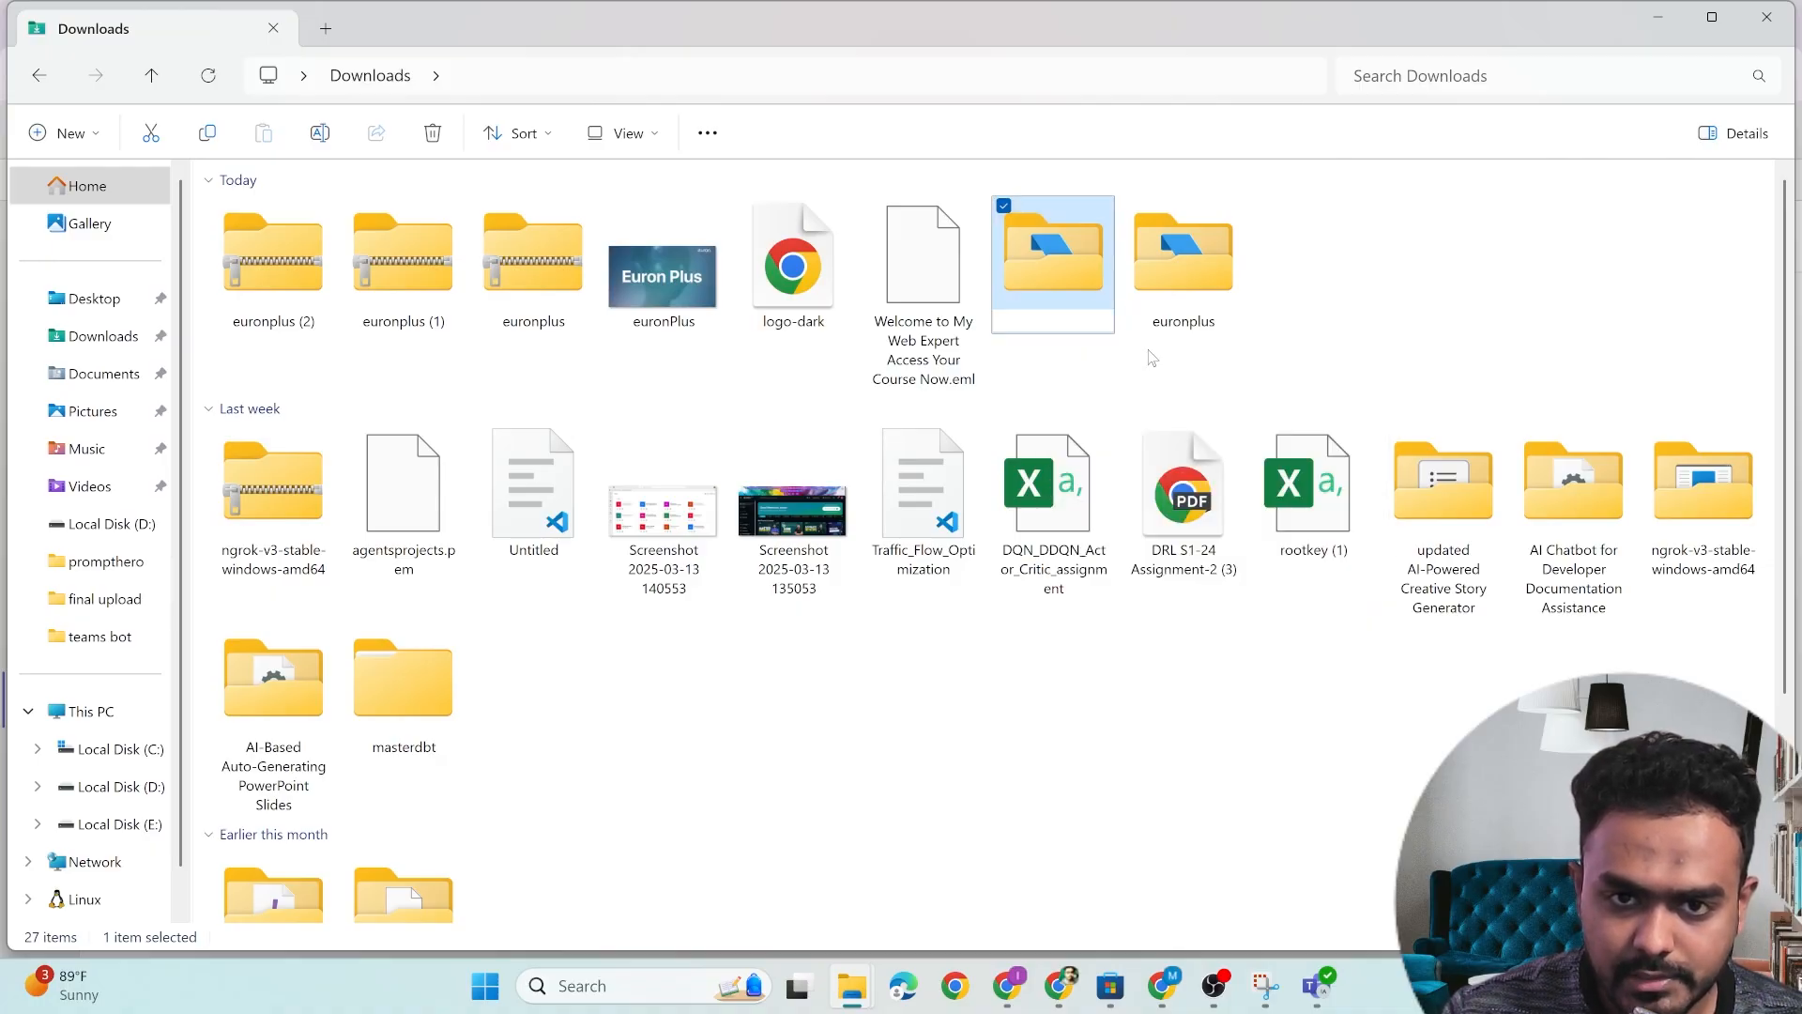
pyautogui.click(1109, 322)
pyautogui.press('BackSpace')
pyautogui.press('BackSpace')
pyautogui.press('BackSpace')
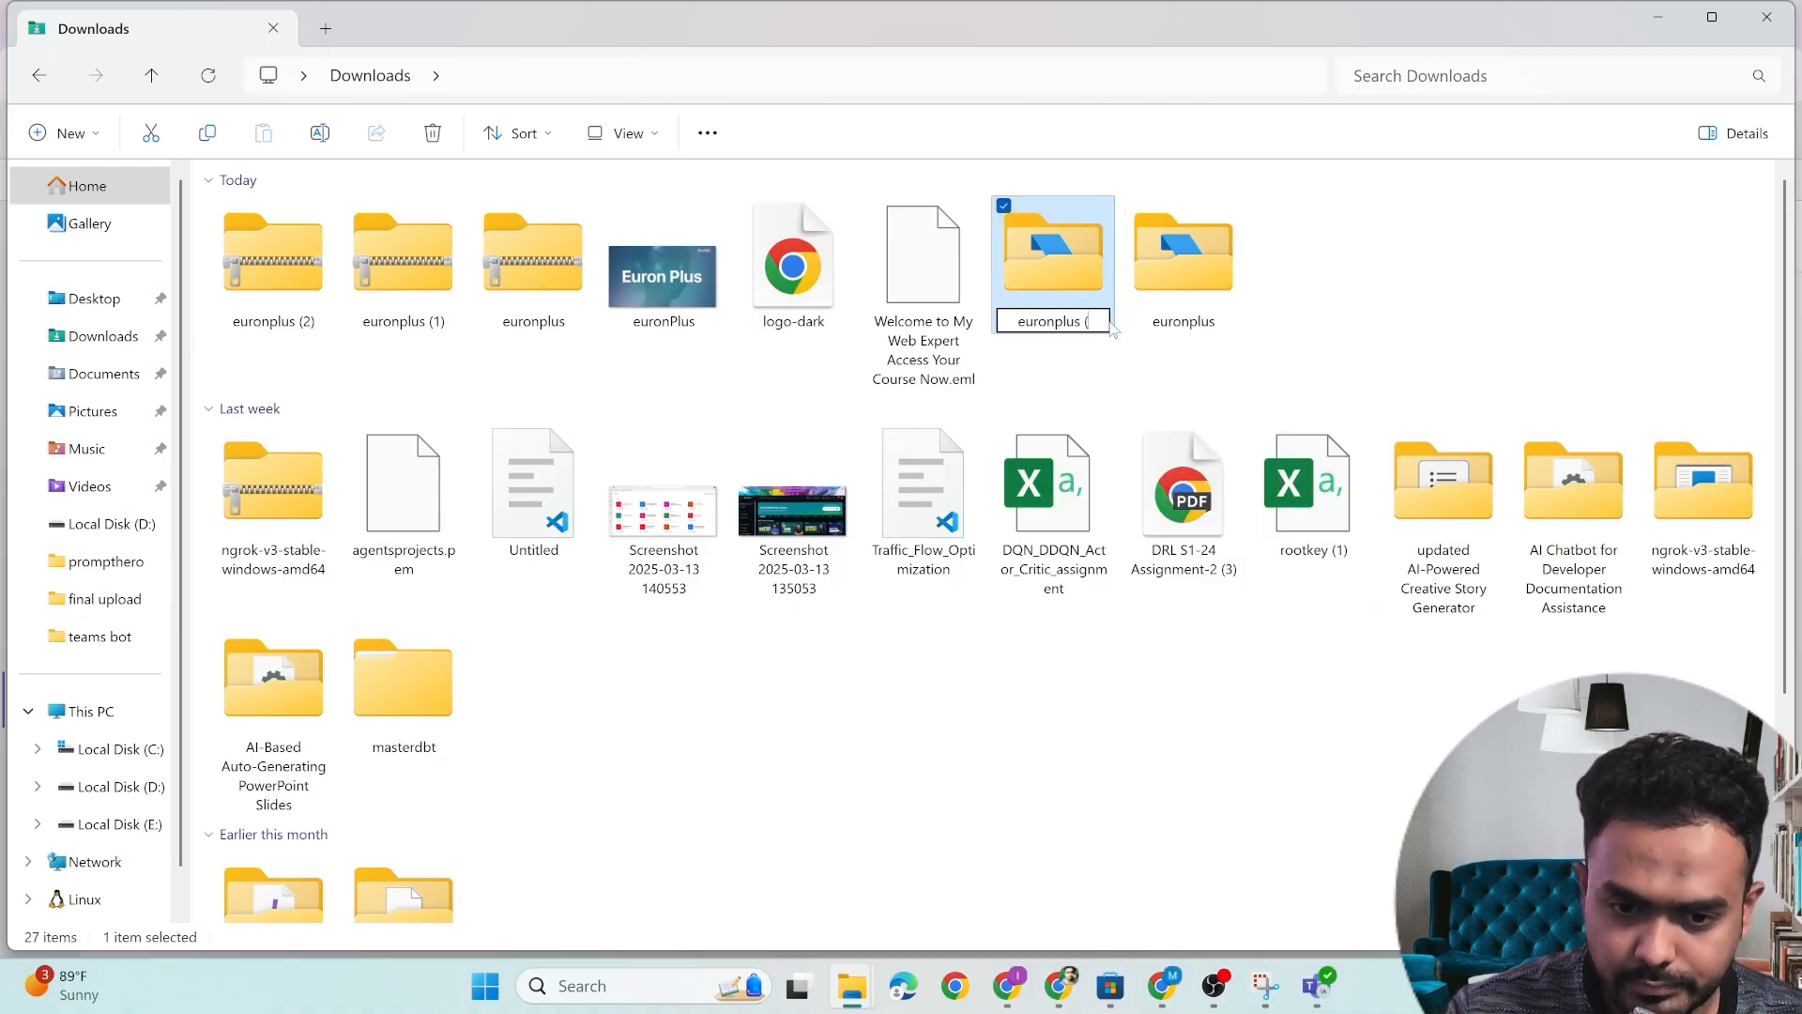
pyautogui.write('final')
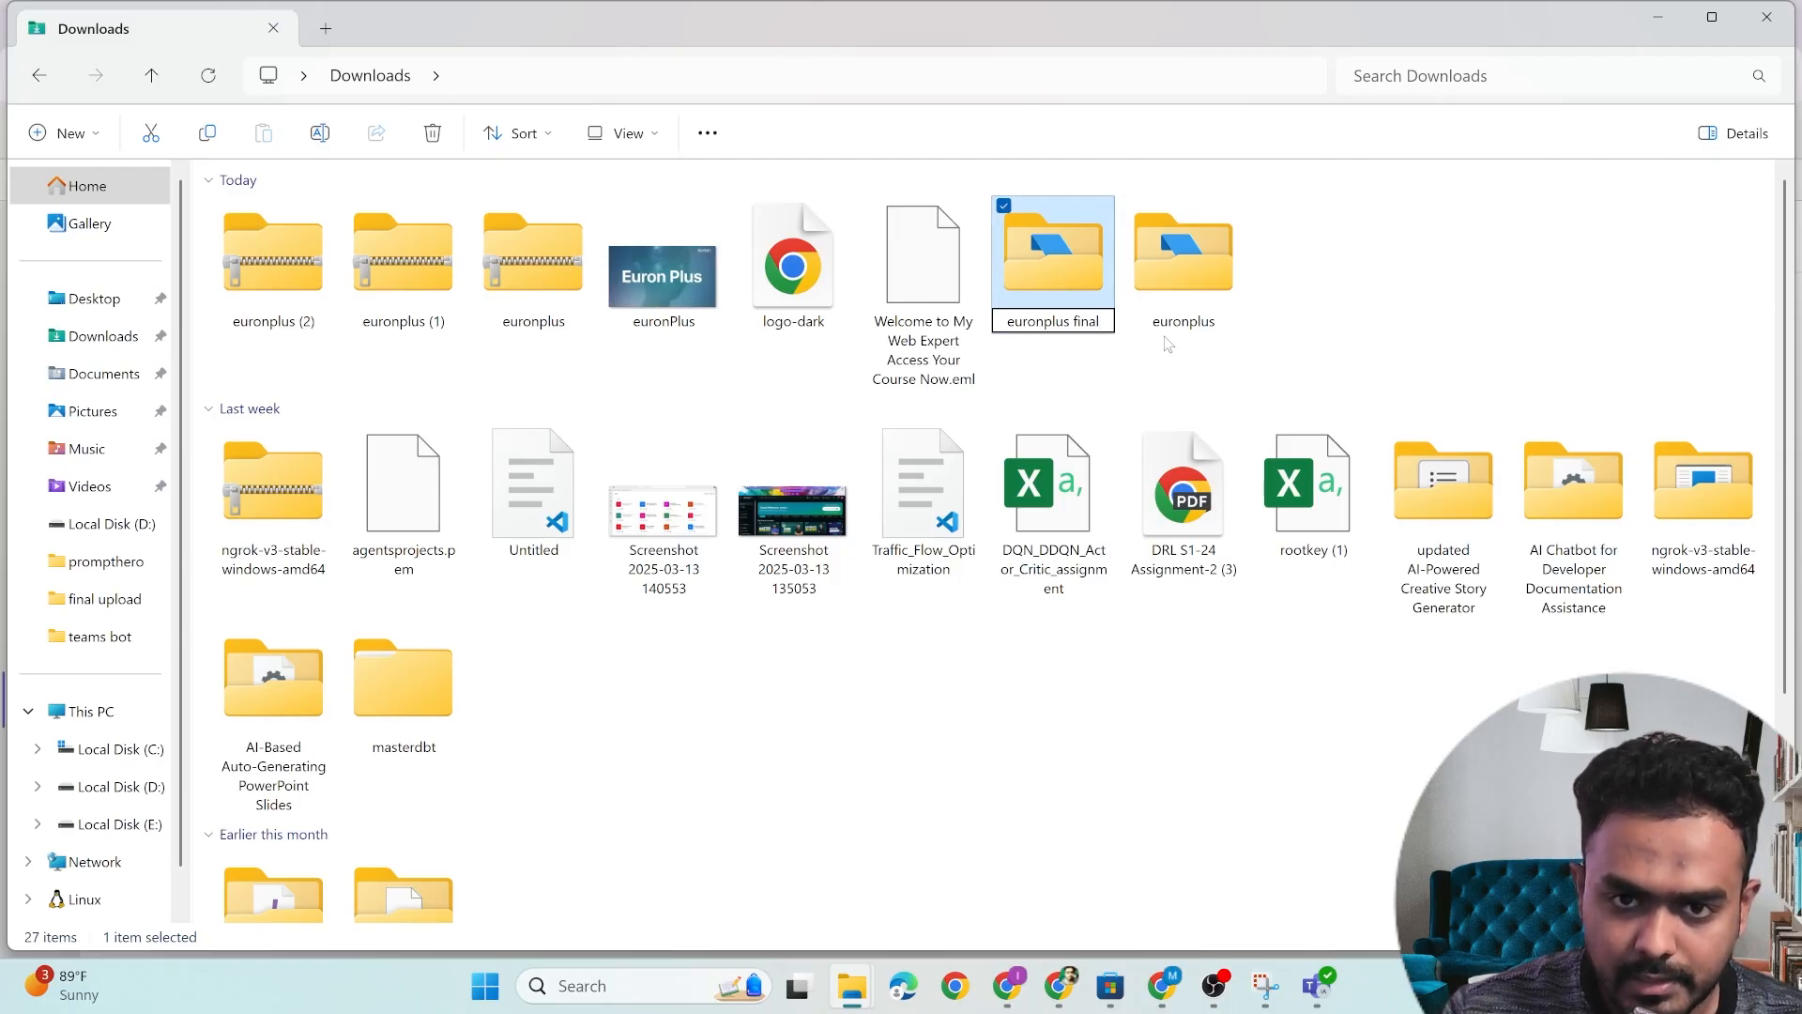
pyautogui.click(1277, 258)
# Compress the euronplus final folder into a ZIP file, keeping the name "euronplus final"
pyautogui.click(1036, 261)
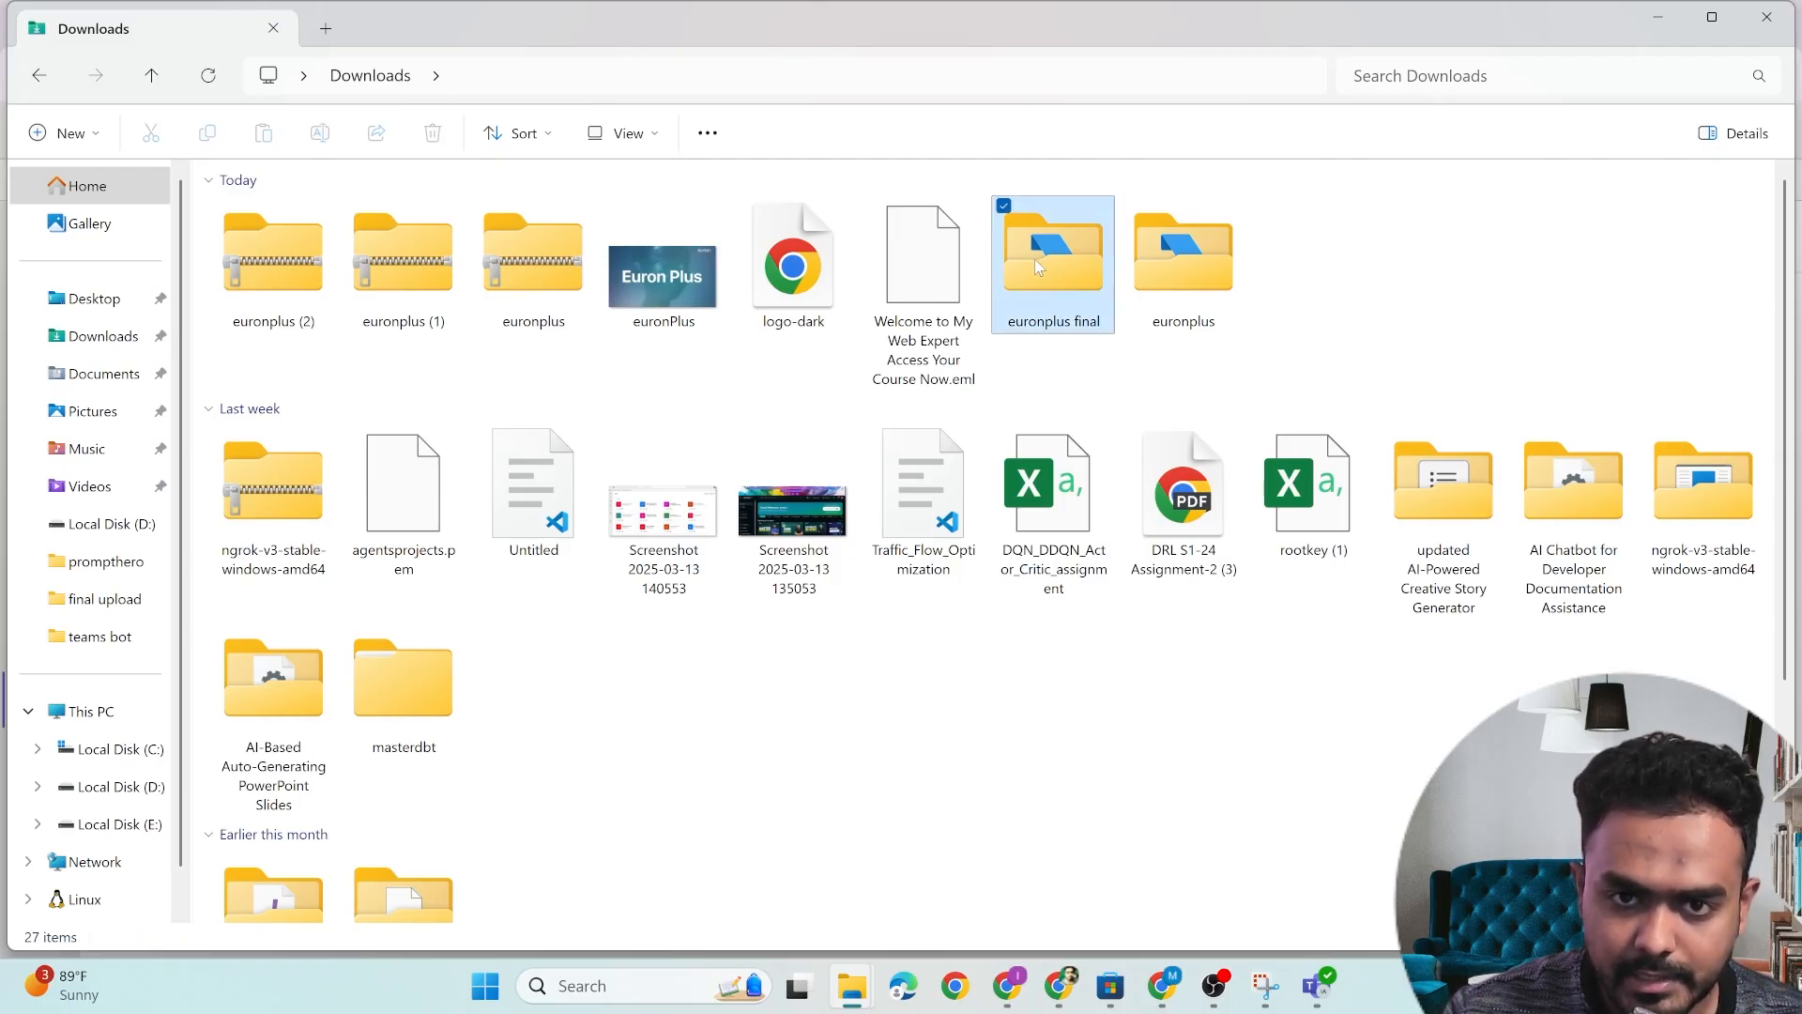
pyautogui.rightClick(1036, 267)
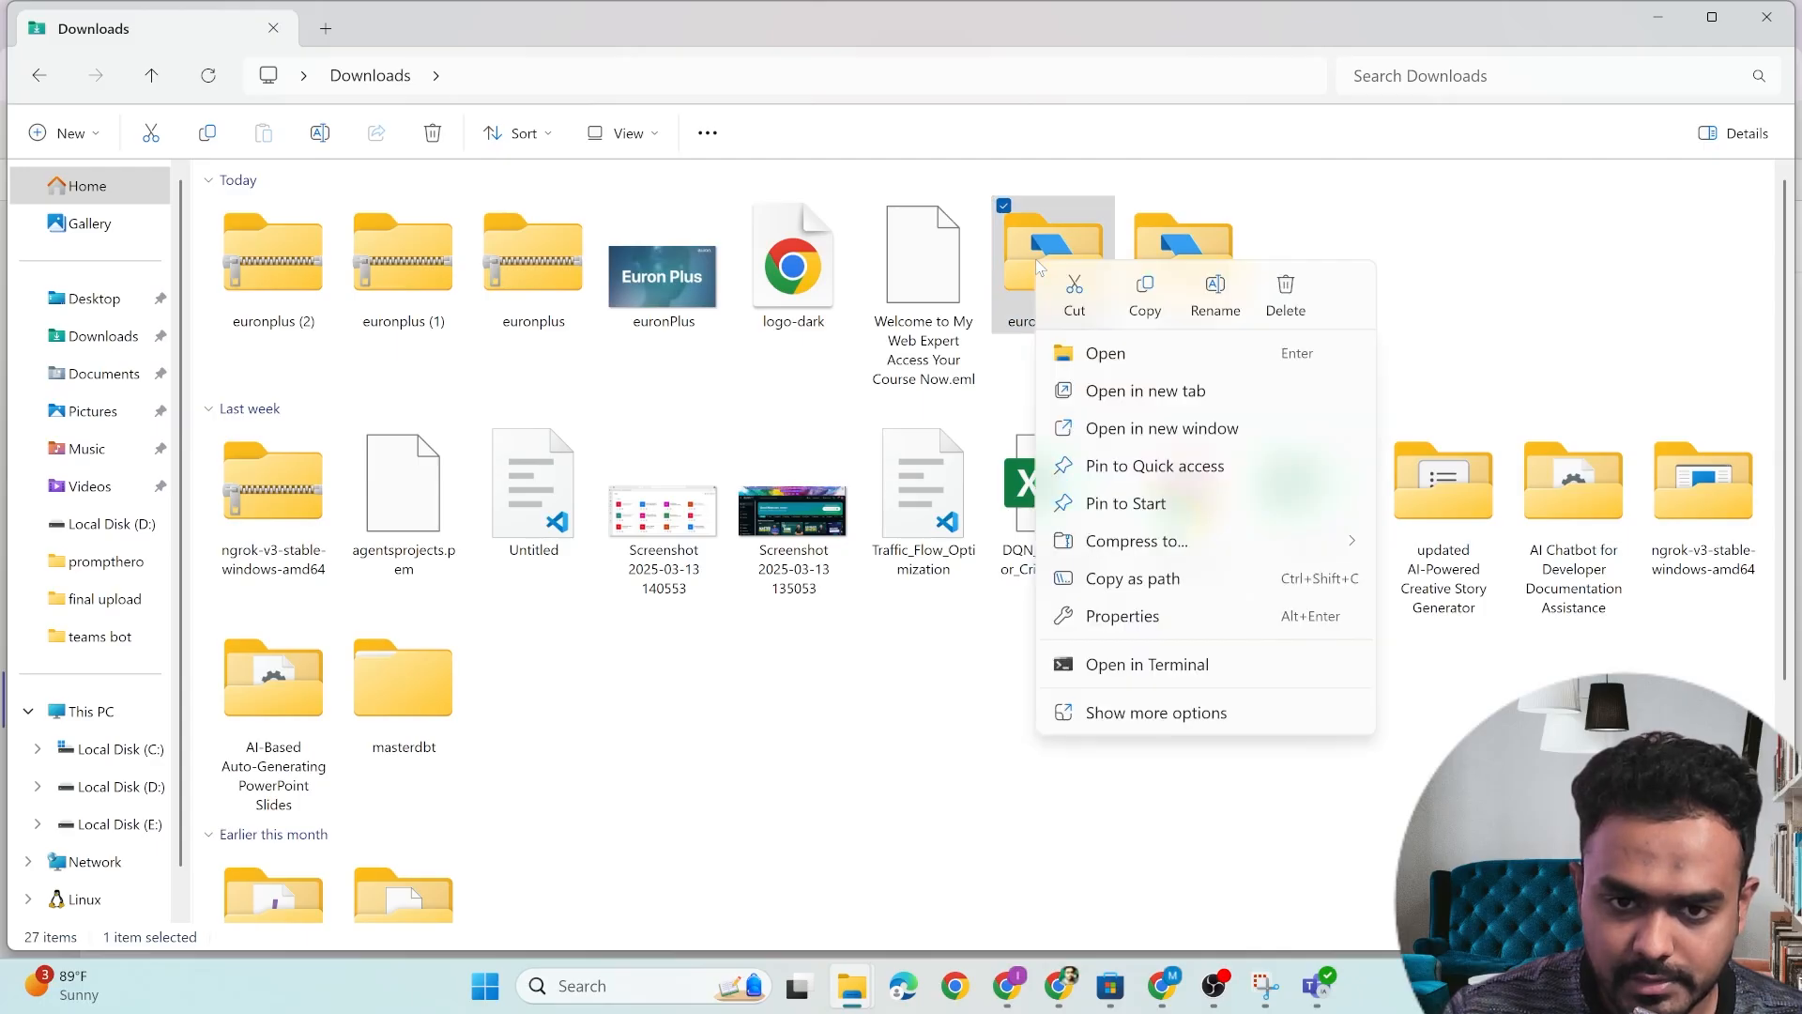
pyautogui.moveTo(1180, 547)
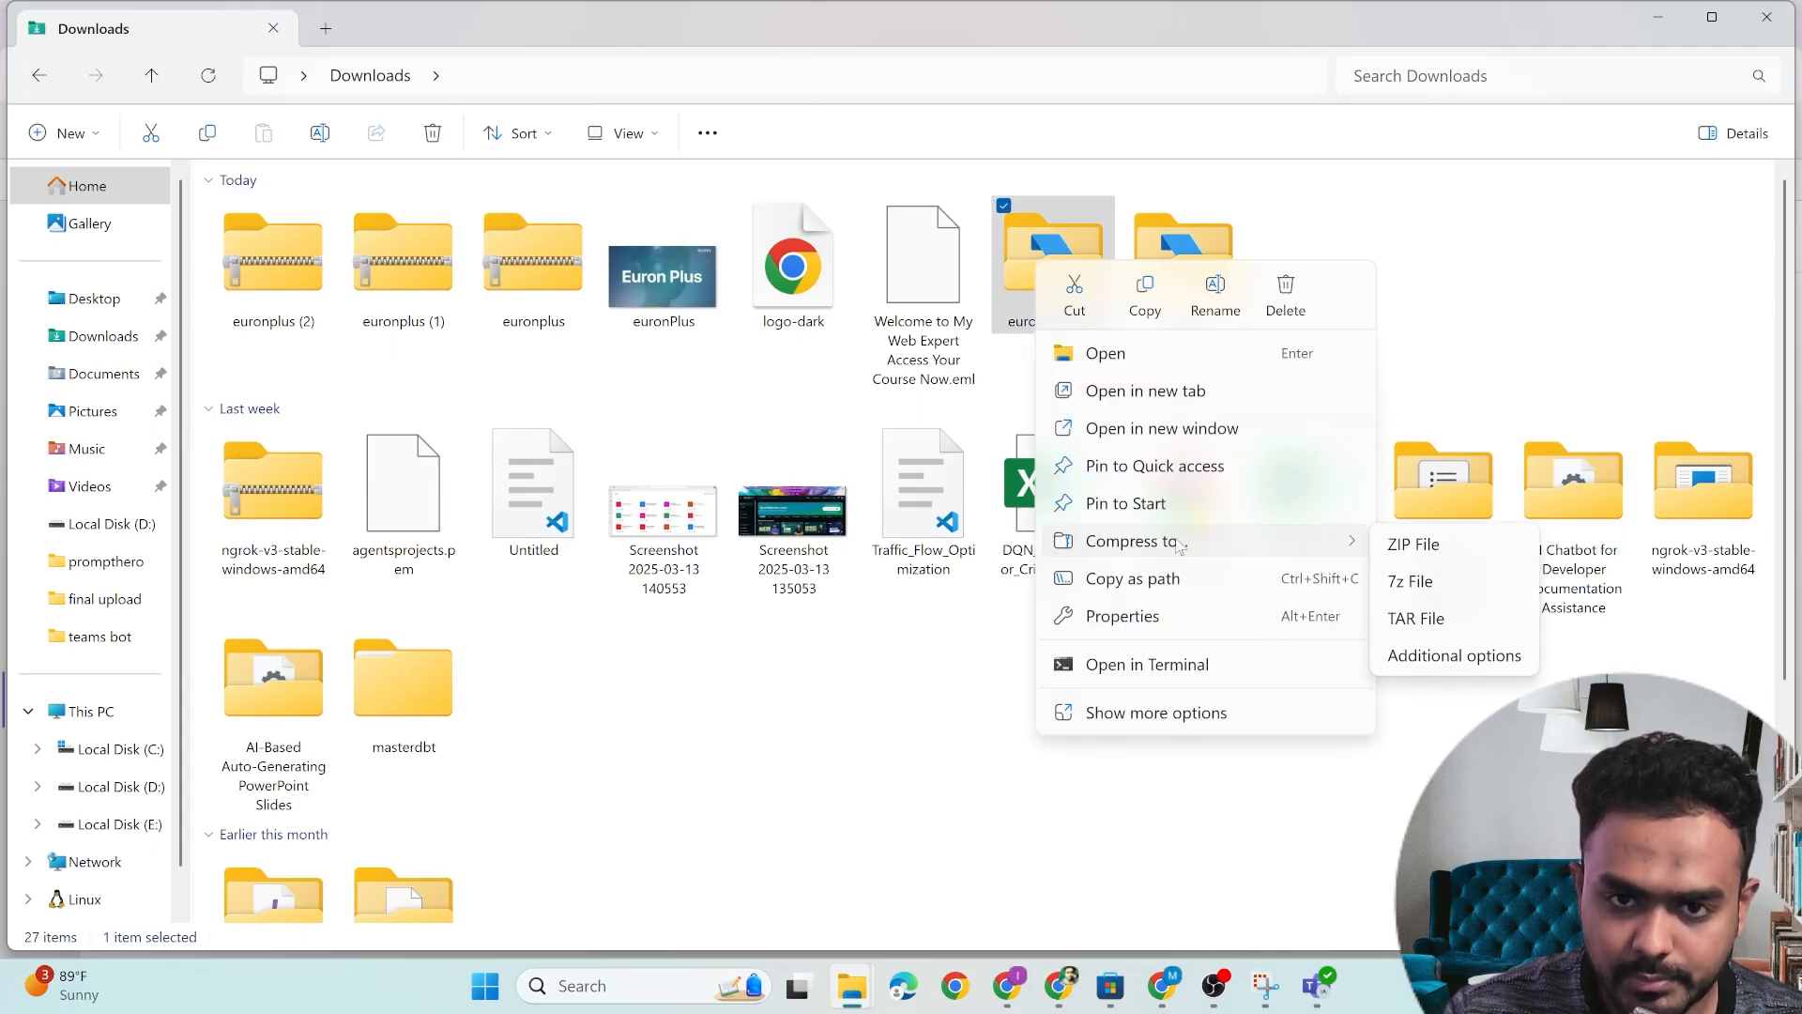
pyautogui.click(1434, 547)
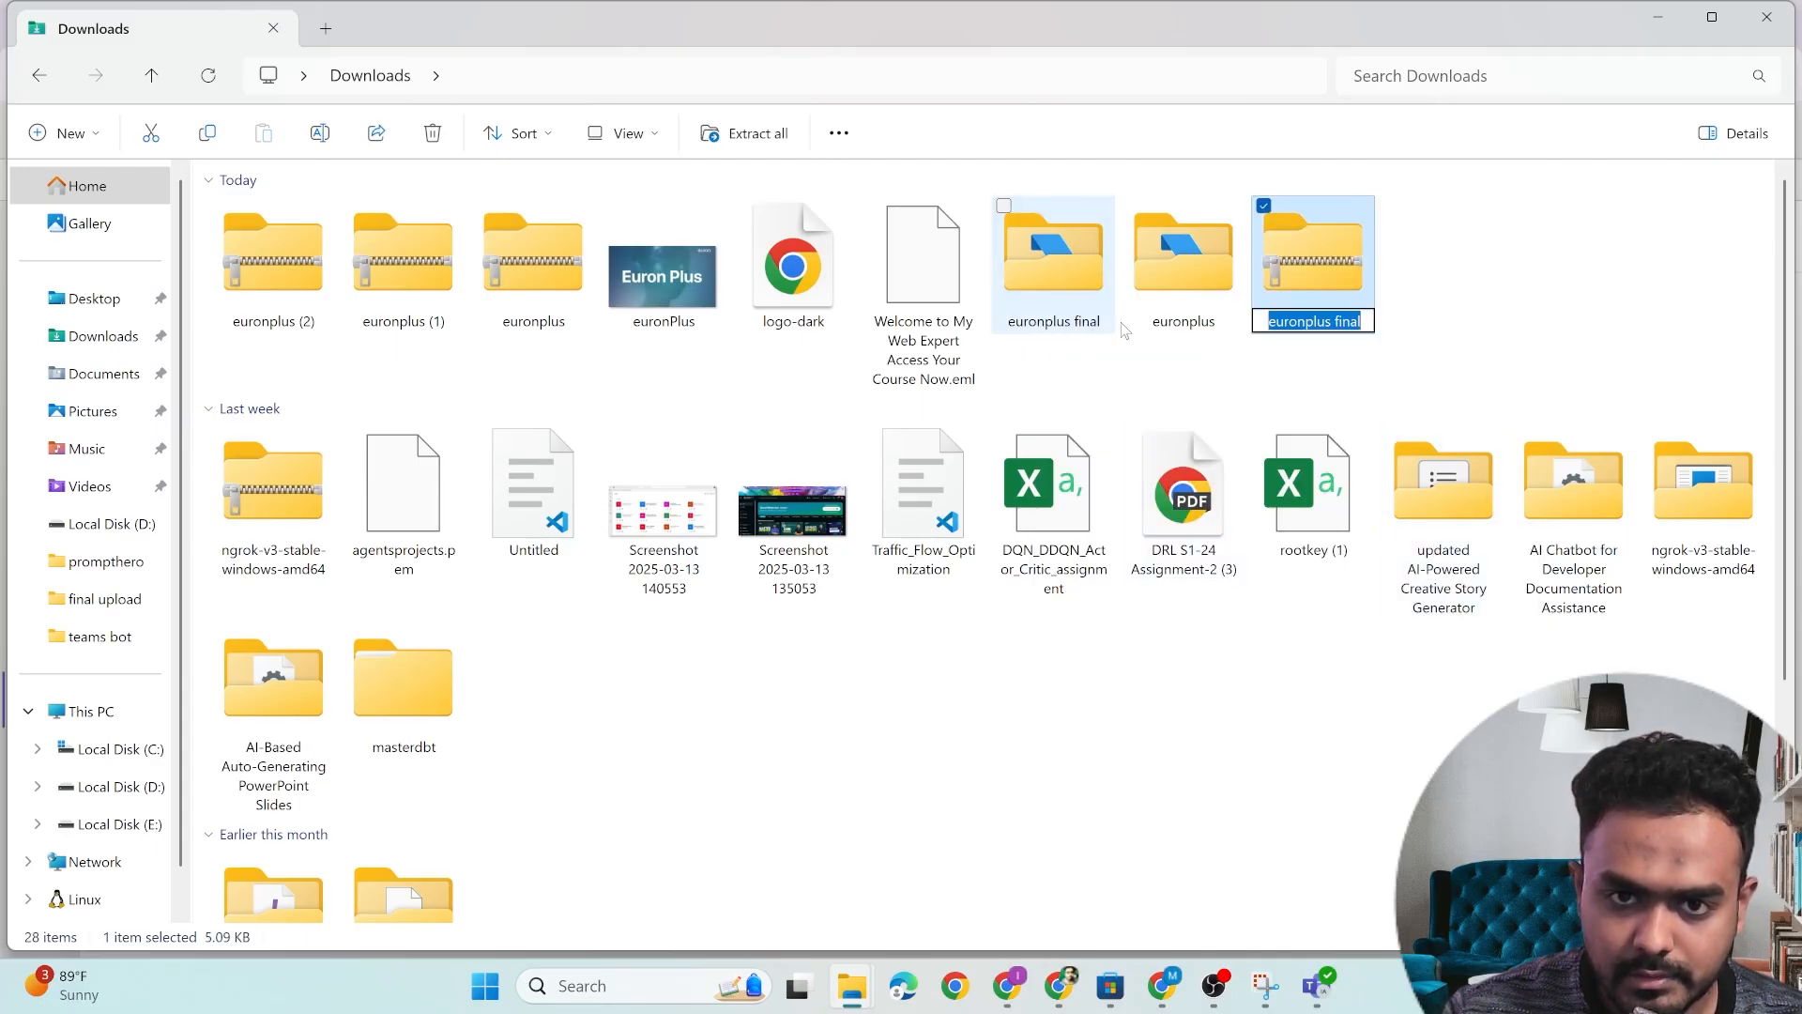
pyautogui.click(1473, 277)
# Inspect the folder structure and files inside the euronplus final ZIP archive, and return to Downloads
pyautogui.doubleClick(1336, 272)
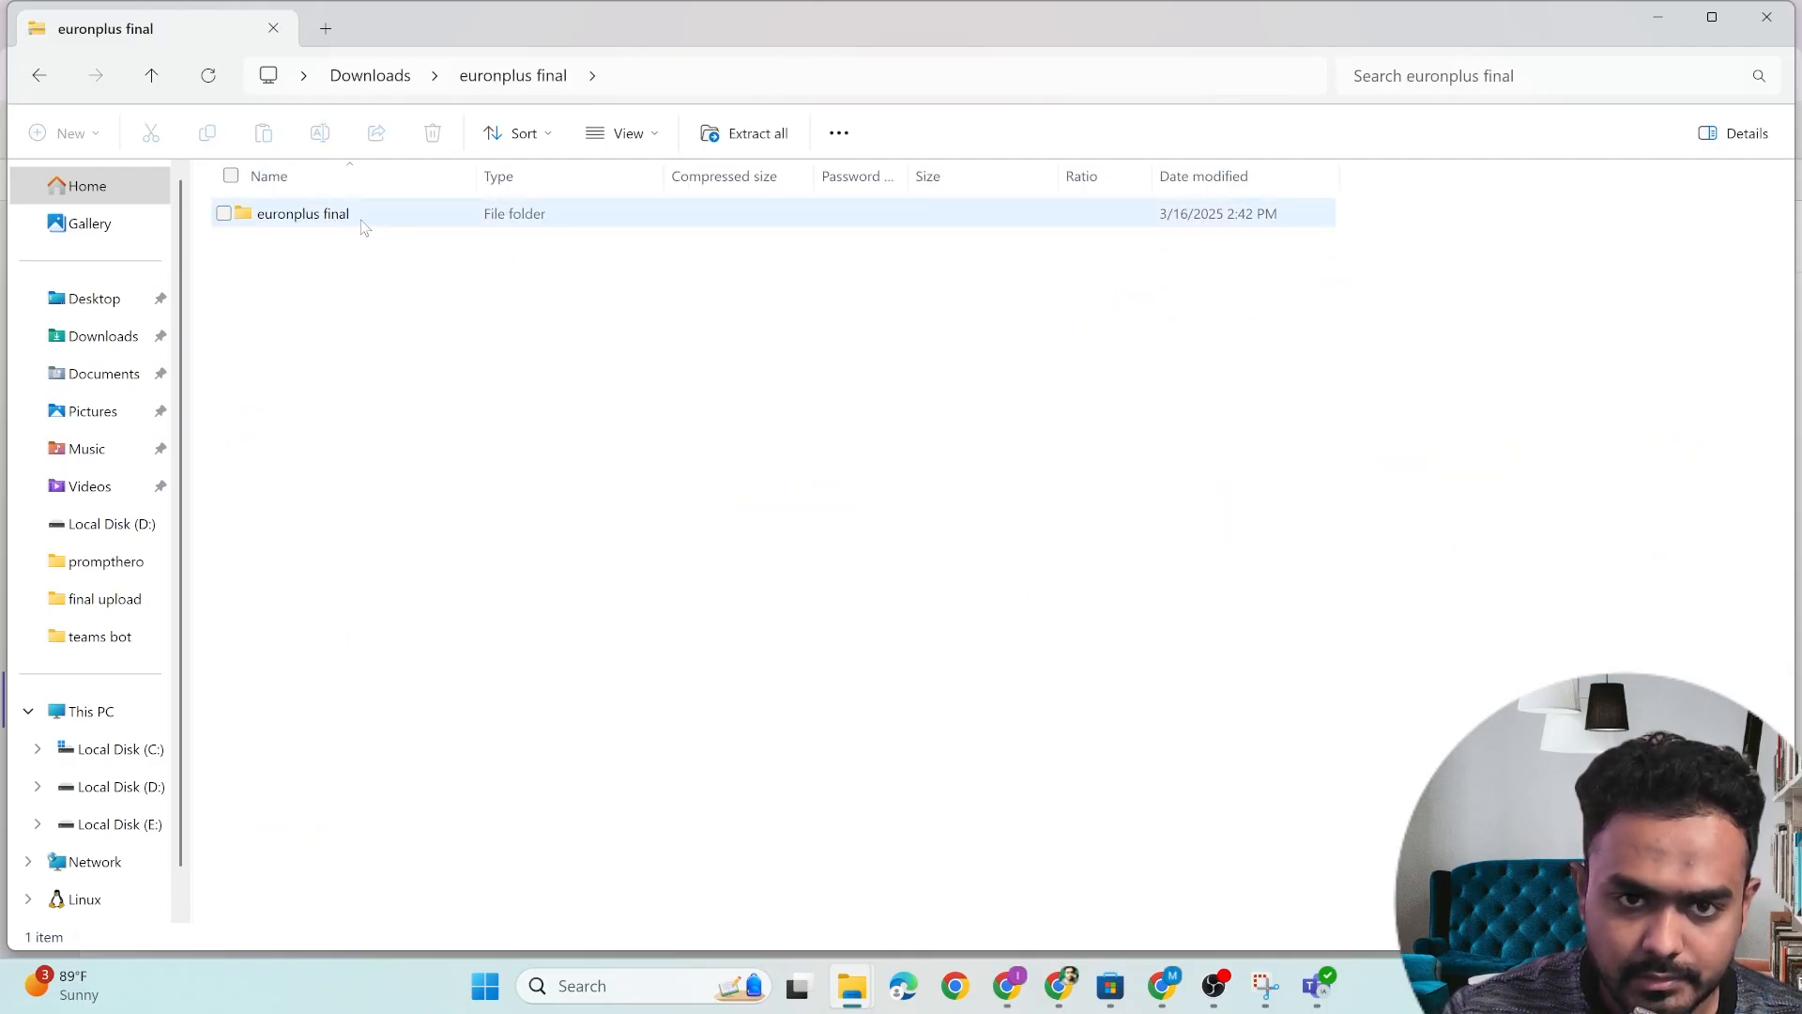
pyautogui.doubleClick(361, 220)
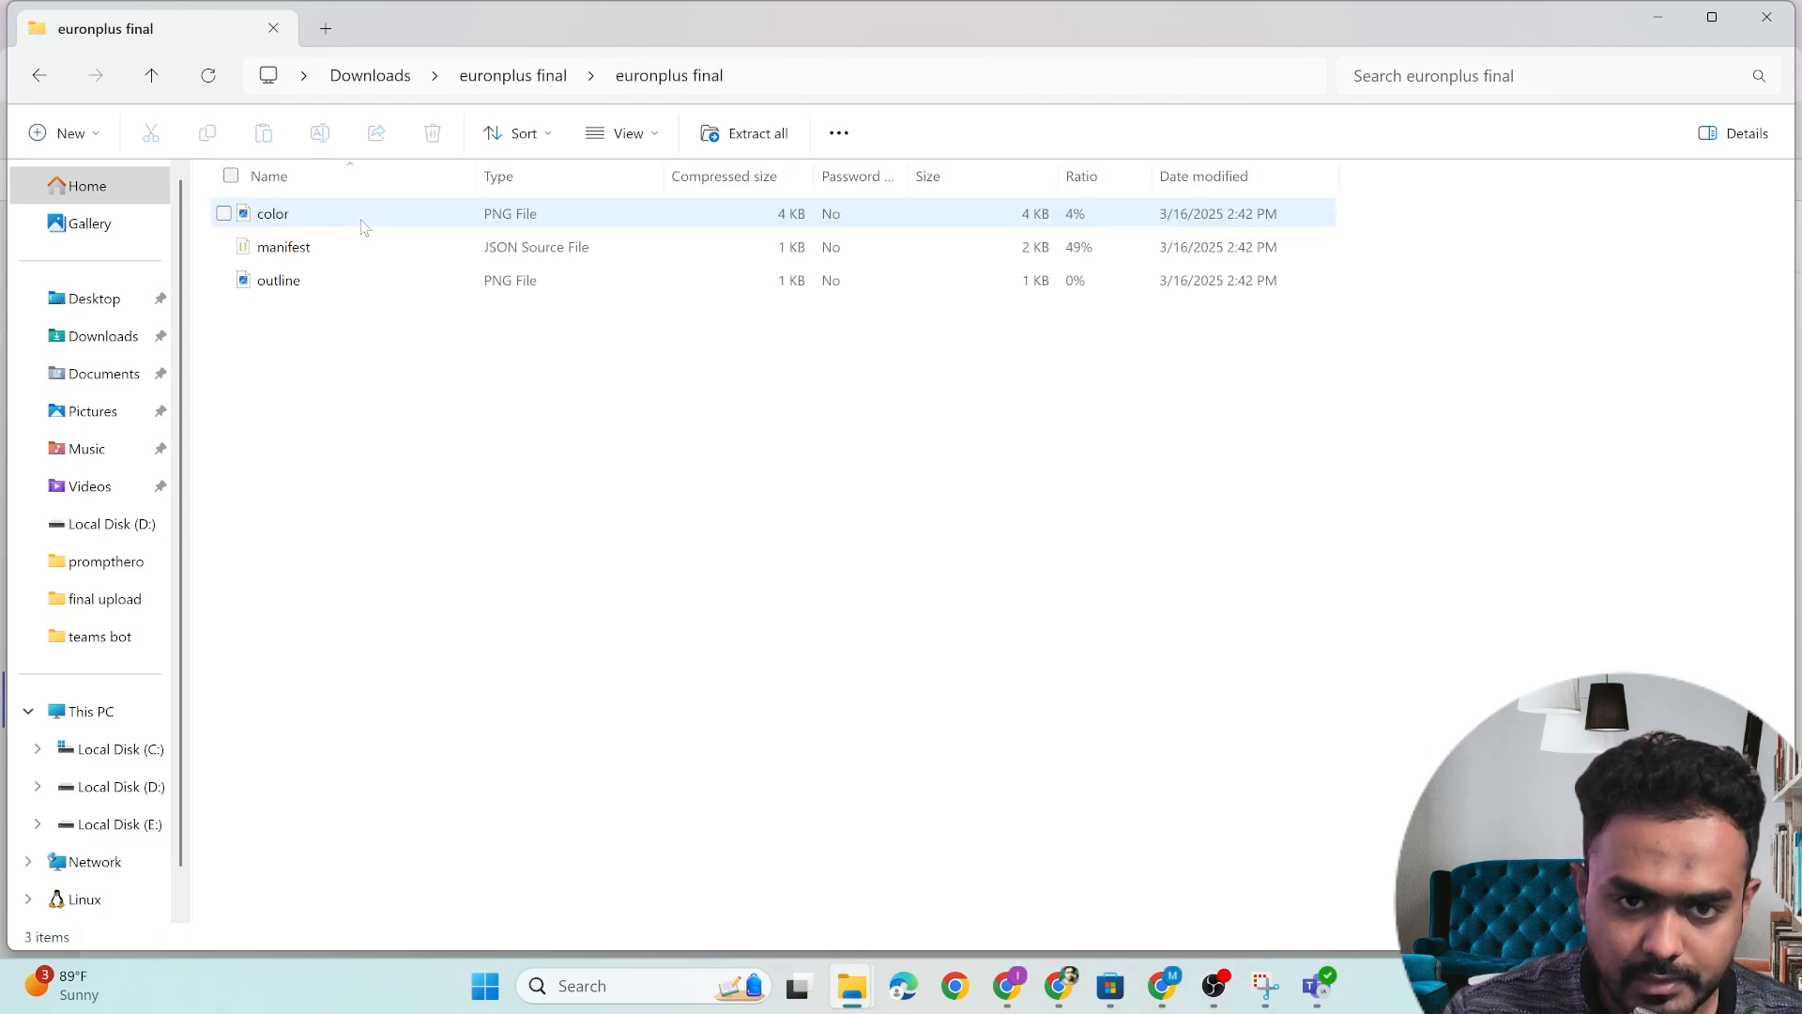
pyautogui.click(475, 78)
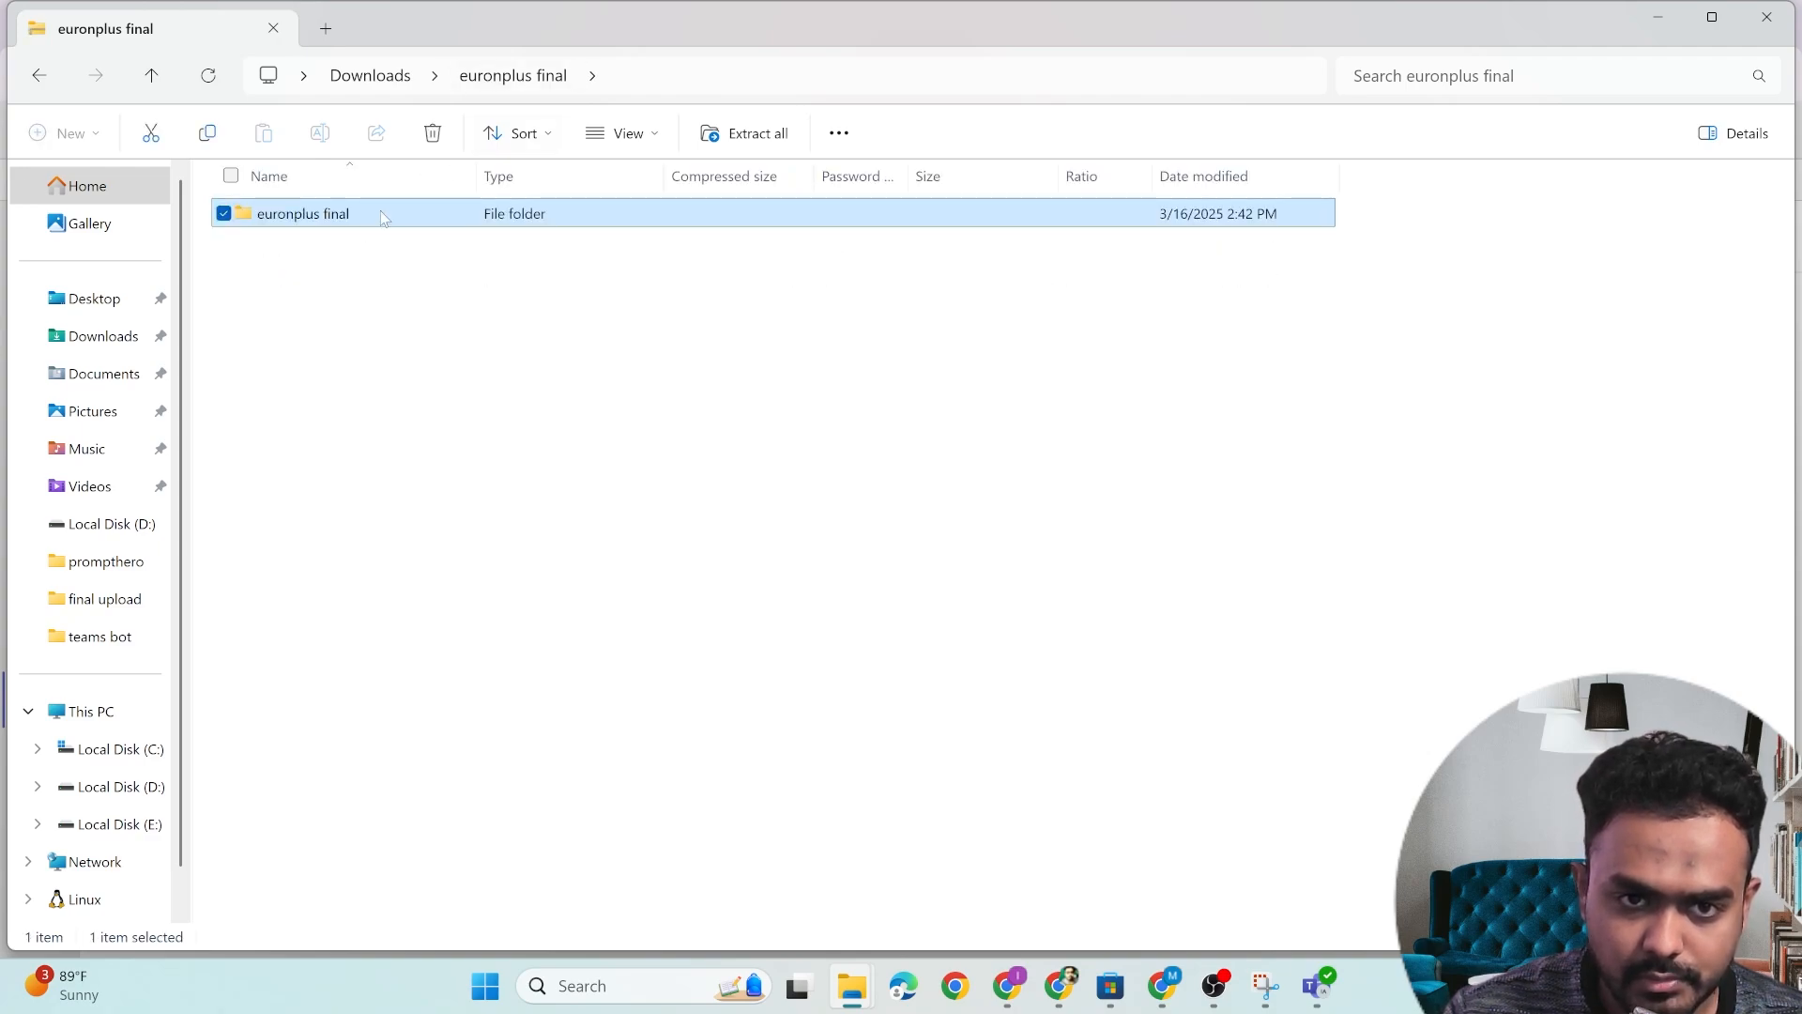
pyautogui.rightClick(354, 224)
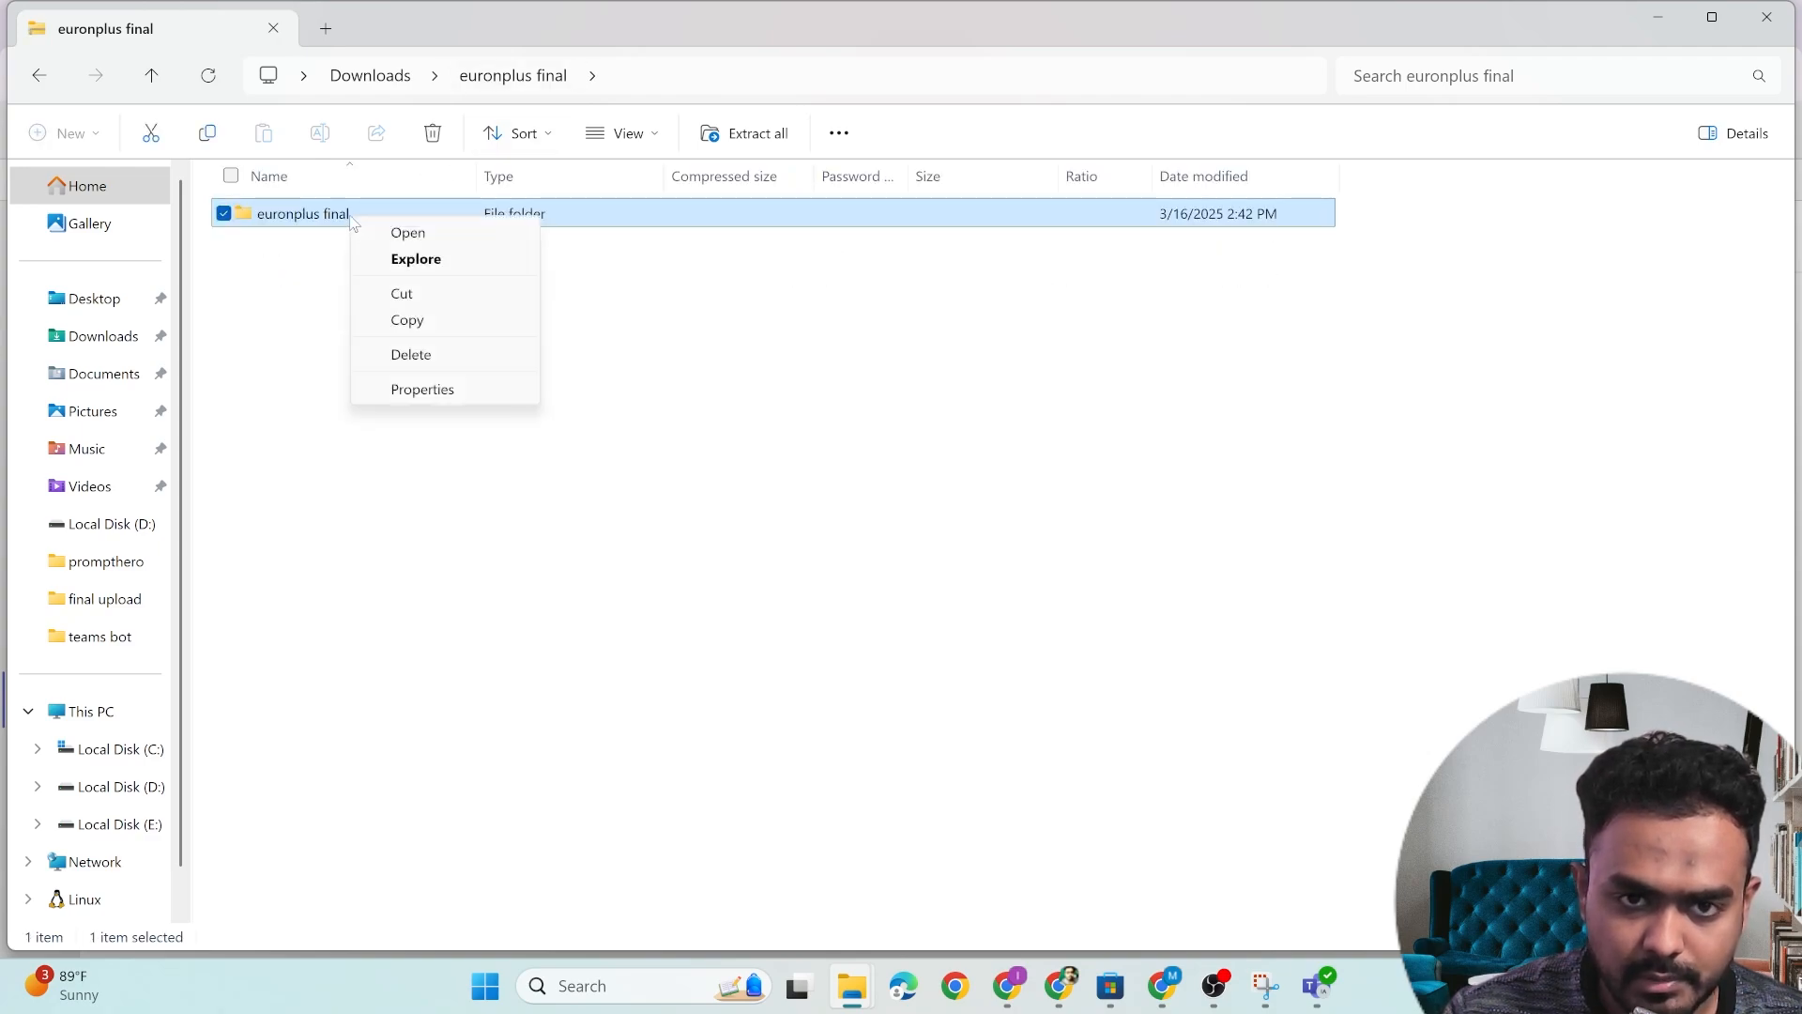
pyautogui.click(288, 322)
pyautogui.click(285, 322)
pyautogui.click(385, 75)
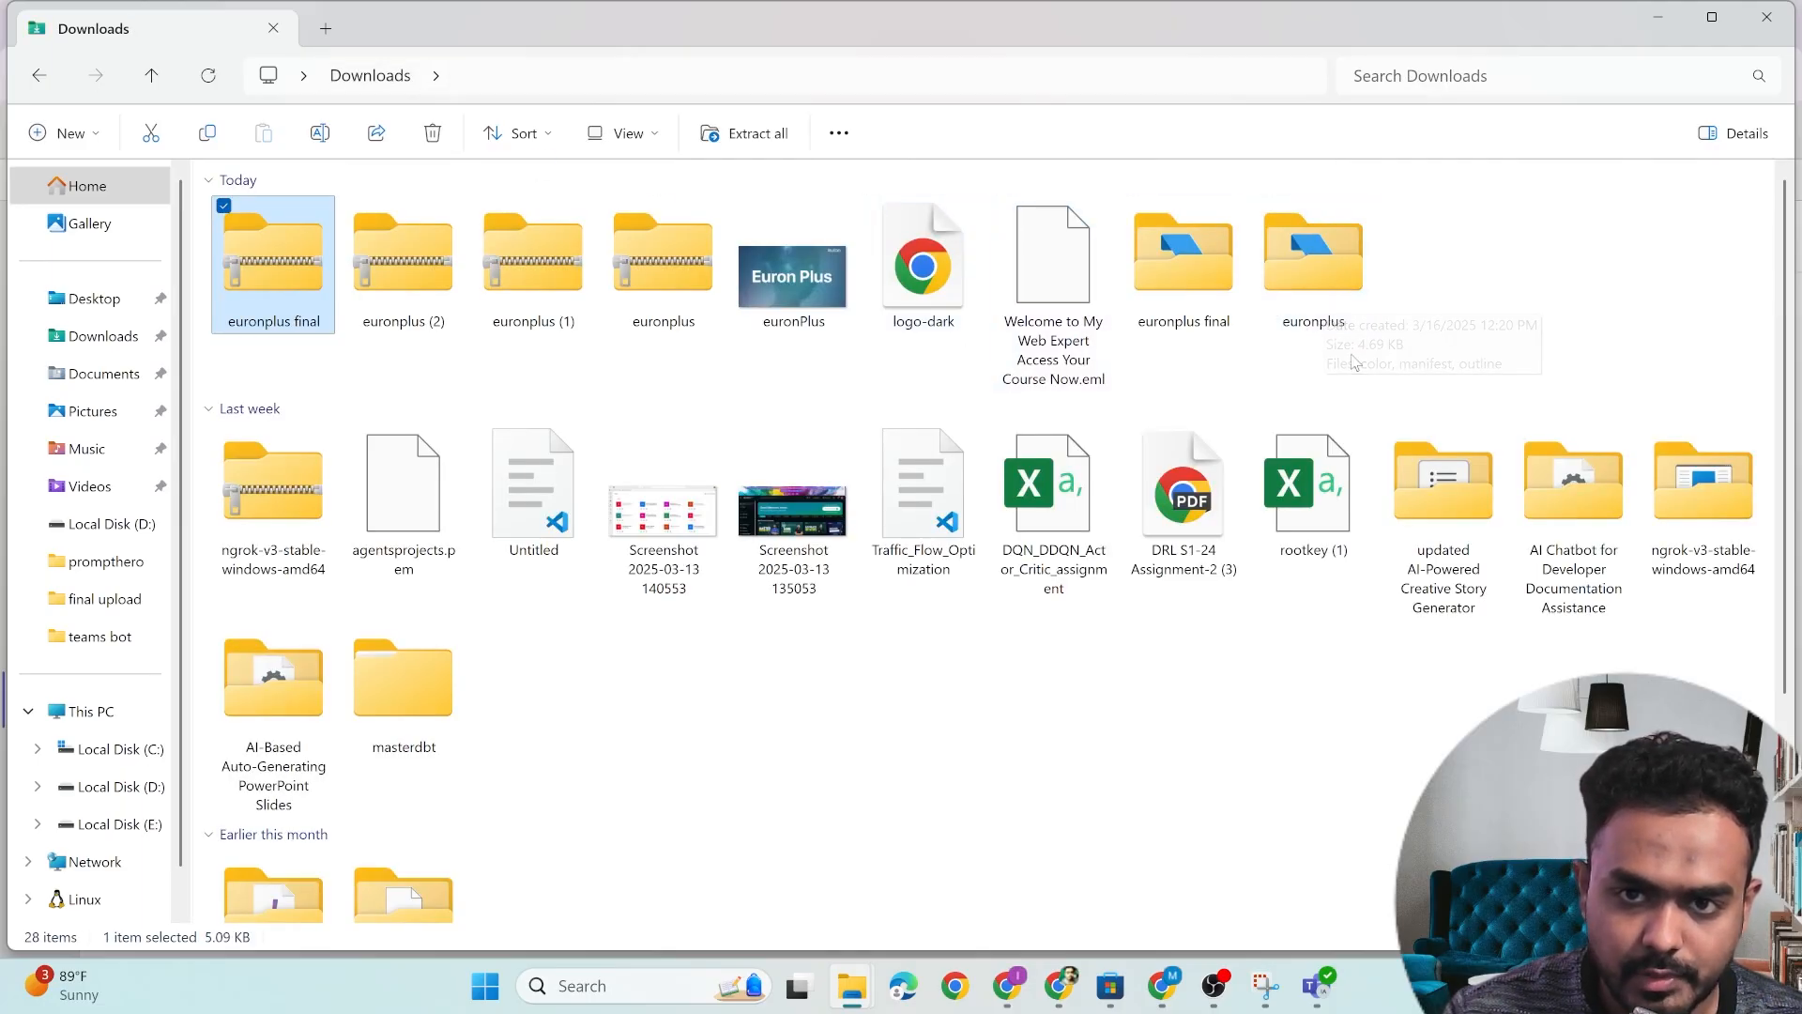
# Compare the euronplus final folder with the top level of its ZIP archive, and return to Downloads
pyautogui.doubleClick(1184, 282)
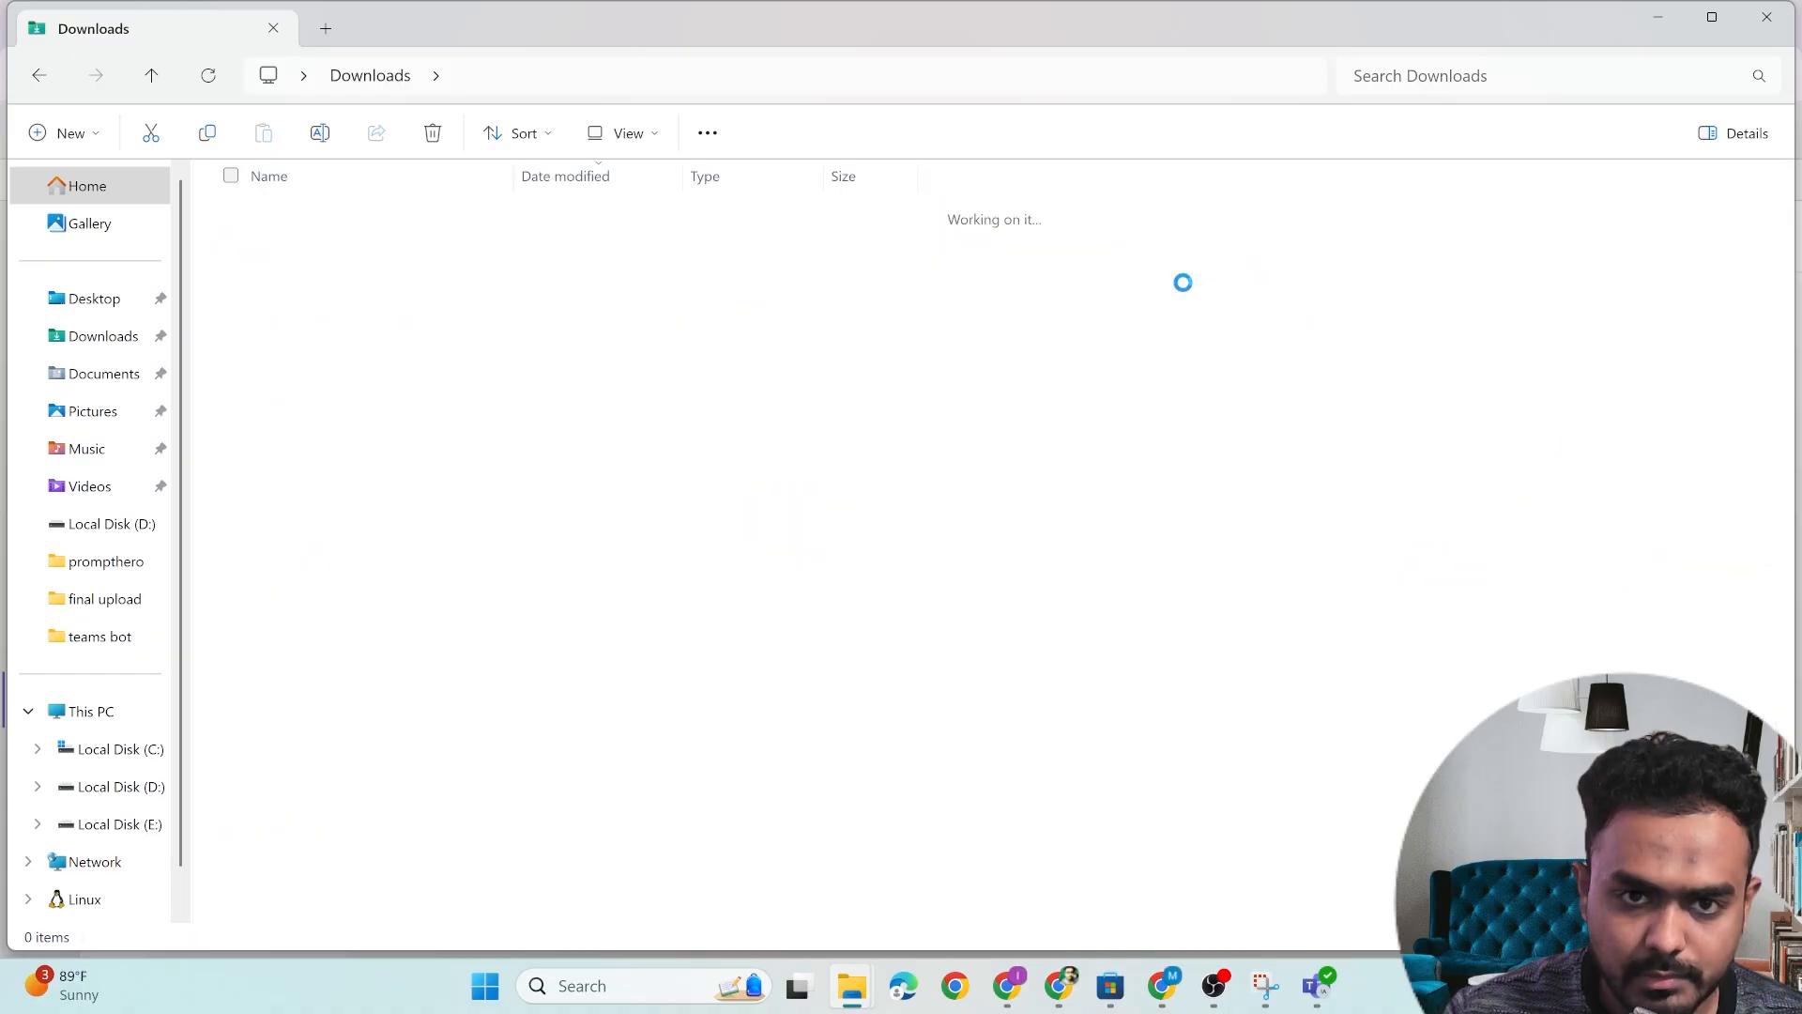
pyautogui.click(385, 76)
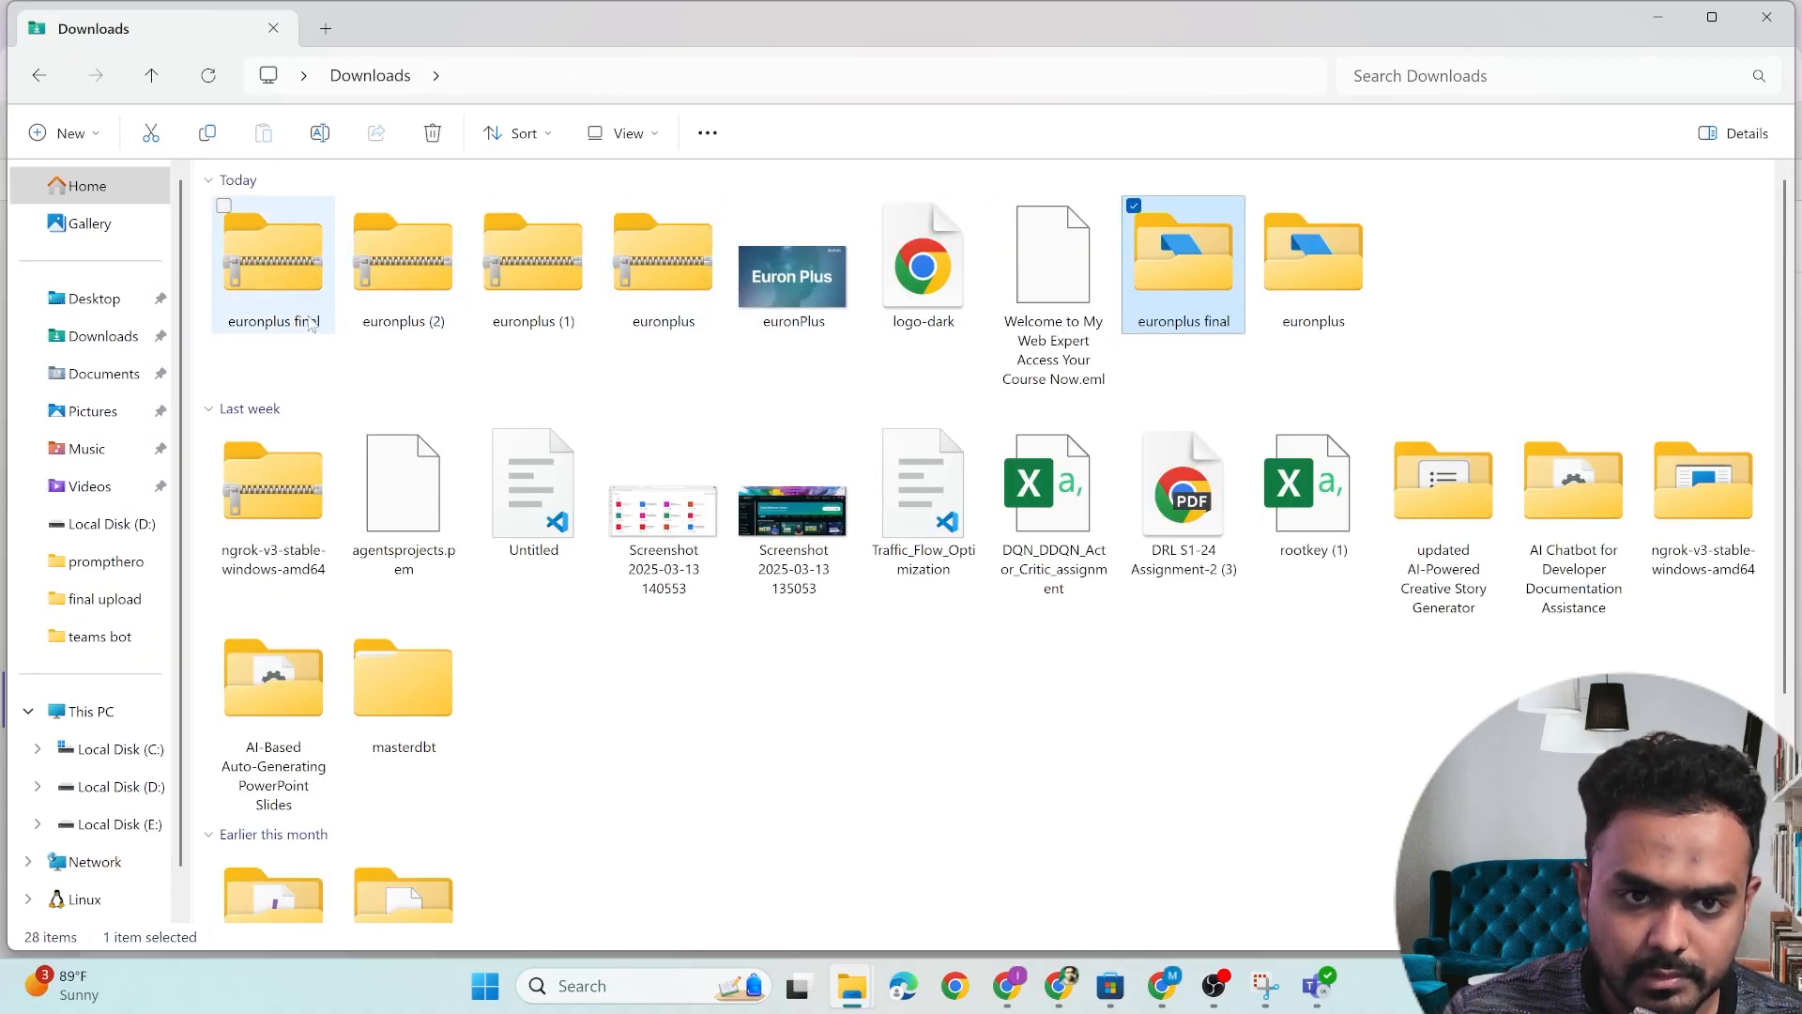
pyautogui.doubleClick(272, 298)
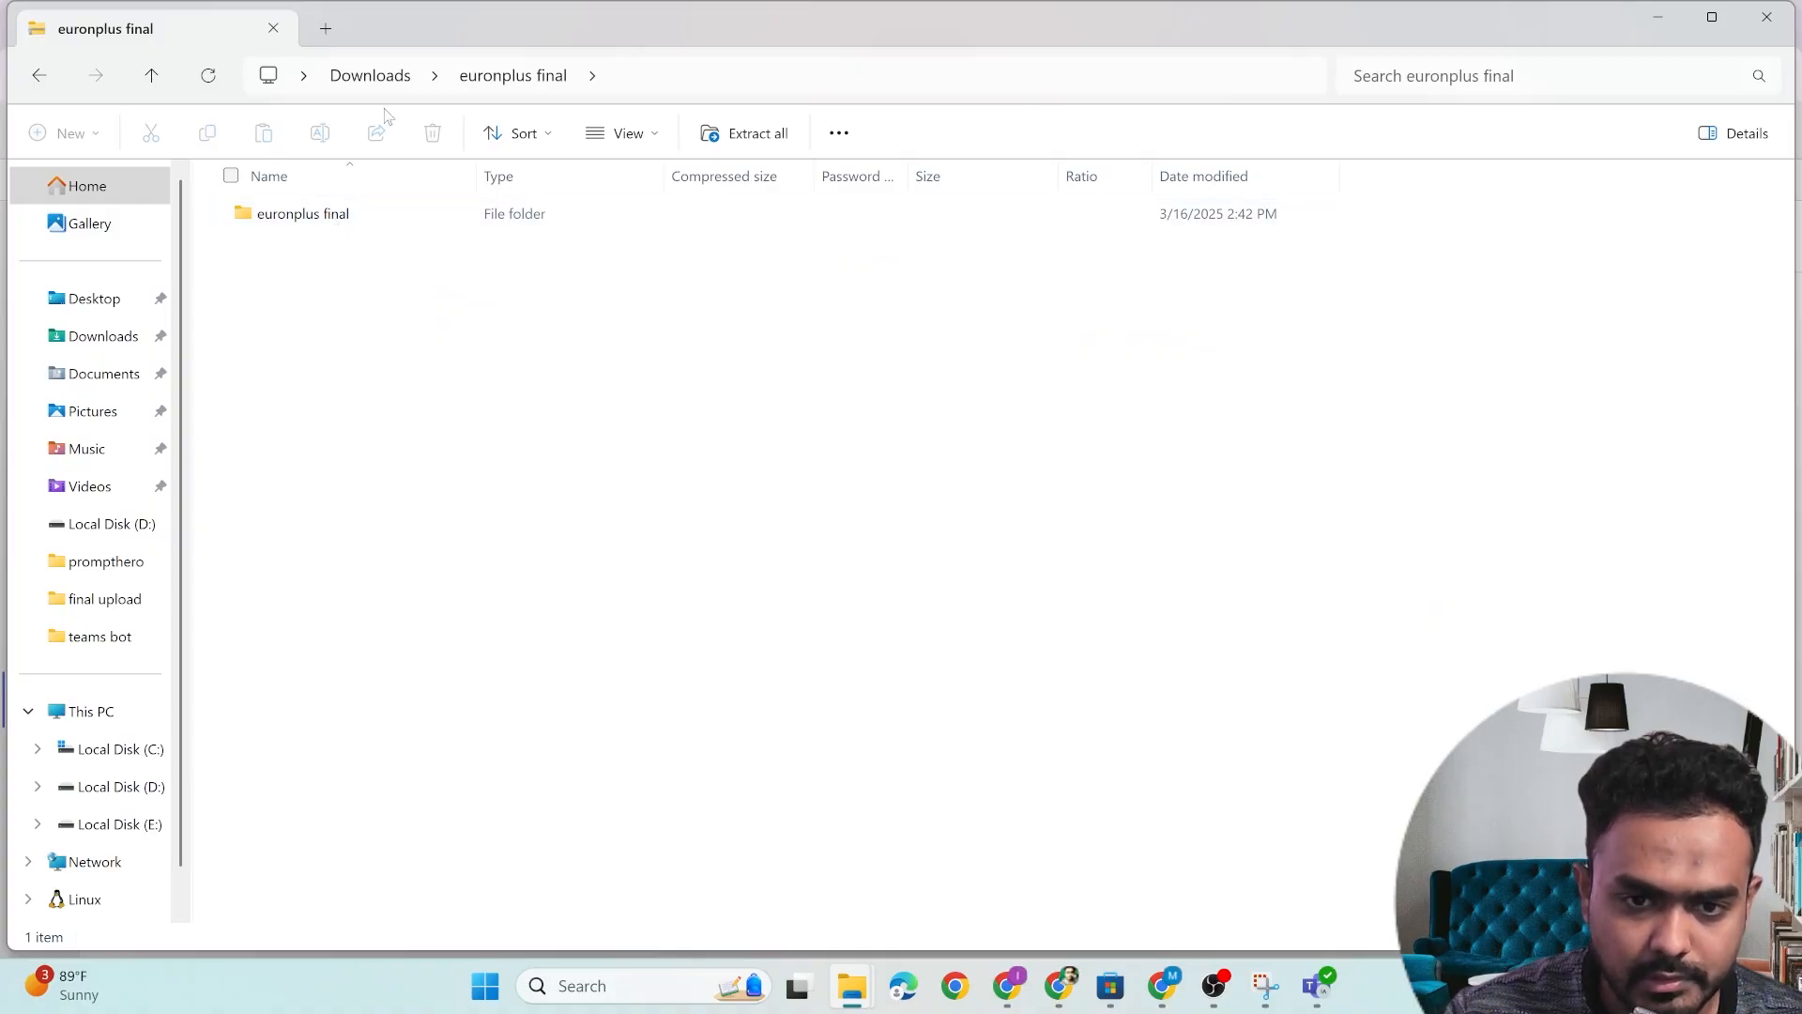
pyautogui.click(374, 83)
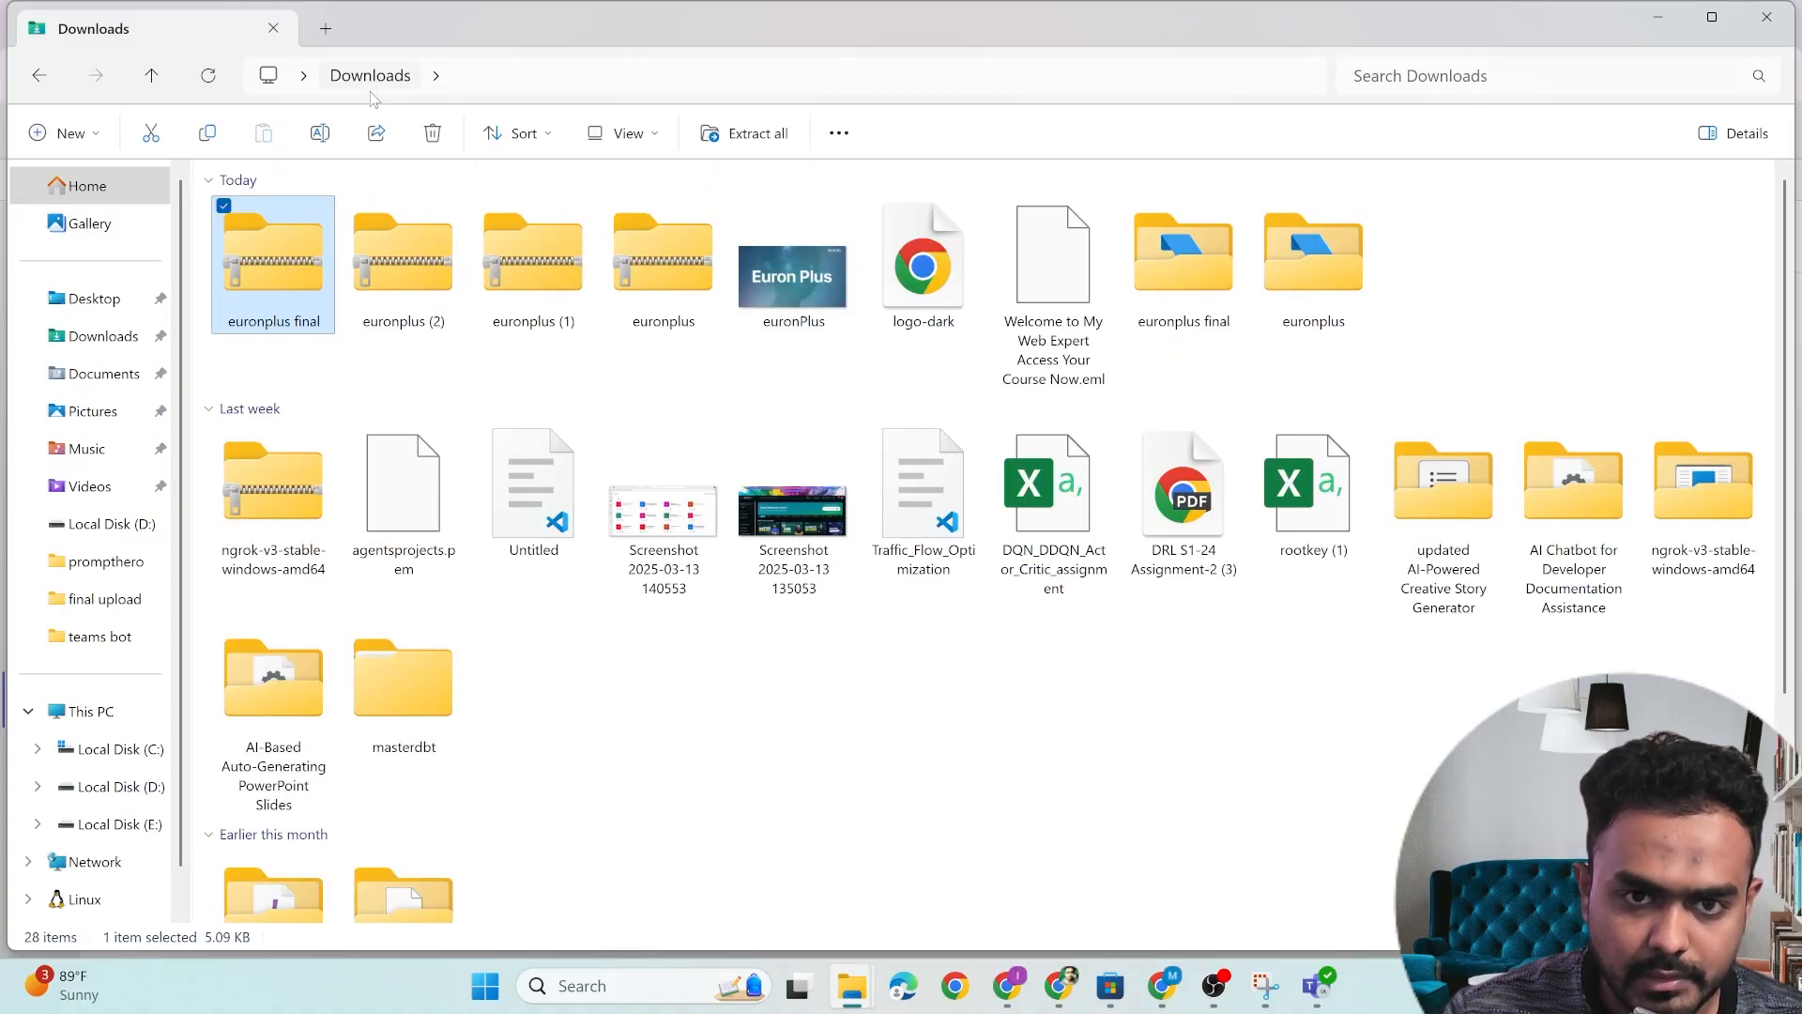
pyautogui.doubleClick(294, 274)
pyautogui.click(339, 215)
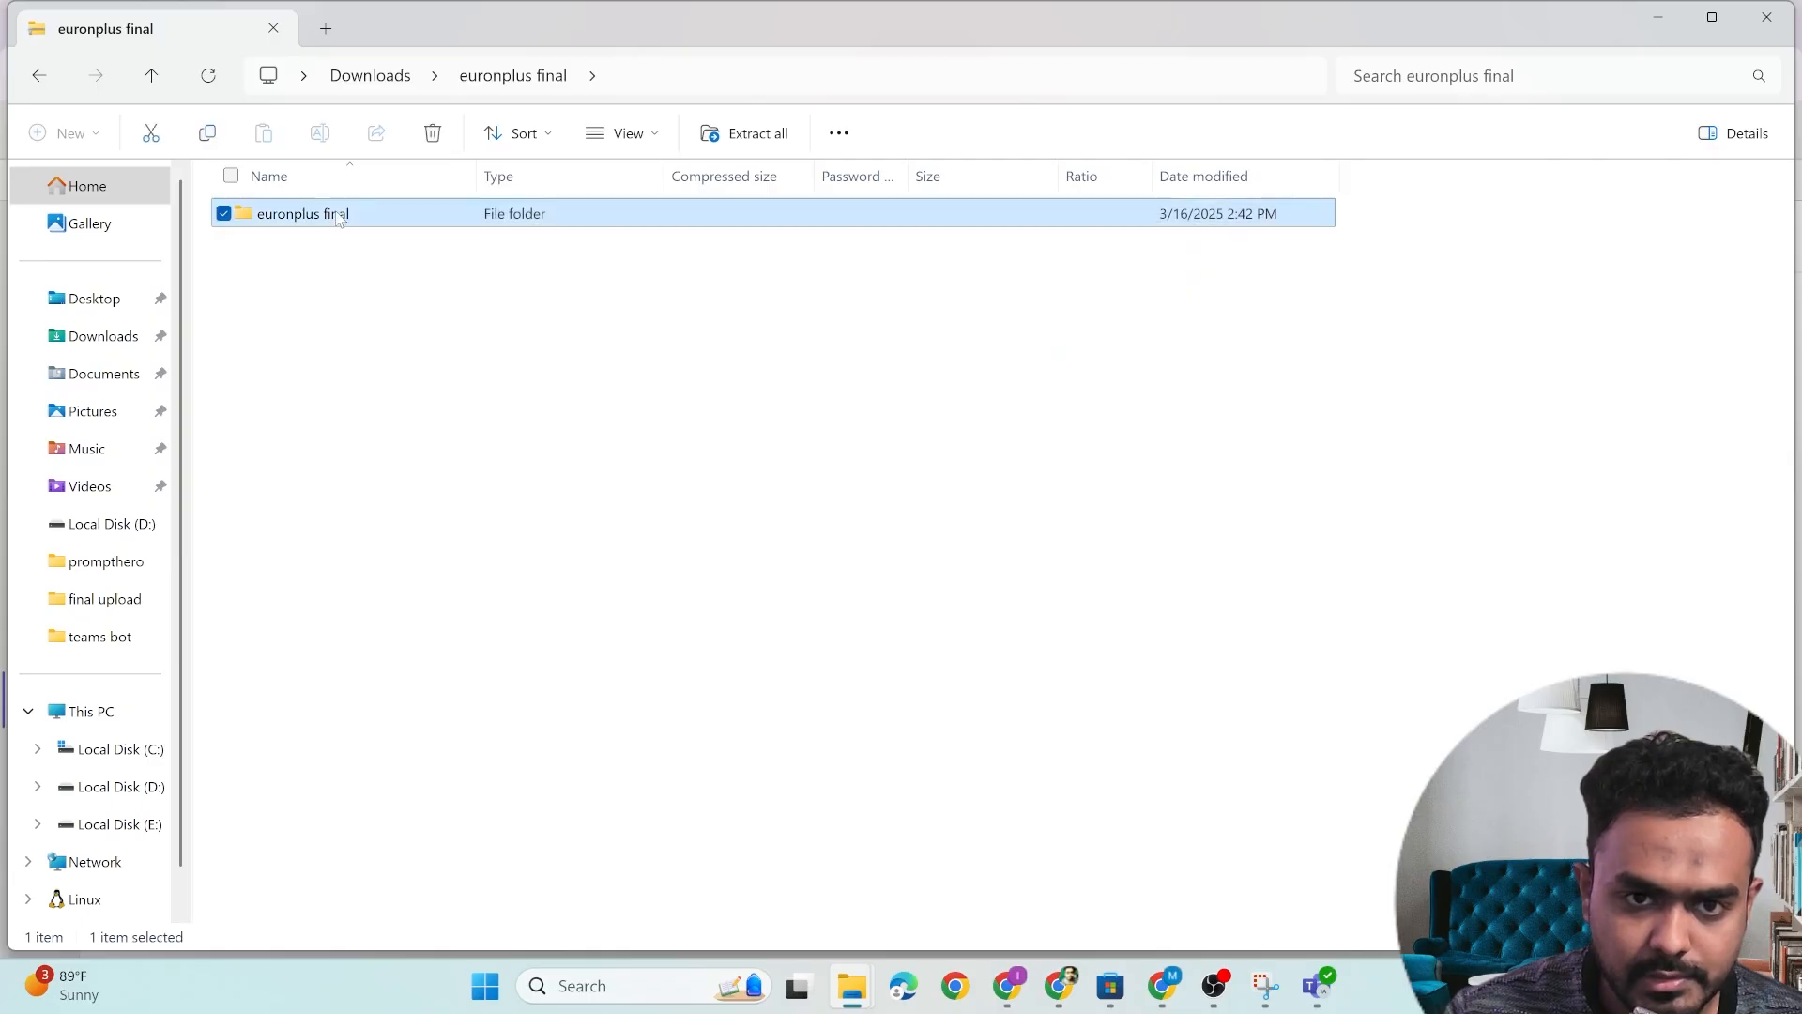
pyautogui.rightClick(339, 217)
pyautogui.click(310, 306)
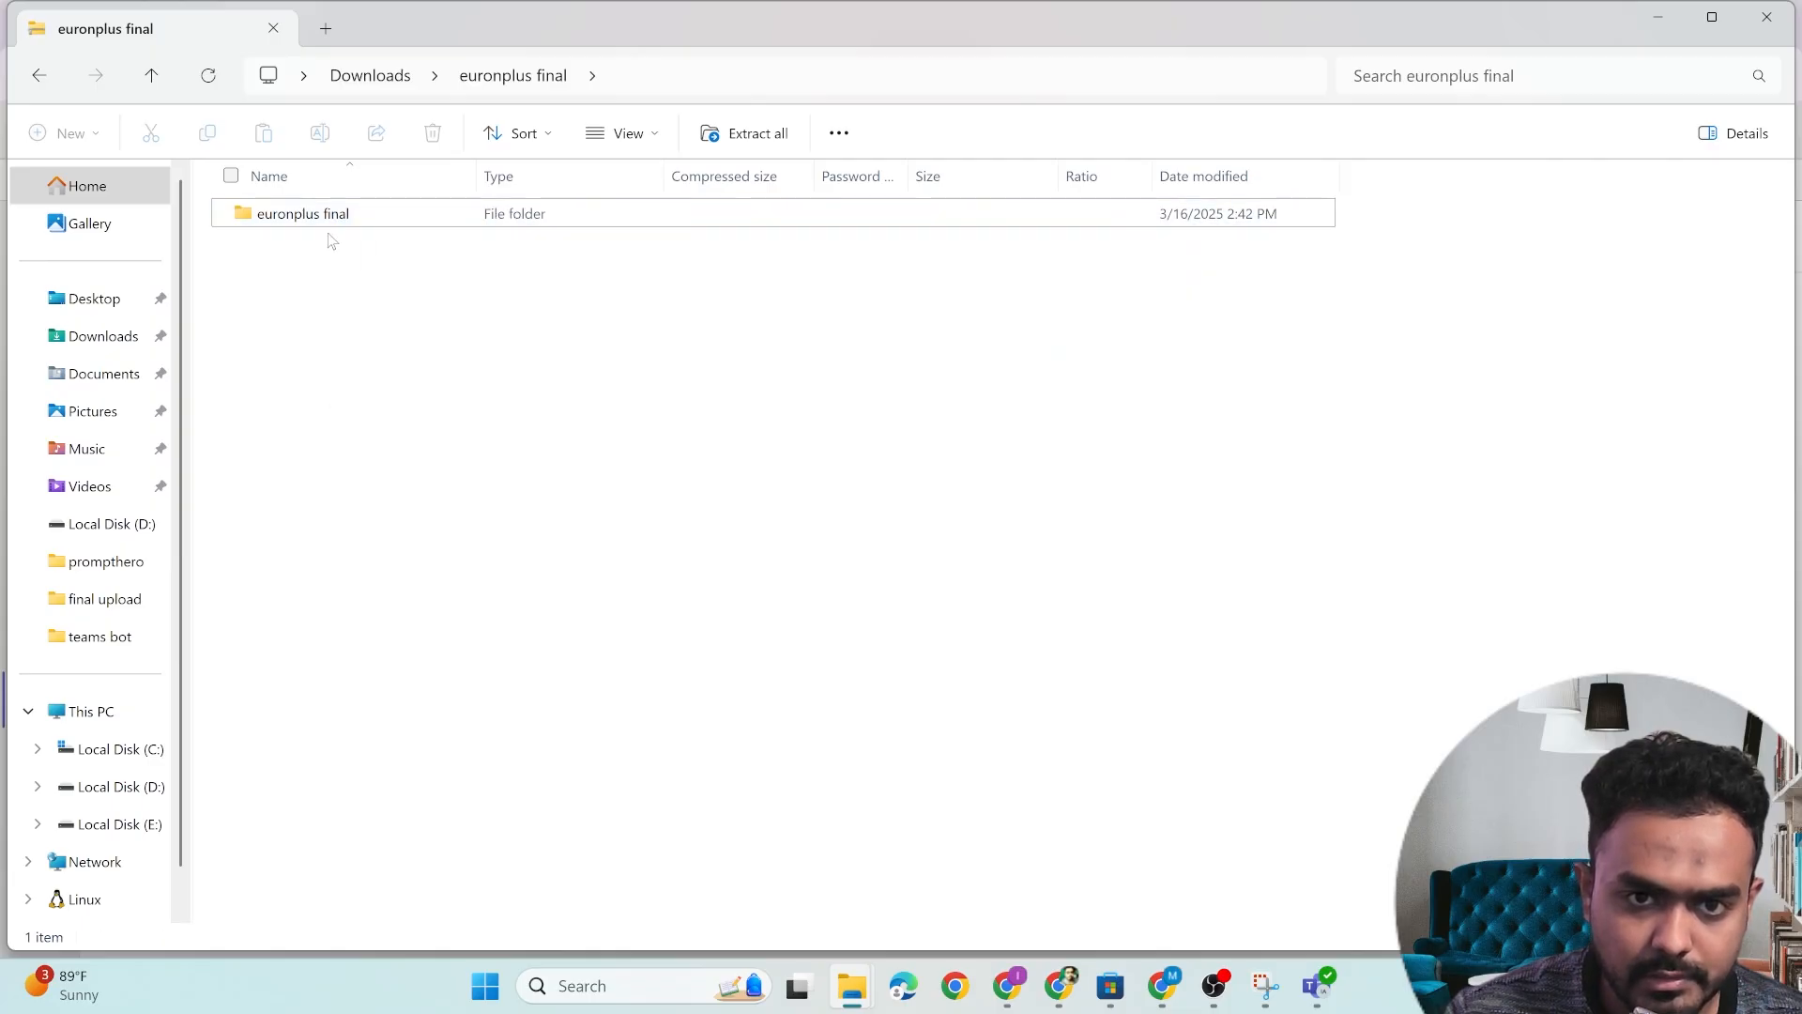
pyautogui.click(366, 82)
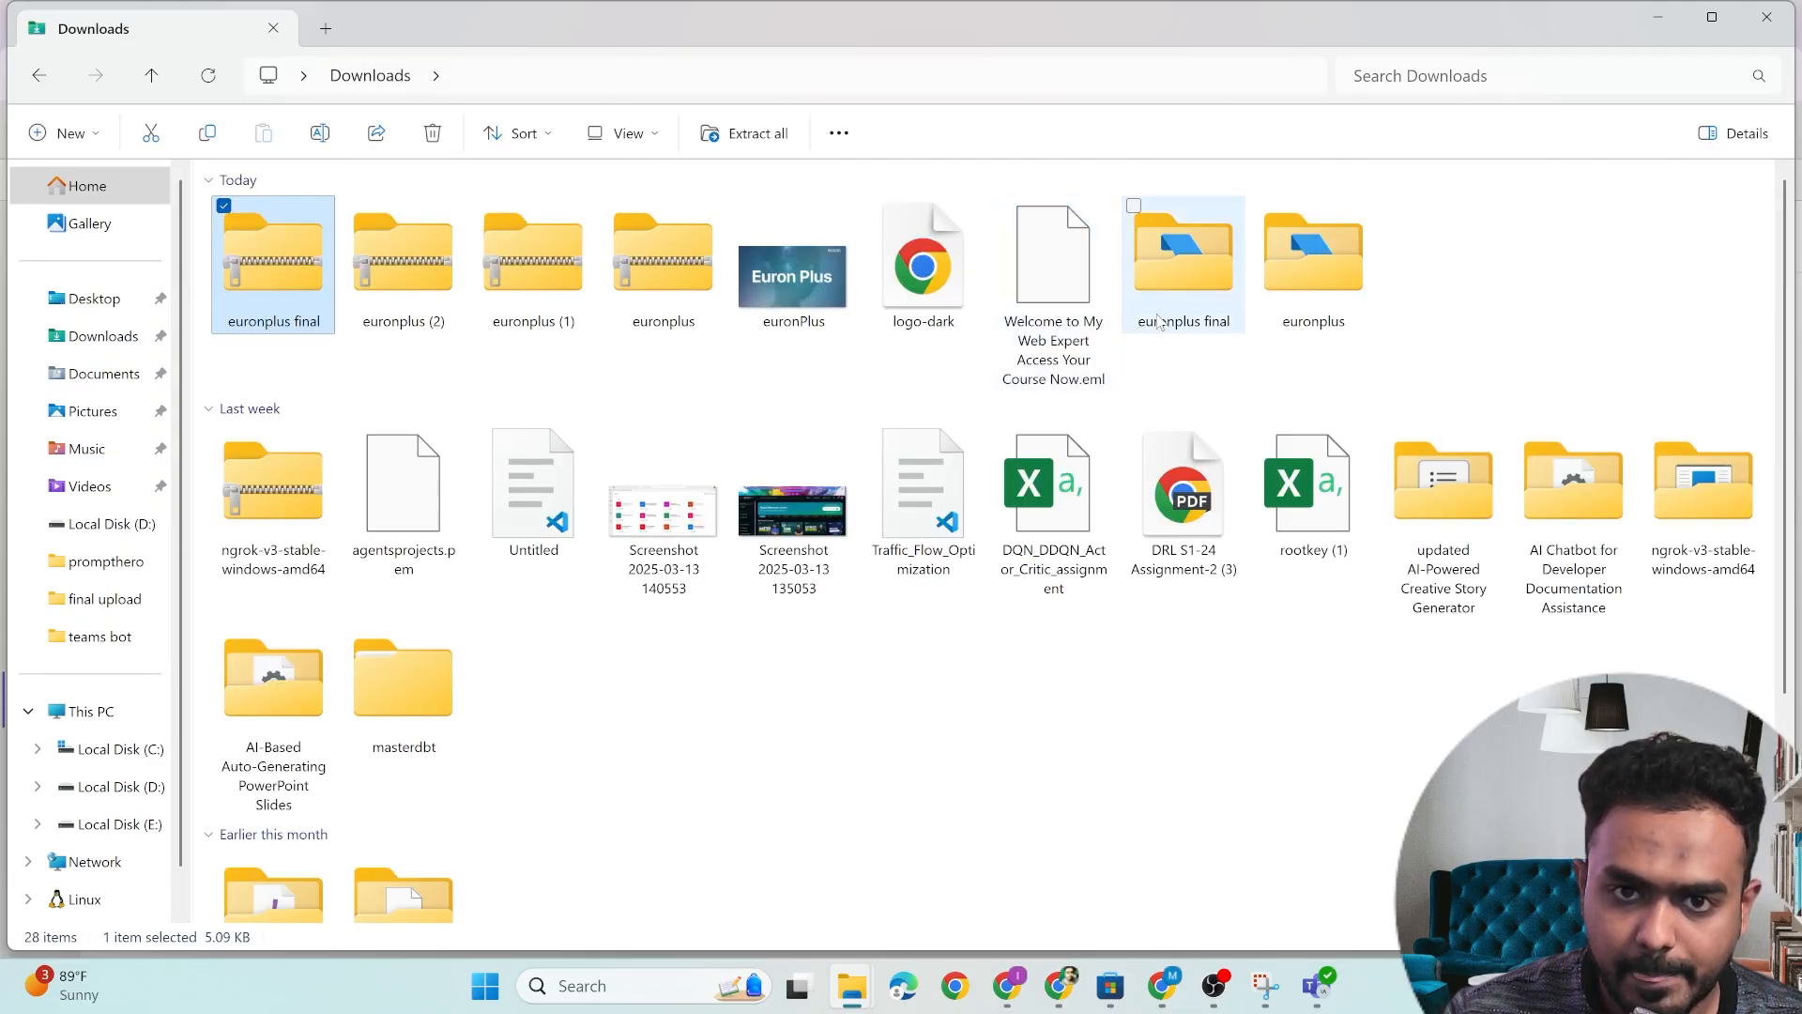
pyautogui.click(665, 719)
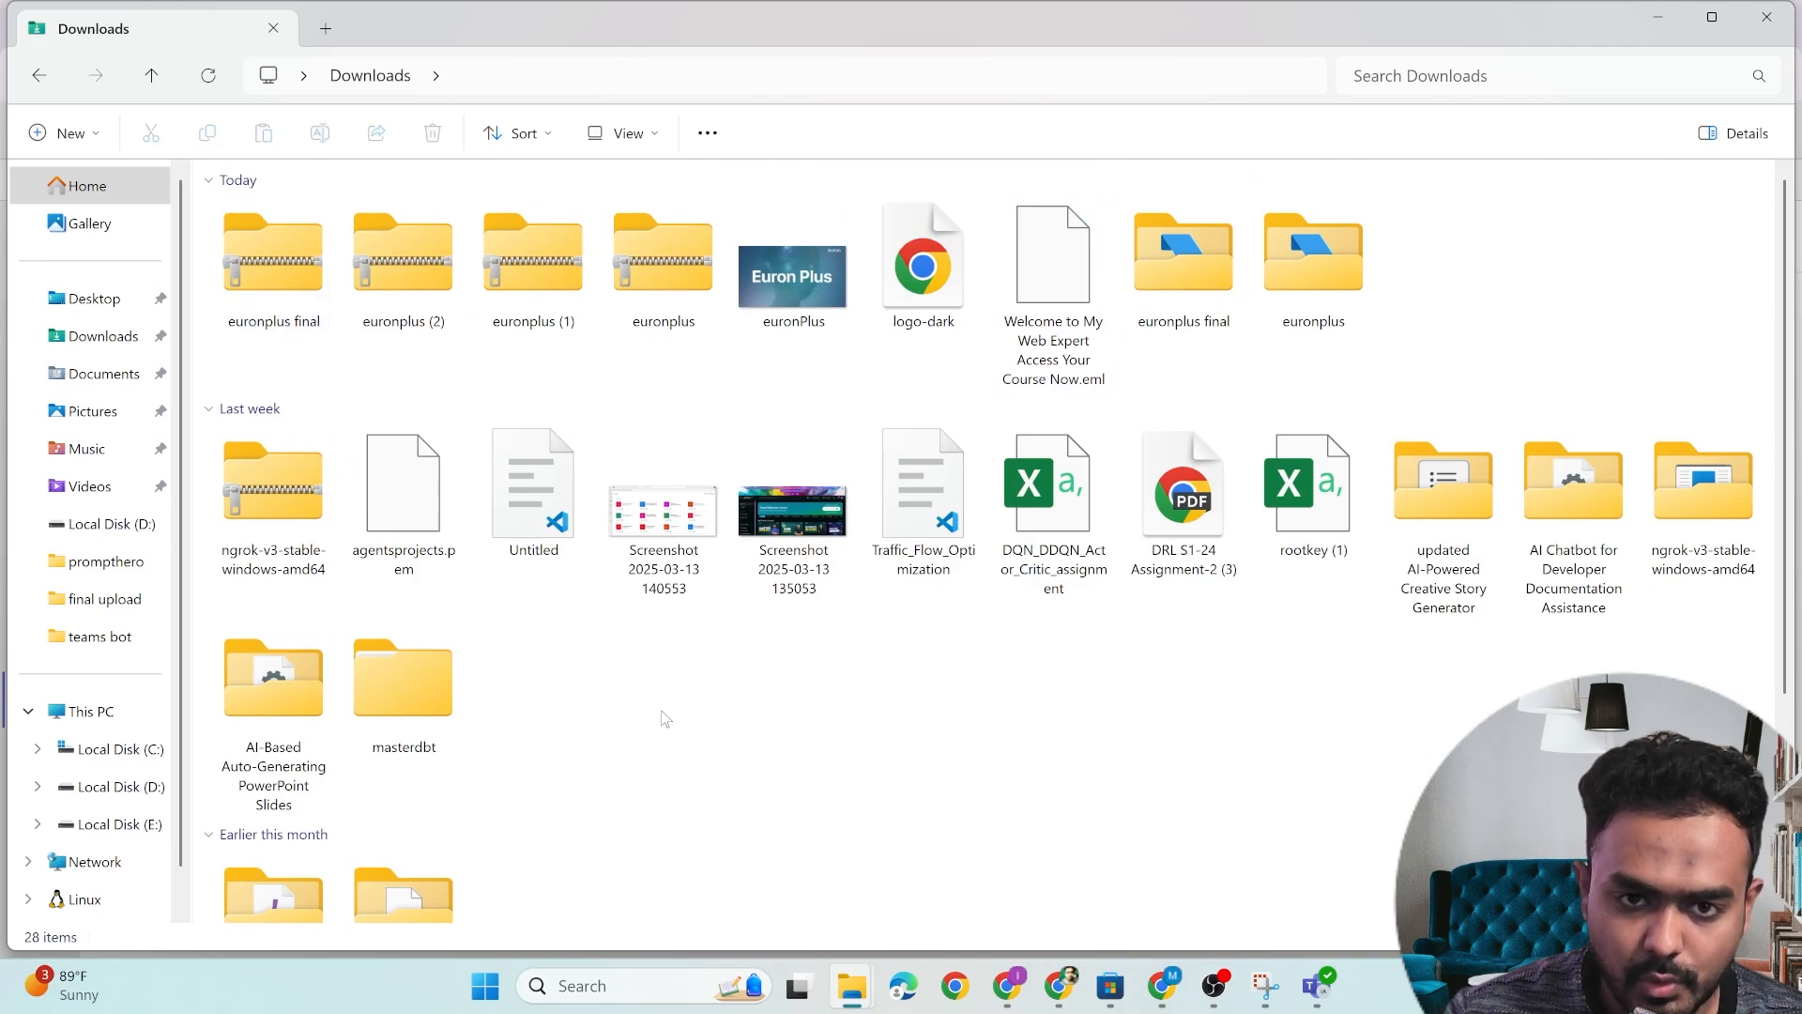
# Compress the manifest, color and outline files inside the euronplus final folder together into a ZIP archive
pyautogui.rightClick(663, 722)
pyautogui.moveTo(754, 557)
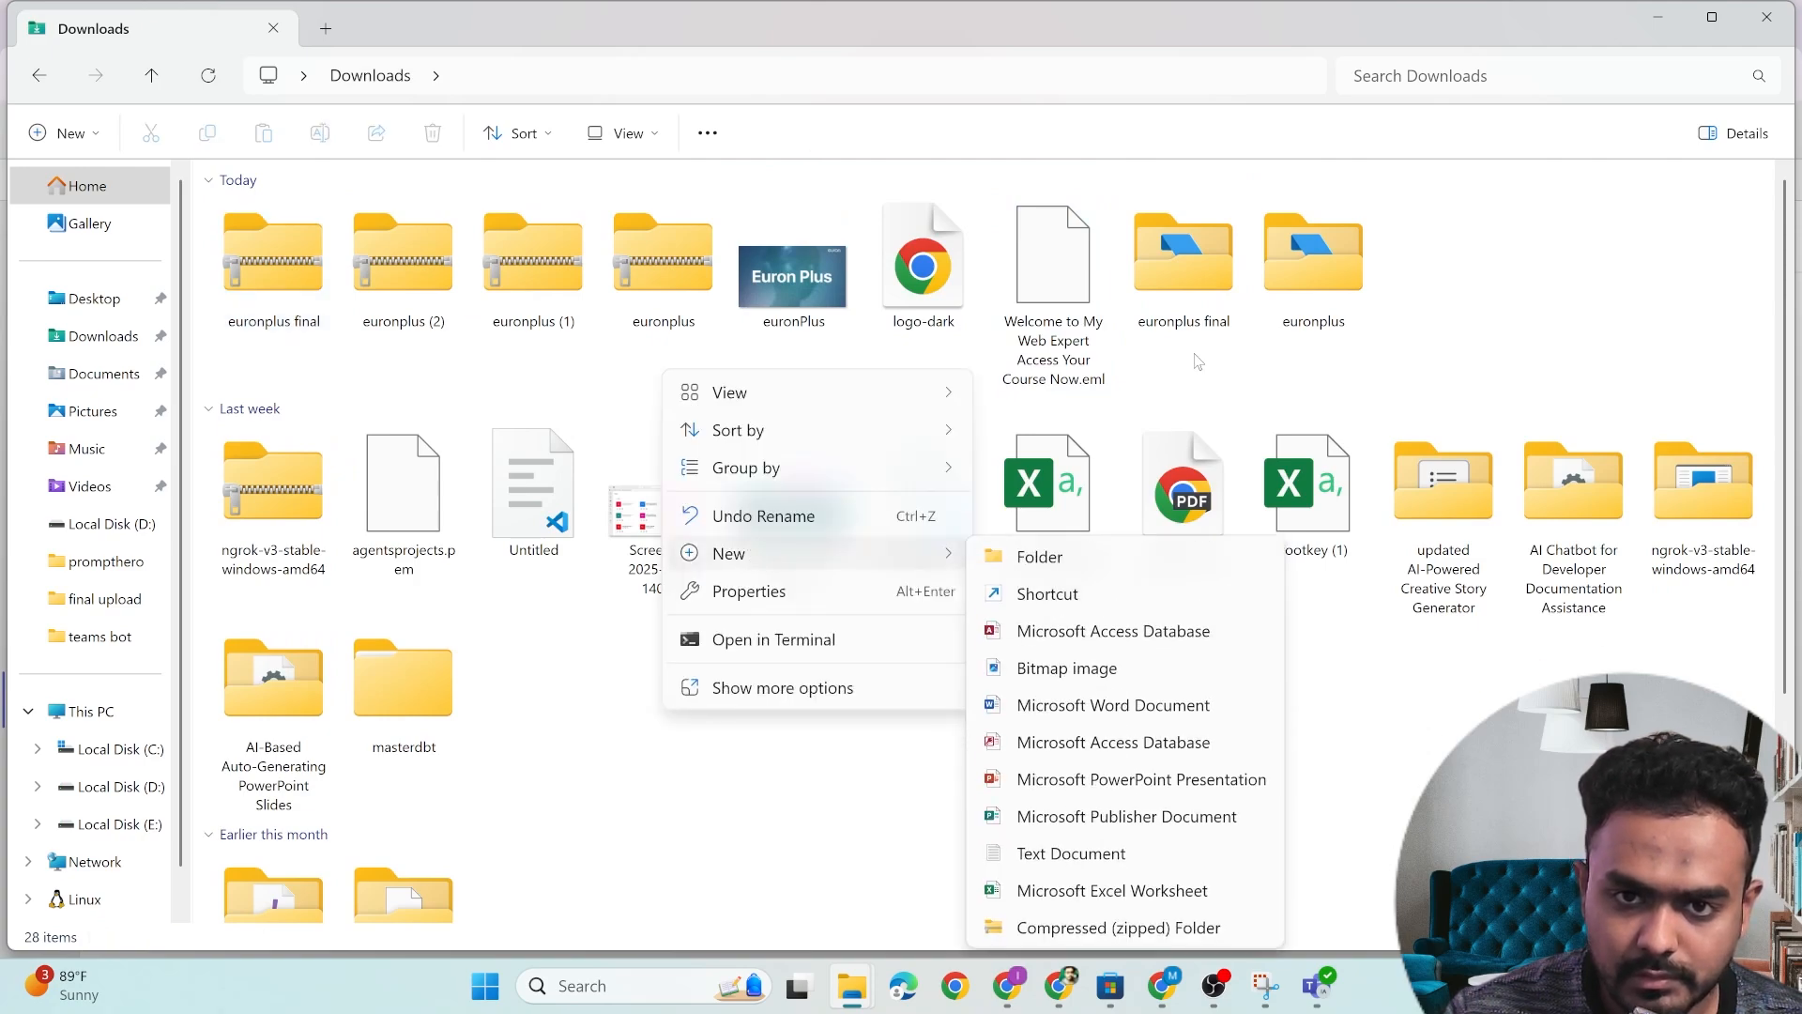
pyautogui.doubleClick(1184, 282)
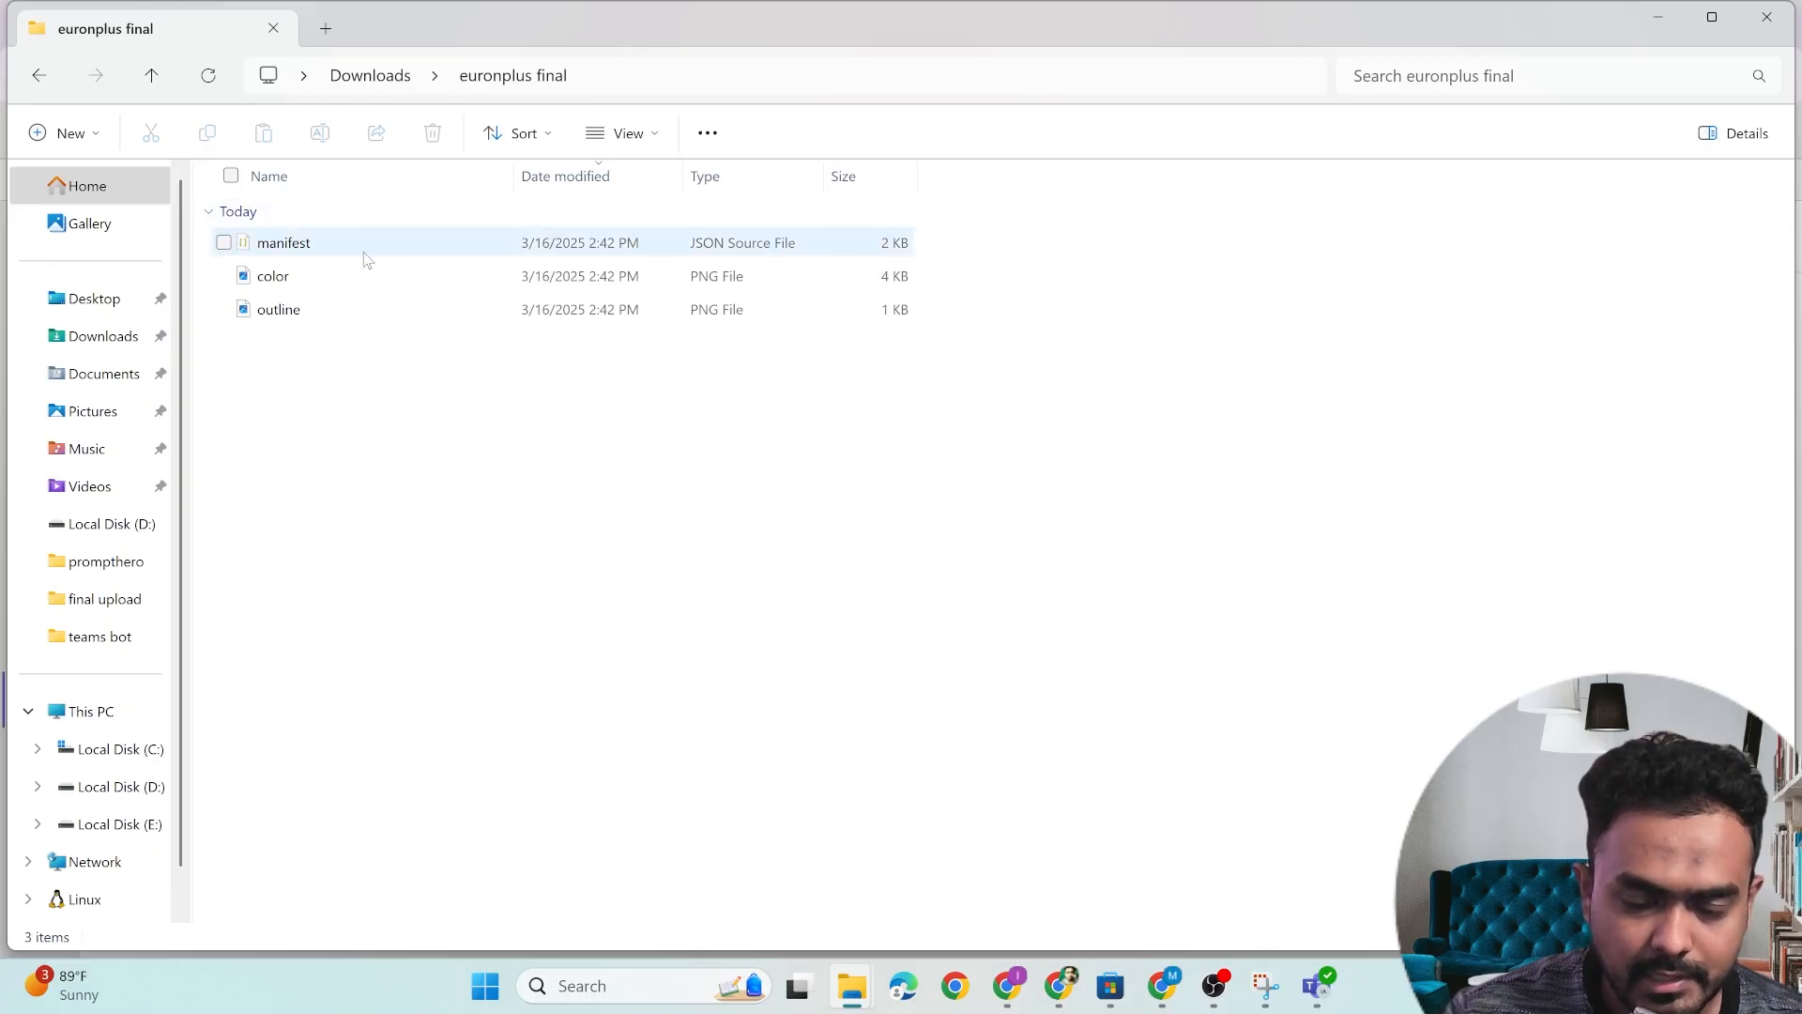
pyautogui.moveTo(366, 246); pyautogui.dragTo(382, 312)
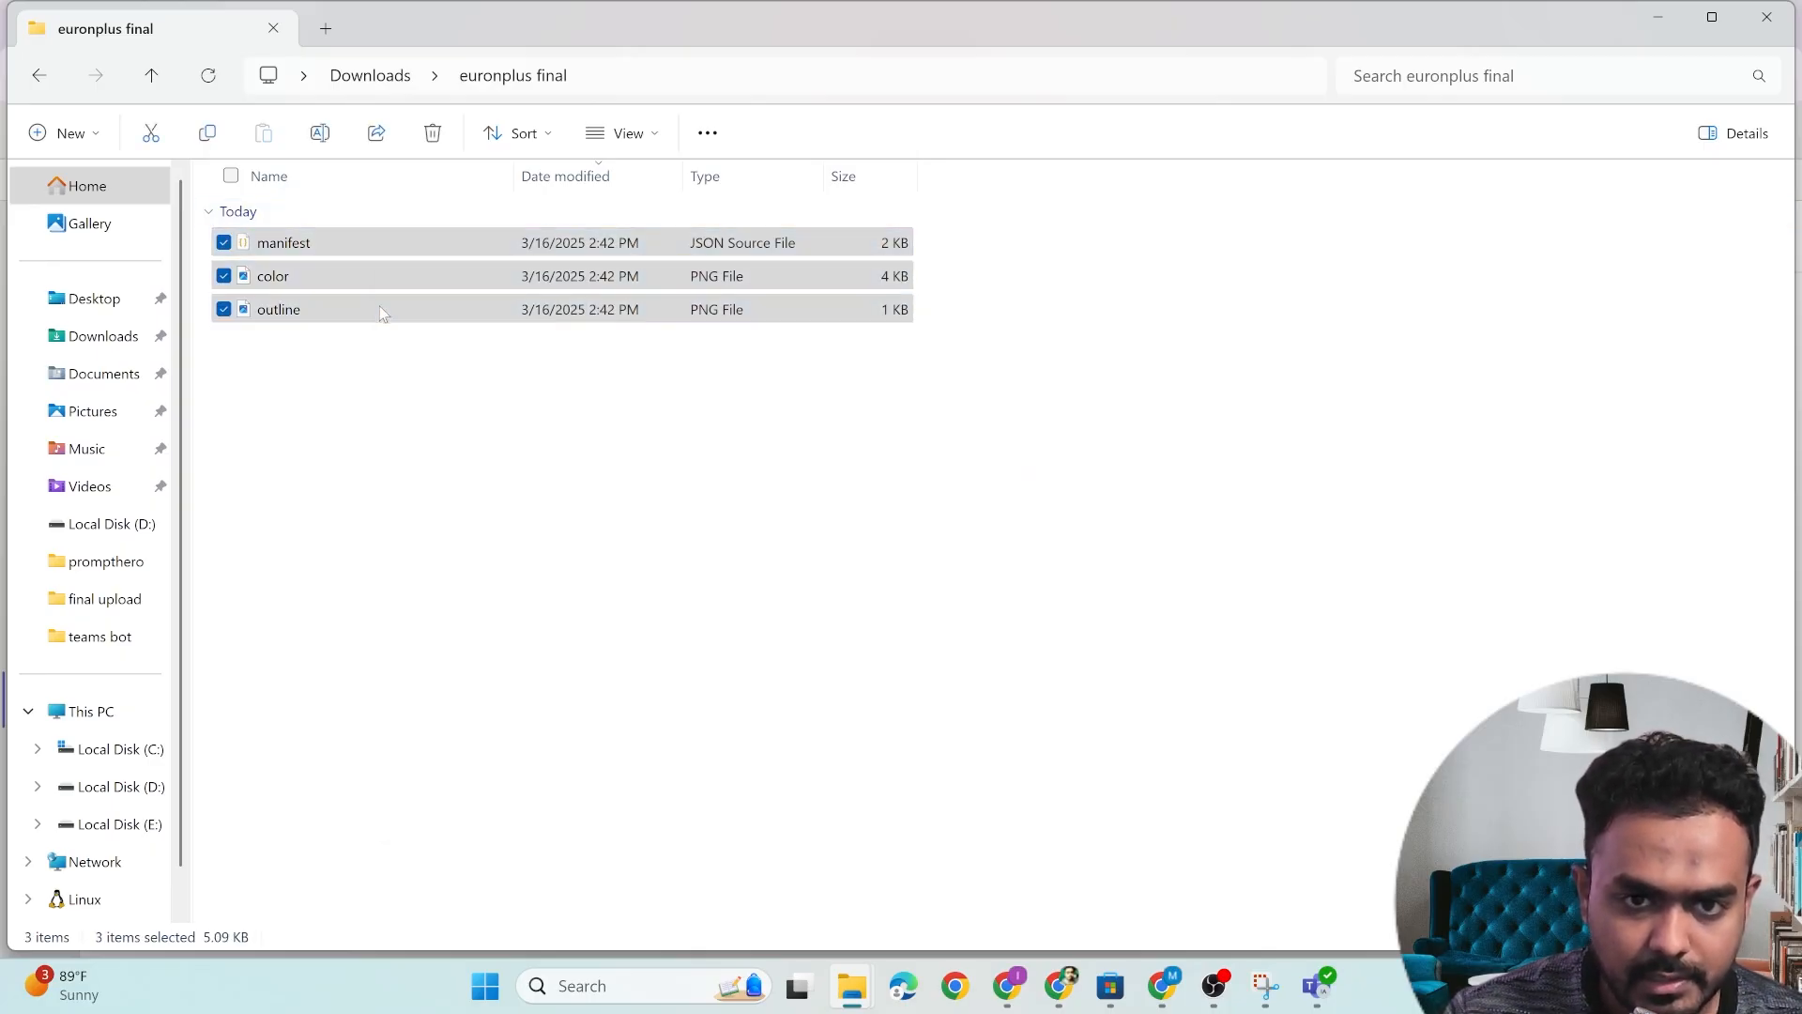
pyautogui.rightClick(380, 309)
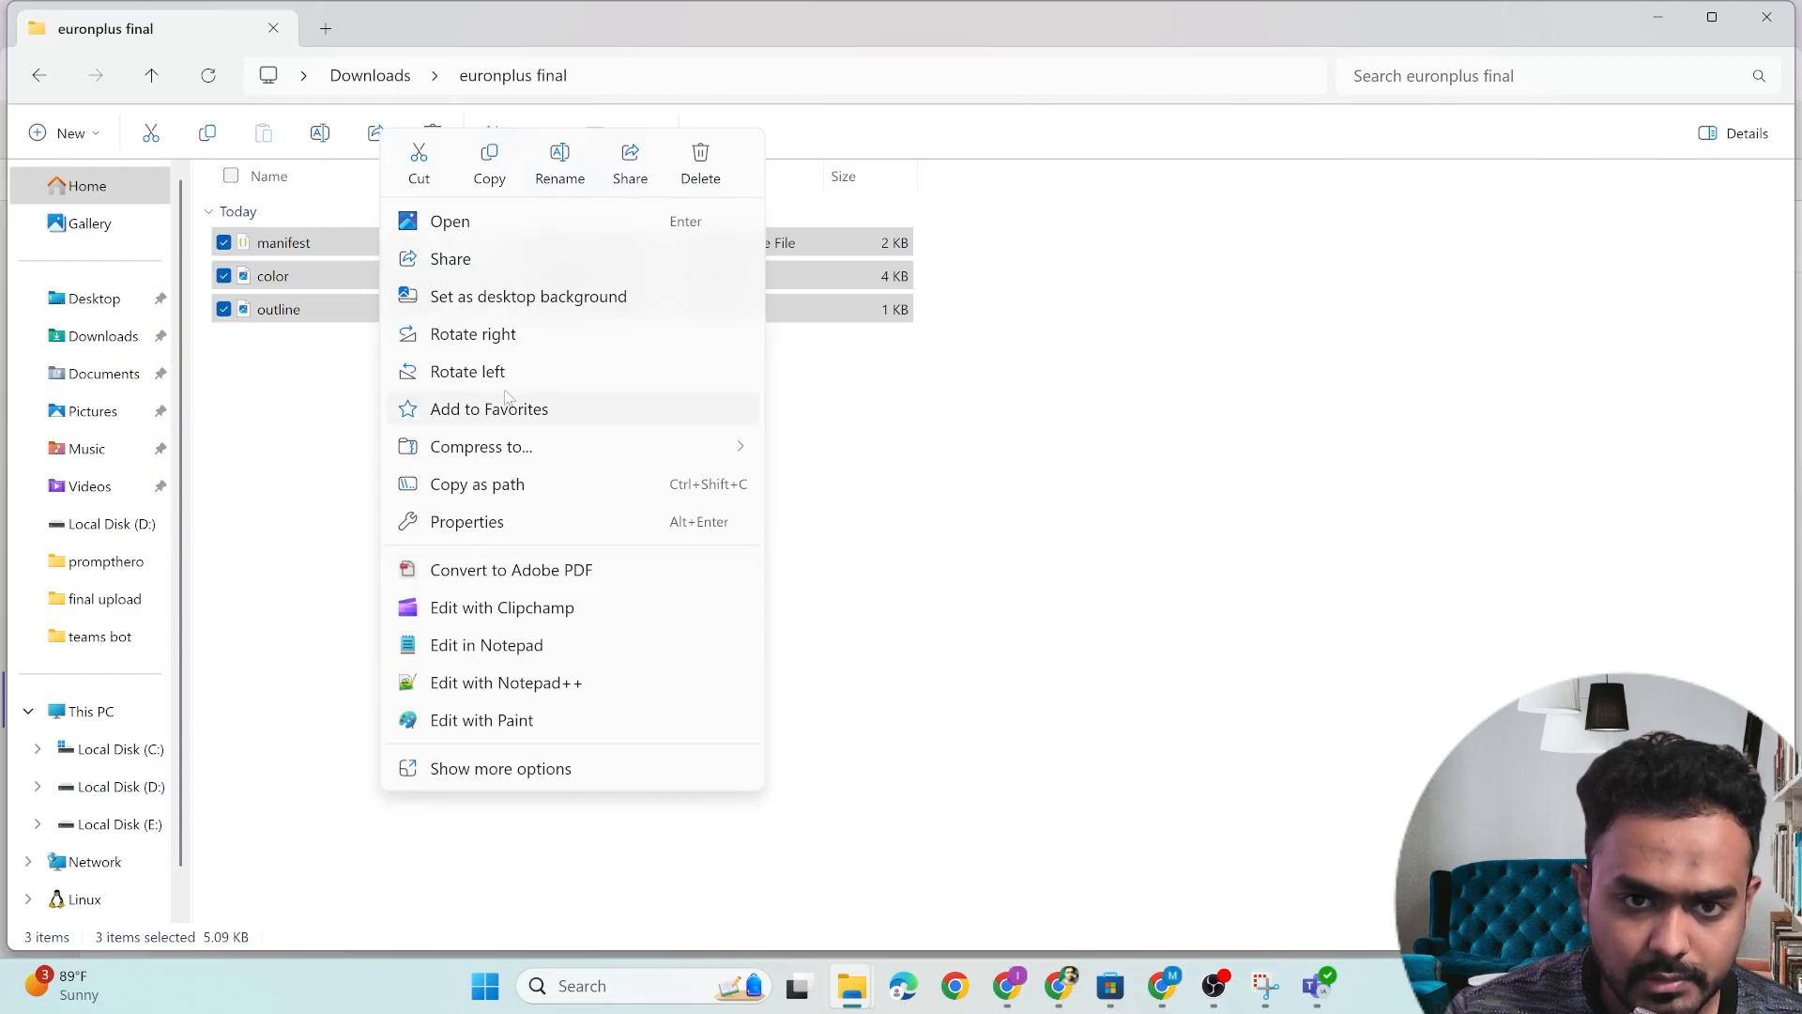
pyautogui.click(815, 447)
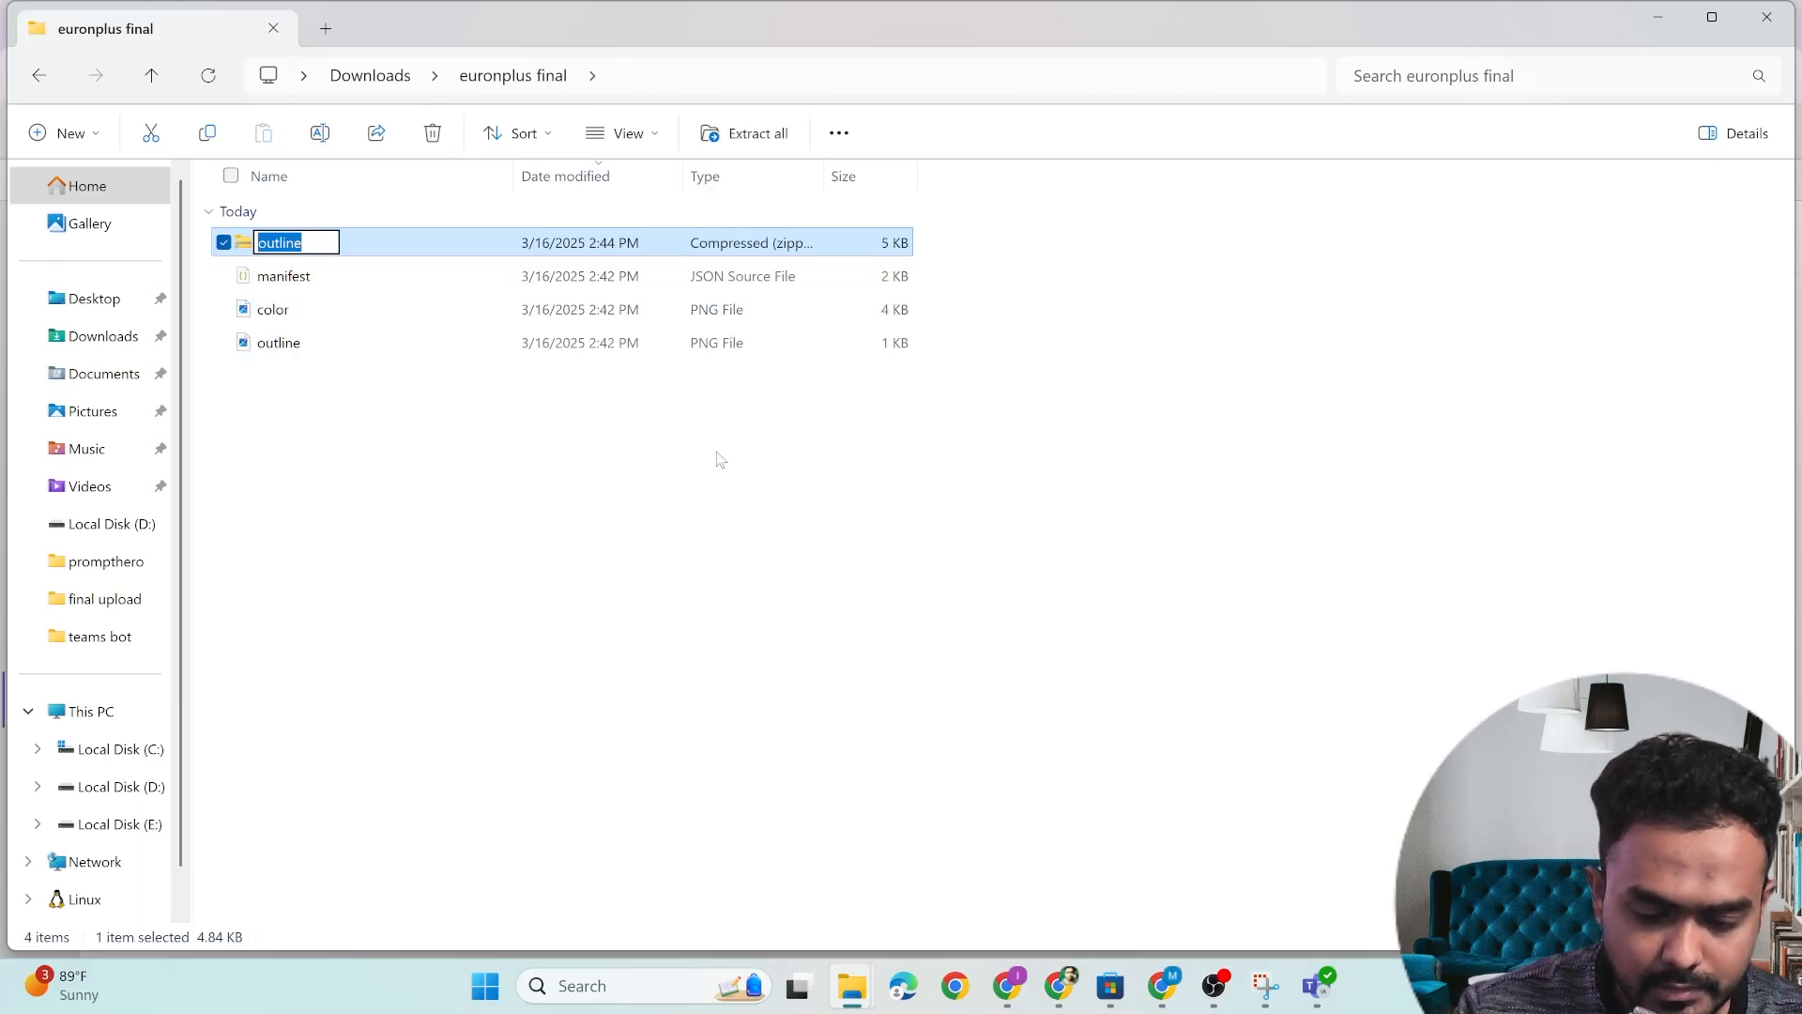
# Name the new ZIP archive "euronplusfinal", inspect the files inside it, and return to the euronplus final folder
pyautogui.write('euro')
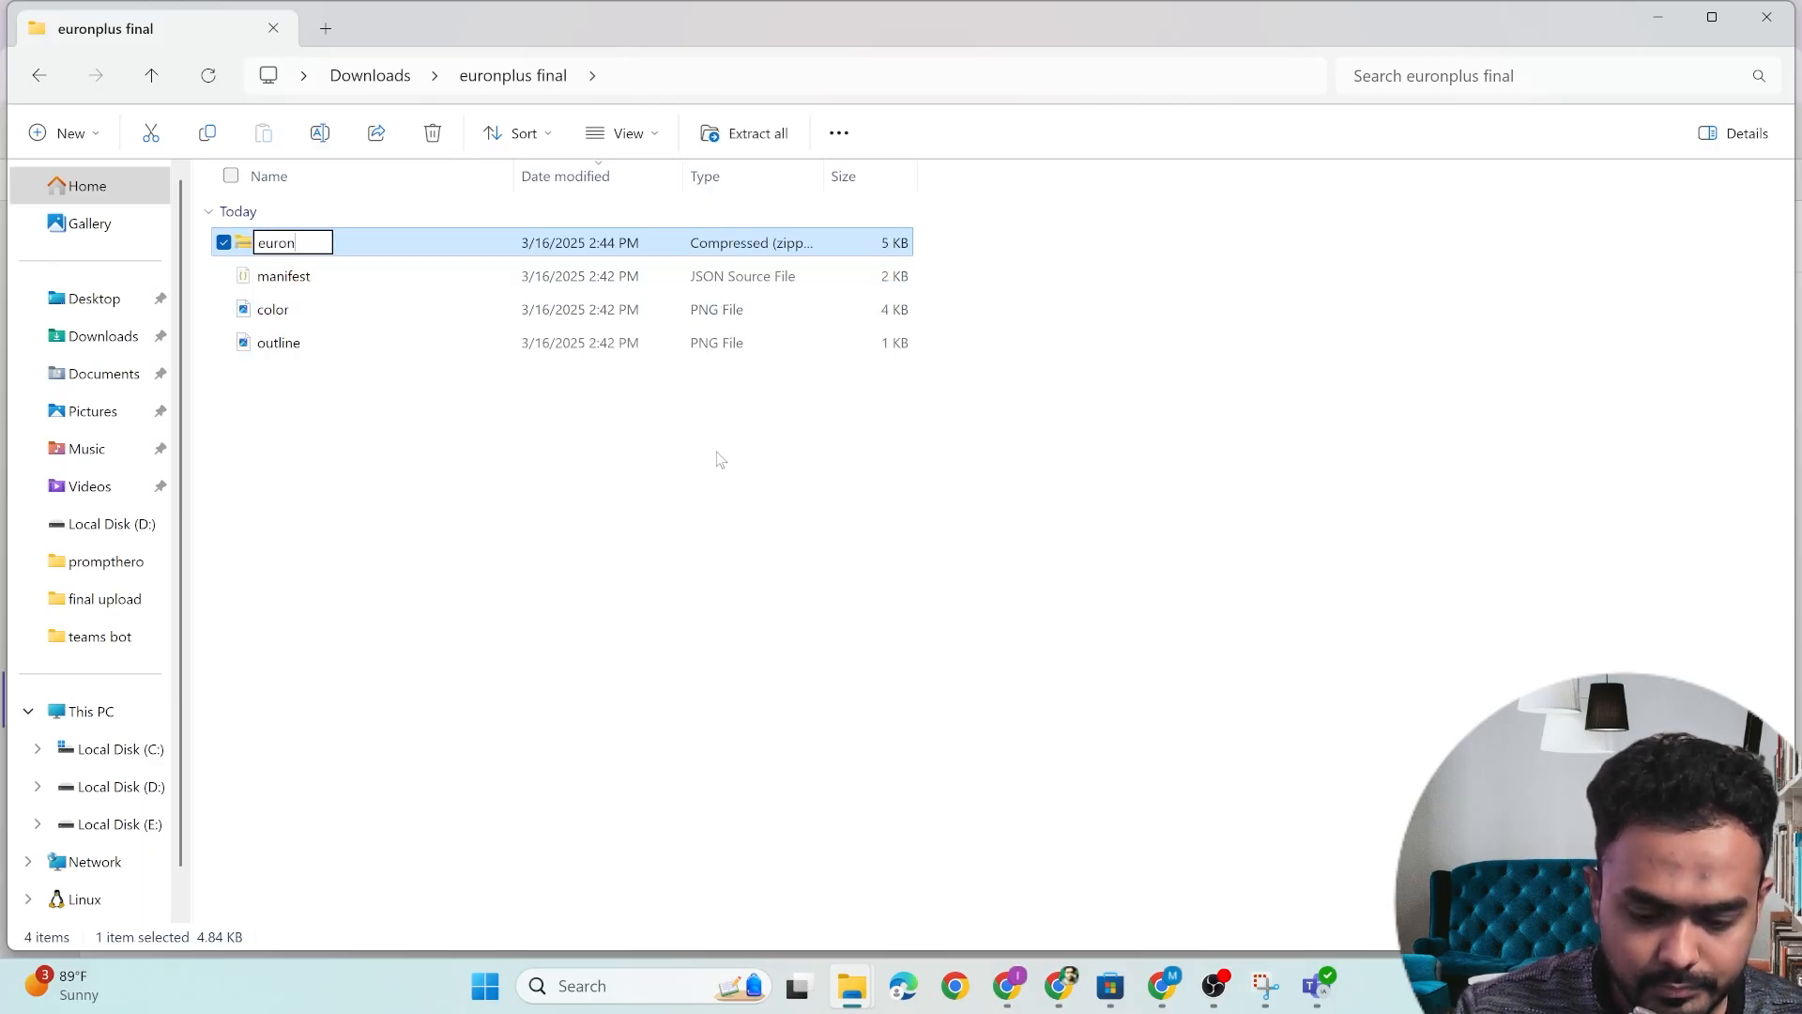
pyautogui.write('nplusfinal')
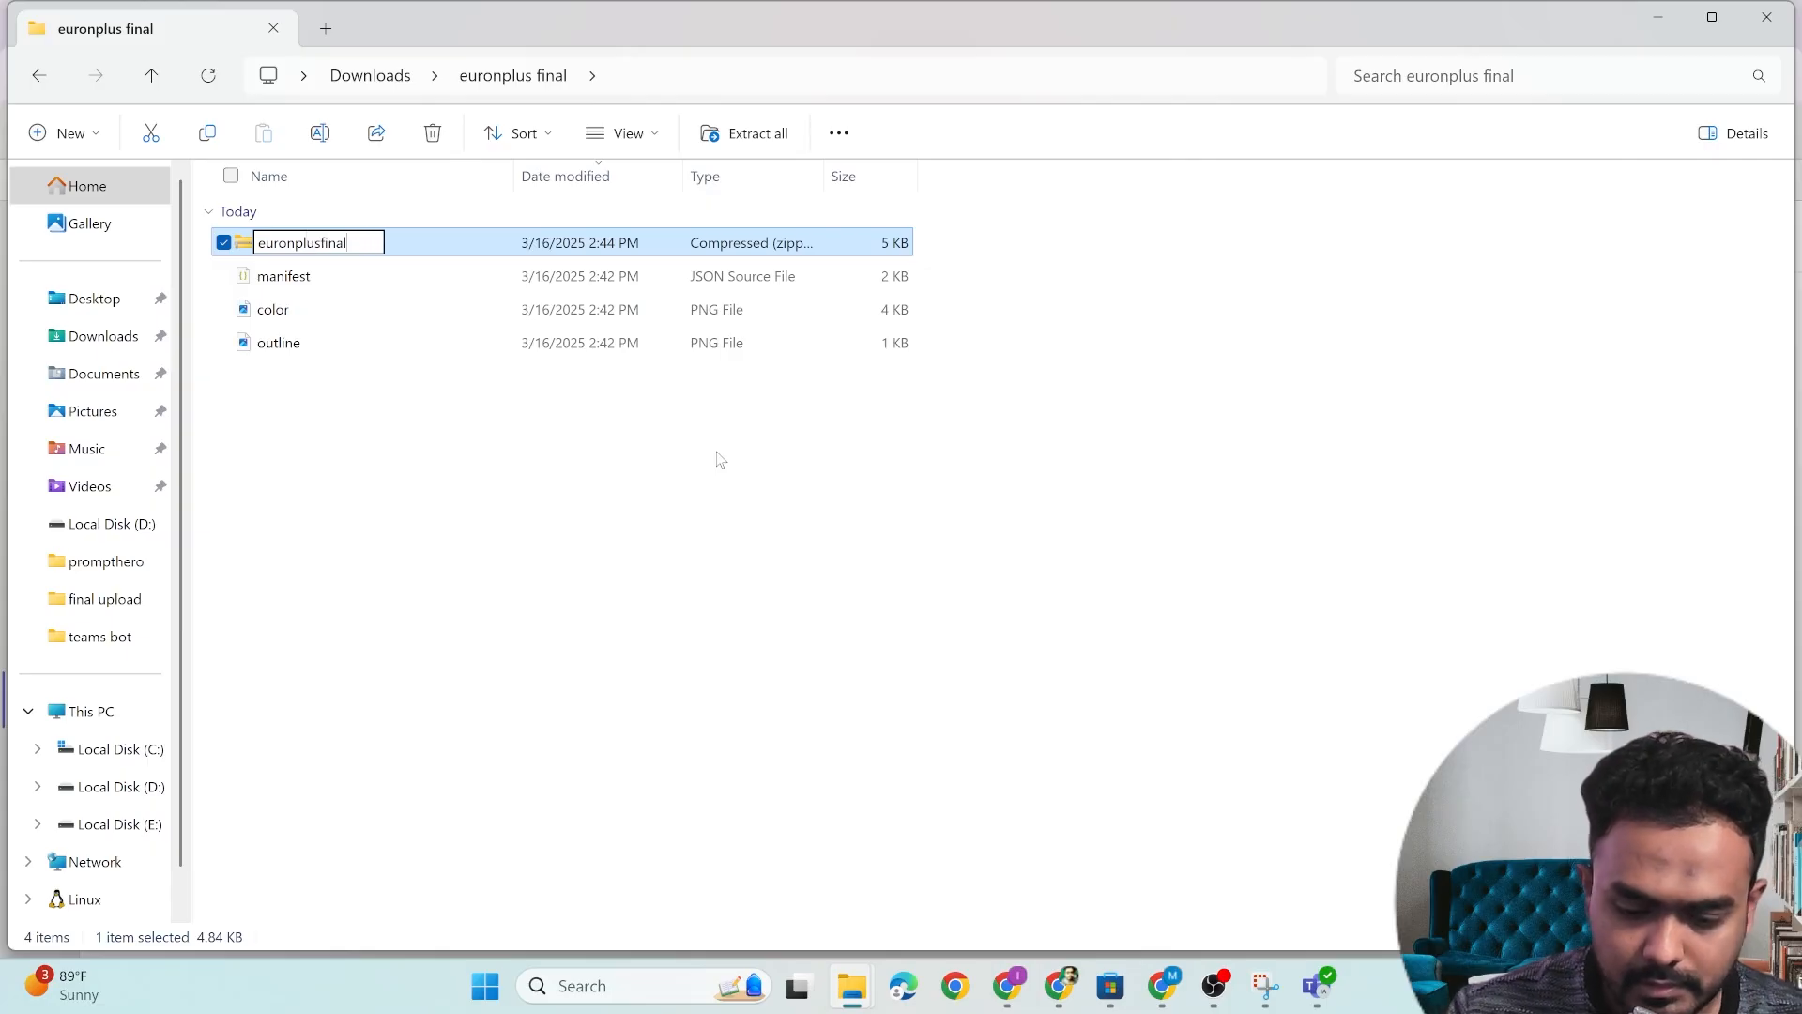
pyautogui.press('Return')
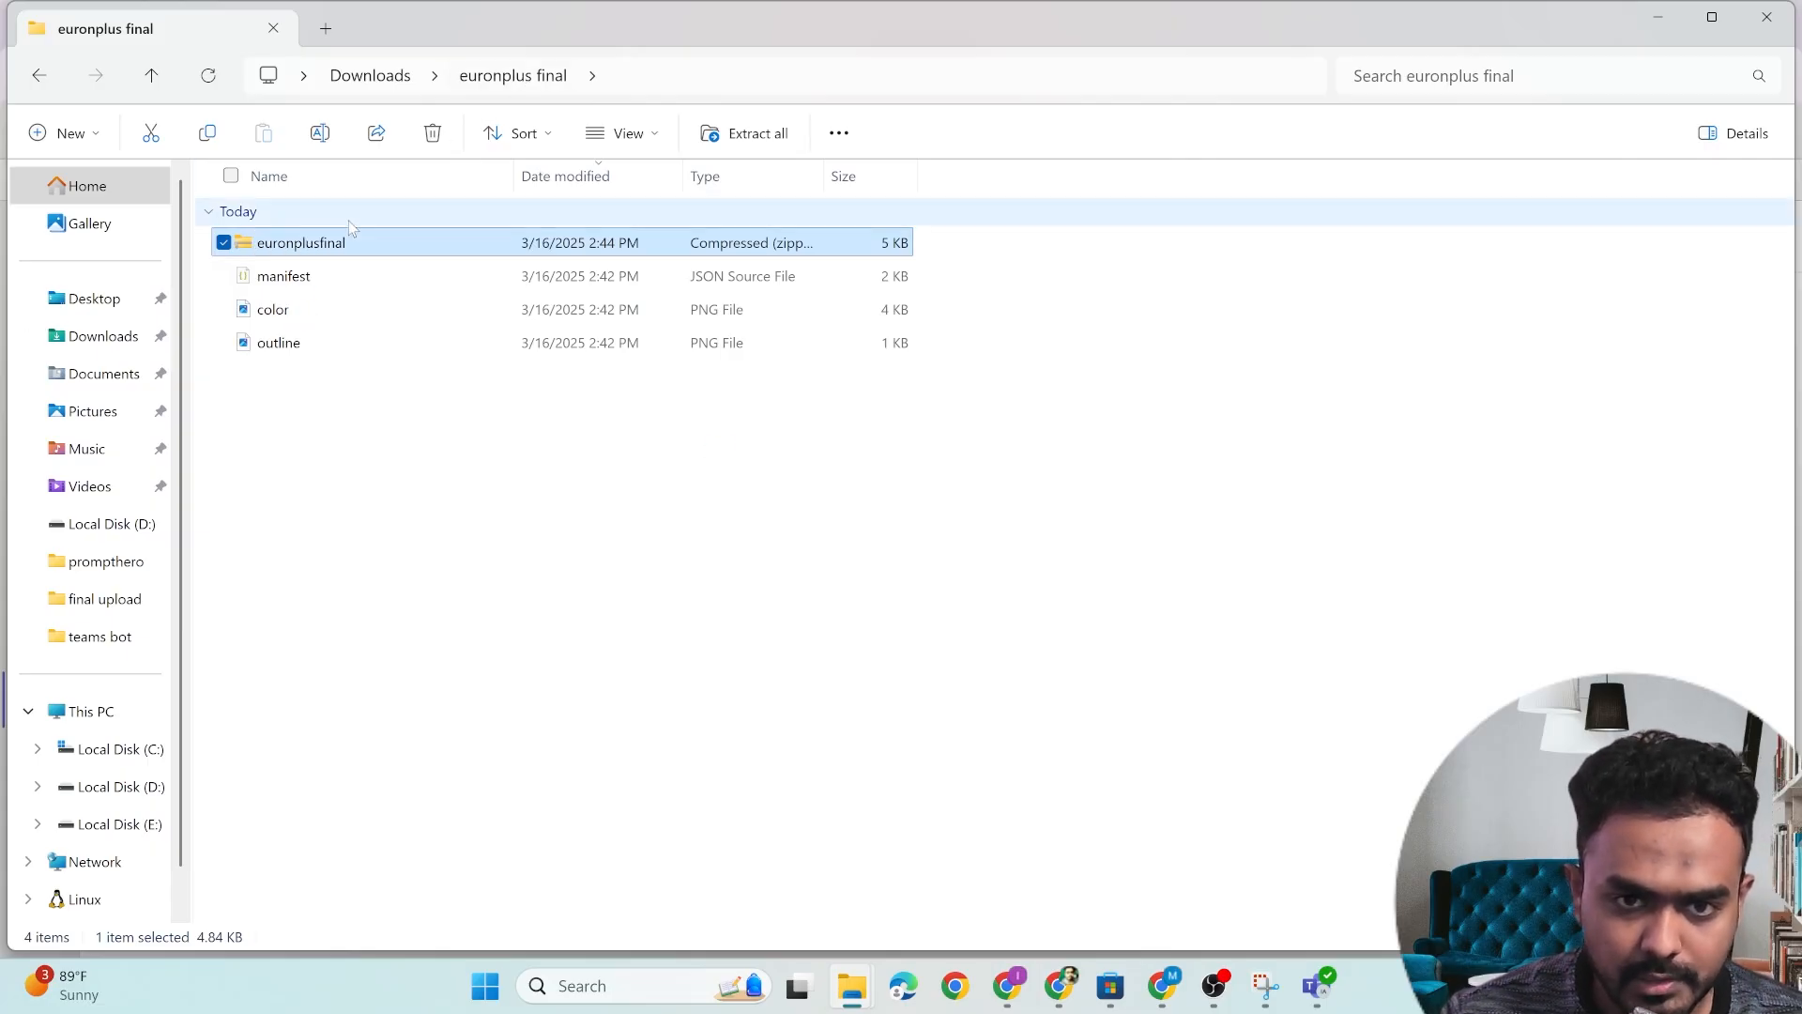
pyautogui.doubleClick(359, 245)
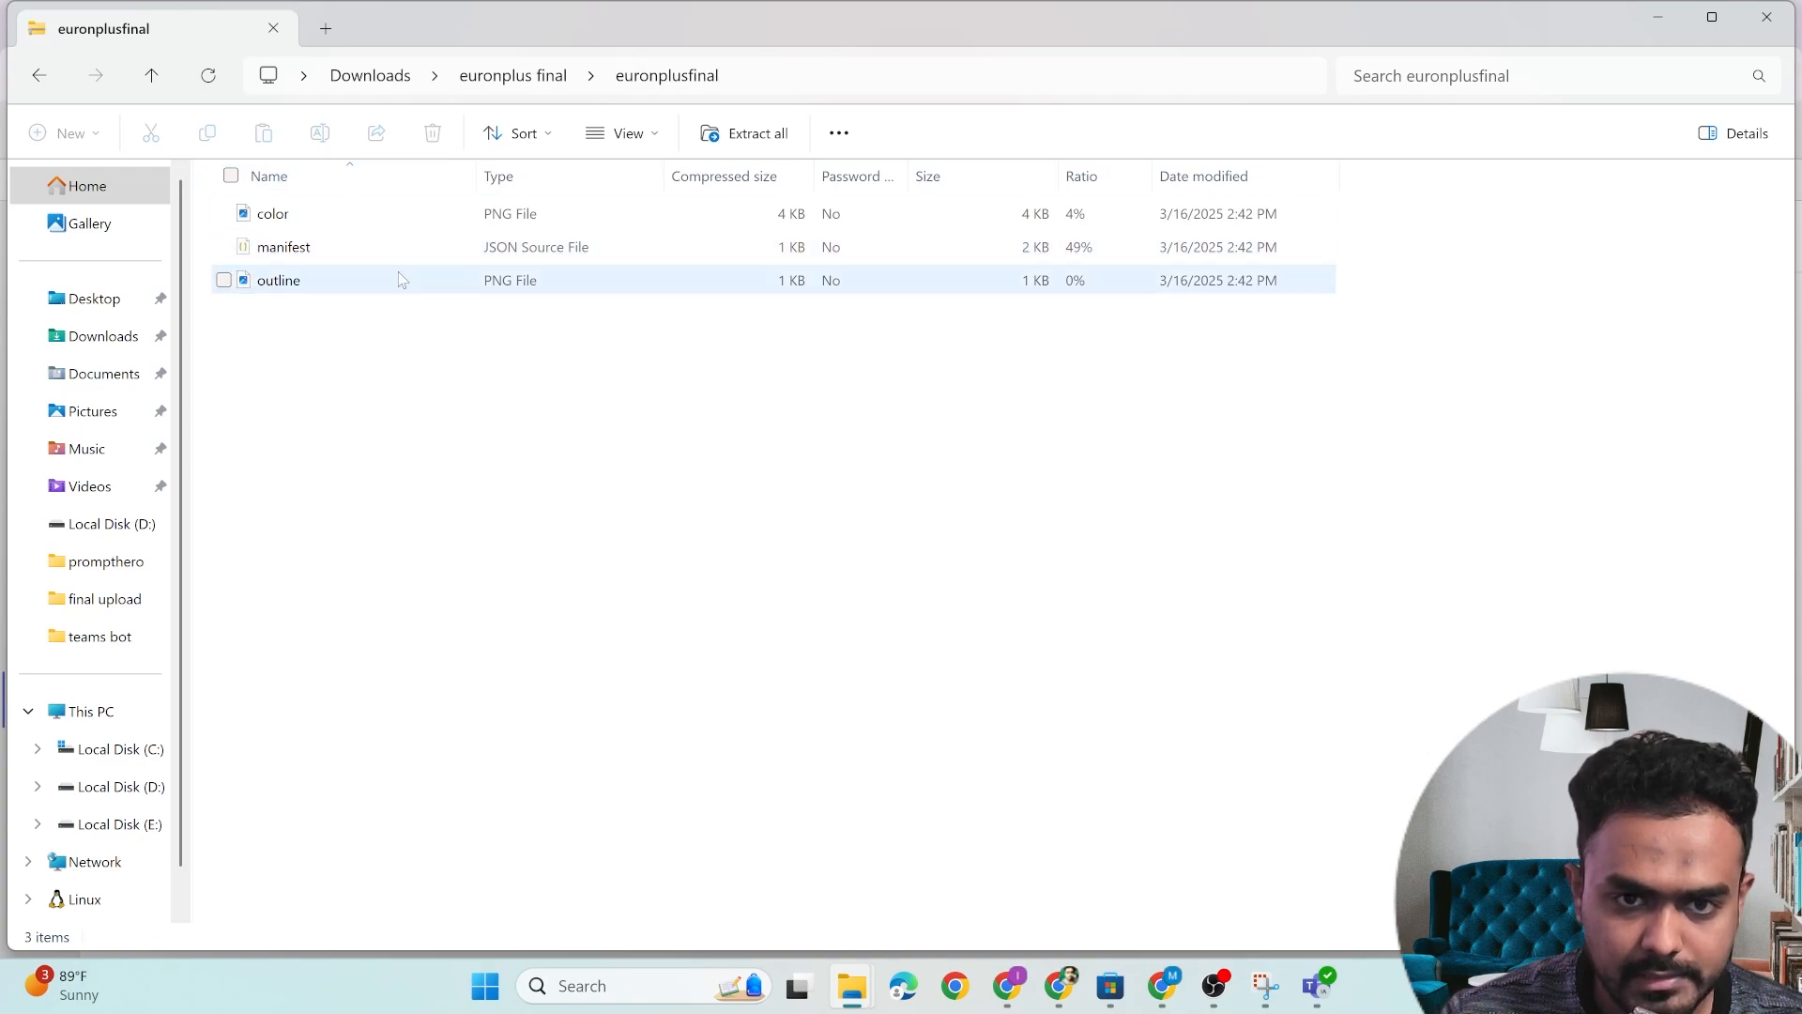
pyautogui.click(527, 75)
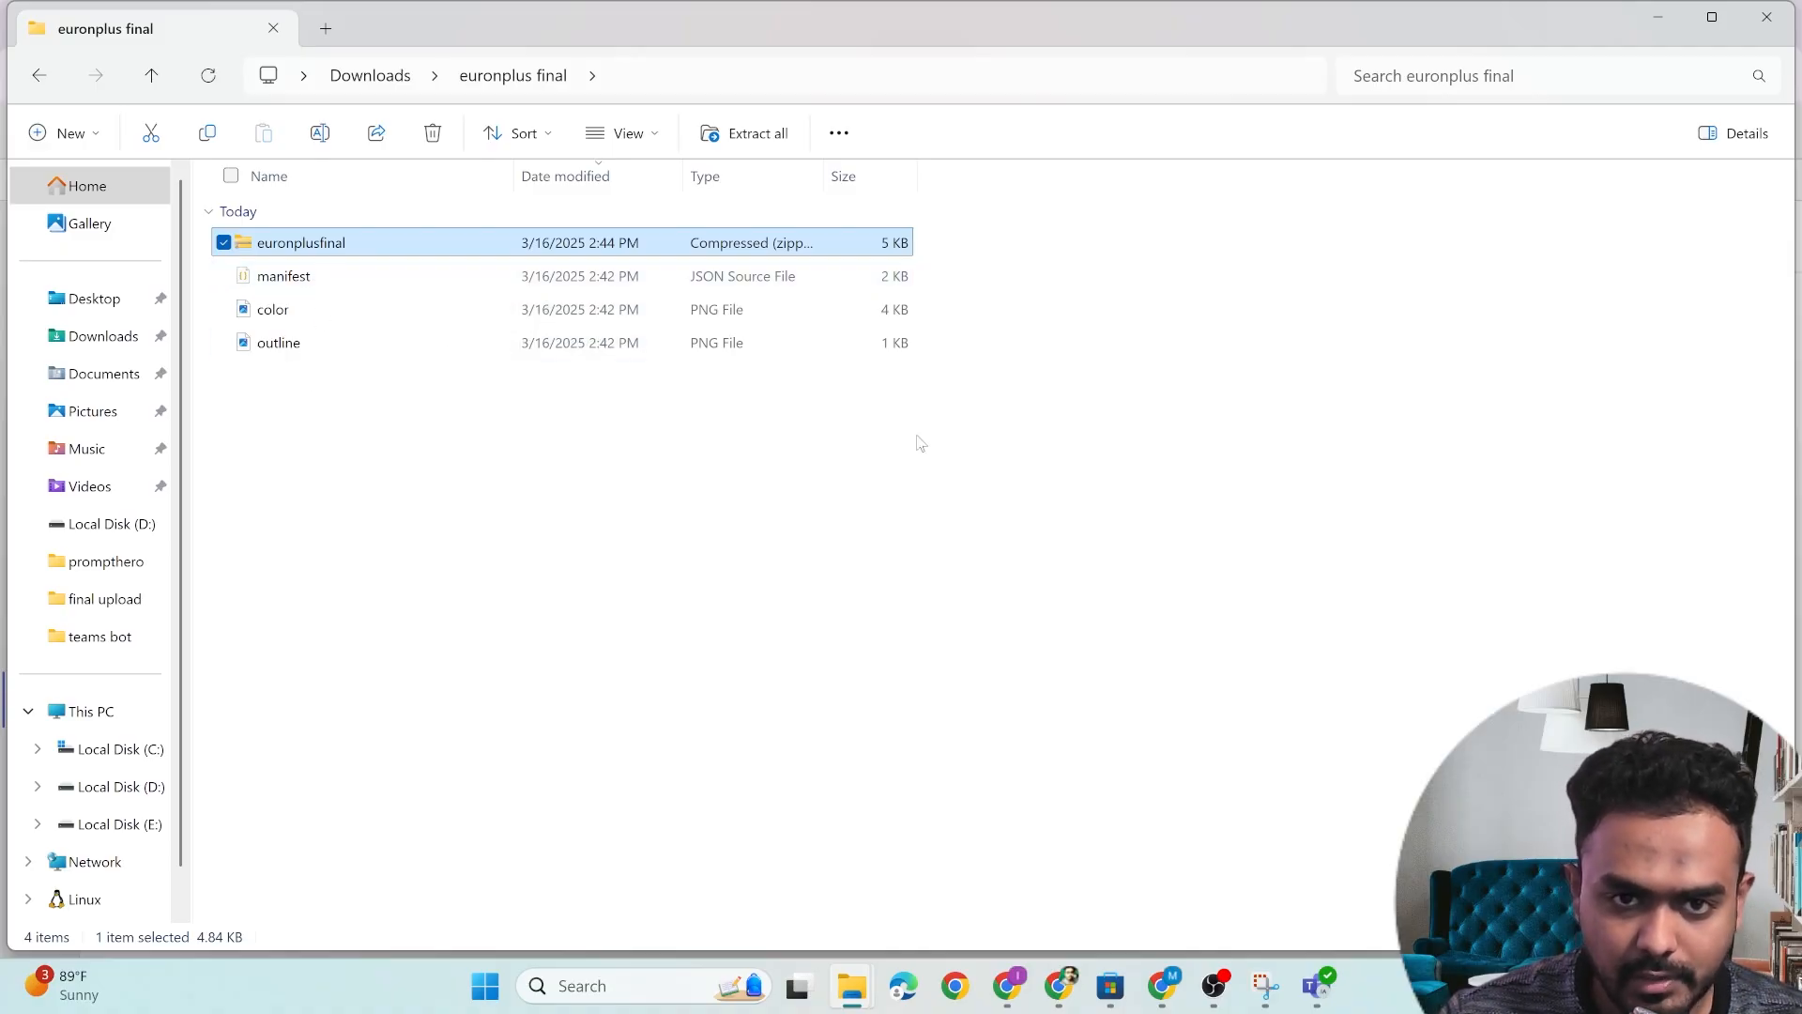
# Switch to the Teams admin center in Chrome and upload euronplusfinal from the euronplus final folder as the euronplus app's new version
pyautogui.moveTo(1009, 981)
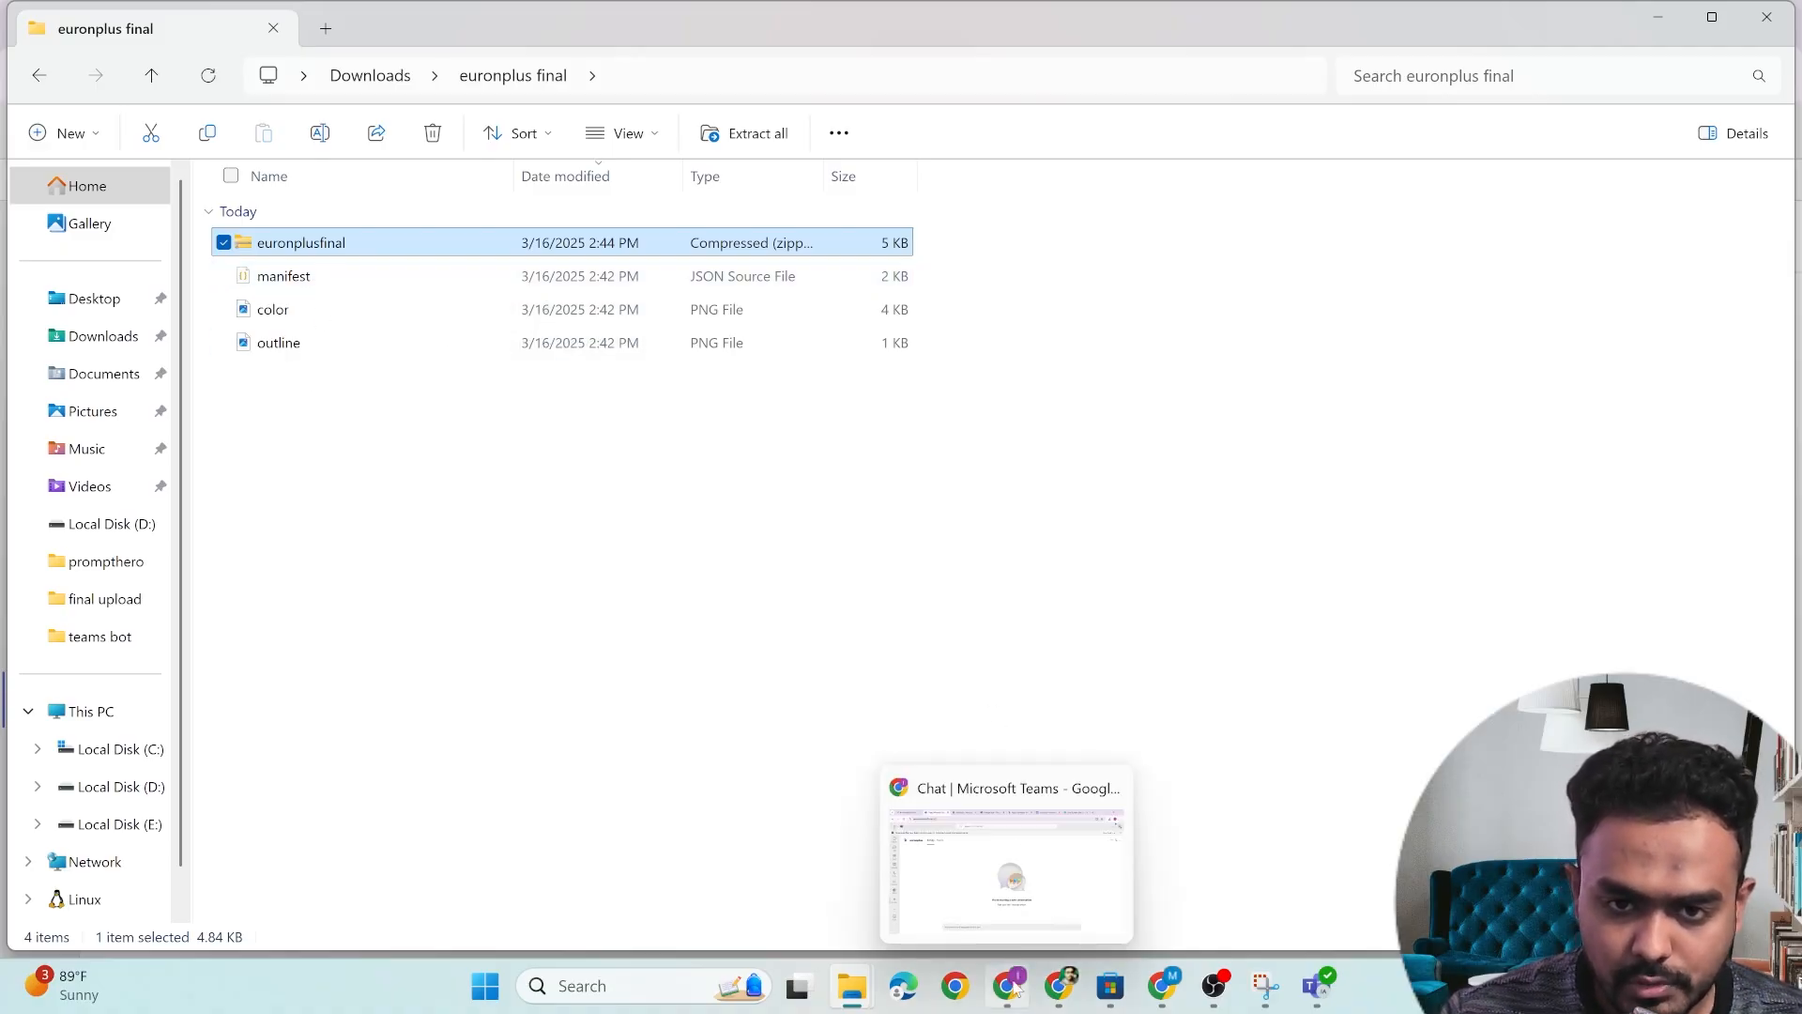
pyautogui.click(1010, 873)
pyautogui.click(772, 28)
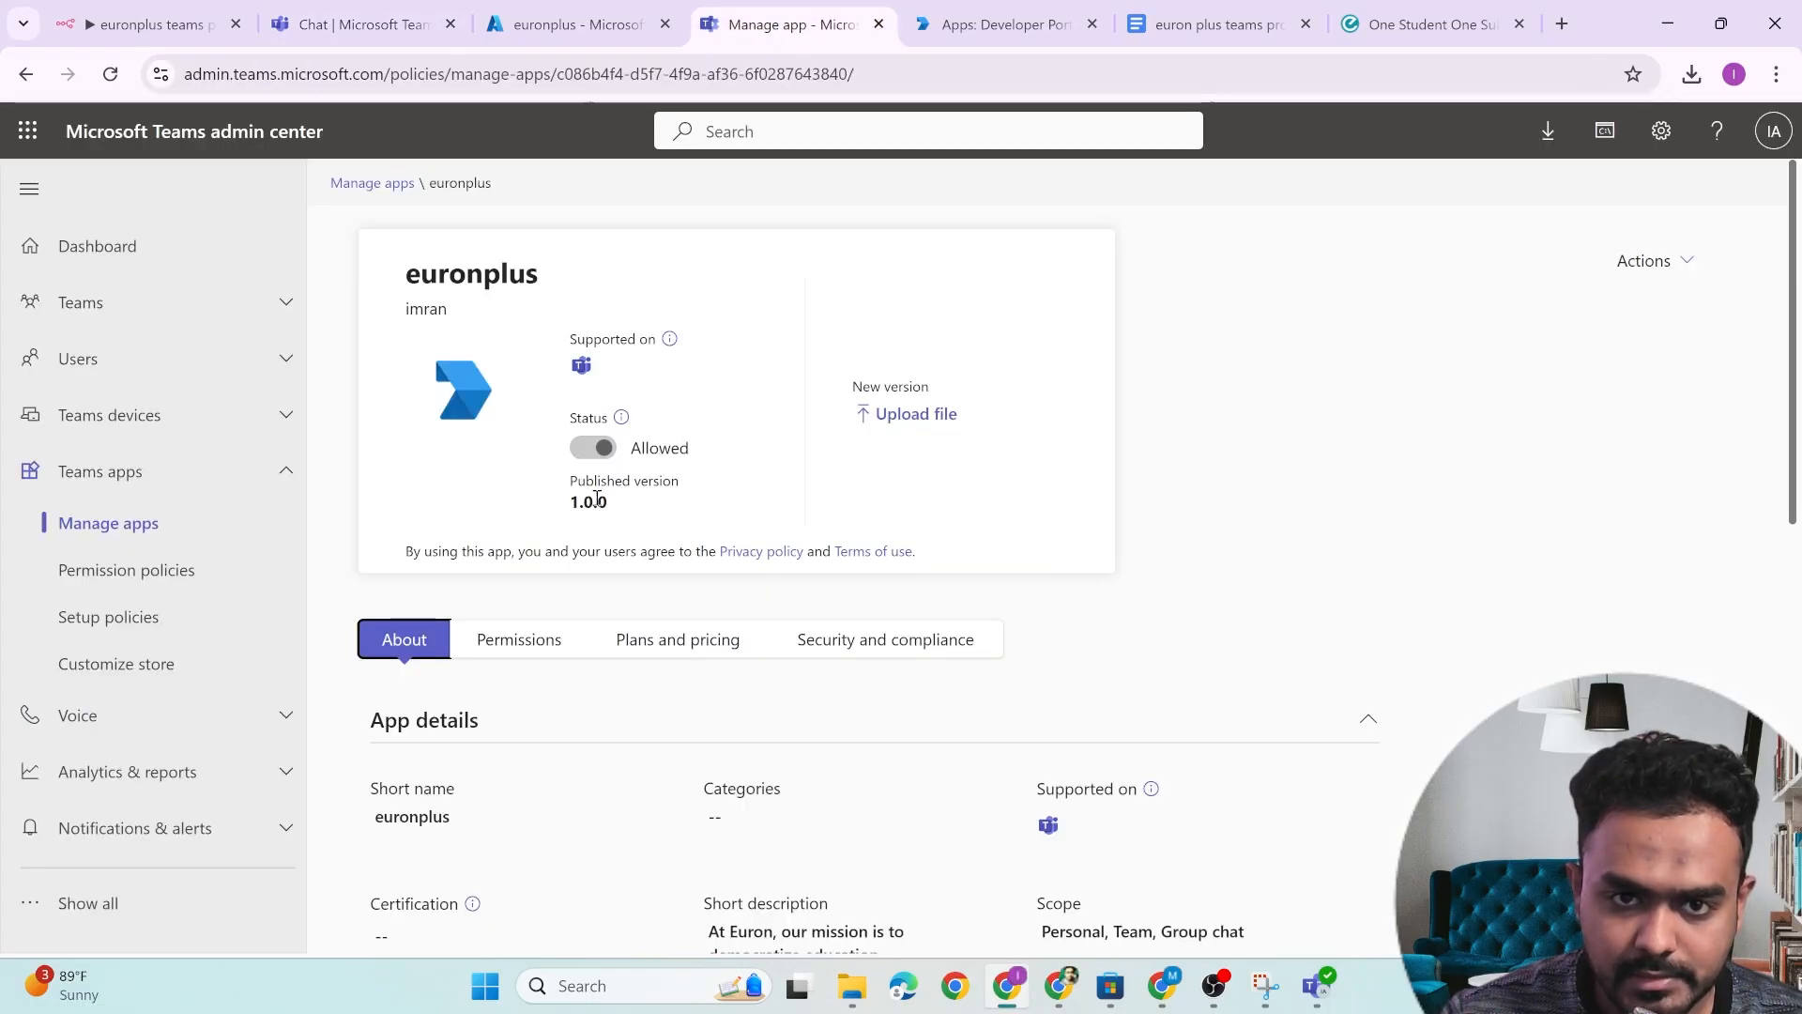
pyautogui.click(909, 416)
pyautogui.click(984, 655)
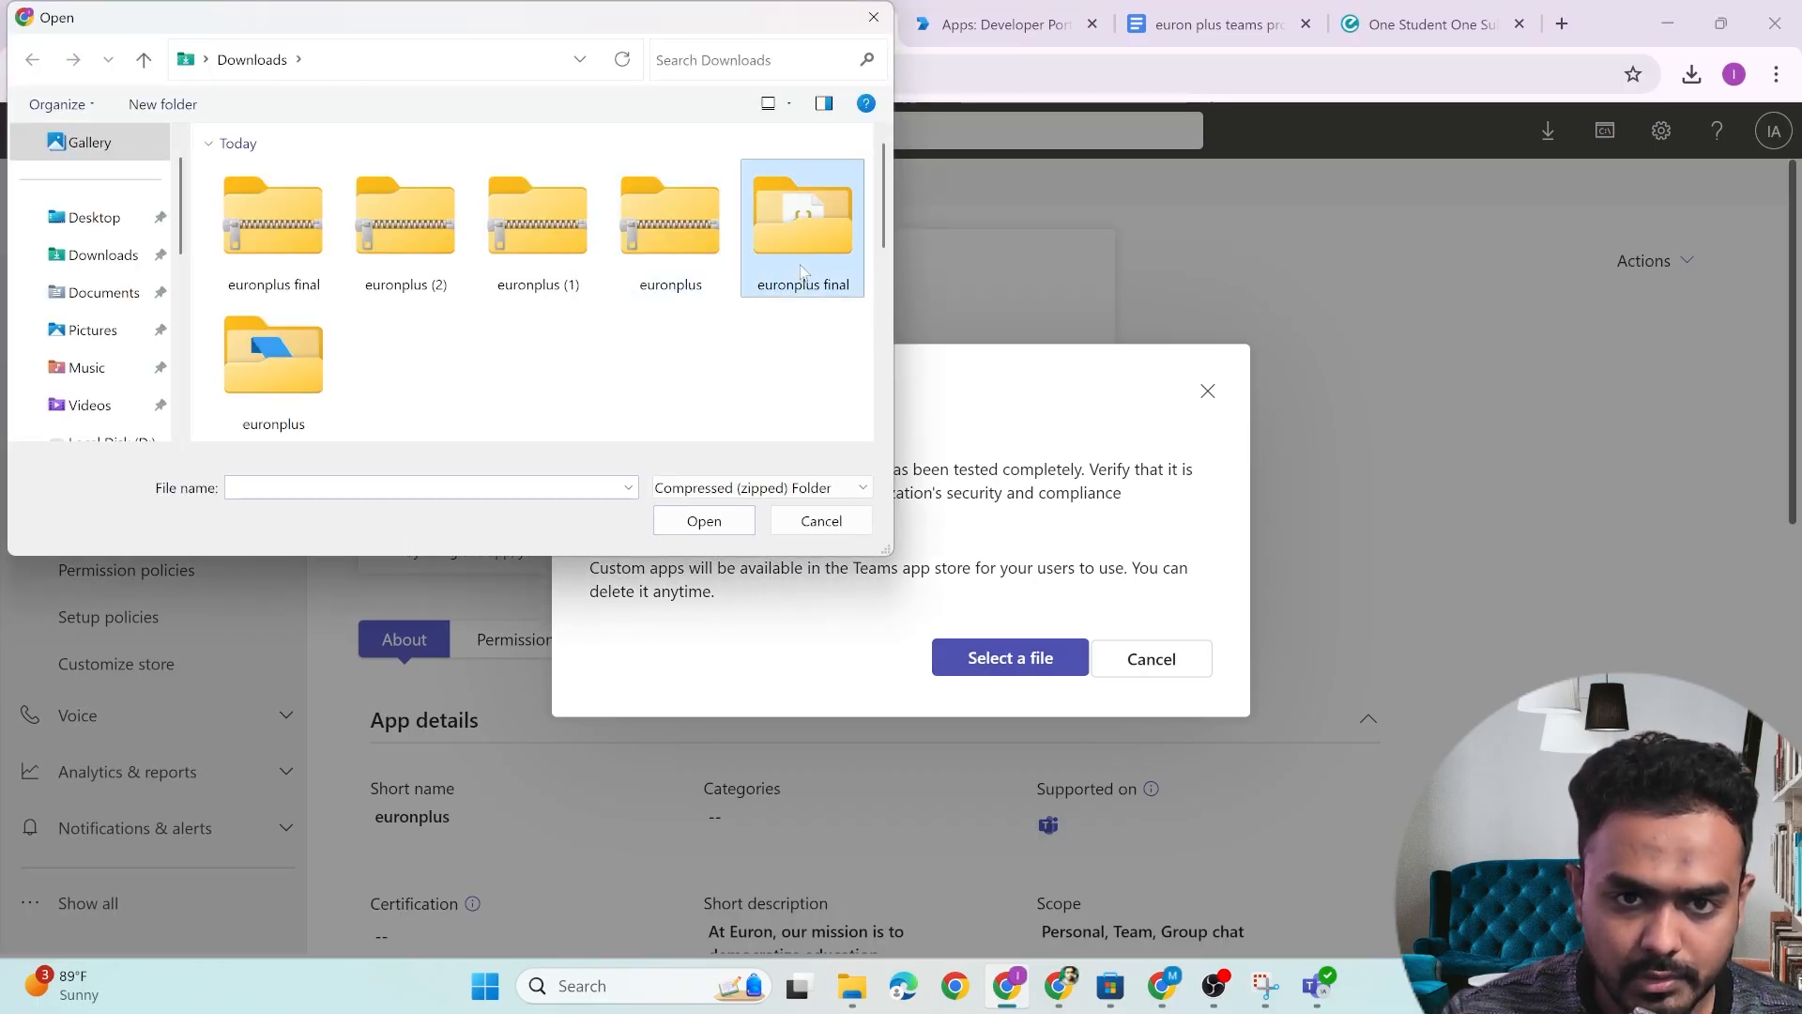
pyautogui.doubleClick(804, 225)
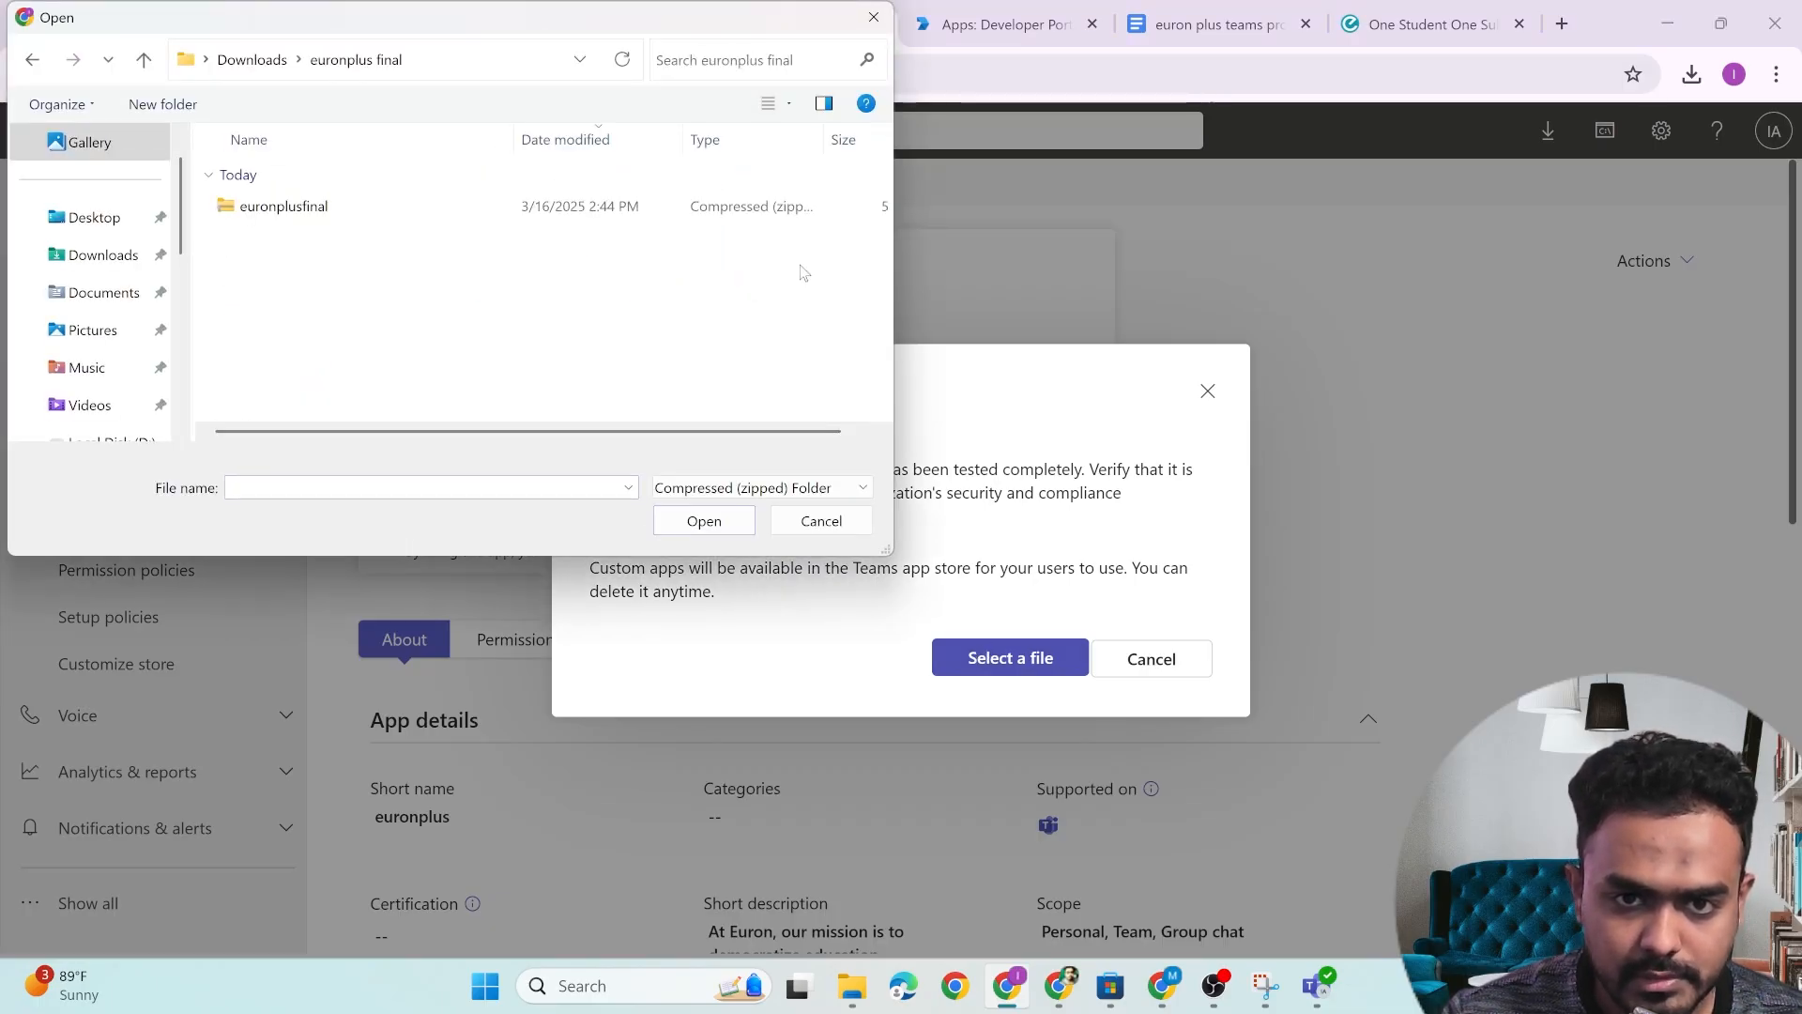
pyautogui.click(338, 210)
pyautogui.click(655, 522)
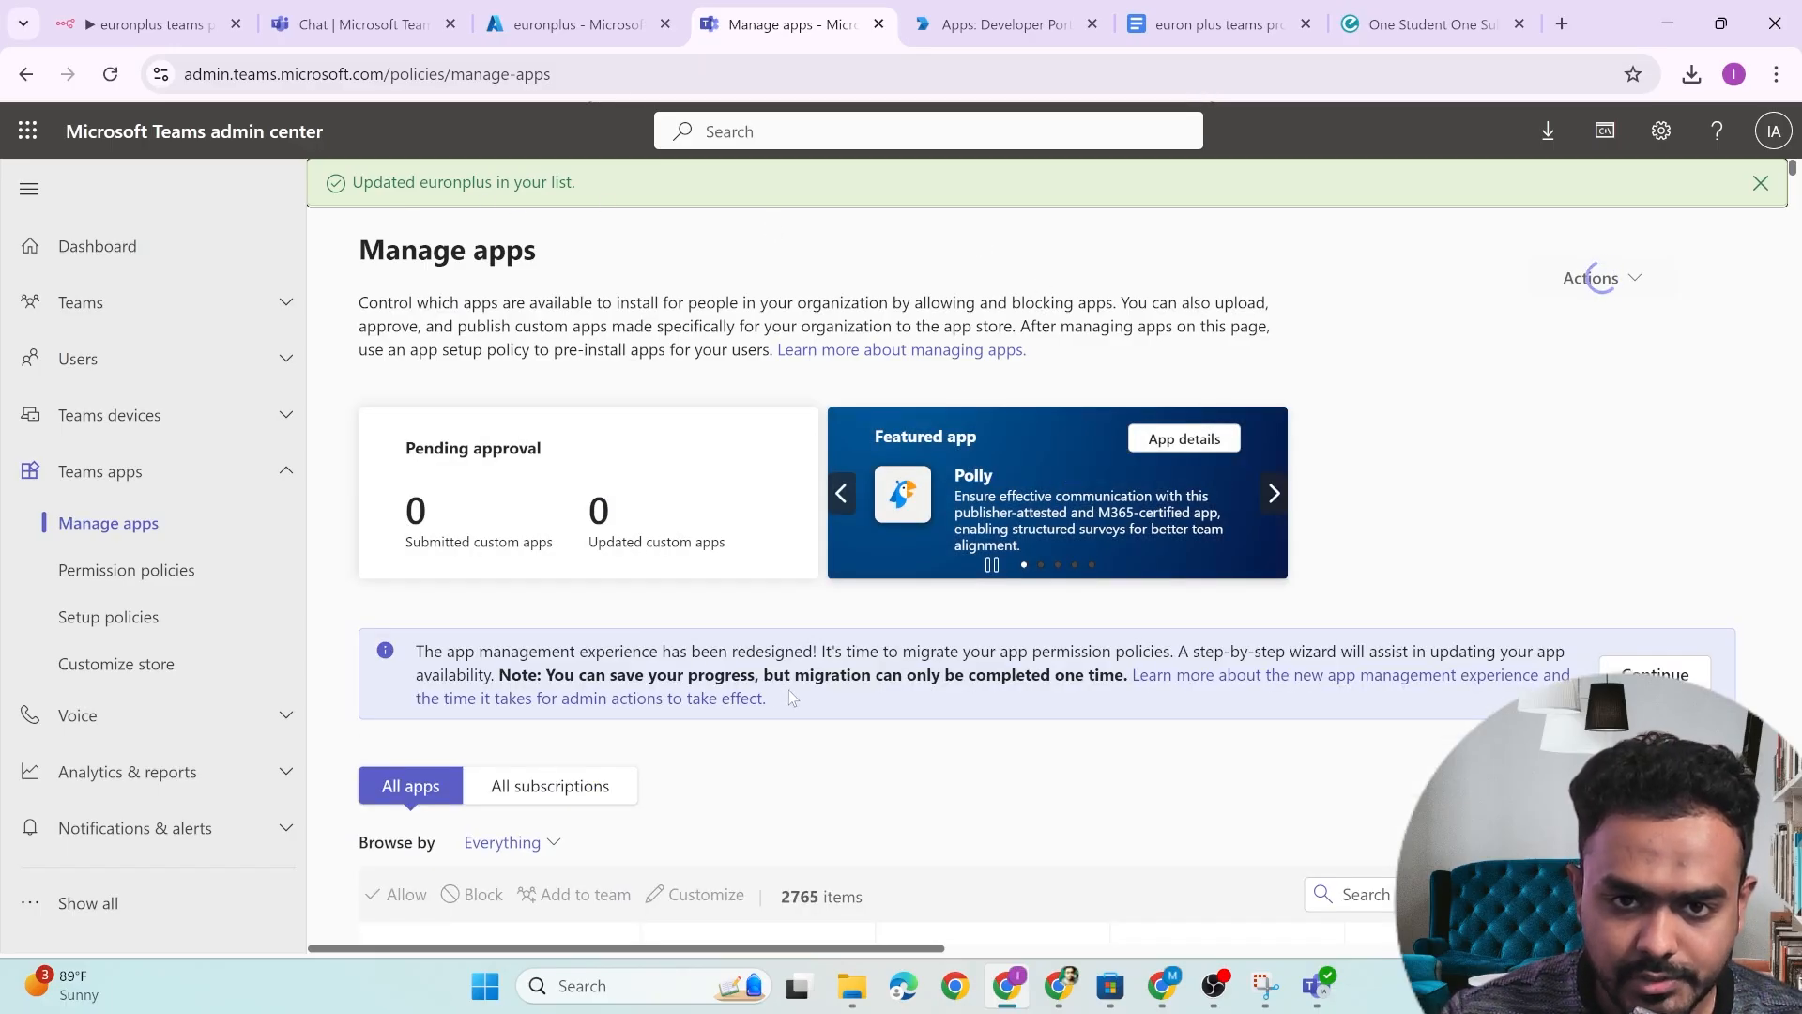
pyautogui.scroll(-4, 788, 690)
pyautogui.scroll(4, 790, 689)
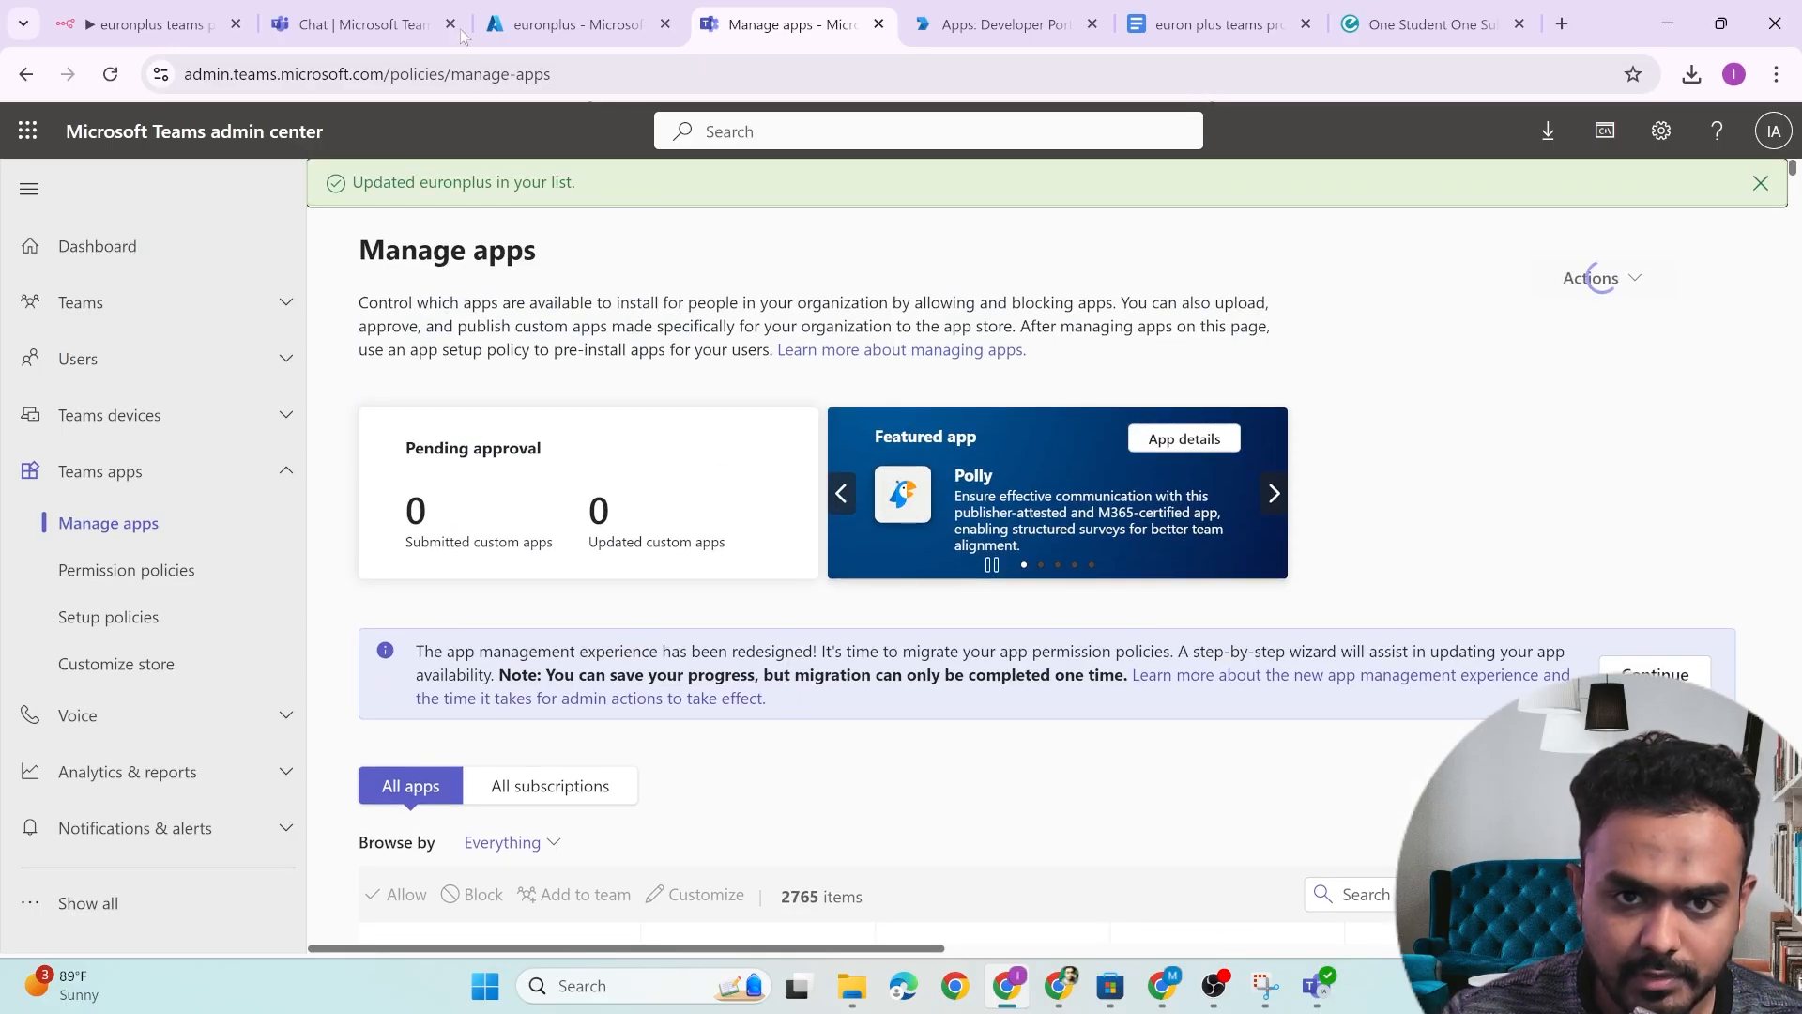
# Uninstall the euronplus app from Microsoft Teams and confirm its removal
pyautogui.click(511, 24)
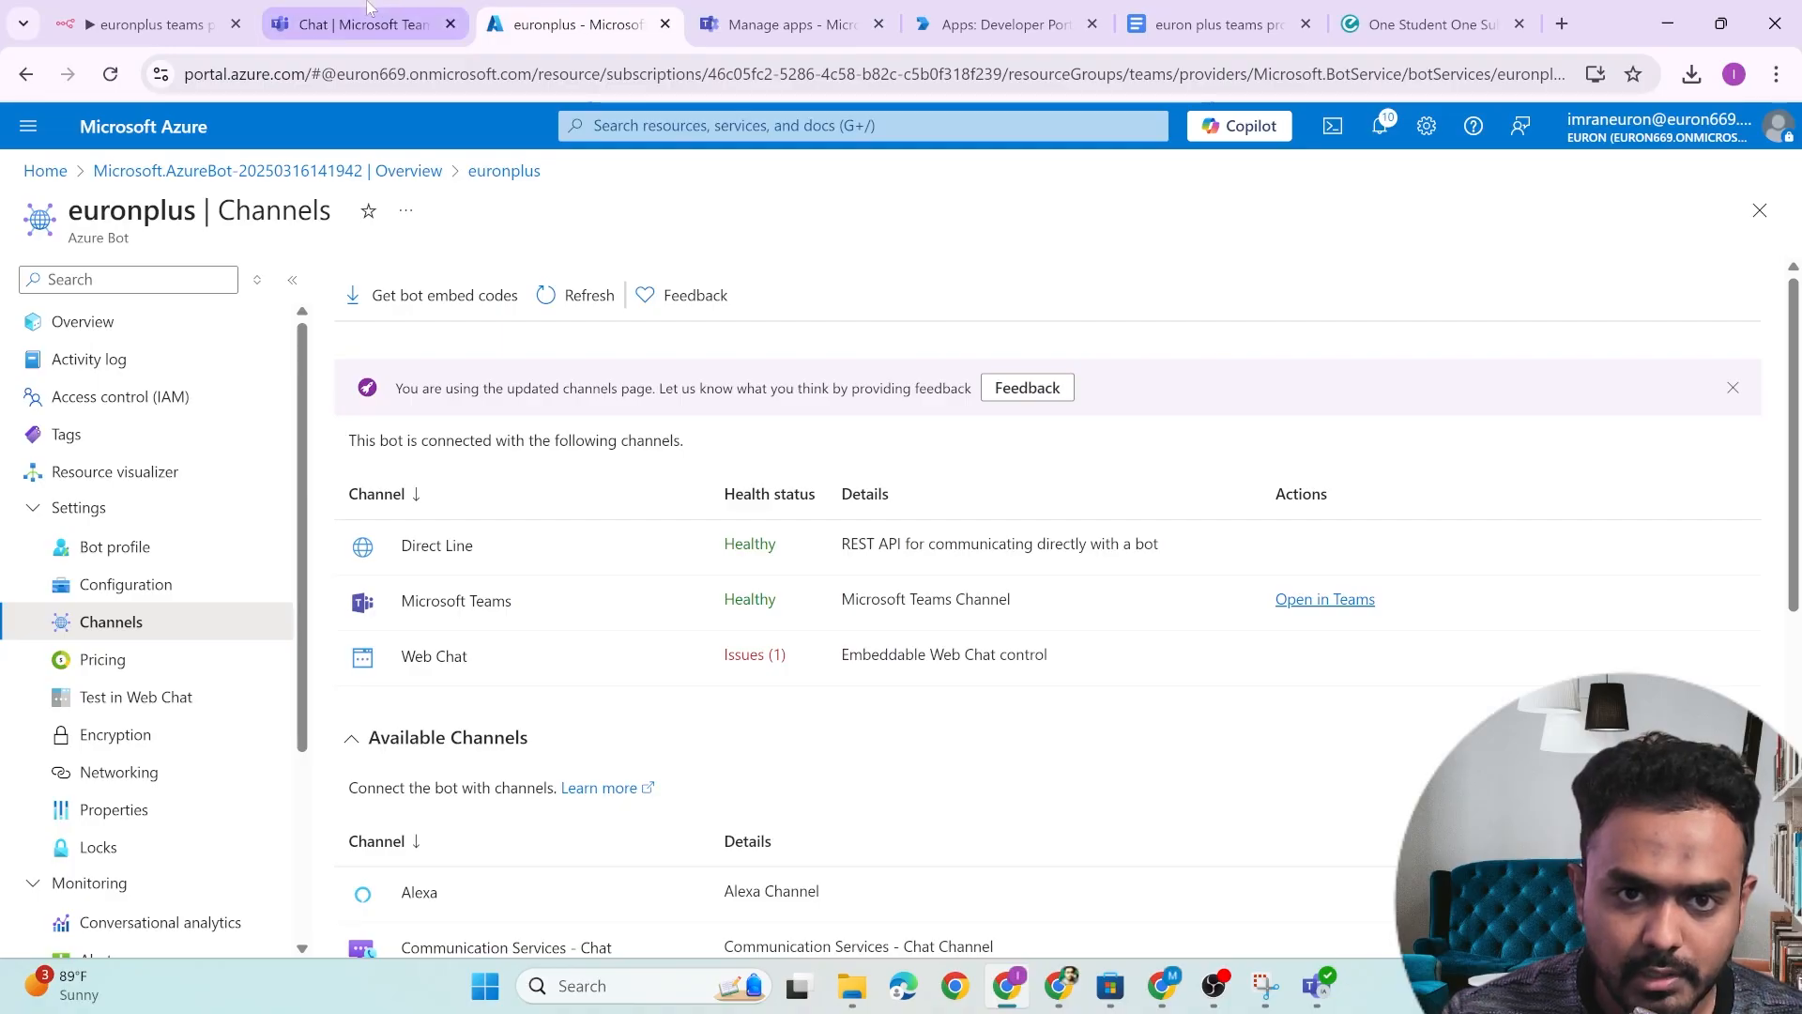
pyautogui.click(369, 11)
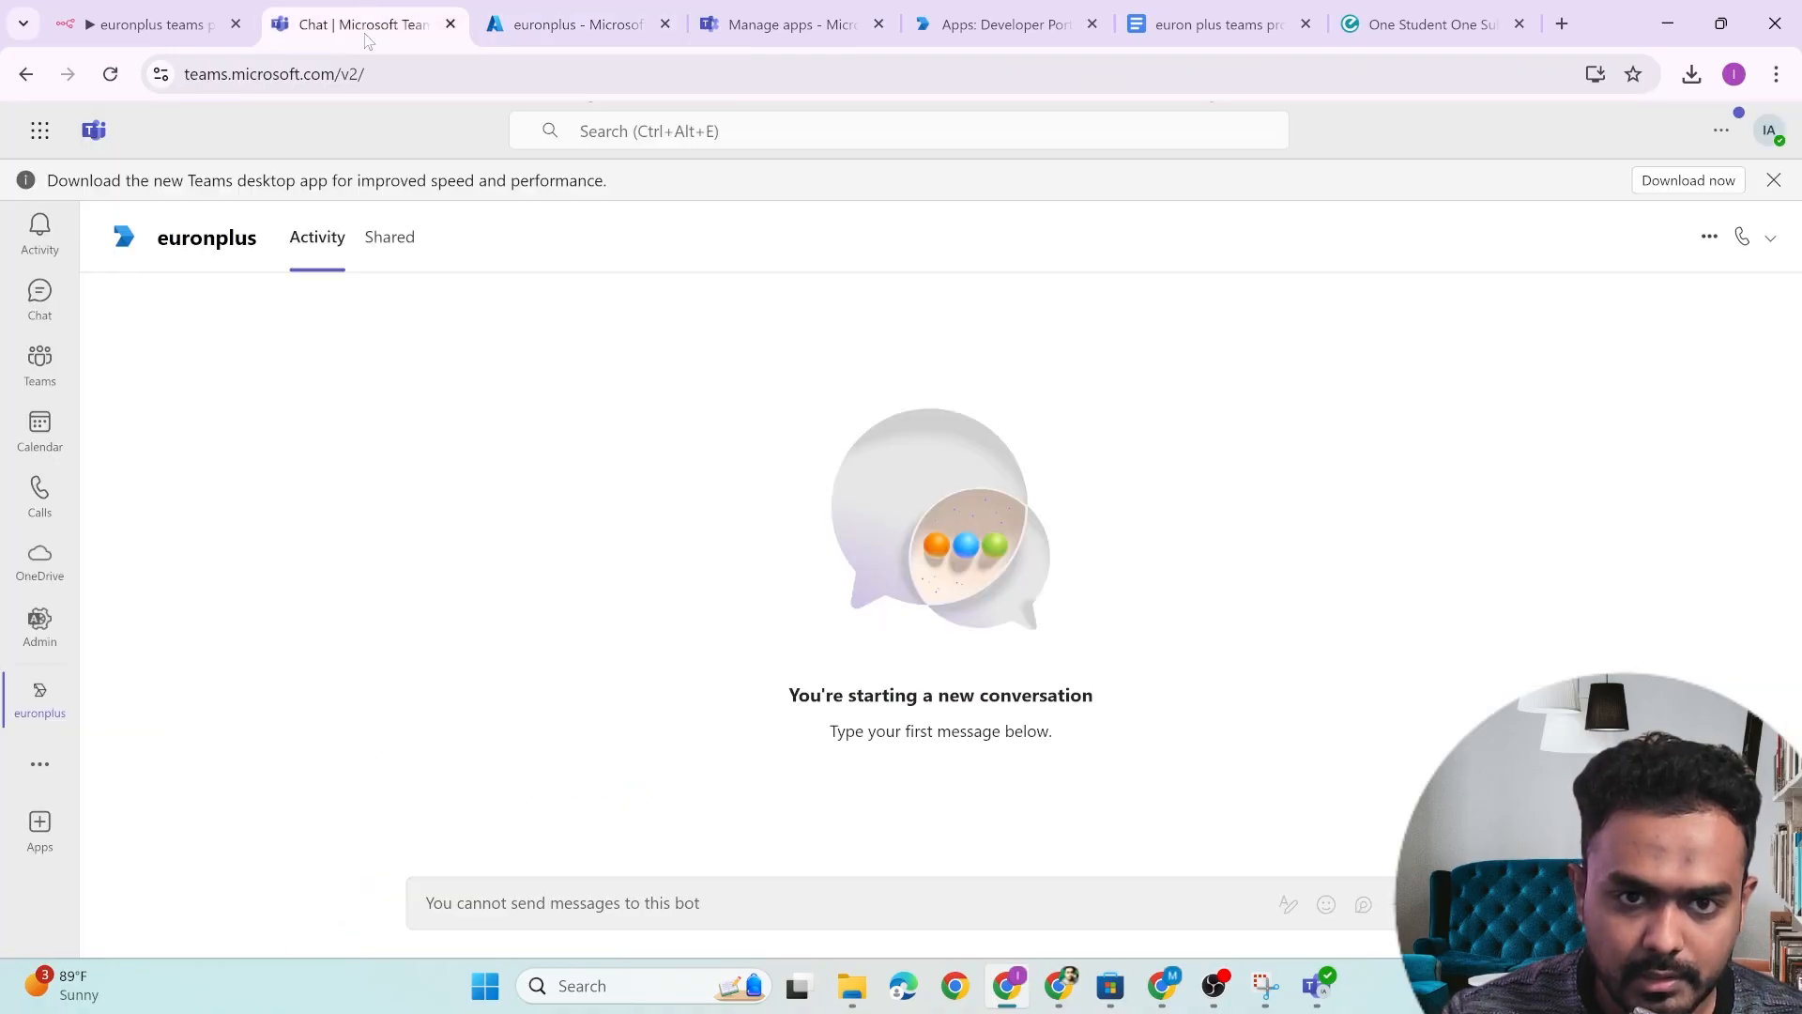
pyautogui.rightClick(42, 700)
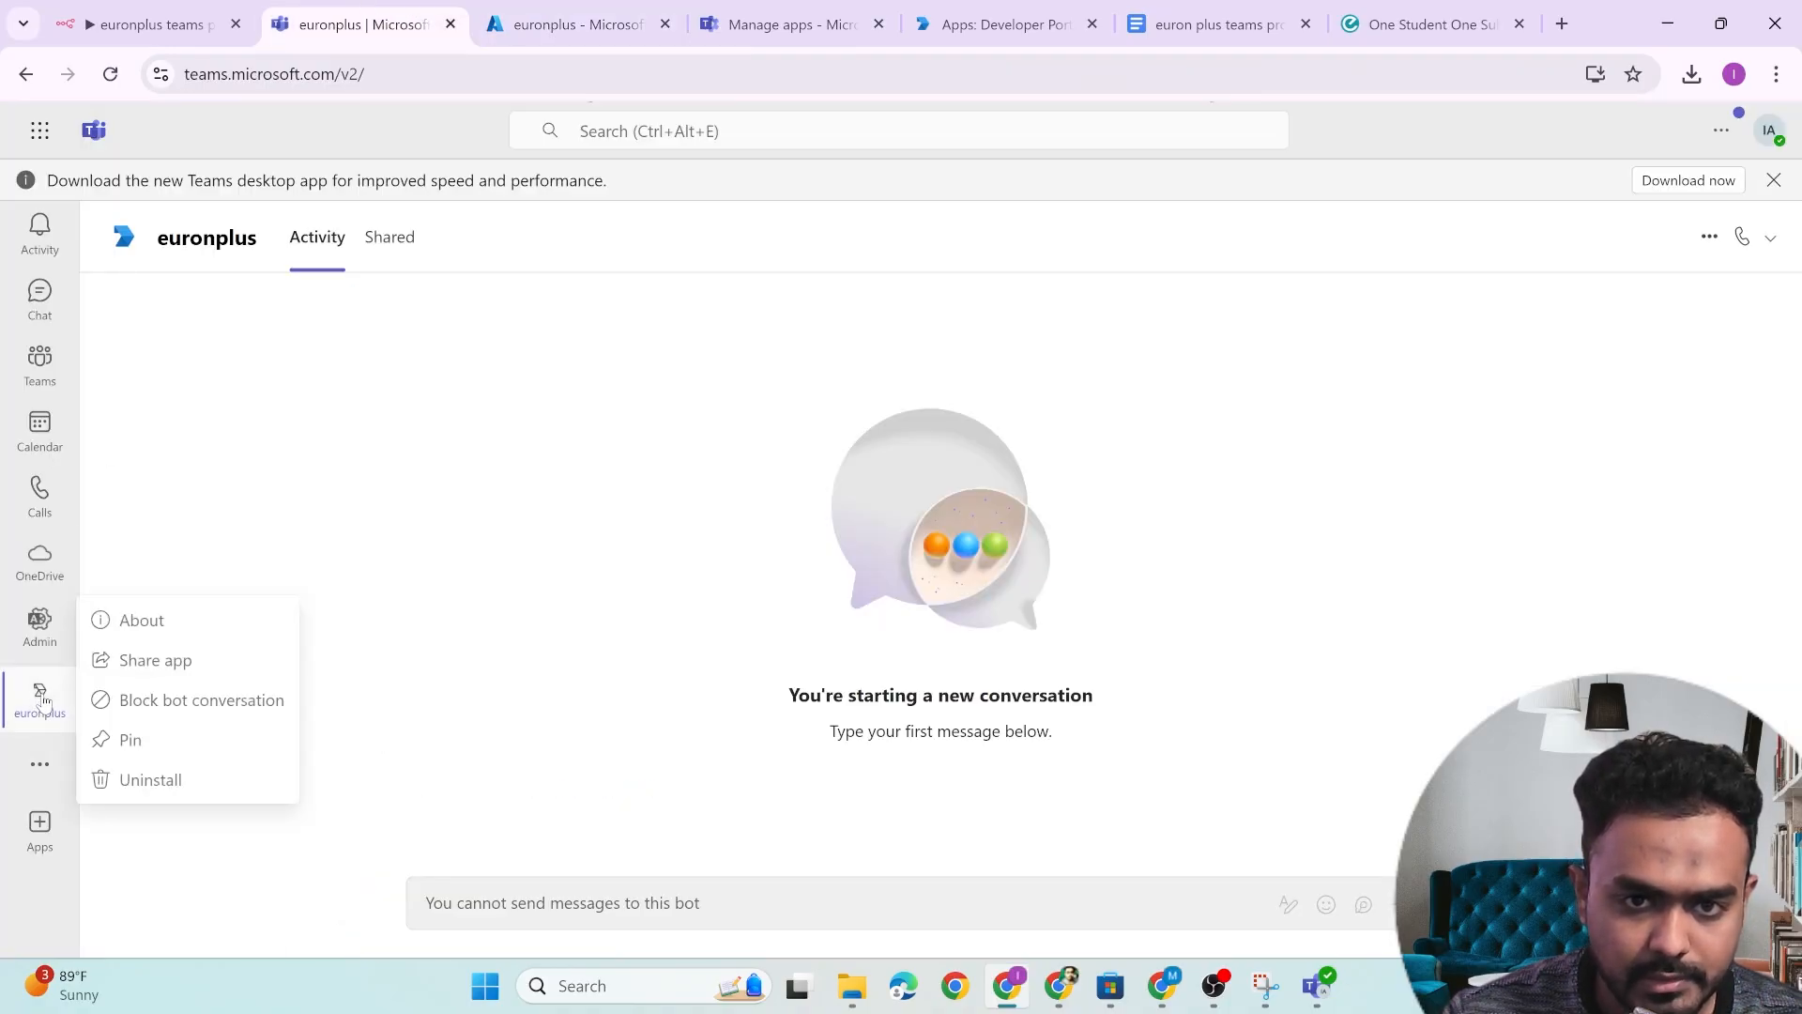
pyautogui.click(155, 779)
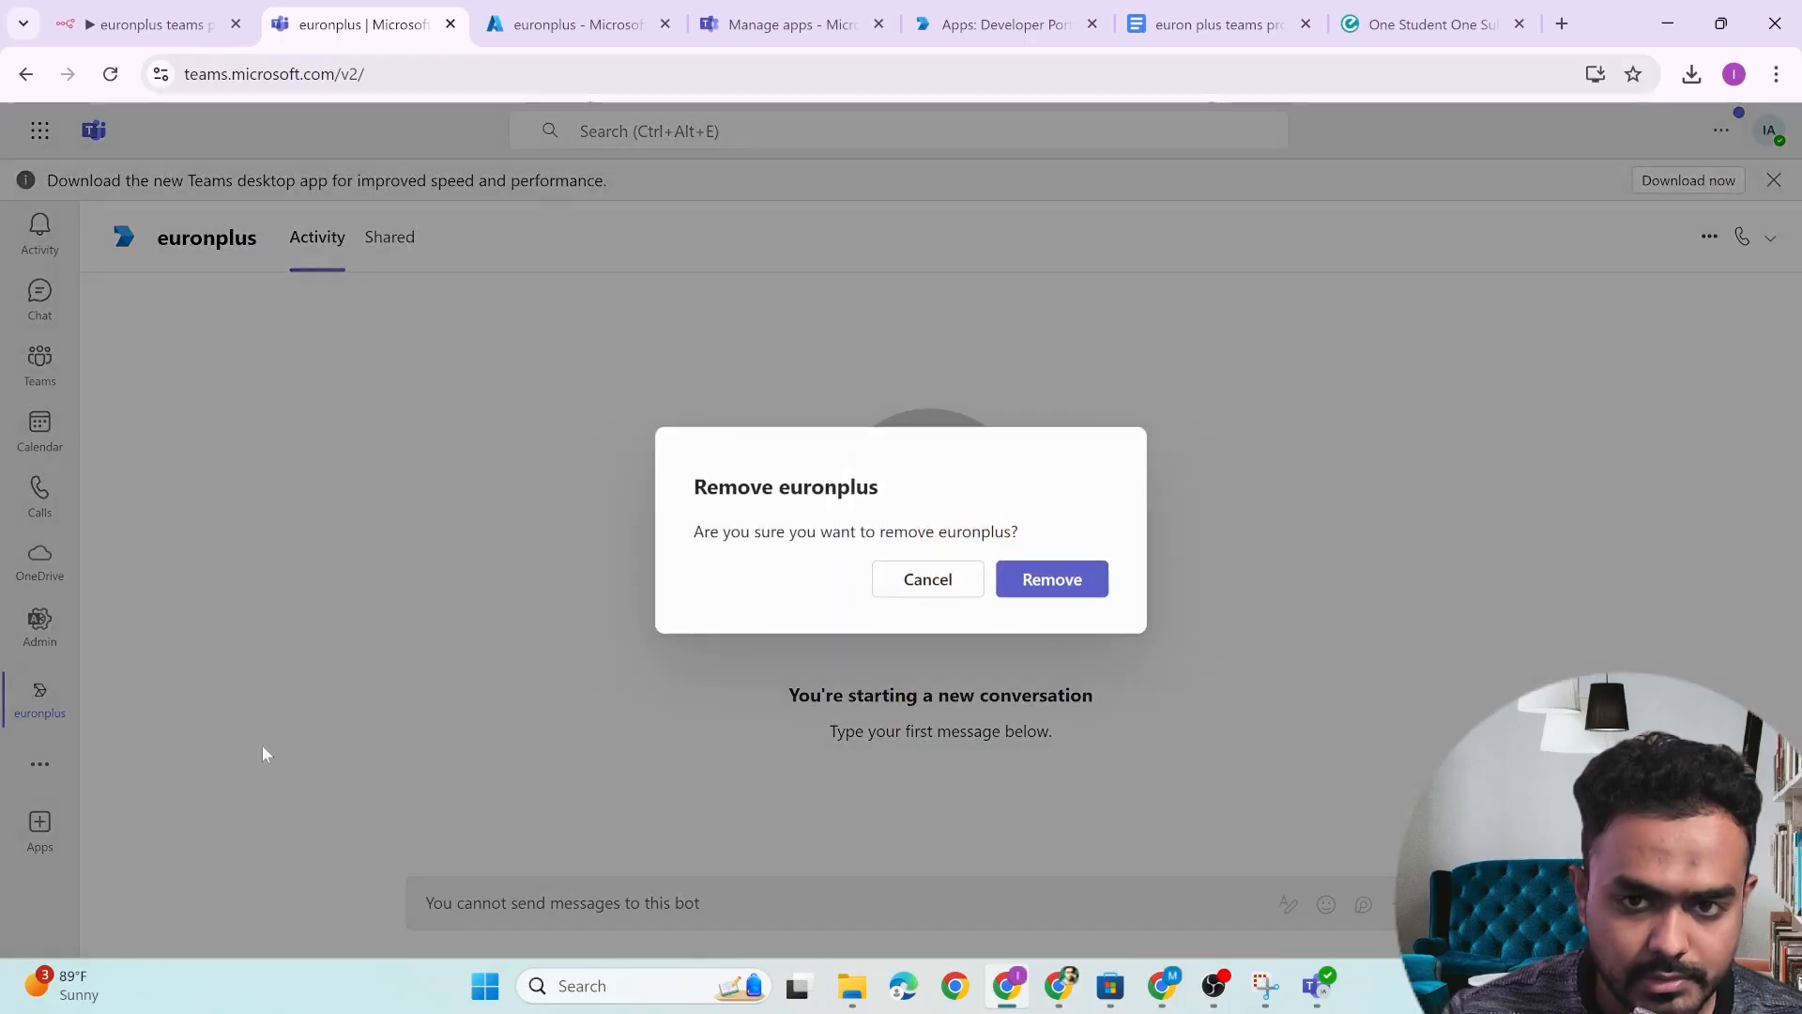
pyautogui.click(1055, 580)
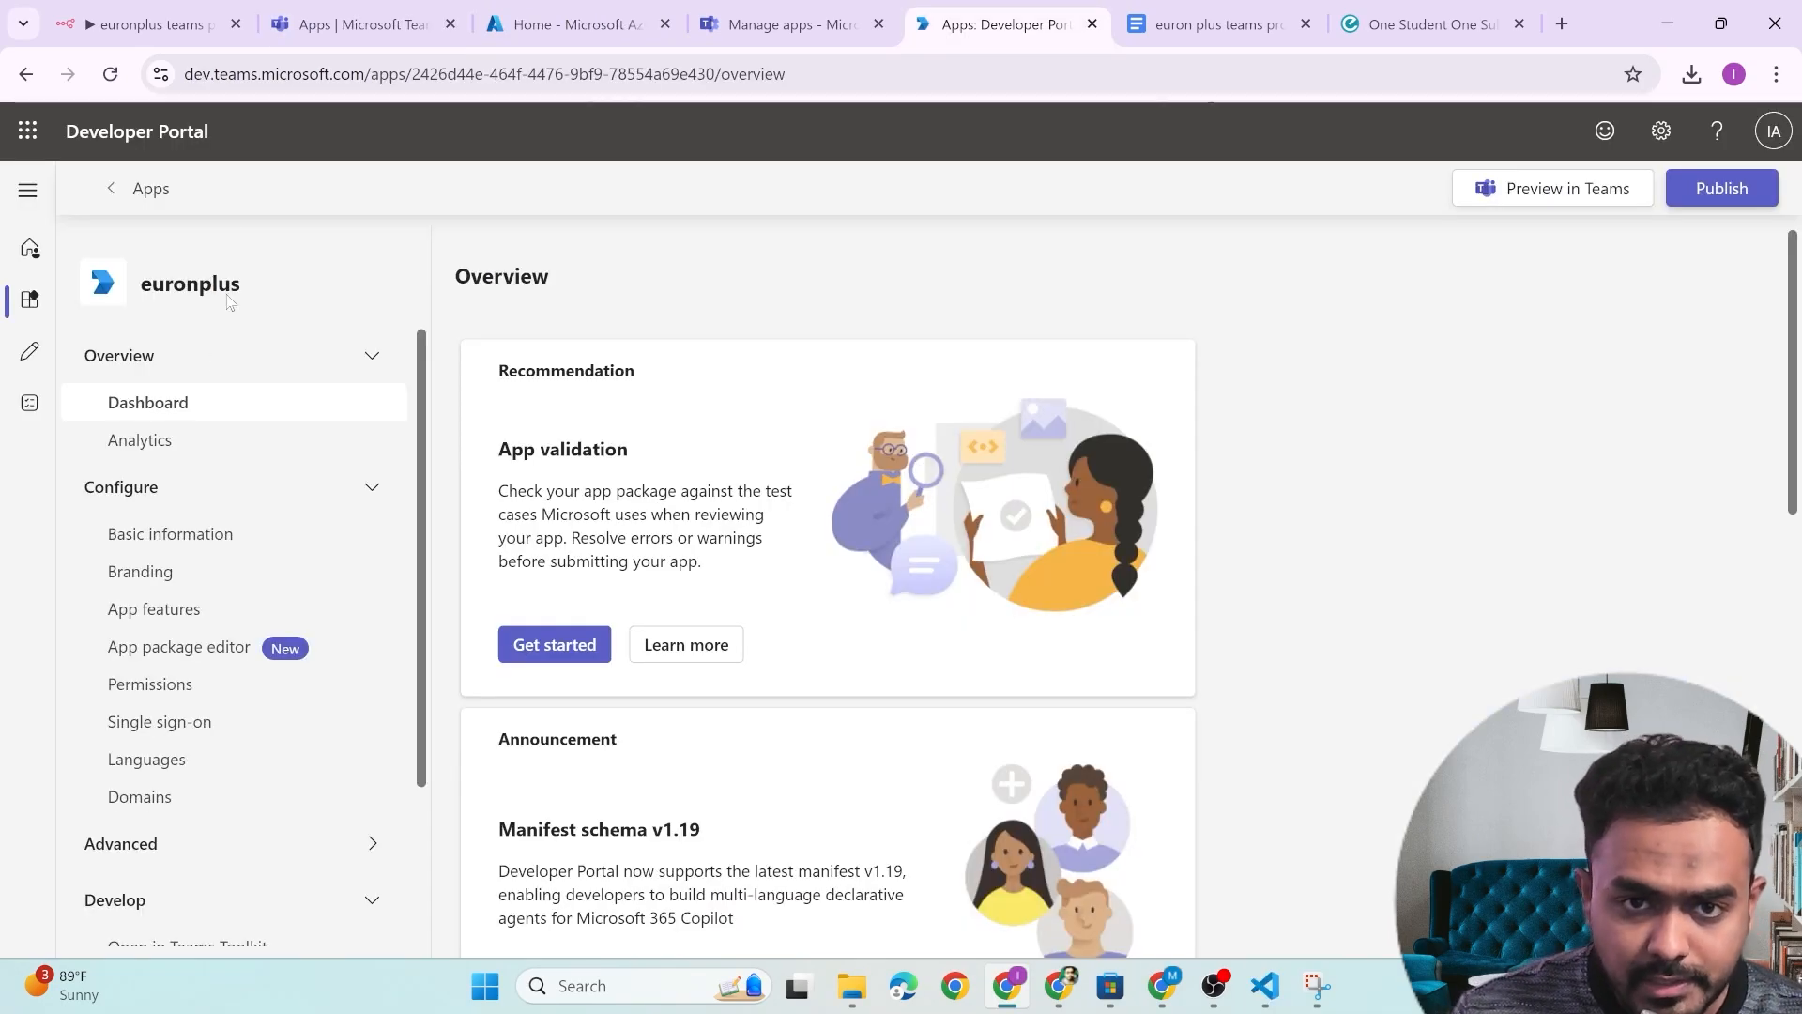
# Examine the Webhook node's URLs and parameters in the n8n euronplus teams project workflow, and return to the canvas
pyautogui.click(151, 24)
pyautogui.moveTo(507, 535)
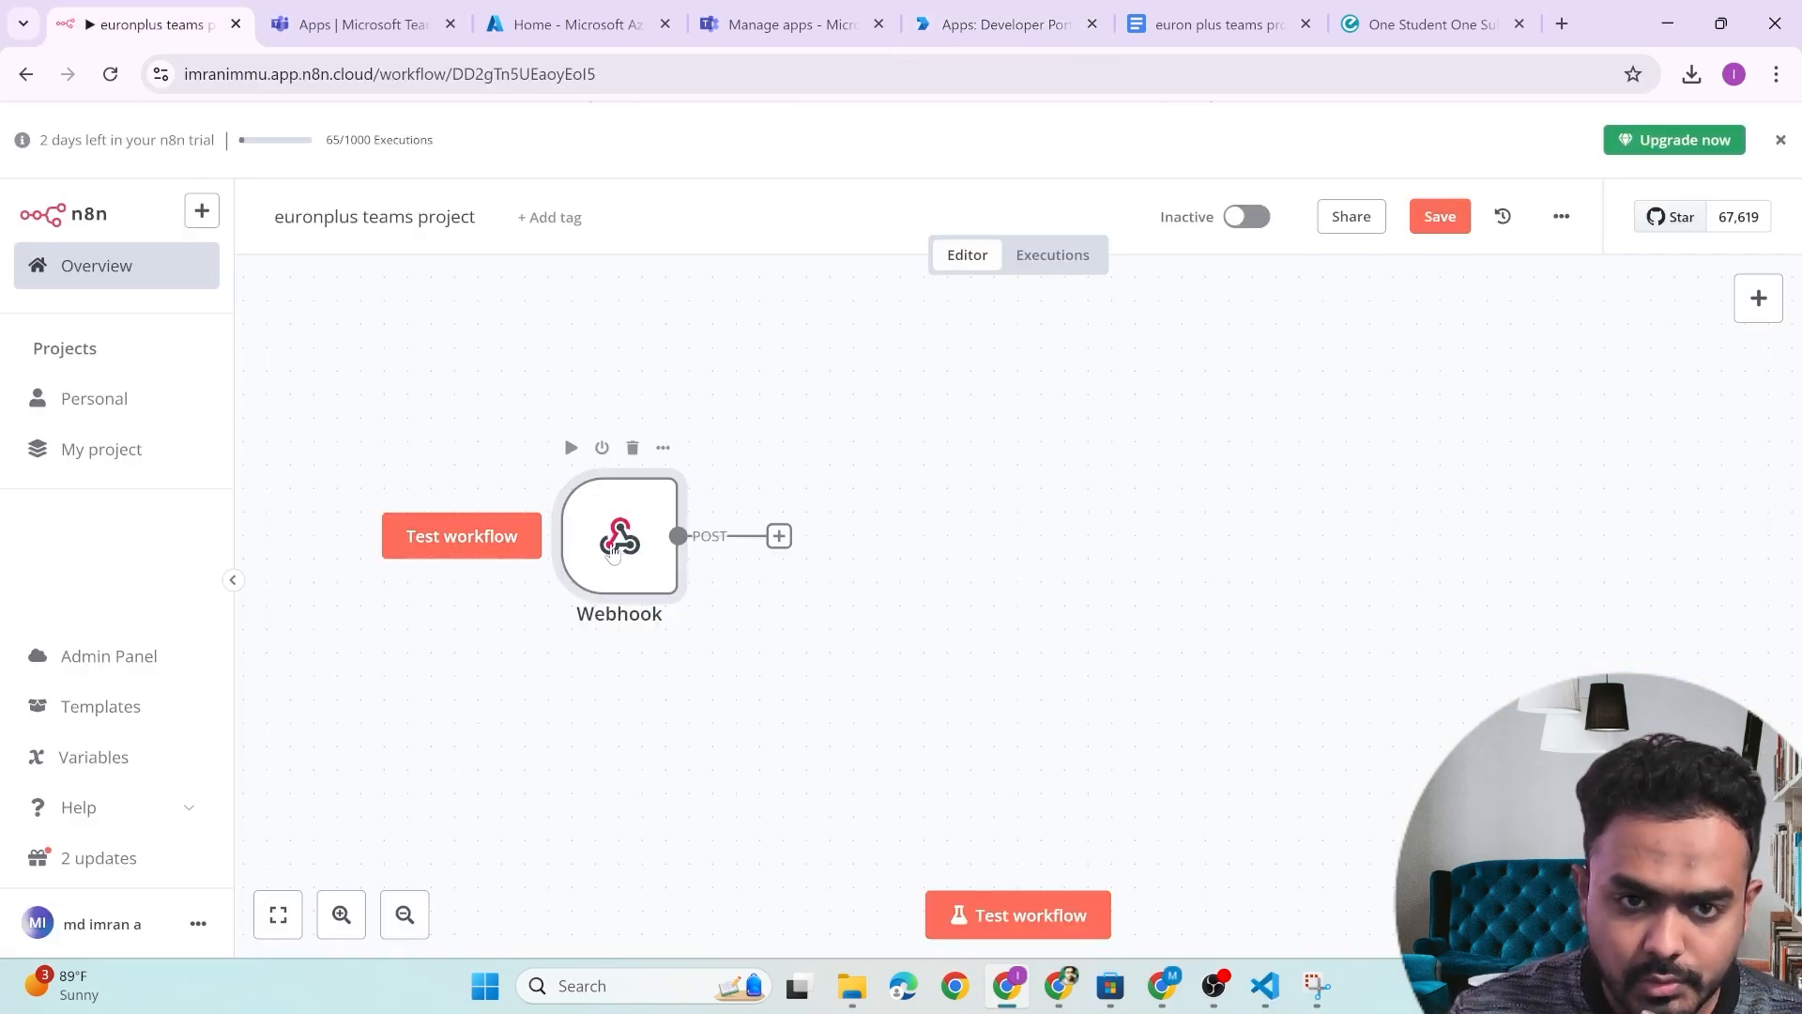
pyautogui.doubleClick(630, 550)
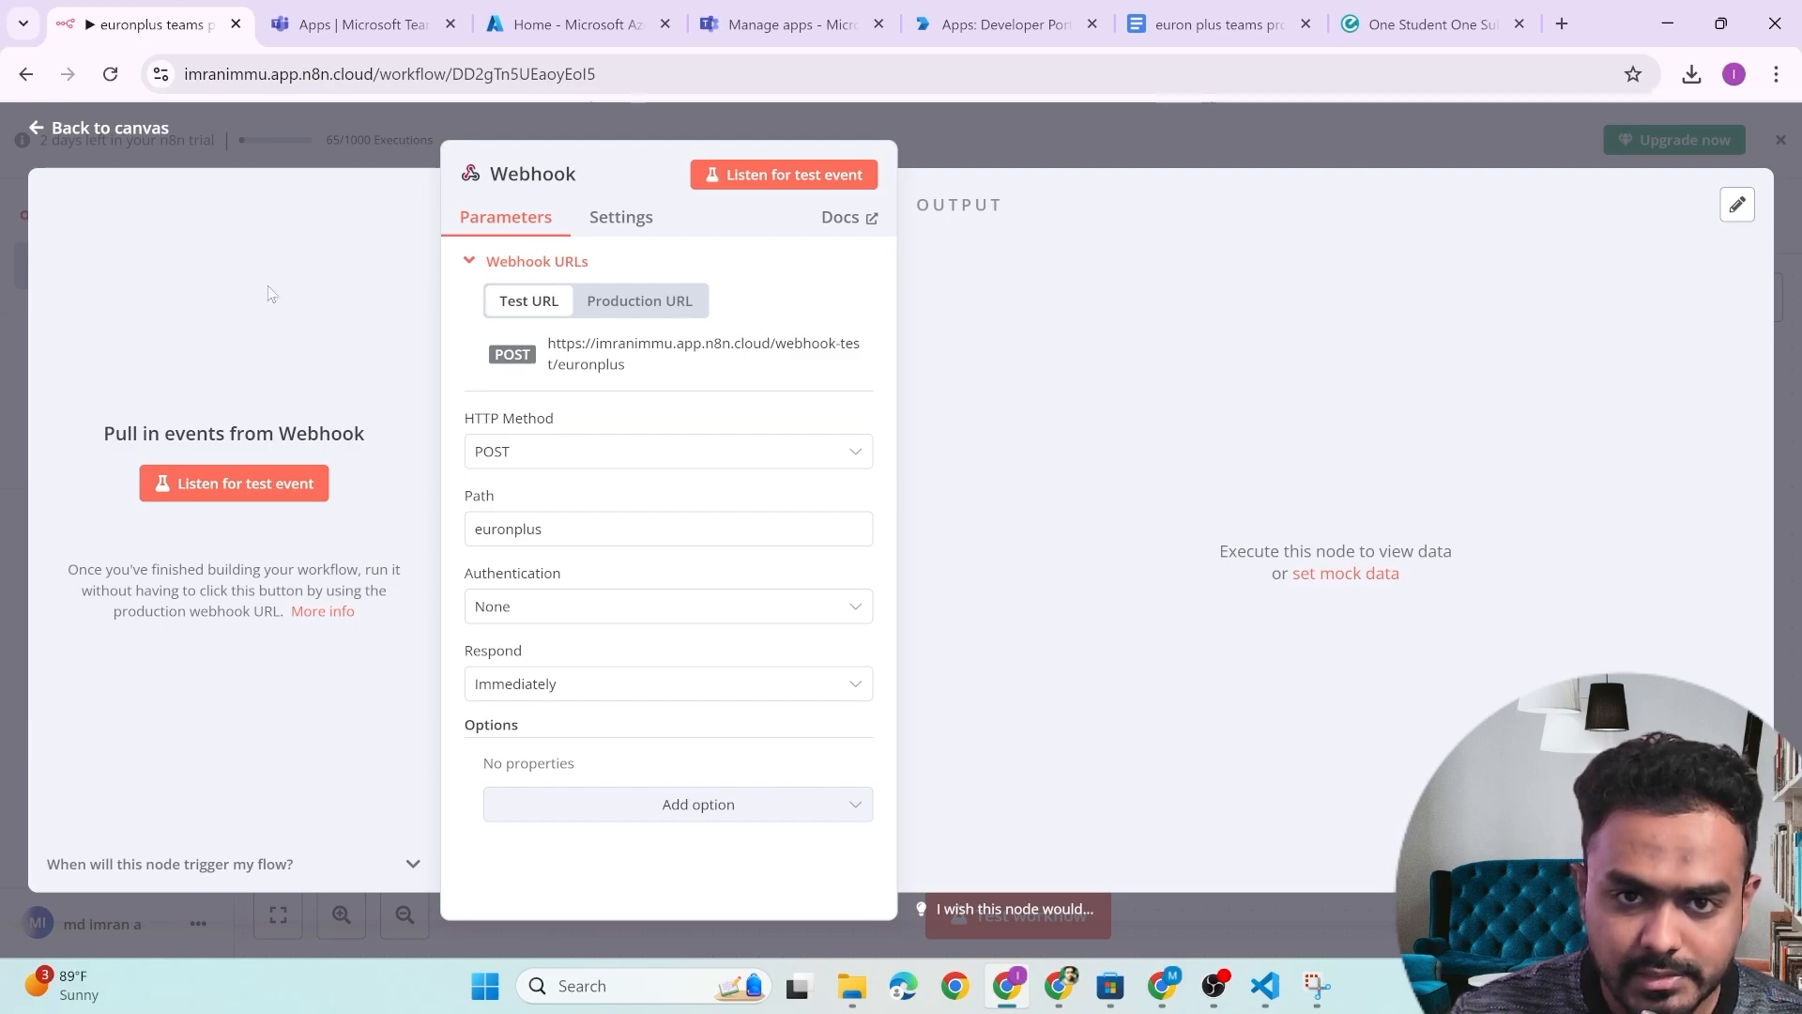
pyautogui.click(129, 137)
# Search the Azure portal for "azure bot" and start creating an Azure Bot resource from the Marketplace
pyautogui.click(364, 28)
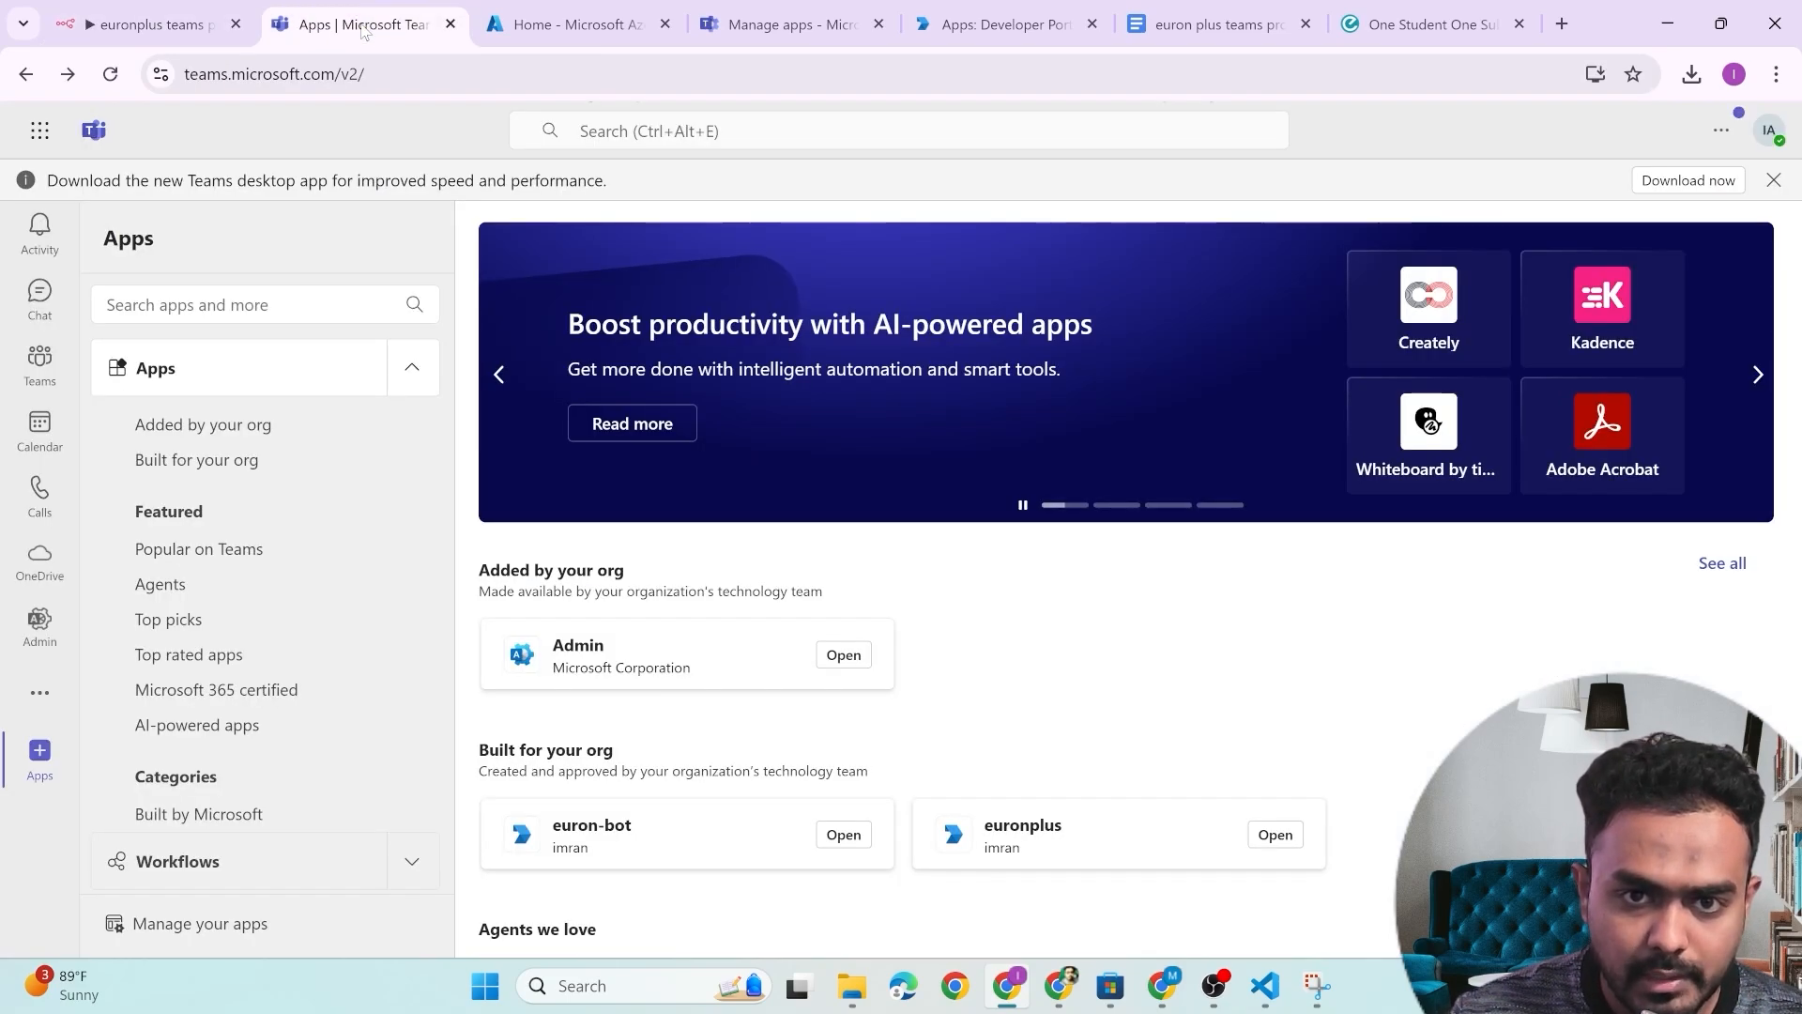
pyautogui.click(563, 30)
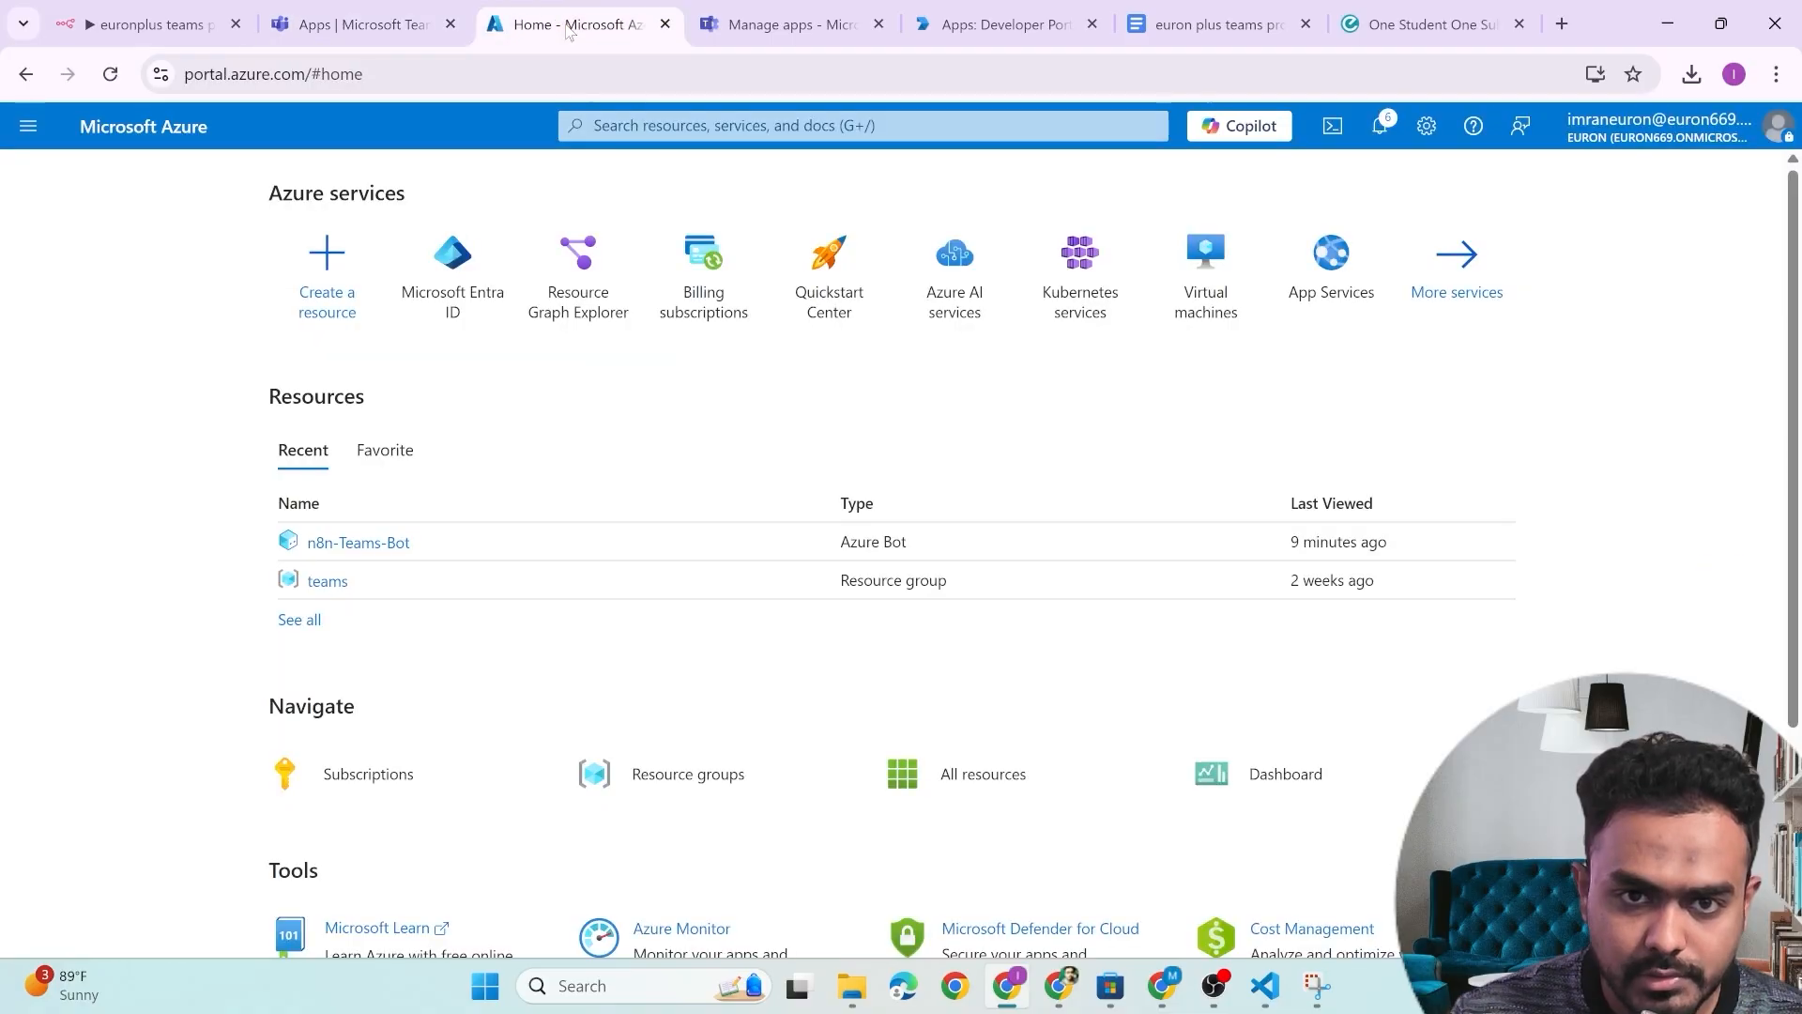
pyautogui.click(639, 130)
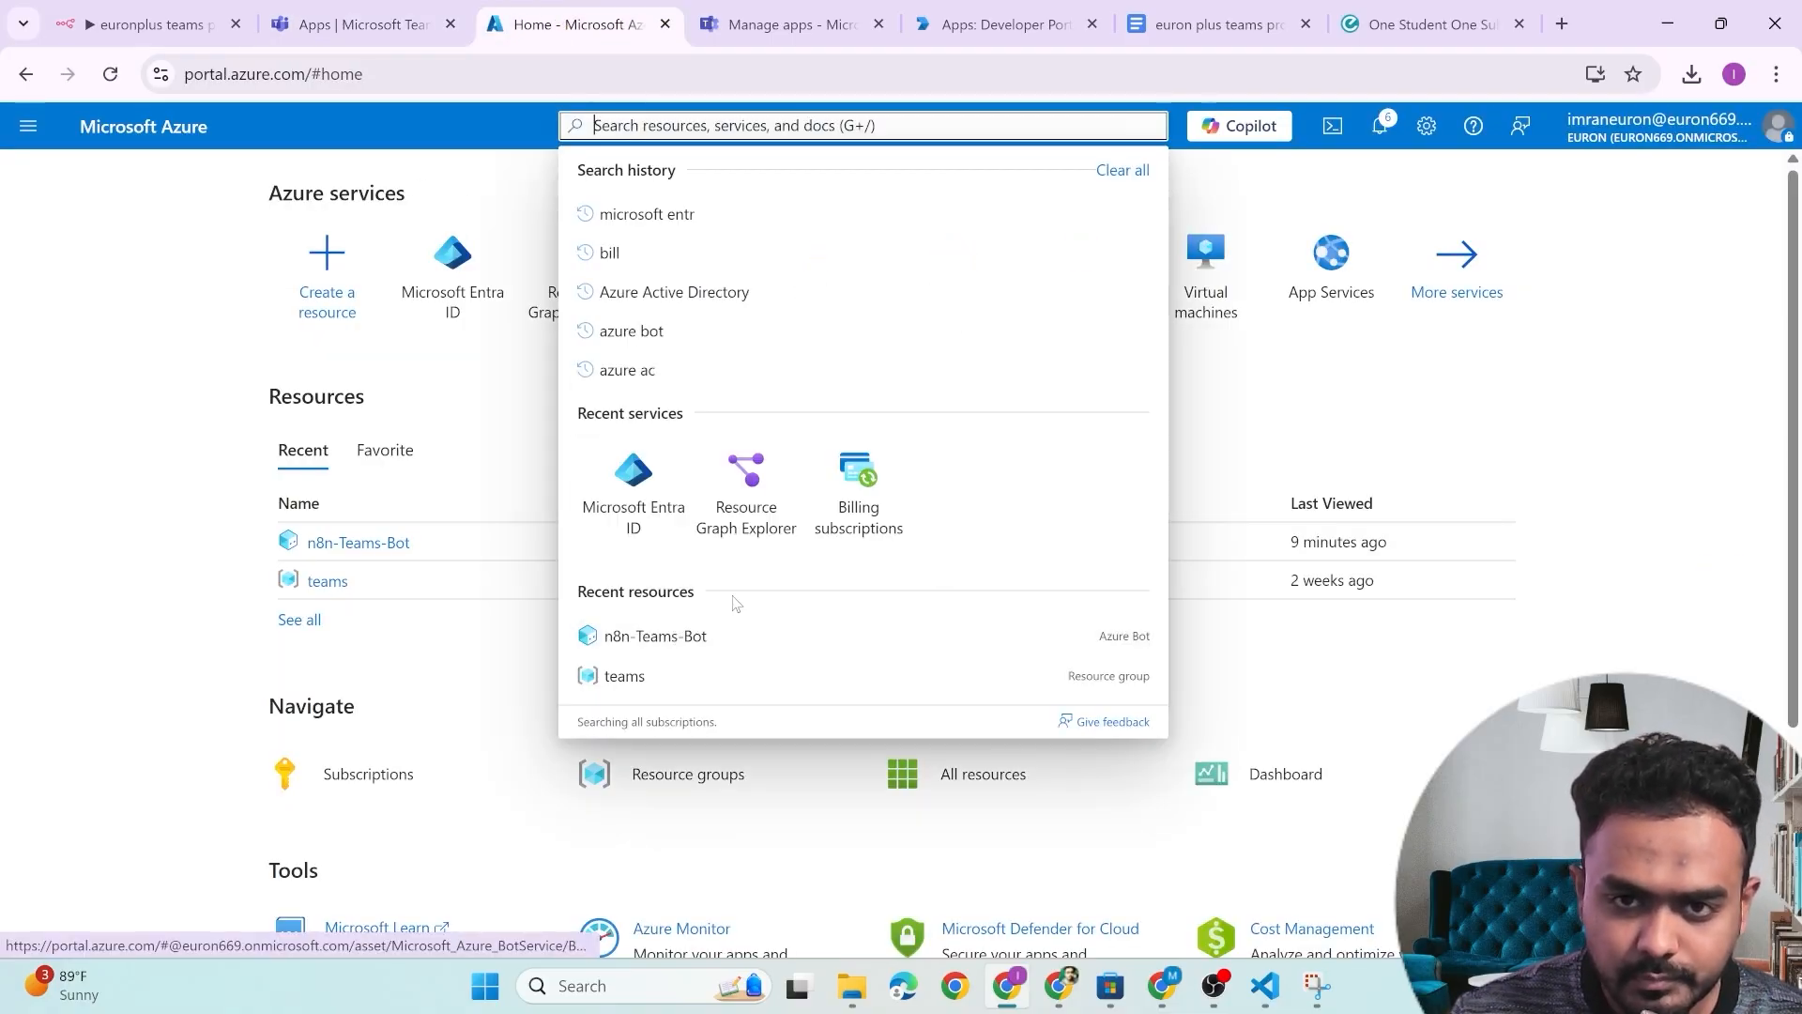
pyautogui.click(667, 330)
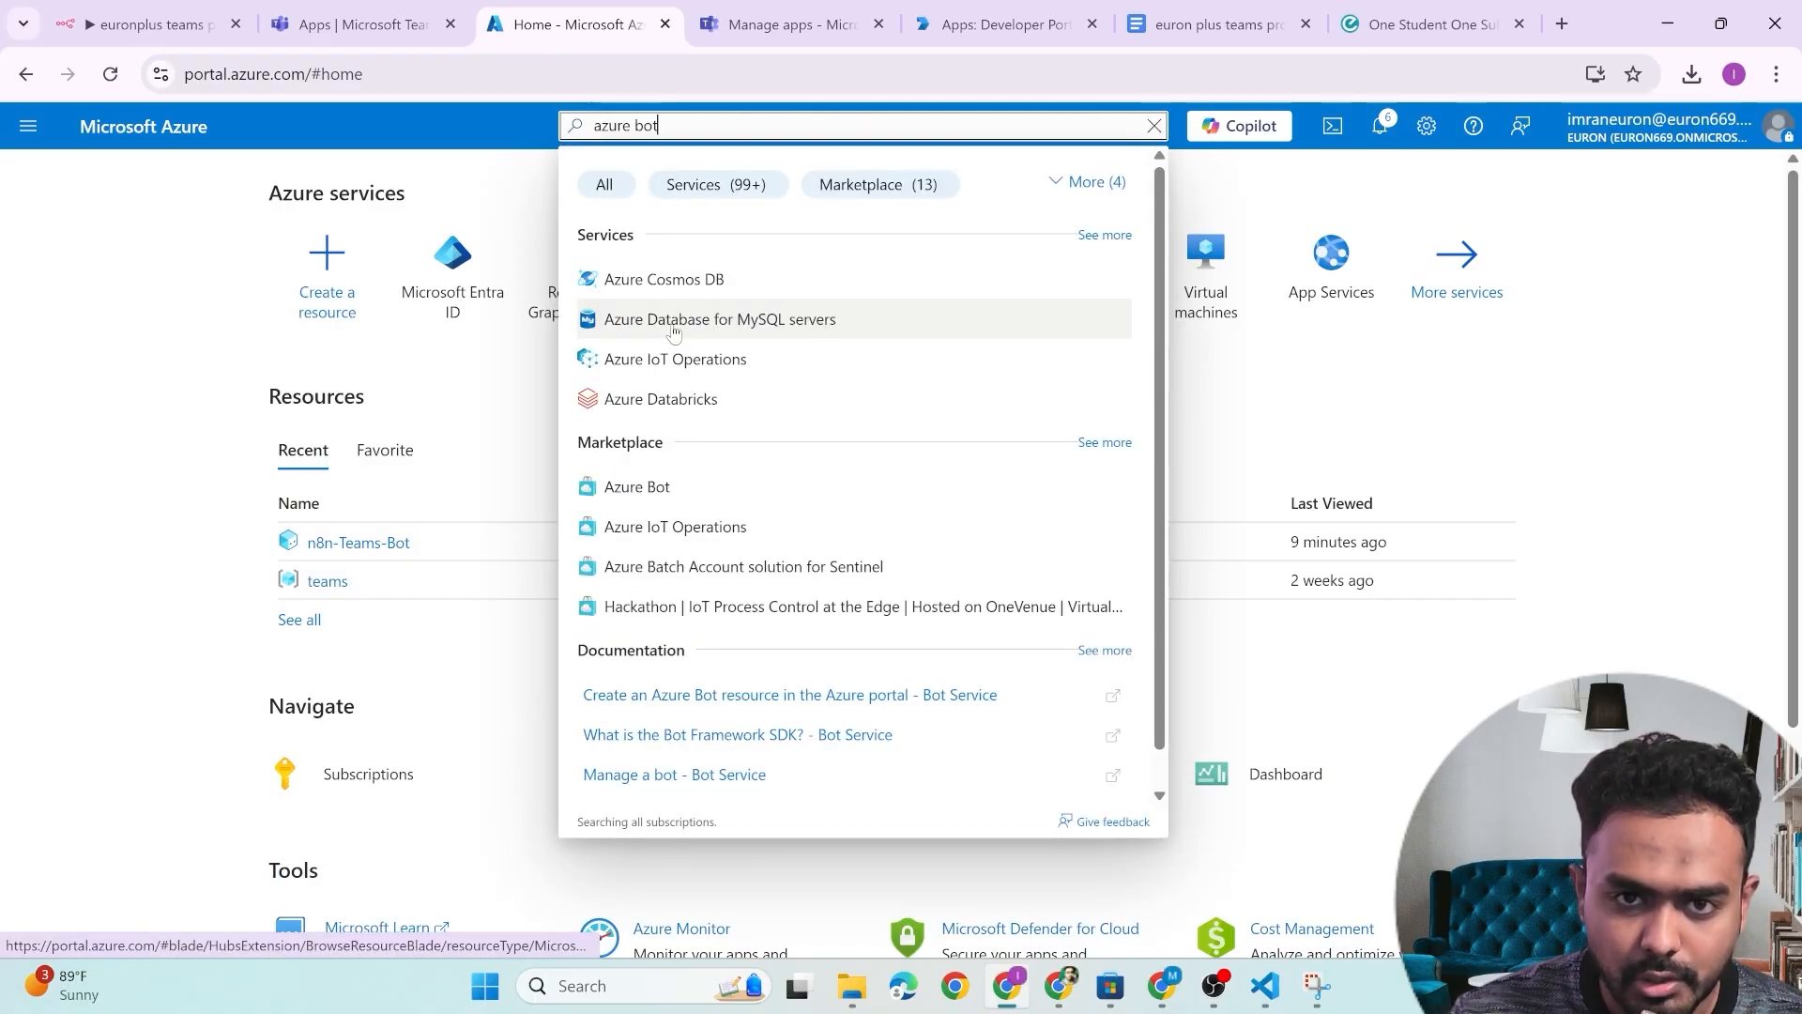
pyautogui.click(650, 492)
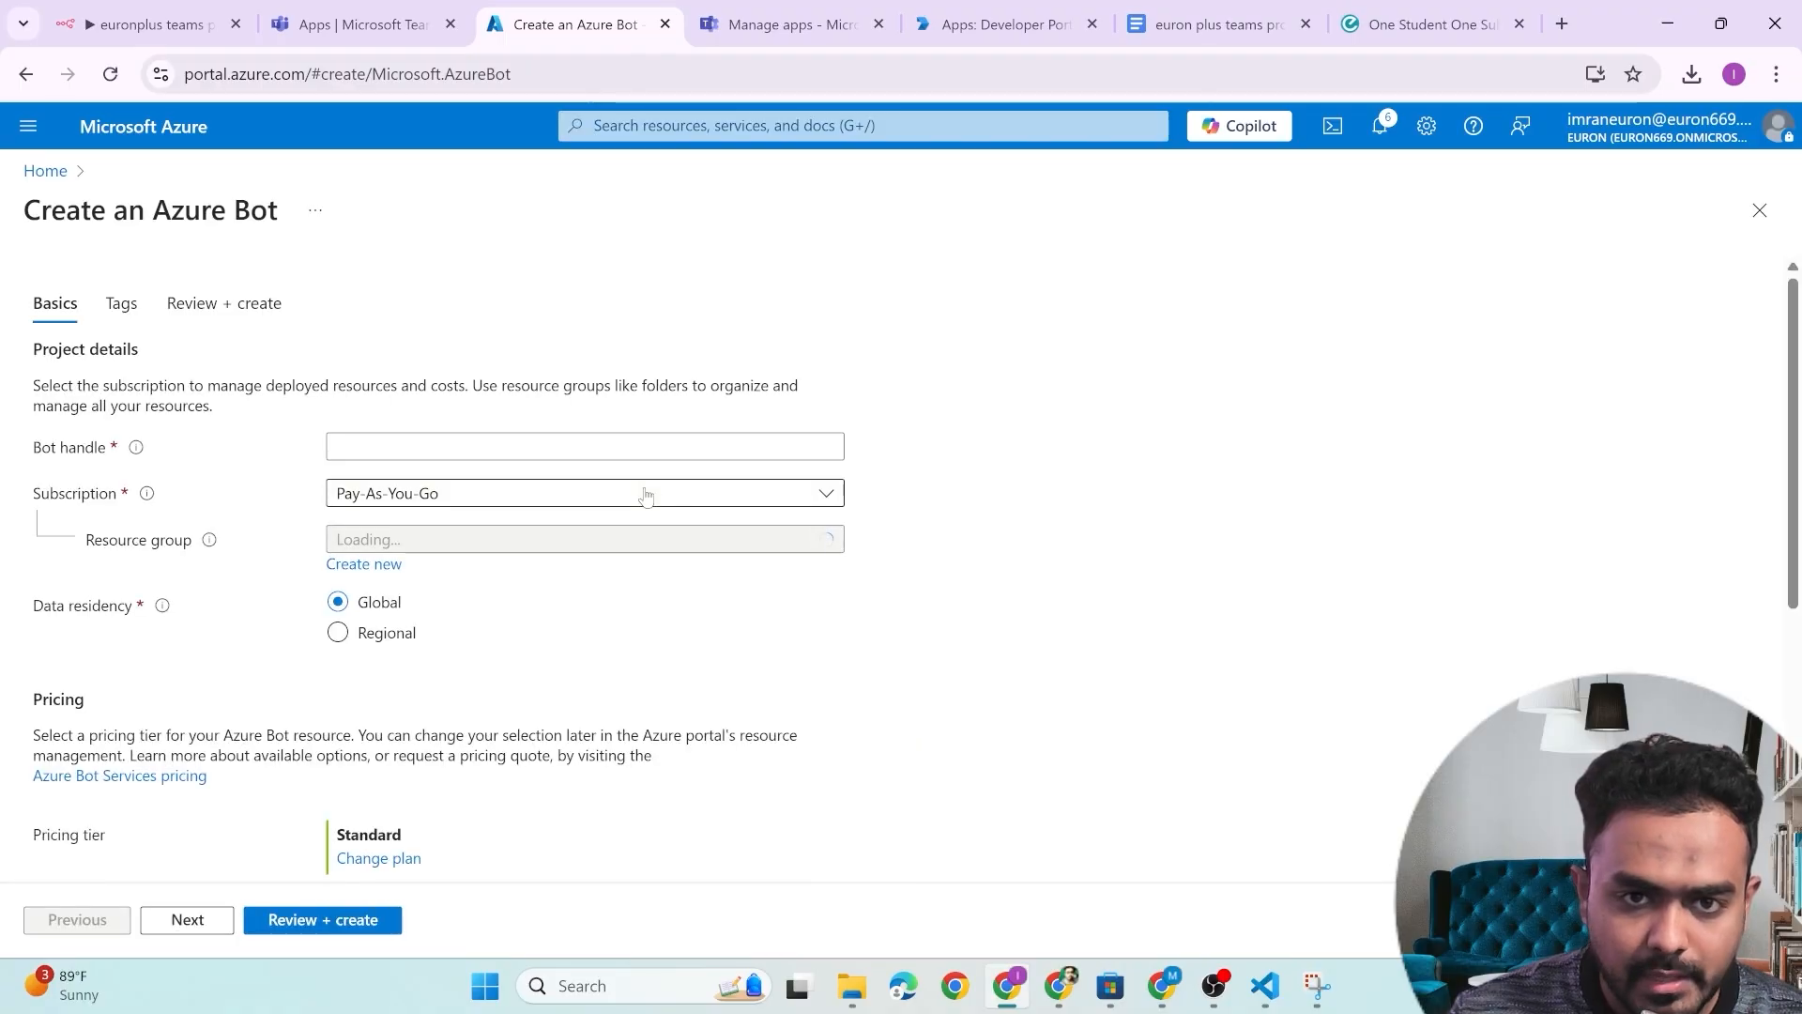
# Set the bot handle to "euronplus" and choose "teams" as the resource group
pyautogui.click(375, 440)
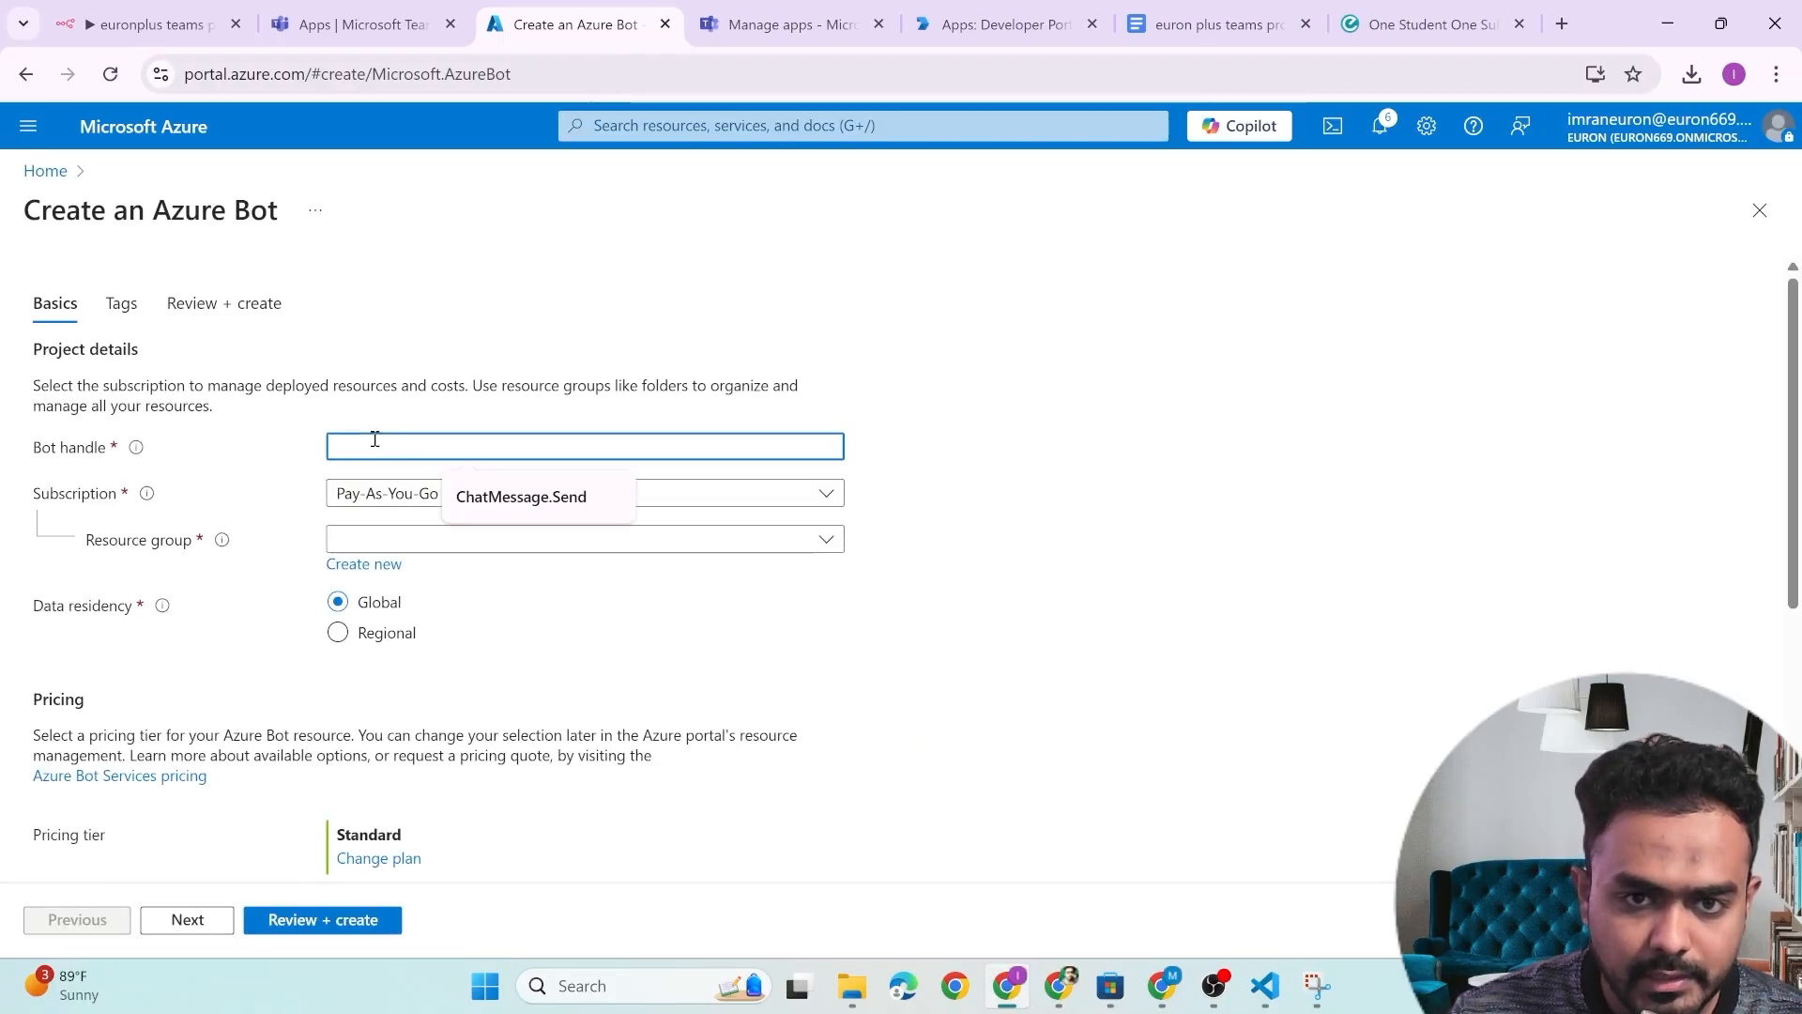
pyautogui.write('euron')
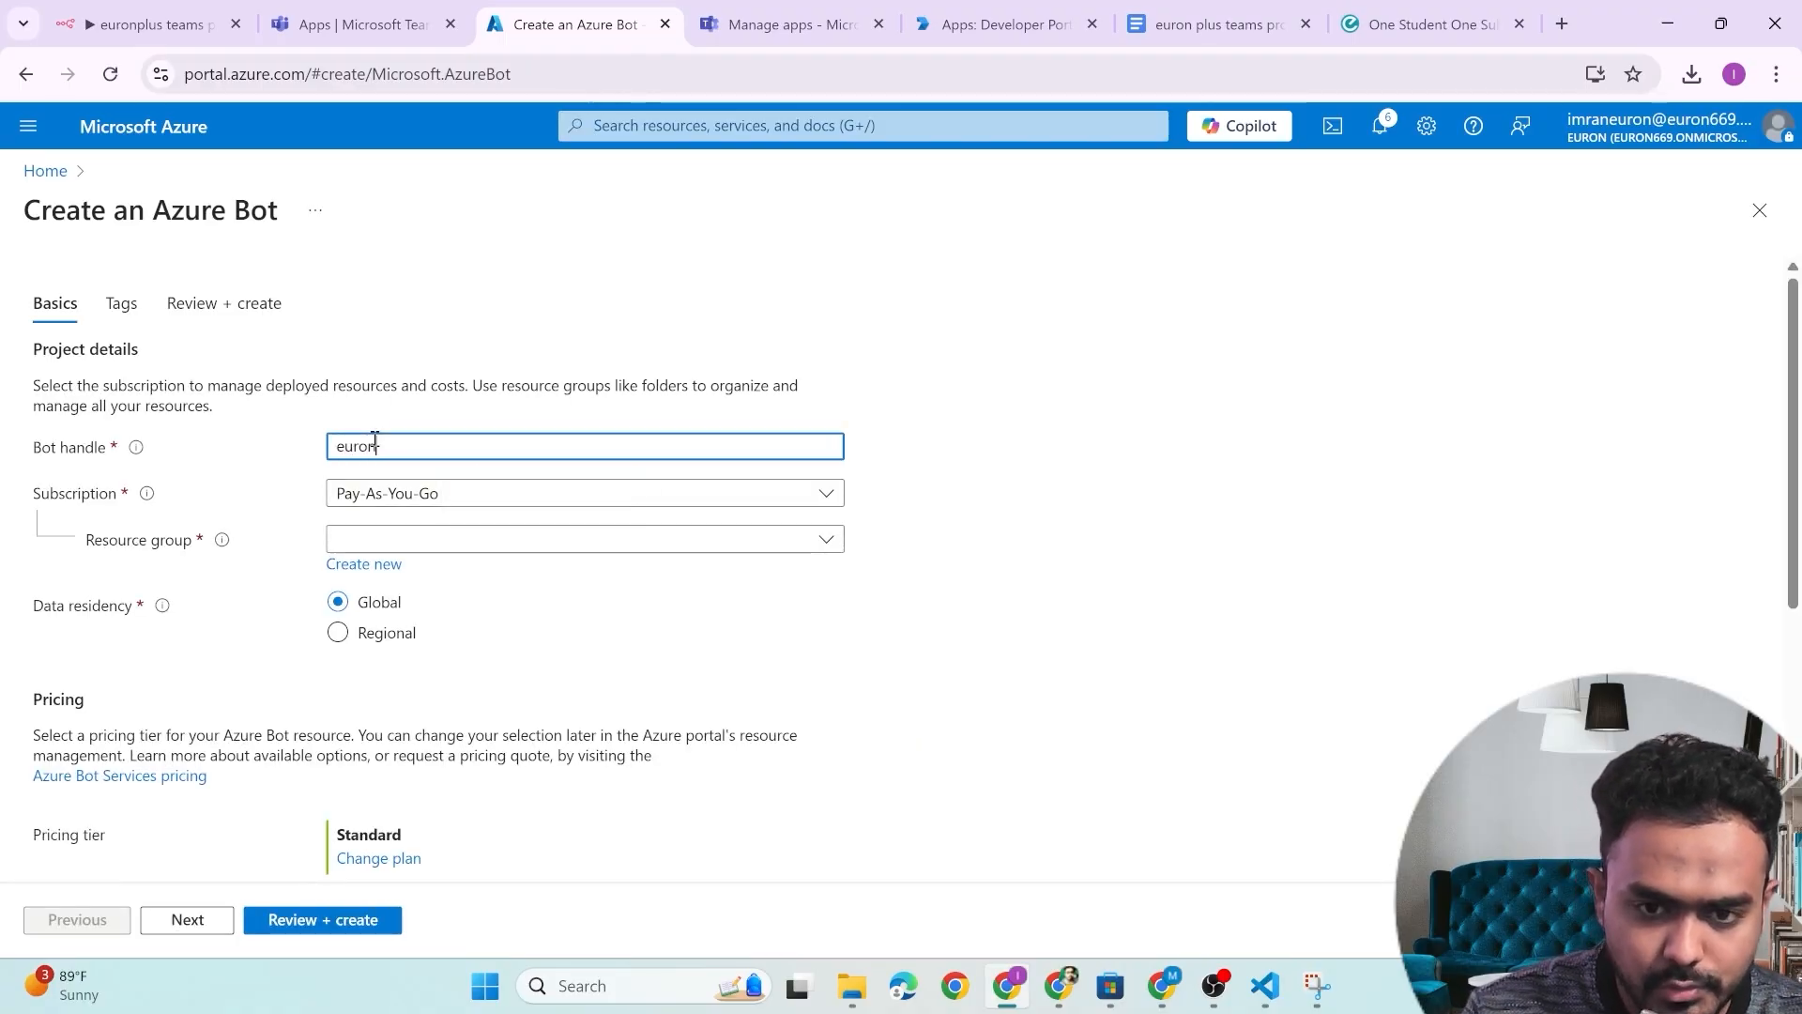
pyautogui.write('plus')
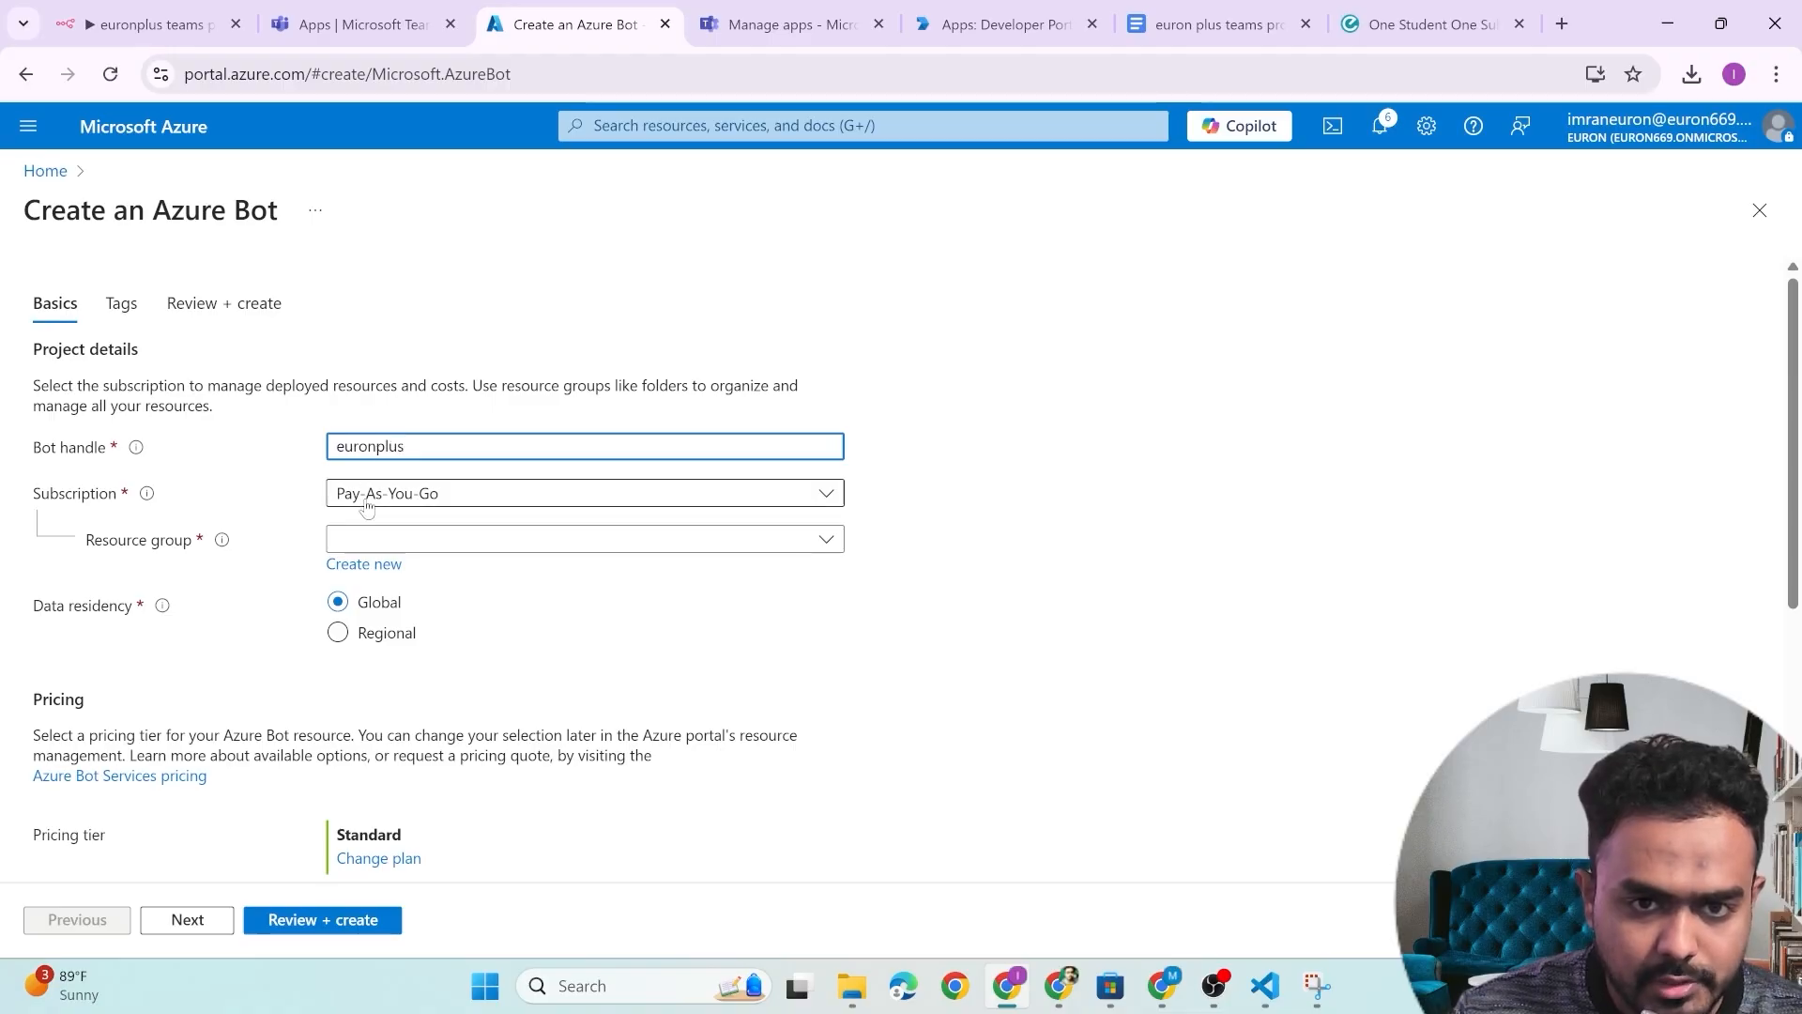
pyautogui.click(416, 542)
pyautogui.click(404, 621)
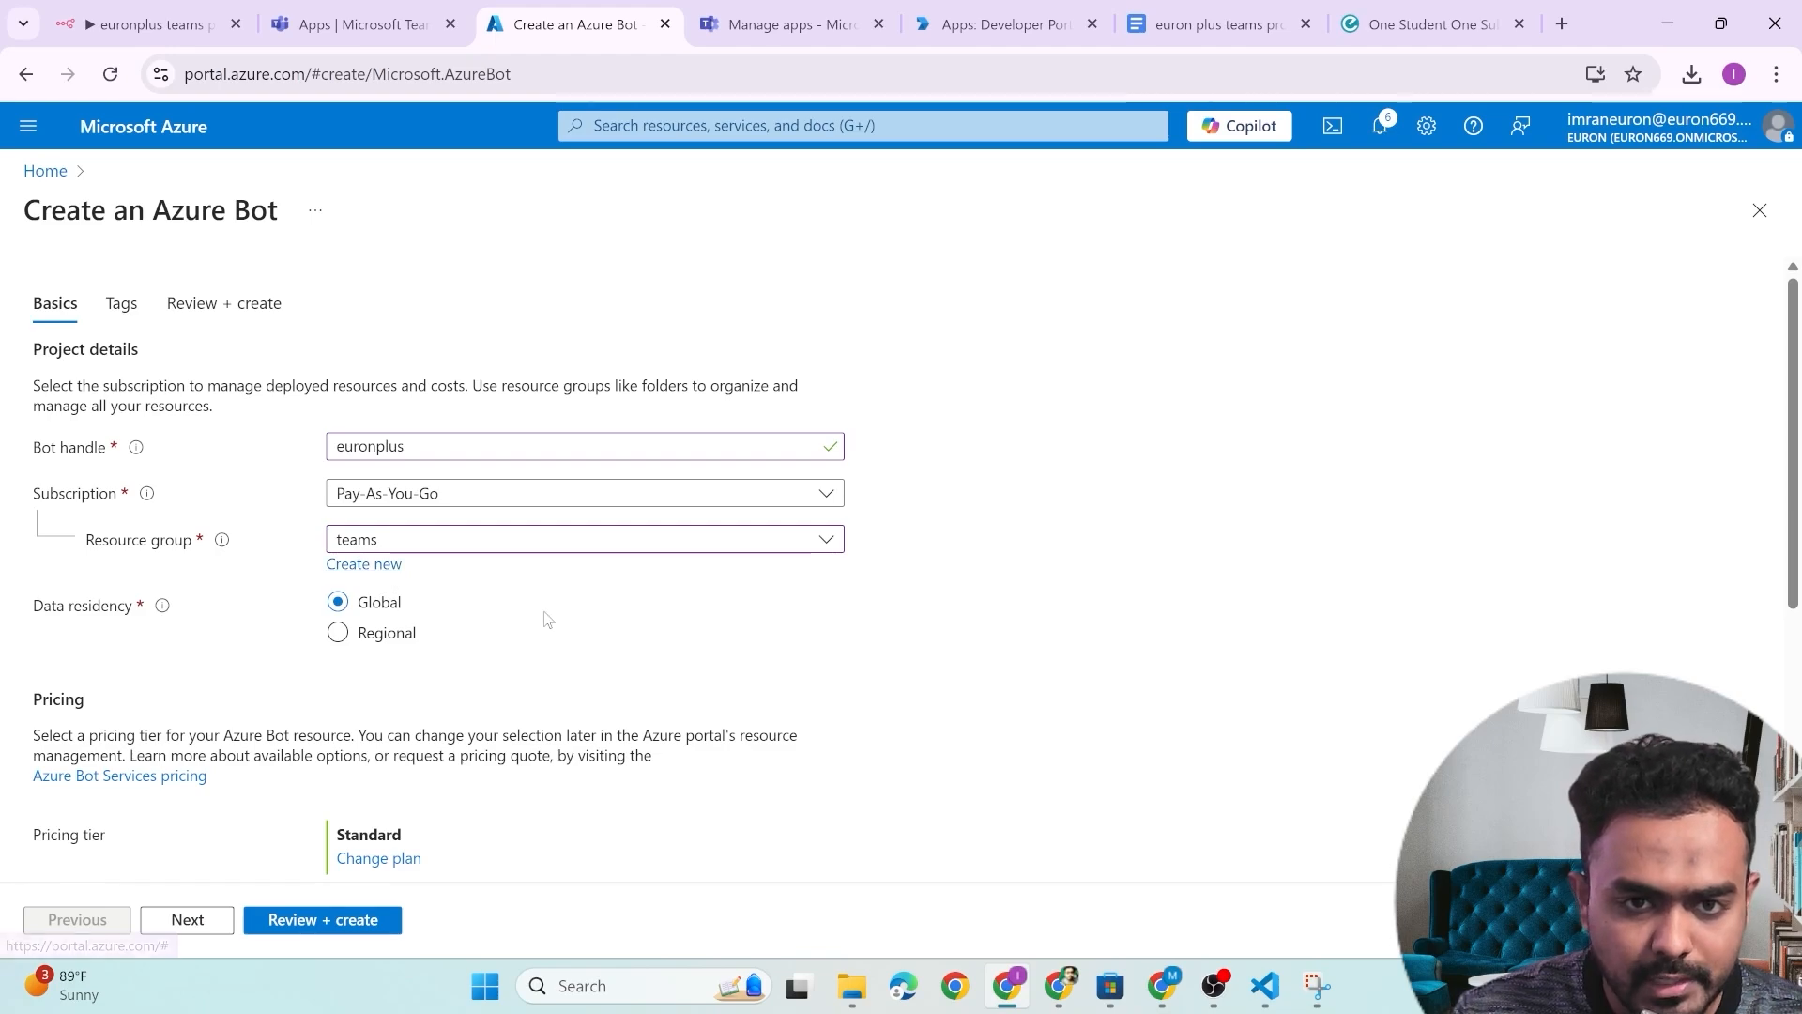
# Set the Microsoft App ID creation type to use an existing app registration
pyautogui.scroll(-1, 546, 619)
pyautogui.scroll(-3, 546, 619)
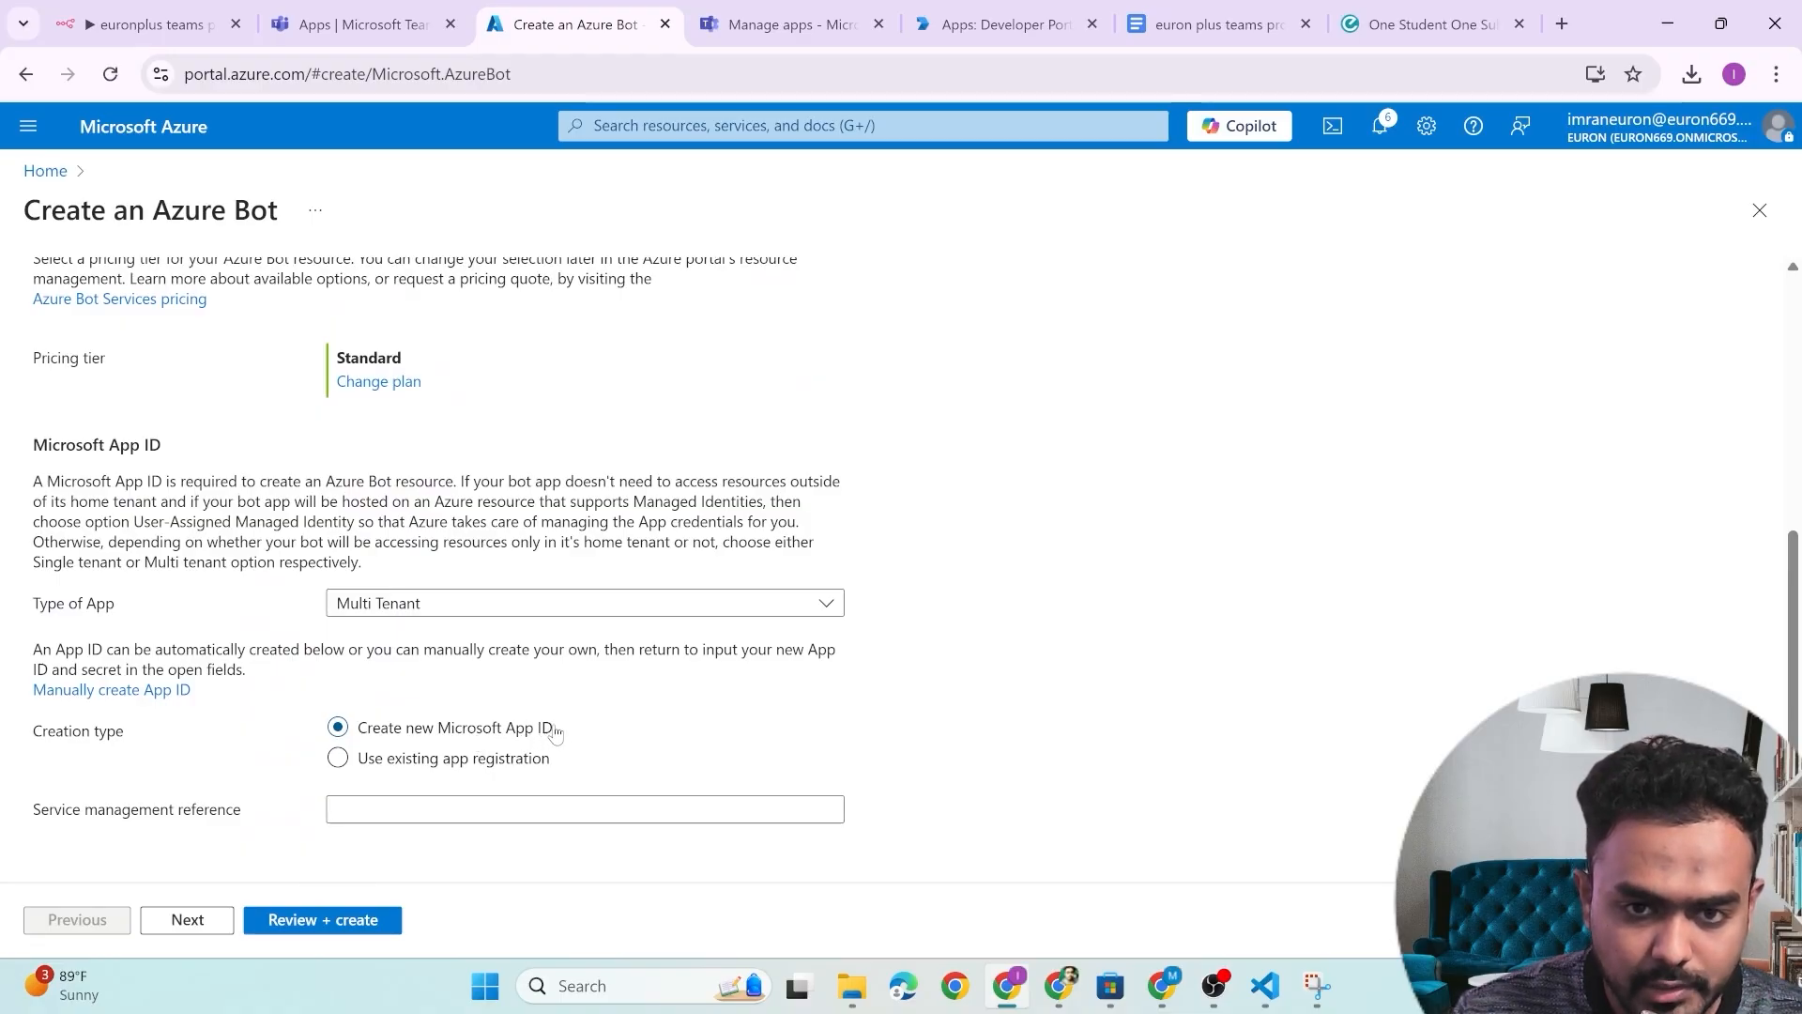
pyautogui.click(395, 762)
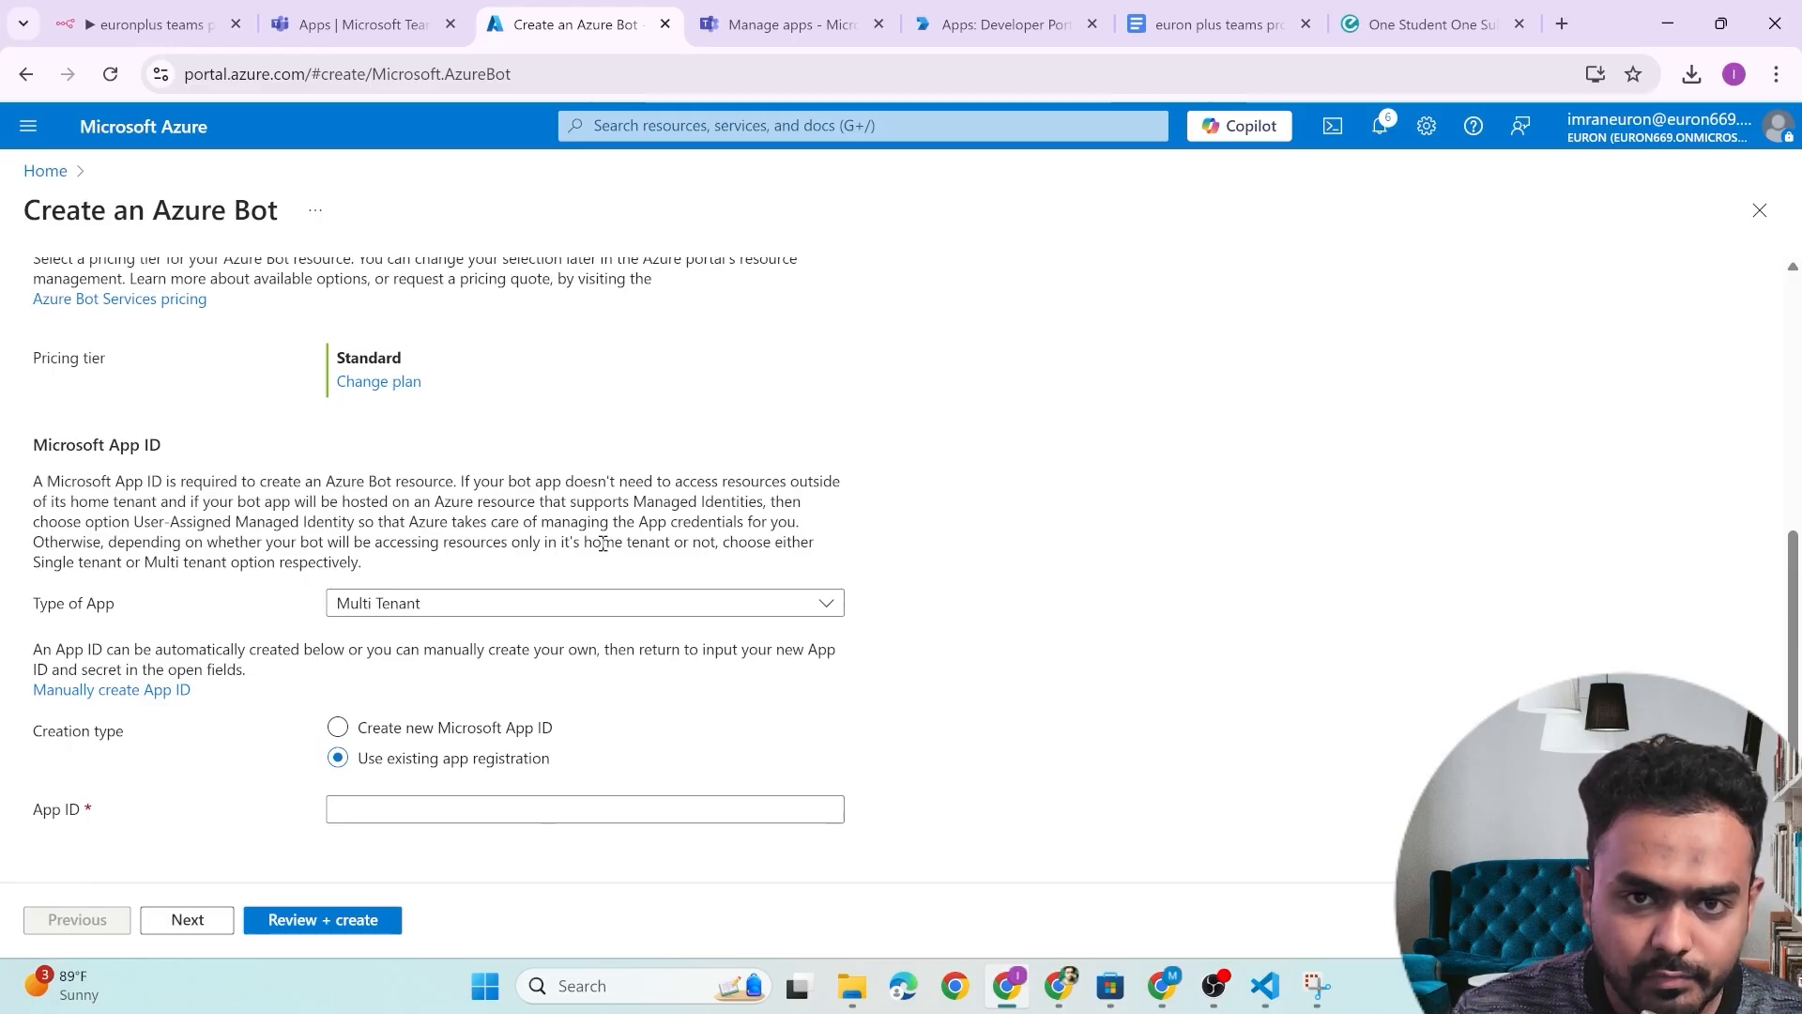
# Open Microsoft Entra ID's app registrations in a separate Azure portal tab and copy the euronplusapp application (client) ID
pyautogui.rightClick(150, 127)
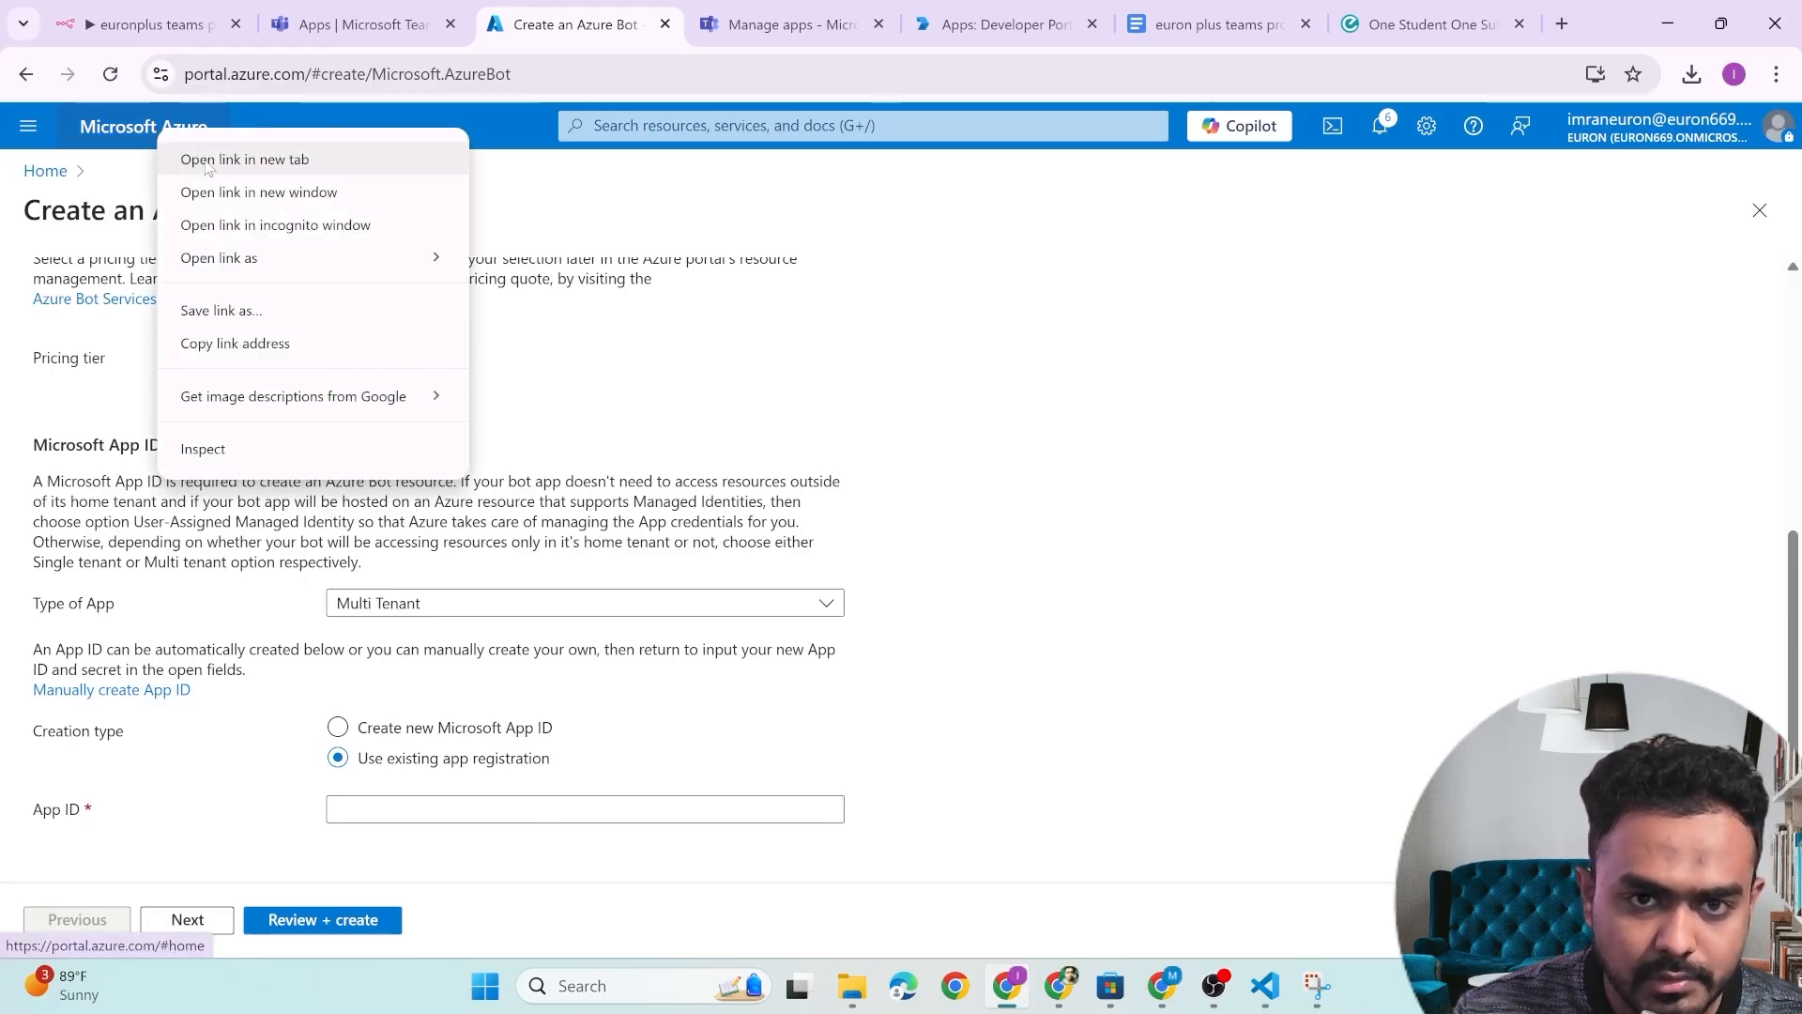
pyautogui.click(375, 150)
pyautogui.click(678, 28)
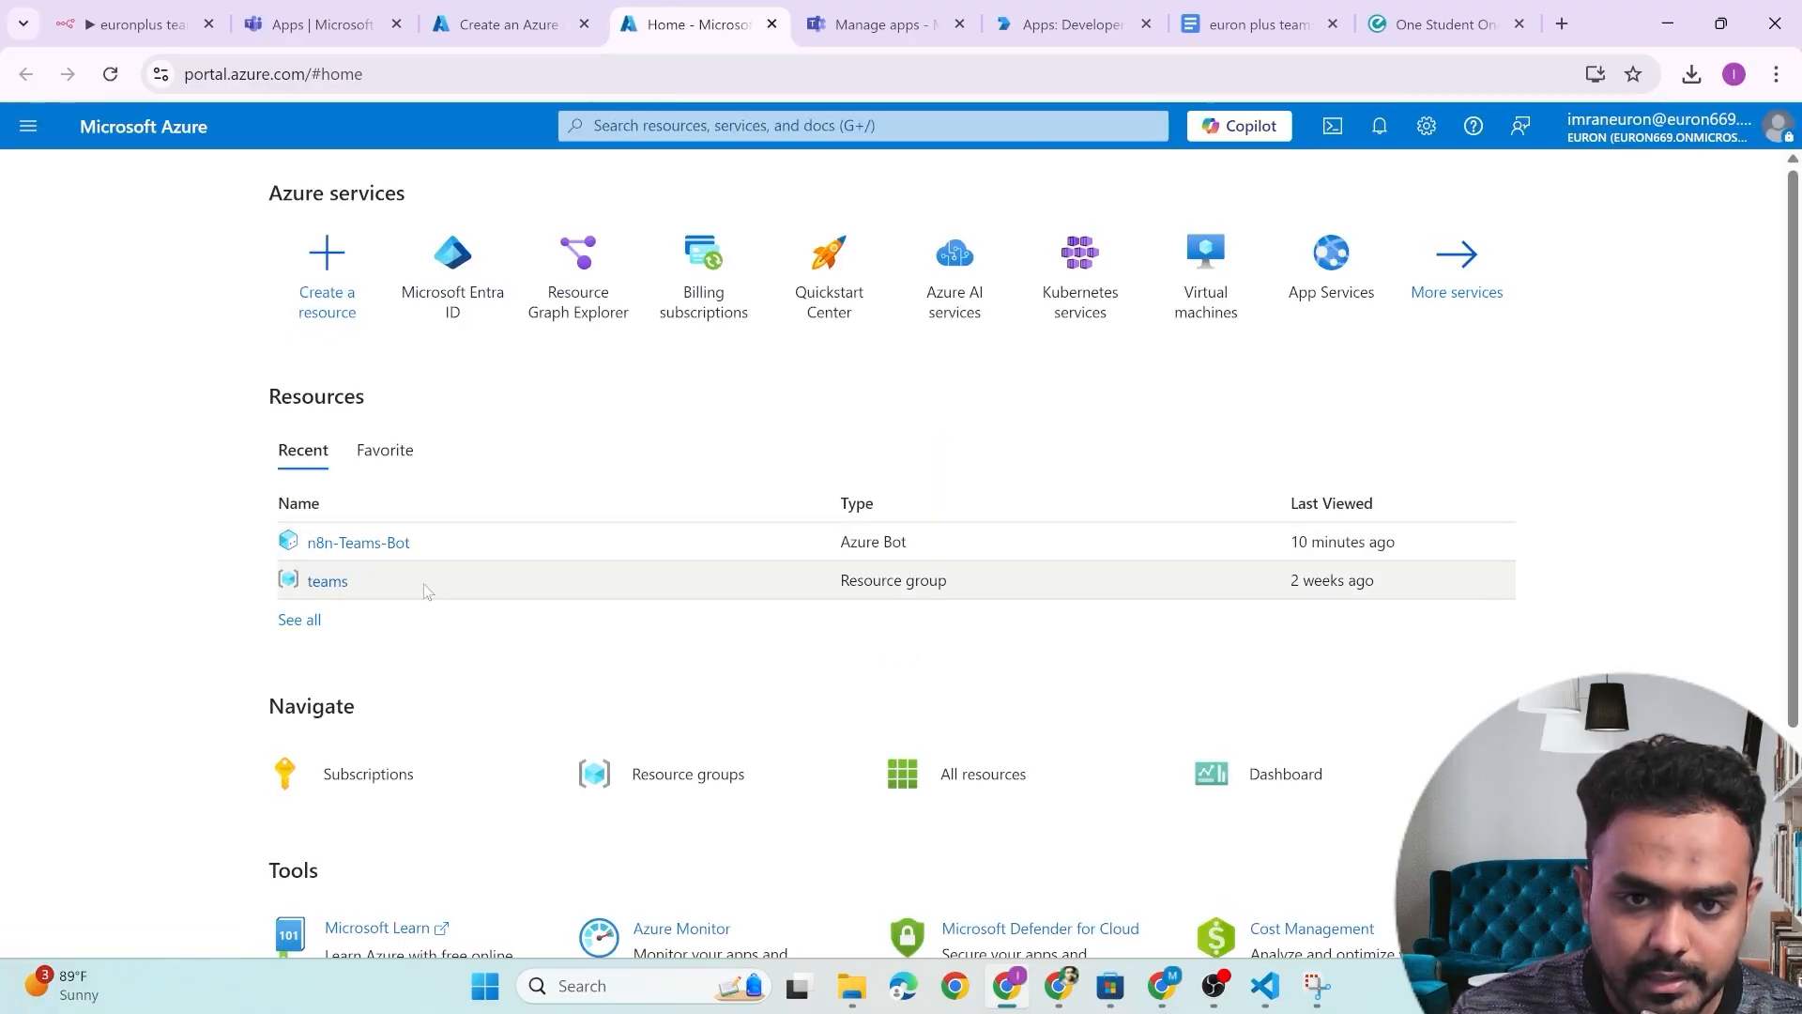
pyautogui.click(451, 289)
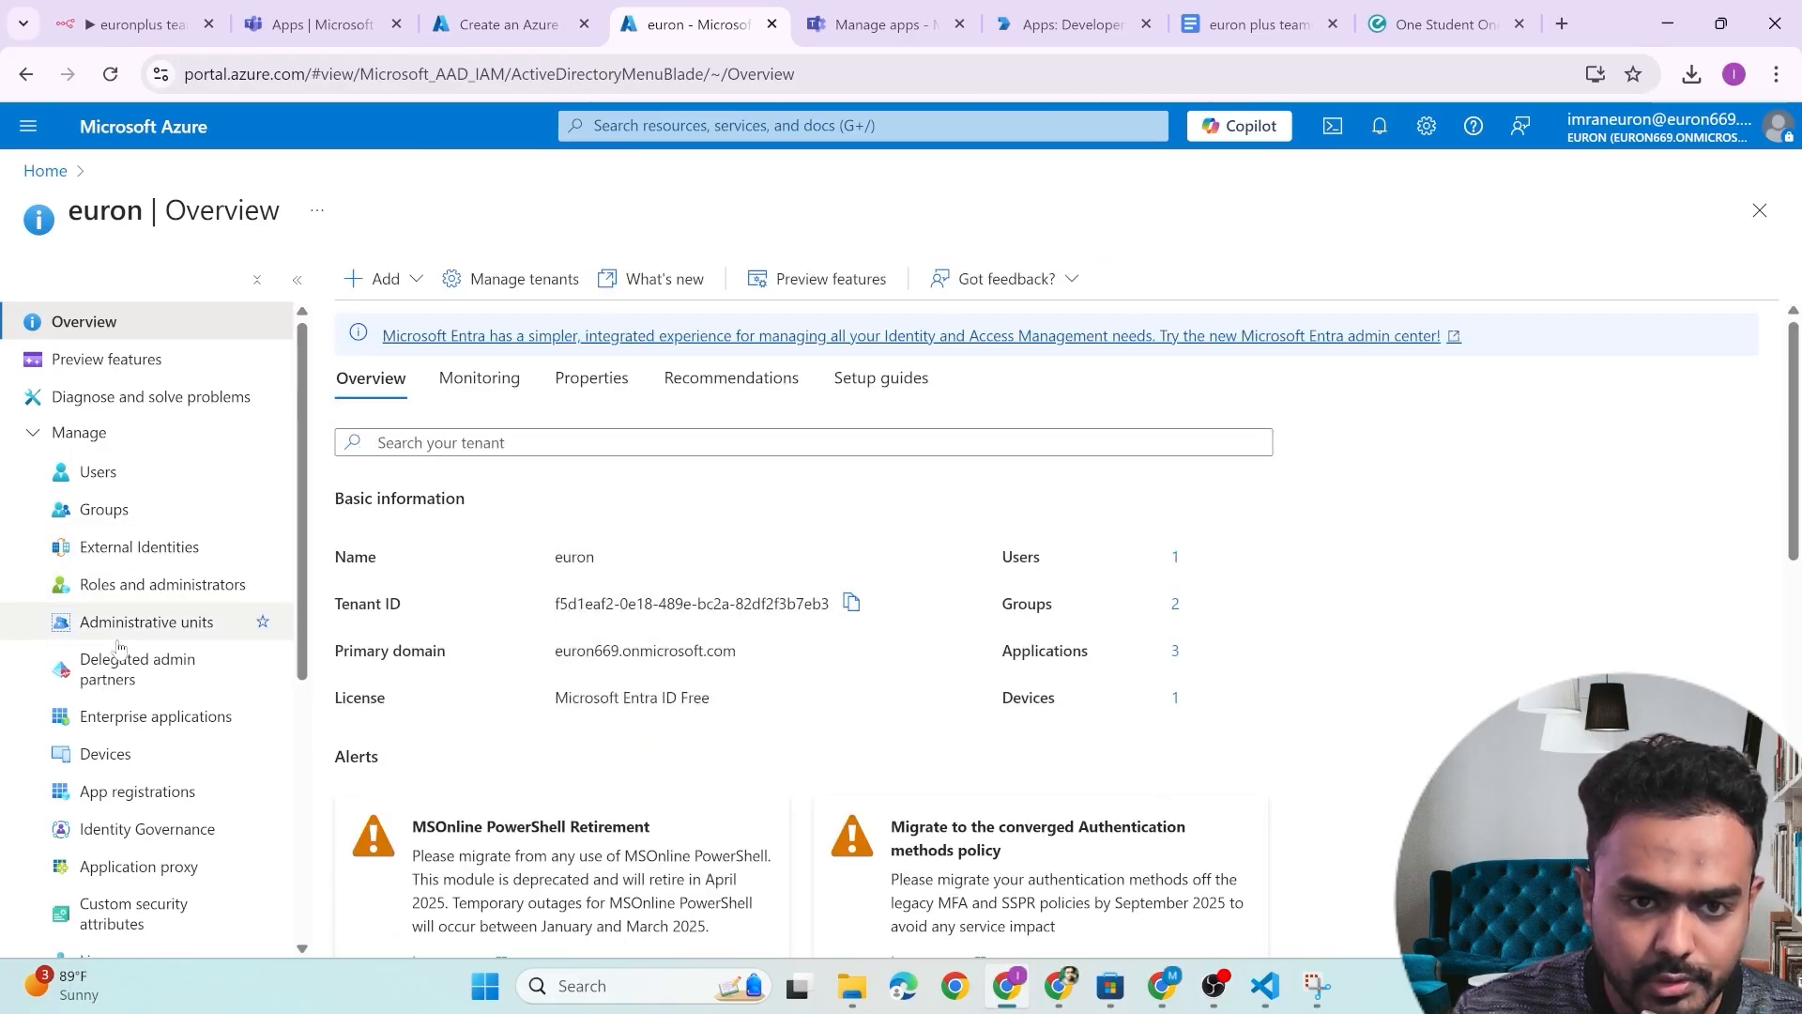
pyautogui.click(120, 793)
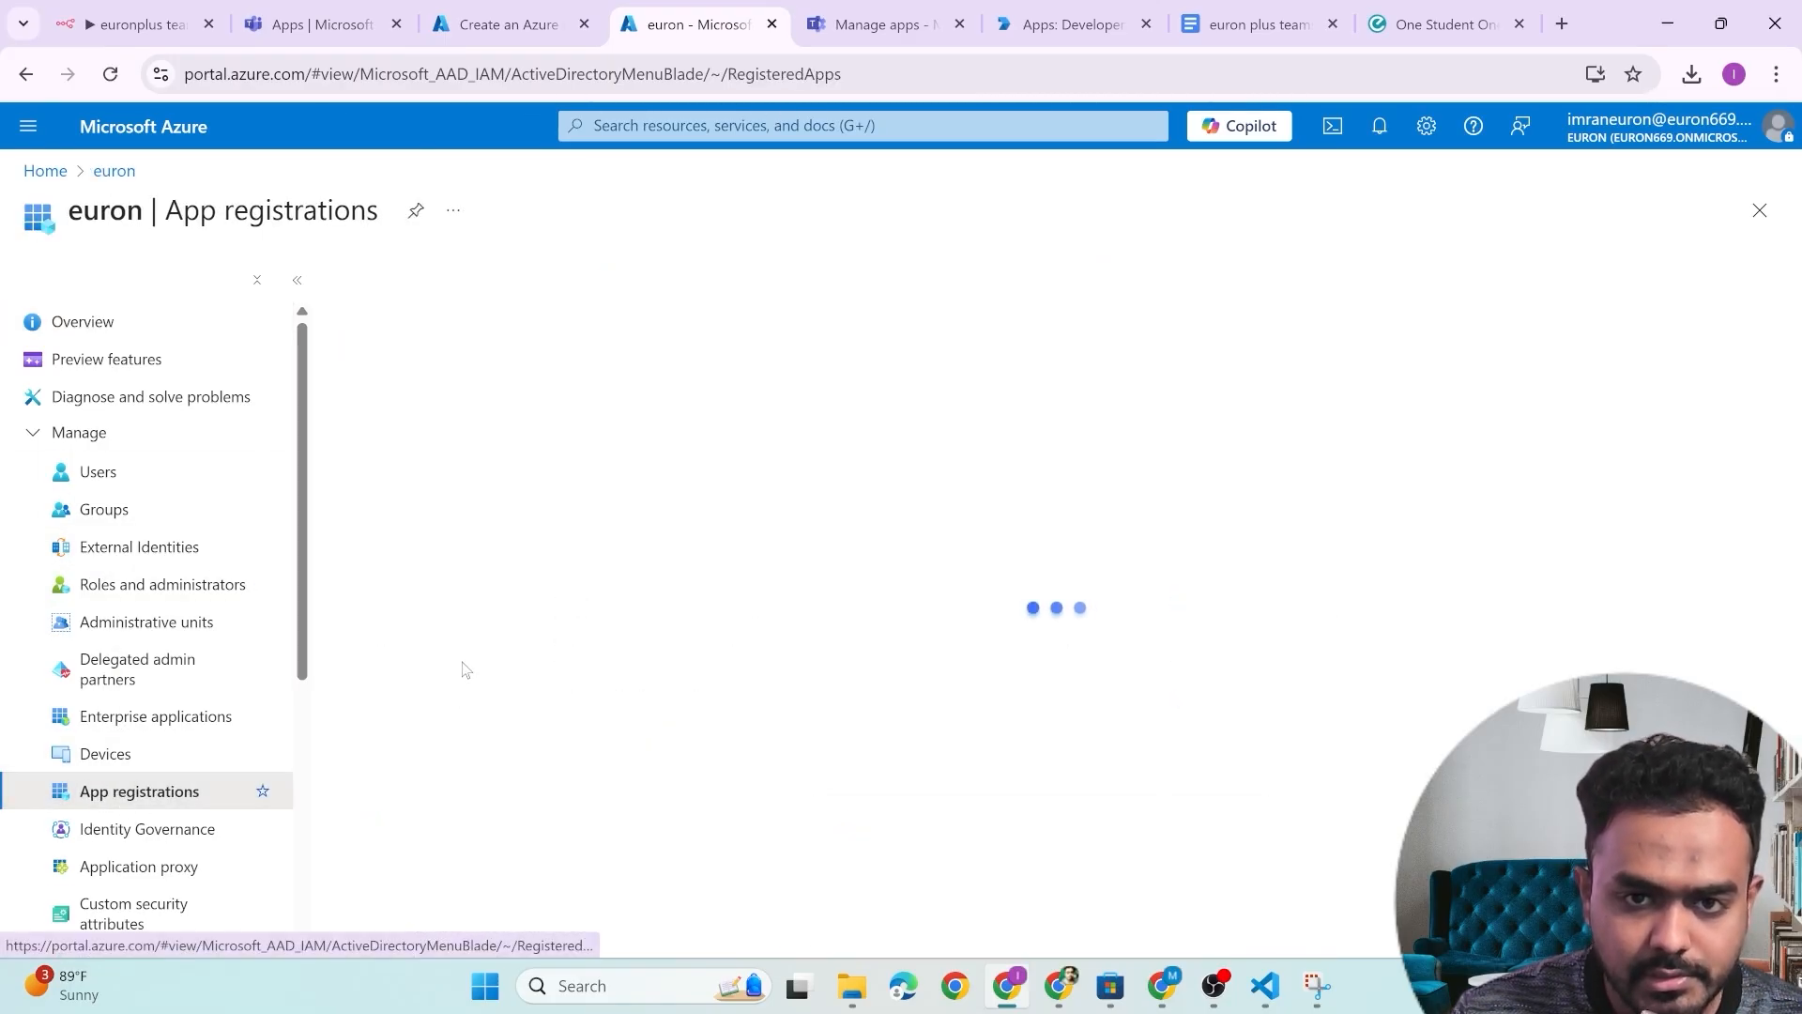
pyautogui.click(428, 464)
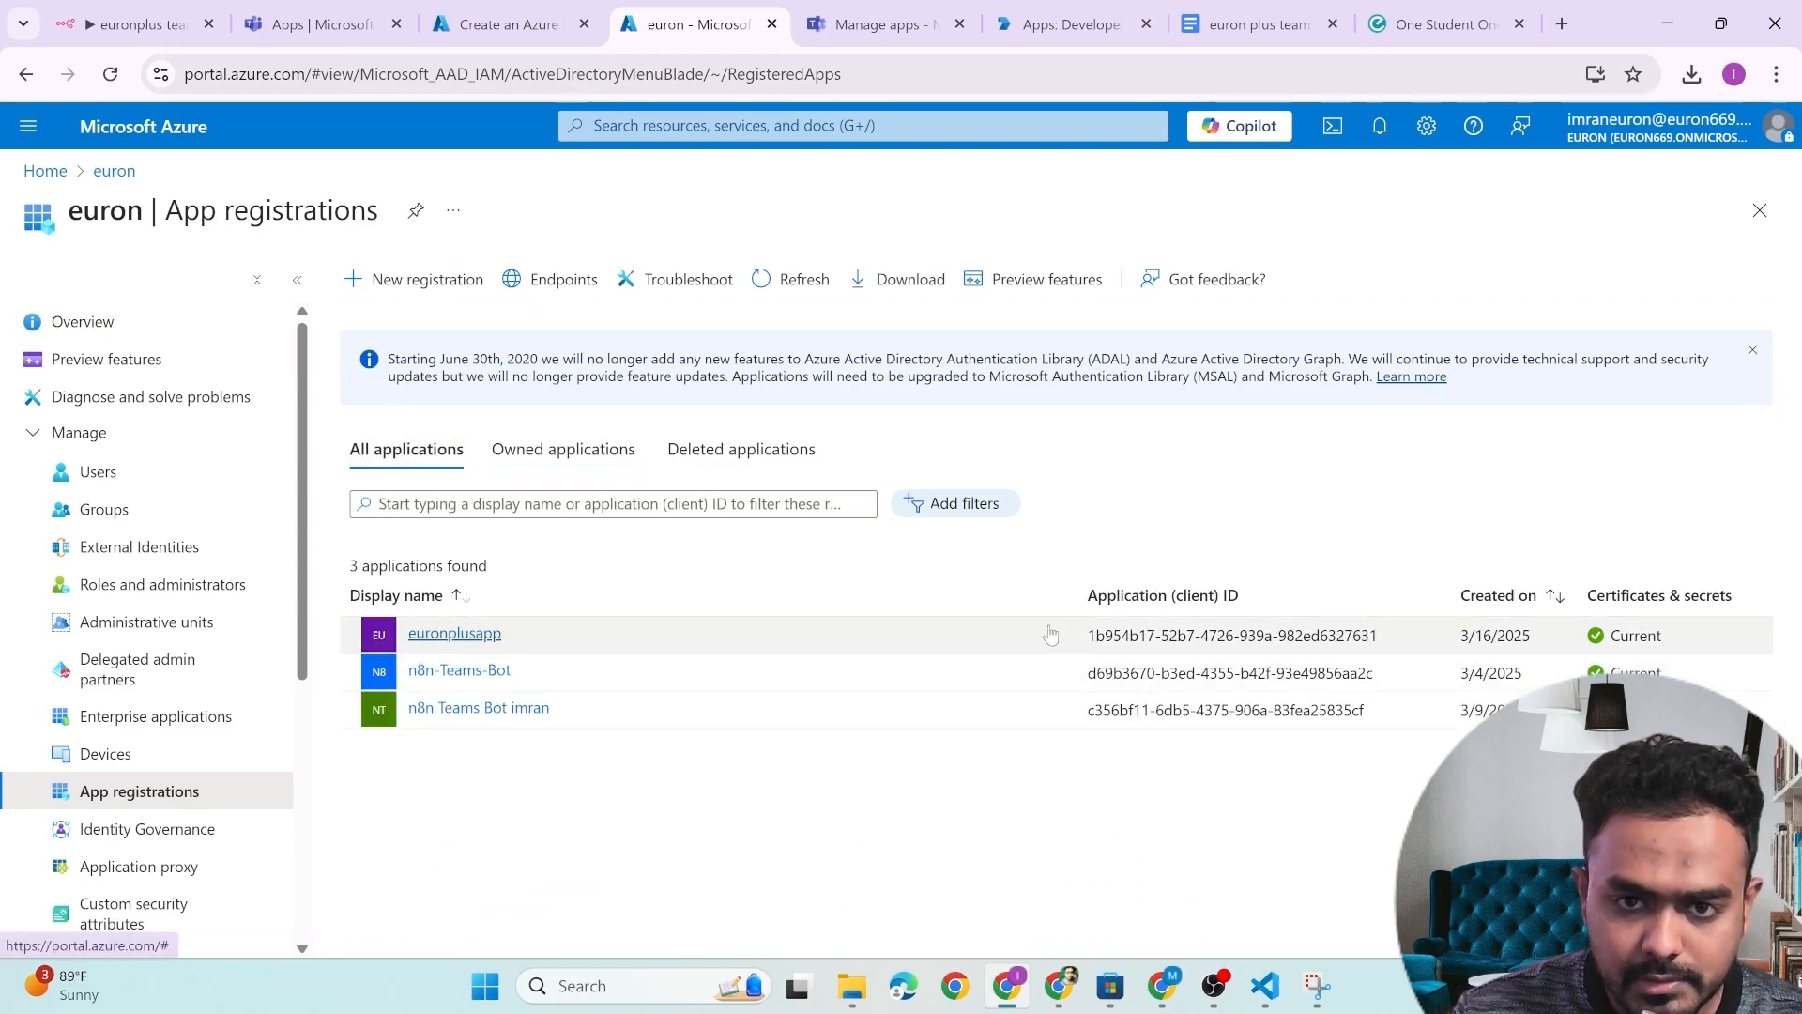
pyautogui.moveTo(1087, 637); pyautogui.dragTo(1399, 637)
pyautogui.hotkey('ctrl', 'c')
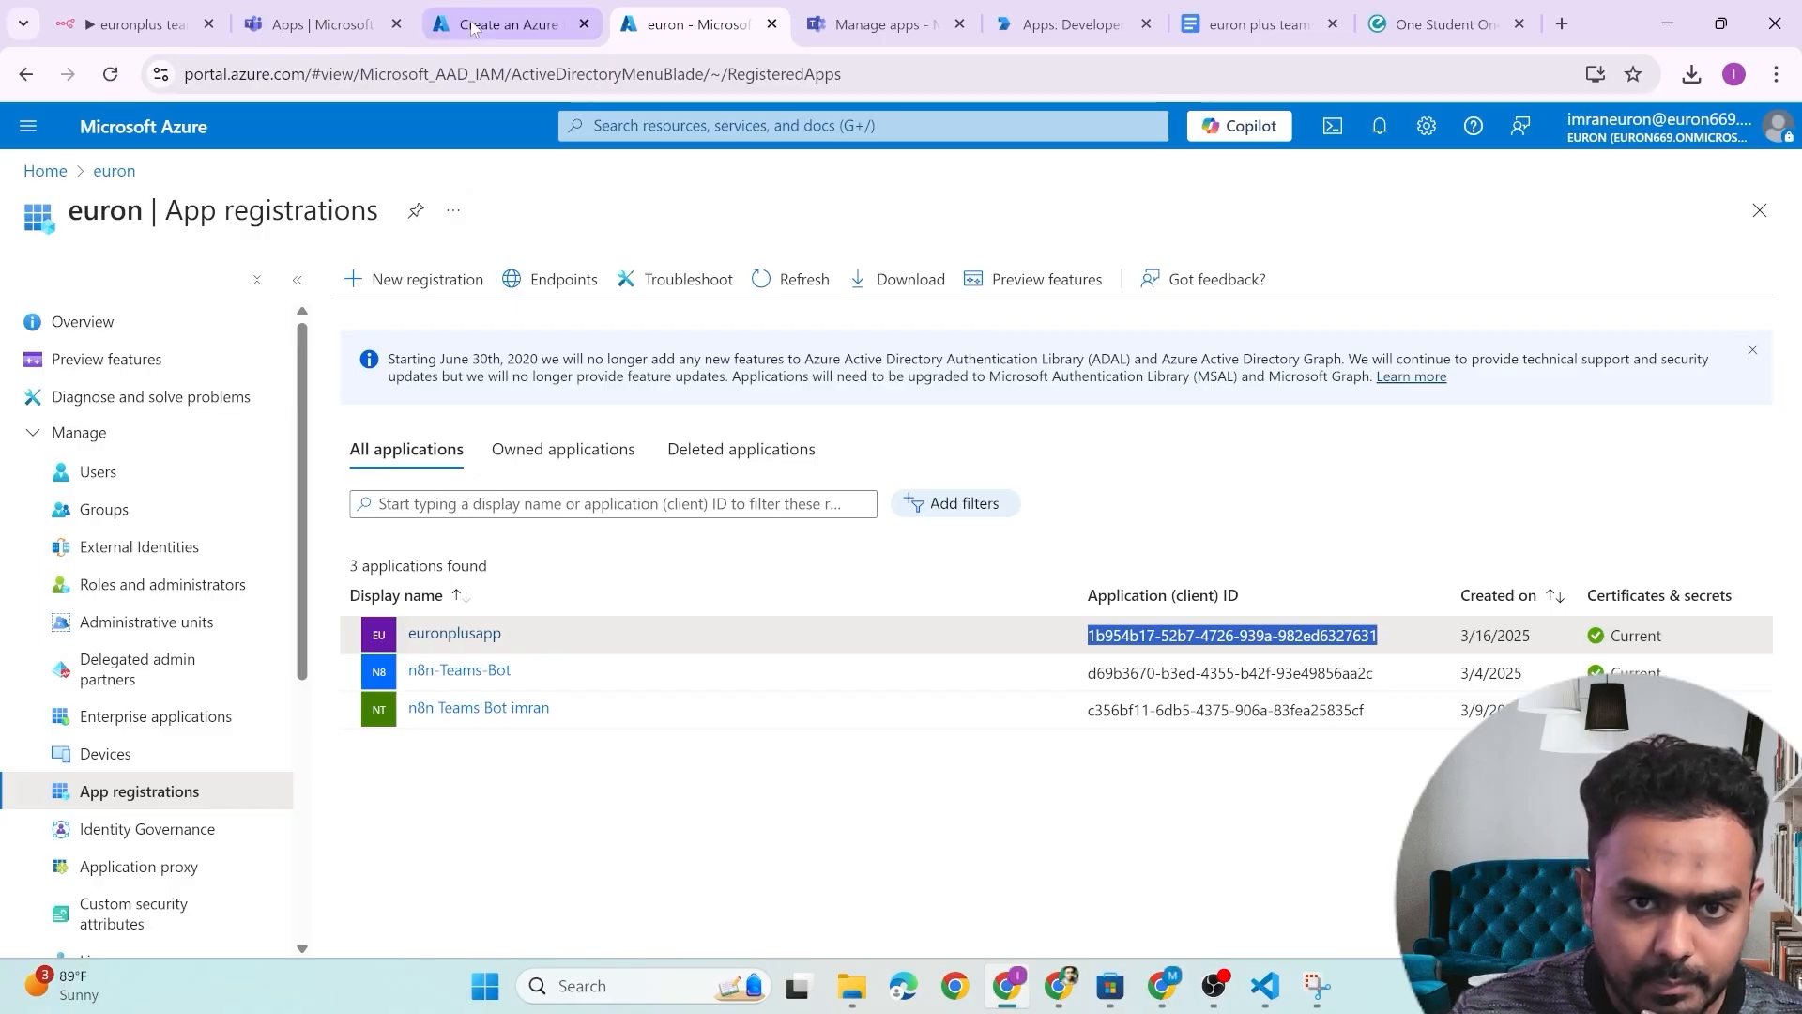
# Fill in the bot's App ID with the copied euronplusapp client ID, and review and create the Azure Bot
pyautogui.click(507, 25)
pyautogui.click(362, 811)
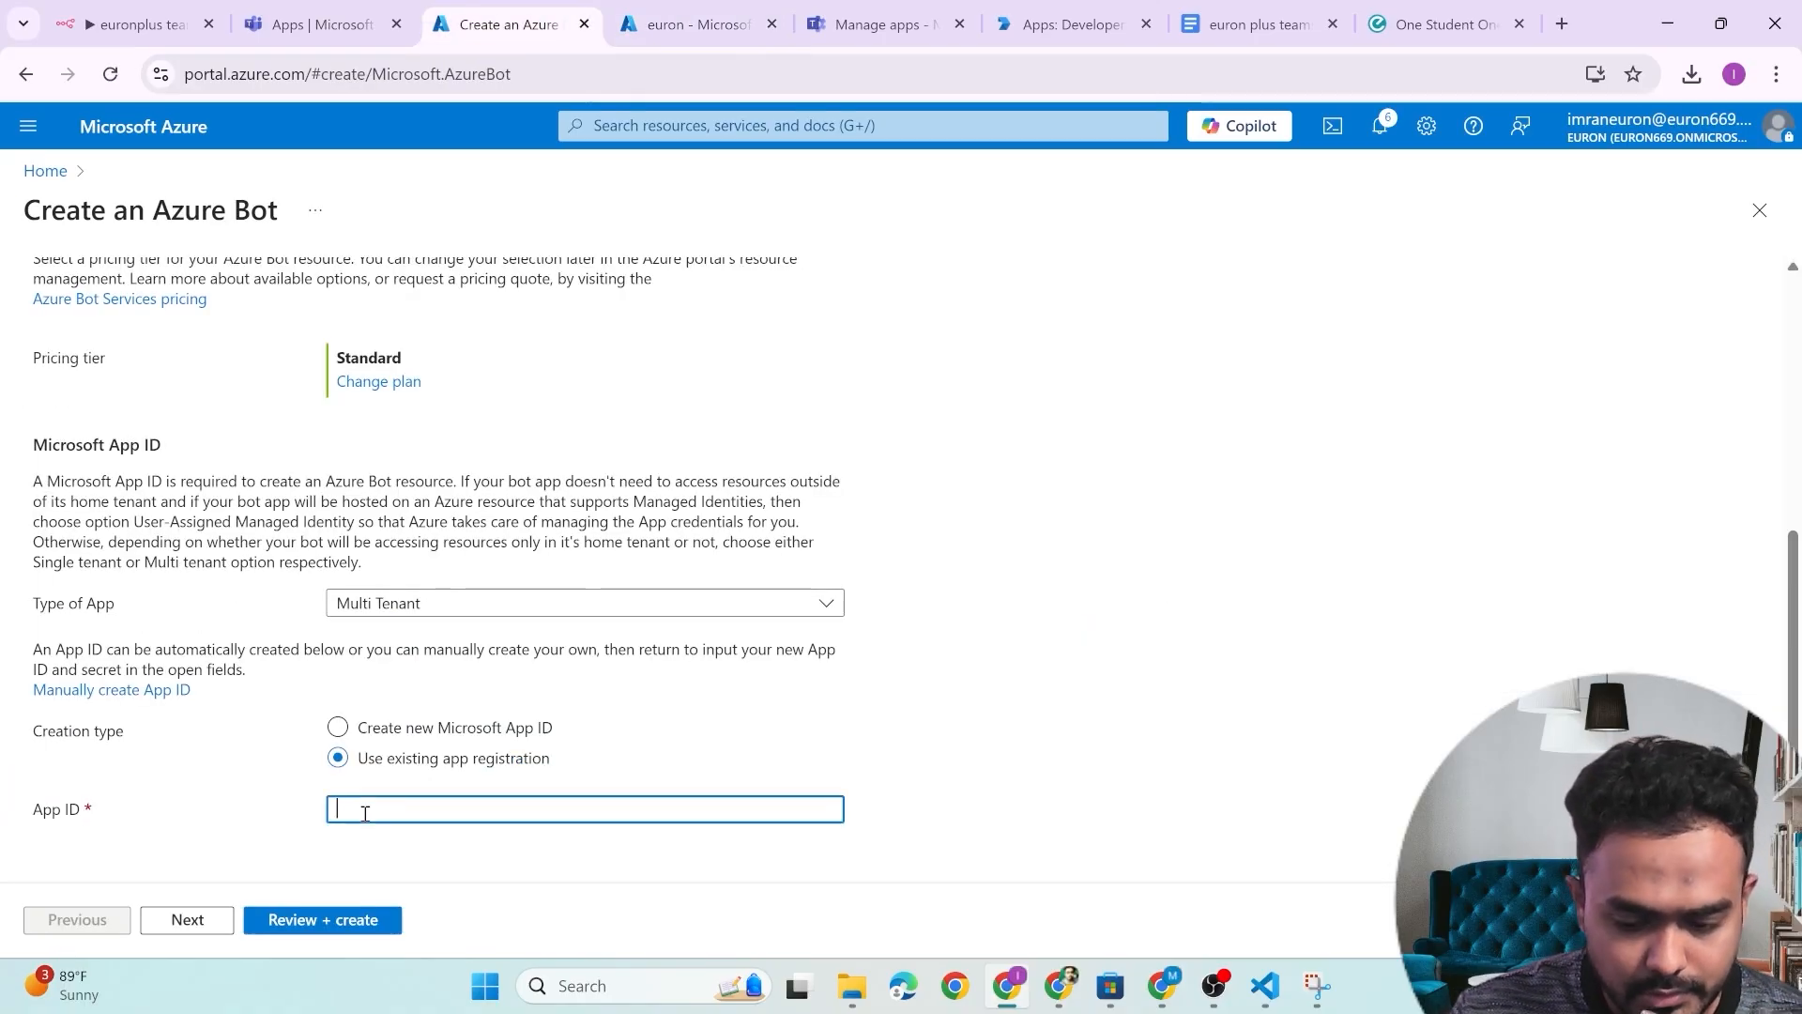
pyautogui.hotkey('ctrl', 'v')
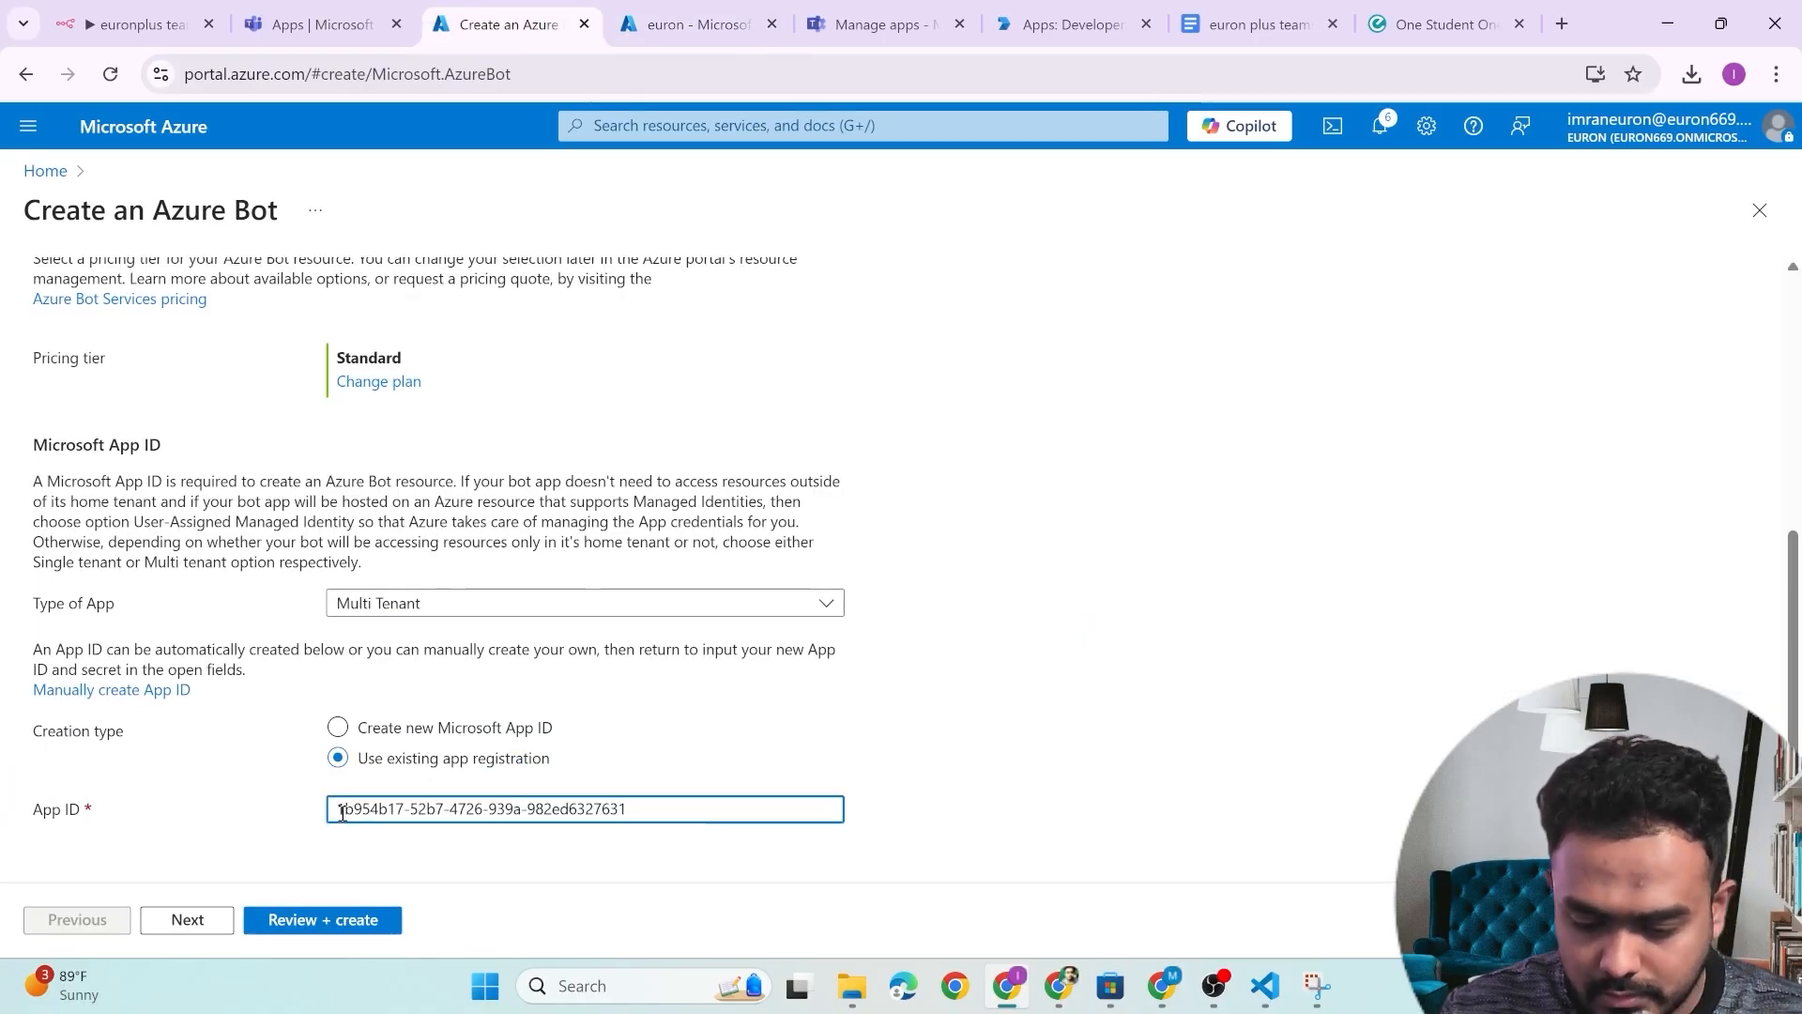
pyautogui.click(309, 920)
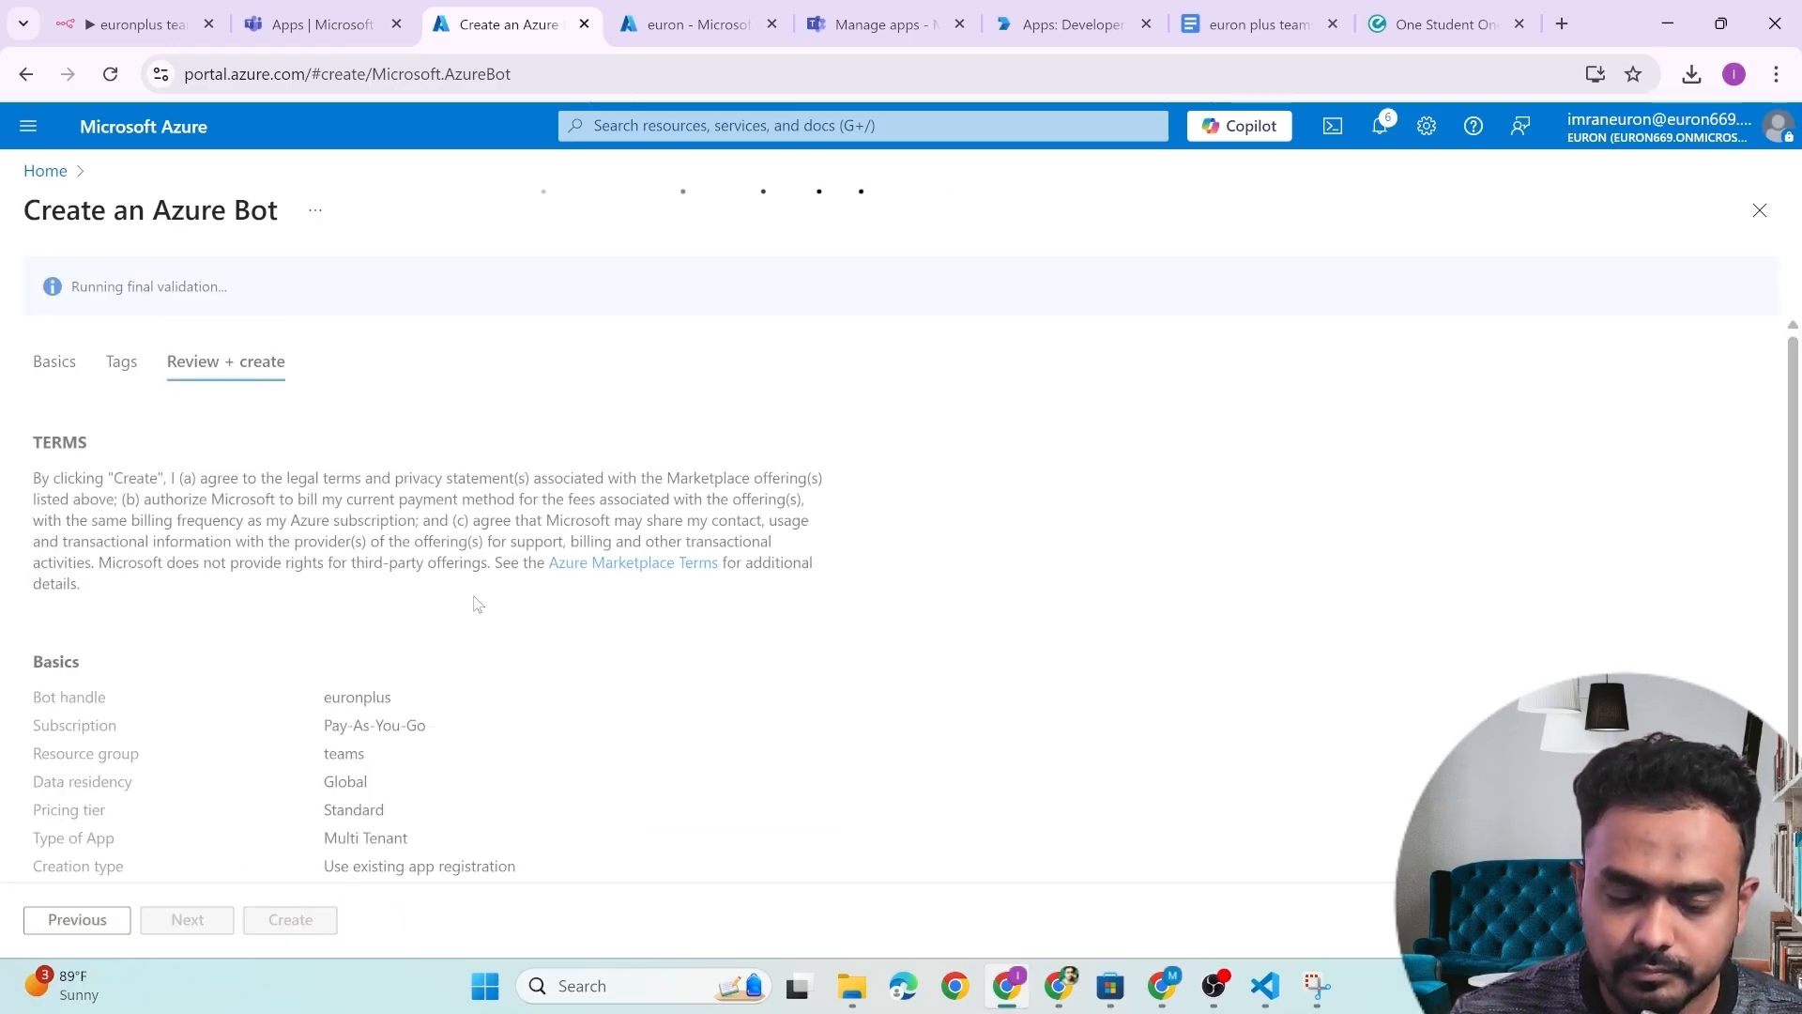
pyautogui.scroll(-1, 321, 653)
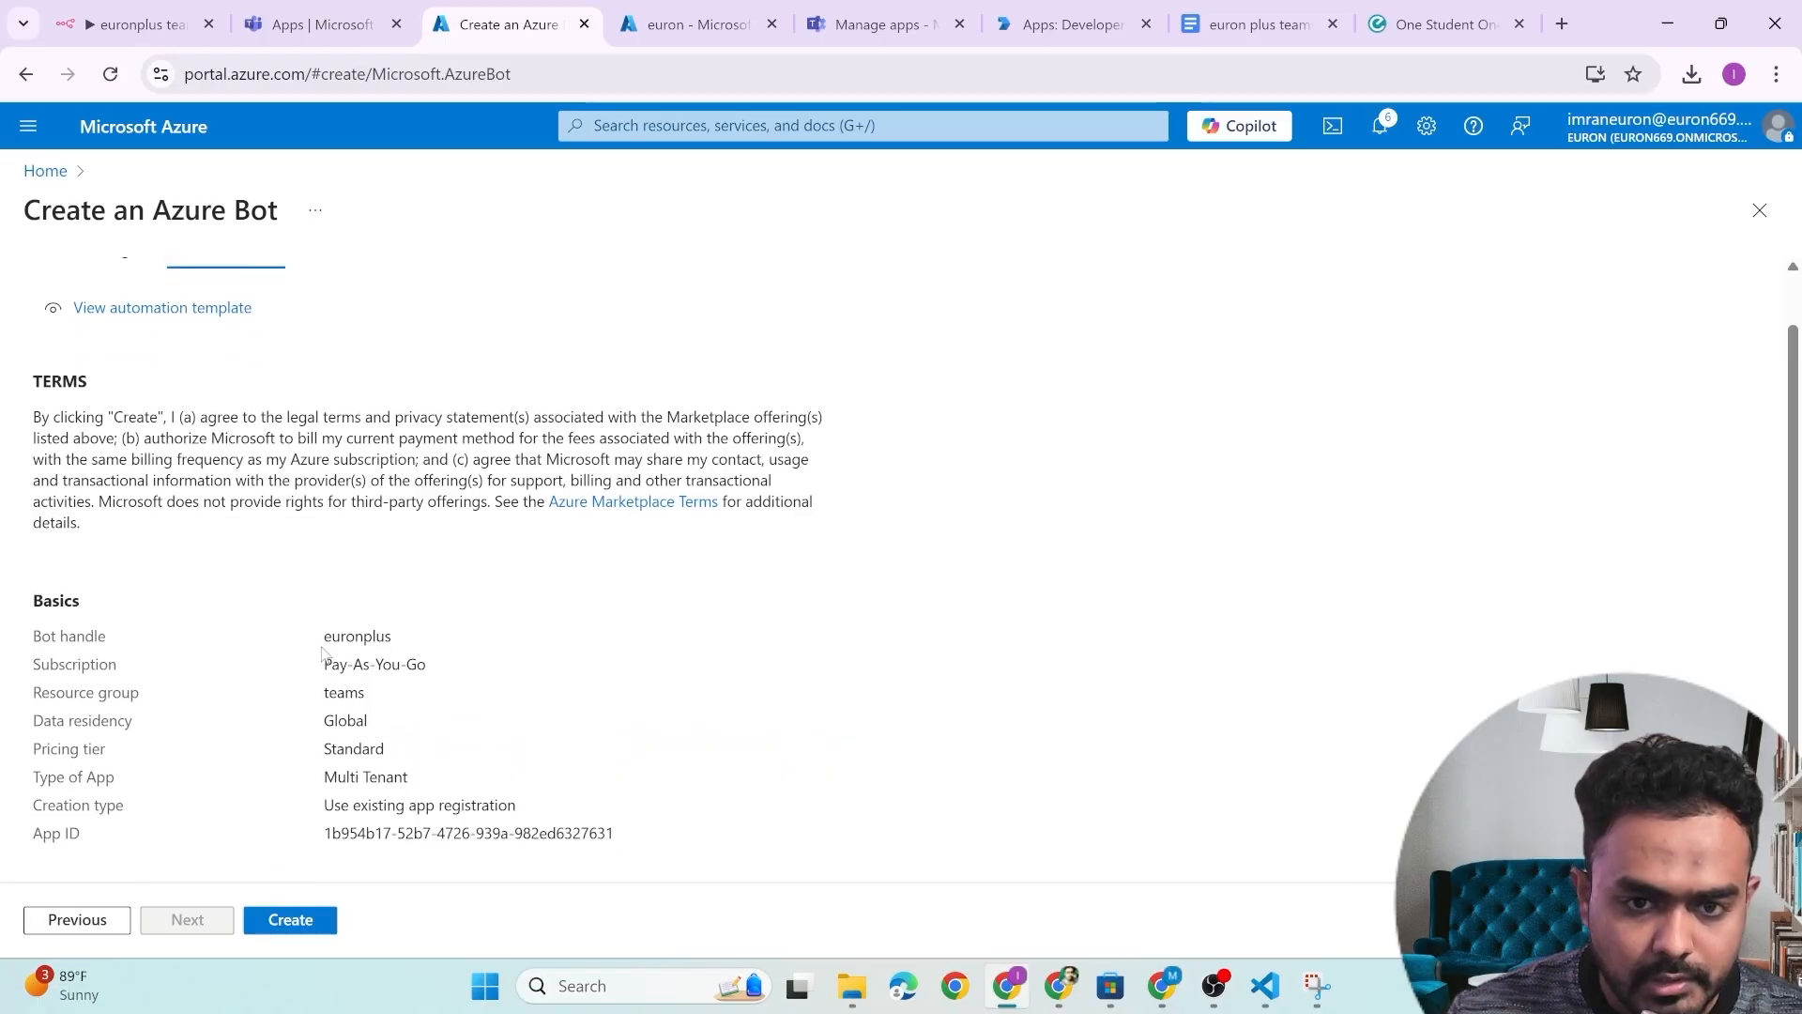
pyautogui.click(293, 910)
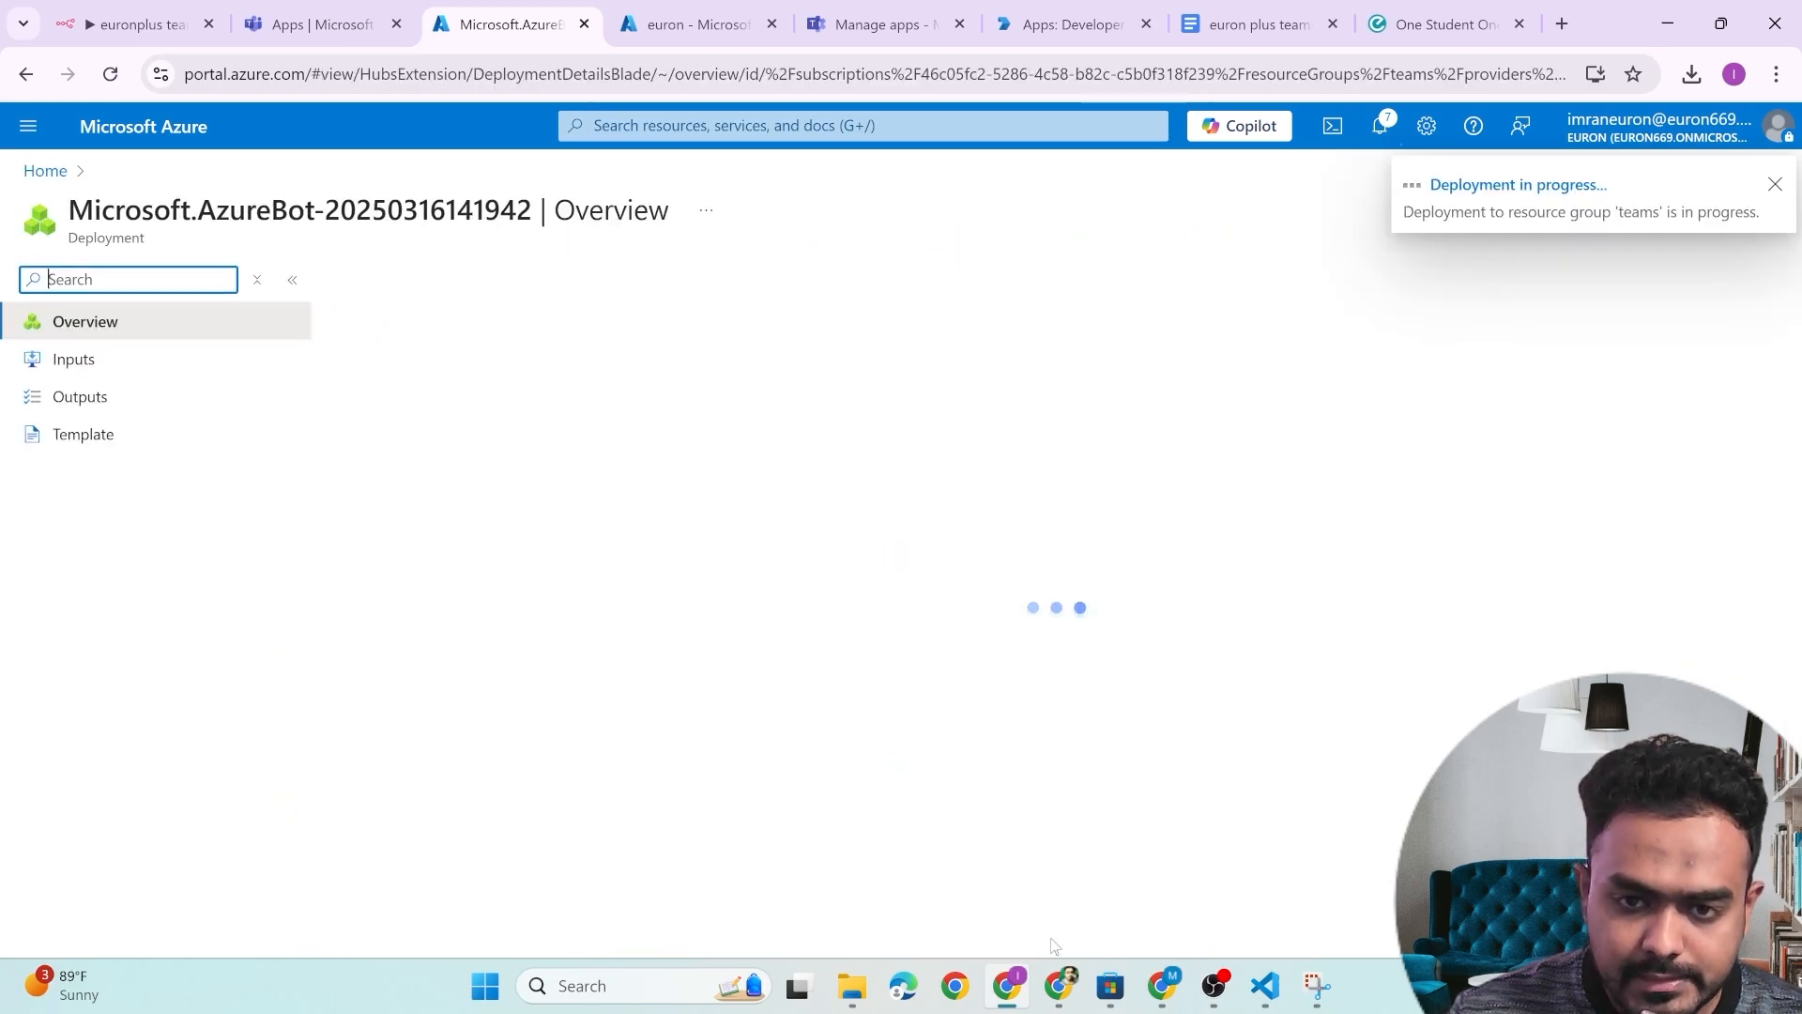
pyautogui.moveTo(1060, 991)
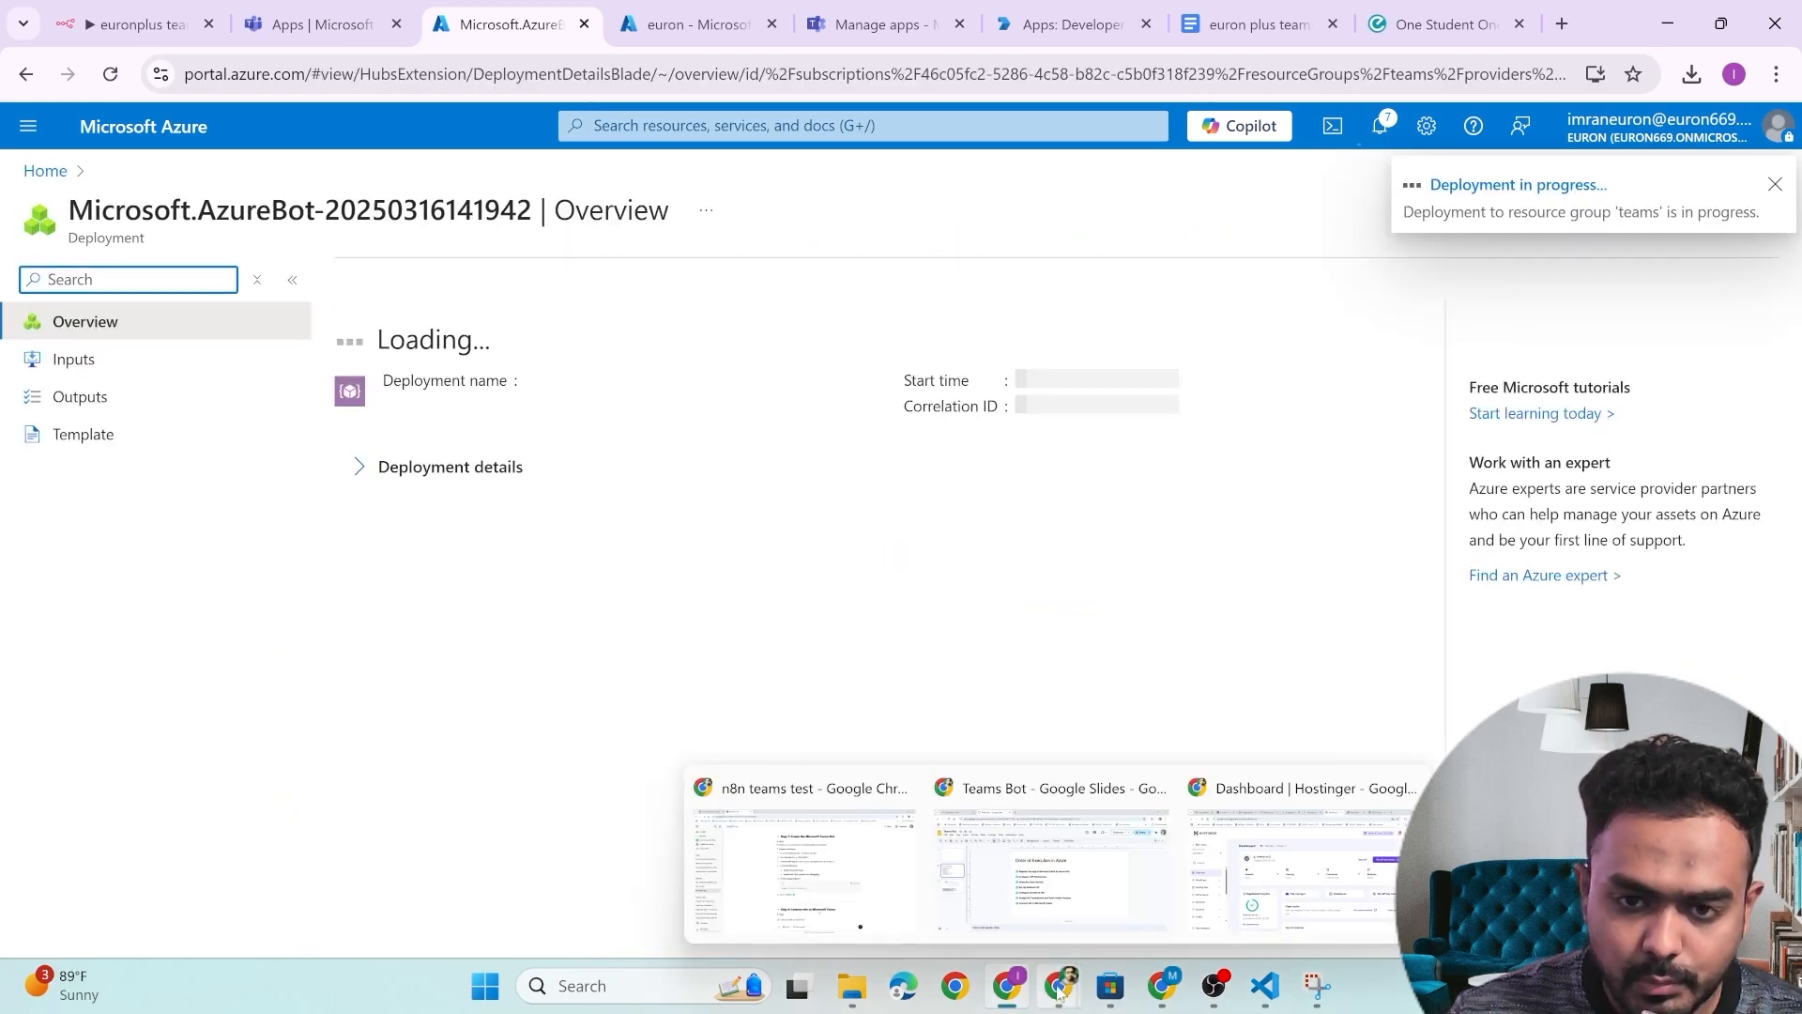
pyautogui.click(1038, 887)
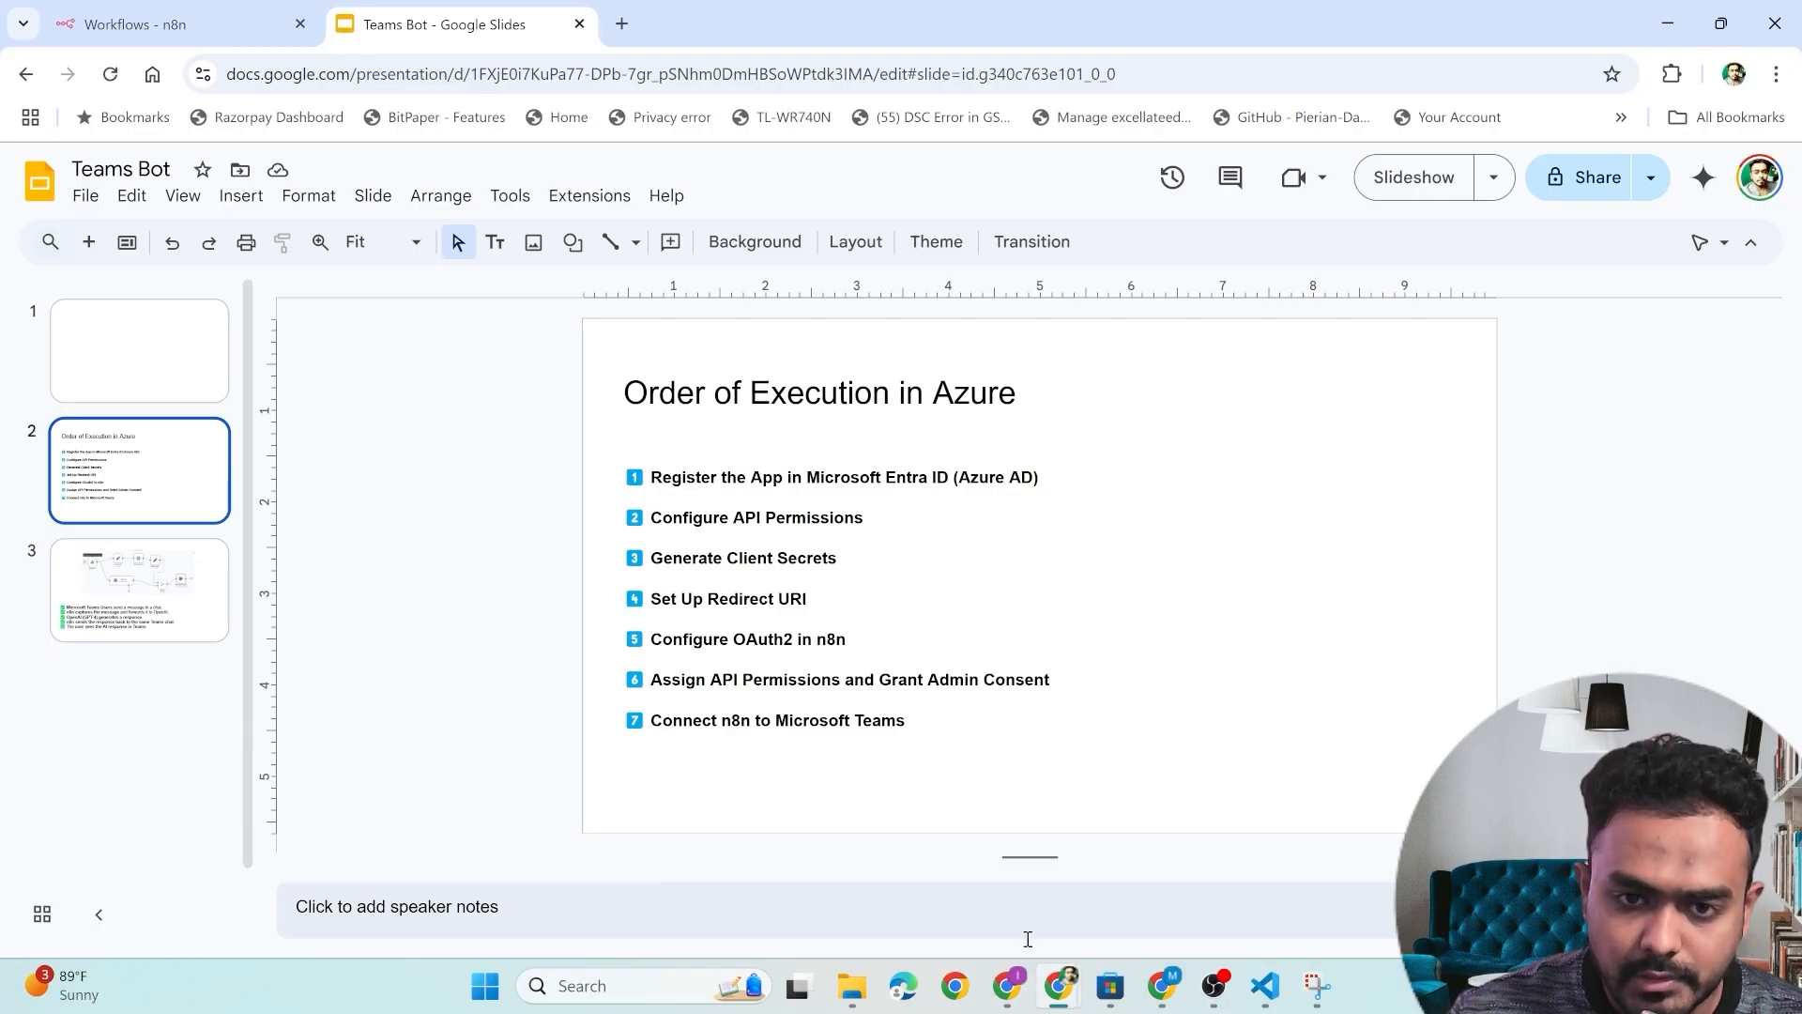
pyautogui.moveTo(1007, 985)
pyautogui.click(1002, 899)
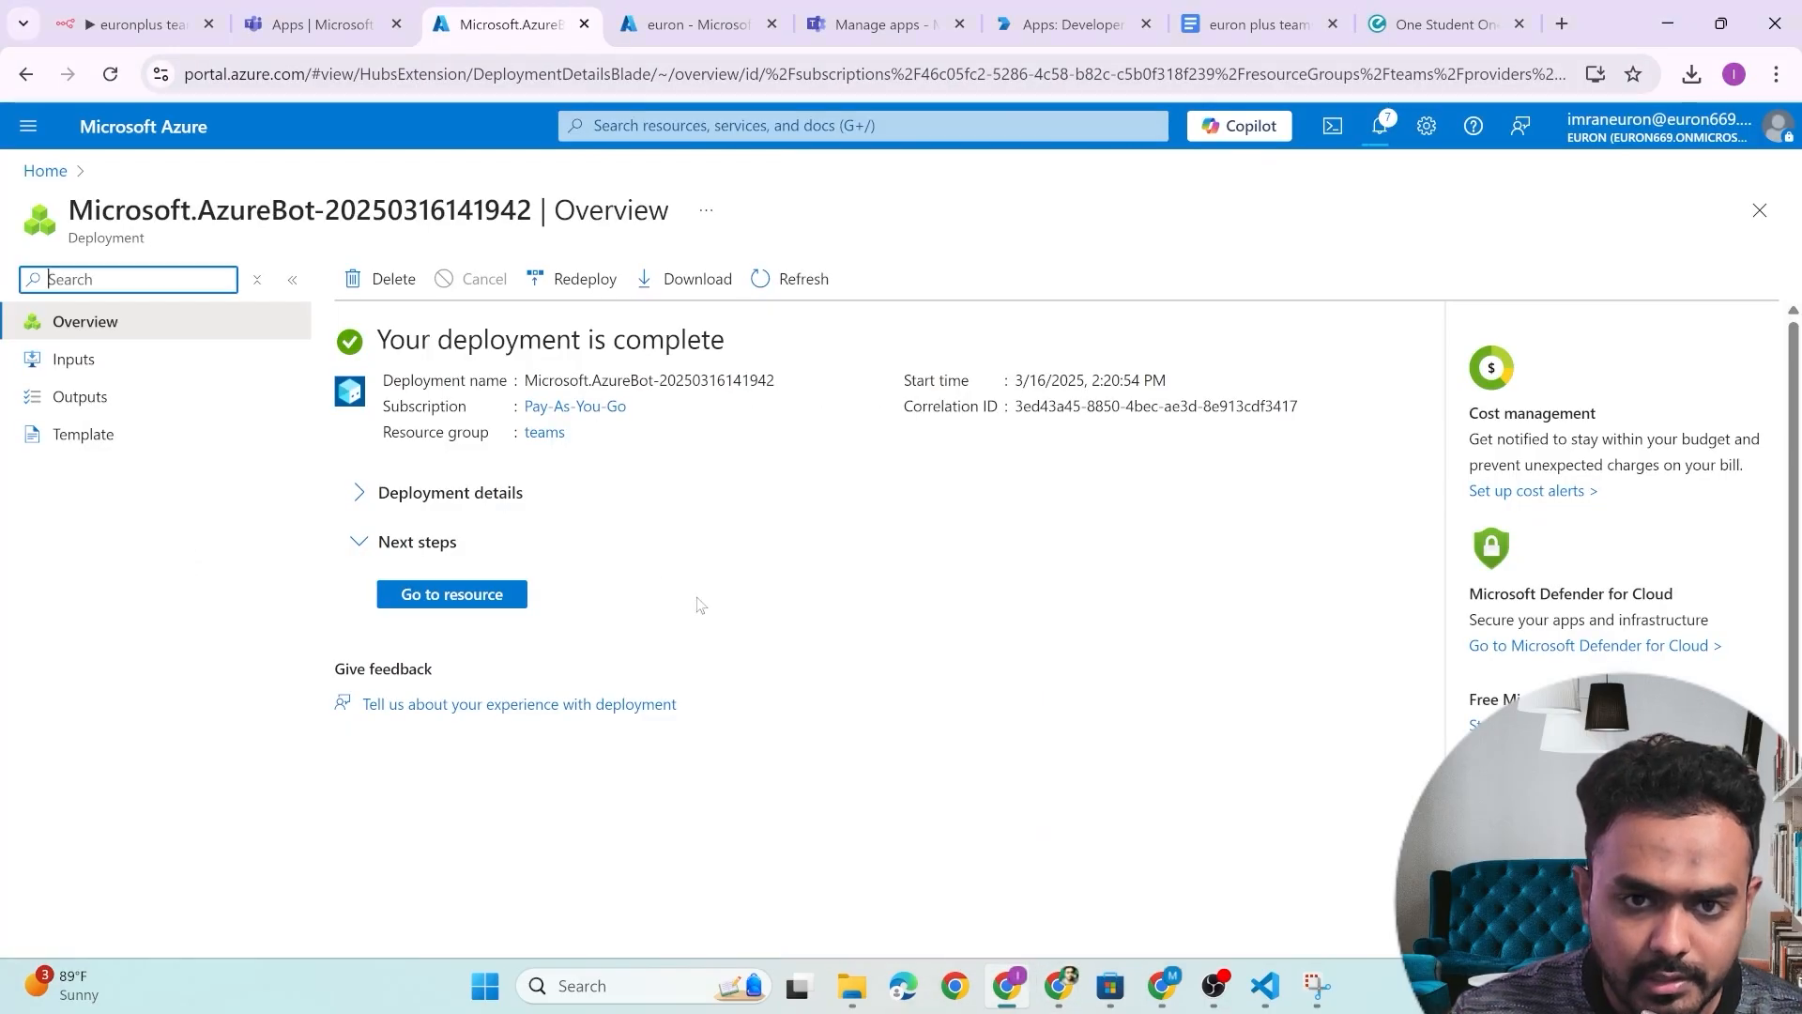
# Open the deployed euronplus bot resource and view its Bot profile and Test in Web Chat pages
pyautogui.click(456, 600)
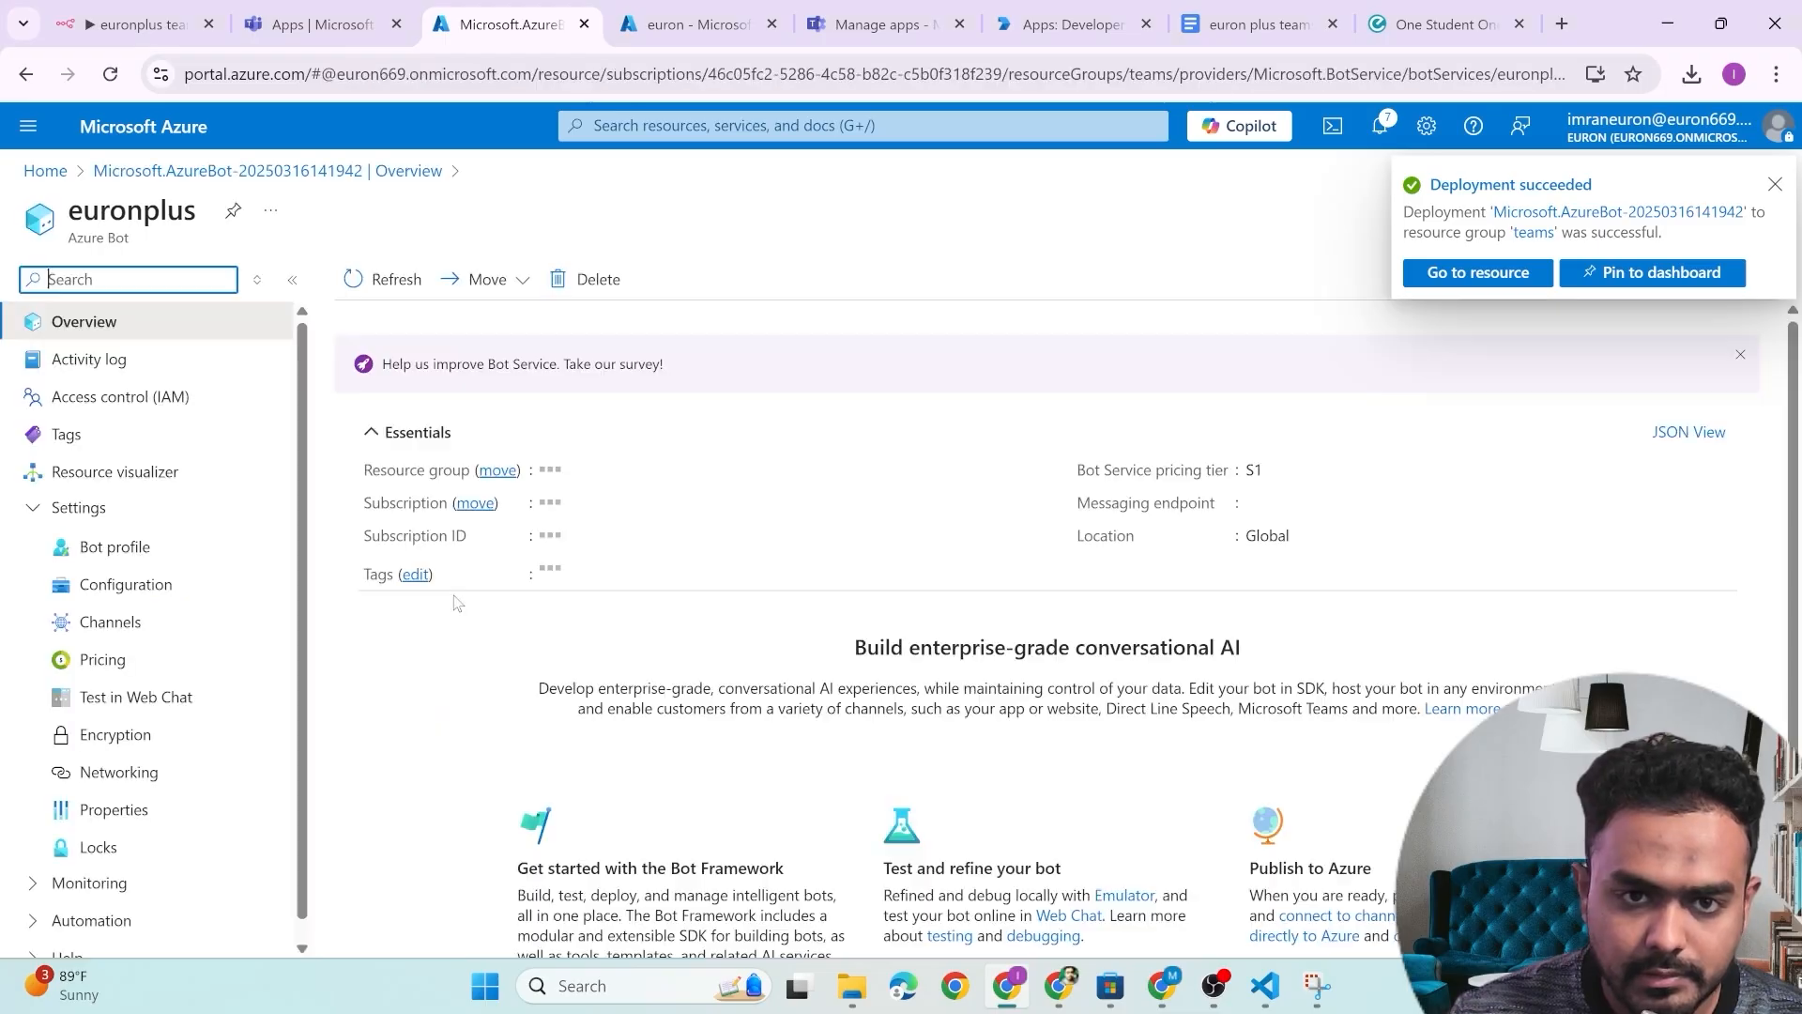
pyautogui.click(115, 548)
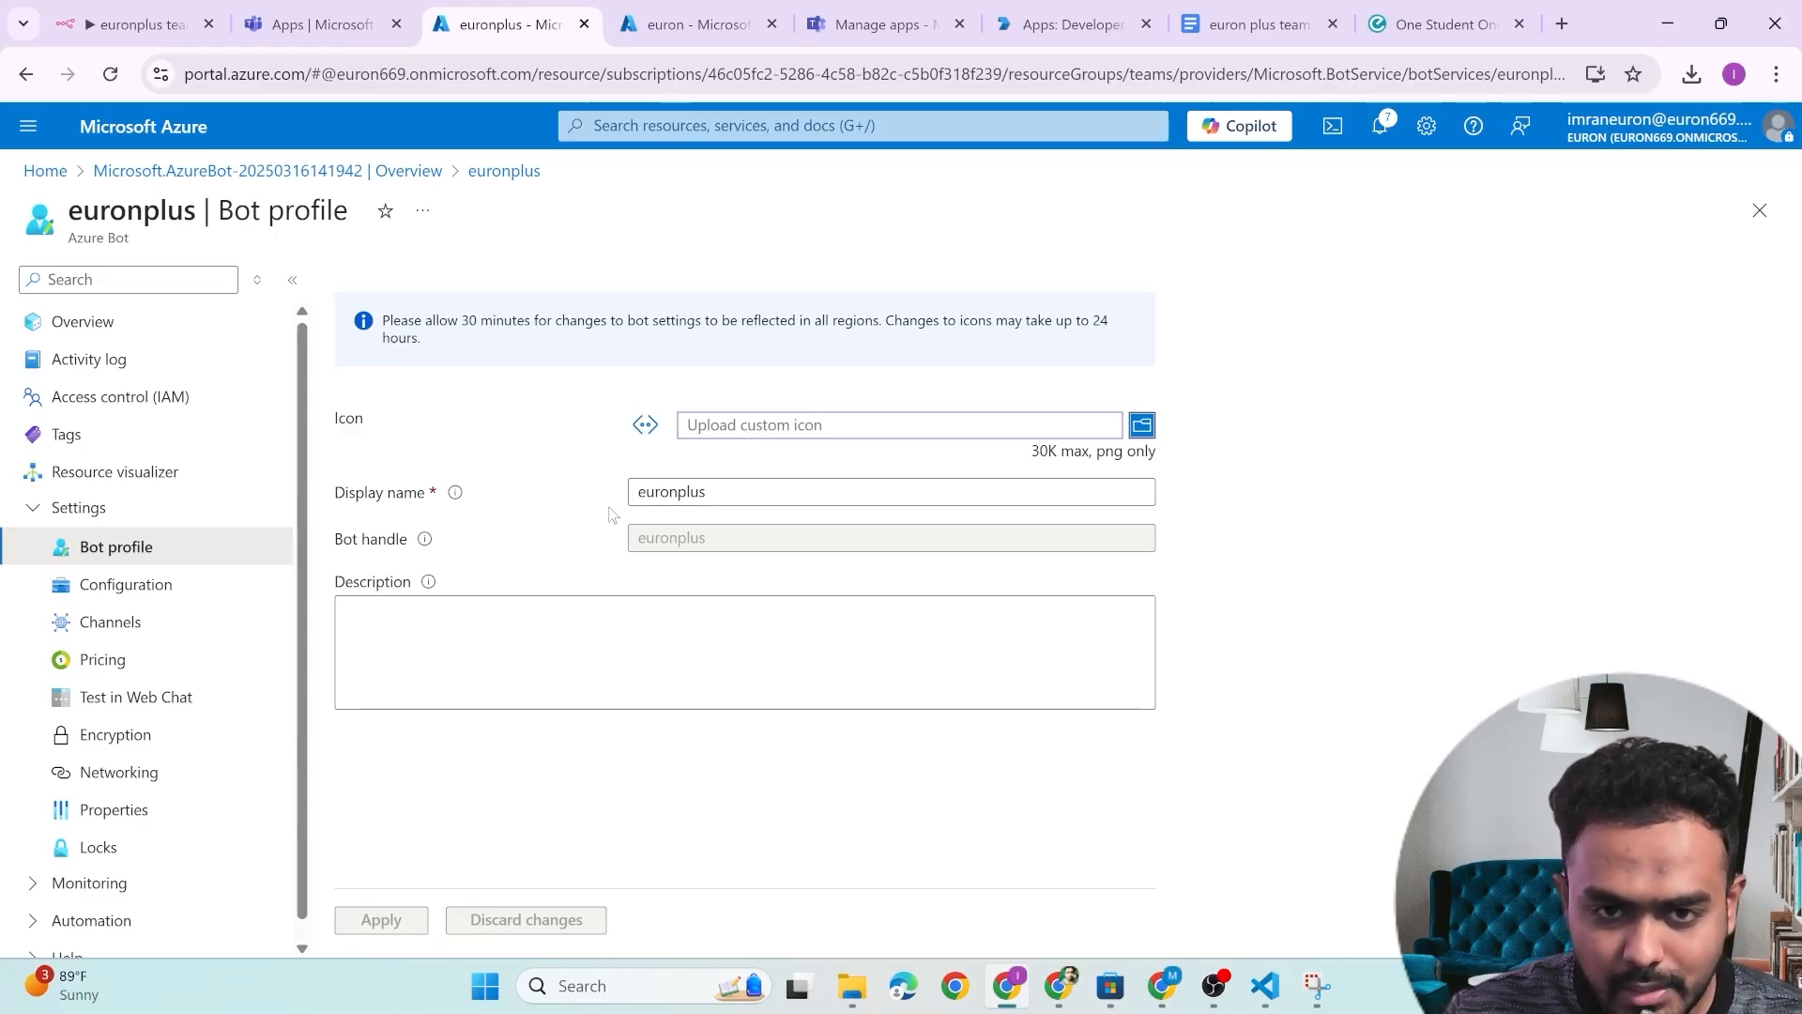
pyautogui.click(147, 706)
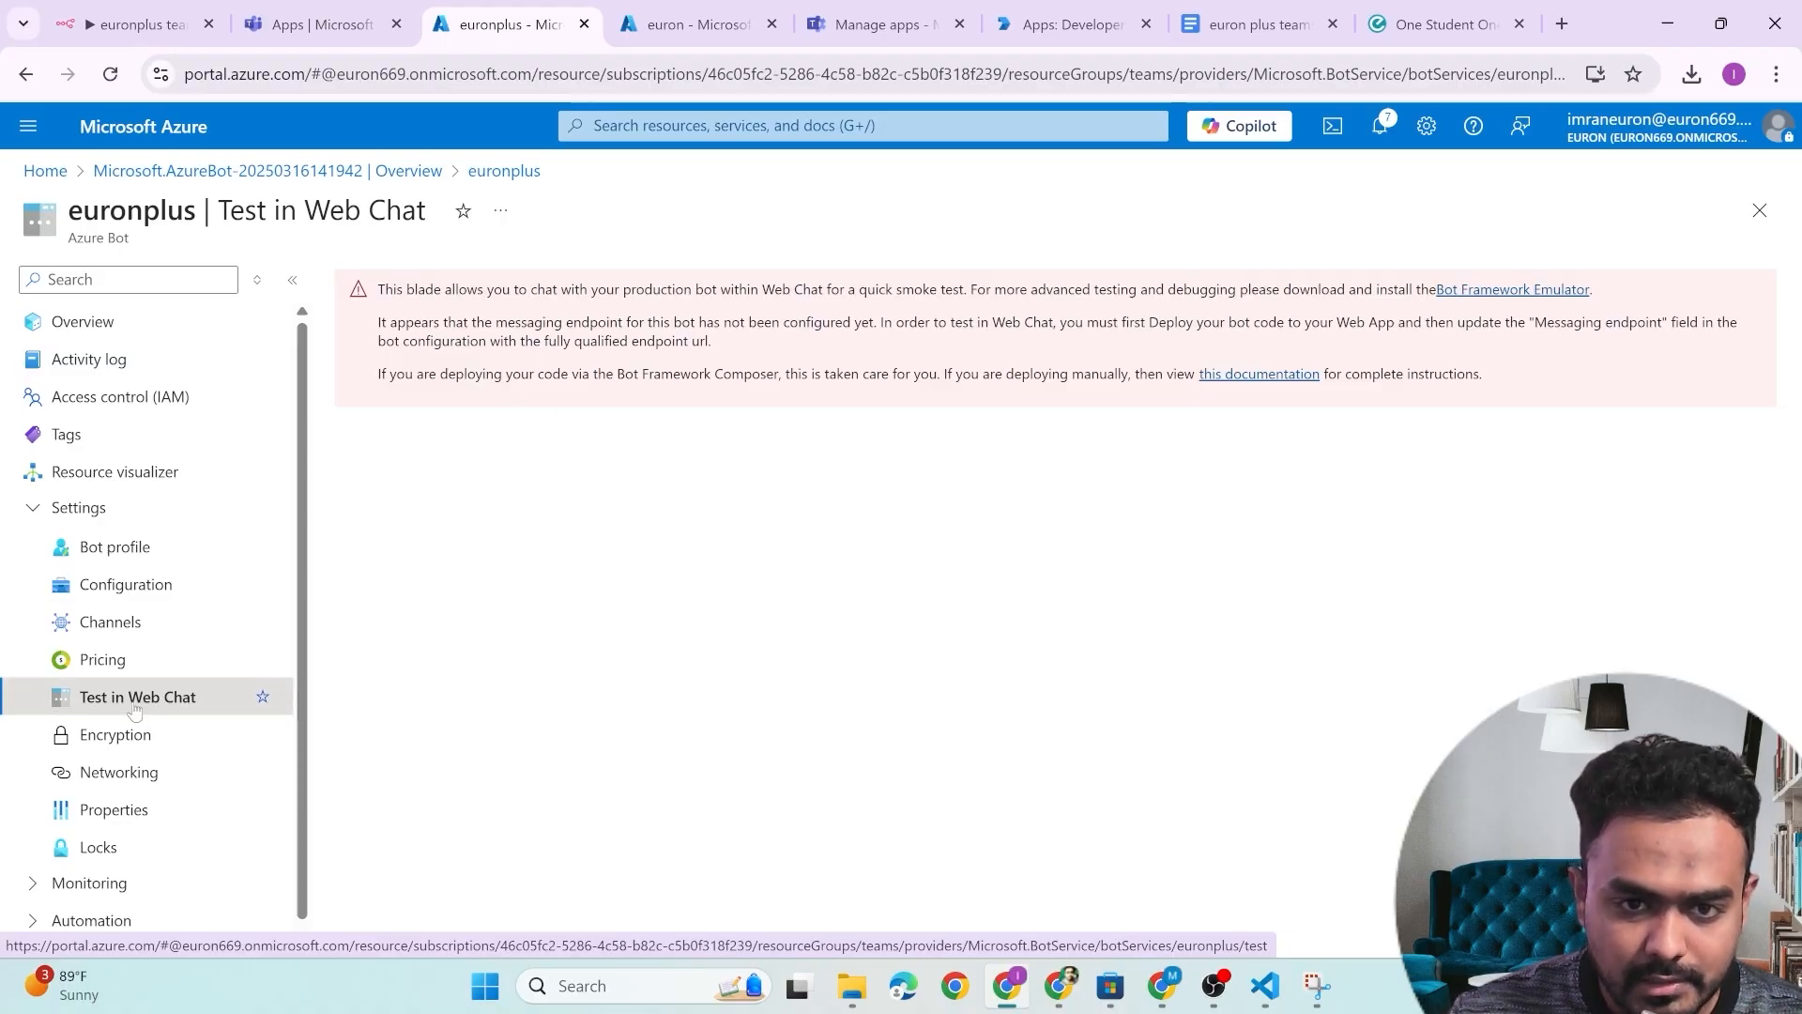
pyautogui.click(123, 554)
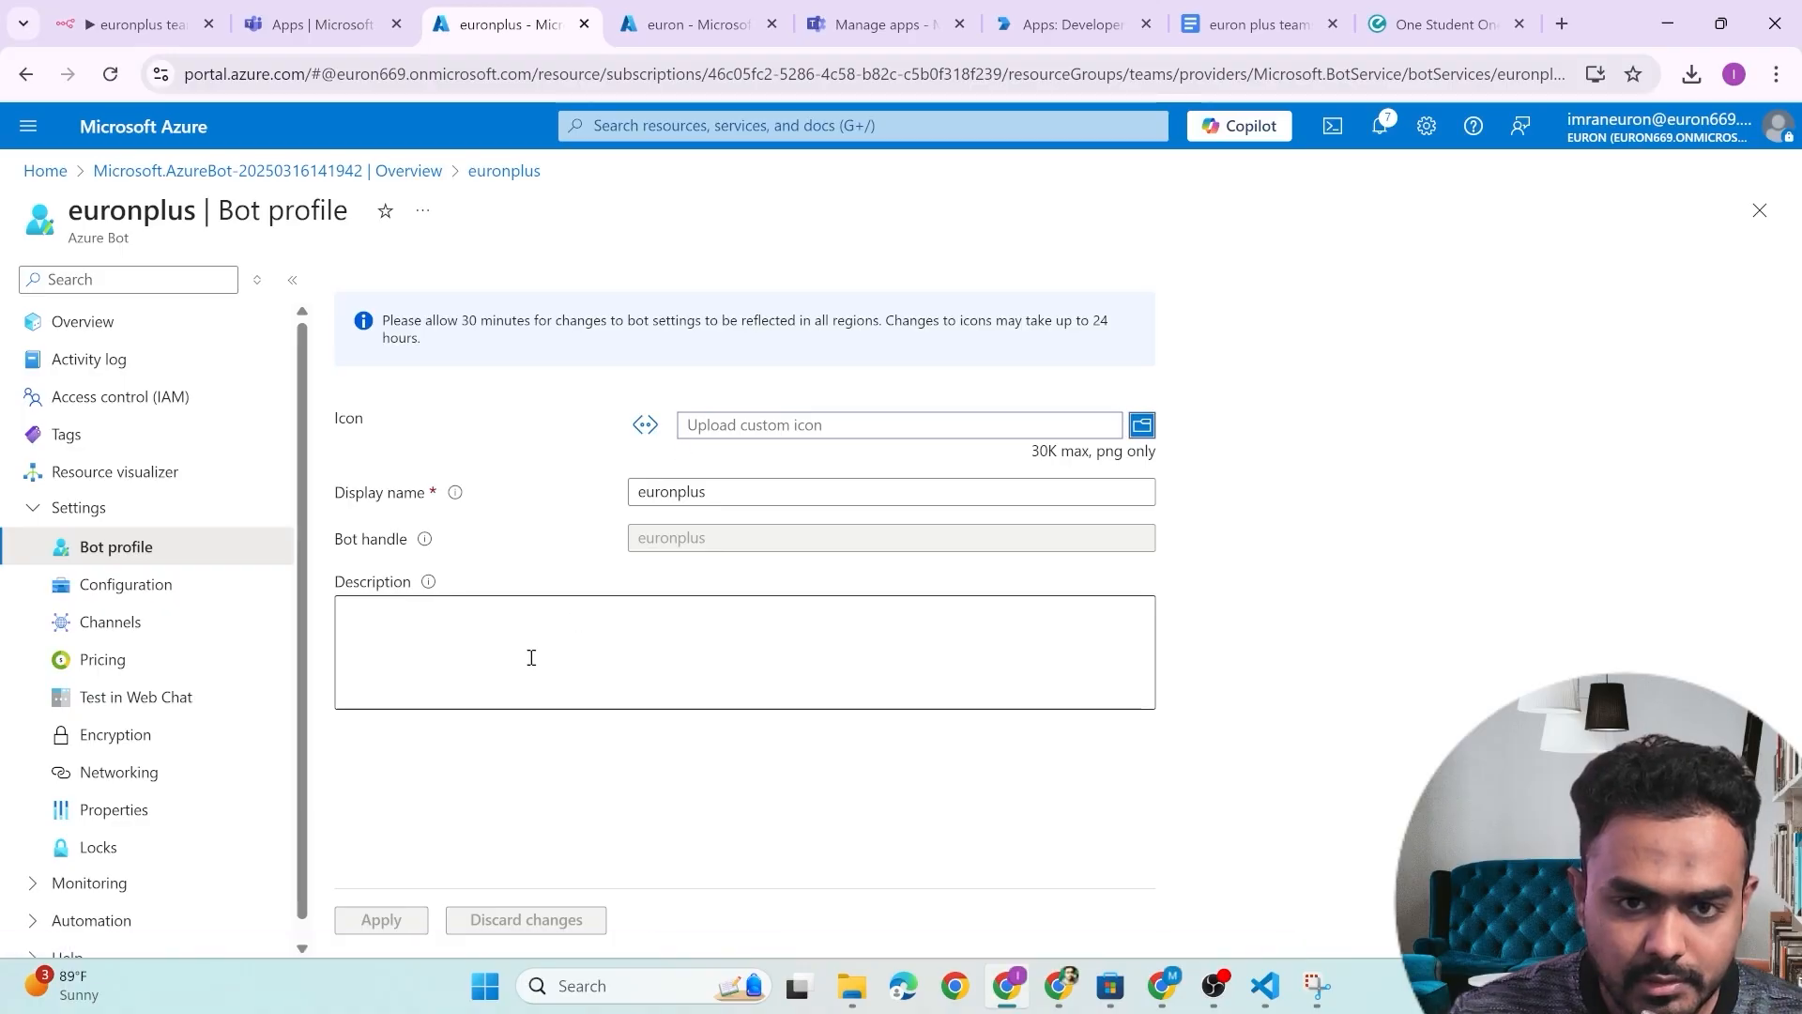
# Choose Microsoft Teams from the bot's available channels and agree to its Terms of Service
pyautogui.click(110, 629)
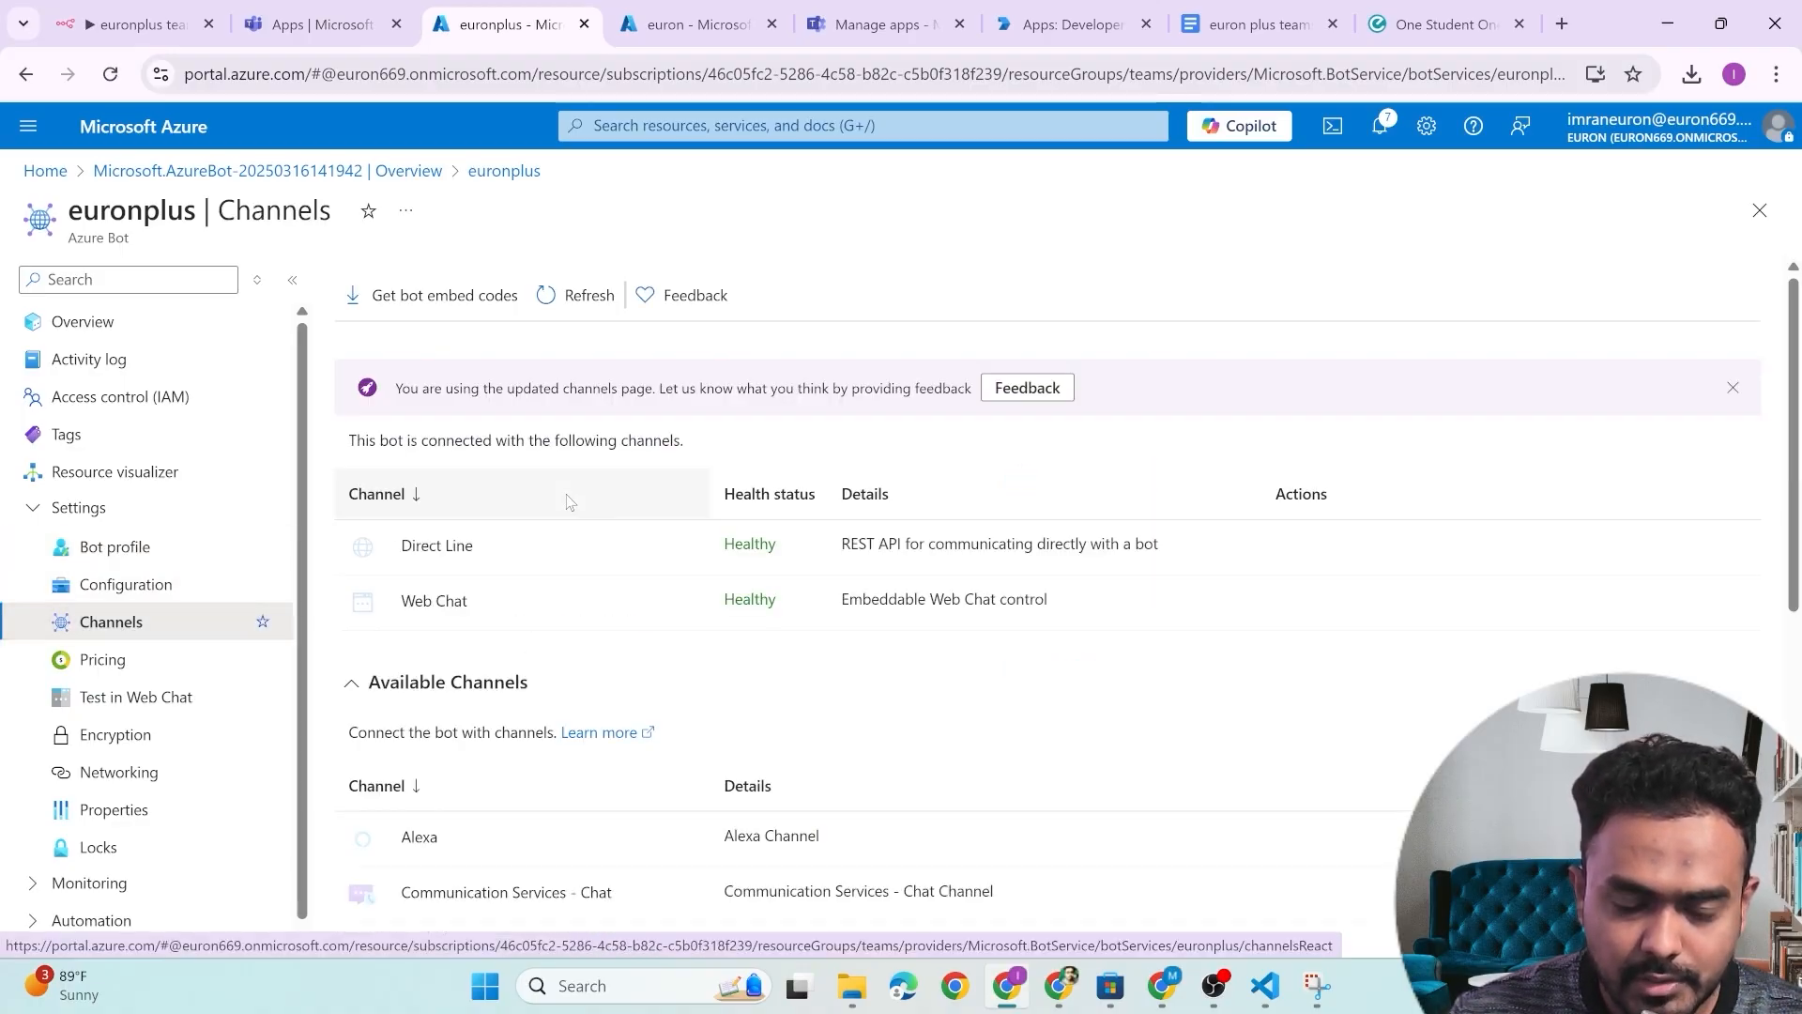
pyautogui.scroll(-3, 612, 652)
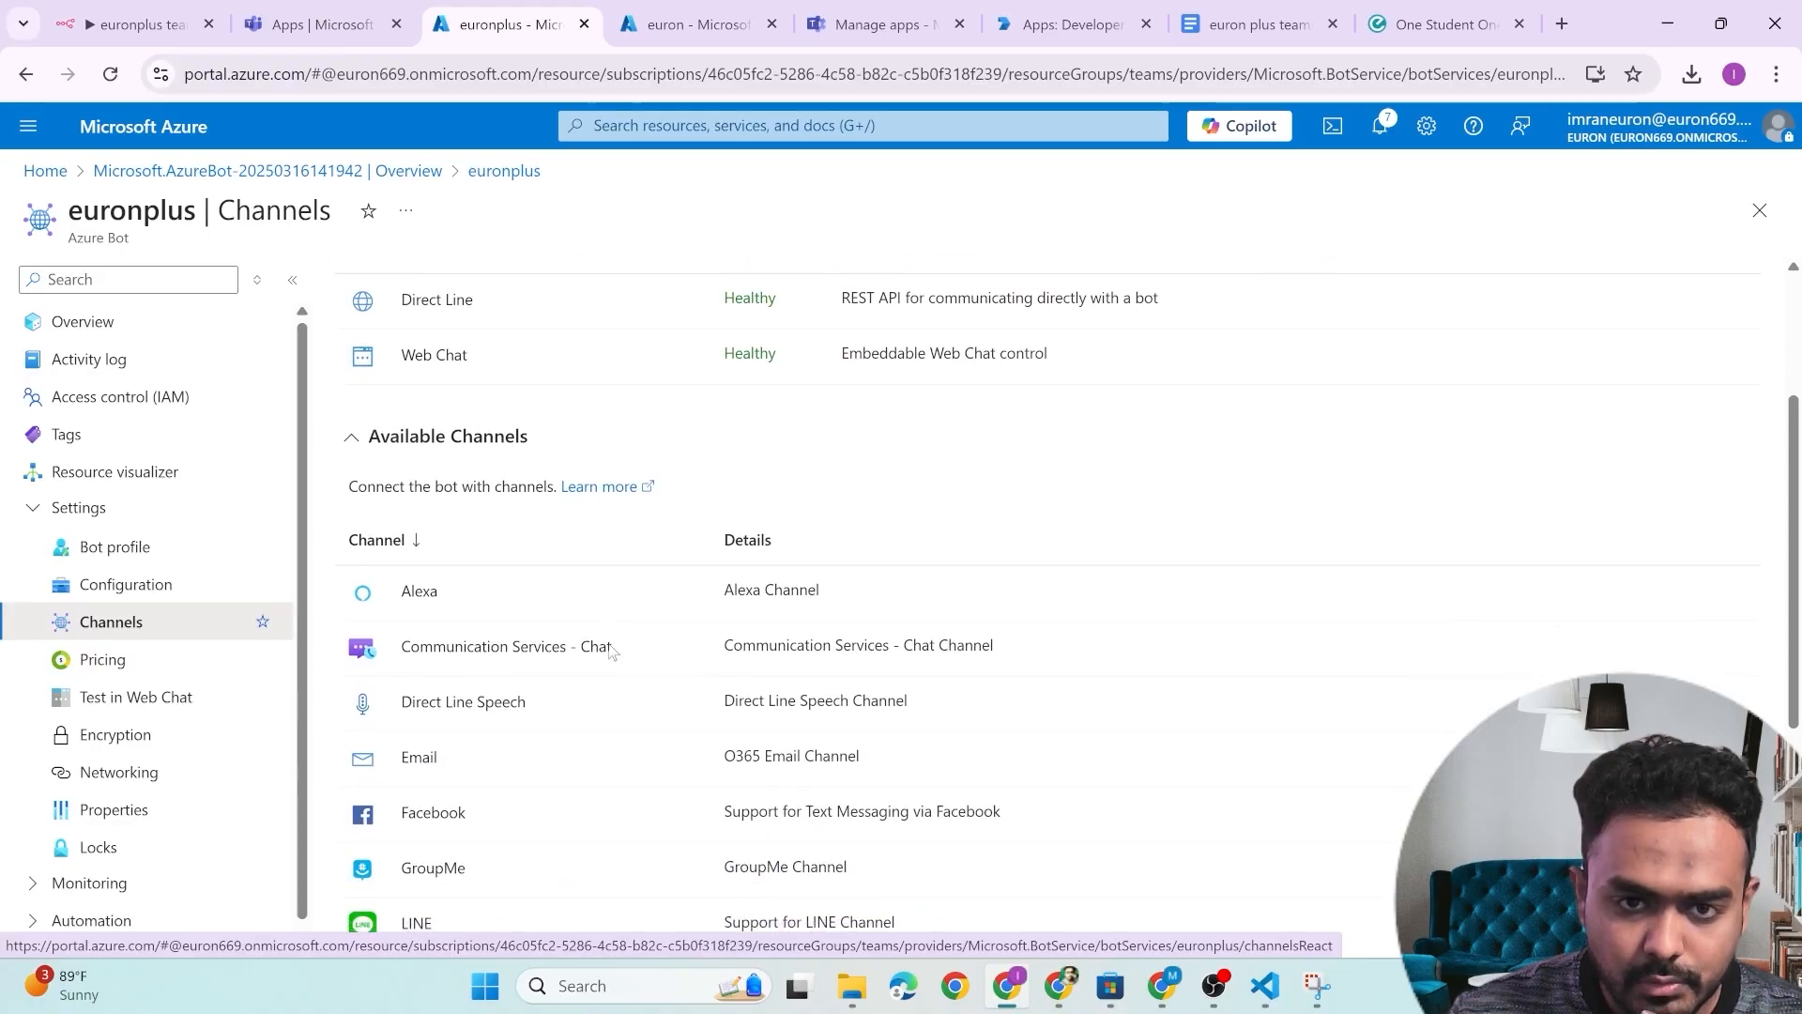
pyautogui.scroll(-5, 612, 653)
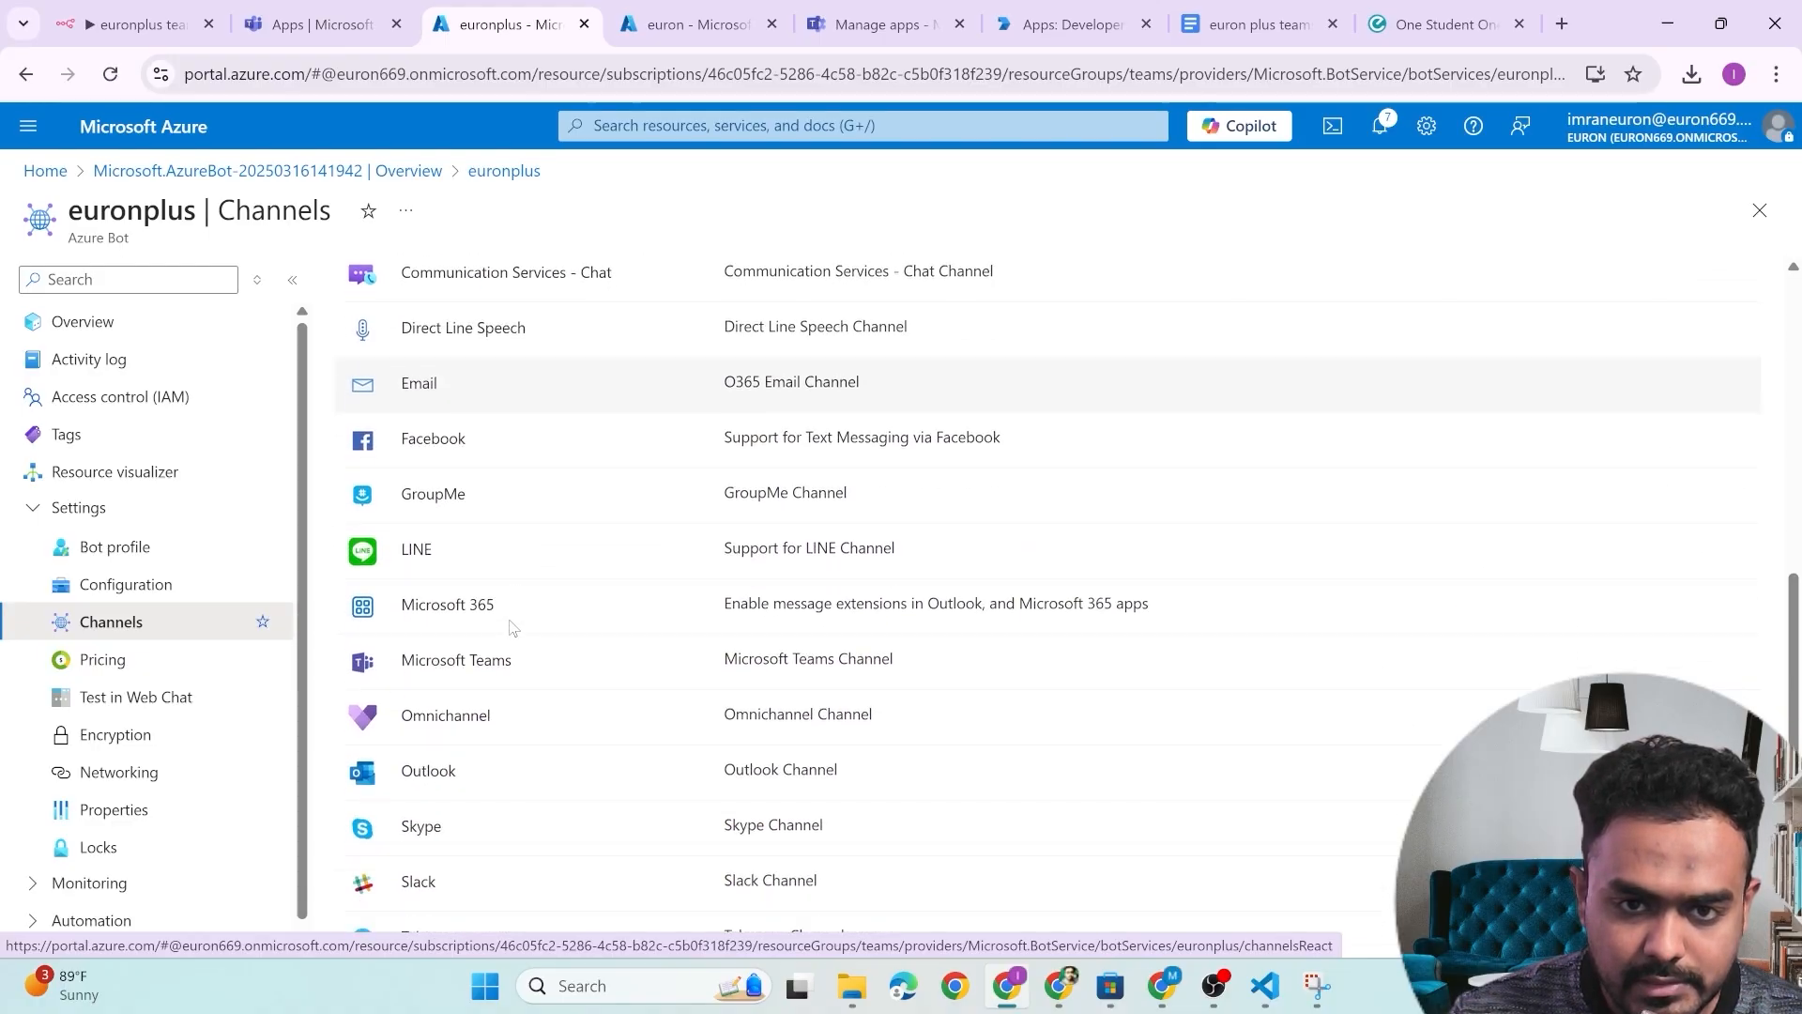
pyautogui.scroll(-1, 513, 627)
pyautogui.click(511, 595)
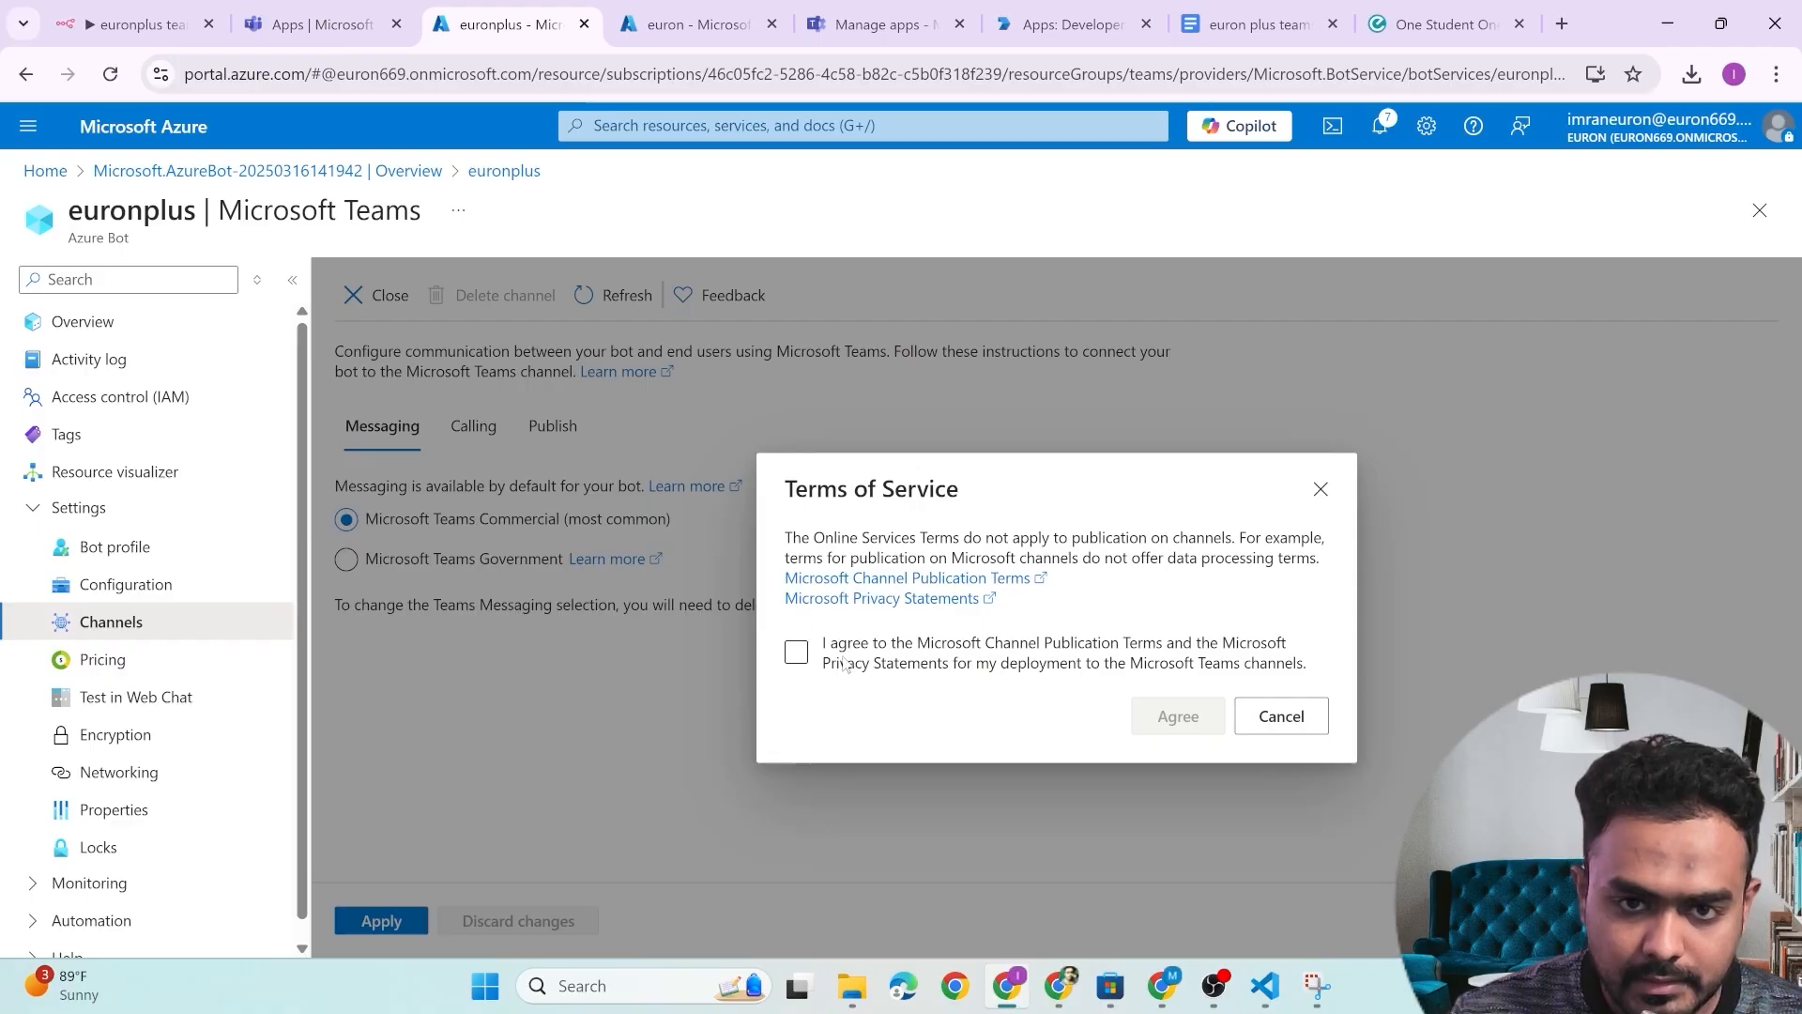
pyautogui.click(795, 651)
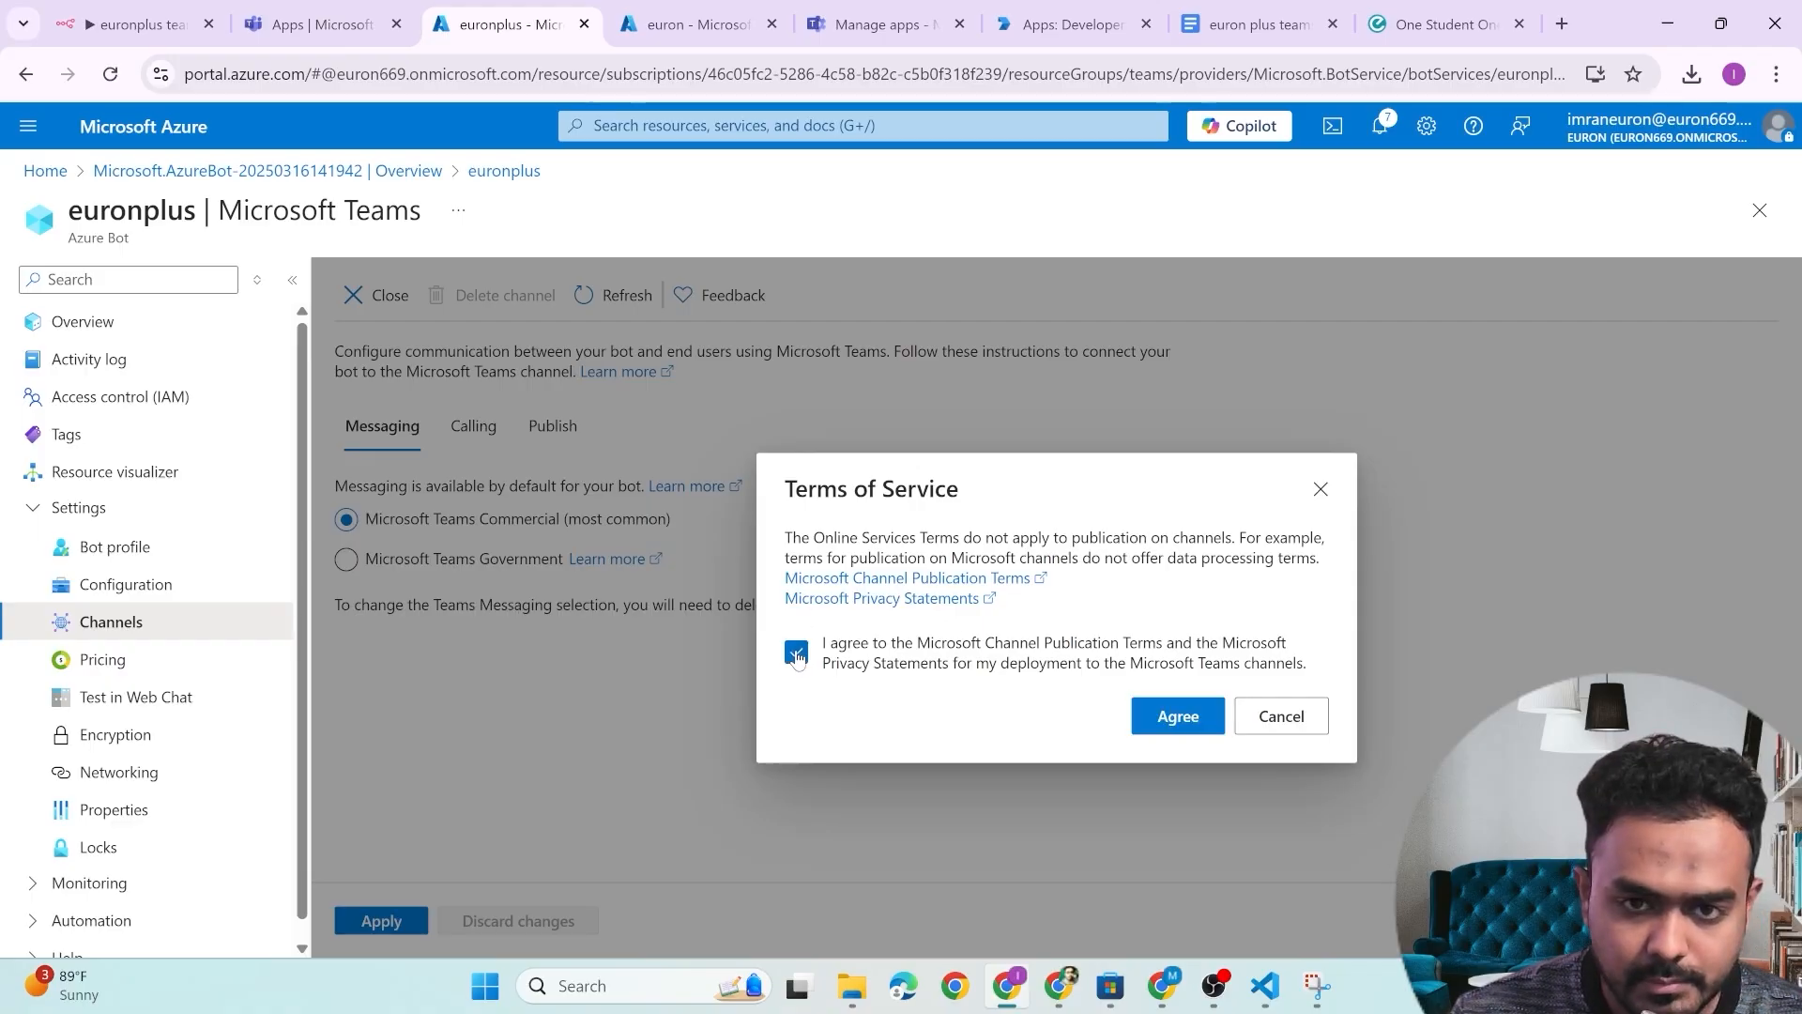
pyautogui.click(1182, 715)
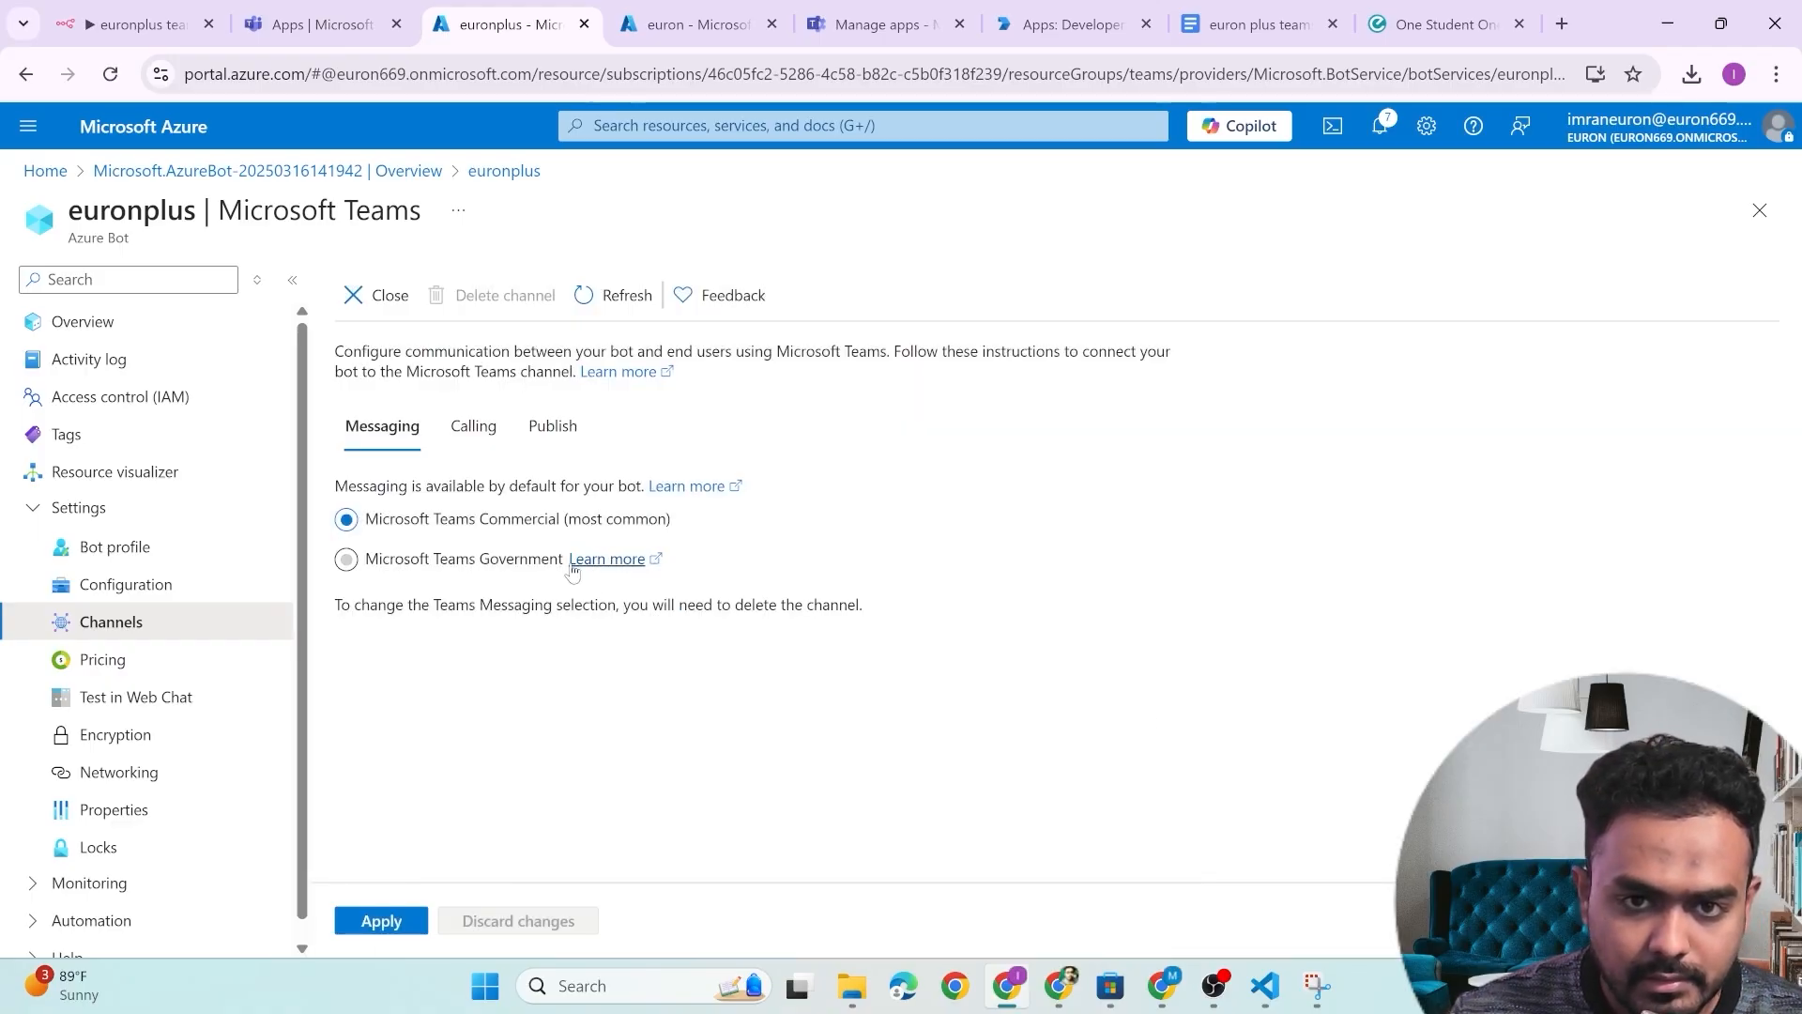
# Look through the Microsoft Teams channel's Messaging, Calling and Publish settings, turning calling on and back off
pyautogui.click(486, 441)
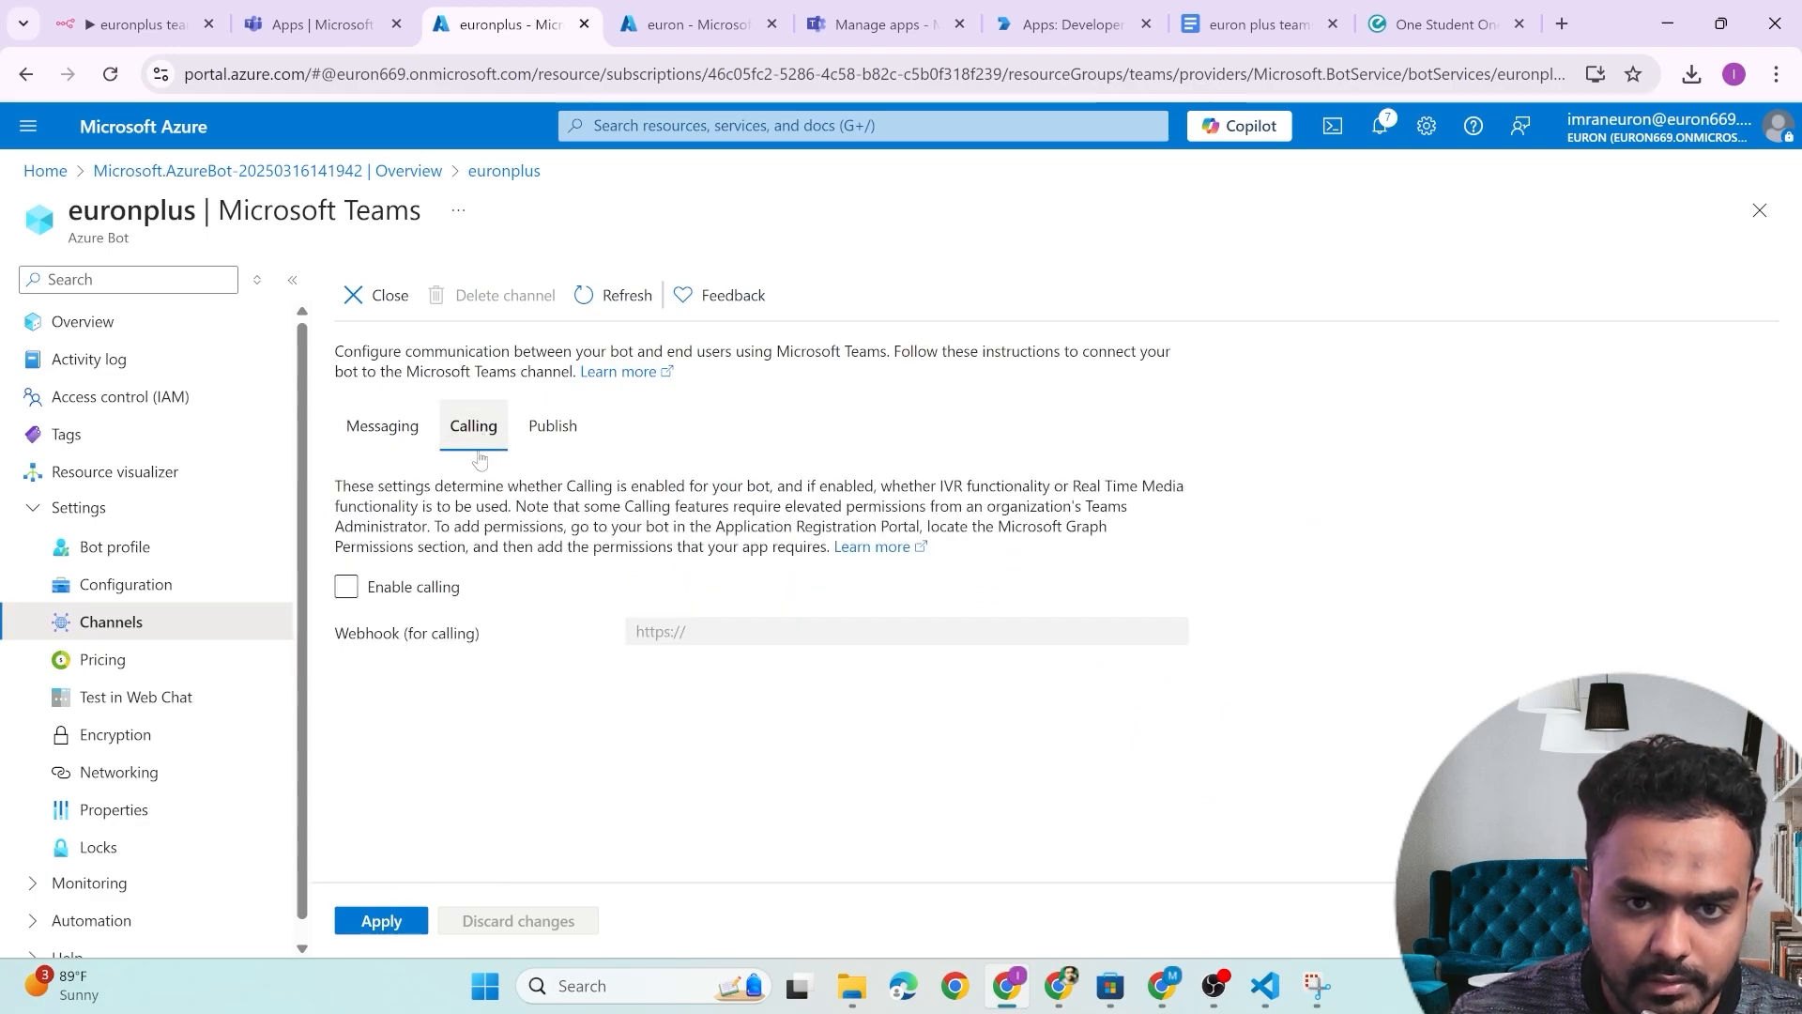
pyautogui.click(345, 586)
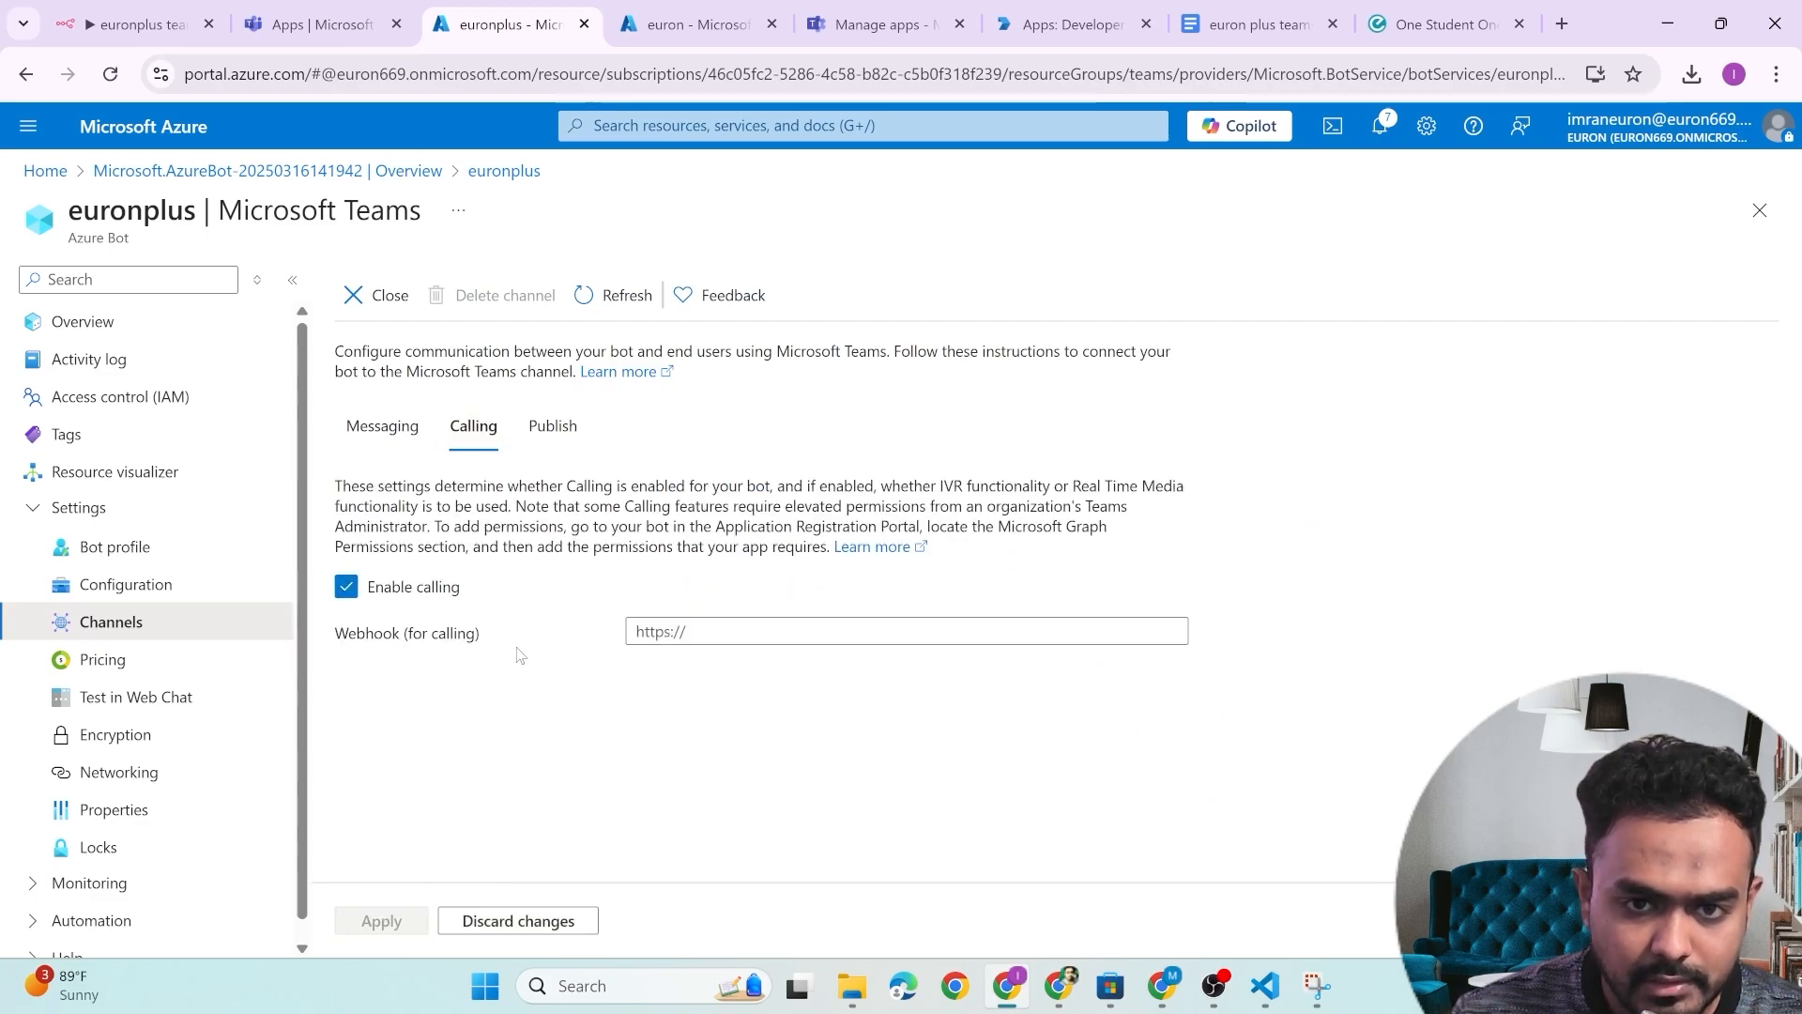
pyautogui.click(554, 432)
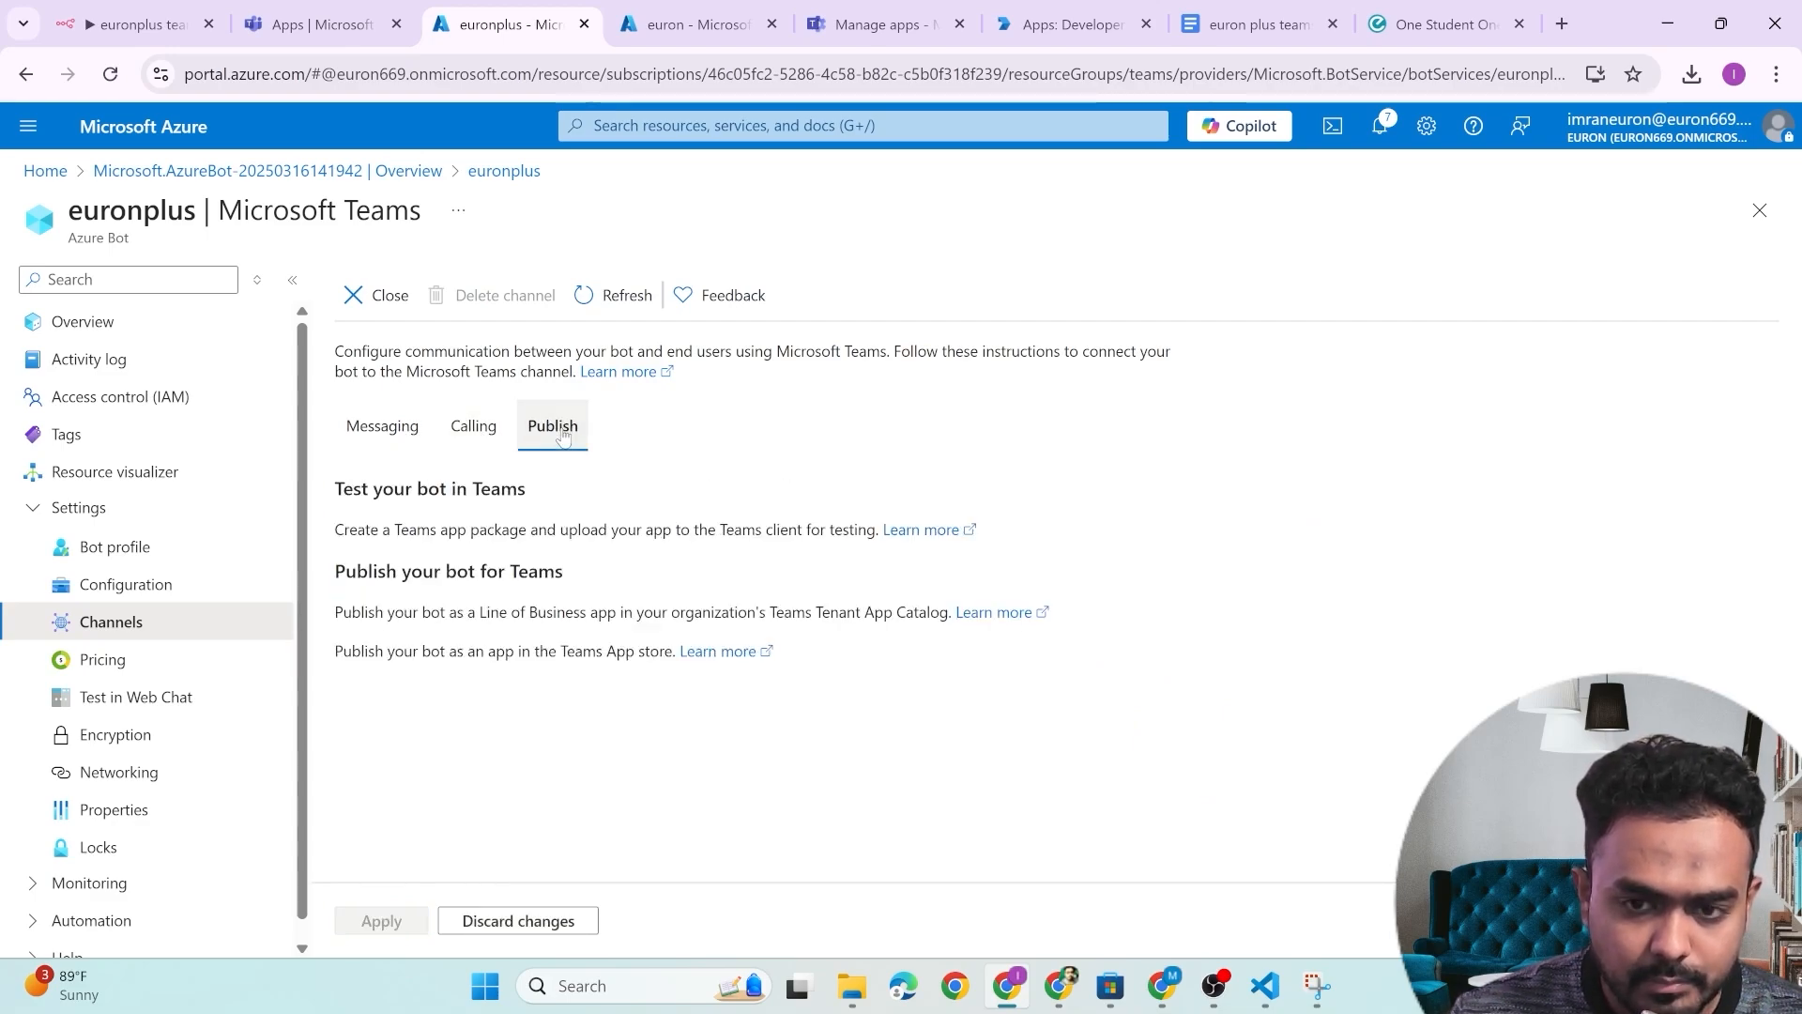
pyautogui.click(470, 434)
pyautogui.click(386, 443)
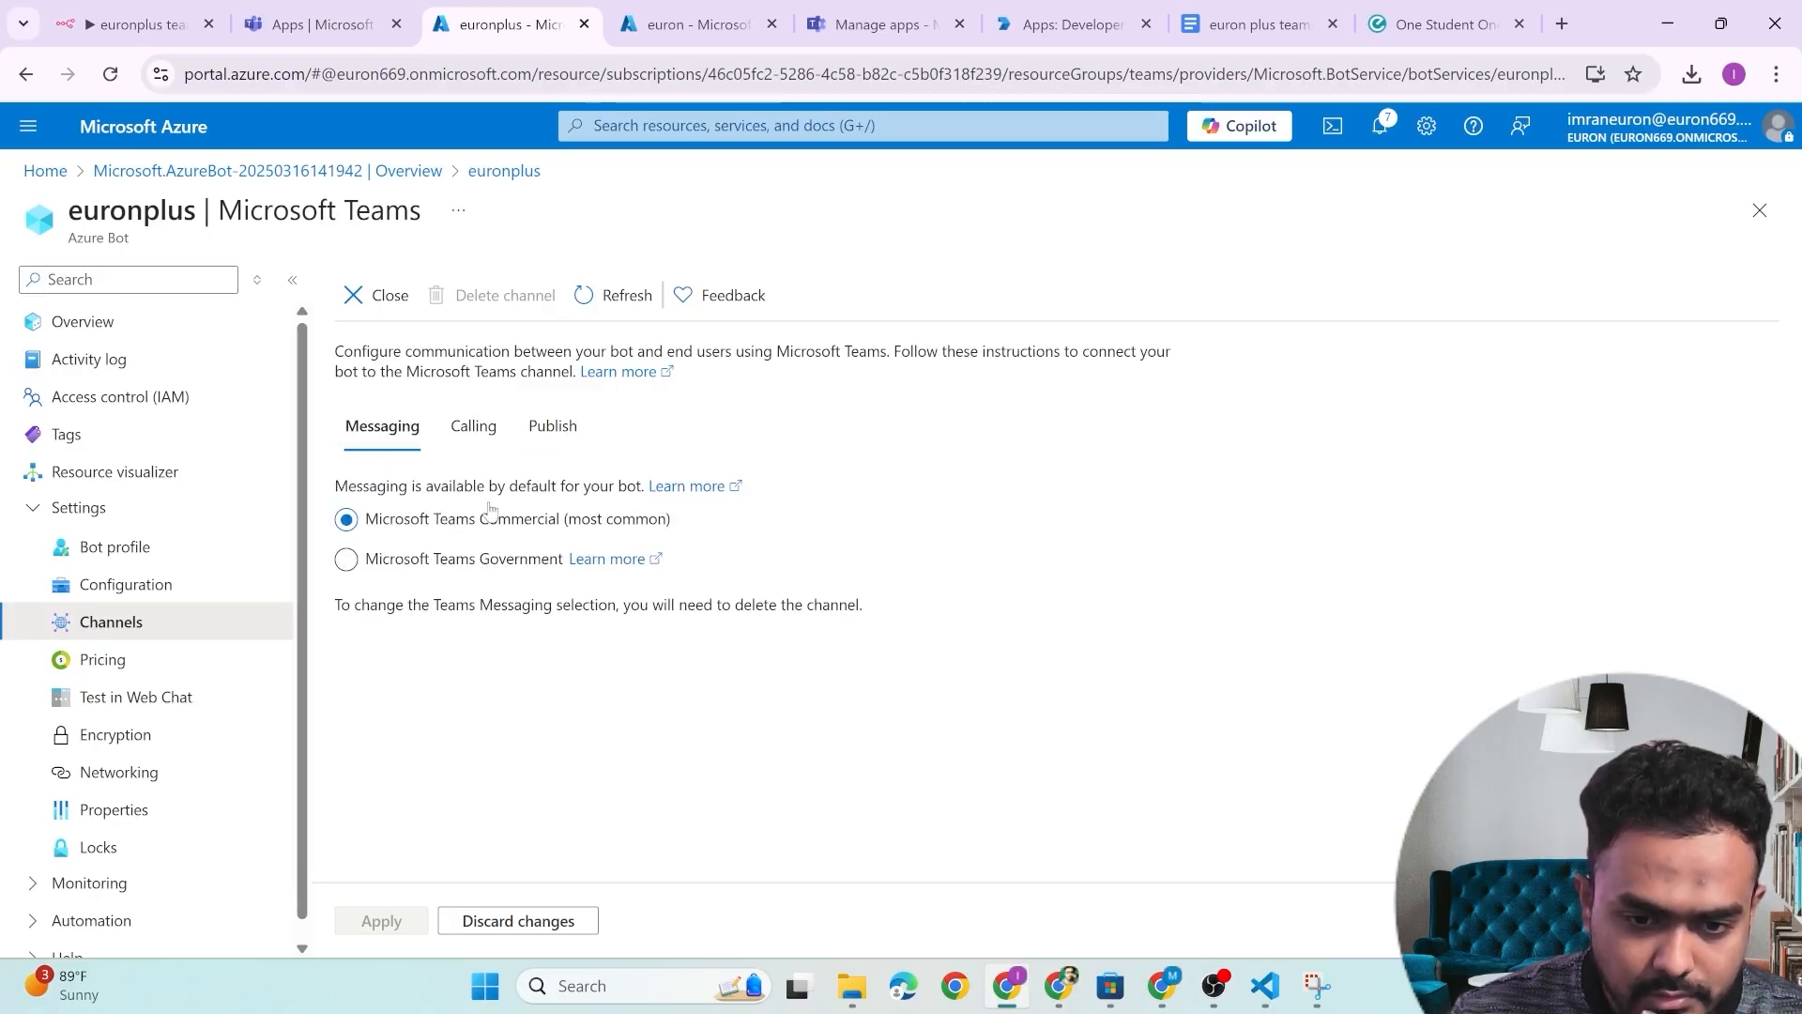
pyautogui.click(474, 427)
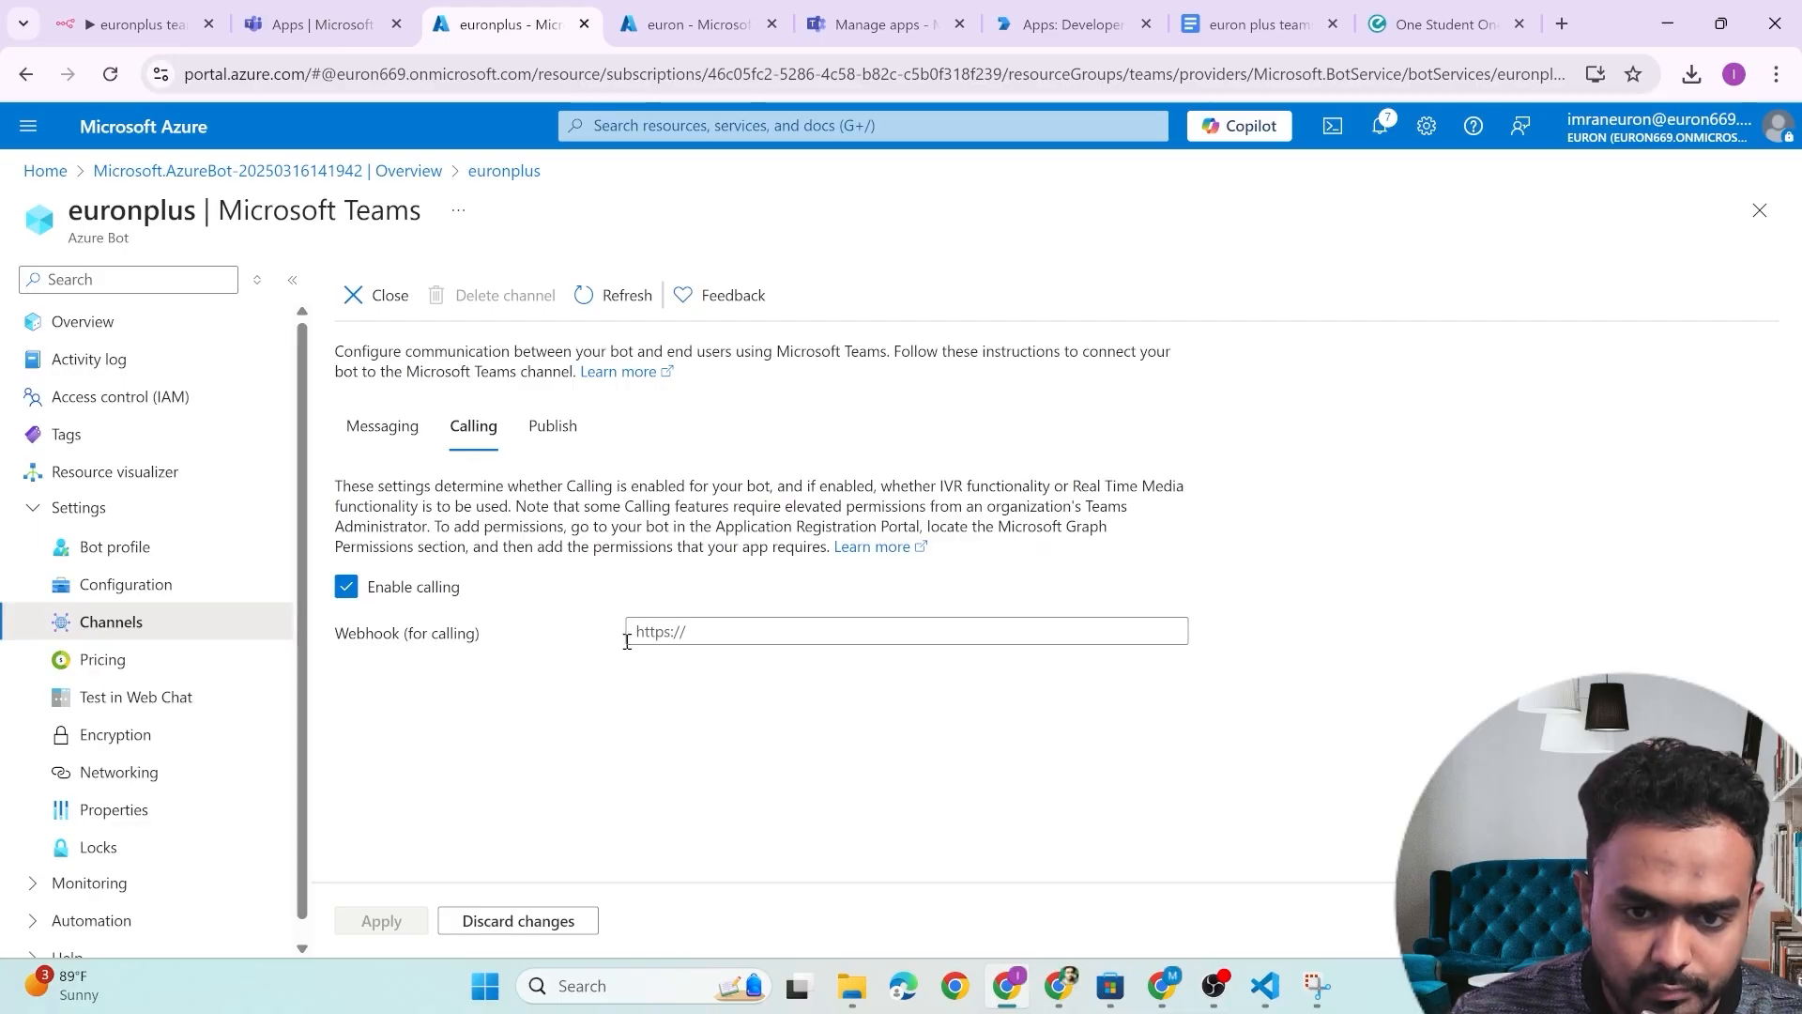
pyautogui.click(394, 582)
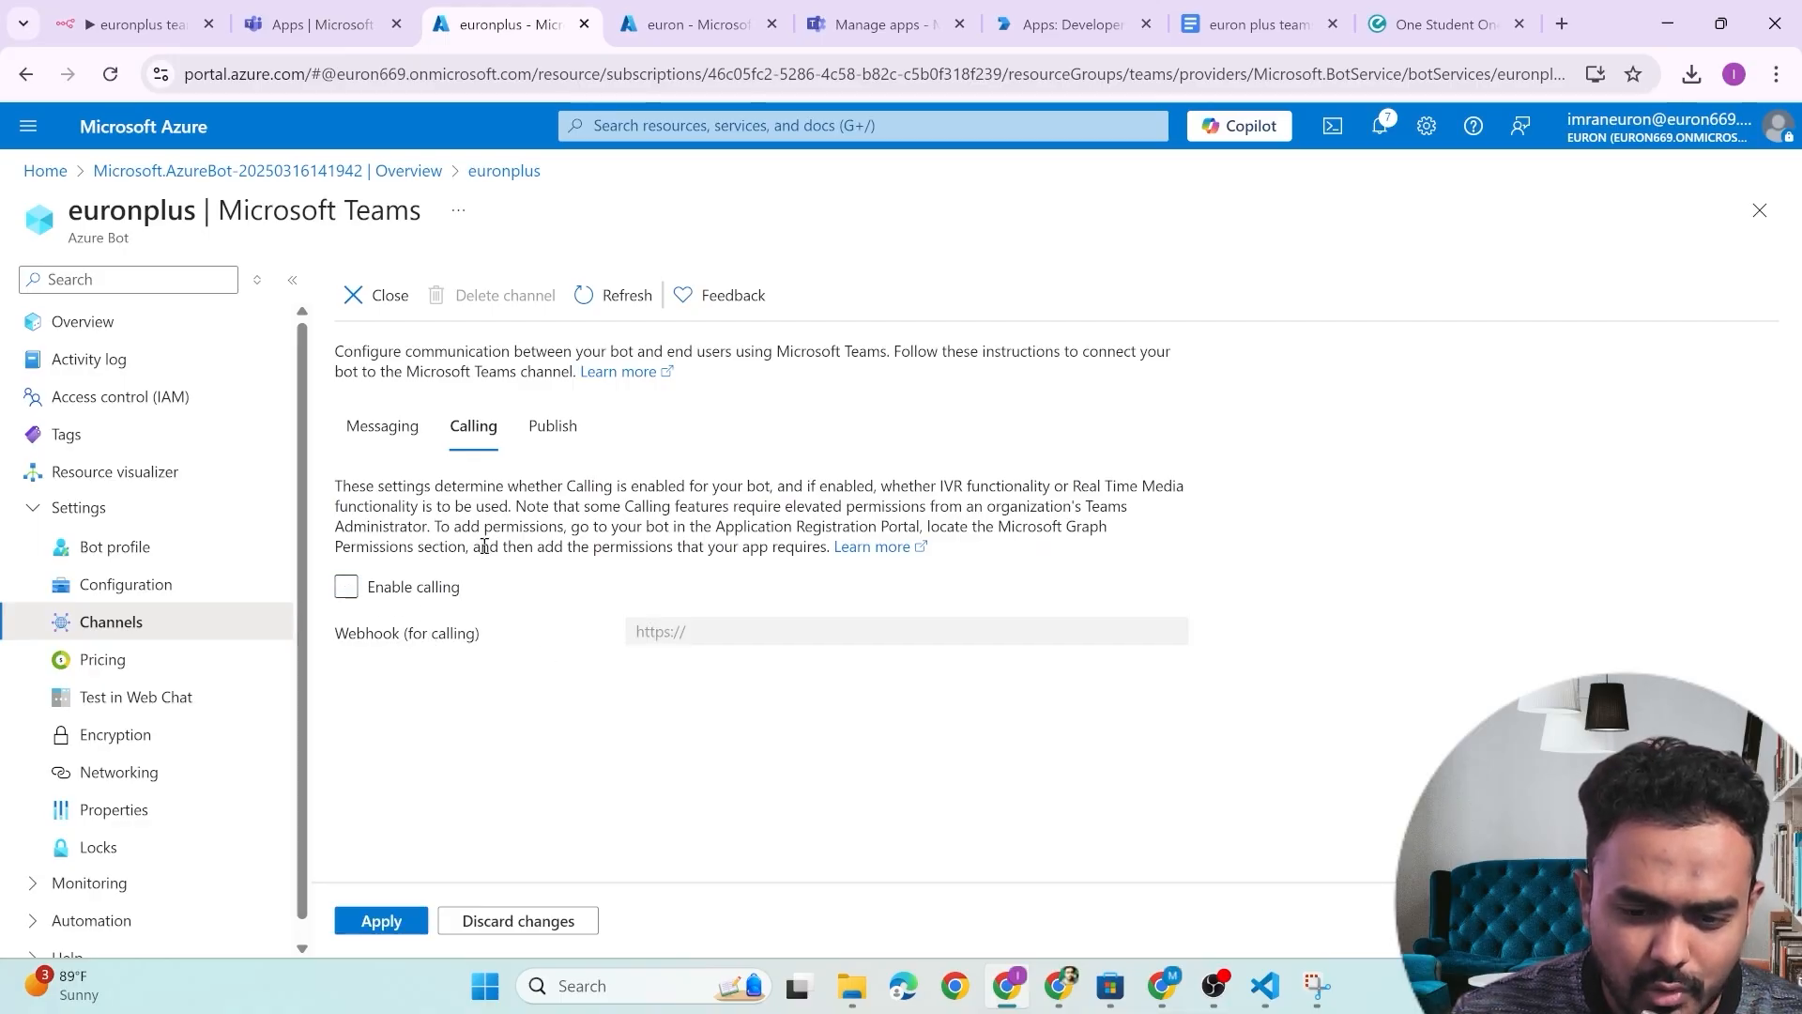
pyautogui.click(552, 427)
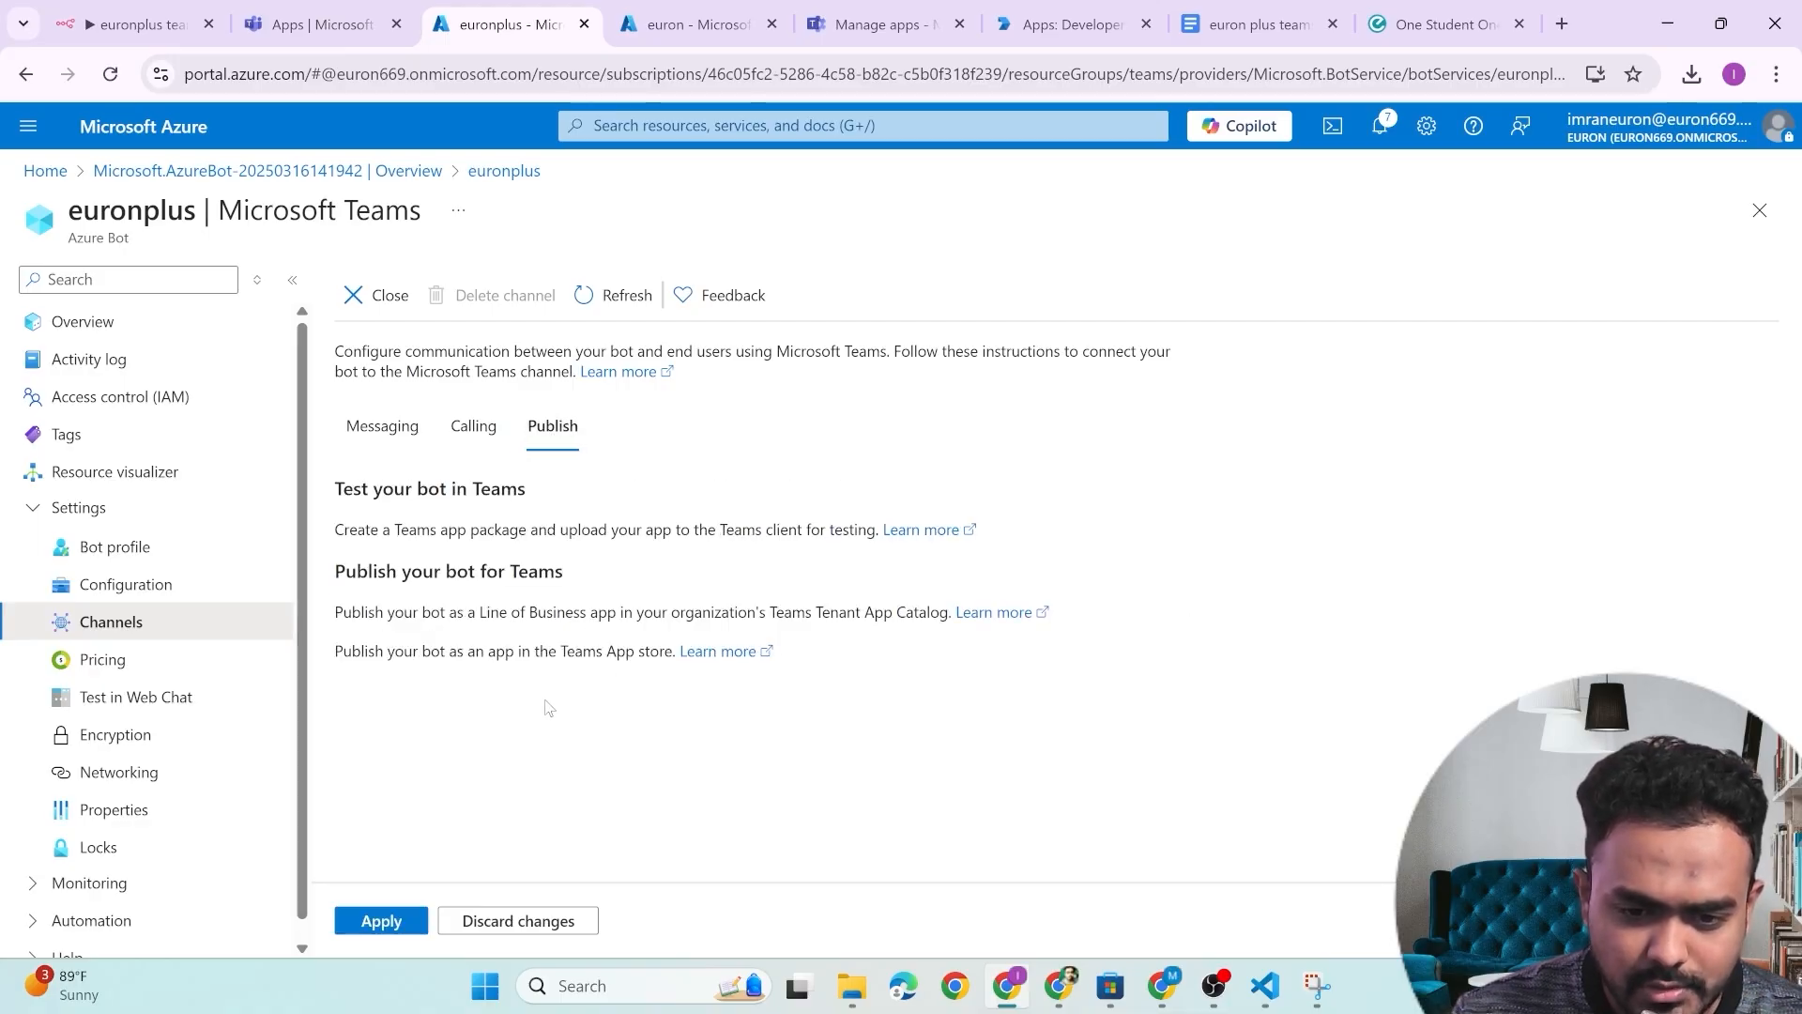
pyautogui.click(387, 441)
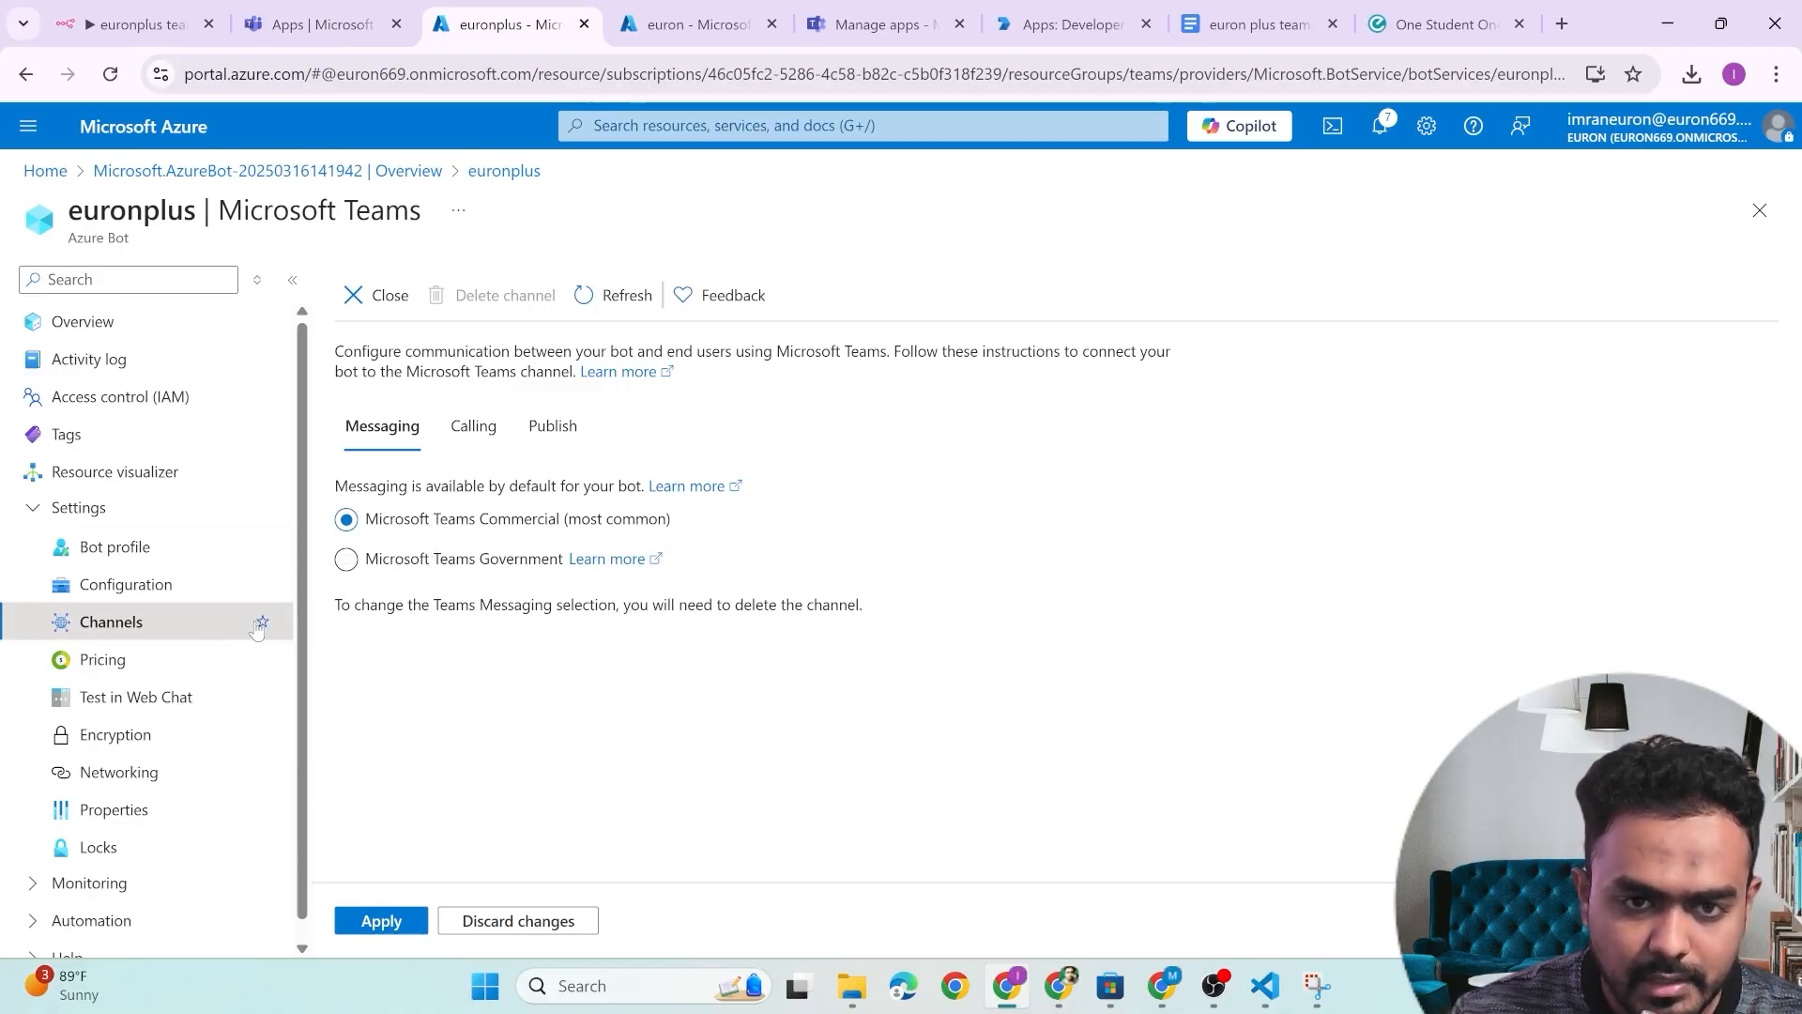
# Apply Microsoft Teams Commercial messaging for the euronplus bot and return to its list of channels
pyautogui.click(375, 919)
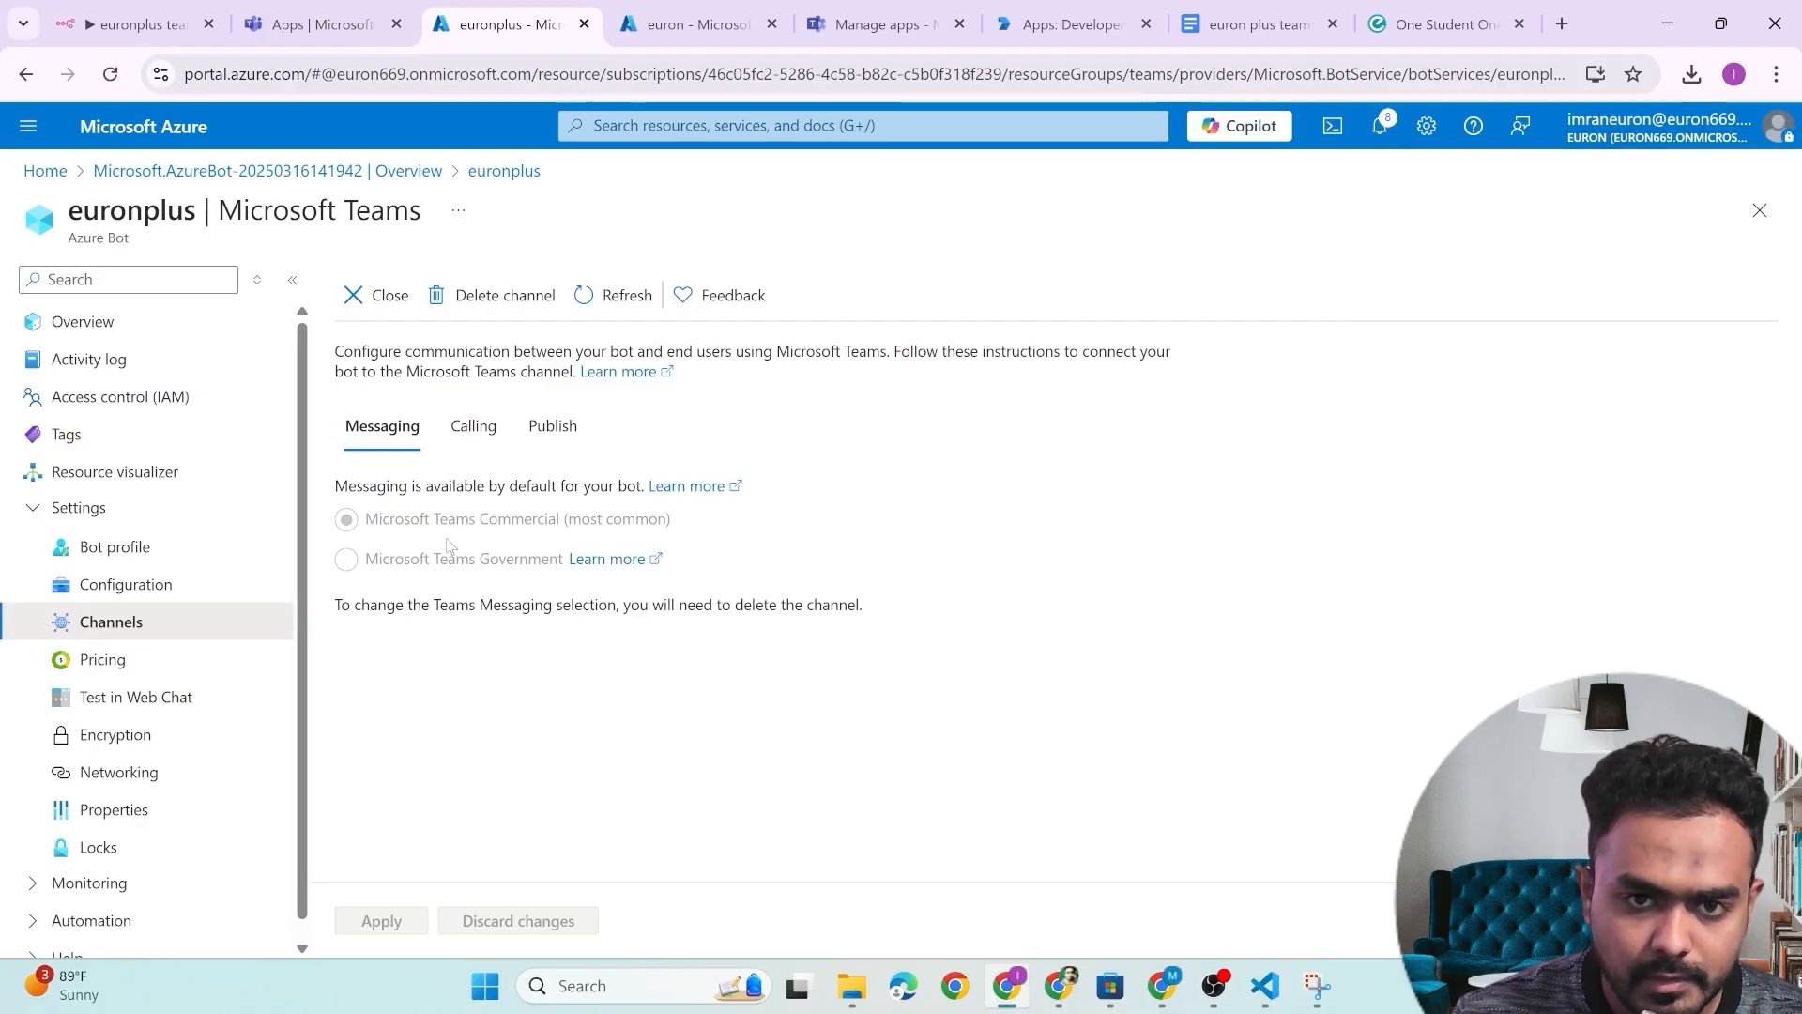
pyautogui.click(117, 551)
pyautogui.click(132, 624)
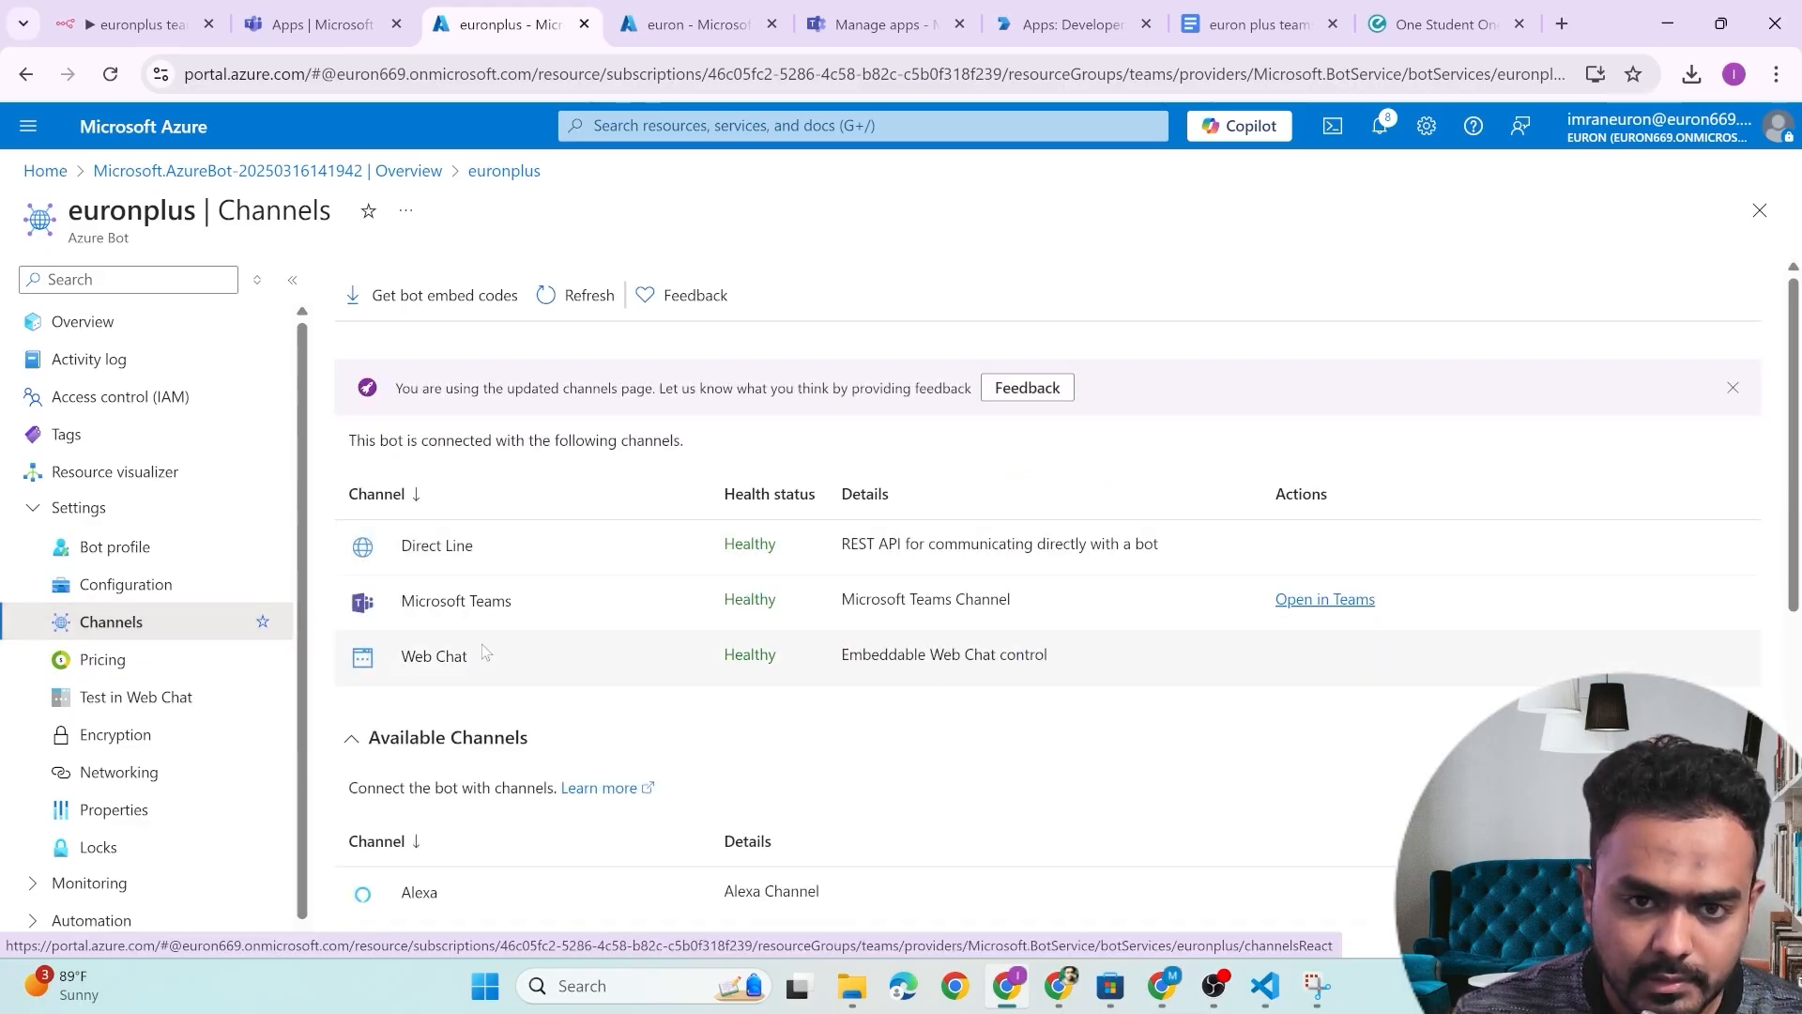
# Try to open the bot's Microsoft Teams channel in the Teams web app, and return to the Azure portal
pyautogui.click(1326, 601)
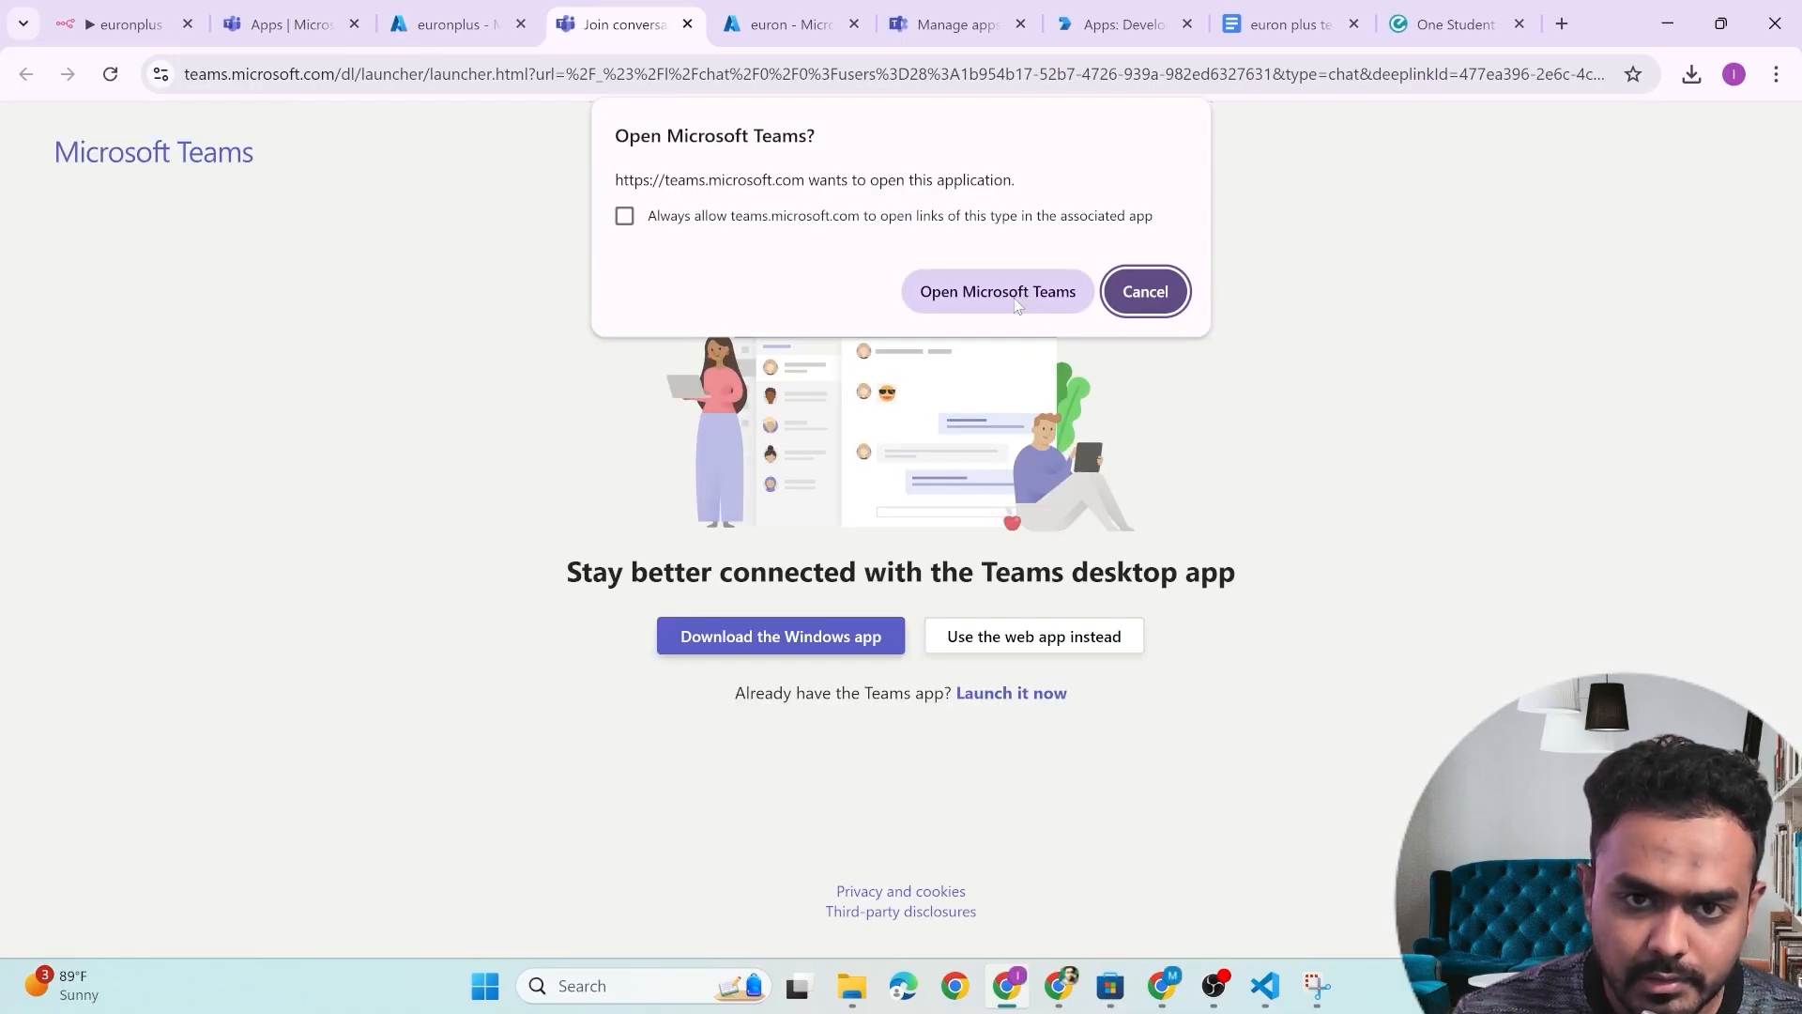
pyautogui.click(1146, 291)
pyautogui.click(1037, 646)
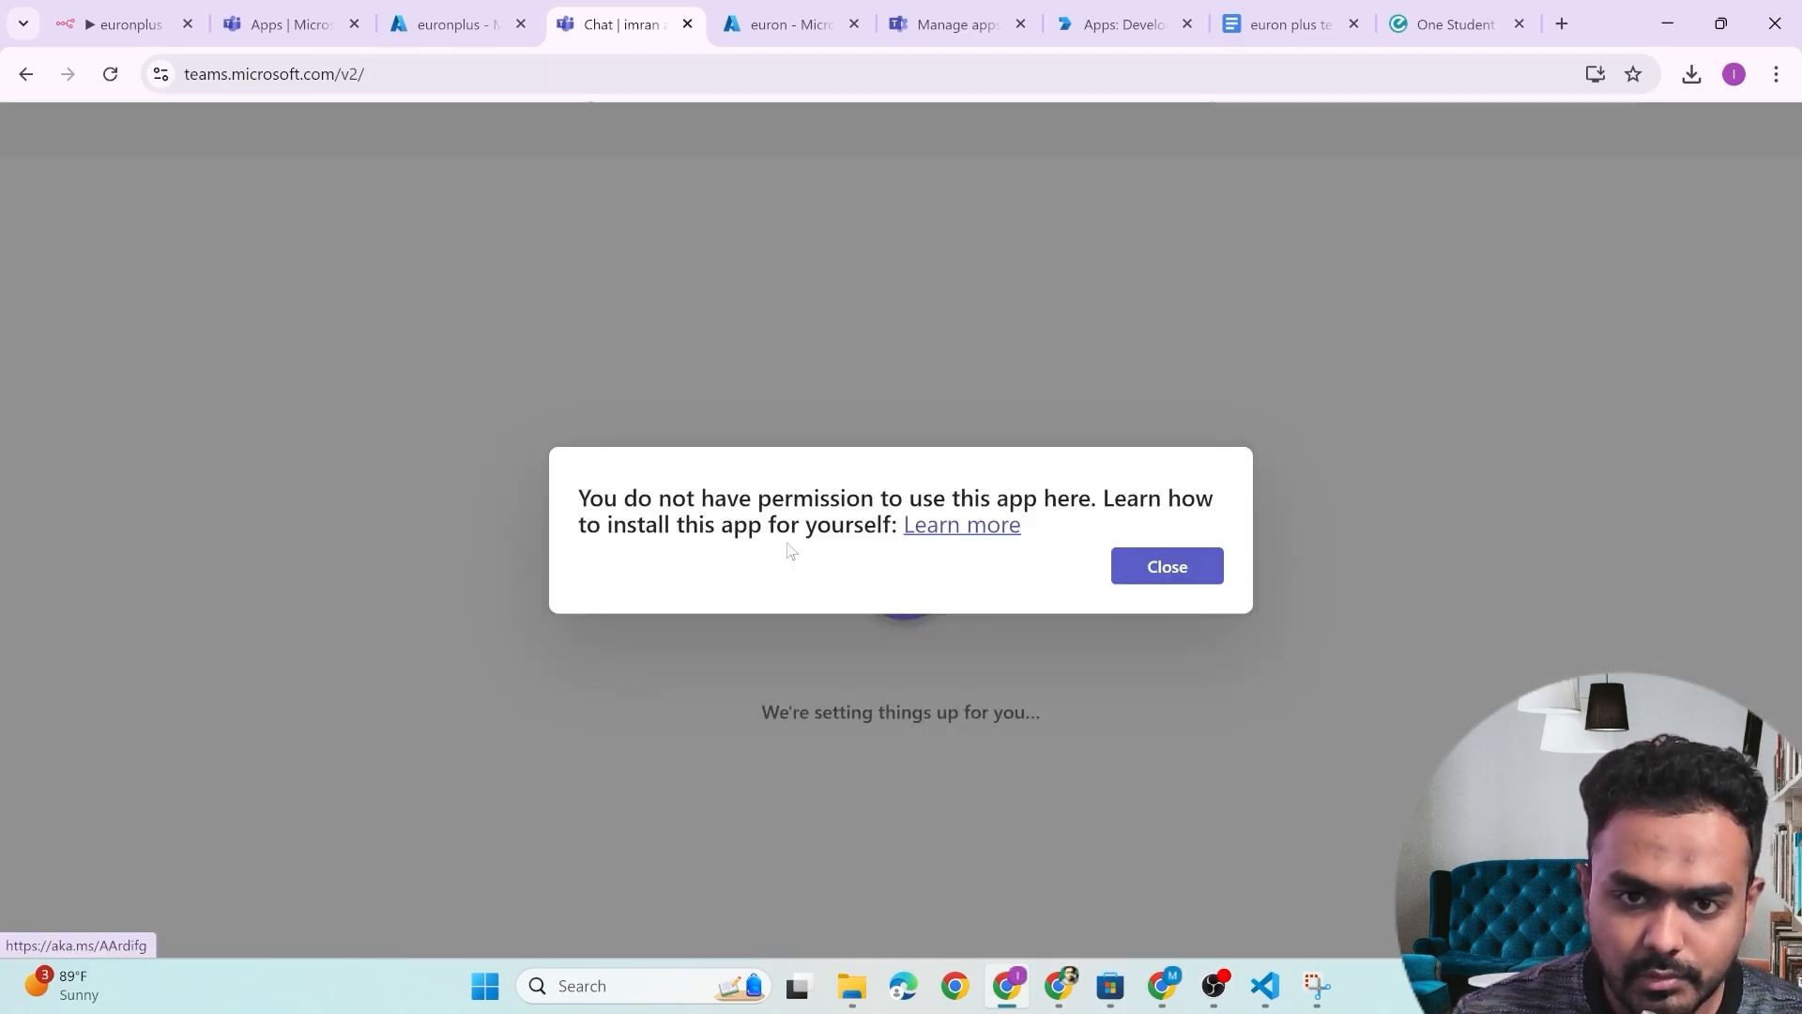
pyautogui.click(1153, 579)
pyautogui.click(451, 25)
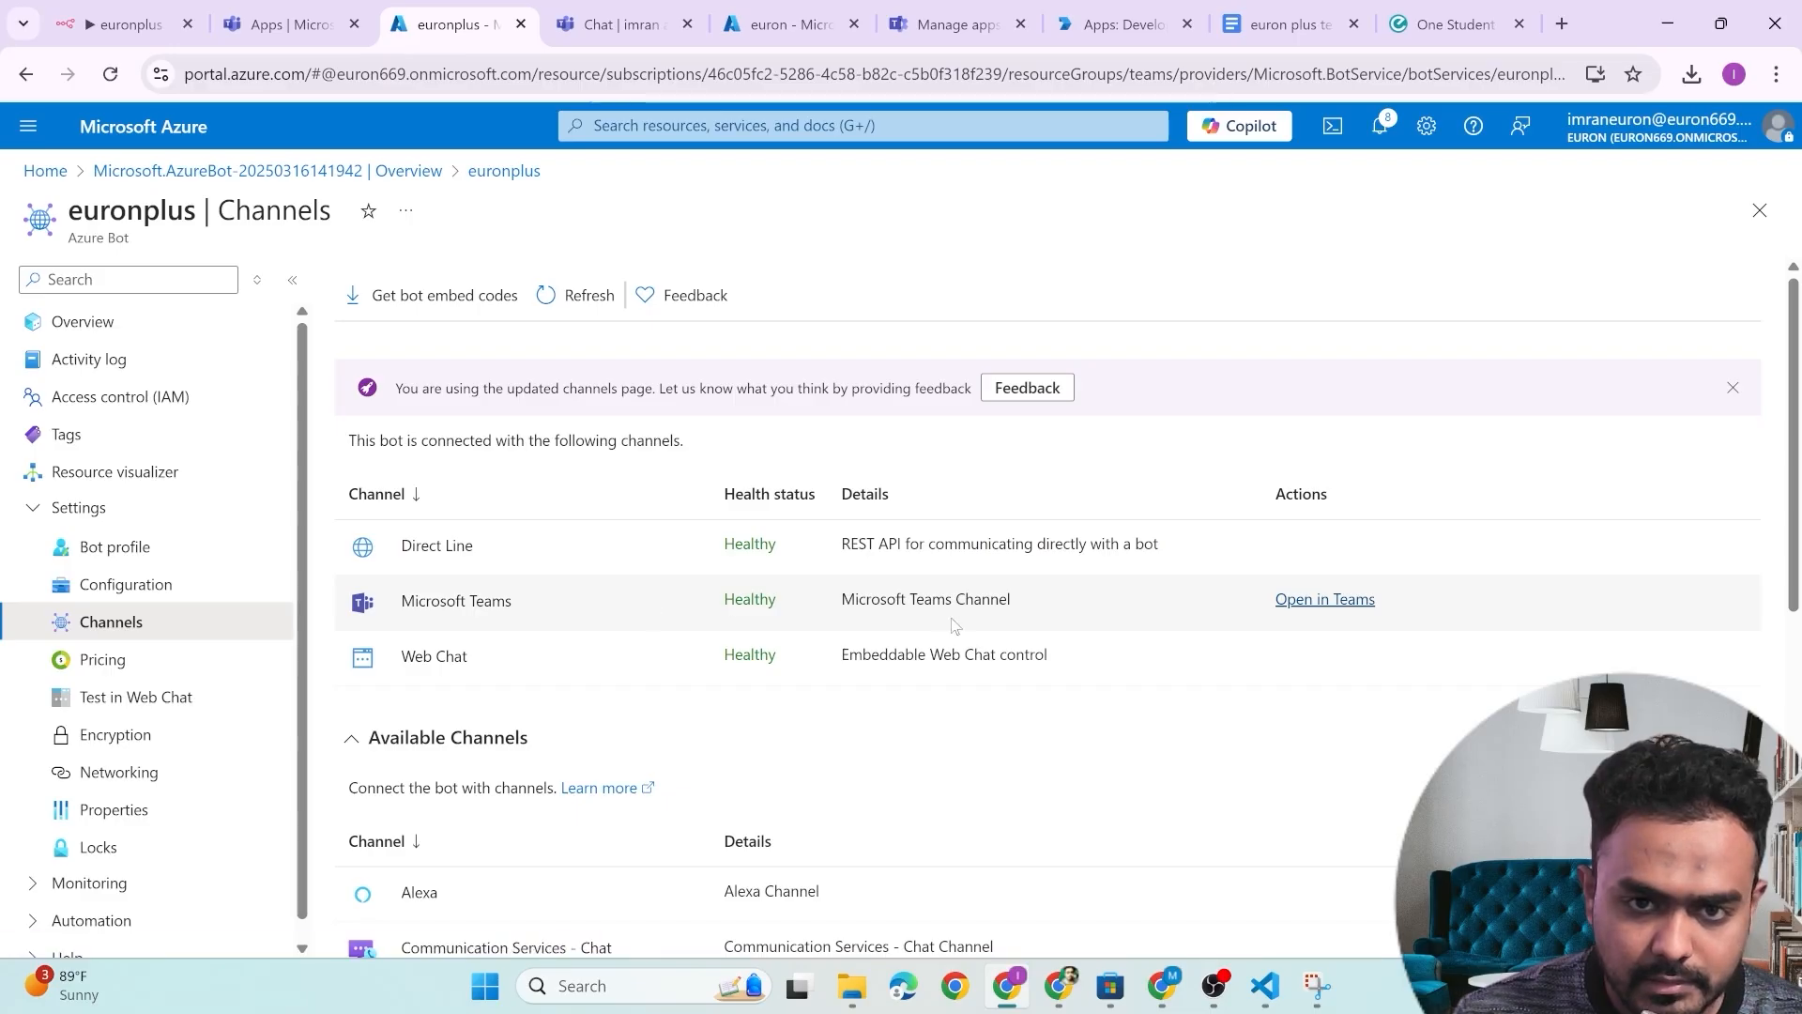
# Look through the bot's connected channels, Encryption page, and public and private access settings under Networking
pyautogui.scroll(-3, 950, 617)
pyautogui.scroll(3, 955, 626)
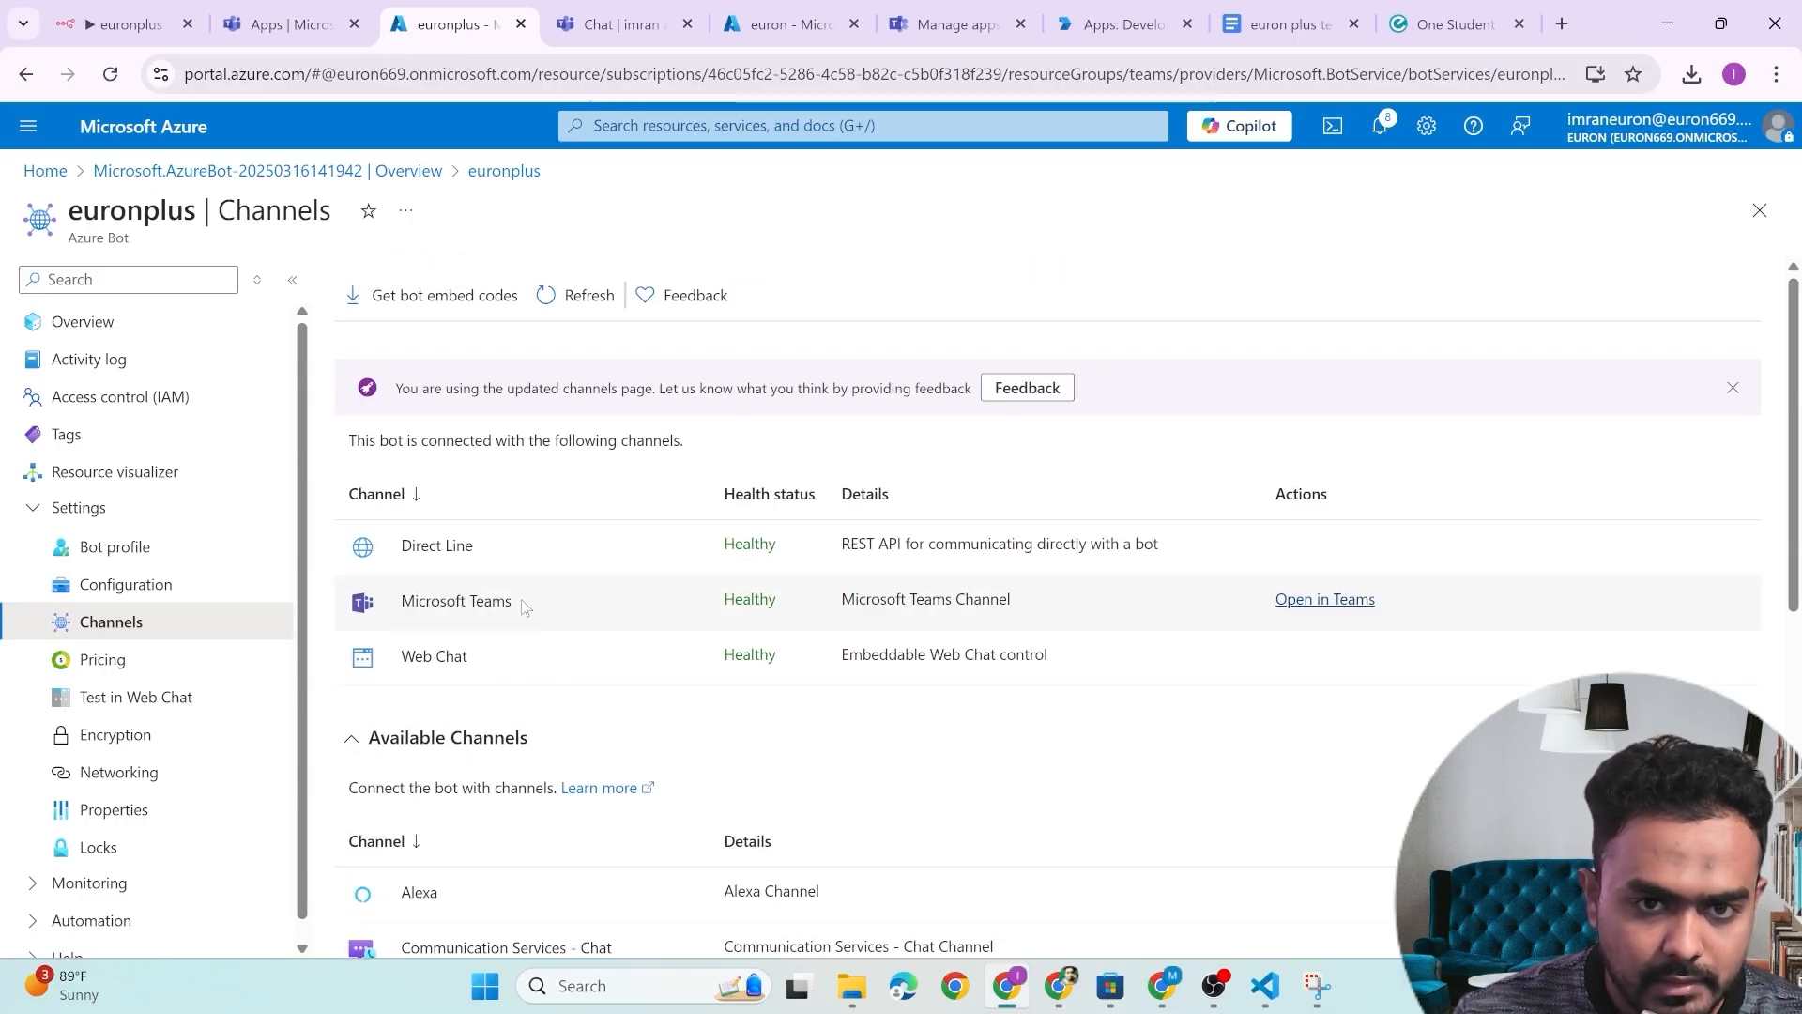
pyautogui.click(131, 741)
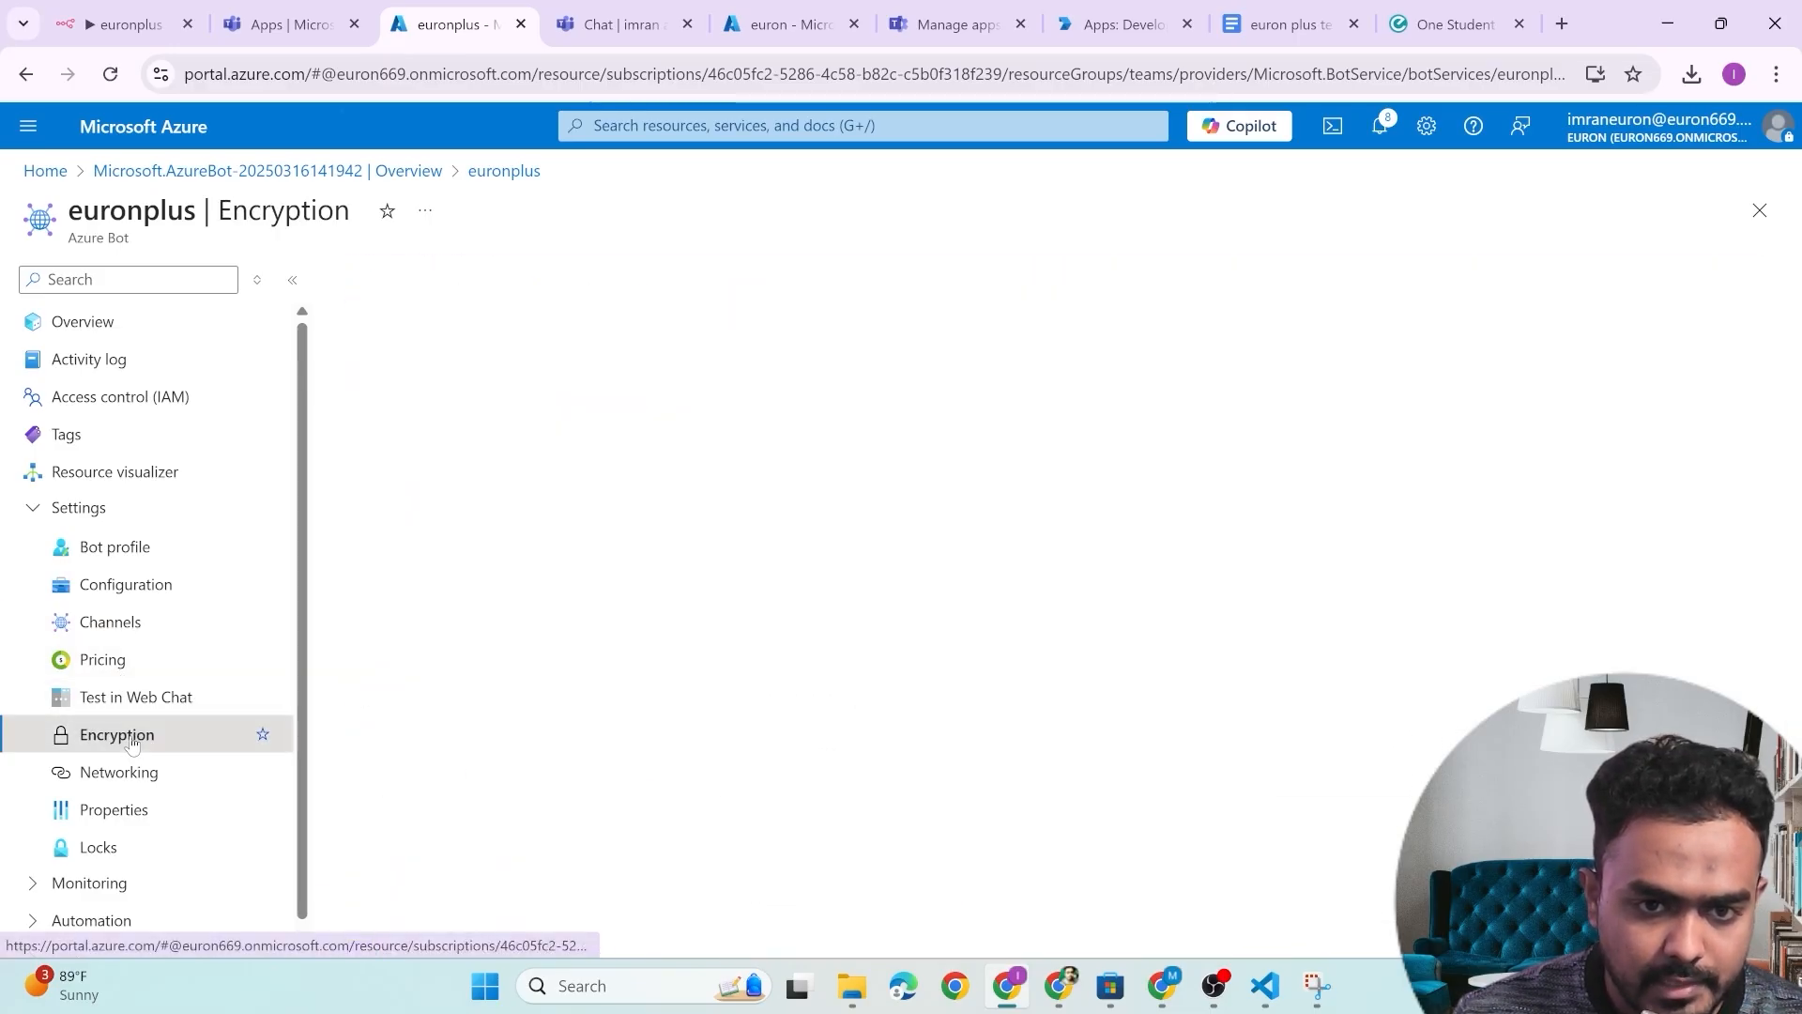
pyautogui.click(128, 783)
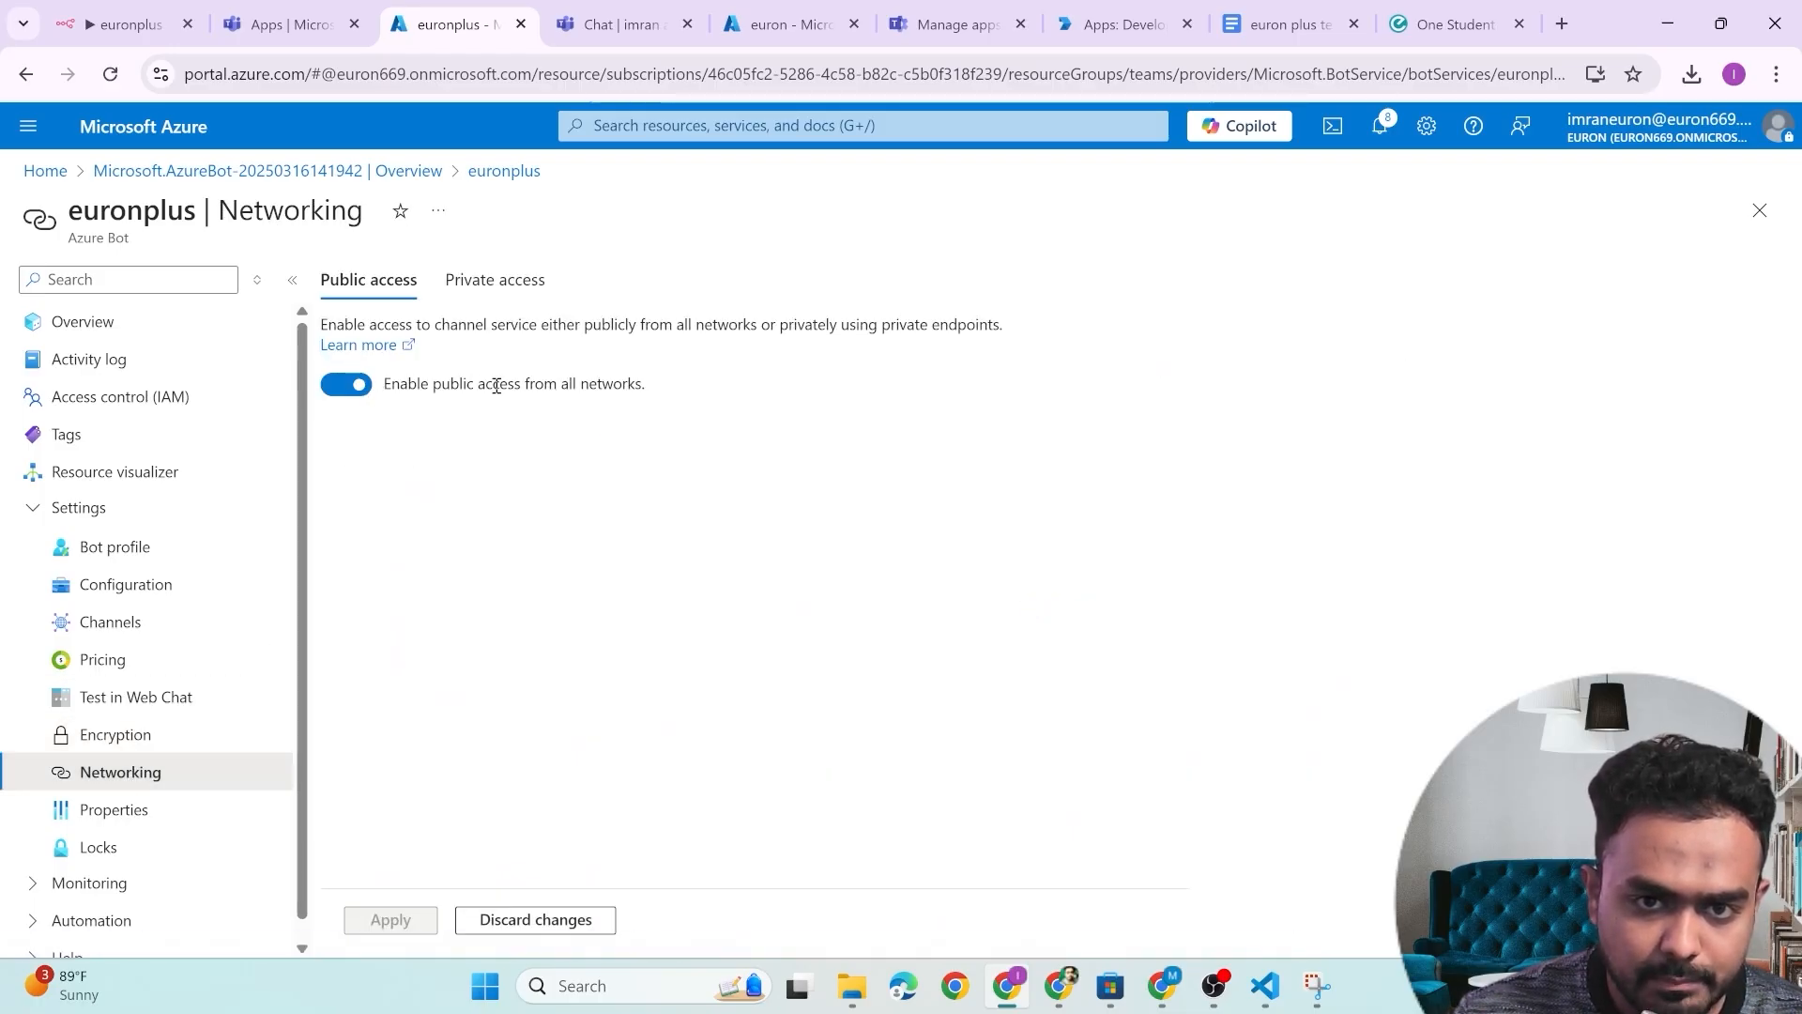
pyautogui.click(498, 281)
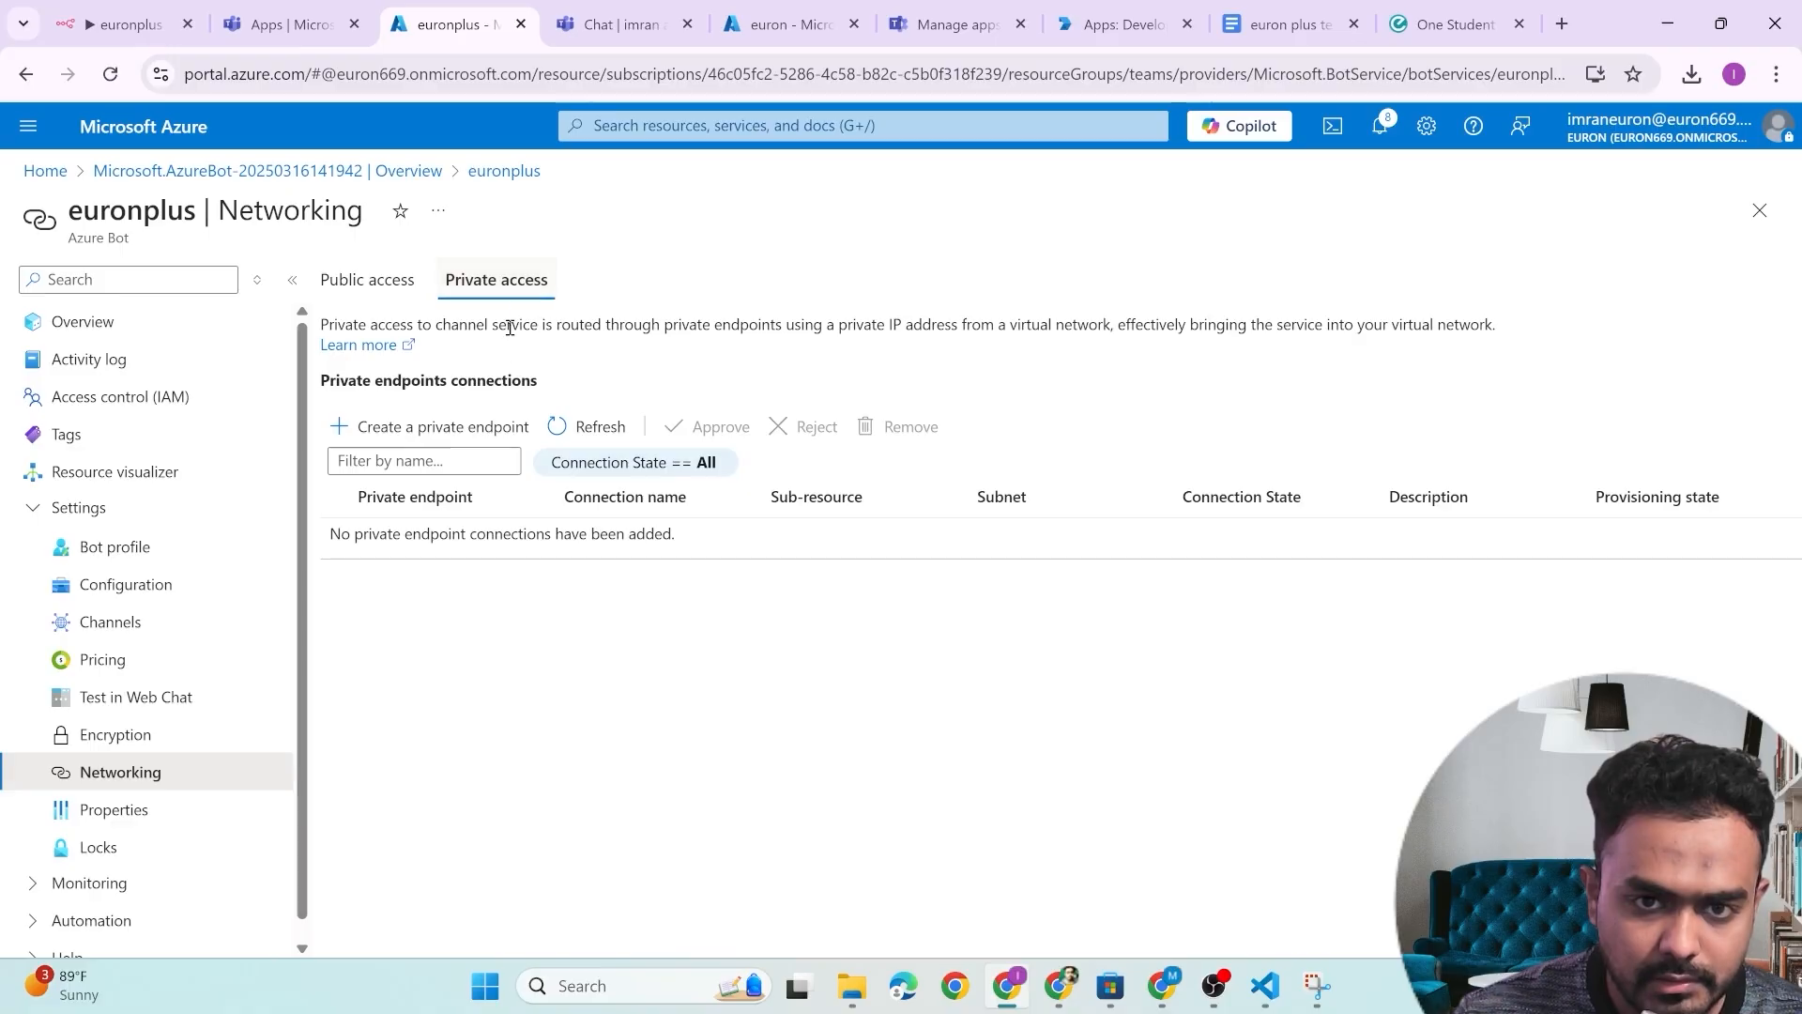
pyautogui.click(367, 281)
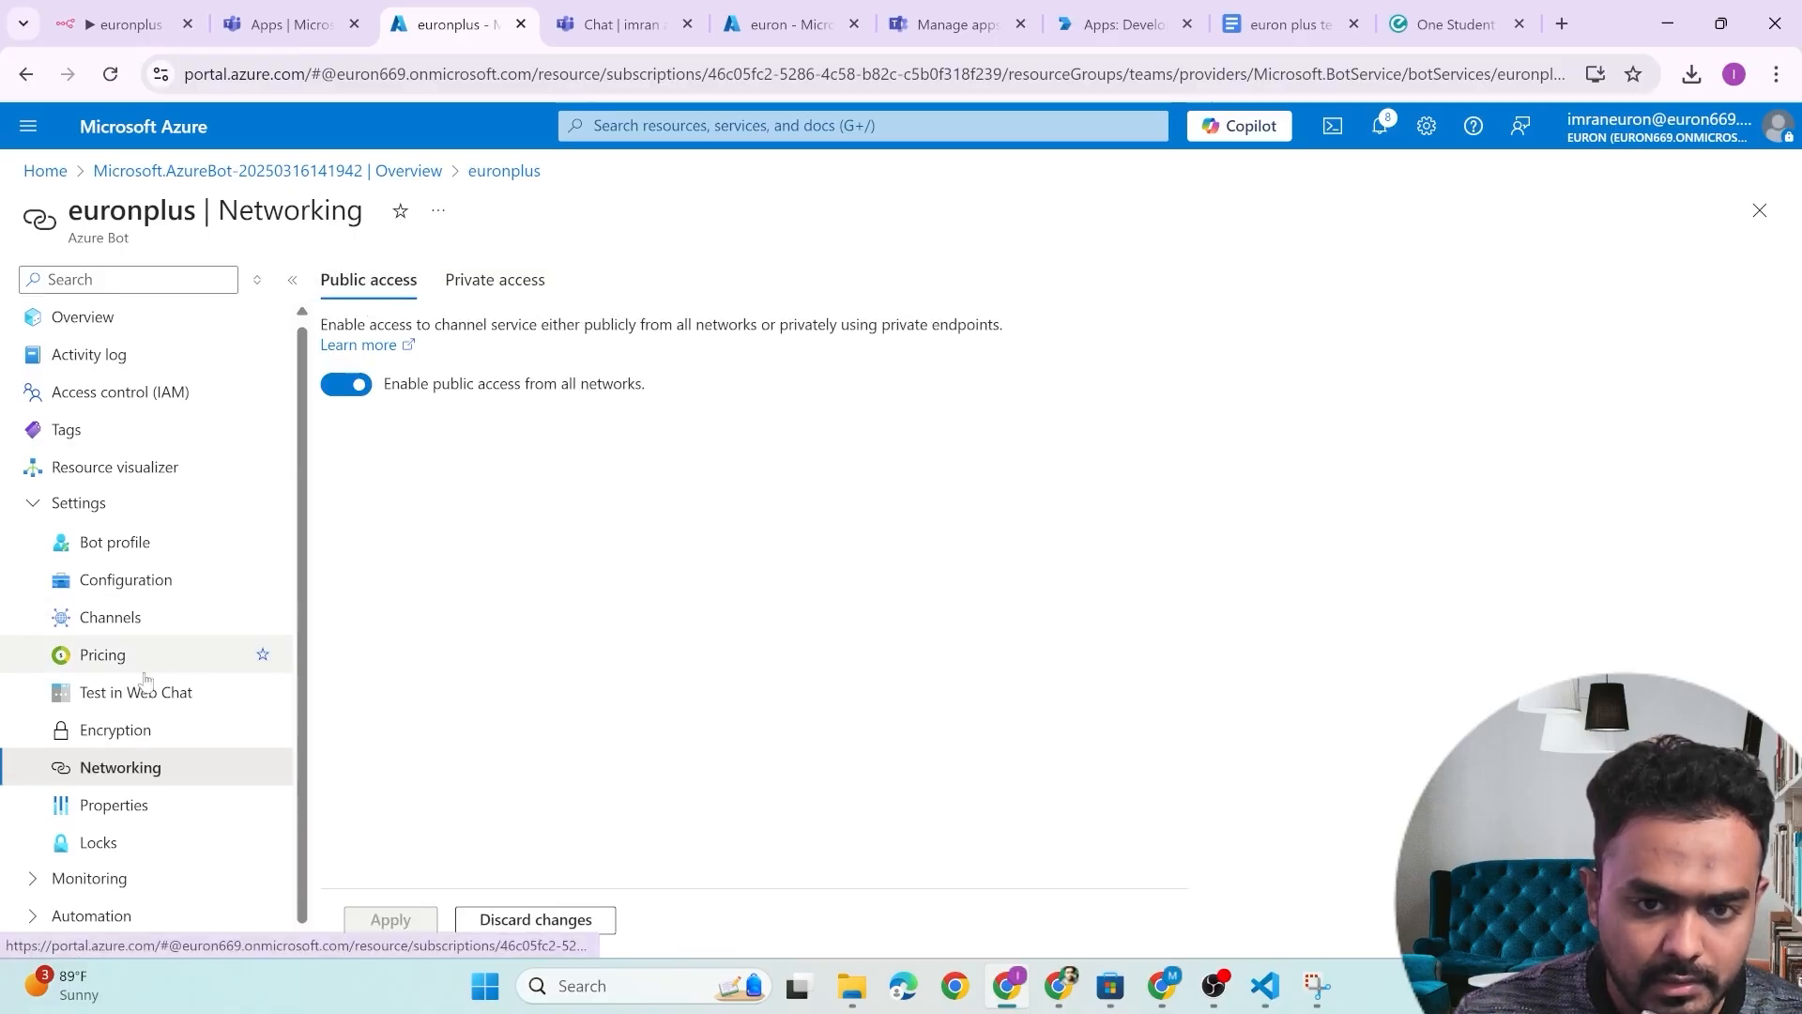
pyautogui.scroll(-1, 141, 826)
pyautogui.scroll(1, 140, 769)
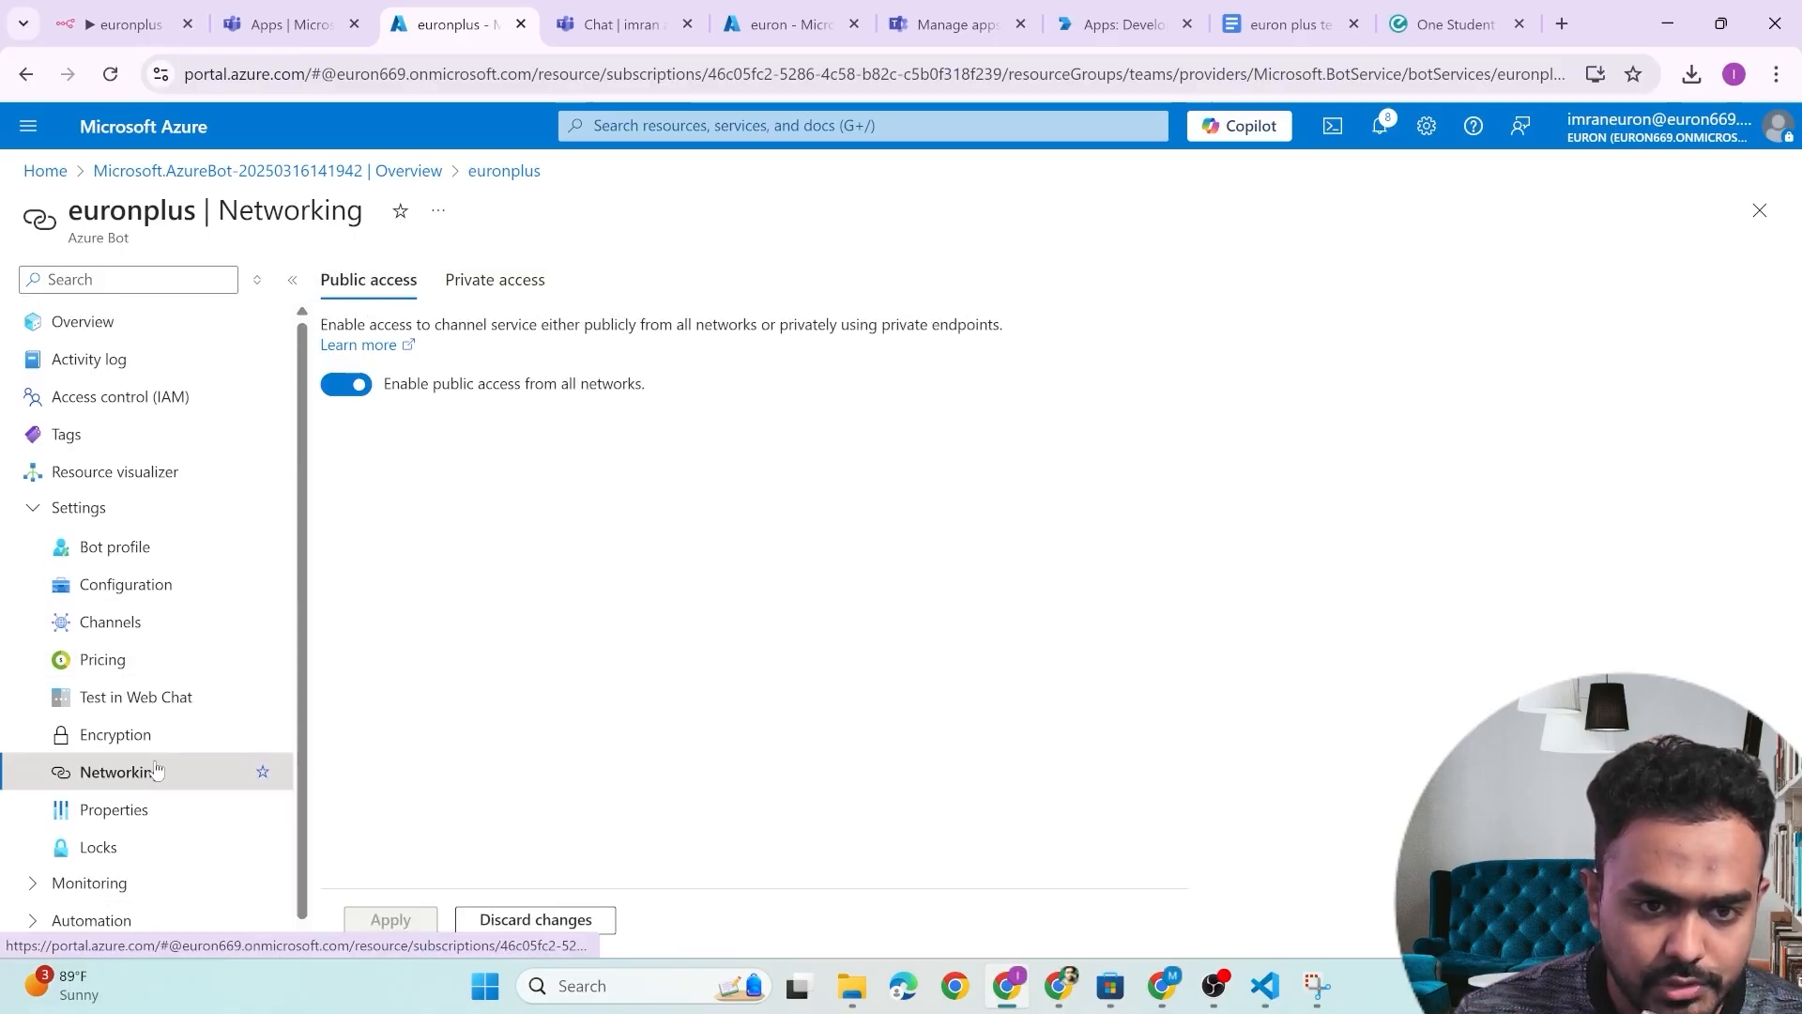
# Fill in the bot configuration's messaging endpoint with the n8n Webhook node's test URL ending in webhook-test/euronplus
pyautogui.click(132, 593)
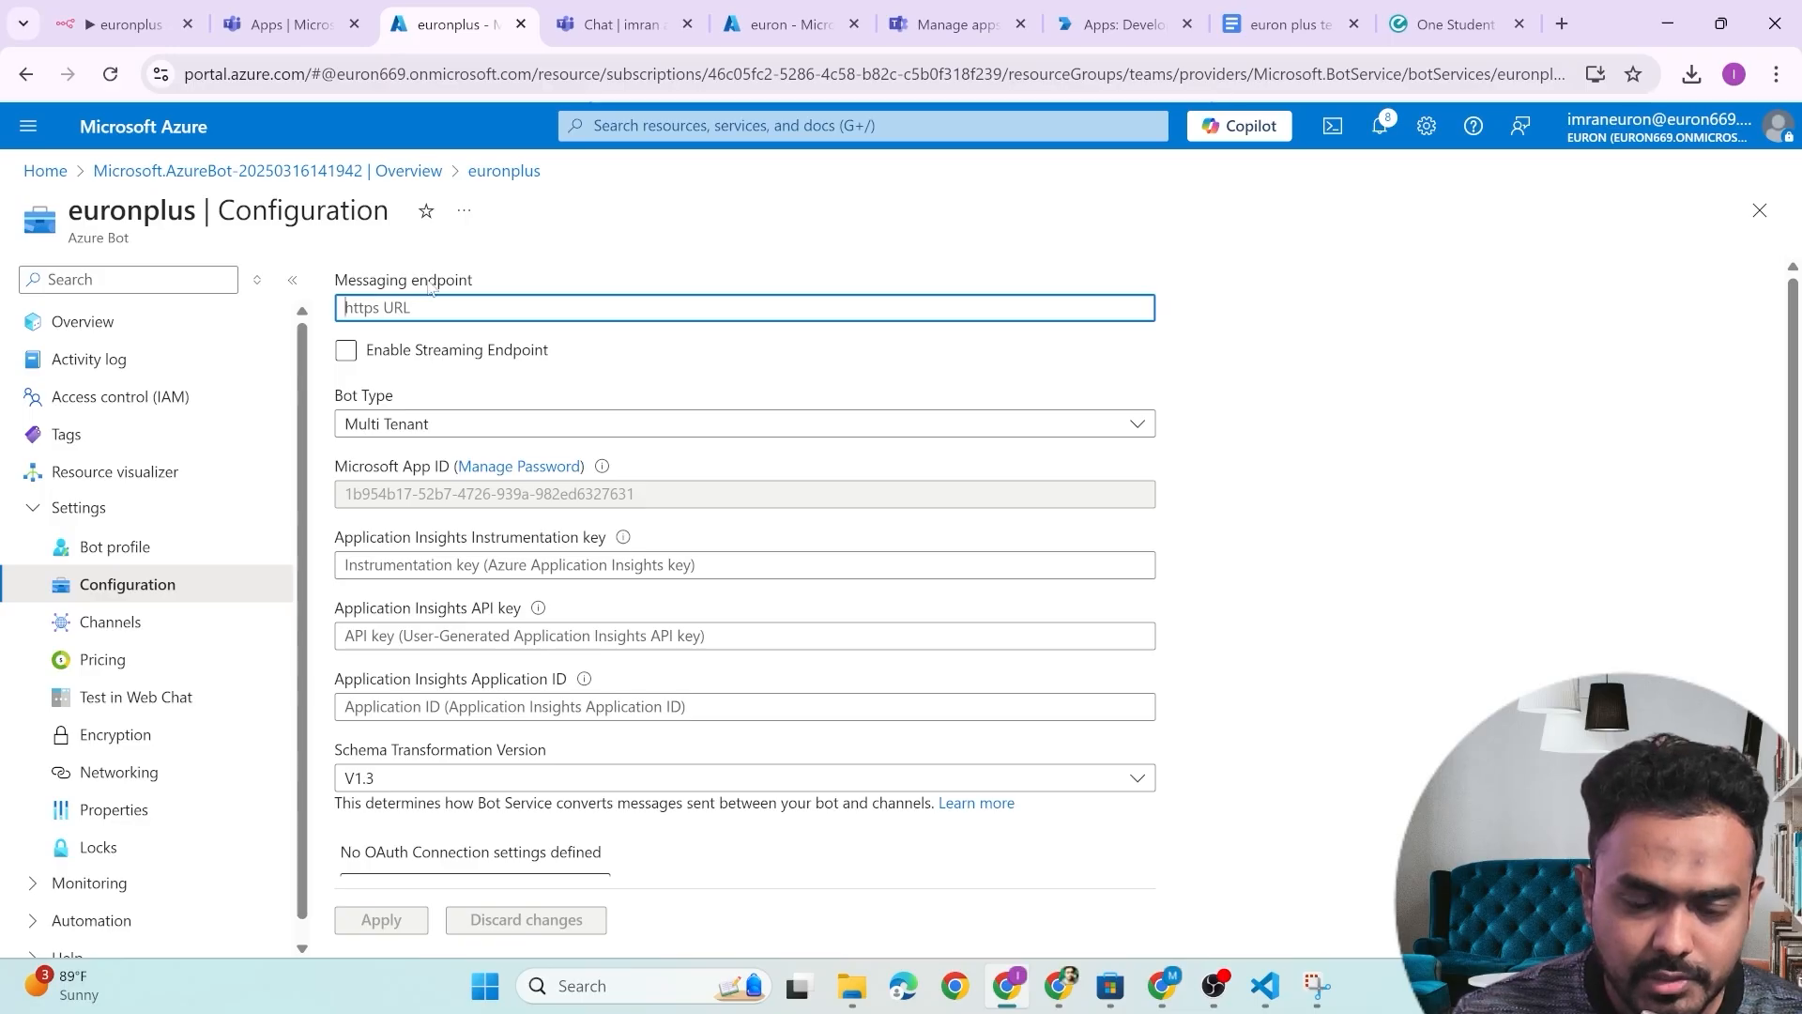
pyautogui.click(127, 24)
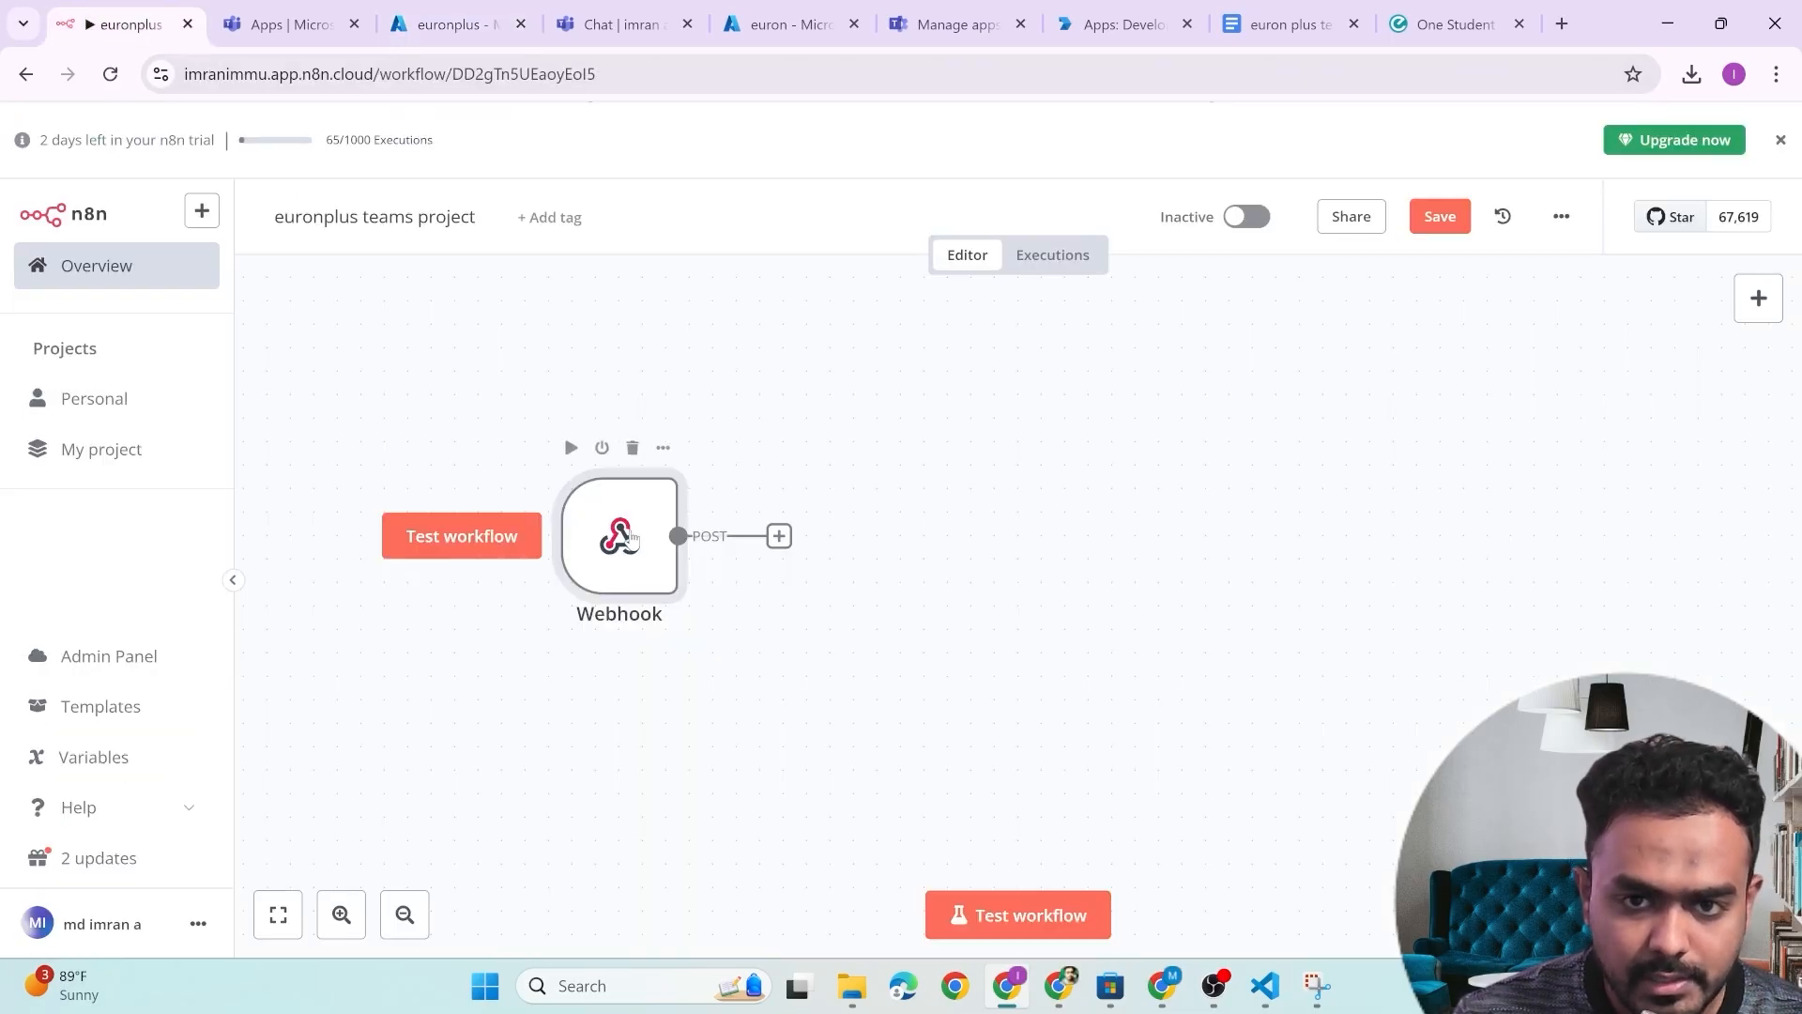
pyautogui.doubleClick(629, 538)
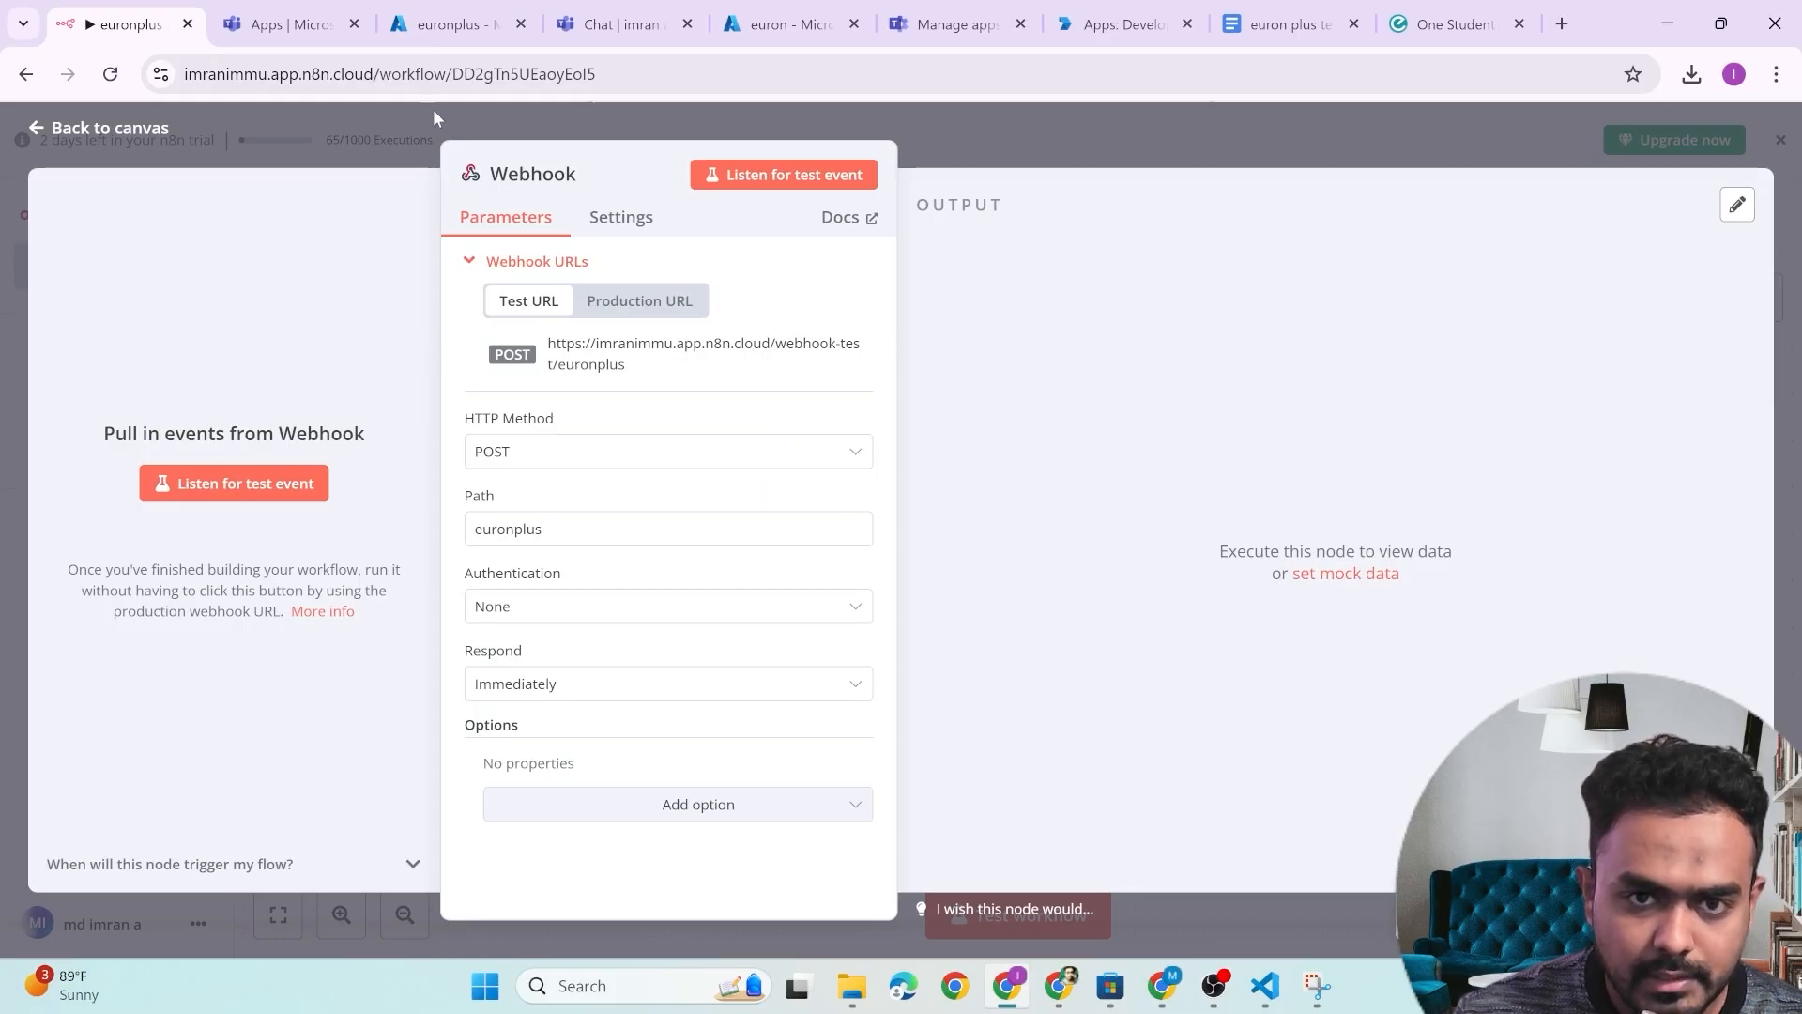
pyautogui.click(443, 28)
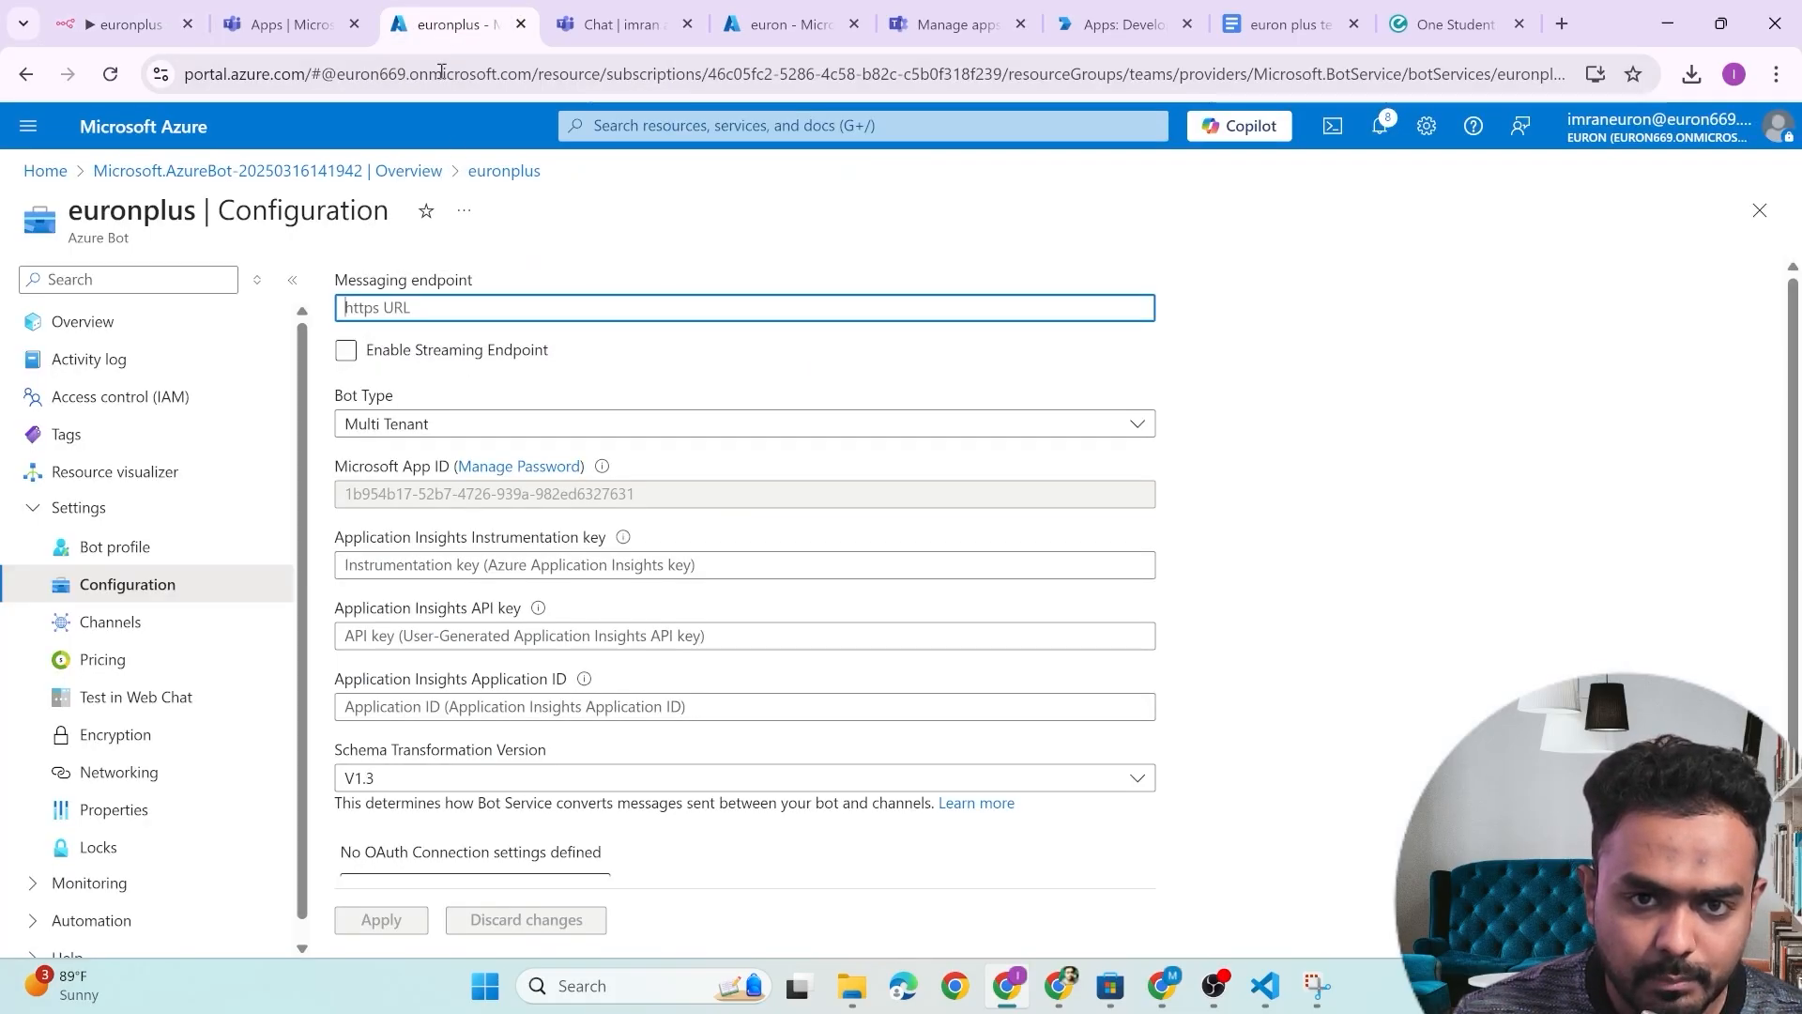
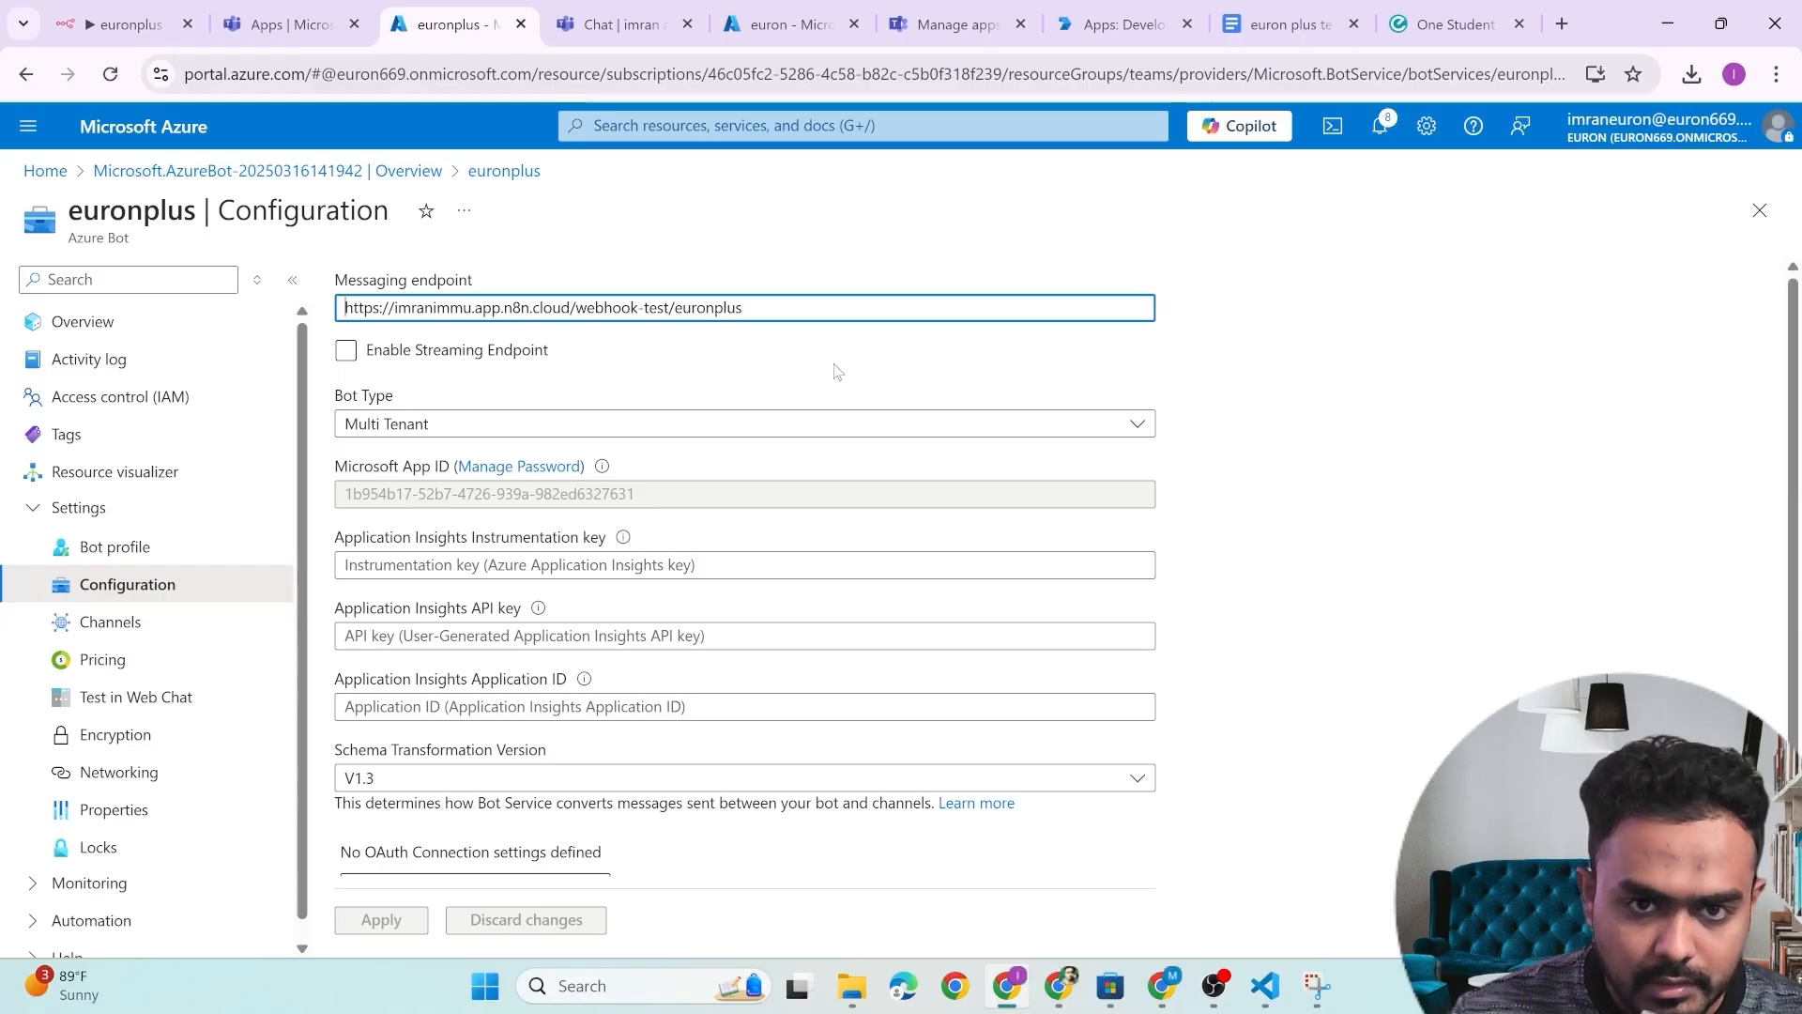
pyautogui.click(360, 357)
pyautogui.click(361, 361)
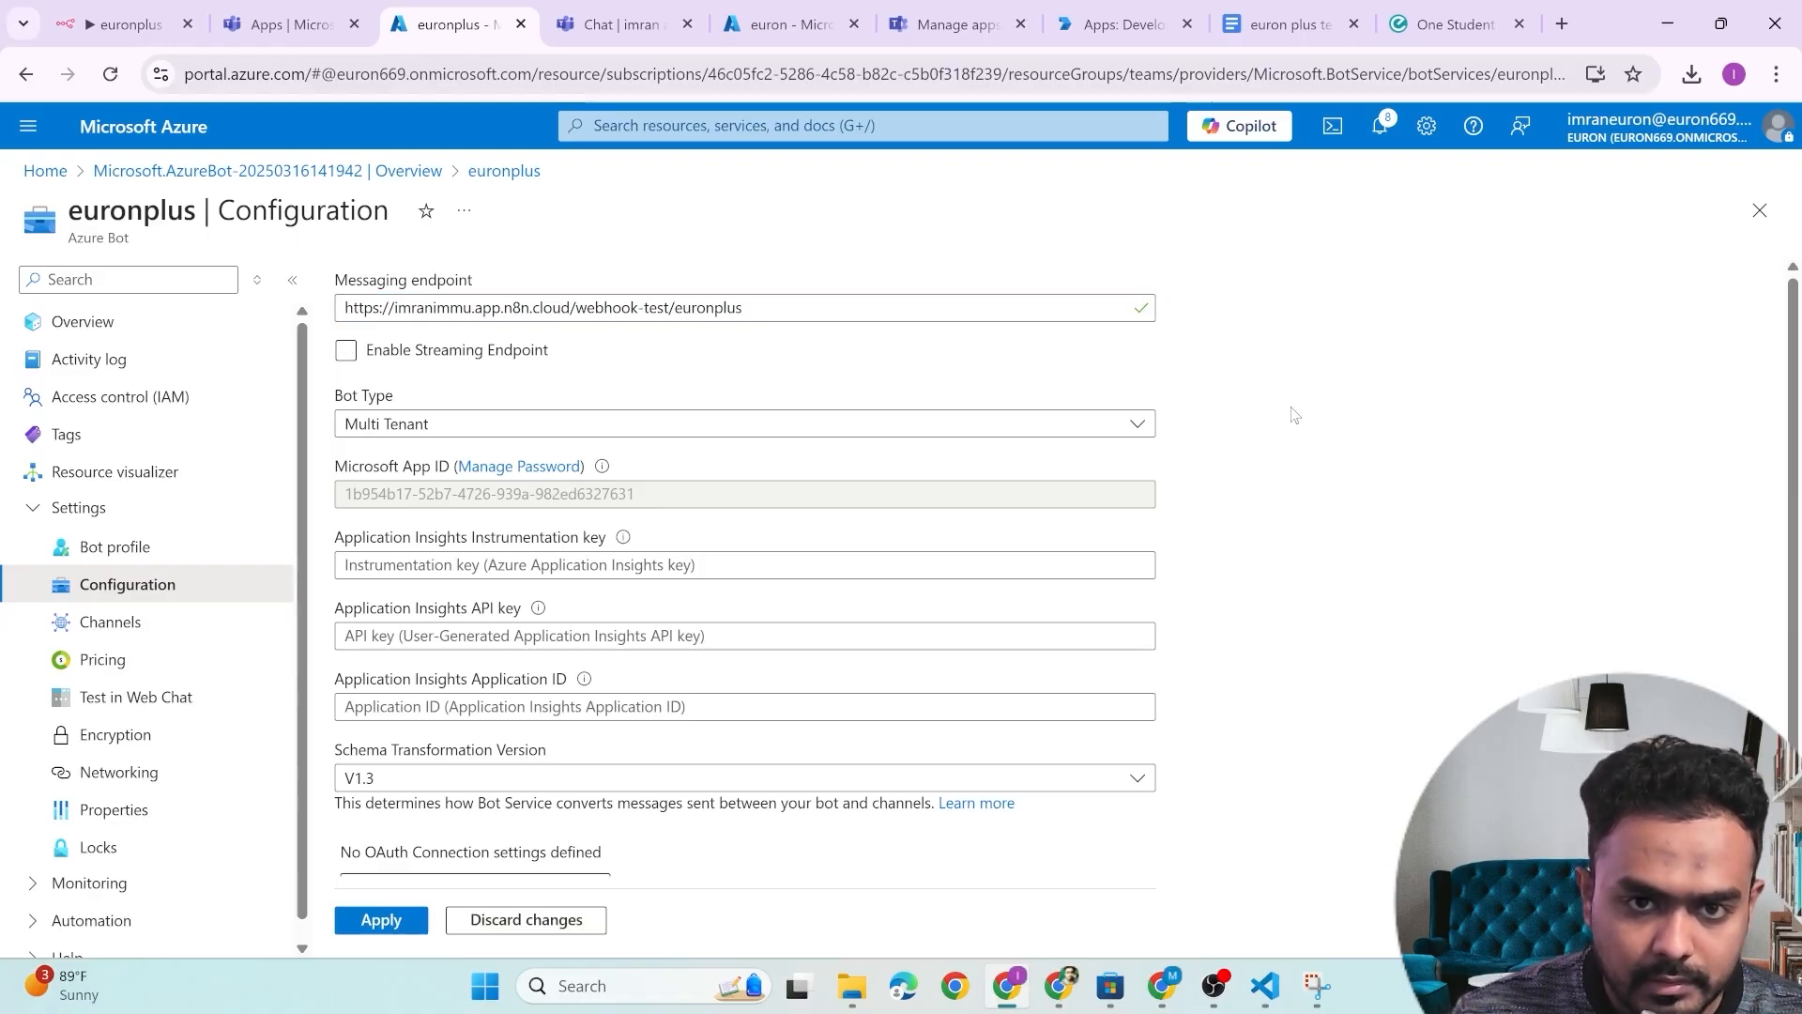
pyautogui.scroll(-1, 438, 519)
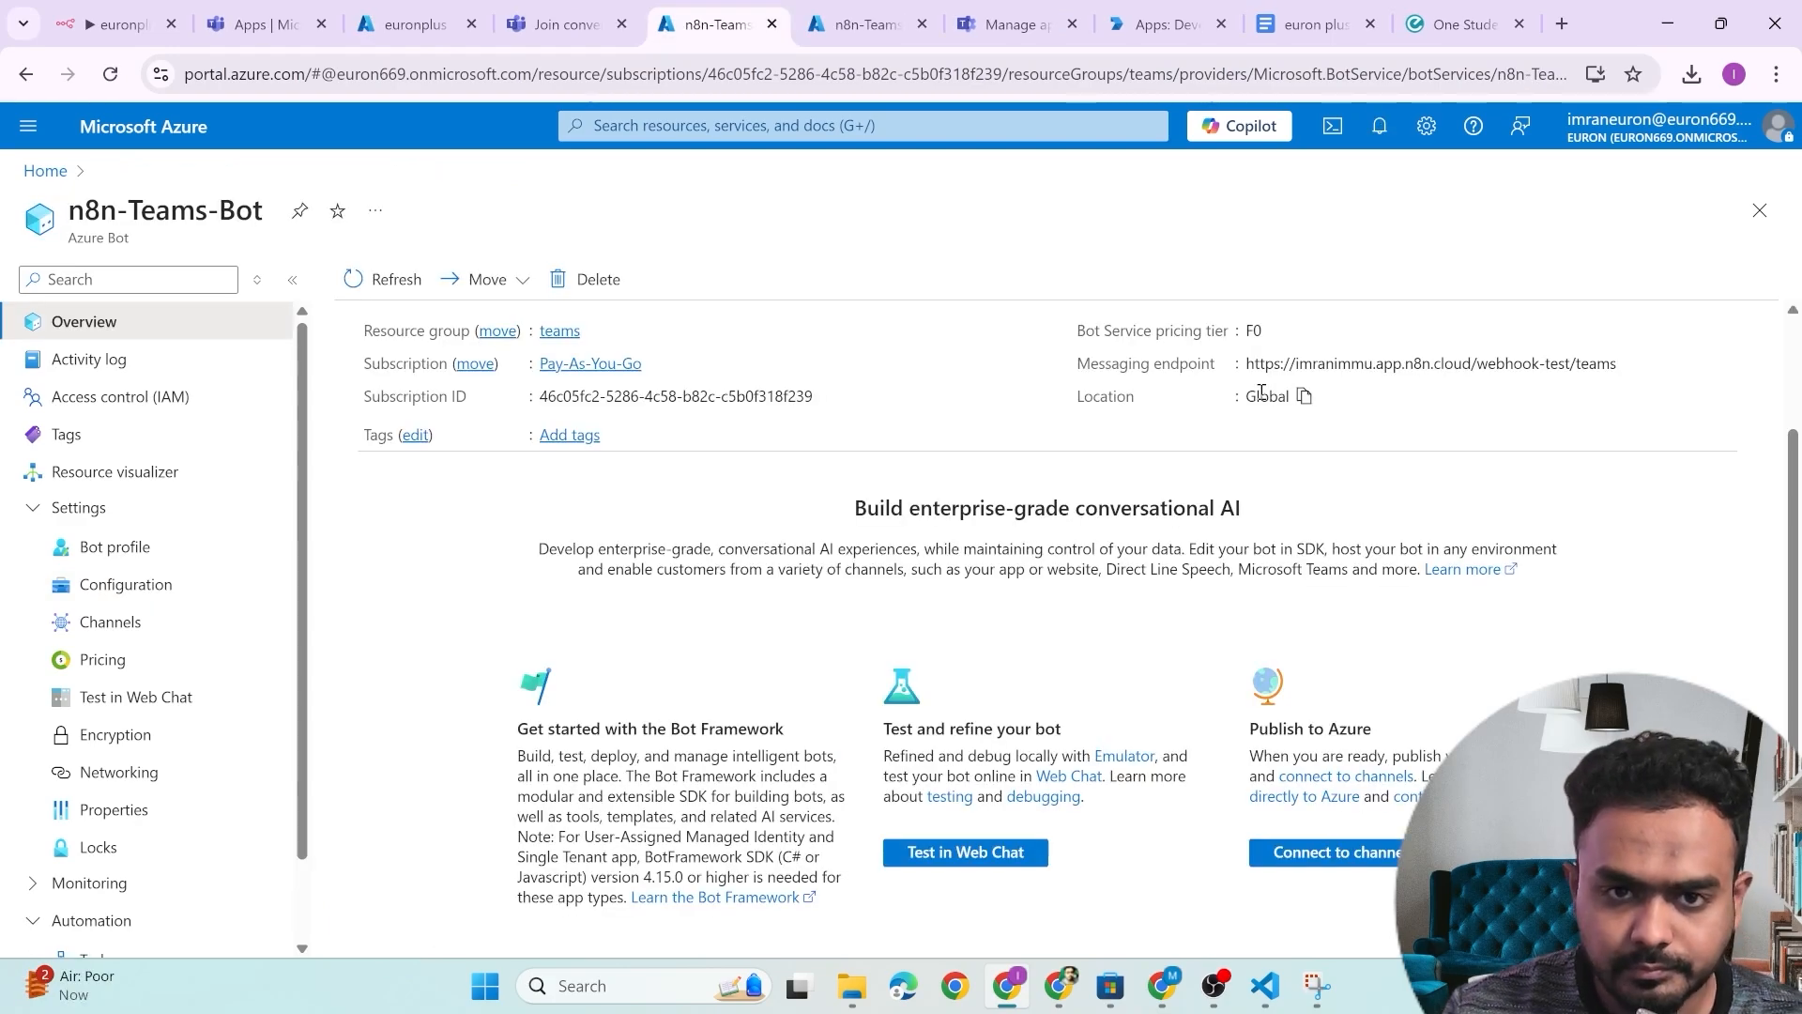
# Check the configuration of n8n-Teams-Bot for reference, and apply Enable Streaming Endpoint to the euronplus bot
pyautogui.click(145, 585)
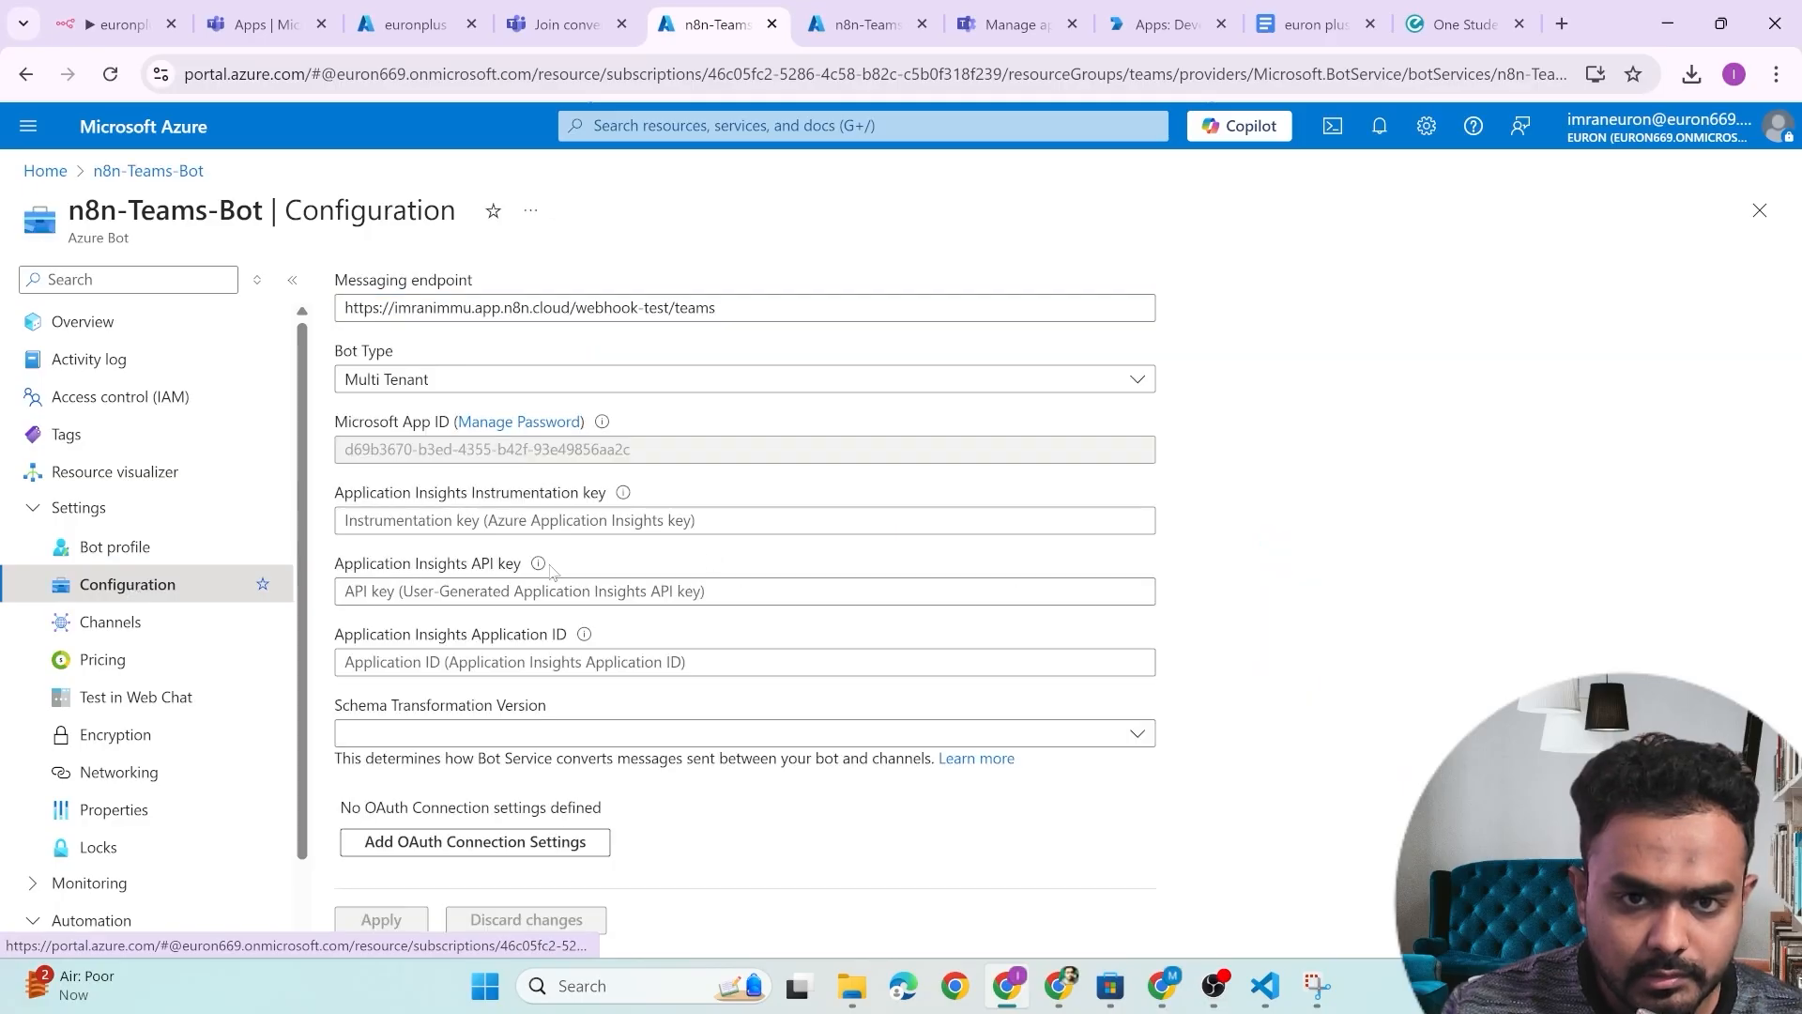
pyautogui.click(408, 25)
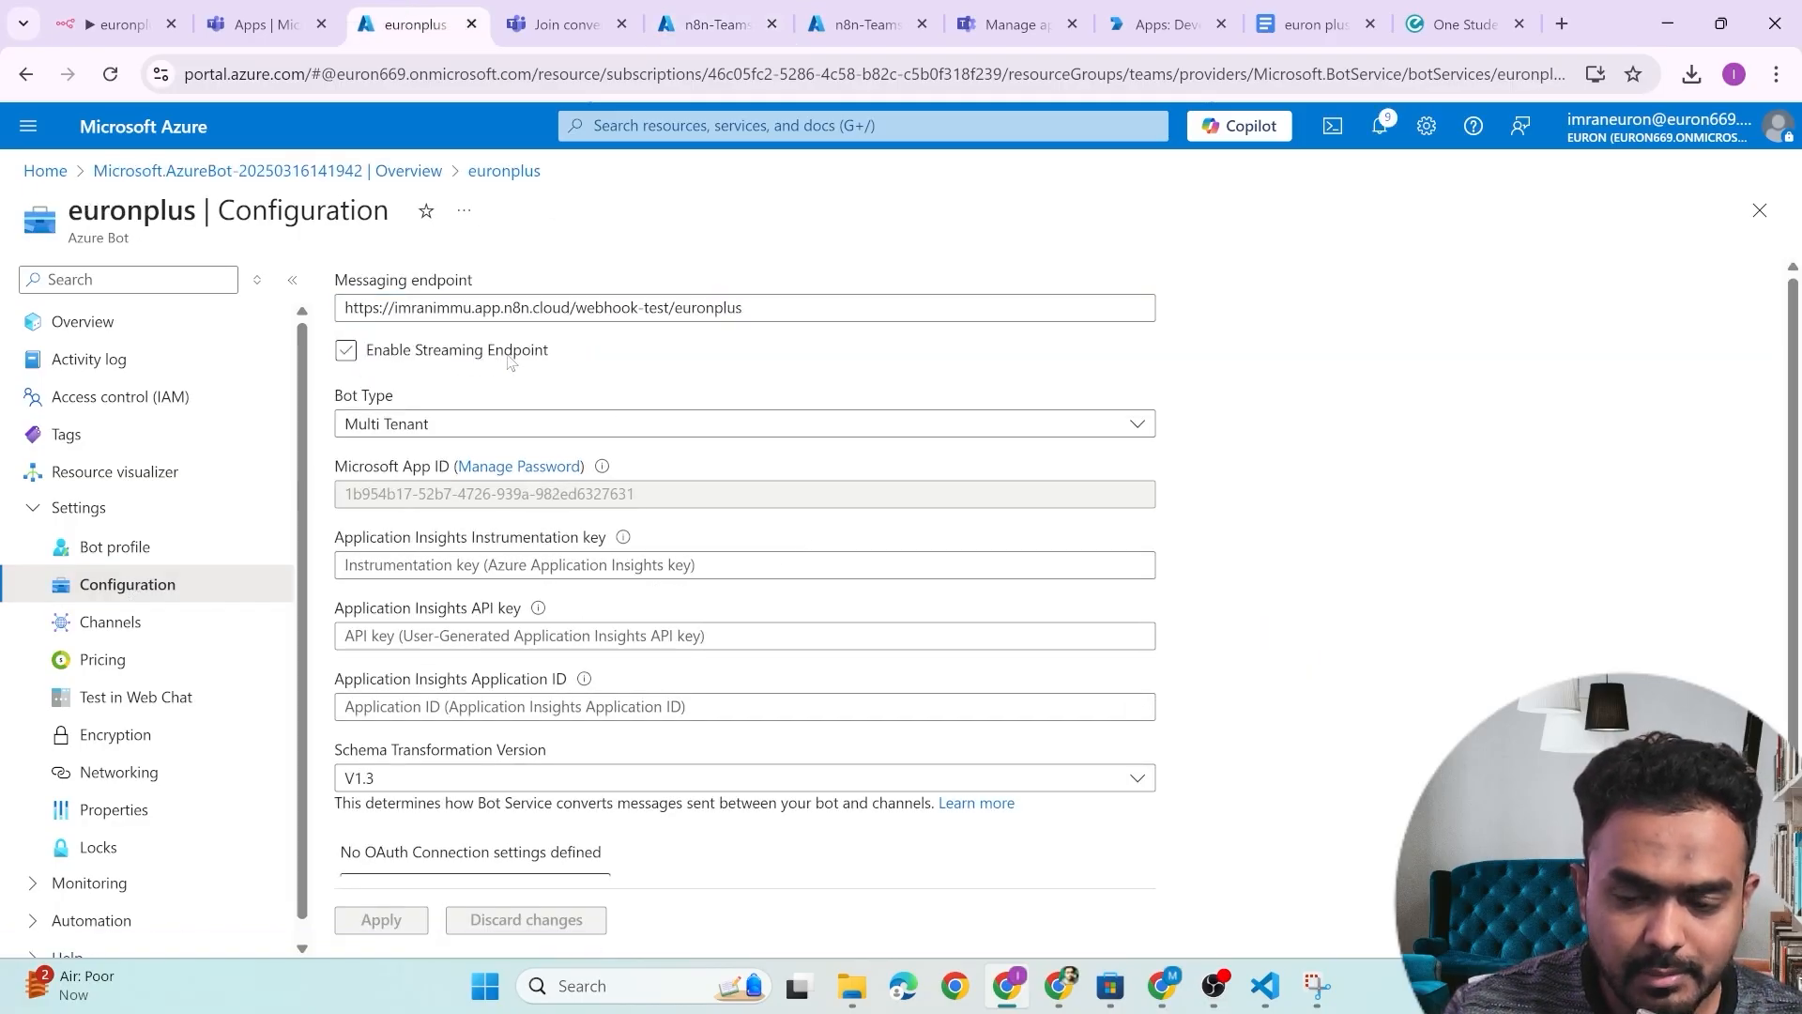
pyautogui.click(346, 355)
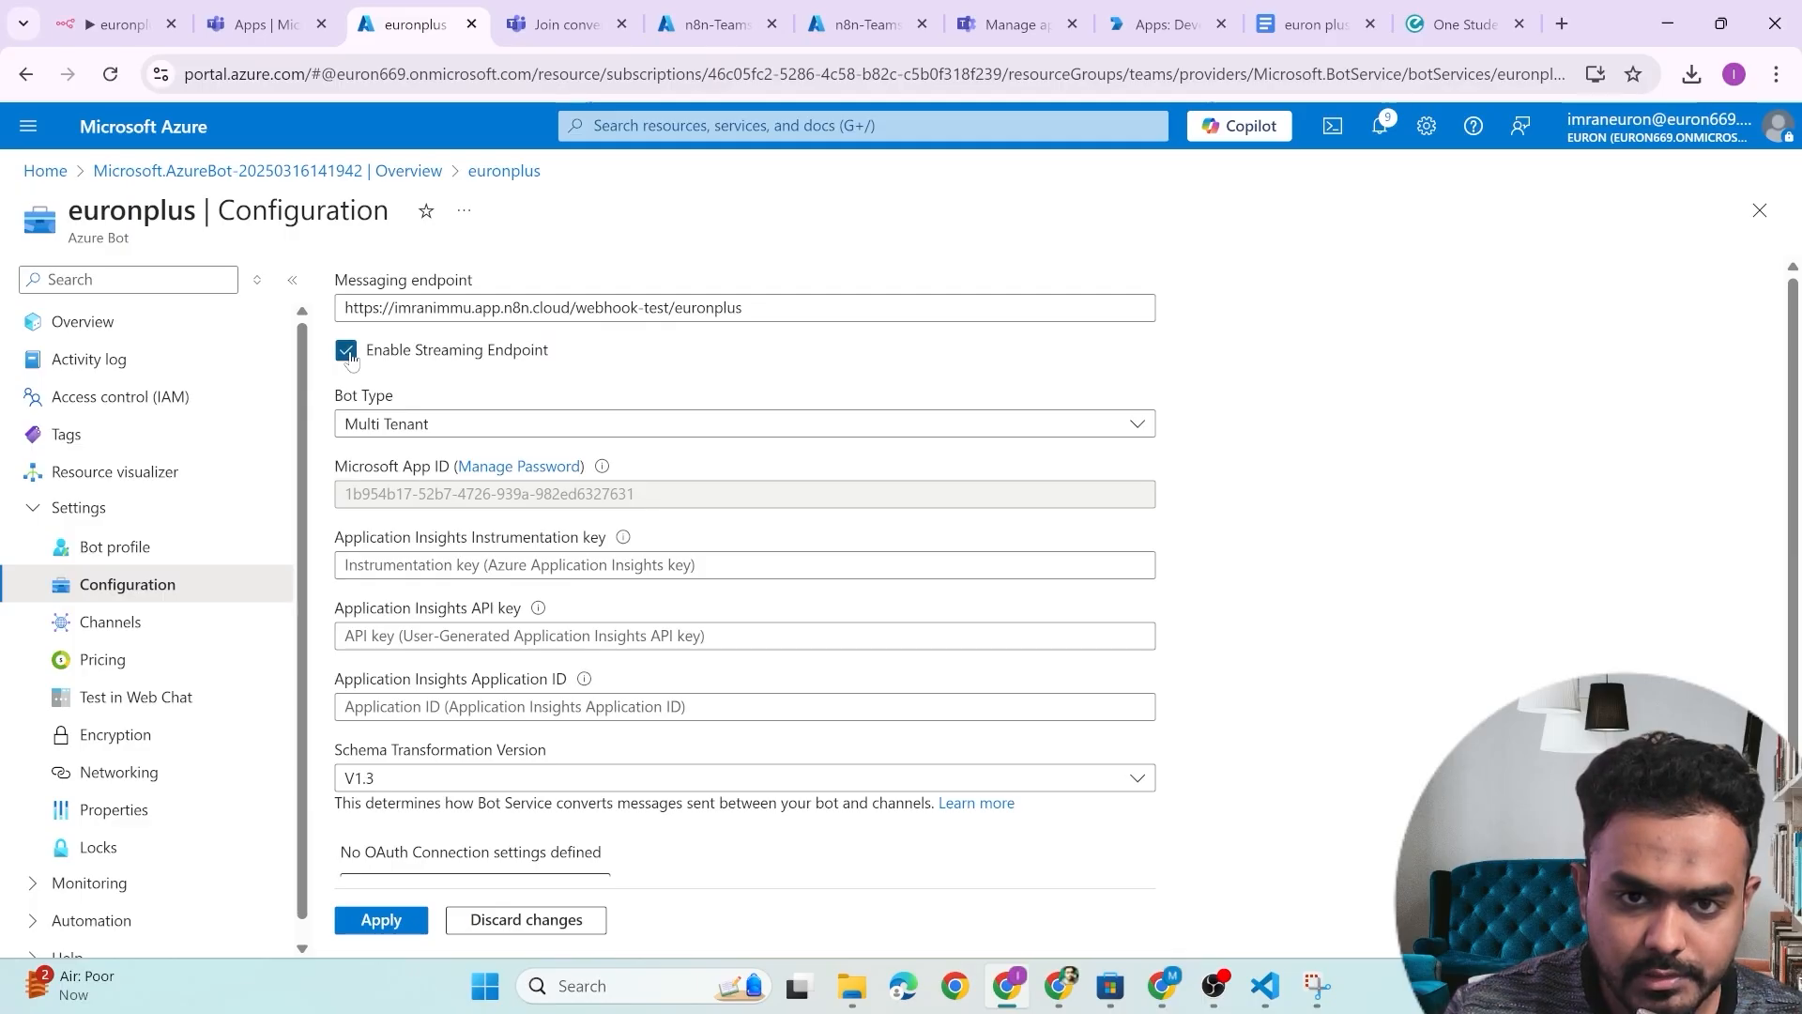
pyautogui.click(390, 917)
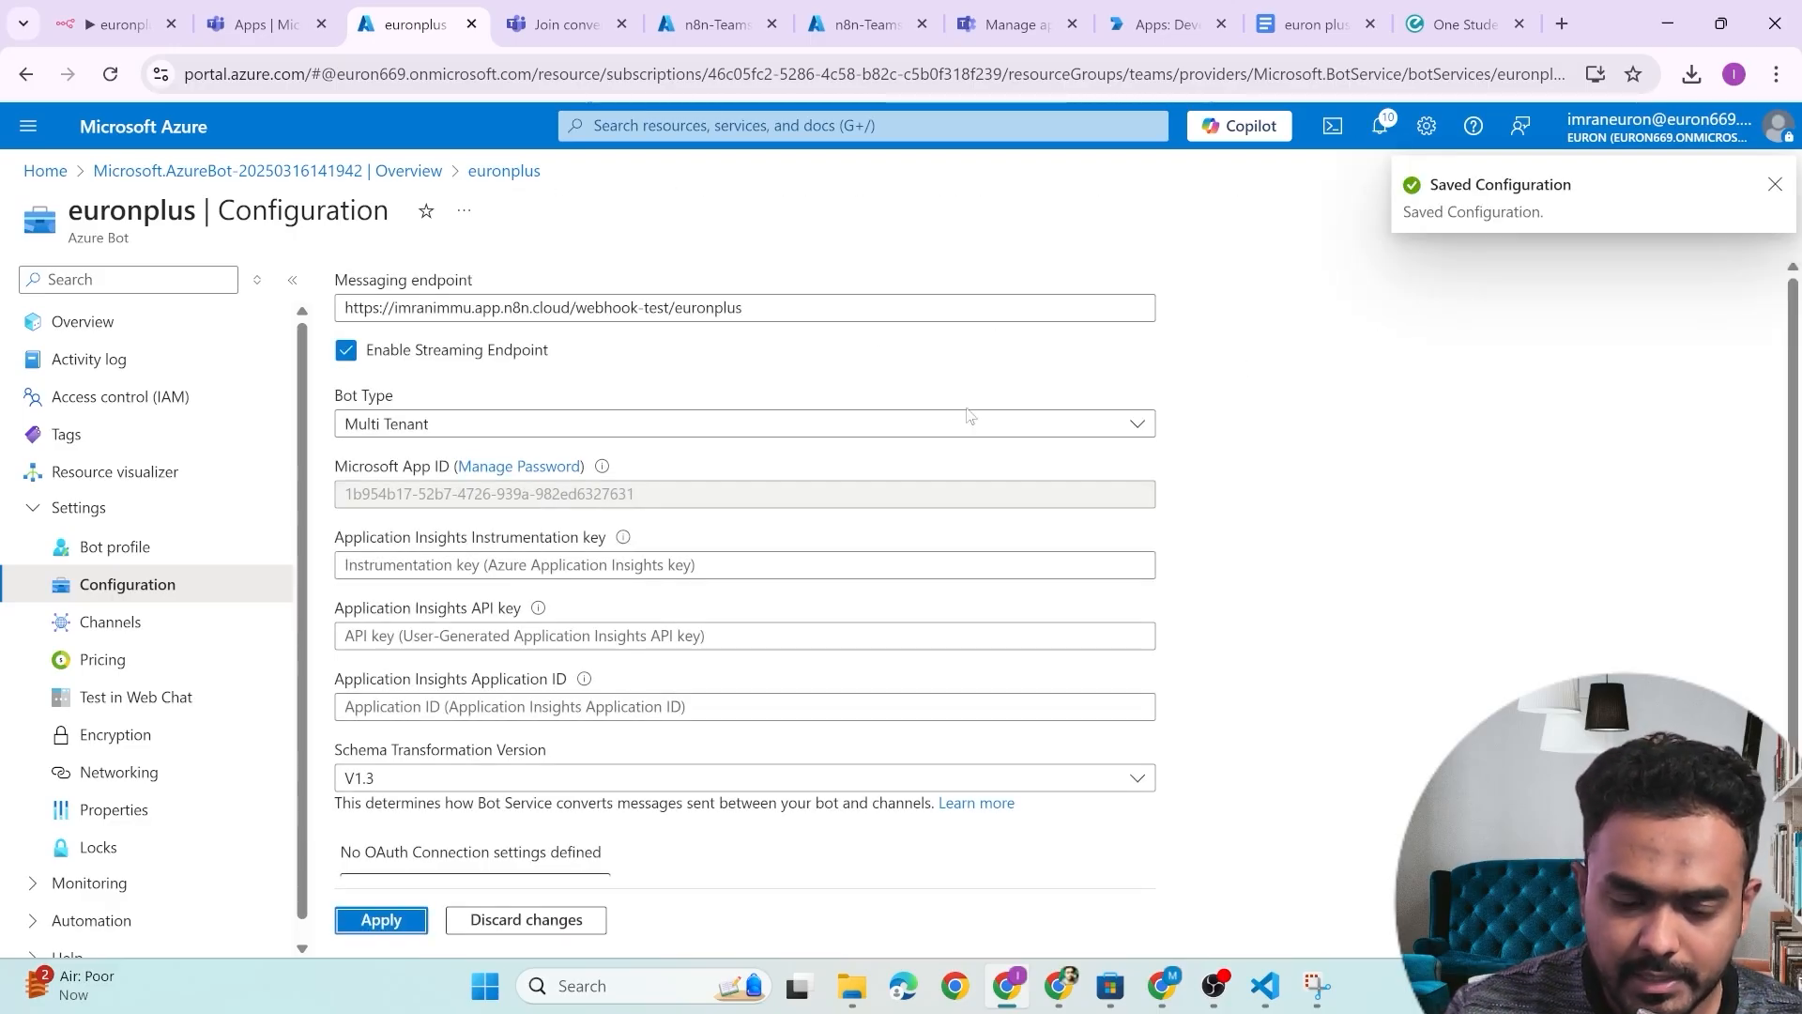
# Review the euronplus bot's Bot profile, Configuration, Channels and Test in Web Chat pages
pyautogui.click(126, 554)
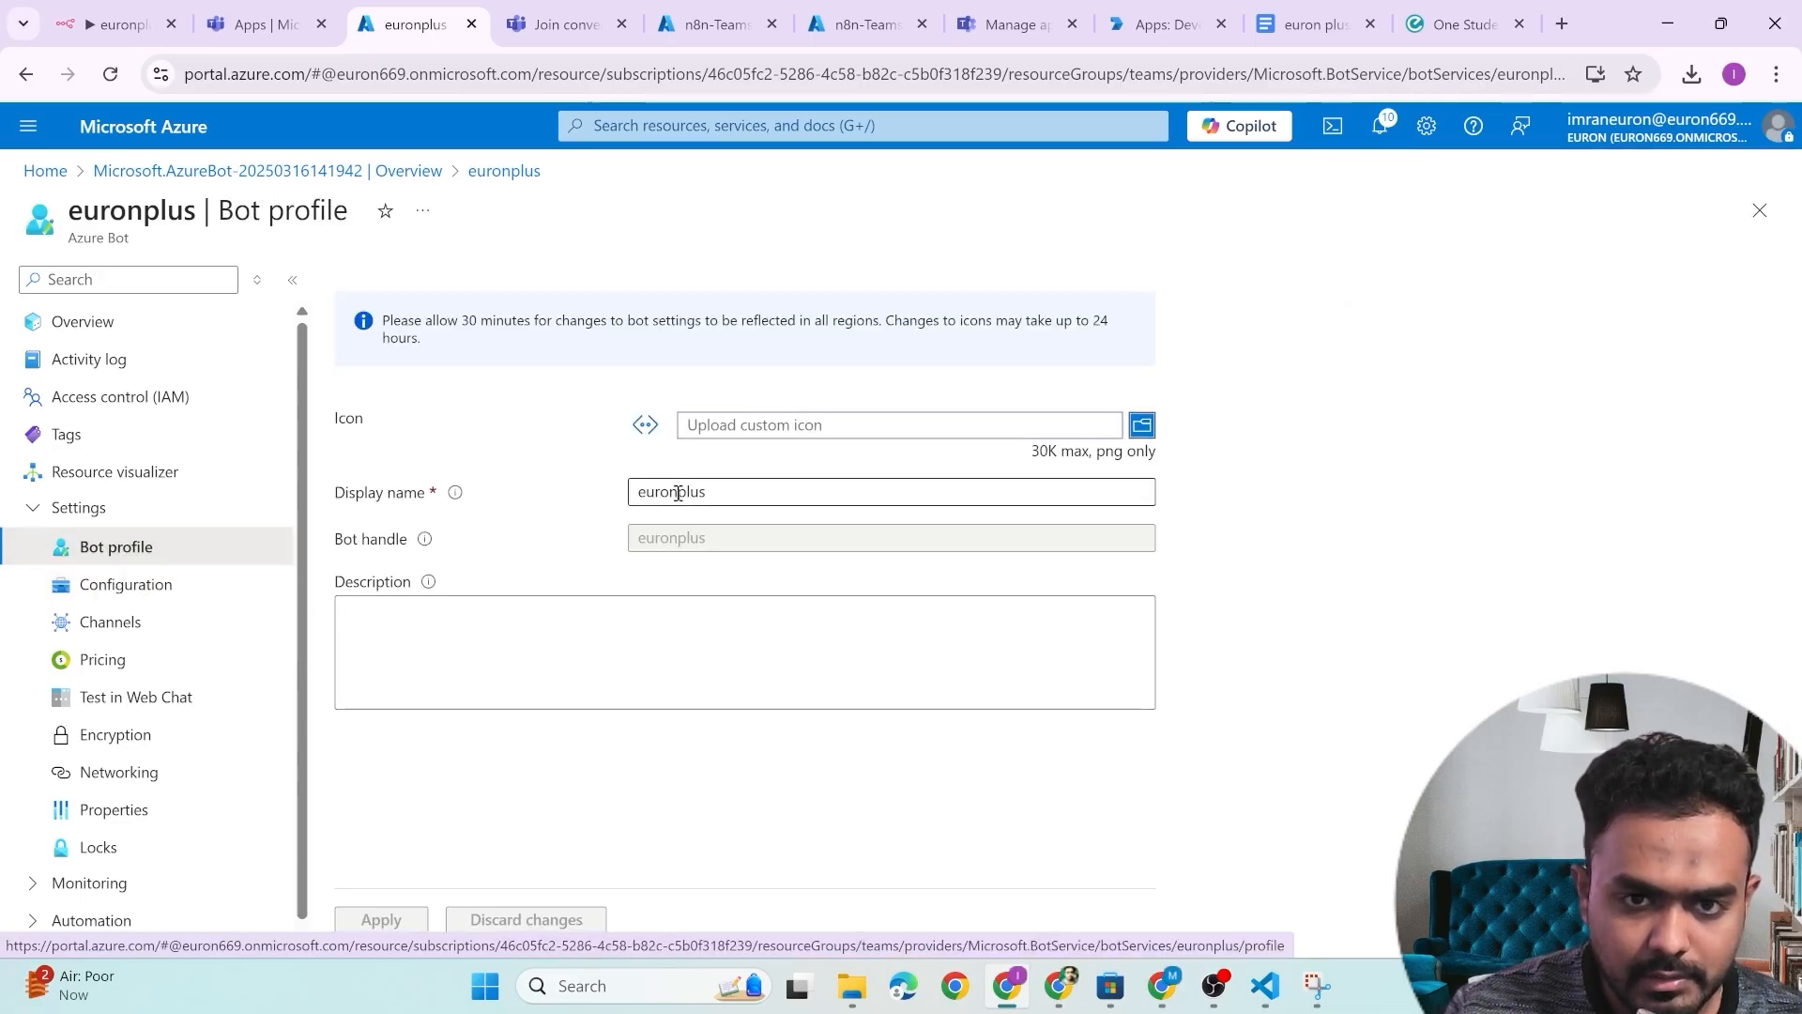
pyautogui.click(127, 593)
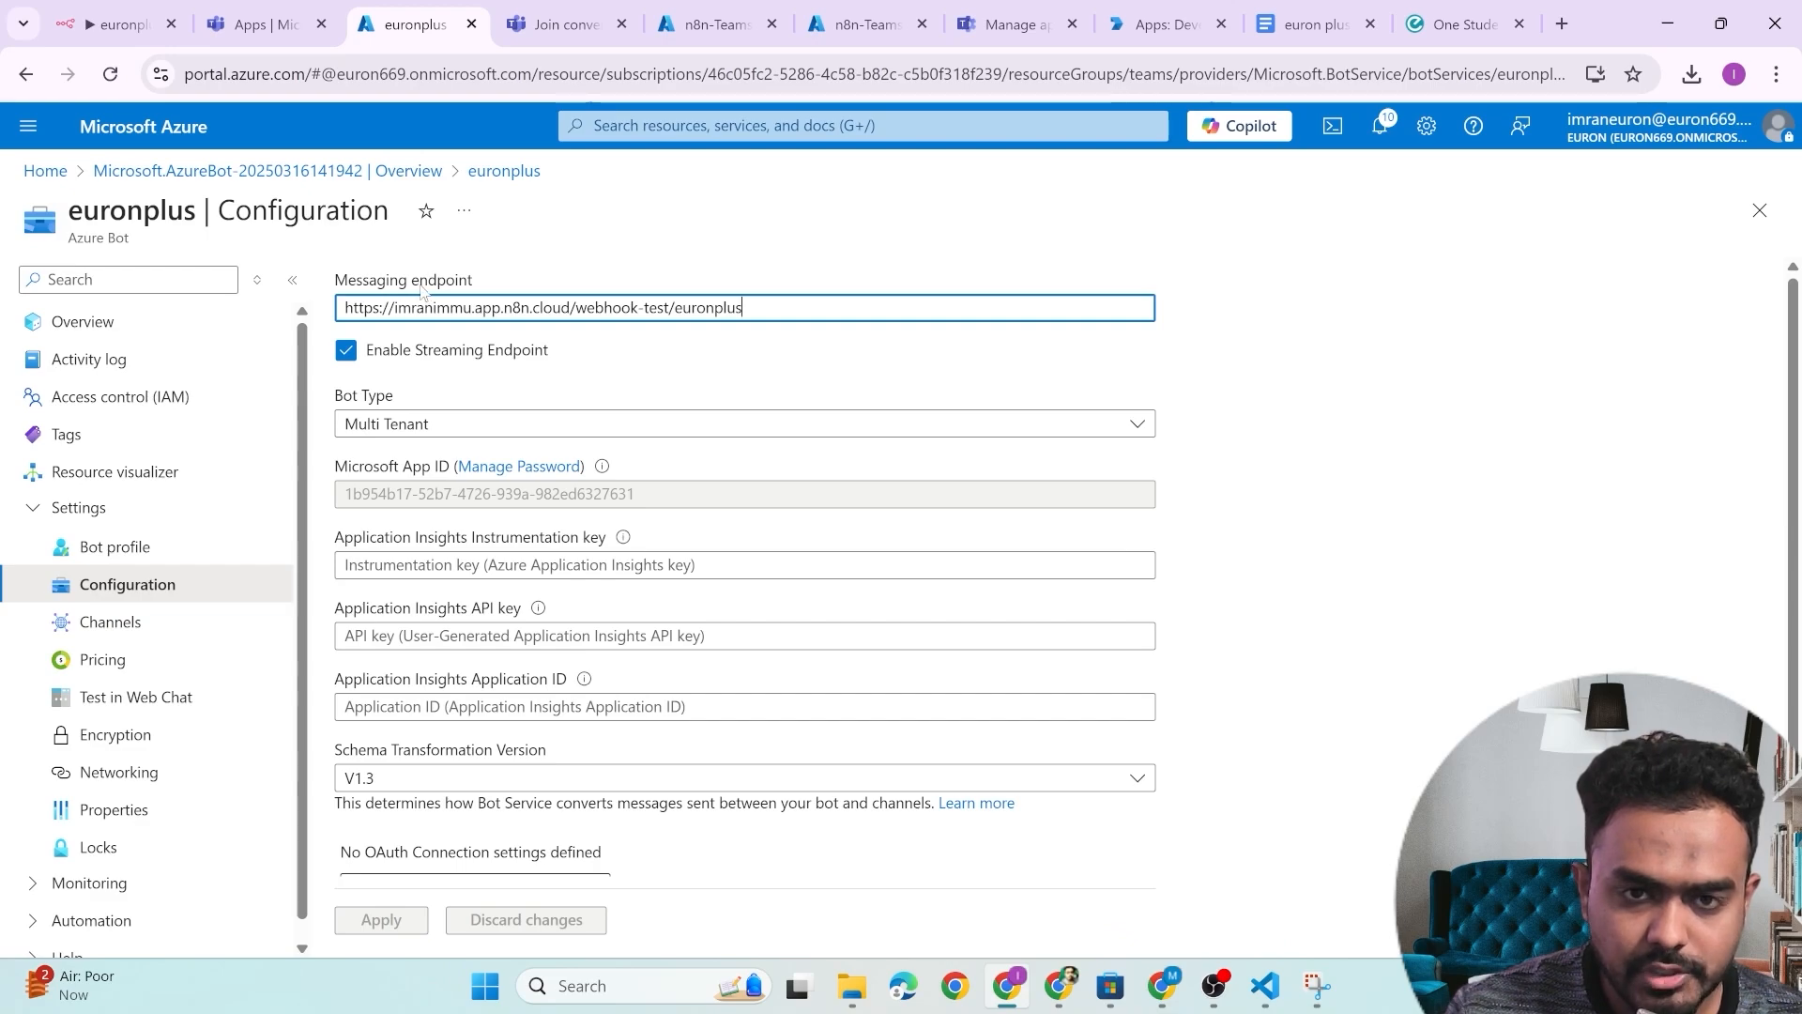
pyautogui.click(111, 634)
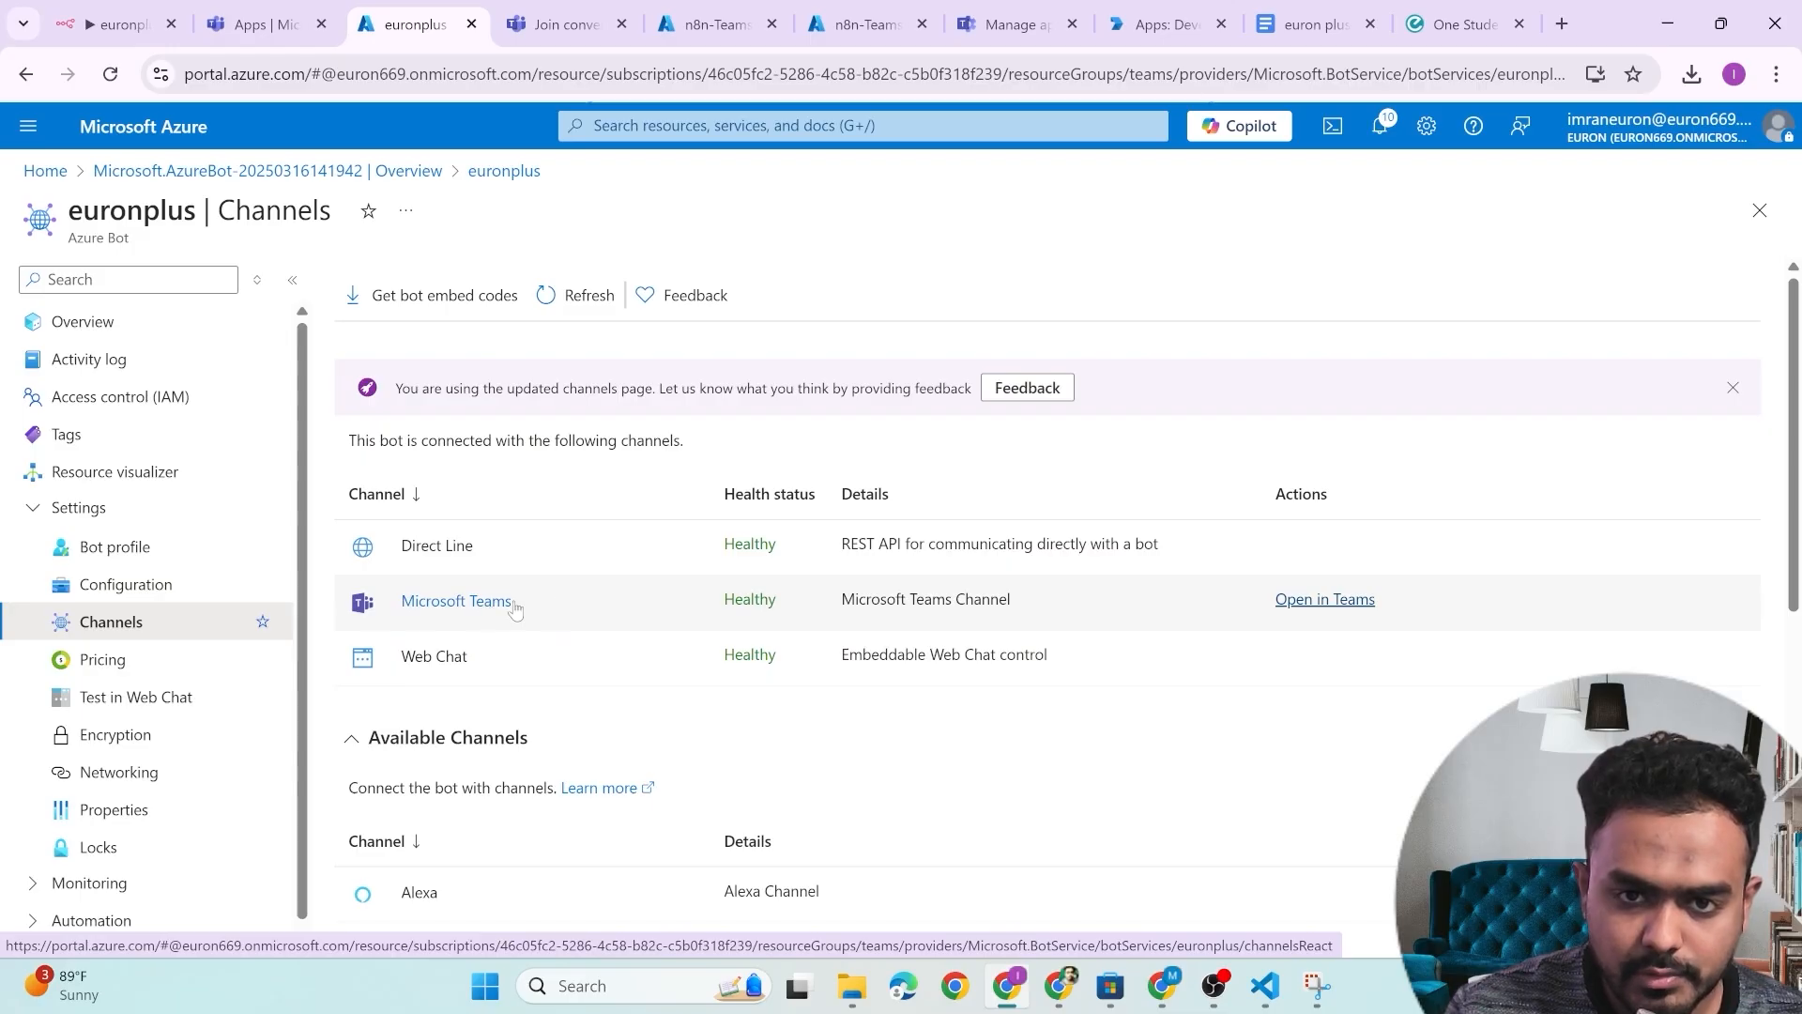
pyautogui.click(122, 696)
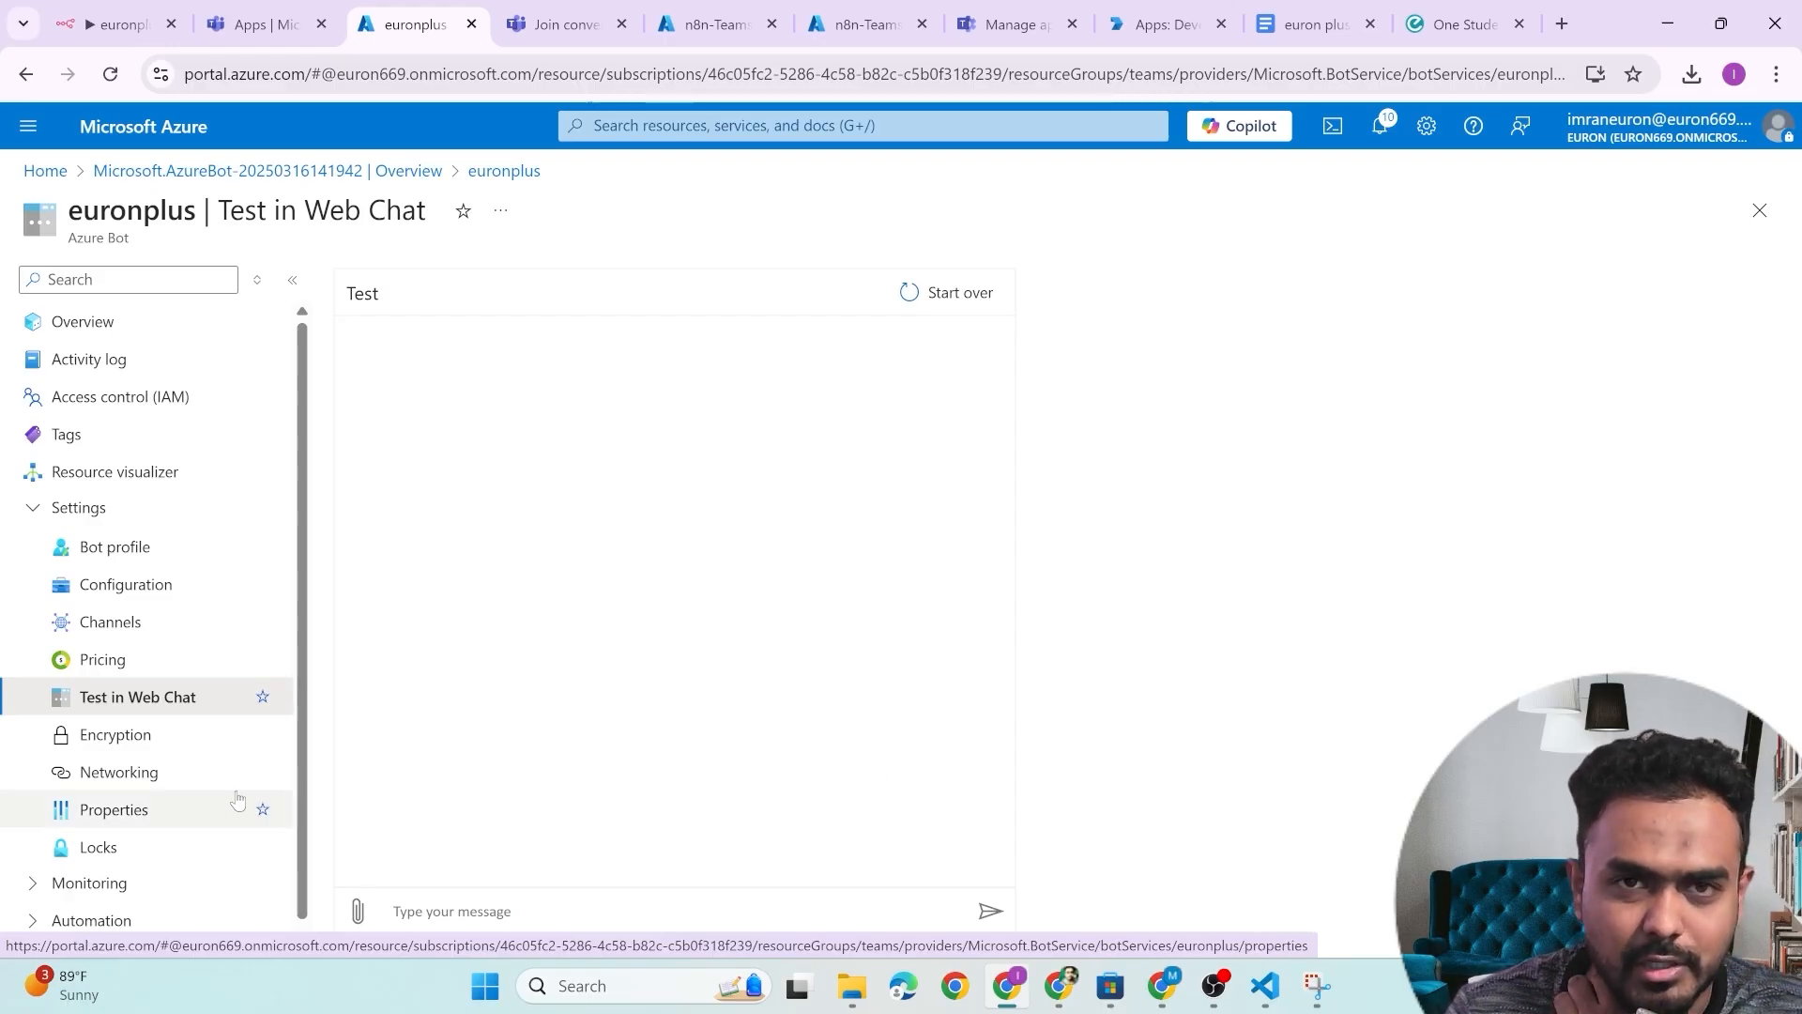
pyautogui.click(150, 622)
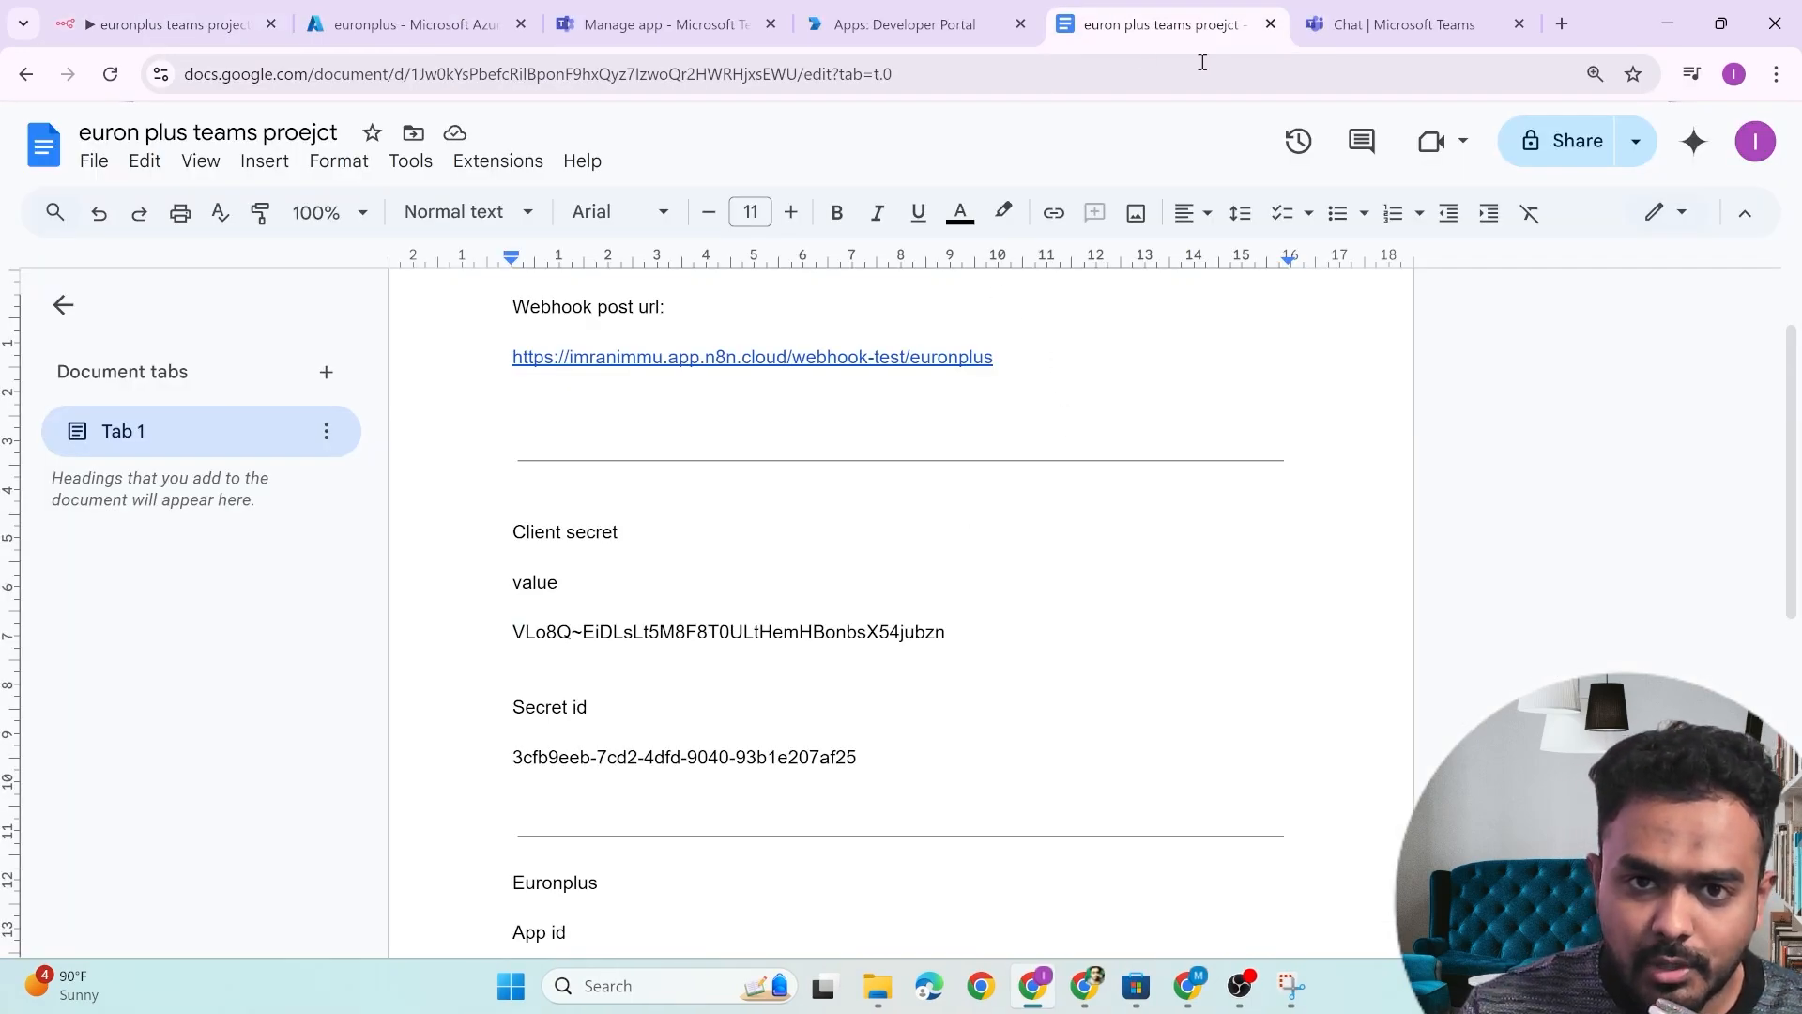
# Switch to the n8n euronplus teams project and make its Webhook node listen for a test event
pyautogui.click(177, 6)
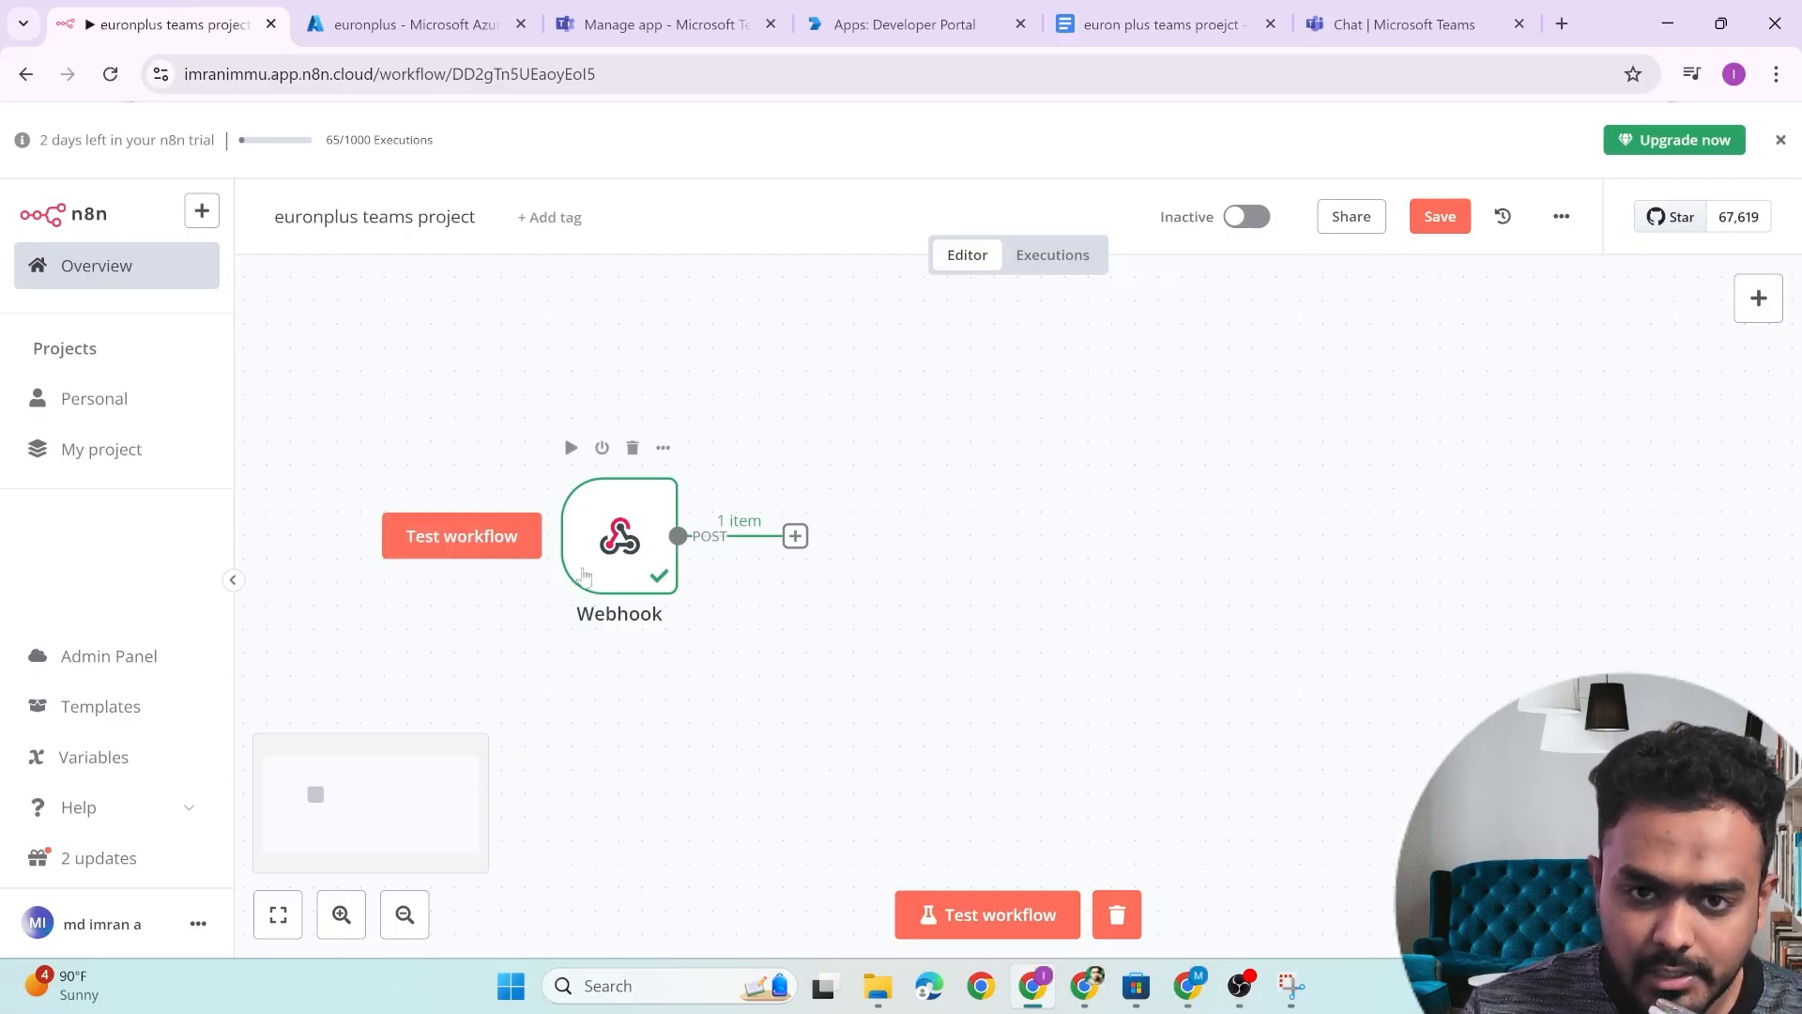
pyautogui.moveTo(617, 542); pyautogui.dragTo(571, 541)
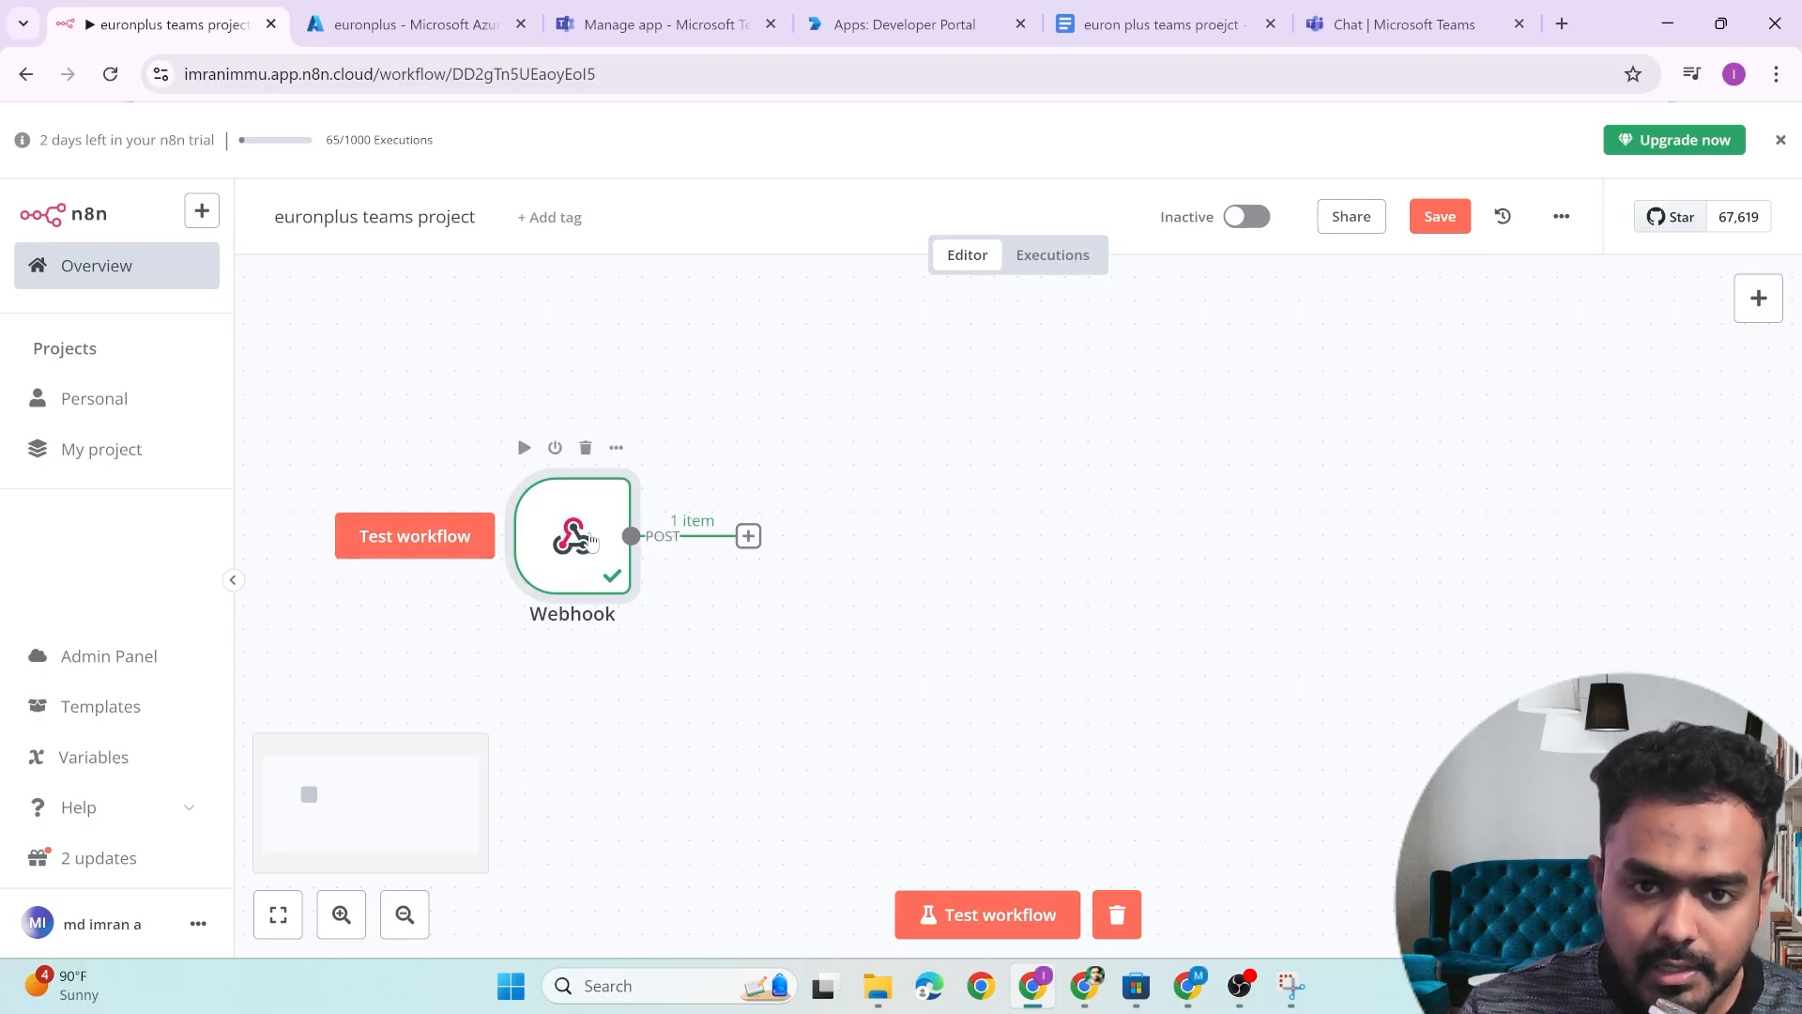
pyautogui.doubleClick(571, 528)
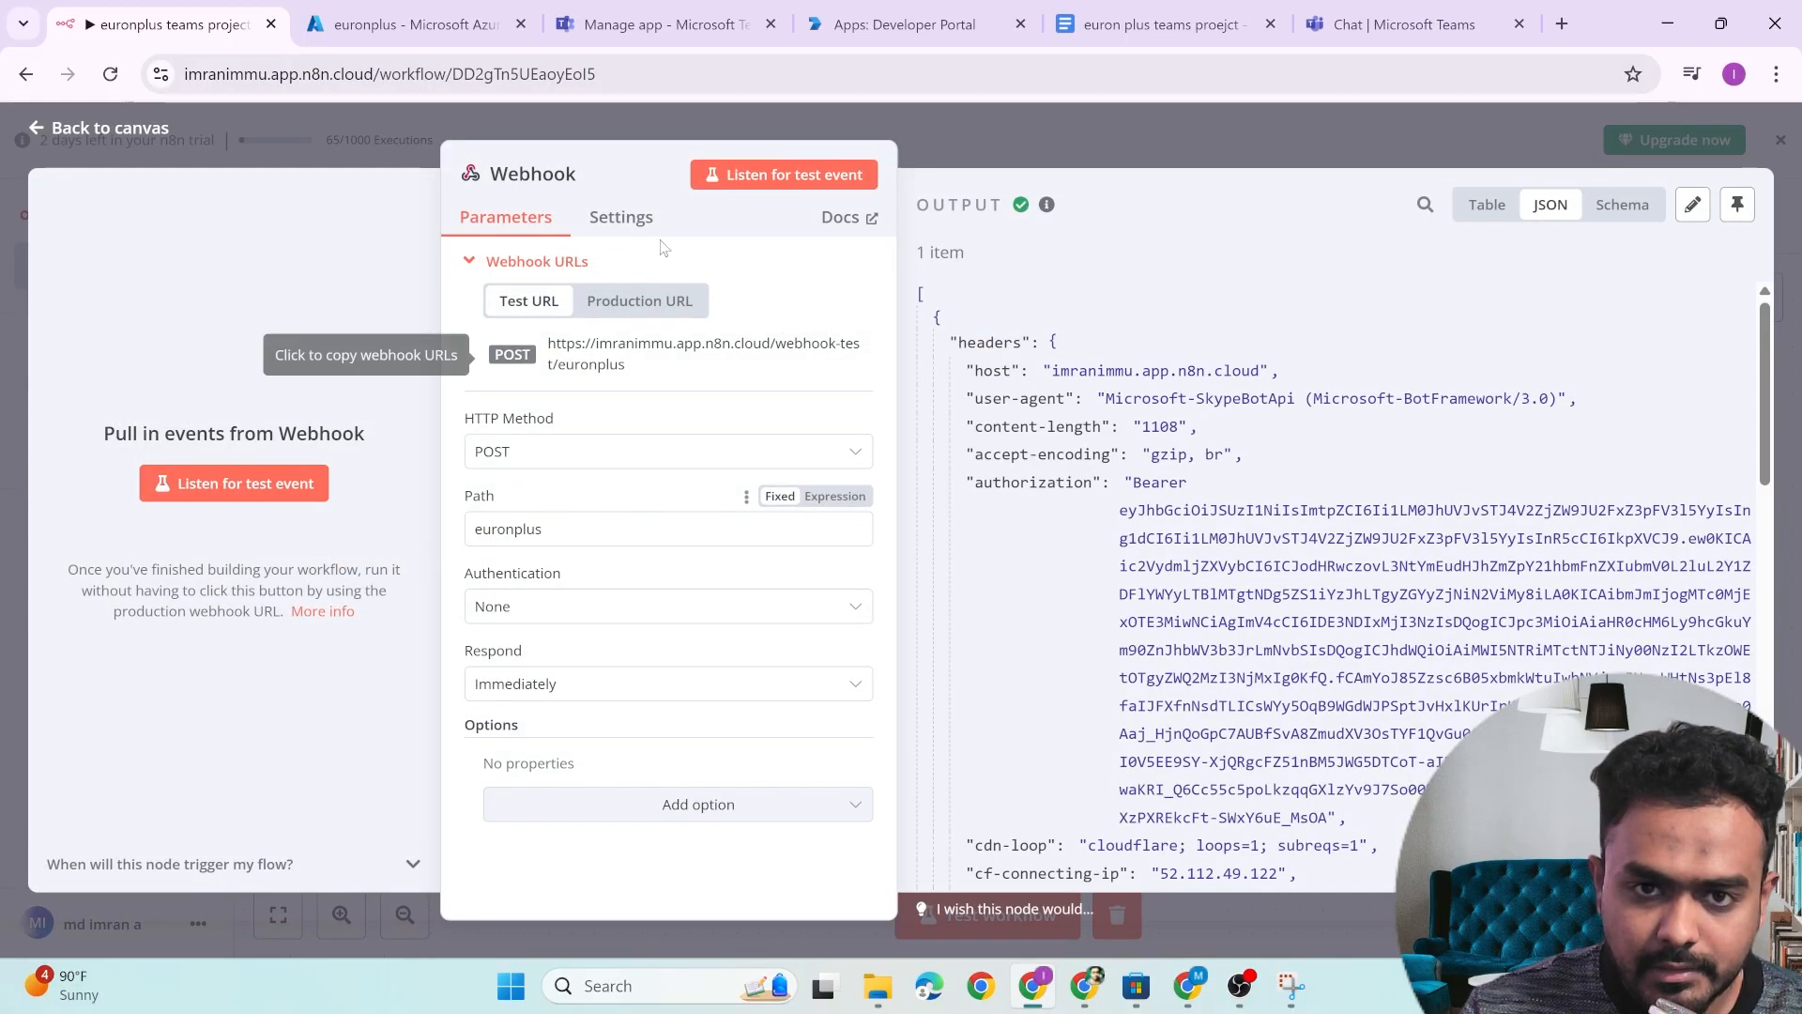
pyautogui.click(770, 178)
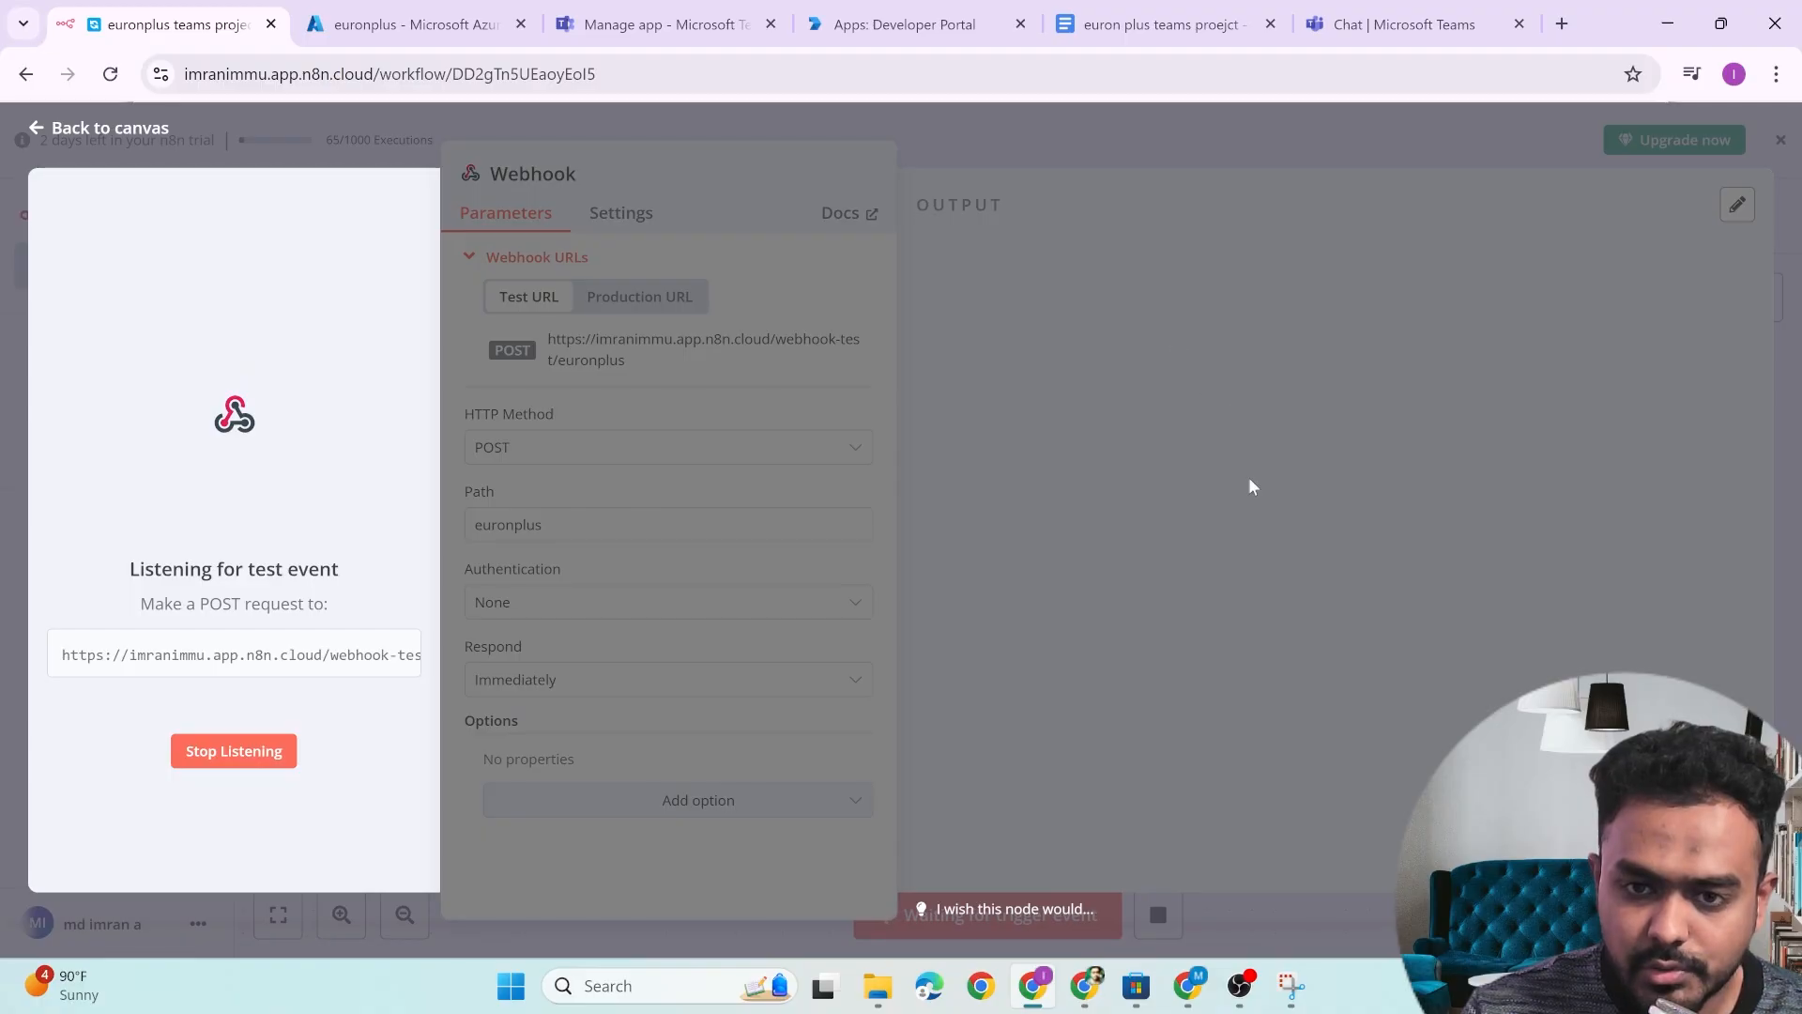
# Send "what is machine learning" to the euronplus bot in Microsoft Teams and check the Webhook node's output in n8n
pyautogui.click(1383, 37)
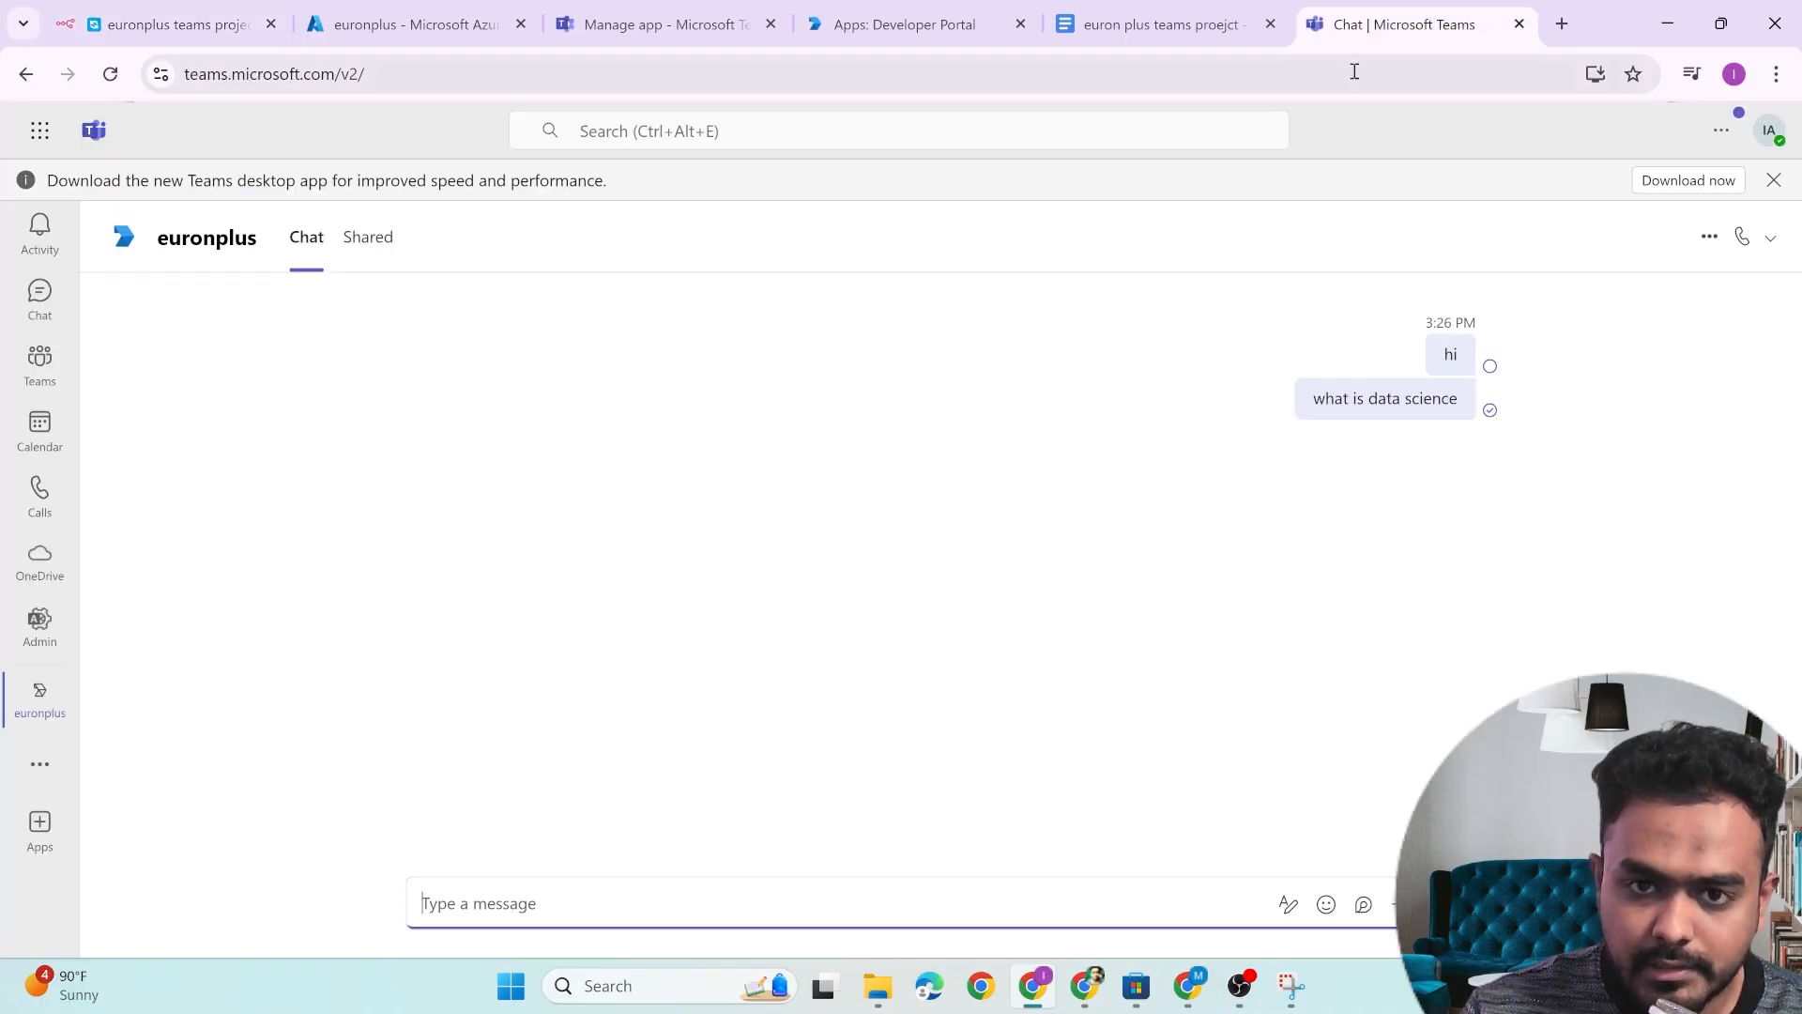
pyautogui.click(527, 892)
pyautogui.write('what is machine learning')
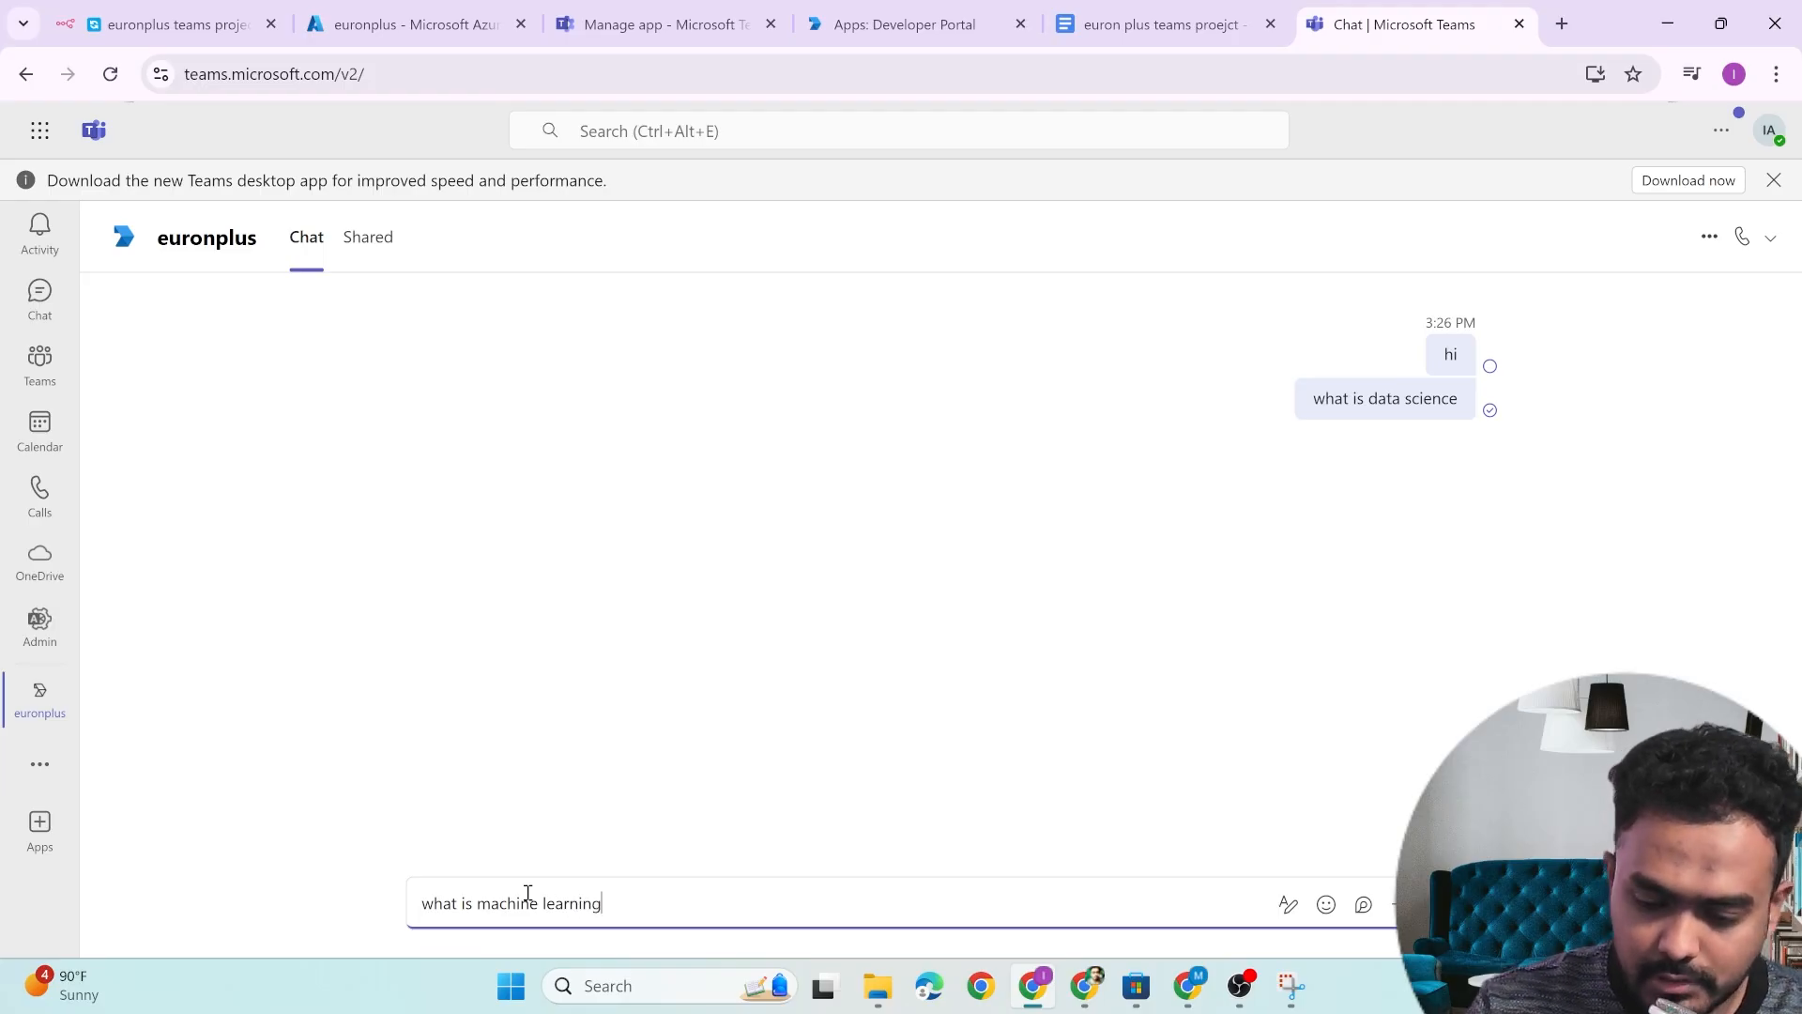
pyautogui.press('Return')
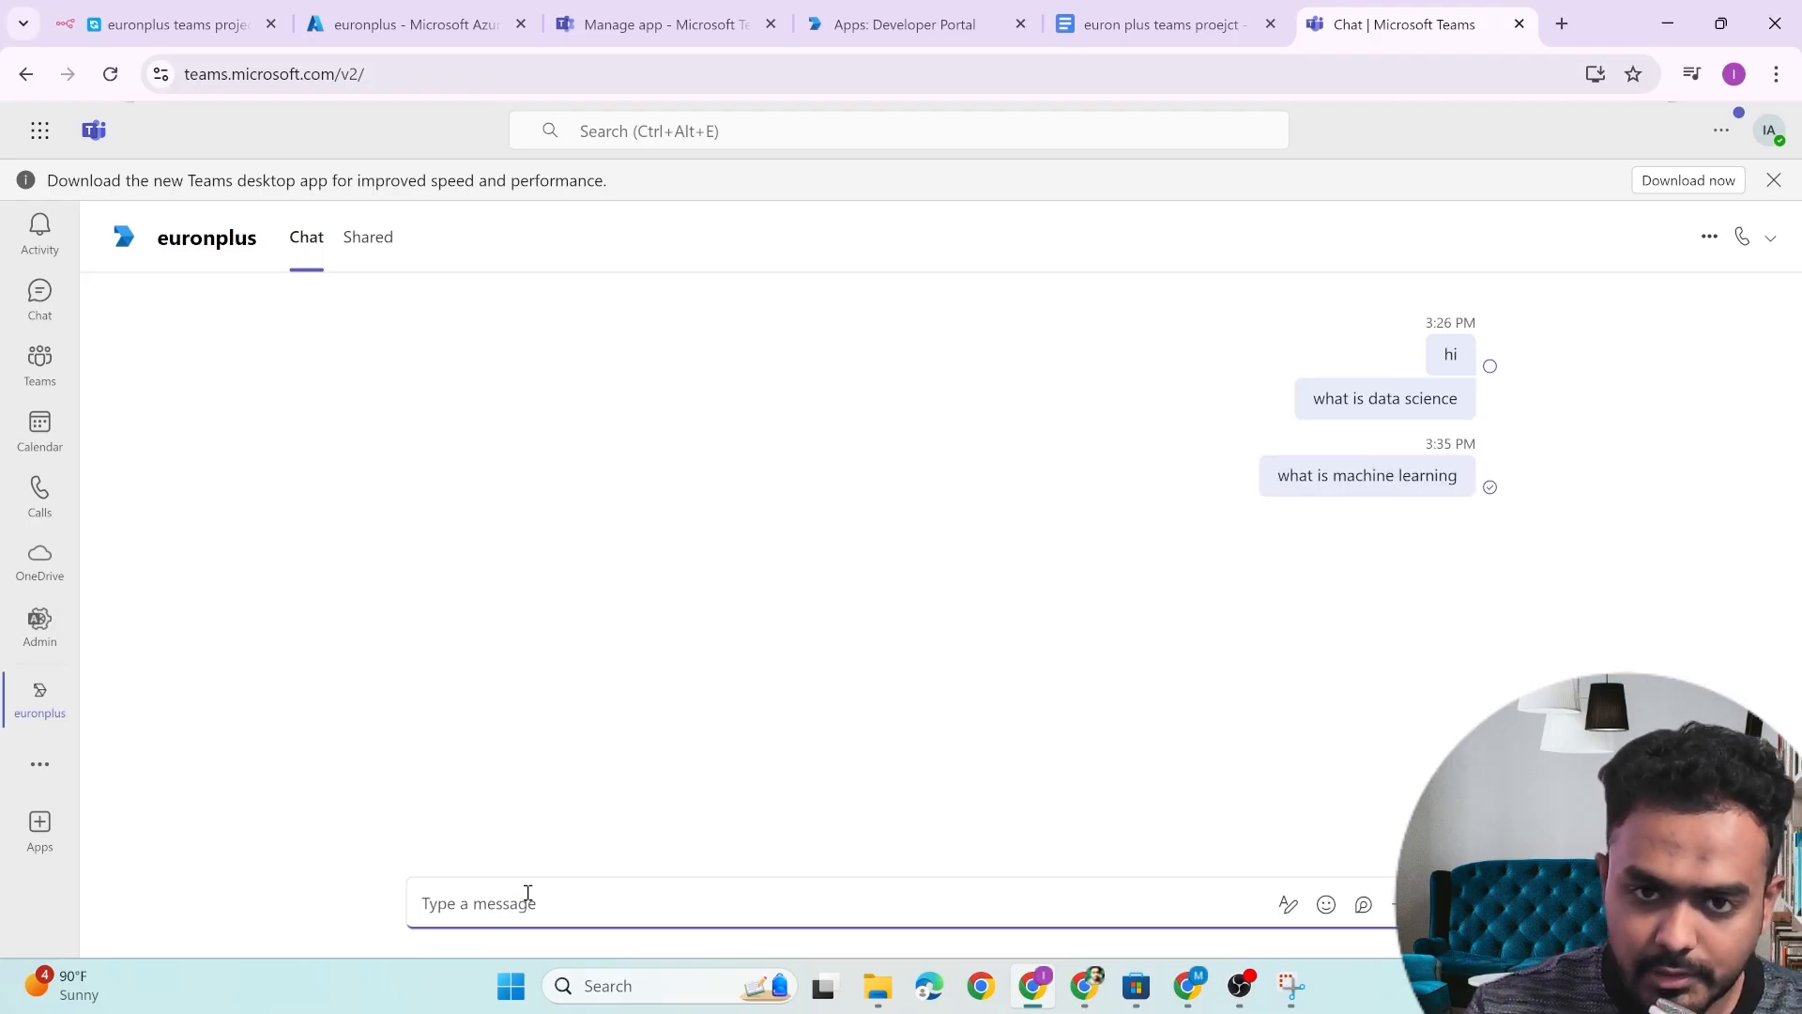
pyautogui.click(167, 24)
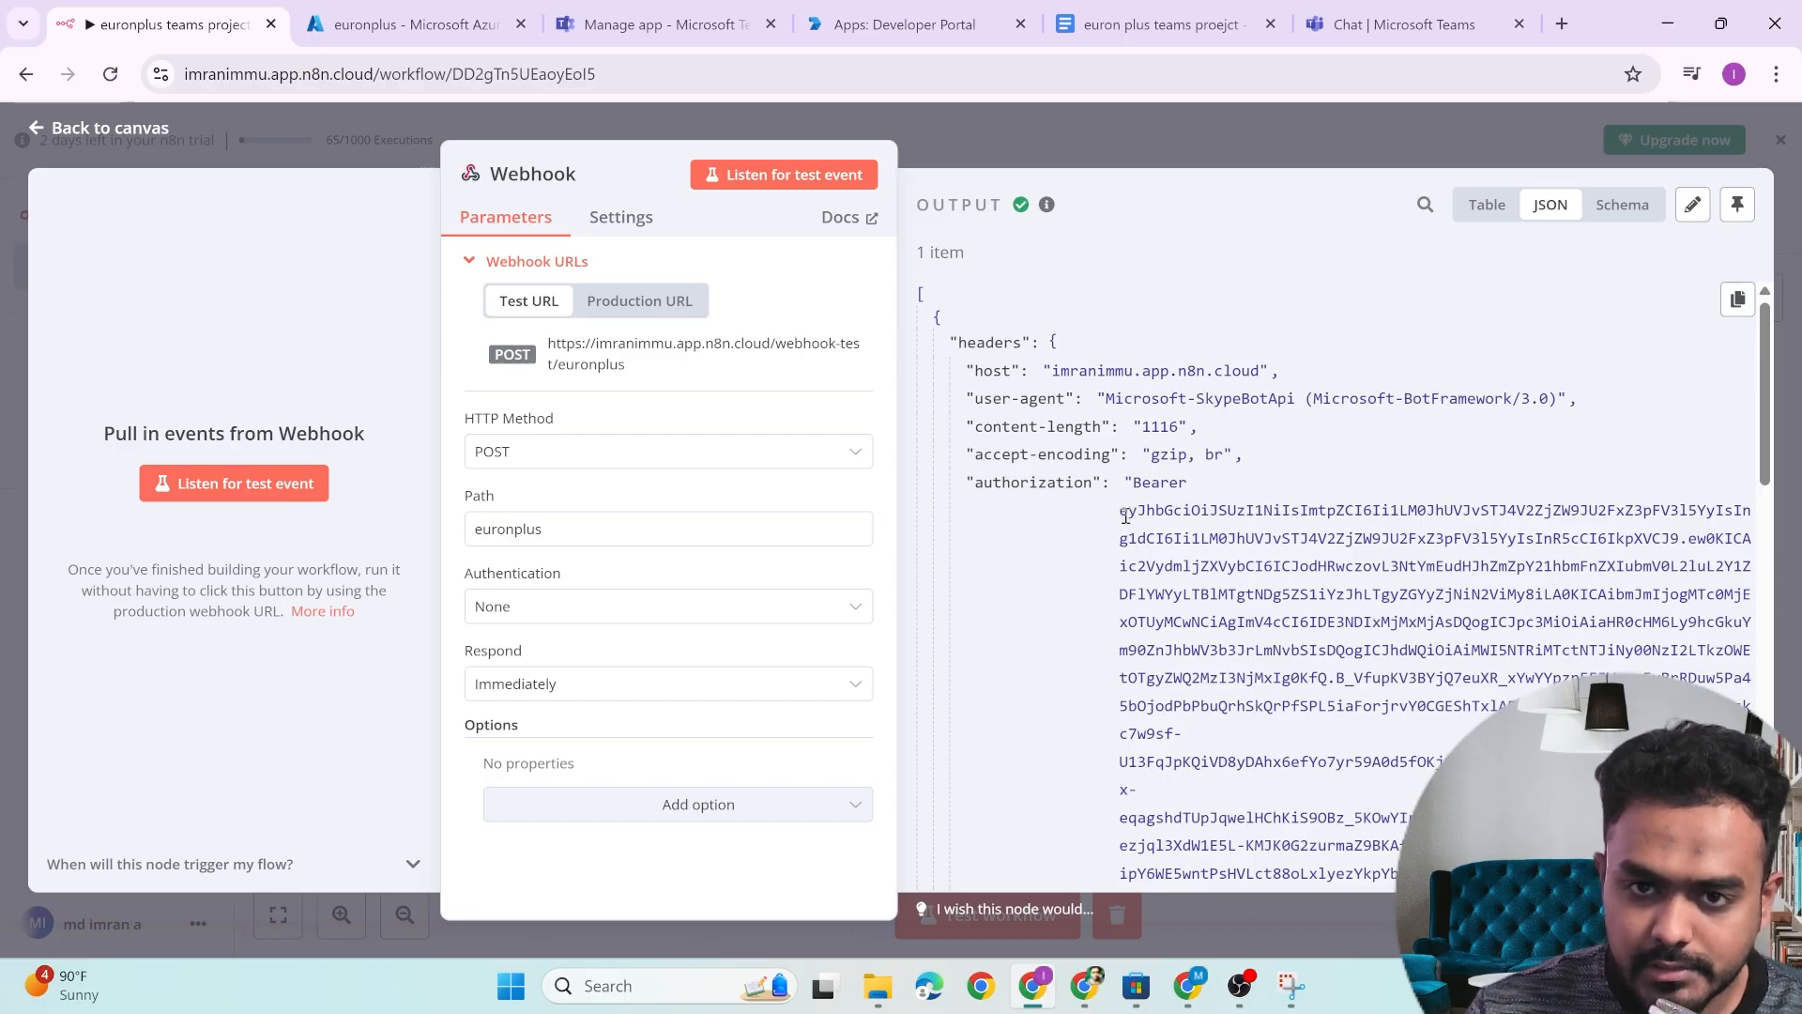
# Examine the Webhook node's JSON output, from the request headers to the body's message text, sender, conversation, recipient and channel data
pyautogui.scroll(-5, 1126, 544)
pyautogui.scroll(-10, 1129, 546)
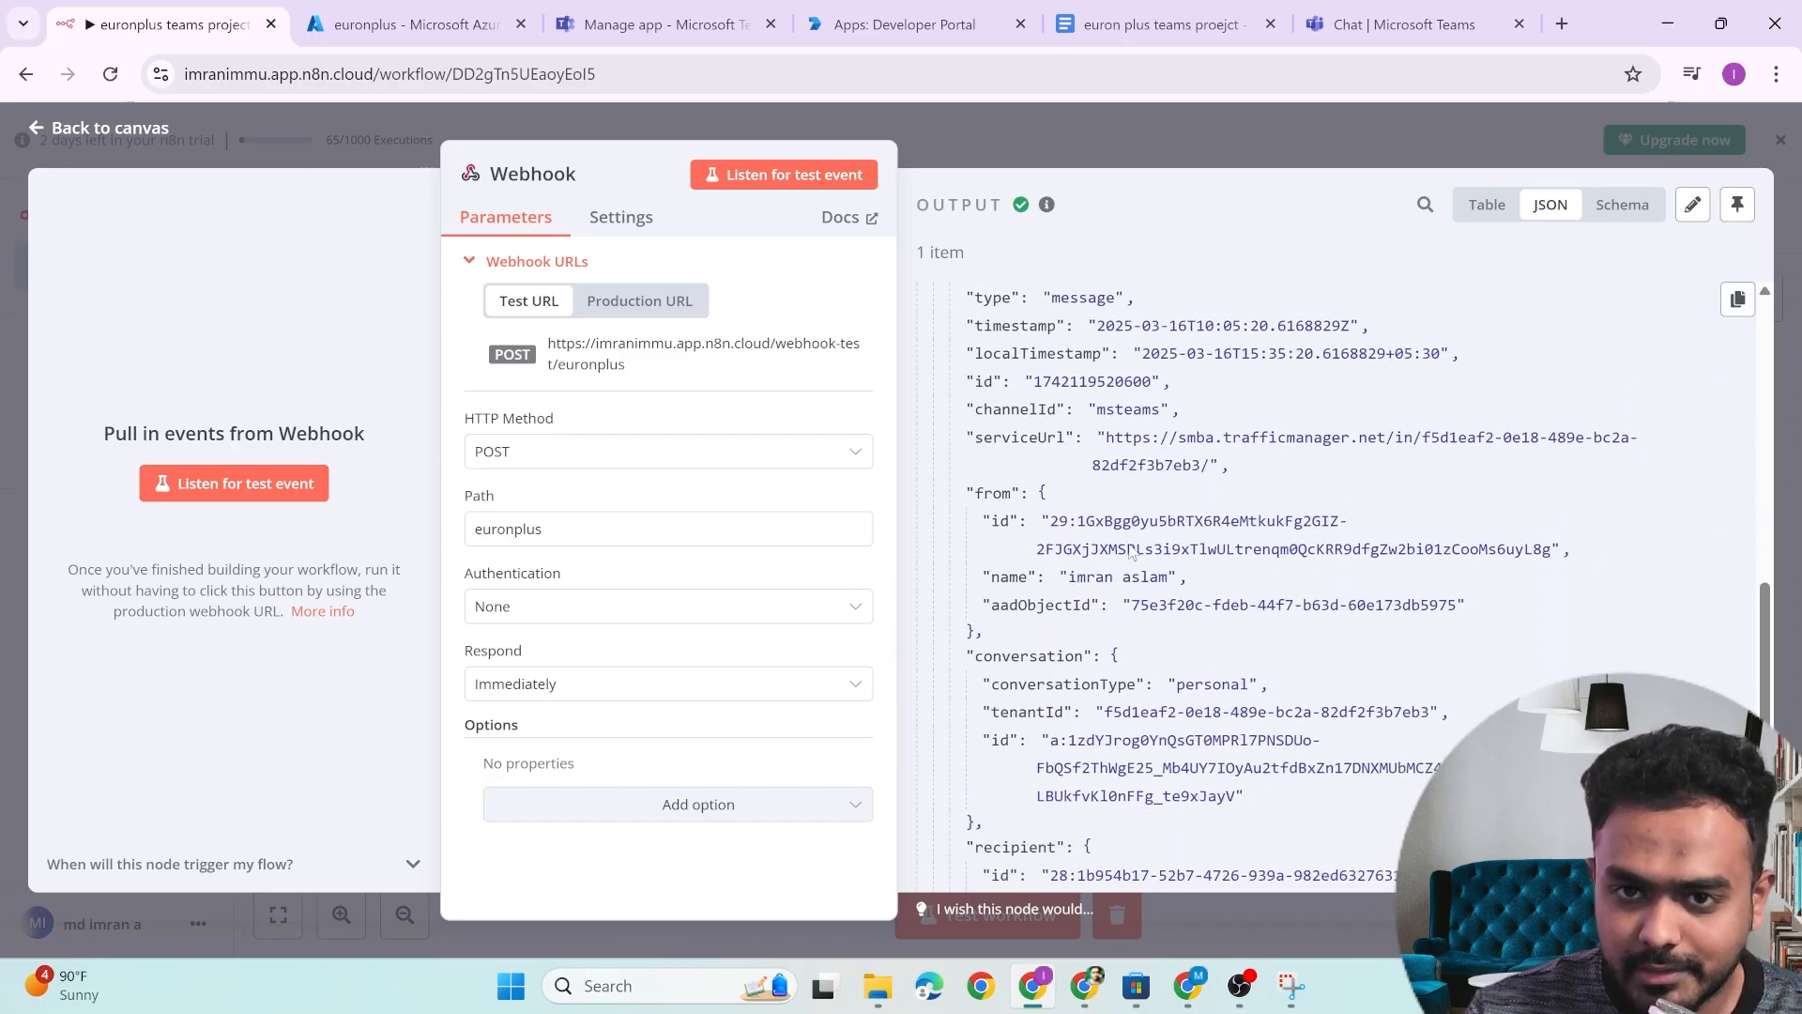
pyautogui.scroll(-5, 1133, 553)
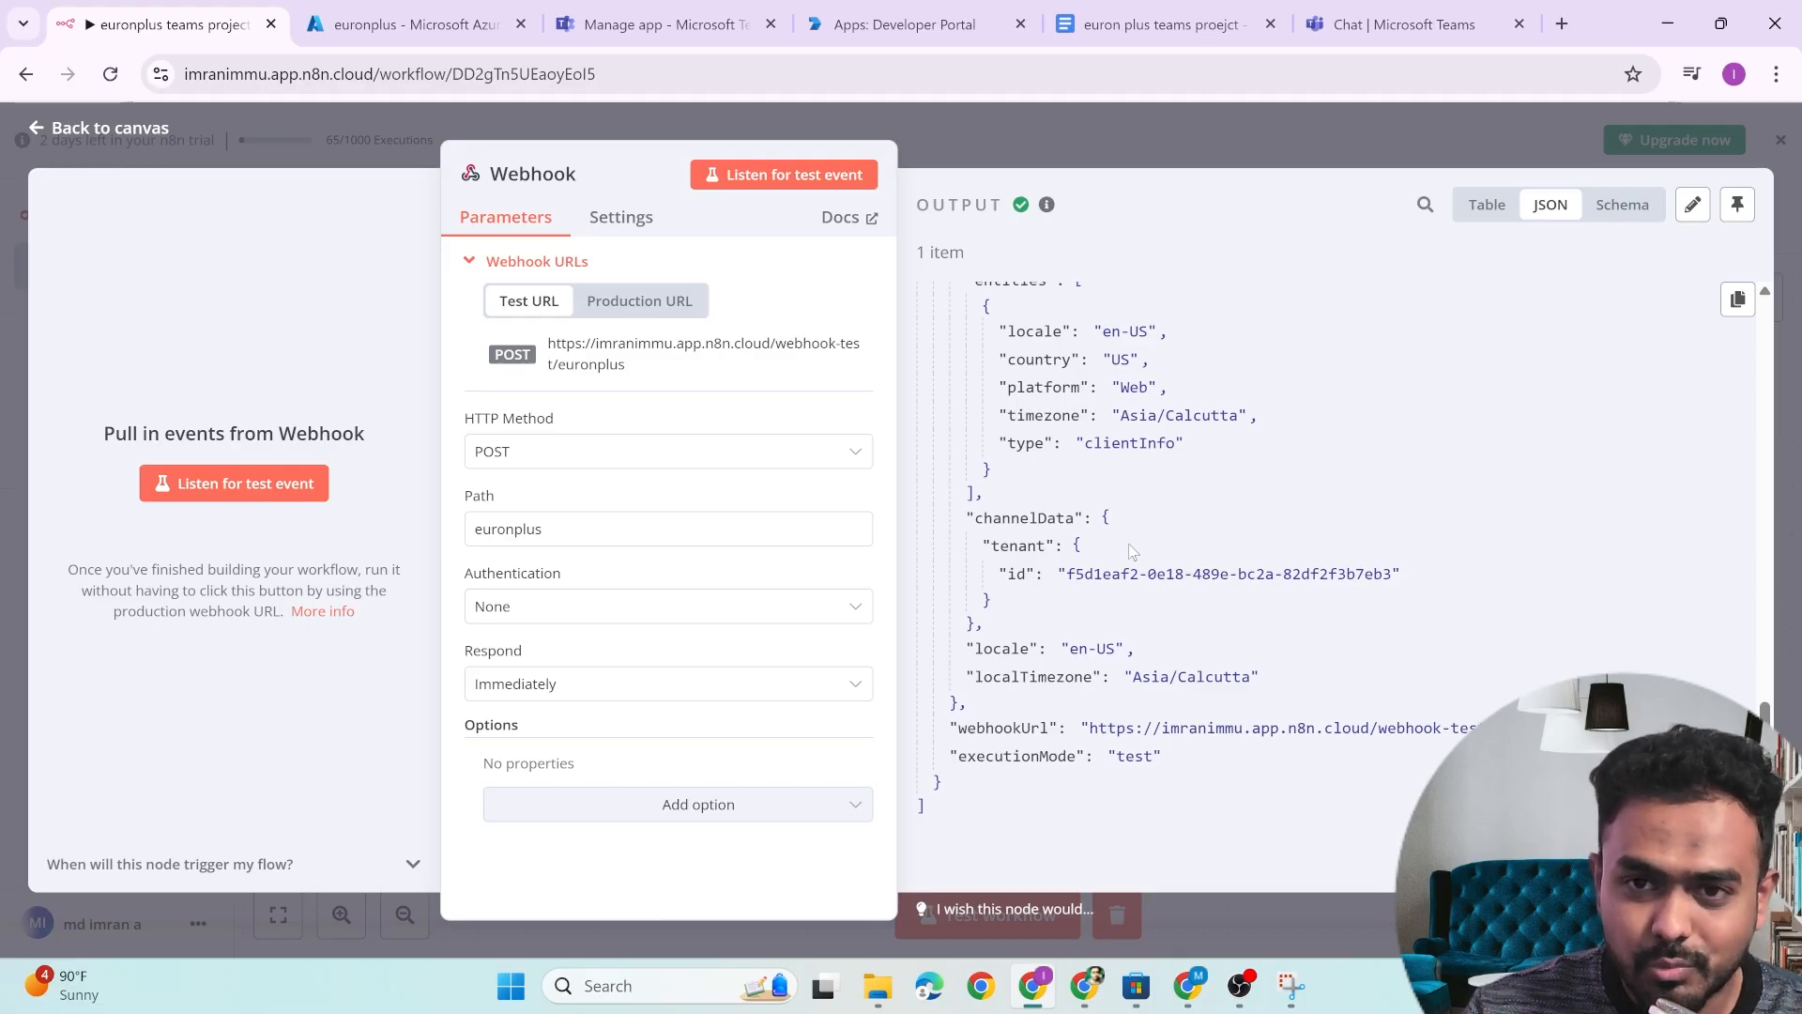
pyautogui.scroll(20, 1108, 529)
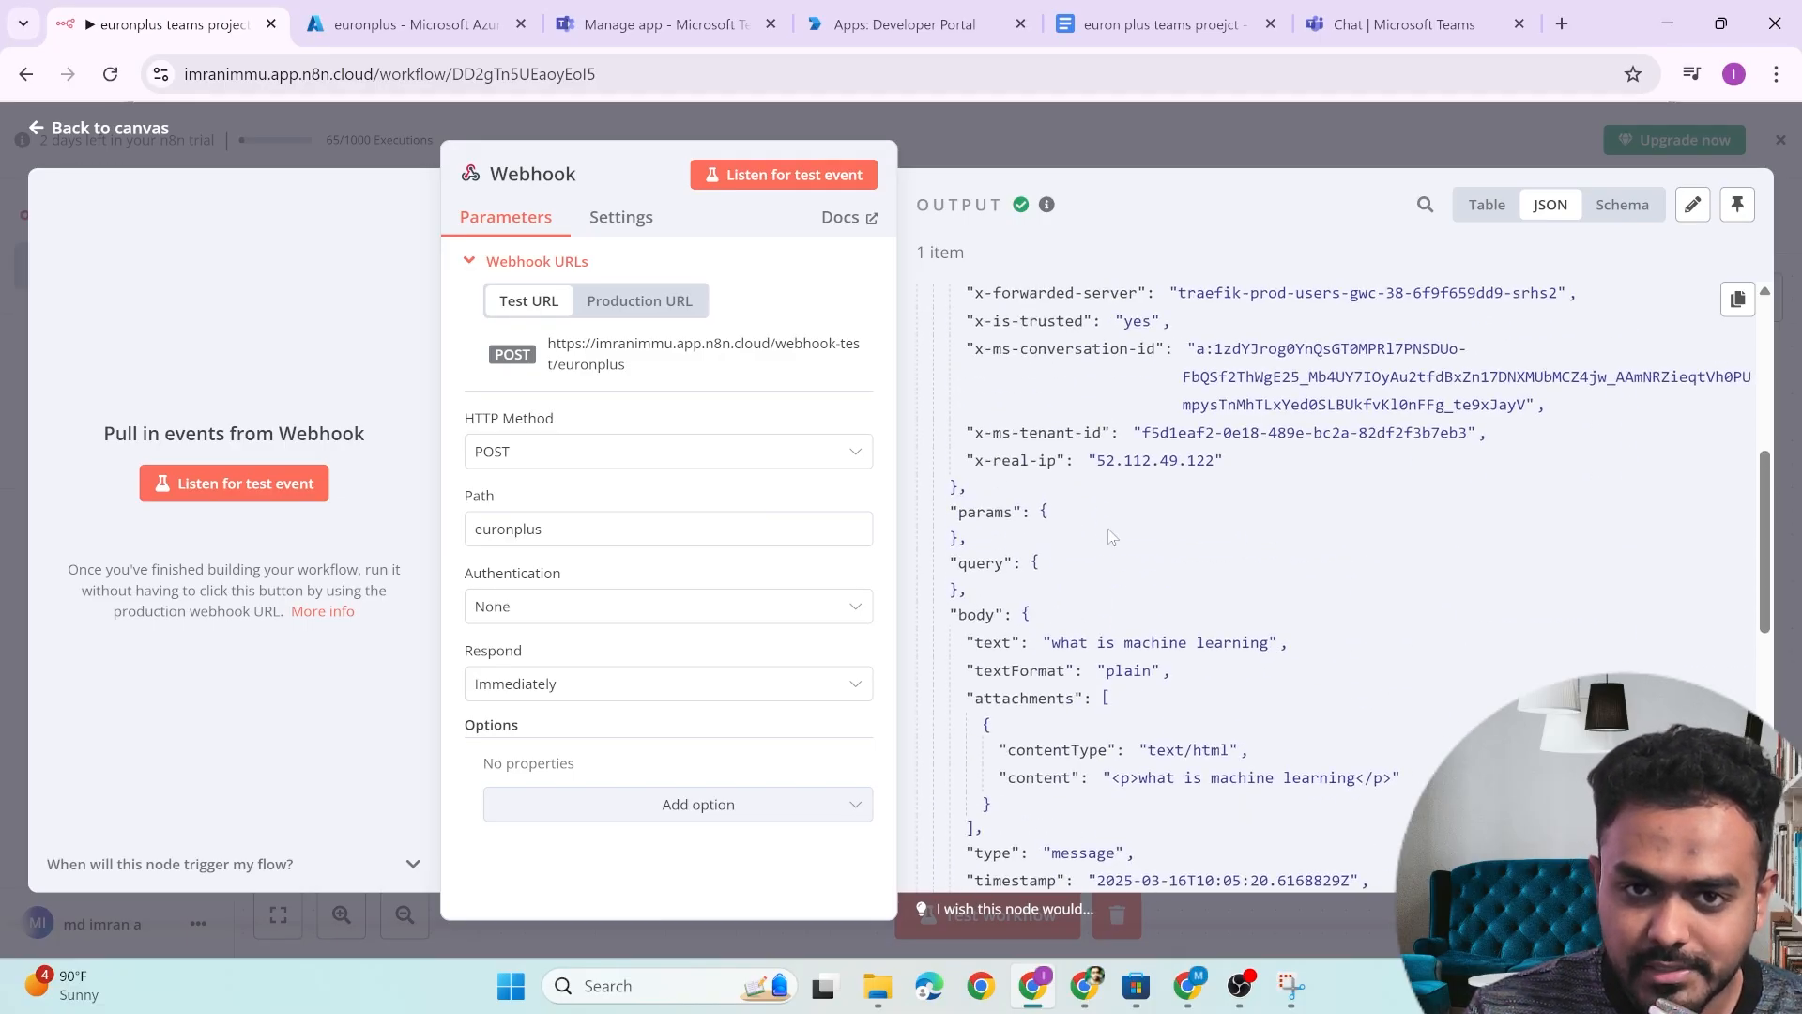
pyautogui.scroll(1, 1107, 535)
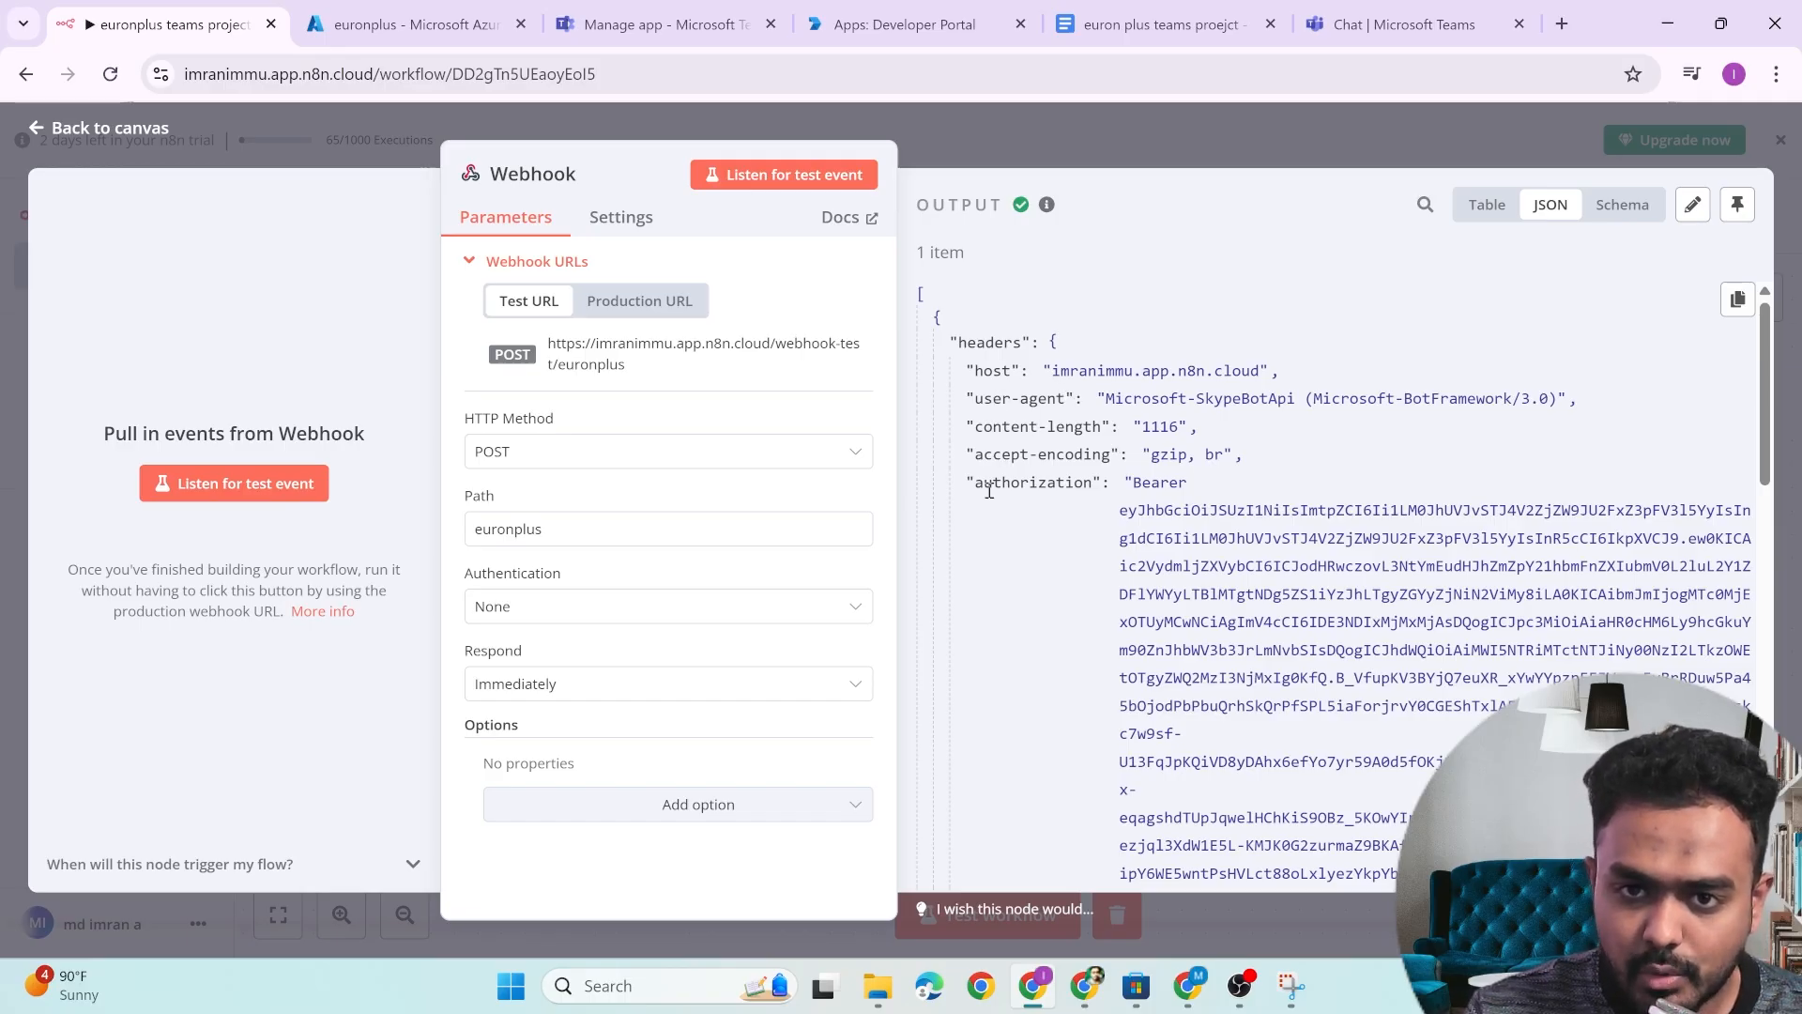
pyautogui.scroll(-8, 1085, 495)
pyautogui.scroll(8, 1085, 495)
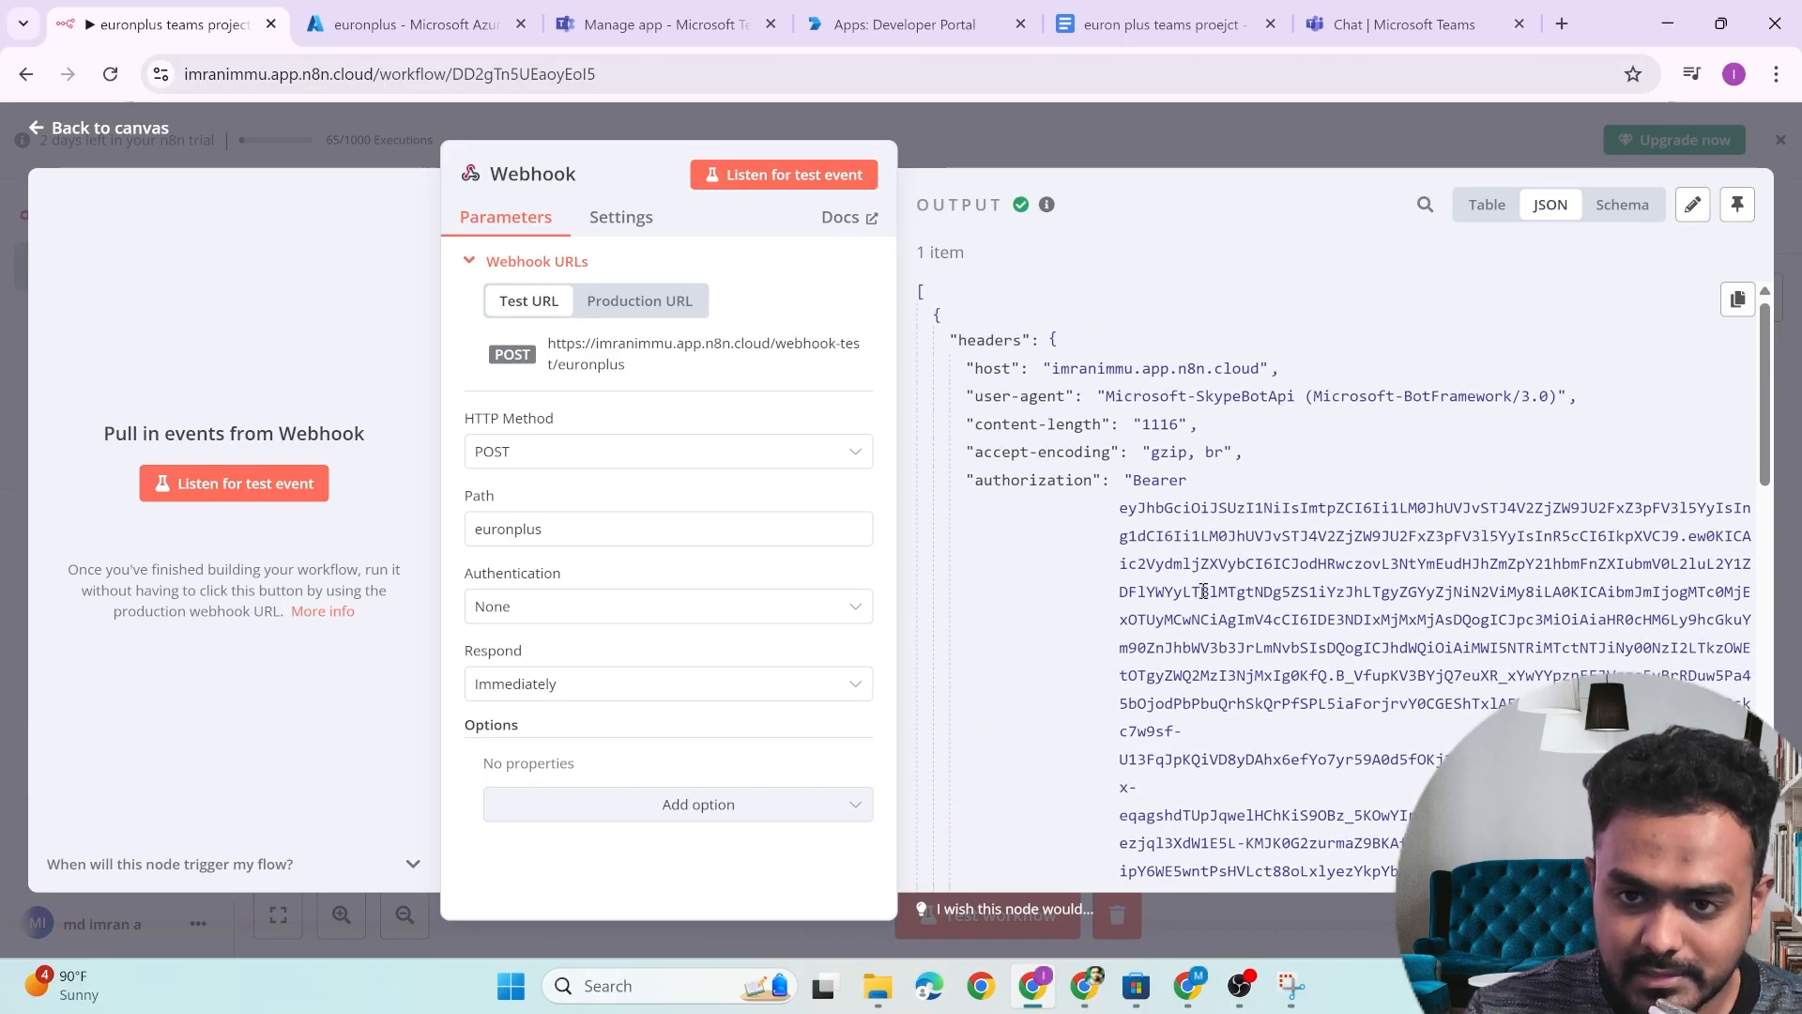
pyautogui.scroll(-8, 1080, 439)
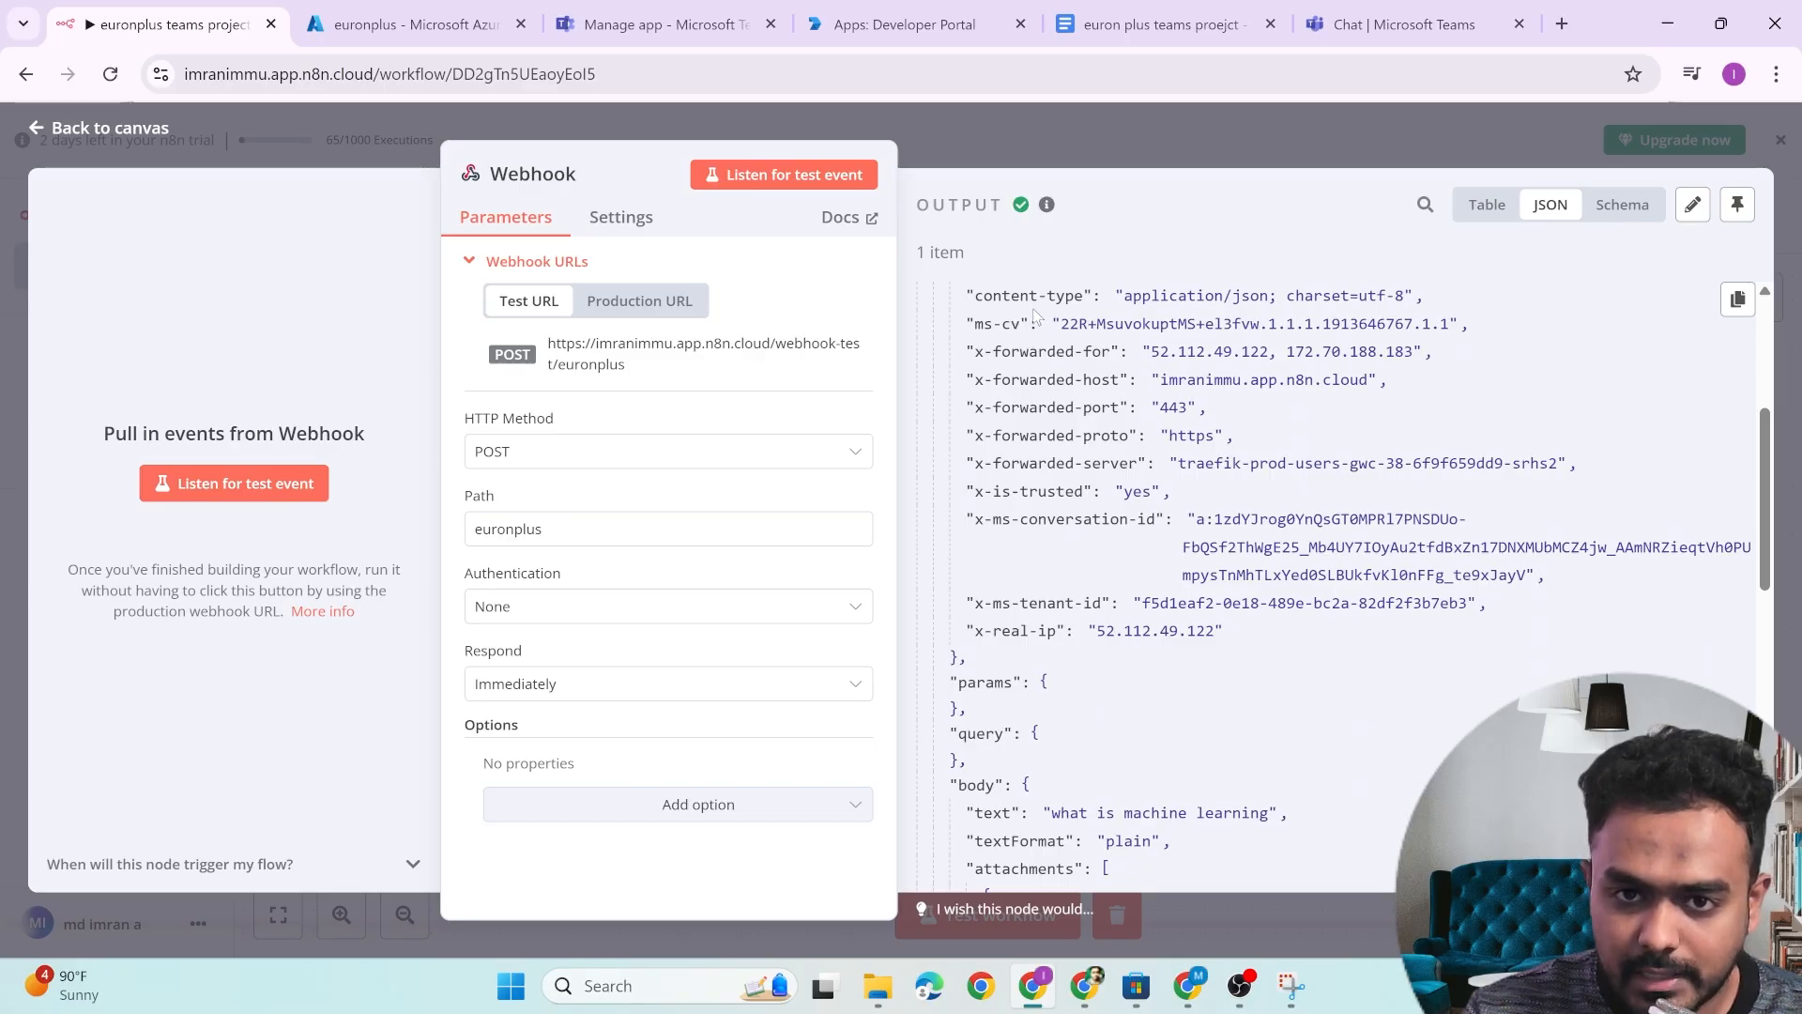
pyautogui.scroll(-3, 1096, 478)
pyautogui.scroll(-4, 1023, 483)
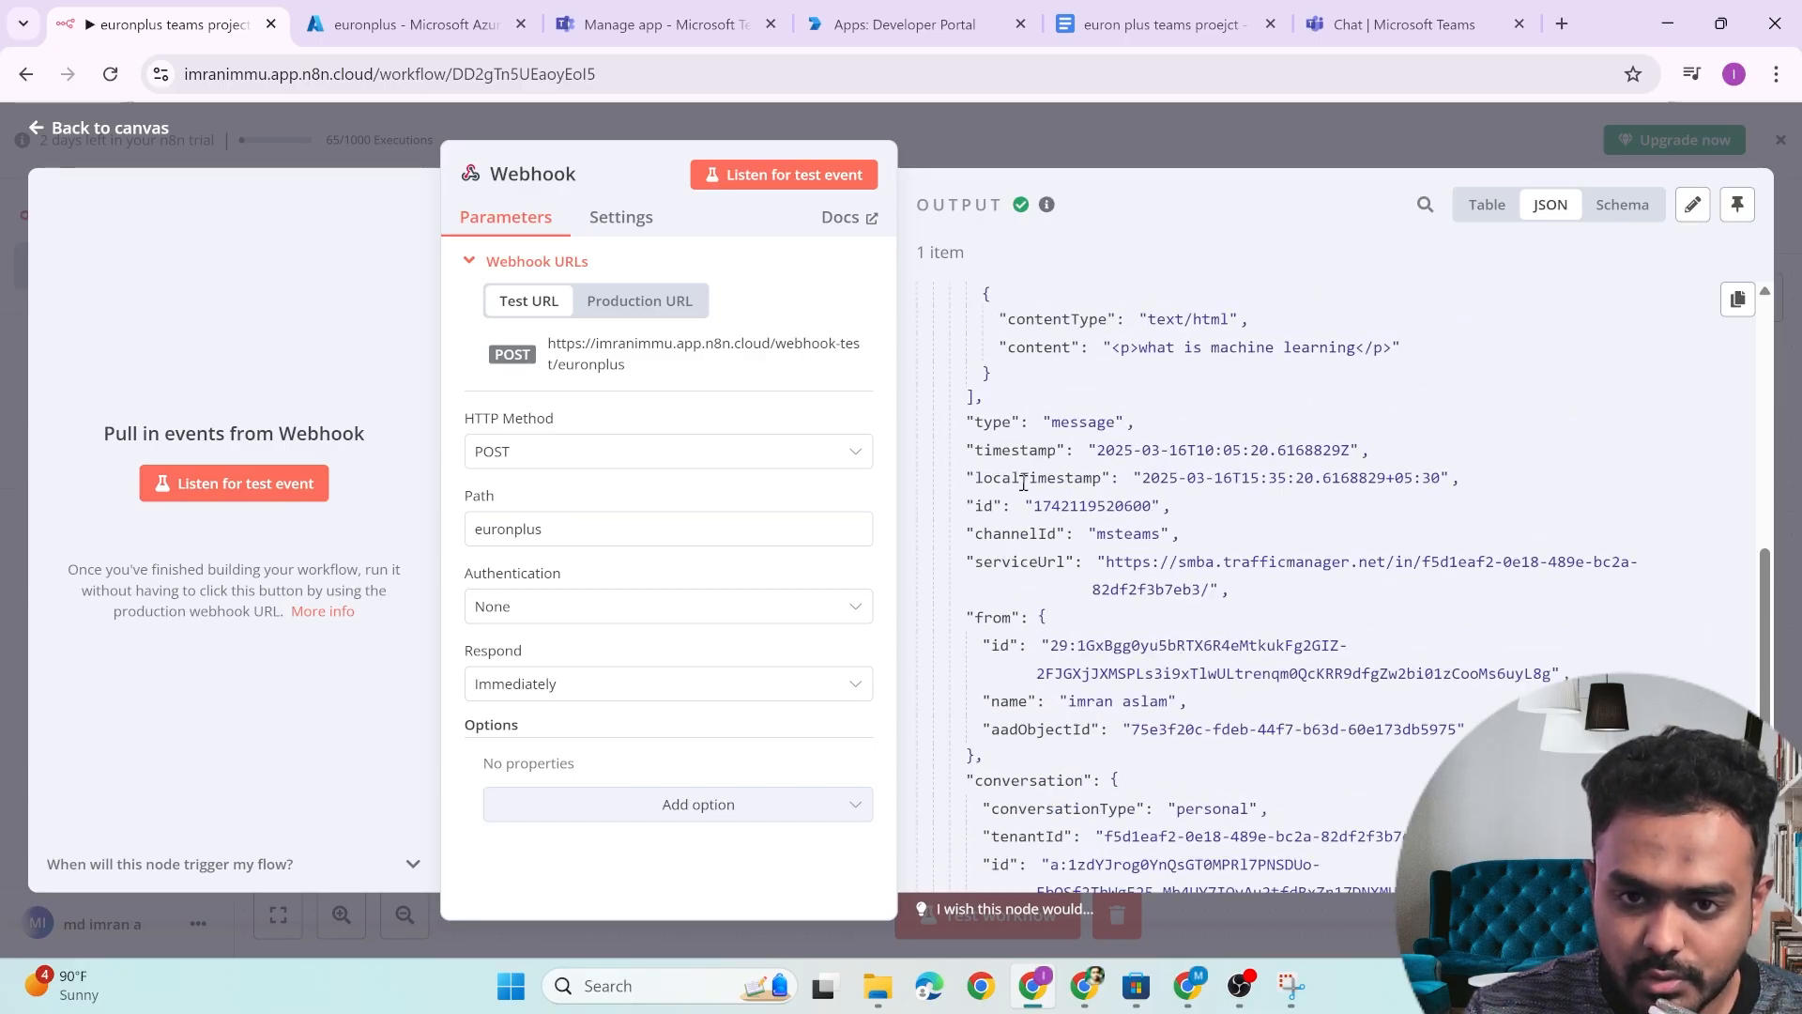
pyautogui.scroll(-3, 1023, 482)
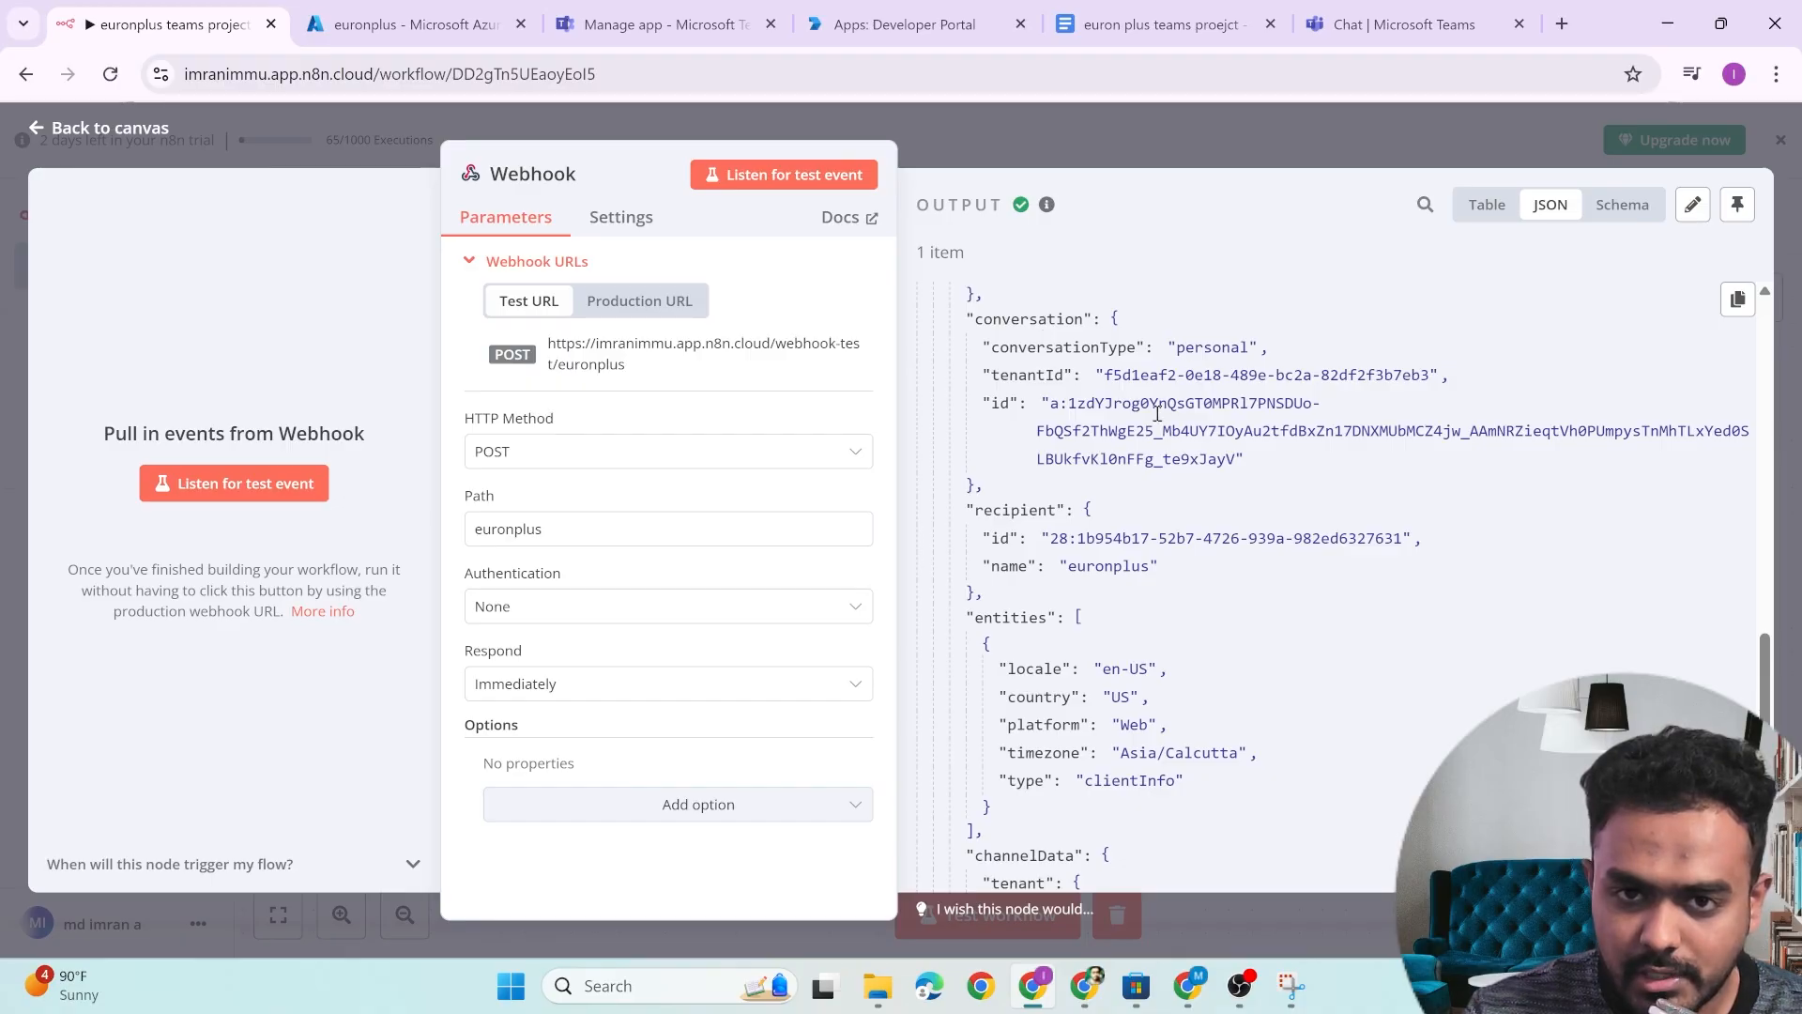
pyautogui.scroll(-4, 1129, 457)
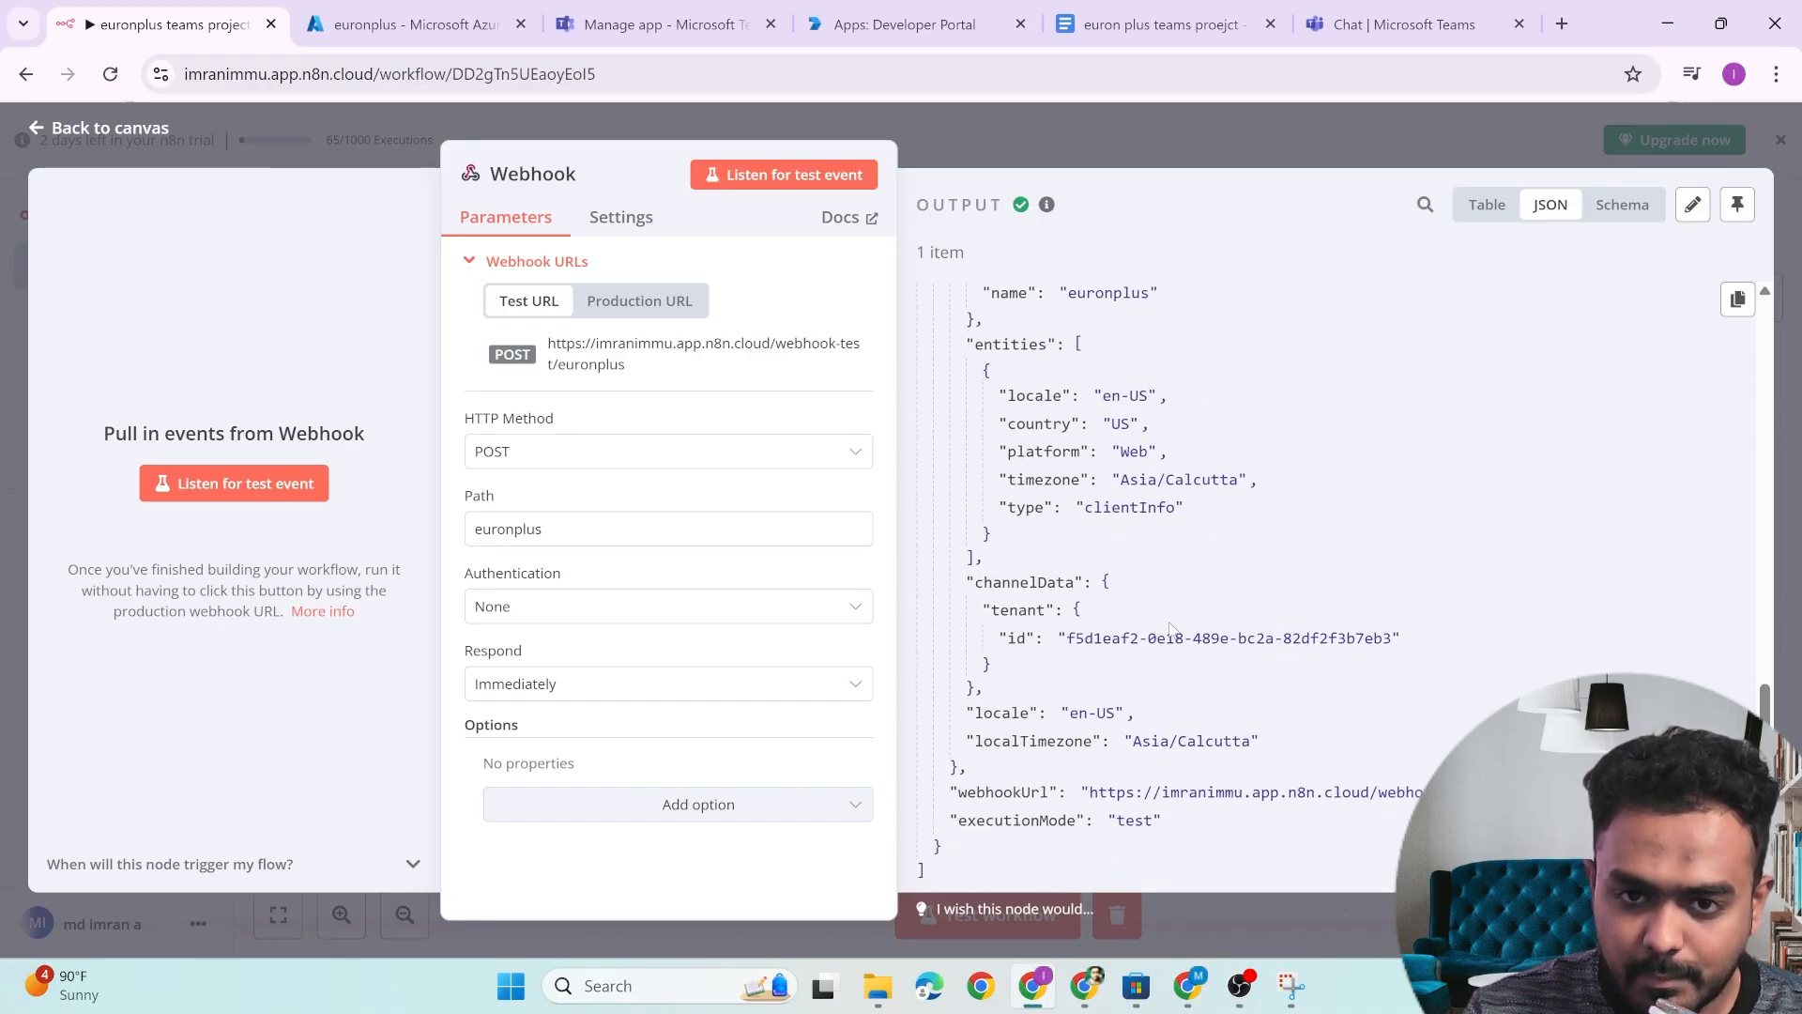
pyautogui.scroll(8, 1049, 719)
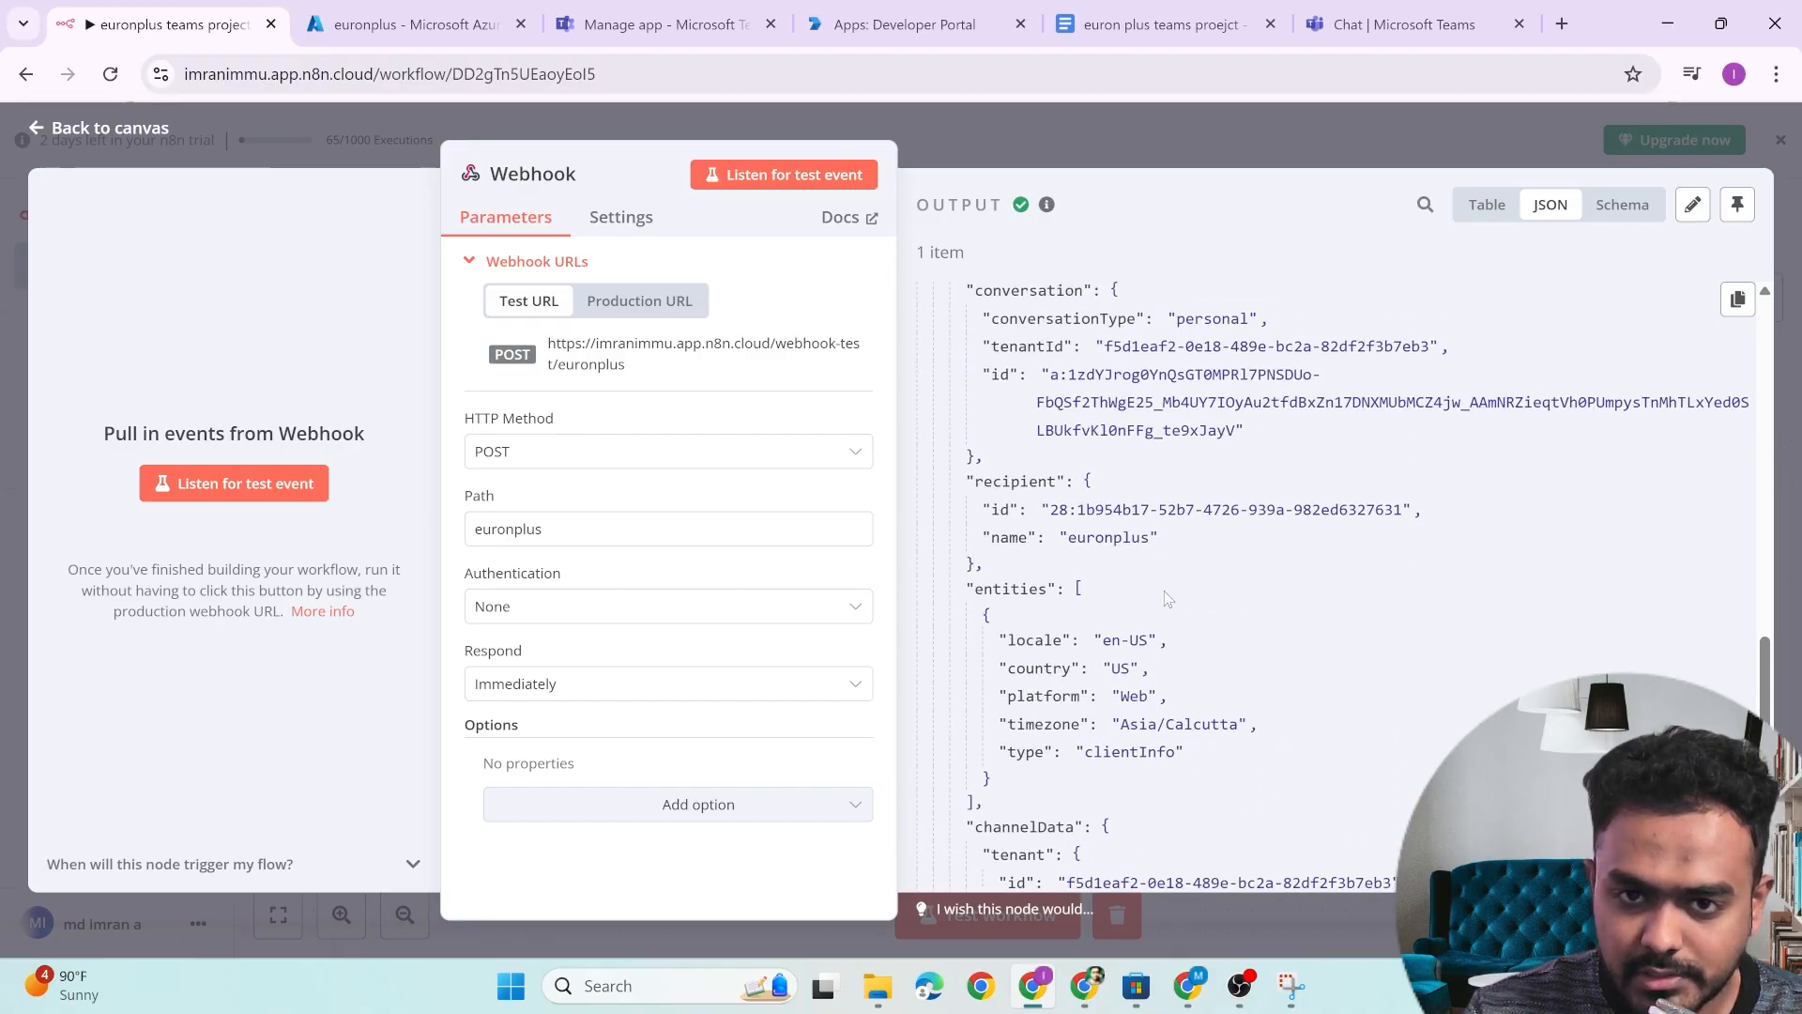
pyautogui.scroll(3, 1157, 560)
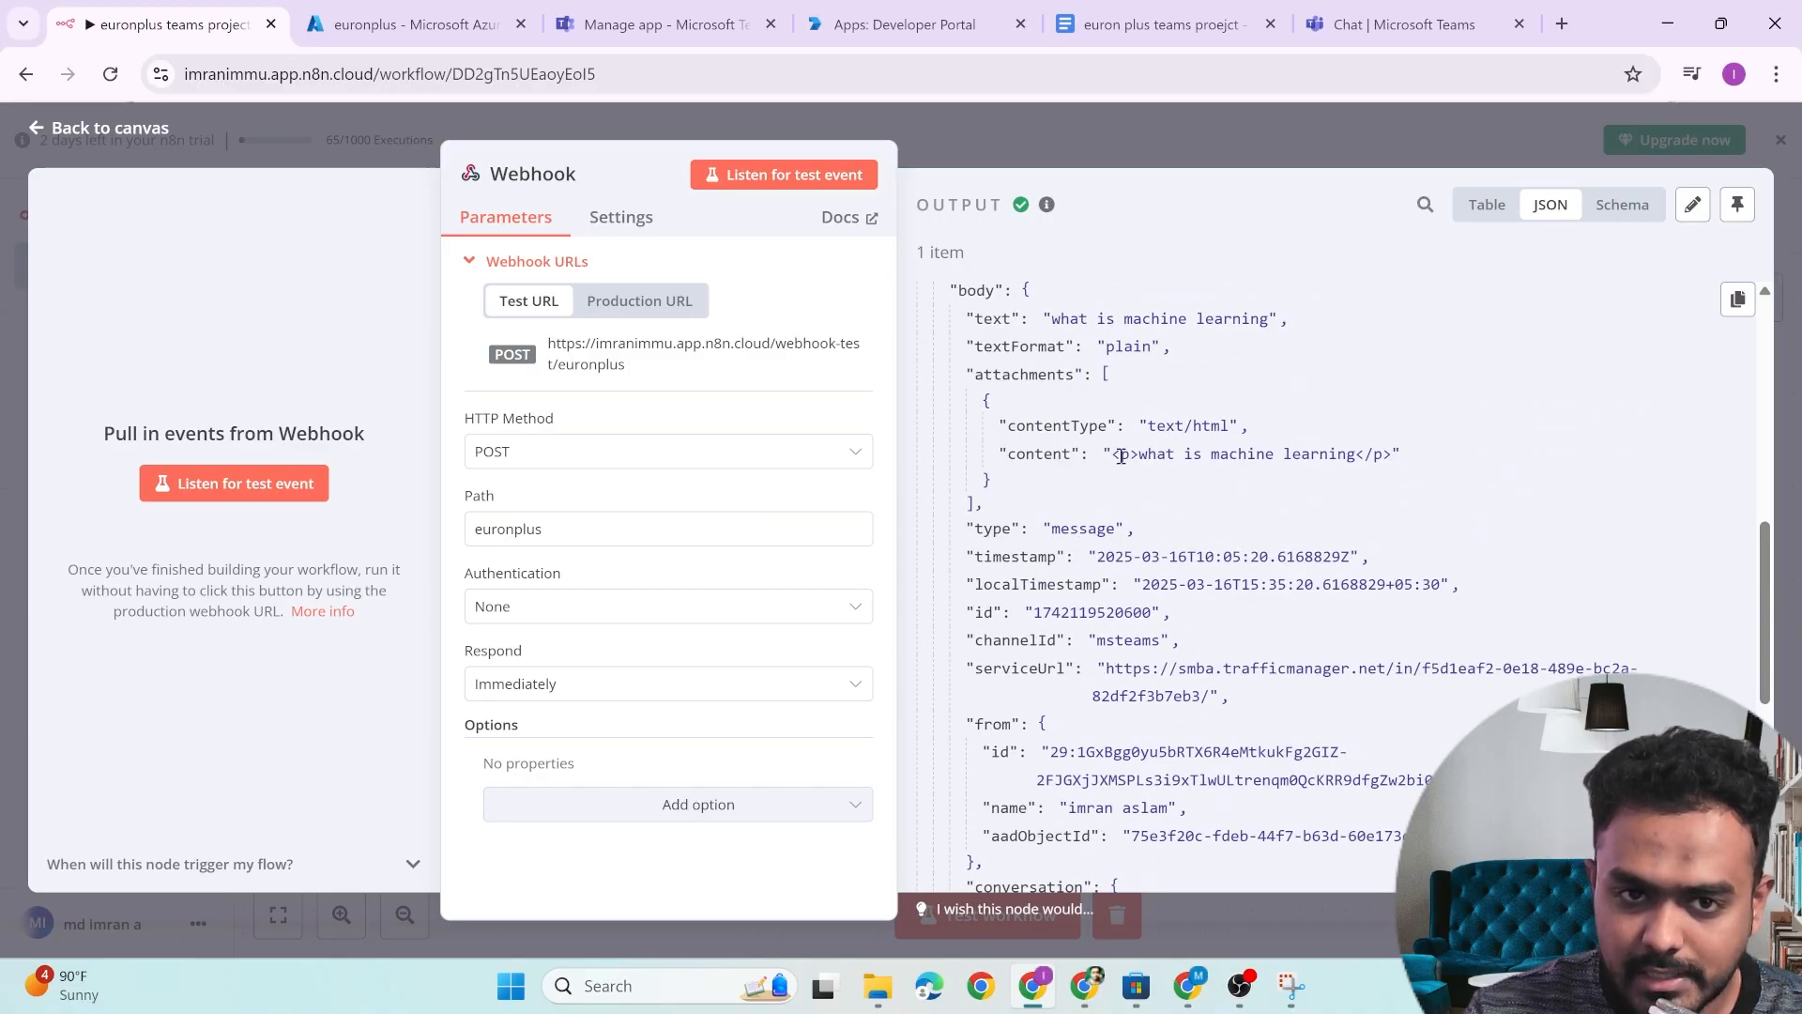
pyautogui.scroll(2, 1167, 455)
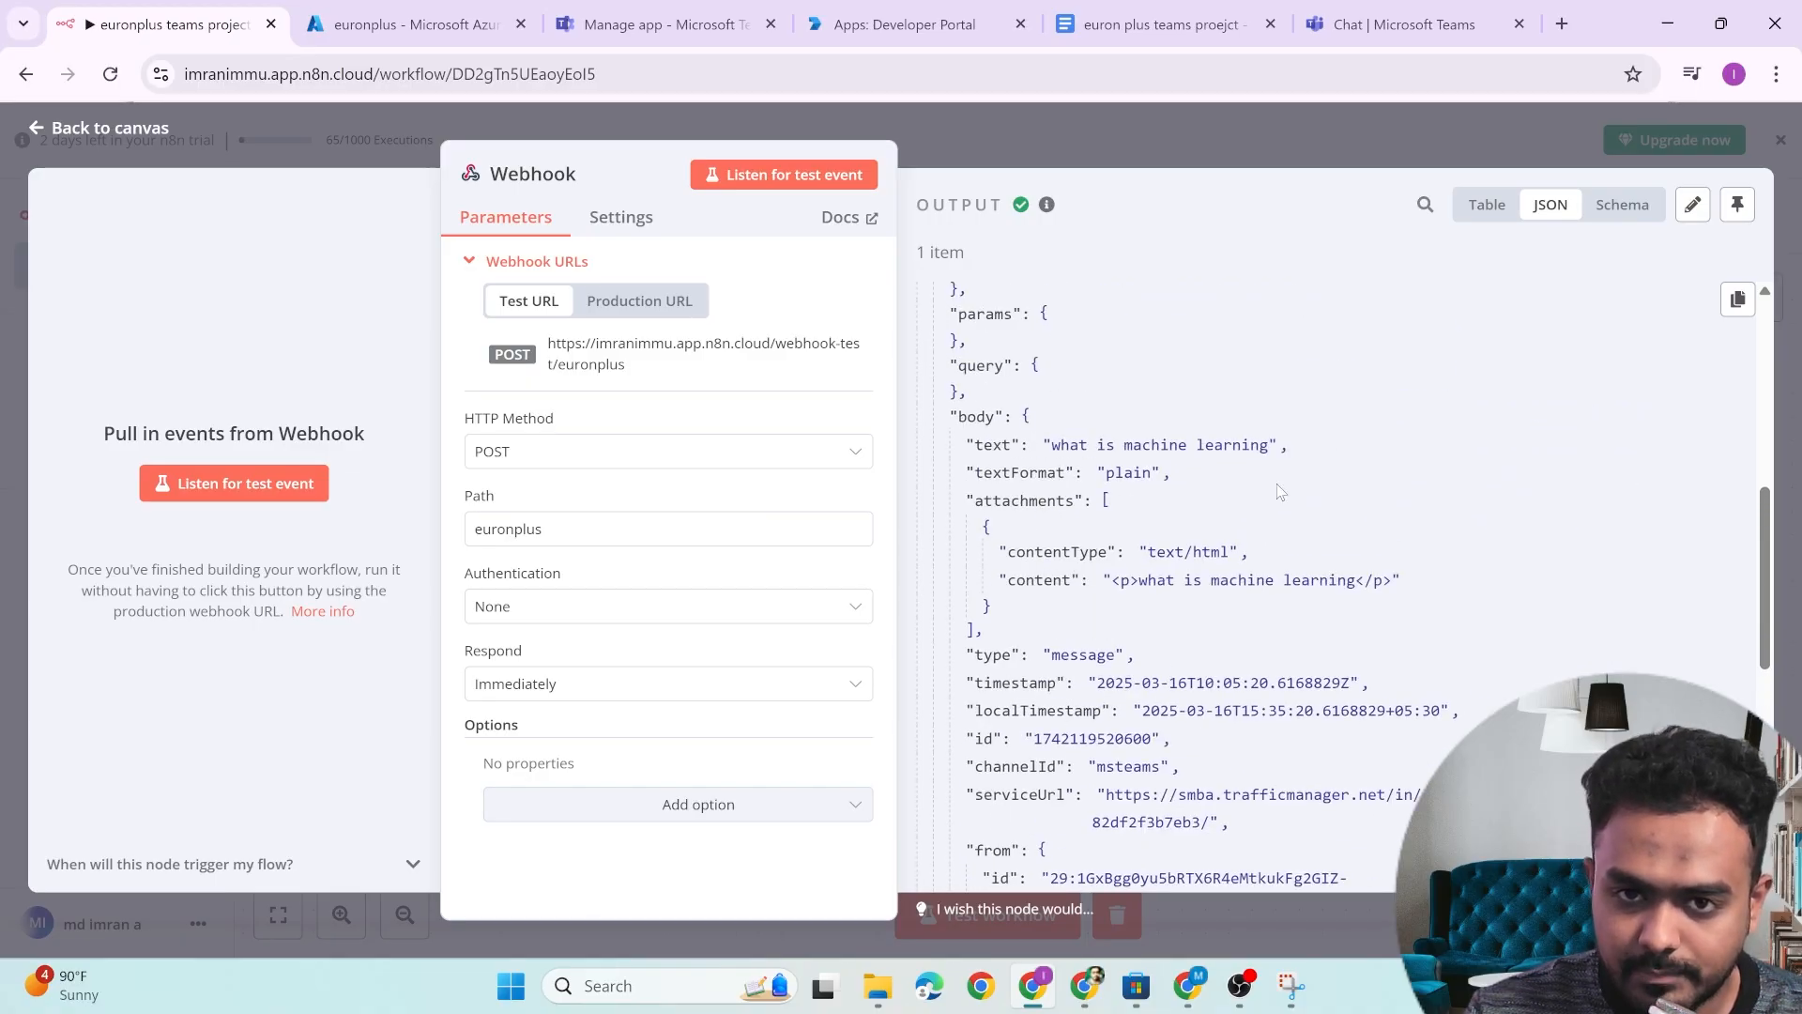
pyautogui.scroll(-3, 1086, 516)
pyautogui.scroll(-2, 1086, 516)
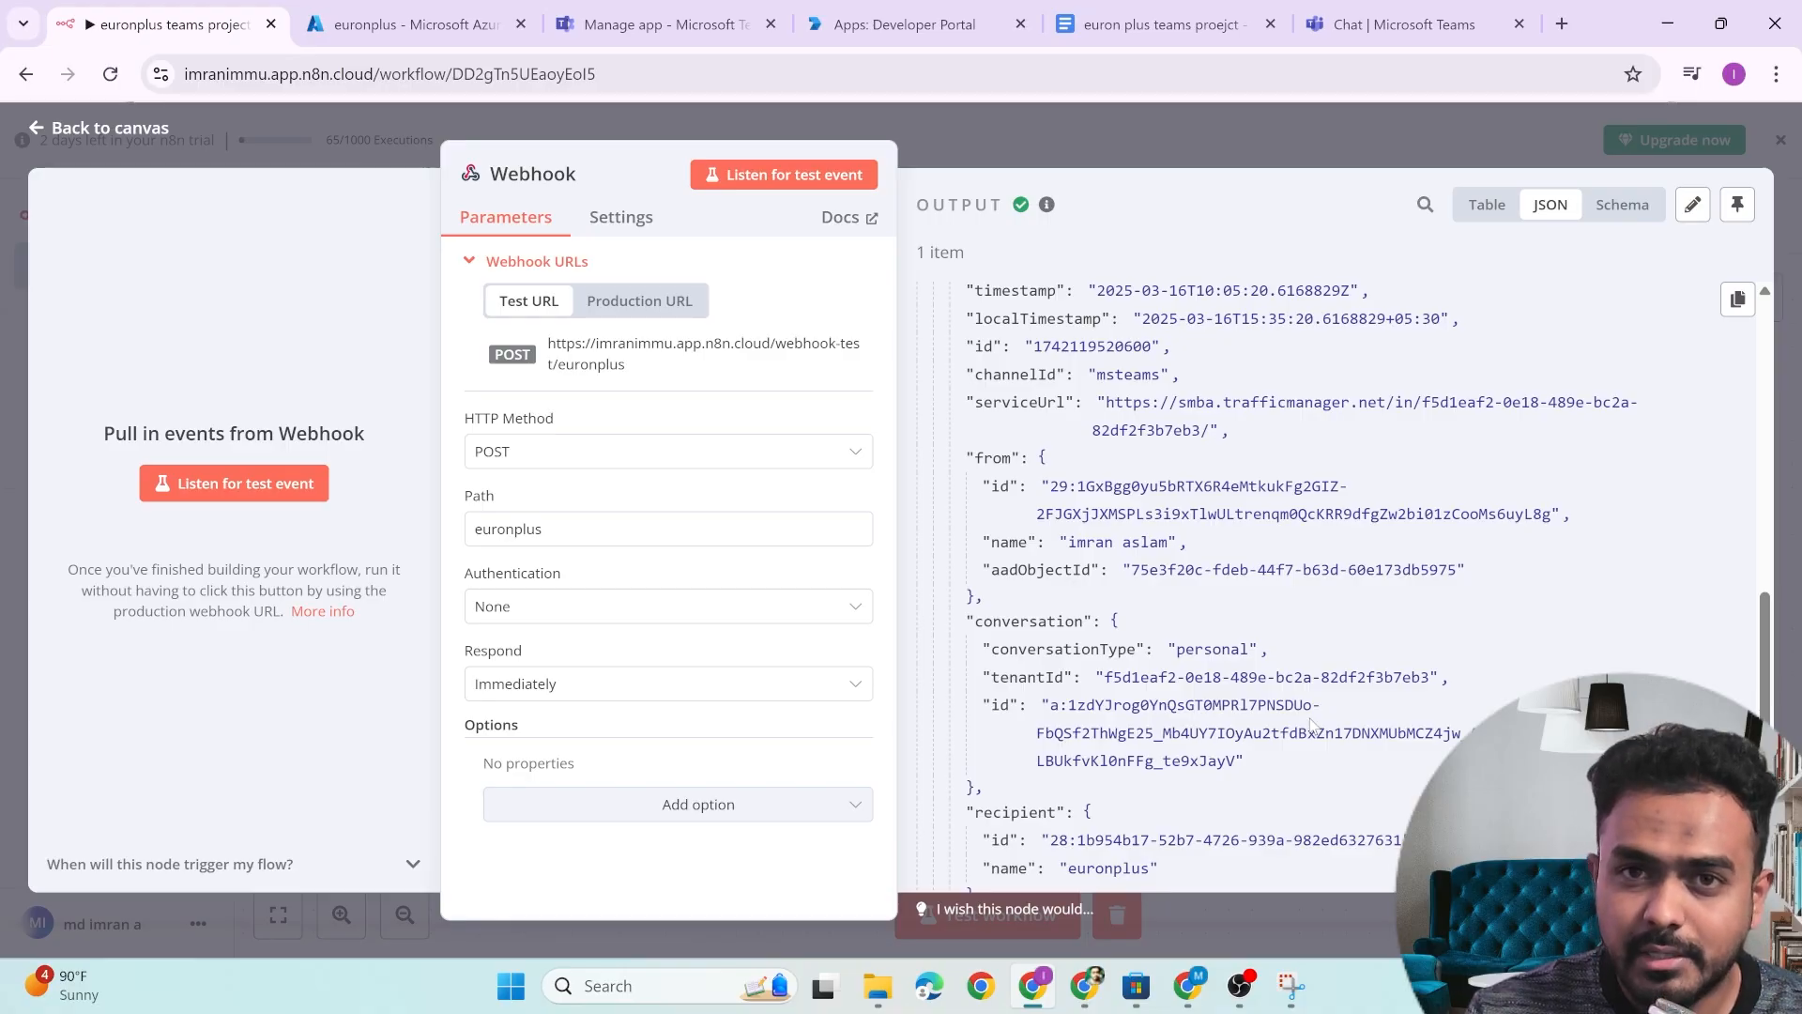
# Return to the workflow canvas and add an Edit Fields (Set) node after the Webhook node
pyautogui.click(148, 129)
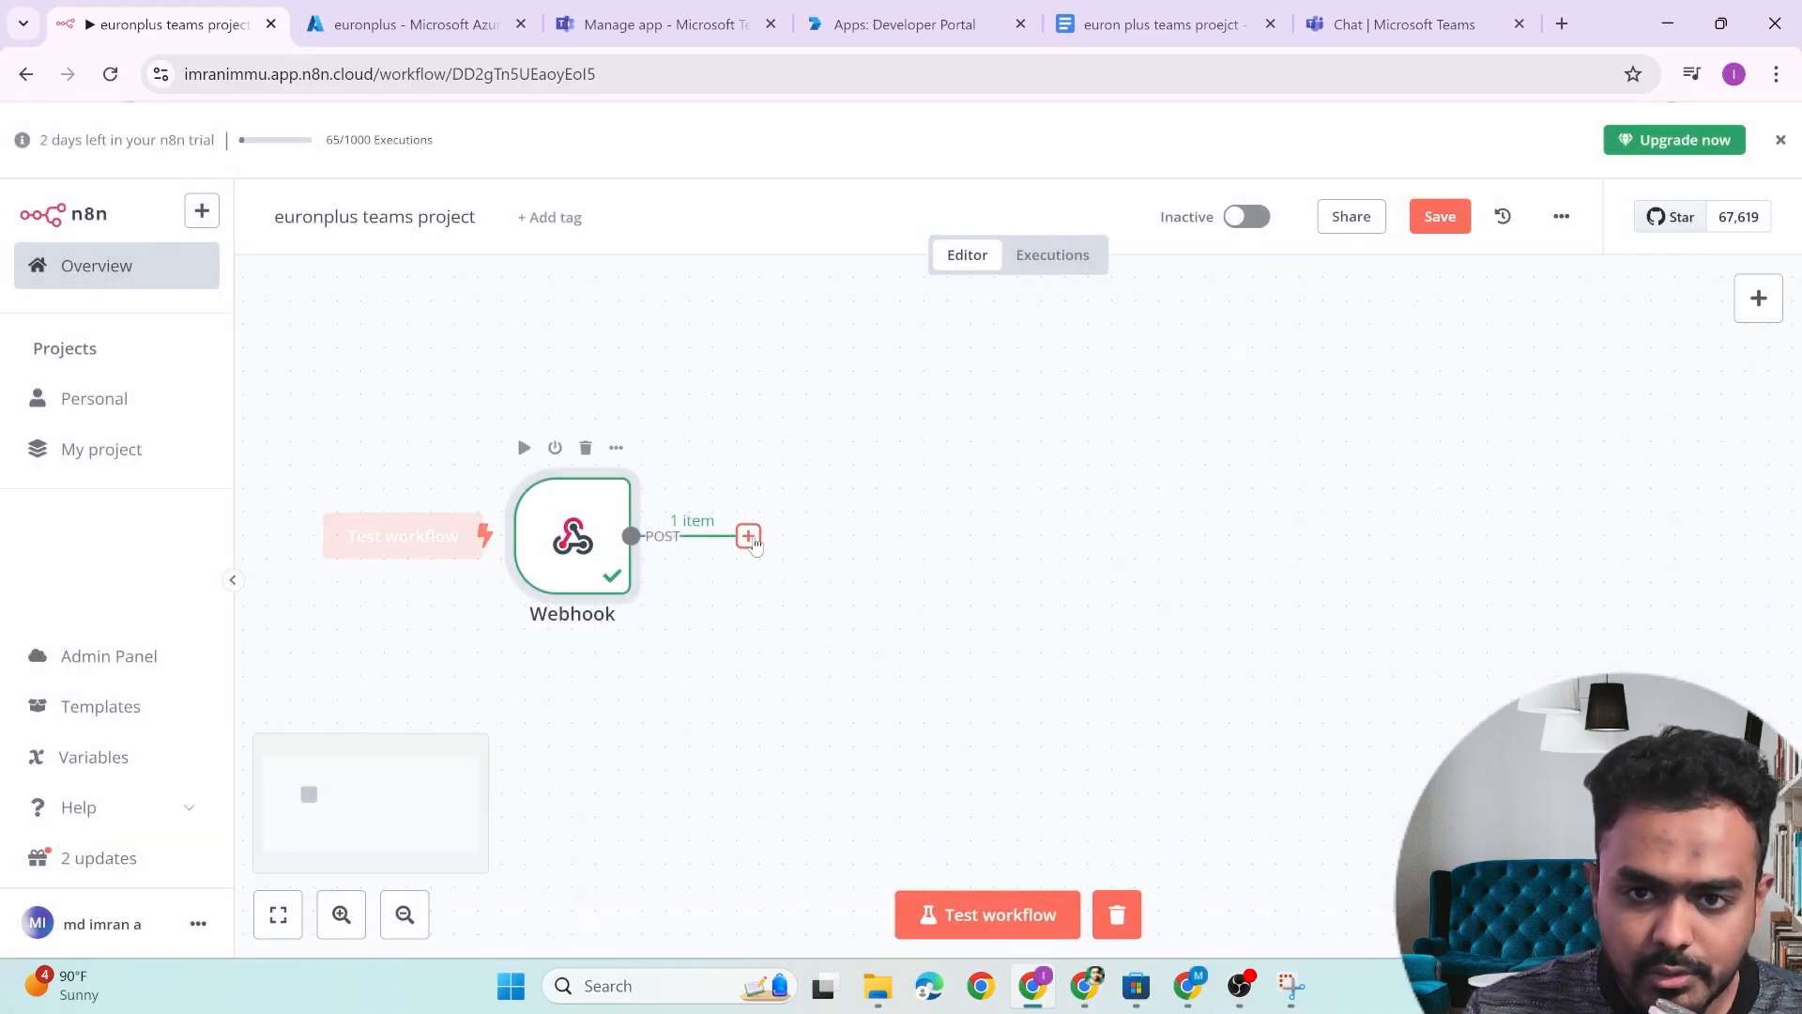
pyautogui.click(750, 539)
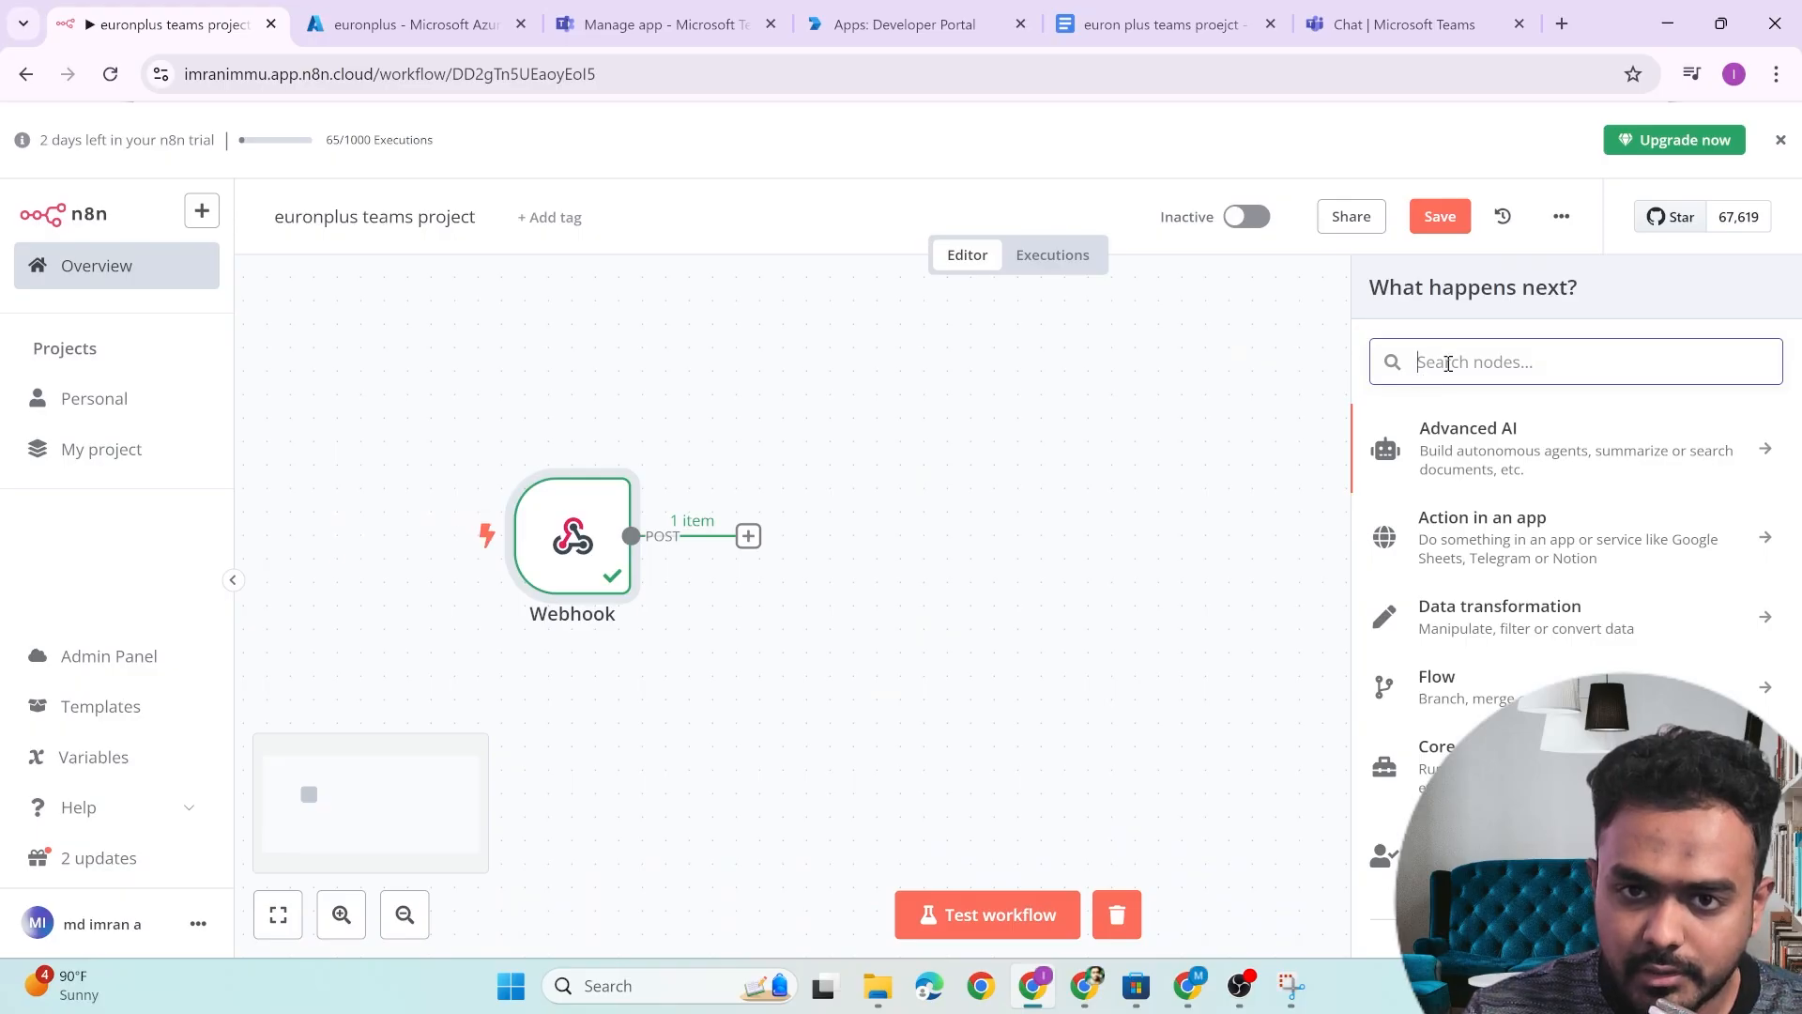
pyautogui.write('edit')
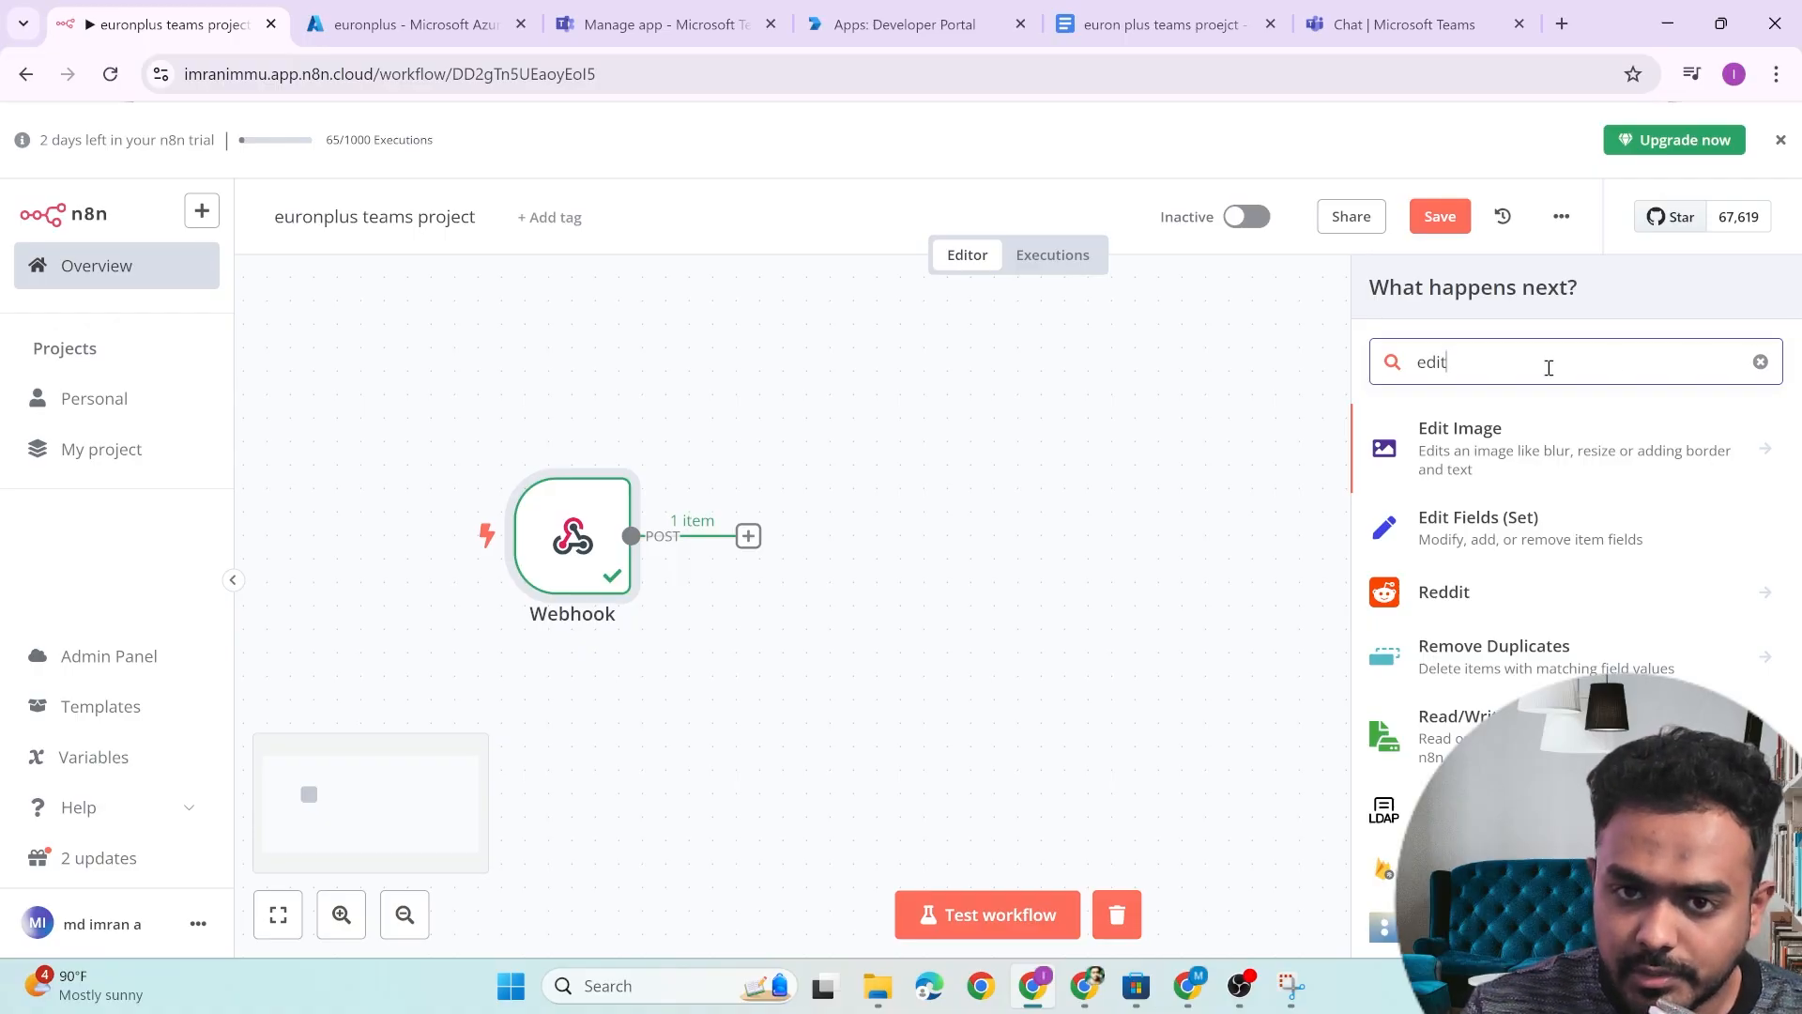
pyautogui.click(1521, 525)
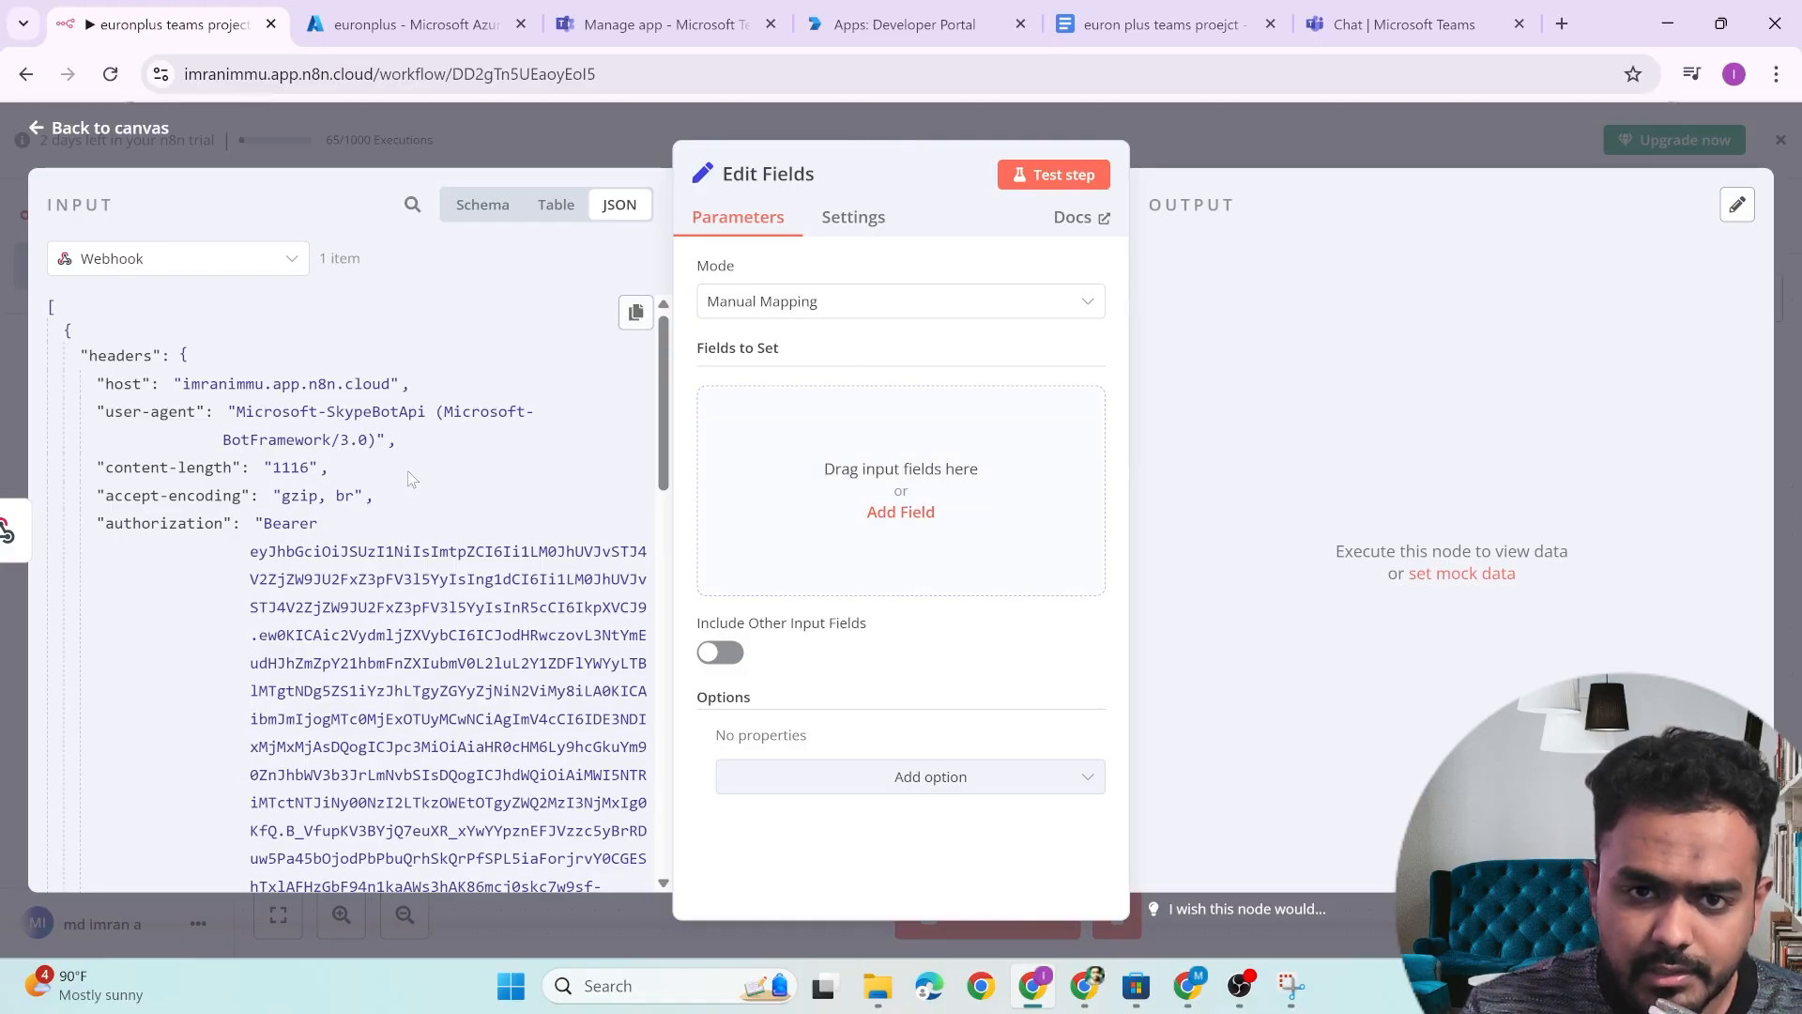
# Add a string field named chat_id to the Edit Fields node's manual mapping
pyautogui.click(913, 513)
pyautogui.click(765, 409)
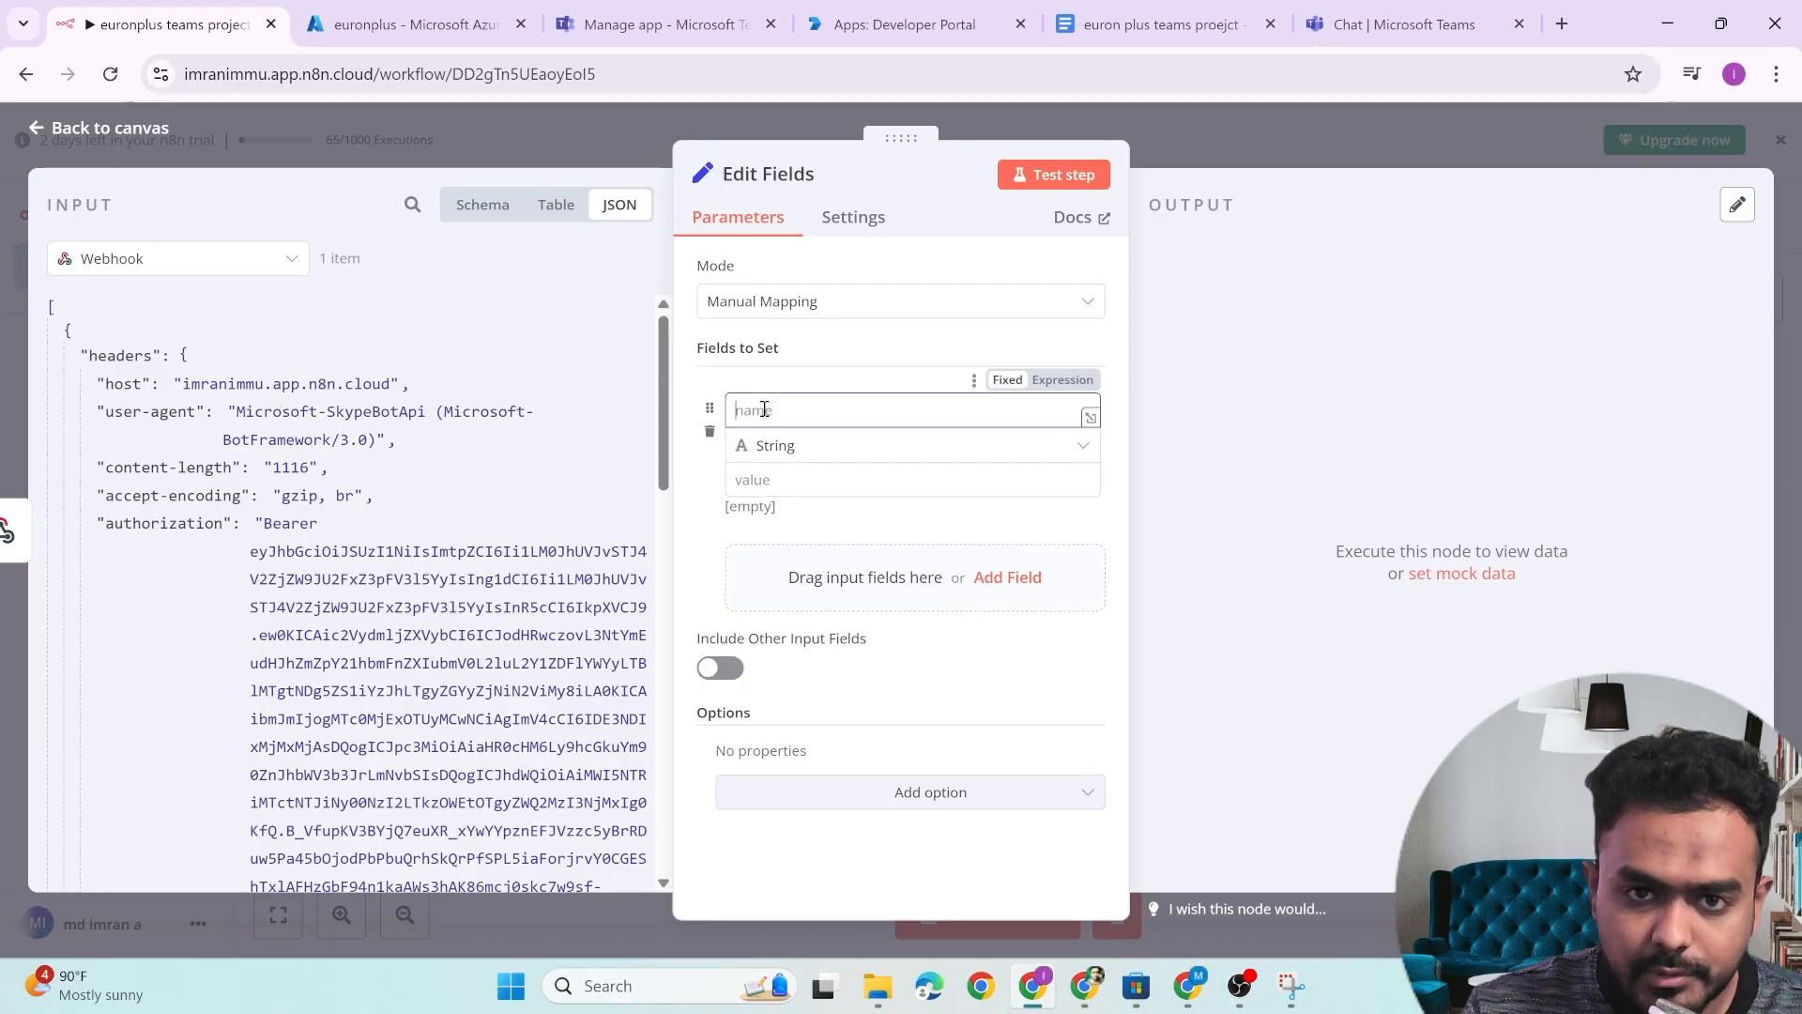
pyautogui.write('chat_')
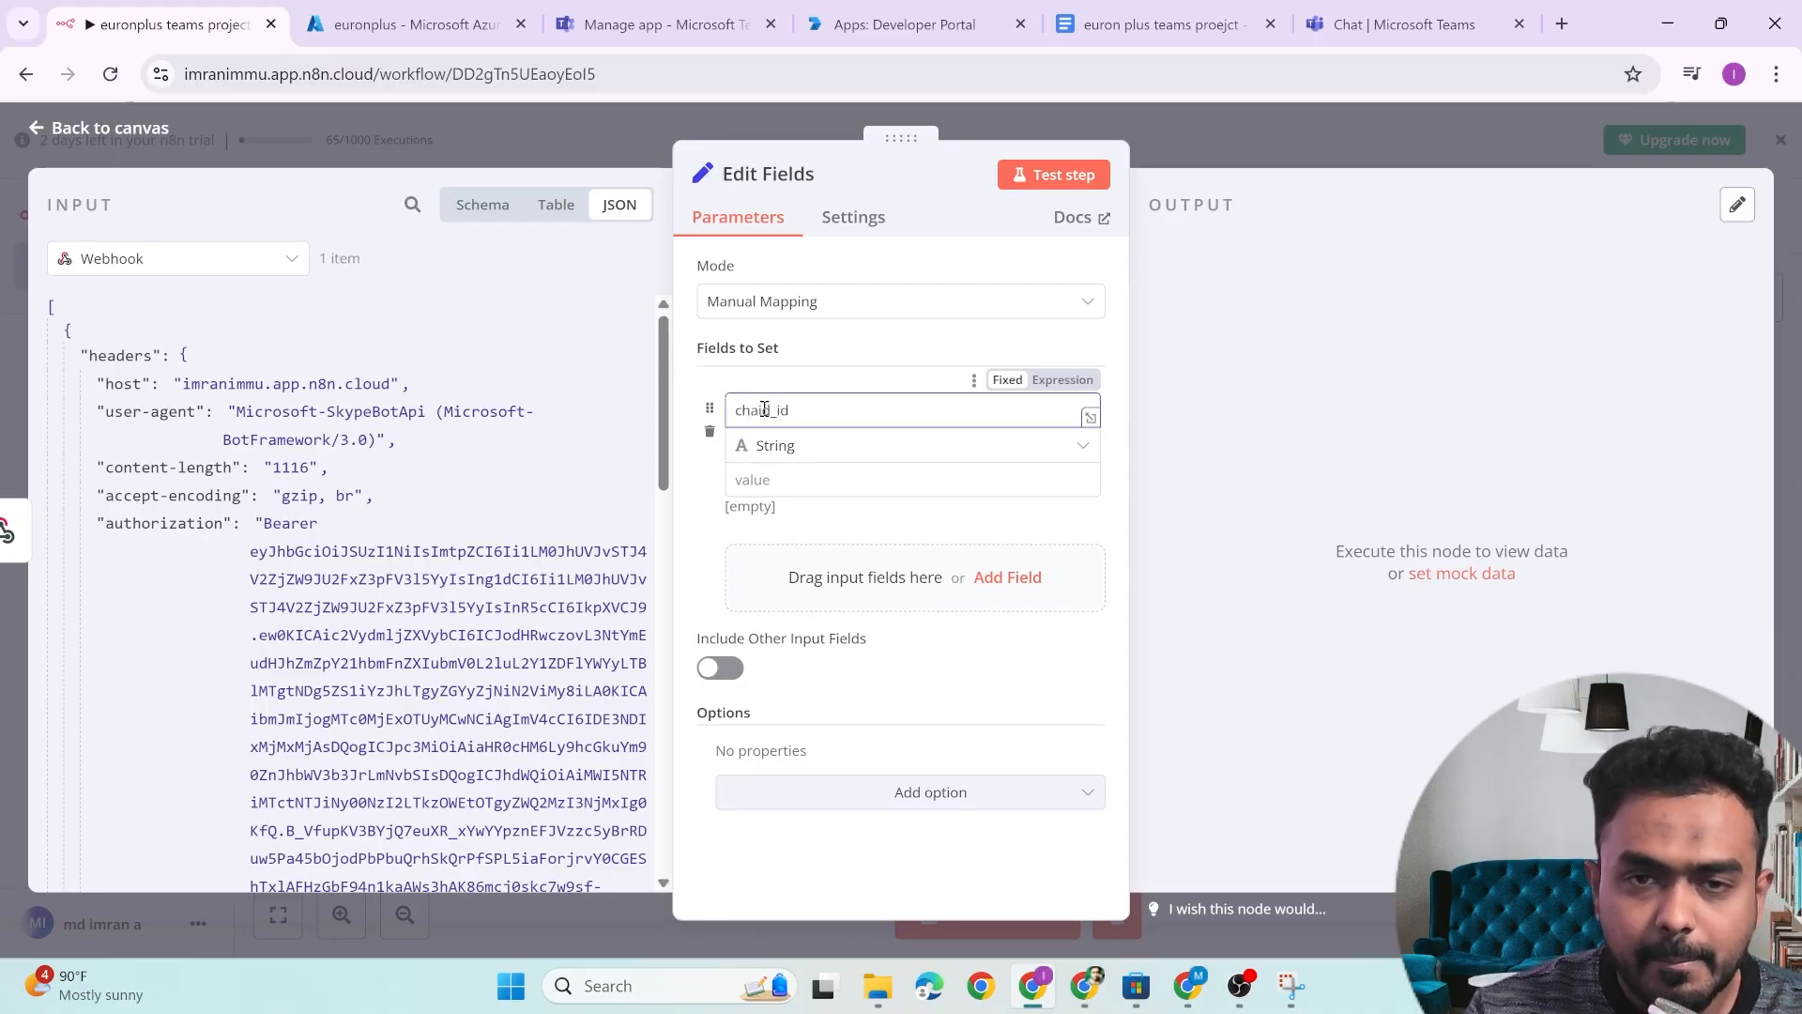
pyautogui.write('id')
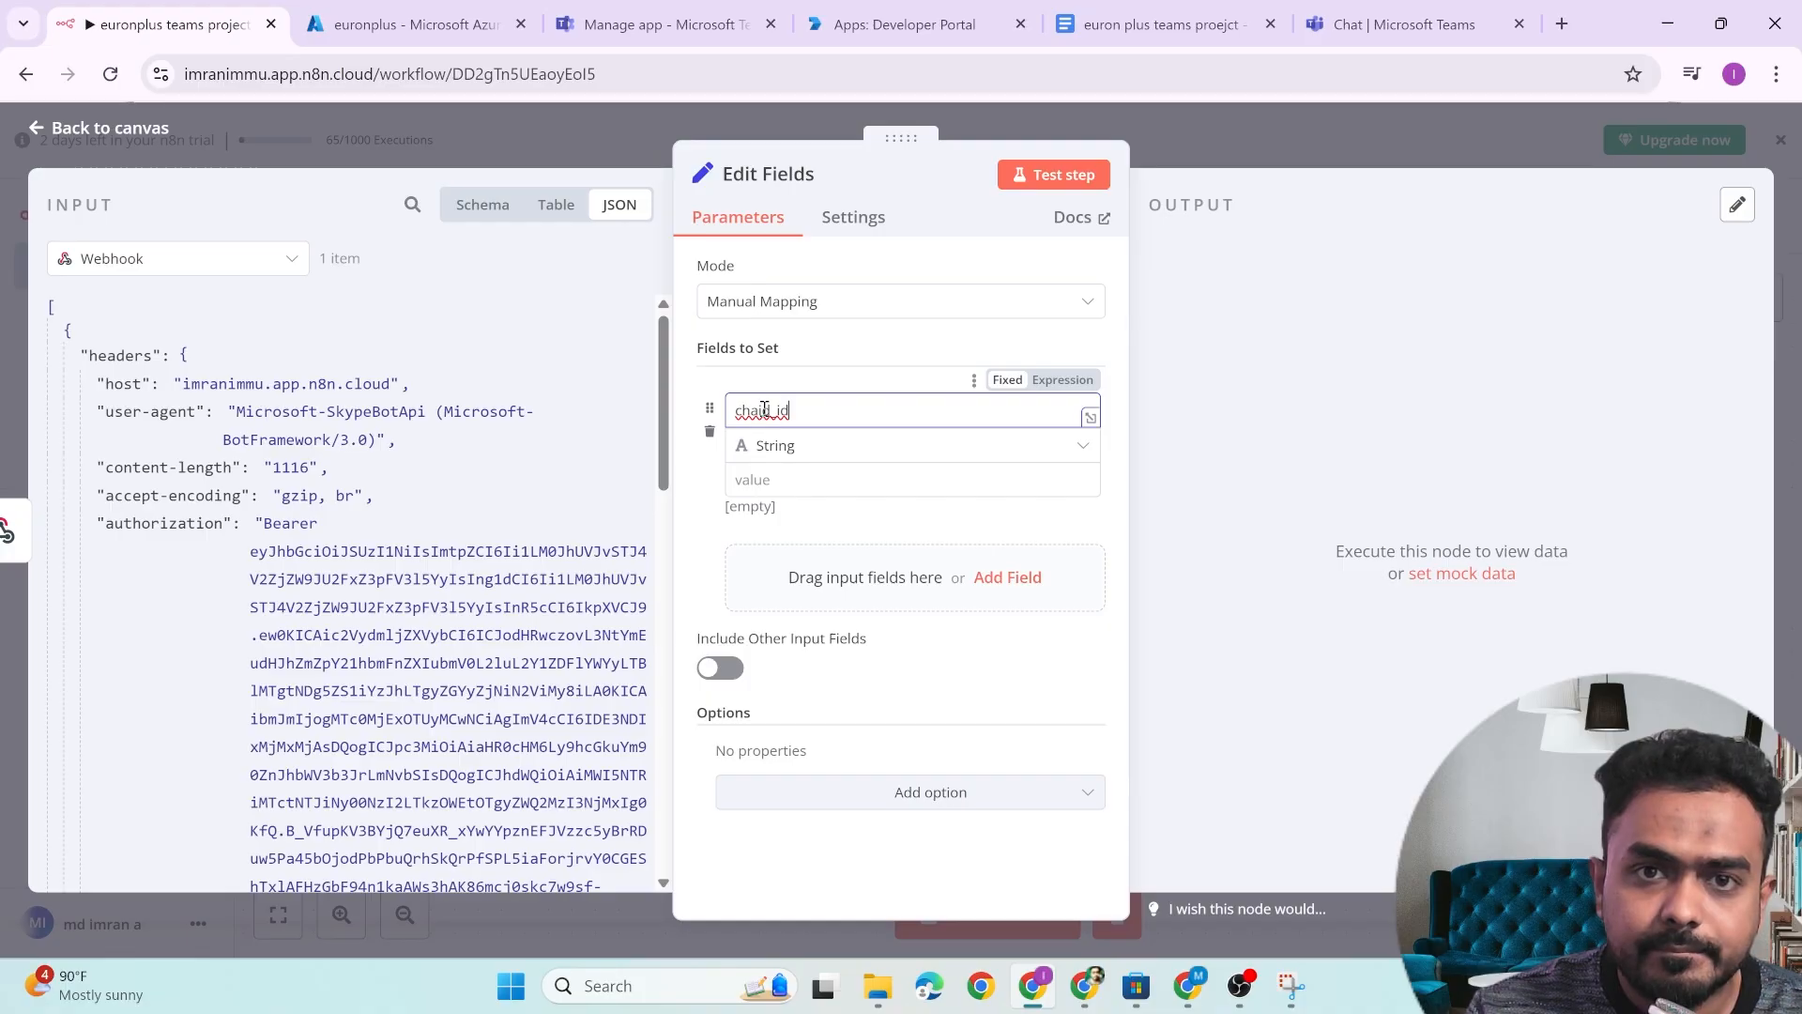
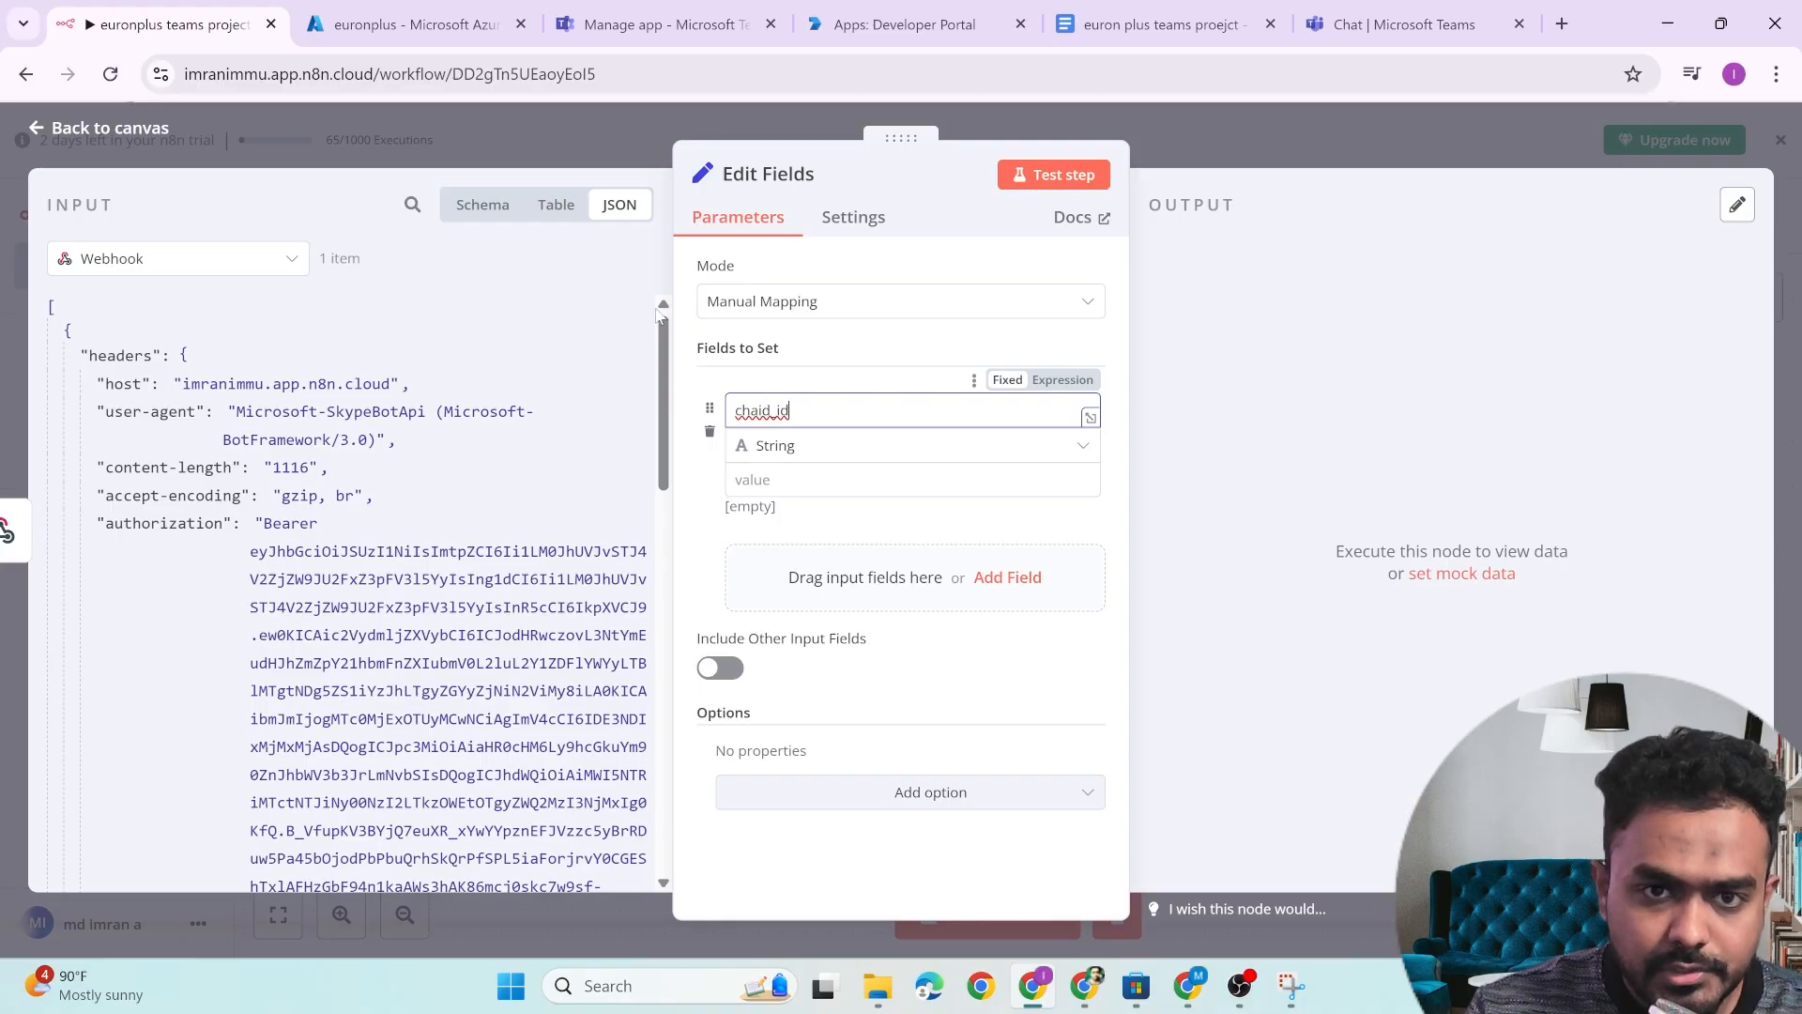
# Leave the Edit Fields node and open the workflow's address in a new browser tab
pyautogui.click(115, 132)
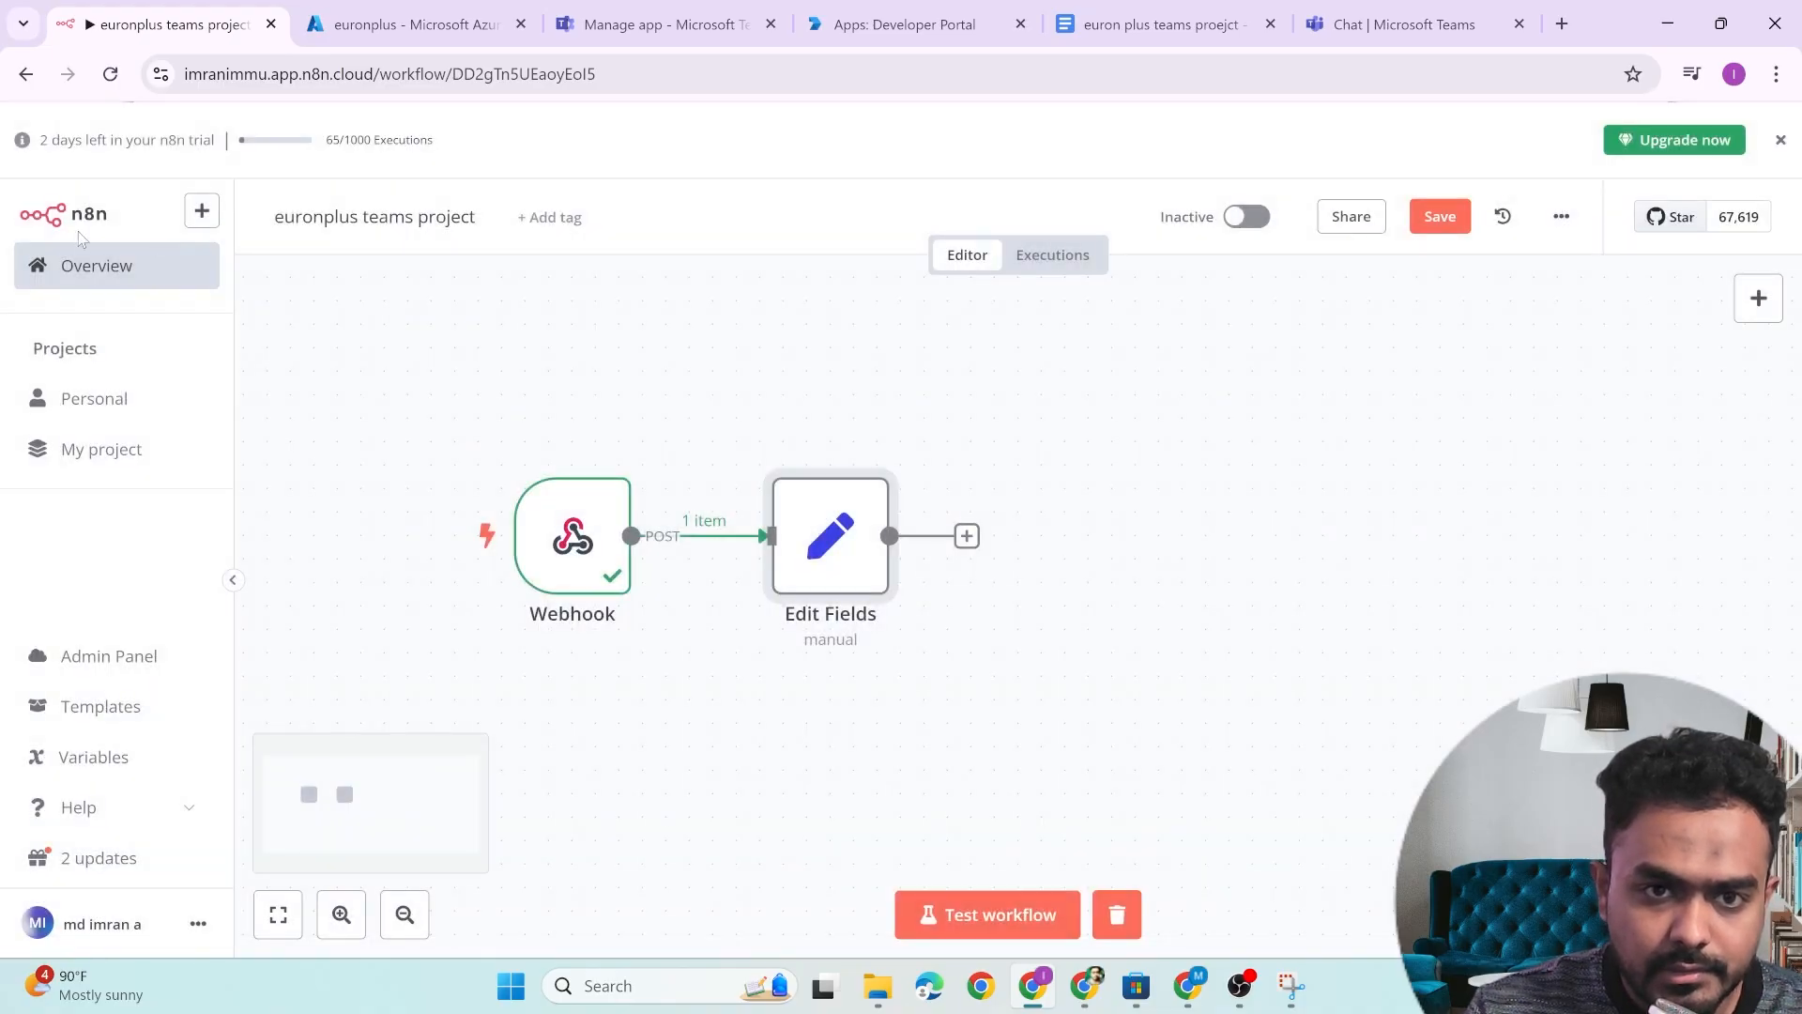
pyautogui.rightClick(80, 227)
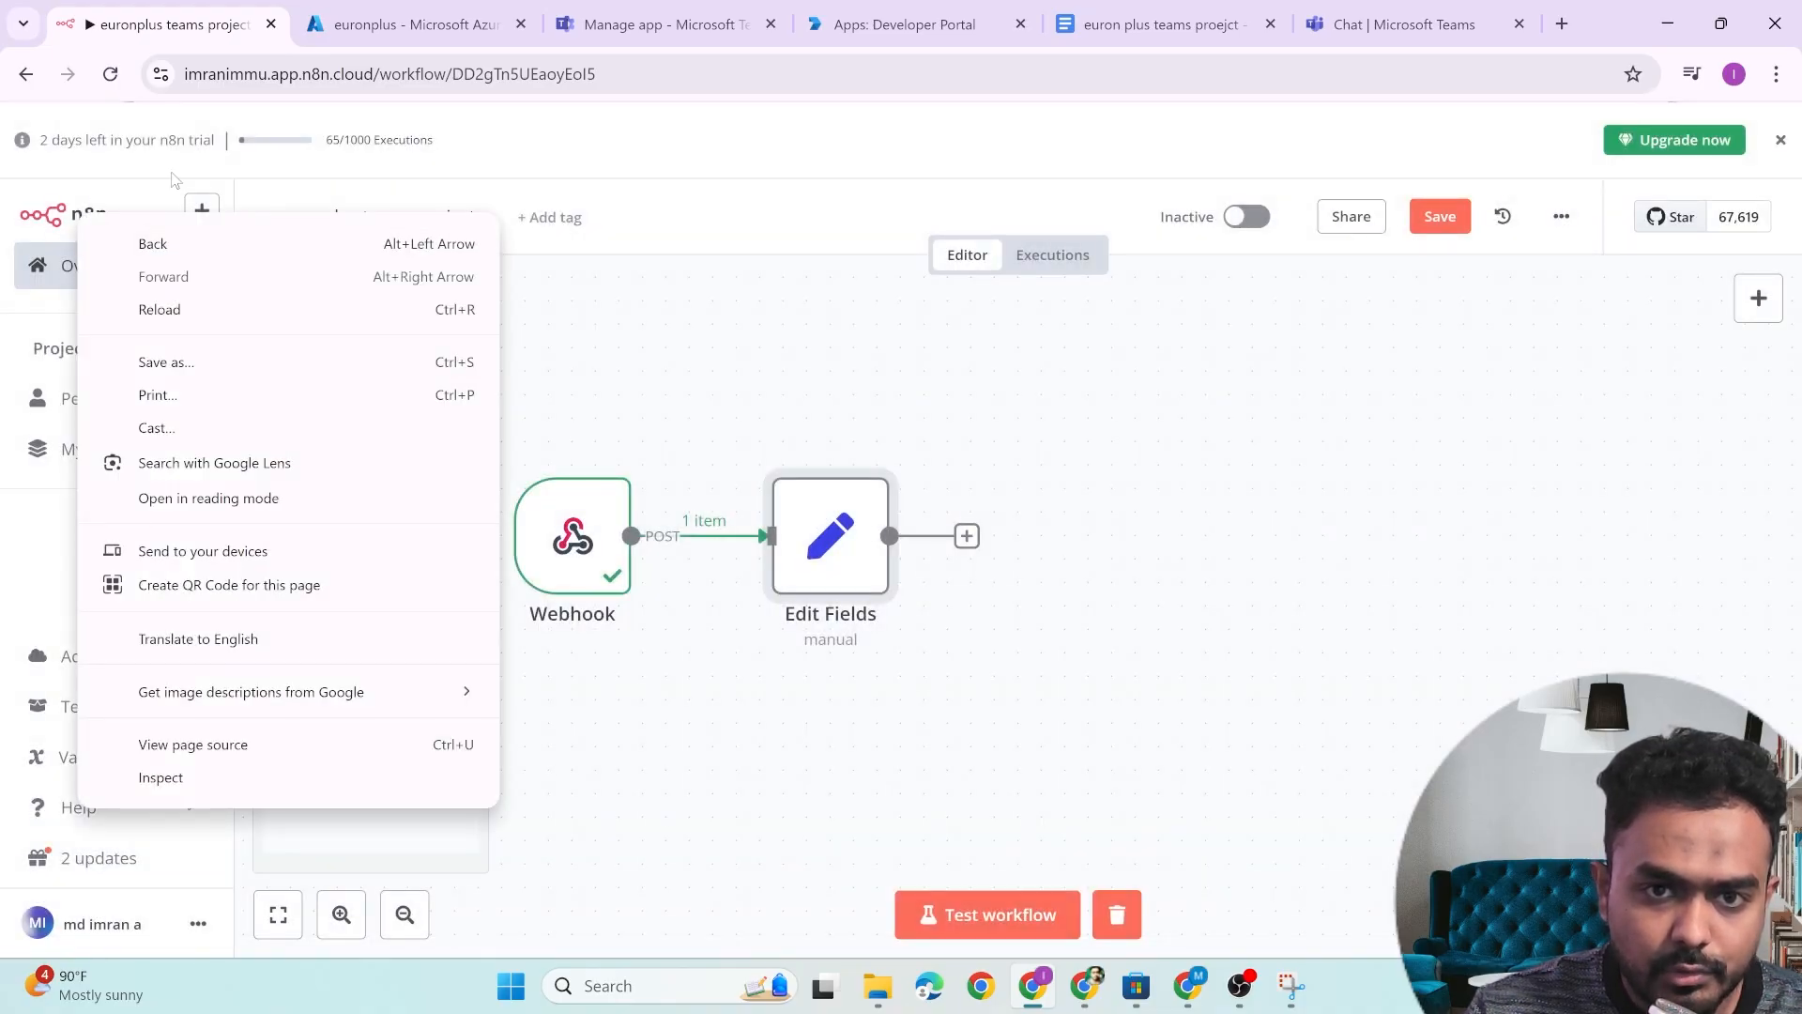
pyautogui.click(688, 76)
pyautogui.click(694, 75)
pyautogui.moveTo(795, 67); pyautogui.dragTo(27, 69)
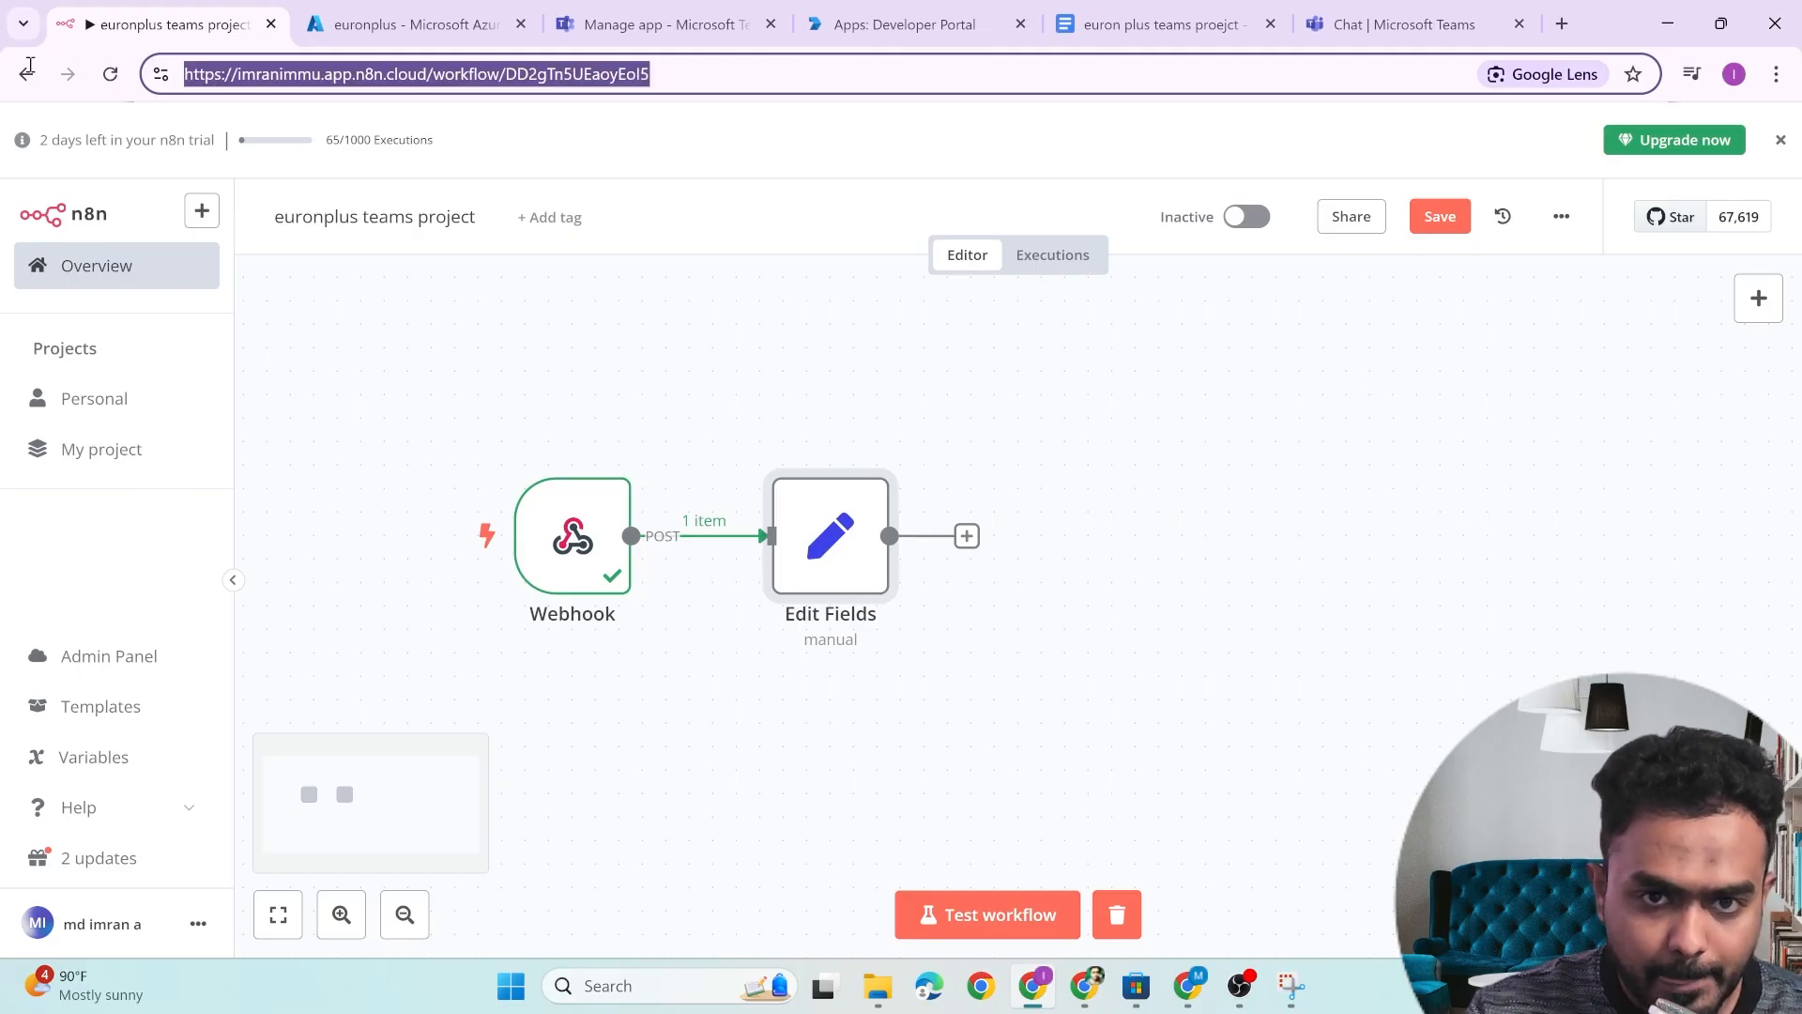
pyautogui.hotkey('ctrl', 'c')
pyautogui.click(1562, 24)
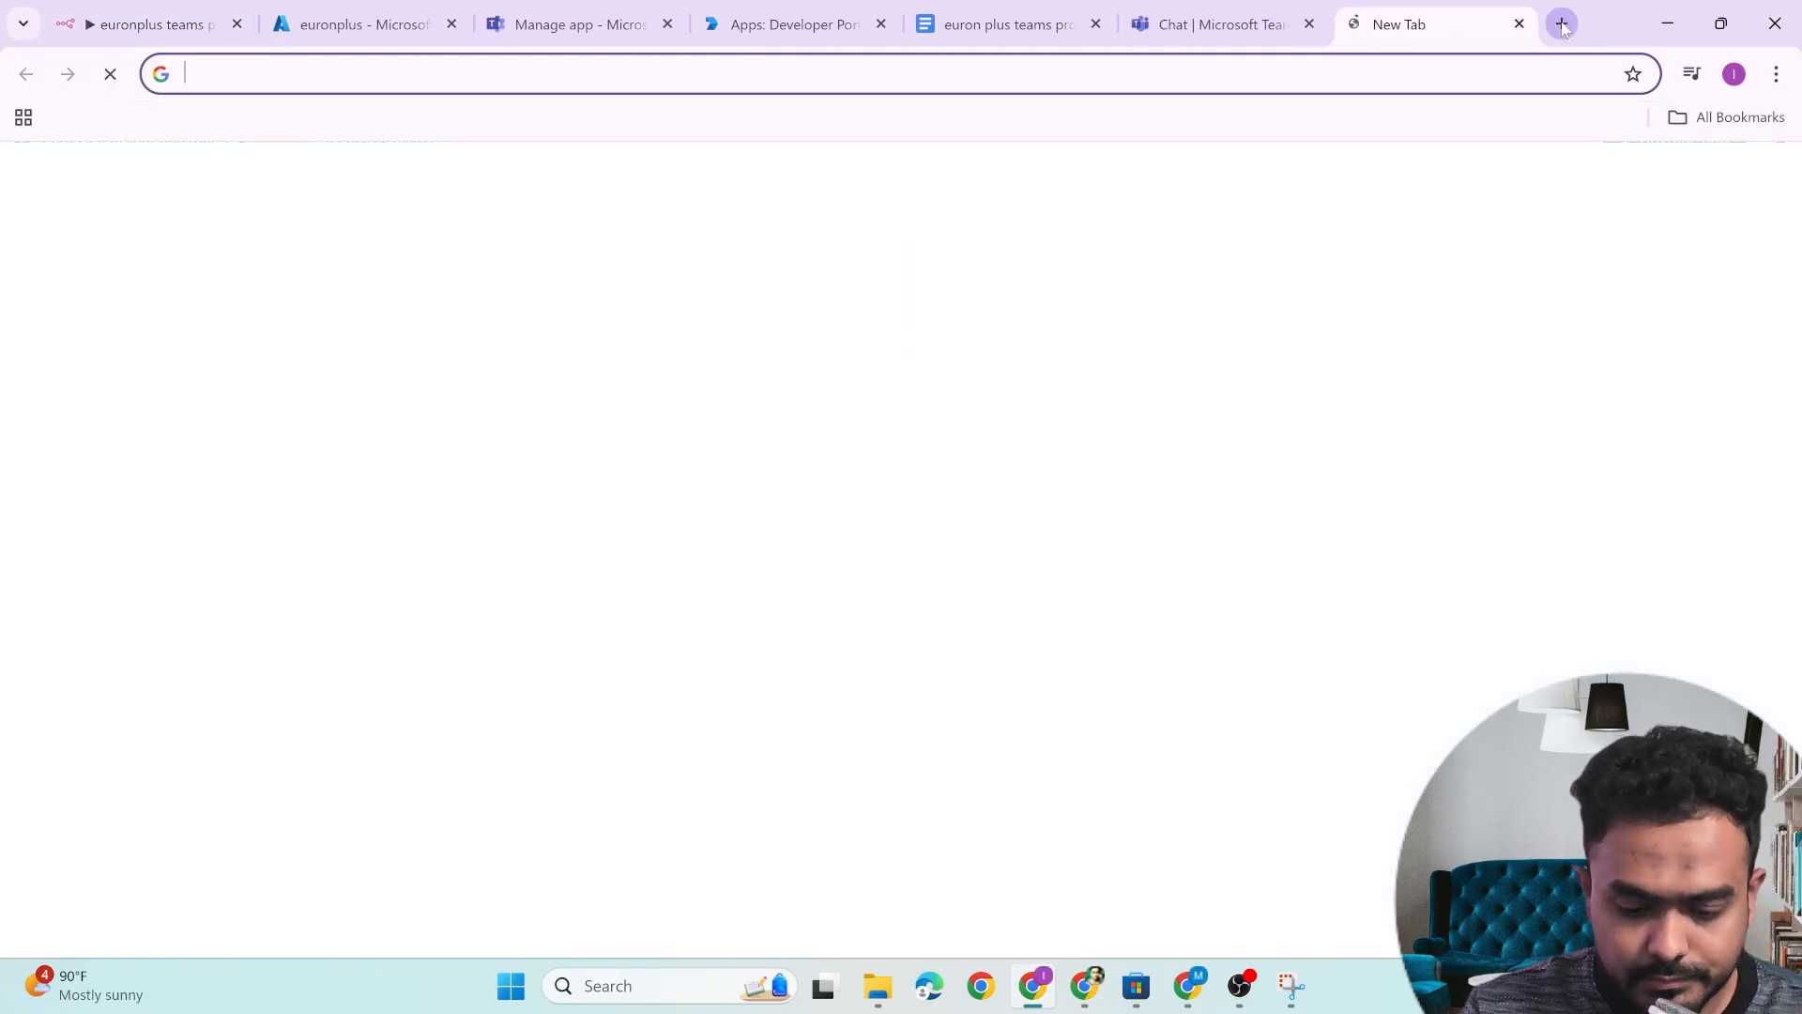
pyautogui.hotkey('ctrl', 'v')
pyautogui.press('Return')
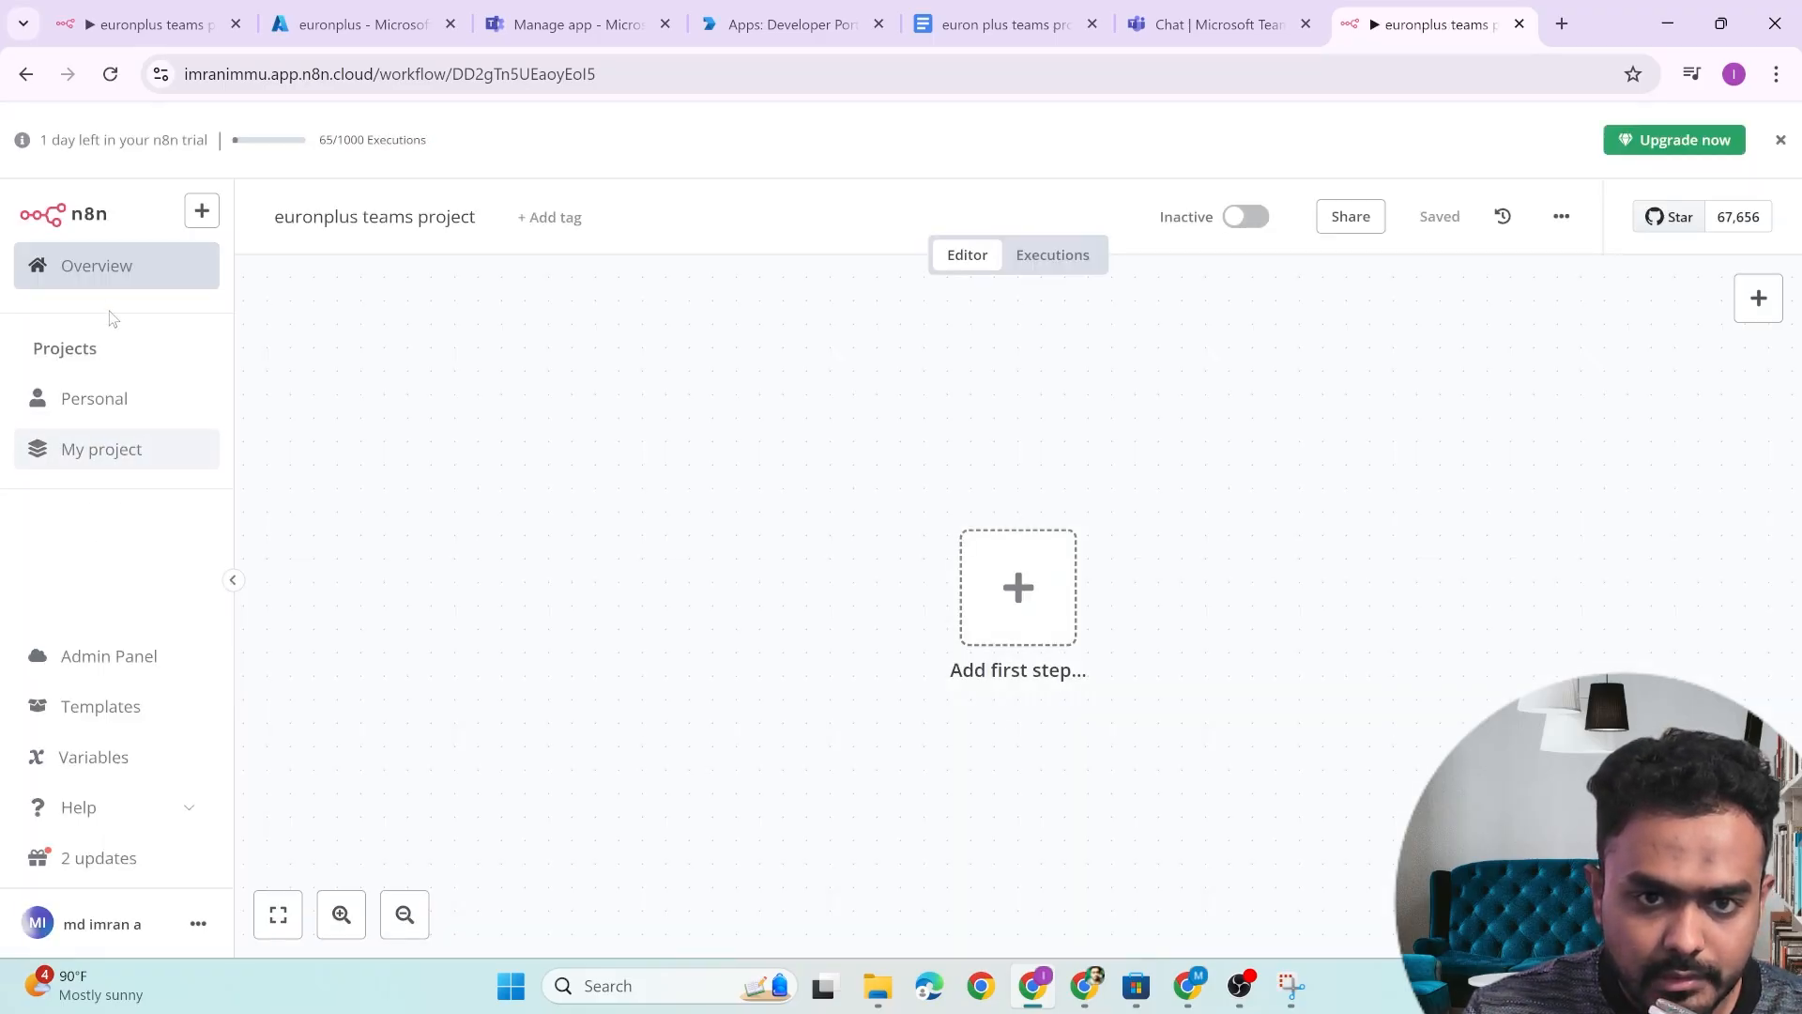
# Open the Edit Fields node of the Euron teams project workflow and copy the field name user_aad_id
pyautogui.click(110, 277)
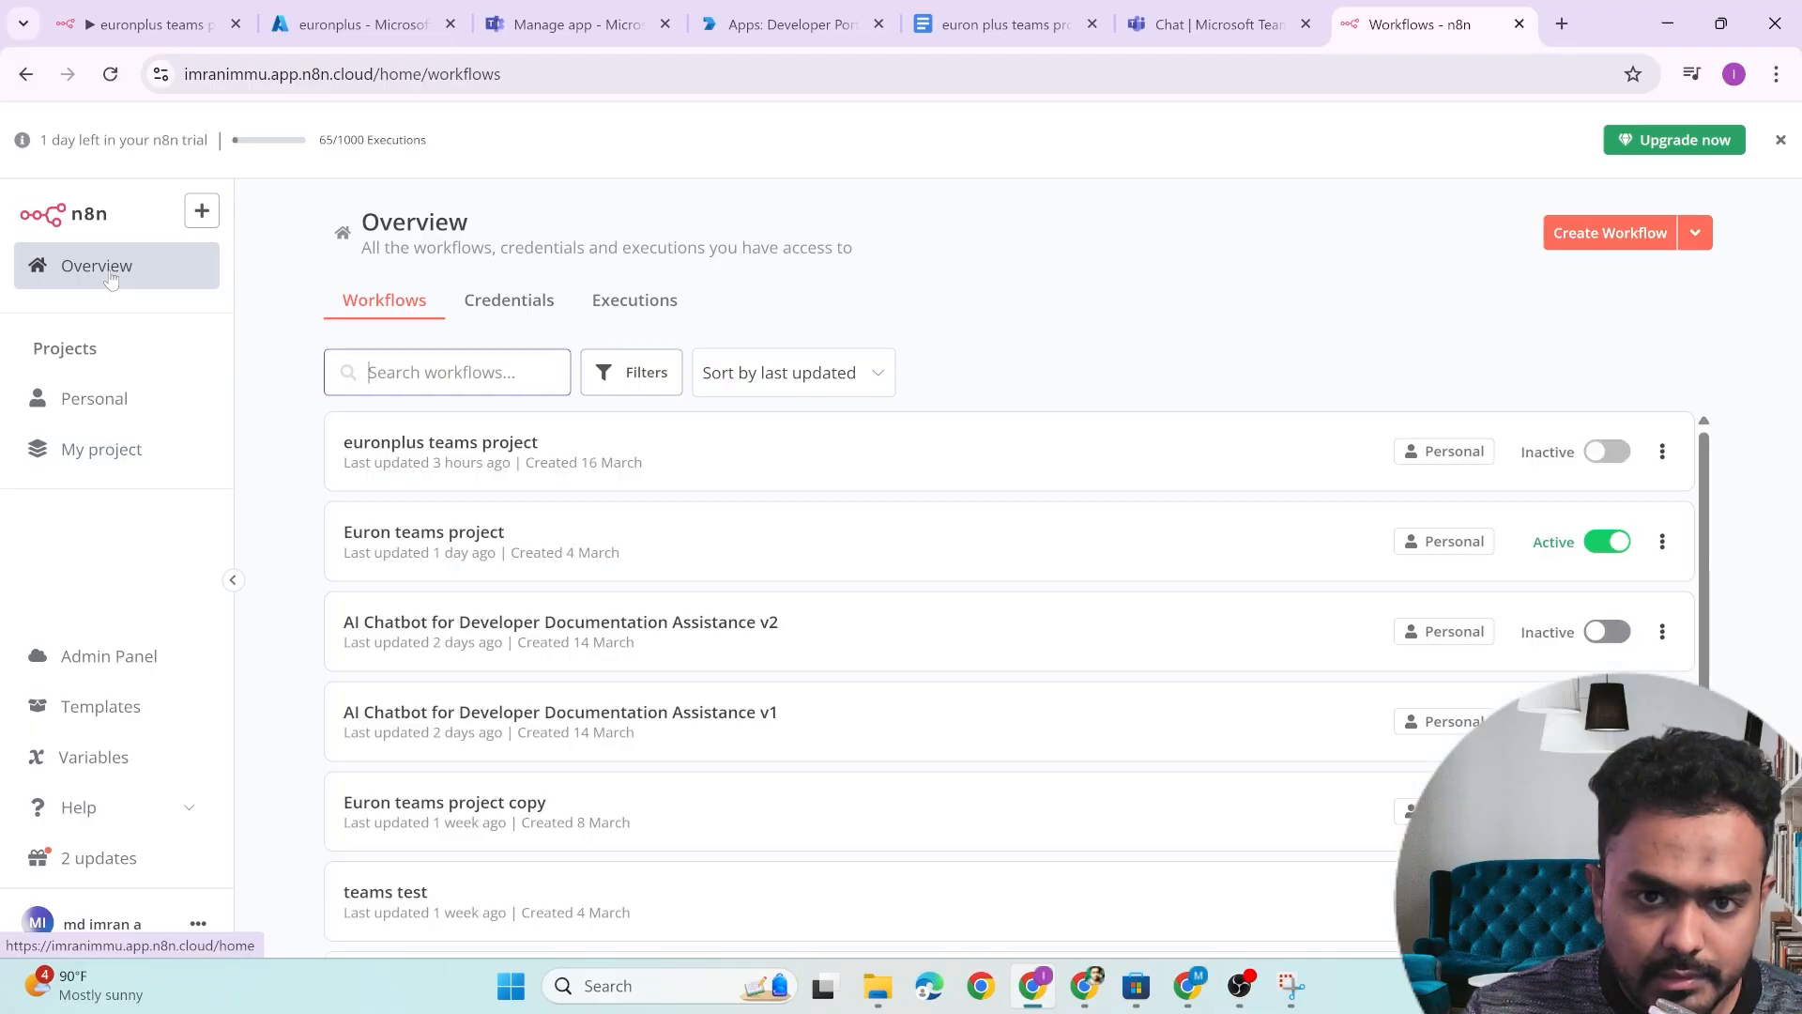
pyautogui.click(603, 539)
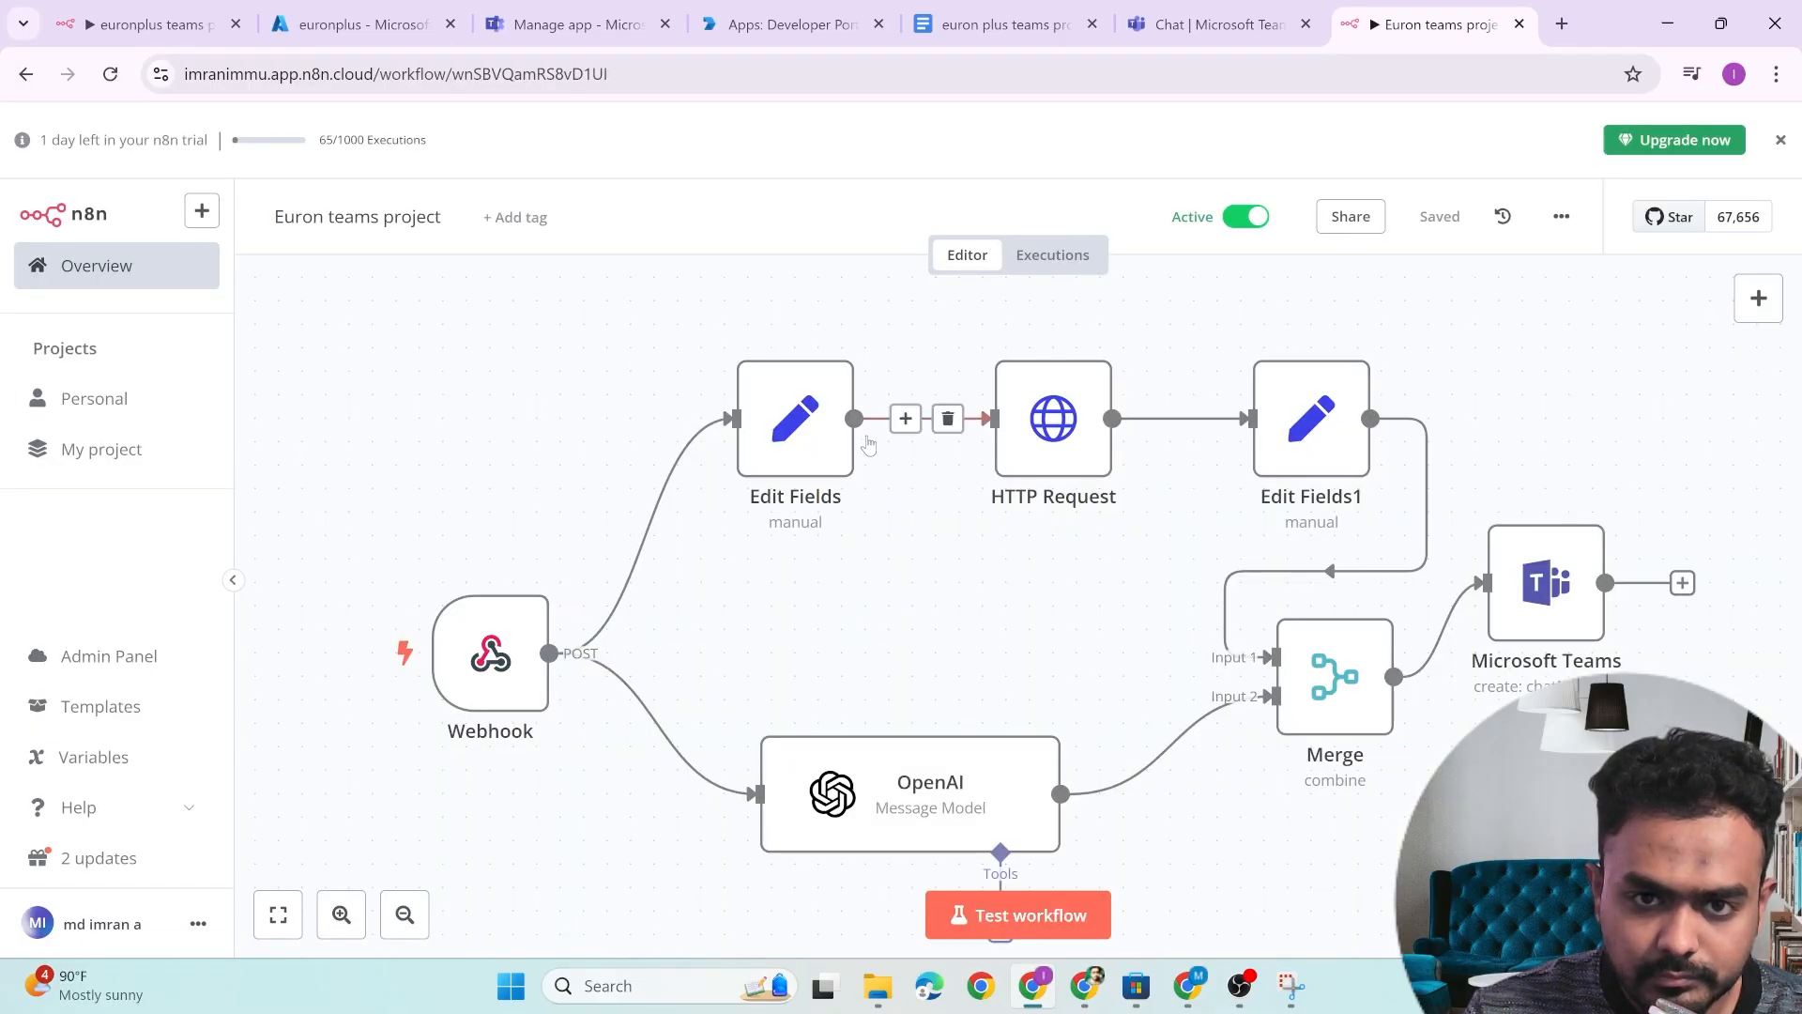
pyautogui.doubleClick(796, 443)
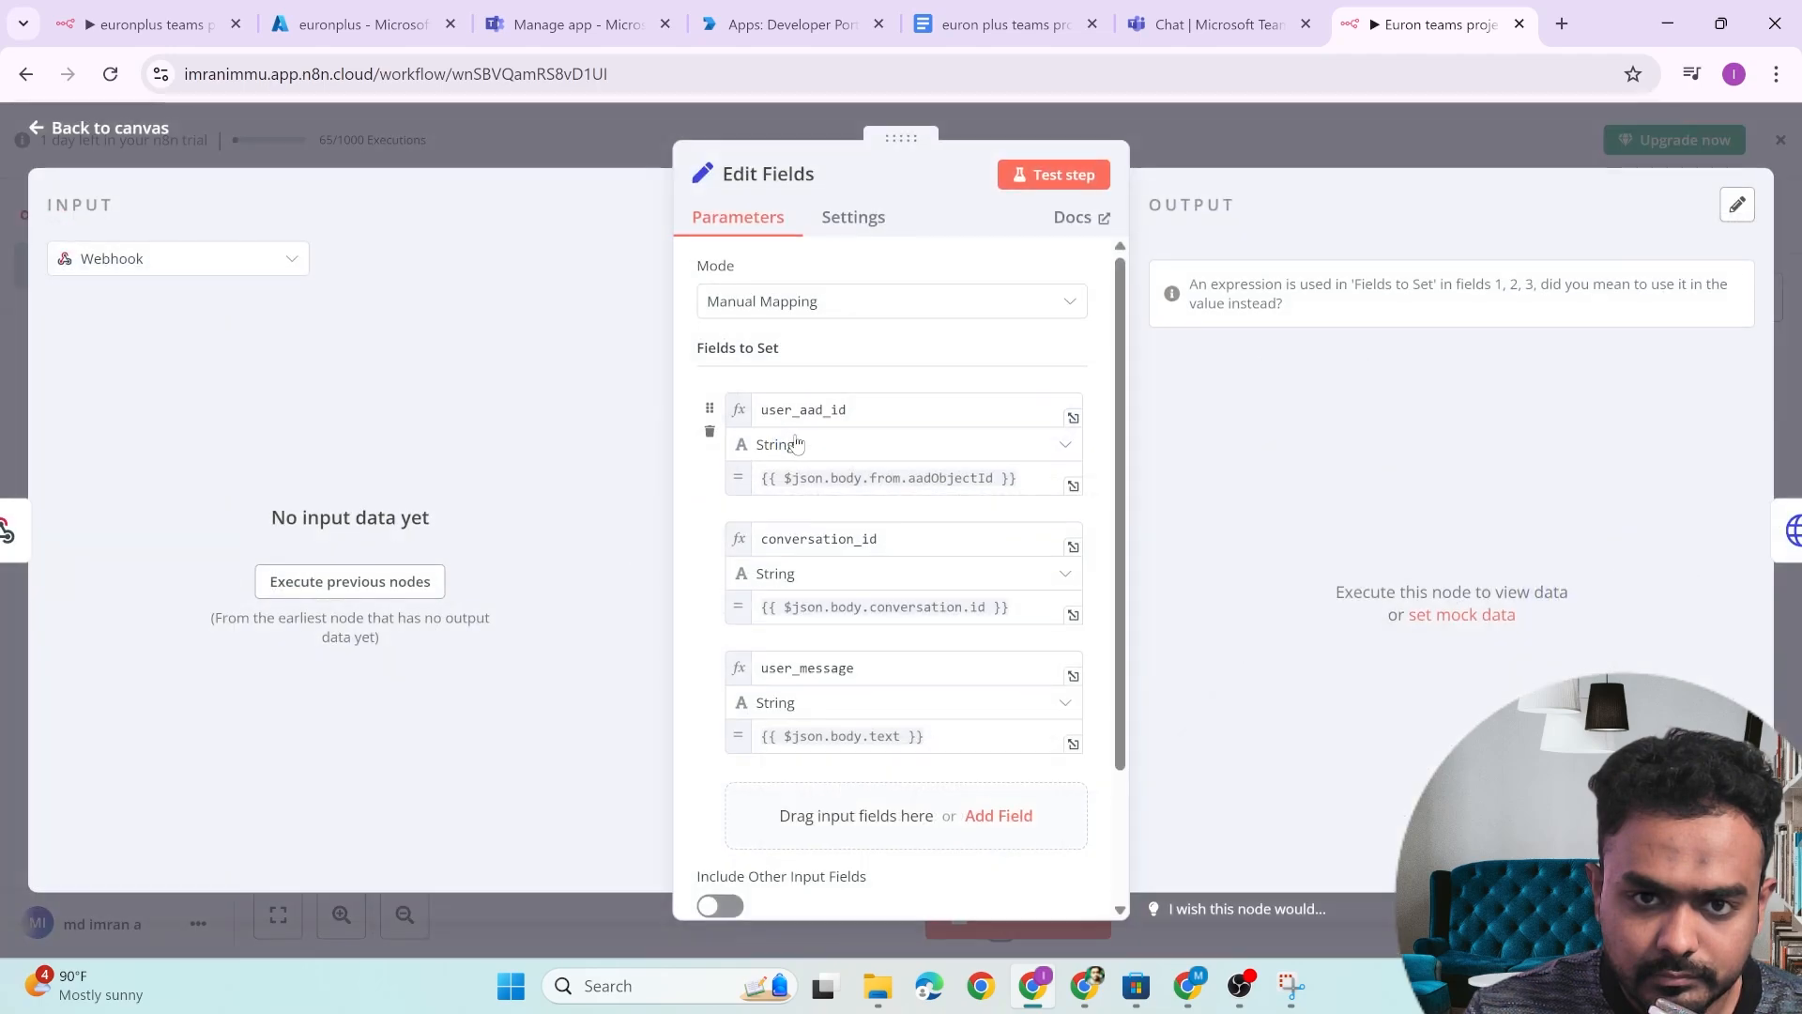
pyautogui.moveTo(839, 410); pyautogui.dragTo(752, 422)
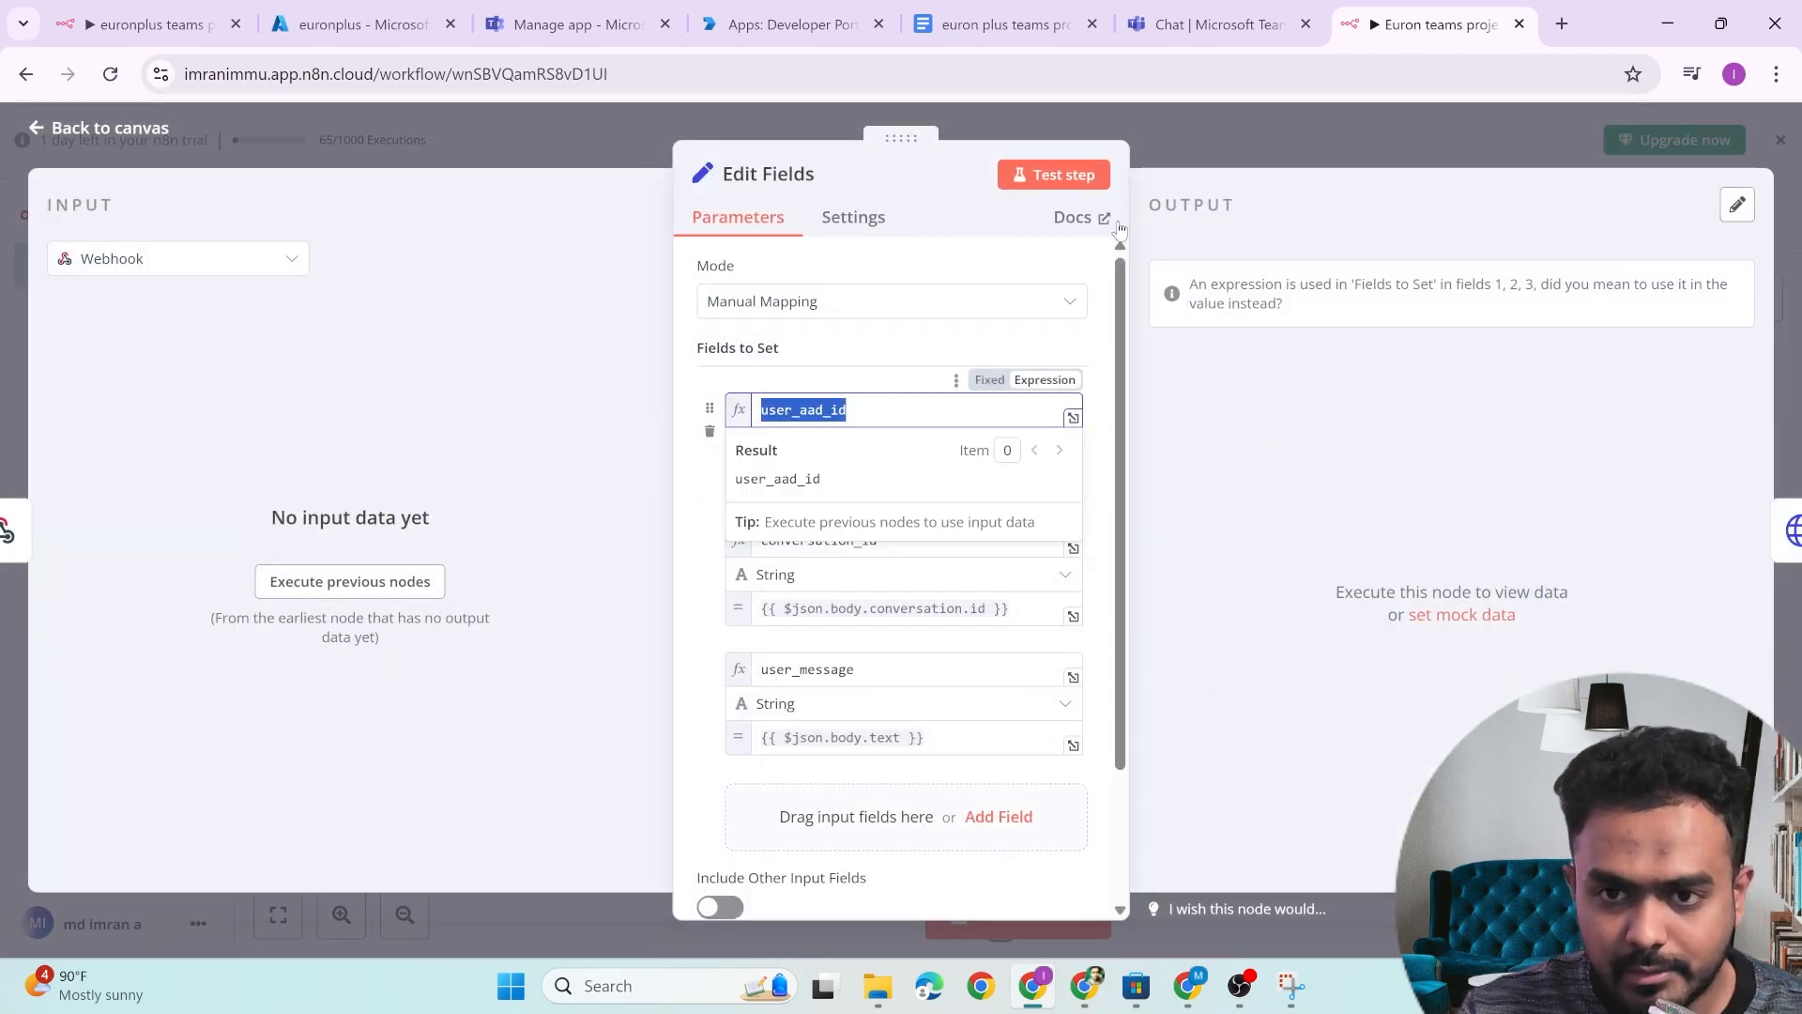
# In the euronplus teams project's Edit Fields node, rename the first field as user_aad_id
pyautogui.click(150, 24)
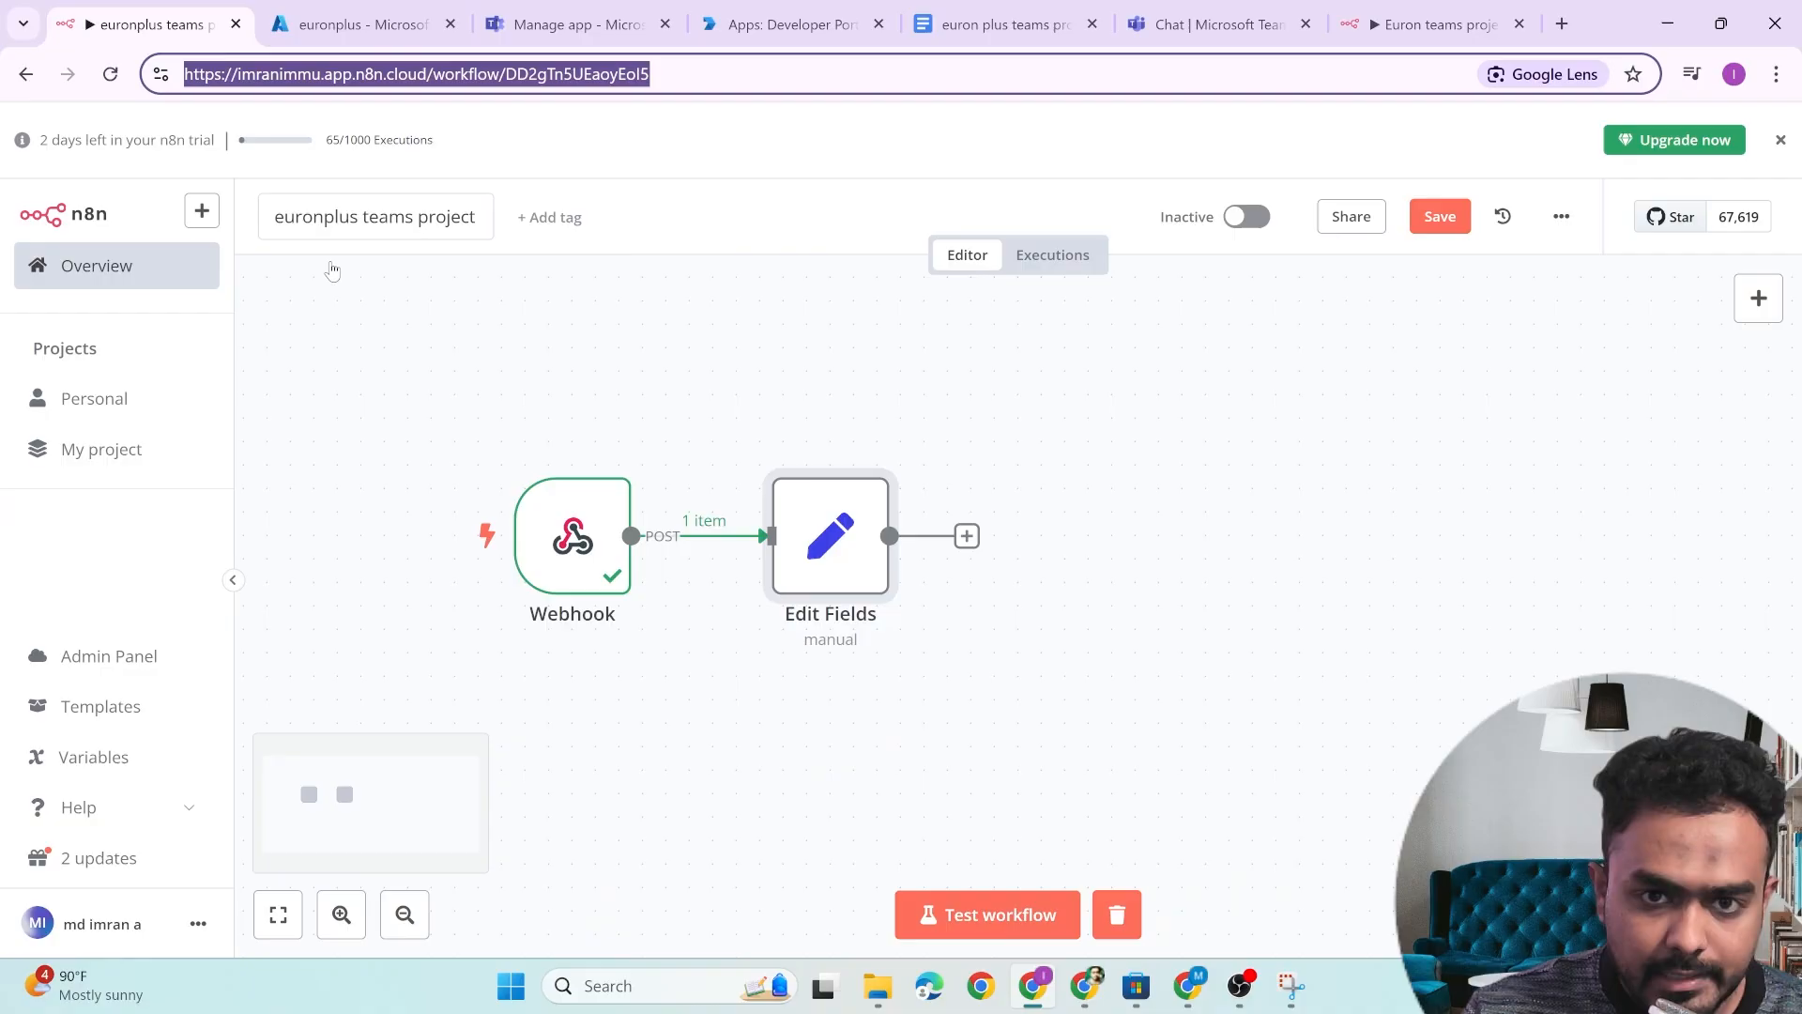
pyautogui.click(832, 560)
pyautogui.doubleClick(832, 560)
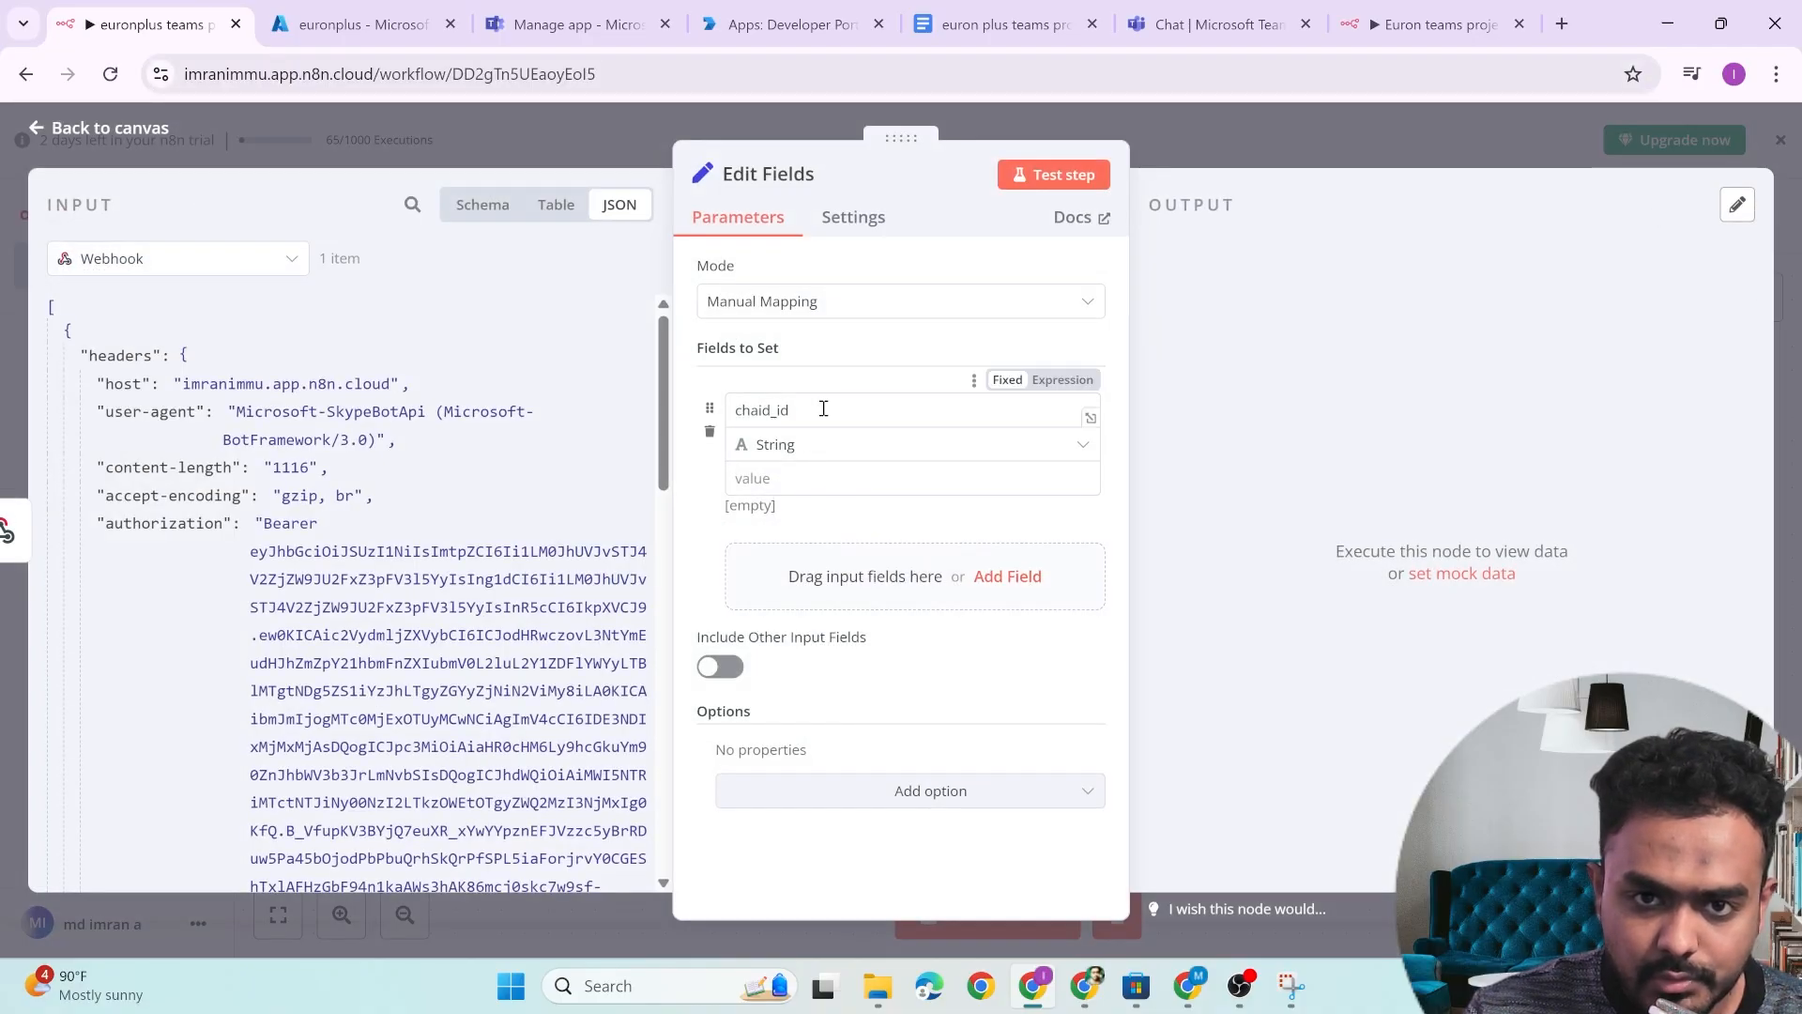
pyautogui.moveTo(798, 410); pyautogui.dragTo(708, 415)
pyautogui.press('BackSpace')
pyautogui.write('user_aad_id')
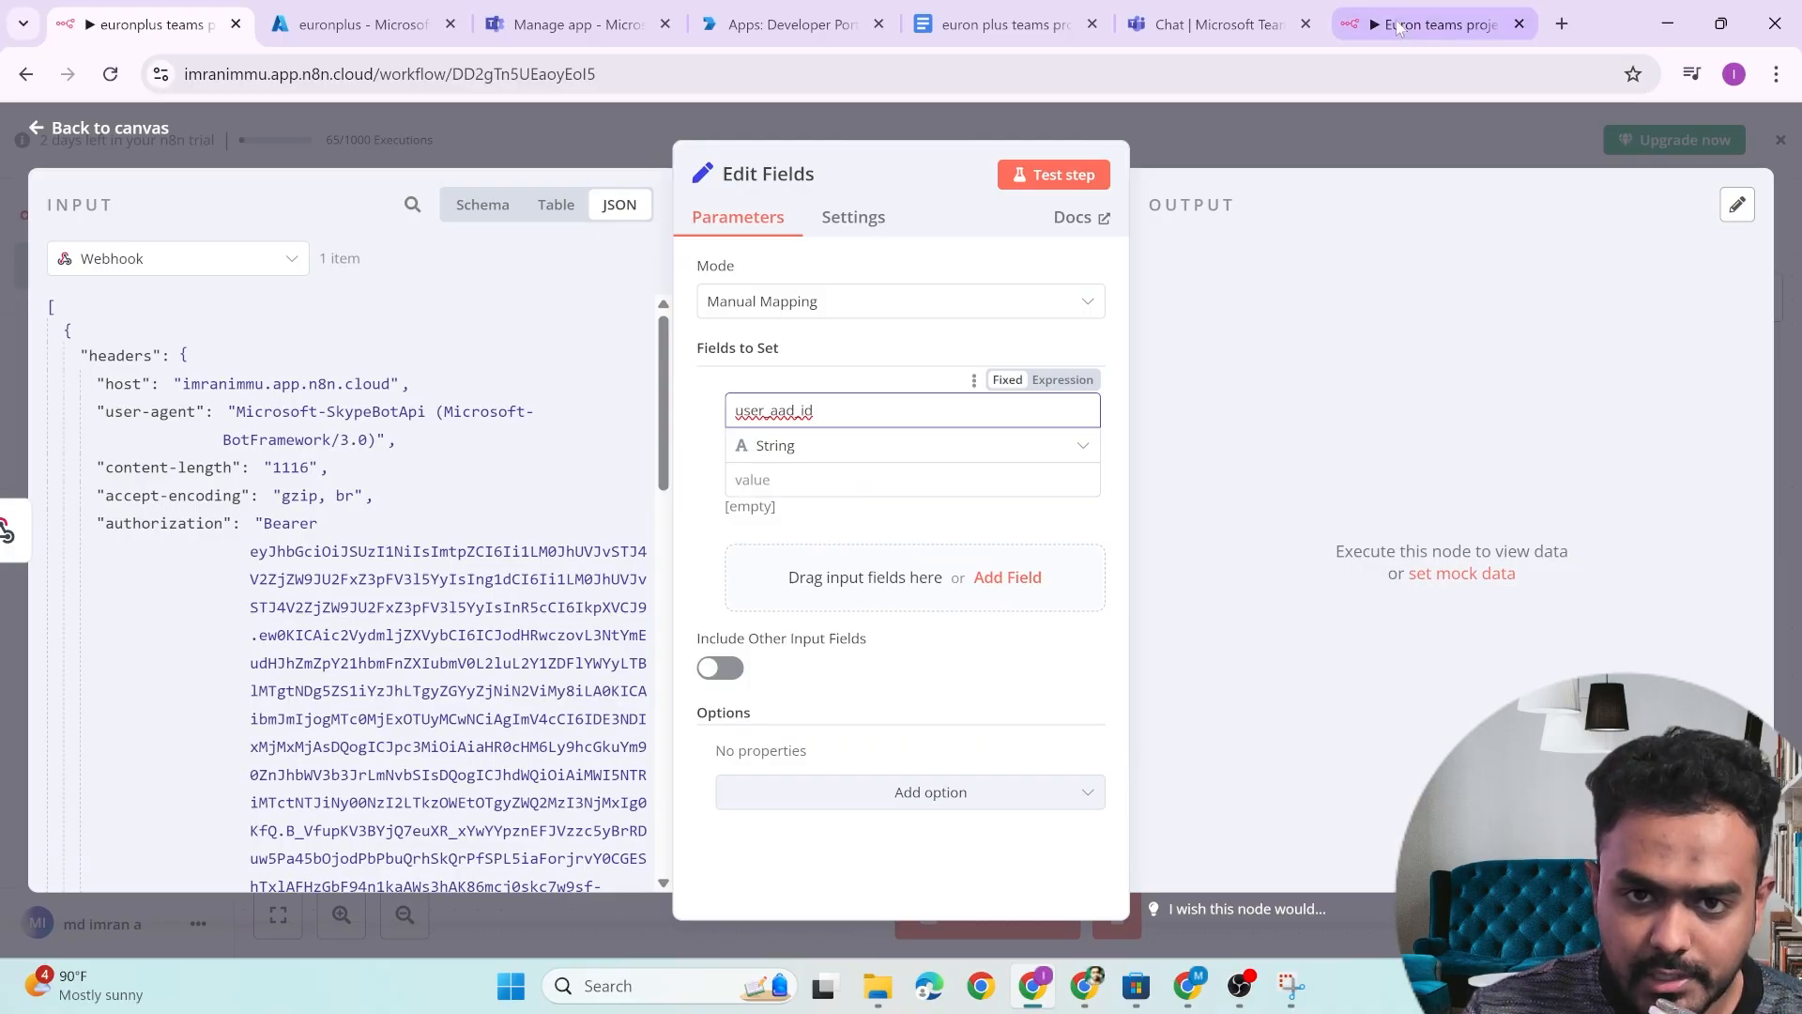
# Set the user_aad_id value to the expression {{ $json.body.from.aadObjectId }}, copied from the Euron teams project workflow
pyautogui.click(1436, 24)
pyautogui.click(690, 493)
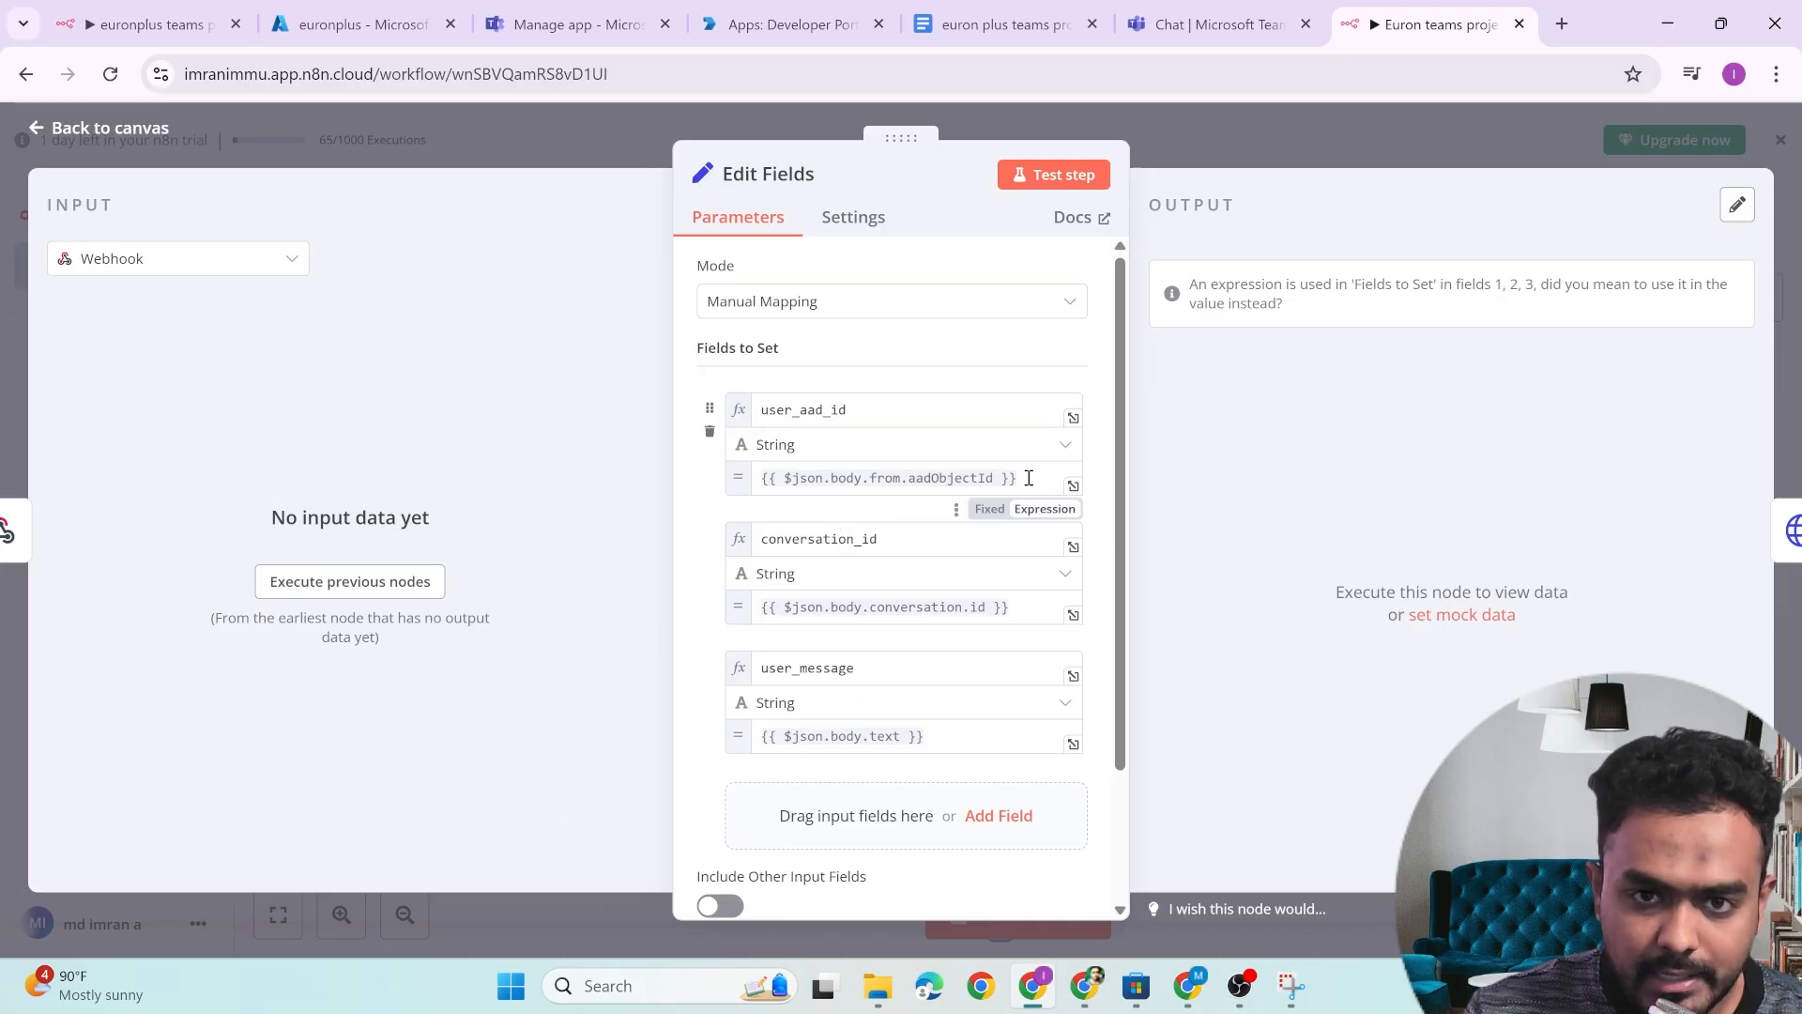
pyautogui.moveTo(1028, 478); pyautogui.dragTo(760, 477)
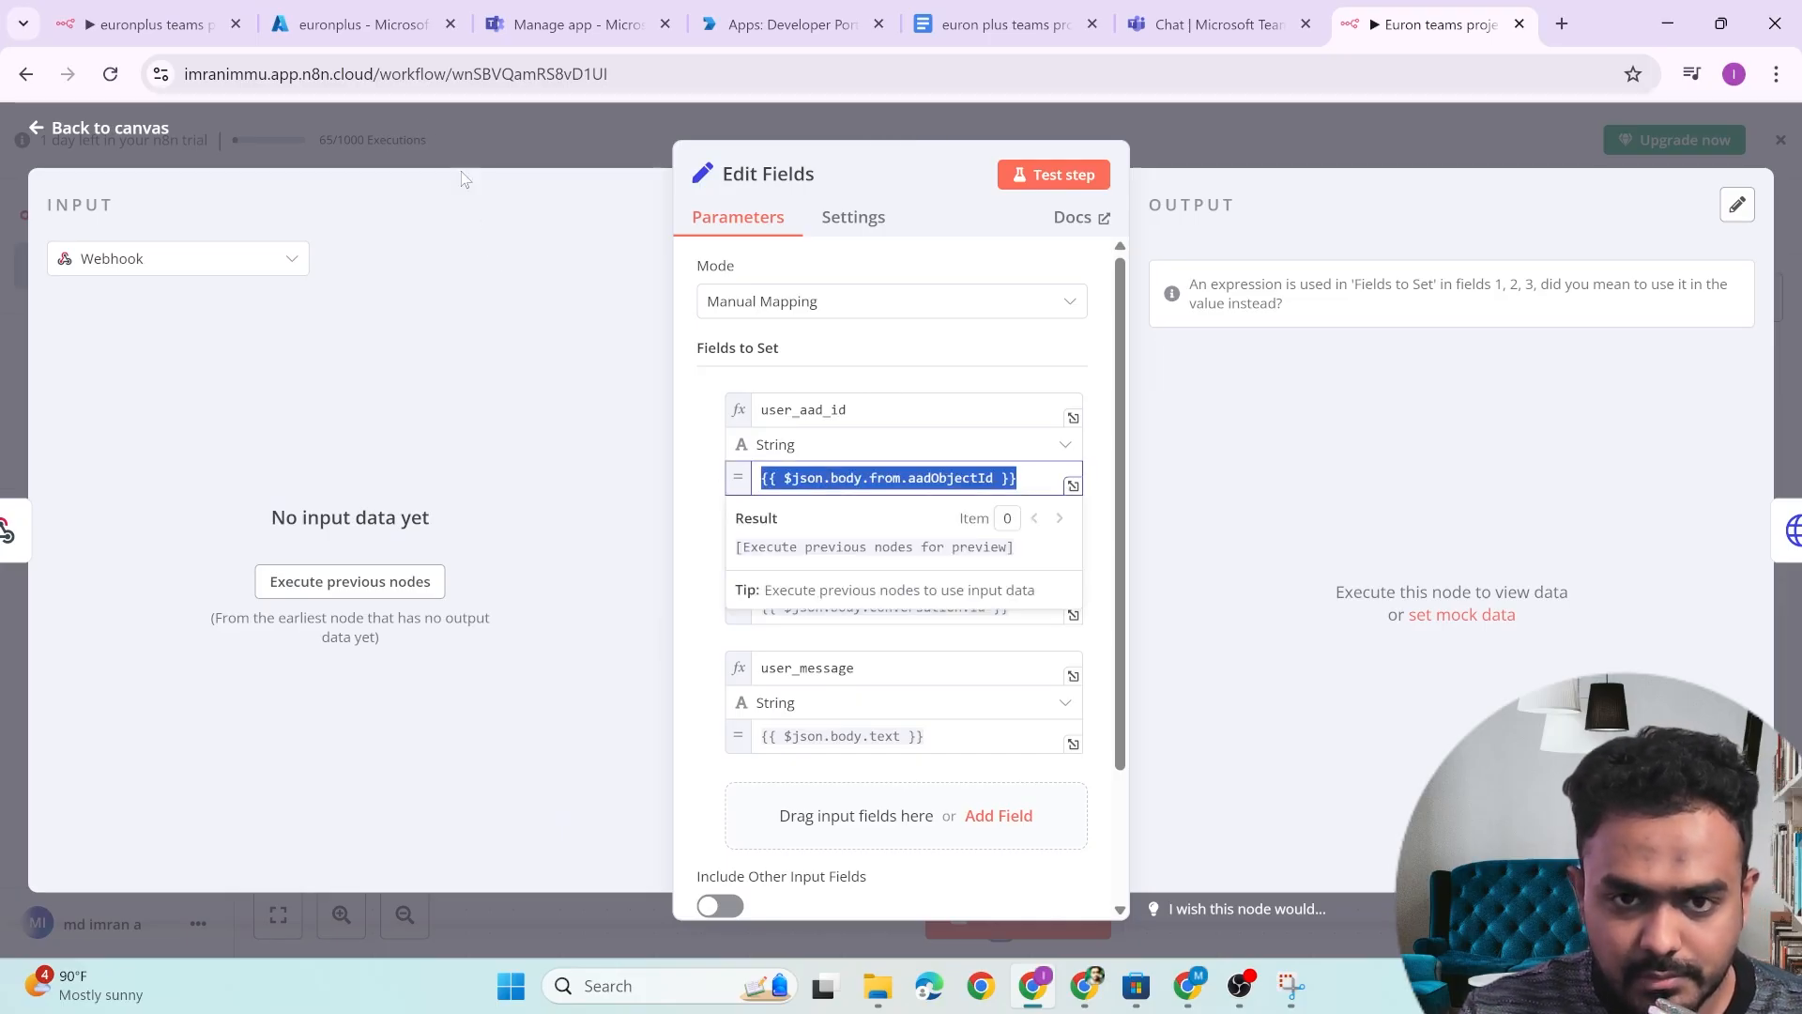
pyautogui.click(151, 24)
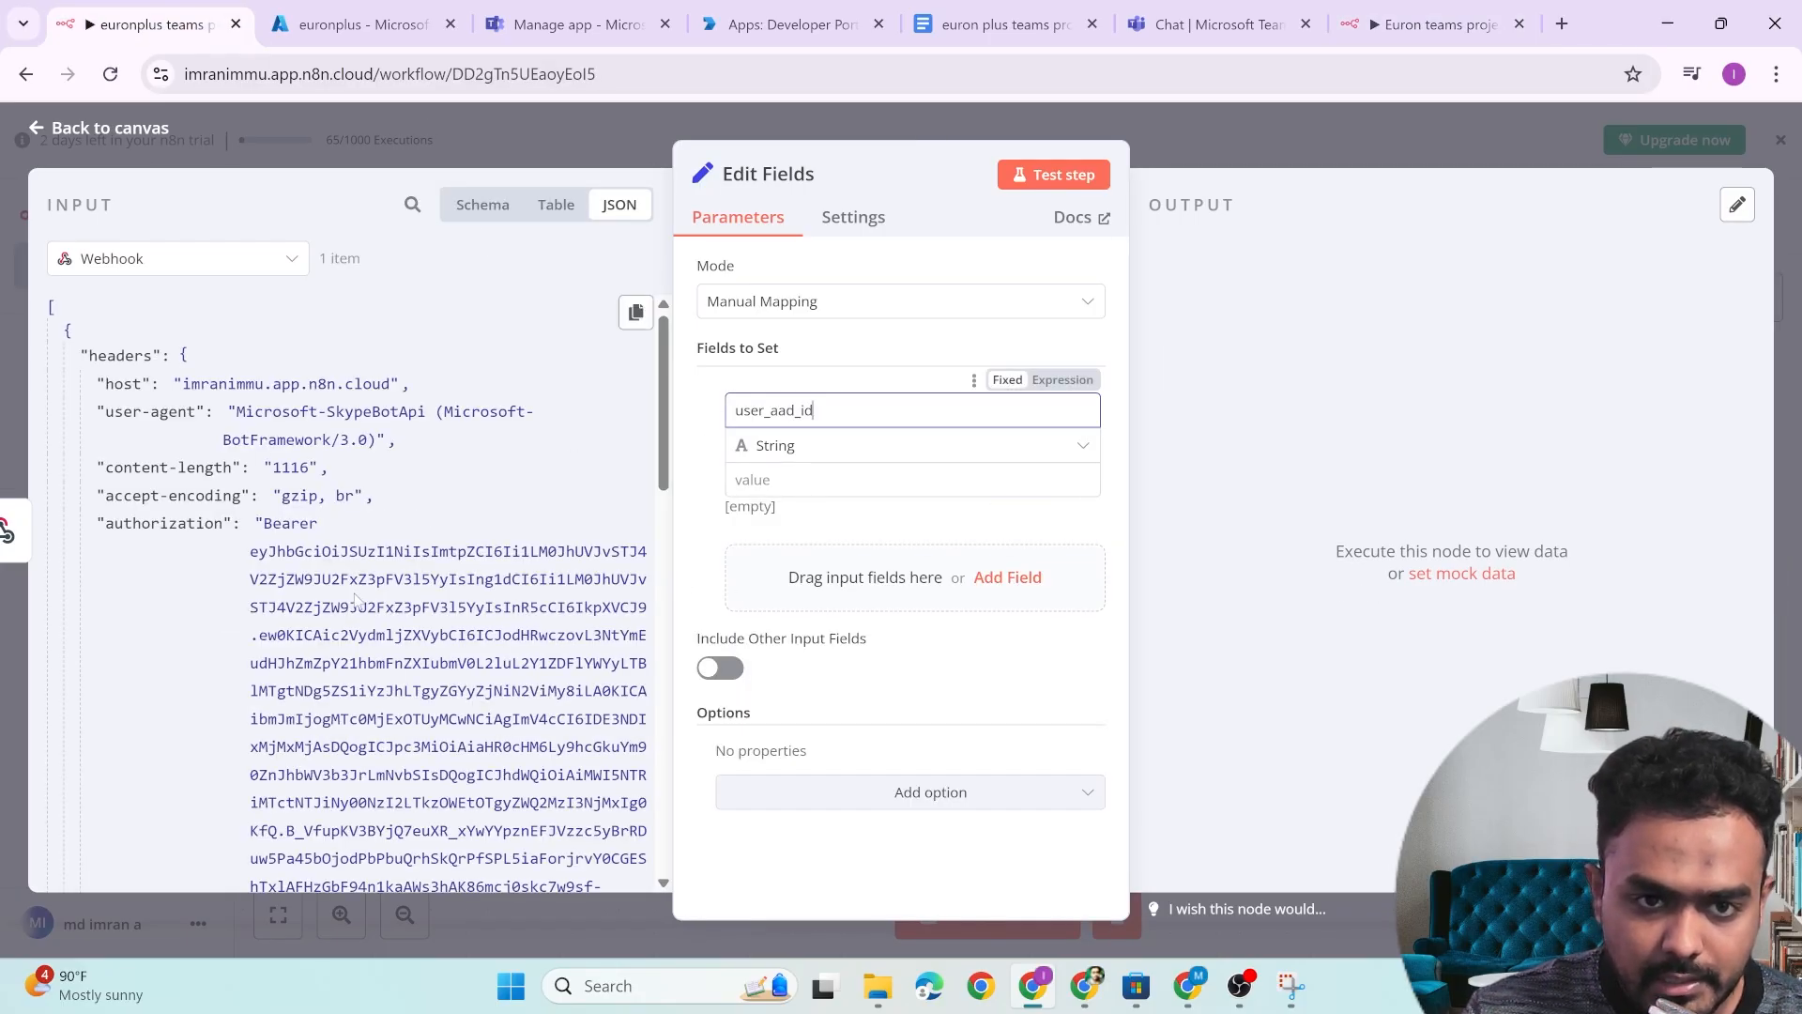
pyautogui.scroll(-10, 355, 599)
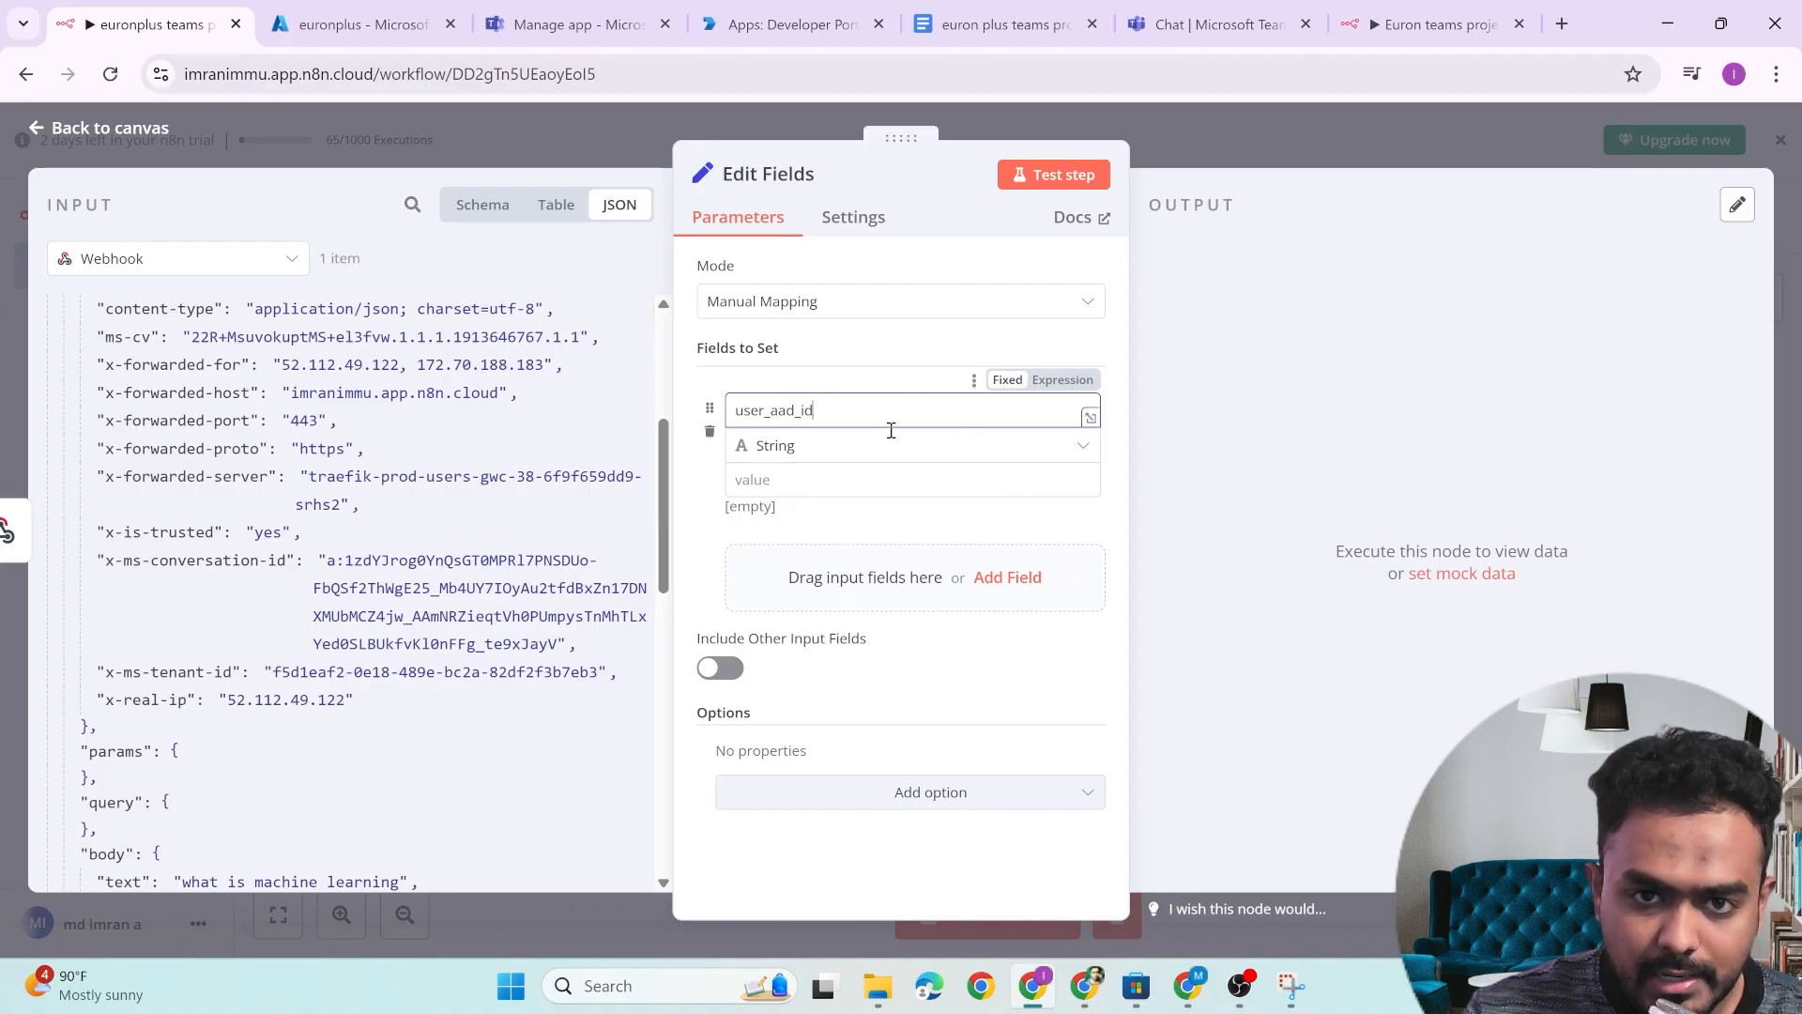
pyautogui.click(996, 480)
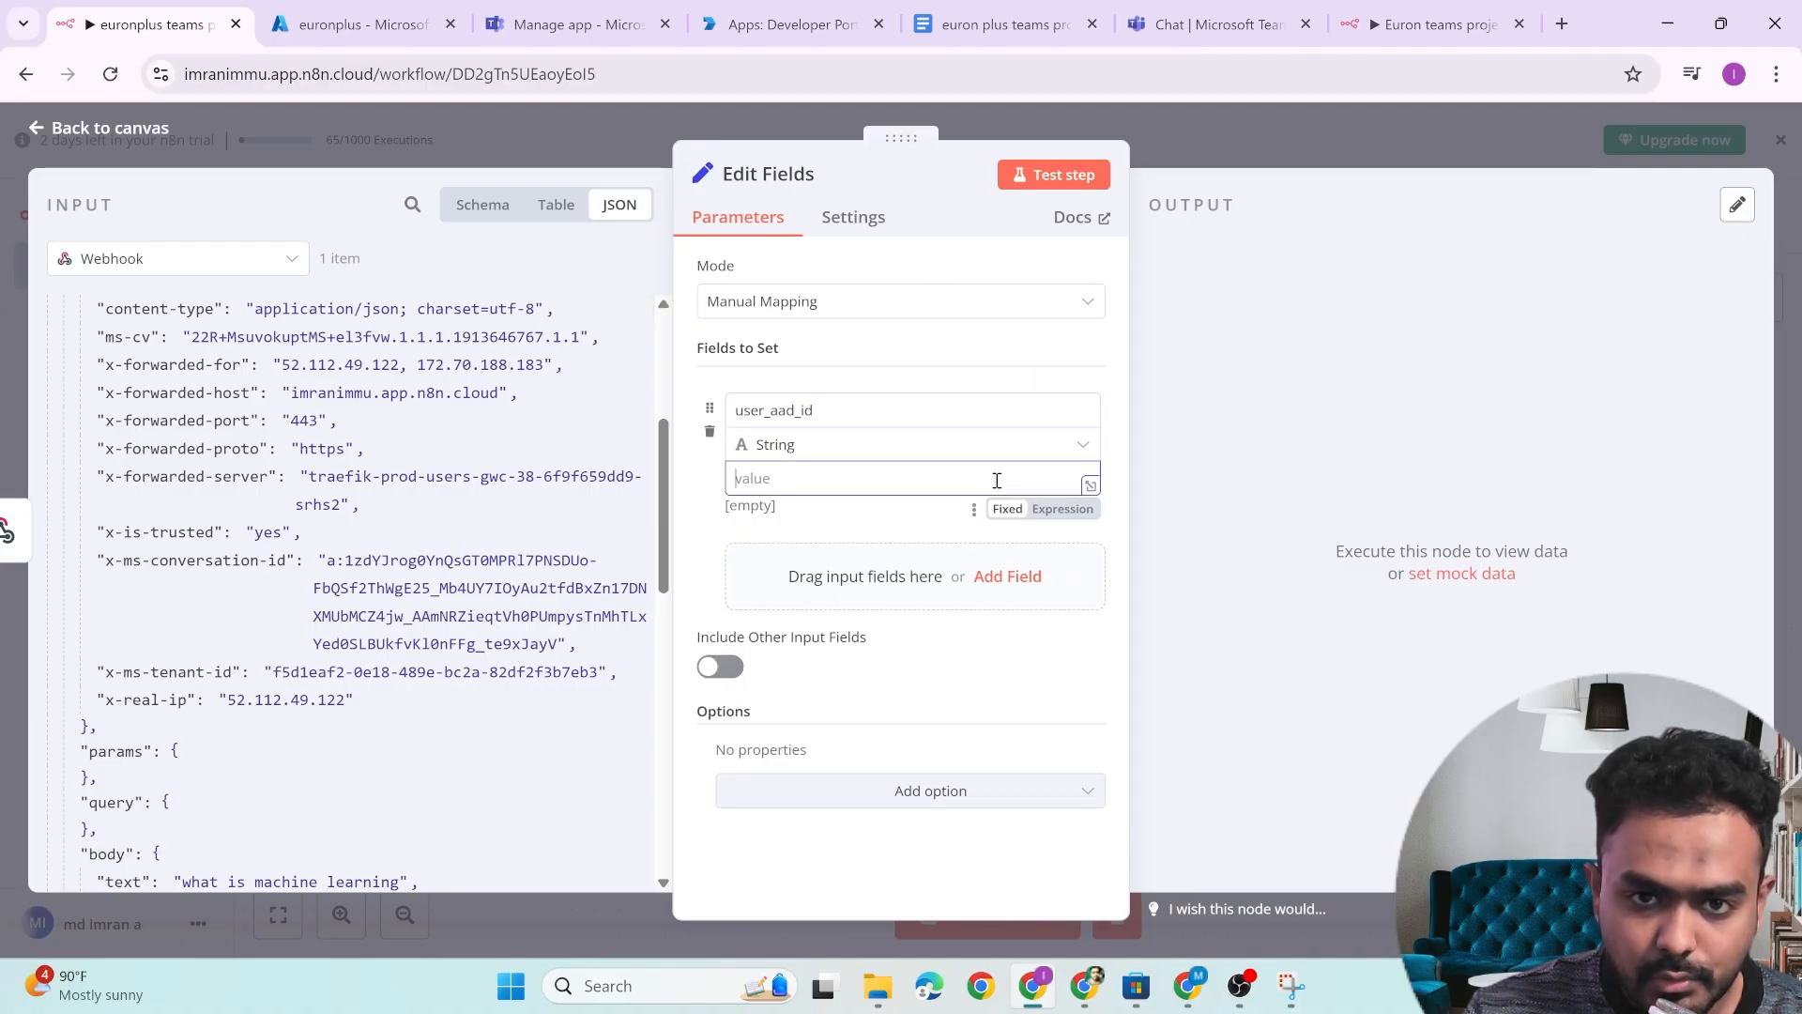
pyautogui.click(1062, 509)
pyautogui.hotkey('ctrl', 'v')
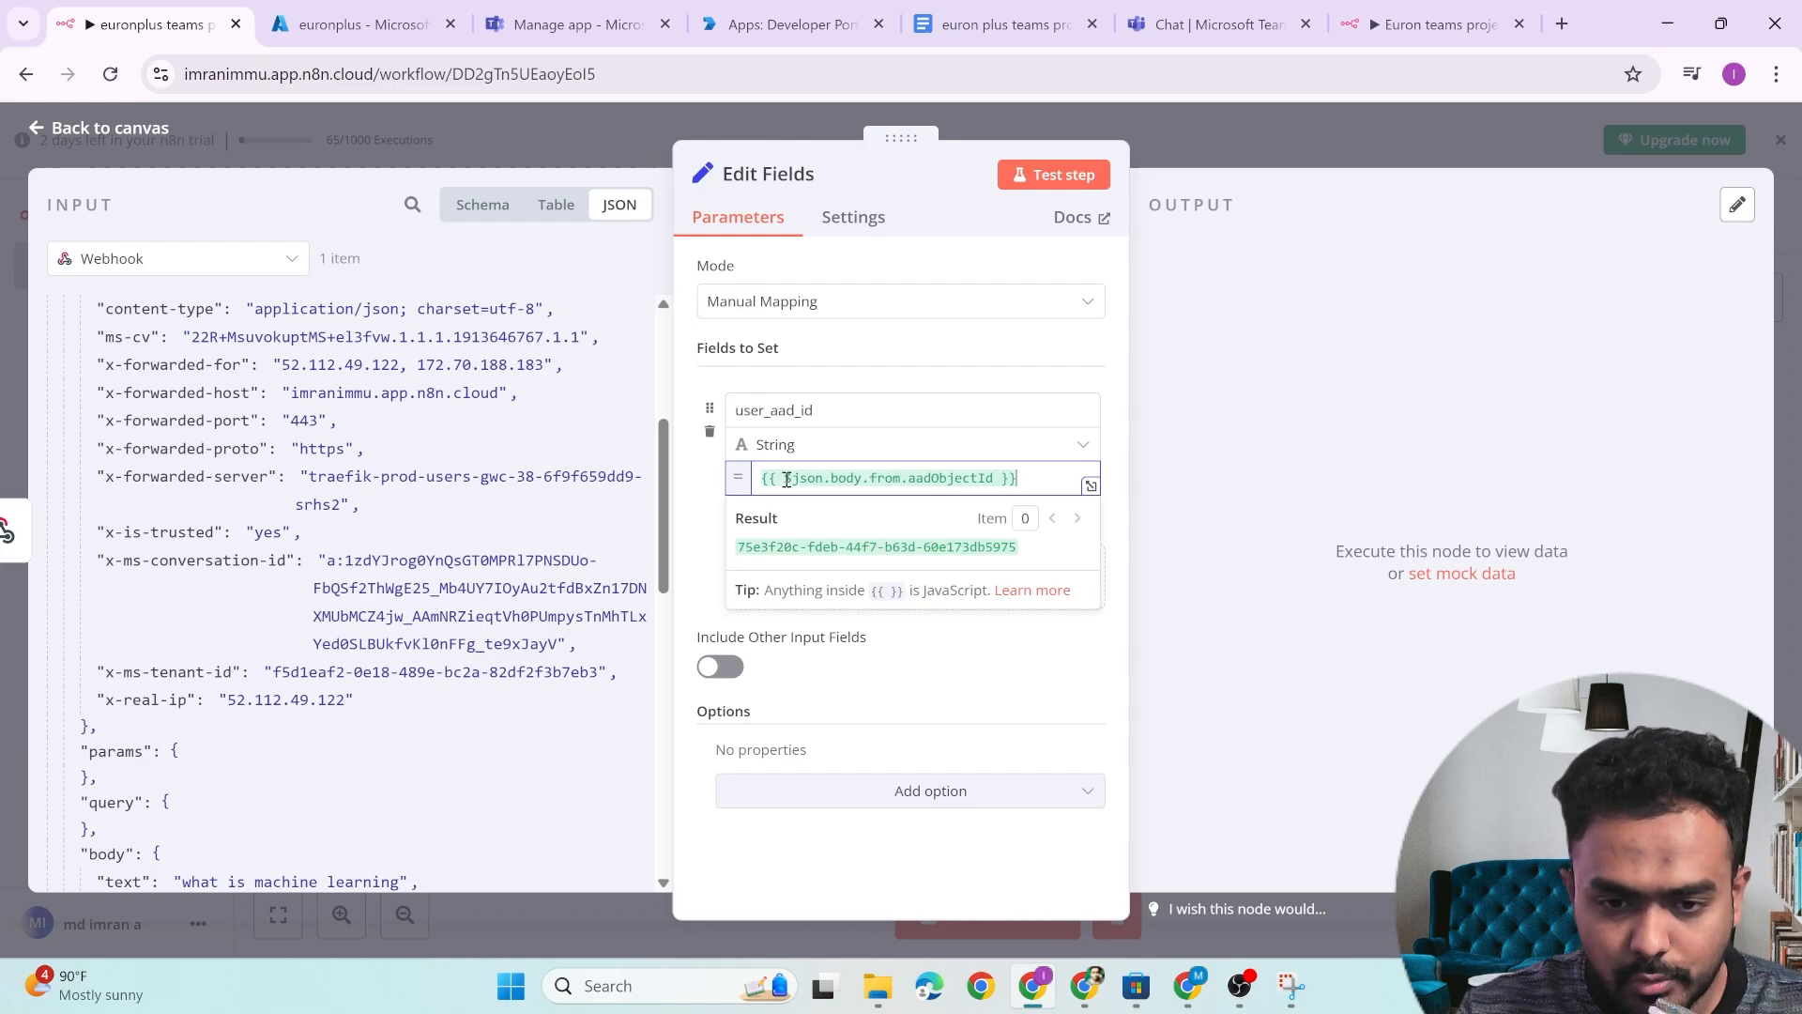
pyautogui.click(707, 507)
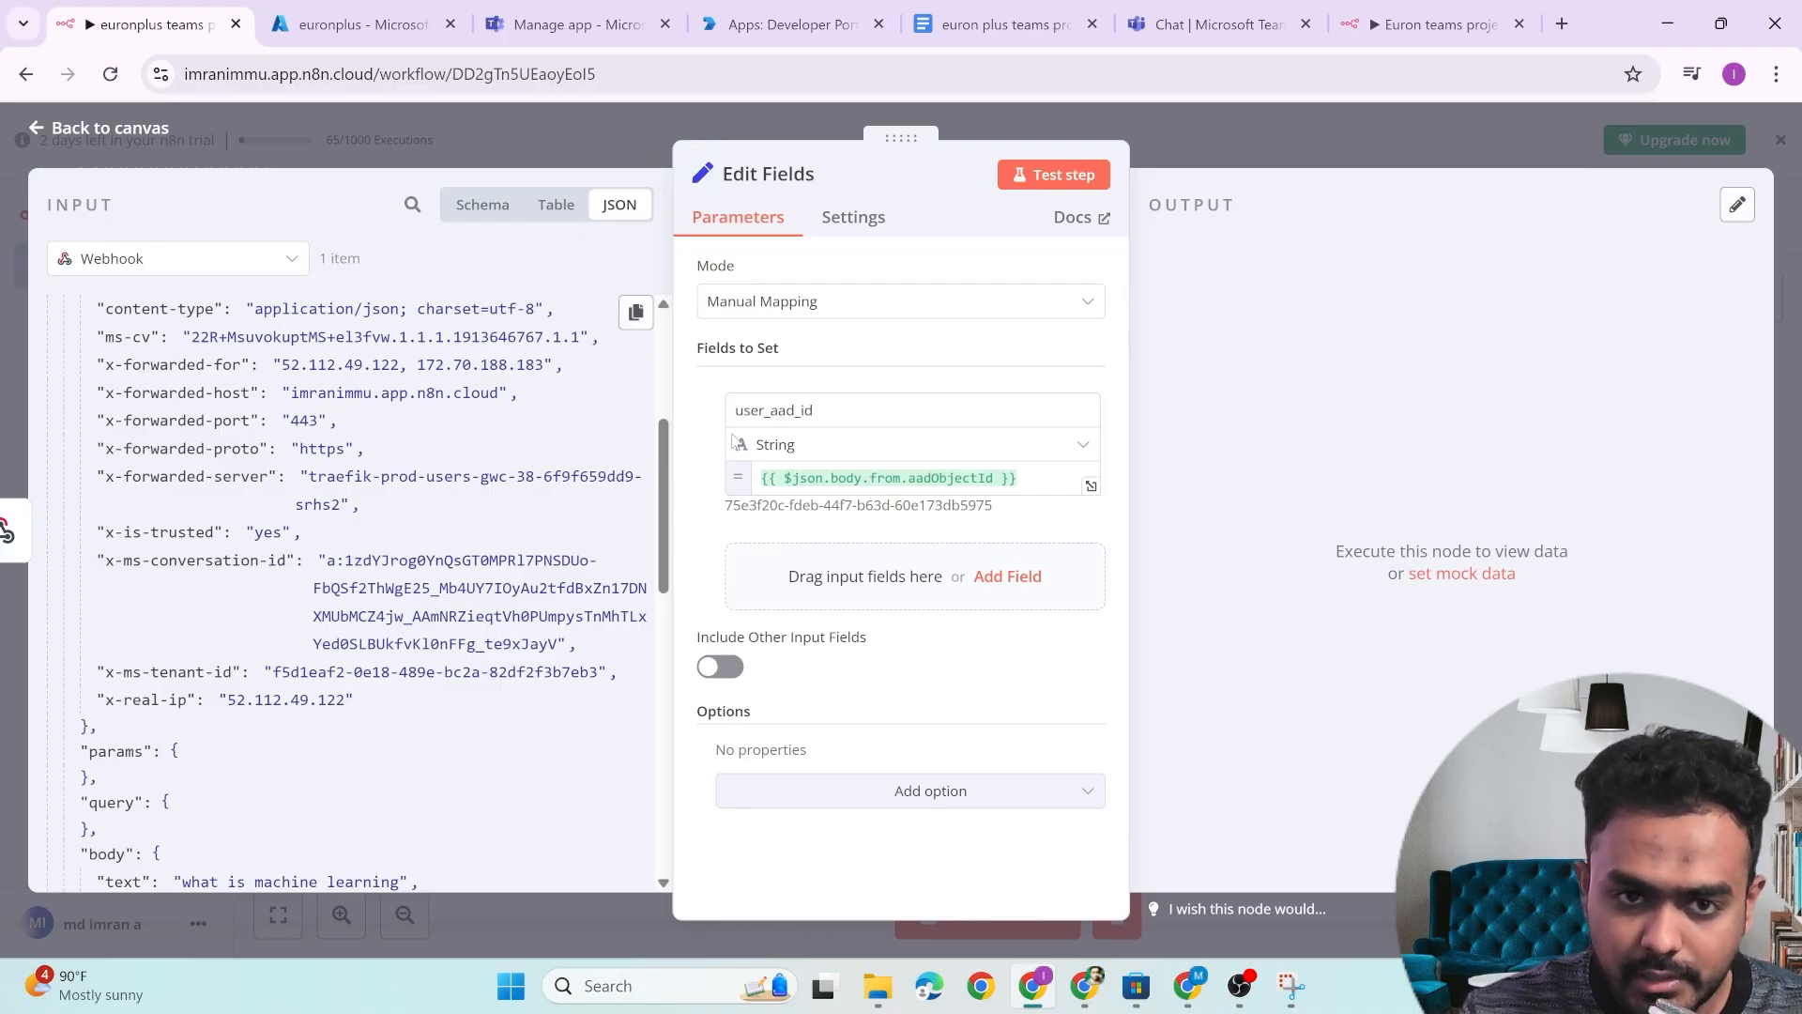
# Change the first field's name to expression mode and re-enter it as user_aad_id
pyautogui.moveTo(833, 410); pyautogui.dragTo(682, 410)
pyautogui.hotkey('ctrl', 'c')
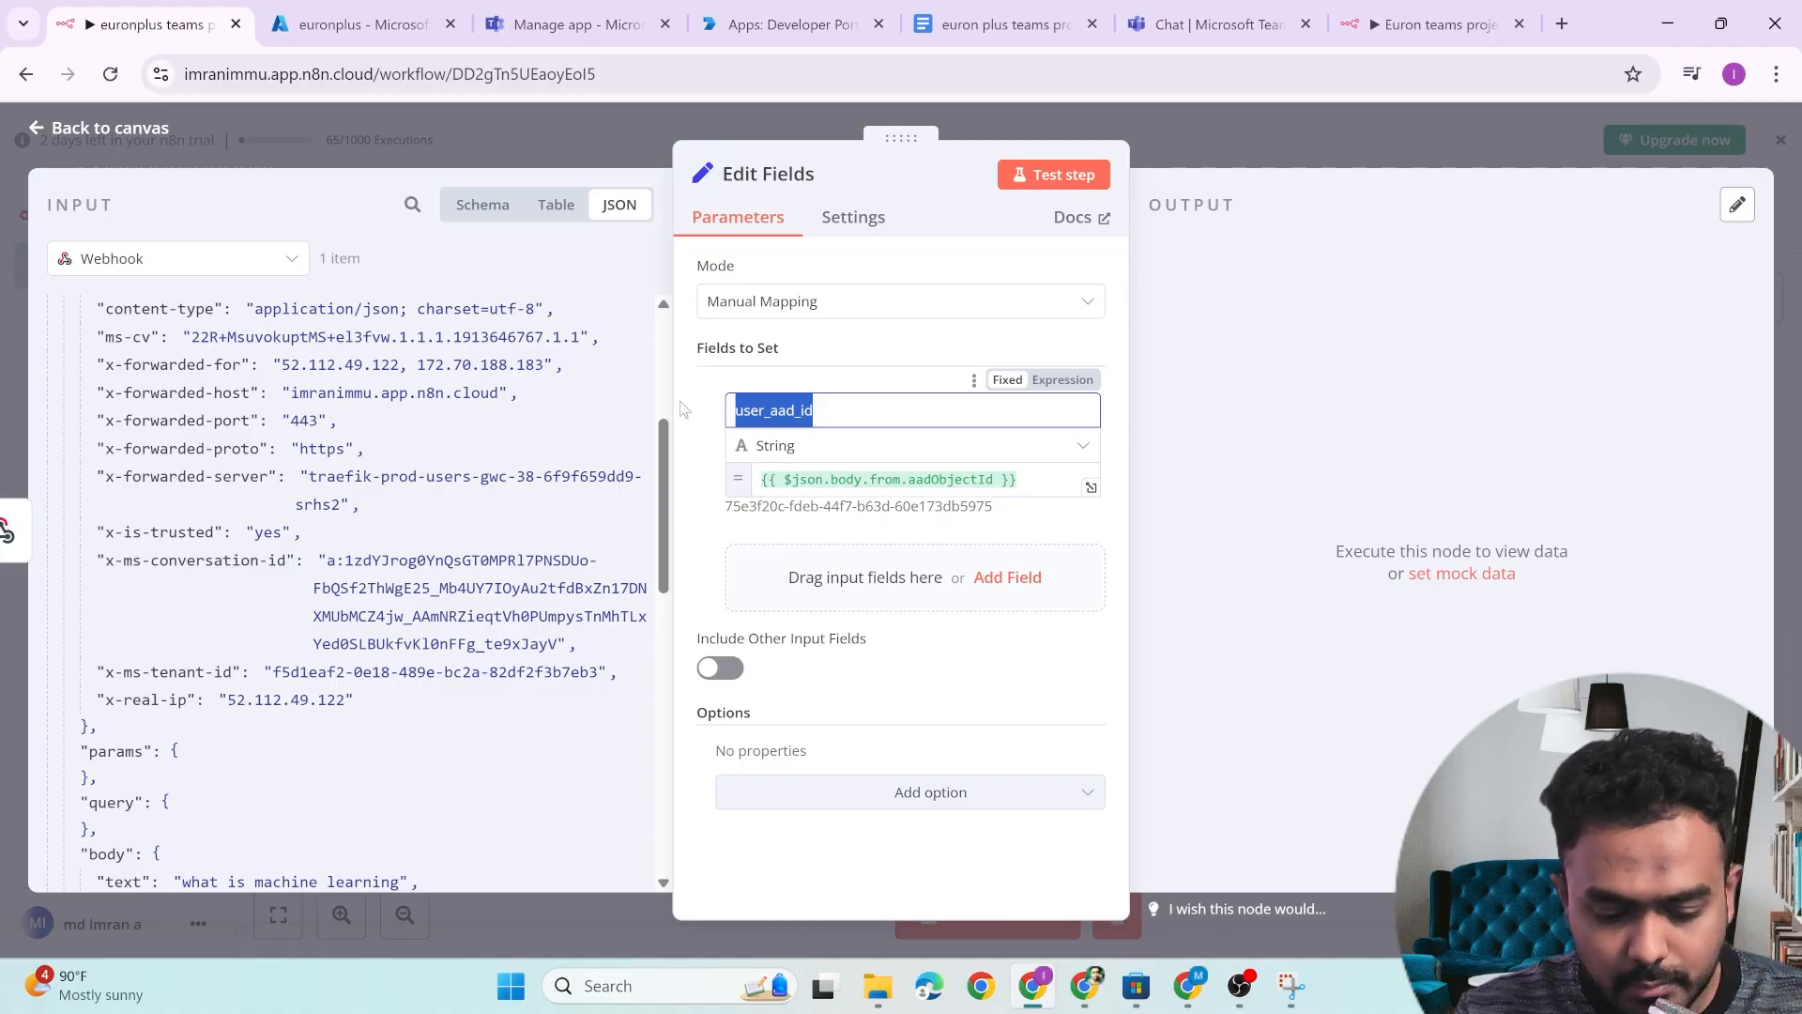
pyautogui.press('BackSpace')
pyautogui.click(1065, 380)
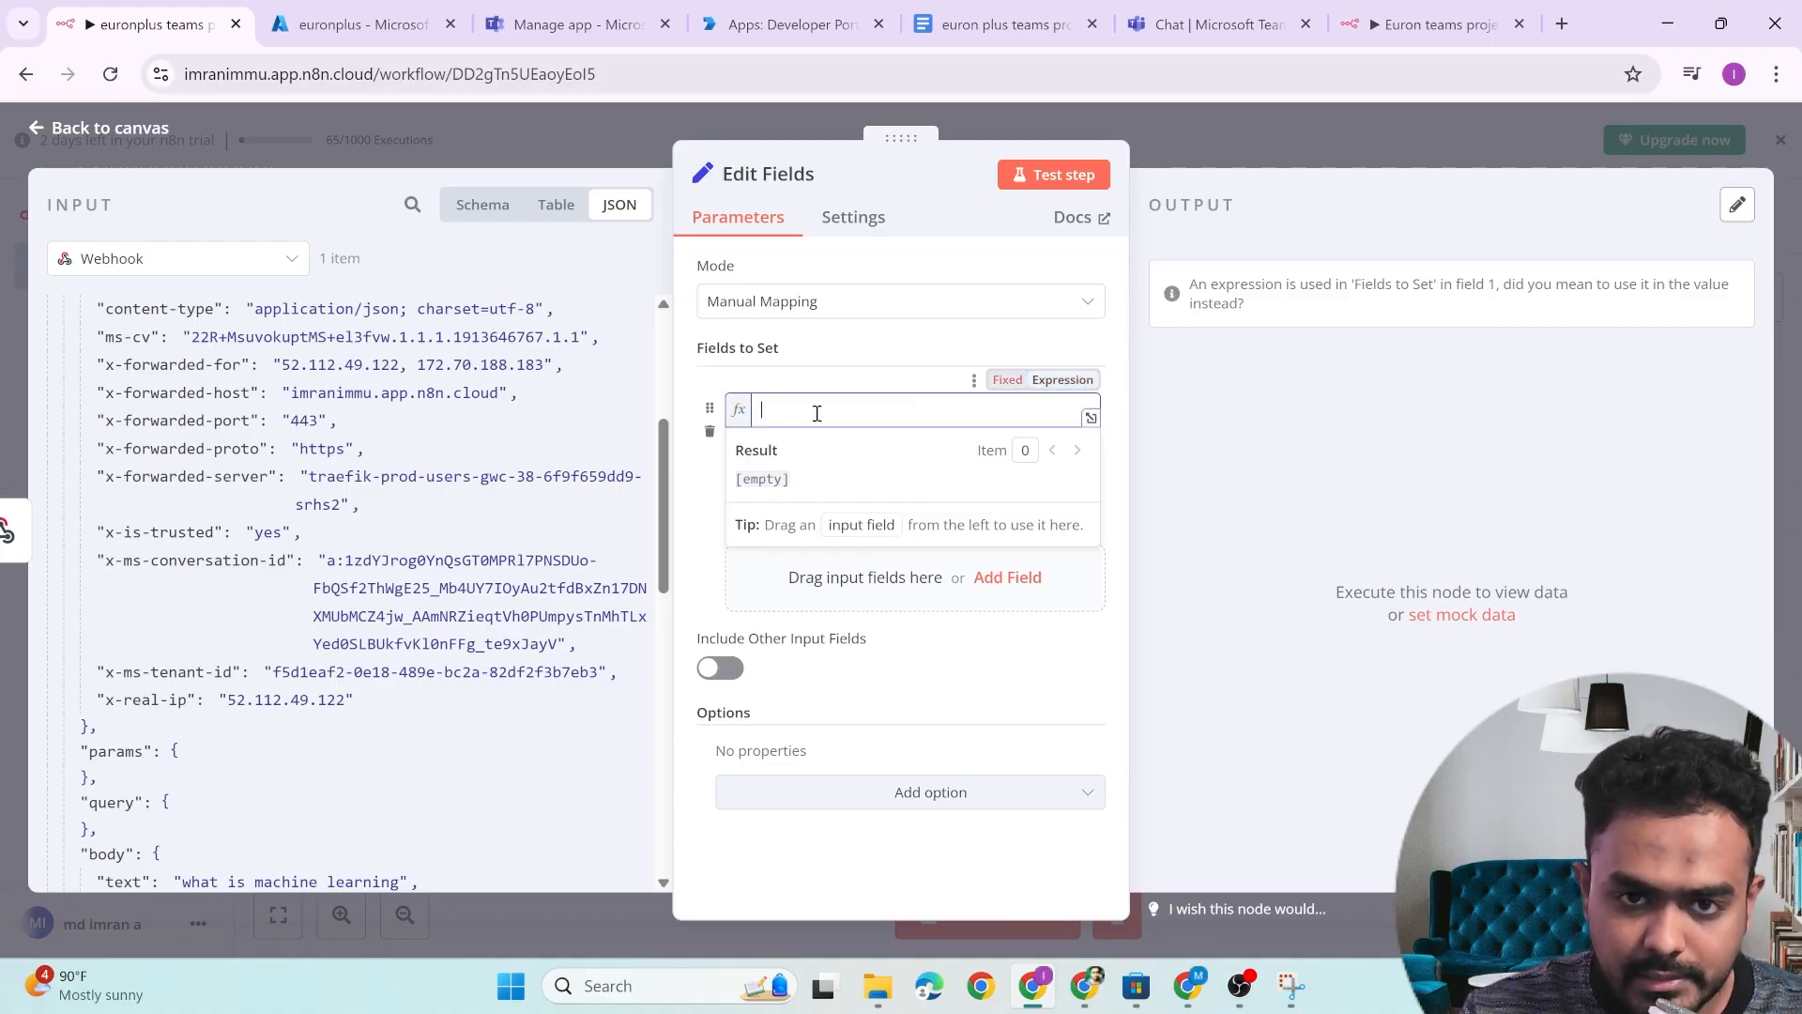
pyautogui.hotkey('ctrl', 'v')
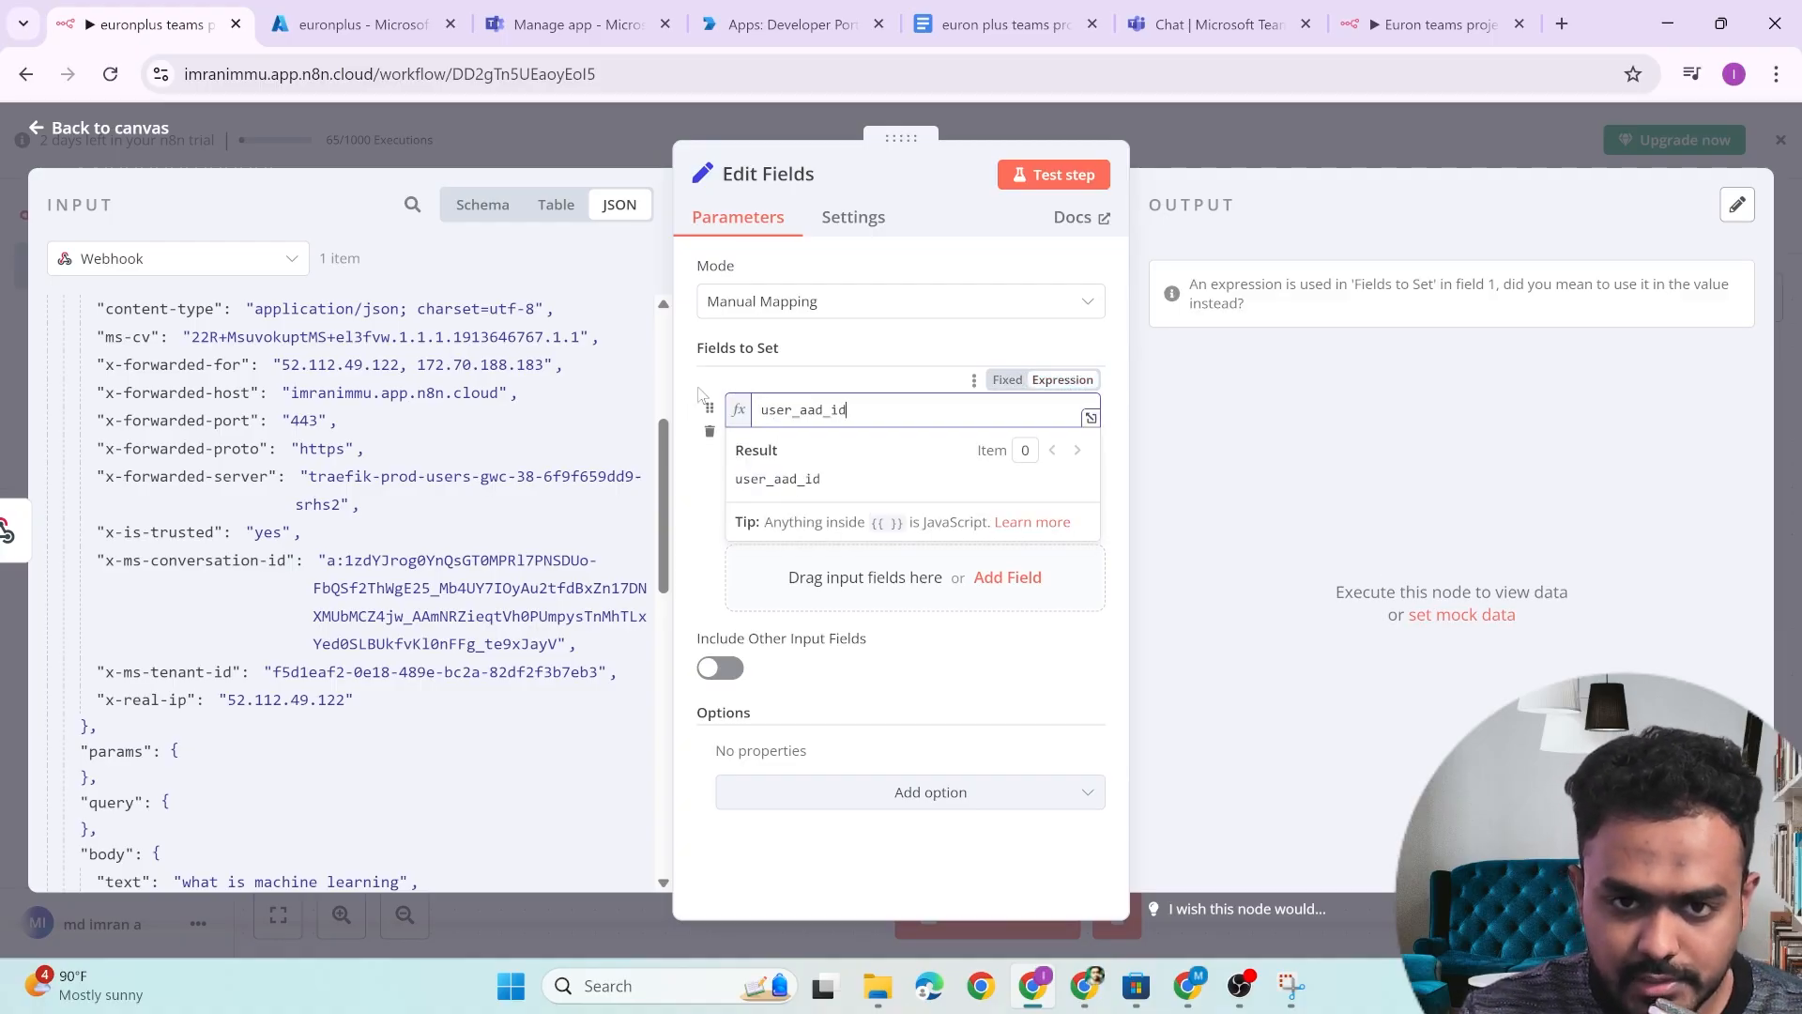
pyautogui.click(840, 554)
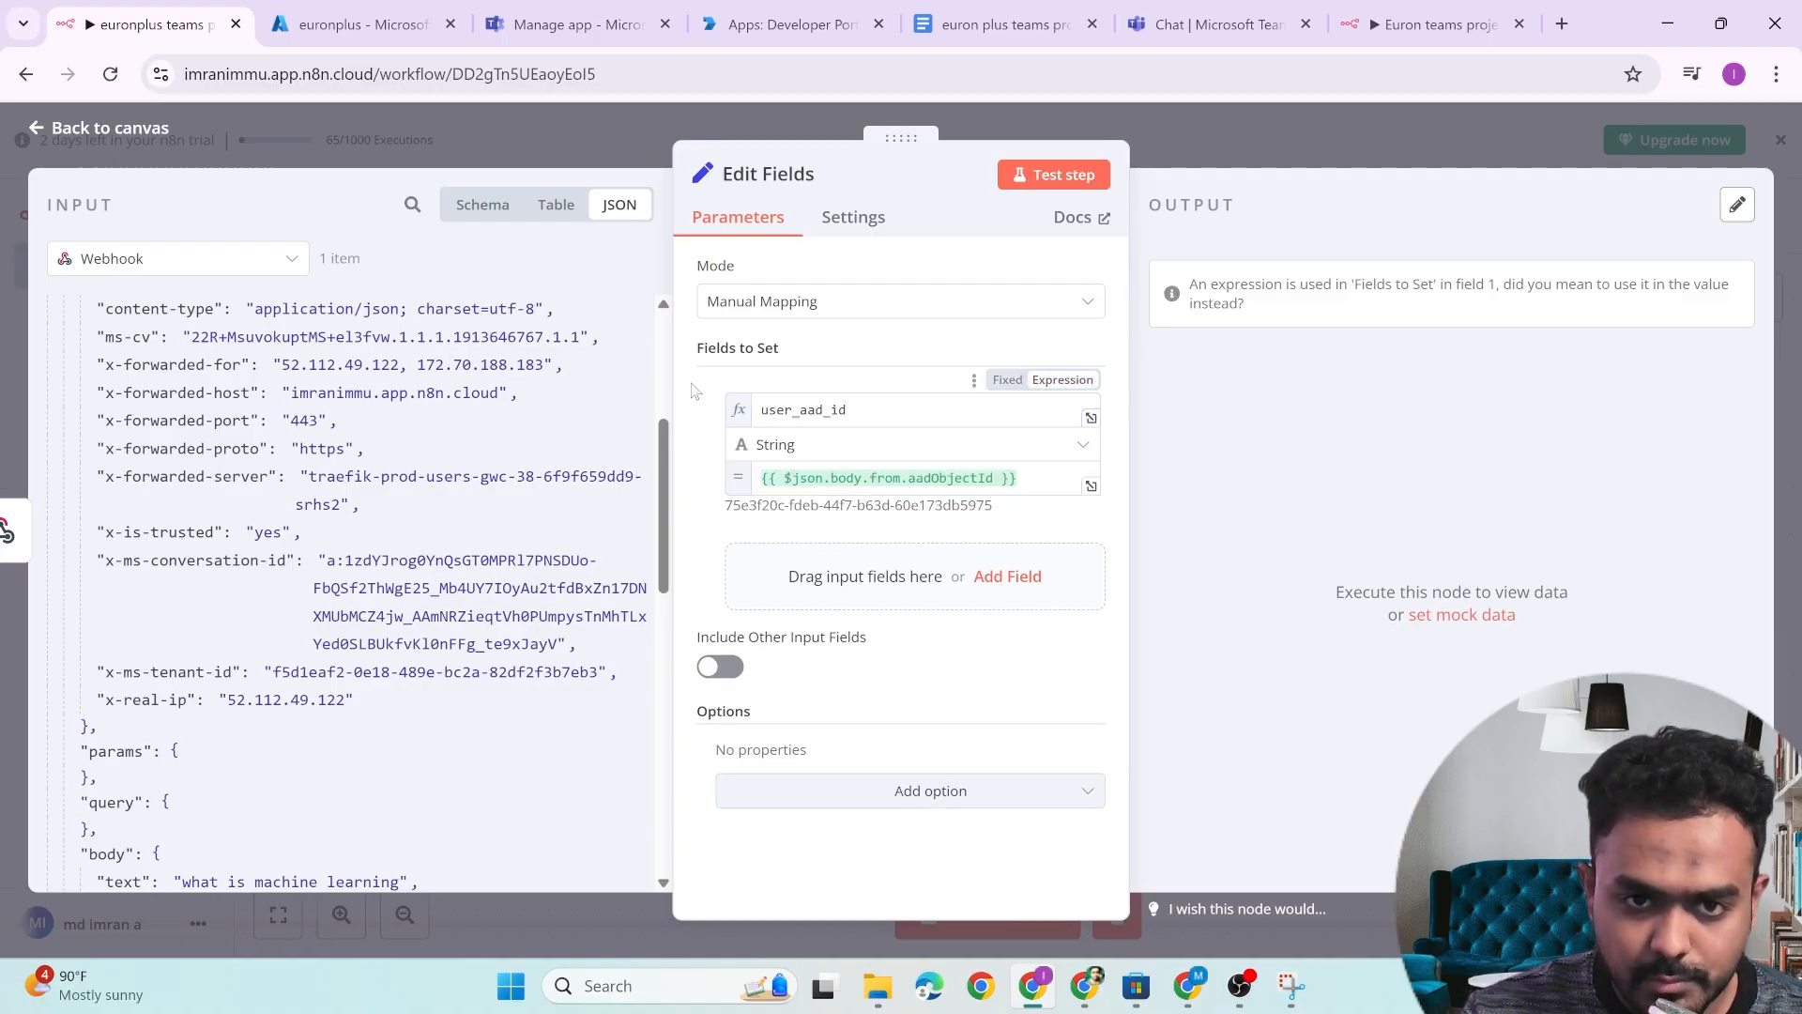
# Add a second string field named conversation_id in expression mode, copying the name from the Euron teams project workflow
pyautogui.click(1007, 576)
pyautogui.click(1431, 24)
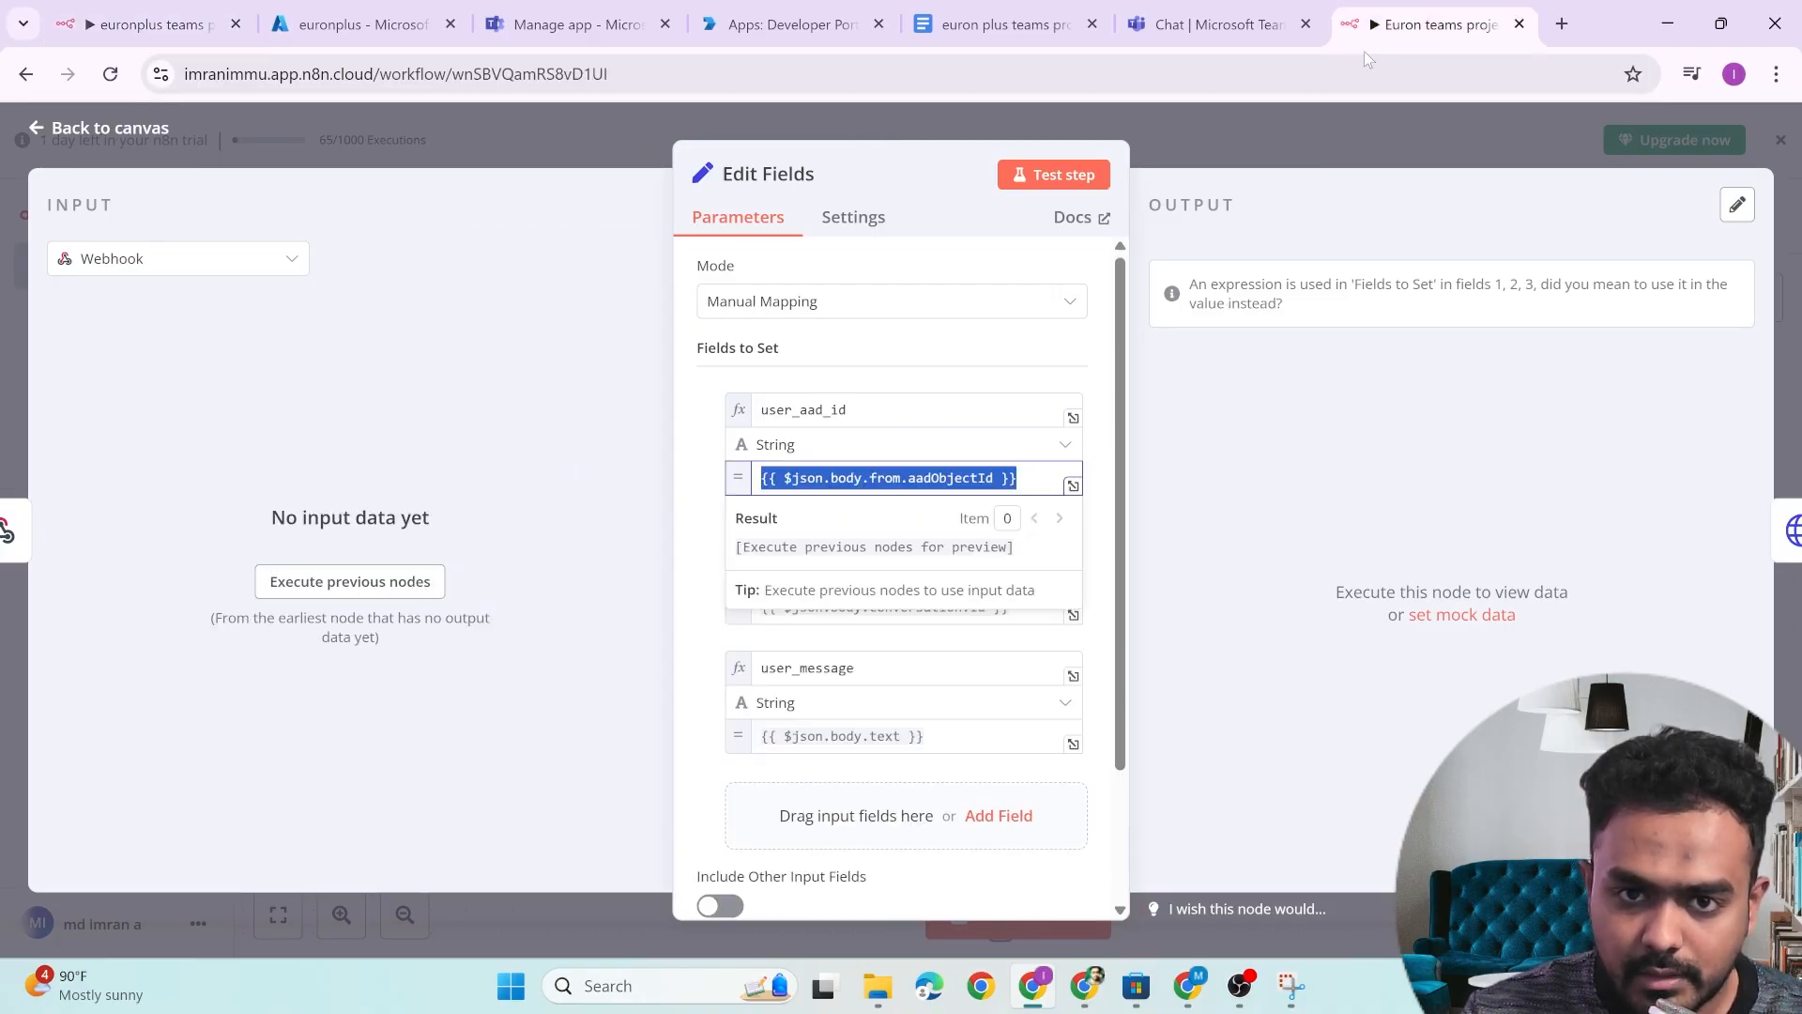
pyautogui.click(690, 595)
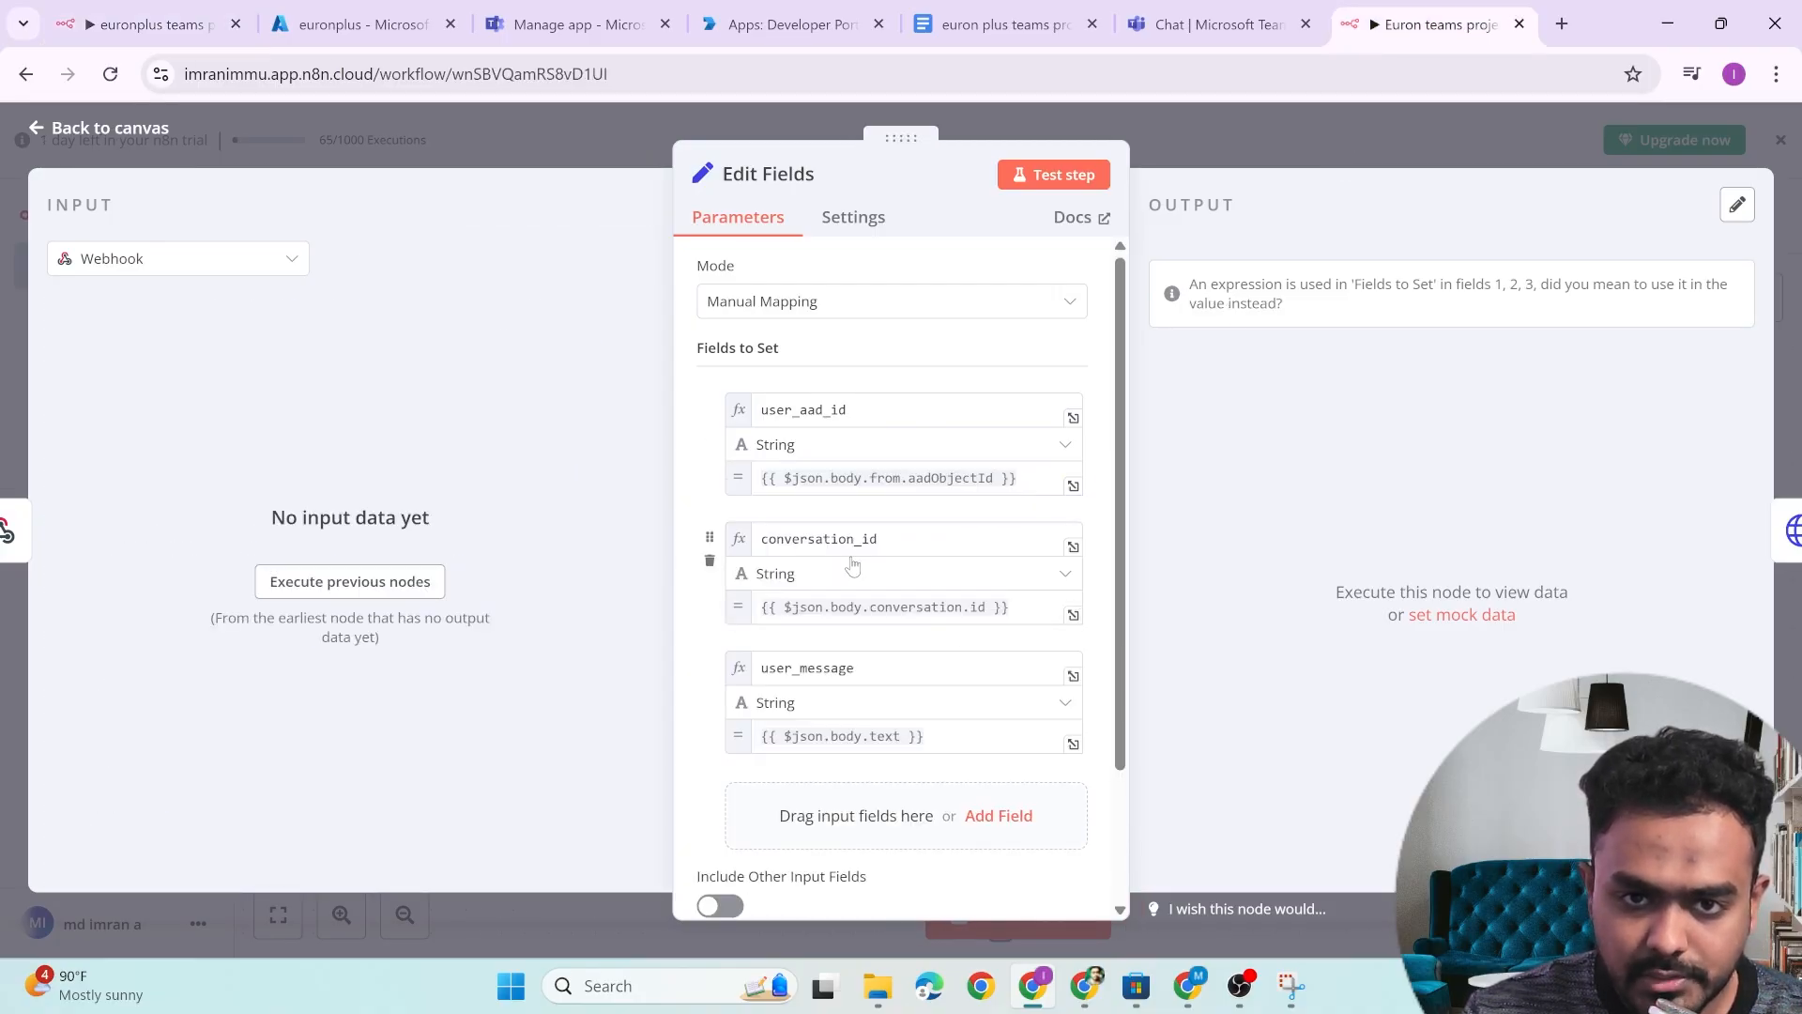
pyautogui.moveTo(881, 539); pyautogui.dragTo(742, 539)
pyautogui.hotkey('ctrl', 'c')
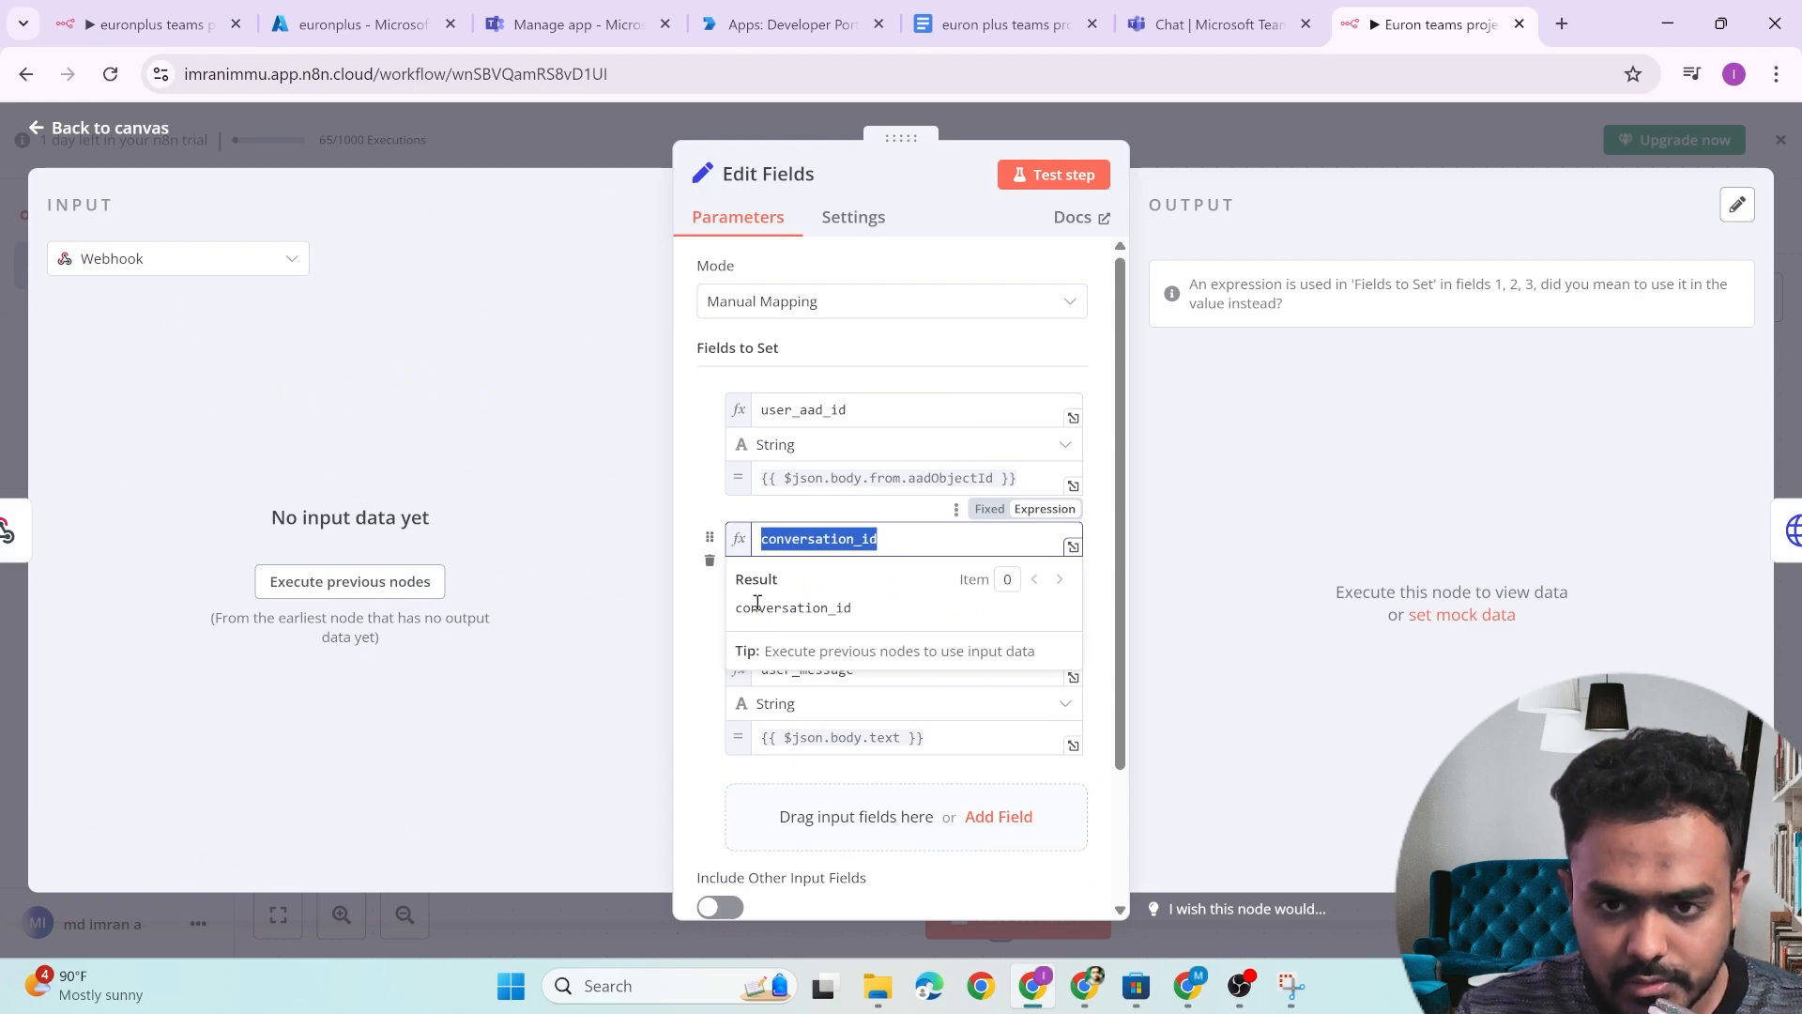
pyautogui.click(690, 623)
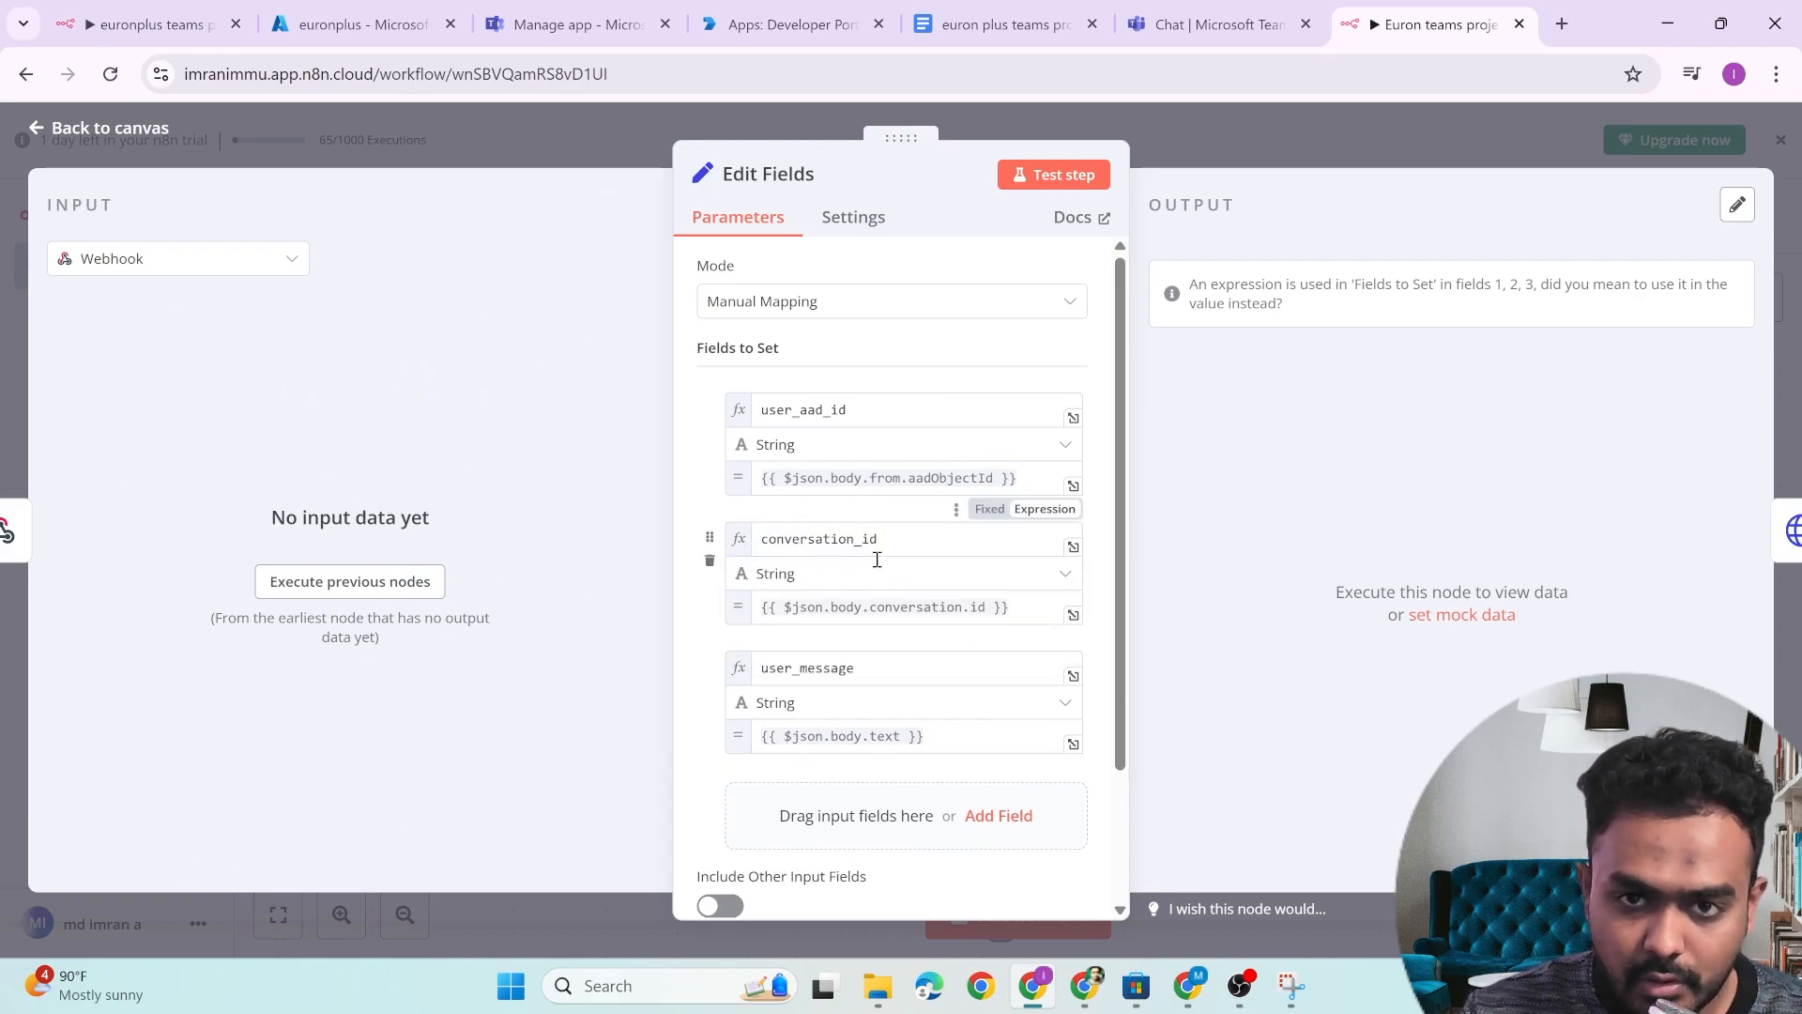
pyautogui.click(150, 24)
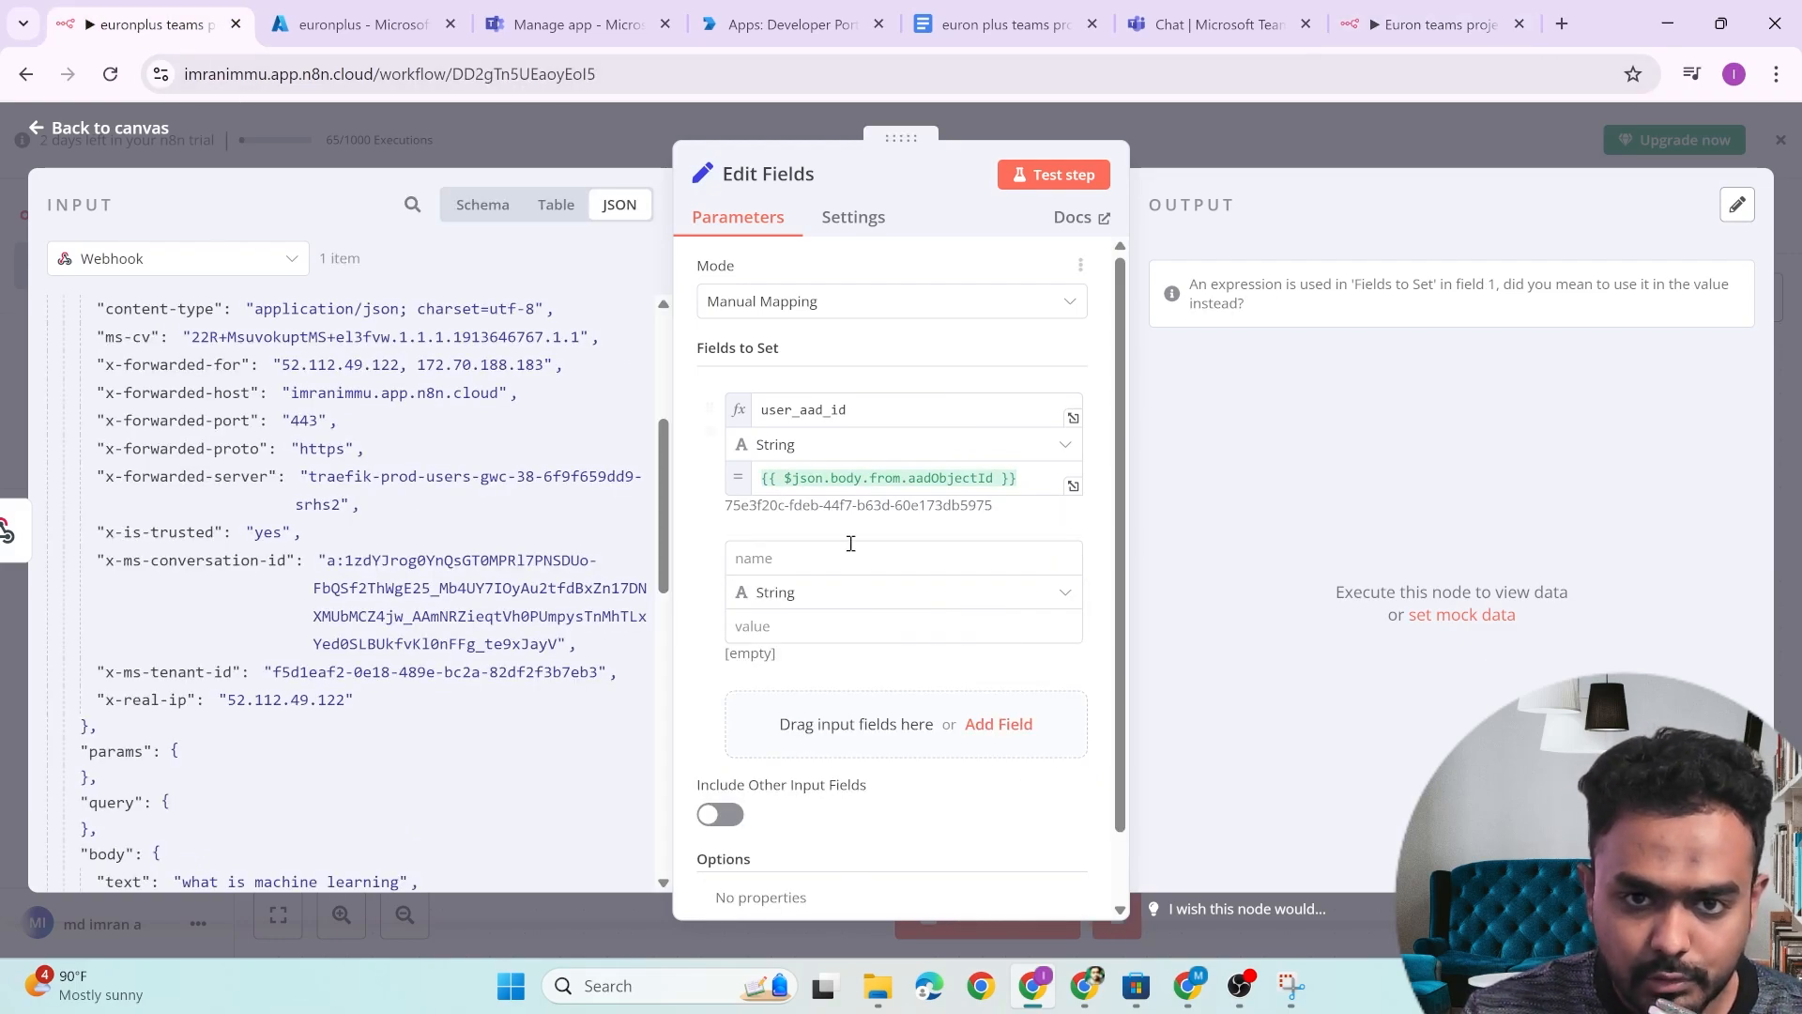
pyautogui.click(1045, 527)
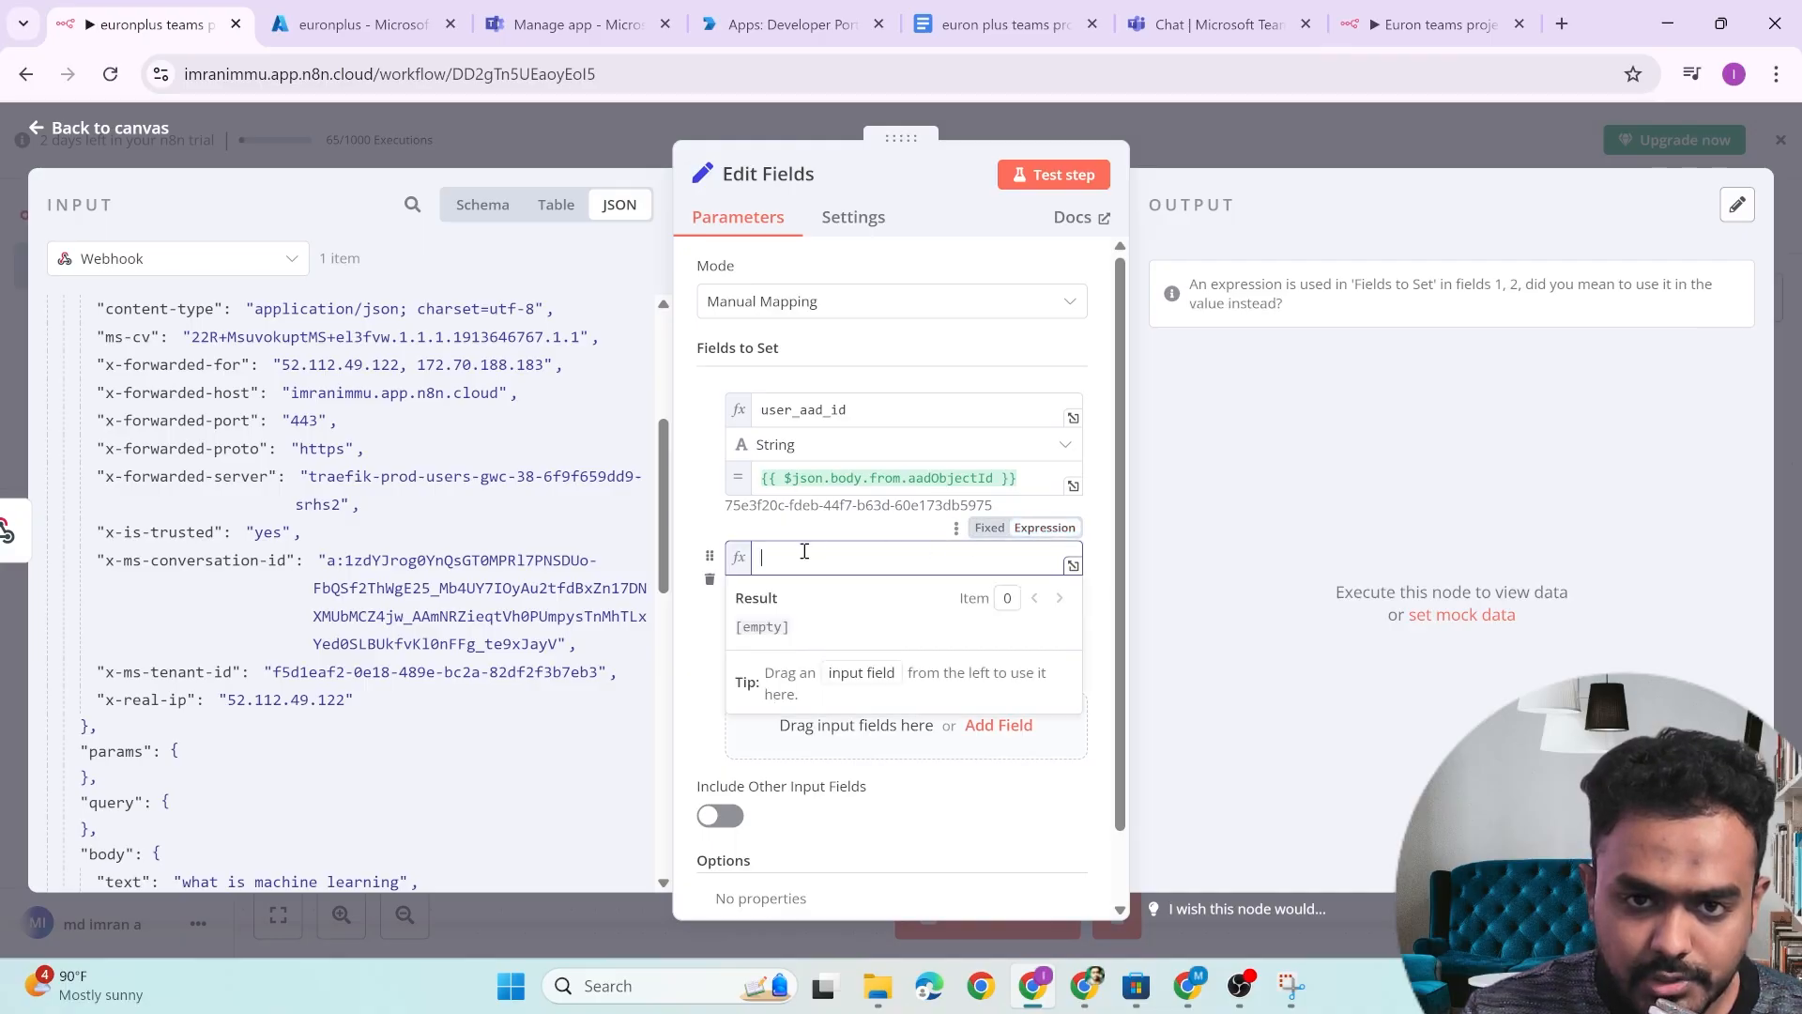
pyautogui.hotkey('ctrl', 'v')
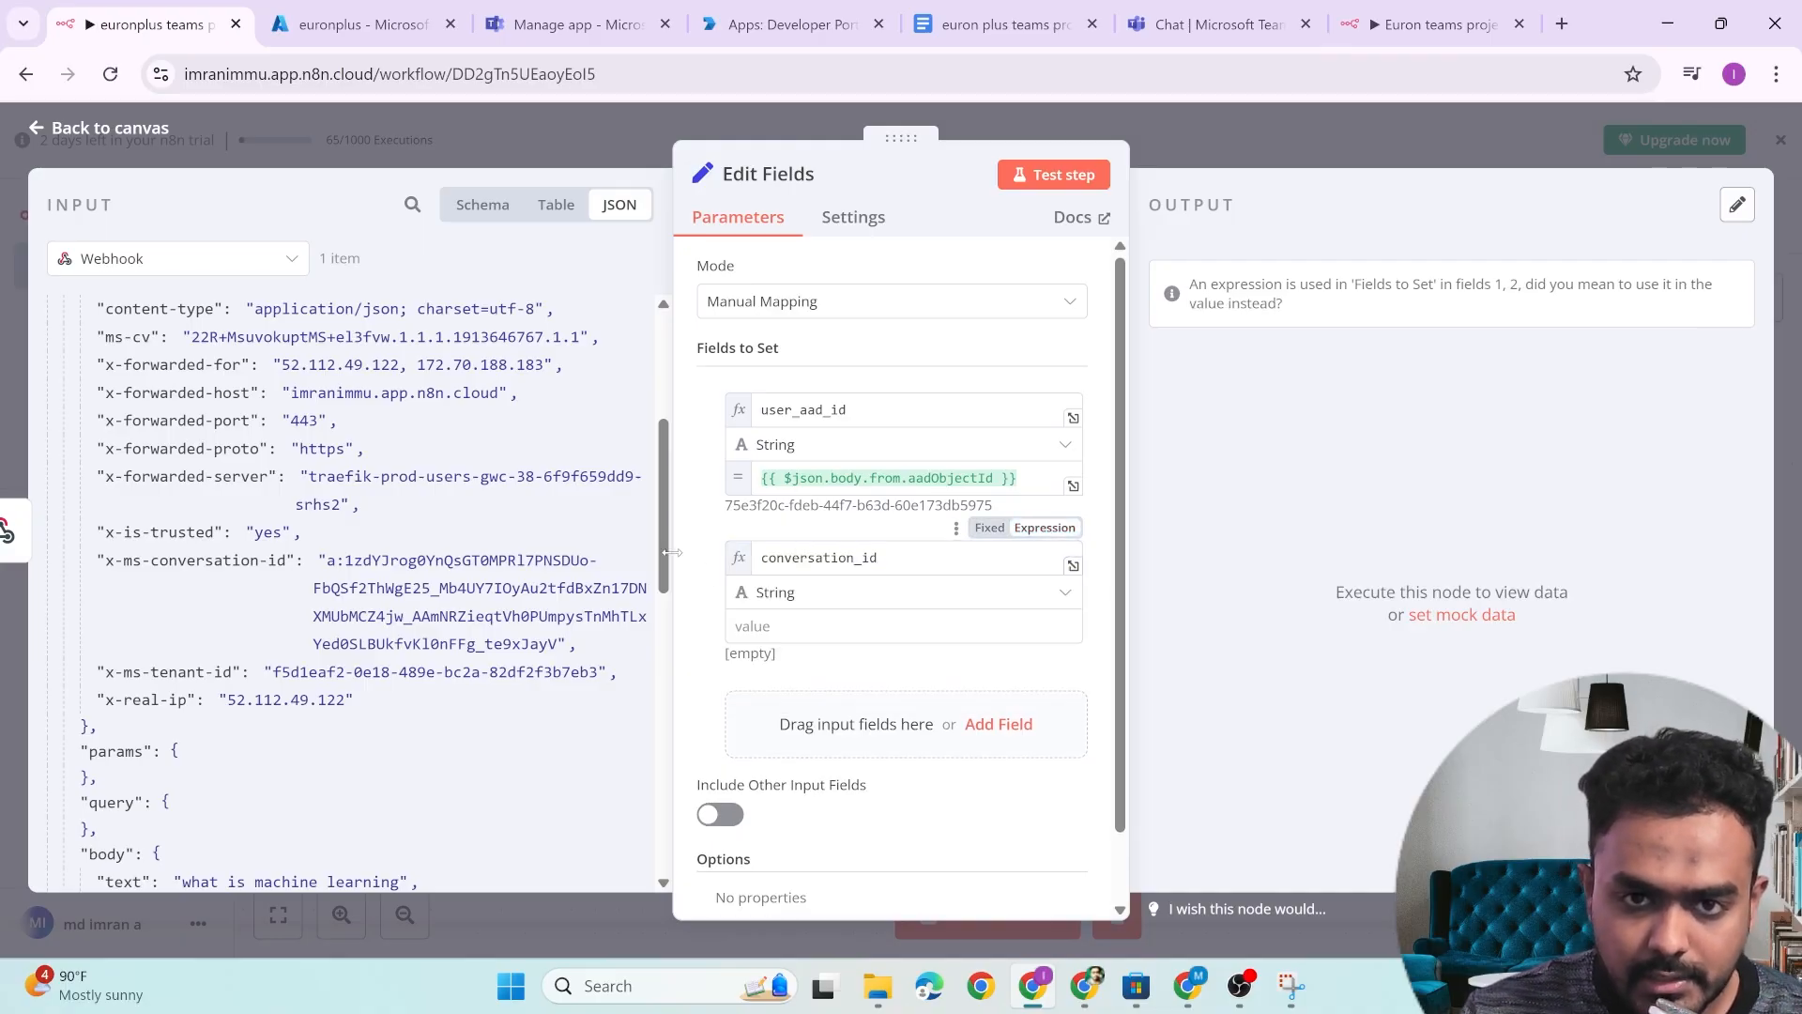
# Set the conversation_id value to the expression {{ $json.body.conversation.id }}, copied from the Euron teams project workflow
pyautogui.click(802, 630)
pyautogui.hotkey('ctrl', 'shift', 'Tab')
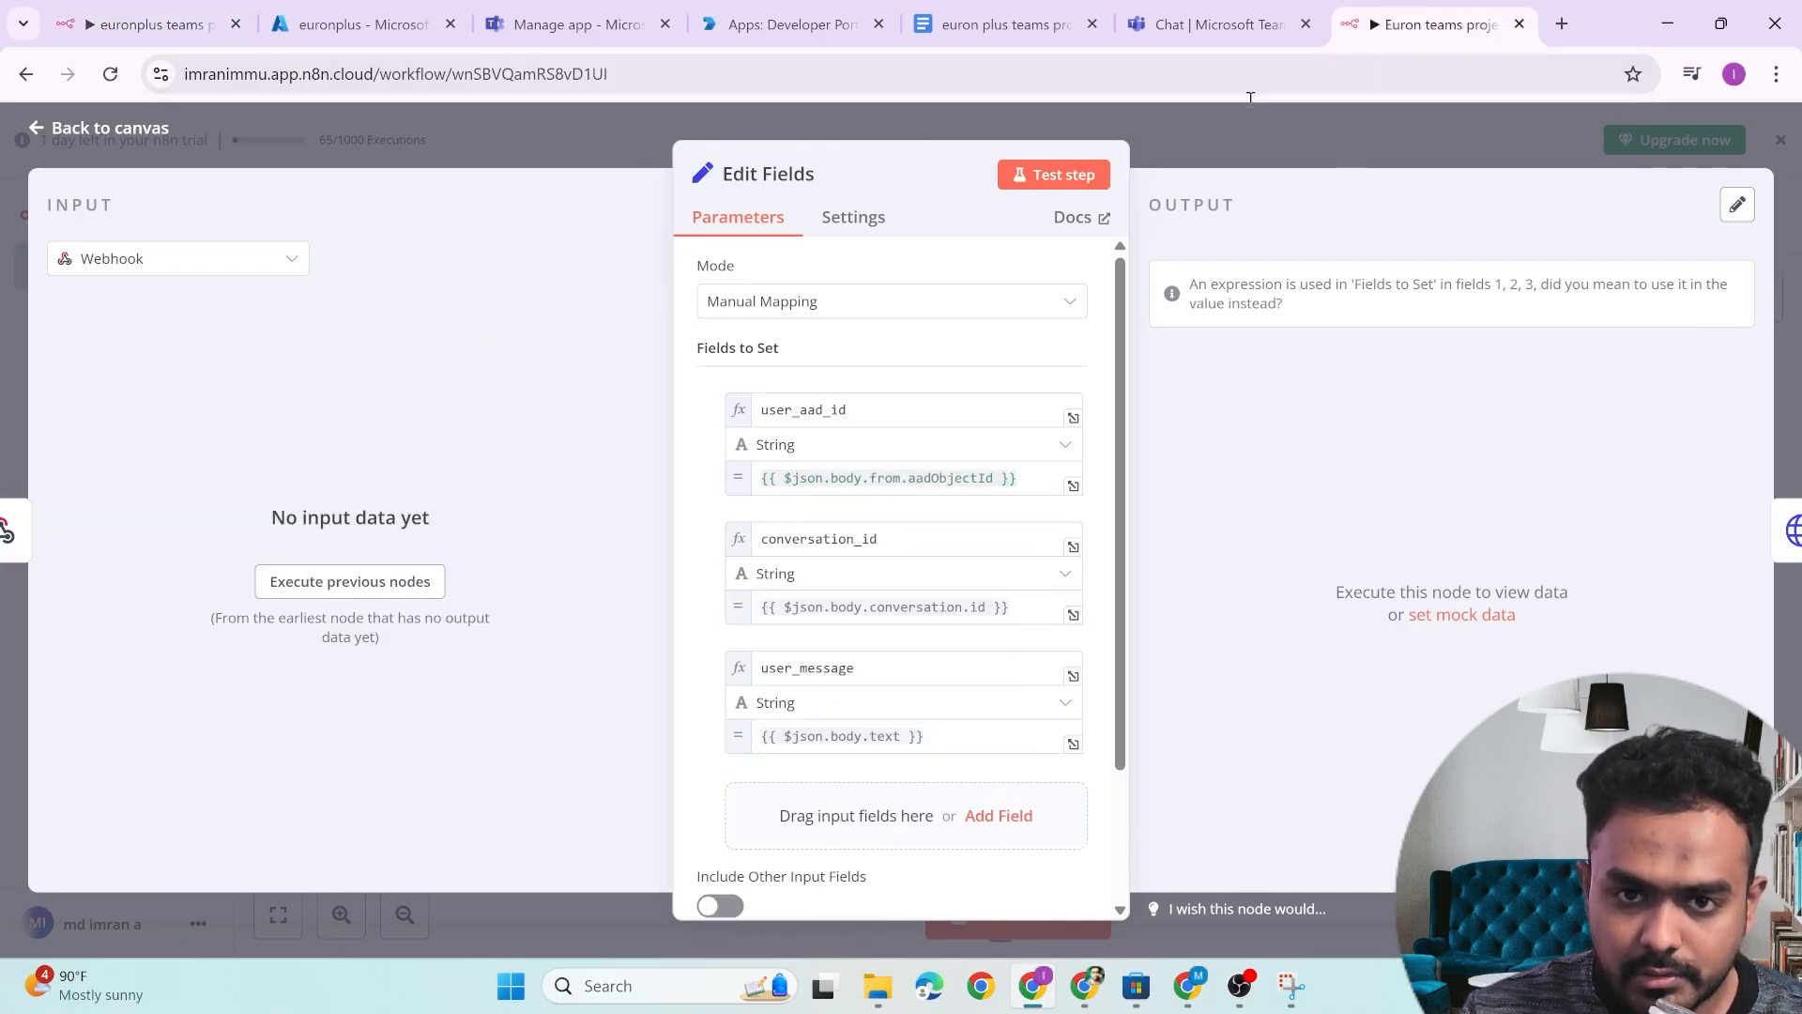
pyautogui.moveTo(1028, 607); pyautogui.dragTo(751, 607)
pyautogui.hotkey('ctrl', 'c')
pyautogui.click(231, 24)
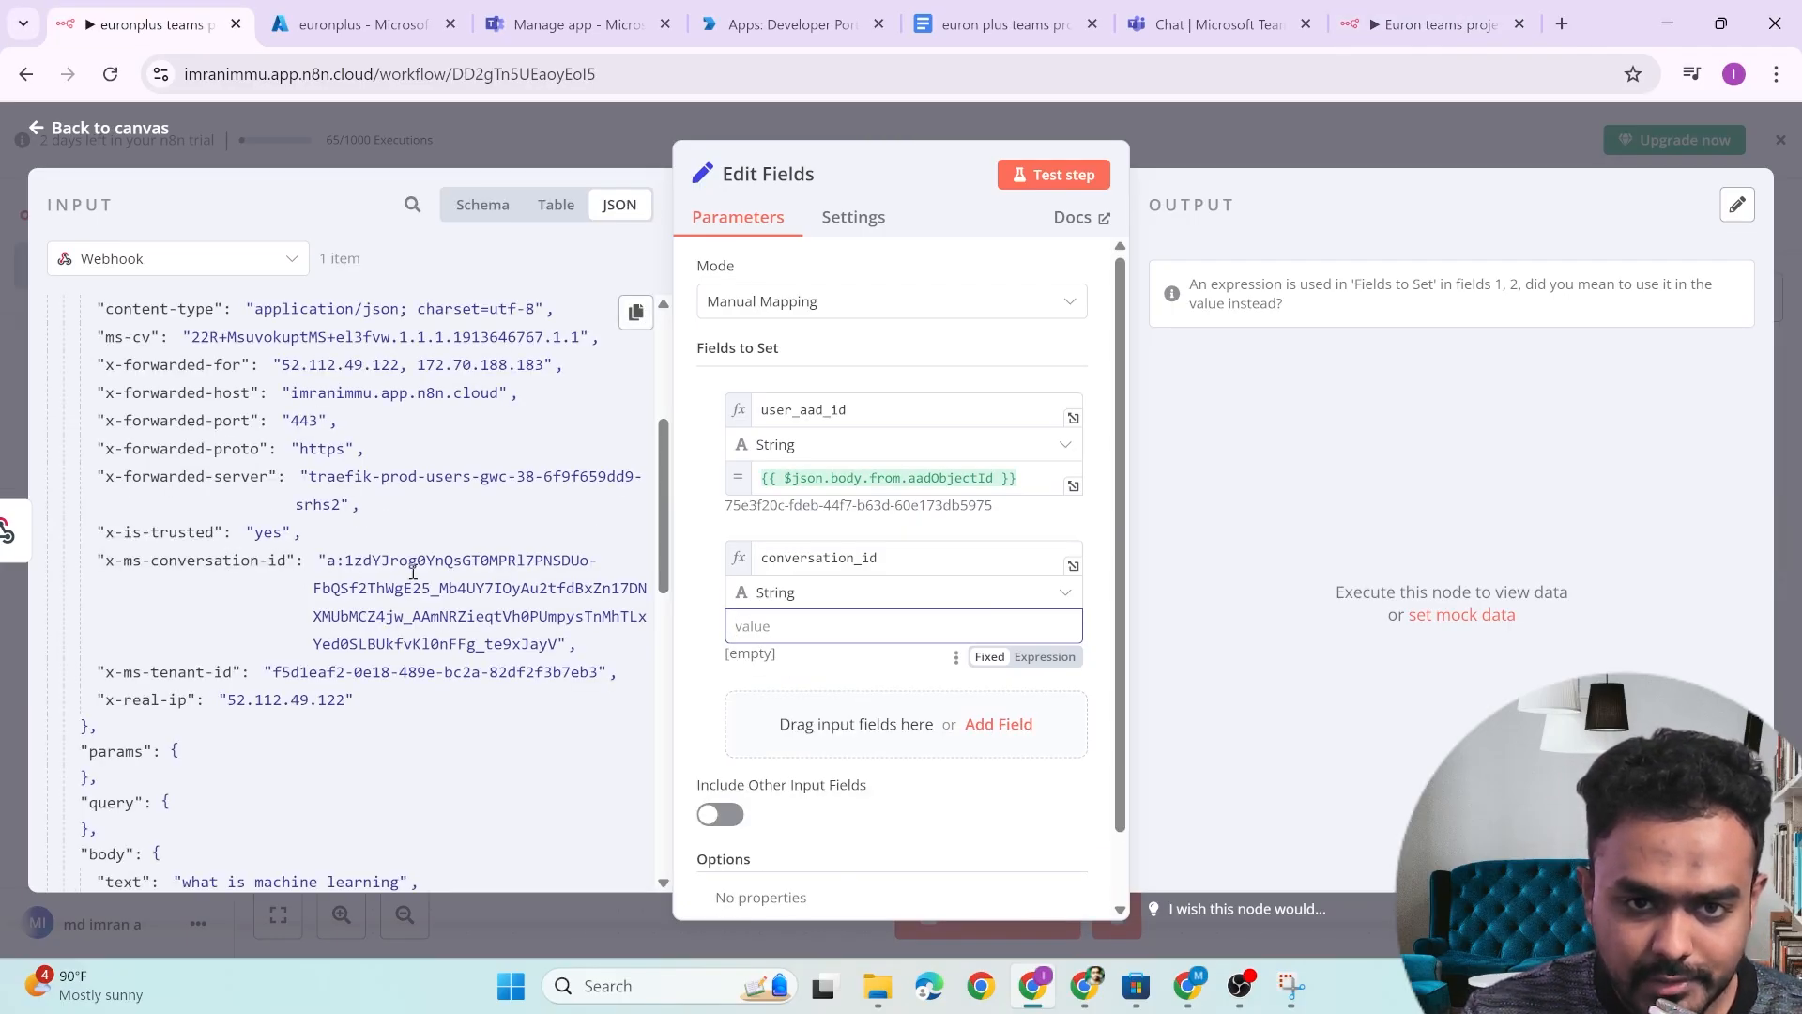
pyautogui.click(847, 635)
pyautogui.click(1038, 657)
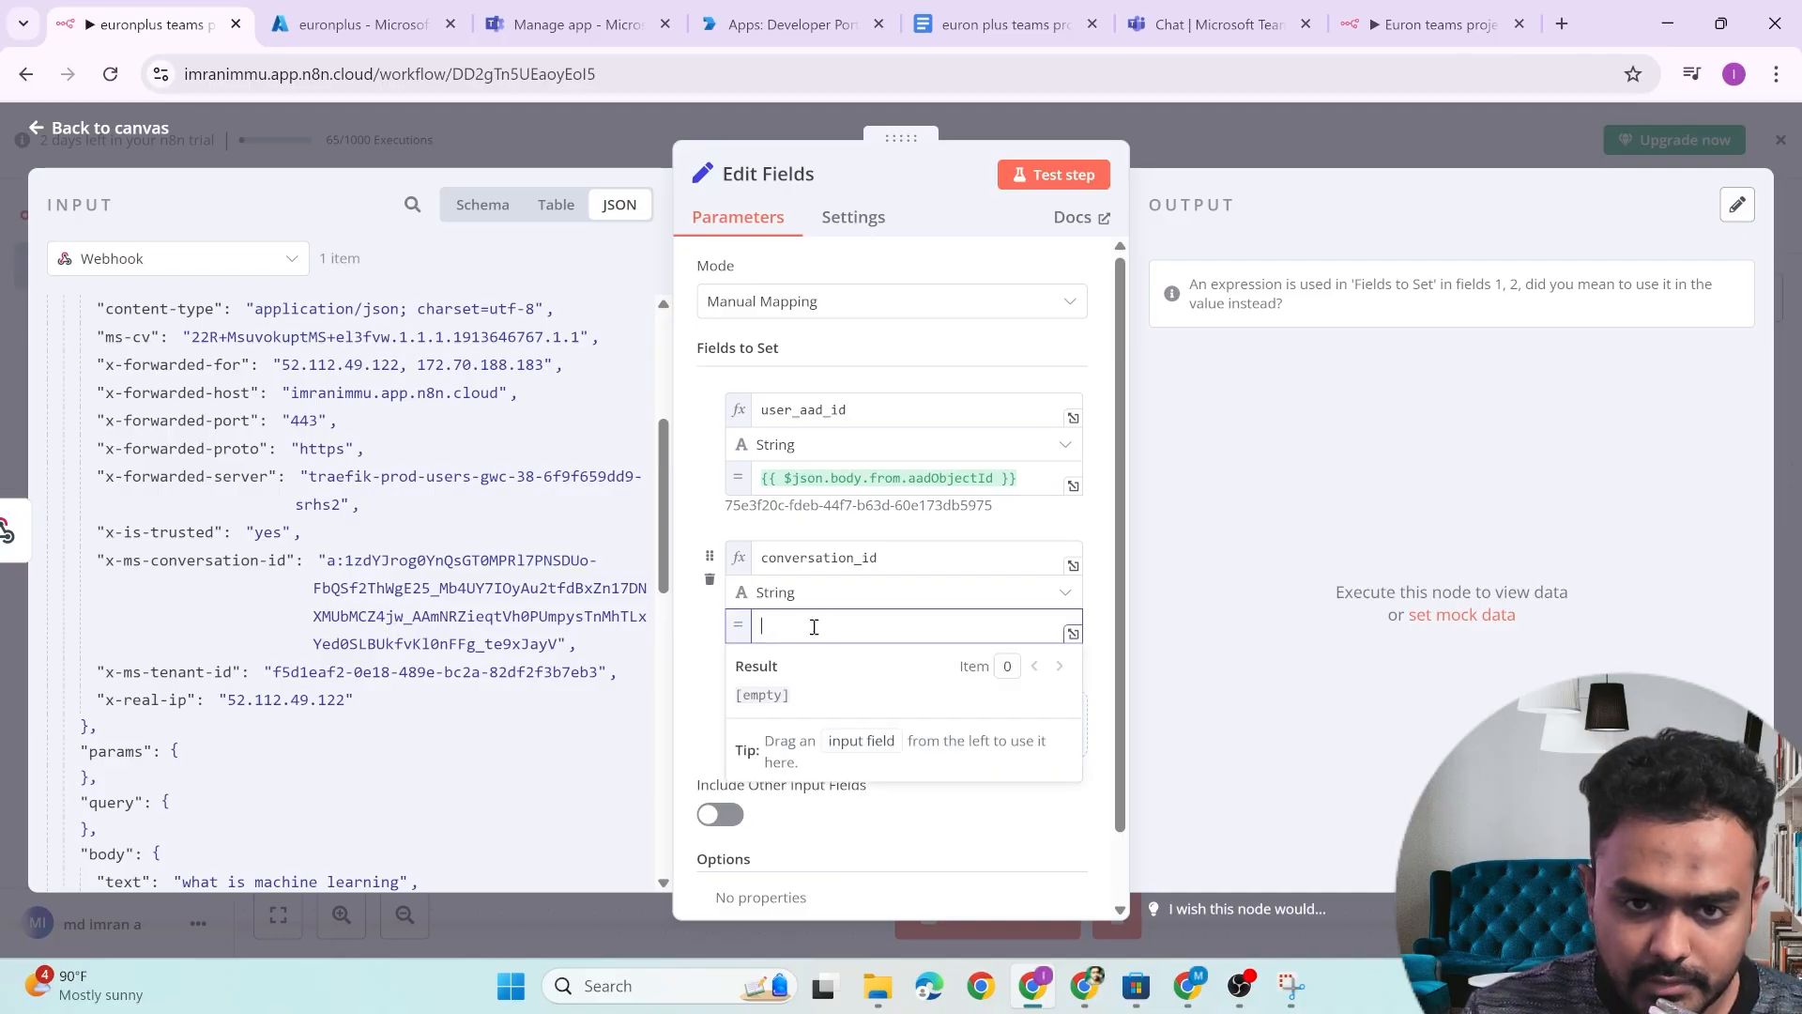
pyautogui.hotkey('ctrl', 'v')
pyautogui.click(697, 630)
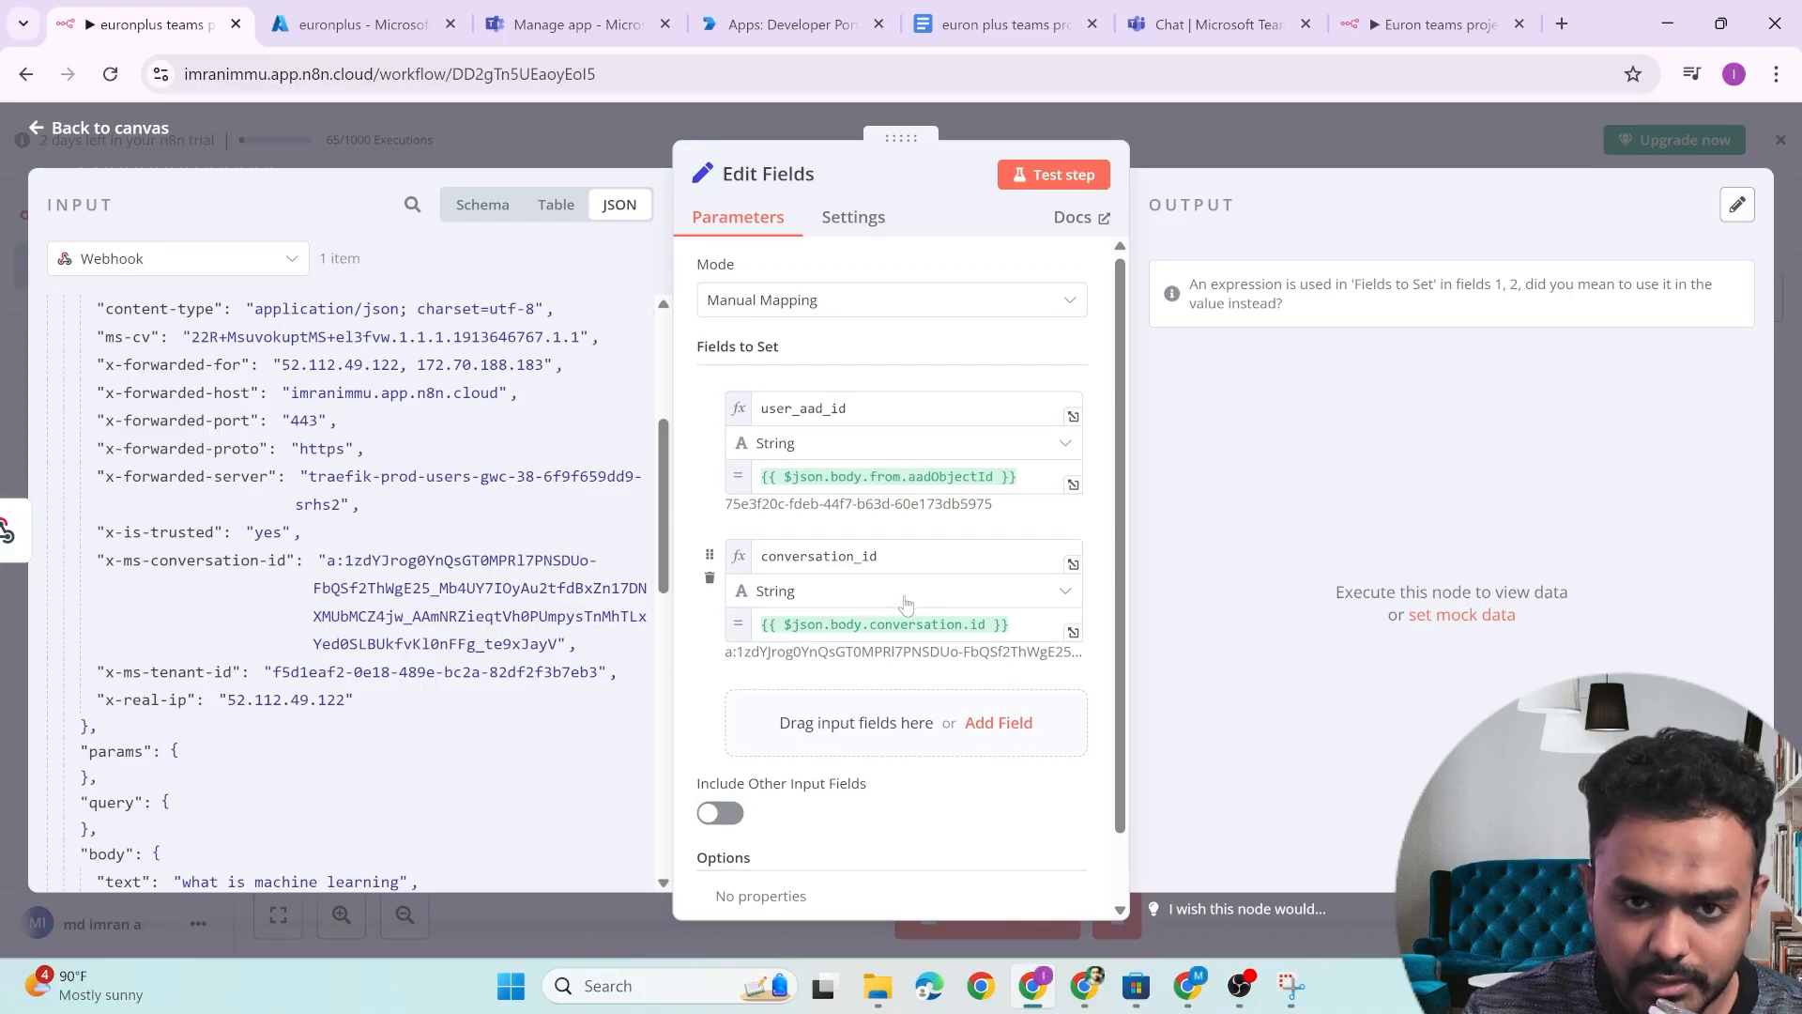
pyautogui.scroll(-1, 716, 600)
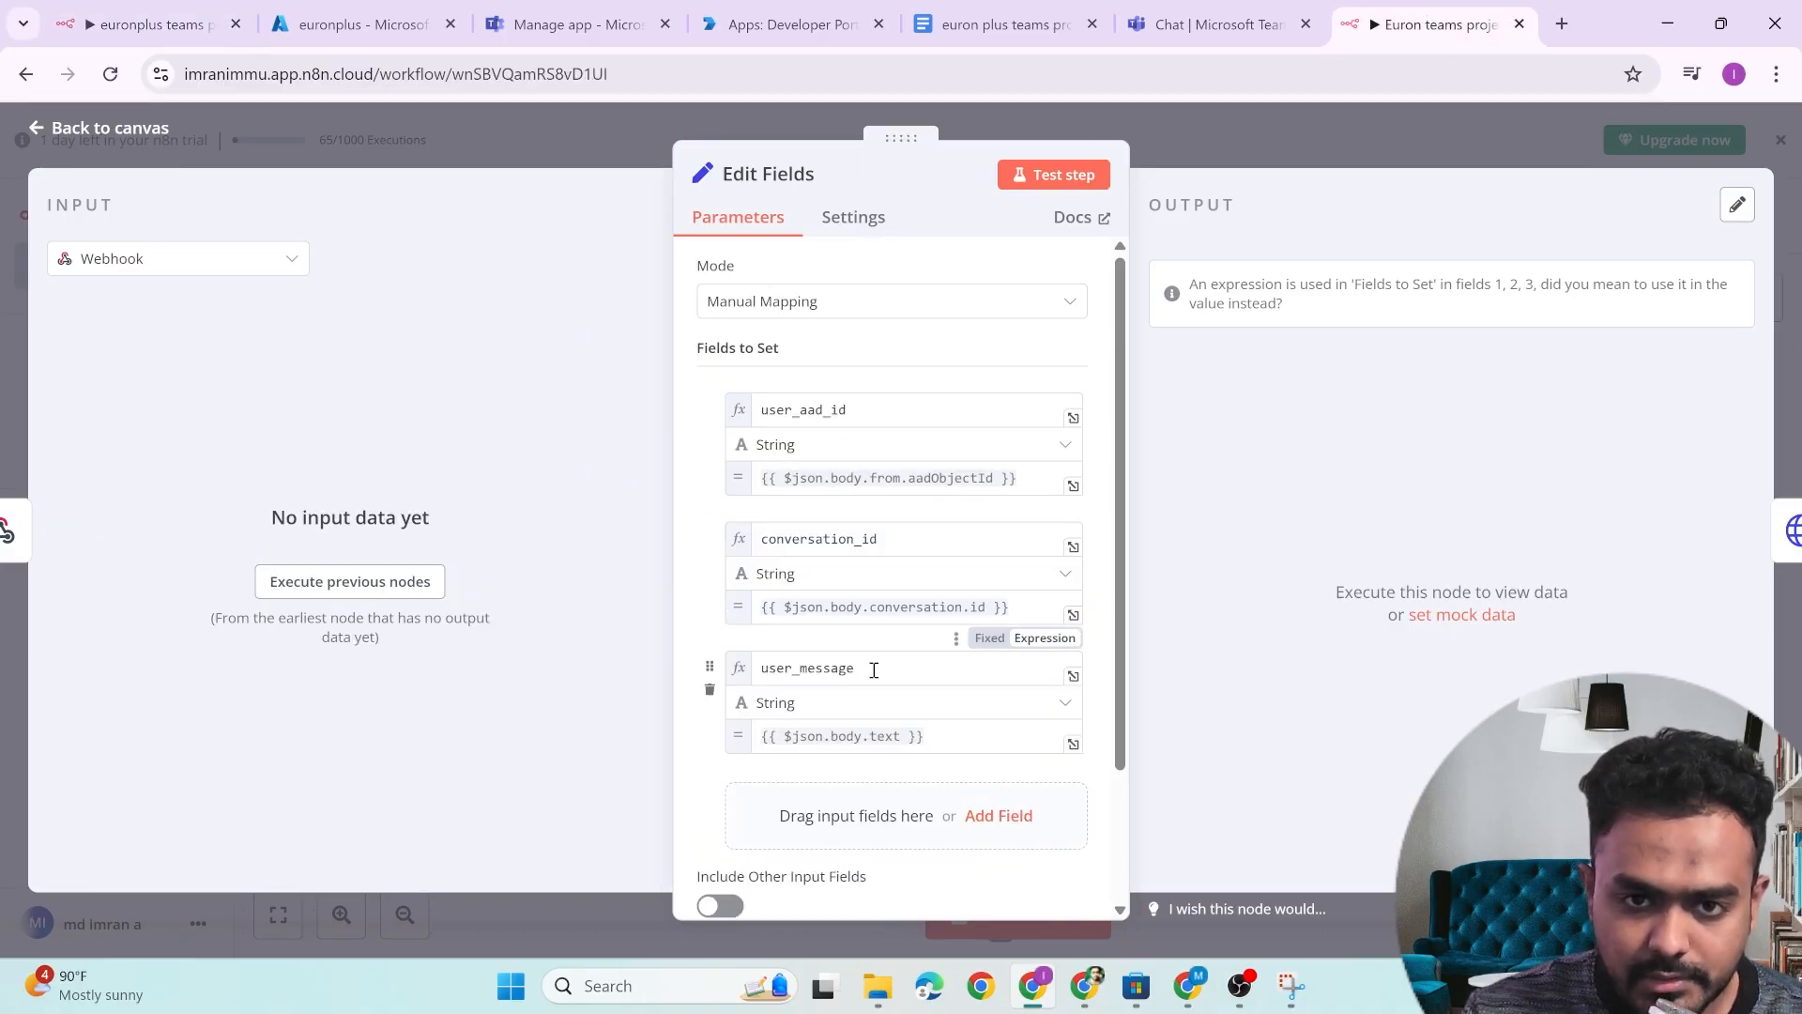
# Add a third string field named user_message in expression mode, copying the name from the Euron teams project workflow
pyautogui.moveTo(874, 669); pyautogui.dragTo(749, 671)
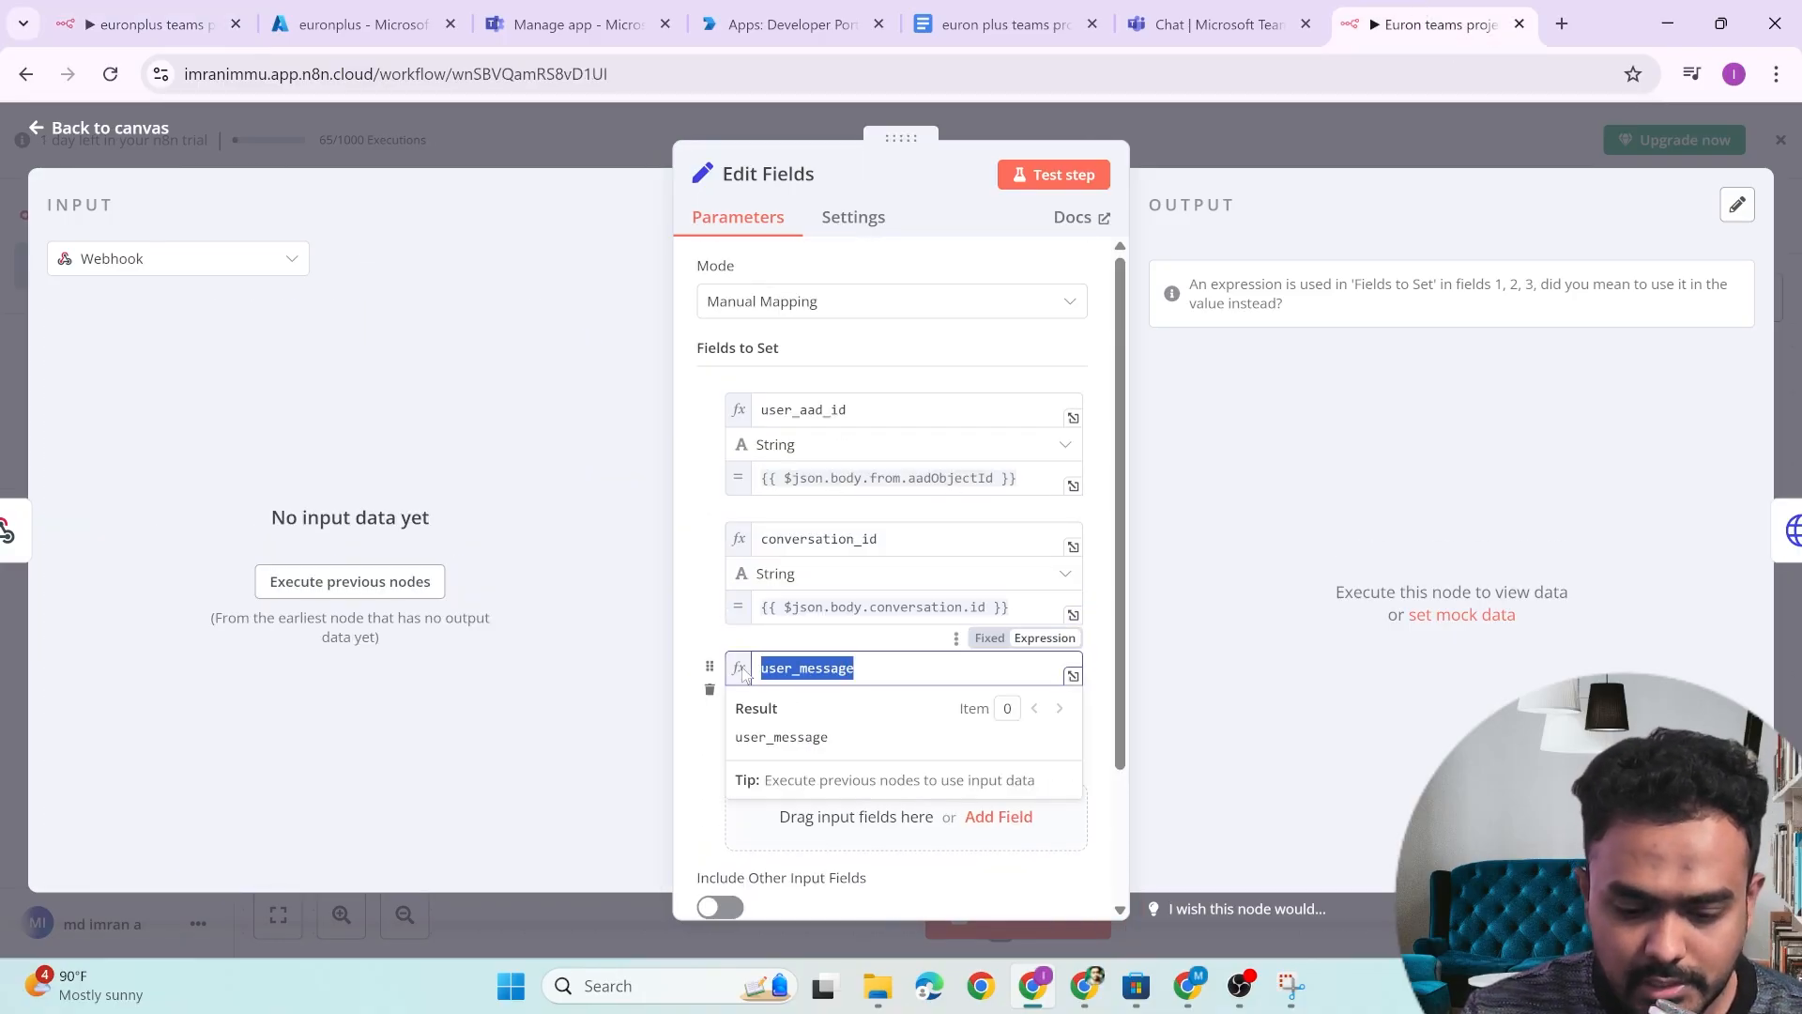
pyautogui.click(185, 36)
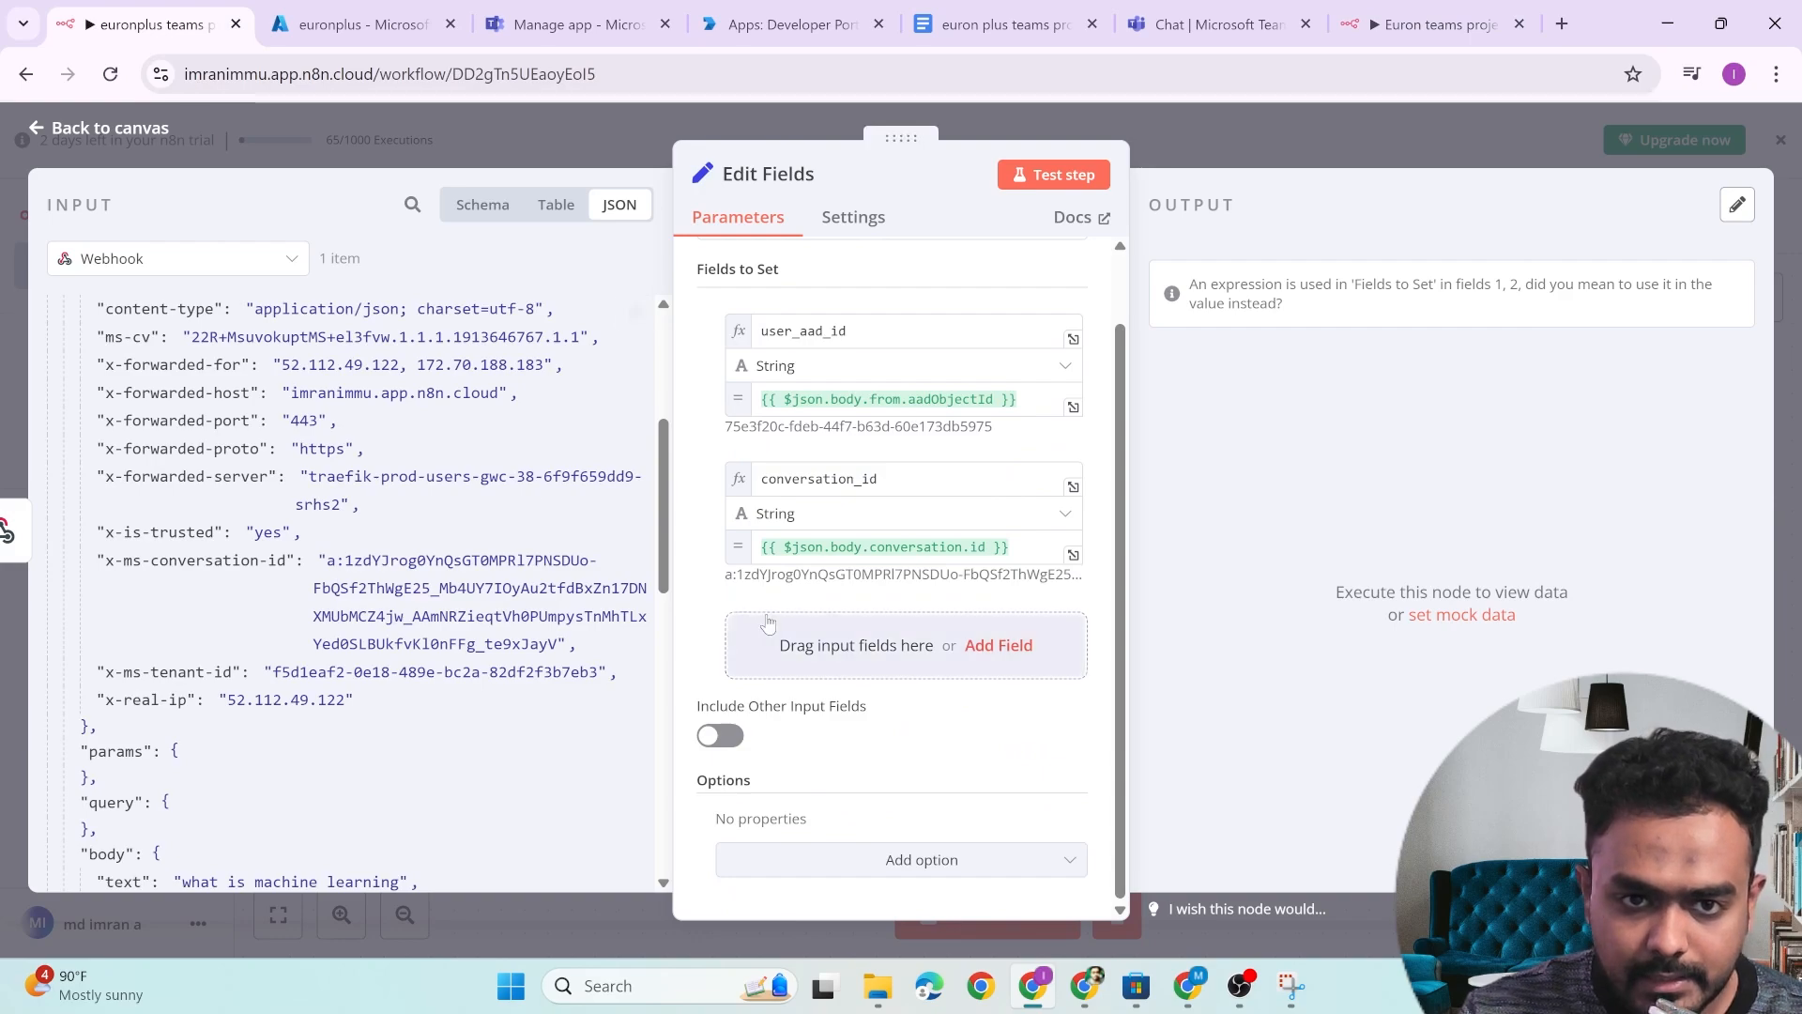
pyautogui.click(993, 647)
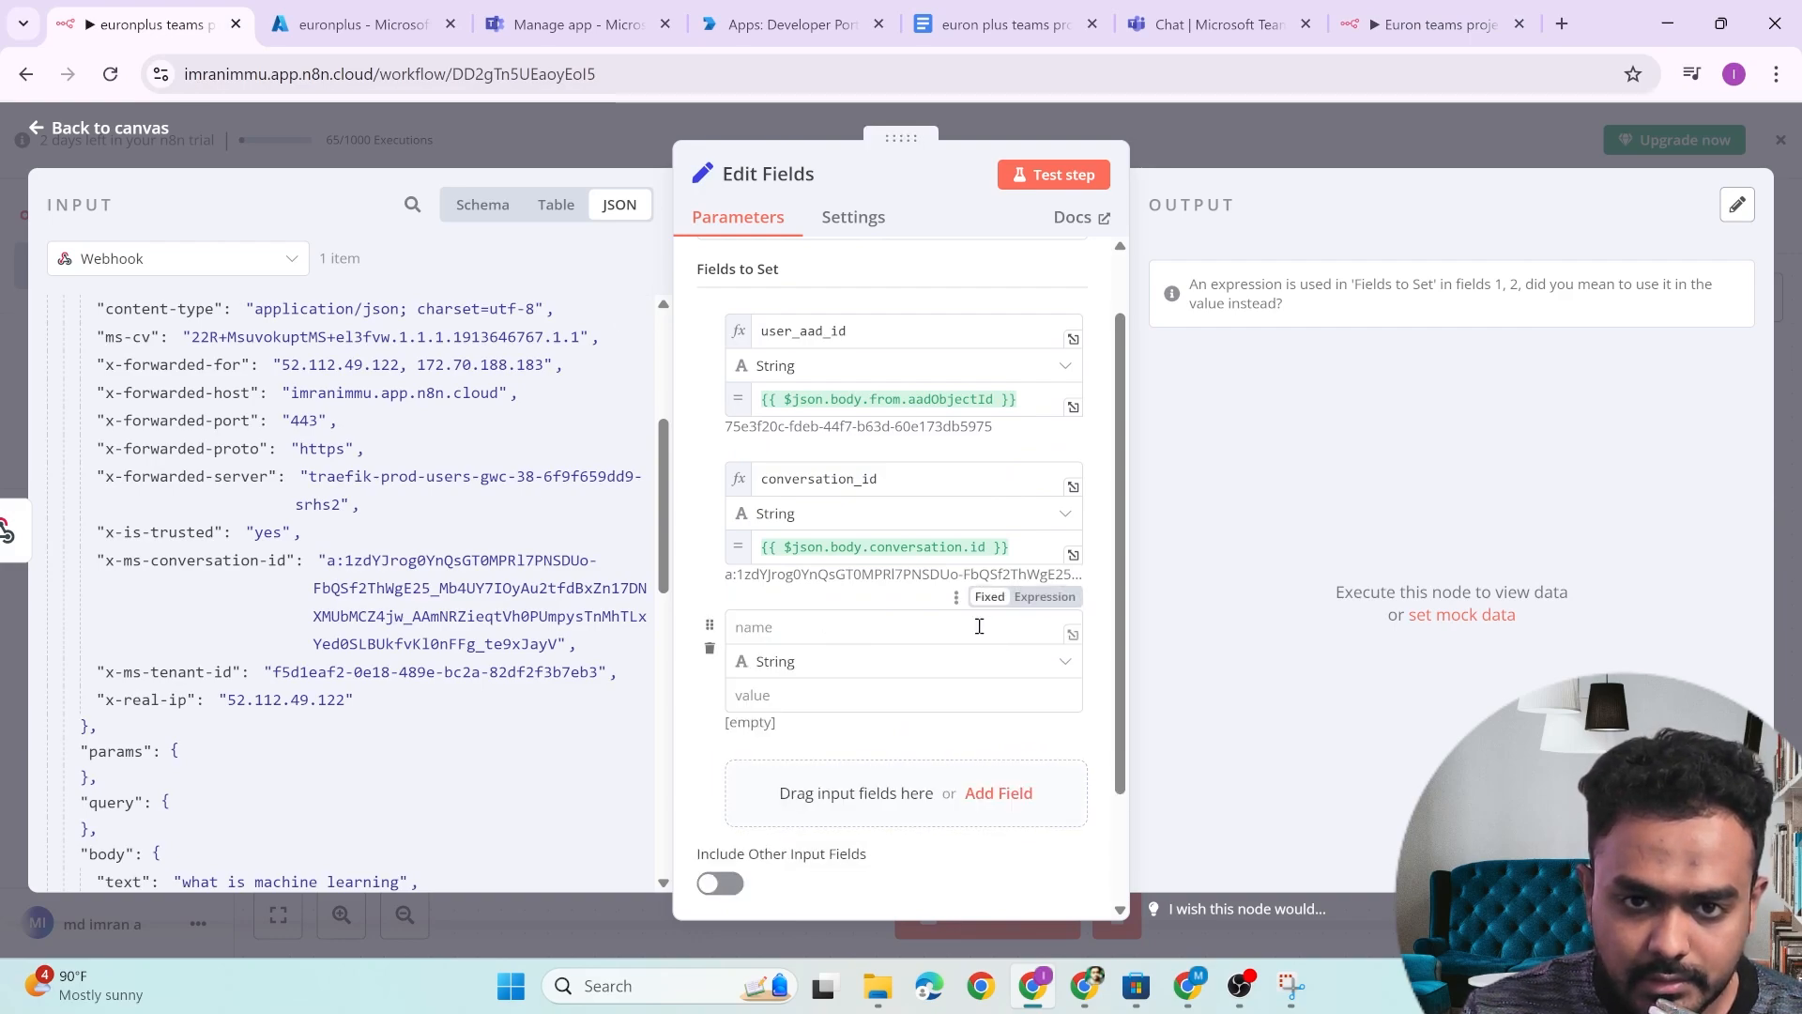
pyautogui.click(1044, 598)
pyautogui.write('user_message')
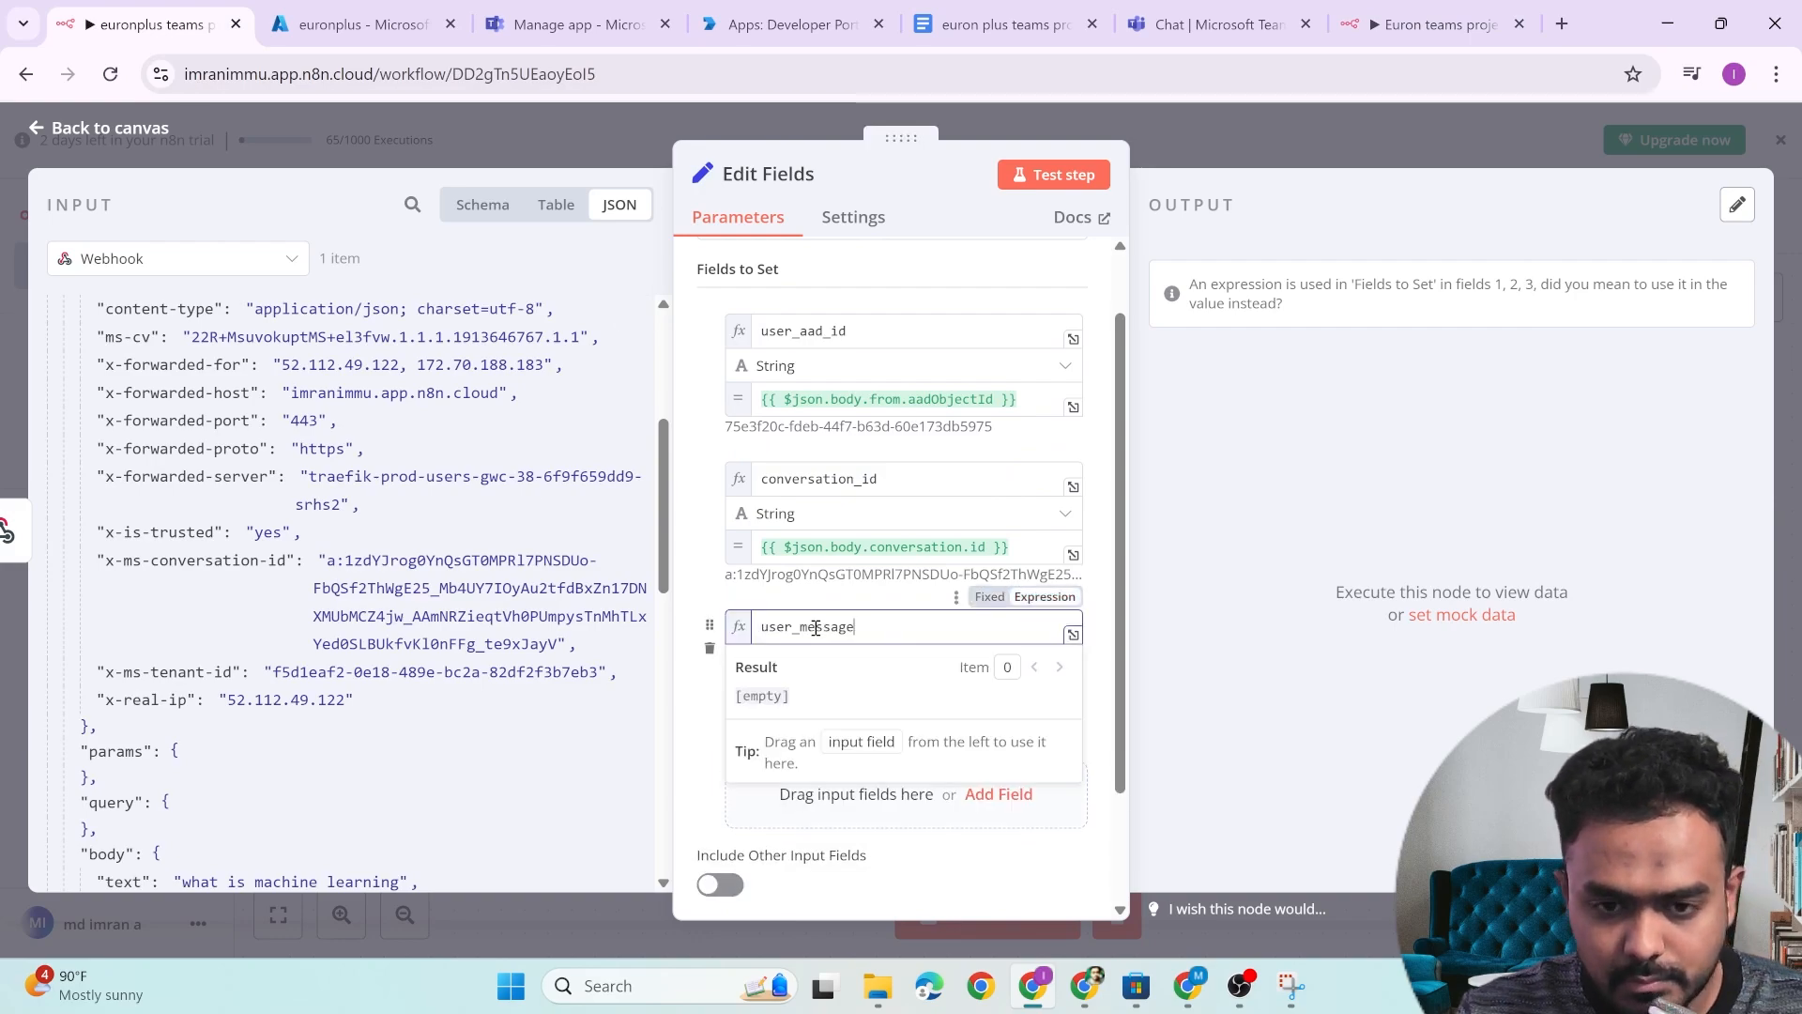
pyautogui.click(695, 602)
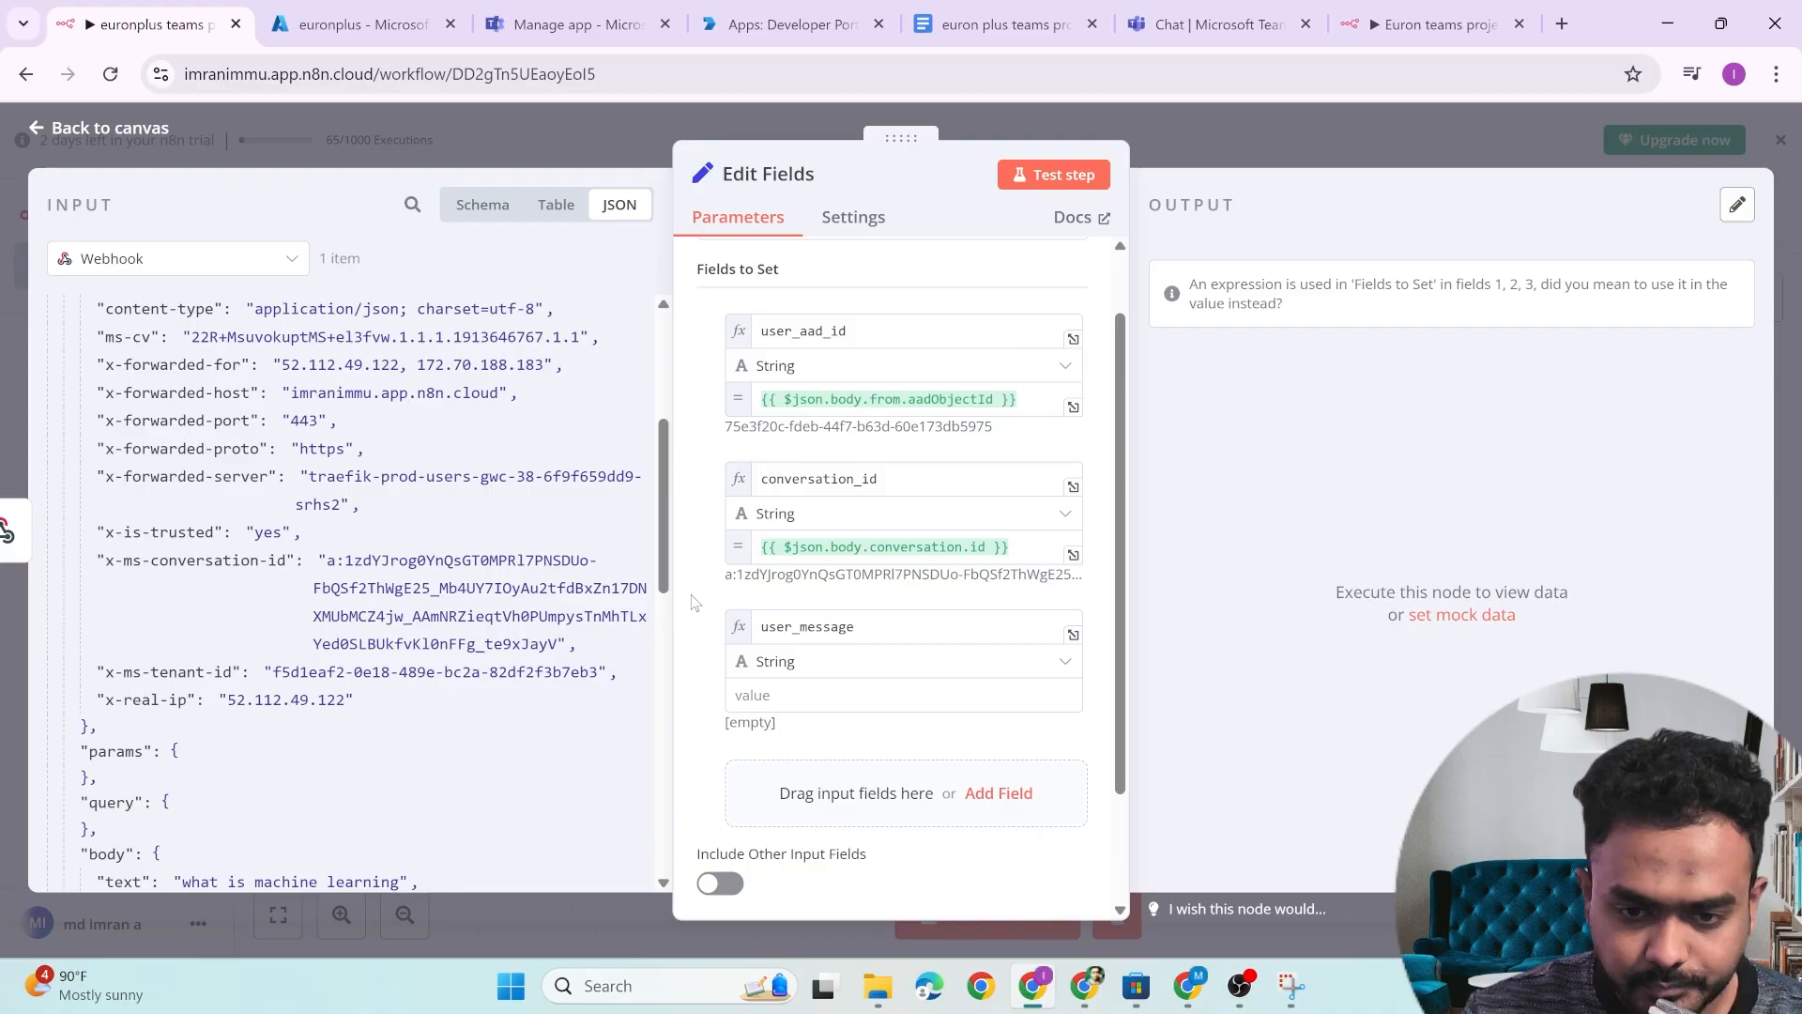
# Set the user_message value to the expression {{ $json.body.text }}, copied from the Euron teams project workflow
pyautogui.click(809, 695)
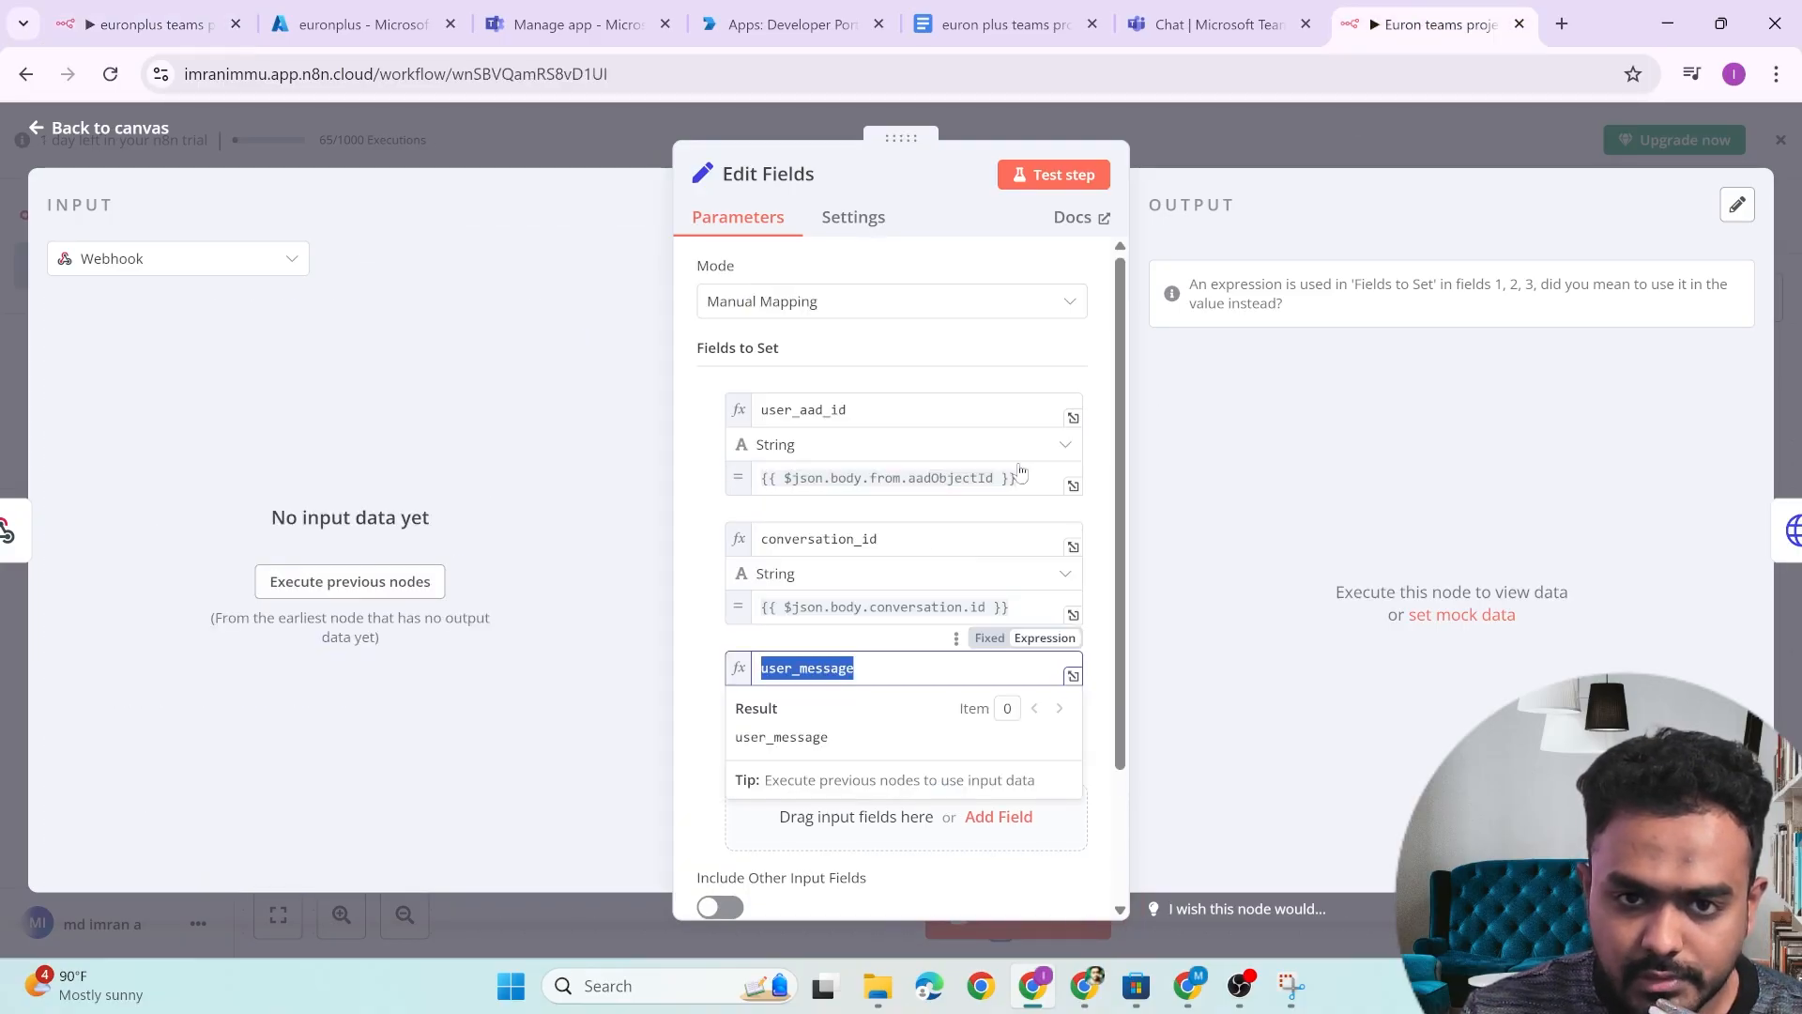
pyautogui.click(694, 678)
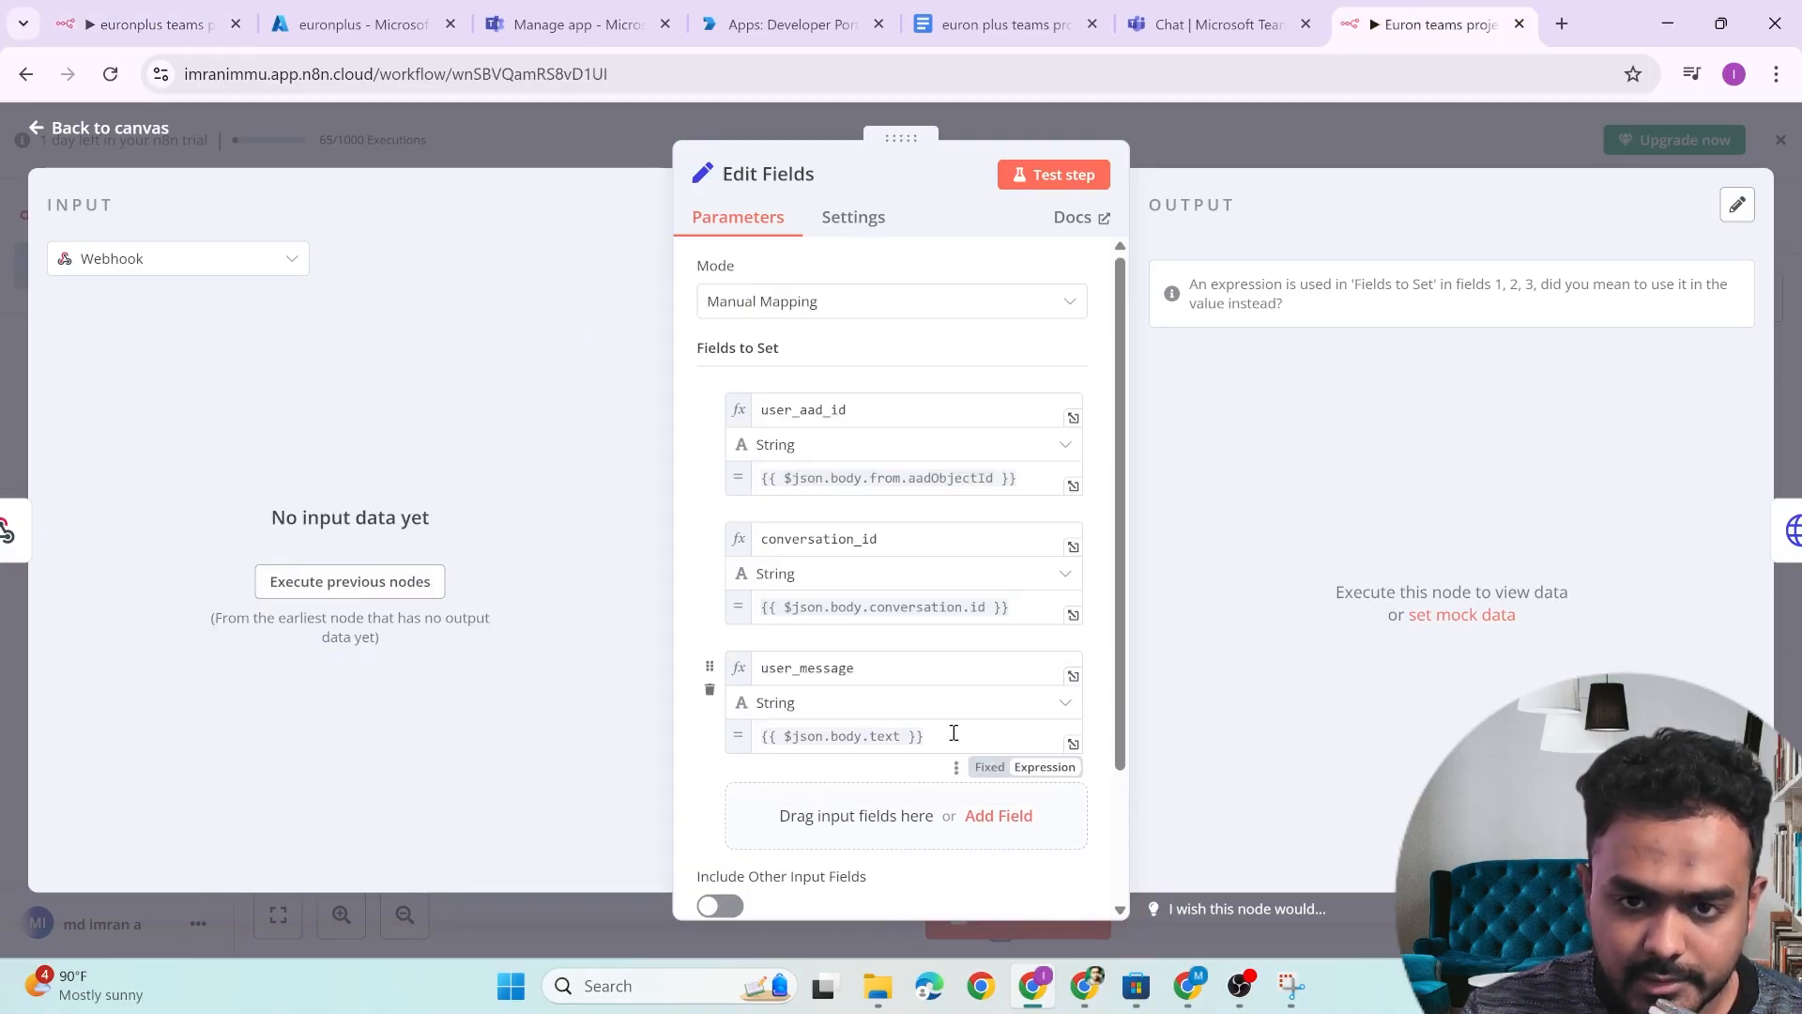
pyautogui.moveTo(953, 736); pyautogui.dragTo(756, 738)
pyautogui.hotkey('ctrl', 'c')
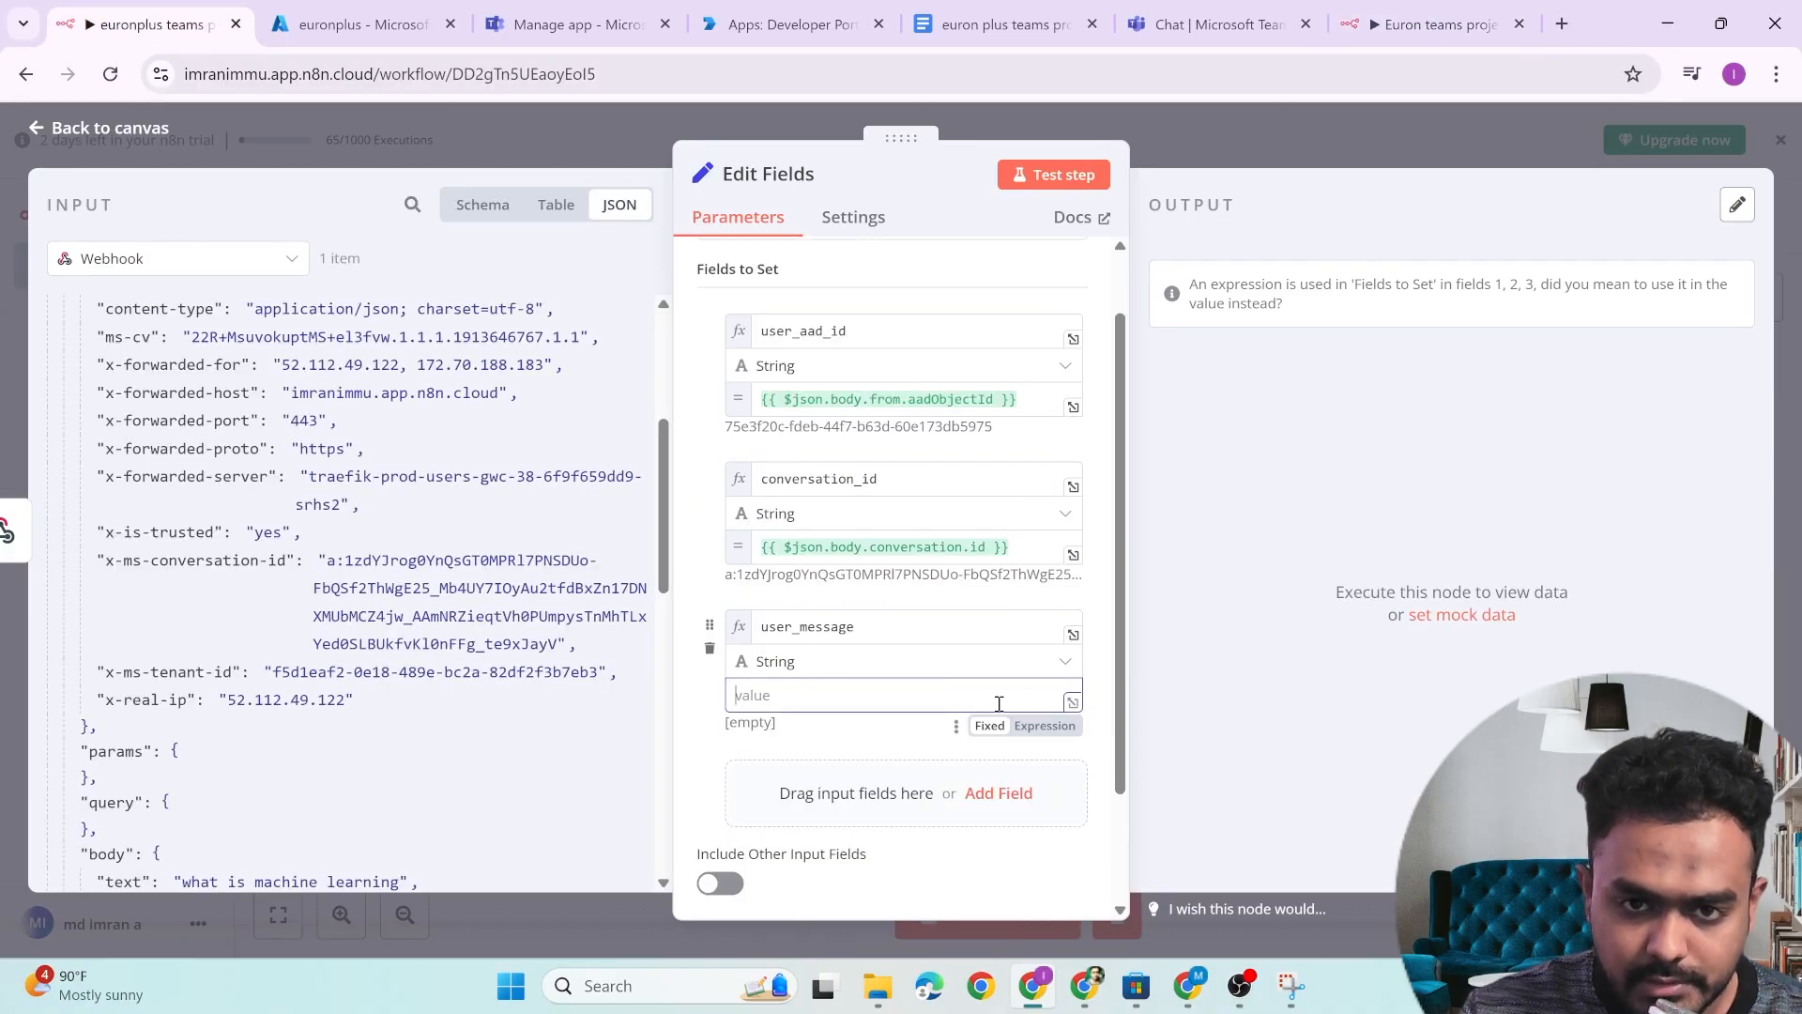
pyautogui.click(1035, 728)
pyautogui.hotkey('ctrl', 'v')
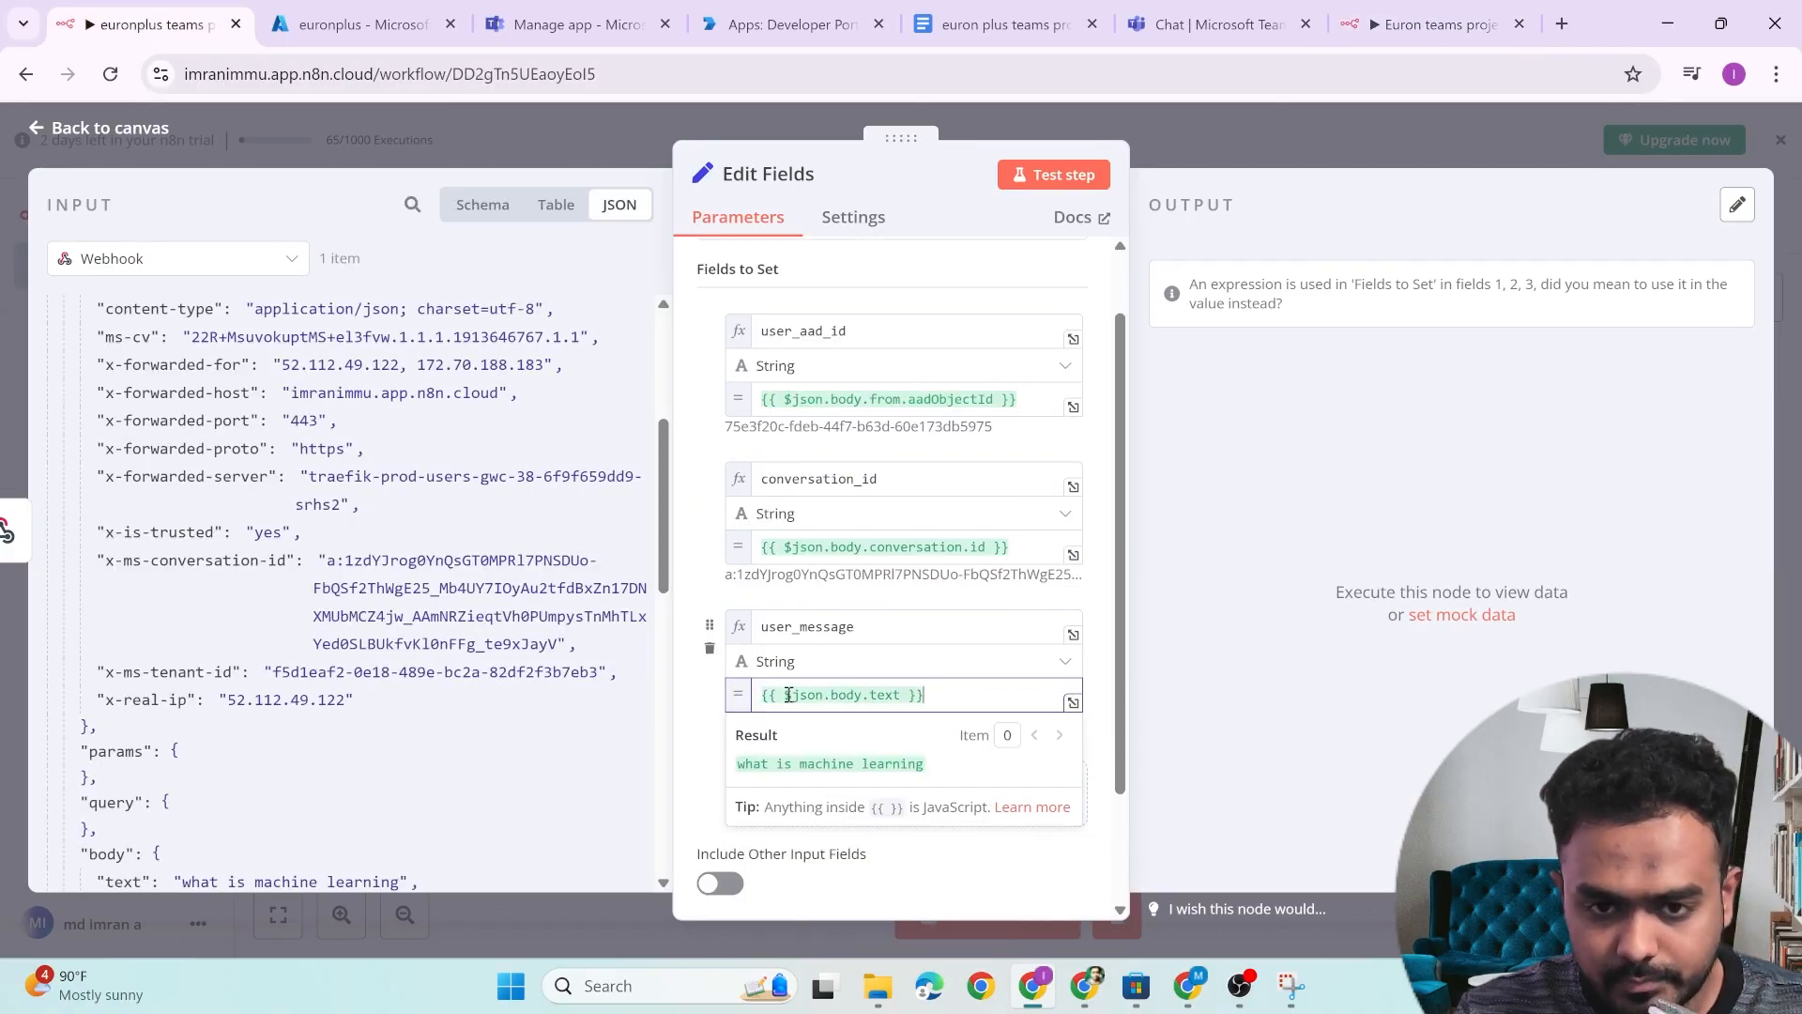
pyautogui.click(708, 693)
# Test the Edit Fields step with its three fields and return to the canvas
pyautogui.scroll(-2, 751, 600)
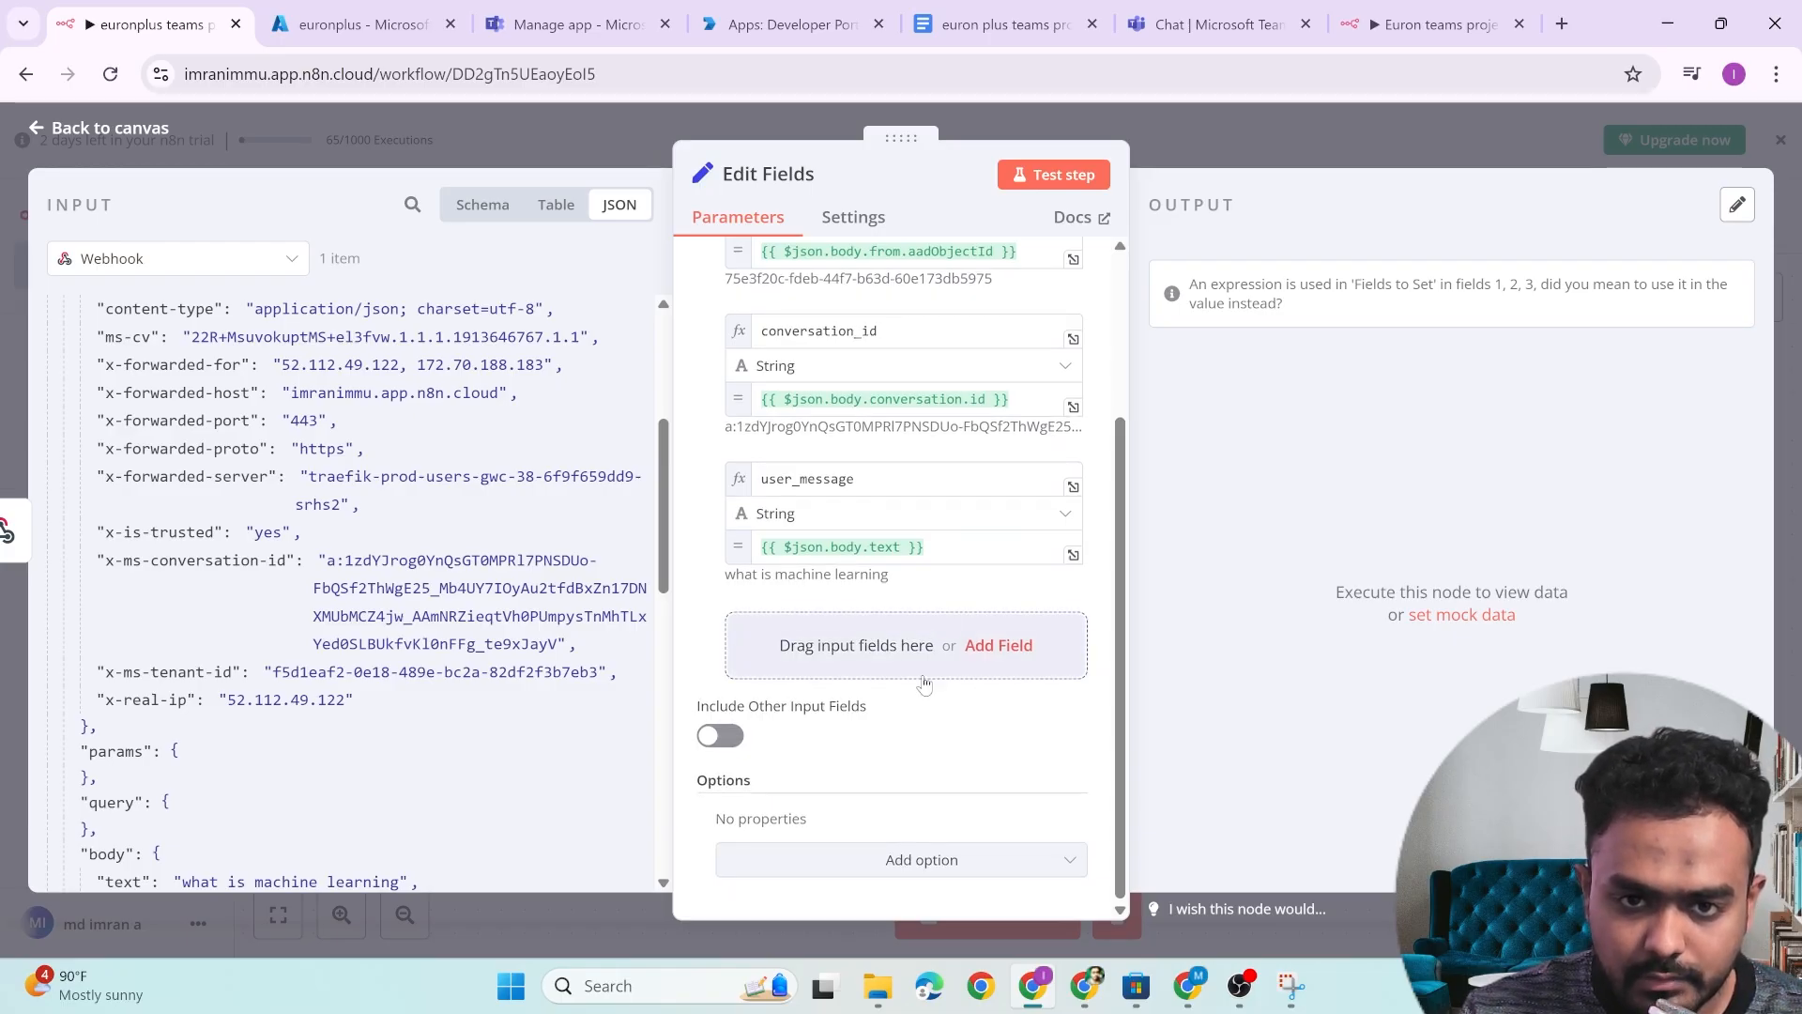
pyautogui.scroll(3, 920, 683)
pyautogui.click(1050, 185)
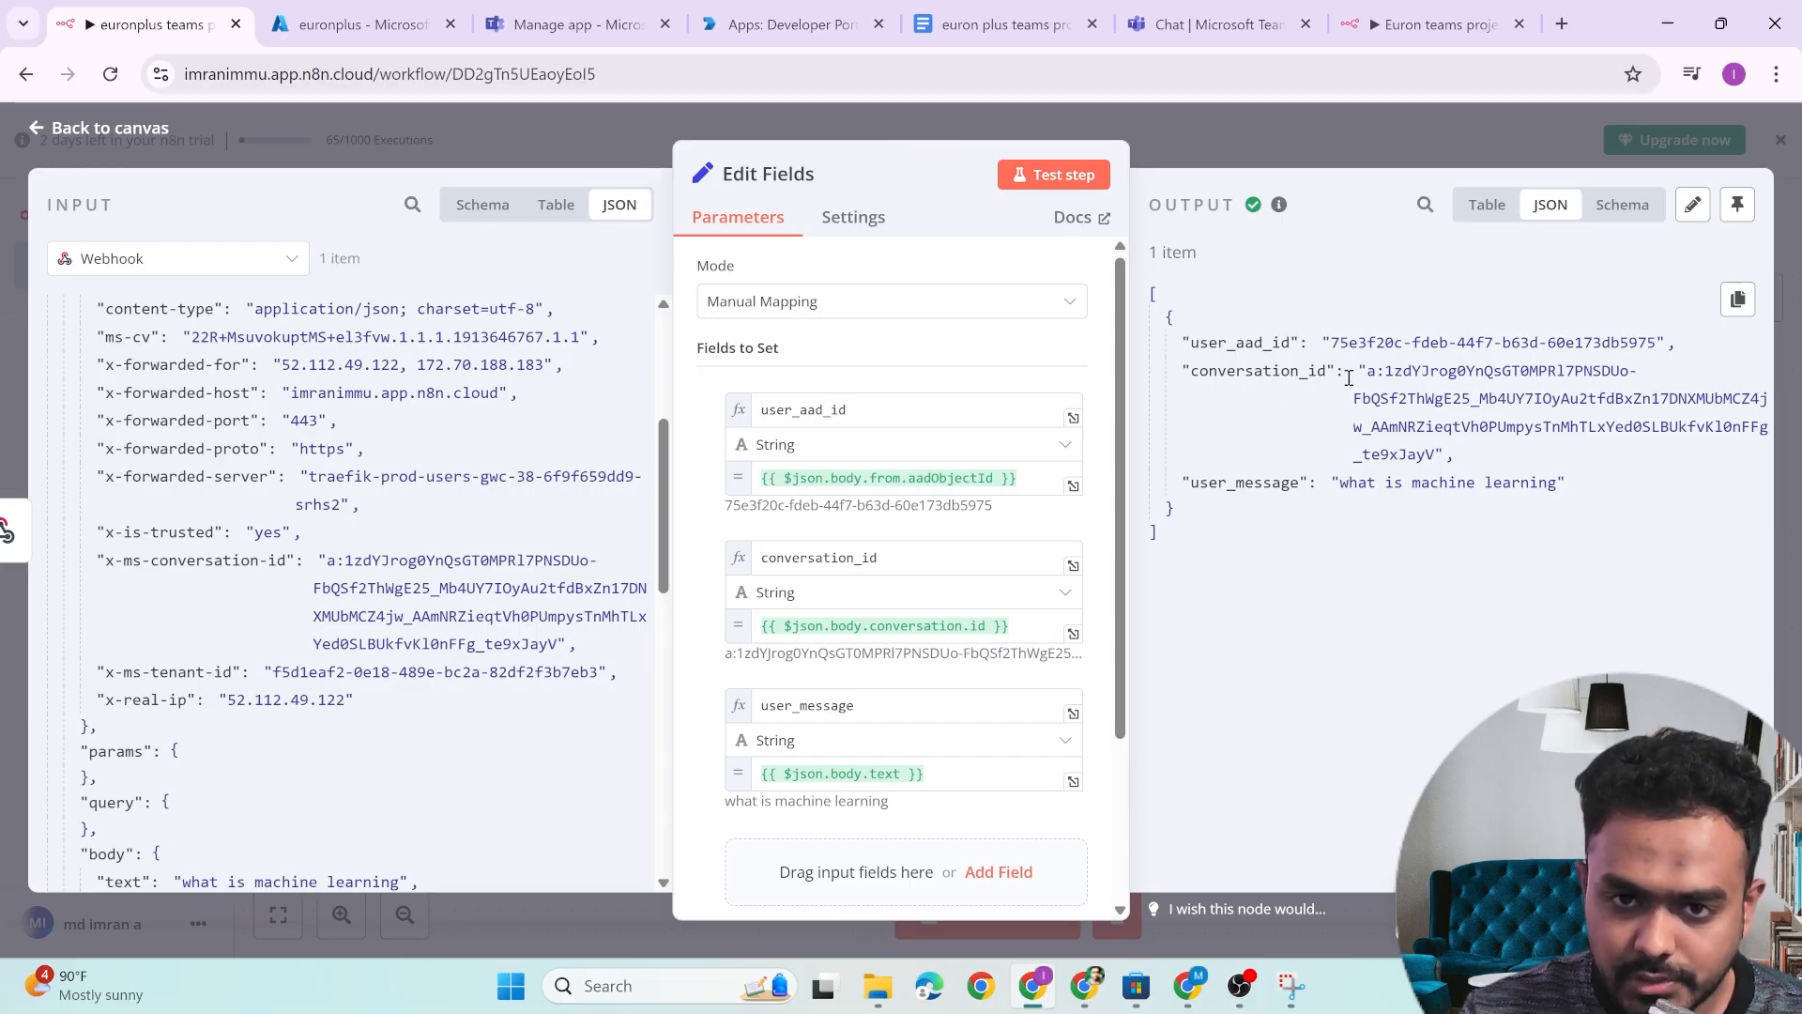
pyautogui.click(156, 133)
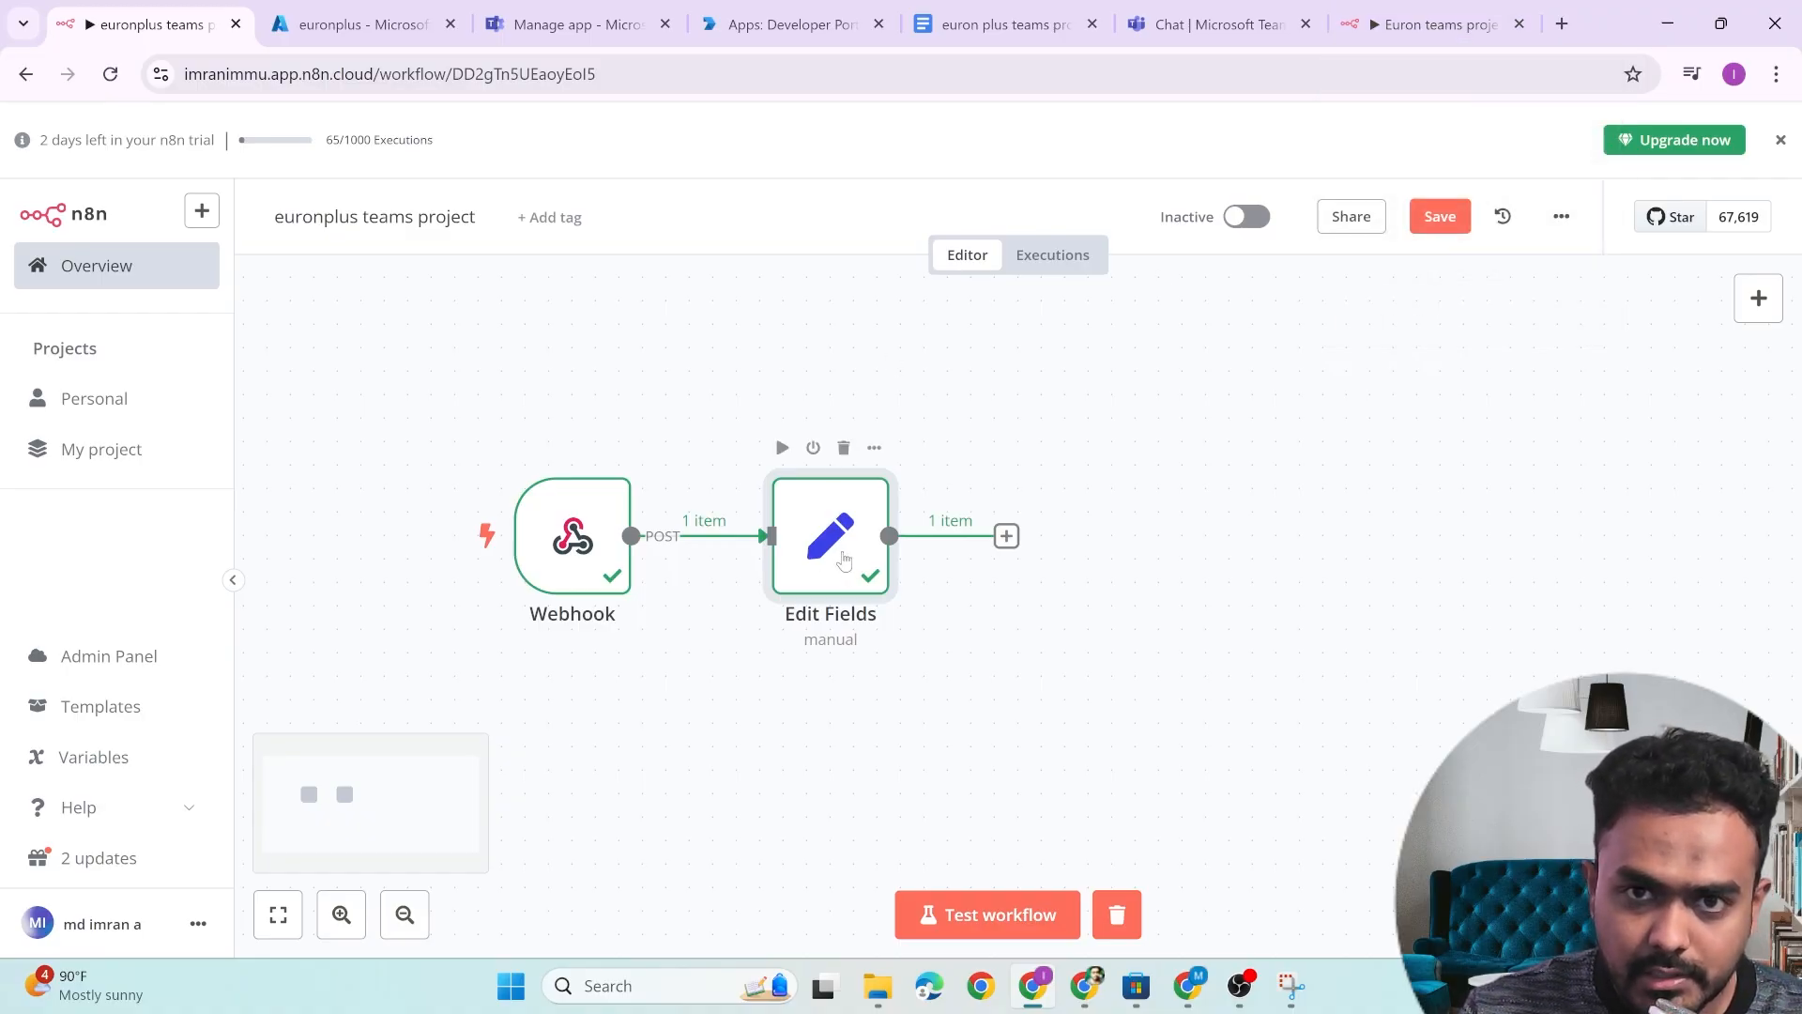
# Move the Edit Fields node up and add an OpenAI node with the Message a Model text action
pyautogui.moveTo(844, 560); pyautogui.dragTo(884, 458)
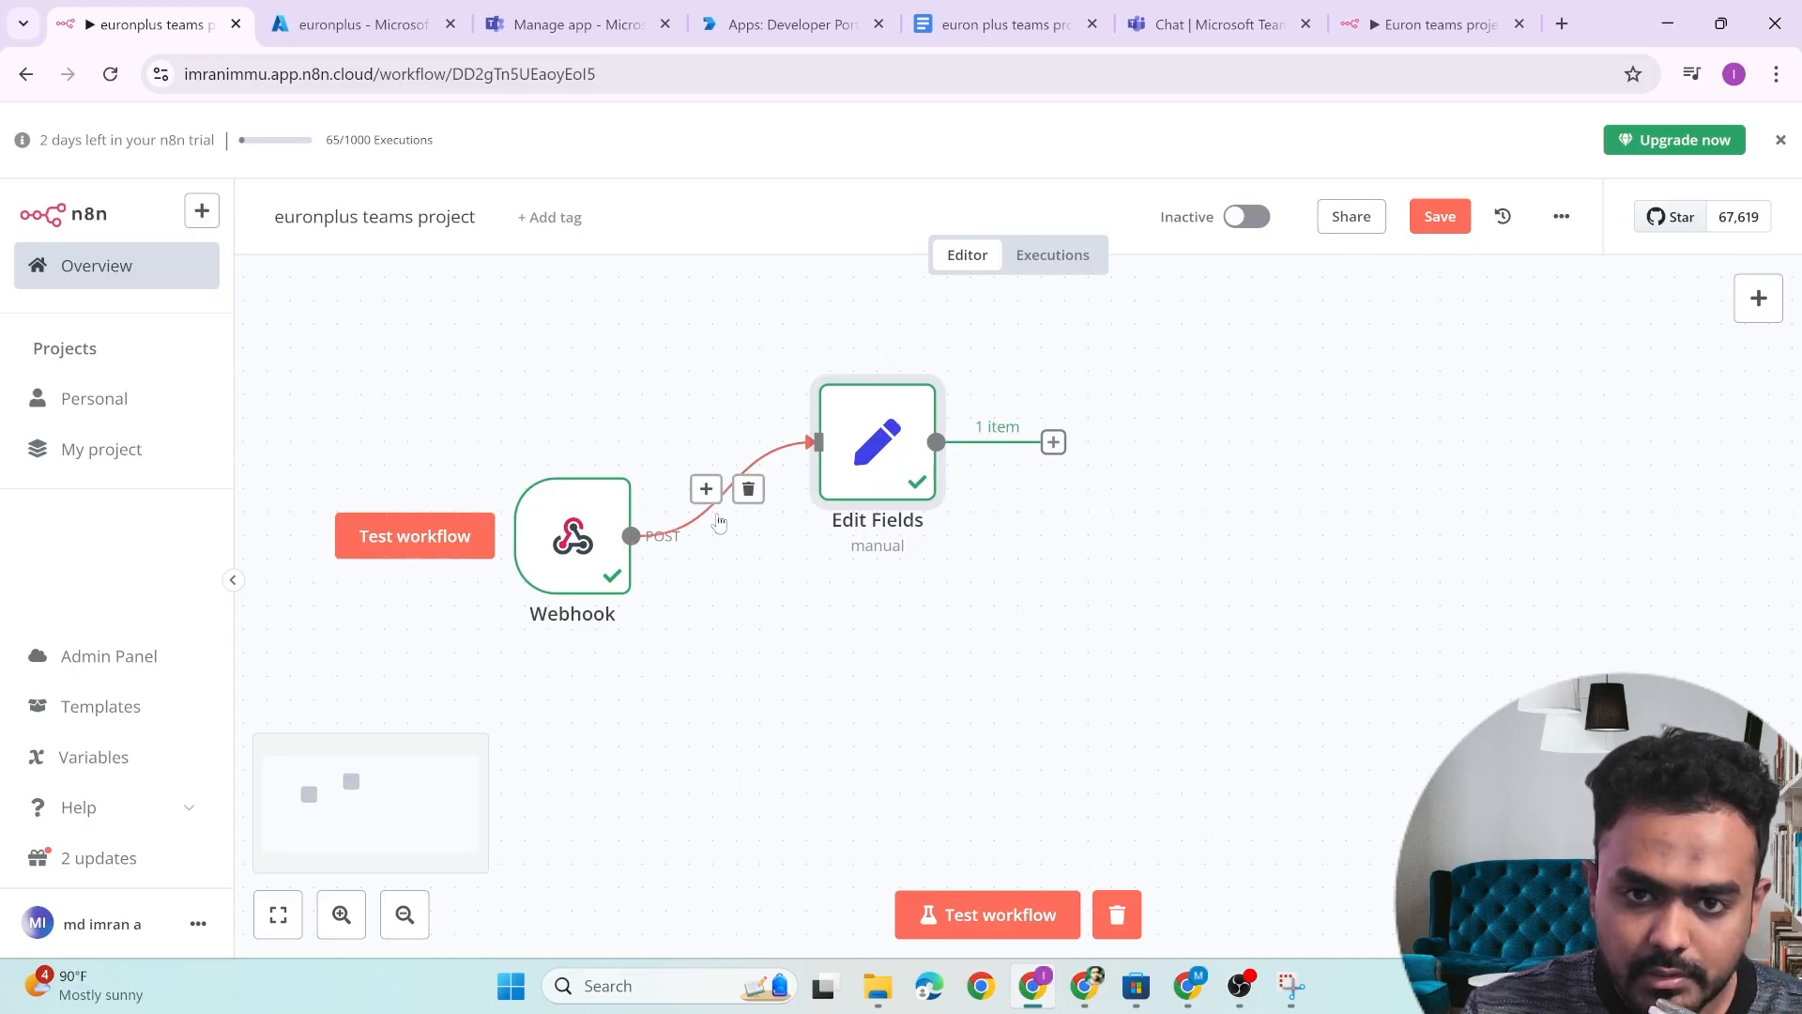
pyautogui.click(1768, 301)
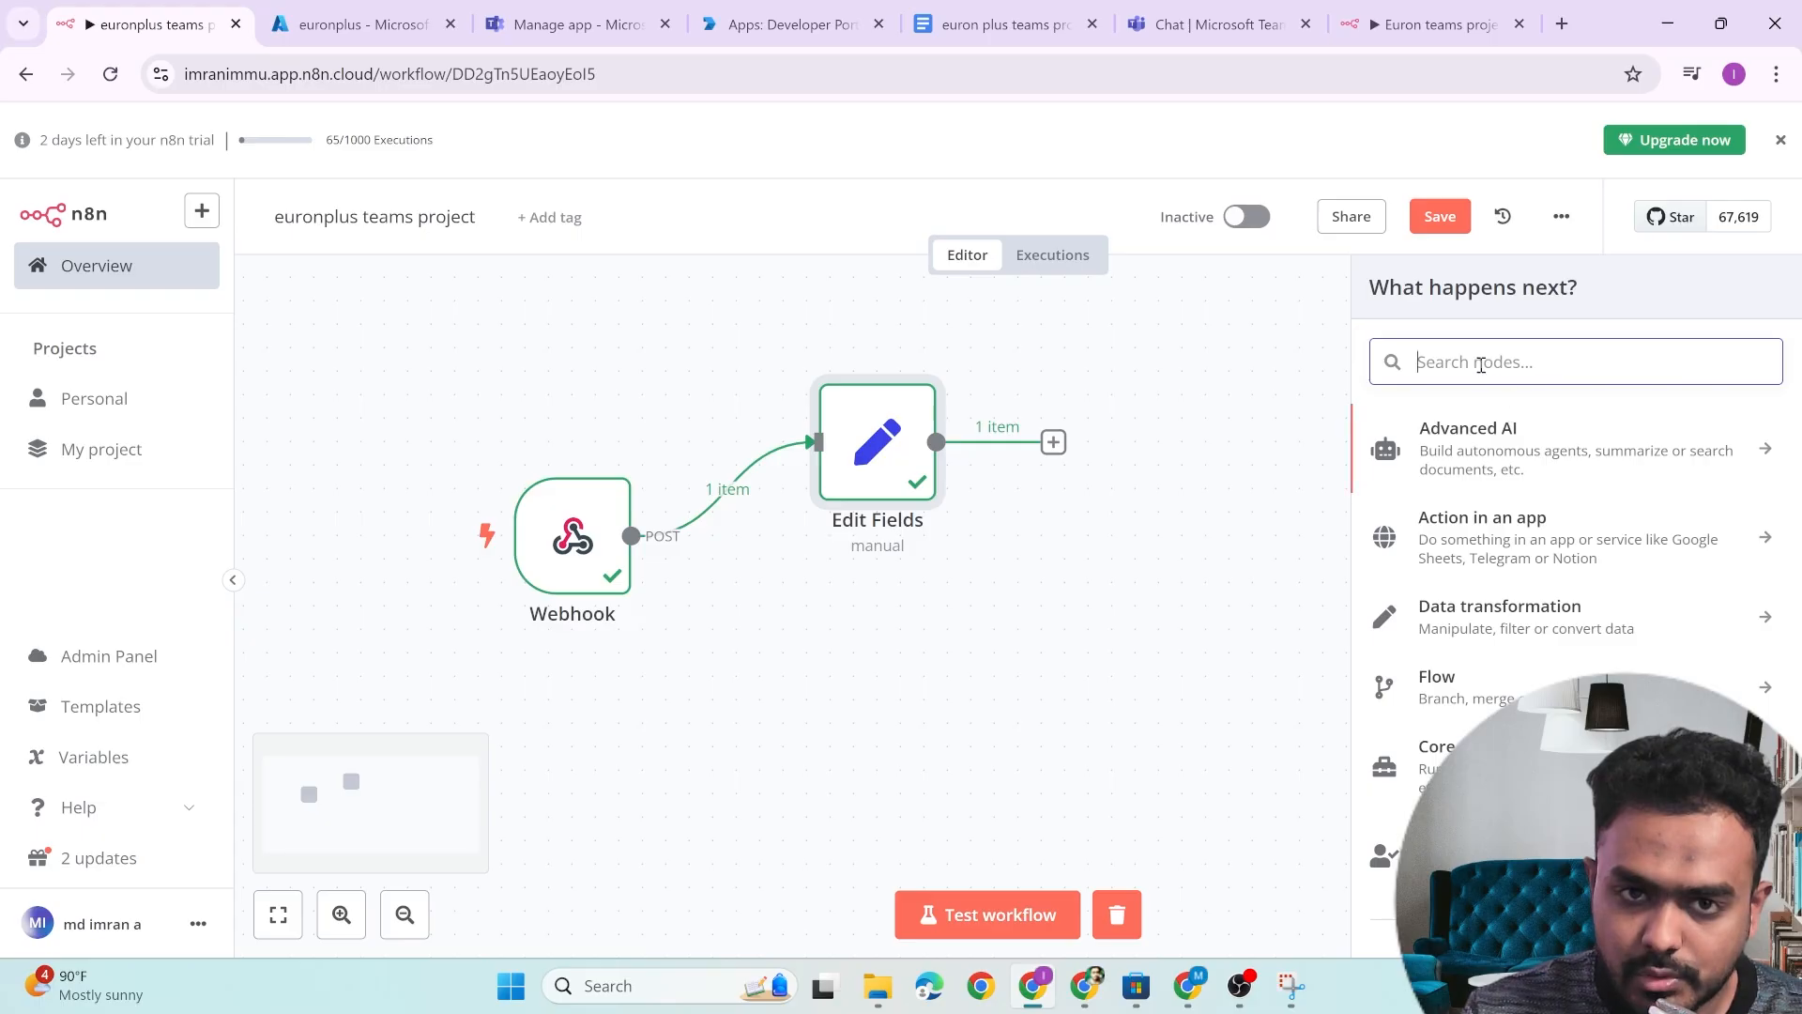
pyautogui.write('openai')
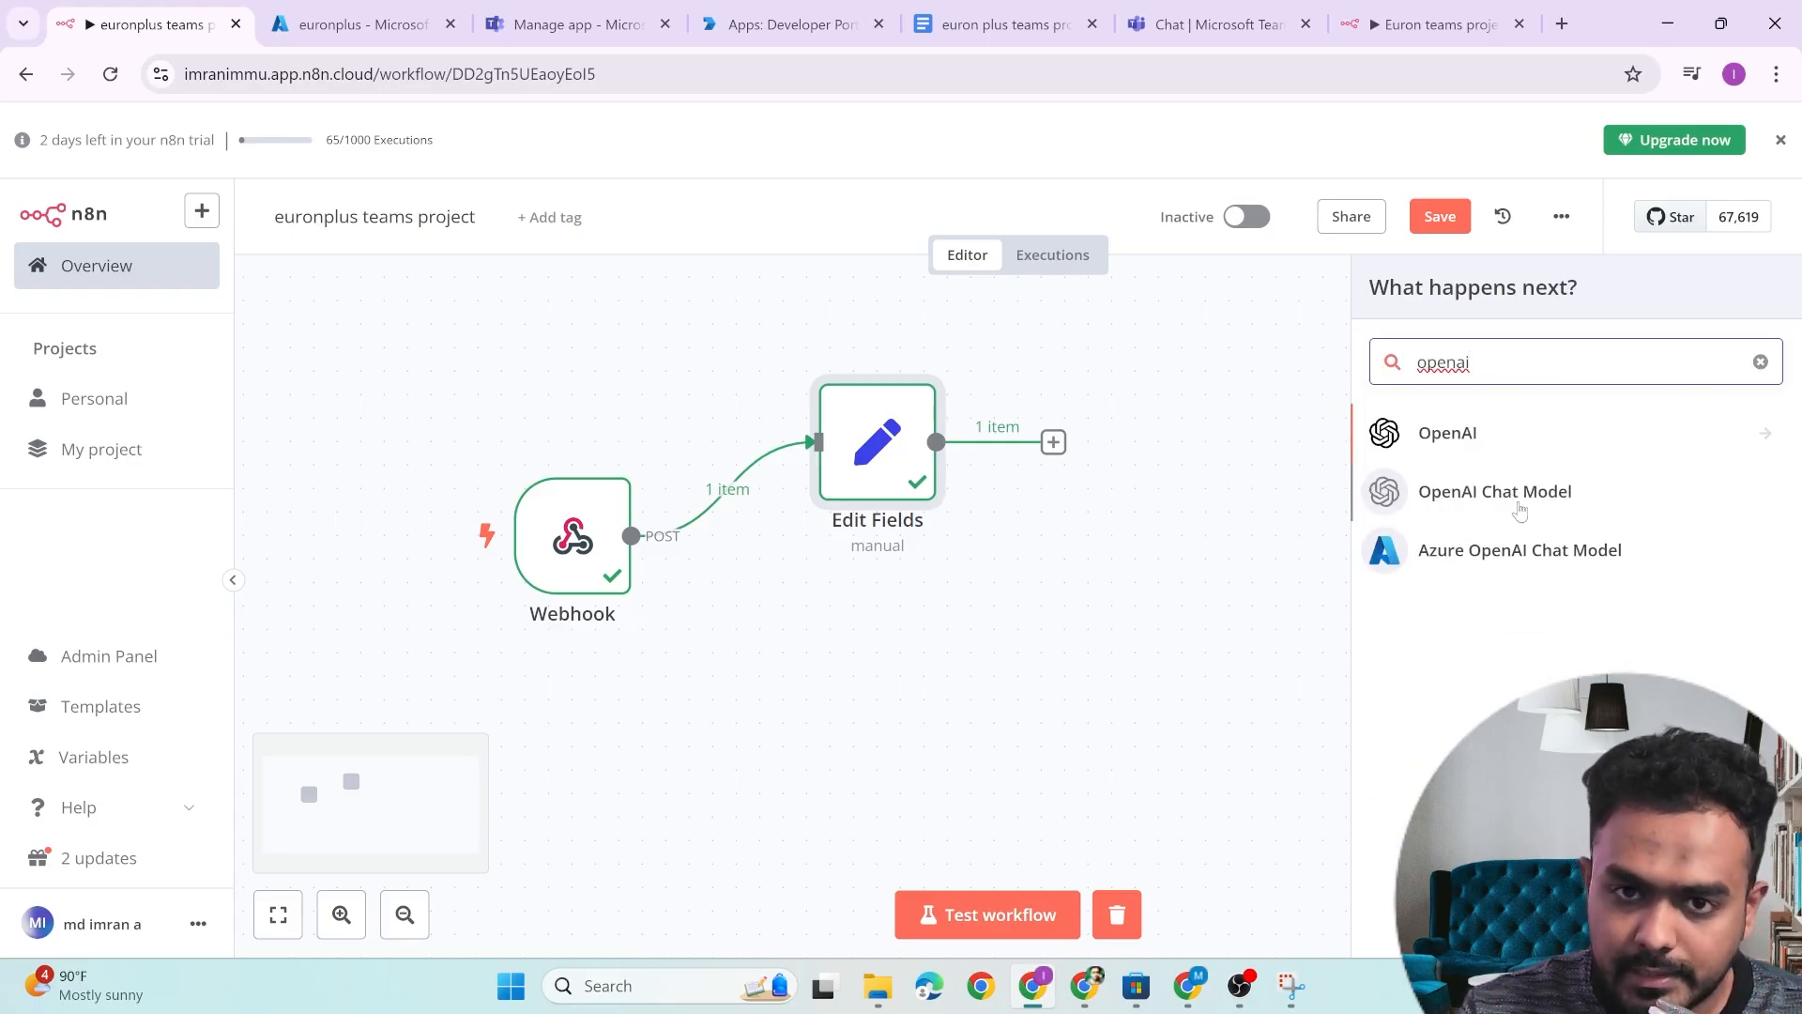
pyautogui.click(1476, 449)
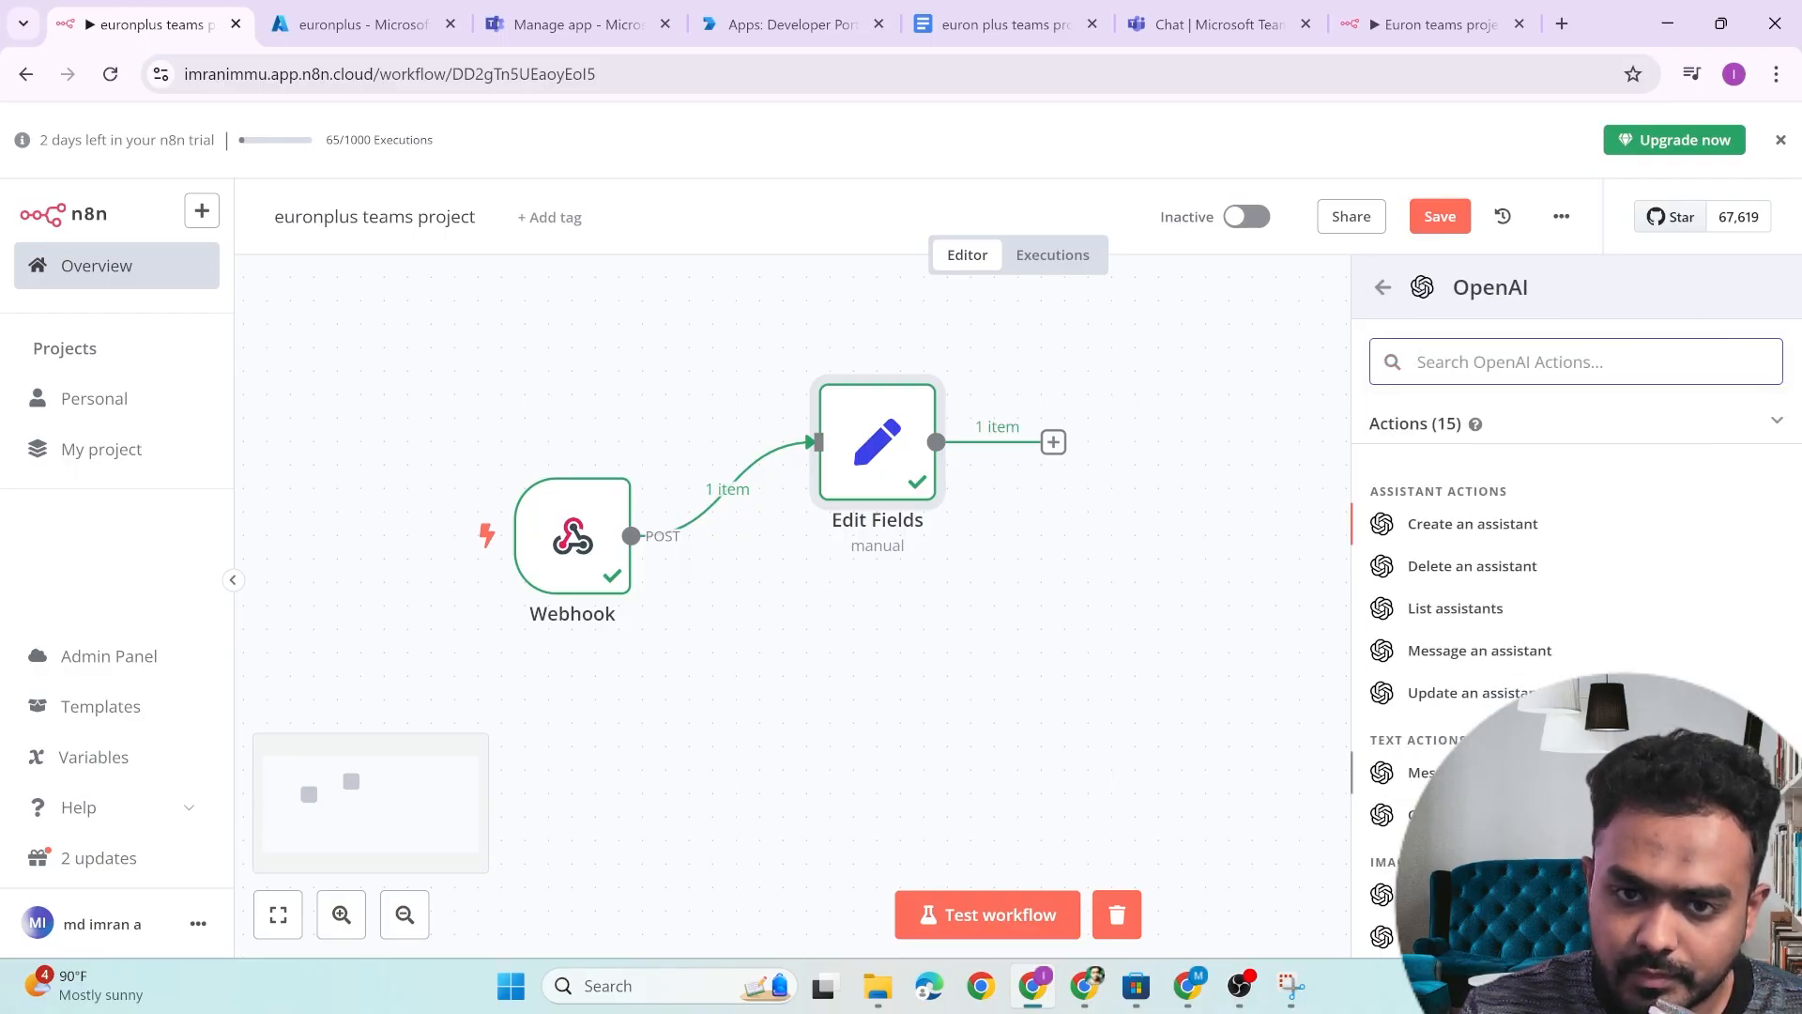
pyautogui.click(1464, 772)
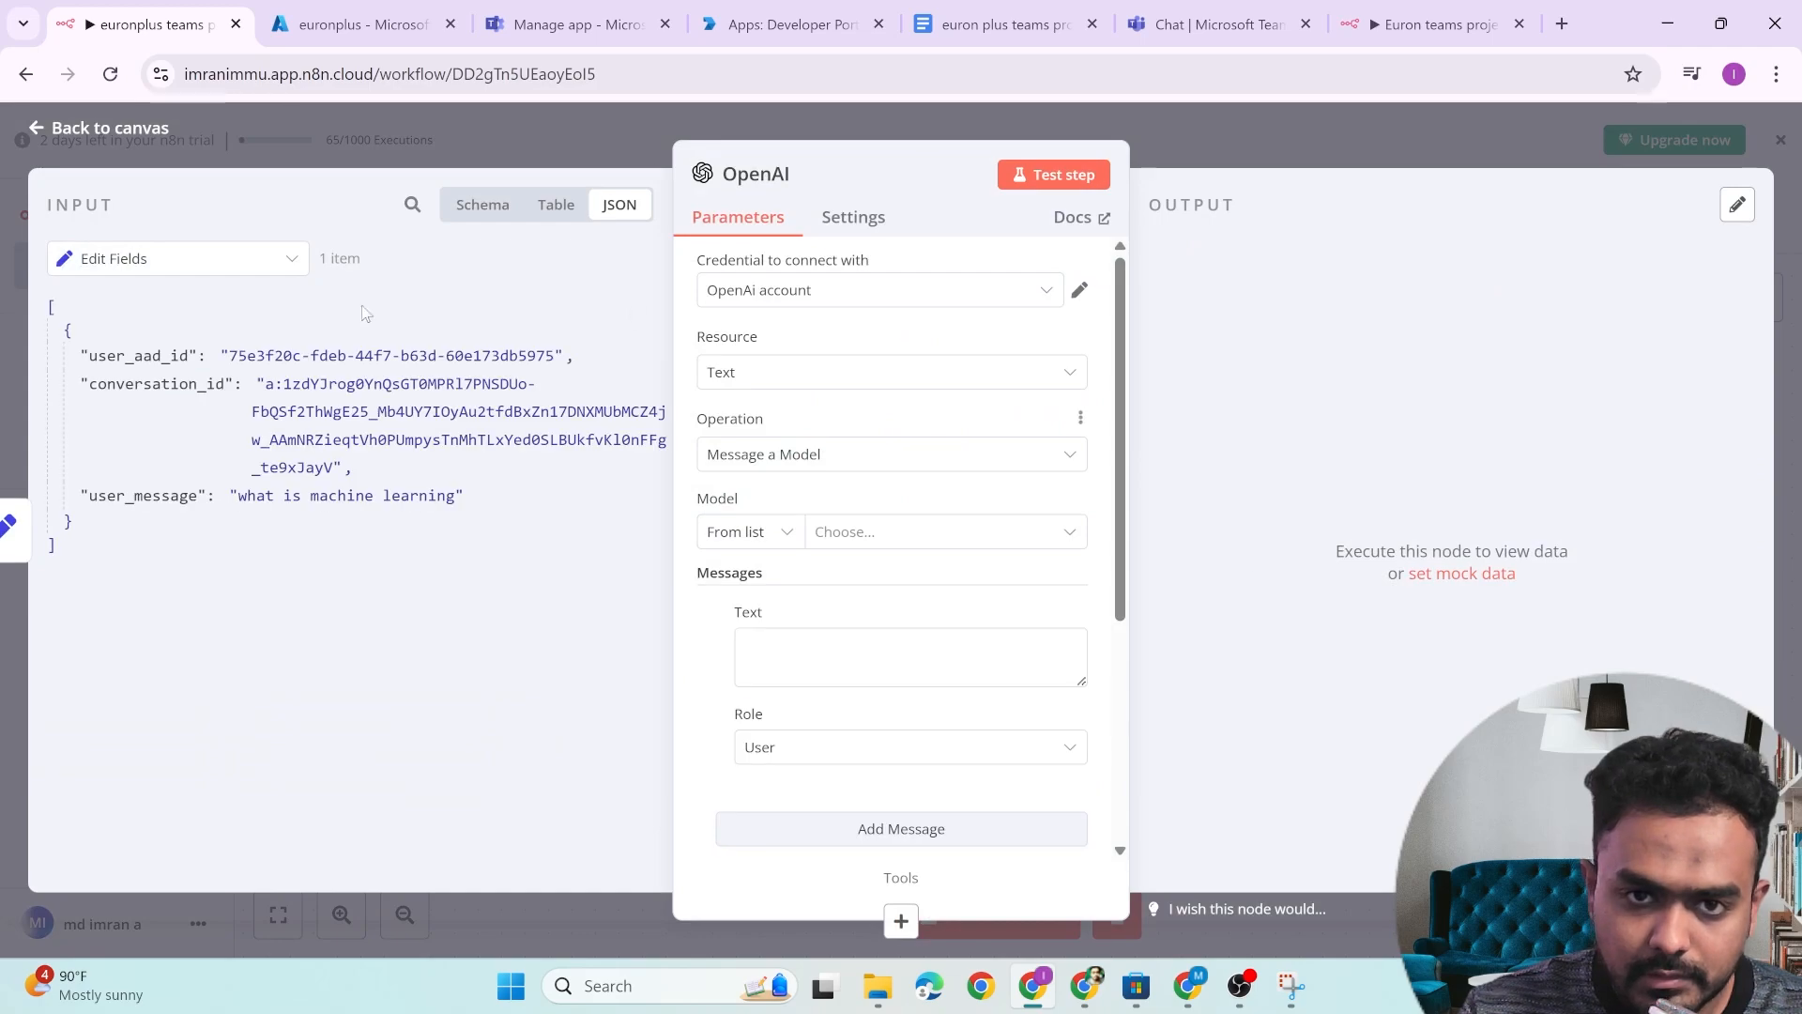
# Place the OpenAI node below Edit Fields, remove the connection between them, and connect the Webhook output to OpenAI instead
pyautogui.click(72, 139)
pyautogui.moveTo(1208, 441); pyautogui.dragTo(938, 672)
pyautogui.click(1016, 499)
pyautogui.moveTo(631, 536)
pyautogui.mouseDown()
pyautogui.moveTo(779, 678)
pyautogui.moveTo(848, 682)
pyautogui.mouseUp()
pyautogui.moveTo(1076, 680); pyautogui.dragTo(1052, 657)
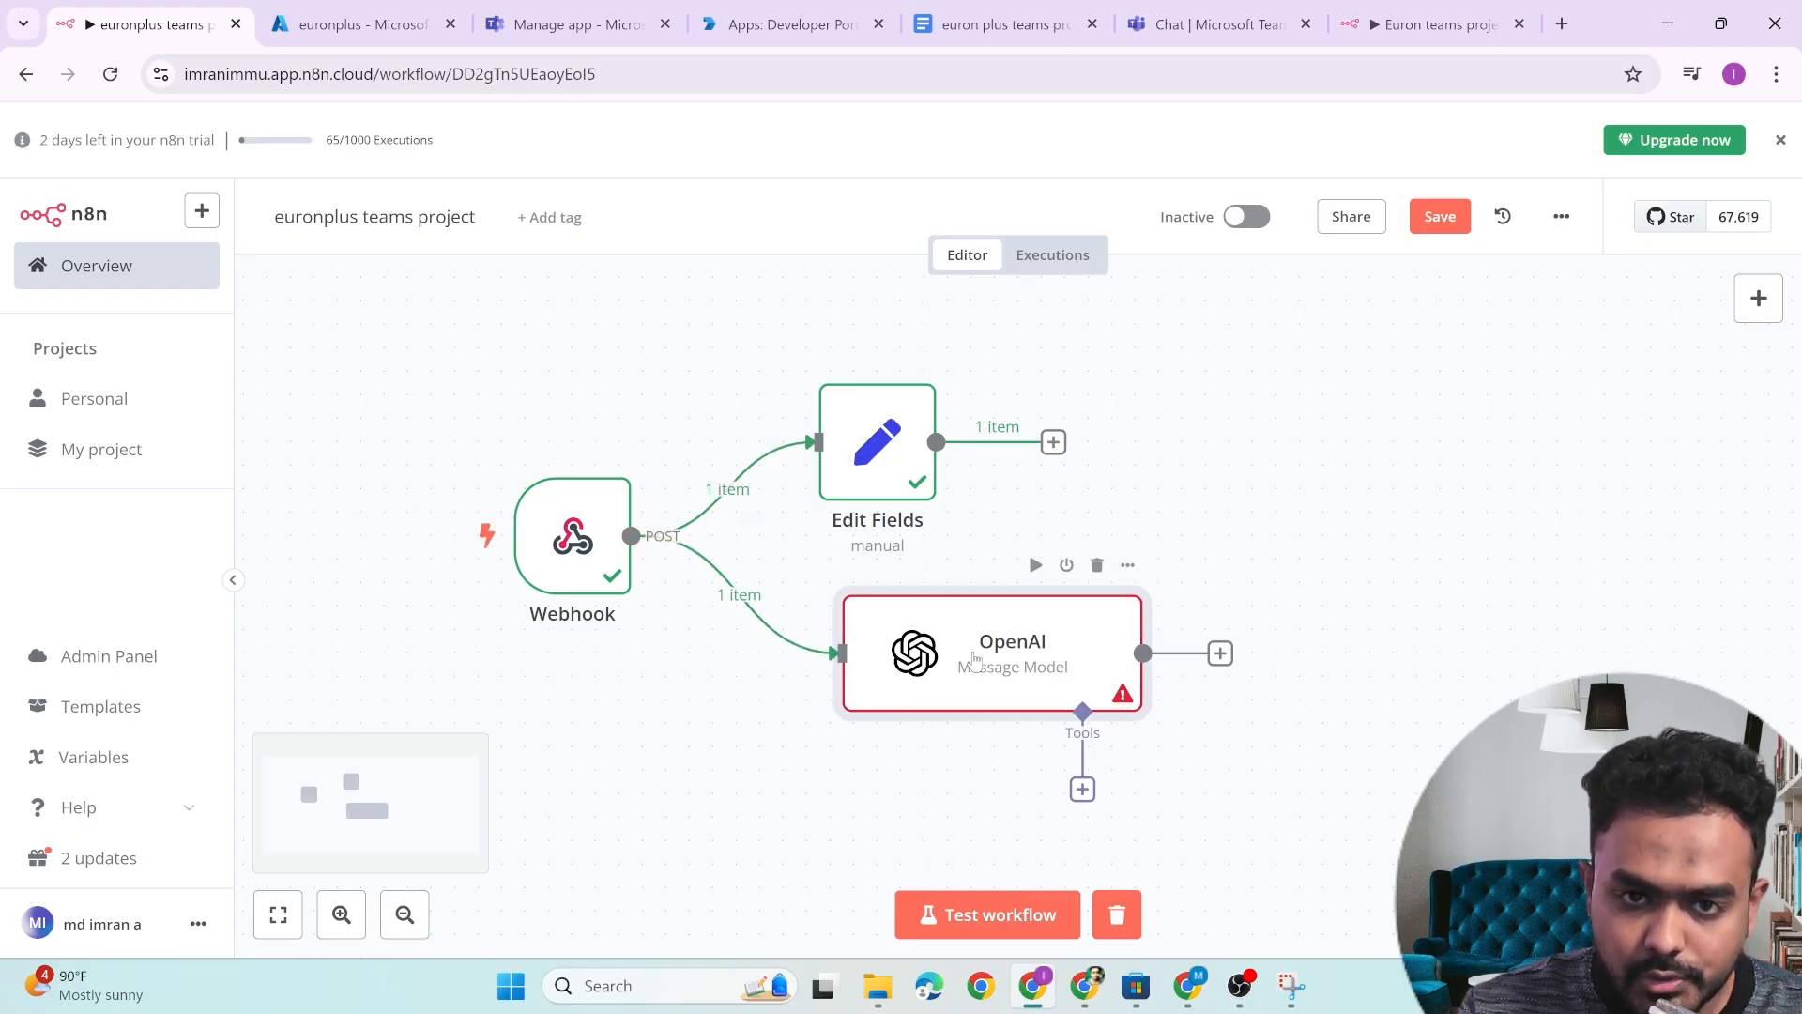
# Configure the OpenAI node with the OpenAi account credential, the Message a Model operation and the GPT-4 model
pyautogui.doubleClick(974, 660)
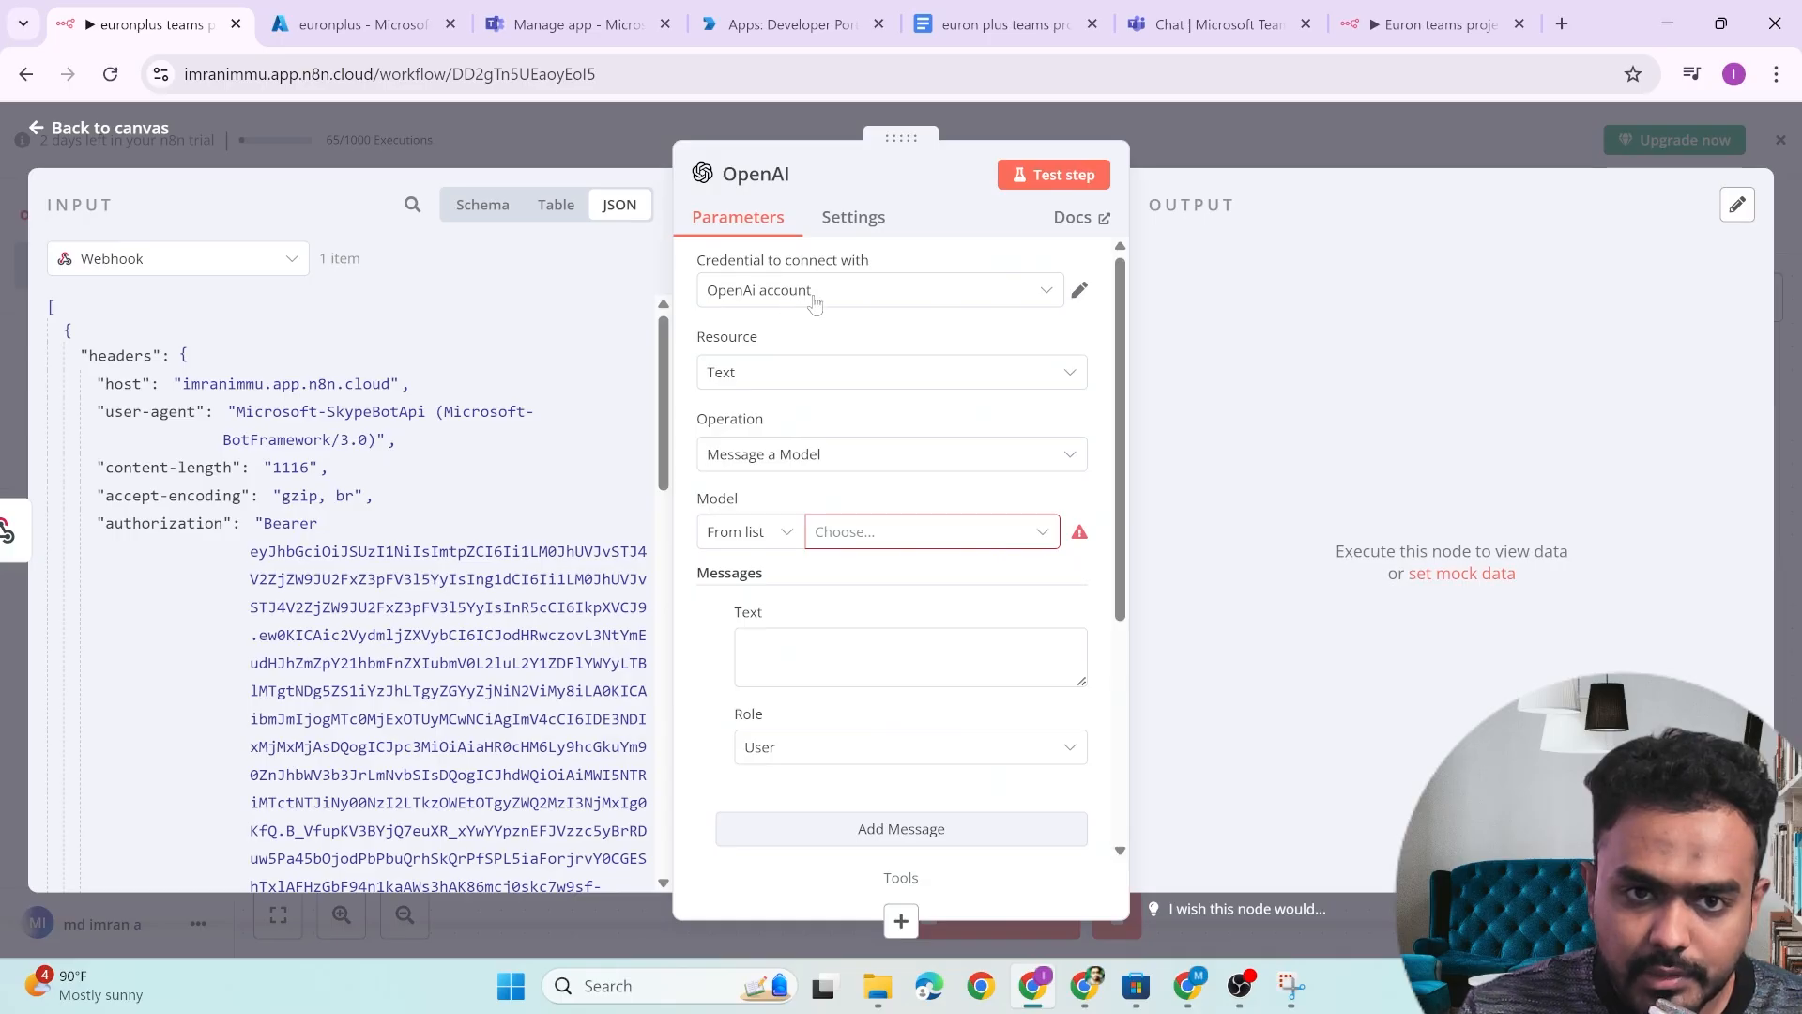
pyautogui.click(863, 298)
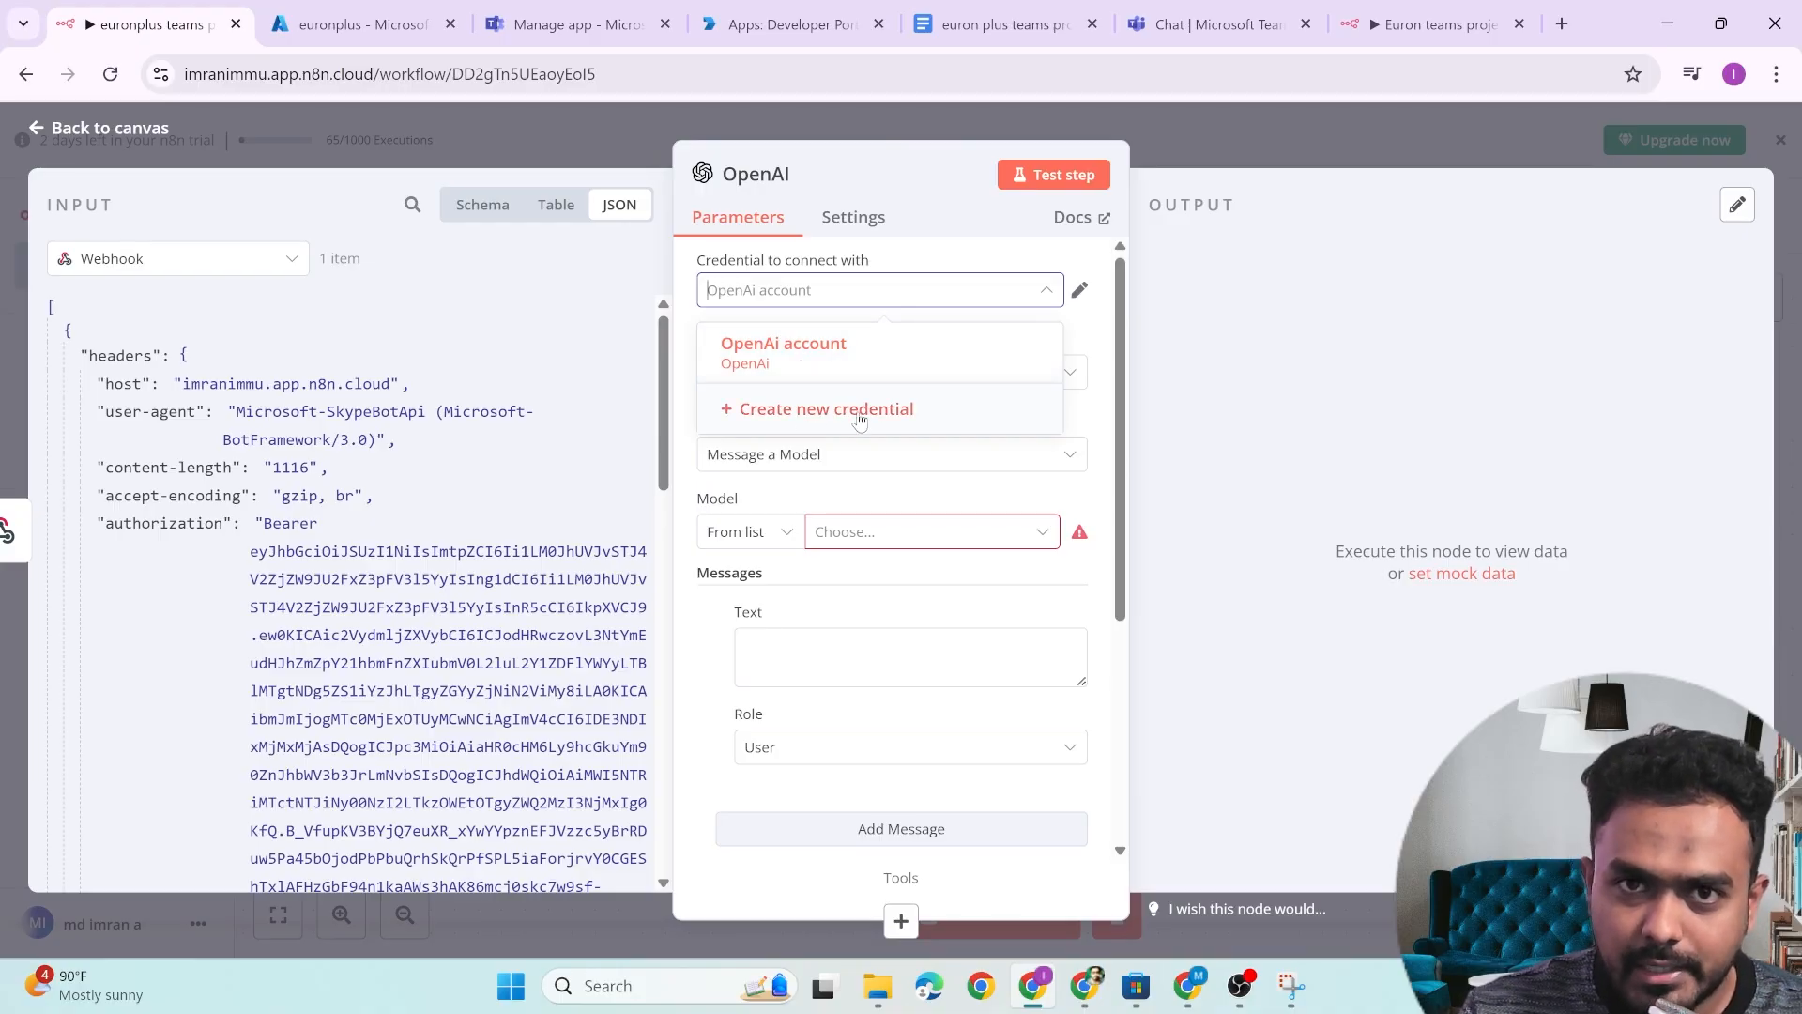
pyautogui.click(728, 349)
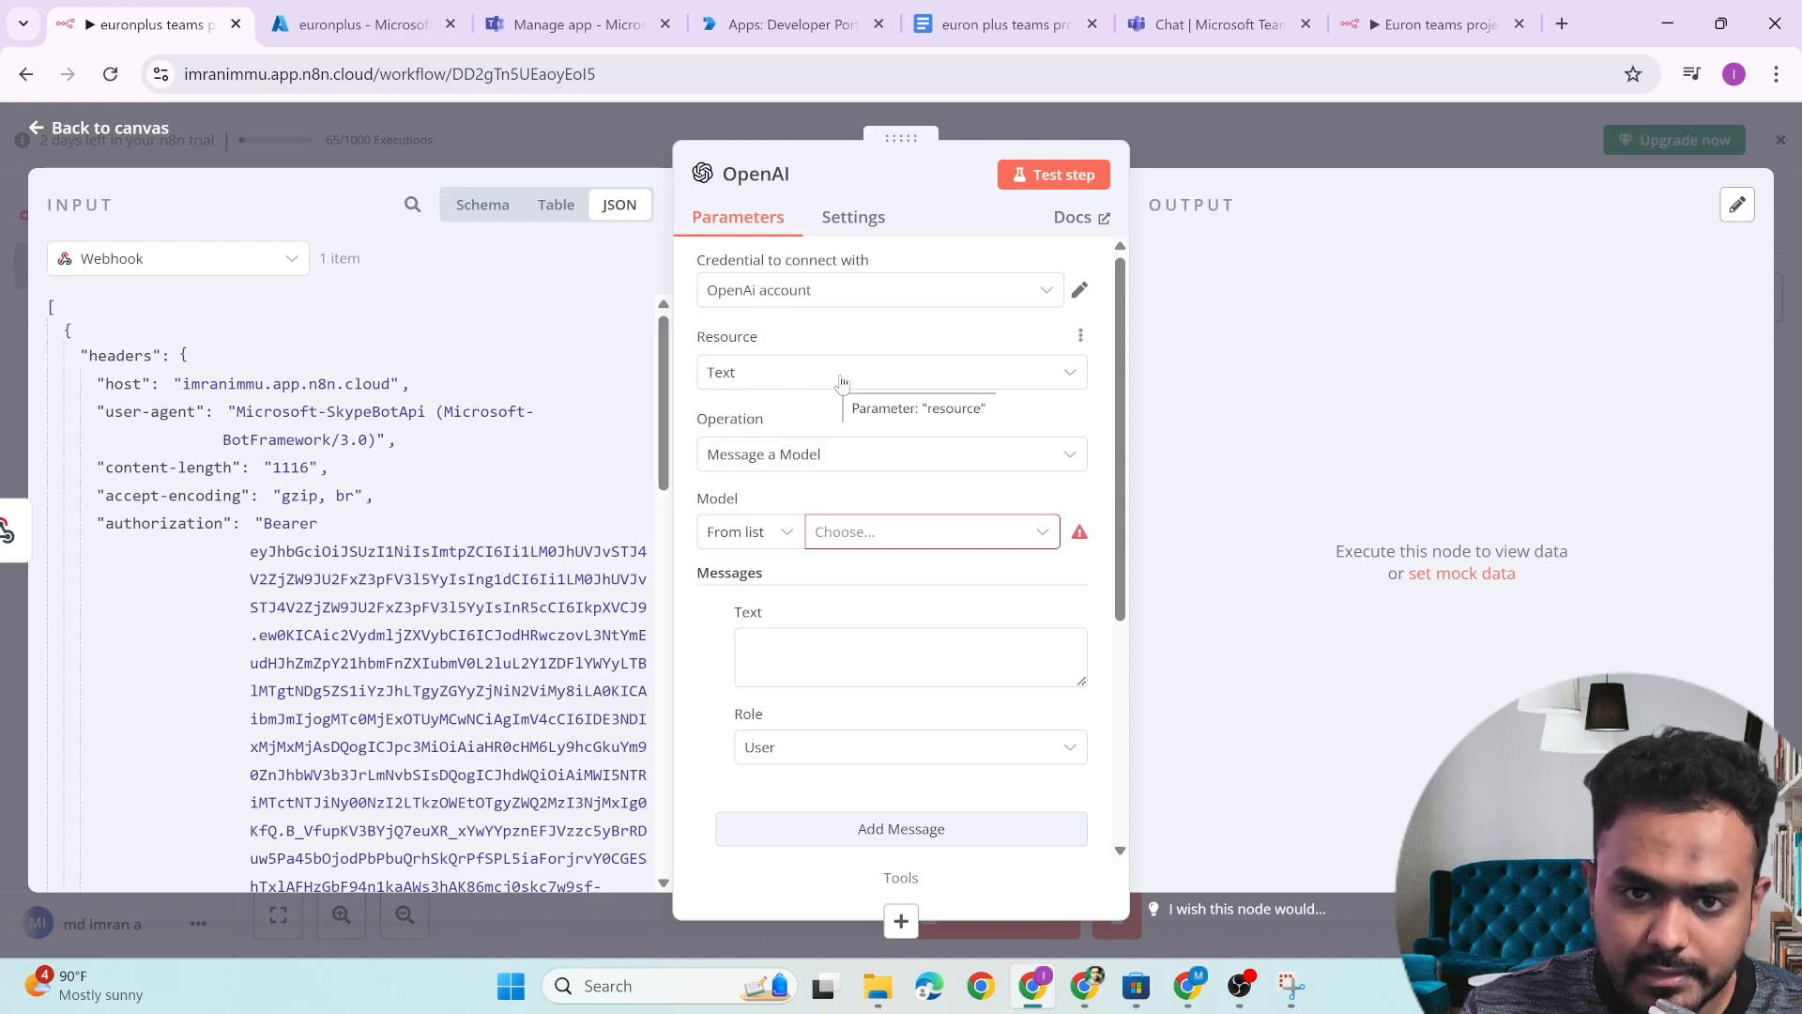
pyautogui.click(837, 460)
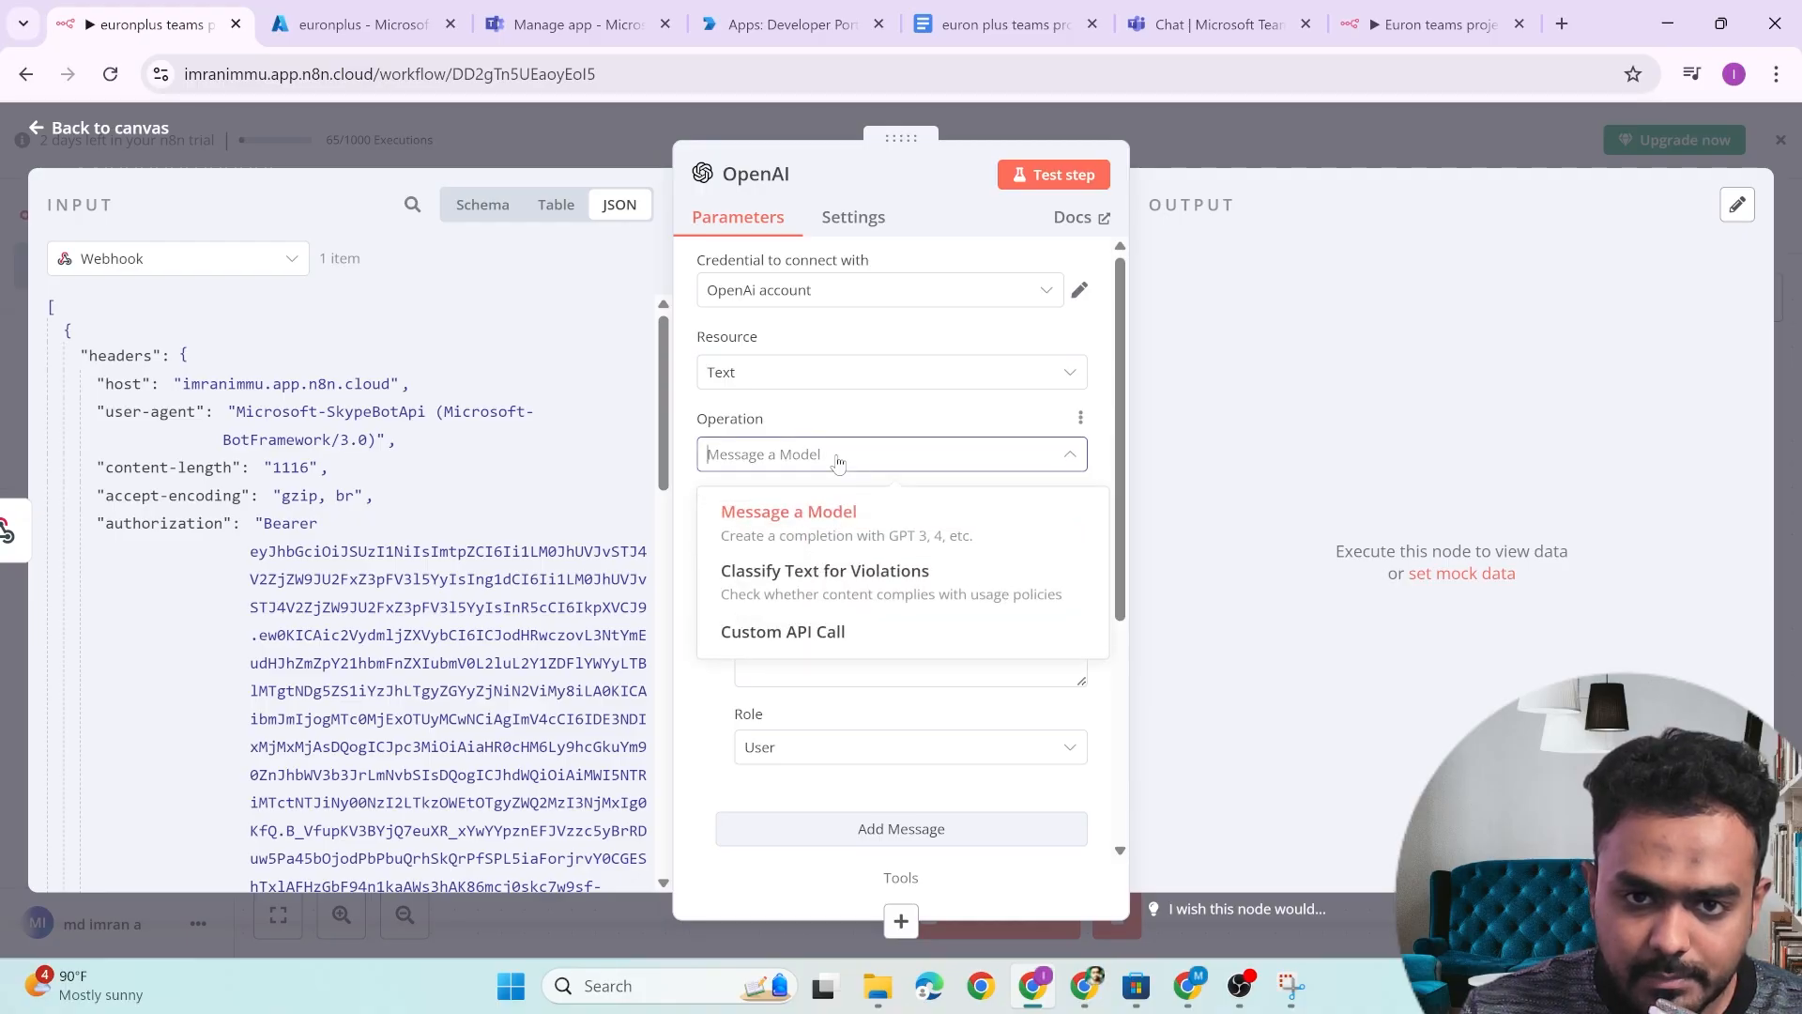
pyautogui.click(845, 503)
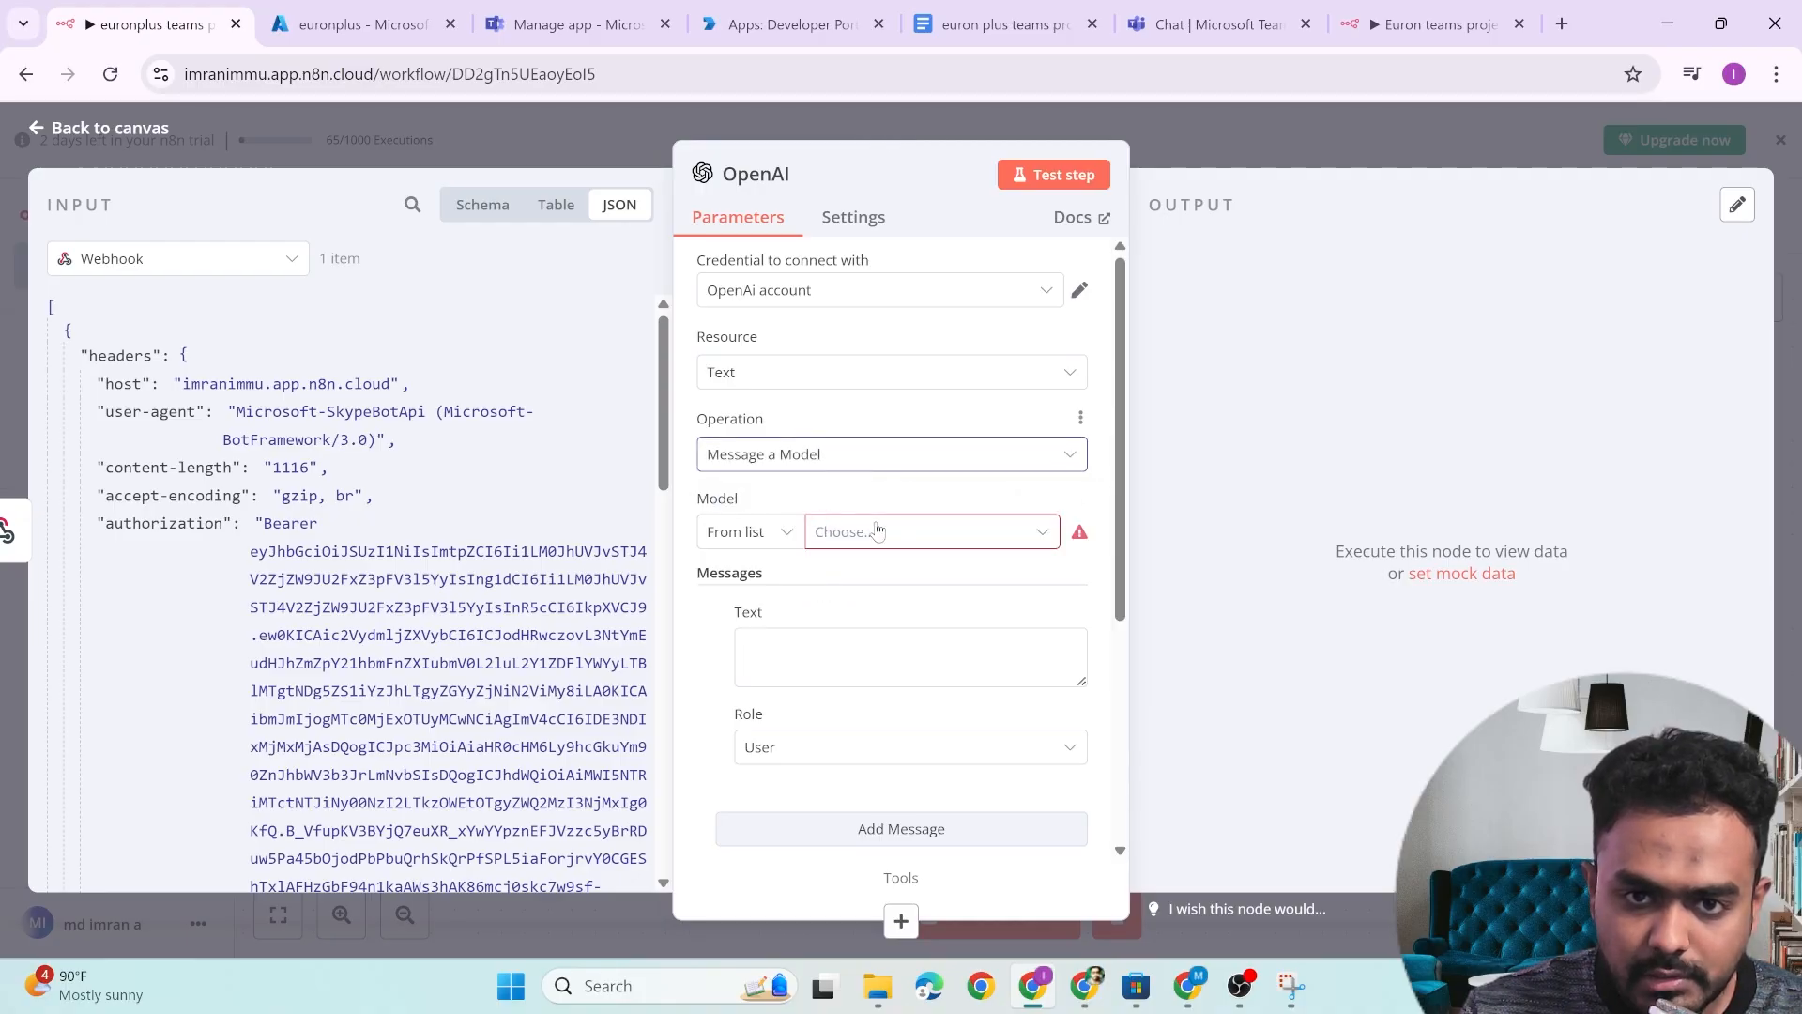
pyautogui.click(964, 531)
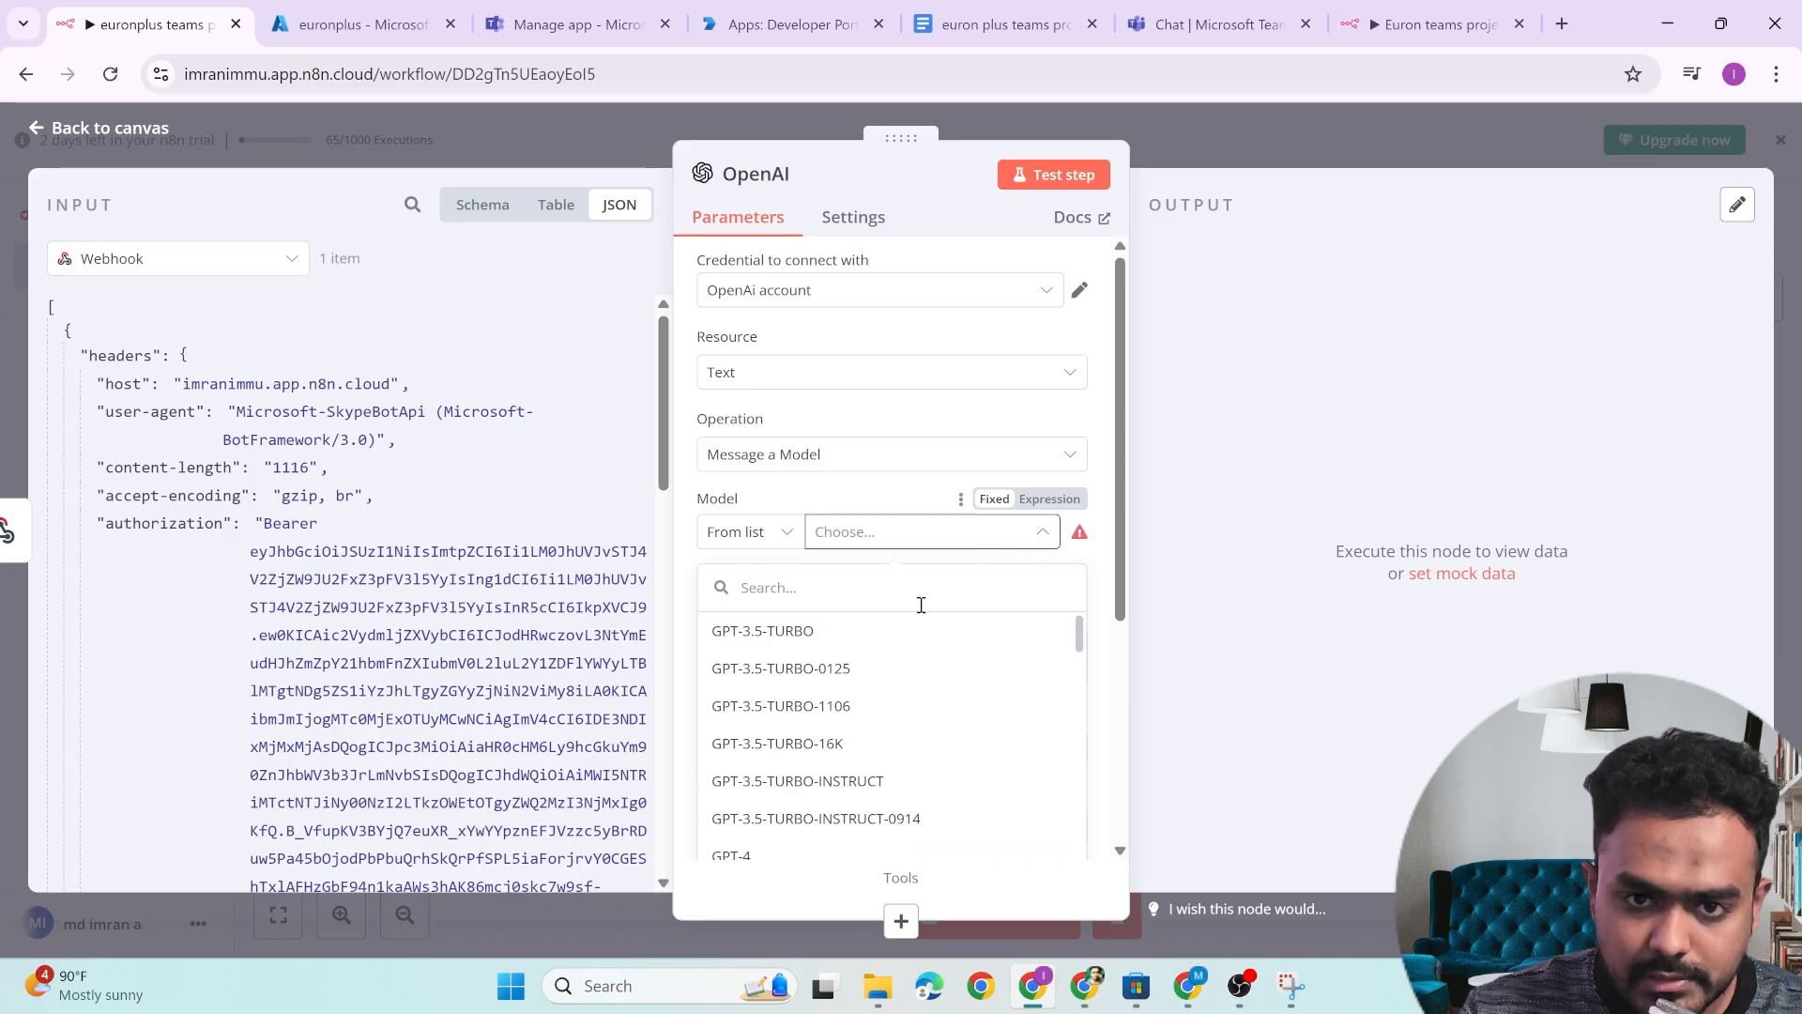
pyautogui.click(759, 857)
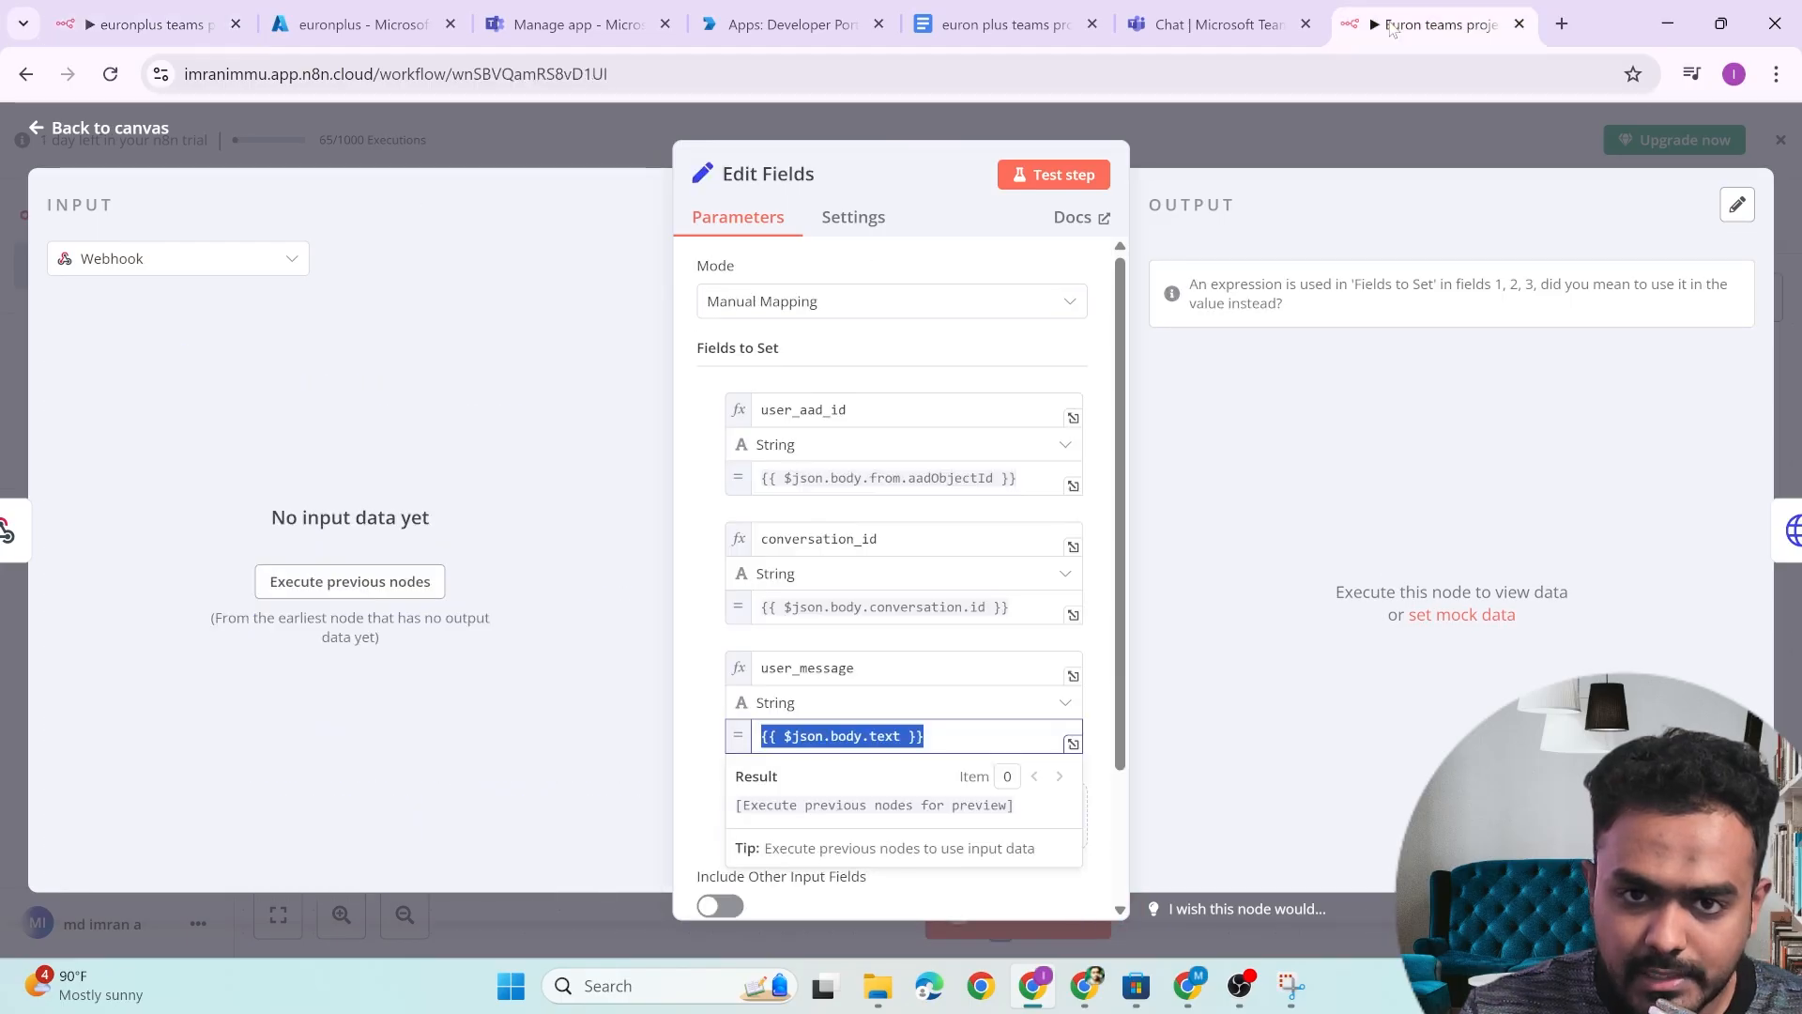
# Set the OpenAI message text to the expression {{$json["user_message"]}}, copied from the OpenAI node in the Euron teams project workflow
pyautogui.click(146, 139)
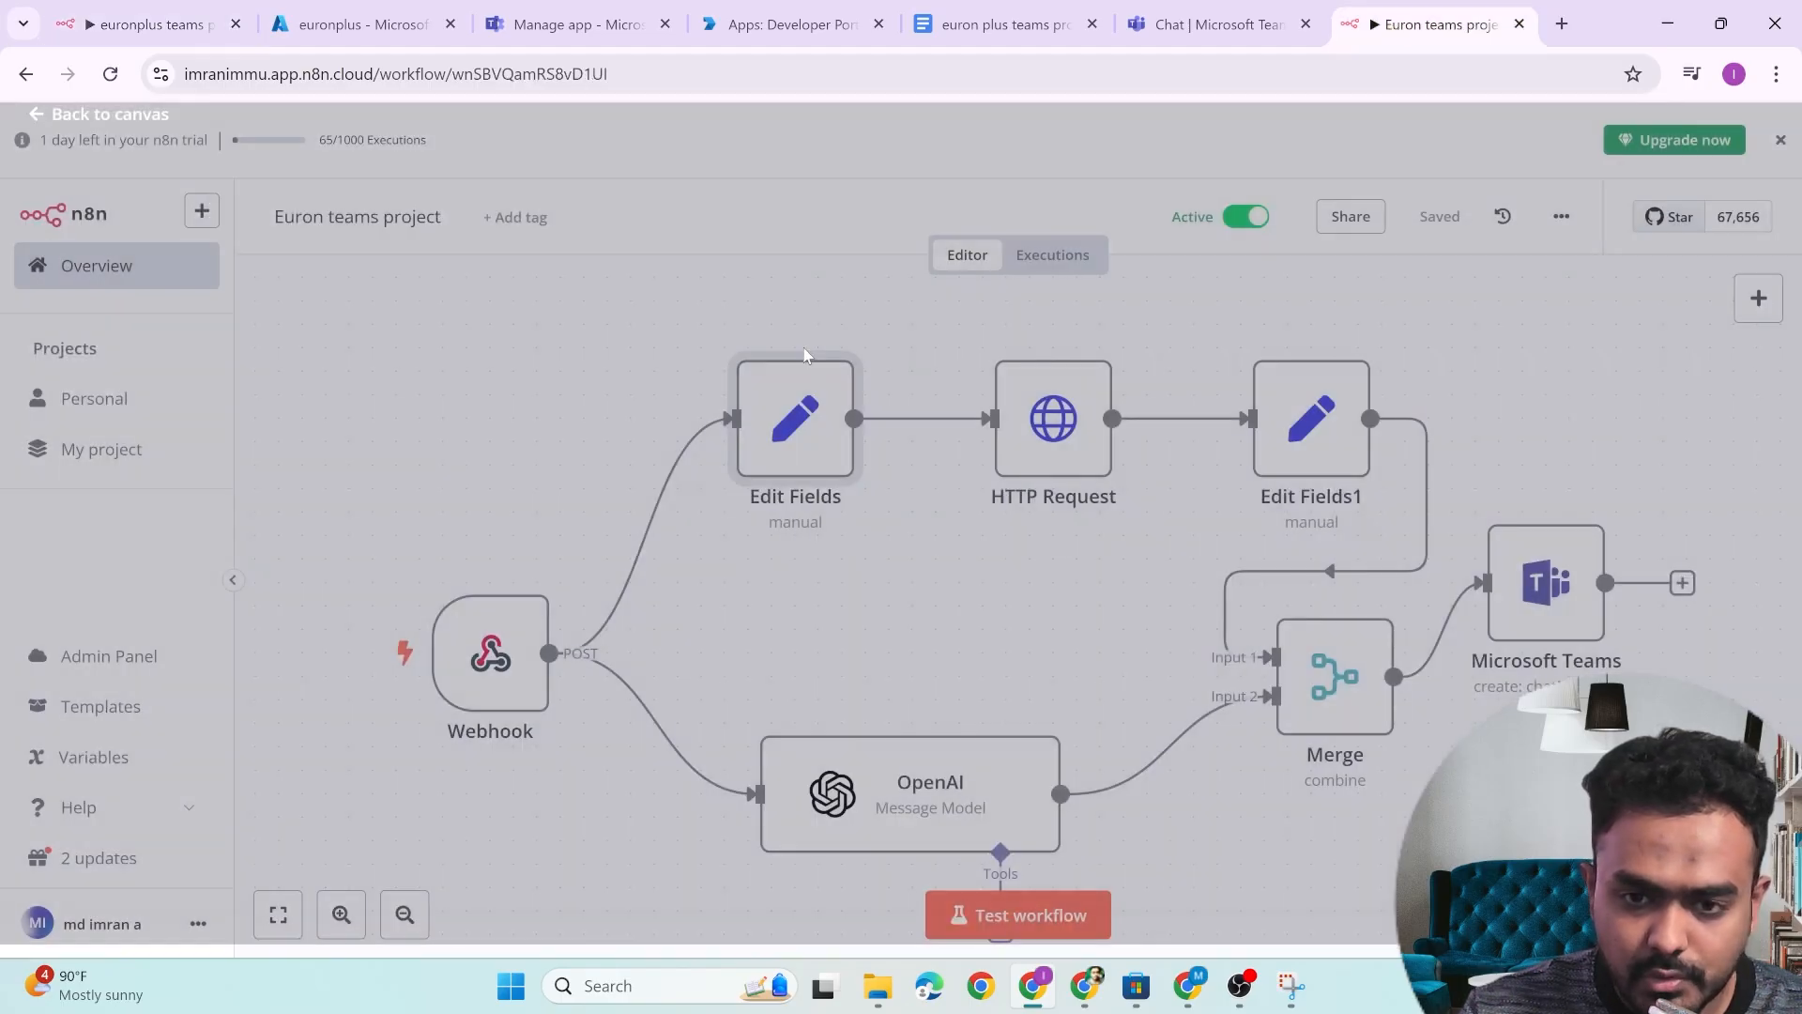
pyautogui.doubleClick(957, 786)
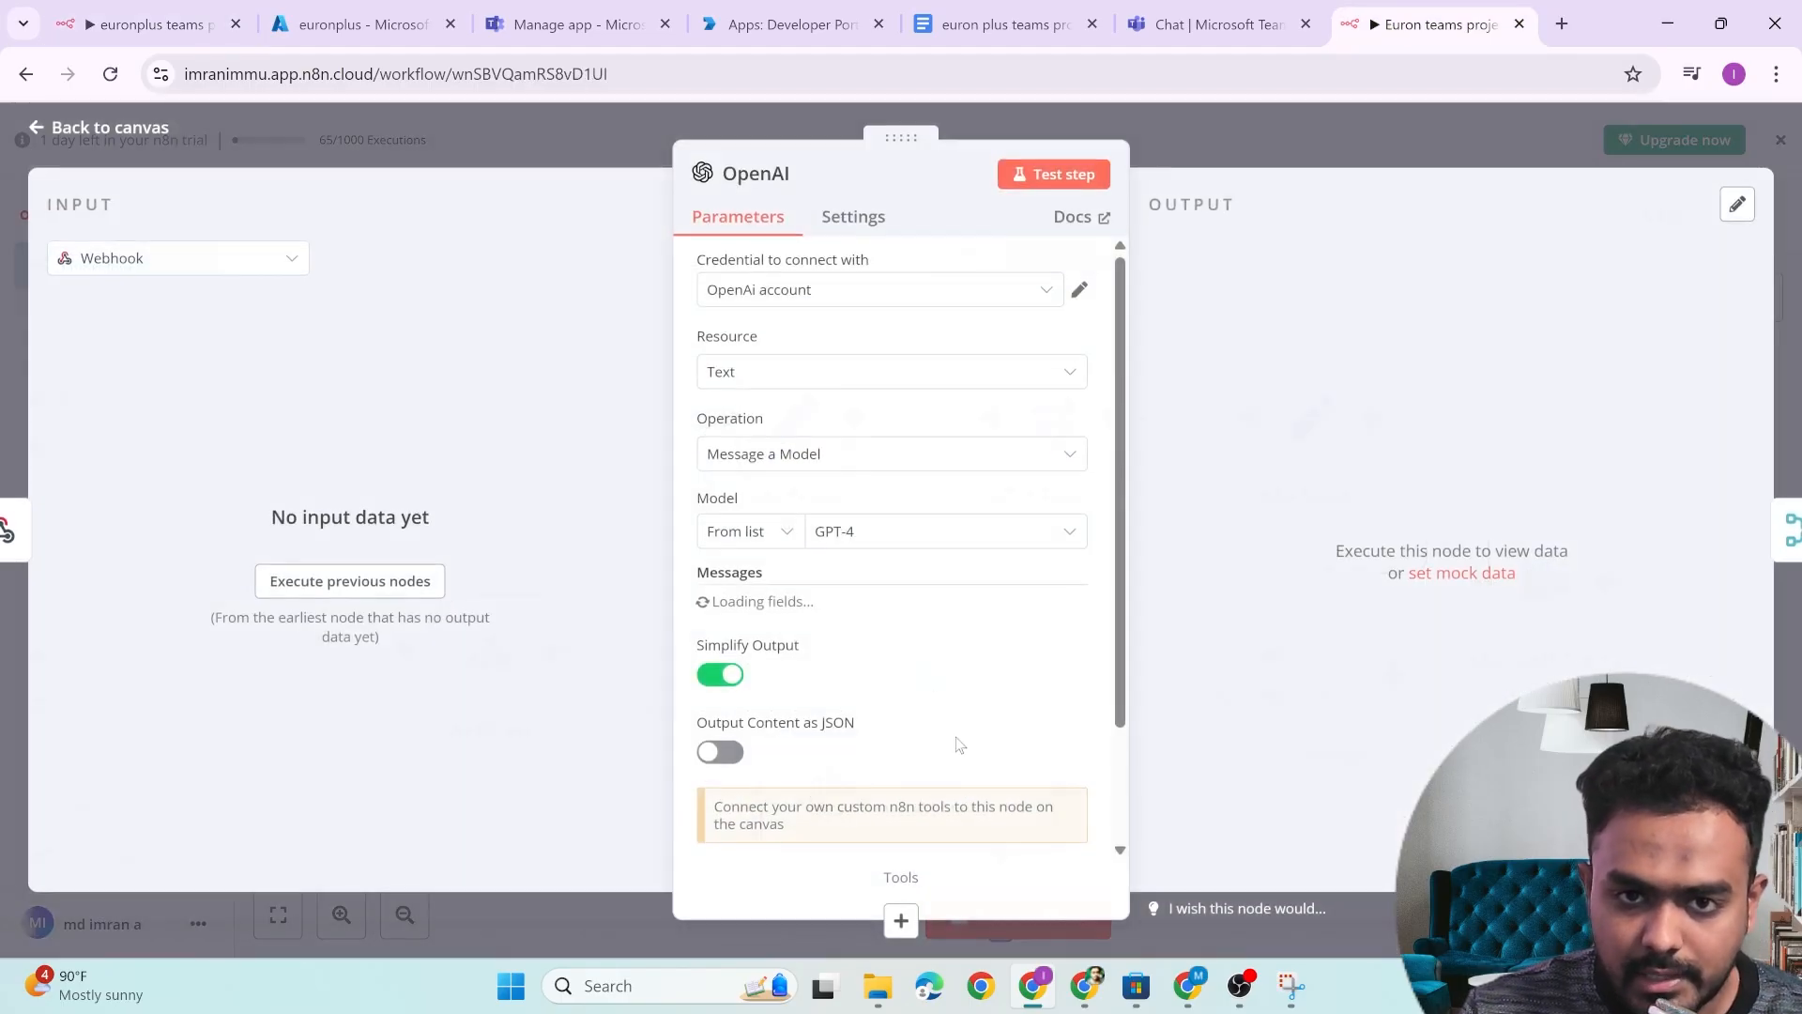
pyautogui.scroll(-3, 917, 498)
pyautogui.moveTo(995, 410); pyautogui.dragTo(742, 415)
pyautogui.hotkey('ctrl', 'c')
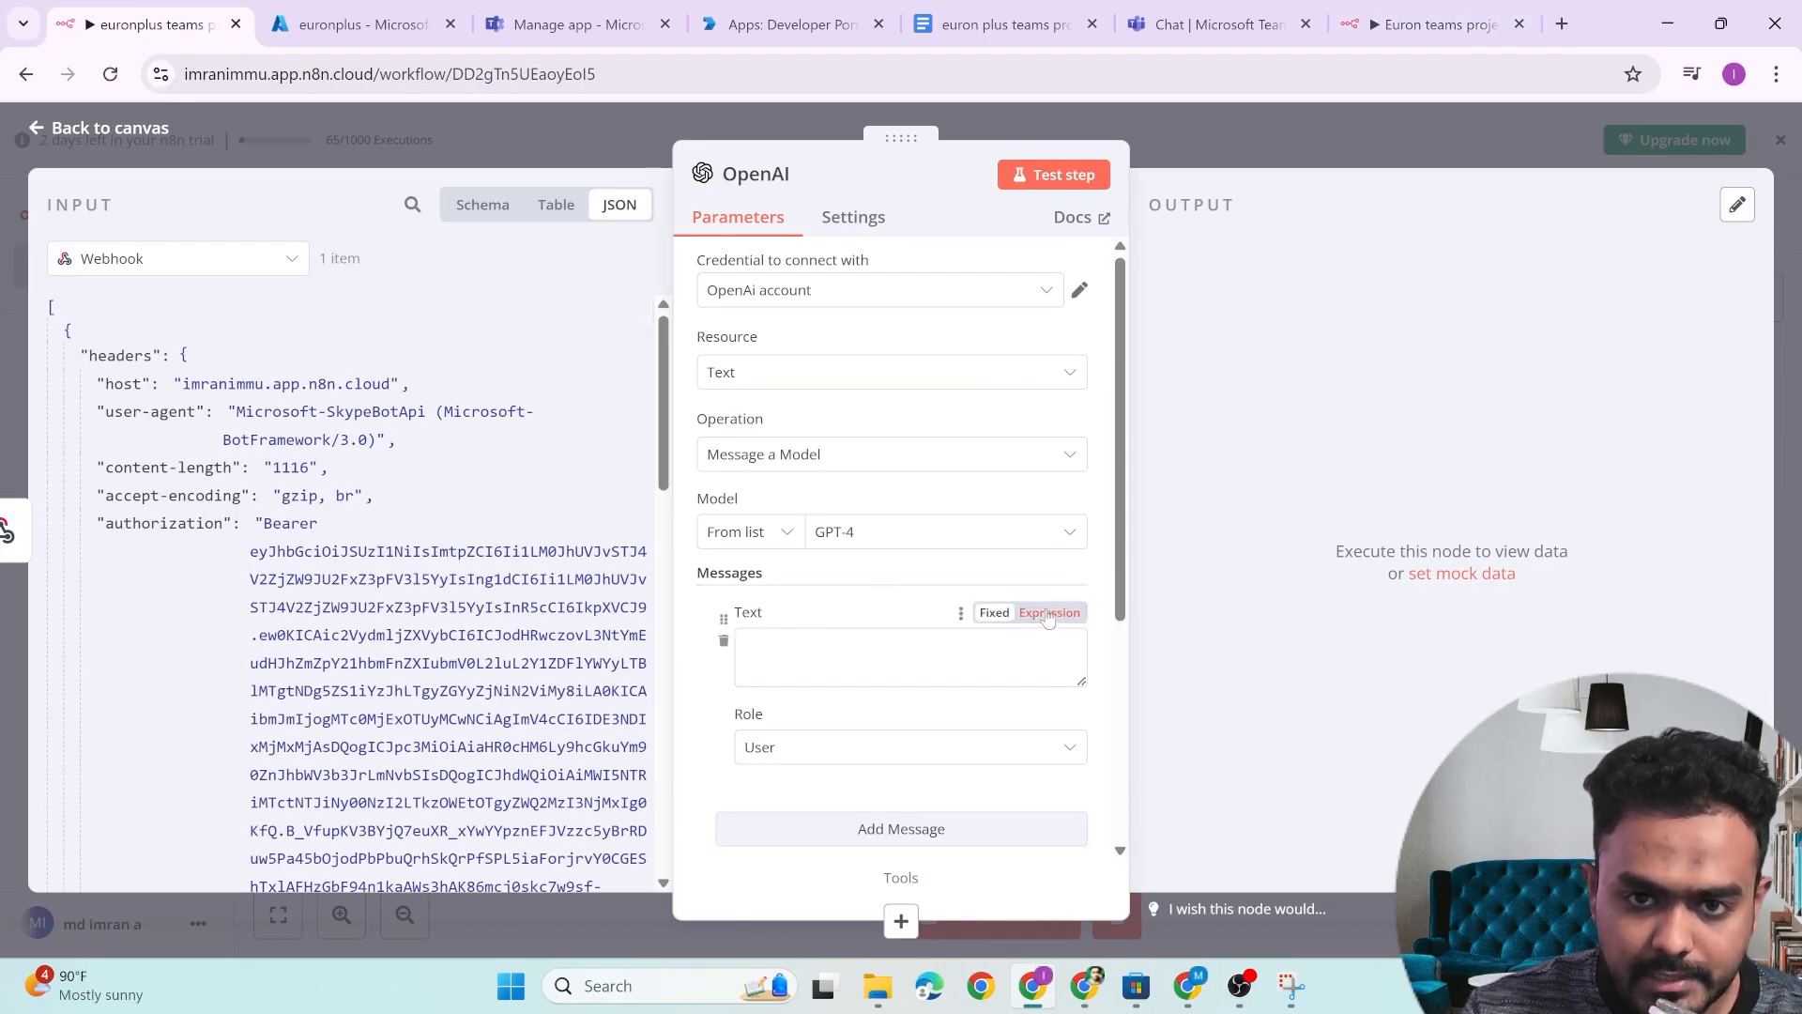
pyautogui.click(1048, 612)
pyautogui.hotkey('ctrl', 'v')
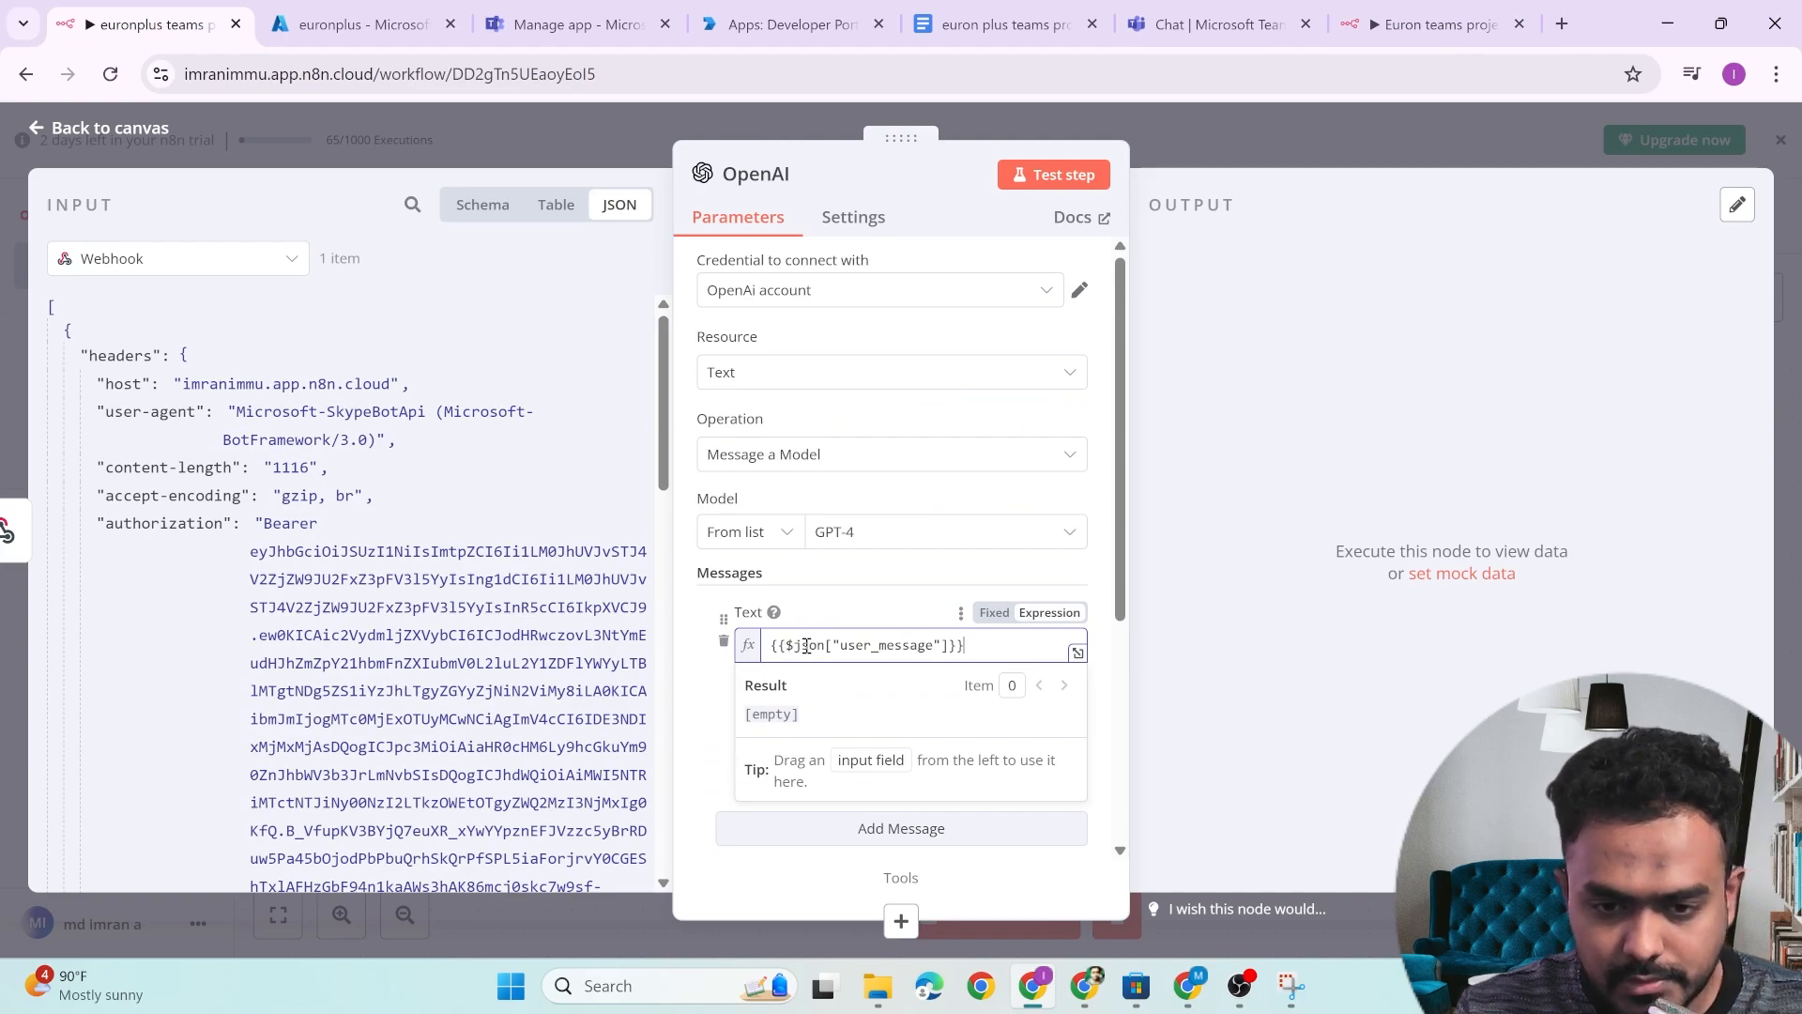
# Examine the OpenAI node's webhook input data and compare its settings with the OpenAI node in the Euron teams project workflow
pyautogui.scroll(-3, 864, 670)
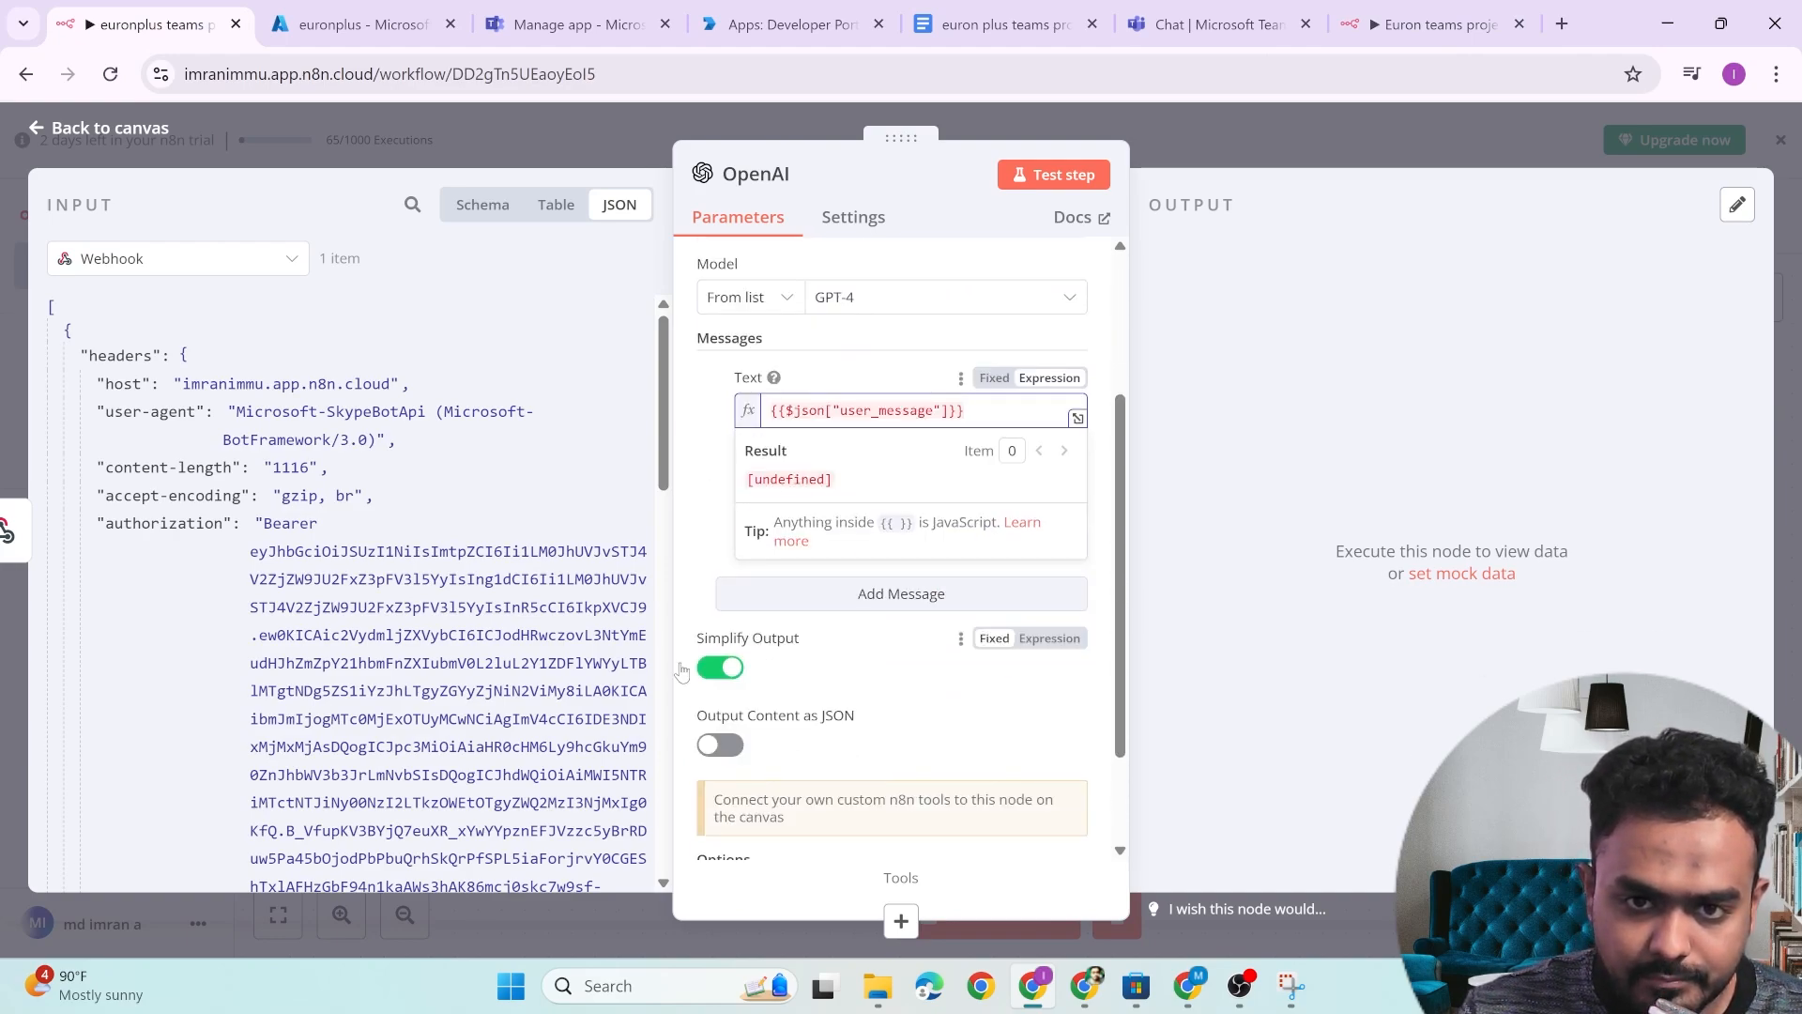
pyautogui.scroll(-10, 329, 681)
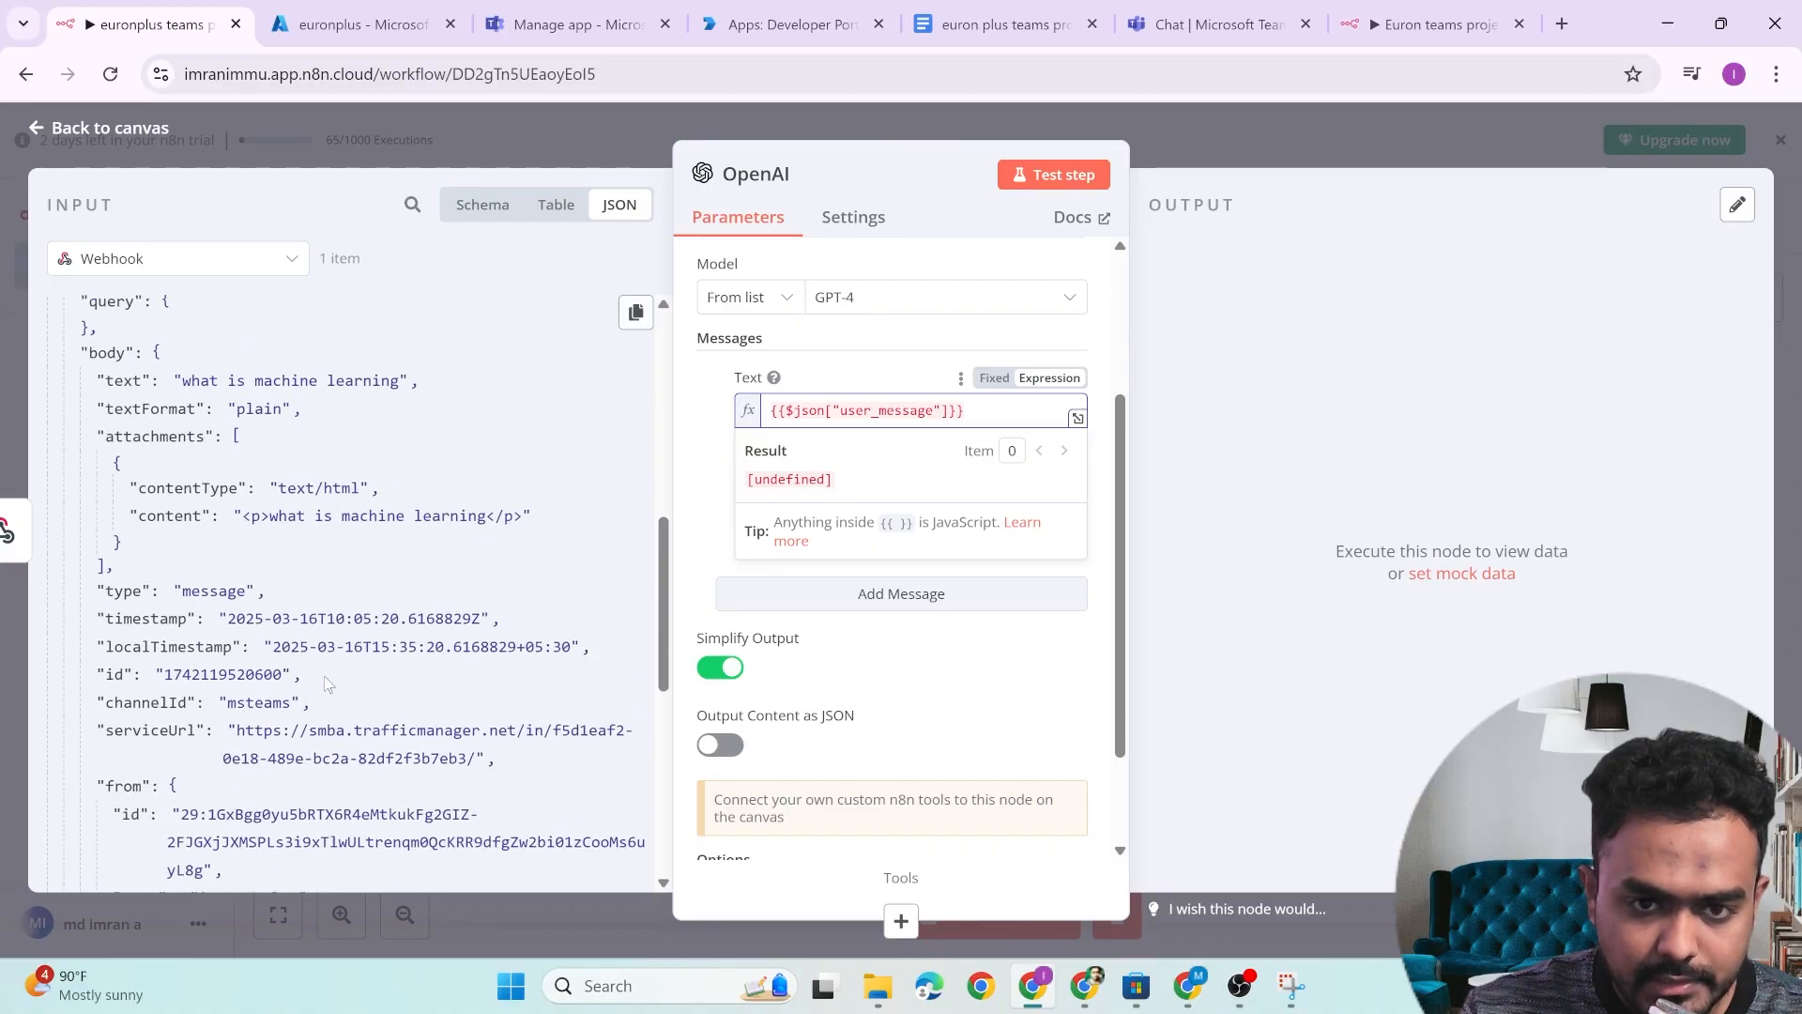
pyautogui.scroll(-1, 329, 683)
pyautogui.scroll(-8, 301, 657)
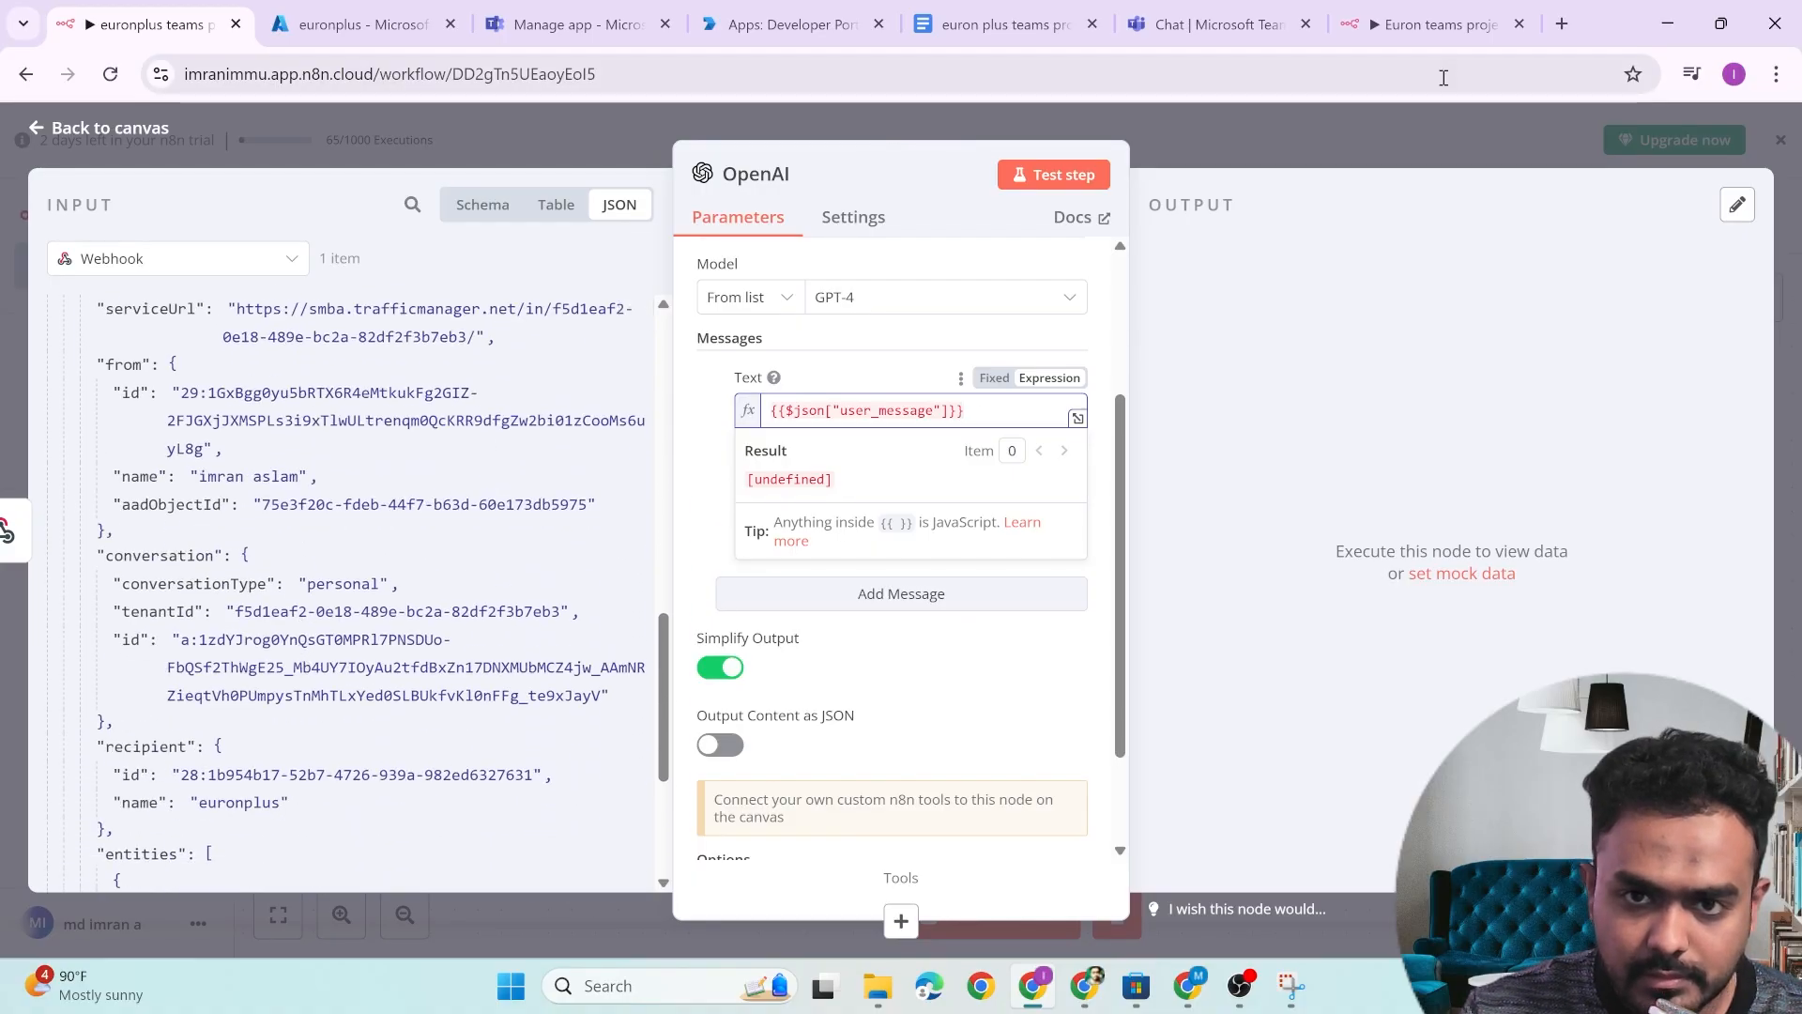
pyautogui.click(1436, 23)
pyautogui.click(110, 128)
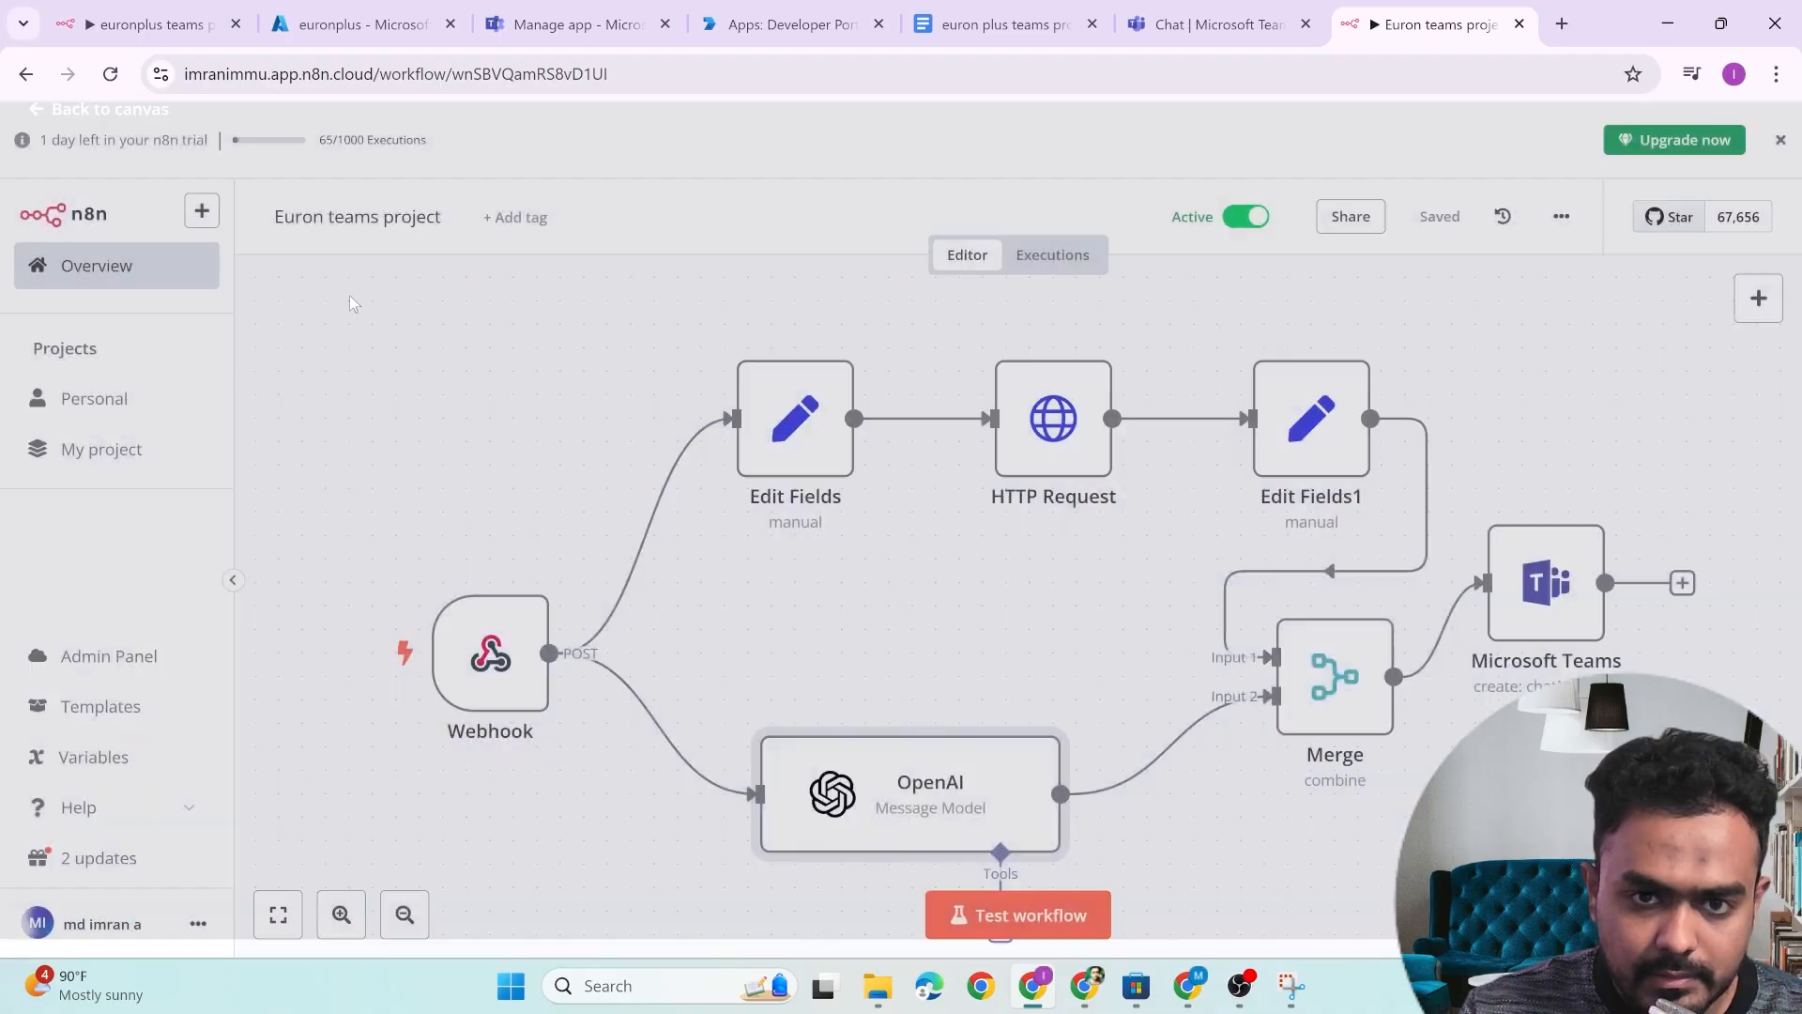
pyautogui.doubleClick(899, 781)
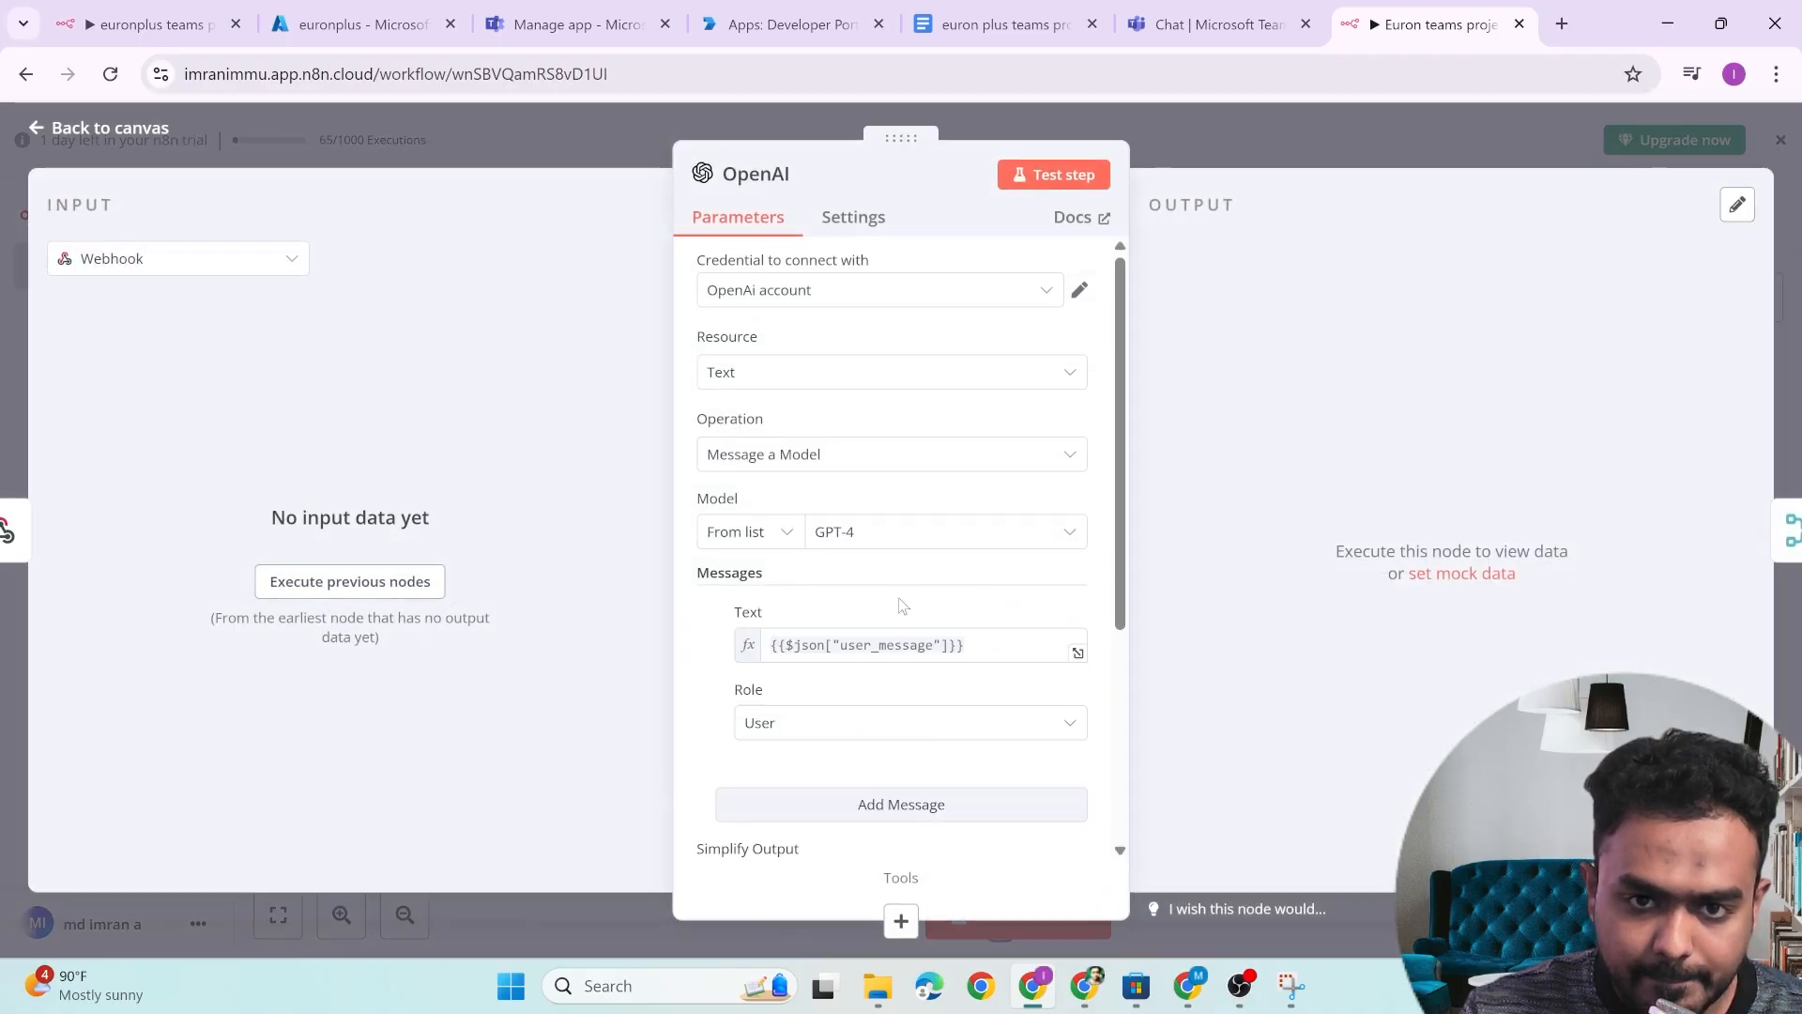
pyautogui.scroll(-5, 901, 605)
pyautogui.scroll(5, 901, 605)
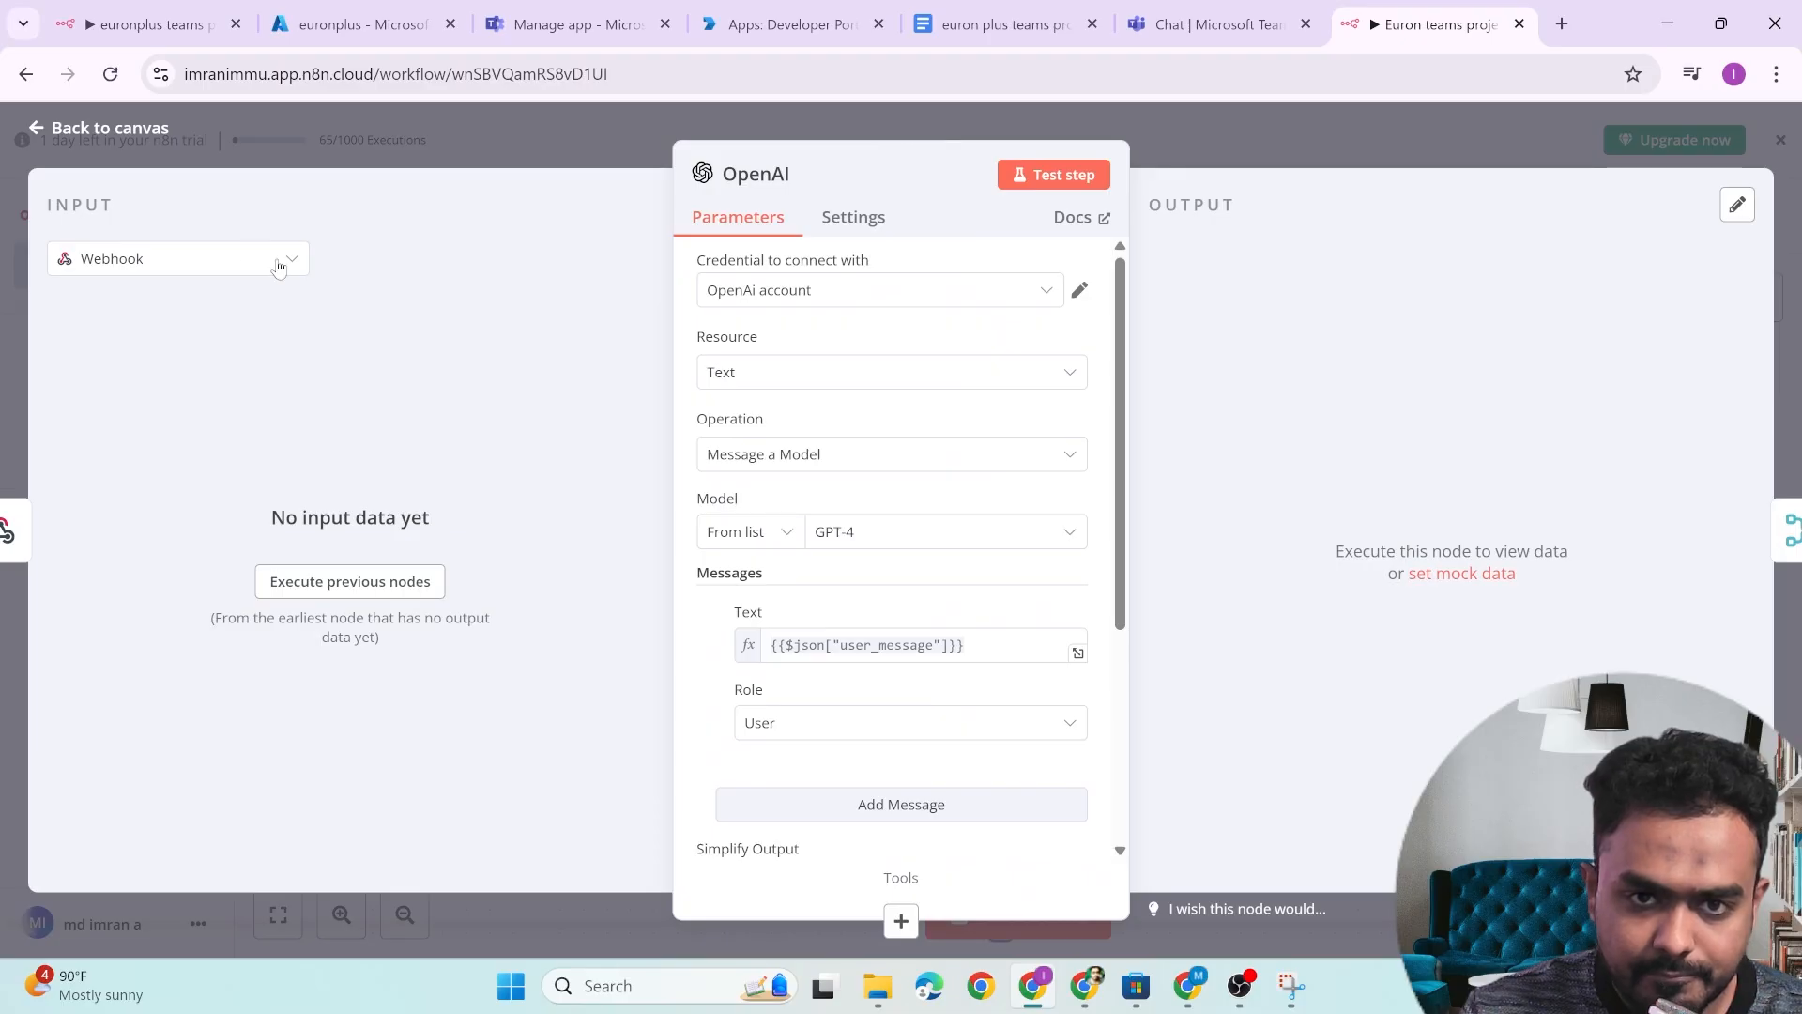
# Replace the OpenAI message text in the euronplus teams project workflow with the webhook's attachment content, {{ $json.body.attachments[0].content }}
pyautogui.click(110, 128)
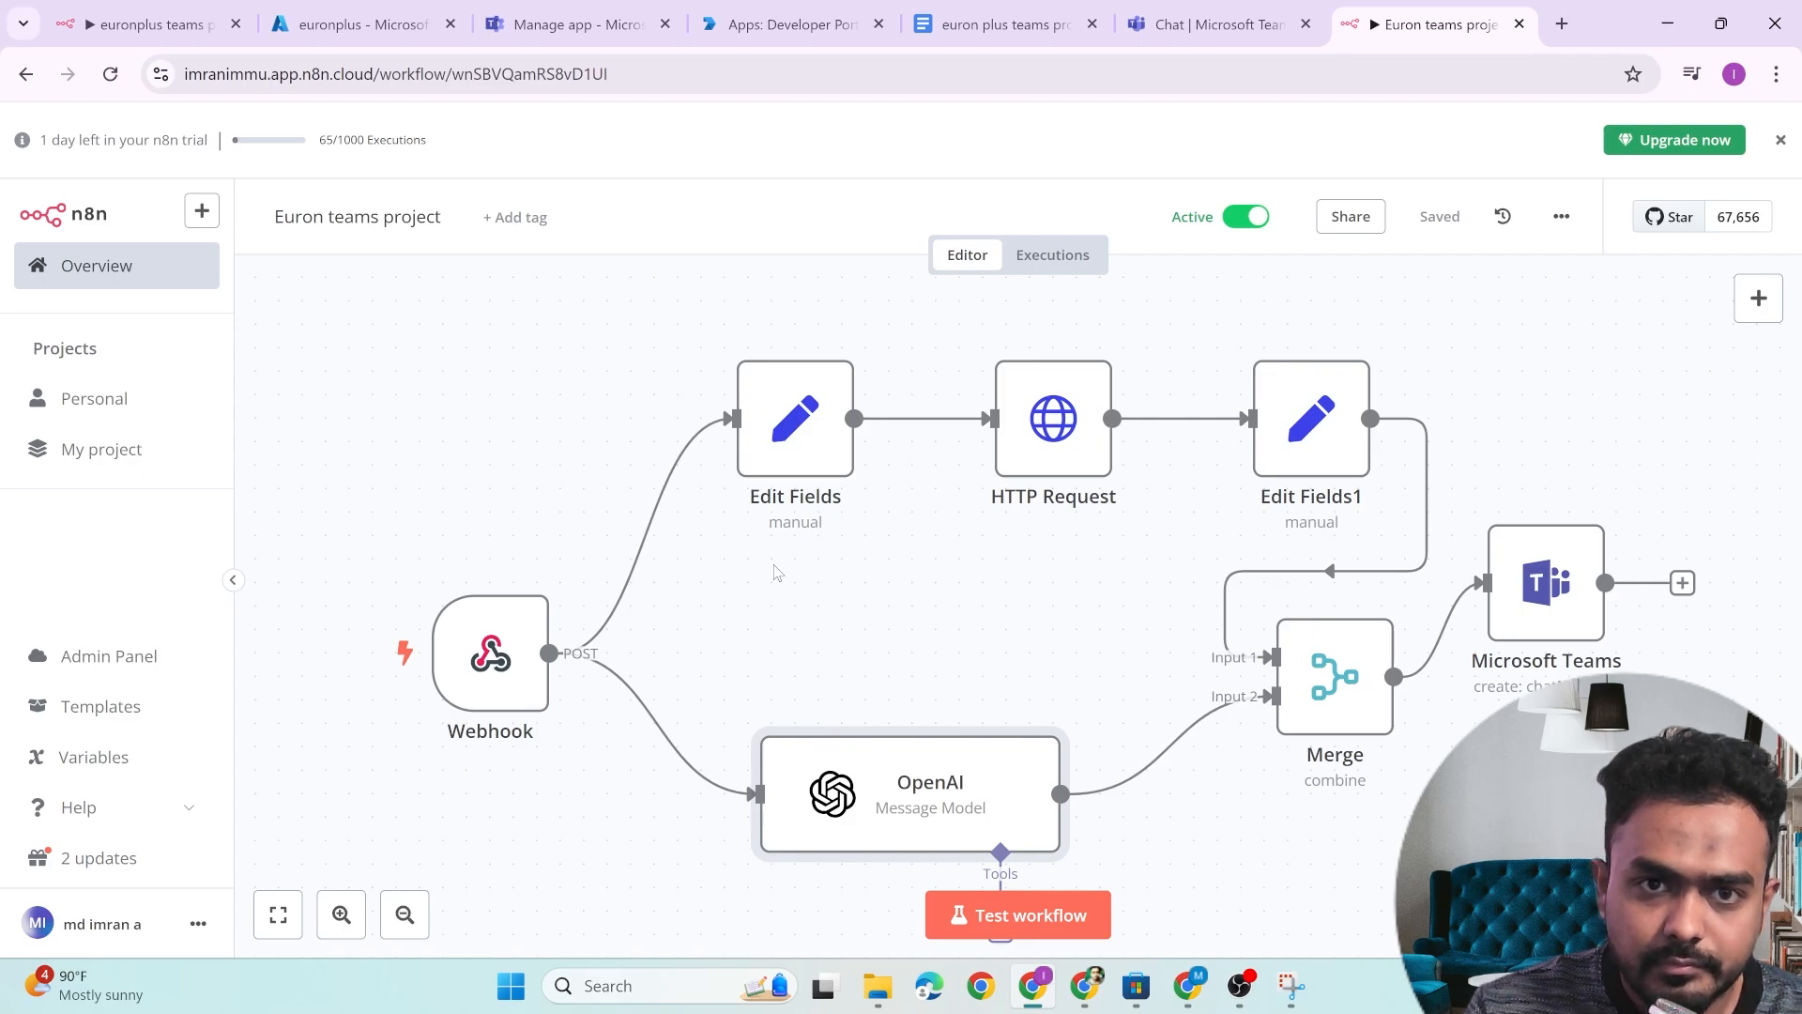
pyautogui.click(140, 11)
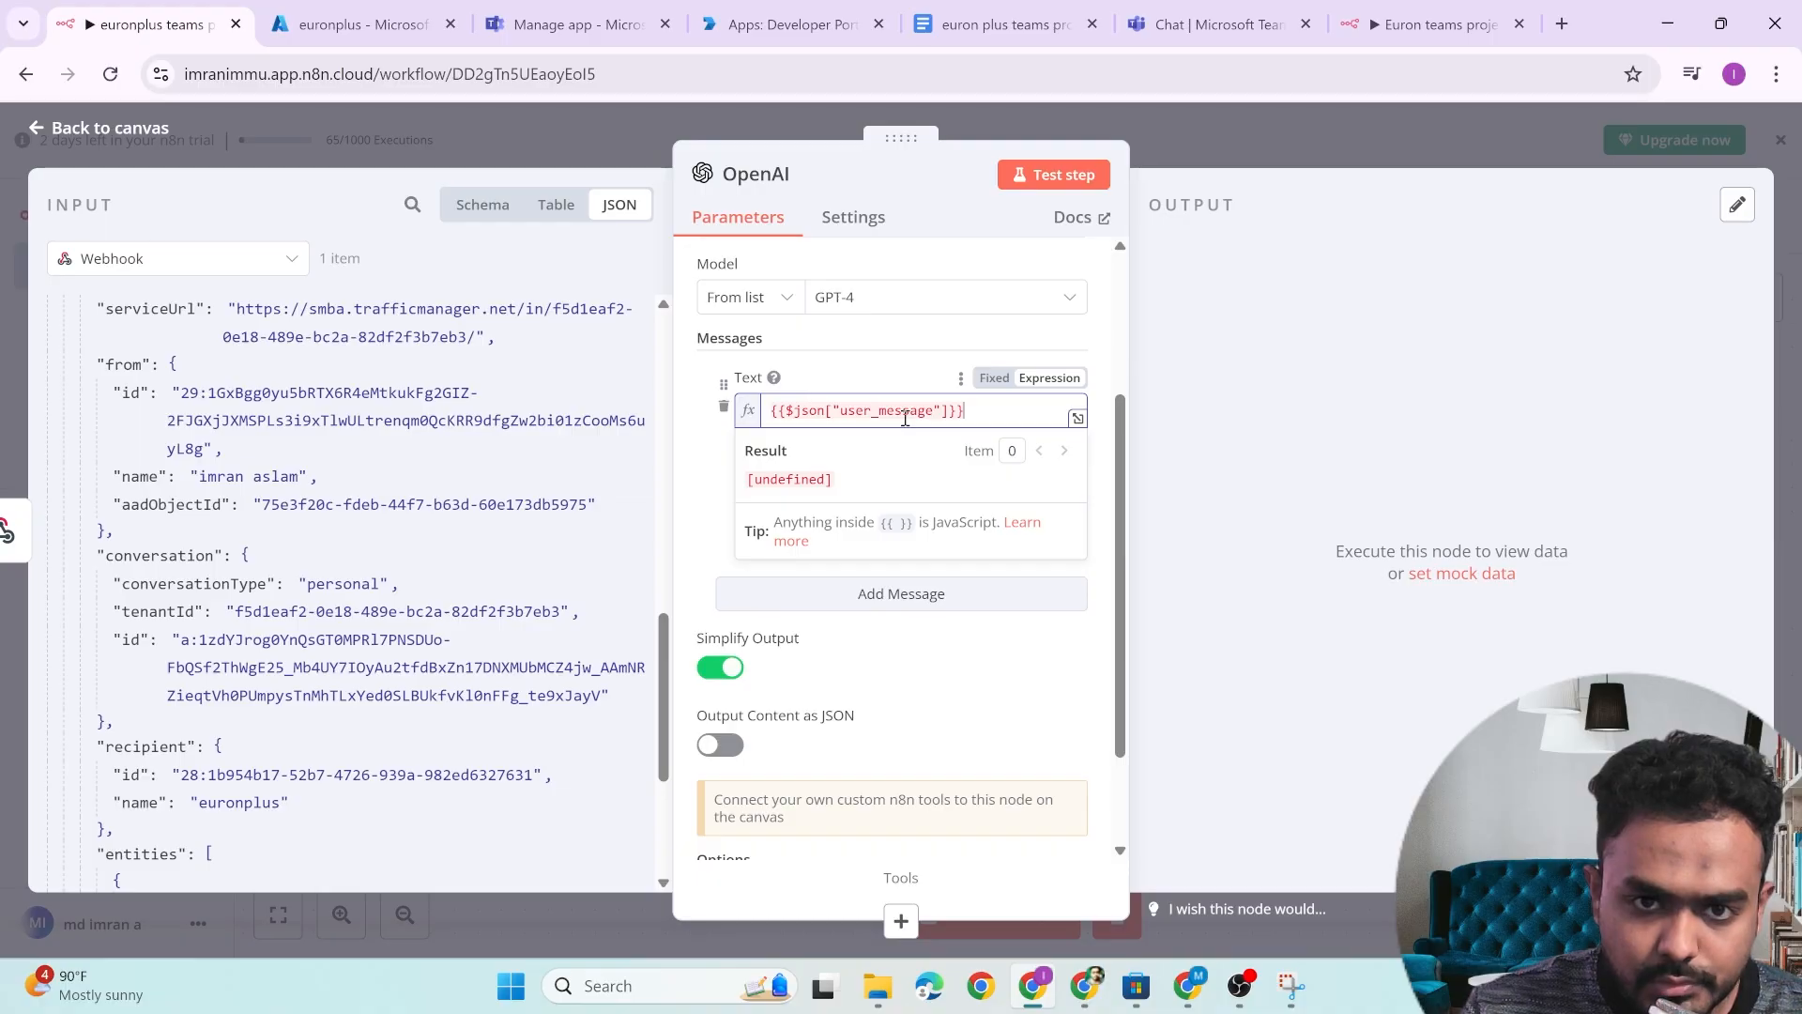
pyautogui.scroll(-4, 281, 686)
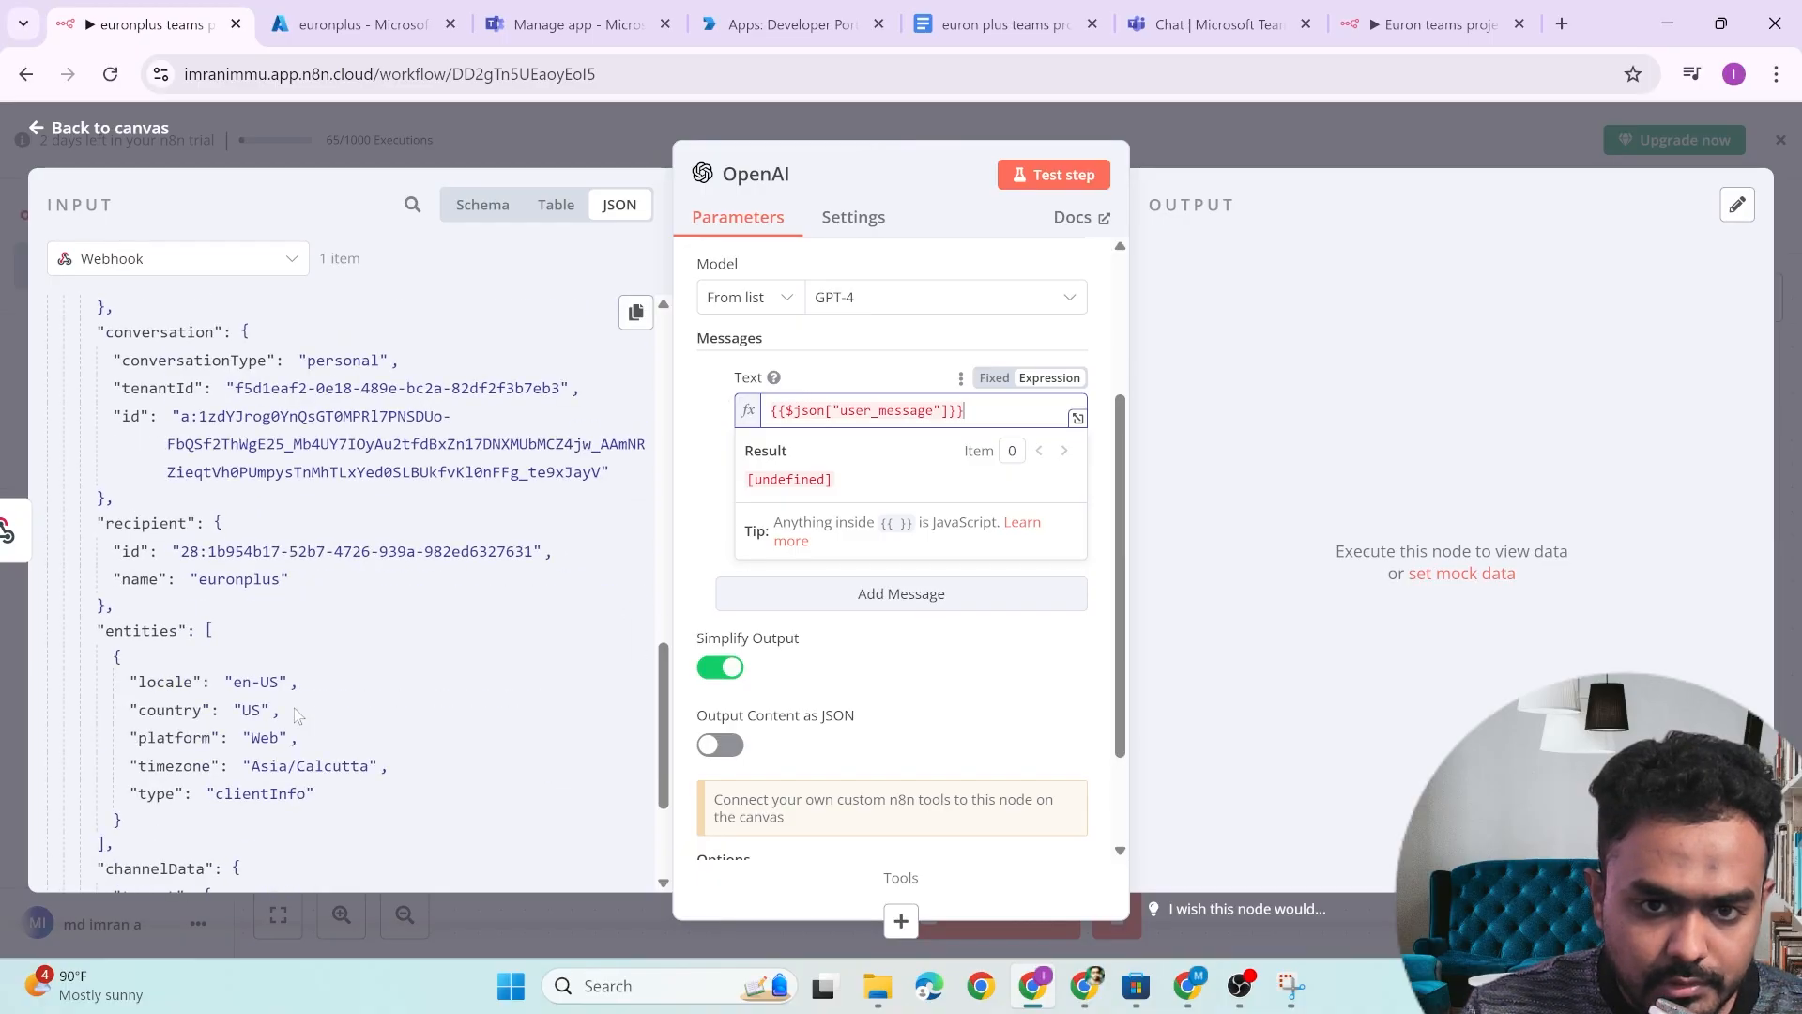
pyautogui.scroll(-2, 305, 715)
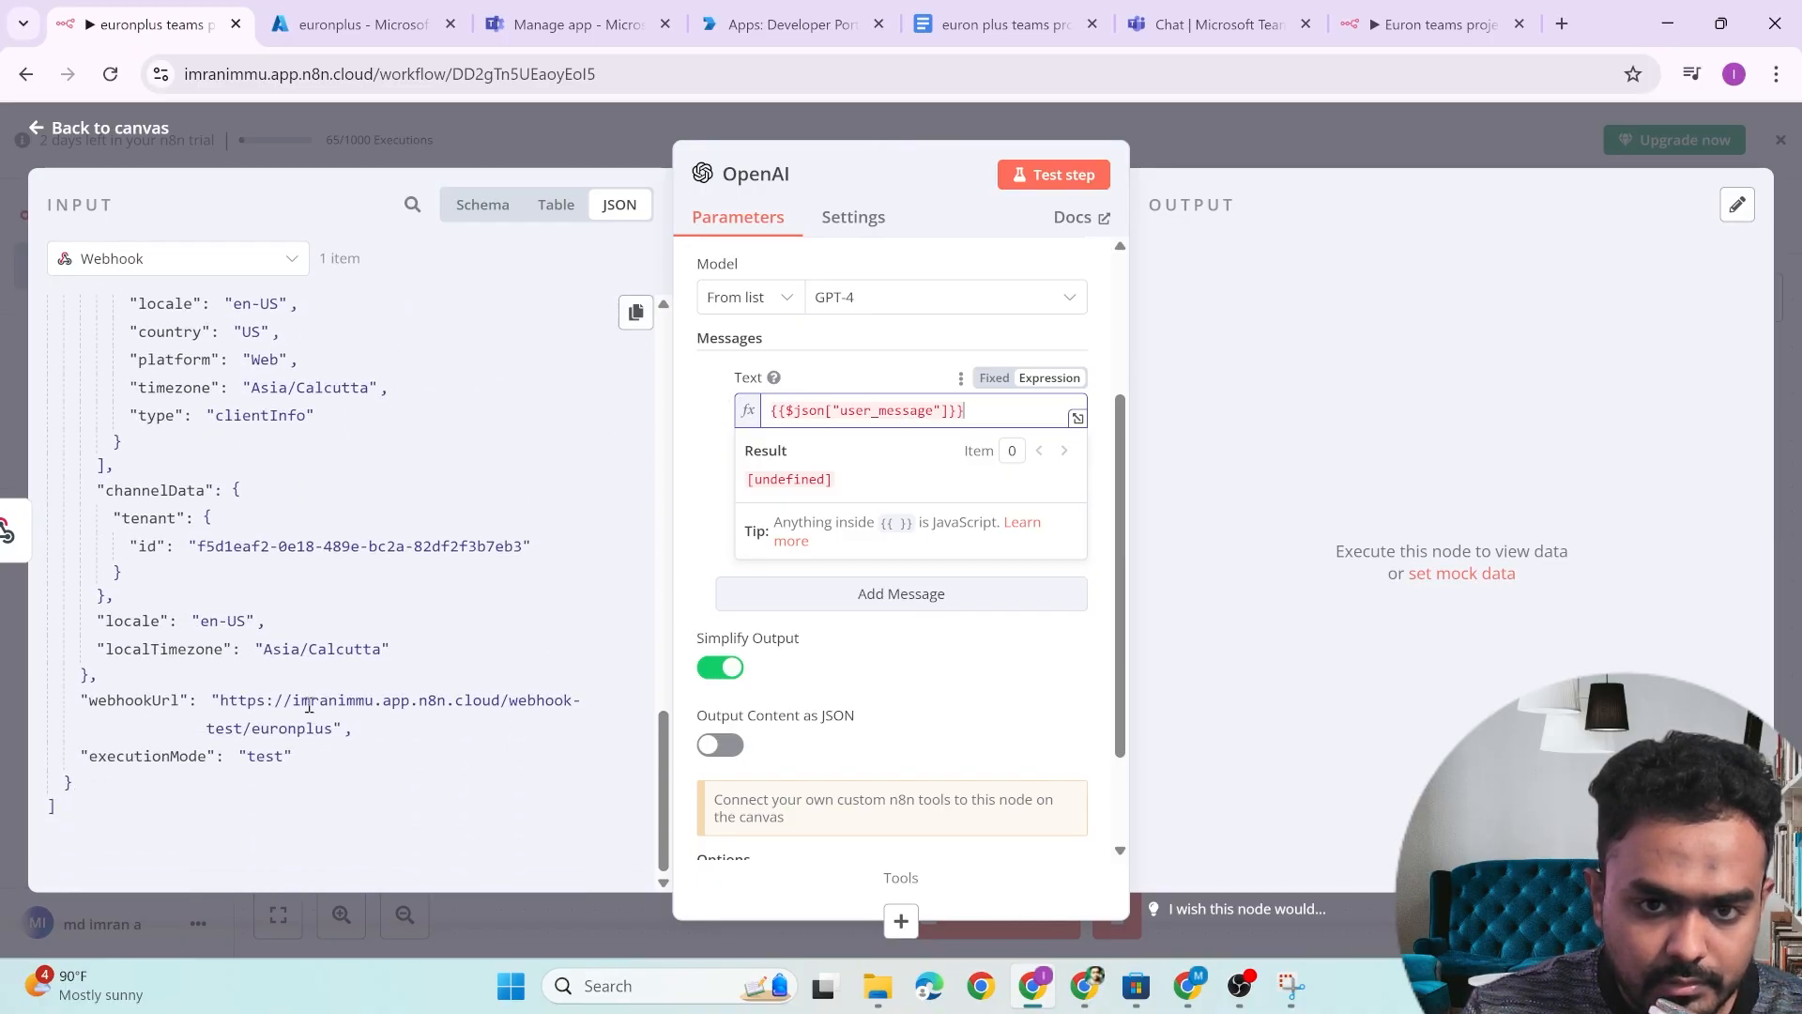
pyautogui.scroll(7, 310, 704)
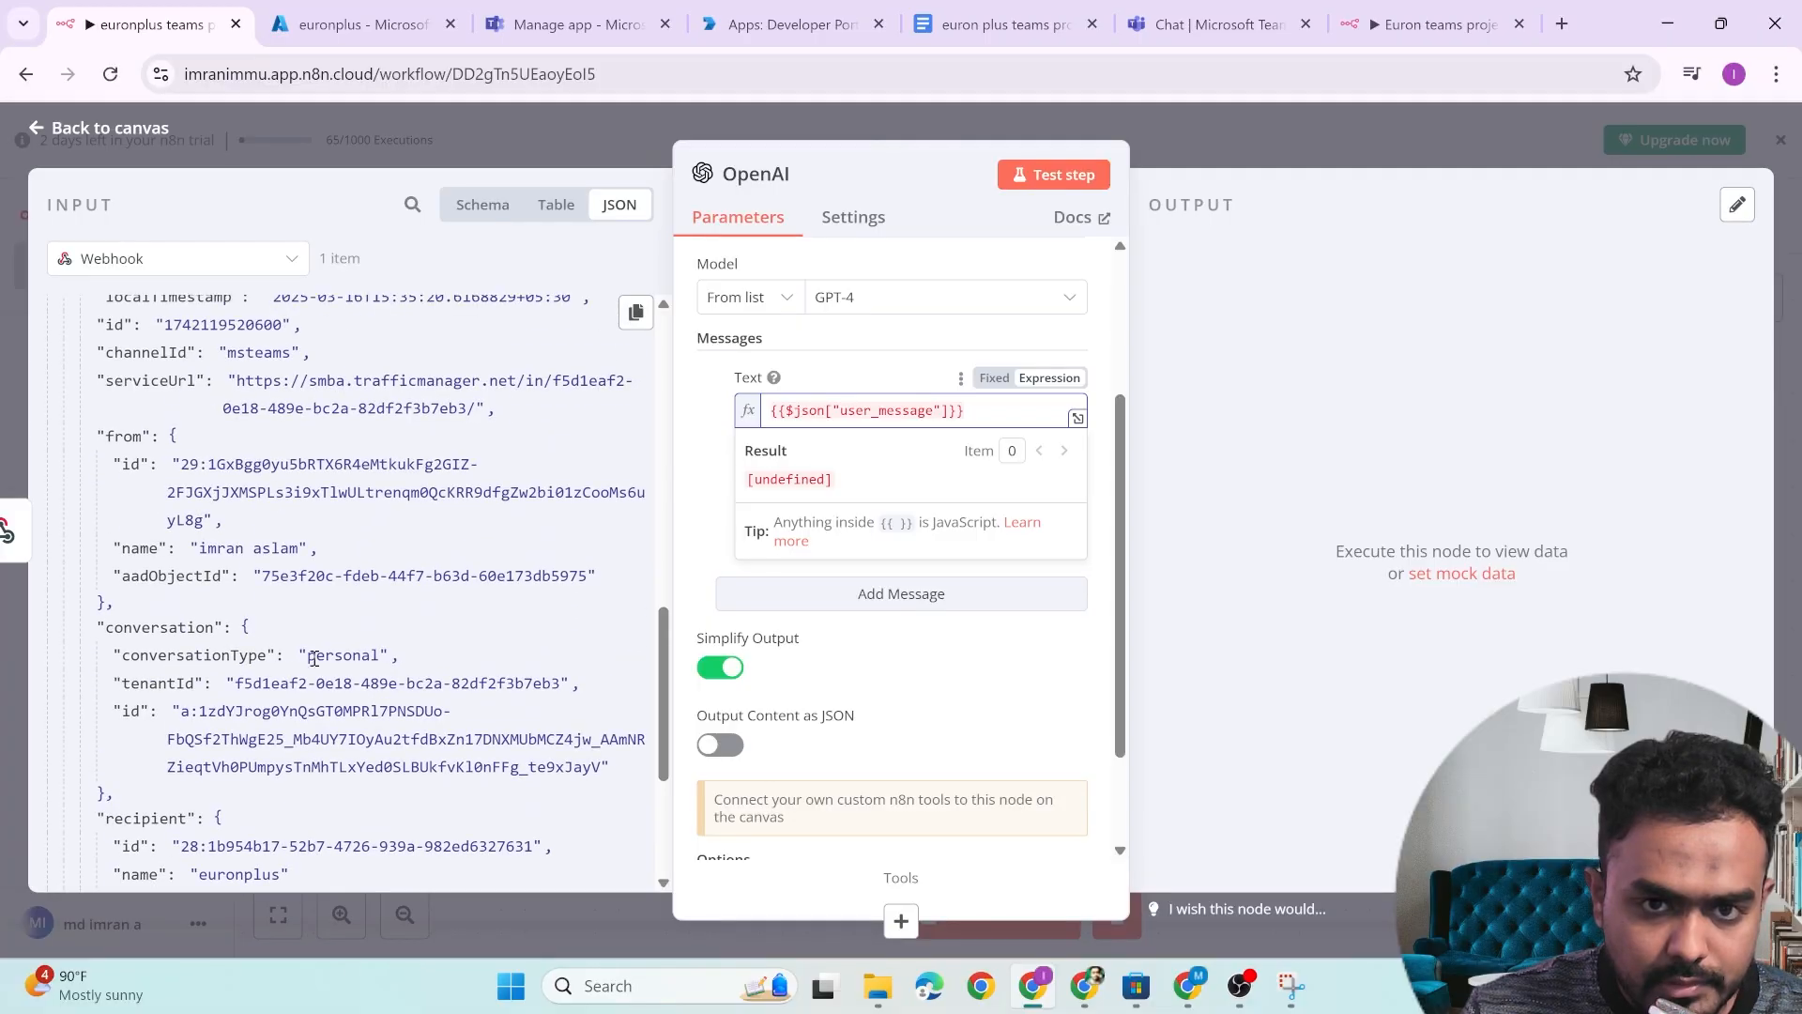
pyautogui.scroll(3, 315, 660)
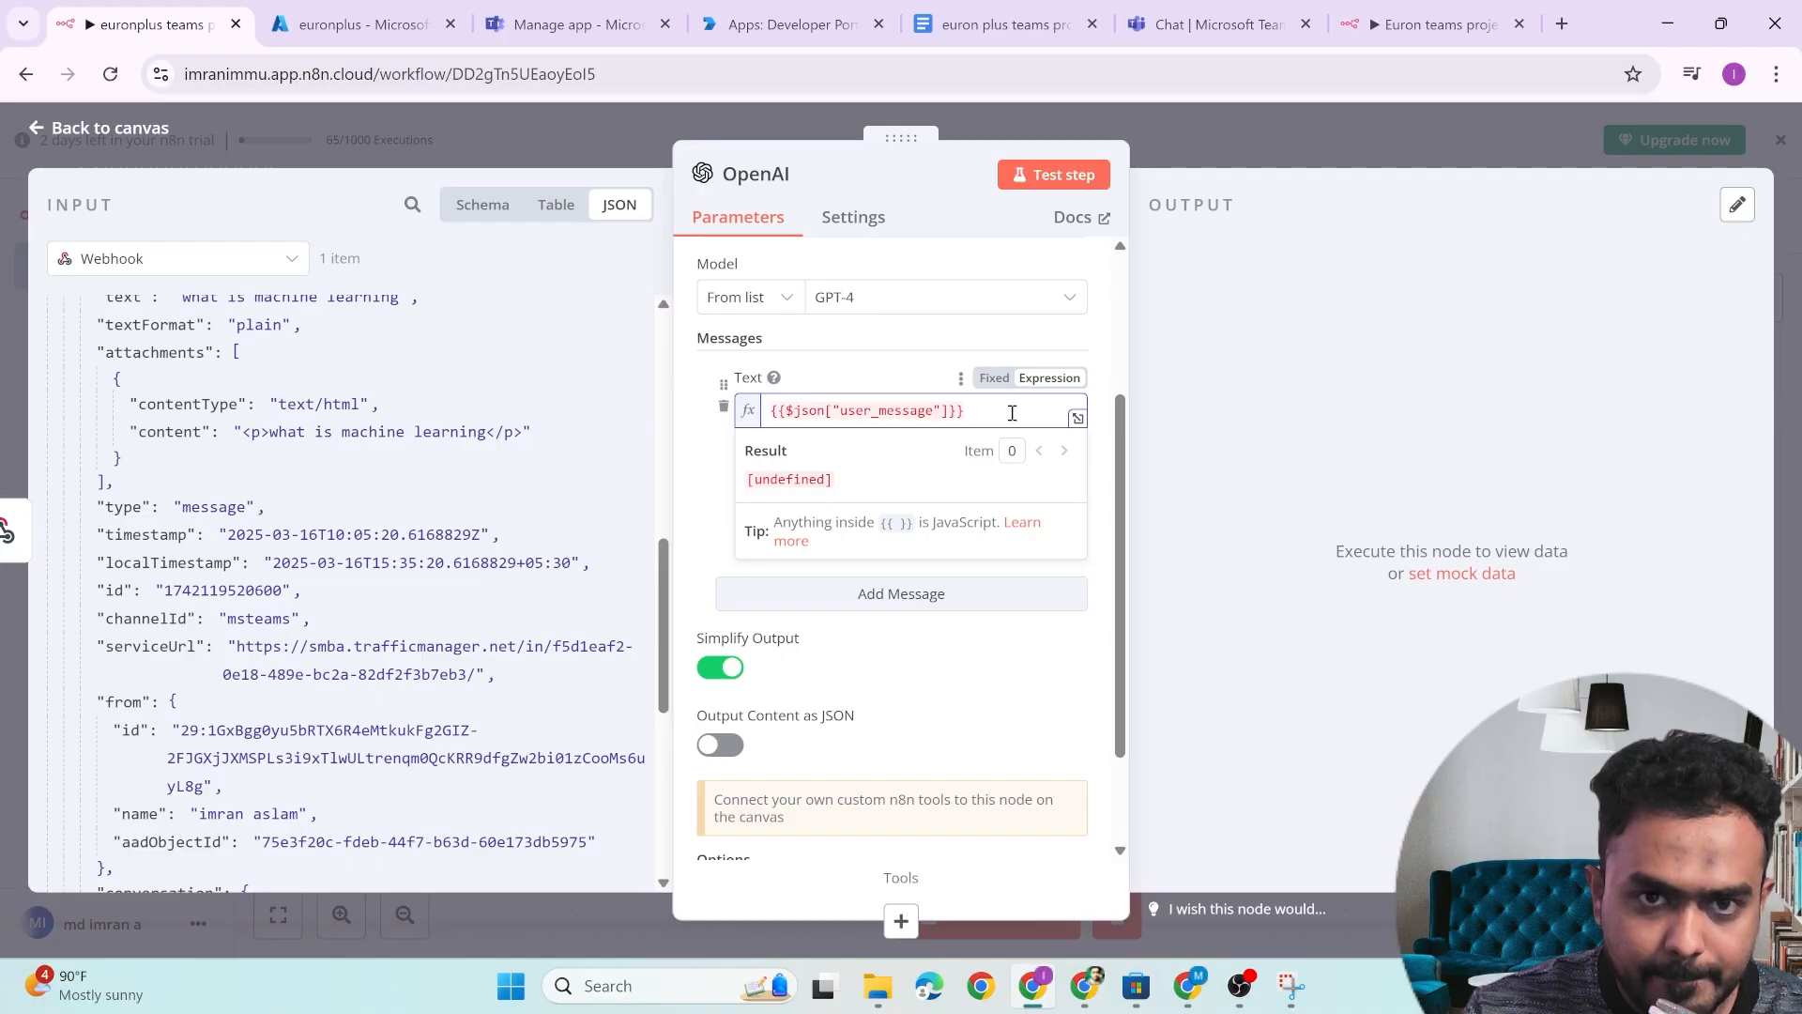
pyautogui.moveTo(1024, 414); pyautogui.dragTo(766, 410)
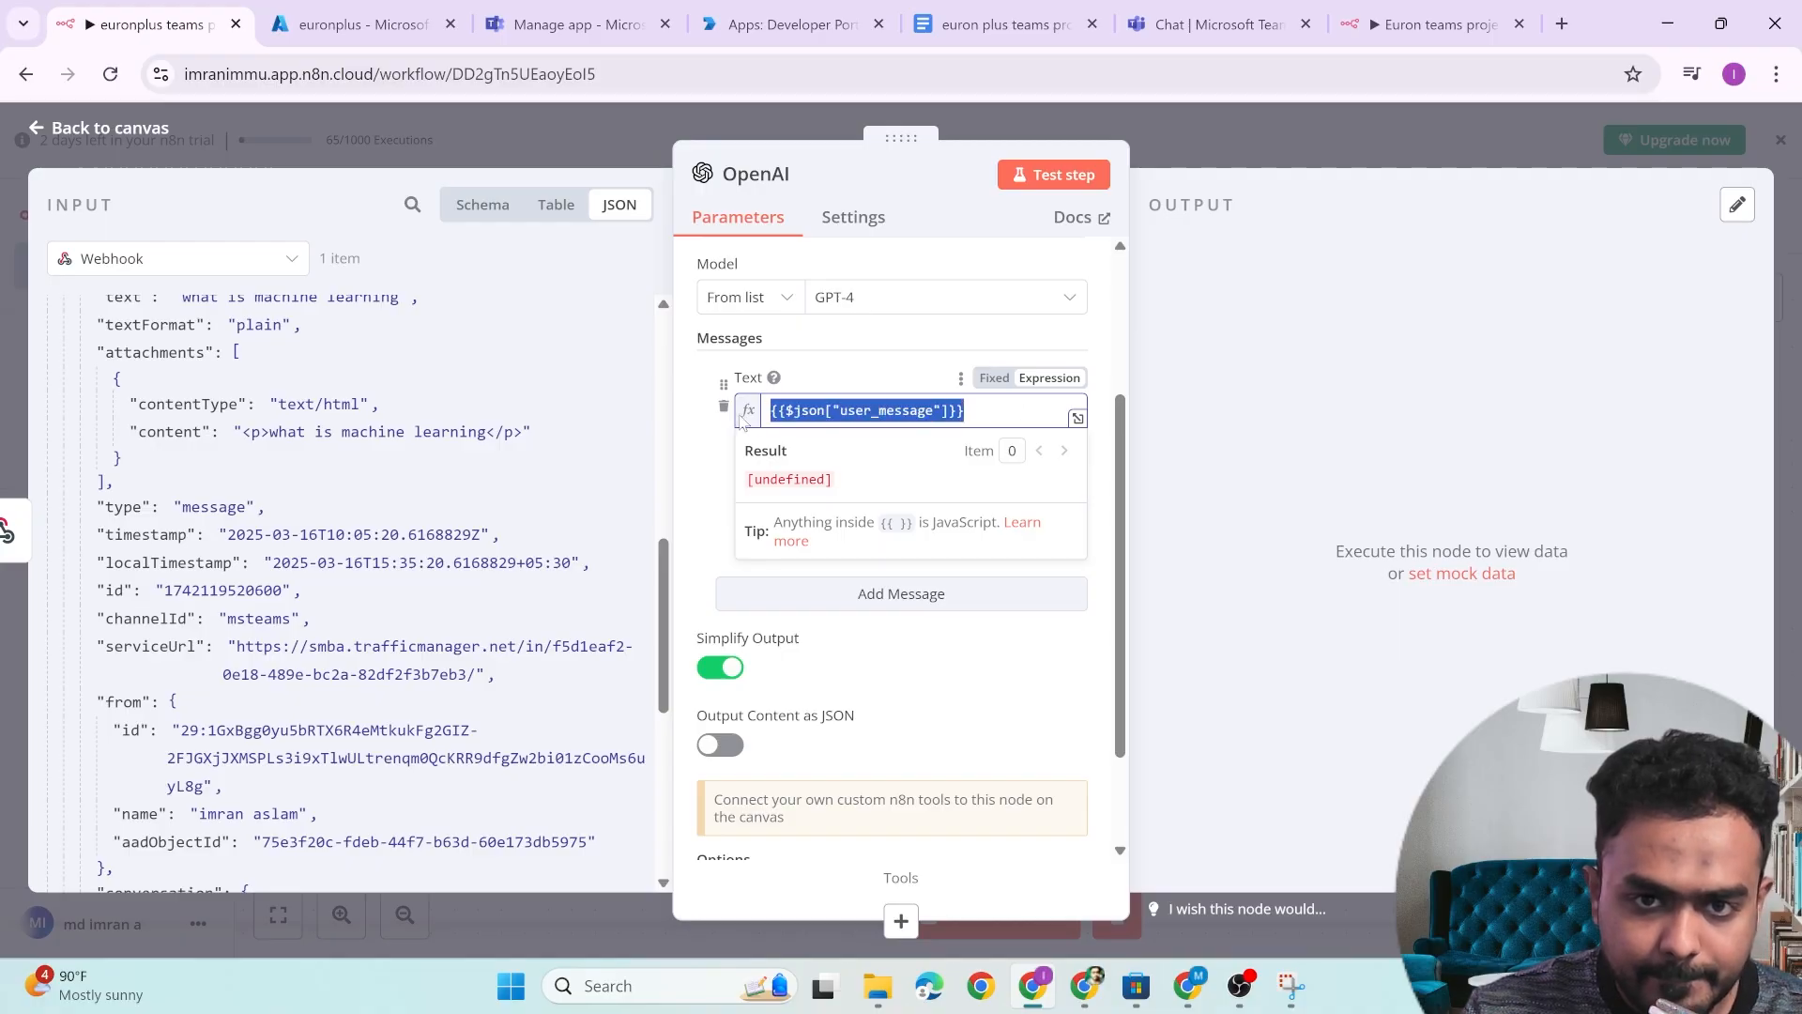
pyautogui.press('BackSpace')
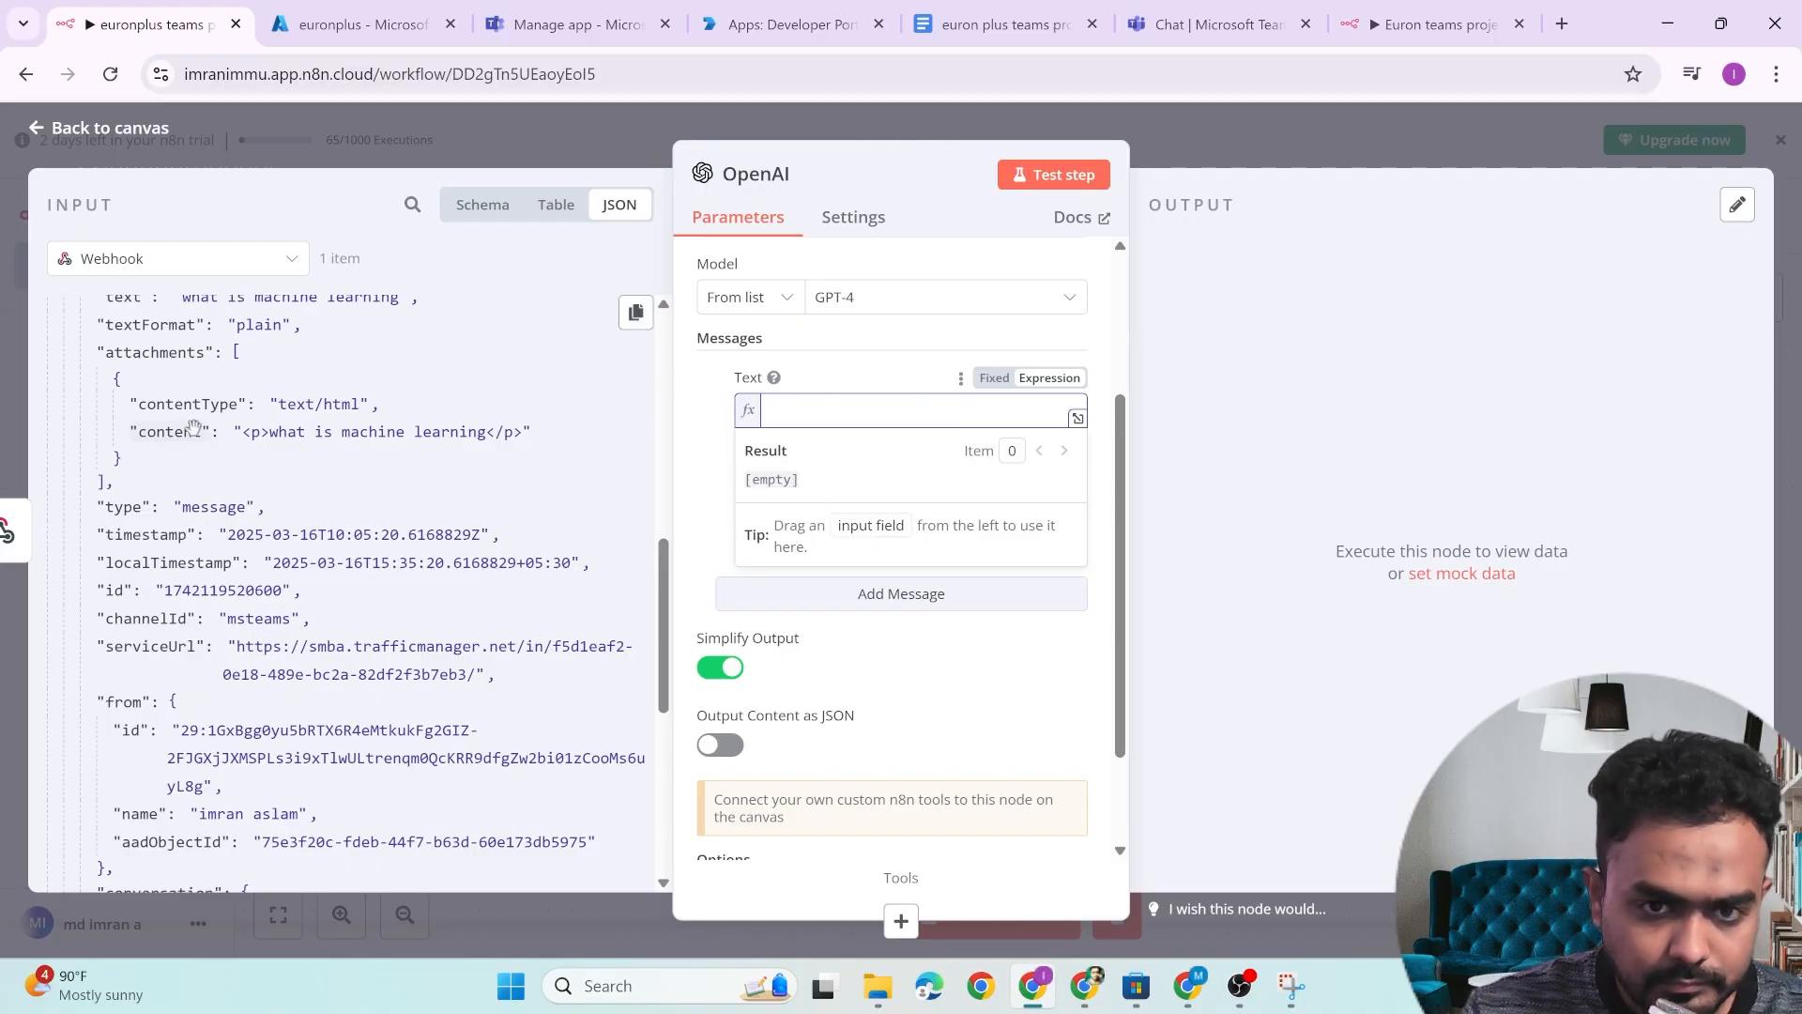
pyautogui.moveTo(180, 427); pyautogui.dragTo(818, 414)
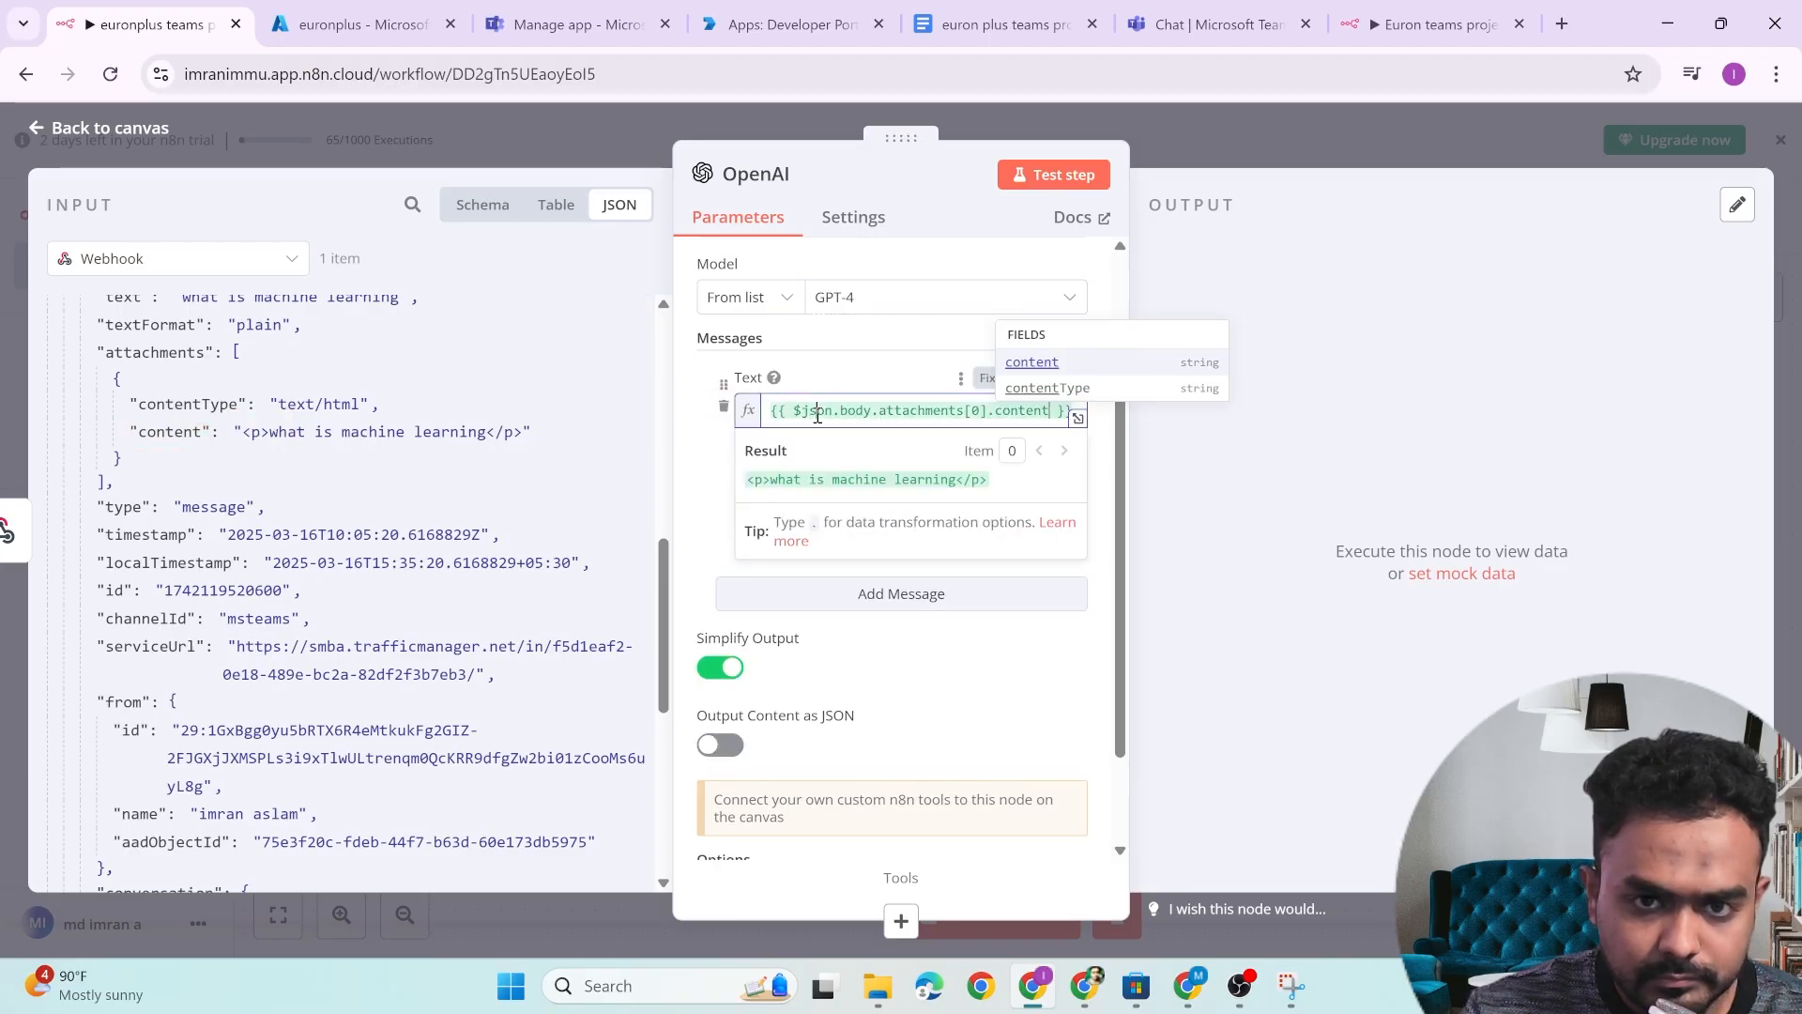
pyautogui.click(694, 495)
pyautogui.scroll(3, 951, 590)
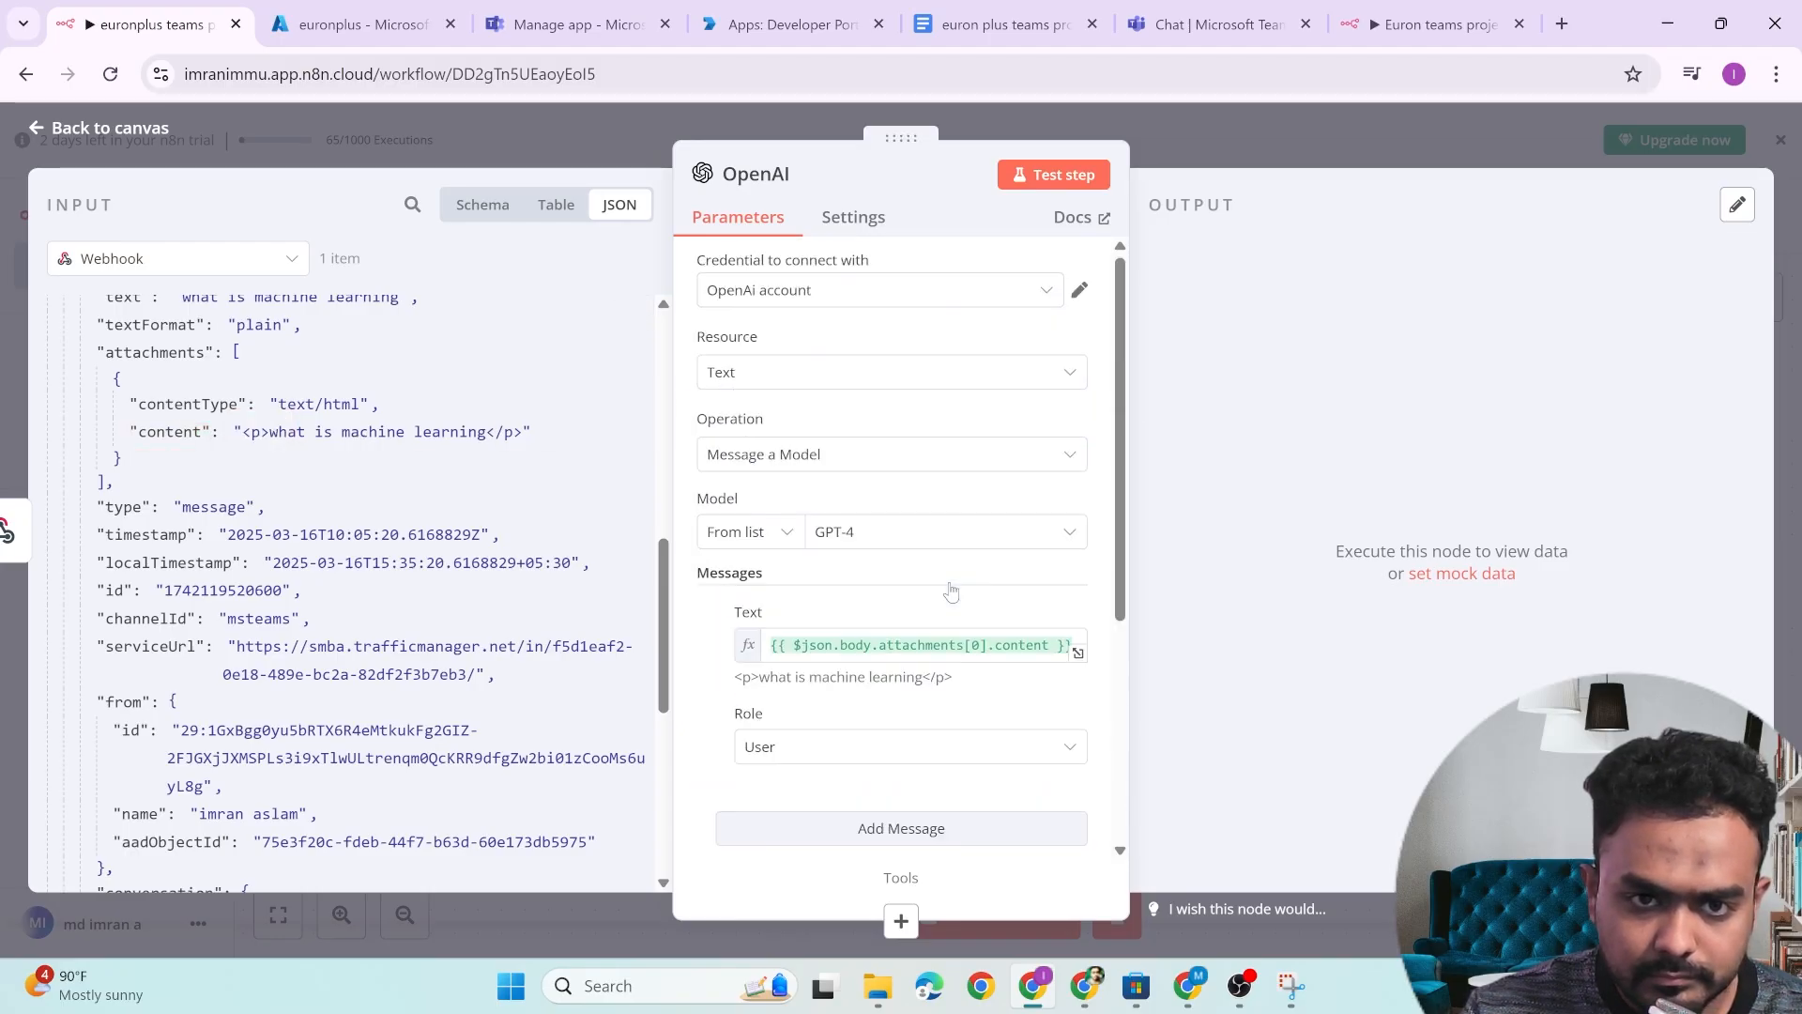
# Test the OpenAI step, review its generated message output, and return to the canvas
pyautogui.click(1054, 174)
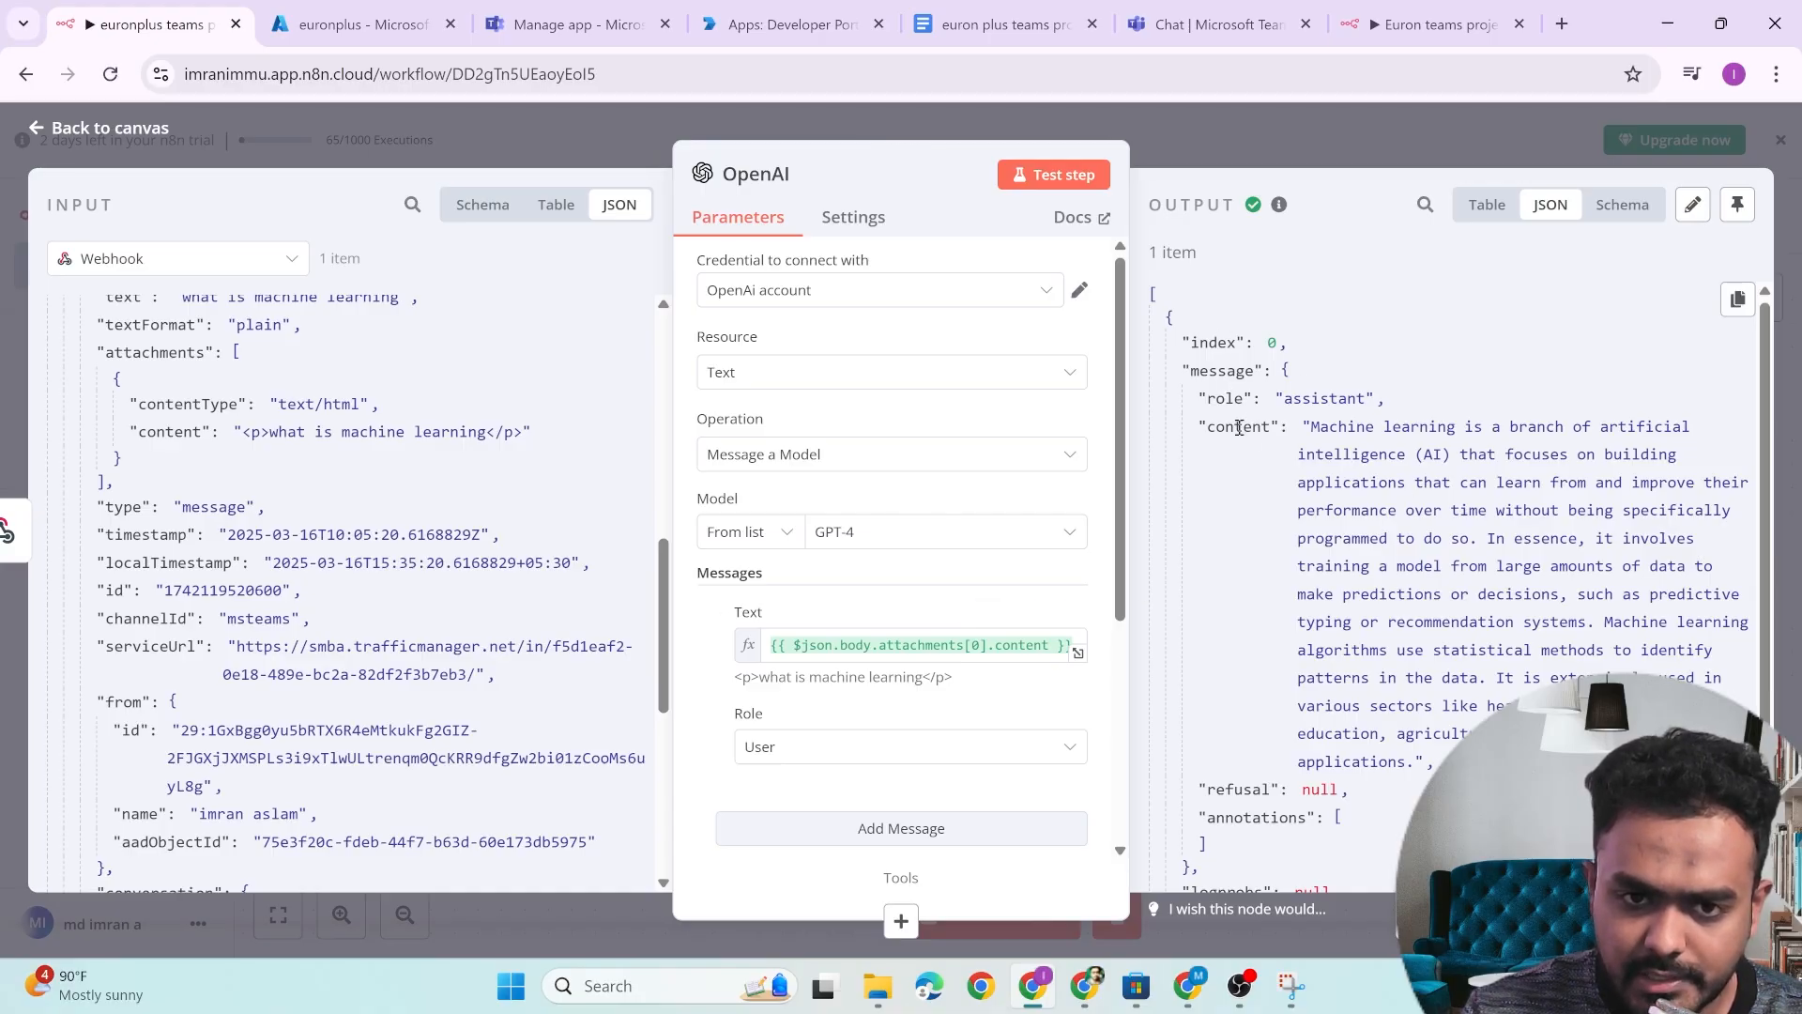
pyautogui.scroll(-3, 1394, 573)
pyautogui.scroll(3, 1394, 572)
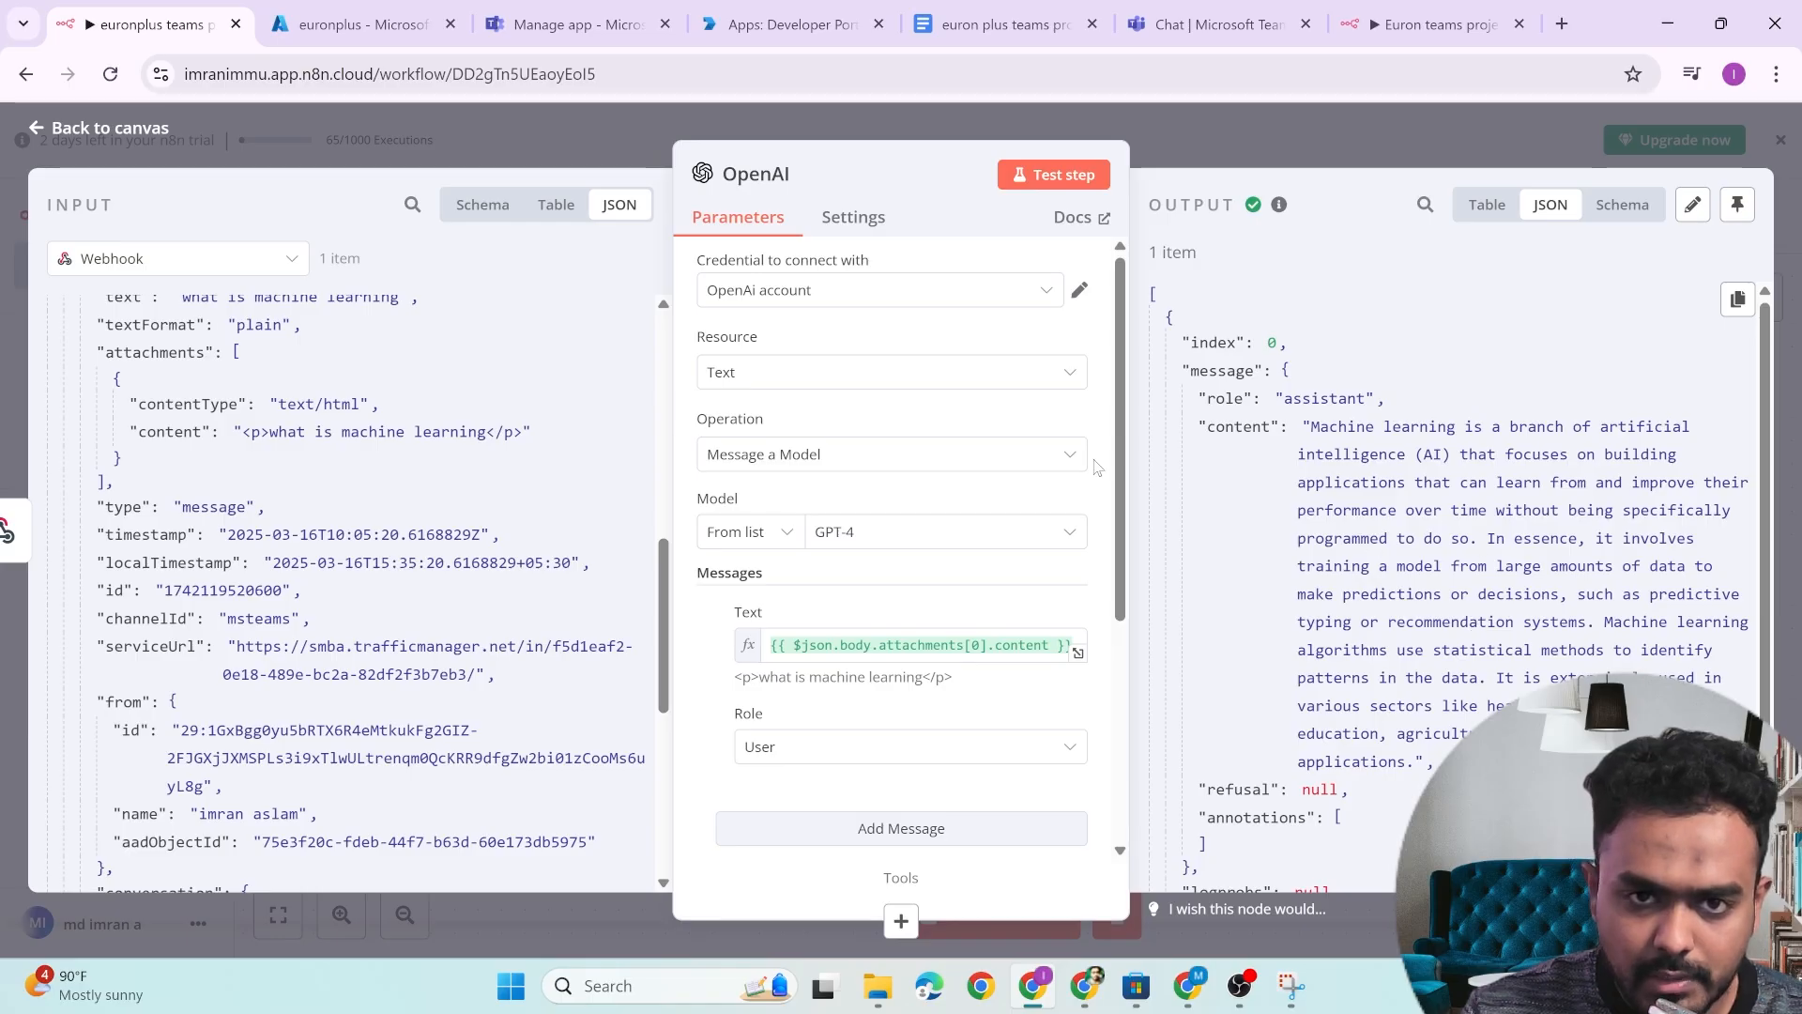
pyautogui.click(136, 136)
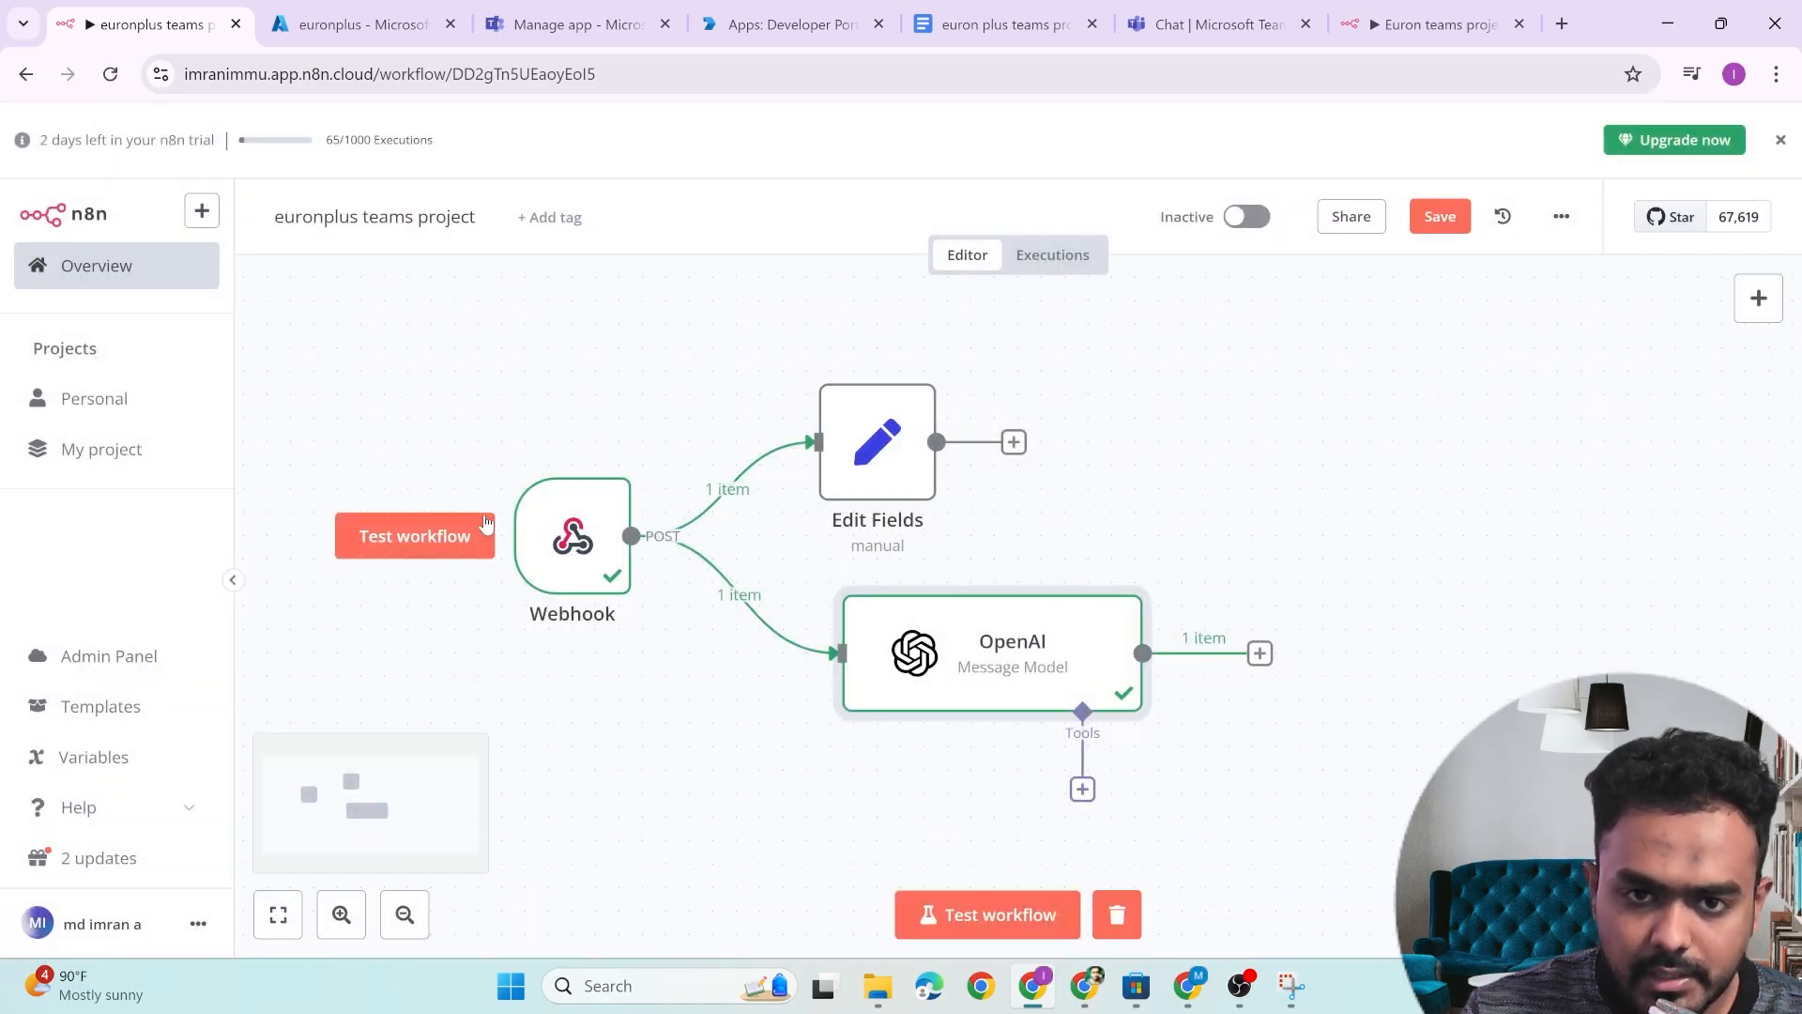
# Move the Edit Fields node slightly higher above OpenAI on the canvas and review its field mappings
pyautogui.moveTo(900, 470); pyautogui.dragTo(947, 423)
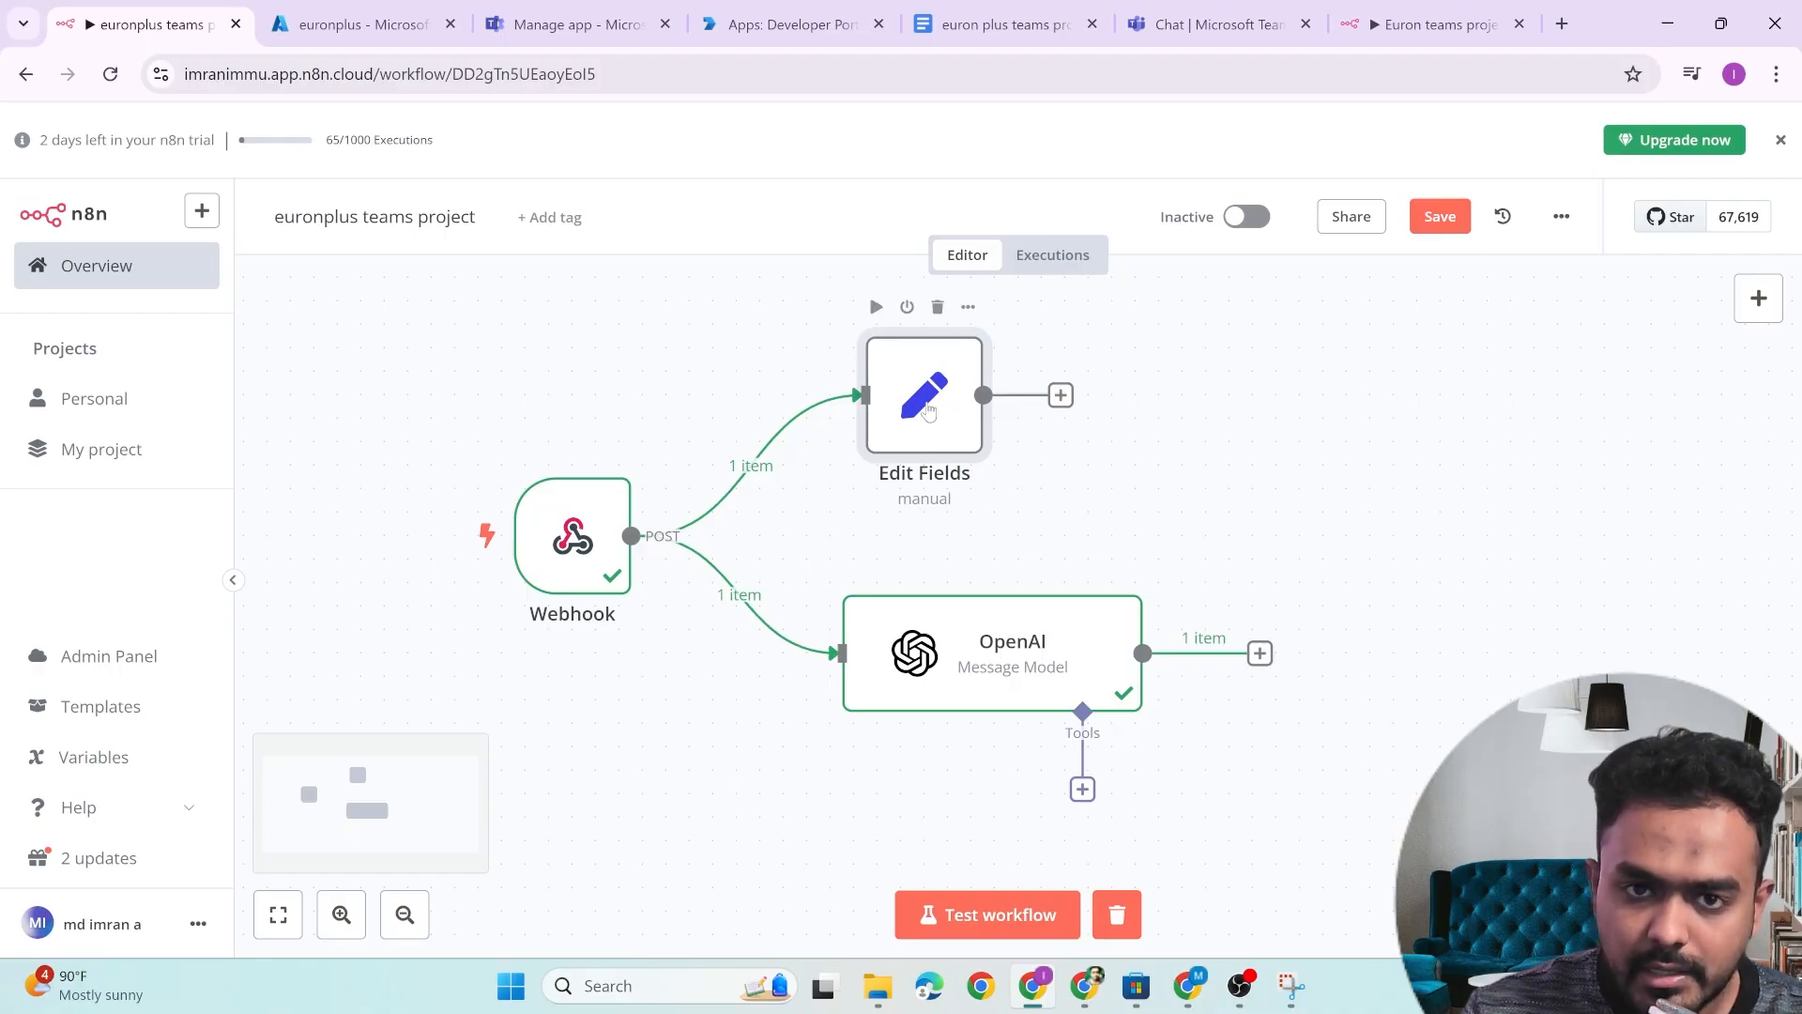
pyautogui.press('Return')
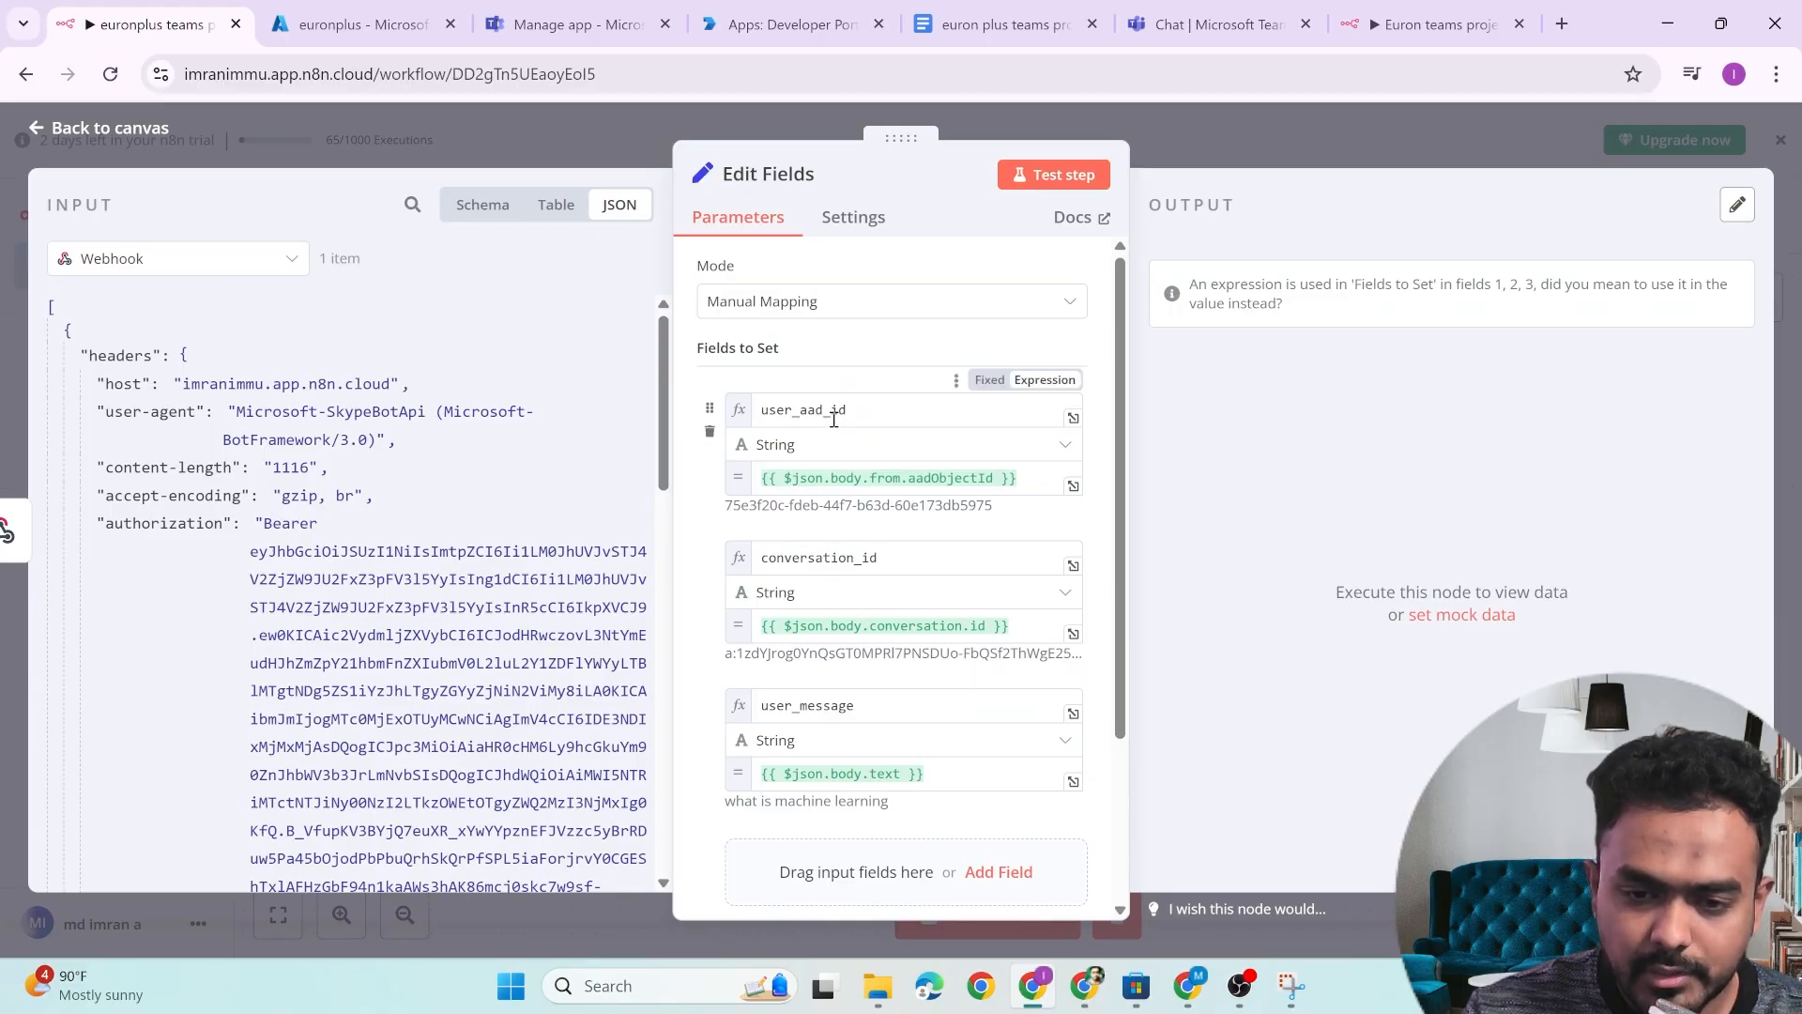
pyautogui.click(105, 128)
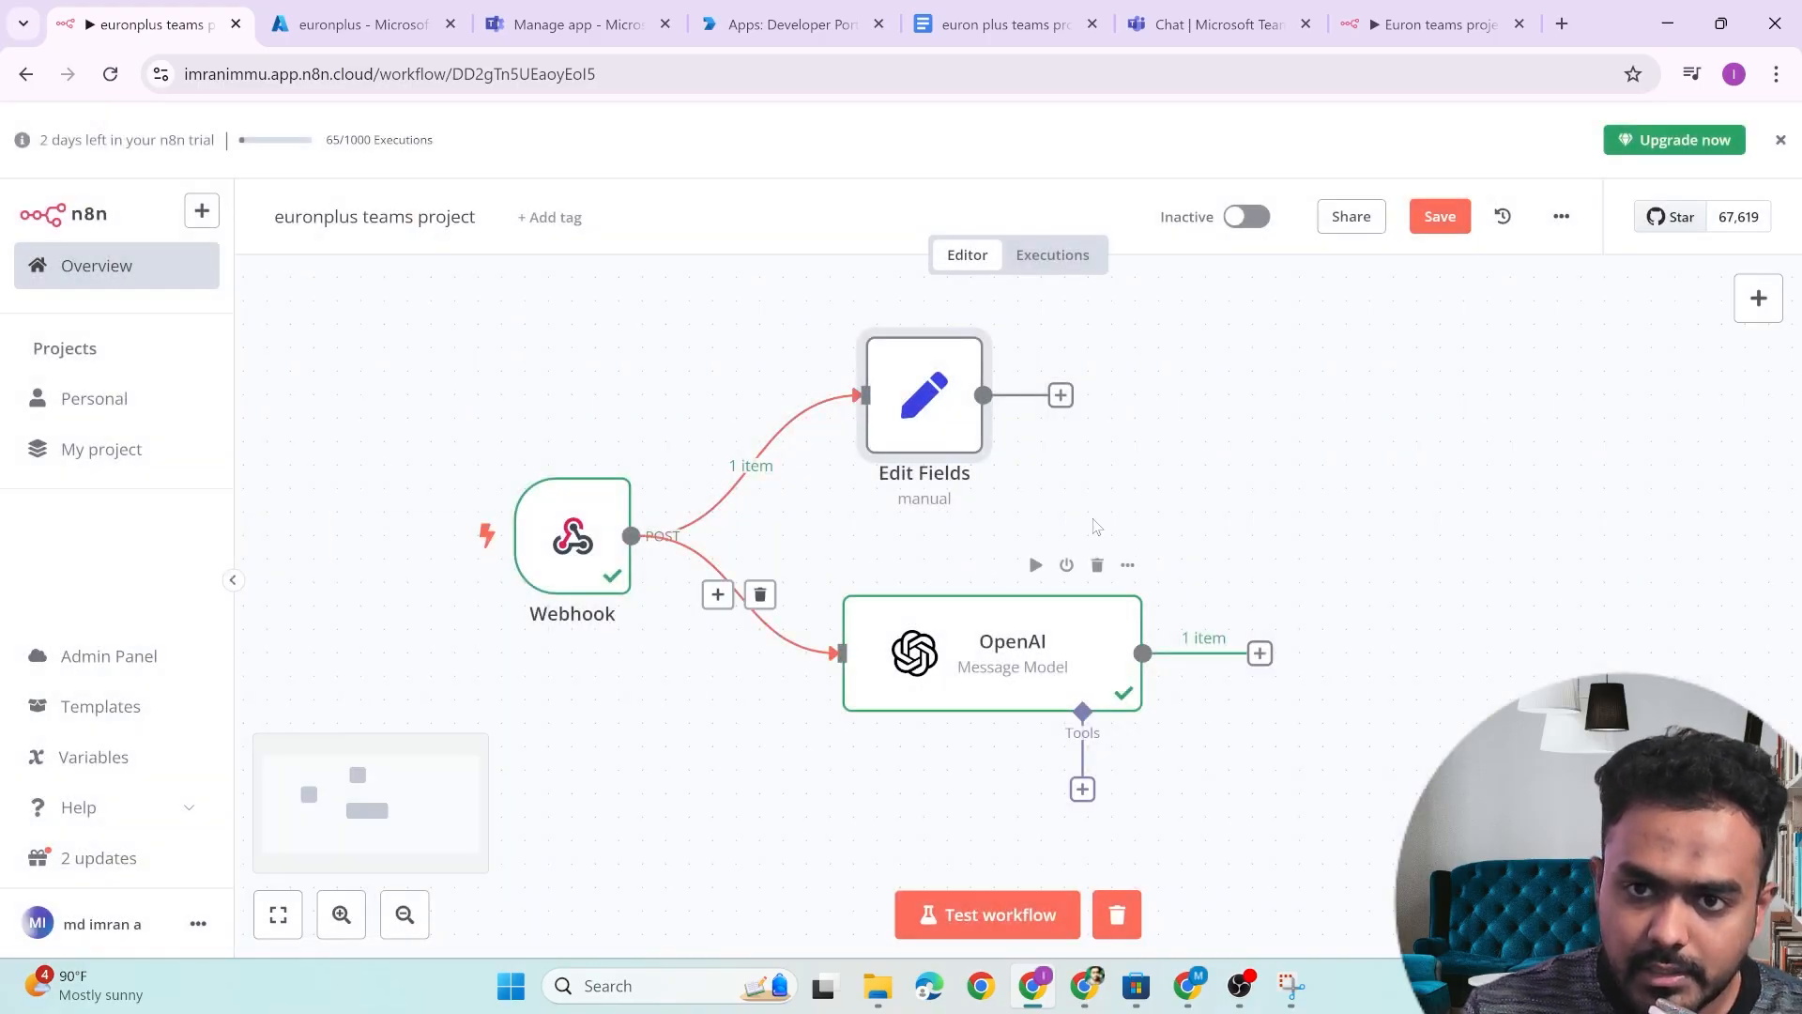
# Check the HTTP Request node in the Euron teams project workflow and add an HTTP Request node after Edit Fields in the euronplus workflow
pyautogui.click(1375, 28)
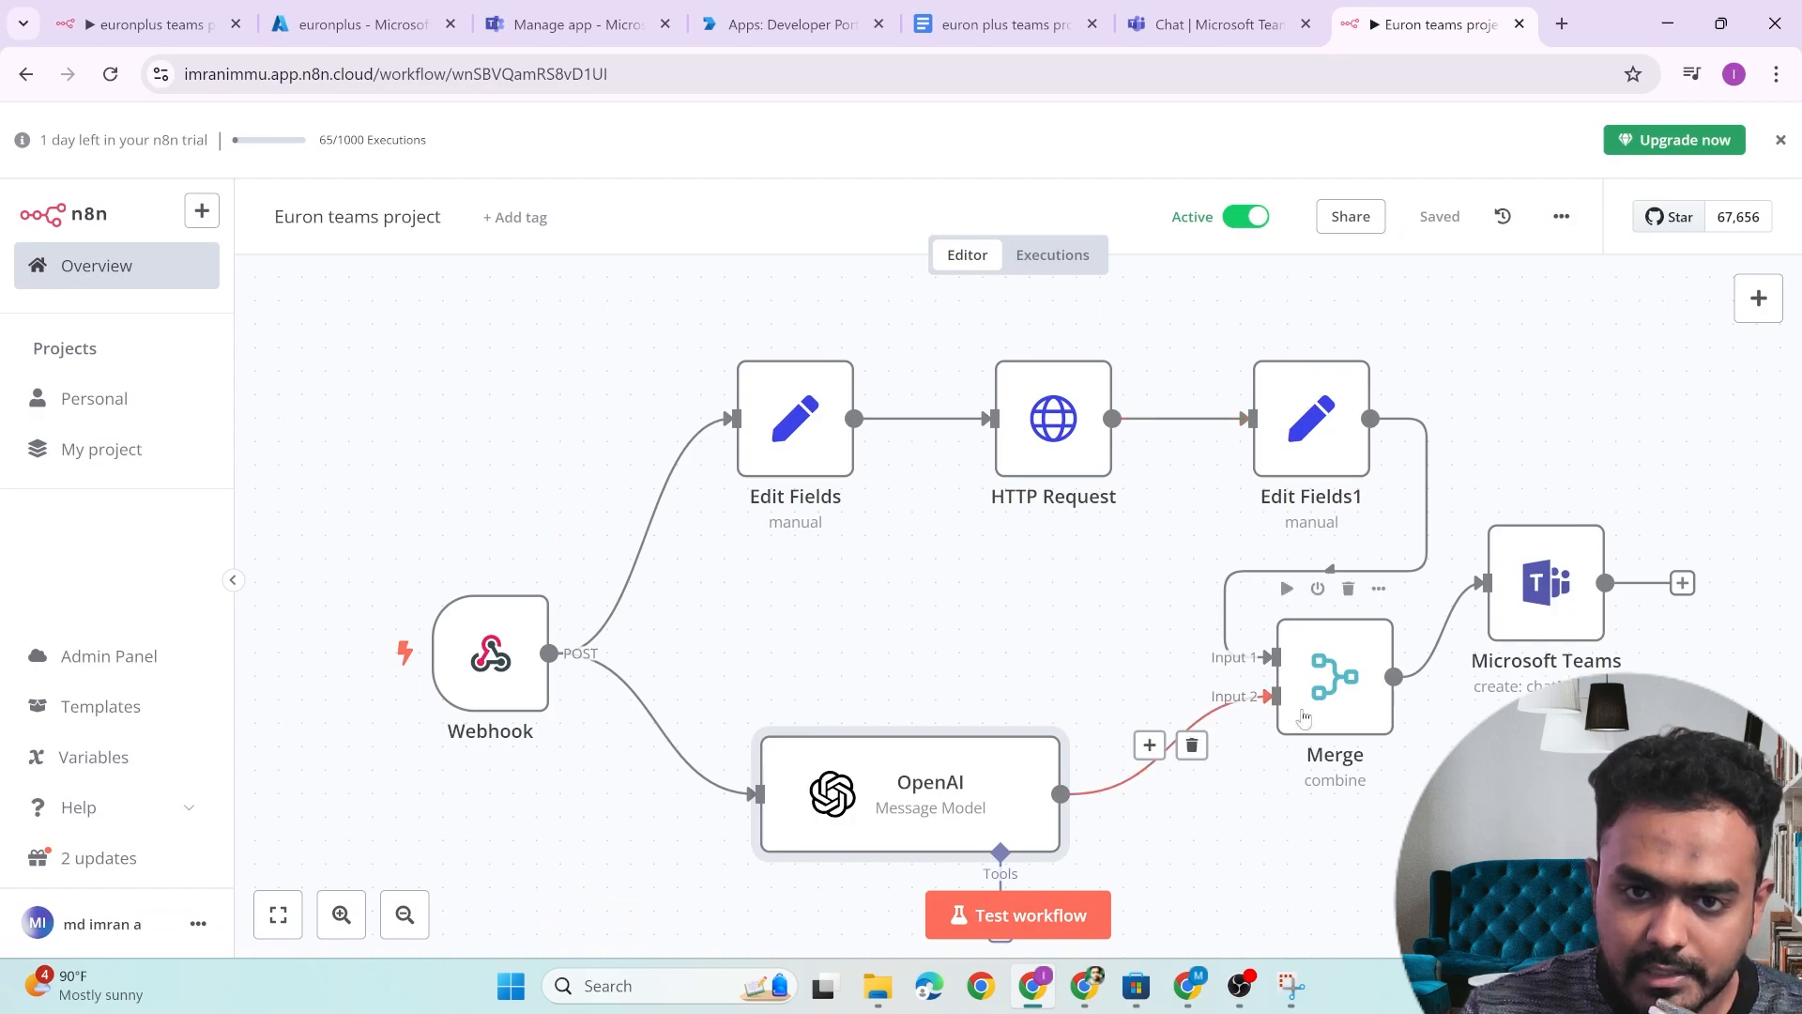
pyautogui.doubleClick(1065, 451)
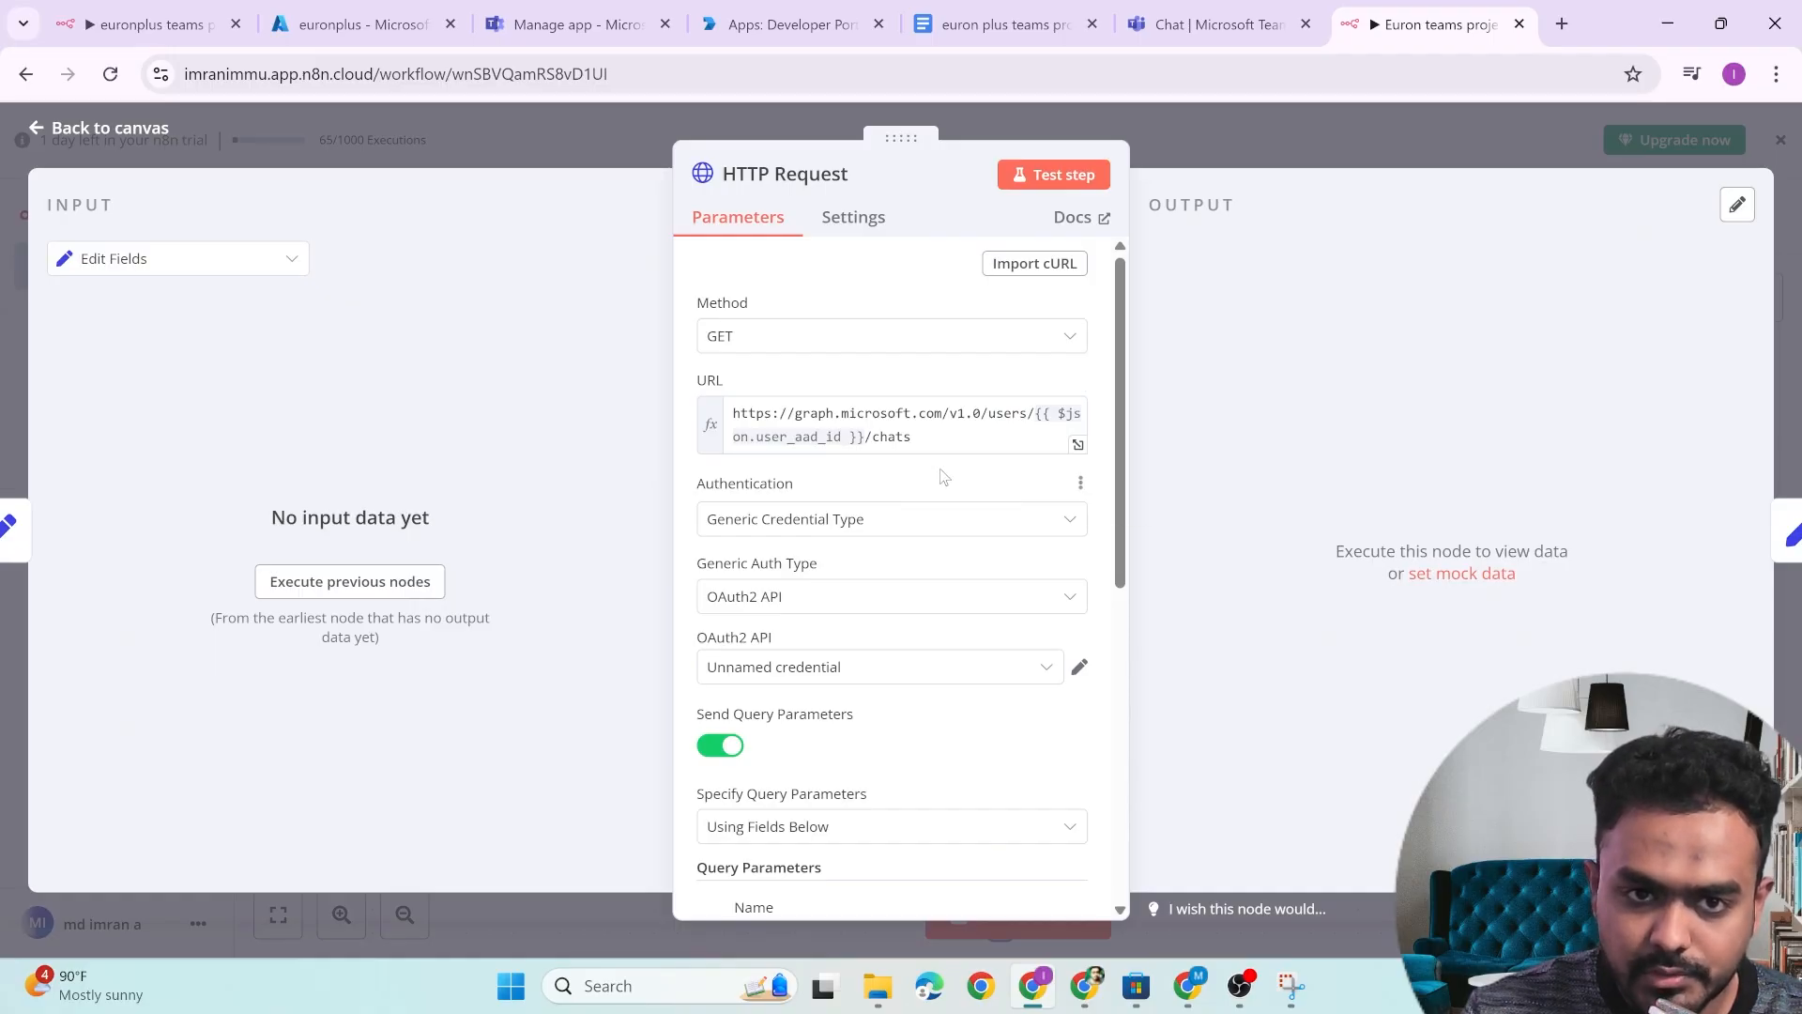
pyautogui.click(141, 26)
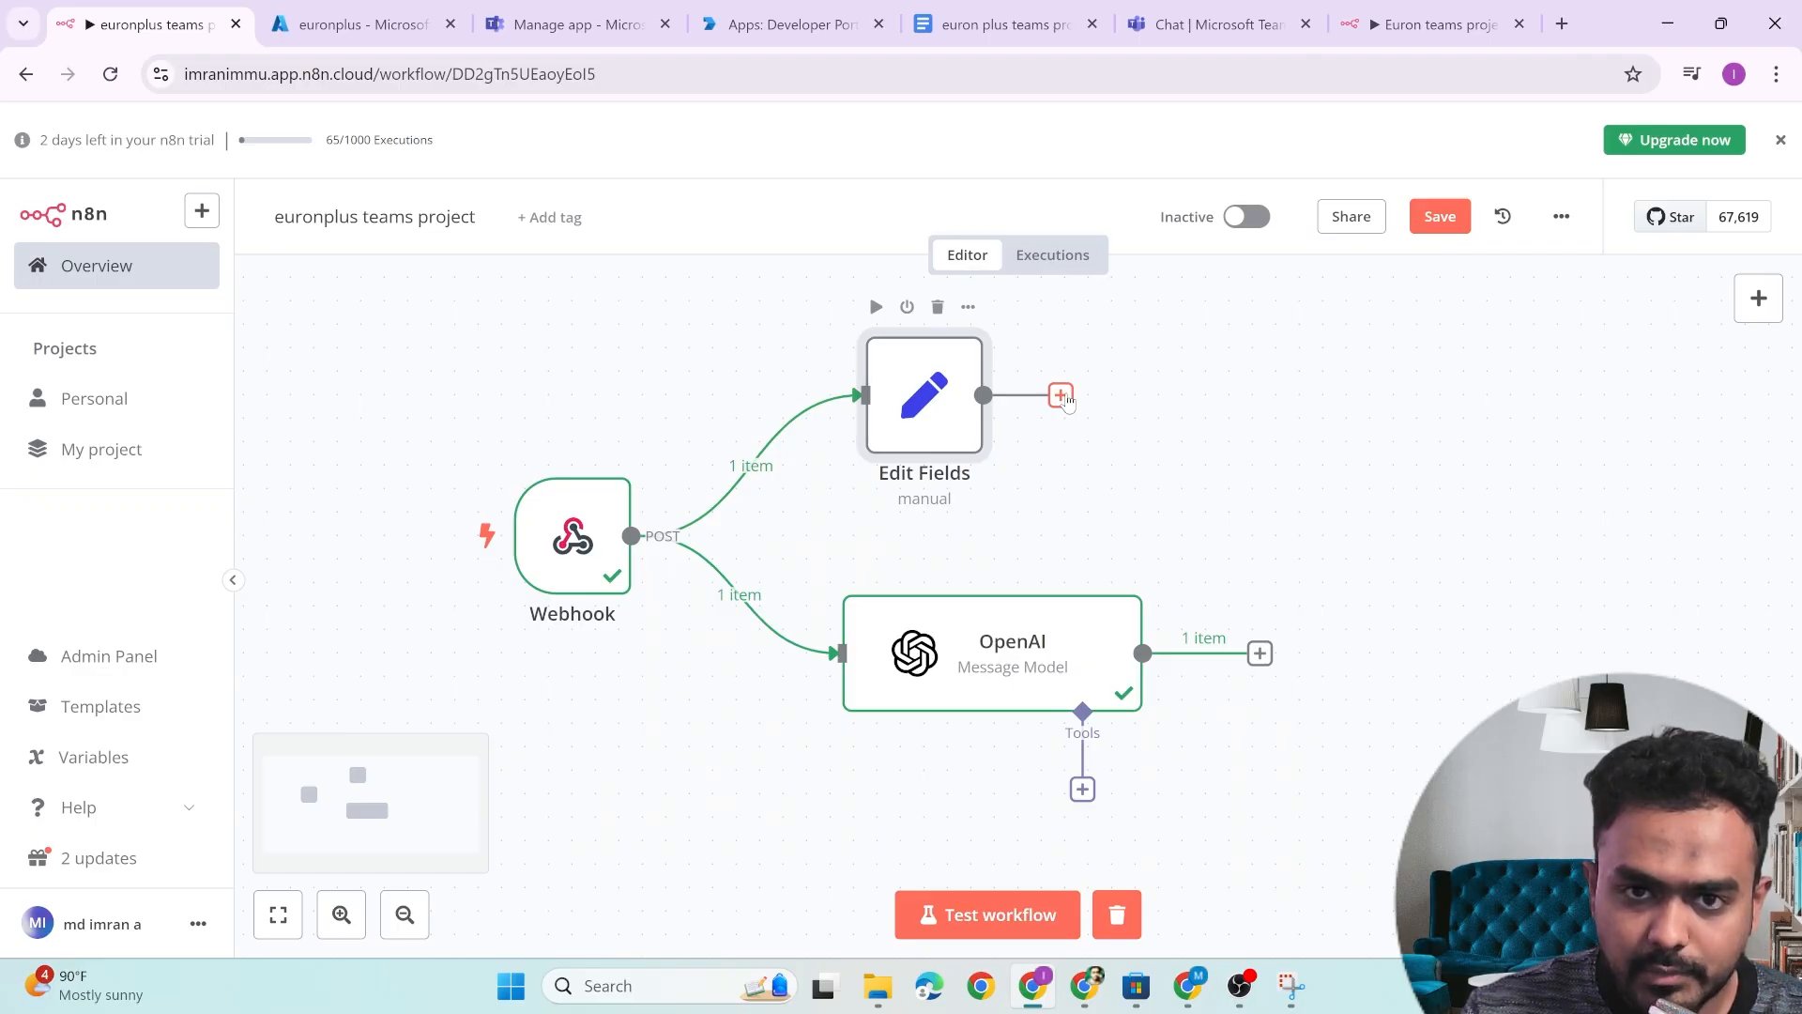
pyautogui.click(1062, 396)
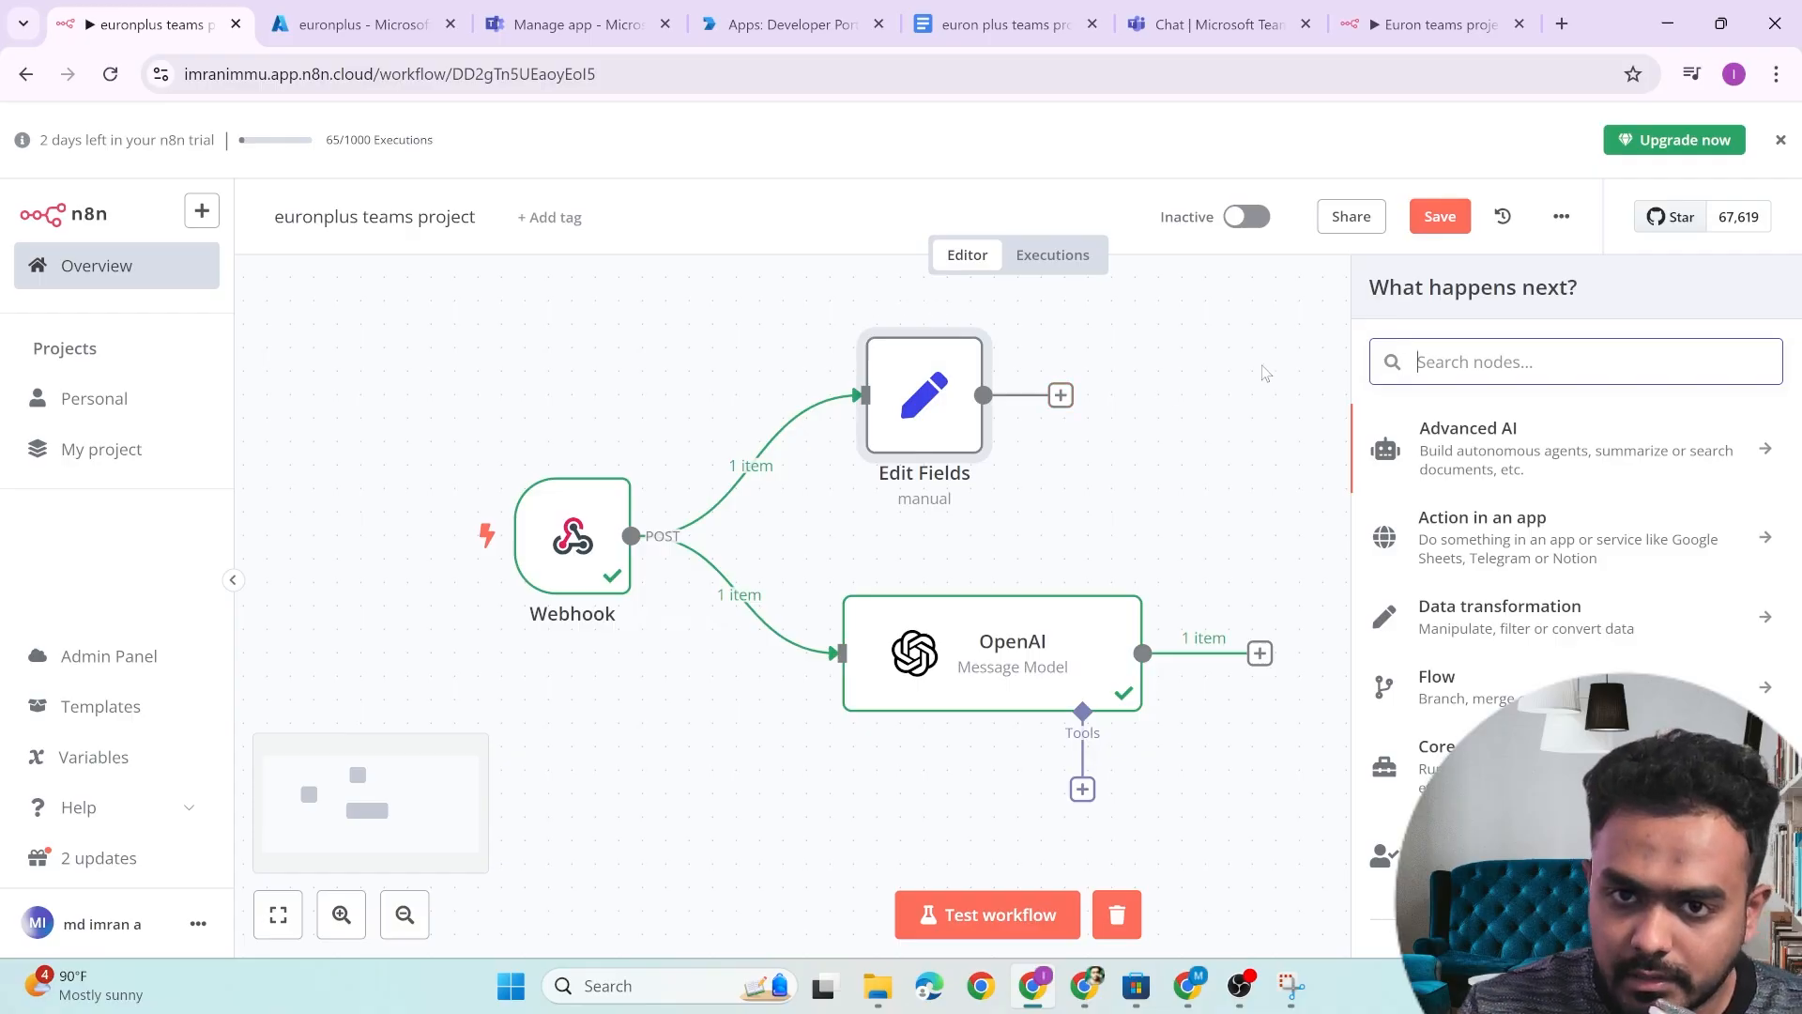
pyautogui.write('http')
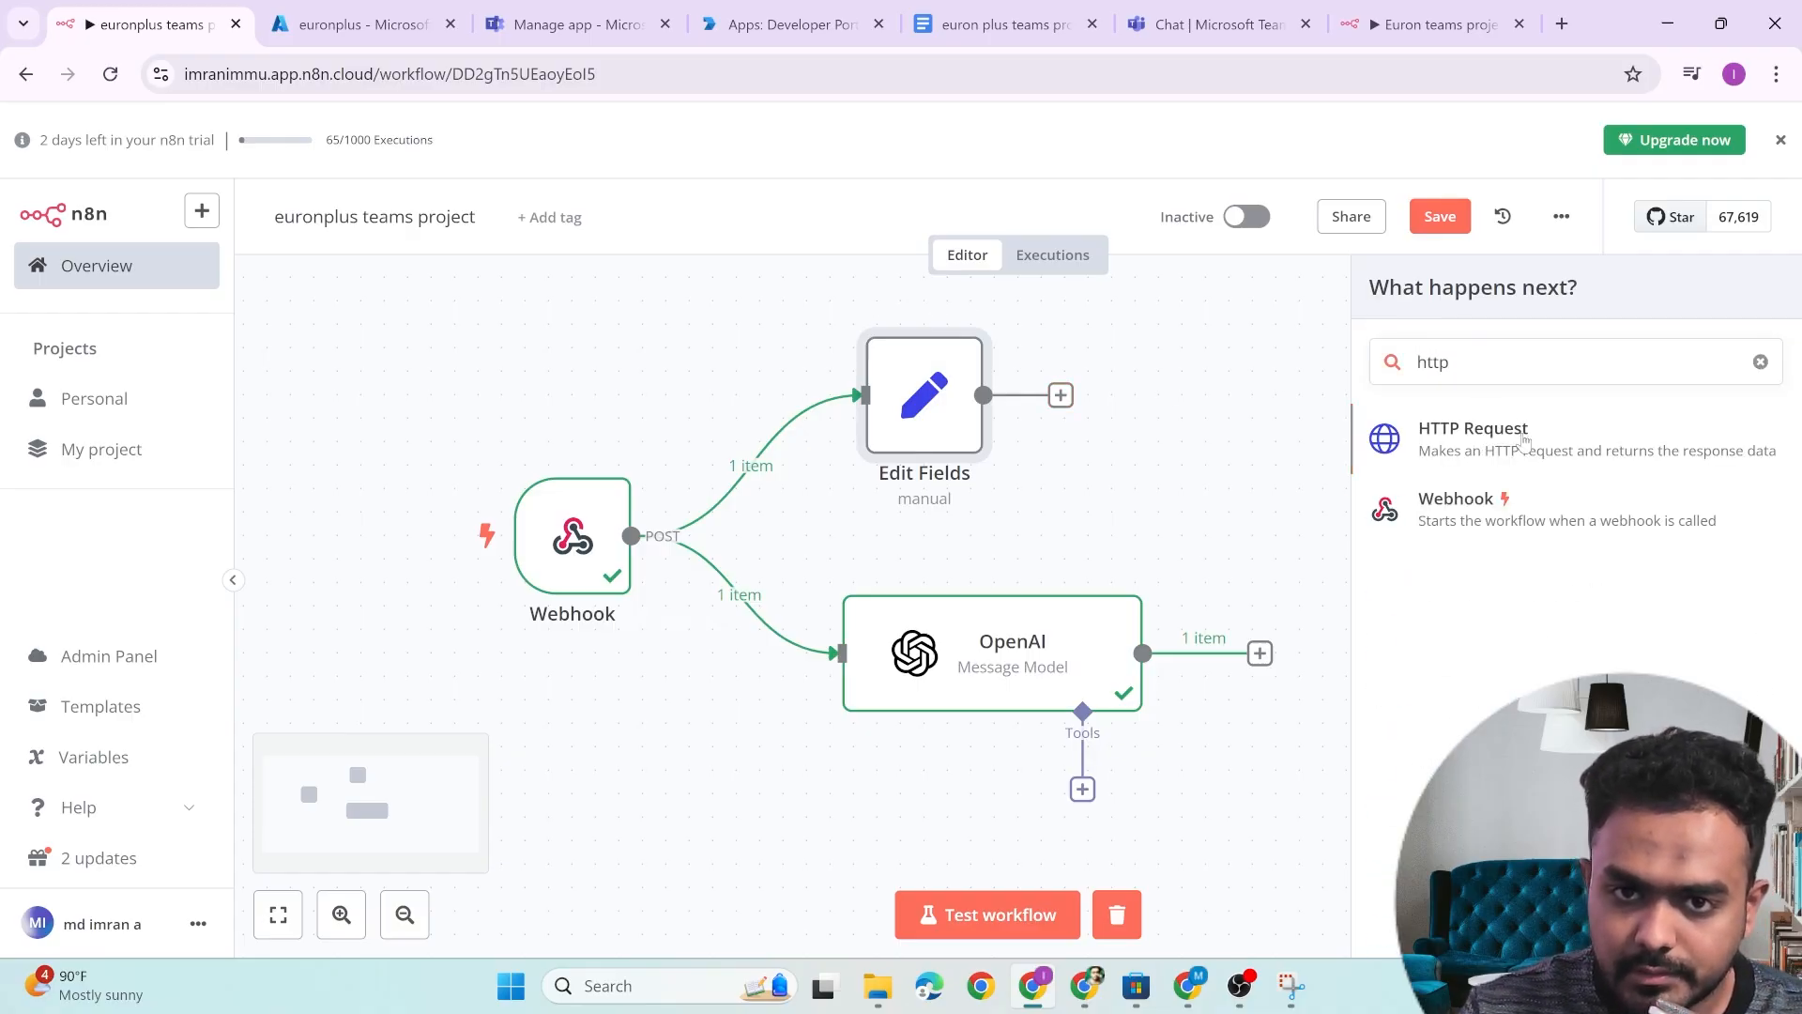
pyautogui.click(1522, 439)
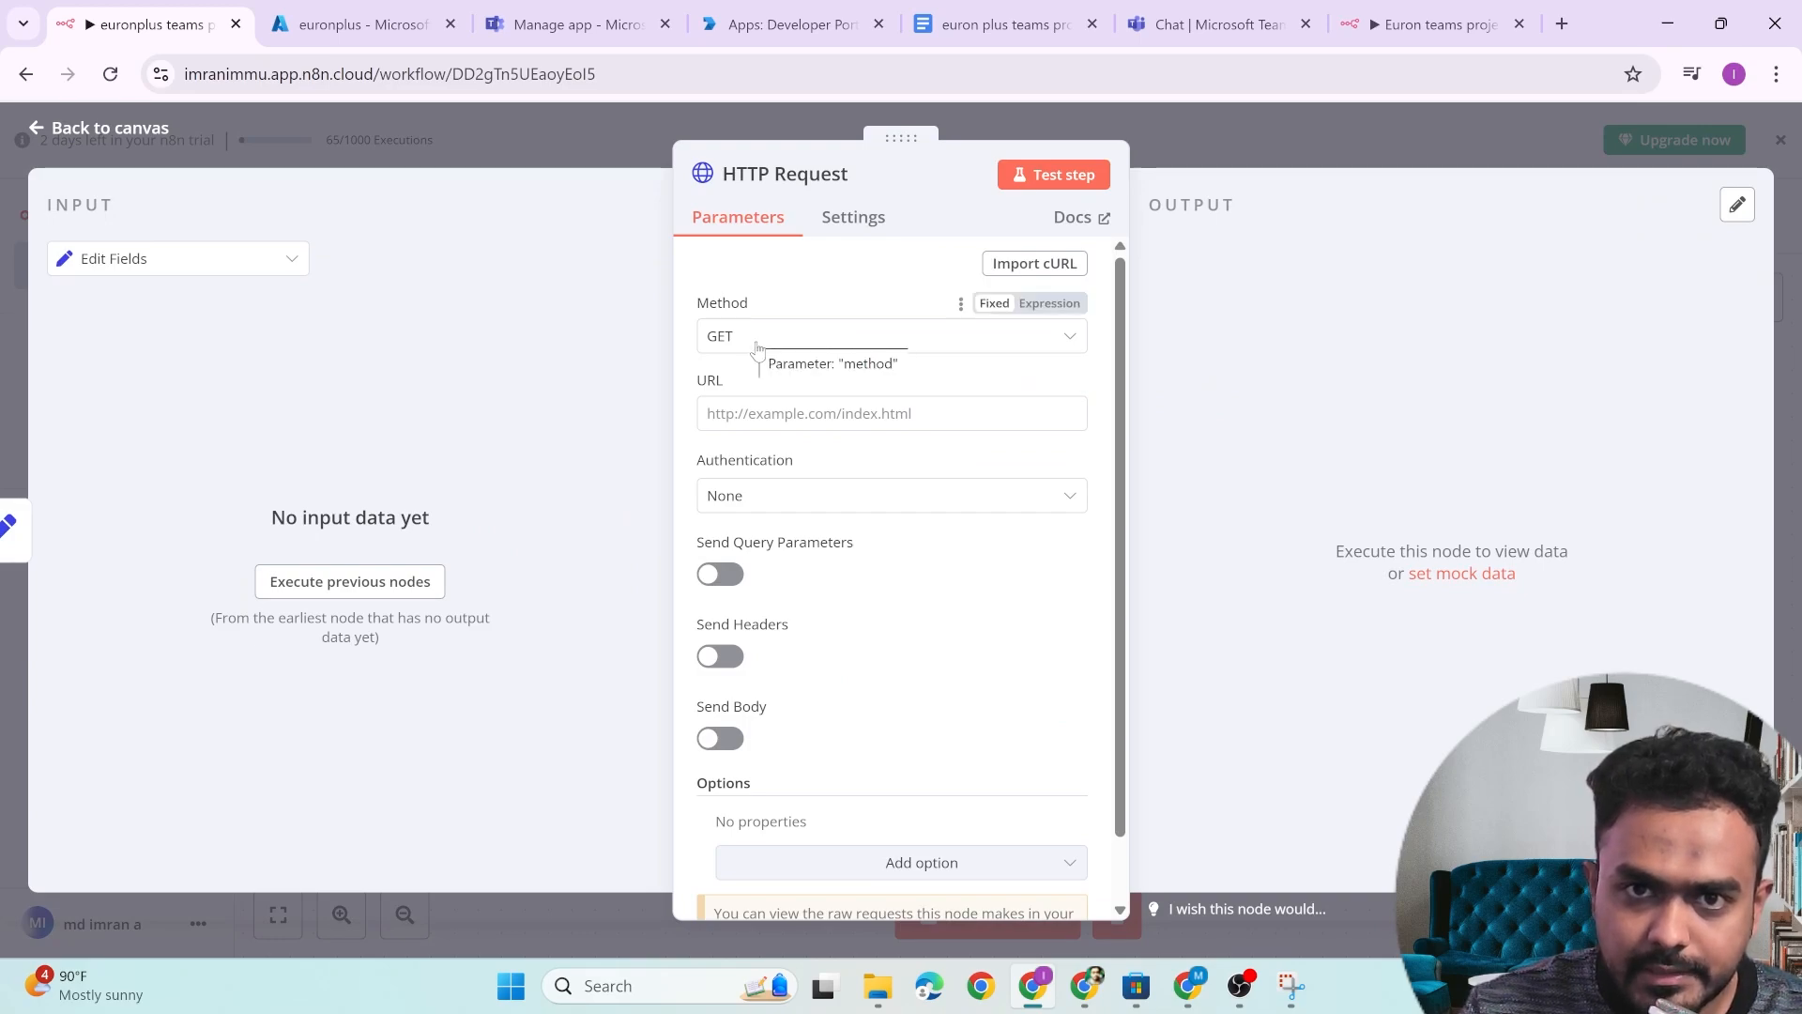
pyautogui.click(762, 422)
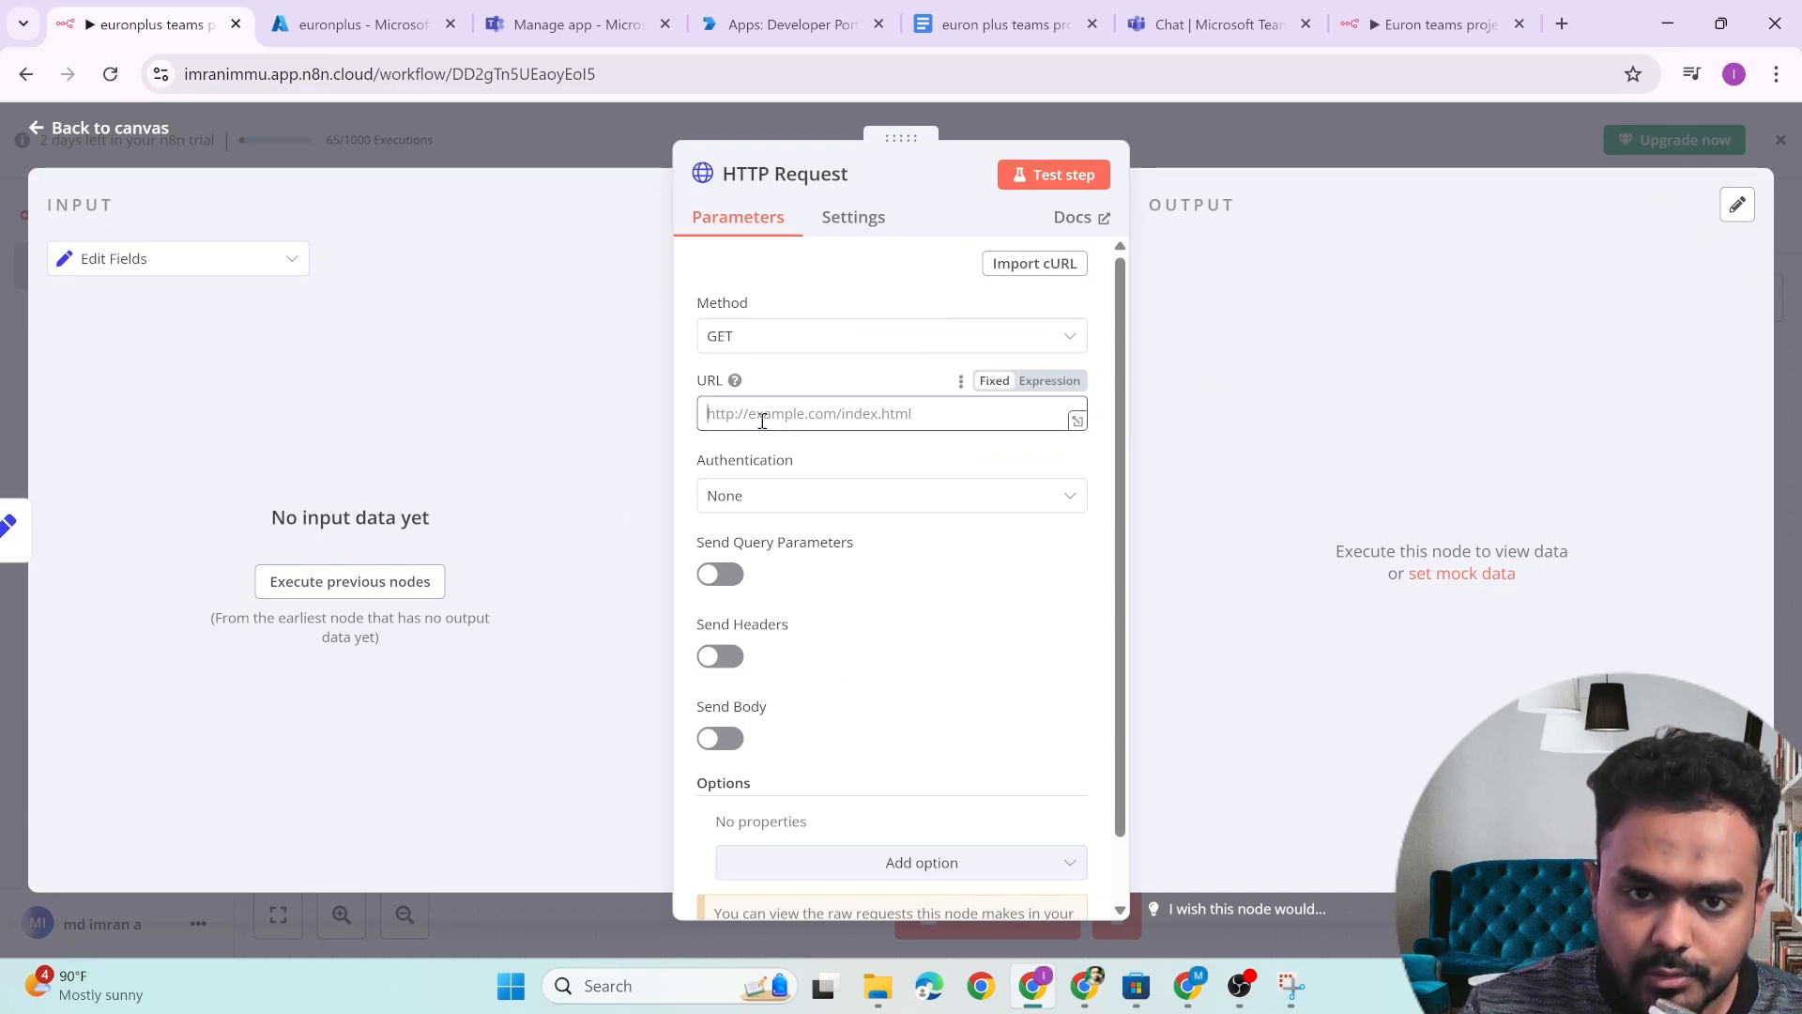
pyautogui.click(1435, 27)
pyautogui.moveTo(927, 430); pyautogui.dragTo(687, 413)
pyautogui.click(150, 24)
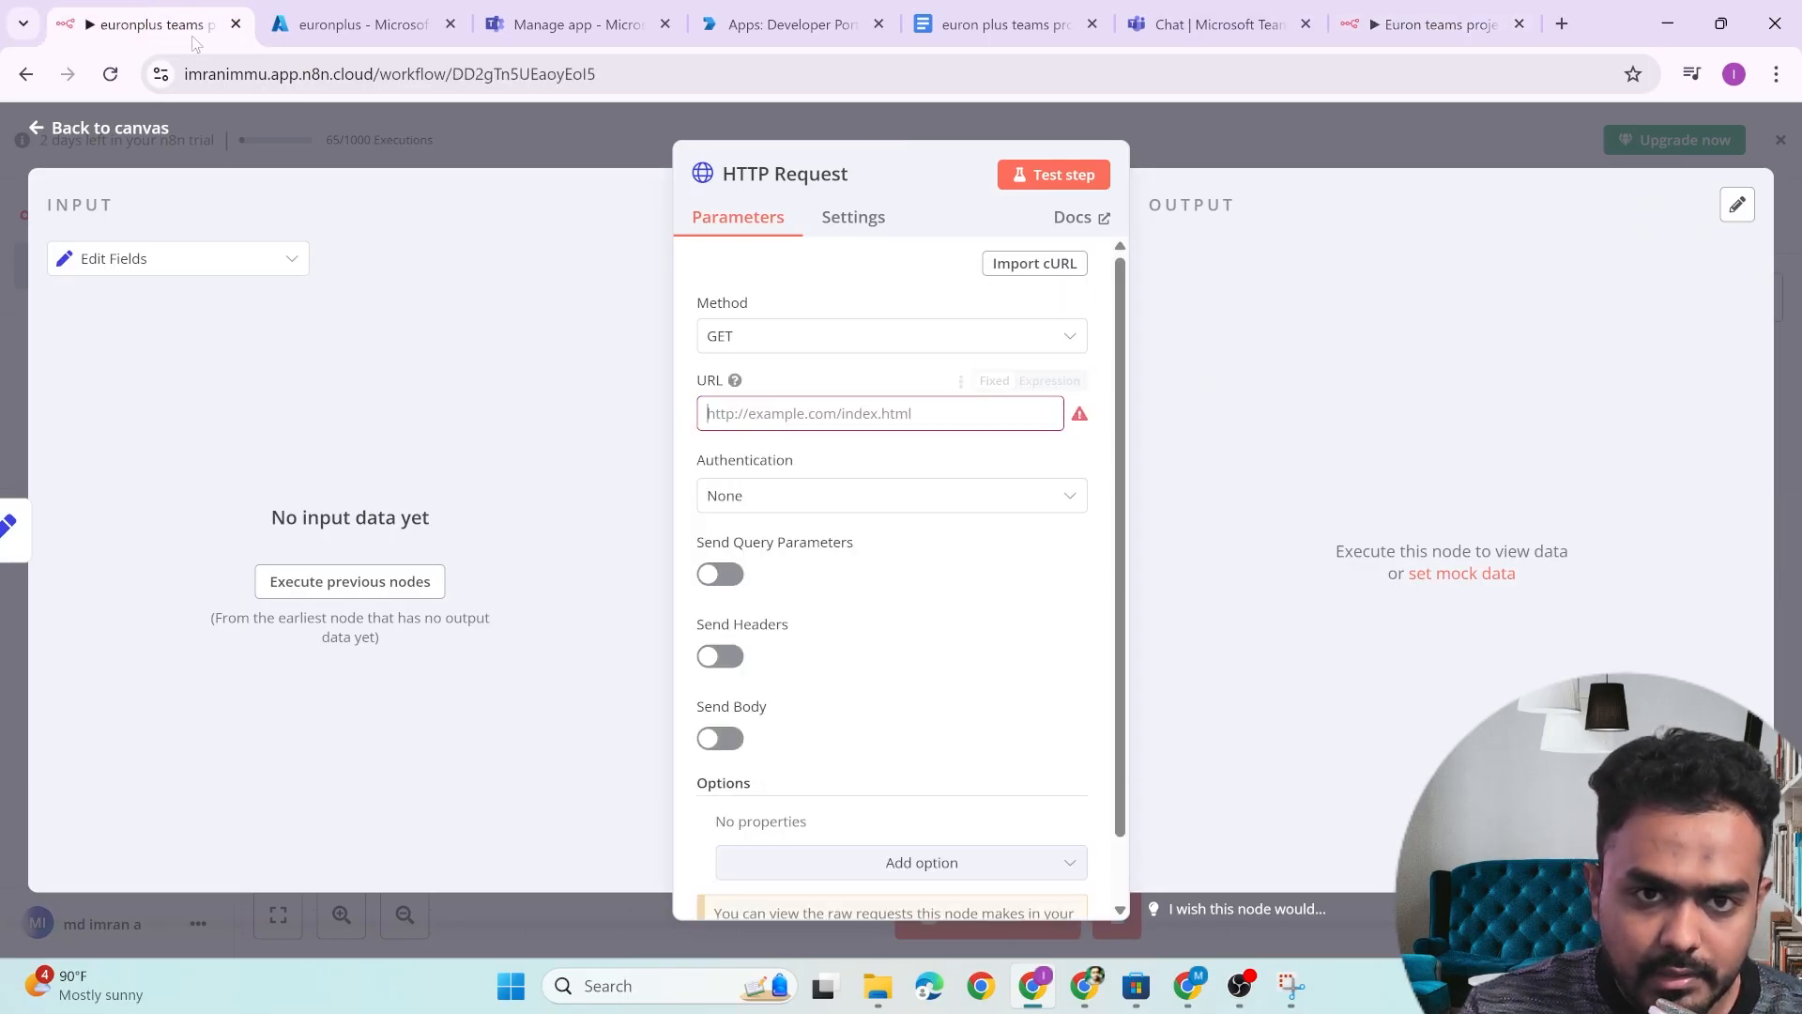
pyautogui.click(739, 414)
pyautogui.hotkey('ctrl', 'v')
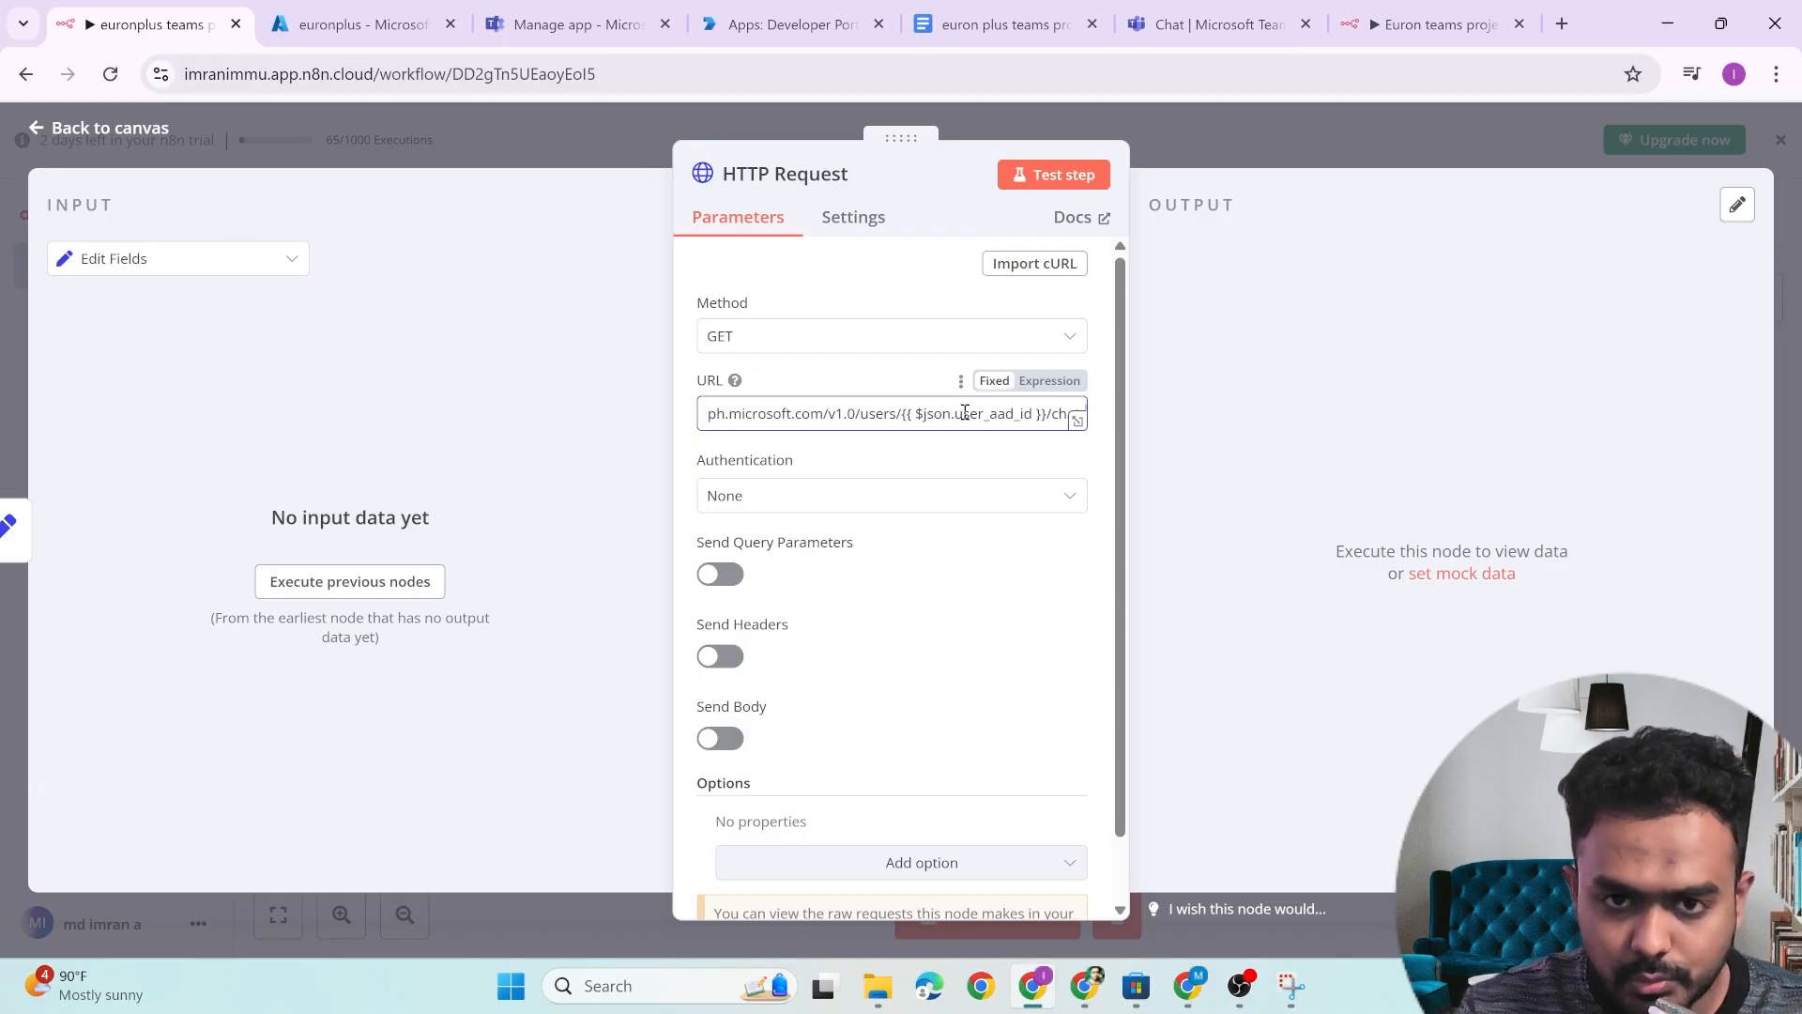
pyautogui.click(1077, 422)
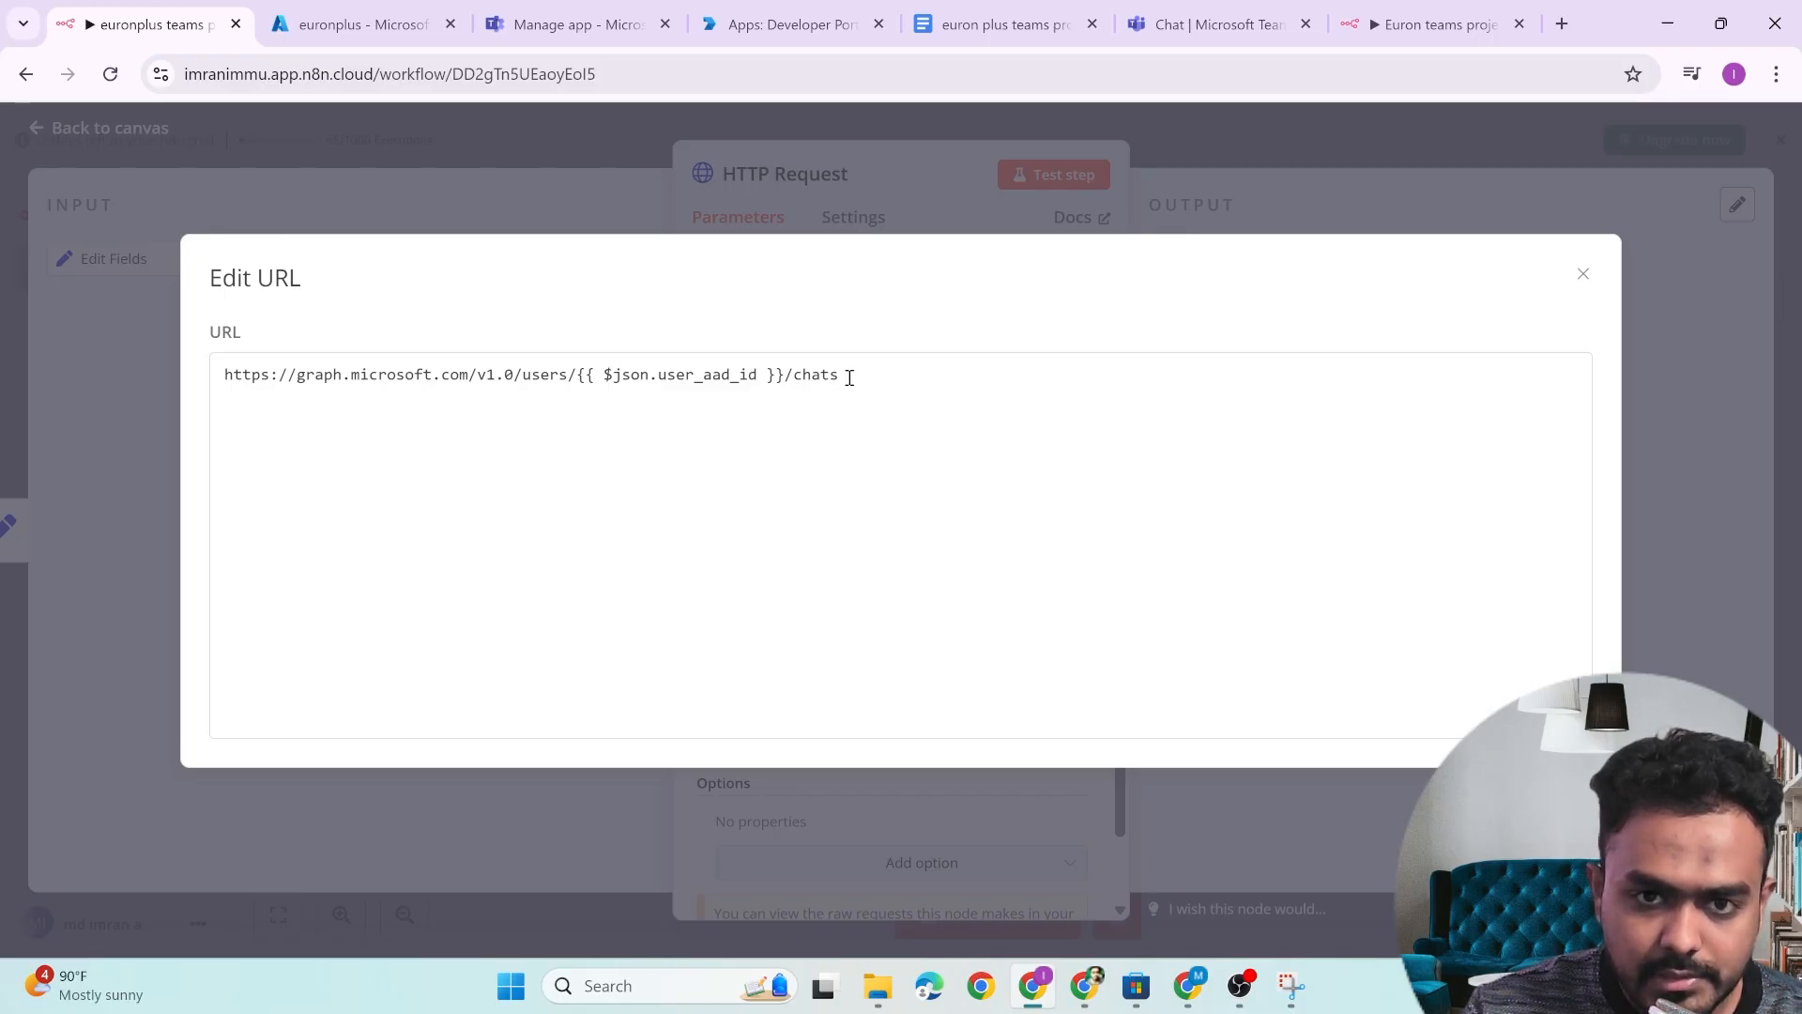
pyautogui.click(449, 201)
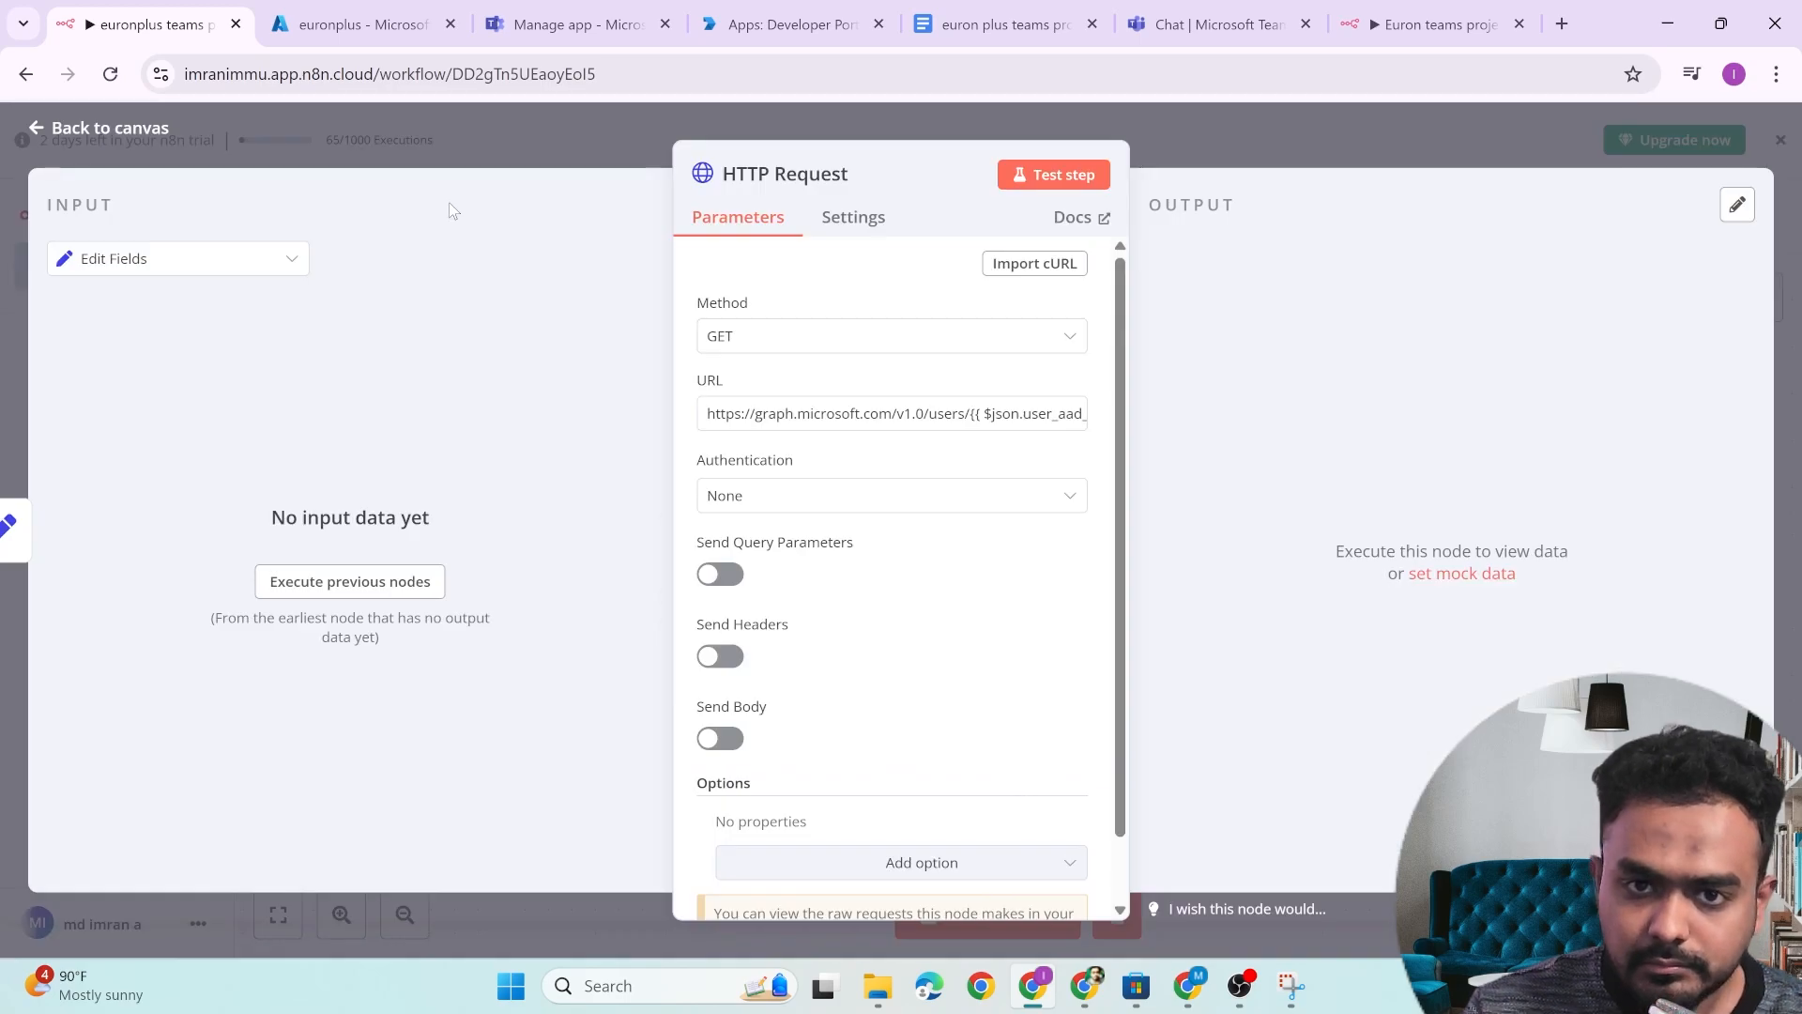
# Change the last segment of the HTTP Request URL to euronplus
pyautogui.click(1077, 436)
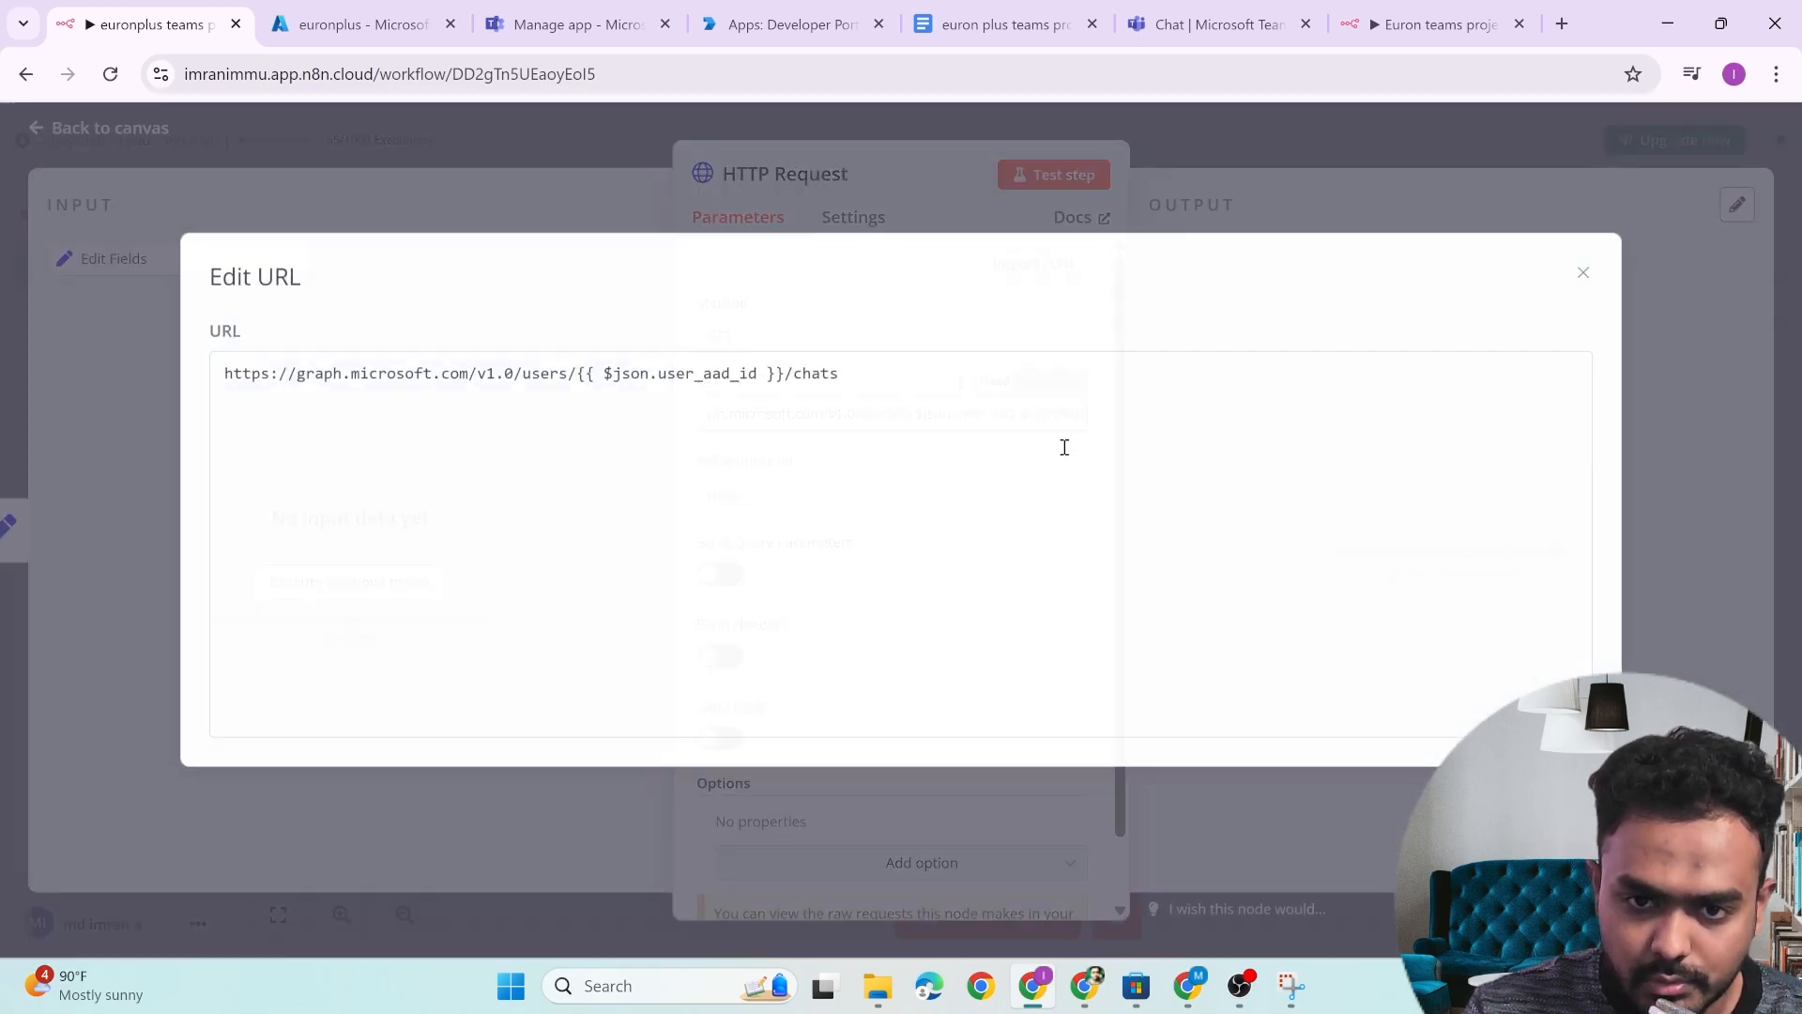
pyautogui.click(919, 378)
pyautogui.press('BackSpace')
pyautogui.press('BackSpace')
pyautogui.press('BackSpace')
pyautogui.press('BackSpace')
pyautogui.press('BackSpace')
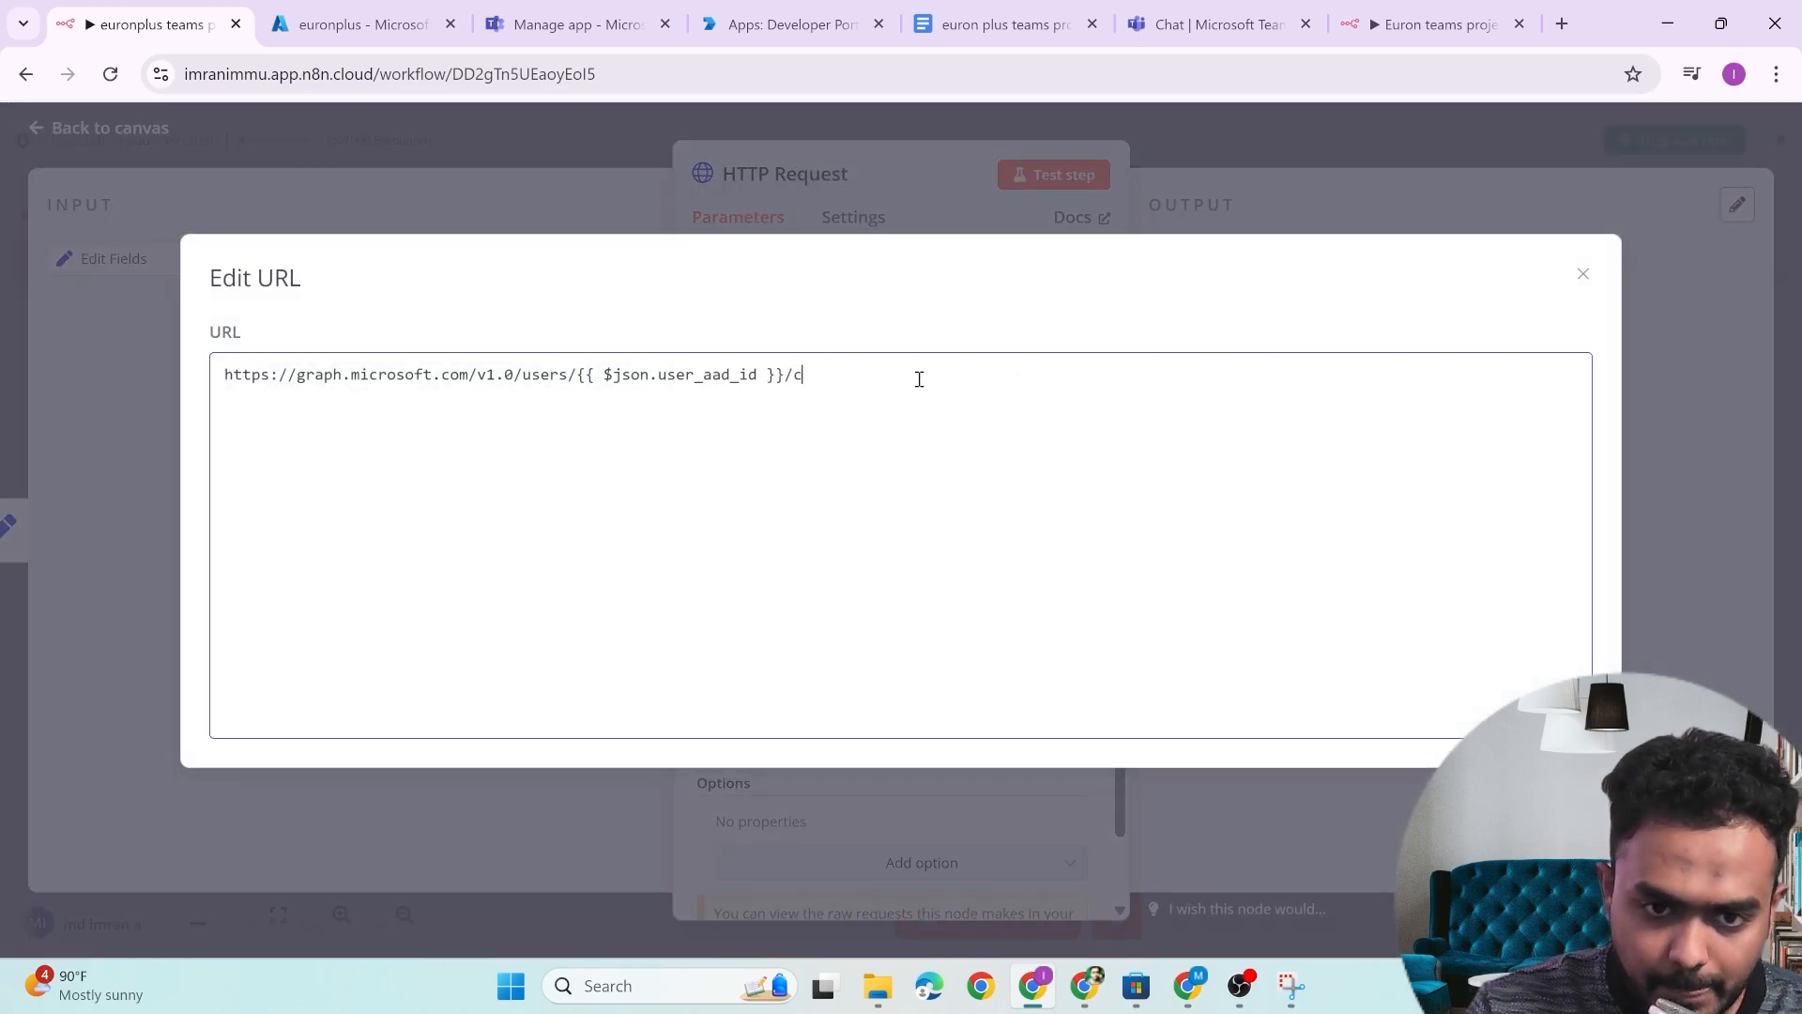
pyautogui.write('euron')
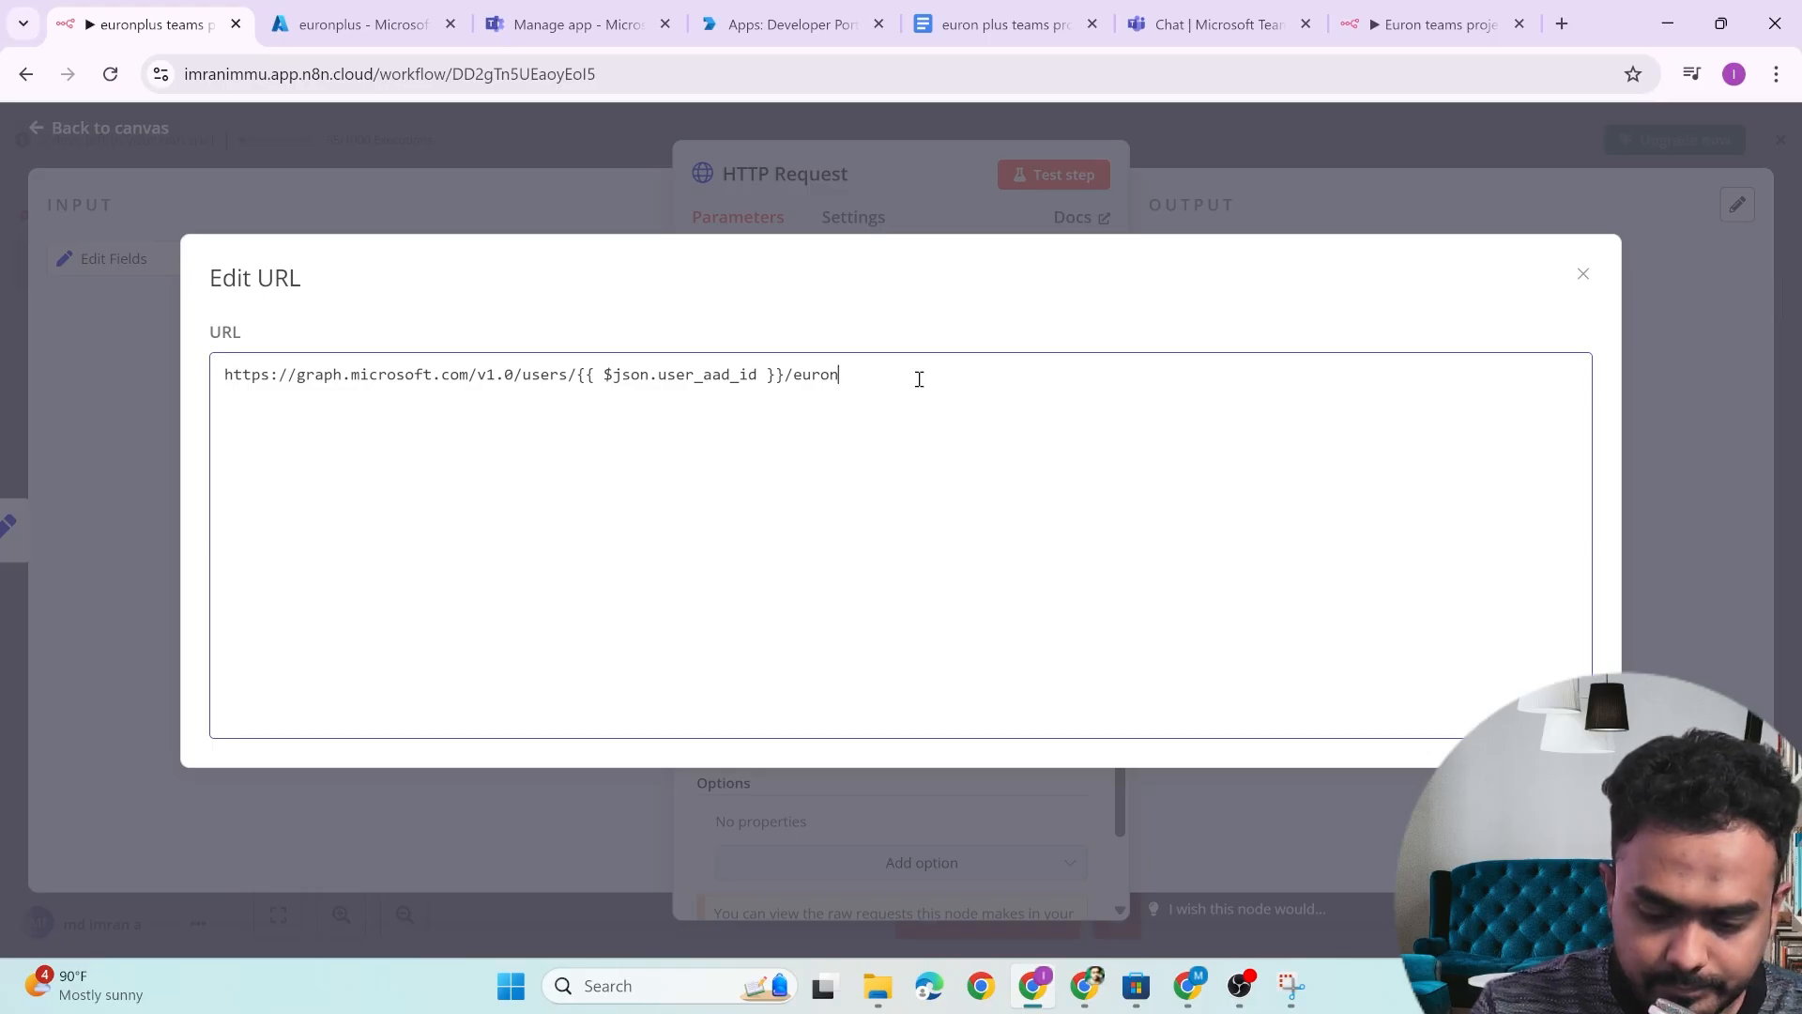
pyautogui.write('plus')
pyautogui.click(467, 214)
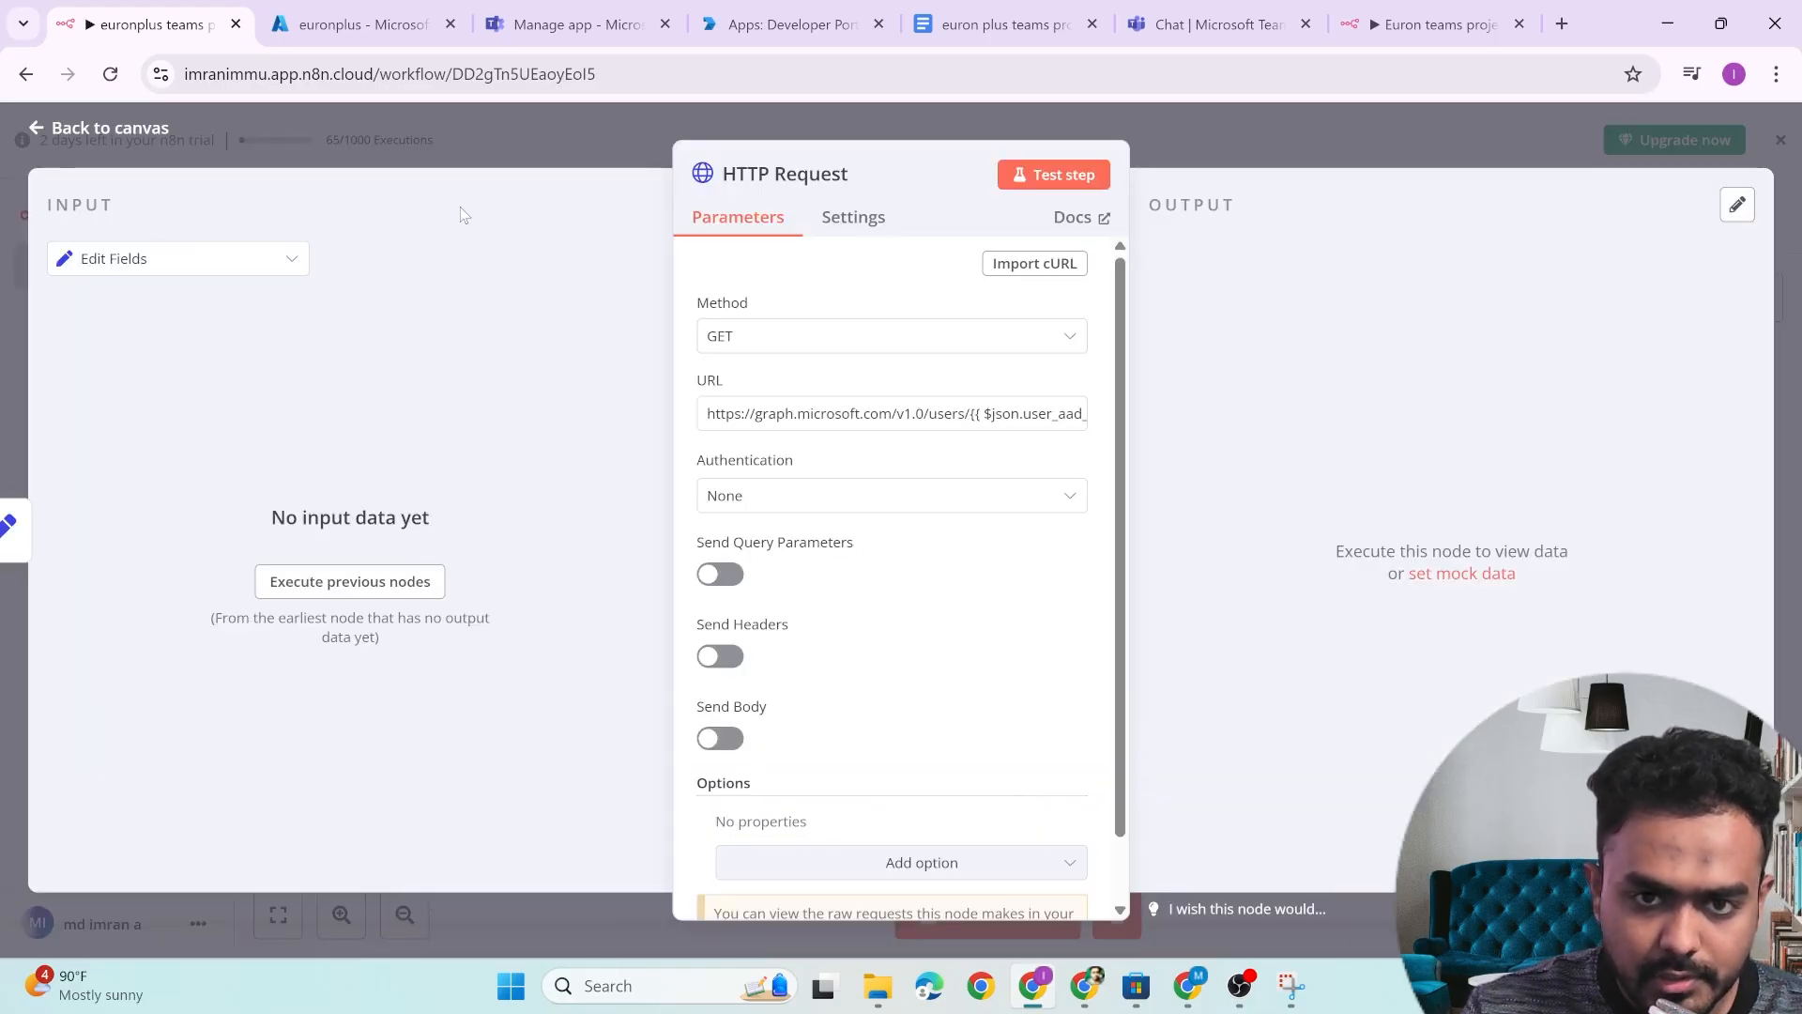
# Check the HTTP Request URL and the Webhook path in the Euron teams project workflow
pyautogui.click(1444, 21)
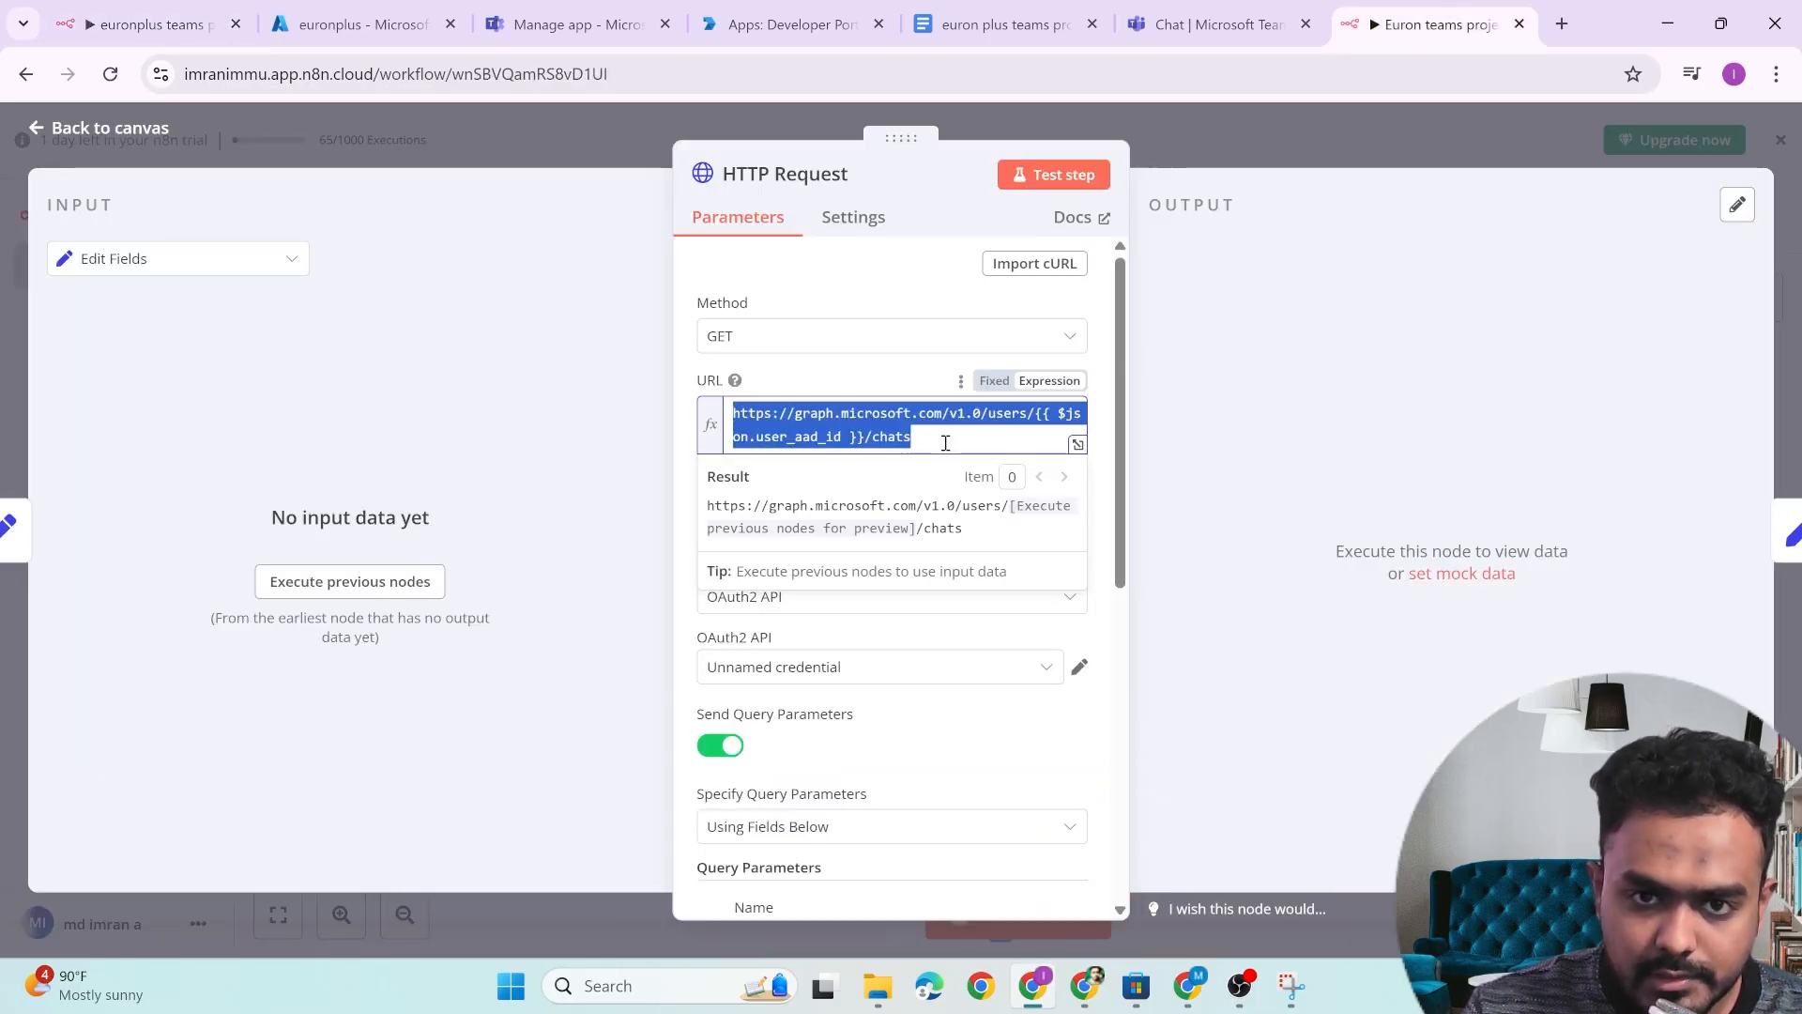
pyautogui.click(111, 128)
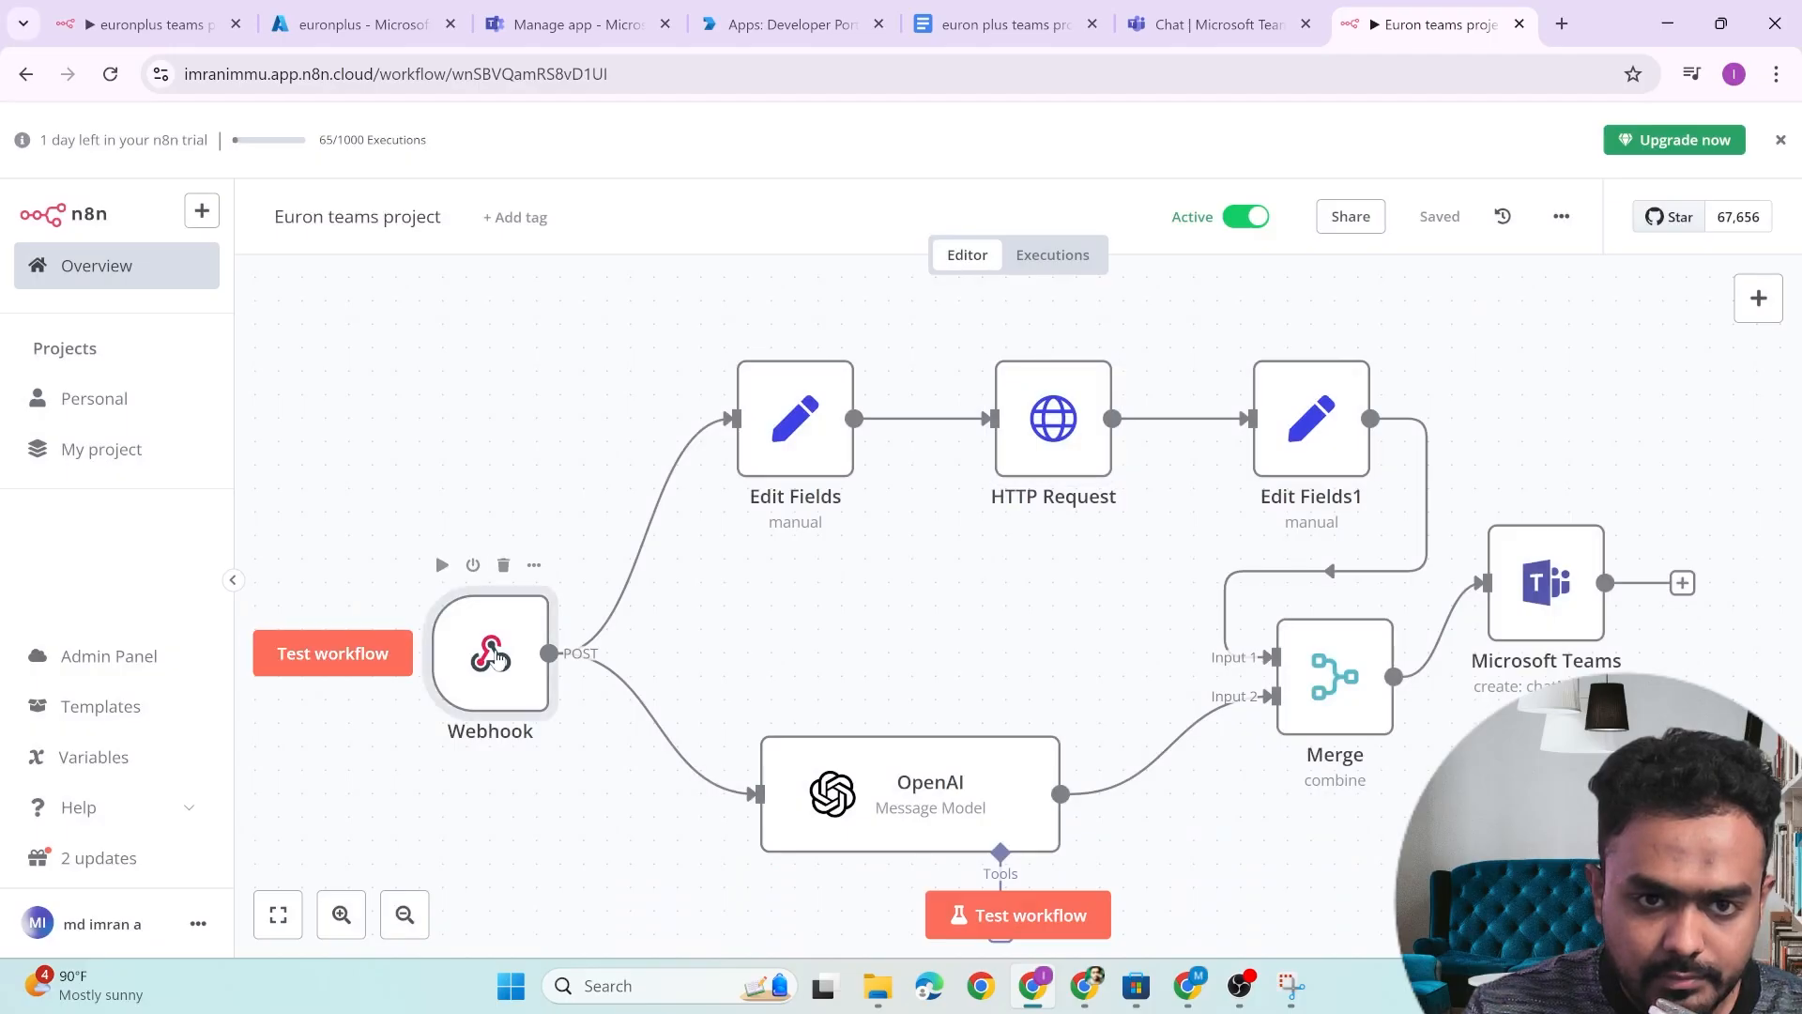
pyautogui.doubleClick(500, 657)
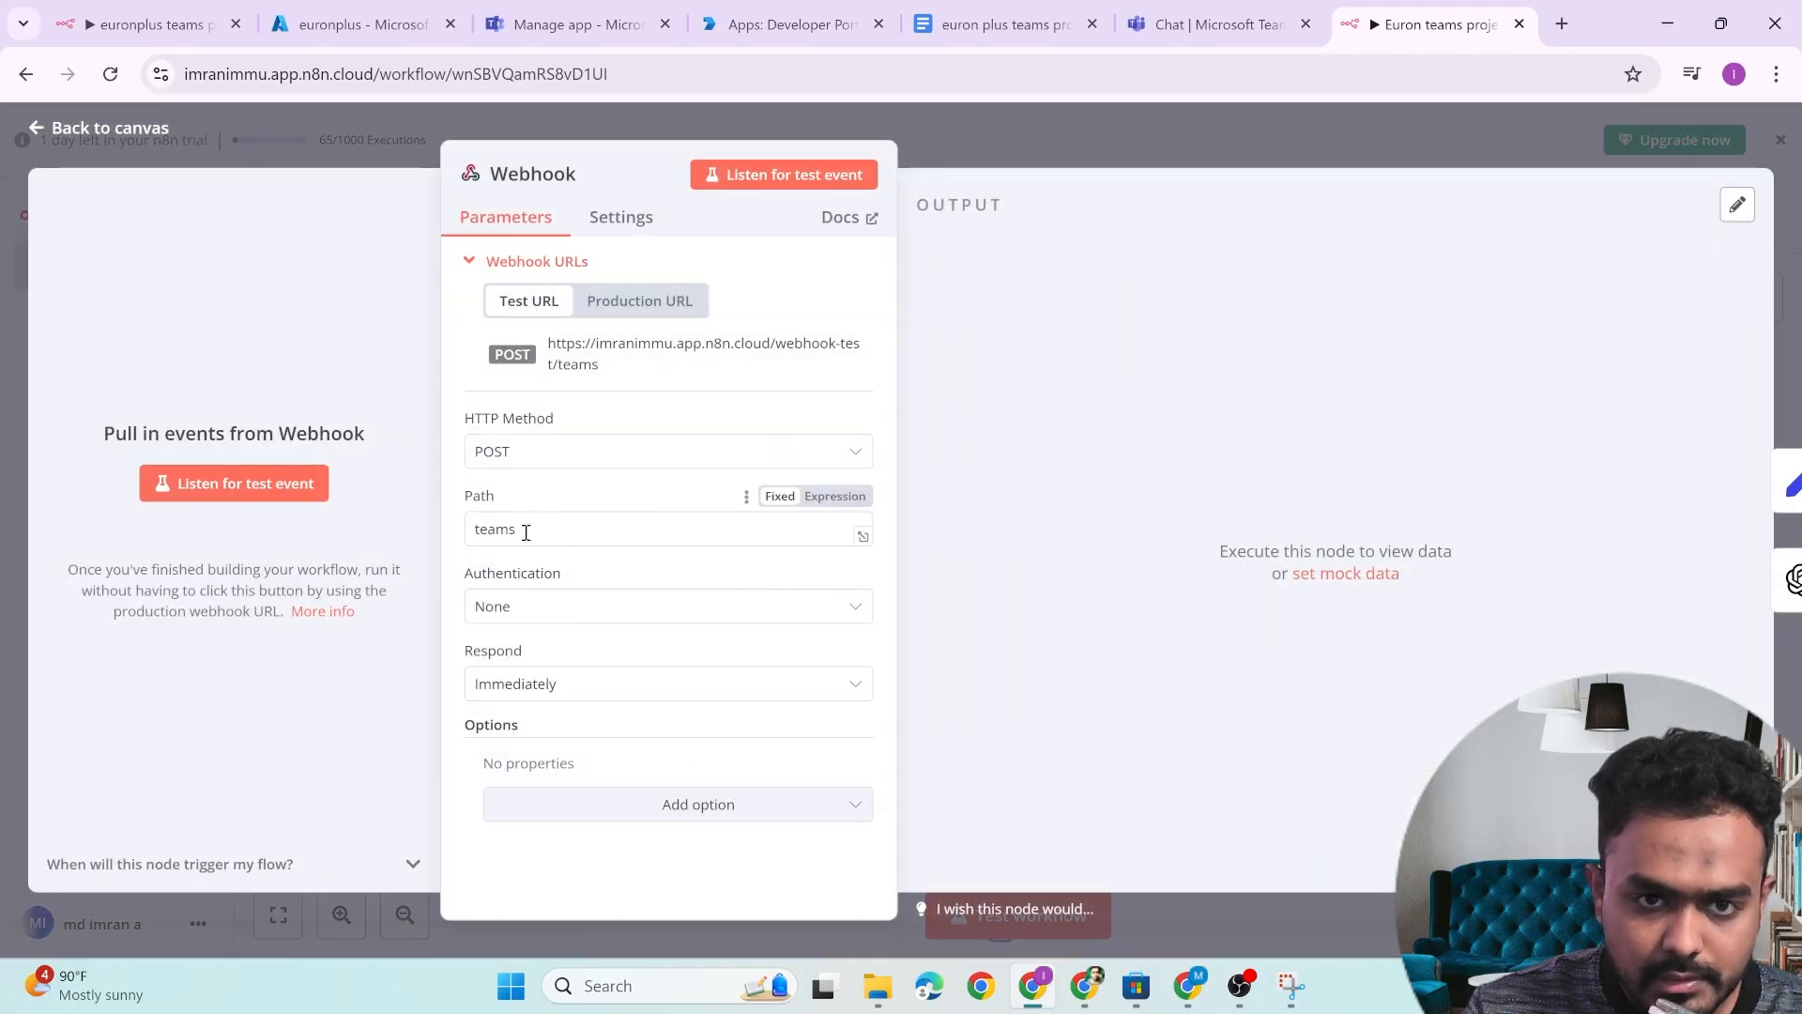
pyautogui.click(111, 128)
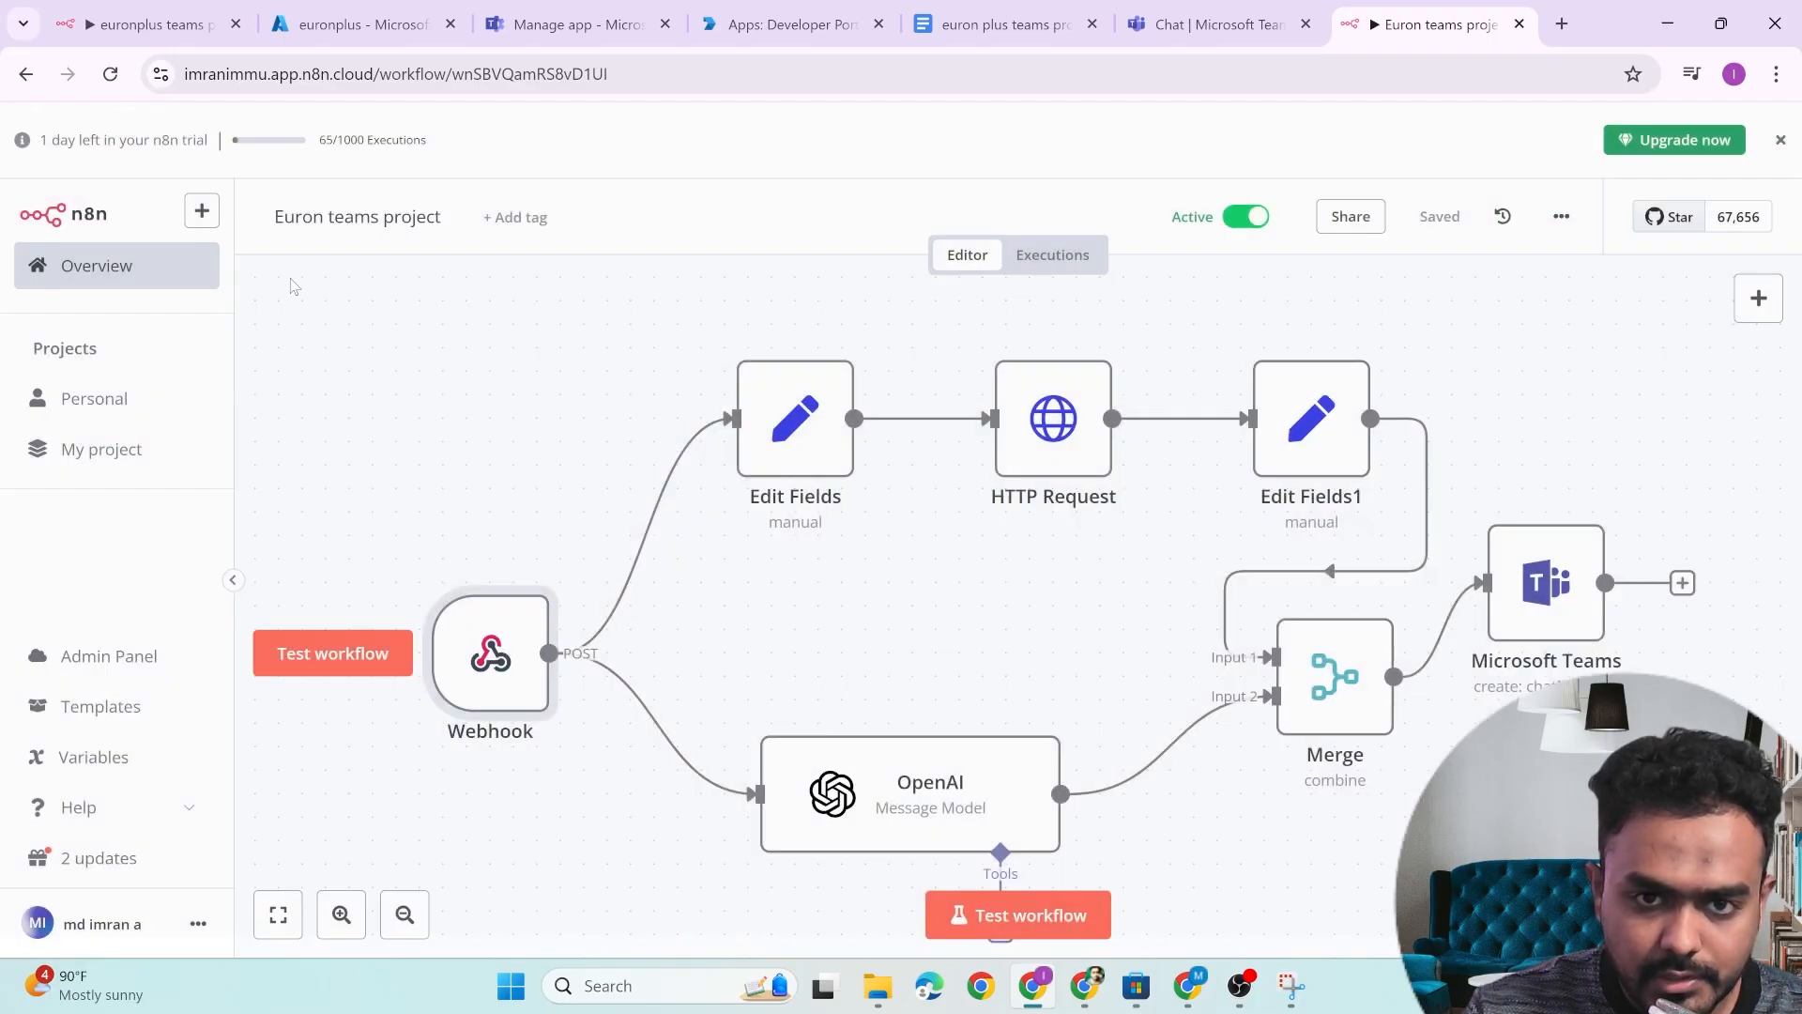
pyautogui.doubleClick(1030, 439)
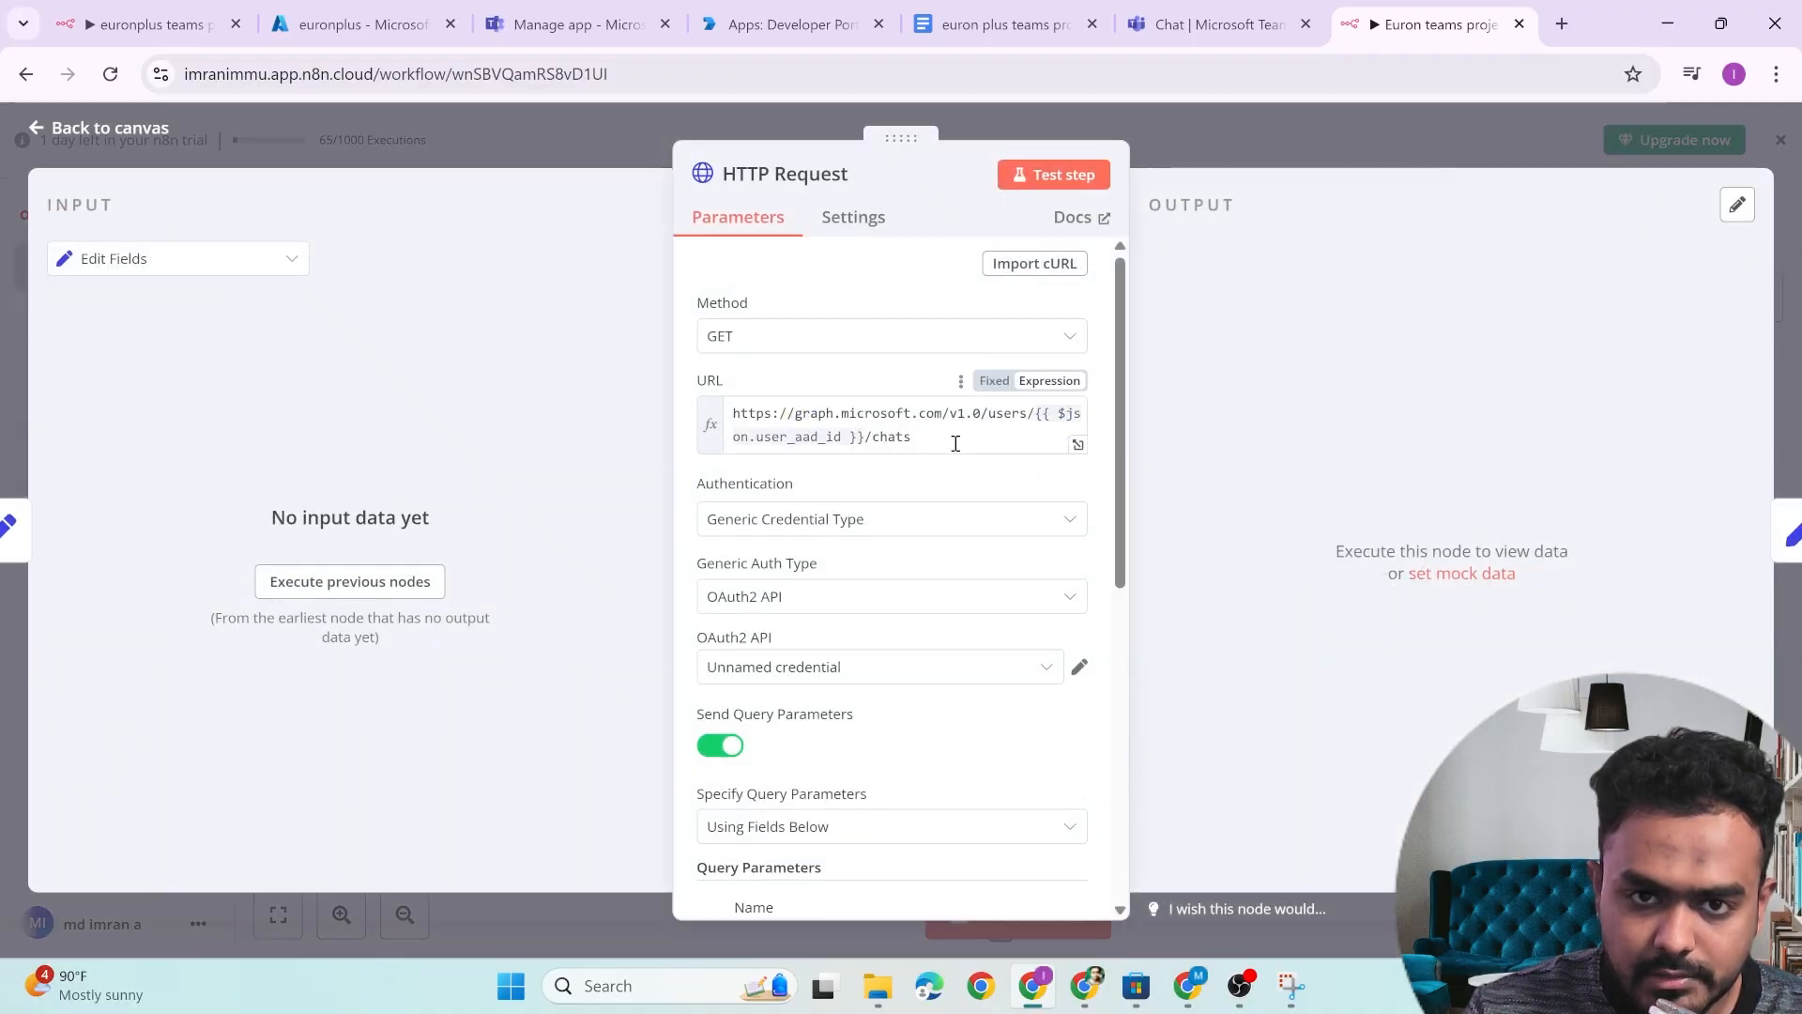
pyautogui.tripleClick(955, 443)
pyautogui.hotkey('ctrl', 'c')
pyautogui.click(185, 36)
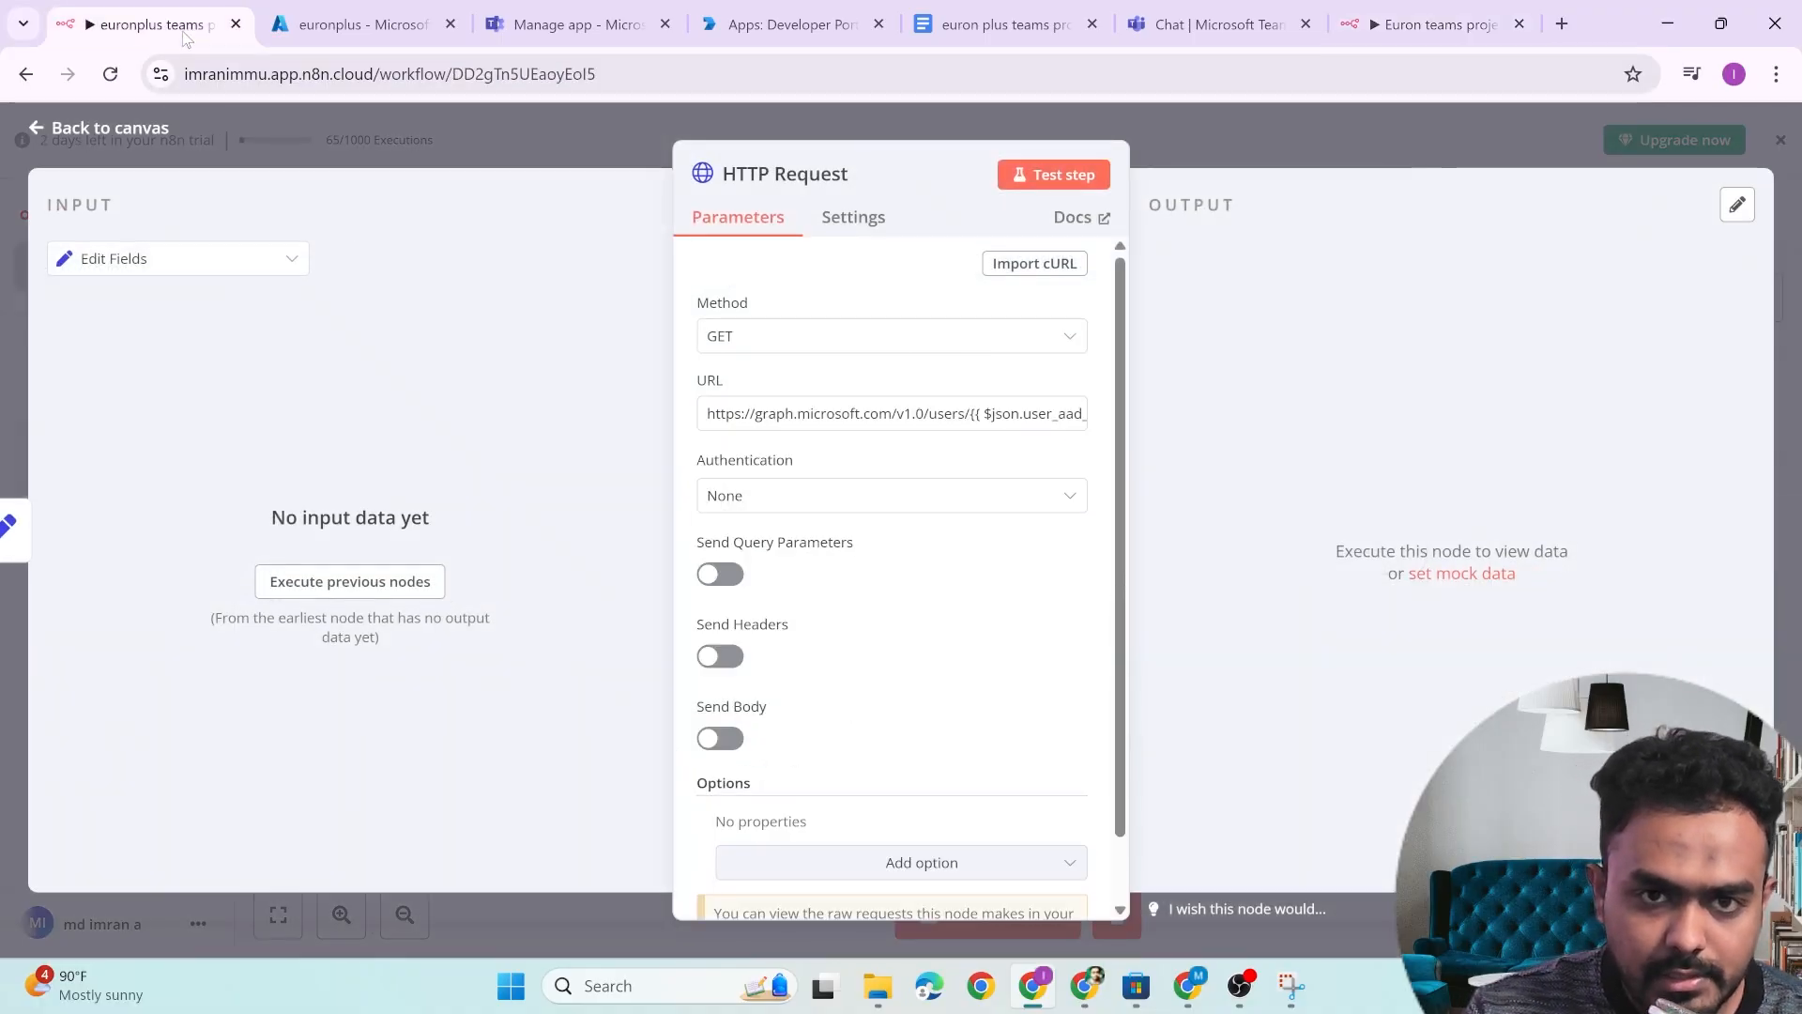
pyautogui.click(1076, 426)
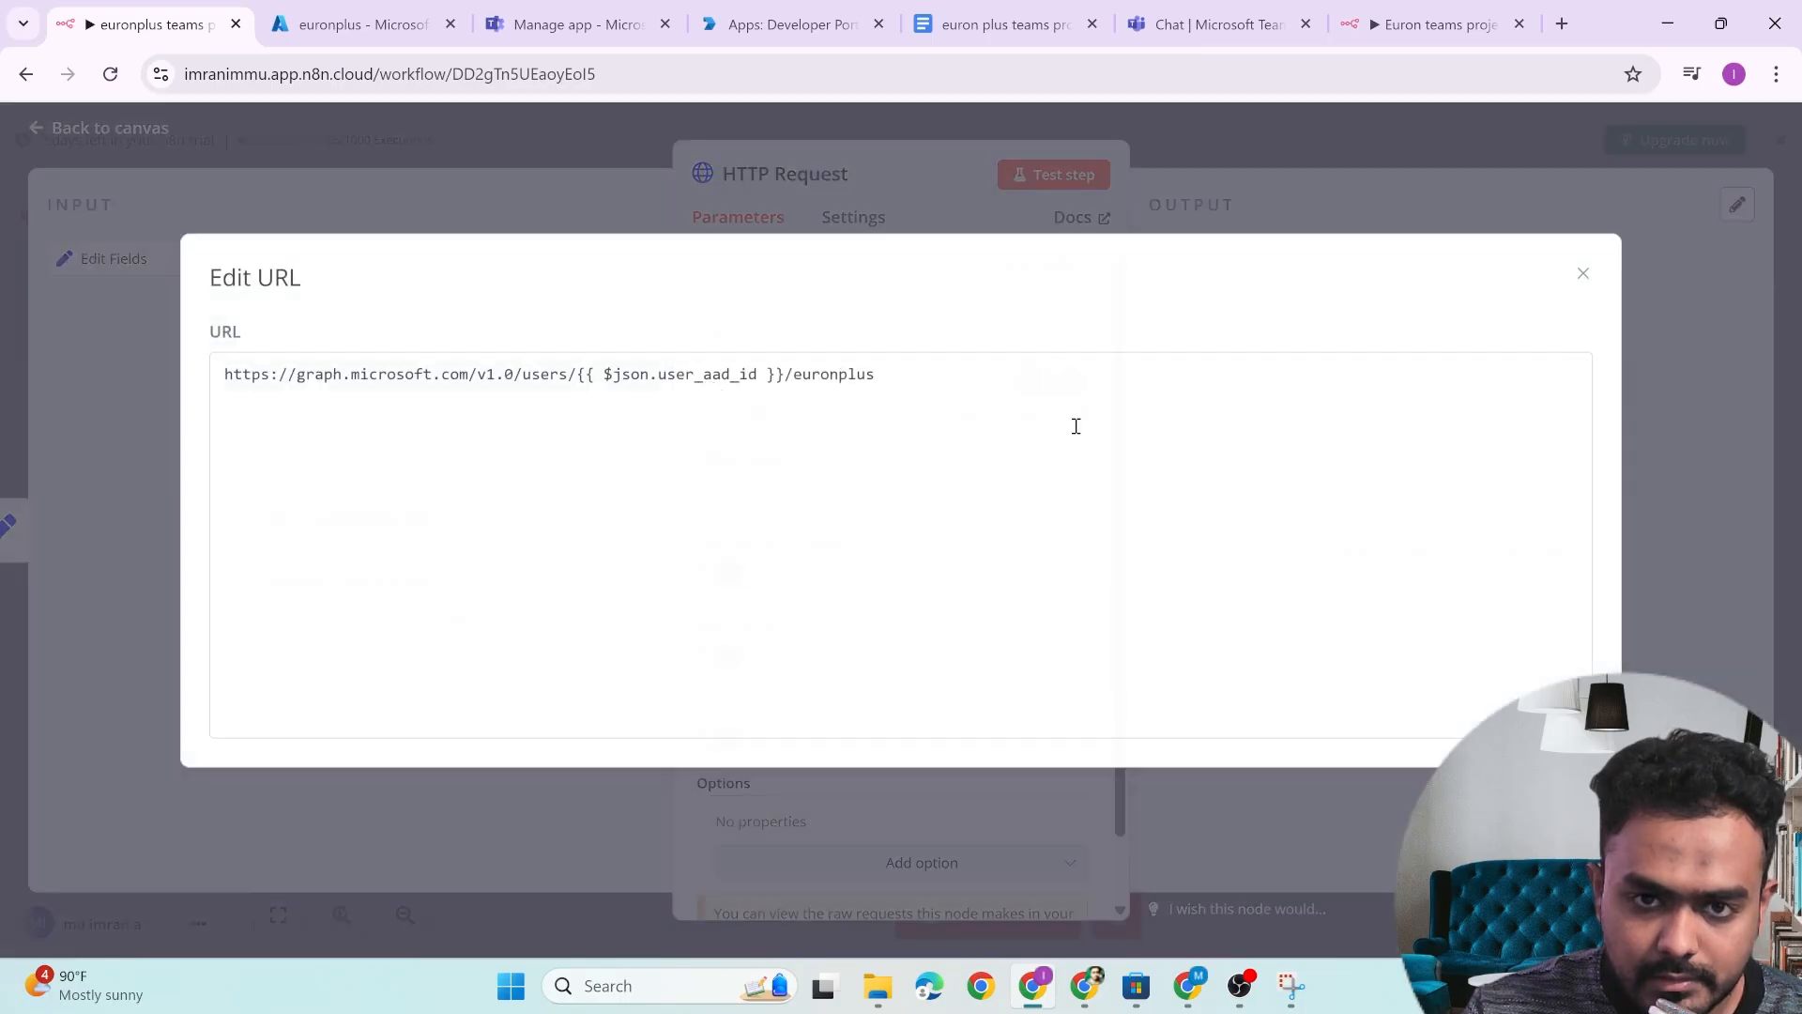
pyautogui.moveTo(907, 387); pyautogui.dragTo(149, 379)
pyautogui.press('BackSpace')
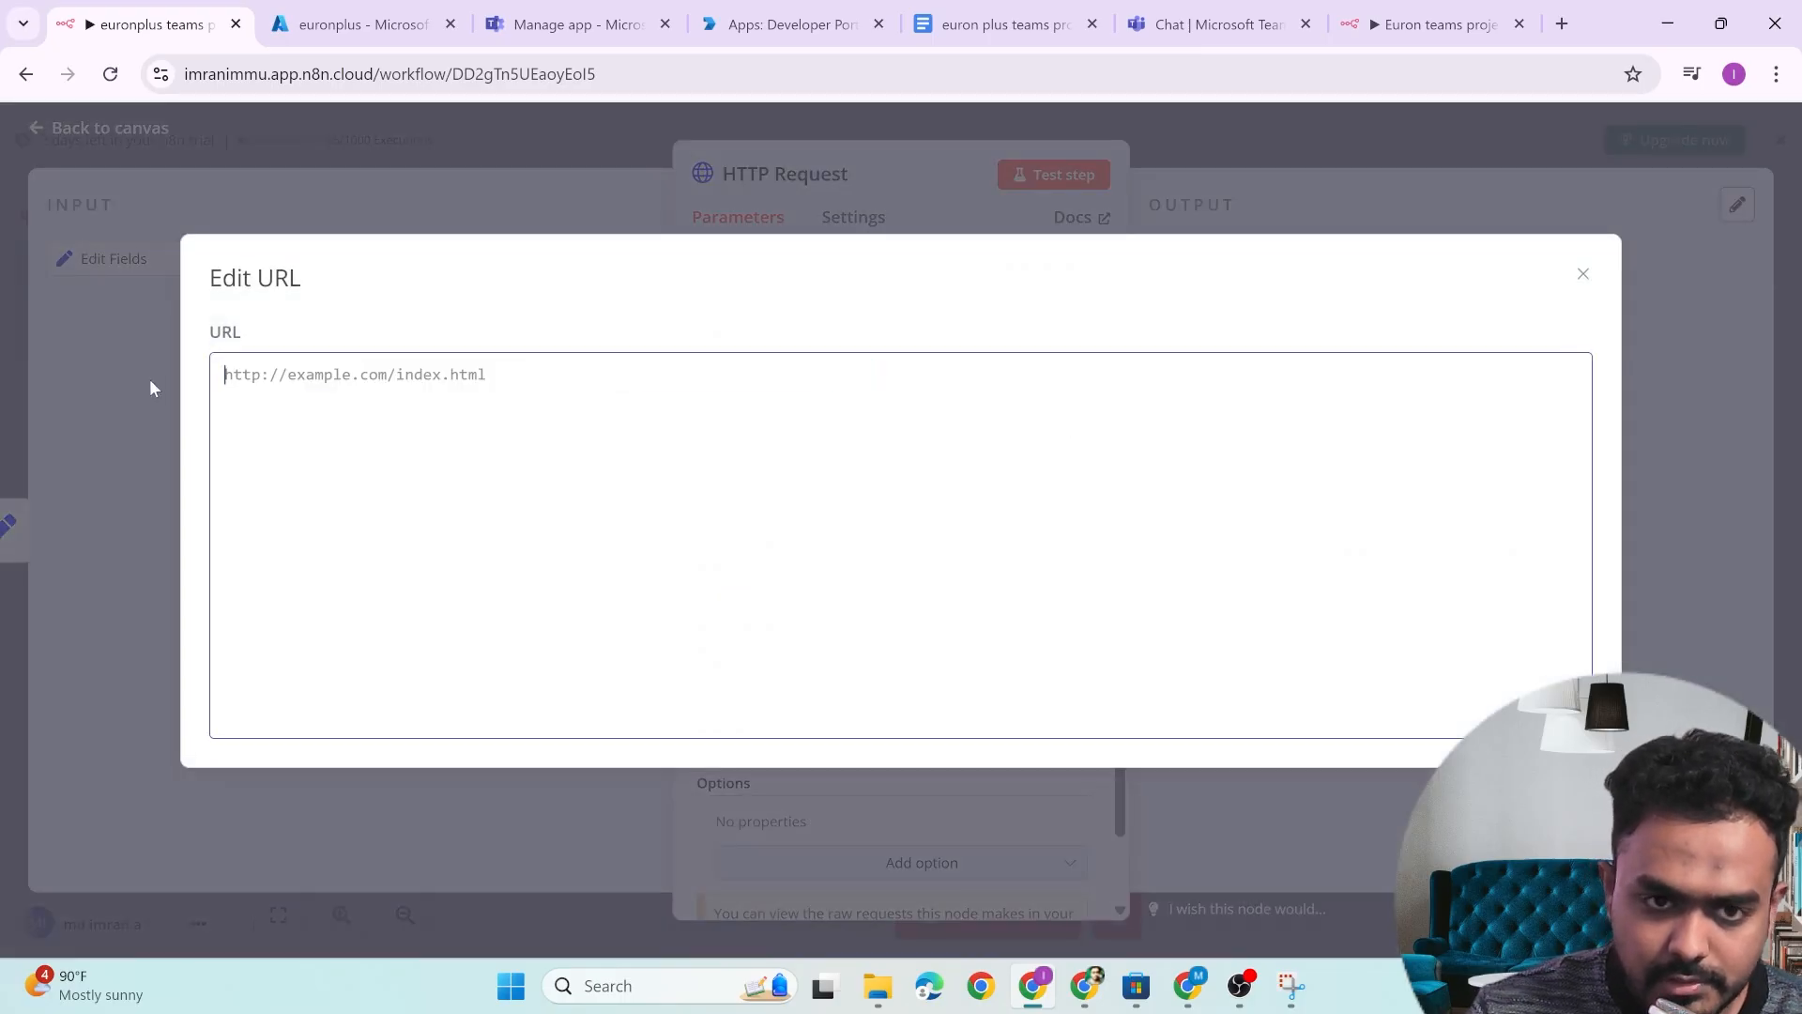
pyautogui.click(1583, 274)
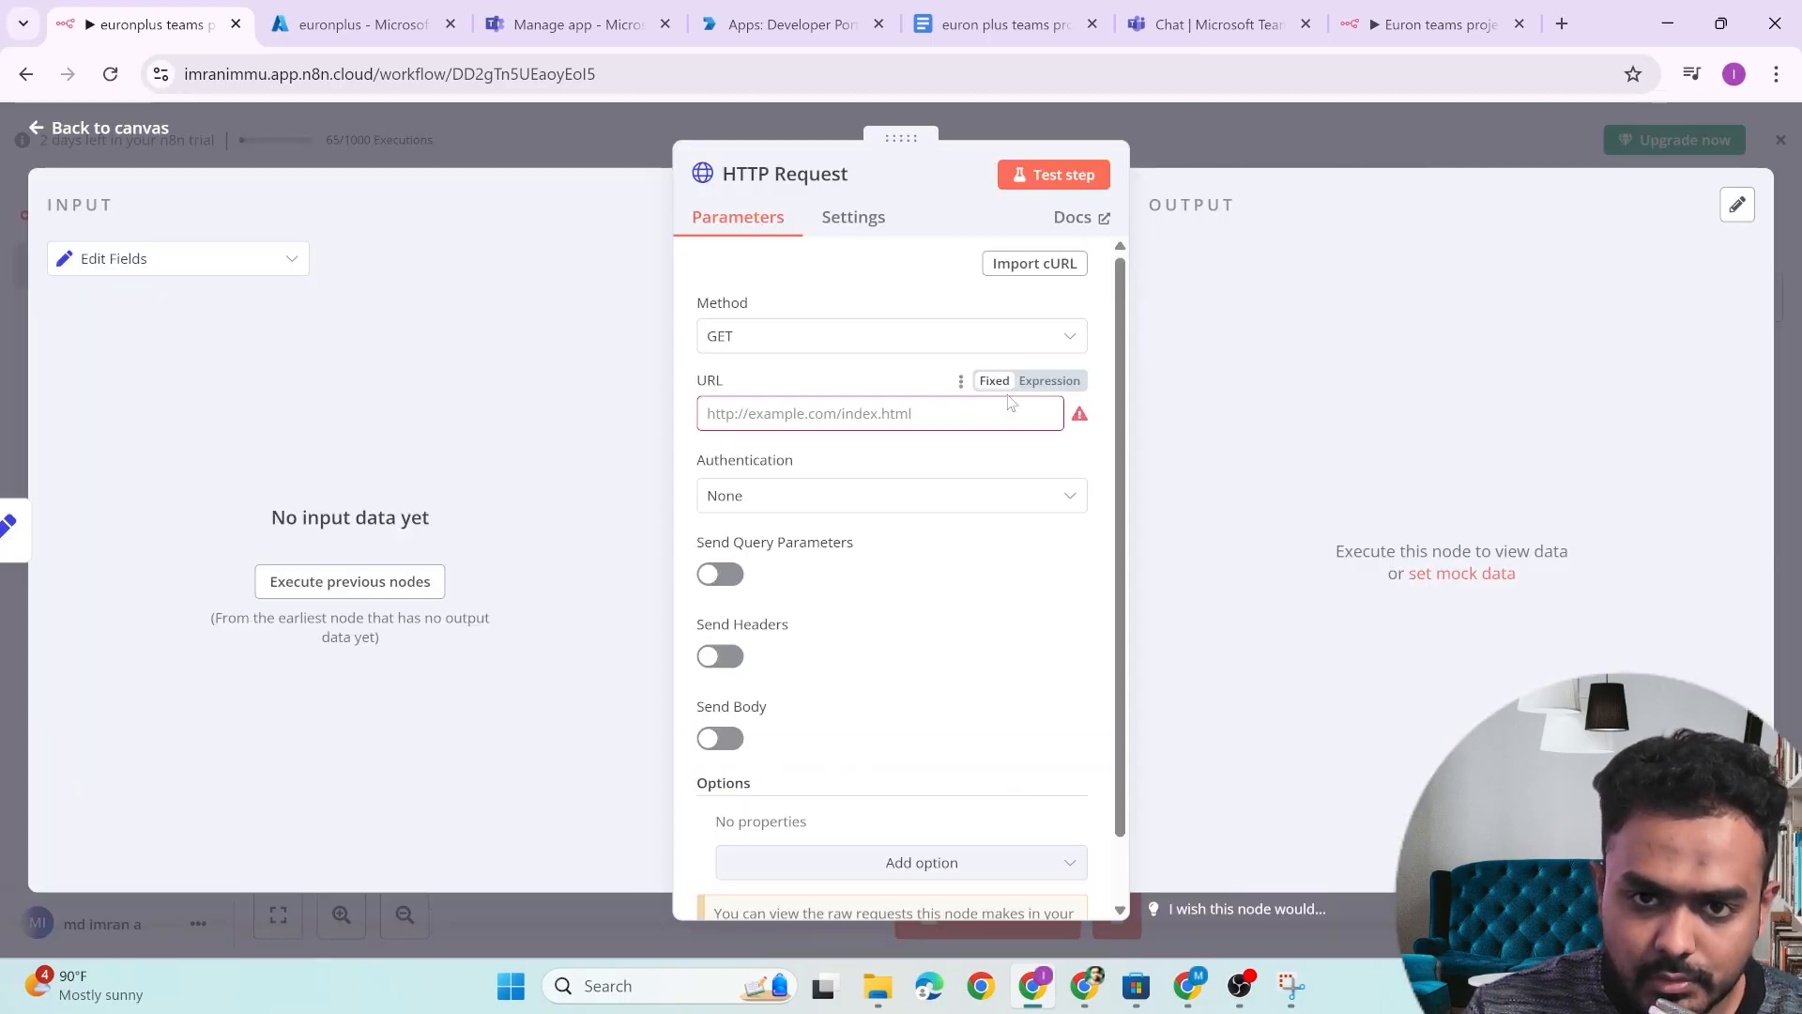
pyautogui.click(1062, 388)
pyautogui.hotkey('ctrl', 'v')
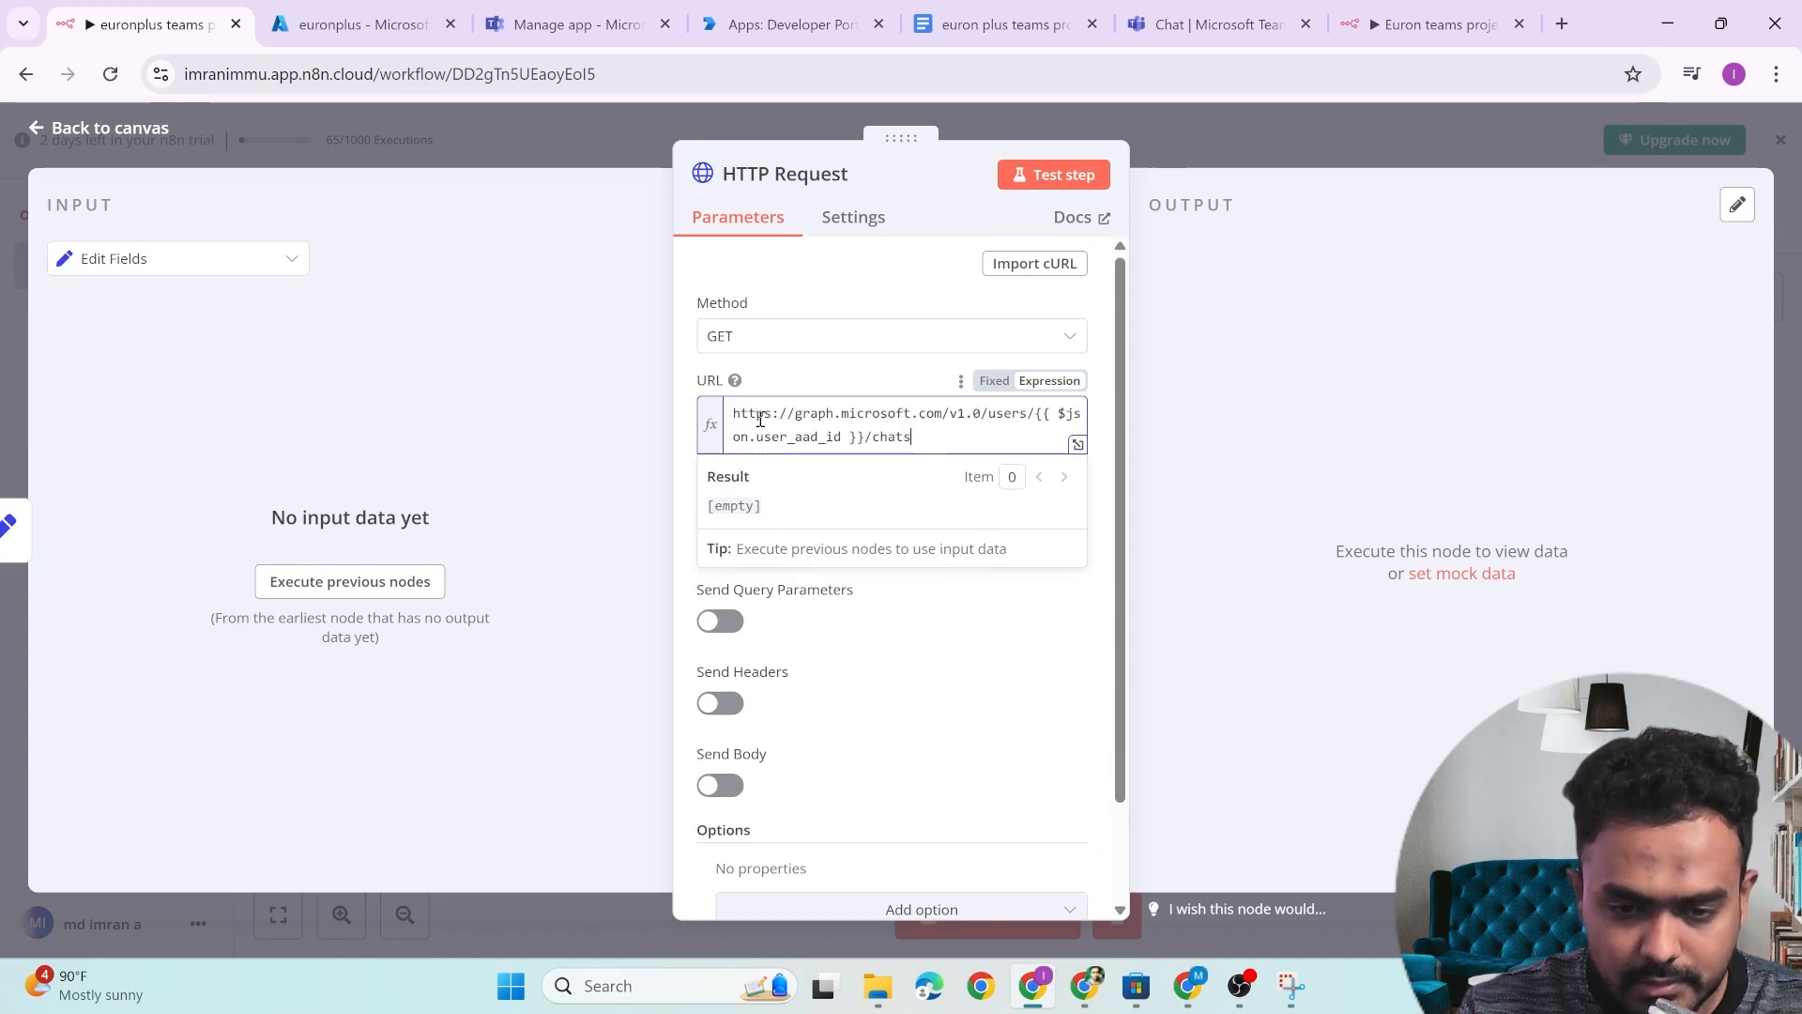
pyautogui.click(696, 385)
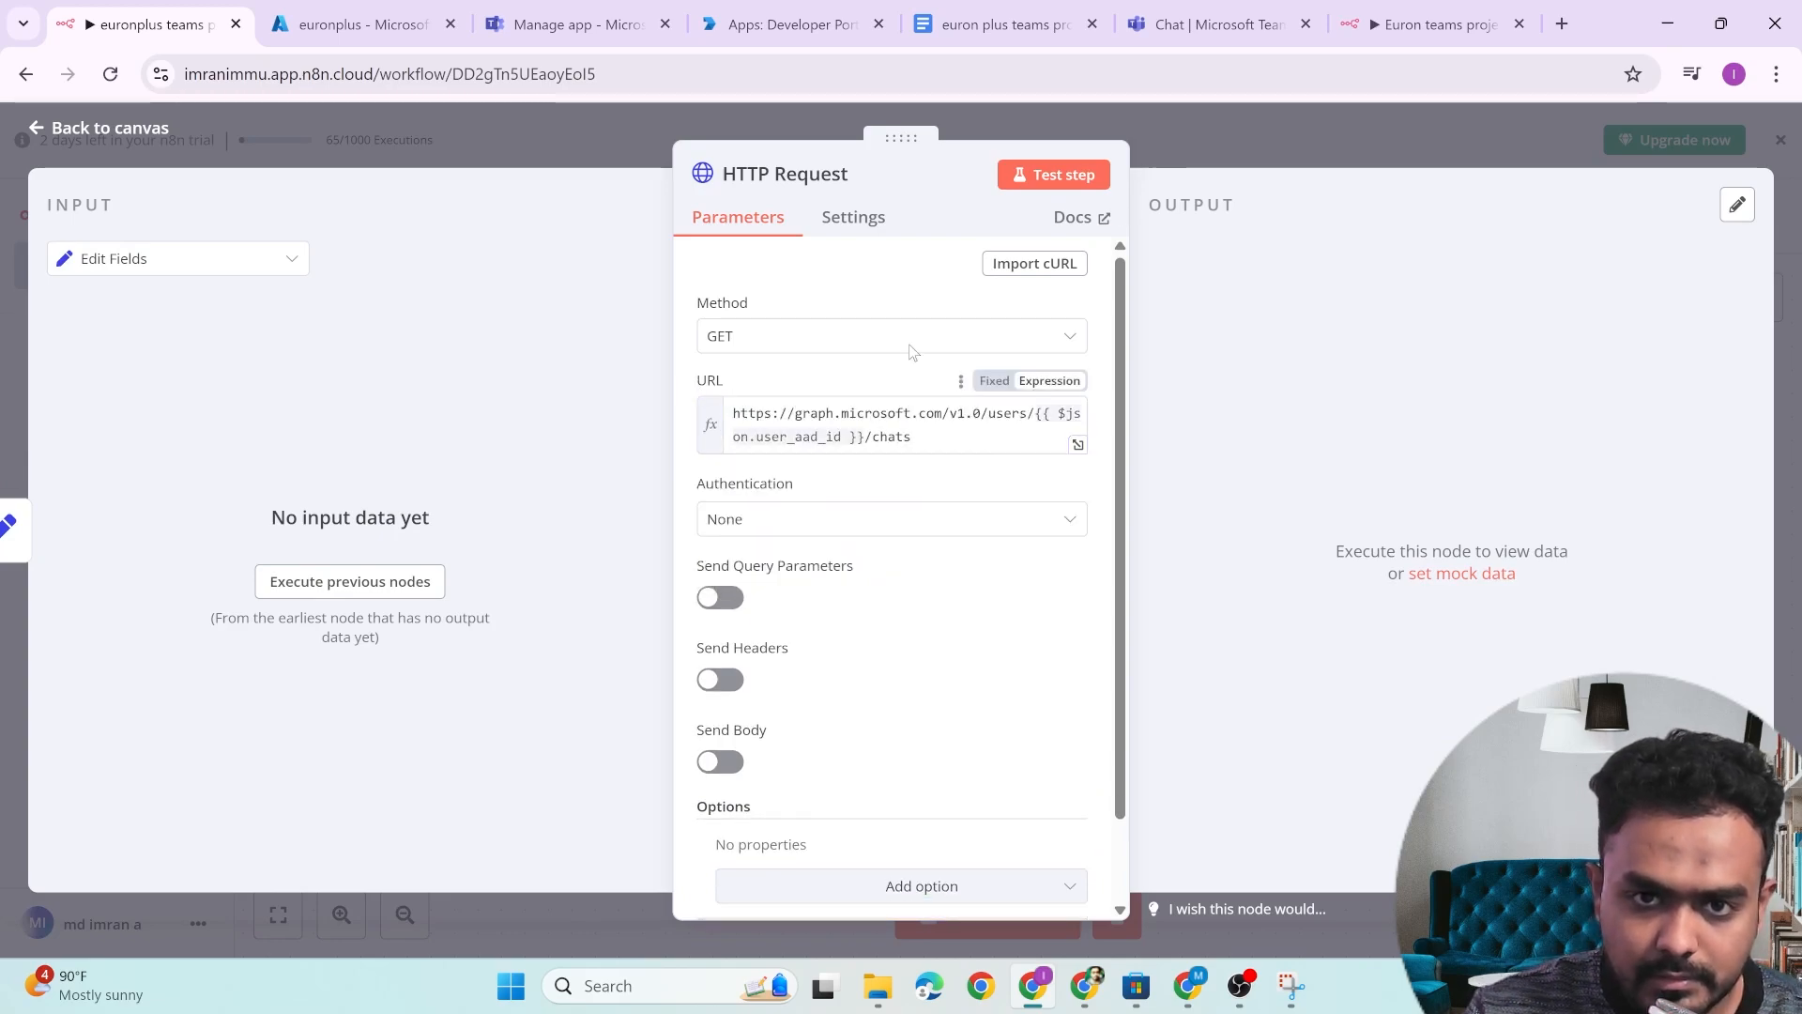
# Match the Euron teams project's authentication in the euronplus HTTP Request node: Generic Credential Type with OAuth2 API
pyautogui.click(1400, 18)
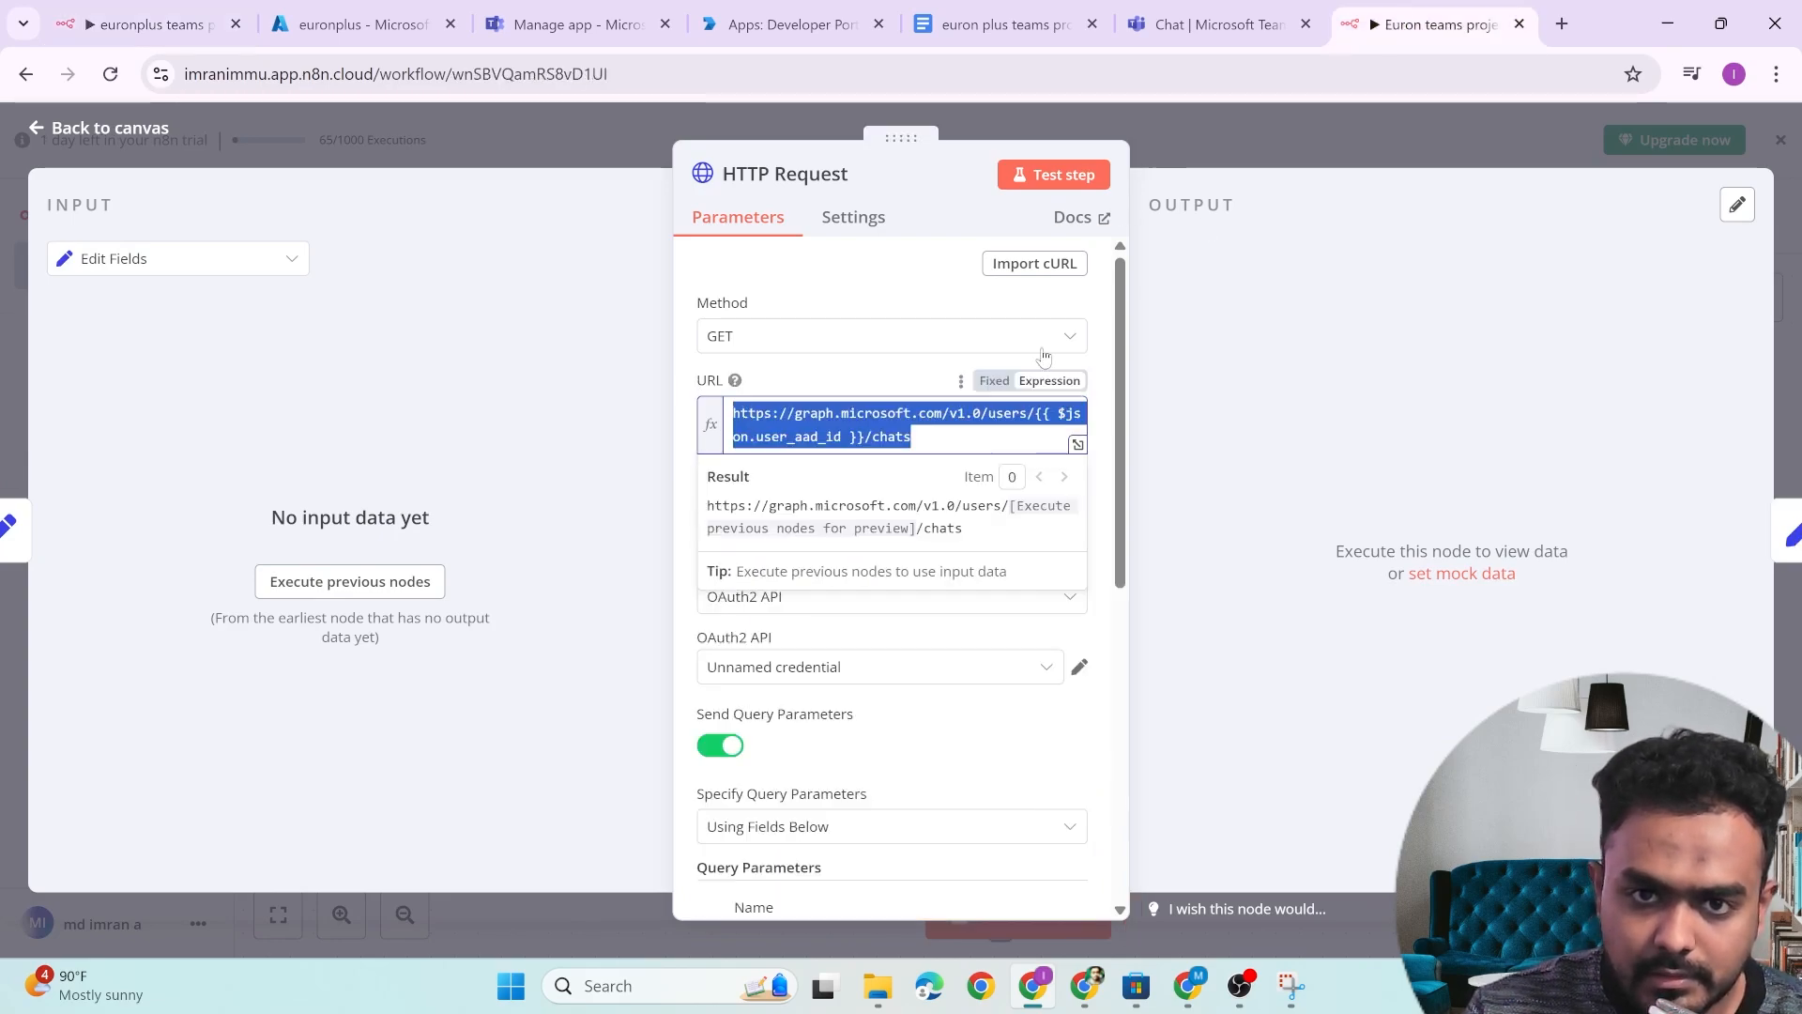
pyautogui.click(138, 27)
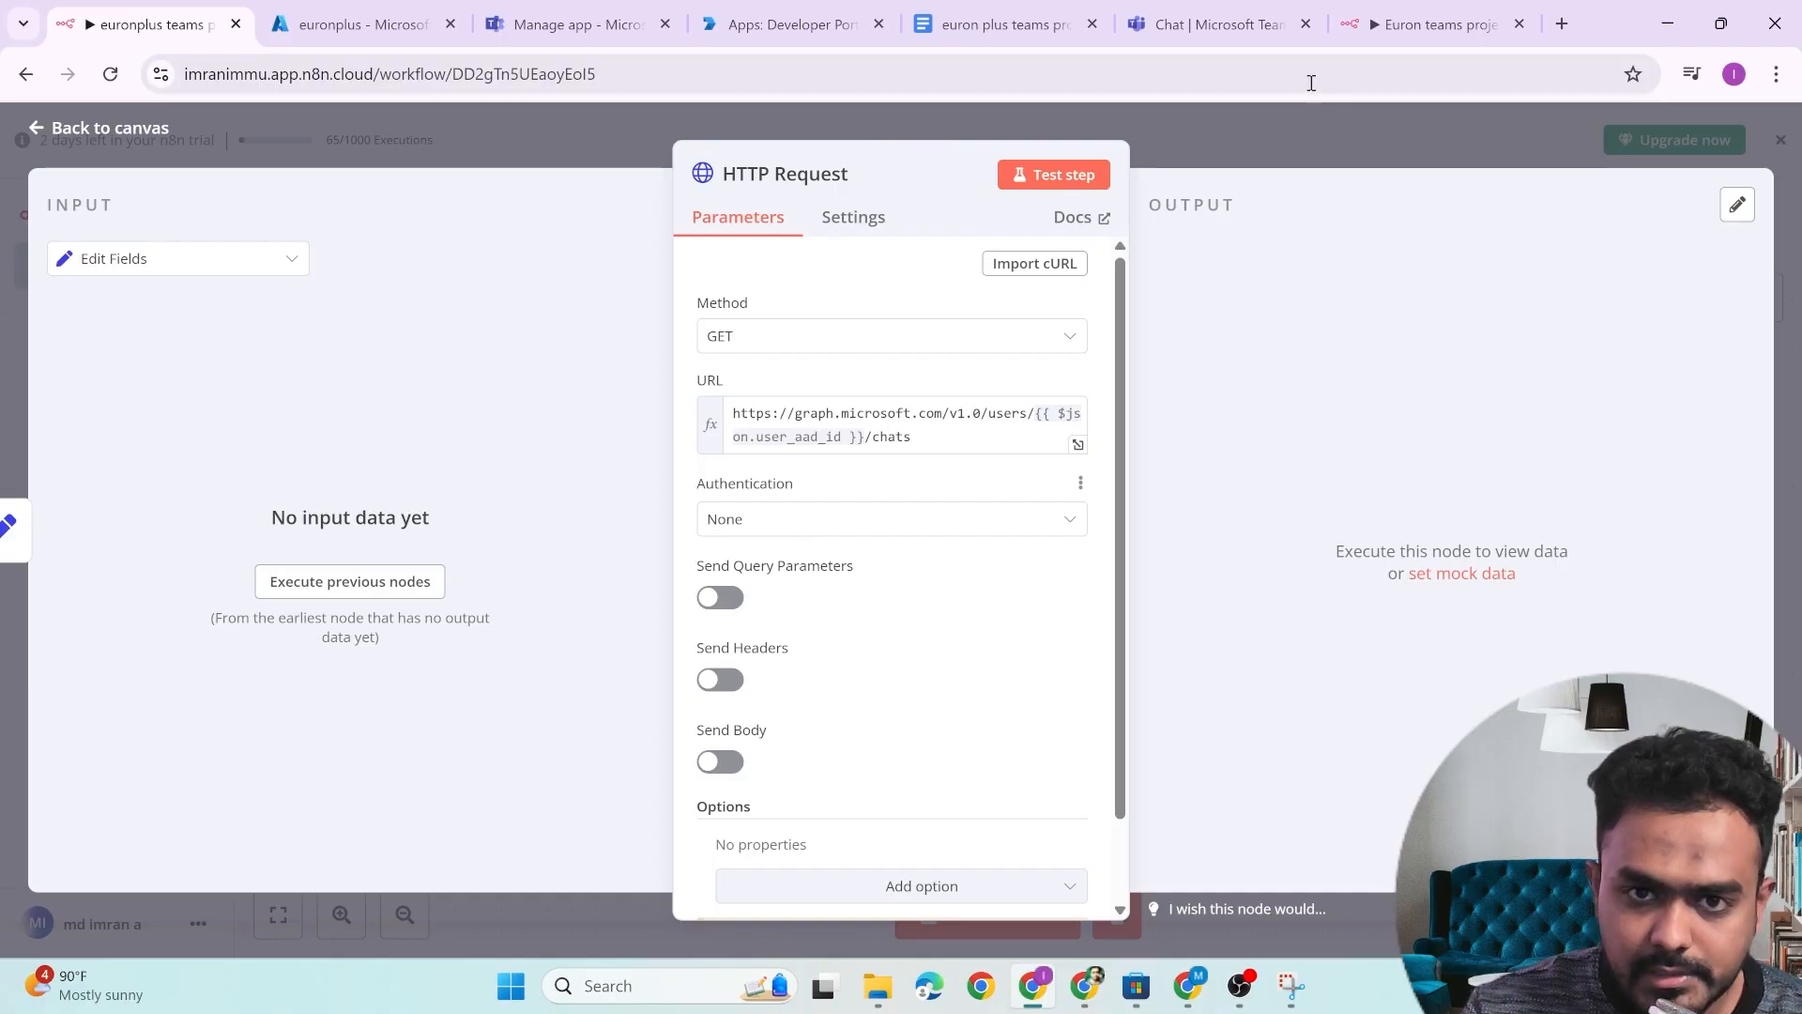
pyautogui.click(1417, 23)
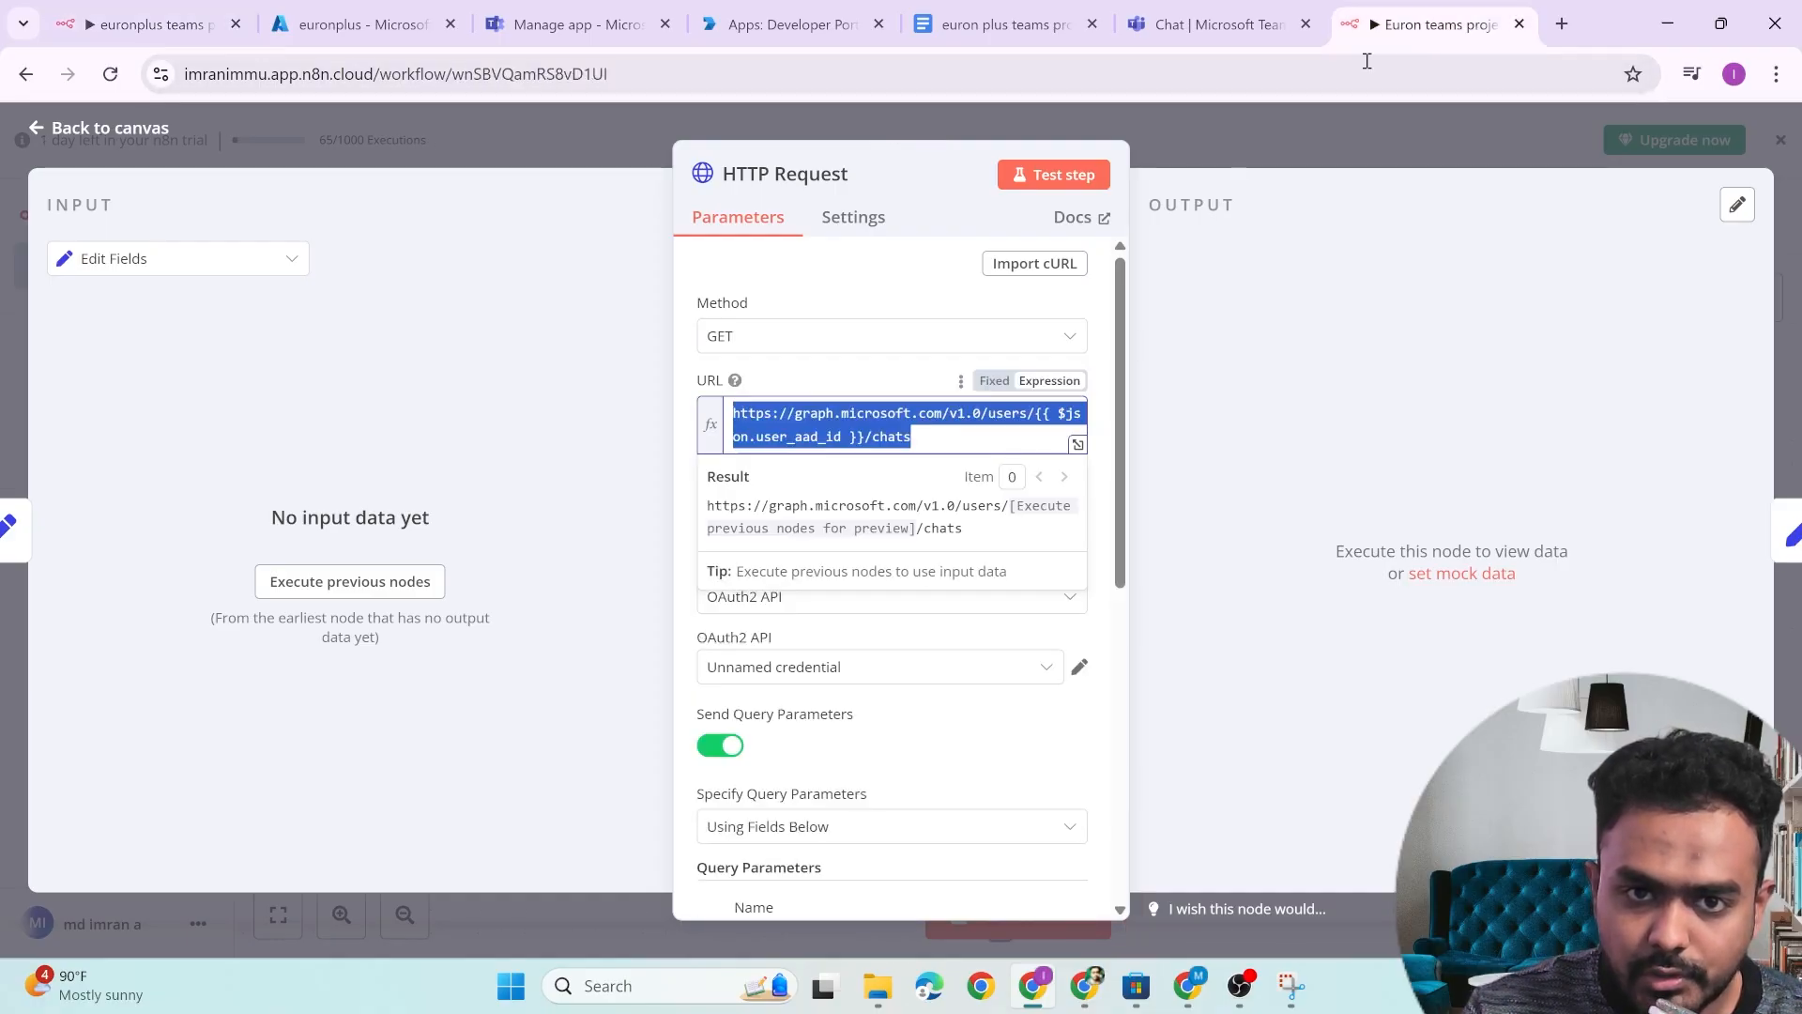
pyautogui.click(684, 483)
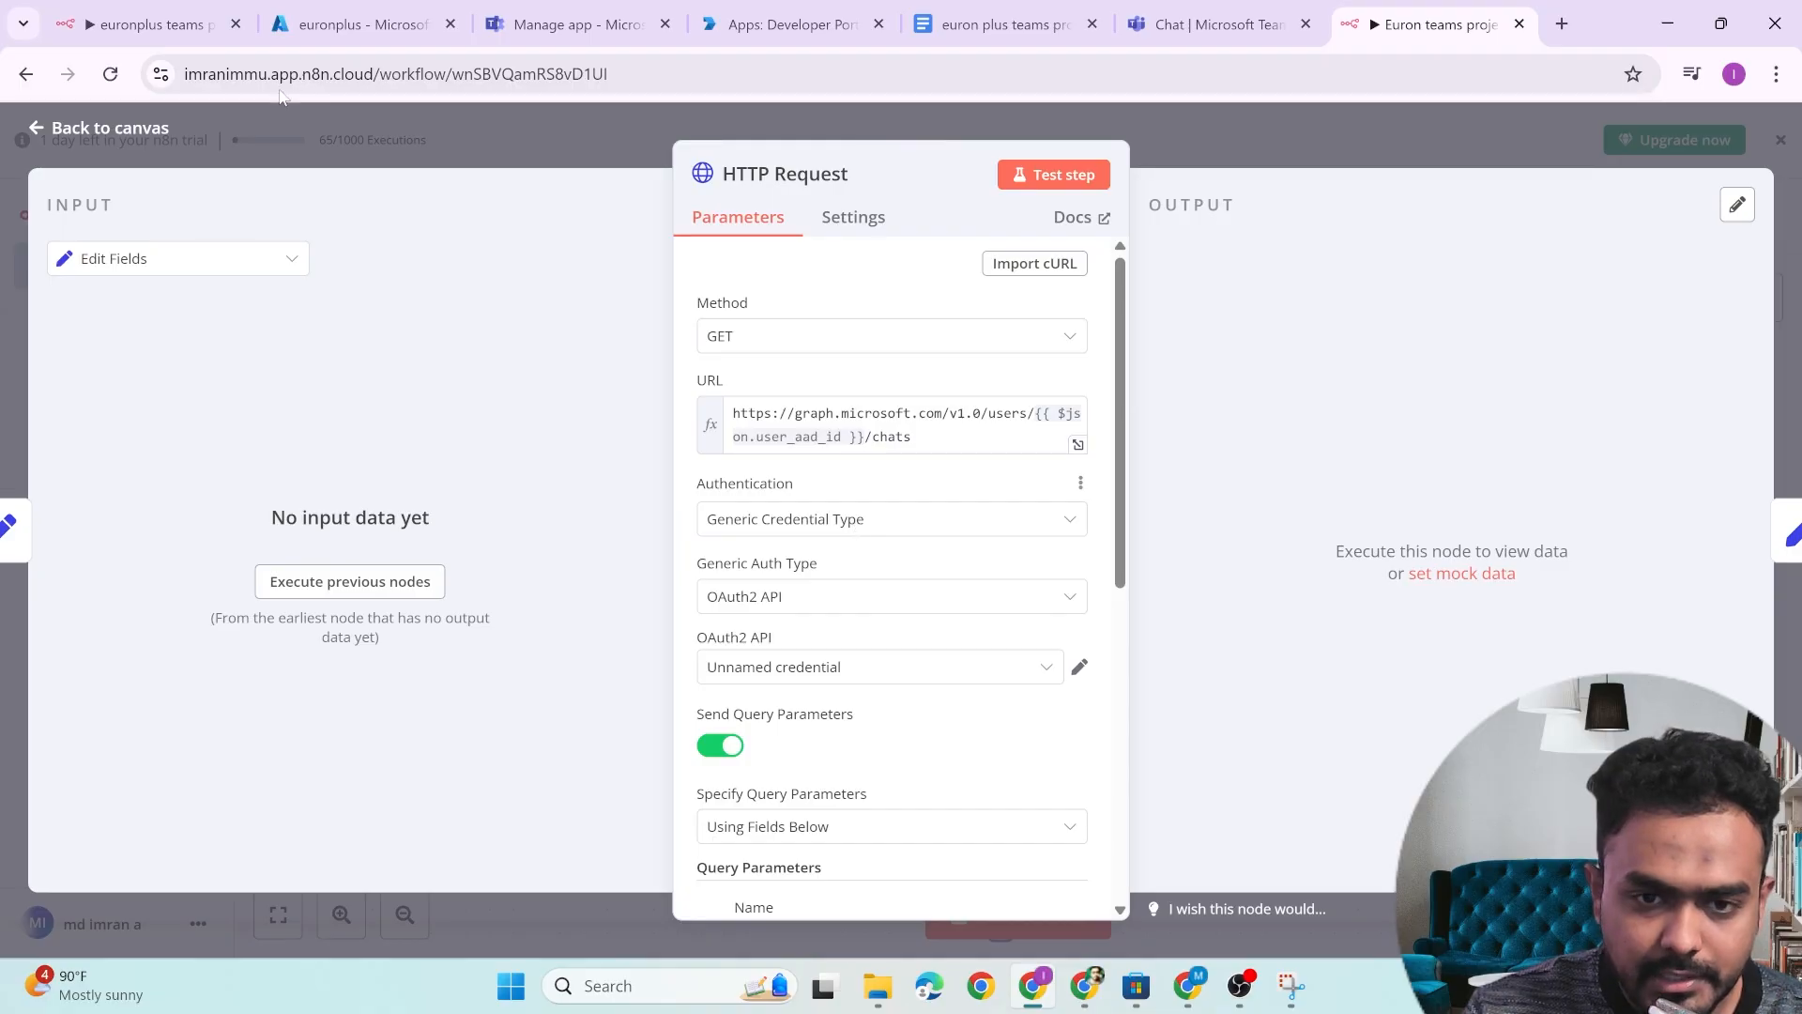
pyautogui.hotkey('ctrl', 'Tab')
pyautogui.click(811, 529)
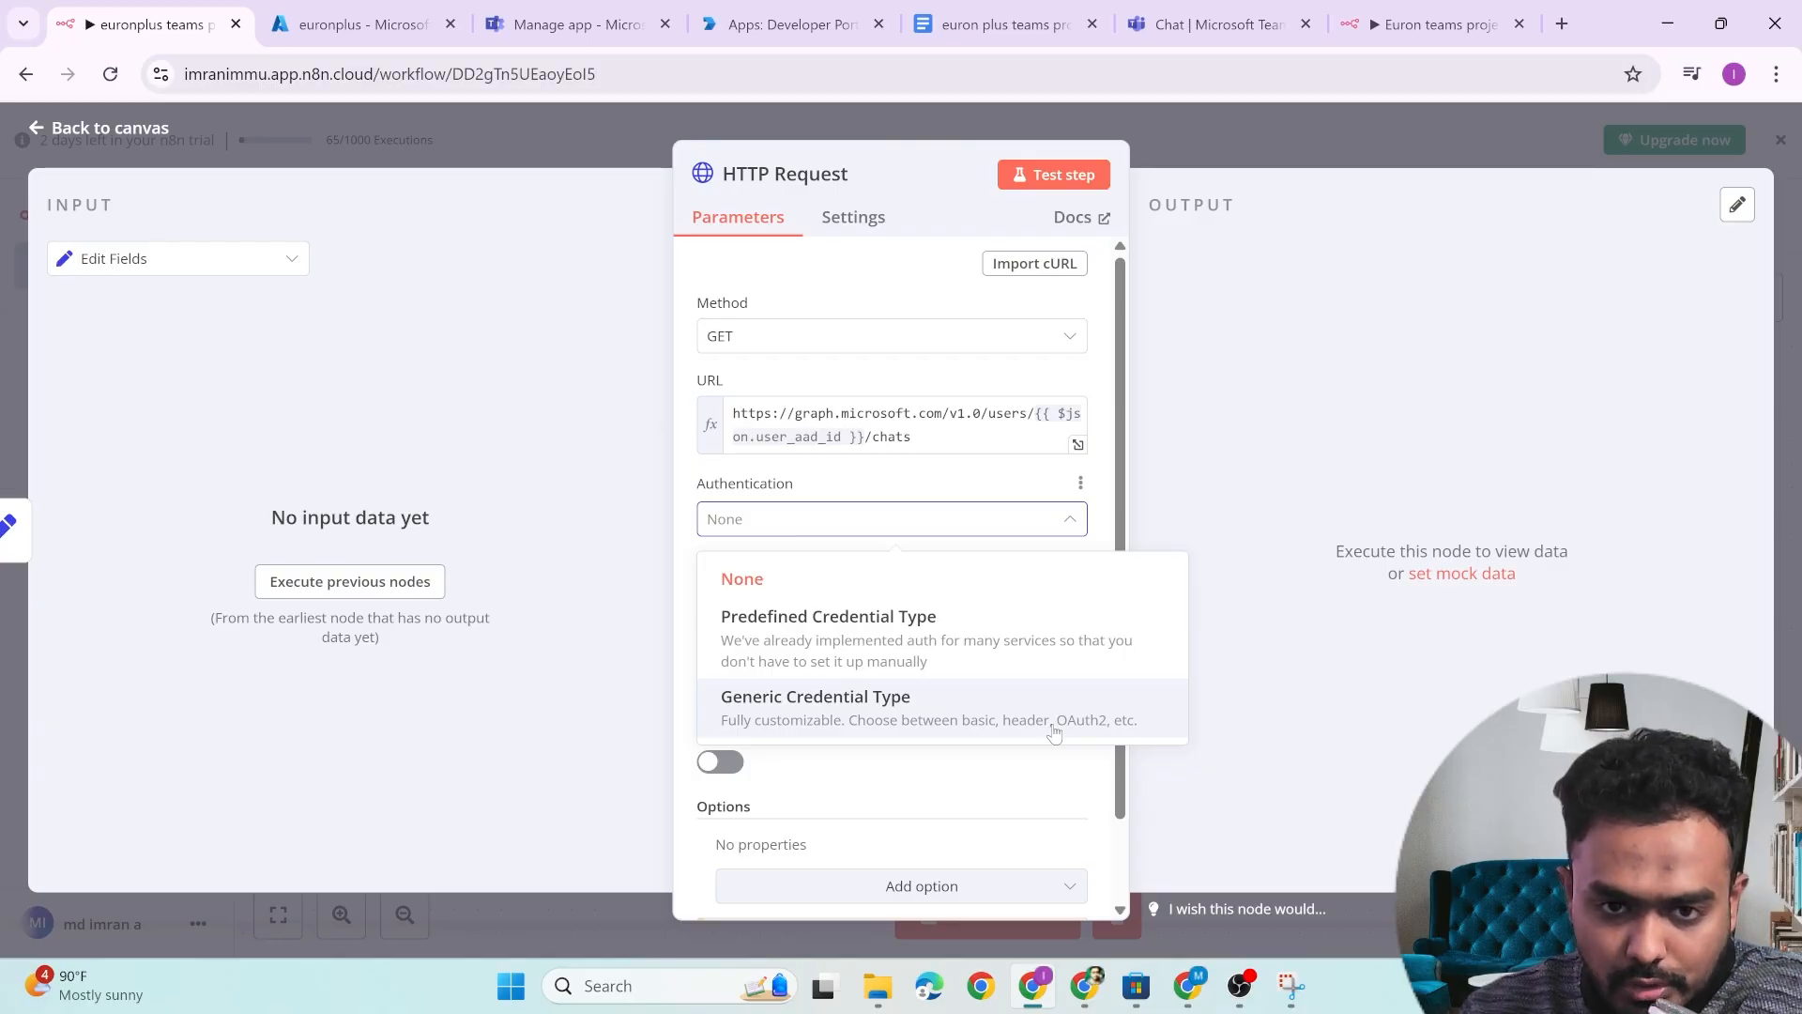
pyautogui.click(1055, 731)
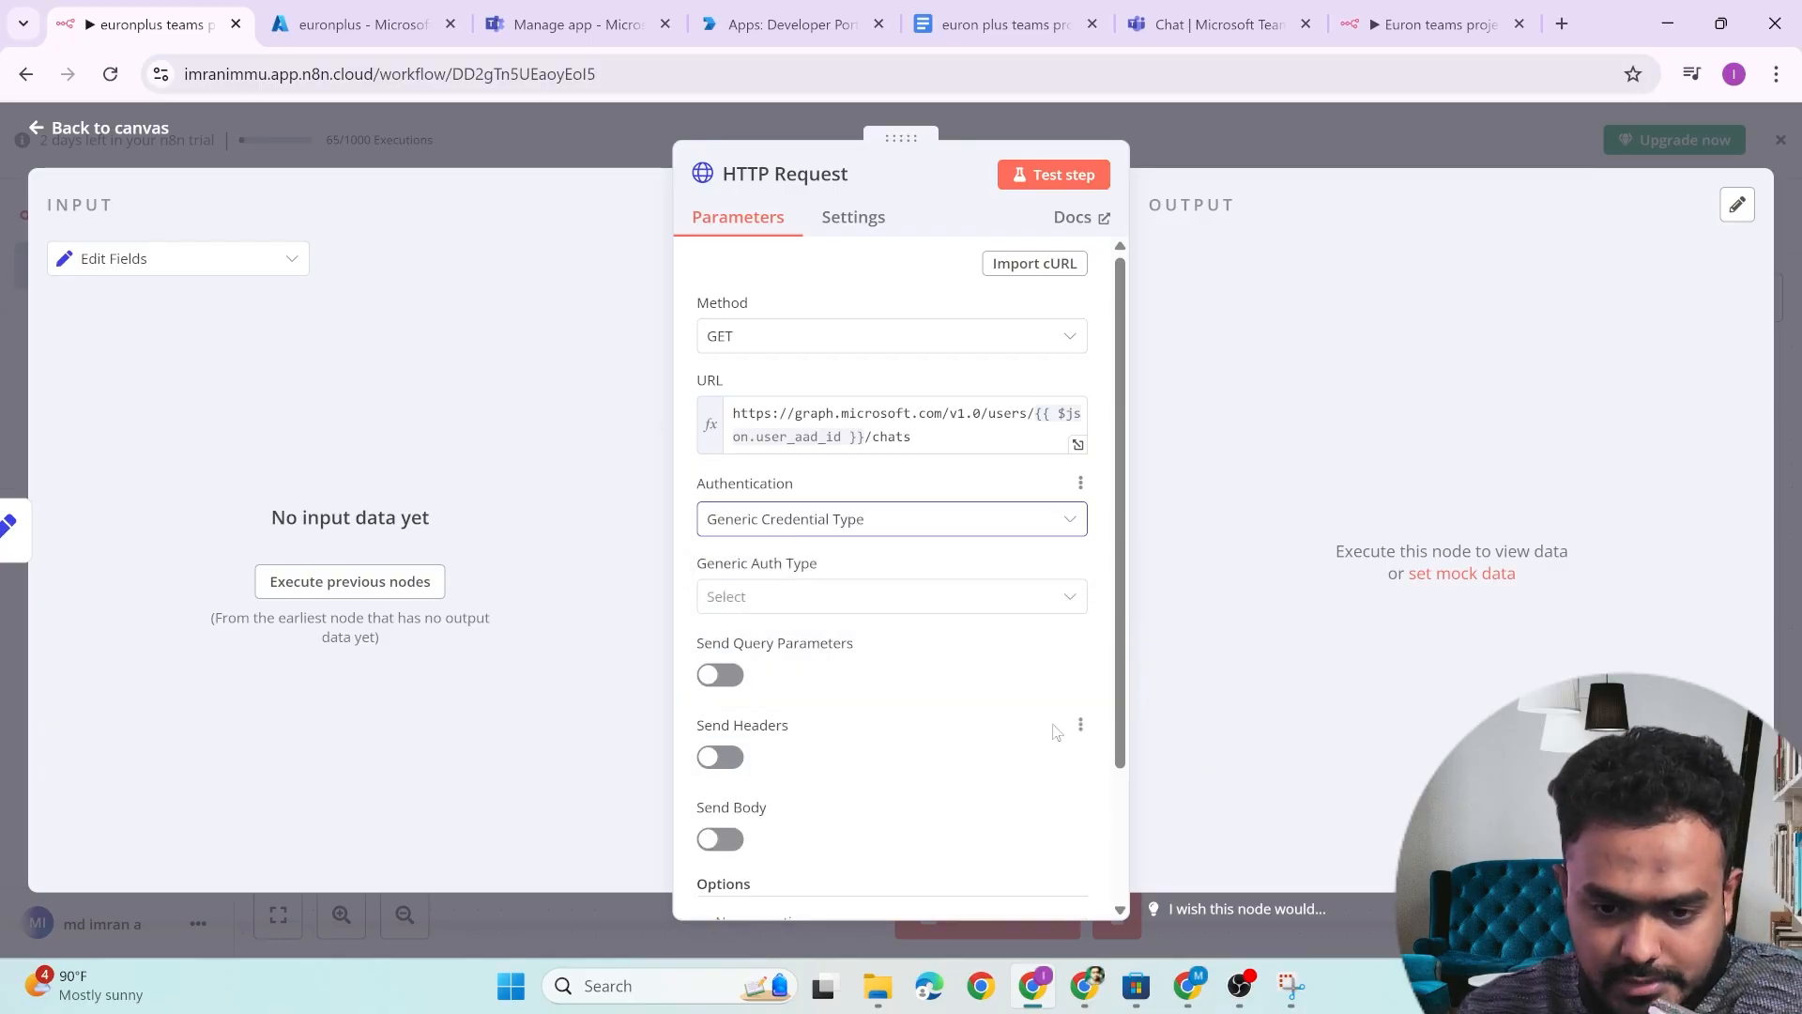
pyautogui.click(839, 610)
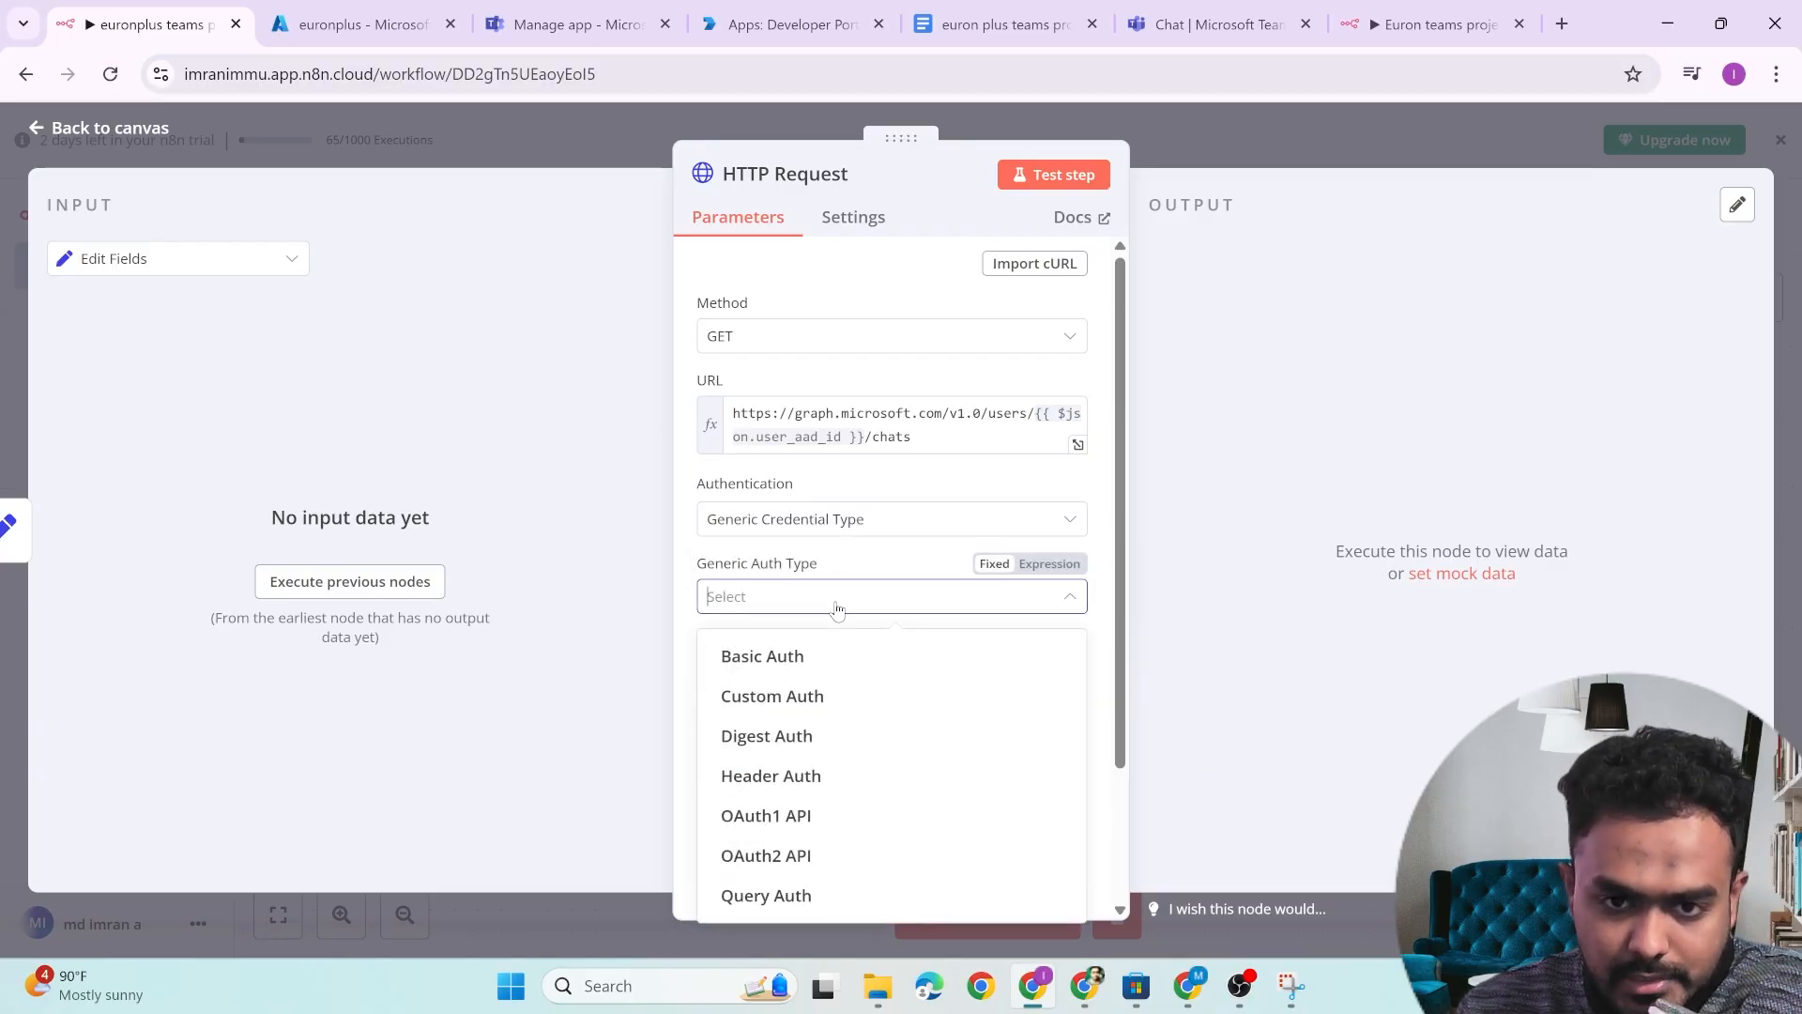
pyautogui.click(801, 858)
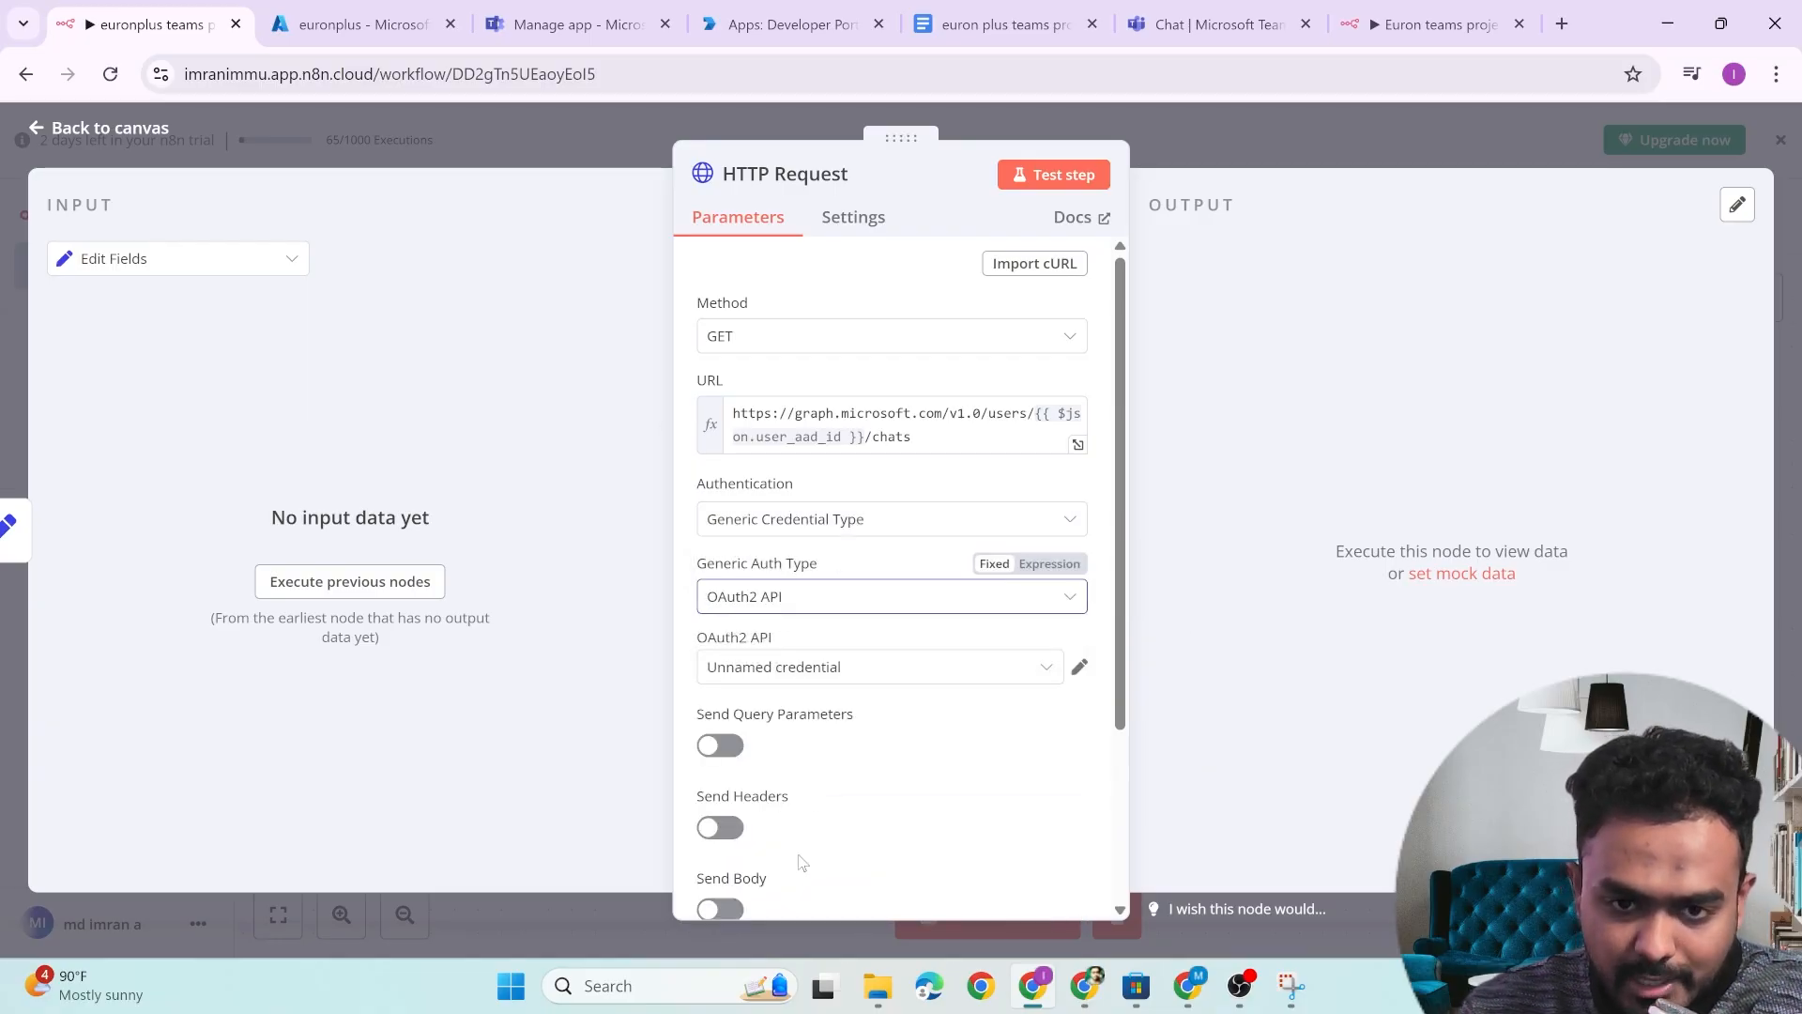
pyautogui.click(850, 668)
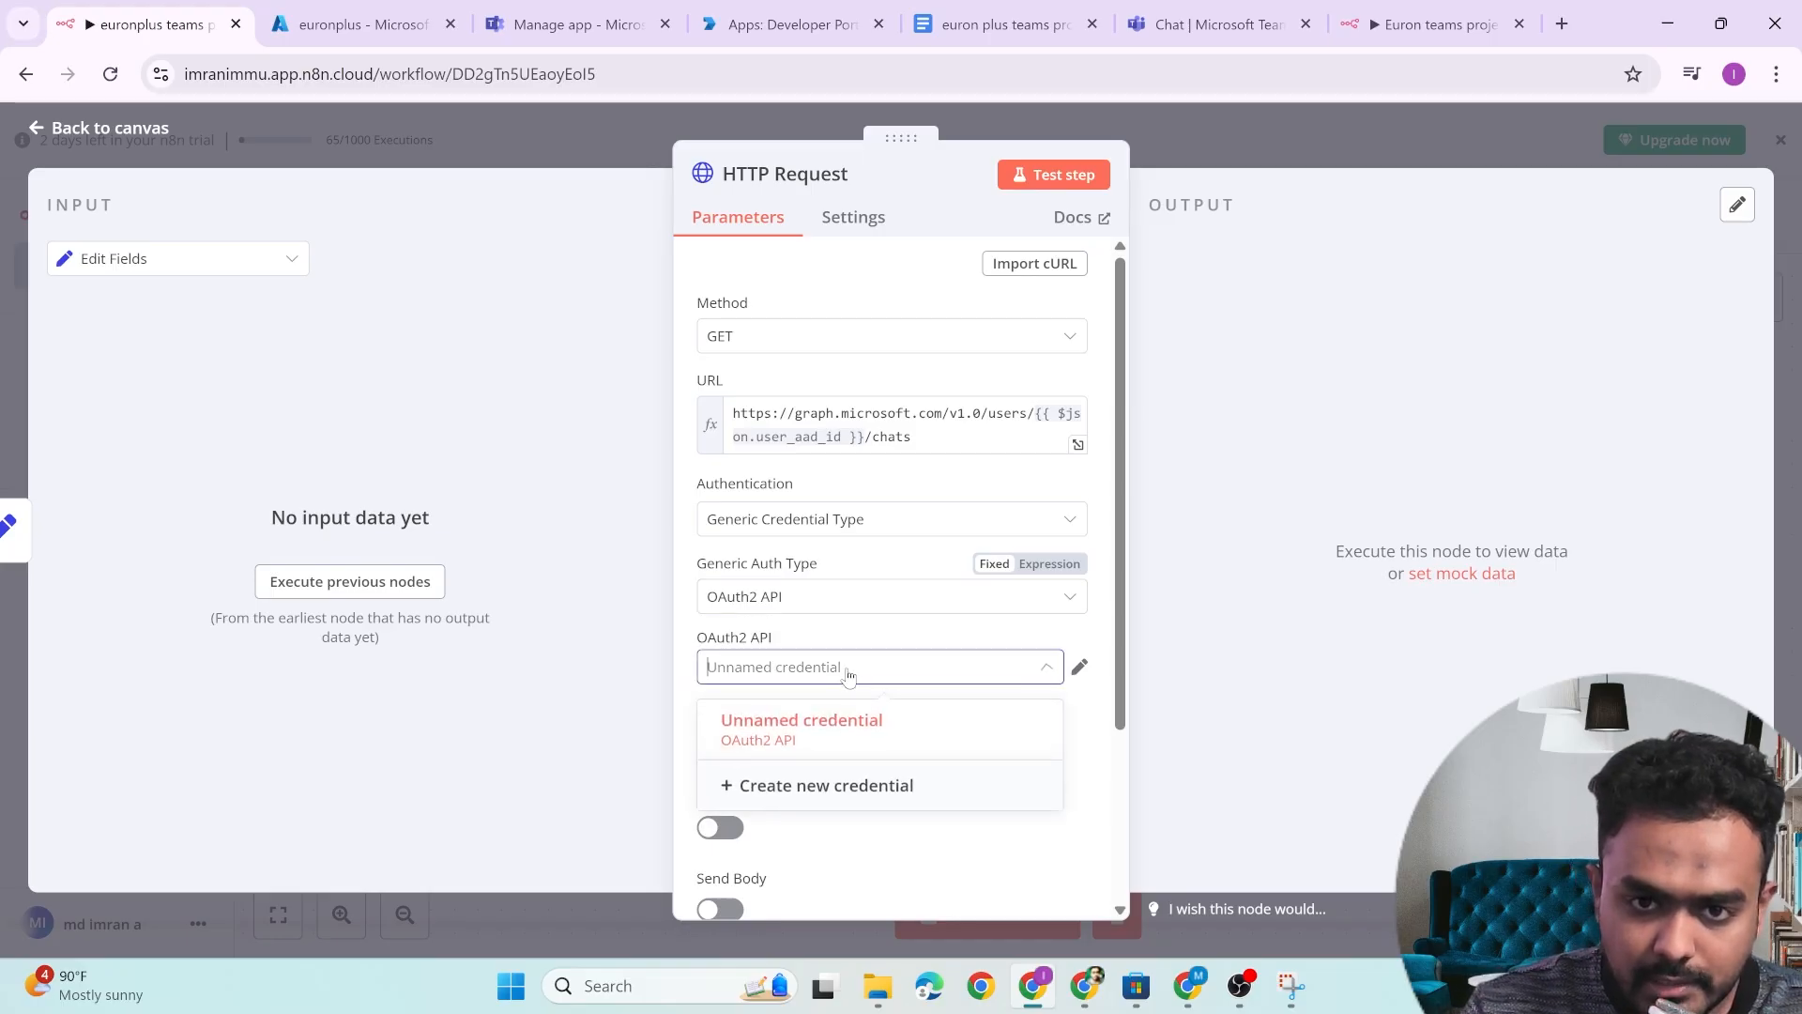
pyautogui.click(843, 796)
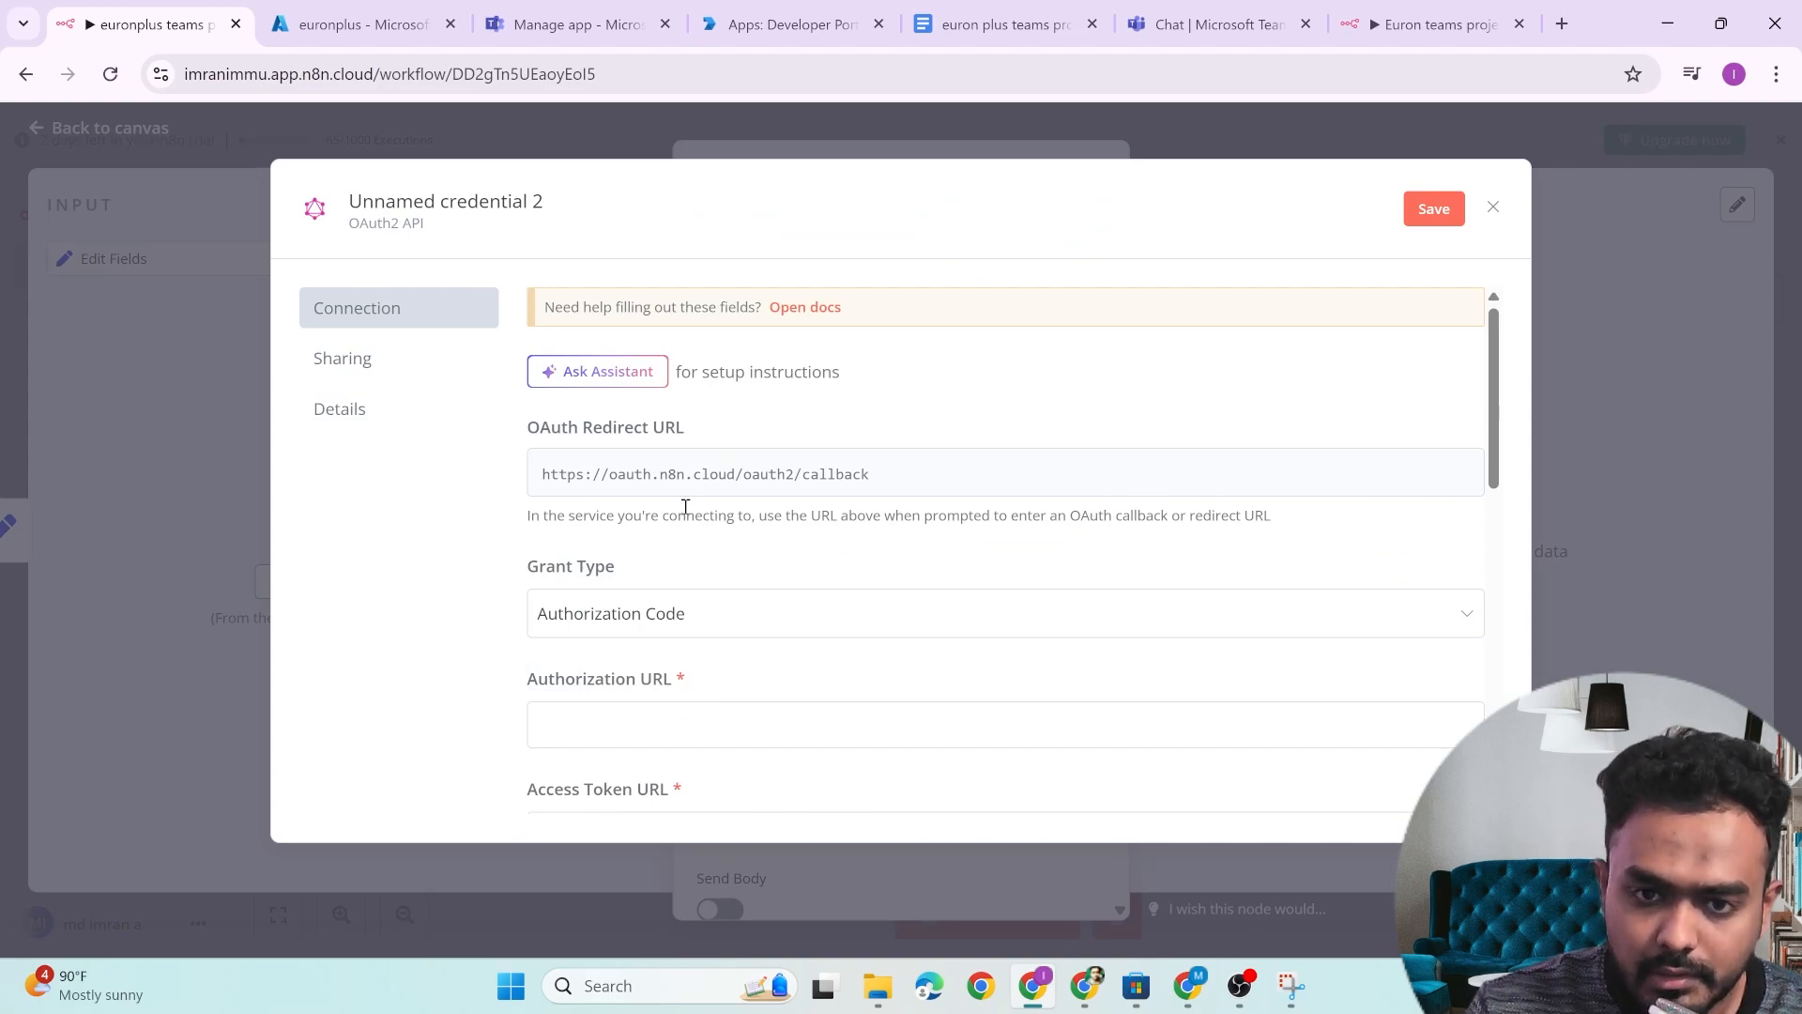
pyautogui.moveTo(1097, 984)
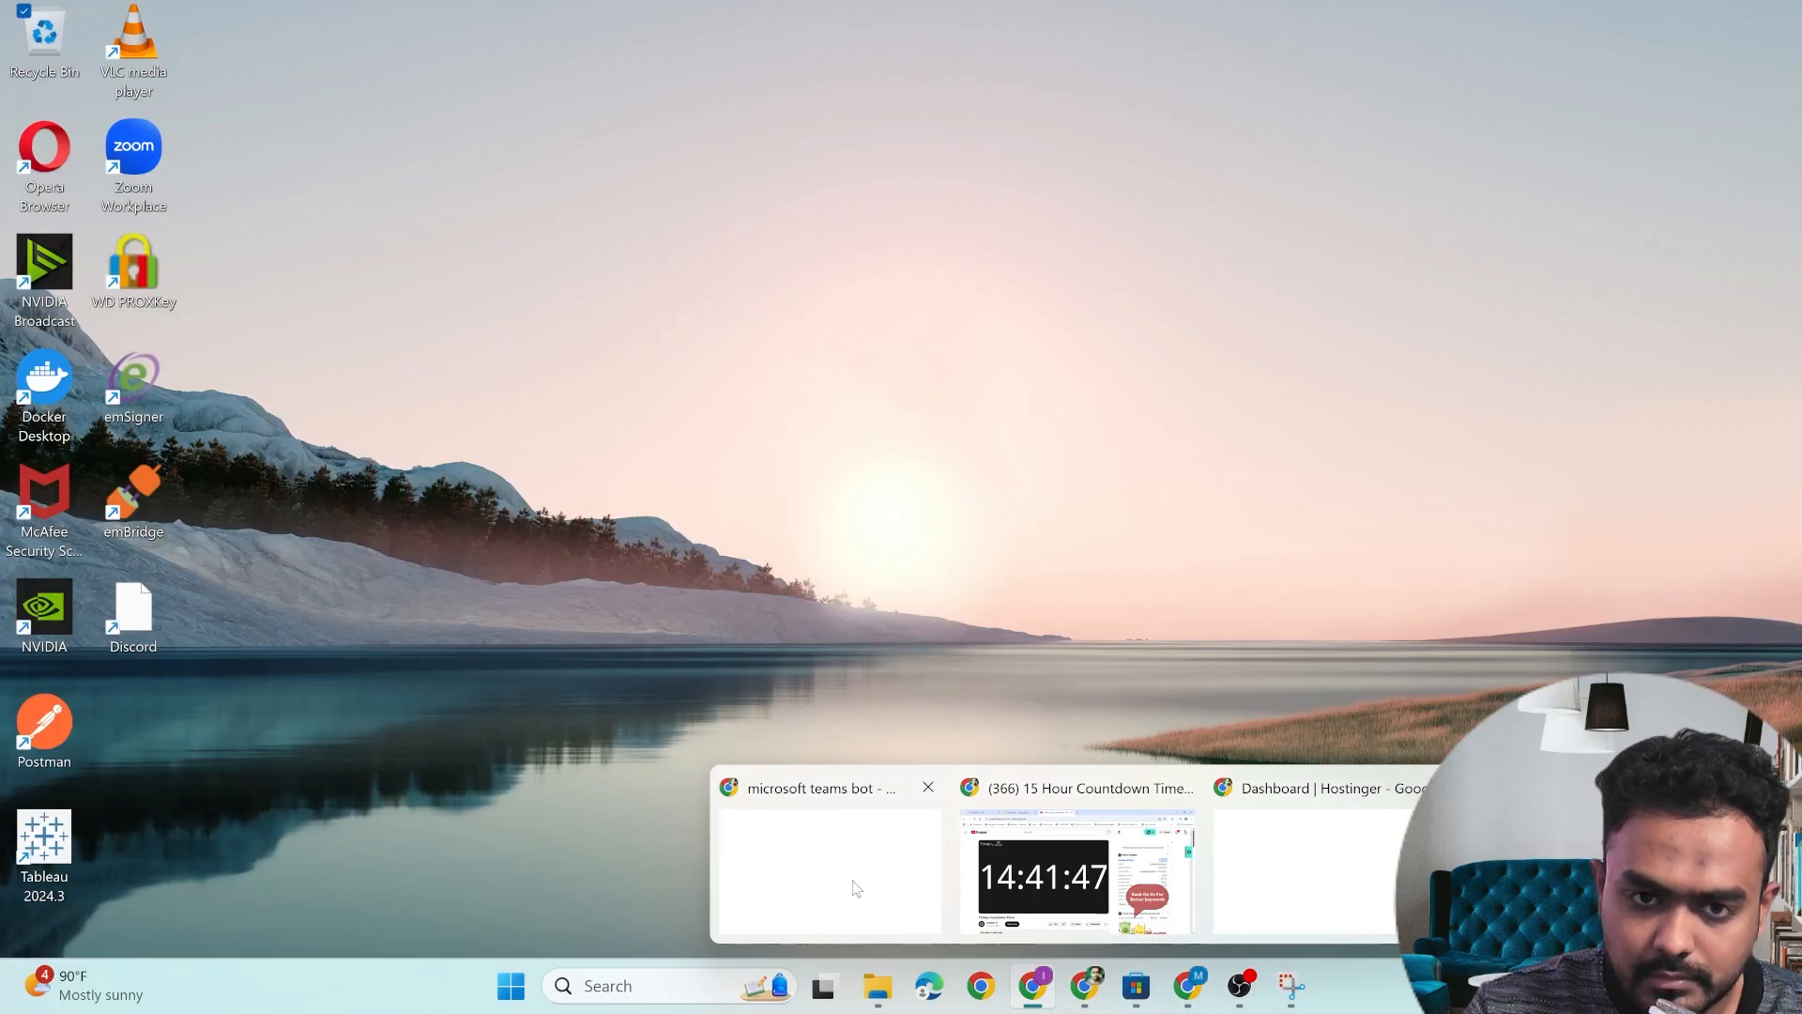
pyautogui.click(854, 881)
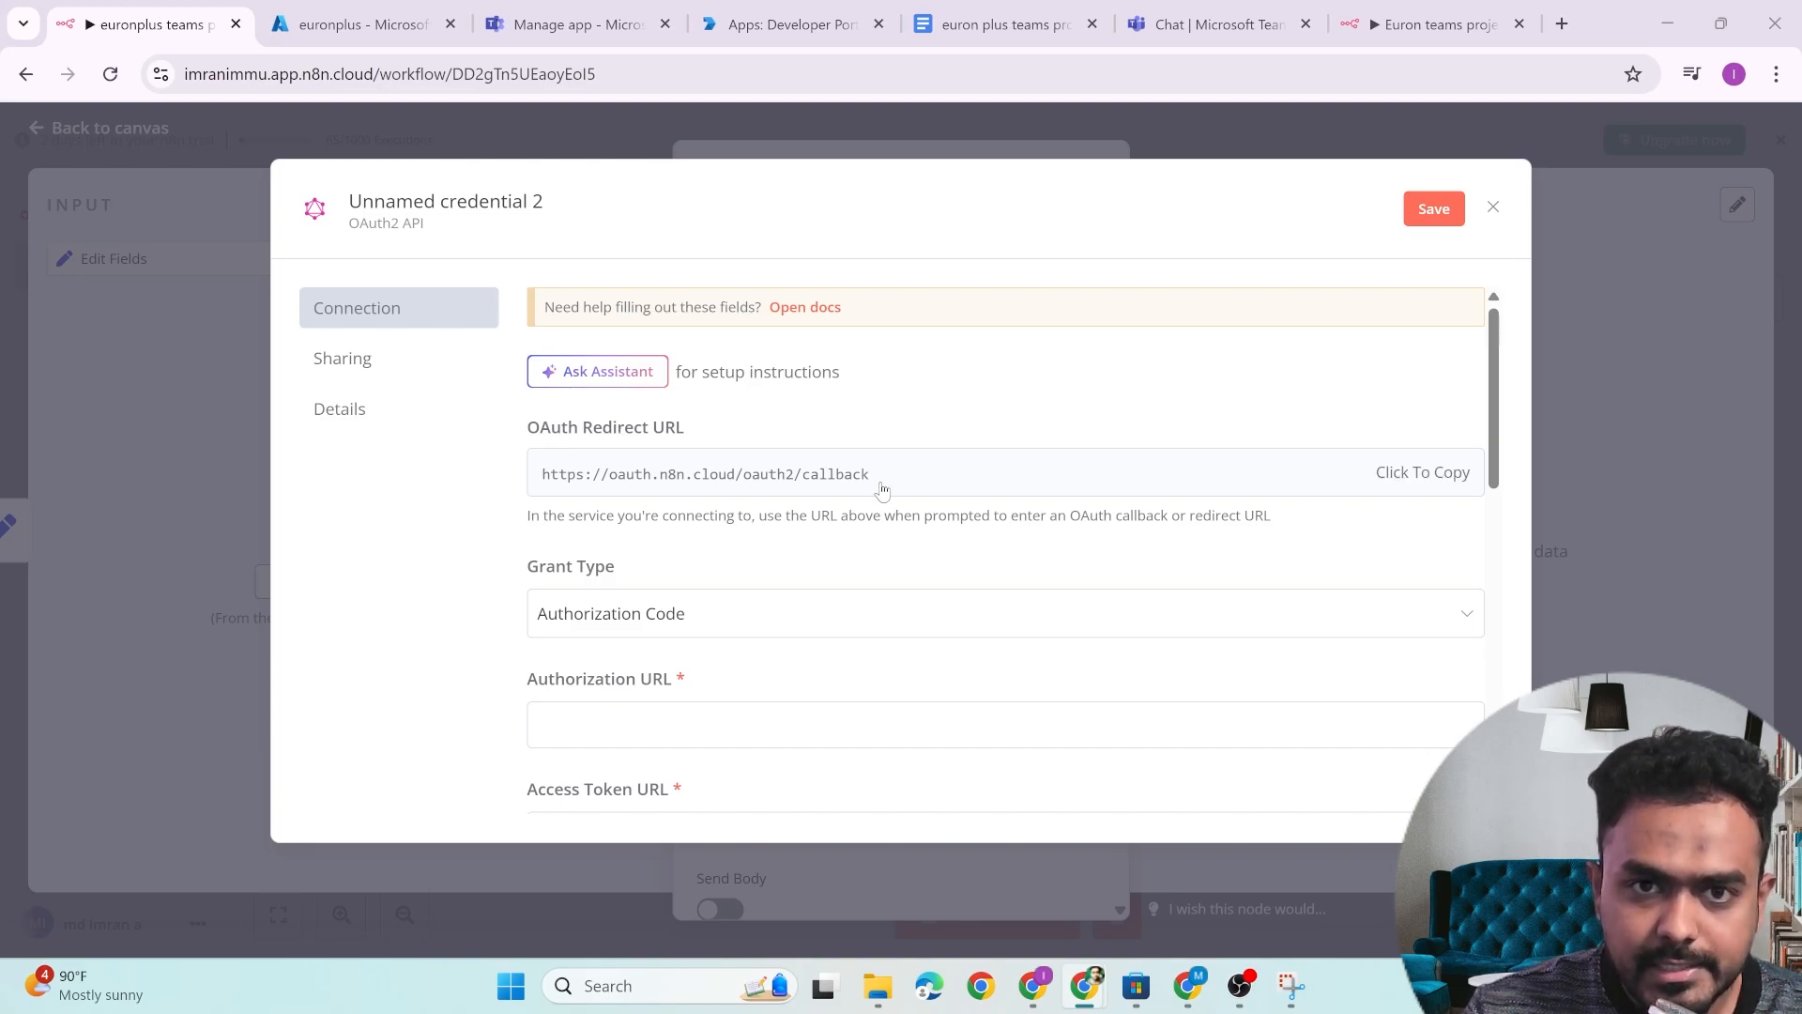
pyautogui.click(670, 711)
pyautogui.scroll(-2, 938, 610)
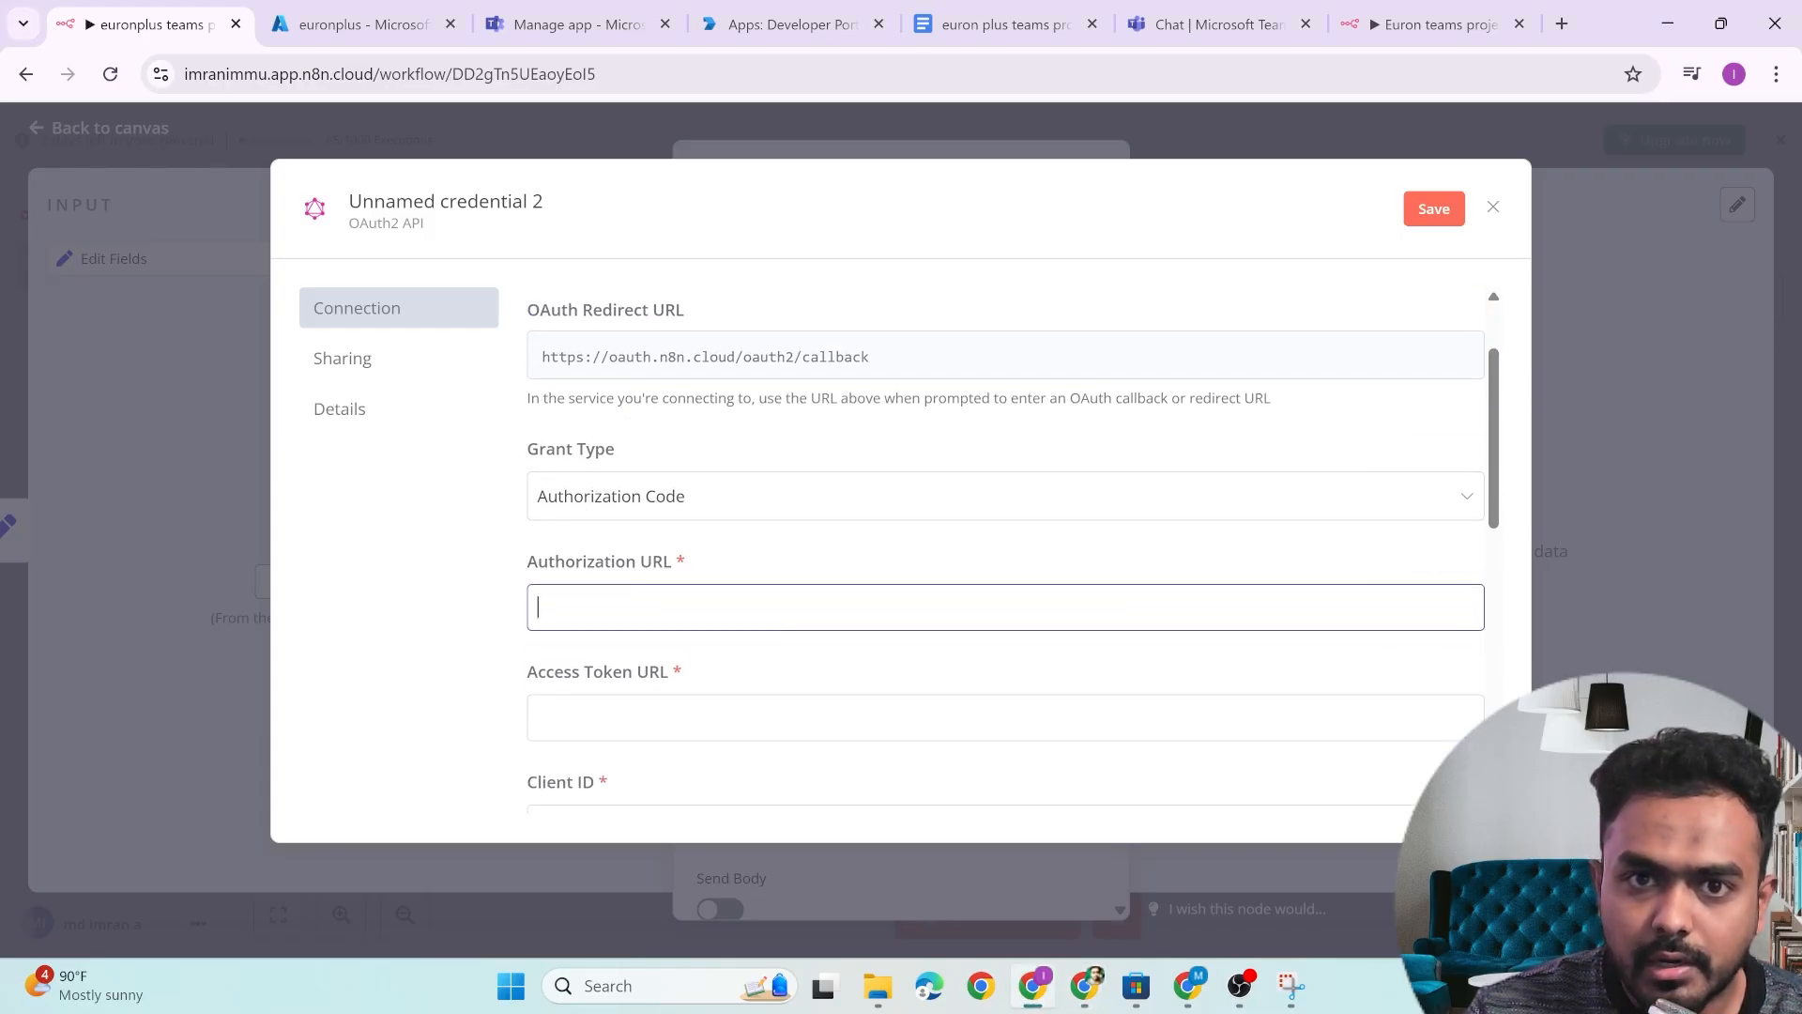
pyautogui.hotkey('alt', 'Tab')
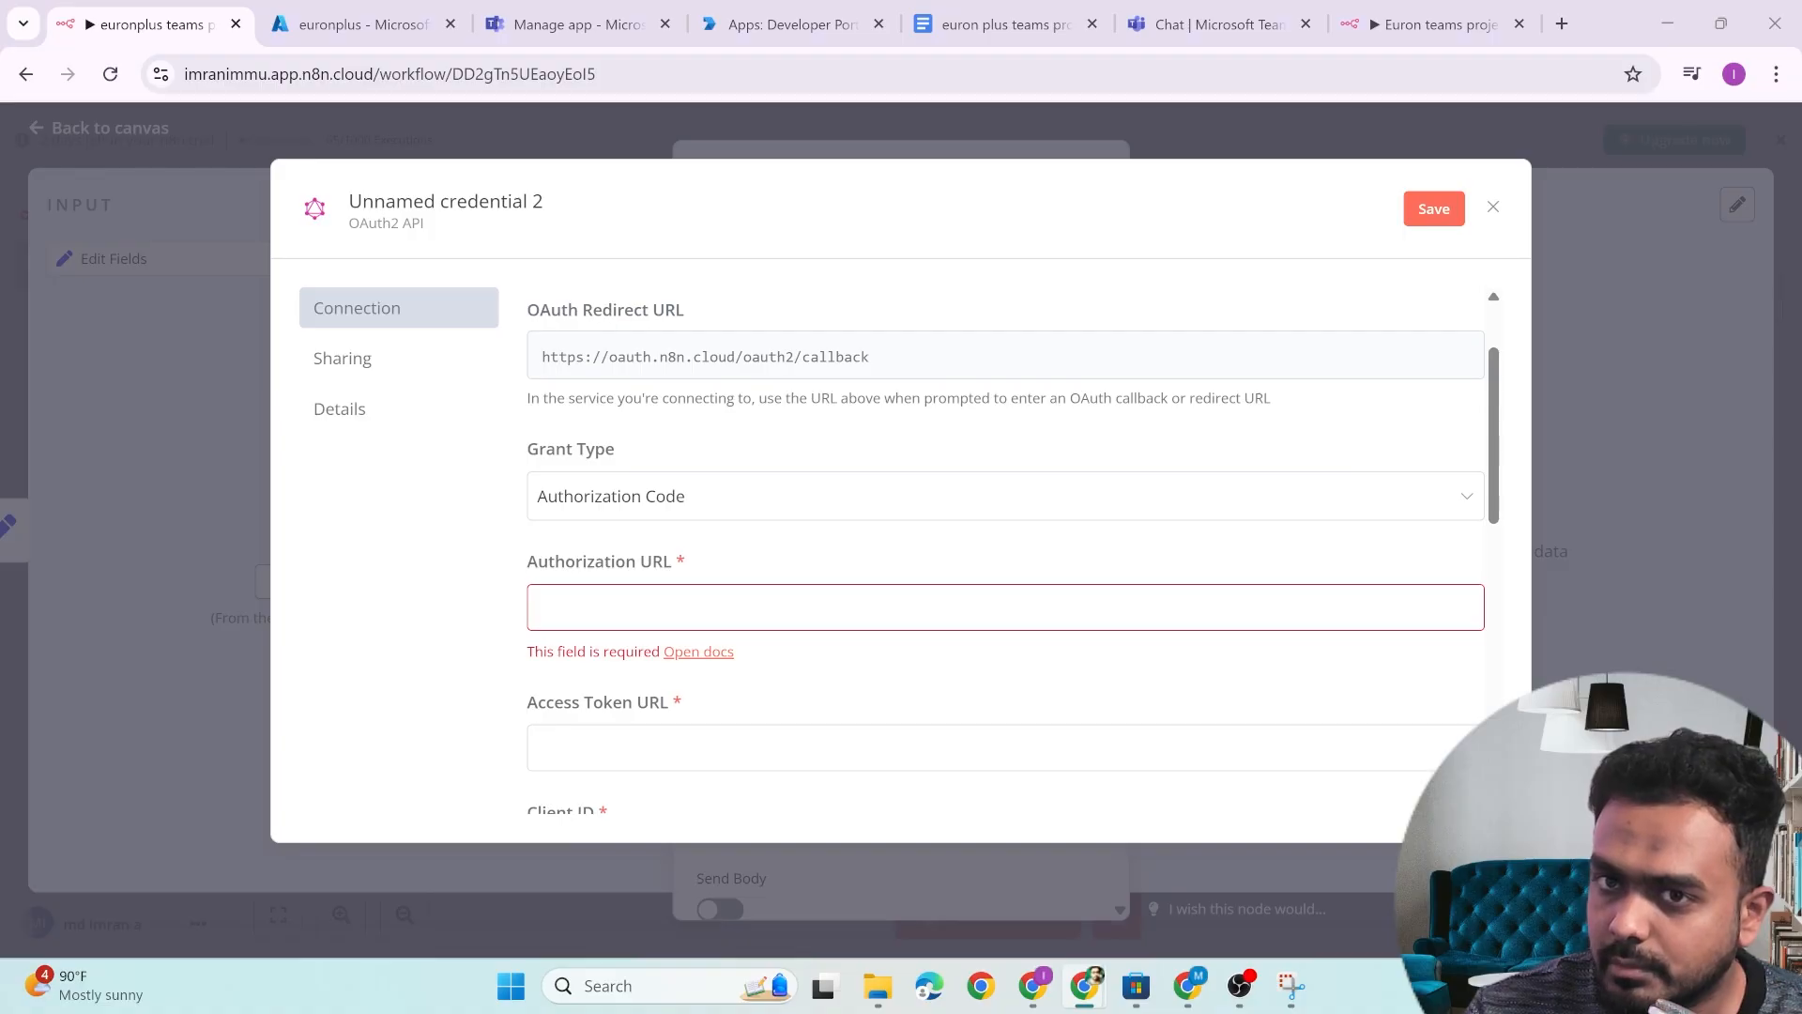
pyautogui.click(565, 605)
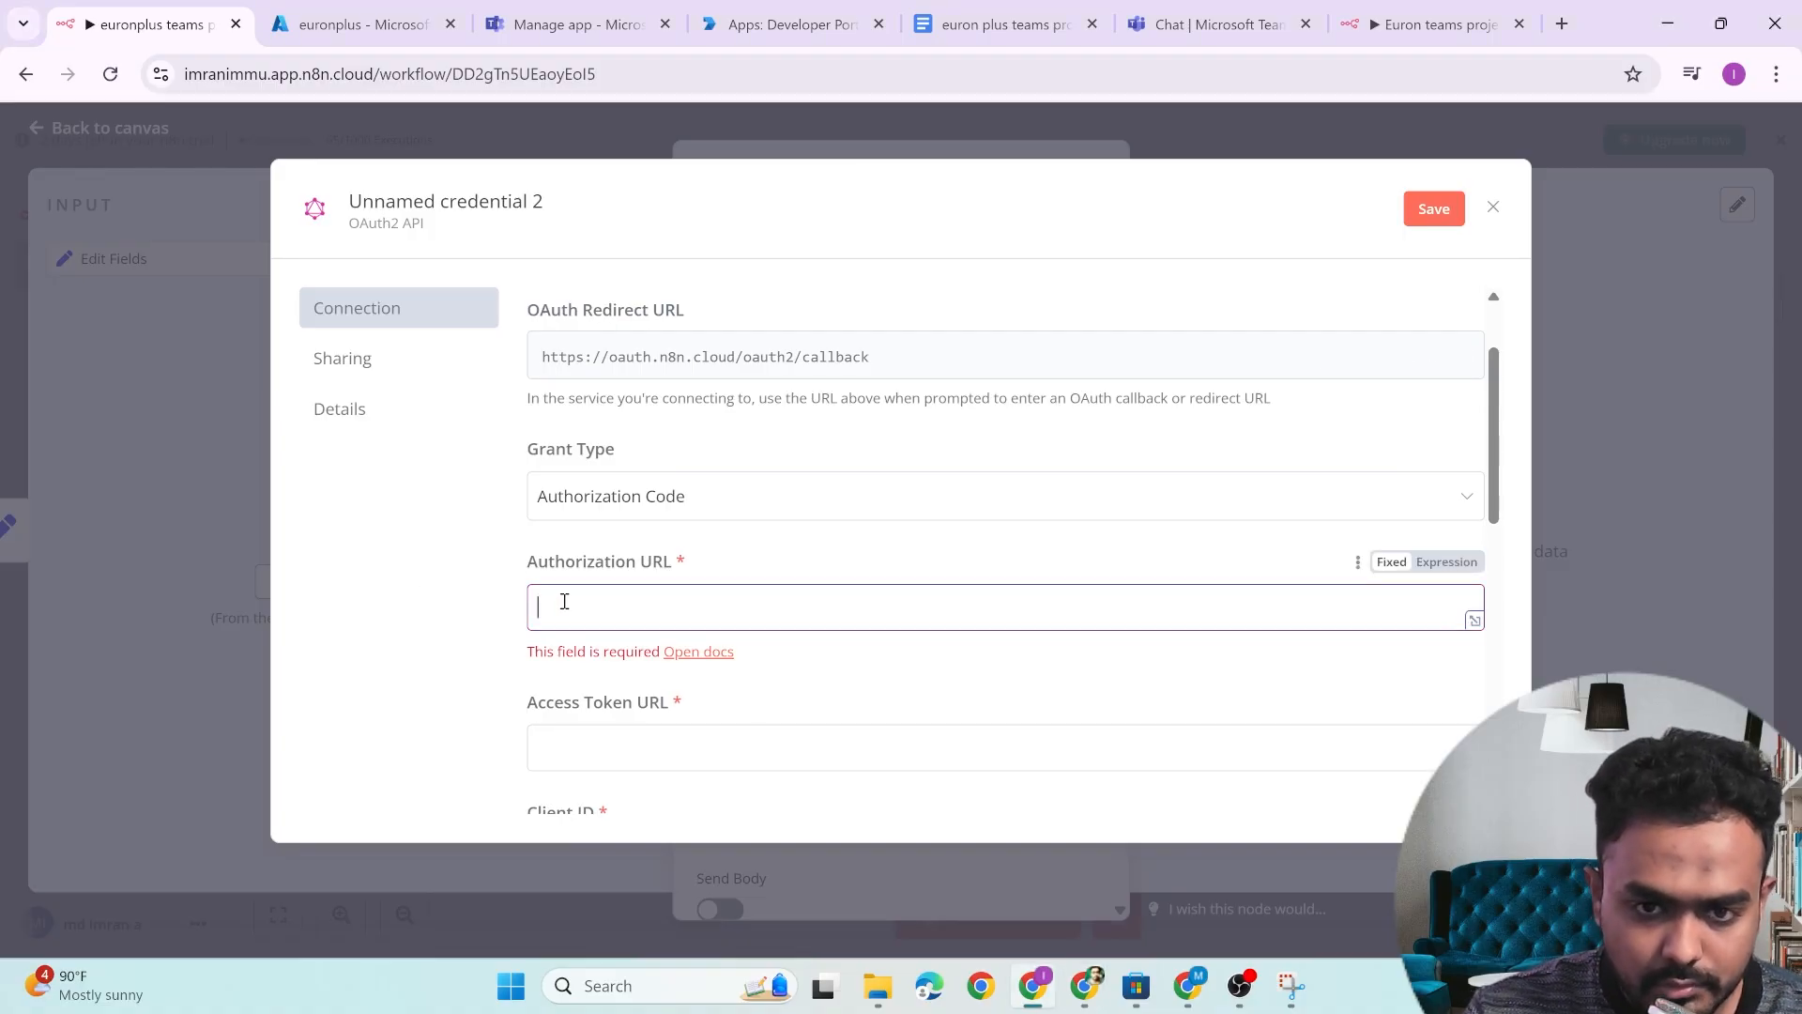
pyautogui.write('https://login.microsoftonline.com/common/oauth2/v2.0/authorize')
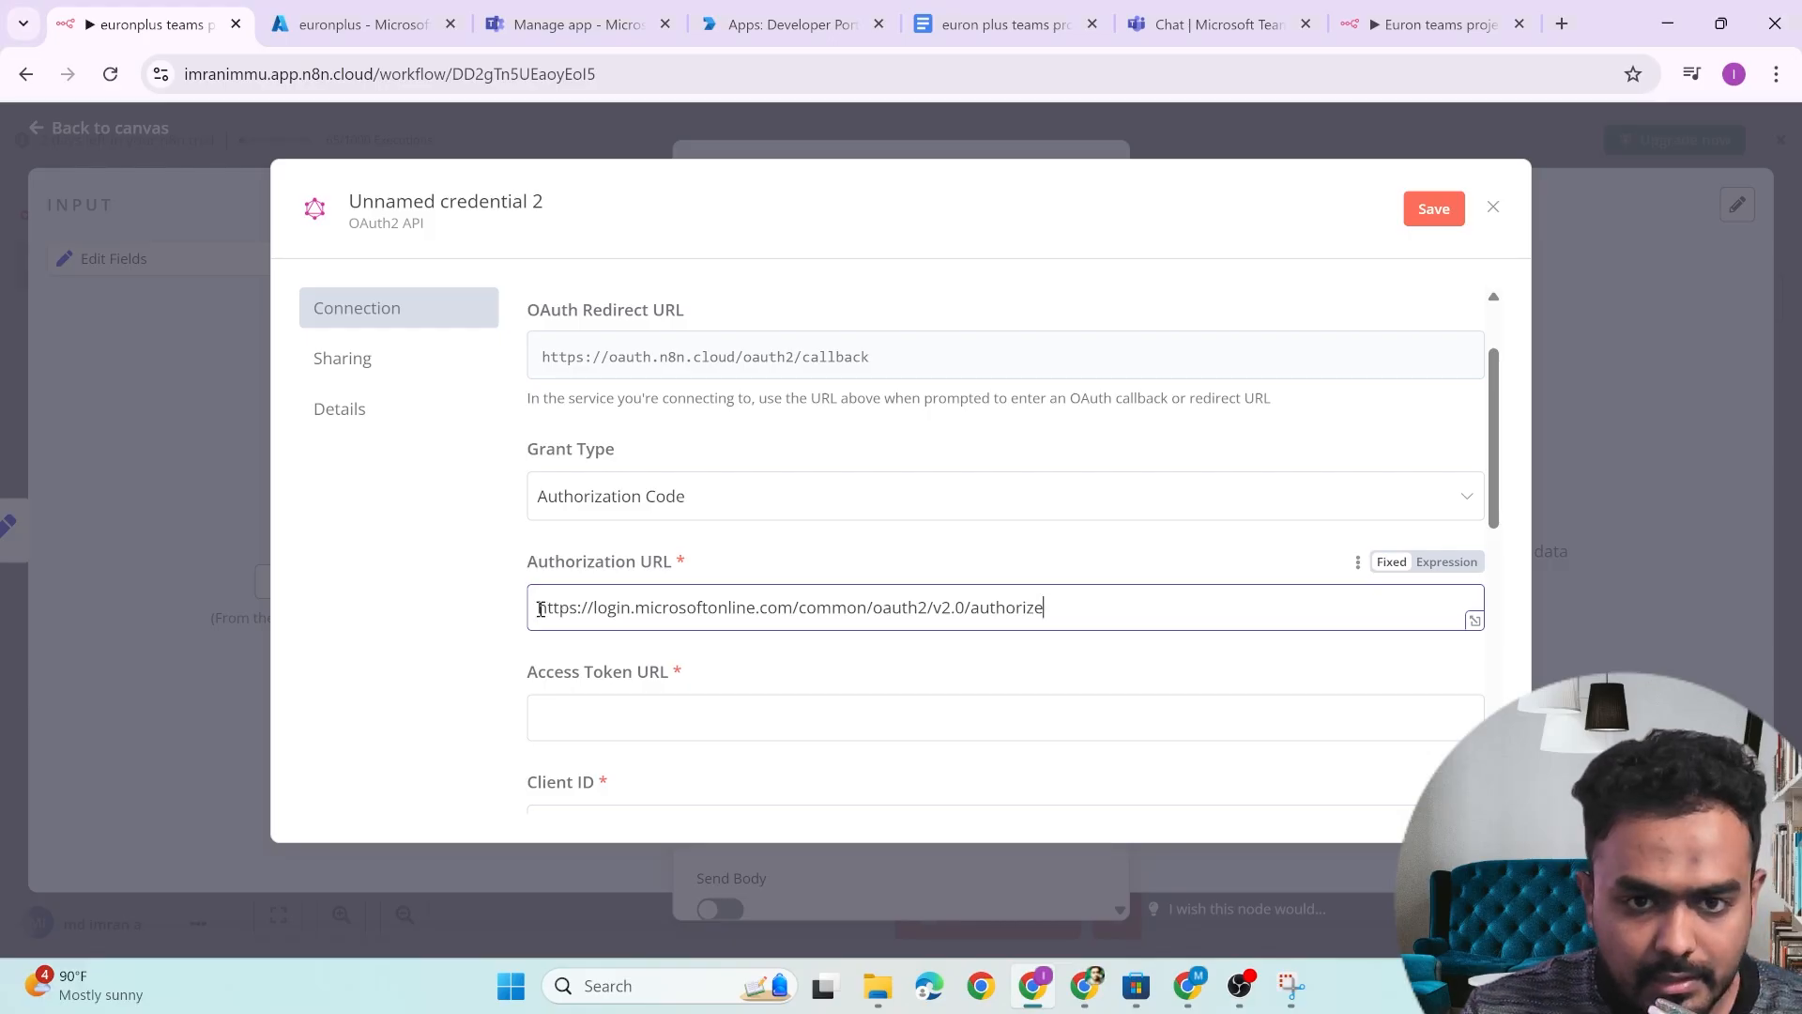
pyautogui.click(469, 640)
pyautogui.click(587, 717)
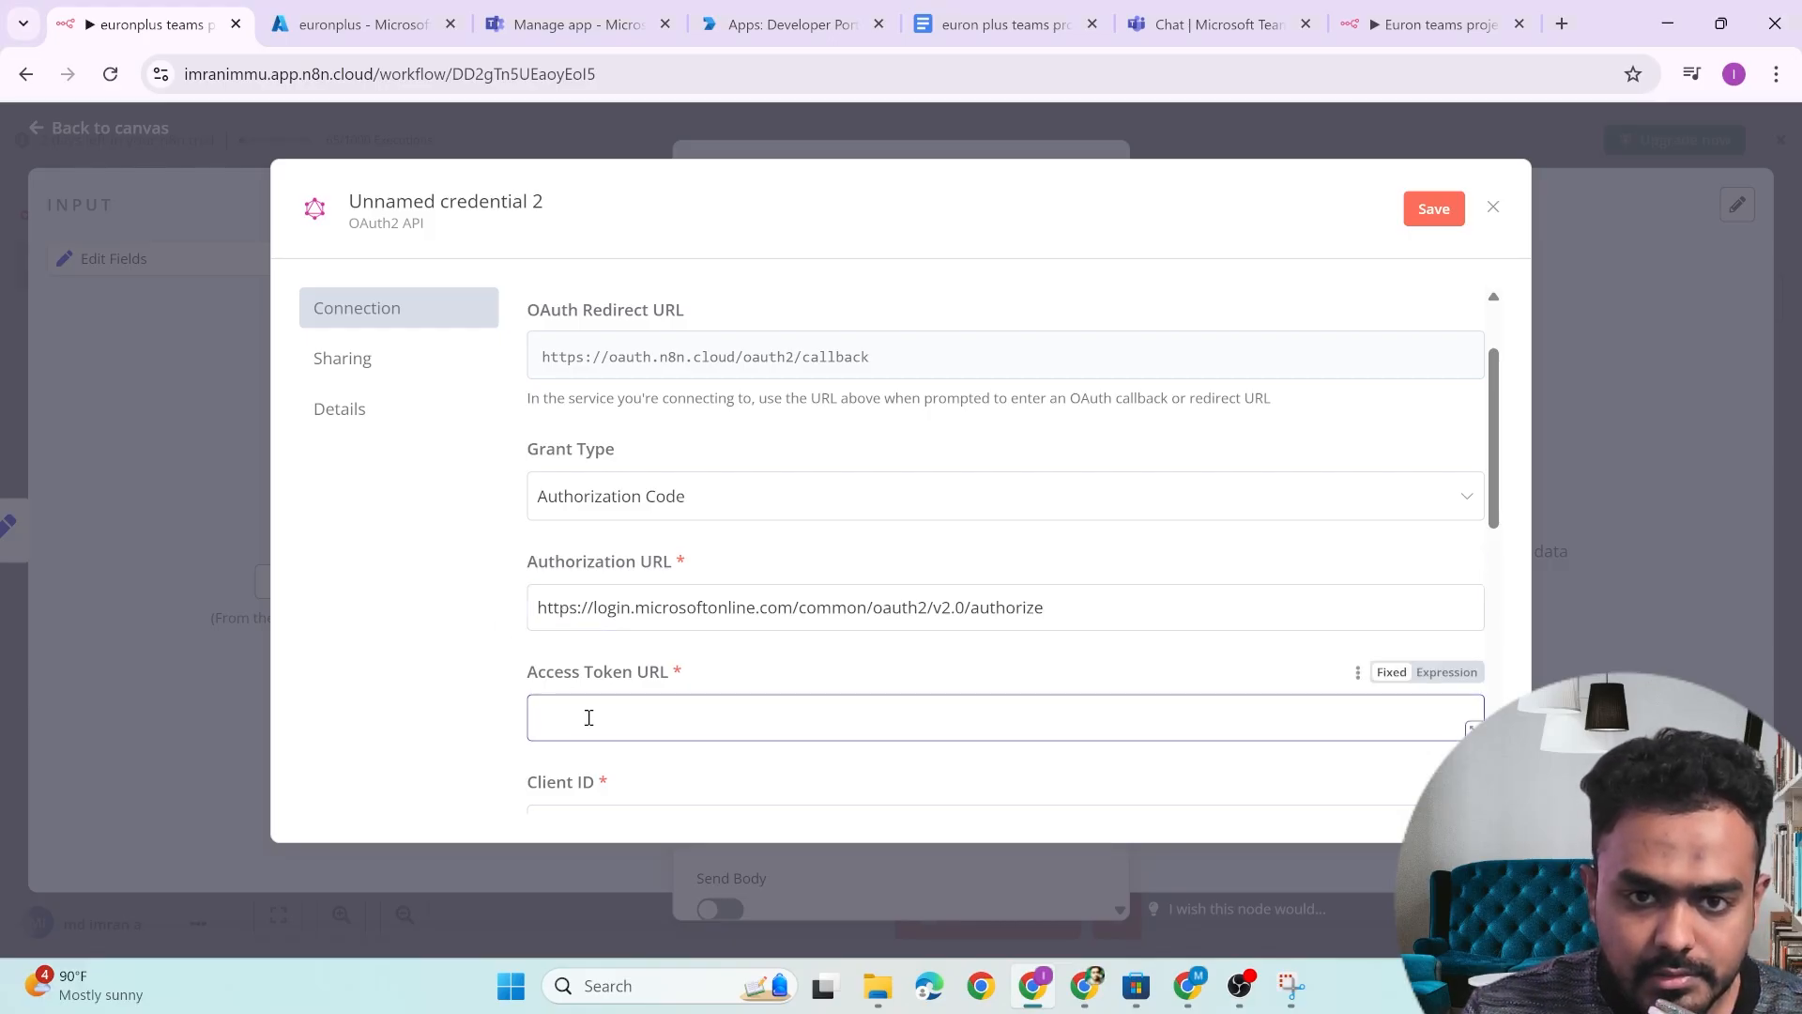
pyautogui.hotkey('alt', 'Tab')
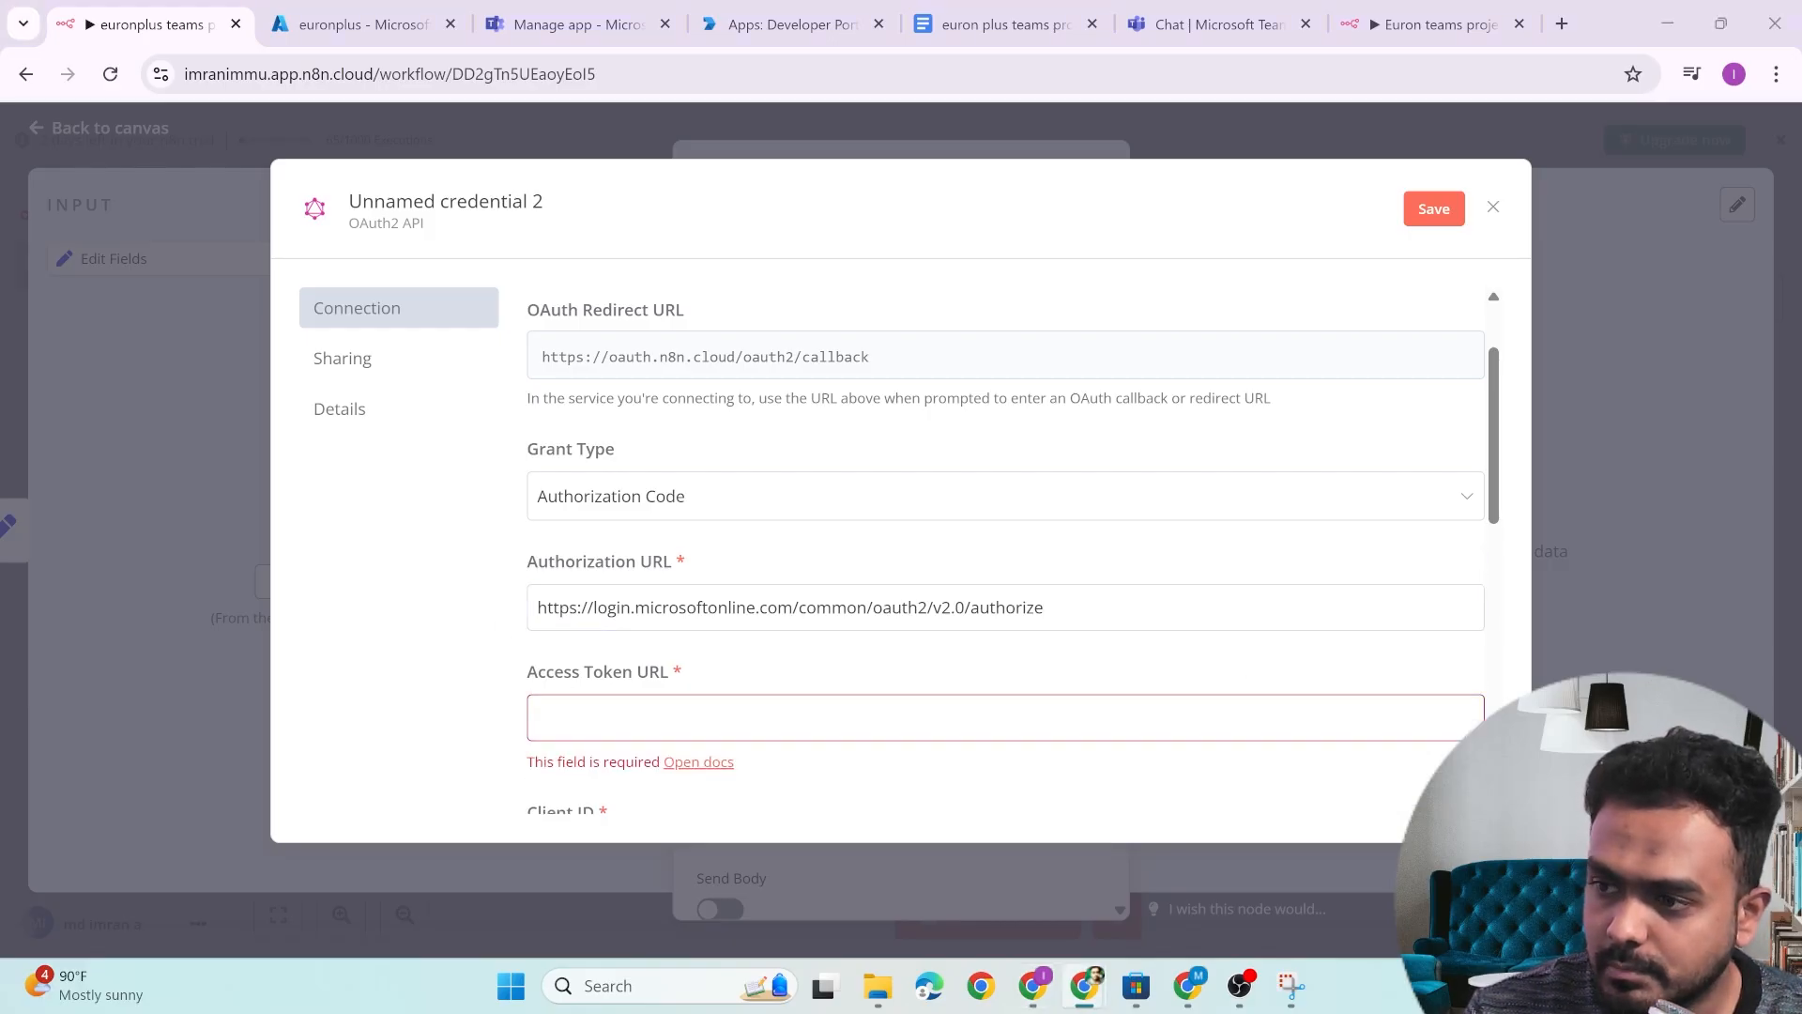
pyautogui.click(611, 727)
pyautogui.hotkey('ctrl', 'v')
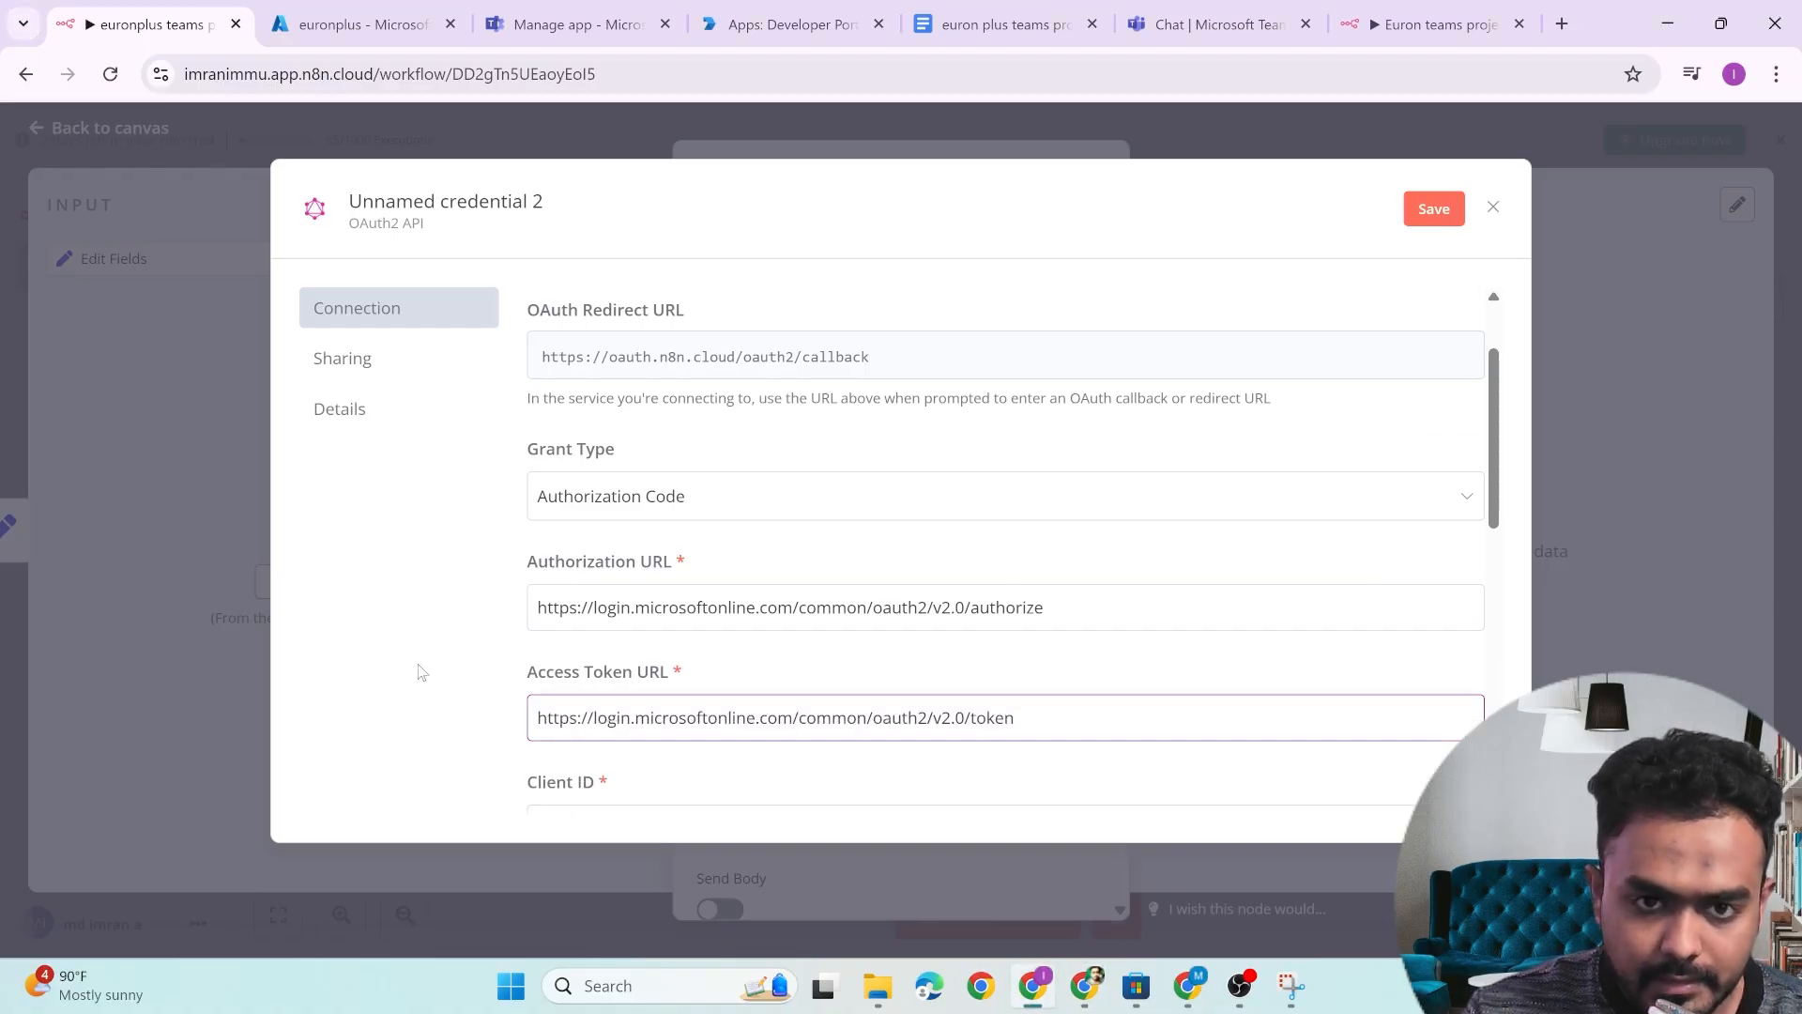
pyautogui.click(467, 754)
# Fill the credential's Client ID with the Application (client) ID copied from the euronplusapp registration in Azure
pyautogui.scroll(-4, 525, 723)
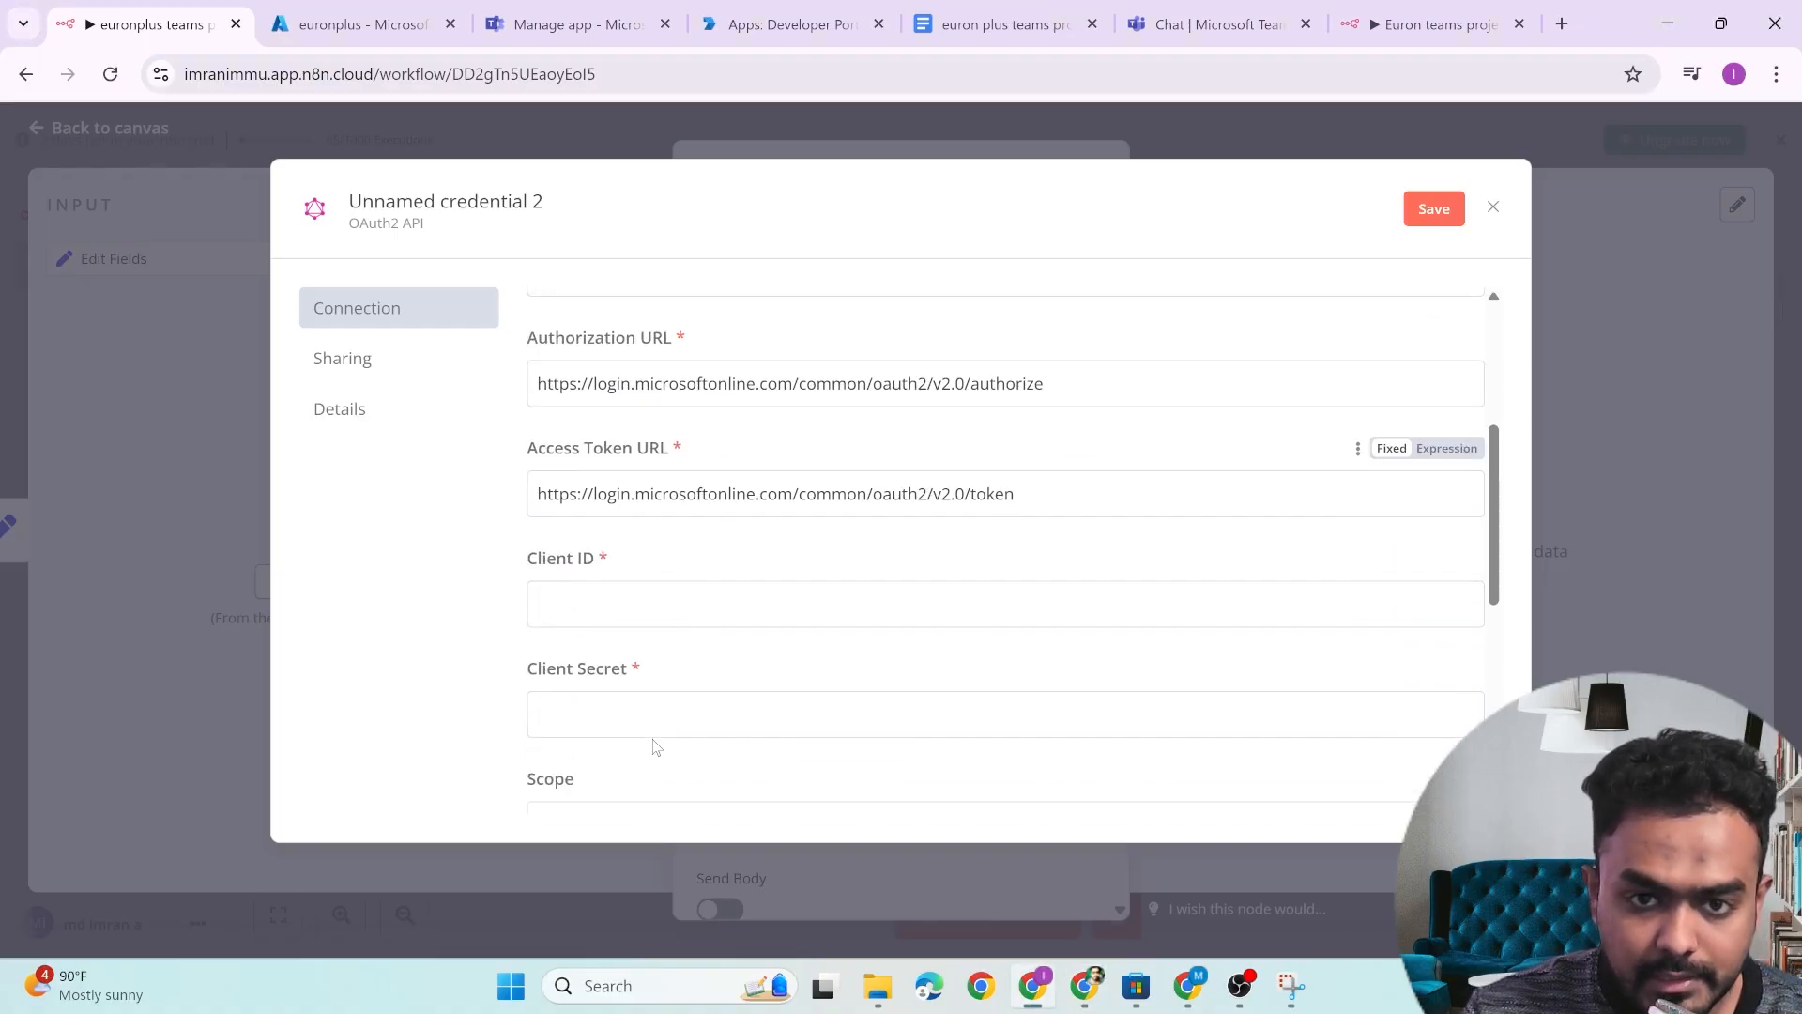
pyautogui.click(603, 469)
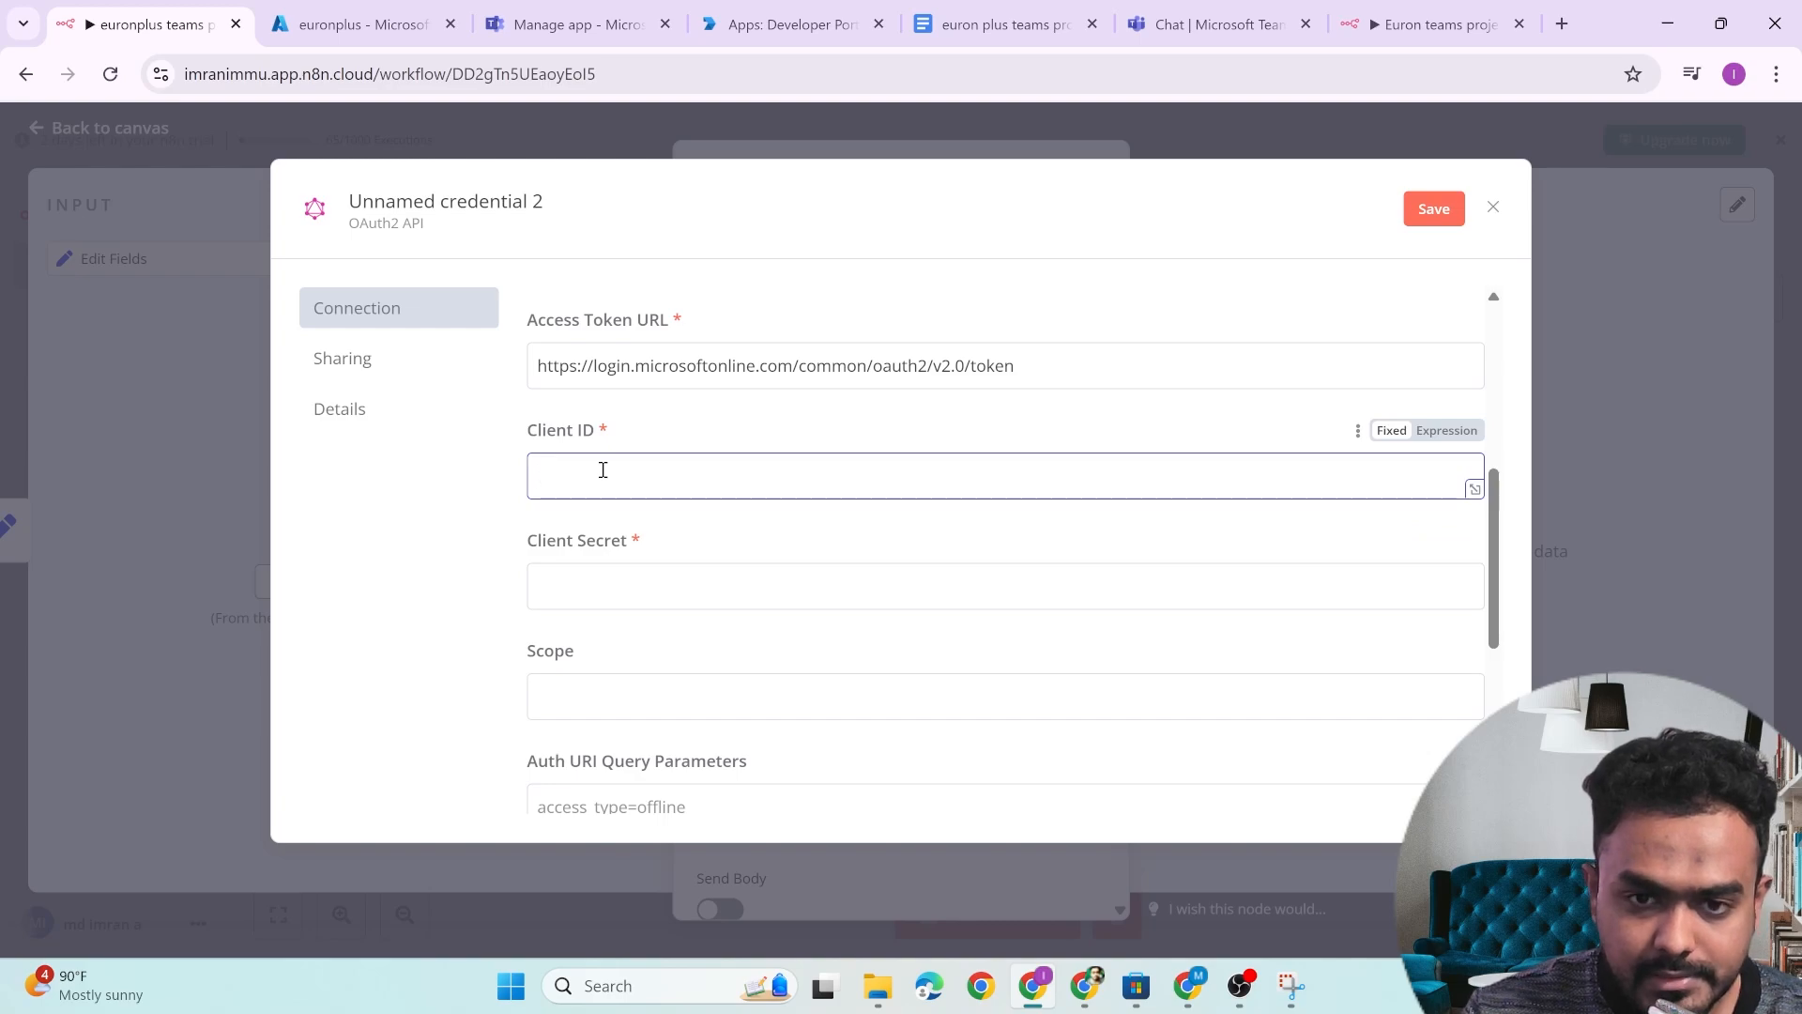
pyautogui.click(373, 39)
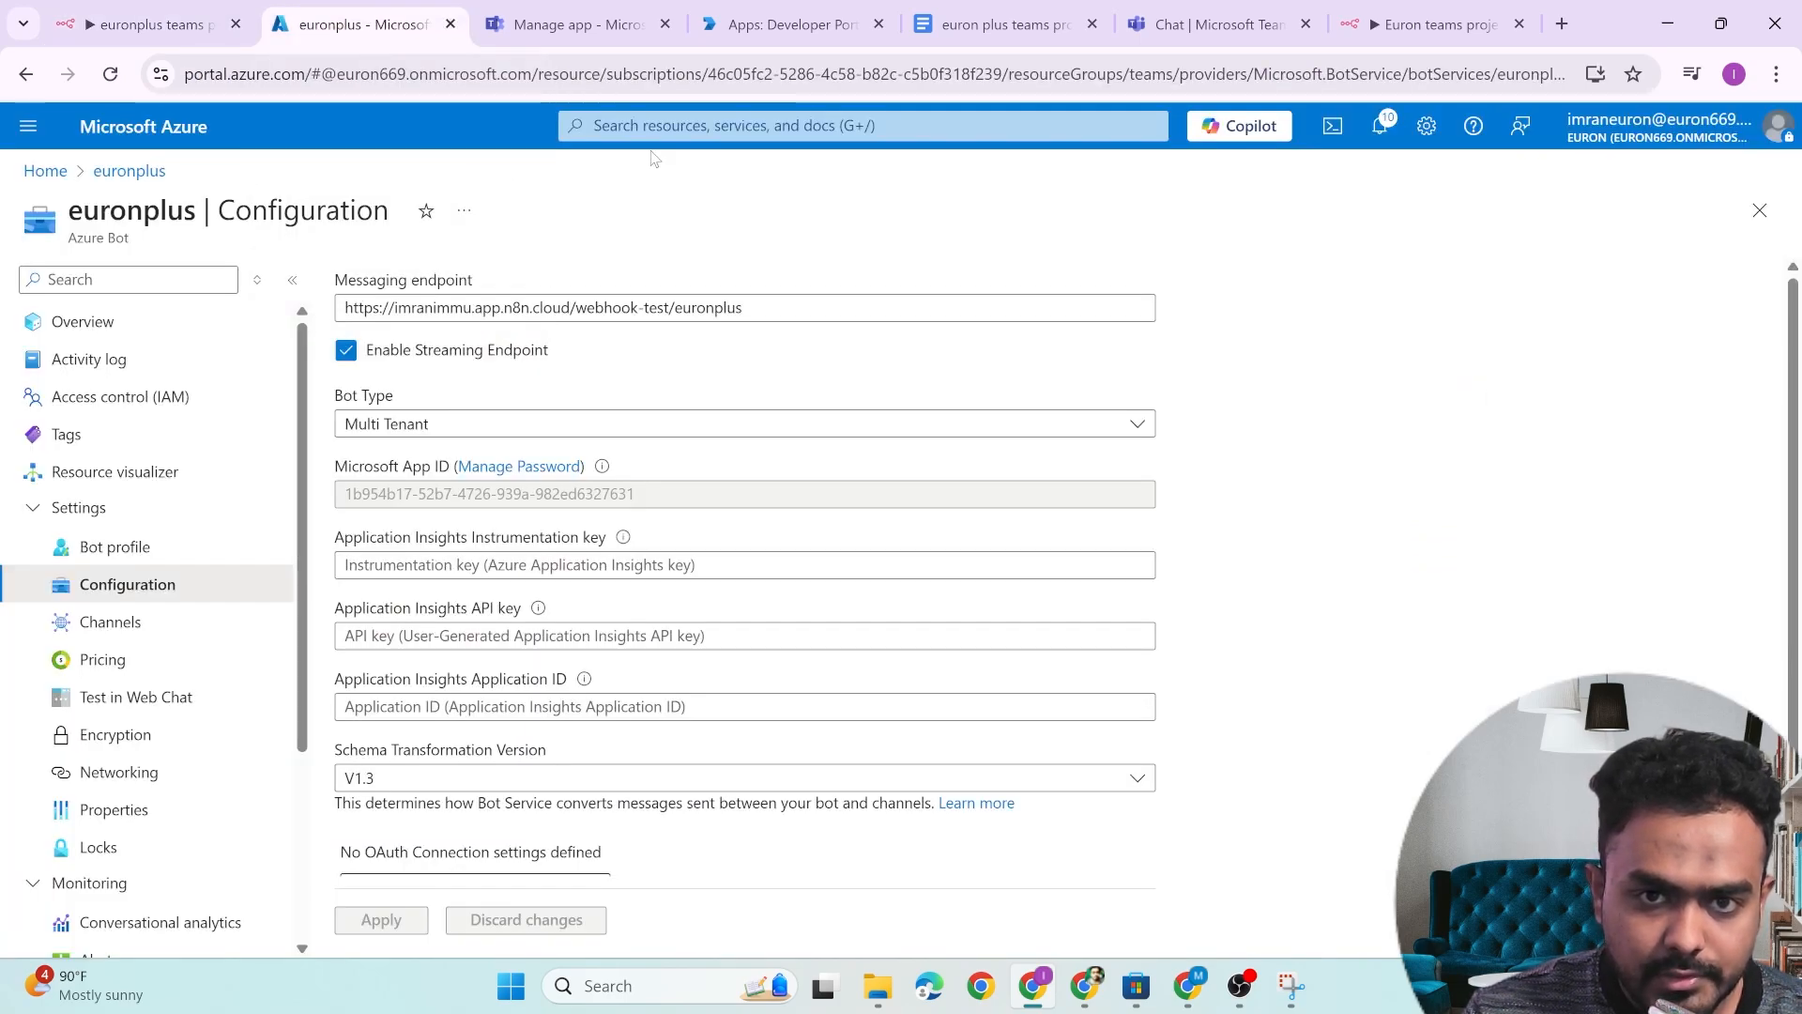
pyautogui.click(681, 126)
pyautogui.press('Escape')
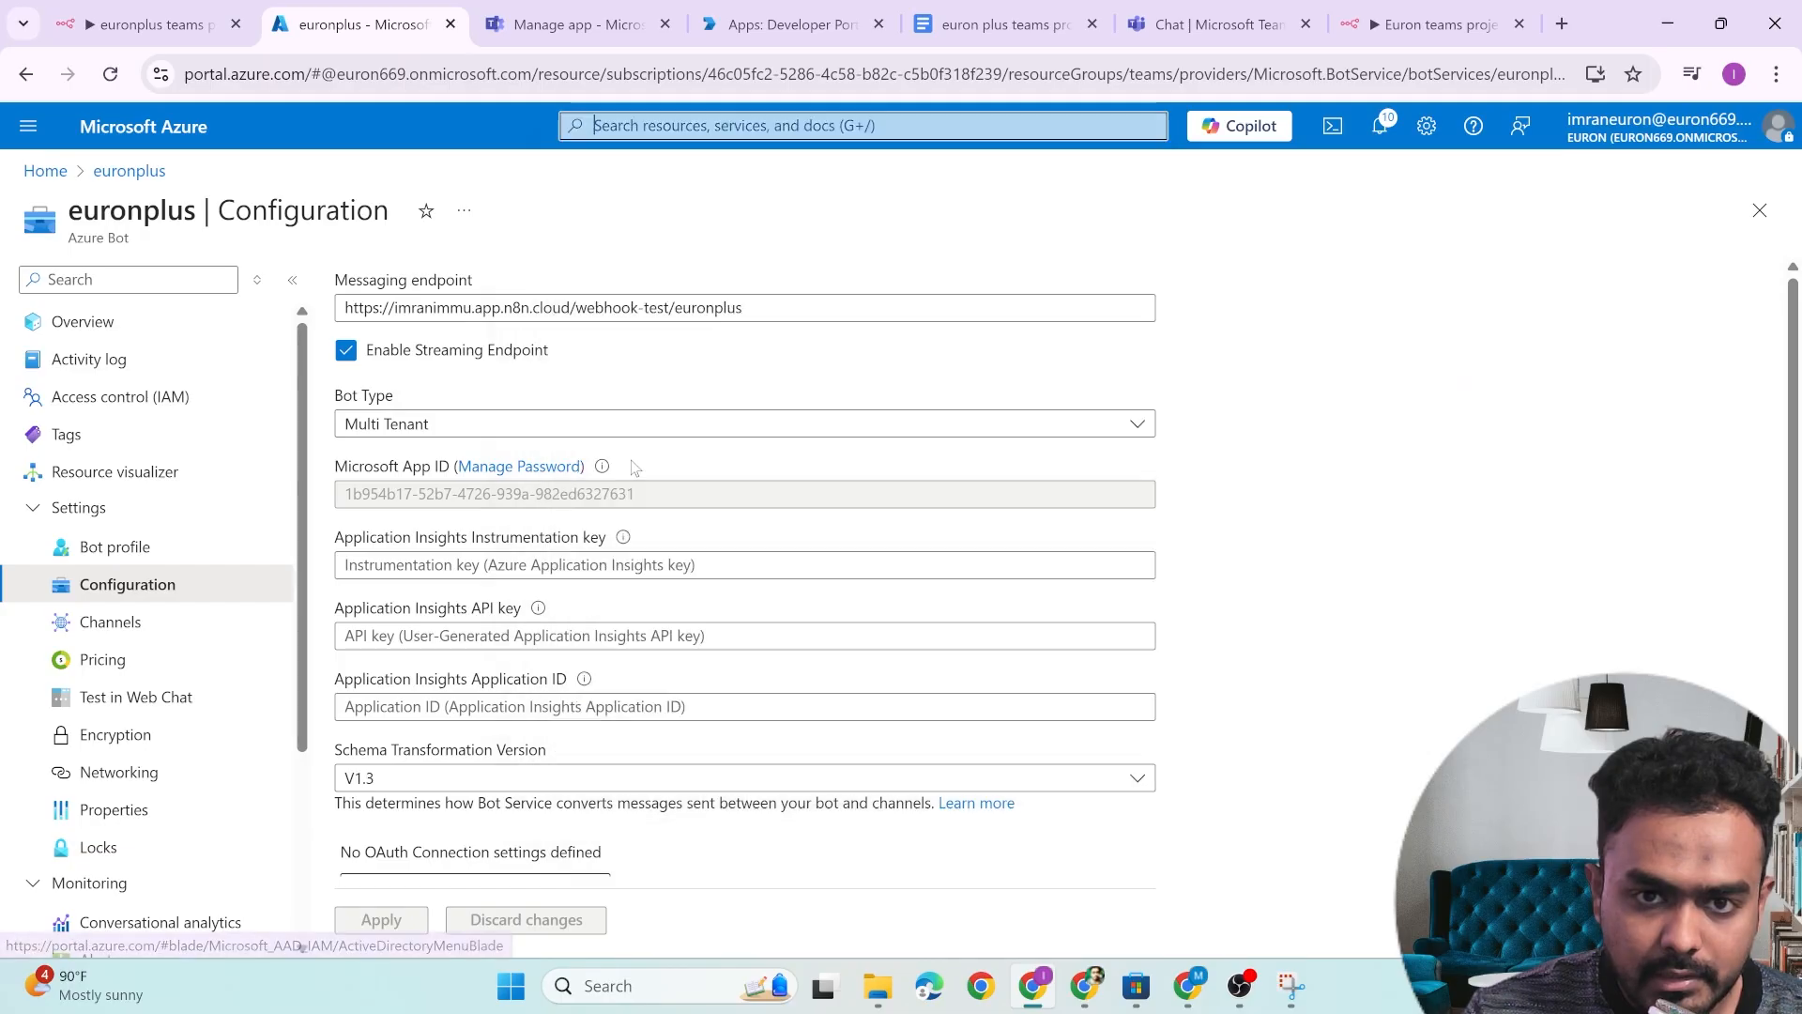
pyautogui.click(634, 468)
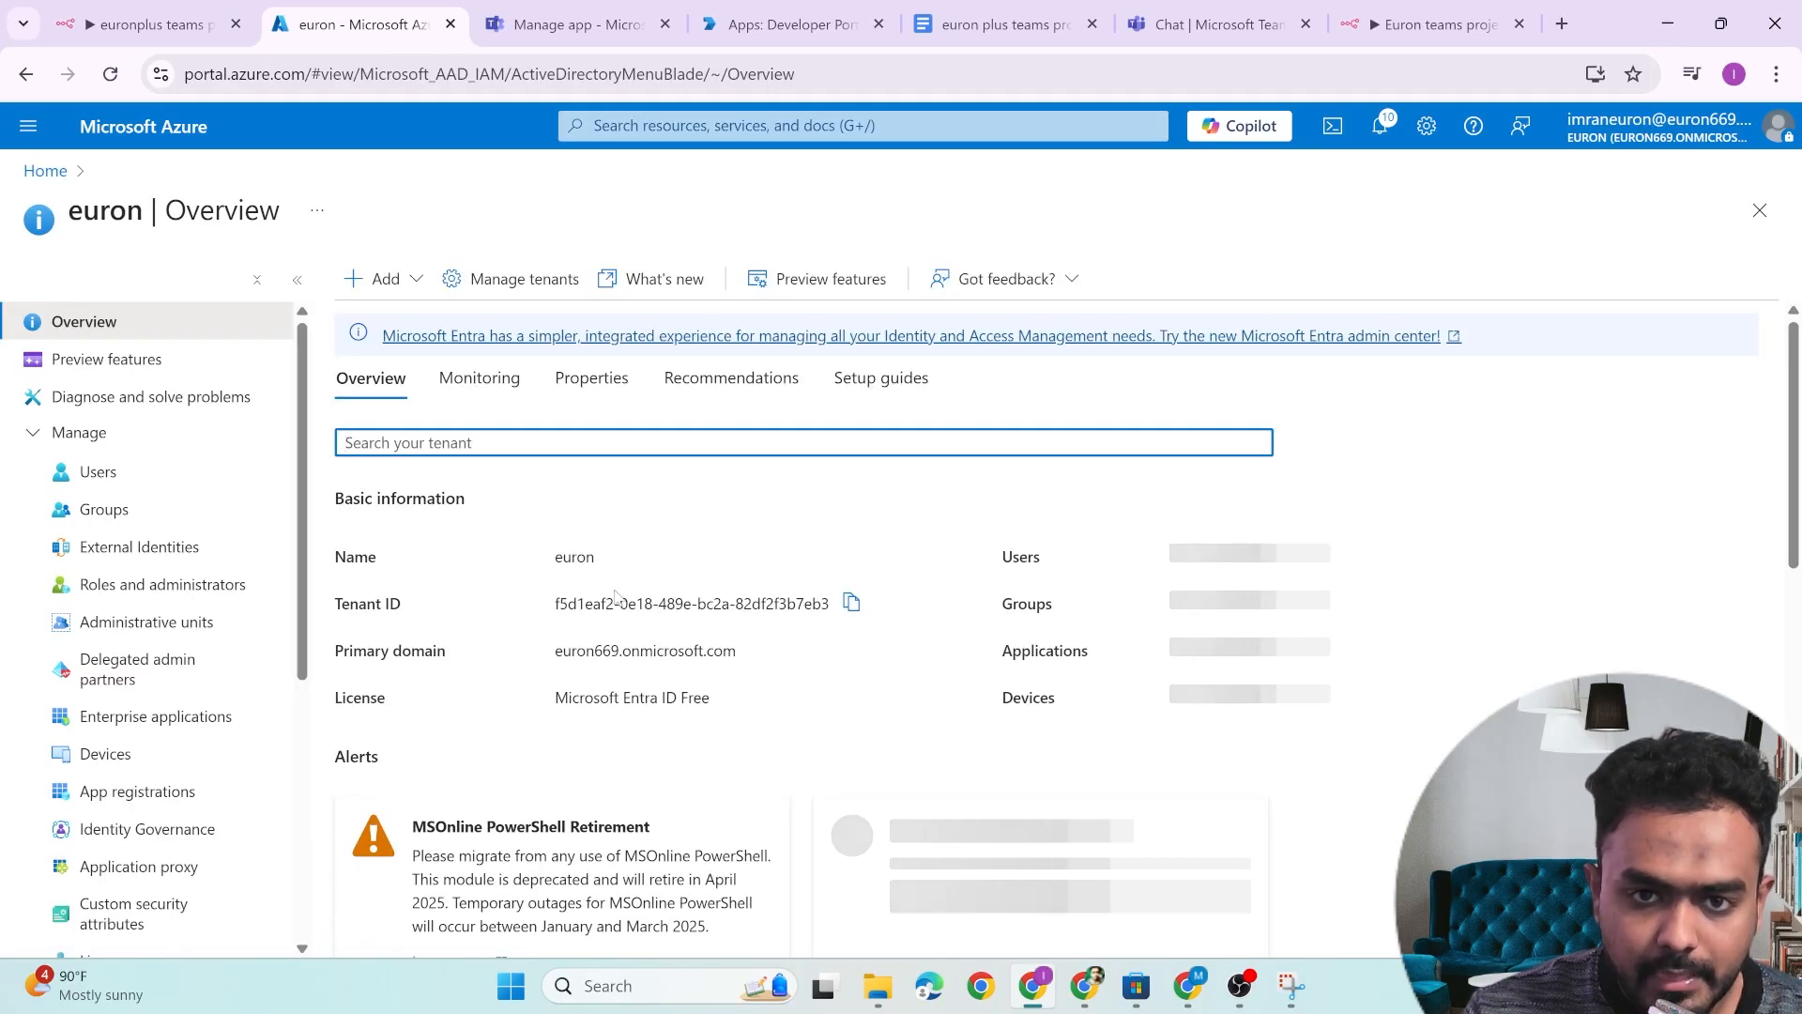
pyautogui.click(140, 796)
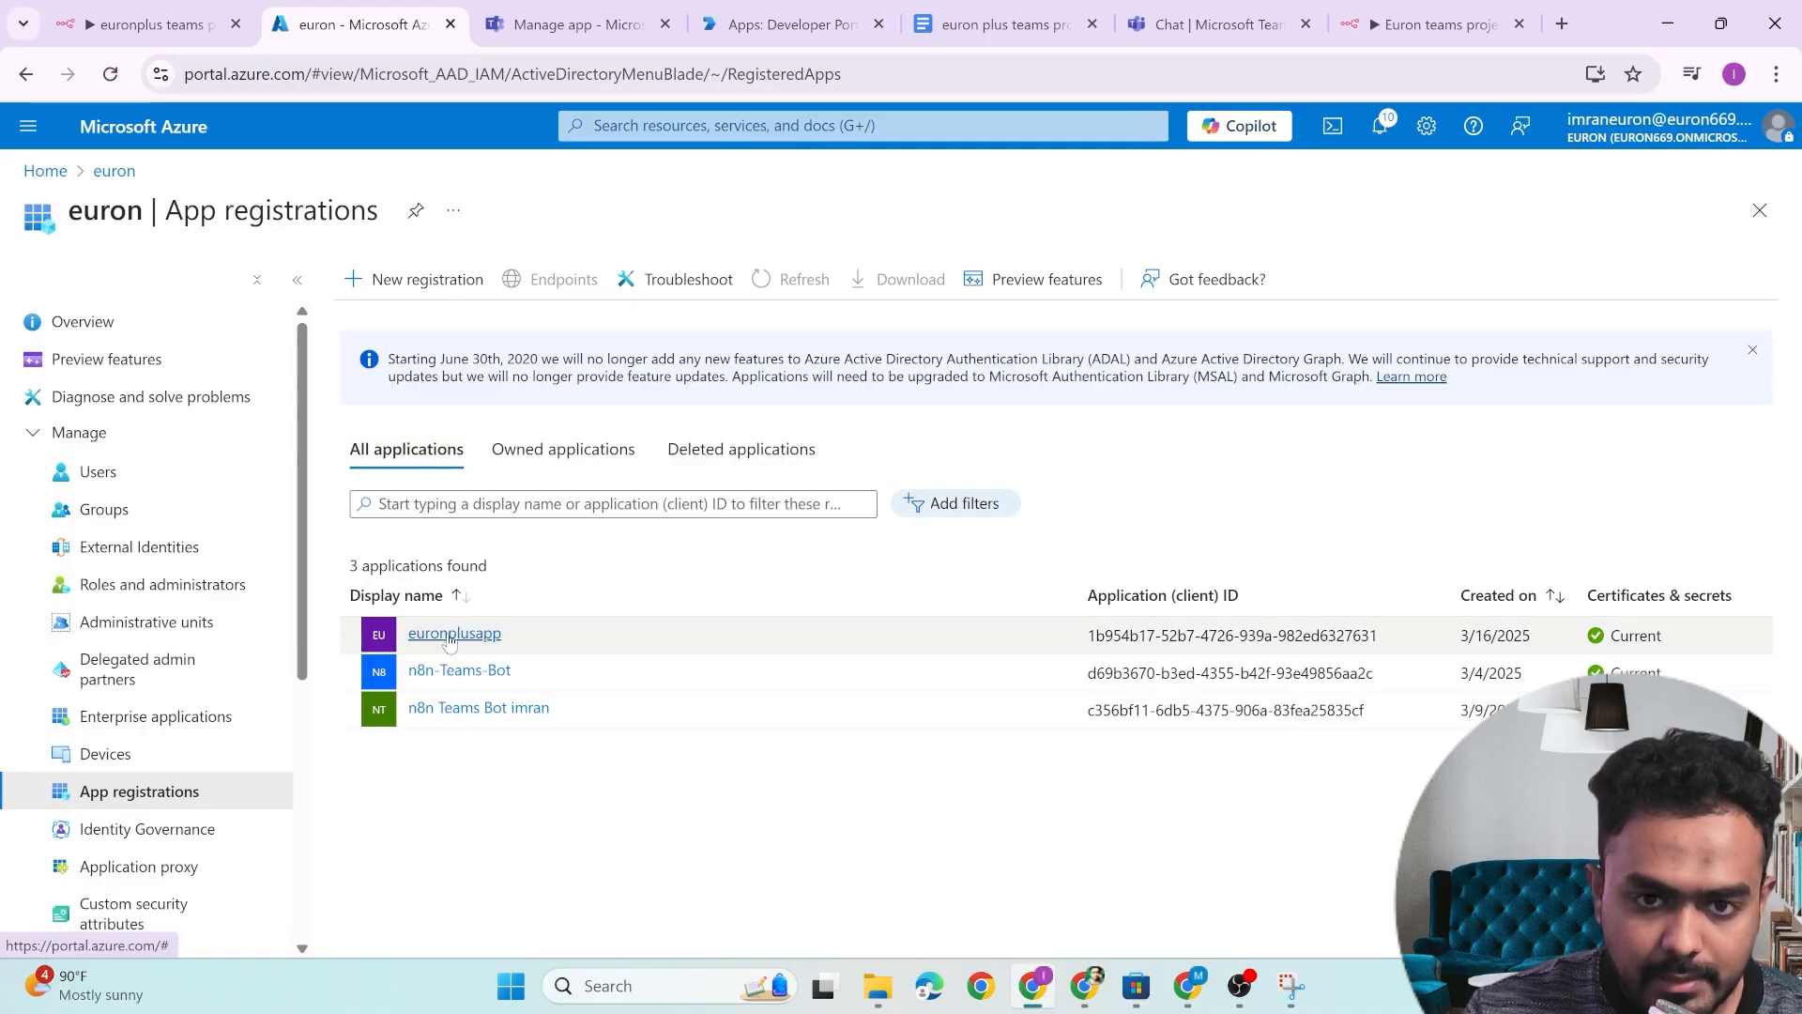
pyautogui.click(450, 638)
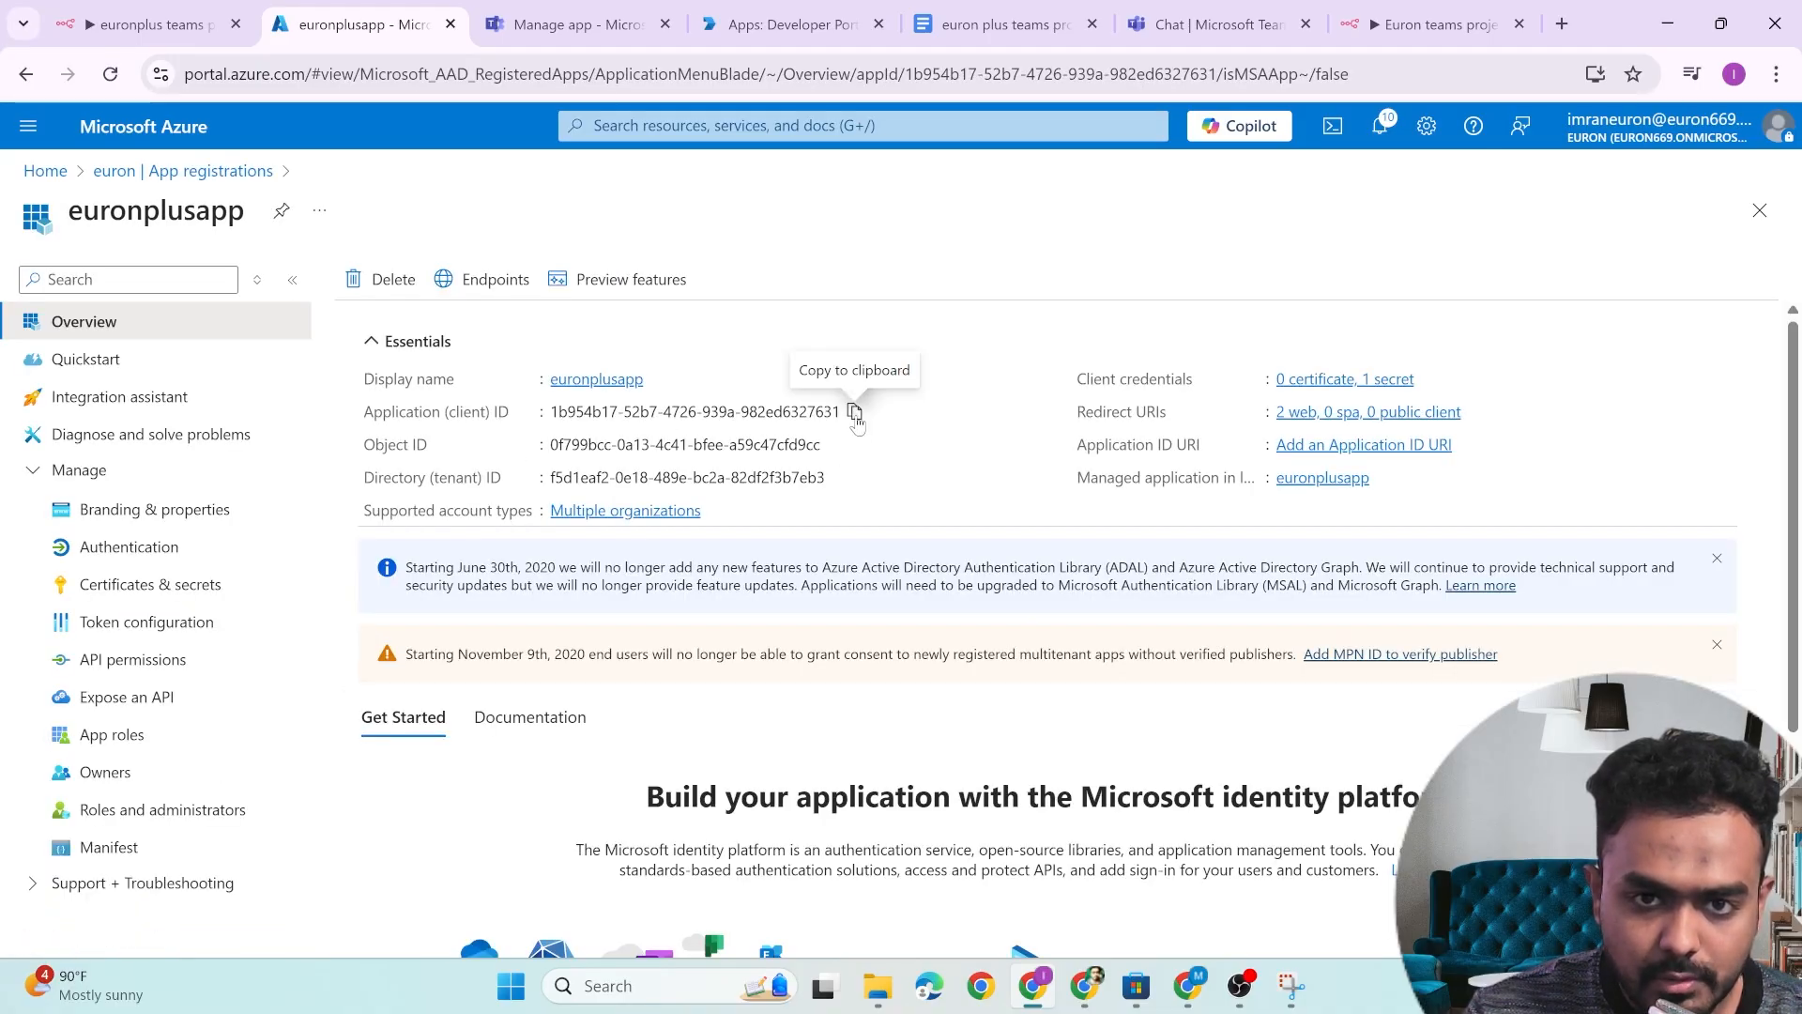
pyautogui.click(854, 414)
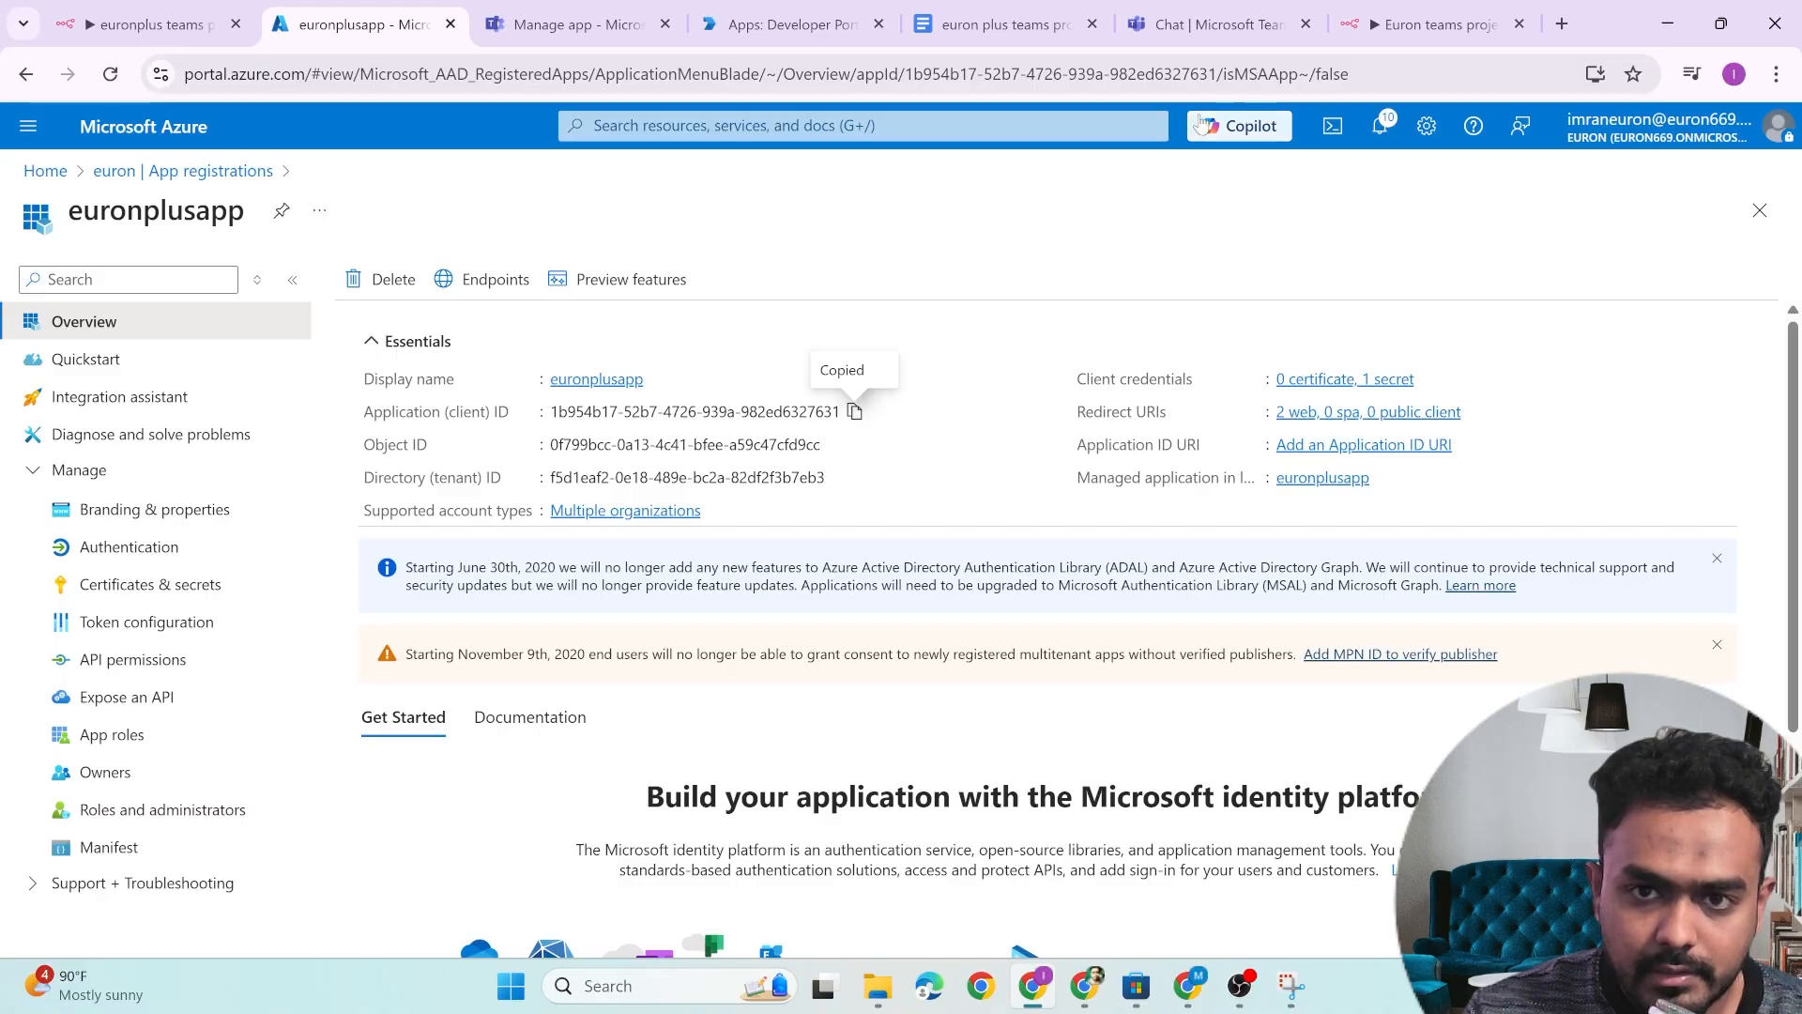
pyautogui.click(1436, 24)
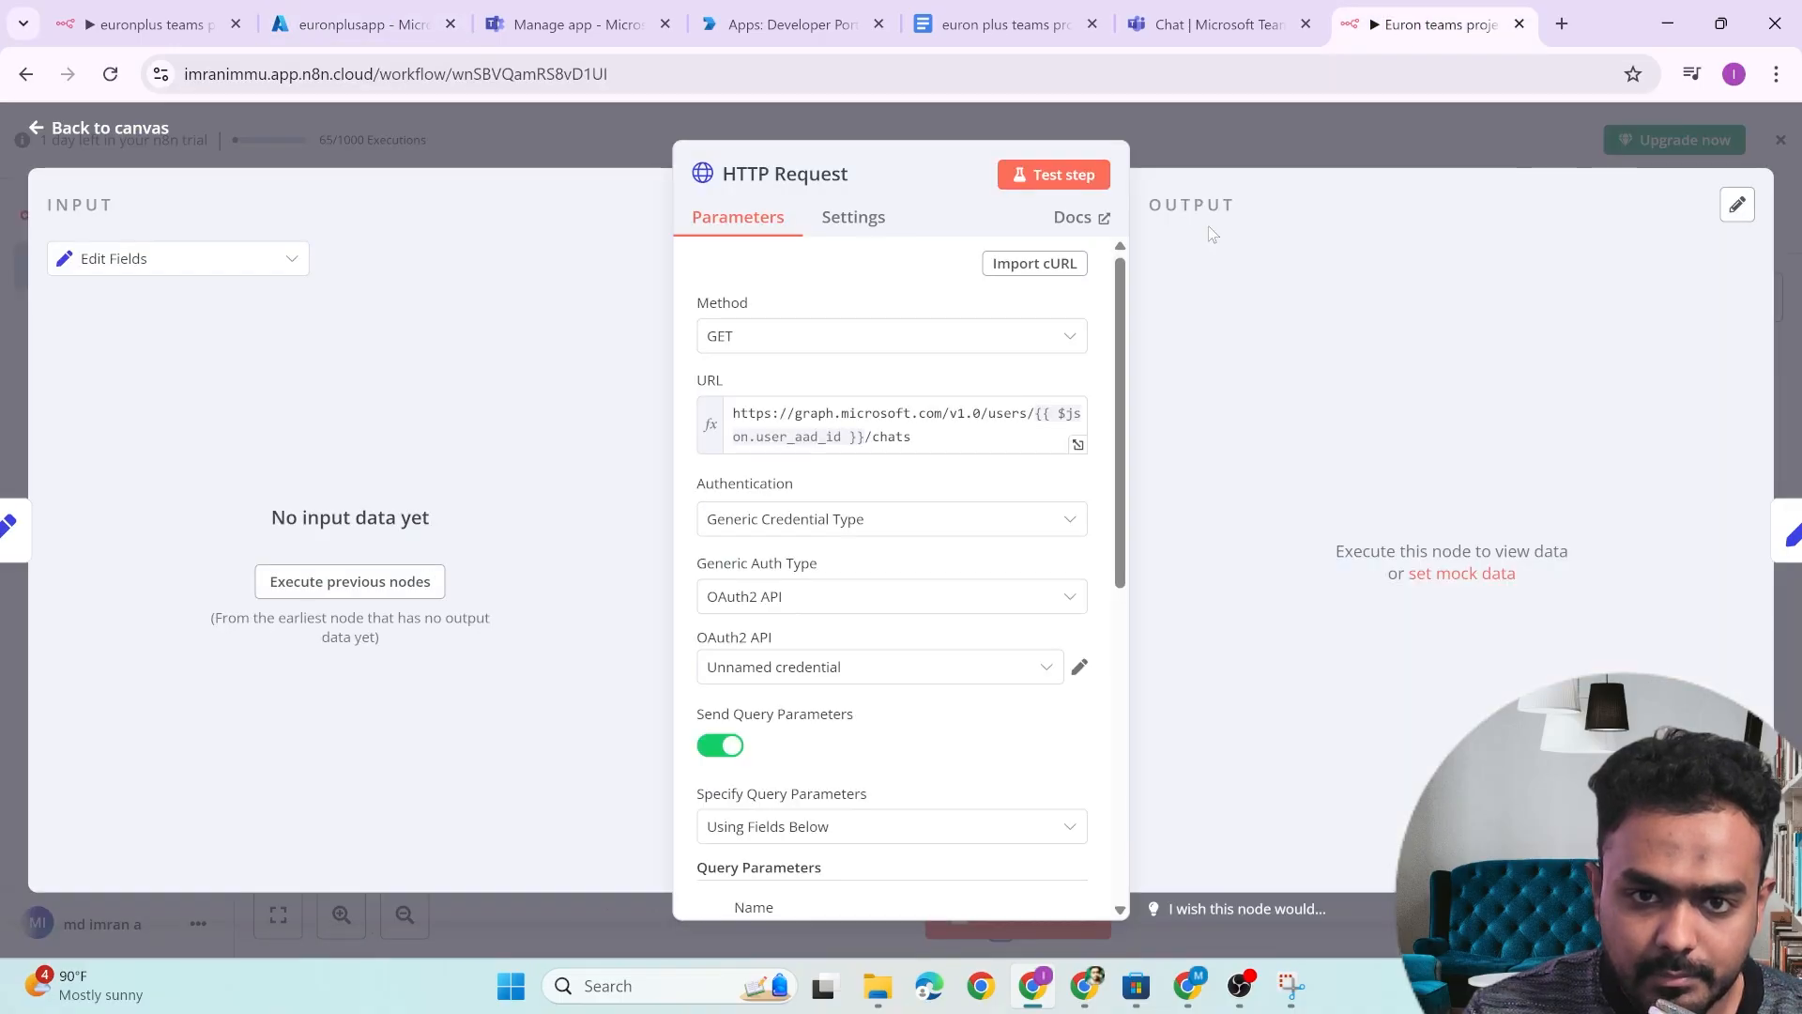
pyautogui.click(150, 23)
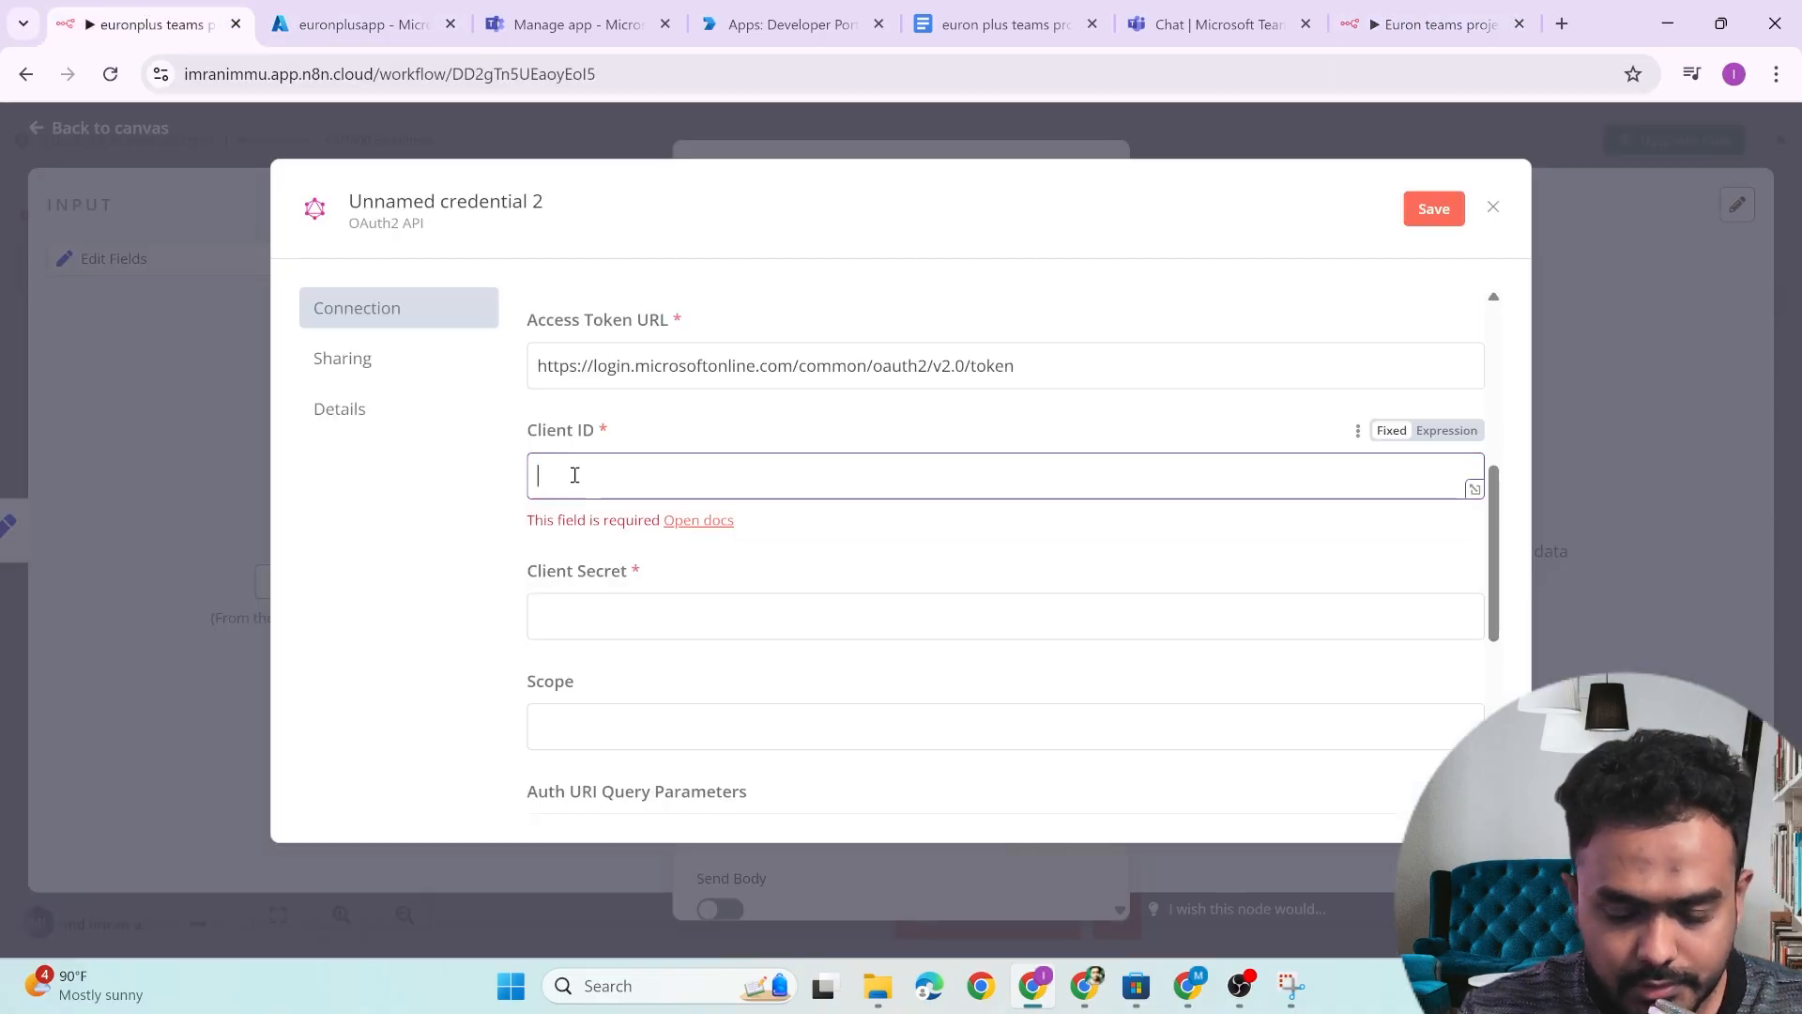
pyautogui.hotkey('ctrl', 'v')
# Fill the credential's Client Secret with the client secret value copied from the euron plus teams proejct document
pyautogui.click(579, 595)
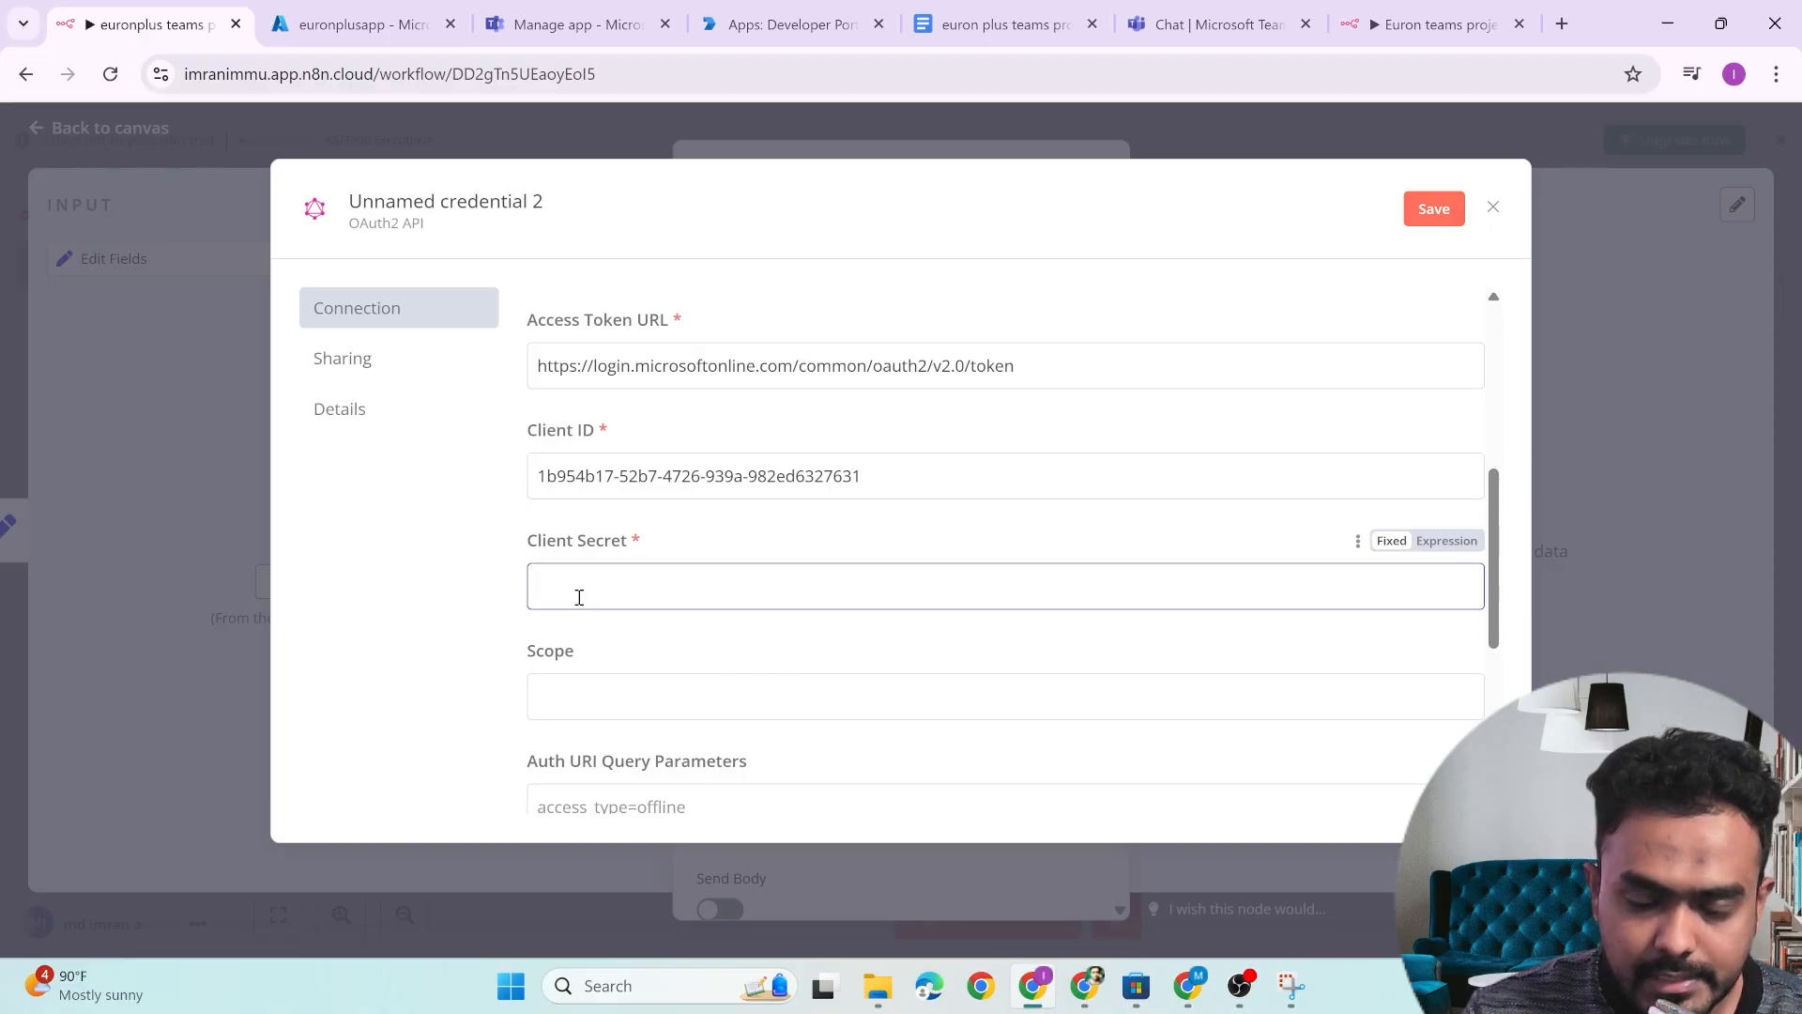
pyautogui.click(1010, 28)
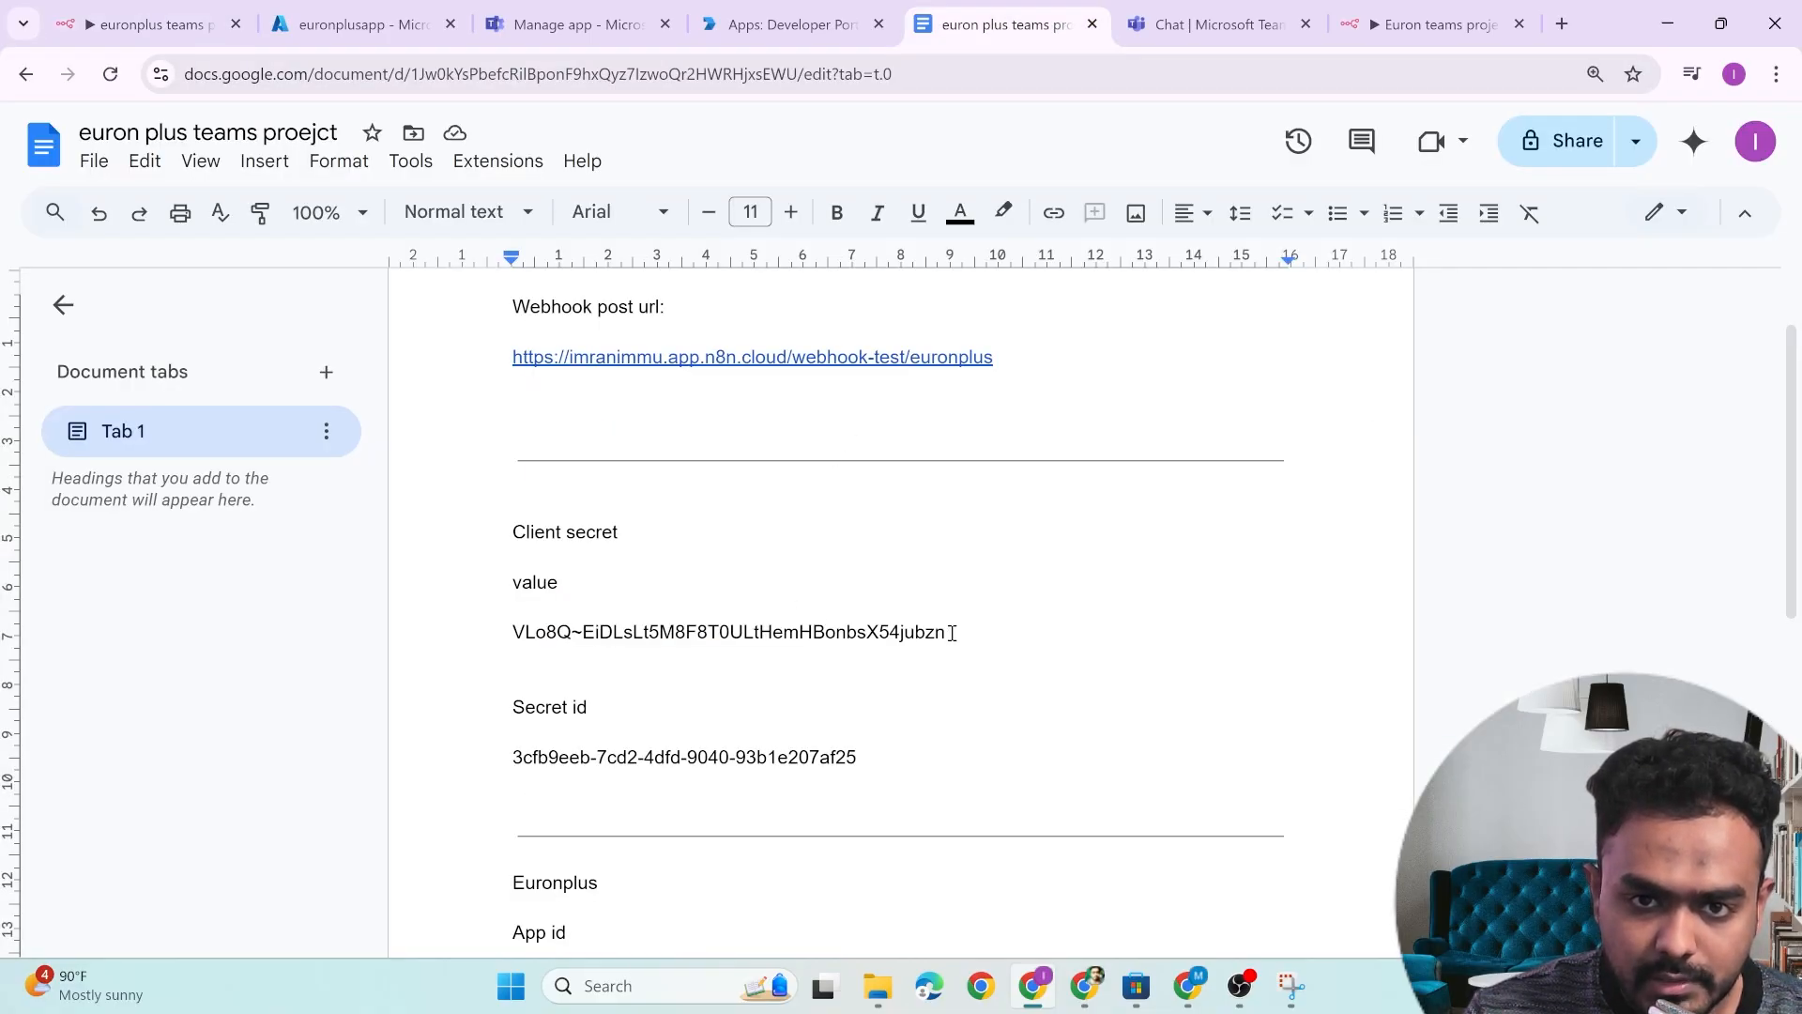
pyautogui.moveTo(946, 632); pyautogui.dragTo(510, 633)
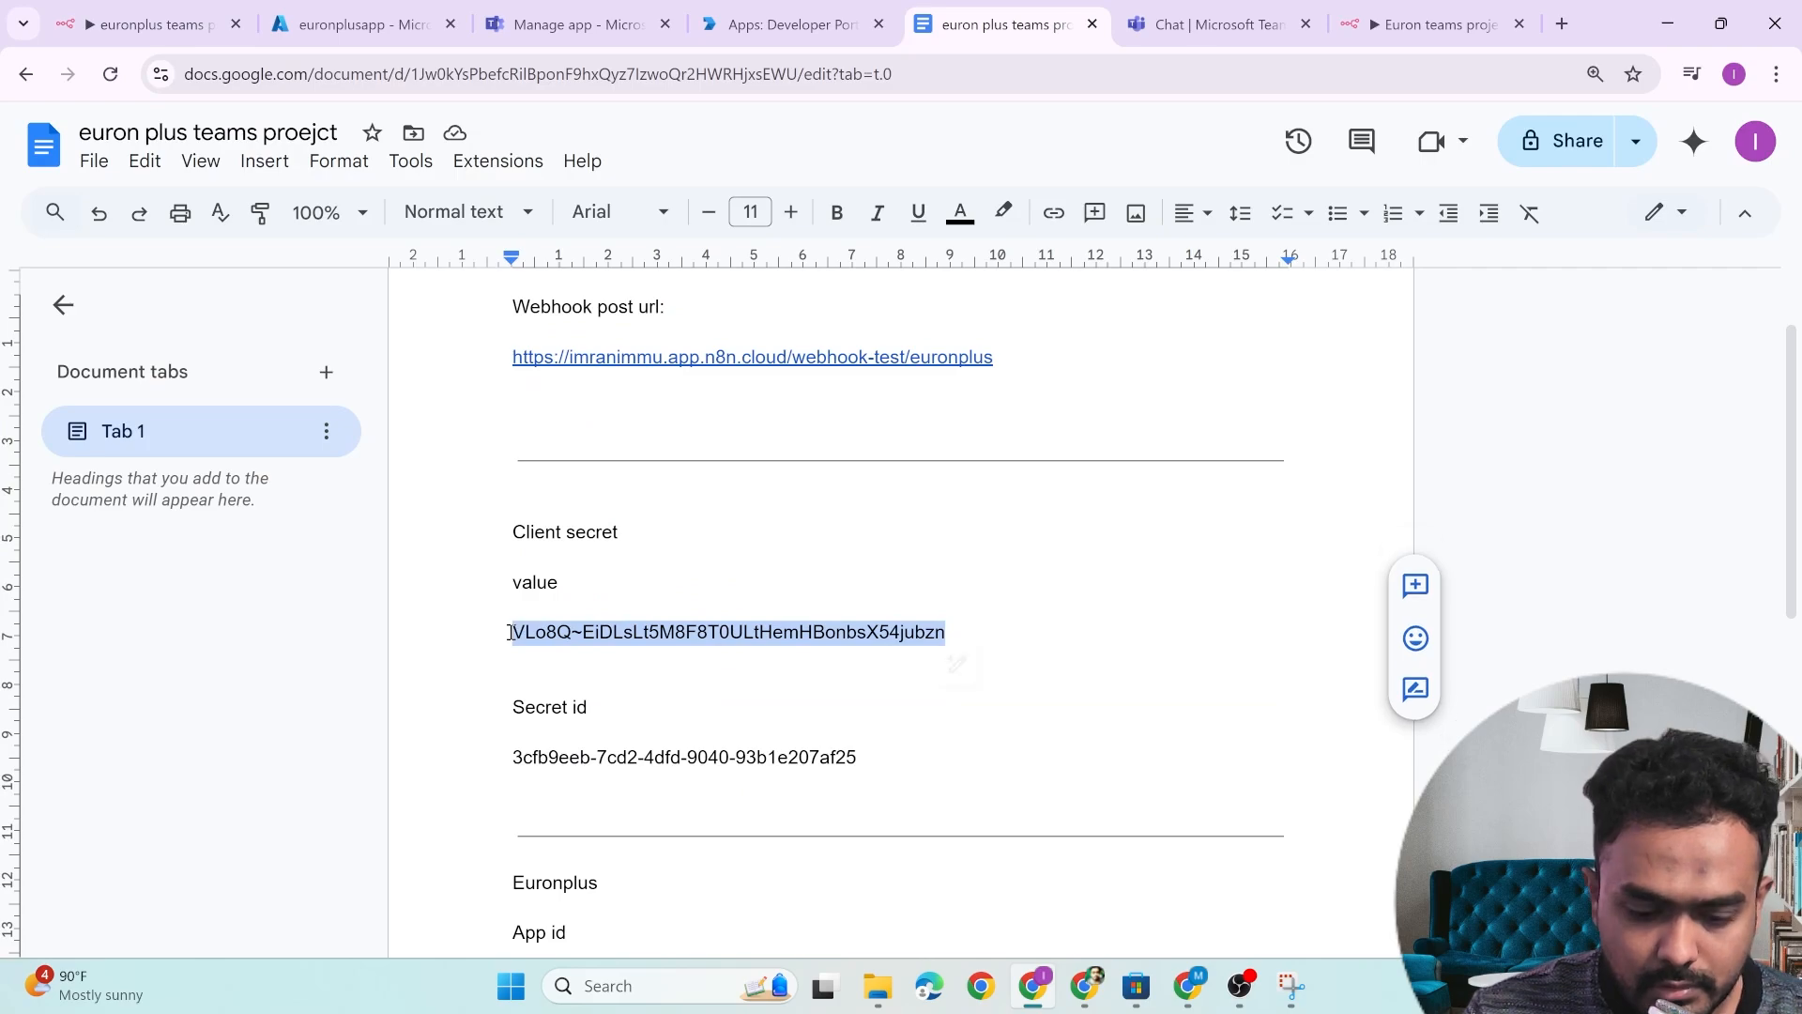
pyautogui.click(132, 13)
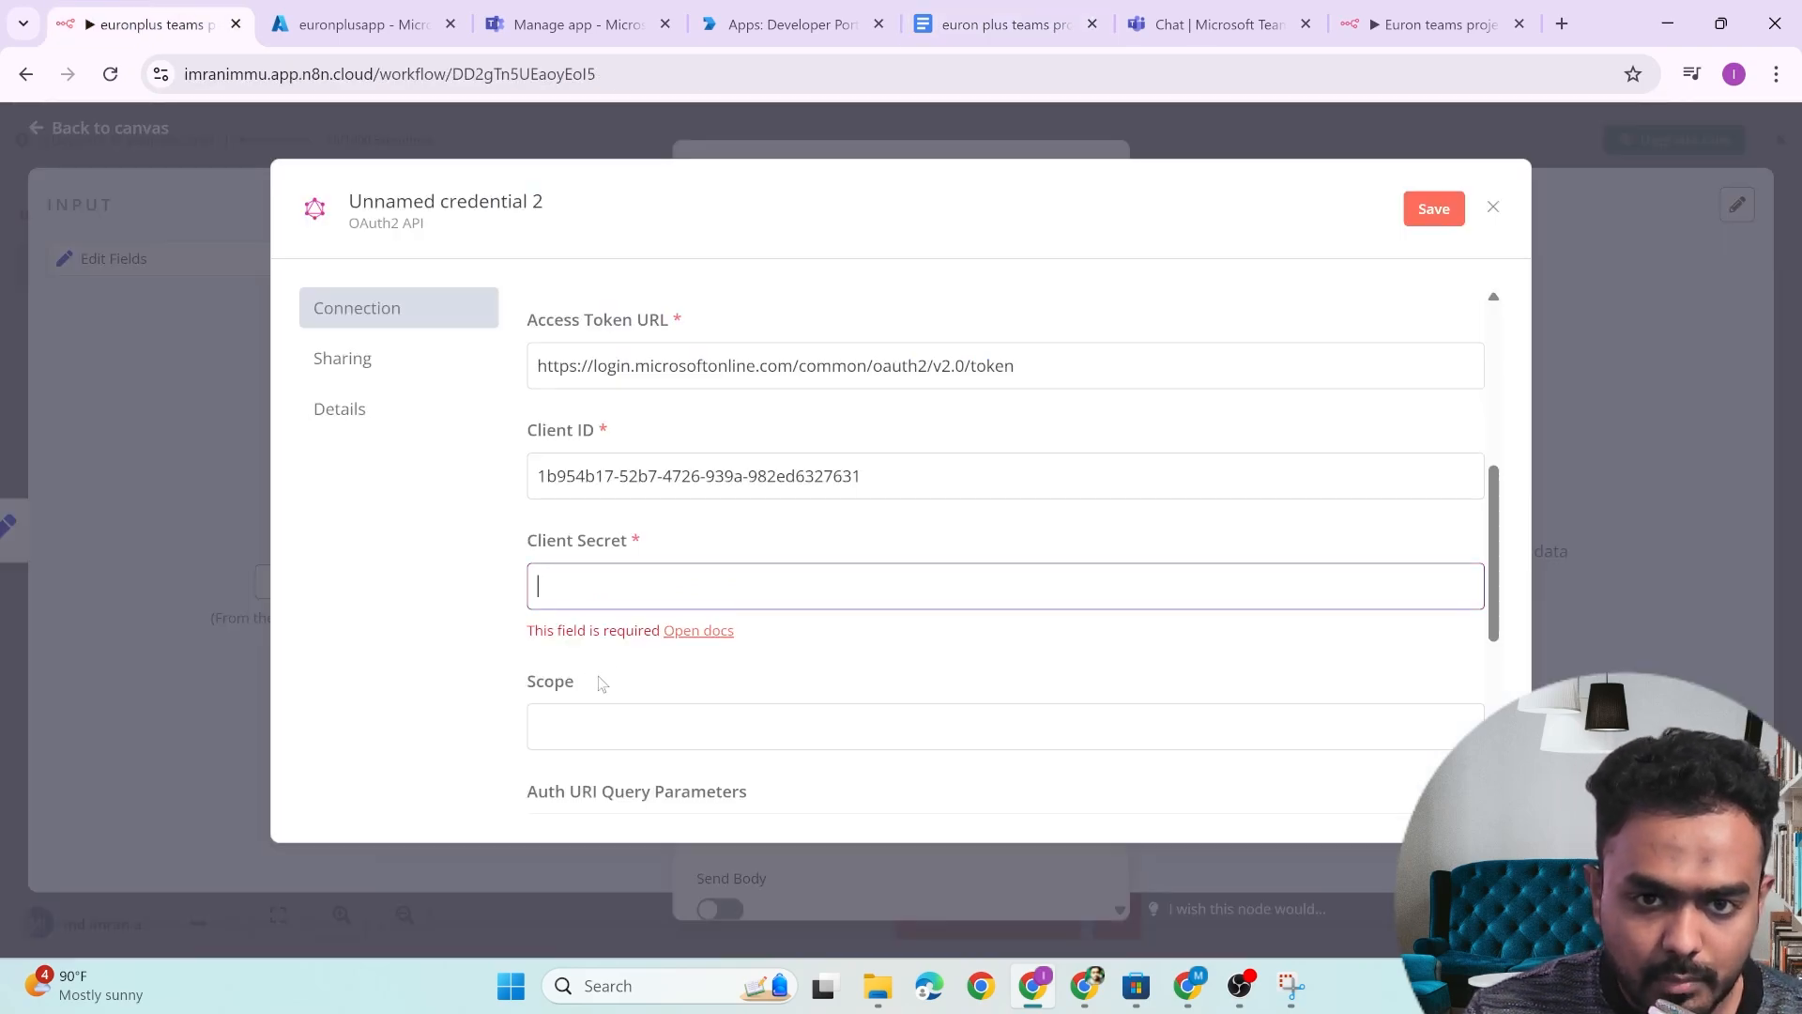
pyautogui.click(564, 588)
pyautogui.hotkey('ctrl', 'v')
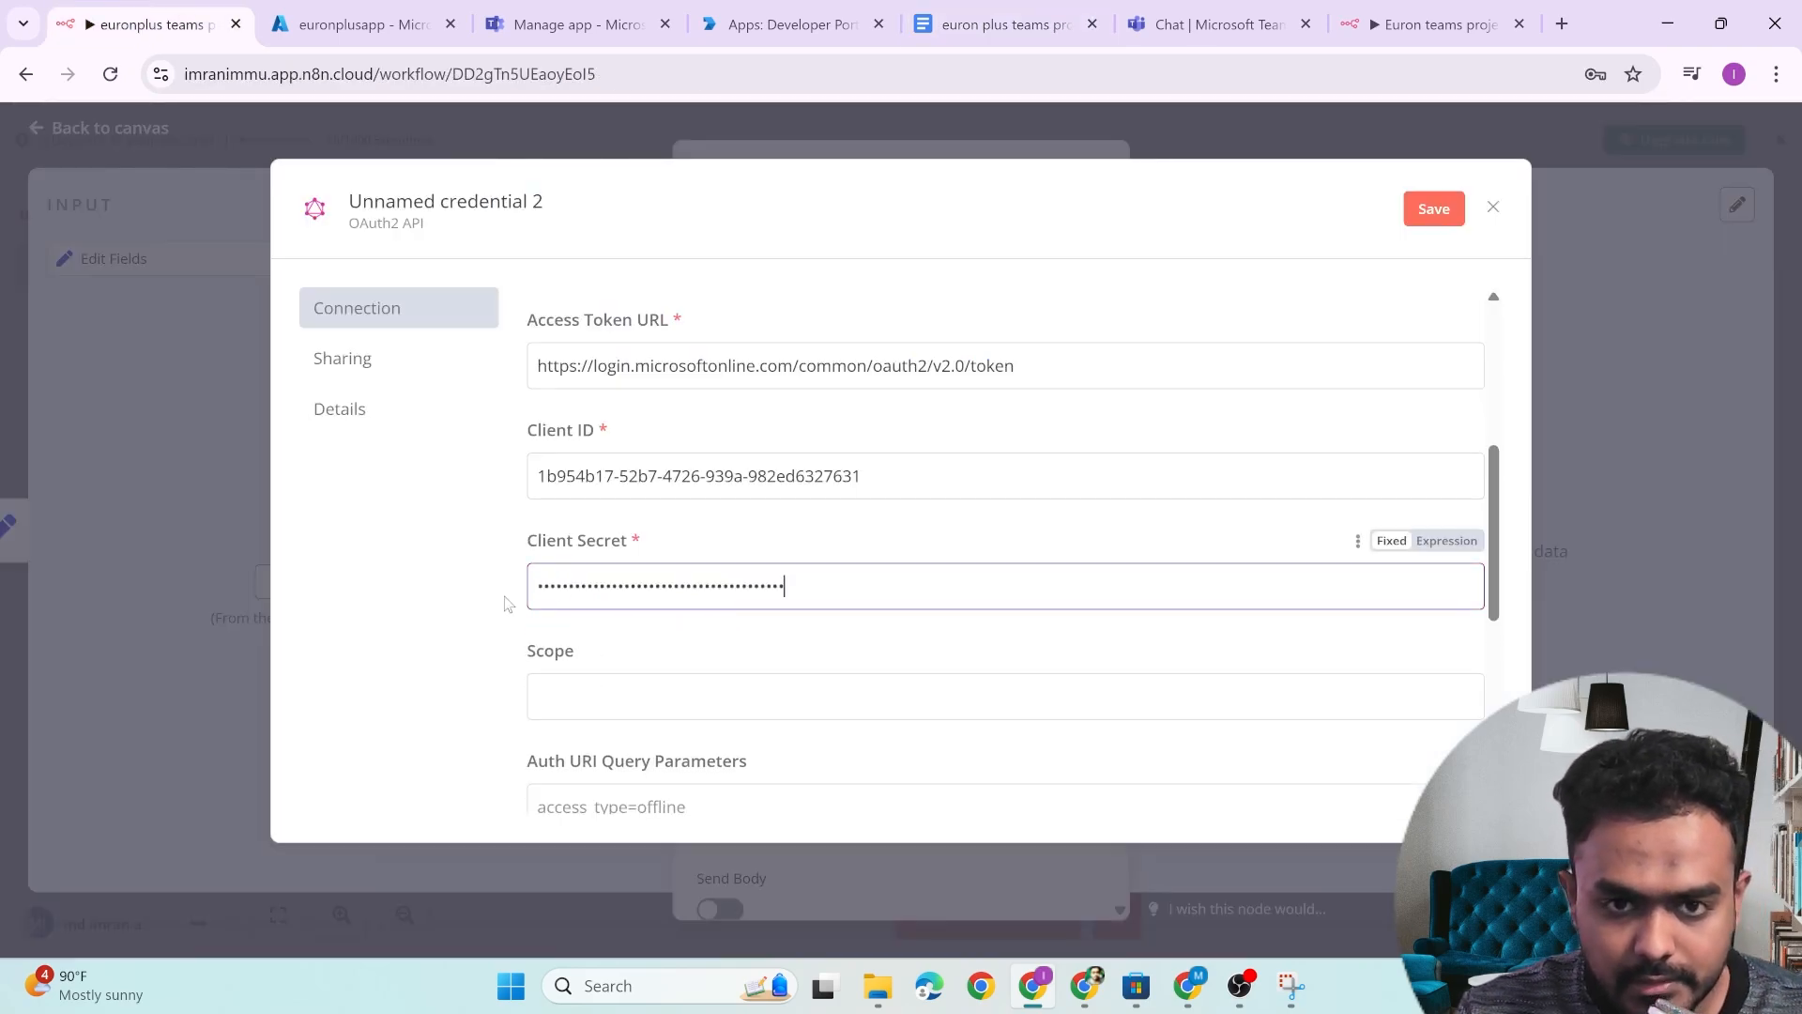
# Set the OAuth2 credential's Scope to Chat.ReadWrite User.Read ChatMessage.Send
pyautogui.hotkey('alt', 'Tab')
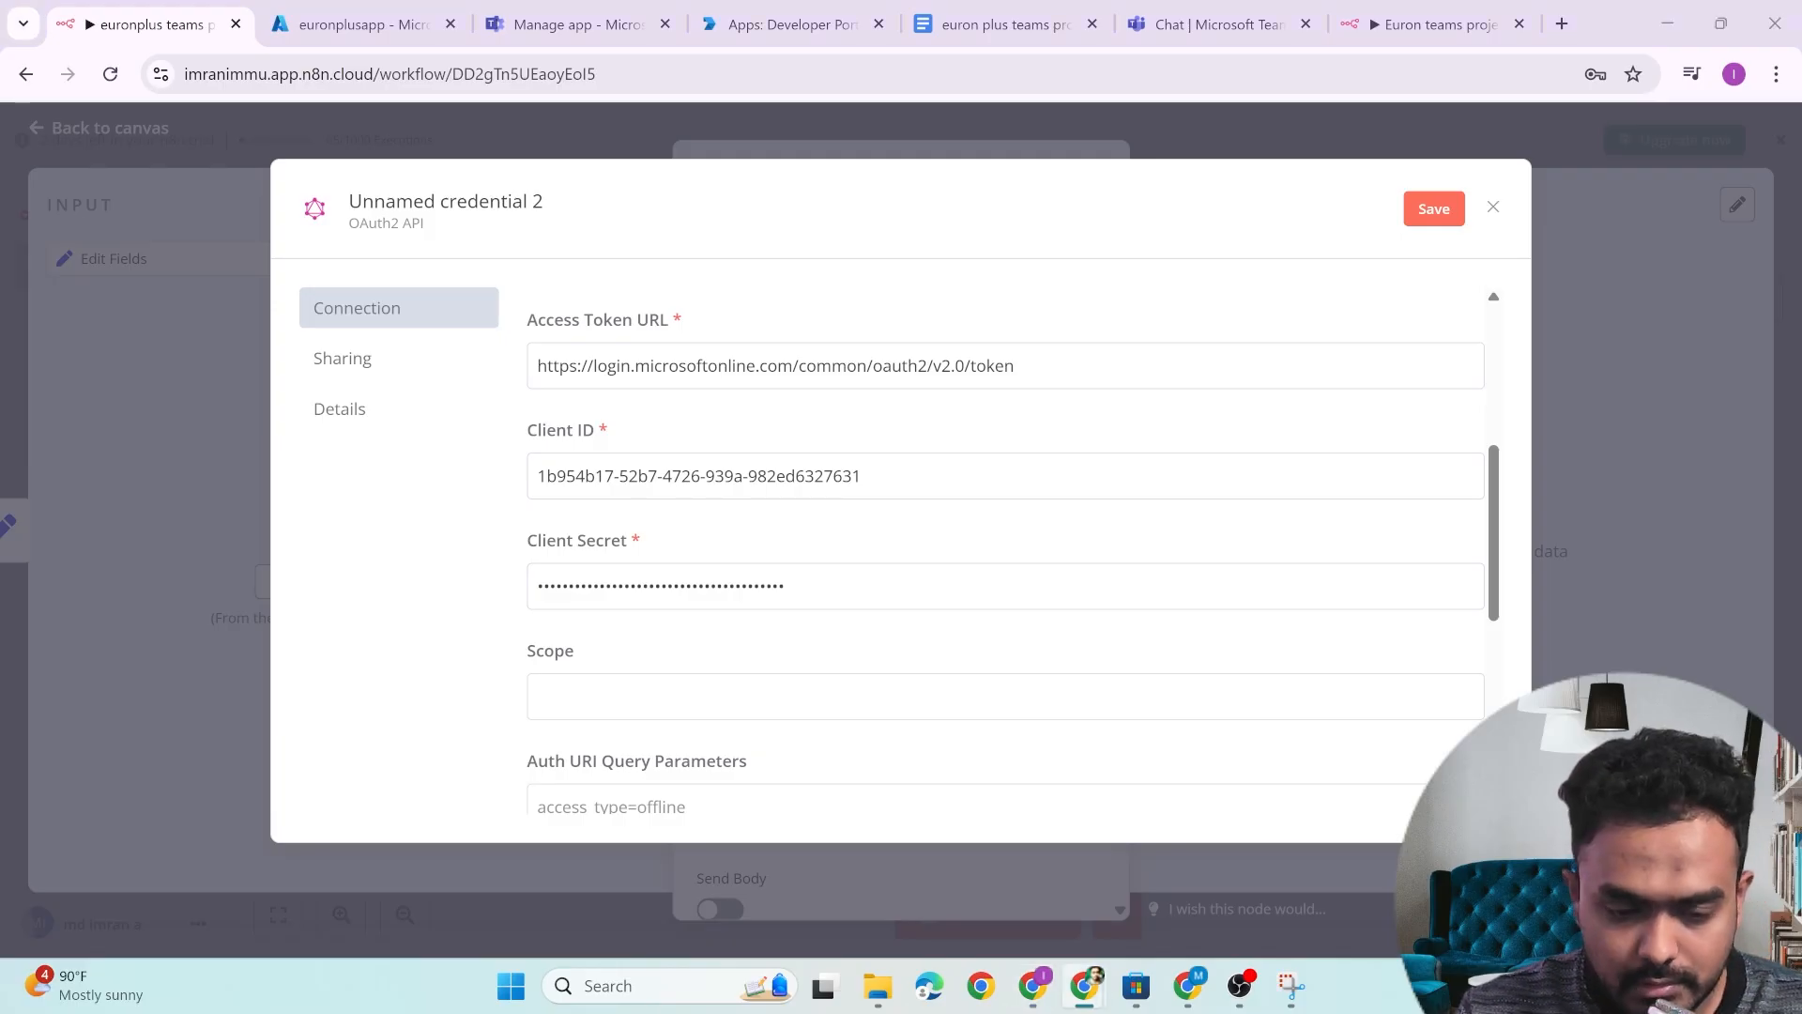
pyautogui.click(672, 677)
pyautogui.hotkey('ctrl', 'v')
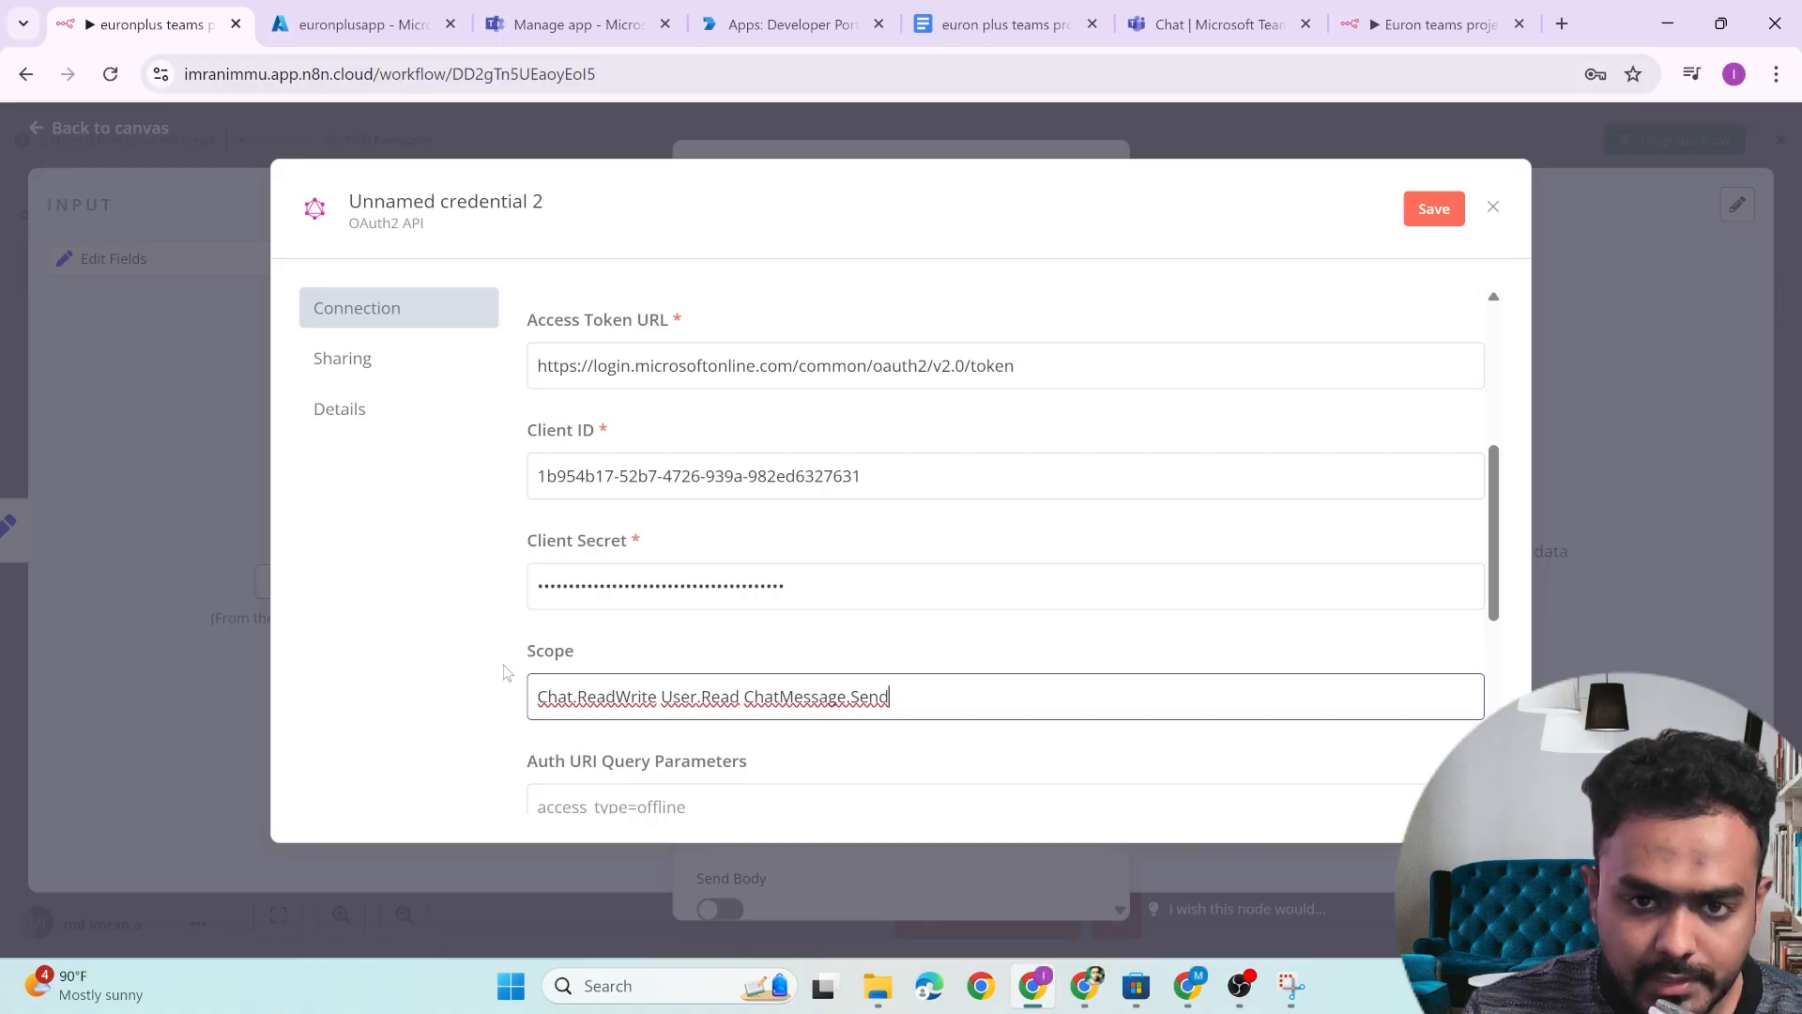
# Set the credential's Auth URI Query Parameters to access_type=offline and connect the account
pyautogui.scroll(-3, 704, 746)
pyautogui.click(663, 573)
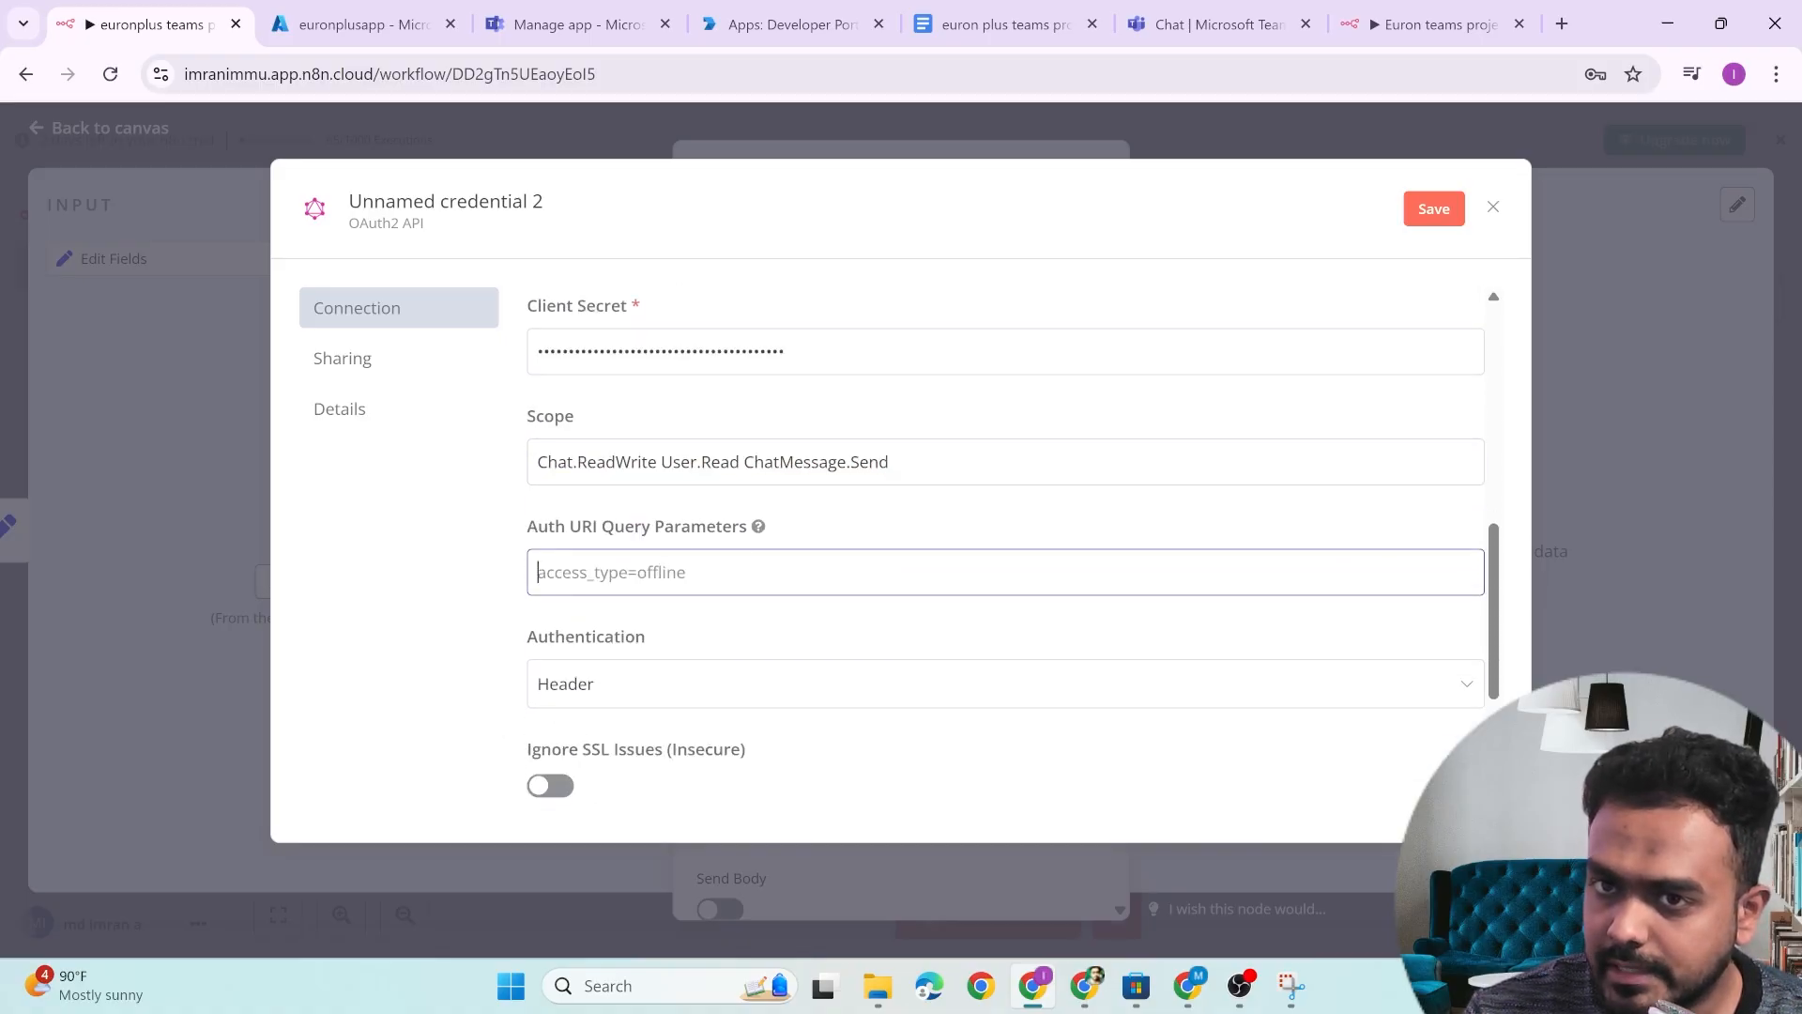
pyautogui.hotkey('alt', 'Tab')
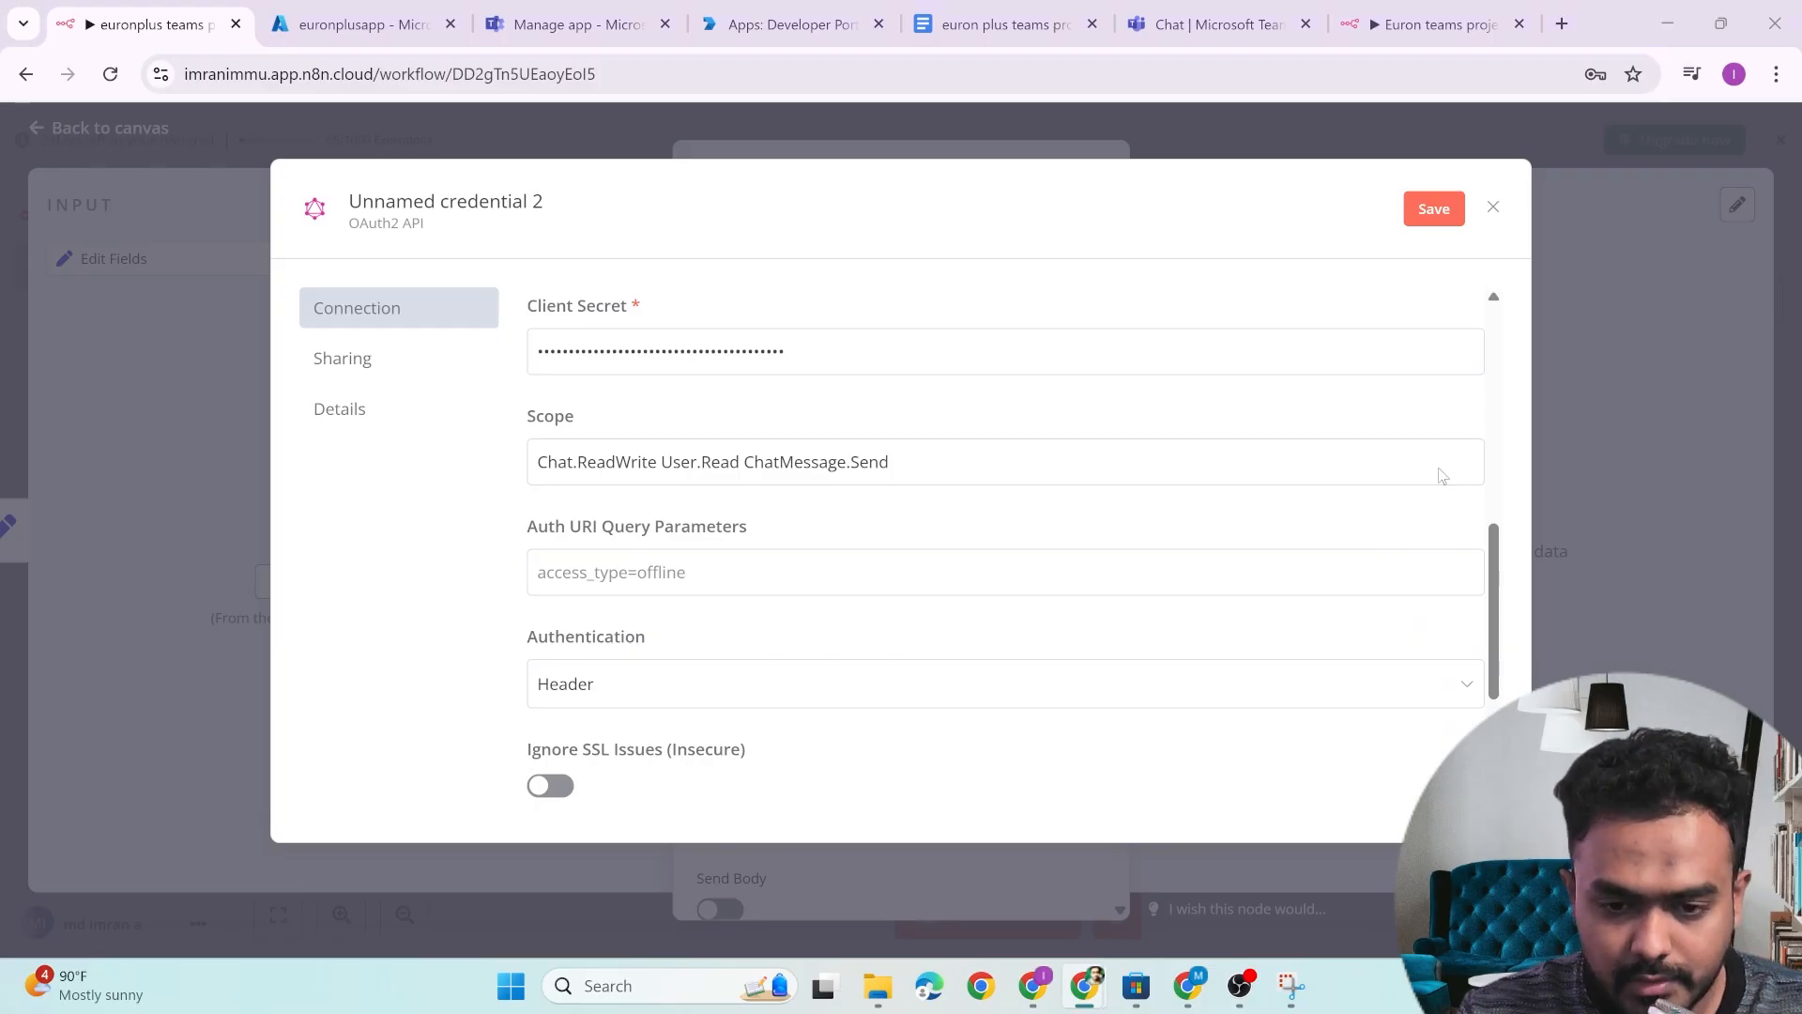
pyautogui.click(734, 573)
pyautogui.hotkey('ctrl', 'v')
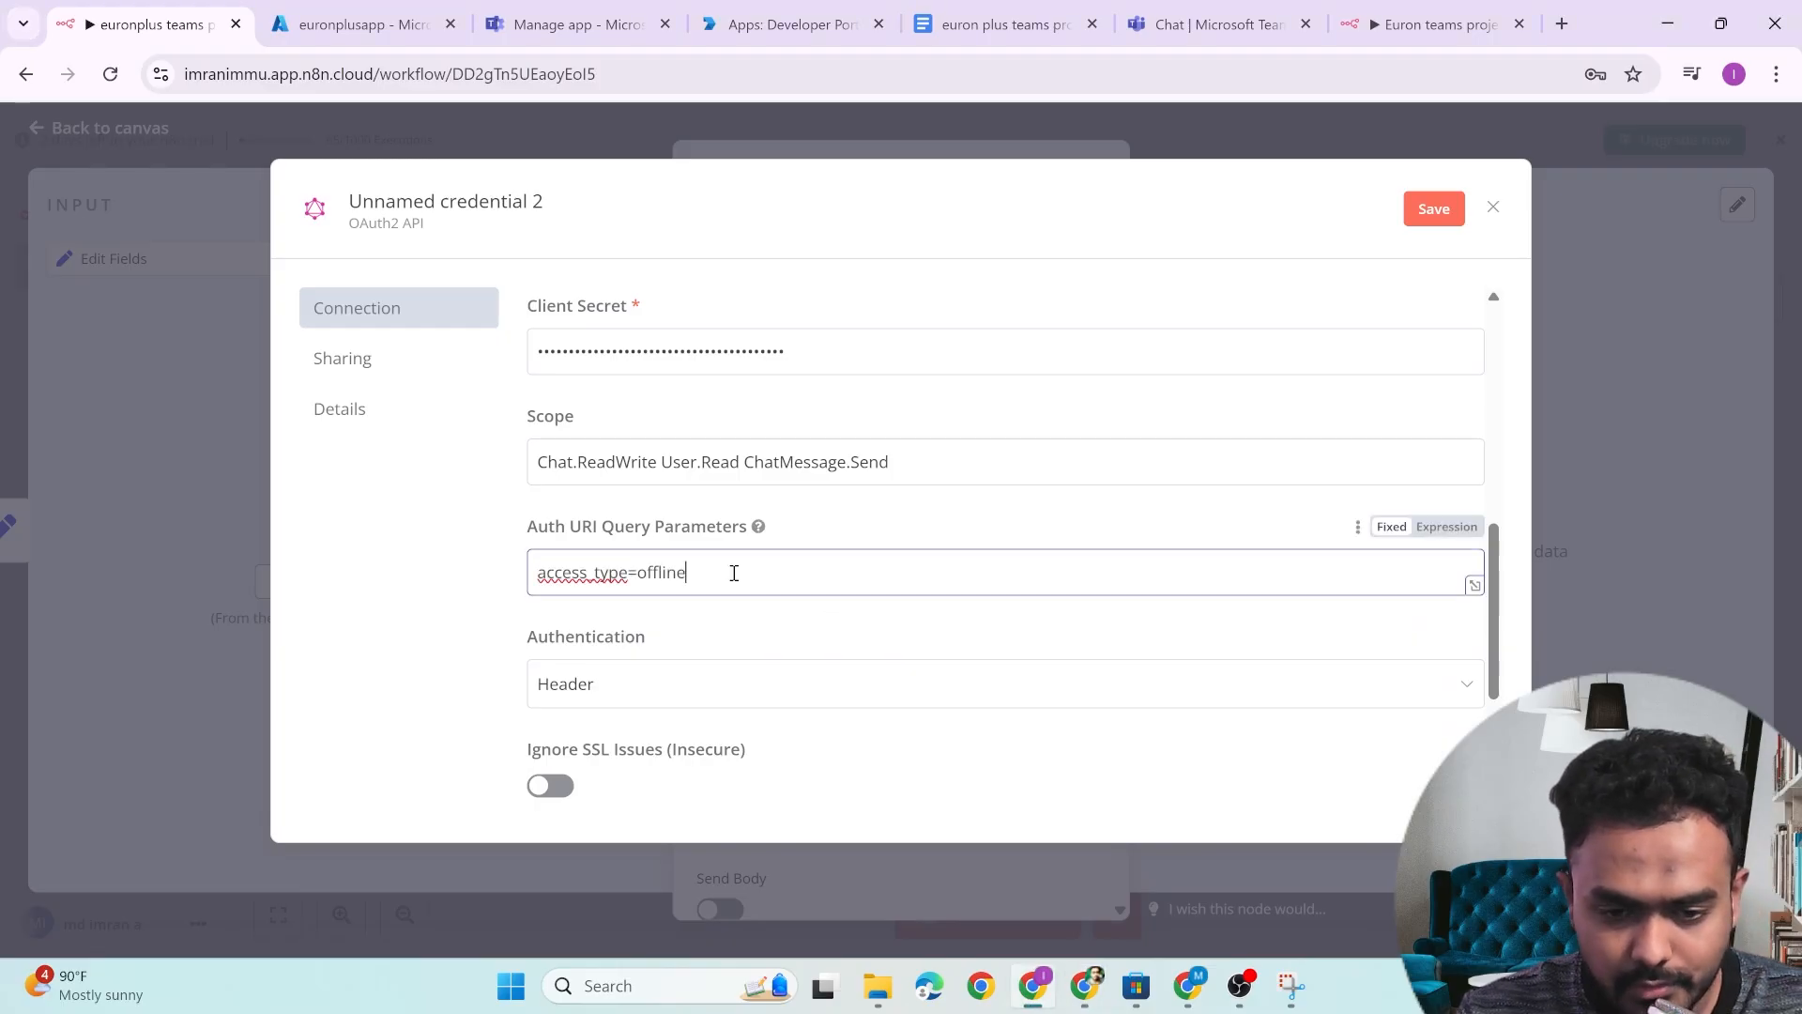
pyautogui.click(450, 626)
pyautogui.scroll(-3, 720, 671)
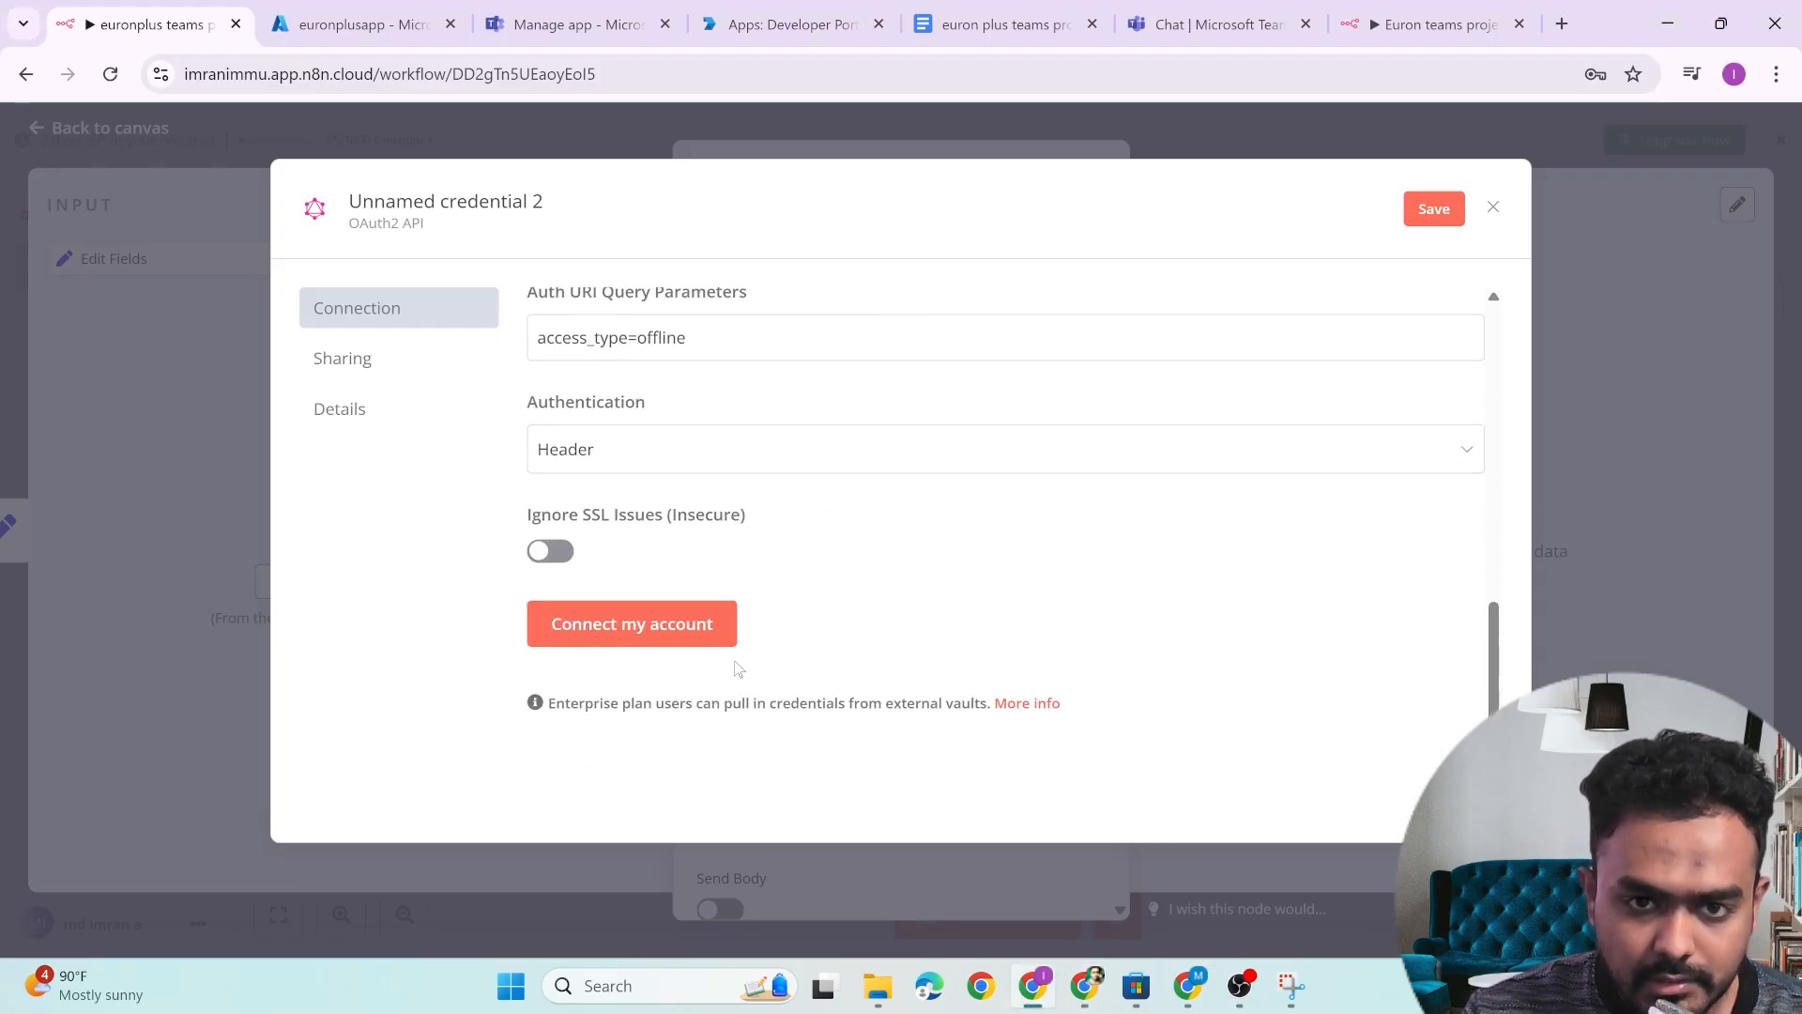
pyautogui.click(647, 635)
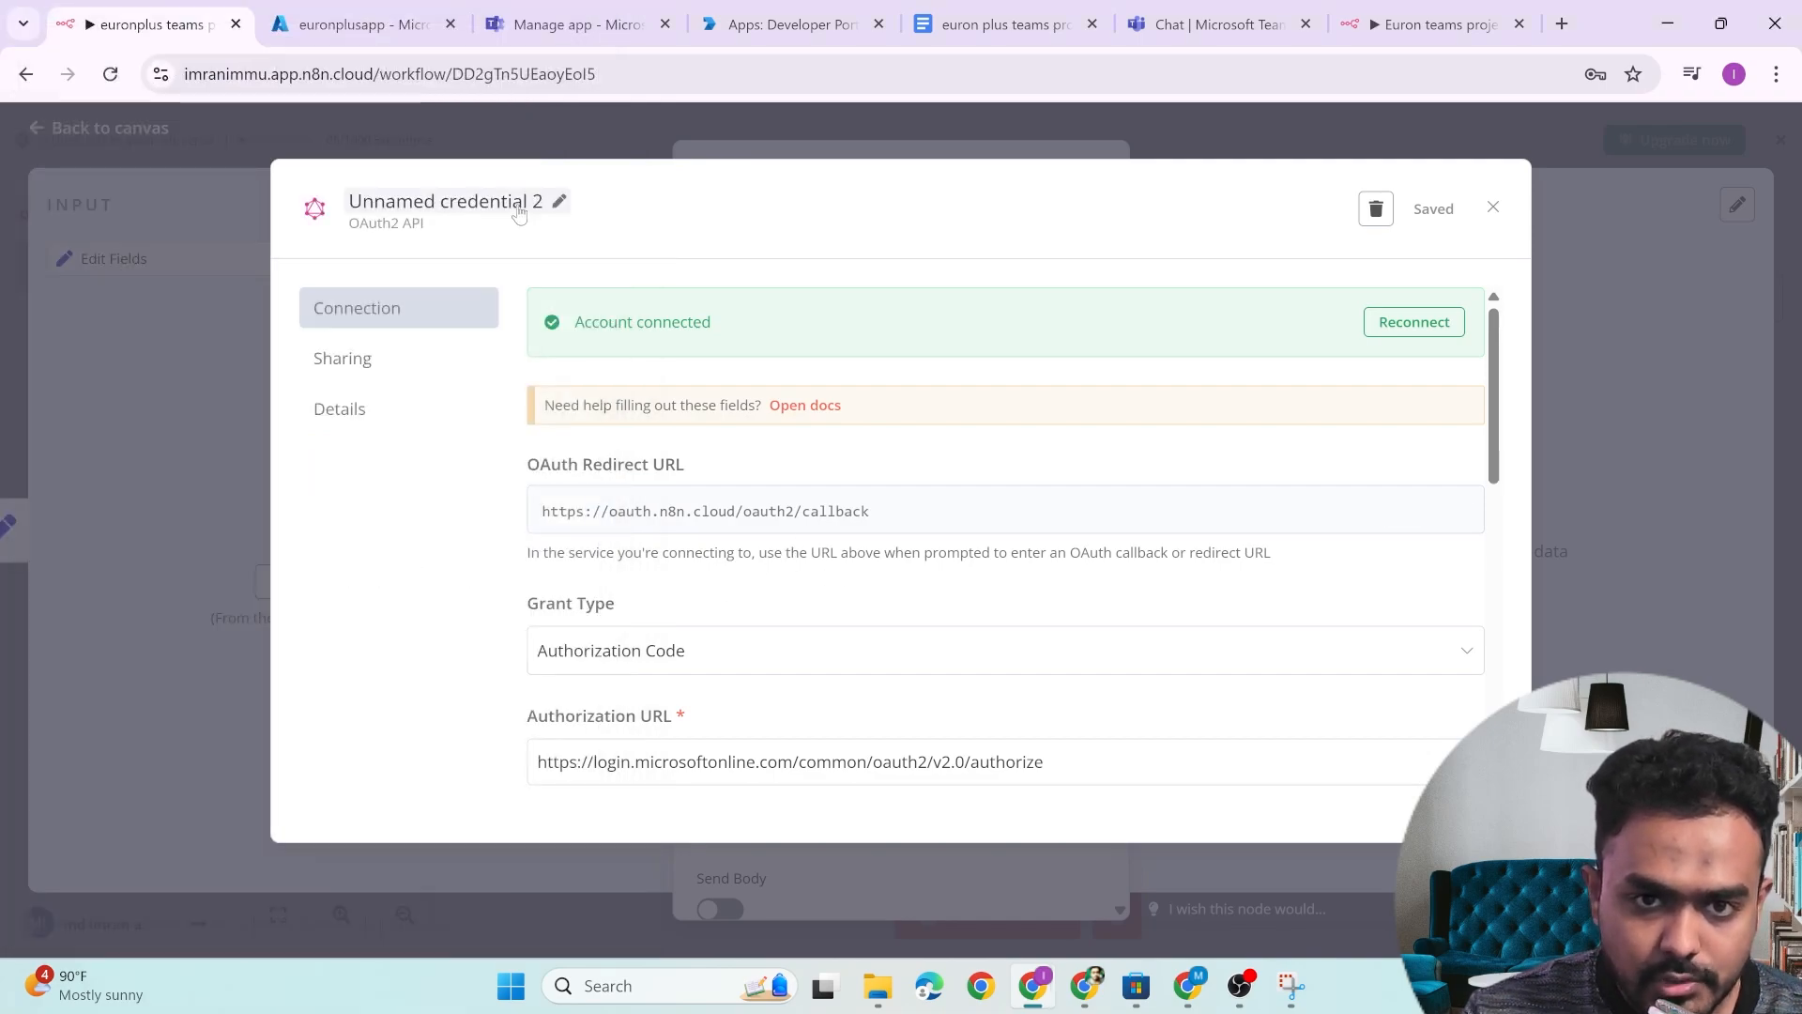
# Rename the OAuth2 credential as microsoftgrapauth, save it and return to the HTTP Request node
pyautogui.click(556, 204)
pyautogui.moveTo(533, 212); pyautogui.dragTo(356, 213)
pyautogui.write('mi')
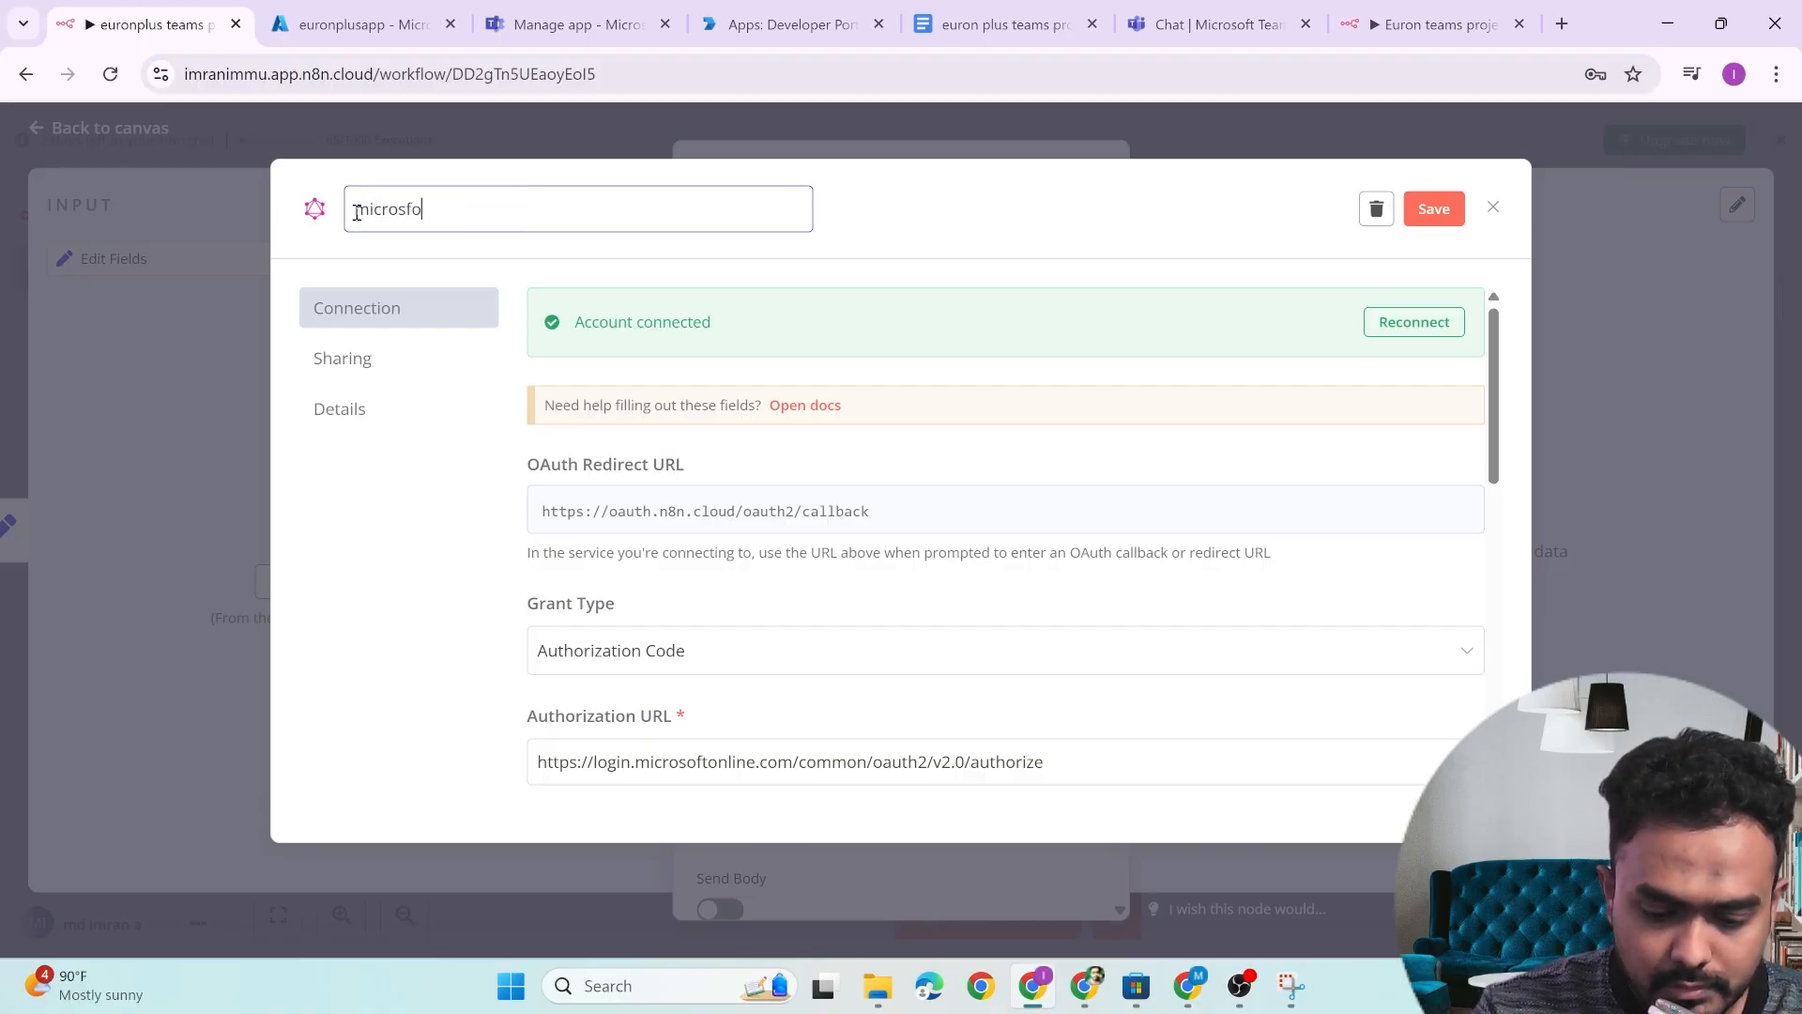
pyautogui.write('crosofty')
pyautogui.press('BackSpace')
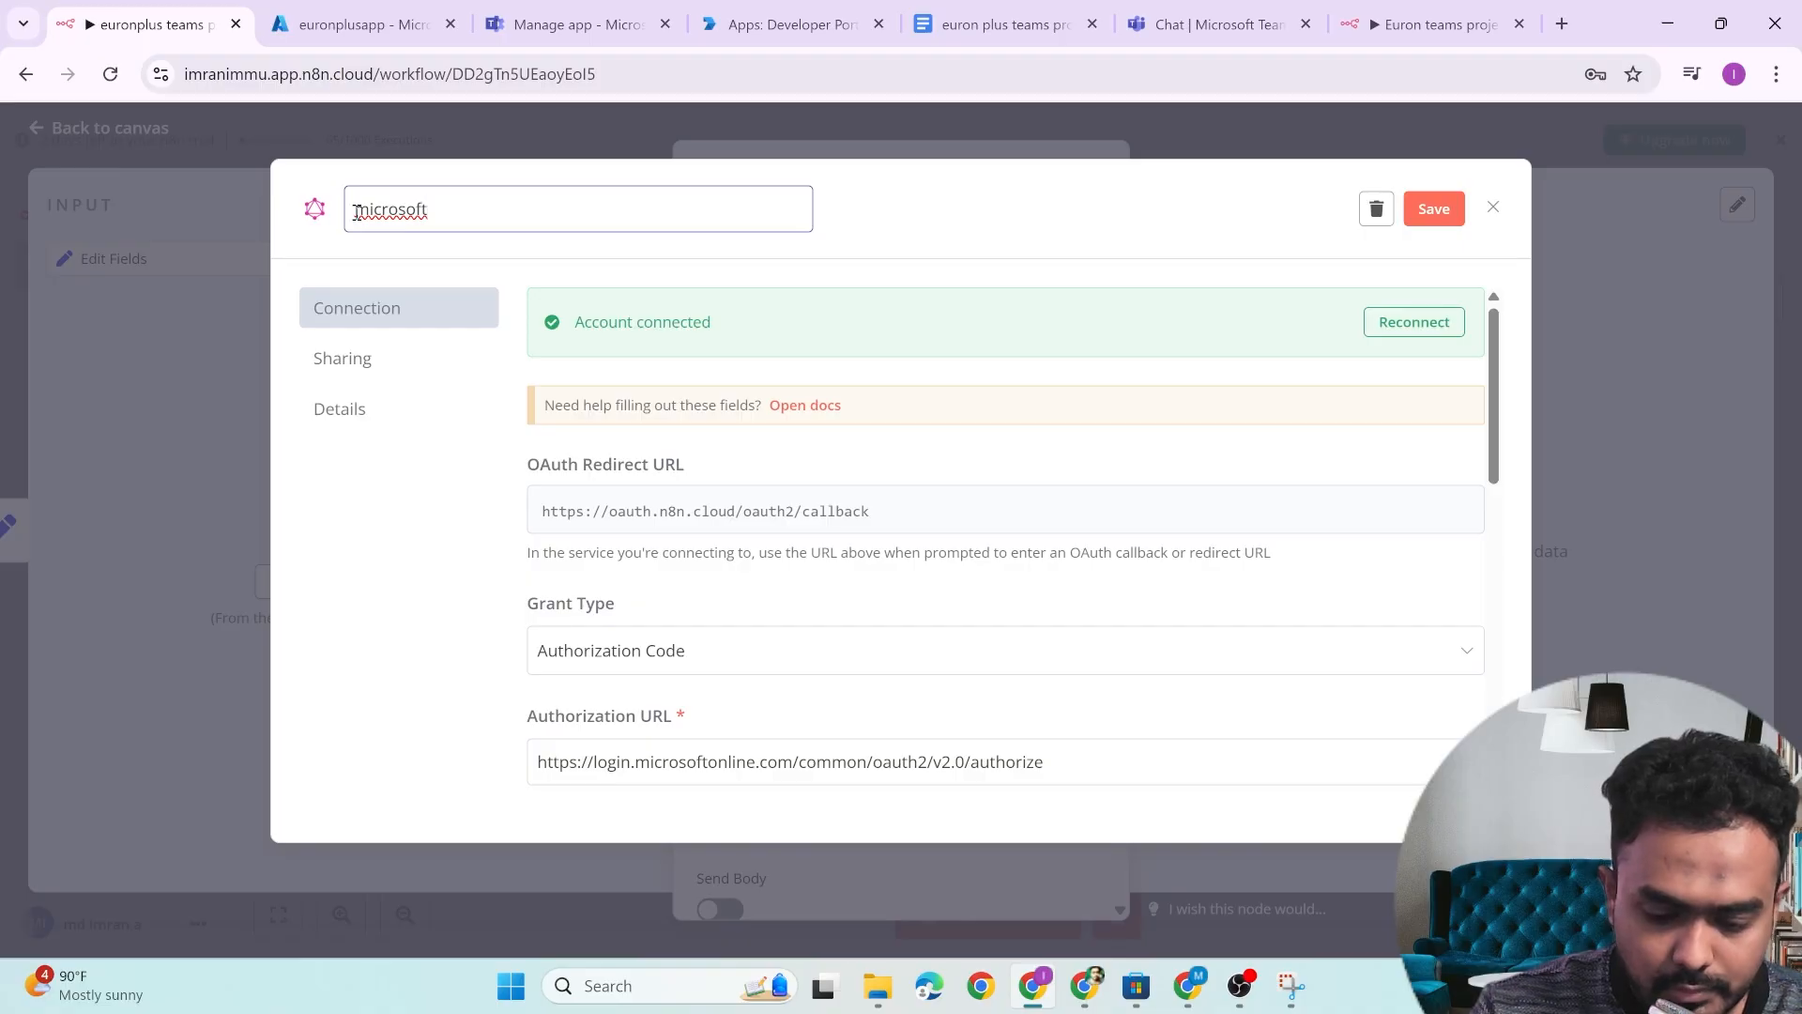
pyautogui.write('grapauth')
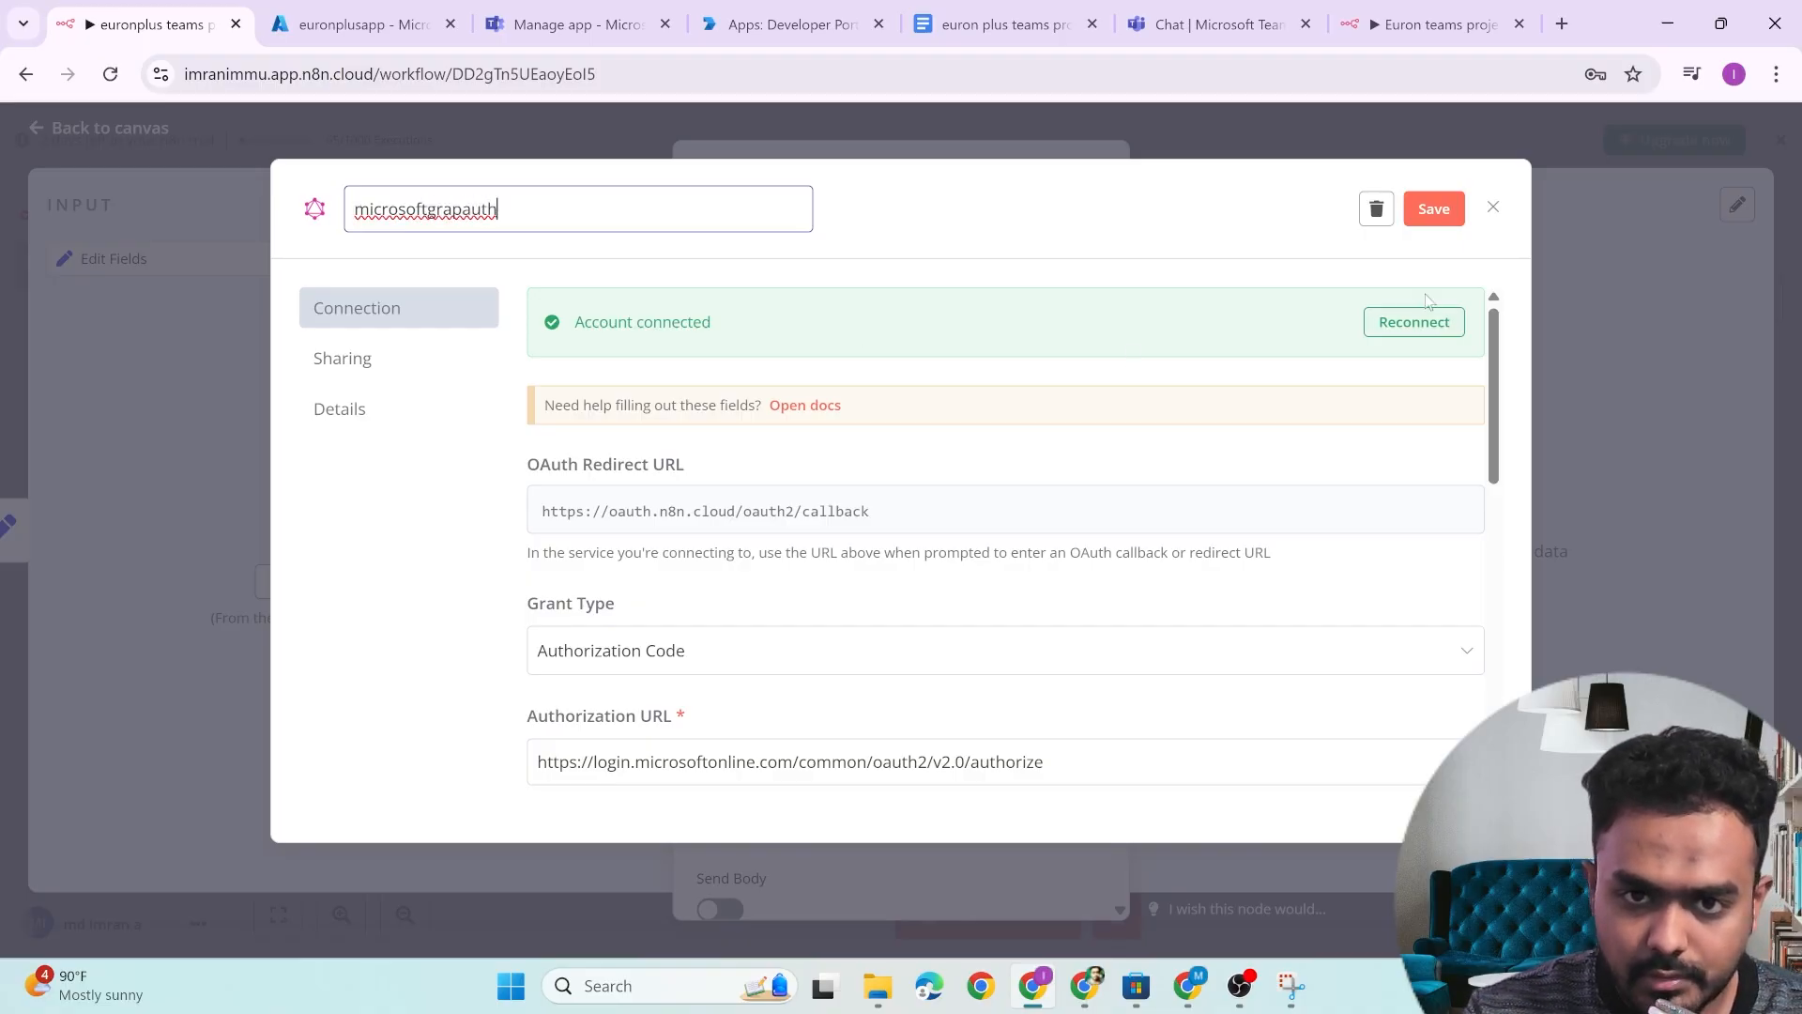
pyautogui.click(1434, 210)
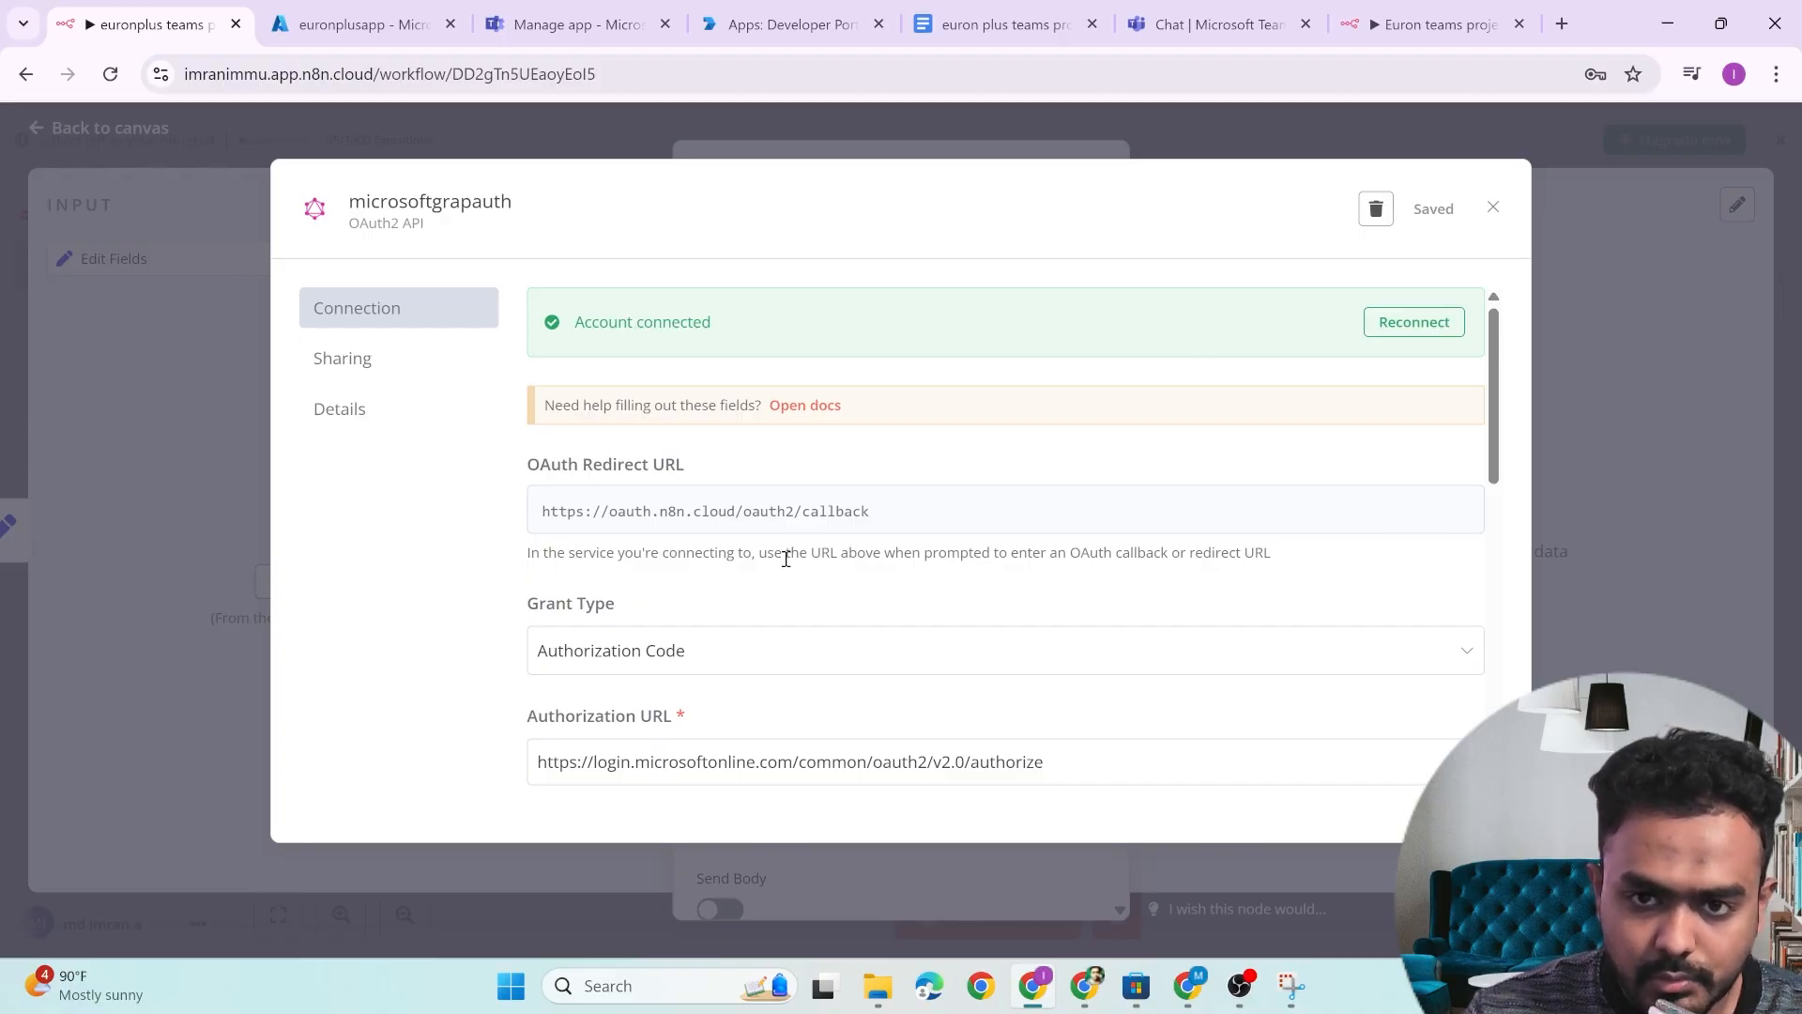
pyautogui.click(1492, 209)
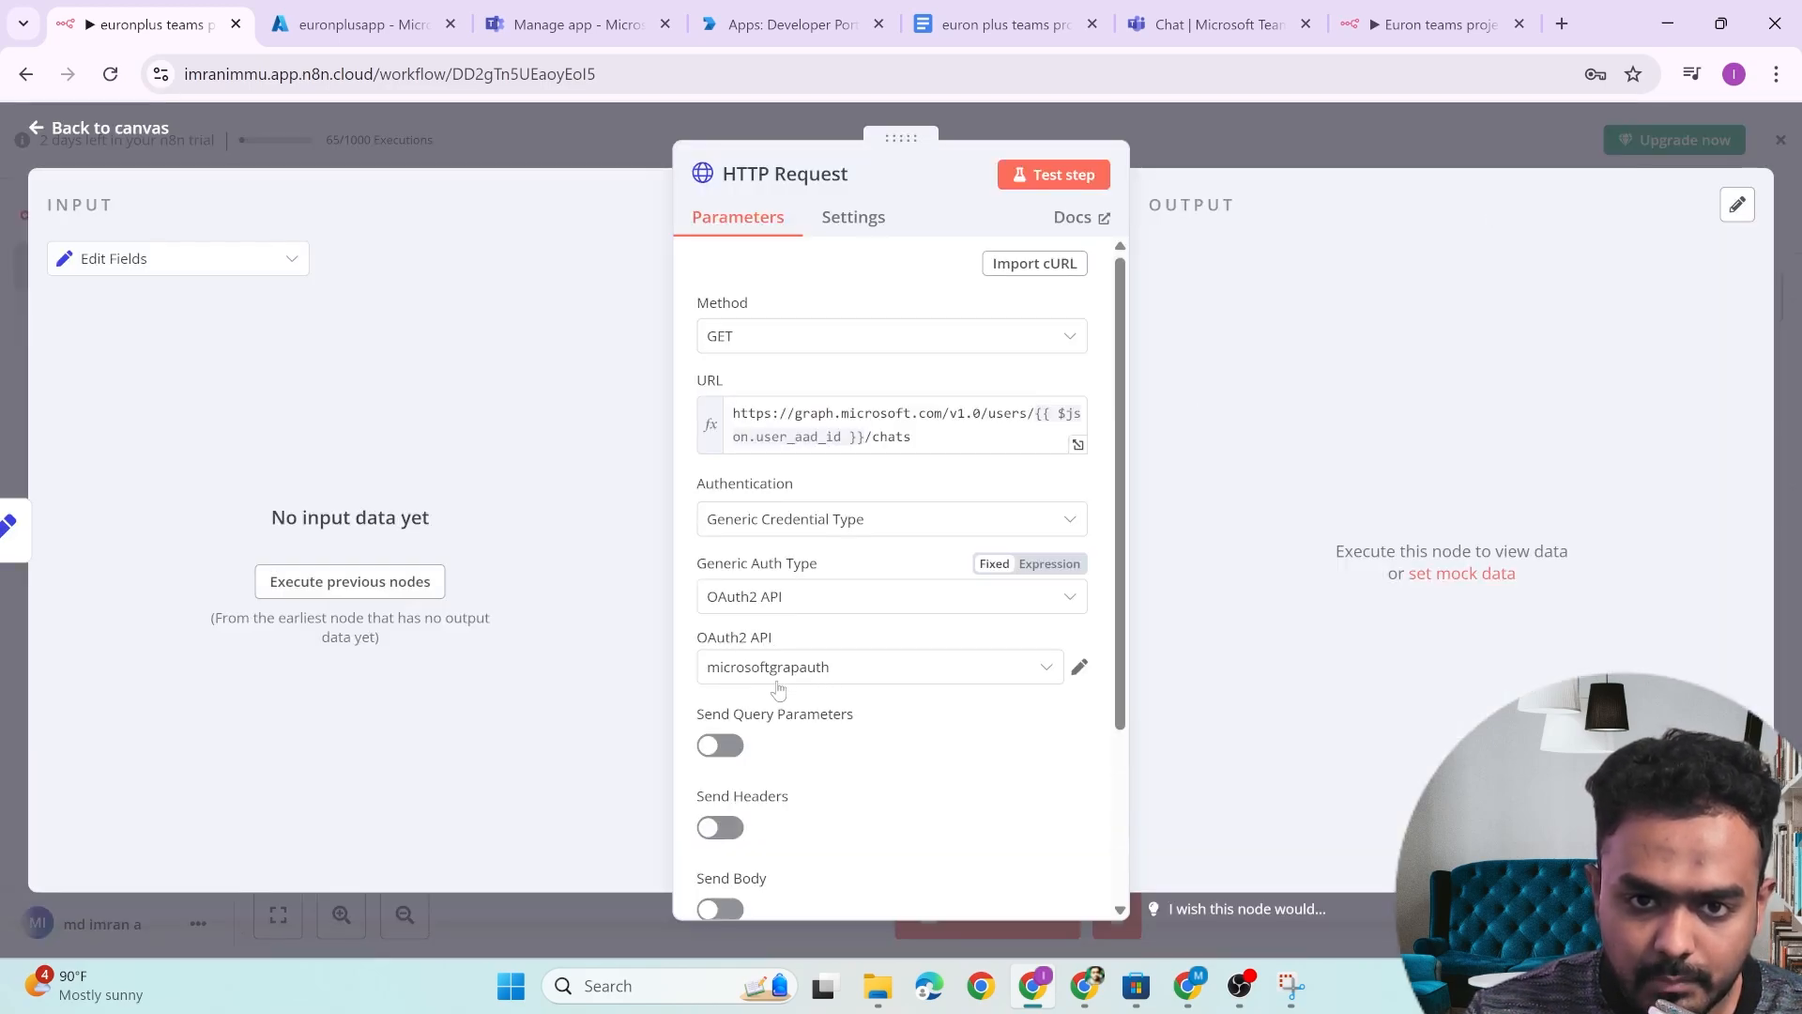
# Turn on query parameters in the euronplus HTTP Request node and set the first parameter's name to the expression $filter, copied from the Euron teams project
pyautogui.scroll(-3, 892, 712)
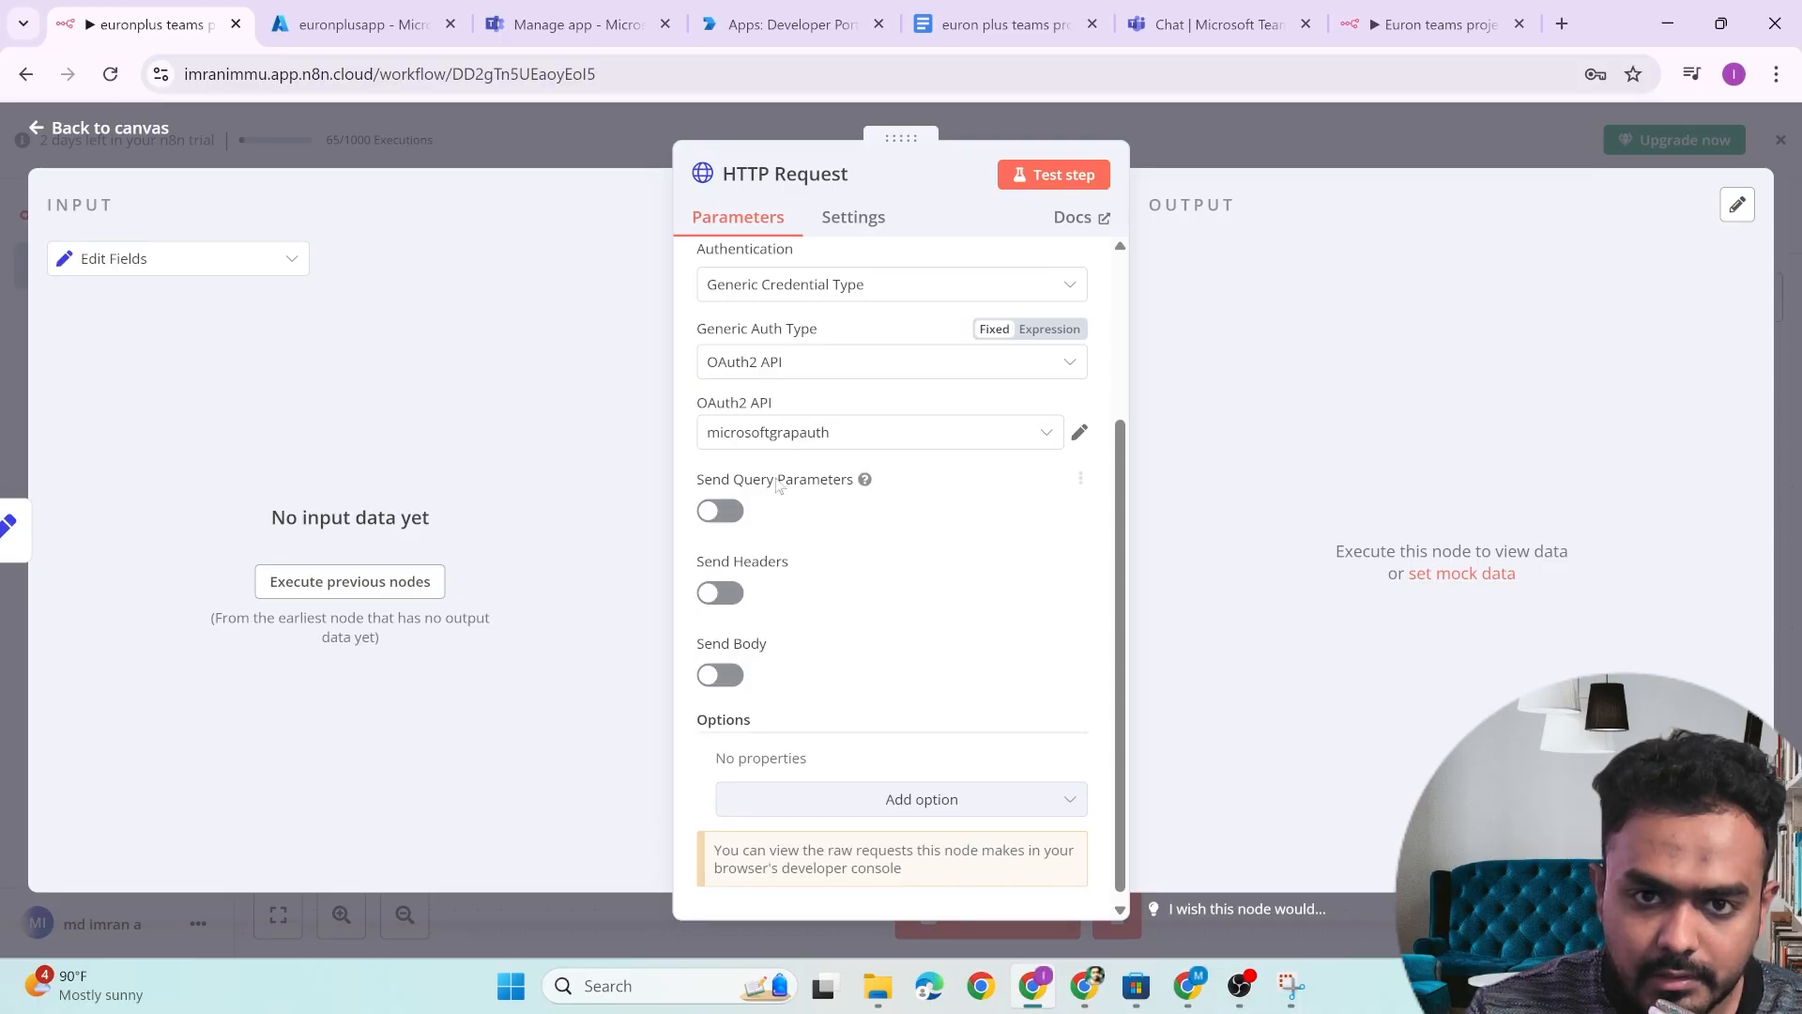
pyautogui.click(719, 512)
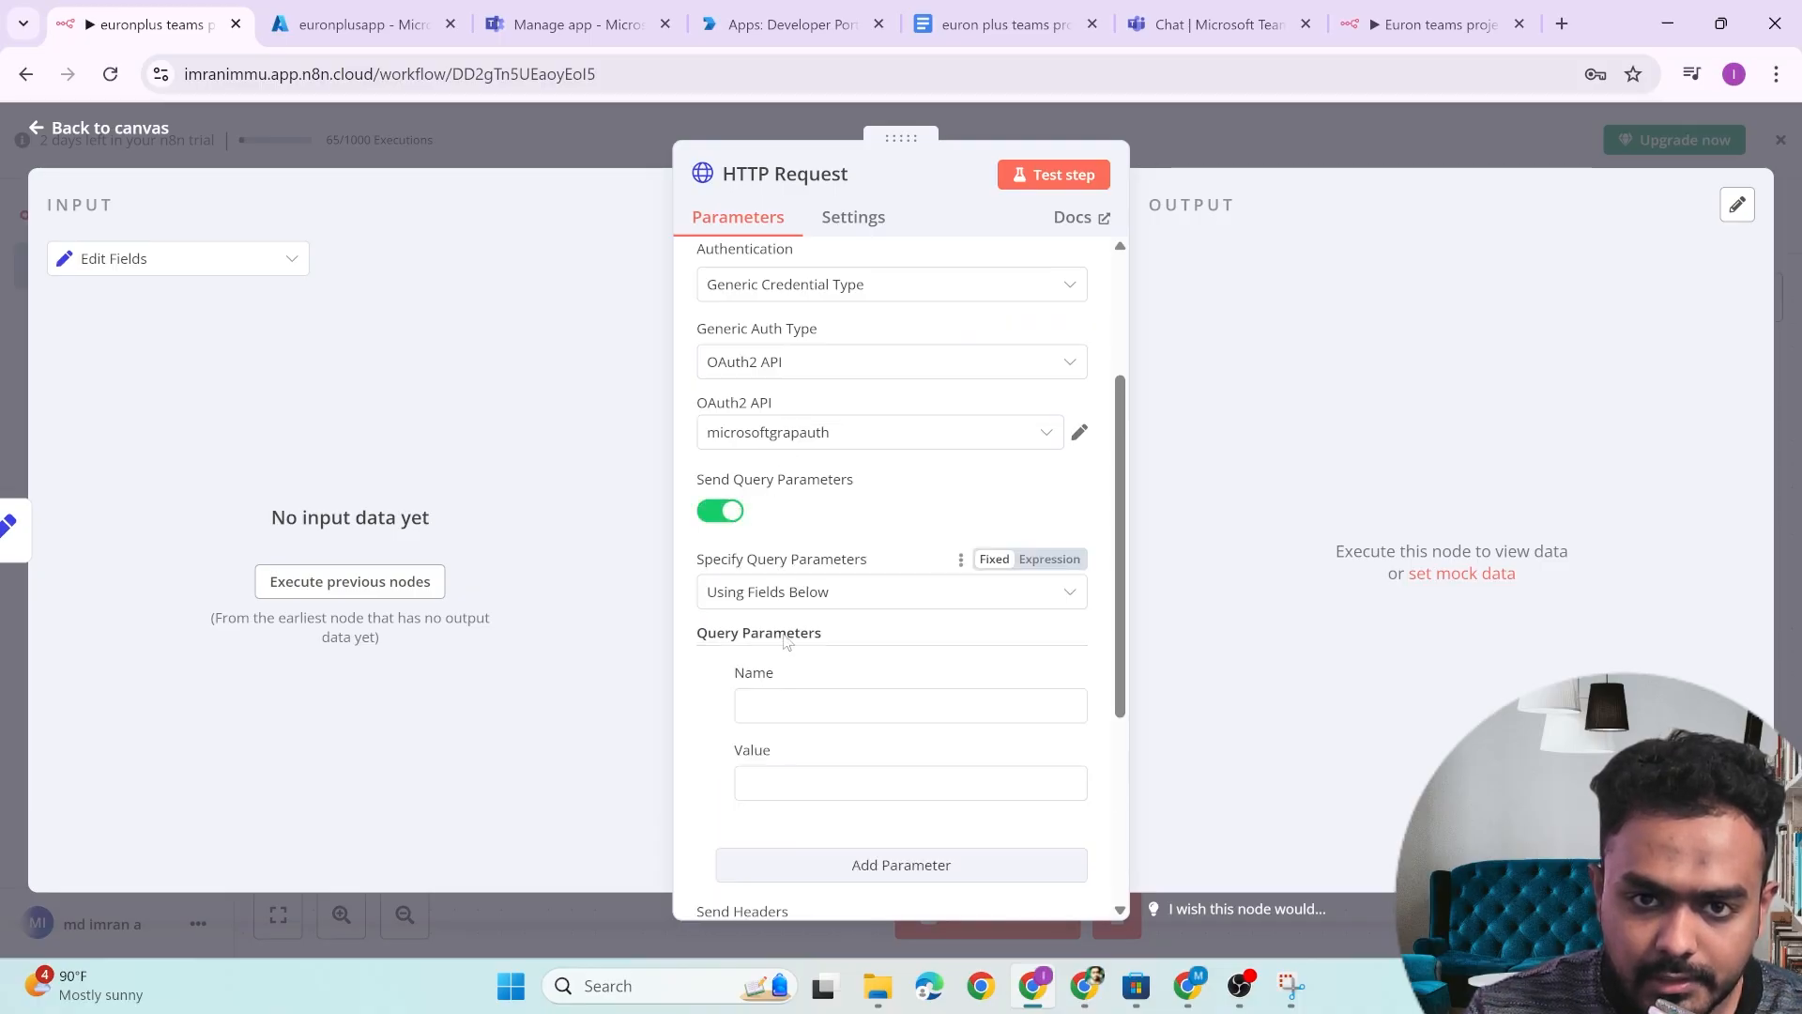
pyautogui.click(1407, 24)
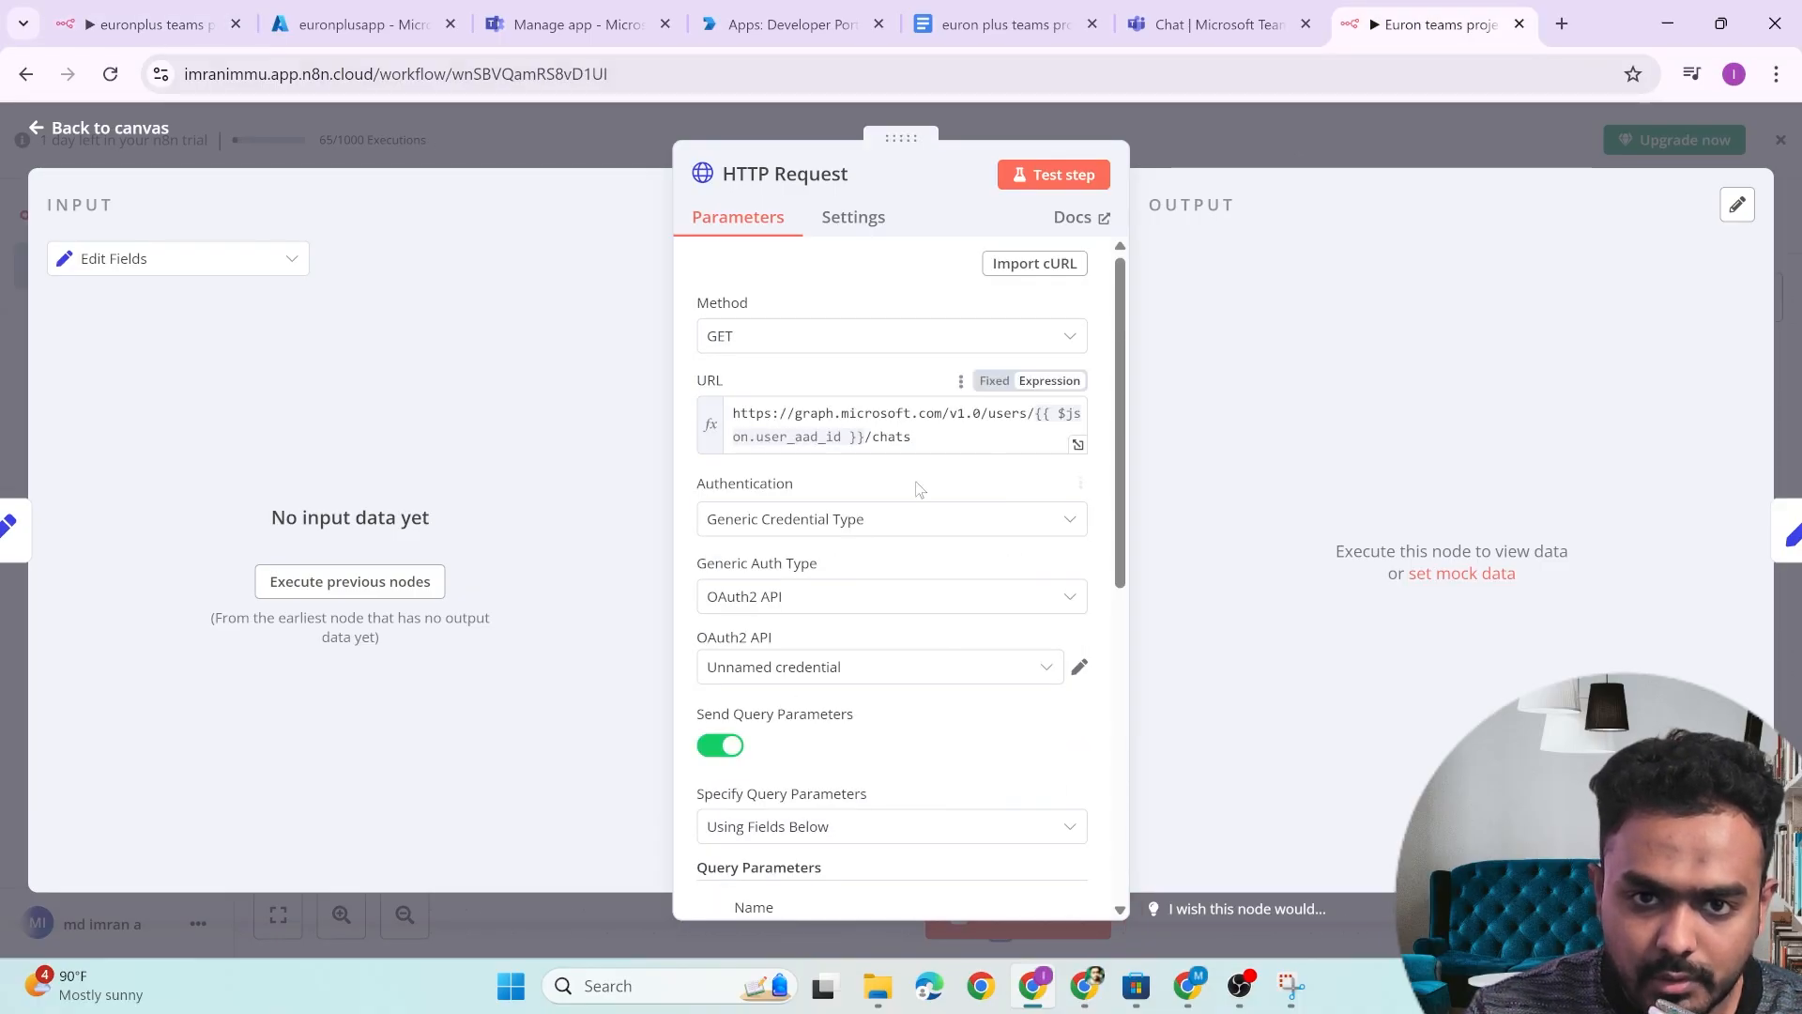
pyautogui.scroll(-4, 869, 781)
pyautogui.scroll(-1, 869, 781)
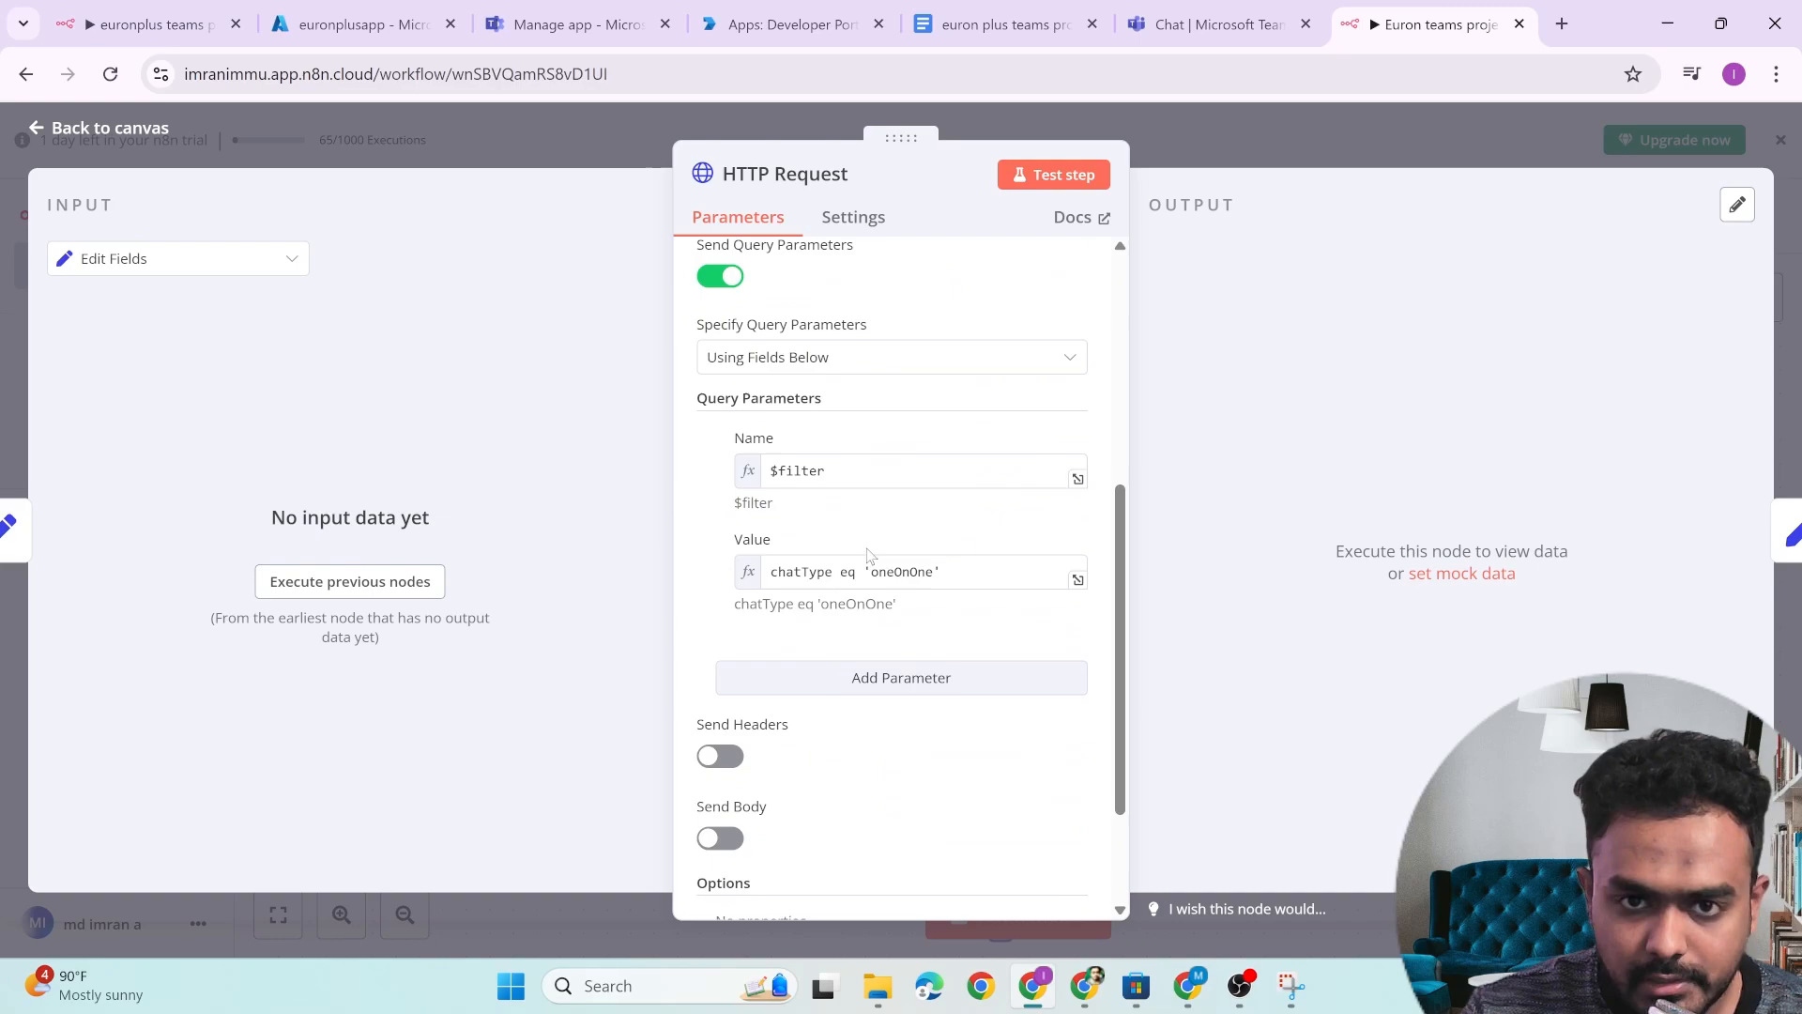
pyautogui.click(849, 472)
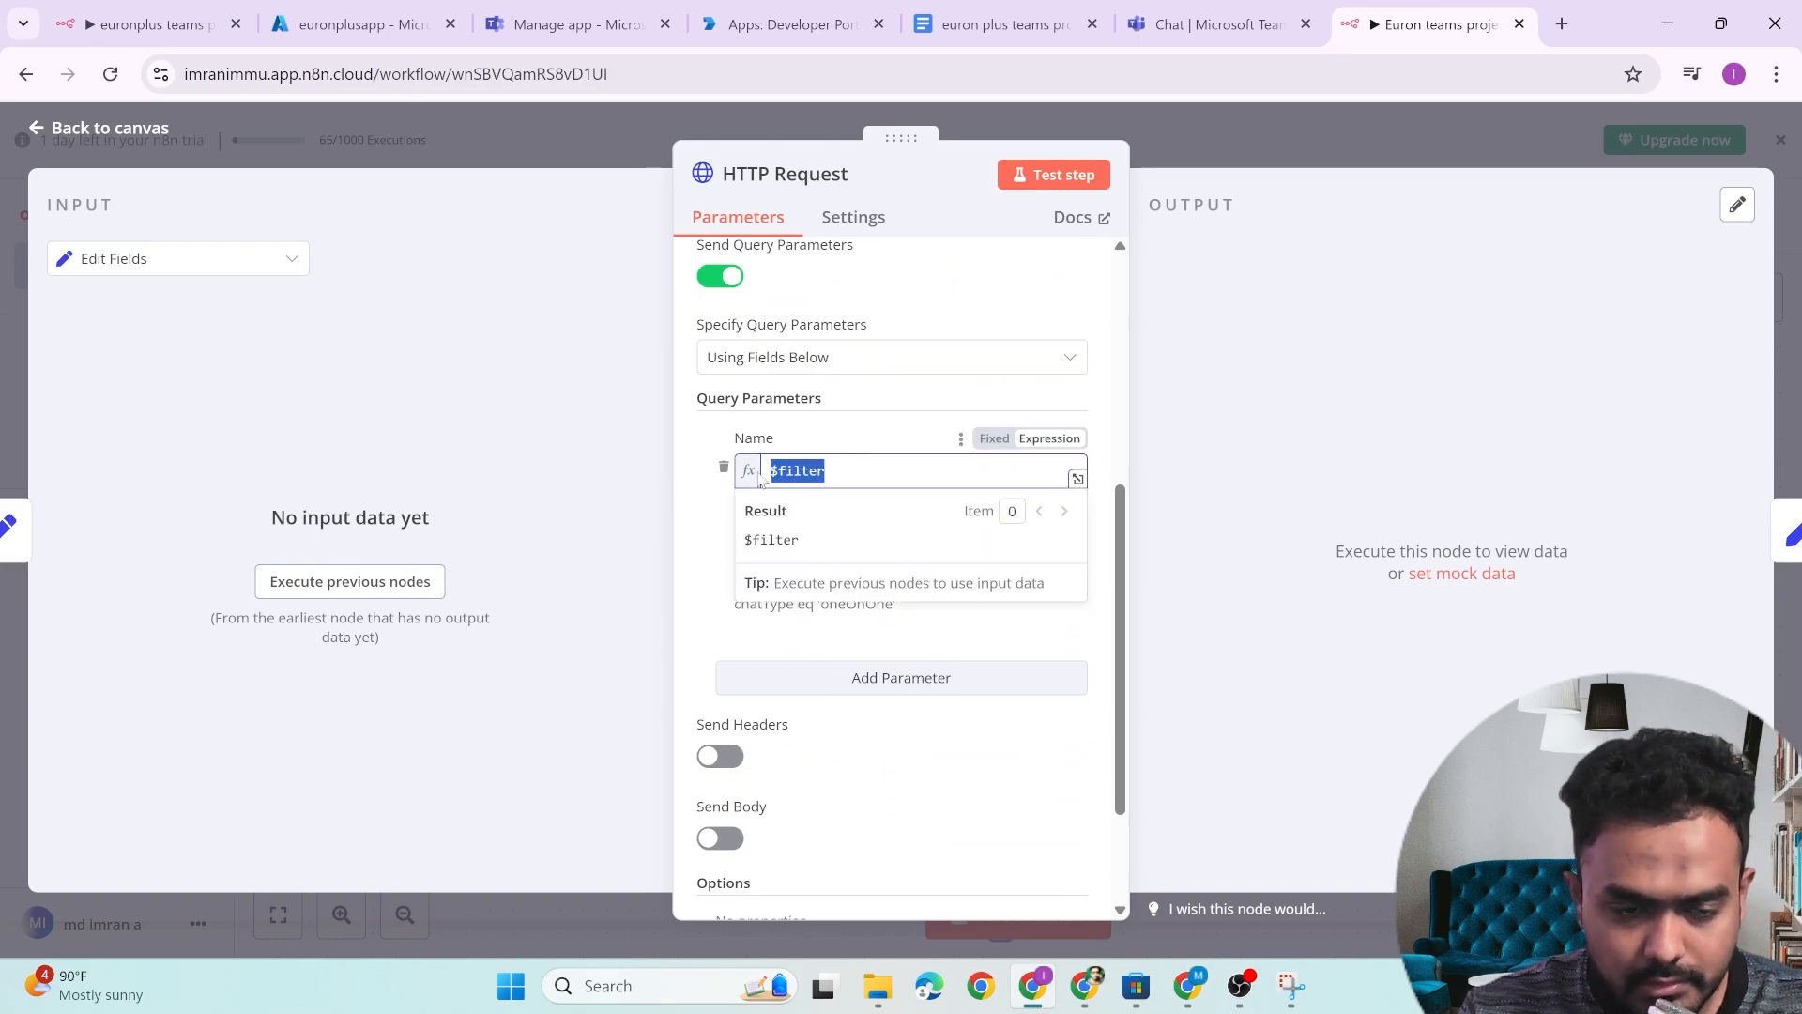
pyautogui.hotkey('ctrl', '1')
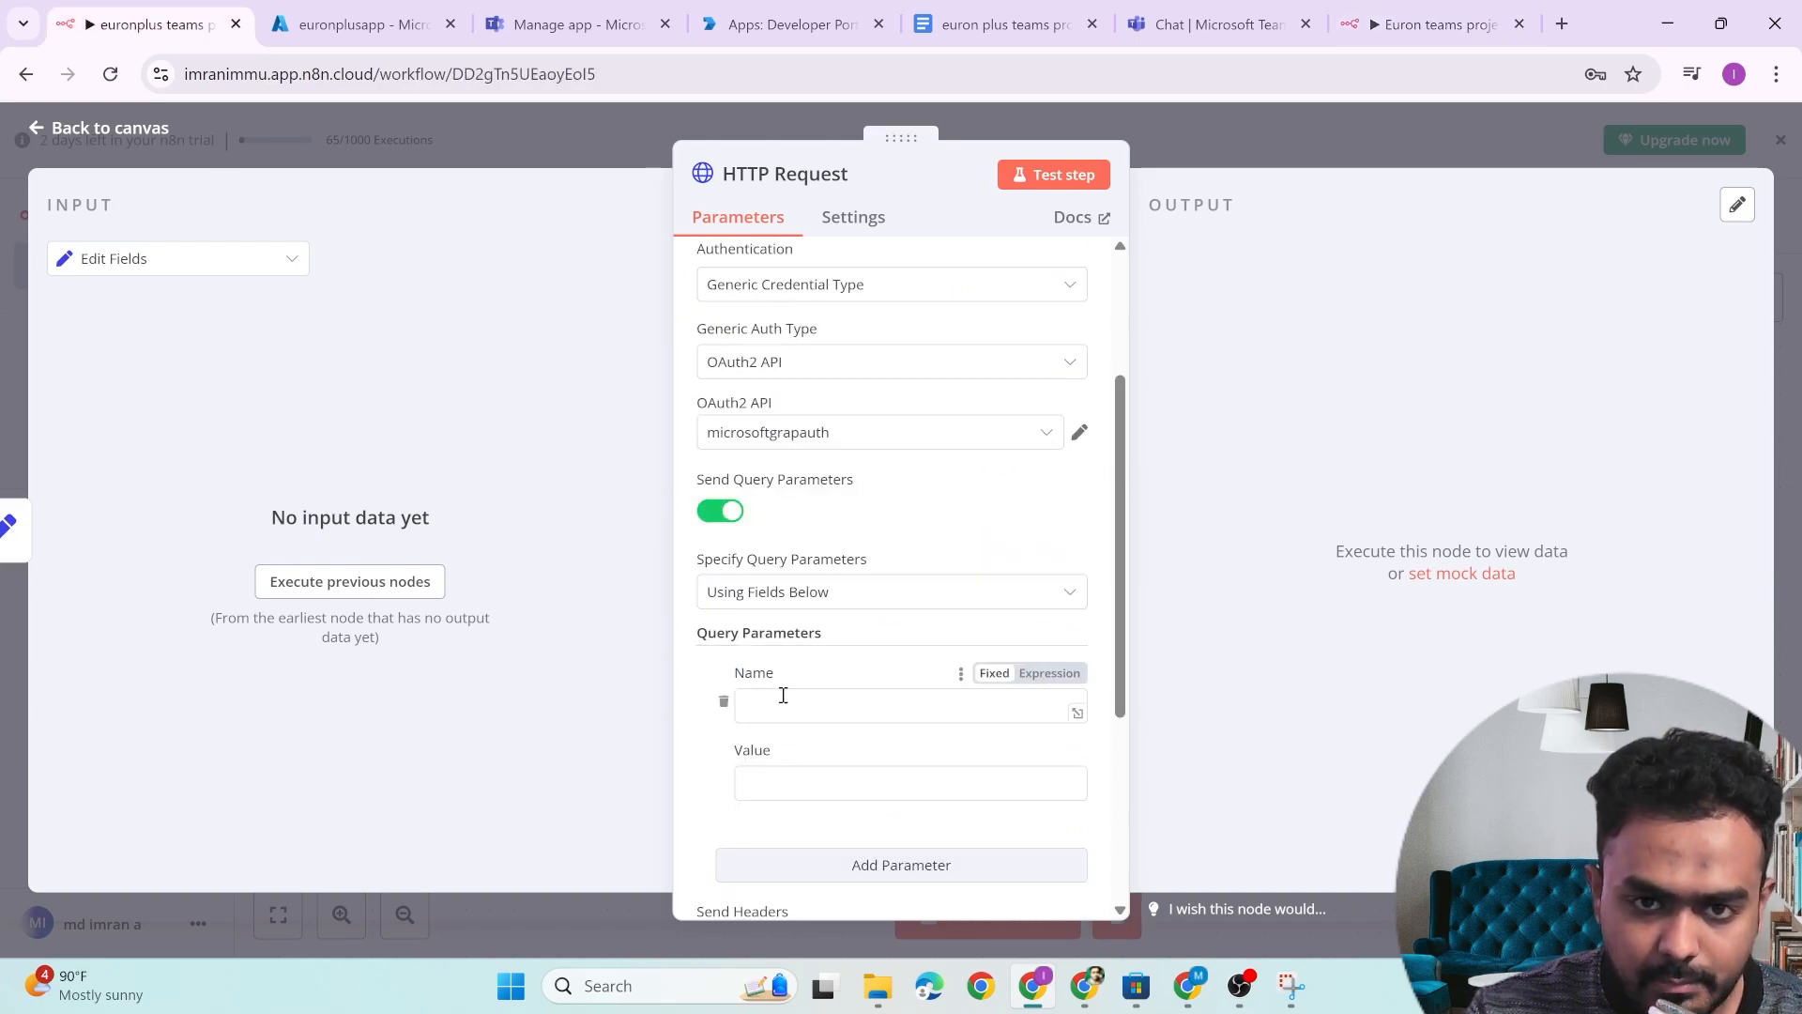
pyautogui.click(1044, 686)
pyautogui.click(870, 704)
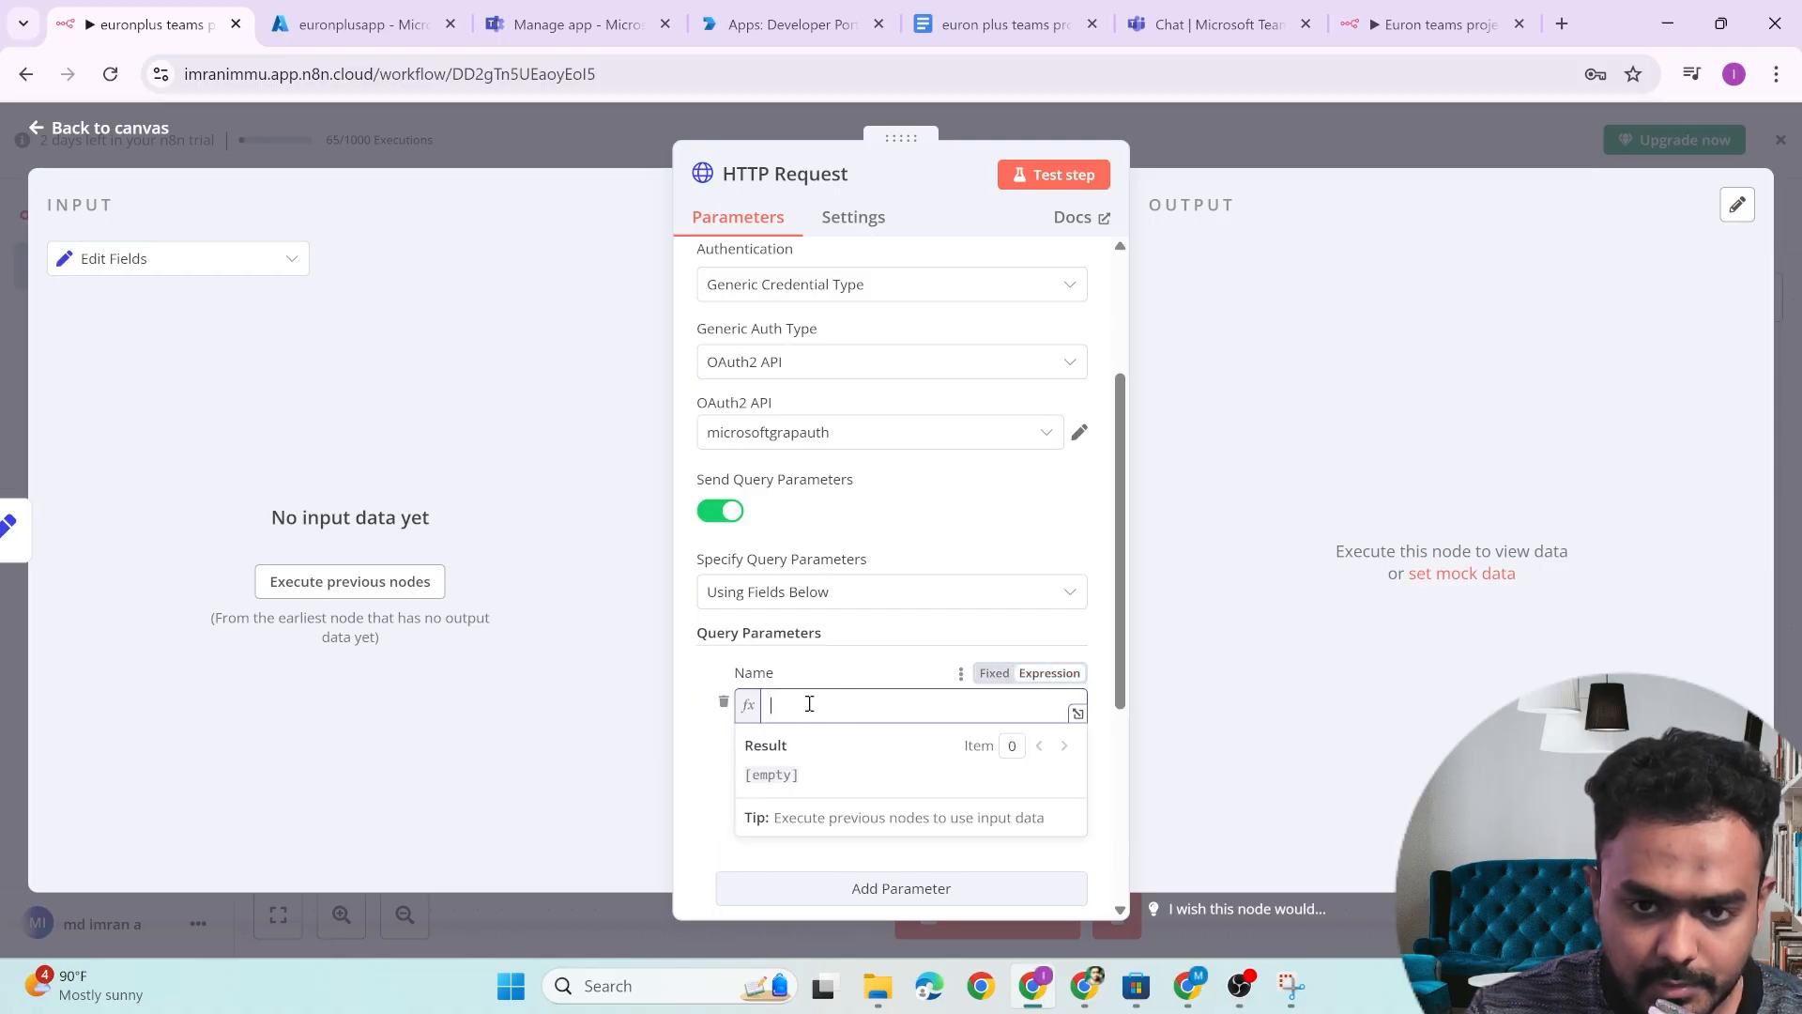
pyautogui.write('$filter')
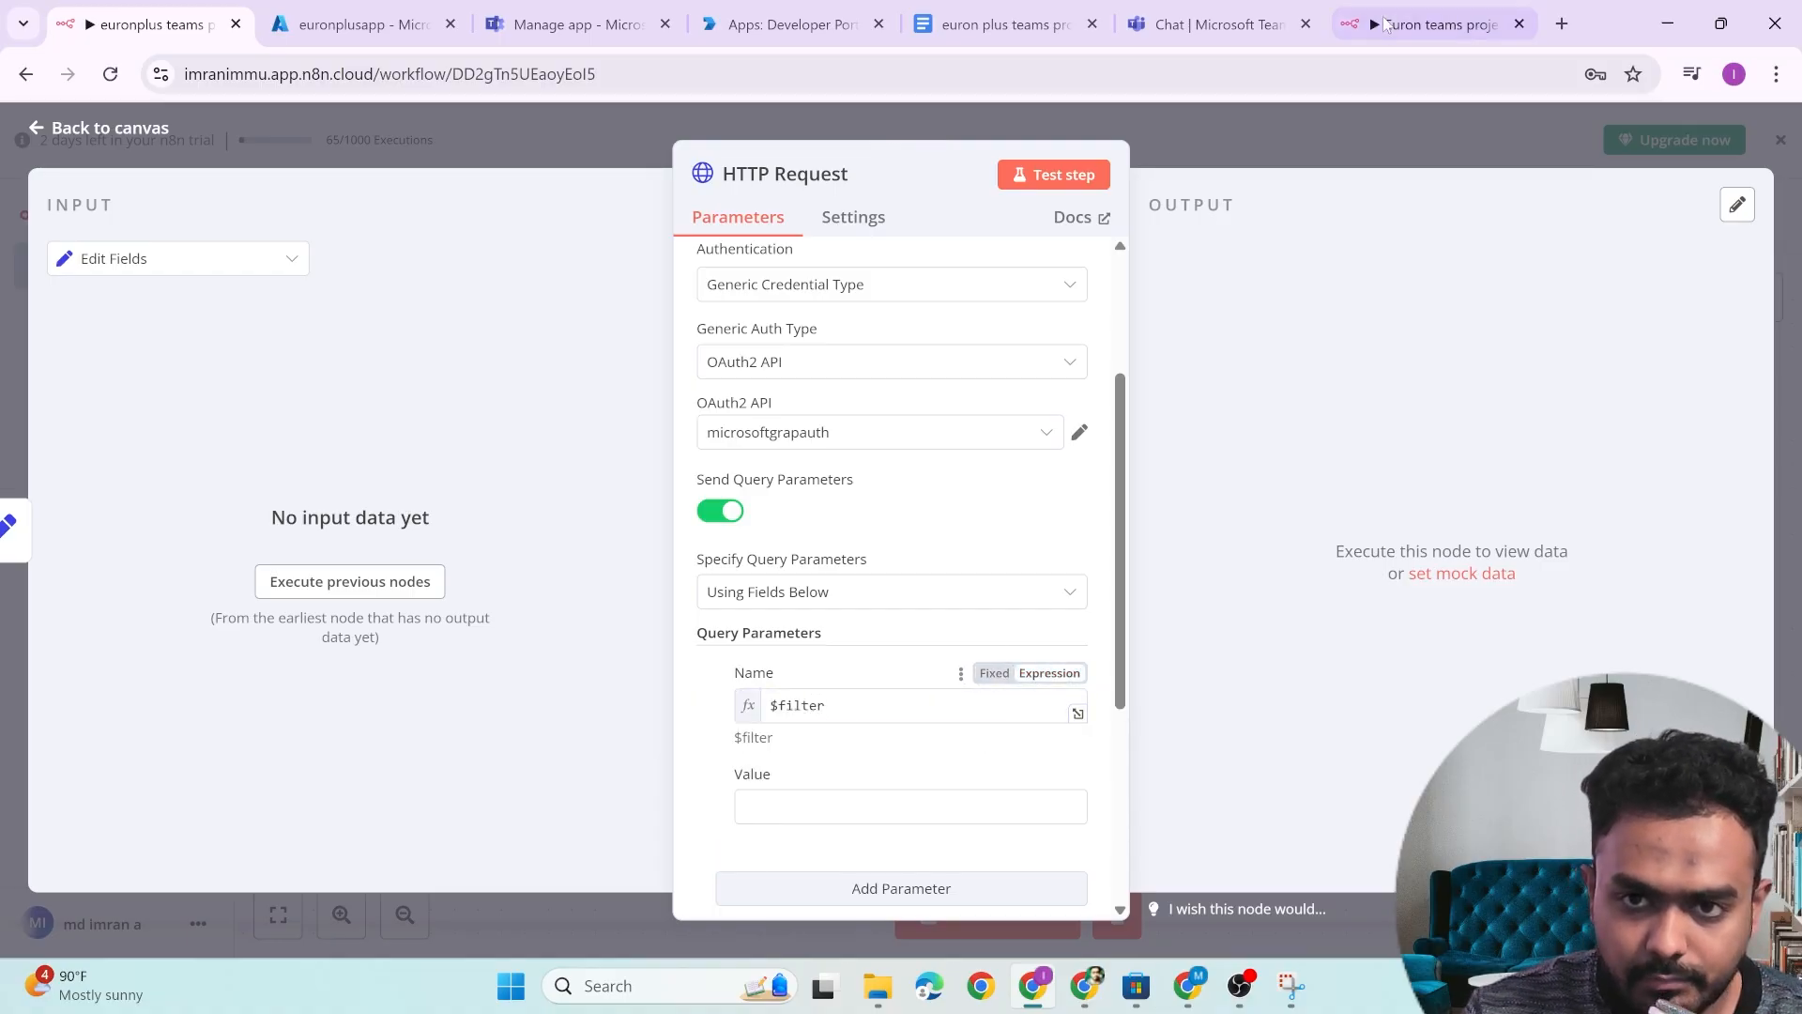
# Set the $filter query parameter's value to the expression chatType eq 'oneOnOne', copied from the HTTP Request node of the Euron teams project
pyautogui.hotkey('ctrl', '9')
pyautogui.click(695, 566)
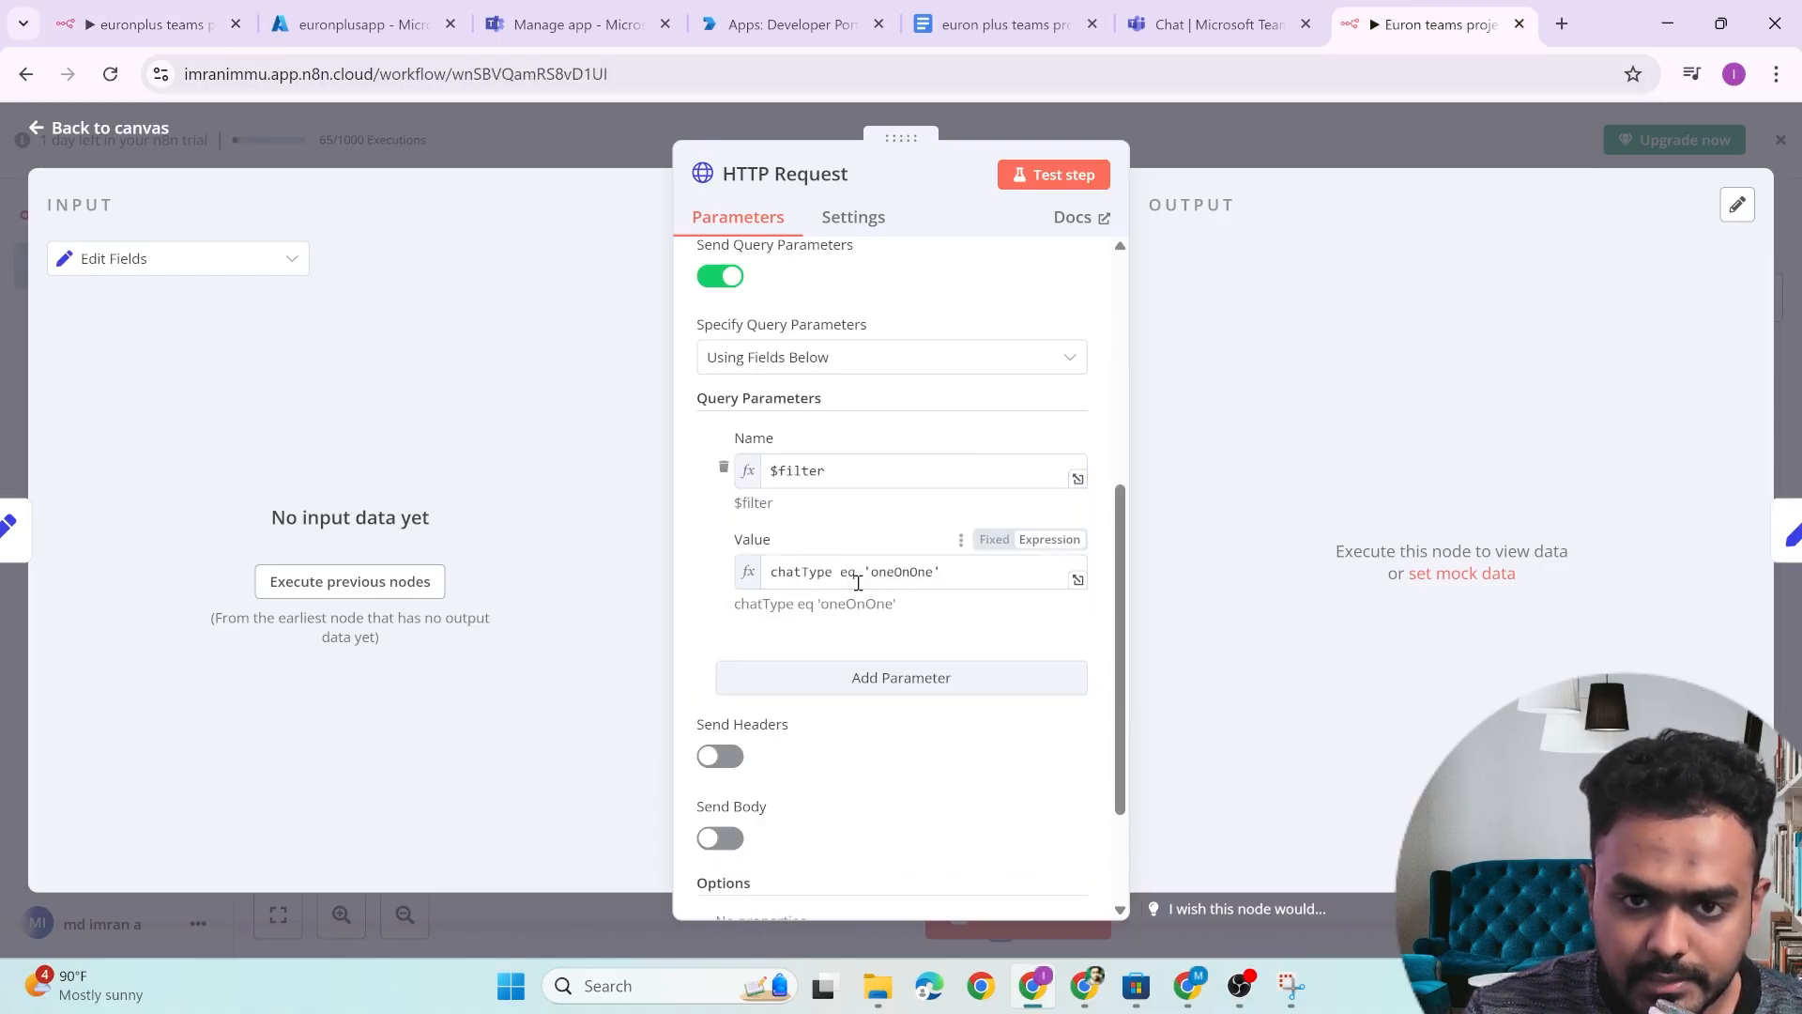
pyautogui.click(1049, 538)
pyautogui.moveTo(940, 572); pyautogui.dragTo(765, 565)
pyautogui.hotkey('ctrl', 'c')
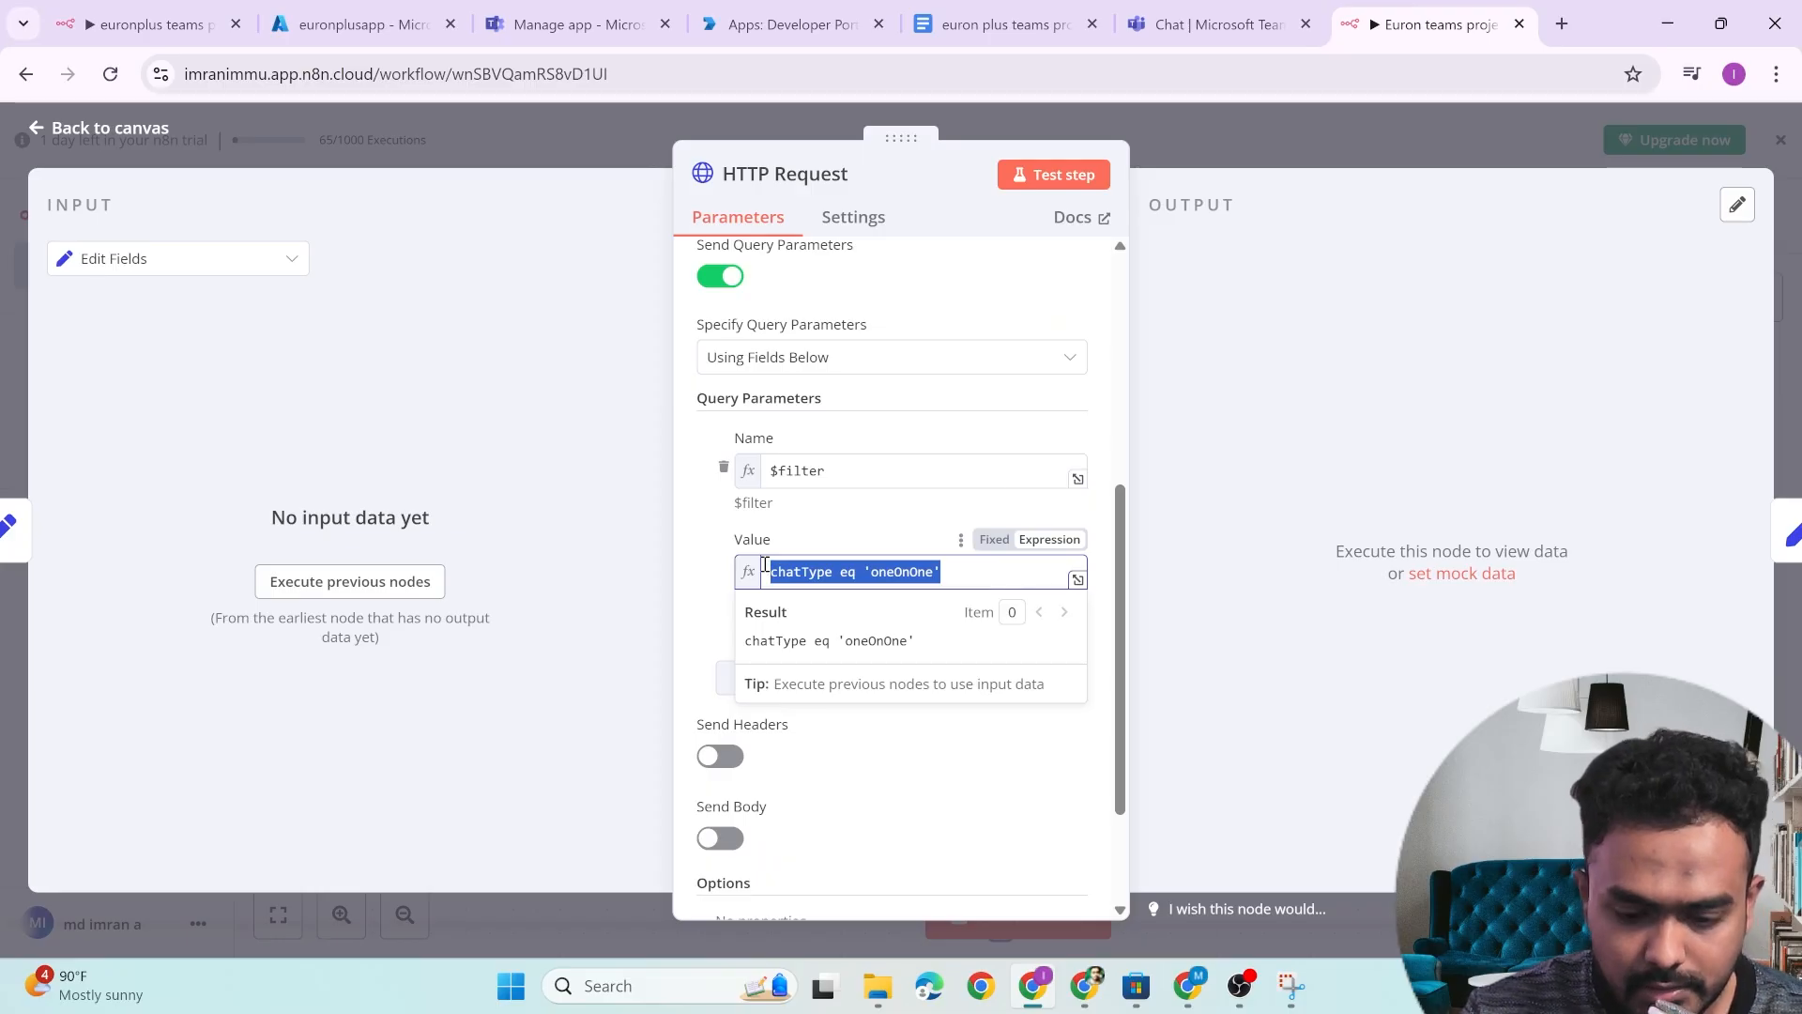
pyautogui.click(192, 34)
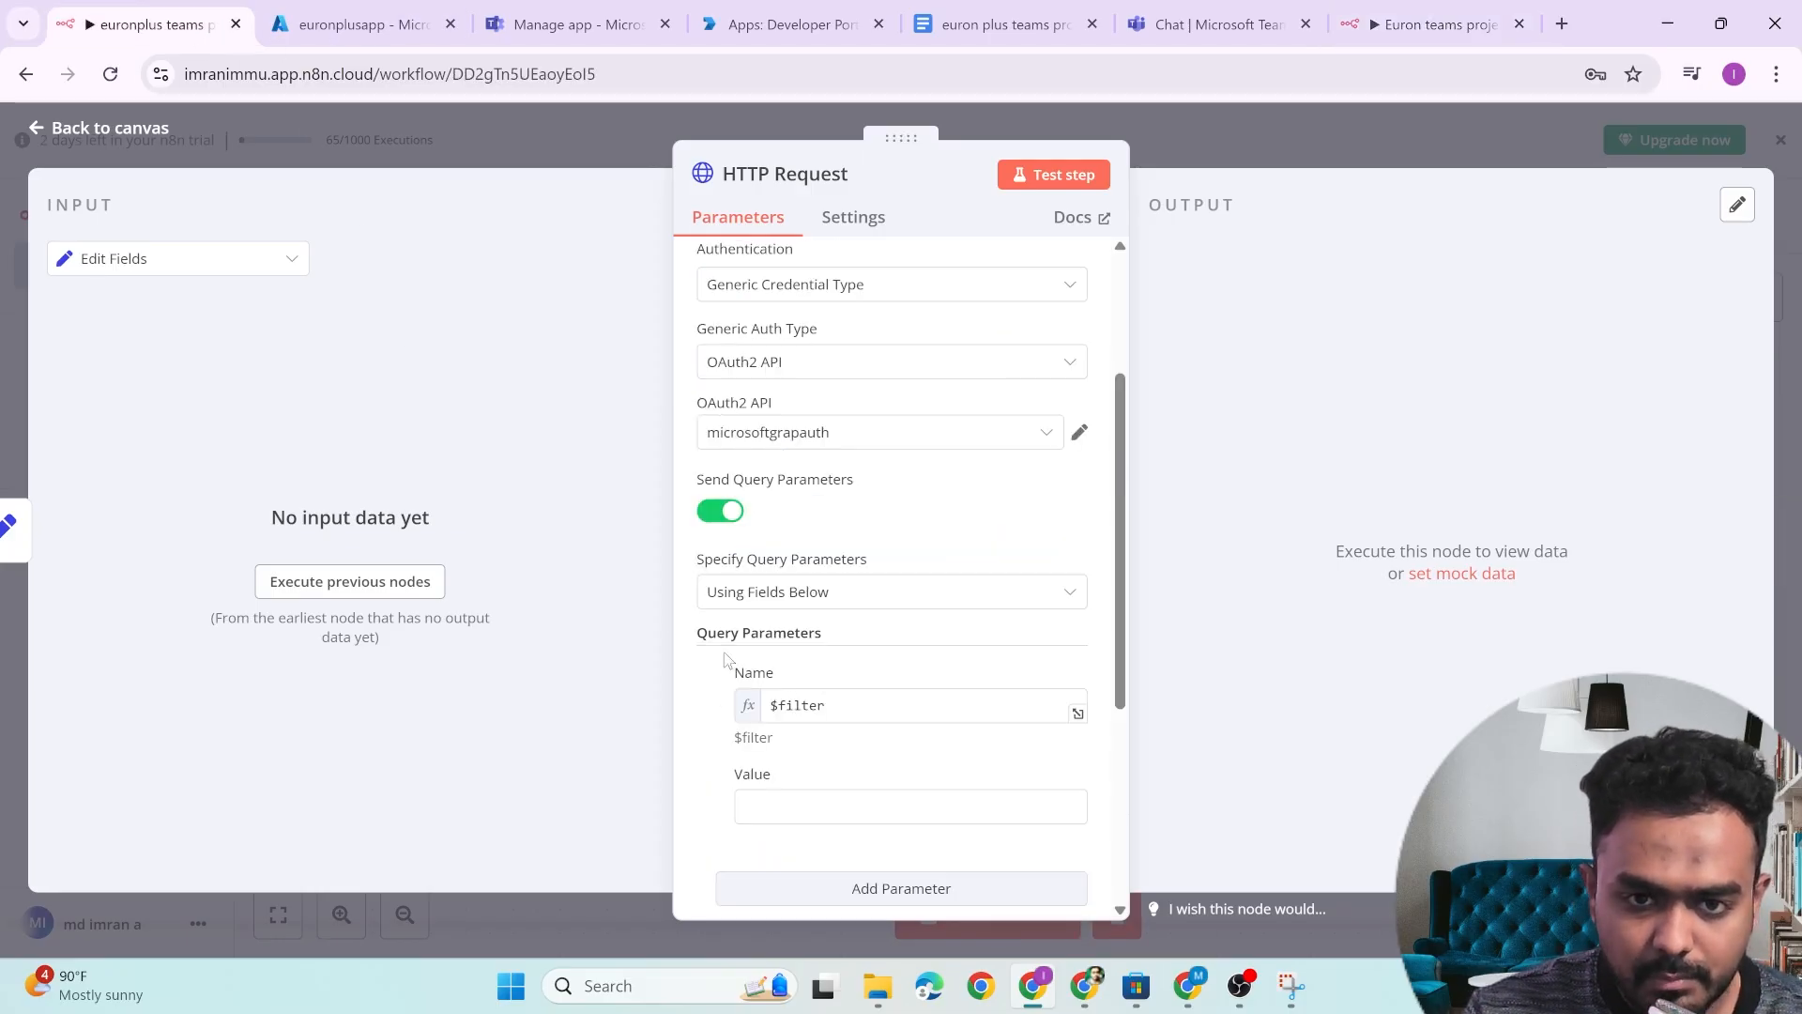
pyautogui.scroll(-3, 1023, 779)
pyautogui.click(1049, 539)
pyautogui.hotkey('ctrl', 'v')
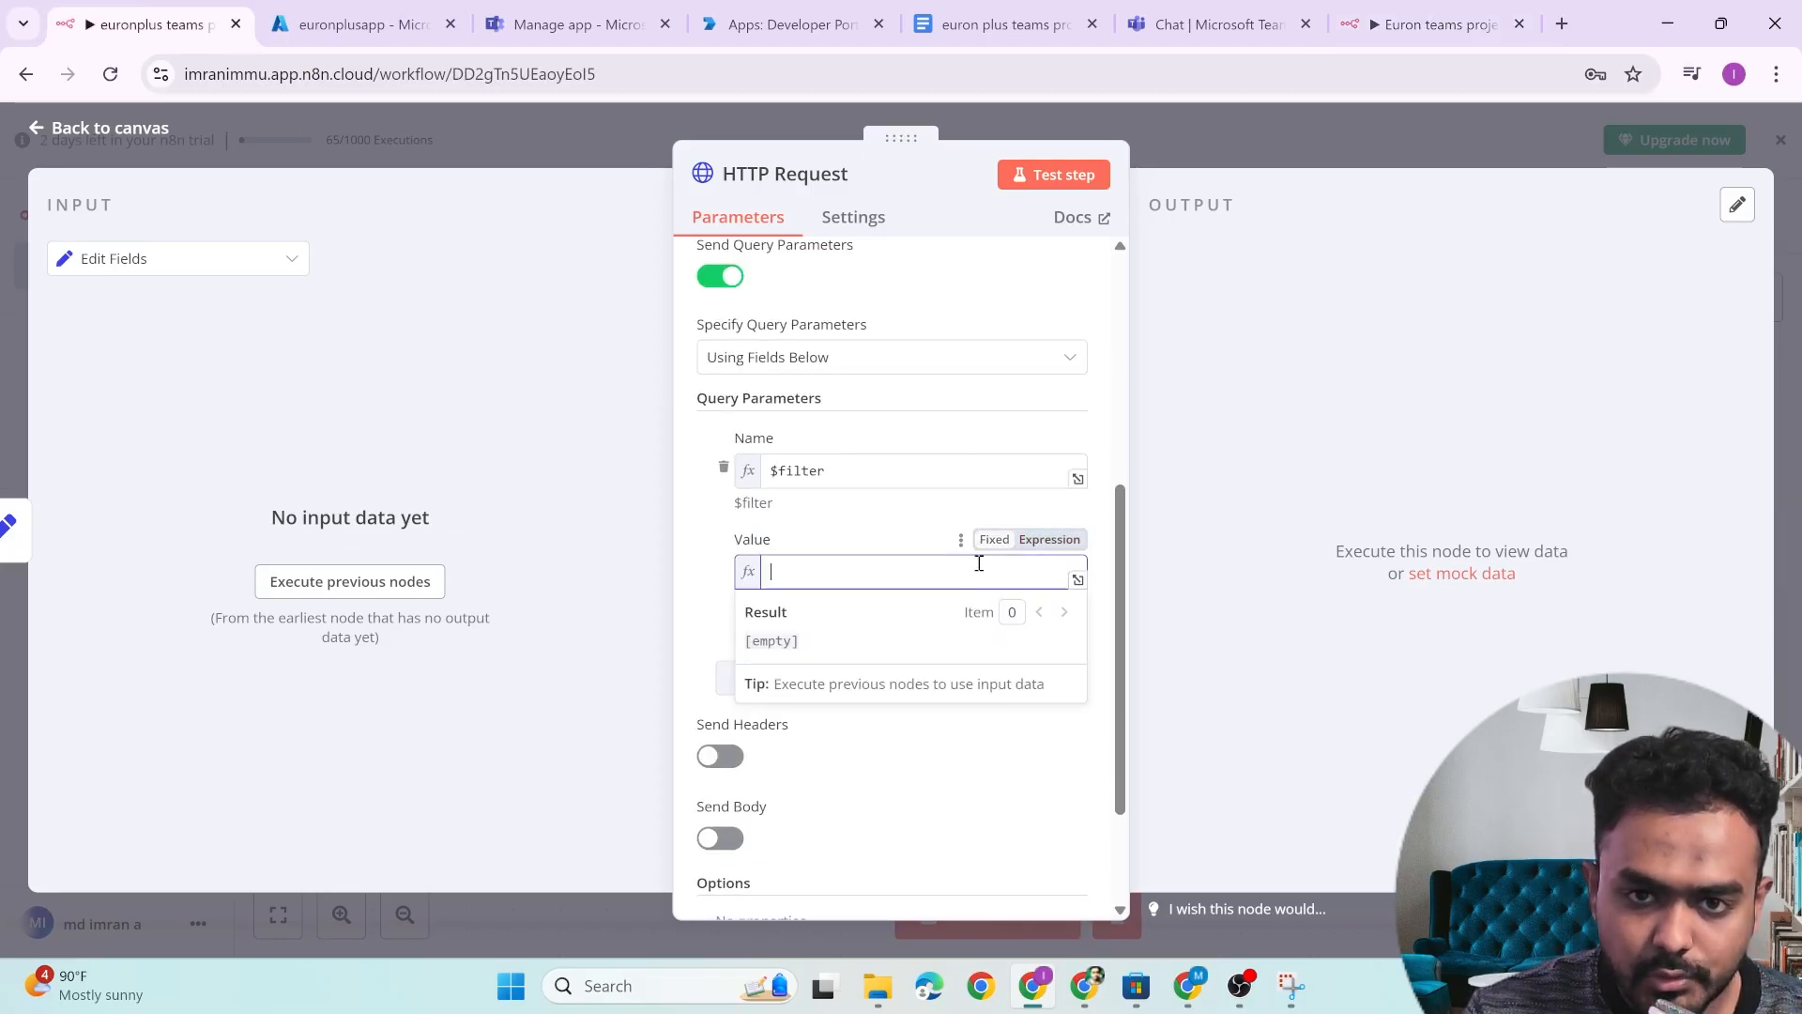
pyautogui.click(704, 561)
pyautogui.scroll(-2, 938, 704)
pyautogui.scroll(7, 951, 704)
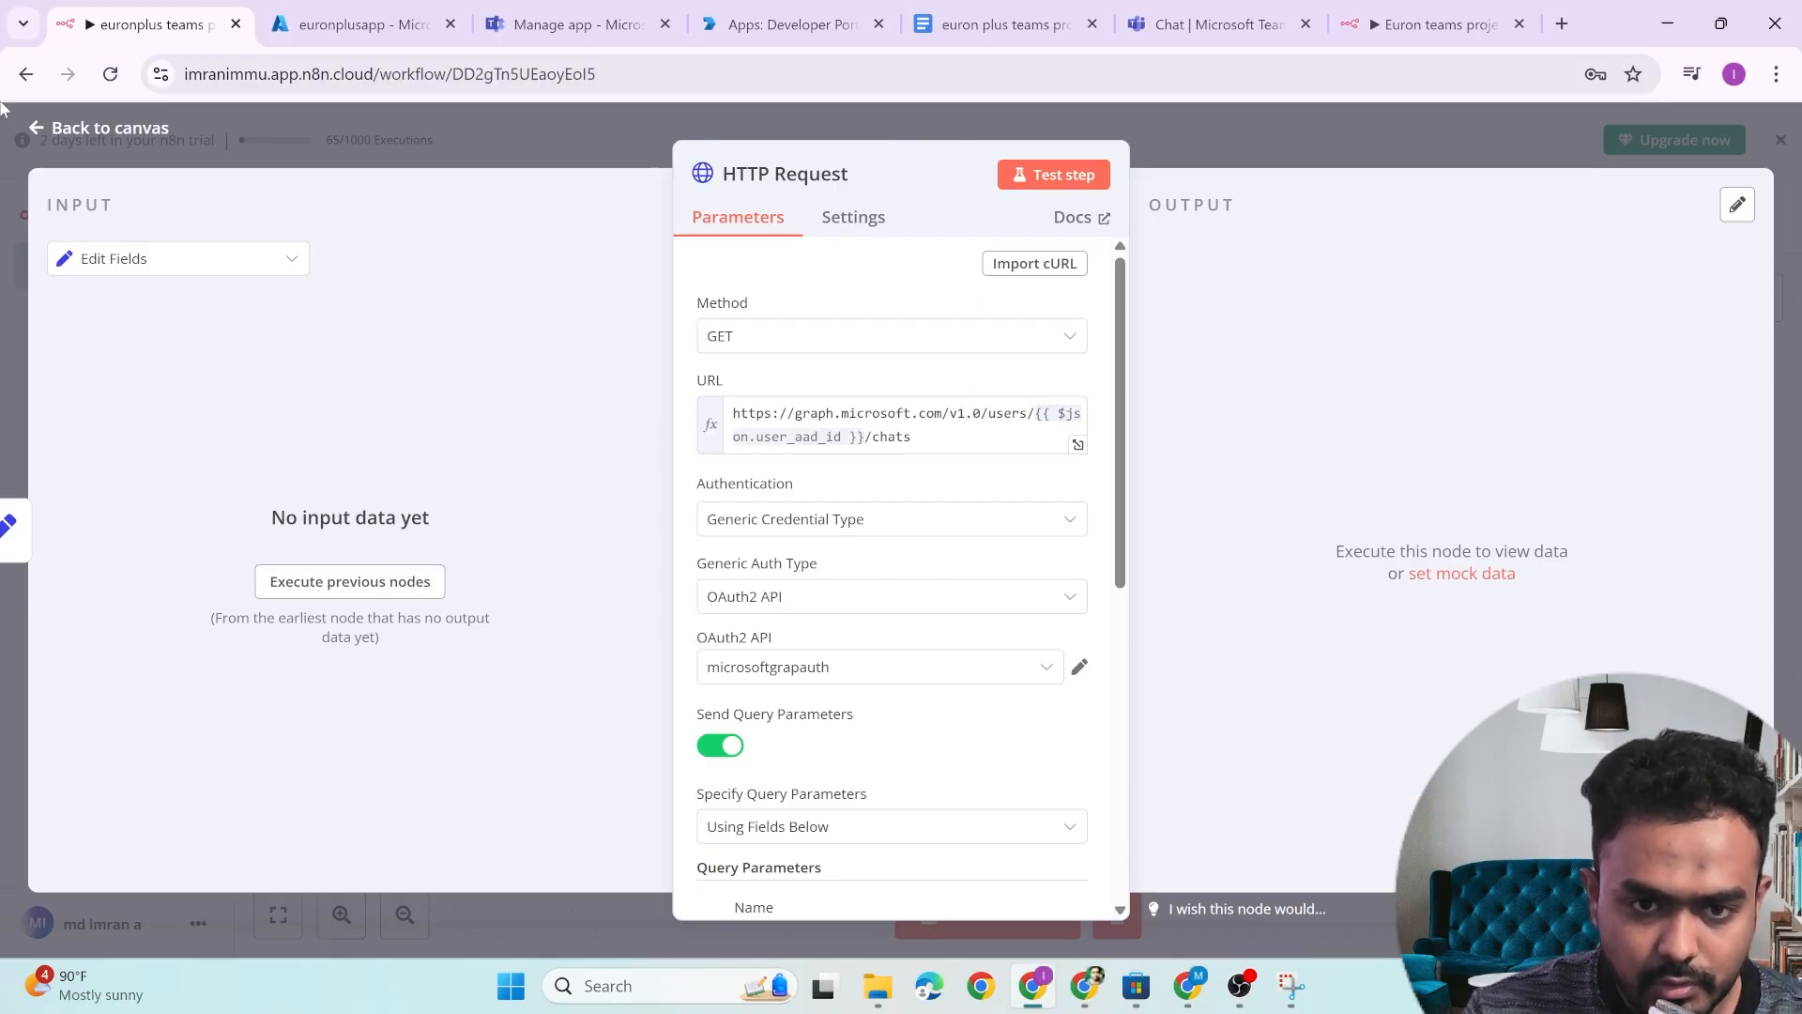
# Return to the canvas, save the euronplus teams project workflow and run the Webhook node so it listens for a test event
pyautogui.click(110, 132)
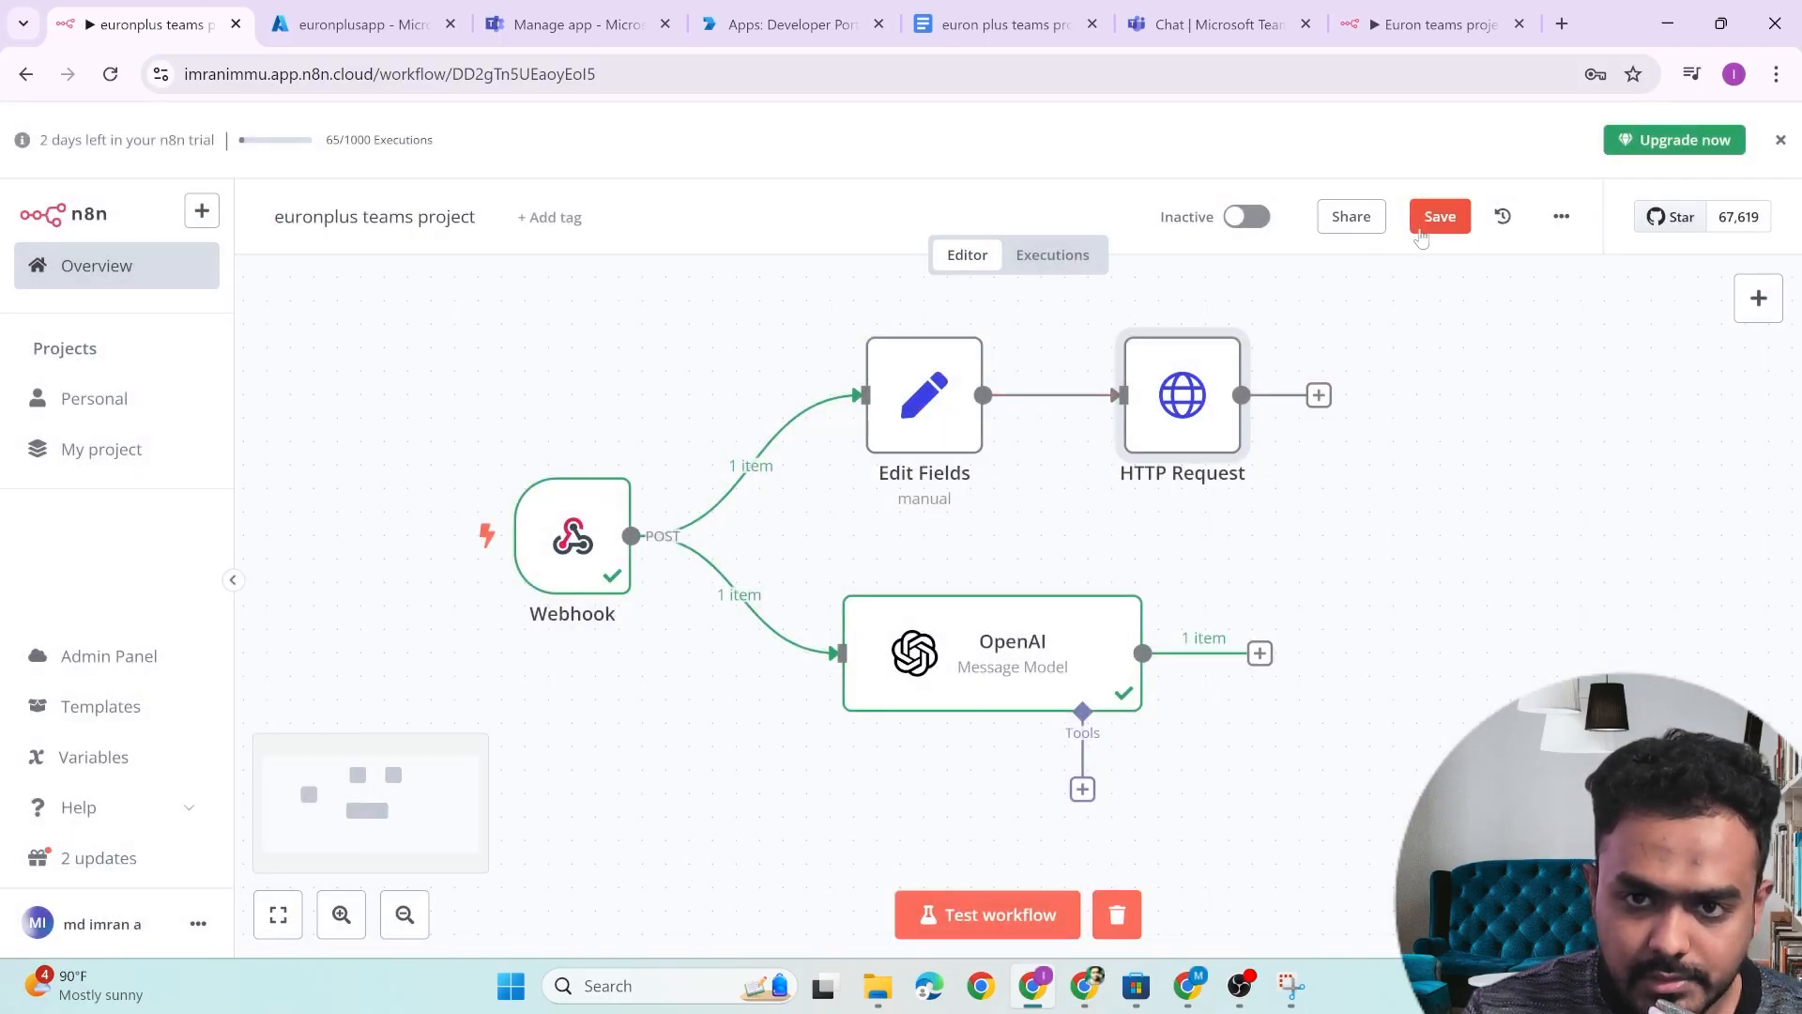
pyautogui.click(1426, 230)
pyautogui.moveTo(560, 526)
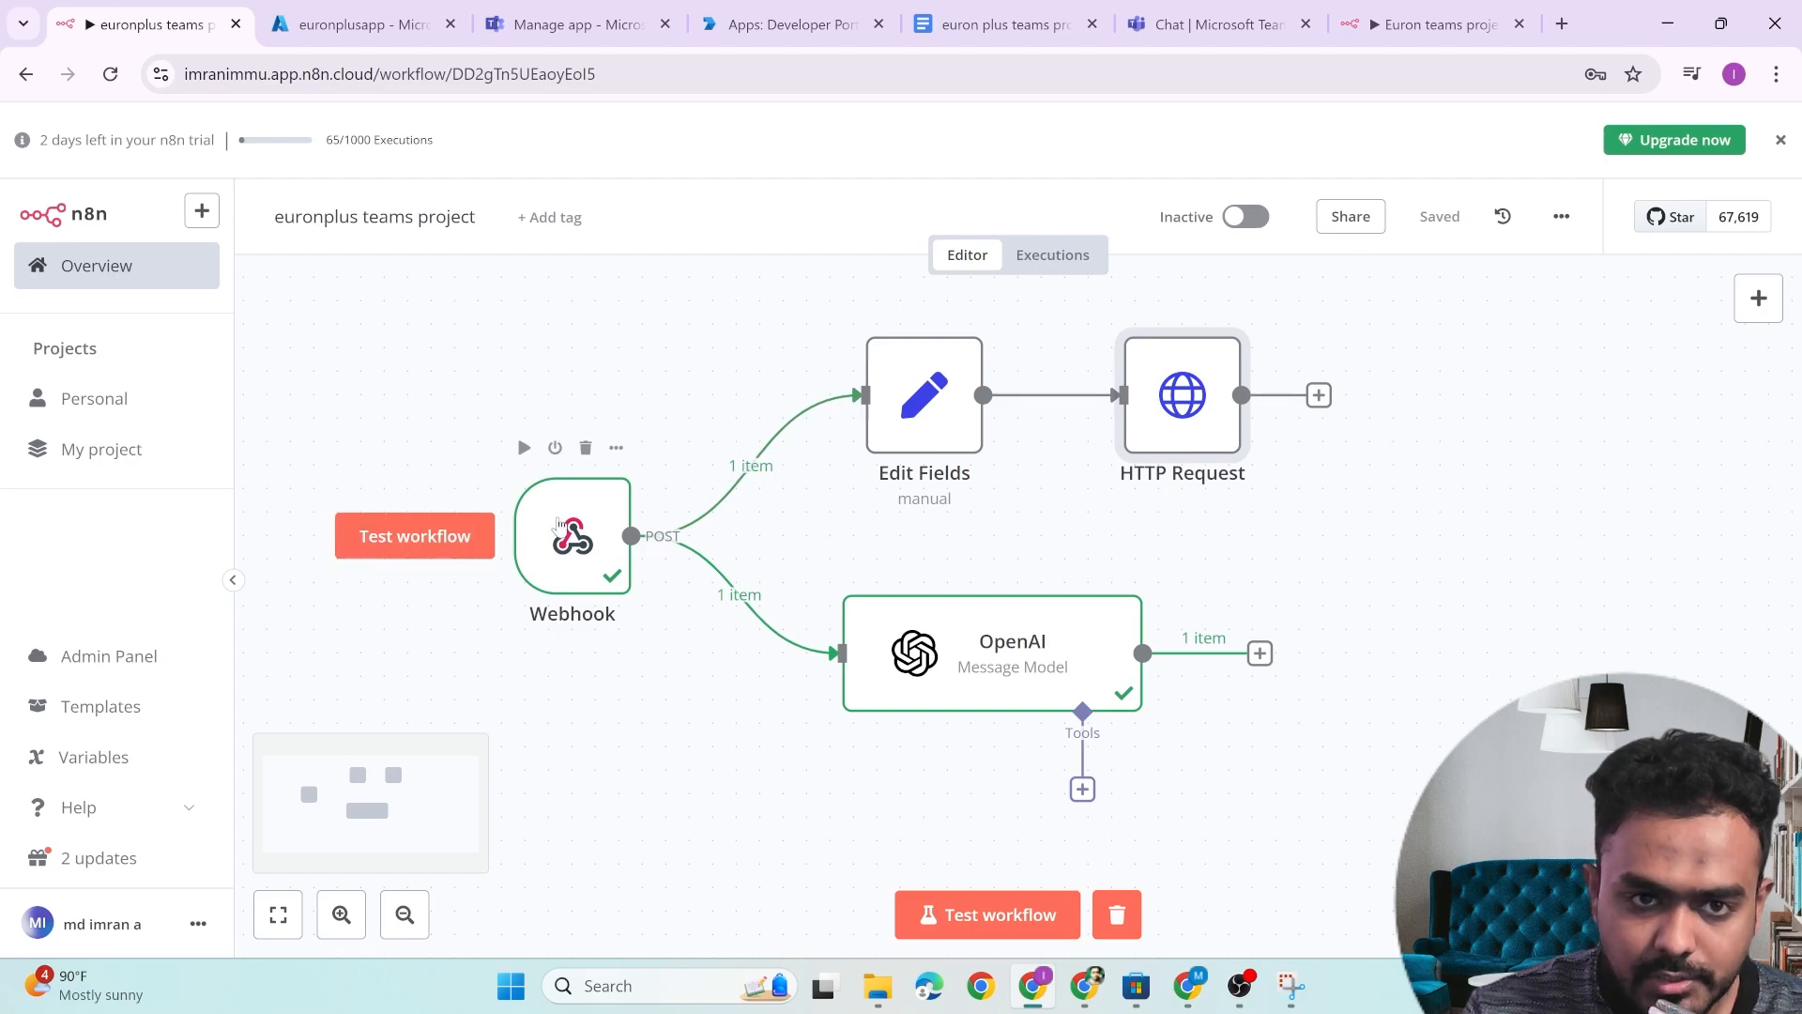
pyautogui.click(524, 449)
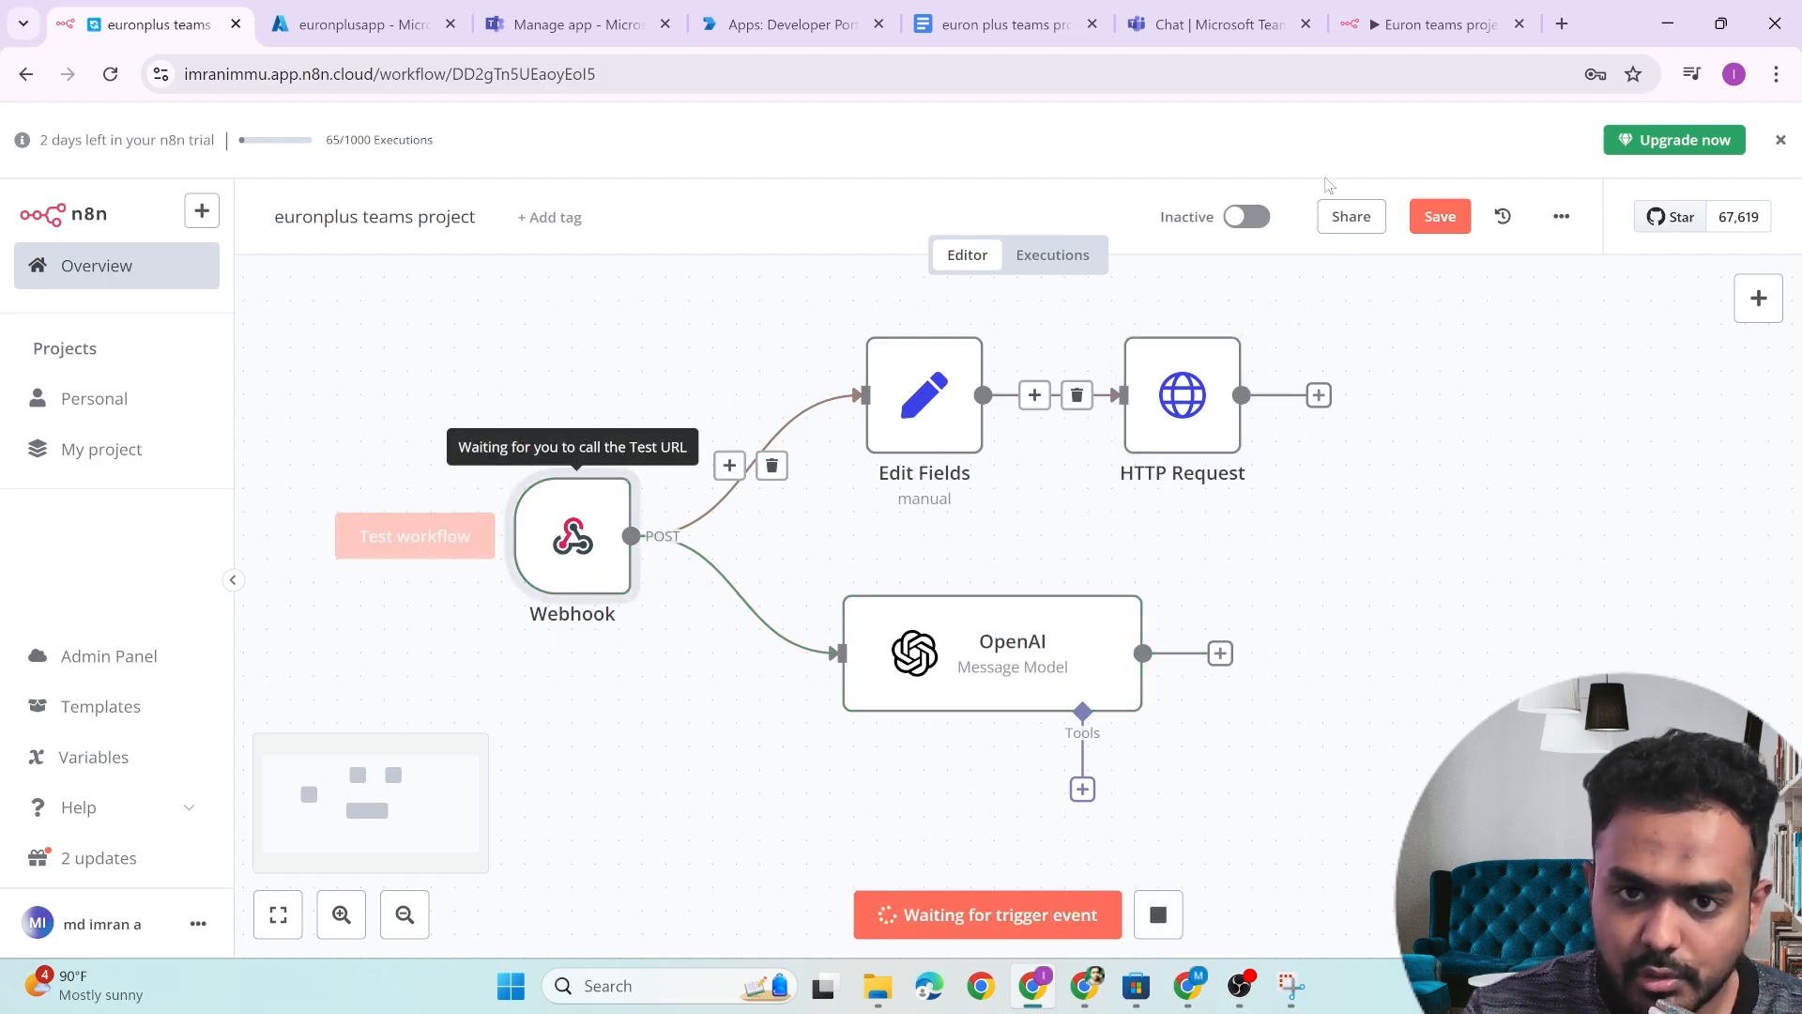
# Switch to the Microsoft Teams chat and send the message "what is deep learning" to the euronplus bot
pyautogui.click(1211, 24)
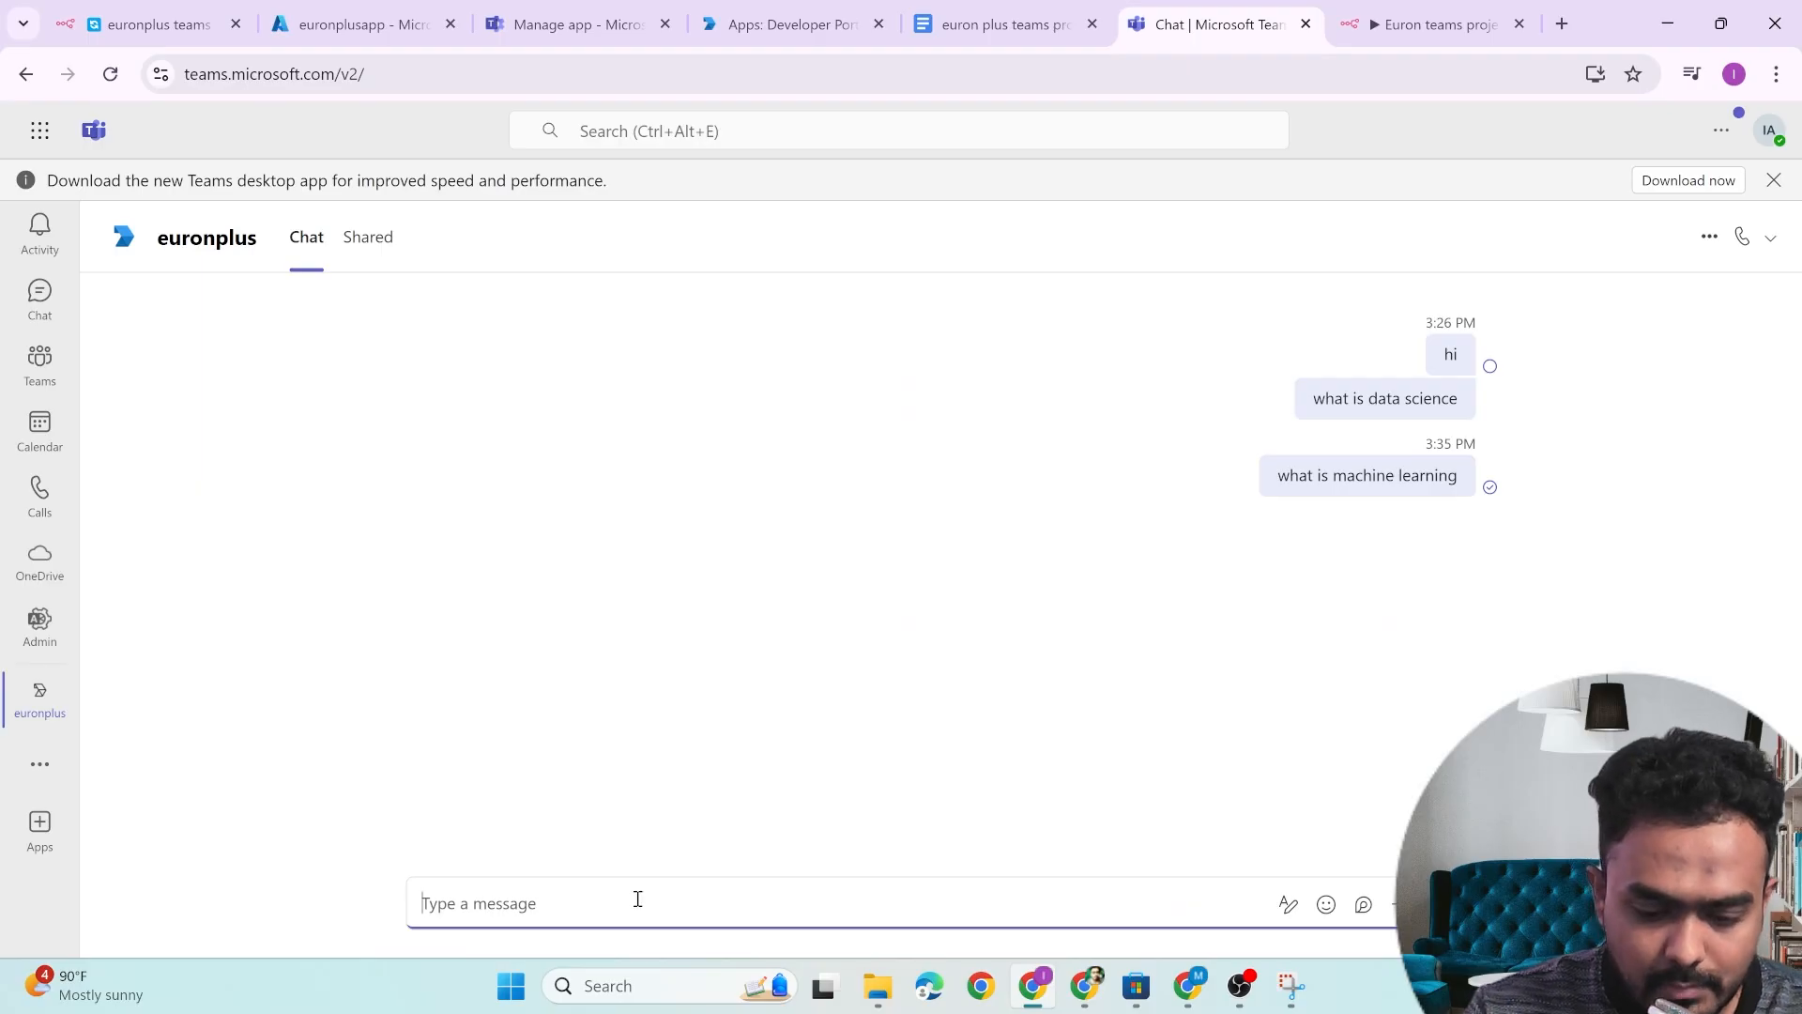
pyautogui.write('what is deep learni')
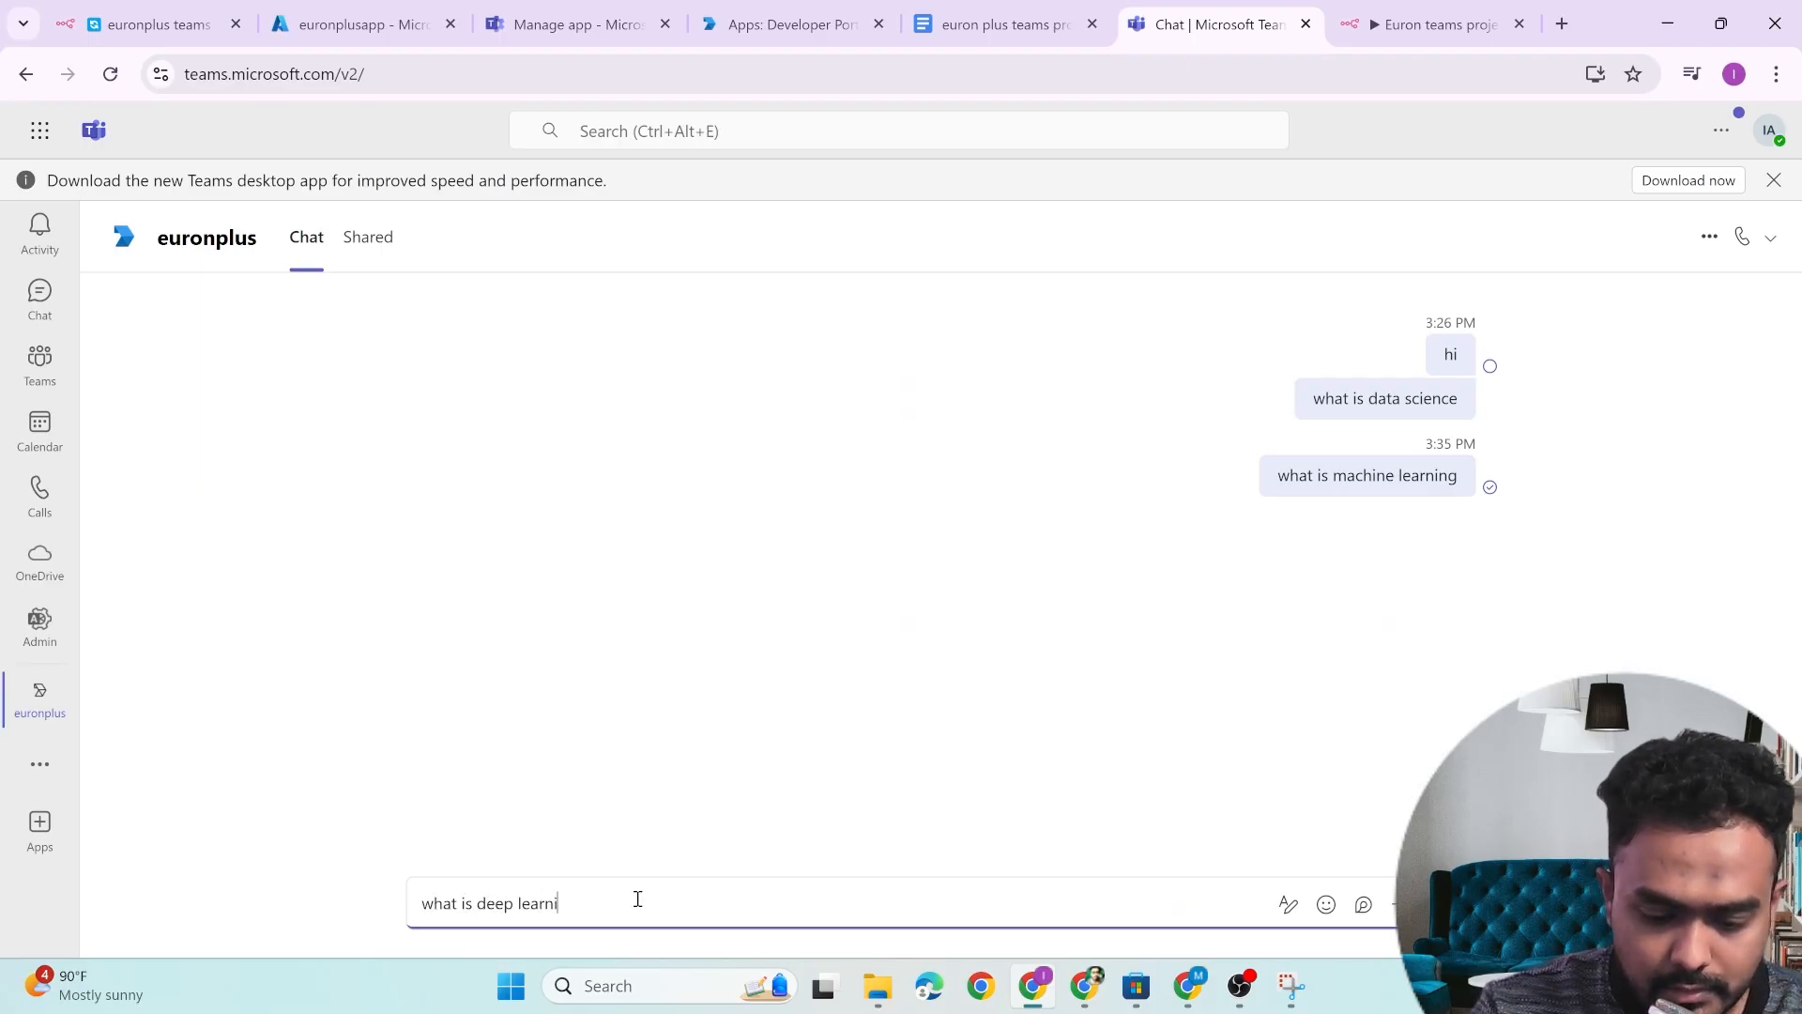
pyautogui.press('BackSpace')
pyautogui.press('BackSpace')
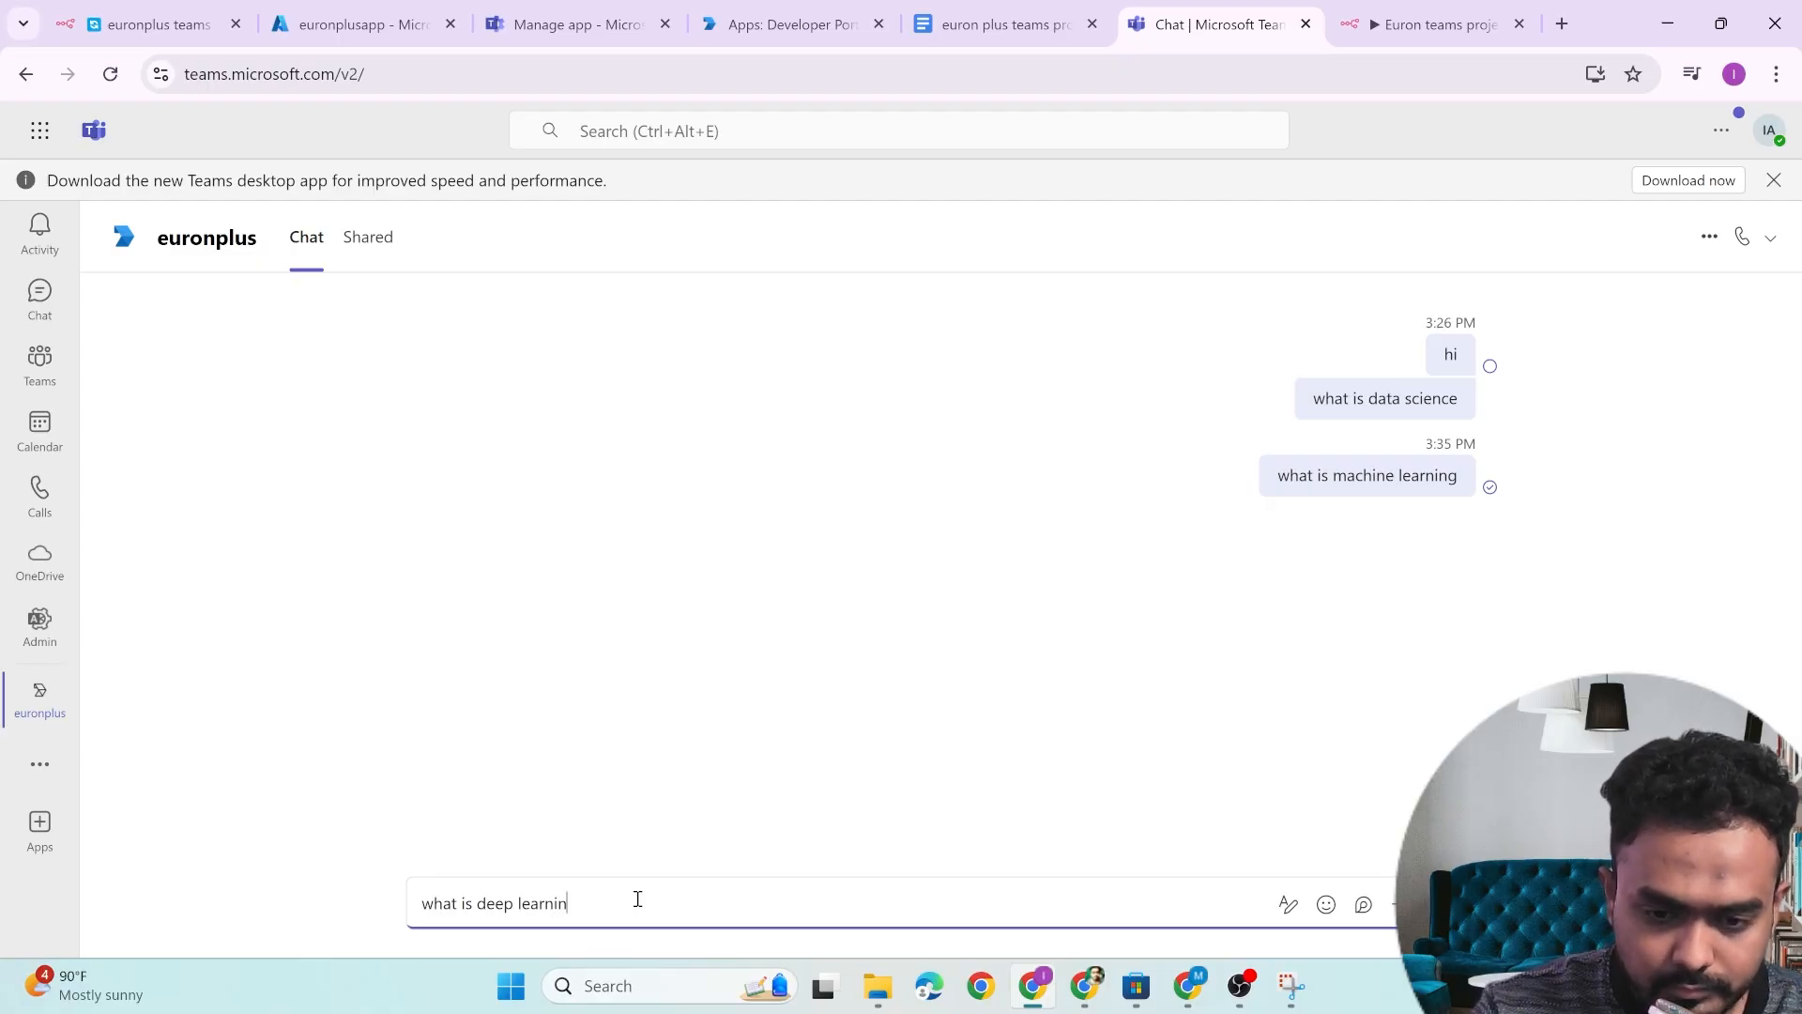
pyautogui.press('BackSpace')
pyautogui.press('BackSpace')
pyautogui.press('BackSpace')
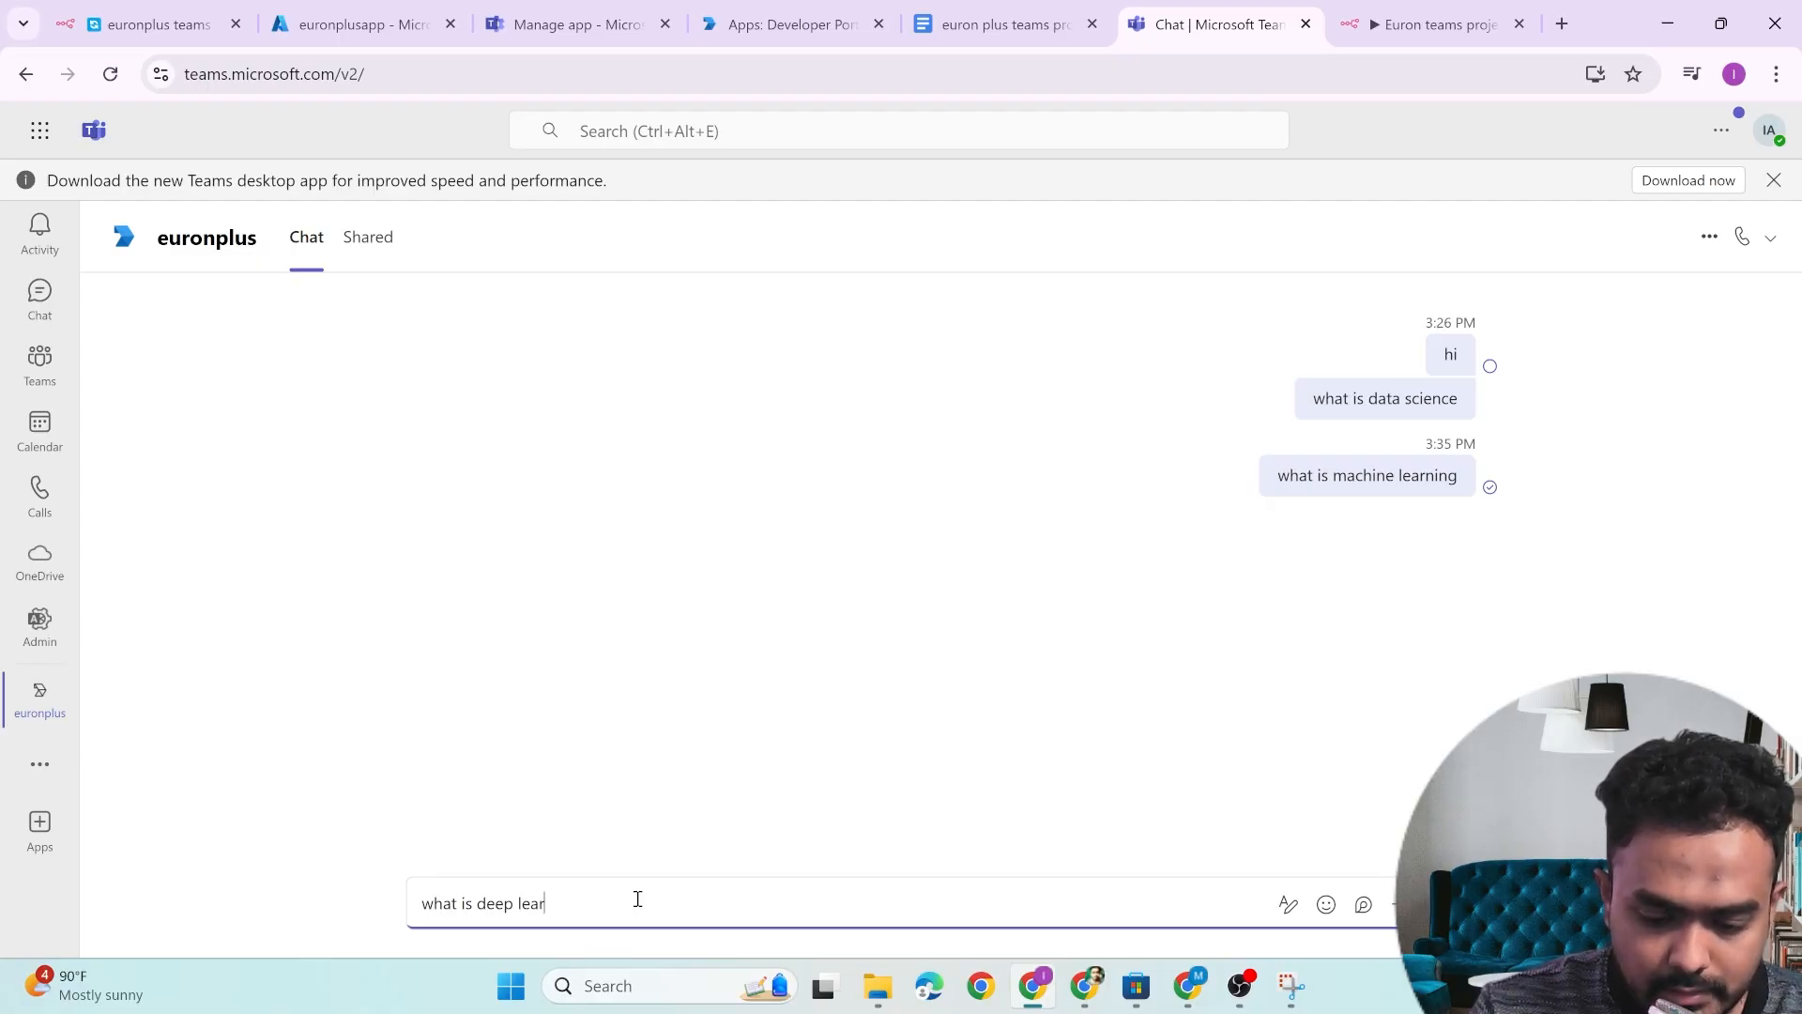
pyautogui.press('Return')
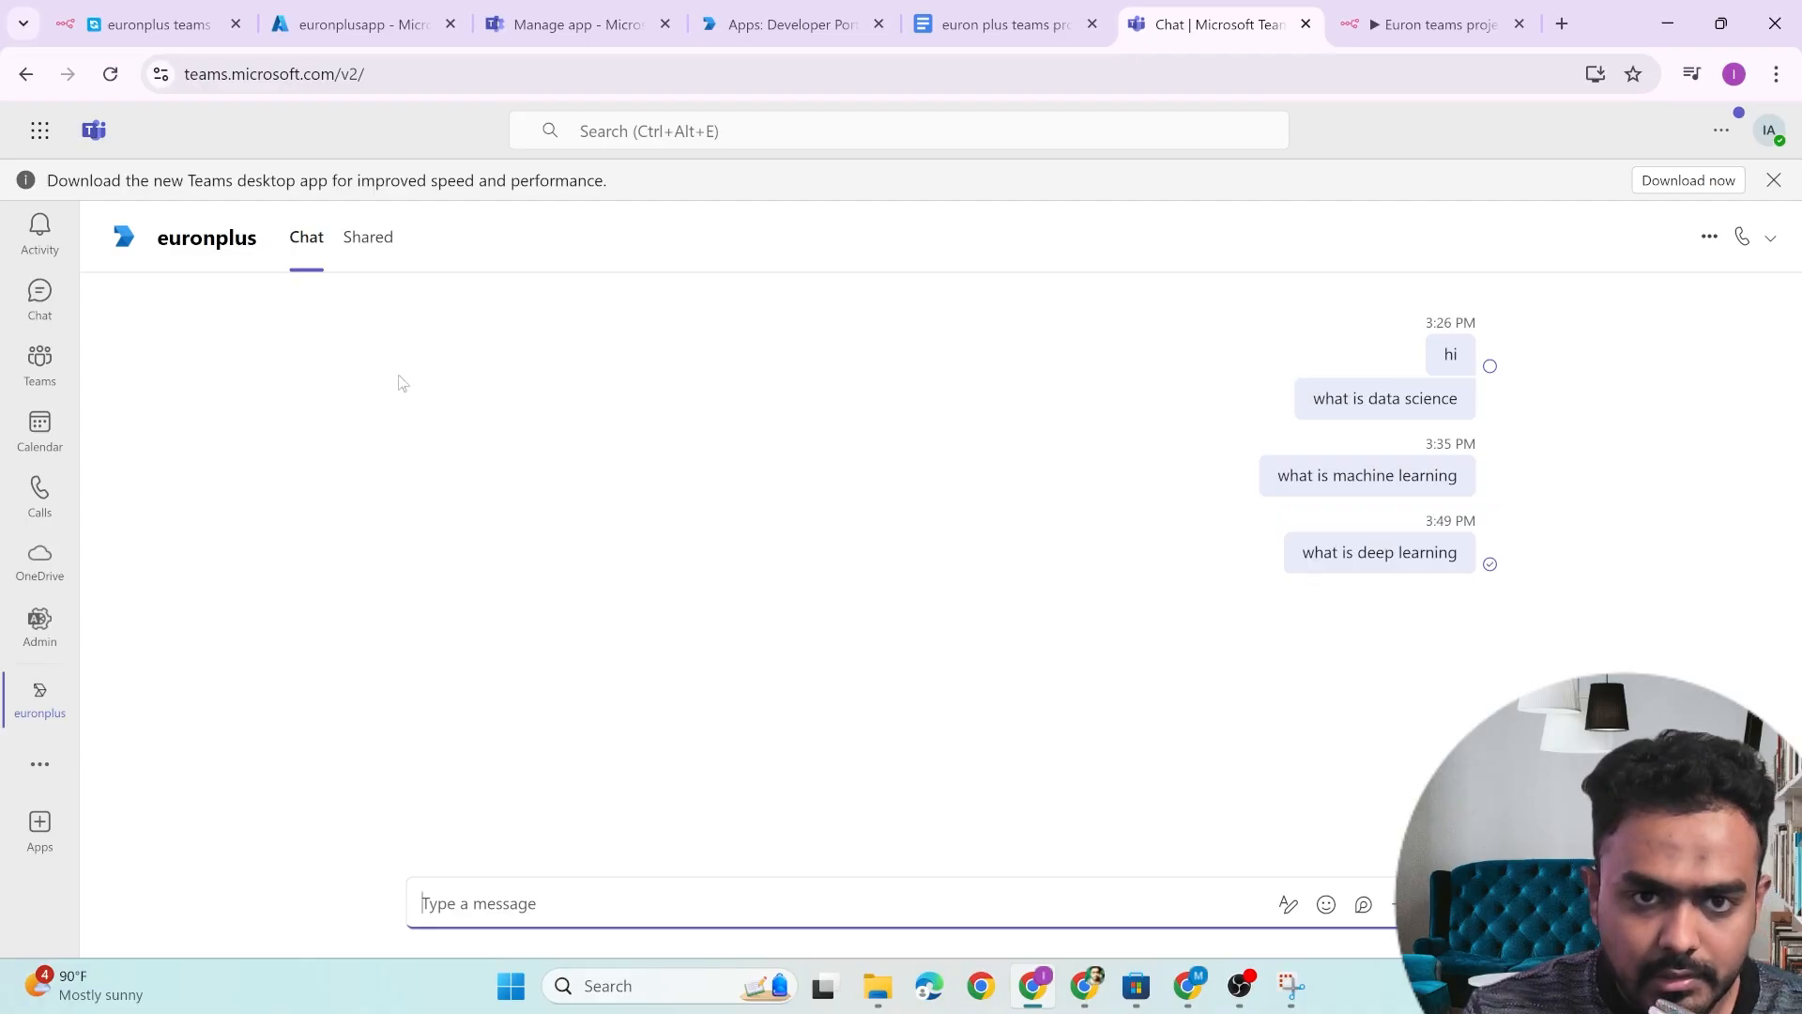
# Return to the euronplus workflow in n8n, test the Edit Fields node on the received webhook data and go back to the canvas
pyautogui.click(150, 23)
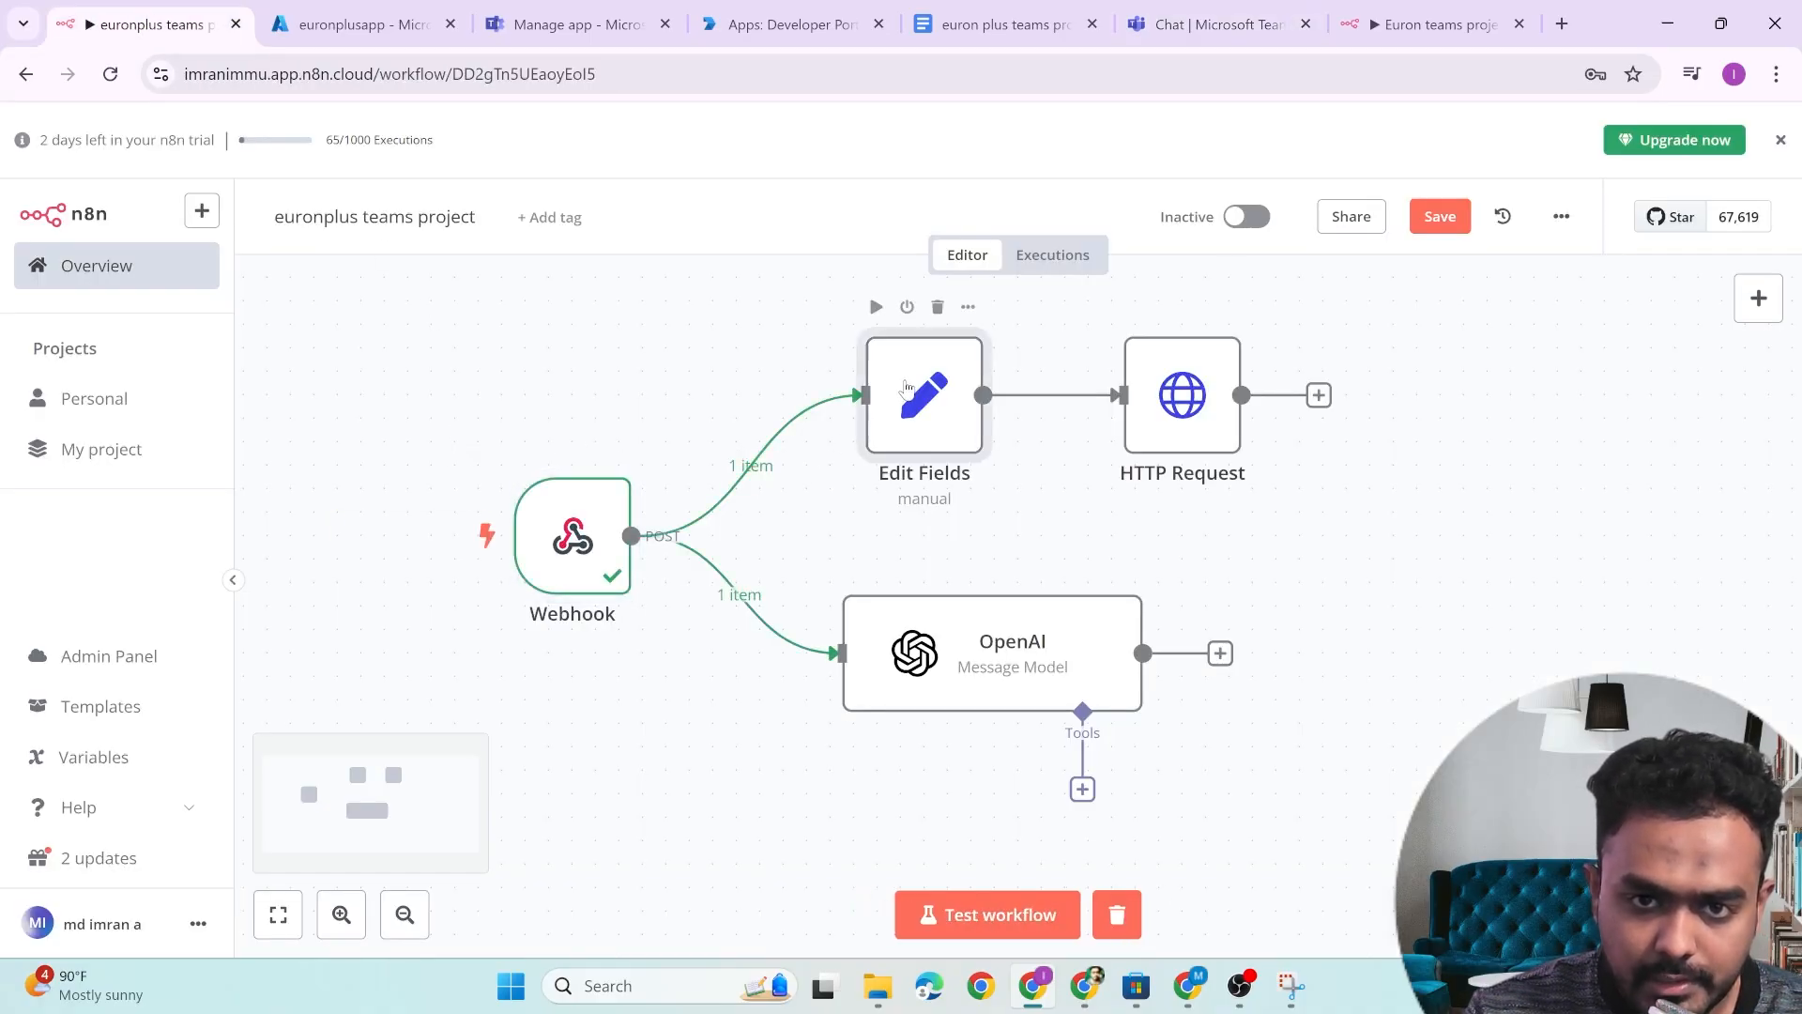
pyautogui.doubleClick(899, 356)
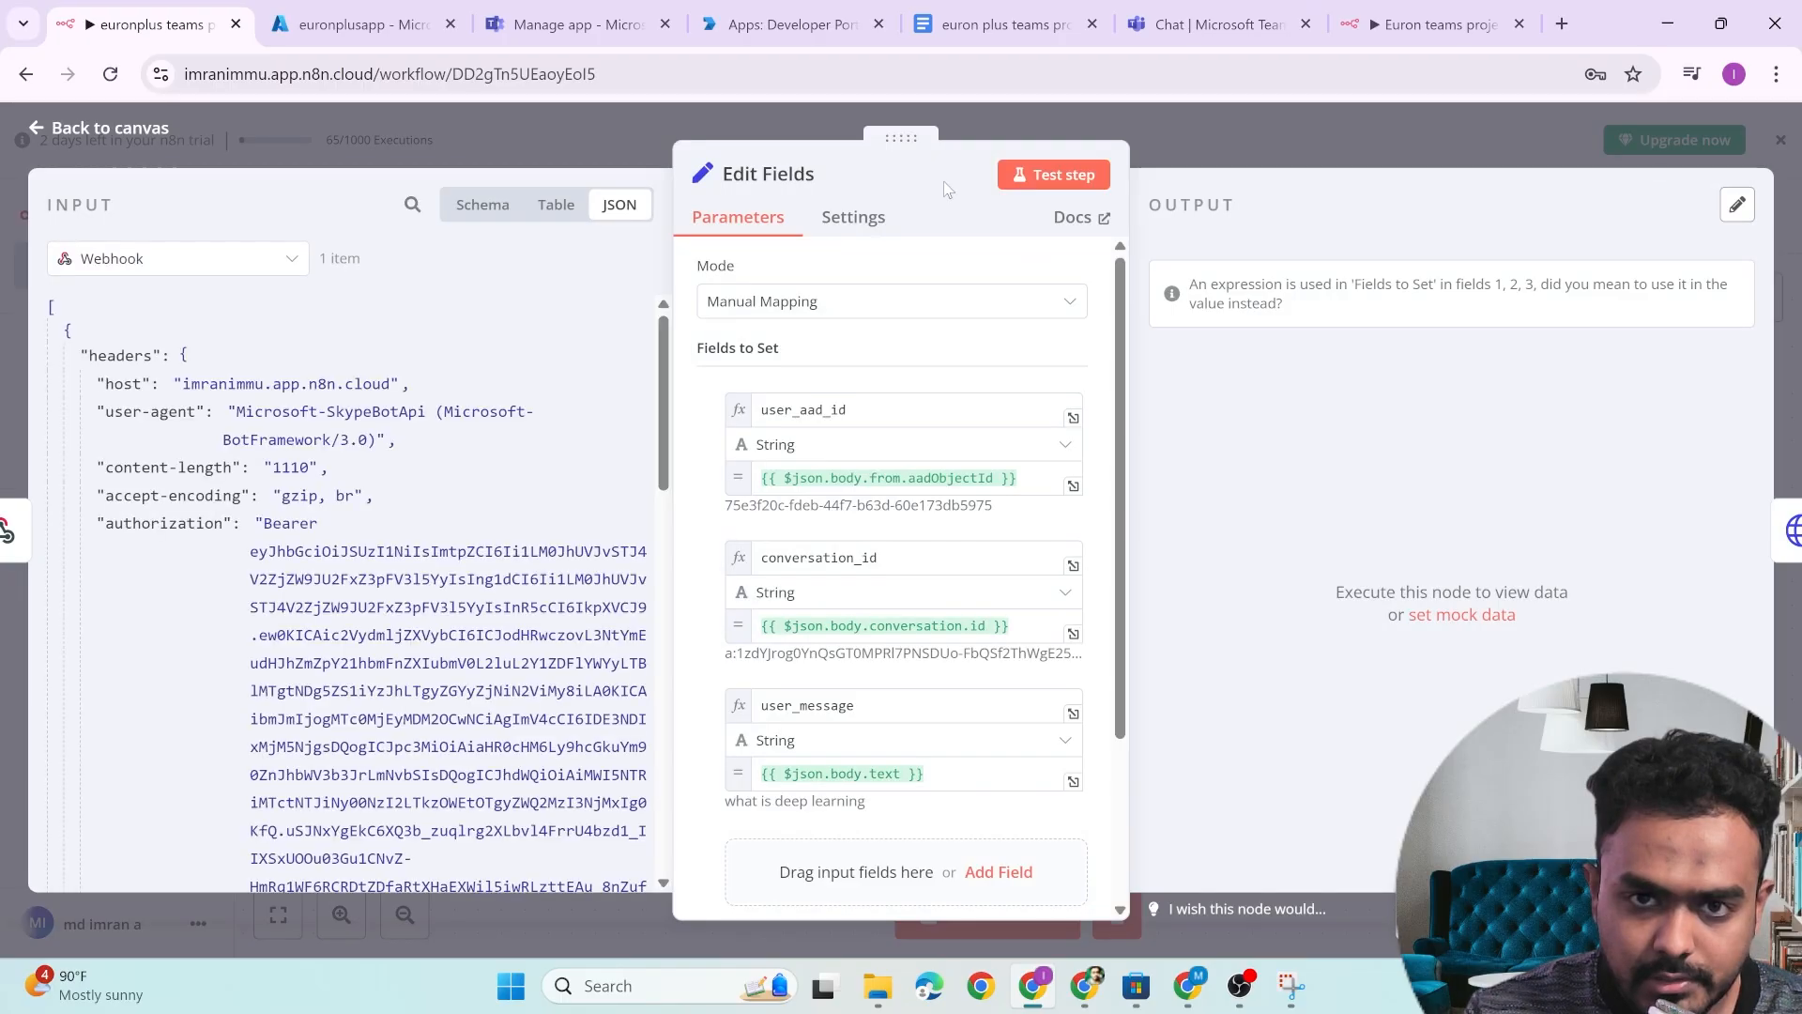
pyautogui.click(1037, 176)
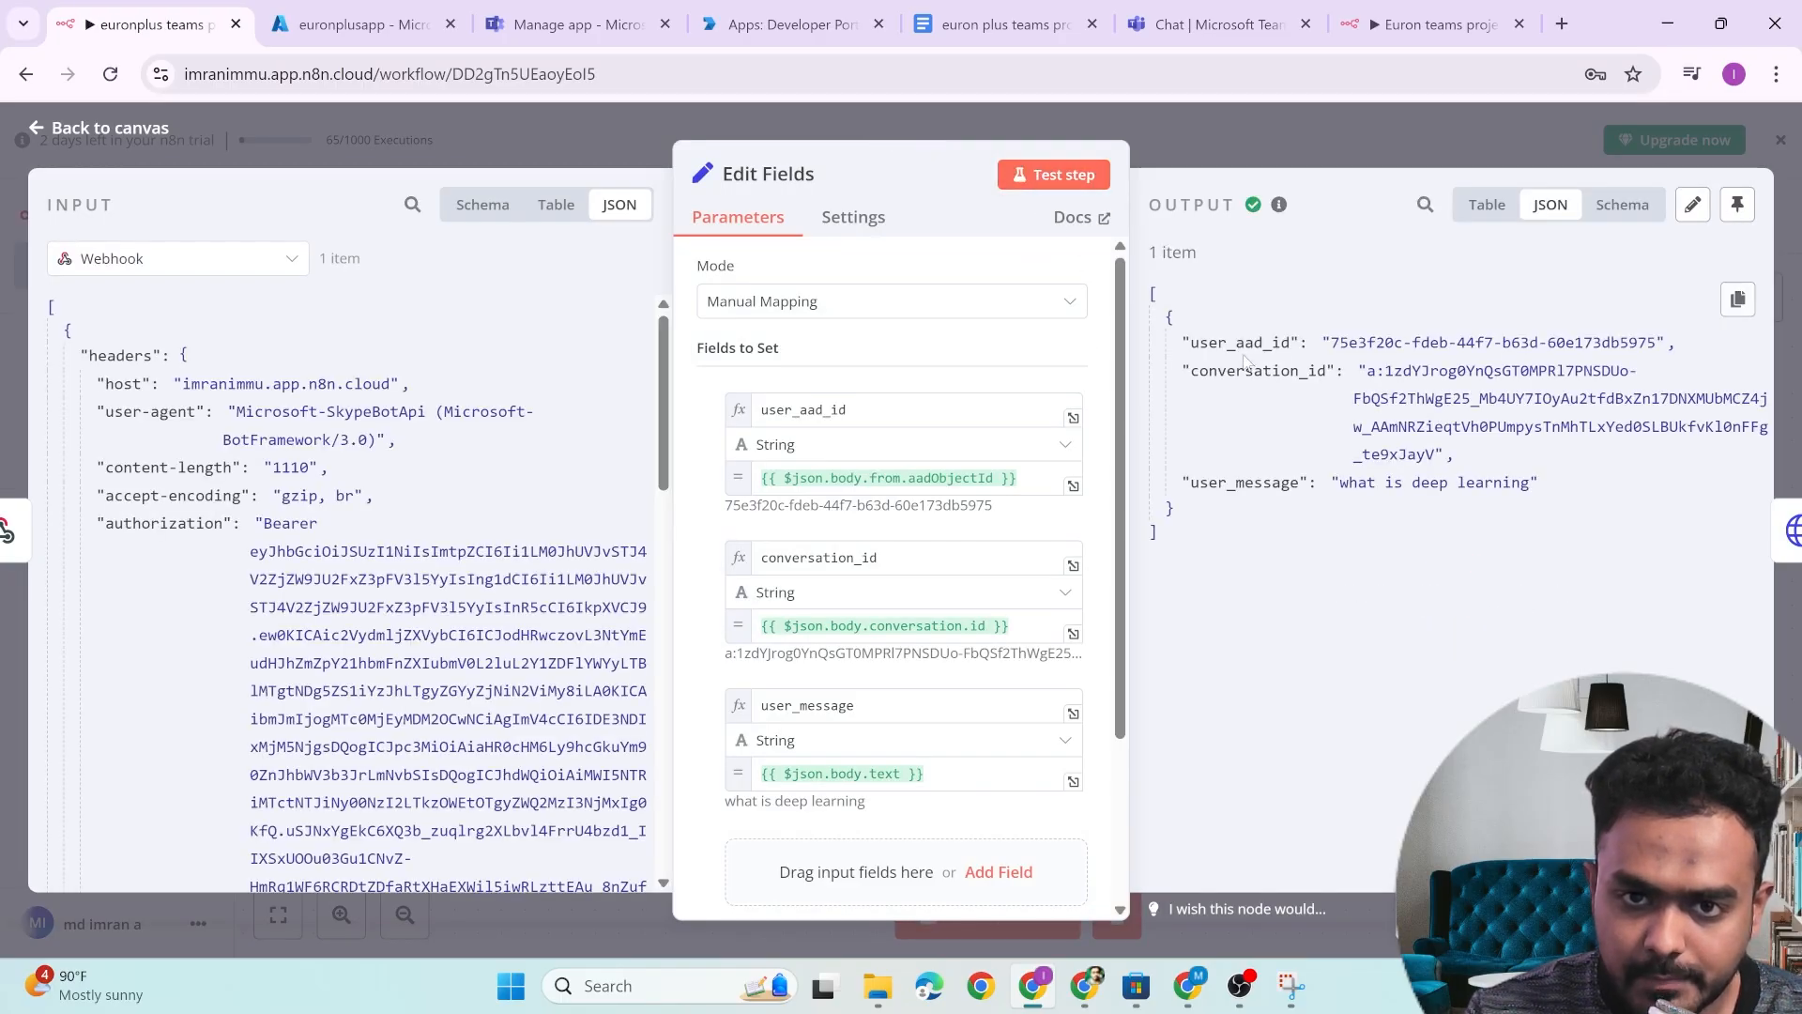
pyautogui.click(112, 128)
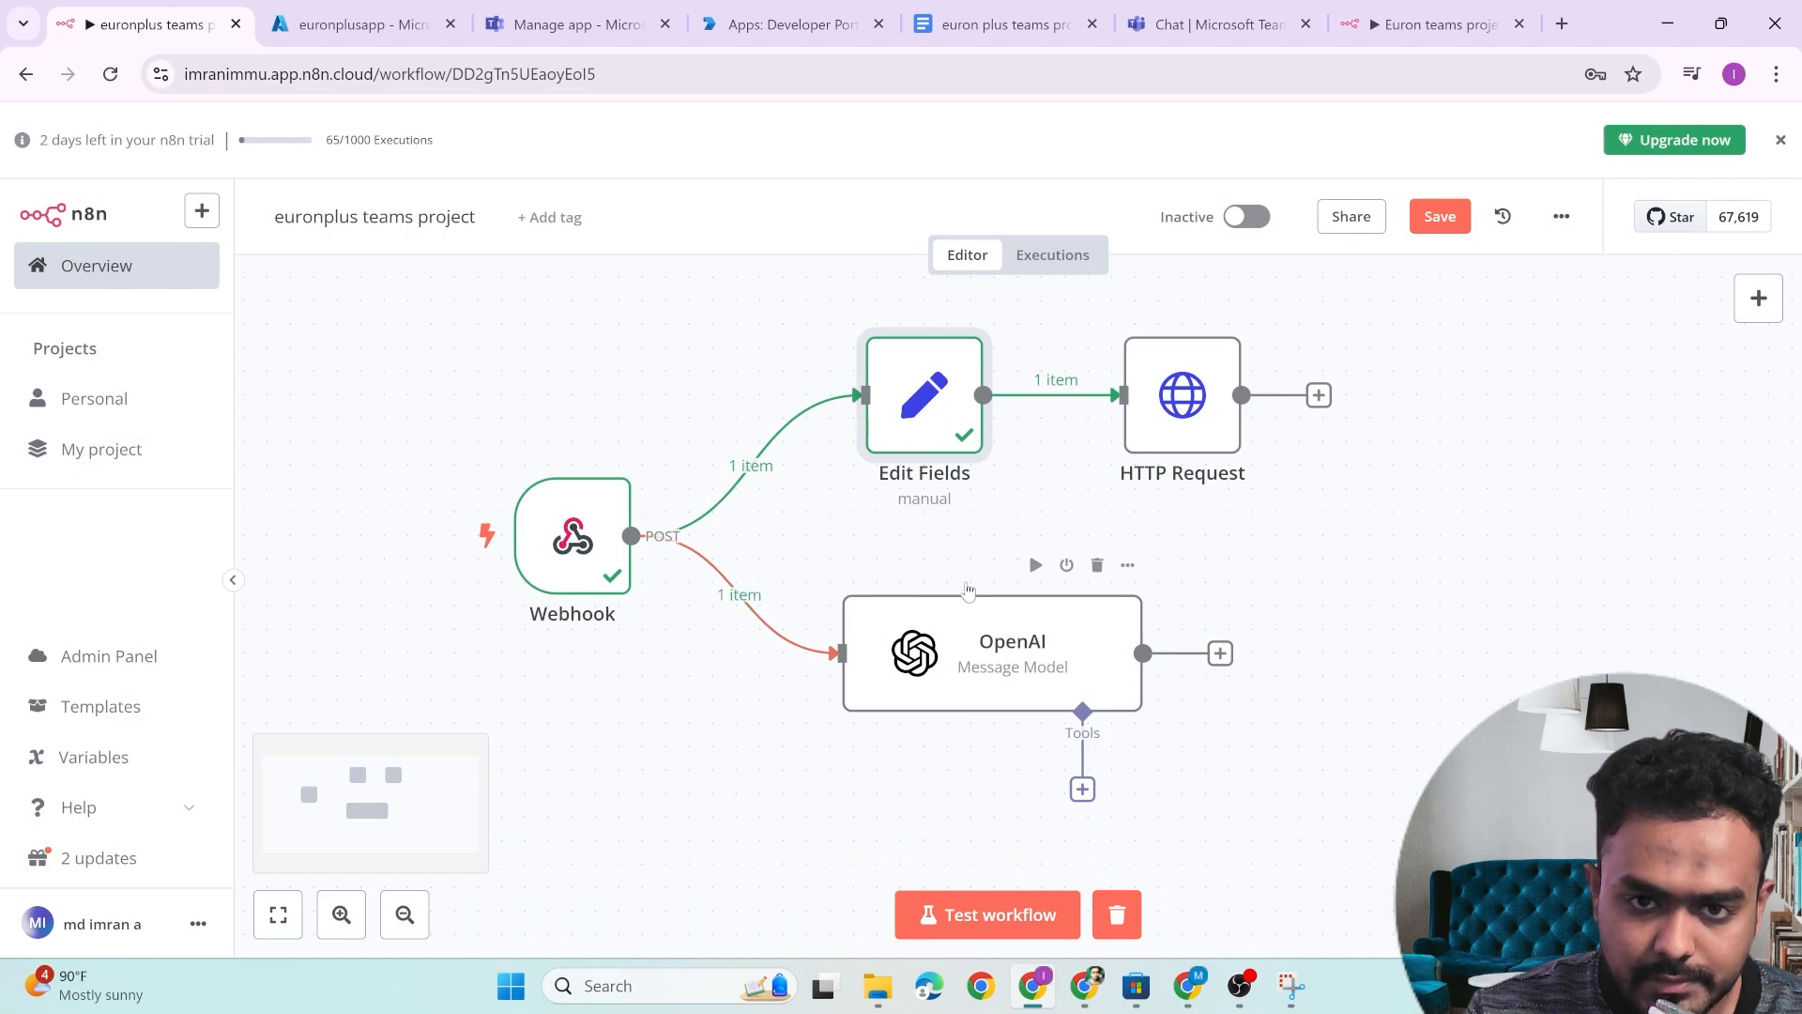
# Run the OpenAI node, open it to check the generated answer and return to the canvas
pyautogui.click(1033, 566)
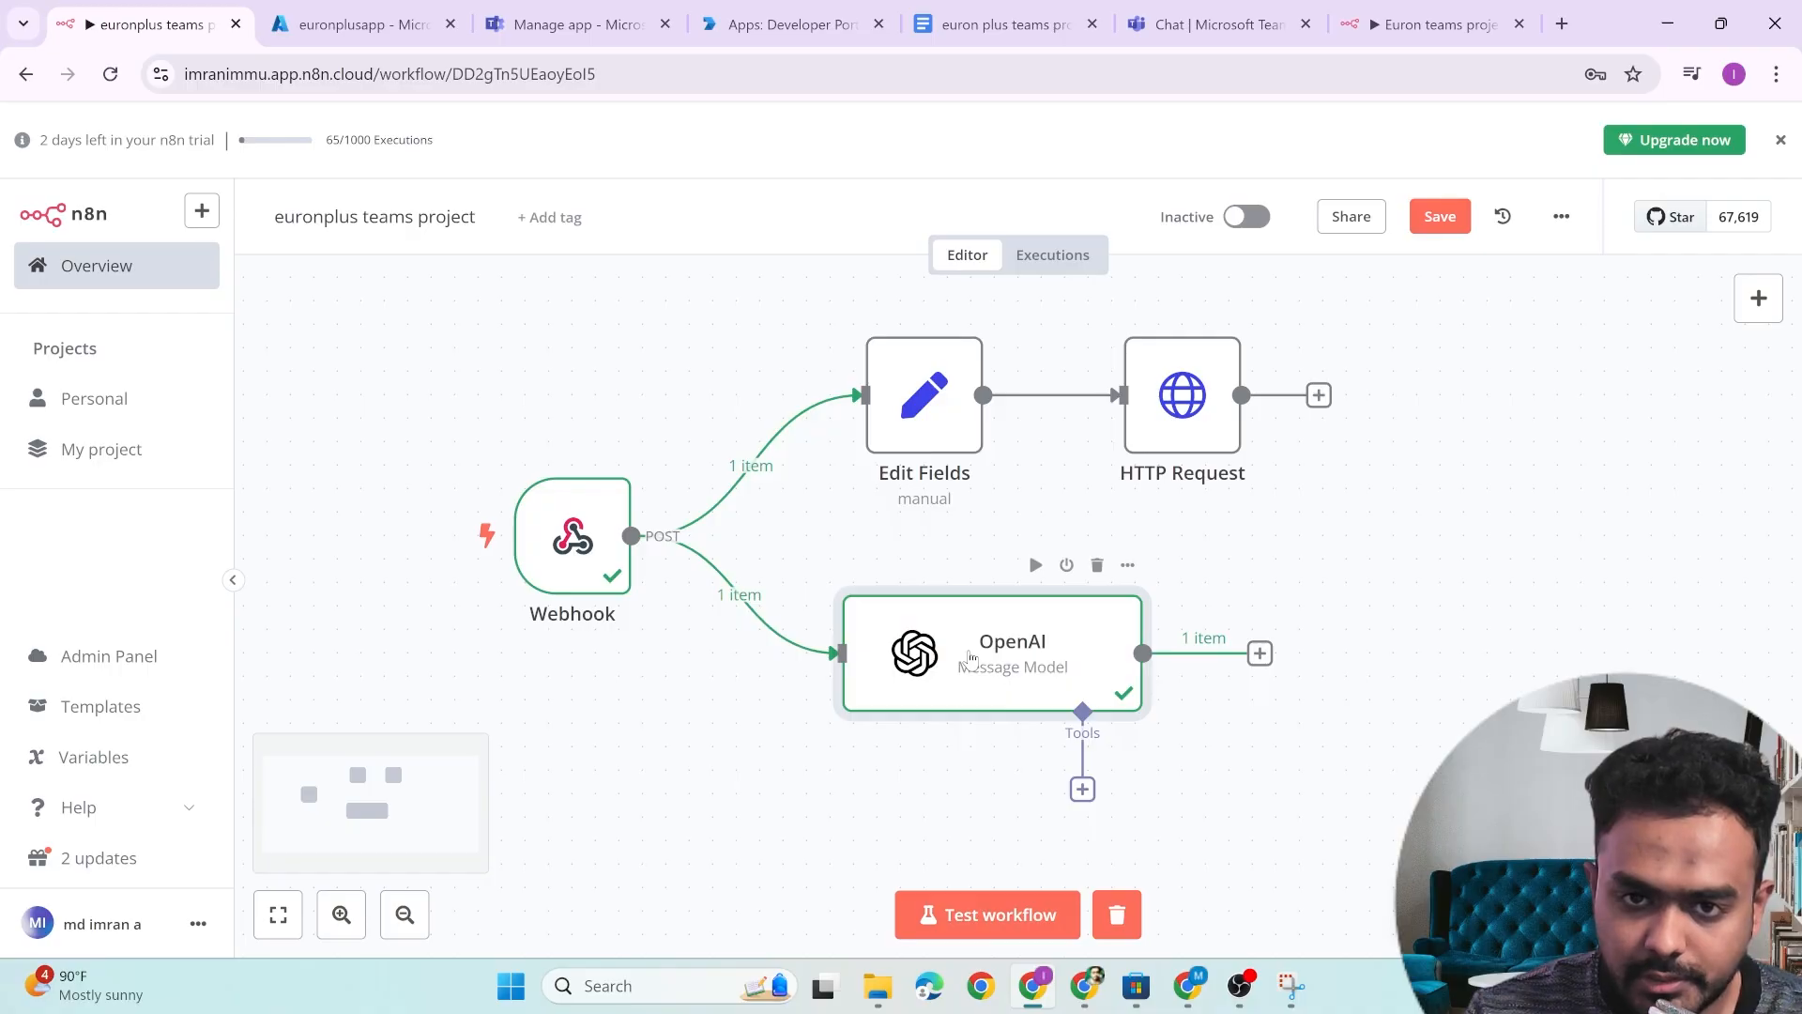
pyautogui.doubleClick(972, 657)
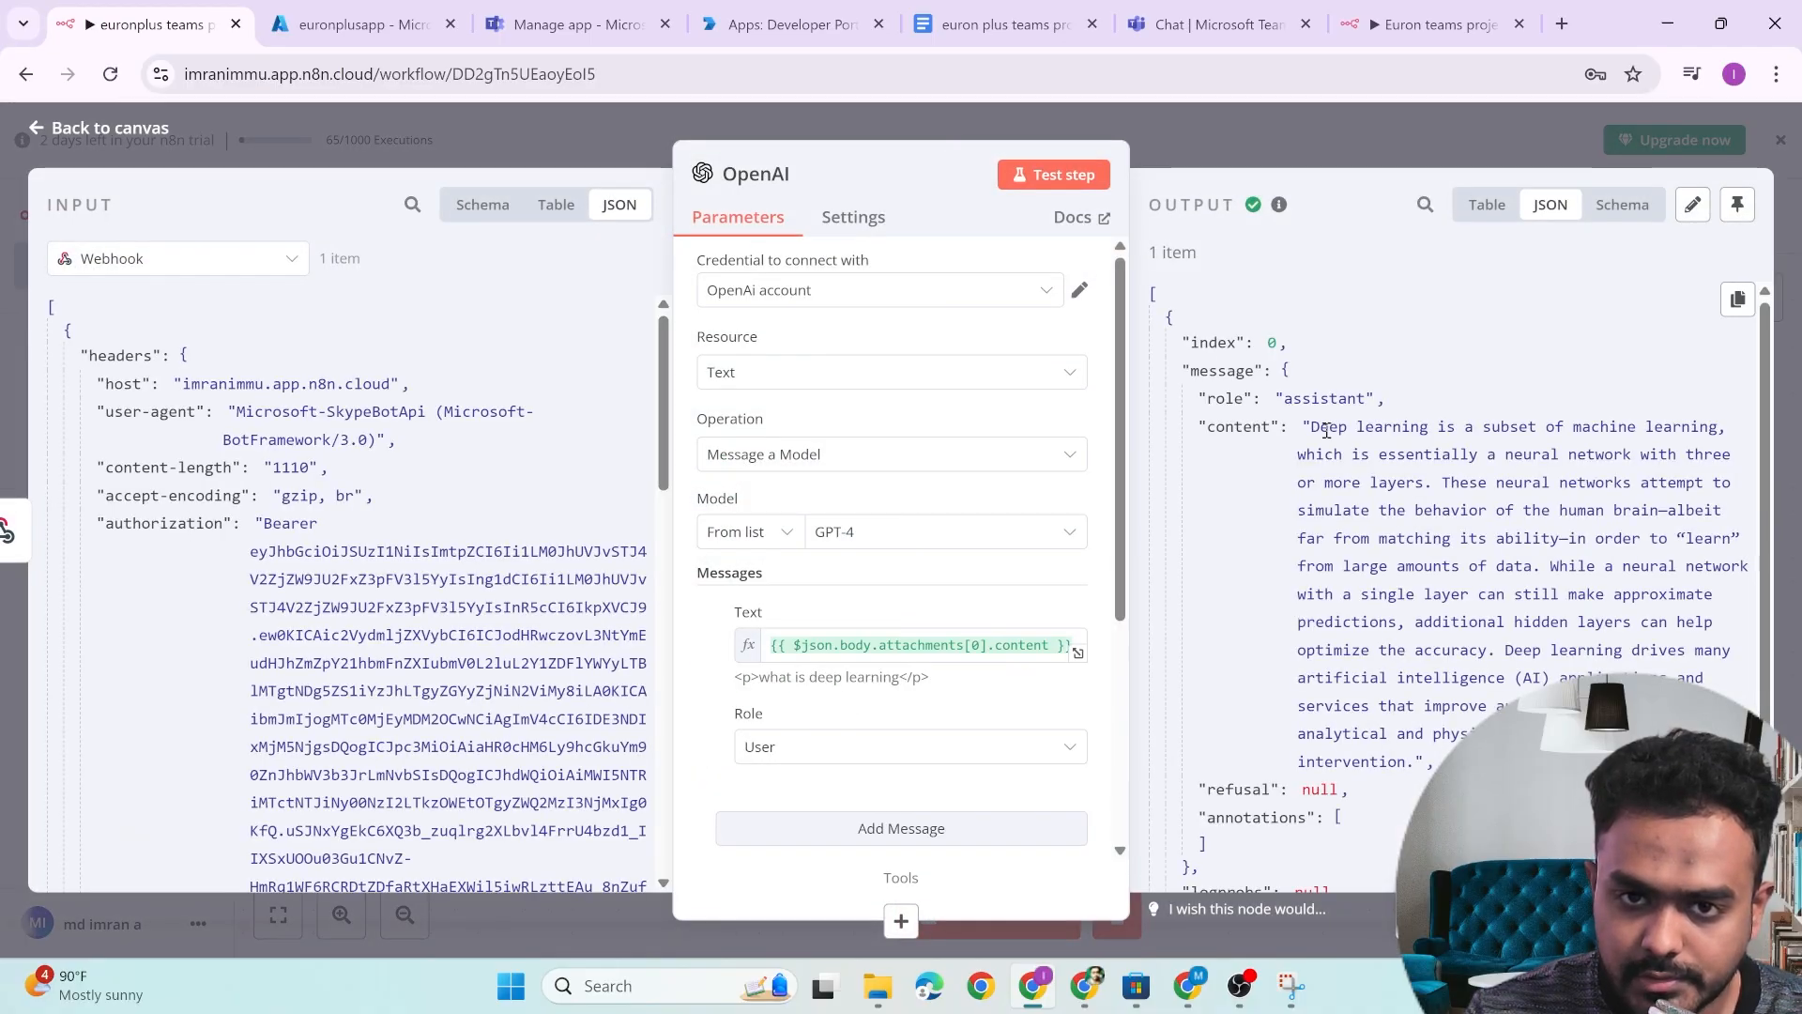
pyautogui.click(141, 132)
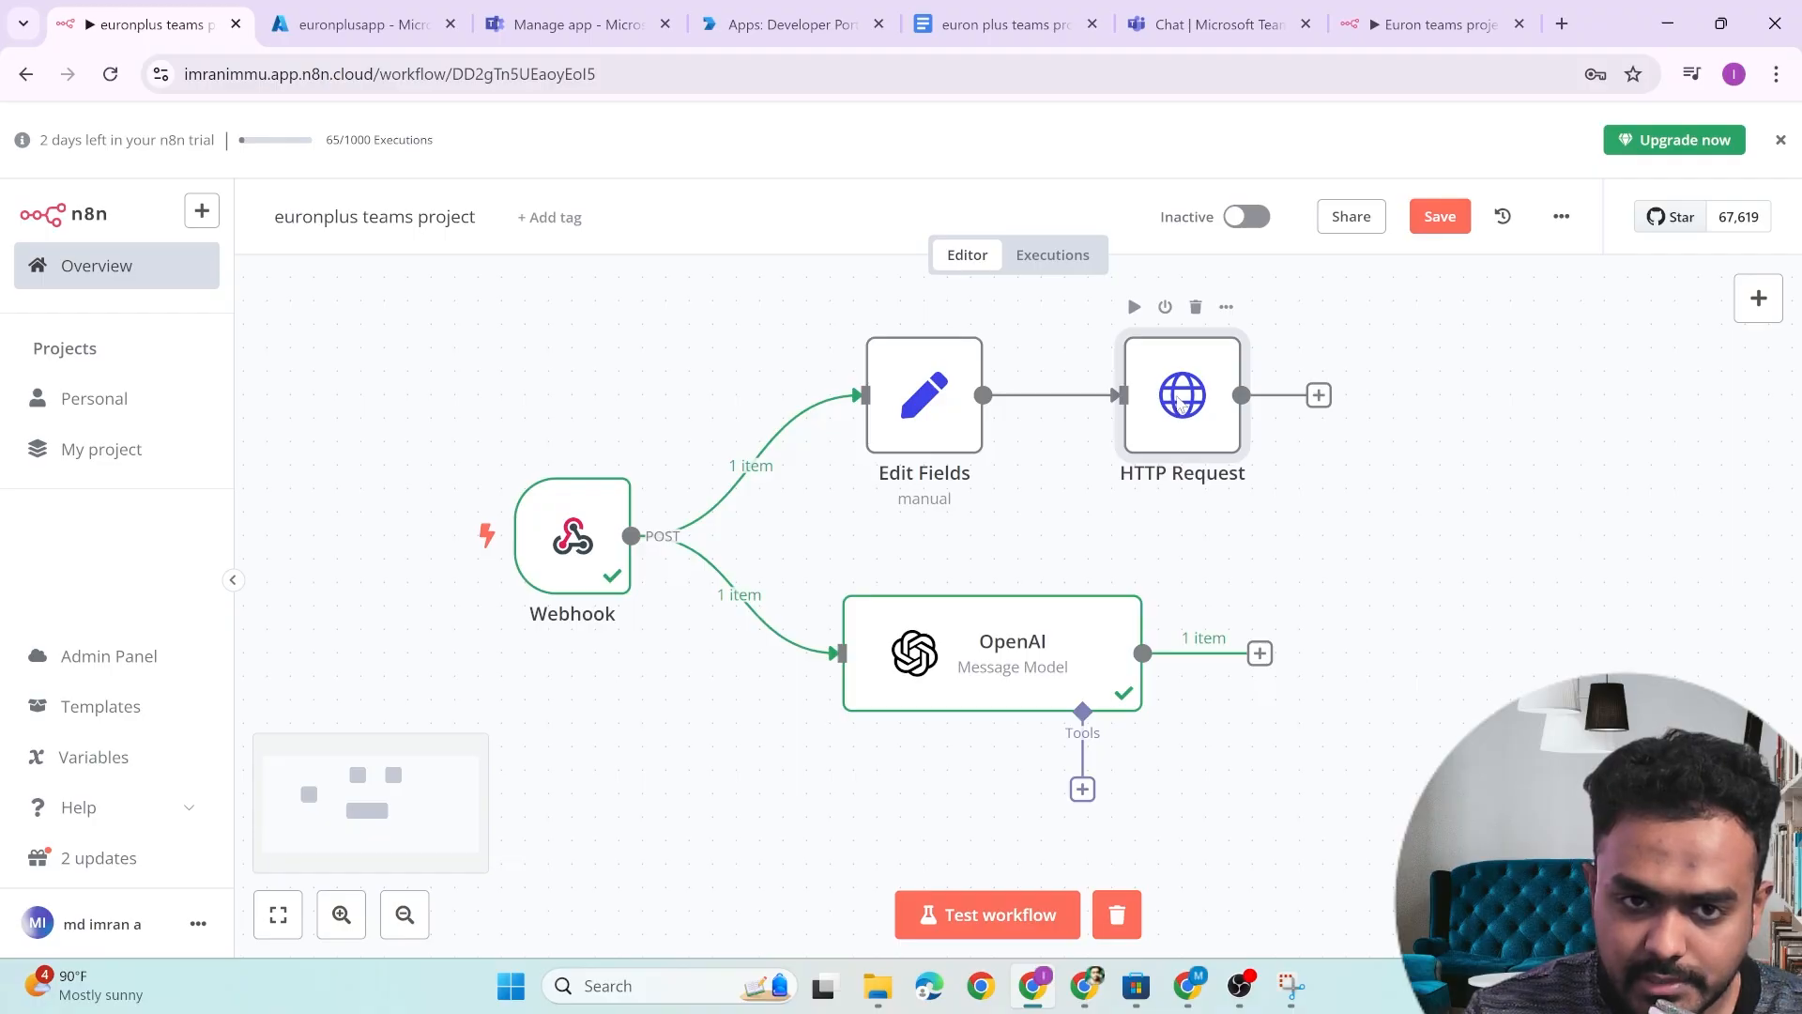
# Test the HTTP Request node, review the chats returned by Microsoft Graph and return to the canvas
pyautogui.doubleClick(1181, 402)
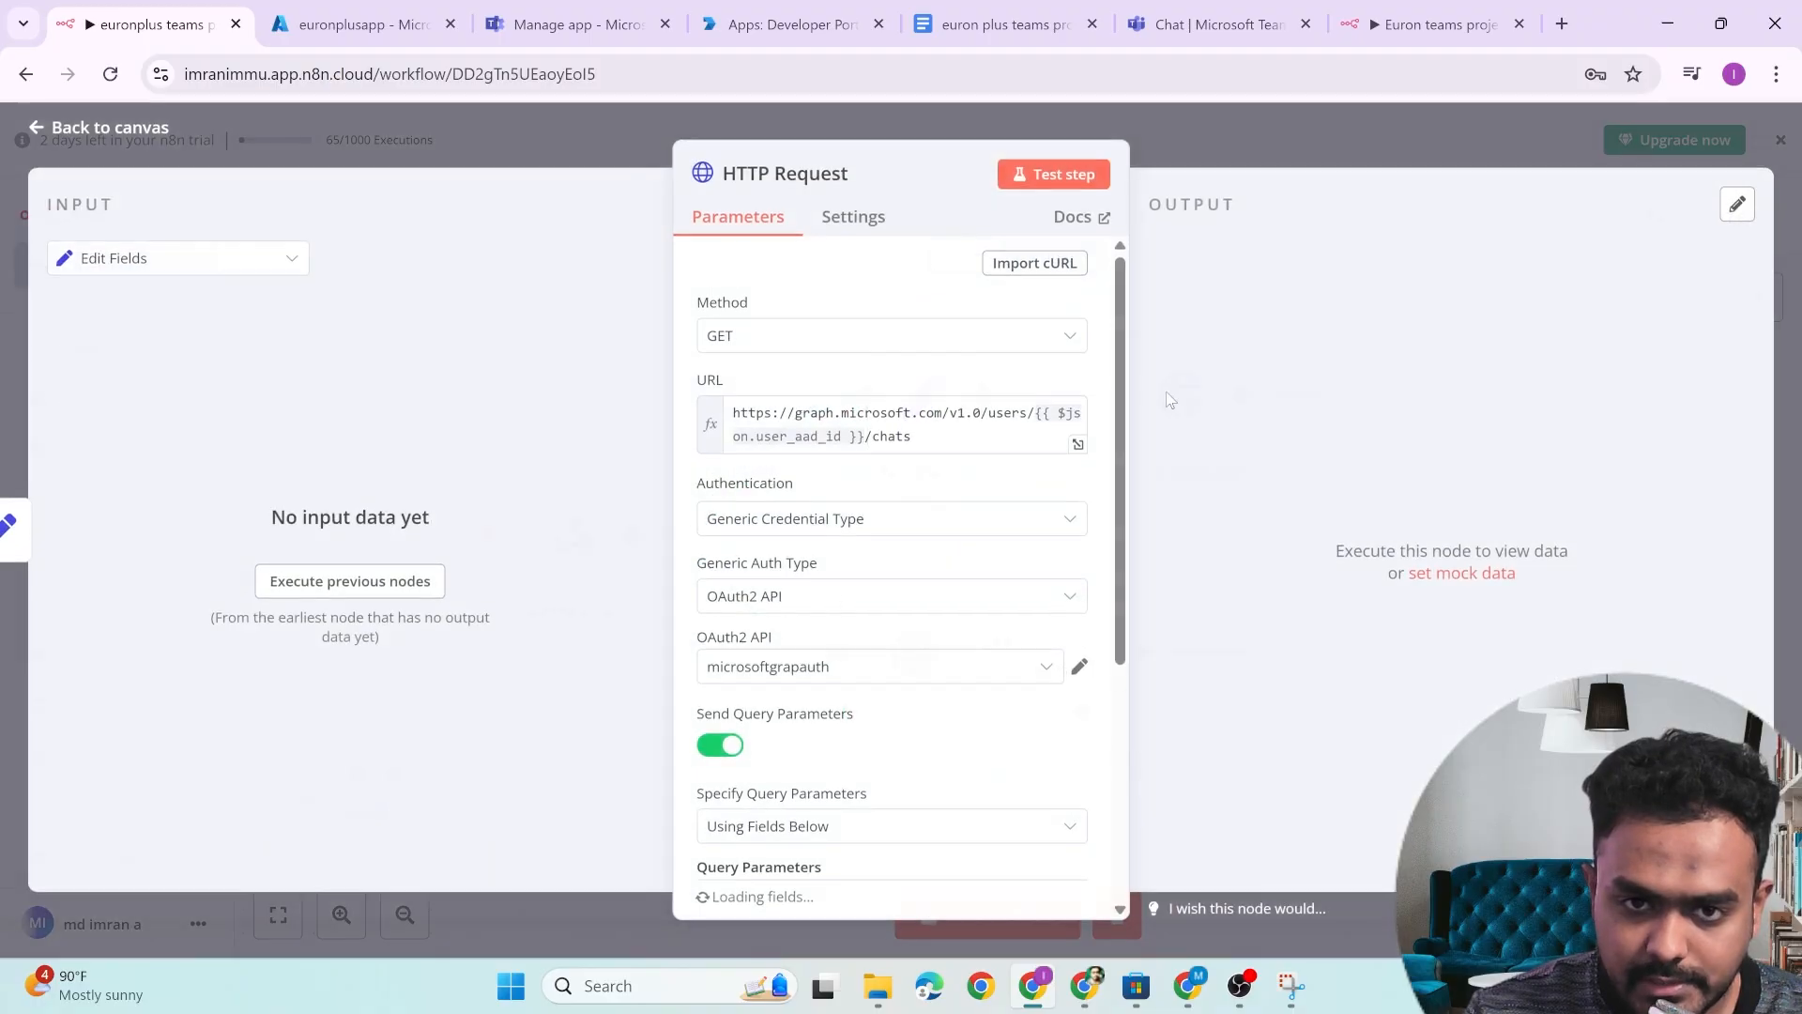
pyautogui.click(1023, 175)
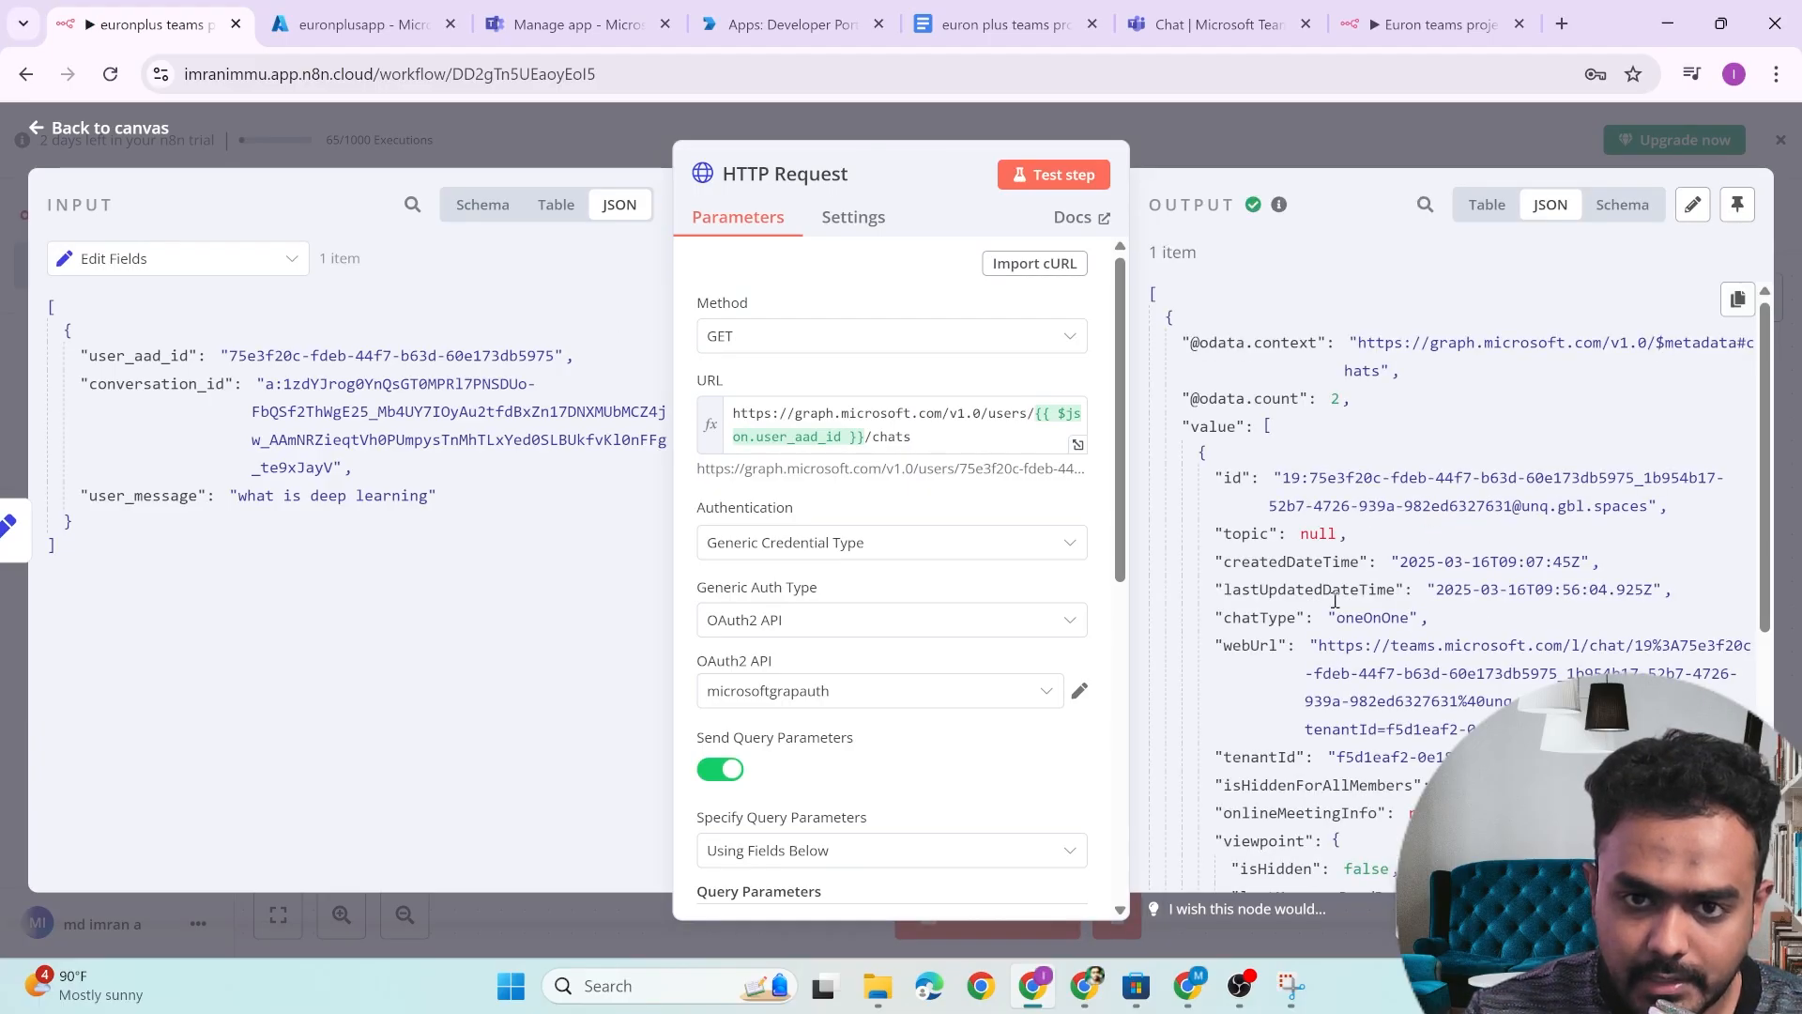
pyautogui.scroll(-6, 1338, 608)
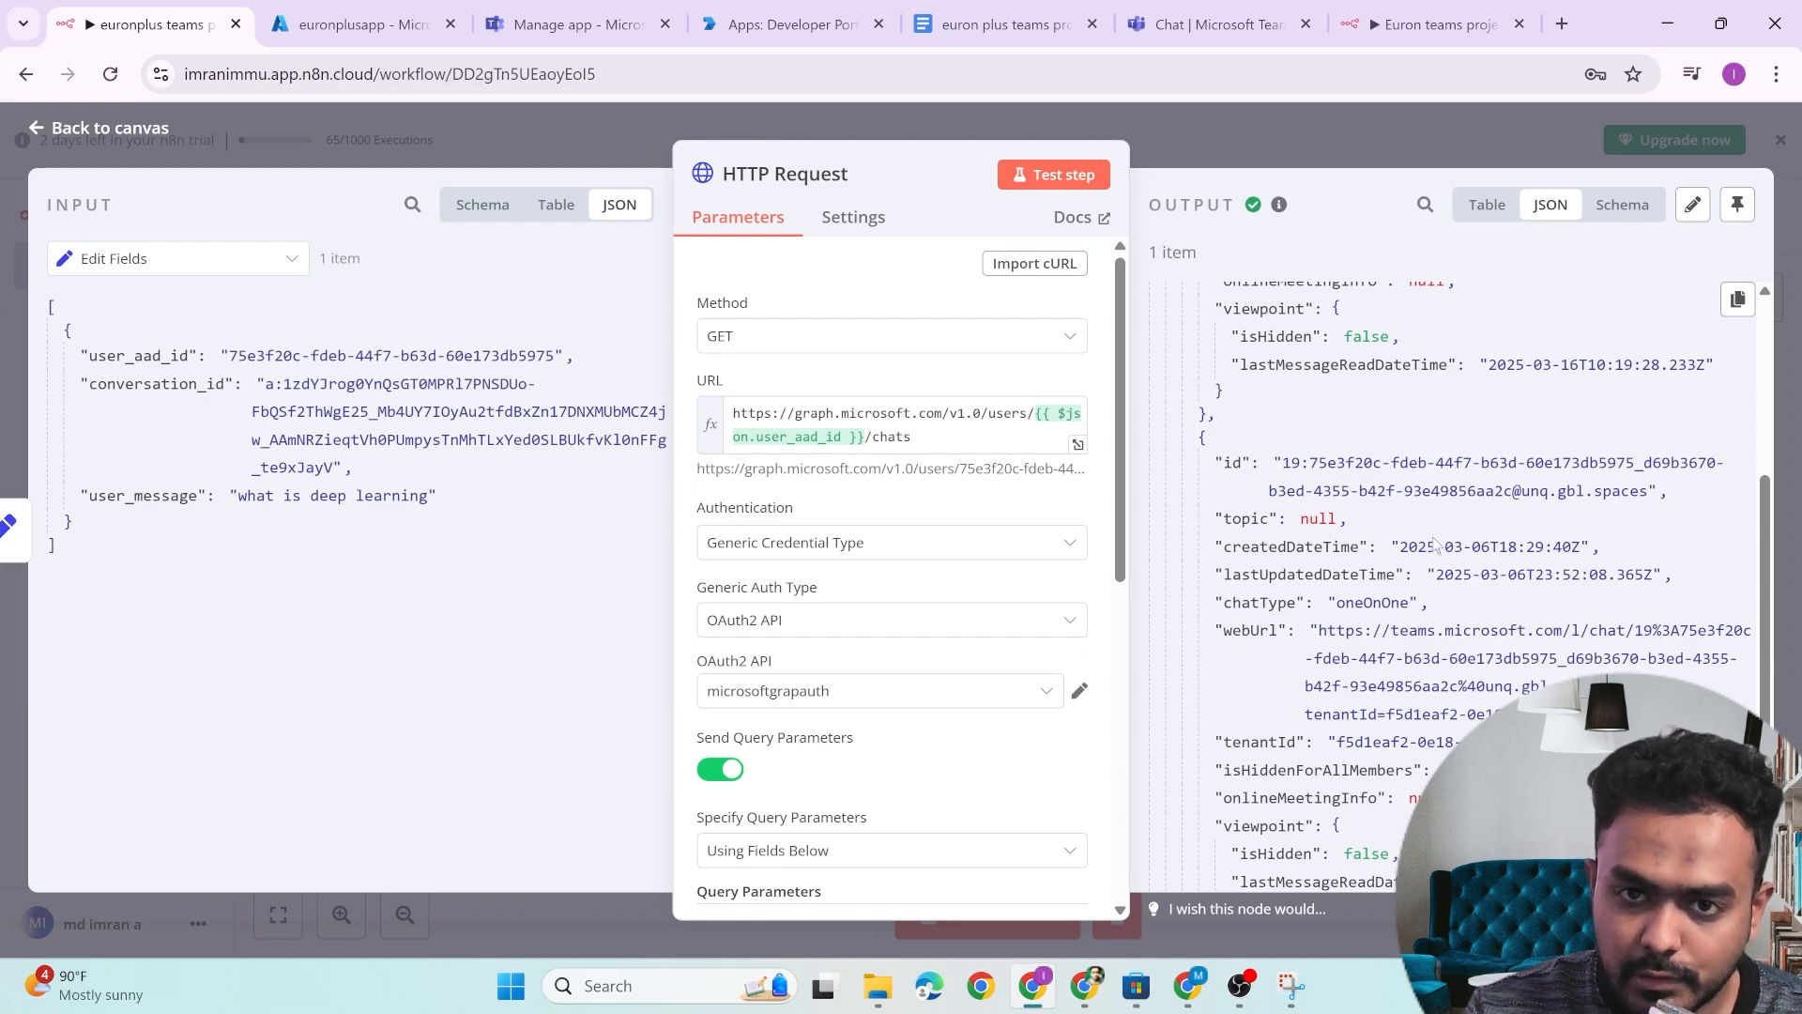
pyautogui.click(134, 137)
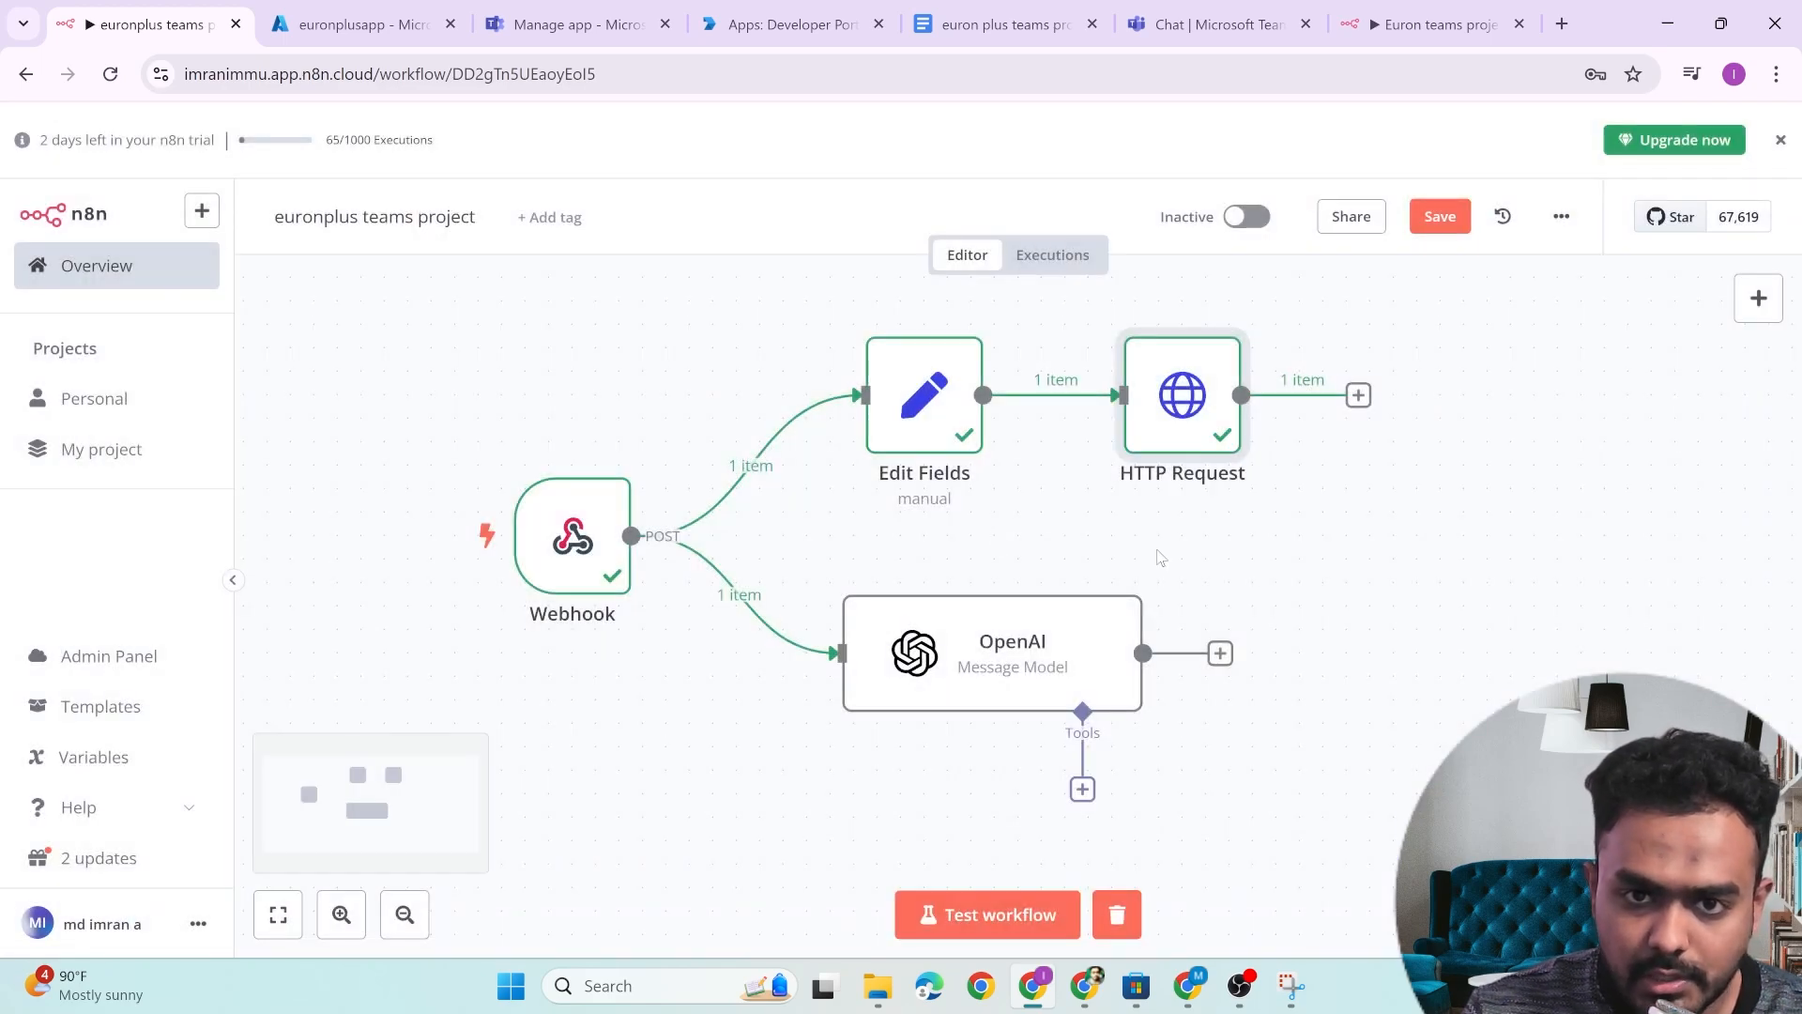
# Examine the Edit Fields1 node that follows the HTTP Request node in the Euron teams project workflow
pyautogui.click(1391, 36)
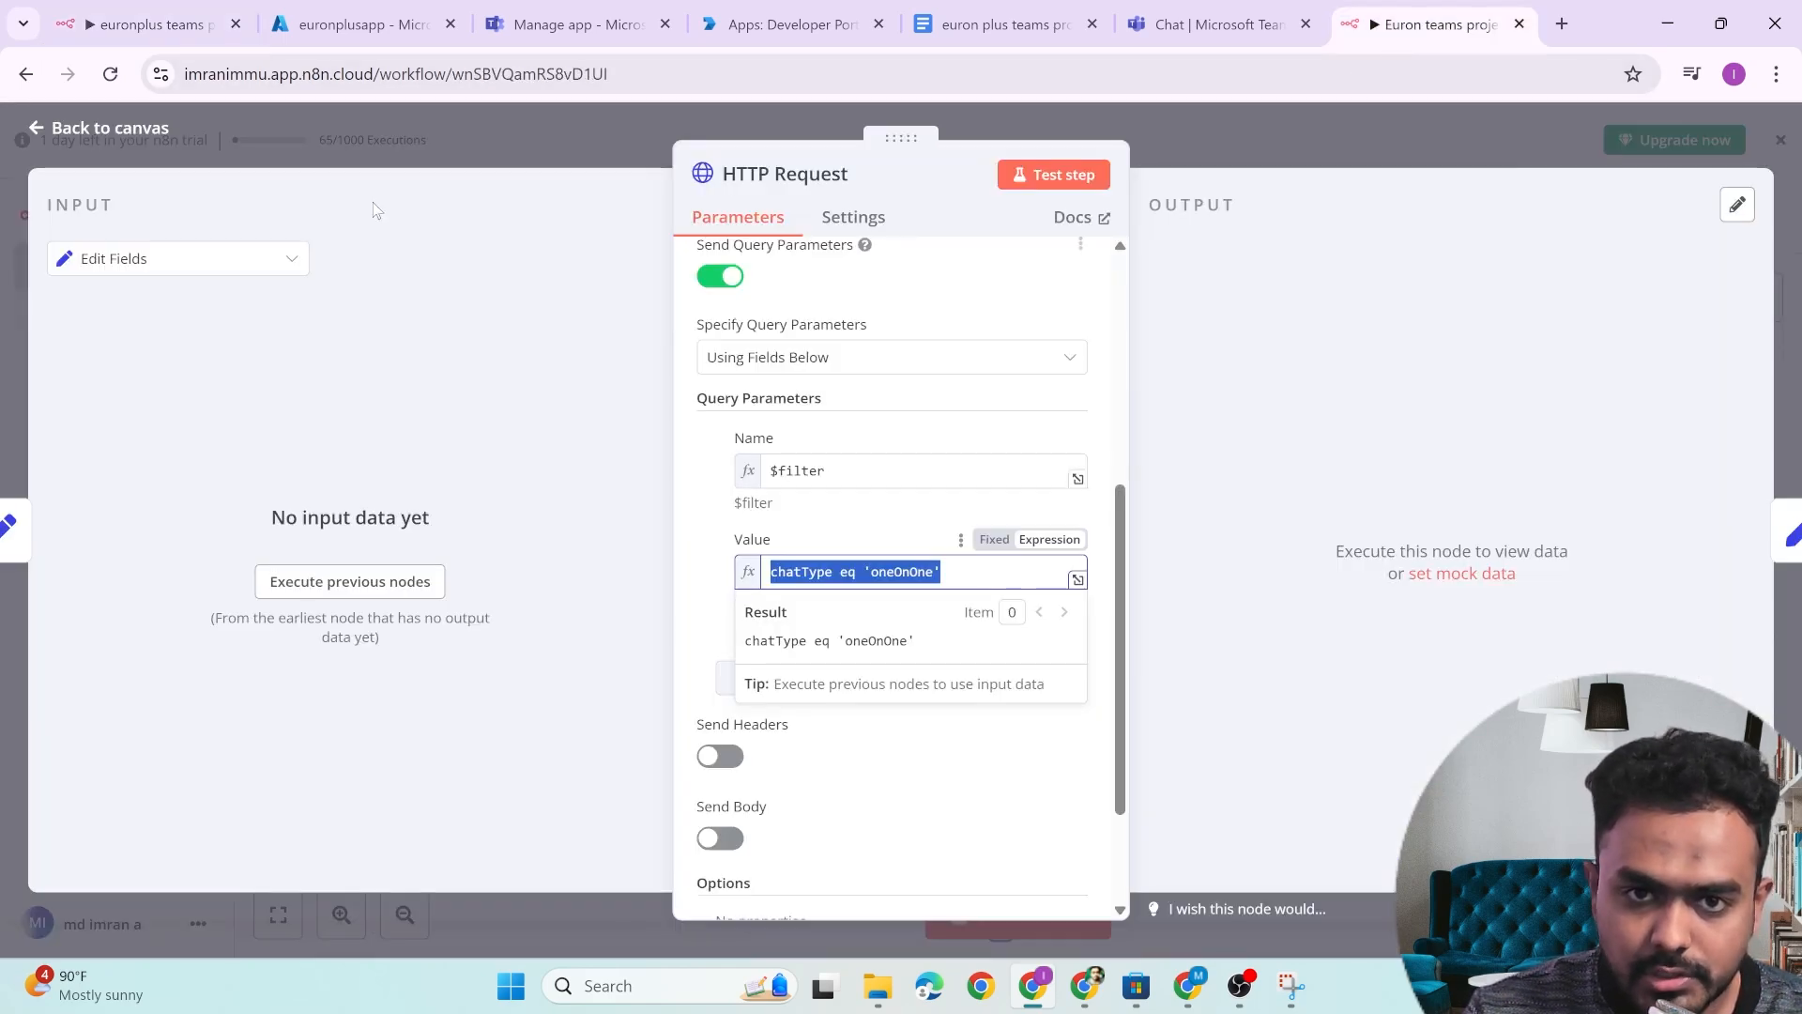
pyautogui.click(138, 141)
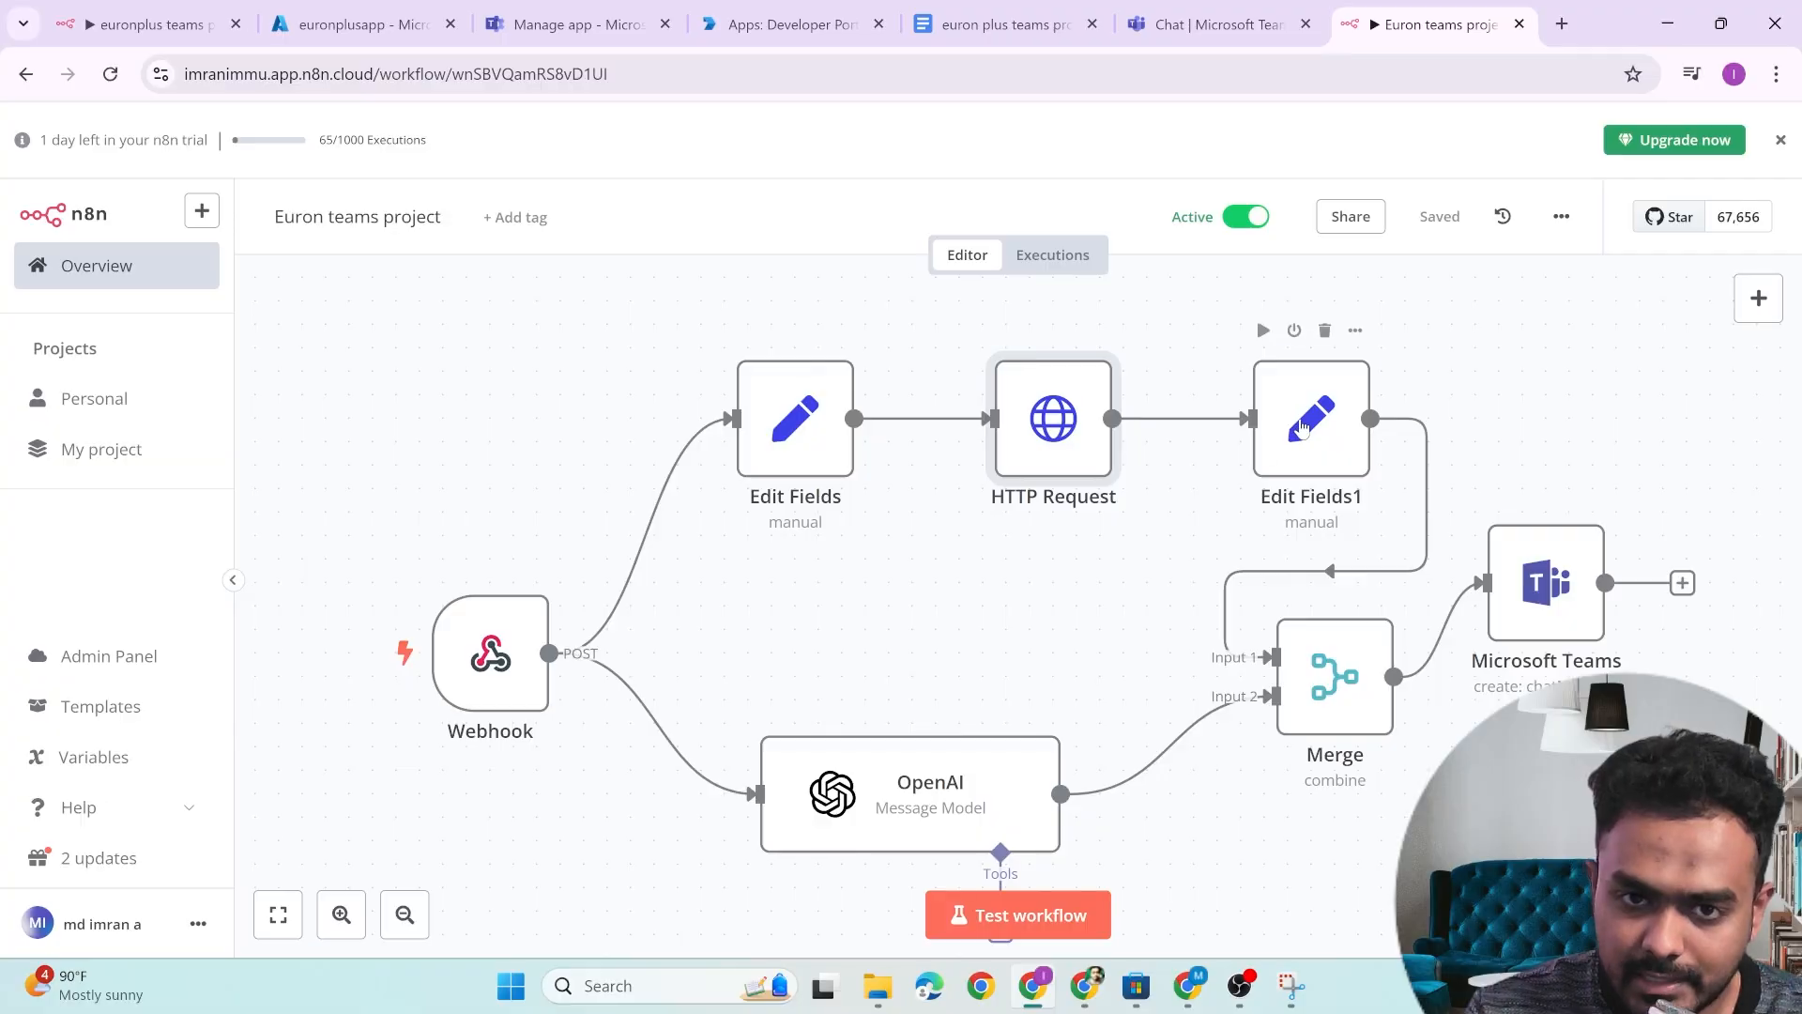
pyautogui.doubleClick(1302, 428)
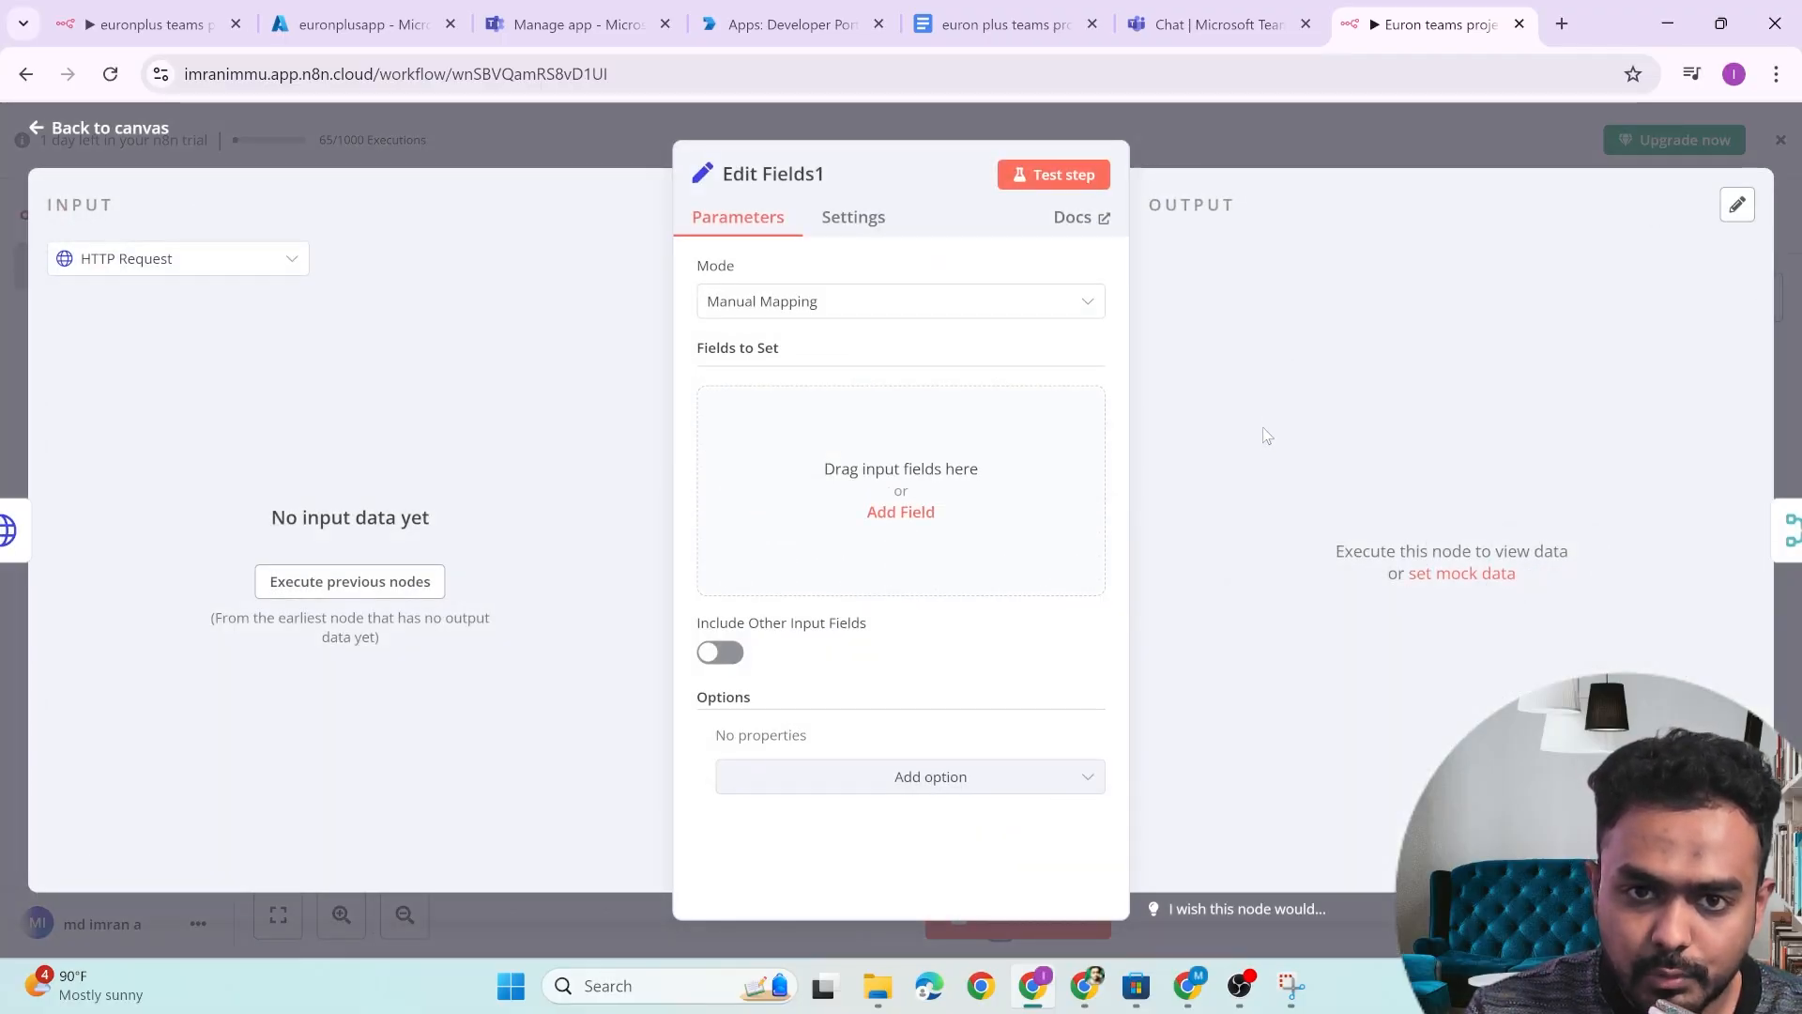
pyautogui.click(126, 143)
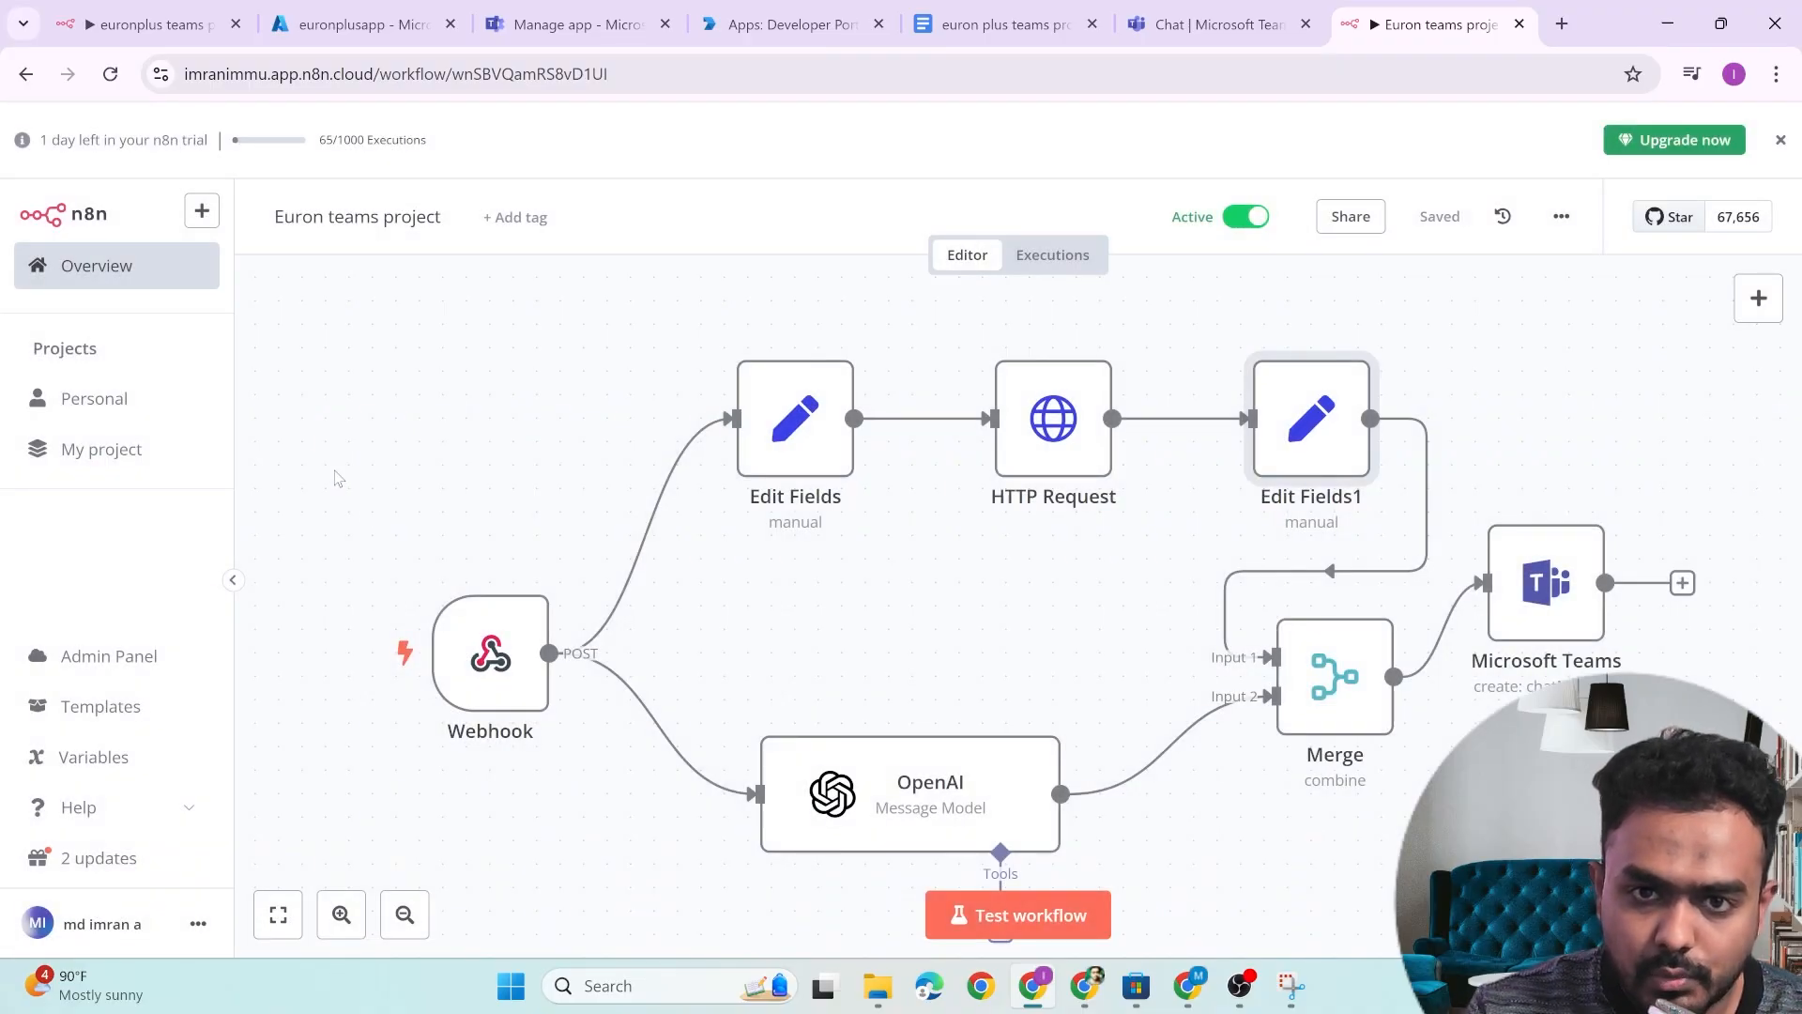
# Add an Edit Fields (Set) node after the HTTP Request node in the euronplus teams project workflow
pyautogui.click(150, 24)
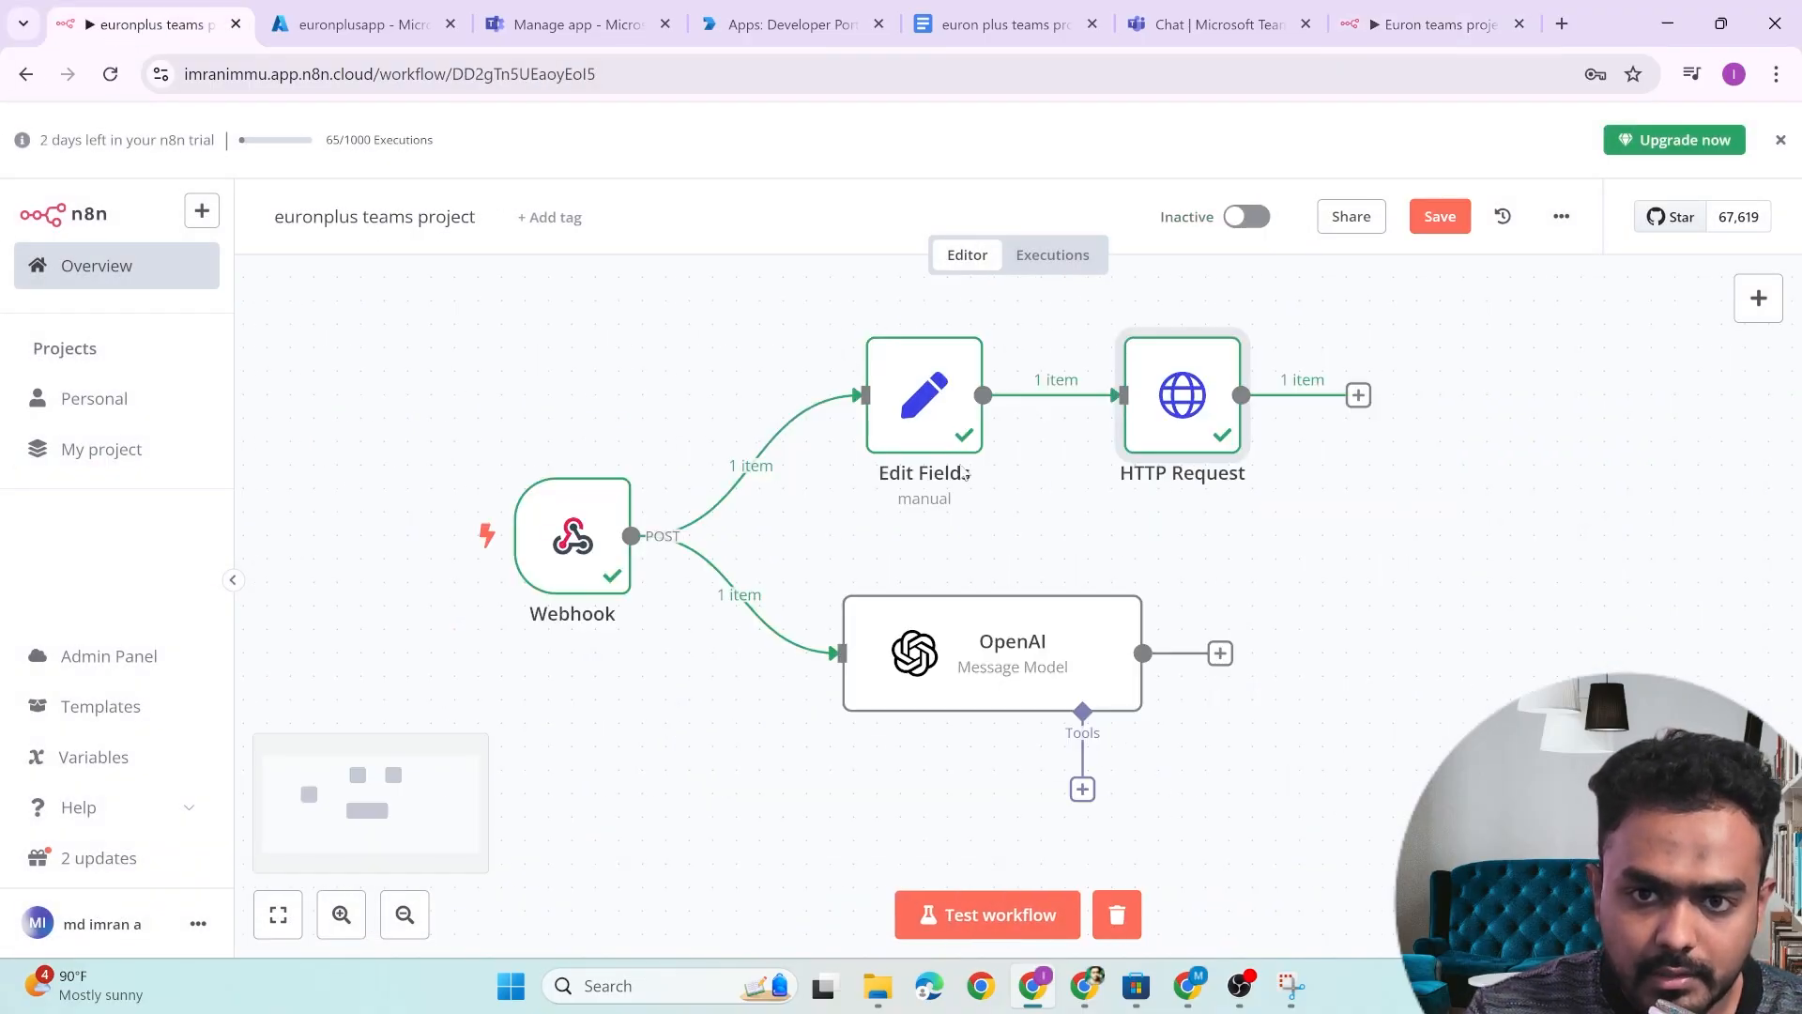
pyautogui.click(1358, 395)
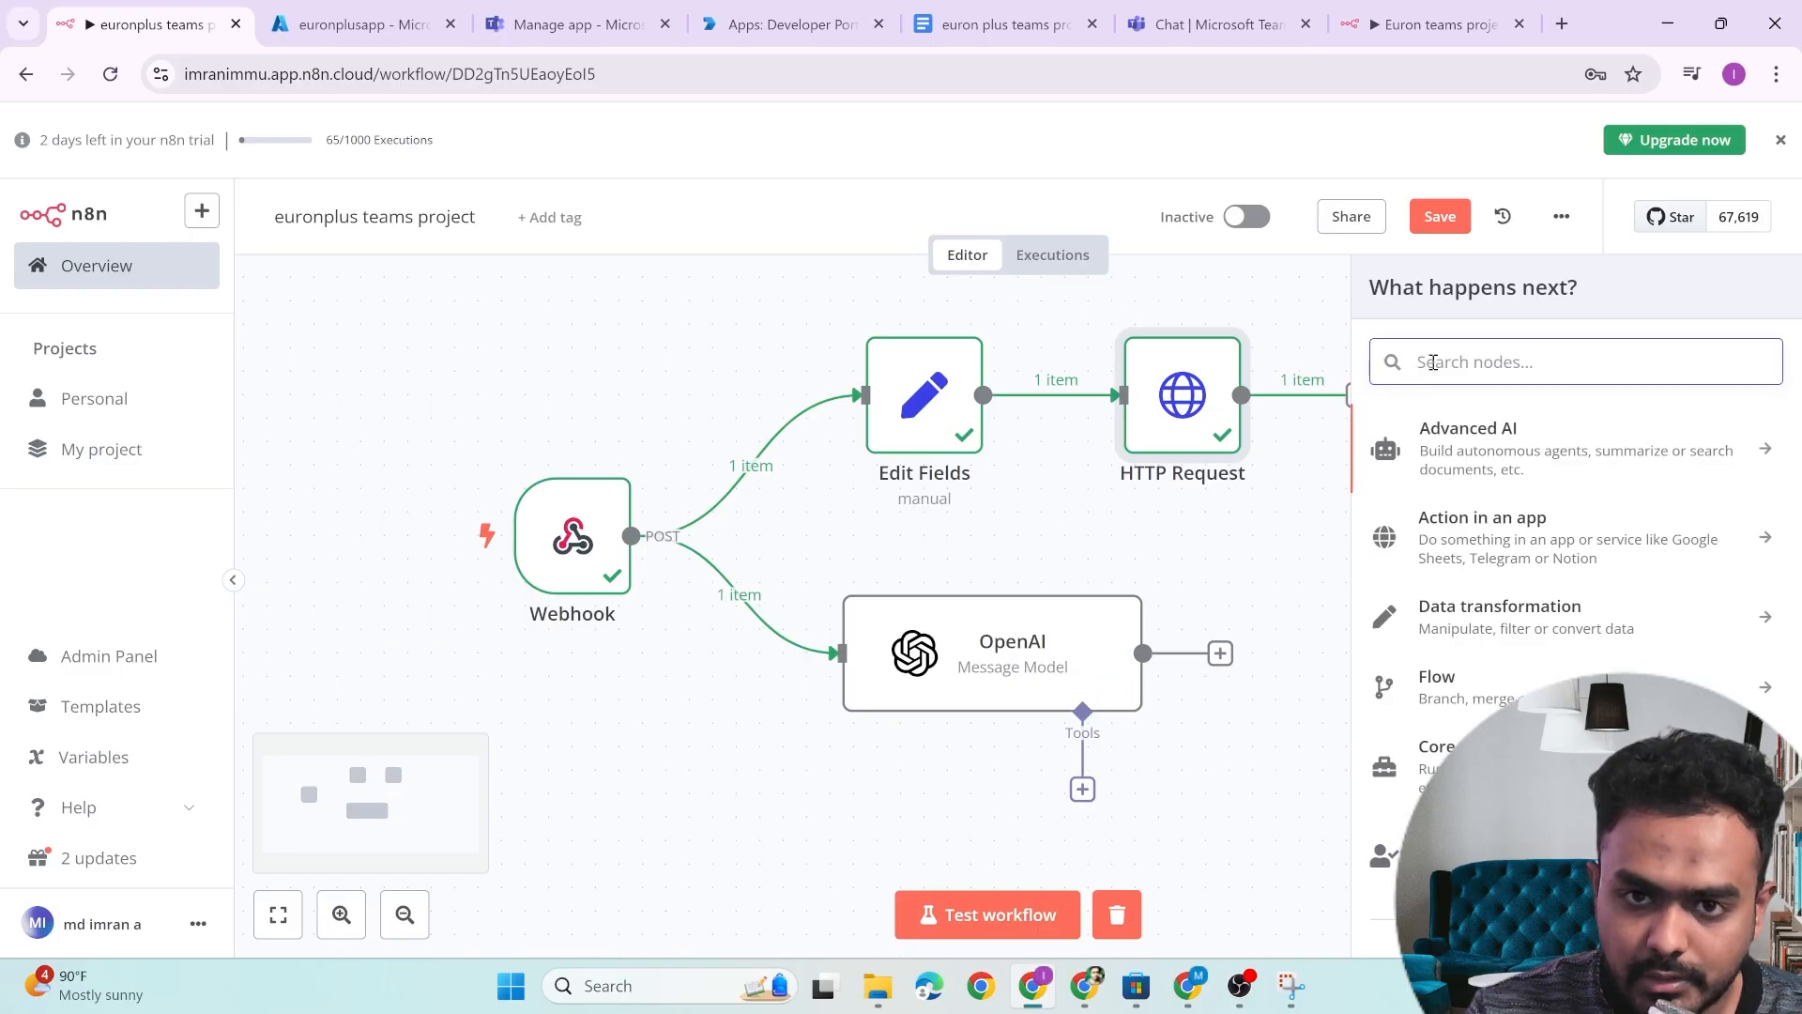
pyautogui.write('edit')
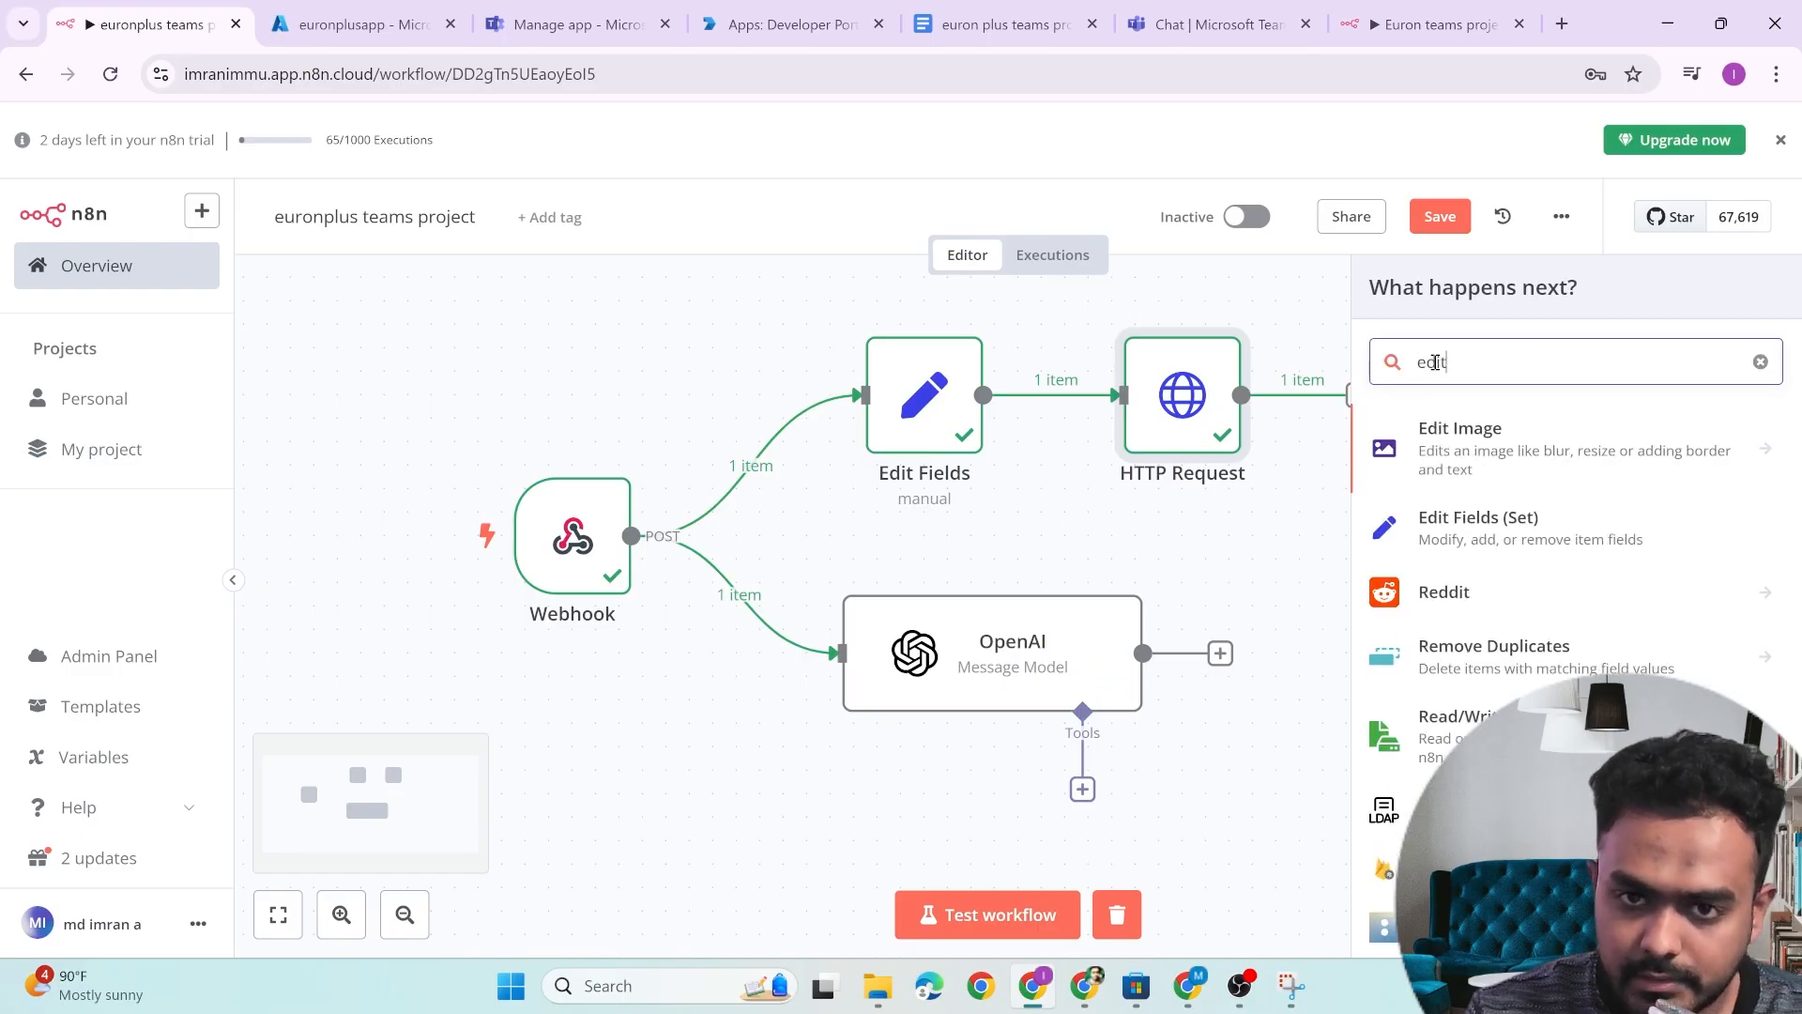
pyautogui.click(1526, 529)
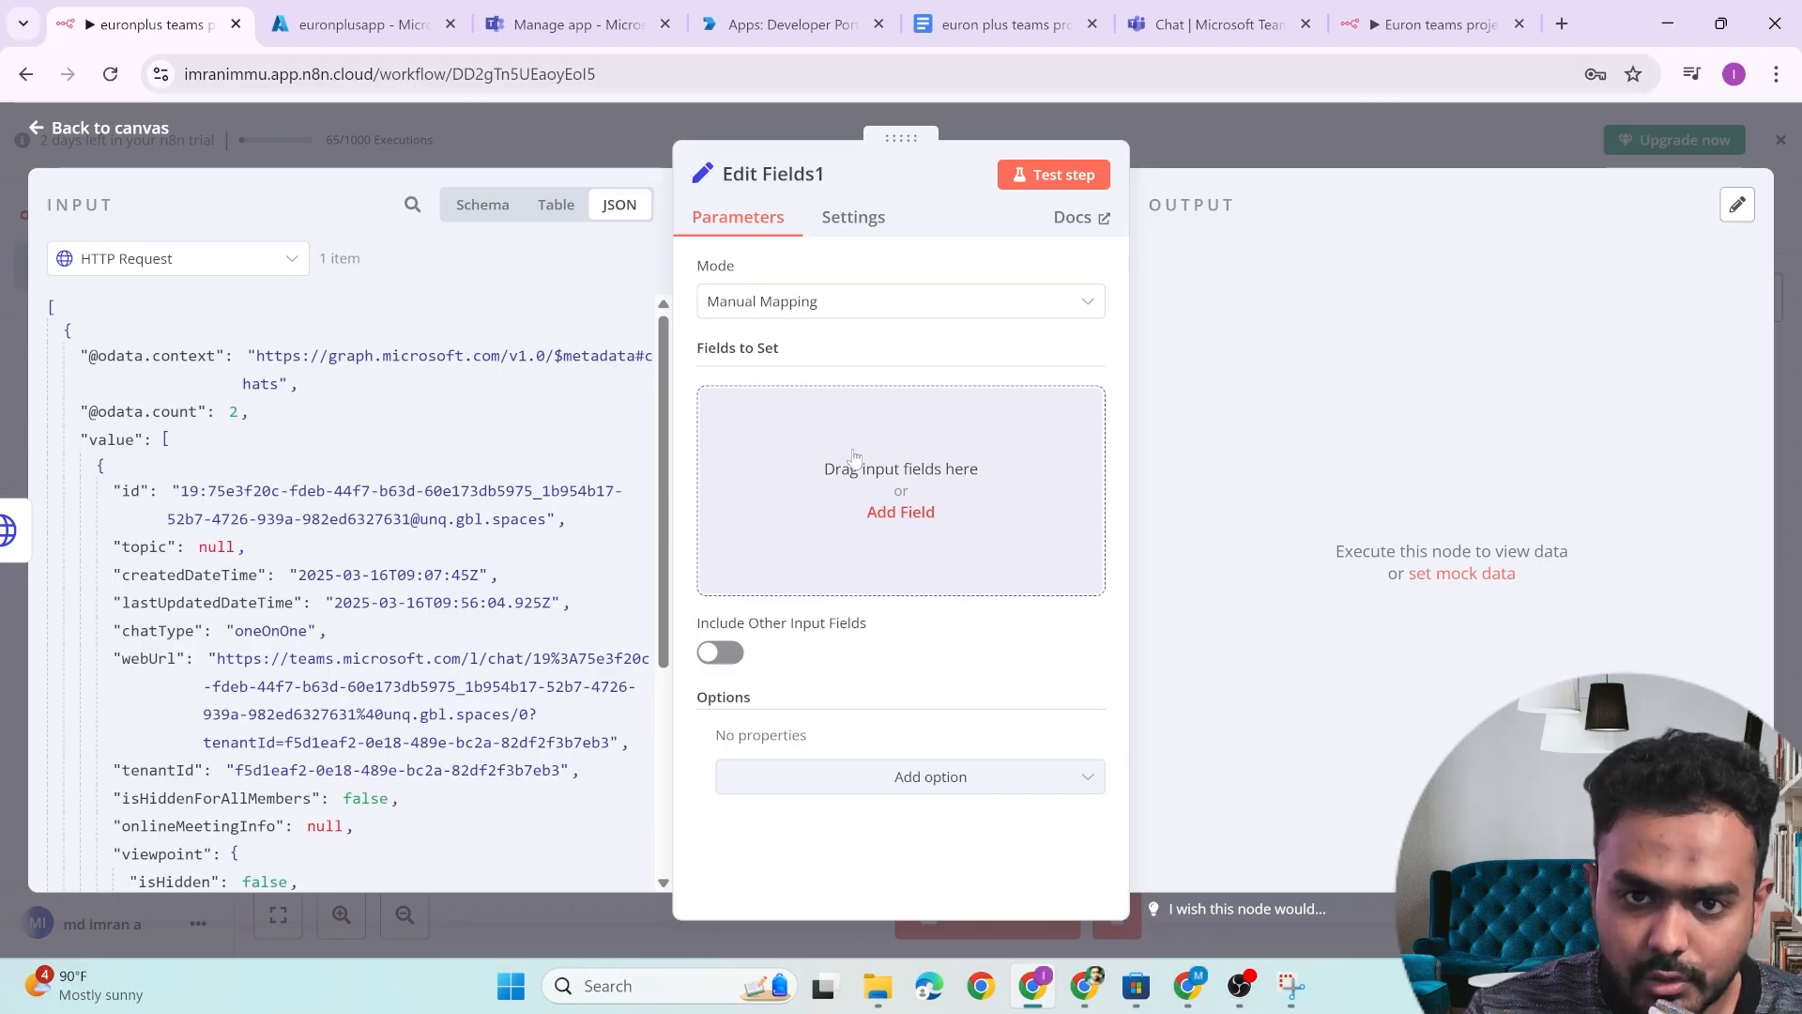
# Add a string field named chat_id to the Edit Fields1 node, entering the name as an expression
pyautogui.click(899, 509)
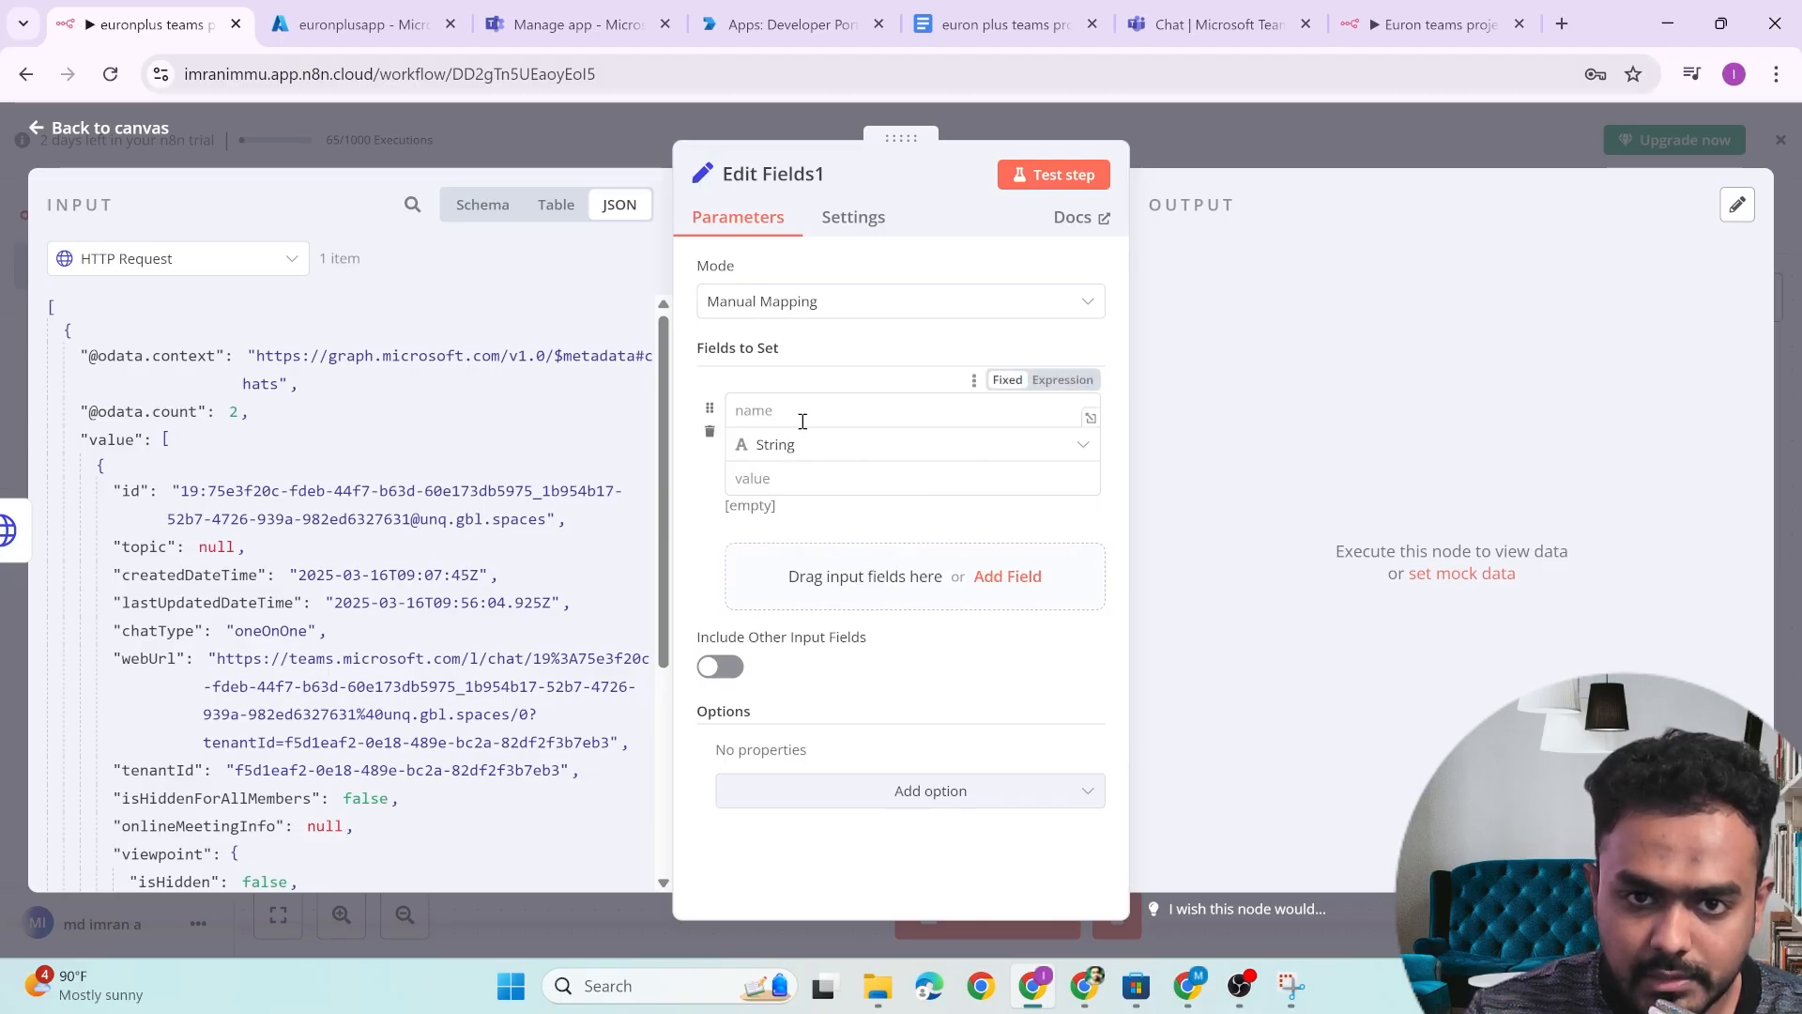
pyautogui.click(1049, 382)
pyautogui.write('c')
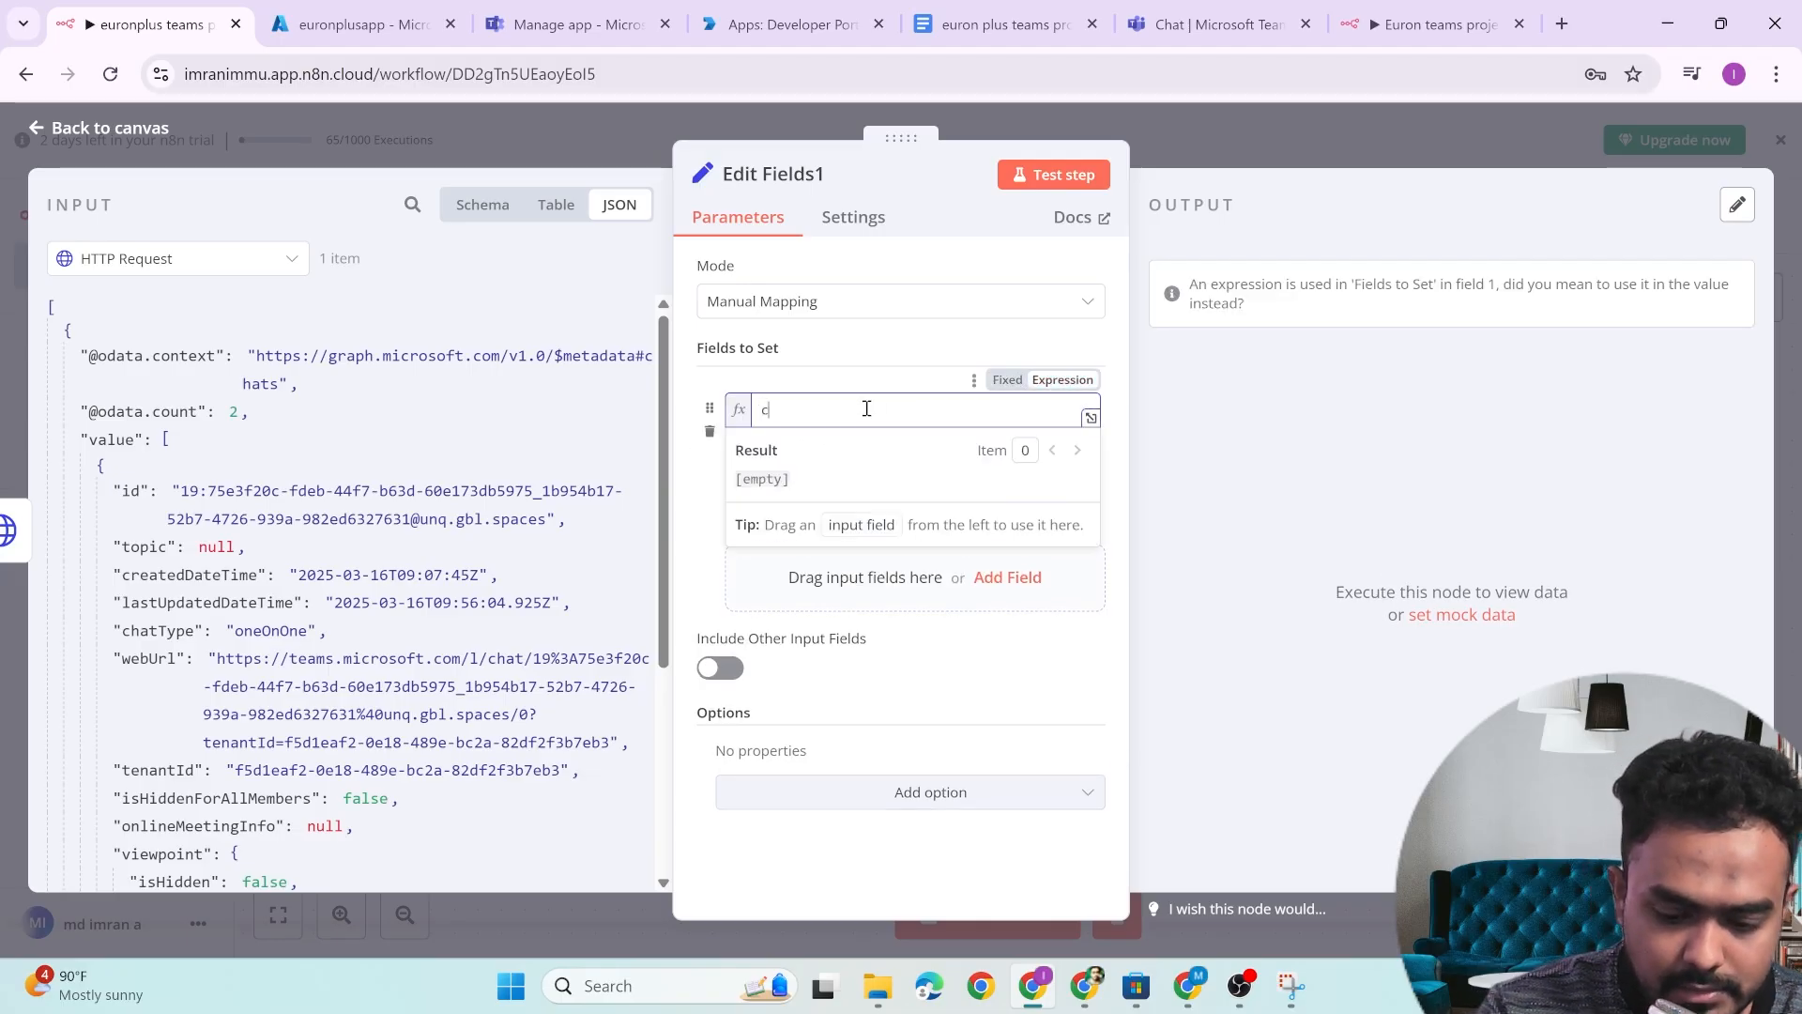
pyautogui.write('hai')
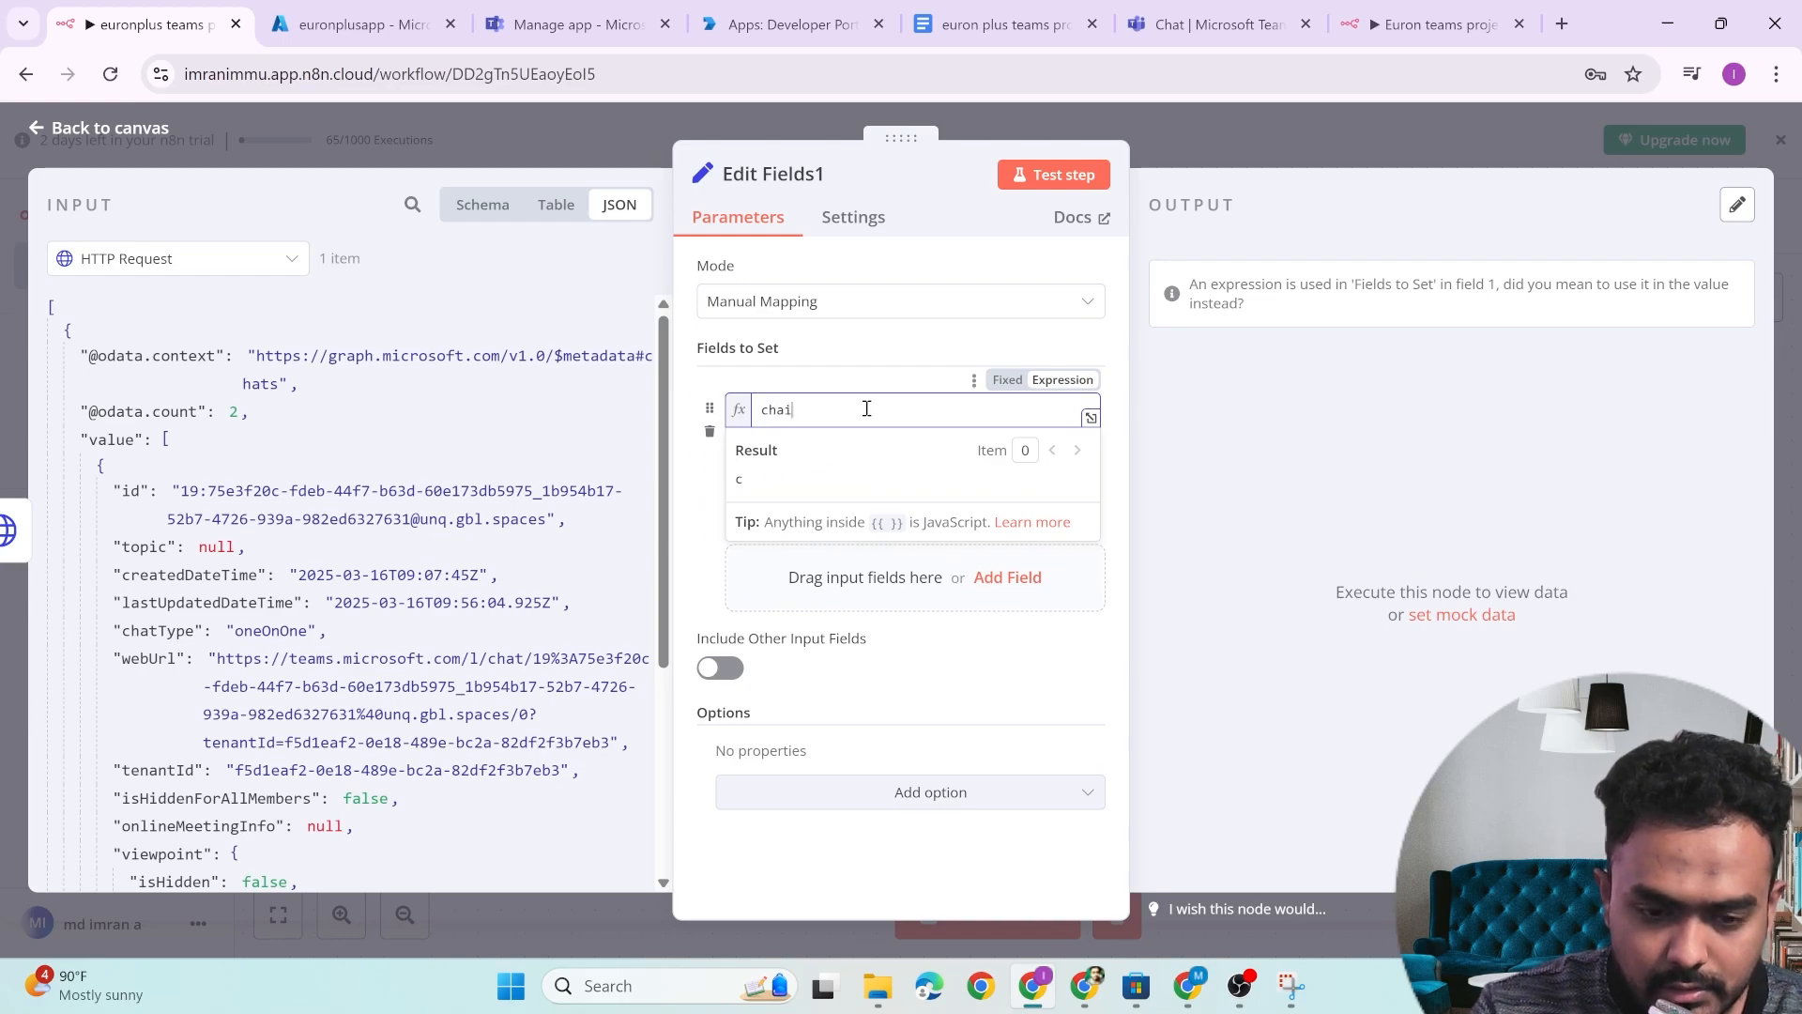
pyautogui.press('BackSpace')
pyautogui.write('t')
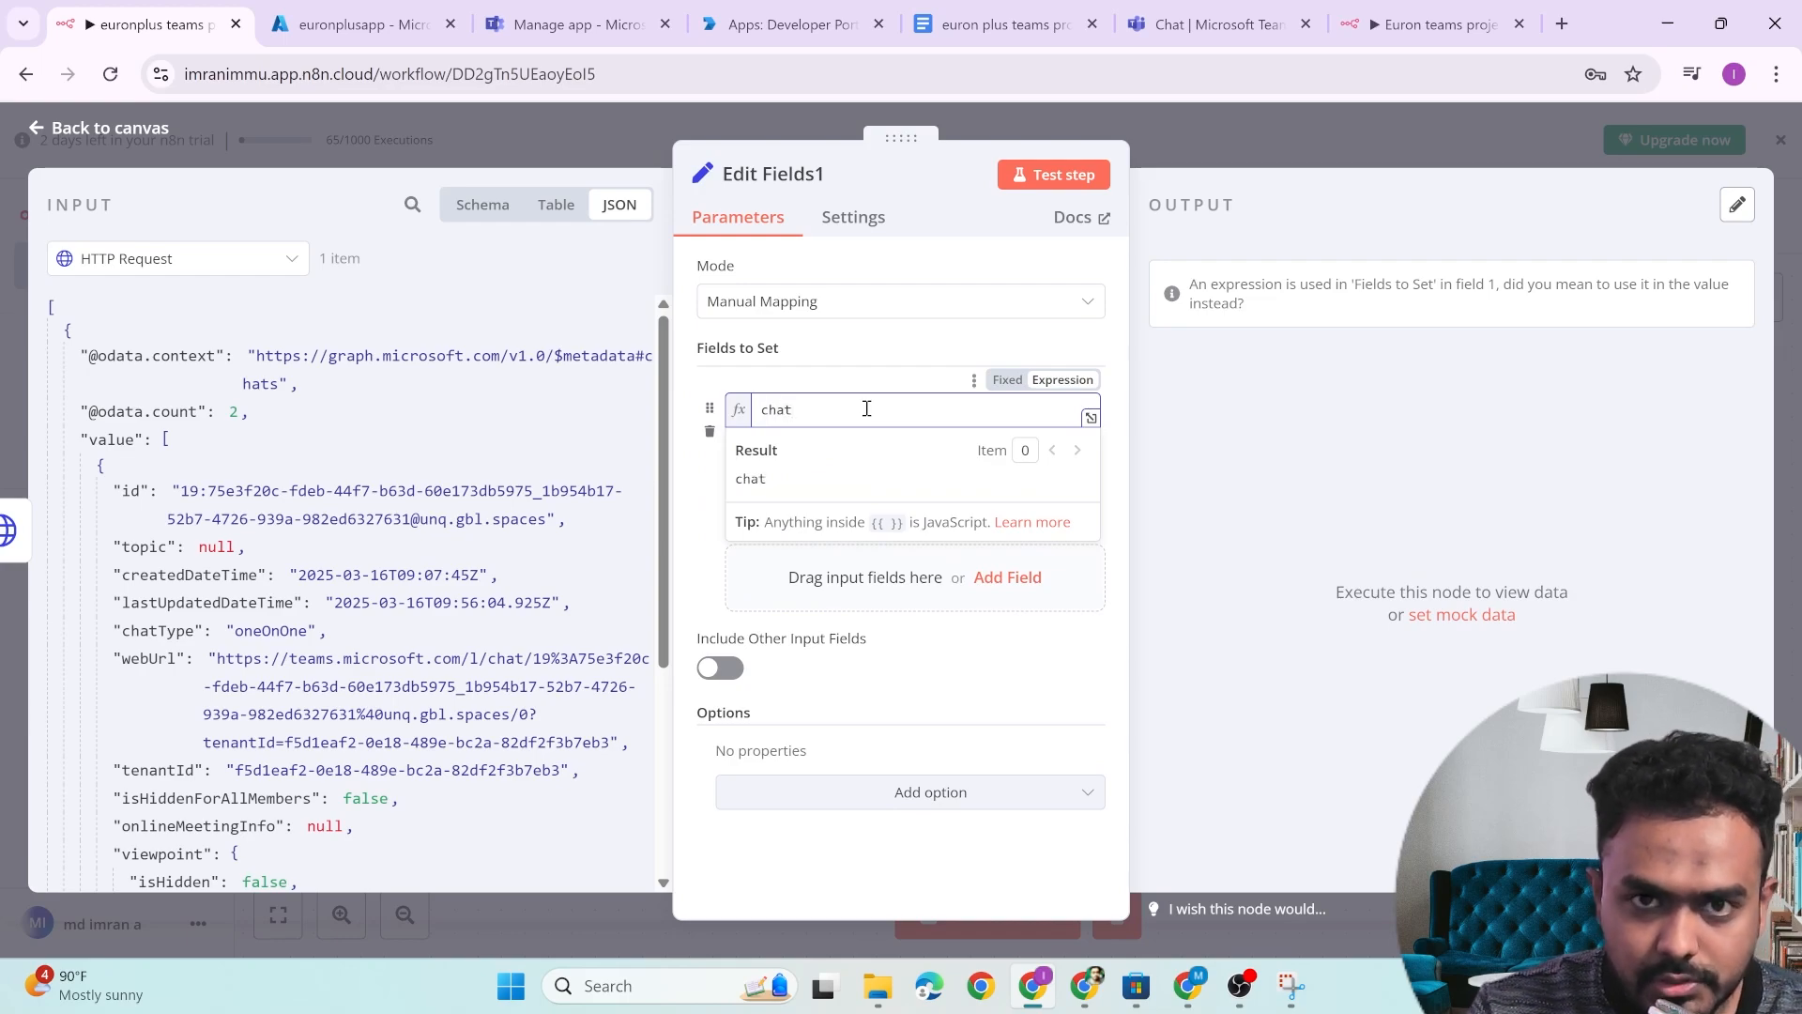
pyautogui.write('_id')
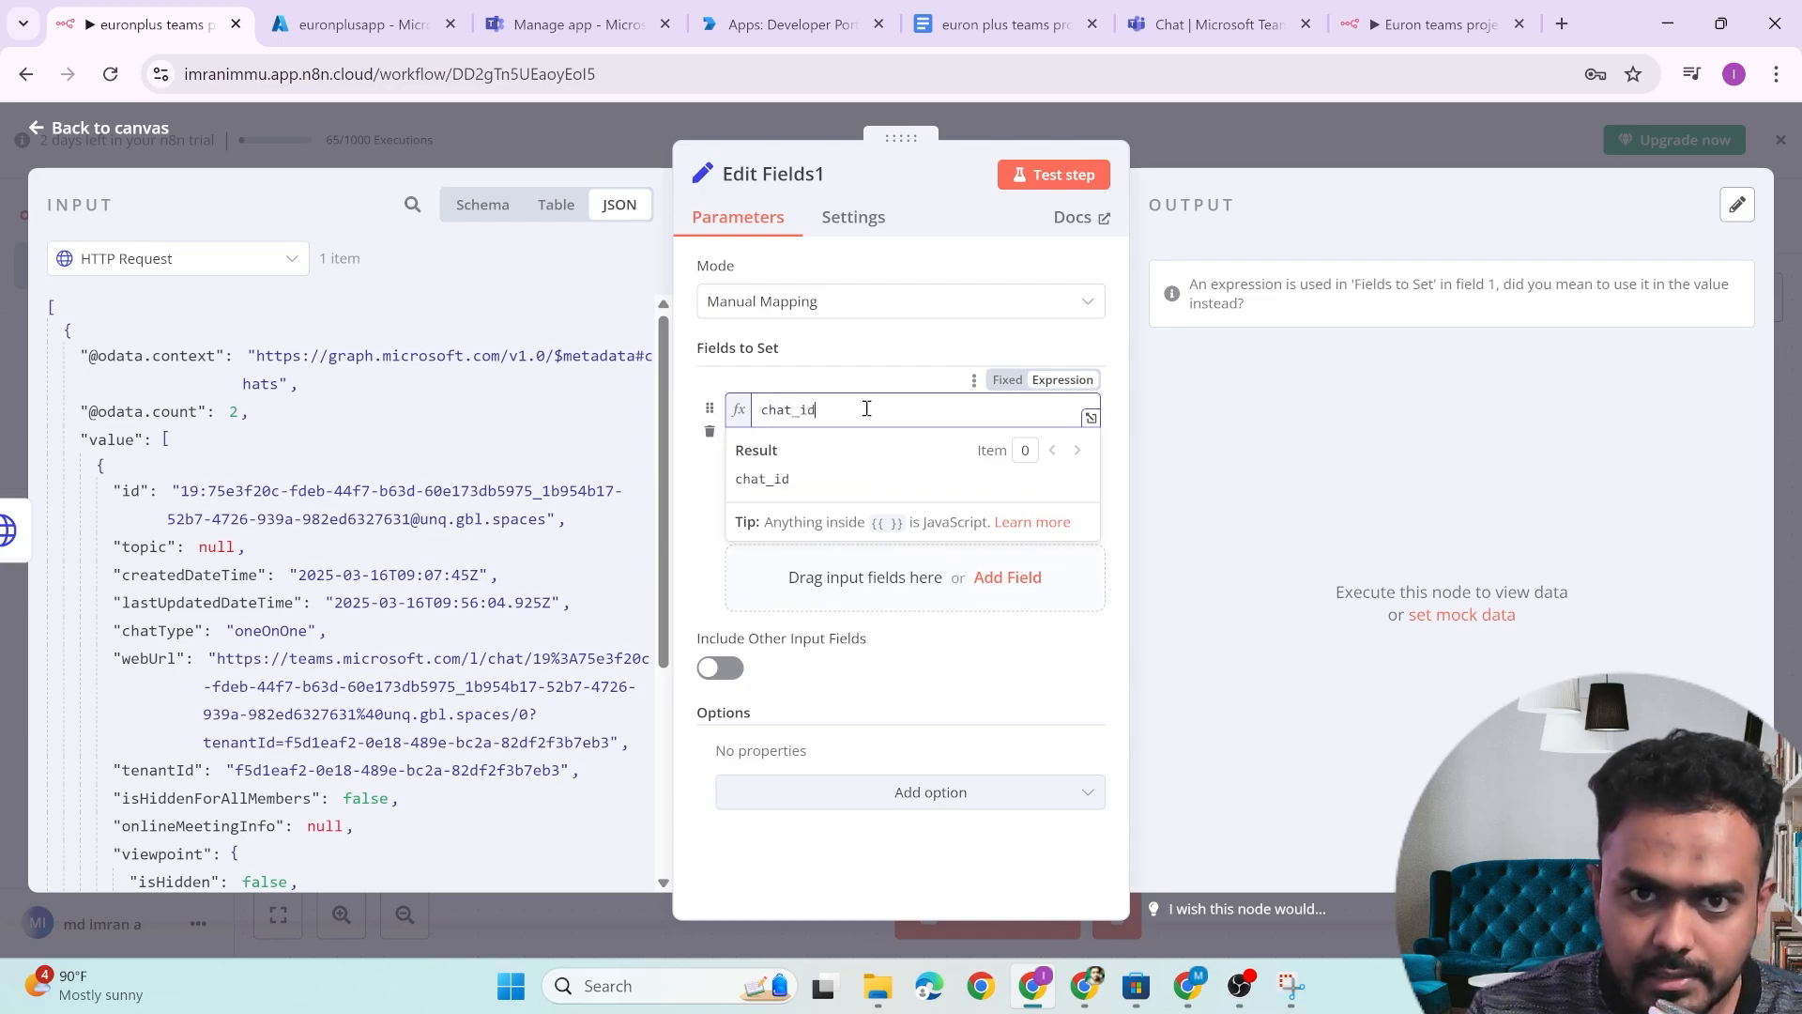
pyautogui.click(699, 480)
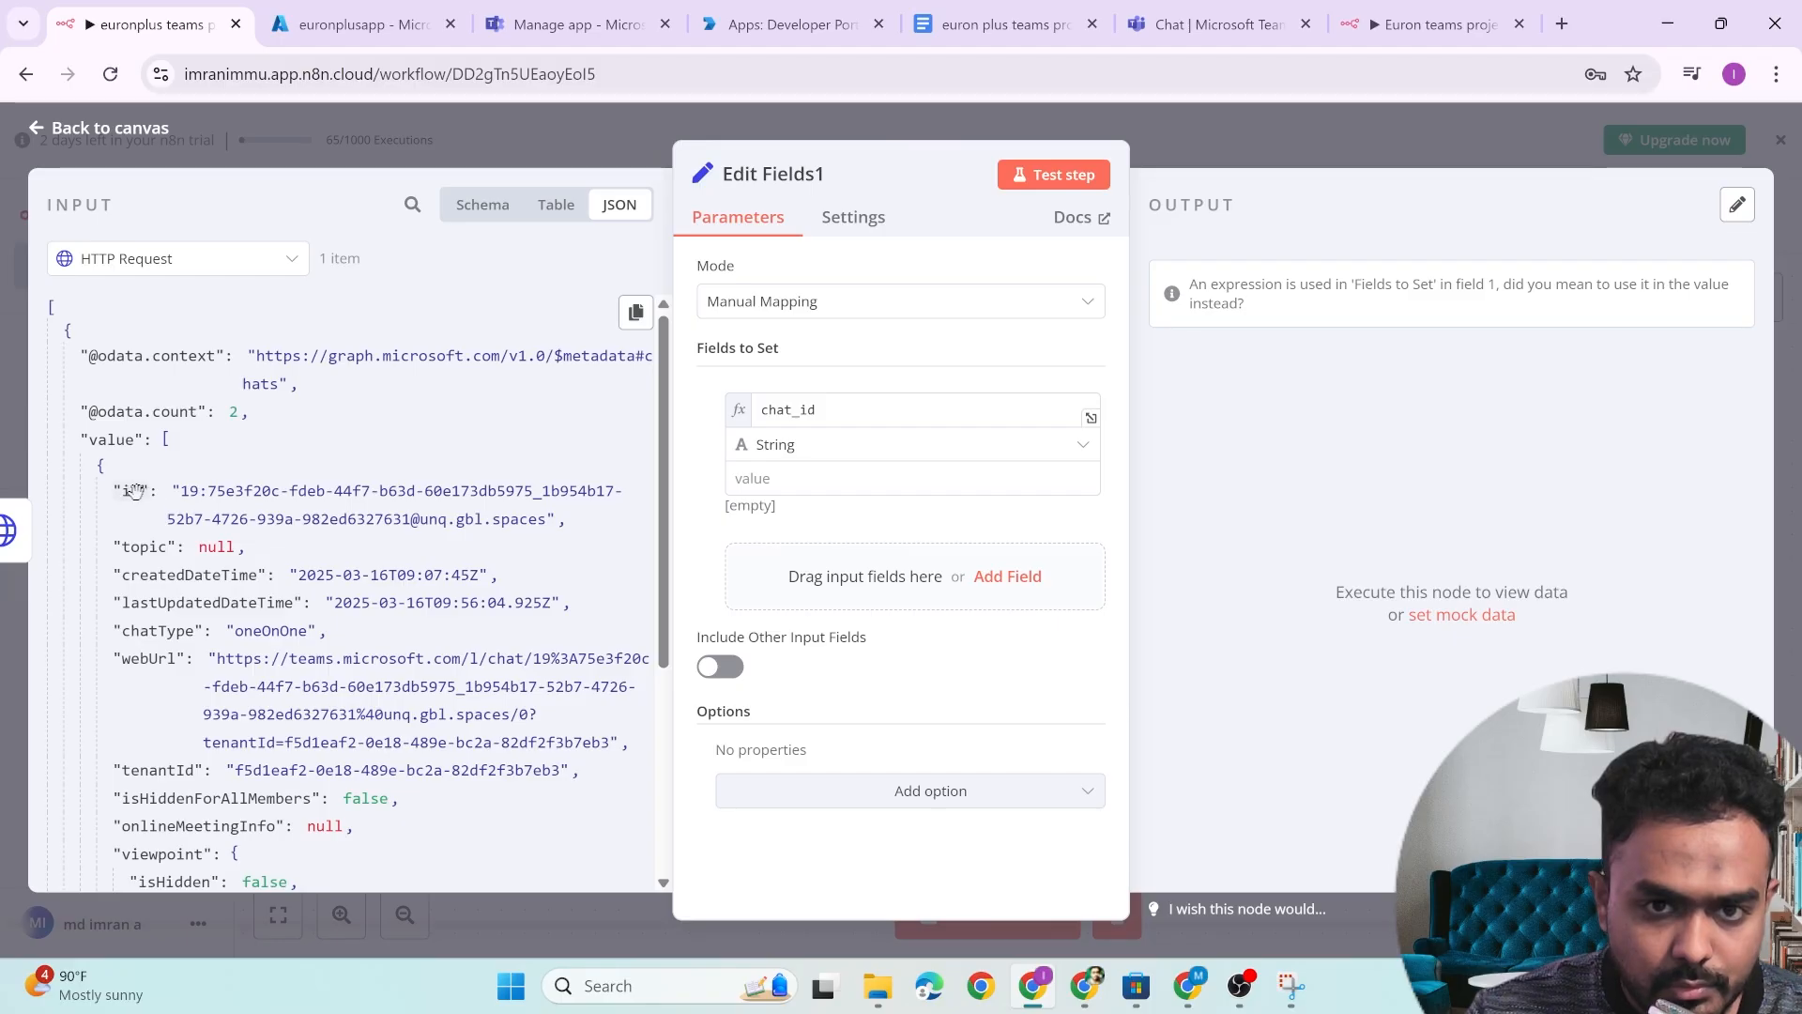
# Map the chat_id value to the first chat's id, {{ $json.value[0].id }}, and test the node before returning to the canvas
pyautogui.moveTo(134, 492)
pyautogui.mouseDown()
pyautogui.moveTo(683, 482)
pyautogui.moveTo(161, 490)
pyautogui.mouseUp()
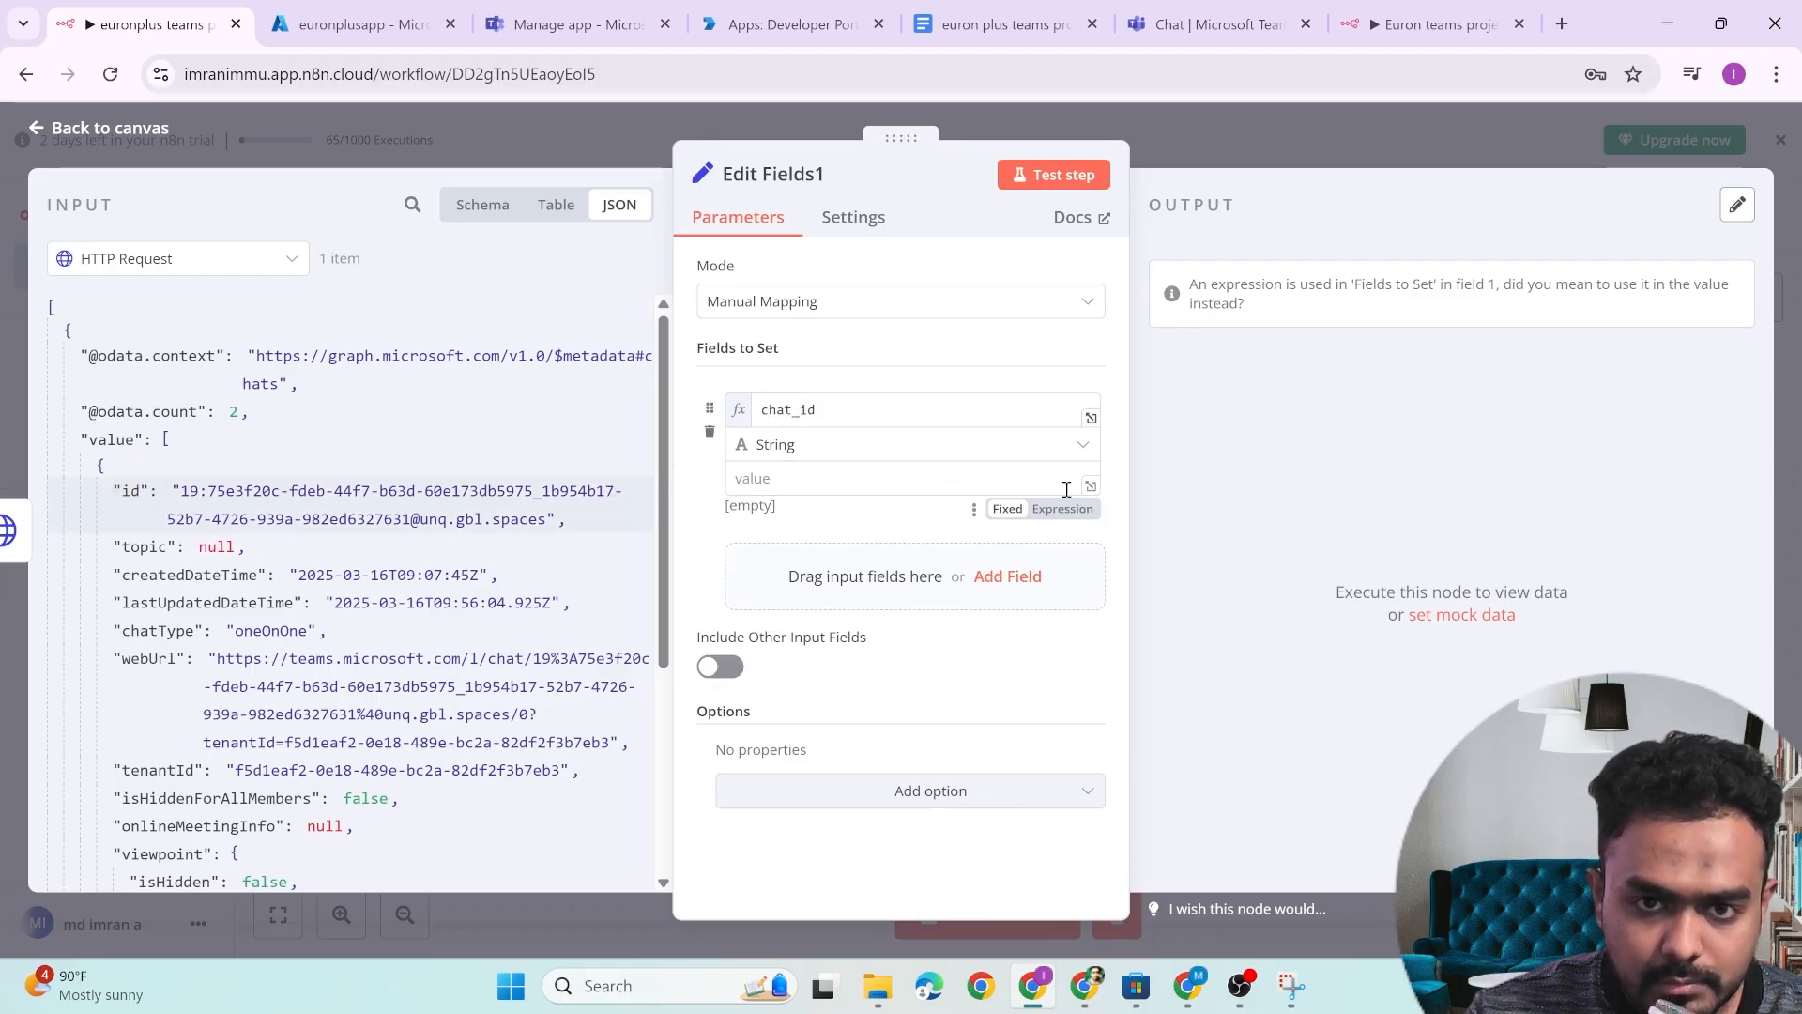
pyautogui.click(1058, 517)
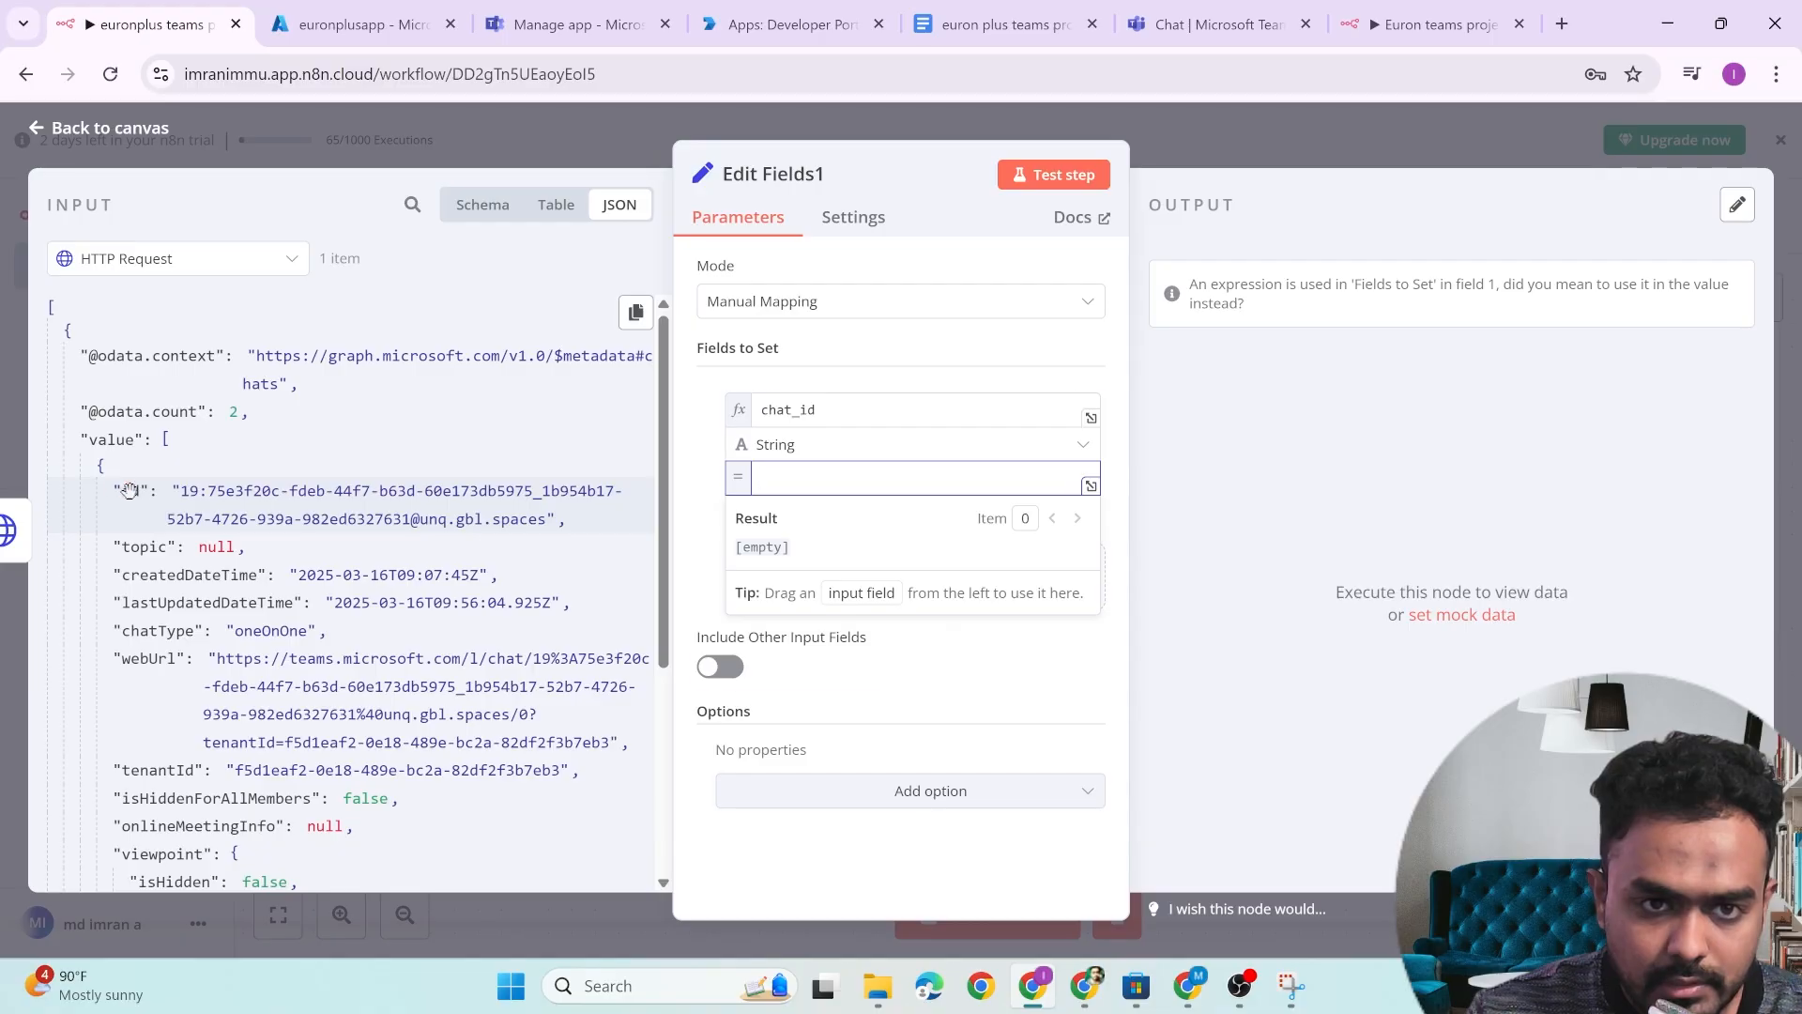
pyautogui.moveTo(129, 491); pyautogui.dragTo(826, 485)
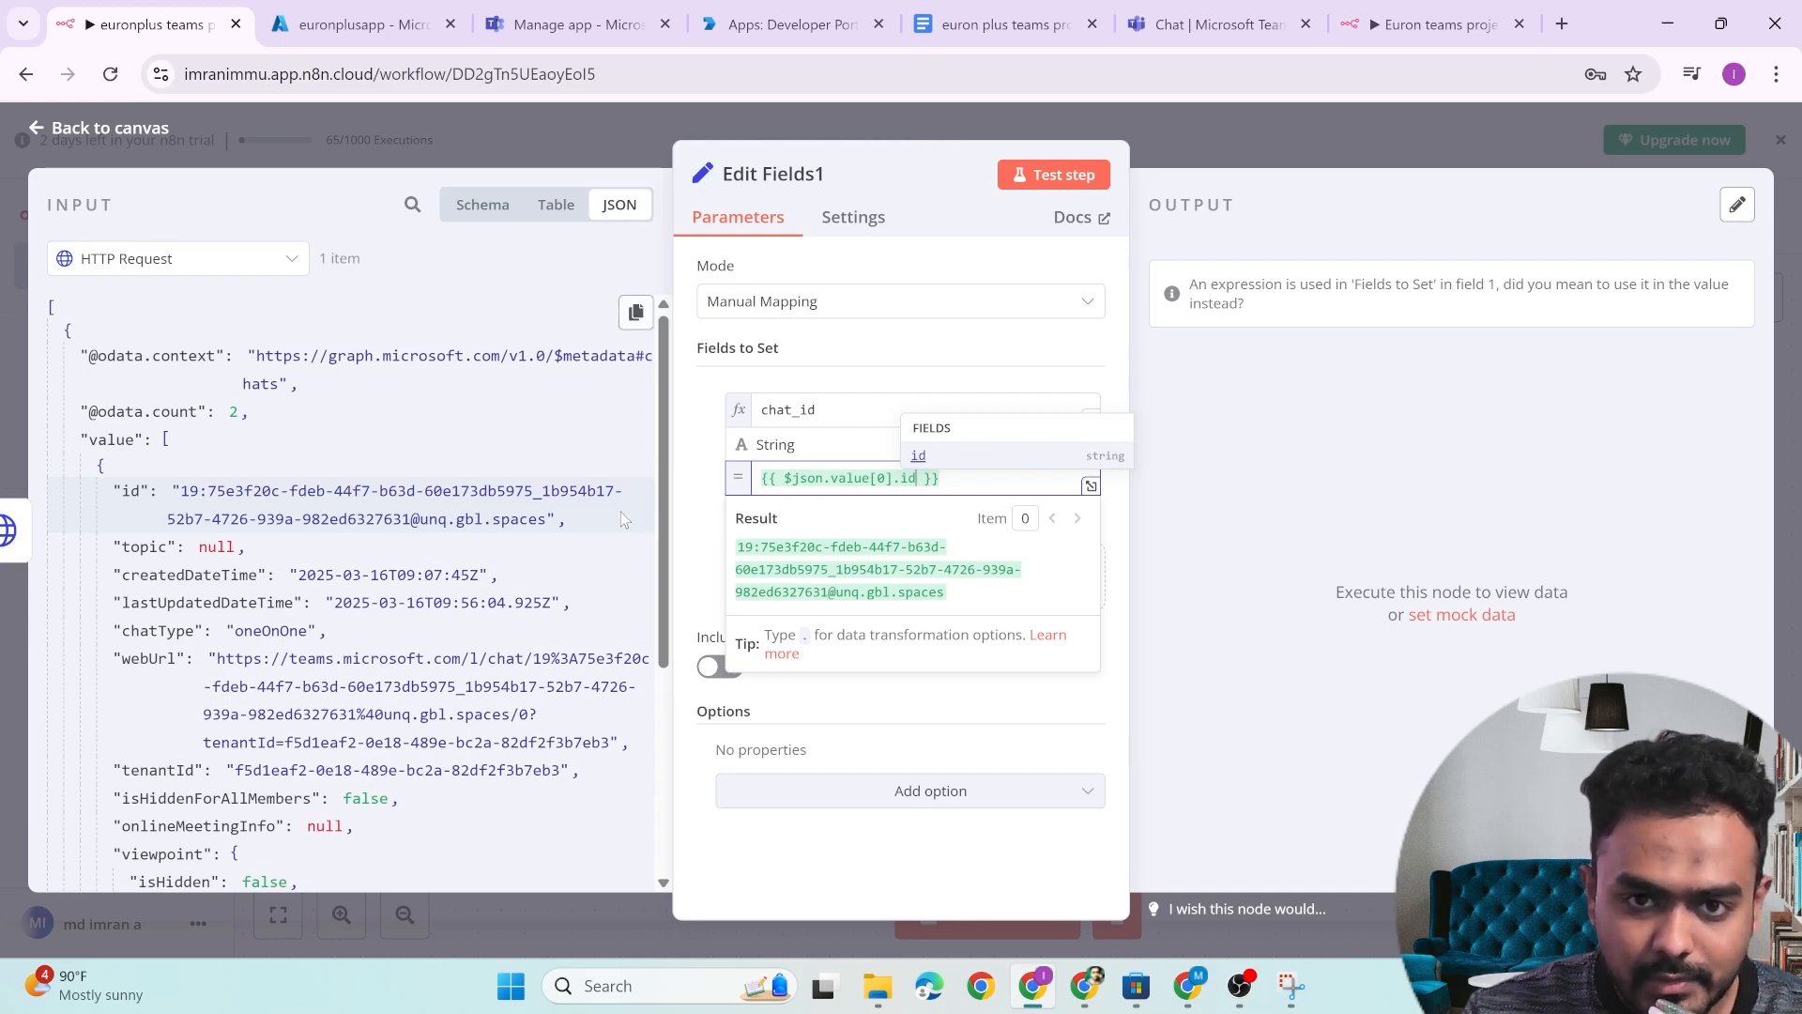
pyautogui.click(690, 515)
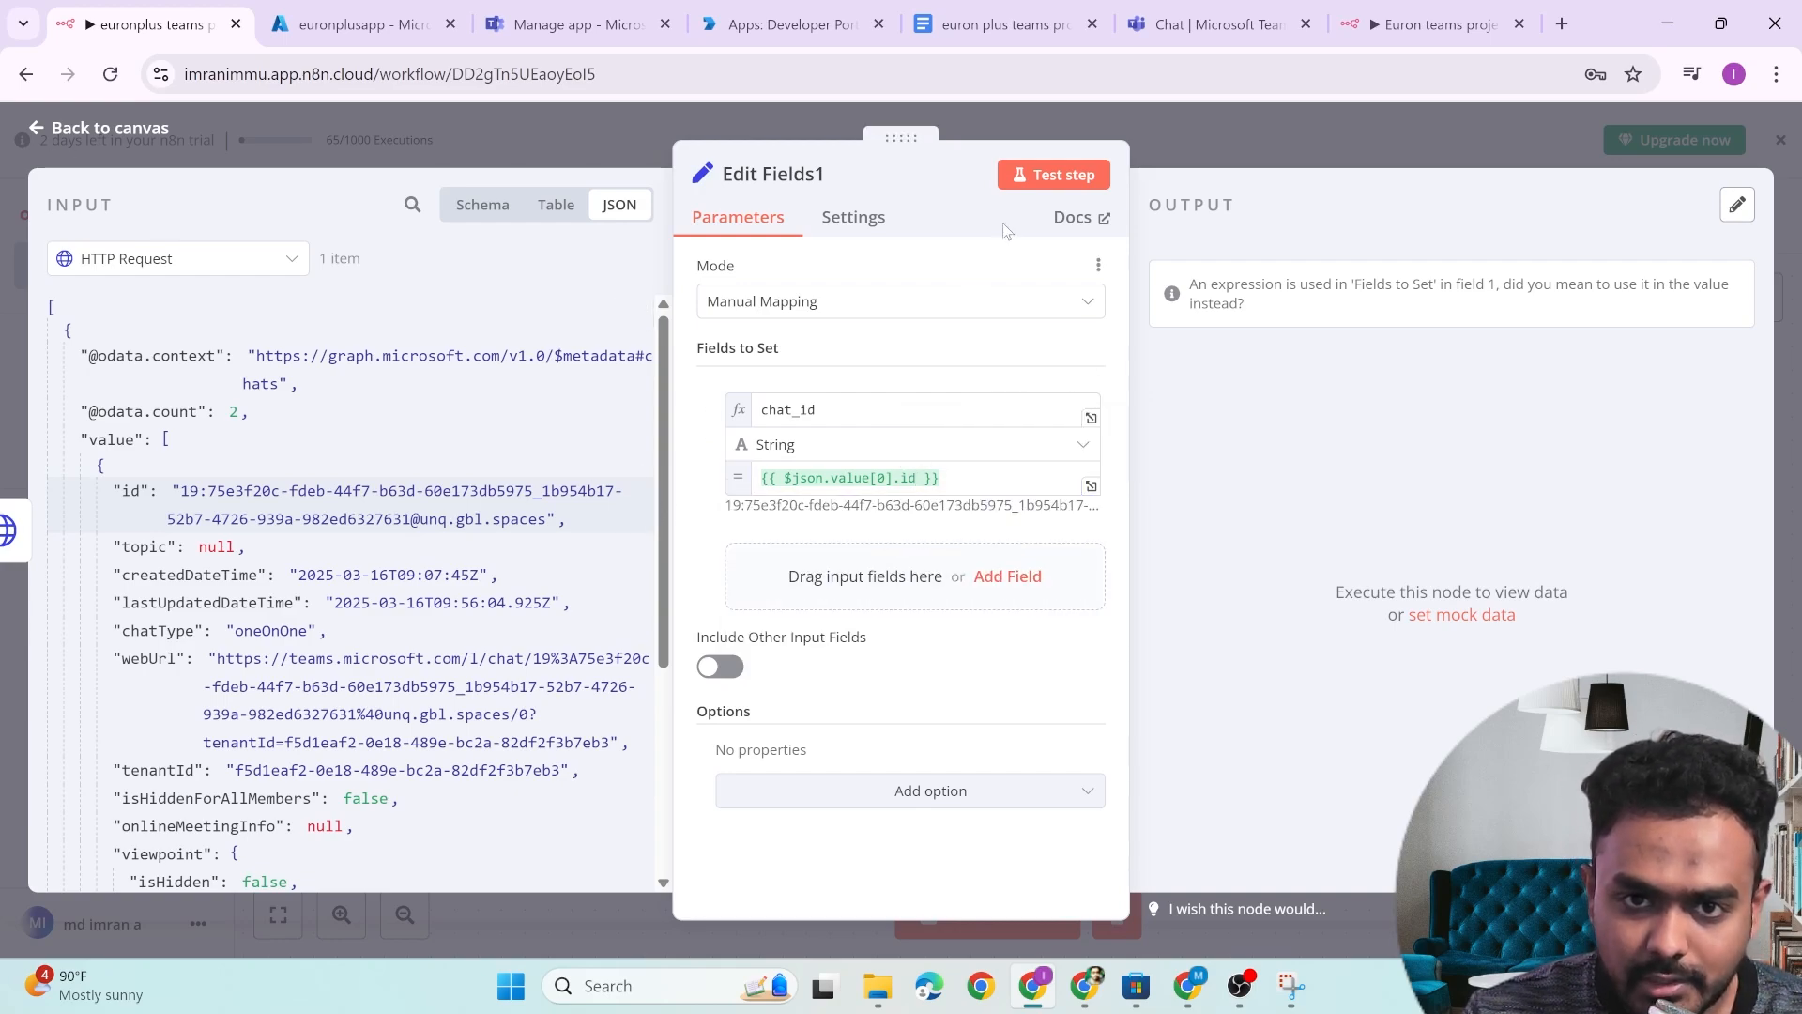
pyautogui.click(1039, 184)
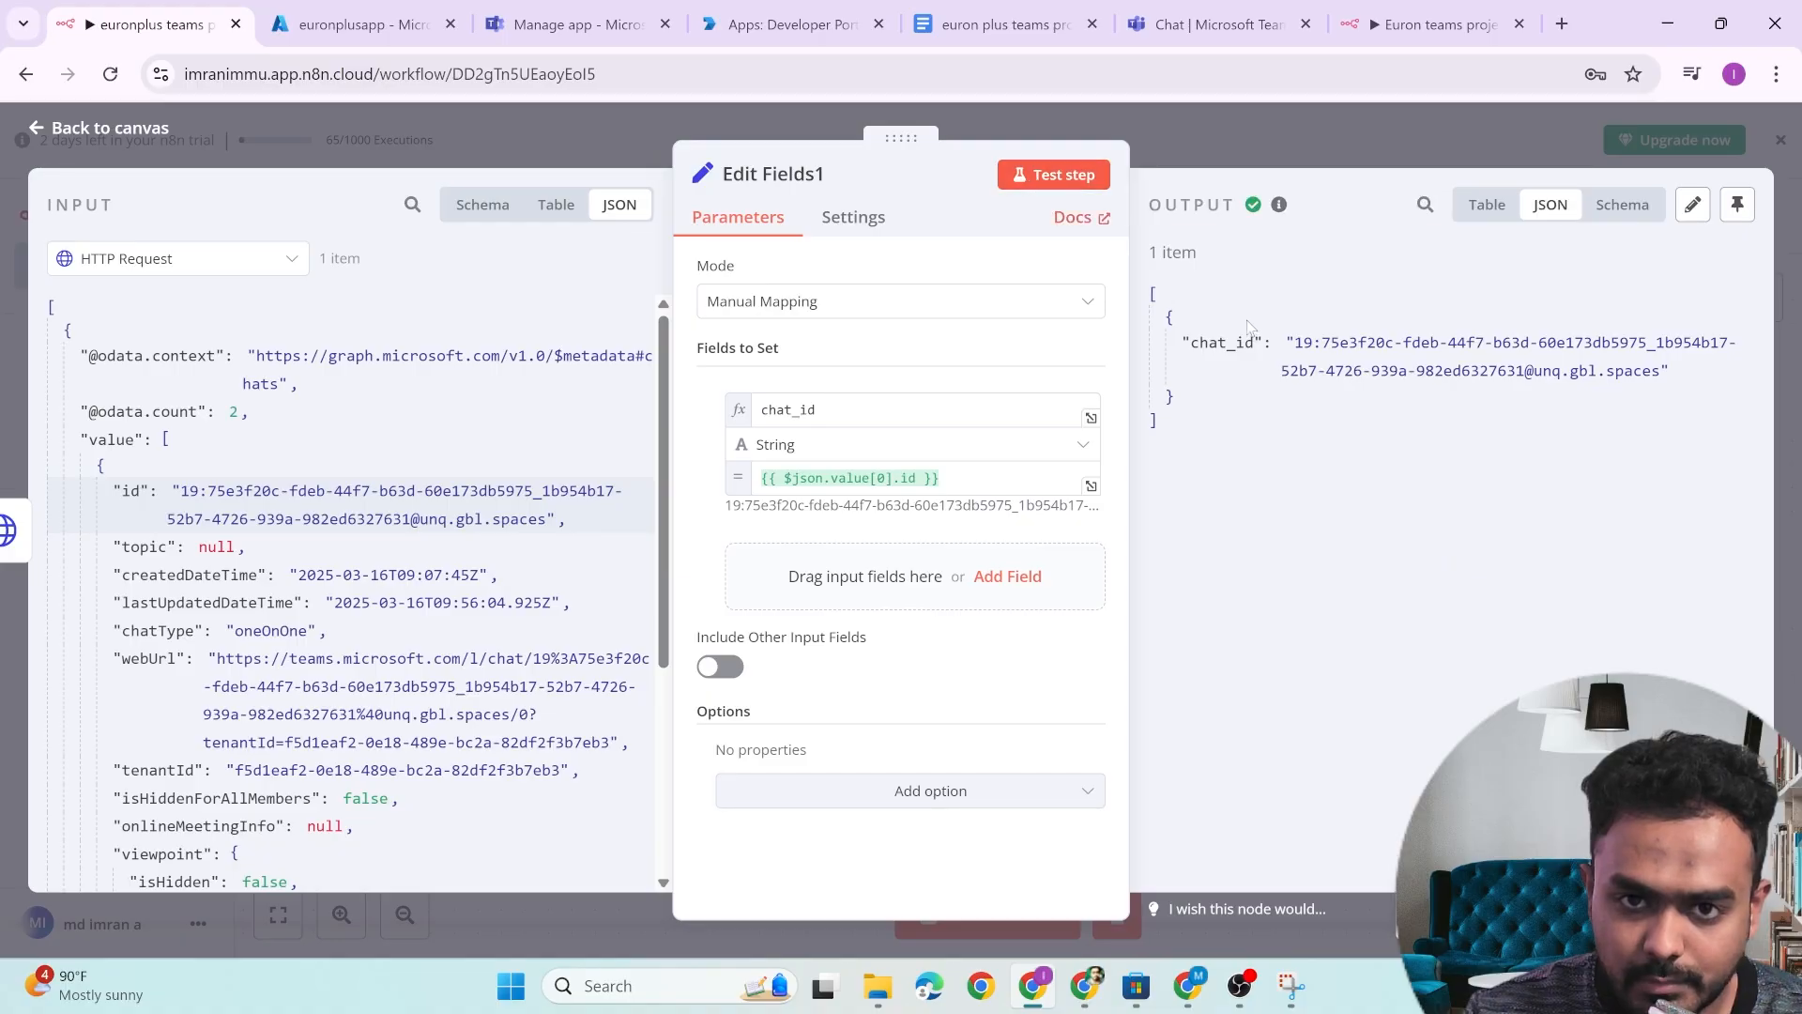
pyautogui.click(97, 136)
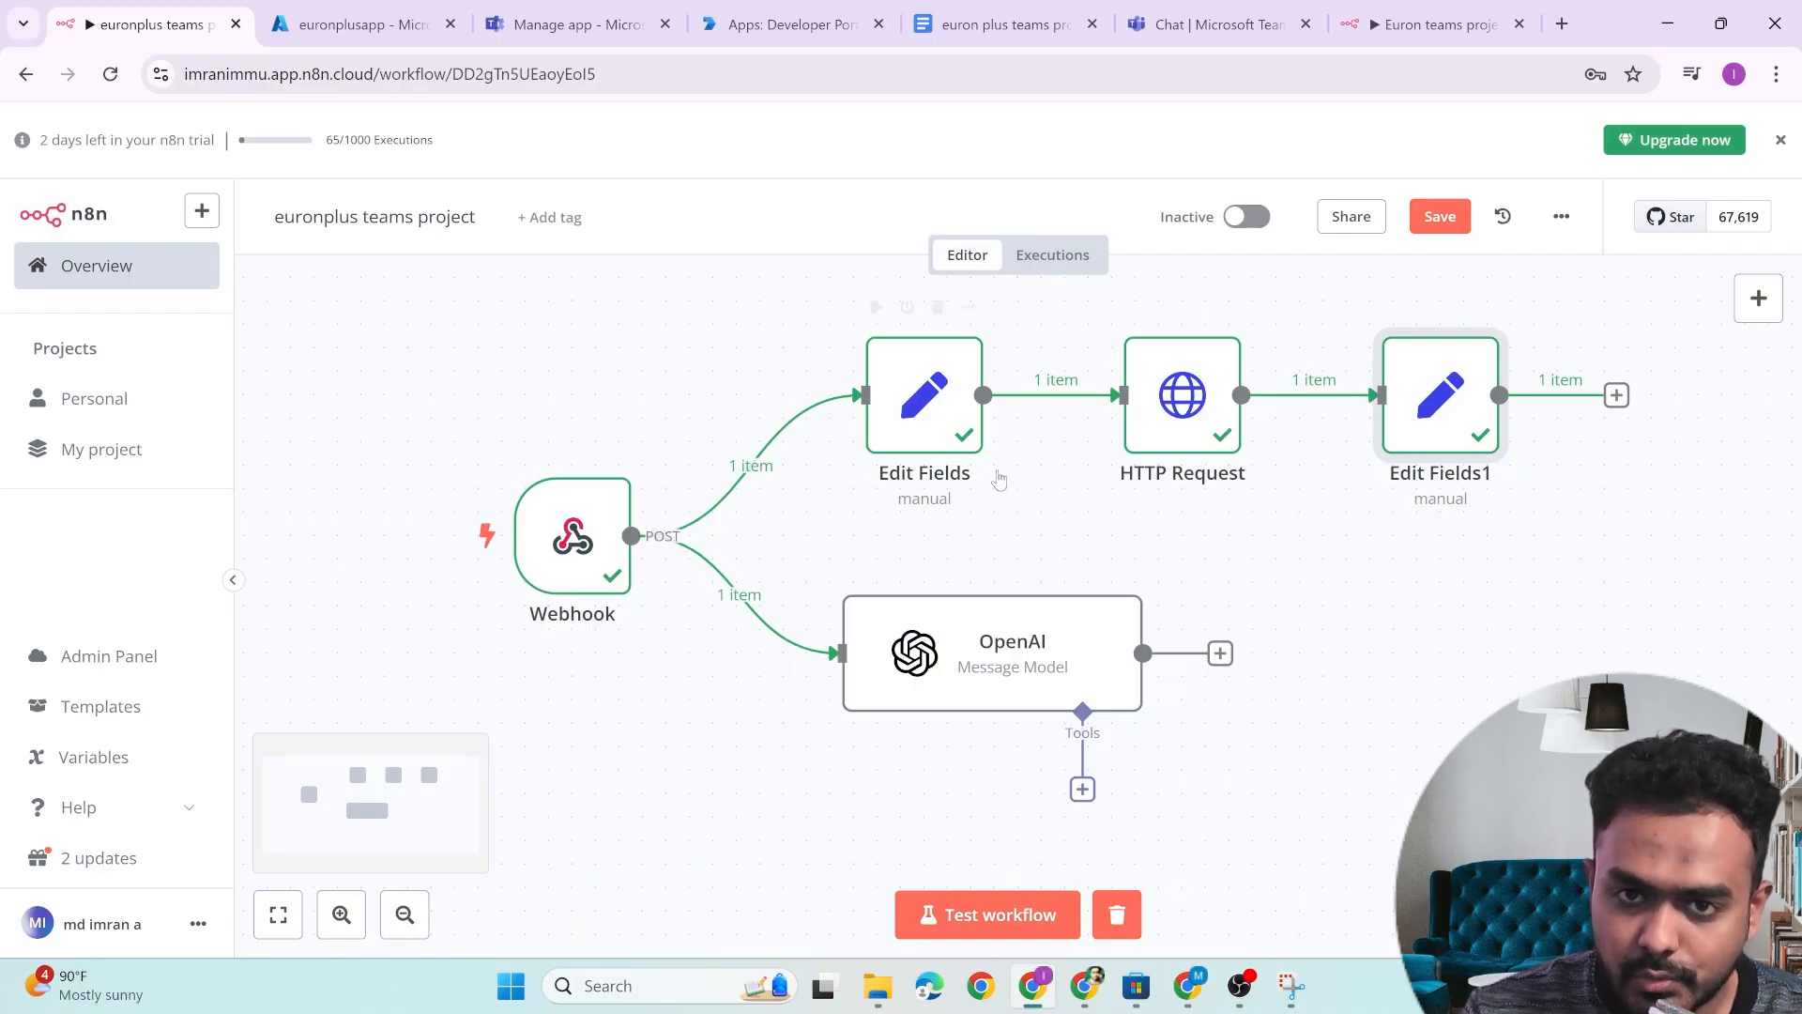
pyautogui.moveTo(671, 518)
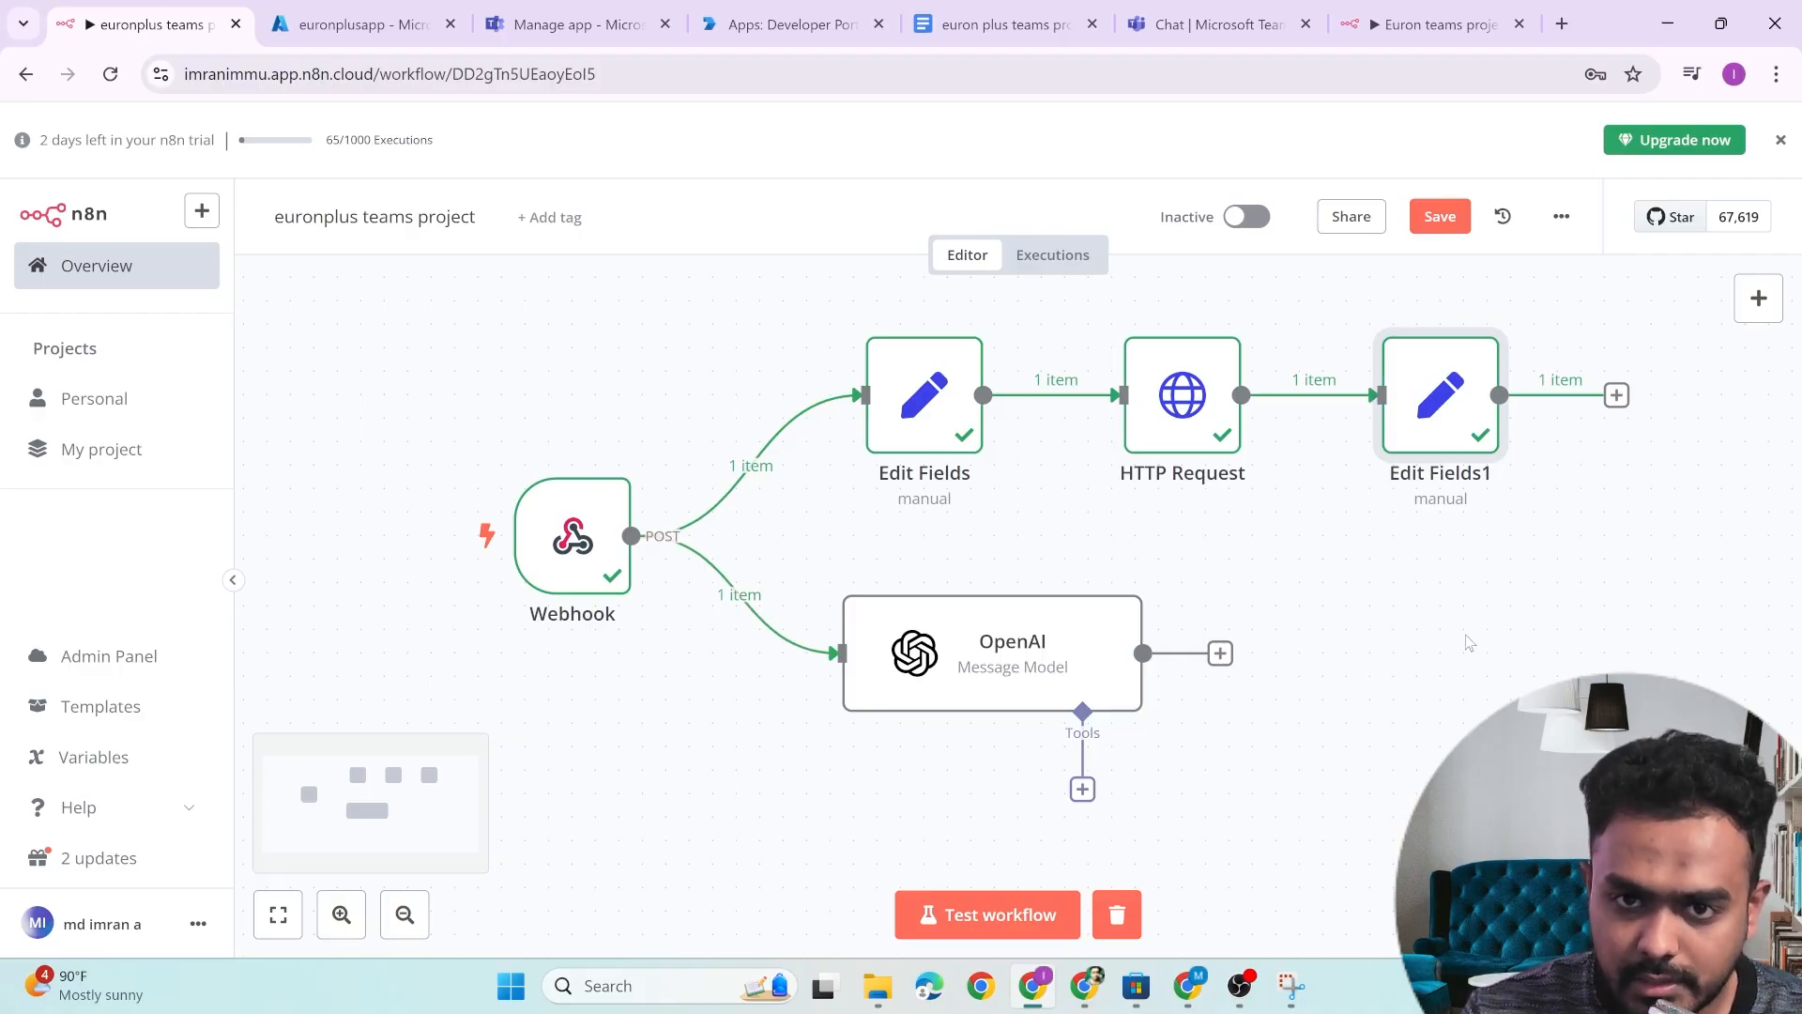
pyautogui.click(1219, 654)
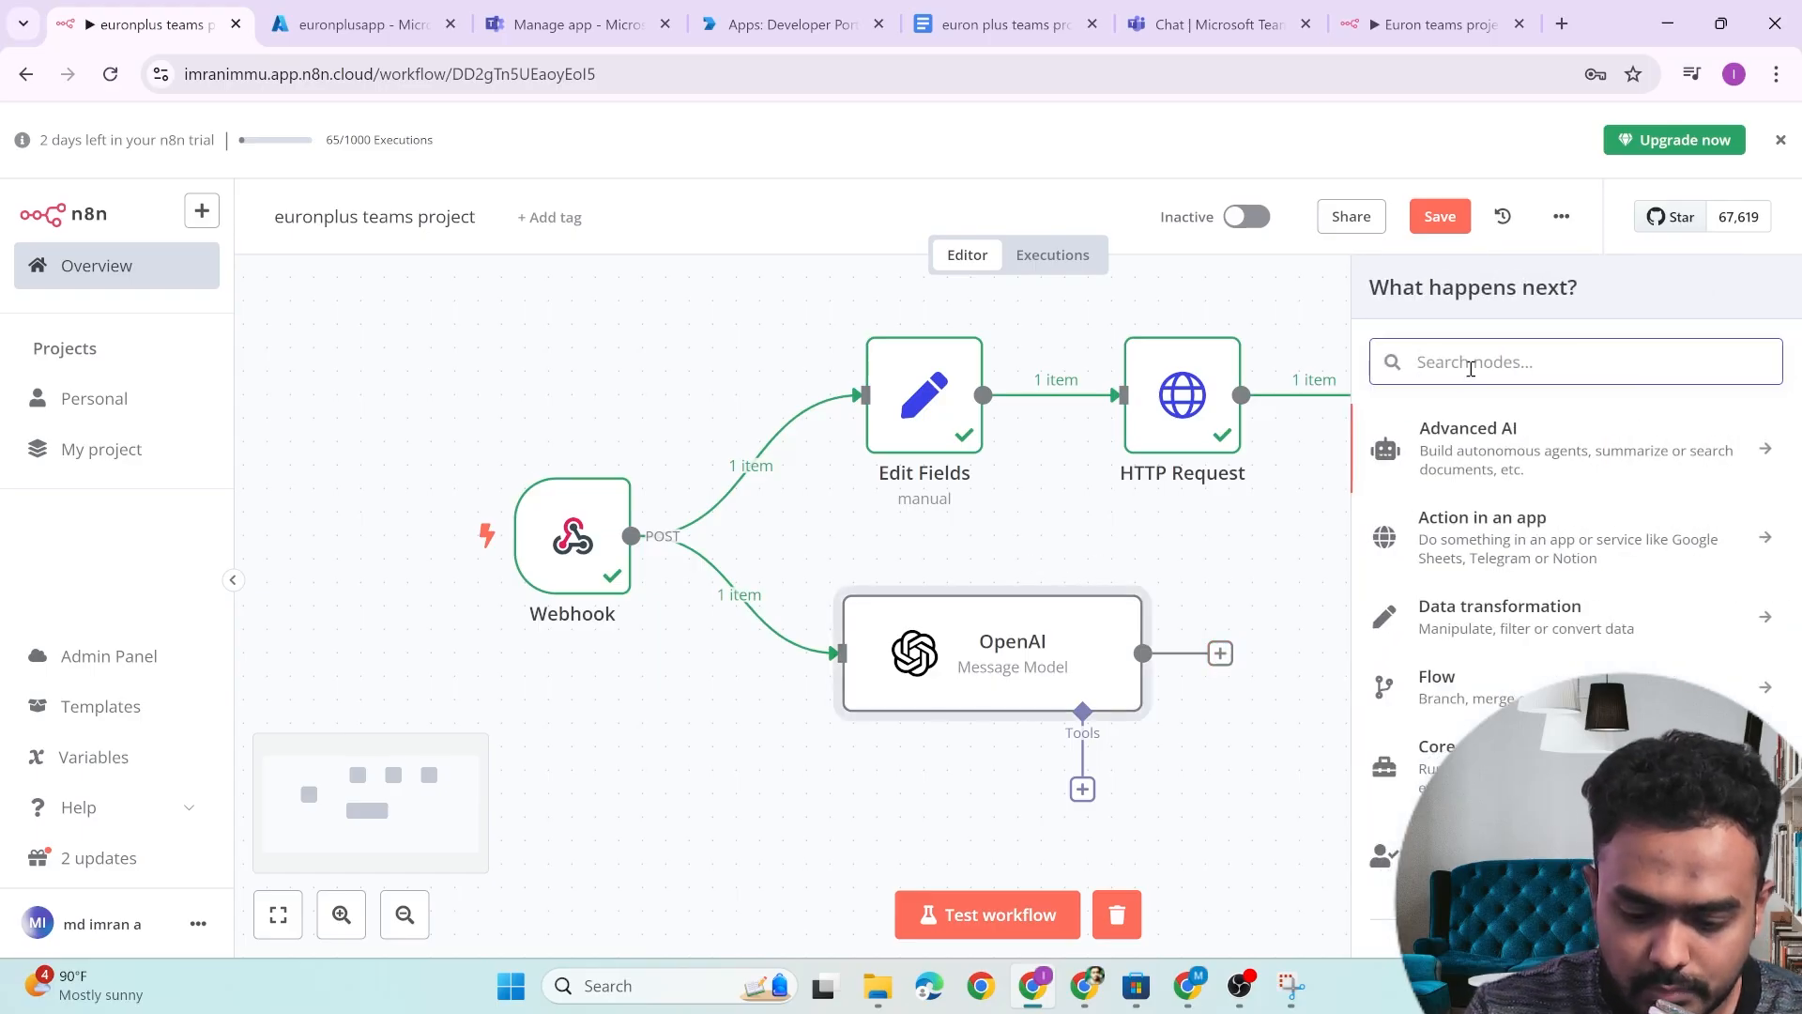
pyautogui.write('mer')
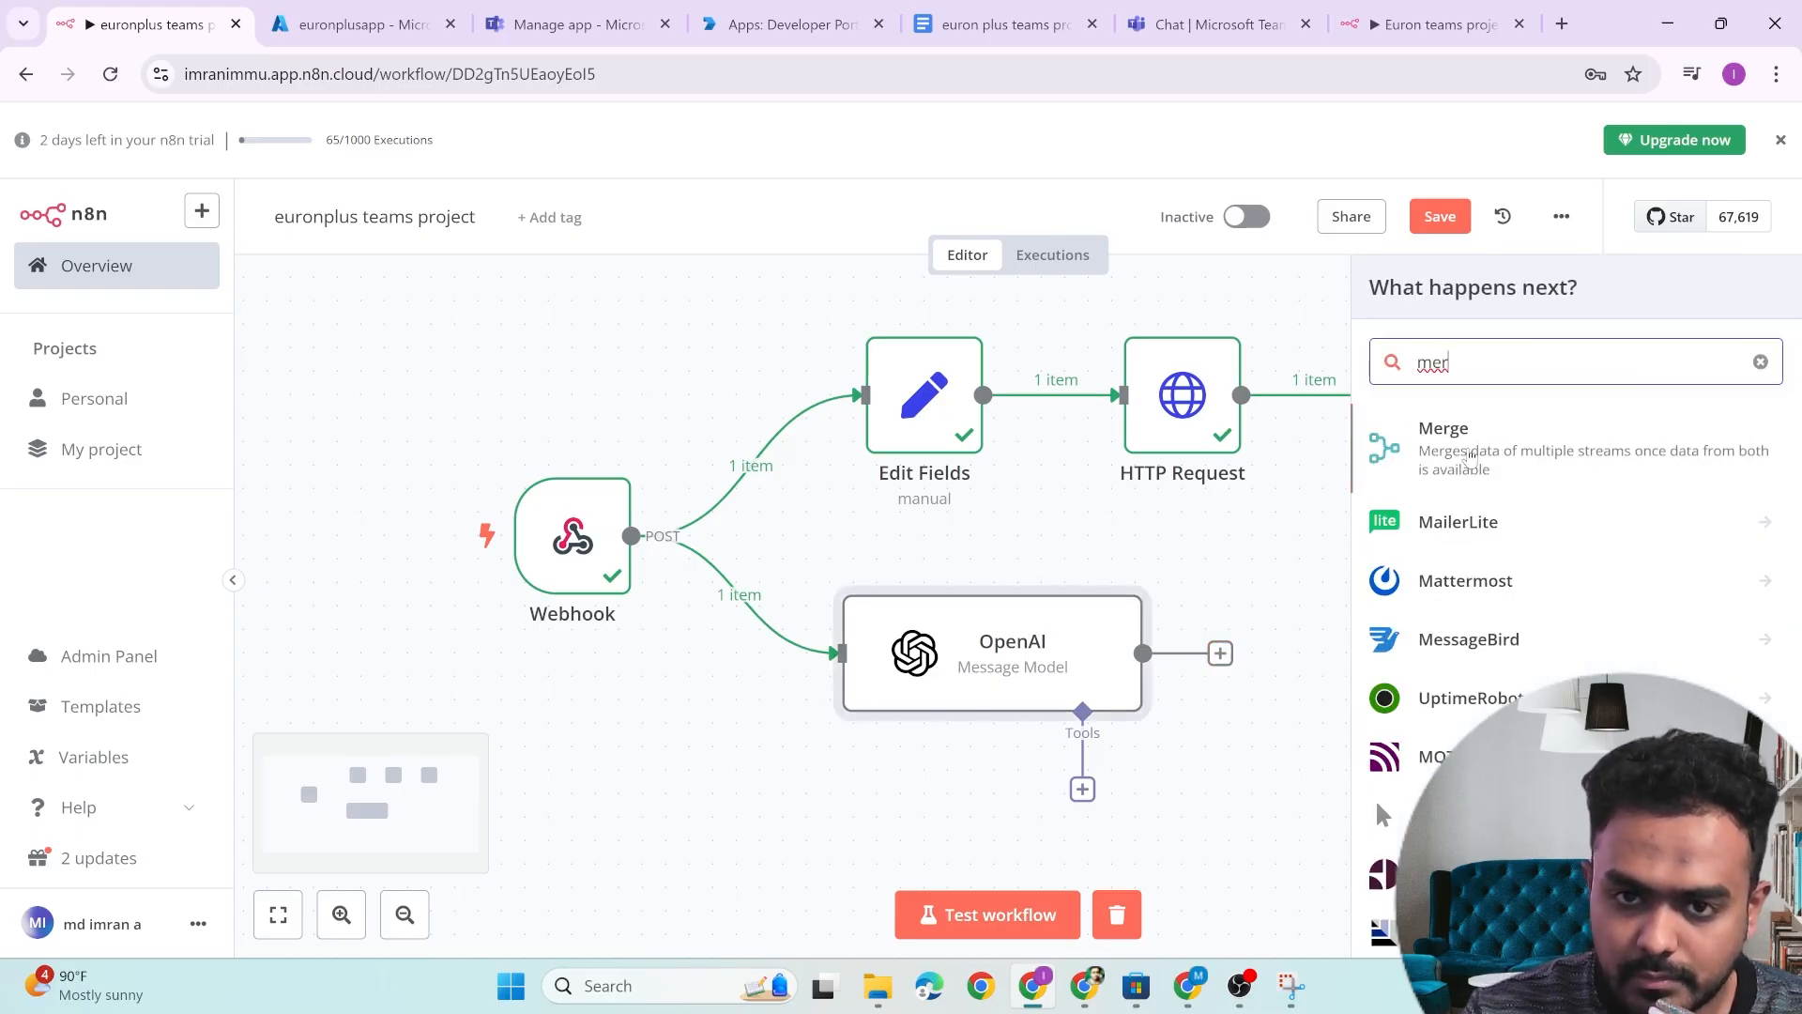
pyautogui.click(1476, 432)
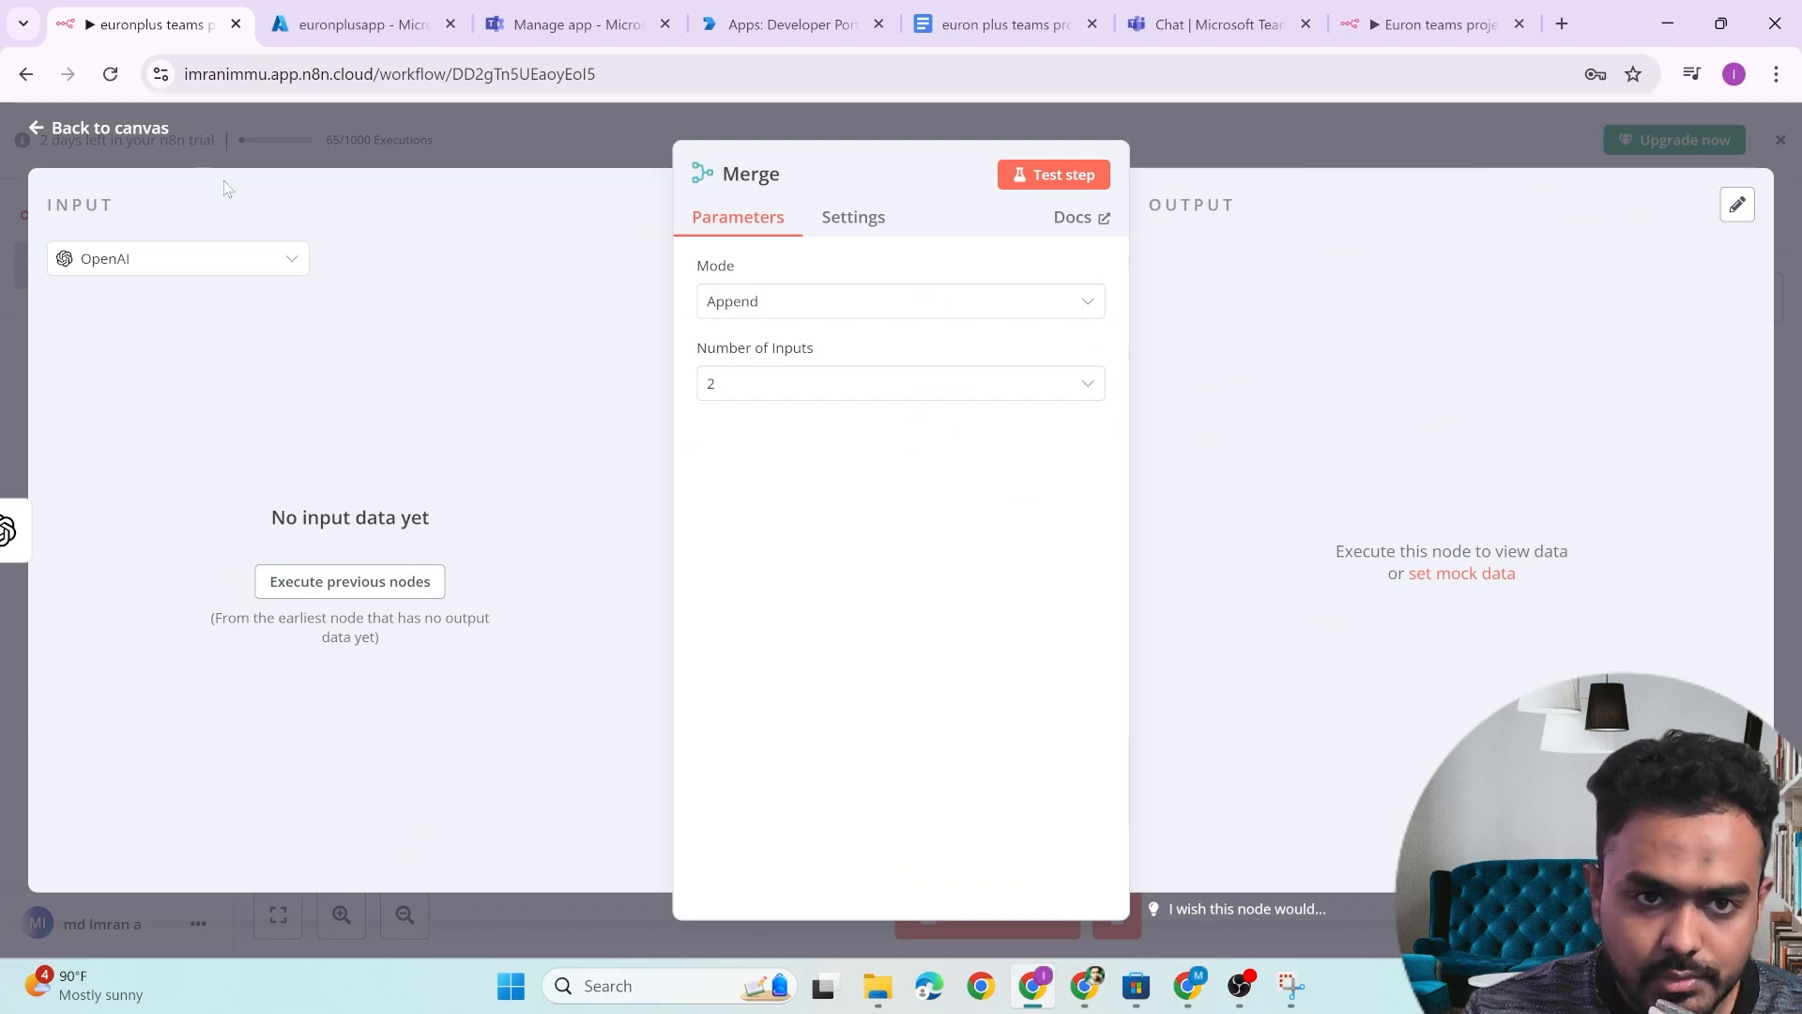
pyautogui.click(107, 129)
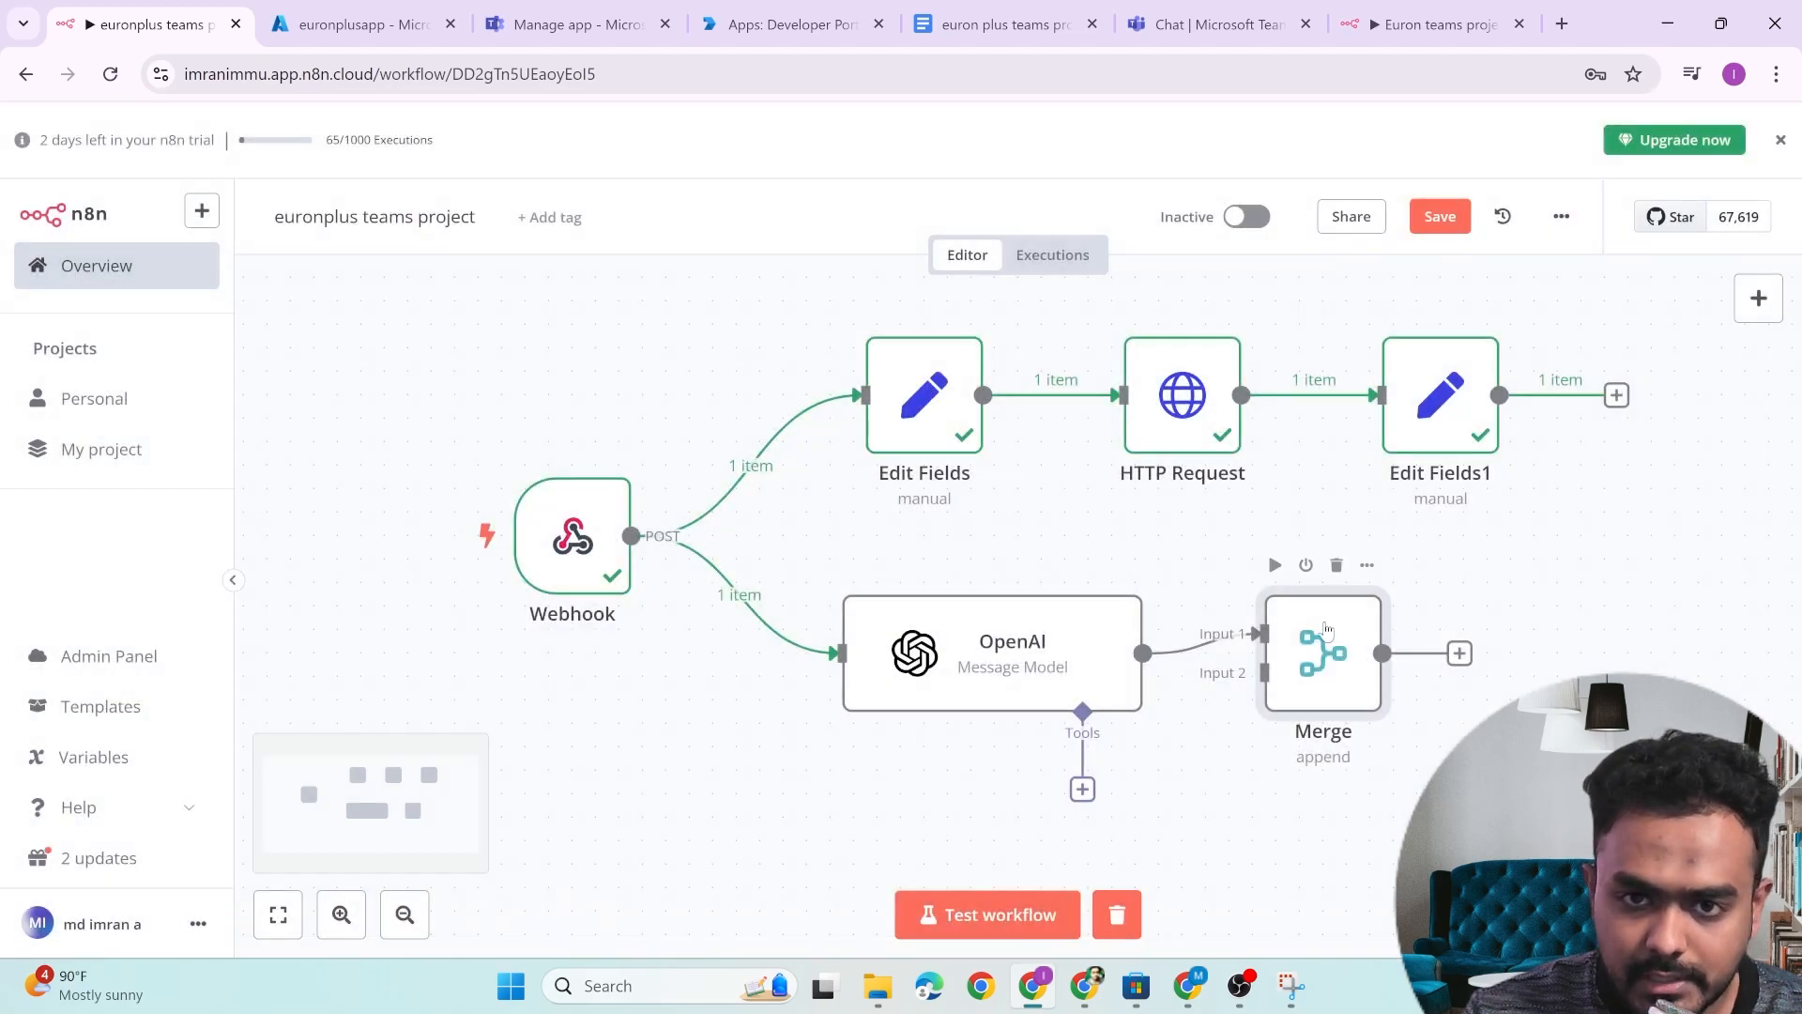
pyautogui.click(1335, 566)
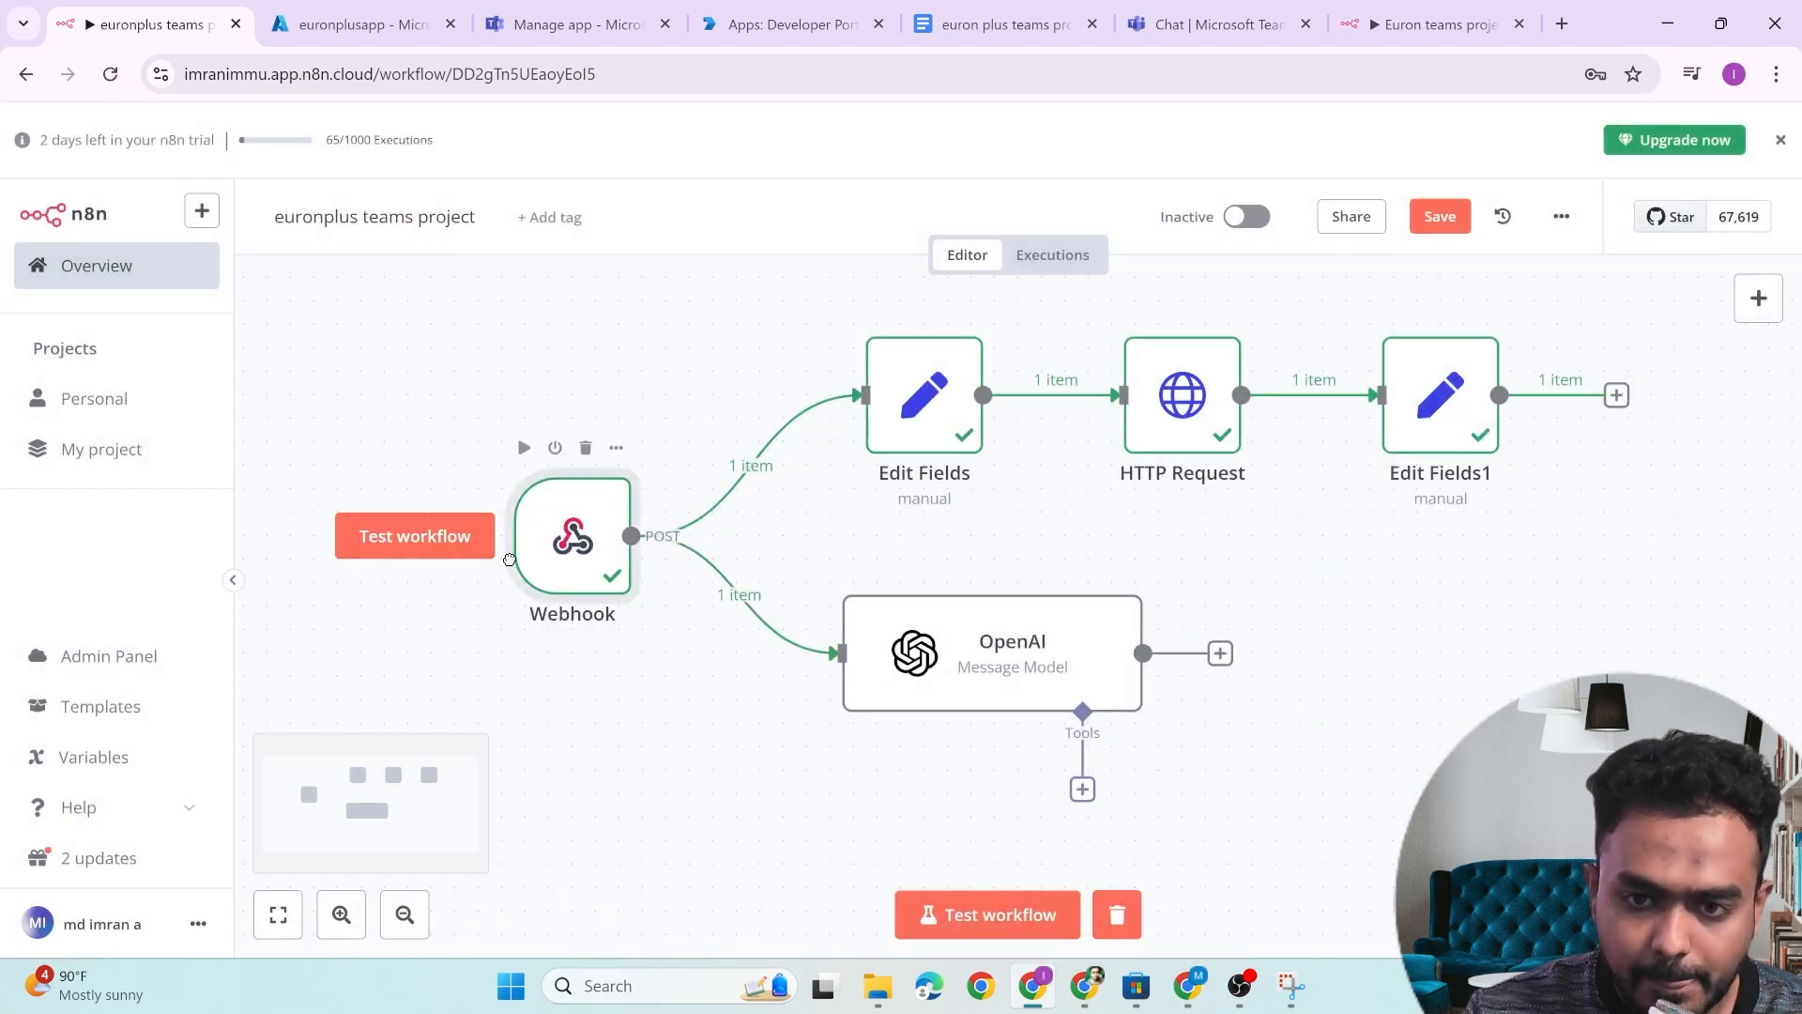
# Rearrange the canvas by shifting the Webhook, Edit Fields, HTTP Request and Edit Fields1 nodes left and lowering the OpenAI node
pyautogui.moveTo(573, 559); pyautogui.dragTo(433, 560)
pyautogui.moveTo(908, 393); pyautogui.dragTo(721, 392)
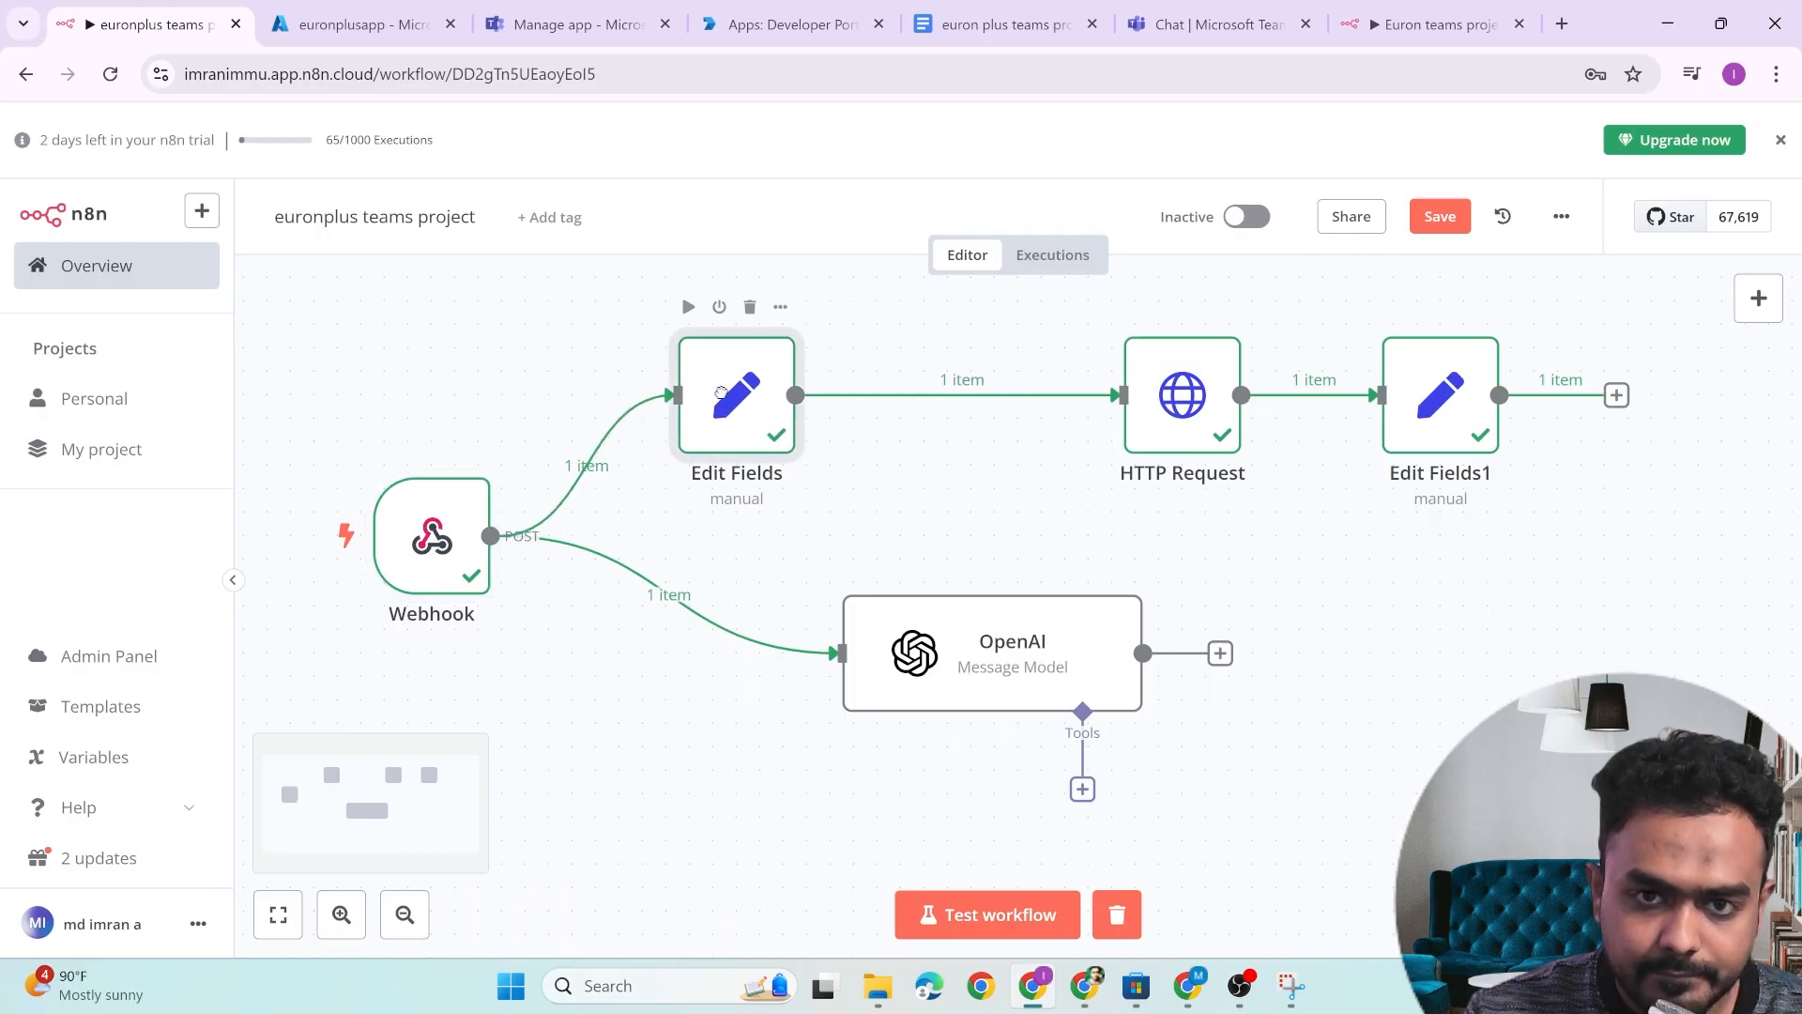
pyautogui.moveTo(928, 627); pyautogui.dragTo(974, 698)
pyautogui.moveTo(1176, 424); pyautogui.dragTo(987, 424)
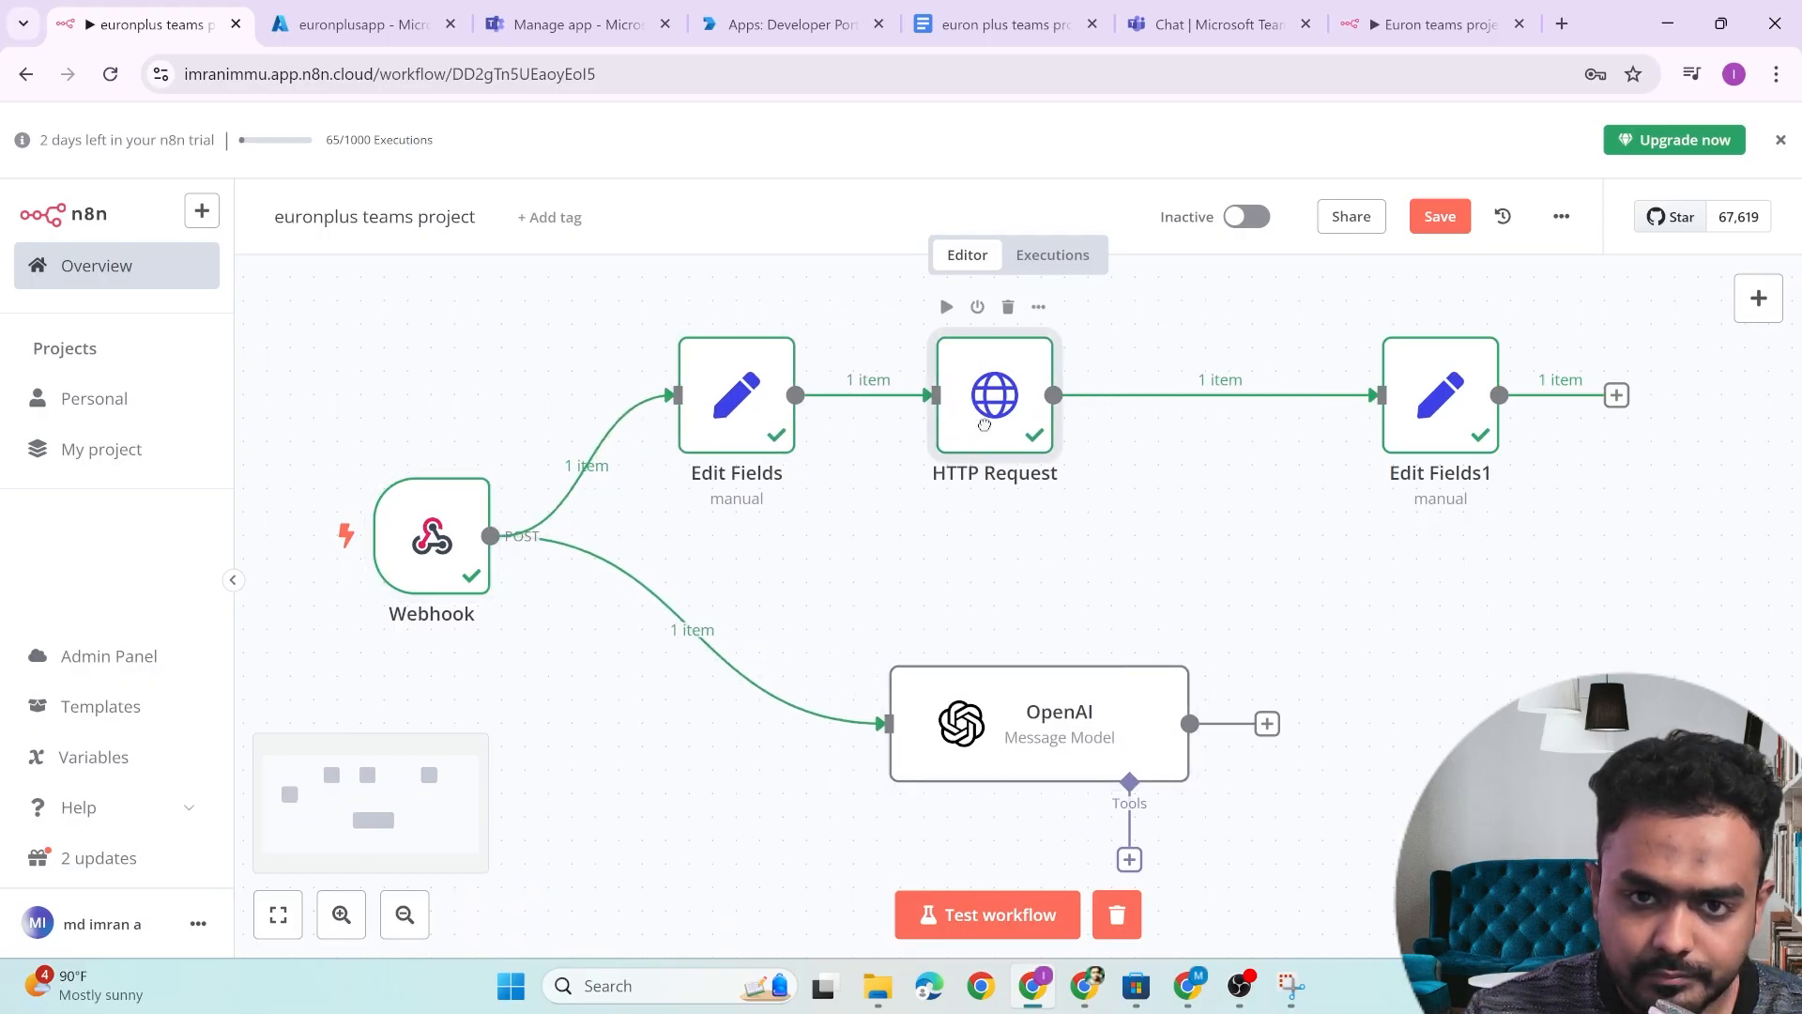
pyautogui.moveTo(1483, 413); pyautogui.dragTo(1295, 414)
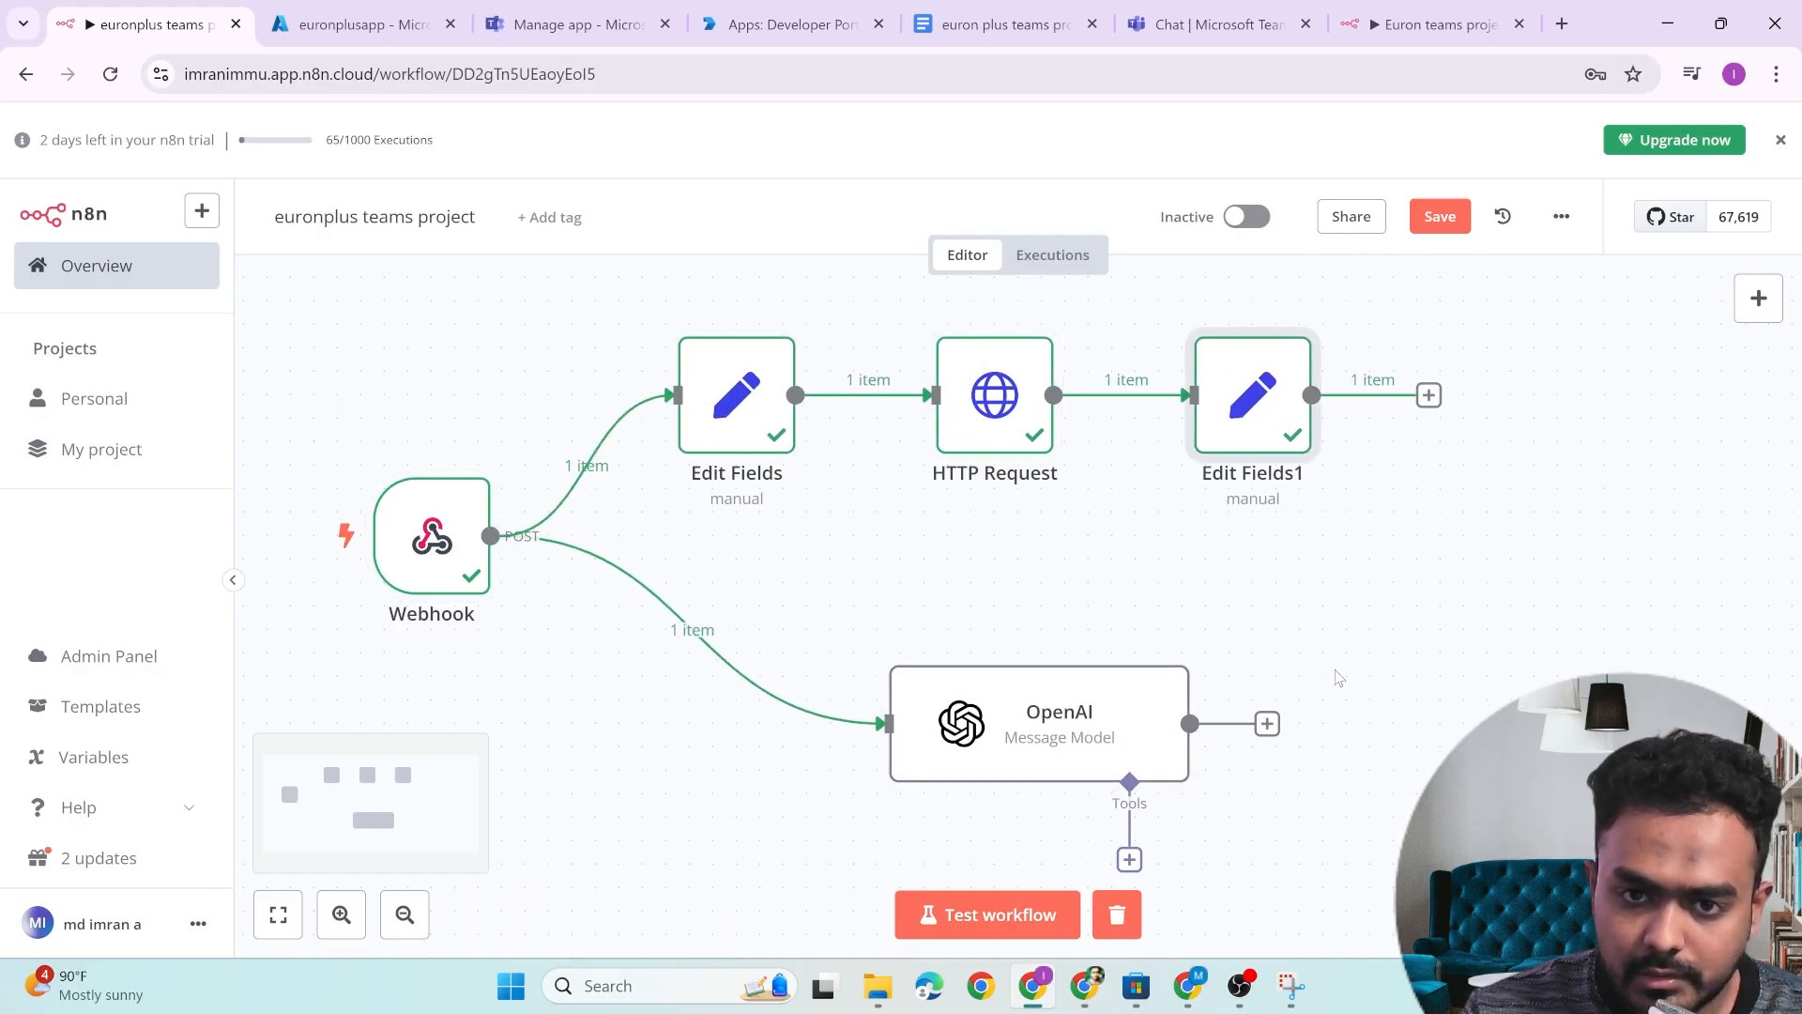
# Add a Merge node after the Edit Fields1 node
pyautogui.scroll(-3, 1555, 578)
pyautogui.scroll(2, 1555, 577)
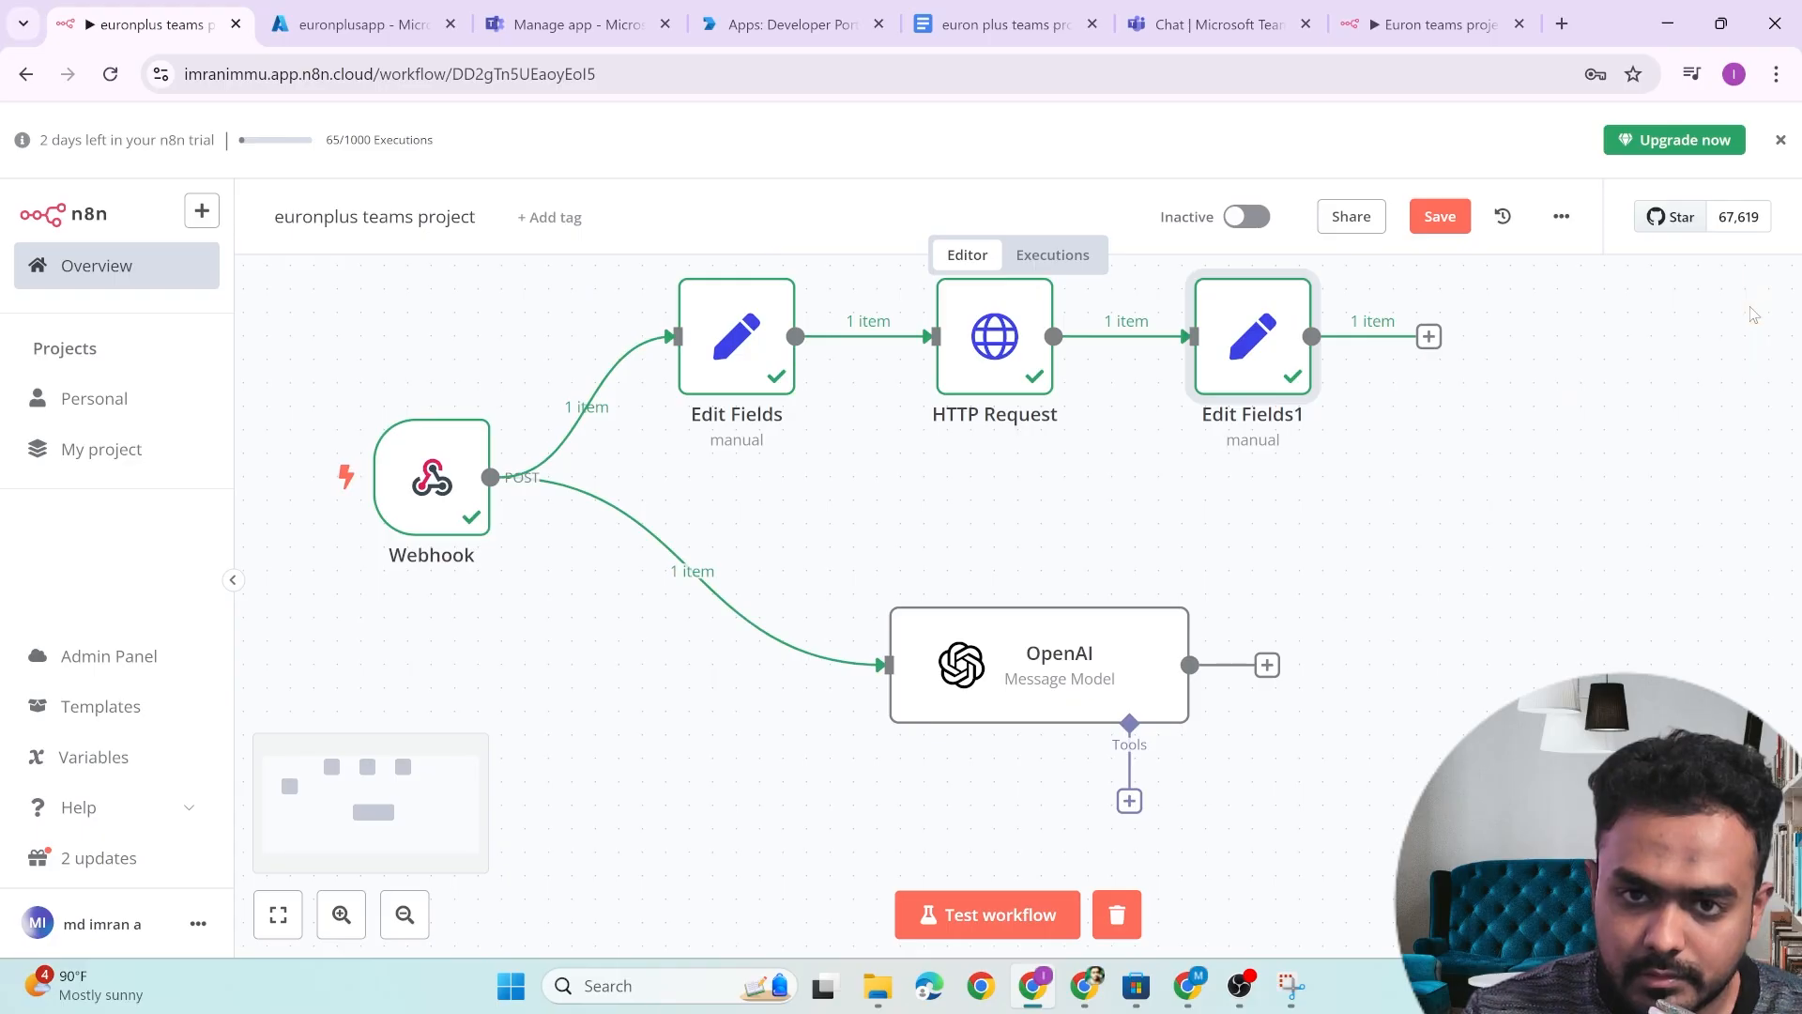
pyautogui.click(1758, 299)
pyautogui.write('merg')
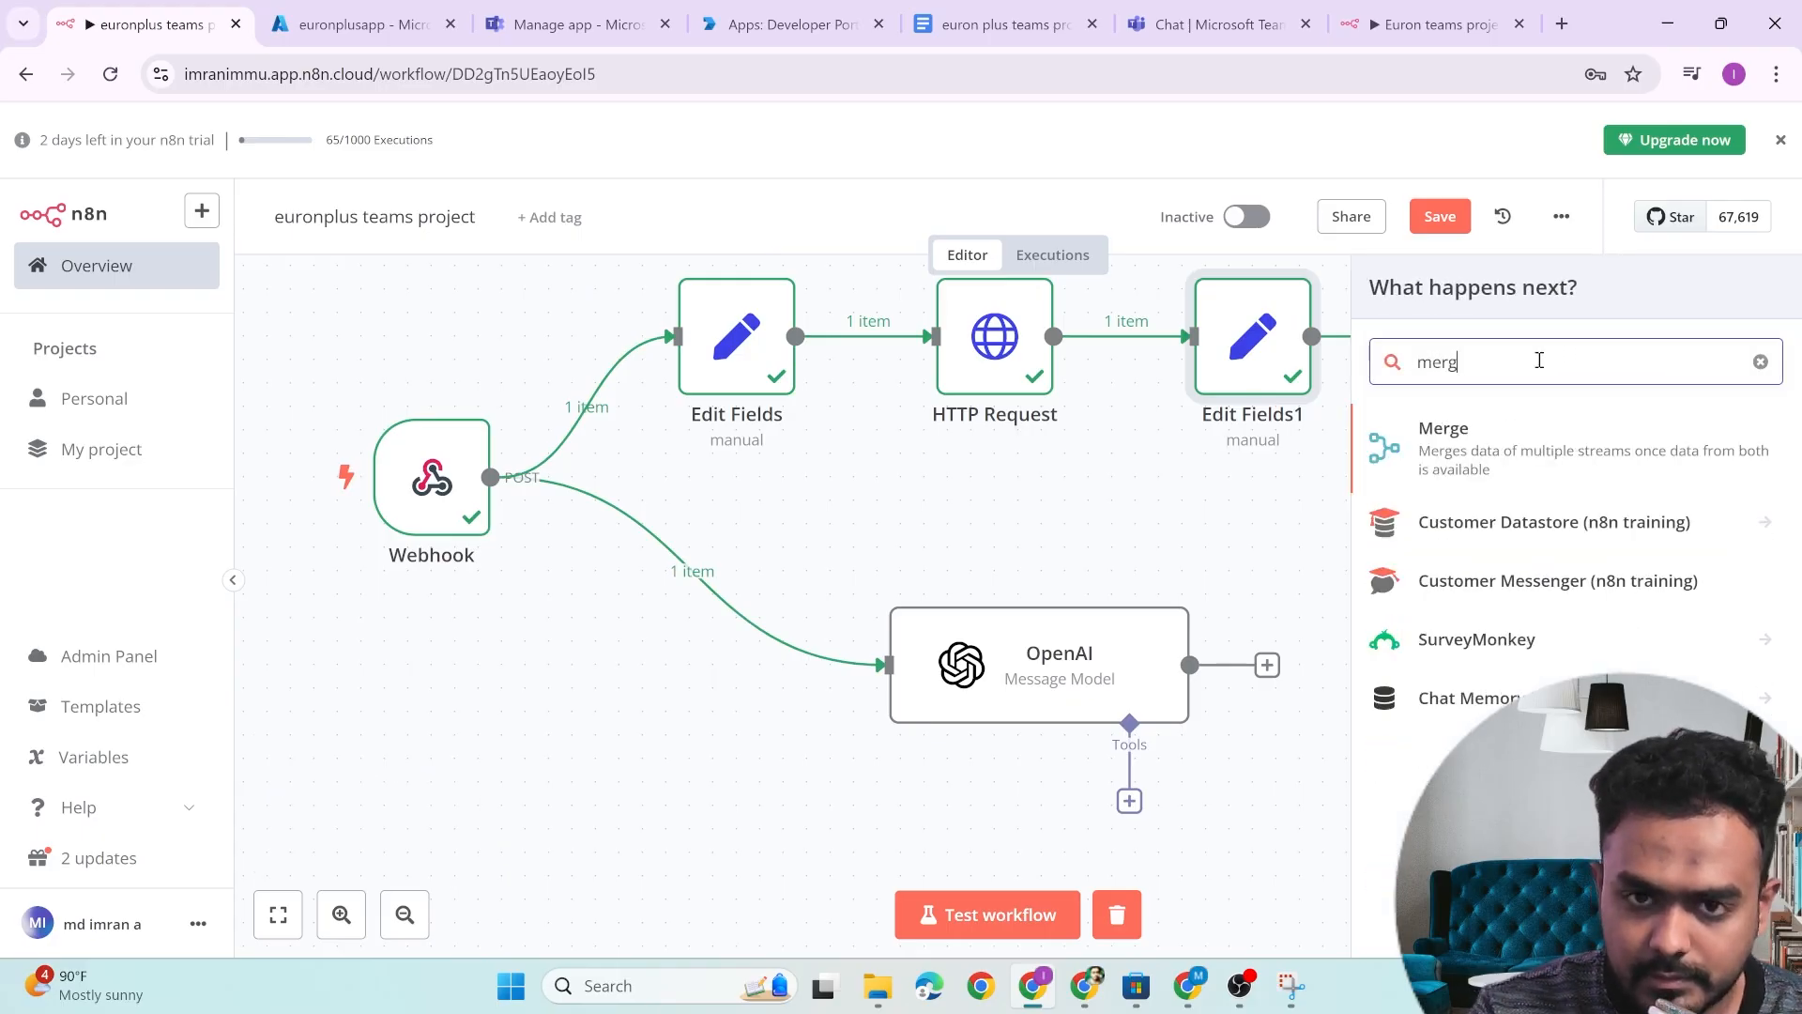
pyautogui.click(1525, 456)
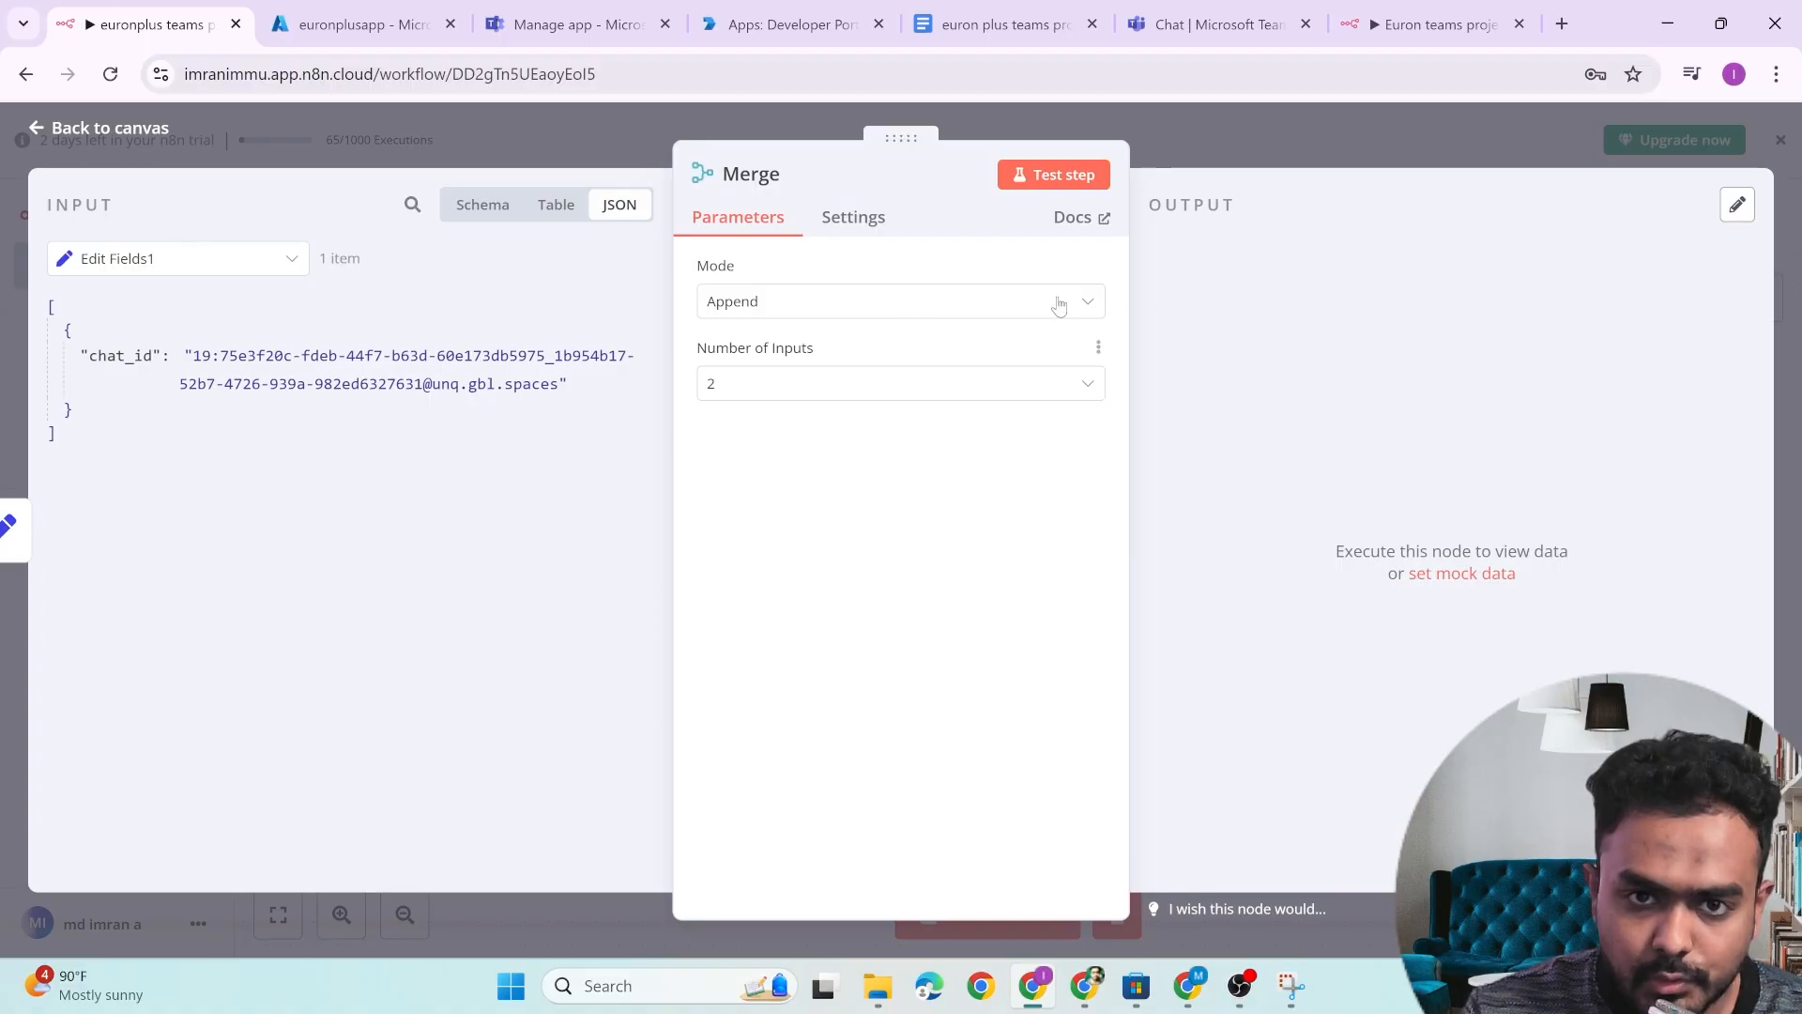
# Set the Merge node's mode to Combine with items combined by Position, and return to the canvas
pyautogui.click(883, 304)
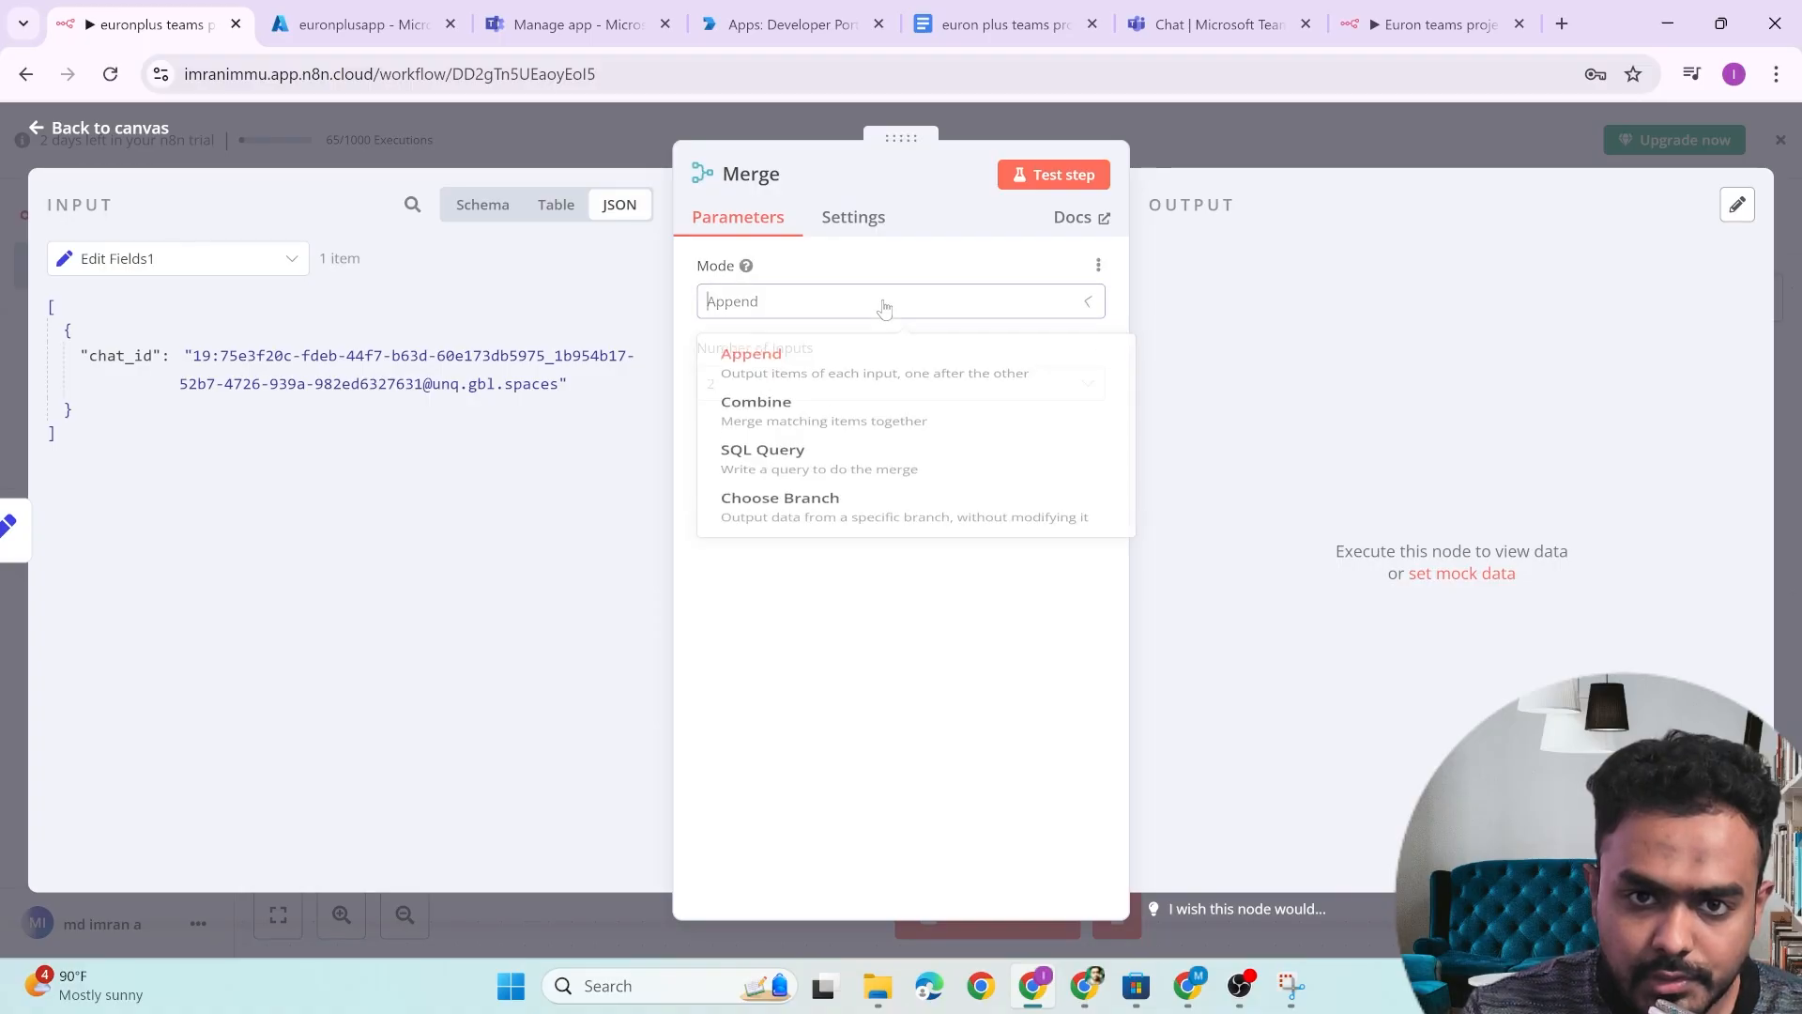
pyautogui.click(830, 416)
pyautogui.click(799, 309)
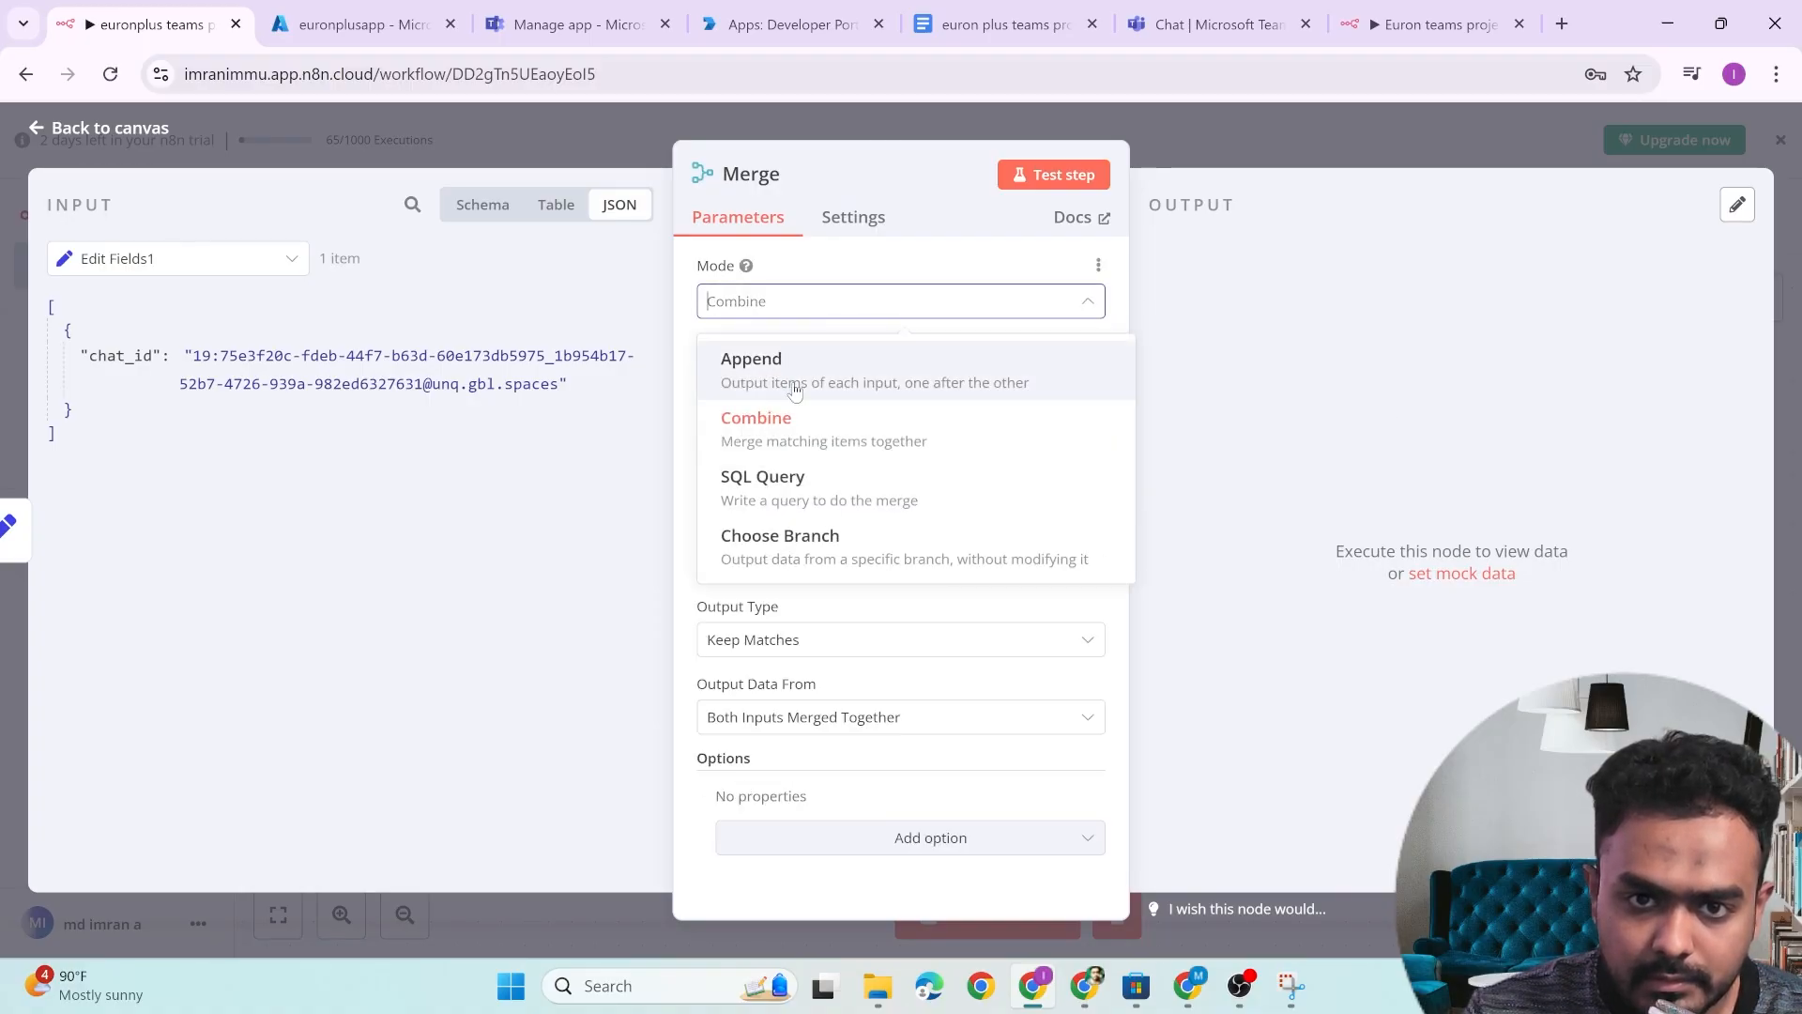
pyautogui.click(860, 439)
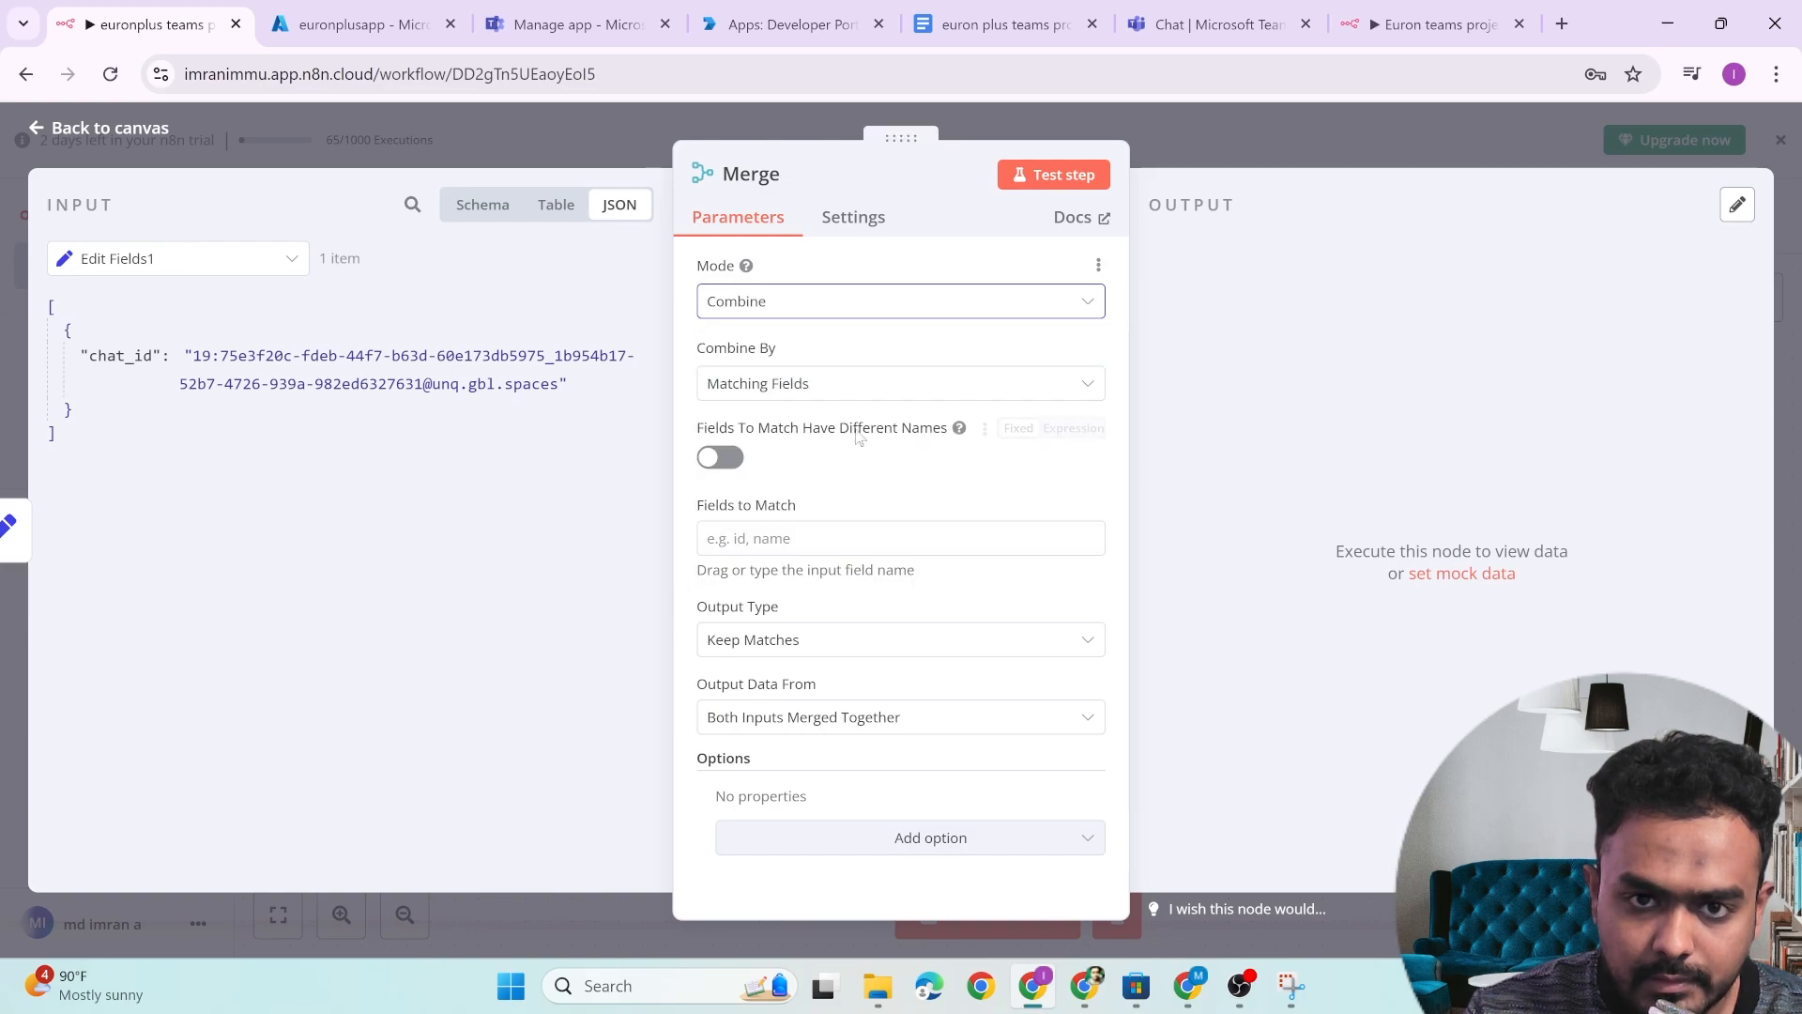
pyautogui.click(814, 385)
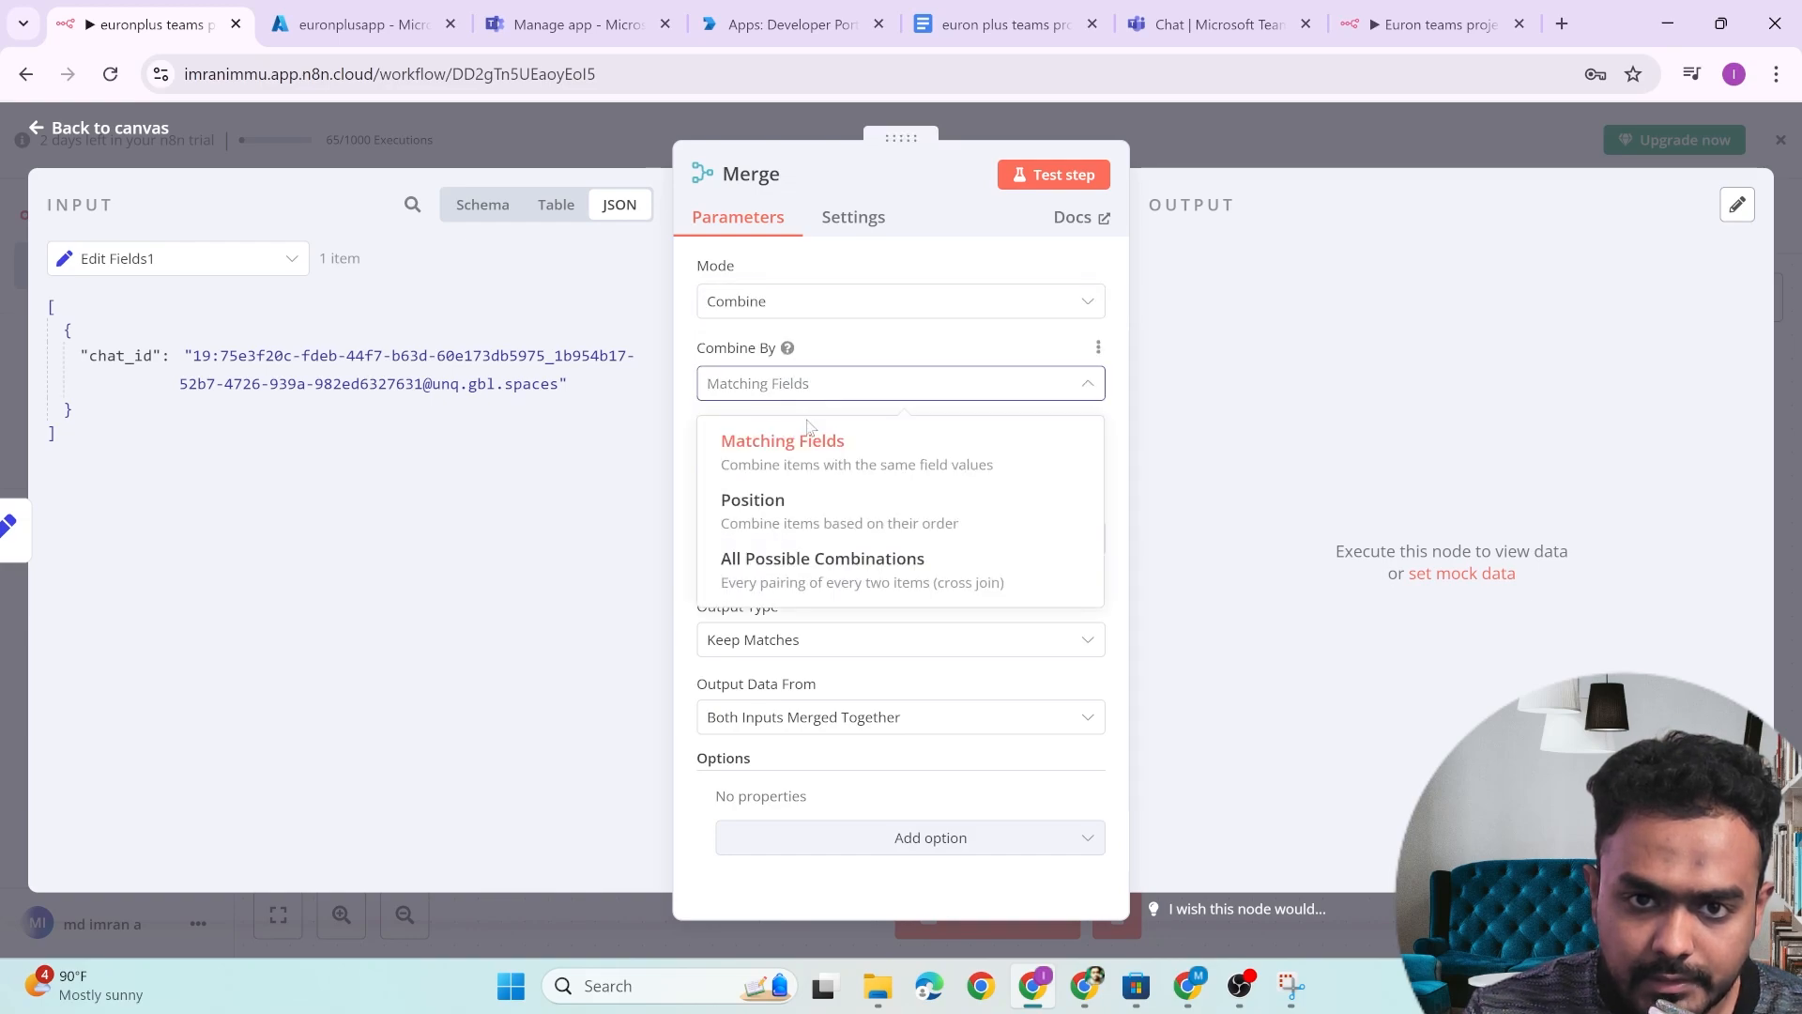
pyautogui.click(855, 519)
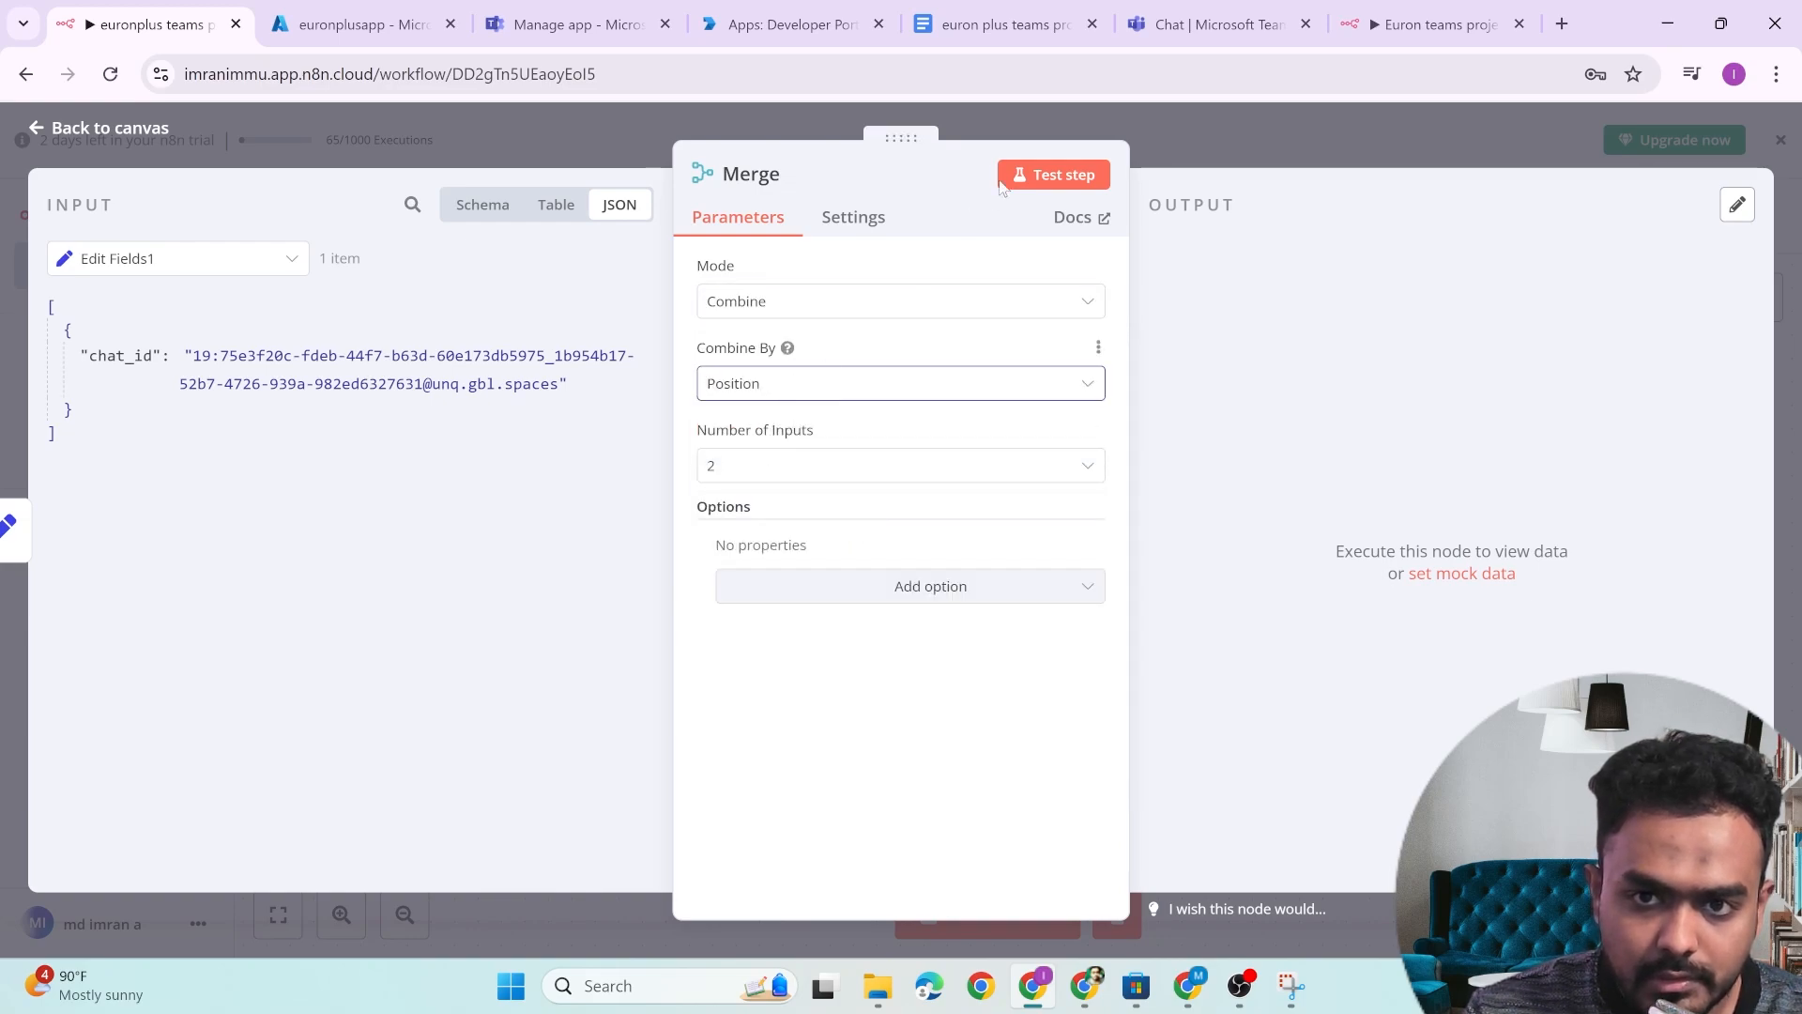
pyautogui.click(94, 128)
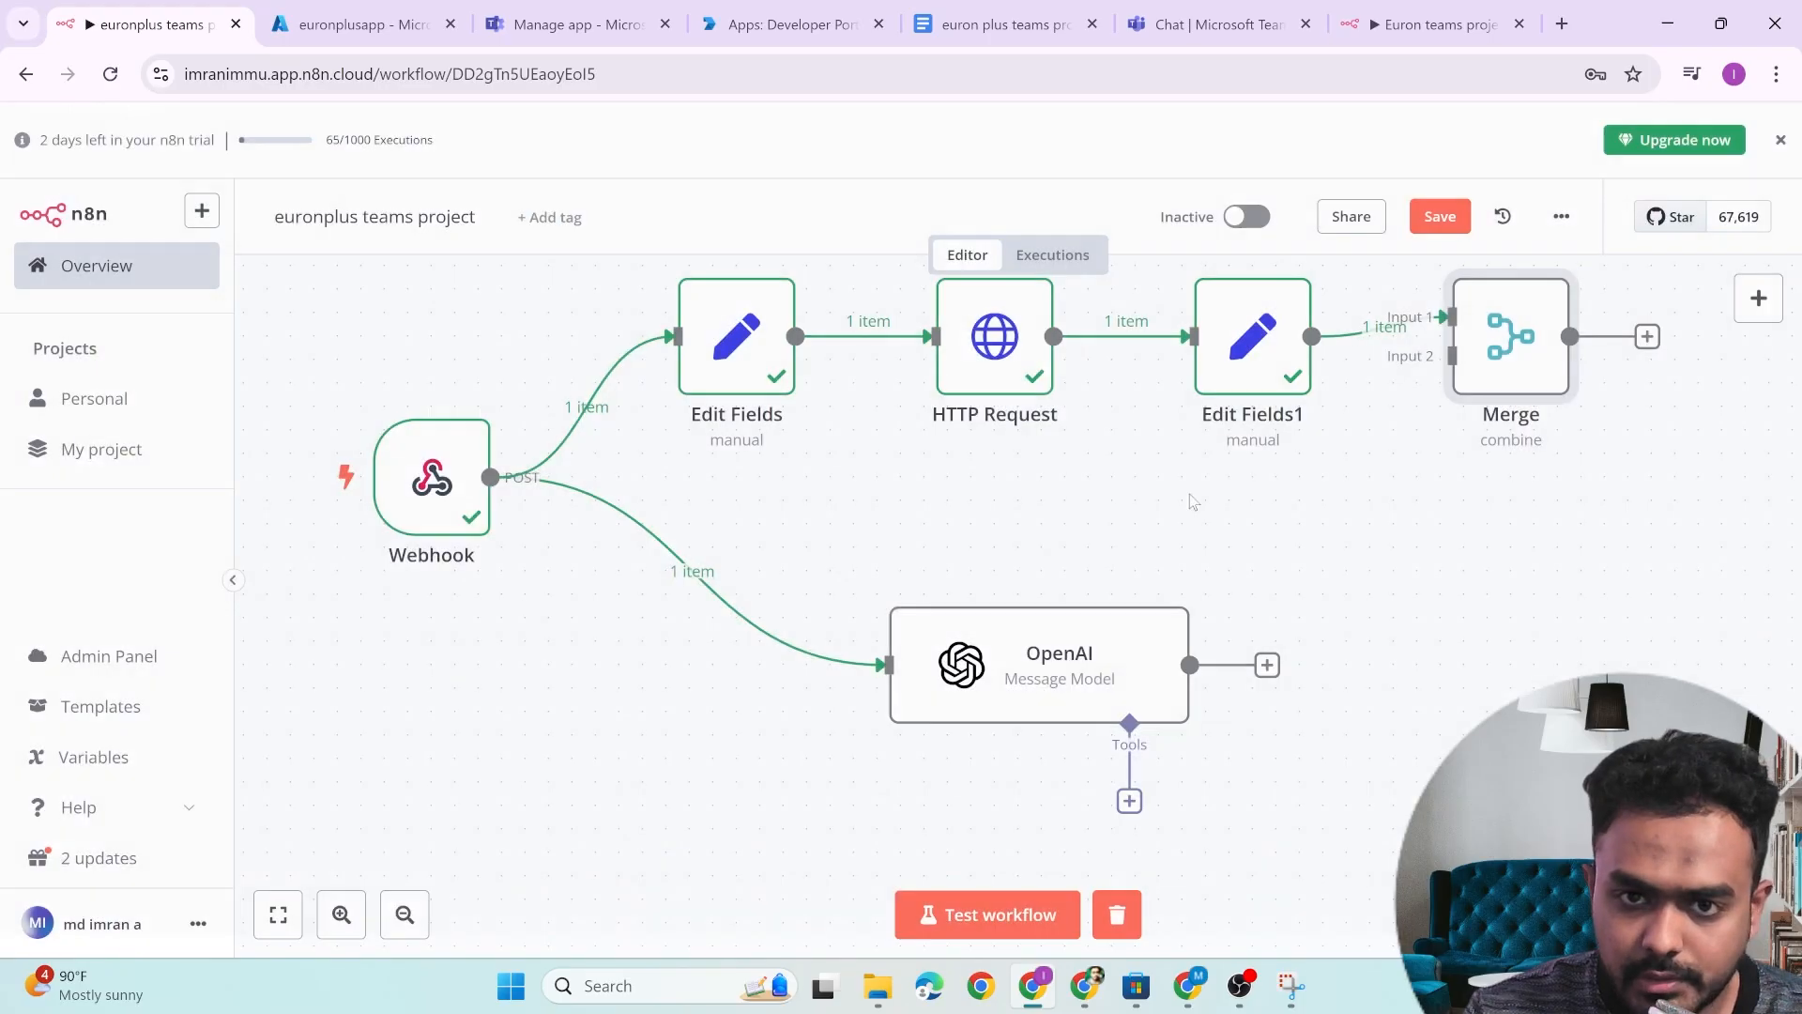
# Place the Merge node between the two branches, connect the OpenAI output to its Input 2 and test the merge
pyautogui.moveTo(1505, 378); pyautogui.dragTo(1528, 566)
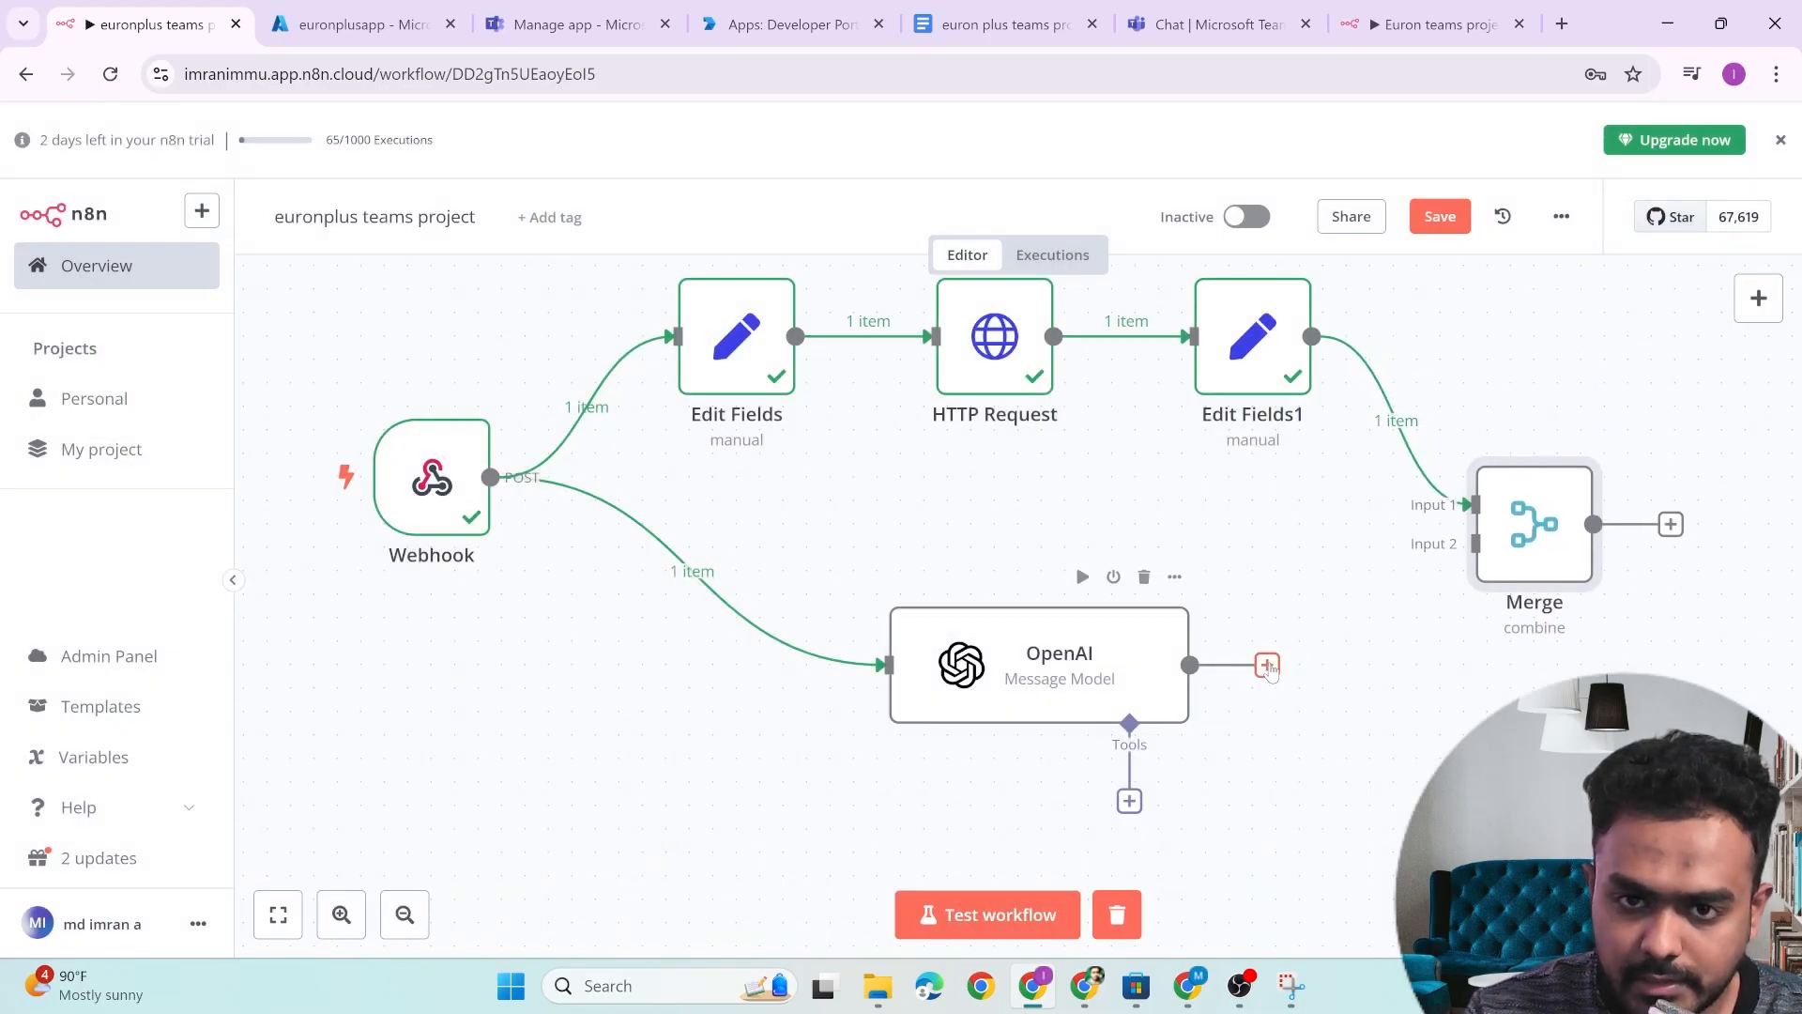
pyautogui.moveTo(1267, 664); pyautogui.dragTo(1467, 547)
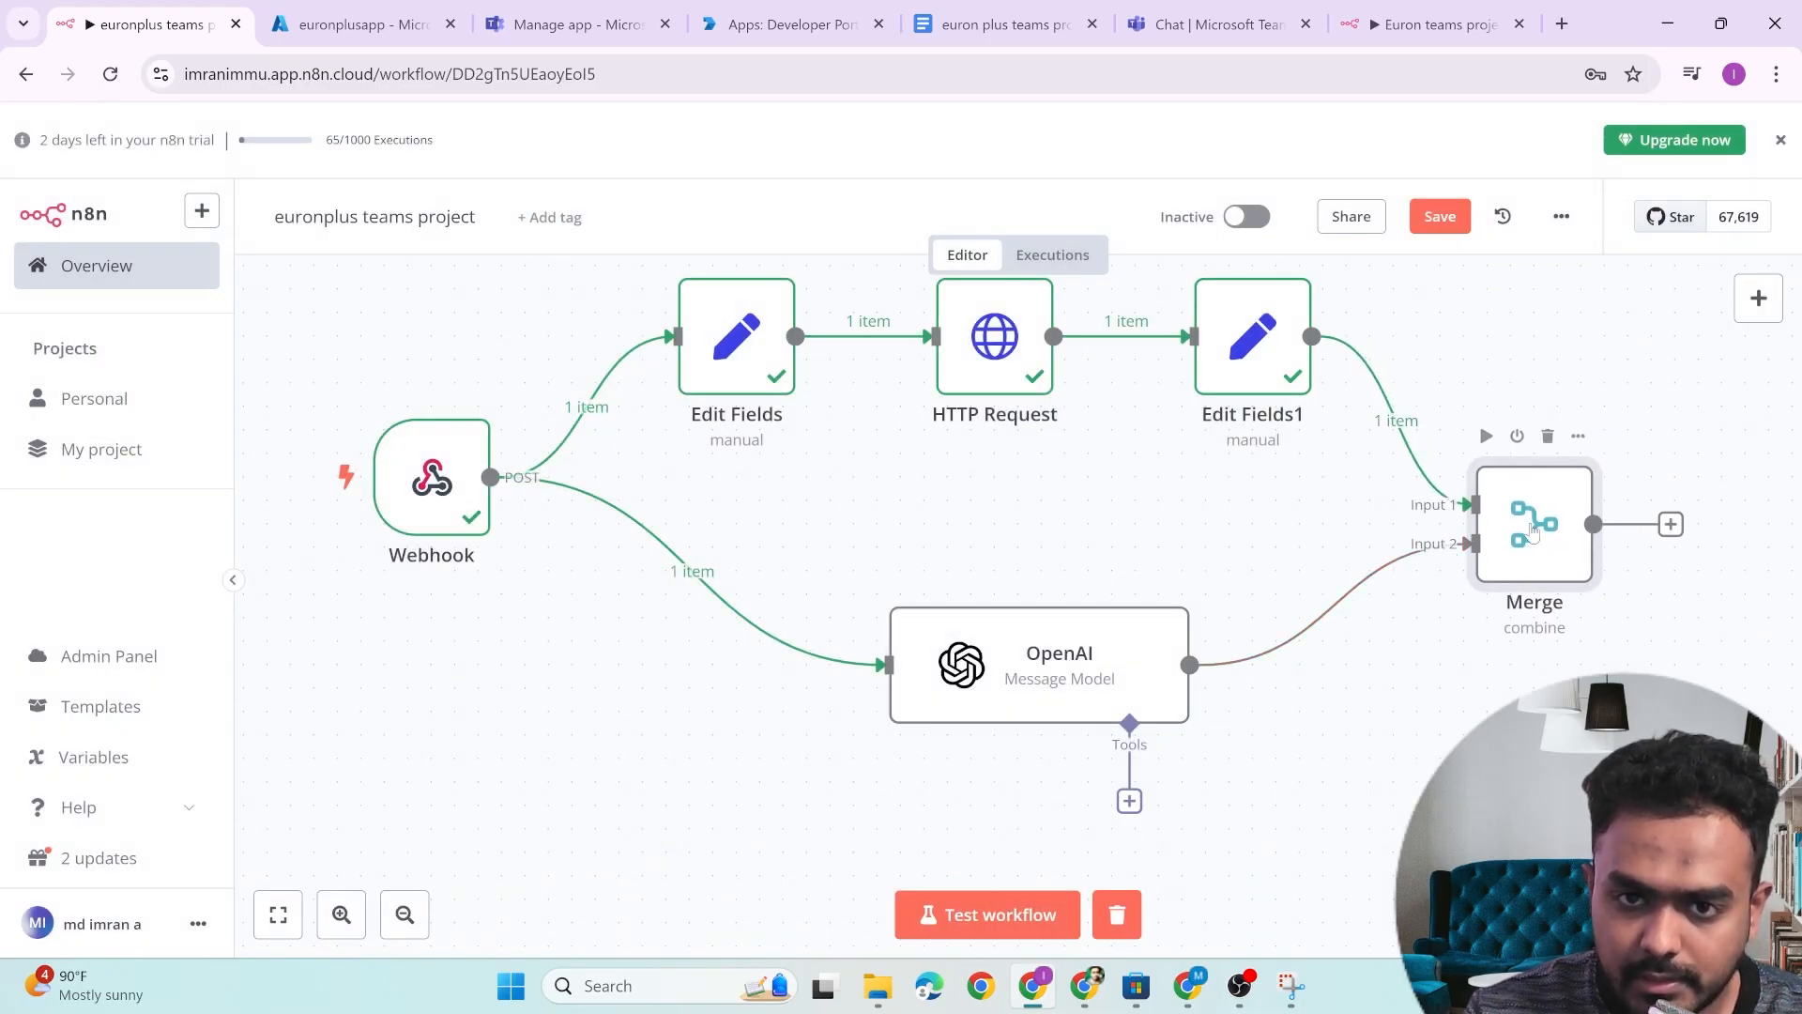
pyautogui.doubleClick(1531, 524)
pyautogui.click(1038, 174)
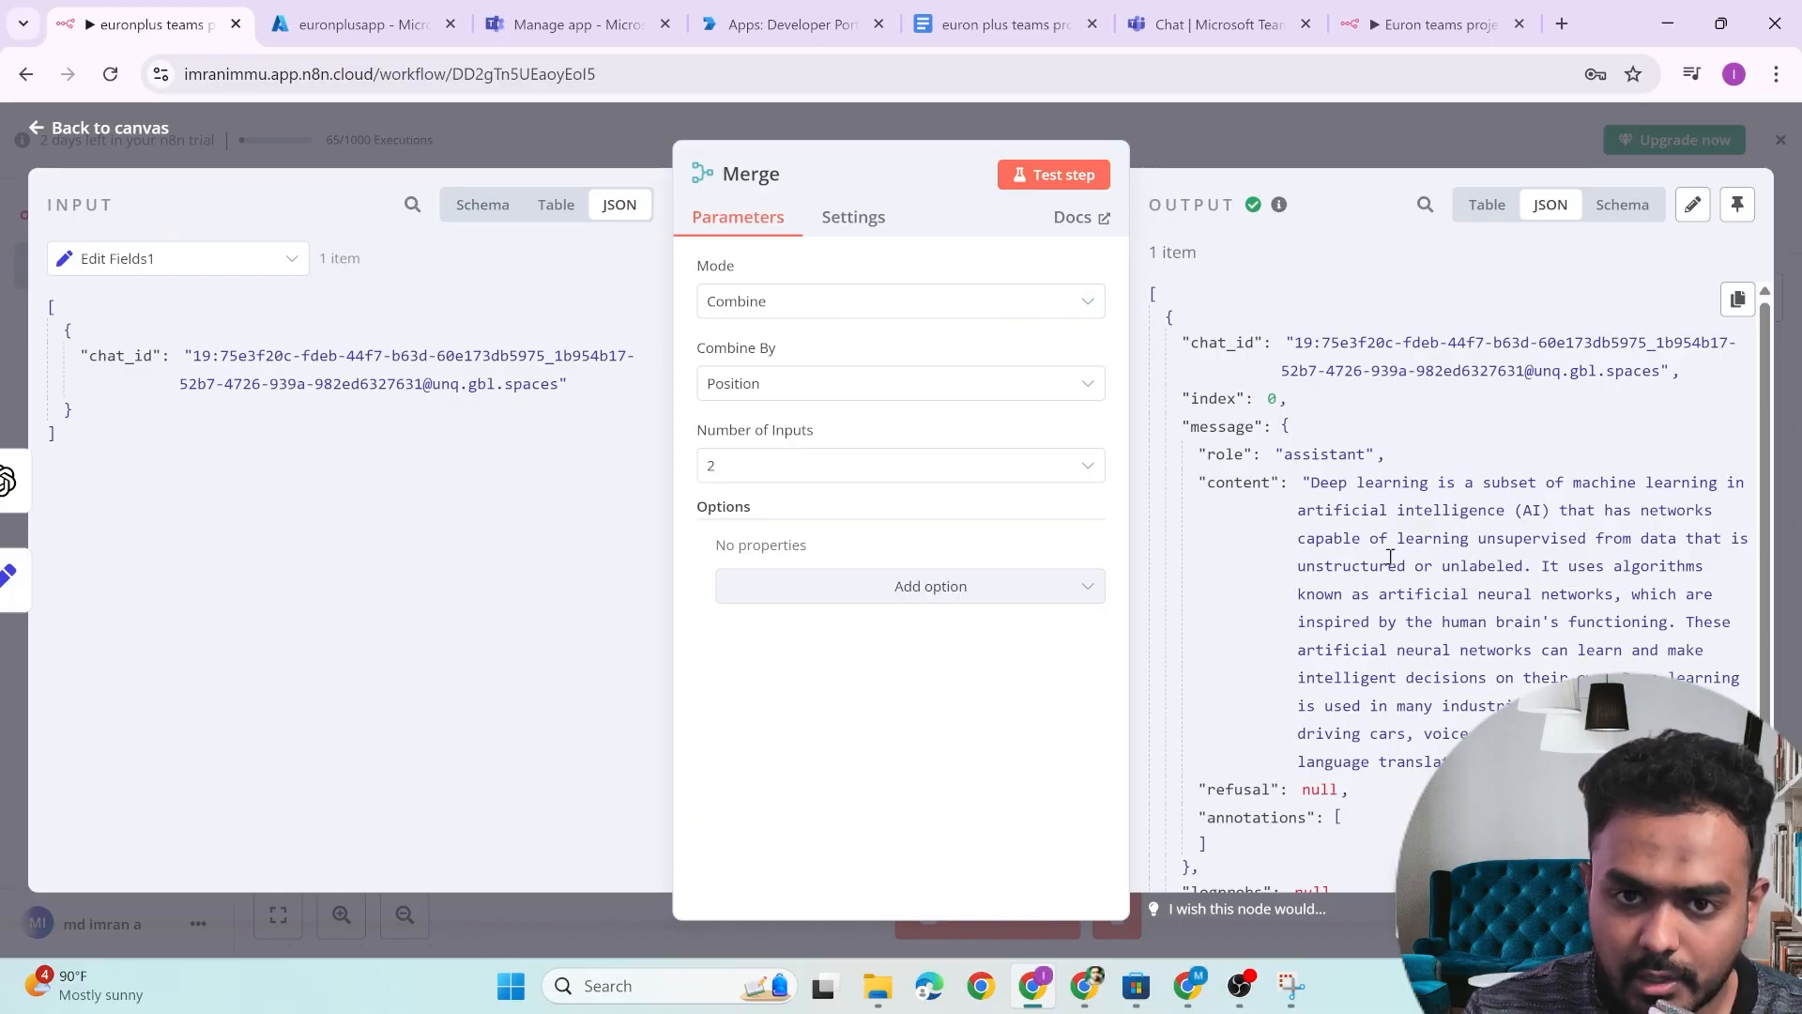
pyautogui.click(110, 128)
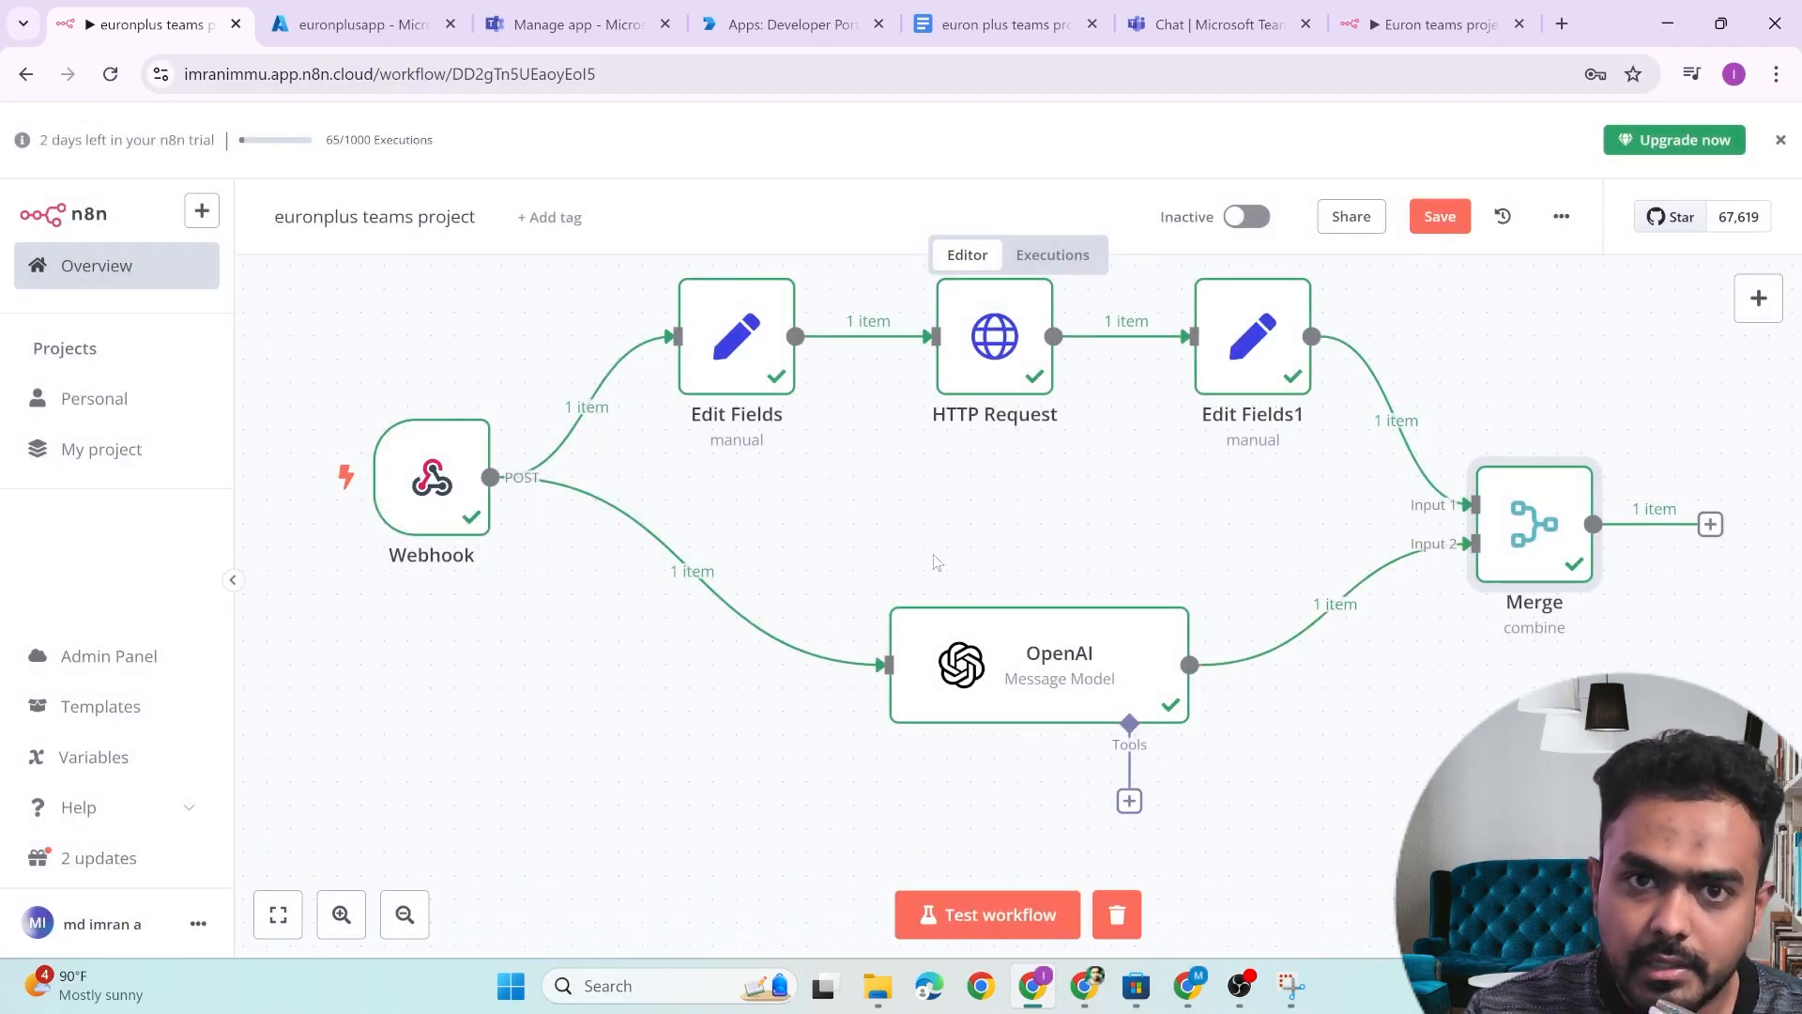
# Add a Microsoft Teams node with the channel message action Create message after the Merge node
pyautogui.click(1710, 524)
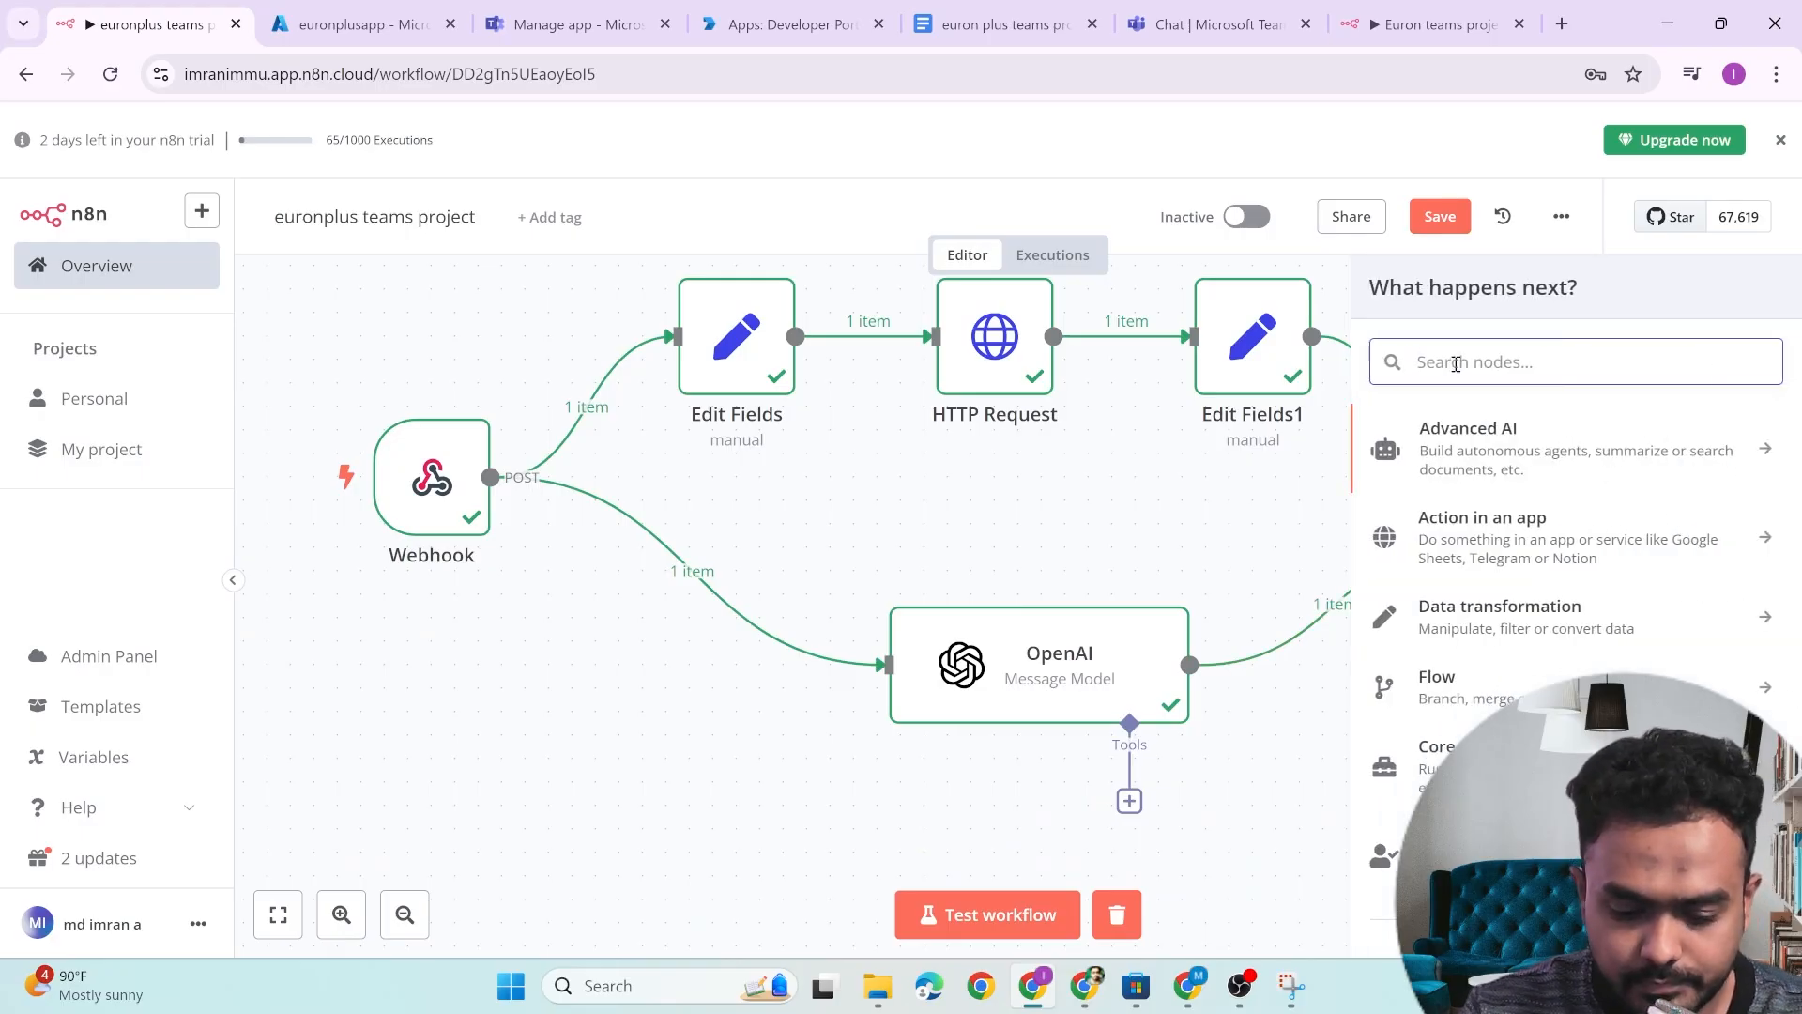
pyautogui.write('mic')
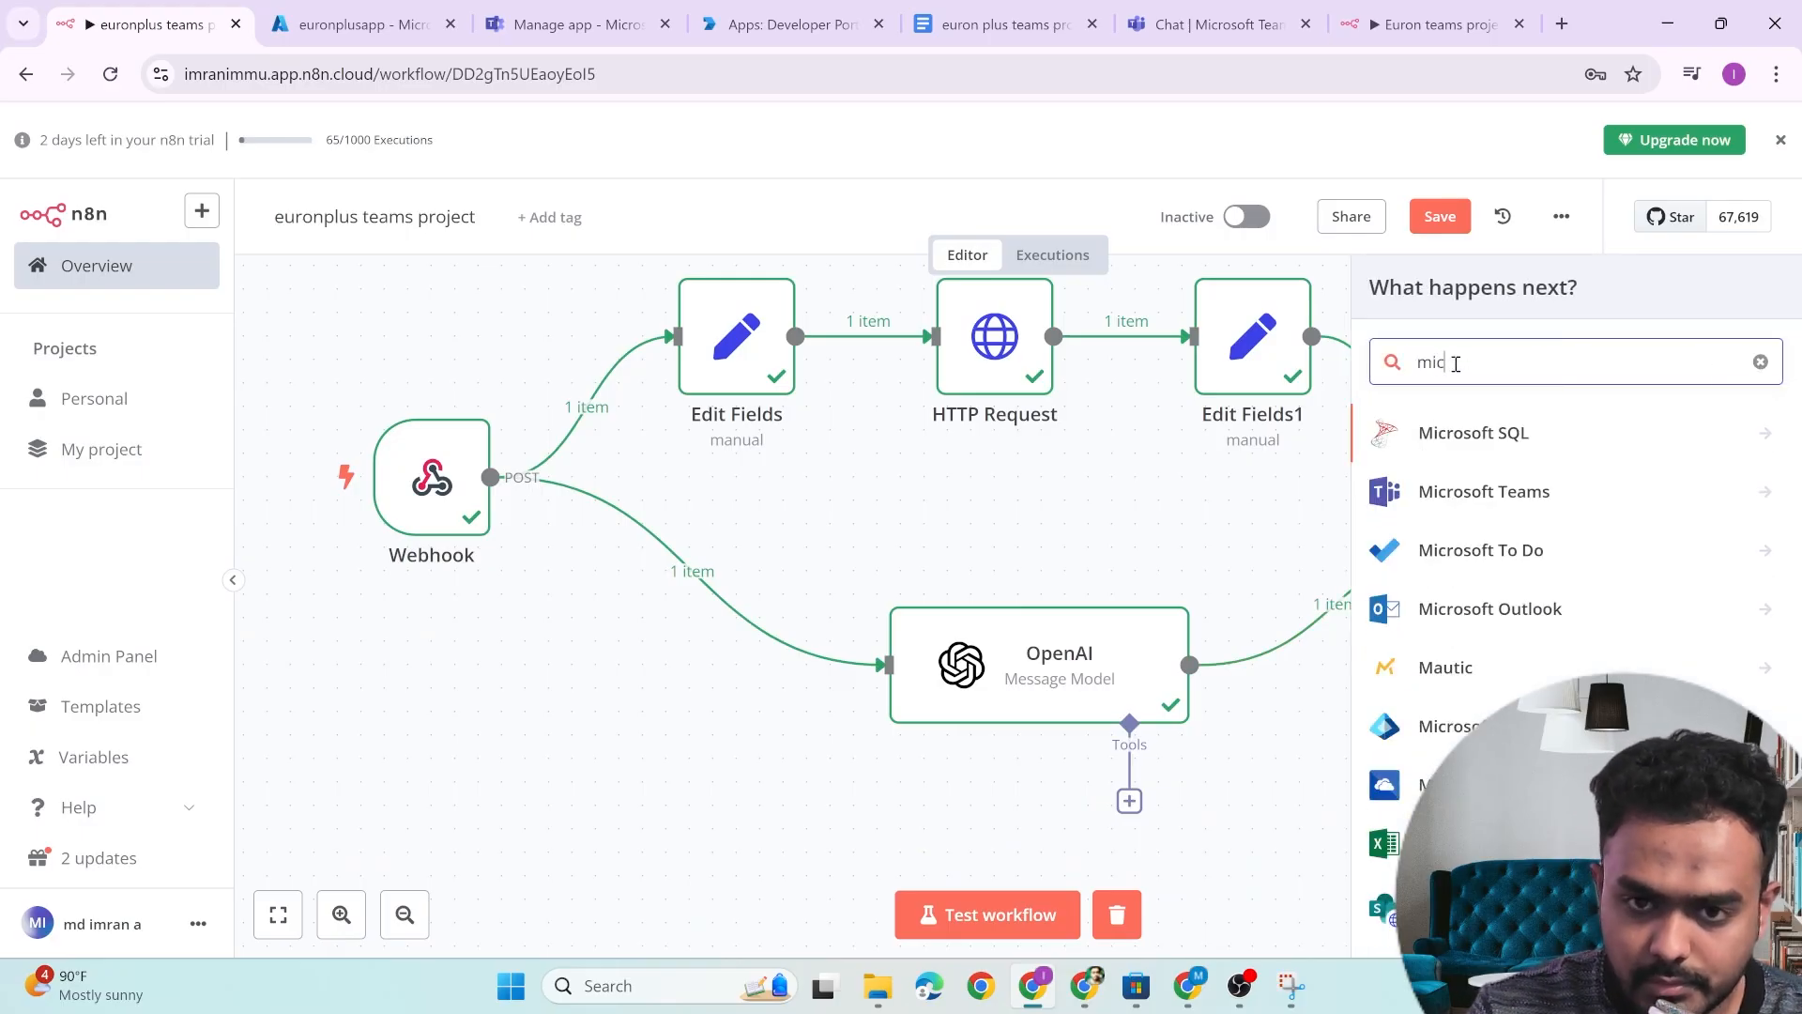
pyautogui.click(1542, 490)
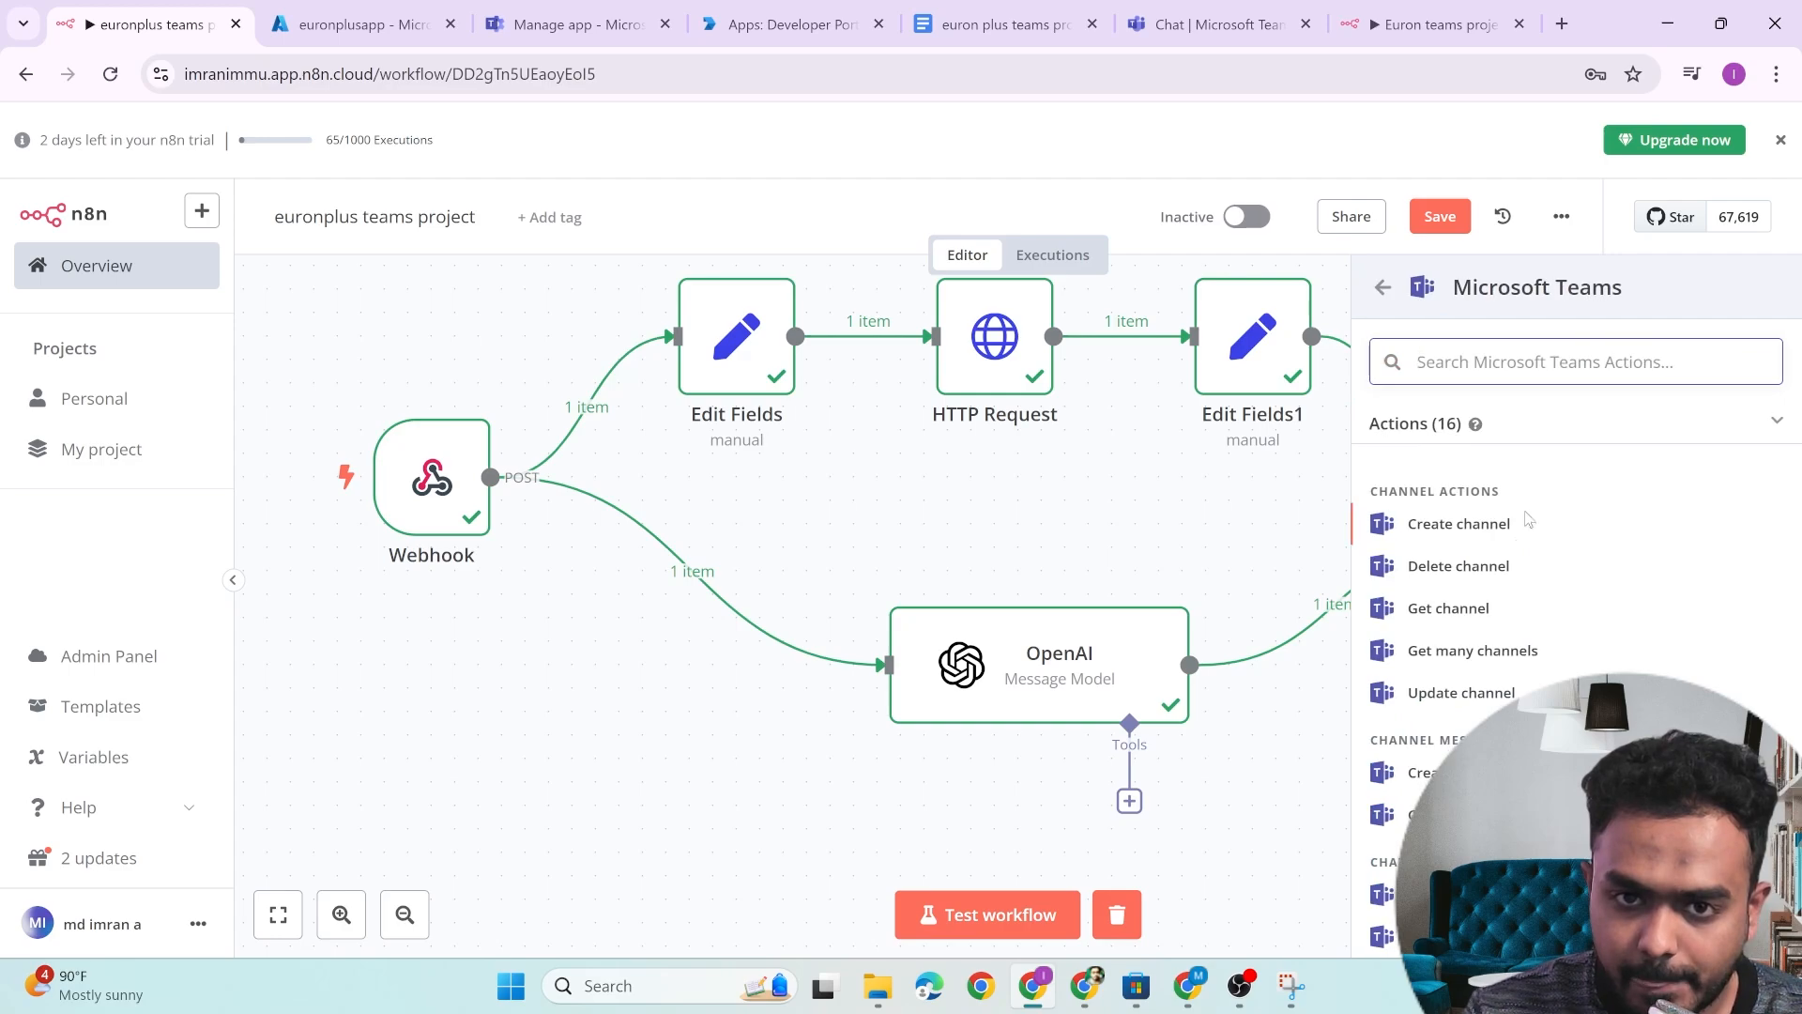
pyautogui.scroll(-2, 1508, 681)
pyautogui.scroll(-4, 1507, 612)
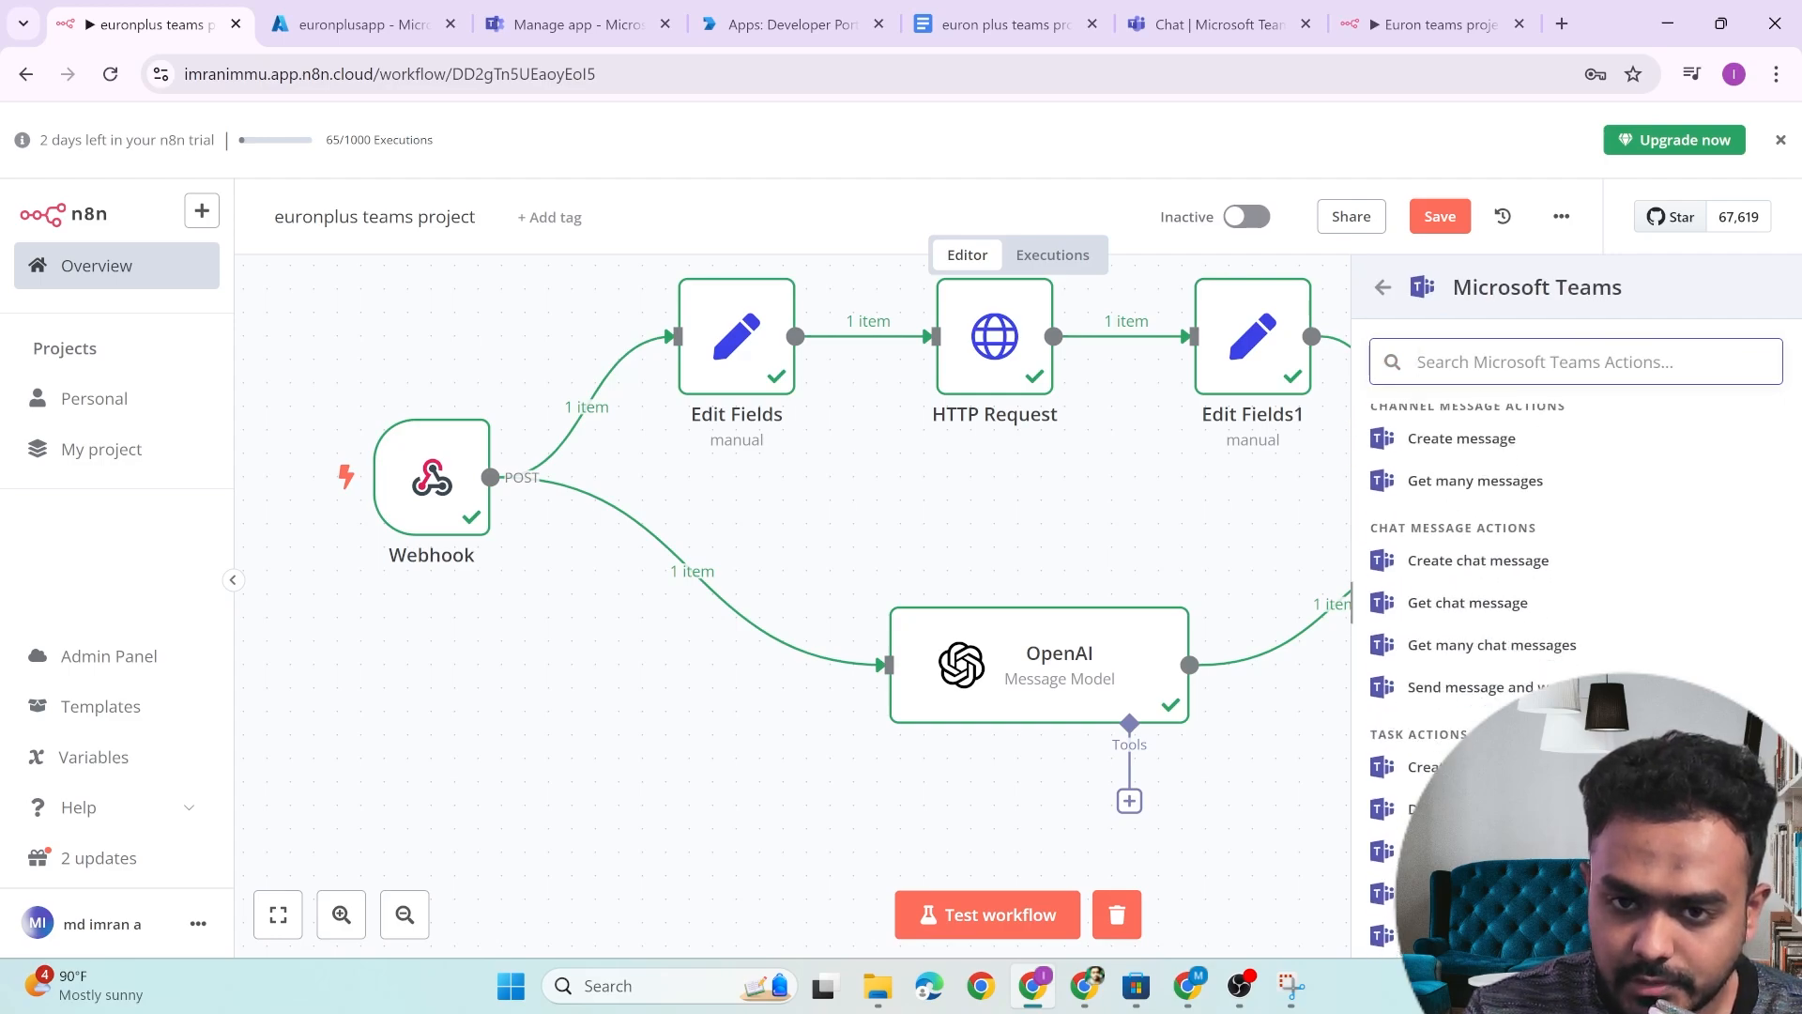
pyautogui.scroll(2, 1508, 612)
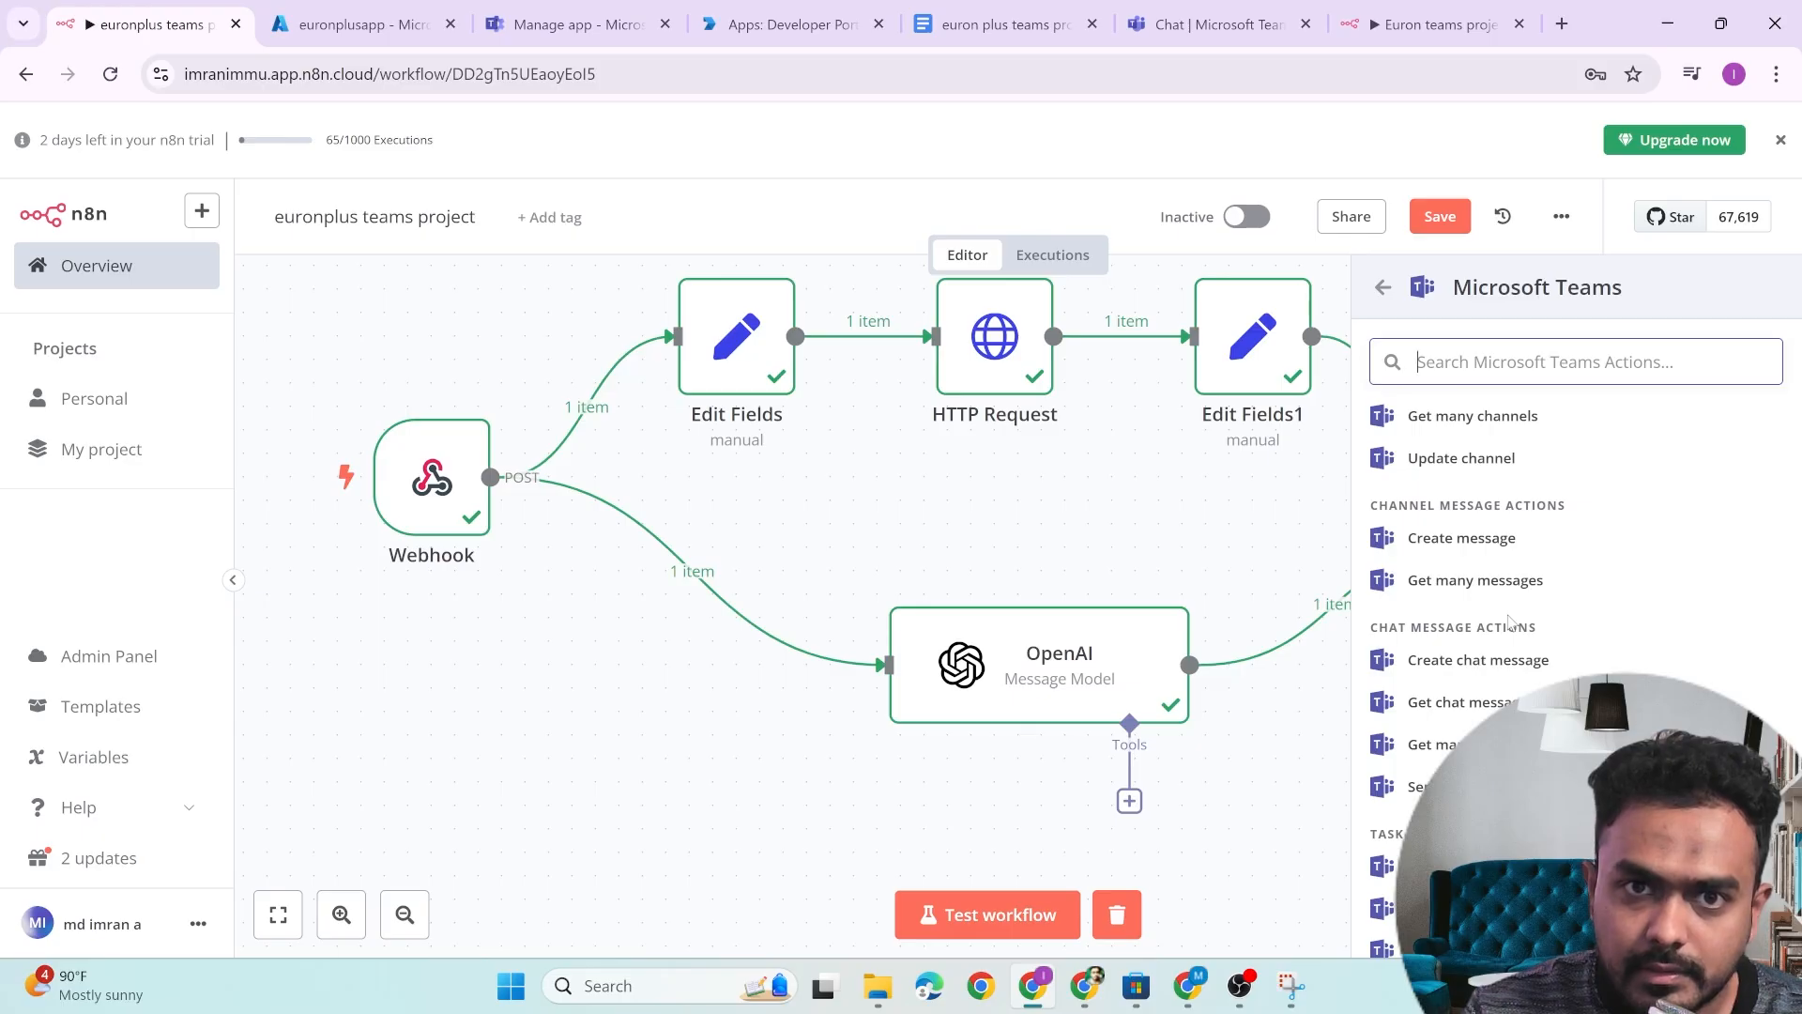
pyautogui.click(1475, 547)
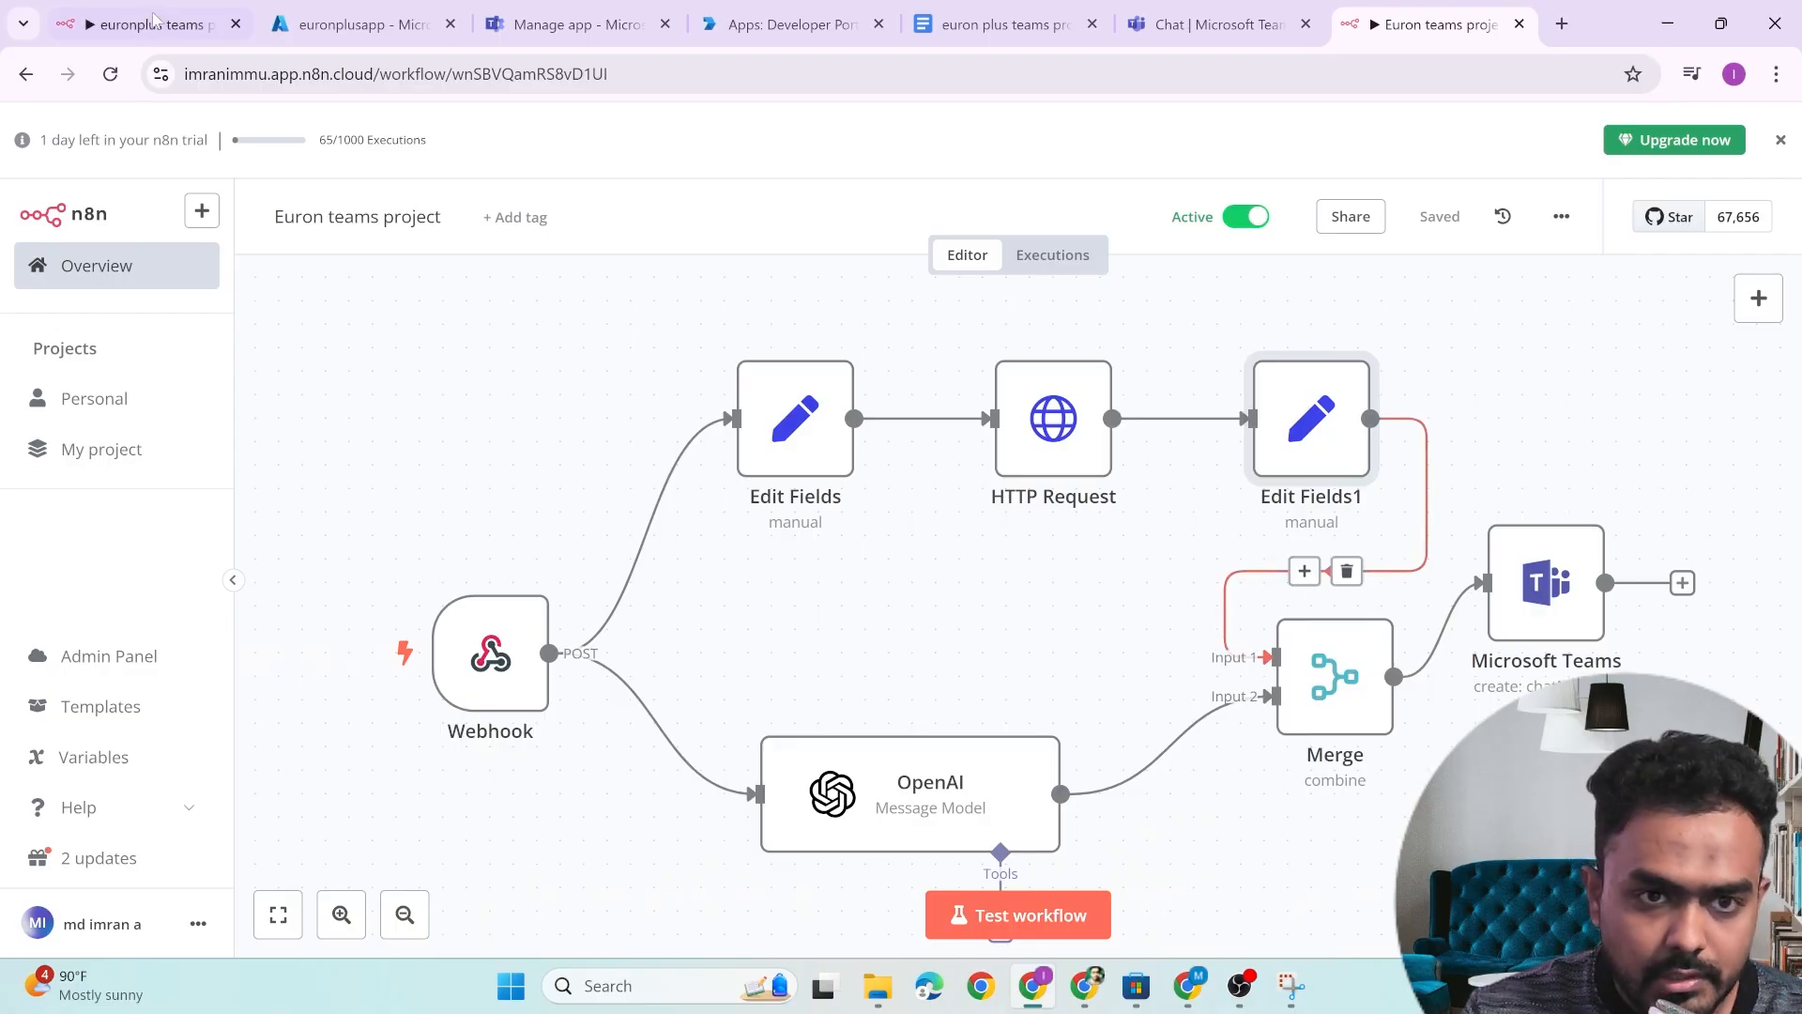
# Set the Microsoft Teams node's resource to Chat Message and its chat to By ID with the expression {{ $json.chat_id }}
pyautogui.doubleClick(1542, 583)
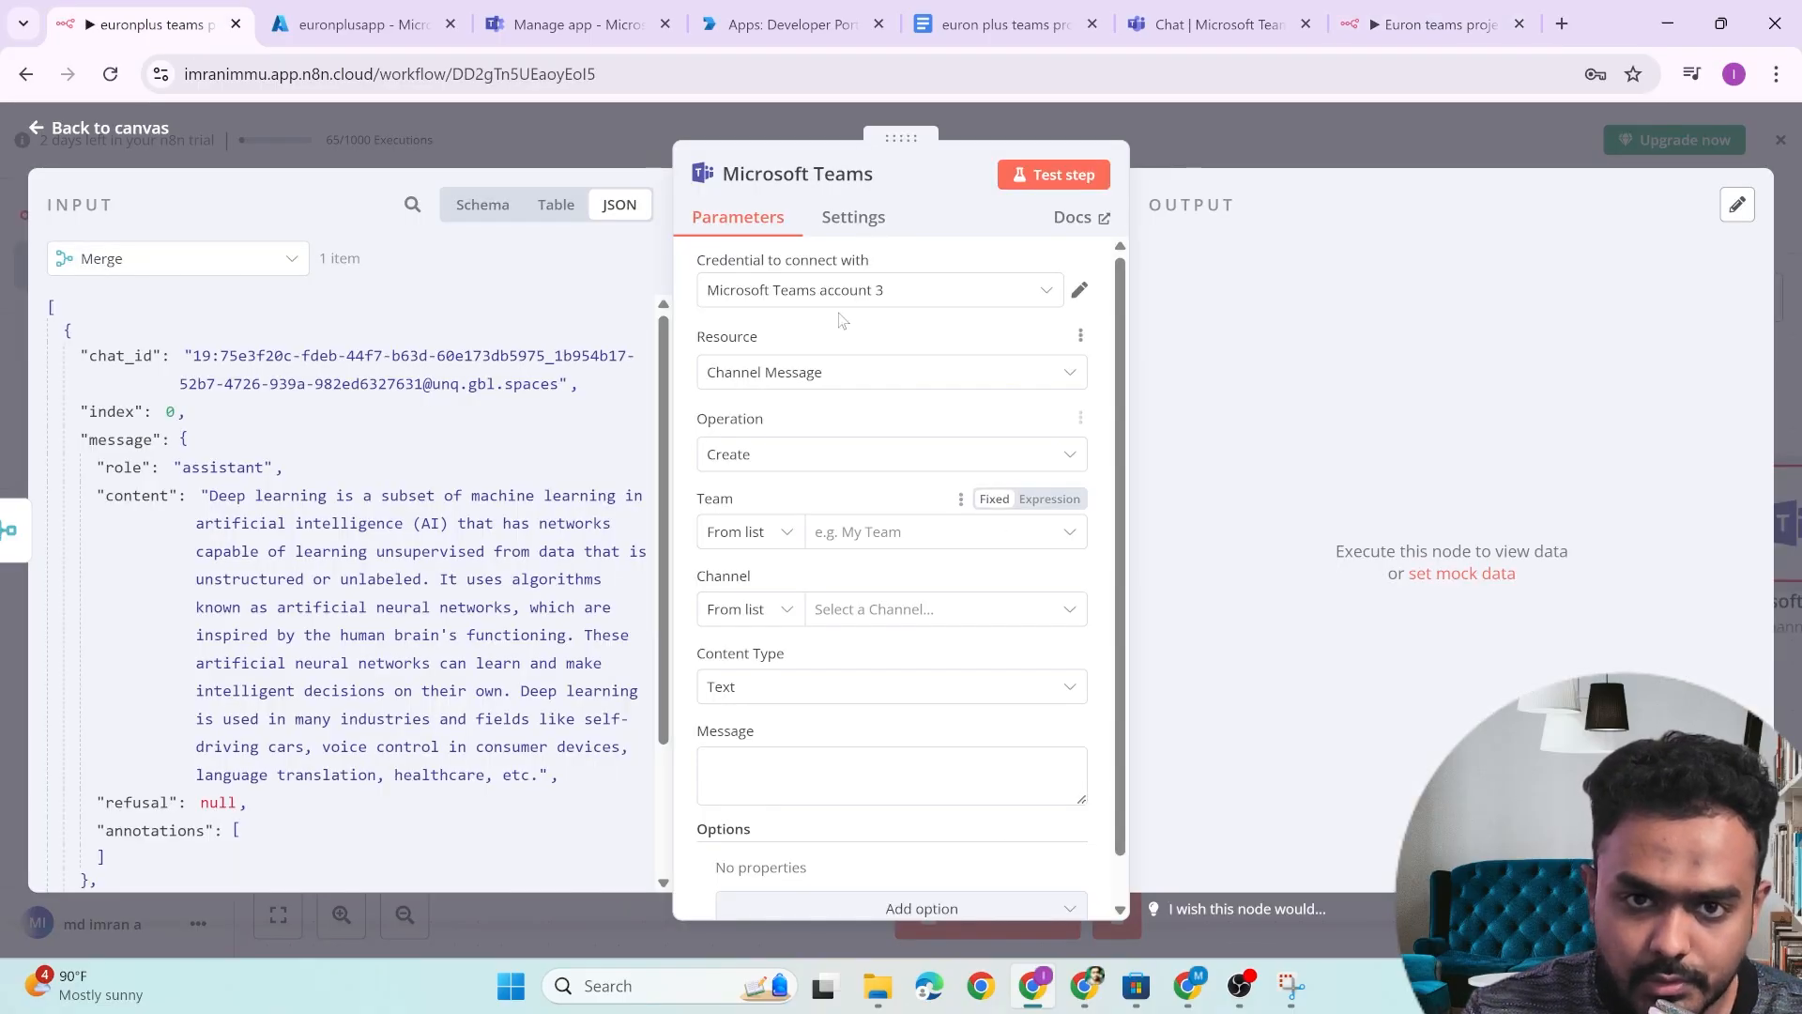
pyautogui.click(781, 371)
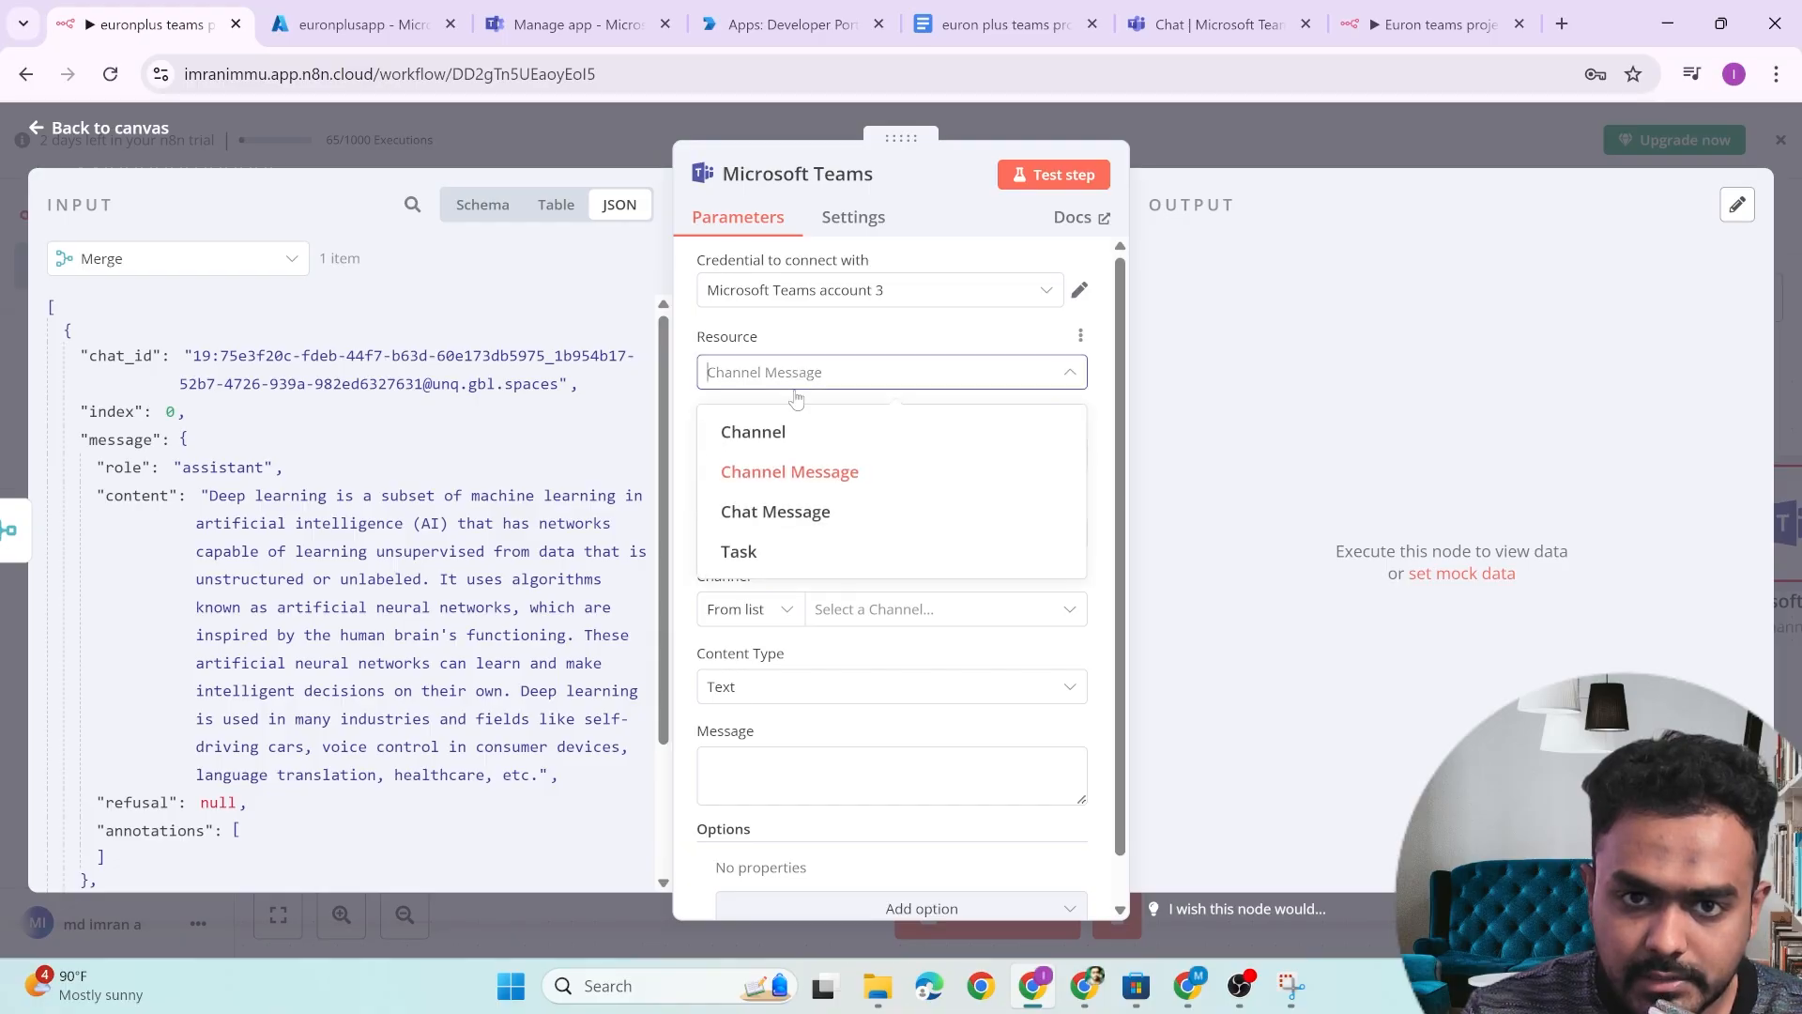
pyautogui.click(794, 507)
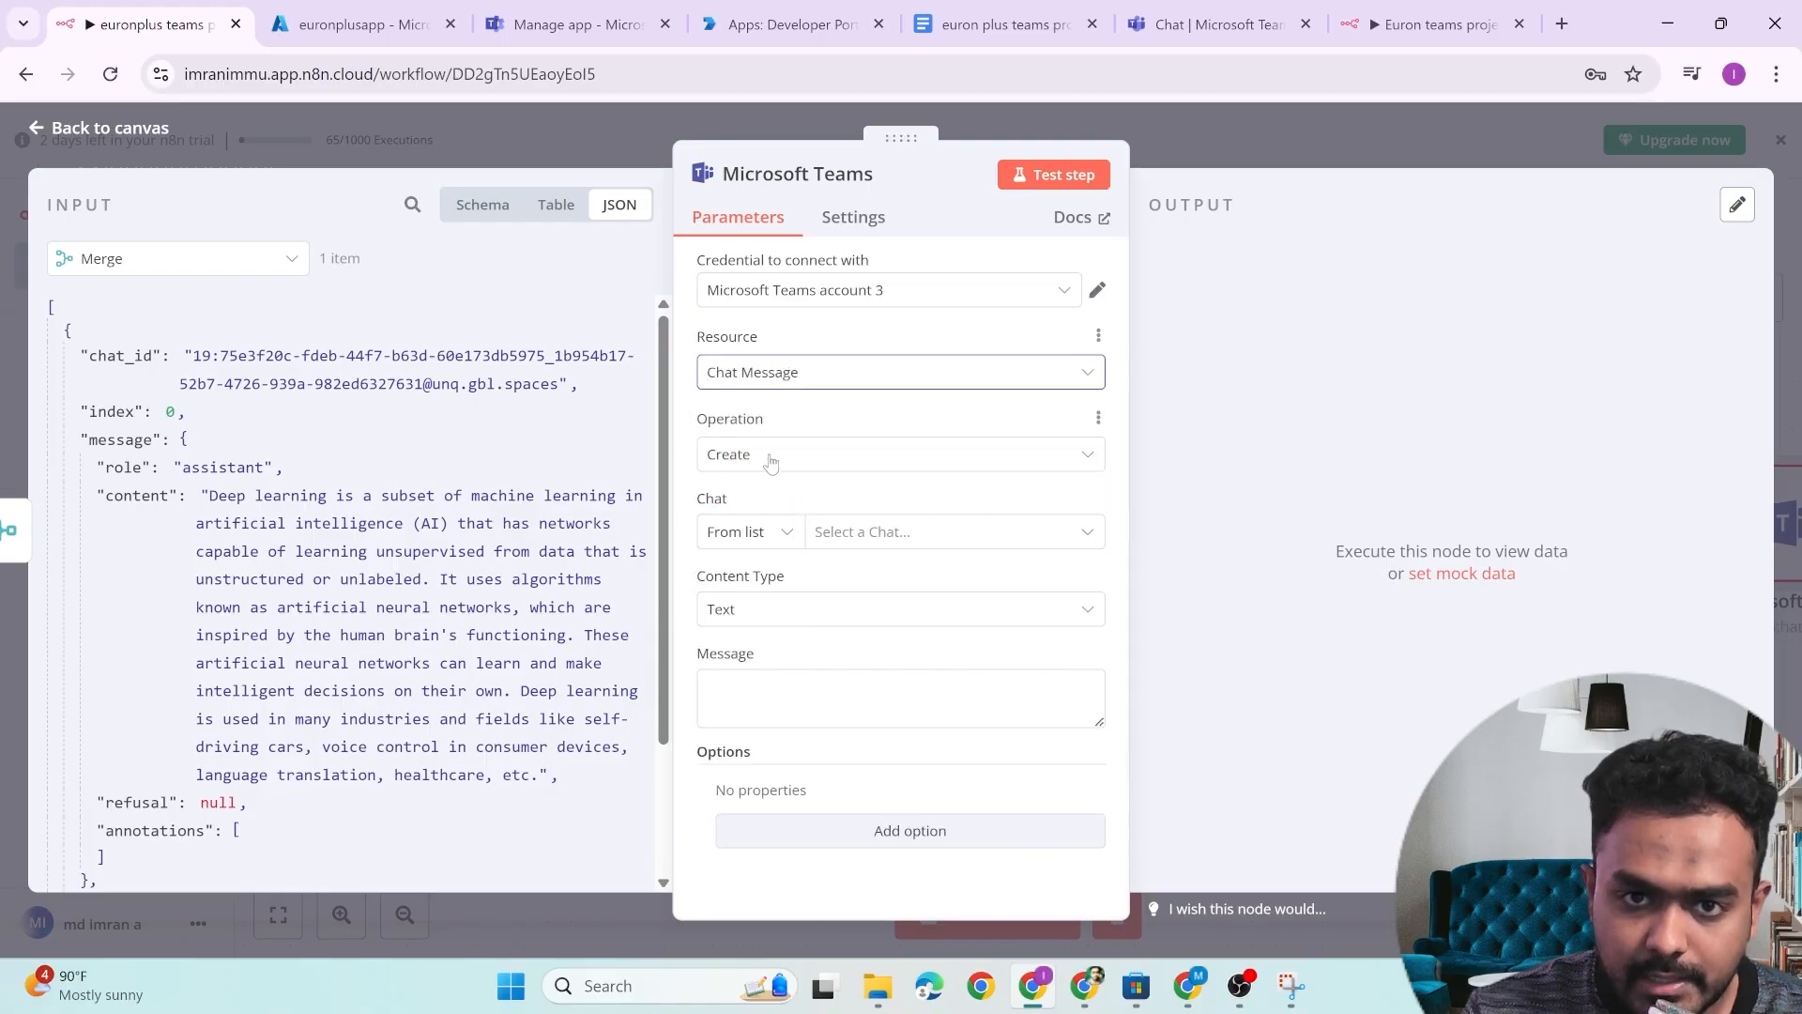
pyautogui.click(770, 540)
pyautogui.click(748, 629)
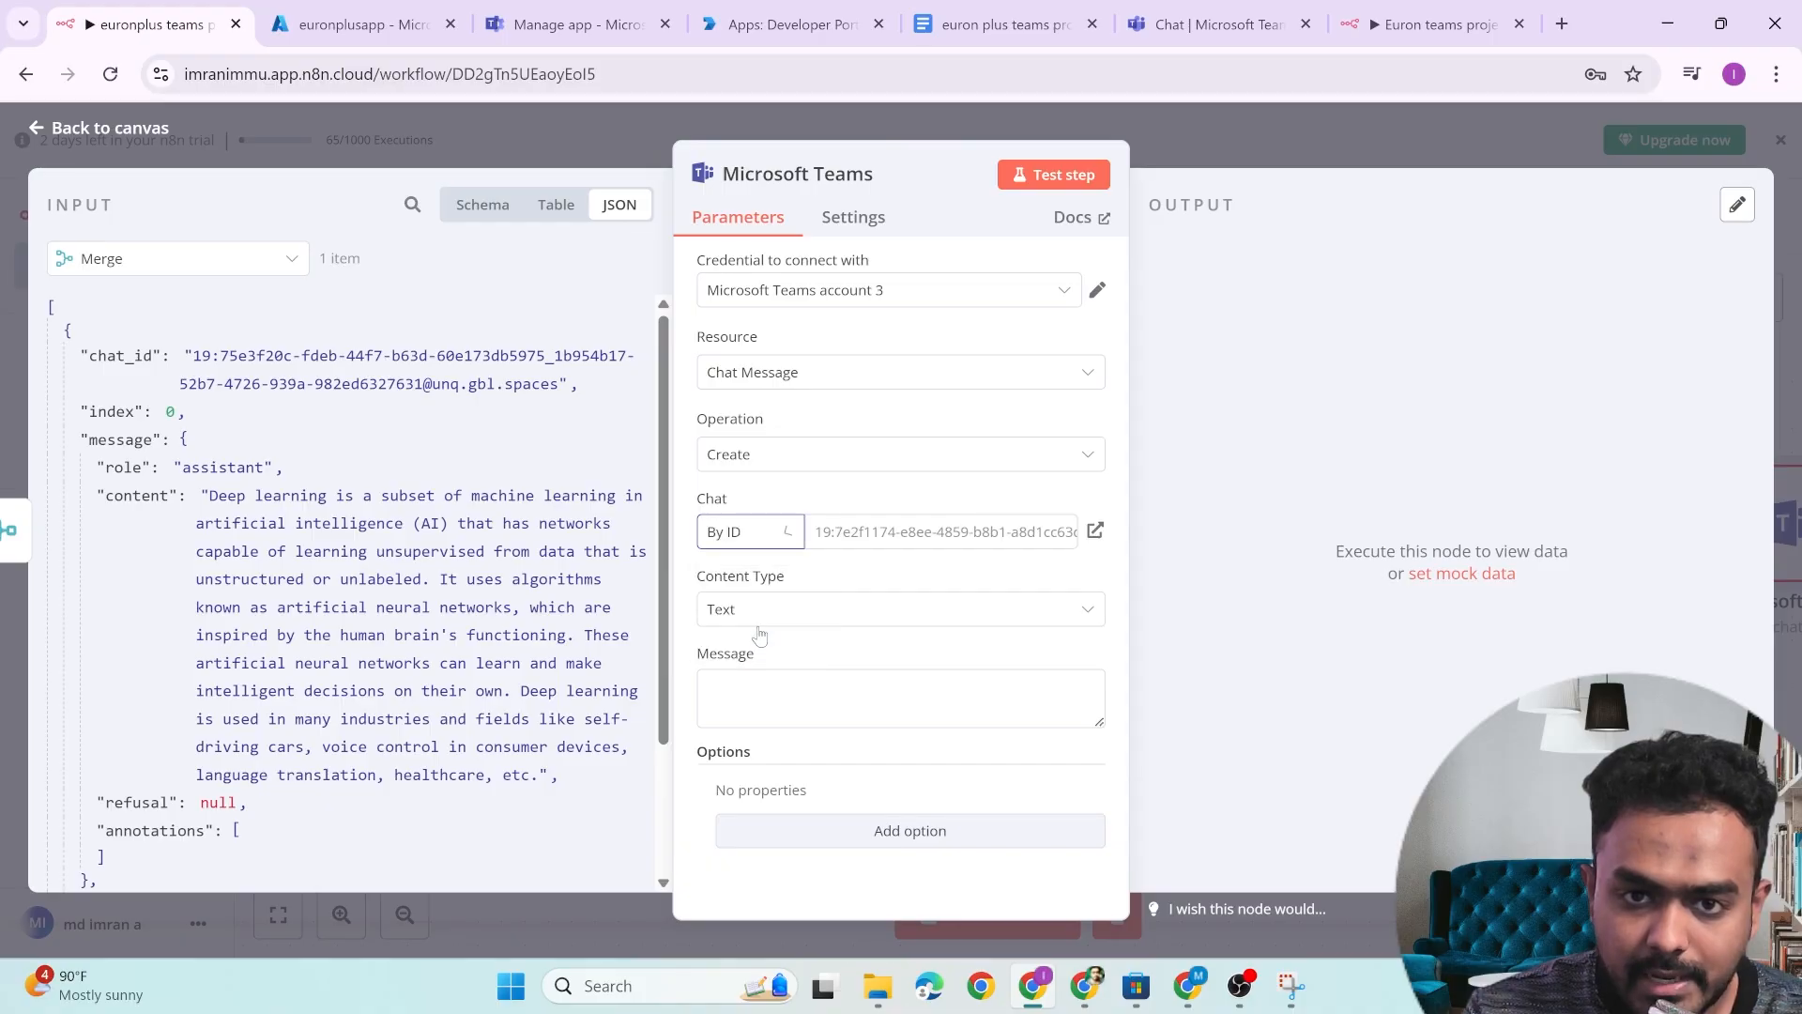
pyautogui.click(1048, 505)
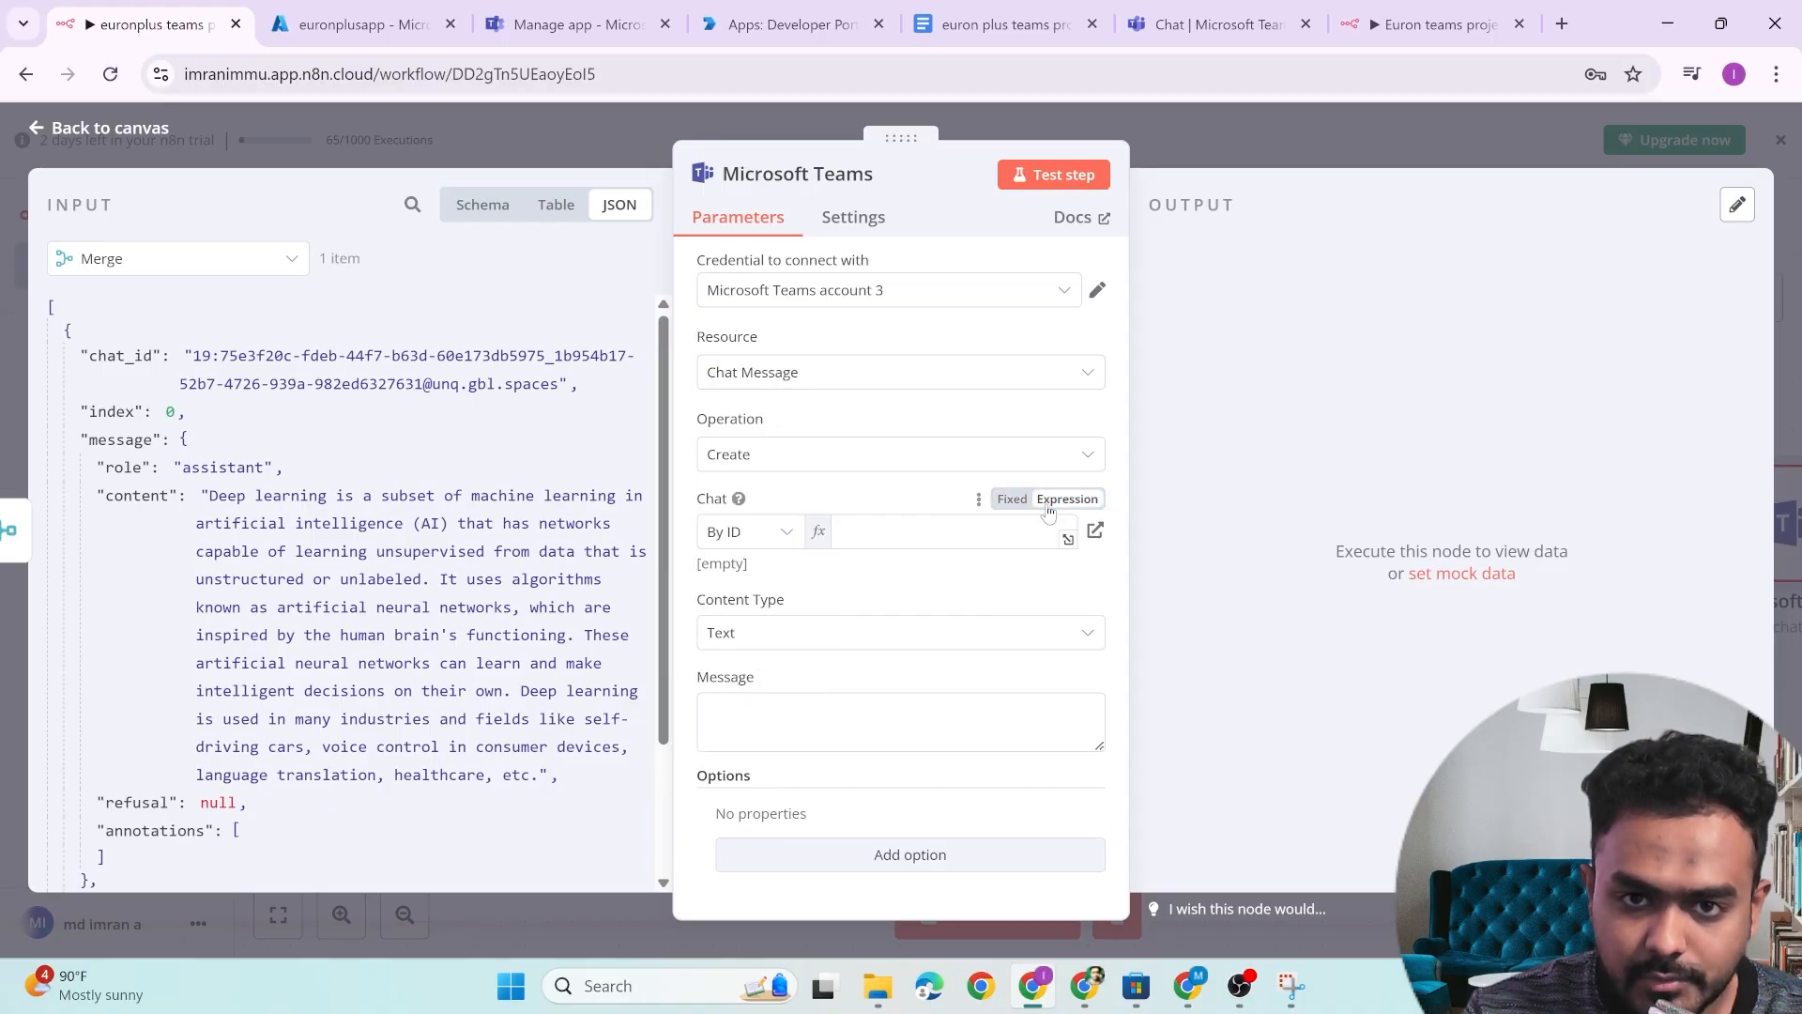
pyautogui.click(886, 538)
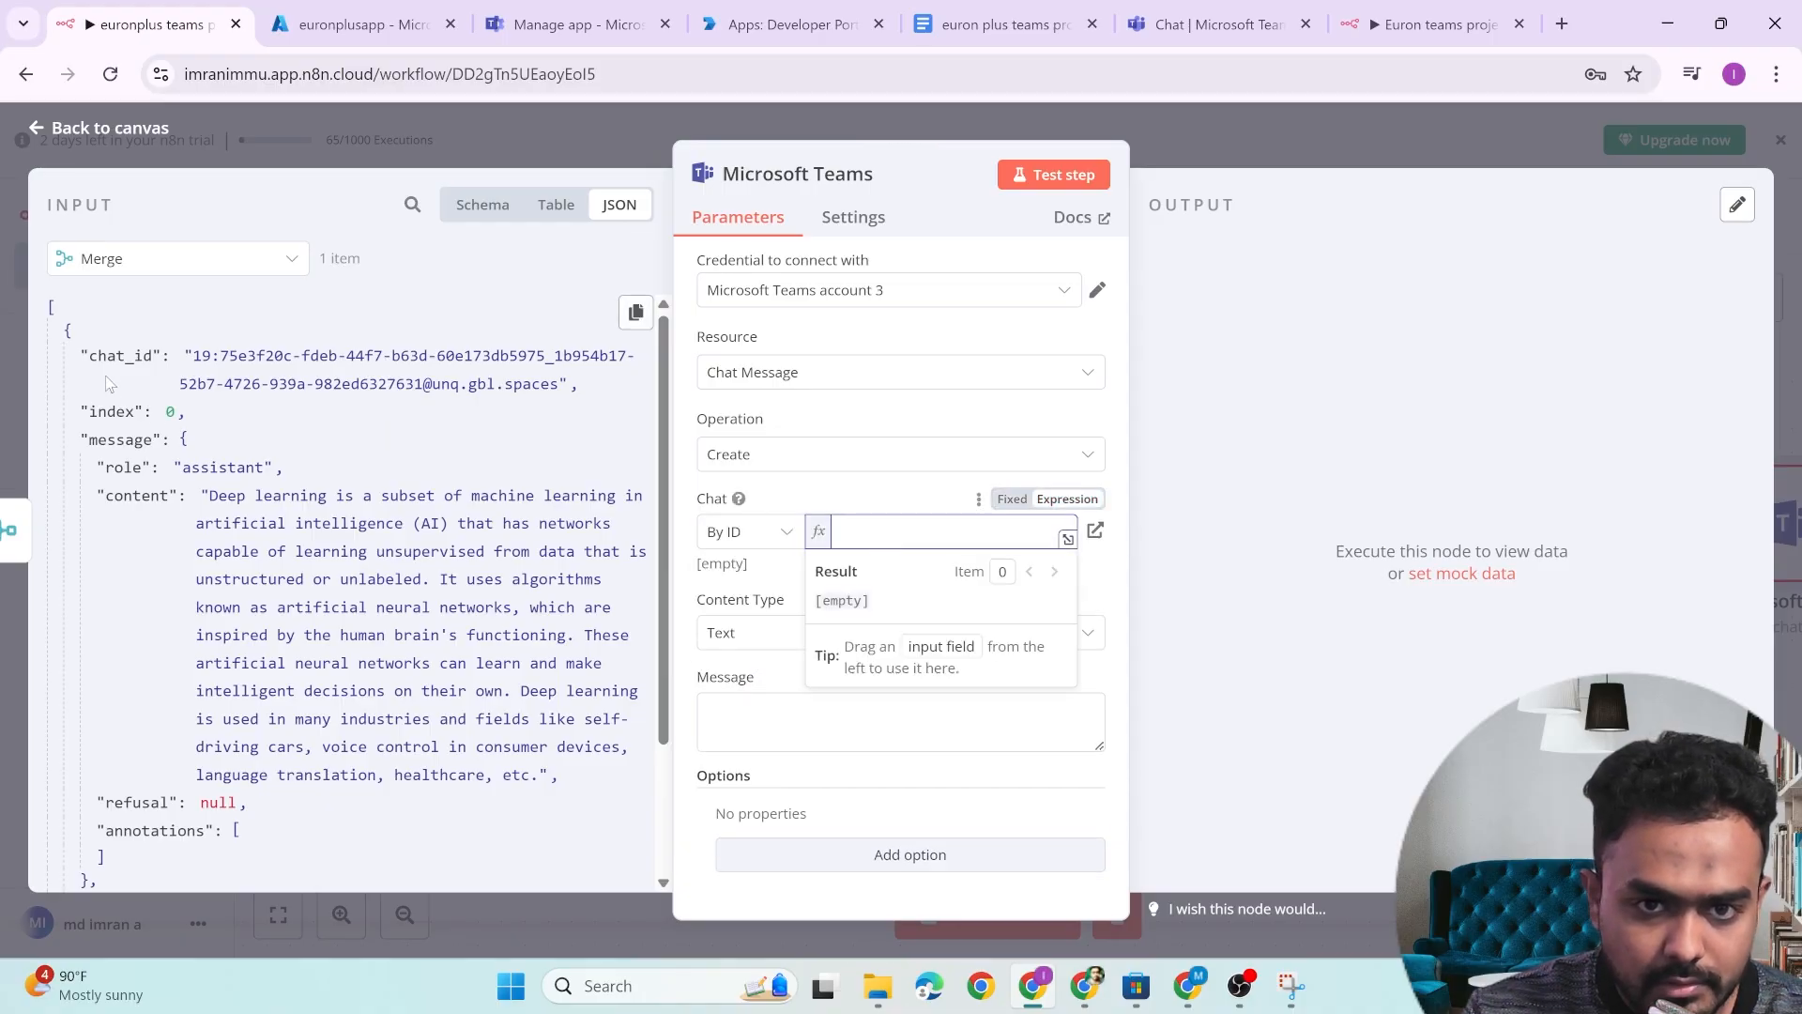
pyautogui.moveTo(109, 353); pyautogui.dragTo(887, 531)
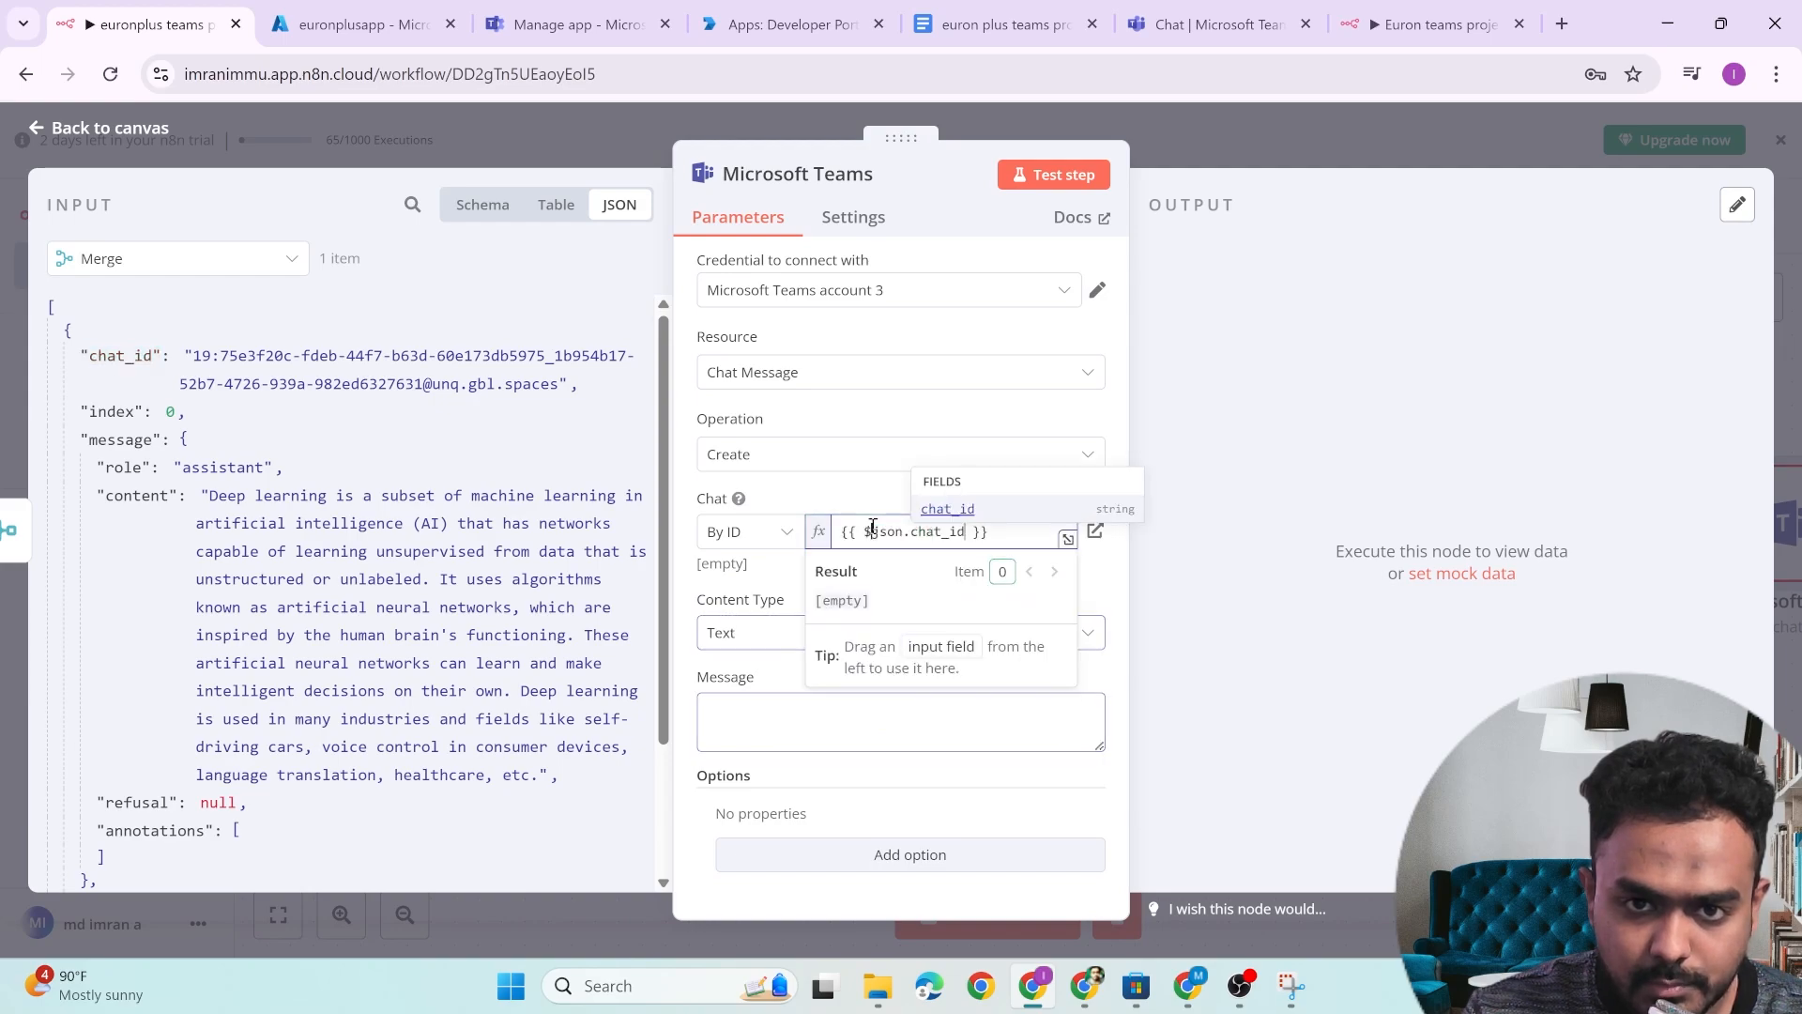
pyautogui.click(699, 492)
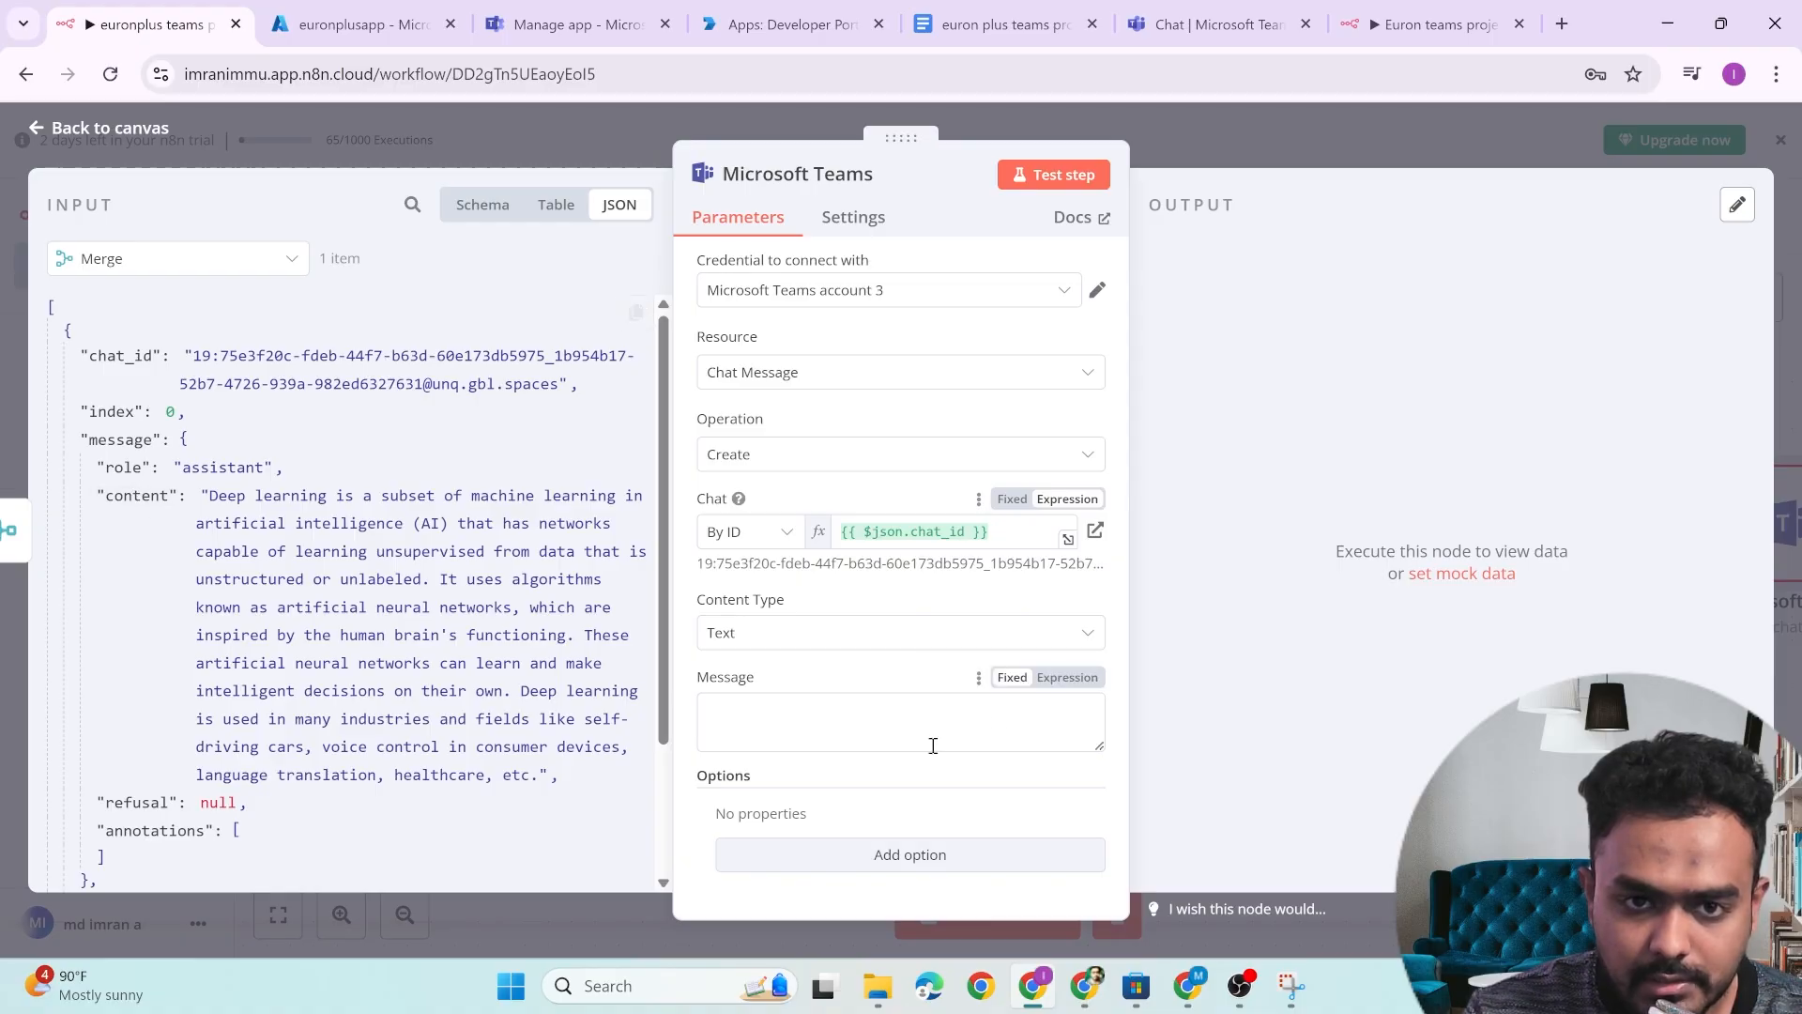
# Set the chat message to the expression {{ $json.message.content }}, test the node and check the euronplus chat in Teams
pyautogui.click(959, 719)
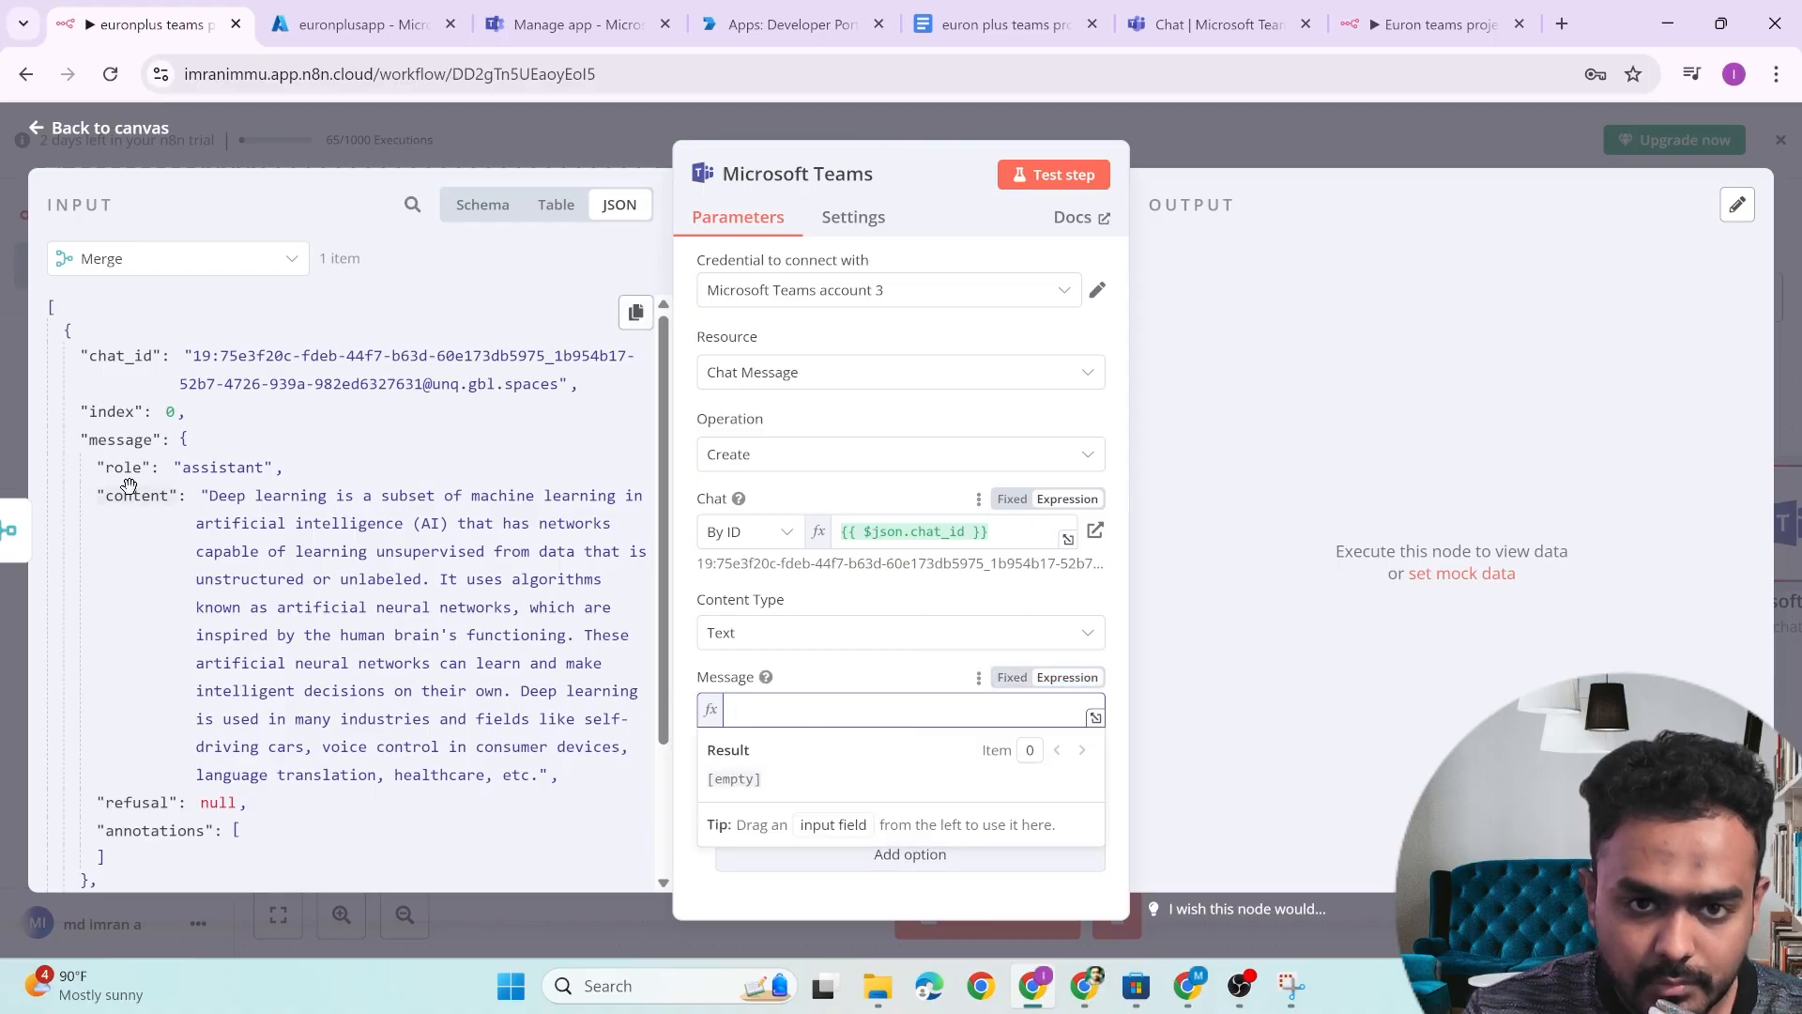
pyautogui.moveTo(130, 494); pyautogui.dragTo(763, 711)
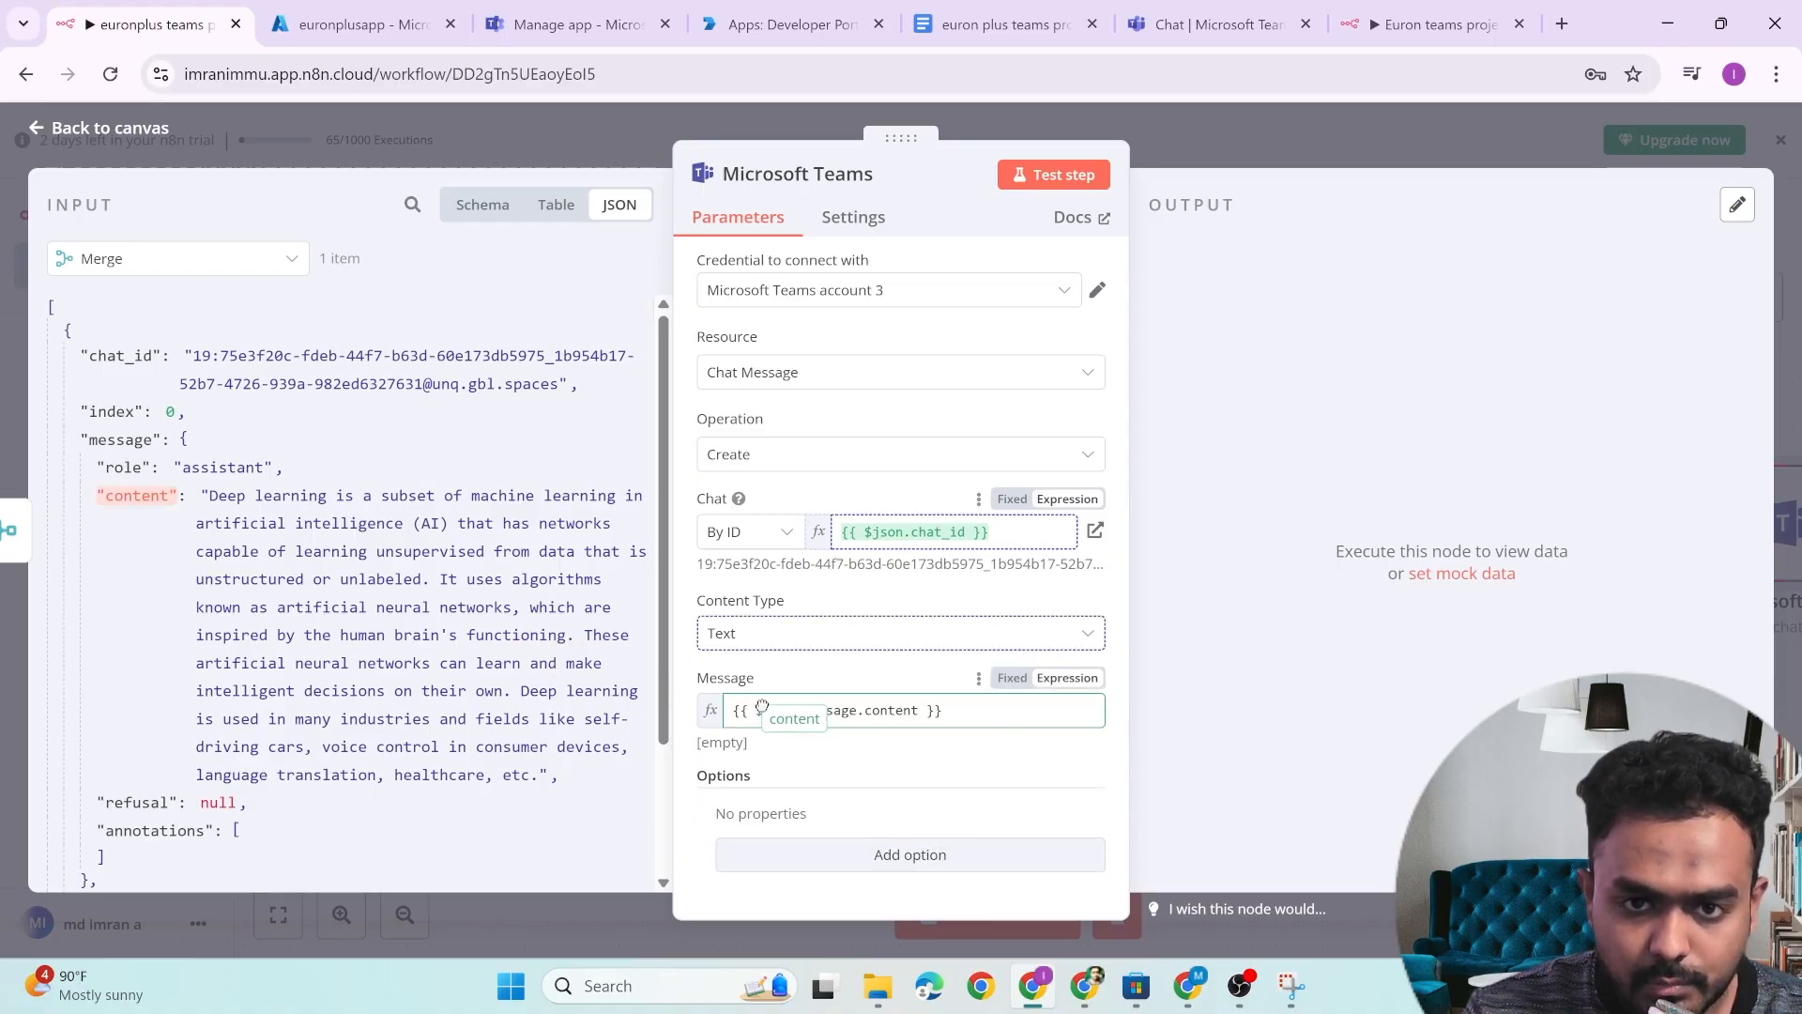
pyautogui.click(1032, 176)
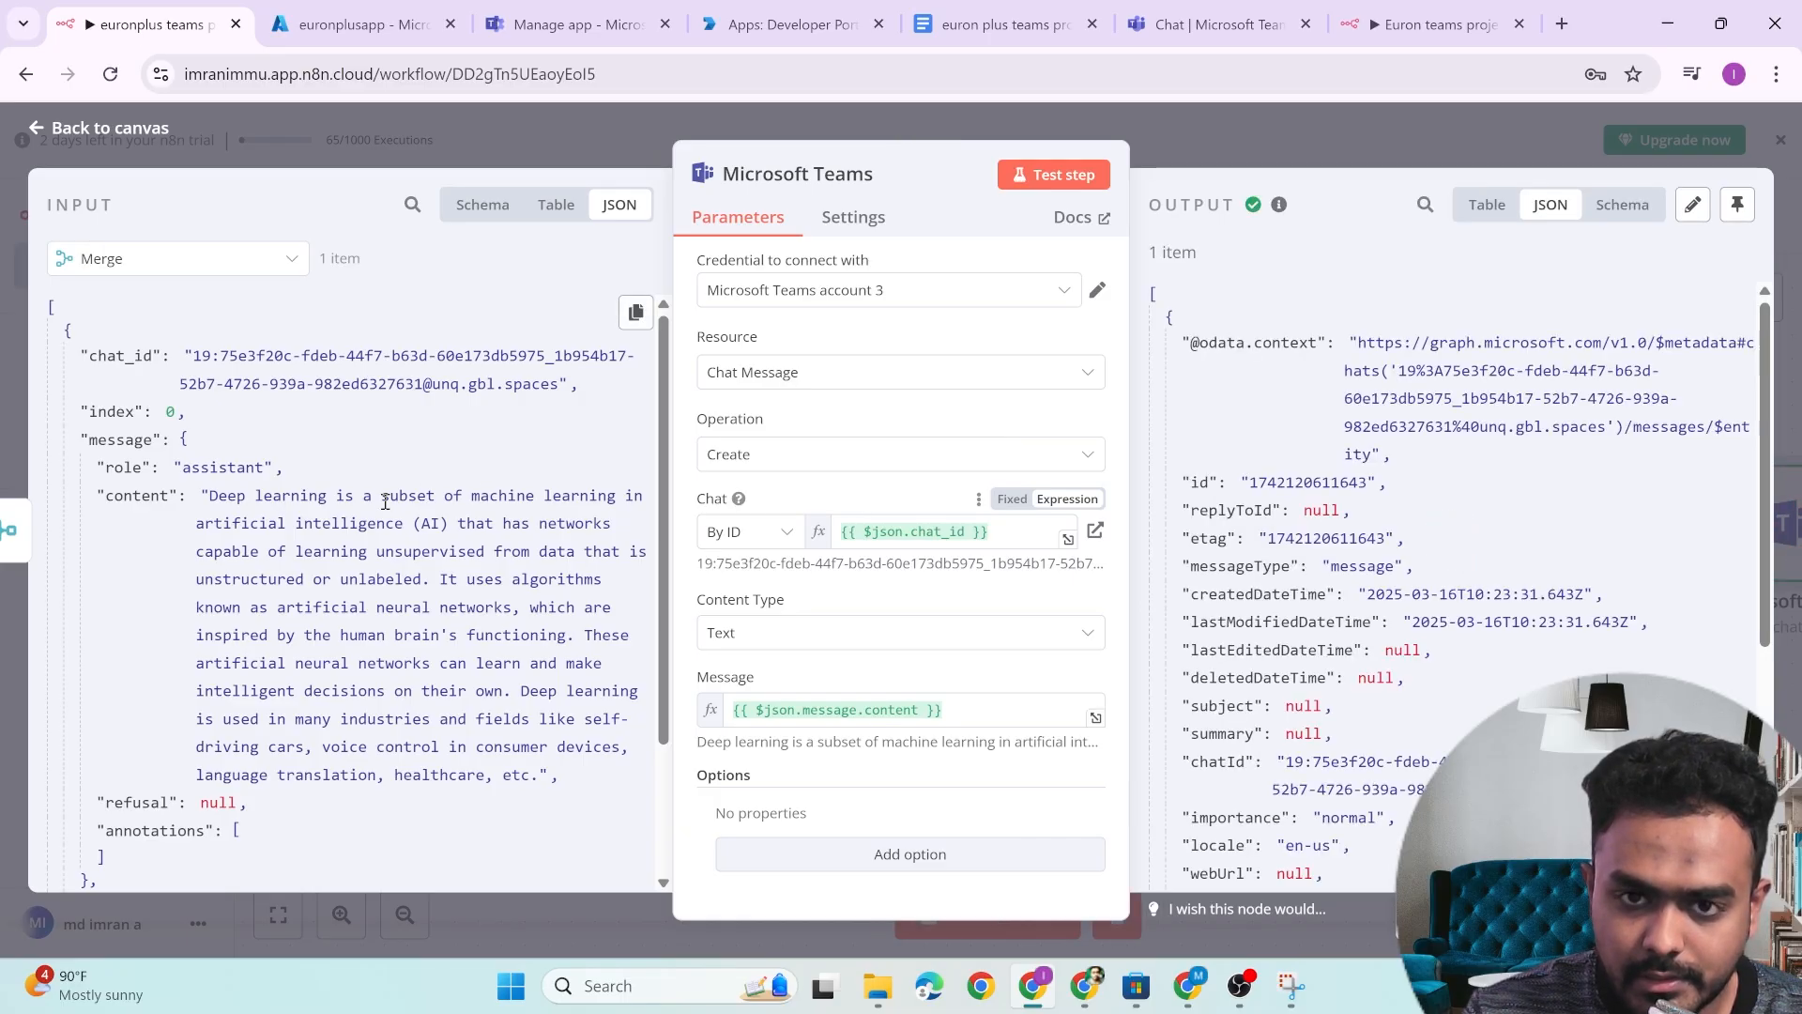
pyautogui.click(1211, 24)
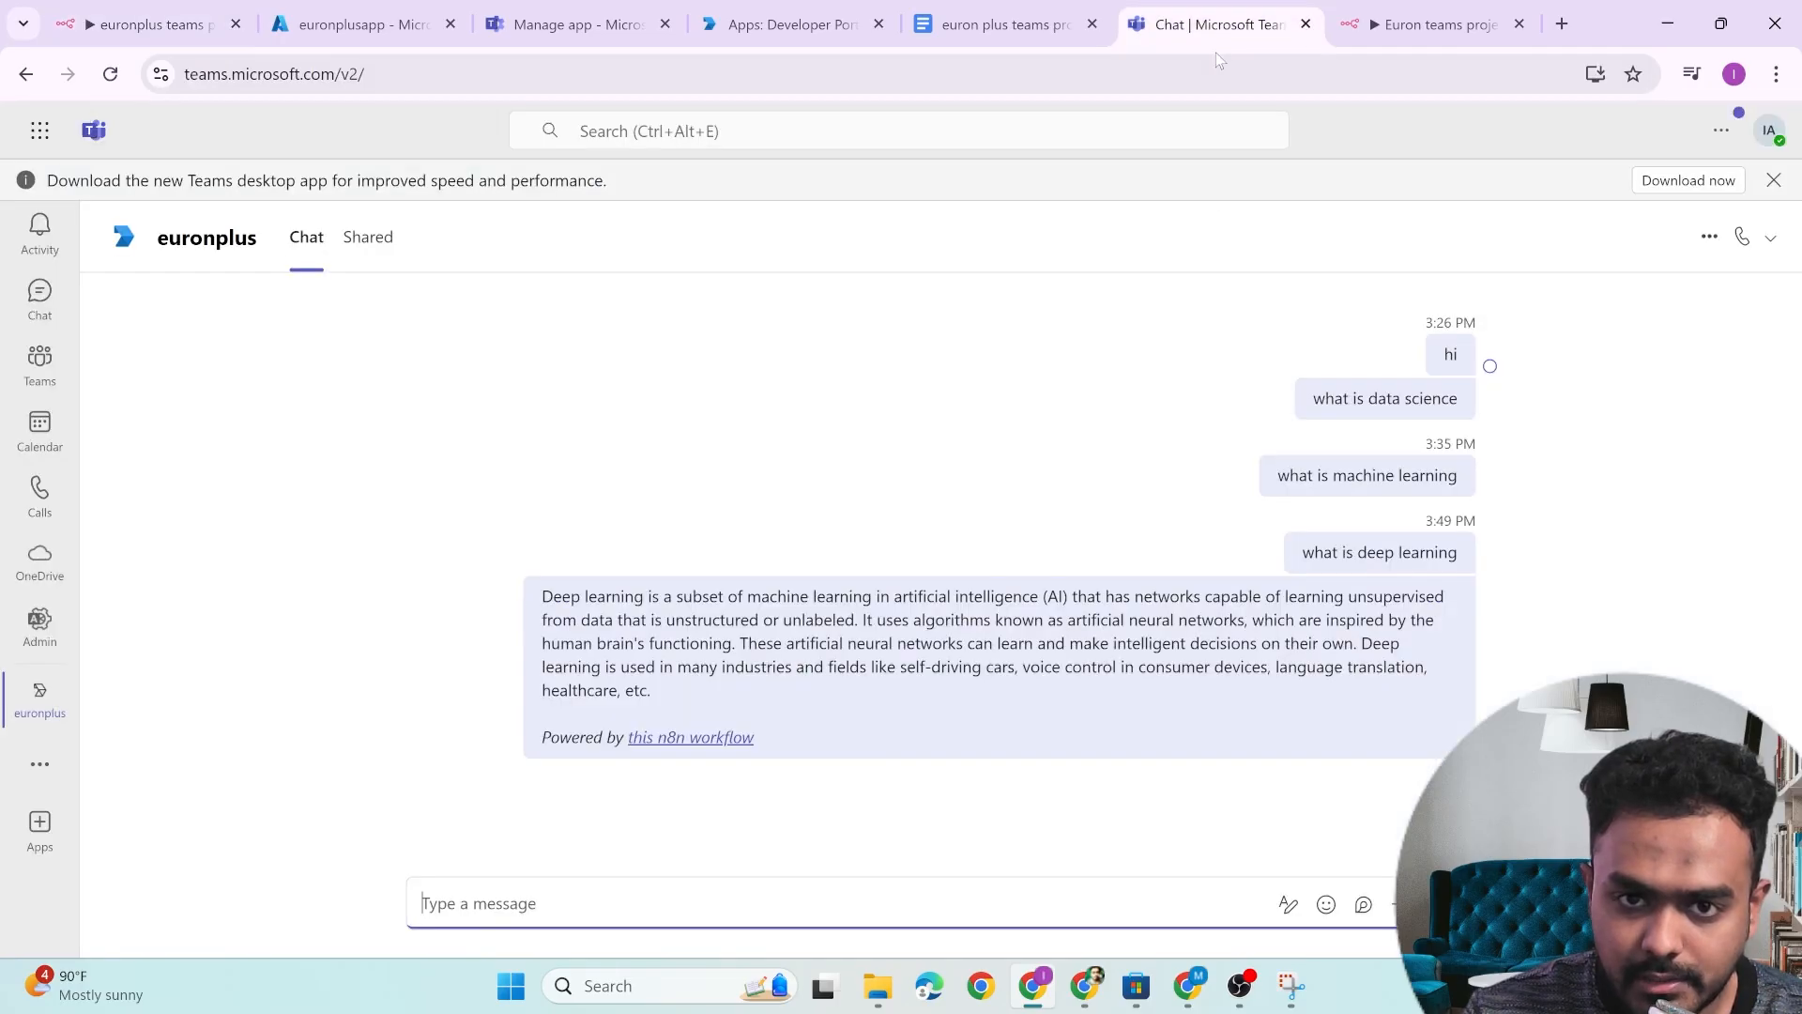
# Return to the euronplus workflow canvas in n8n, then save and activate the workflow
pyautogui.click(178, 28)
pyautogui.click(110, 127)
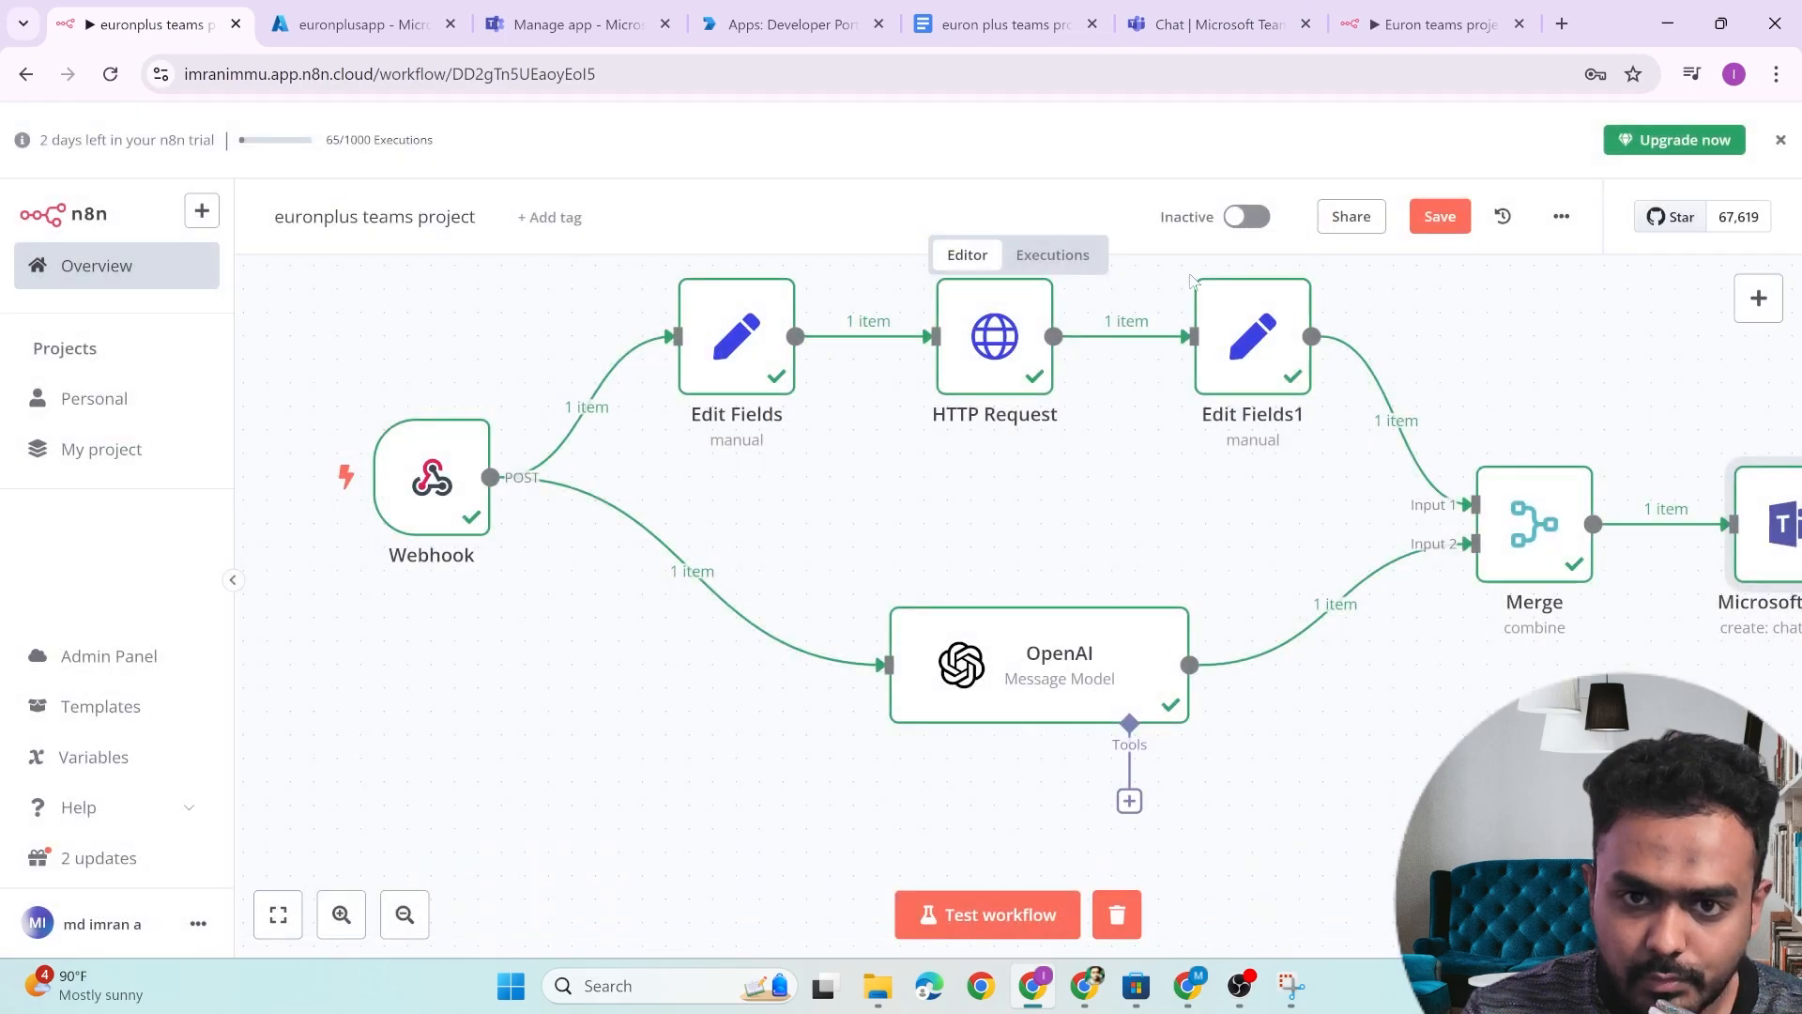
pyautogui.click(1451, 218)
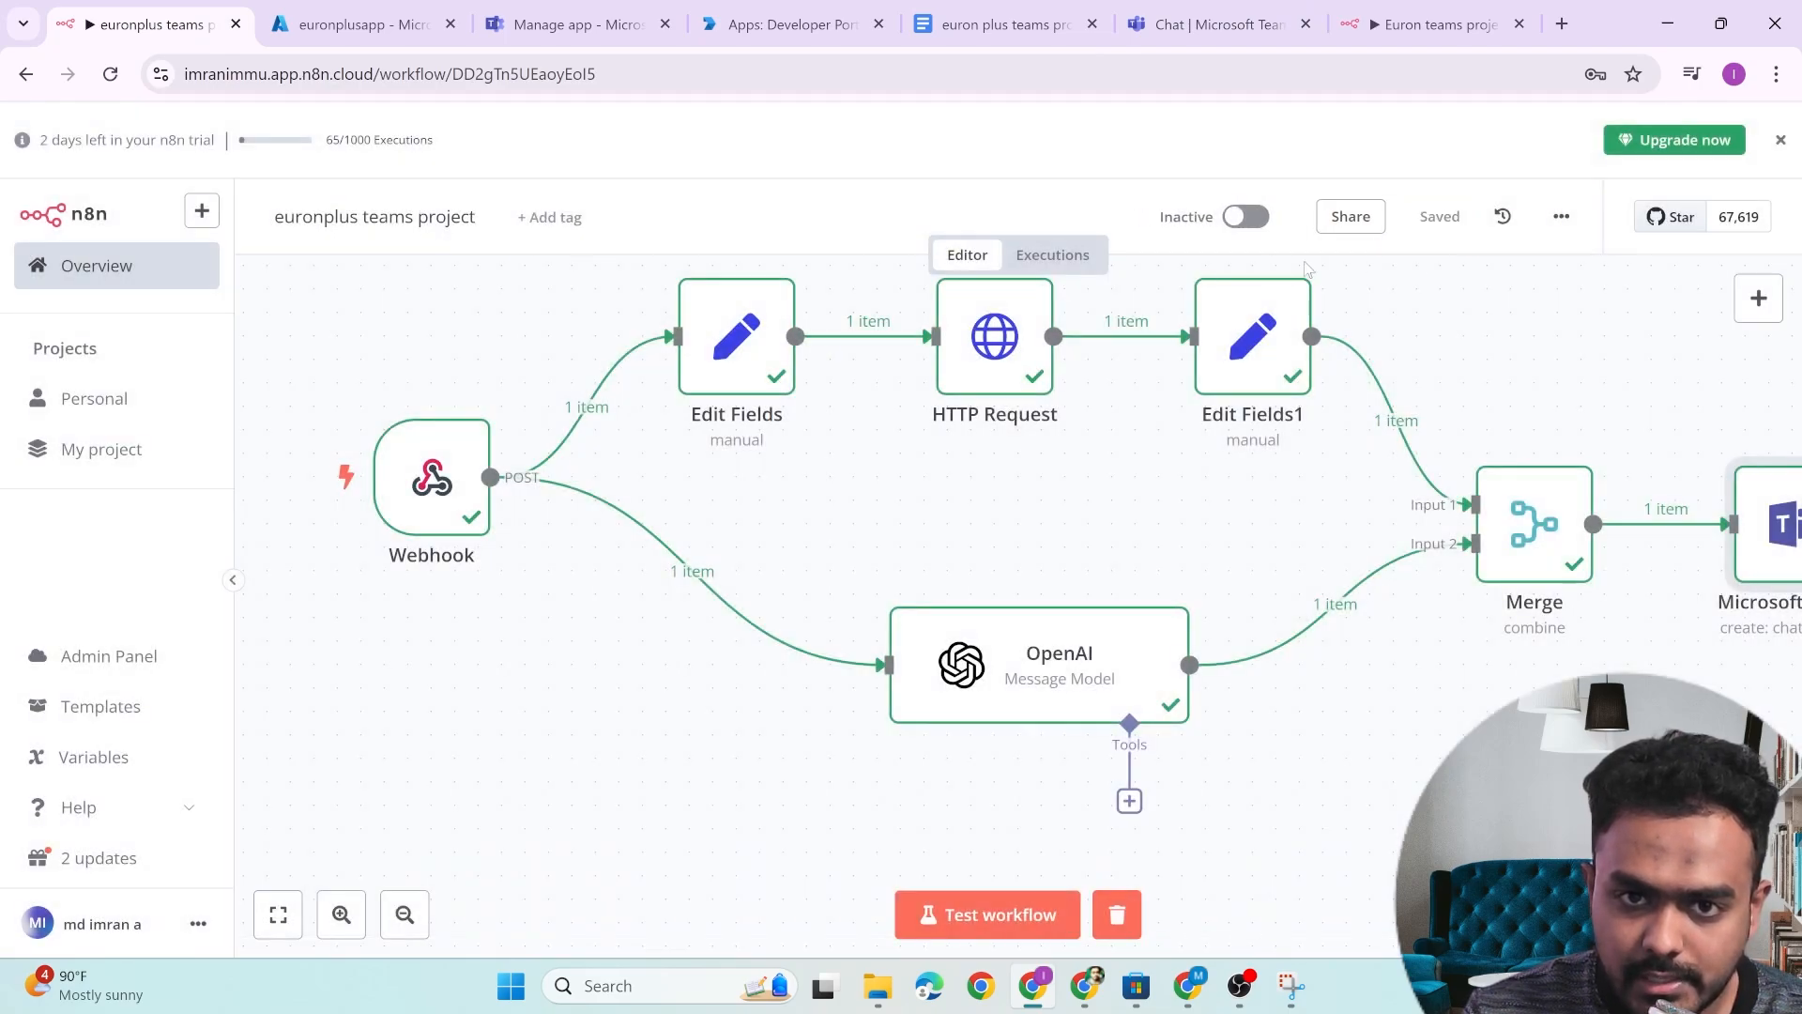
pyautogui.click(1246, 217)
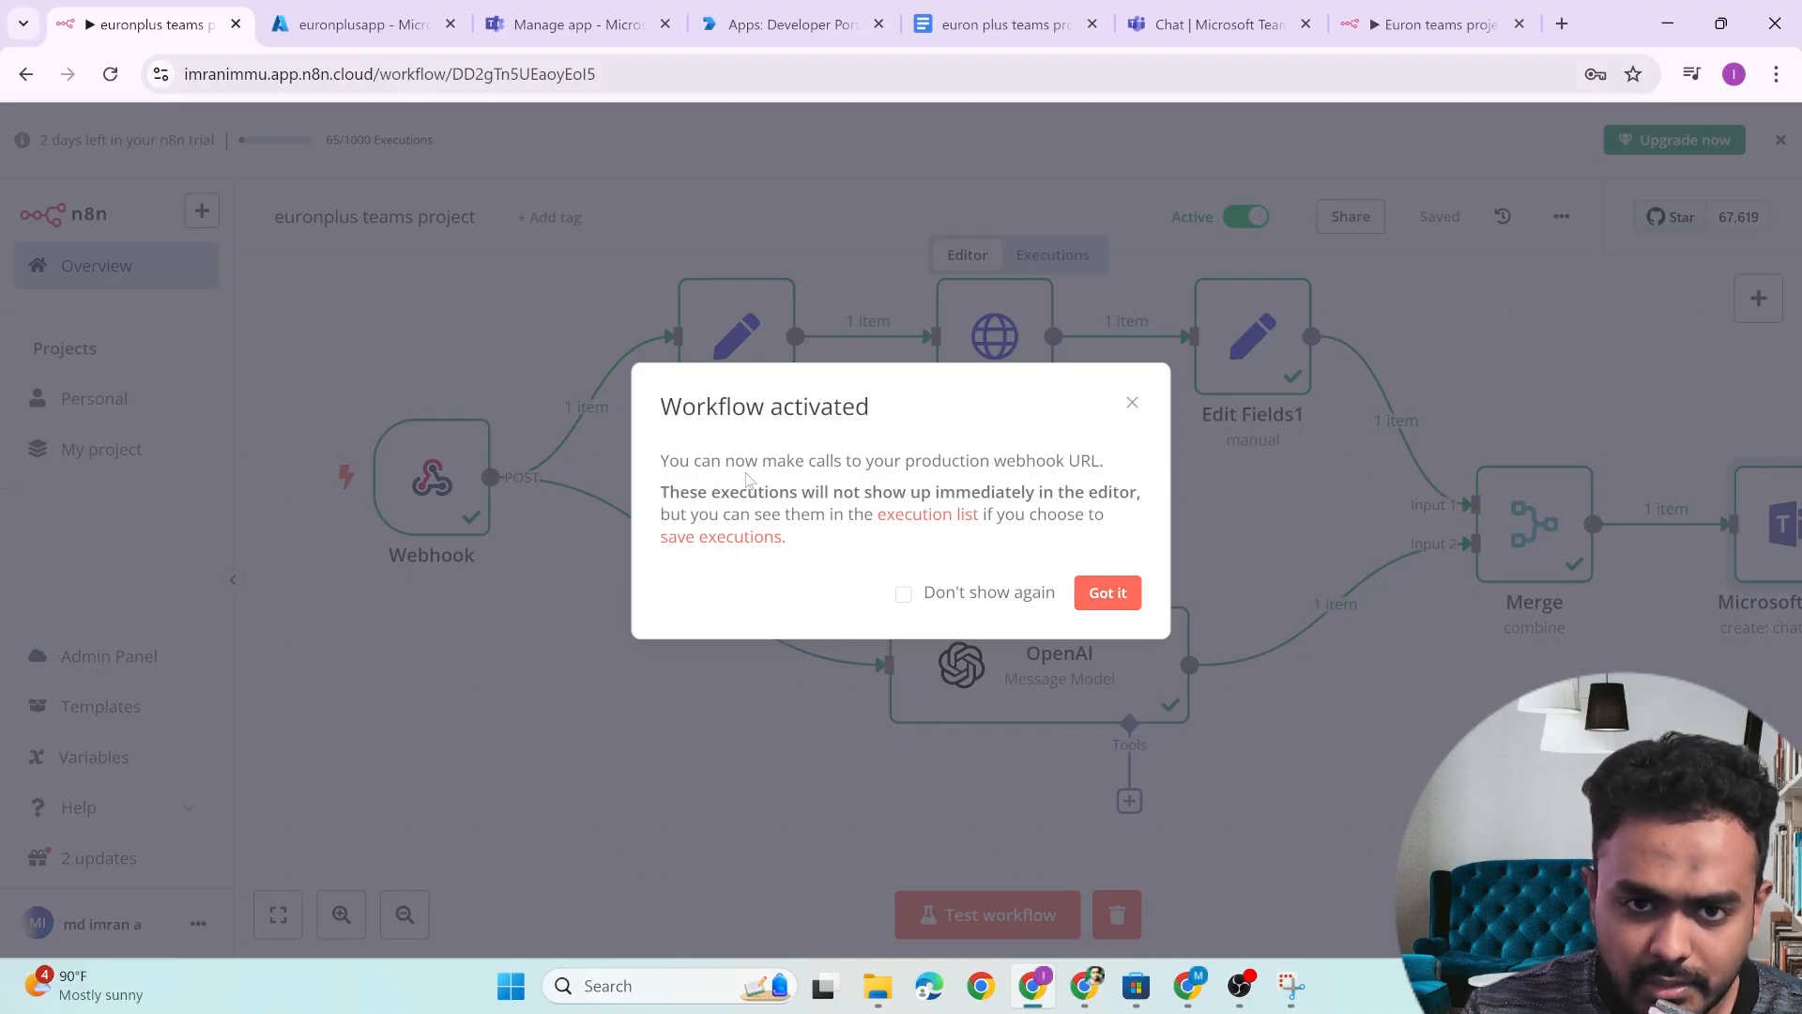
pyautogui.click(1108, 592)
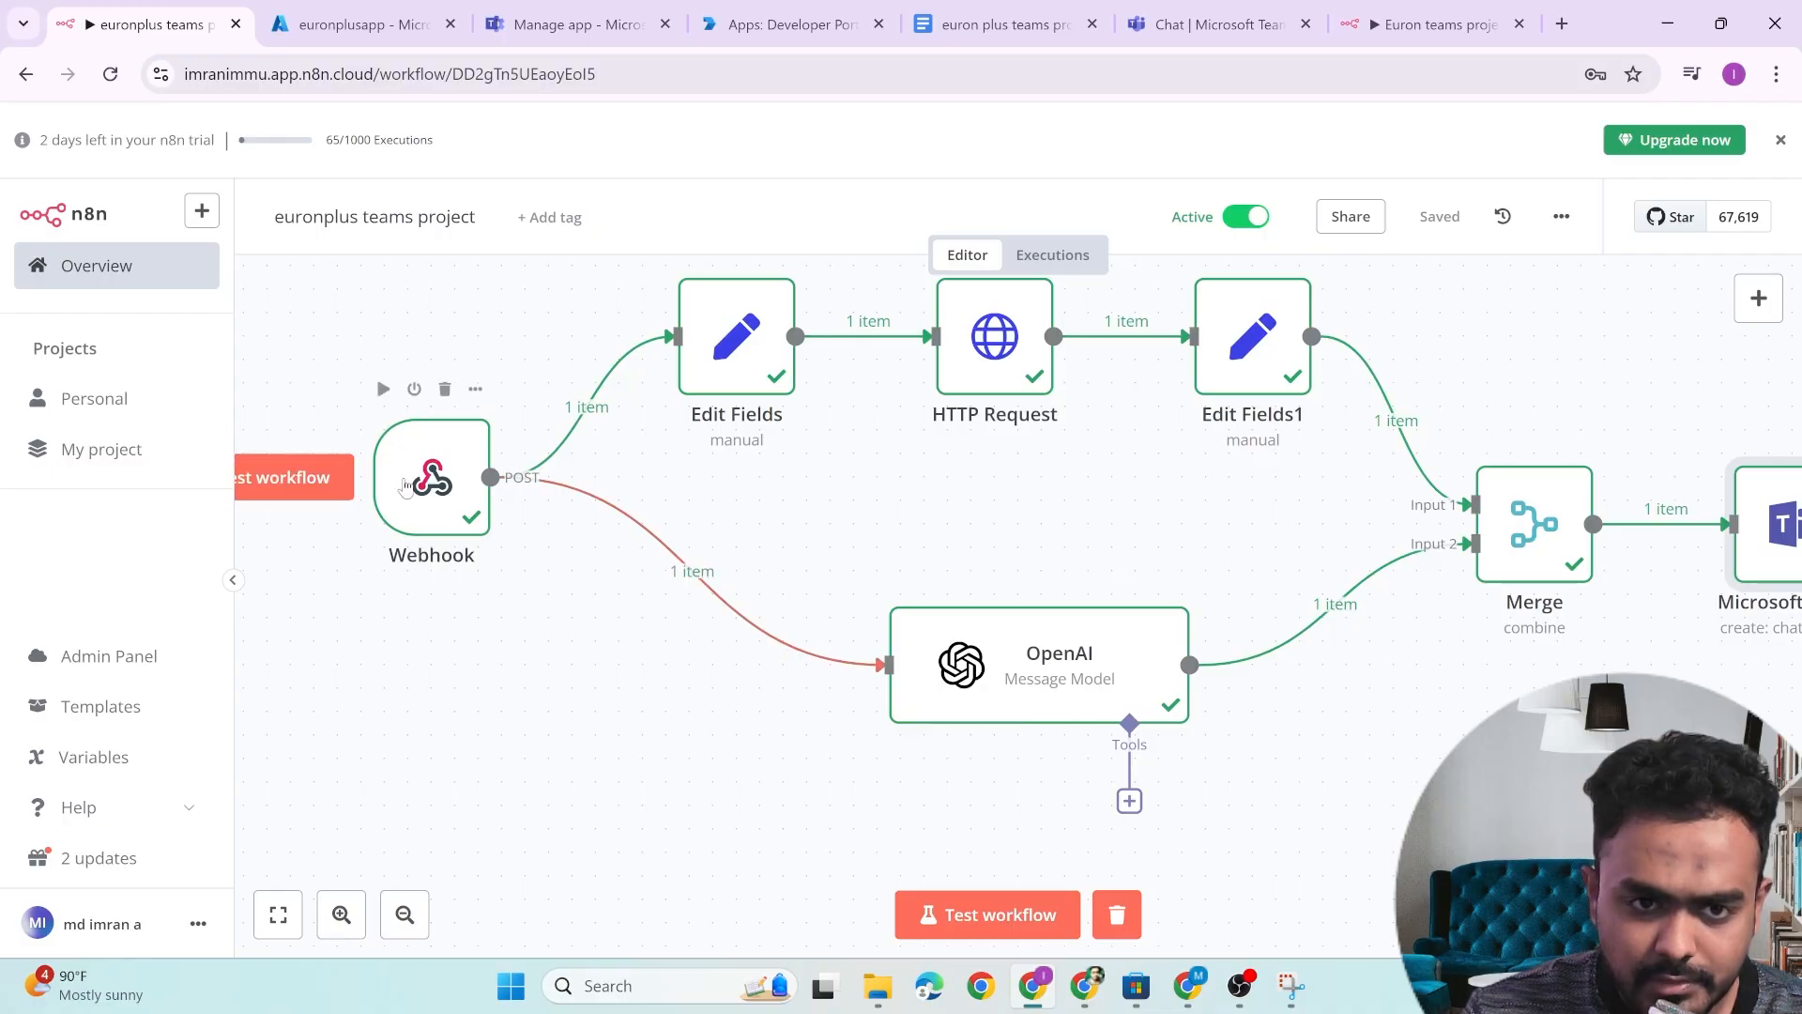
# Check the Webhook node's settings and start a test run of the whole workflow
pyautogui.doubleClick(410, 486)
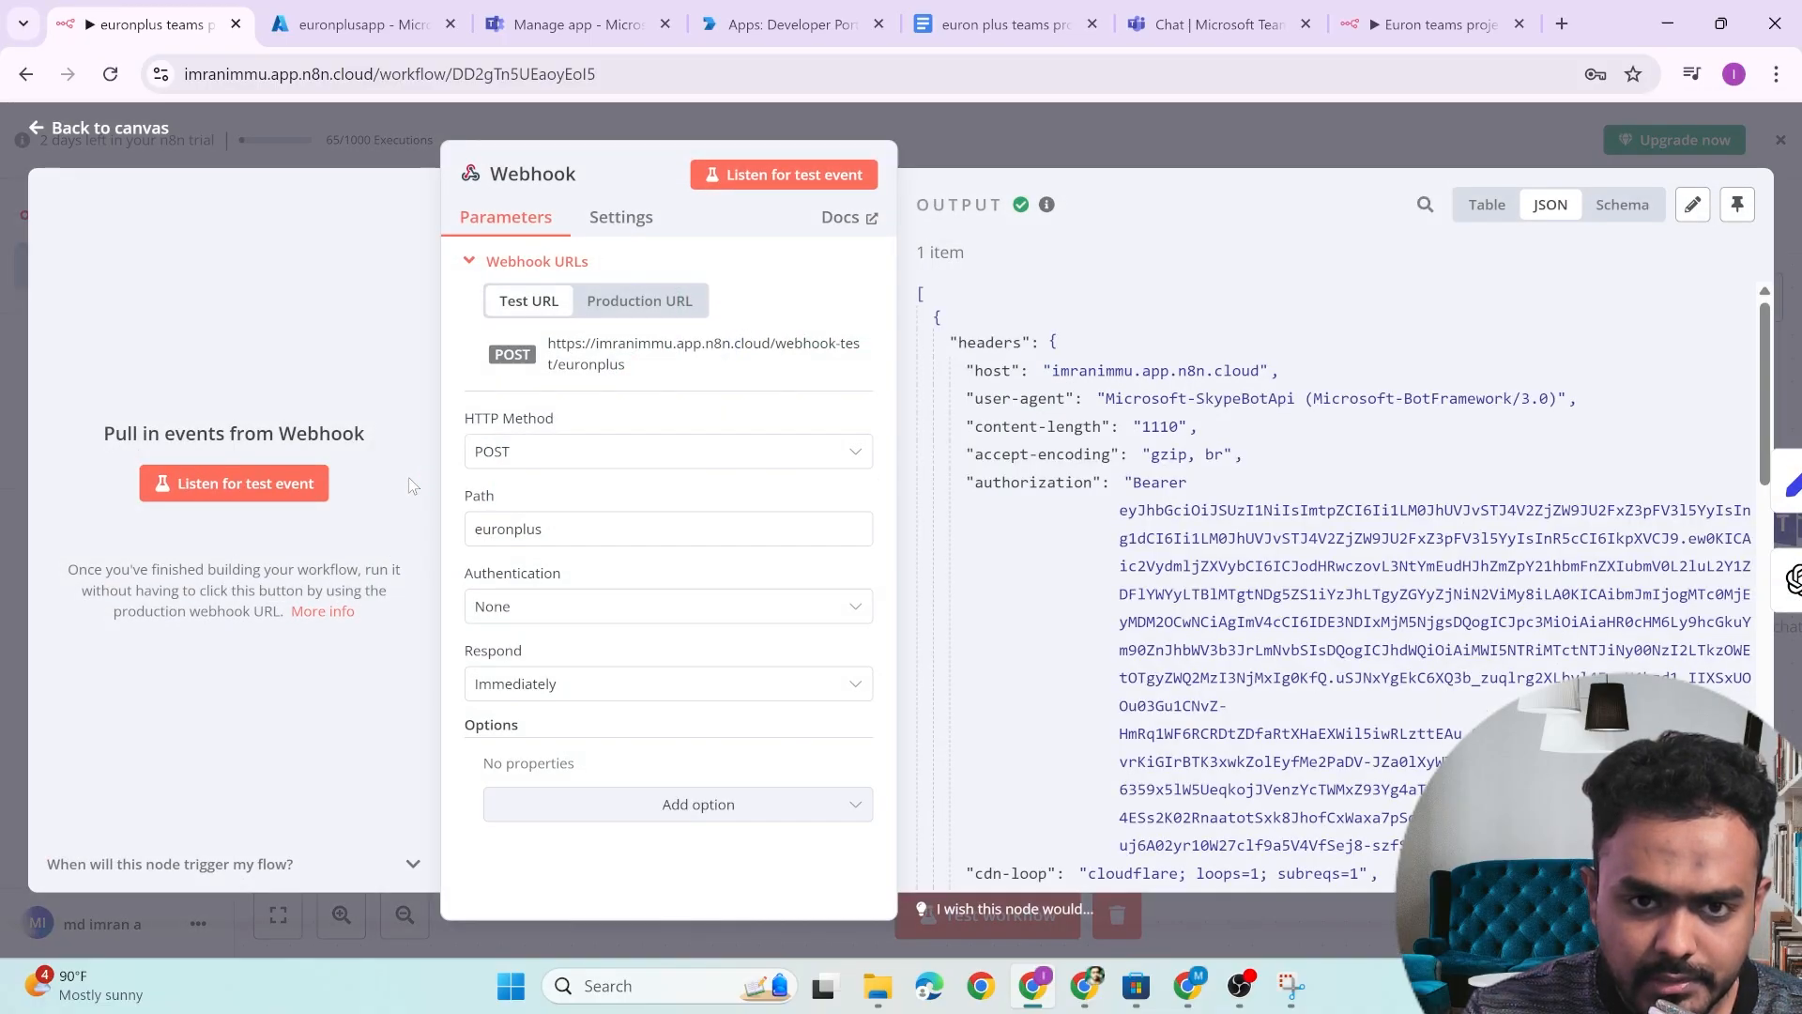
pyautogui.click(131, 134)
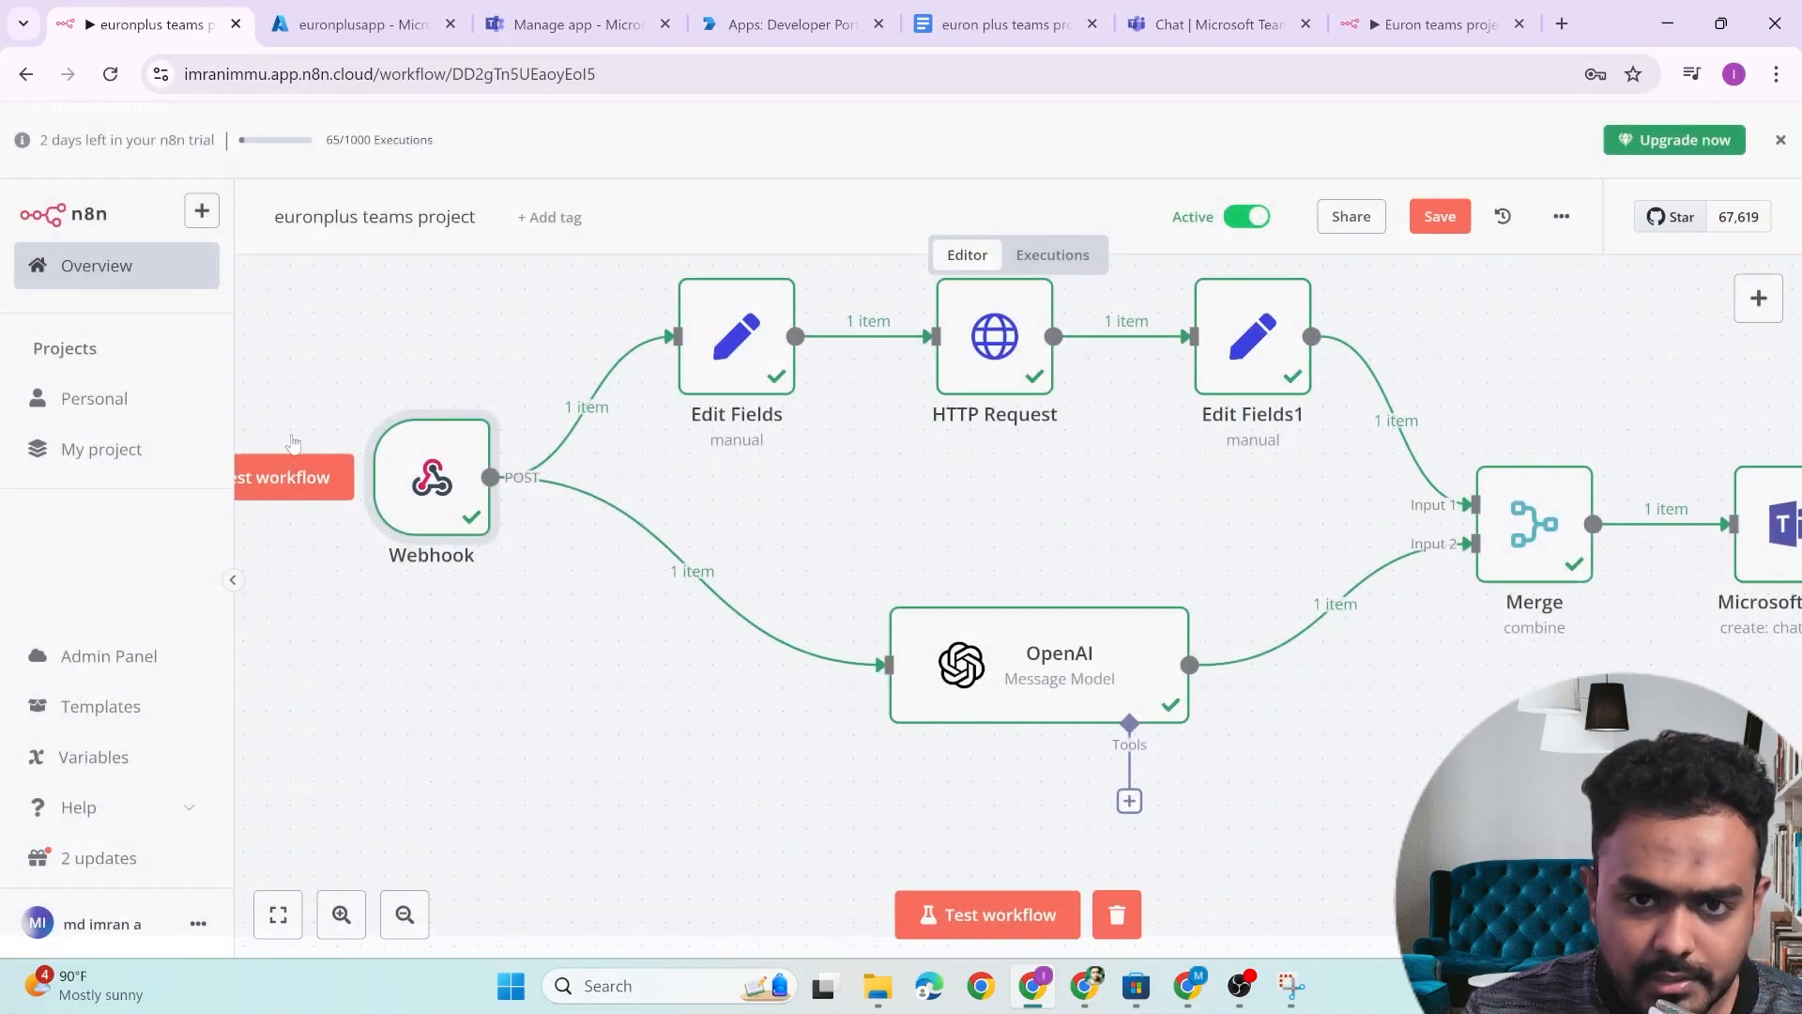
pyautogui.click(988, 910)
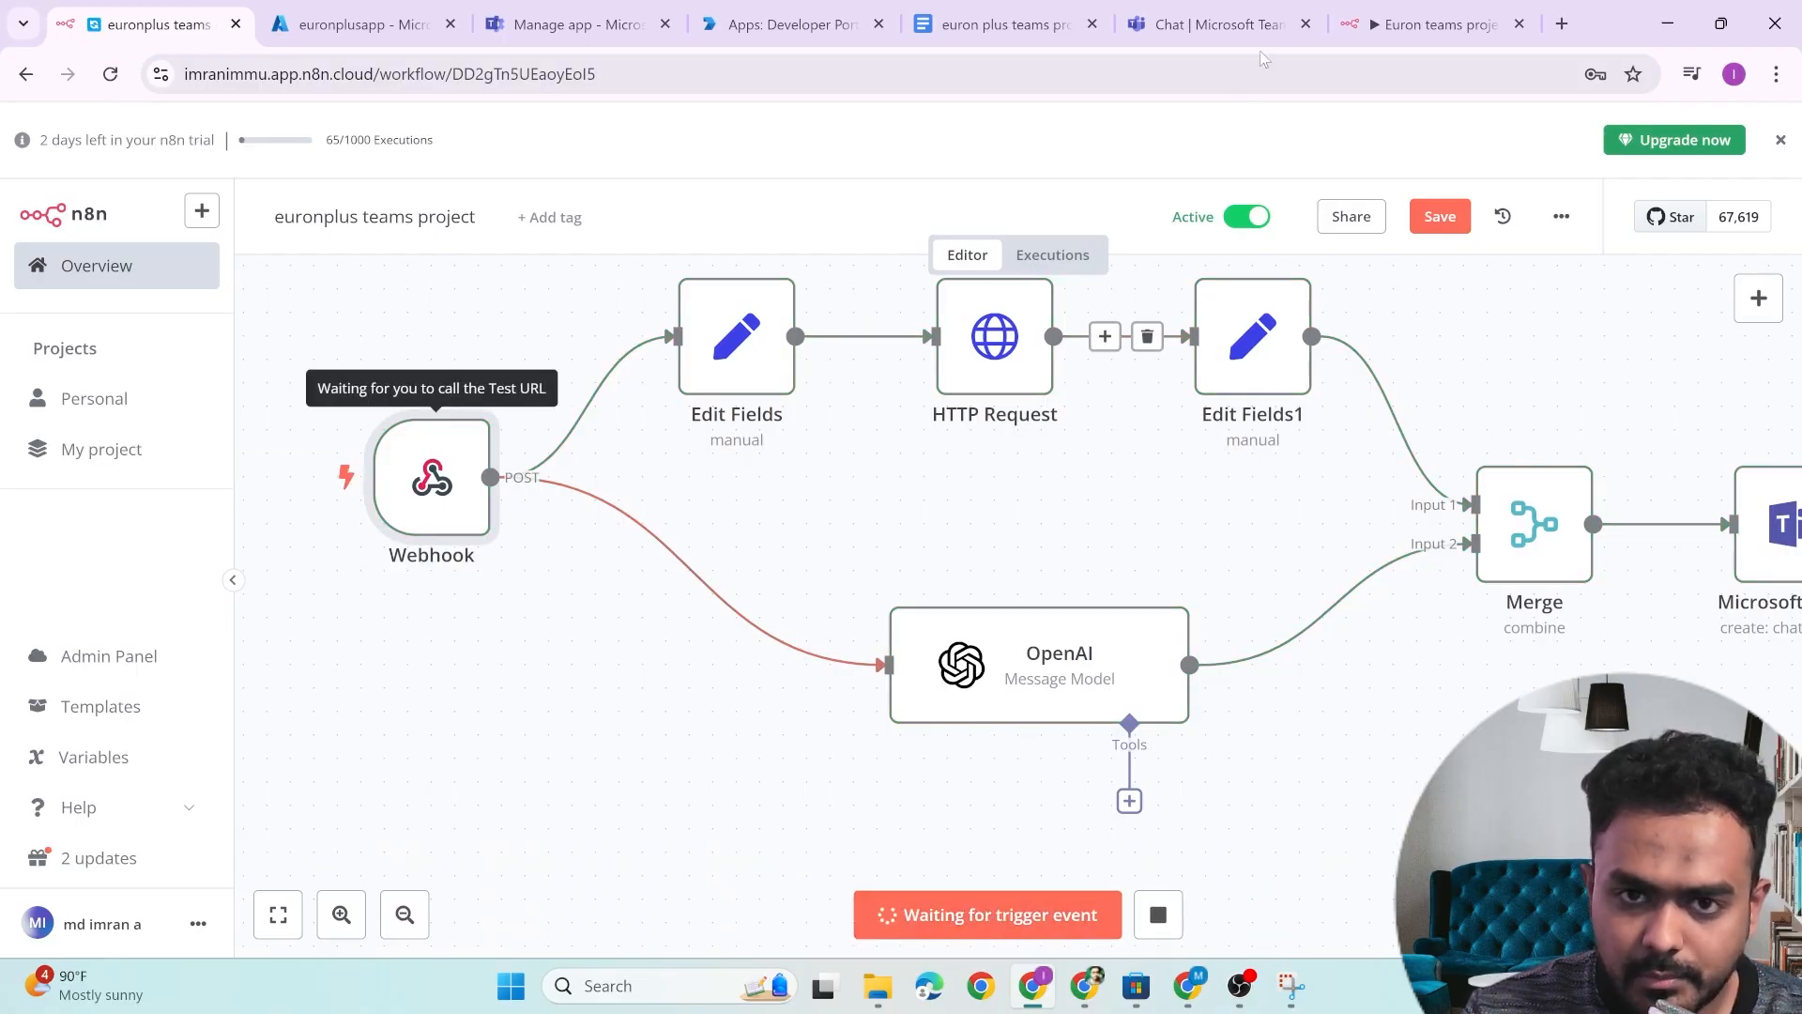
# Send "what is generative ai" in the euronplus chat in Teams and check the workflow execution in n8n
pyautogui.click(1211, 24)
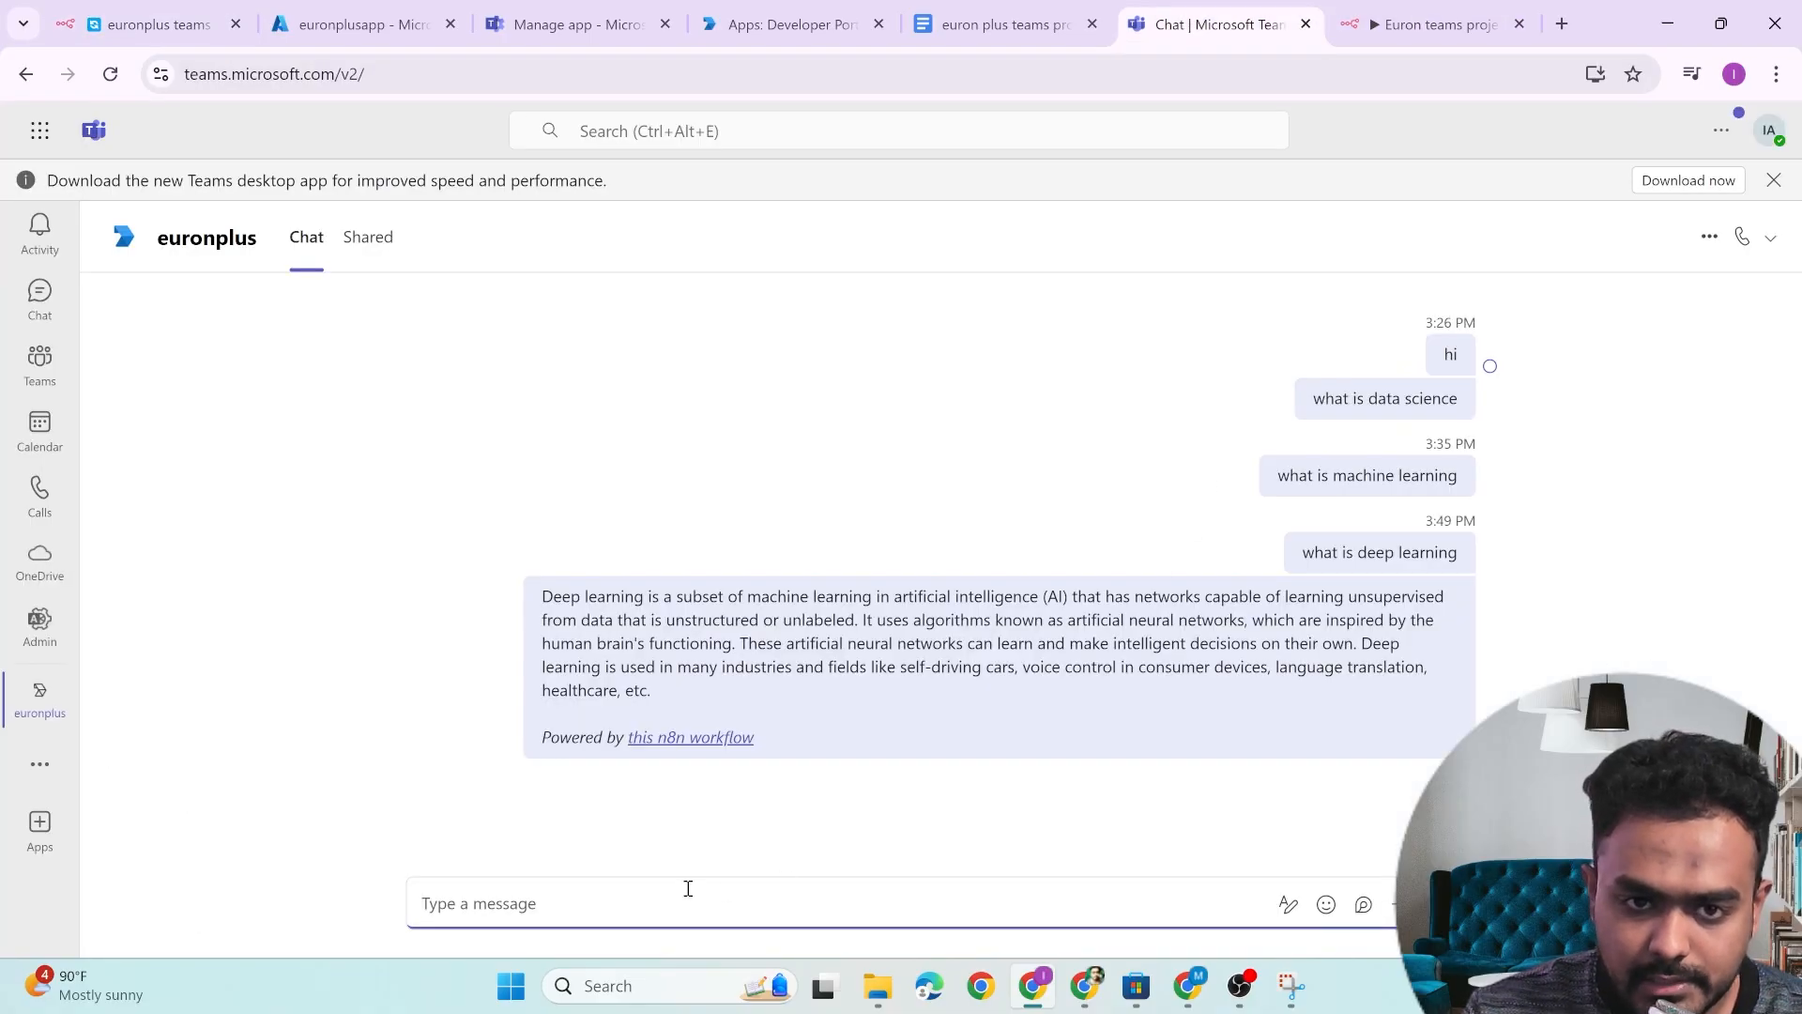
pyautogui.write('what is ')
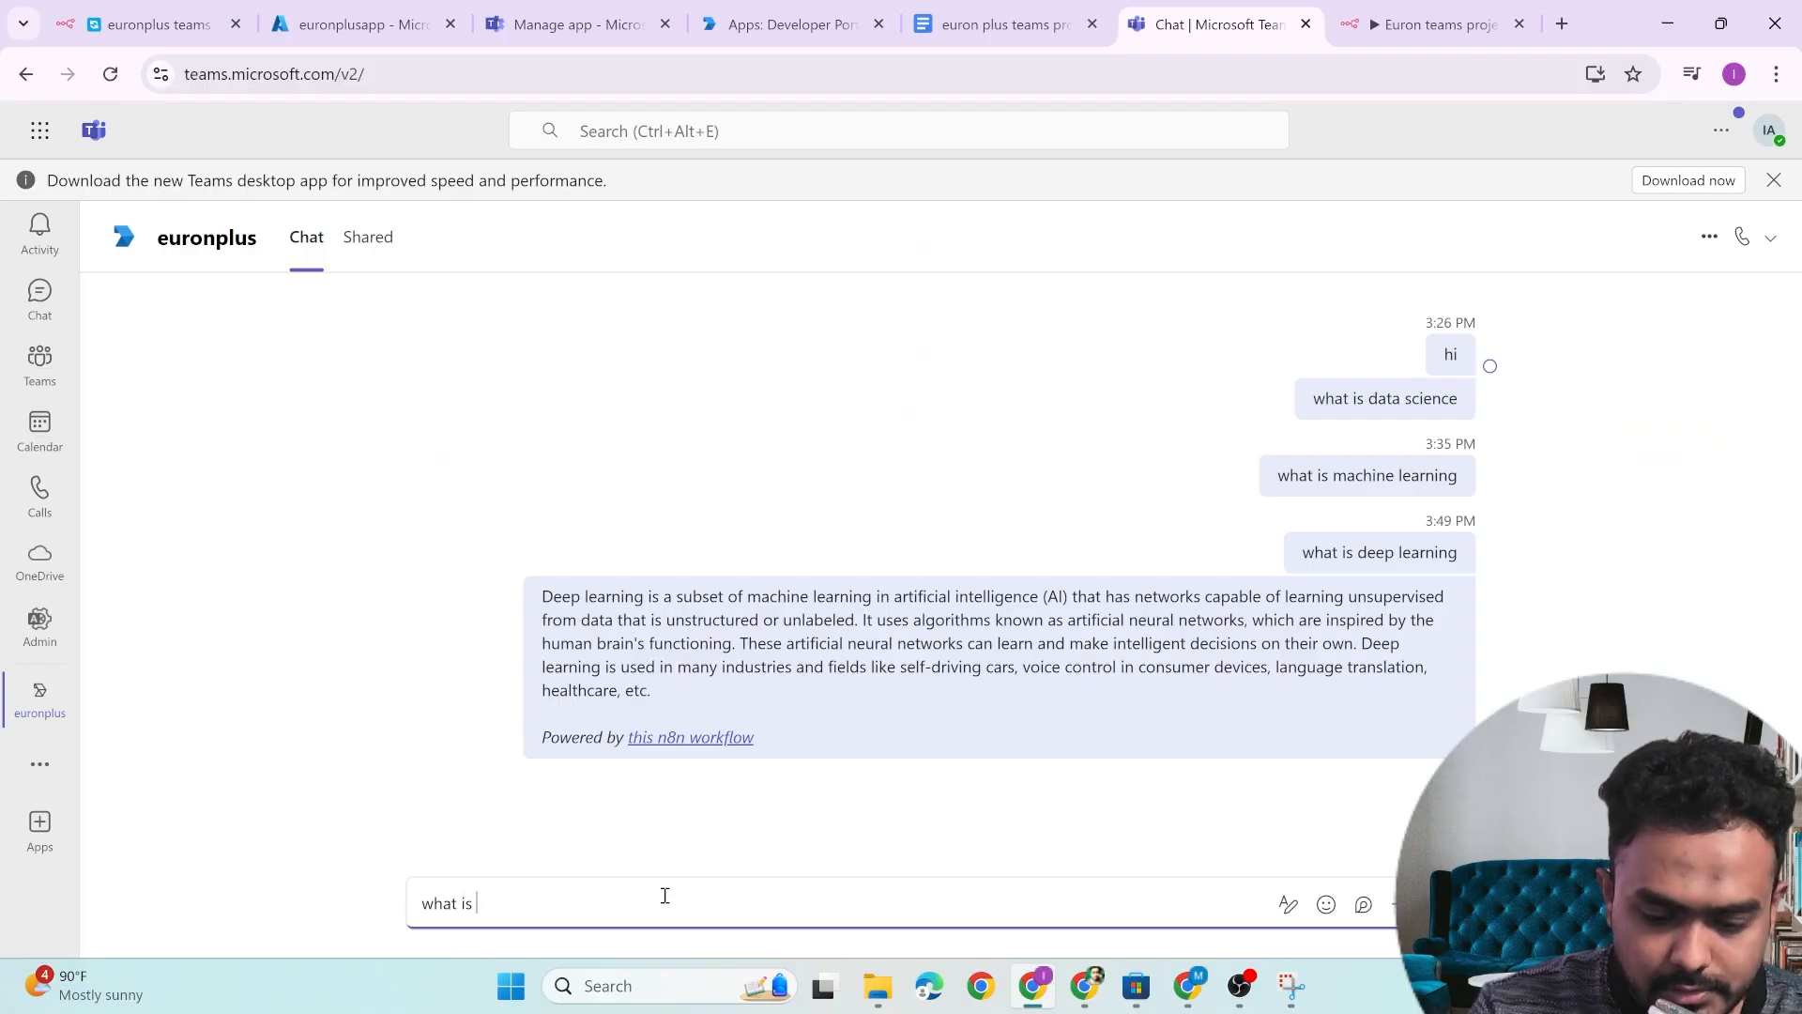
pyautogui.write('generative ai')
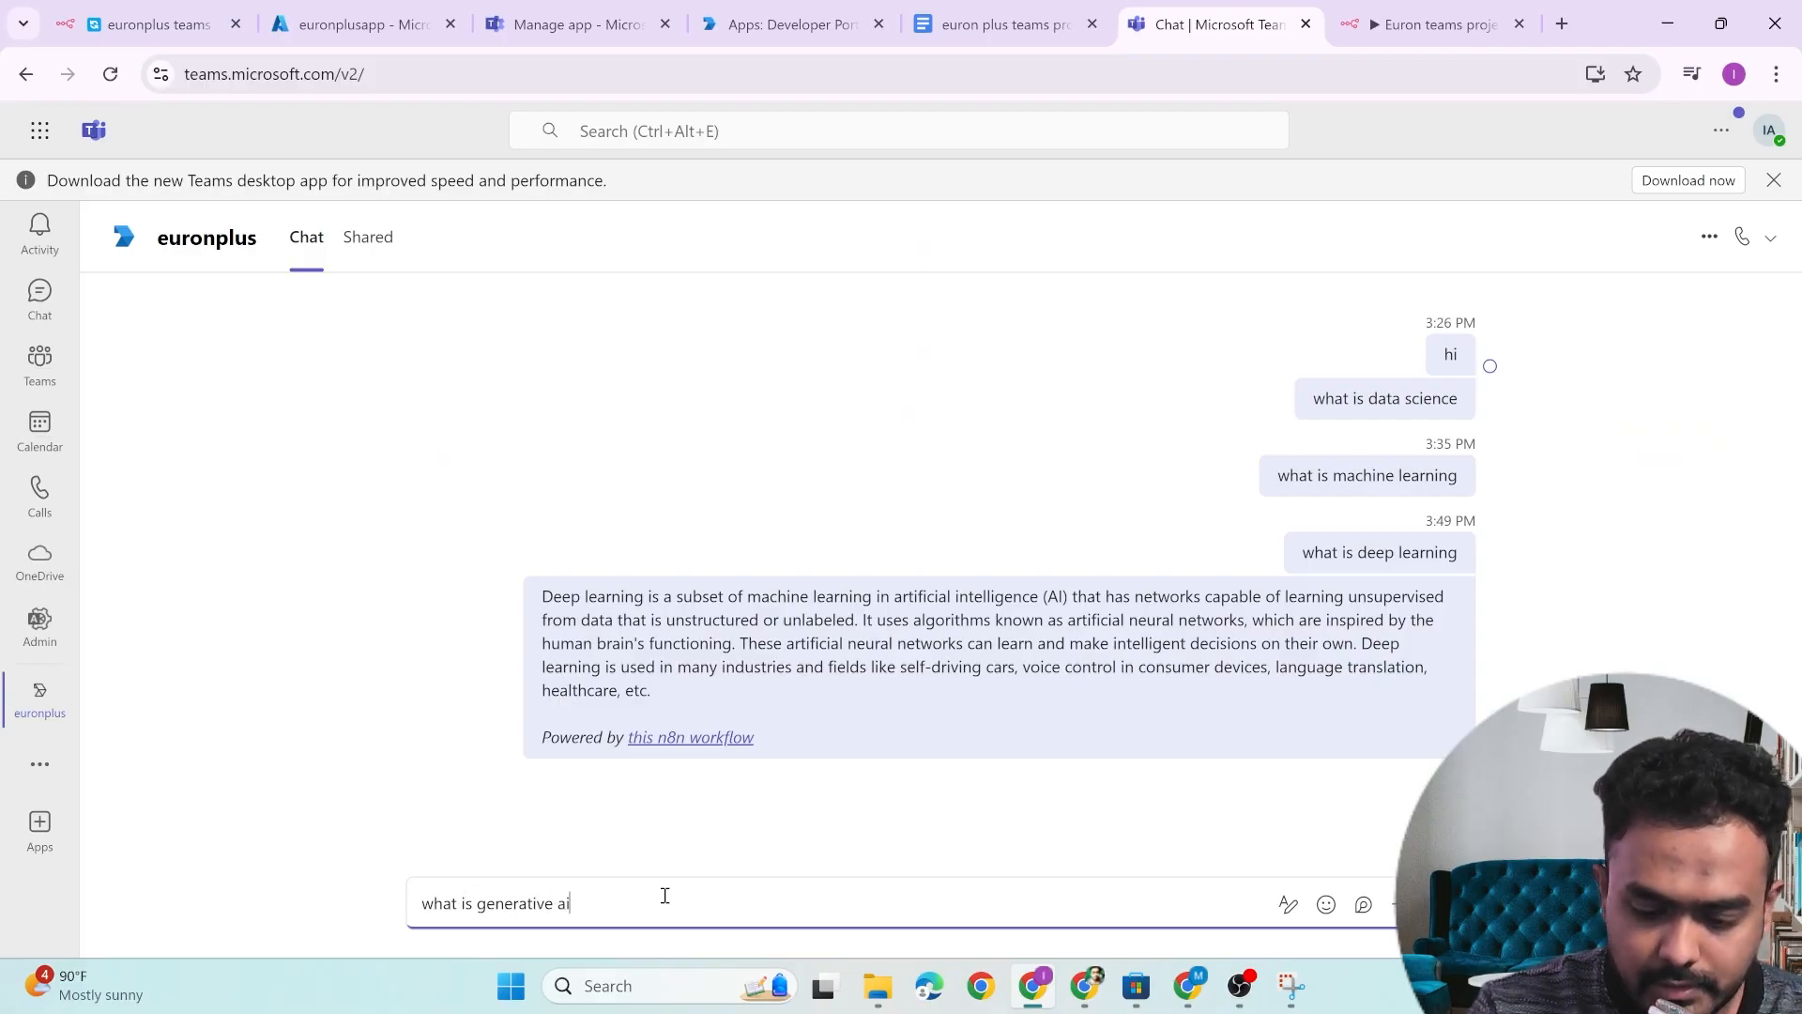
pyautogui.press('Return')
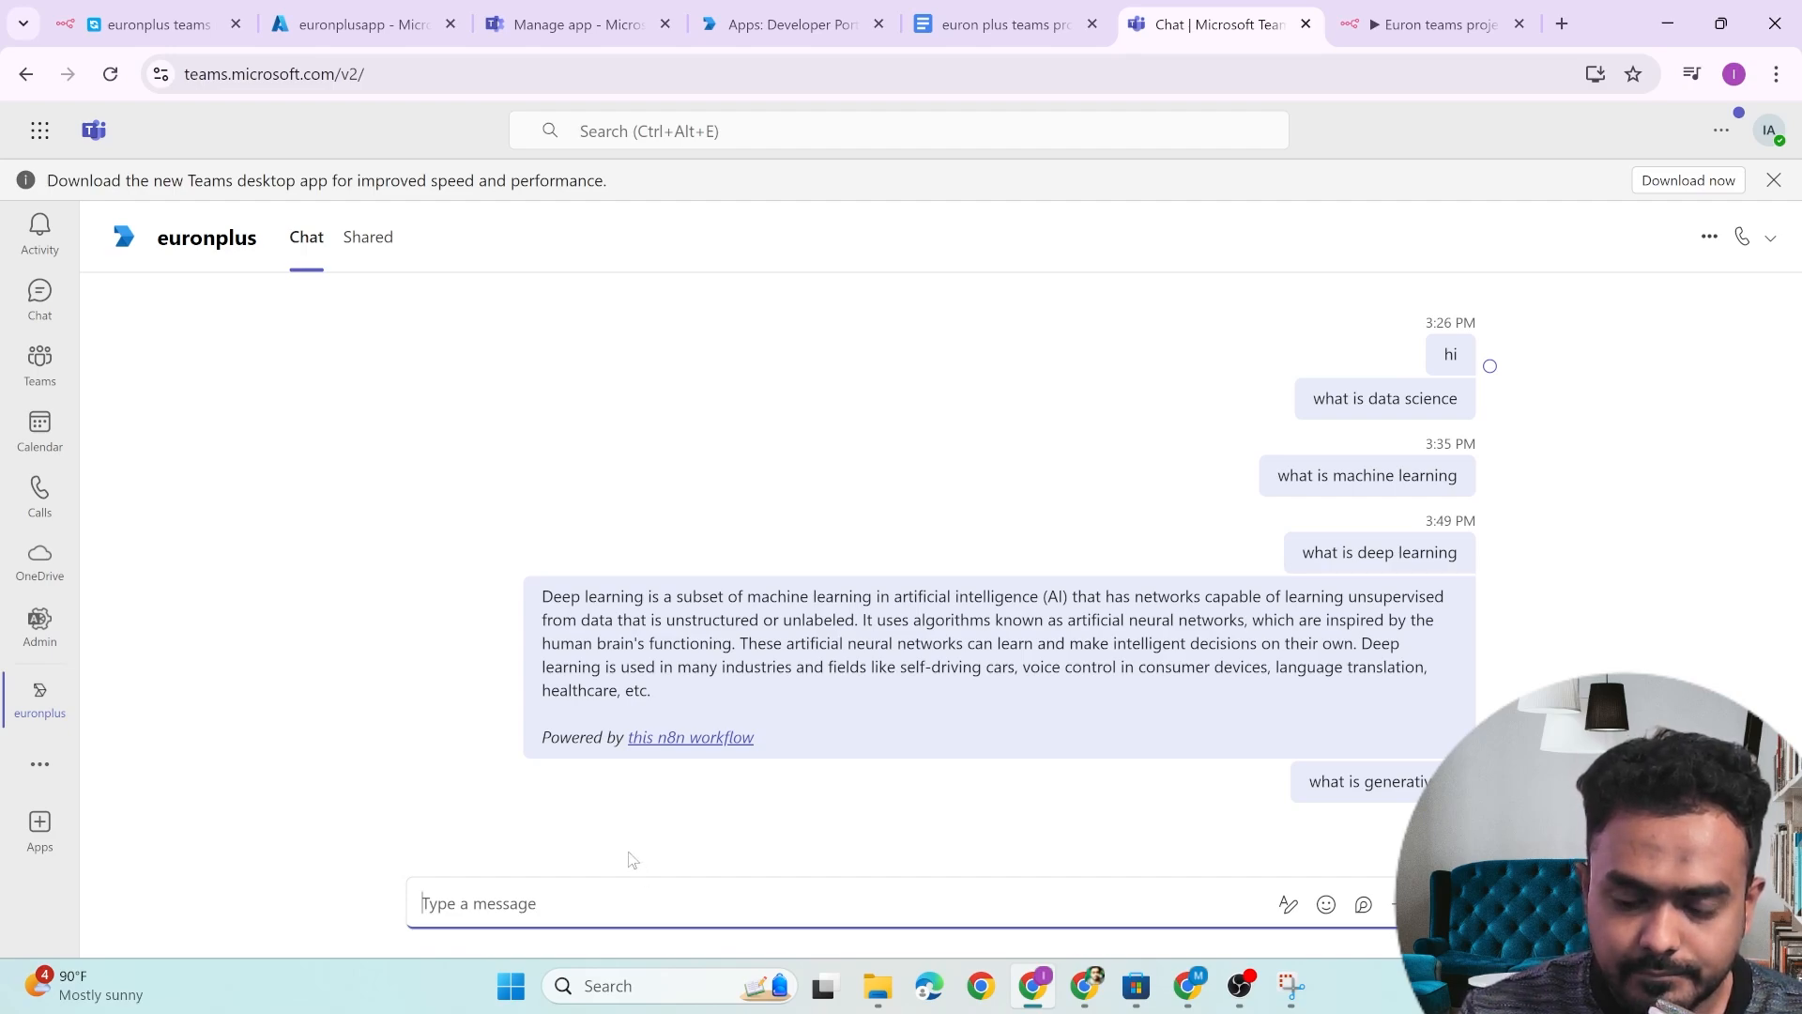
pyautogui.click(159, 37)
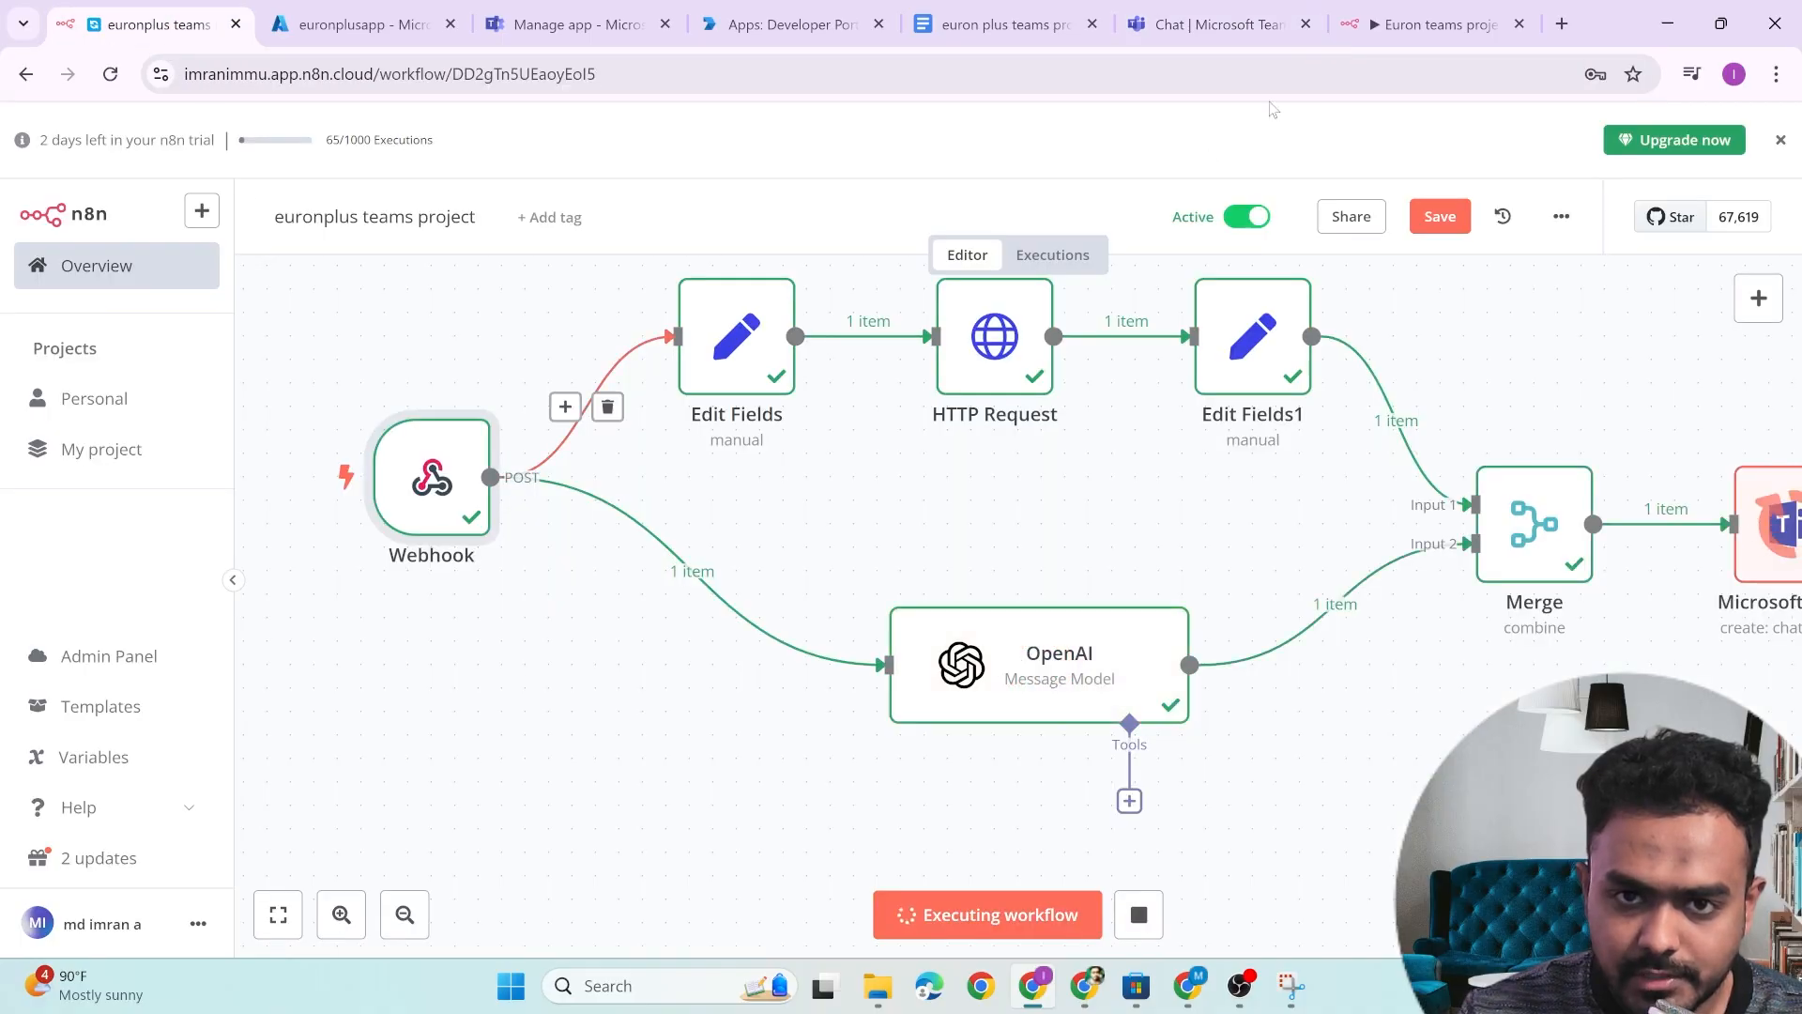
# Switch back to the euronplus chat in Teams and send the question "what is n8n workflow"
pyautogui.click(1272, 21)
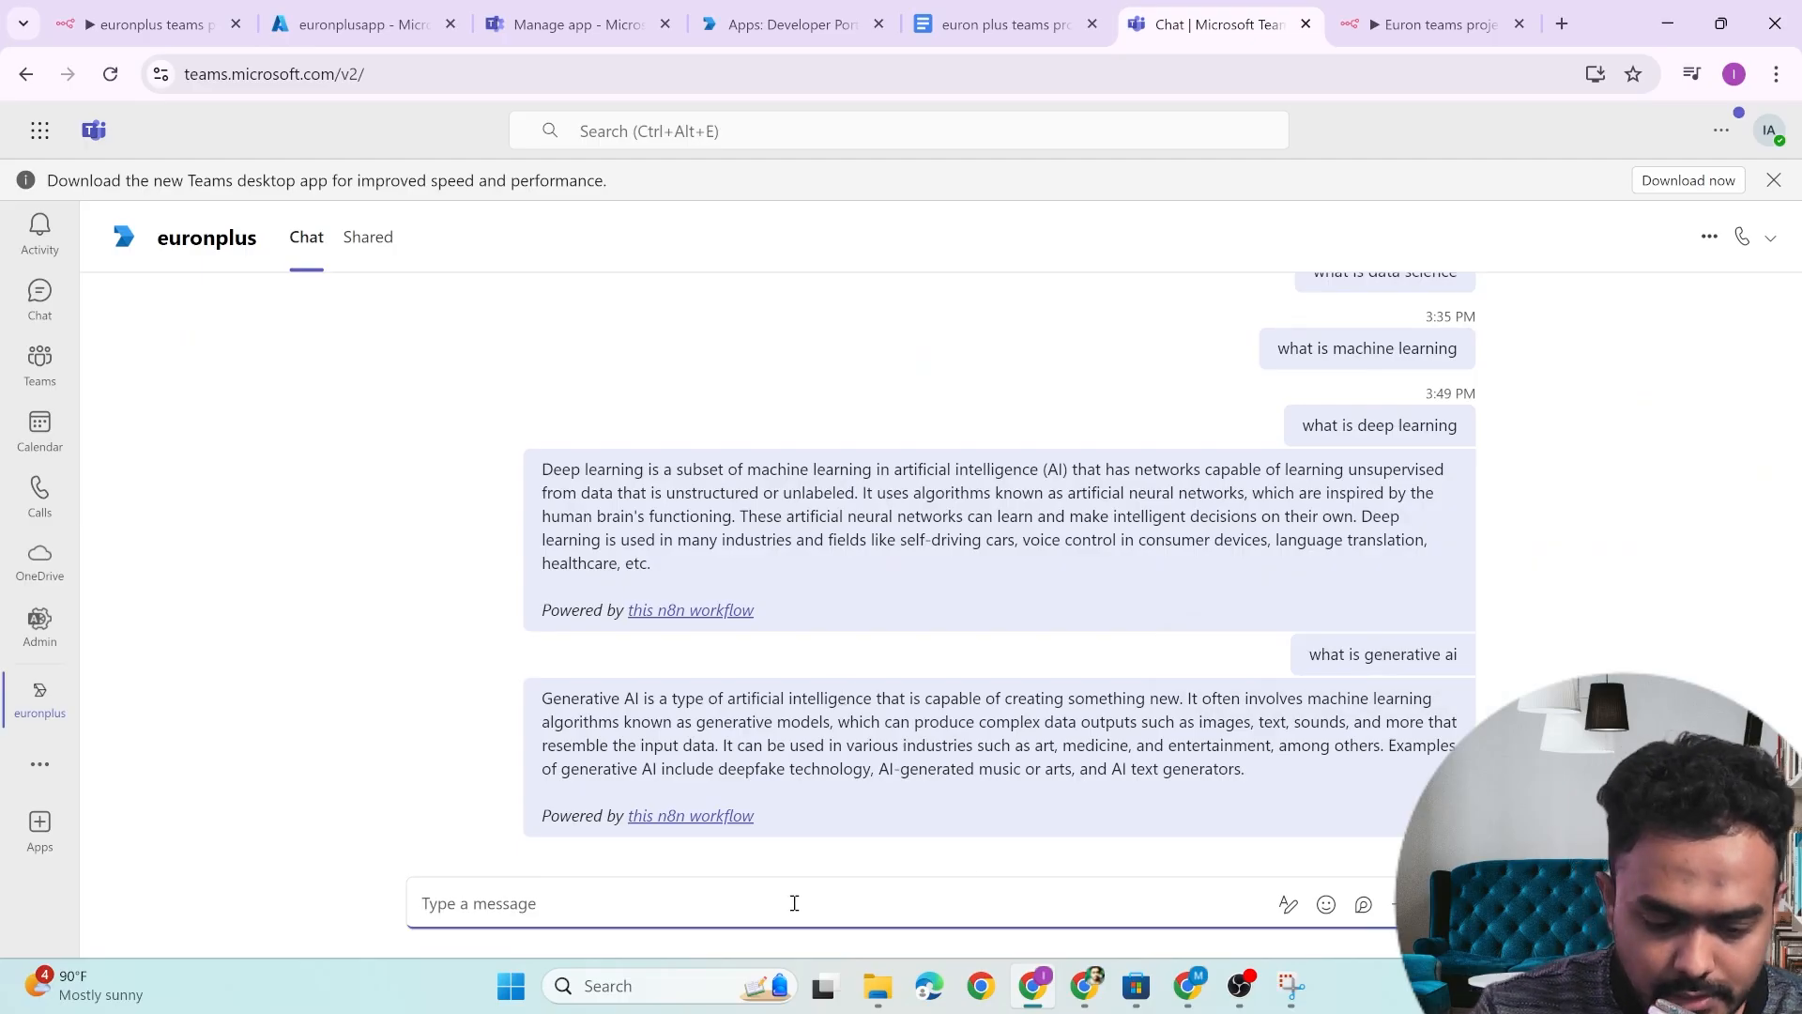
pyautogui.write('what is ')
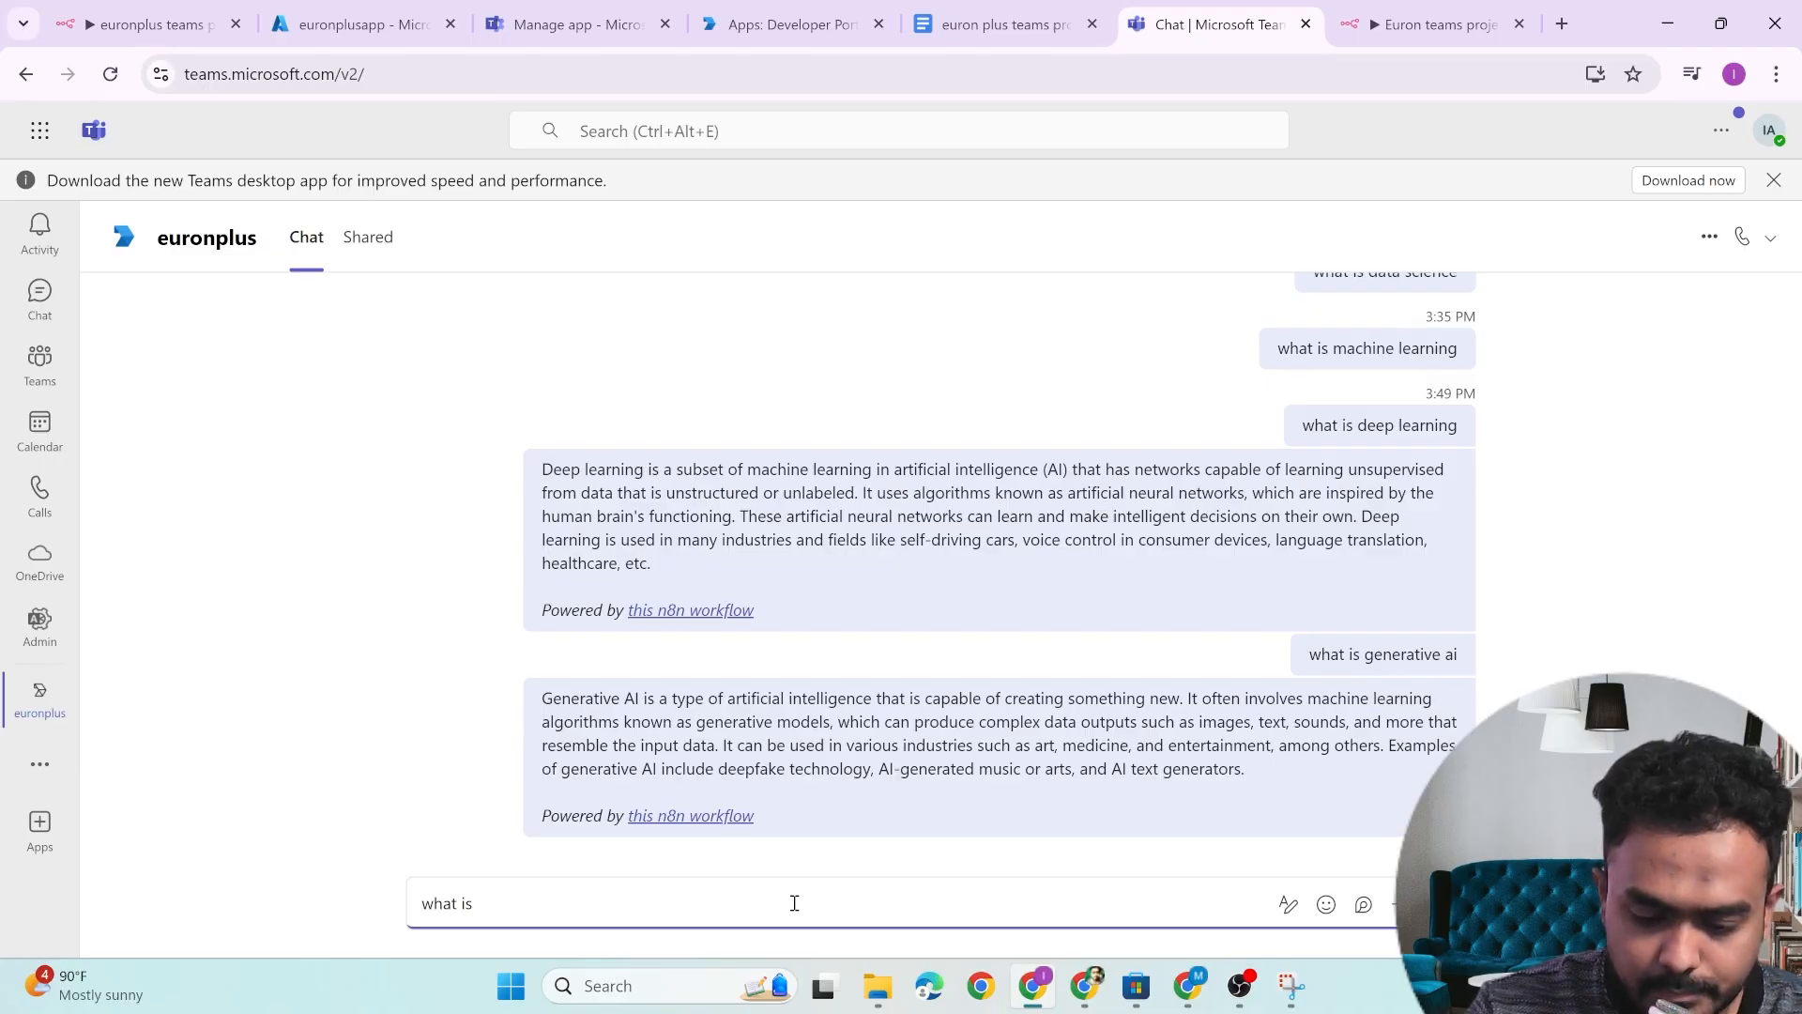
pyautogui.write('n8n wo')
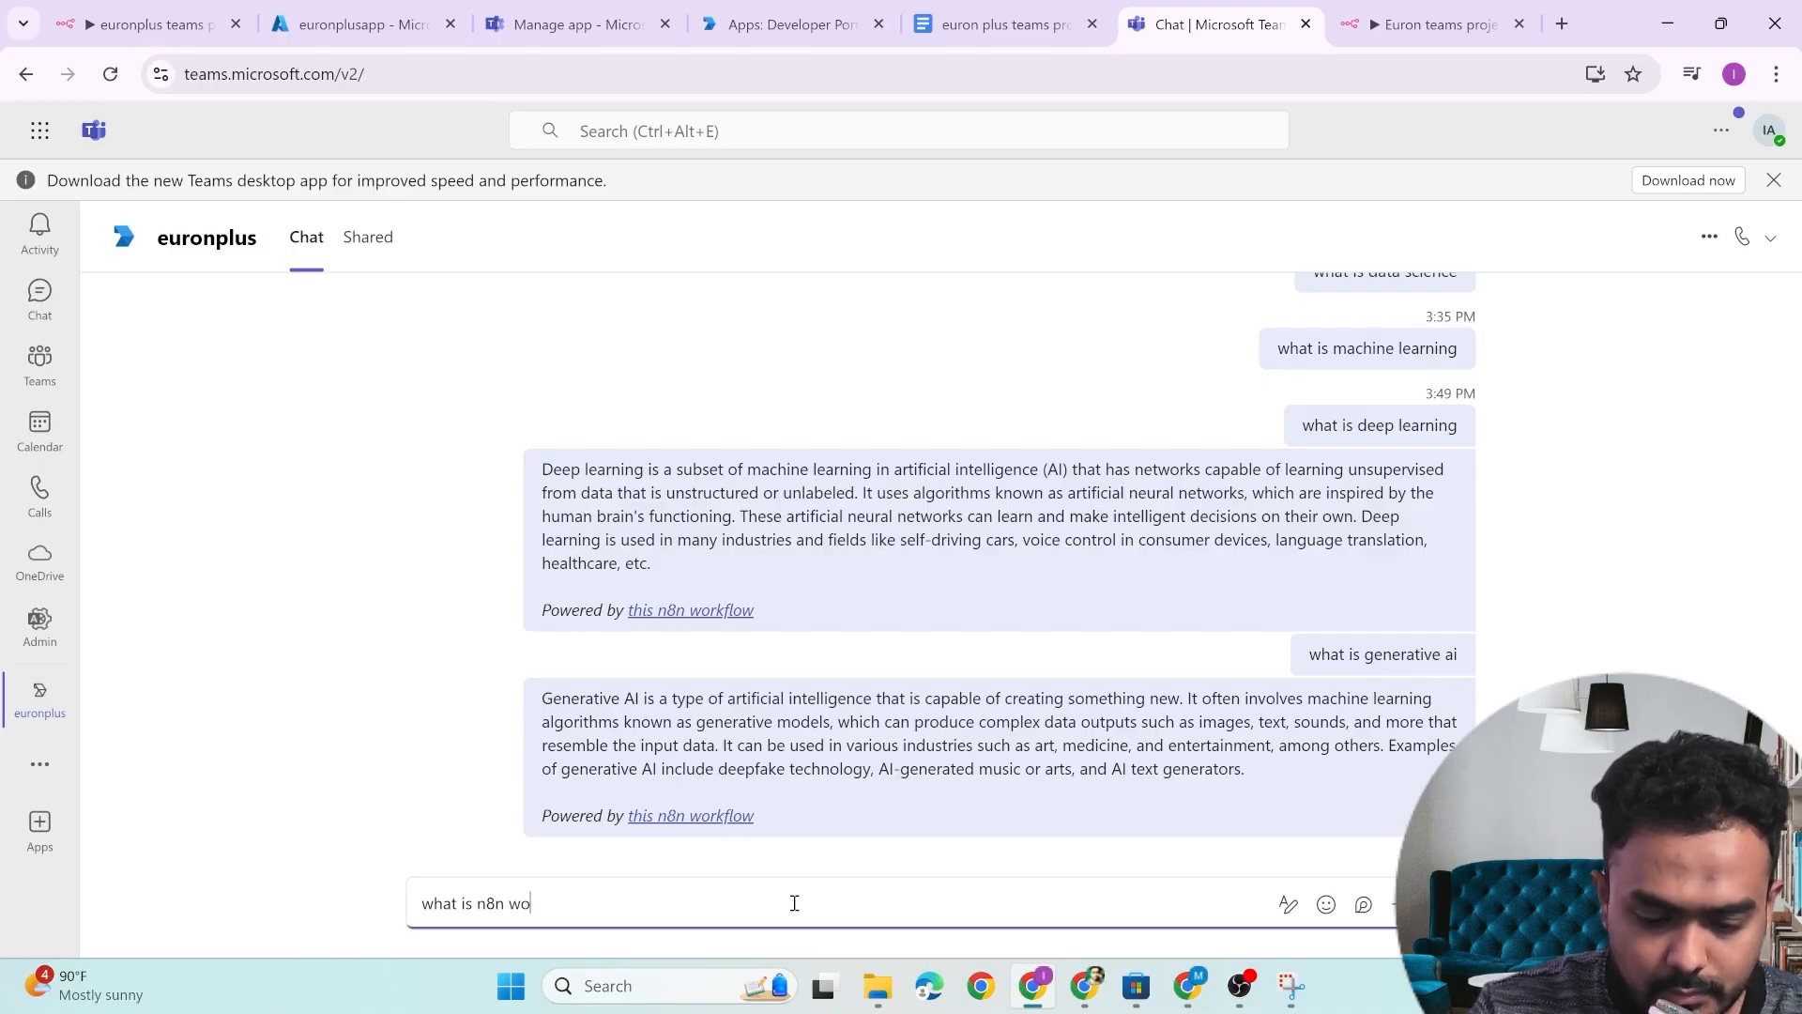
pyautogui.write('rkfl')
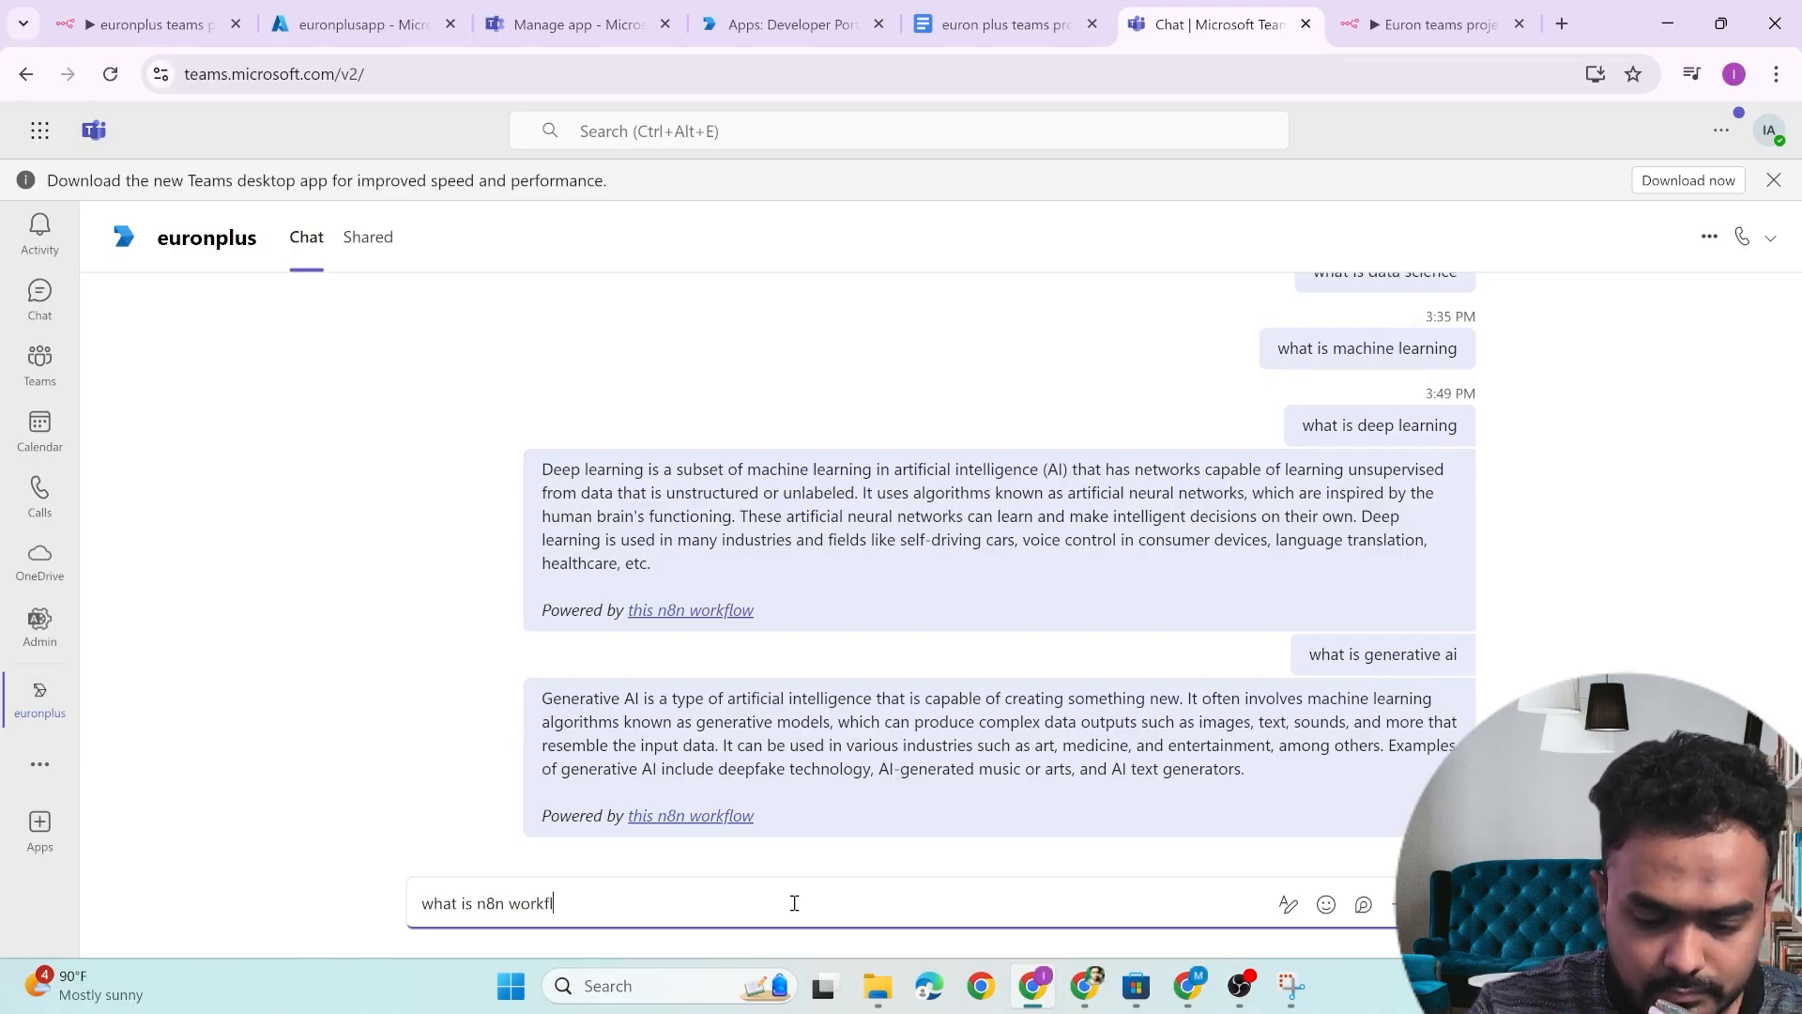
pyautogui.write('ow')
pyautogui.press('Return')
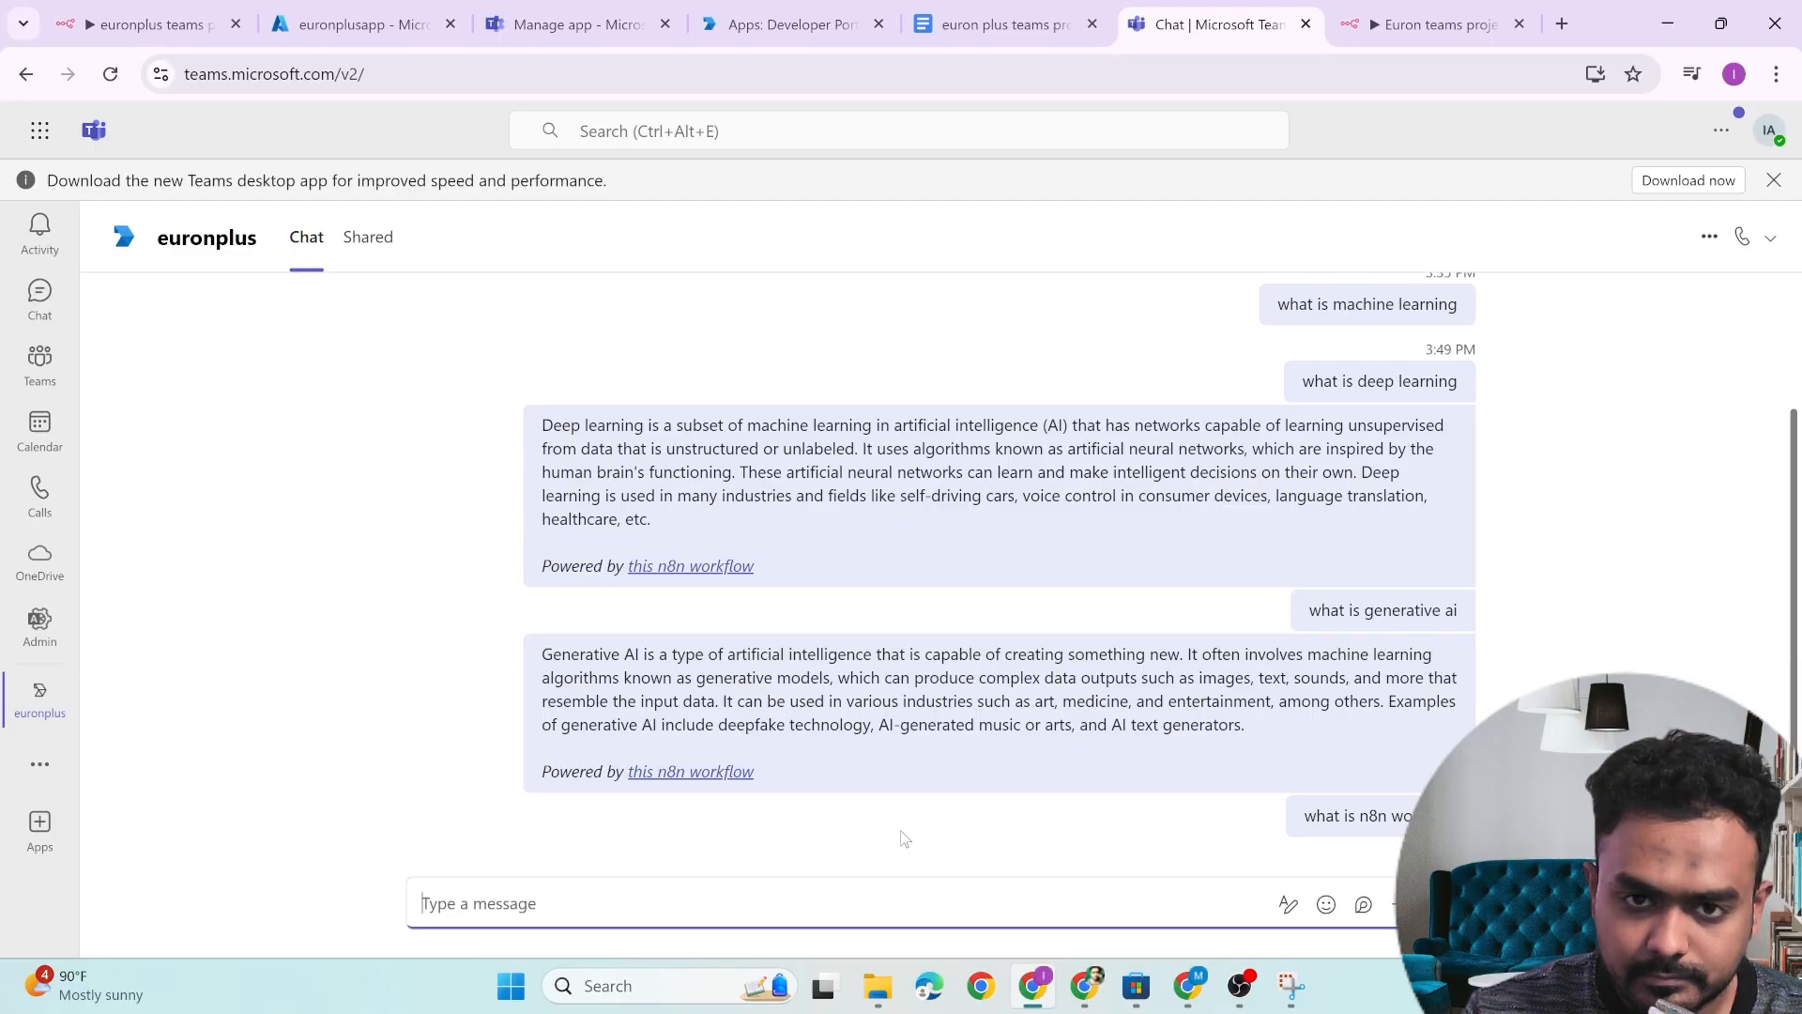
# Switch to the euronplus teams project workflow in n8n and start a test run of the whole workflow
pyautogui.click(362, 24)
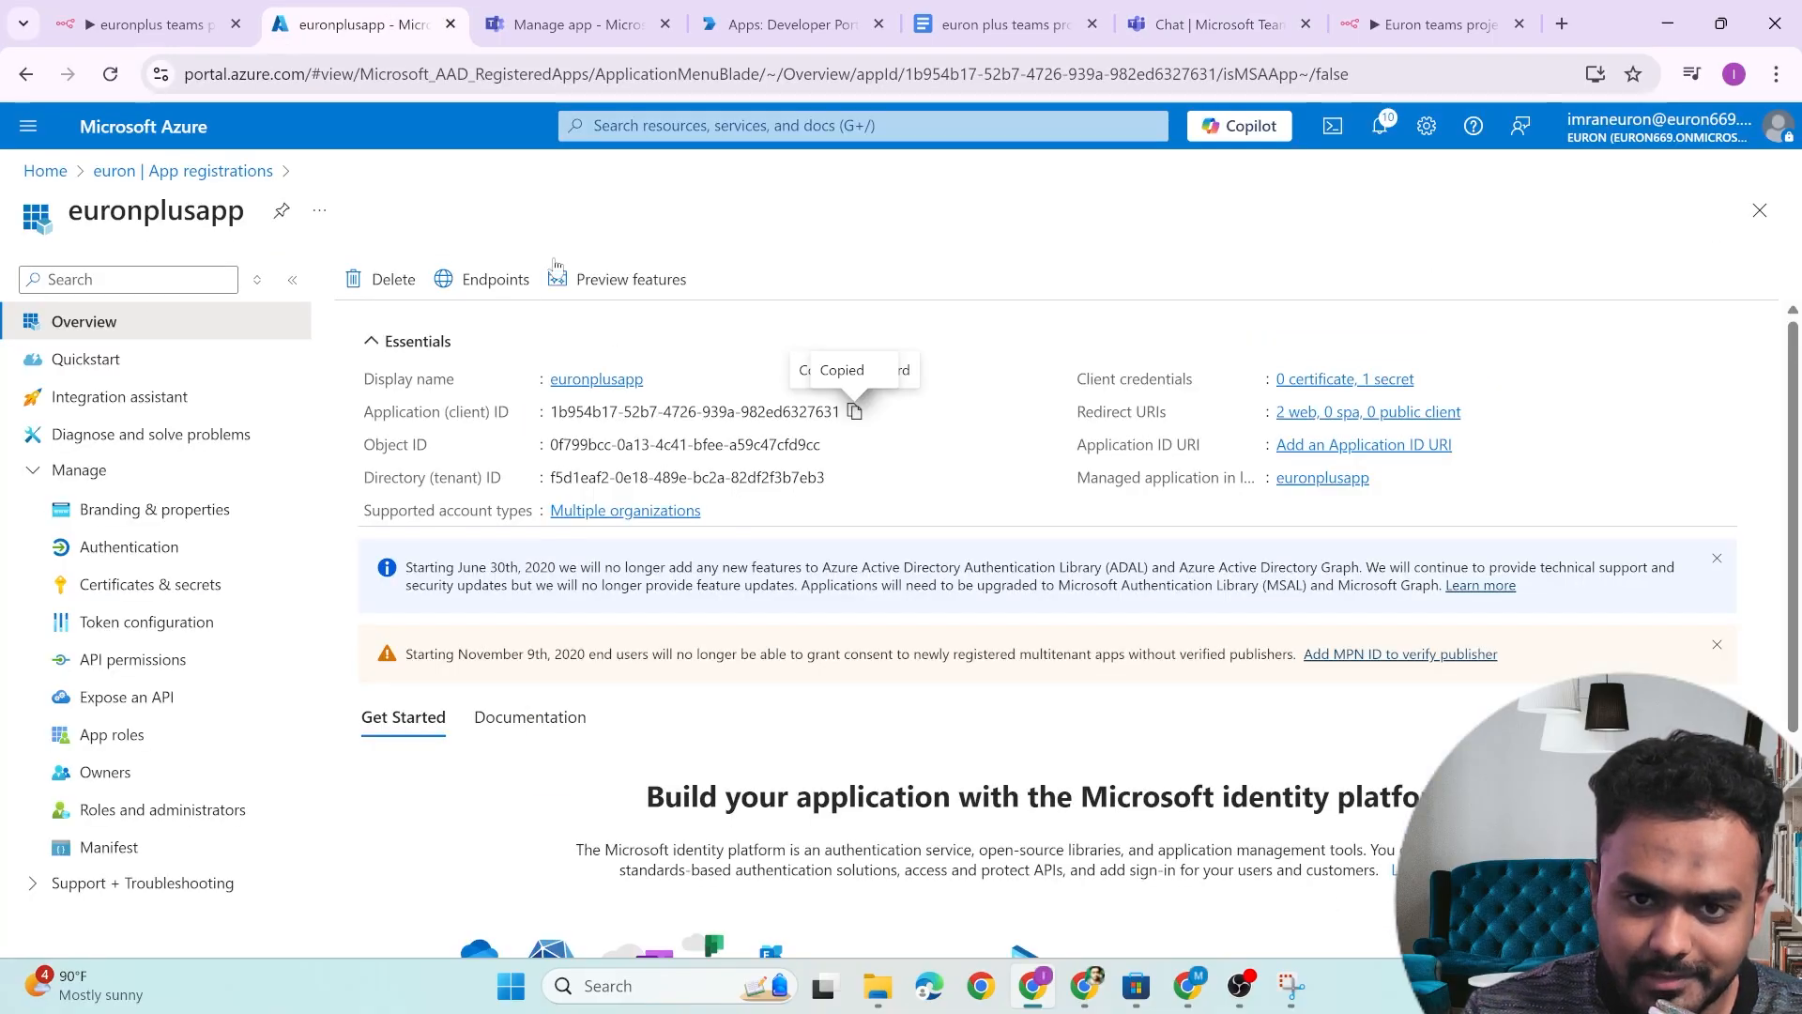
pyautogui.click(151, 36)
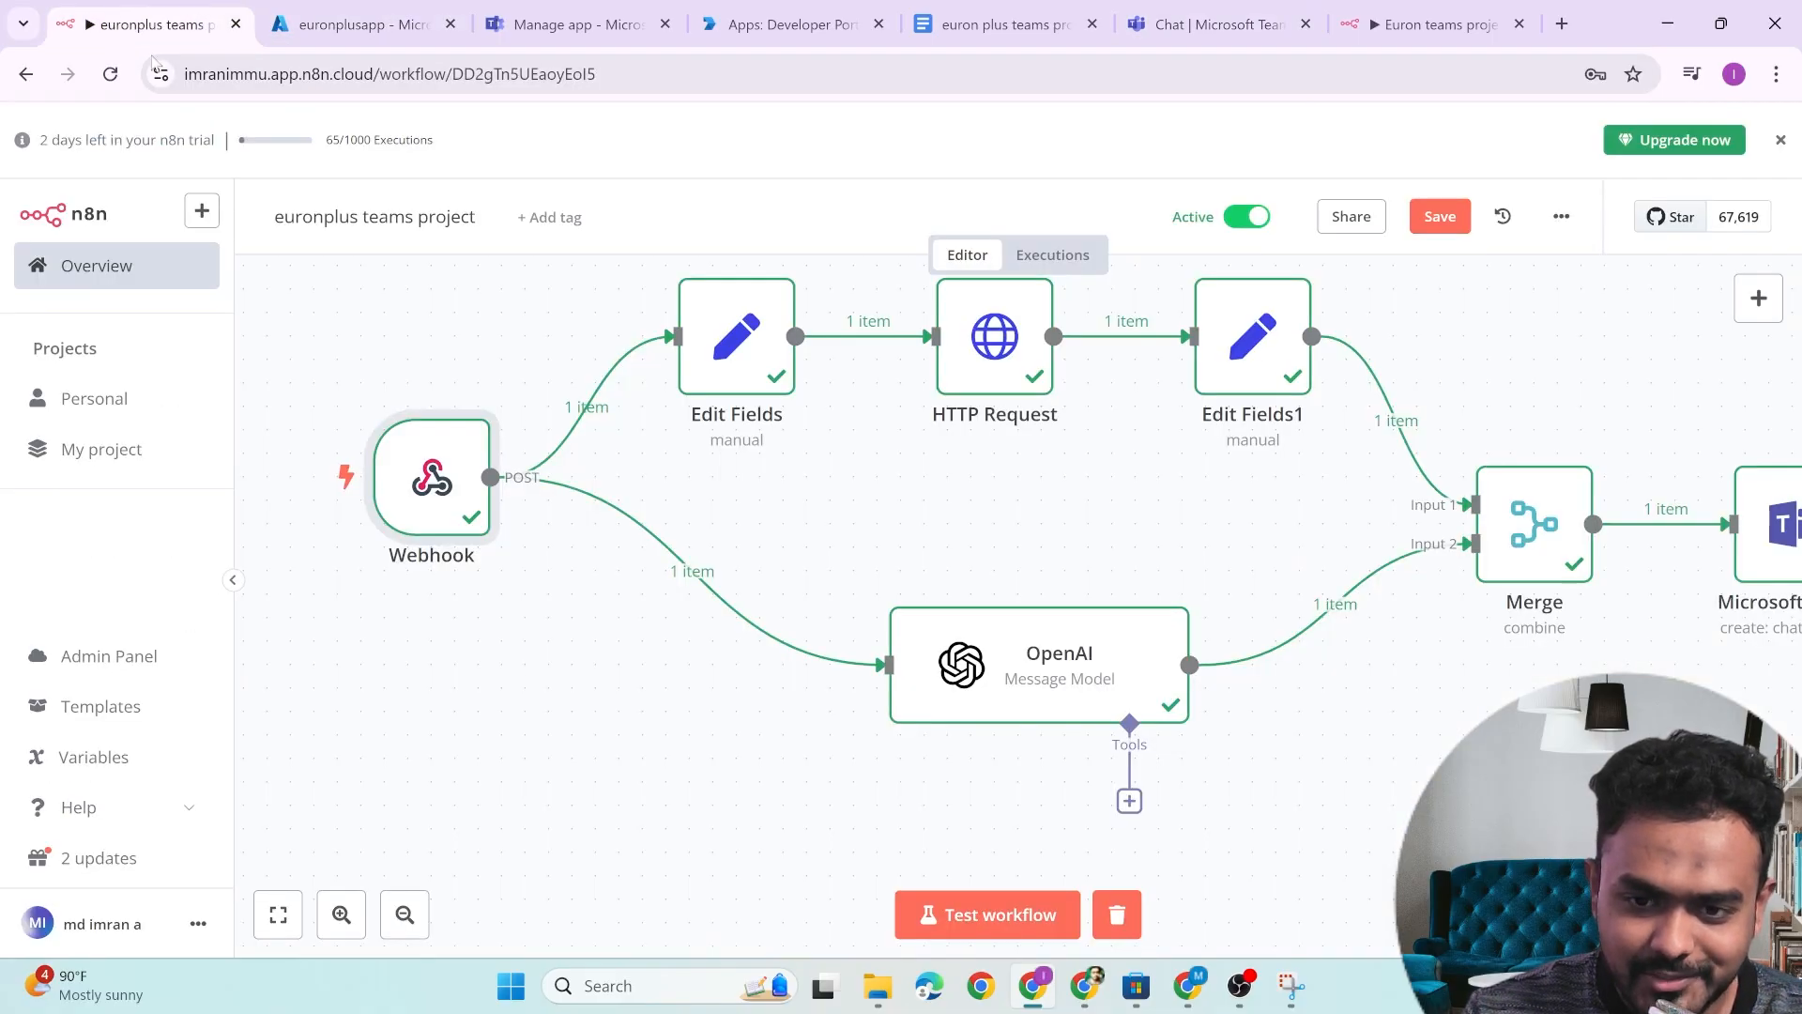
pyautogui.click(969, 927)
# Return to the euronplus chat in Teams and send the question "what is n8n workflow" again
pyautogui.click(1435, 25)
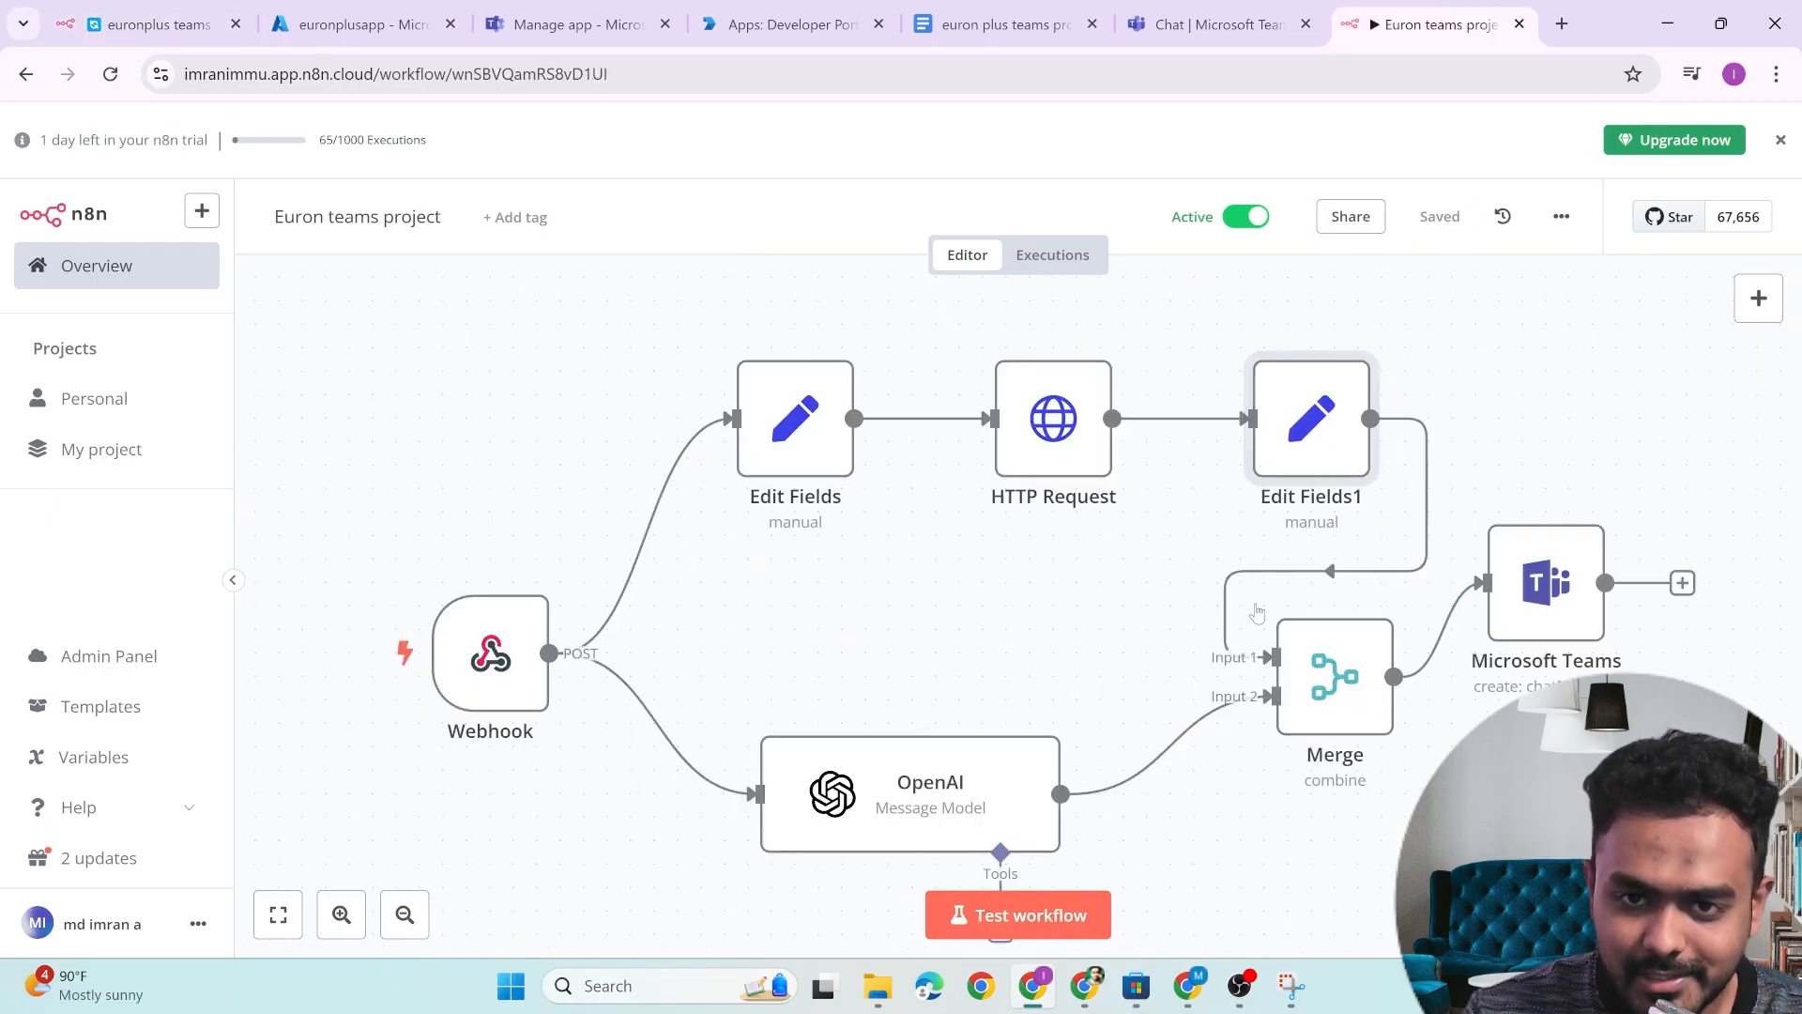
pyautogui.click(1192, 30)
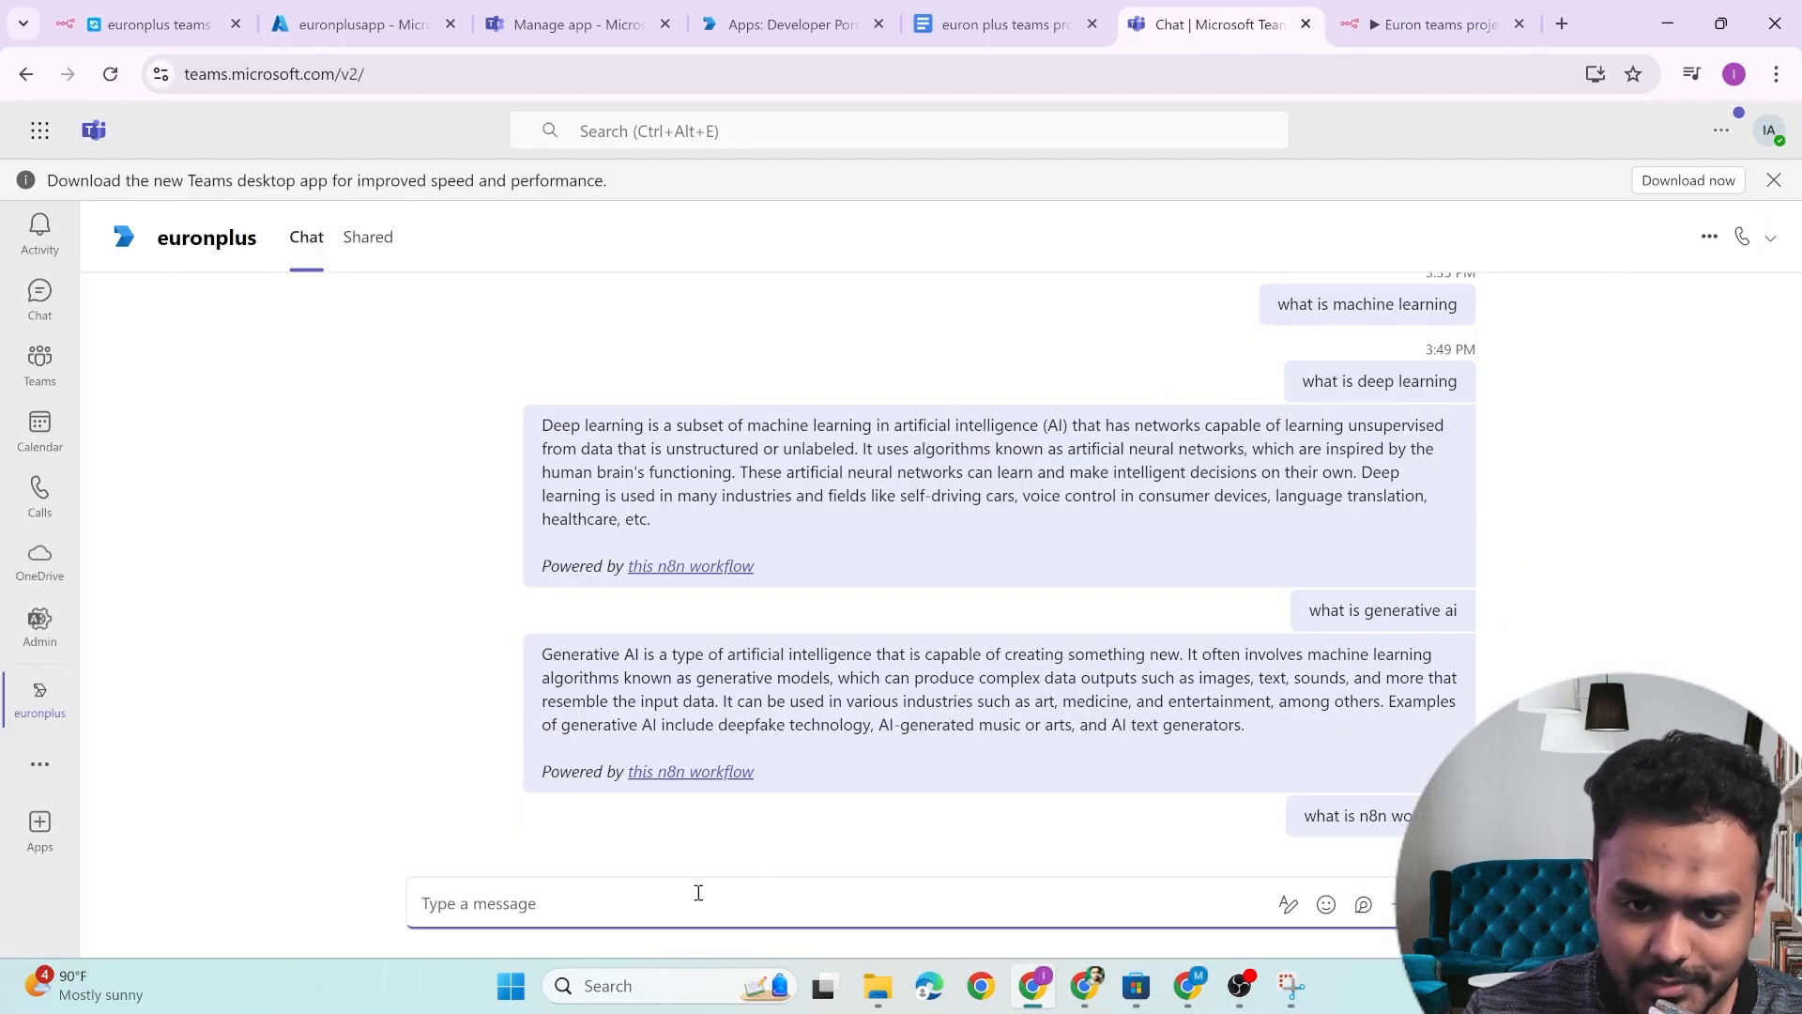
pyautogui.write('what is n8n')
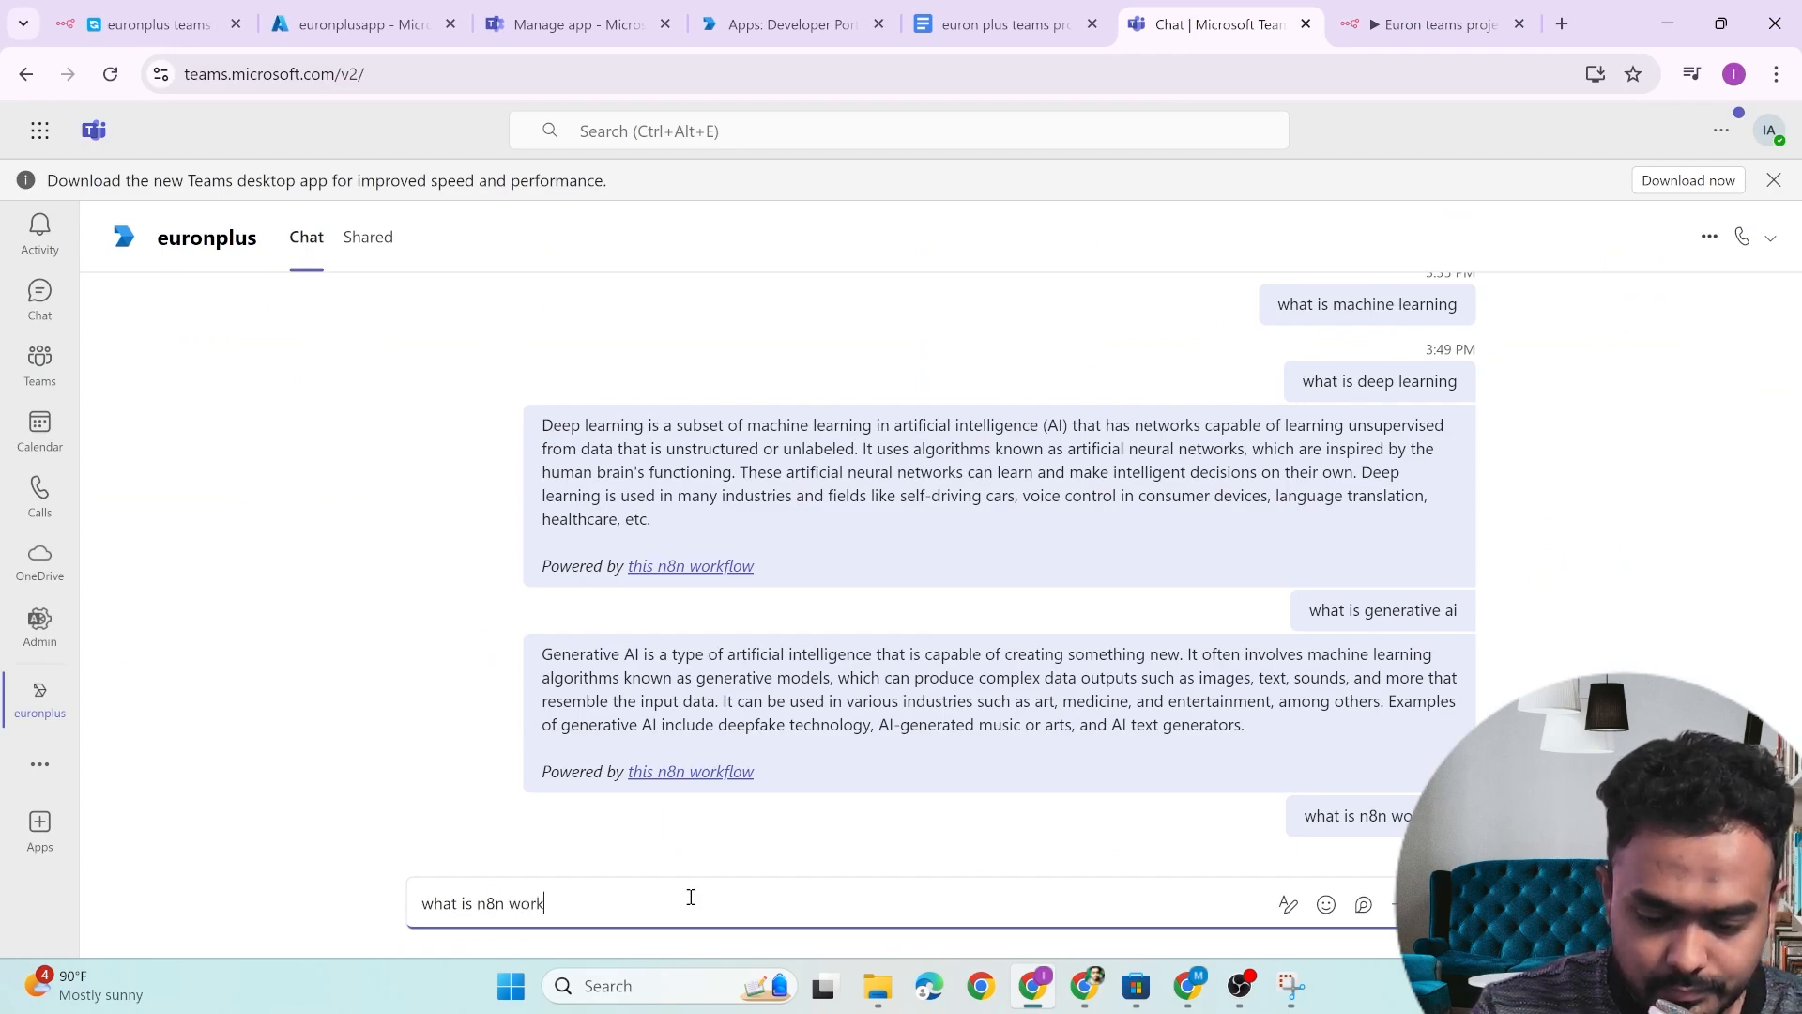
pyautogui.write(' workflow')
pyautogui.press('Return')
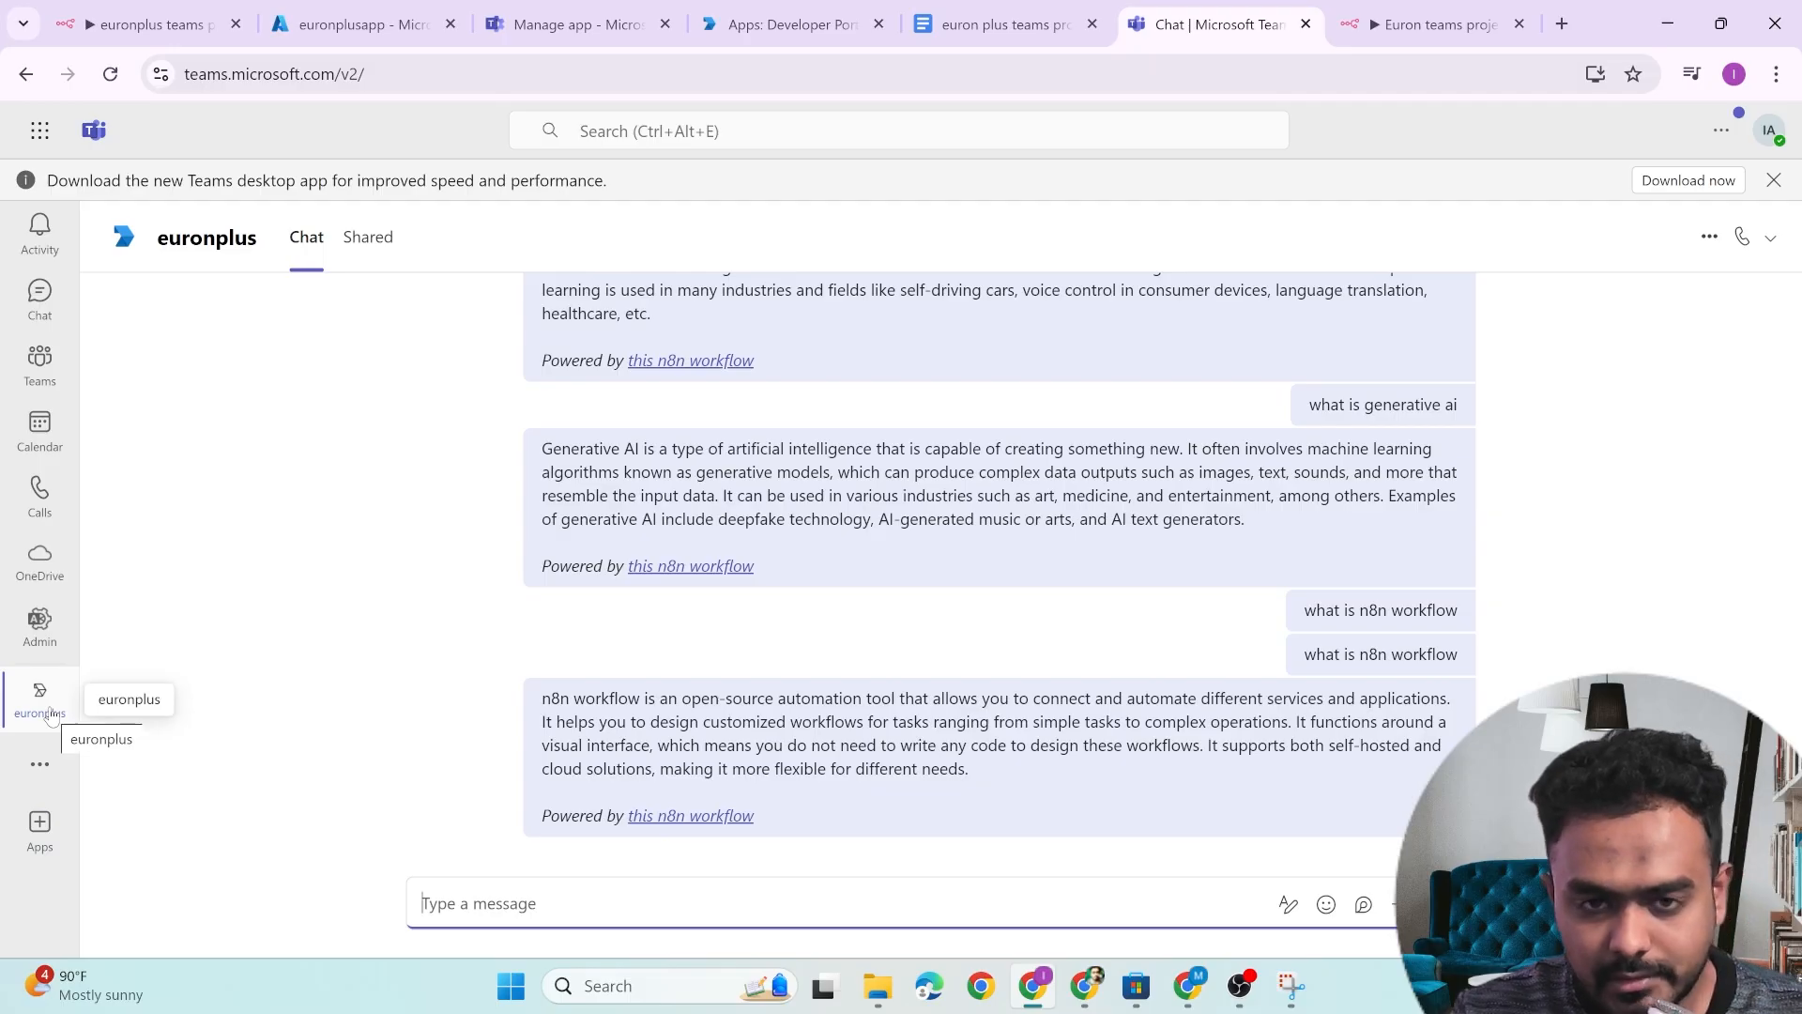
# Check the Teams section and account profile, reload Teams, and open the General channel of the euron team
pyautogui.click(32, 298)
pyautogui.click(56, 366)
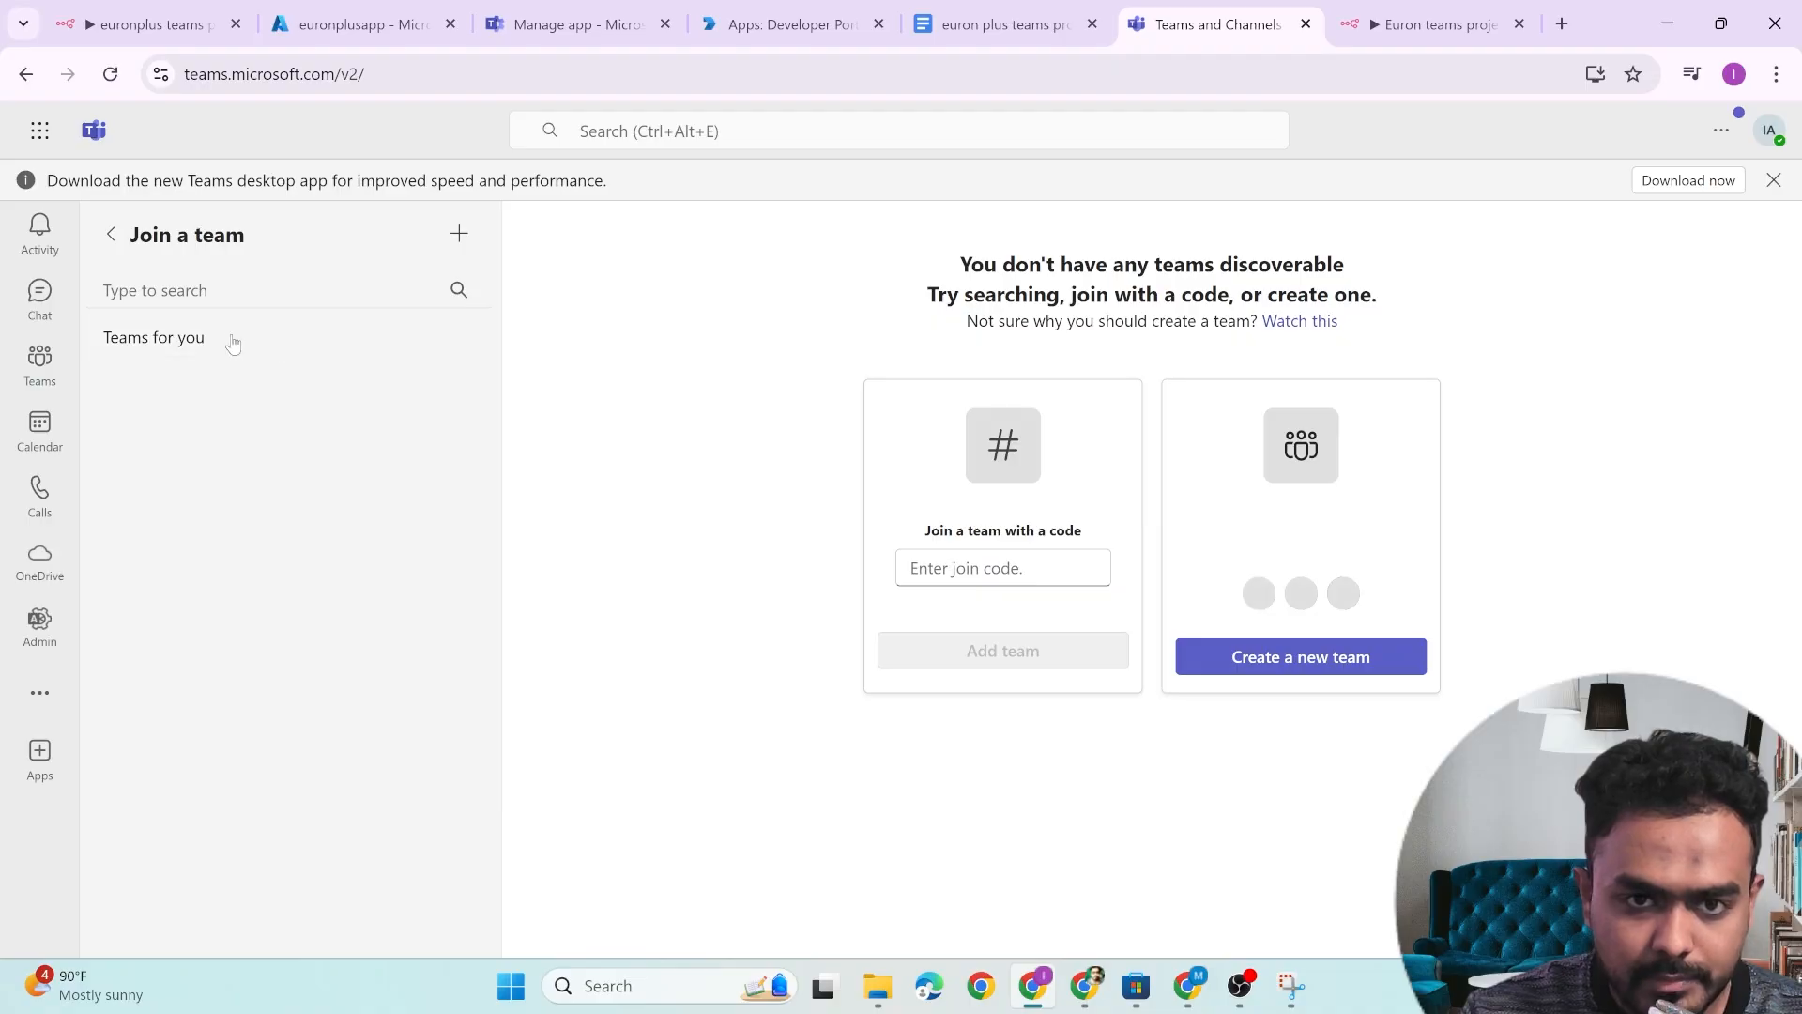
pyautogui.click(42, 362)
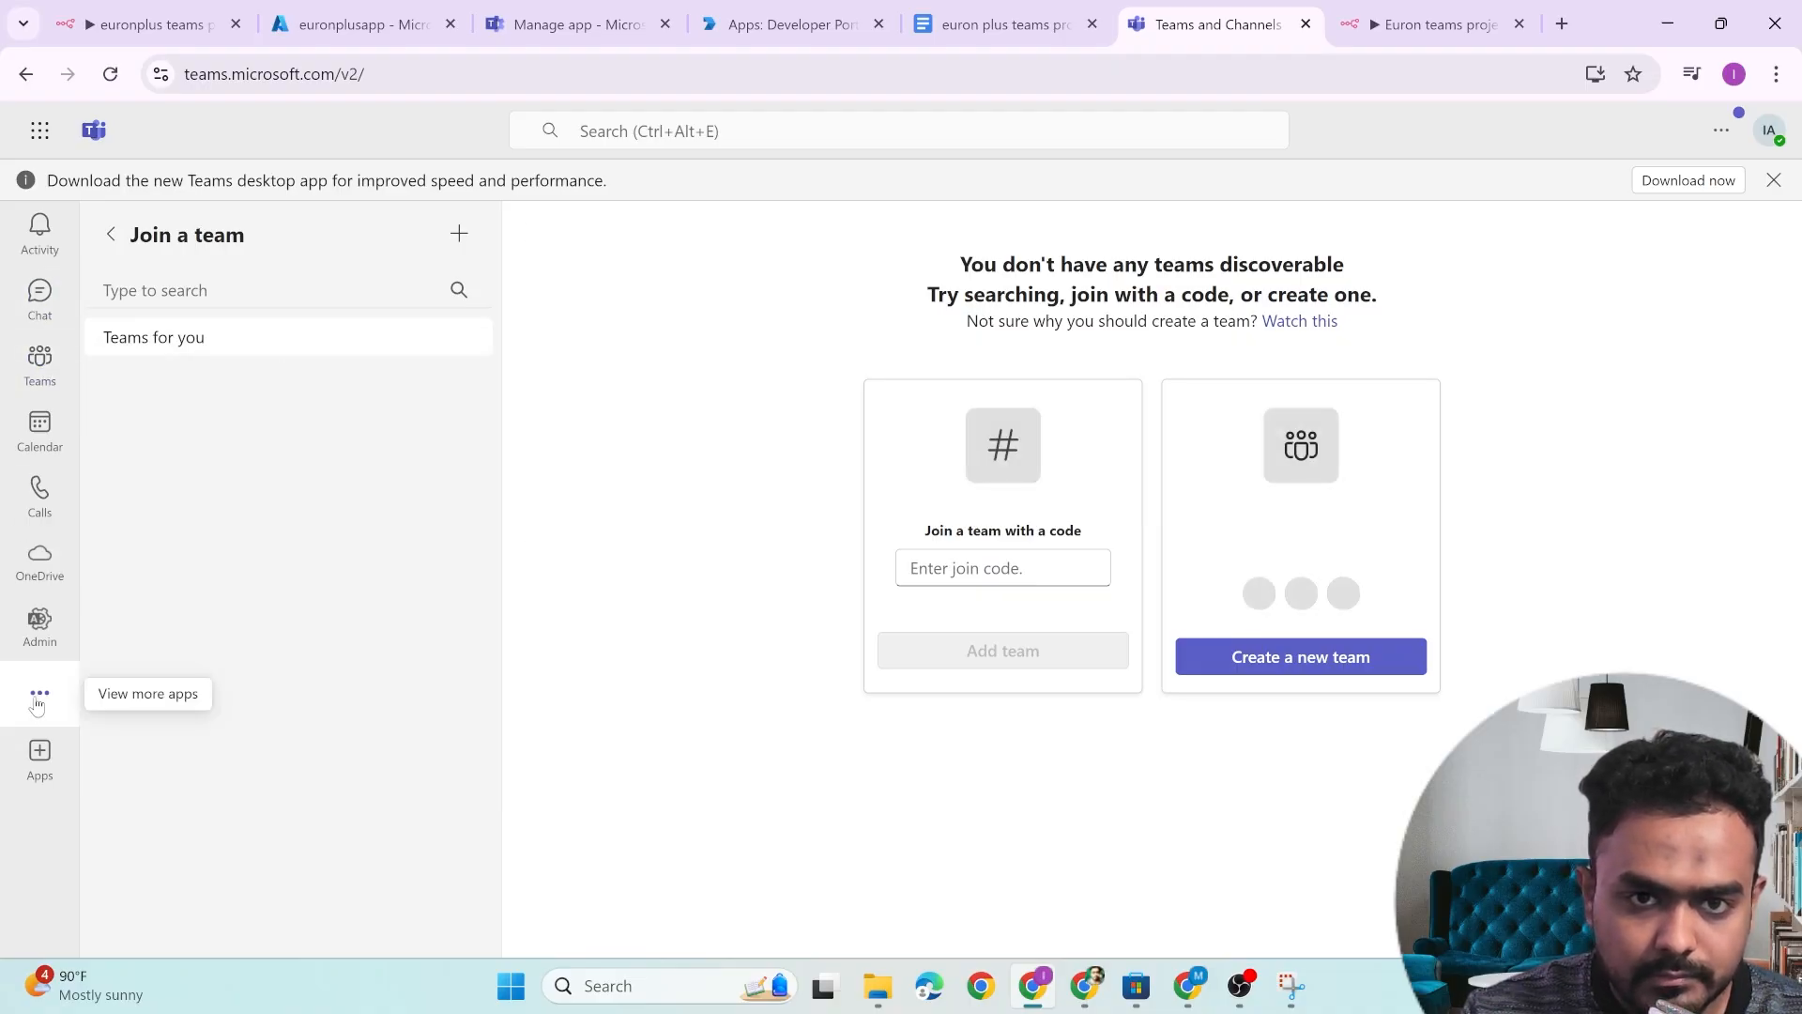
pyautogui.click(1769, 131)
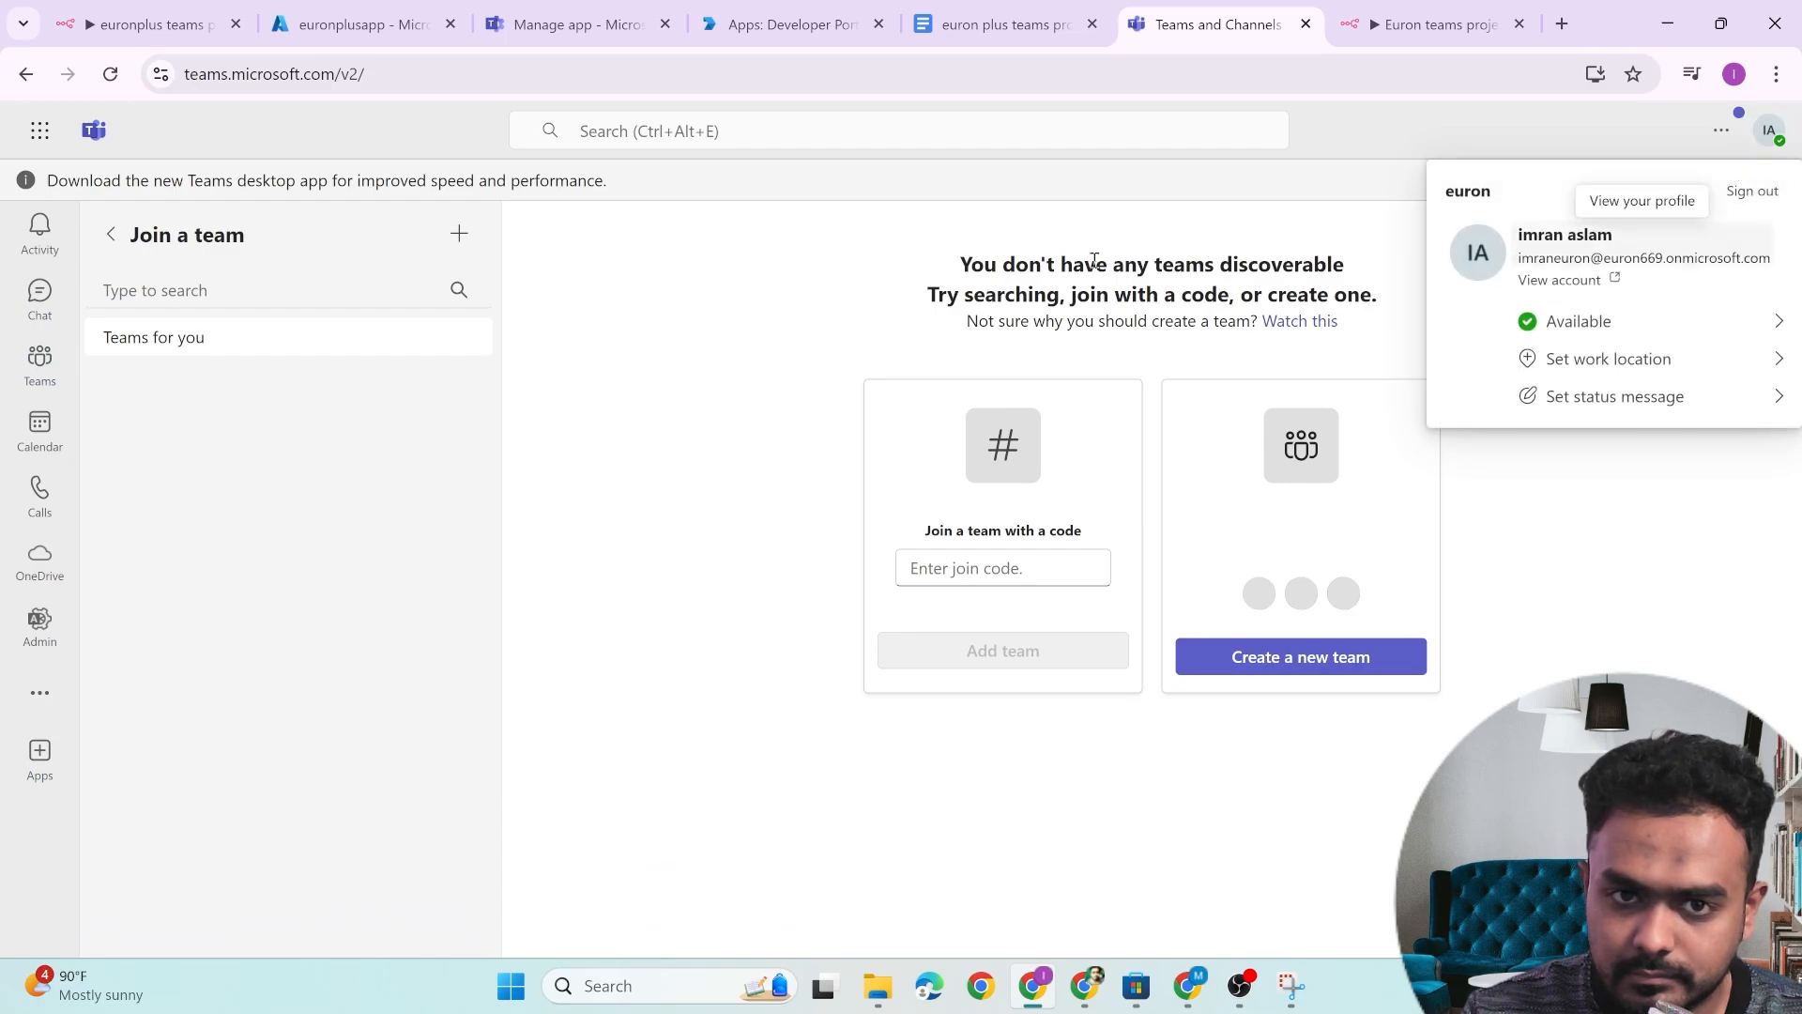
pyautogui.click(291, 482)
pyautogui.click(110, 74)
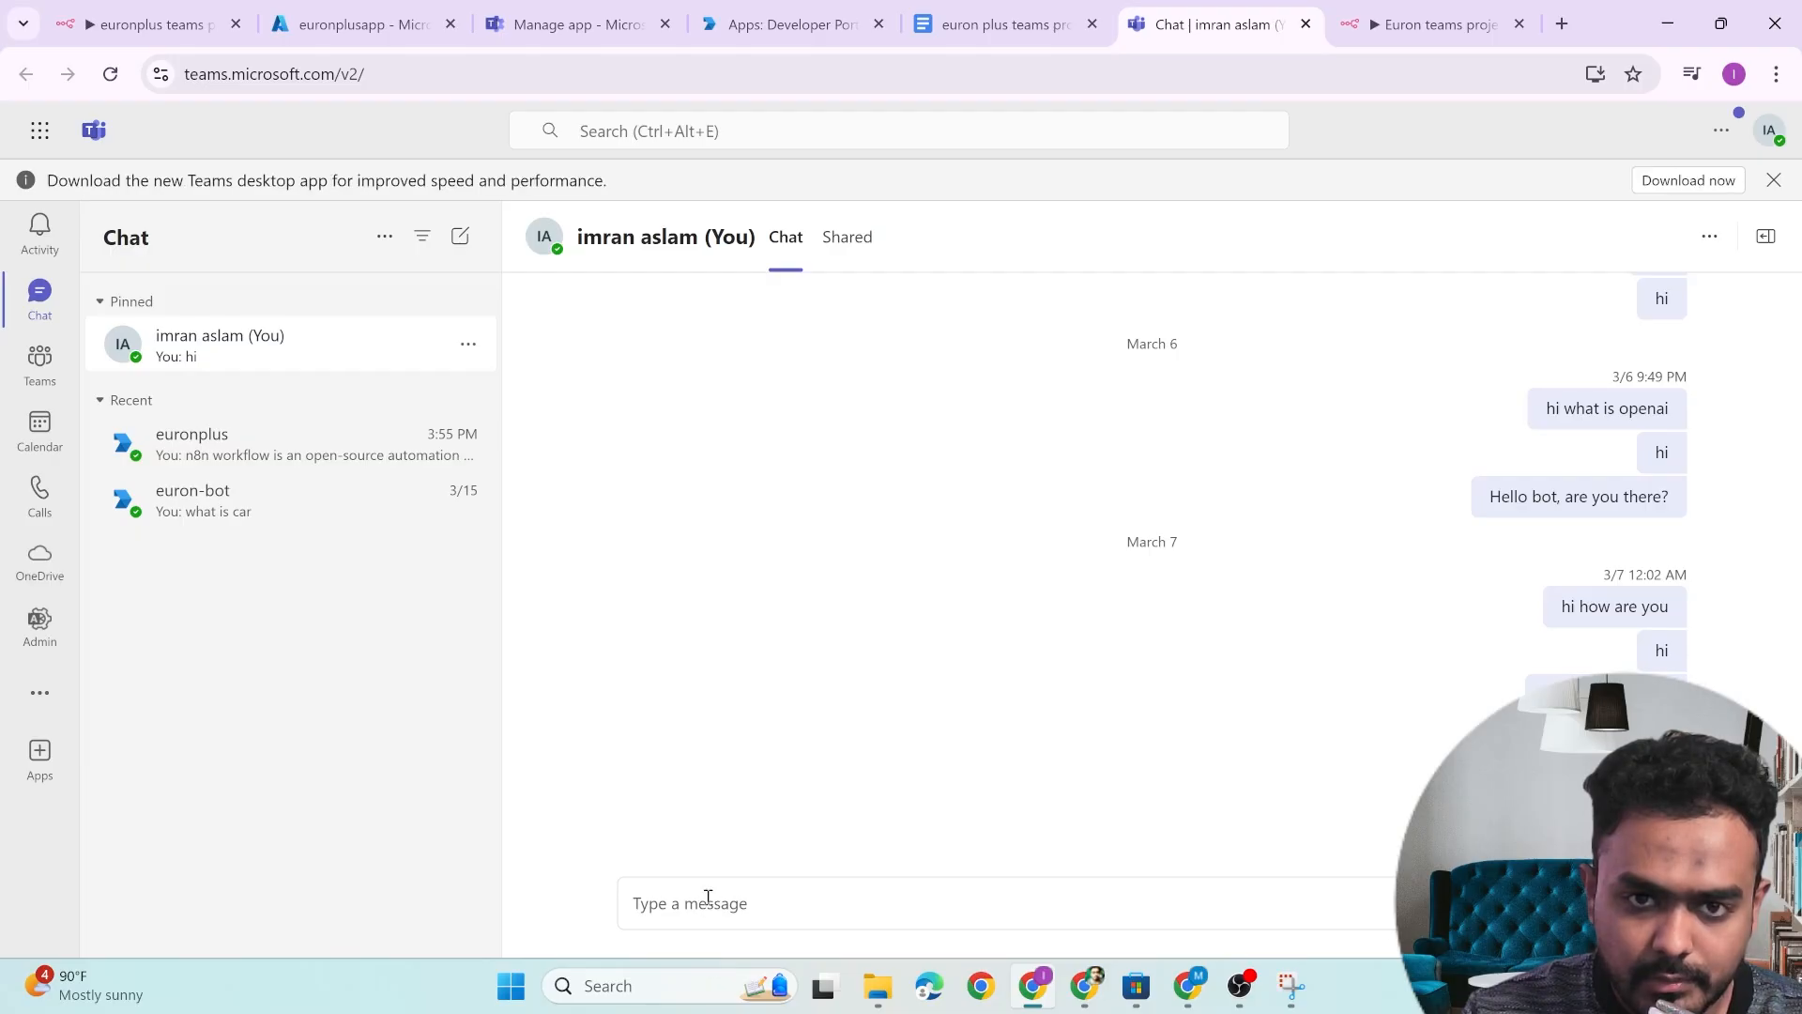
pyautogui.click(37, 371)
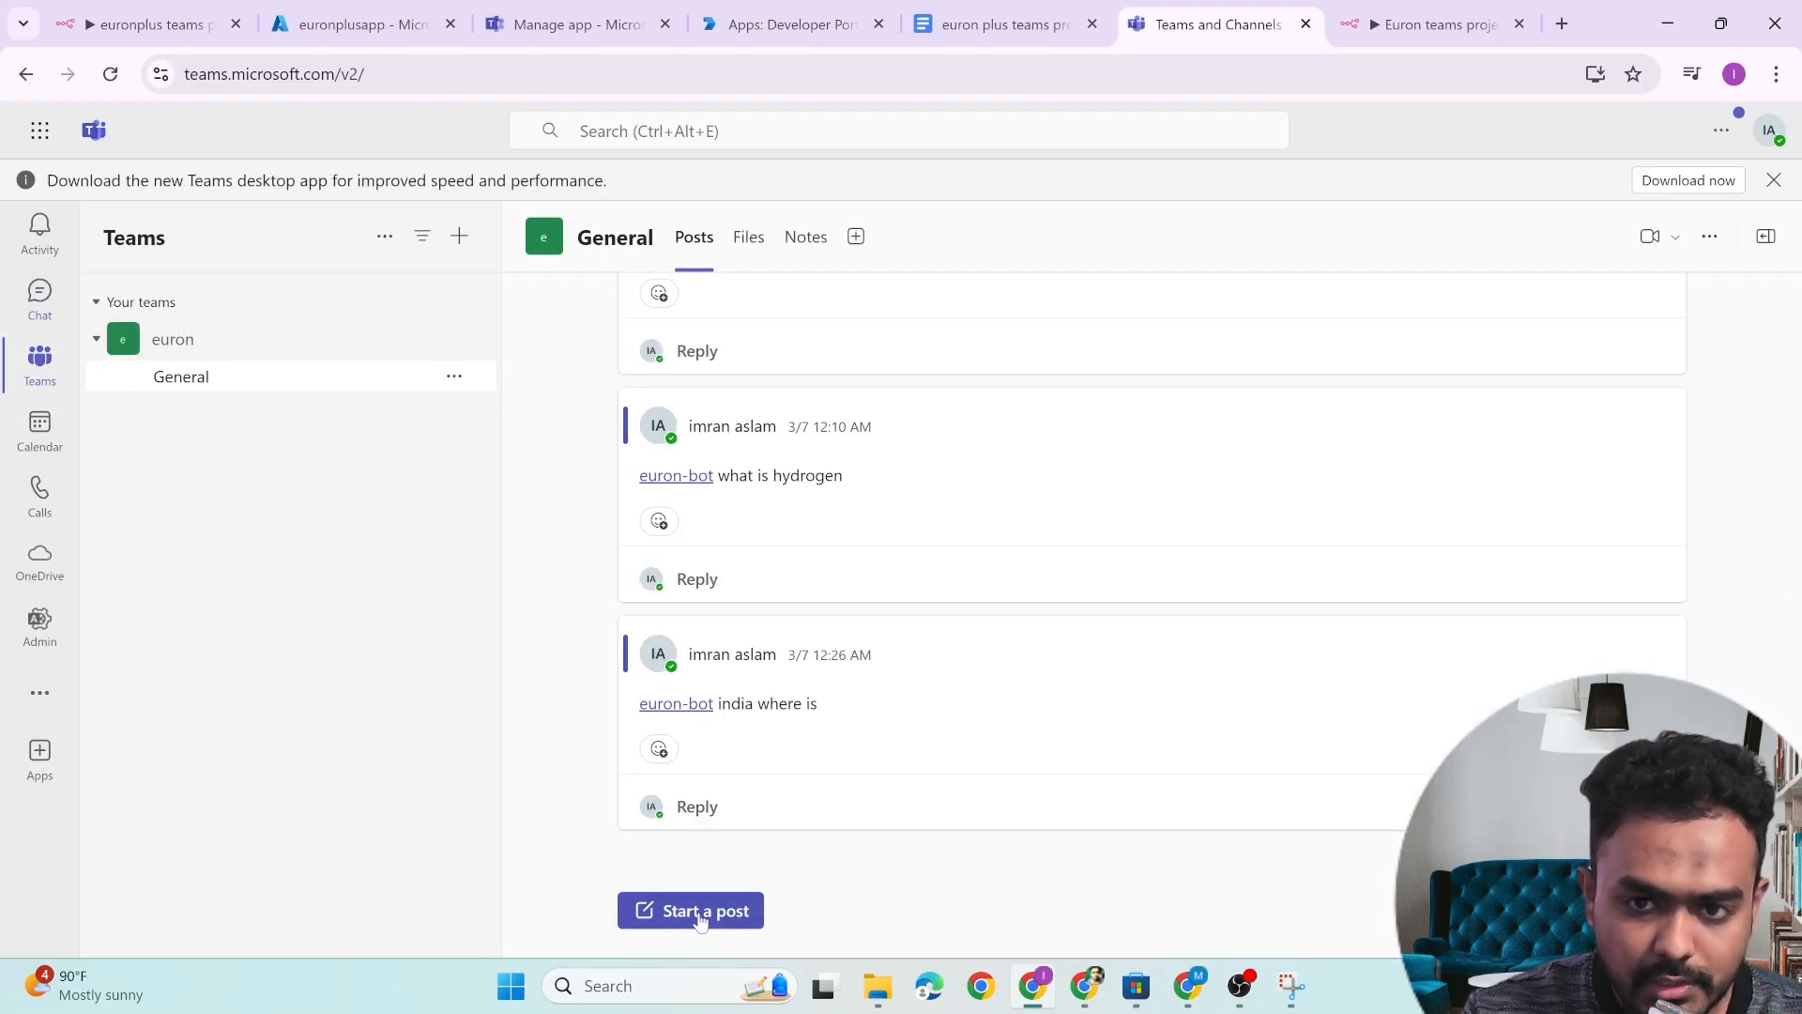
# Start a new post in the General channel and mention the euronplus bot in its message
pyautogui.click(700, 915)
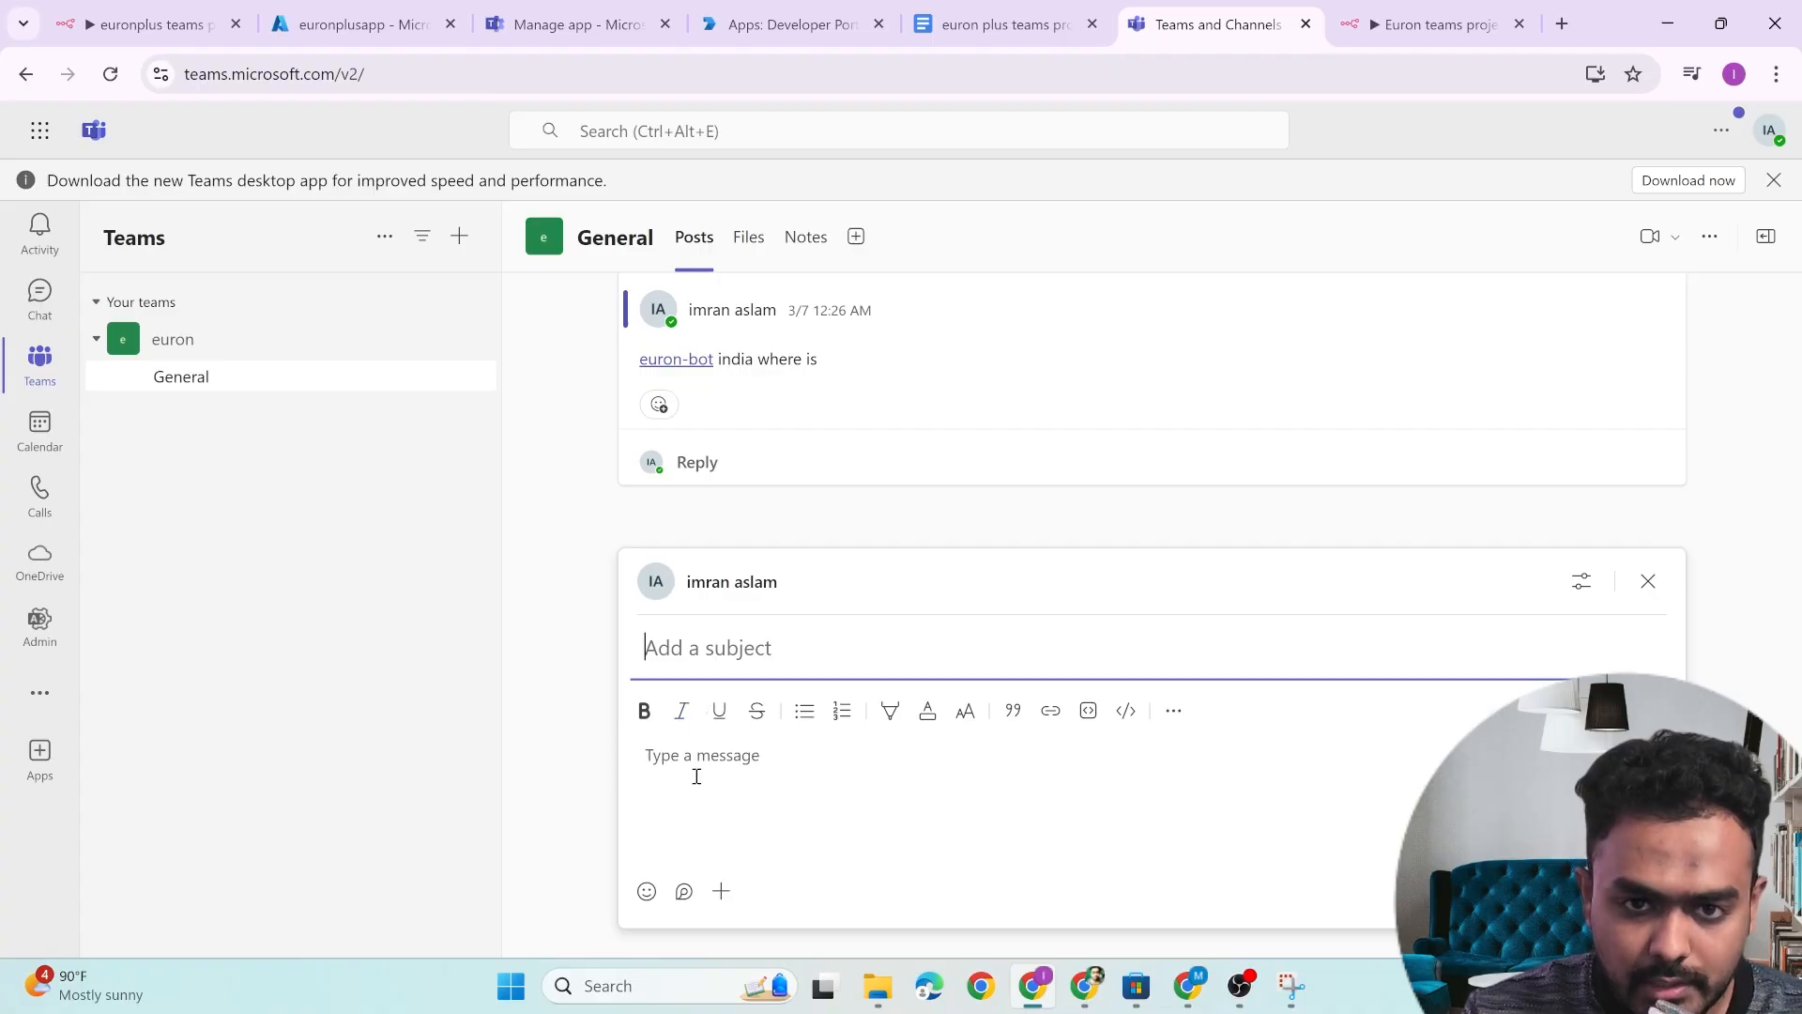
pyautogui.write('@')
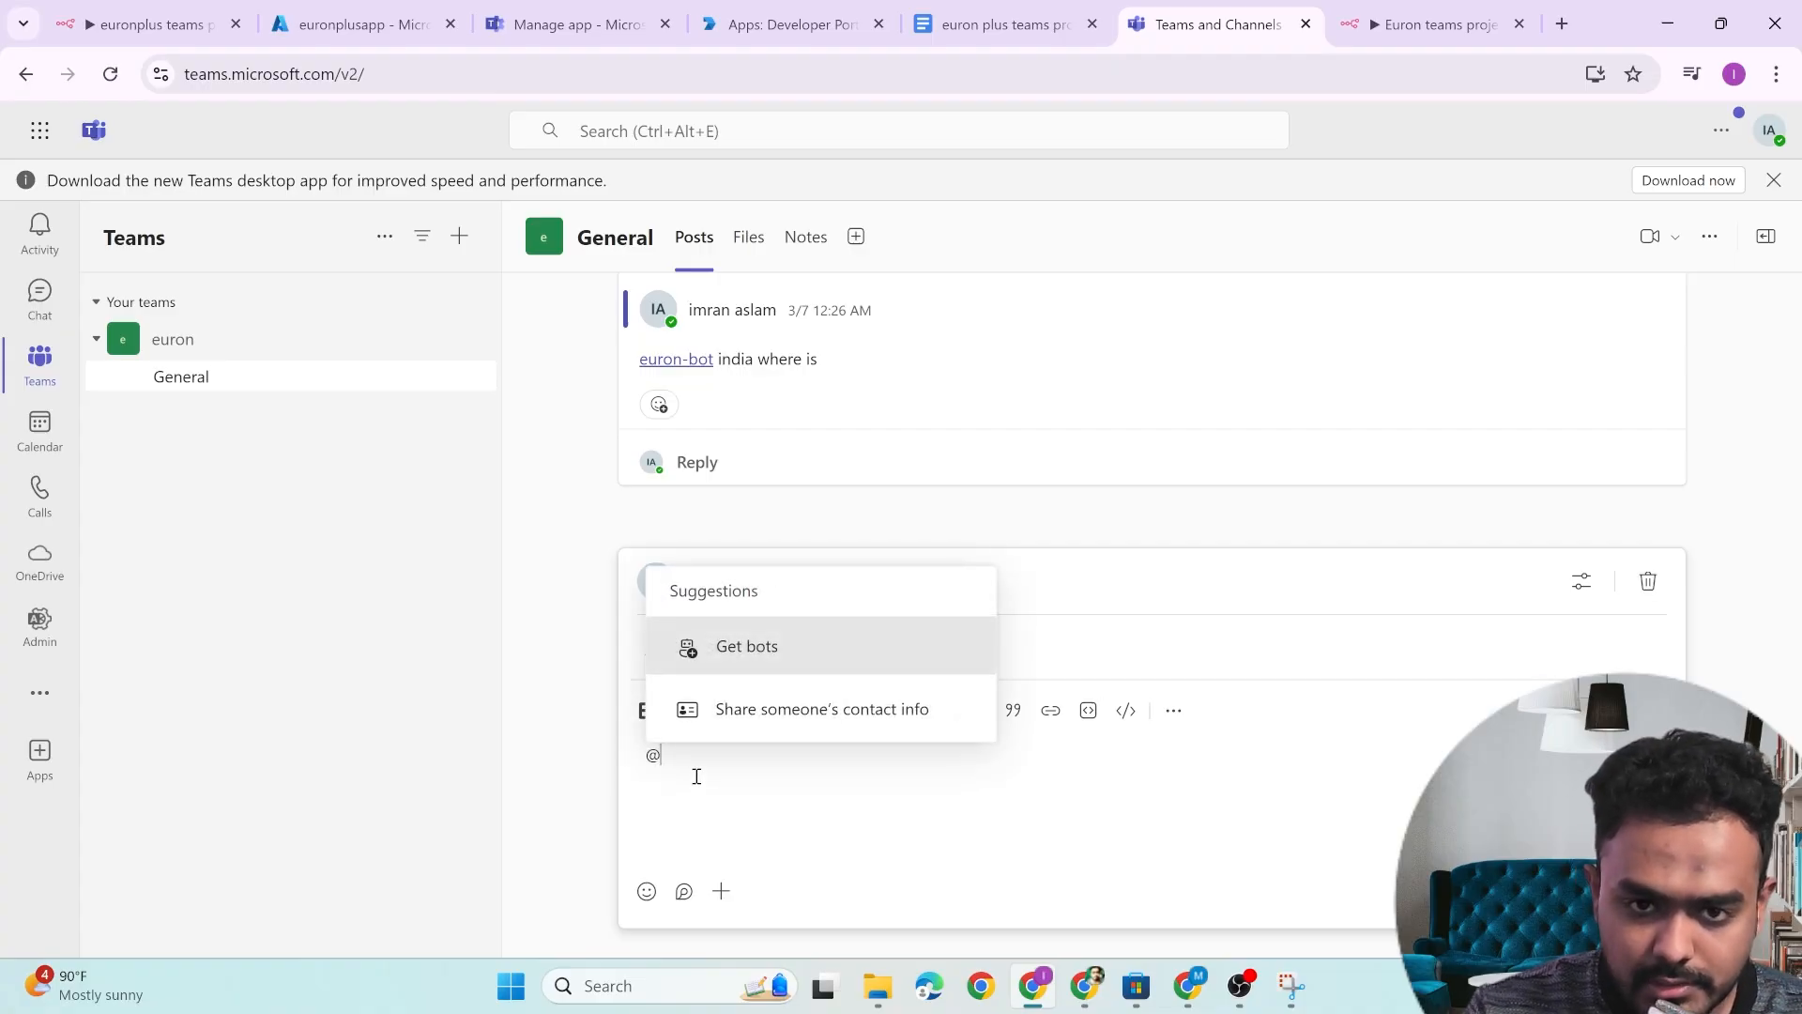
pyautogui.click(776, 657)
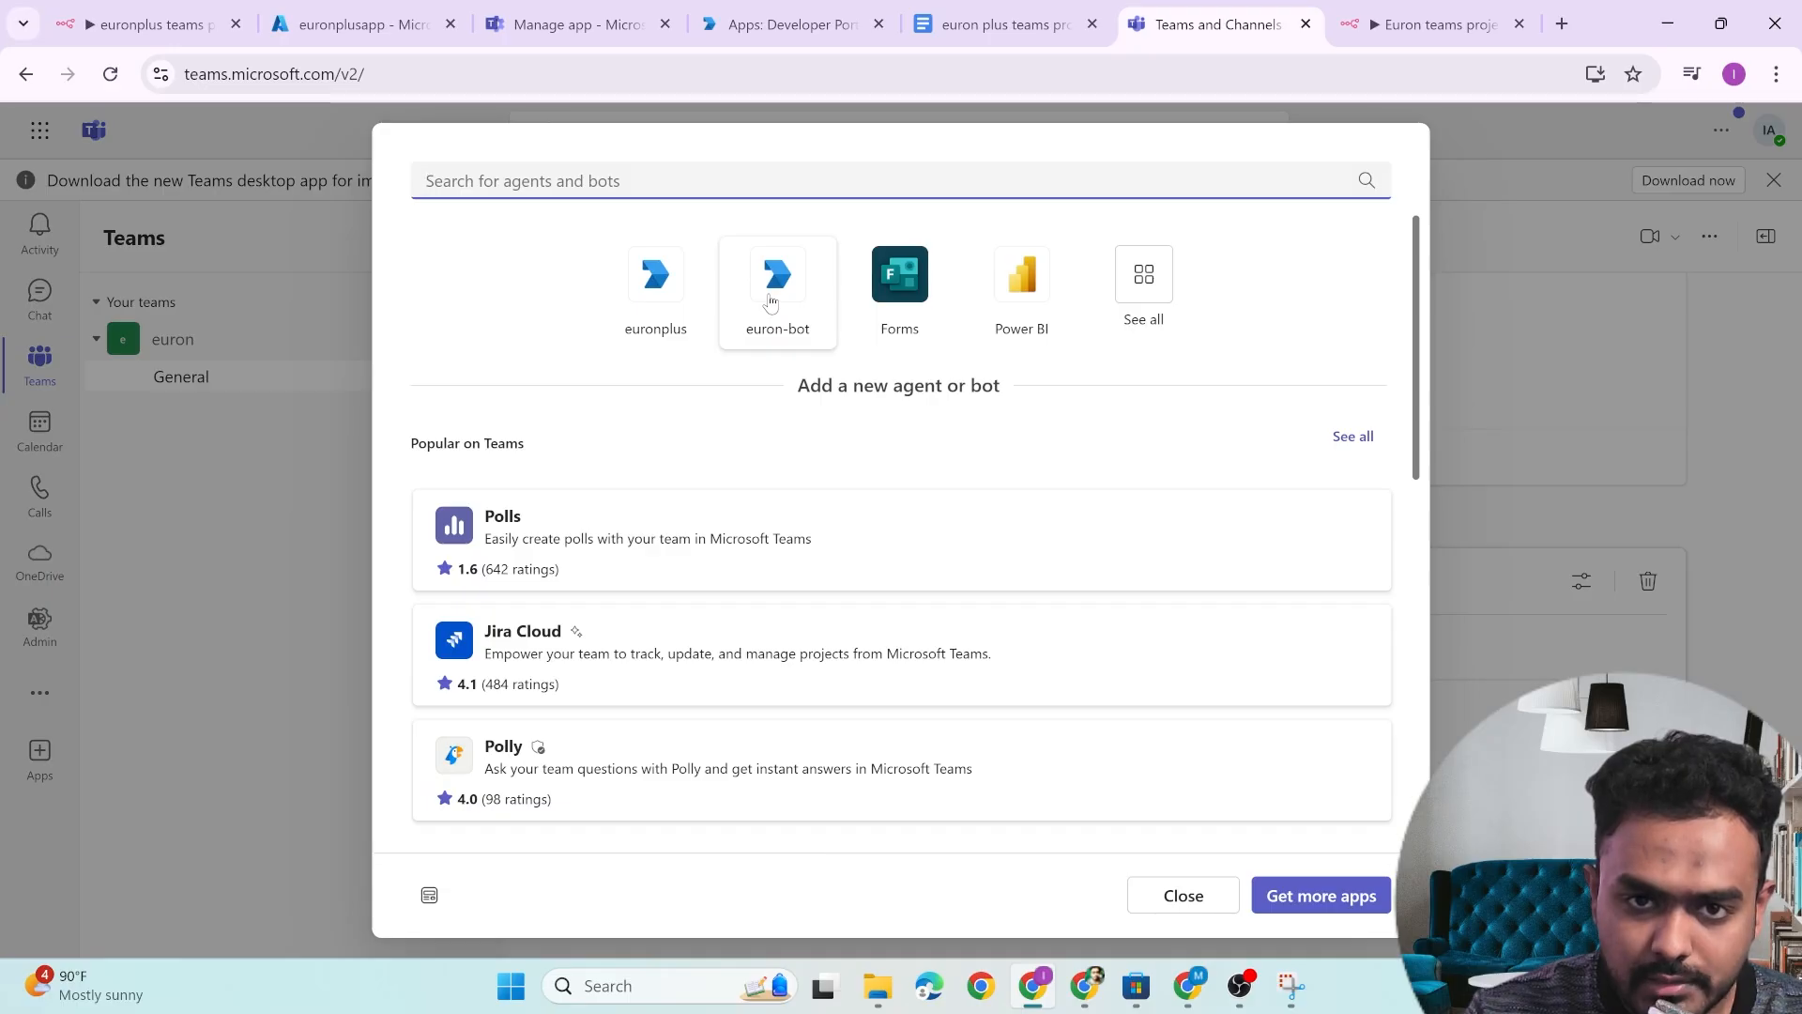
pyautogui.click(700, 304)
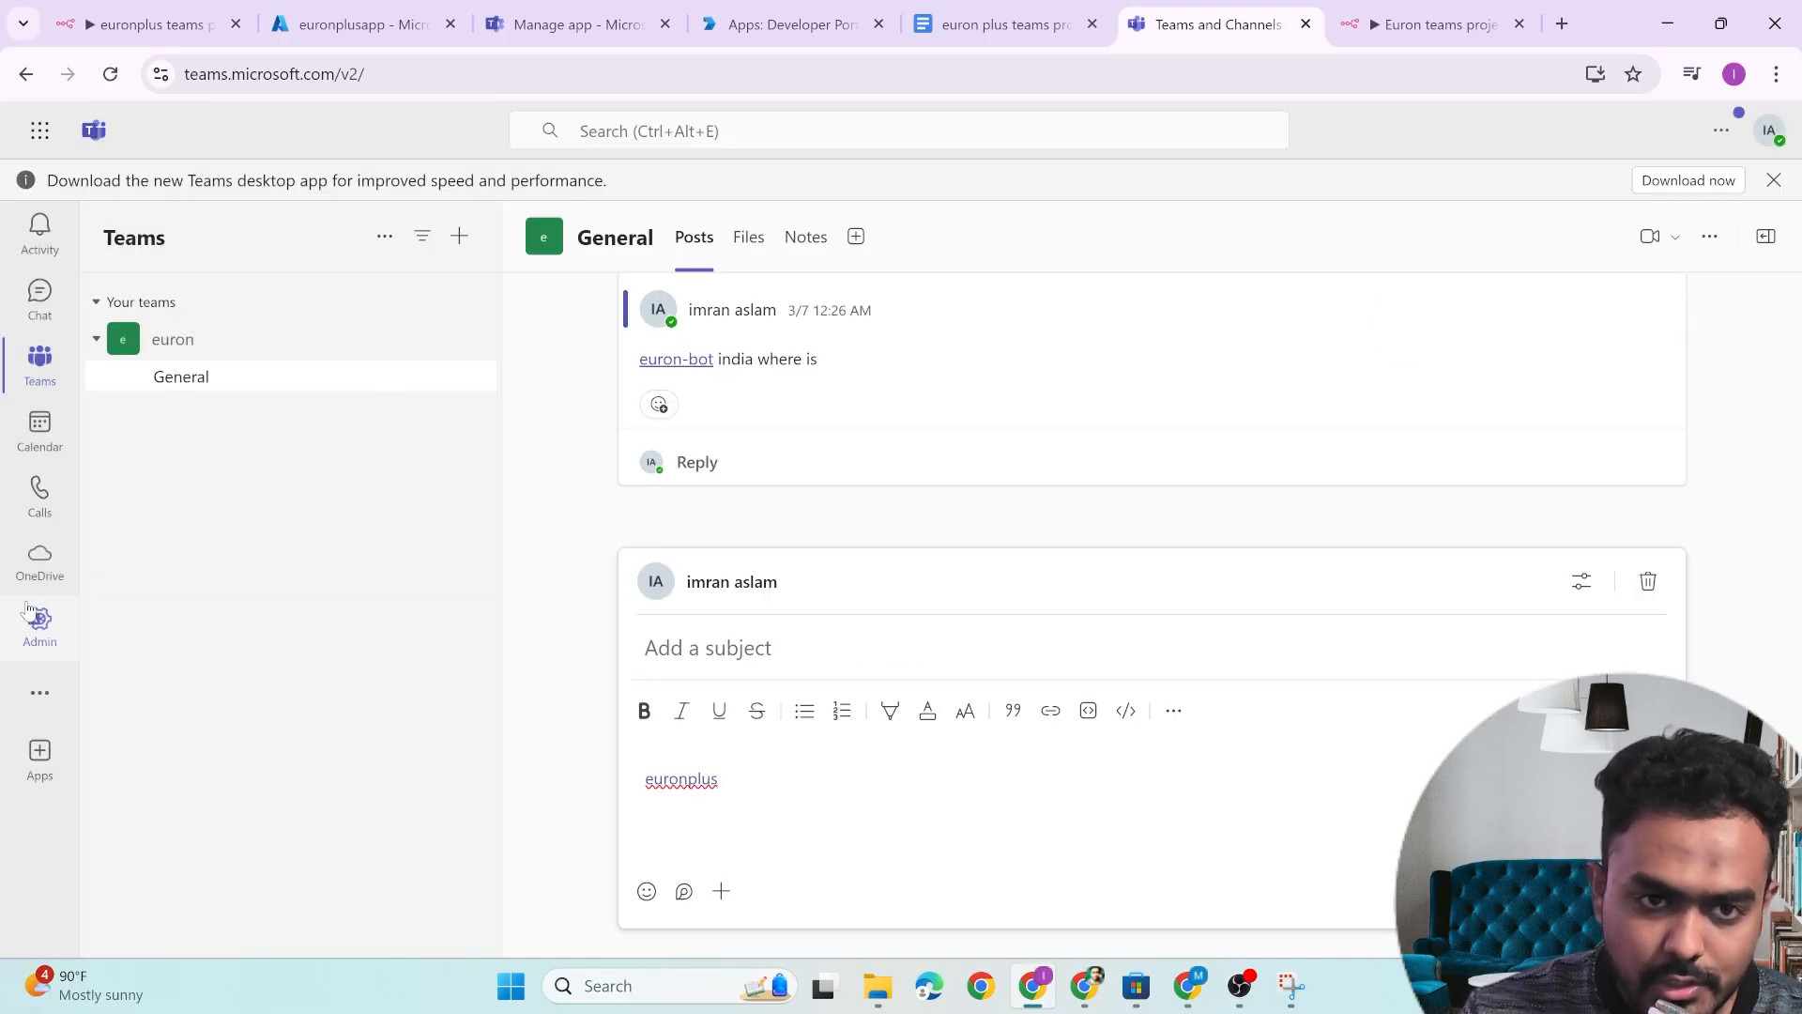
# Reopen the euronplus app chat in Teams, then switch to the euronplus teams project workflow in n8n
pyautogui.click(39, 692)
pyautogui.click(171, 545)
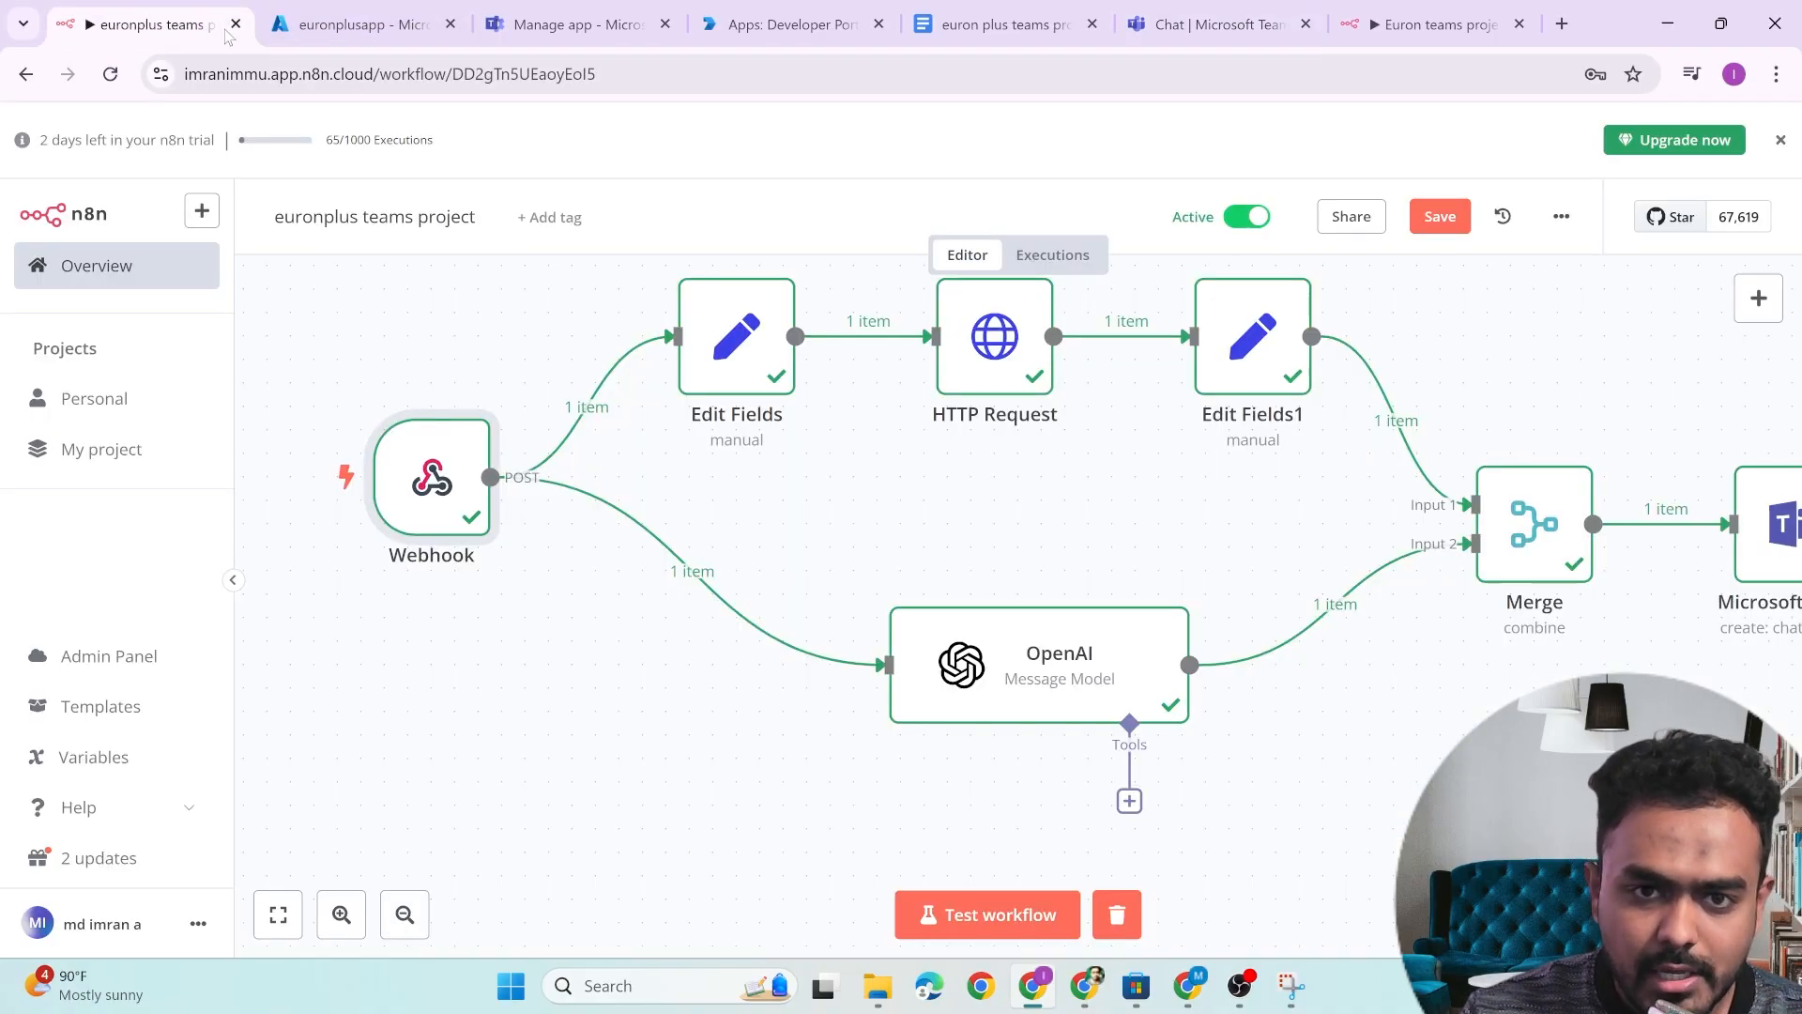
pyautogui.click(150, 24)
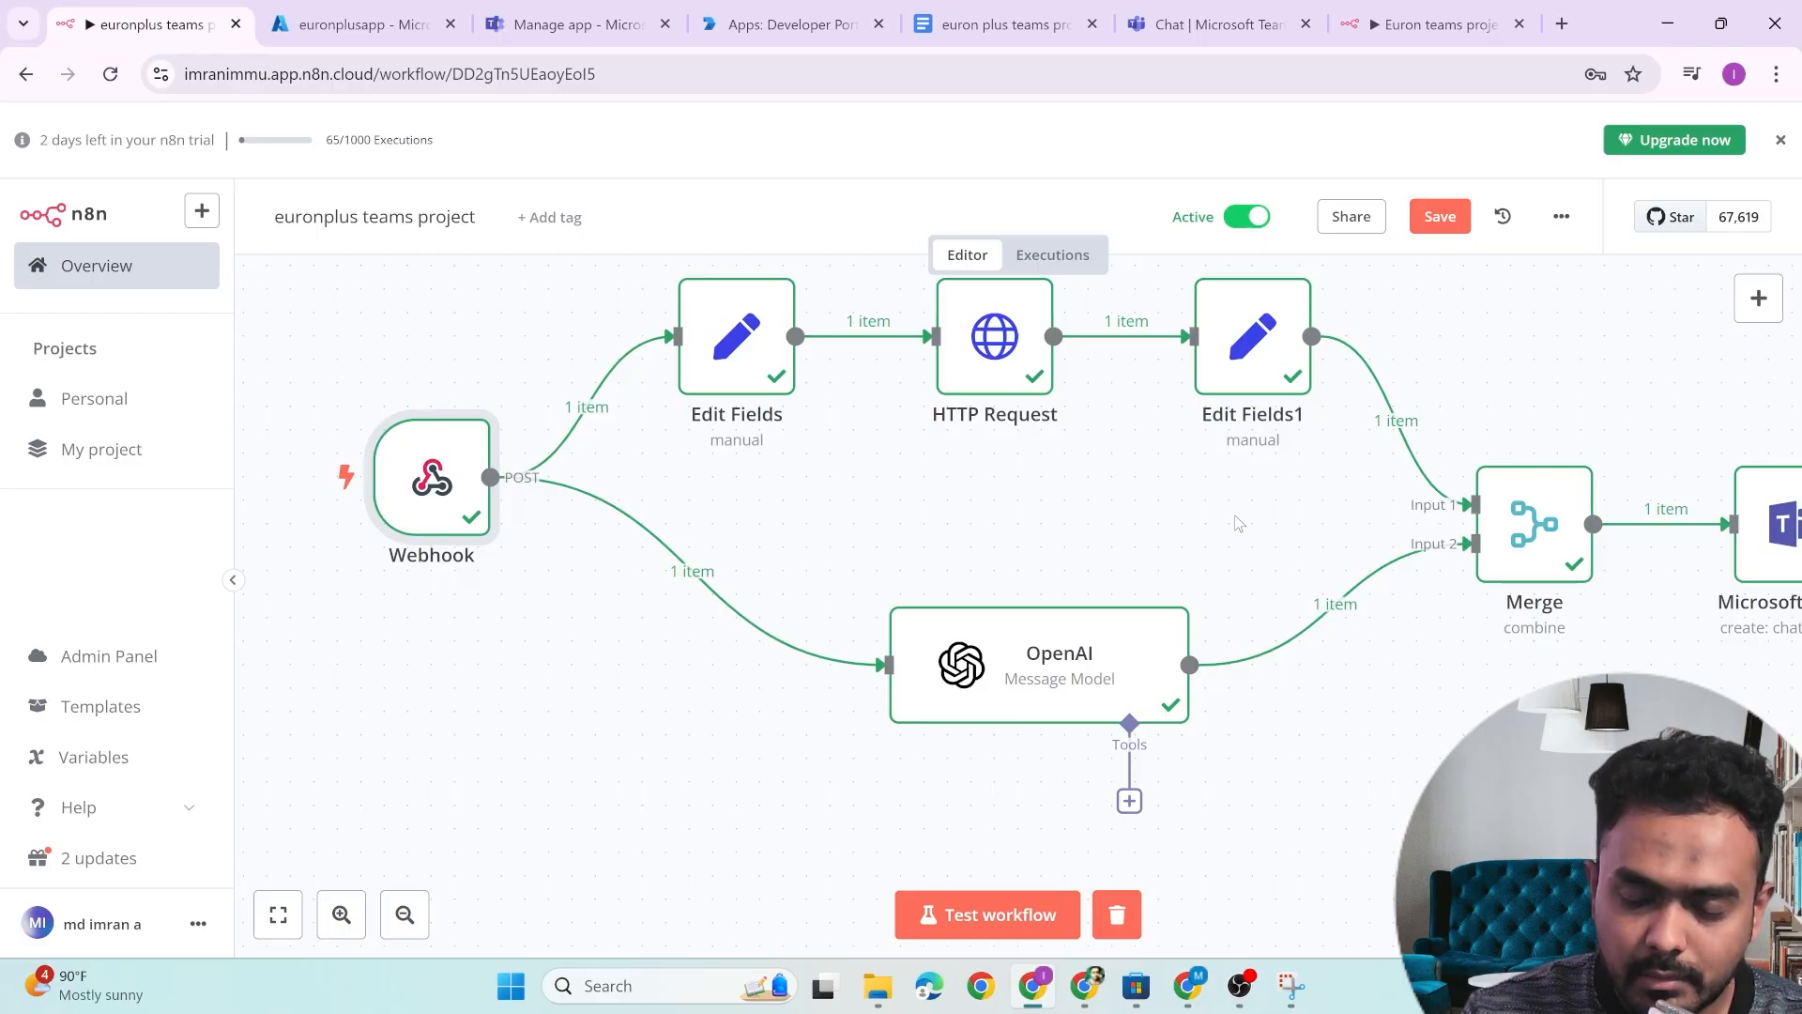